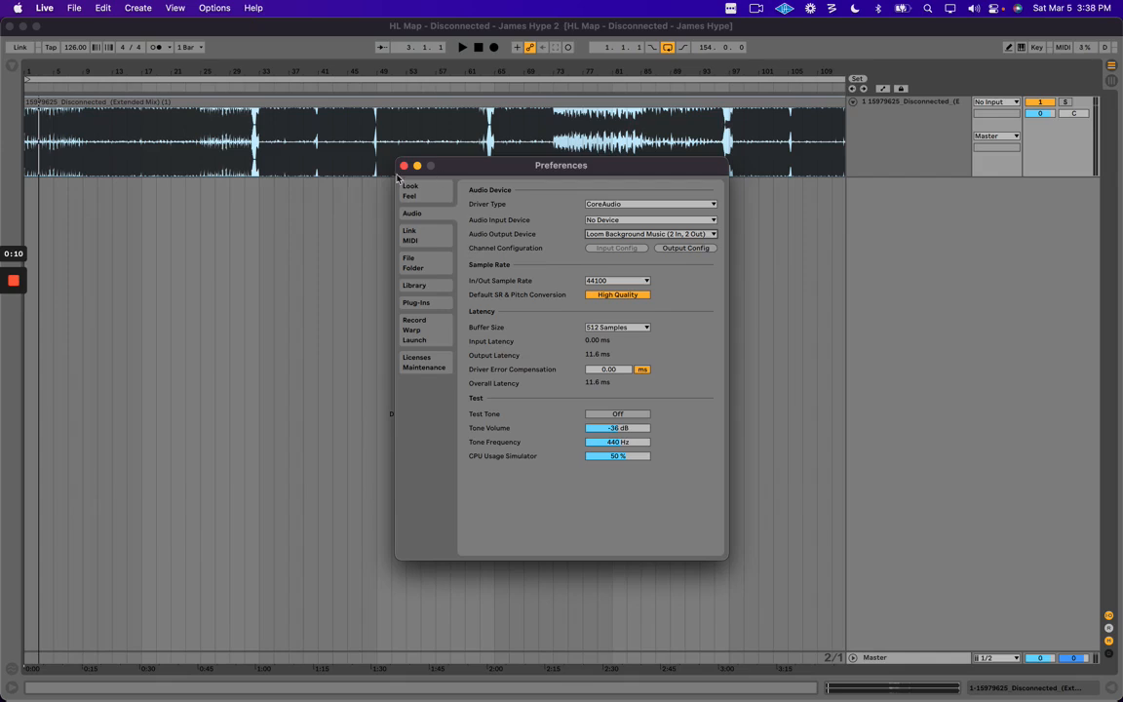
Close the Preferences window and show the full length of the Disconnected track in the arrangement.
left_click(403, 166)
left_click_drag(48, 74, 49, 70)
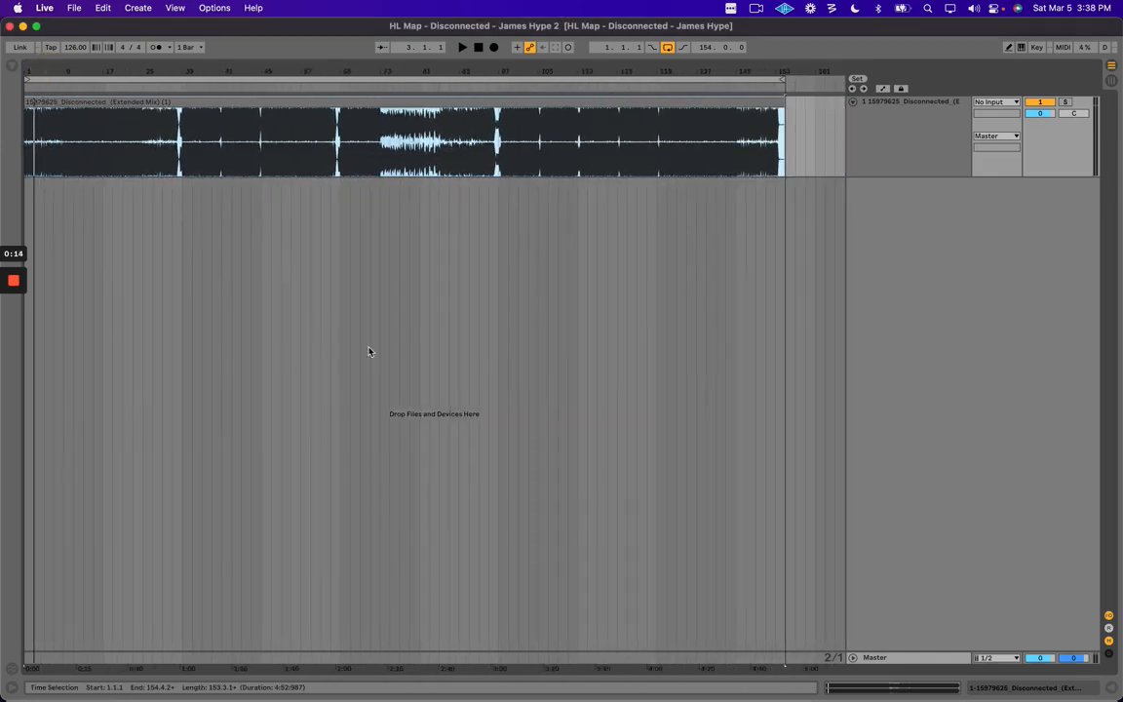
left_click(348, 127)
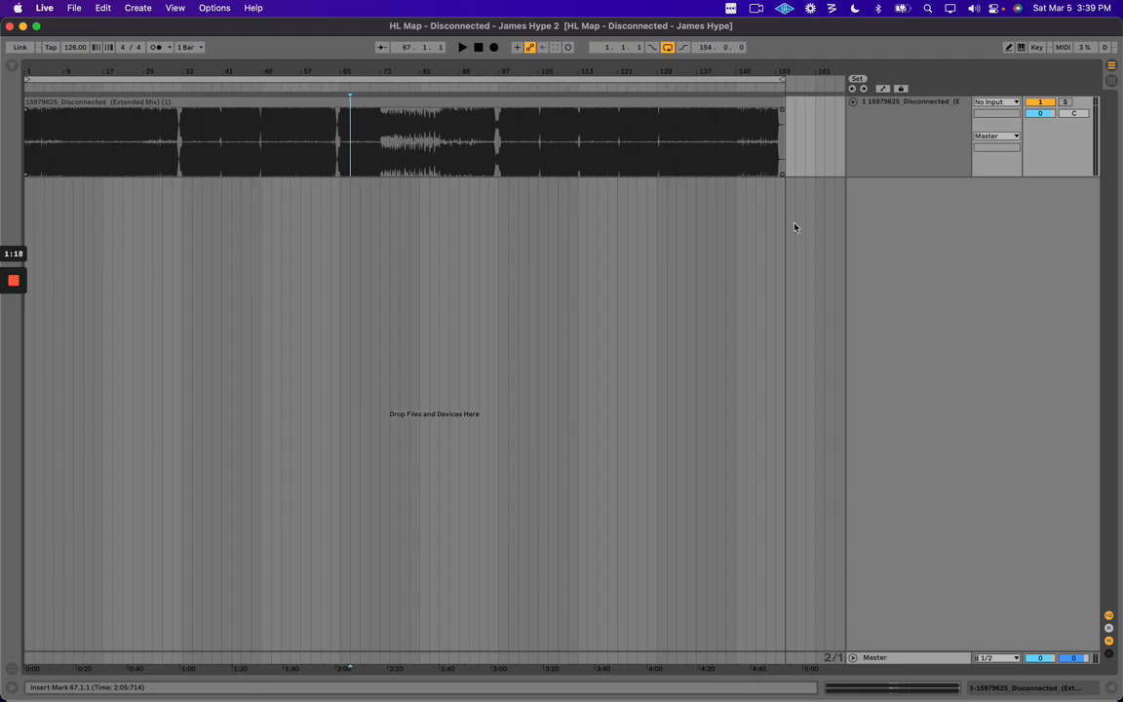
left_click(223, 126)
left_click(280, 120)
left_click(249, 121)
Insert a MIDI track below the song's audio track, name it "beat" and colour it orange.
left_click(882, 153)
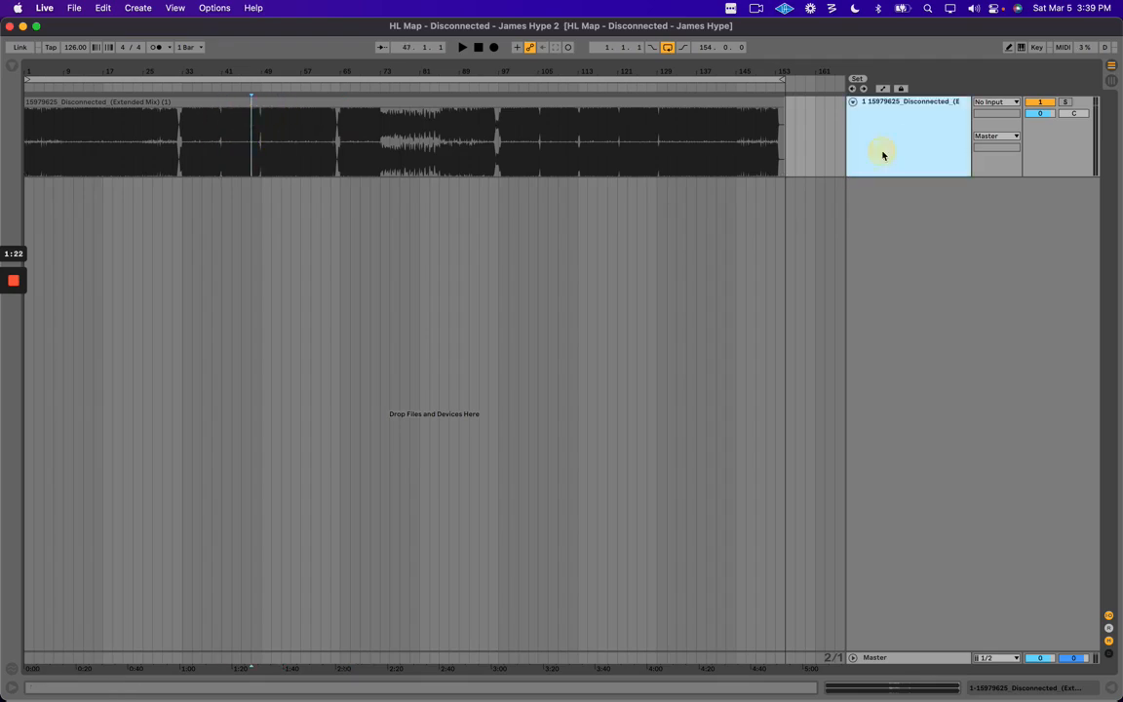
key("shift+super+t")
key("super+r")
type("beat")
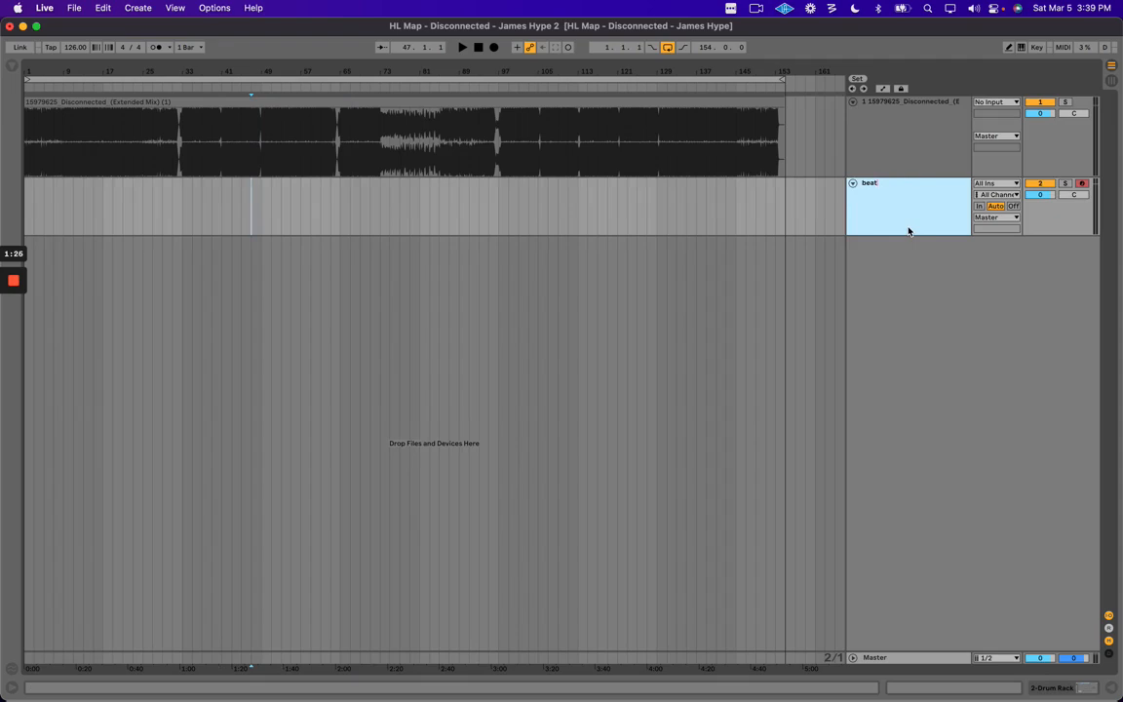
right_click(908, 231)
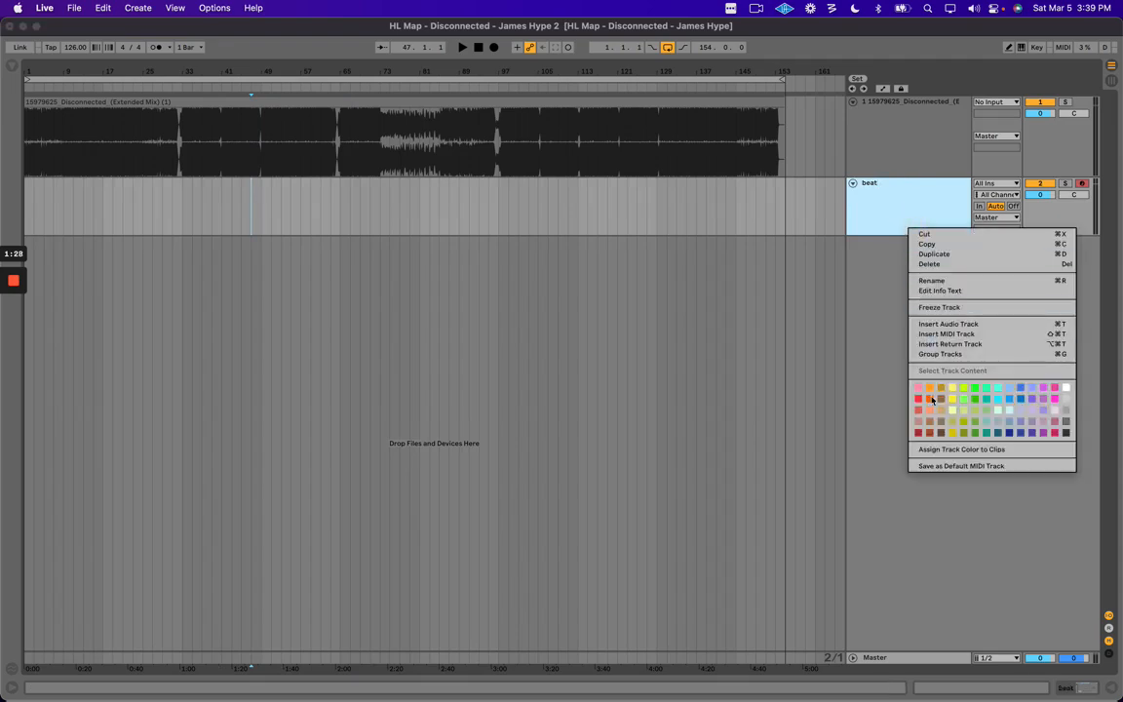
left_click(928, 401)
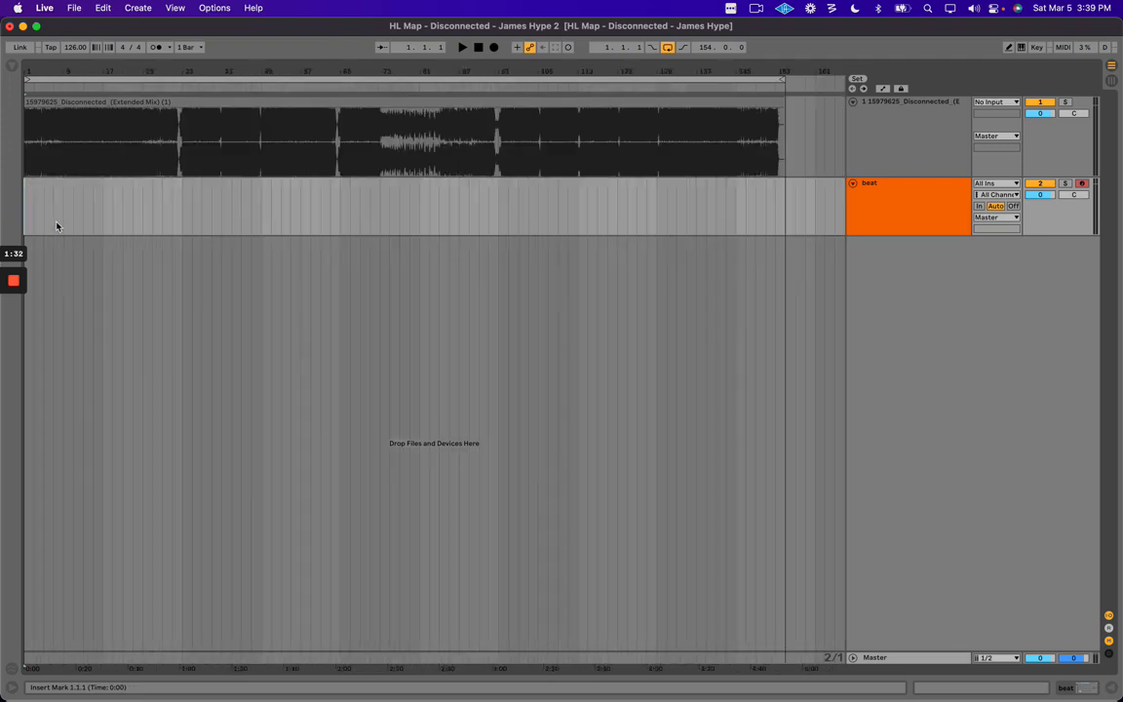
Play the opening of the song from bar 1 to hear which elements the intro contains.
key("plus")
key("plus")
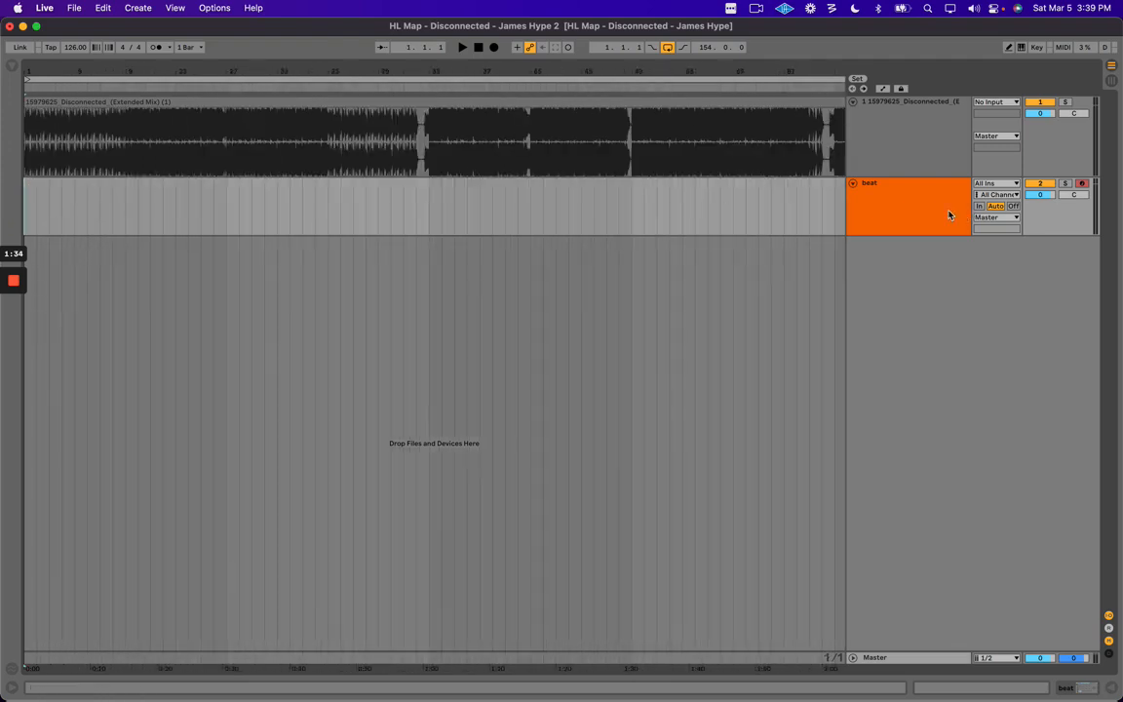
left_click(870, 205)
left_click_drag(49, 68, 44, 68)
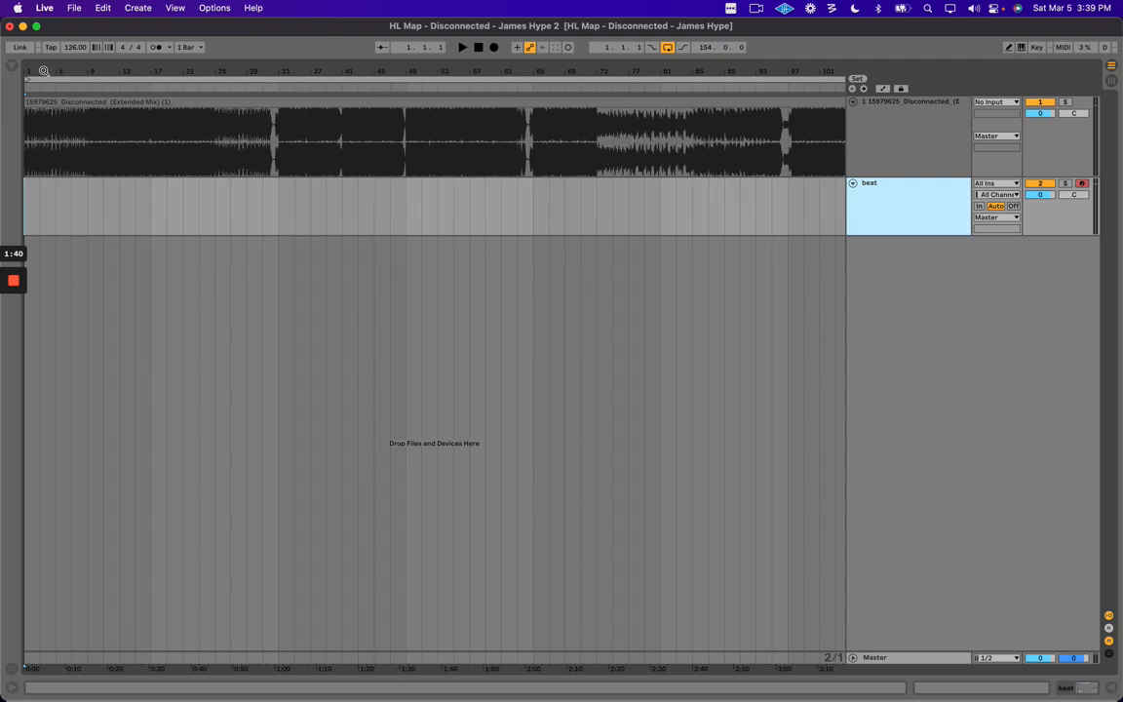
left_click(42, 70)
left_click_drag(43, 70, 40, 65)
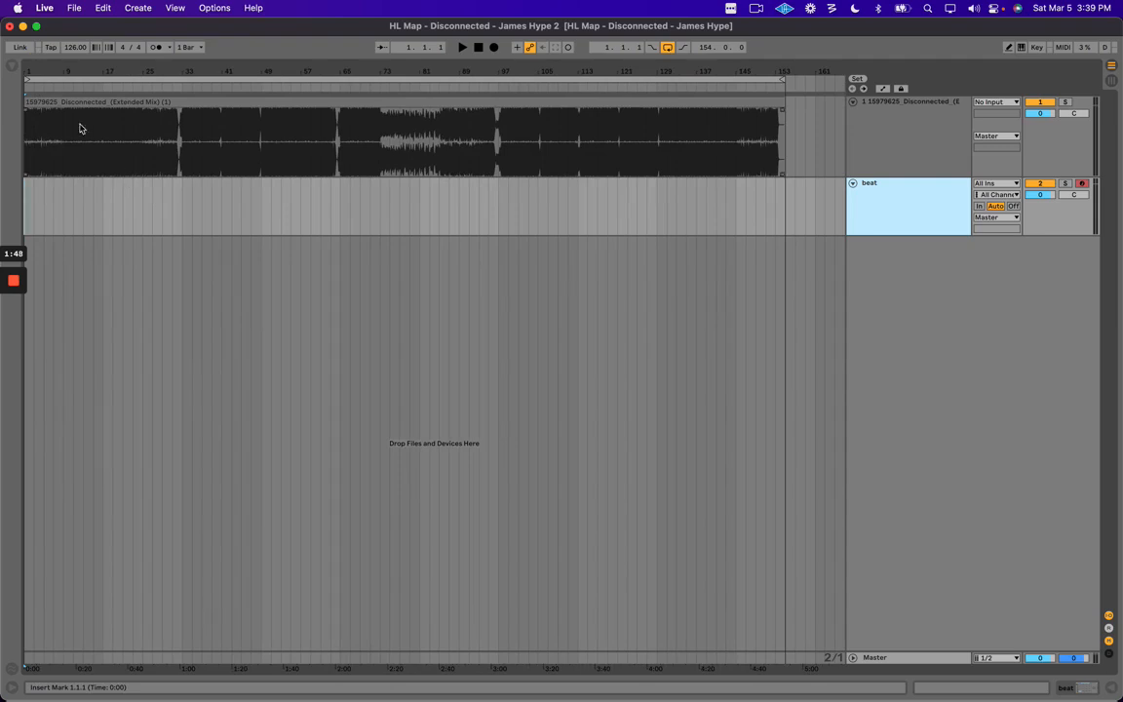
left_click_drag(35, 62, 38, 62)
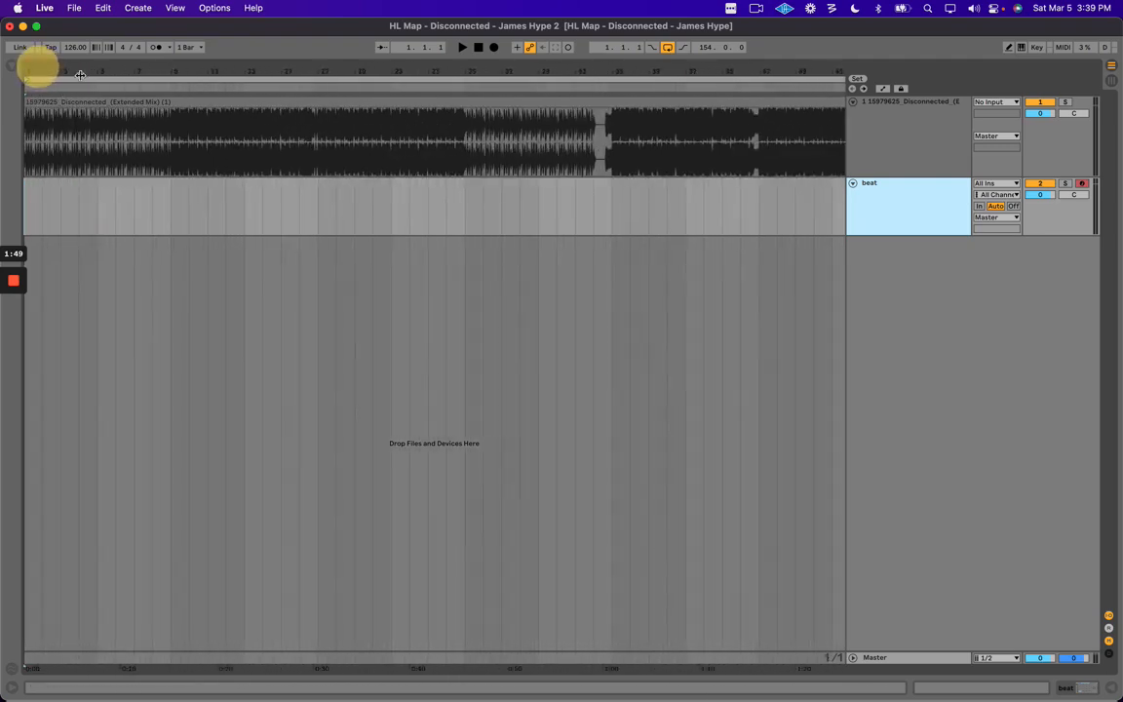
left_click(28, 208)
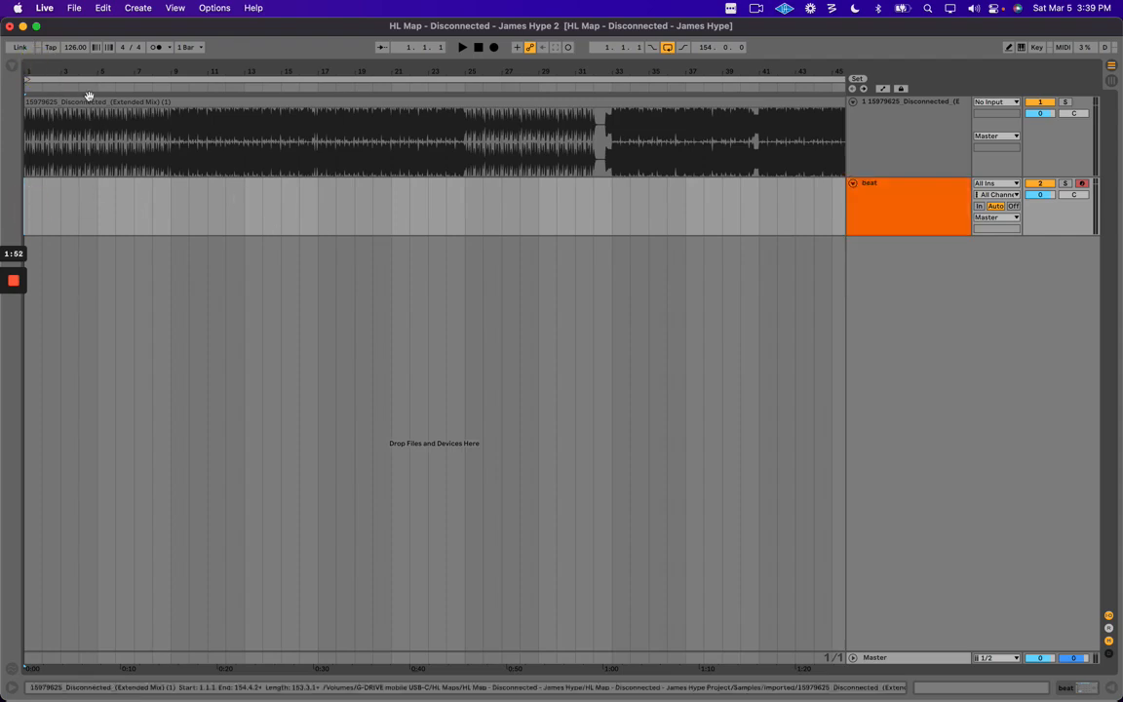
left_click_drag(63, 69, 60, 86)
key("space")
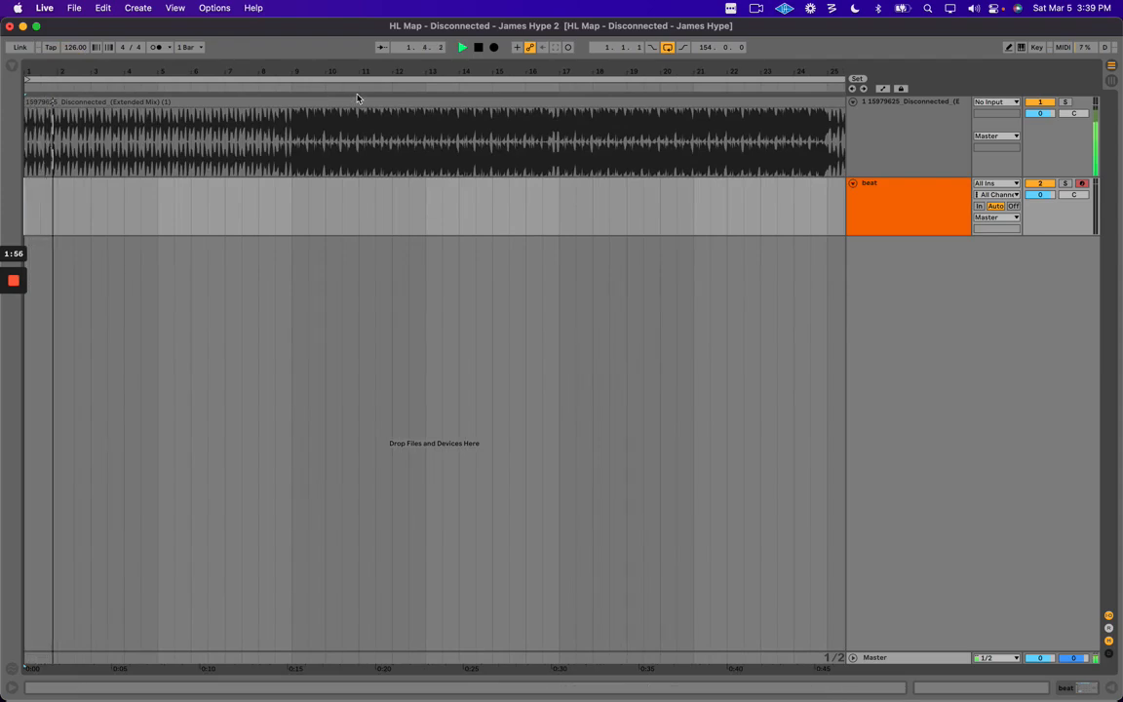
key("space")
Create an empty eight-bar MIDI clip on the beat track from bar 1 to bar 9 and name it "HP".
left_click_drag(29, 200, 288, 199)
key("super+shift+m")
key("super+alt+l")
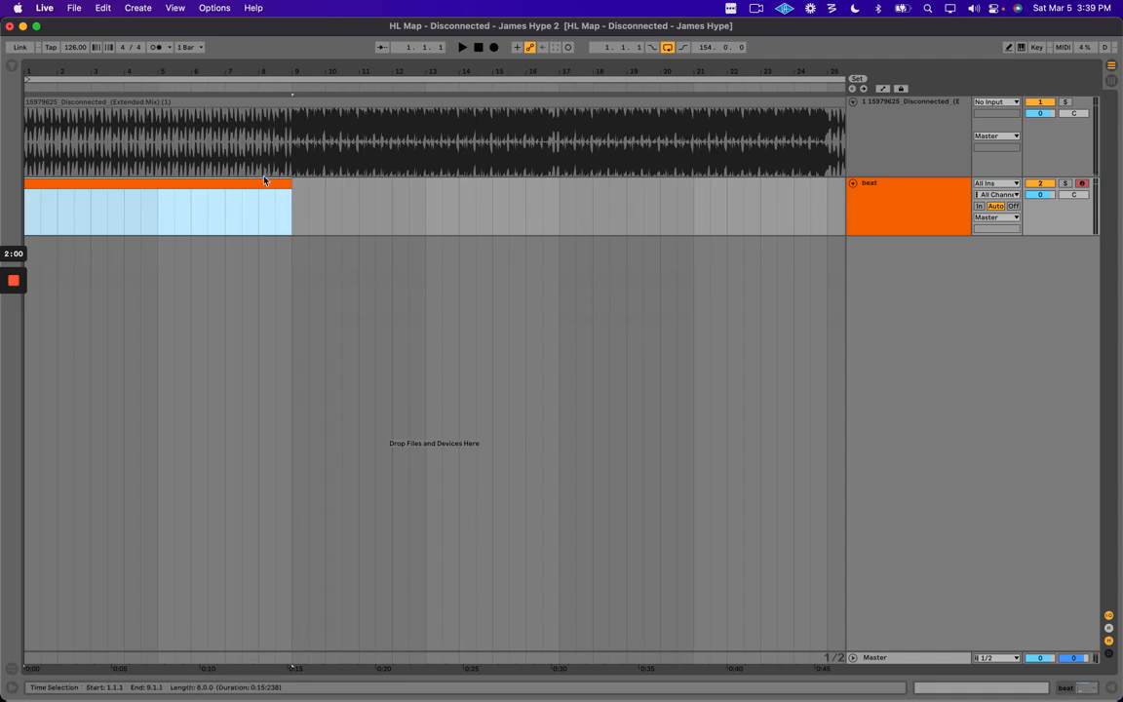
key("super+d")
key("super+r")
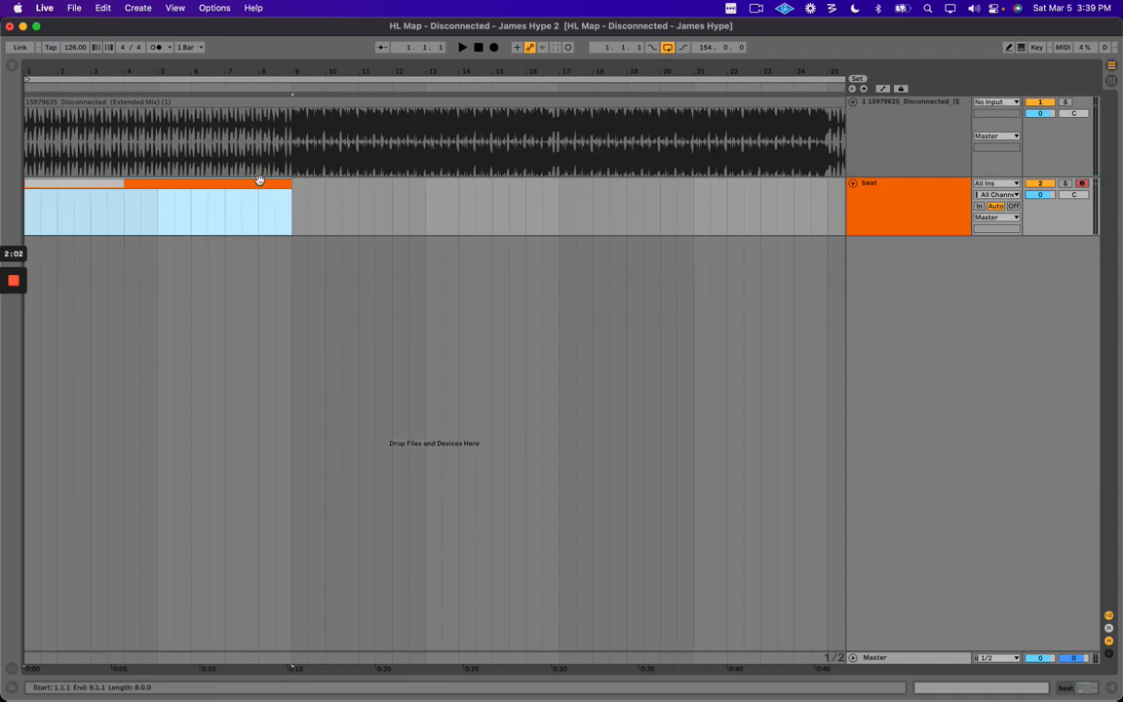
key("Return")
Insert a MIDI track below the beat track, name it "bass" and colour it red.
left_click(895, 202)
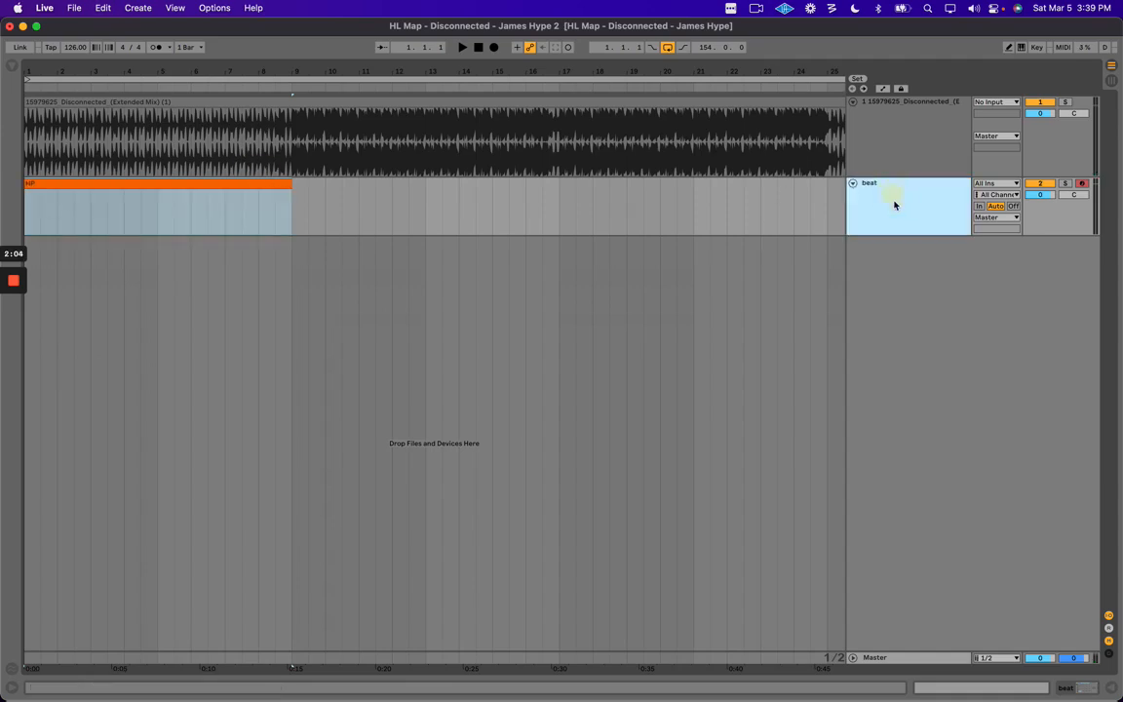
key("super+shift+t")
key("super+r")
type("bass")
key("Return")
right_click(878, 258)
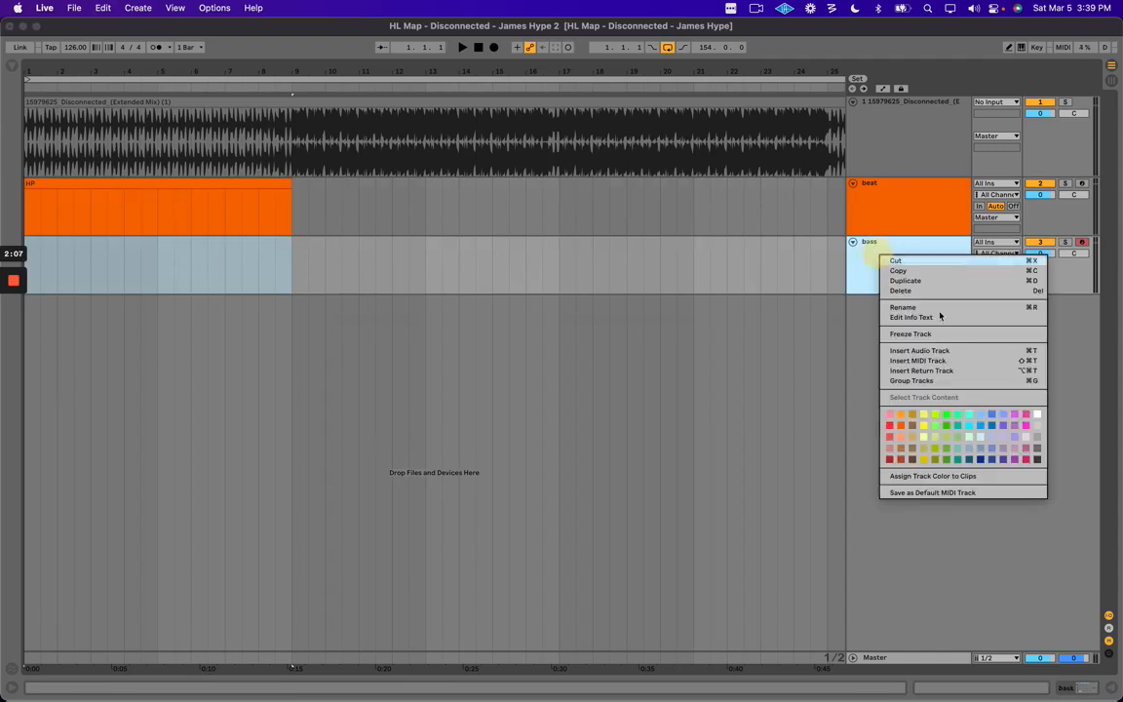
left_click(890, 427)
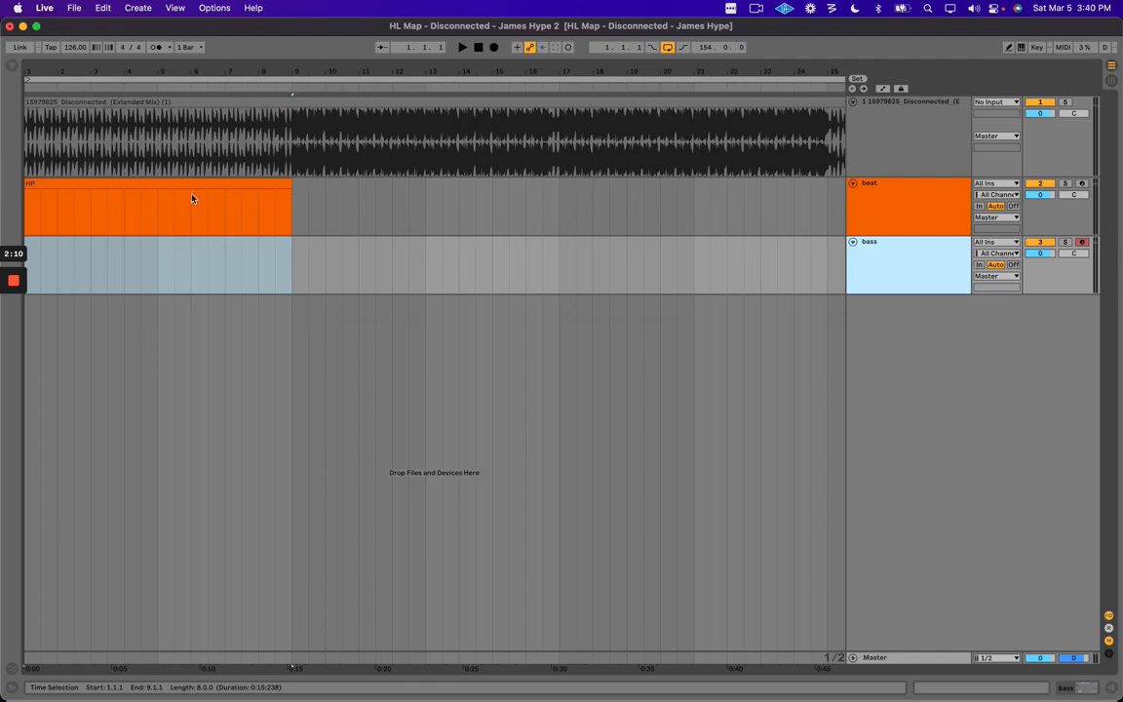
Create an empty eight-bar MIDI clip on the bass track from bar 1 to bar 9 and name it "HP".
left_click_drag(286, 262, 25, 258)
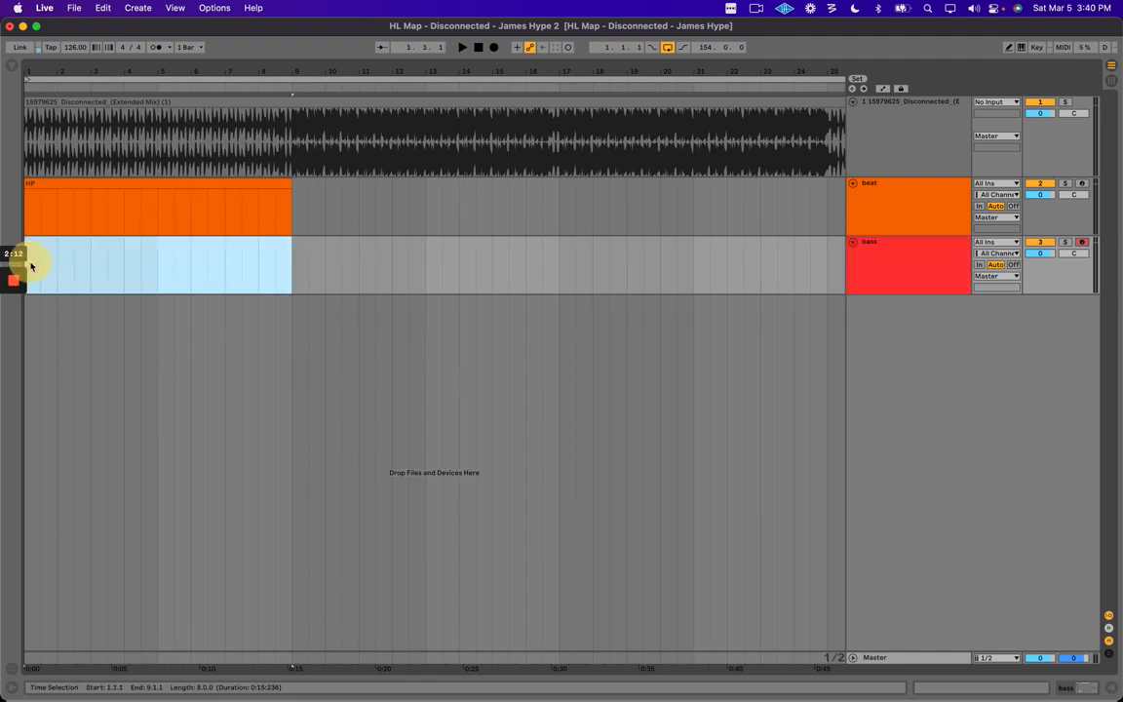
key("super+shift+m")
key("super+alt+l")
left_click(140, 242)
key("super+r")
type("HP")
key("Return")
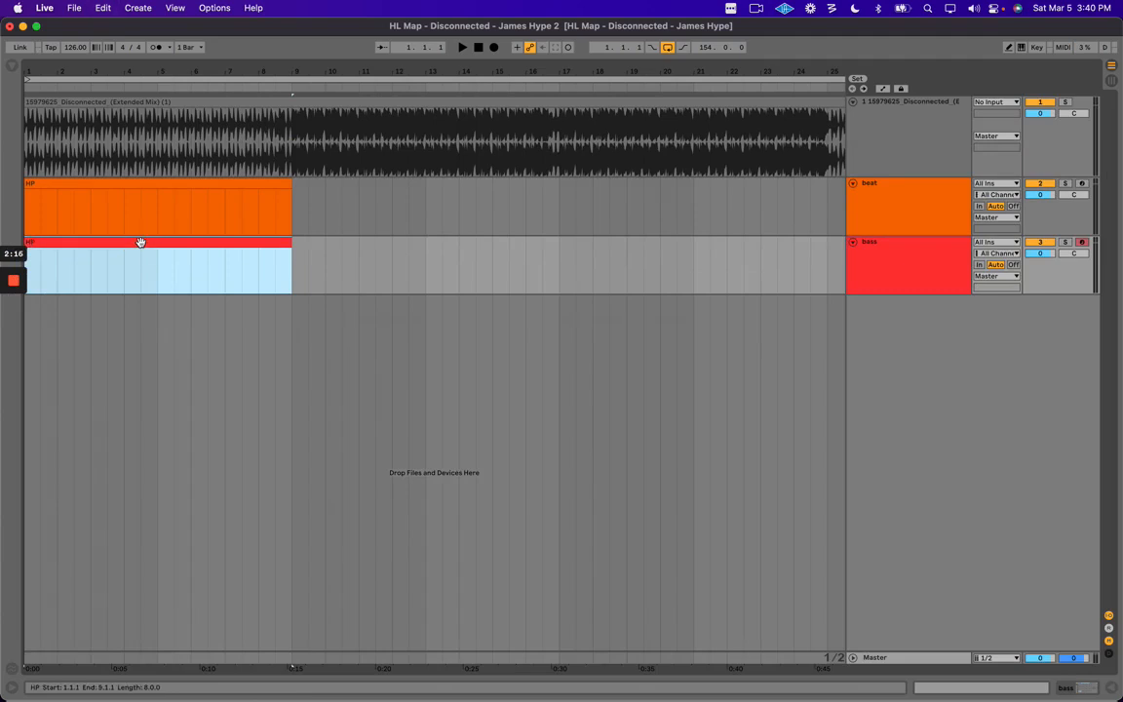
Insert a MIDI track below the bass track and name it "VOX - intro rep".
left_click(897, 264)
key("super+shift+t")
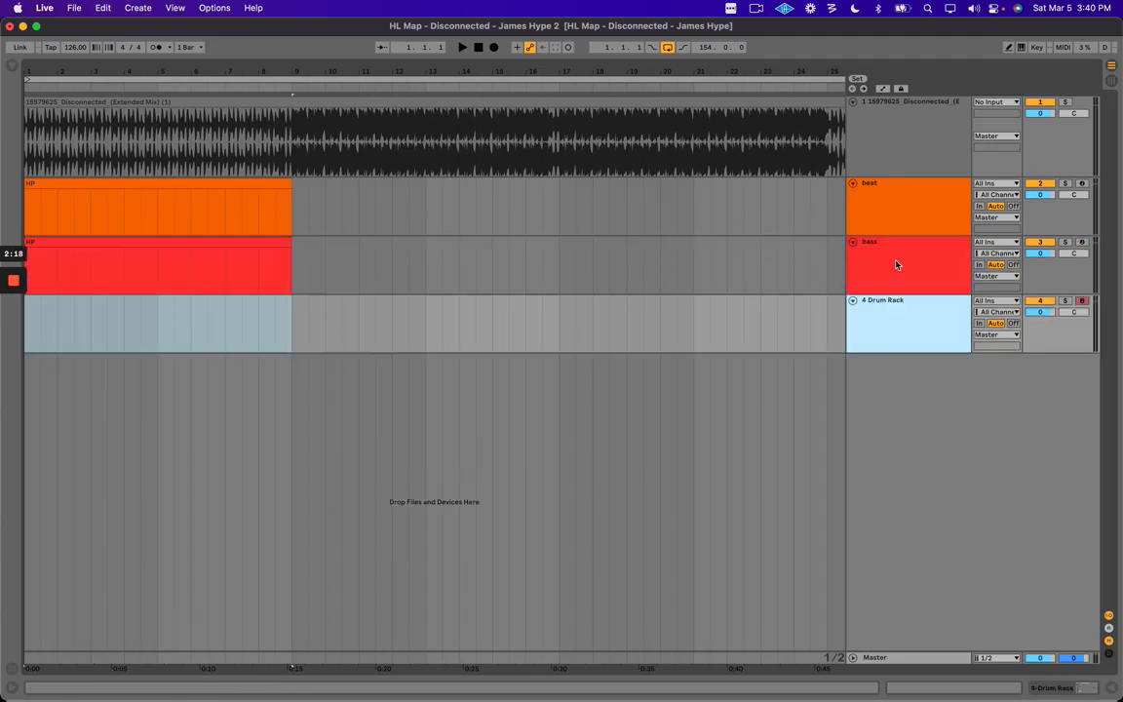
key("super+r")
type("VOX - rep")
key("BackSpace")
key("BackSpace")
type("intro rep")
Colour the VOX - intro rep track cyan.
right_click(887, 330)
left_click(868, 328)
left_click(887, 320)
left_click(901, 420)
left_click(902, 316)
right_click(898, 324)
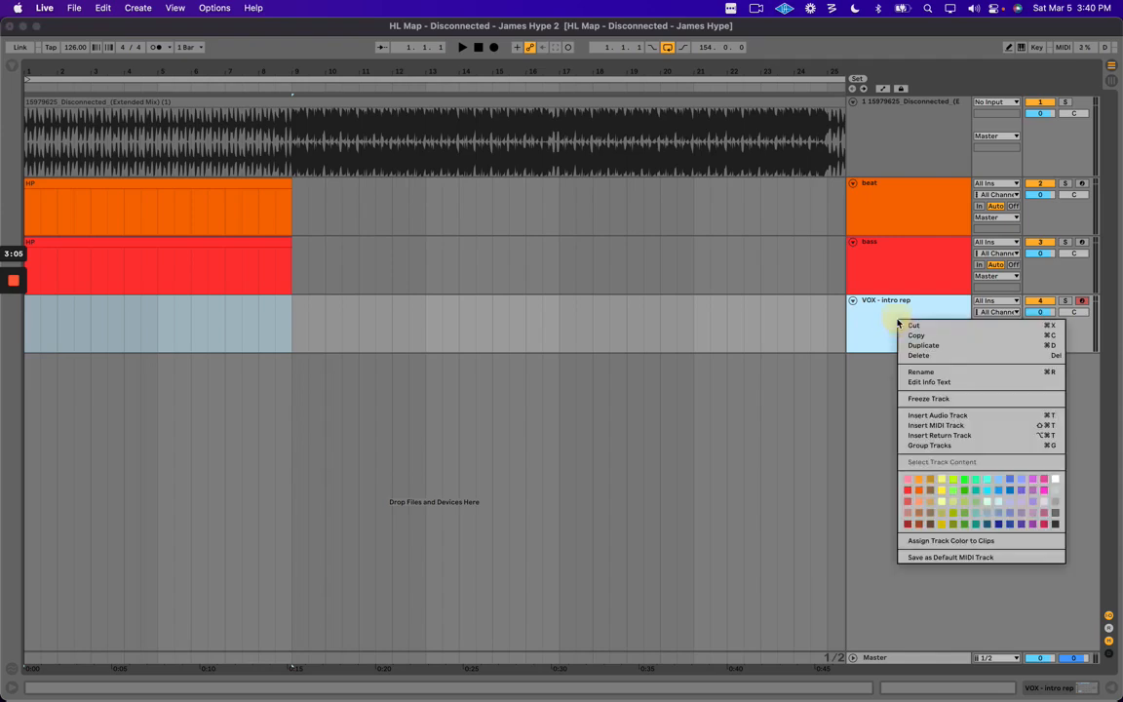
left_click(986, 490)
left_click(884, 326)
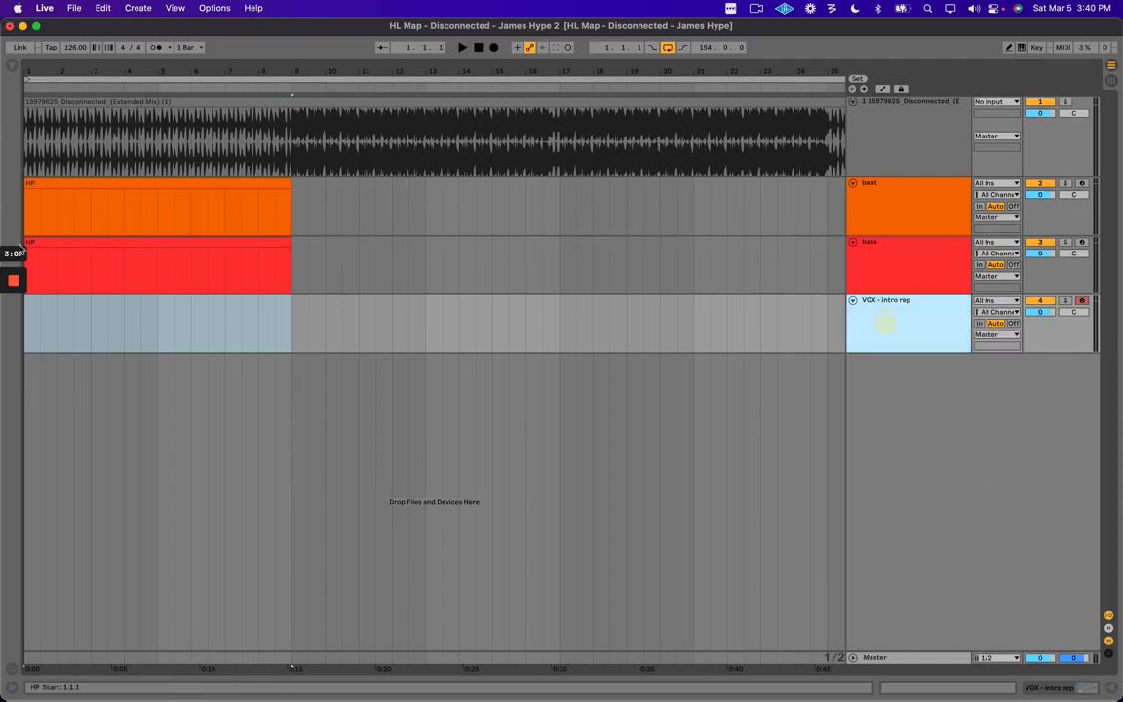
Create an empty eight-bar MIDI clip on the VOX - intro rep track from bar 1 to bar 9.
left_click(39, 315)
left_click_drag(28, 319, 290, 333)
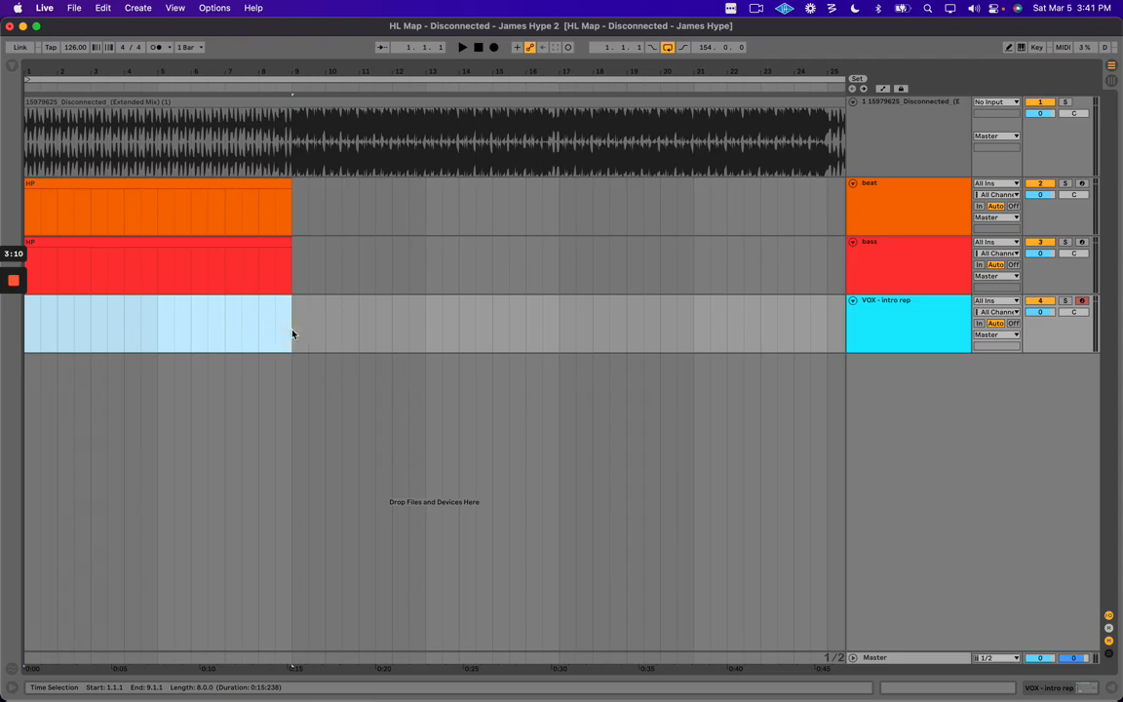
double_click(291, 333)
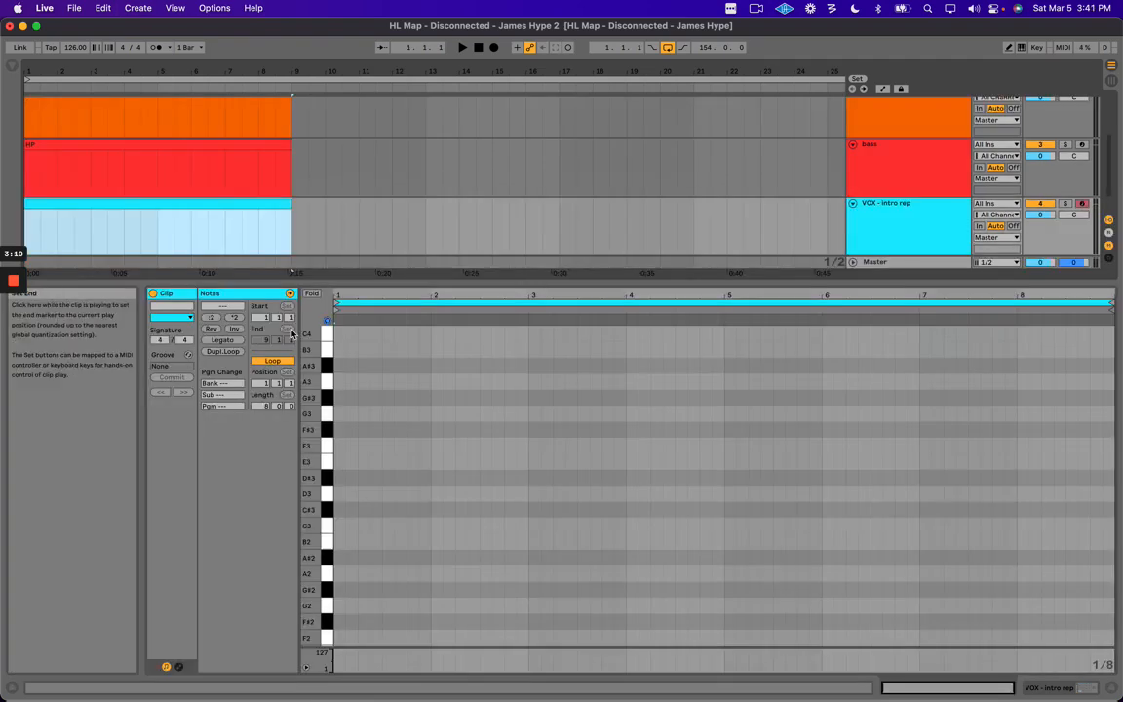
left_click(382, 282)
left_click(175, 300)
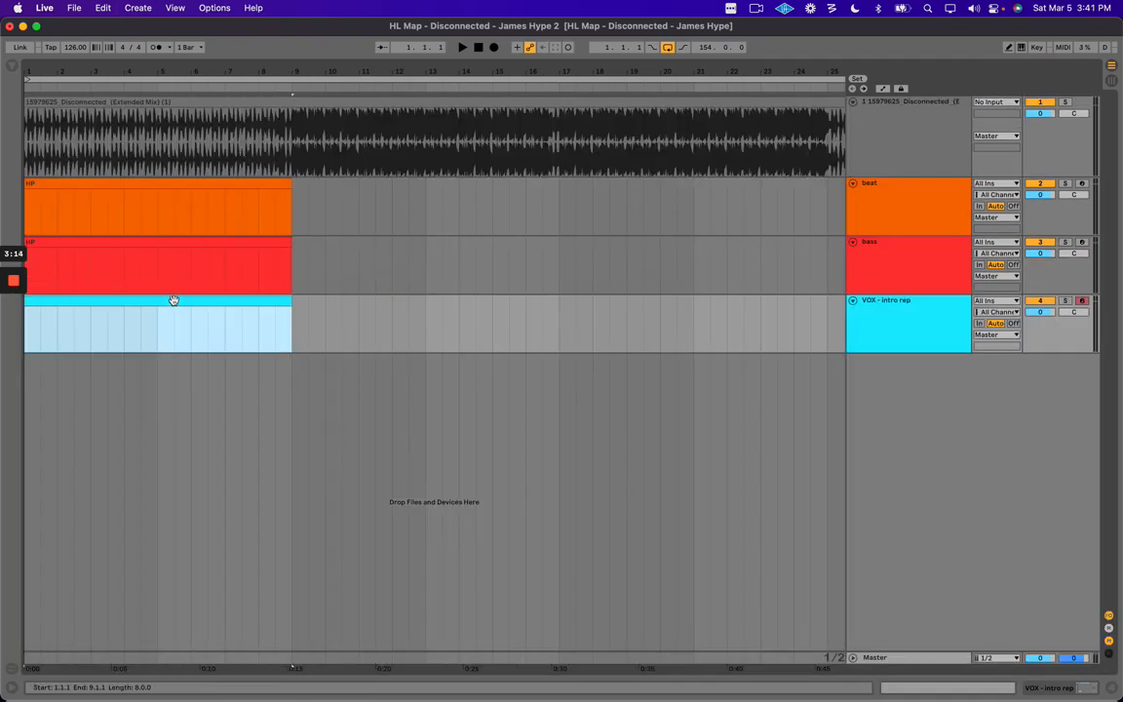
Play the intro to check the vocal, and extend the vocal track's name to VOX - intro rep - "on and on".
key("space")
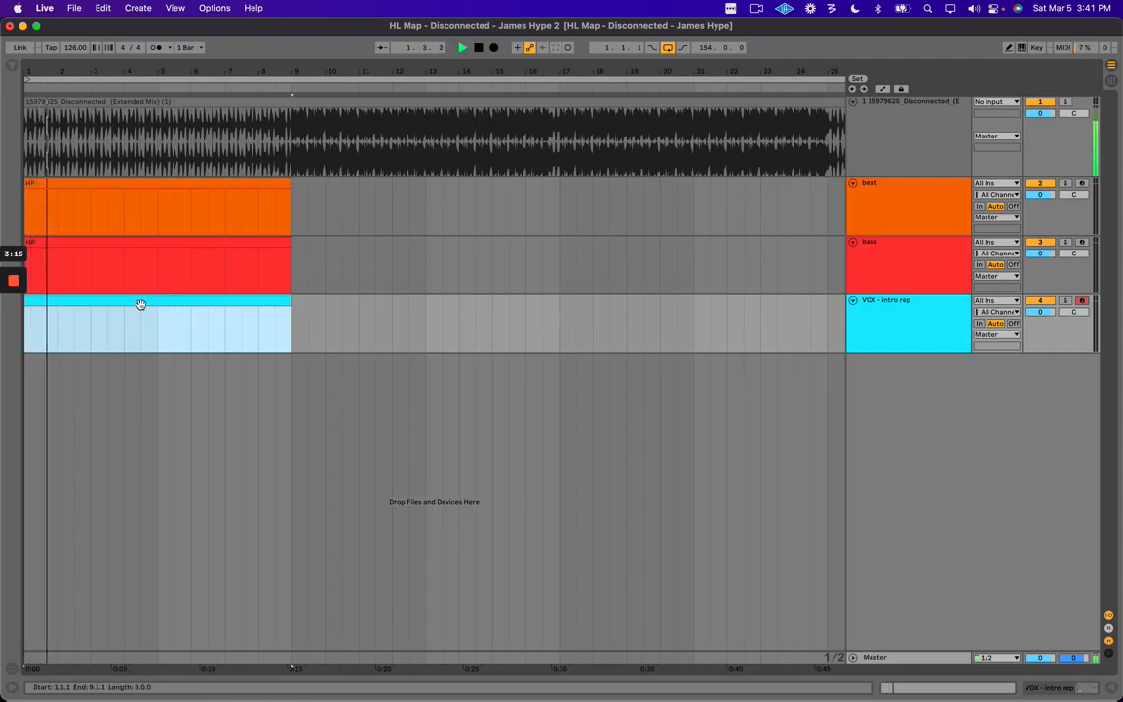
left_click(802, 321)
key("space")
left_click(922, 323)
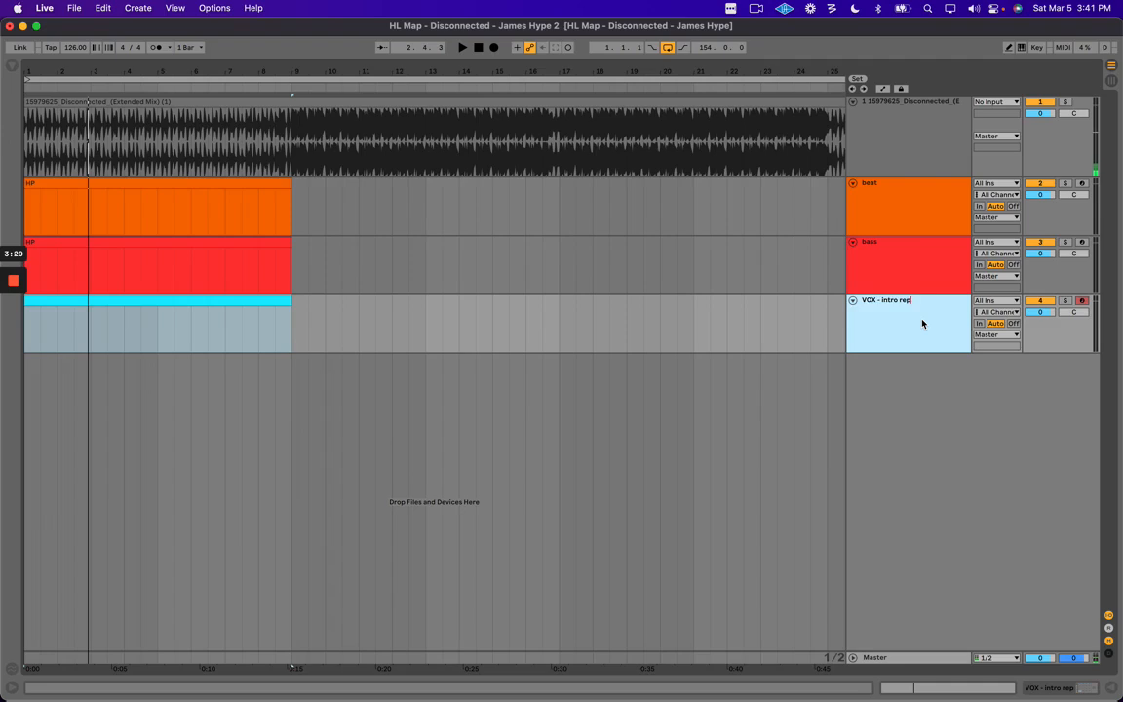
type("on and on\"")
Name the eight-bar clip on the vocal track "gaining".
left_click(195, 304)
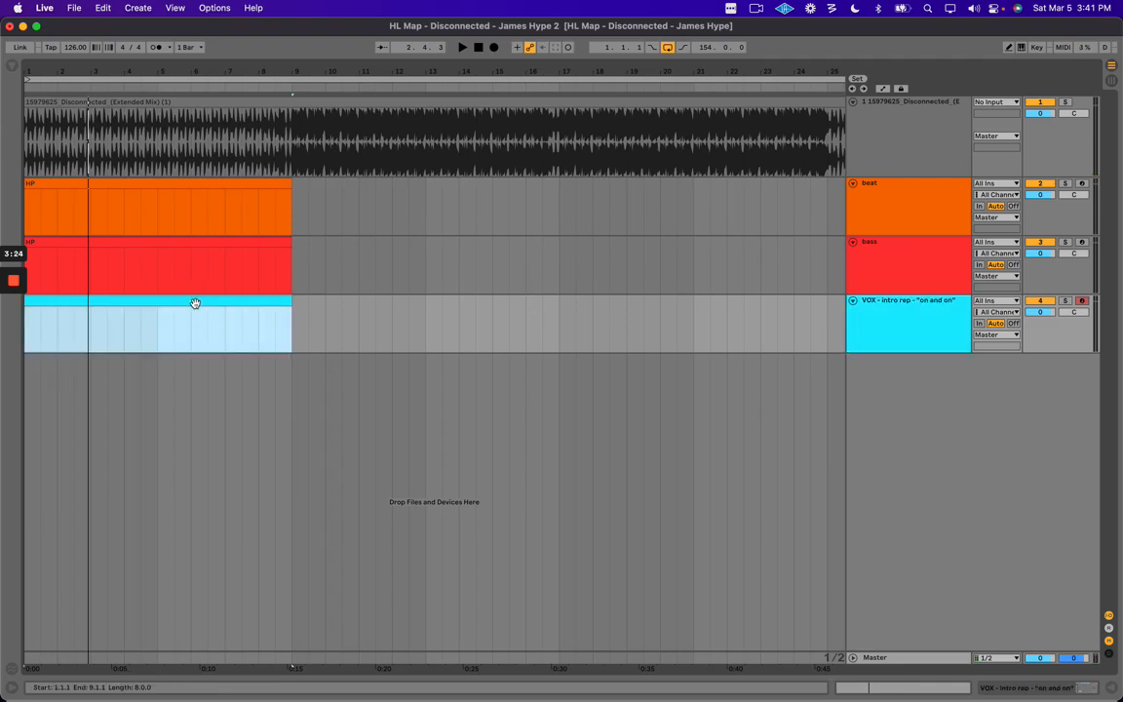
key("super+r")
type("gaining")
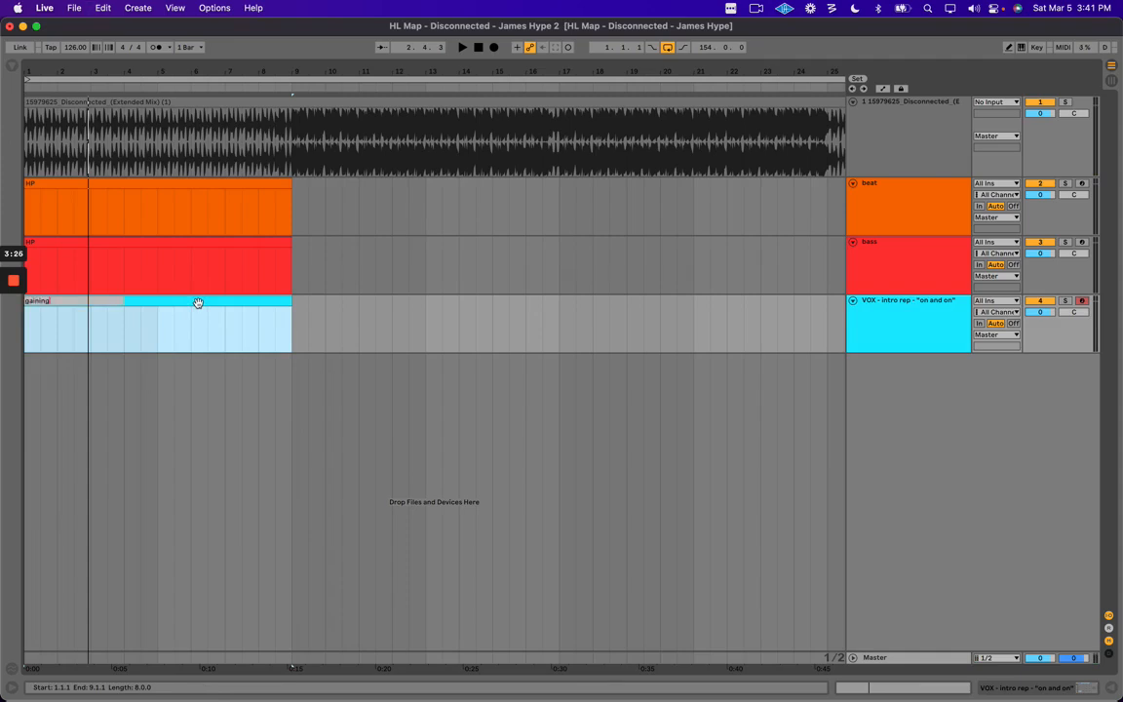
key("Return")
left_click_drag(61, 325, 255, 324)
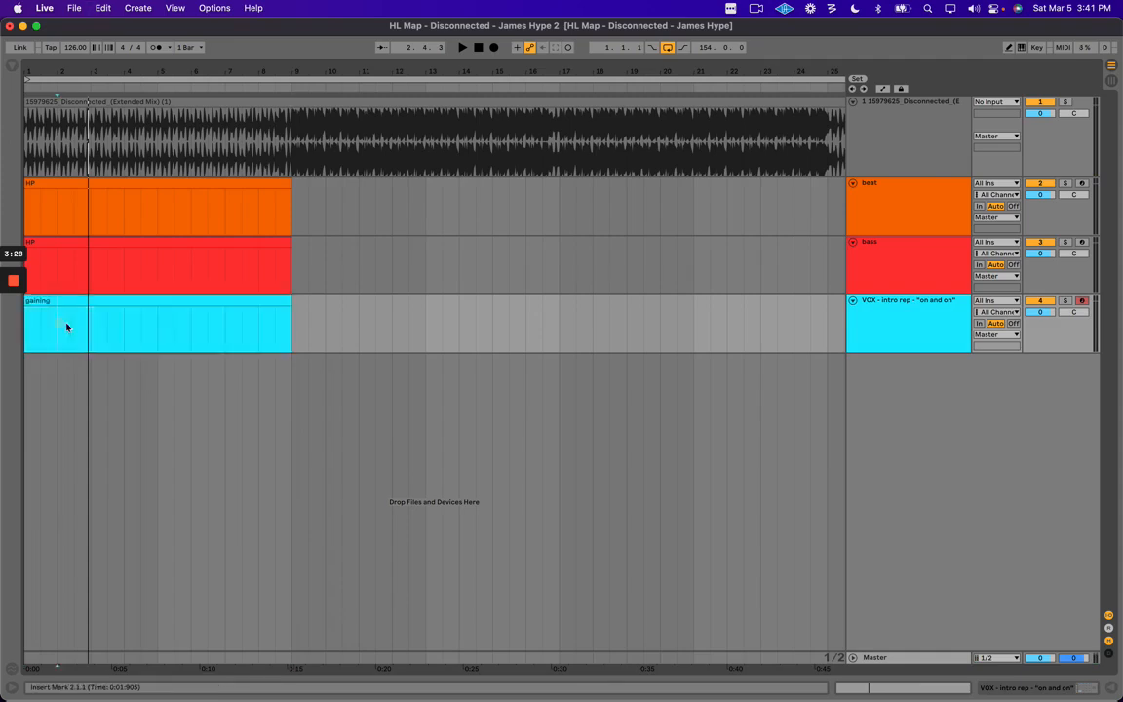
left_click(228, 324)
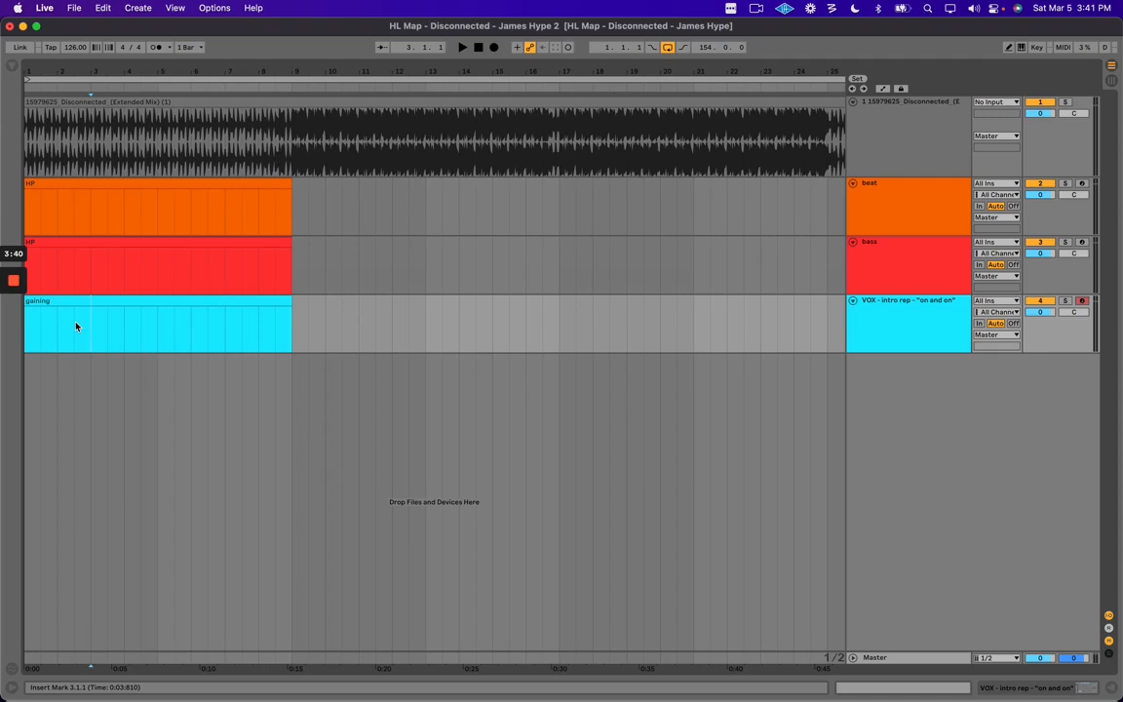
left_click_drag(43, 332, 243, 333)
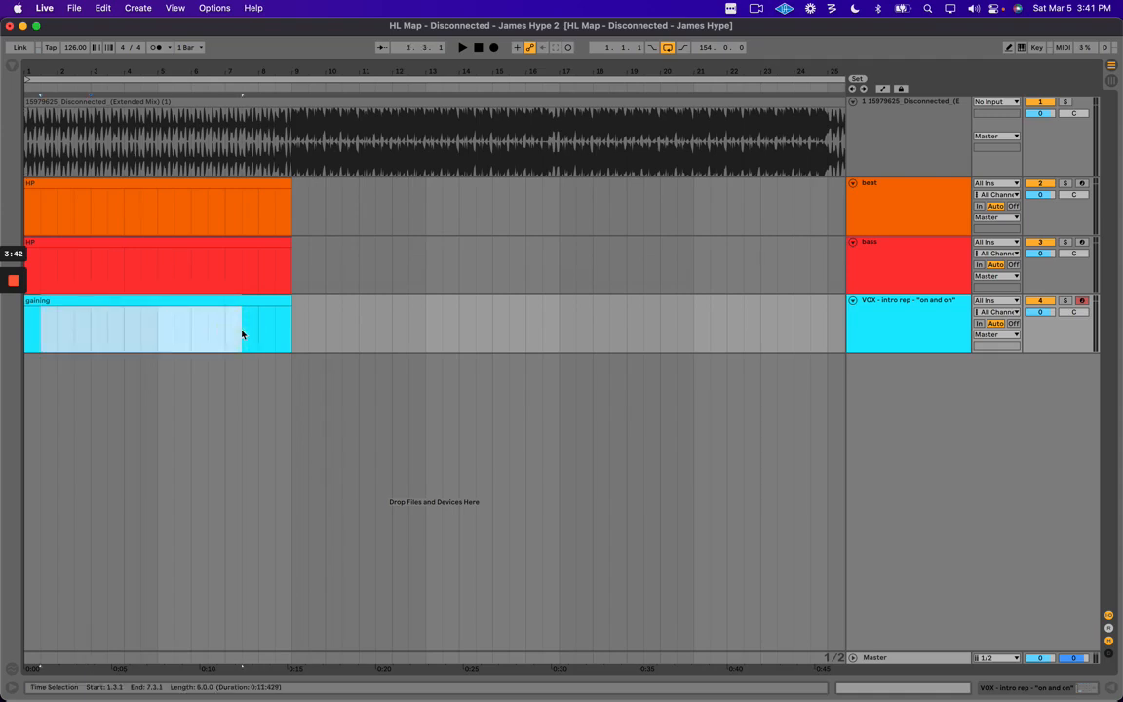
left_click(242, 334)
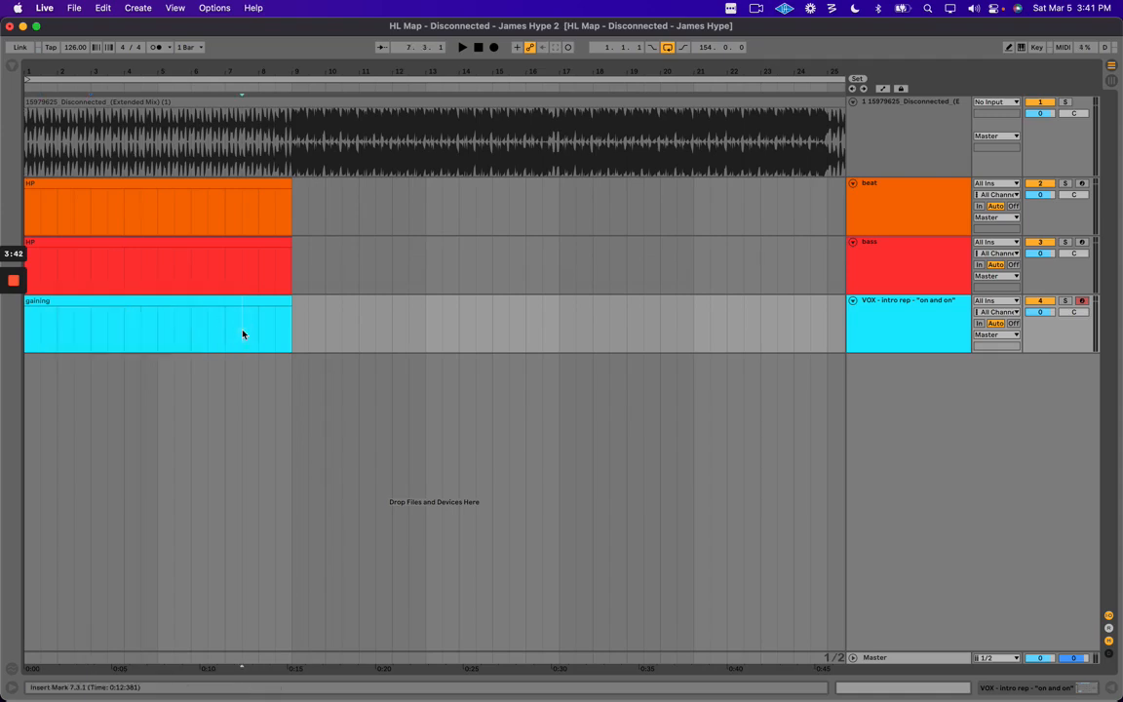
left_click(171, 300)
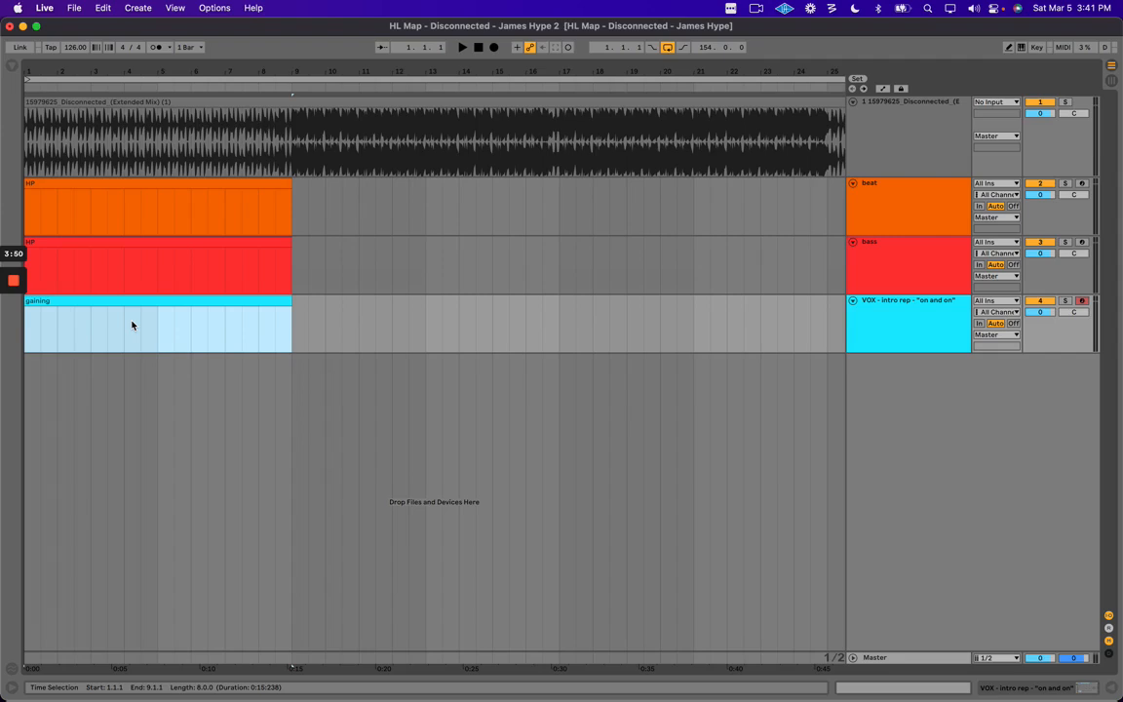
left_click_drag(45, 326, 282, 330)
left_click(292, 328)
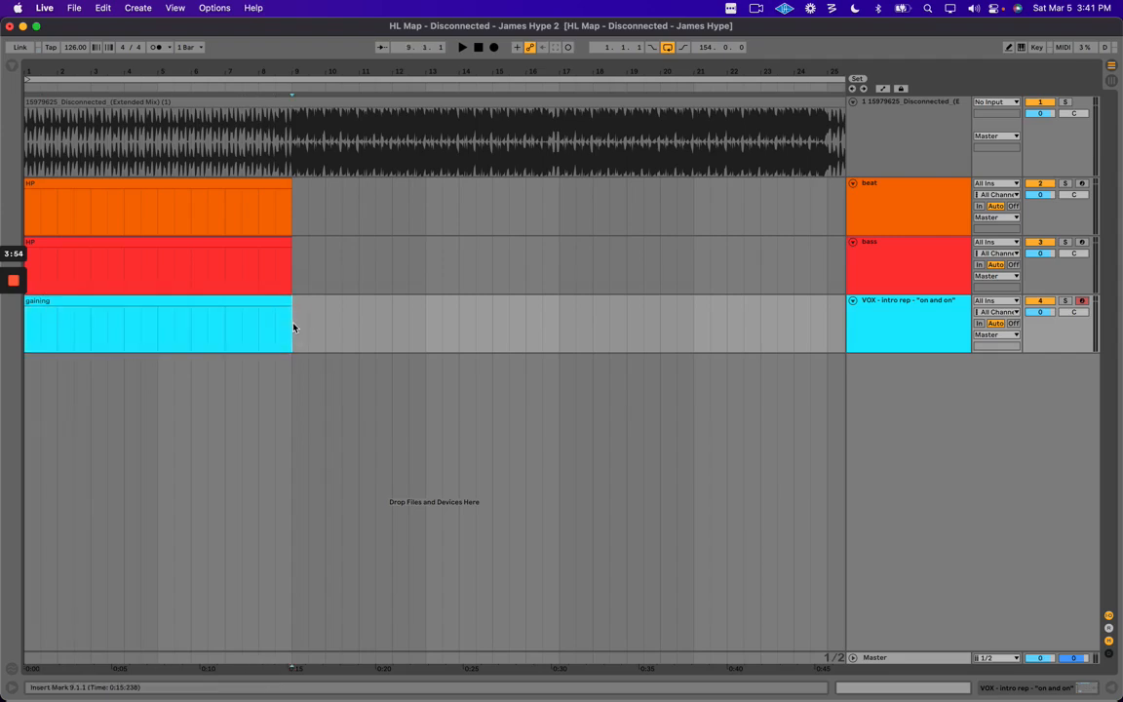
left_click_drag(296, 321, 837, 329)
scroll(300, 141, "left", 1)
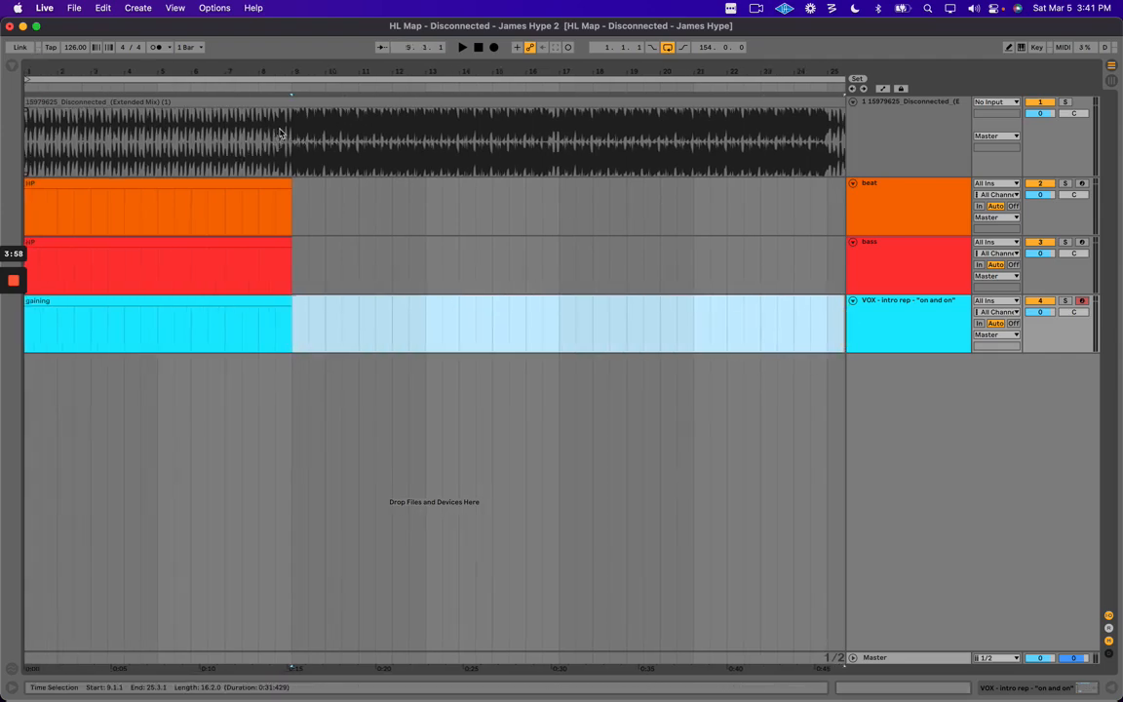
left_click_drag(277, 134, 705, 145)
left_click(744, 147)
left_click_drag(74, 322, 235, 325)
left_click(238, 322)
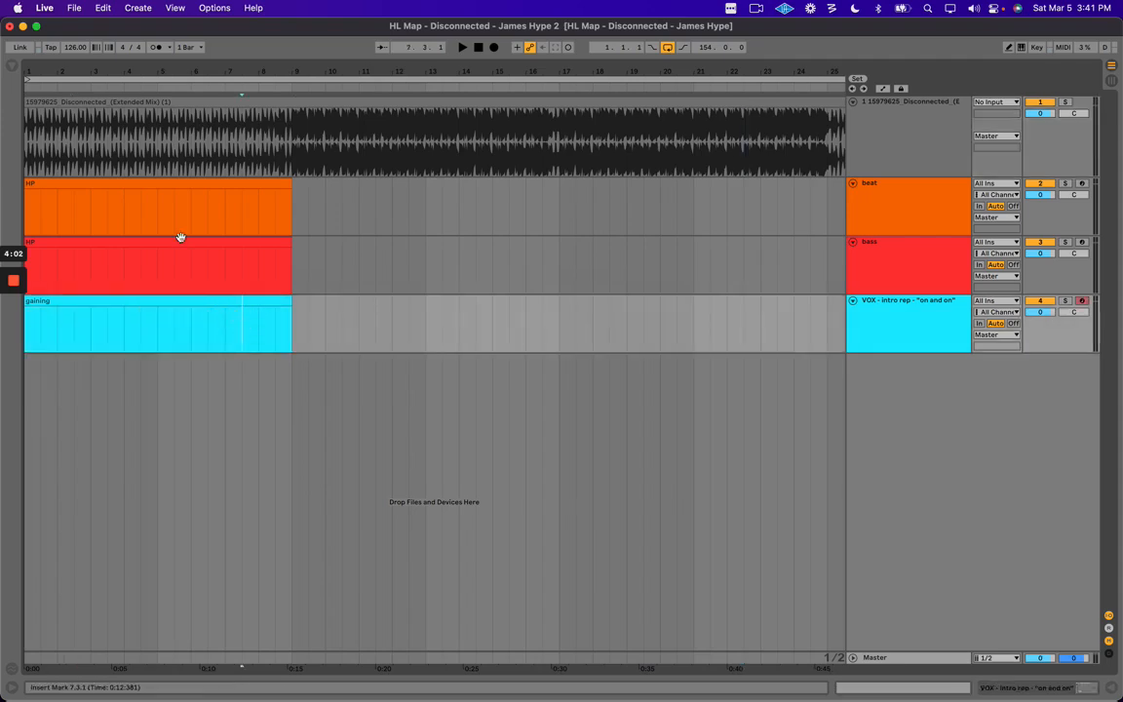
Play the outro from bar 145 and inspect the waveform of the song's closing bars, returning to the intro.
left_click_drag(252, 67, 250, 63)
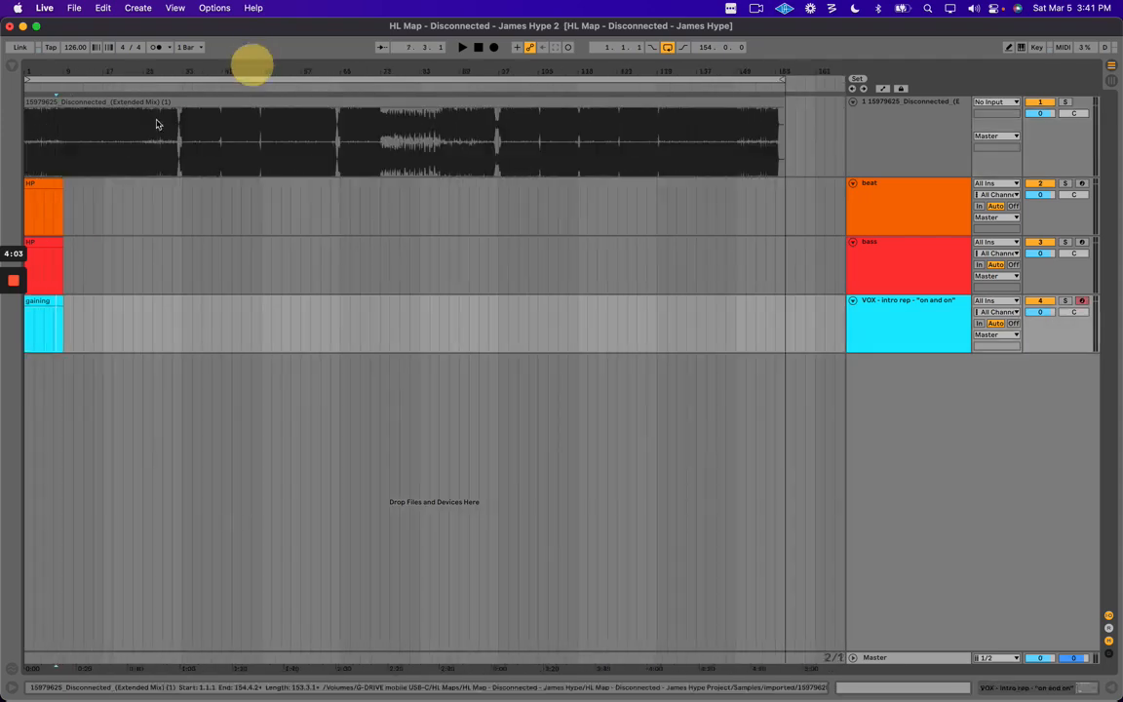
left_click(742, 132)
left_click_drag(772, 69, 729, 70)
left_click(646, 149)
key("space")
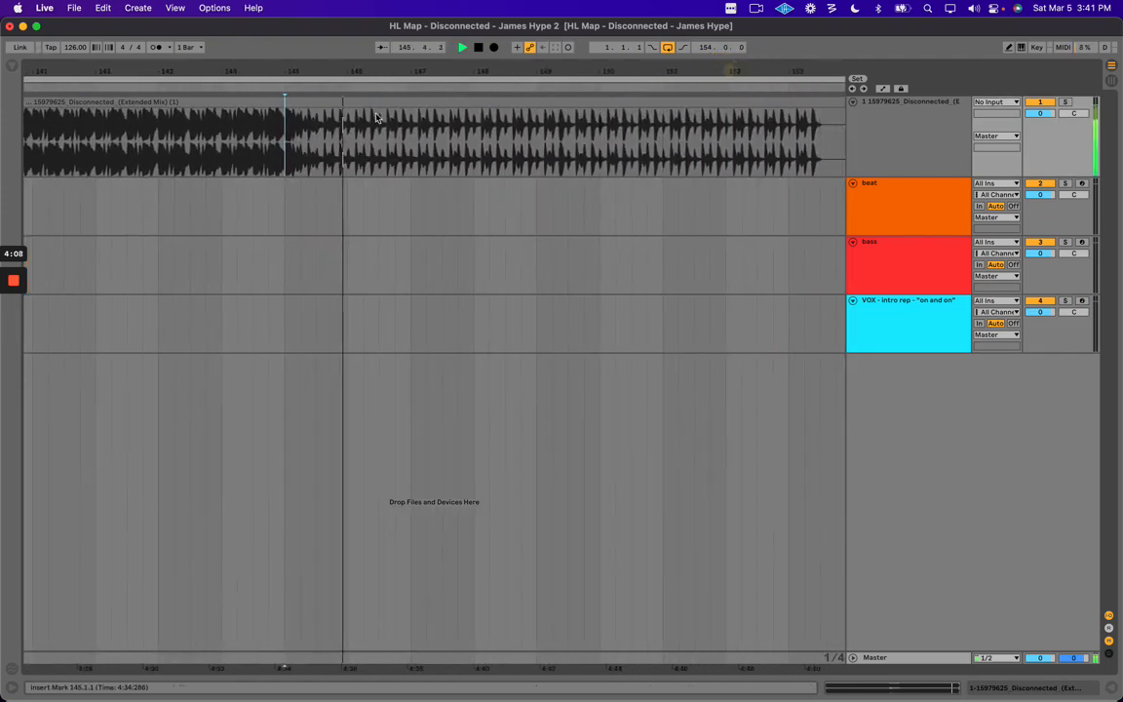
key("space")
left_click_drag(551, 69, 551, 62)
left_click(768, 145)
key("space")
left_click_drag(756, 72, 754, 78)
left_click_drag(741, 146, 793, 149)
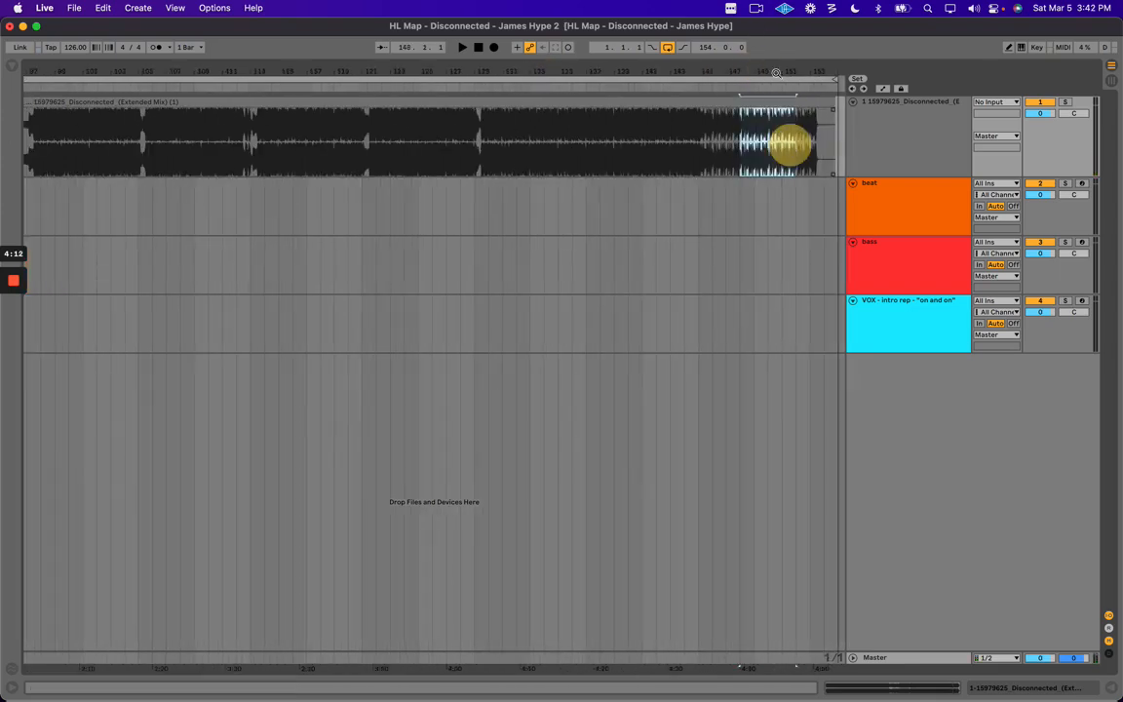
left_click_drag(774, 68, 766, 68)
left_click_drag(48, 69, 83, 121)
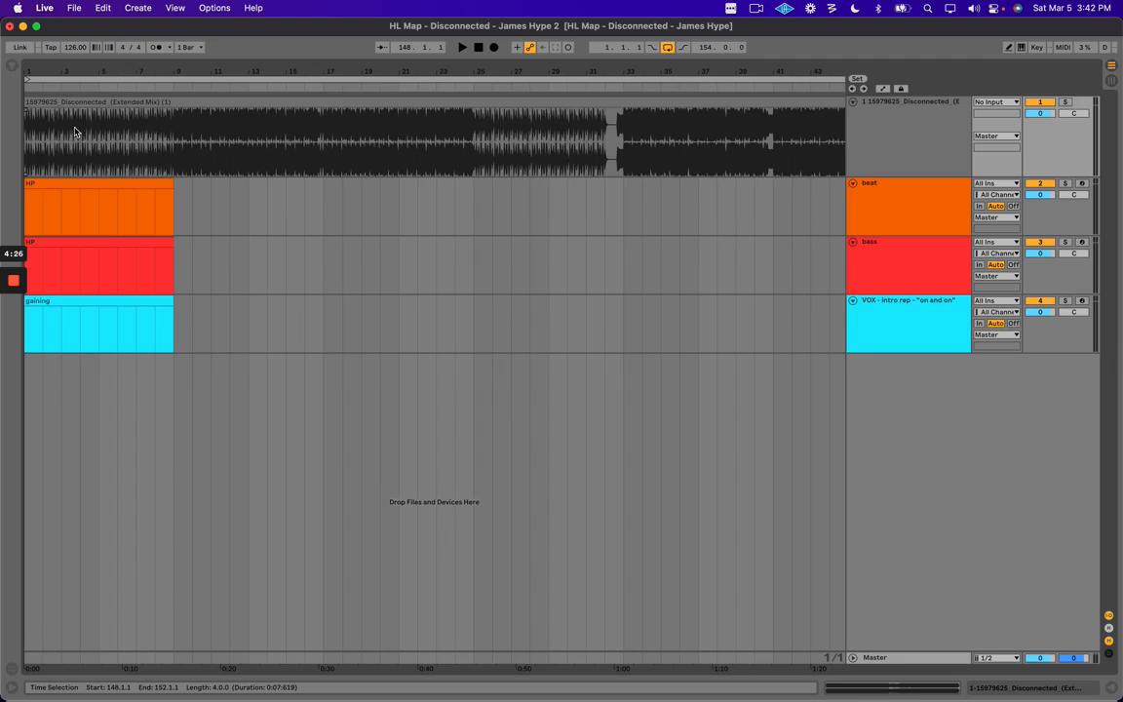
left_click_drag(172, 134, 487, 137)
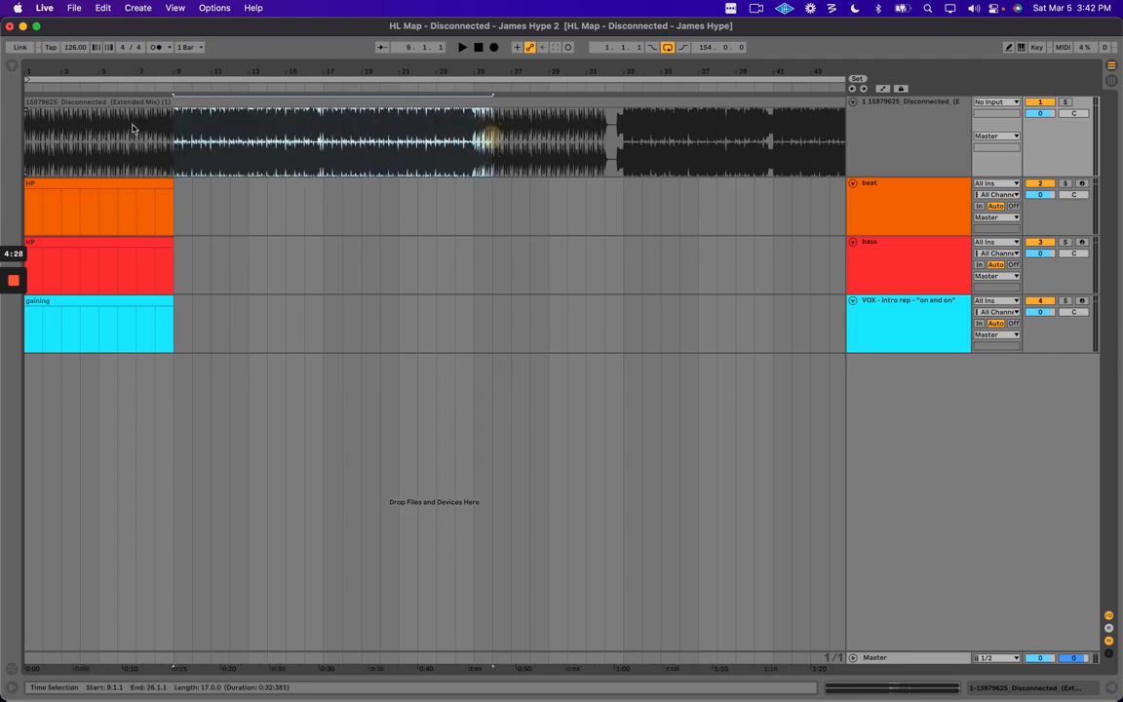
left_click_drag(31, 130, 171, 130)
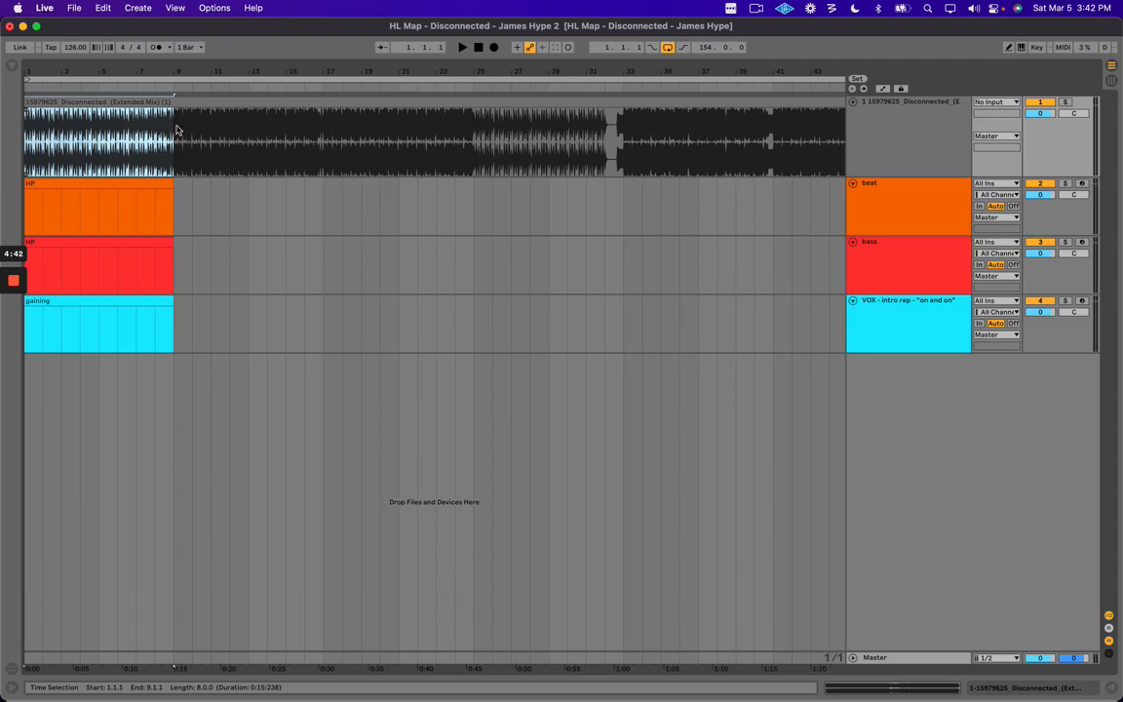
left_click(56, 302)
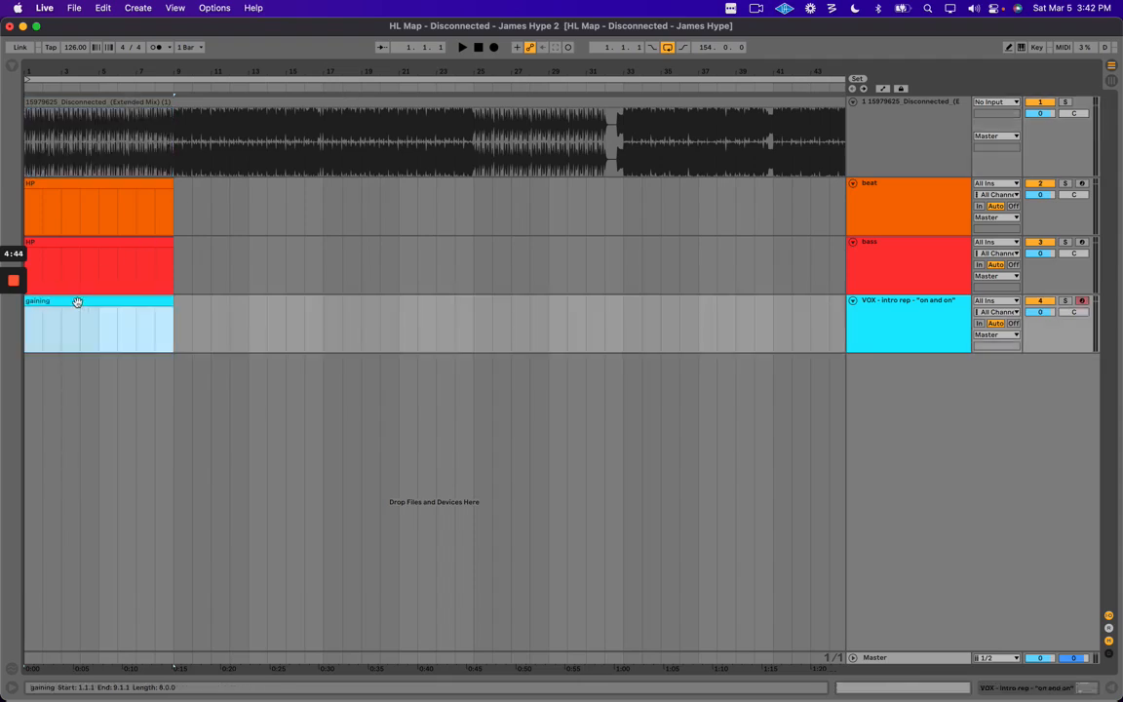
Play from bar 8 across bar 9 to check the vocal at the end of the intro.
left_click(154, 331)
key("space")
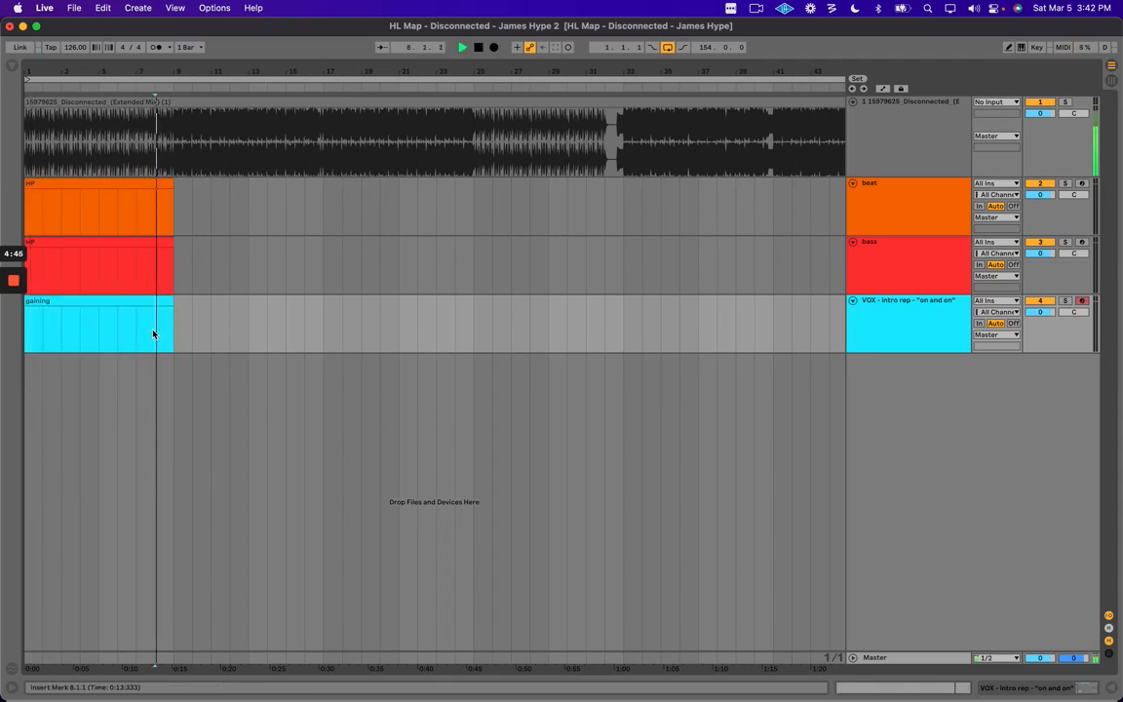
key("plus")
key("plus")
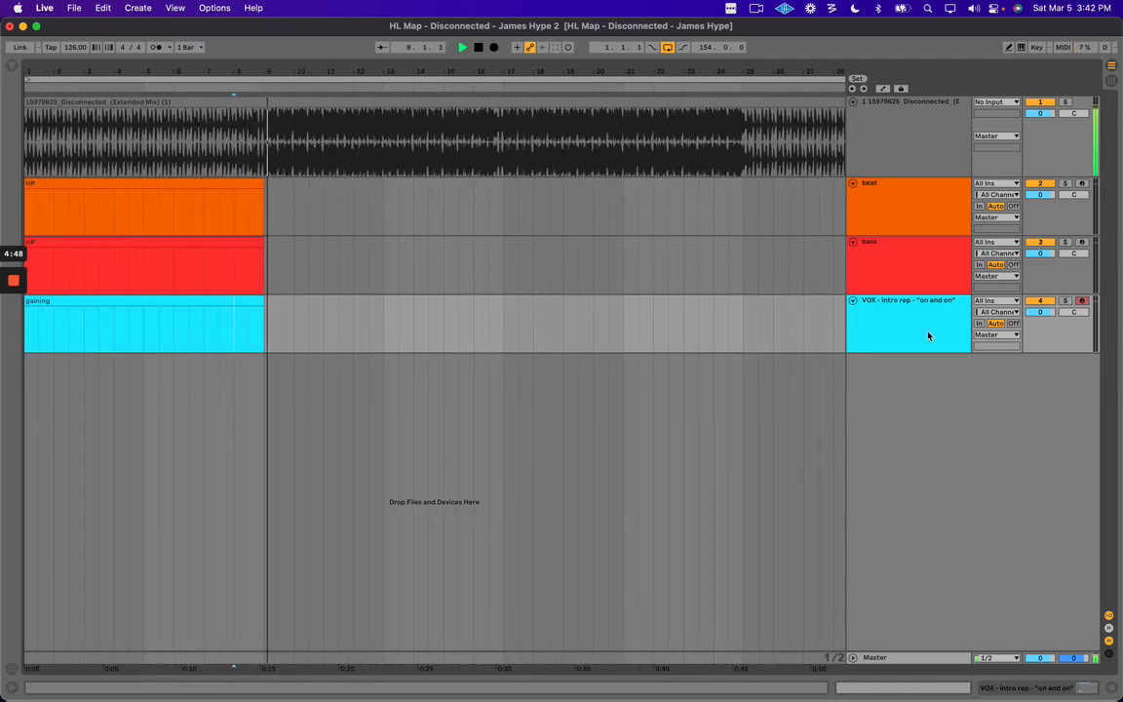
Insert a MIDI track below the intro rep vocal track and name it VOX - intro tease - "keep on and on".
left_click(858, 336)
key("super+shift+t")
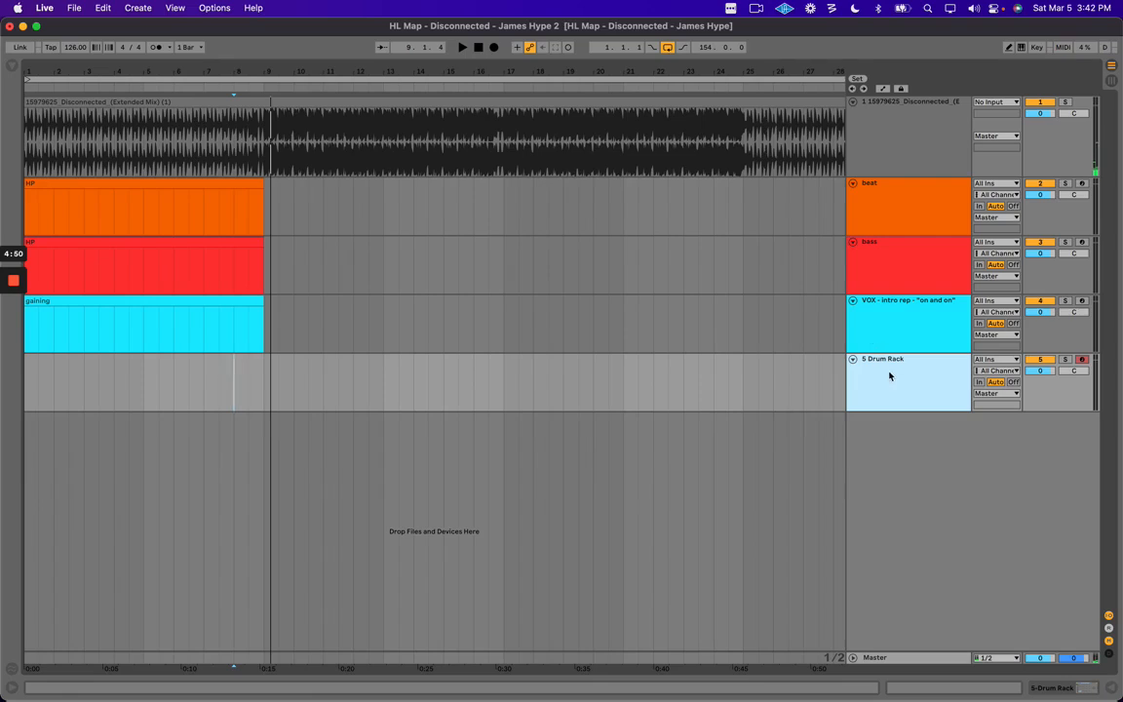
key("super+r")
type("VOX")
key("Return")
key("super+r")
key("Right")
type("- \"keep on and on\"")
key("Return")
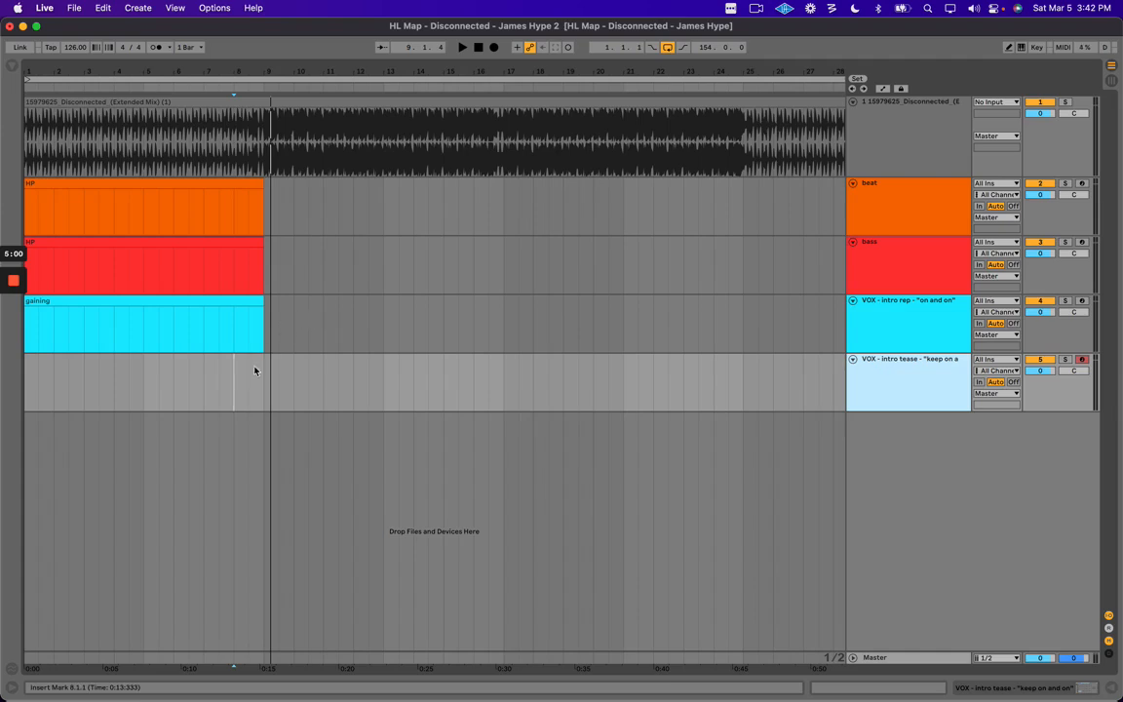
Create an empty MIDI clip from 8.3 to bar 9 on the intro tease track, and colour the track and clip cyan.
left_click_drag(254, 375, 268, 371)
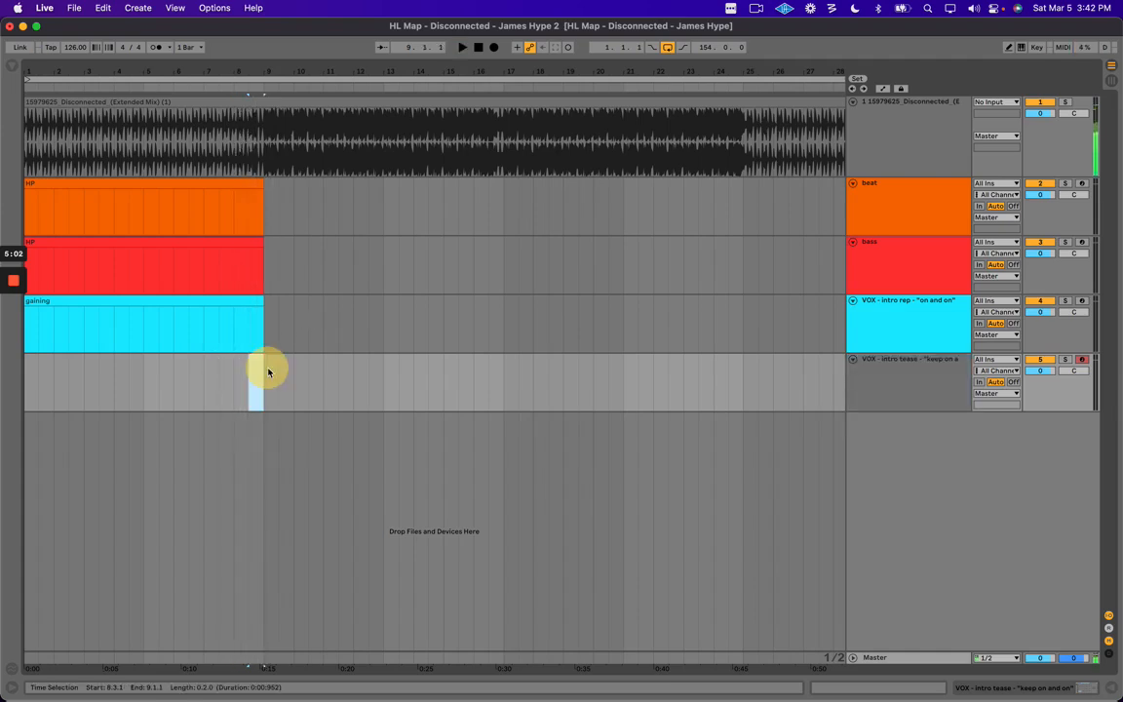
key("super+shift+m")
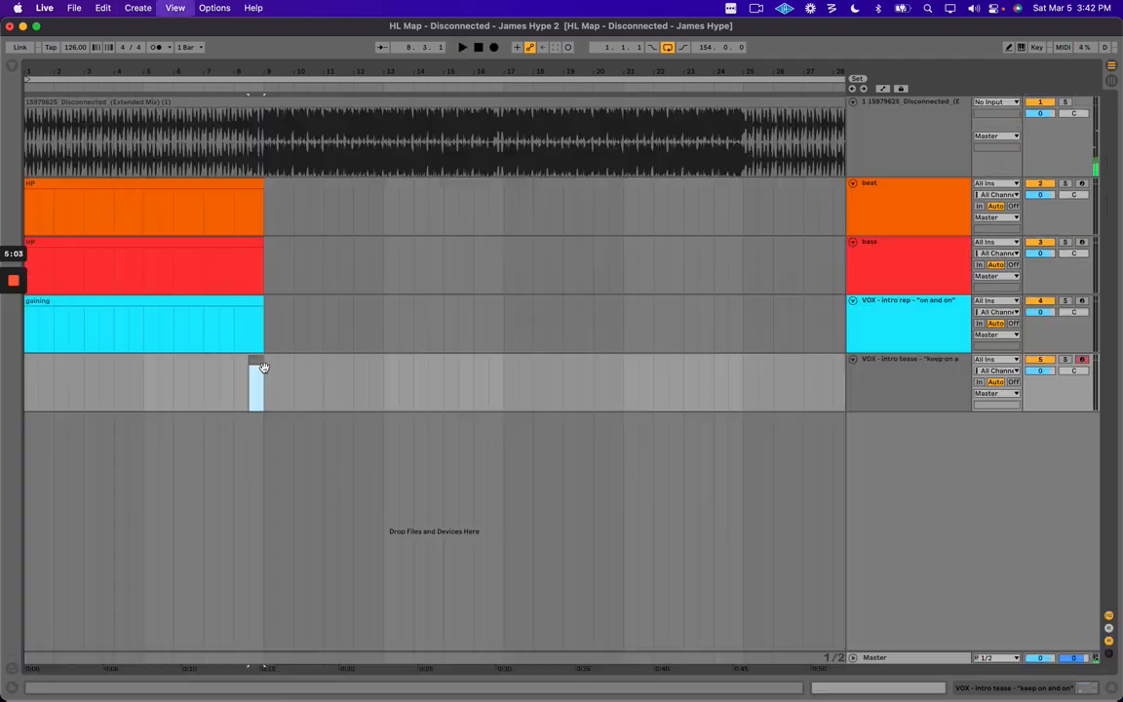
right_click(892, 388)
left_click(980, 554)
left_click(899, 359)
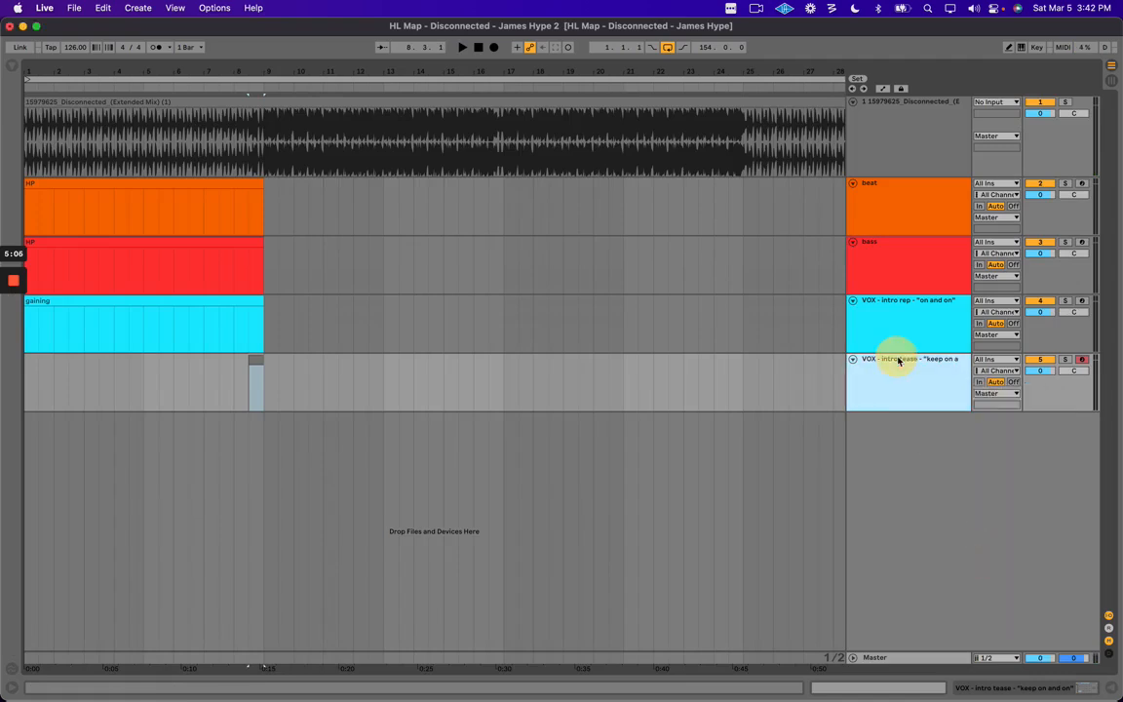
right_click(899, 361)
left_click(938, 582)
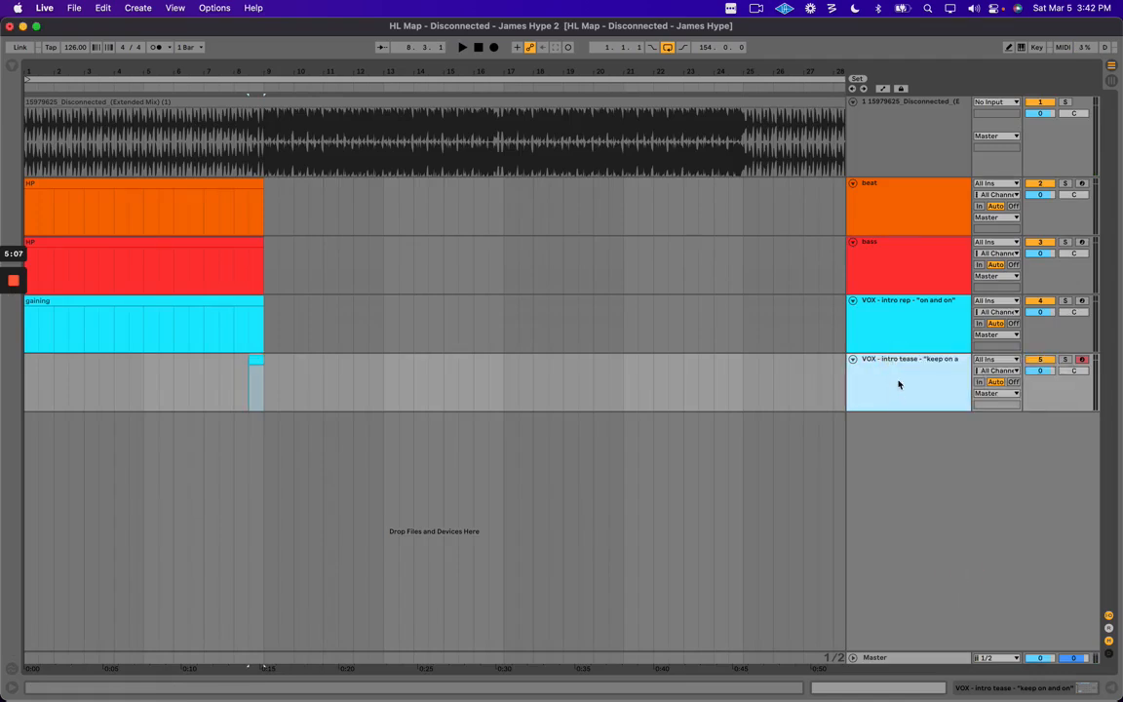
Insert a MIDI track directly below the song's audio track, name it "edit" and colour it green.
left_click(929, 151)
key("super+shift+t")
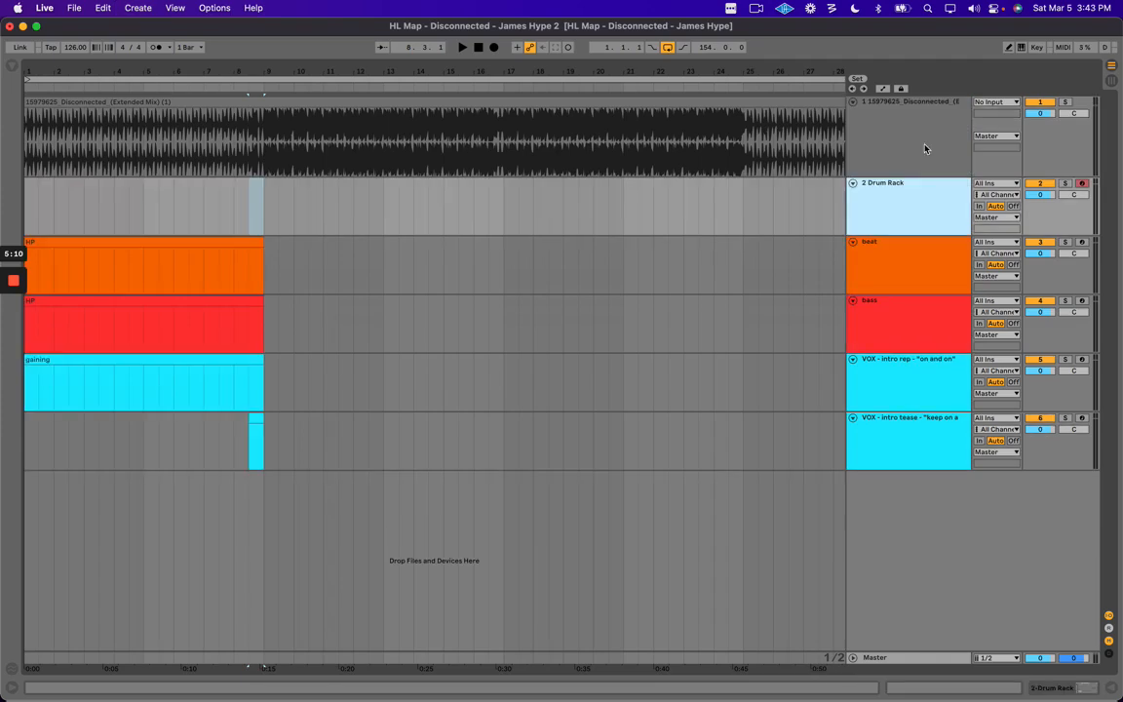
key("super+r")
type("edit")
key("Return")
right_click(896, 198)
left_click(964, 367)
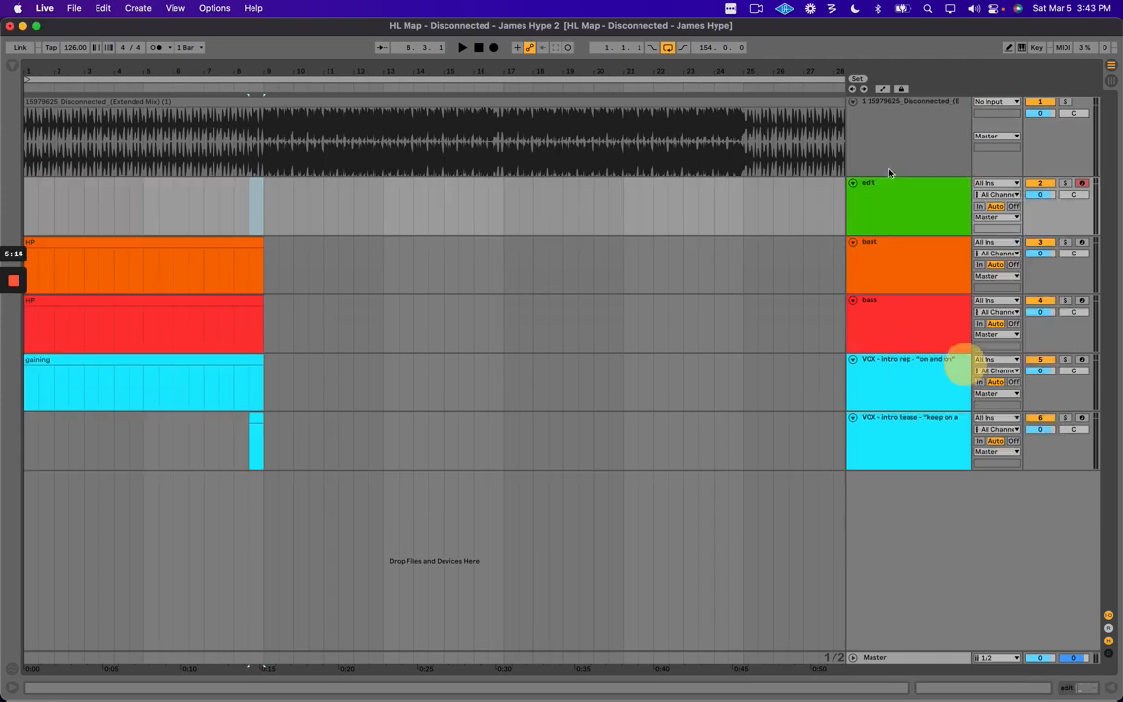
Play from bar 8 and examine the waveform between 8.3 and bar 9 to locate the edit before the transition.
left_click(234, 201)
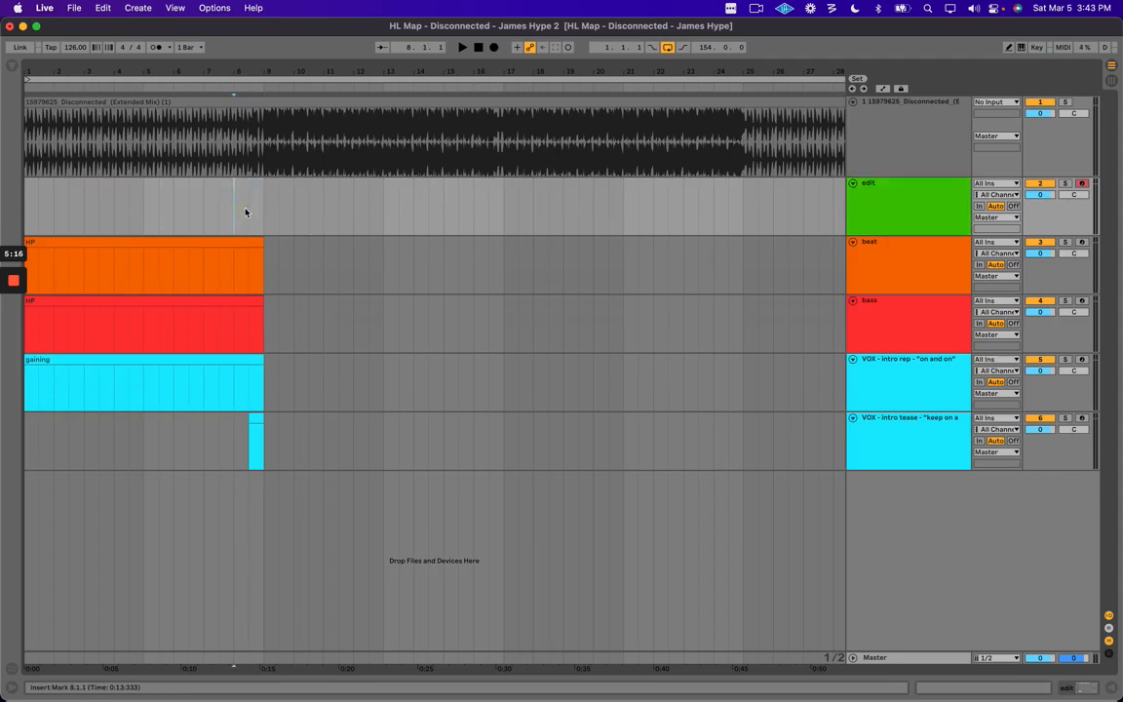
key("plus")
key("plus")
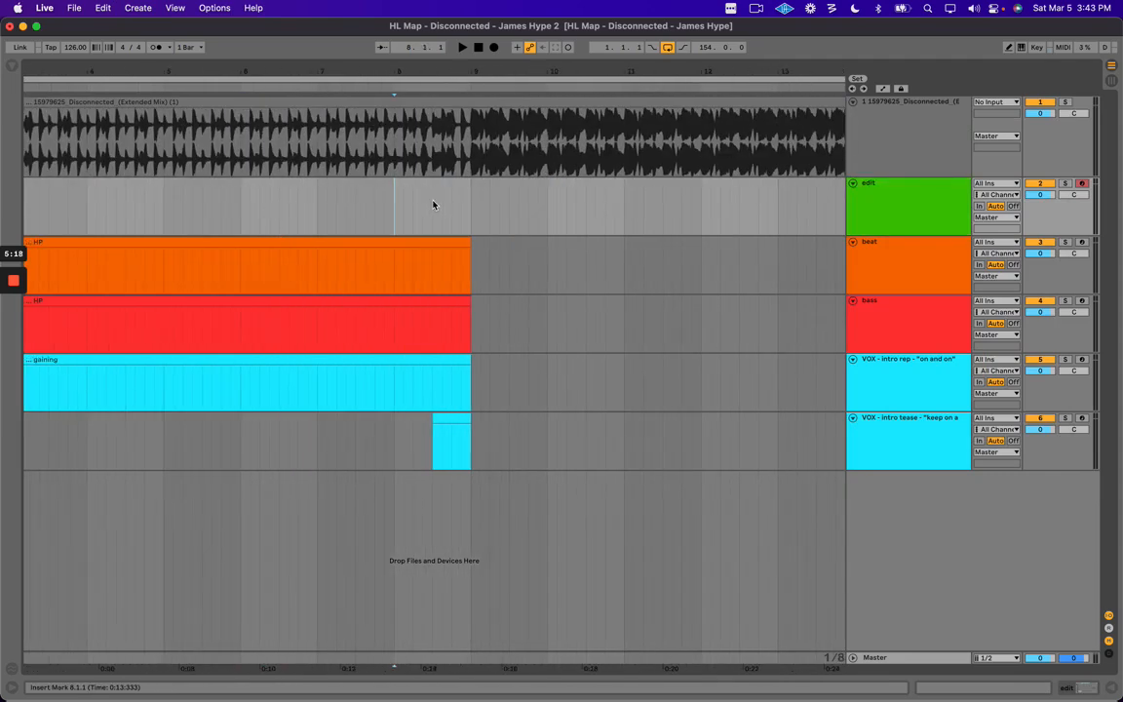
left_click(378, 214)
key("minus")
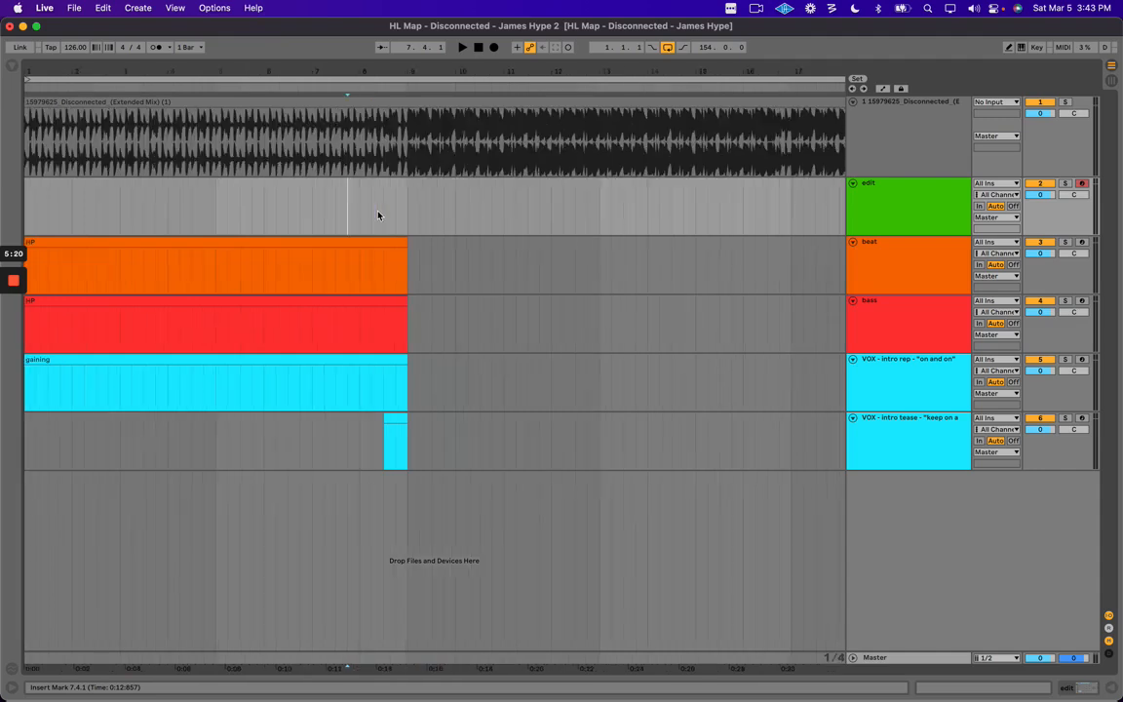
left_click_drag(388, 213, 429, 201)
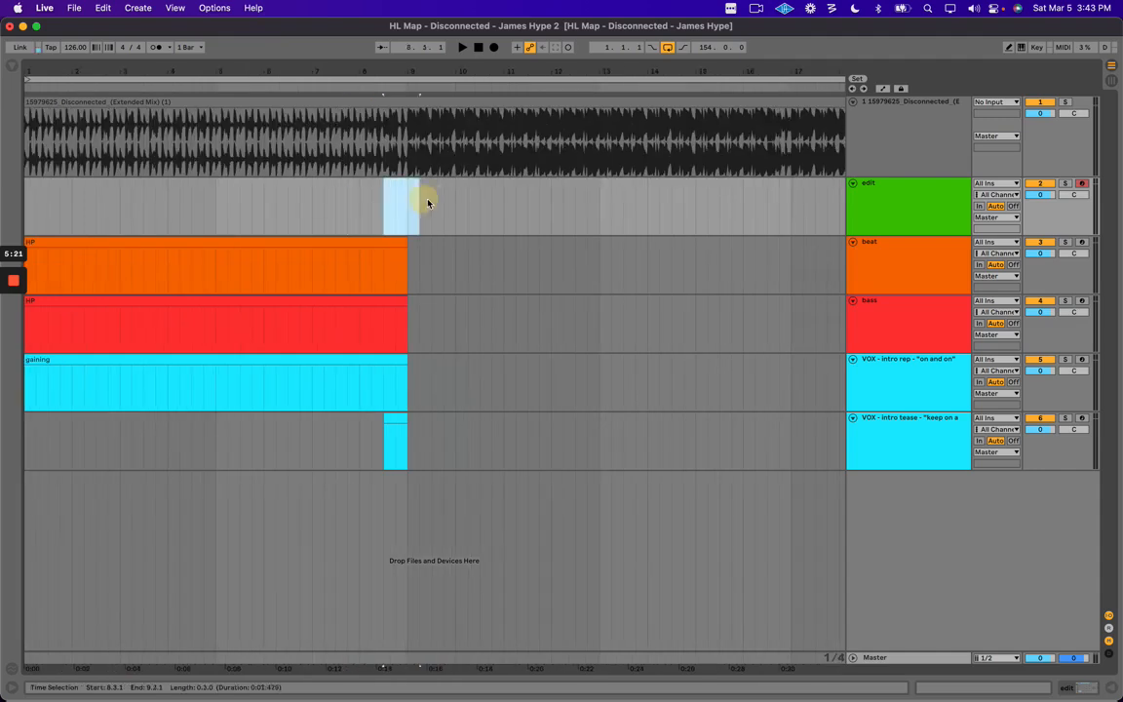
left_click(370, 198)
key("plus")
key("space")
left_click(335, 213)
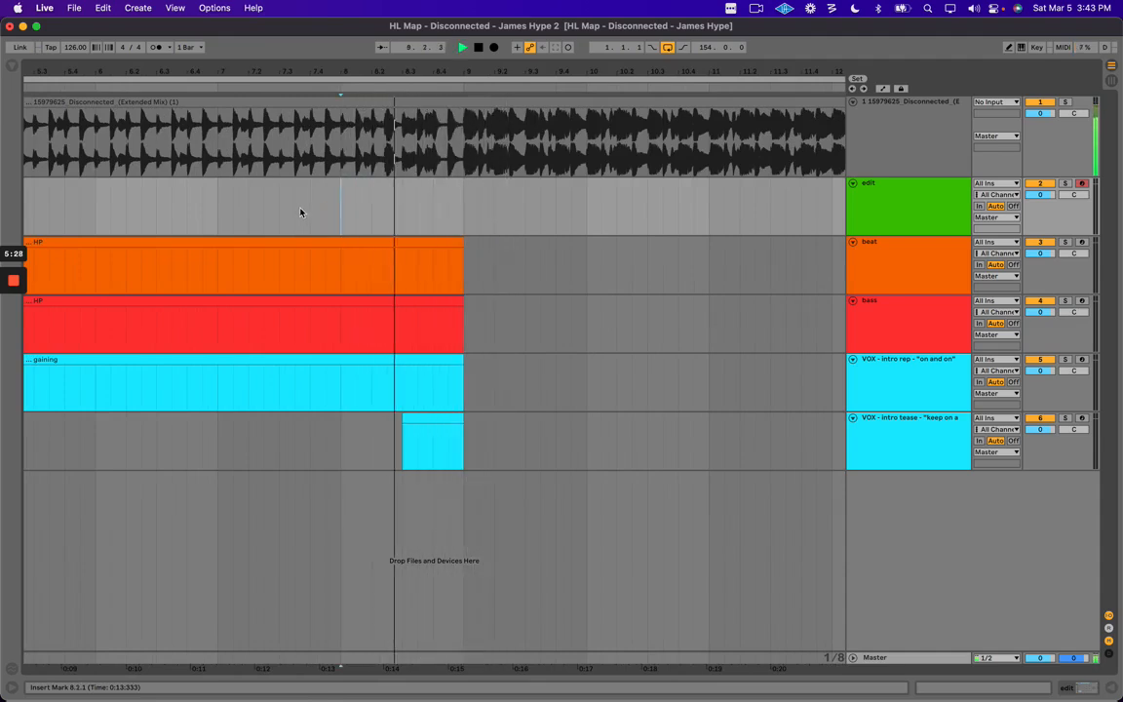
key("space")
left_click_drag(402, 145, 476, 144)
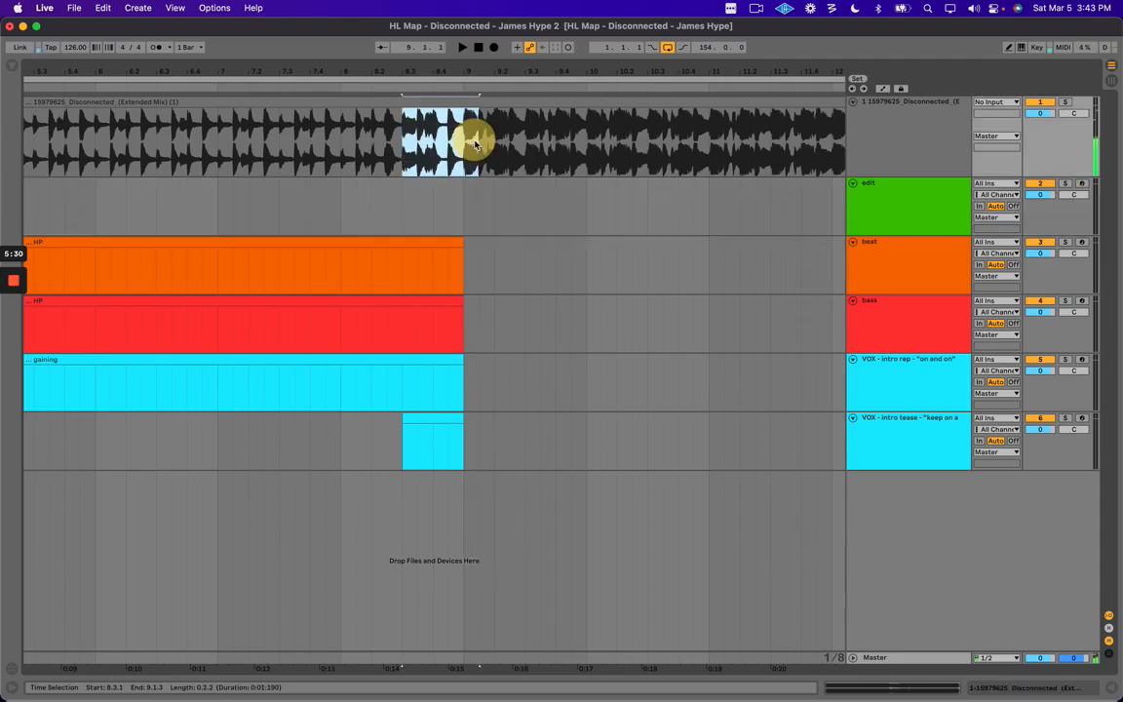
left_click(343, 198)
key("minus")
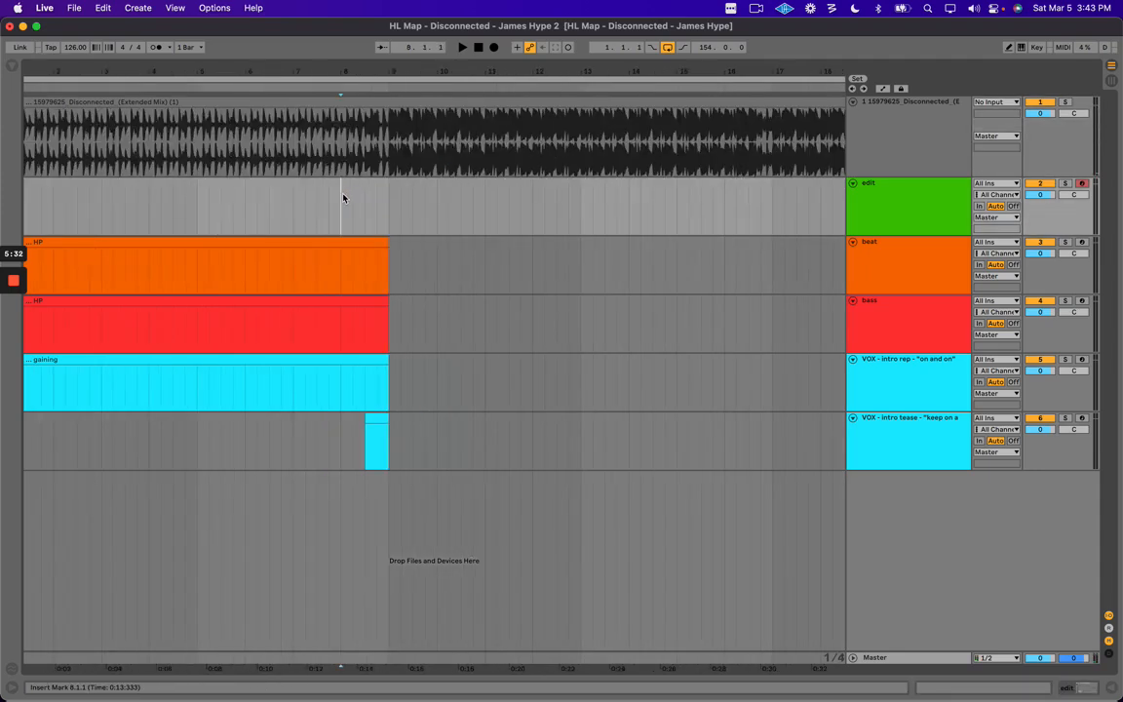
key("minus")
Play from bar 8 into bar 9 to listen for elements entering after the intro.
left_click(30, 213)
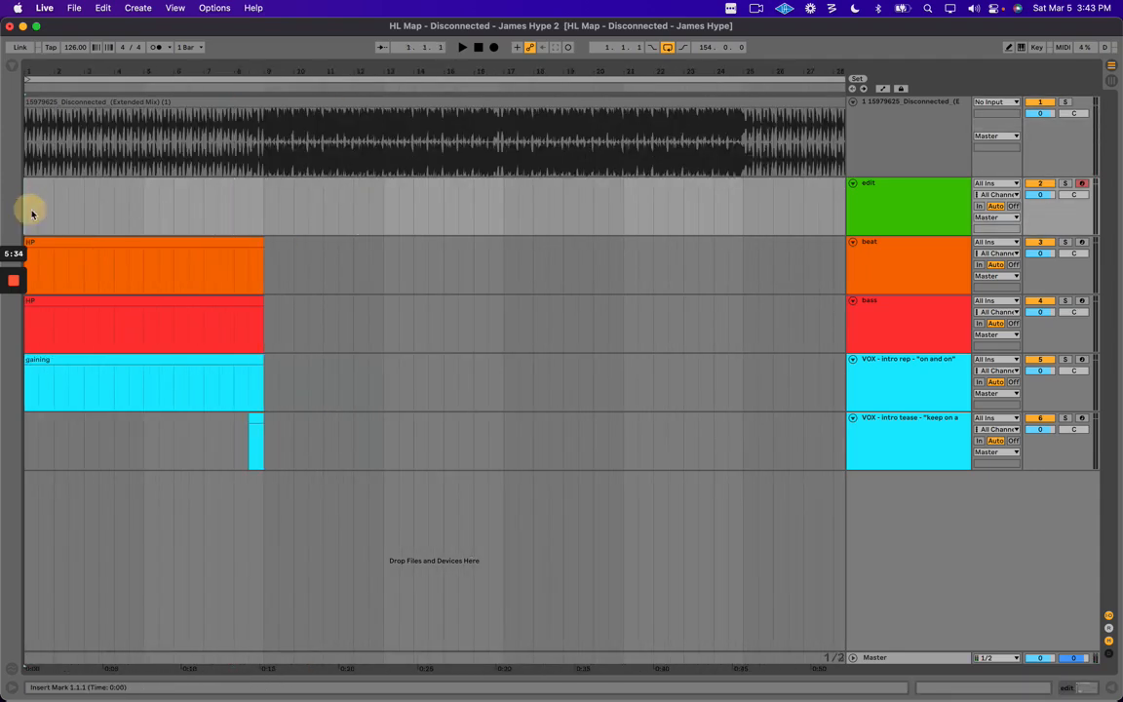
key("plus")
left_click(361, 223)
key("space")
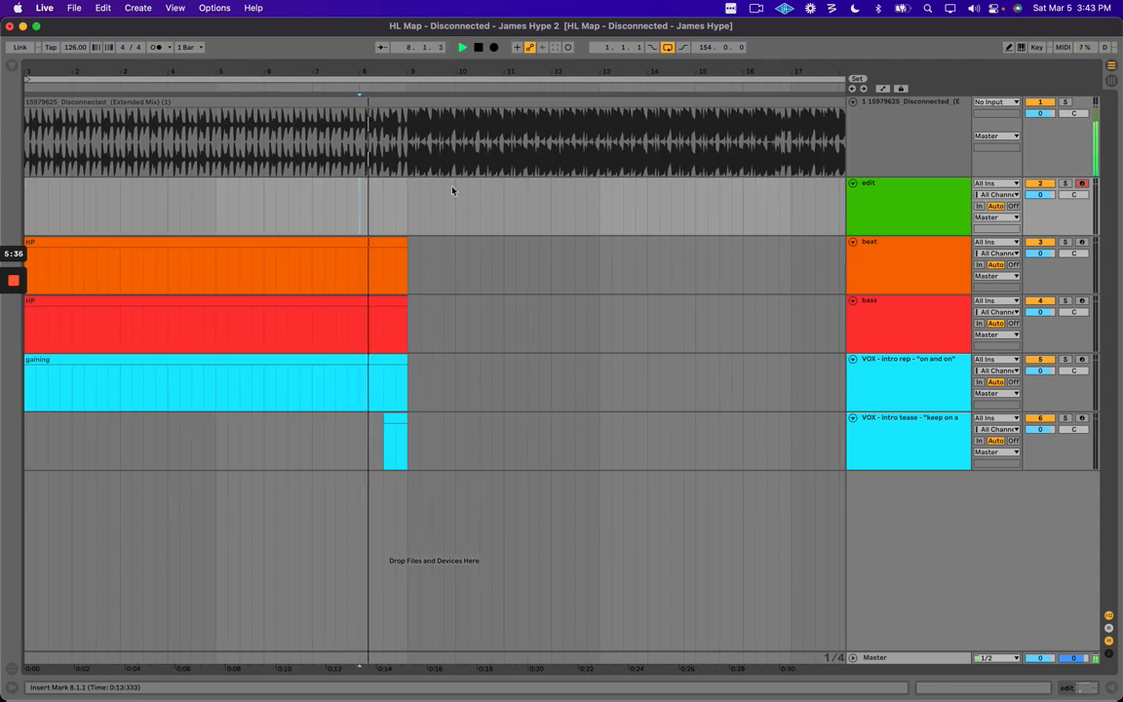
left_click_drag(452, 75, 455, 73)
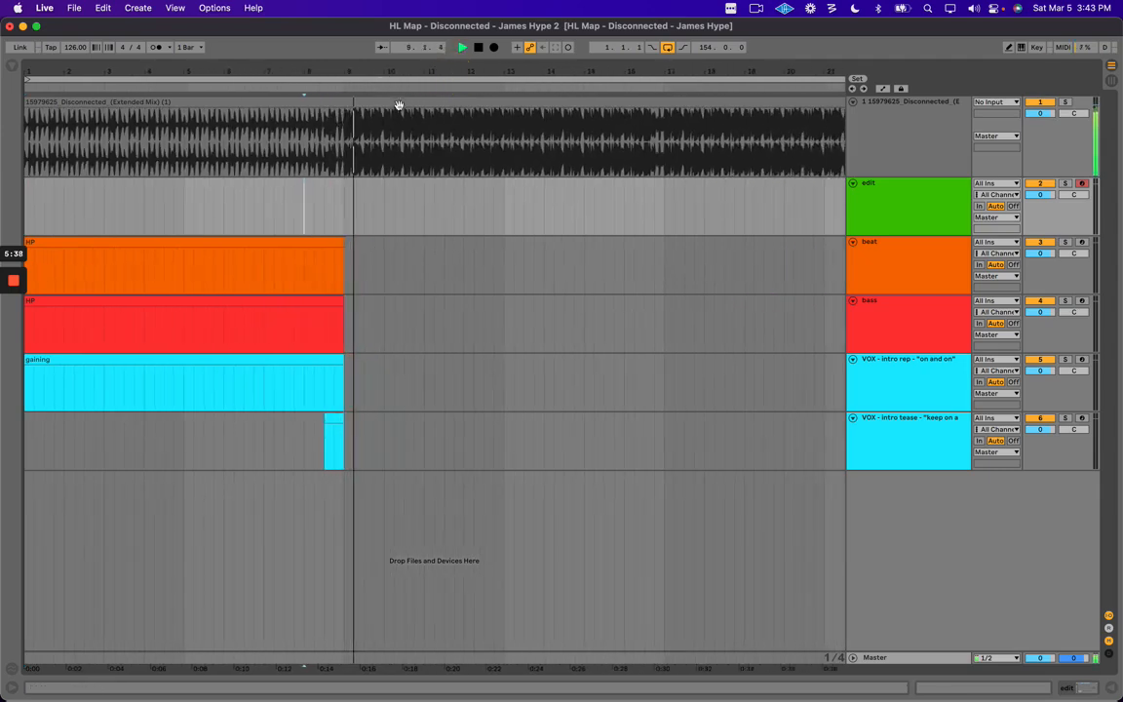
Insert a MIDI track below the beat track, name it "16th shaker" and colour it orange.
left_click(877, 271)
key("space")
key("super+shift+t")
left_click(878, 310)
key("super+r")
type("16th shaker")
key("Return")
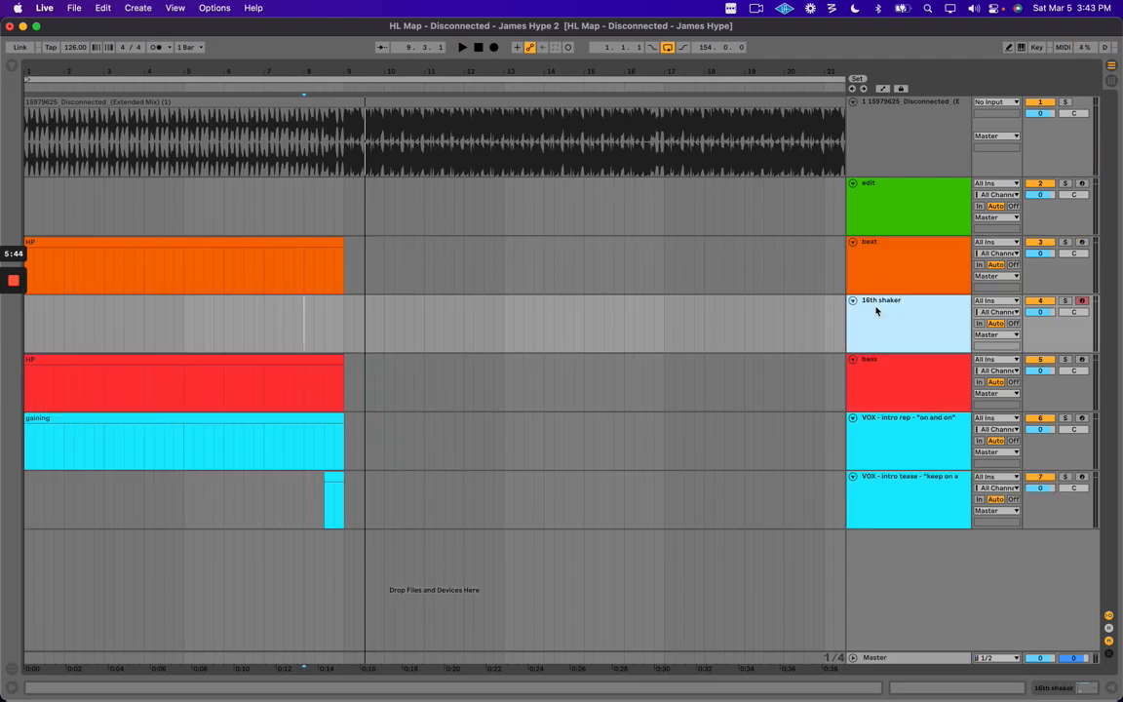
right_click(875, 310)
left_click(908, 484)
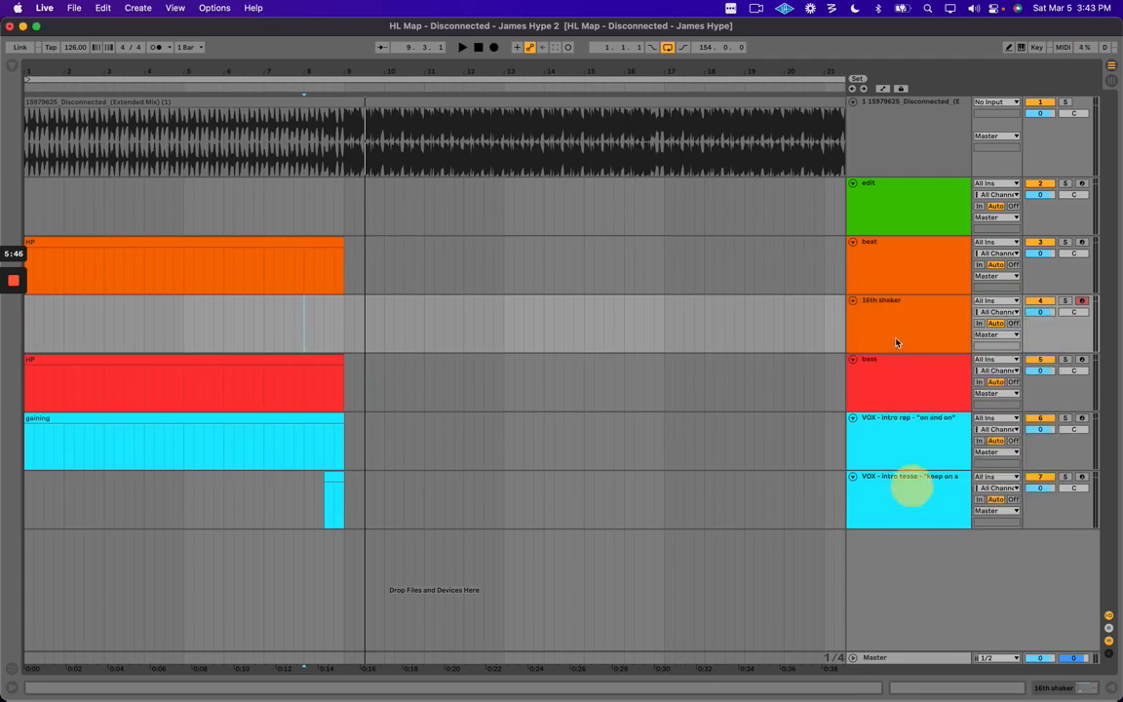
left_click(343, 319)
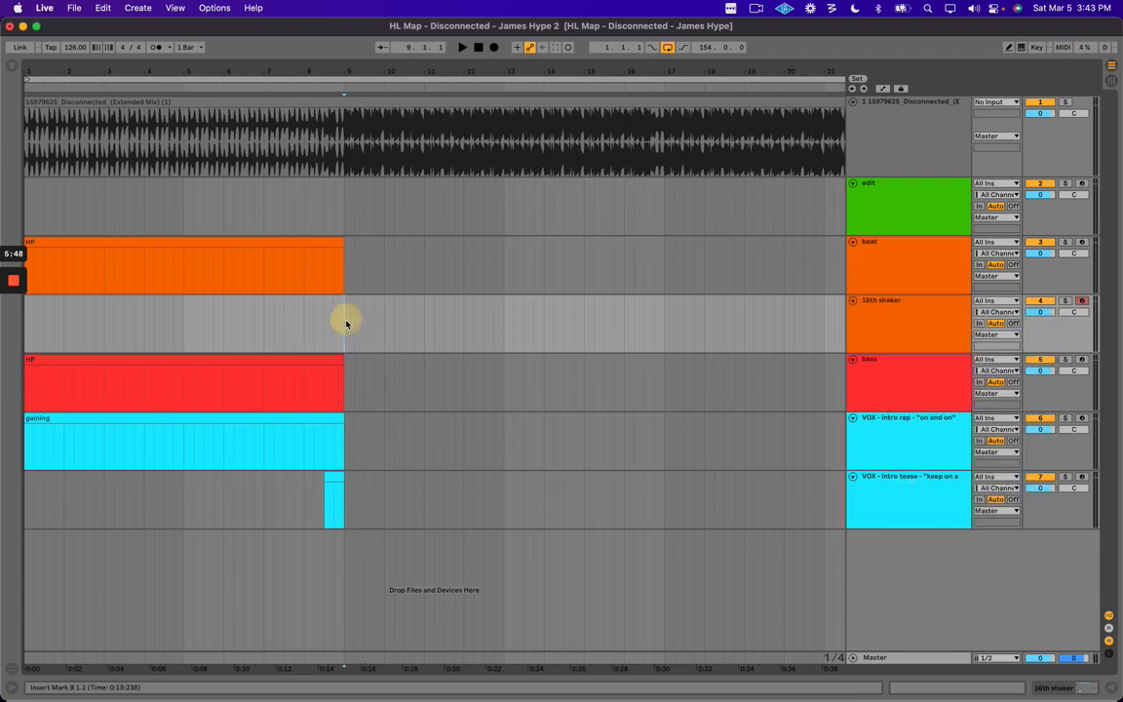
Duplicate the beat track's HP clip to bars 9 to 17 and clear the copy's name.
left_click(278, 243)
key("super+d")
key("super+r")
key("BackSpace")
key("Return")
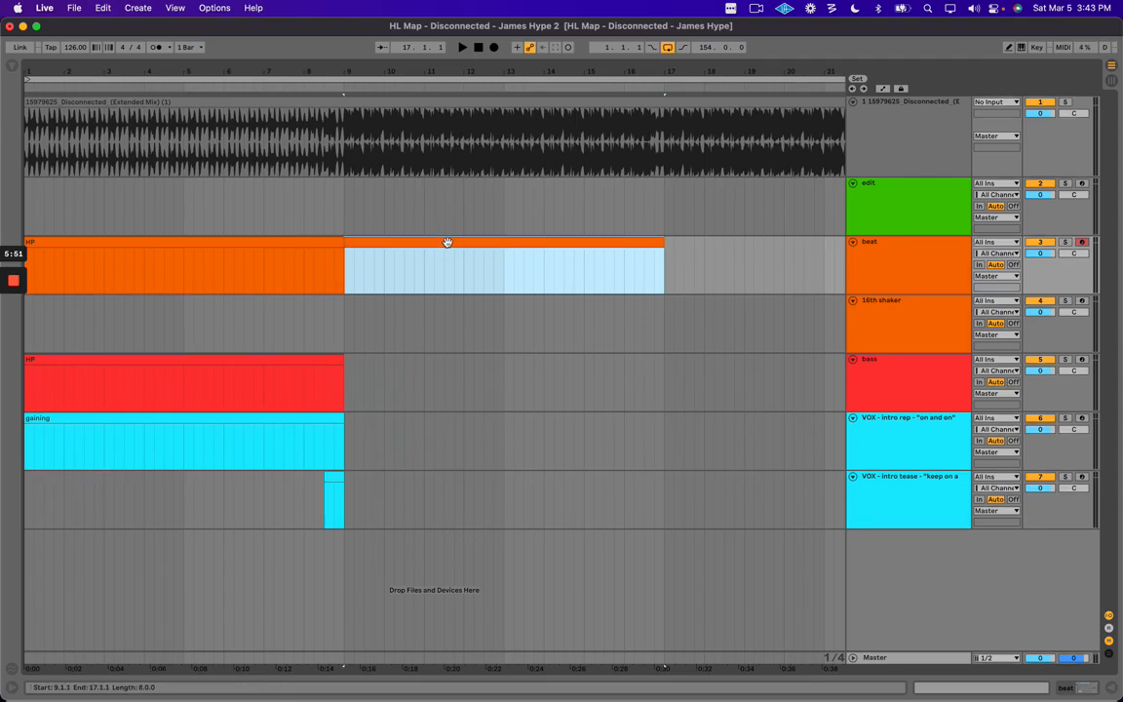
Duplicate the bass track's HP clip to bars 9 to 17 and clear the copy's name.
left_click(306, 359)
key("super+d")
key("super+r")
key("BackSpace")
key("Return")
Move the bass track above the 16th shaker track, directly below the beat track.
left_click_drag(858, 378, 908, 307)
left_click(895, 263)
left_click(487, 245)
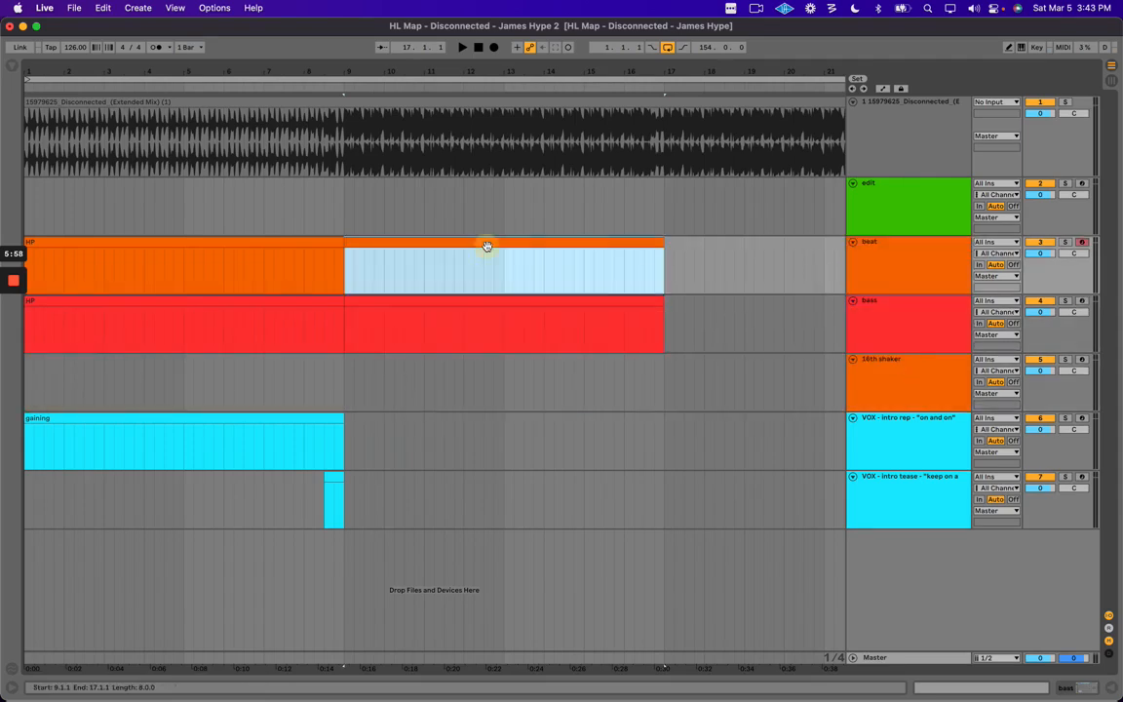
left_click(476, 301)
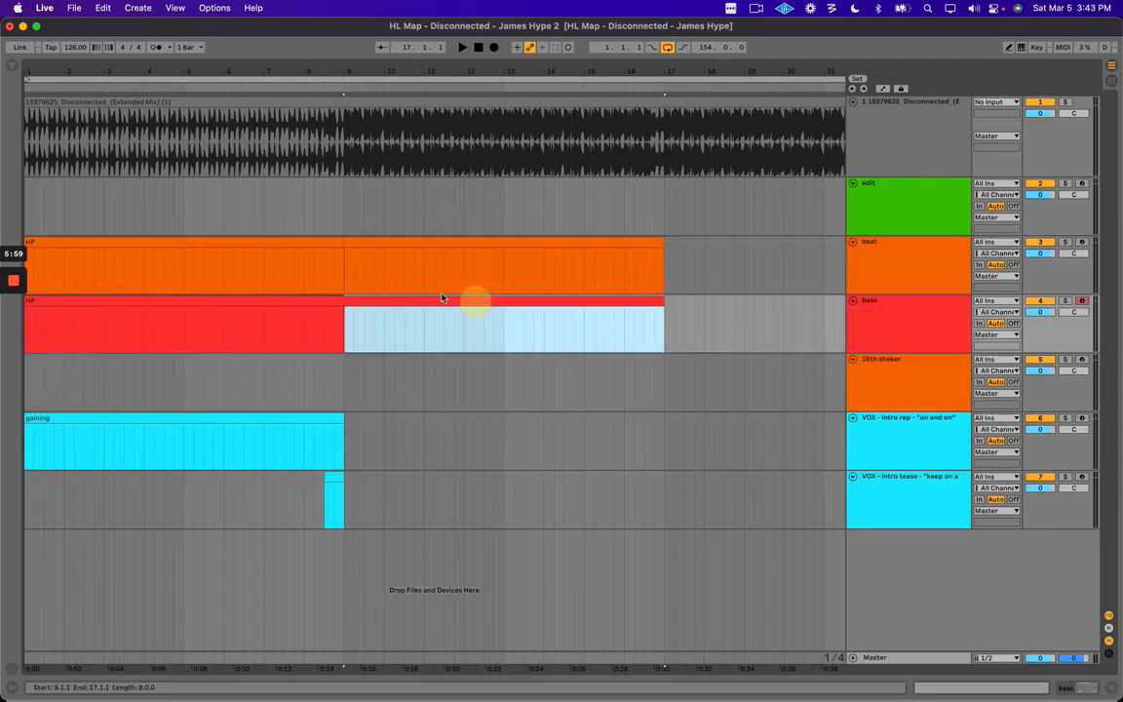
Rename the beat and bass clips at bars 9 to 17 as "full".
left_click(381, 243)
left_click(383, 304)
left_click(403, 240)
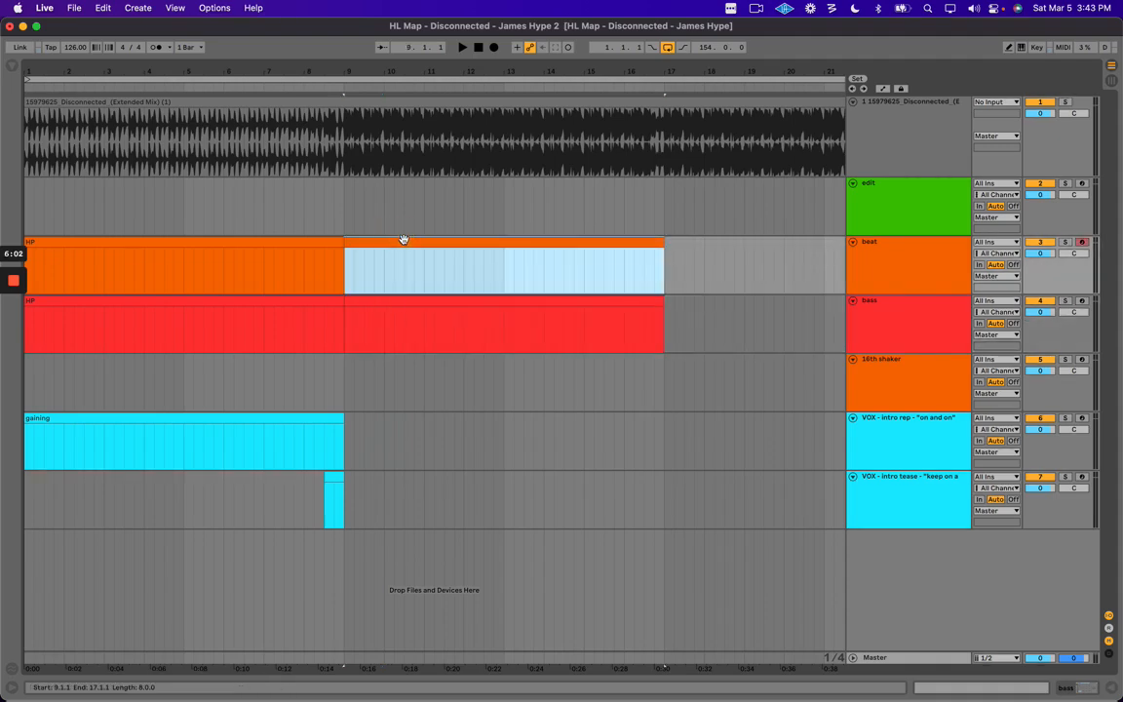
key("super+r")
left_click(418, 298)
key("super+r")
type("full")
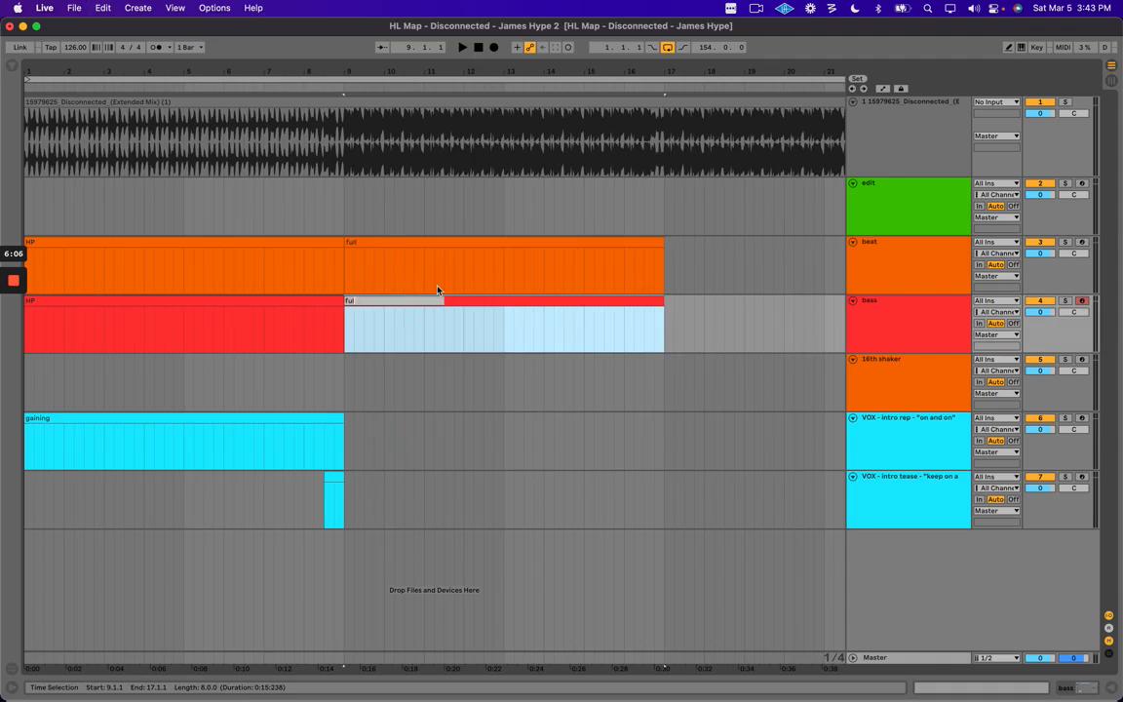
key("Return")
key("space")
key("space")
Duplicate the beat track's full clip at bars 9 to 17 onto the 16th shaker track and name the copy "LIFT".
left_click(435, 244)
left_click_drag(436, 244, 458, 364)
key("super+r")
key("BackSpace")
key("Return")
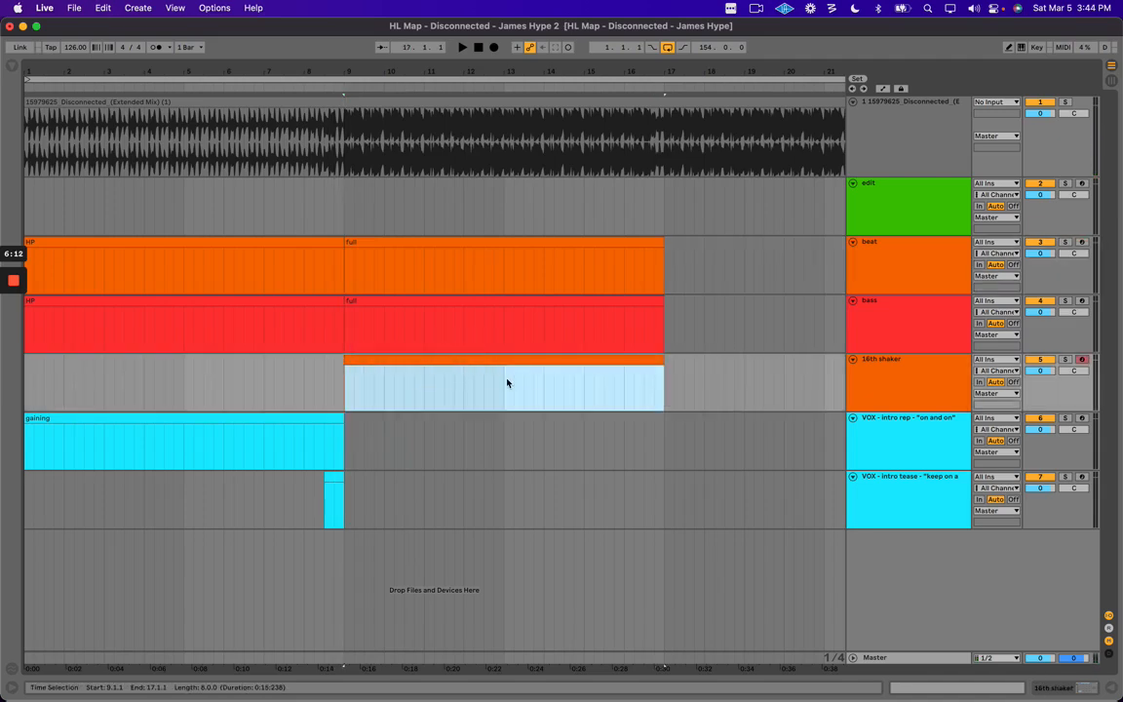
left_click(426, 358)
key("super+r")
type("LIFT")
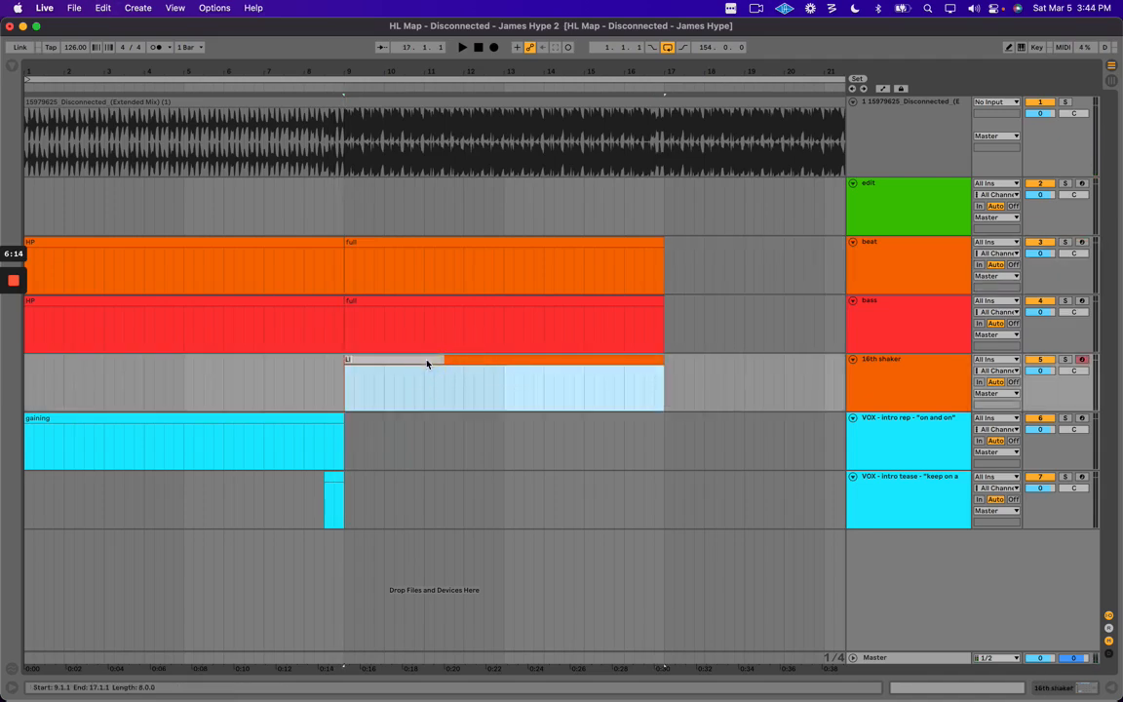
key("Return")
Play the song from bar 9 to listen for the elements in the section after the intro.
key("space")
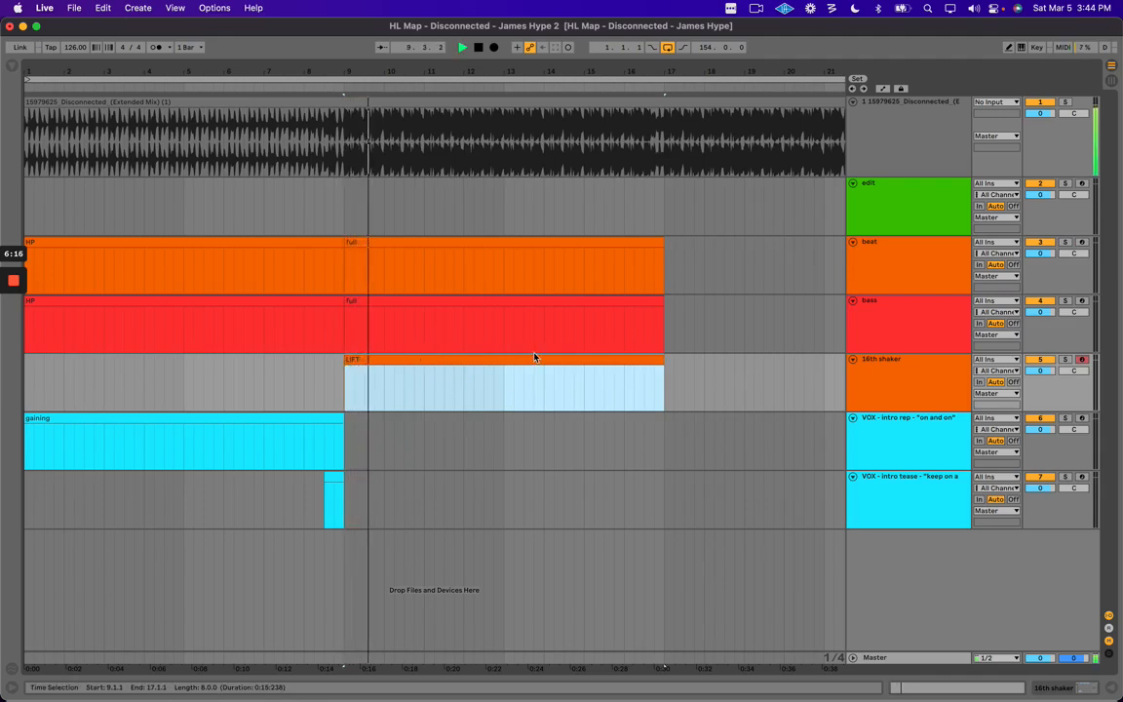
left_click(383, 359)
key("space")
key("space")
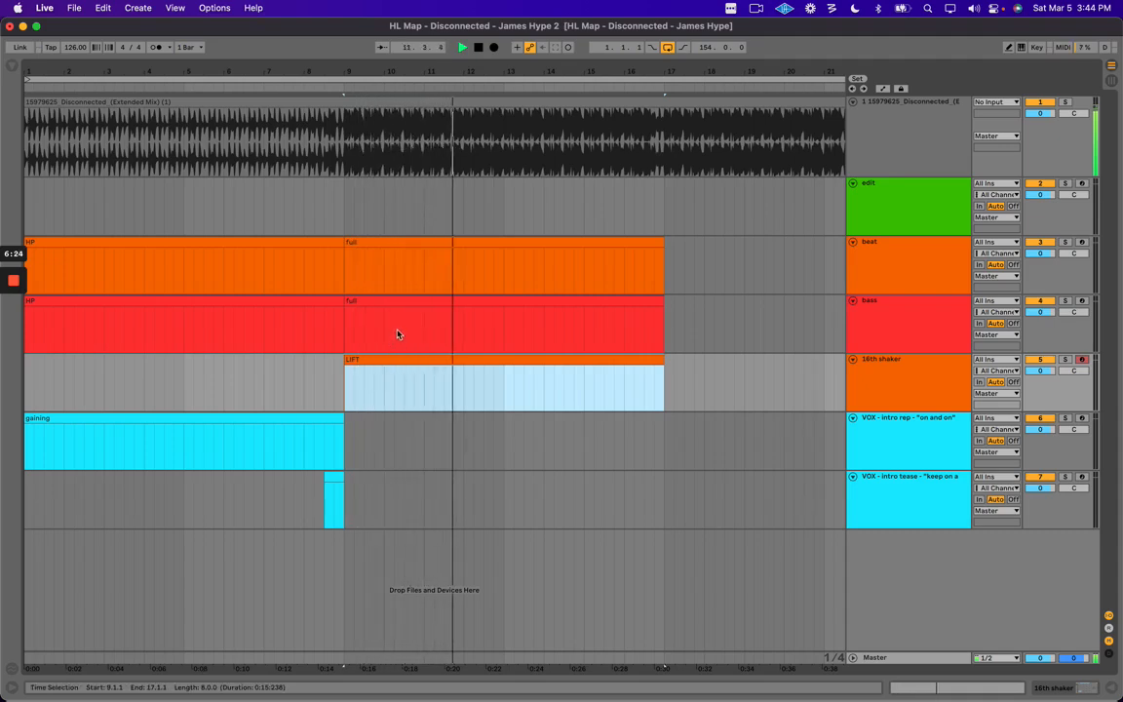
scroll(398, 334, "right", 1)
scroll(398, 335, "right", 1)
scroll(398, 335, "left", 1)
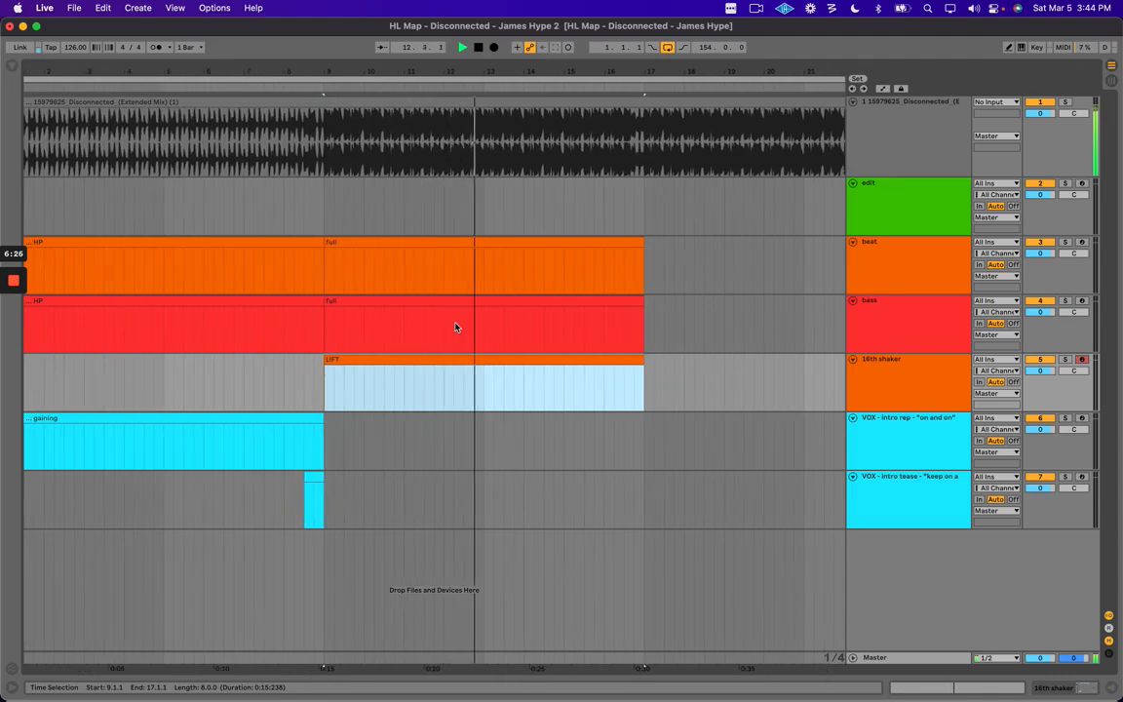
scroll(455, 327, "right", 1)
scroll(455, 327, "right", 1)
Insert a MIDI track below the VOX - intro tease track and name it "VOX - bass drop punks".
left_click(907, 514)
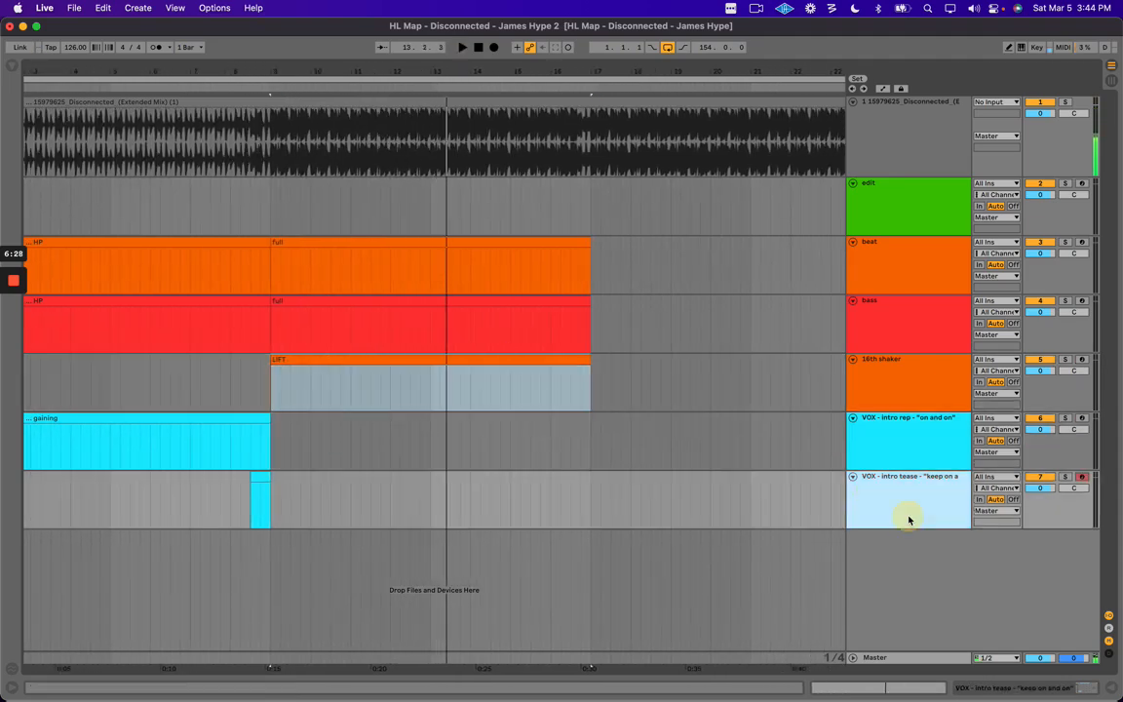
key("super+shift+t")
key("super+r")
type("VOX")
key("Return")
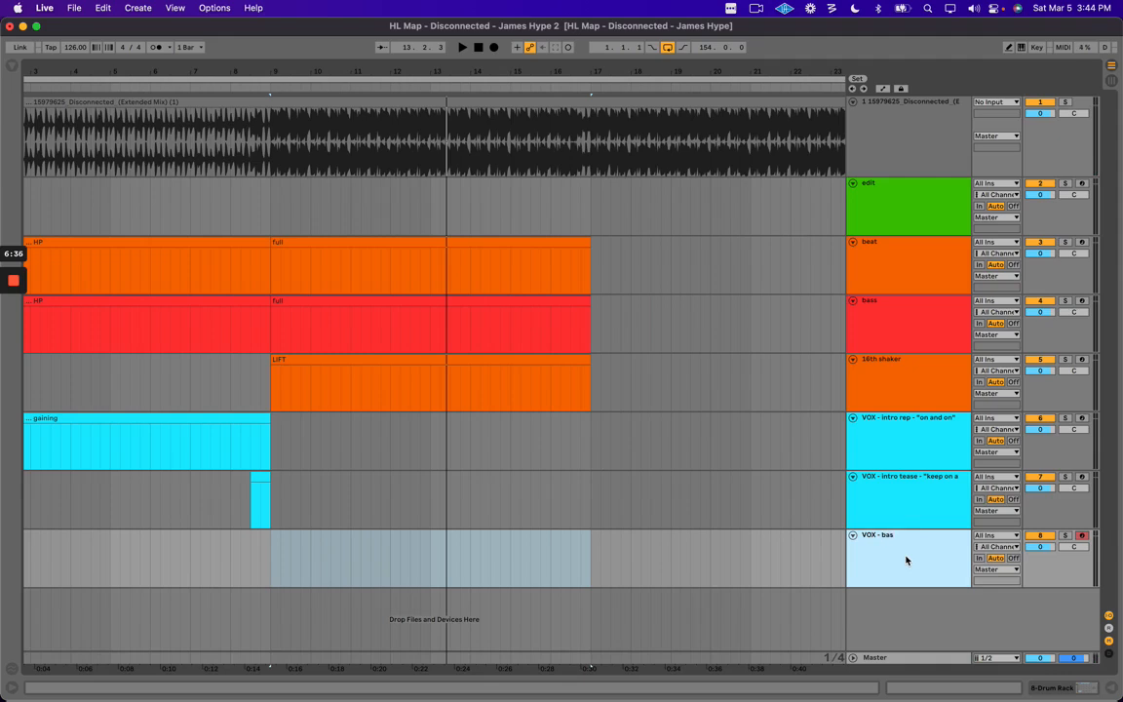
type("- bass drop punks")
key("Return")
right_click(906, 559)
key("Escape")
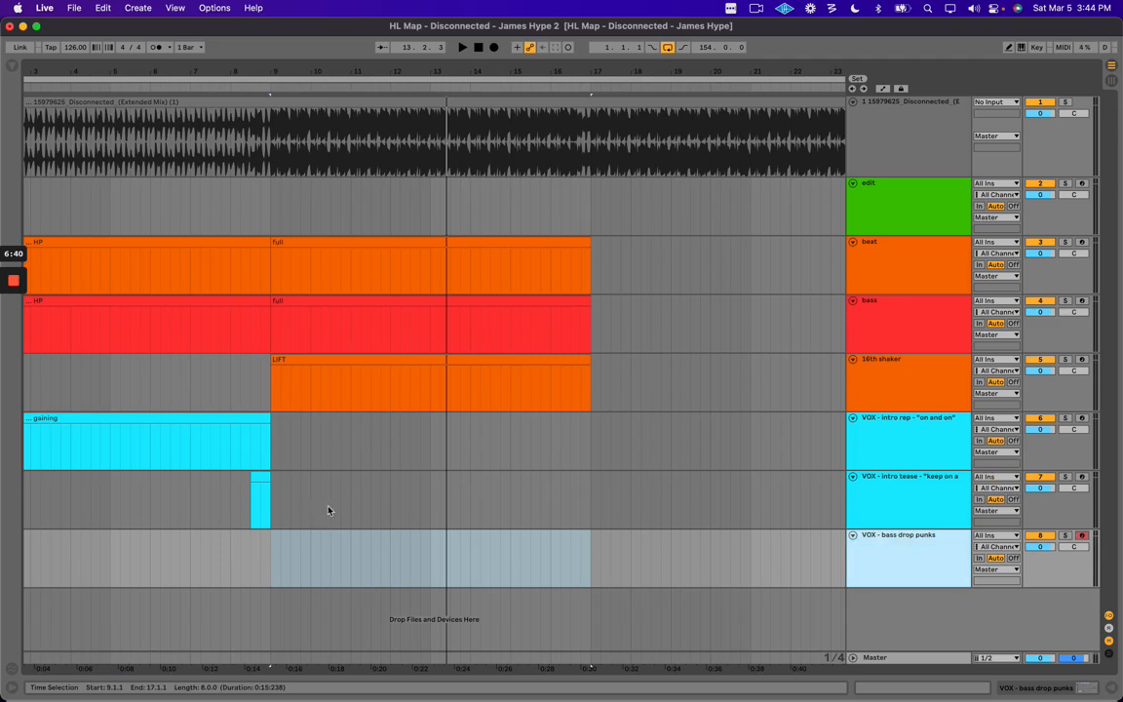
Examine the 16th shaker clip against the song's waveform from bar 9 to bar 17.
left_click(342, 498)
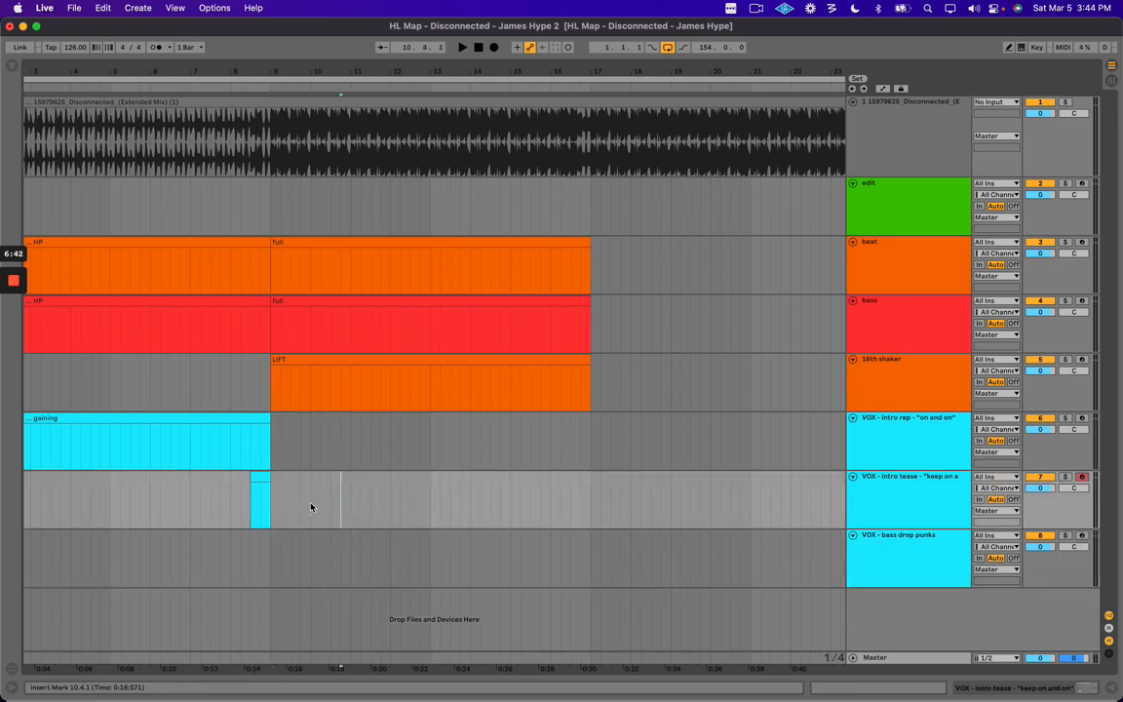
scroll(419, 481, "left", 3)
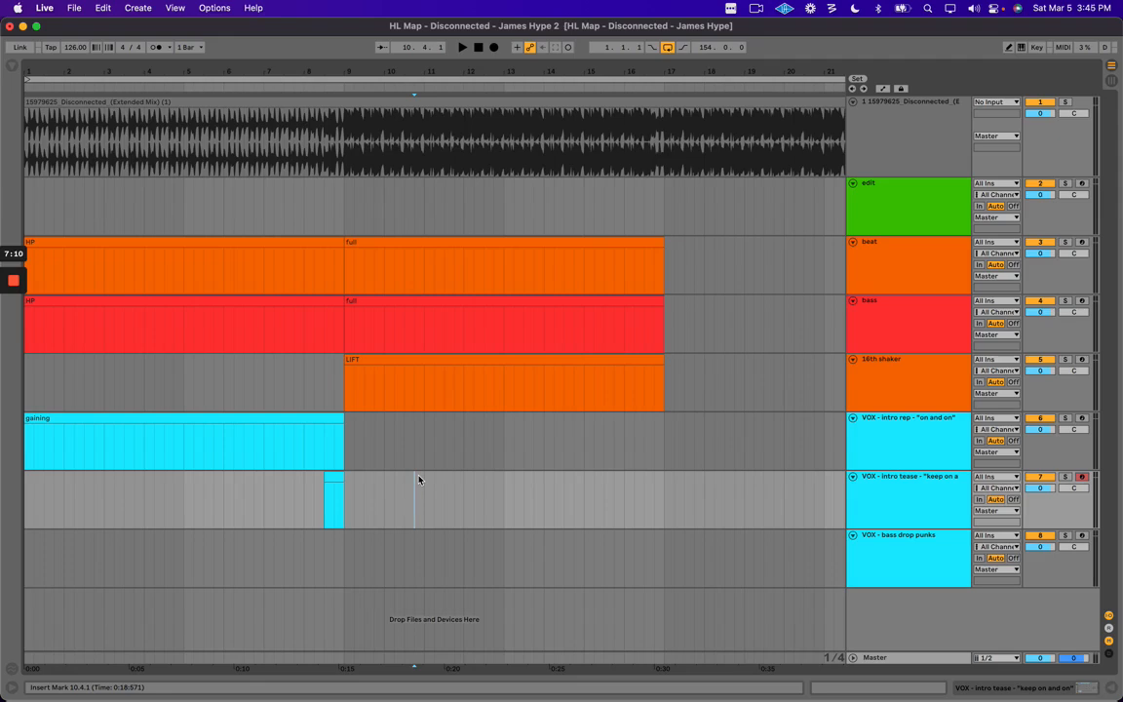
left_click(439, 364)
left_click(342, 380)
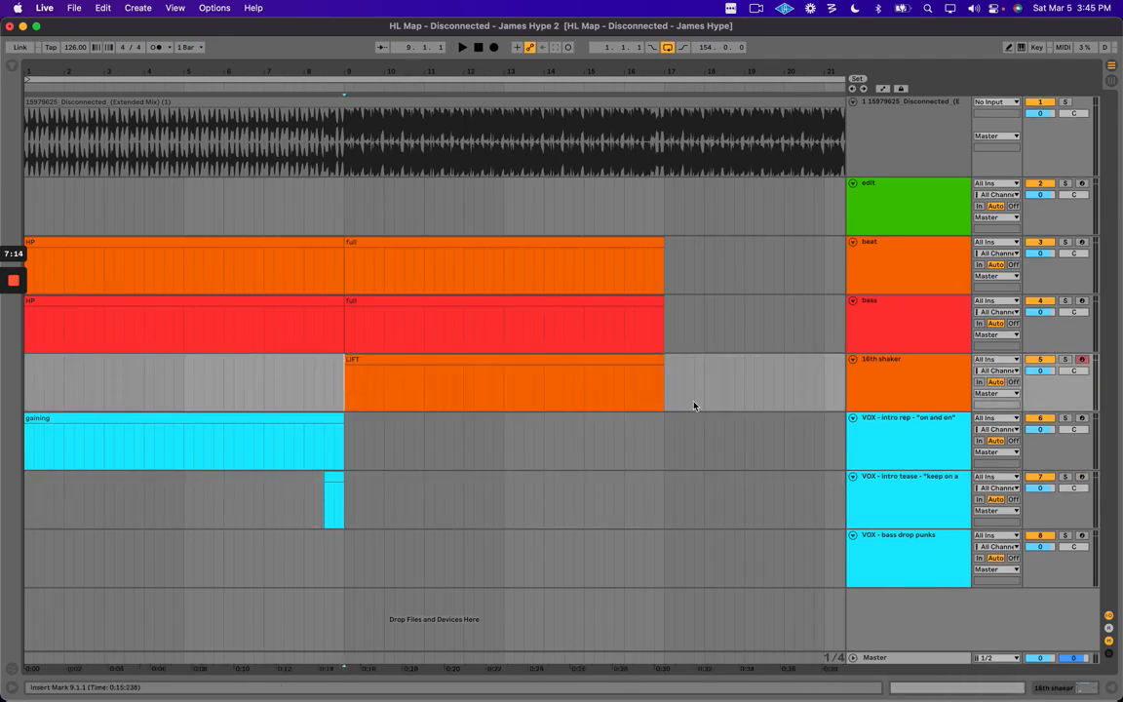
left_click_drag(667, 394, 344, 371)
left_click_drag(353, 132, 667, 164)
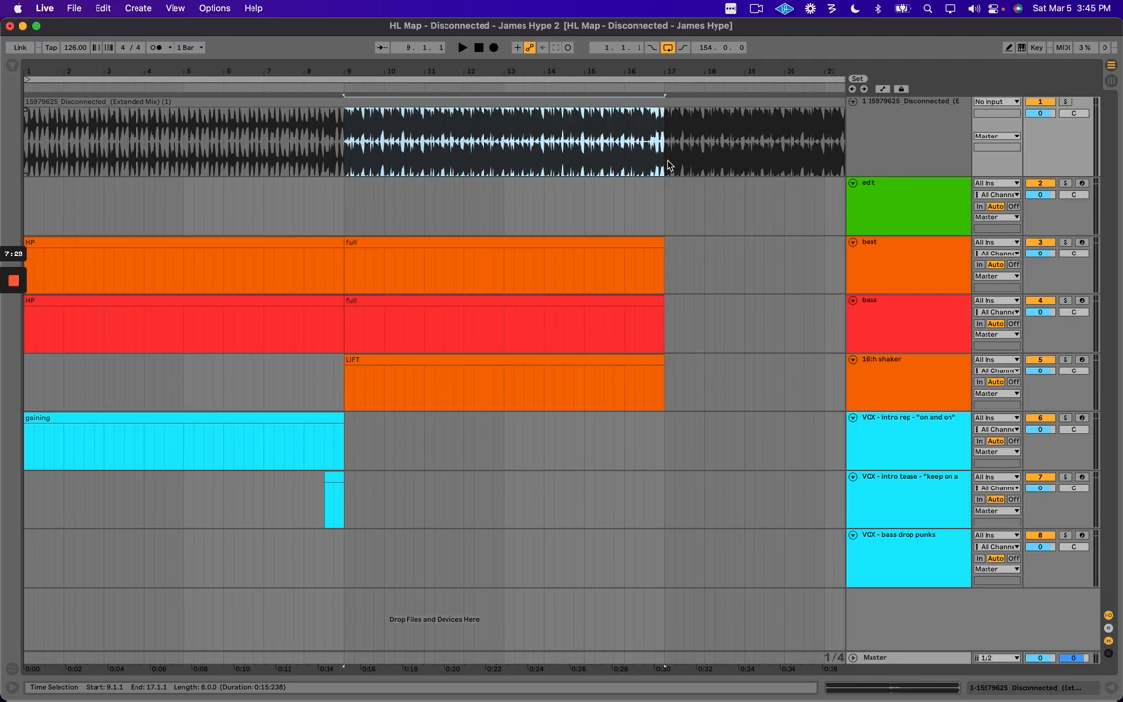
left_click(495, 395)
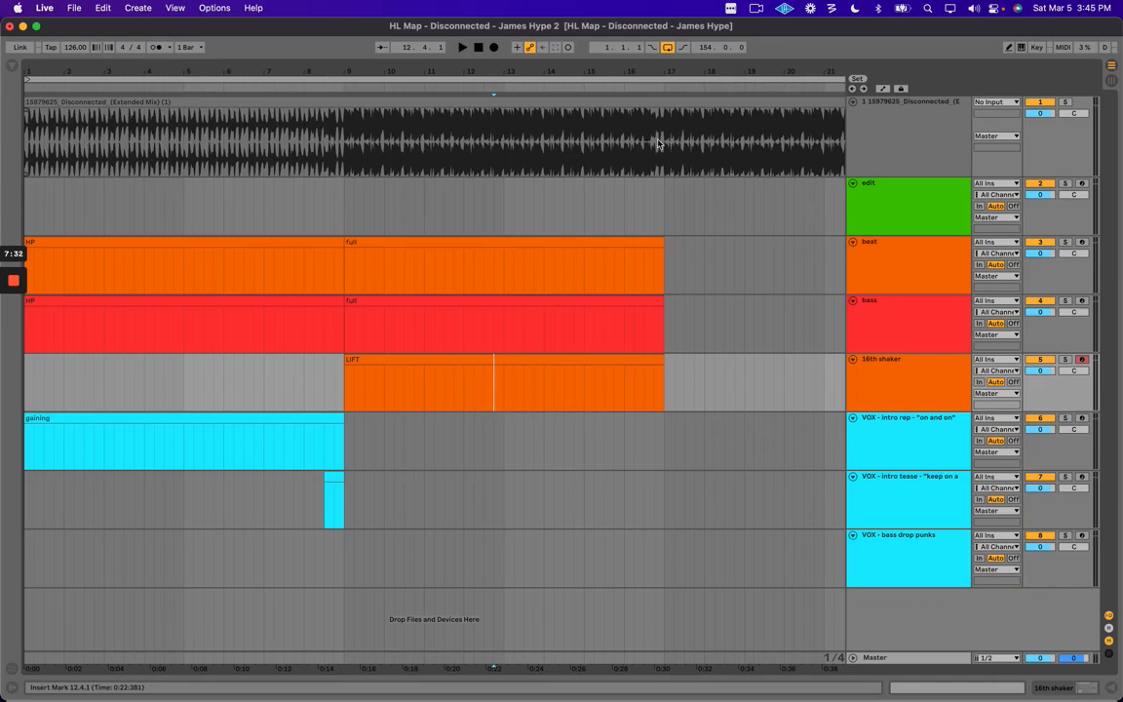
Examine the song's waveform at the phrase endings around bars 13, 17, 21 and 25.
left_click_drag(620, 71, 619, 62)
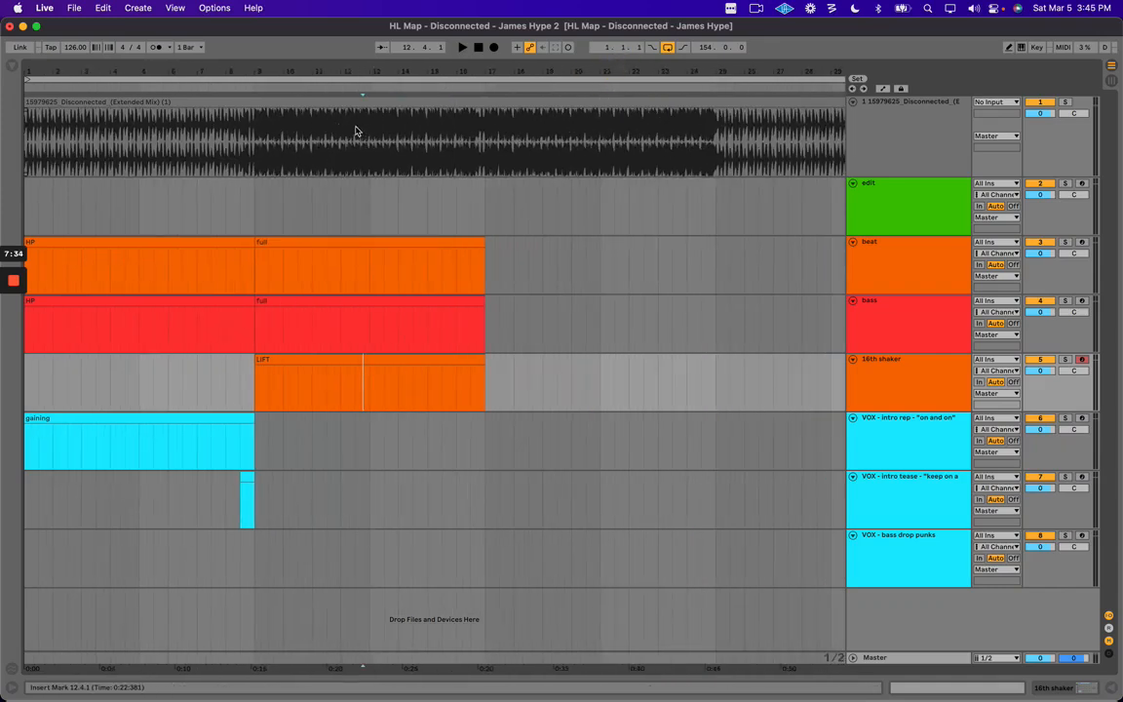
left_click(367, 127)
left_click(367, 127)
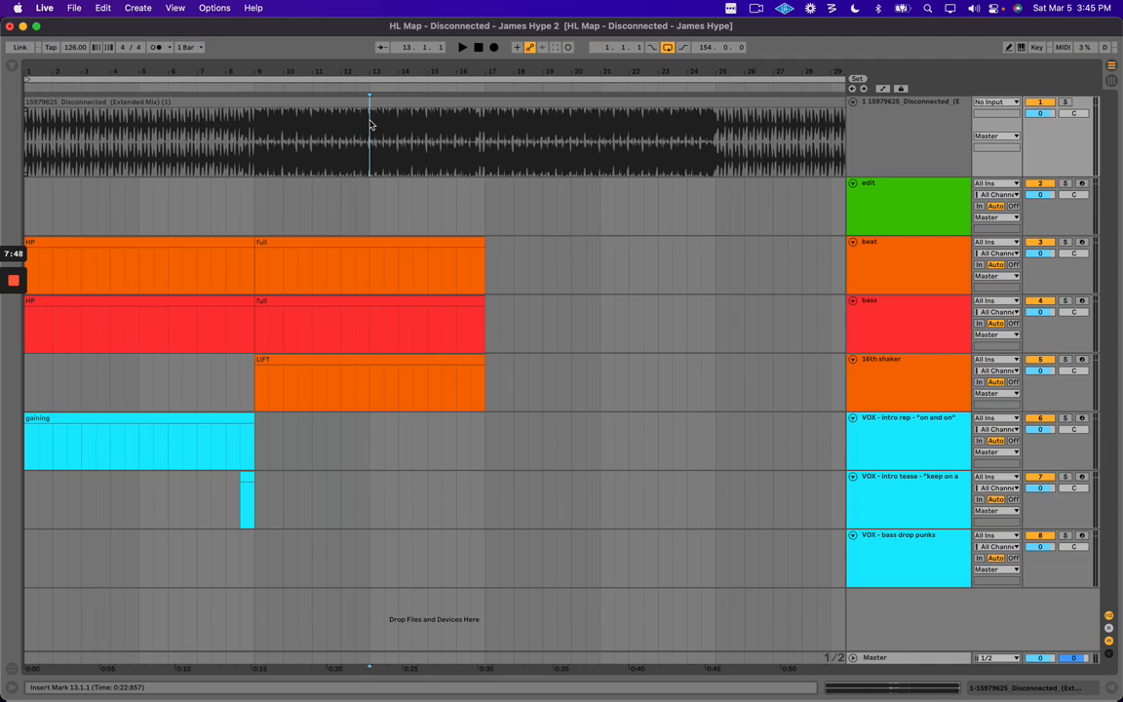
left_click_drag(357, 129, 416, 128)
scroll(381, 135, "right", 3)
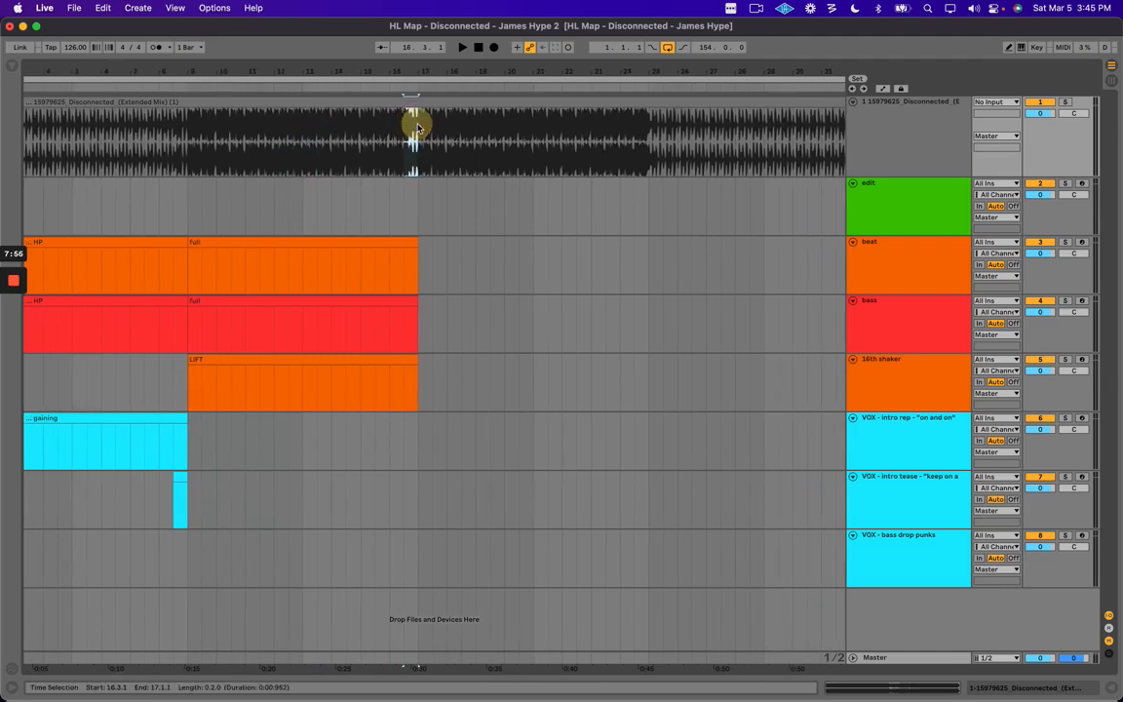
left_click_drag(190, 135, 426, 132)
left_click(388, 138)
left_click_drag(605, 137, 645, 123)
left_click(650, 130)
left_click_drag(405, 137, 420, 138)
left_click_drag(287, 136, 305, 136)
left_click_drag(518, 134, 546, 134)
left_click_drag(187, 136, 734, 183)
left_click_drag(505, 139, 533, 136)
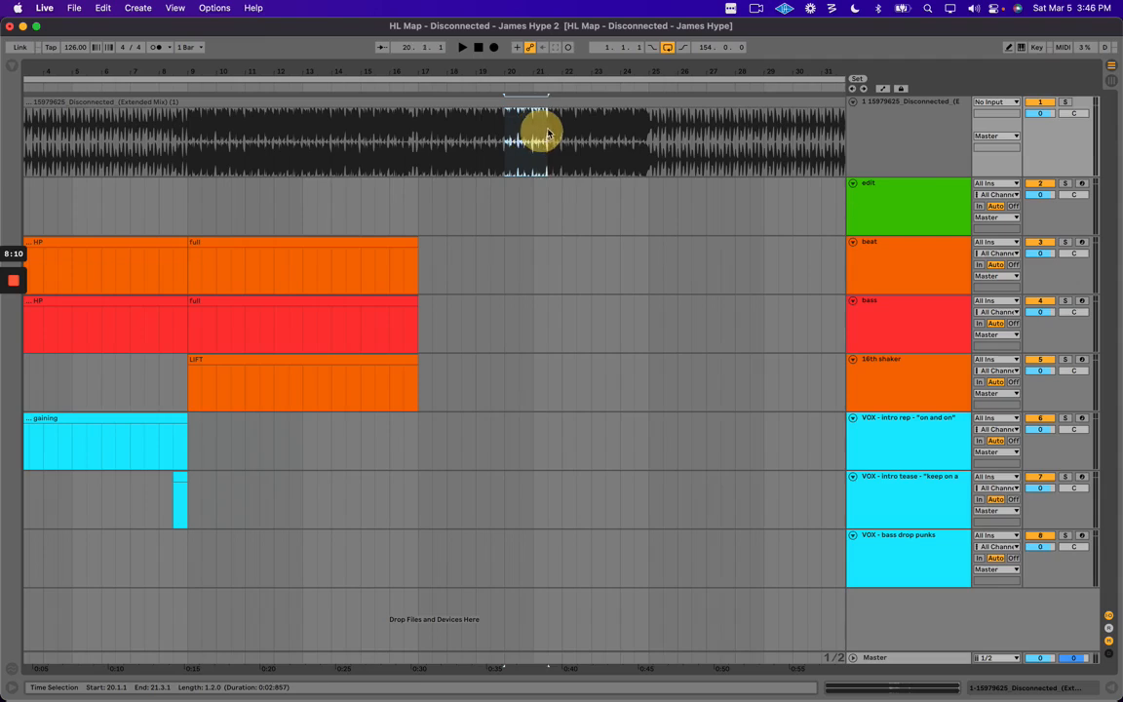
left_click(490, 135)
left_click(518, 135)
mouse_move(517, 134)
left_mouse_down()
mouse_move(527, 115)
mouse_move(542, 123)
left_mouse_up()
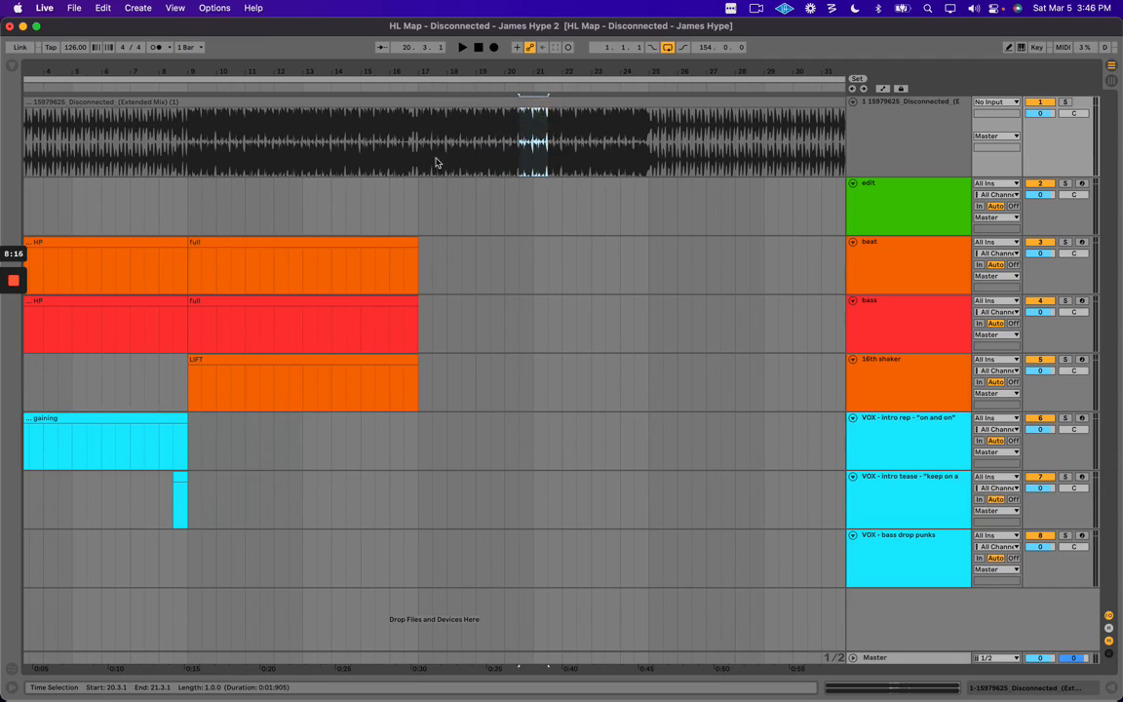
Compare the waveform of bars 17 to 25 with the whole section from bar 9 to bar 25.
mouse_move(181, 133)
left_mouse_down()
mouse_move(453, 130)
mouse_move(404, 133)
mouse_move(752, 183)
mouse_move(657, 137)
left_mouse_up()
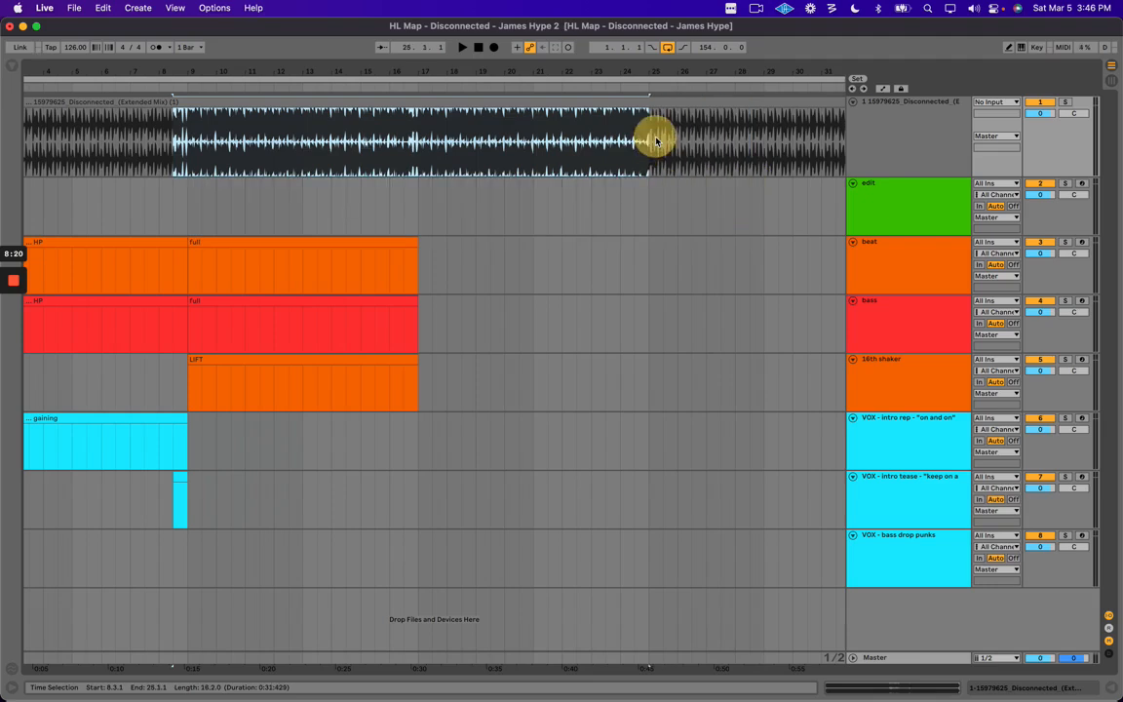
left_click(658, 137)
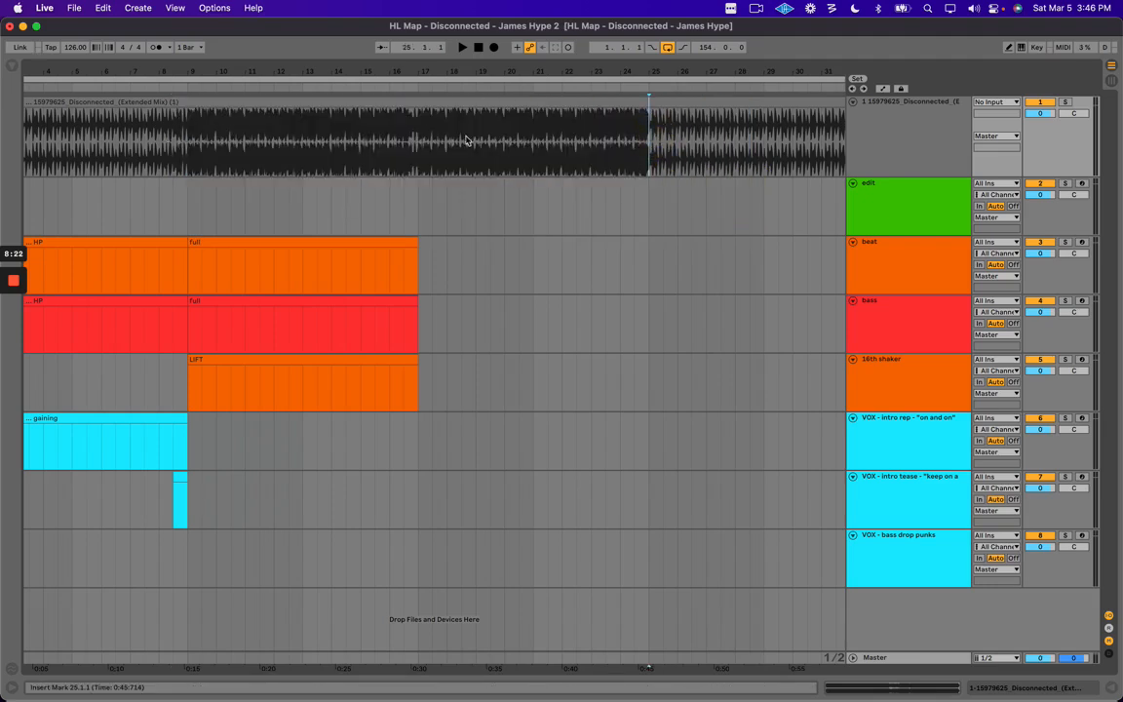
left_click_drag(421, 130, 655, 129)
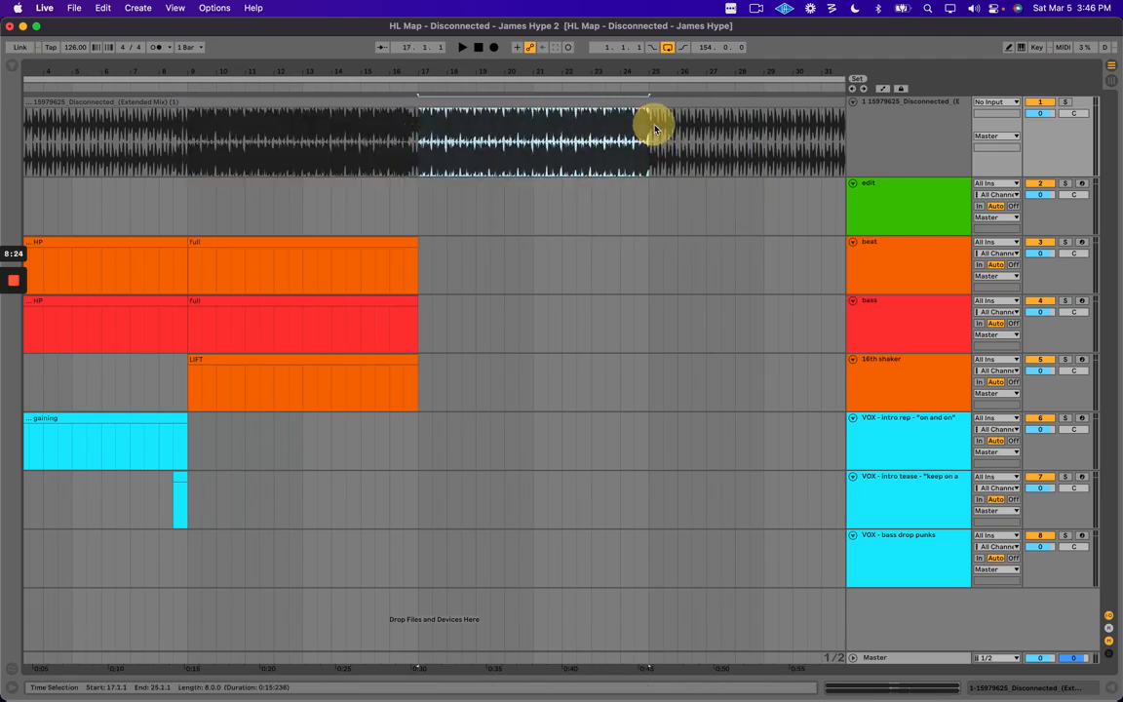
left_click_drag(176, 132, 650, 131)
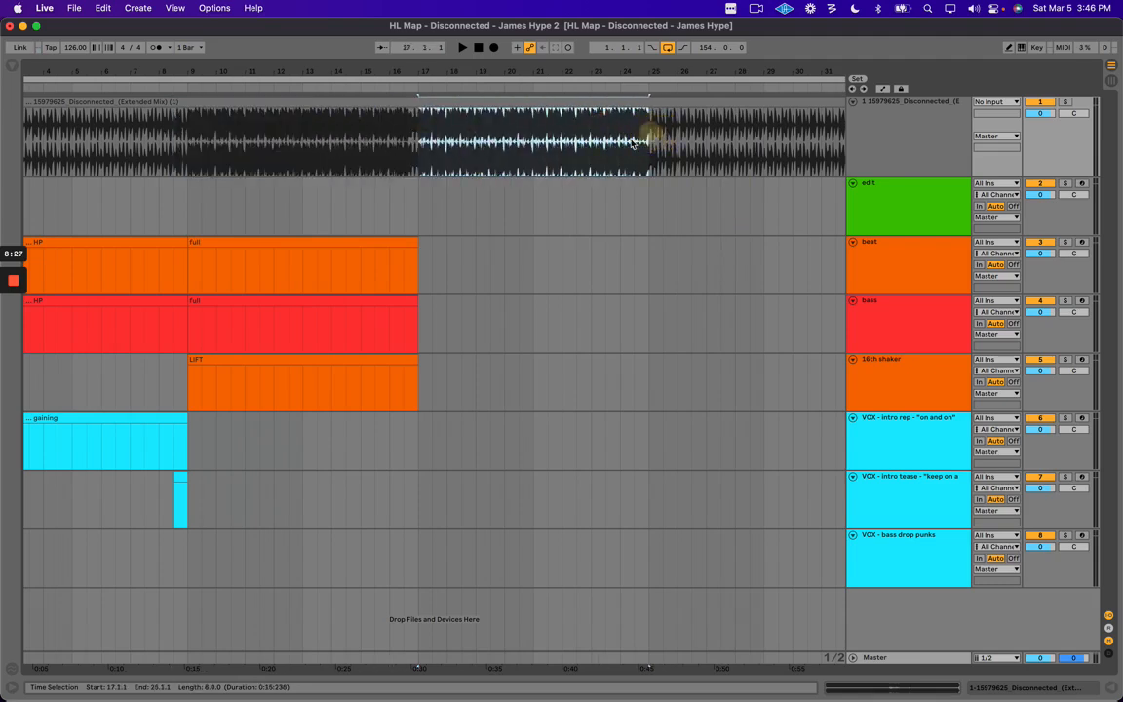
left_click(527, 125)
left_click_drag(526, 126, 541, 128)
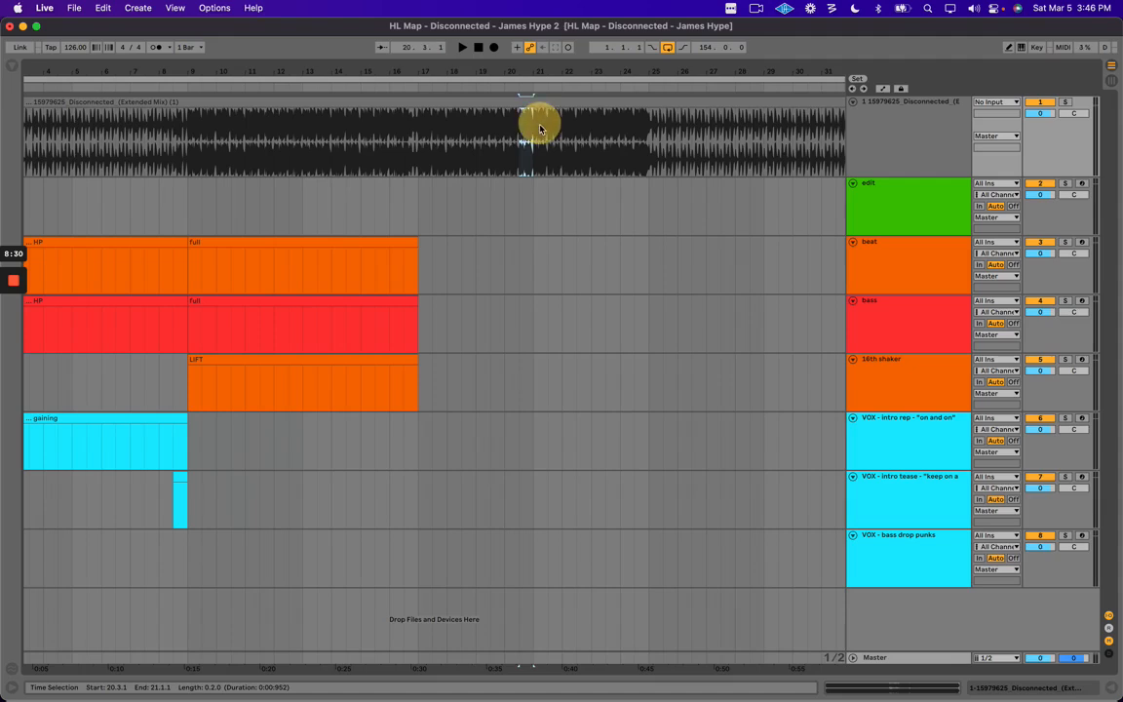
left_click_drag(420, 127, 648, 139)
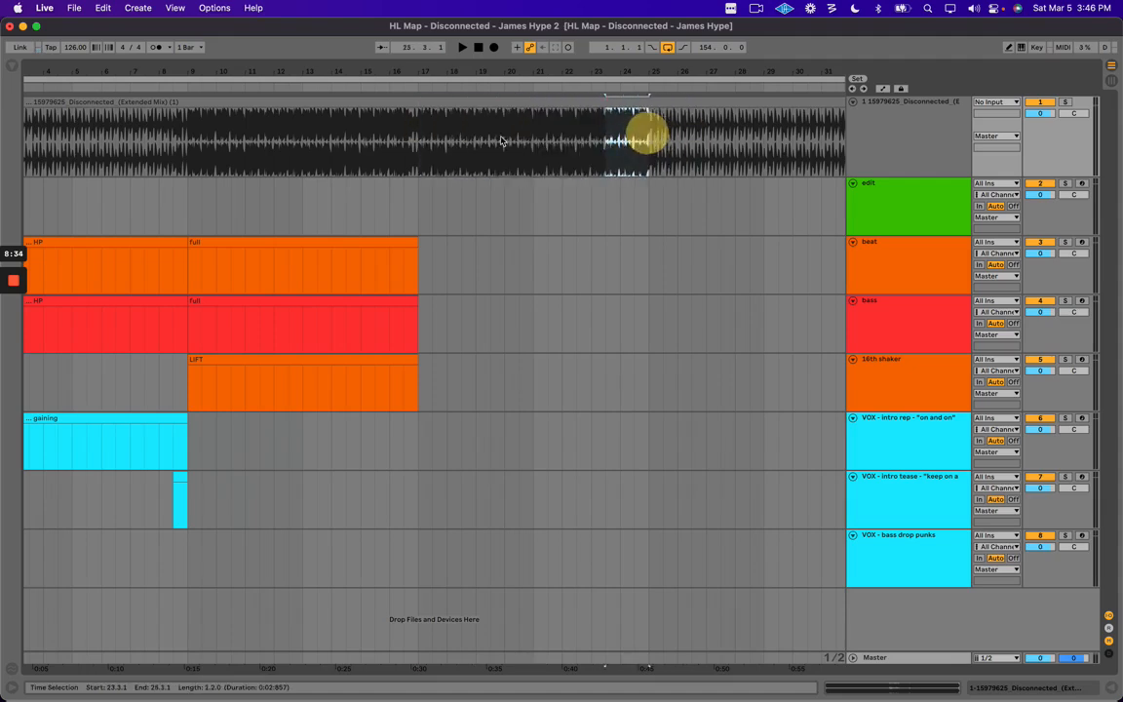
left_click_drag(420, 126, 664, 133)
left_click_drag(187, 130, 651, 145)
left_click(652, 144)
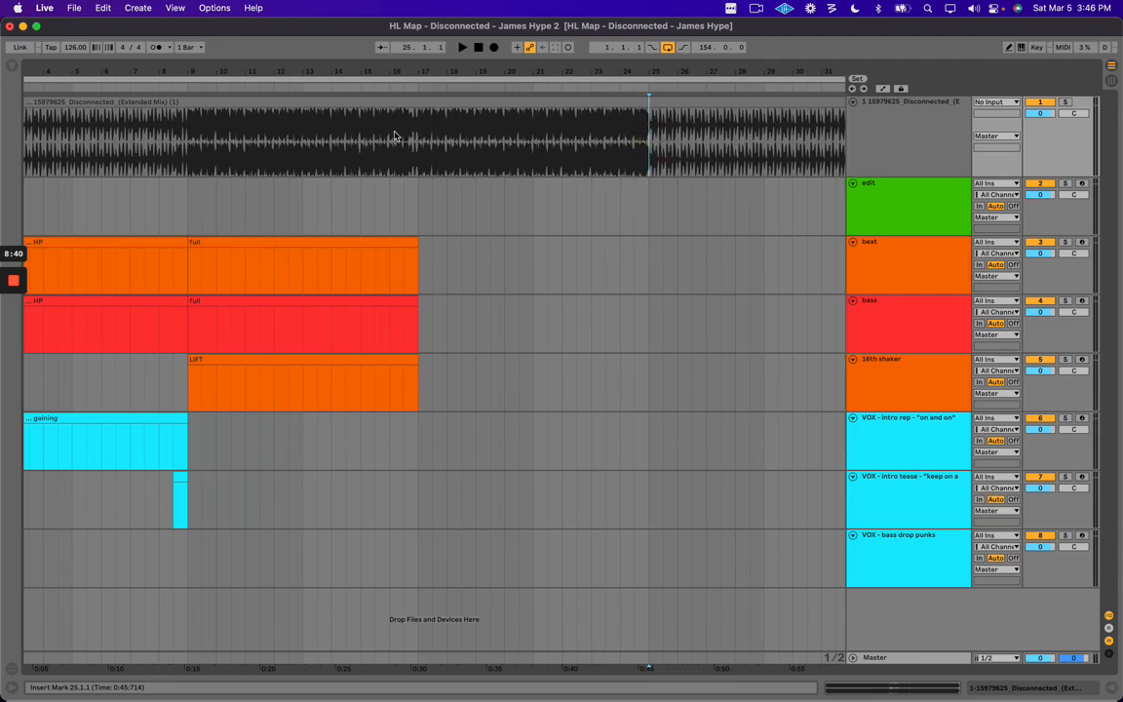
Examine the waveform's changes around bars 13 and 21 and in the last bars before bar 25.
left_click_drag(511, 139, 552, 143)
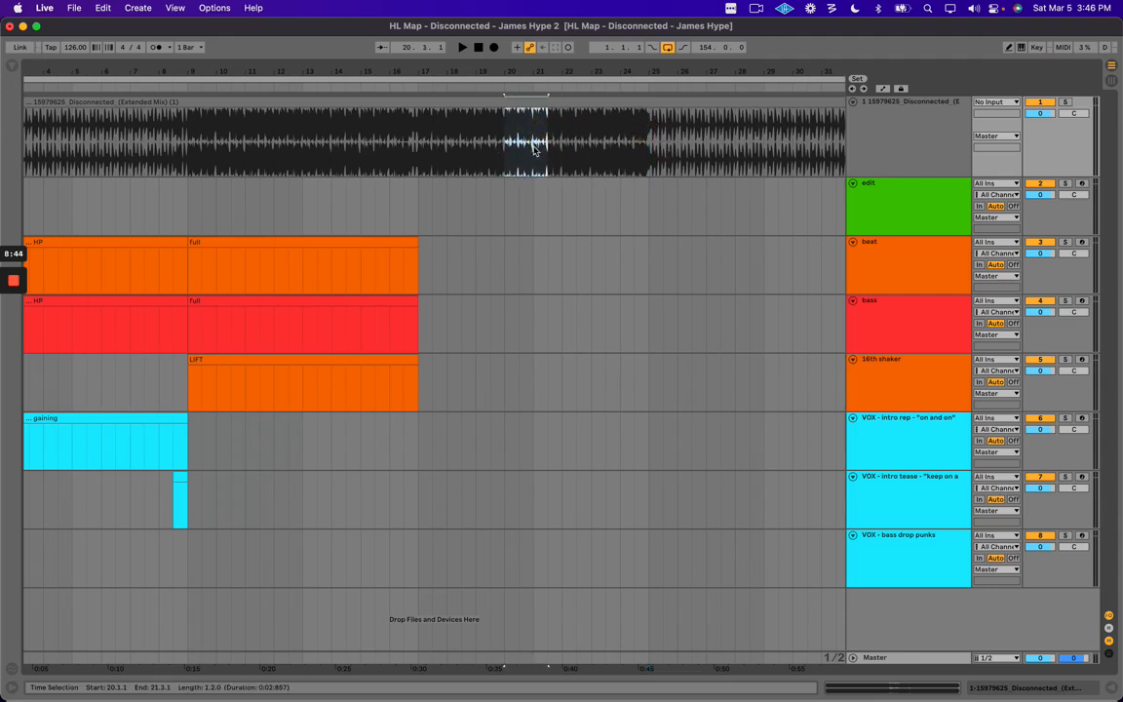
left_click(532, 146)
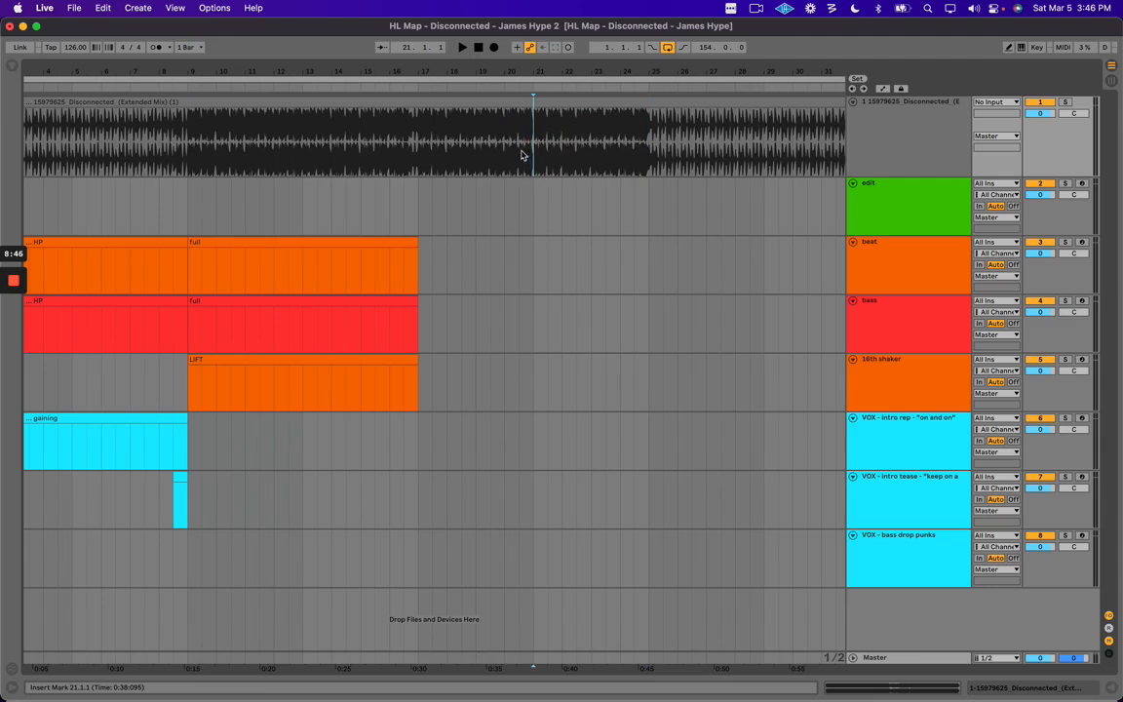
left_click_drag(289, 141, 318, 143)
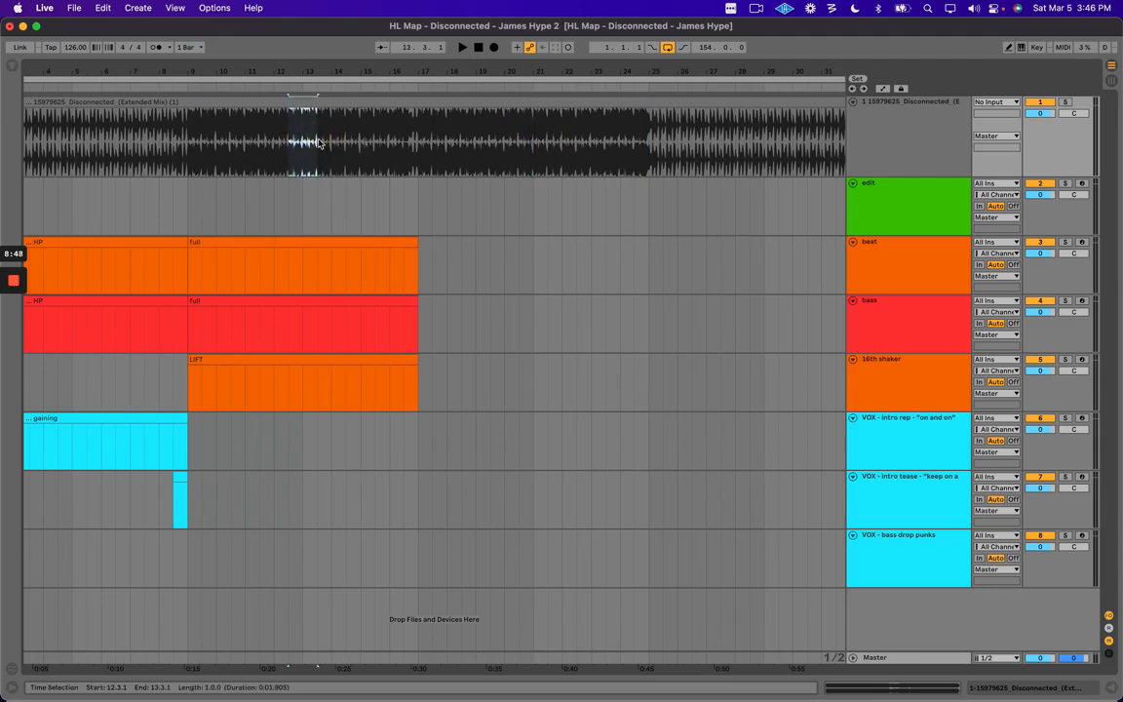
left_click_drag(284, 129, 320, 128)
left_click_drag(178, 134, 426, 136)
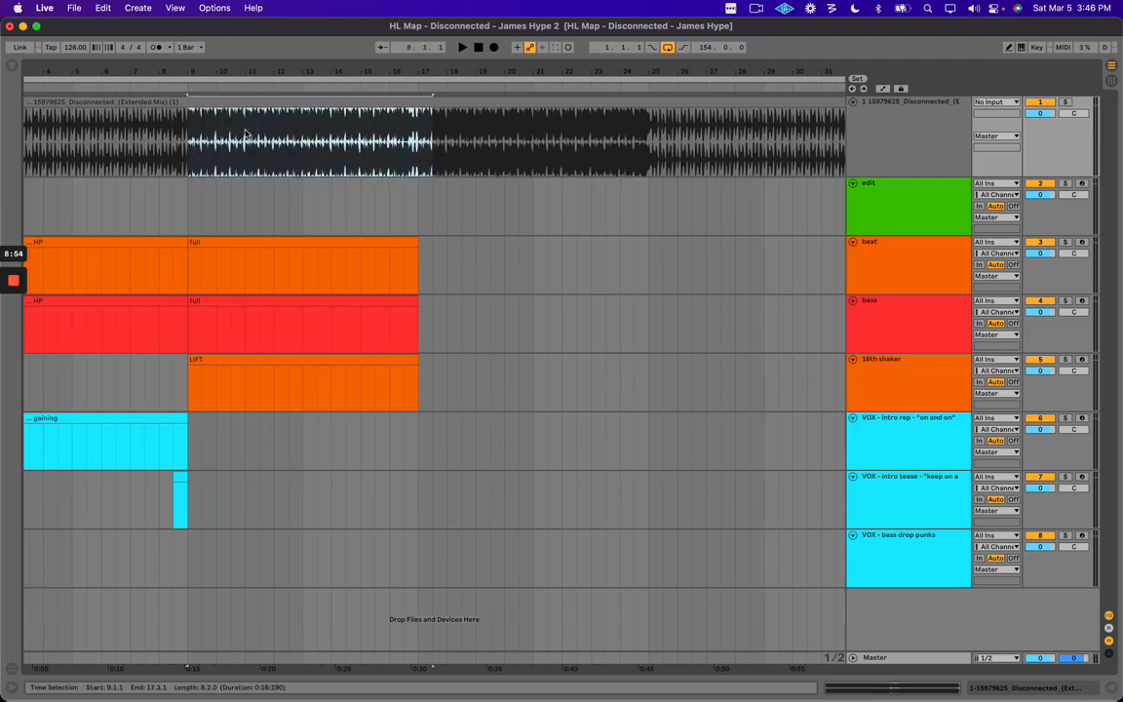
left_click_drag(190, 137, 665, 141)
left_click_drag(291, 129, 563, 128)
left_click_drag(392, 133, 414, 132)
left_click_drag(605, 138, 649, 141)
left_click(649, 146)
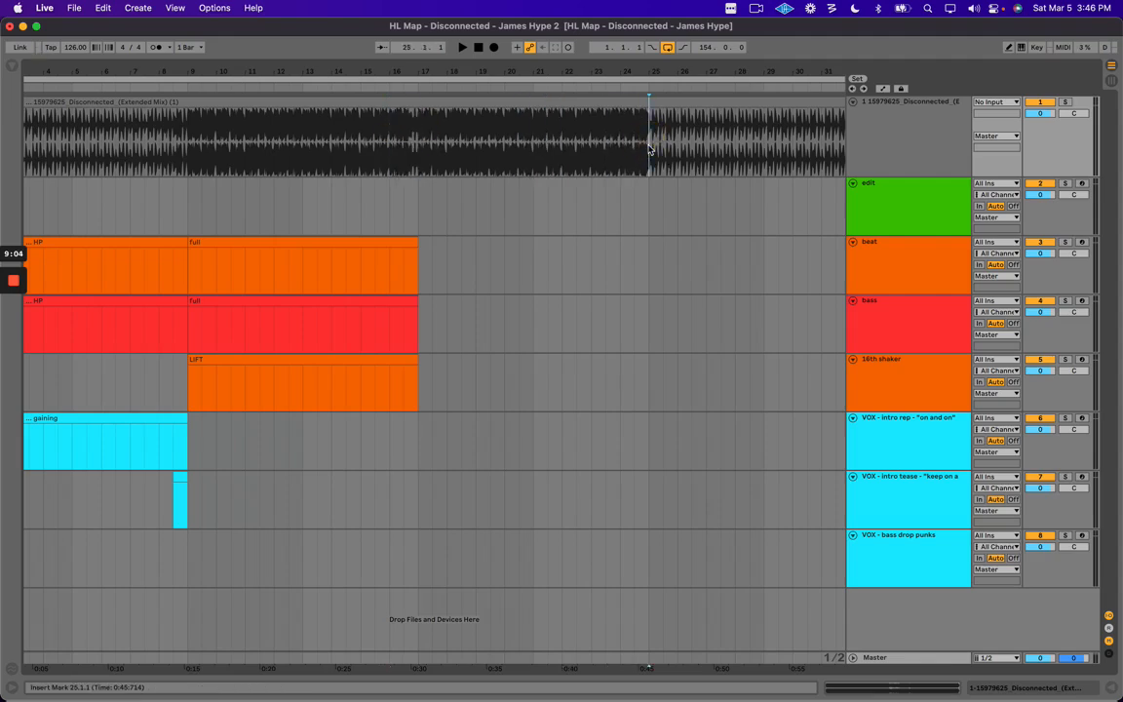
Add half-bar clips on the VOX - bass drop punks track from 12.3 to bar 13 and from 16.3 to bar 17.
left_click(282, 355)
scroll(390, 439, "left", 2)
left_click(902, 549)
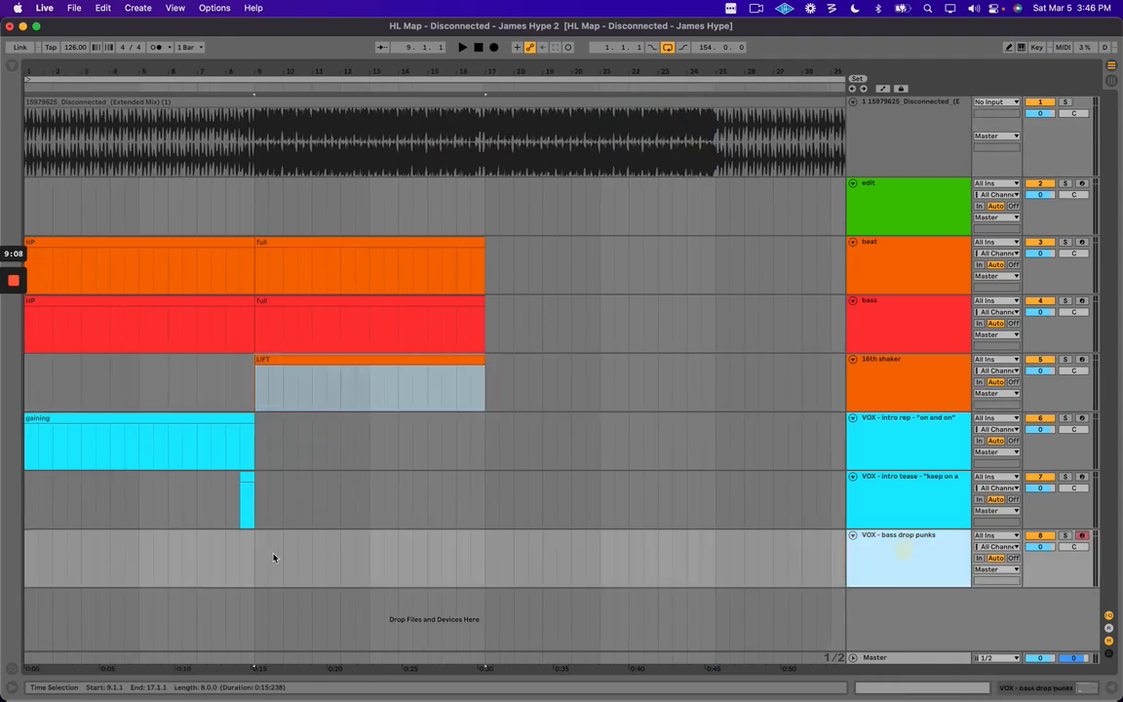
left_click_drag(252, 492, 478, 538)
Play the song from 11.3 to check where the bass drop vocals fall.
left_click(326, 544)
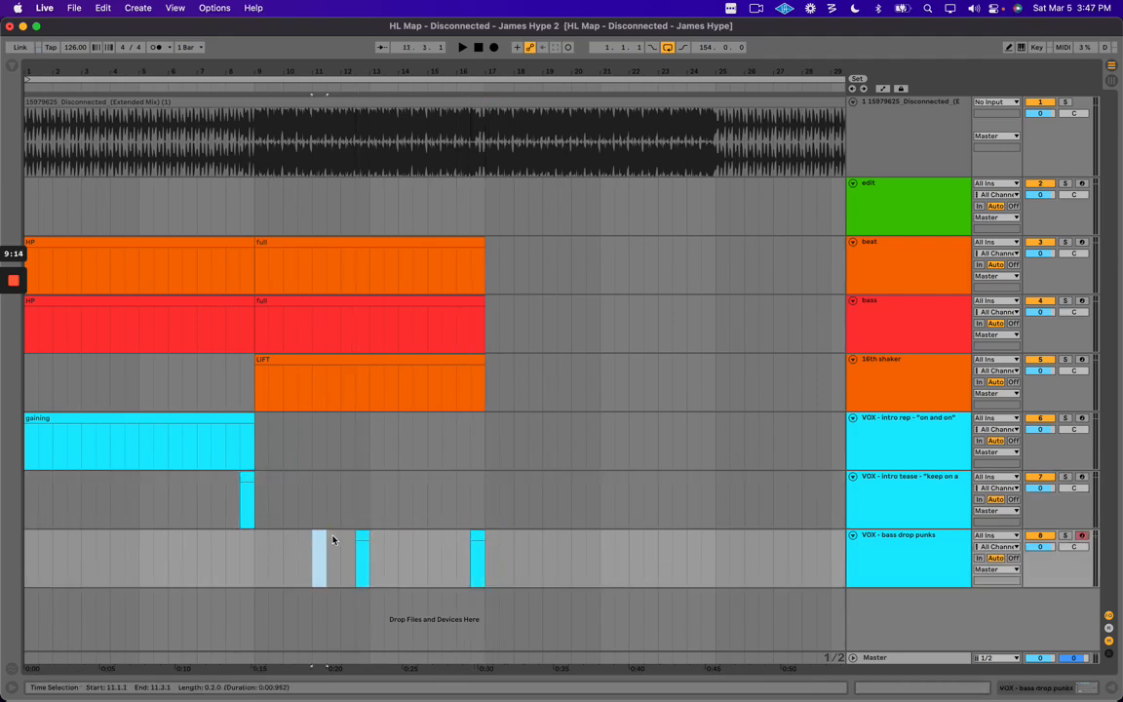
key("plus")
key("space")
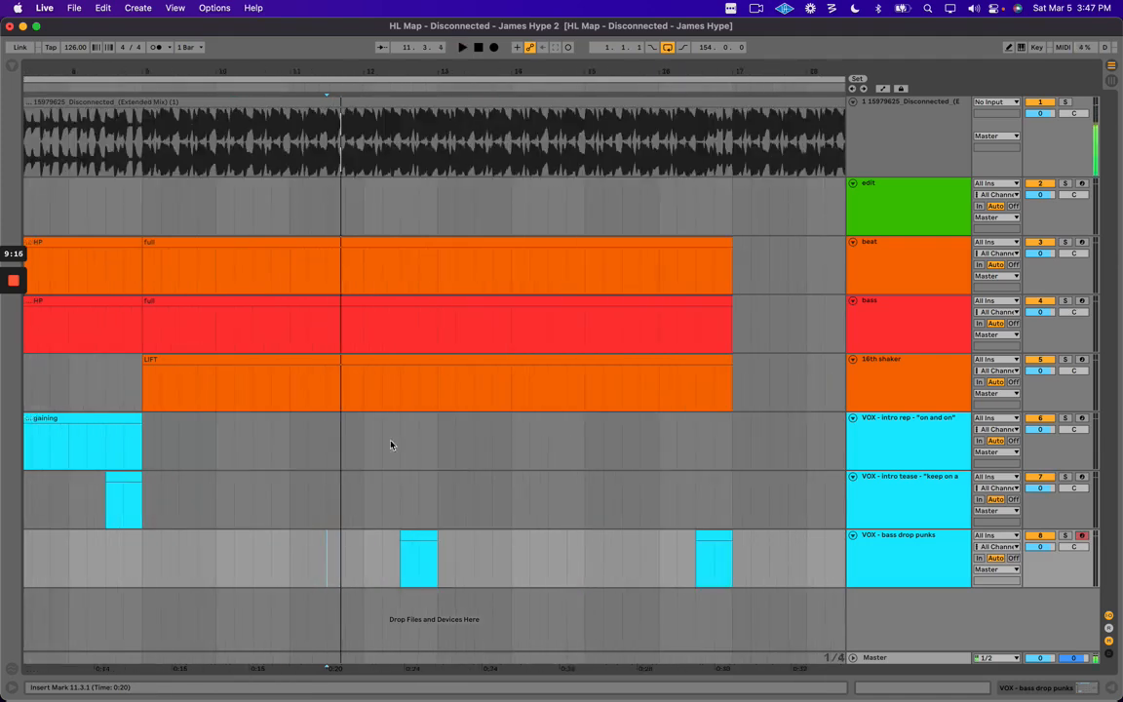
Play the song through bar 12 to hear the first bass drop vocal.
left_click_drag(479, 67, 402, 68)
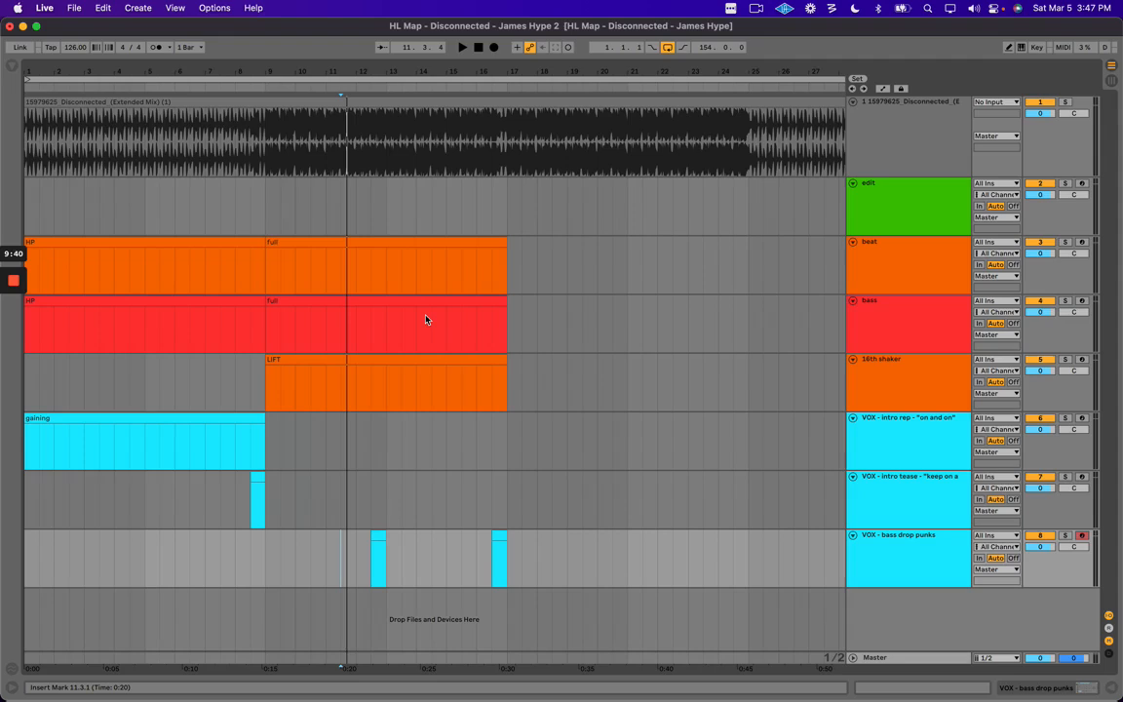
left_click_drag(312, 70, 303, 112)
key("space")
key("minus")
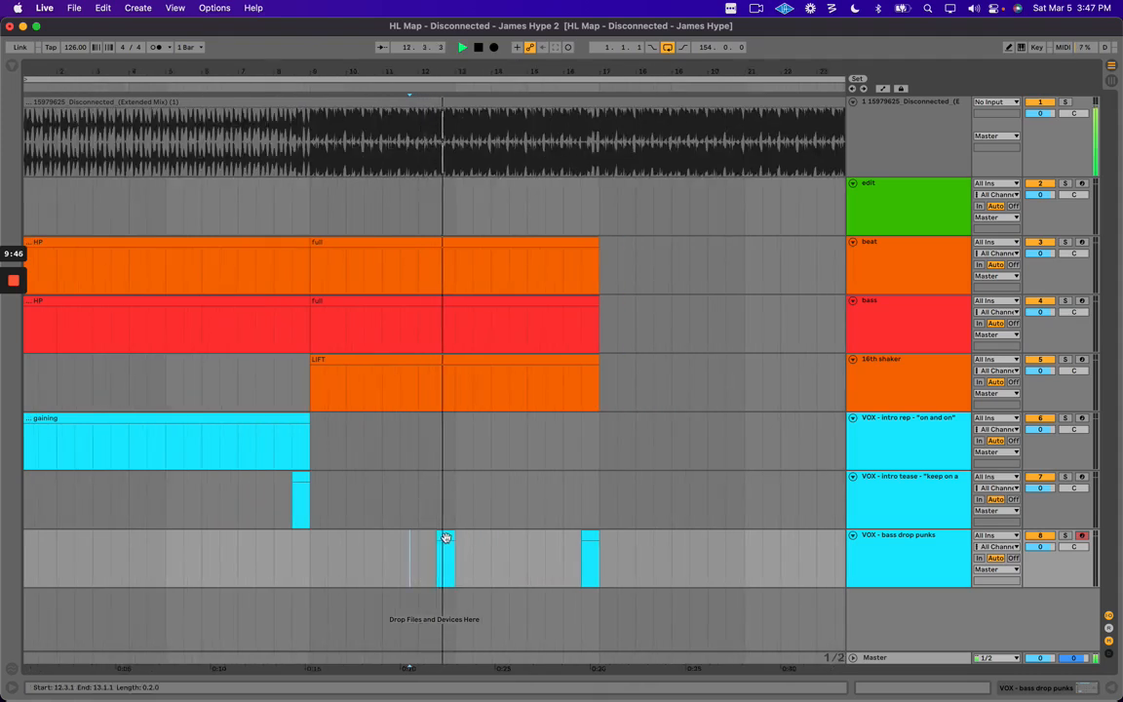
Name the half-bar clip at 12.3 on the VOX - bass drop punks track "keep".
left_click(445, 538)
key("plus")
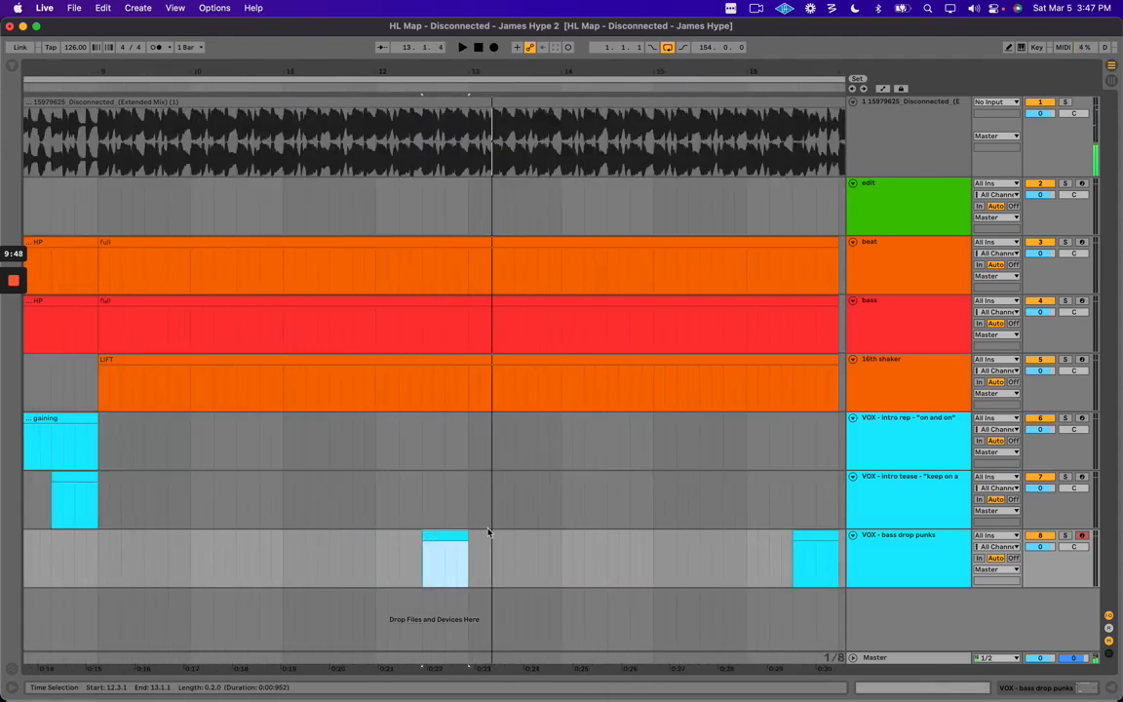
key("super+r")
type("ke")
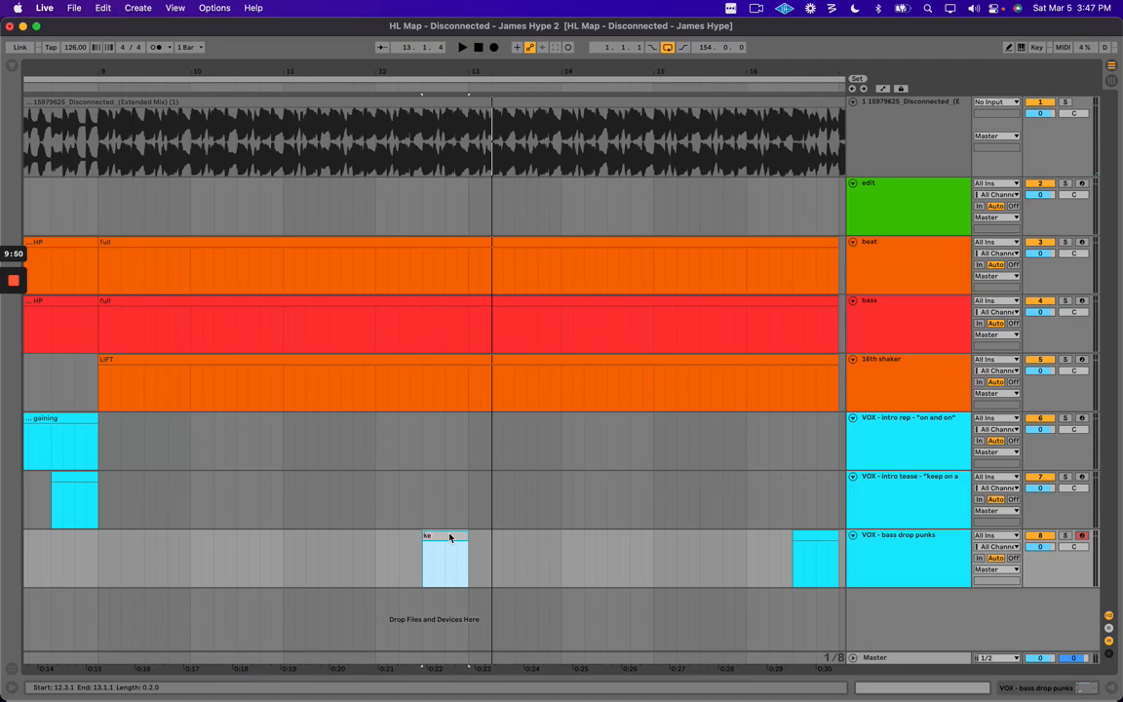
type("ep")
key("Return")
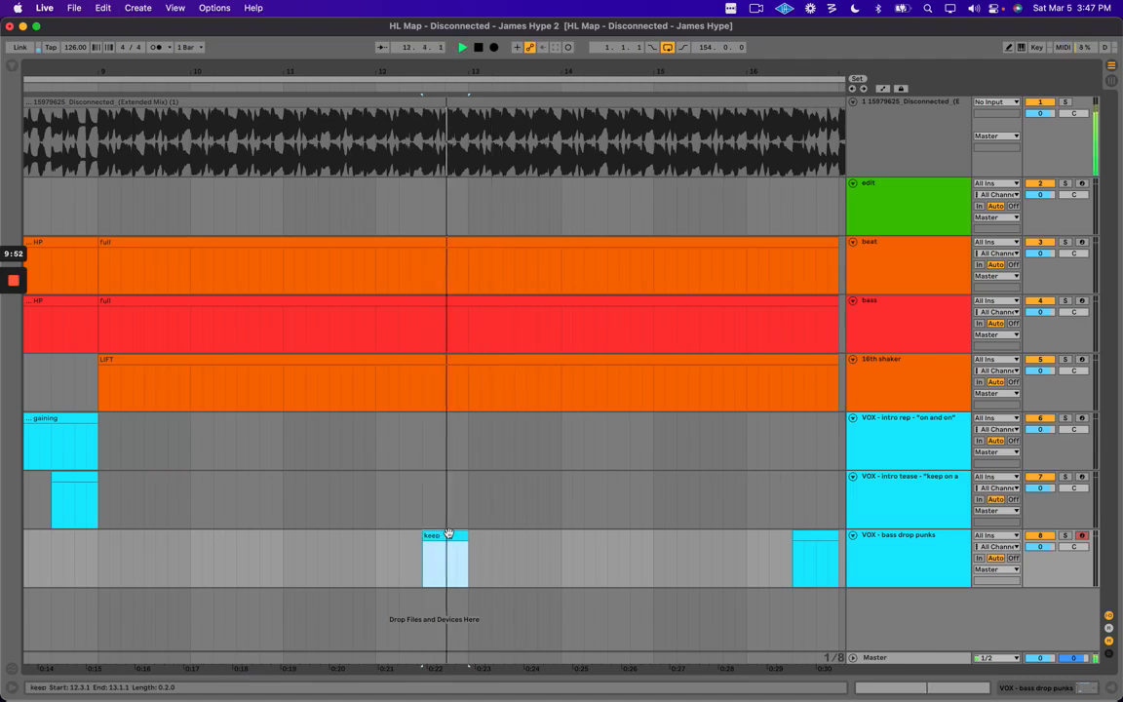
Review the vocal spot around bar 12 and play the song from bar 15 to hear what leads into bar 17.
key("minus")
key("minus")
left_click_drag(416, 544, 461, 541)
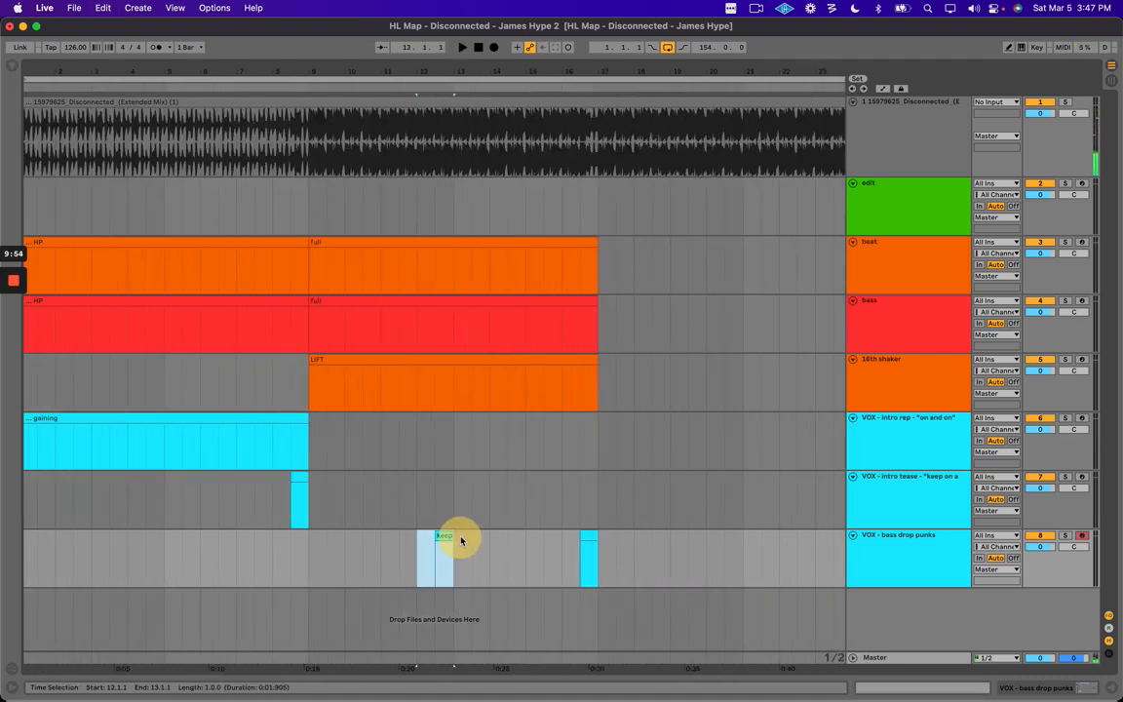
left_click_drag(436, 499, 475, 501)
left_click(468, 487)
left_click(524, 496)
key("space")
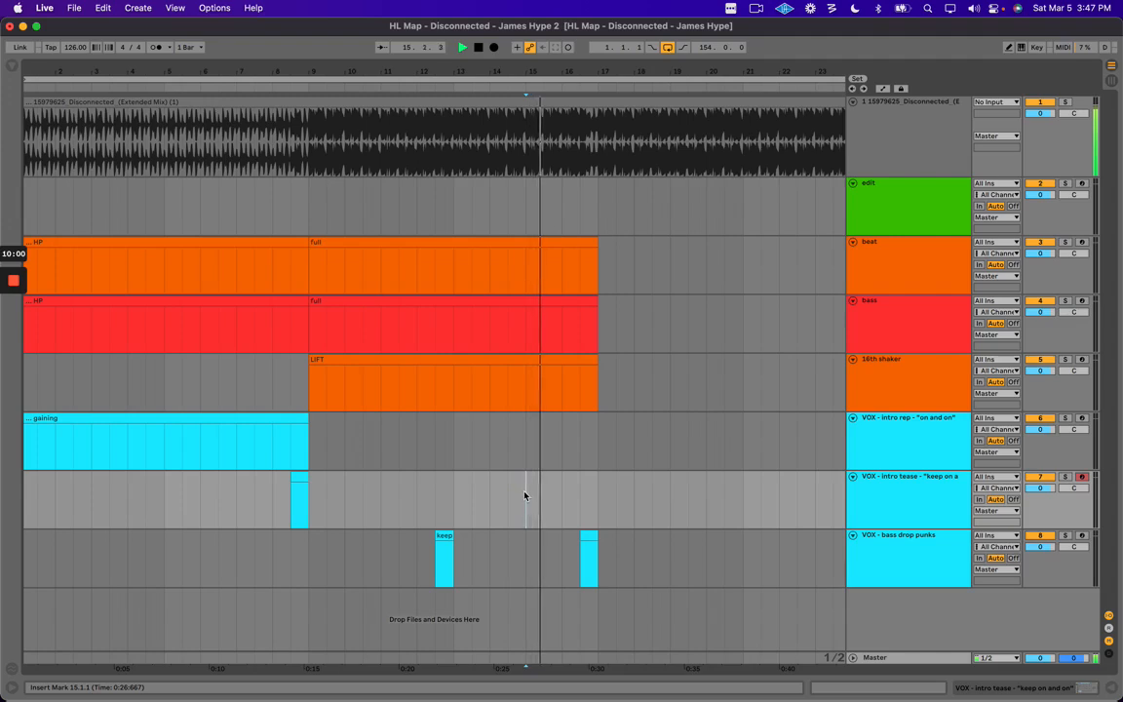
key("space")
Add a half-bar clip on the edit track from 16.3 to bar 17.
left_click(554, 200)
left_click_drag(554, 200, 560, 198)
key("super+shift+m")
key("super+alt+l")
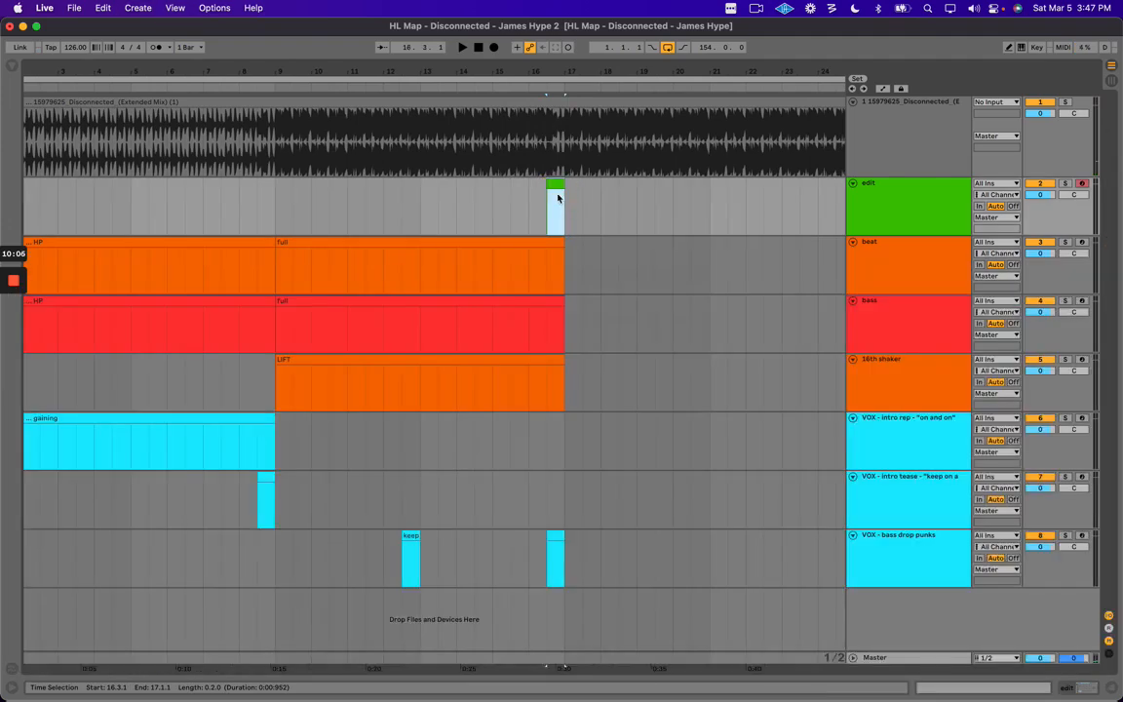
Insert a MIDI track below 16th shaker, name it "clap fill" and colour it orange.
left_click(895, 372)
key("super+shift+t")
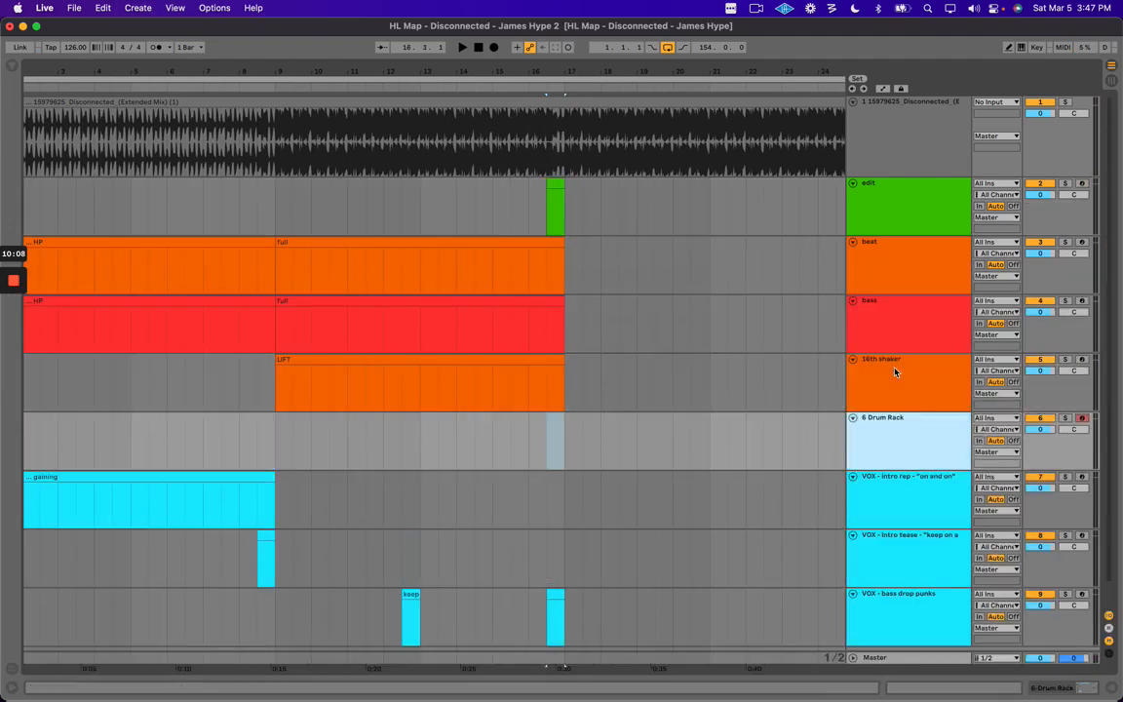
key("super+r")
right_click(877, 437)
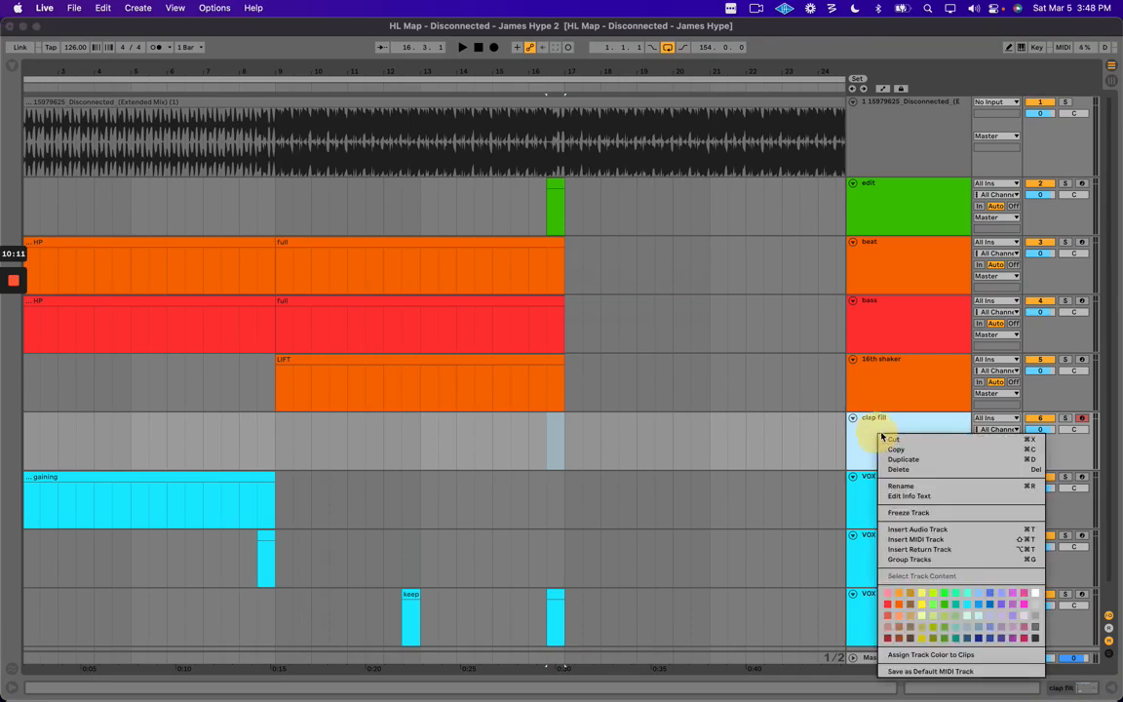
left_click(887, 609)
Place a half-bar clip at 16.3 on the clap fill track and assign it the track's colour.
left_click(552, 446)
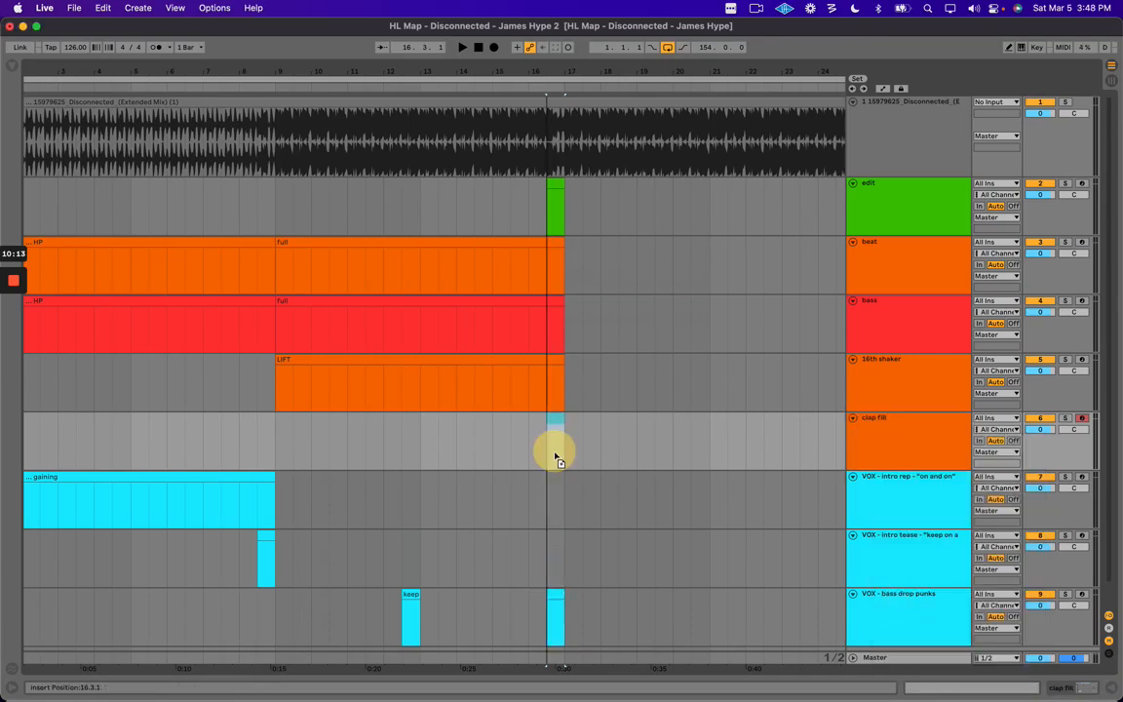
right_click(942, 420)
left_click(960, 642)
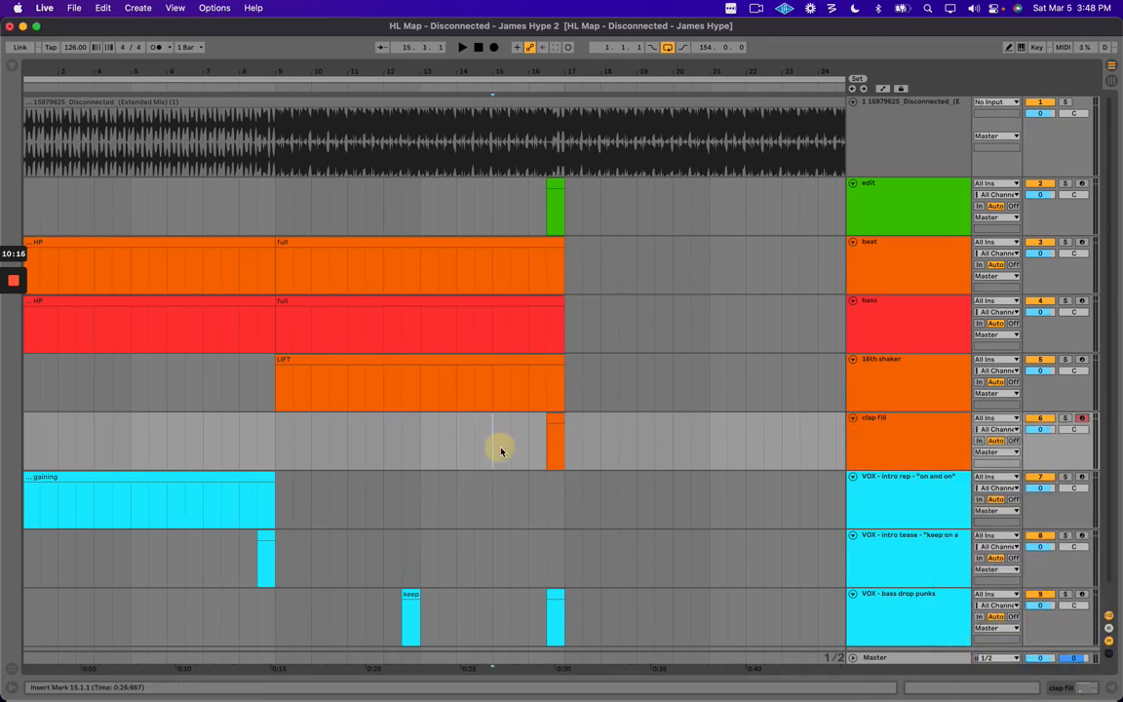
Play the song from bar 15 to check the clap fill and vocal just before bar 17.
left_click(499, 451)
key("space")
scroll(500, 452, "down", 1)
left_click(500, 452)
scroll(502, 451, "up", 5)
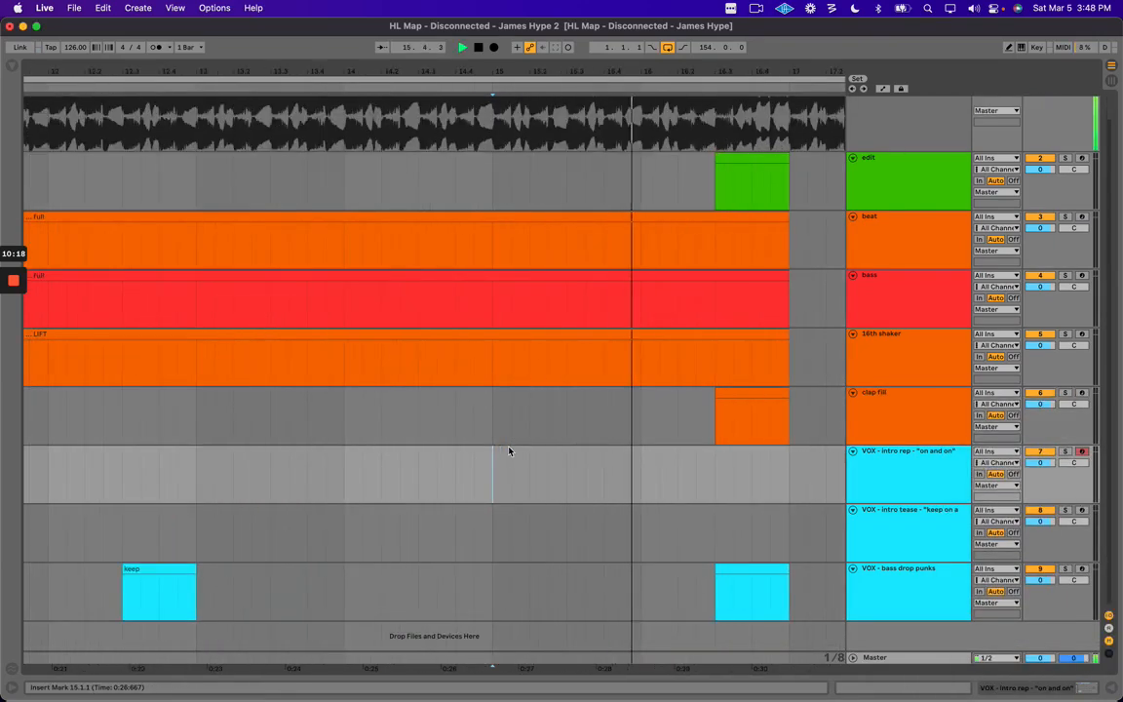
scroll(510, 451, "right", 1)
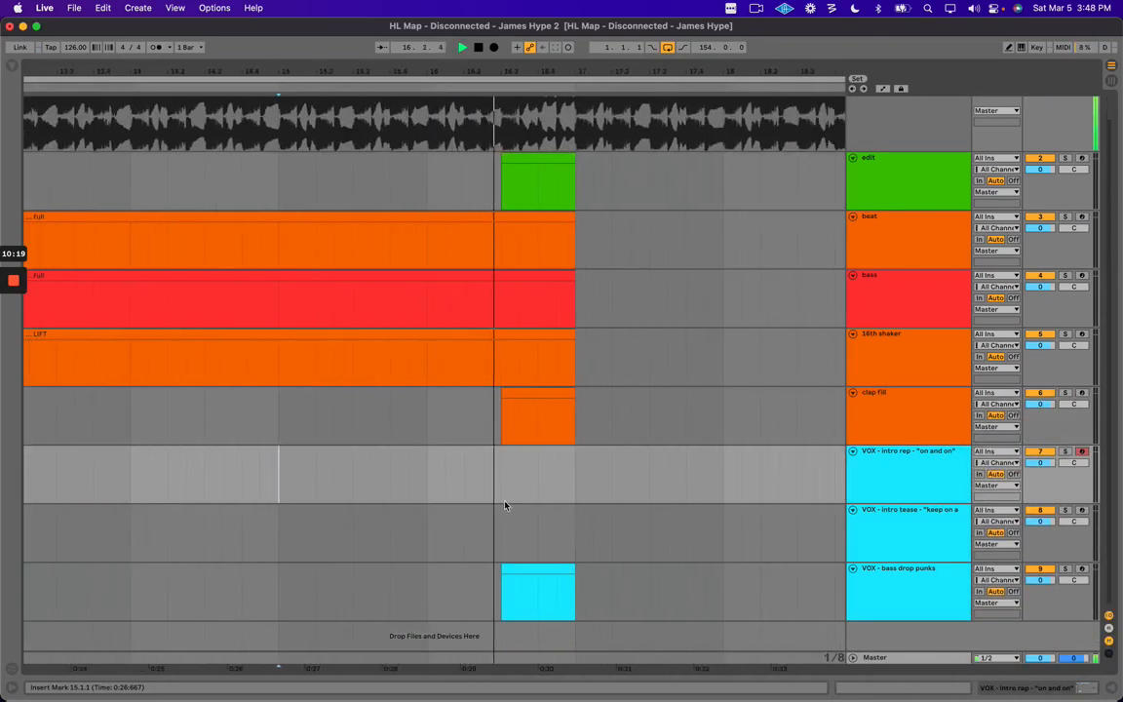
Name the half-bar clip at 16.3 on the VOX - bass drop punks track "keep".
left_click(536, 570)
key("space")
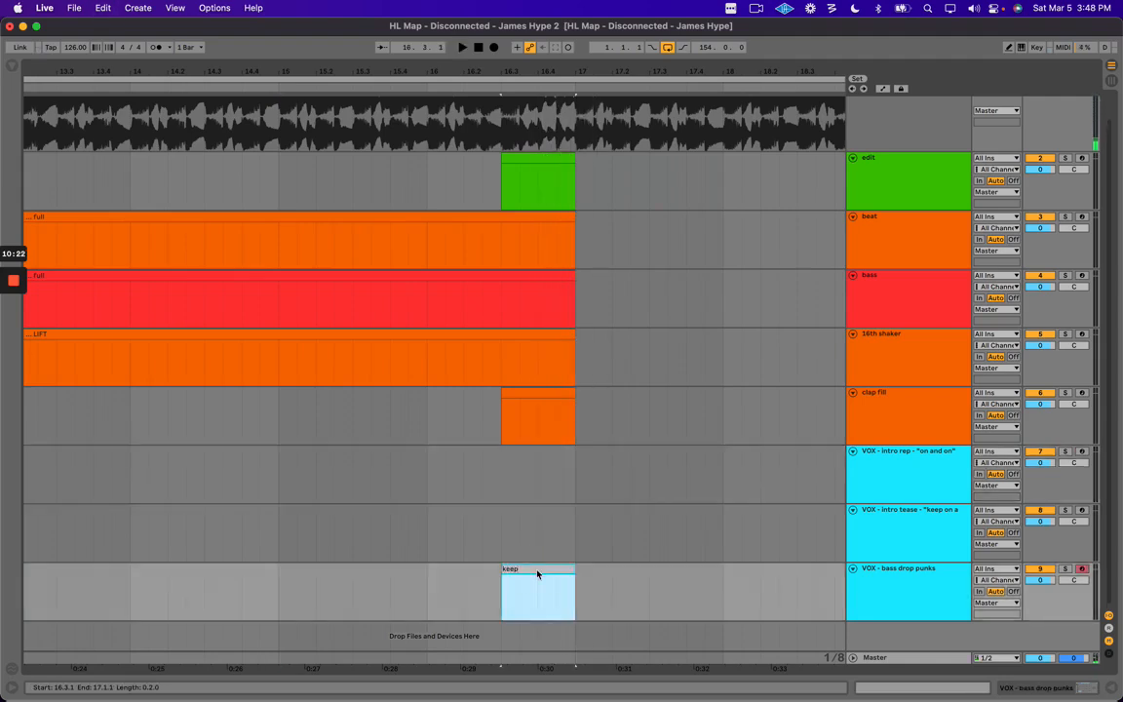
left_click(426, 481)
Examine the section from bar 9 to bar 25 and how the edit before bar 17 divides it.
key("minus")
key("minus")
key("minus")
key("minus")
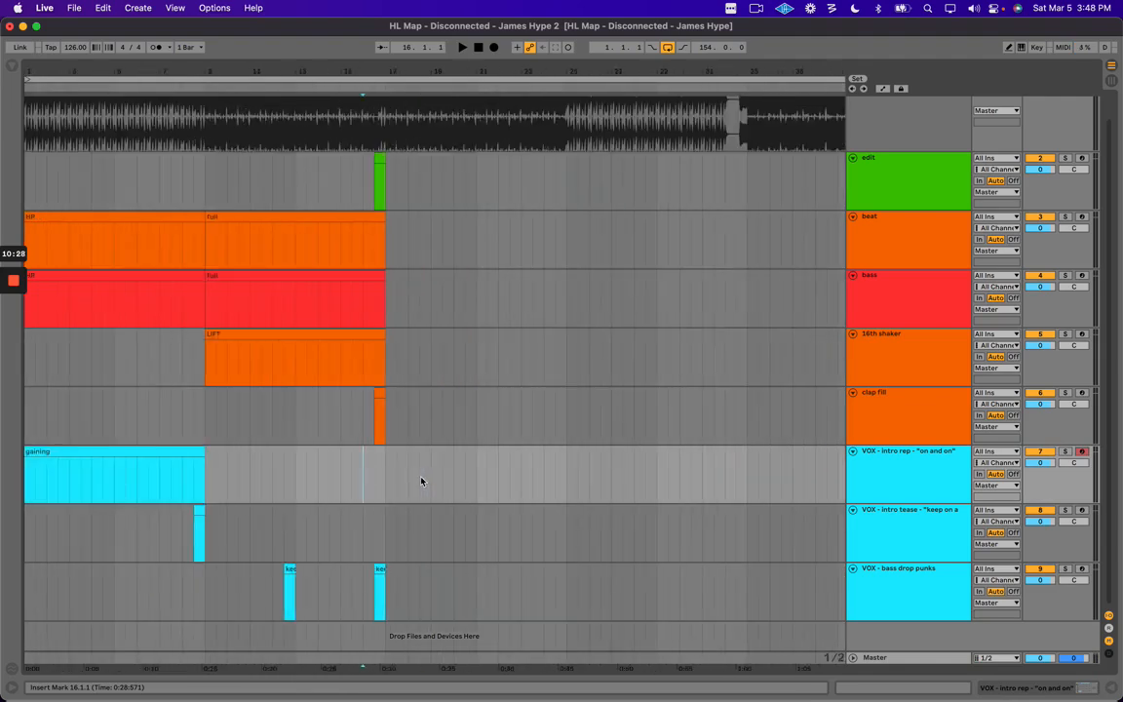
left_click(388, 167)
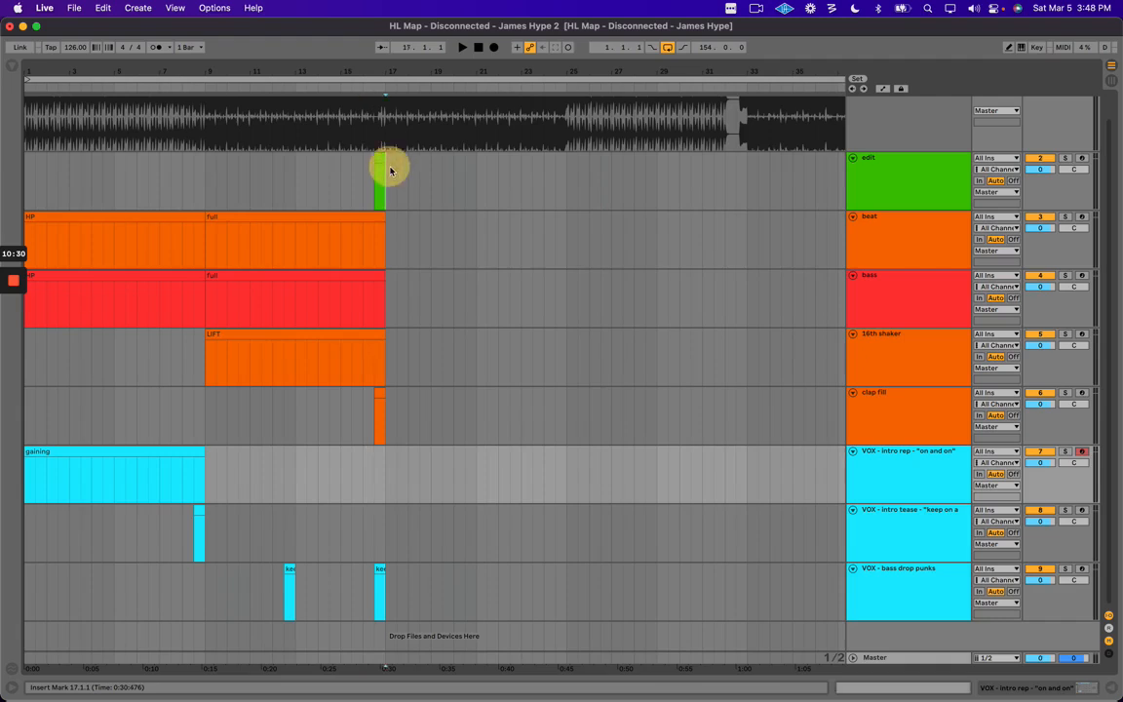
left_click_drag(206, 185, 563, 206)
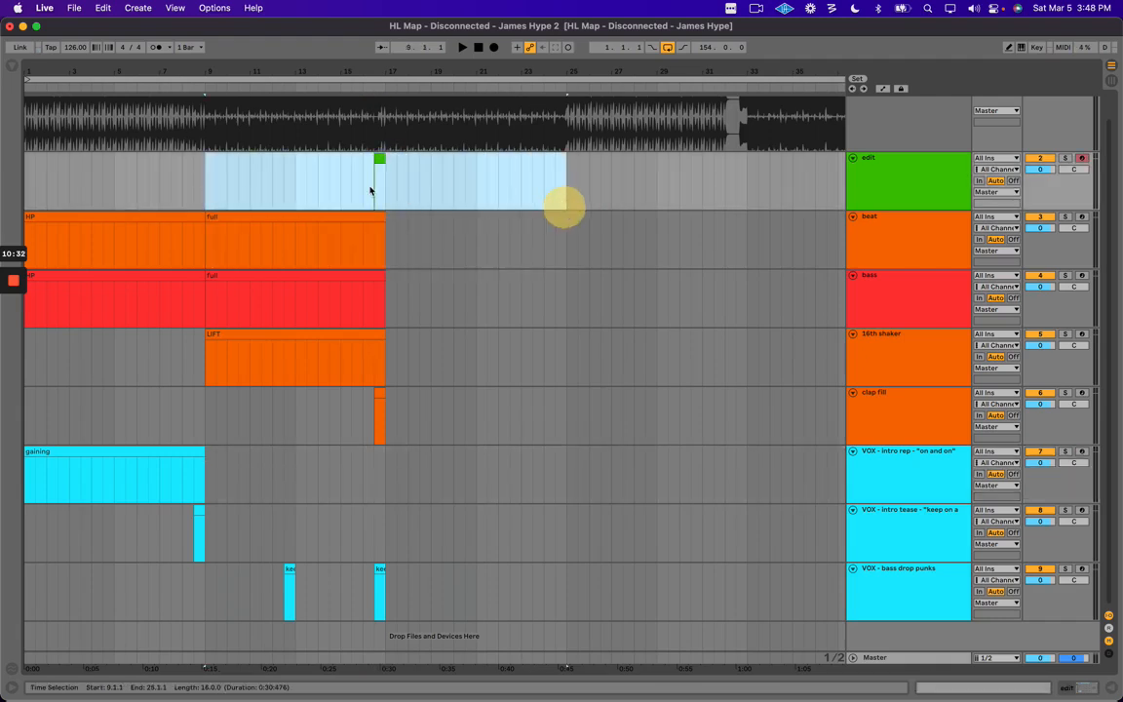
left_click(395, 180)
left_click_drag(437, 180, 535, 198)
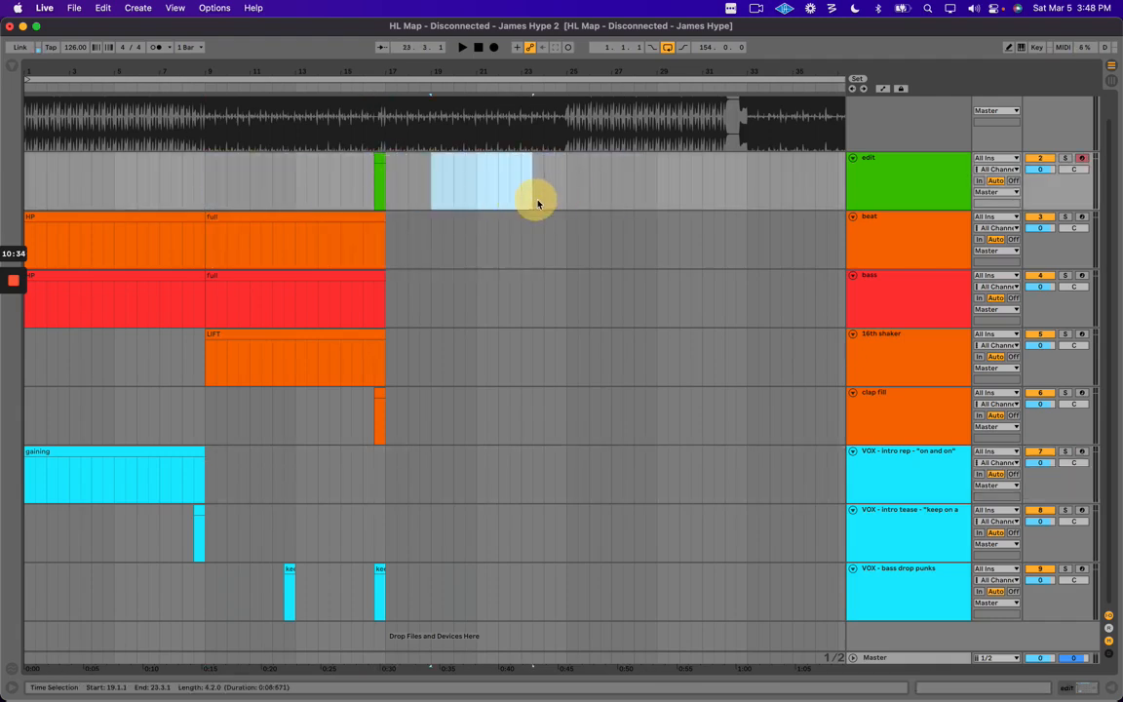
left_click(567, 185)
left_click(206, 181)
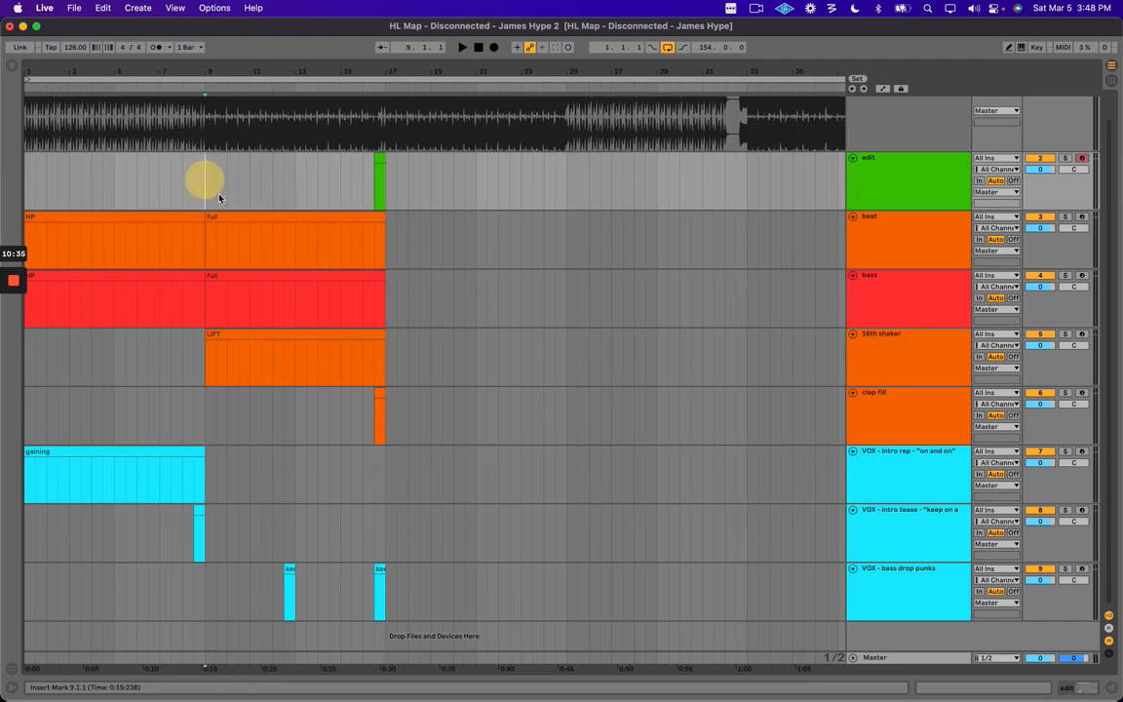
Review the bass drop vocals between bars 10 and 17 and the song's waveform from bar 1 to bar 17.
left_click(217, 430)
key("plus")
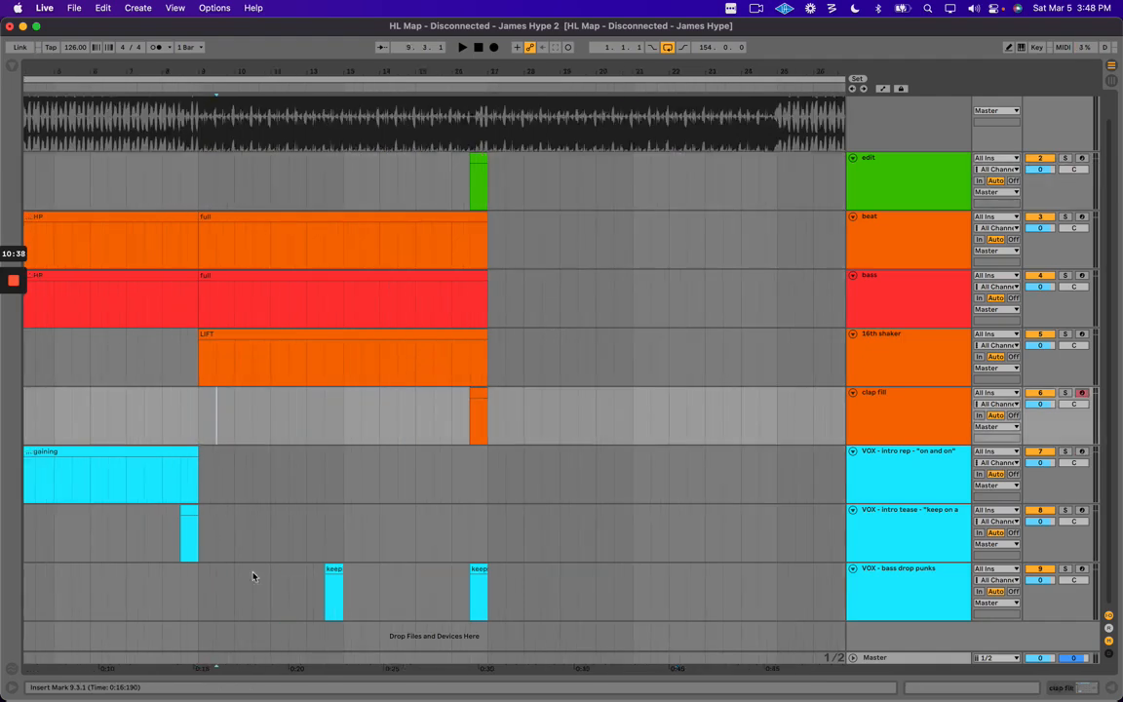
left_click_drag(236, 595, 493, 604)
left_click(505, 594)
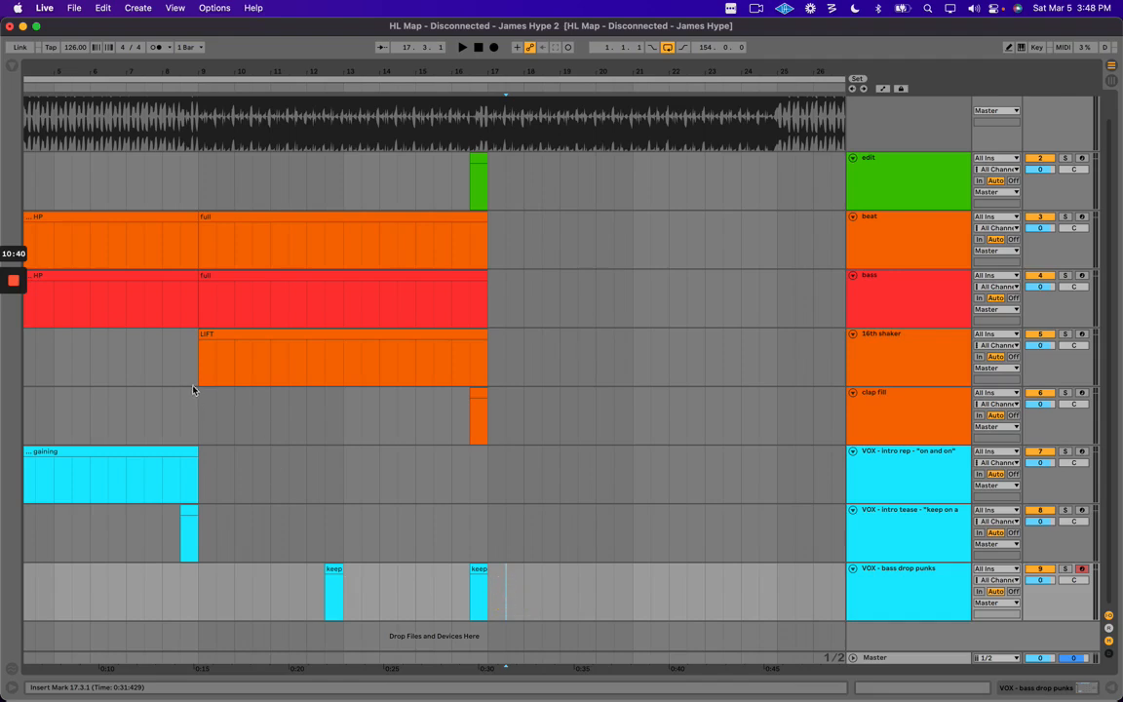
left_click(197, 175)
scroll(271, 183, "left", 5)
scroll(258, 185, "up", 1)
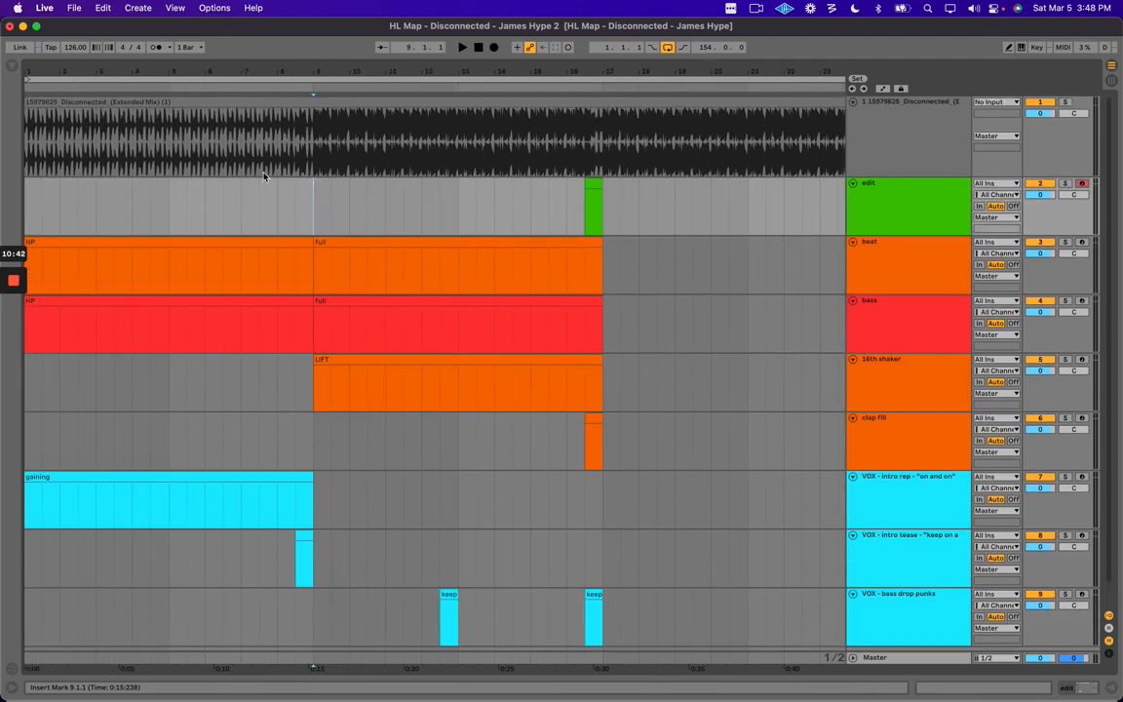
left_click_drag(27, 150, 614, 131)
Split the song's audio clip at bar 9 and colour the part from bar 1 to bar 9 brown.
left_click(311, 138)
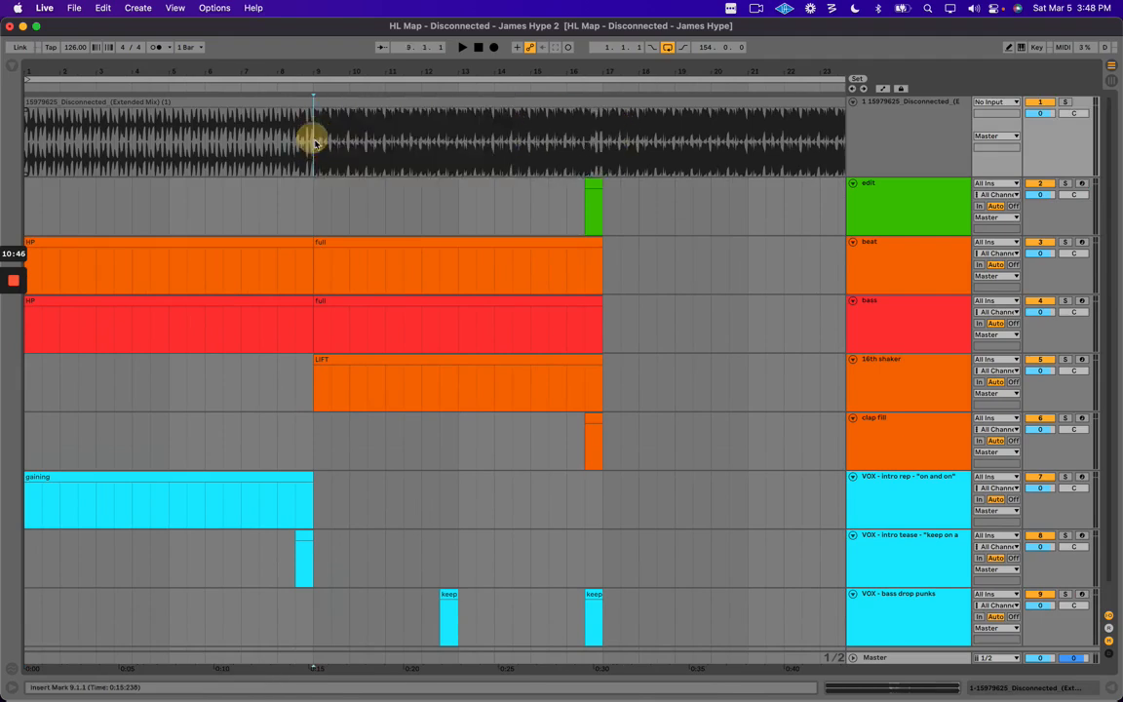
left_click(275, 101)
right_click(278, 104)
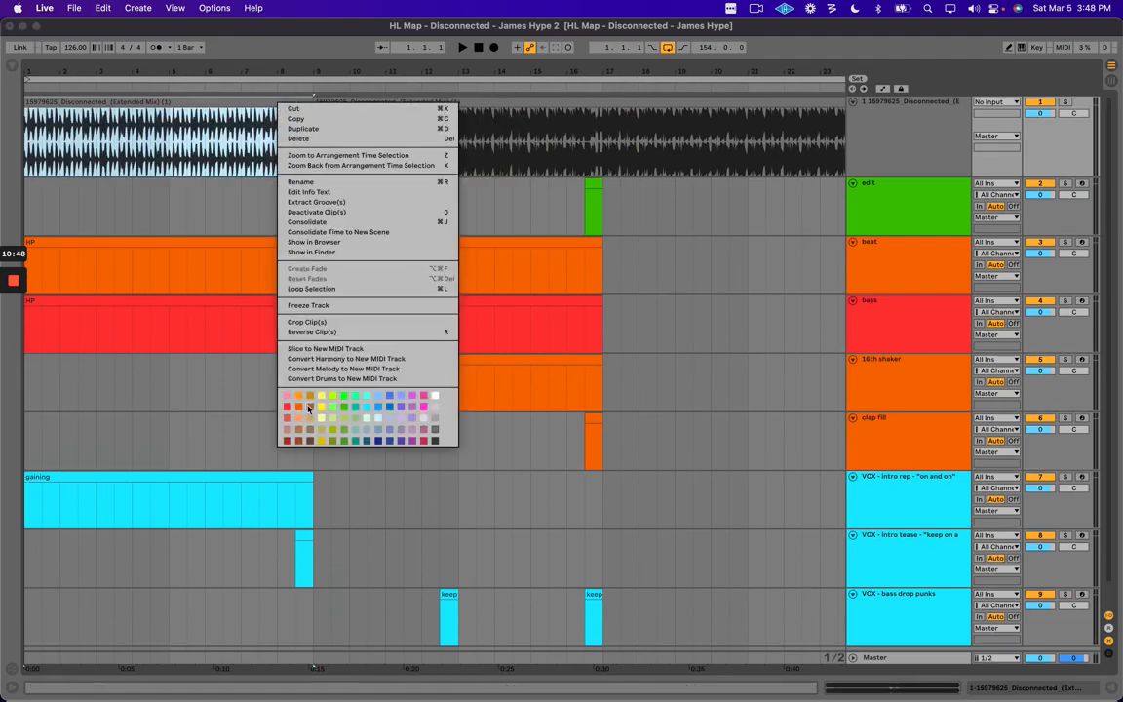
left_click(308, 409)
Split the song's audio clip at bar 25 and colour the part from bar 9 to bar 25 red.
scroll(595, 141, "right", 3)
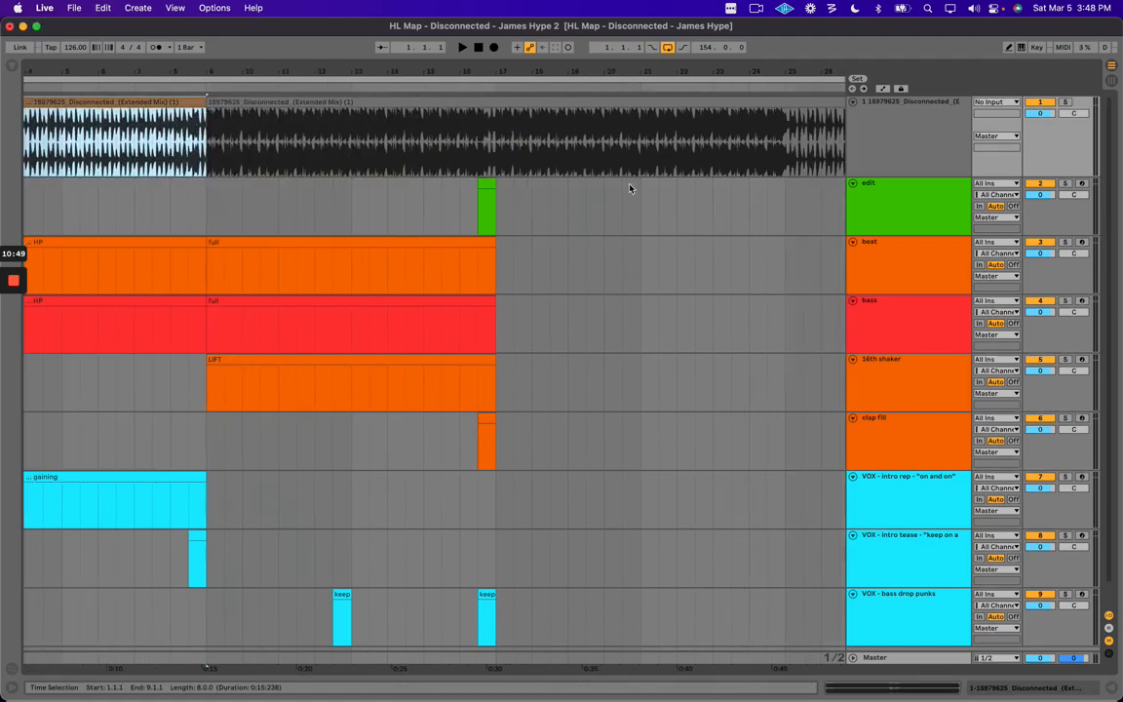
left_click(785, 138)
left_click(597, 97)
right_click(597, 101)
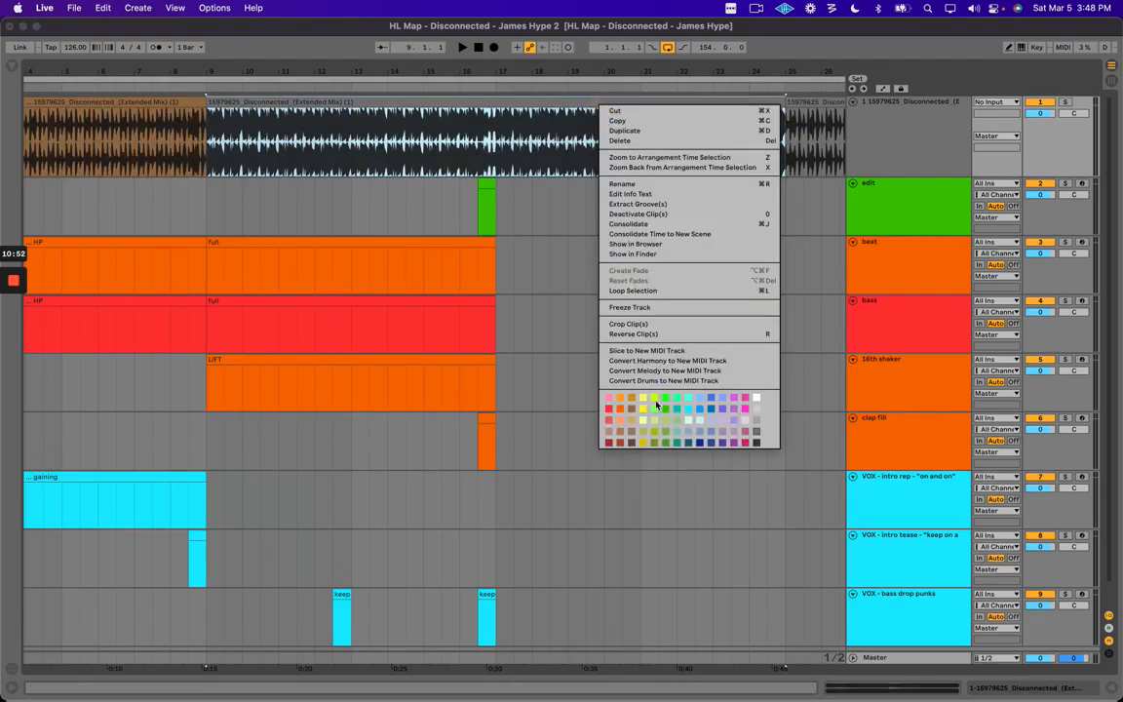
left_click(612, 410)
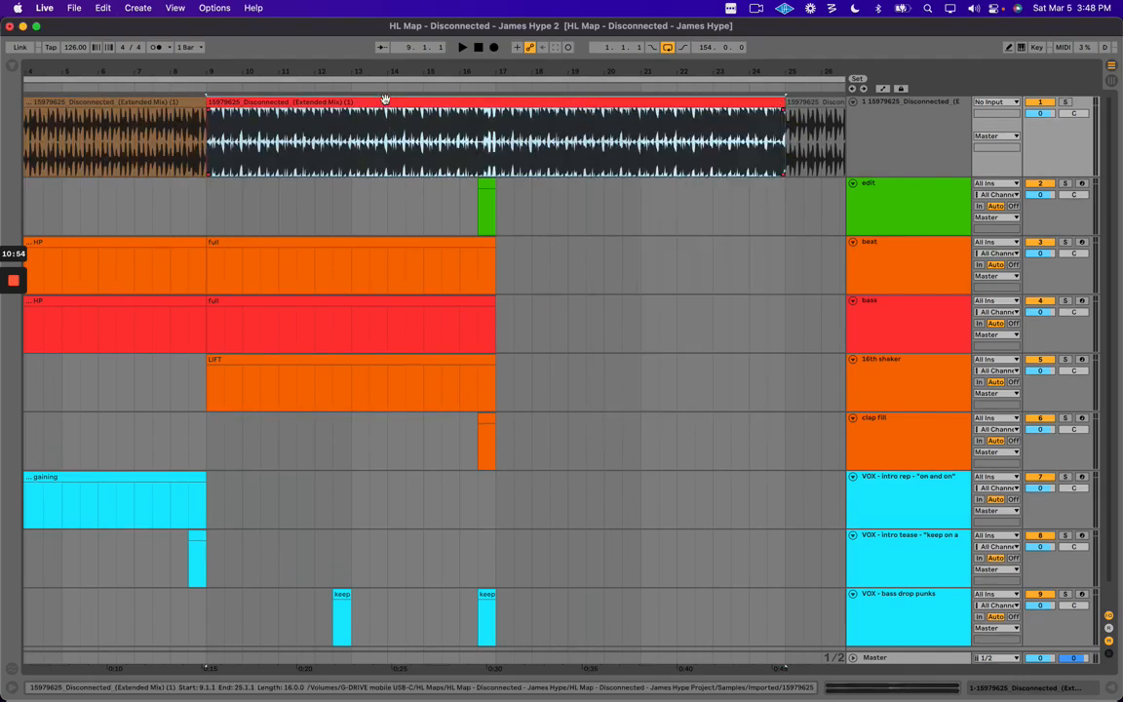
Add a locator at bar 9 named "BASS DROP".
left_click(211, 203)
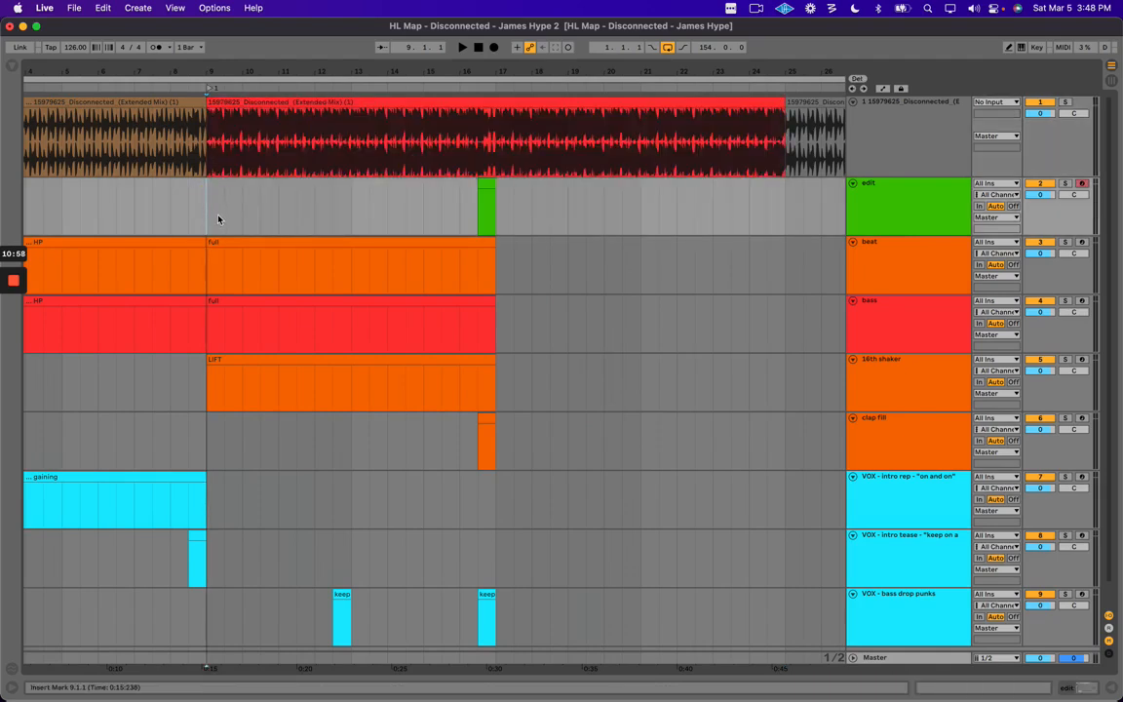
key("super+r")
type("BASS D")
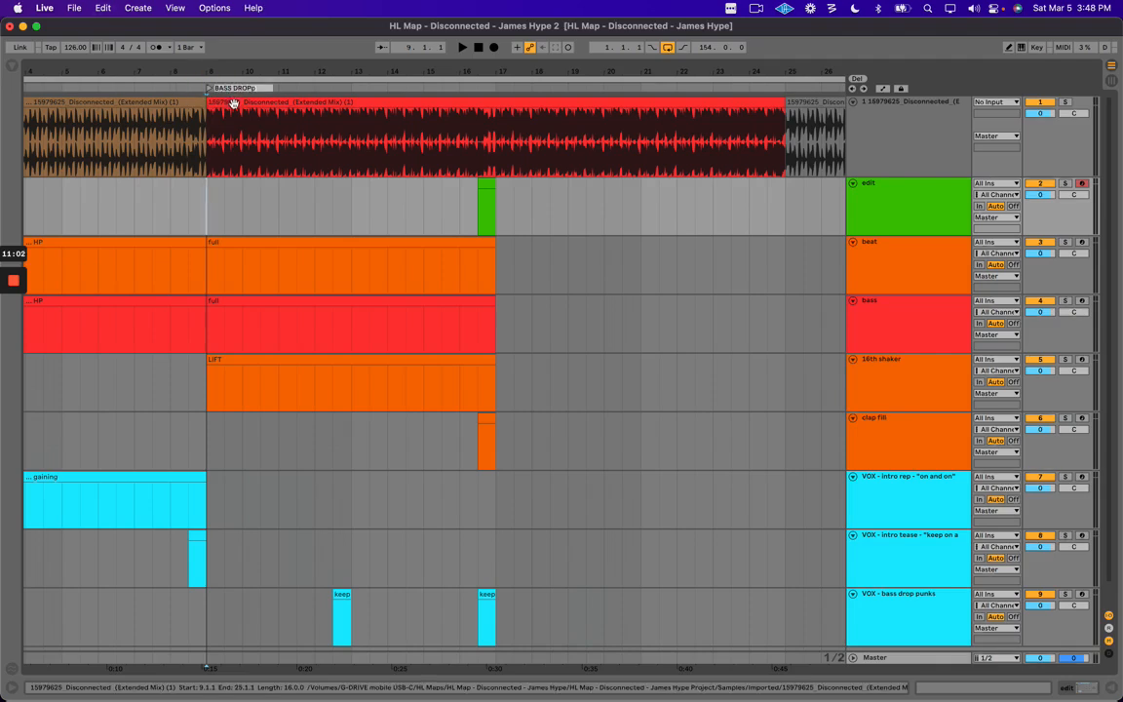
key("Return")
Add a locator at bar 1 named "INTRO".
scroll(244, 147, "left", 3)
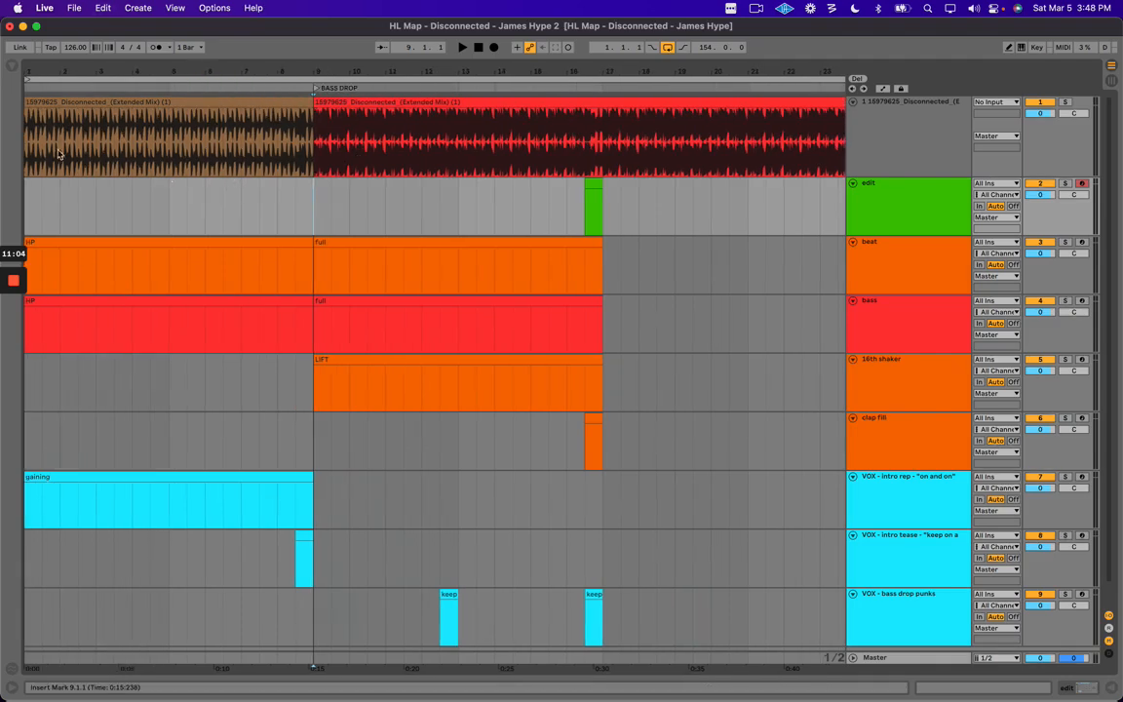
left_click(29, 214)
left_click(27, 89)
key("super+r")
type("INTRO")
key("Return")
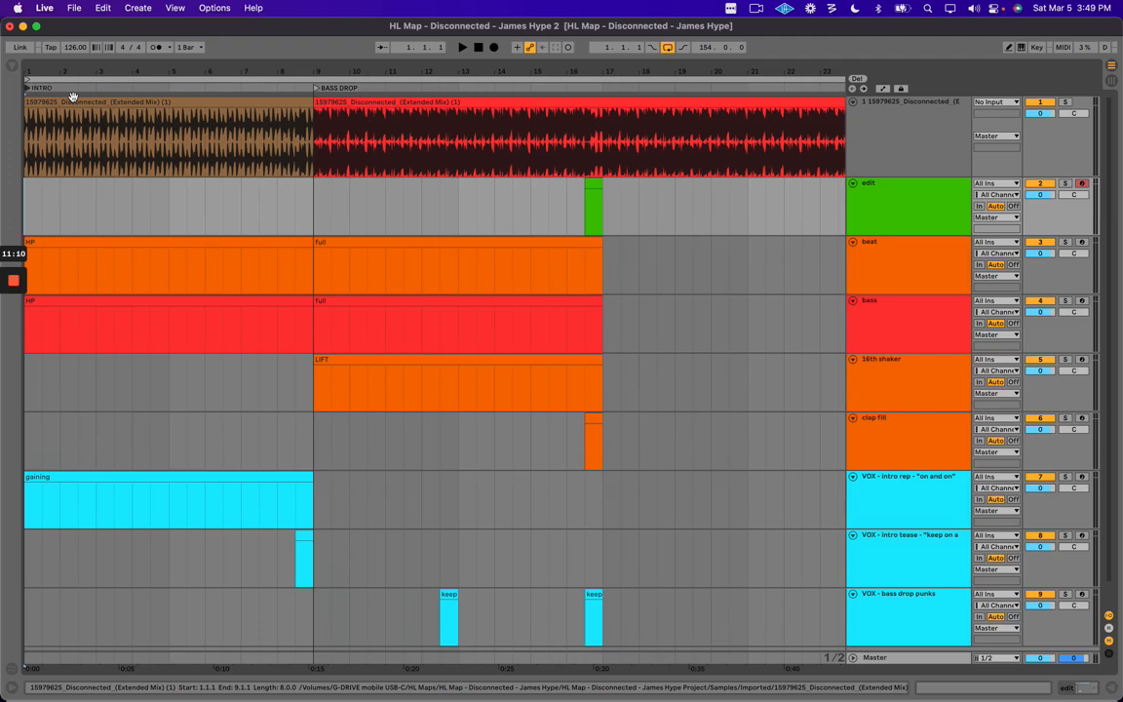
Examine the bass drop waveform from bar 9 to bar 17 and the remaining part up to bar 25.
scroll(320, 205, "right", 5)
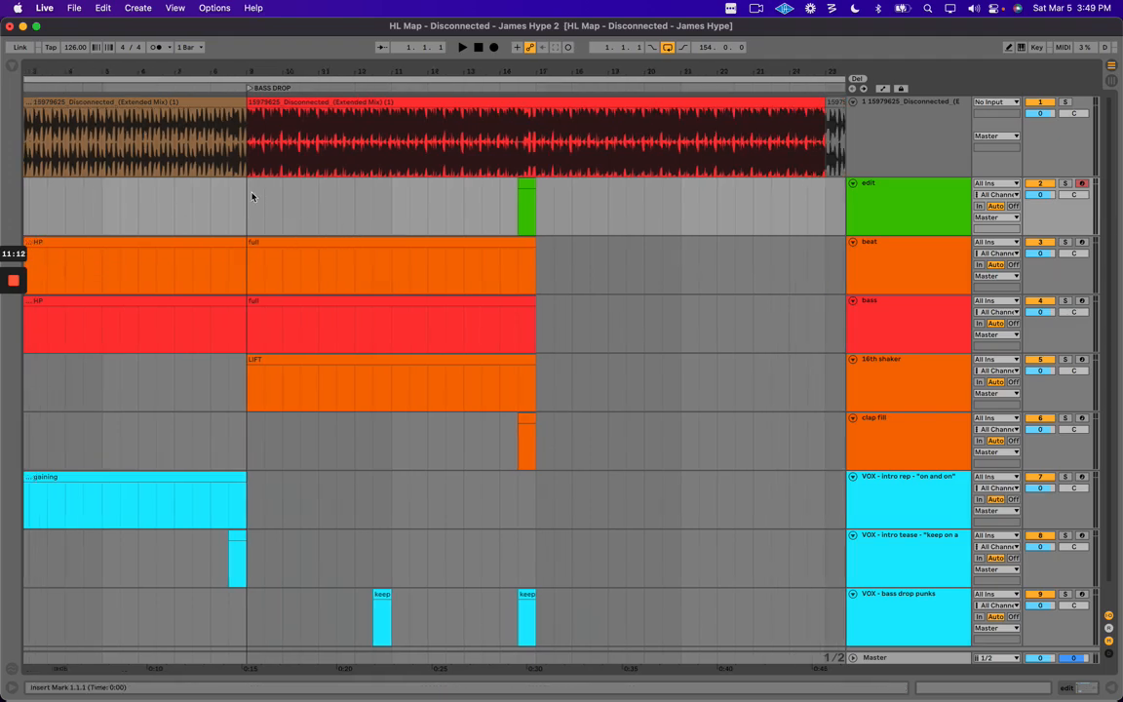
left_click_drag(257, 170, 544, 139)
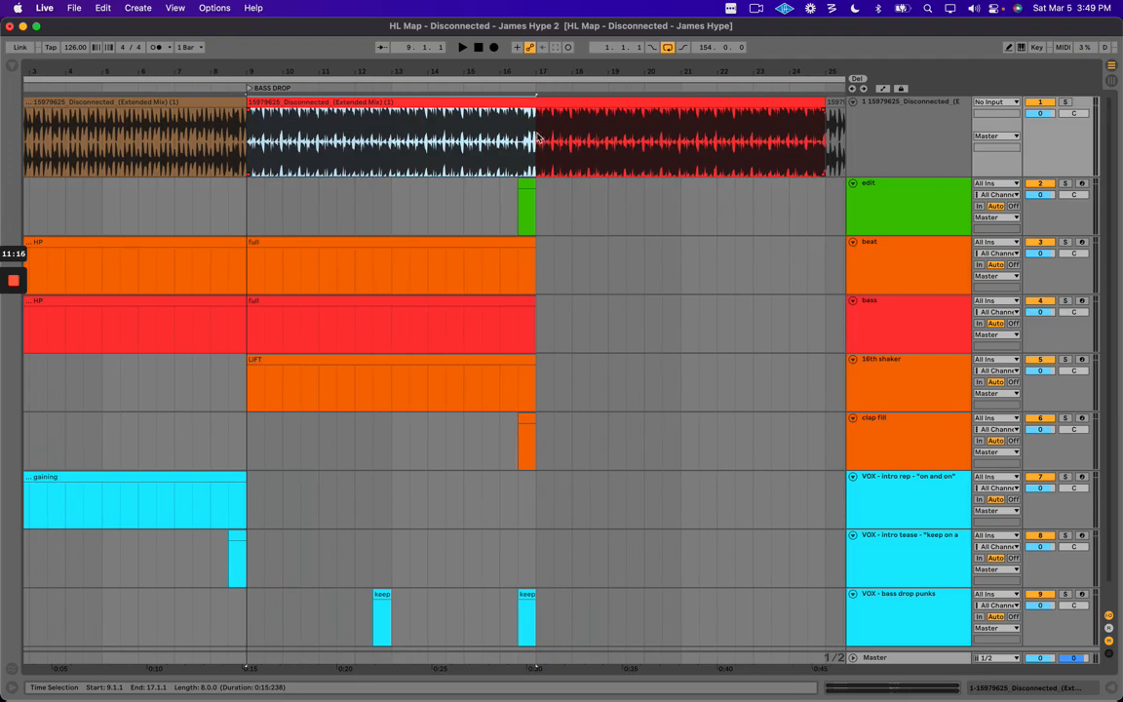
left_click(535, 133)
scroll(539, 143, "right", 2)
left_click_drag(459, 64, 458, 57)
scroll(359, 220, "right", 5)
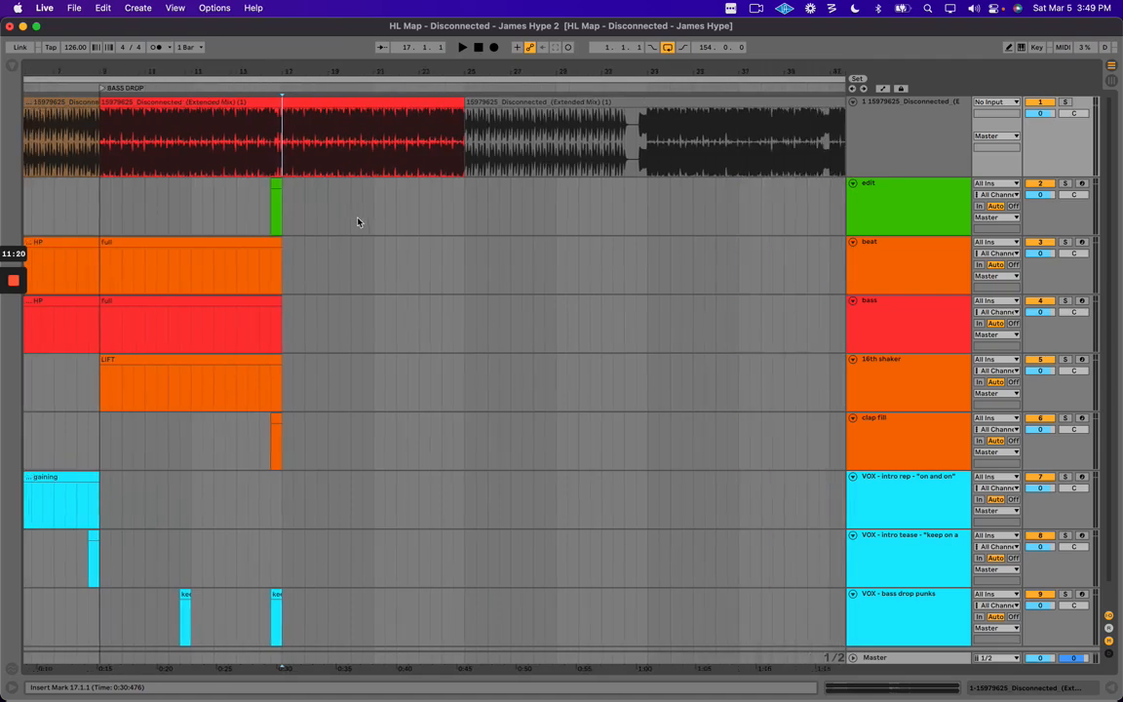
Examine the song's waveform around the bass drop from bar 9 and the section starting near bar 32.
left_click_drag(478, 142, 704, 148)
scroll(146, 176, "left", 5)
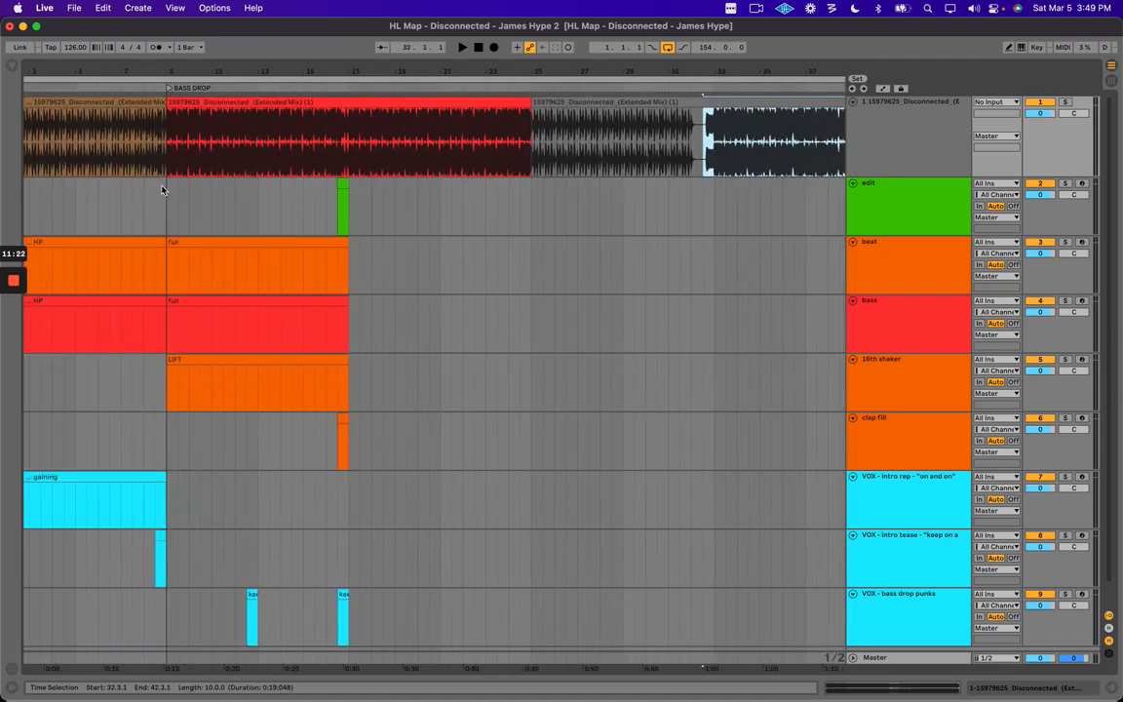
left_click_drag(167, 132, 494, 135)
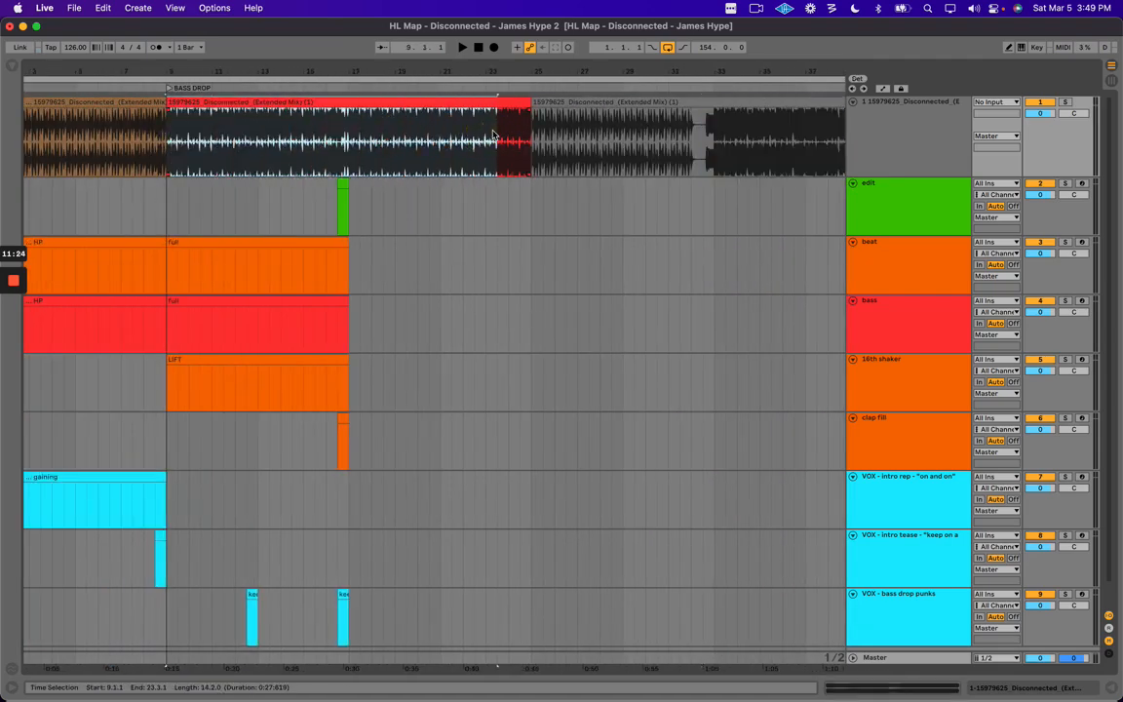
key("z")
left_click(293, 133)
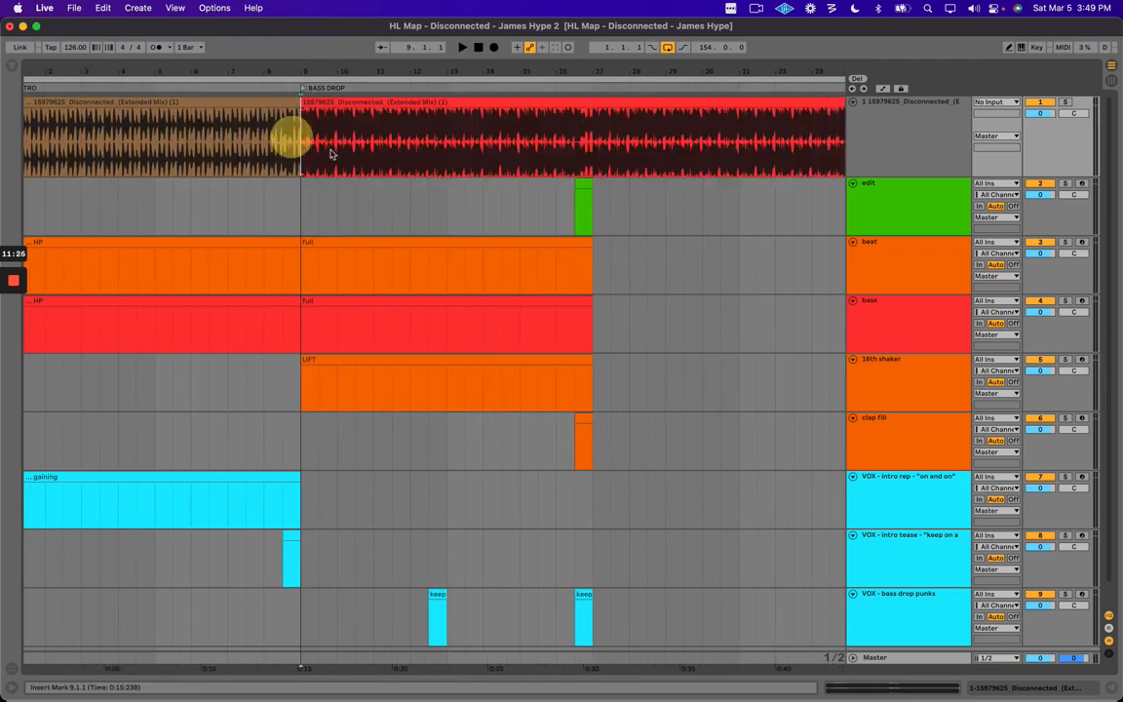
scroll(394, 190, "right", 3)
scroll(393, 195, "right", 3)
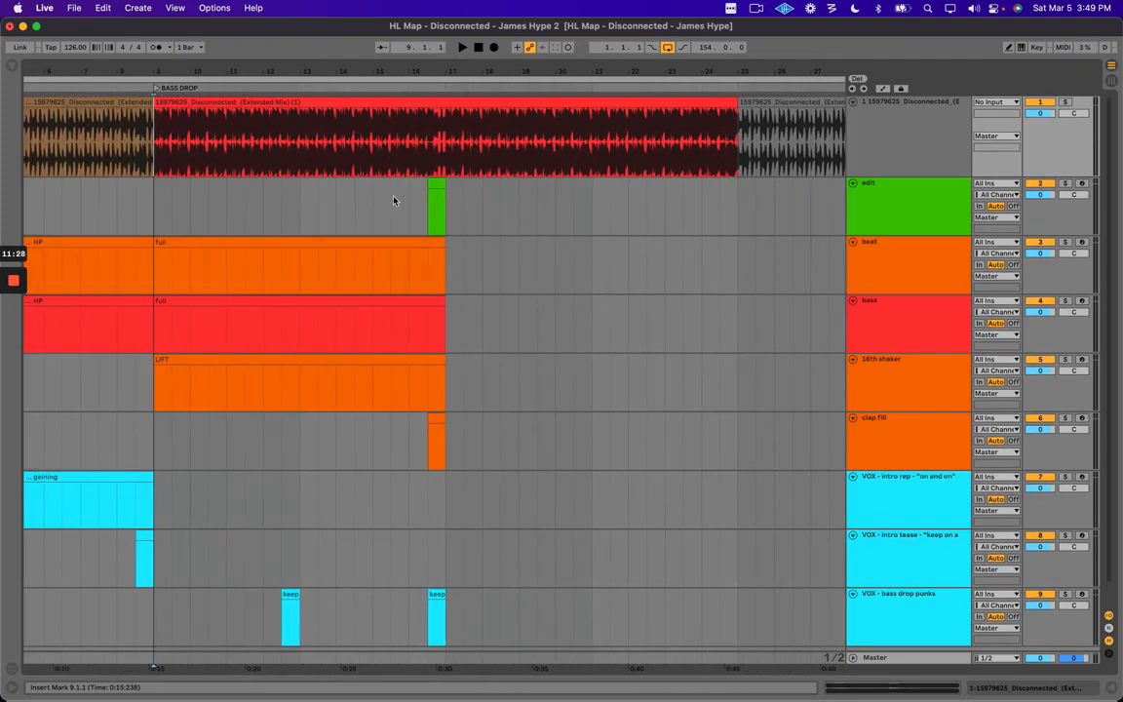
scroll(168, 202, "left", 3)
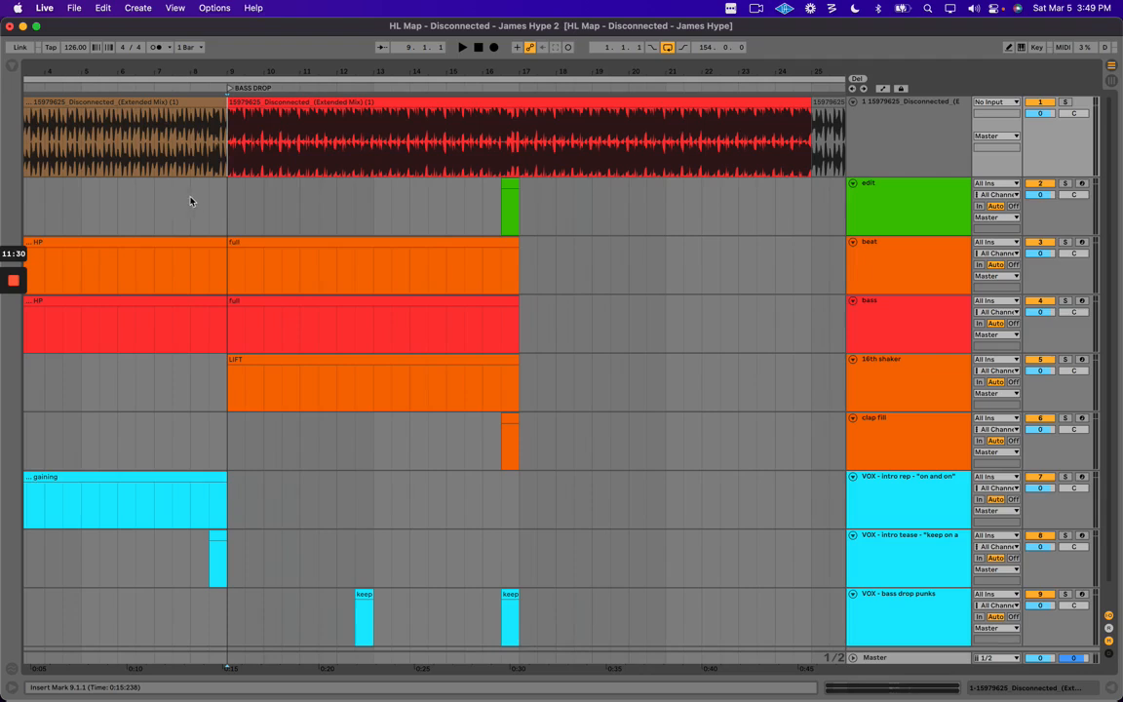
Examine the vocal punk clips near bars 12 and 16 alongside the edit track from bar 9 to bar 17.
left_click_drag(327, 628, 556, 600)
left_click_drag(308, 596, 390, 609)
left_click(426, 602)
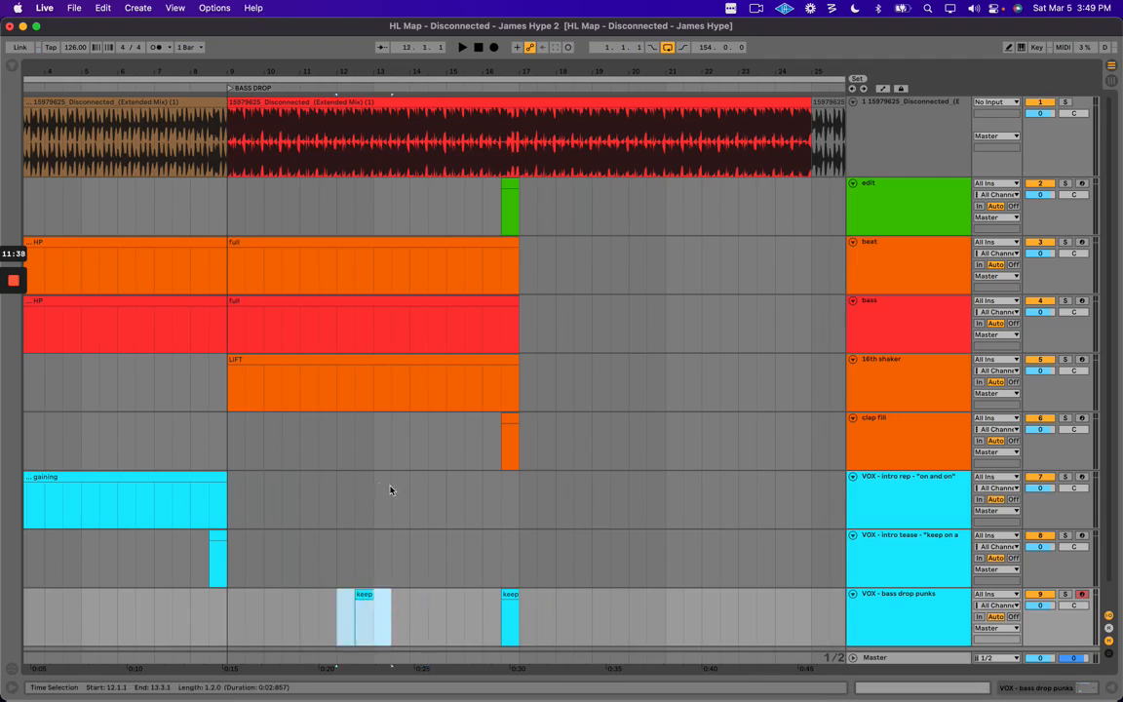
left_click_drag(227, 211, 519, 211)
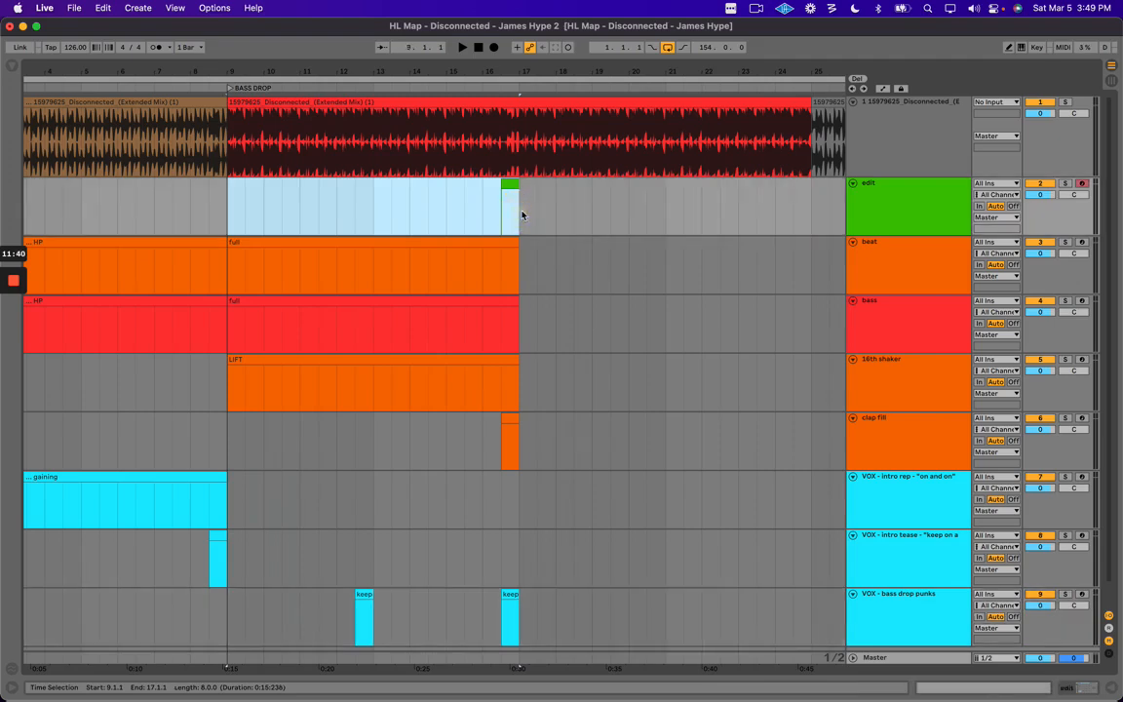
left_click(521, 213)
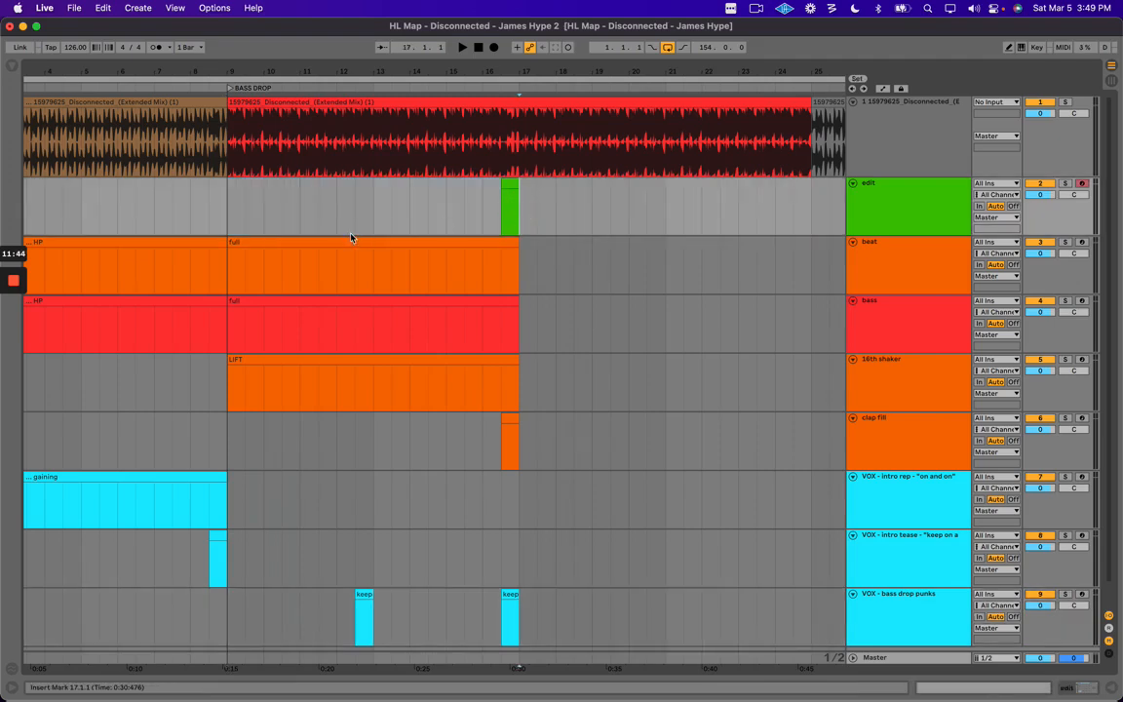
left_click_drag(346, 624, 539, 605)
left_click(515, 548)
left_click_drag(346, 611, 396, 606)
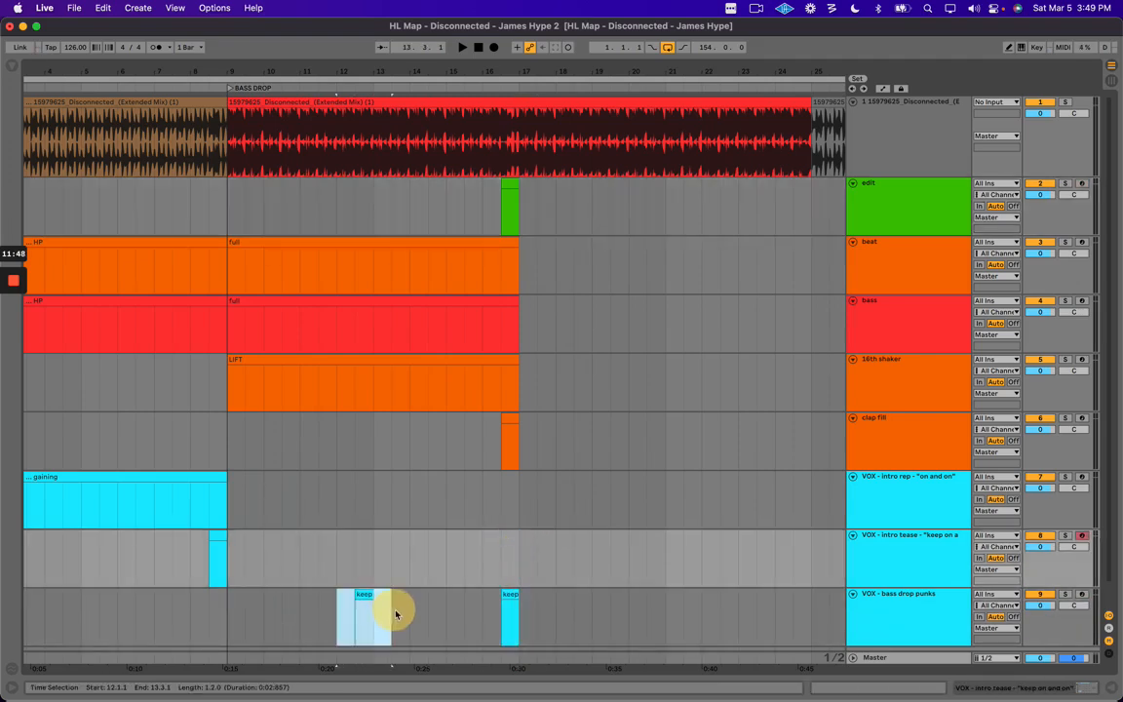
left_click_drag(493, 556, 521, 536)
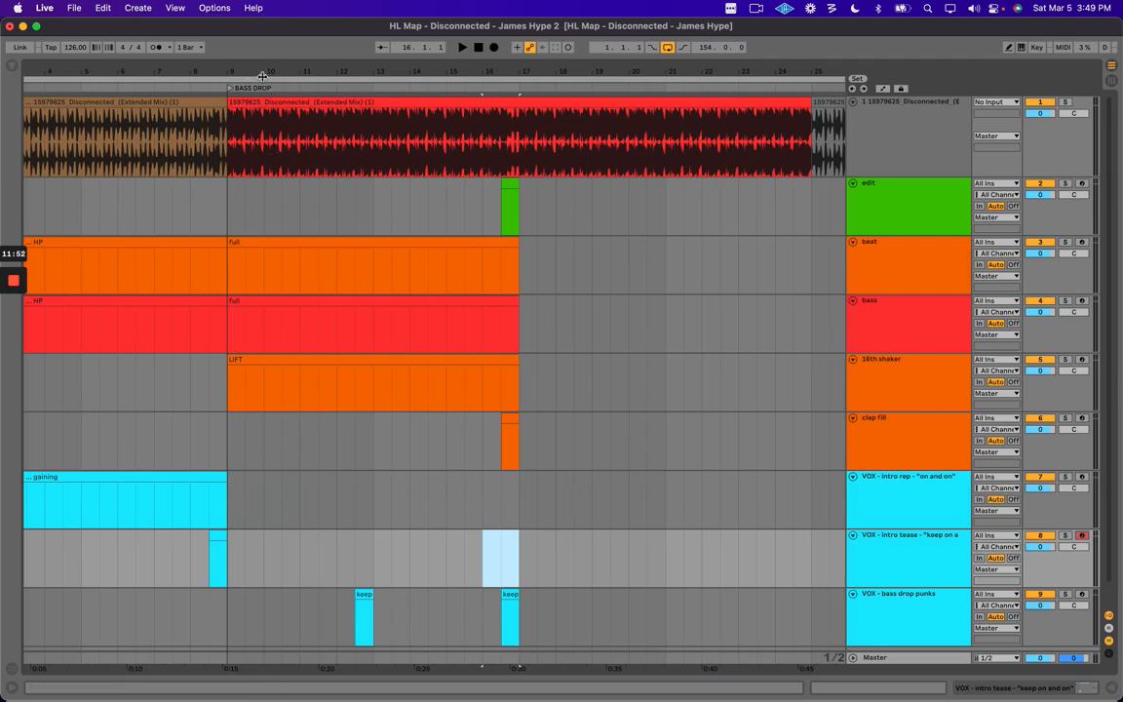
Review all the layers of the bass drop's first half, comparing the MIDI clips with the audio from bar 9 to bar 17.
scroll(302, 302, "left", 3)
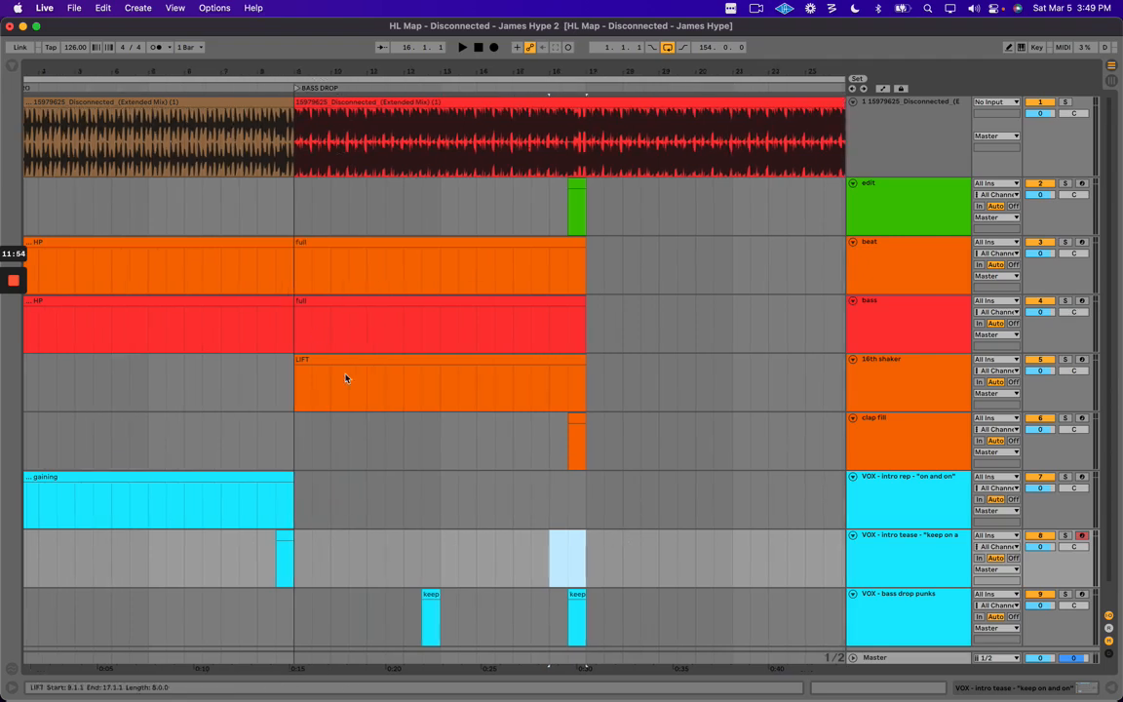
scroll(351, 390, "down", 1)
left_click_drag(408, 542, 488, 572)
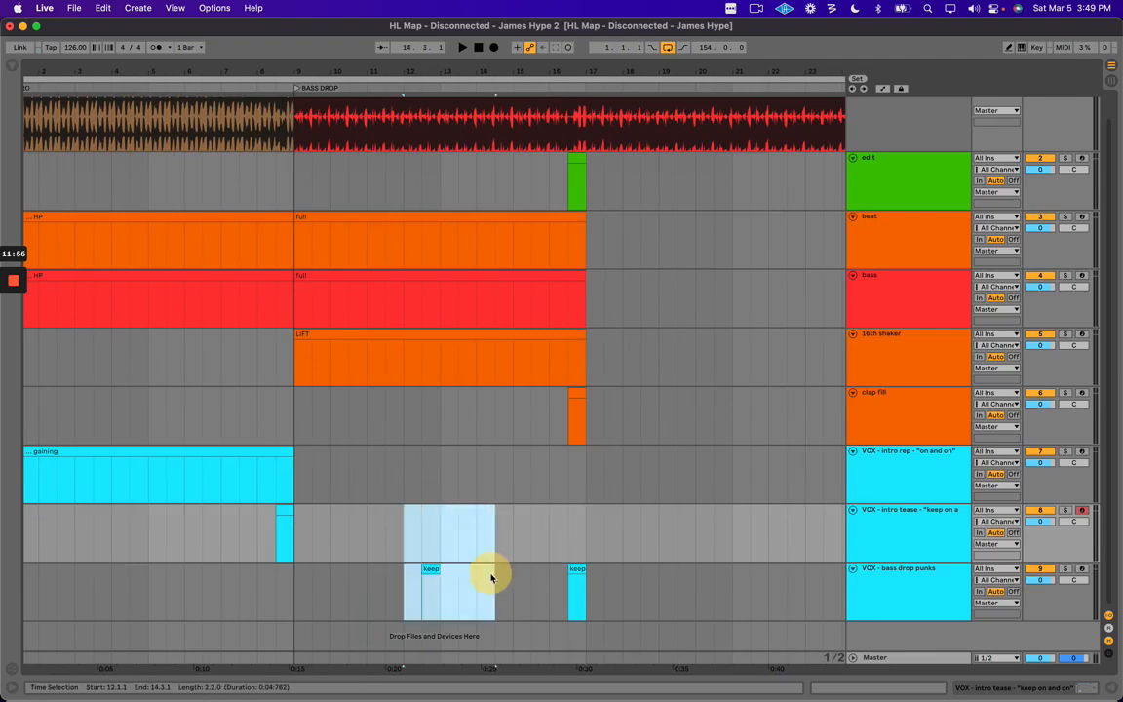
left_click(417, 526)
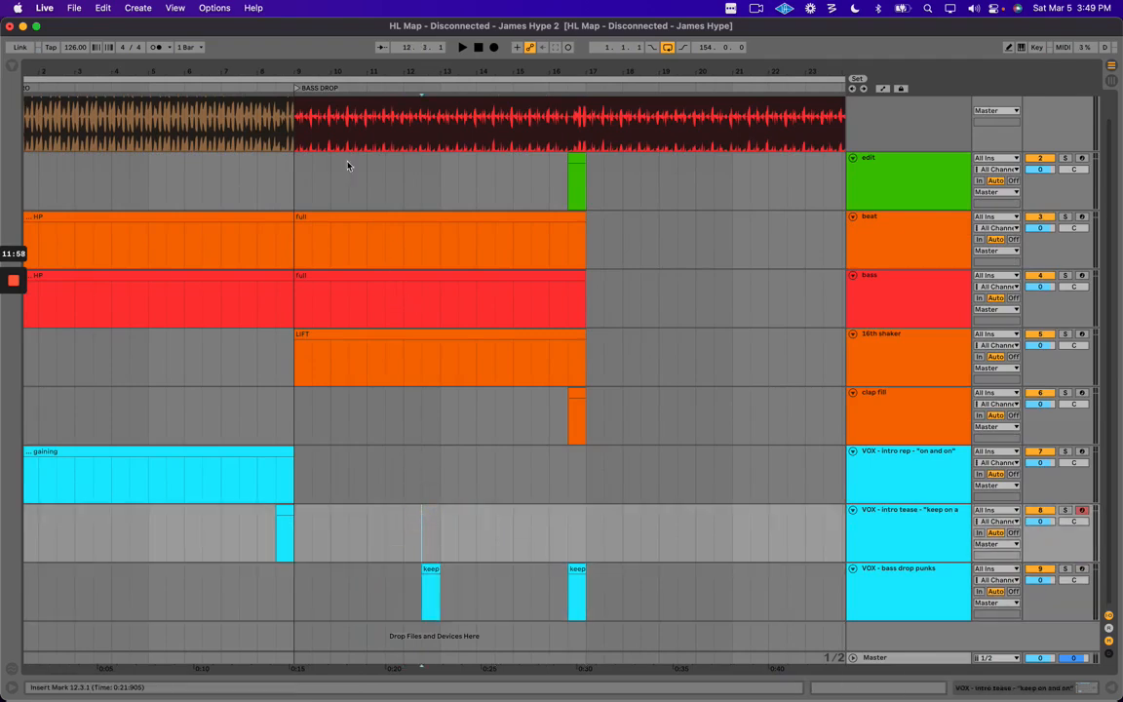
scroll(310, 195, "up", 1)
scroll(332, 253, "down", 1)
left_click_drag(273, 339, 694, 584)
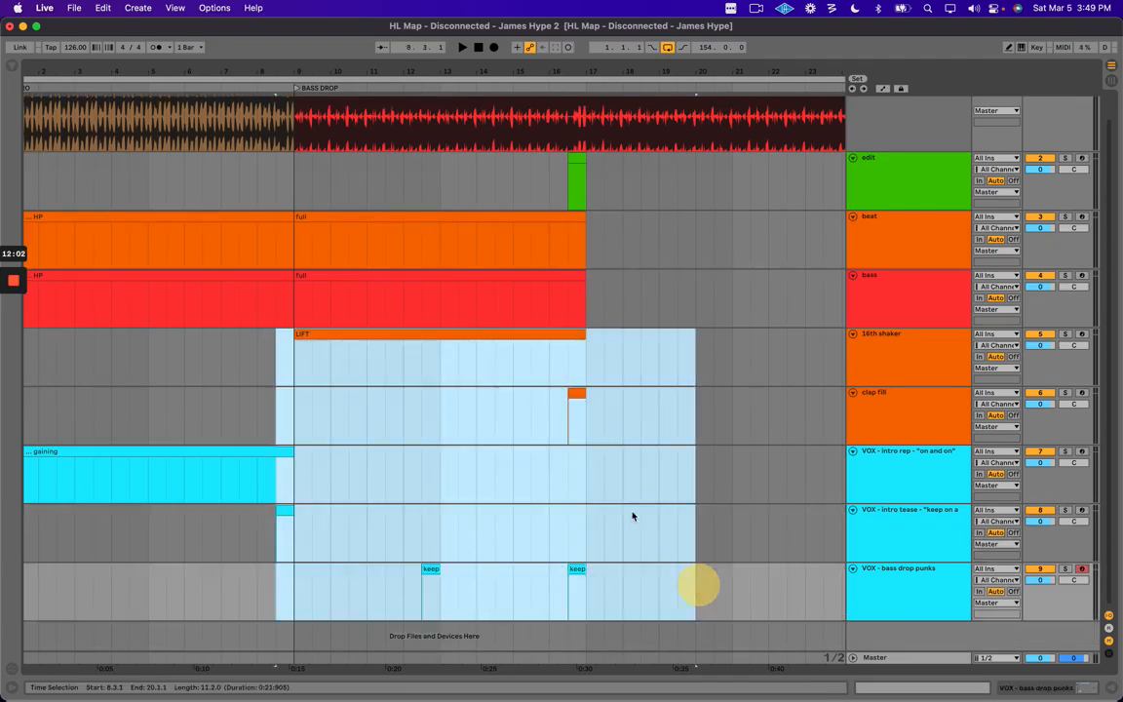
left_click(623, 478)
left_click_drag(295, 186, 571, 369)
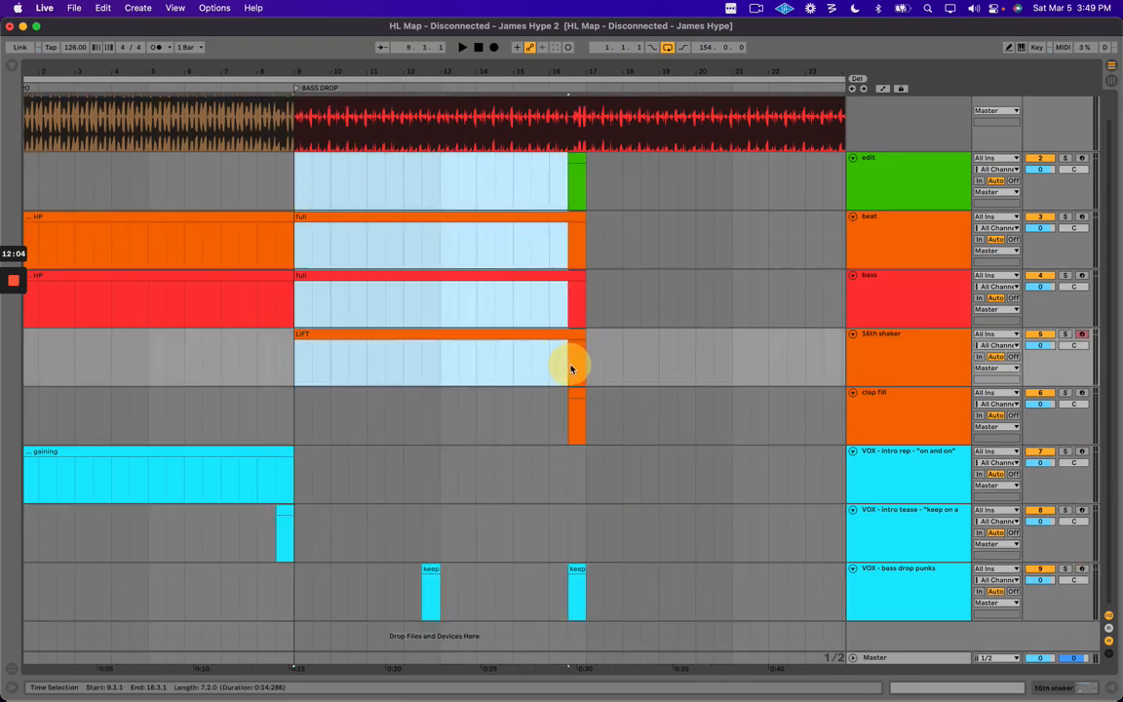
left_click(295, 185)
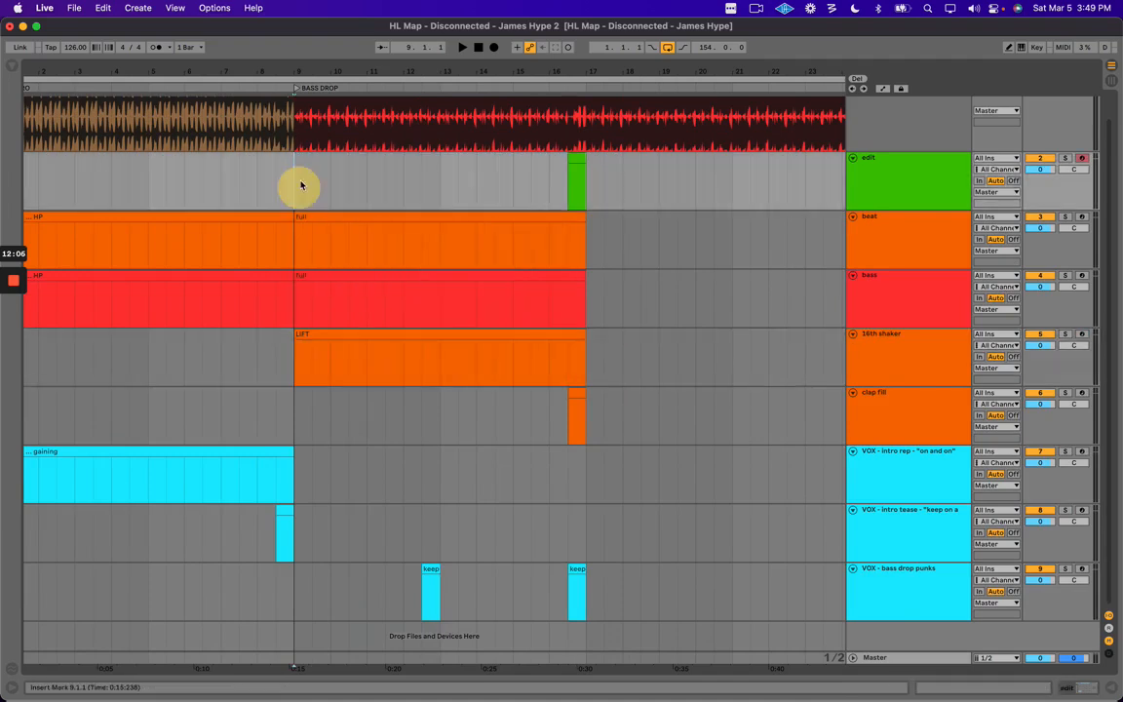
scroll(301, 161, "up", 1)
left_click_drag(302, 148, 584, 143)
scroll(464, 278, "down", 1)
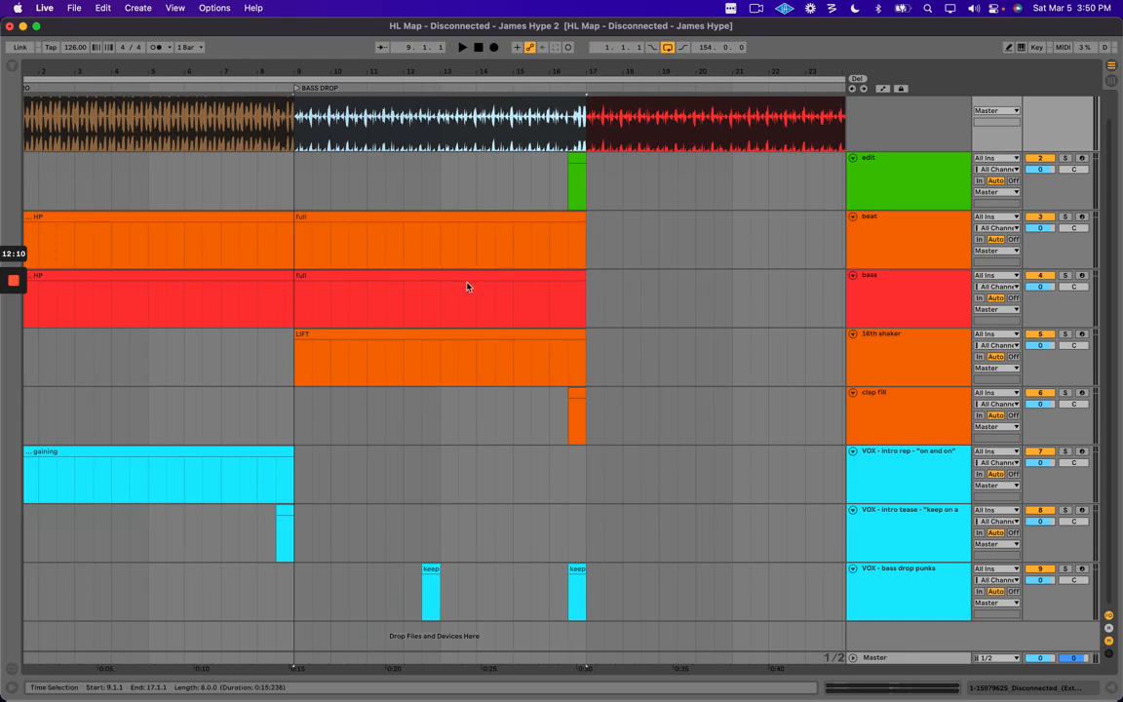
Compare the two clips on the "VOX - bass drop punks" track with the empty "VOX - intro tease" track above them.
left_click_drag(403, 592, 481, 591)
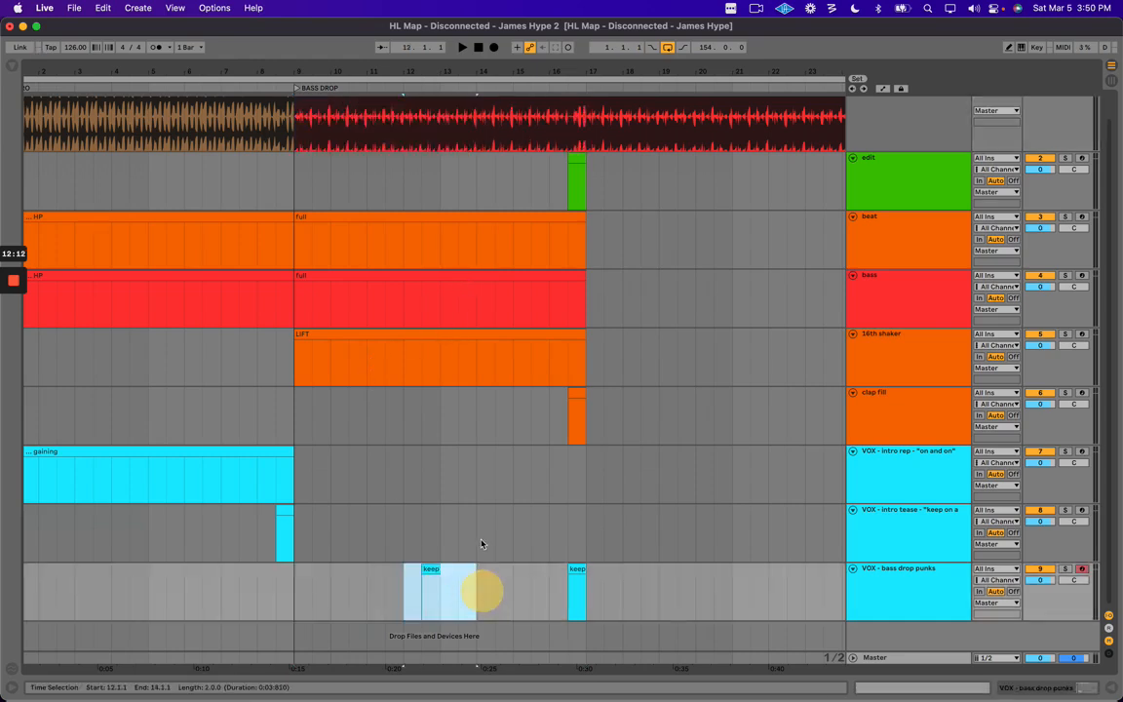
left_click(480, 537)
left_click_drag(388, 602, 457, 596)
left_click(456, 569)
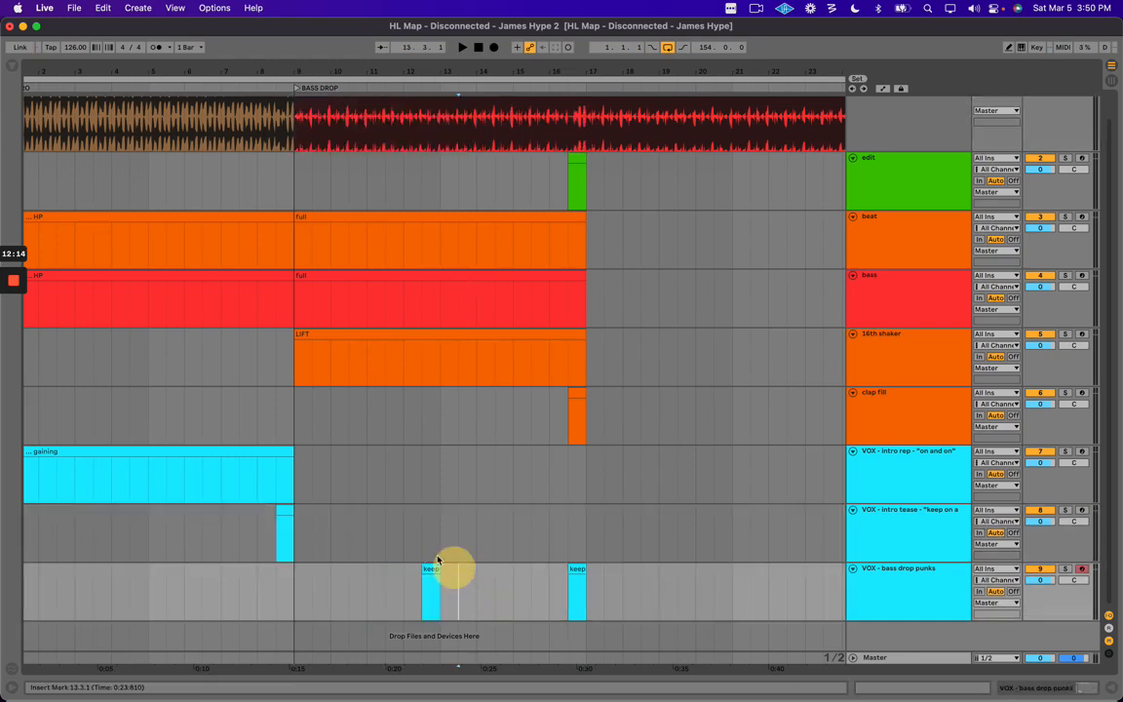
left_click_drag(400, 536, 458, 585)
left_click(423, 532)
left_click_drag(405, 539, 477, 595)
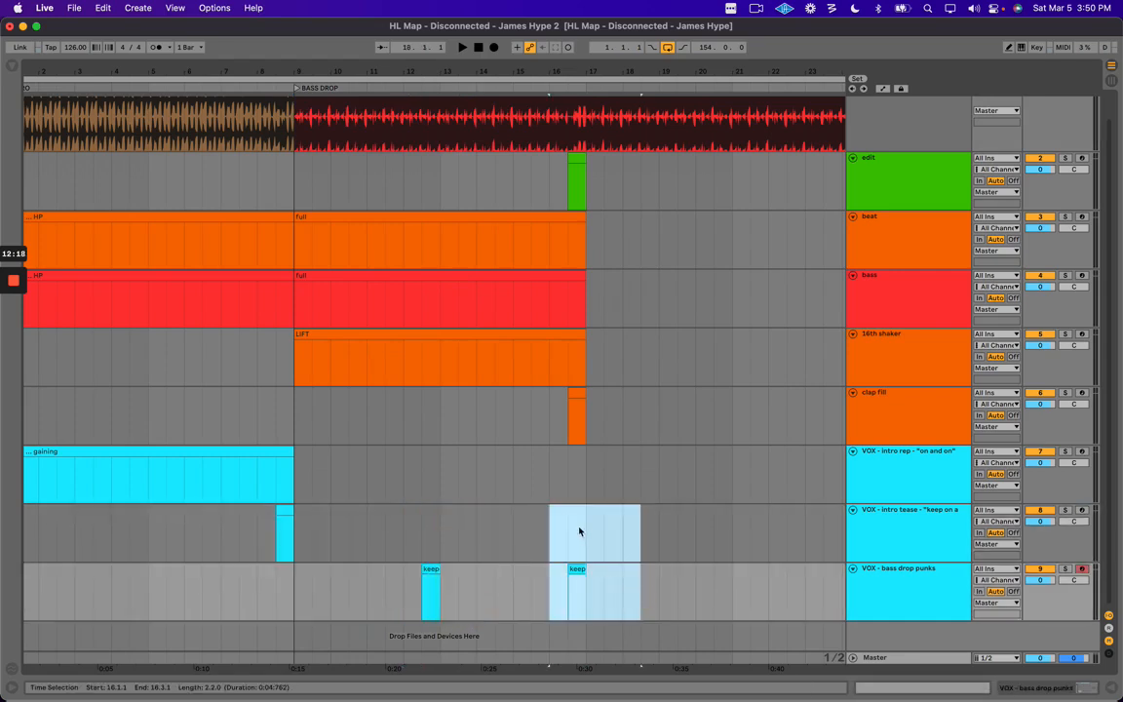
left_click(545, 527)
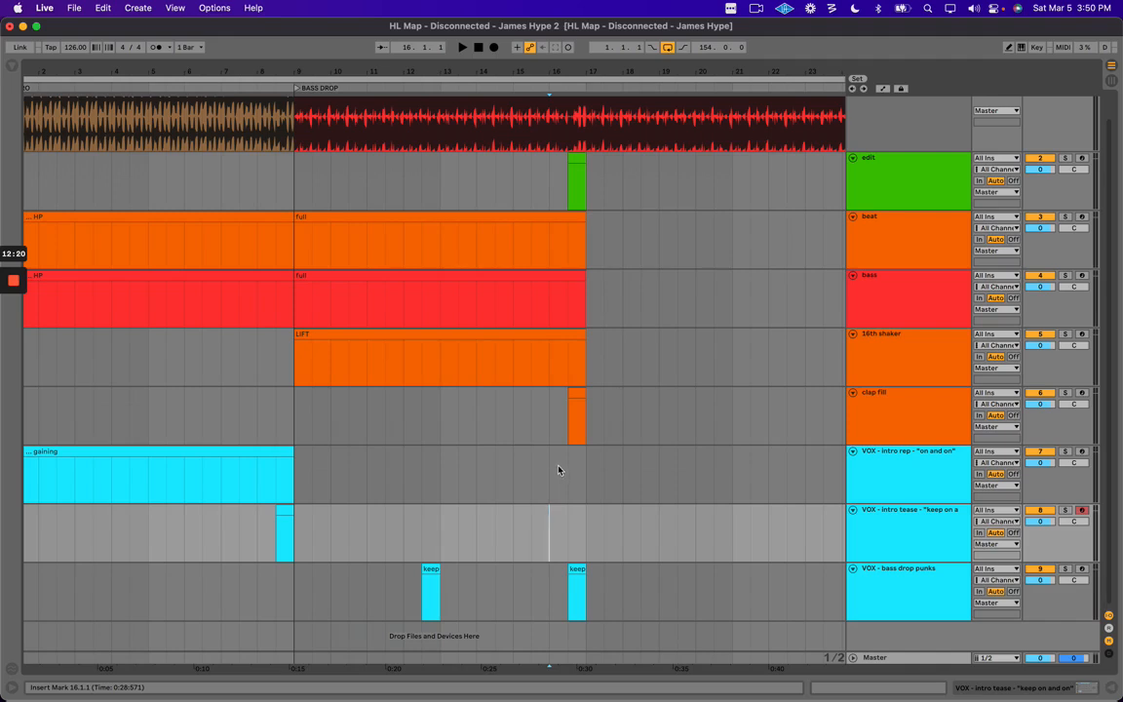
left_click_drag(383, 583, 476, 582)
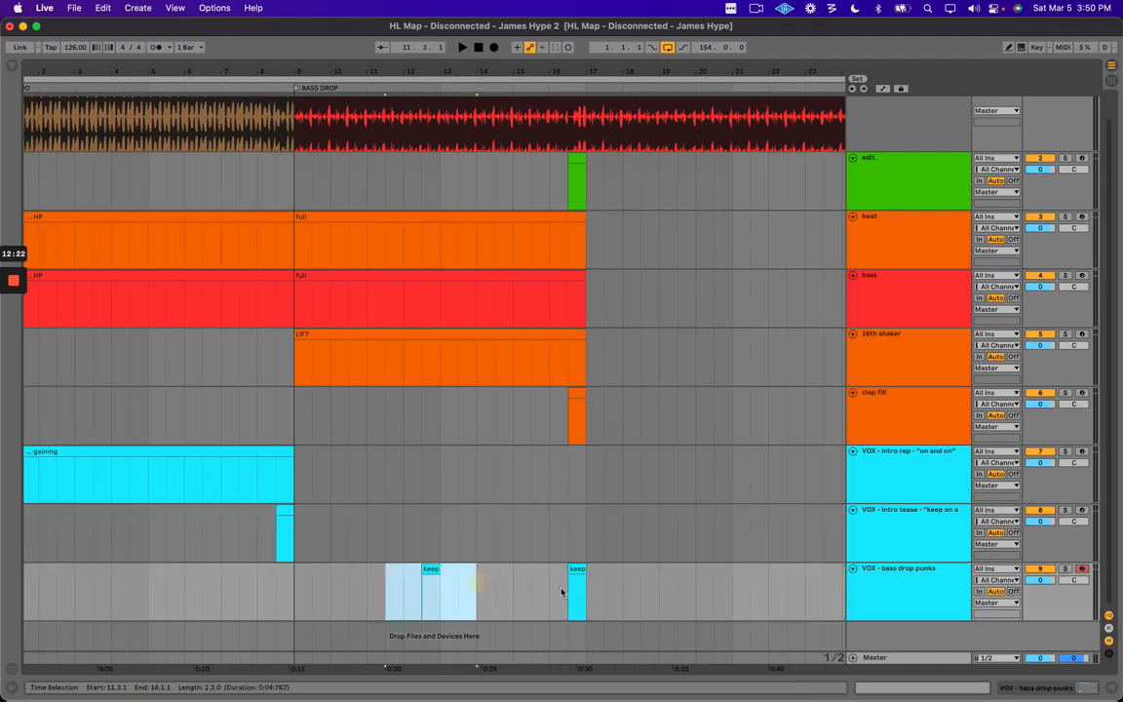
left_click_drag(552, 585, 614, 591)
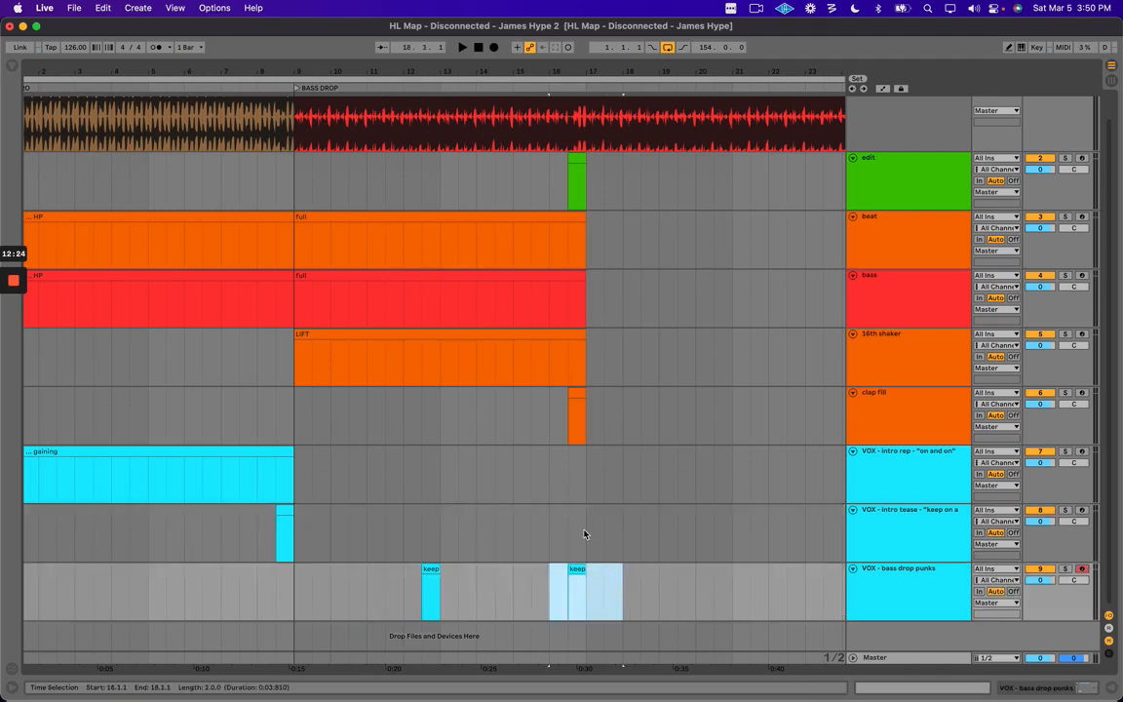
left_click(431, 590)
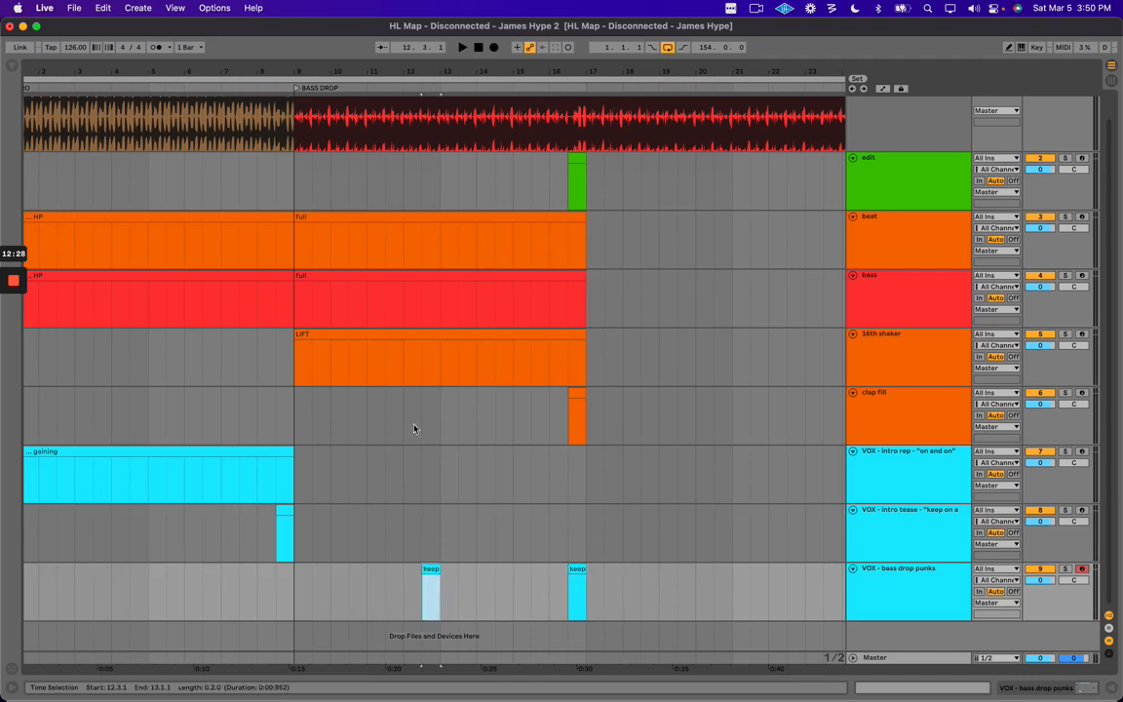
Zoom in on the bass drop and inspect the position and length of each "VOX - bass drop punks" clip.
left_click_drag(448, 70, 476, 130)
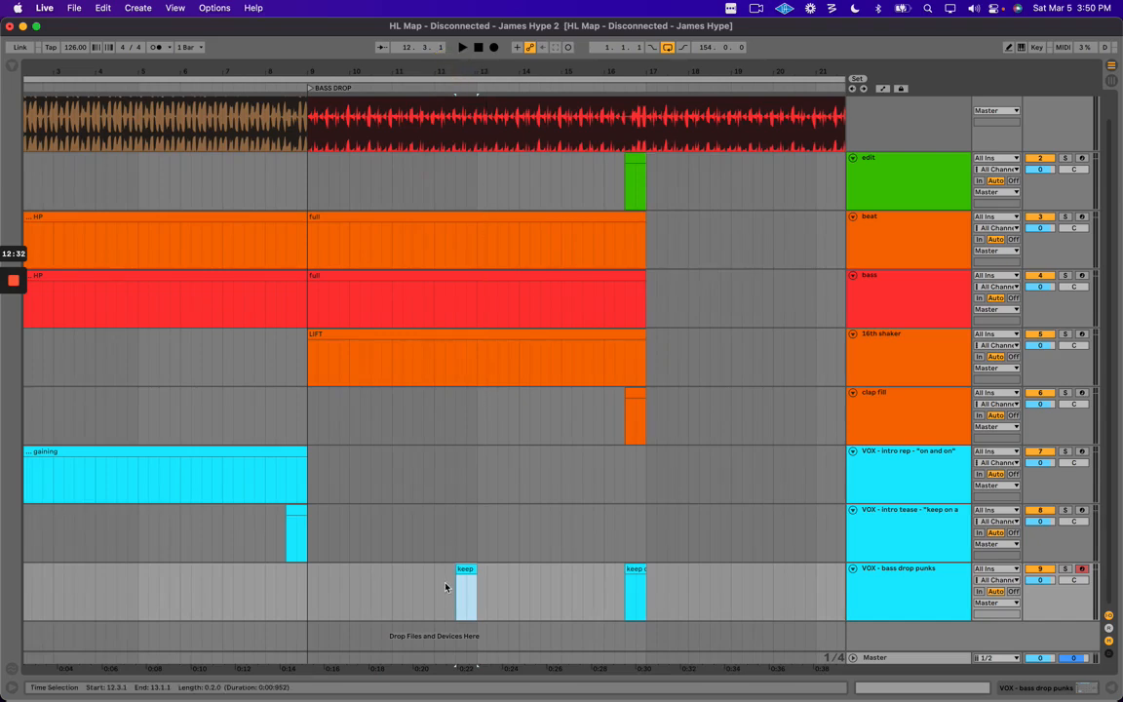
scroll(445, 586, "right", 5)
left_click(327, 579)
key("Left")
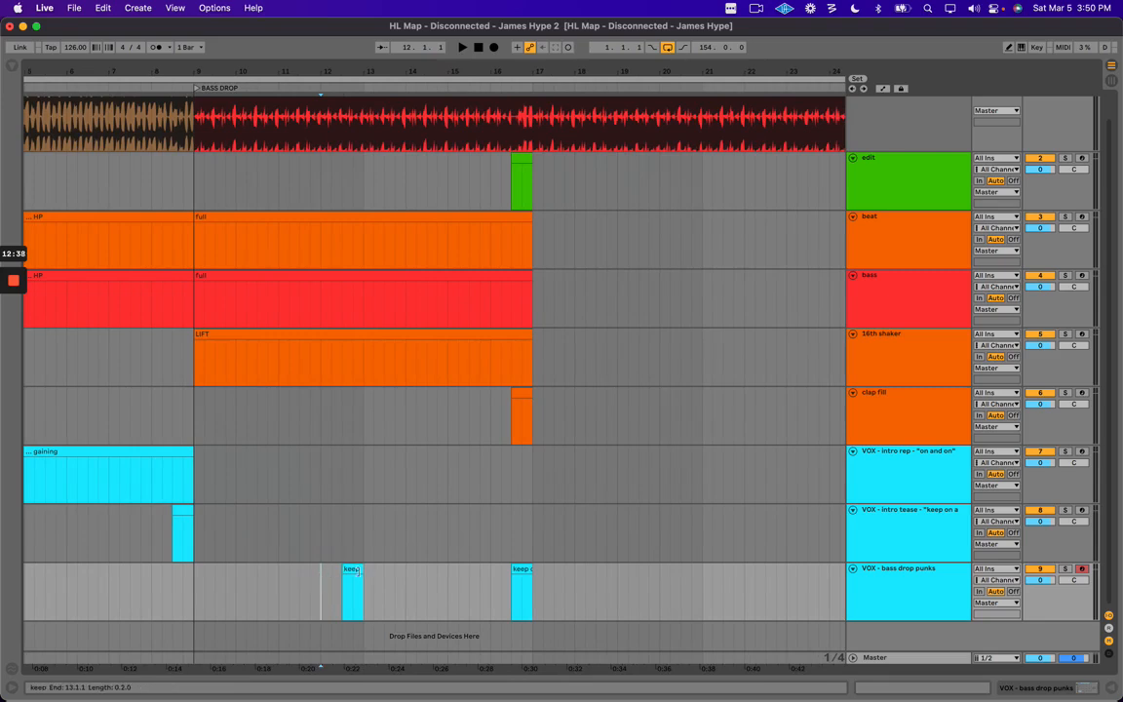
left_click(354, 569)
left_click(326, 576)
left_click_drag(328, 576, 387, 574)
left_click(351, 571)
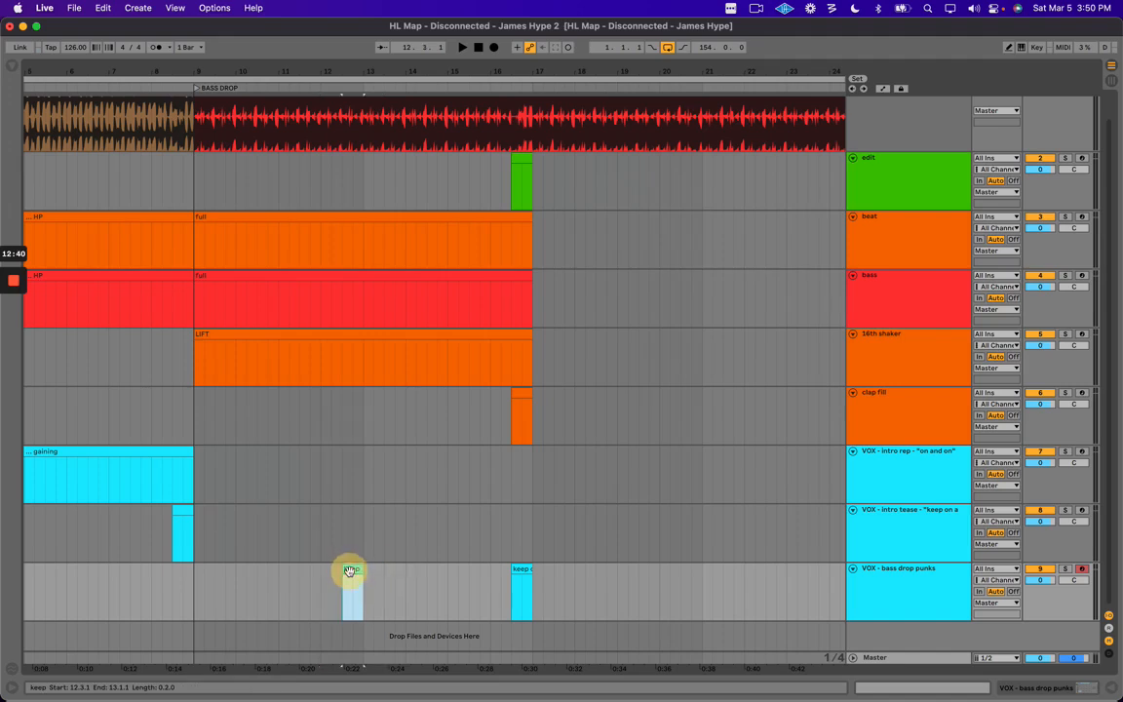
left_click(520, 569)
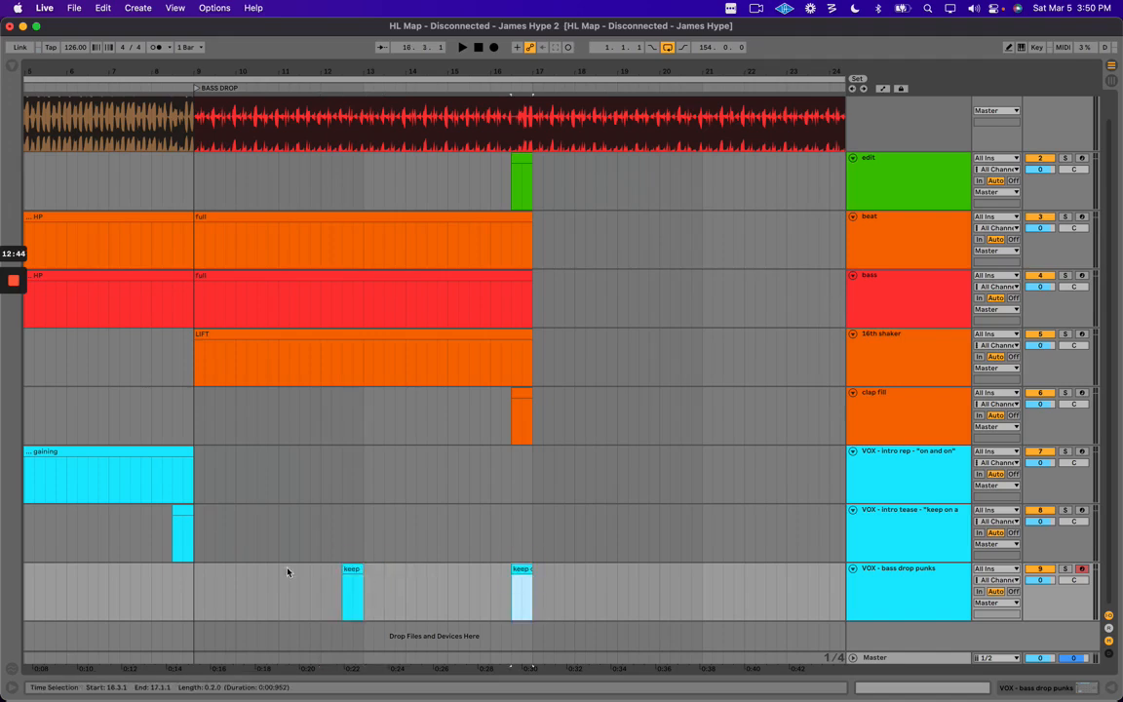
Play the song from just before the vocal punk clips, including from bar 16, and check both clips against it.
left_click(331, 573)
key("space")
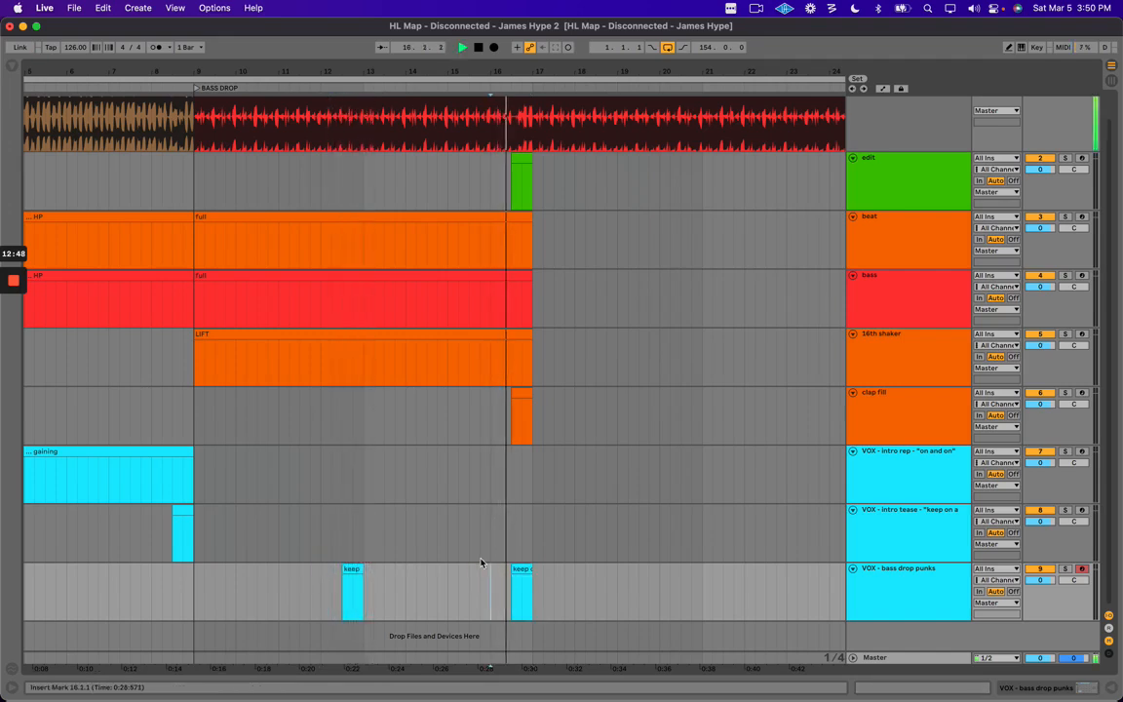
key("space")
left_click(318, 583)
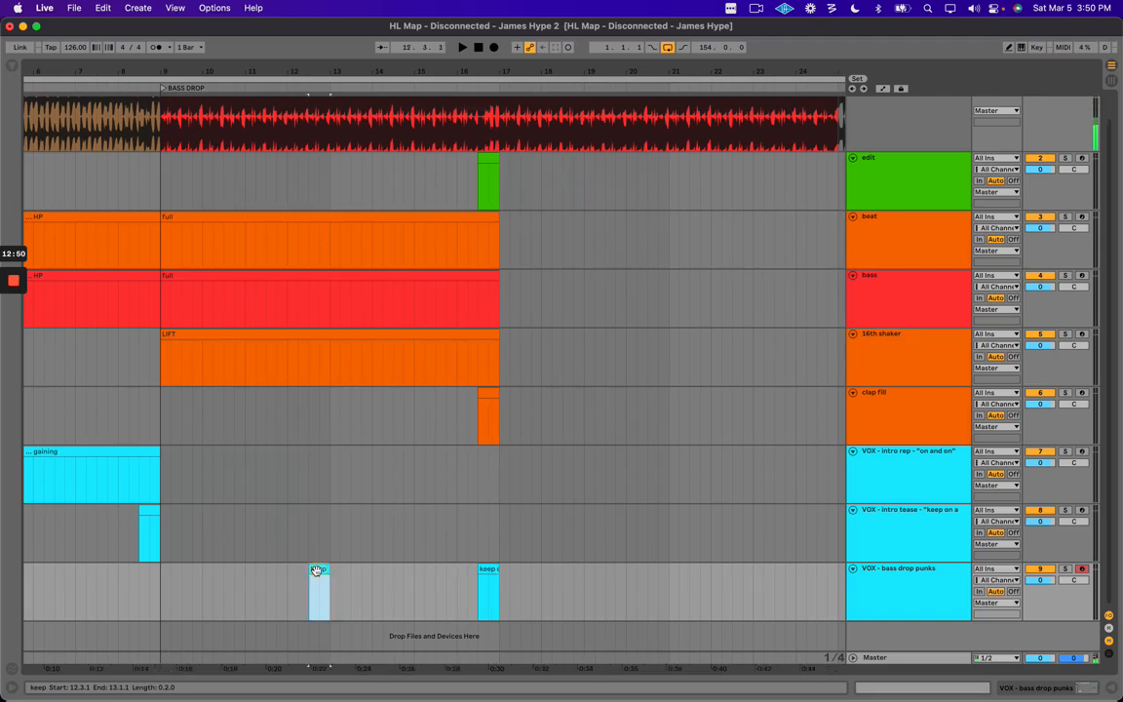
left_click(484, 570)
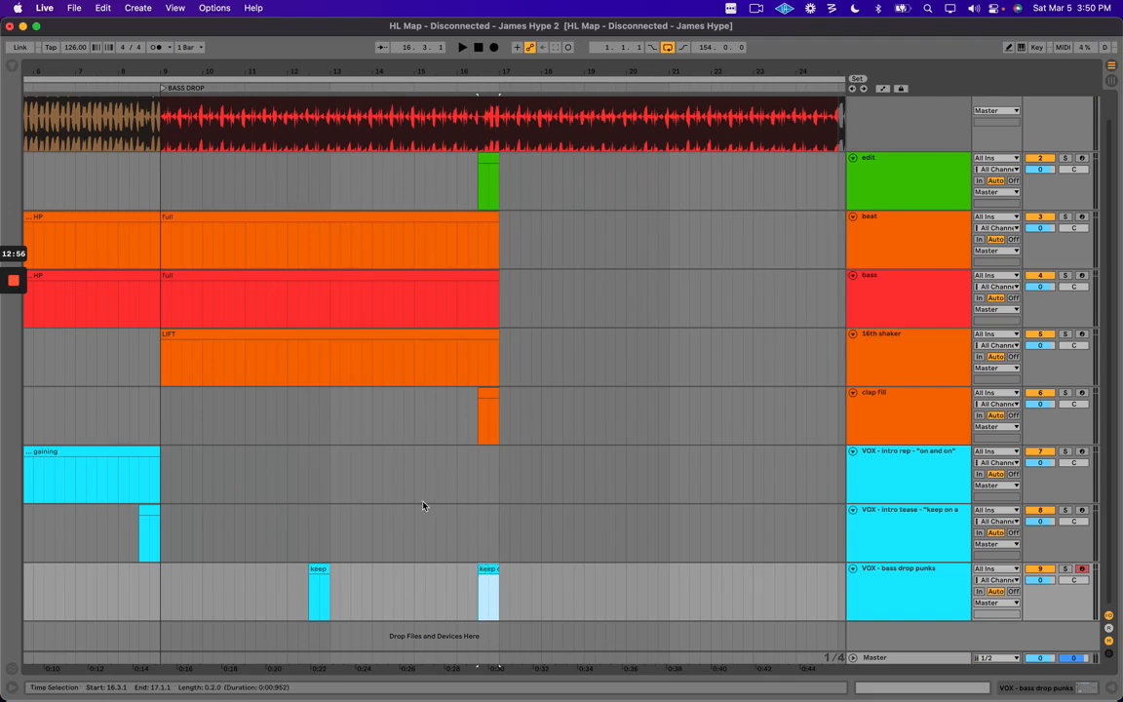
Examine the clap fill and vocal punk clips that lead into bar 17.
scroll(417, 518, "left", 3)
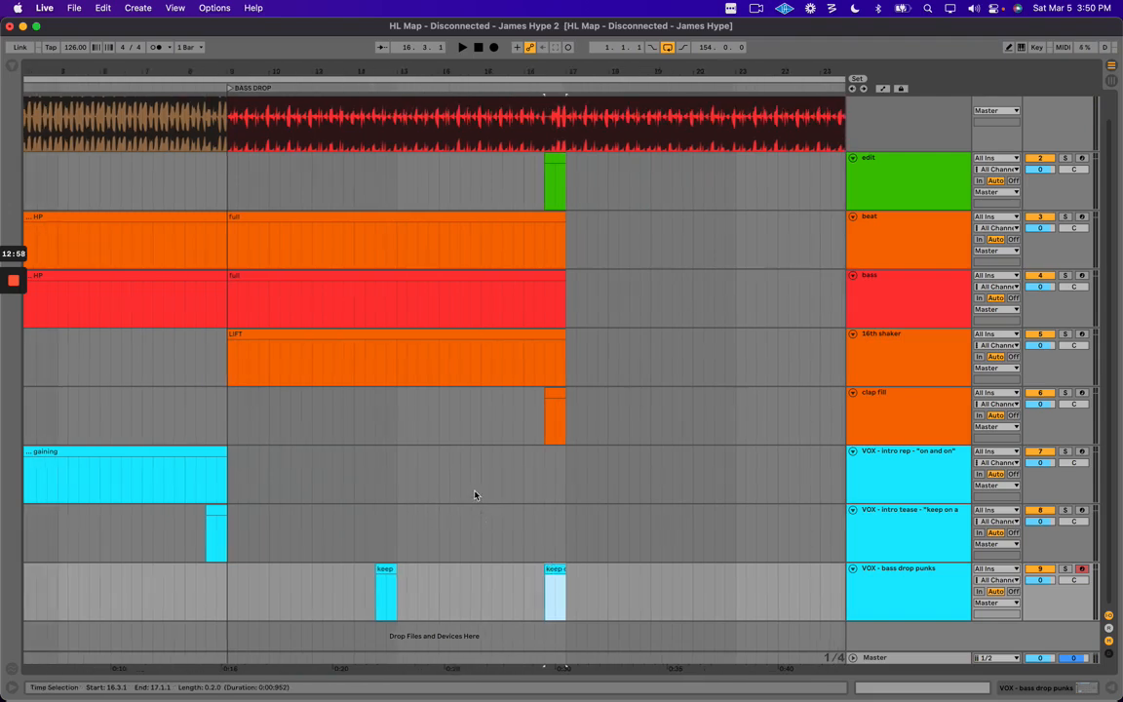
scroll(494, 418, "right", 3)
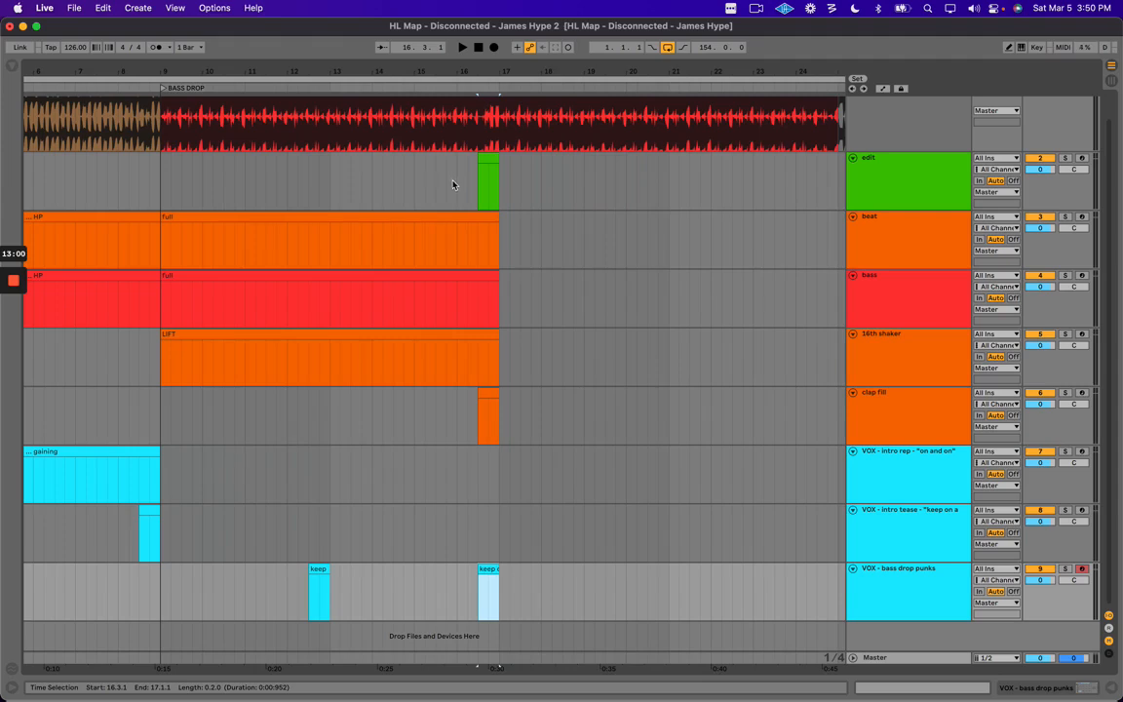
left_click_drag(471, 411, 549, 594)
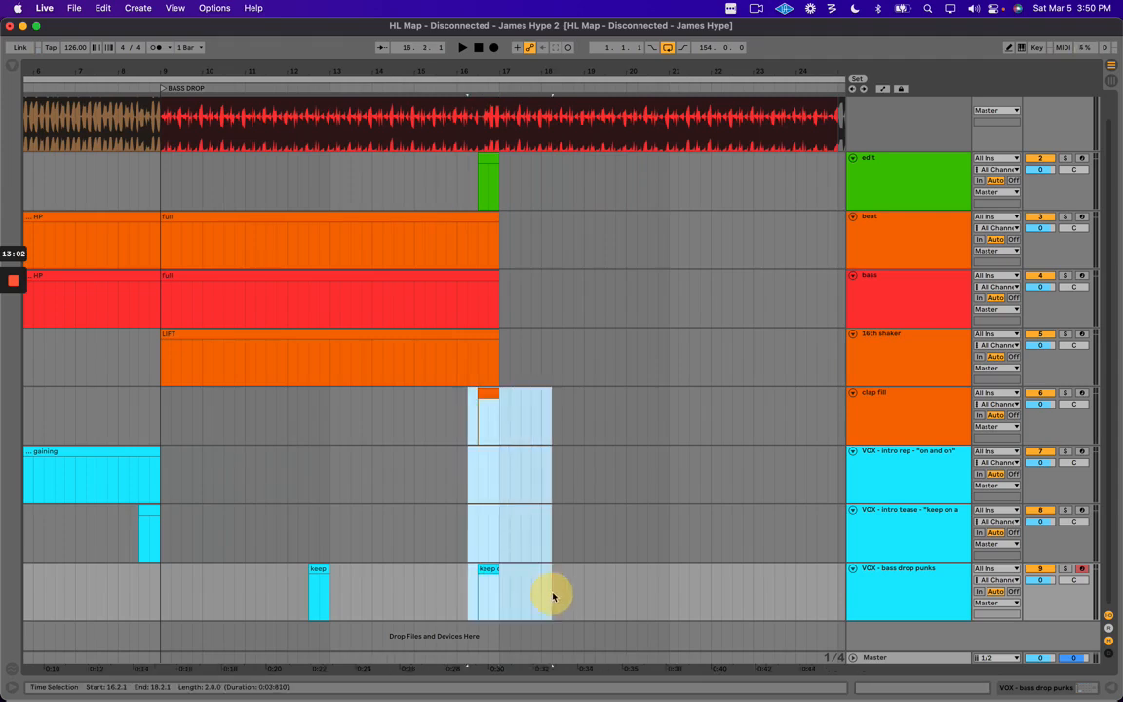
left_click(536, 449)
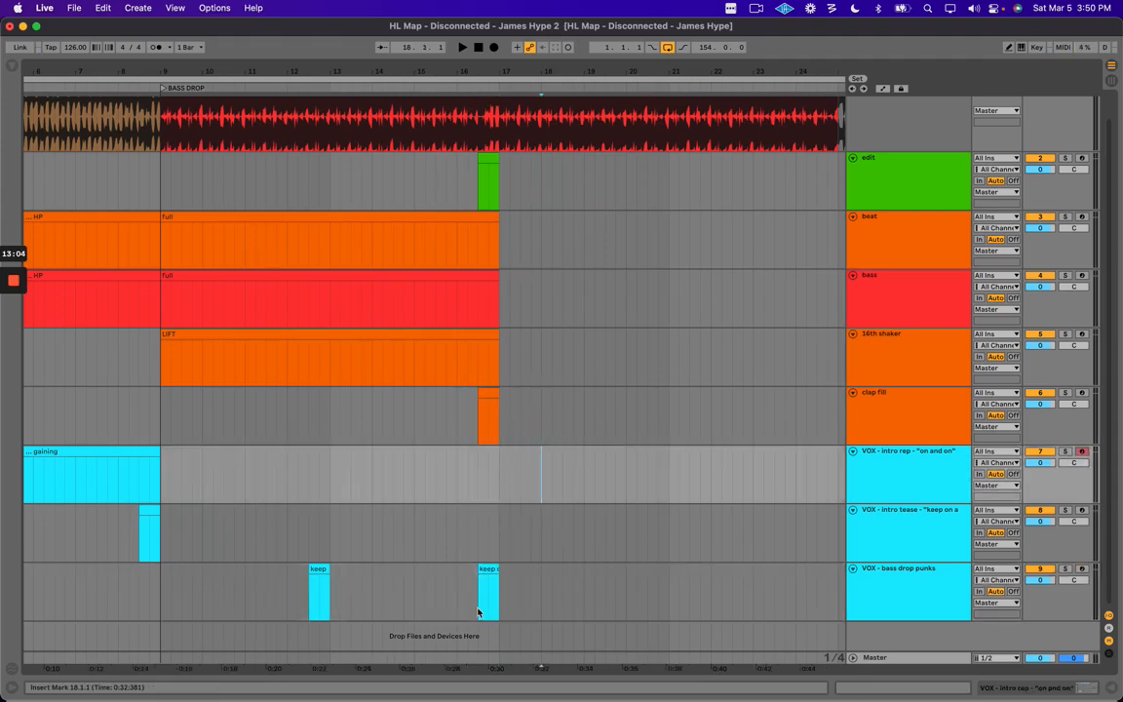
Compare the "keep" and "keep on and on" clips on the "VOX - bass drop punks" track and the space around each.
left_click(487, 566)
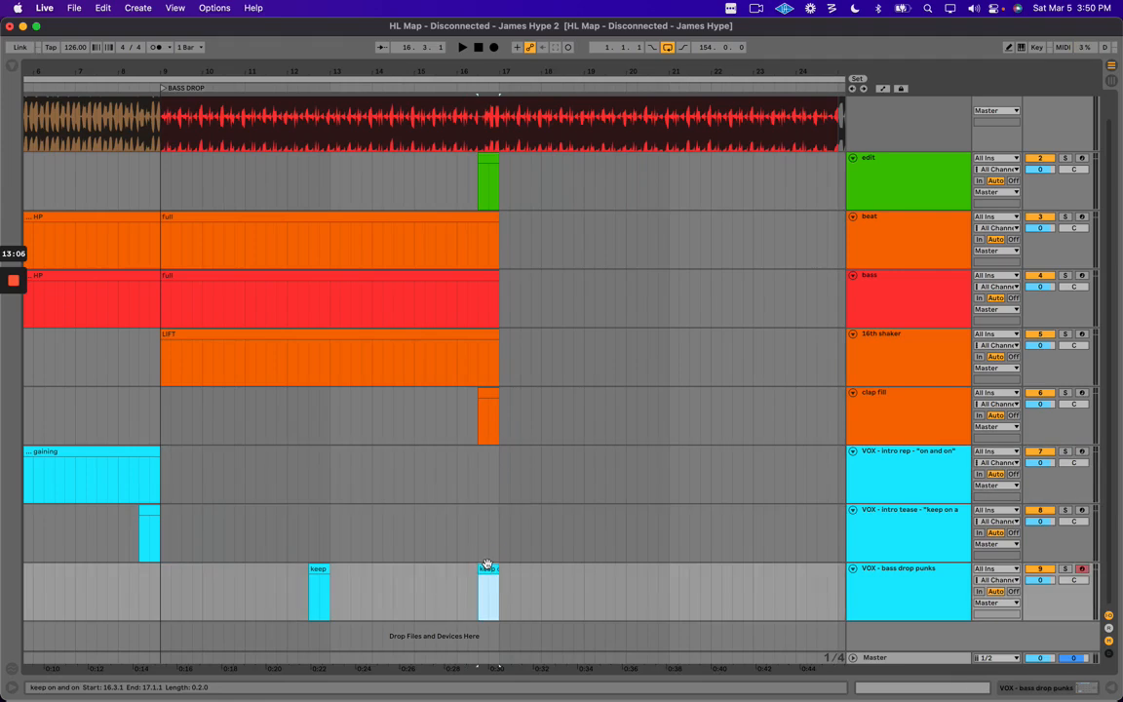
left_click_drag(461, 411, 525, 584)
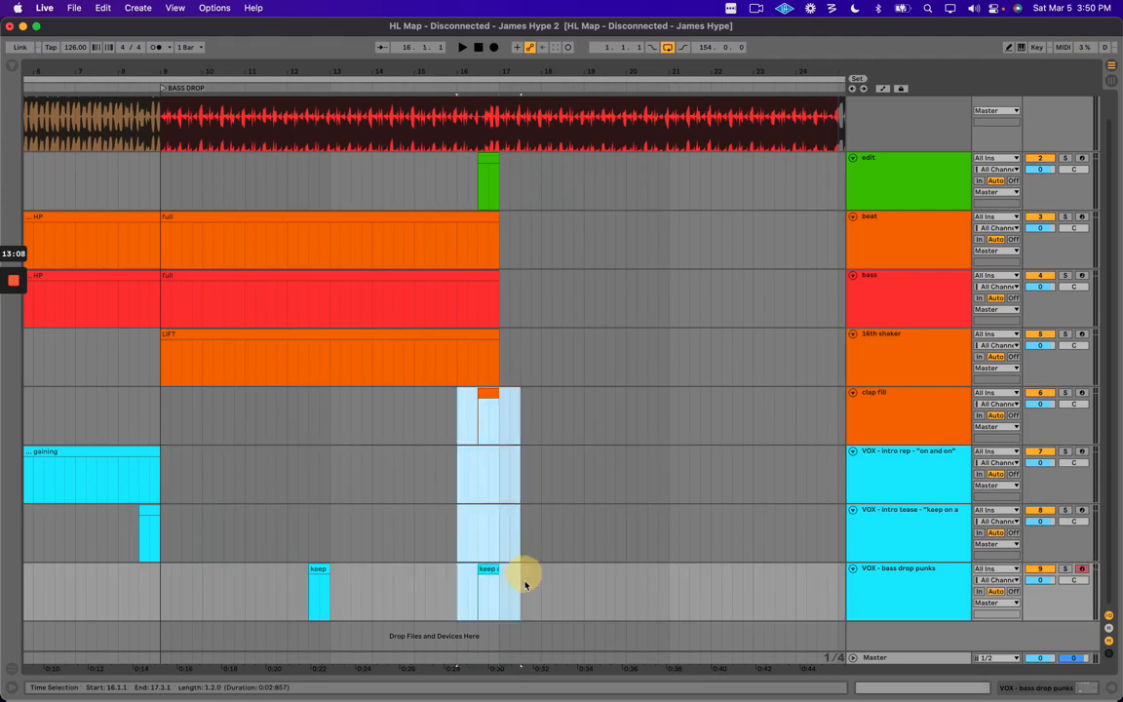
left_click(524, 585)
left_click(480, 570)
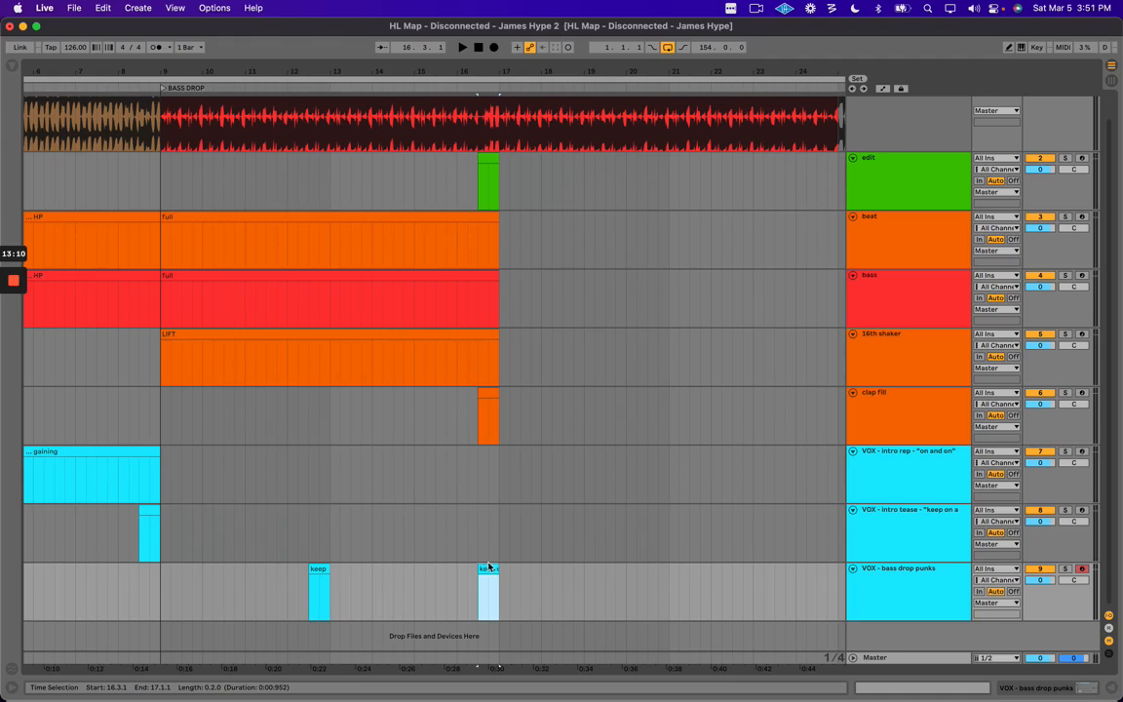
left_click(319, 569)
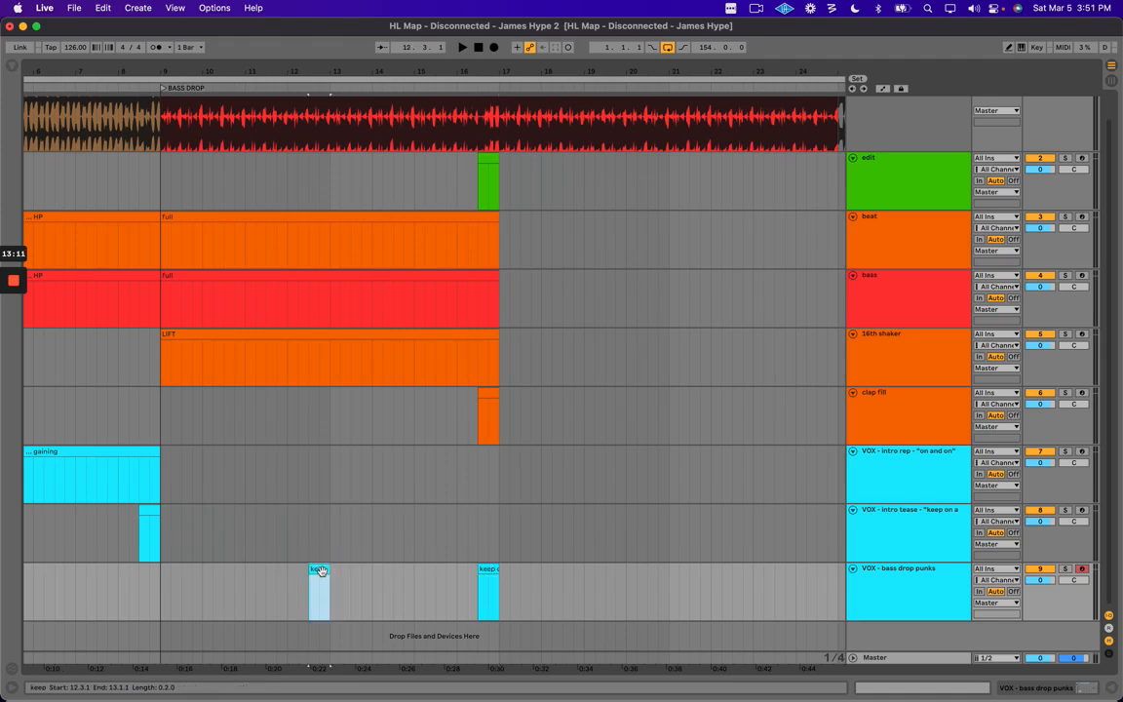
left_click(489, 569)
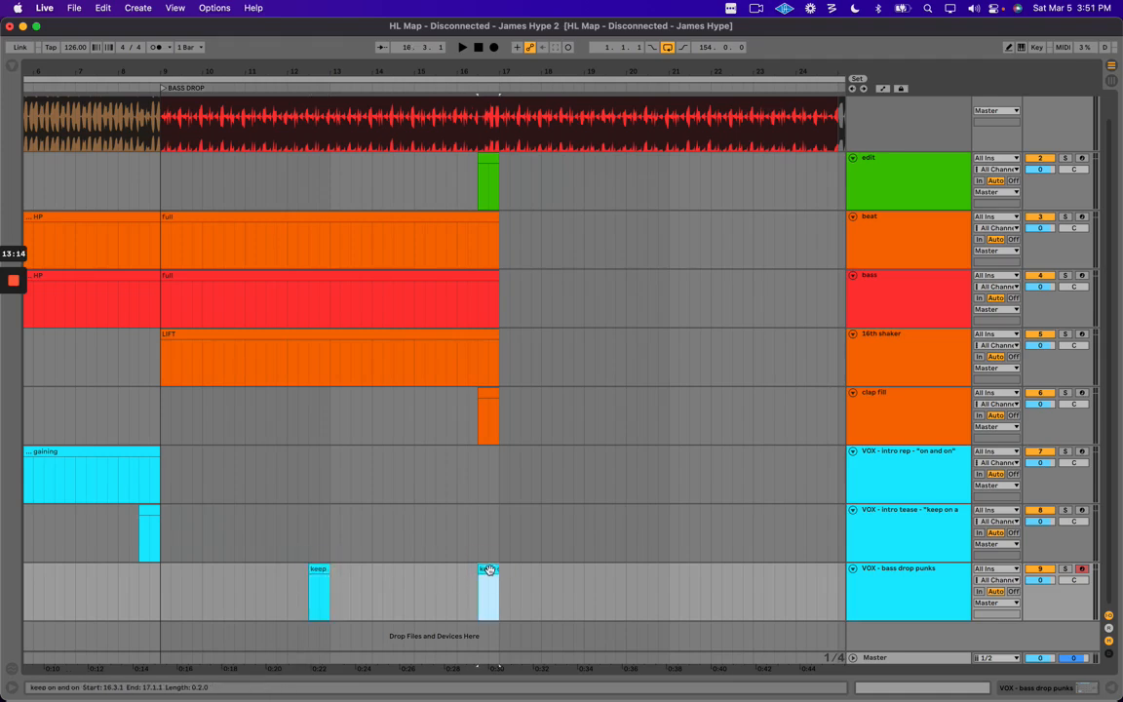
left_click_drag(447, 395, 519, 585)
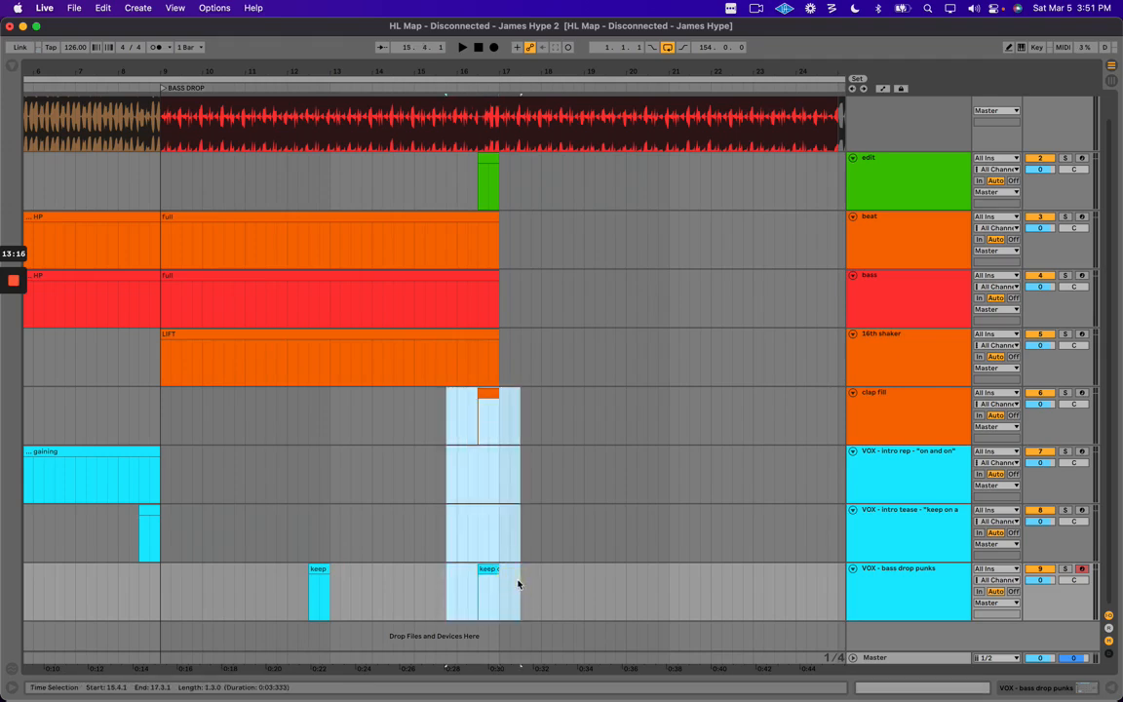
left_click_drag(299, 483, 355, 601)
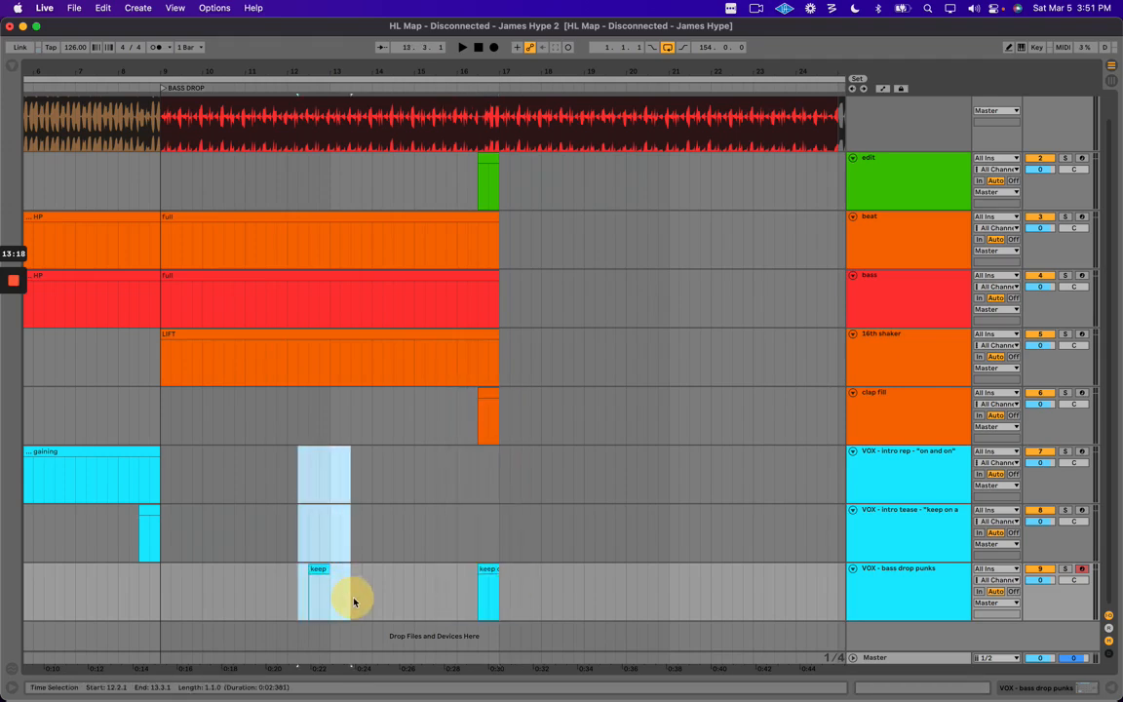
left_click(396, 499)
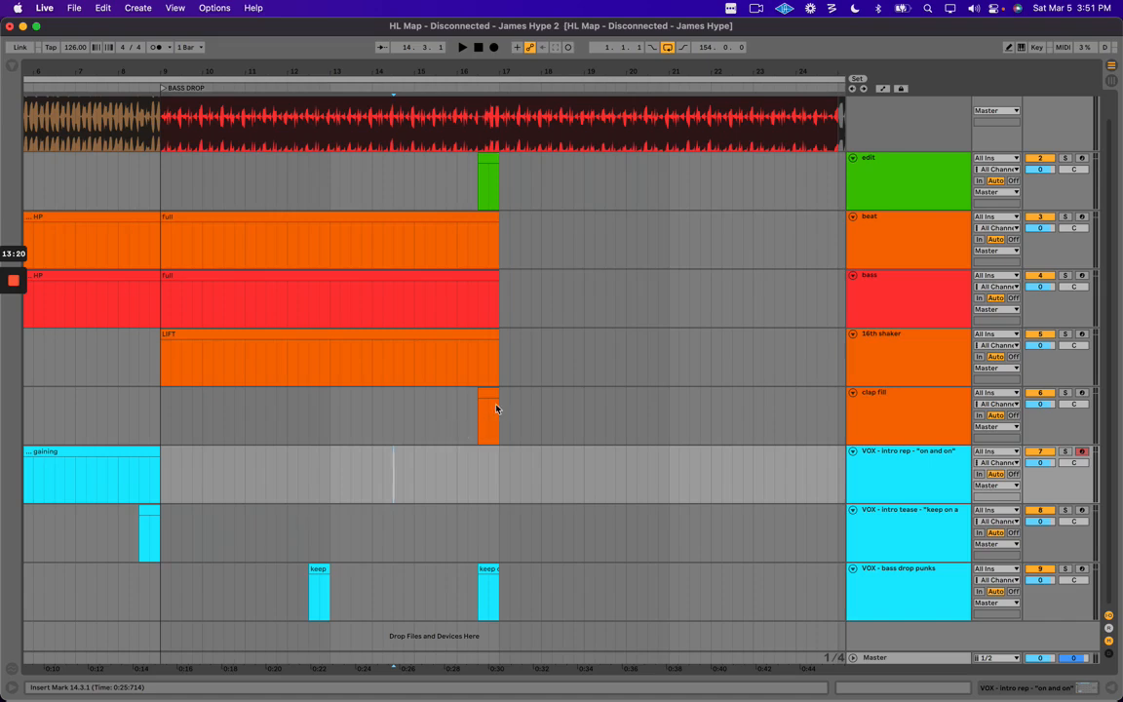
Examine the clap fill clip before bar 17 in relation to the two vocal punk clips.
left_click(489, 393)
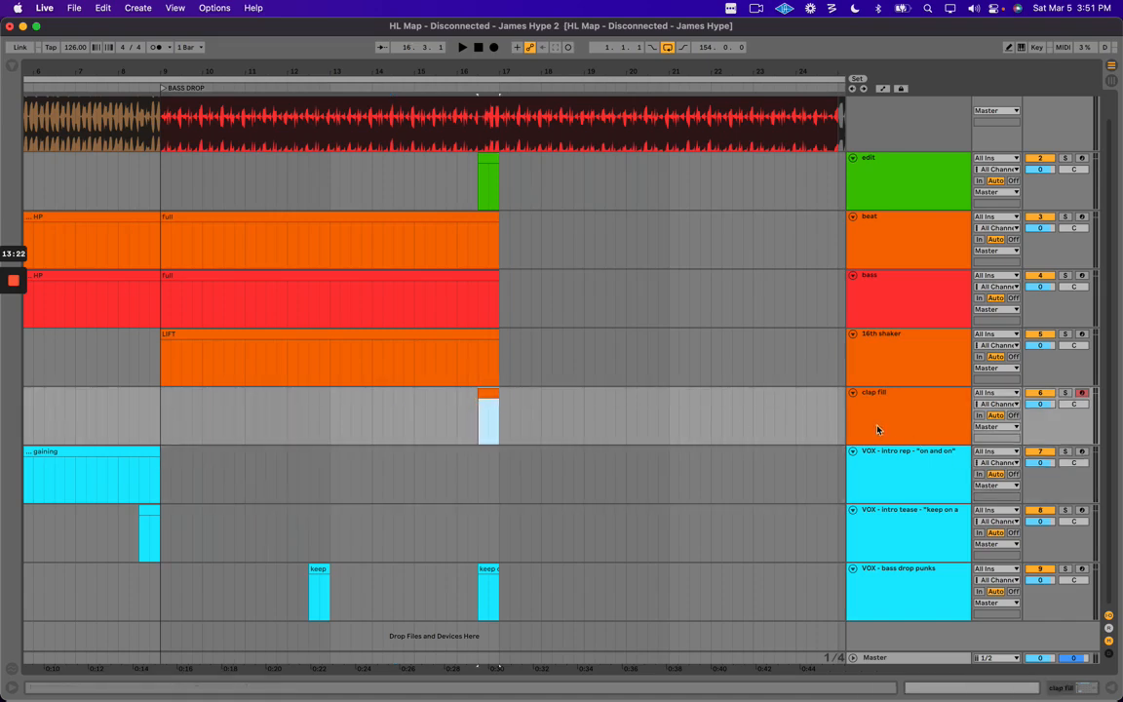
left_click(454, 403)
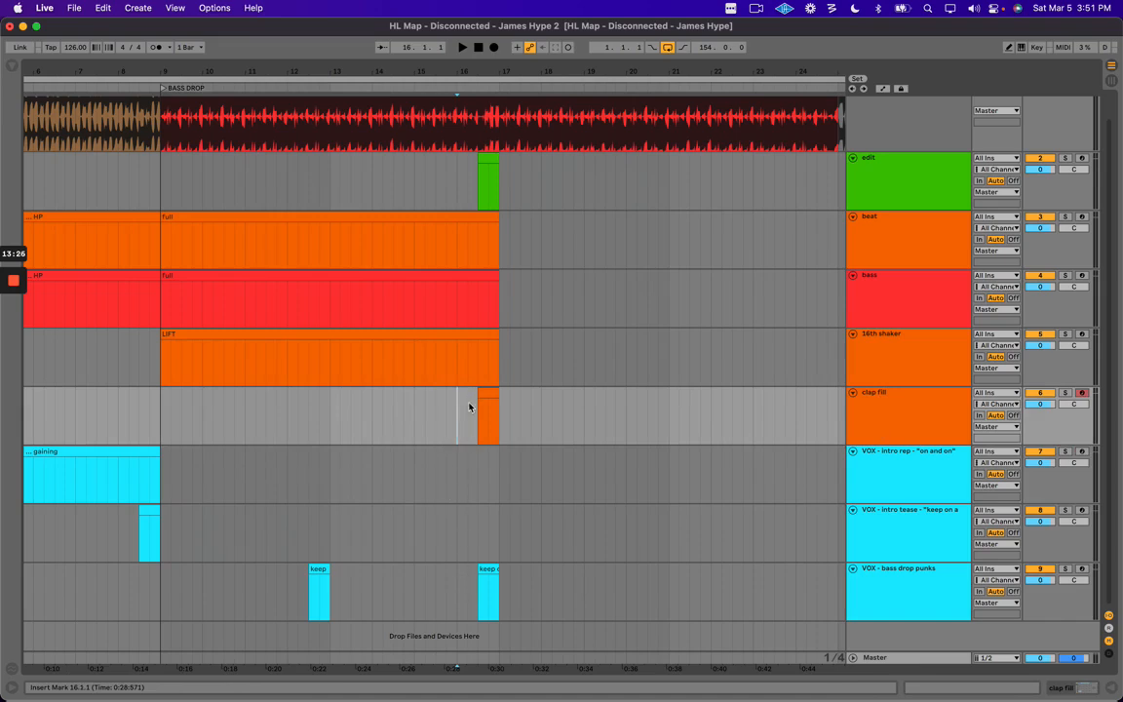
left_click_drag(469, 407, 509, 582)
left_click_drag(304, 418, 360, 596)
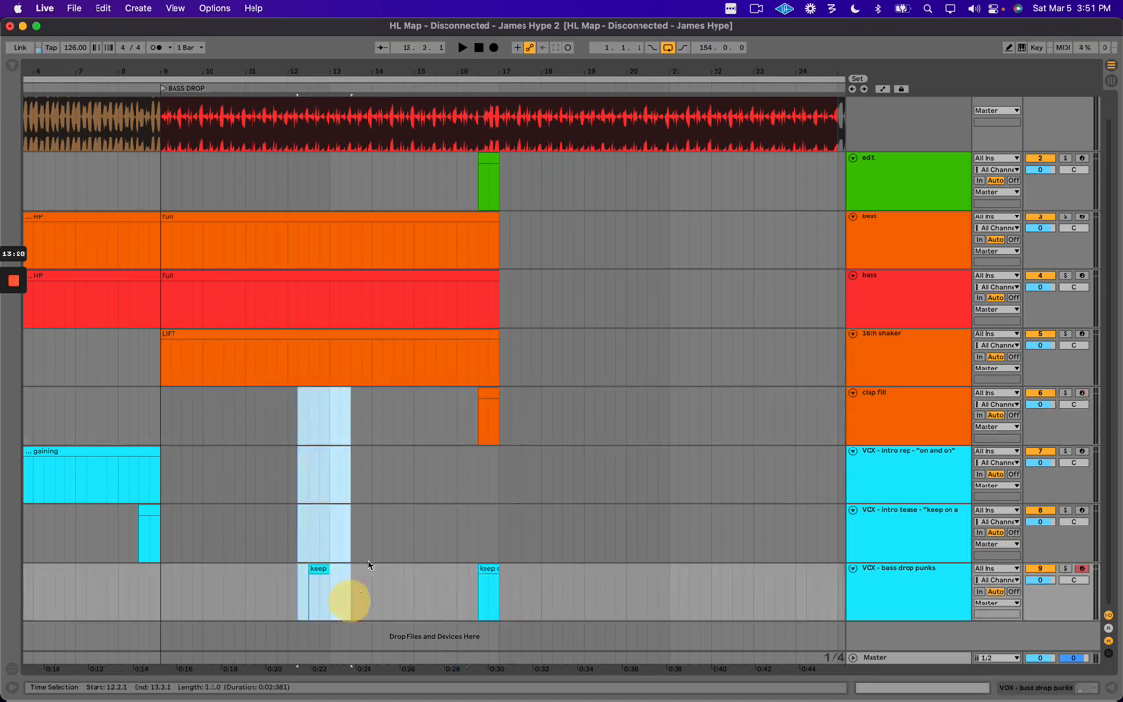
Zoom in around bar 16 and play the song from 15.2 to check the edit, clap fill and vocal punk clips.
left_click_drag(492, 72, 492, 76)
scroll(404, 202, "up", 1)
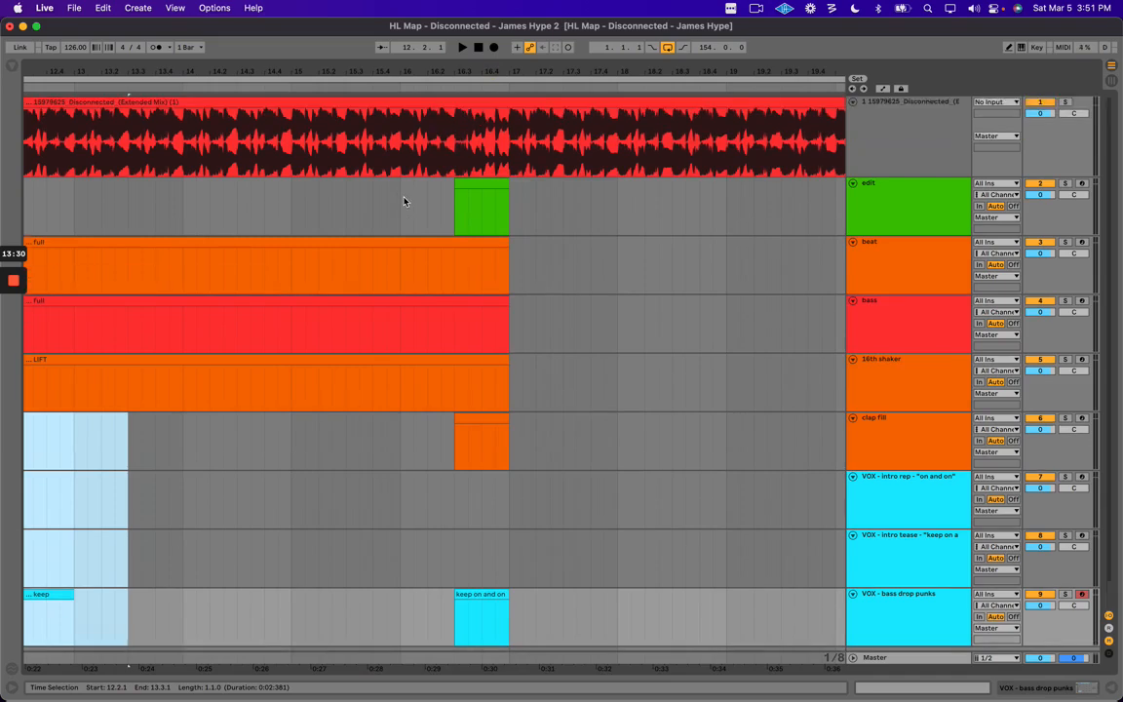
mouse_move(429, 198)
left_mouse_down()
mouse_move(516, 200)
mouse_move(426, 197)
left_mouse_up()
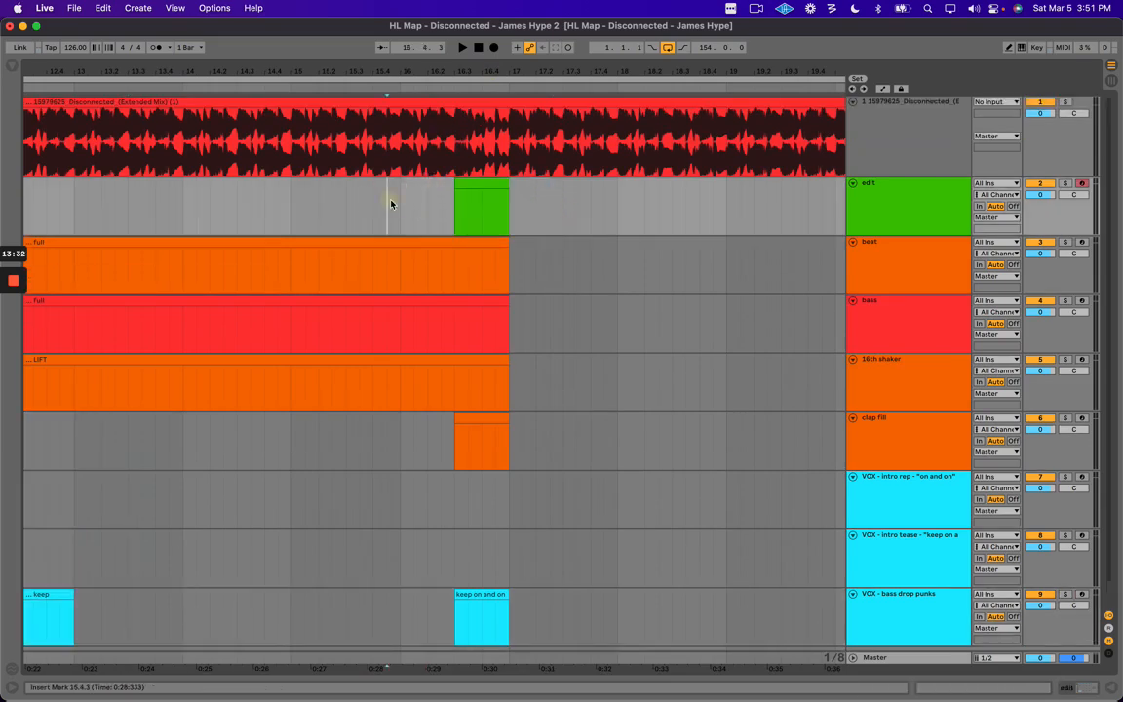
key("space")
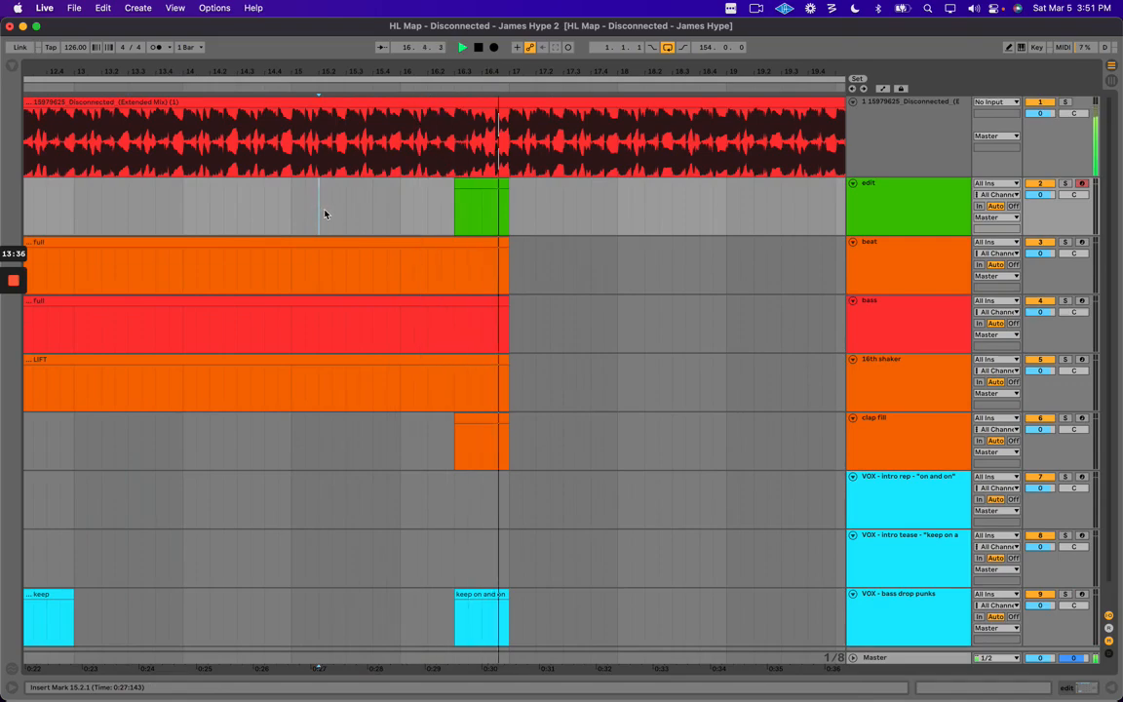
key("space")
left_click(399, 198)
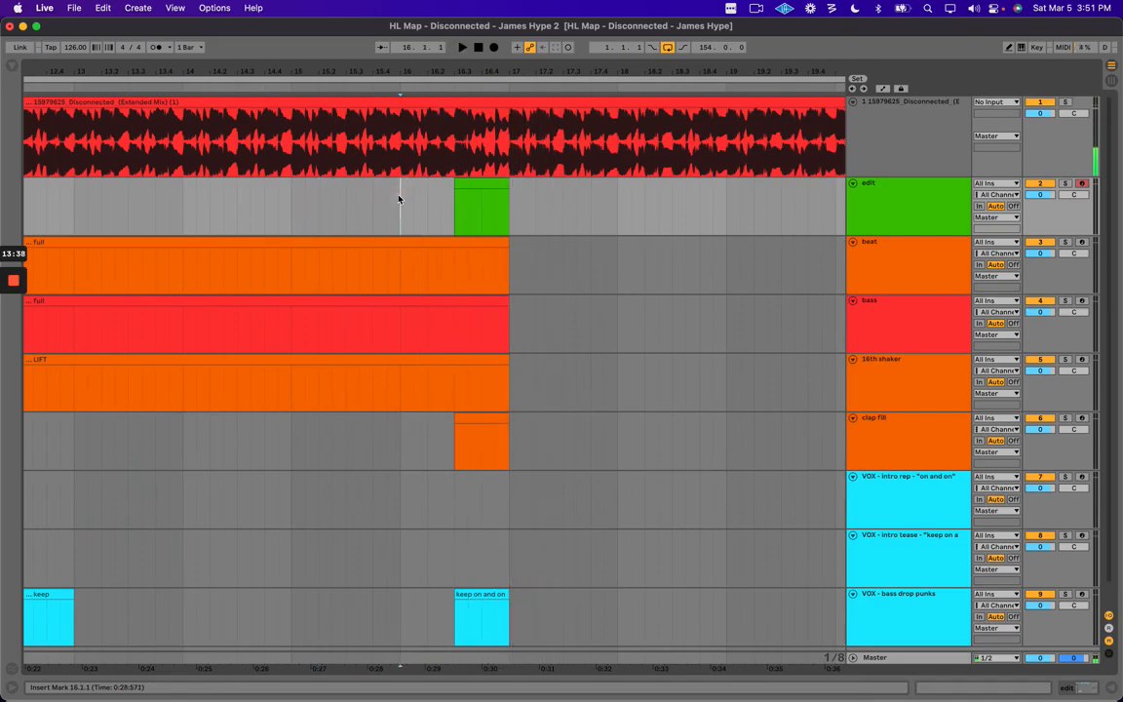
Compare the bass drop's edit, beat, bass, shaker and clap fill layers with the vocal punk clips beneath them.
key("minus")
key("minus")
key("minus")
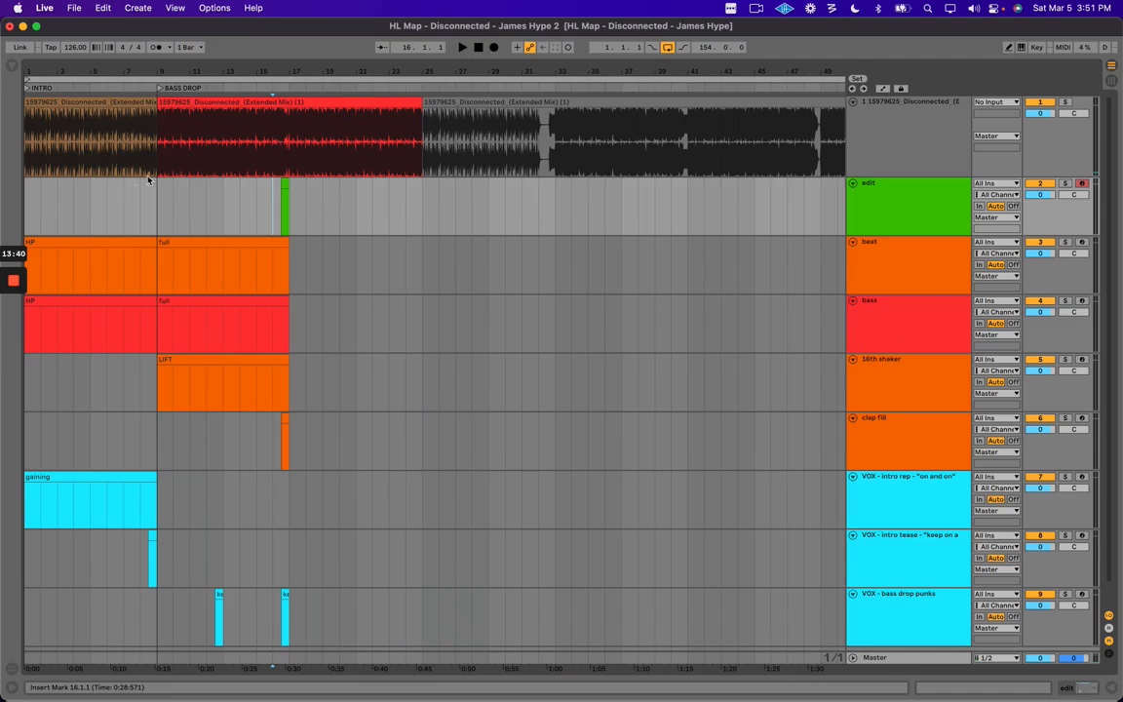
key("plus")
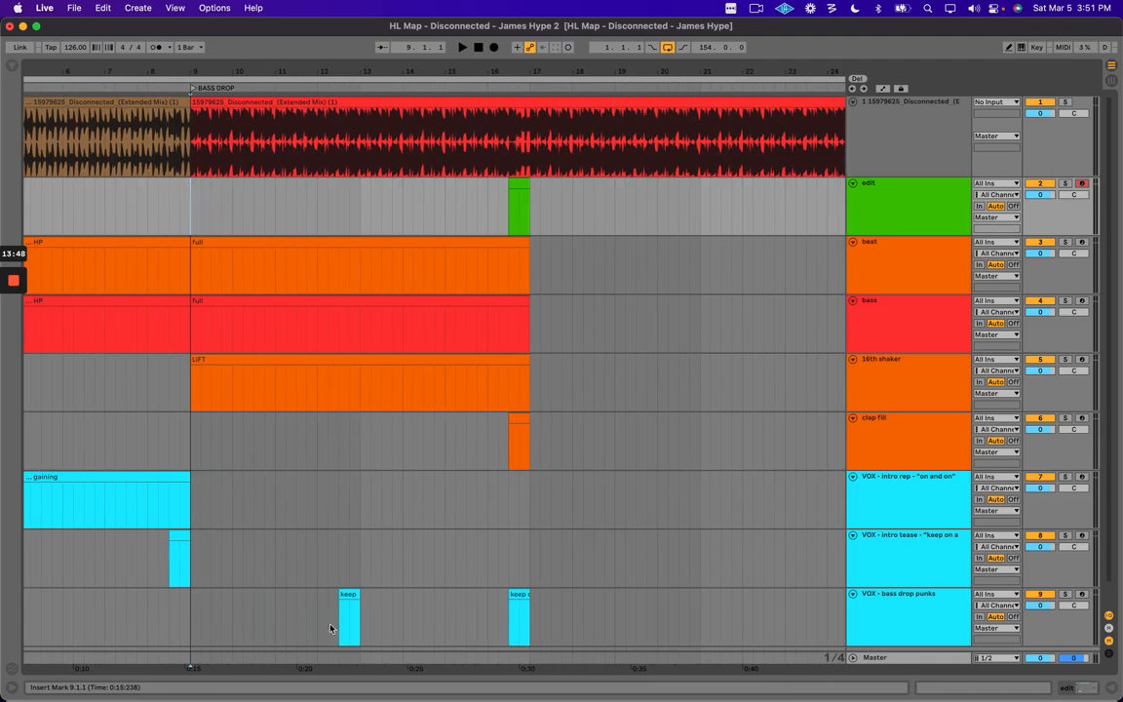
left_click_drag(308, 622, 601, 625)
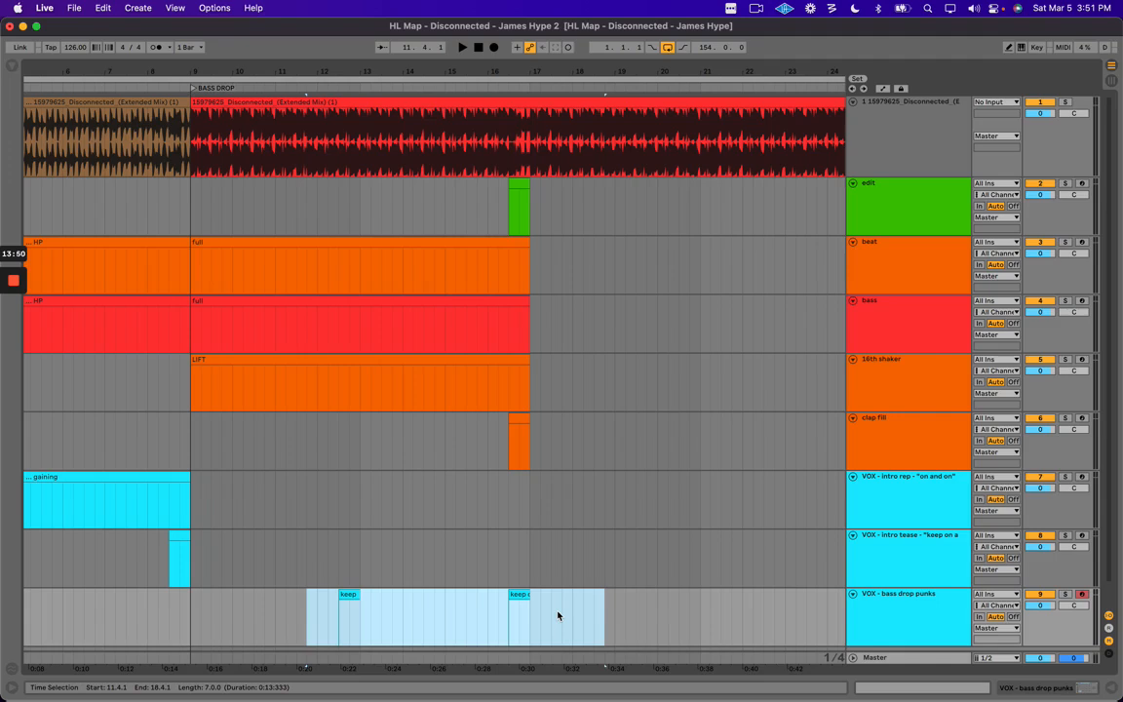
left_click_drag(193, 437, 552, 593)
left_click(271, 302)
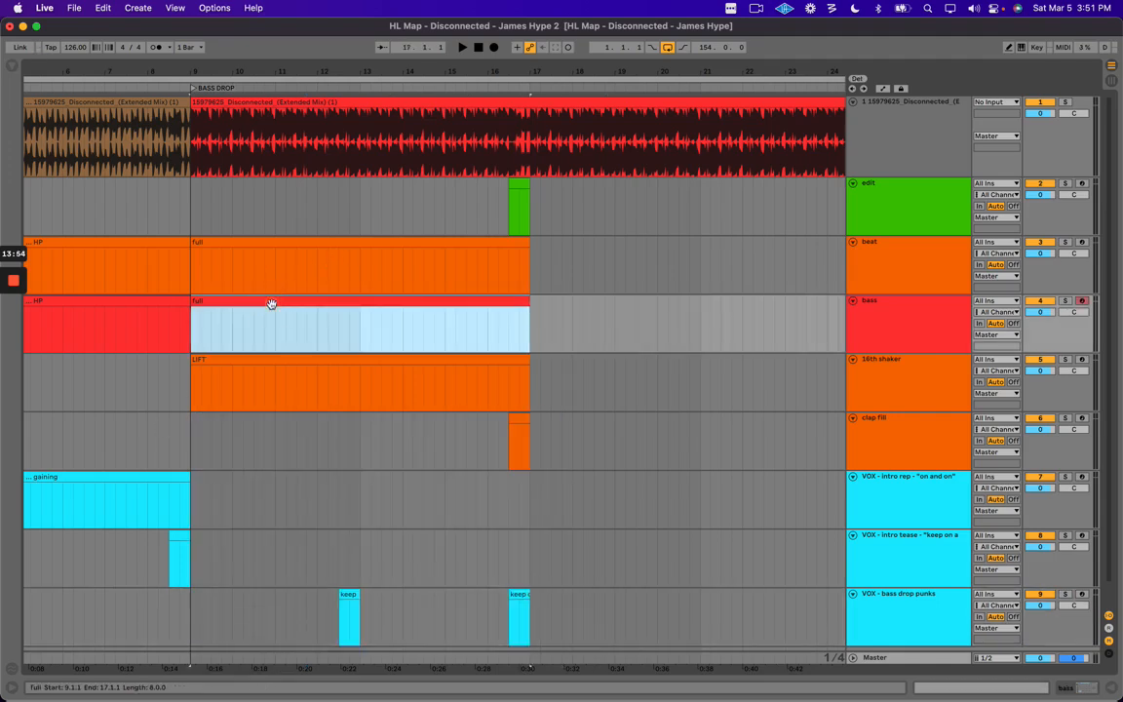
left_click_drag(204, 200, 403, 458)
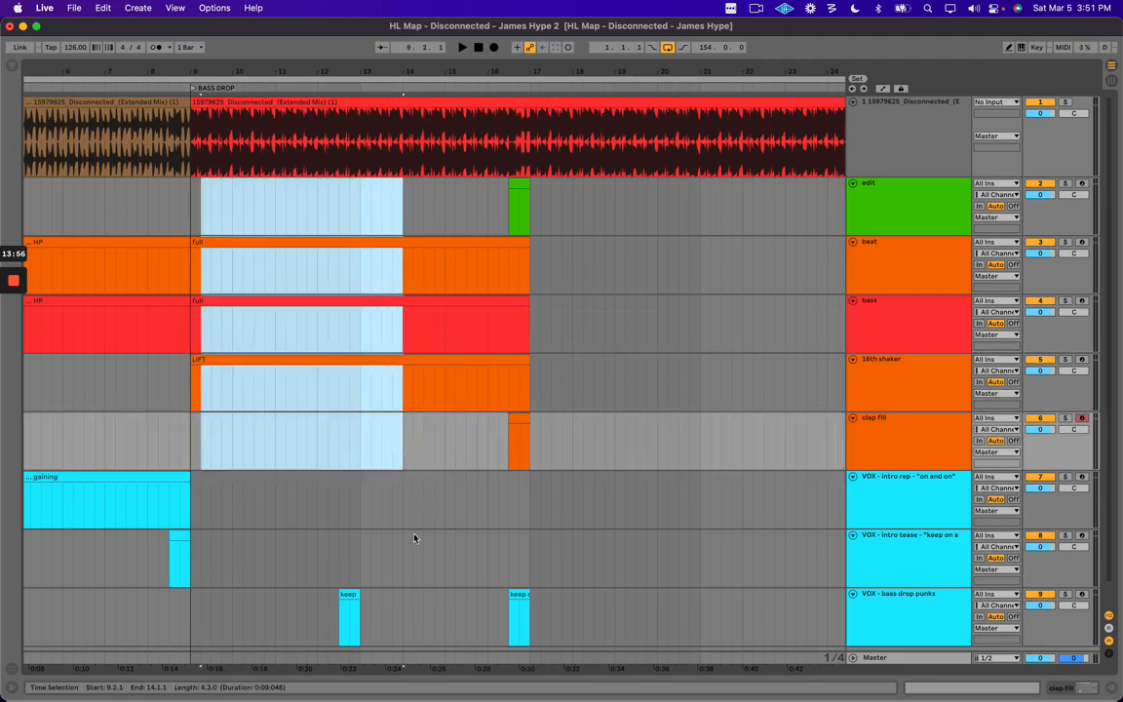
left_click(413, 537)
left_click_drag(192, 214, 549, 460)
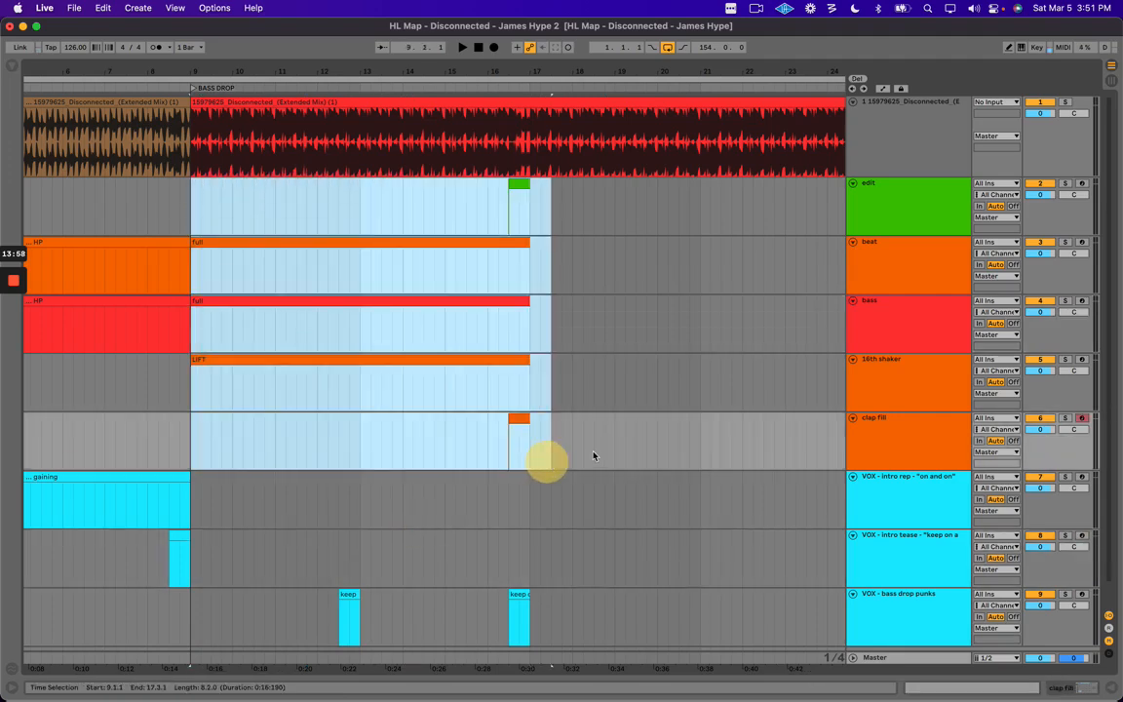
left_click(387, 313)
left_click_drag(292, 596, 636, 634)
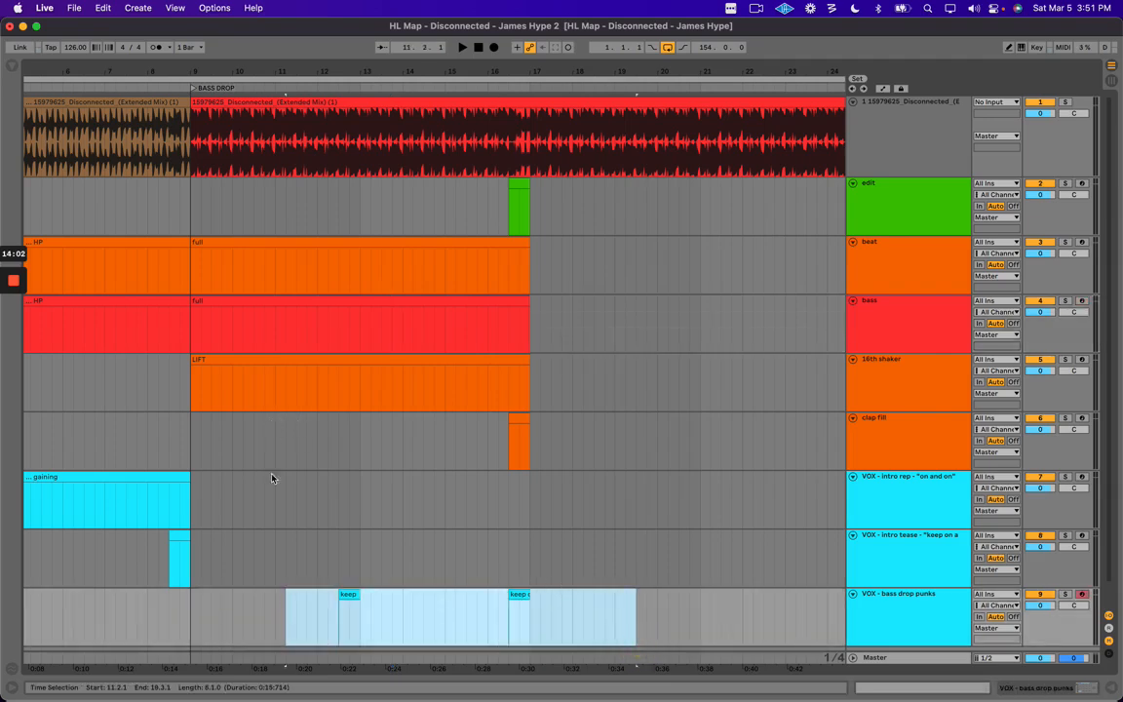
Examine how all tracks line up around each vocal punk clip, in bar 12 and just before bar 17.
scroll(298, 496, "down", 1)
left_click_drag(309, 573, 576, 604)
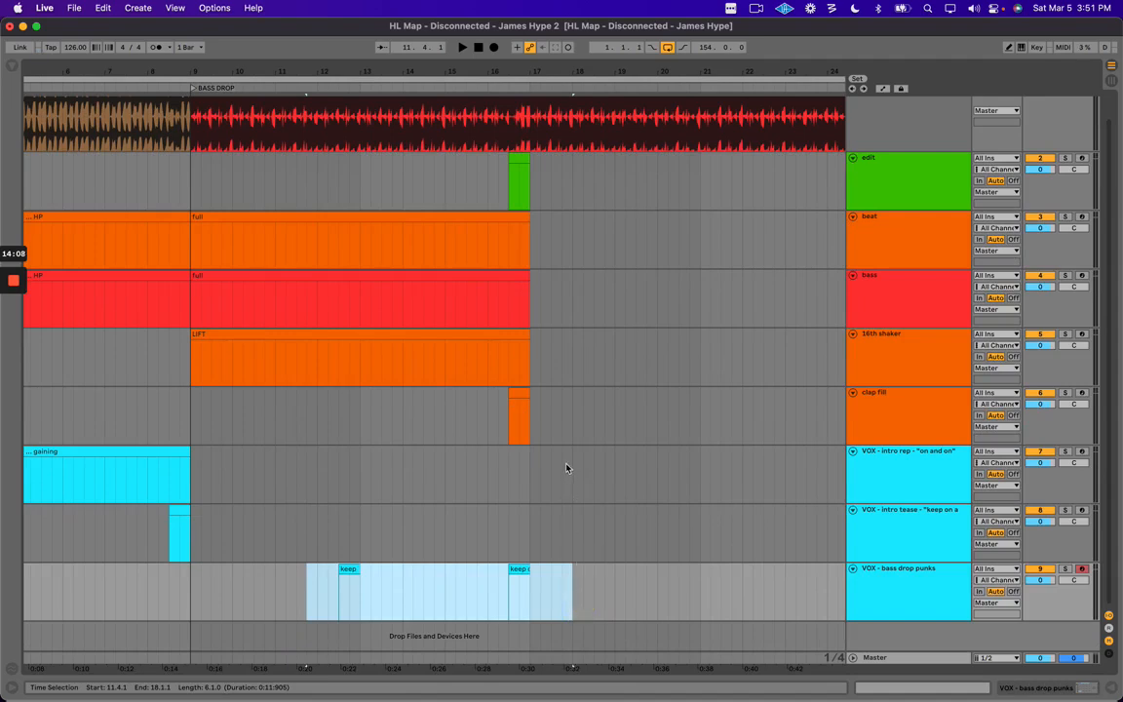
left_click_drag(497, 189, 539, 610)
left_click_drag(329, 155, 381, 589)
left_click_drag(497, 172, 543, 588)
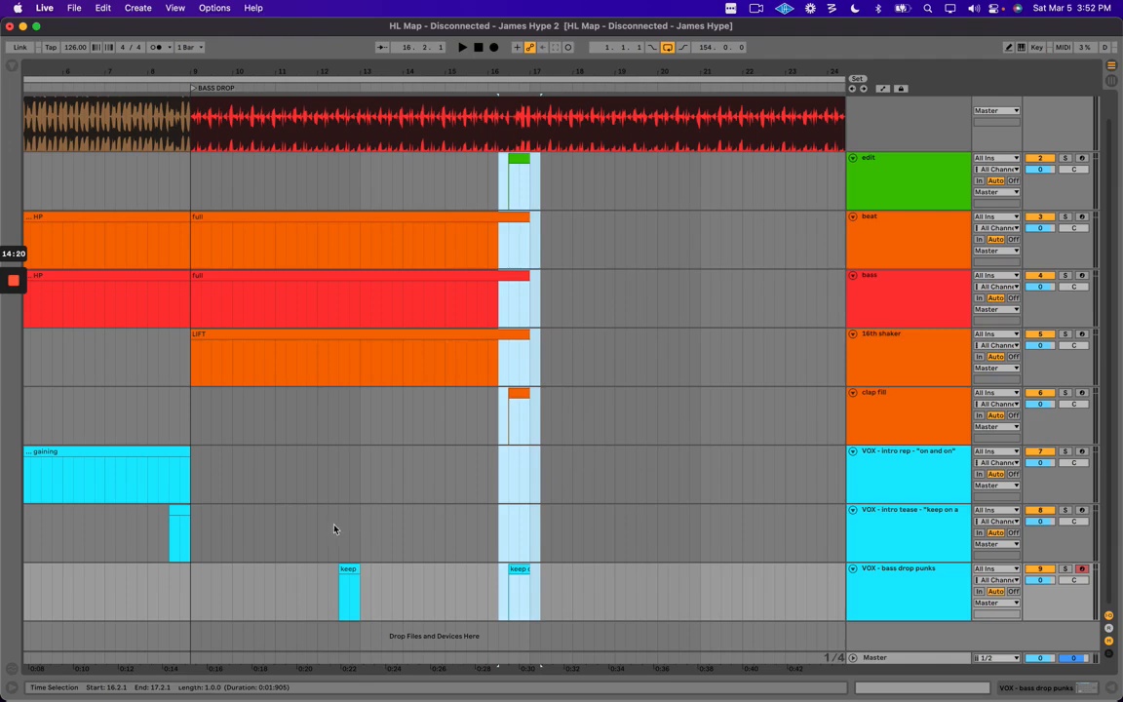
left_click_drag(333, 528, 379, 601)
left_click(418, 492)
Duplicate the bass drop's beat, bass and 16th shaker clips from bars 9–17 so the copies follow from bar 17.
scroll(409, 266, "right", 2)
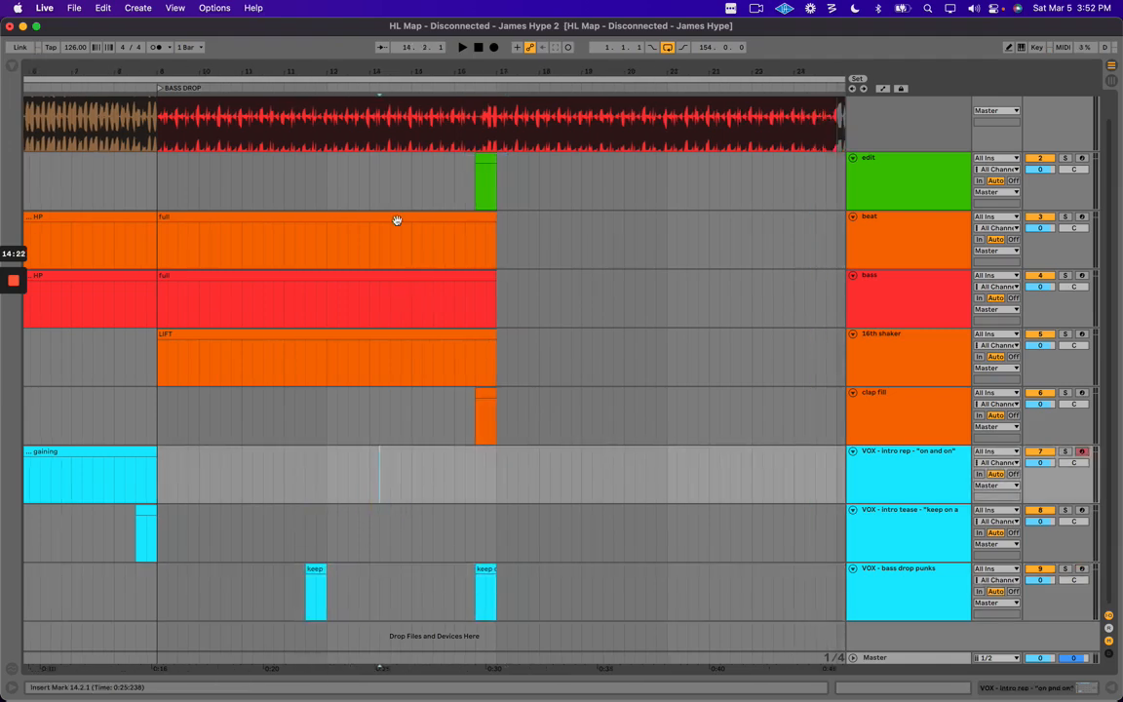
scroll(385, 145, "right", 2)
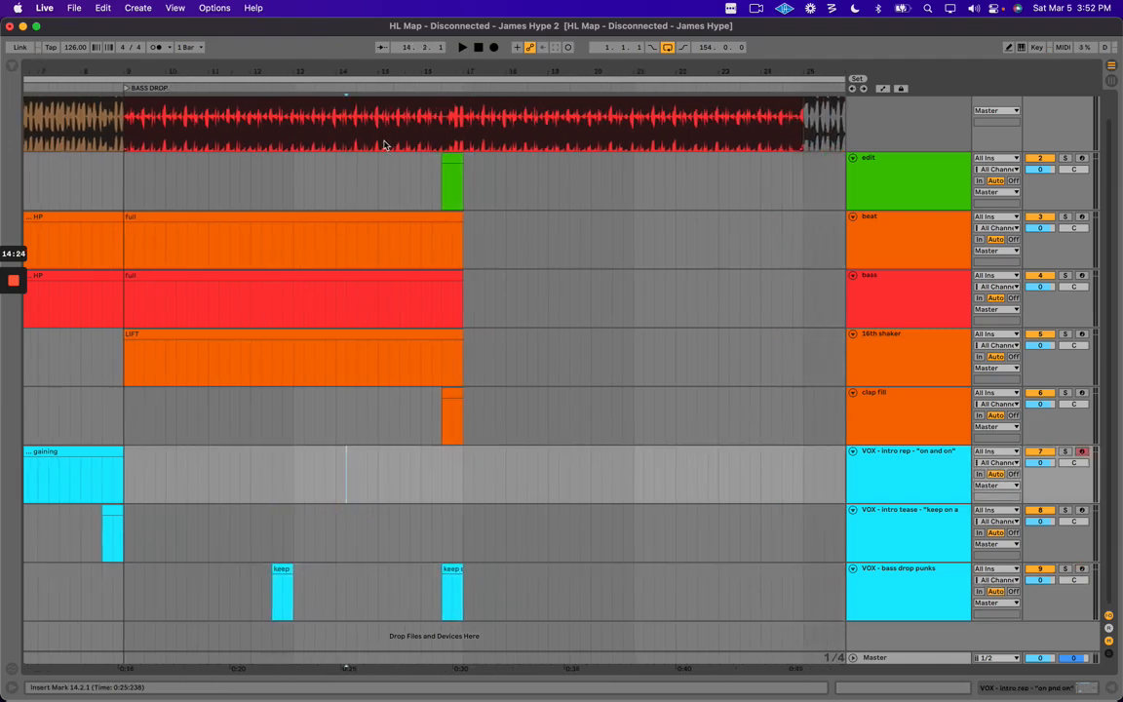
scroll(399, 236, "right", 2)
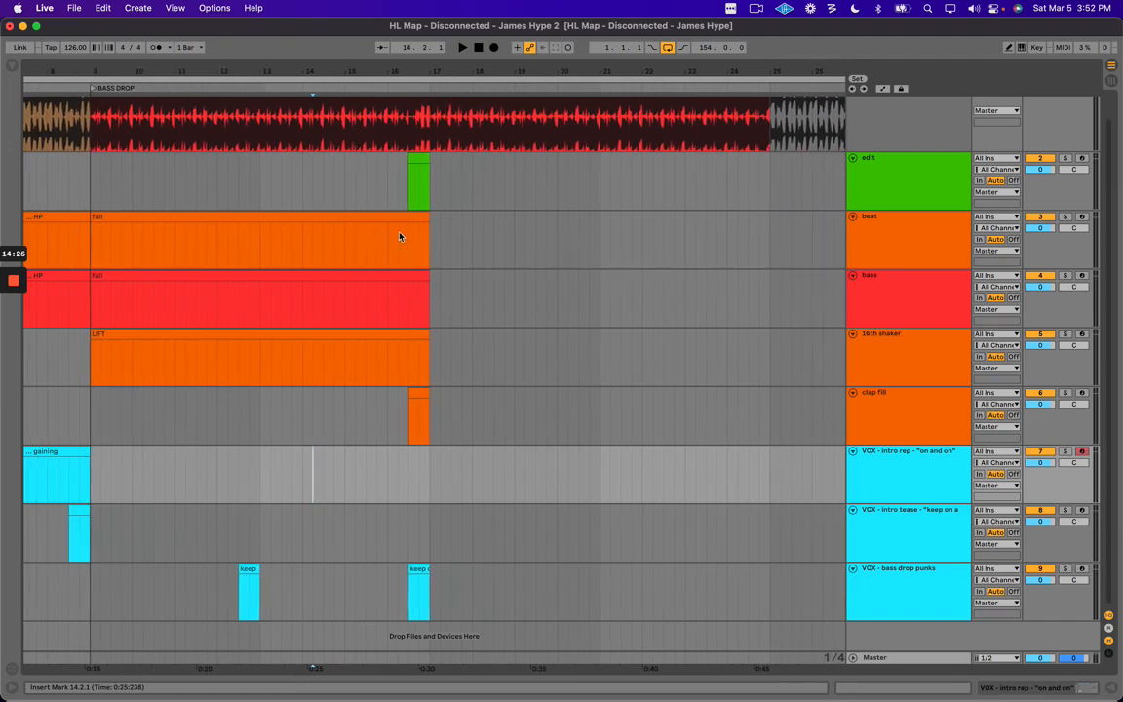
left_click_drag(409, 74, 409, 68)
scroll(291, 180, "right", 2)
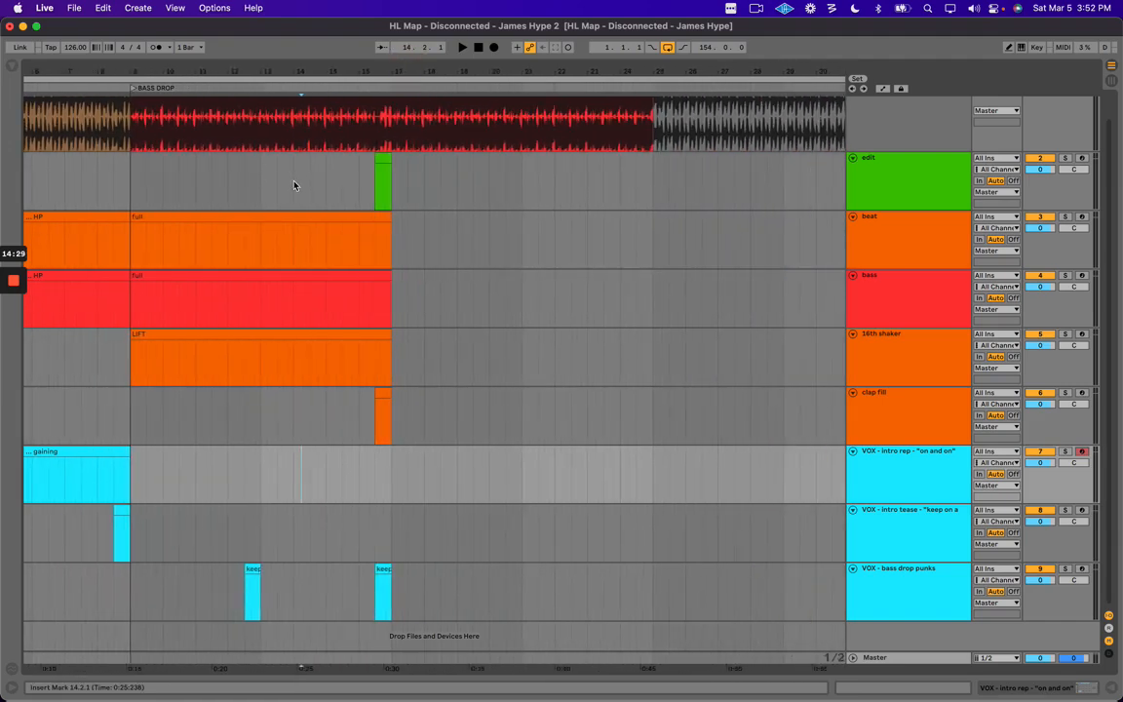
left_click(180, 219)
left_click_drag(127, 168, 396, 582)
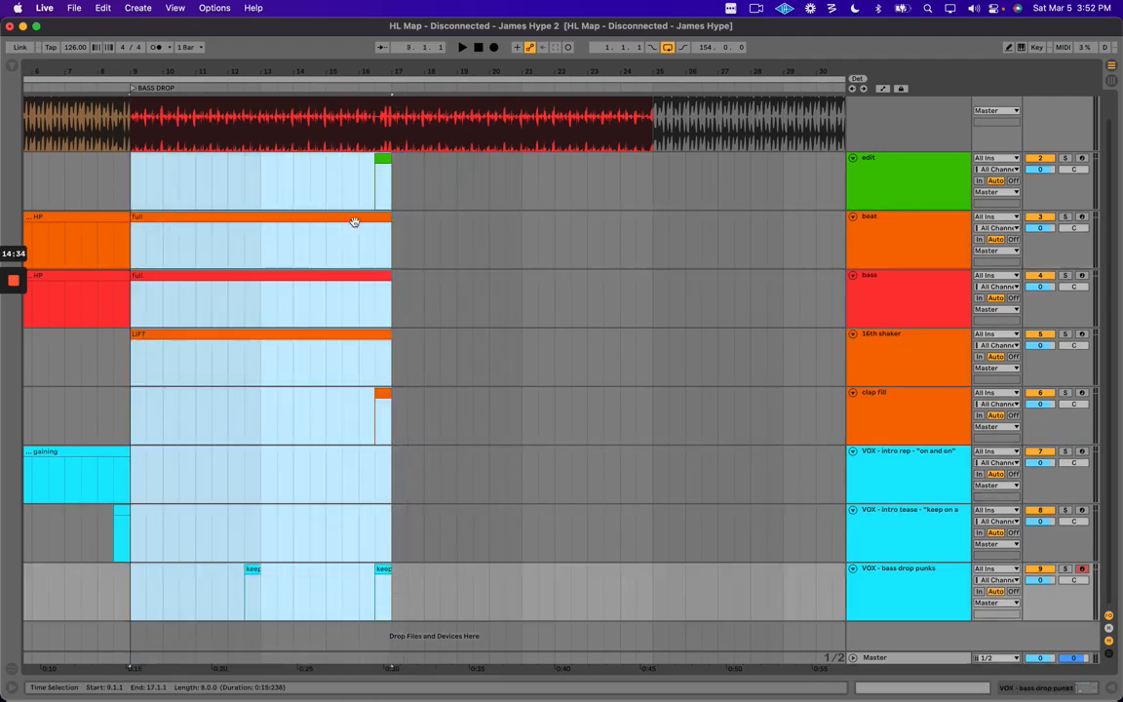
left_click(343, 193)
left_click(343, 217)
left_click(319, 334, "shift")
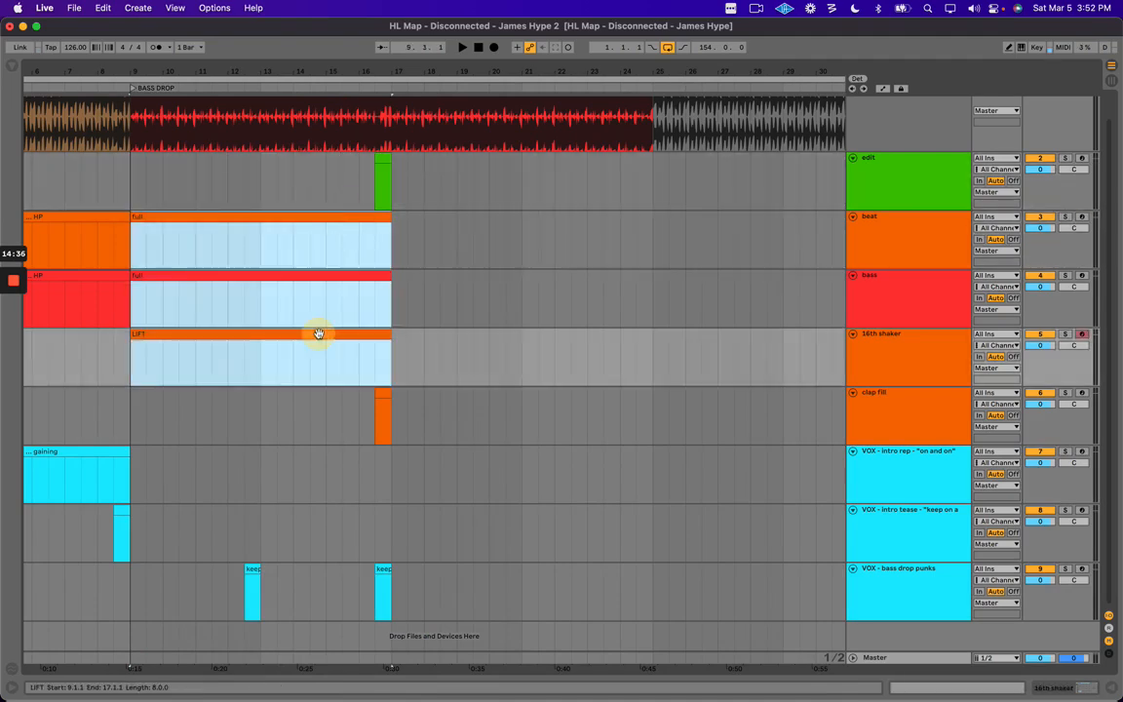
key("super+d")
Play the song from 16.3 and insert a MIDI track named "ride" below the "clap fill" track.
left_click(373, 183)
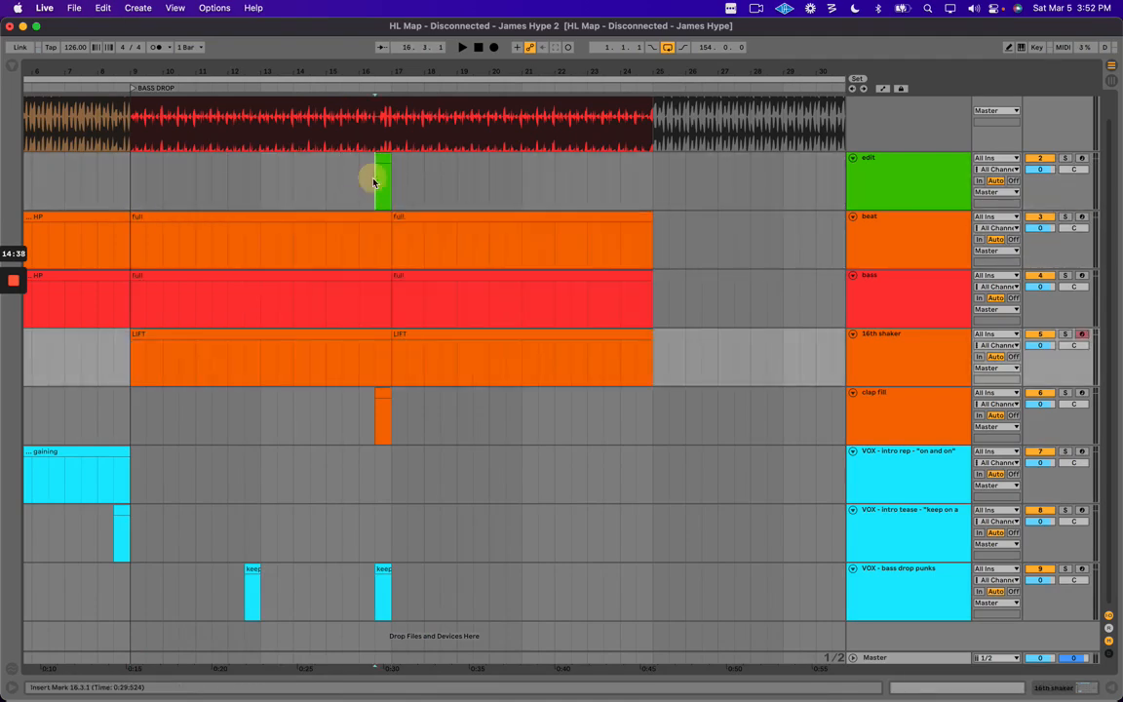
key("space")
left_click(896, 423)
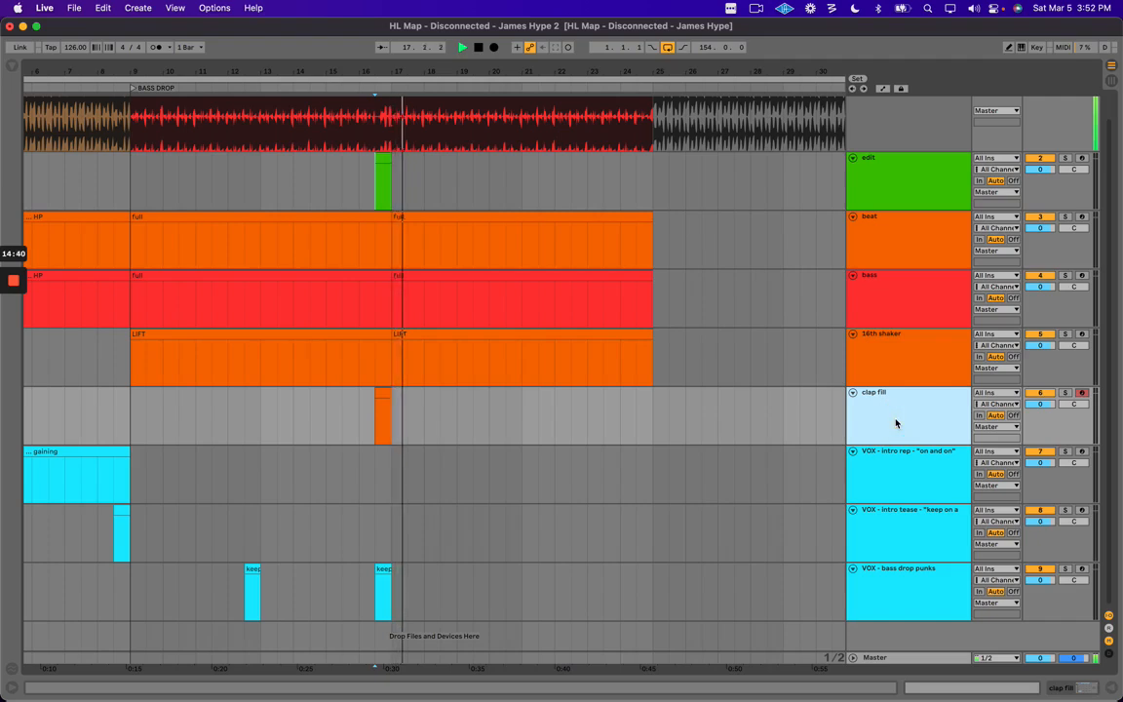
key("super+shift+t")
key("space")
key("super+r")
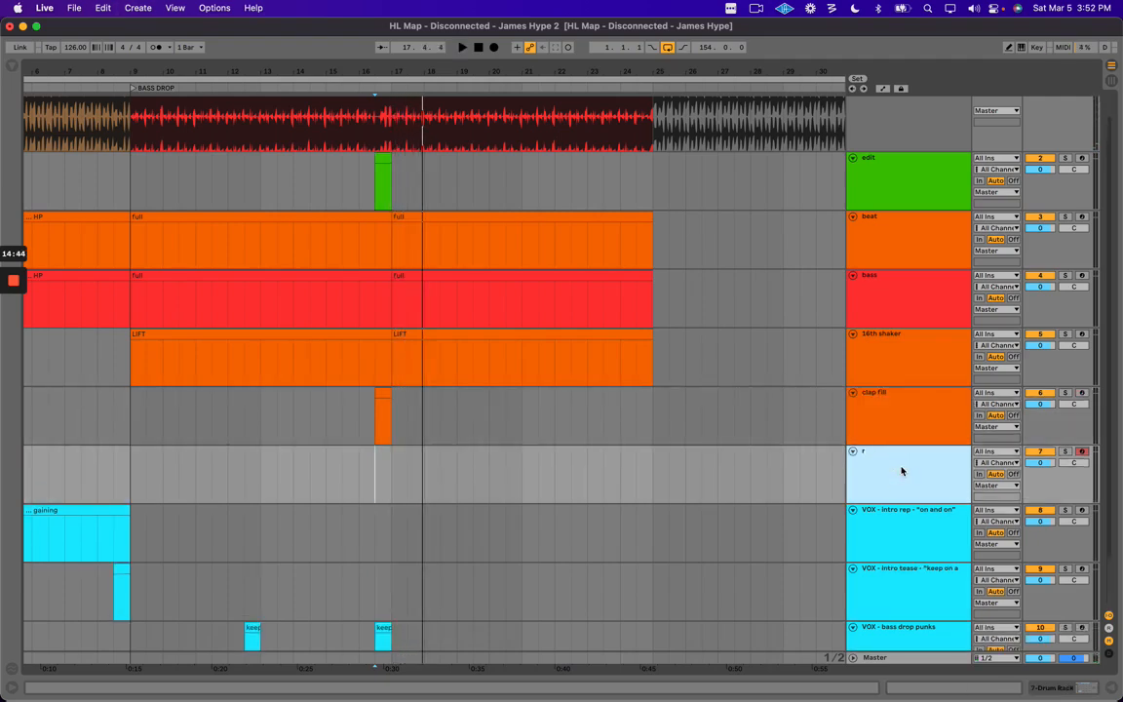
left_click(393, 474)
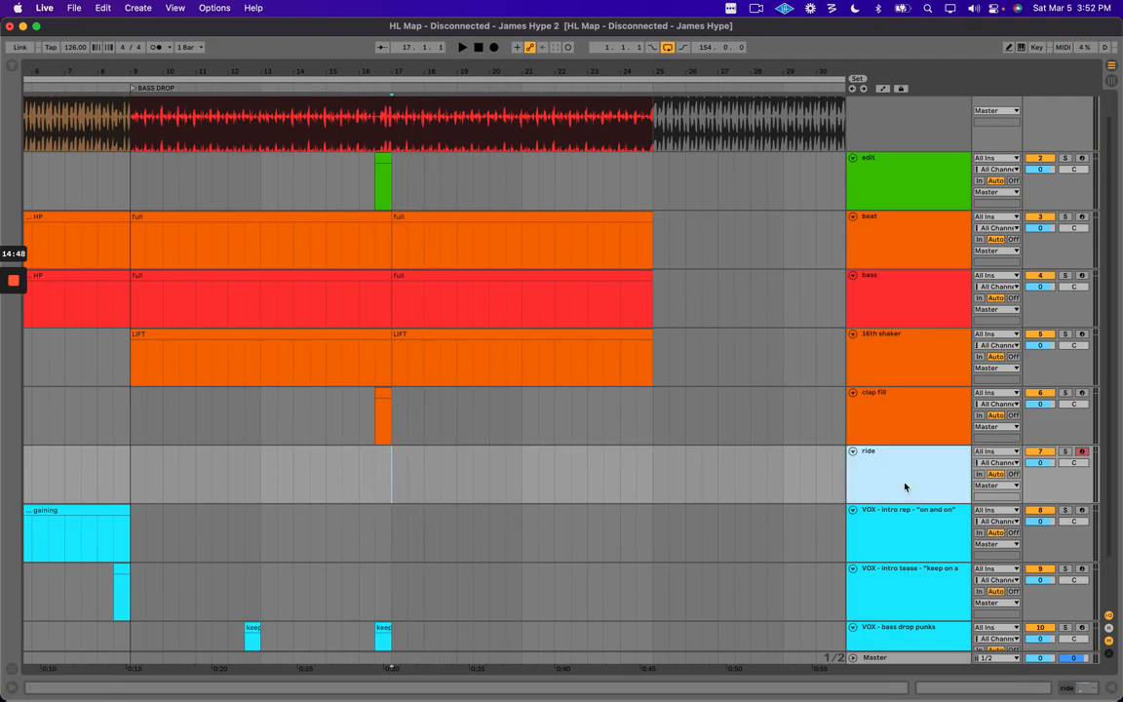
Colour the "ride" track orange and copy the 16th shaker's LIFT clip from bars 17–25 onto it.
right_click(905, 486)
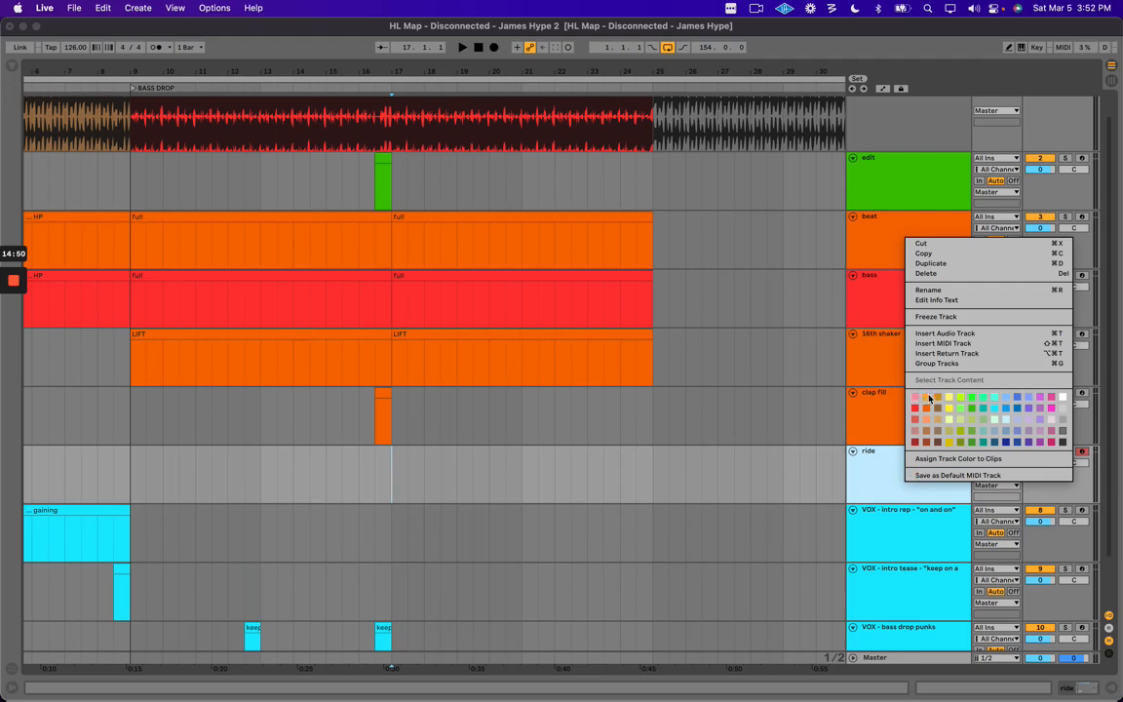
left_click(927, 407)
left_click(923, 489)
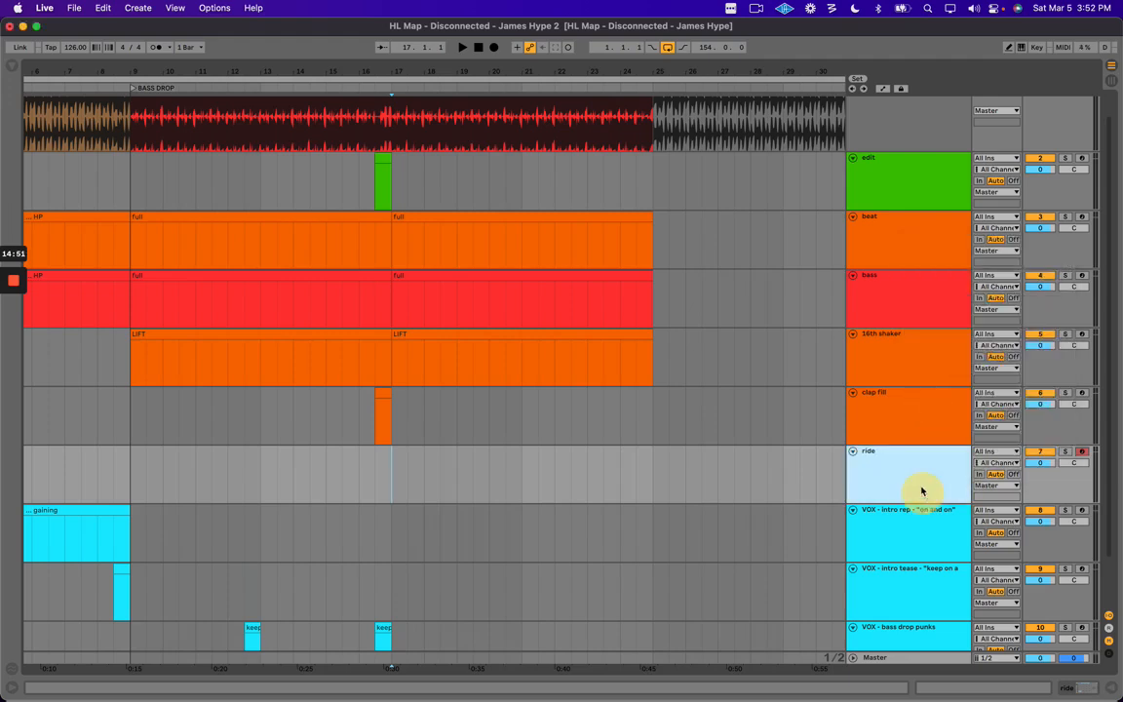
left_click_drag(475, 337, 477, 464)
Clear the names of the duplicated 16th shaker, bass and beat clips in bars 17–25.
left_click(466, 331)
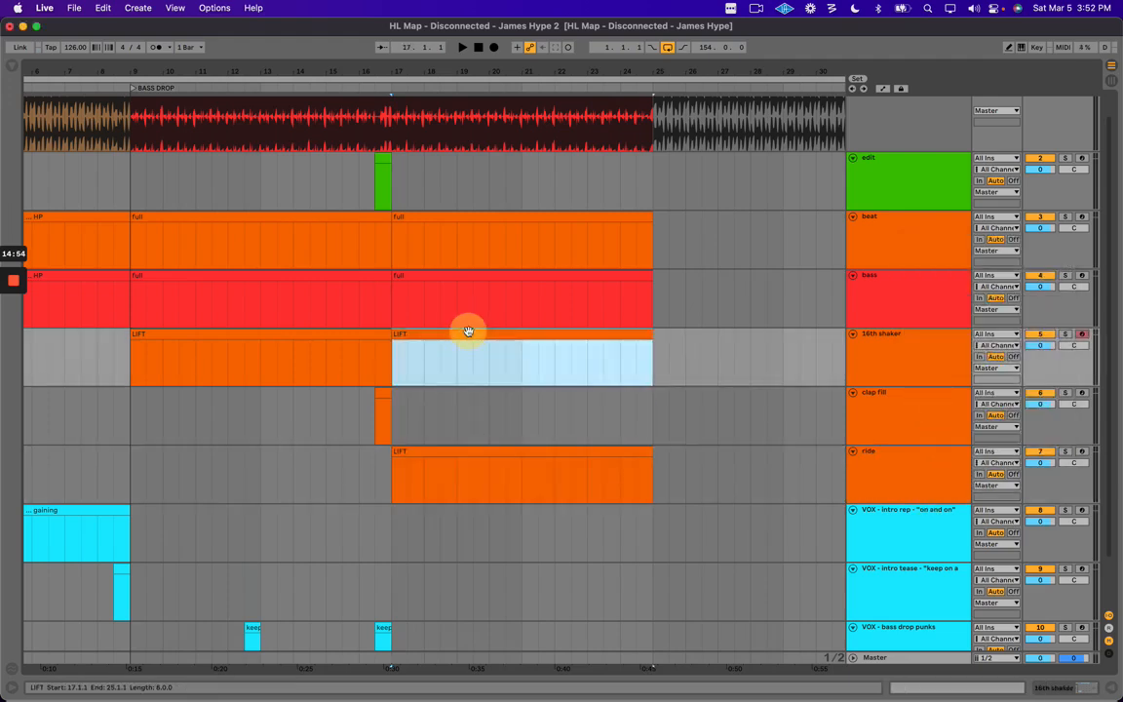
left_click(494, 275)
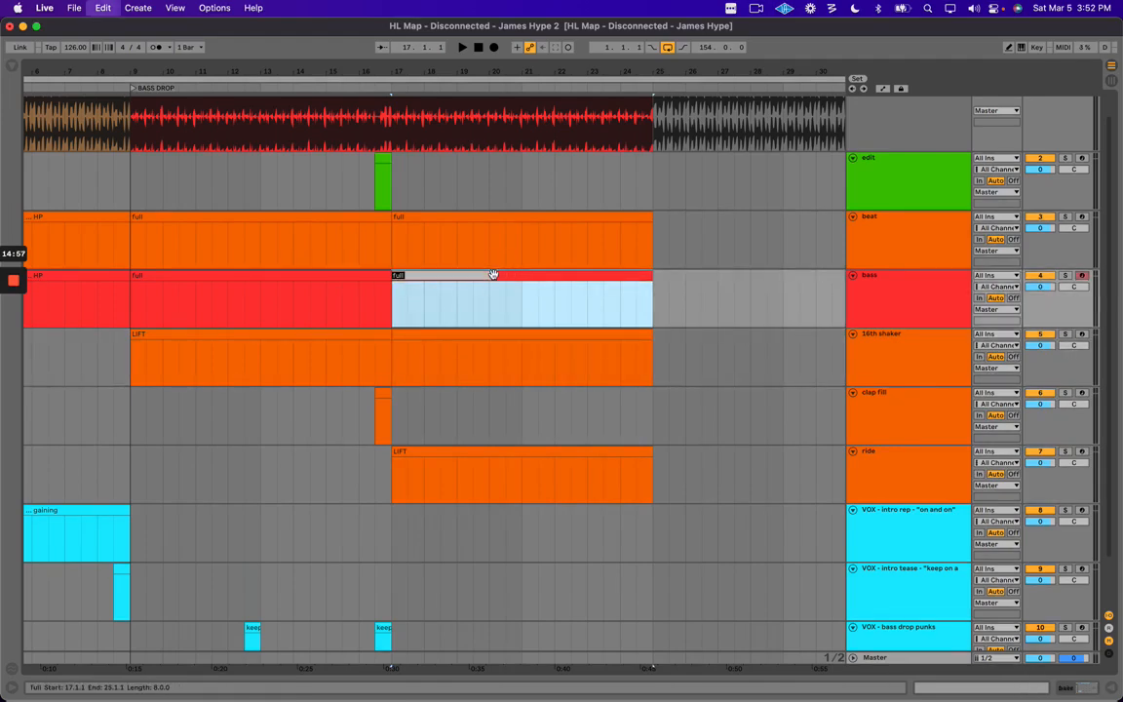
left_click(478, 218)
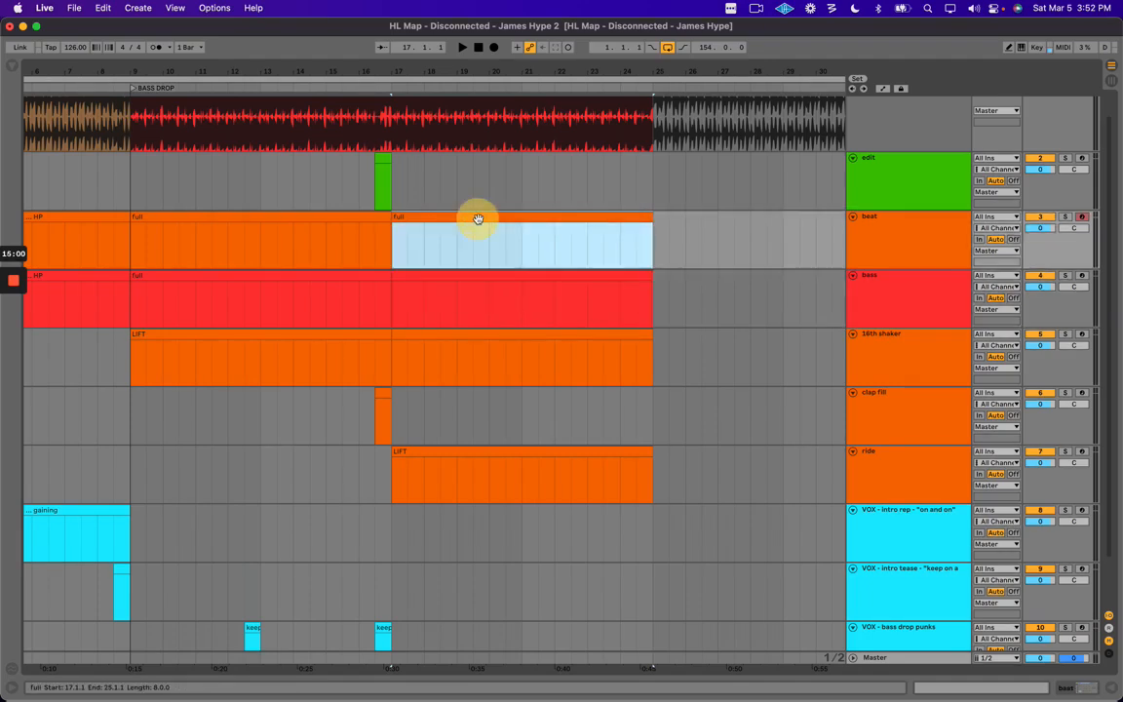
Try removing the name of the ride clip in bars 17–25 and restore it as LIFT.
left_click(522, 454)
key("super+r")
key("BackSpace")
key("Return")
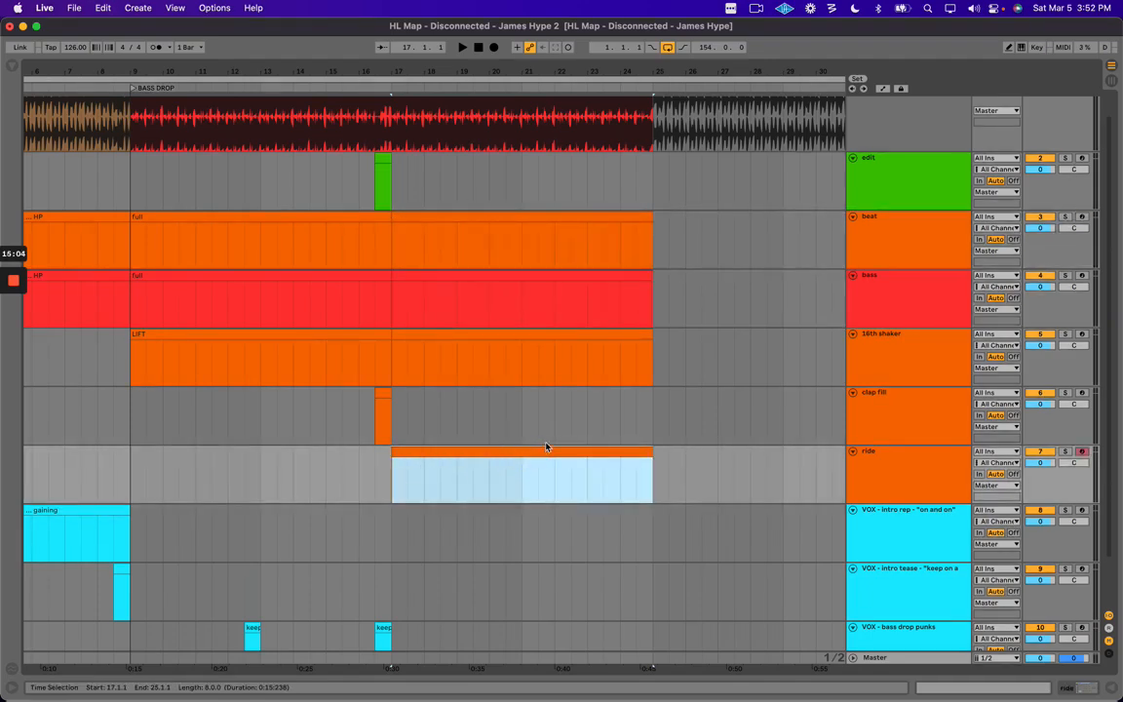
left_click(511, 451)
left_click(286, 337)
left_click_drag(242, 329, 519, 469)
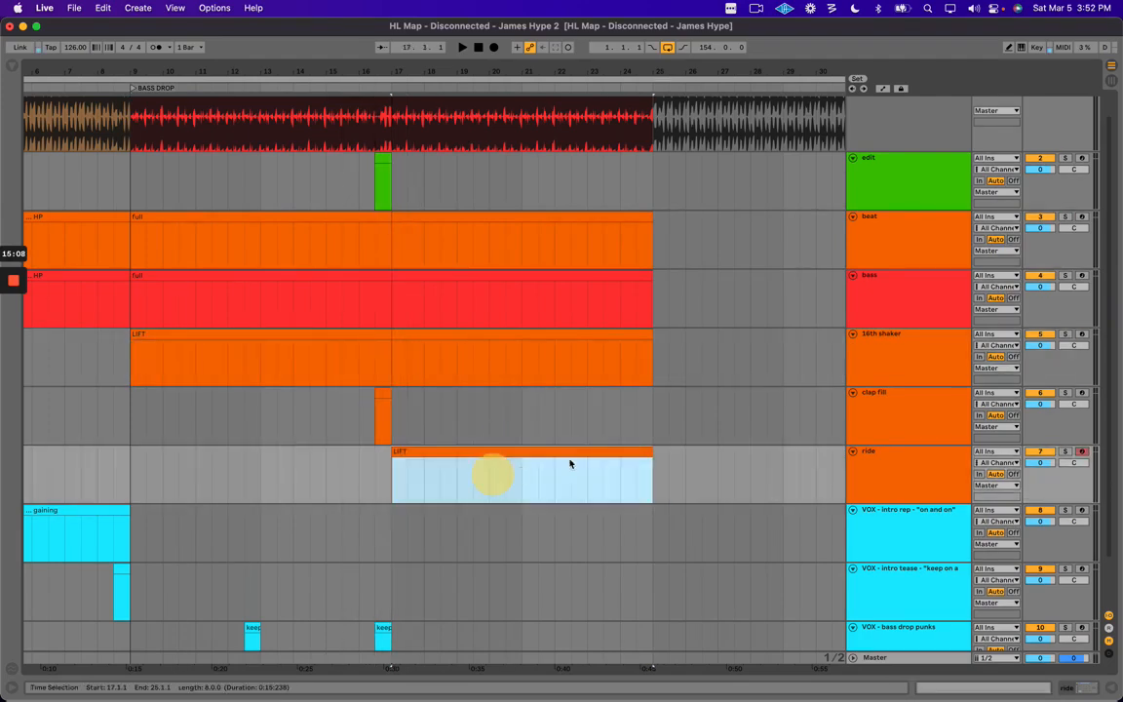
left_click(892, 479)
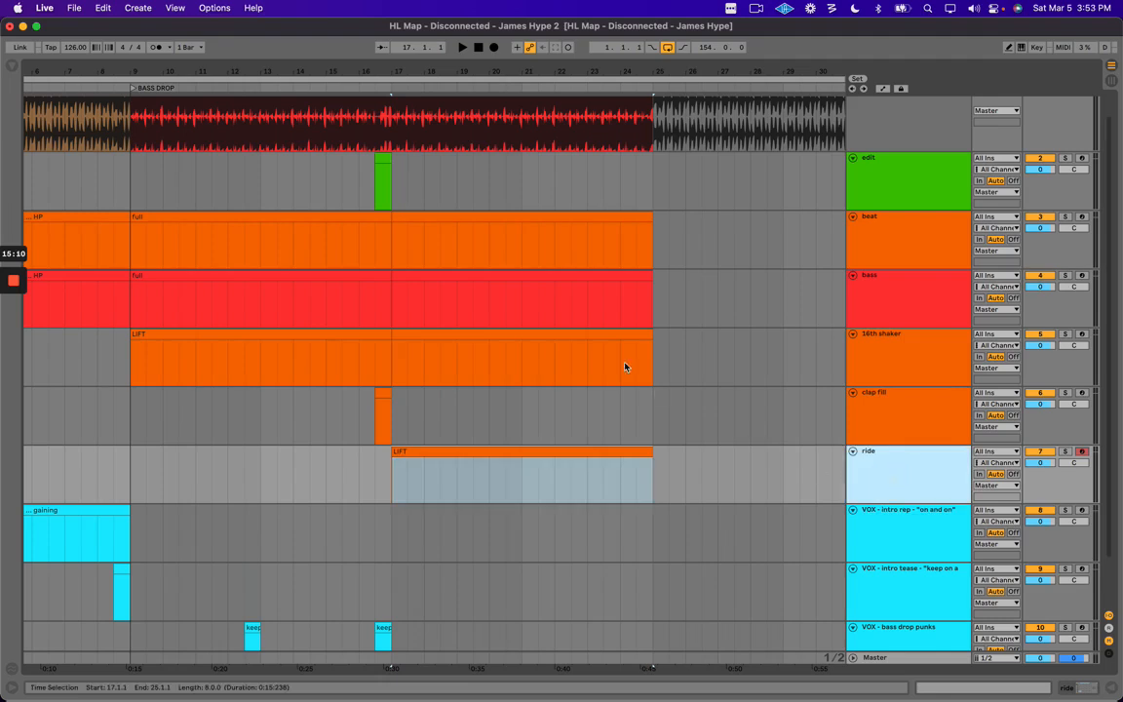
left_click(460, 451)
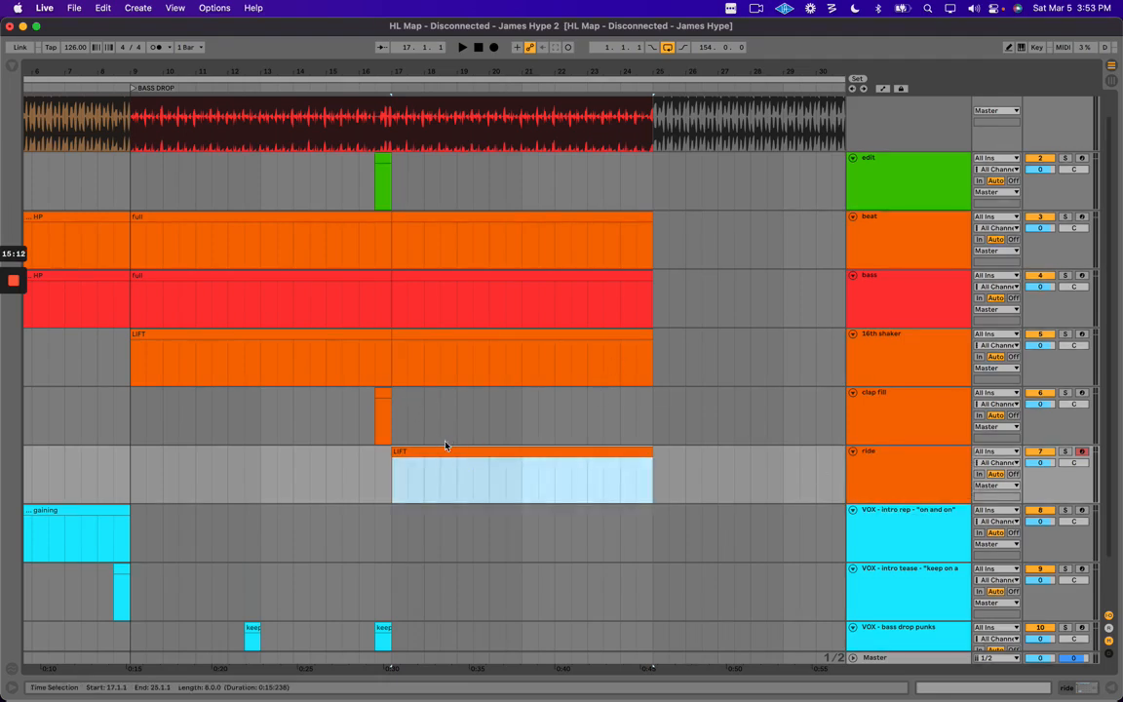
left_click_drag(401, 421, 656, 495)
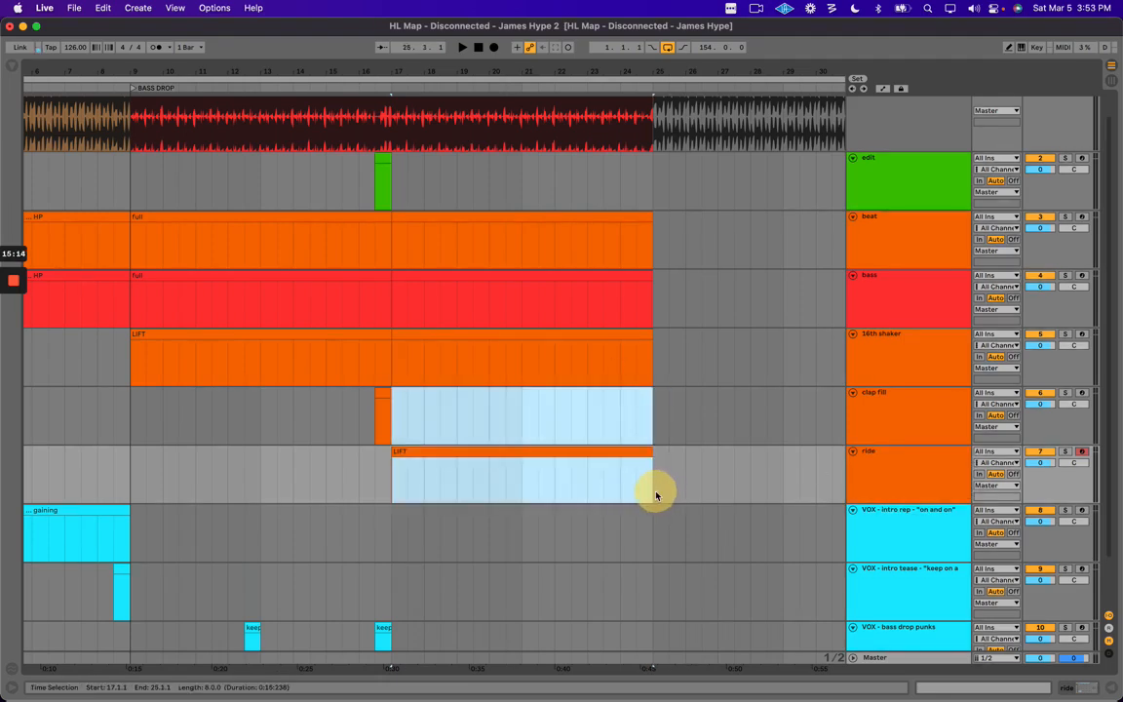
Duplicate bars 9–17 of the "VOX - bass drop punks" track so the vocal punk copies follow from bar 17.
scroll(631, 492, "down", 2)
scroll(610, 504, "left", 5)
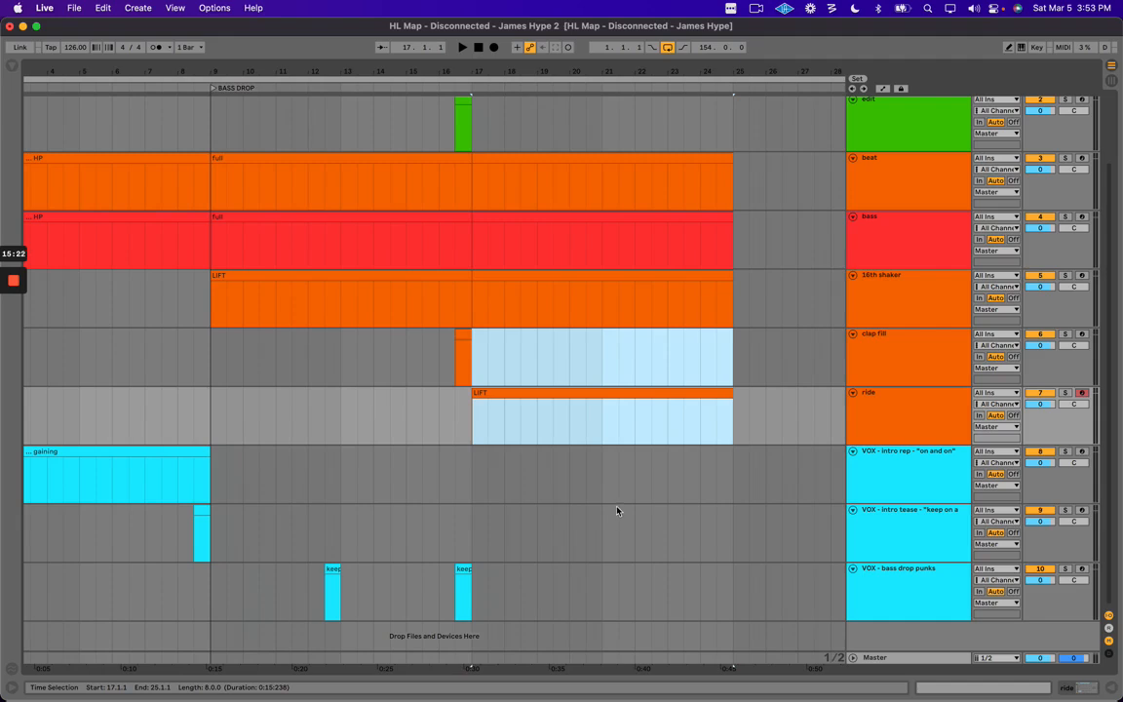
scroll(593, 468, "up", 2)
scroll(584, 459, "down", 2)
left_click_drag(223, 586, 473, 592)
key("super+d")
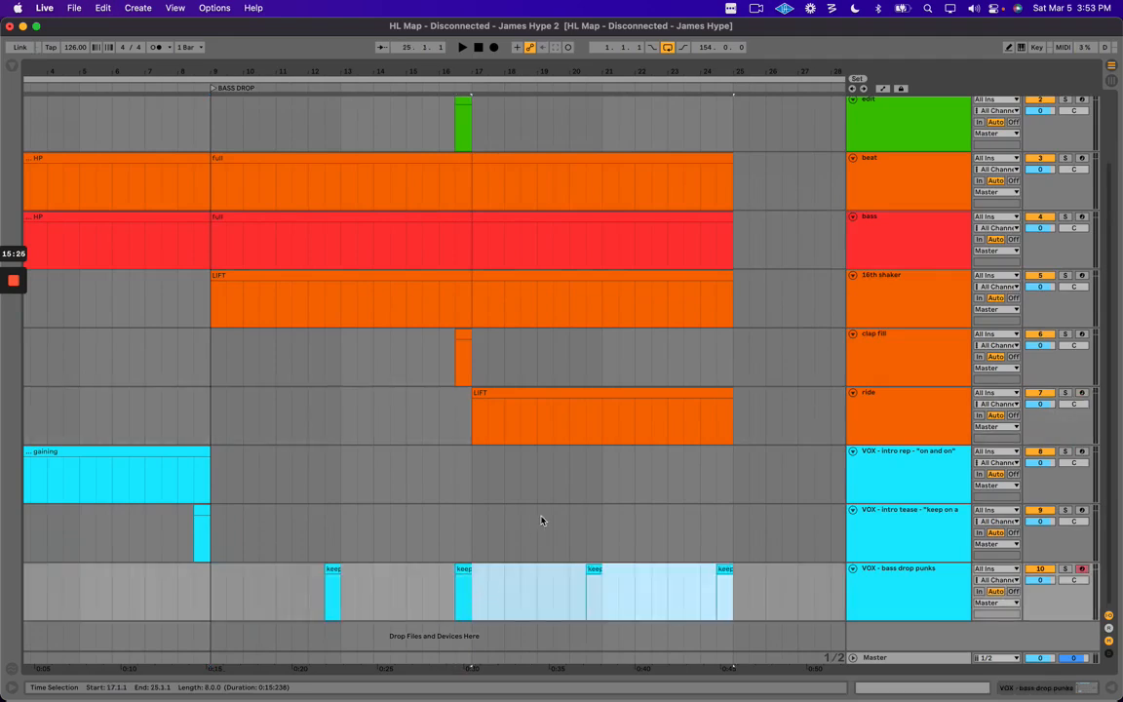
Compare the bass drop's second half, bars 17–25, with its first half across the beat, bass, shaker, clap fill, ride and vocal punk layers.
scroll(543, 487, "right", 5)
left_click(462, 368)
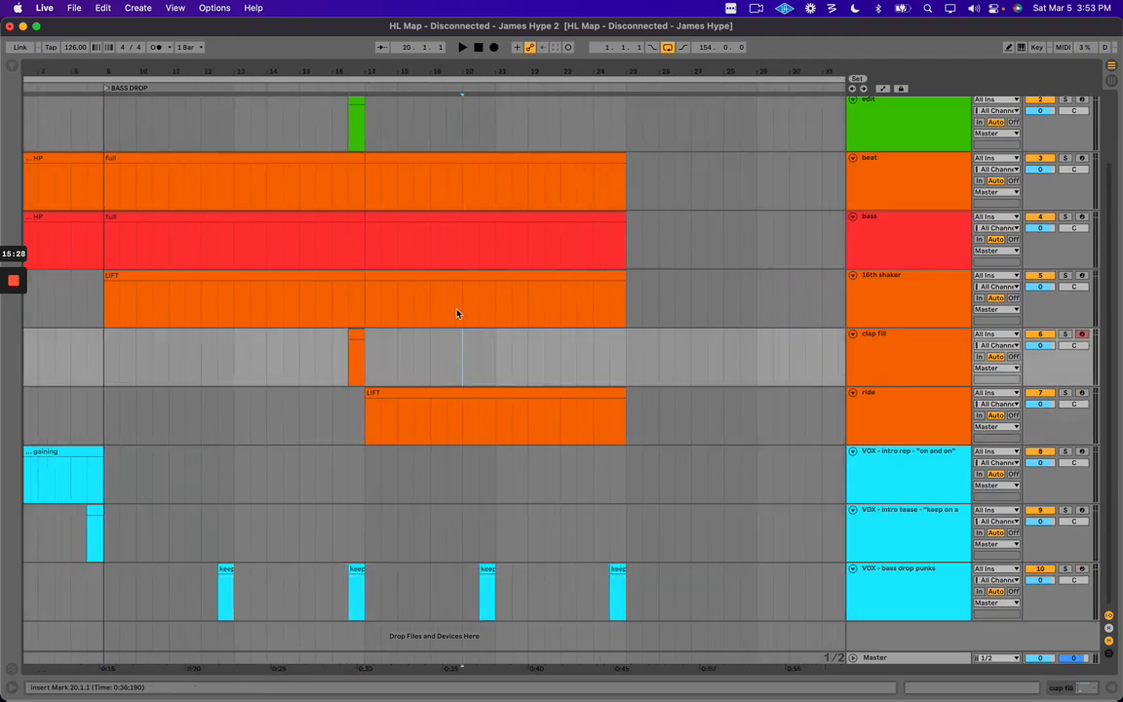
scroll(419, 282, "up", 2)
left_click(425, 244)
scroll(437, 318, "down", 2)
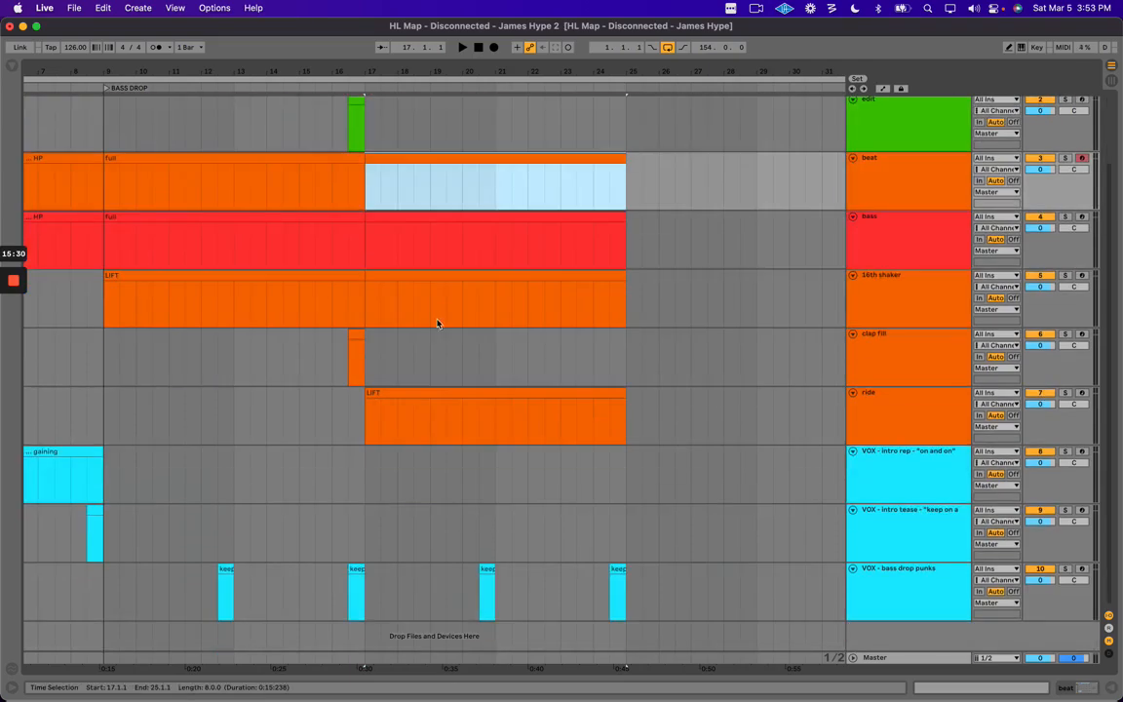
scroll(420, 321, "left", 3)
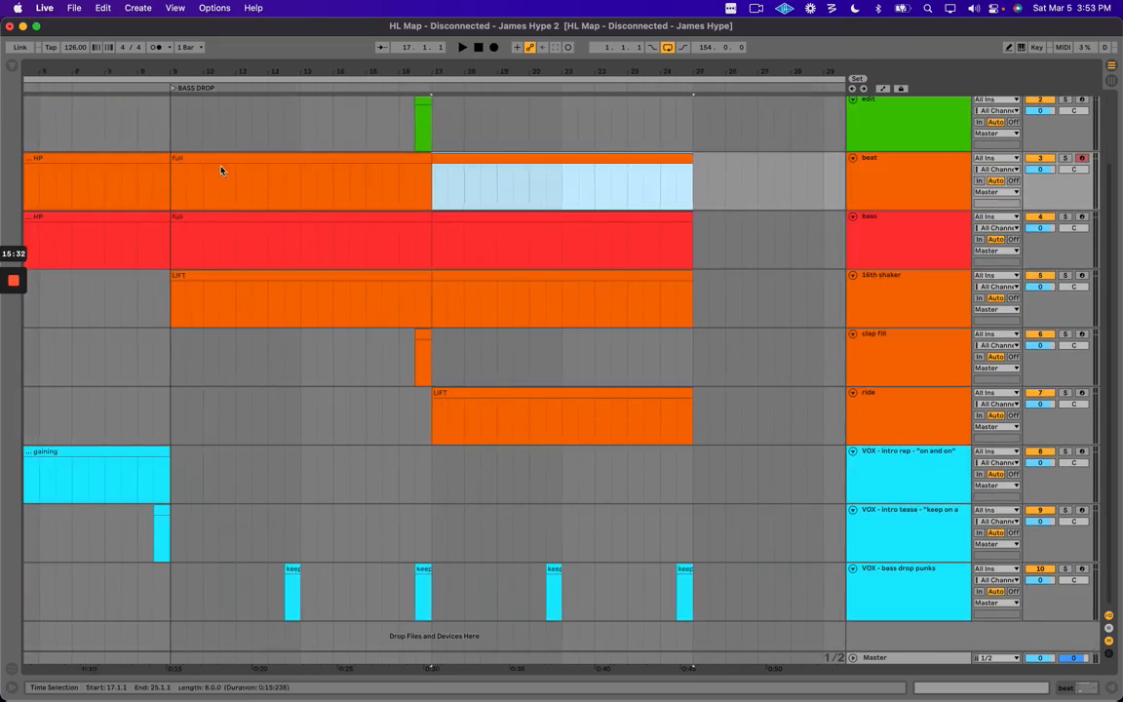
left_click(493, 390)
scroll(192, 256, "up", 2)
left_click_drag(172, 206, 693, 213)
left_click_drag(432, 217, 692, 212)
left_click(555, 493)
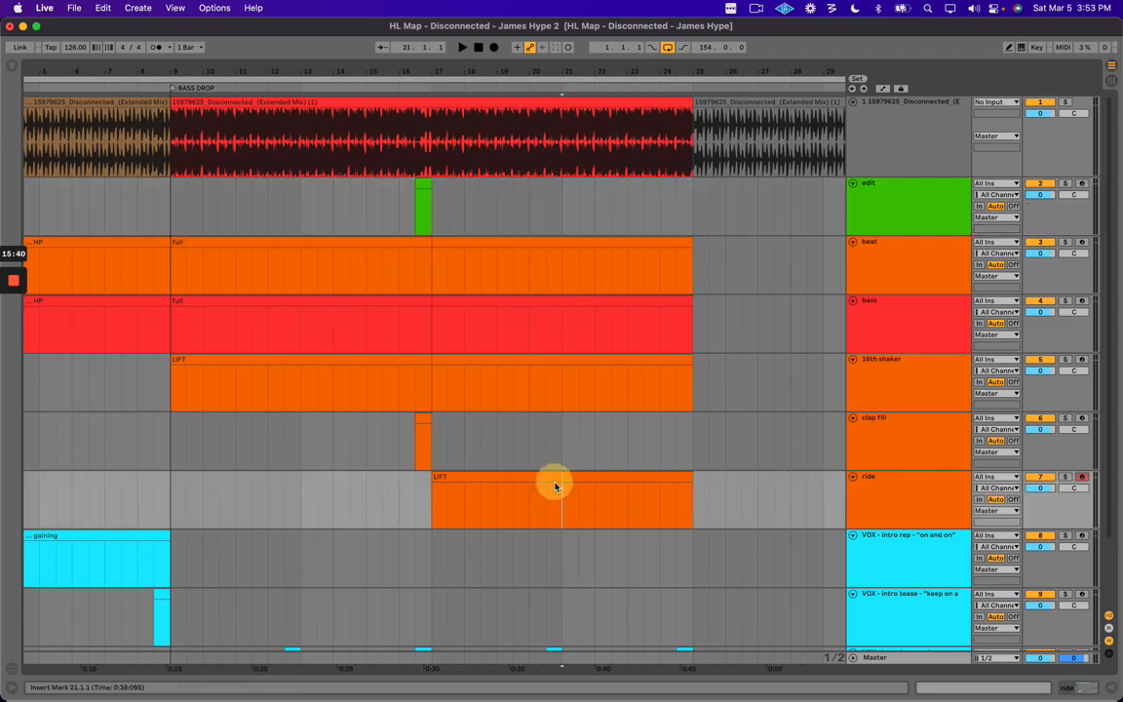
scroll(555, 482, "down", 3)
left_click(417, 426)
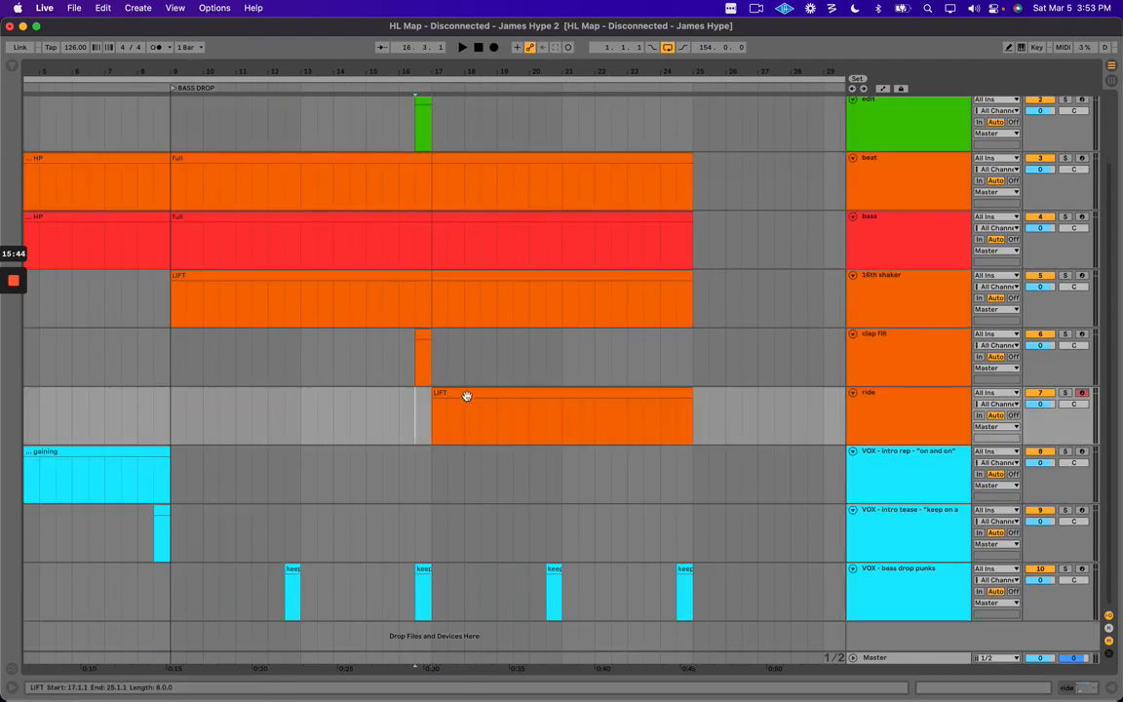
Play the song from the ride clip's start at bar 17 and again from bar 21 towards the last vocal punk.
left_click(463, 395)
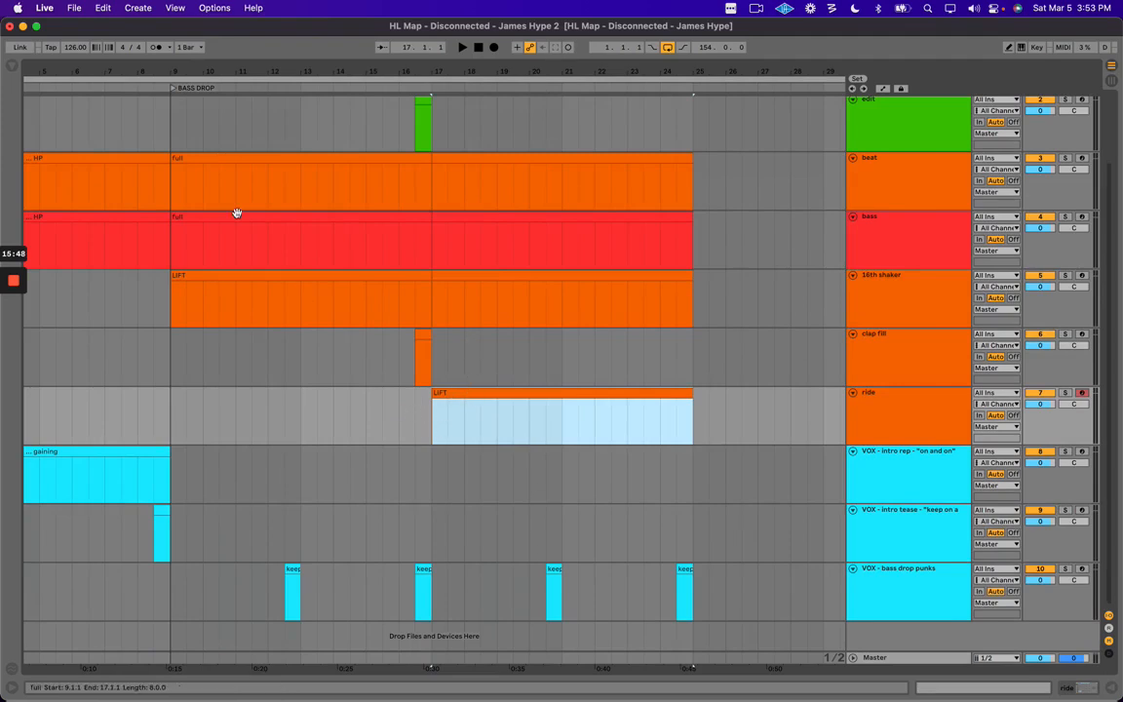
left_click(481, 394)
key("space")
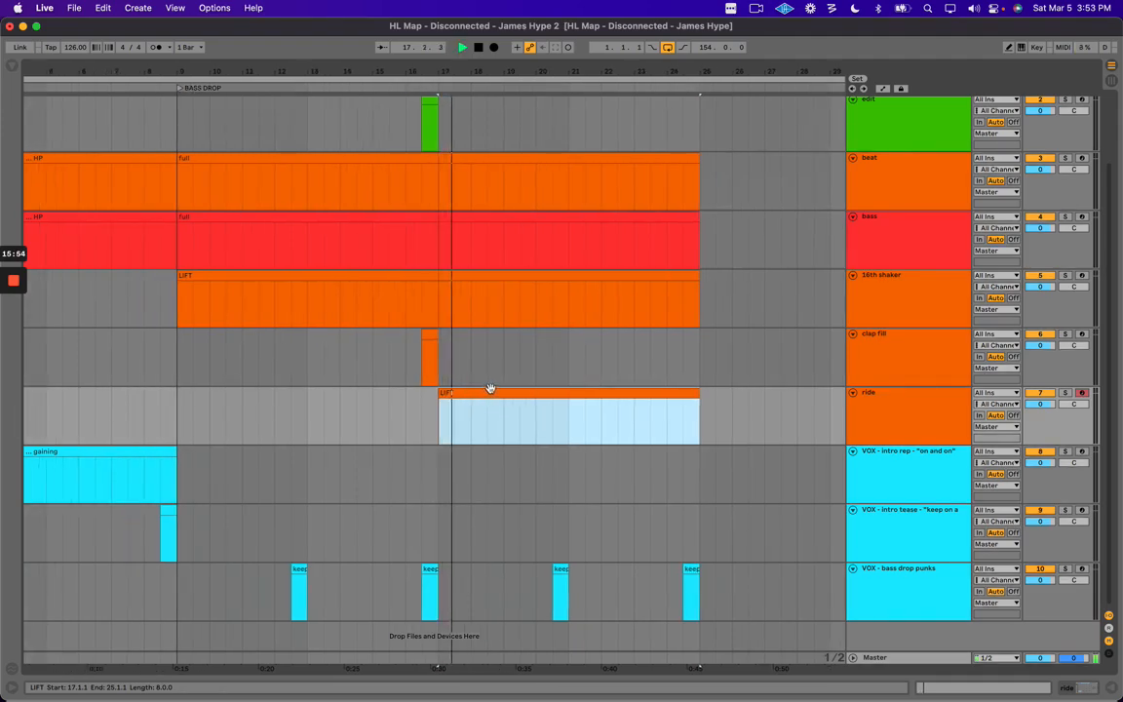
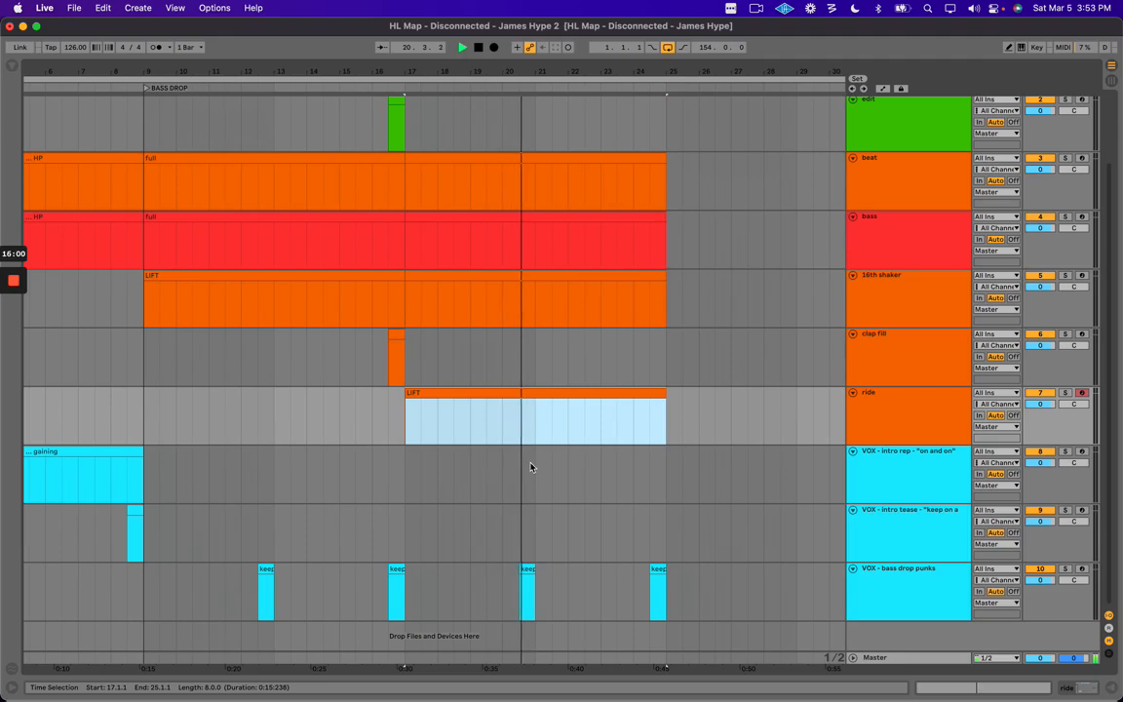
left_click(528, 570)
key("space")
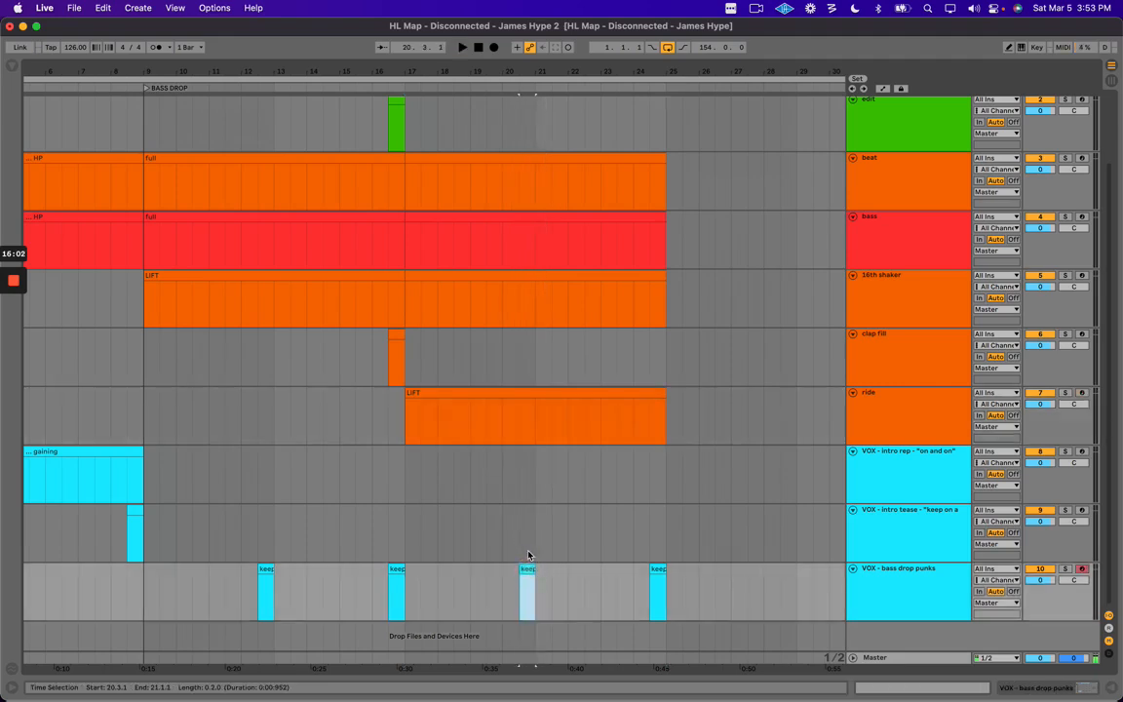
left_click(535, 530)
key("space")
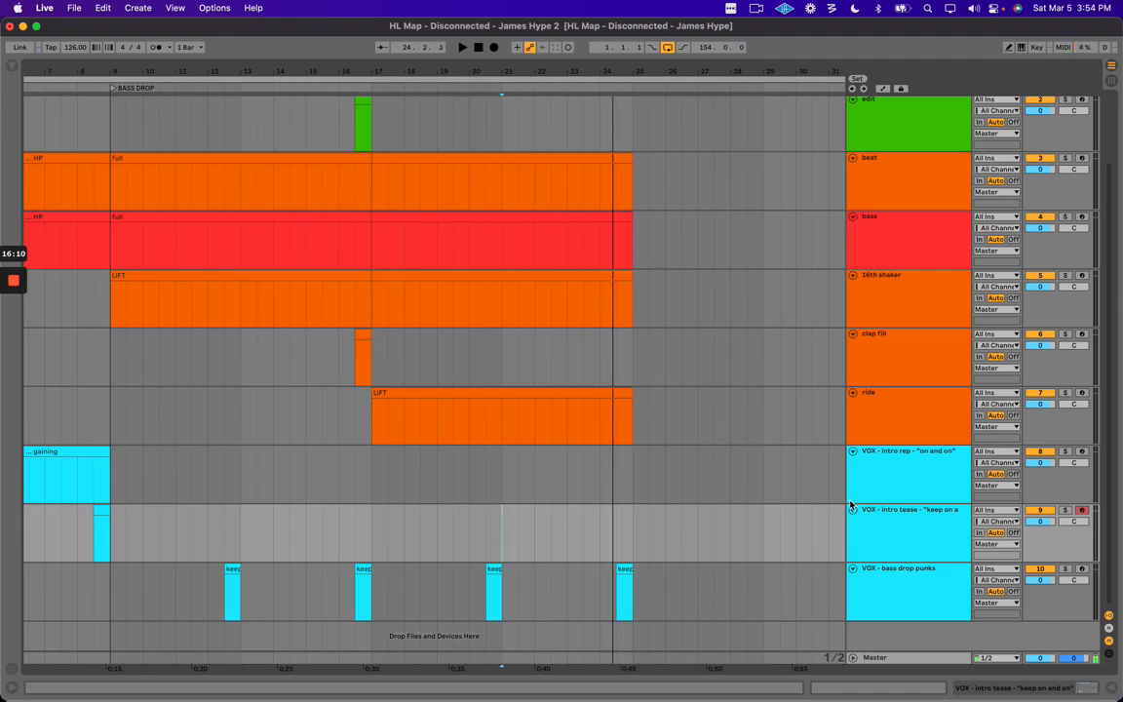
Insert a MIDI track named "fx - up" below the "VOX - bass drop punks" track and colour it brown.
left_click(875, 587)
key("super+shift+t")
key("super+r")
type("fx - up")
key("Return")
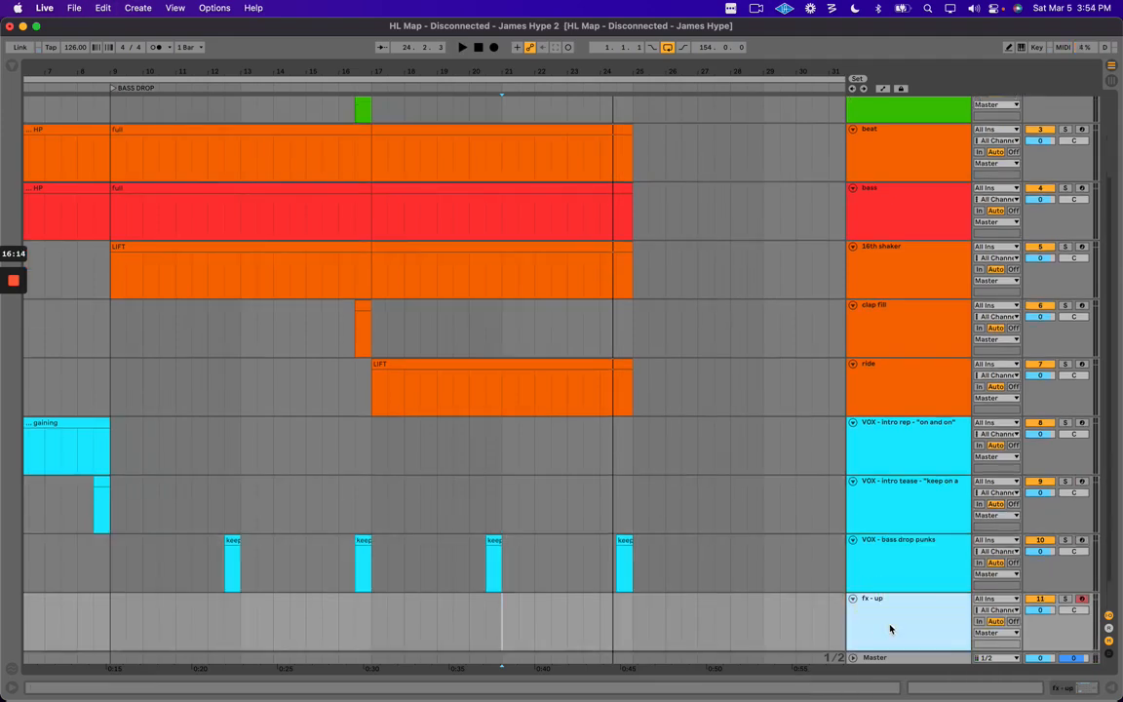
right_click(890, 629)
left_click(913, 619)
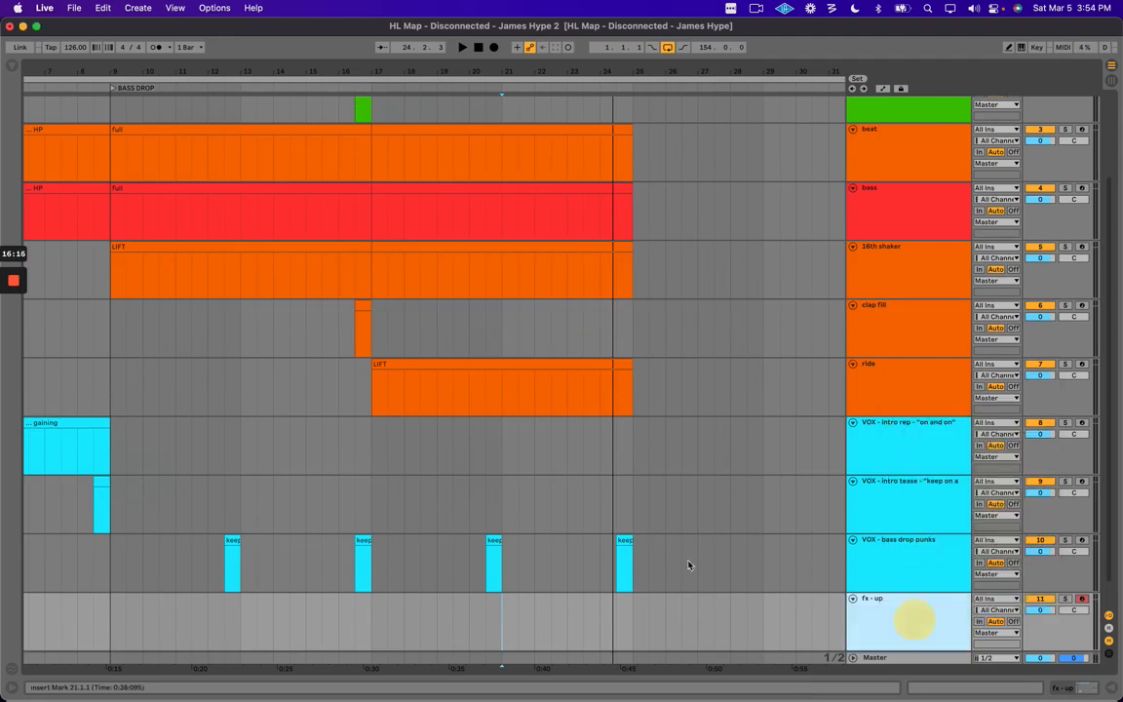
Create an empty four-bar MIDI clip on the "fx - up" track from bar 21 to bar 25.
scroll(571, 568, "down", 2)
left_click(501, 586)
left_click_drag(501, 589, 625, 591)
left_click_drag(499, 593, 629, 591)
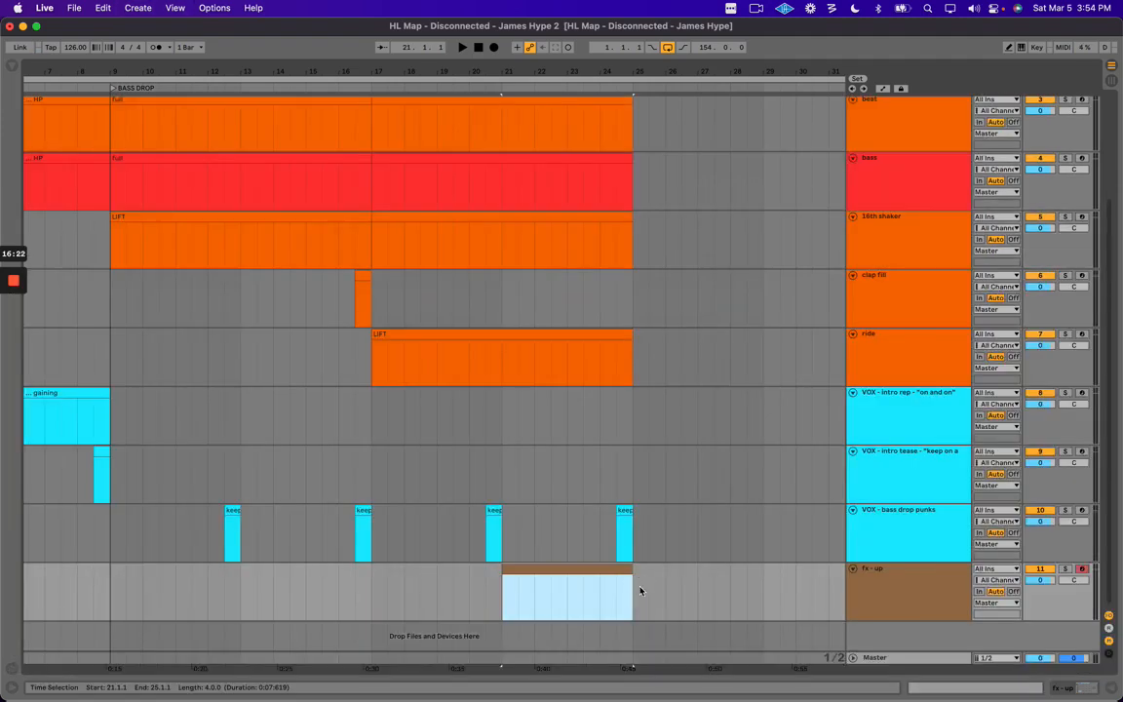
left_click(908, 601)
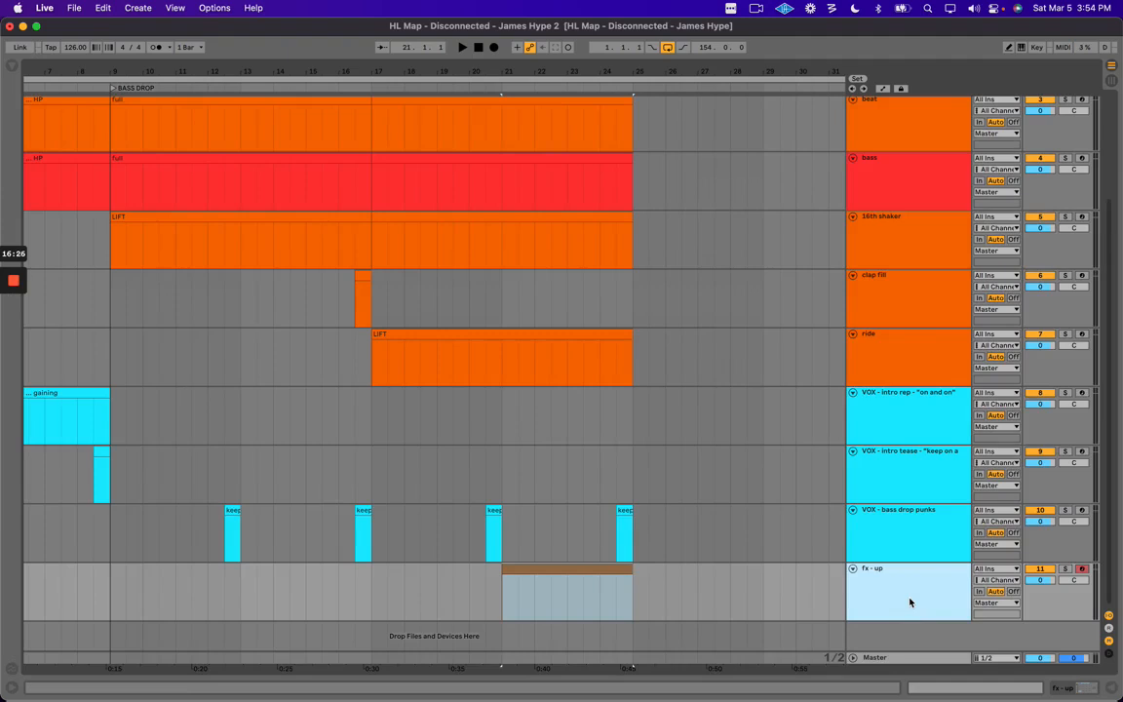
left_click(601, 570)
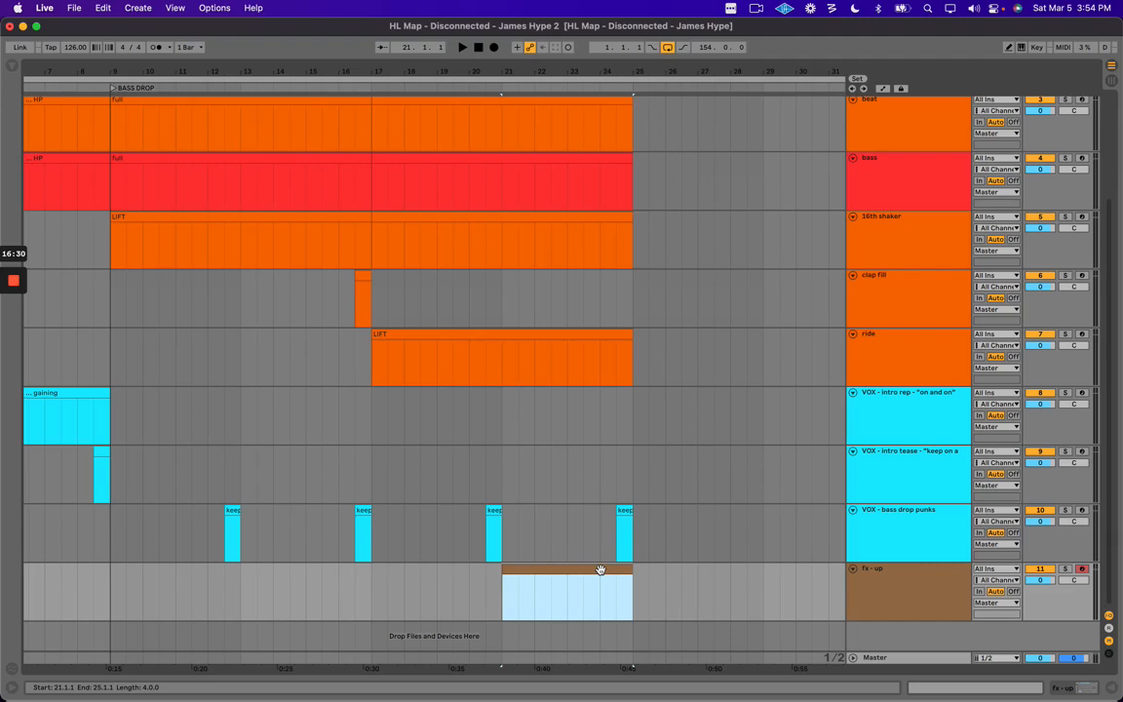
While playing from bar 21, name the "fx - up" clip "WN" and shorten it to start at bar 23.
scroll(585, 477, "right", 3)
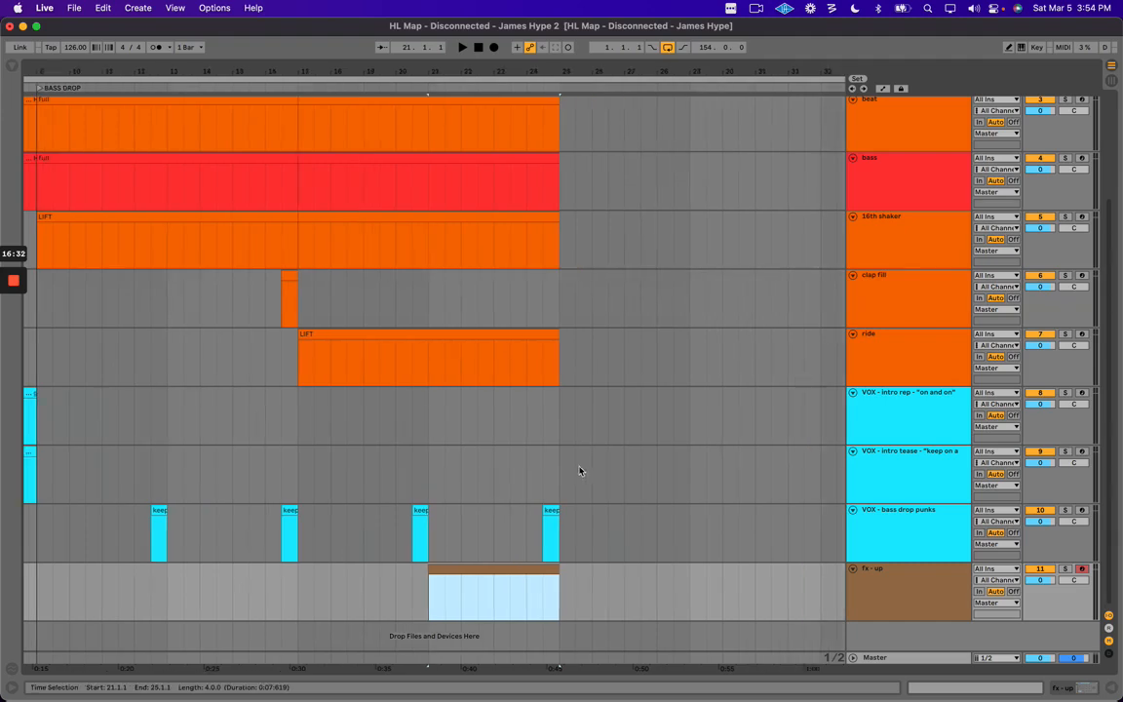
left_click(426, 396)
key("space")
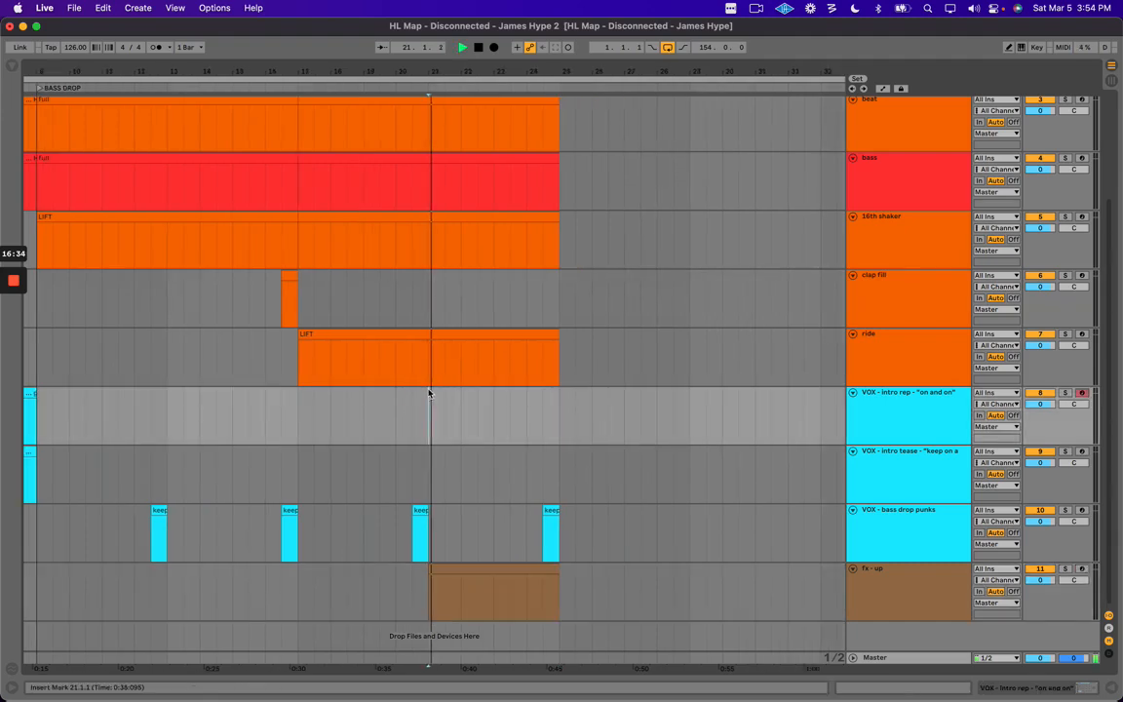
left_click(461, 569)
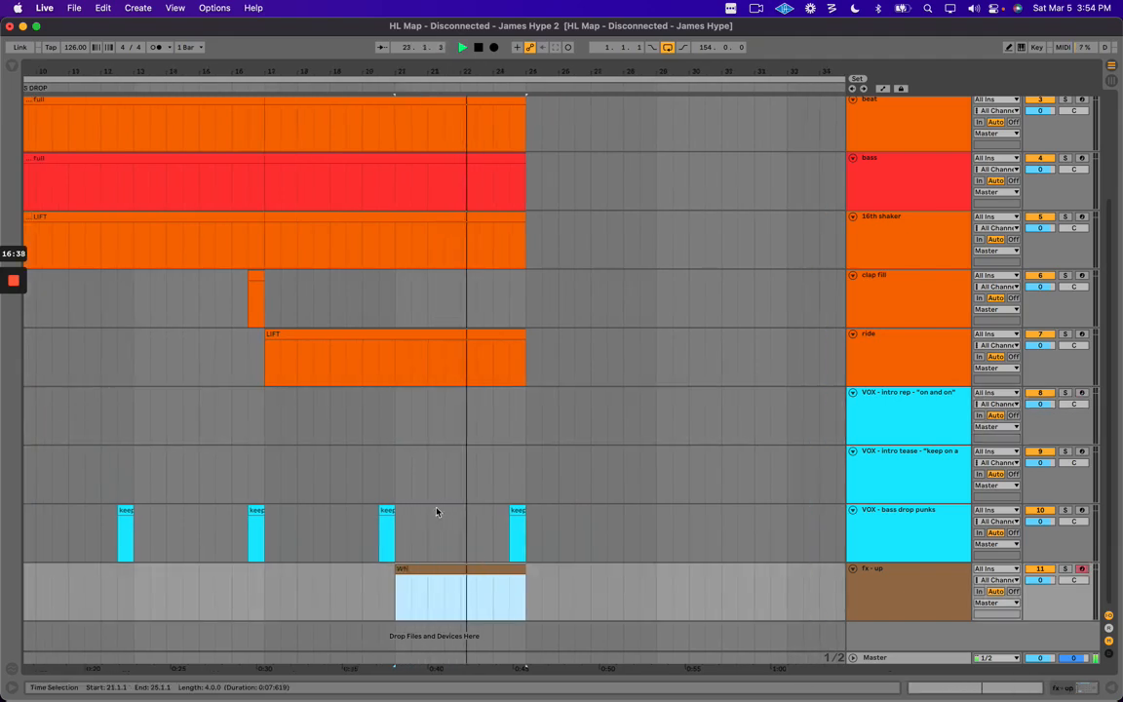
left_click_drag(394, 597, 461, 575)
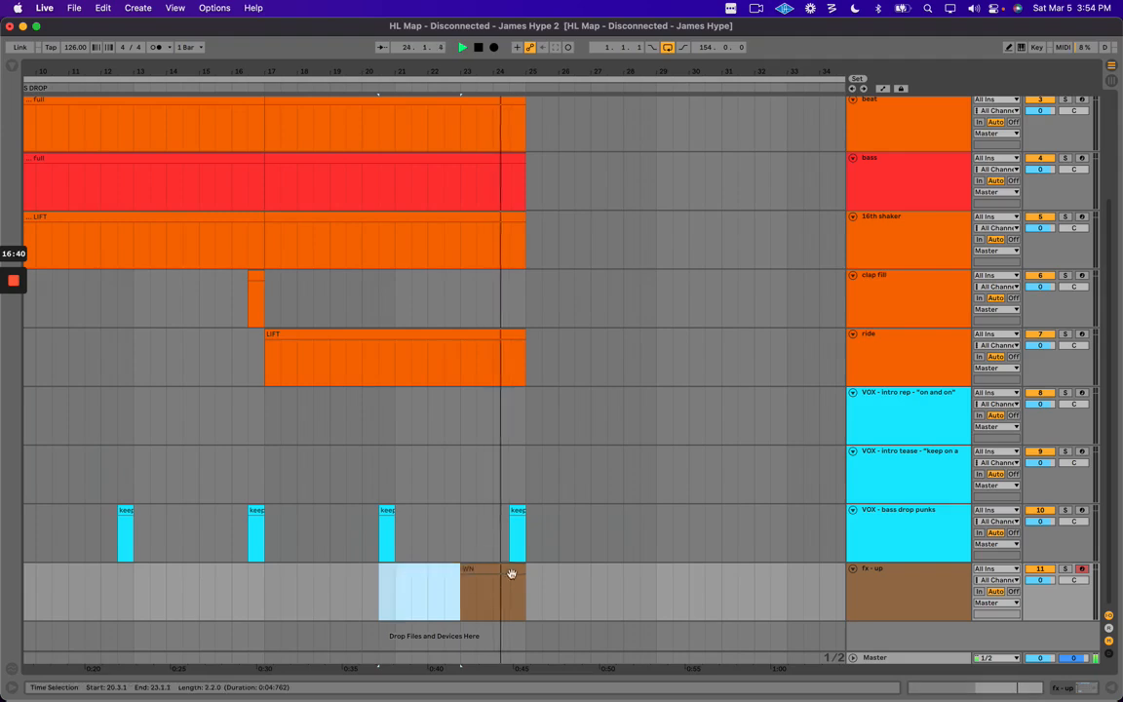
left_click(504, 565)
Delete the vocal punk clip just before bar 25 from the "VOX - bass drop punks" track.
left_click_drag(476, 514, 571, 519)
key("Delete")
left_click_drag(478, 518, 554, 514)
left_click(532, 516)
left_click(479, 514)
left_click_drag(347, 513, 421, 513)
left_click(491, 516)
scroll(437, 531, "left", 5)
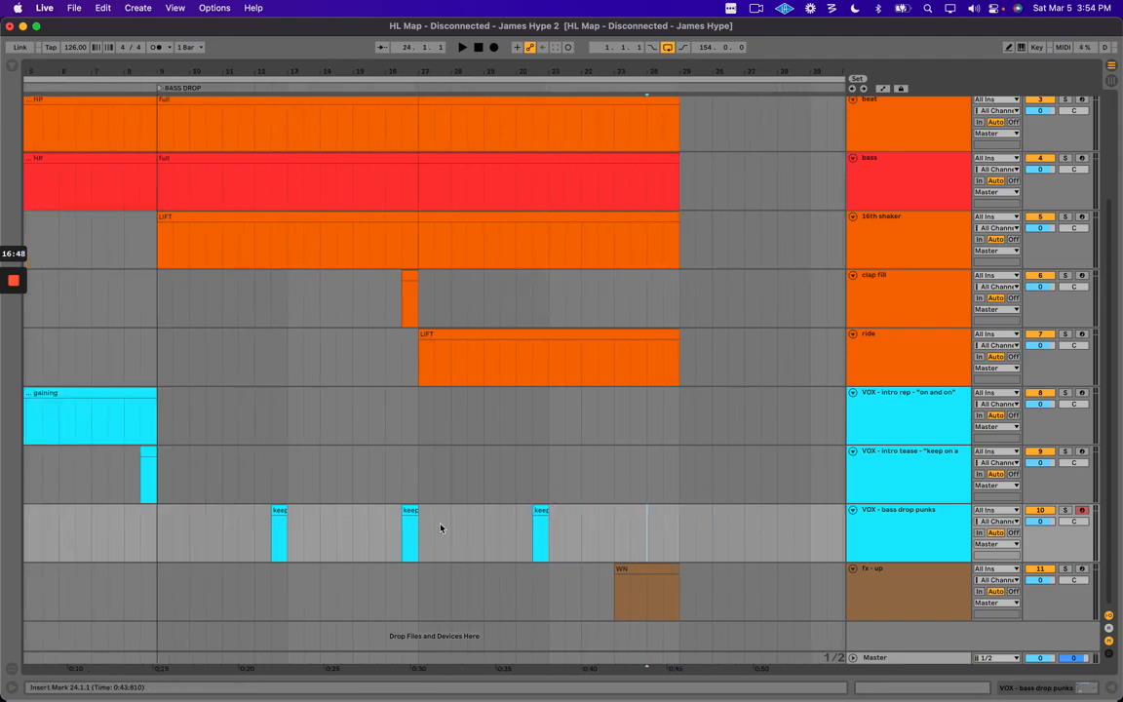
Insert a MIDI track named "SD - dial tone" below the "VOX - bass drop punks" track and colour it pink.
left_click(914, 531)
key("super+shift+t")
key("super+r")
type("S")
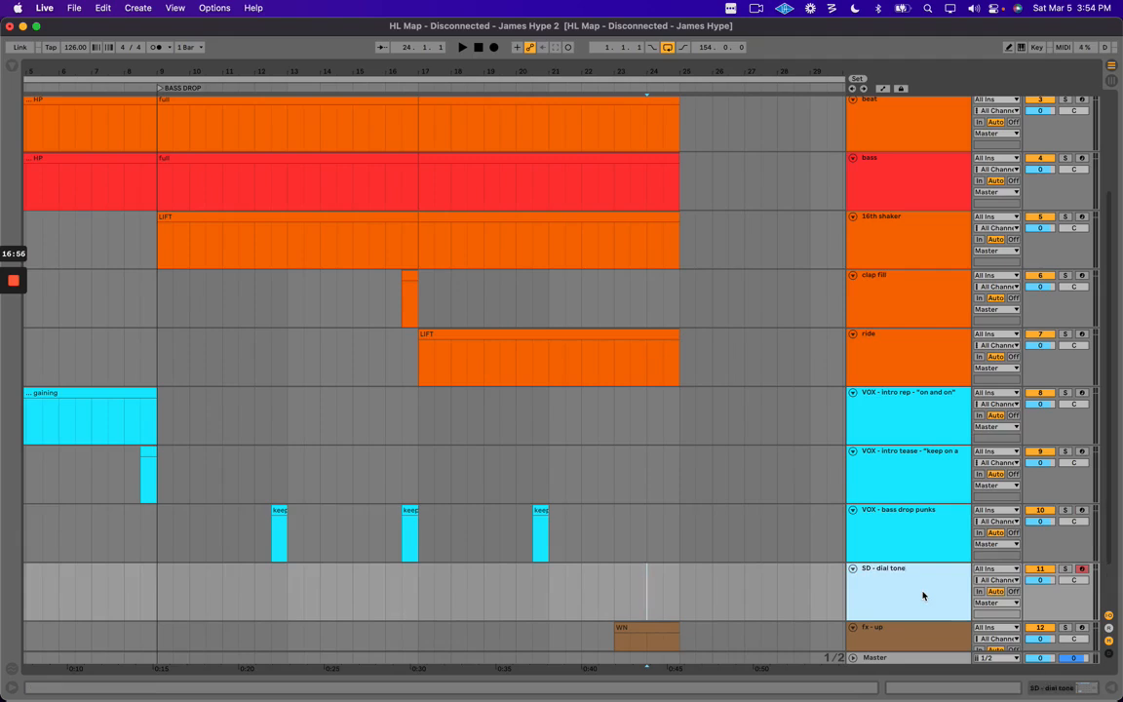
right_click(923, 596)
left_click(1060, 527)
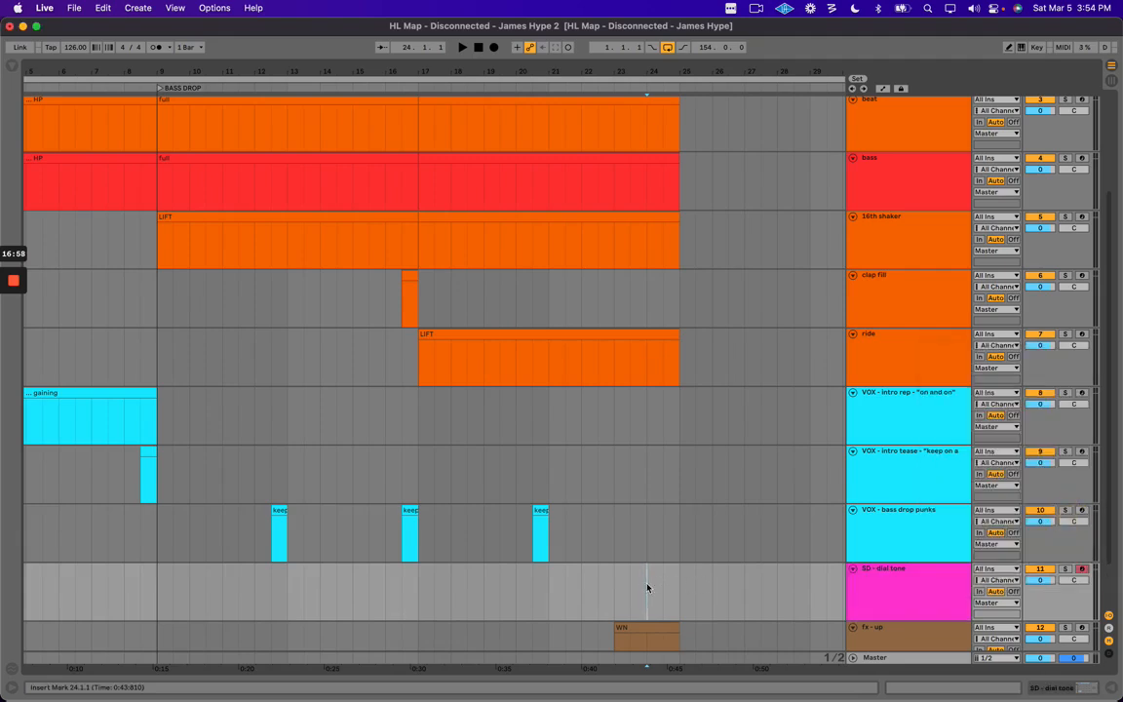
Check playback before bar 25, then create an empty half-bar MIDI clip on the "SD - dial tone" track from 24.3.1 to 25.1.1.
left_click_drag(646, 592, 690, 576)
key("space")
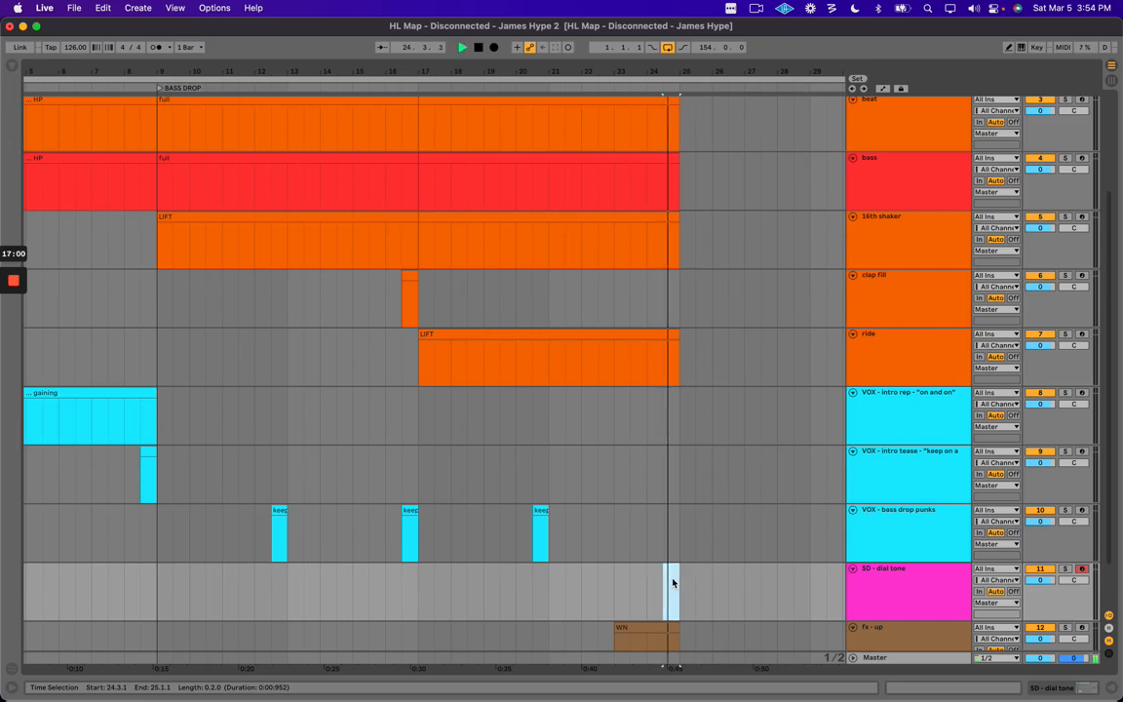
left_click(653, 584)
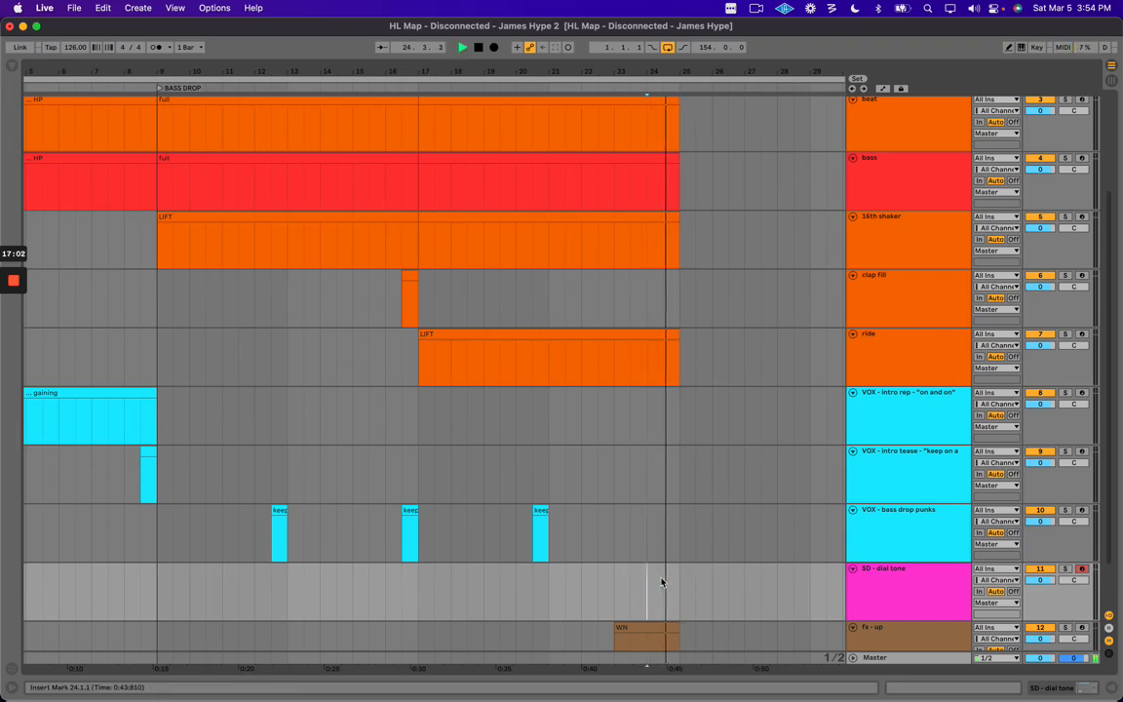
key("space")
left_click_drag(664, 583, 675, 578)
scroll(694, 567, "down", 2)
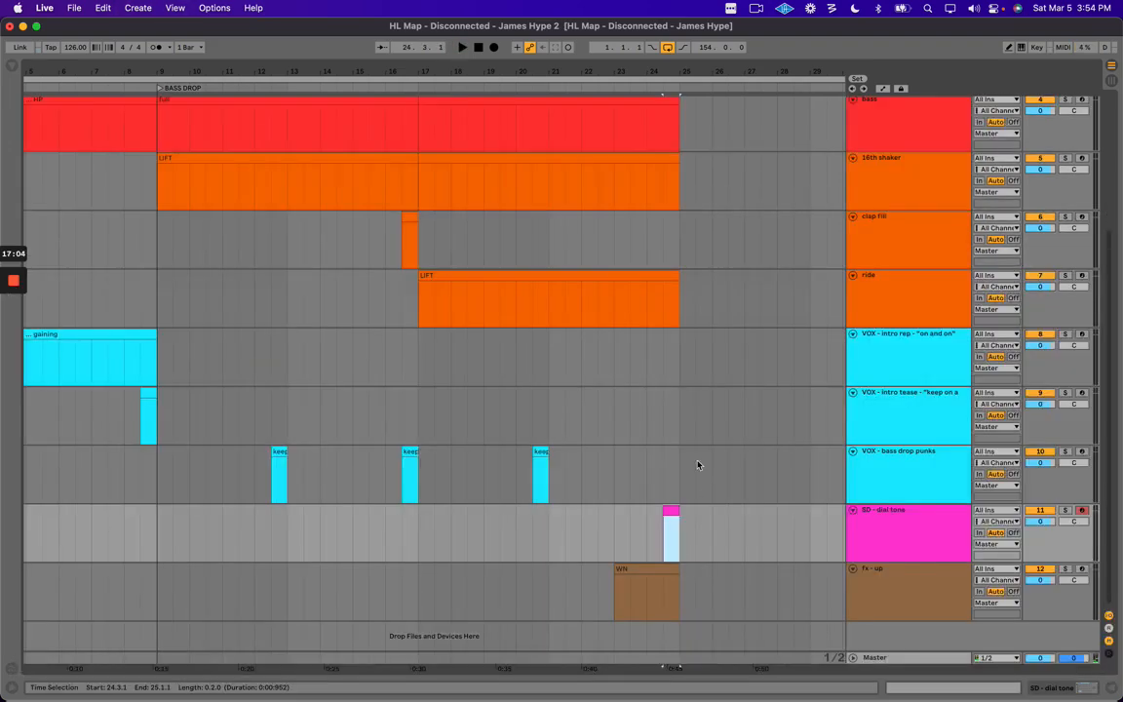
Examine the vocal punk clips and the empty space before bar 25 on the "VOX - bass drop punks" track.
left_click(675, 478)
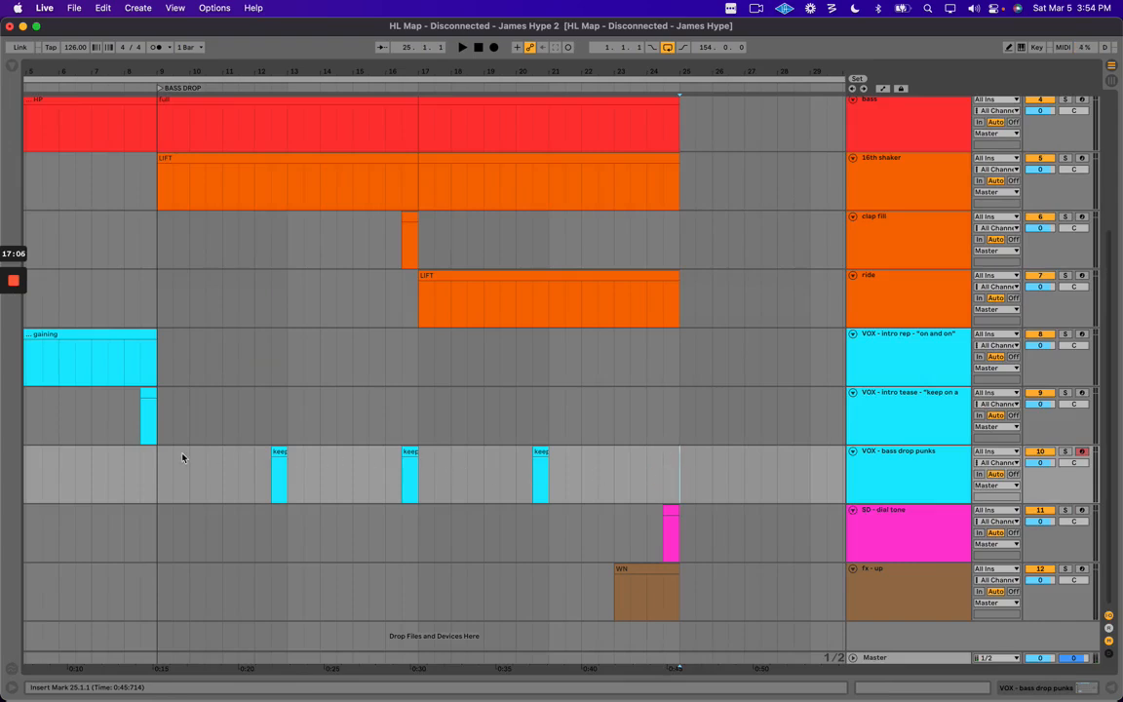
left_click_drag(647, 464, 734, 469)
left_click(544, 451)
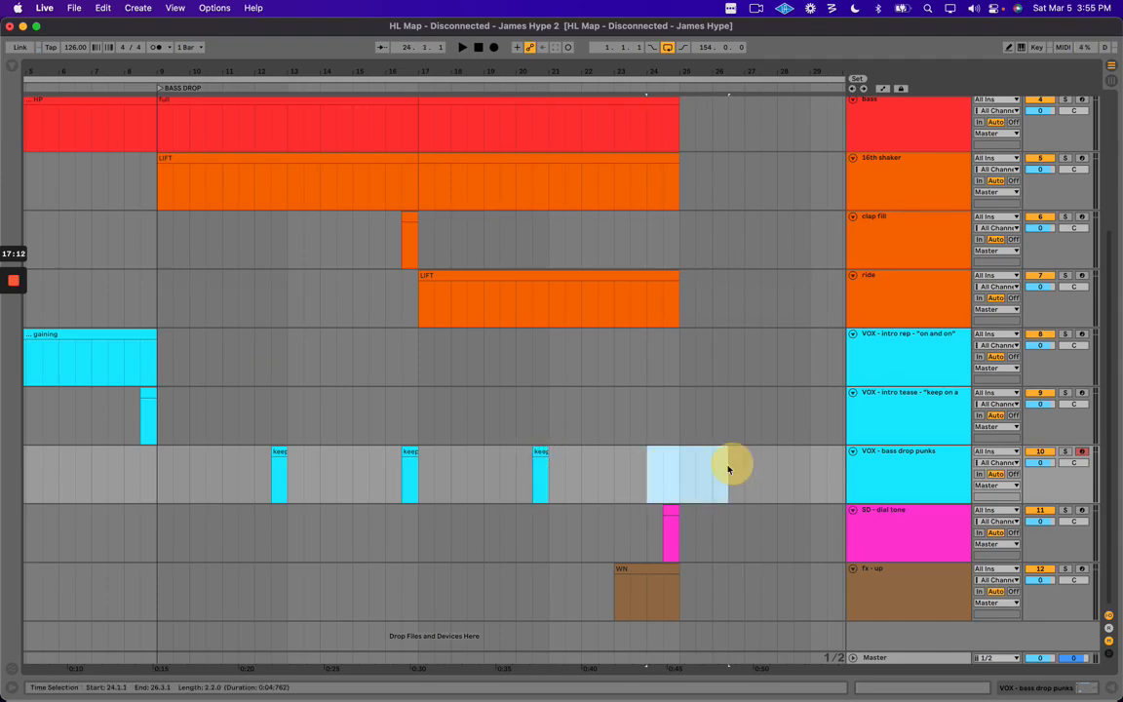
left_click(660, 465)
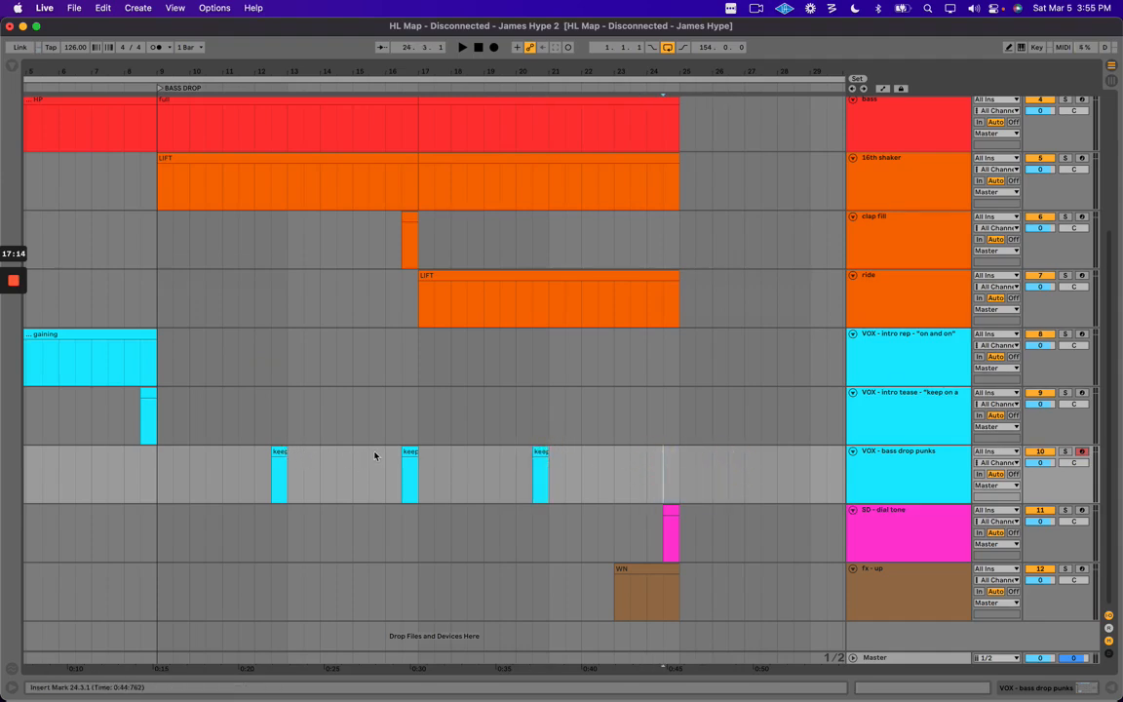
left_click(281, 453)
left_click(410, 452)
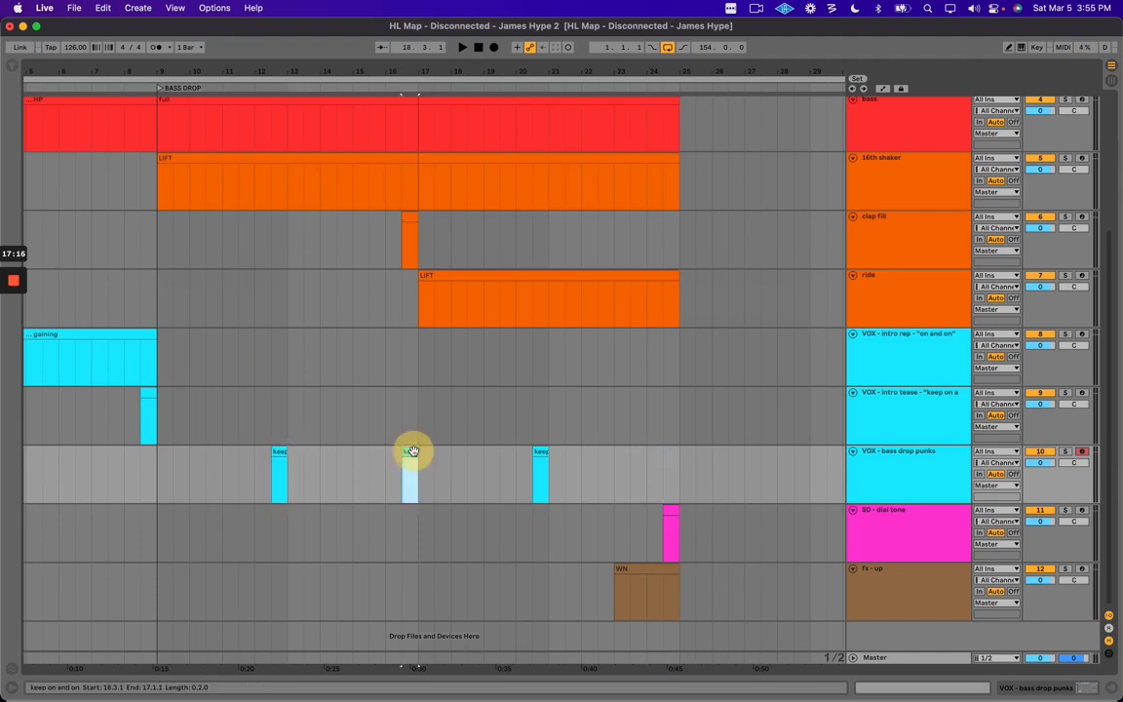
left_click(540, 453)
left_click_drag(651, 464, 753, 465)
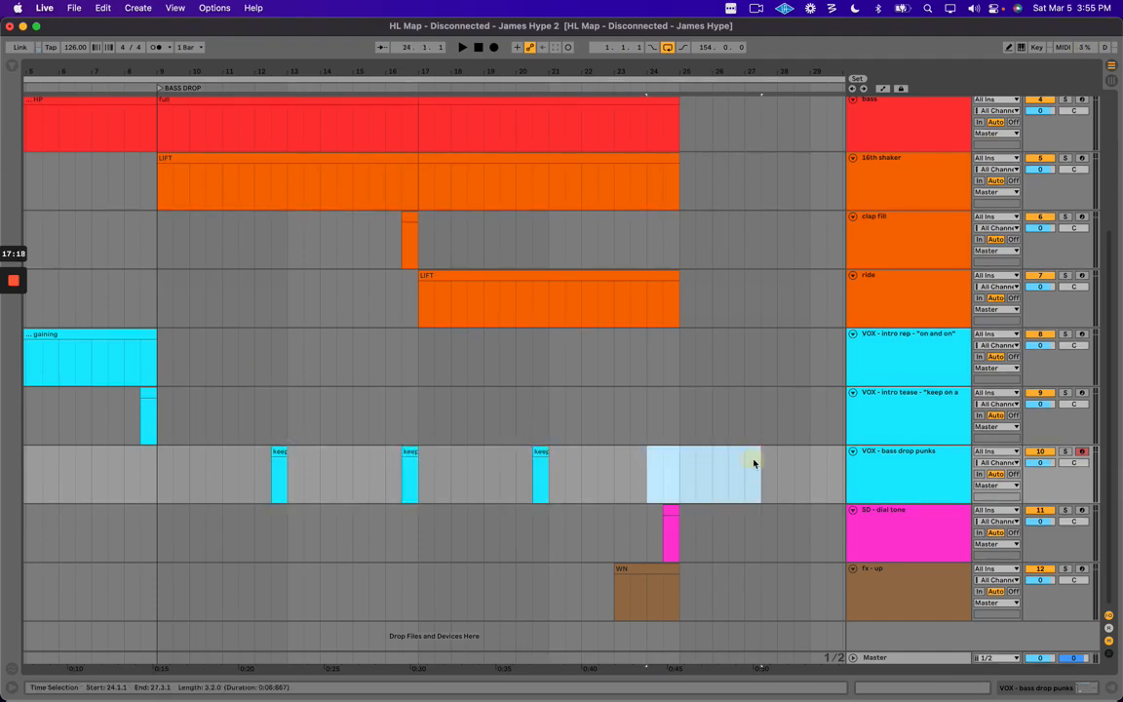
left_click(649, 466)
left_click_drag(662, 461, 678, 461)
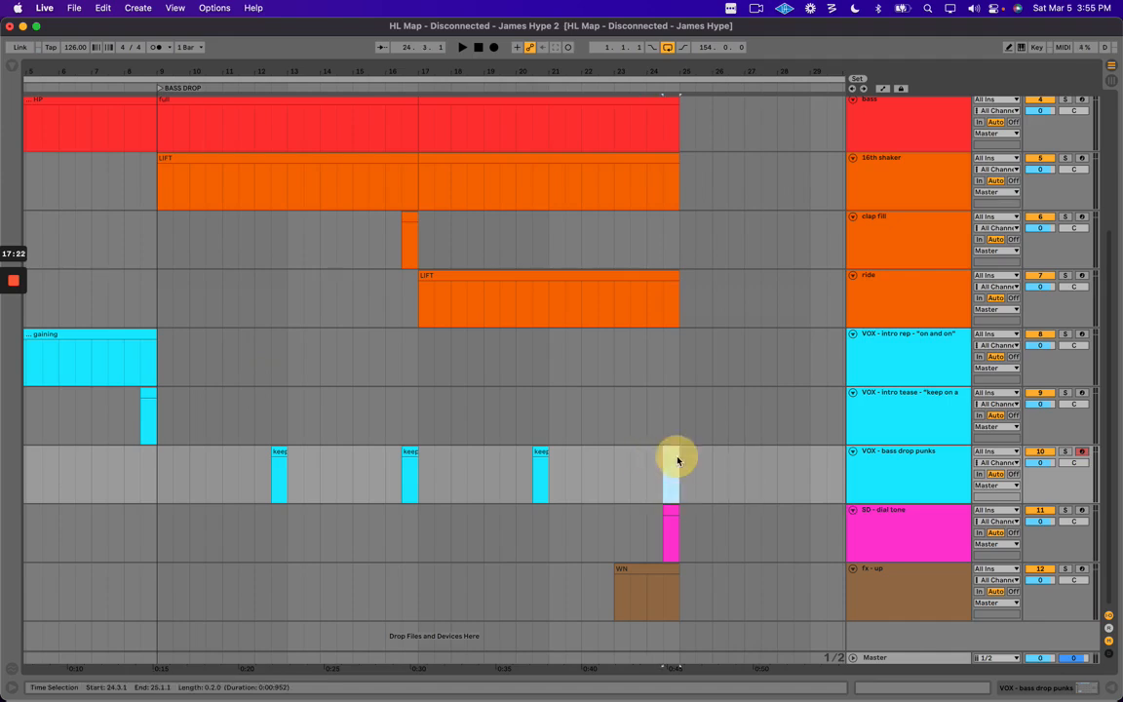
left_click(650, 467)
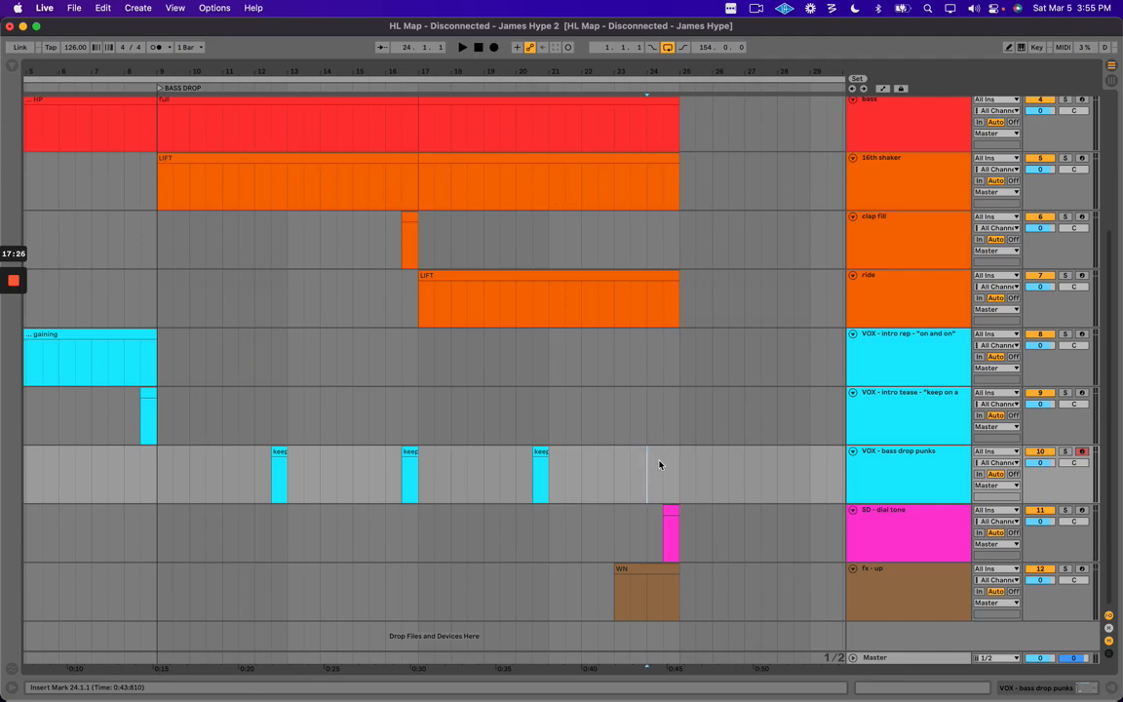
Inspect the dial tone clip's placement on the "SD - dial tone" track just before bar 25.
left_click_drag(651, 529, 736, 524)
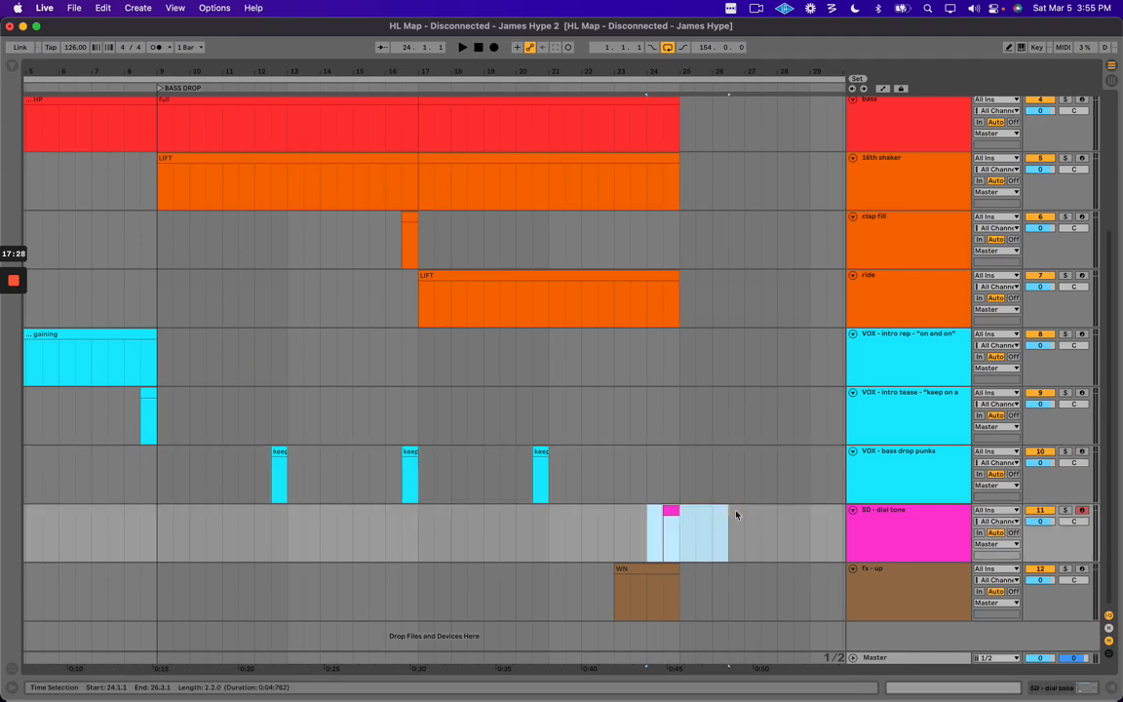
left_click(672, 514)
left_click(922, 543)
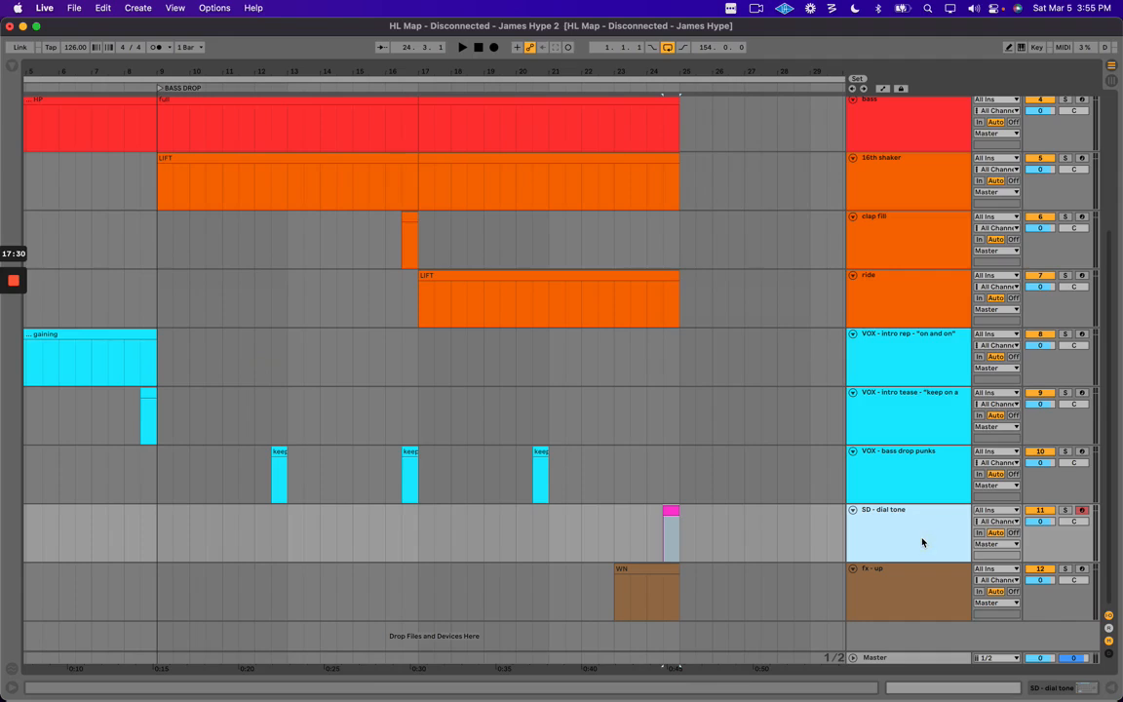
scroll(612, 475, "right", 2)
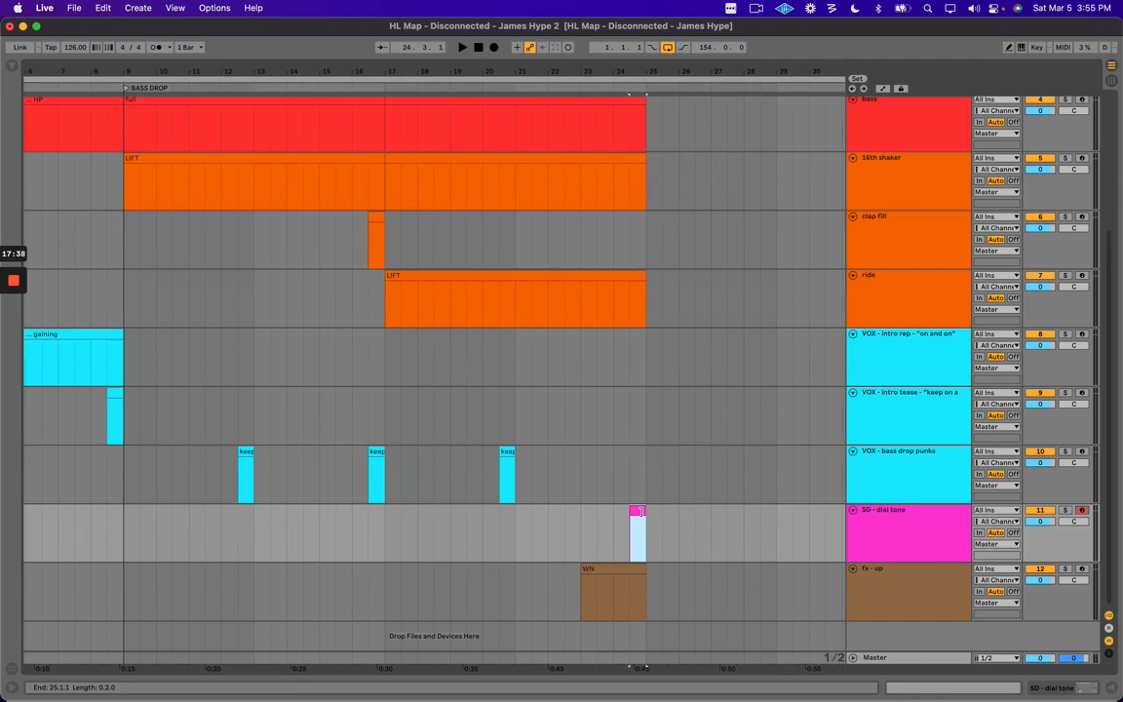
left_click(629, 475)
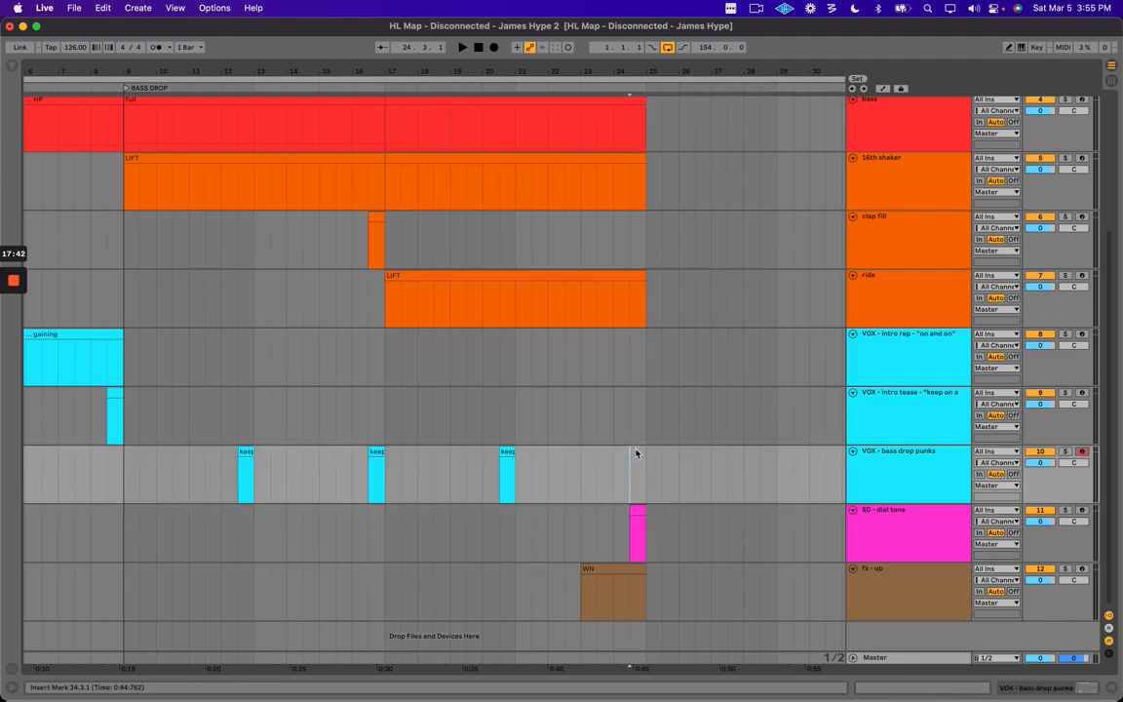
scroll(607, 471, "right", 3)
left_click_drag(529, 531, 629, 531)
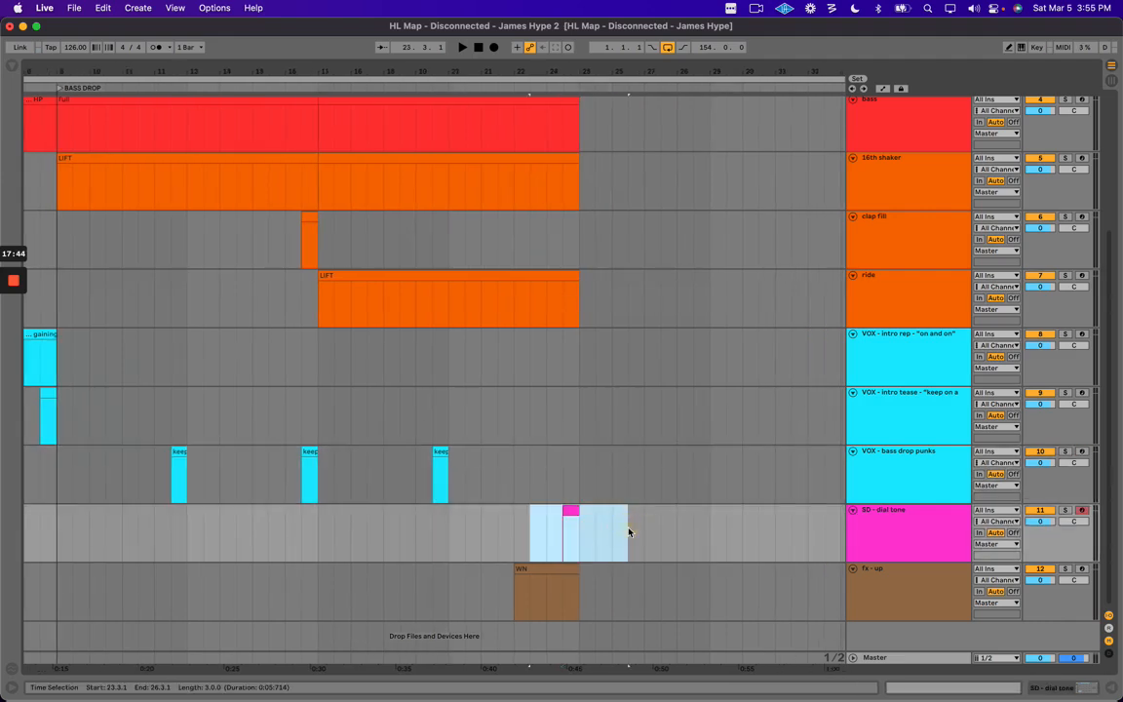
Compare the spacing of the vocal punk clips with the dial tone clip at the end of the bass drop.
left_click(538, 468)
scroll(571, 453, "left", 3)
left_click_drag(590, 476, 708, 473)
left_click(624, 467)
left_click_drag(216, 458, 265, 458)
left_click_drag(343, 466, 550, 452)
left_click_drag(231, 470, 390, 455)
left_click_drag(472, 459, 707, 469)
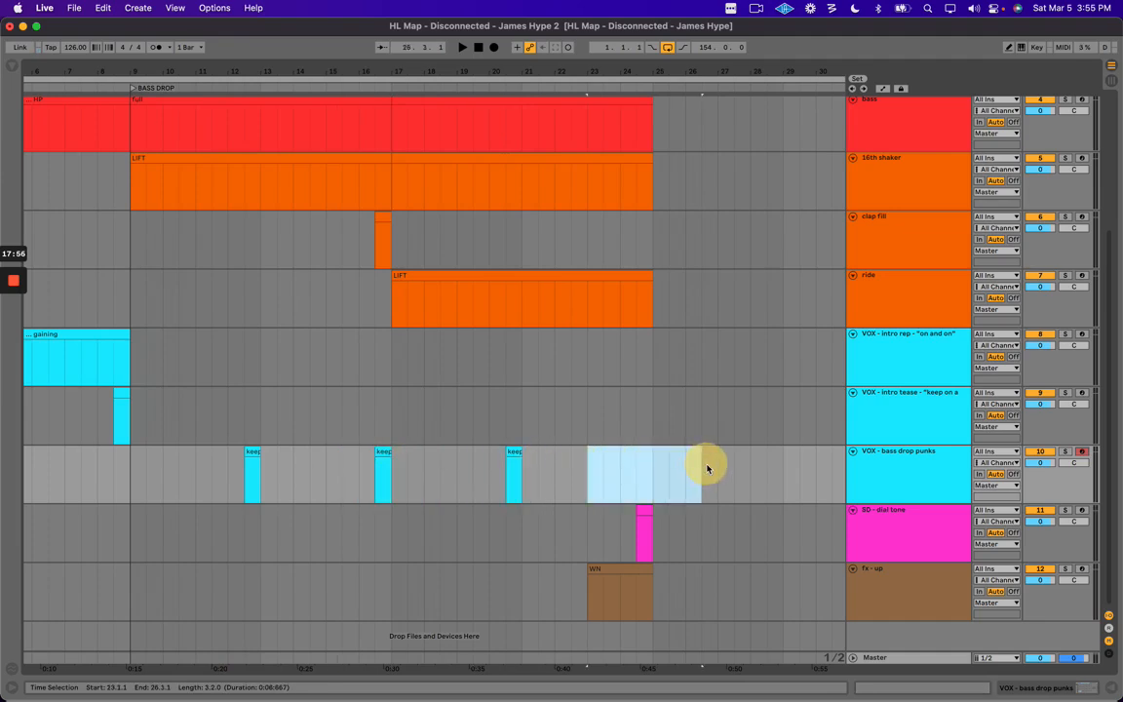
left_click_drag(618, 470, 687, 490)
left_click_drag(605, 525, 726, 528)
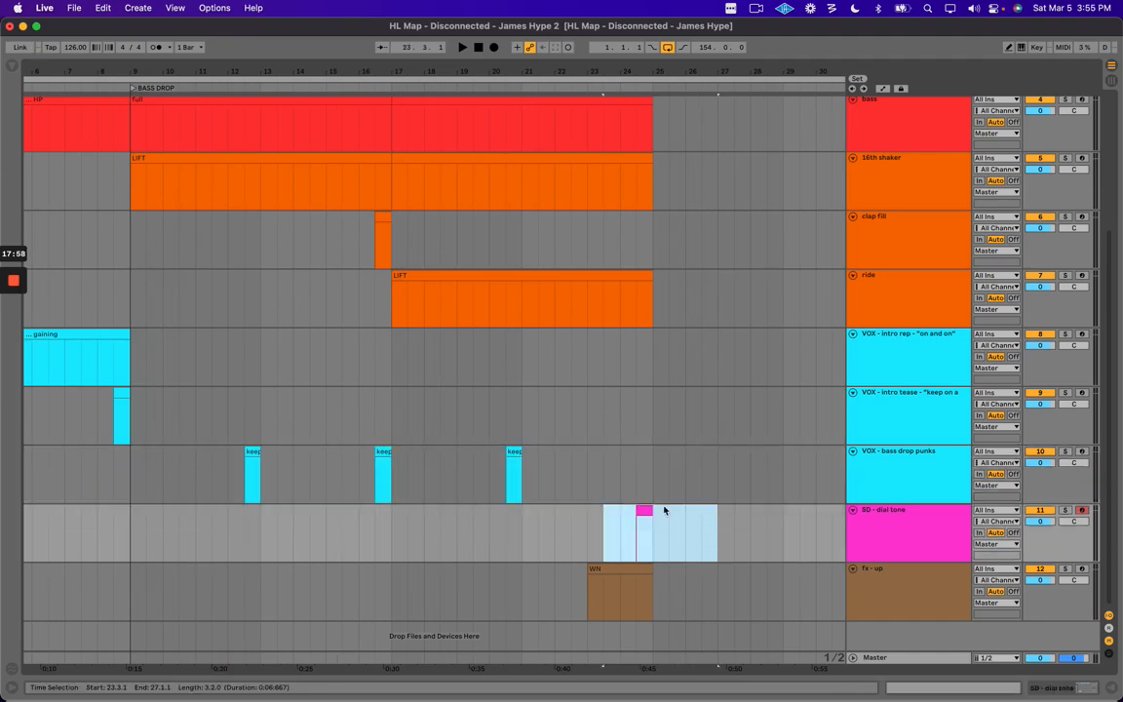
scroll(659, 486, "right", 2)
left_click_drag(580, 468, 661, 503)
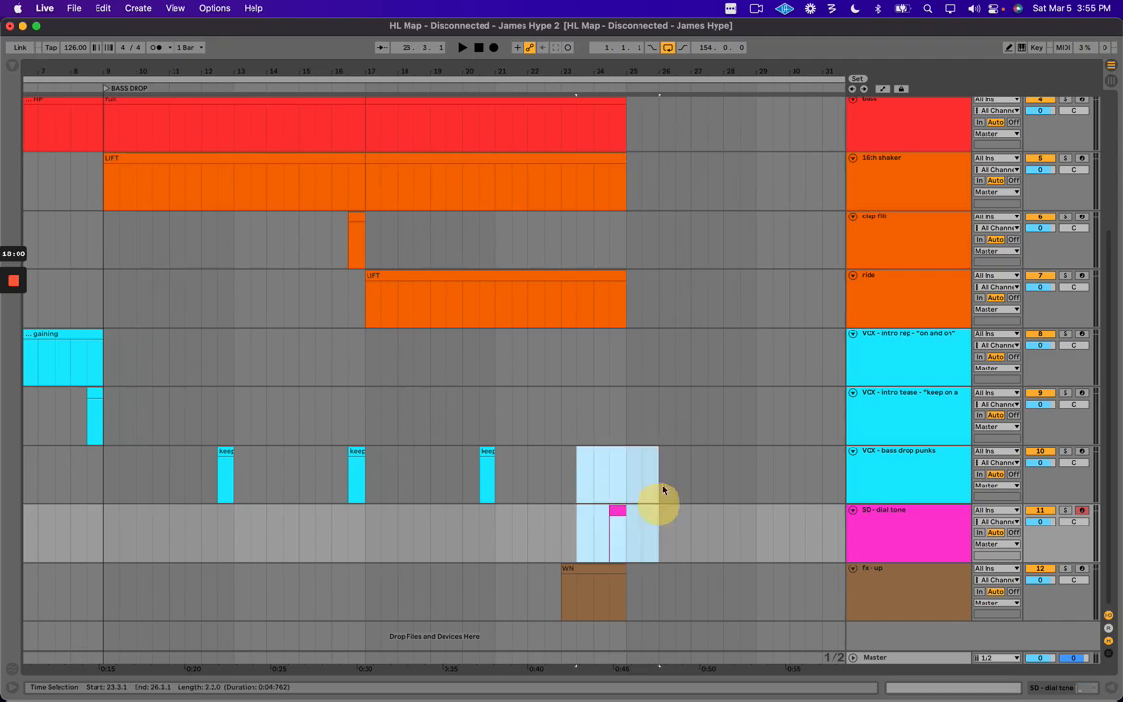
Examine how the dial tone clip and the "WN" clip on the "fx - up" track lead into bar 25.
scroll(663, 477, "right", 5)
scroll(644, 381, "up", 5)
scroll(496, 237, "down", 3)
scroll(468, 209, "up", 3)
scroll(402, 264, "down", 4)
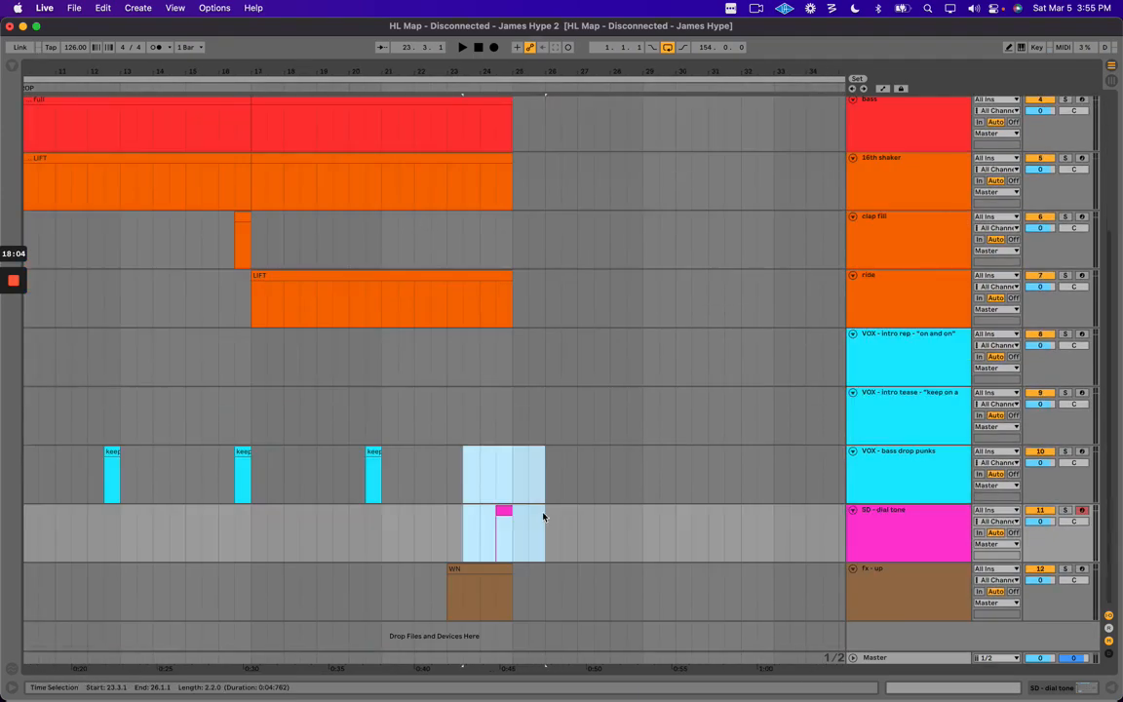
left_click(476, 572)
left_click_drag(434, 526, 526, 528)
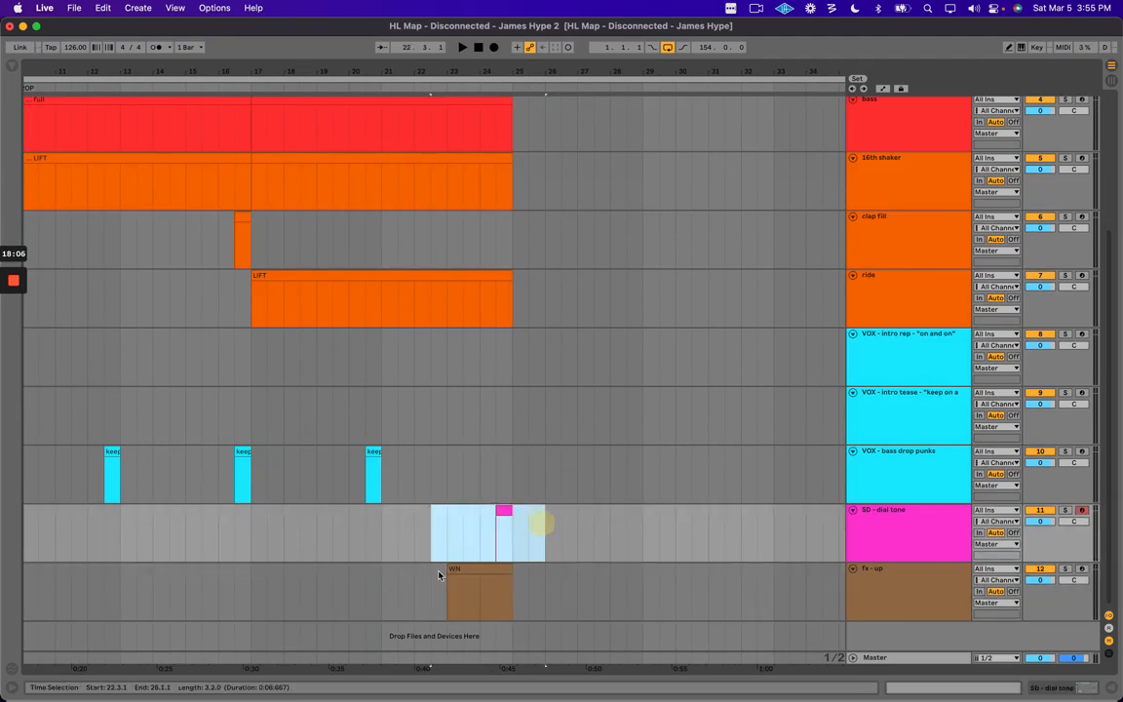
left_click(484, 568)
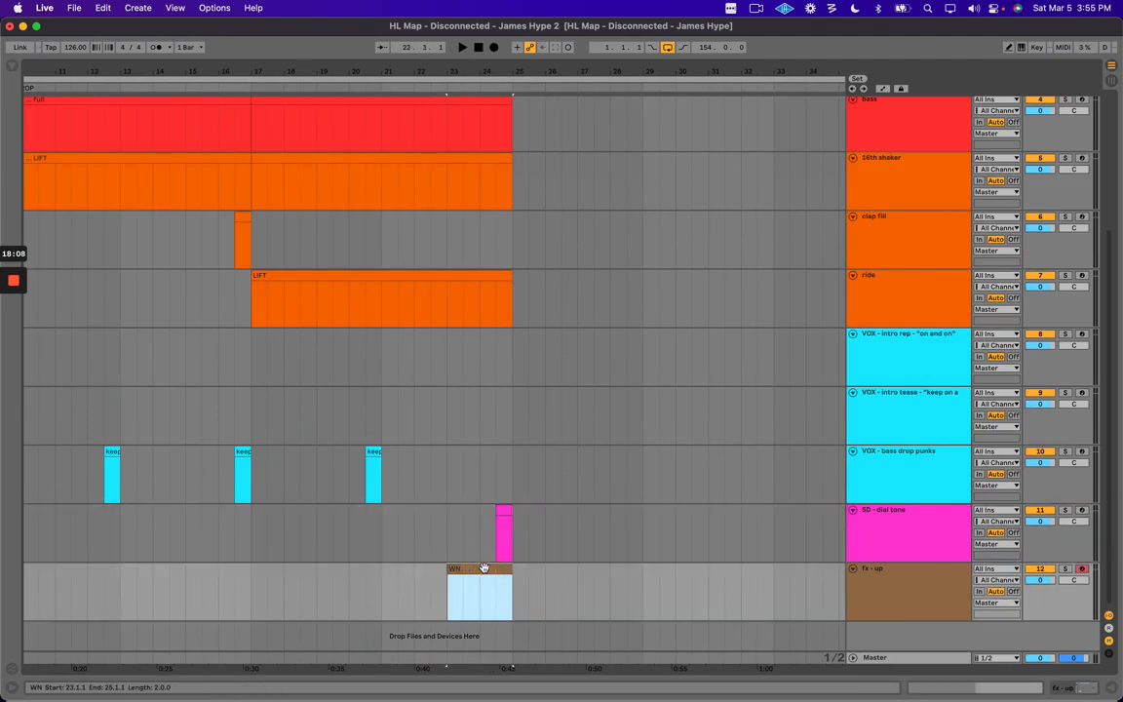
left_click(478, 570)
Review the two eight-bar halves of the bass drop in the reference audio against the mapped clips.
scroll(412, 439, "up", 4)
scroll(413, 449, "left", 5)
scroll(413, 448, "right", 2)
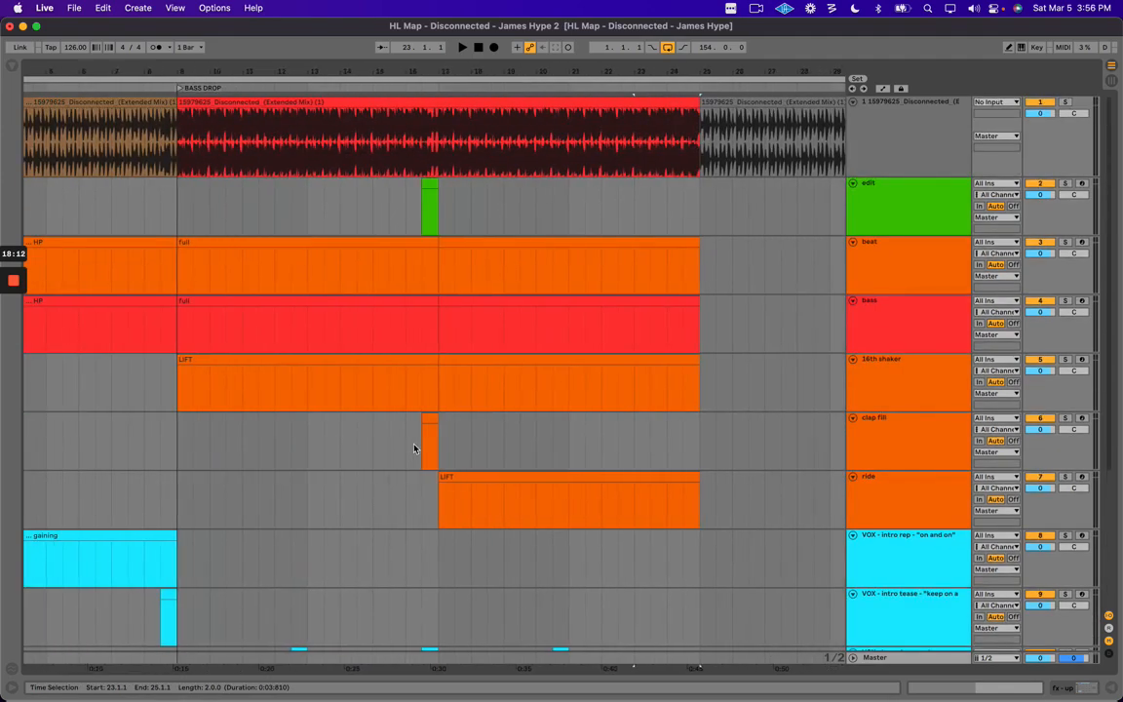
left_click_drag(179, 133, 439, 143)
scroll(270, 538, "down", 3)
left_click_drag(275, 589, 428, 590)
scroll(494, 470, "up", 3)
scroll(489, 236, "right", 1)
scroll(488, 236, "right", 2)
left_click_drag(374, 147, 634, 133)
left_click(492, 476)
left_click_drag(552, 122, 633, 138)
left_click(612, 200)
Add a locator at bar 25 and name it "BREAK 1".
scroll(616, 198, "right", 5)
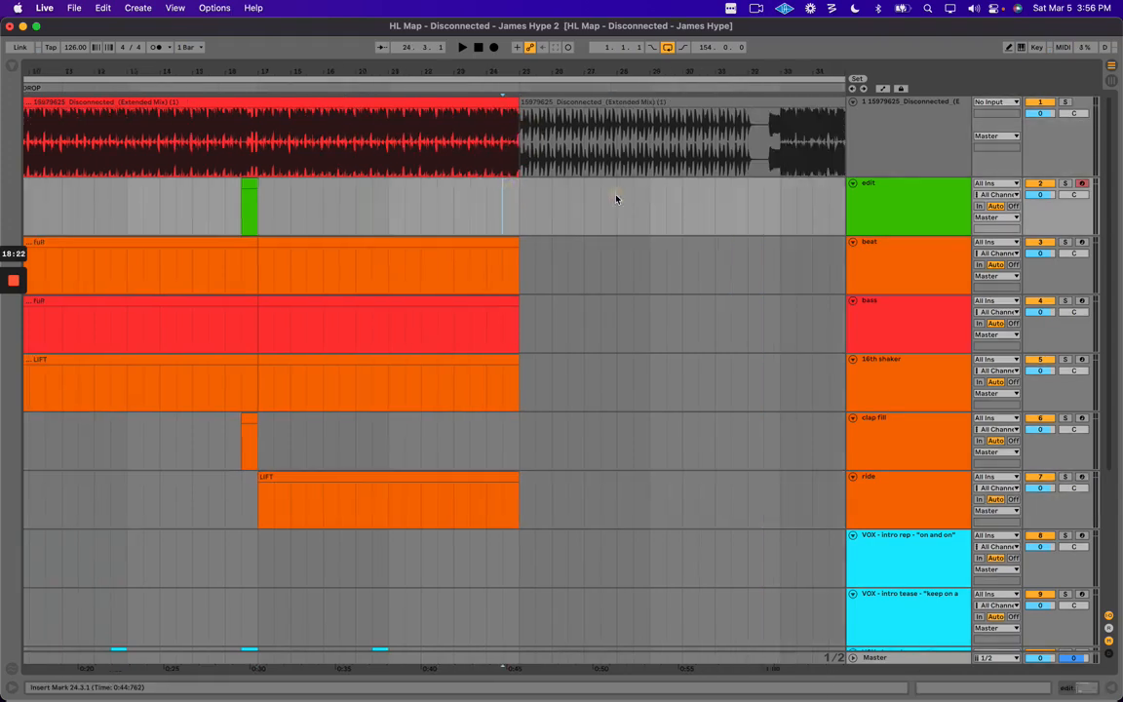
left_click_drag(610, 71, 610, 44)
scroll(470, 192, "right", 3)
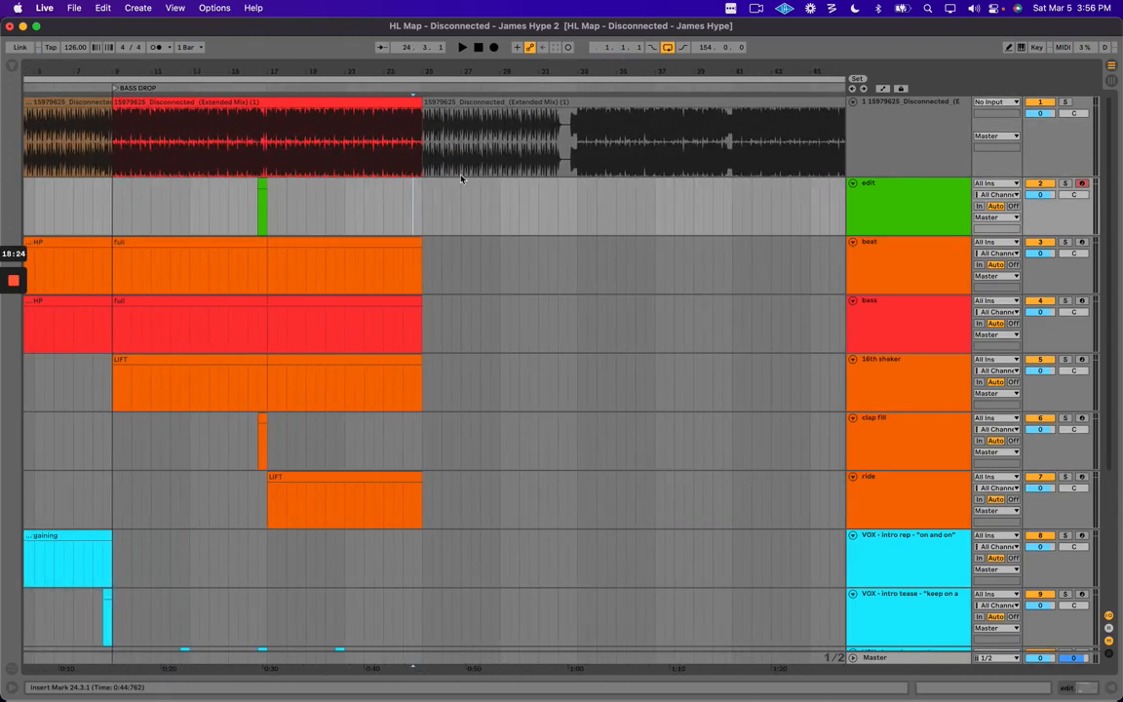
left_click(421, 207)
left_click(426, 91)
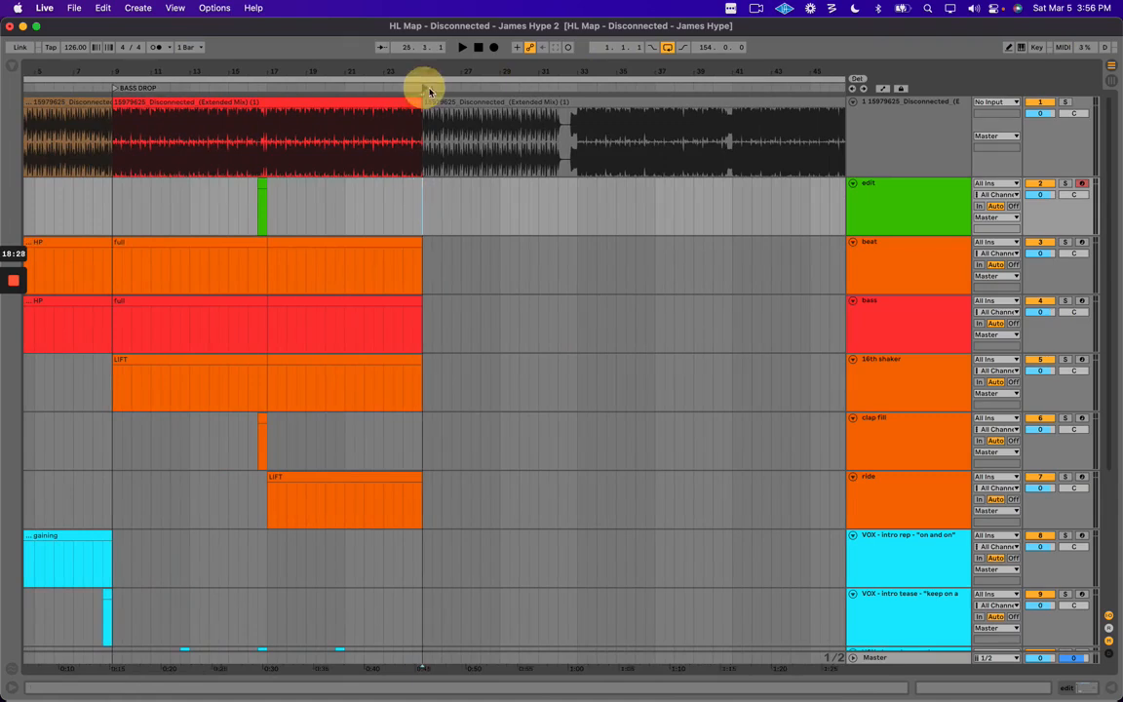
key("super+r")
type("BREAK 1")
key("Return")
Split the reference audio clip at bar 33 and colour the section from bar 25 to 33 cyan.
left_click(583, 121)
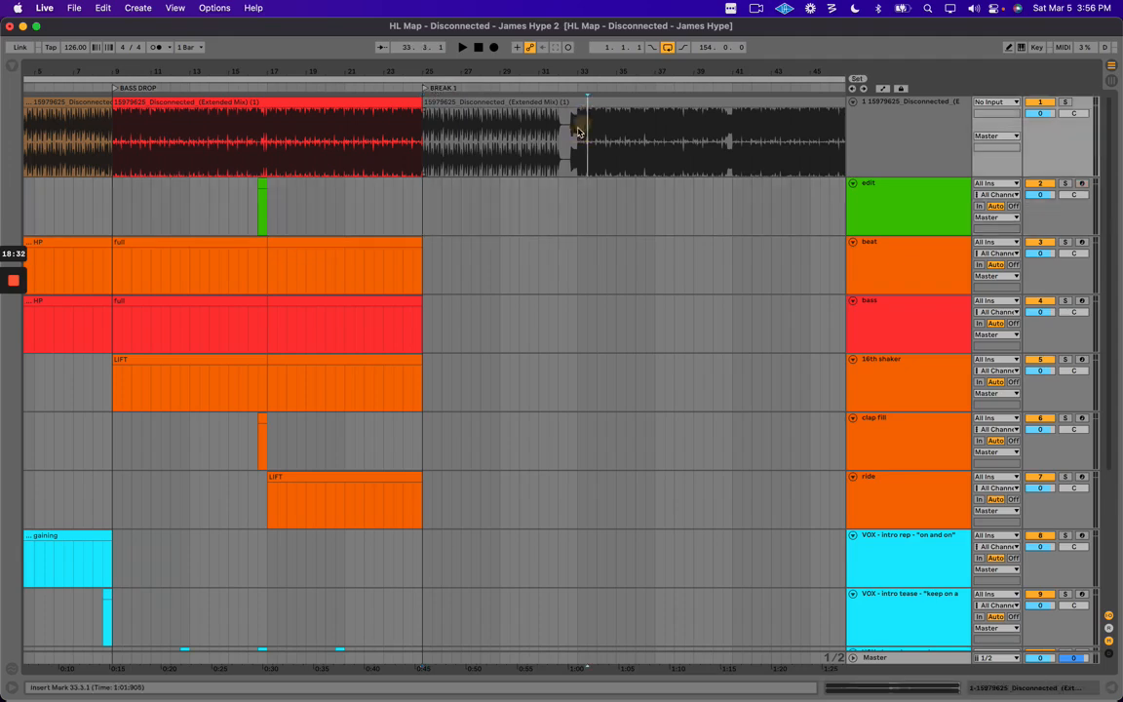
key("super+e")
right_click(553, 101)
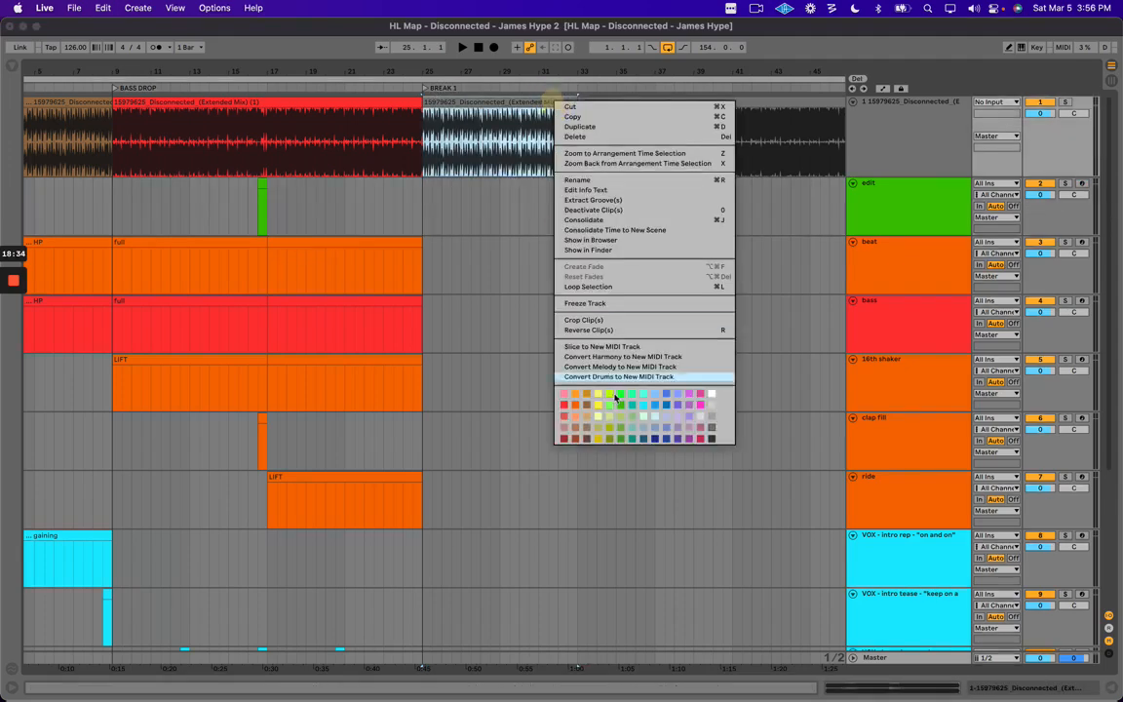
left_click(644, 407)
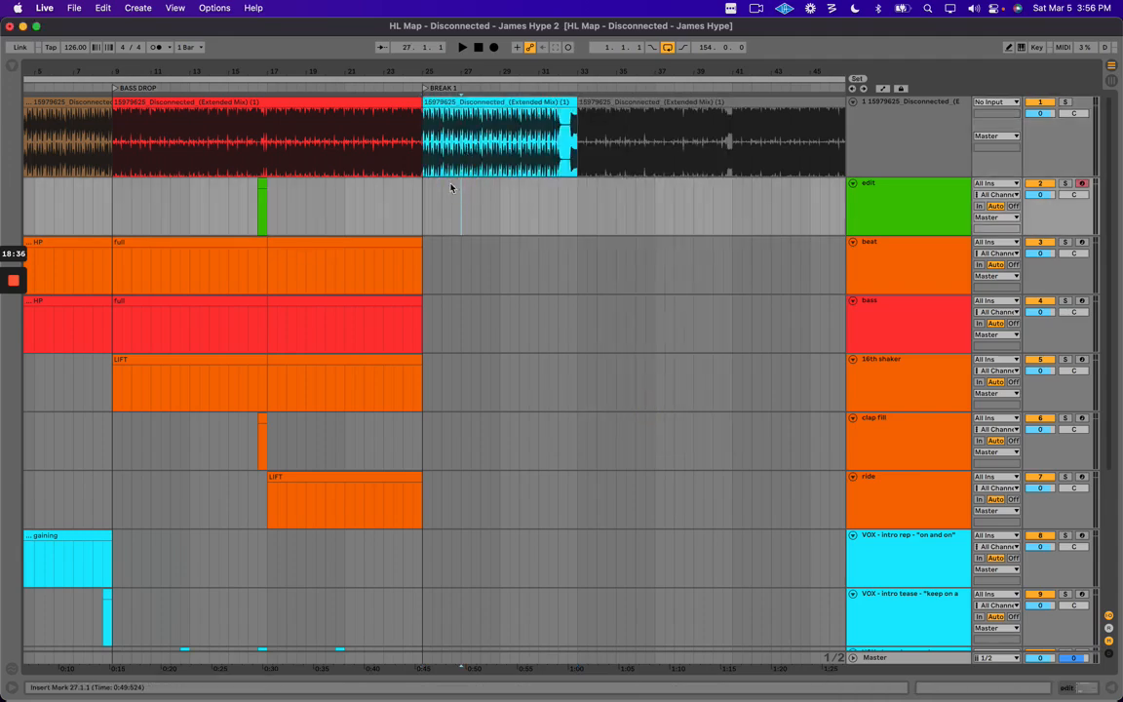
Play the transition from the bass drop into the "BREAK 1" section around bar 25.
mouse_move(388, 78)
left_mouse_down()
mouse_move(405, 73)
mouse_move(439, 215)
left_mouse_up()
left_click(410, 195)
key("space")
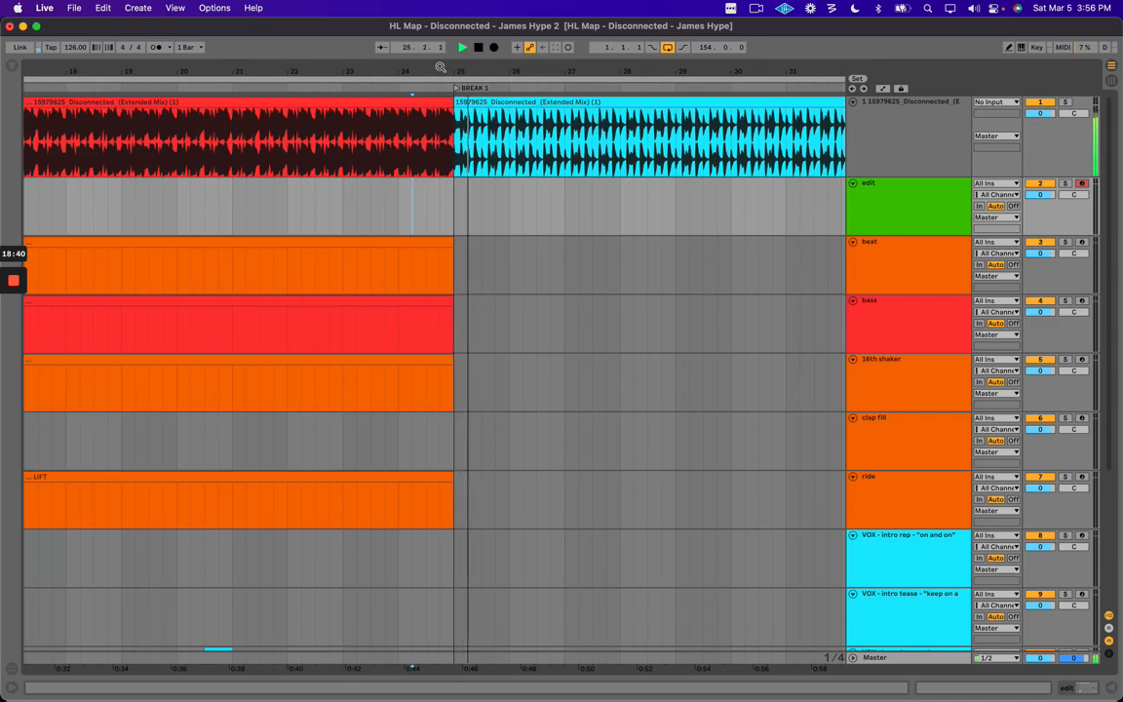
left_click_drag(439, 70, 441, 68)
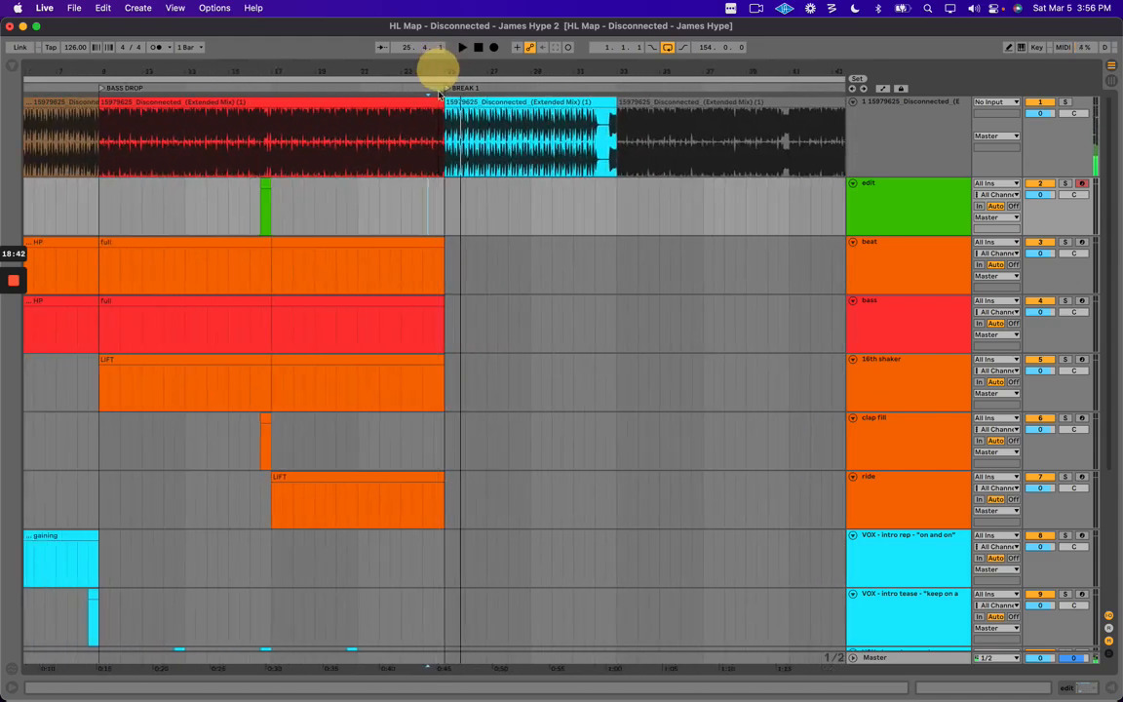
left_click(448, 206)
key("space")
key("plus")
Examine the clap fill, vocal punk and dial tone tracks in the last bars before the "BREAK 1" locator.
scroll(456, 219, "right", 3)
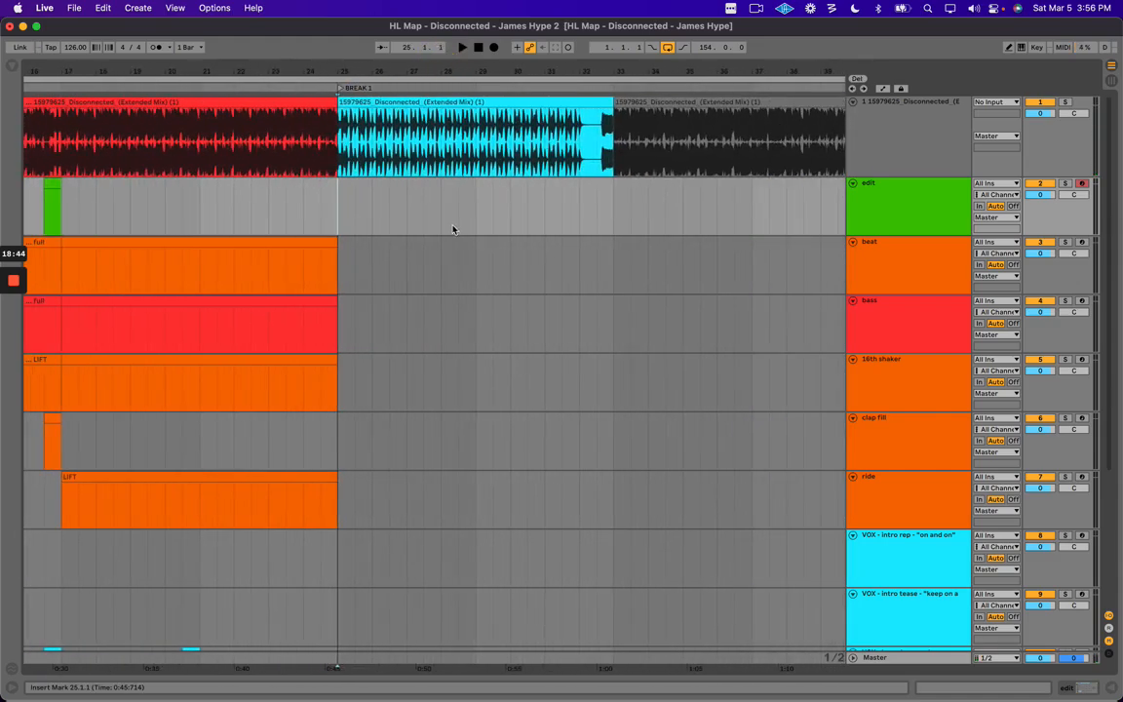
scroll(456, 234, "down", 4)
scroll(456, 241, "left", 4)
left_click(499, 278)
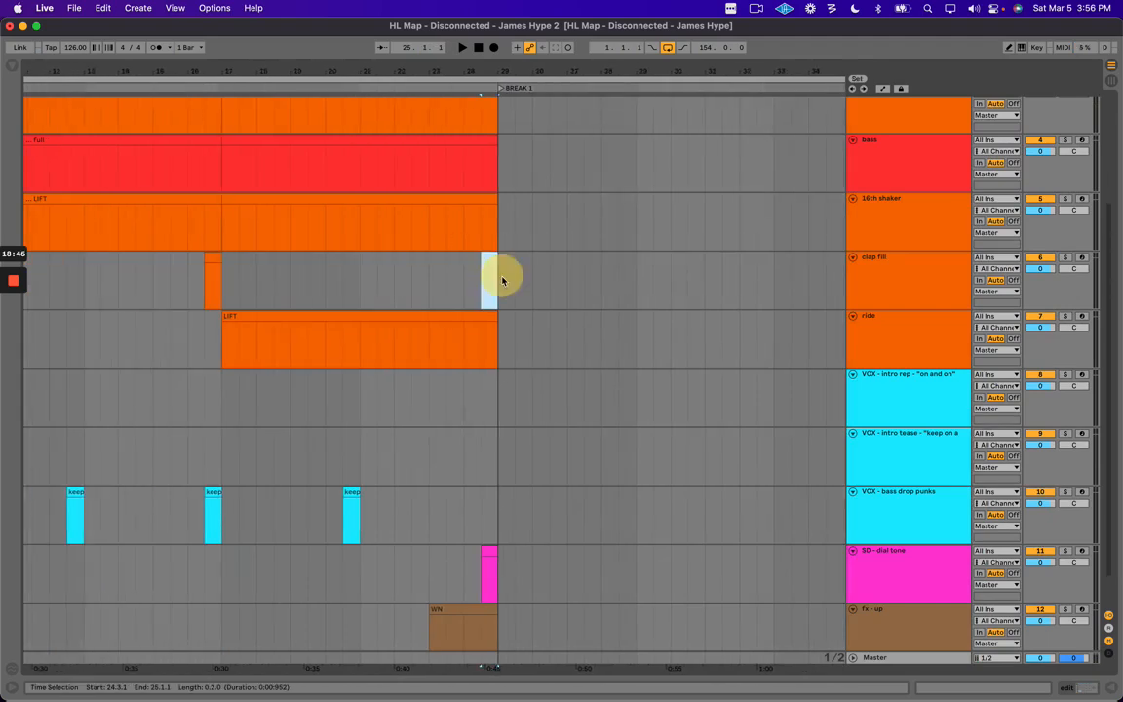
left_click_drag(446, 570, 528, 565)
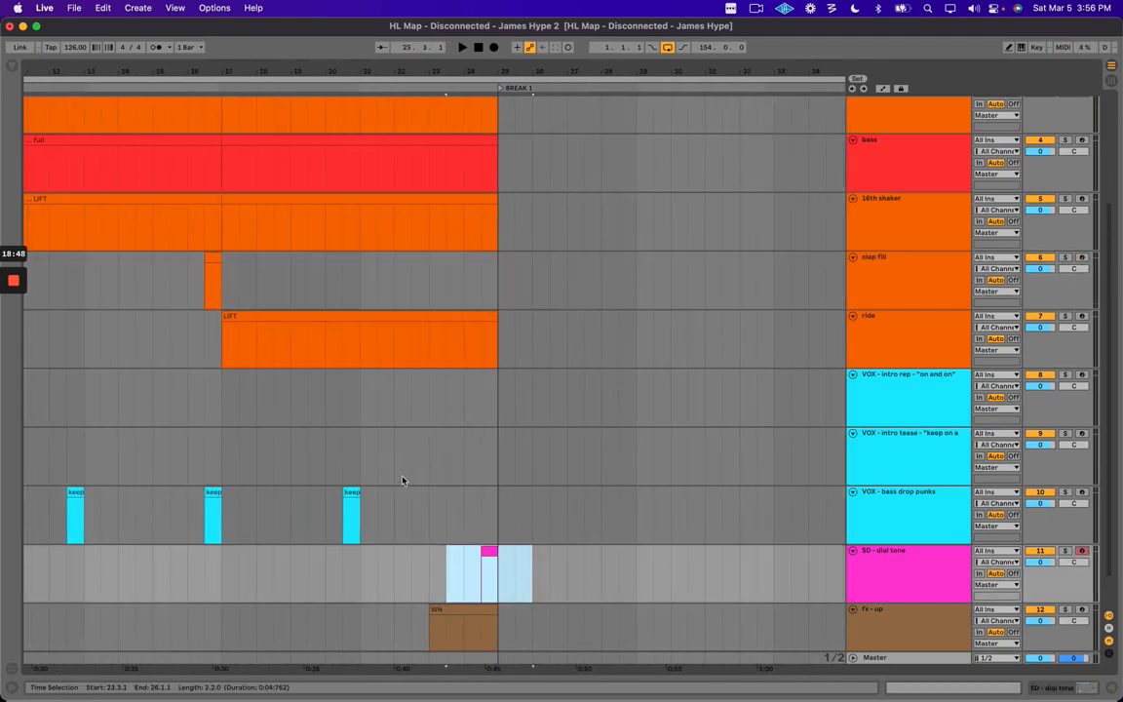
scroll(403, 485, "down", 2)
left_click_drag(448, 529, 546, 529)
left_click(500, 511)
left_click_drag(549, 68, 543, 70)
left_click_drag(437, 535, 469, 527)
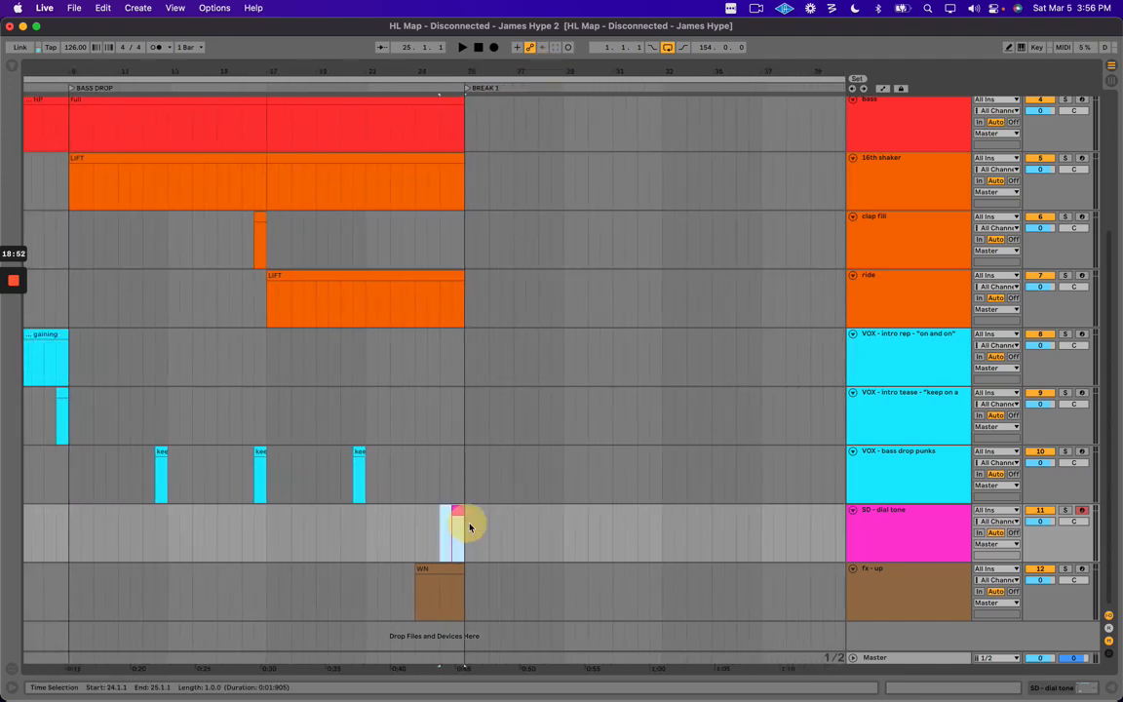
scroll(468, 528, "up", 5)
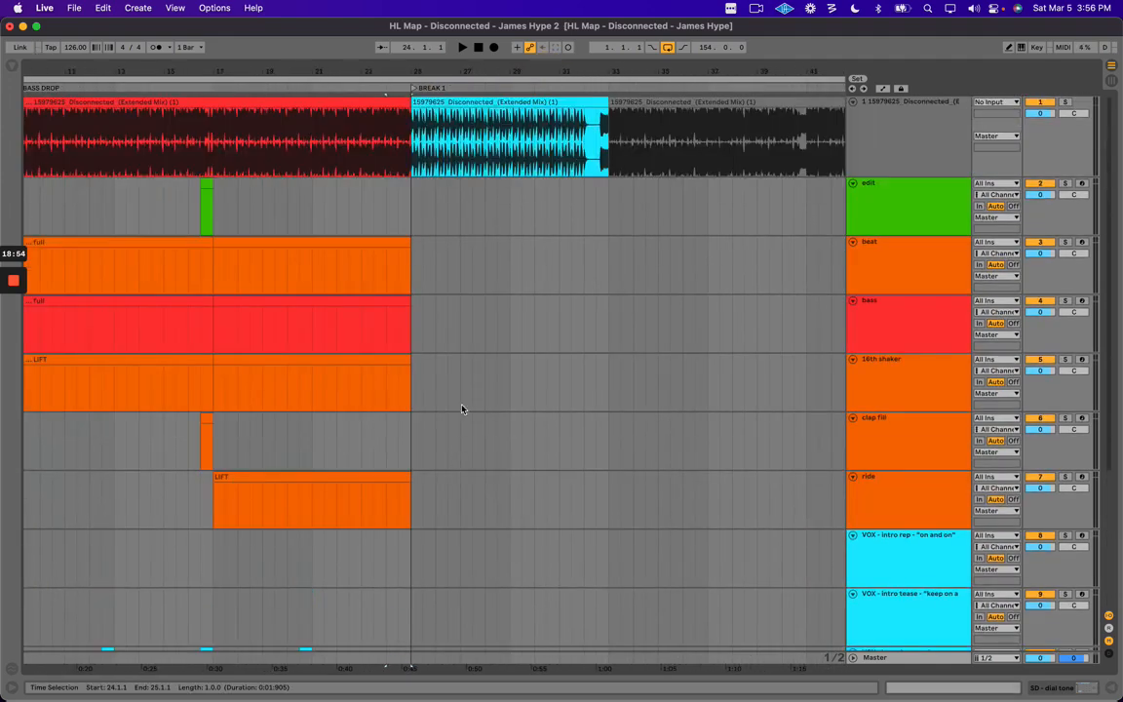
Duplicate the beat and bass clips from bars 17–25 into bars 25–33 and rename both copies "HP".
left_click_drag(492, 67, 487, 61)
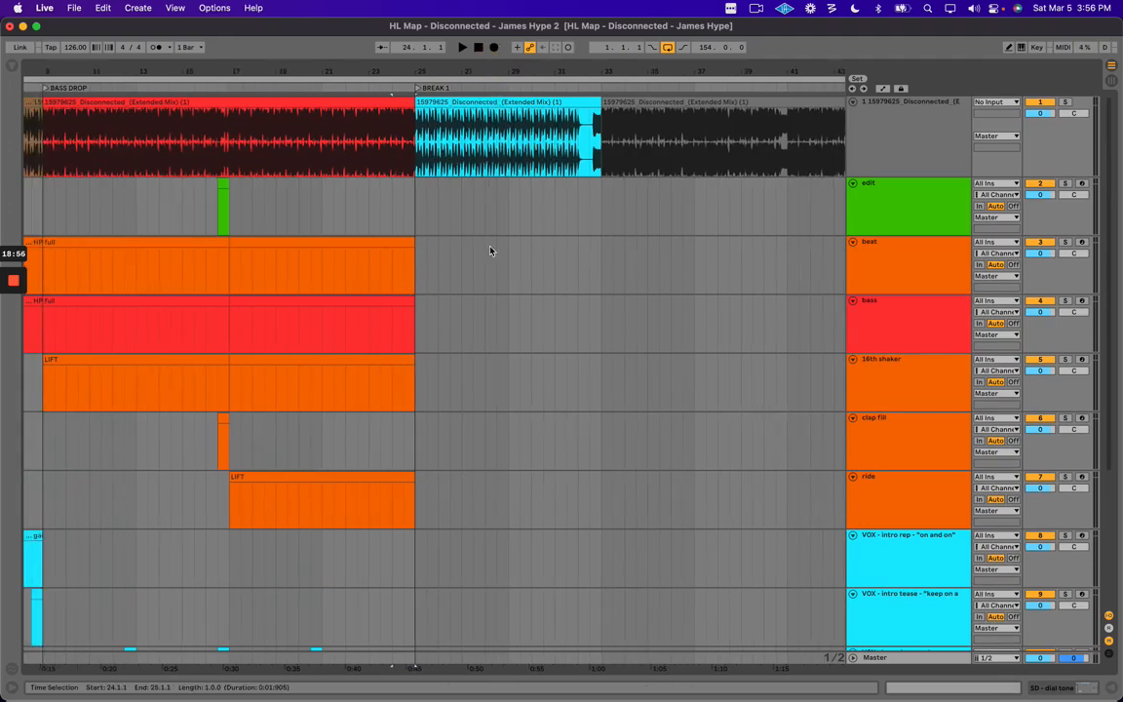
left_click(376, 242)
left_click(357, 338, "shift")
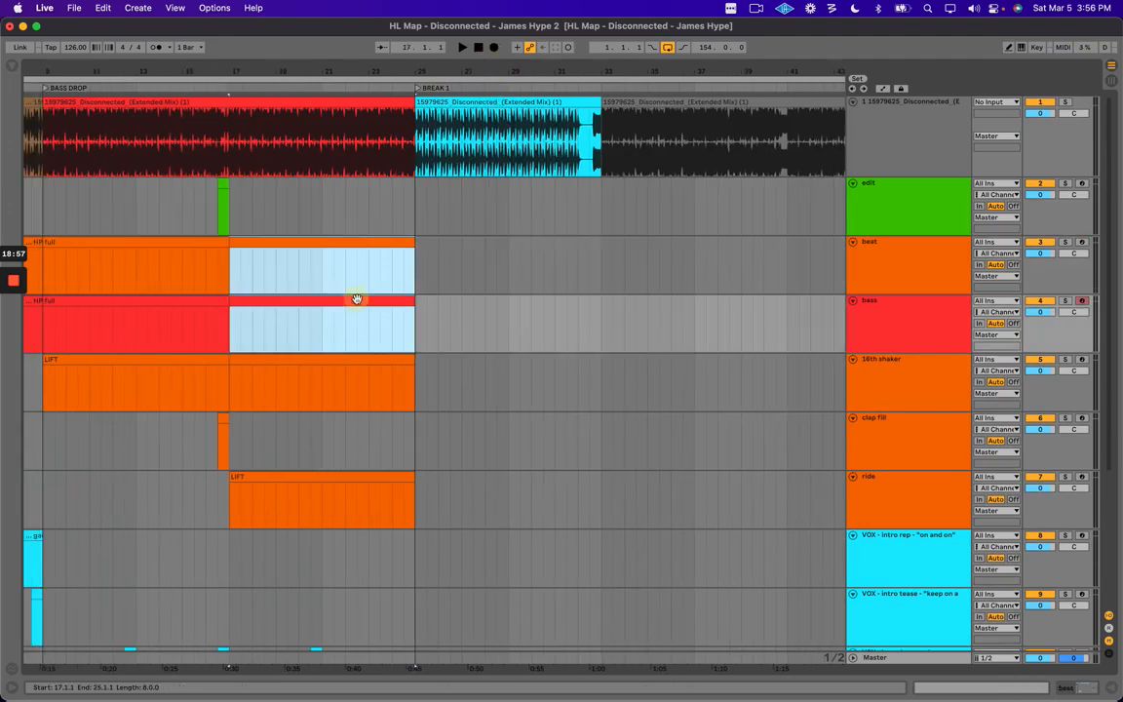
key("super+d")
left_click(479, 242)
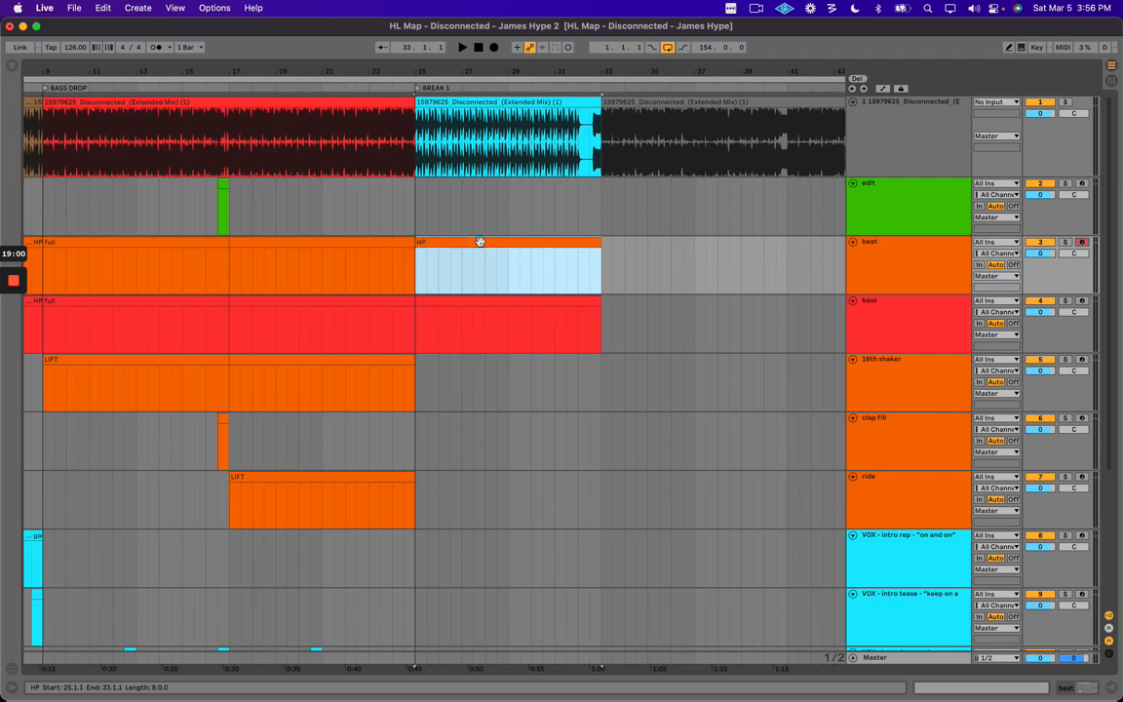
left_click(507, 302)
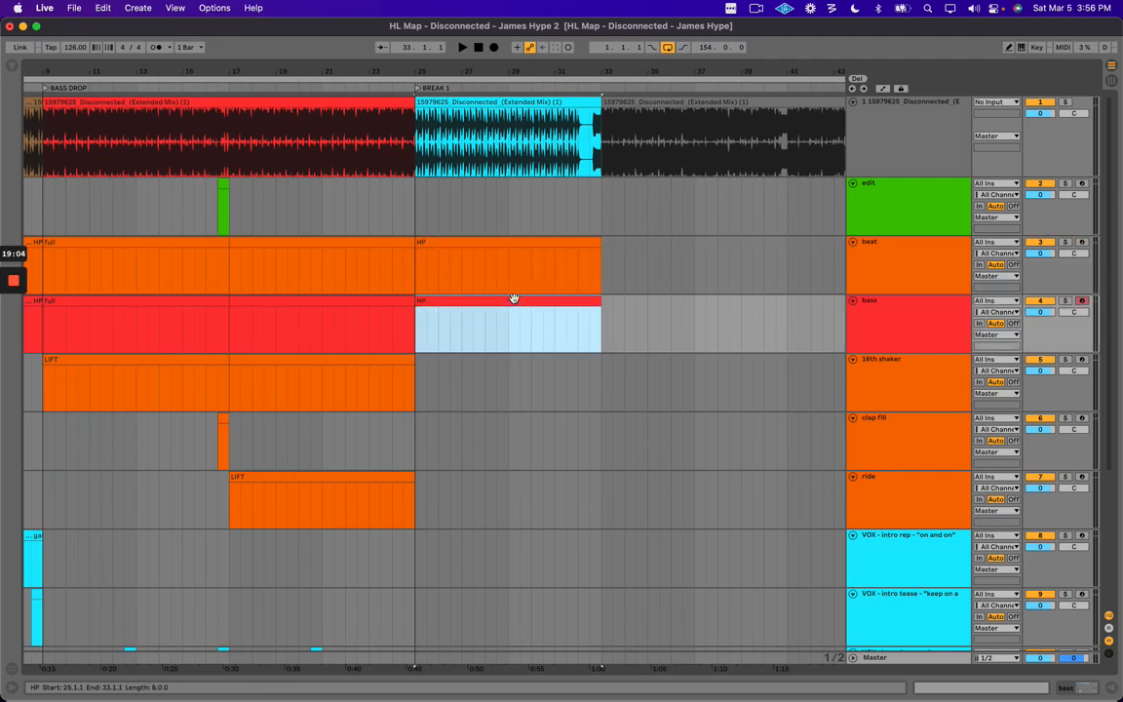
Play the opening bar of the "BREAK 1" section to check the high-passed beat and bass.
left_click(494, 244)
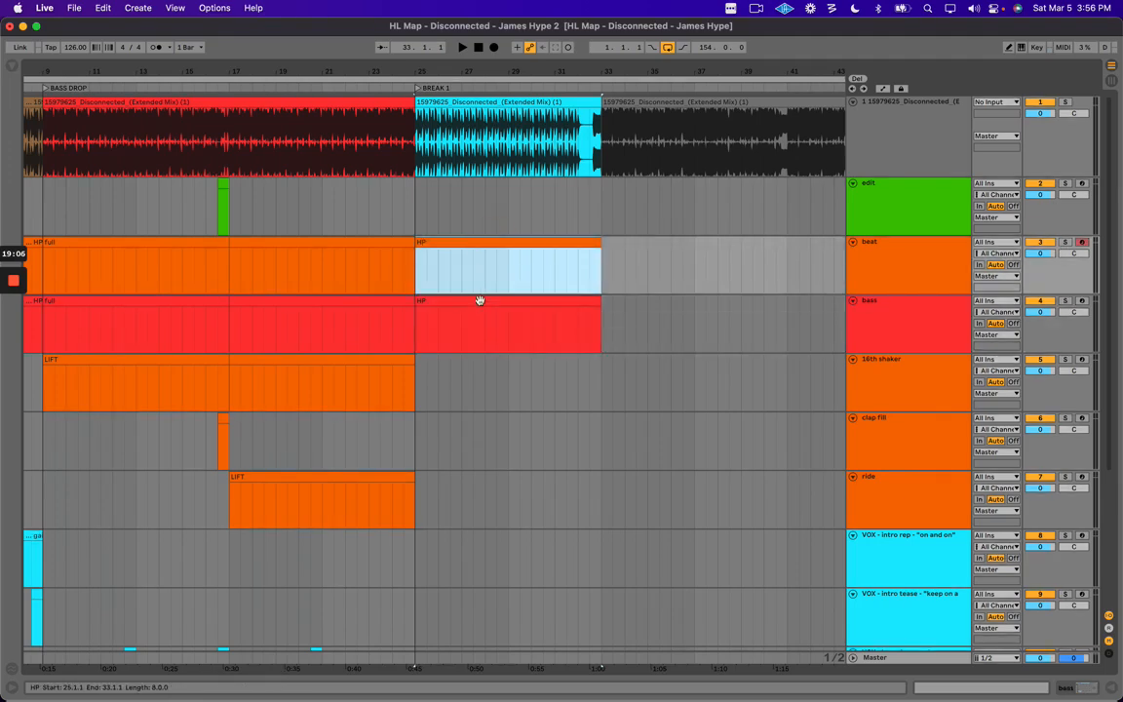
key("space")
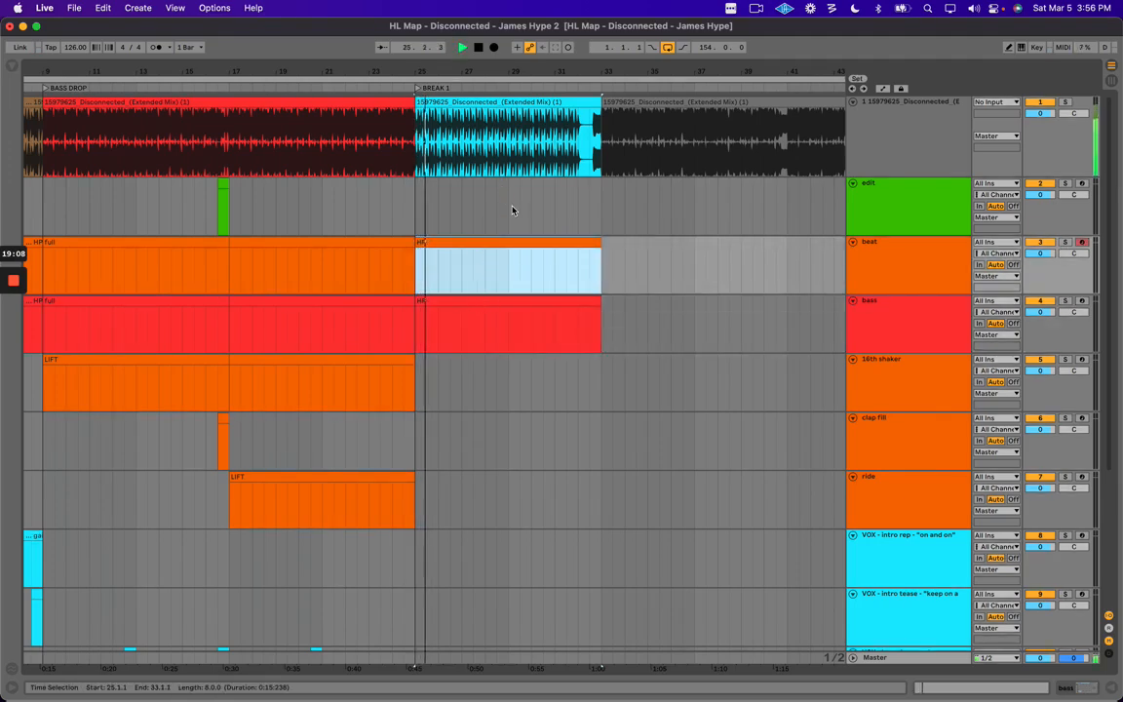
key("space")
Play the intro around bar 3 to compare its bass with the break.
scroll(458, 342, "left", 5)
left_click_drag(377, 75, 379, 70)
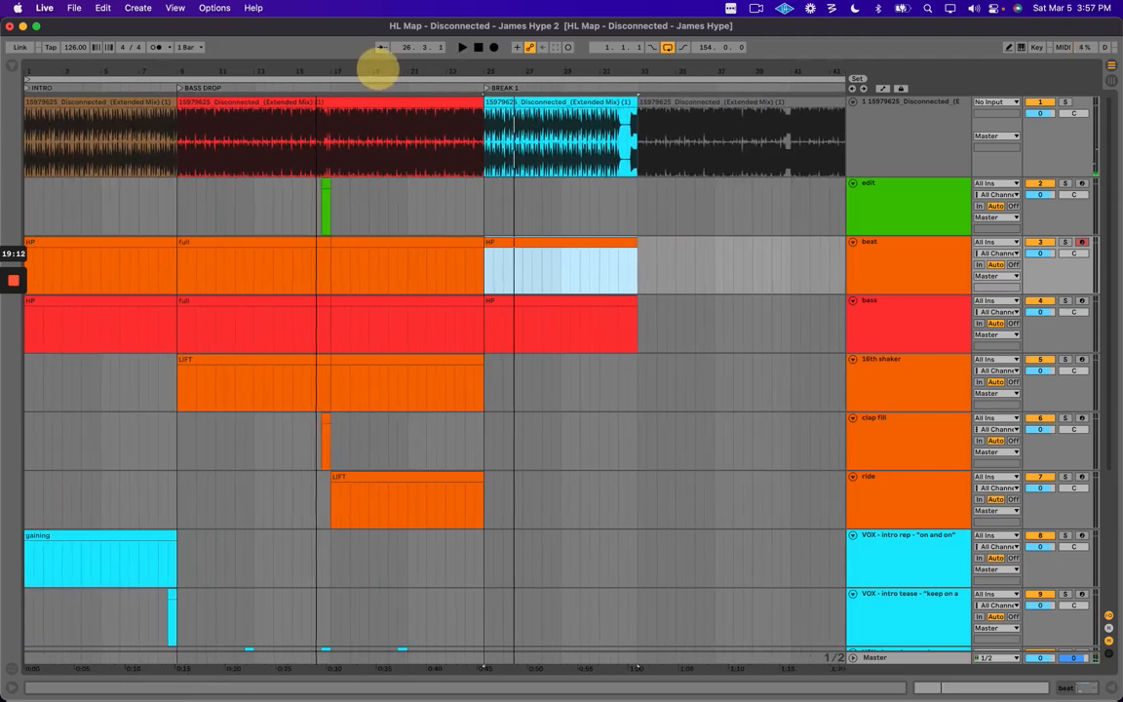
left_click(132, 304)
left_click_drag(55, 74, 56, 86)
key("space")
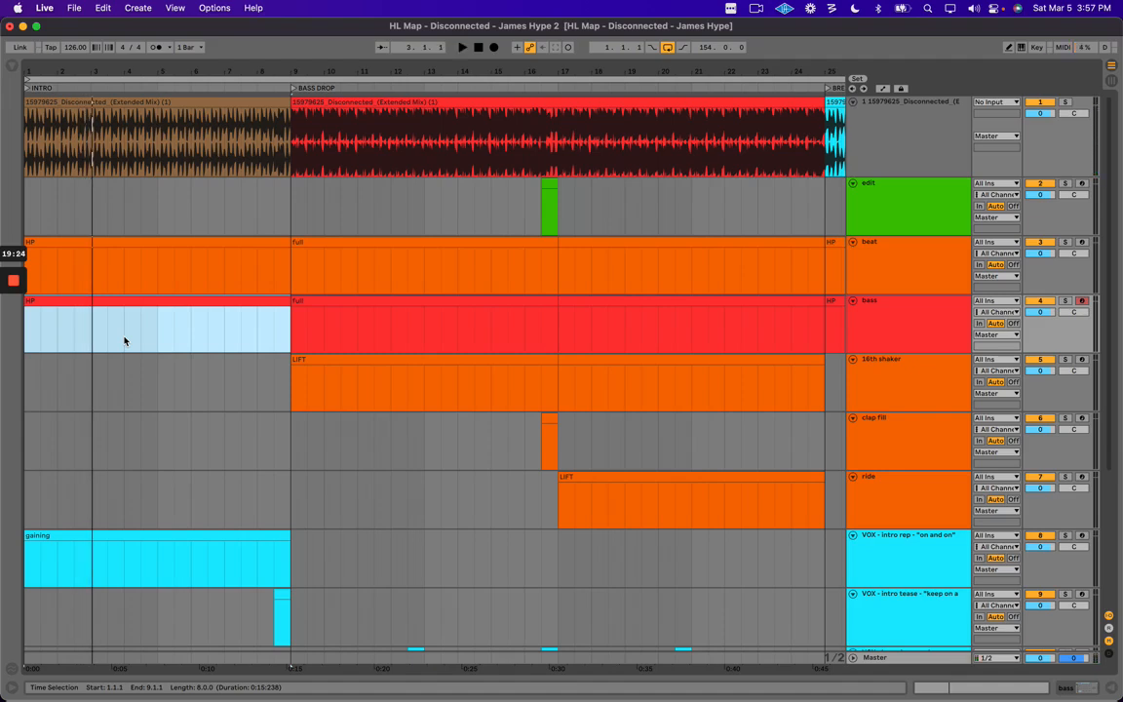
key("space")
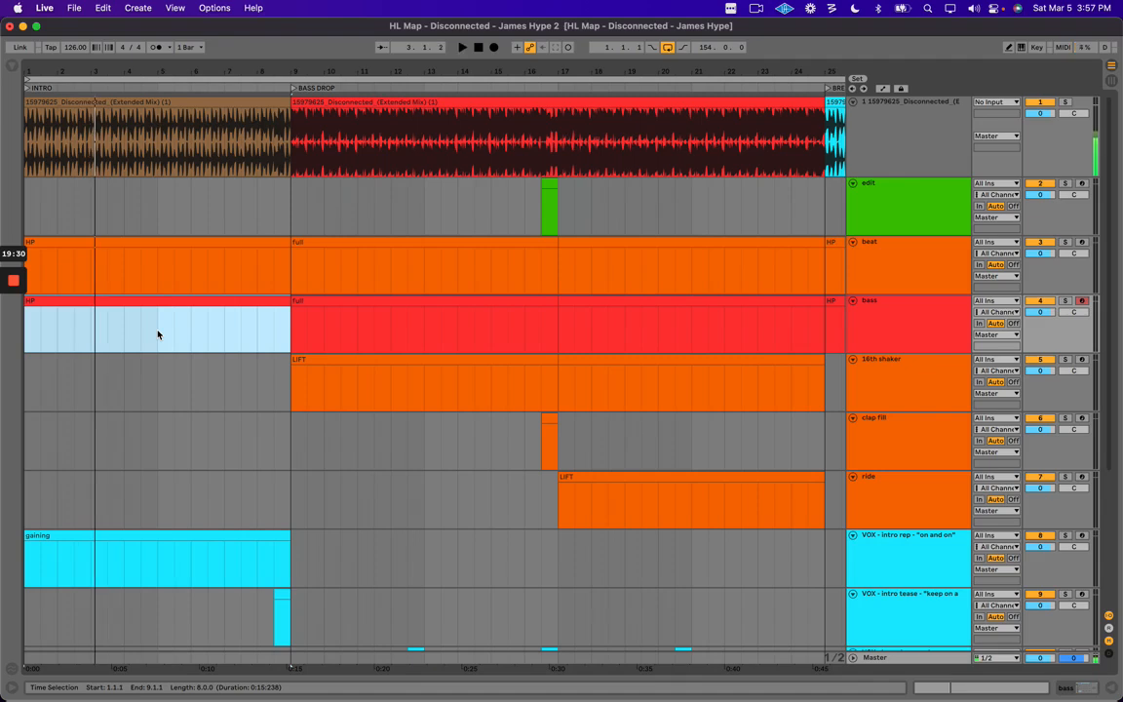
Play the "BREAK 1" section from bar 27 and check its sound against the bass clip.
scroll(158, 335, "right", 10)
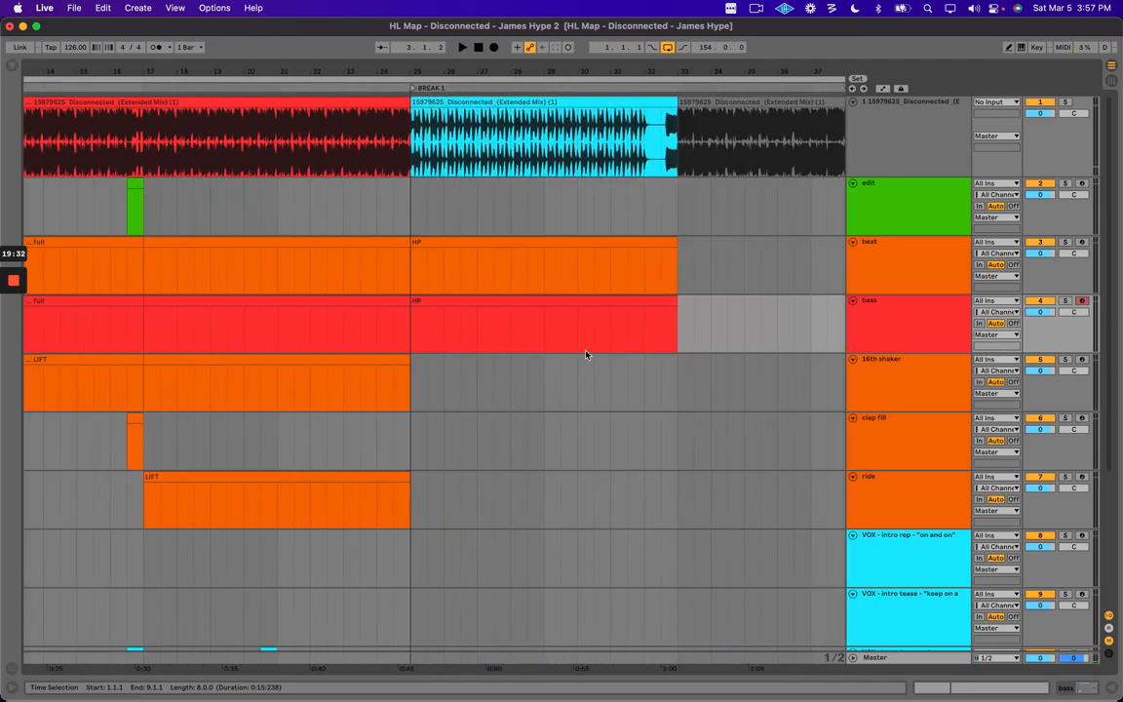
left_click(545, 329)
left_click(478, 332)
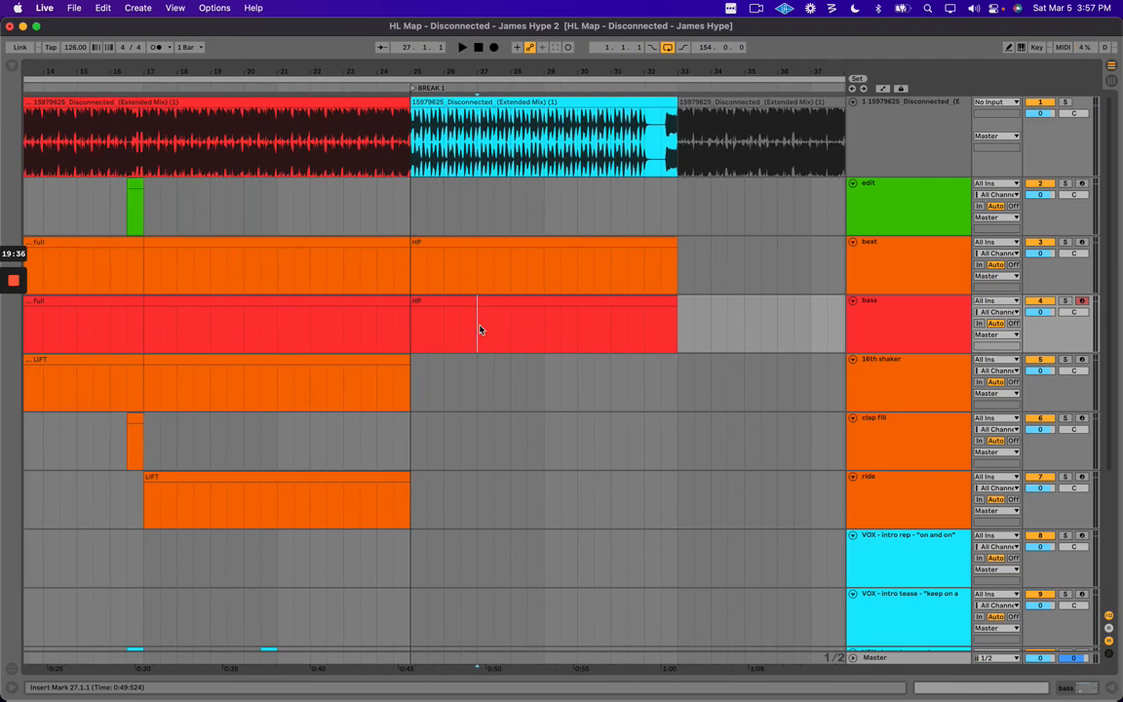
key("space")
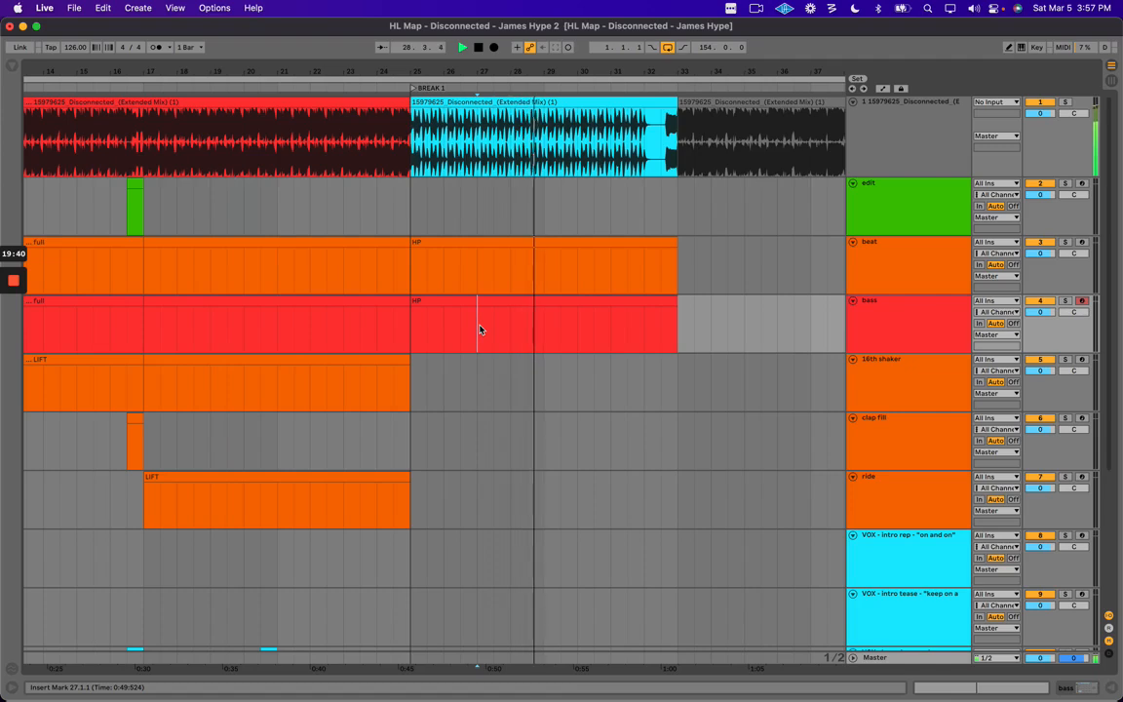
key("space")
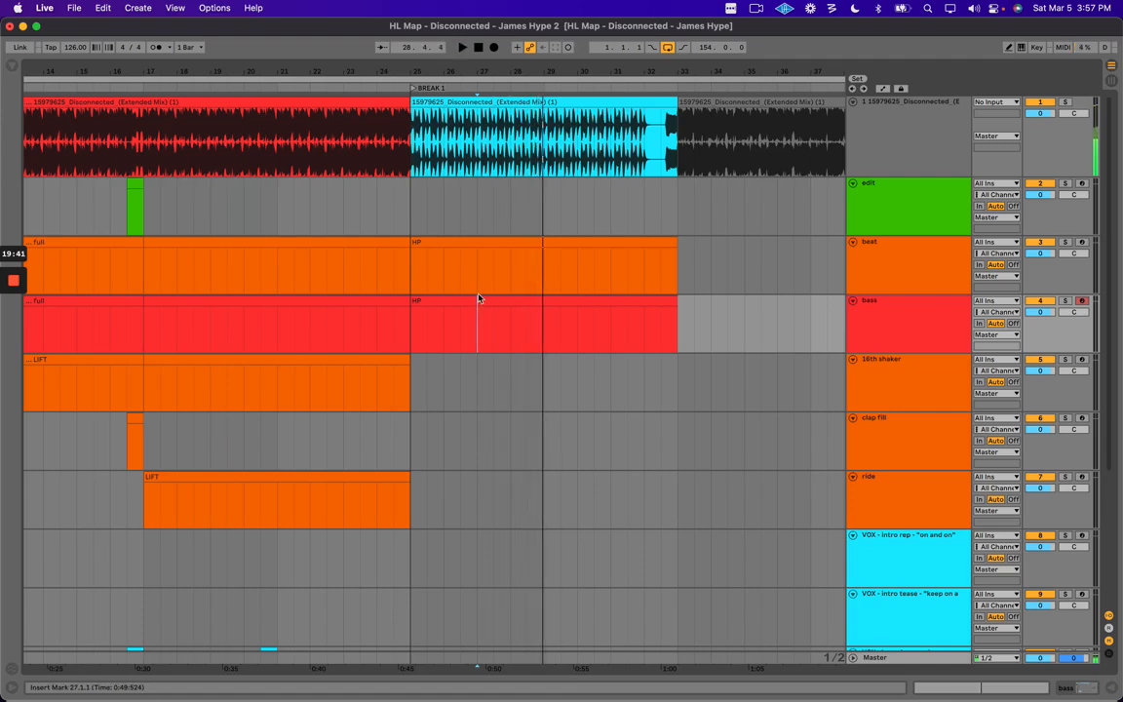
left_click(914, 333)
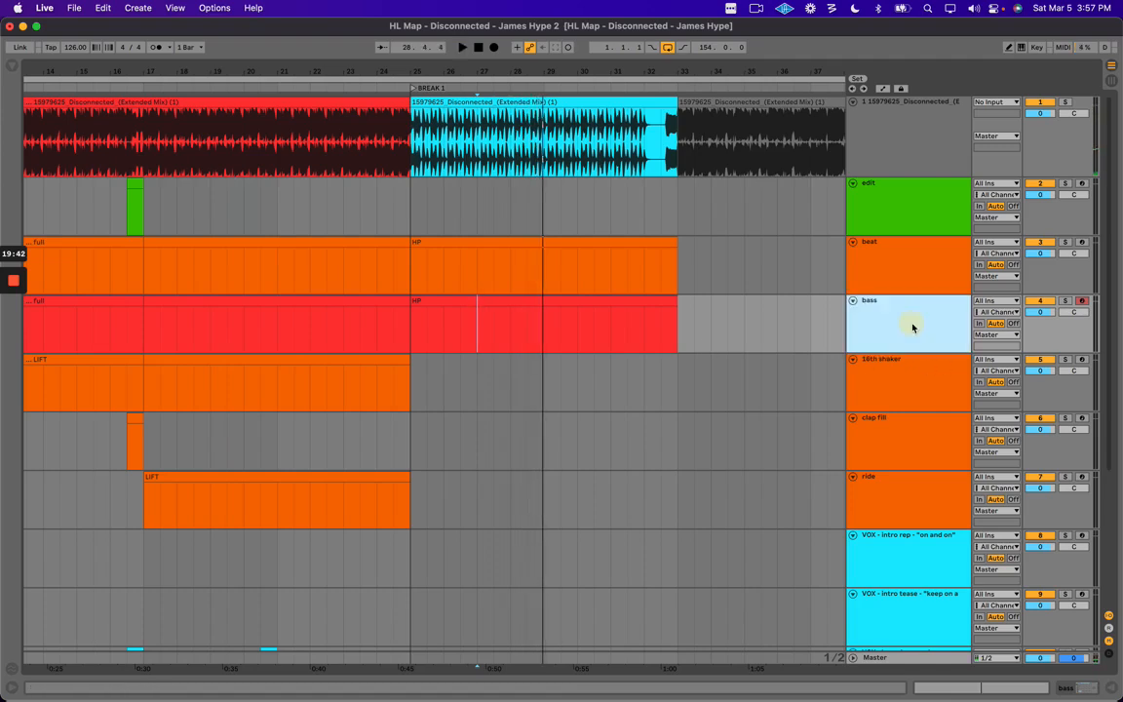
left_click(513, 304)
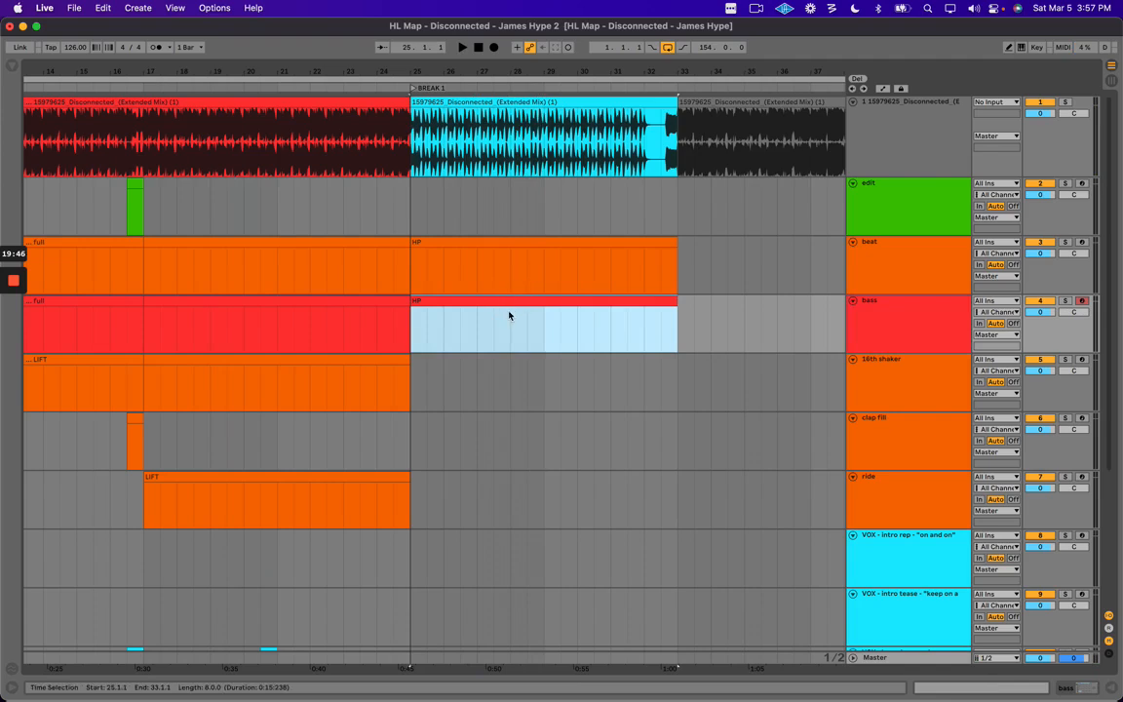
Play the bass drop from bar 9 to compare its full bass with the high-passed sections.
scroll(504, 313, "left", 10)
left_click(375, 301)
key("space")
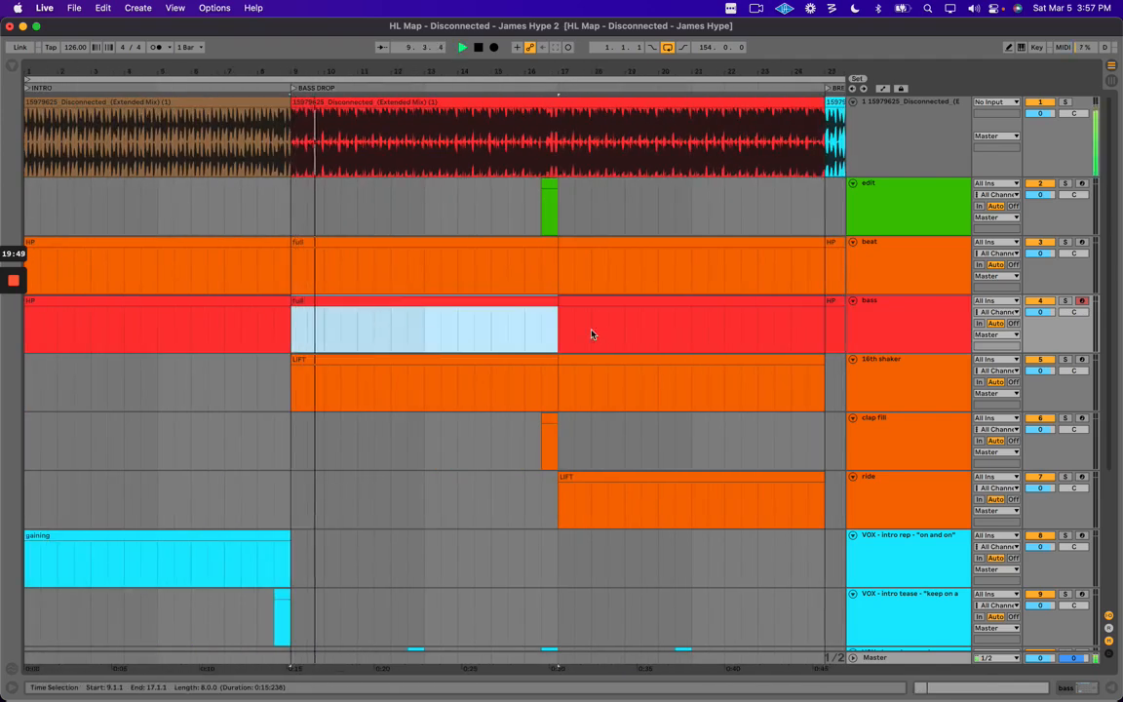
left_click(660, 302)
key("space")
left_click(405, 311)
left_click(407, 302)
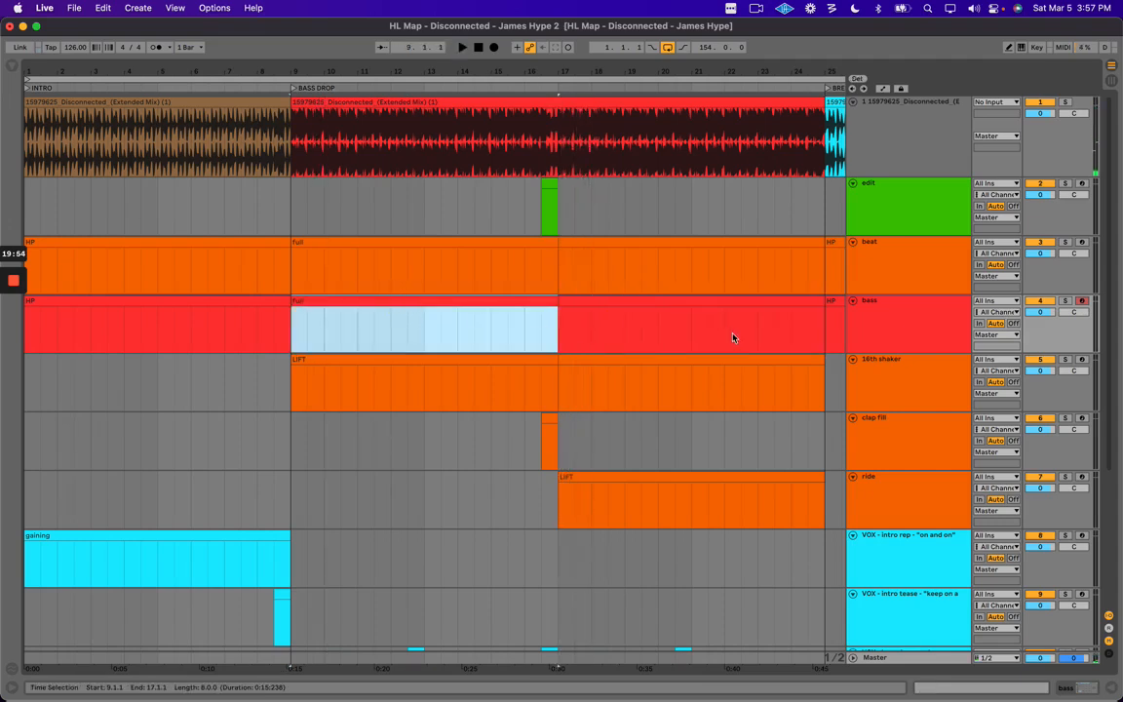
Rename the intro's bass clip as "HP, mix = CENTER".
left_click(115, 299)
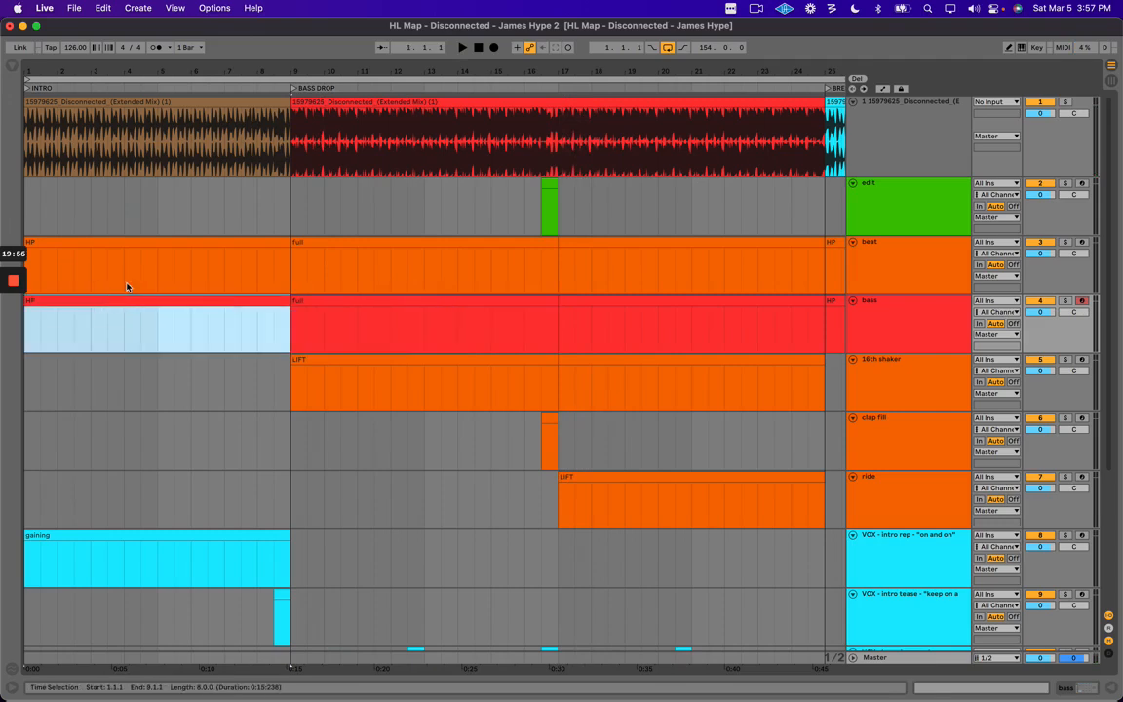
key("super+r")
type(", mix = CENTER")
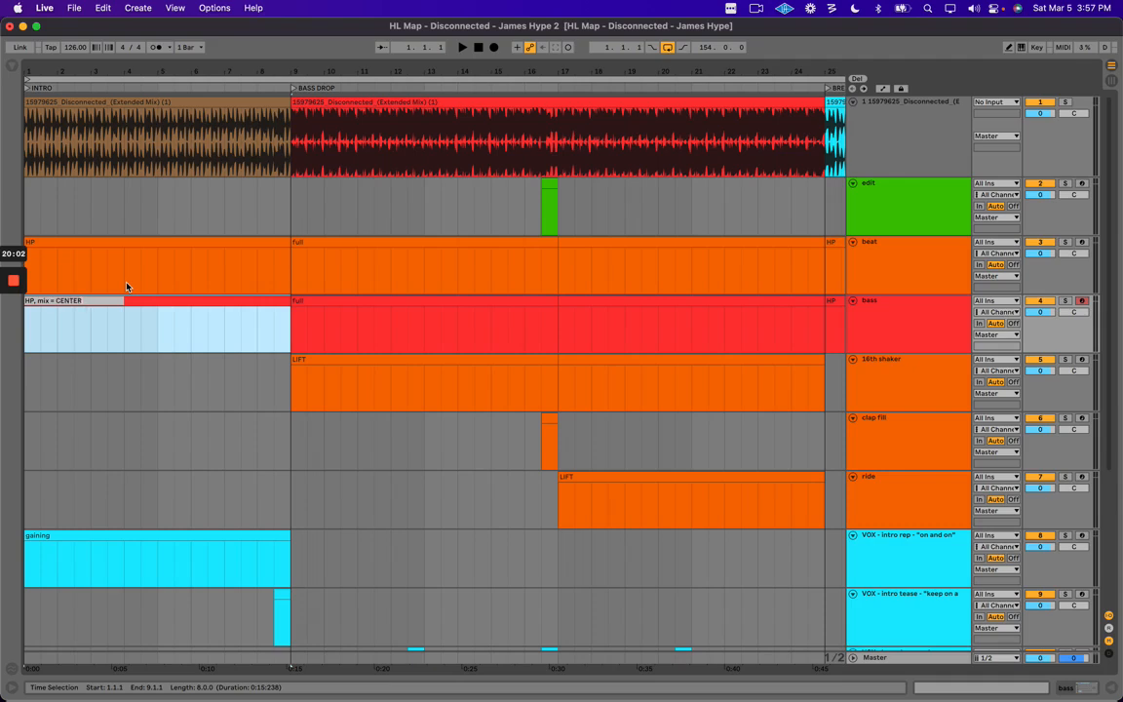
key("Return")
Play the start of the intro and the start of "BREAK 1" to compare their bass mix.
key("space")
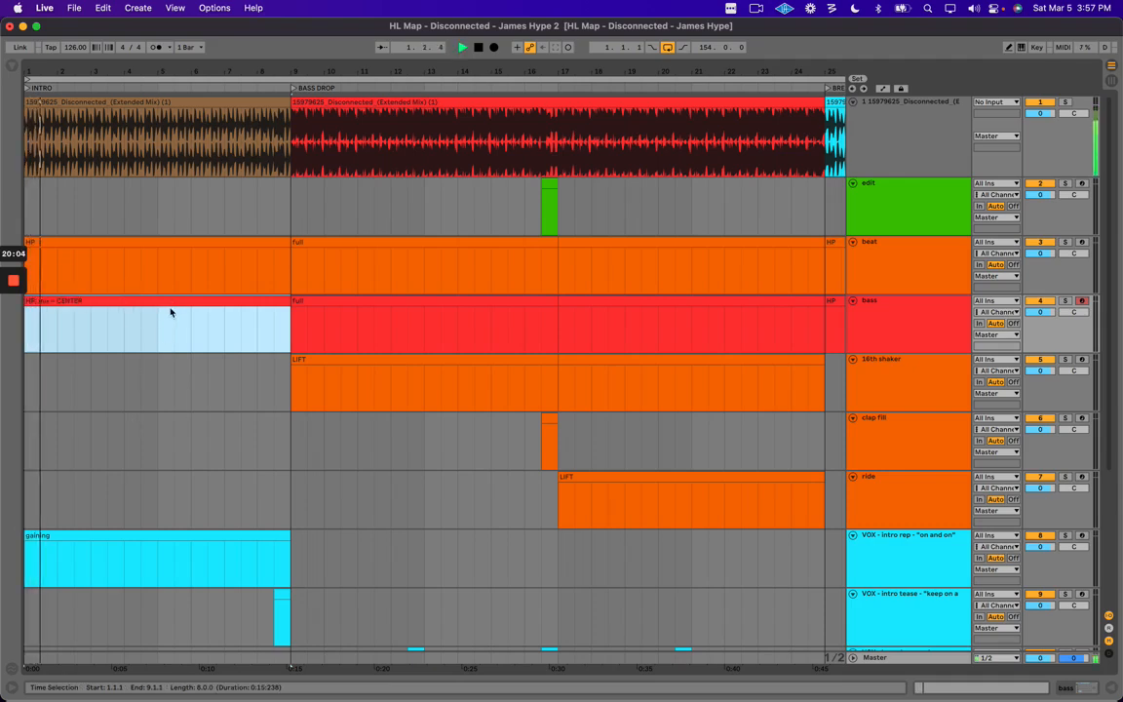
scroll(210, 318, "right", 8)
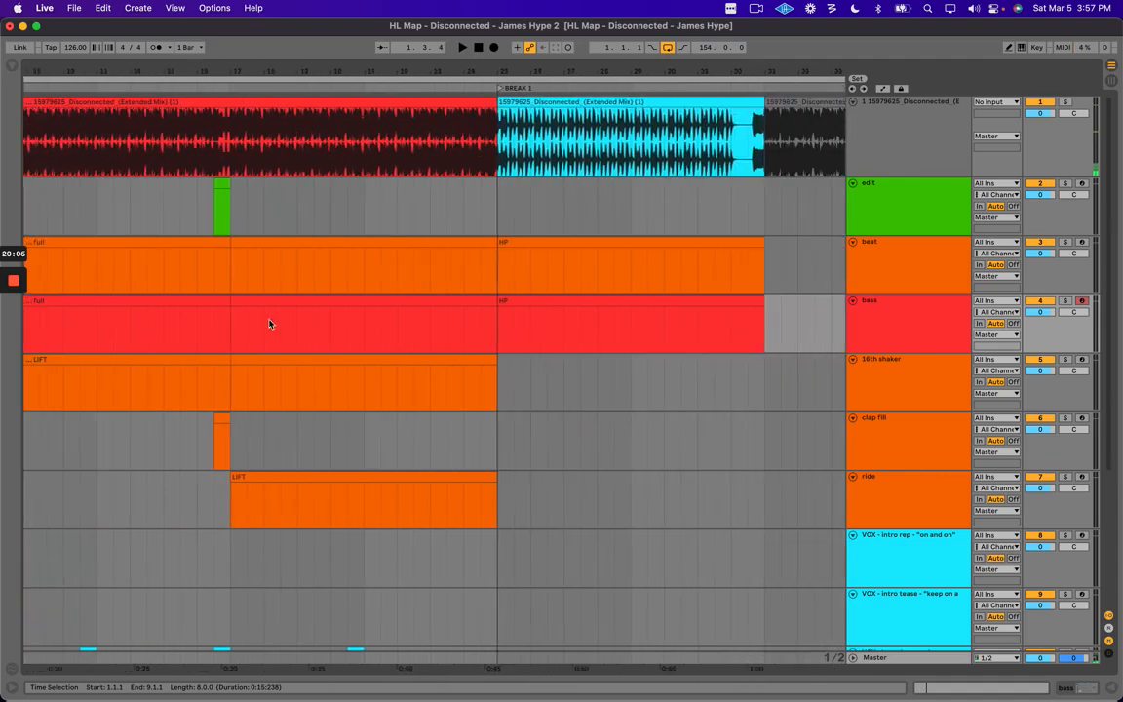
scroll(541, 353, "left", 8)
scroll(161, 338, "right", 10)
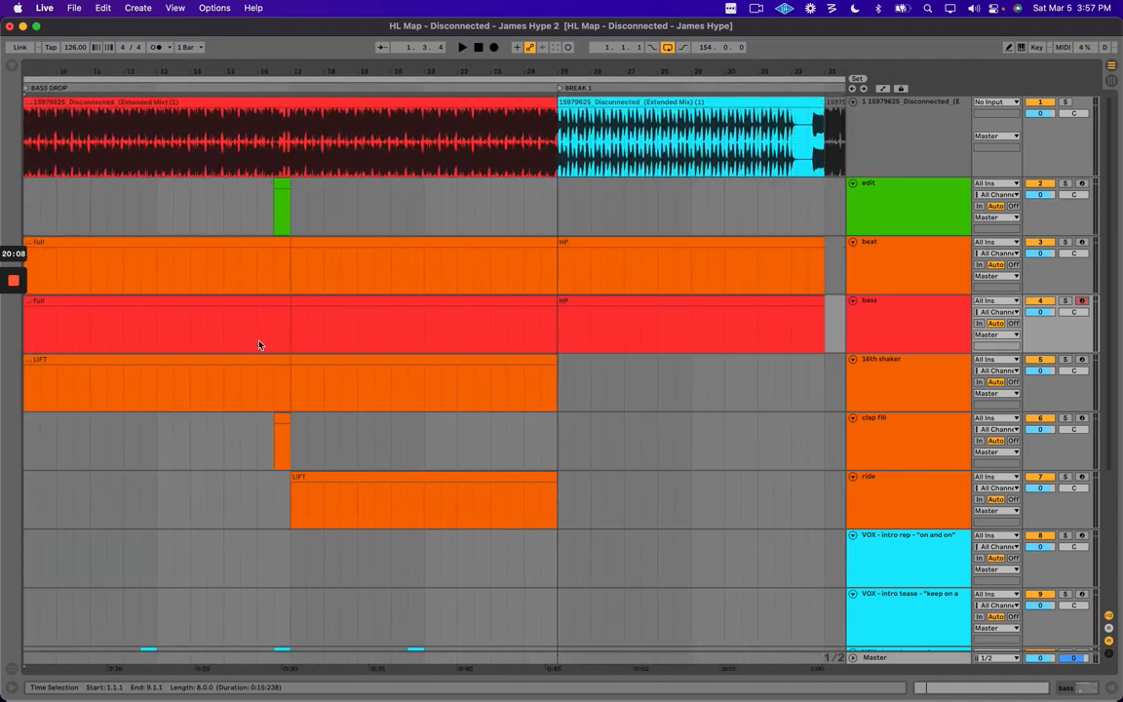
left_click(518, 314)
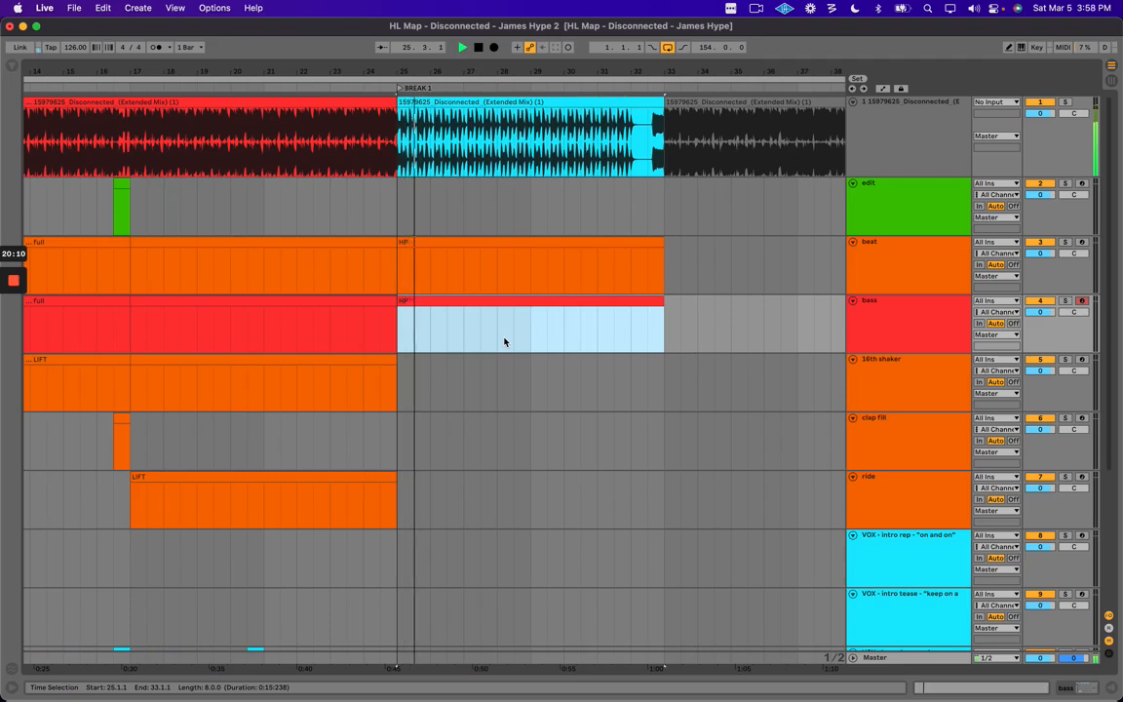
key("space")
key("minus")
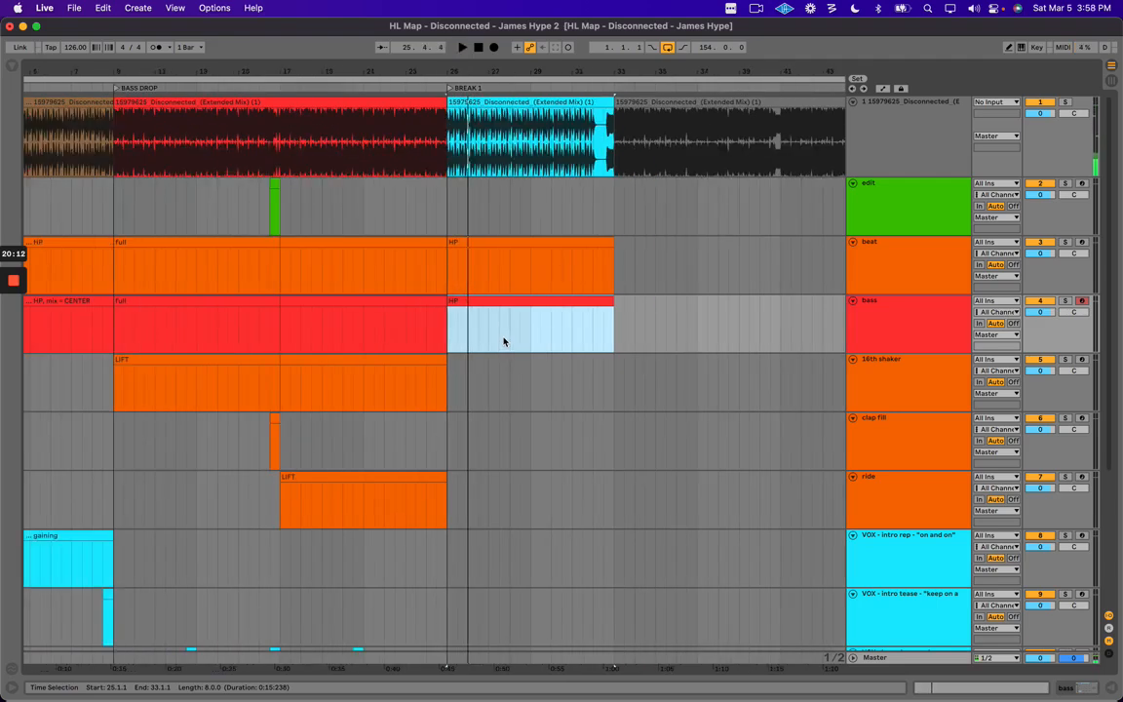
Compare the two bass clips of the bass drop with the "BREAK 1" bass clip.
left_click(242, 302)
left_click(334, 301, "shift")
left_click(194, 310)
left_click(306, 304)
left_click(234, 302)
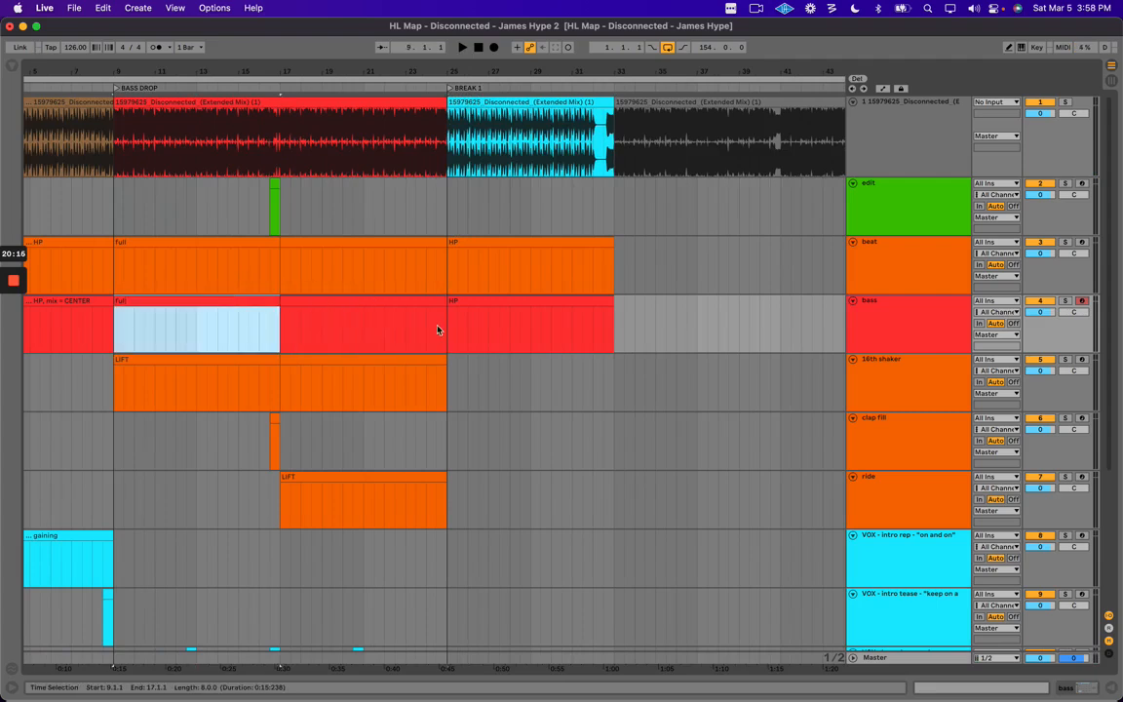
left_click(522, 304)
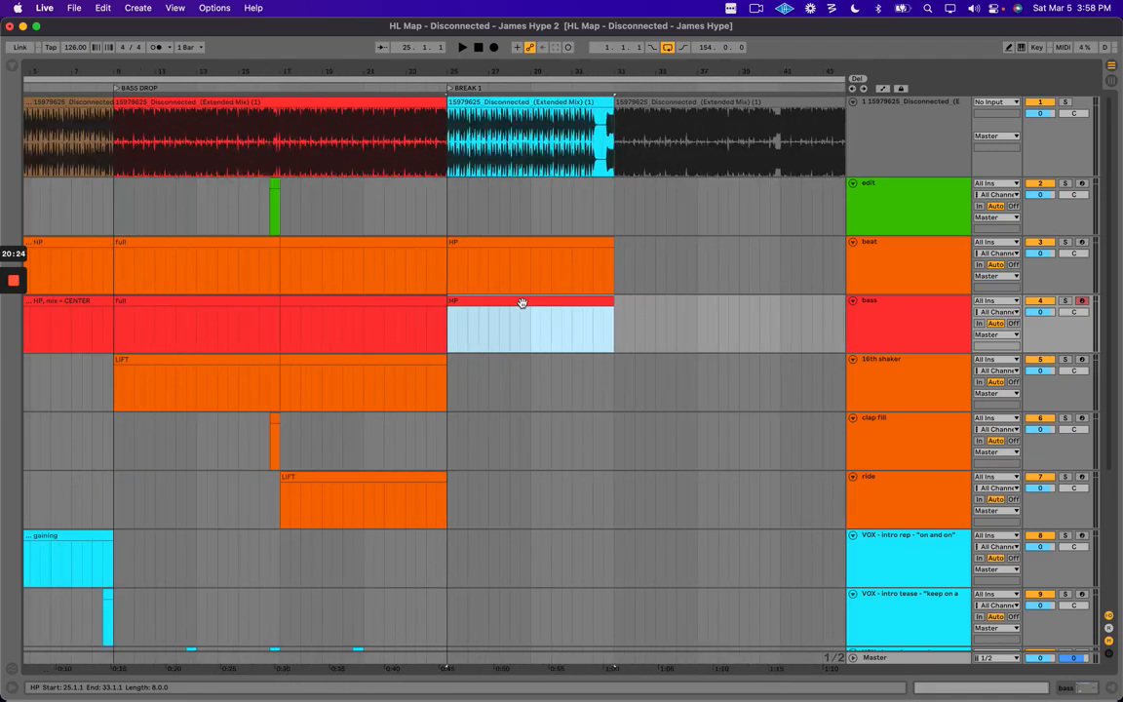
key("plus")
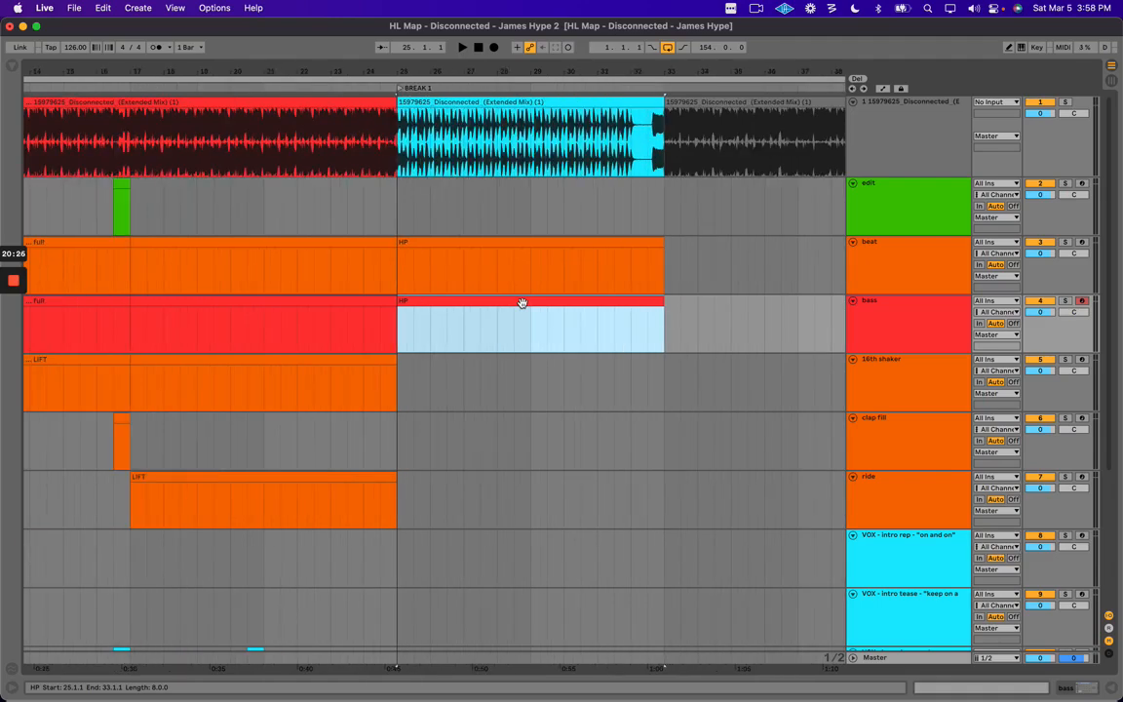
Examine the bass drop from bar 9 to 25 within the whole arrangement, highlighting both of its bass clips.
left_click_drag(497, 73, 374, 78)
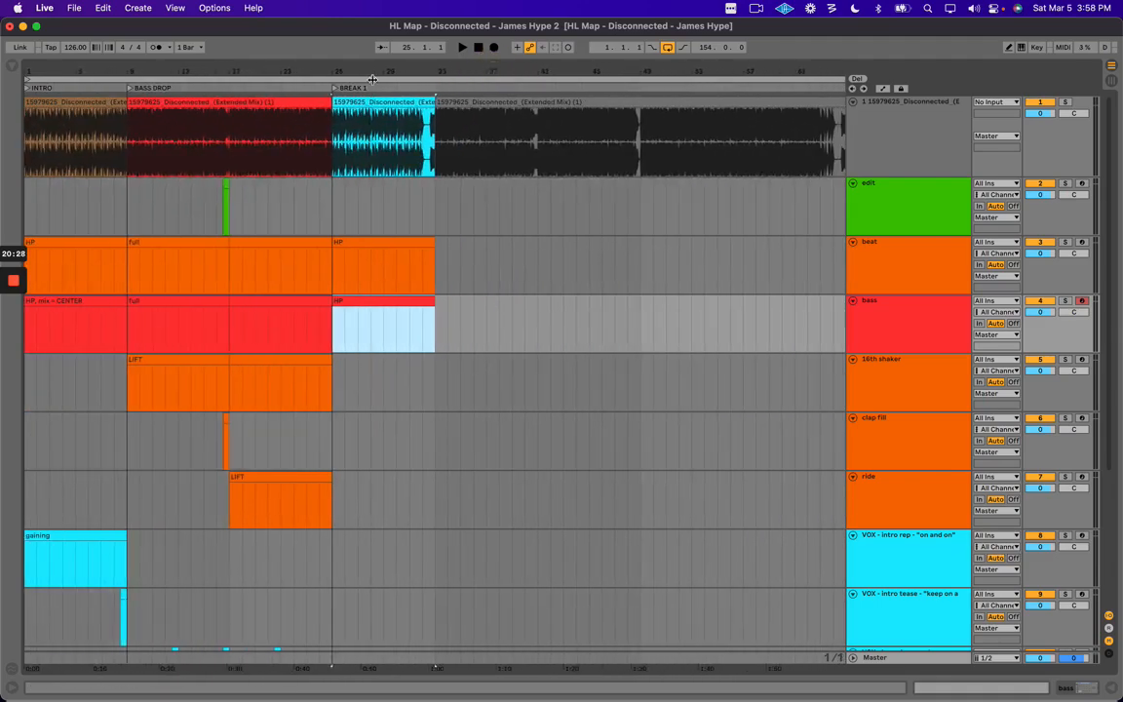
key("minus")
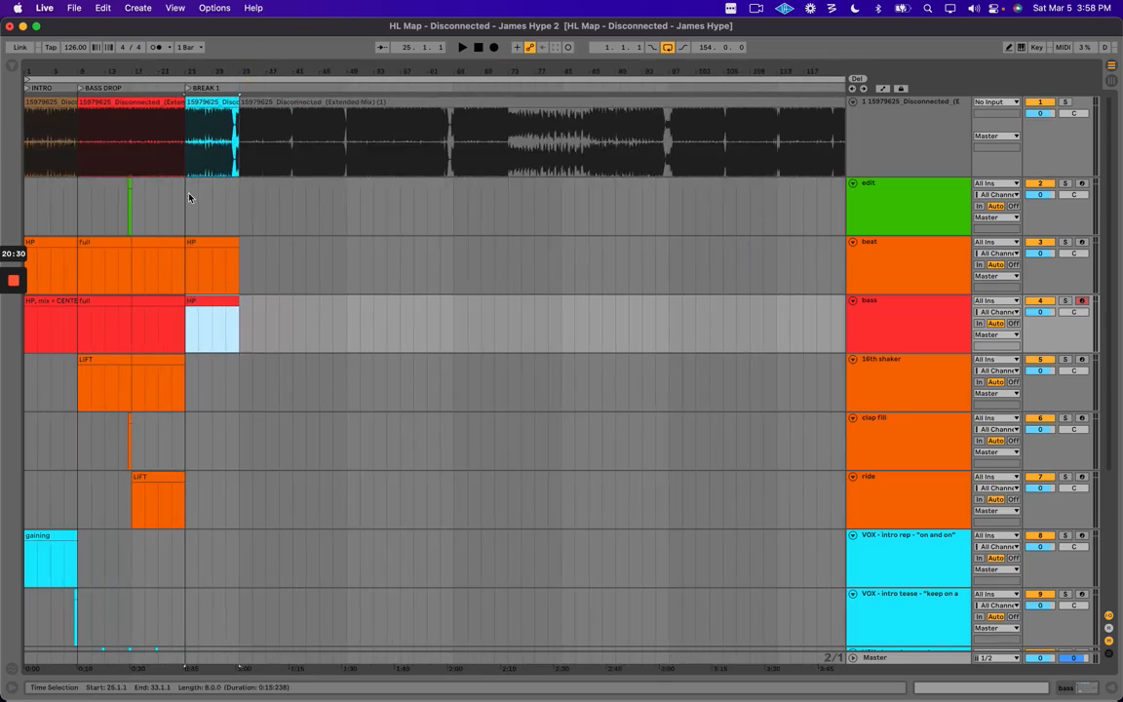
left_click_drag(73, 212, 181, 210)
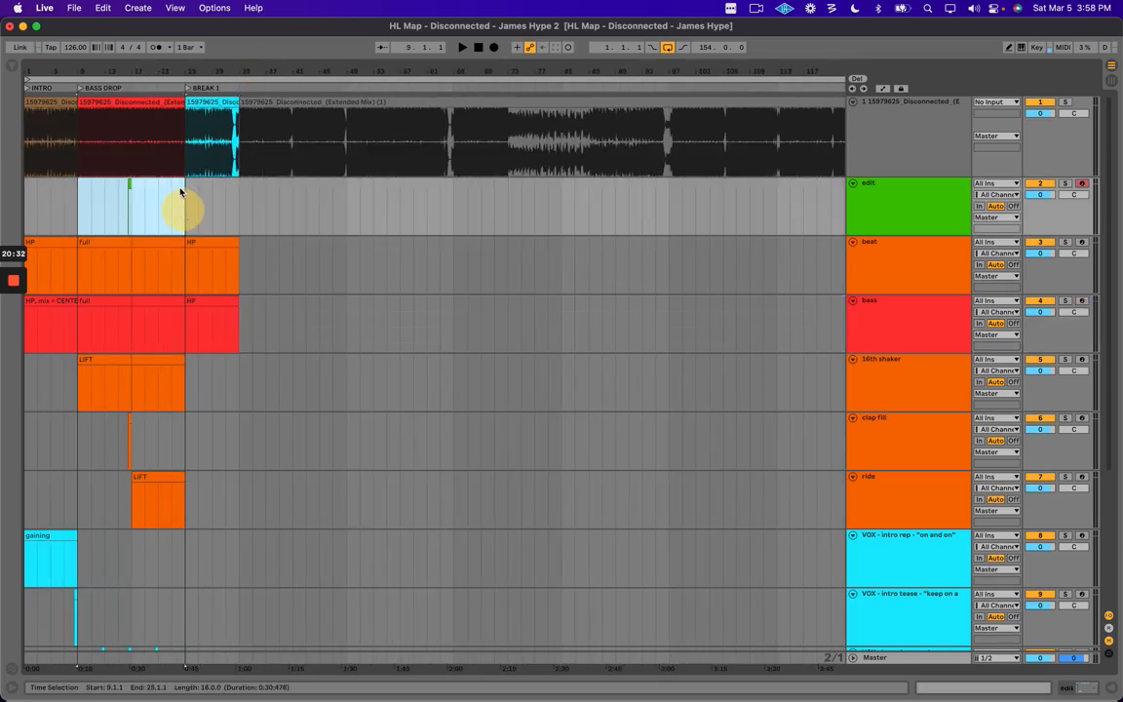
left_click_drag(136, 78, 113, 67)
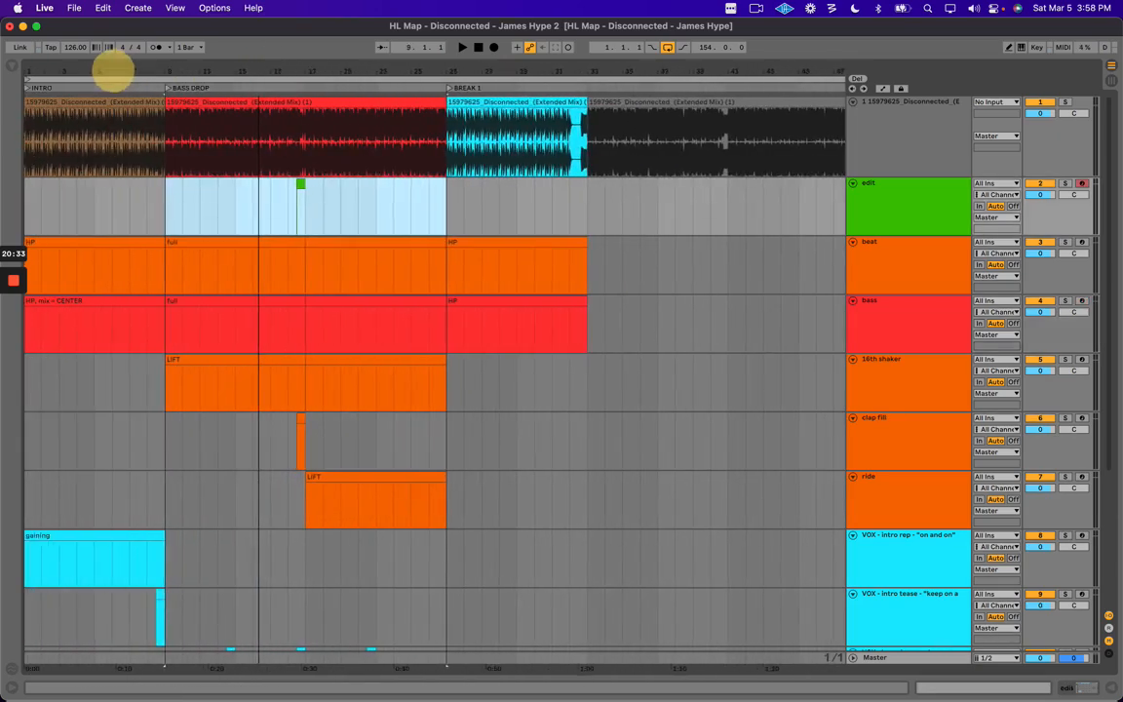
left_click(248, 297)
left_click(349, 302)
left_click(263, 304, "shift")
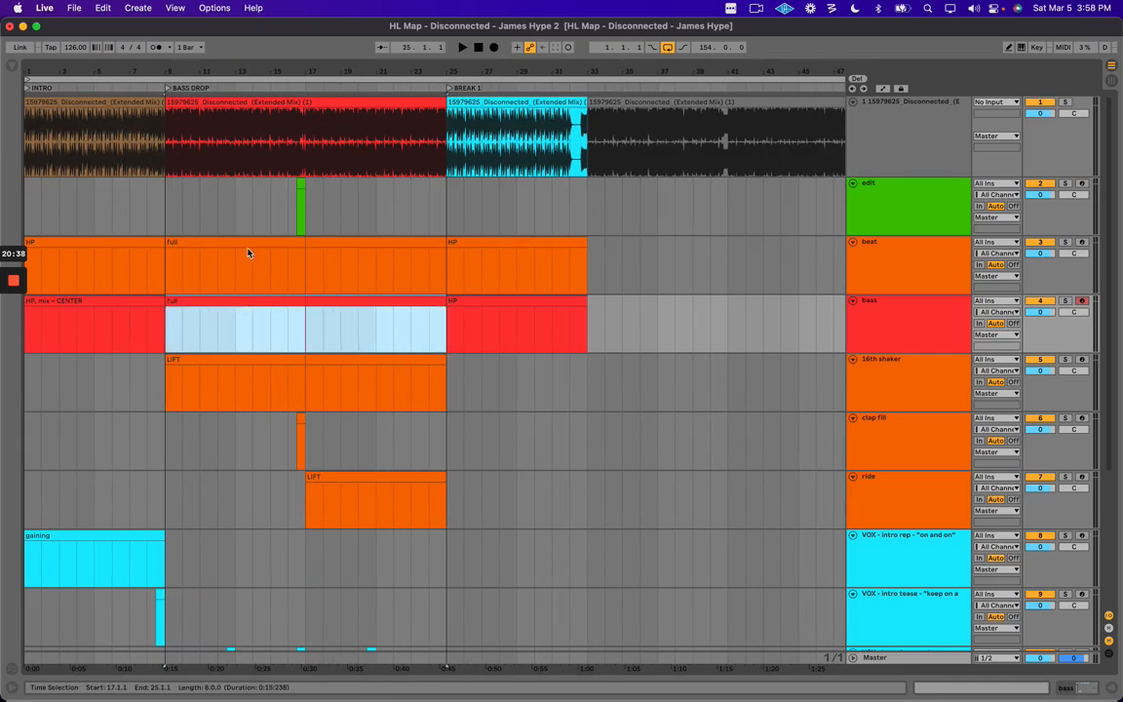
Highlight the bass drop across the upper tracks, then the reference audio from bar 33 to 49, to compare the sections.
left_click_drag(182, 137, 450, 363)
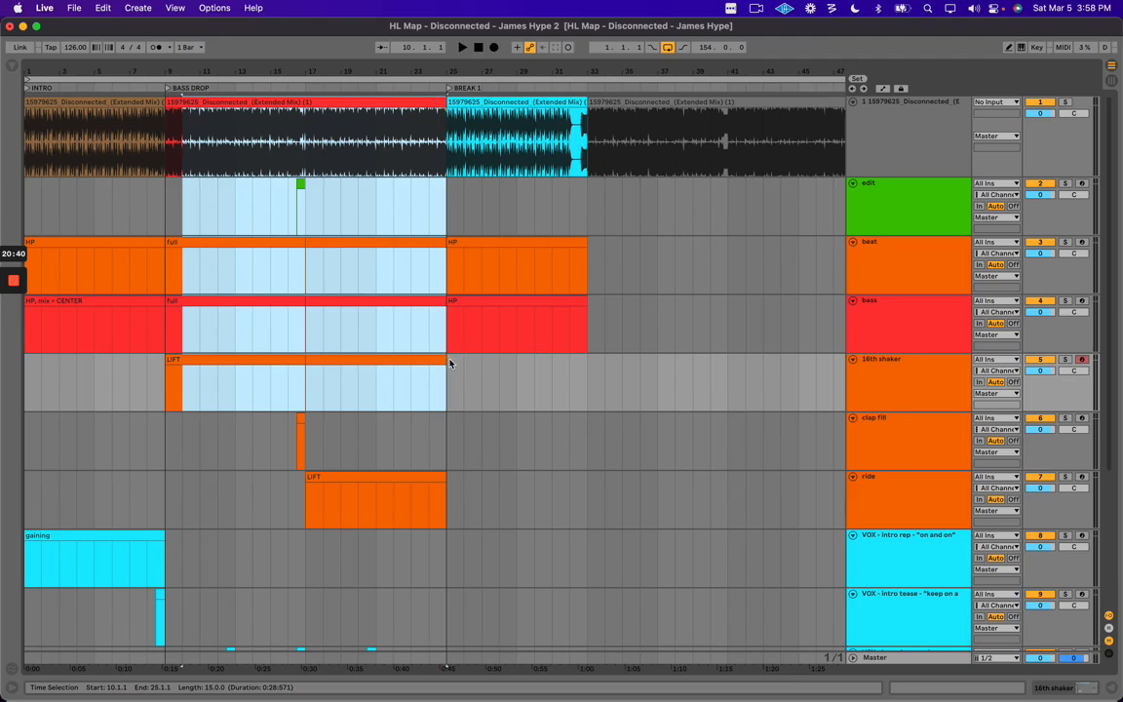
scroll(408, 353, "right", 5)
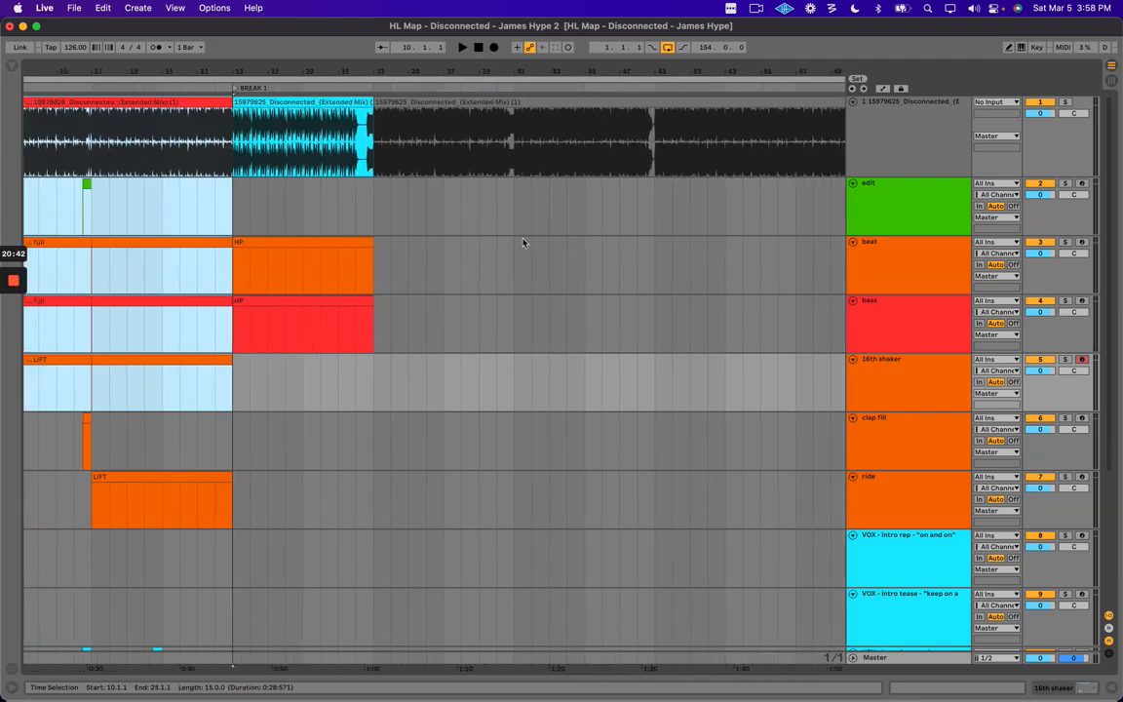
left_click(409, 226)
left_click_drag(448, 75, 452, 70)
left_click_drag(324, 146, 544, 158)
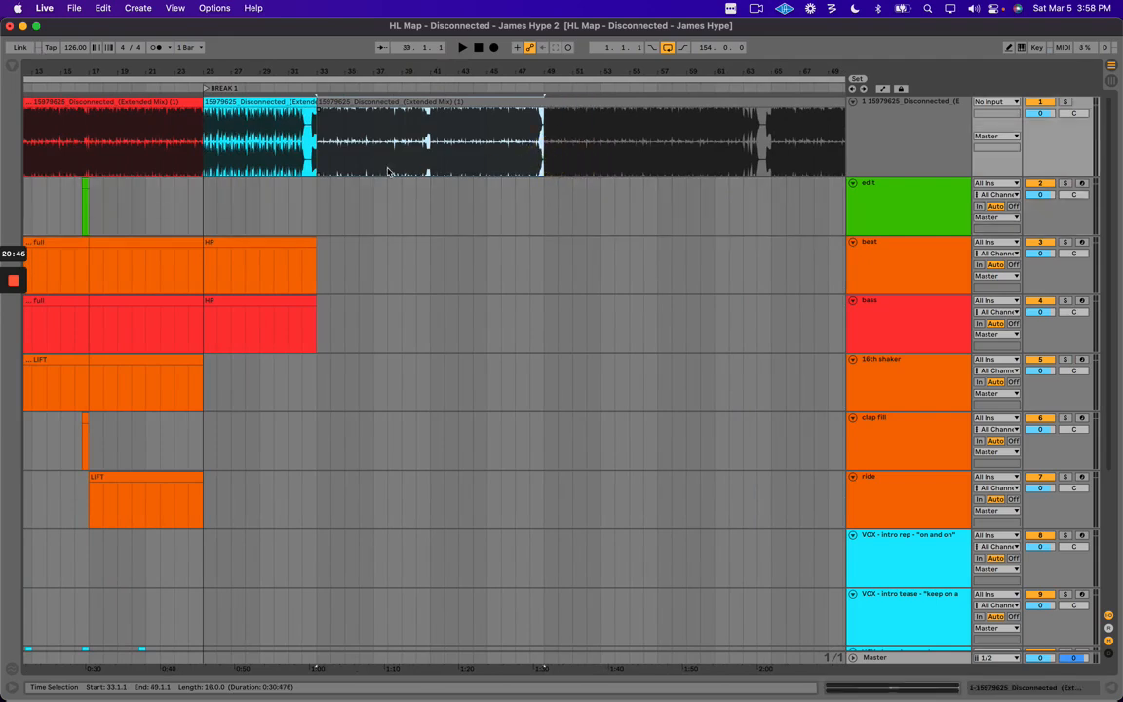
Examine the BREAK 1 section from bar 25 to 33 alongside the unmapped audio that follows it.
left_click(330, 164)
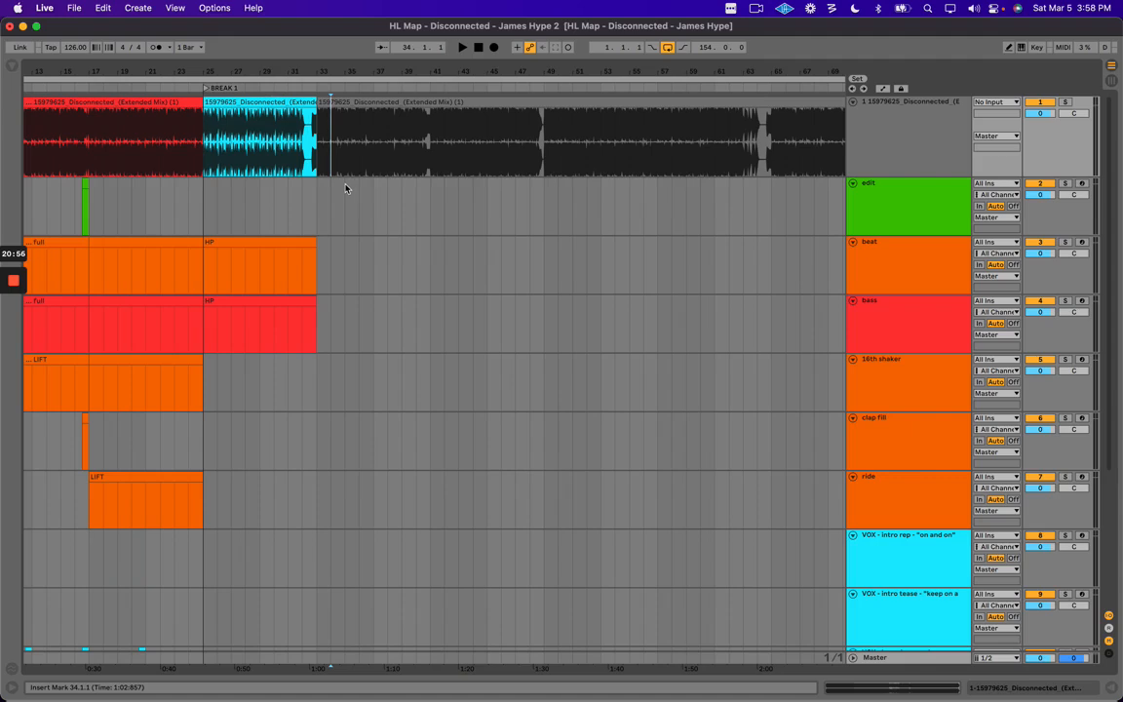
left_click(337, 215)
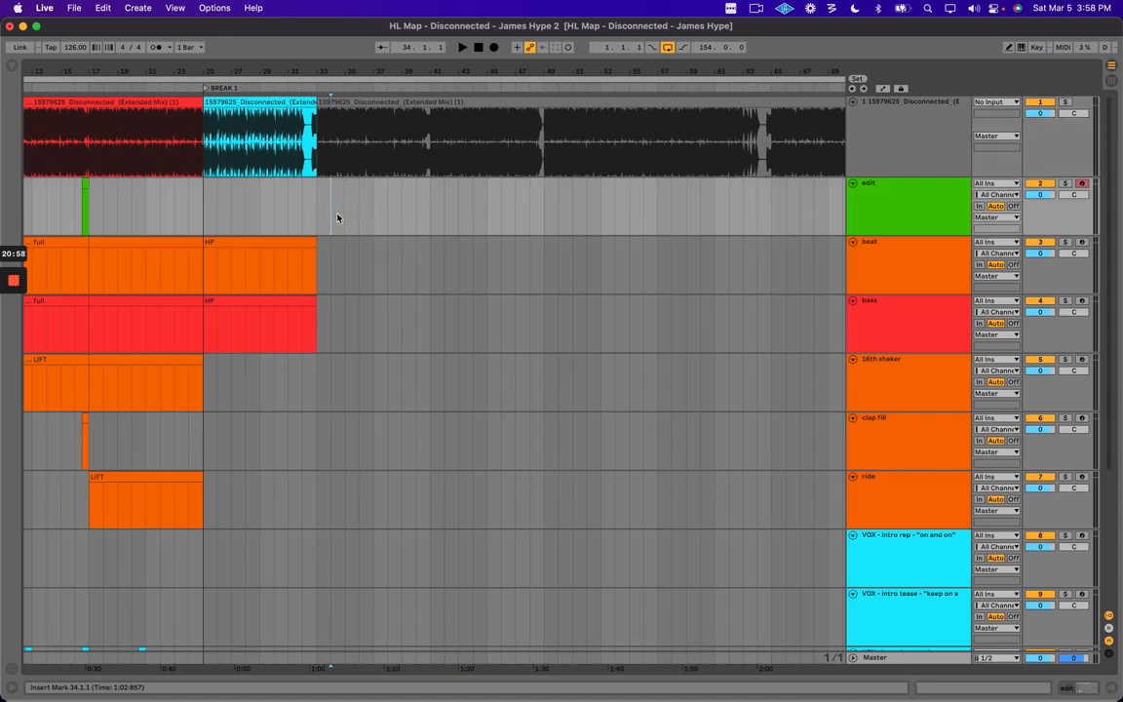
scroll(293, 209, "left", 5)
left_click(368, 200)
scroll(368, 201, "up", 10)
scroll(498, 225, "right", 2)
scroll(498, 224, "right", 2)
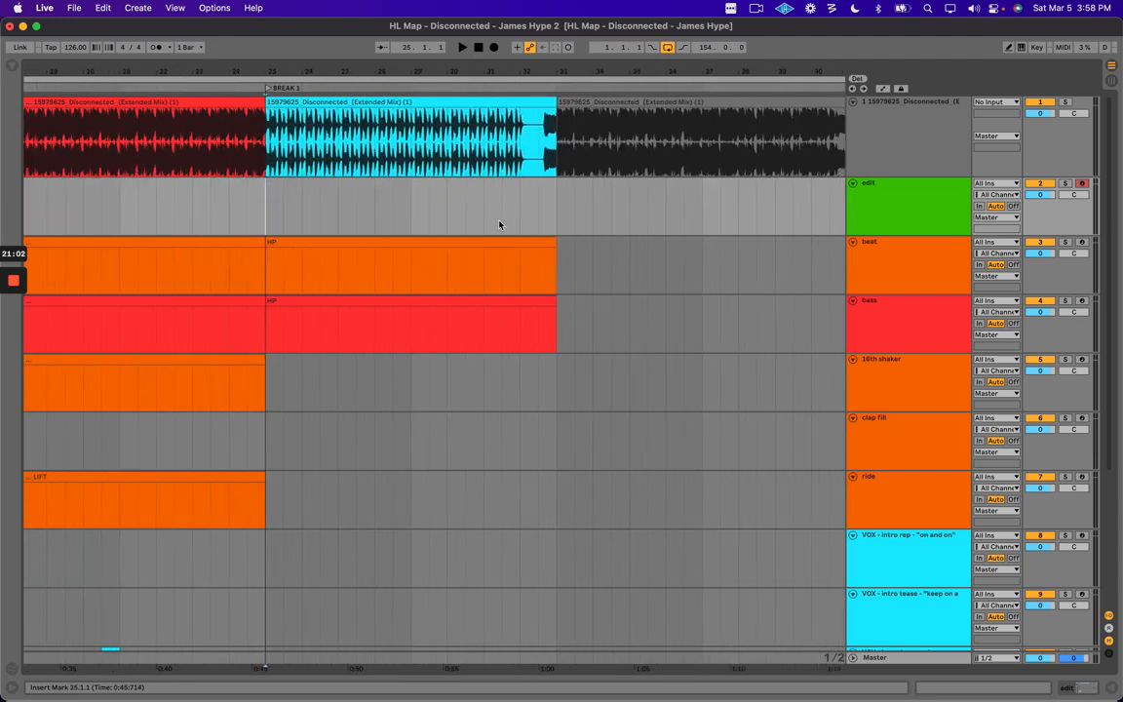
scroll(498, 224, "down", 4)
scroll(398, 232, "up", 3)
left_click_drag(339, 65, 339, 61)
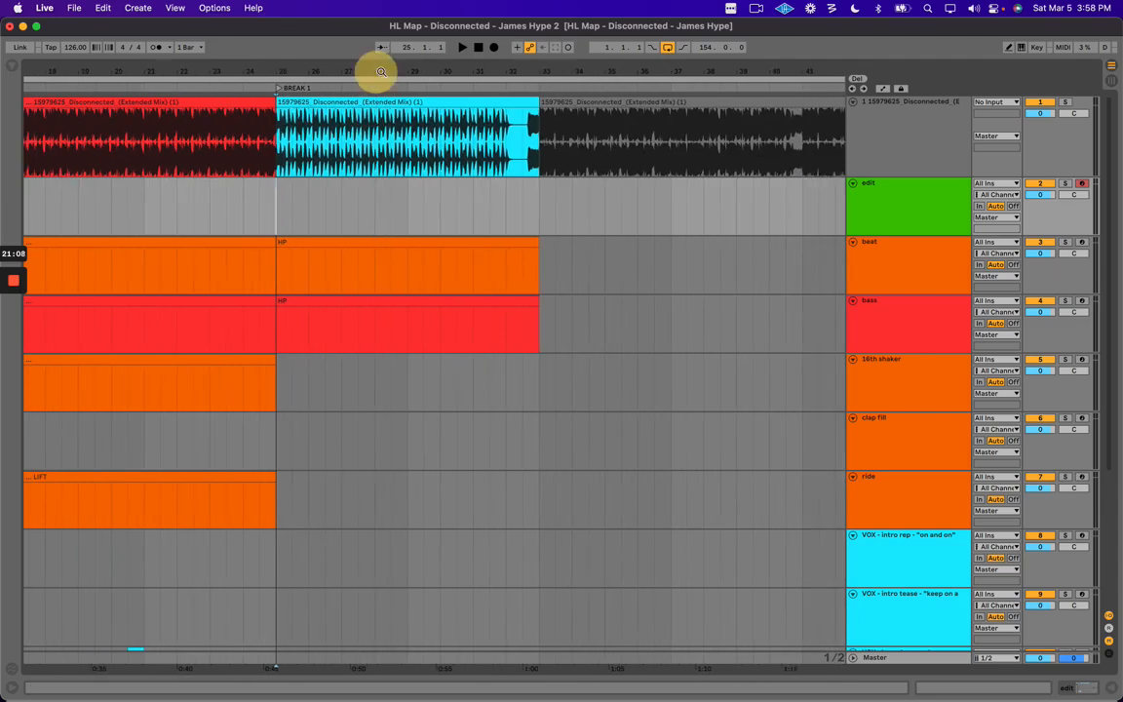
Play the transition from bar 24.3 into BREAK 1 and check it against the mapped tracks.
left_click(252, 336)
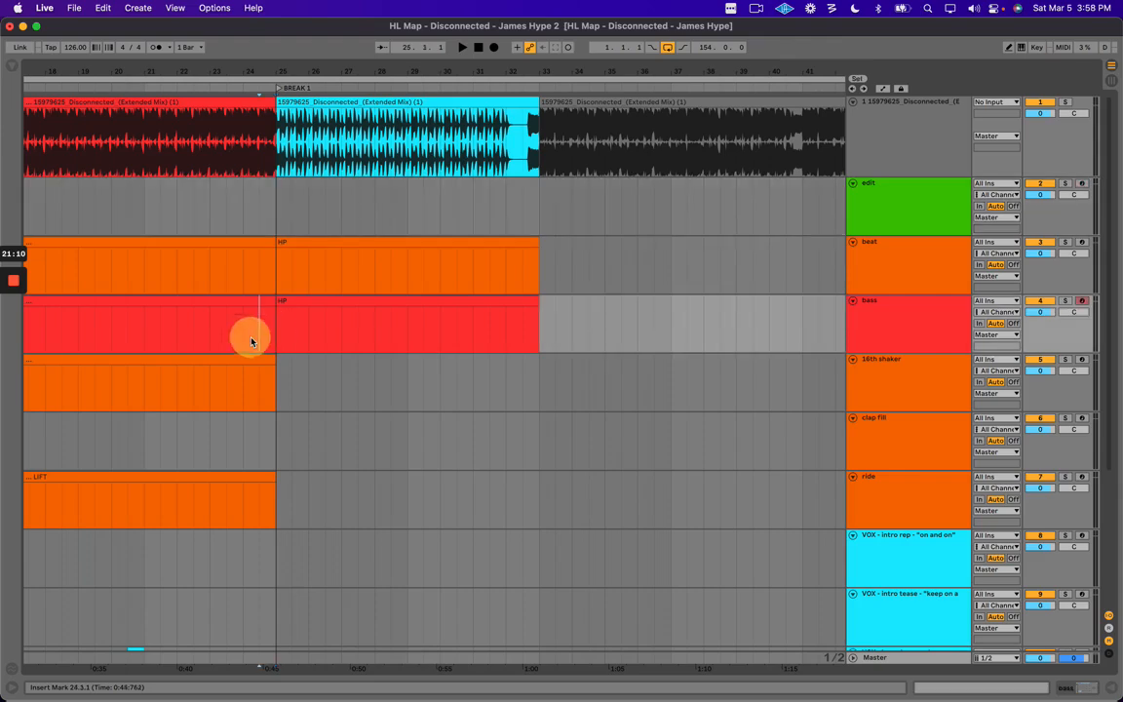
scroll(252, 338, "up", 2)
key("space")
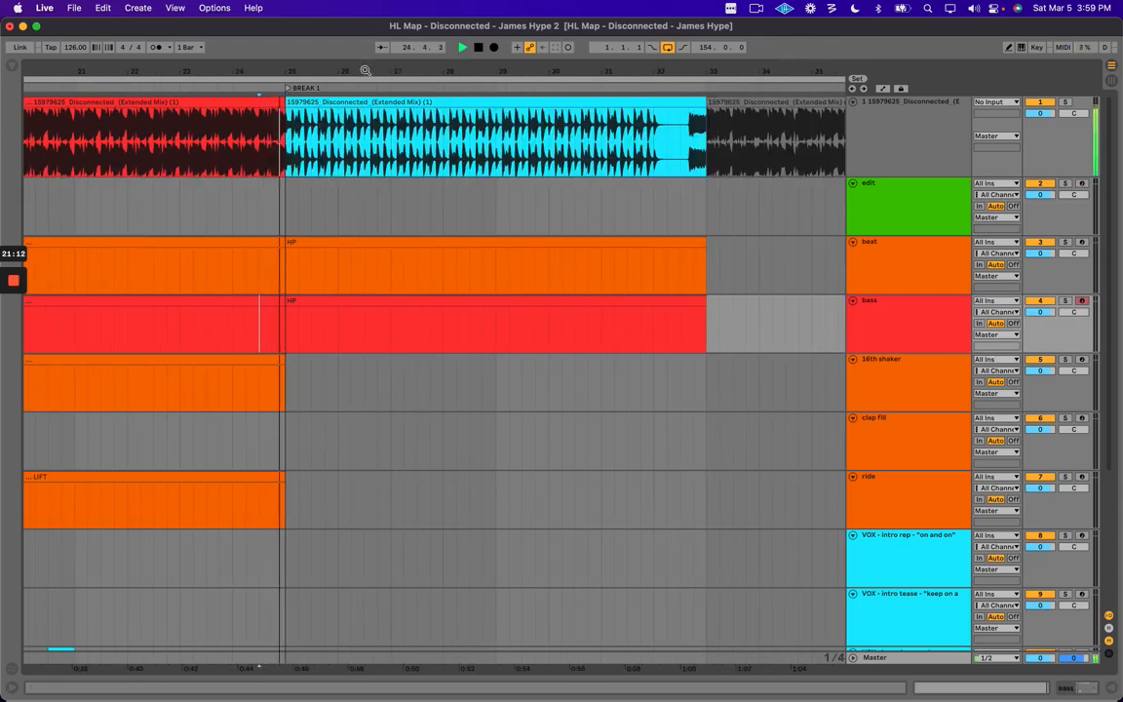
left_click_drag(366, 68, 365, 59)
scroll(375, 398, "down", 5)
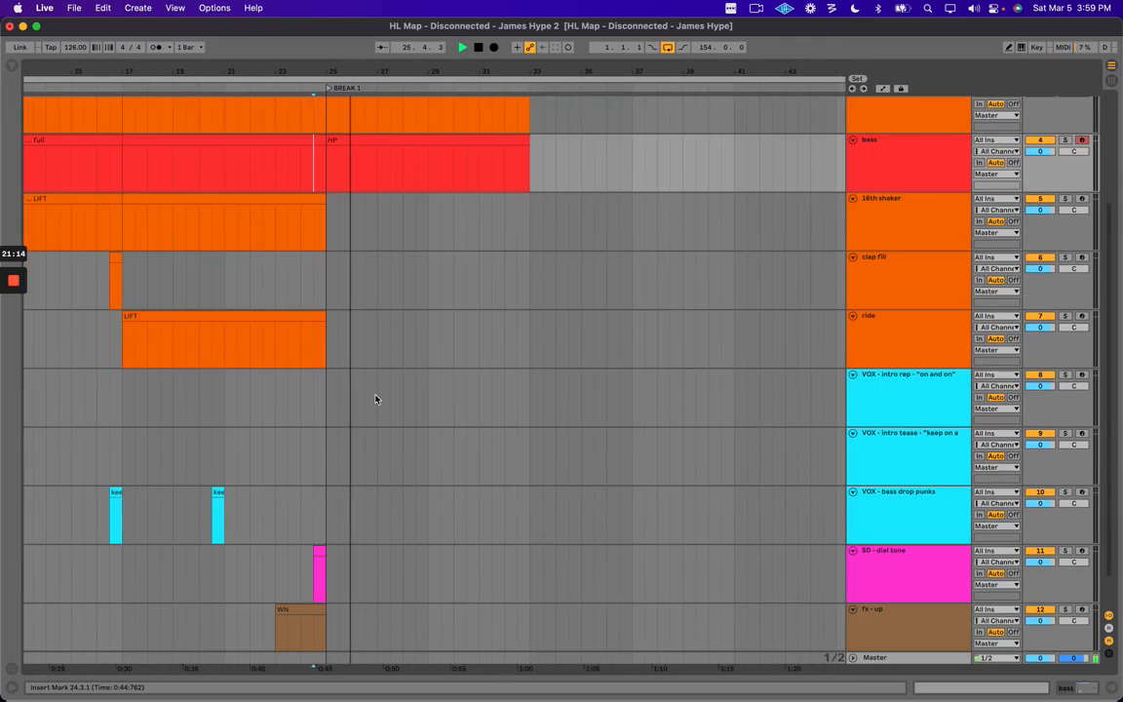
scroll(375, 398, "left", 3)
scroll(376, 390, "right", 3)
scroll(376, 390, "up", 5)
scroll(378, 381, "right", 1)
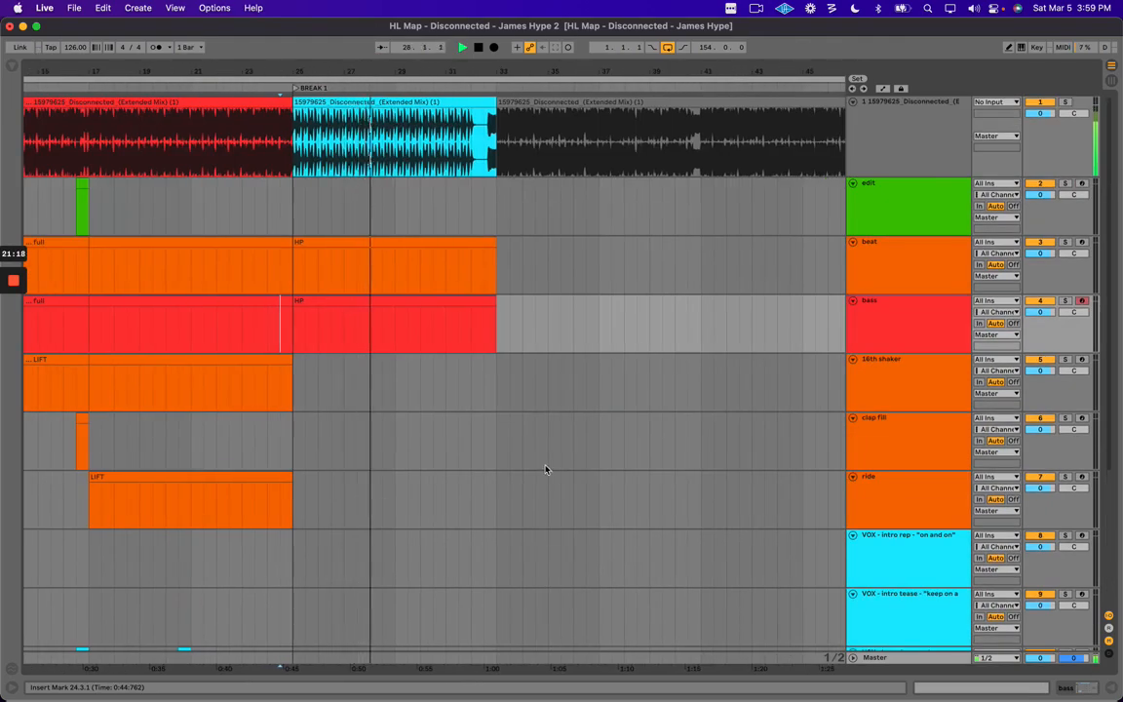
Add a four-bar copy of the WN riser clip on the fx - up track, spanning bars 29 to 33, and stop playback.
scroll(549, 452, "down", 6)
left_click(259, 566)
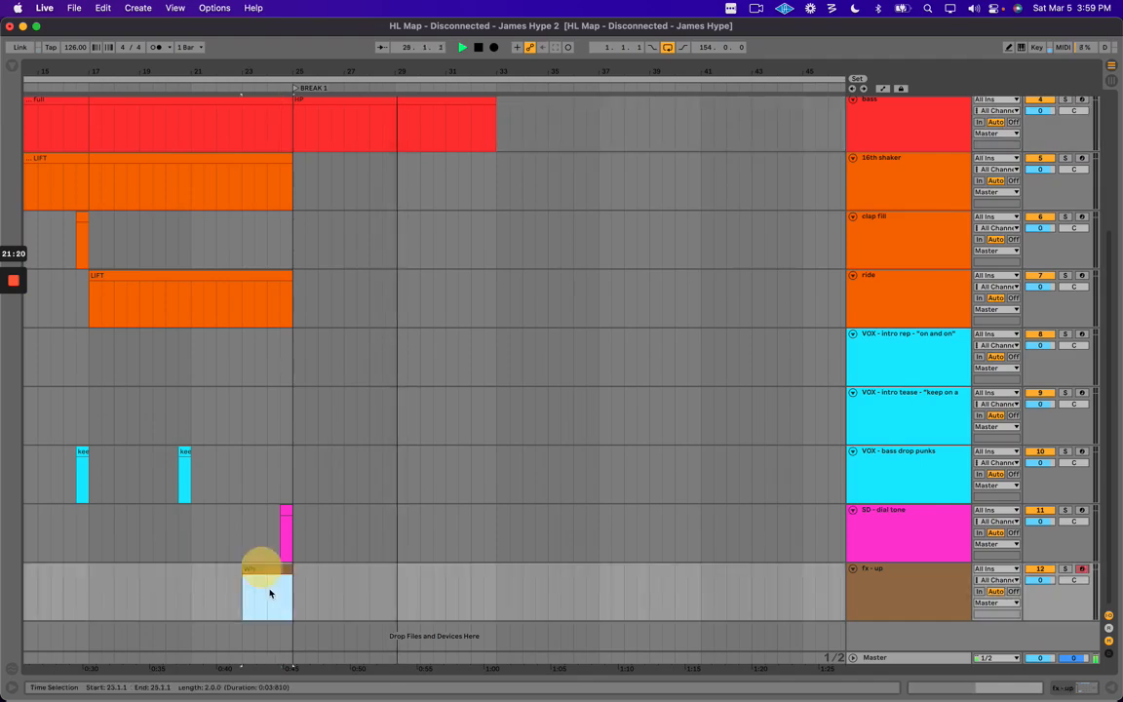
left_click_drag(269, 567, 500, 595)
key("super+j")
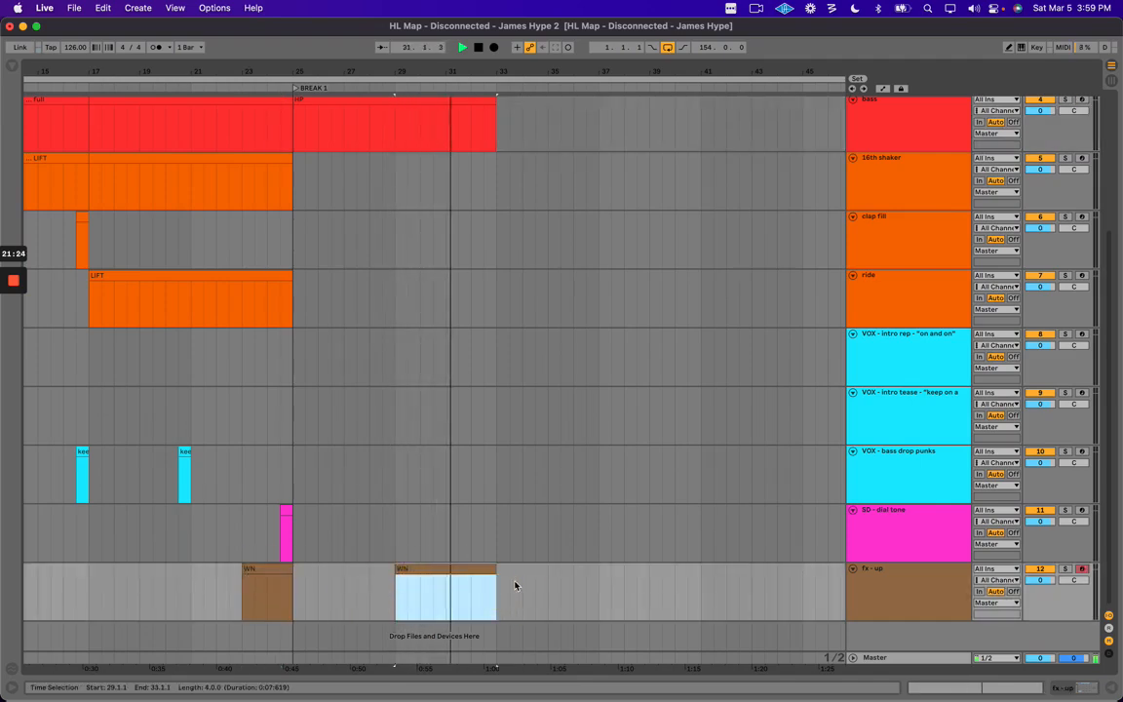
left_click_drag(509, 579, 472, 575)
left_click(535, 546)
key("space")
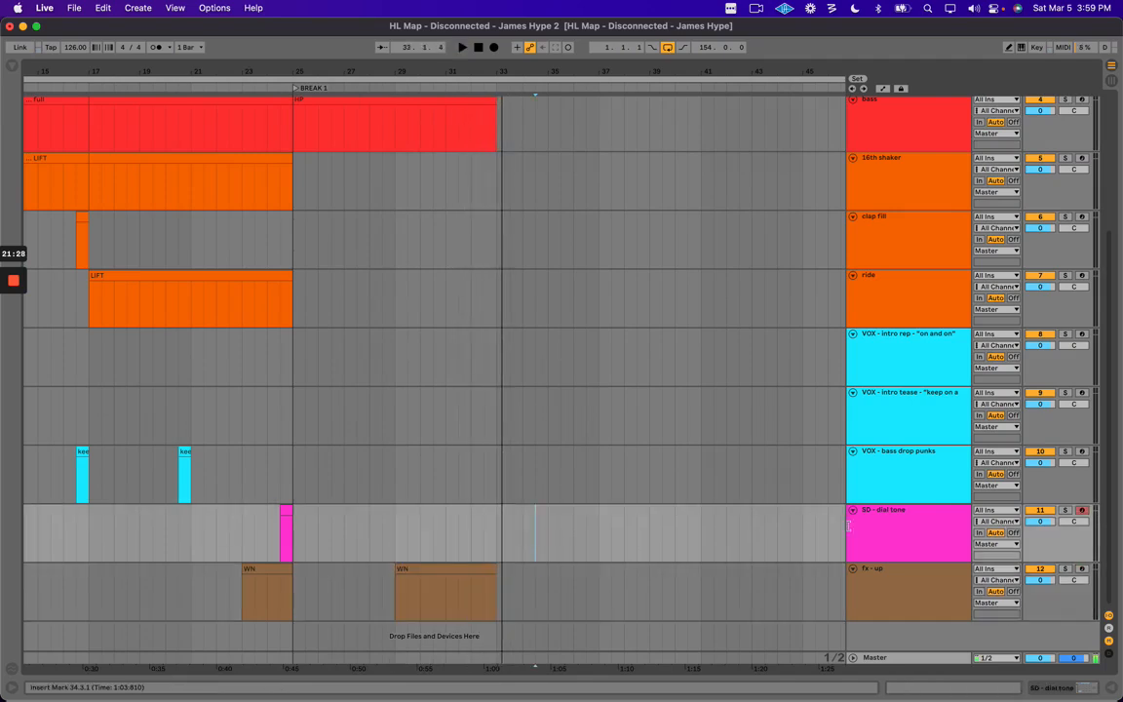
Highlight BREAK 1 across the upper tracks, then its reference audio from bar 25 to 28.3, and mark bar 29.
scroll(471, 490, "up", 5)
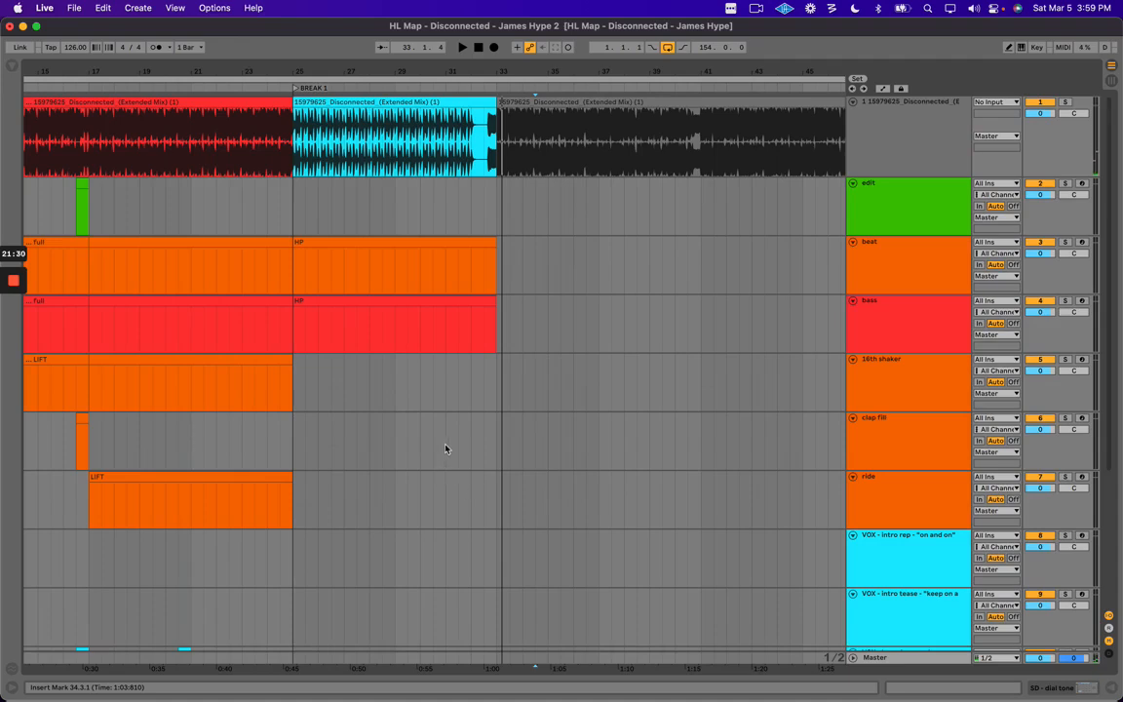
left_click_drag(275, 187, 497, 382)
left_click(293, 223)
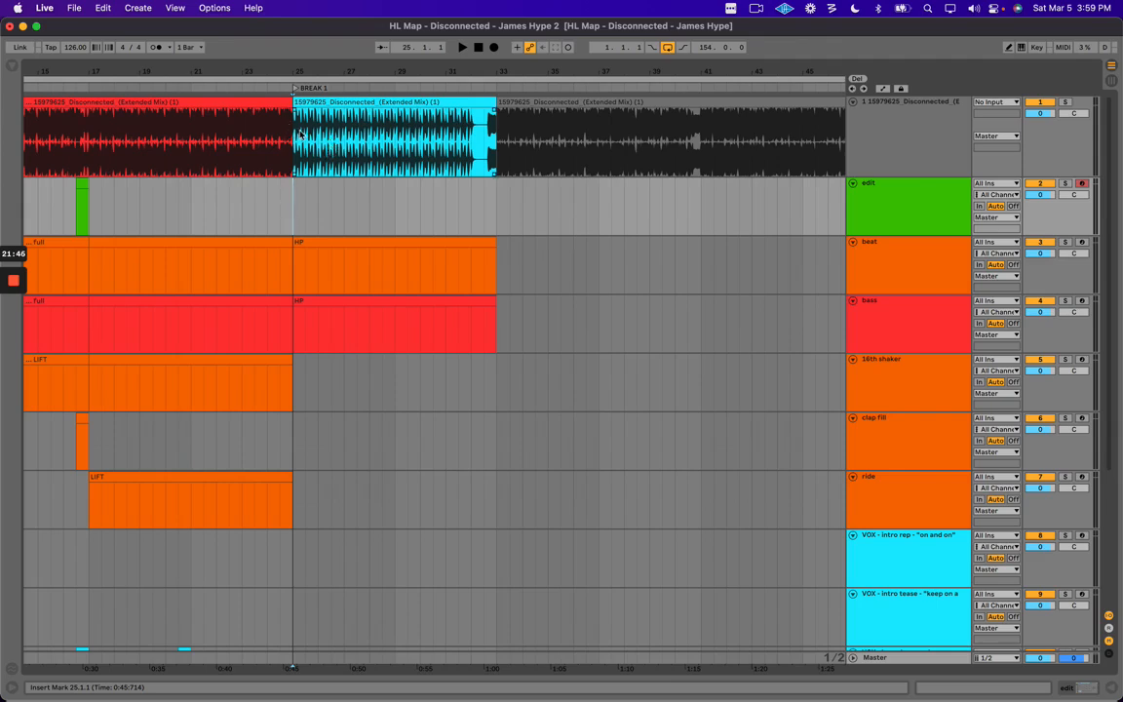
left_click_drag(297, 136, 390, 148)
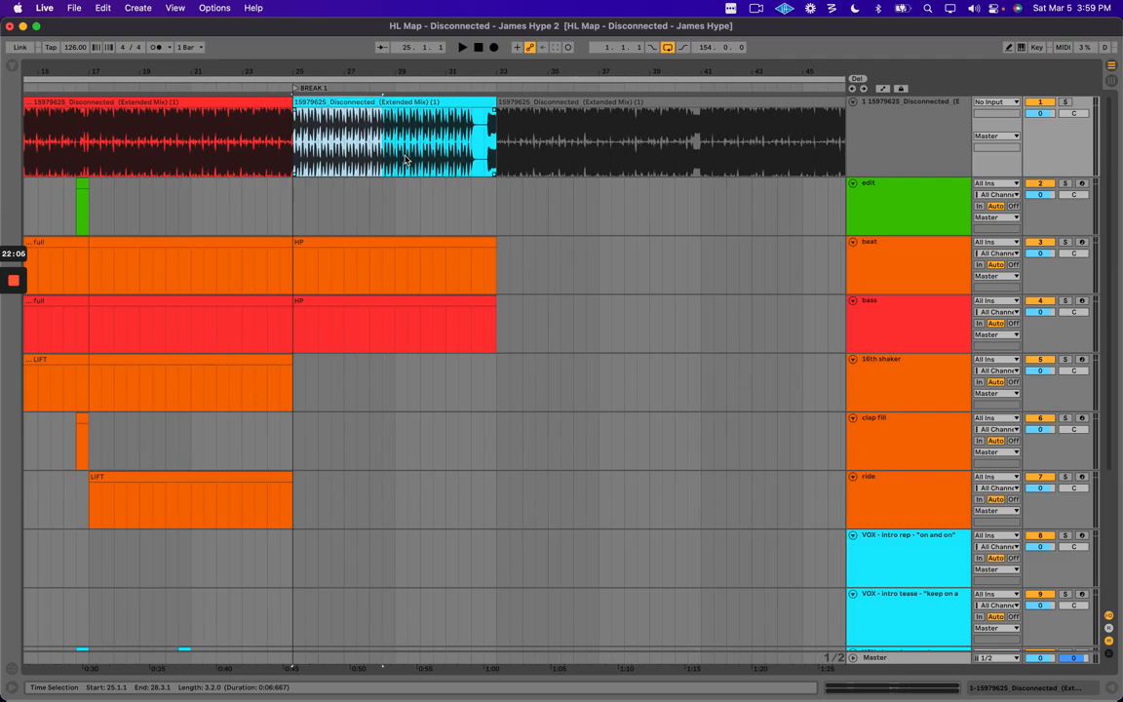
left_click(397, 143)
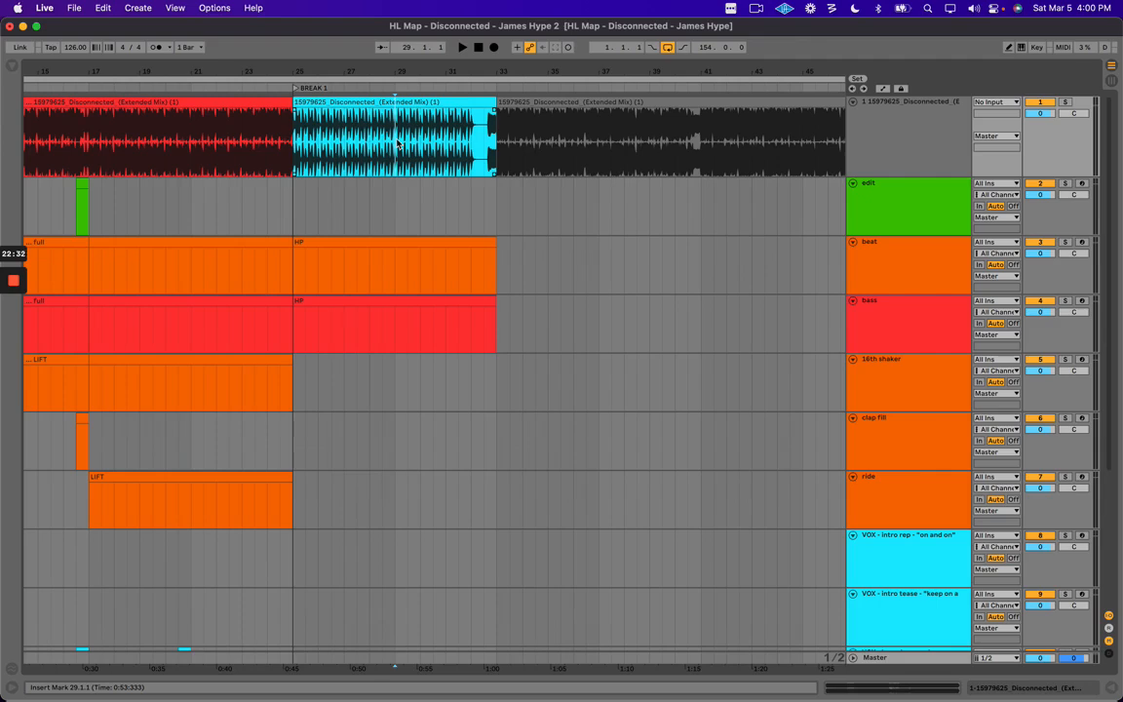
Highlight the reference audio from bar 33 to 42.3, then the whole BREAK 1 audio clip, and mark bar 32.
scroll(488, 146, "right", 2)
left_click(424, 140)
left_click_drag(442, 142, 682, 133)
scroll(361, 191, "left", 2)
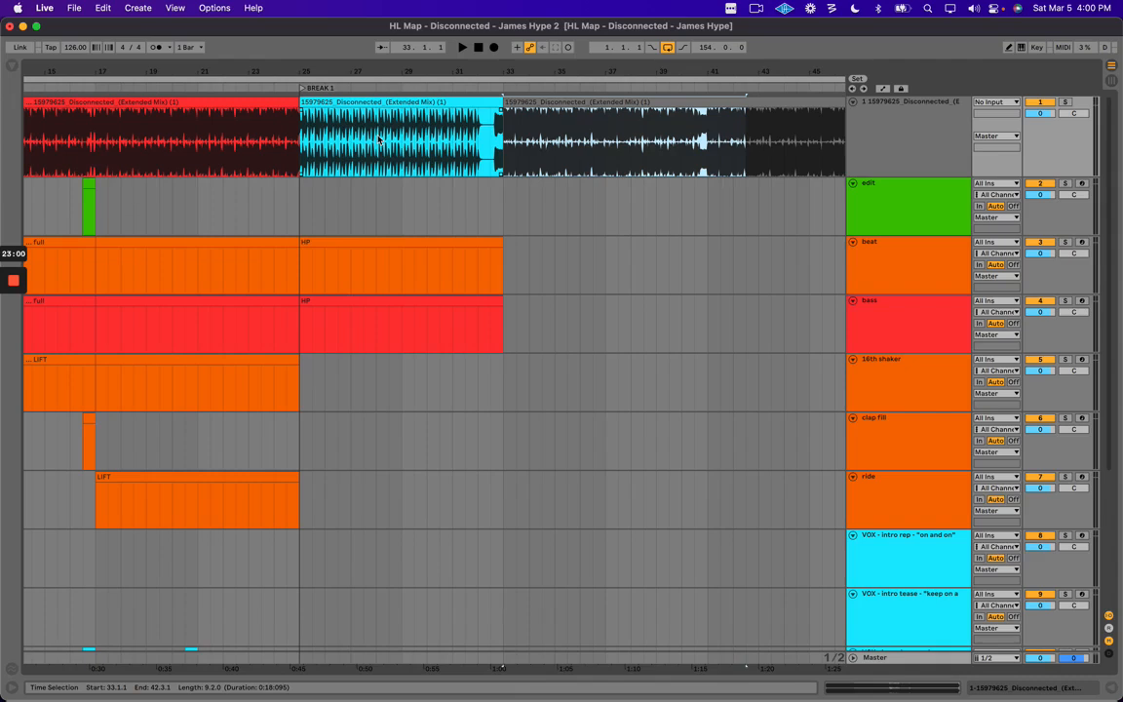
left_click(330, 101)
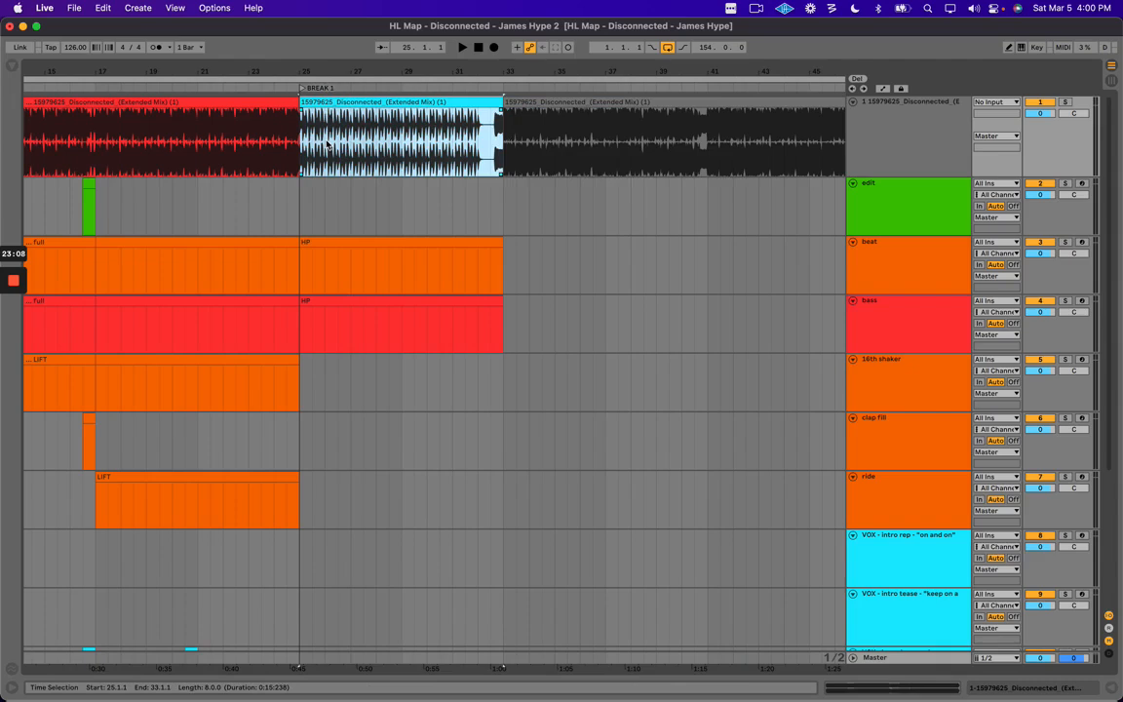
left_click(495, 144, "shift")
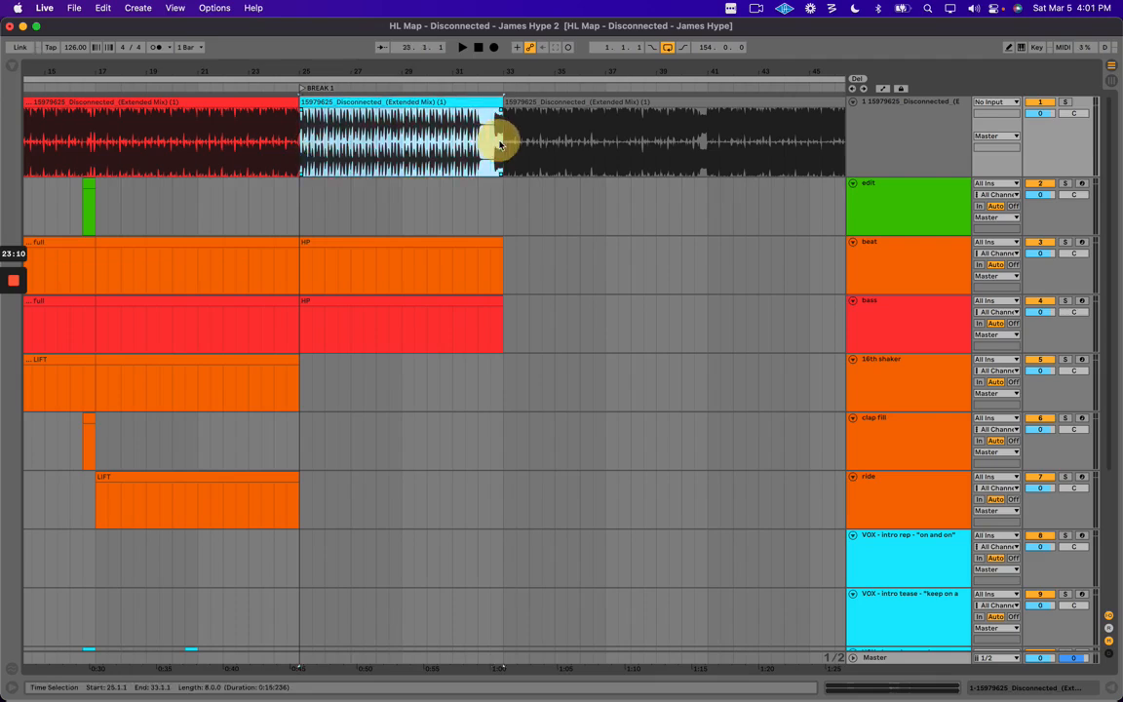
left_click_drag(494, 144, 510, 142)
left_click(478, 143)
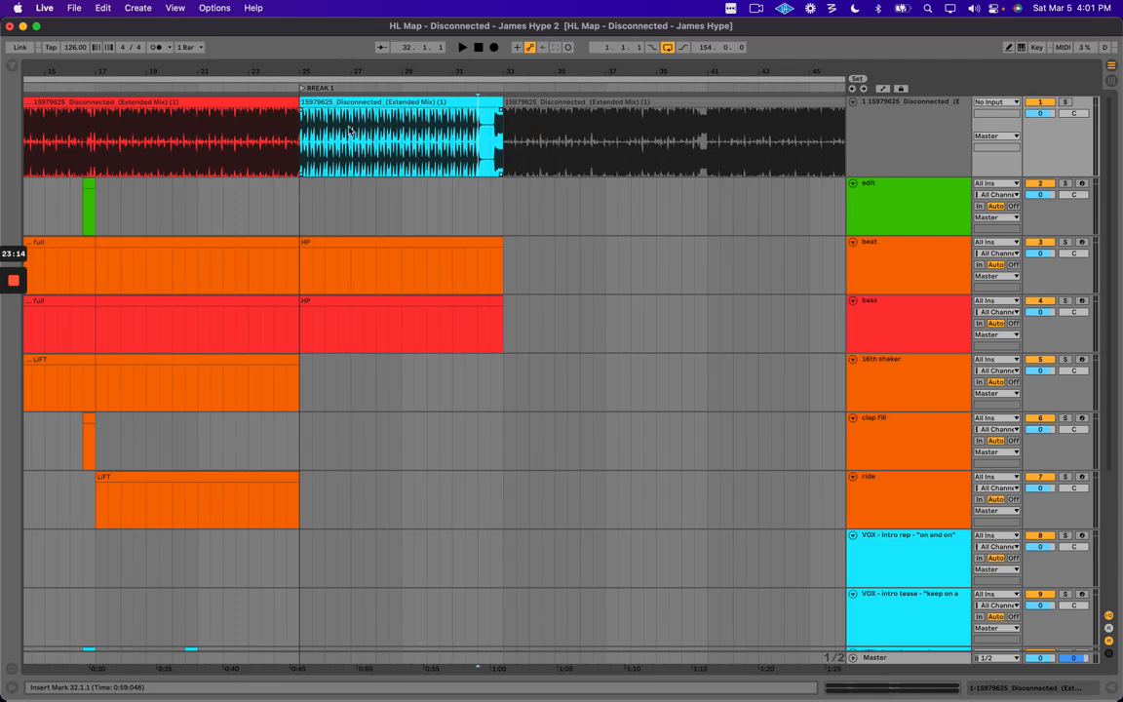
Highlight the reference audio from bar 33 to 43, then inspect the four-bar WN clip leading up to it.
left_click(349, 67)
left_click_drag(349, 66, 351, 60)
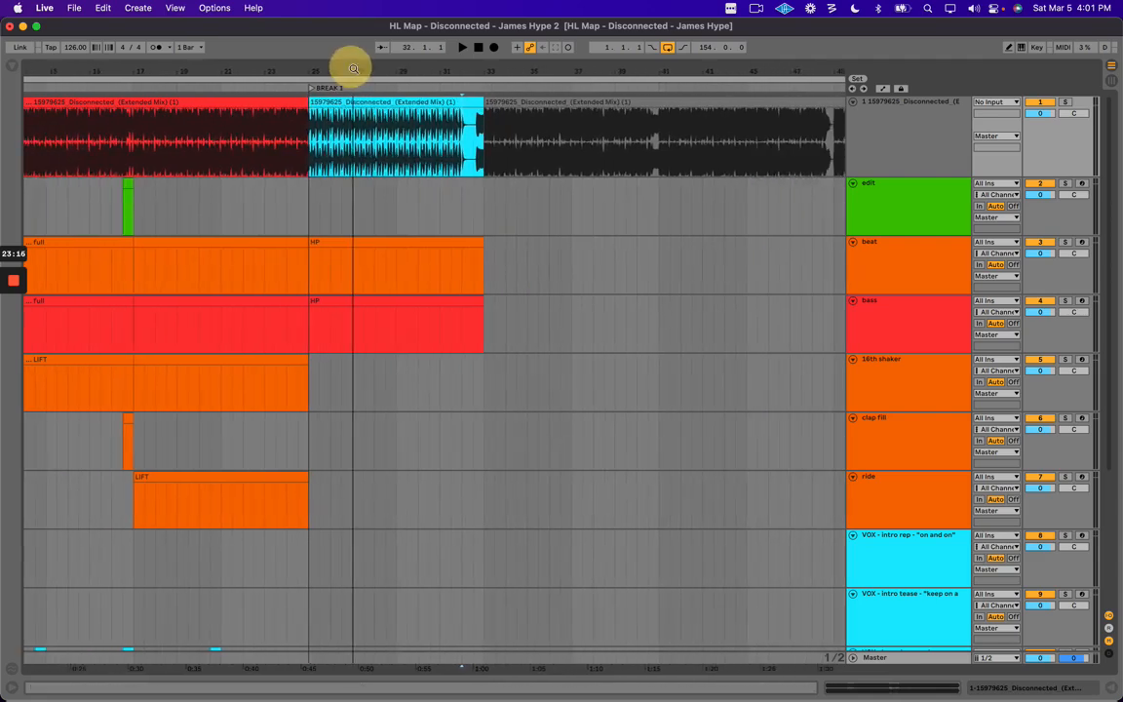
left_click_drag(487, 142, 702, 142)
left_click_drag(567, 68, 527, 85)
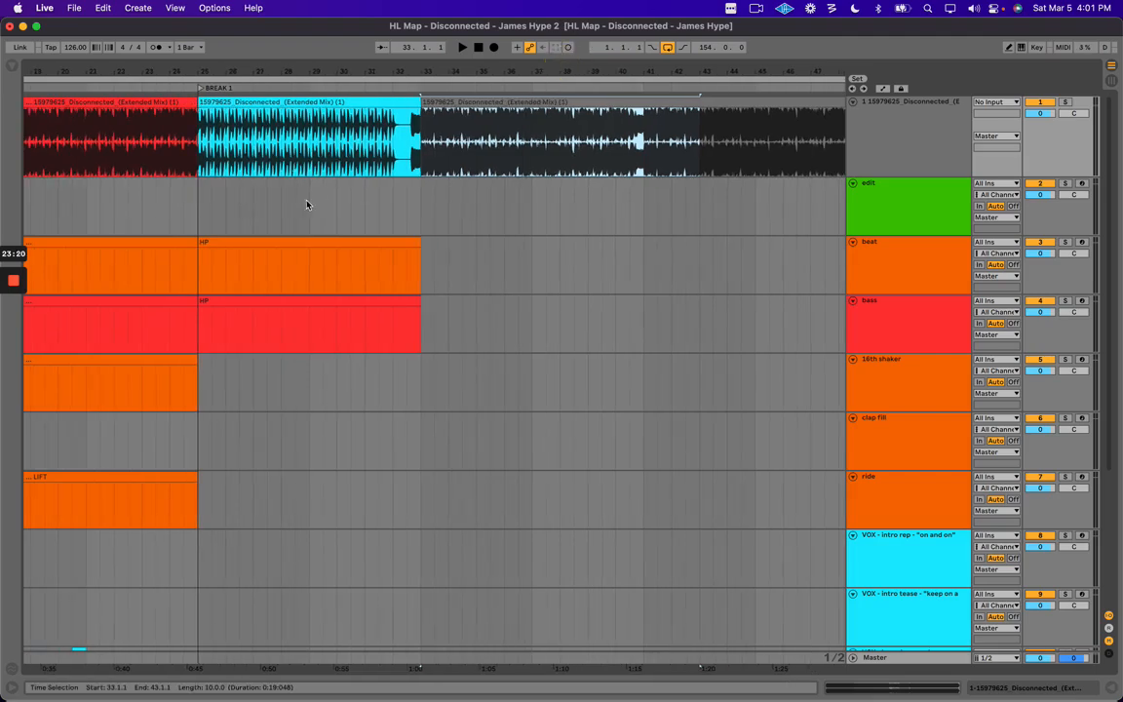
left_click(310, 205)
scroll(328, 461, "down", 5)
scroll(361, 507, "left", 3)
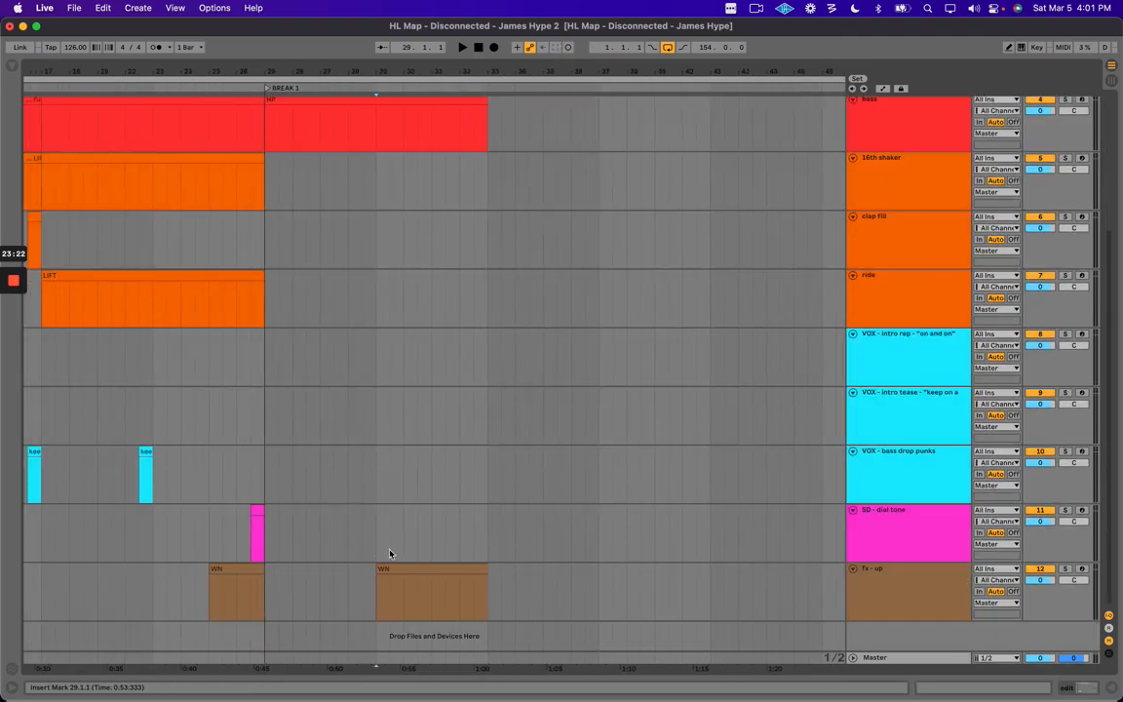
left_click(401, 569)
scroll(390, 332, "up", 8)
scroll(394, 310, "down", 5)
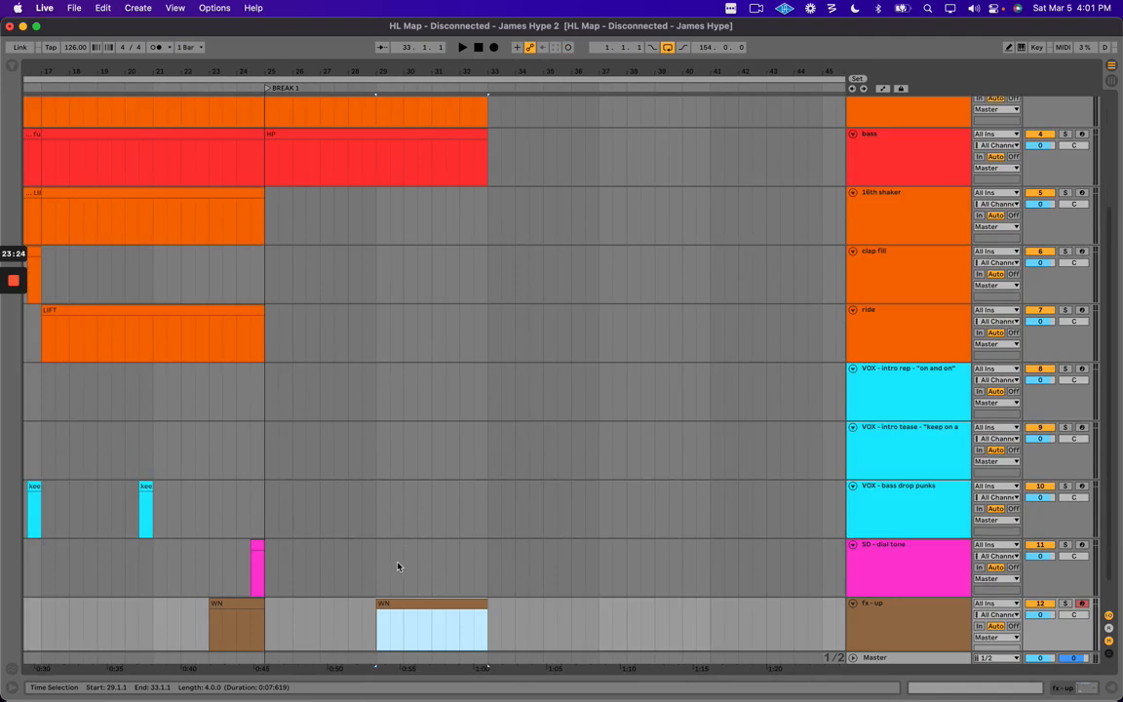
Compare the WN riser before bar 25 with the end of BREAK 1 in the upper tracks.
scroll(397, 553, "up", 5)
left_click(377, 195)
left_click_drag(475, 201, 639, 202)
left_click(459, 202)
scroll(271, 326, "down", 5)
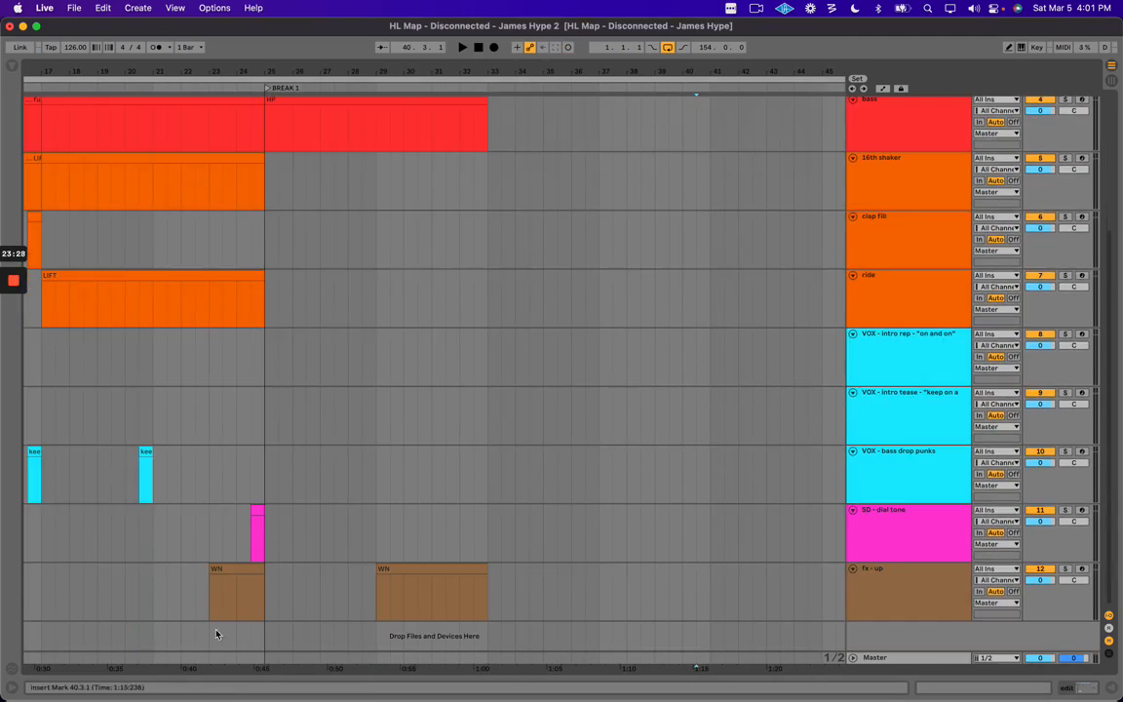
left_click(228, 566)
scroll(429, 193, "up", 4)
left_click(409, 207)
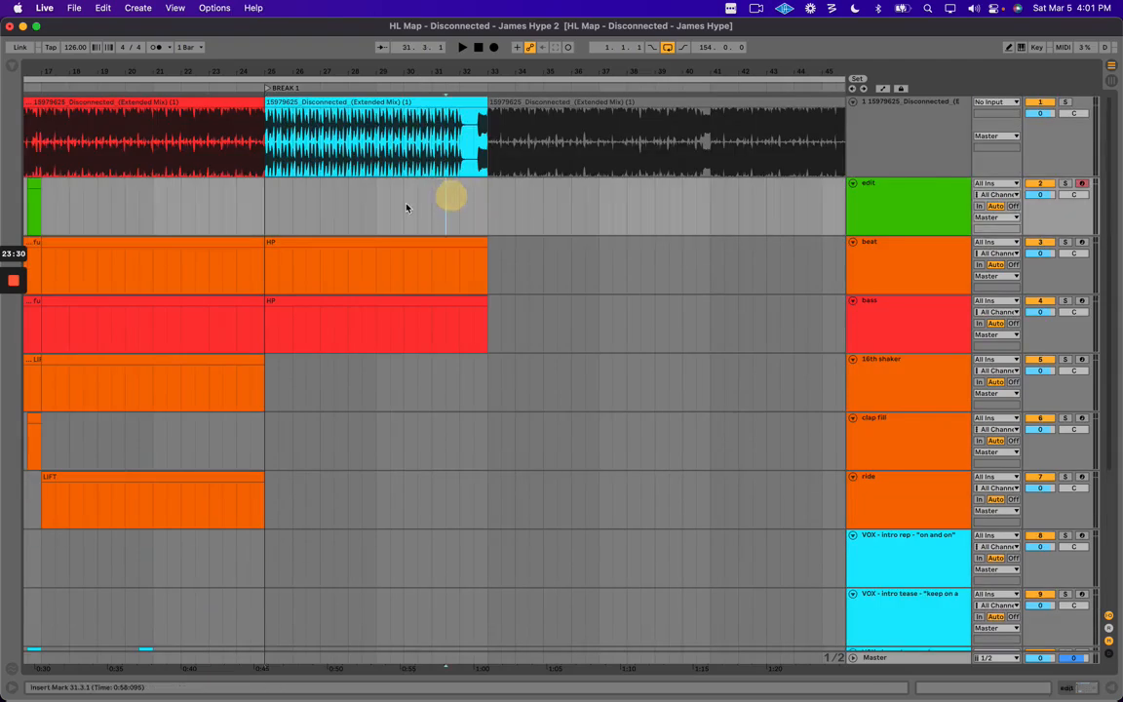
Highlight the reference audio around the end of BREAK 1, from bar 31.3 to 33.3.
key("plus")
mouse_move(476, 150)
left_mouse_down()
mouse_move(548, 135)
mouse_move(552, 118)
mouse_move(572, 128)
left_mouse_up()
left_click(463, 144)
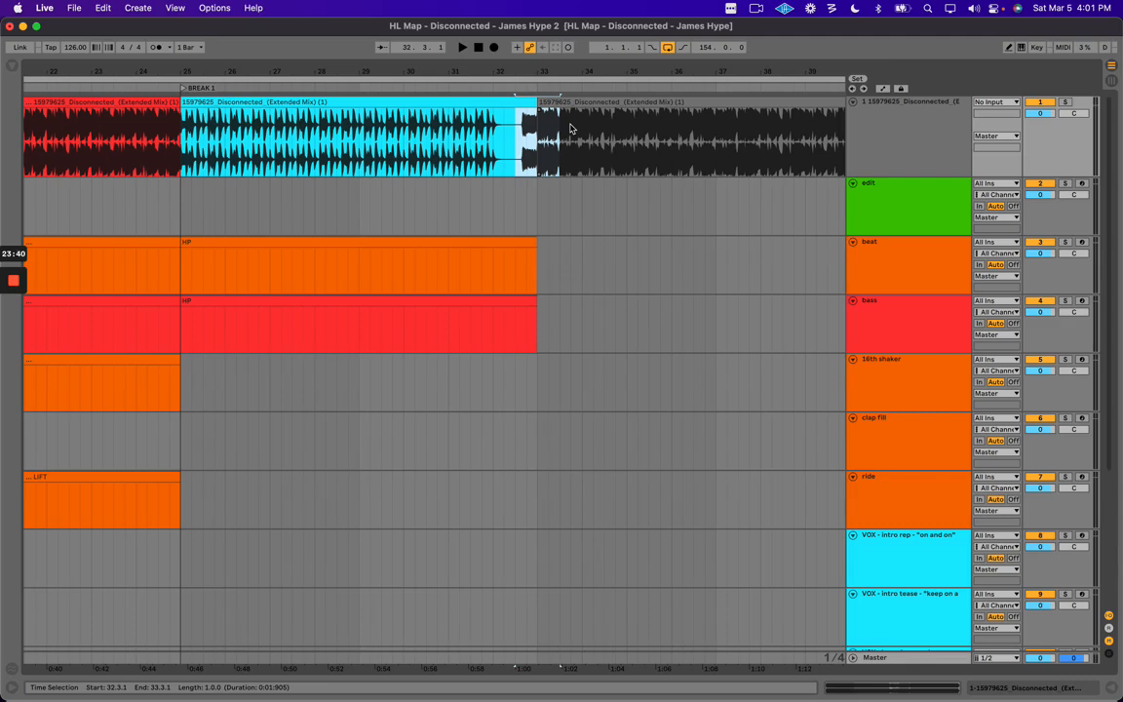
left_click_drag(486, 144, 562, 146)
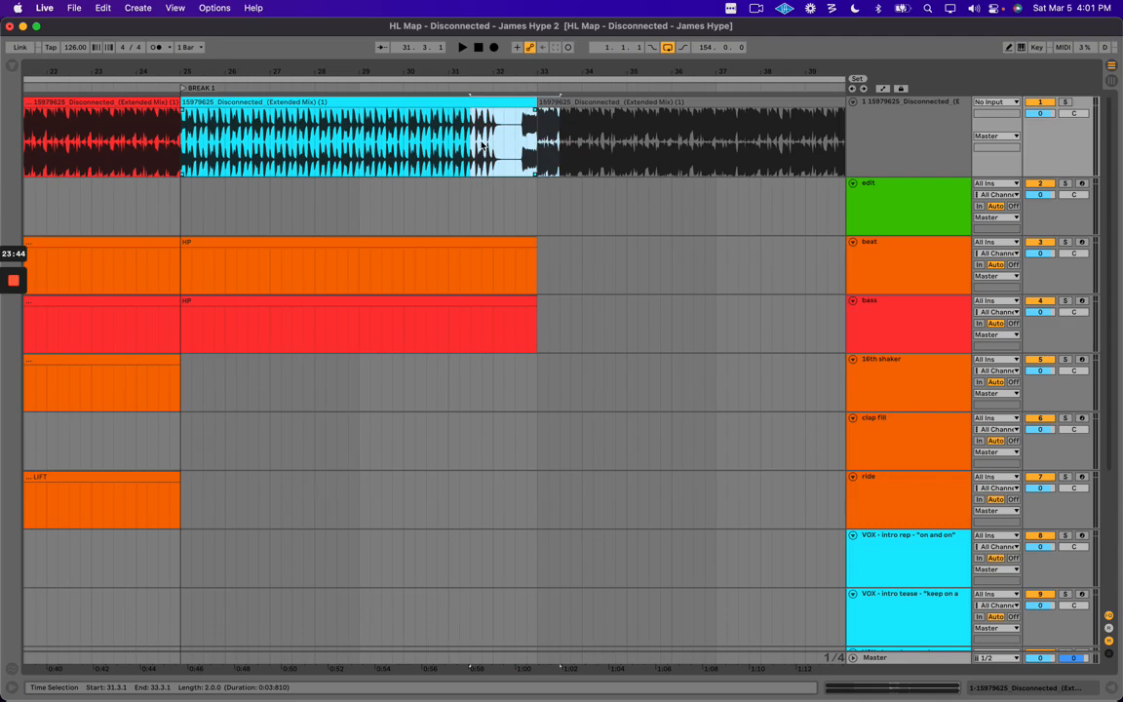
Play the end of BREAK 1 from bar 31 into the gap at bar 32.
left_click(451, 143)
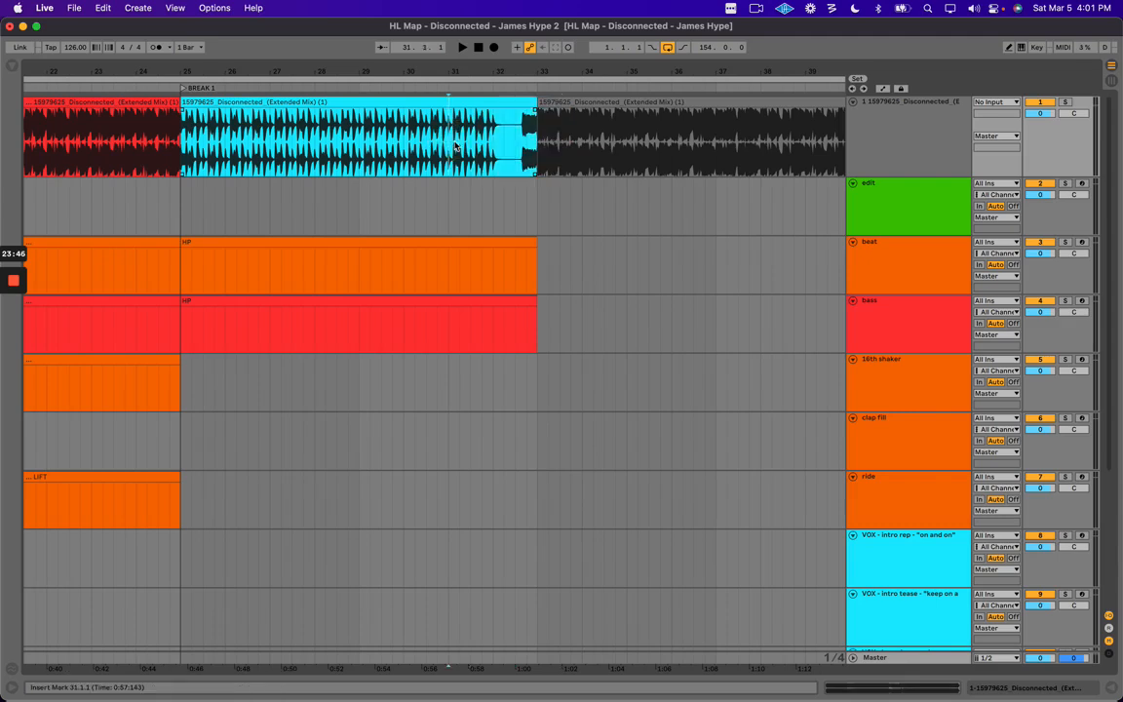
key("space")
key("plus")
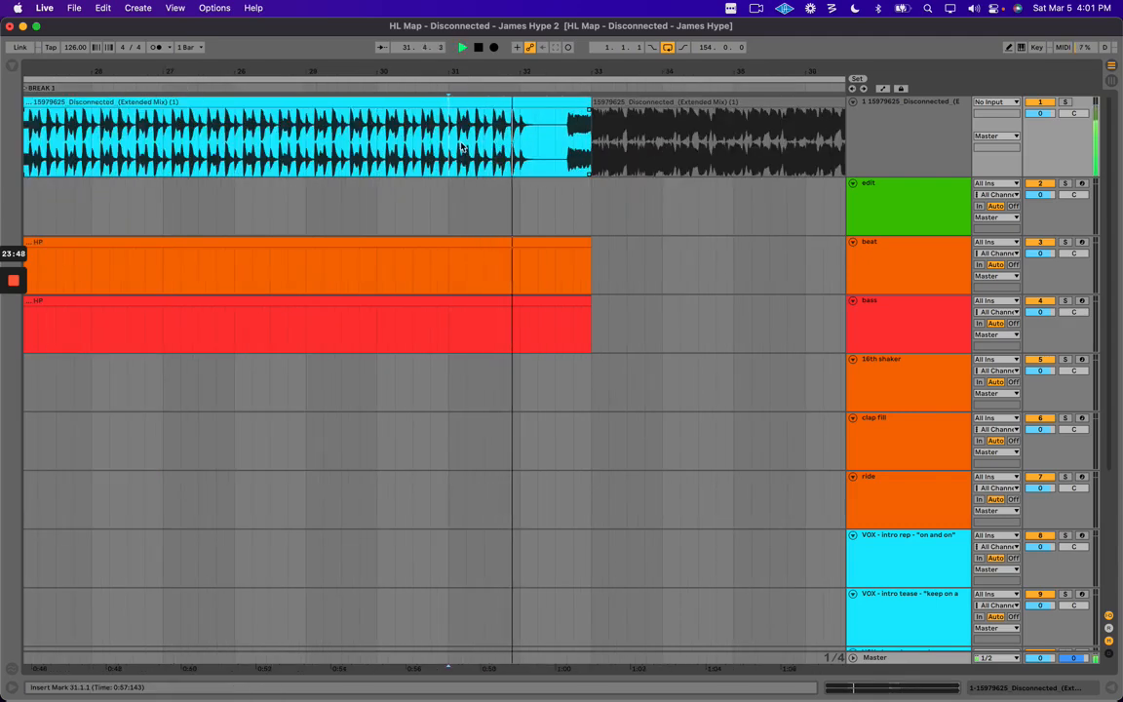
key("space")
key("minus")
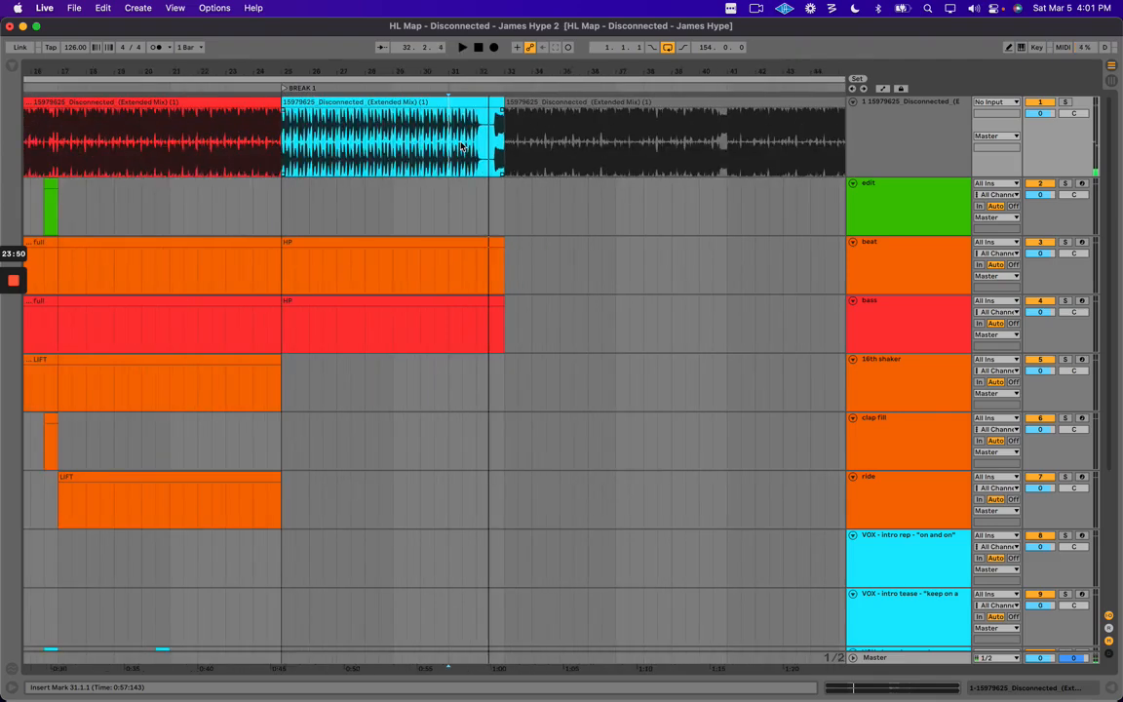
Highlight the BREAK 1 audio from bar 29.3 to 32, then look ahead at the later gaps in the reference track.
left_click_drag(295, 143, 478, 135)
left_click_drag(489, 70, 487, 63)
scroll(621, 143, "right", 3)
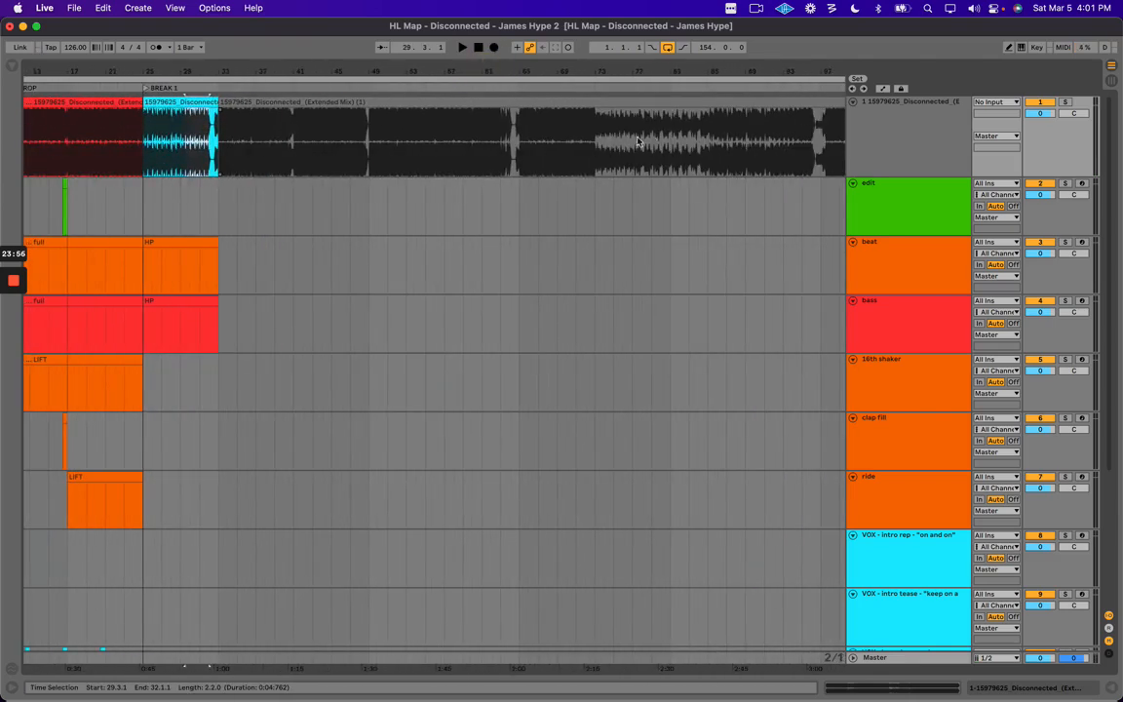
scroll(787, 148, "right", 3)
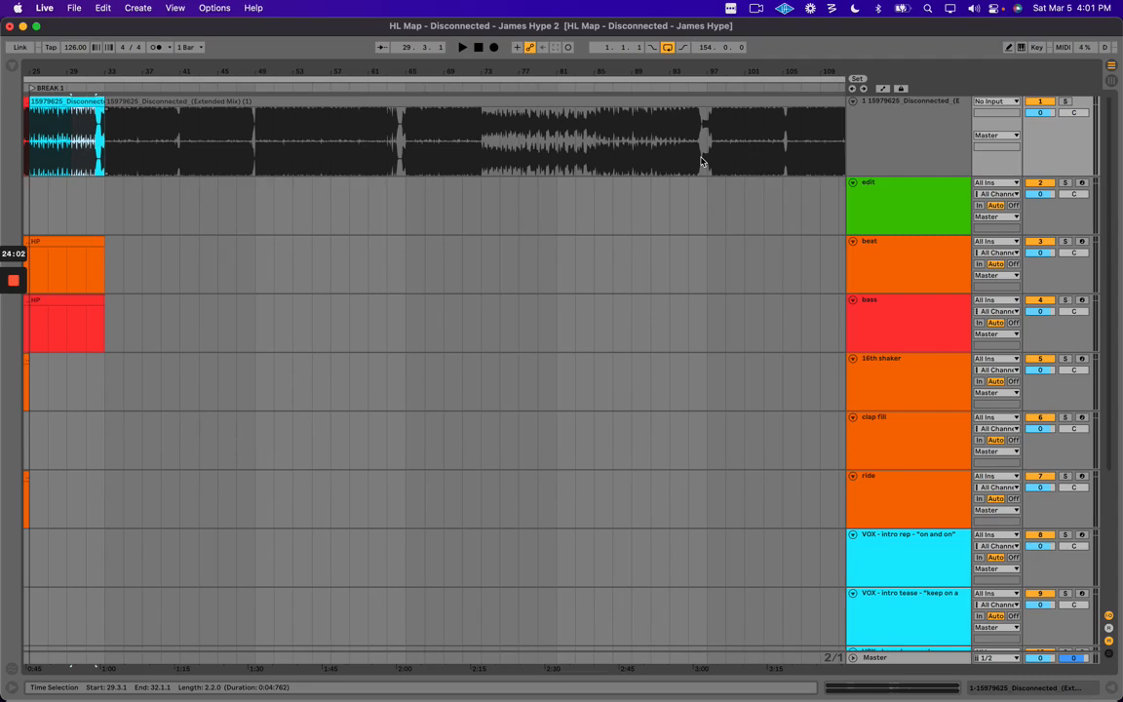
Examine the gap before bar 33 in the reference audio, marking bar 32 and highlighting from bar 32.3 to 34.2.
scroll(171, 261, "left", 3)
left_click_drag(195, 67, 236, 71)
left_click_drag(310, 133, 437, 145)
left_click(438, 145)
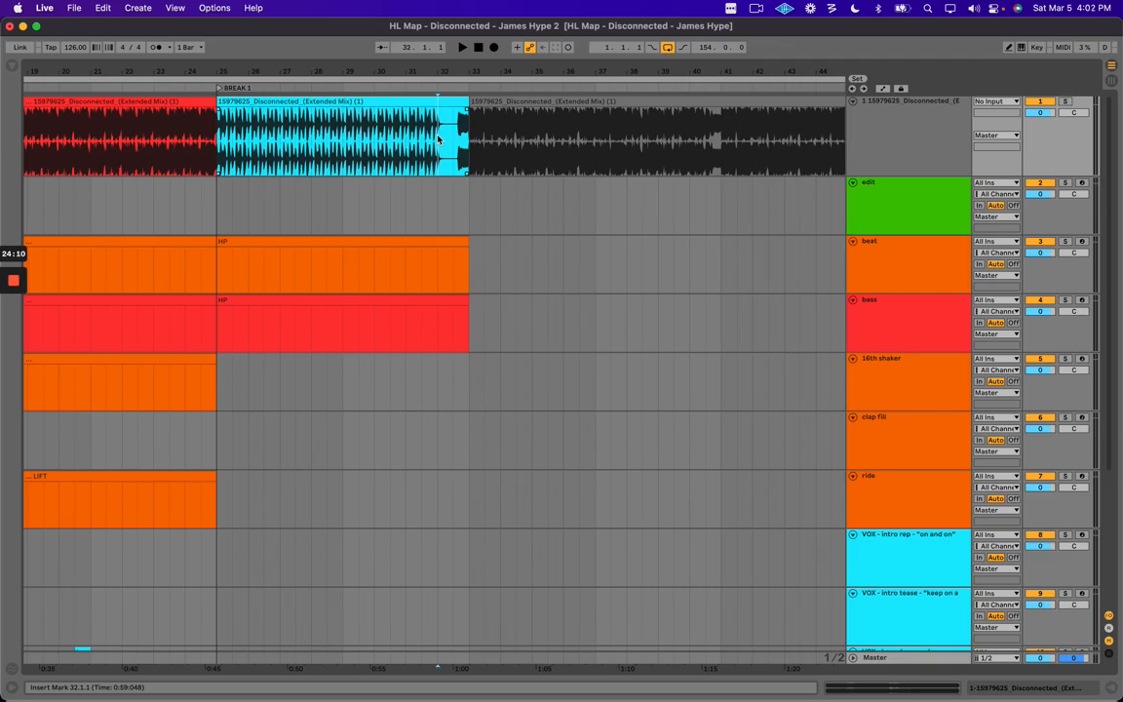
left_click_drag(456, 137, 516, 129)
left_click_drag(476, 73, 474, 74)
left_click(445, 153)
left_click_drag(443, 145, 534, 143)
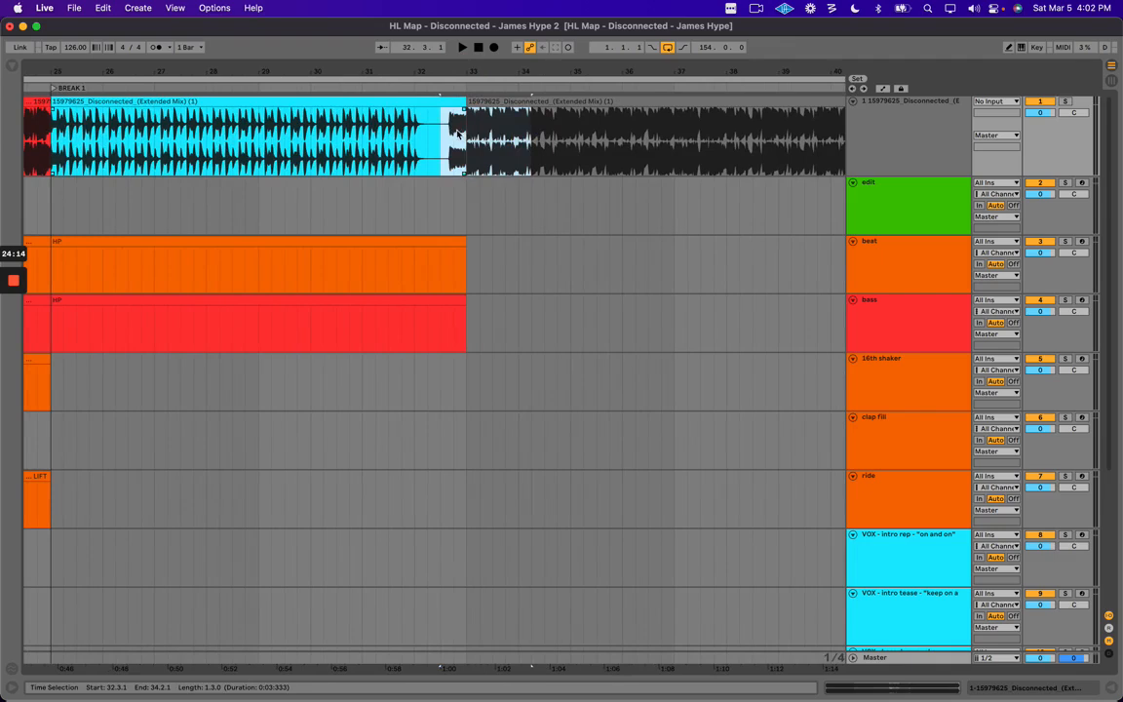
left_click(455, 132)
left_click_drag(477, 74, 478, 72)
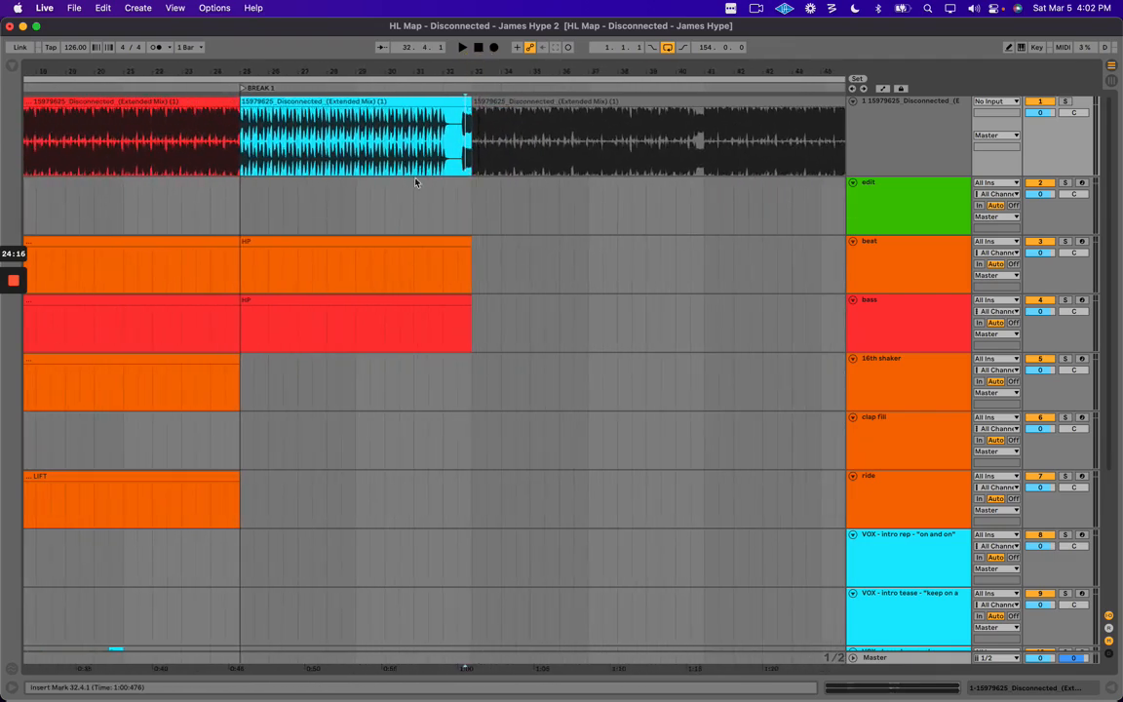
Compare the gap before bar 33 with a later gap, highlighting the reference audio from bar 31.3 to 34.3 and bar 92 to 103.
left_click_drag(435, 127, 508, 134)
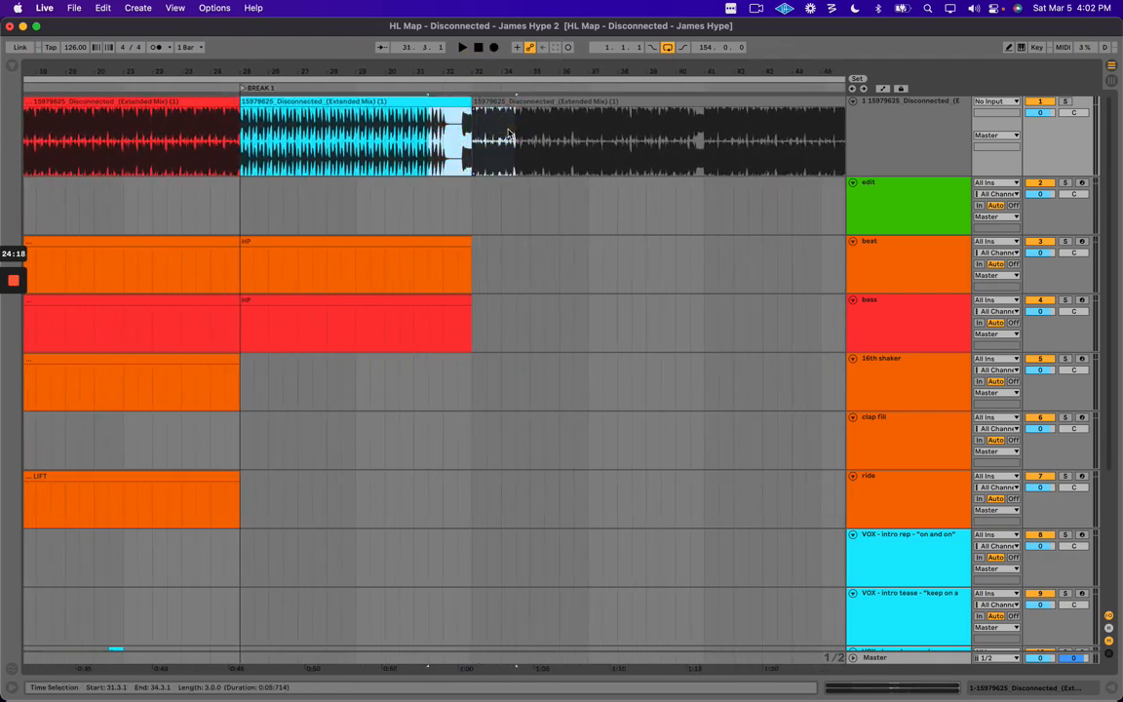
left_click(592, 137, "shift")
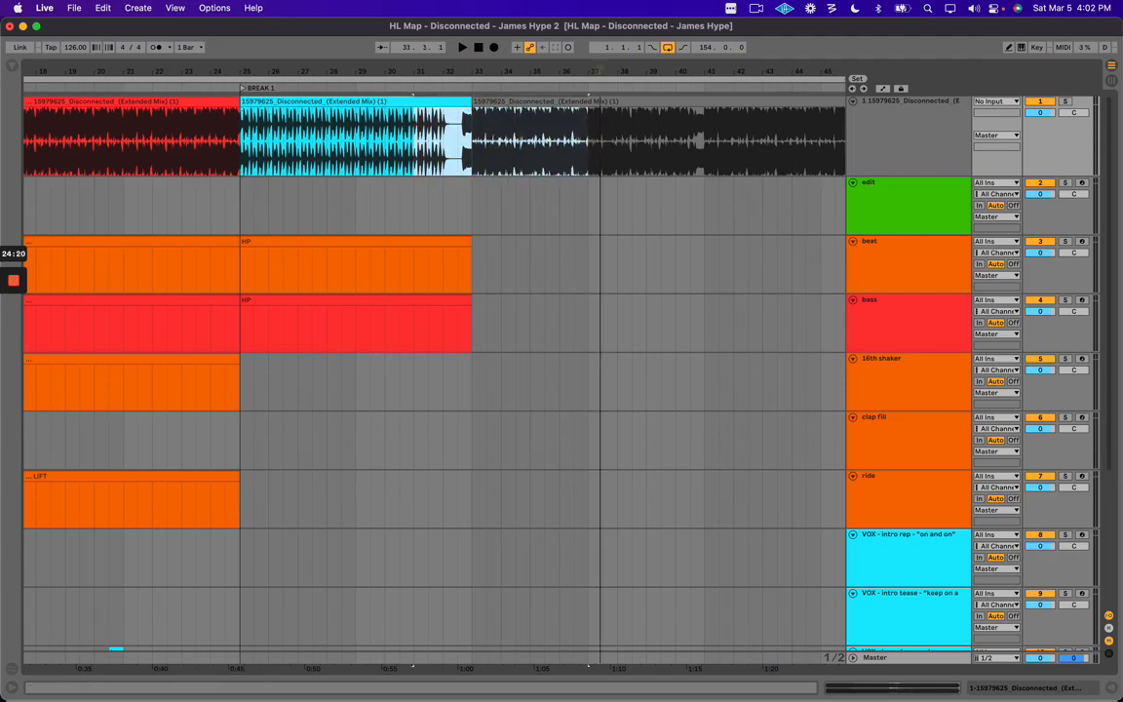
left_click_drag(594, 73, 597, 68)
left_click_drag(639, 138, 745, 130)
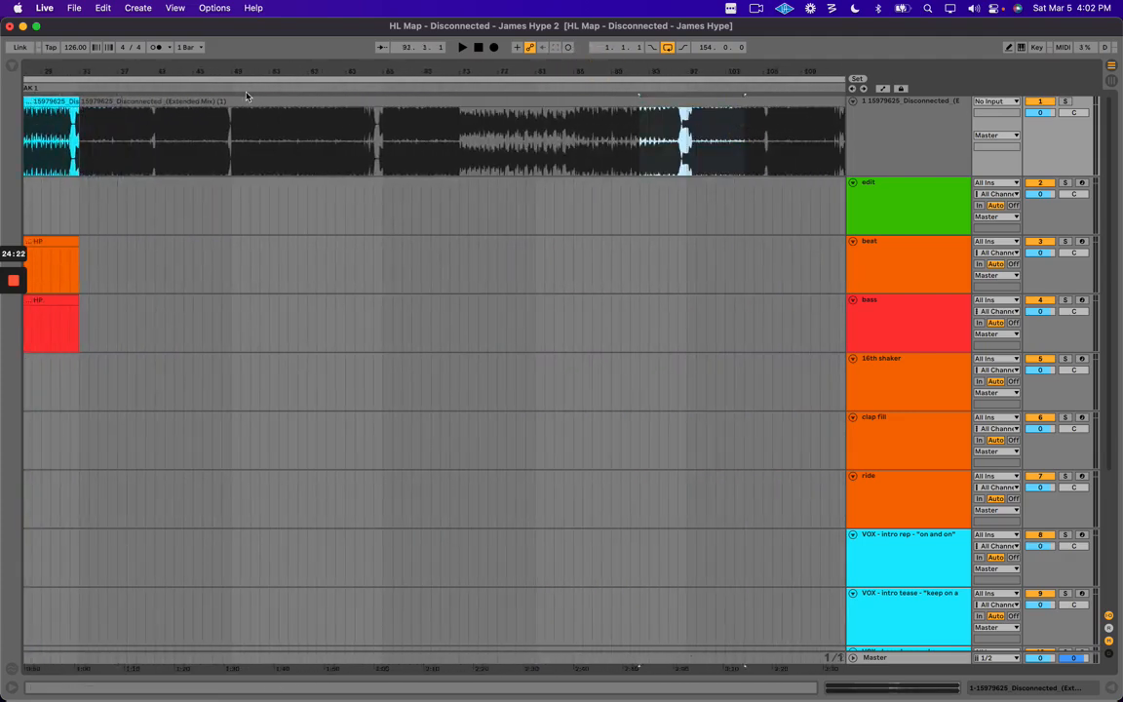
mouse_move(81, 71)
left_mouse_down()
mouse_move(90, 68)
mouse_move(75, 72)
left_mouse_up()
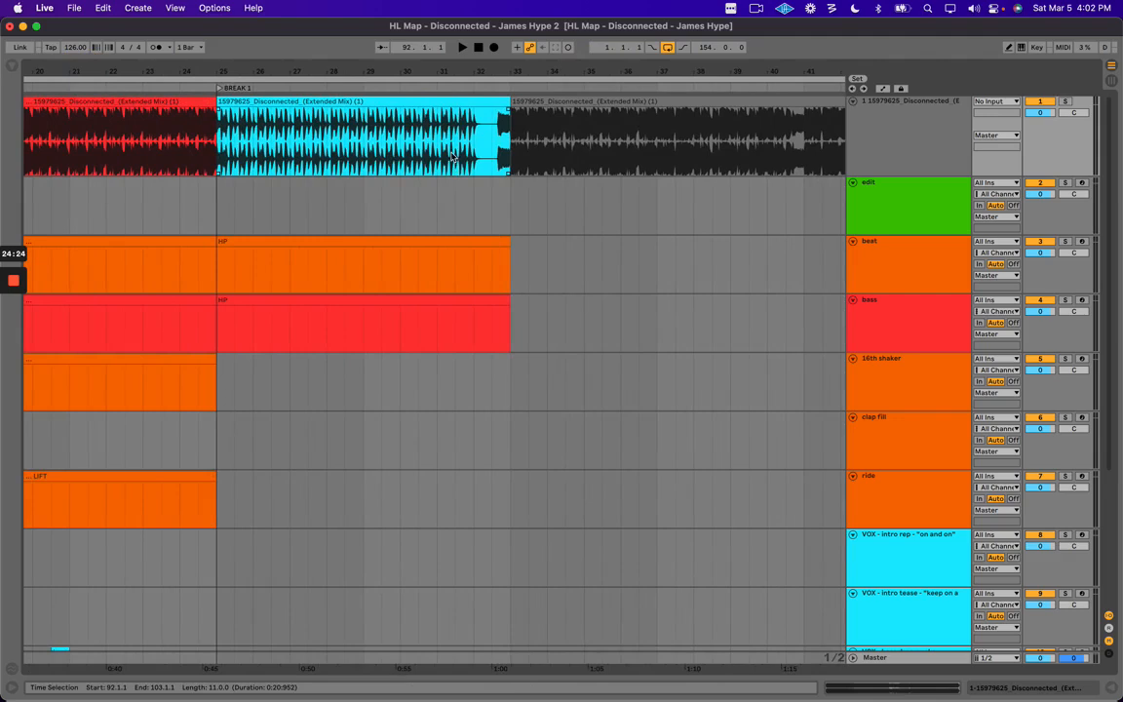
scroll(451, 154, "down", 2)
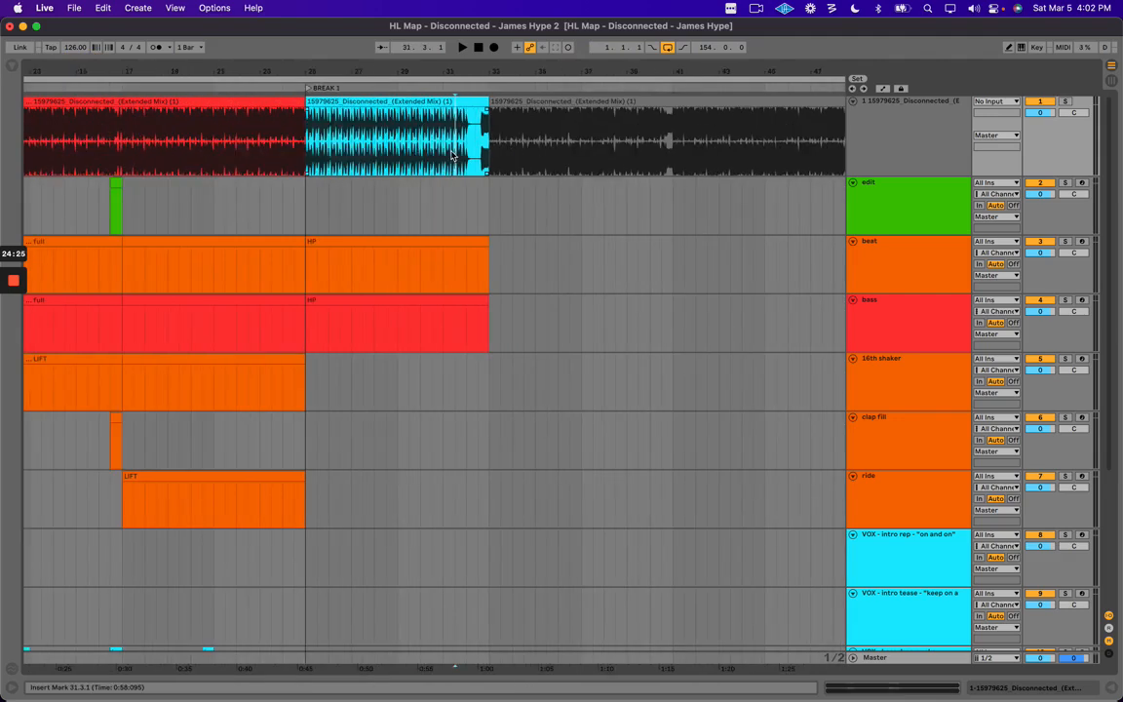
Highlight the BREAK 1 audio clip, bars 29.3 to 44.3 on VOX - bass drop punks, and bars 33 to 45.3 on the intro tease track.
left_click(365, 99)
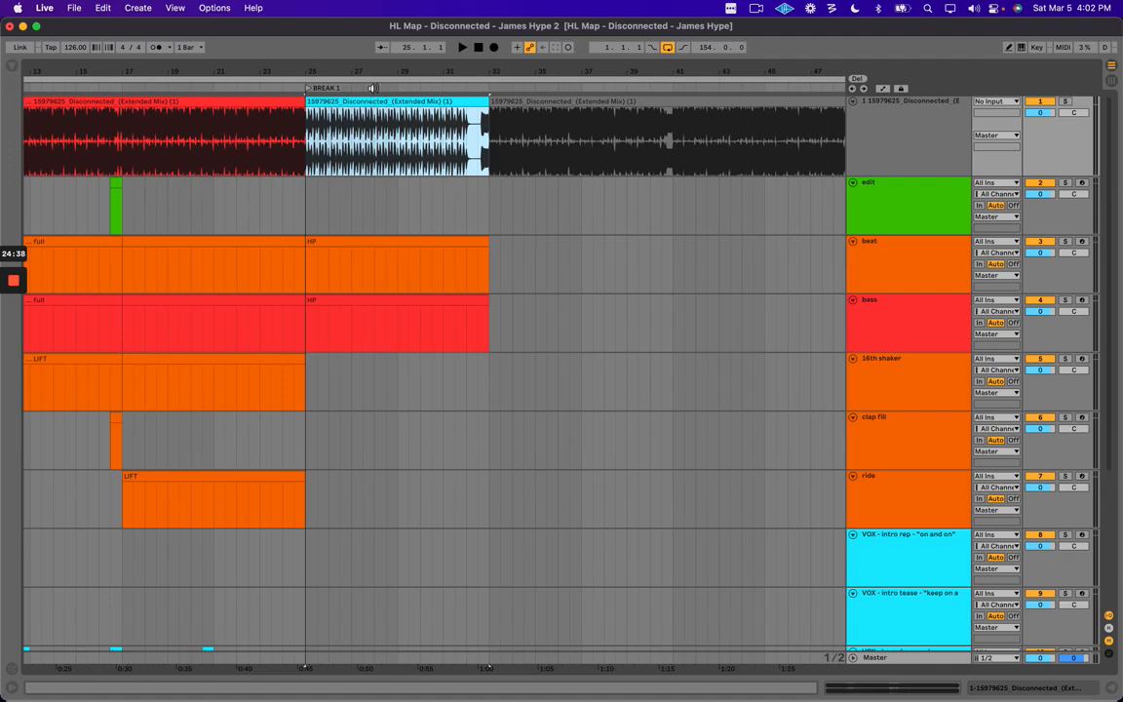
left_click(395, 149)
scroll(409, 140, "down", 1)
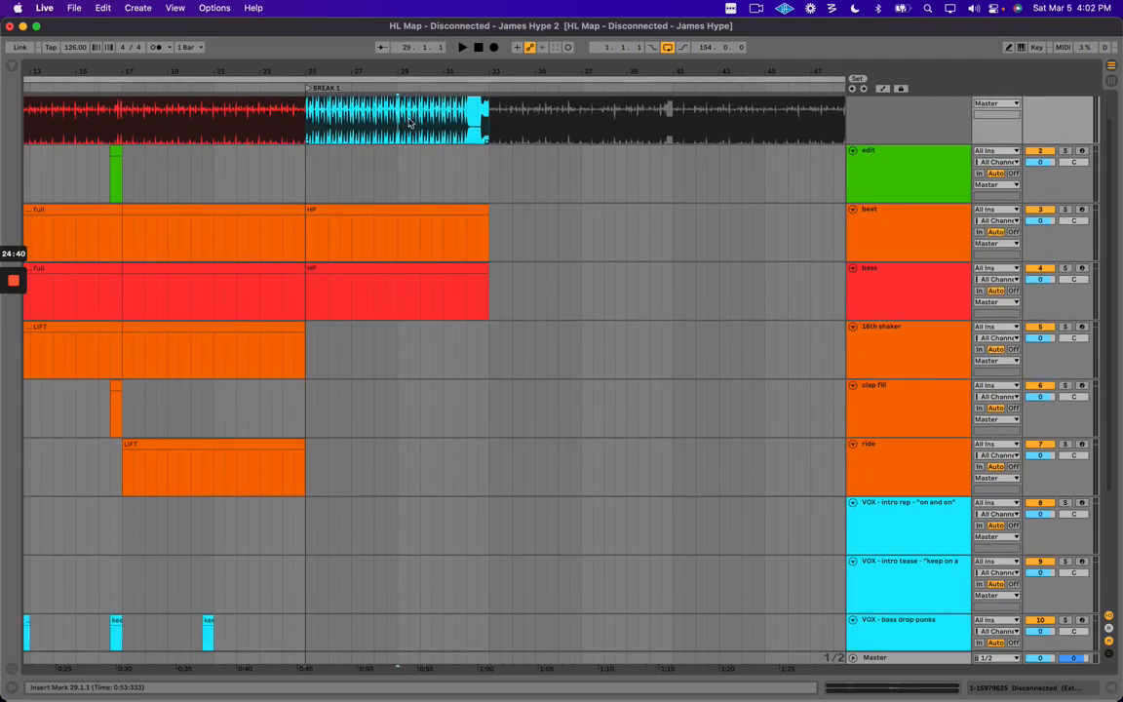
scroll(447, 311, "down", 4)
left_click_drag(390, 595, 573, 536)
left_click_drag(410, 476, 758, 470)
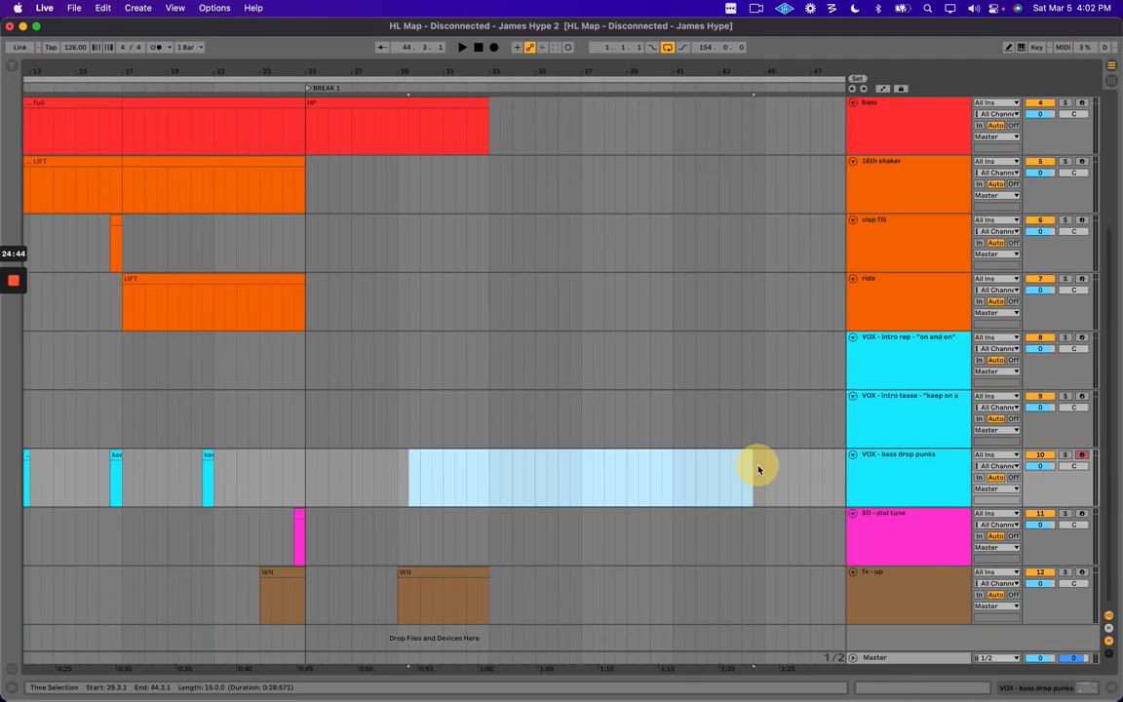
left_click_drag(494, 409, 777, 414)
scroll(498, 403, "up", 5)
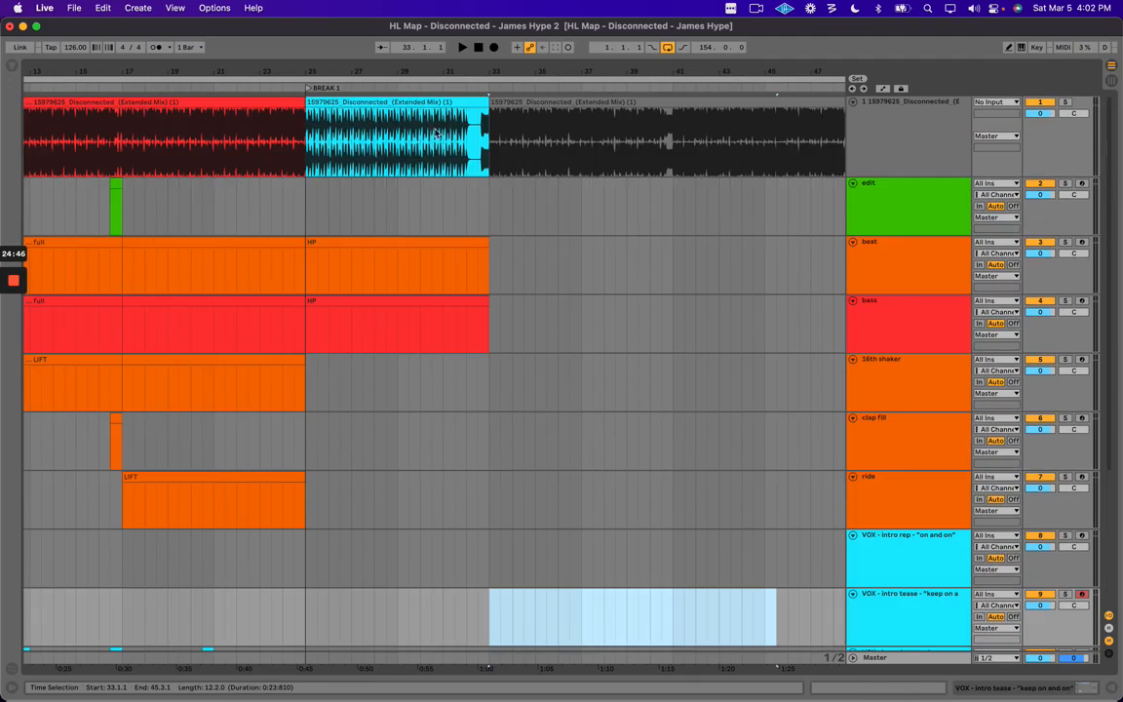
Examine the reference audio around the end of BREAK 1 and beyond bar 33, marking bar 37.2.
left_click_drag(441, 144, 539, 121)
left_click(478, 134)
left_click_drag(487, 73, 860, 149)
left_click(627, 146)
left_click_drag(667, 69, 667, 74)
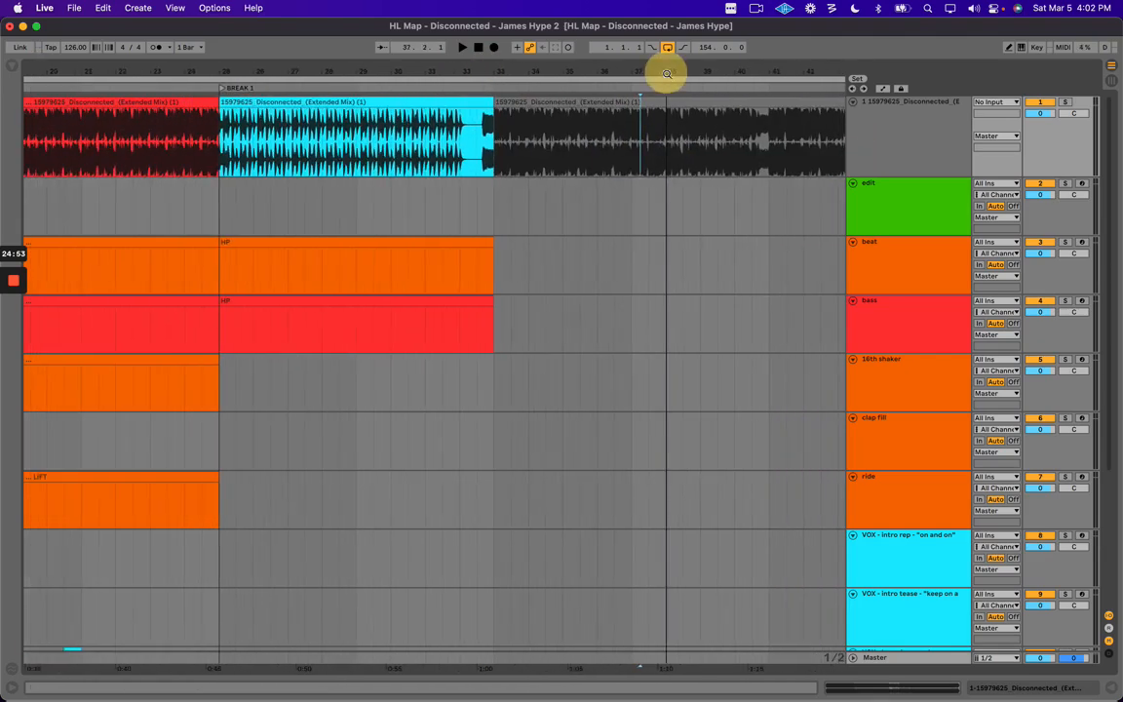
Play the end of BREAK 1 from bar 32 into bar 33.
left_click(464, 208)
key("space")
scroll(464, 214, "down", 3)
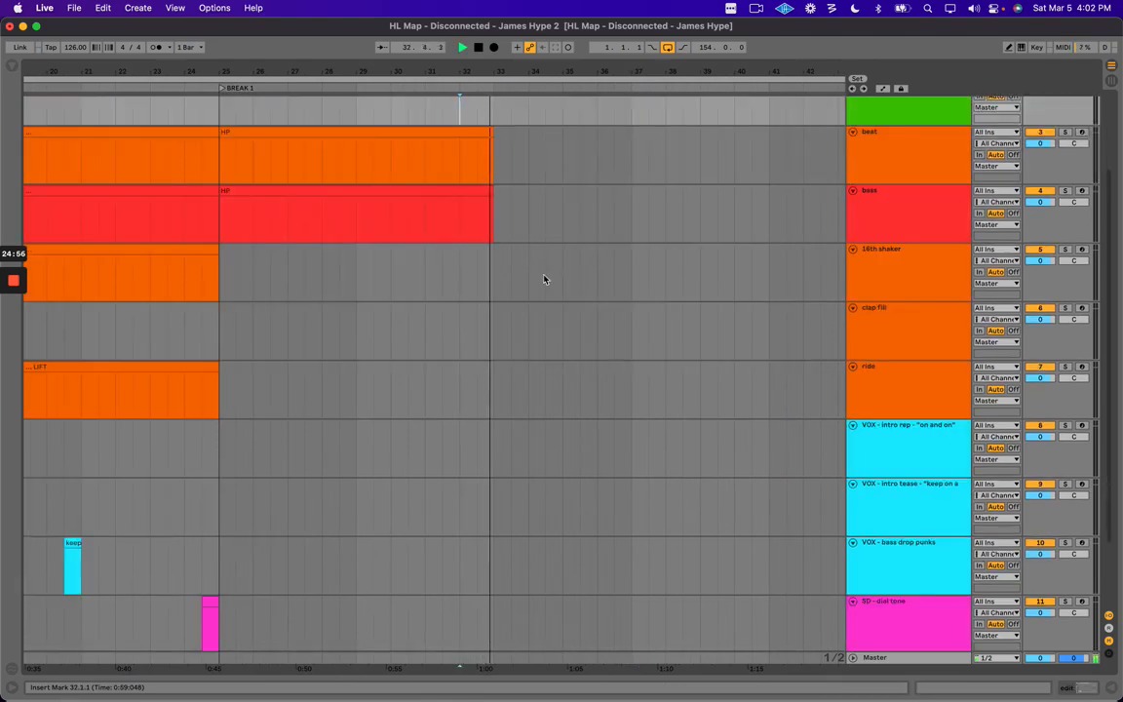
key("space")
Insert a MIDI track below VOX - bass drop punks, name it "VOX - verse" and colour it cyan.
scroll(585, 370, "down", 2)
left_click(878, 478)
key("super+shift+t")
key("super+r")
type("V")
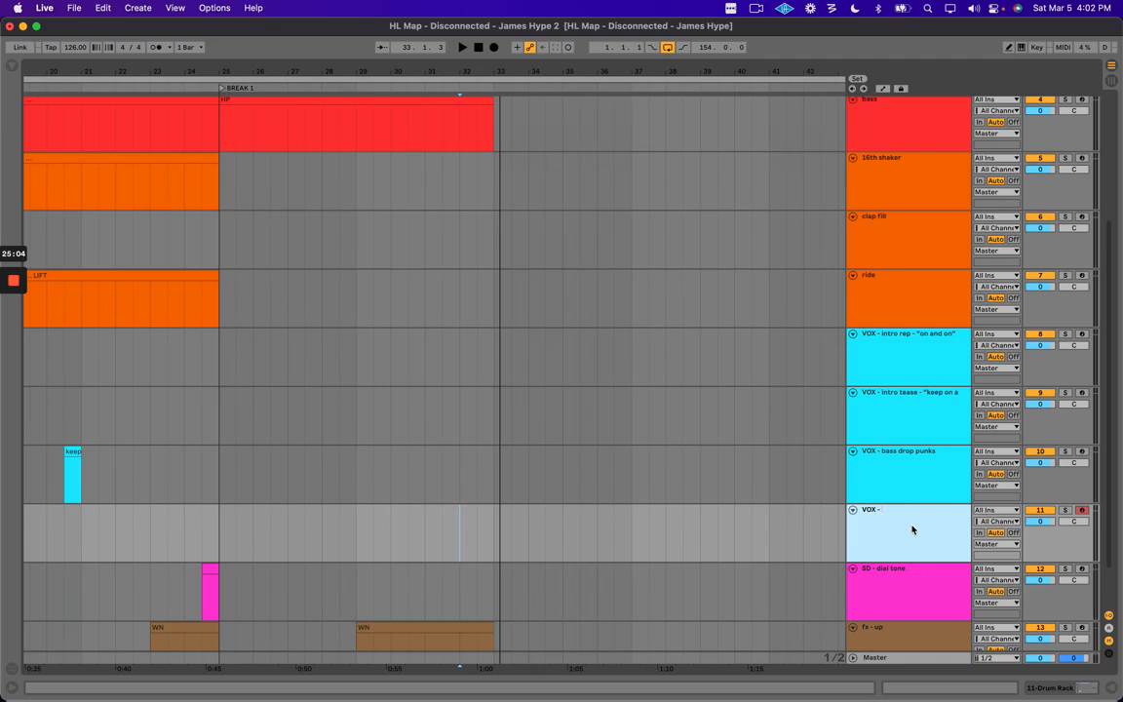
key("Return")
right_click(912, 526)
left_click(999, 448)
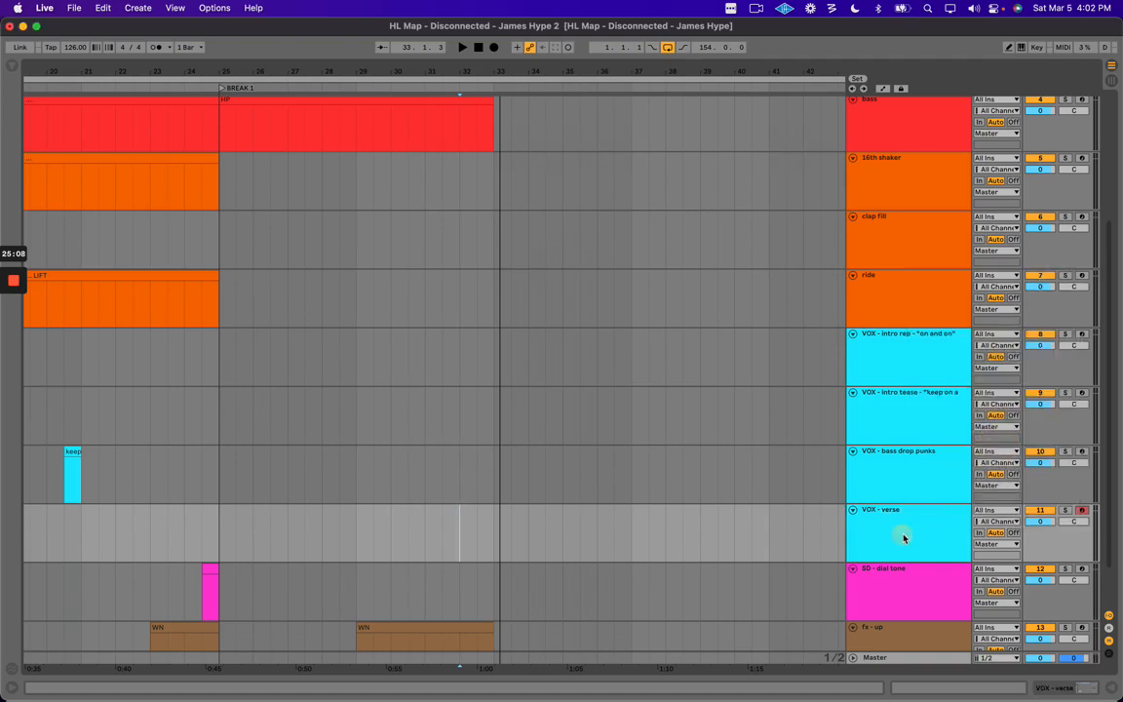
Mark bar 32.3 on the VOX - verse track and rename the track "VOX - main line".
left_click_drag(594, 68, 591, 67)
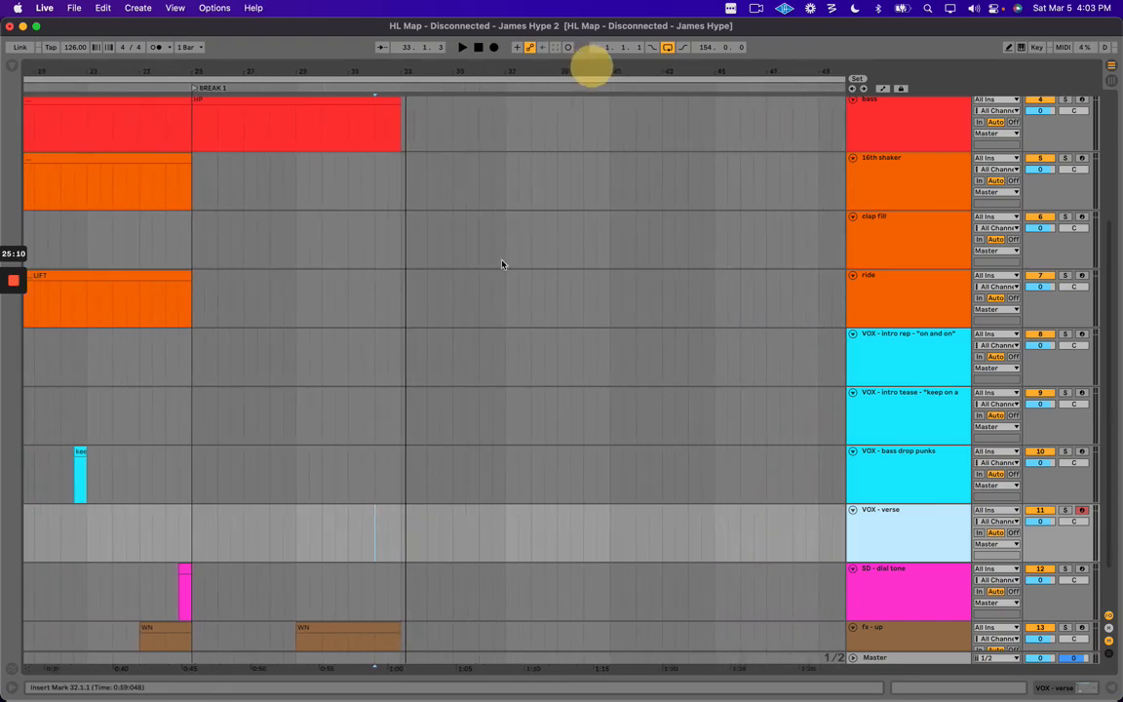
left_click(387, 529)
key("plus")
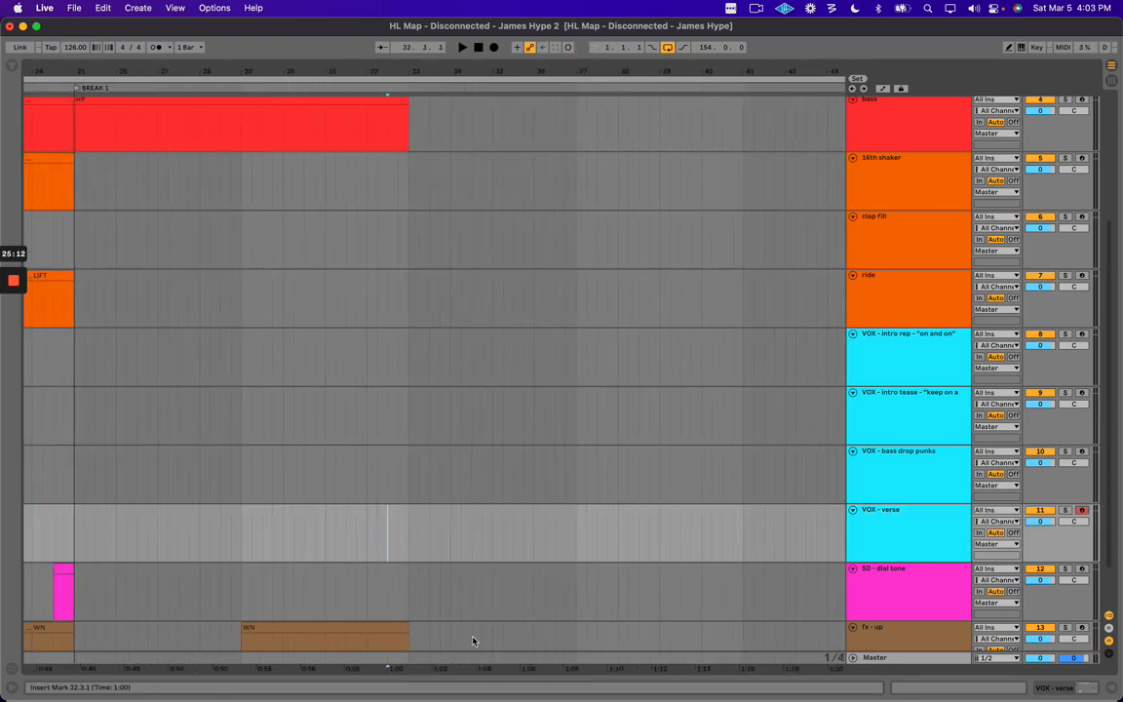
left_click(933, 546)
key("super+r")
key("Right")
key("BackSpace")
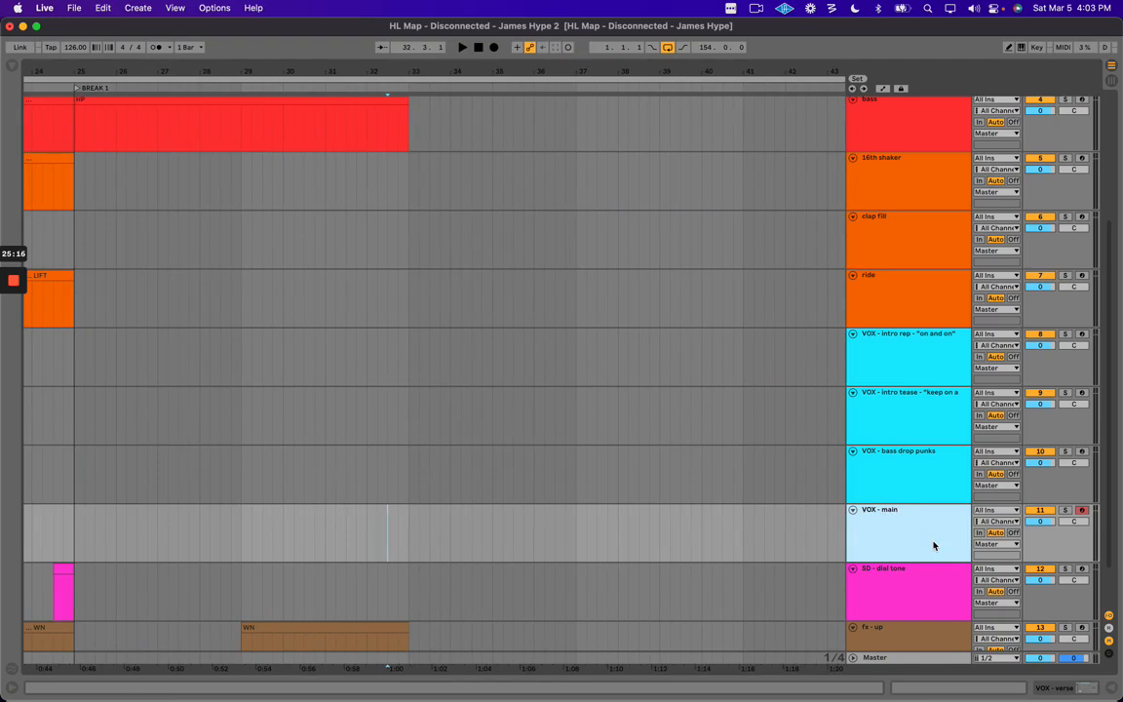
key("Return")
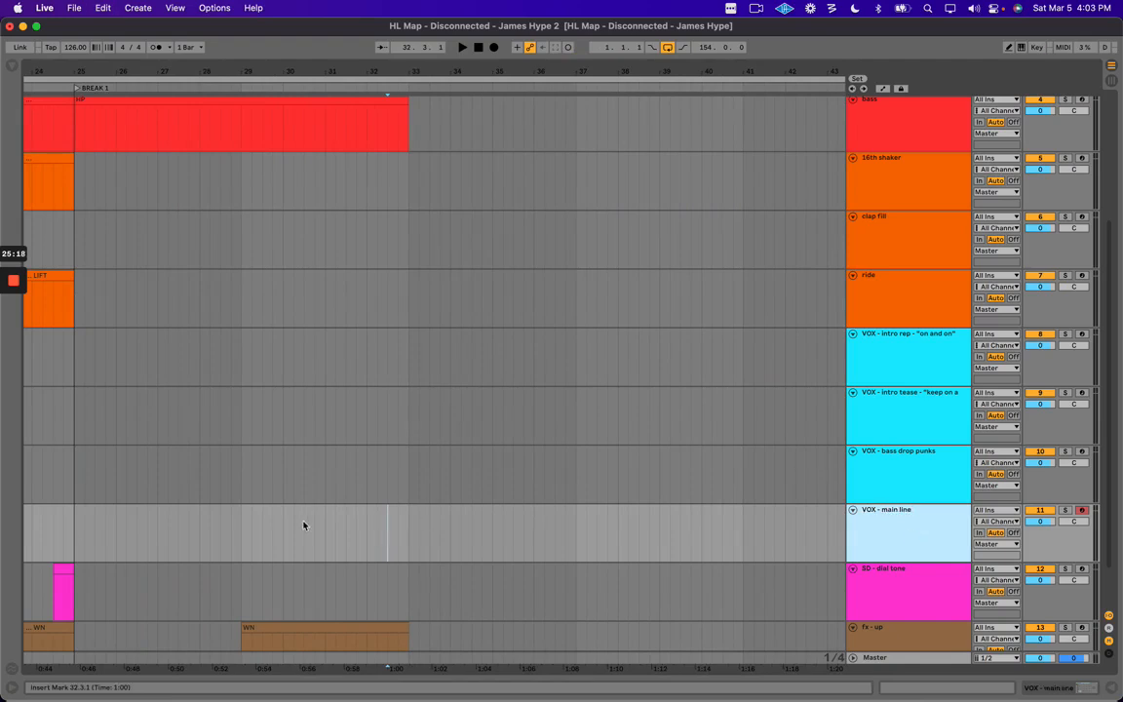
Play from bar 32 and move the VOX - main line track directly above the VOX - intro rep track.
left_click(369, 521)
key("space")
left_click_drag(885, 514, 882, 322)
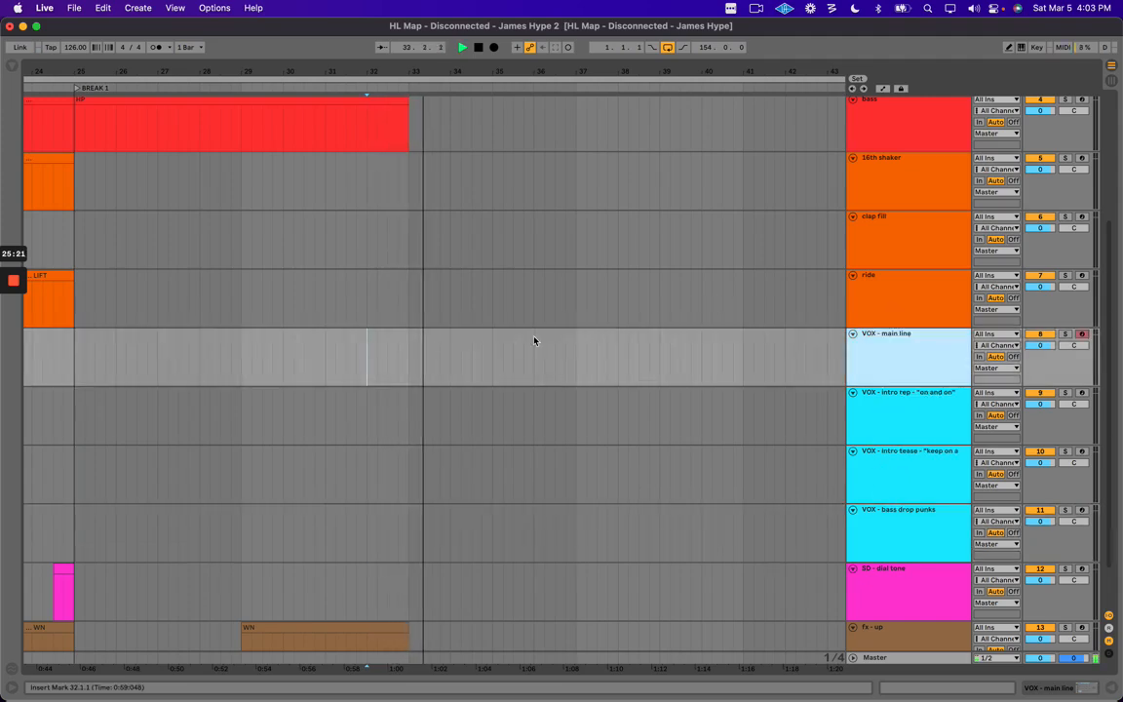
Create a clip on the VOX - main line track from 32.3.1 to 41.1.1.
left_click(403, 80)
left_click_drag(409, 73, 404, 70)
left_click(401, 359)
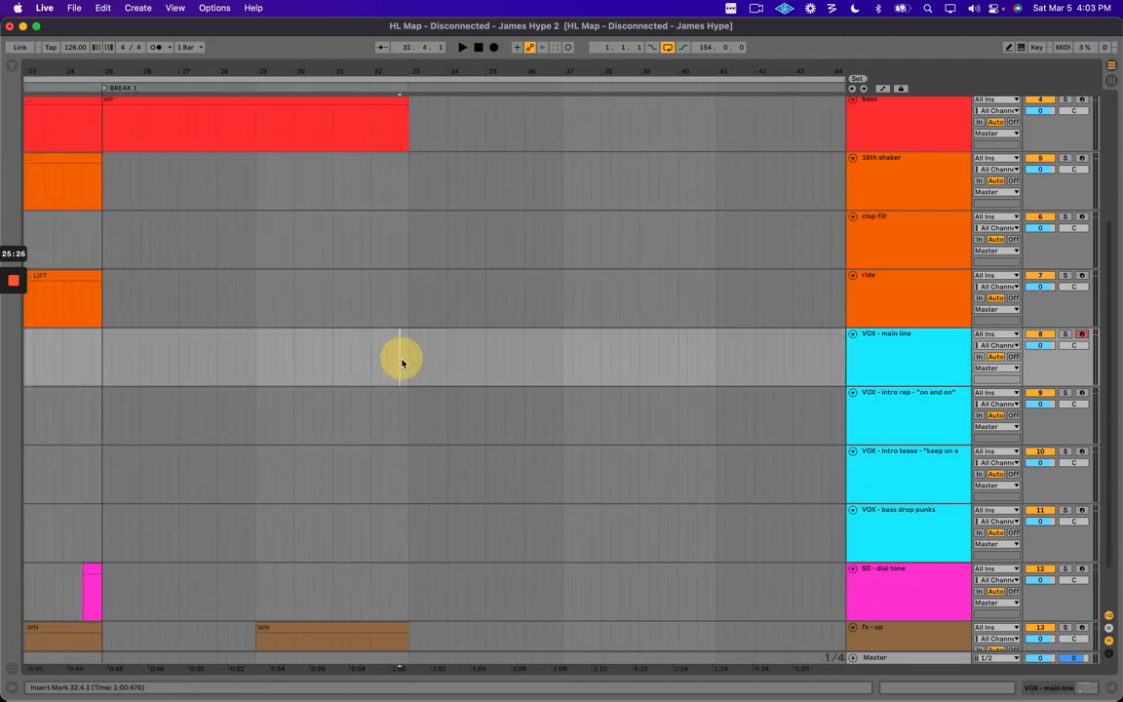
left_click_drag(389, 351, 754, 351)
left_click_drag(687, 72, 505, 70)
left_click_drag(264, 356, 528, 371)
scroll(529, 368, "down", 1)
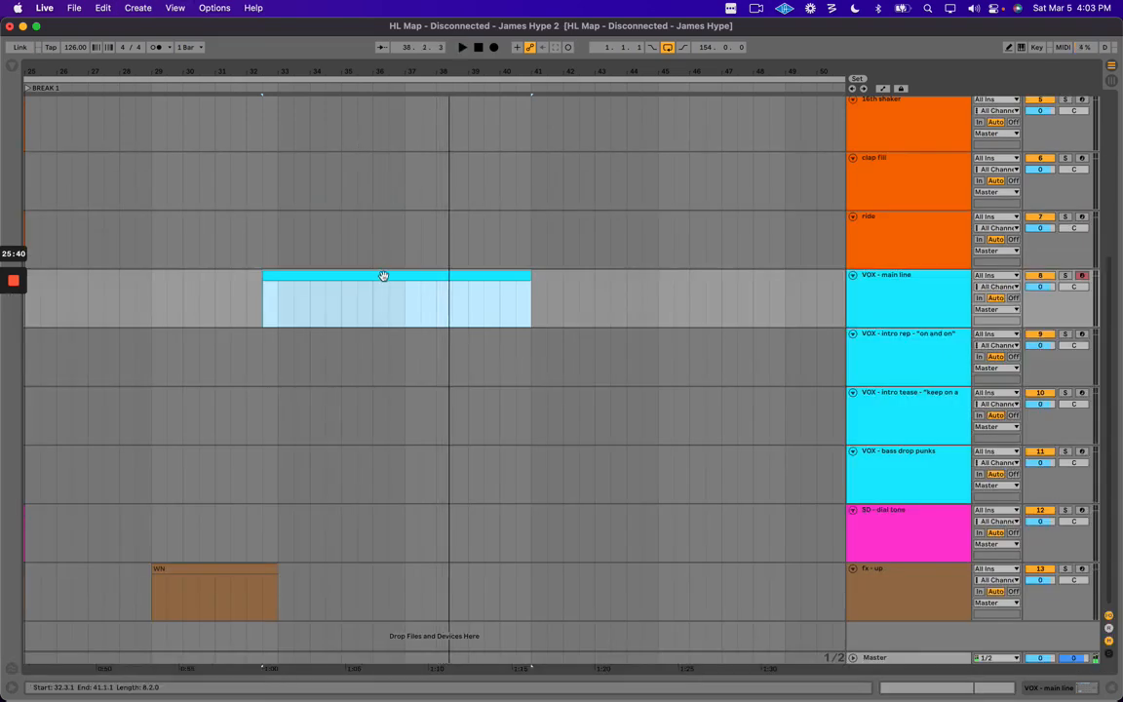
Add clips to the beat and bass tracks from bar 33 to bar 41, directly following the HP clips.
scroll(388, 293, "left", 5)
scroll(484, 198, "up", 3)
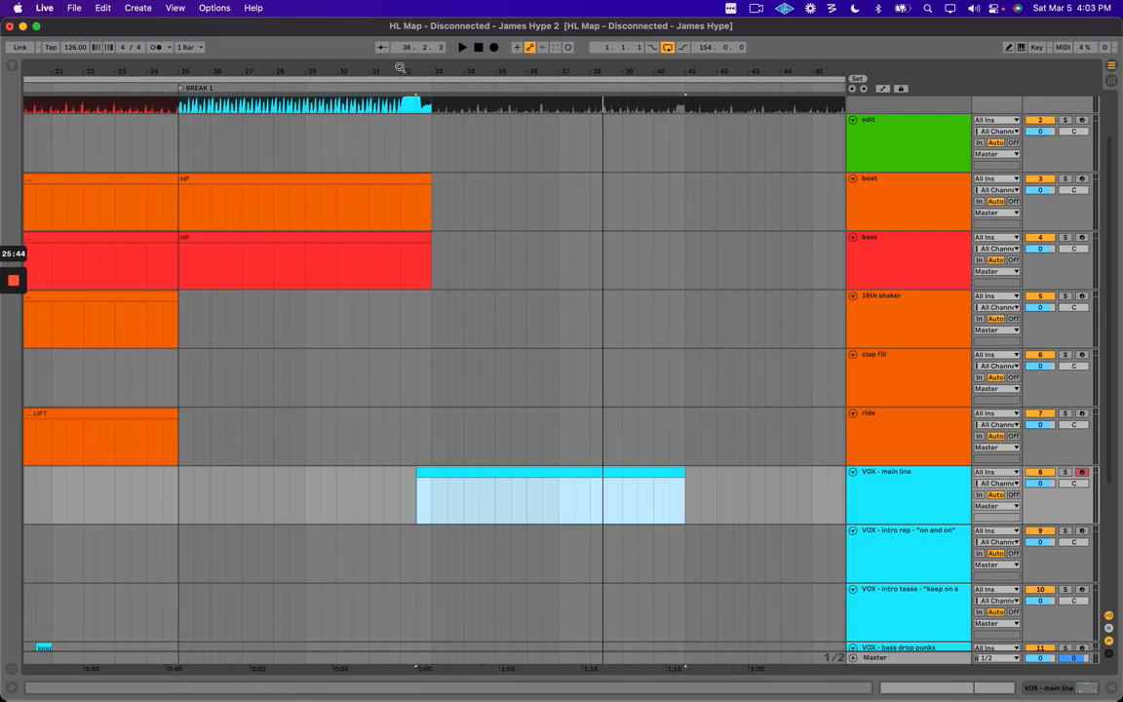
left_click_drag(401, 70, 400, 58)
left_click(205, 176)
left_click(183, 238, "shift")
left_click_drag(183, 175, 478, 196)
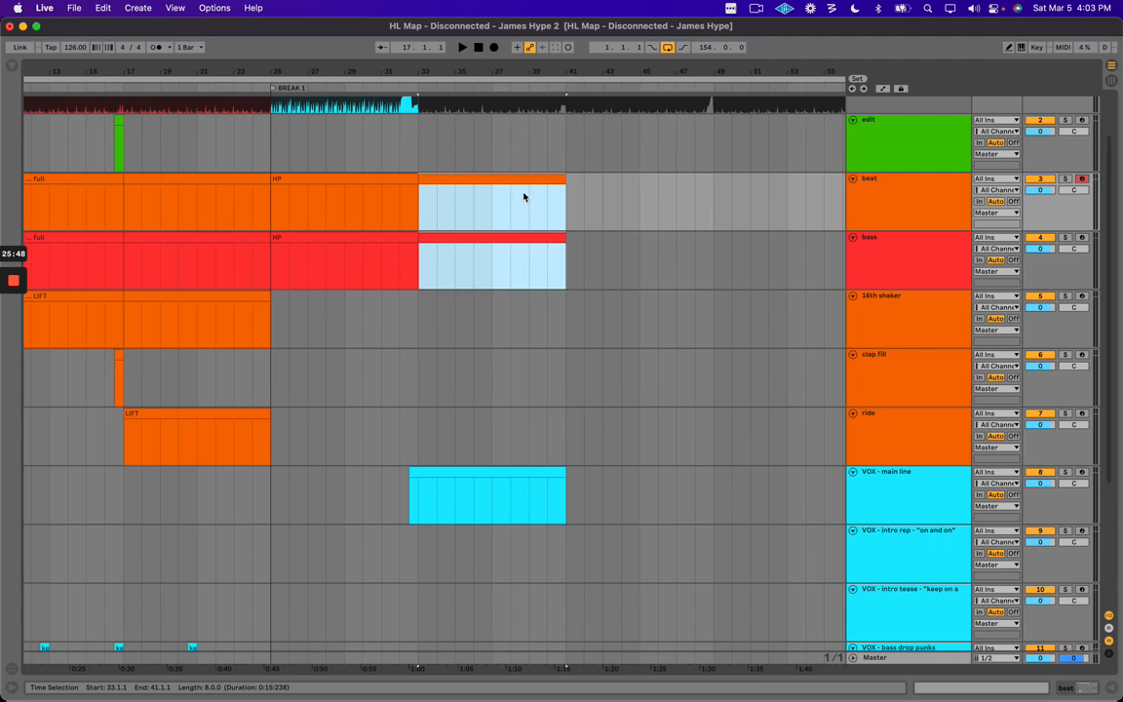
Listen to the section starting at bar 33 while checking the 16th shaker and ride tracks.
left_click(501, 239)
key("space")
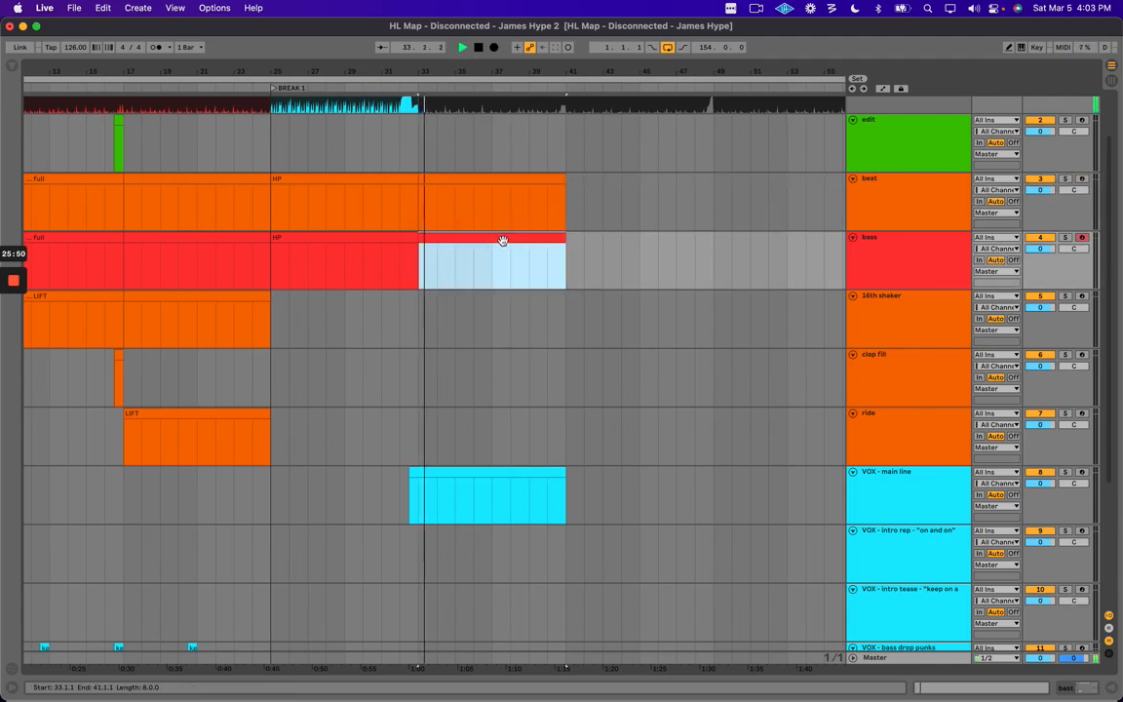
left_click(888, 324)
key("space")
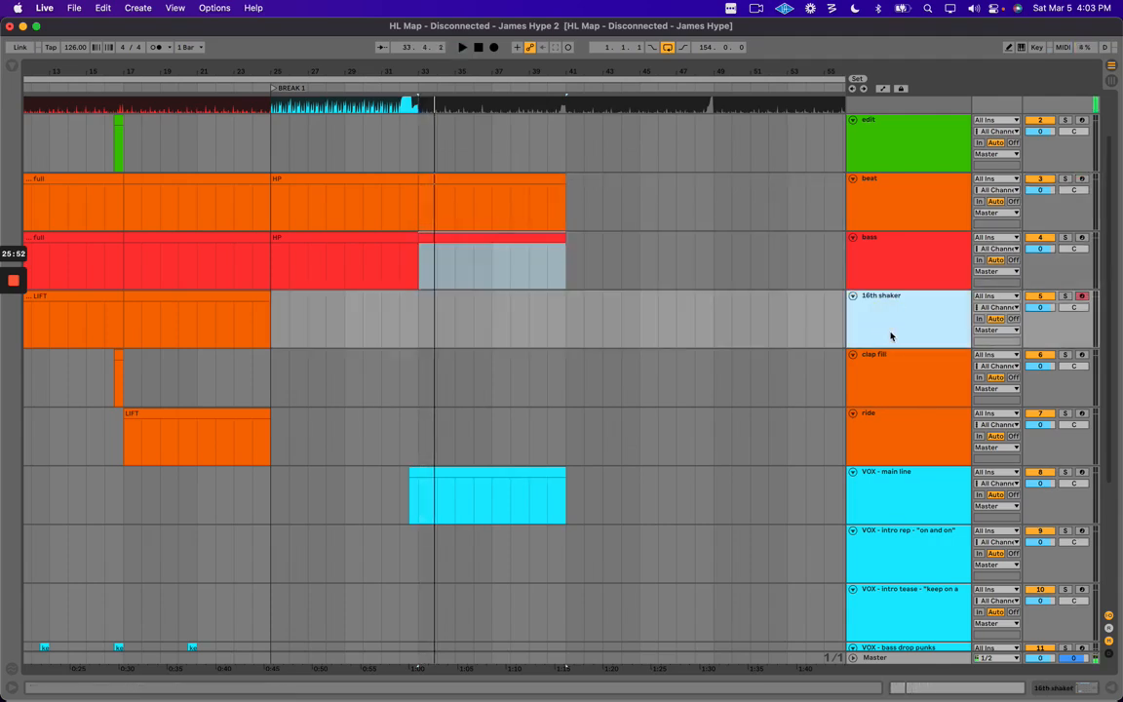
key("space")
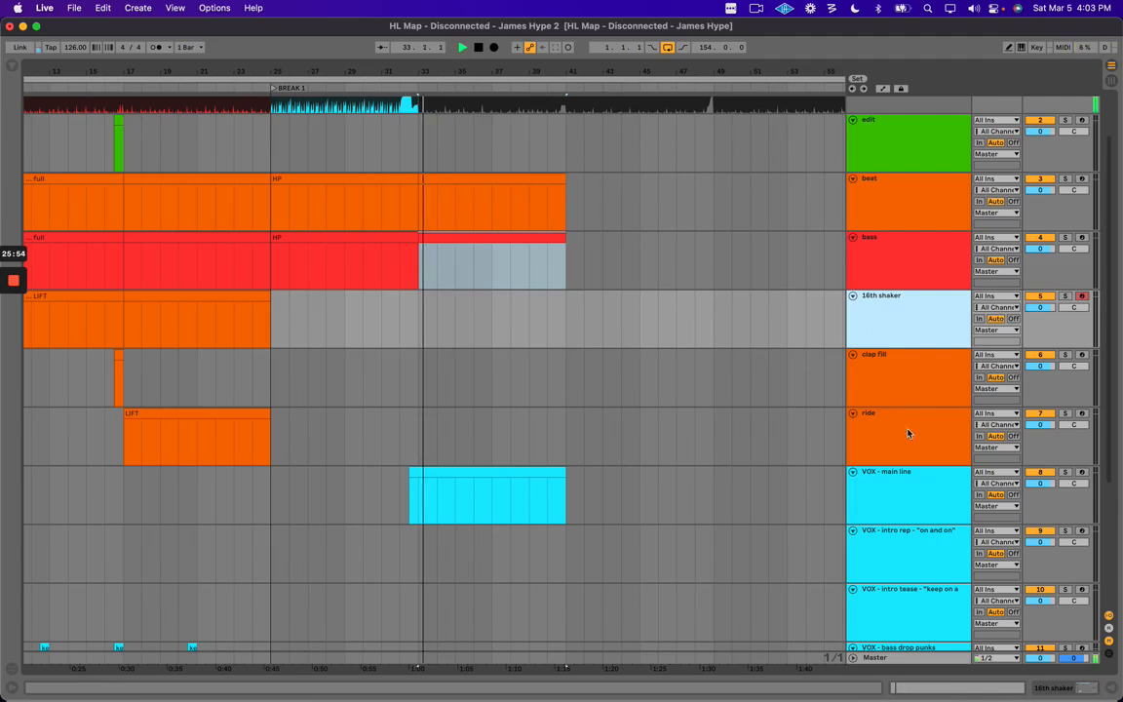
left_click(897, 436)
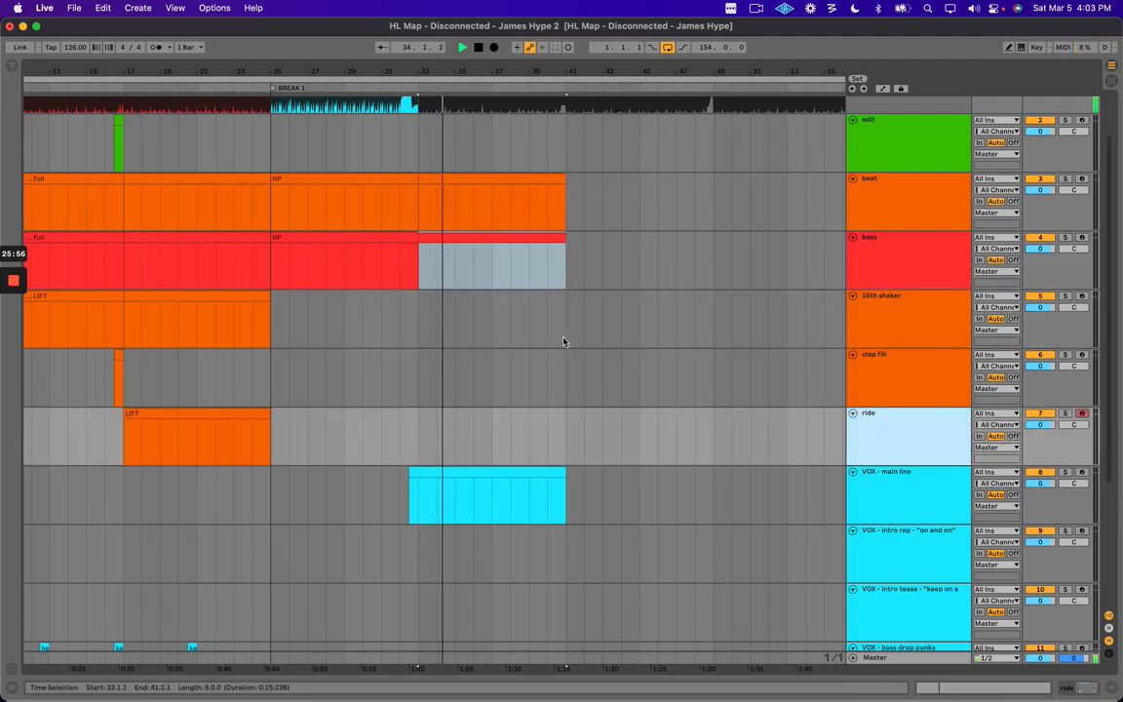
scroll(487, 321, "left", 5)
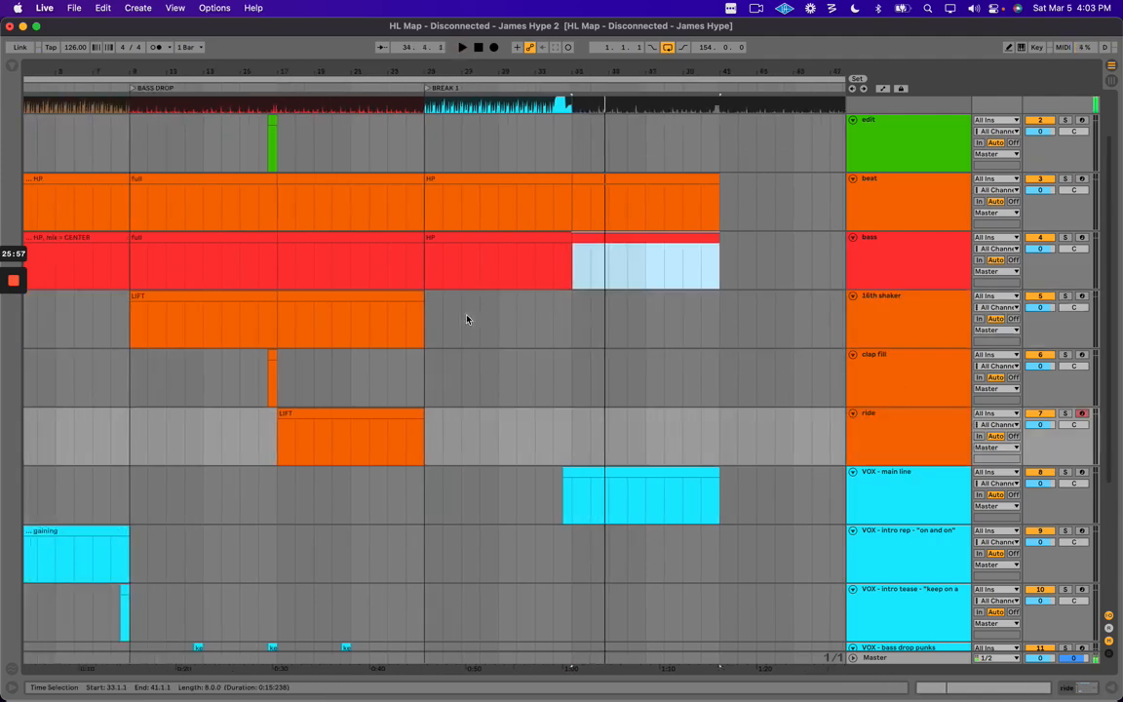
key("space")
Clear the names of the beat, bass and 16th shaker clips that start at bar 9.
left_click(167, 201)
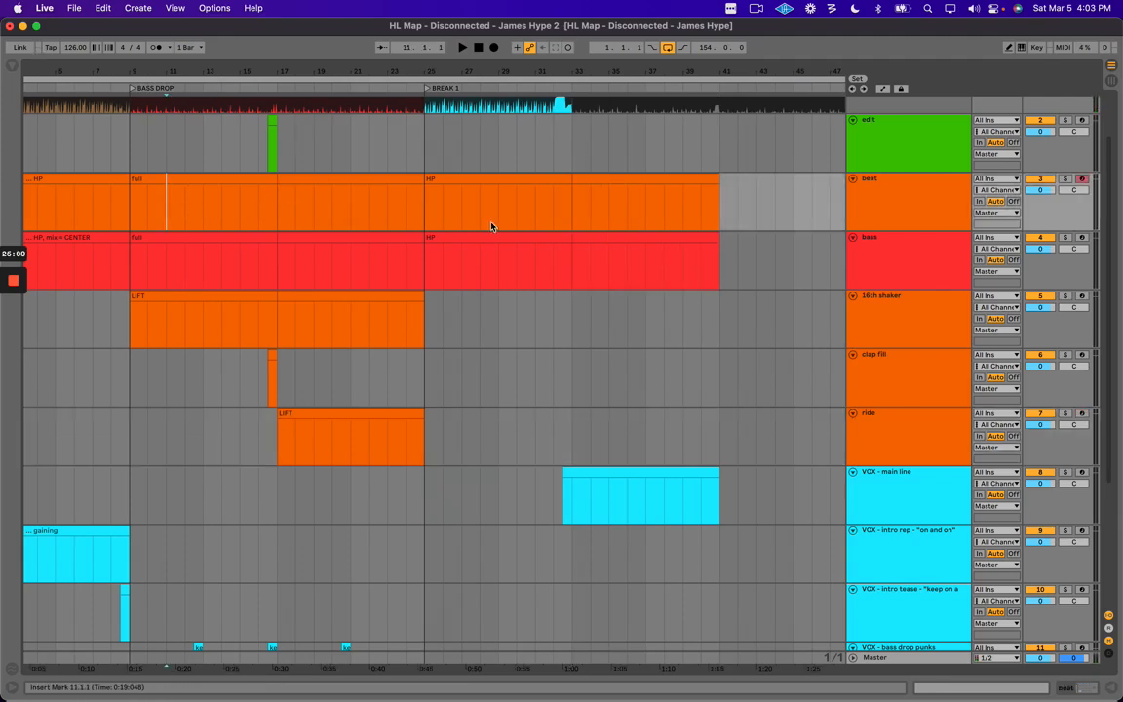
left_click(195, 179)
key("super+c")
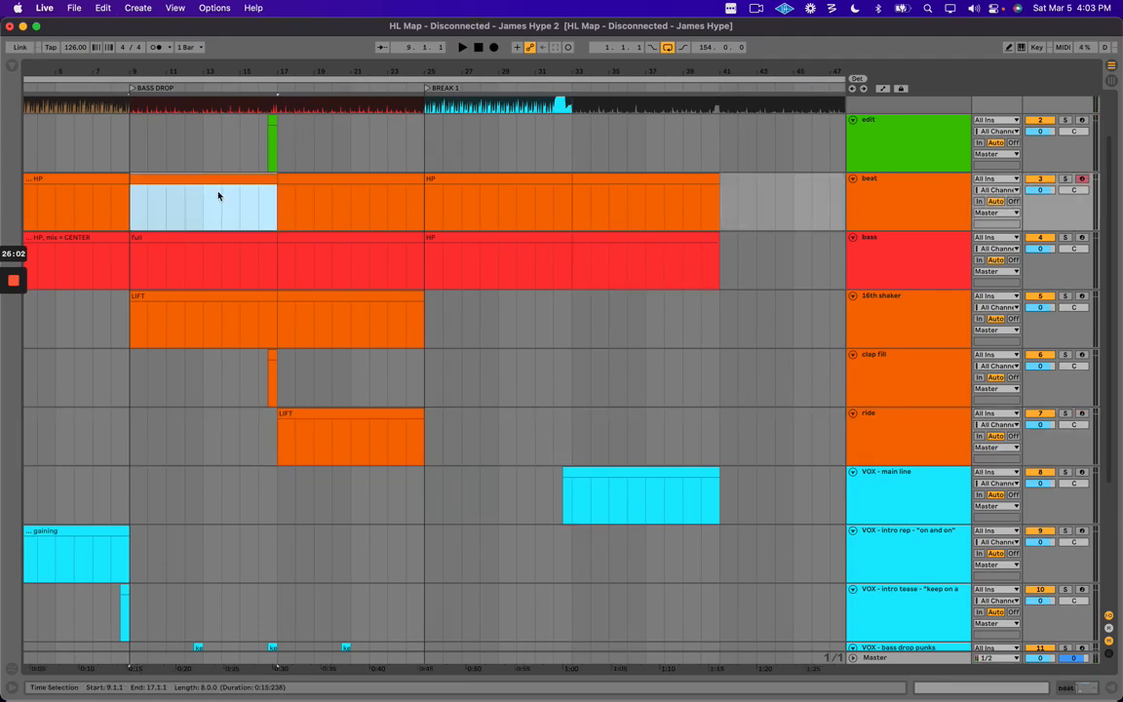
key("Down")
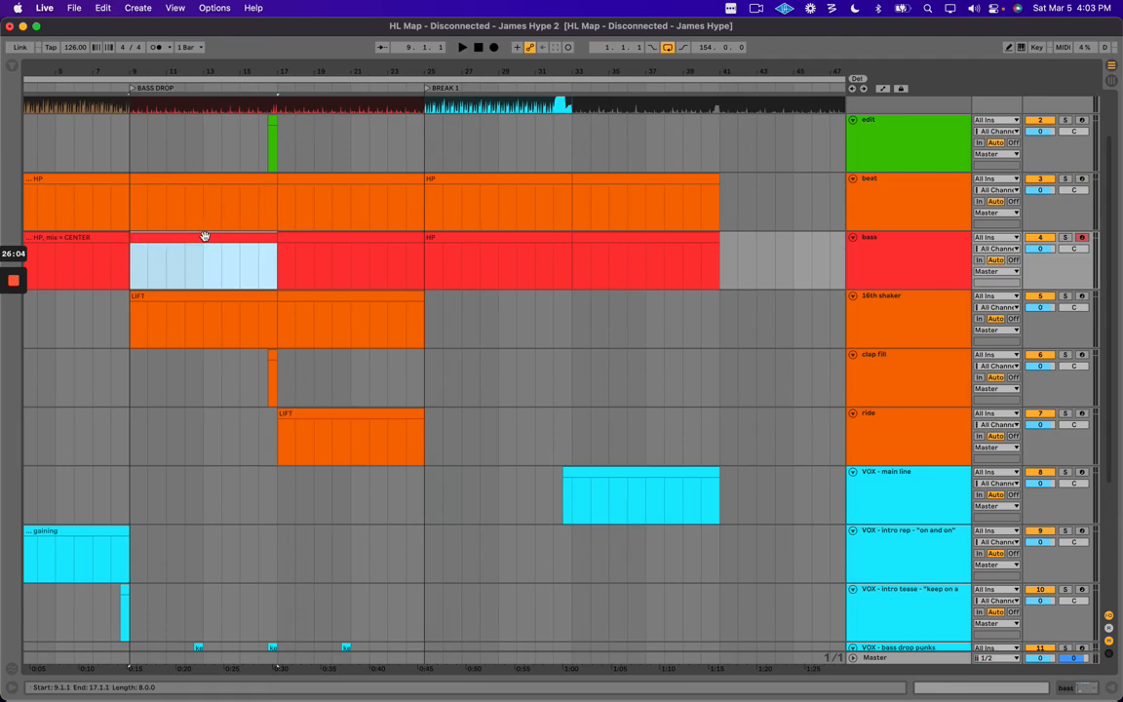
key("Down")
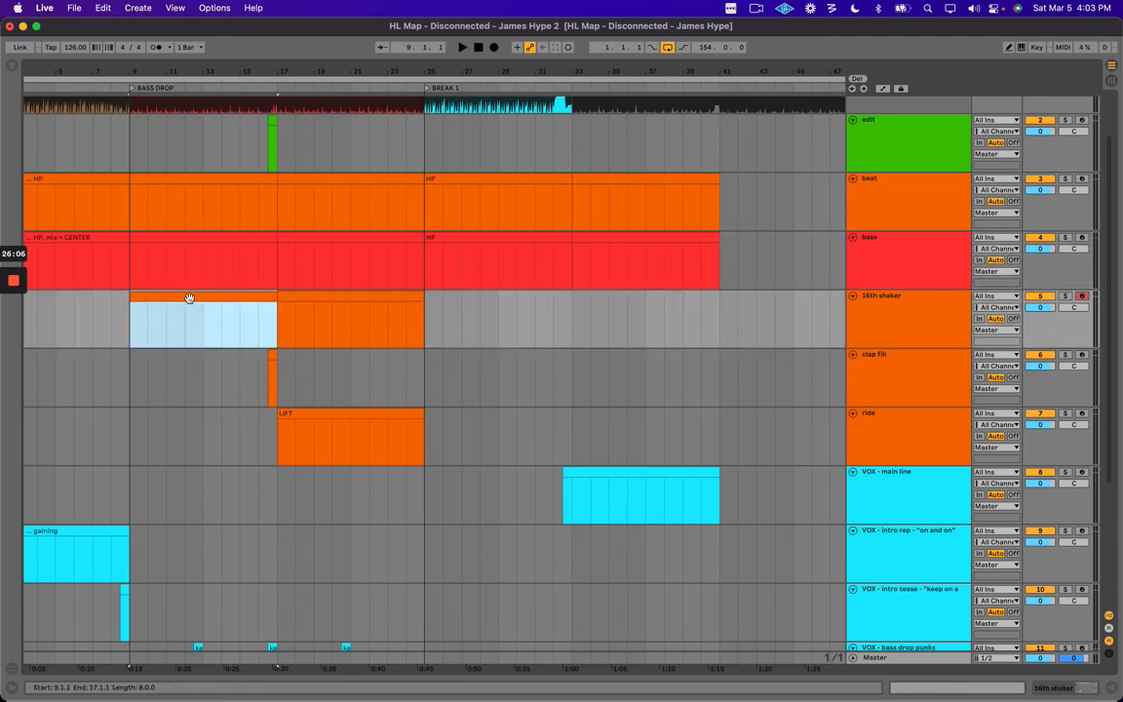
Play the beat at bar 11 and at bar 35 to compare the two sections.
left_click(499, 256)
left_click(590, 179)
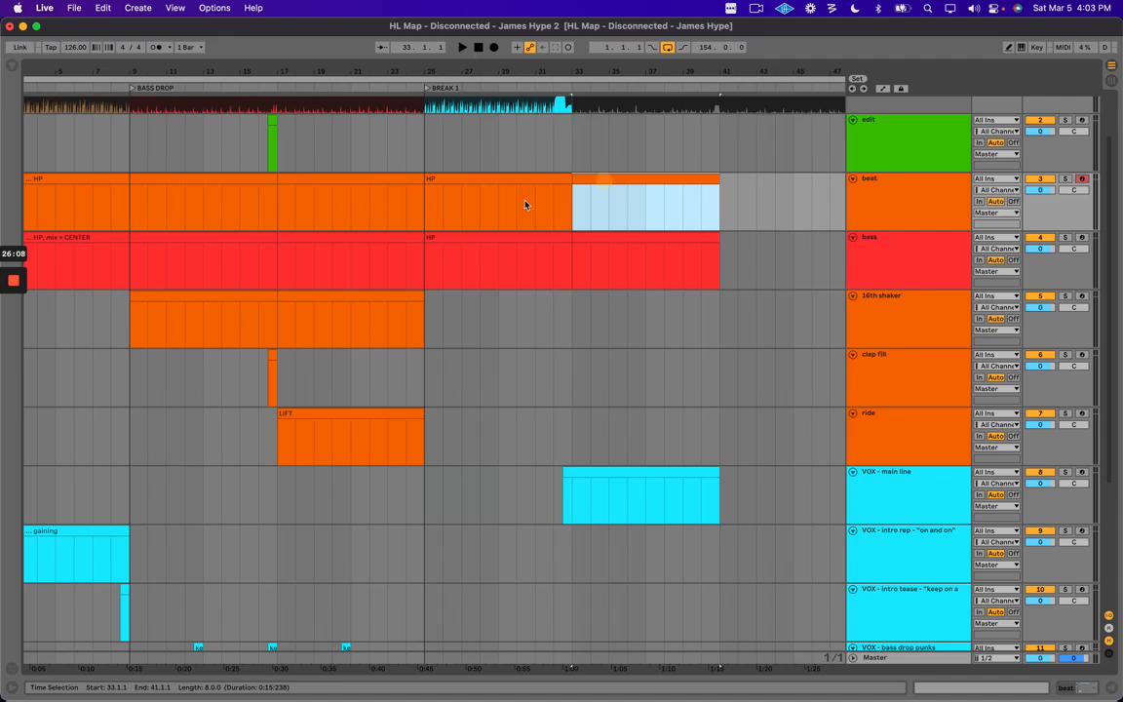
left_click(168, 204)
key("space")
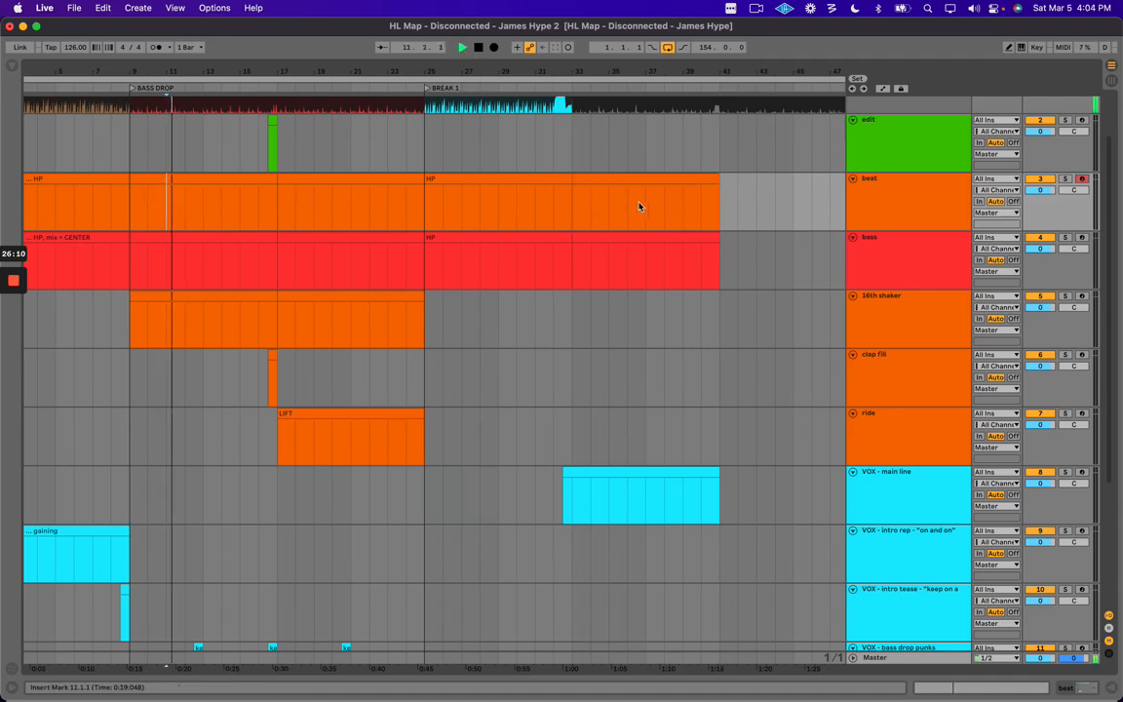
left_click(606, 207)
key("space")
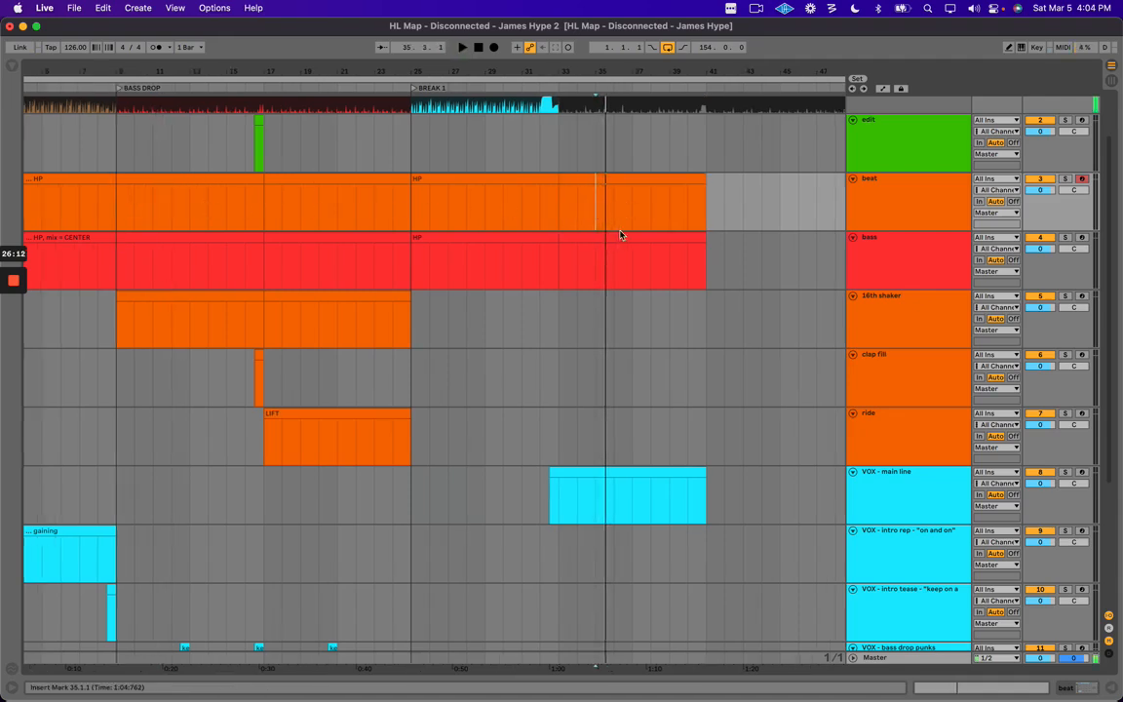
Listen to the section from bar 33 for elements missing from the mapped tracks.
left_click(416, 315)
key("space")
key("plus")
scroll(479, 343, "down", 5)
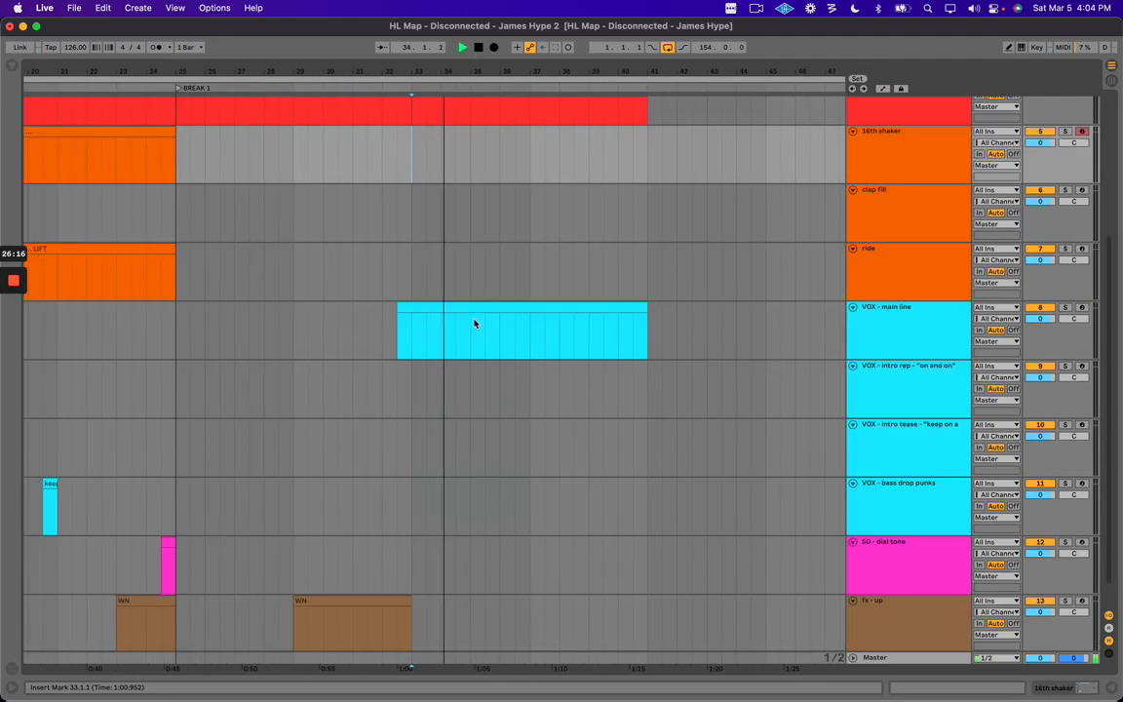
scroll(474, 321, "left", 1)
key("space")
Add a MIDI track below SD - dial tone and name it "SD - detuning perc".
left_click(883, 554)
key("cmd+shift+t")
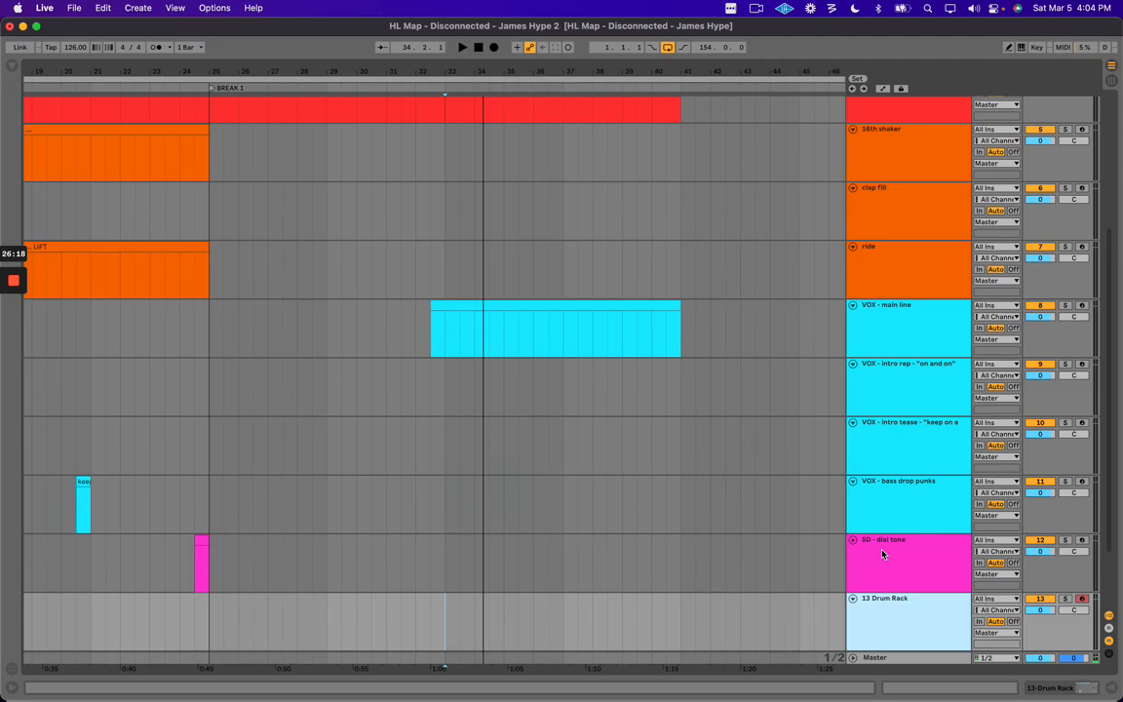
scroll(882, 585, "down", 2)
key("cmd+r")
type("S")
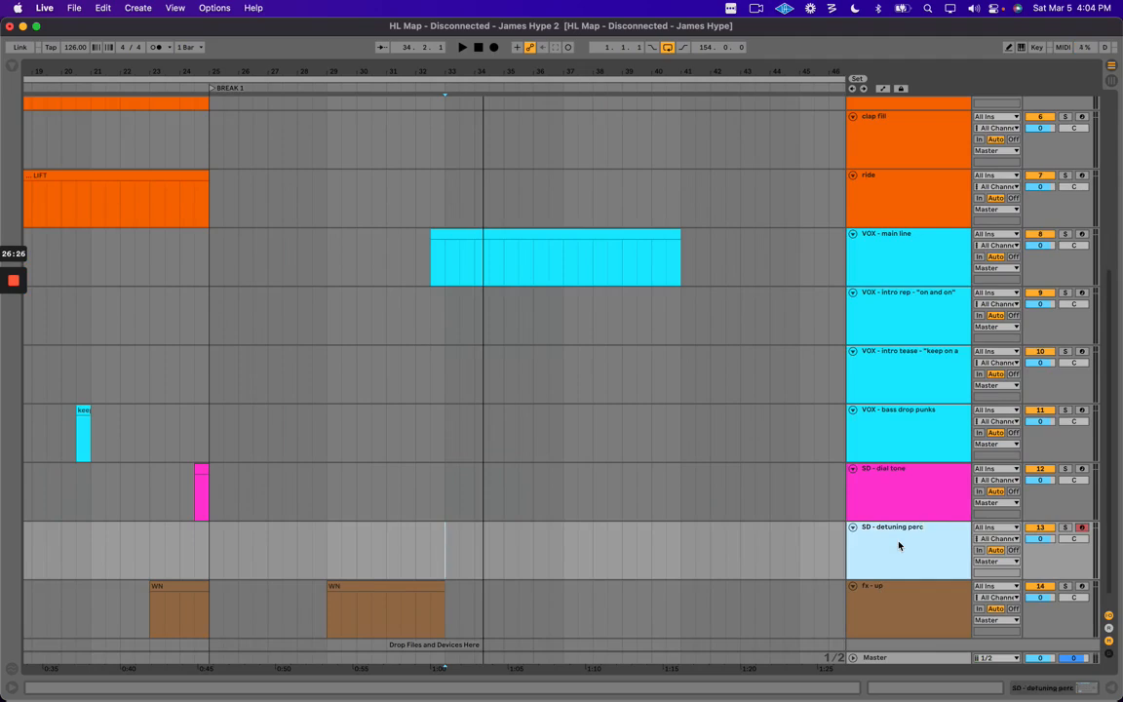
Color the SD - detuning perc track pink like SD - dial tone and create a clip on it from bar 33 to bar 41.
right_click(899, 546)
left_click(1046, 469)
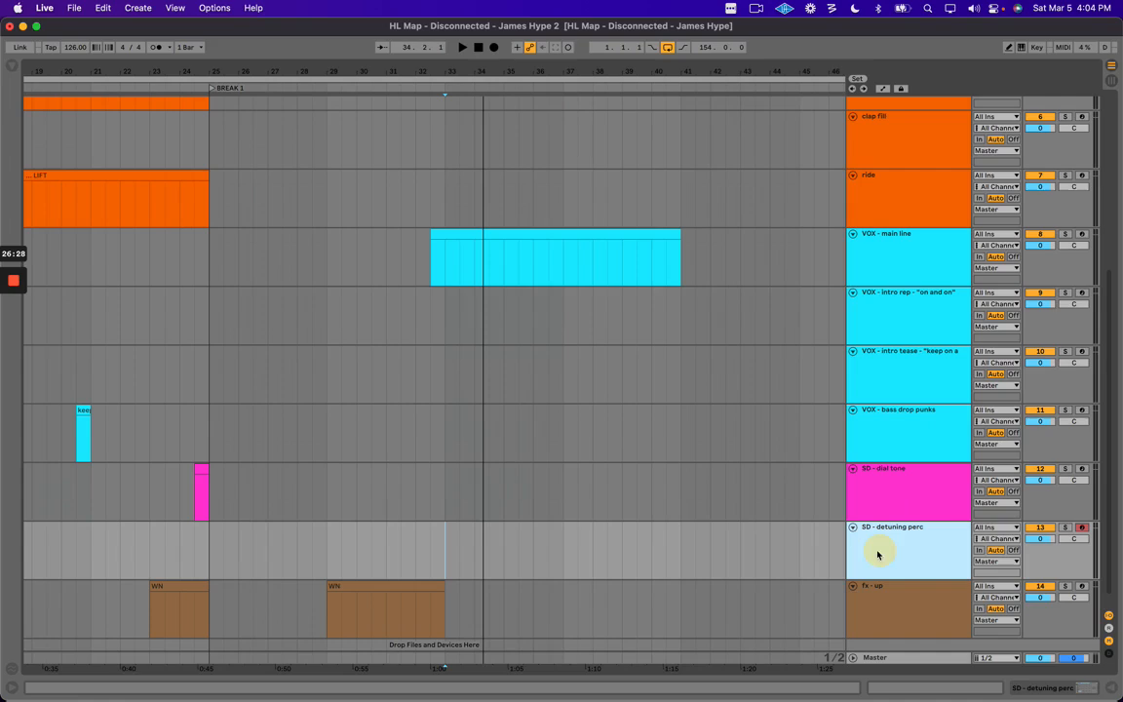
left_click_drag(447, 549, 684, 547)
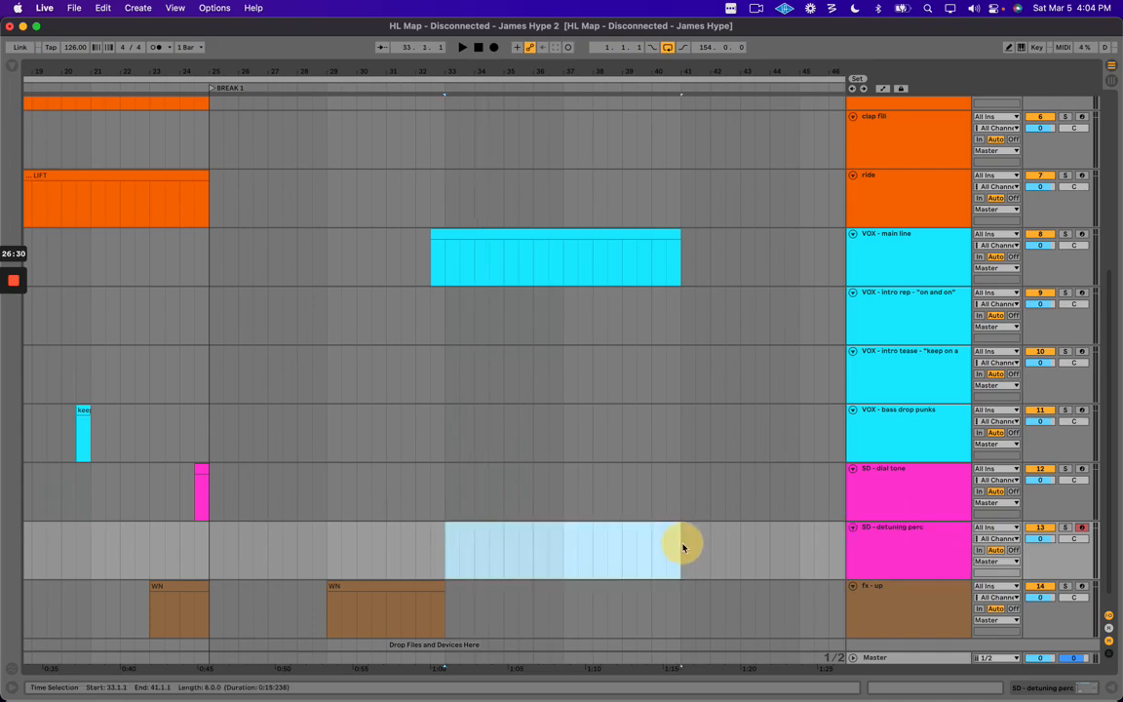
key("super+shift+m")
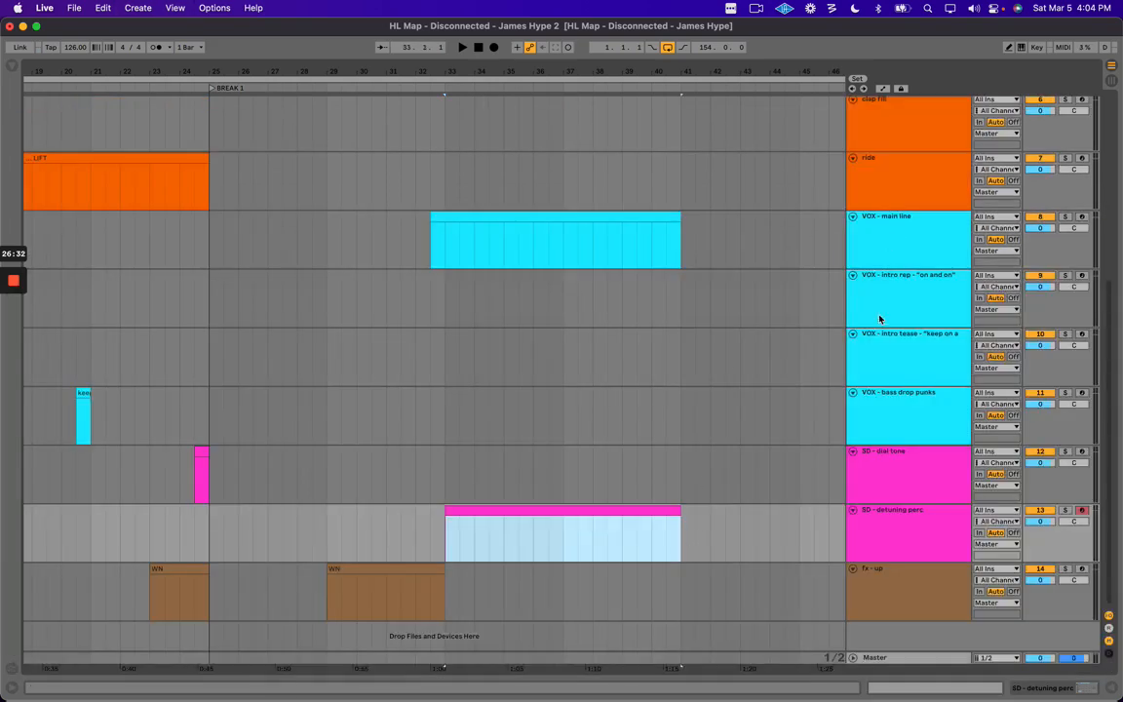
left_click(889, 529)
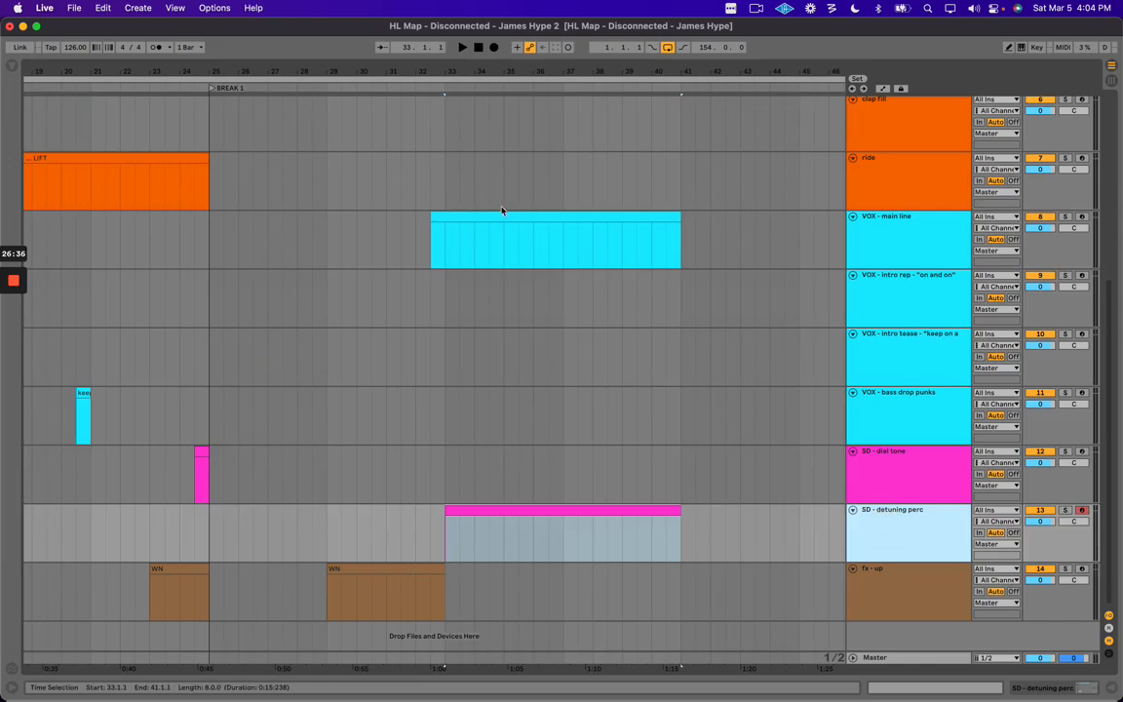
Listen to the transition into the main vocal line, starting at bar 32.
scroll(448, 224, "up", 5)
left_click(400, 312)
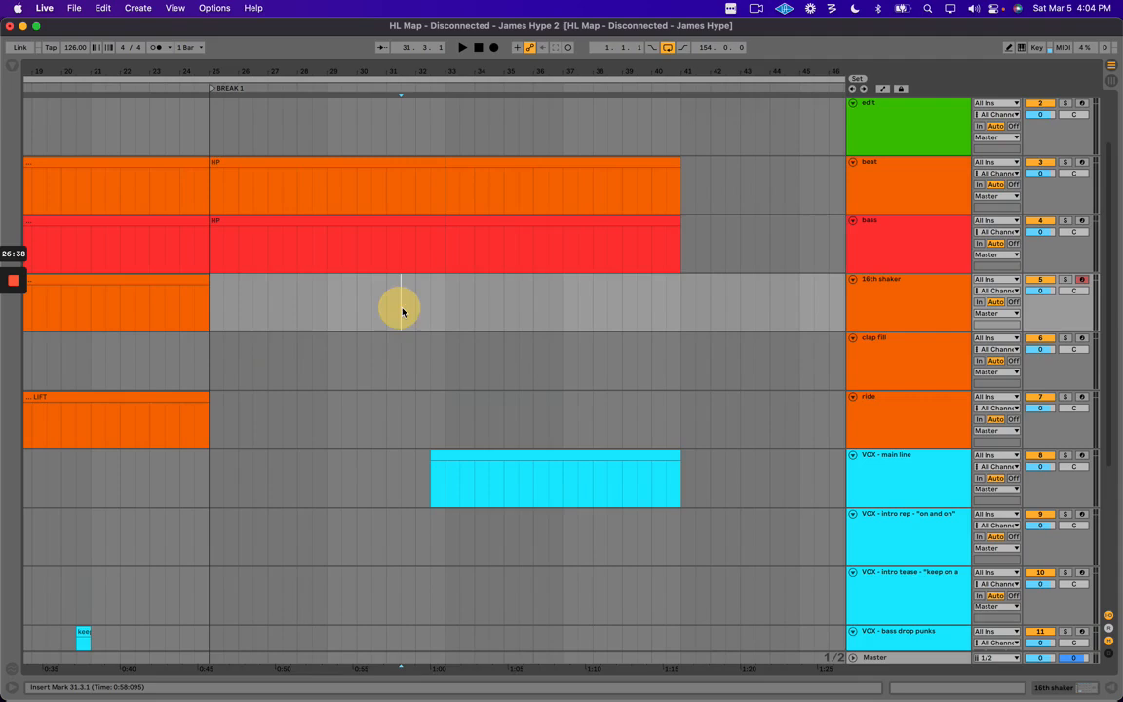
key("plus")
left_click(430, 289)
key("space")
left_click_drag(491, 68, 491, 68)
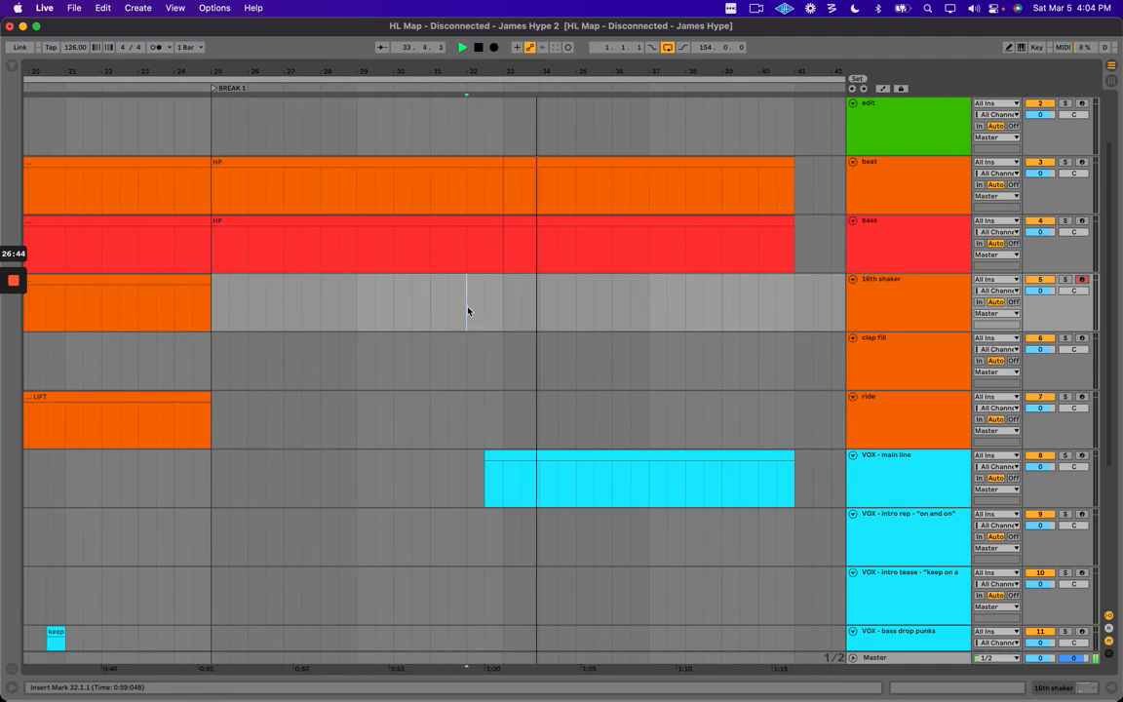
key("space")
Examine the pickup at the start of the VOX - main line clip, between 32.3.1 and bar 33.
left_click(491, 458)
left_click(496, 457)
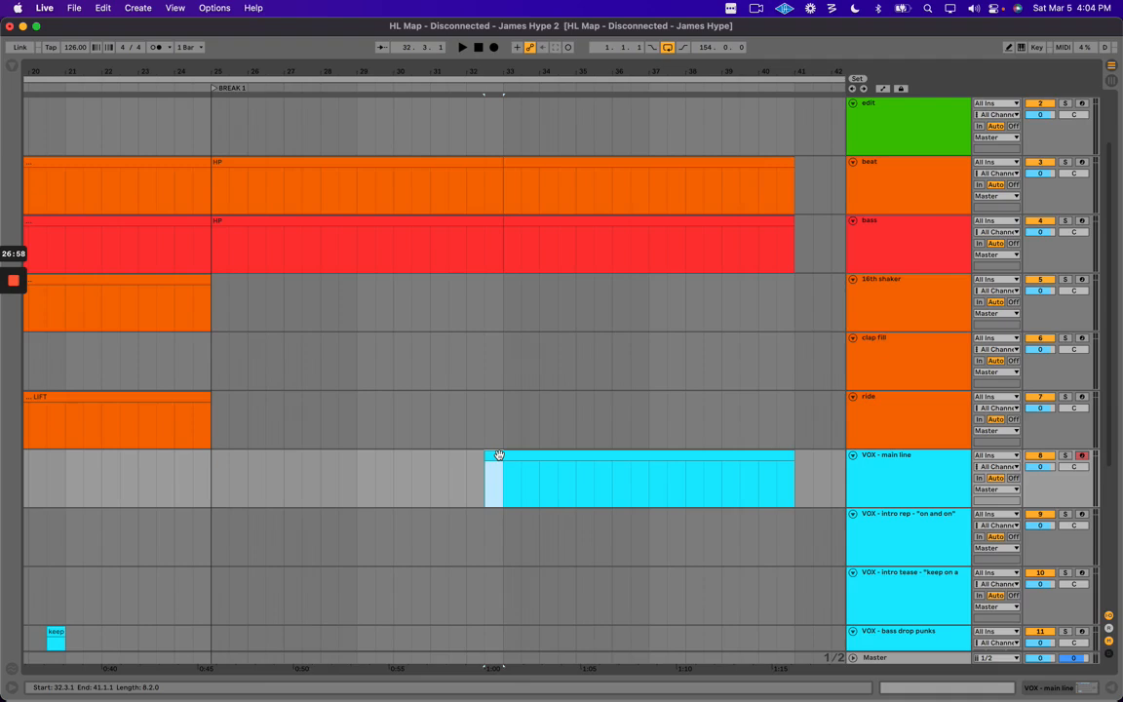
left_click_drag(489, 417, 495, 486)
left_click(489, 426)
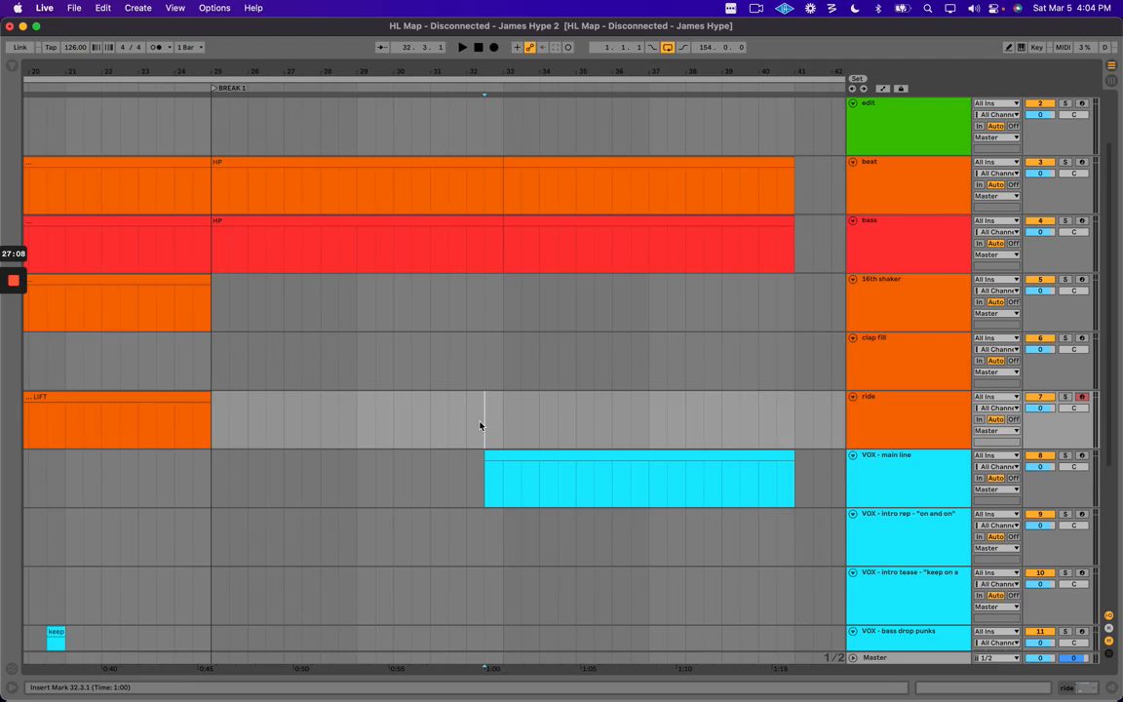
key("plus")
key("minus")
scroll(480, 425, "down", 1)
scroll(493, 415, "right", 2)
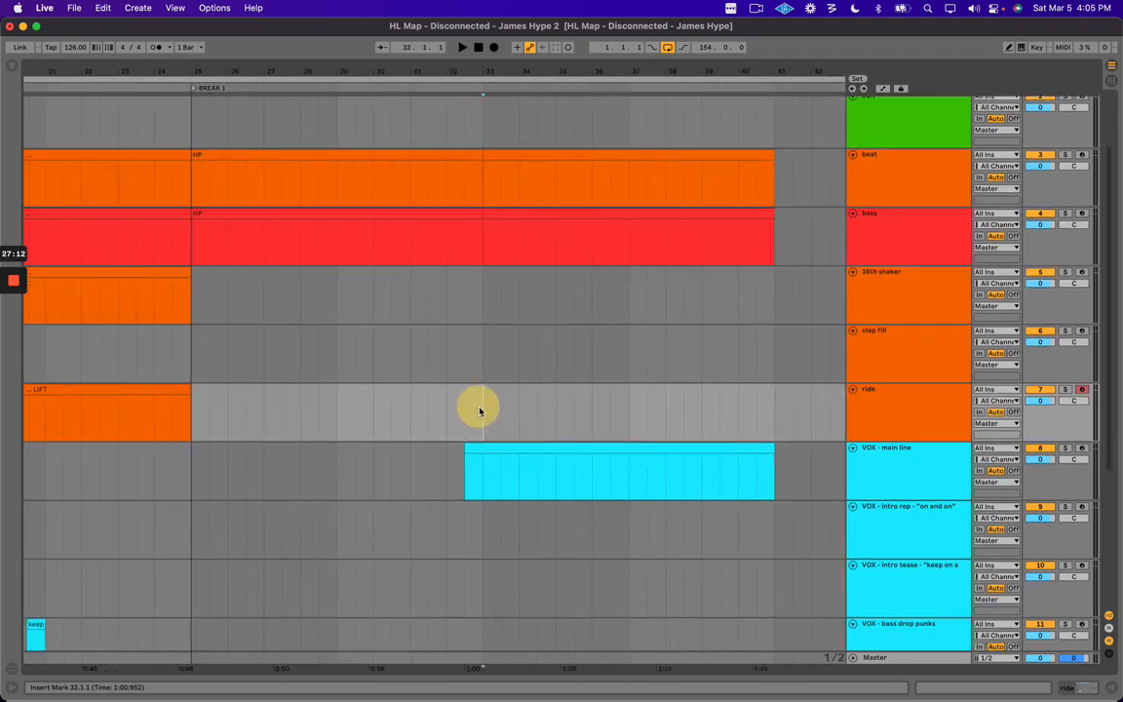
Play the vocal entry from 32.2.3 and again from bar 33, checking it against the SD - detuning perc clip.
key("plus")
key("plus")
left_click(429, 411)
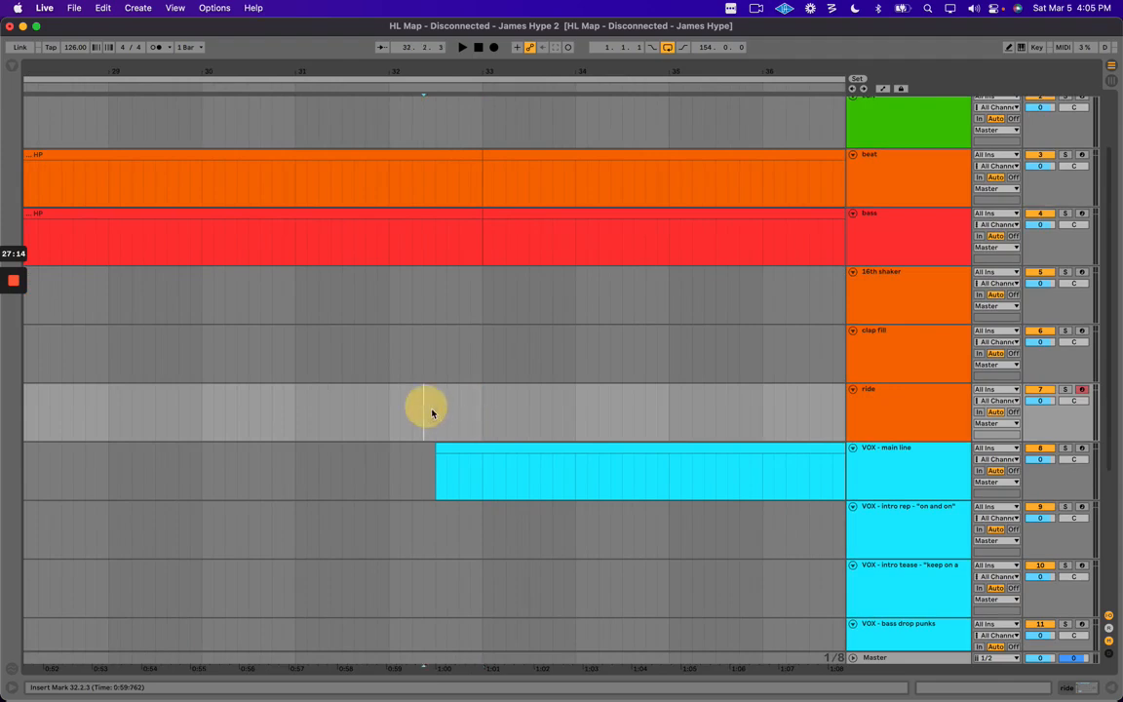
key("space")
scroll(444, 410, "right", 5)
scroll(259, 411, "left", 4)
left_click(429, 407)
key("space")
scroll(434, 407, "down", 1)
scroll(433, 407, "down", 5)
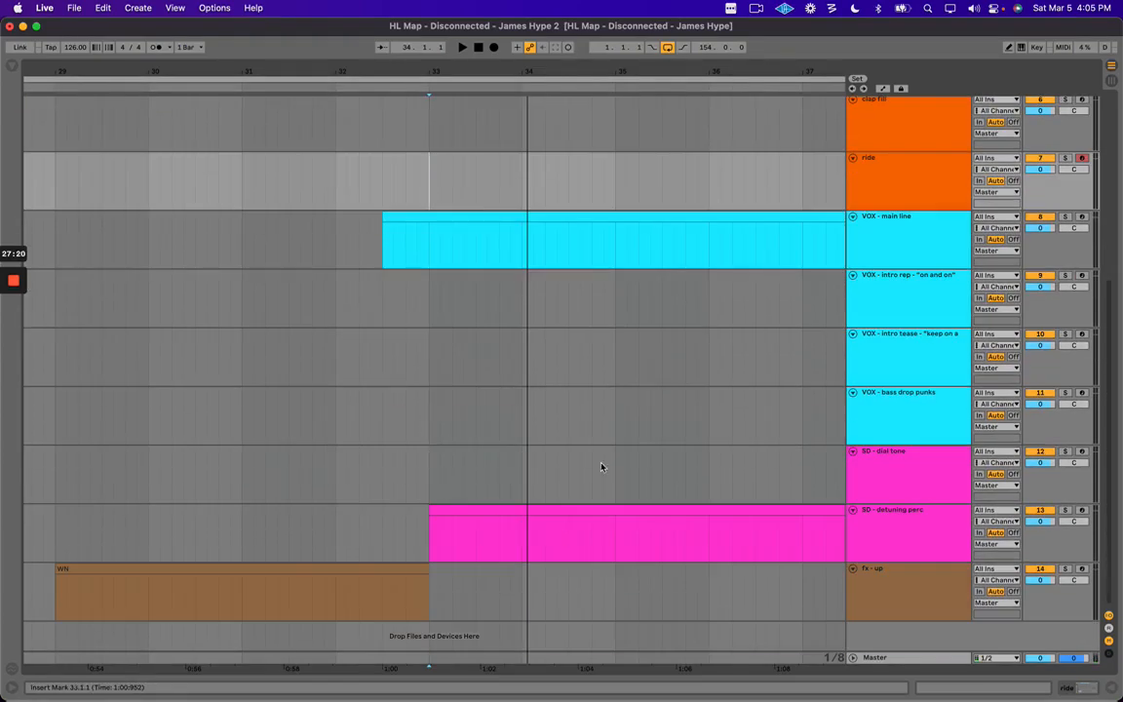
Replay the transition from bar 32 and select the SD - detuning perc track to review its clip.
scroll(409, 246, "up", 5)
left_click(331, 390)
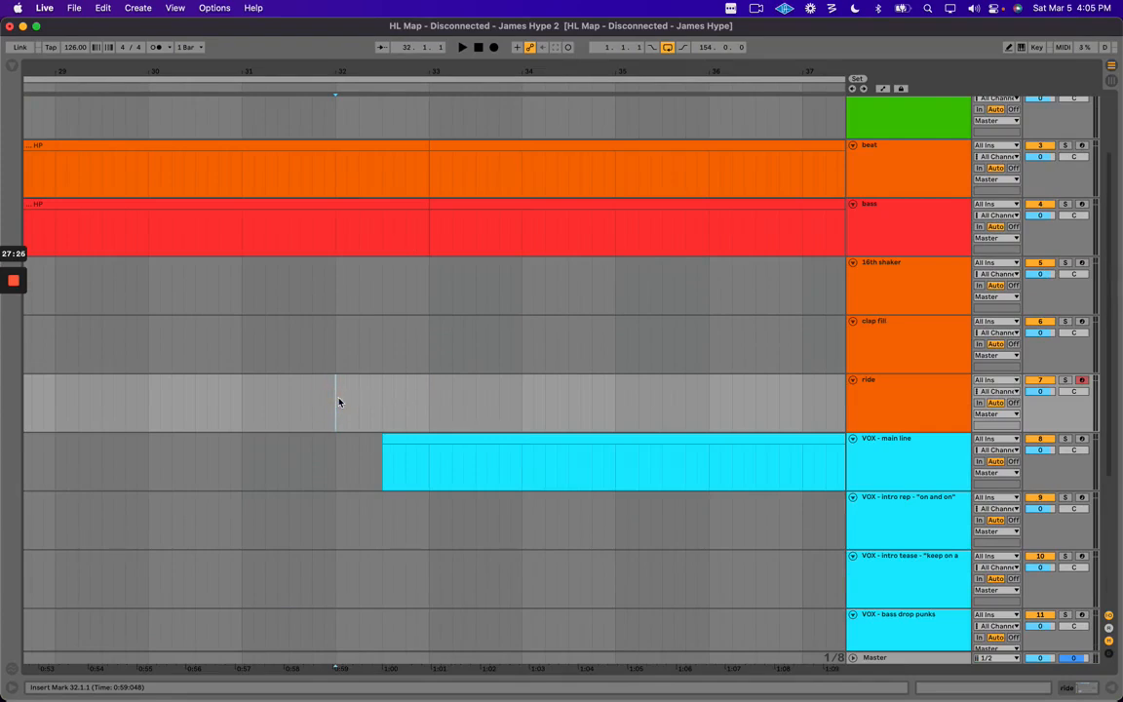
key("space")
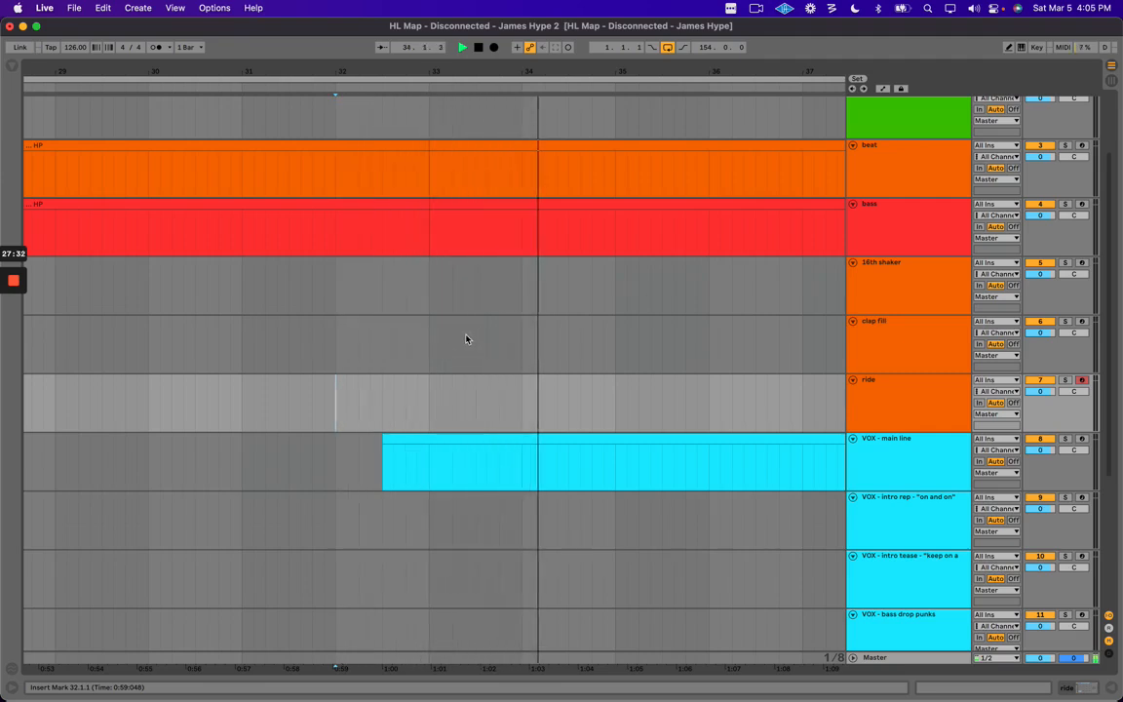
scroll(466, 338, "down", 5)
left_click(889, 526)
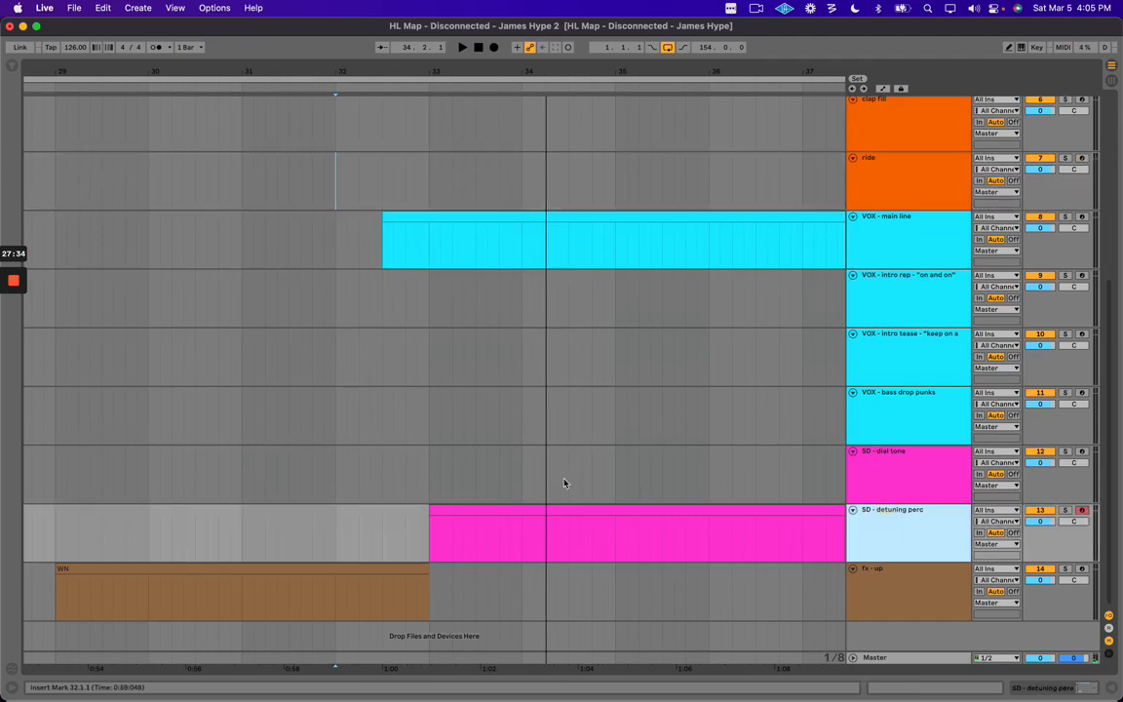
left_click_drag(592, 69, 589, 64)
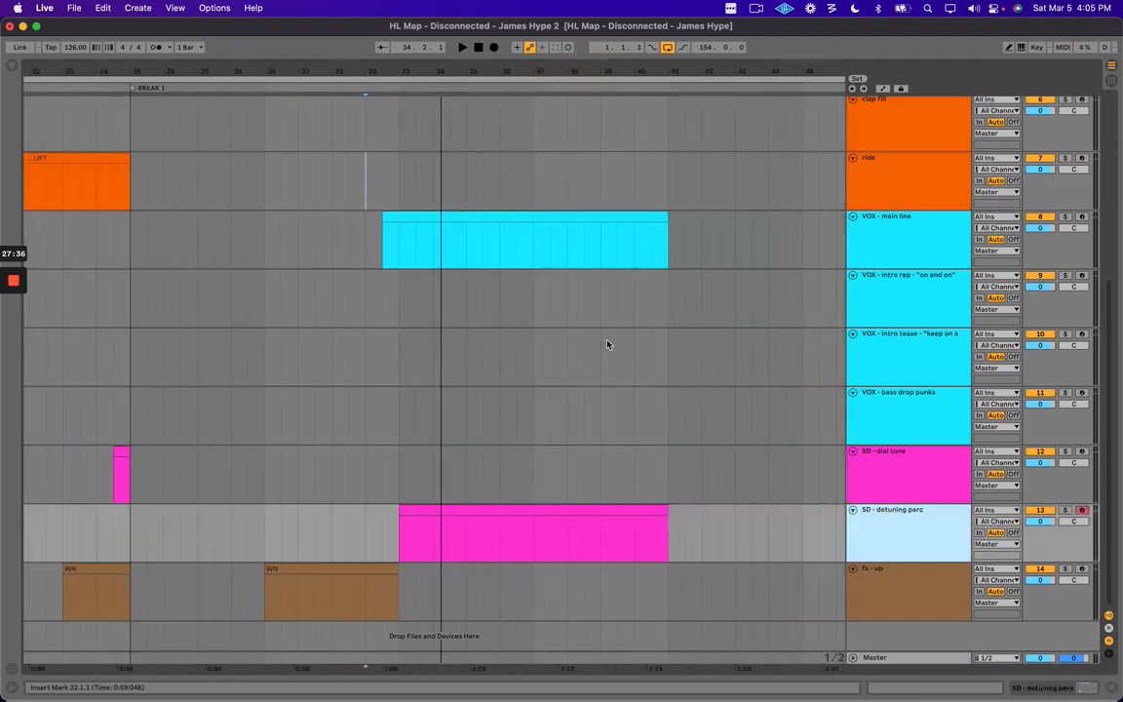
Open the VOX - main line clip and add an eighth-note C3 at 1.3.1.
double_click(444, 218)
left_click_drag(346, 292, 357, 300)
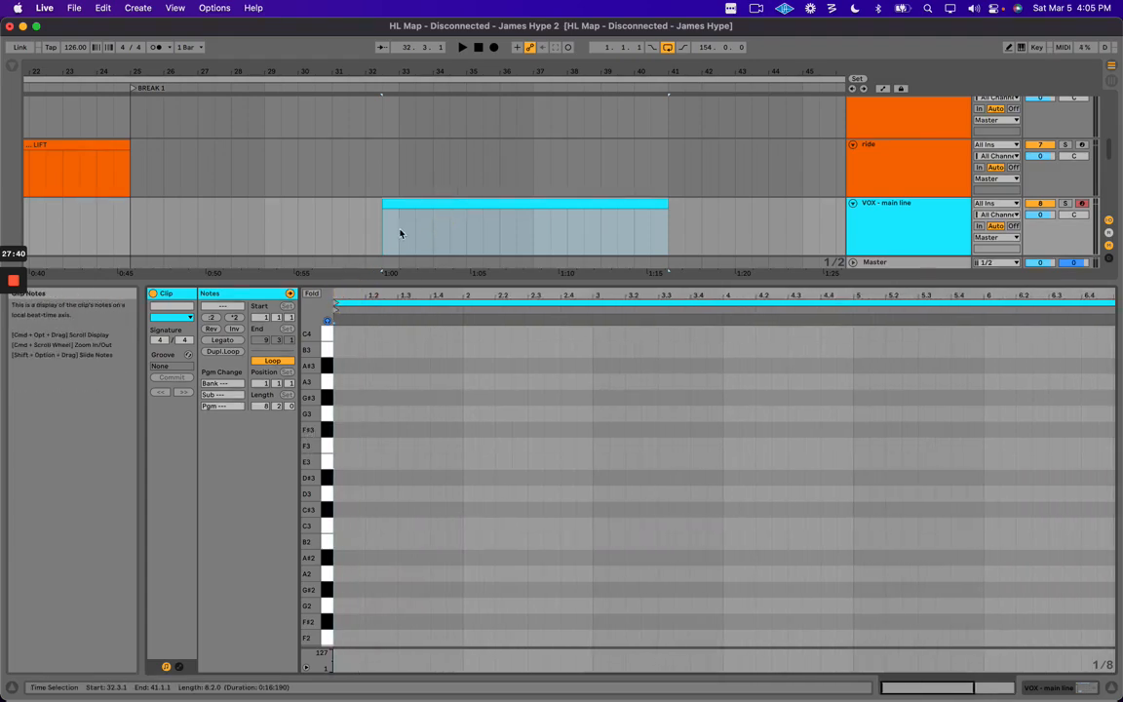
left_click_drag(383, 223, 394, 214)
mouse_move(552, 295)
left_mouse_down()
mouse_move(554, 283)
mouse_move(555, 298)
left_mouse_up()
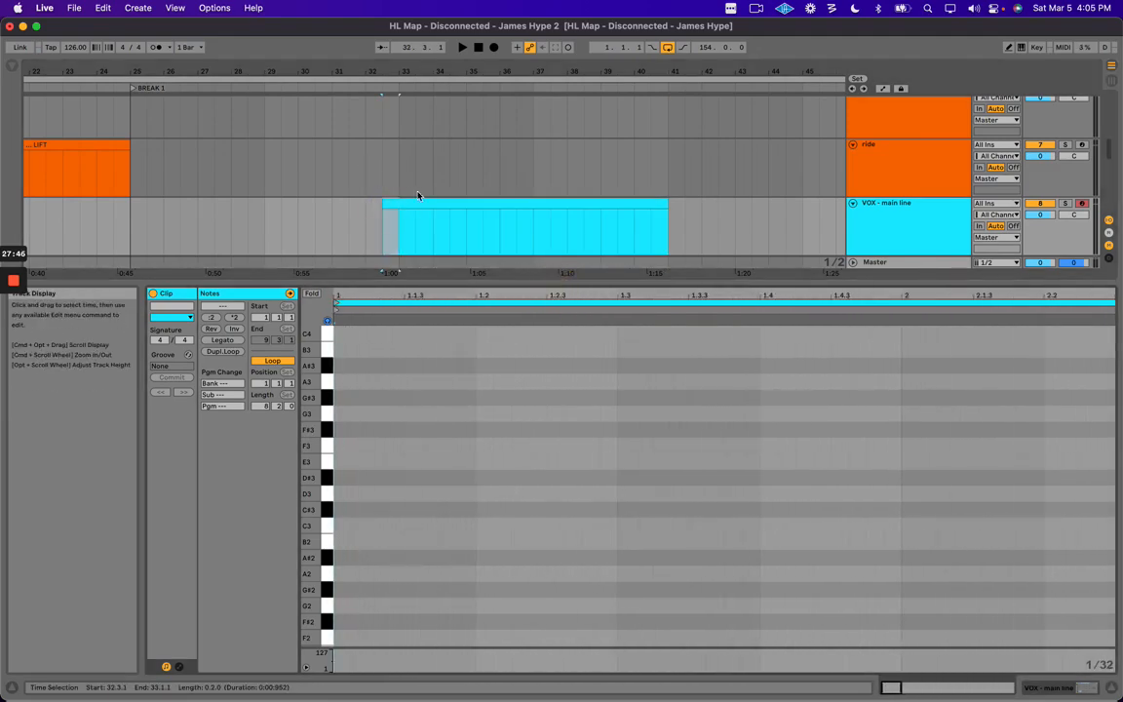
left_click(438, 206)
double_click(432, 532)
key("Left")
key("Left")
key("Left")
key("Left")
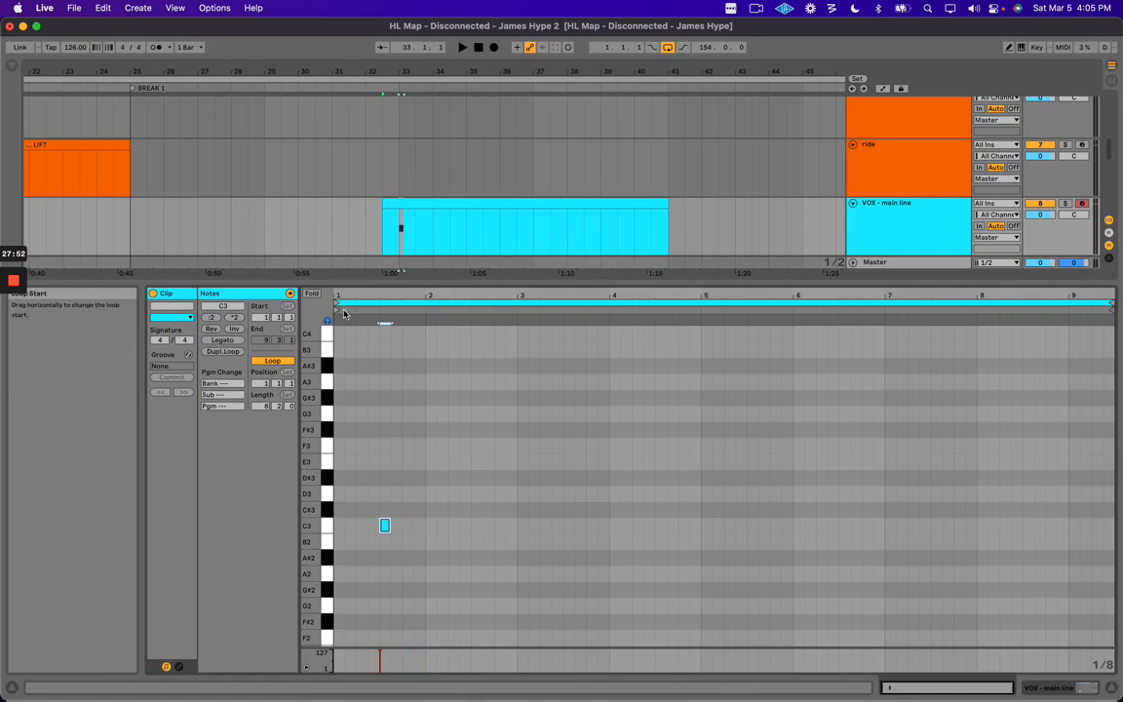
Set the VOX - main line clip's 1.1.1 position at the C3 note.
left_click(380, 341)
right_click(381, 342)
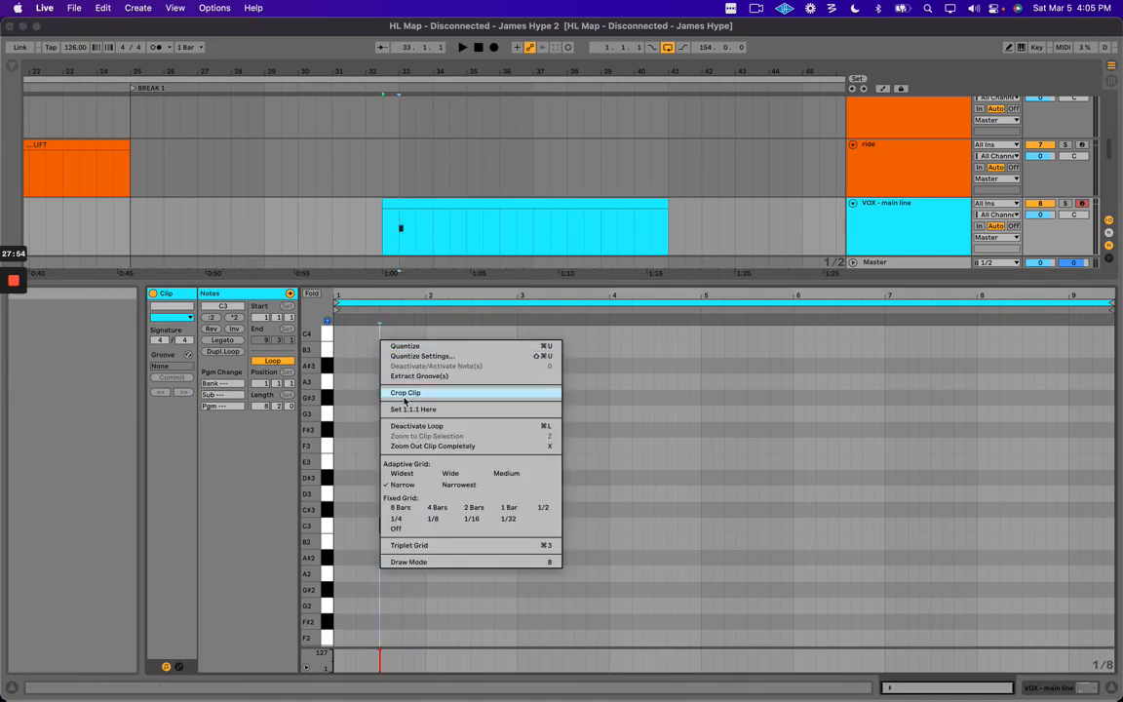
left_click(411, 418)
right_click(381, 340)
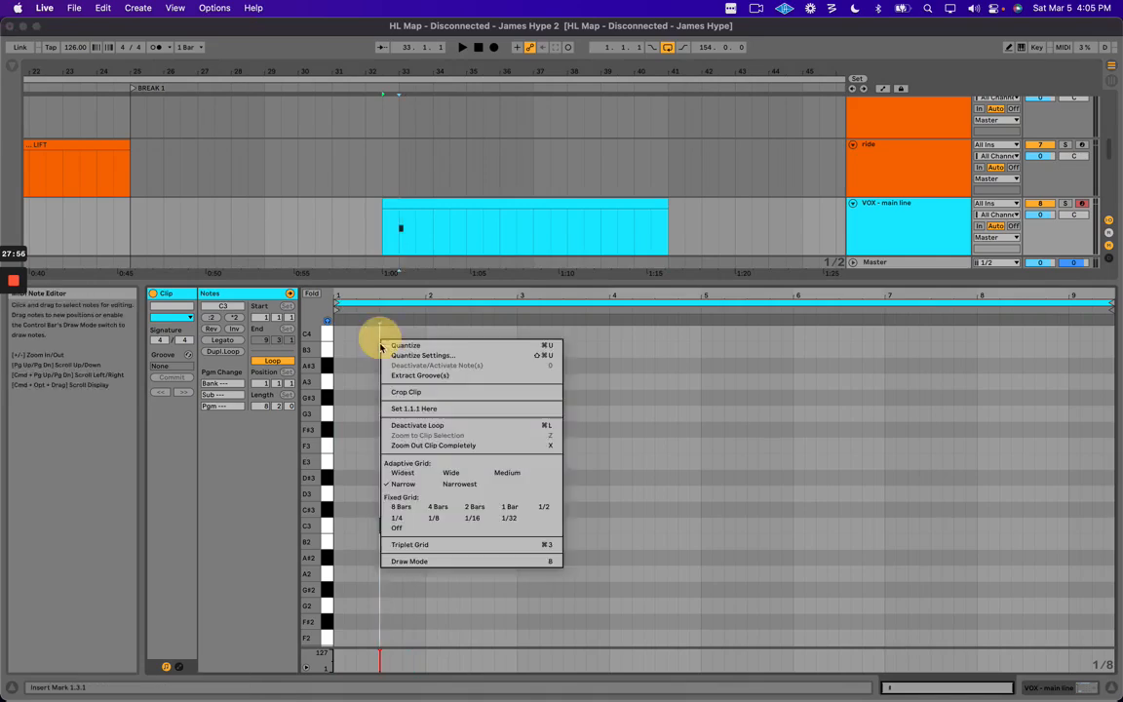
left_click(426, 408)
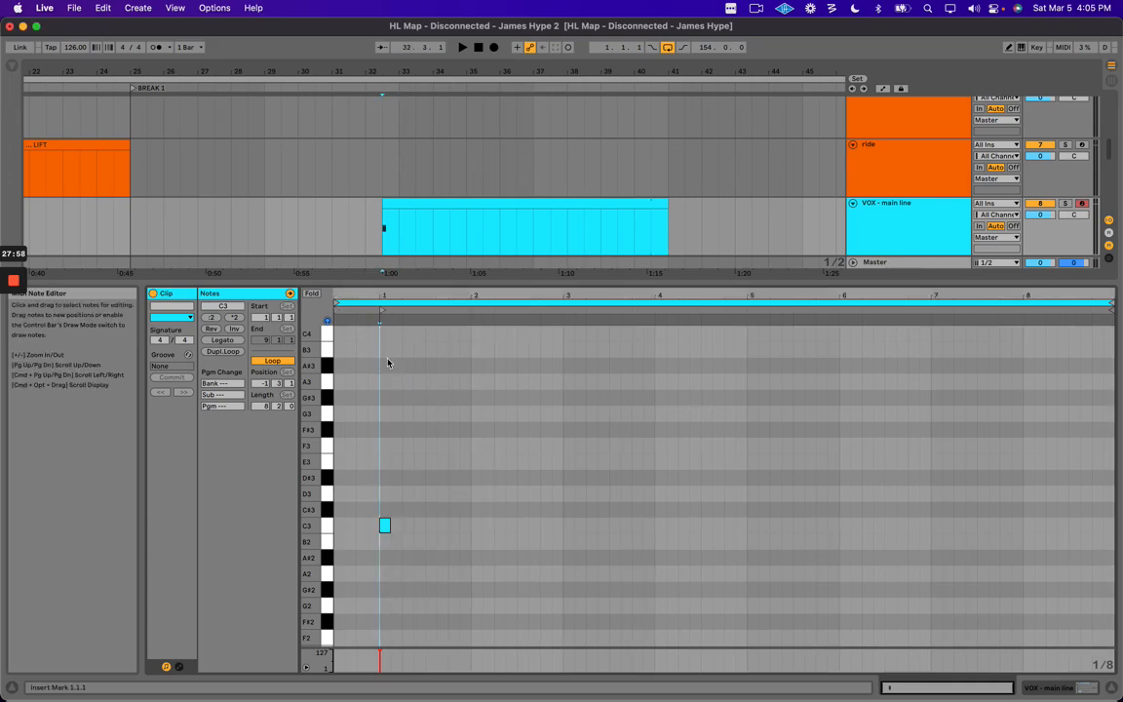
Move the C3 note to the pickup at -1.3.1 and lengthen it to end at 1.1.1.
left_click_drag(371, 491, 433, 551)
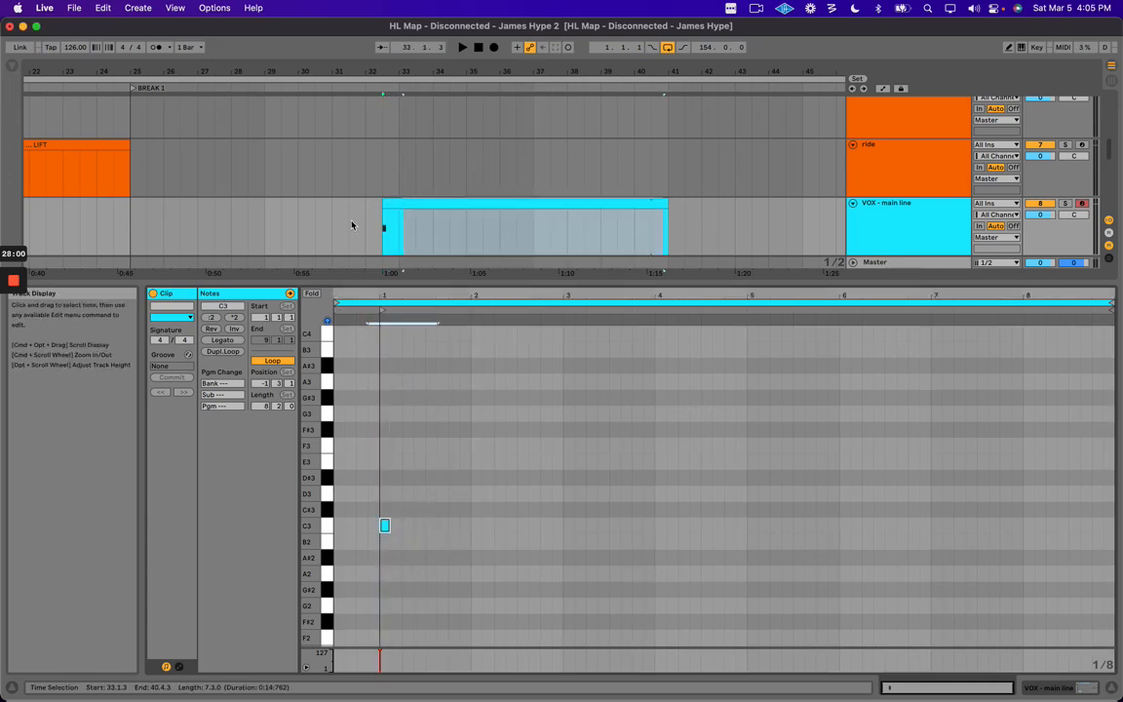
left_click(346, 176)
left_click(408, 201)
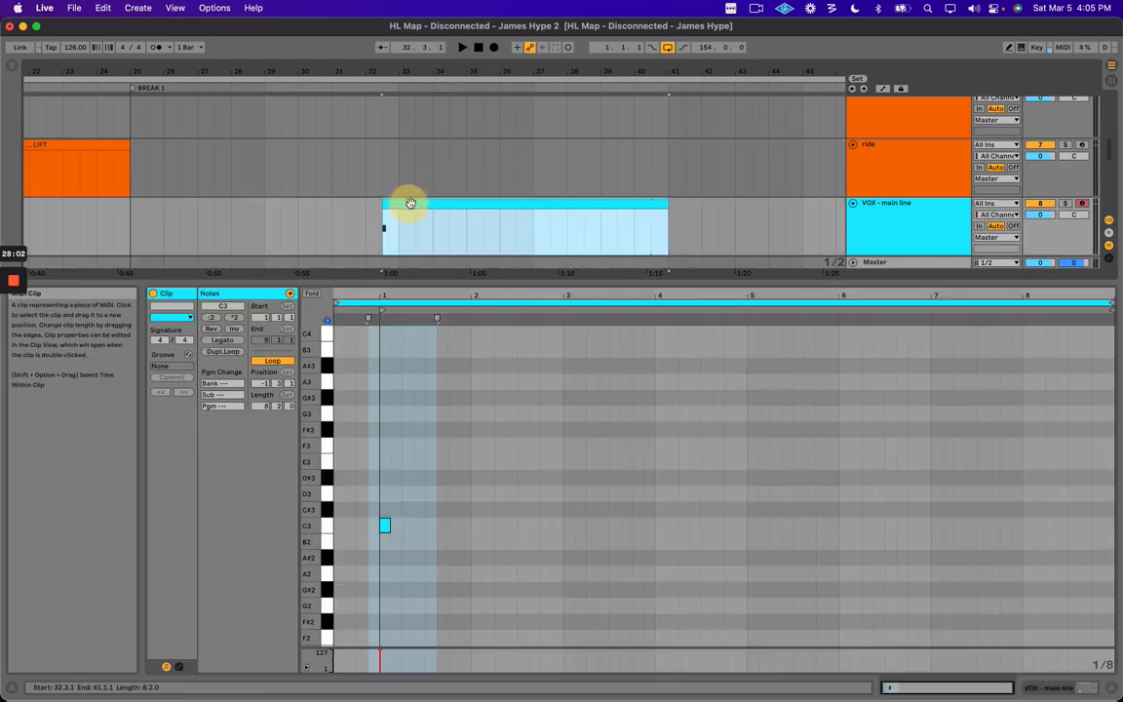
left_click(385, 527)
left_click_drag(385, 528, 342, 531)
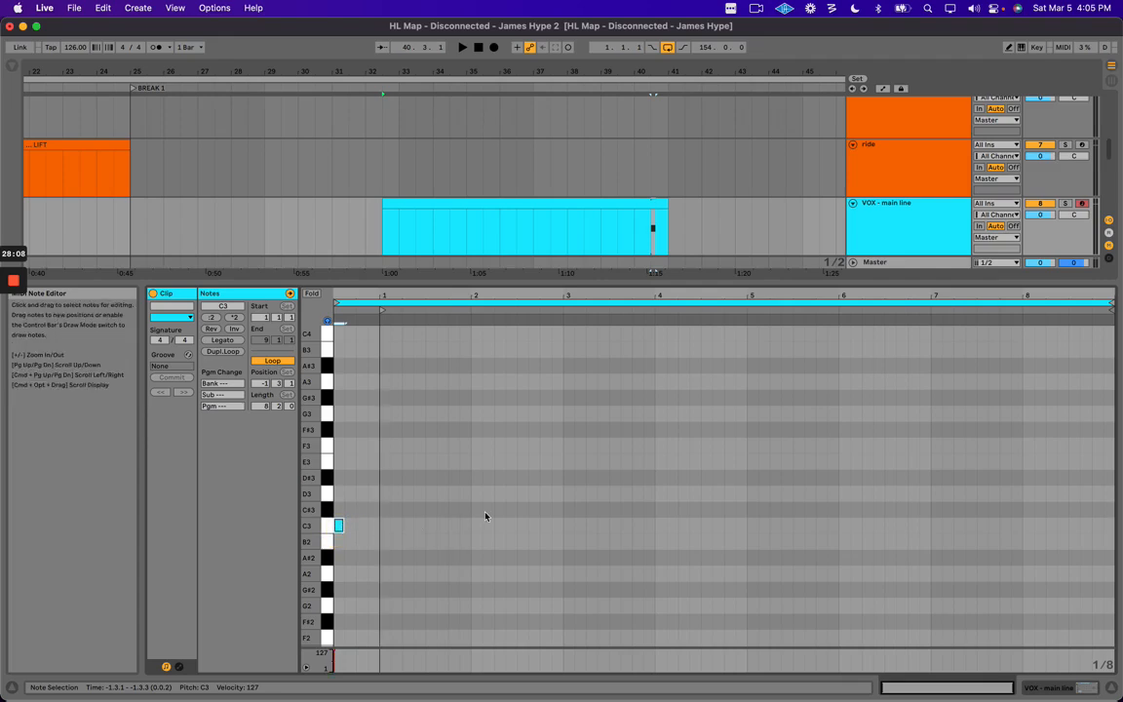
key("shift+Right")
key("shift+Right")
key("shift+Right")
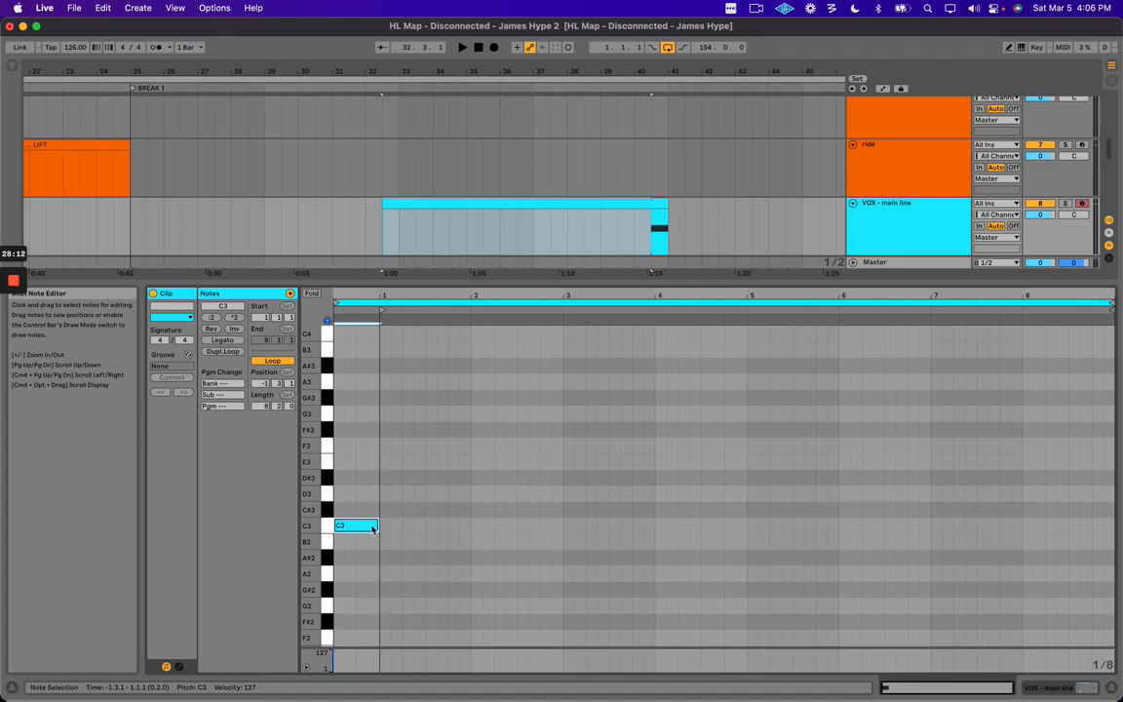
Turn off looping for the VOX - main line clip and move the C3 note to span 1.3.1 to 2.1.1.
left_click(436, 202)
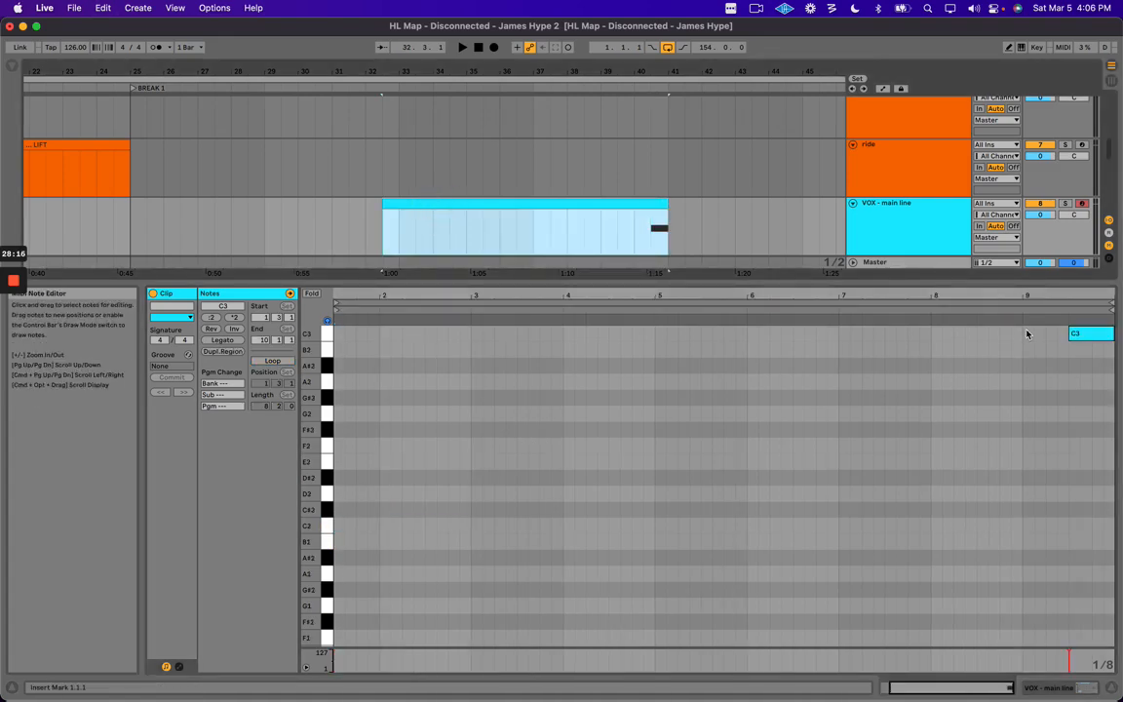
left_click_drag(1084, 334, 421, 365)
key("space")
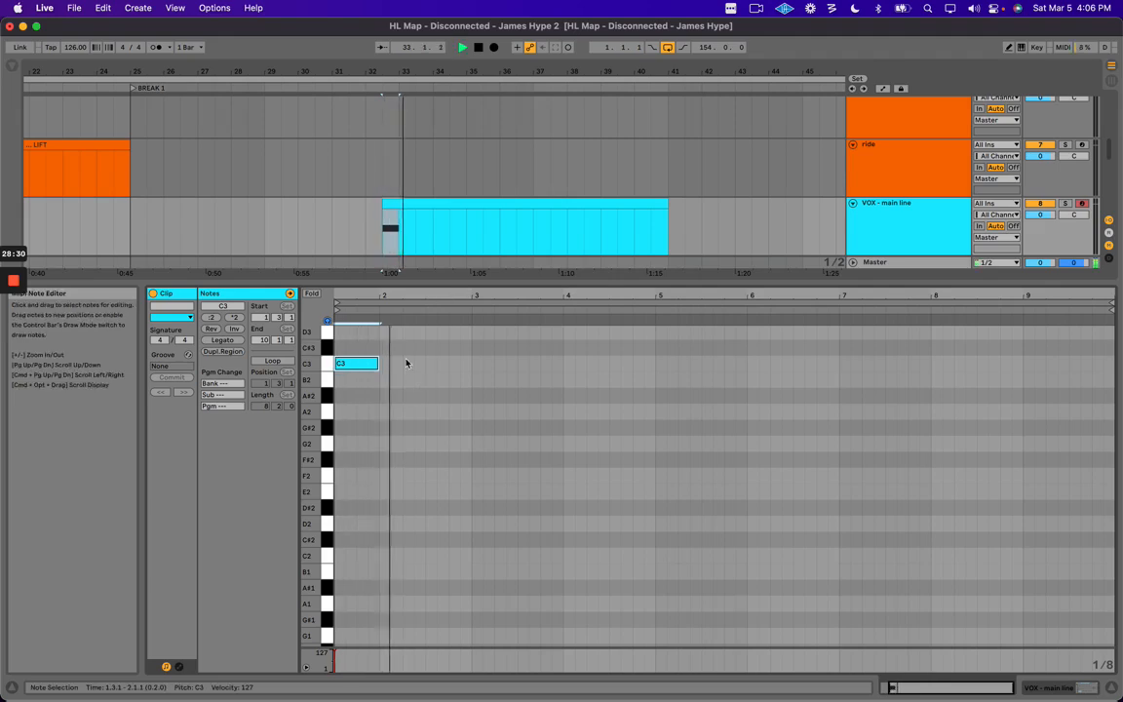
Add a two-beat C3 note at 2.4.1 and a one-beat C3 note at 3.4.1 while the vocal plays.
double_click(455, 364)
left_click_drag(454, 364, 566, 366)
key("shift+Left")
key("shift+Left")
left_click(606, 357)
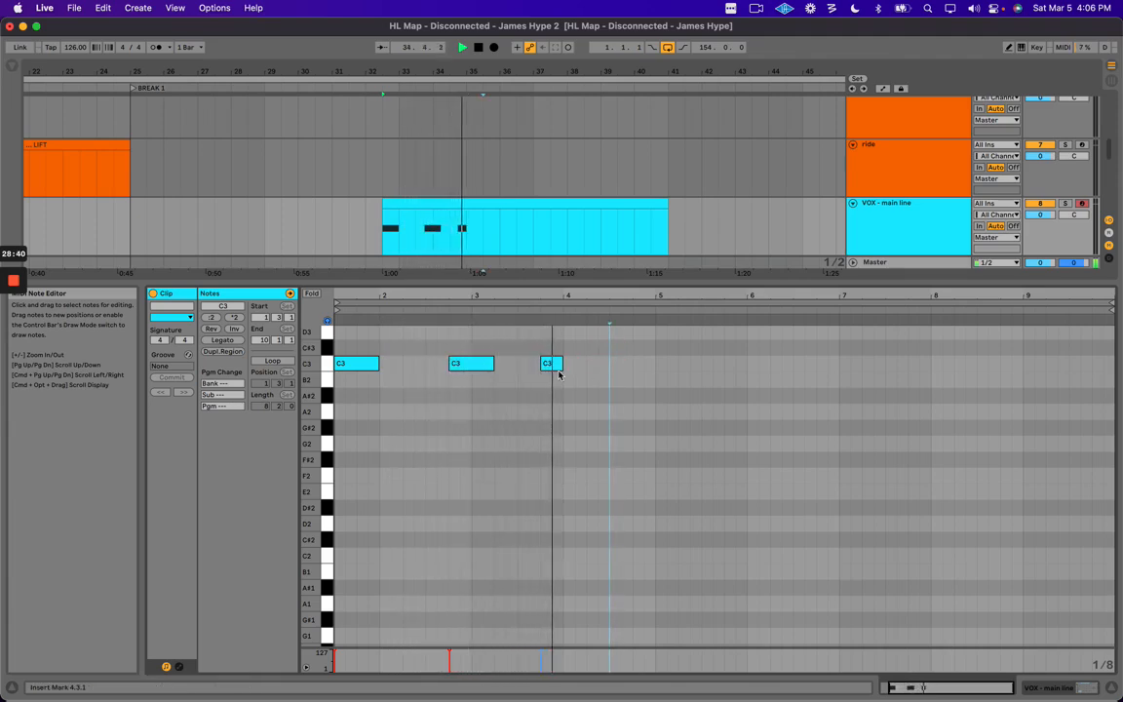
Copy the alternating two-beat and one-beat C3 notes onto beat 4 of bars 4 to 8, and stop playback.
left_click_drag(474, 365, 658, 367)
left_click_drag(554, 368, 739, 369)
left_click_drag(640, 368, 825, 368)
left_click_drag(732, 365, 1021, 362)
left_click(962, 347)
key("space")
Close the note editor and shorten the VOX - main line clip to end at 40.3.1.
double_click(537, 285)
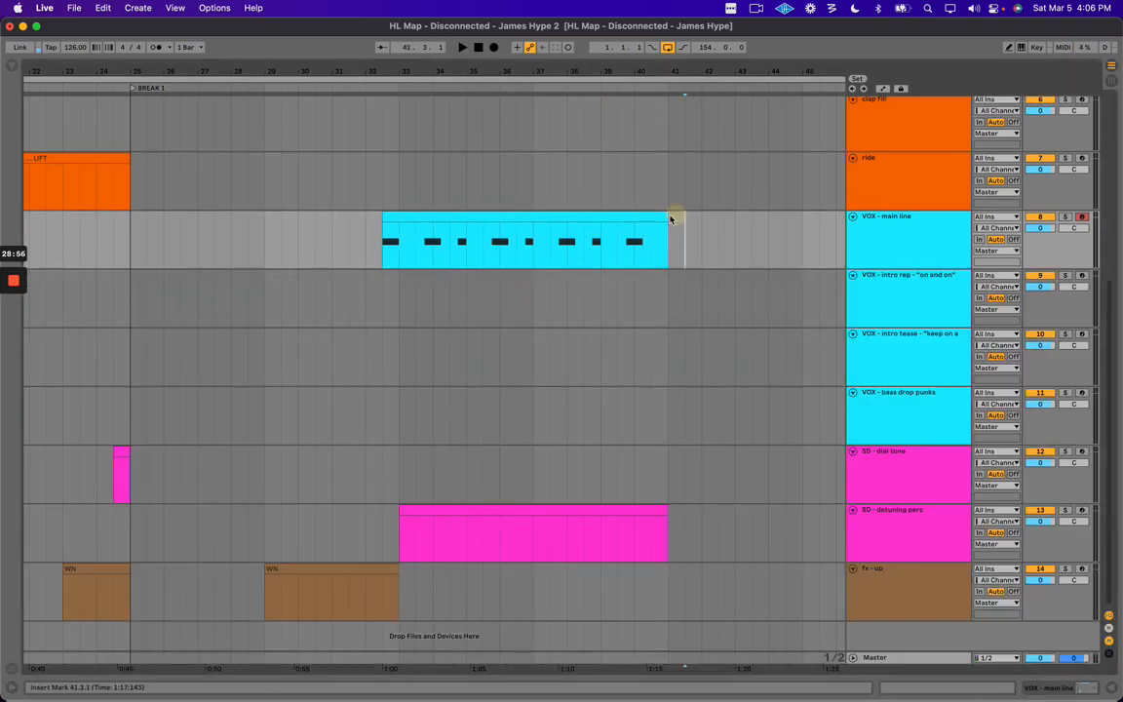
left_click(655, 215)
left_click(633, 219)
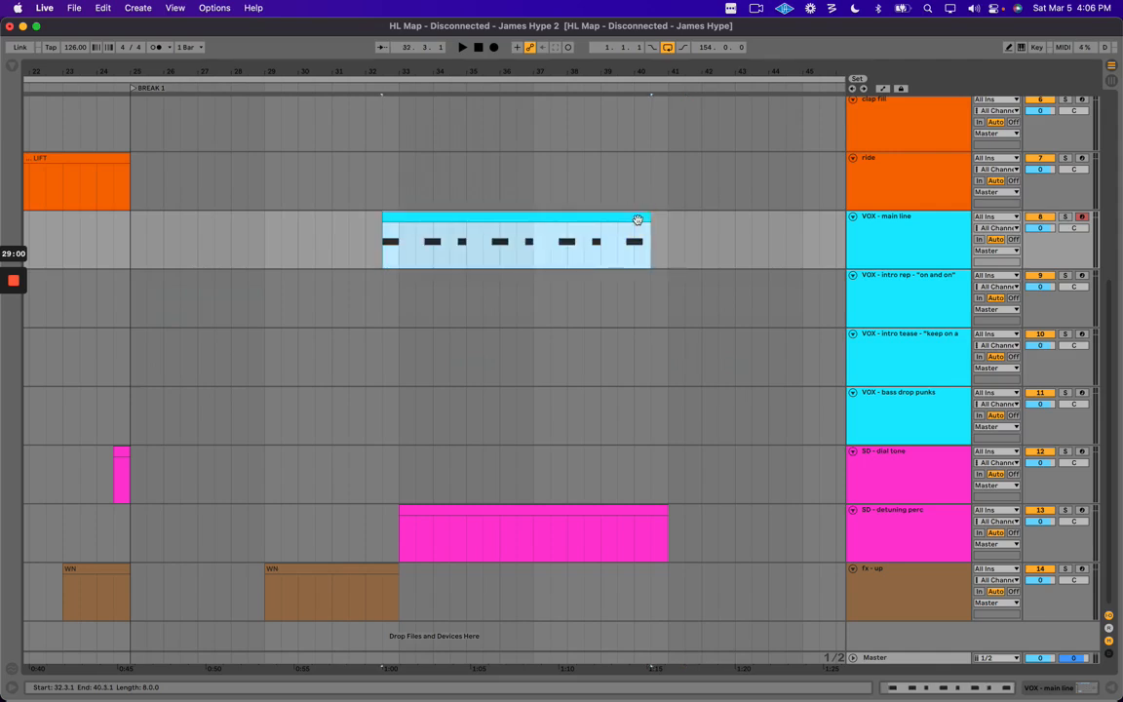
Open the SD - detuning perc clip and add a C3 note from 1.1.1 to 1.3.1.
double_click(457, 536)
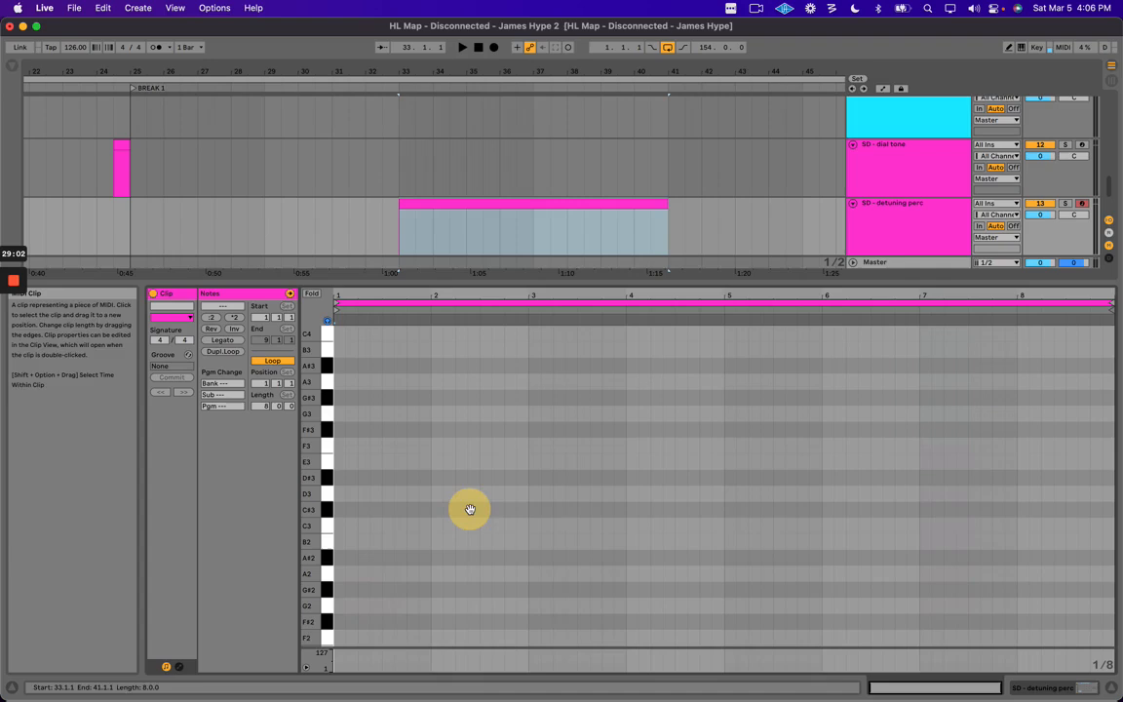
key("space")
double_click(341, 526)
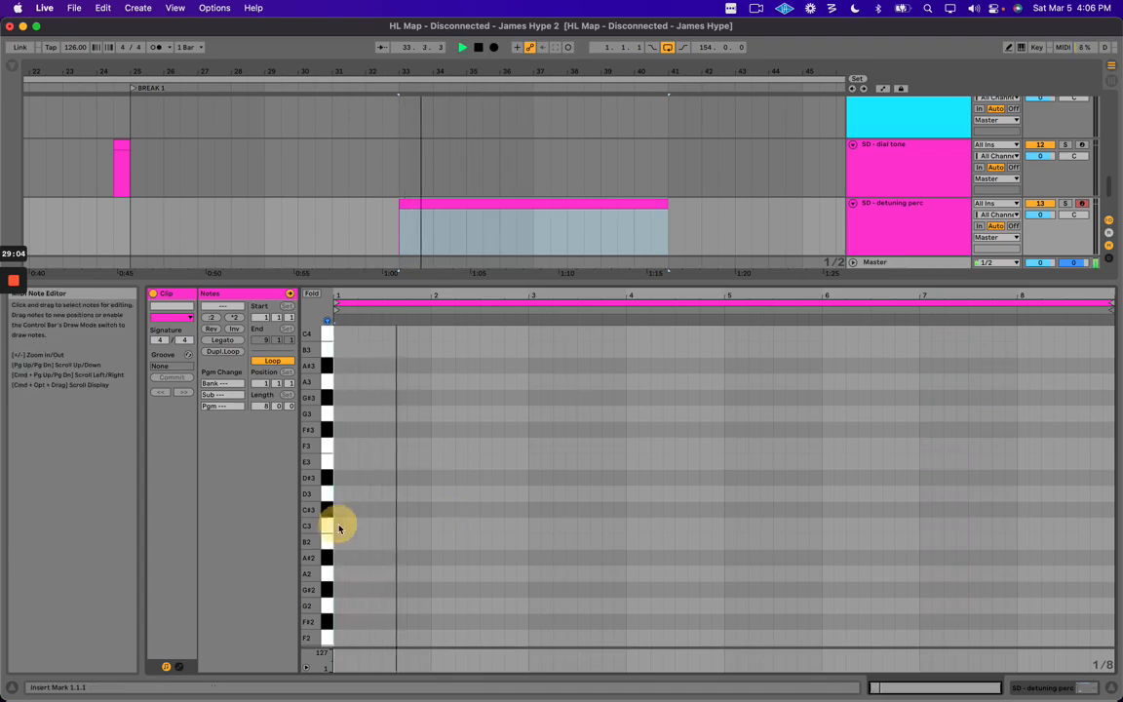
key("space")
key("shift+Right")
key("shift+Right")
key("shift+Right")
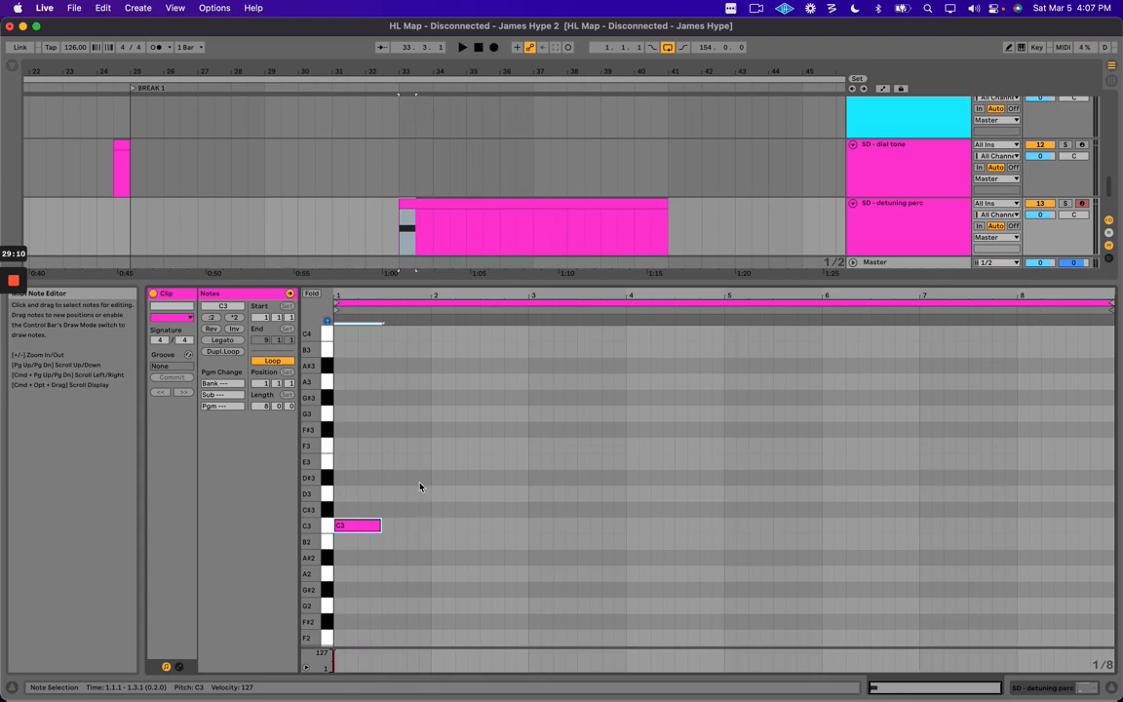
Listen to the detuning percussion and set the note editor's grid to fixed 1/8 triplets.
left_click(364, 477)
key("plus")
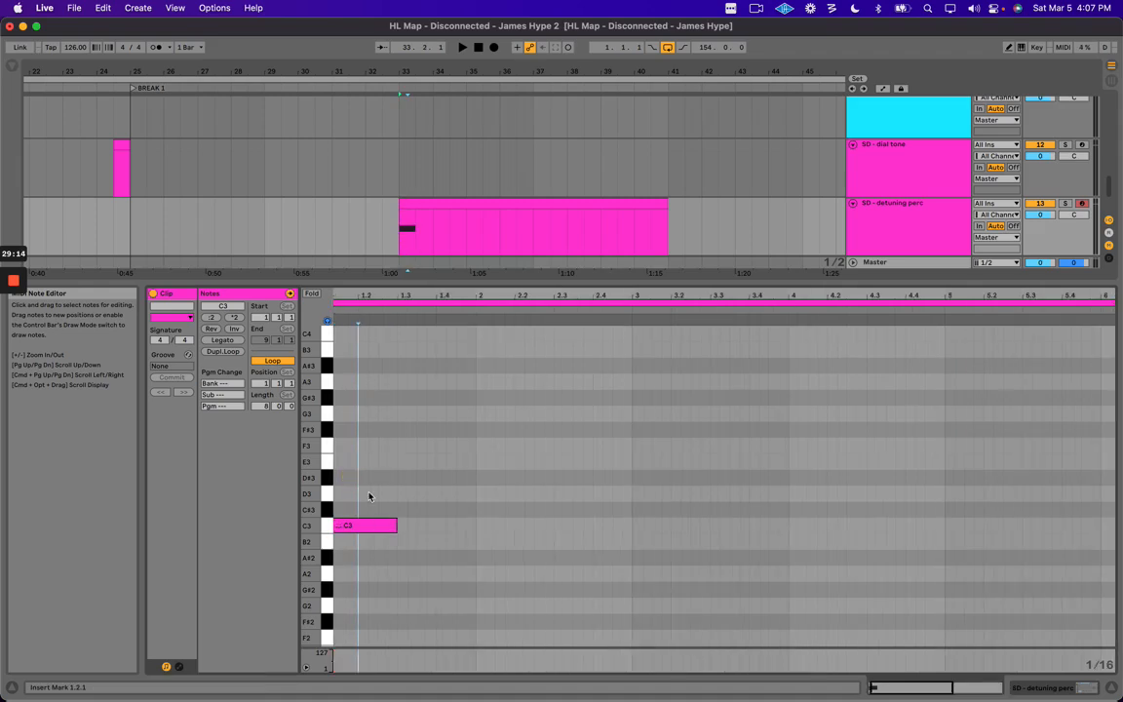
key("space")
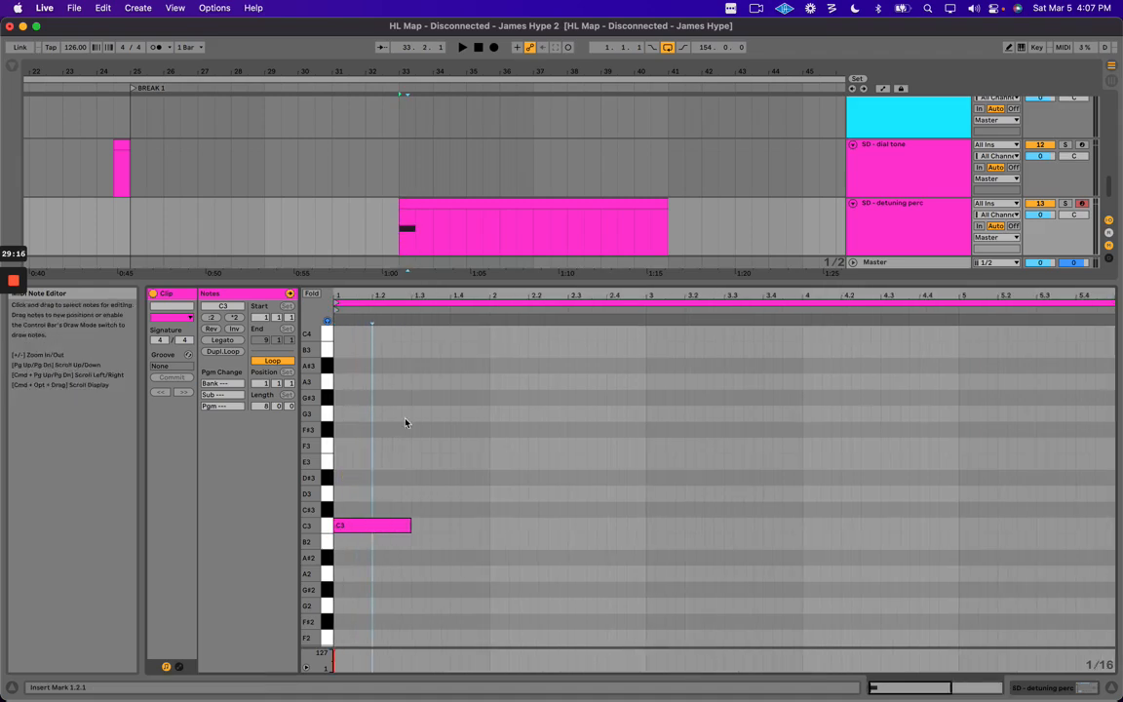
right_click(475, 444)
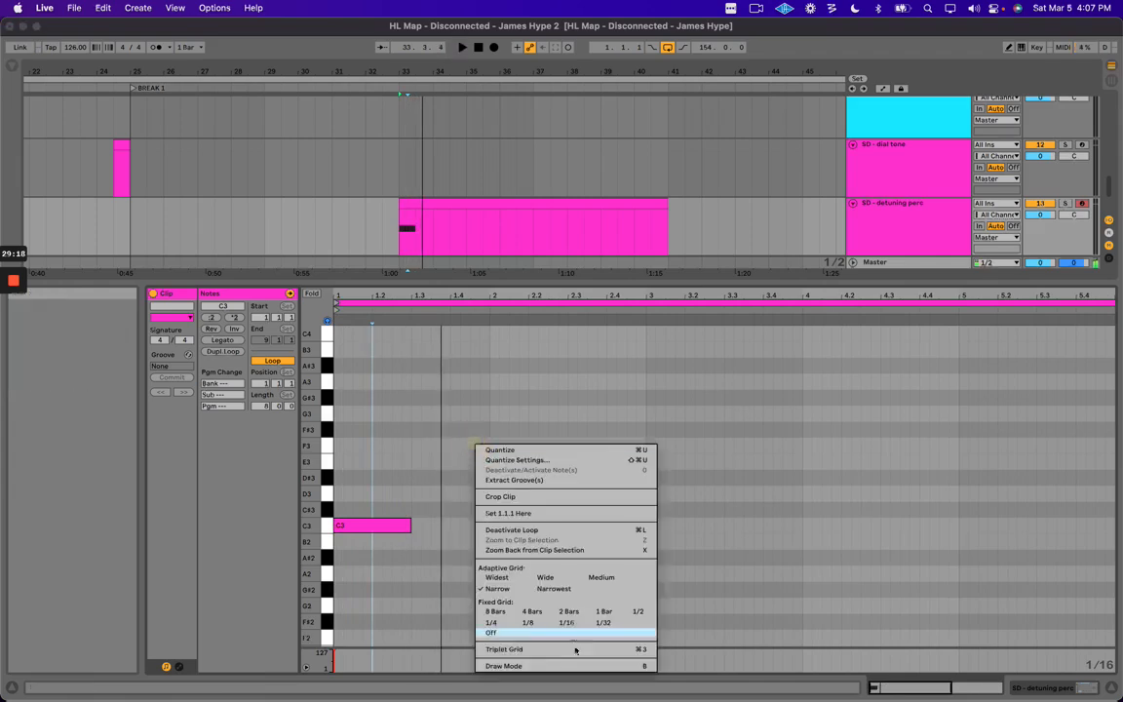
left_click(505, 650)
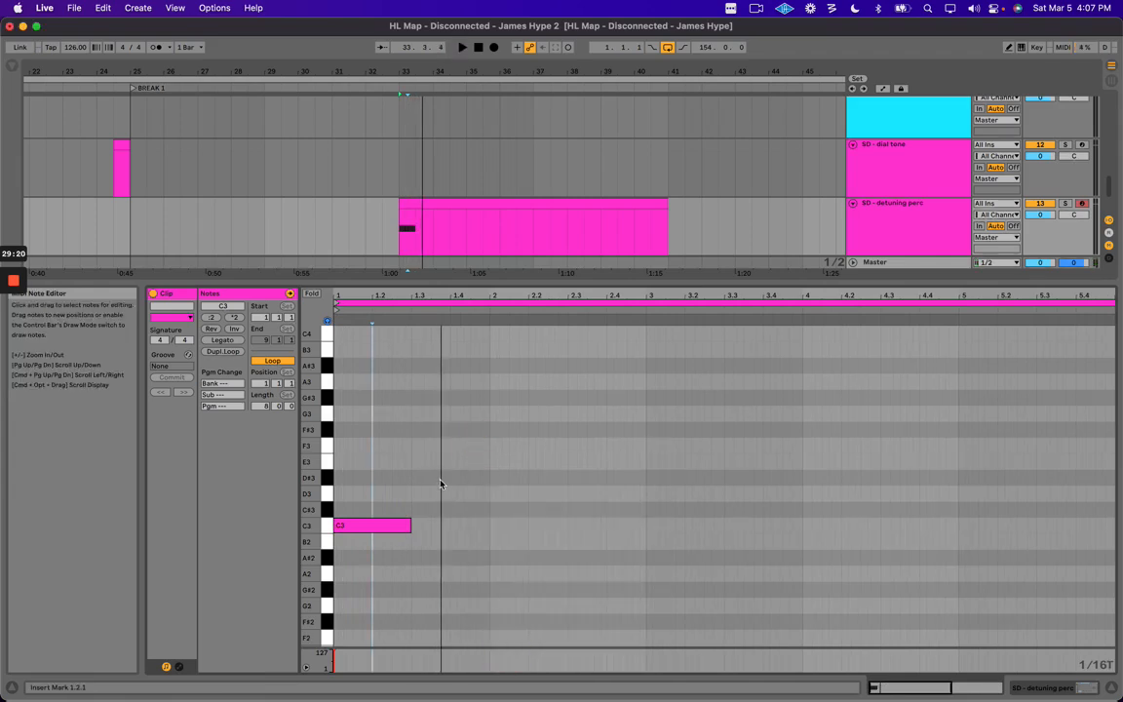
right_click(440, 484)
left_click(493, 431)
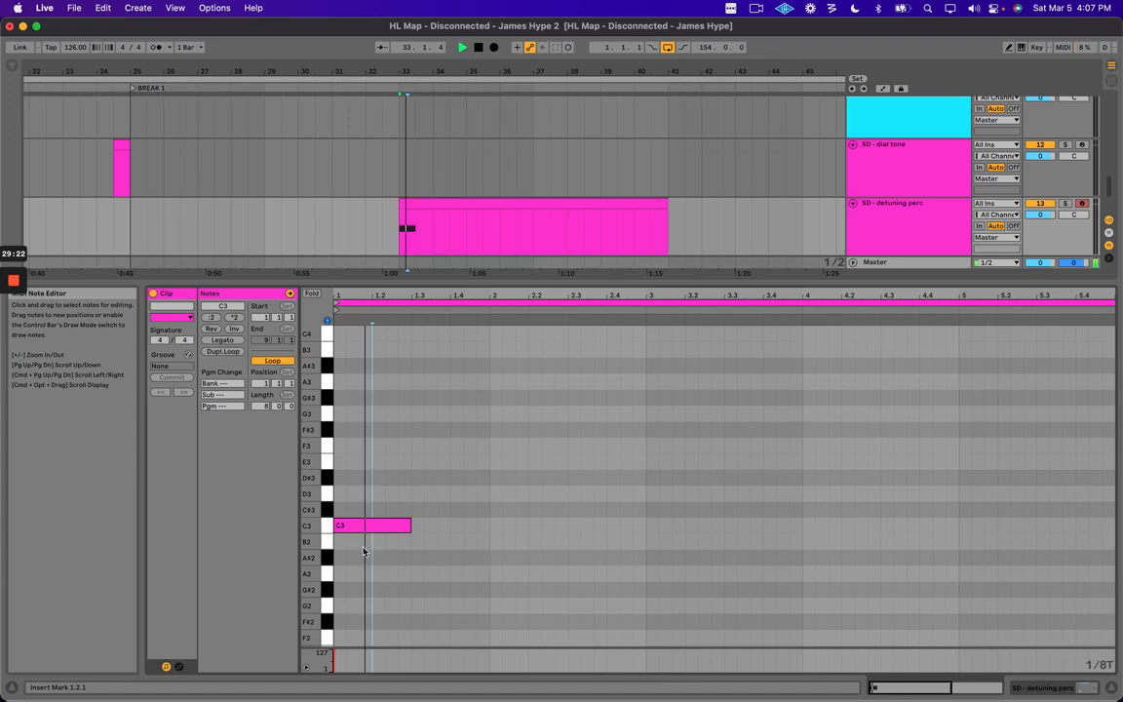
Shorten the C3 note in the SD - detuning perc clip to a single 1/8 triplet at 1.1.1.
key("space")
left_click(367, 526)
key("shift+Left")
key("shift+Left")
key("shift+Left")
key("shift+Left")
key("shift+Left")
key("plus")
key("plus")
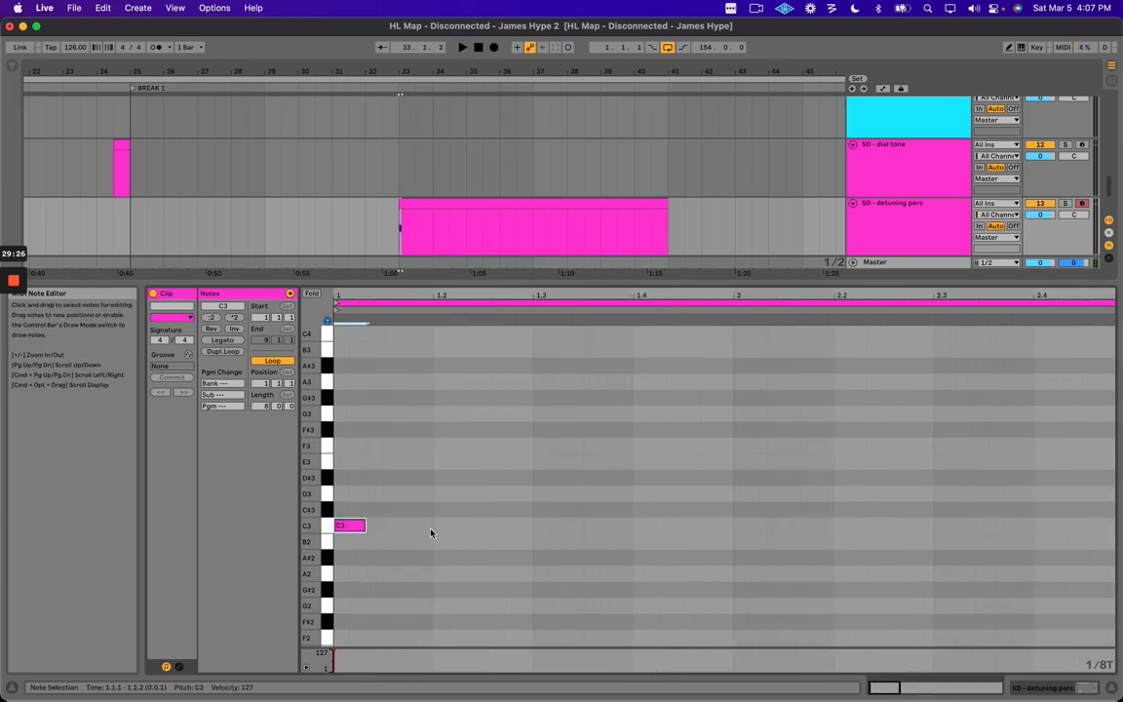
Duplicate the triplet C3 note back to back past 2.2 and play the passage to compare the rhythm.
key("space")
key("space")
key("super+d")
key("super+d")
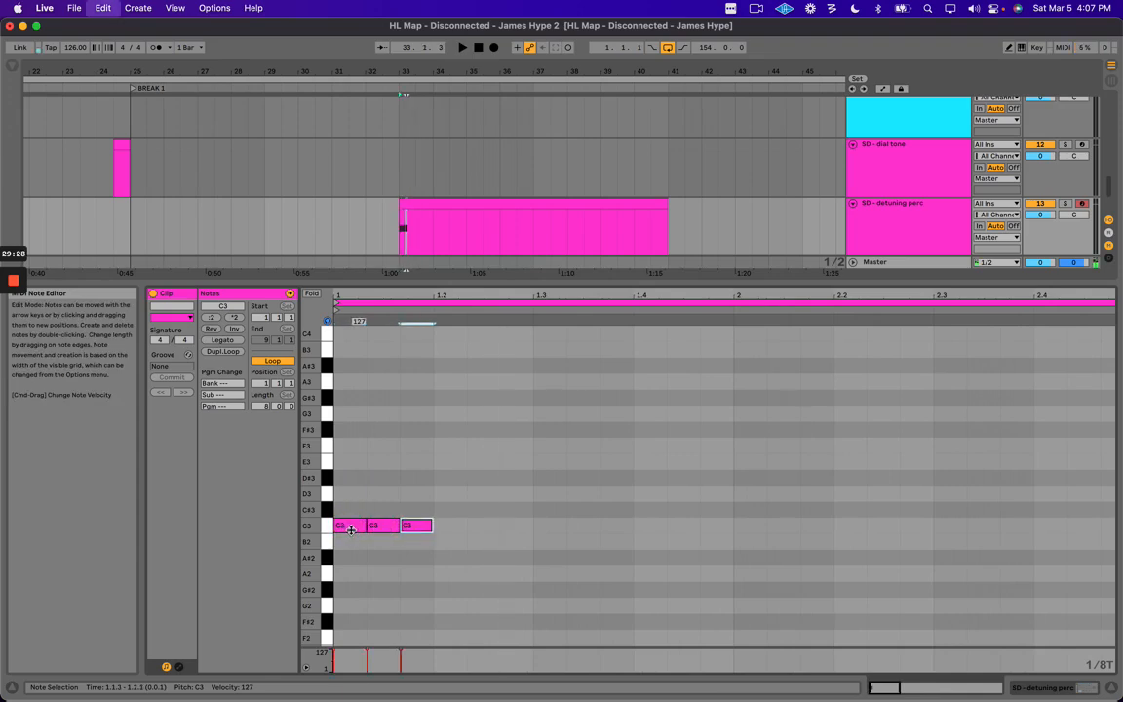
key("super+d")
key("super+d")
key("super+d")
key("super+d")
key("super+d")
key("super+d")
key("super+d")
key("super+d")
key("super+d")
key("super+d")
key("super+d")
key("super+d")
key("super+d")
key("space")
Stop playback and delete the triplet C3 notes from 1.4.1 onwards.
left_click(653, 454)
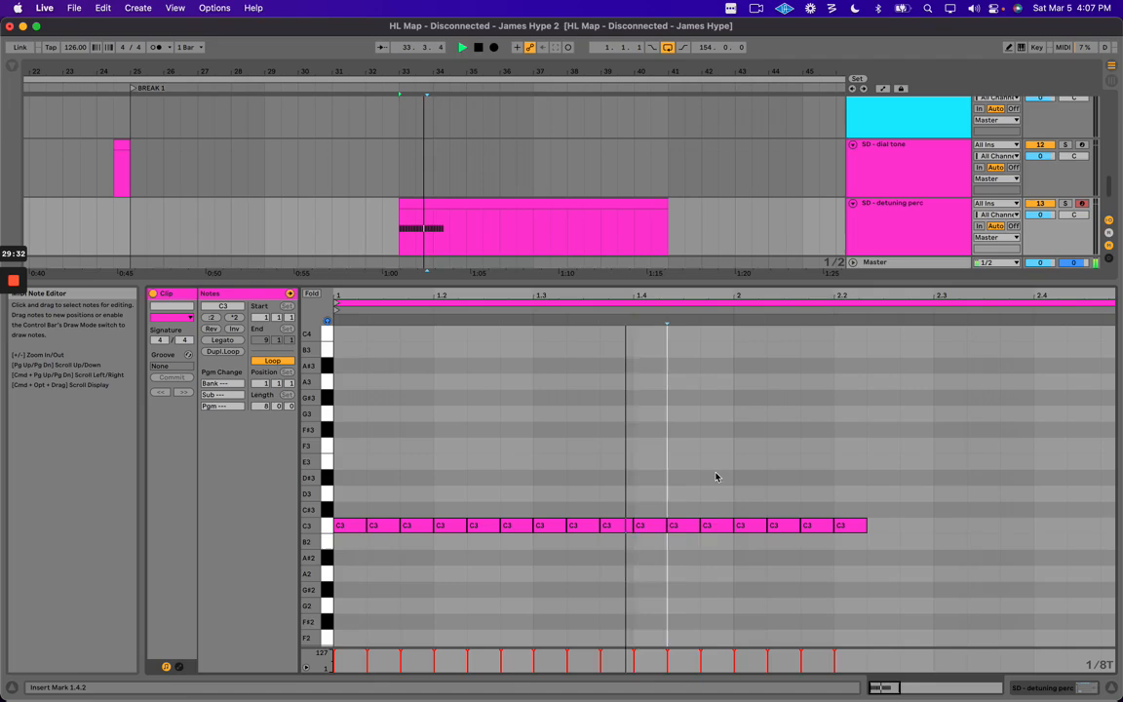
key("space")
left_click_drag(641, 496, 943, 584)
key("Delete")
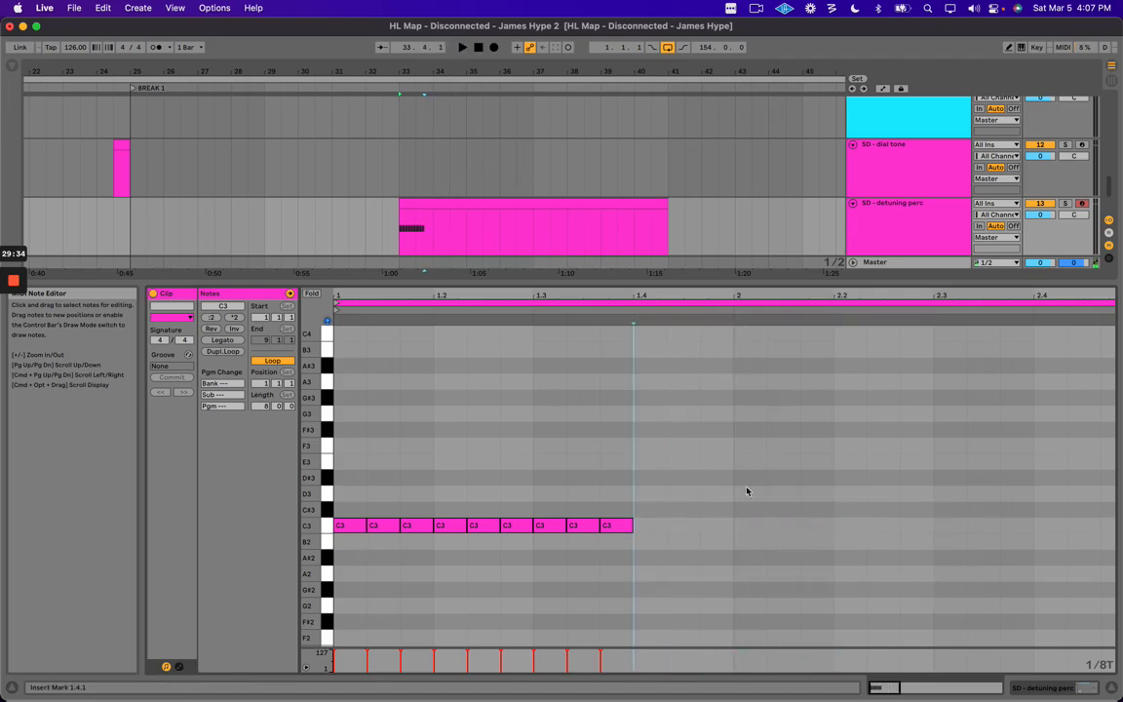
Examine the triplet grid setting and how the C3 notes divide each beat between 1.1.1 and 1.4.1.
left_click(549, 451)
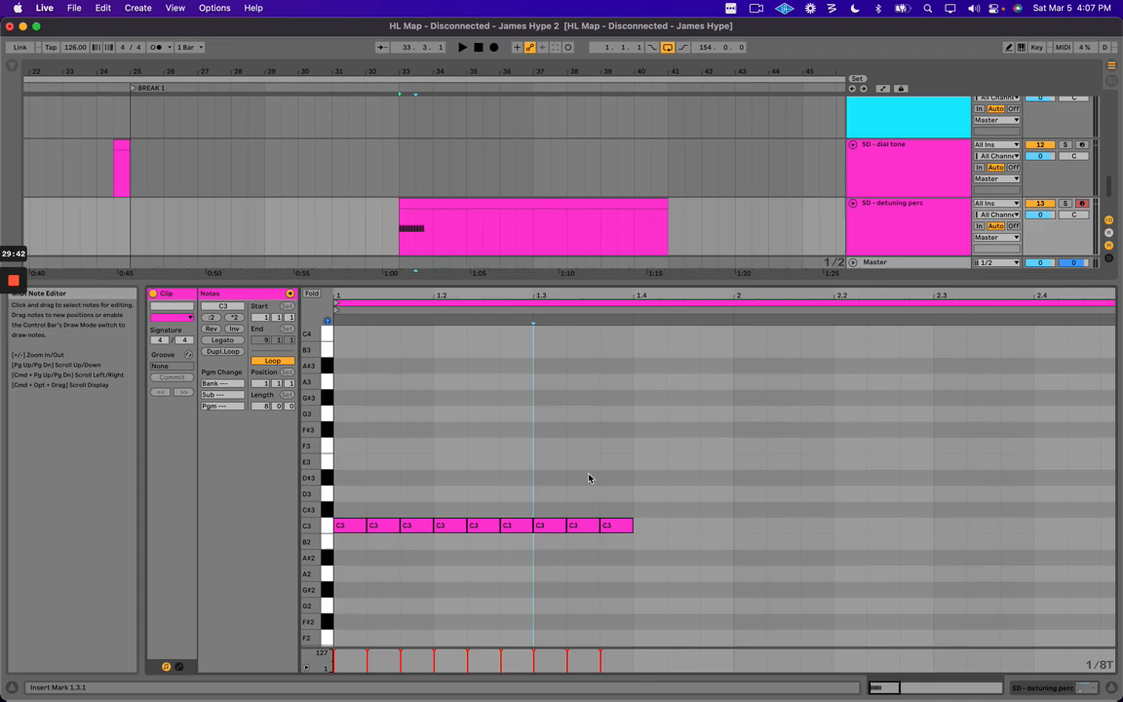
right_click(536, 440)
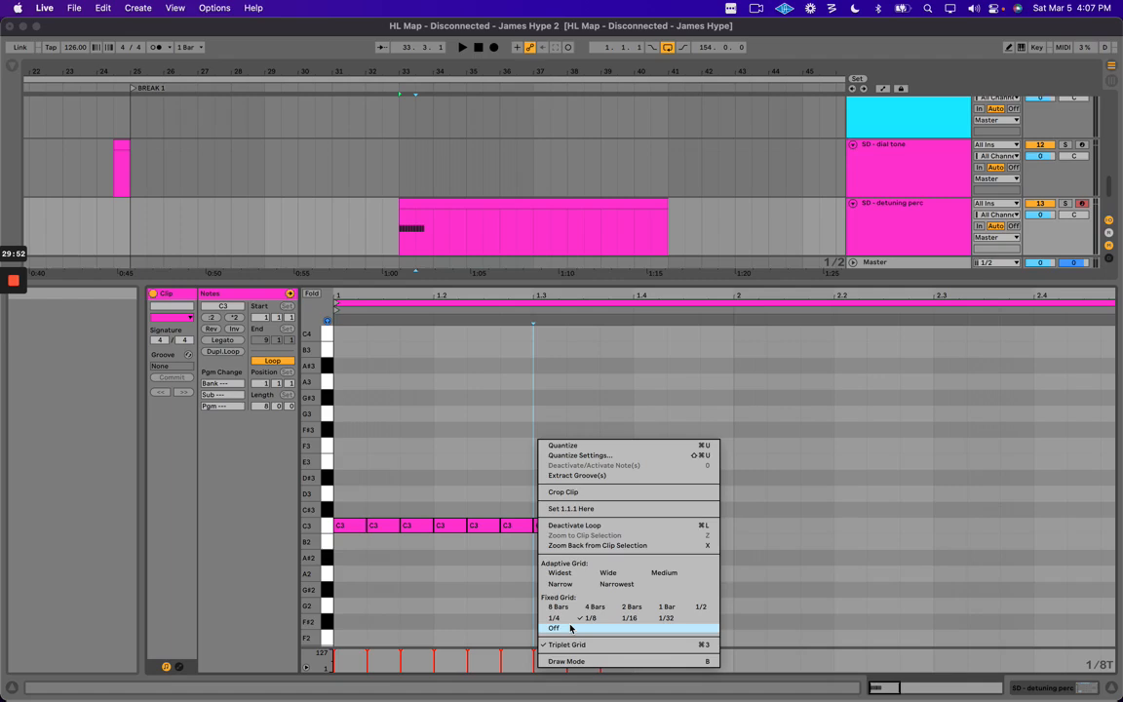
left_click(492, 427)
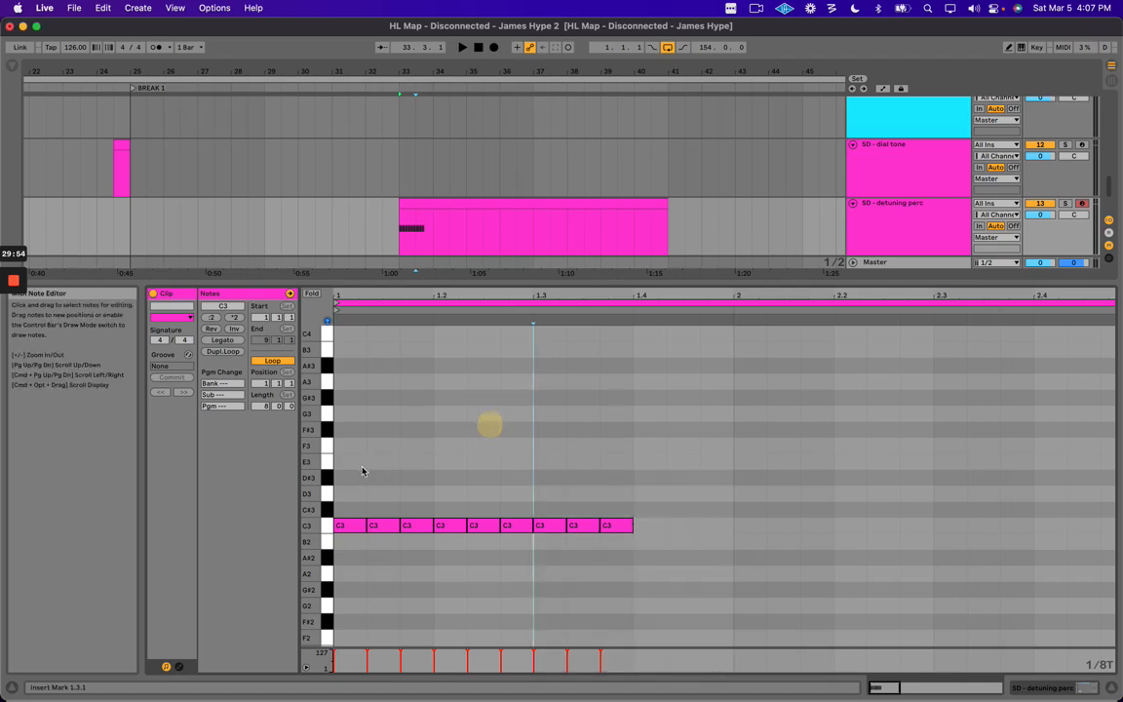
left_click_drag(345, 466, 663, 573)
left_click(557, 470)
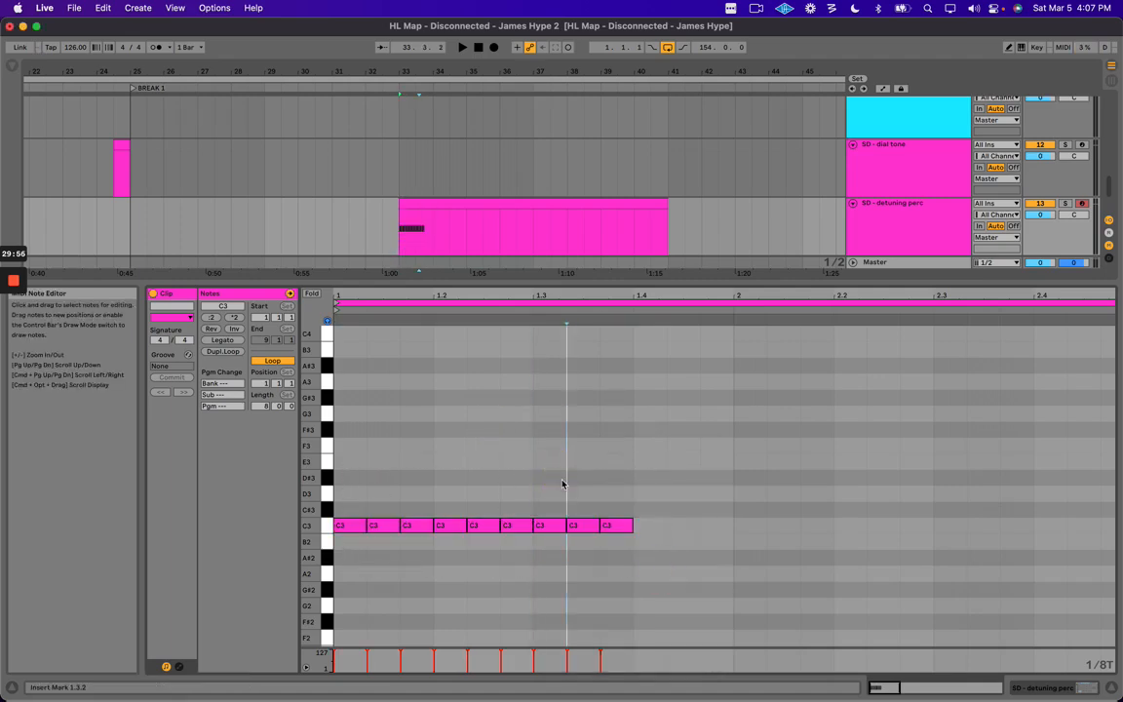
left_click_drag(353, 452, 436, 468)
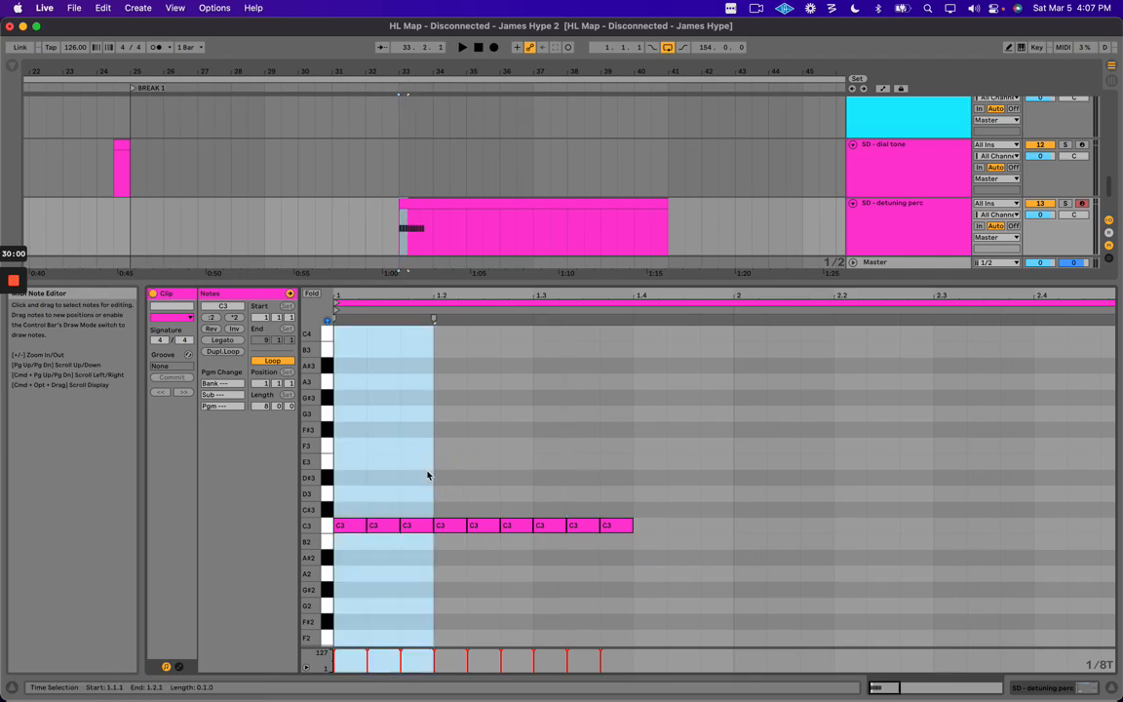
left_click(368, 445)
left_click_drag(354, 449, 641, 586)
left_click(602, 461)
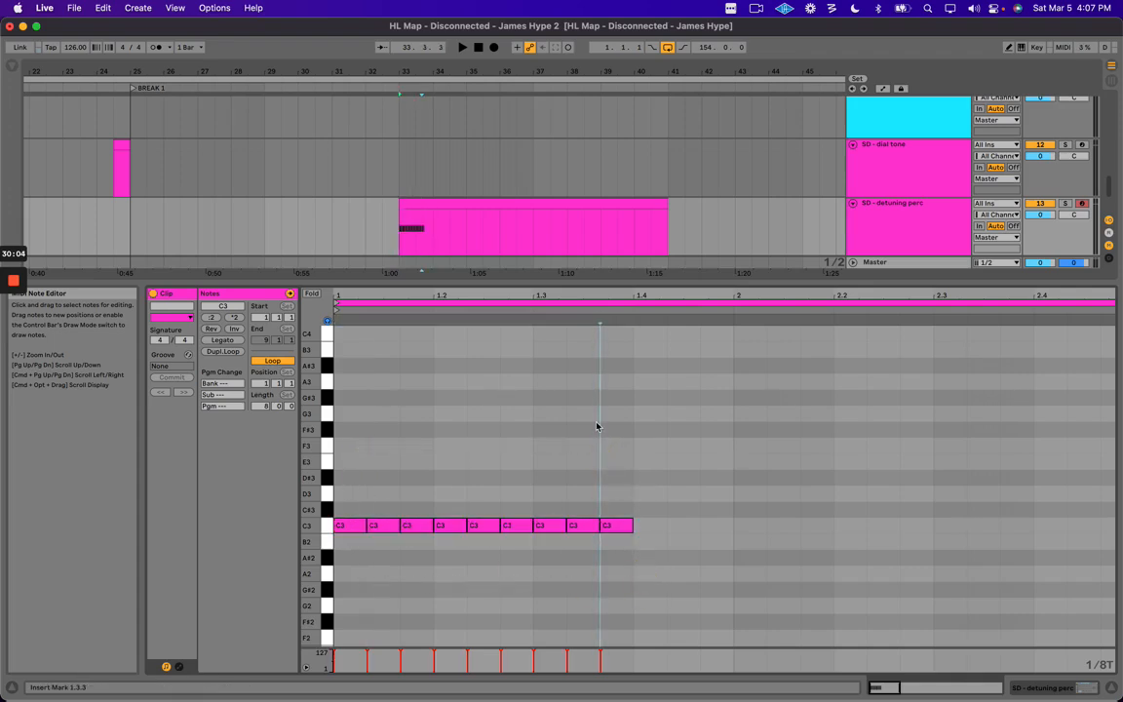
left_click(366, 425)
left_click(378, 443)
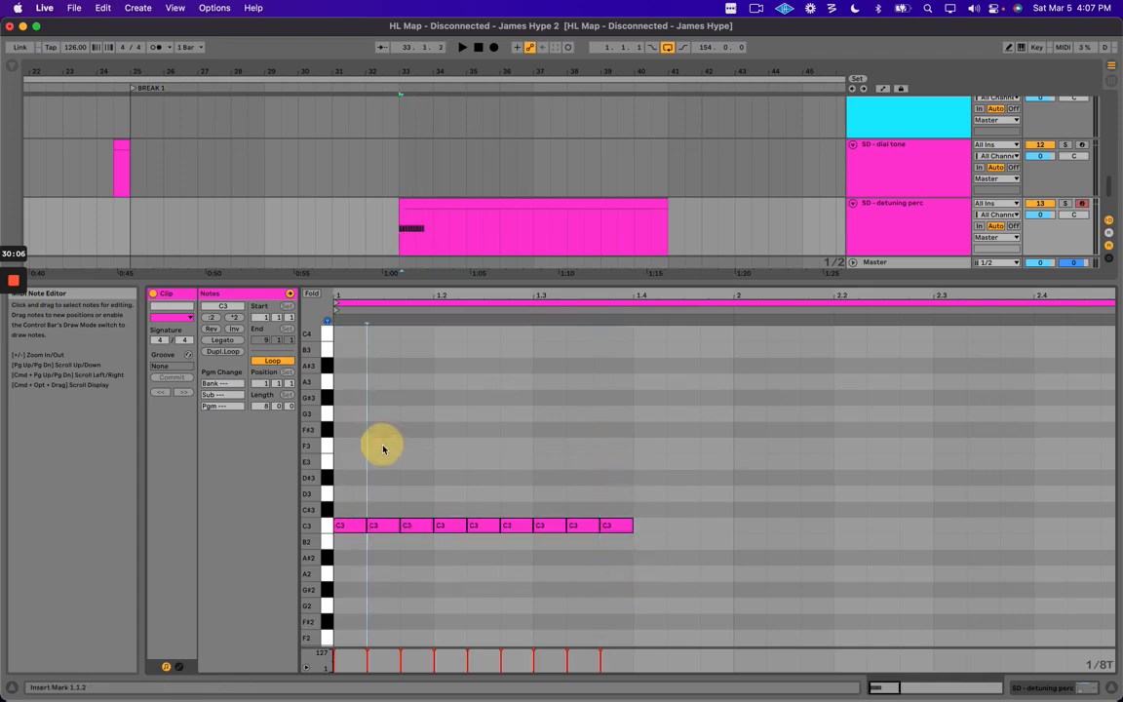
key("super+a")
left_click(452, 521)
left_click(470, 388)
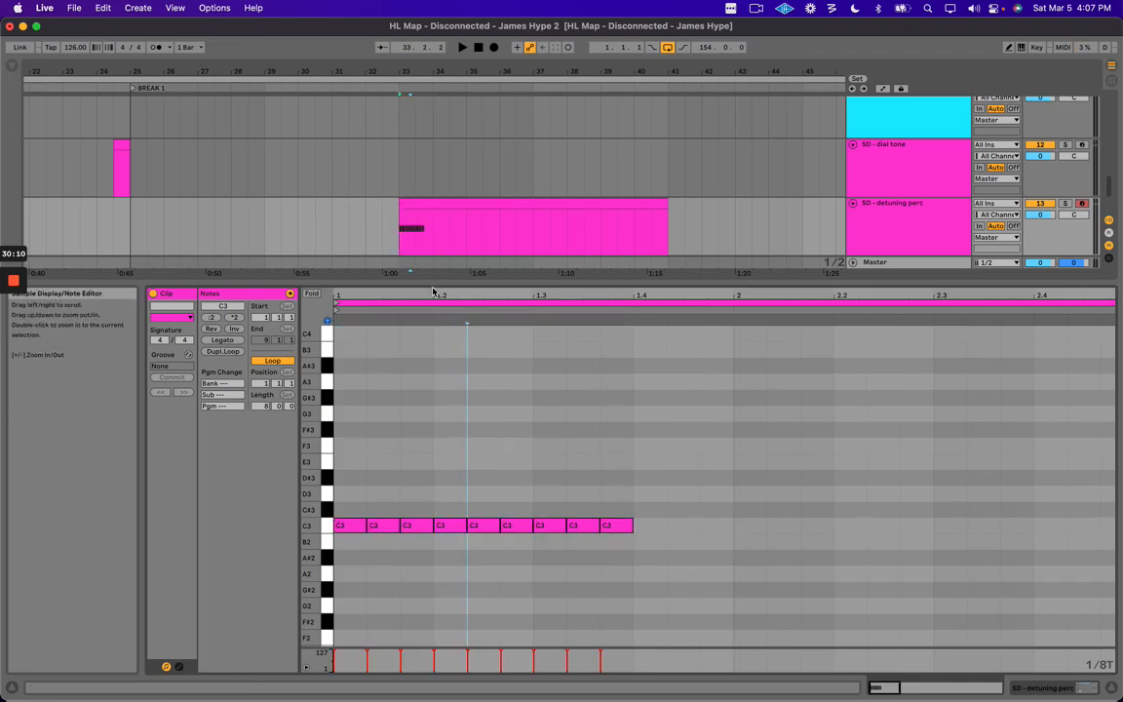
Examine the triplet C3 notes between 1.1.1 and 1.4.1 by selecting them as a group and marking grid positions above them.
left_click_drag(337, 429, 625, 561)
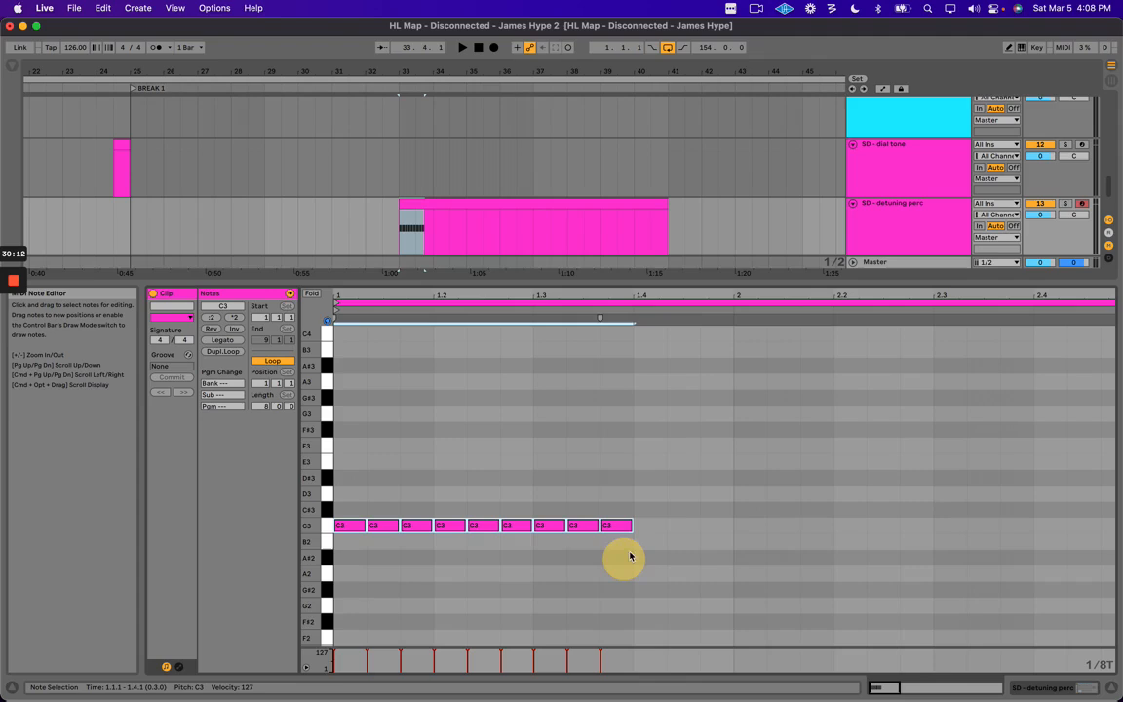
left_click(625, 410)
left_click_drag(344, 482, 640, 557)
left_click(607, 458)
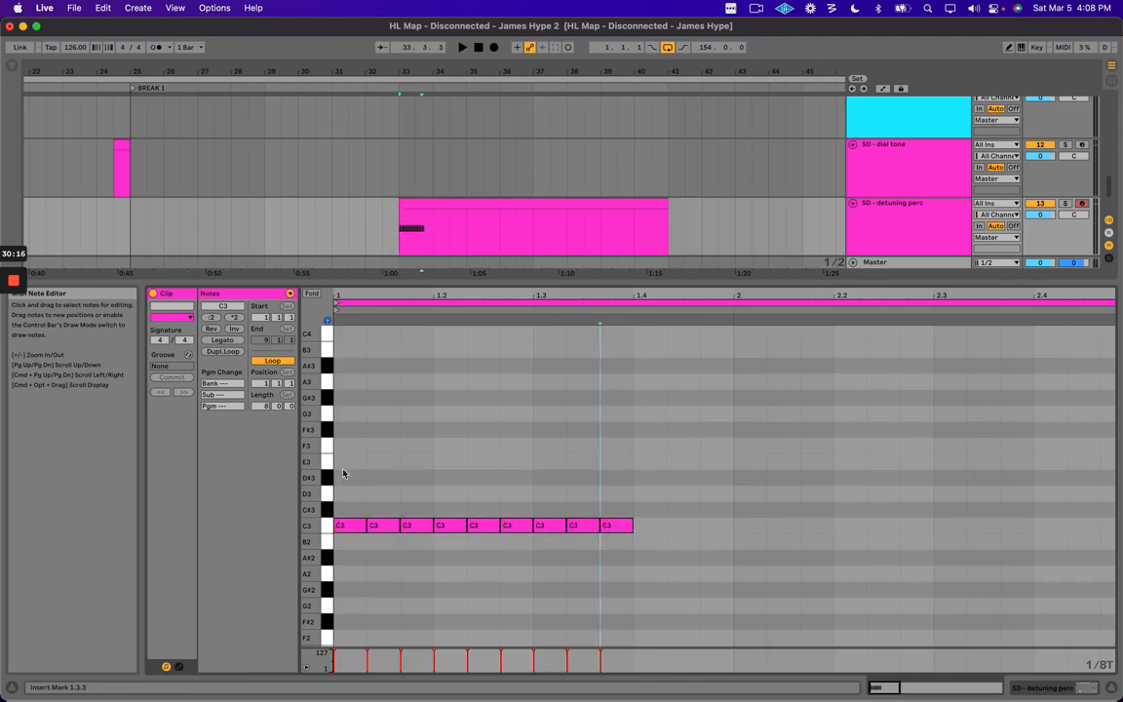
left_click_drag(343, 473, 631, 564)
left_click(622, 526)
left_click(611, 390)
left_click_drag(606, 396, 631, 399)
left_click(613, 405)
Try to quantize the triplet C3 notes in the SD - detuning perc clip, and undo the quantization.
right_click(608, 396)
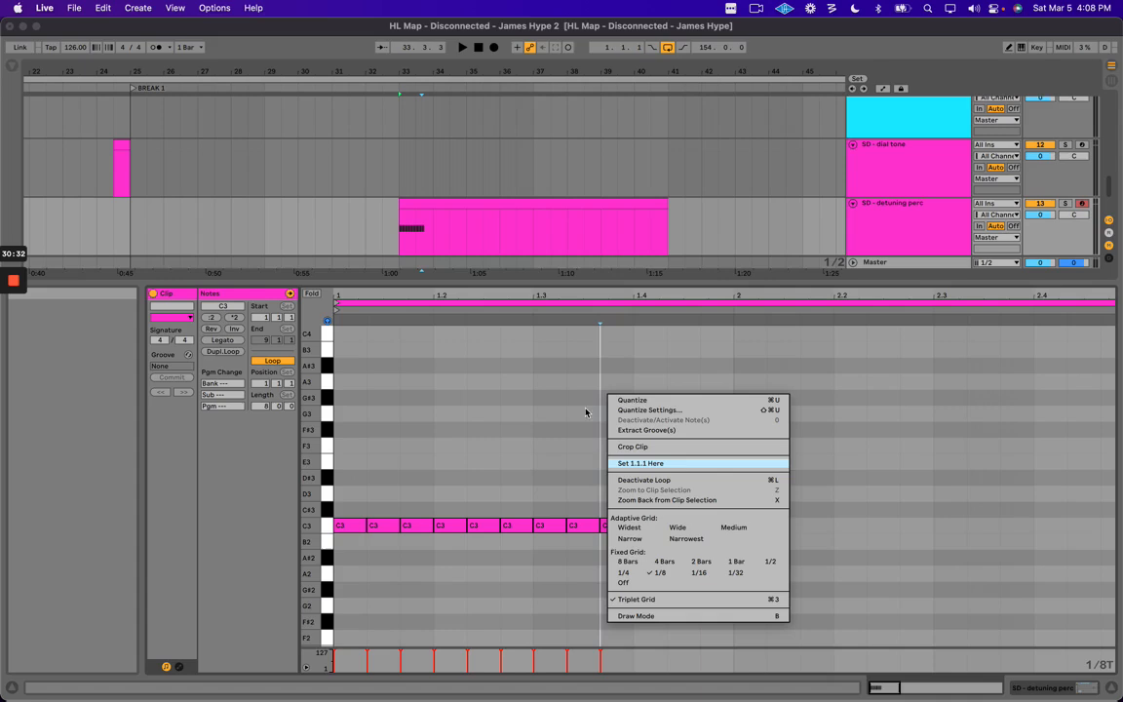
left_click(566, 371)
right_click(574, 382)
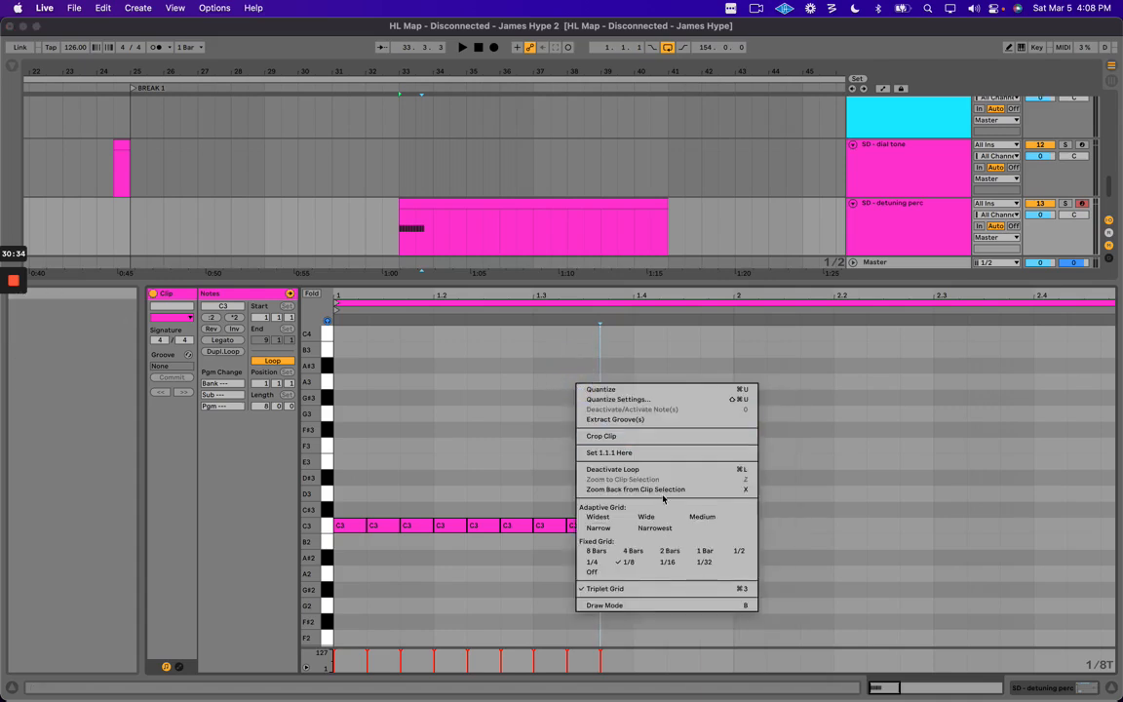
left_click(582, 389)
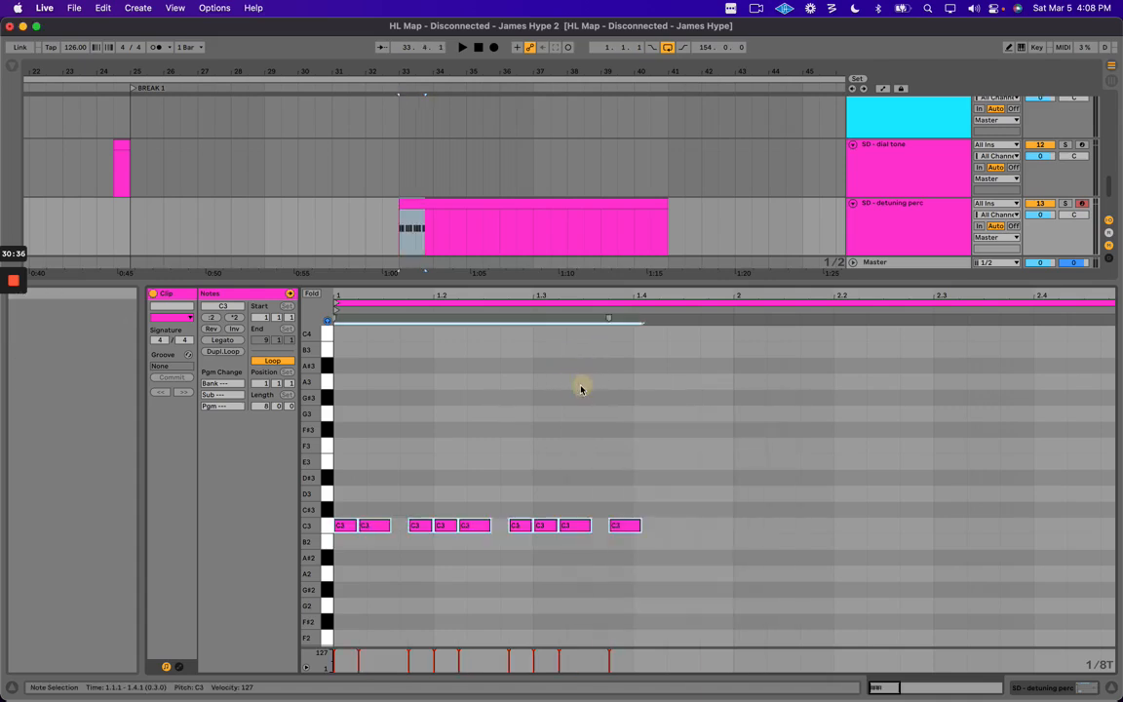
key("super+z")
Play the SD - detuning perc passage, copy the triplet C3 group to the start of bar 5, and close the clip's note editor.
left_click(493, 389)
key("space")
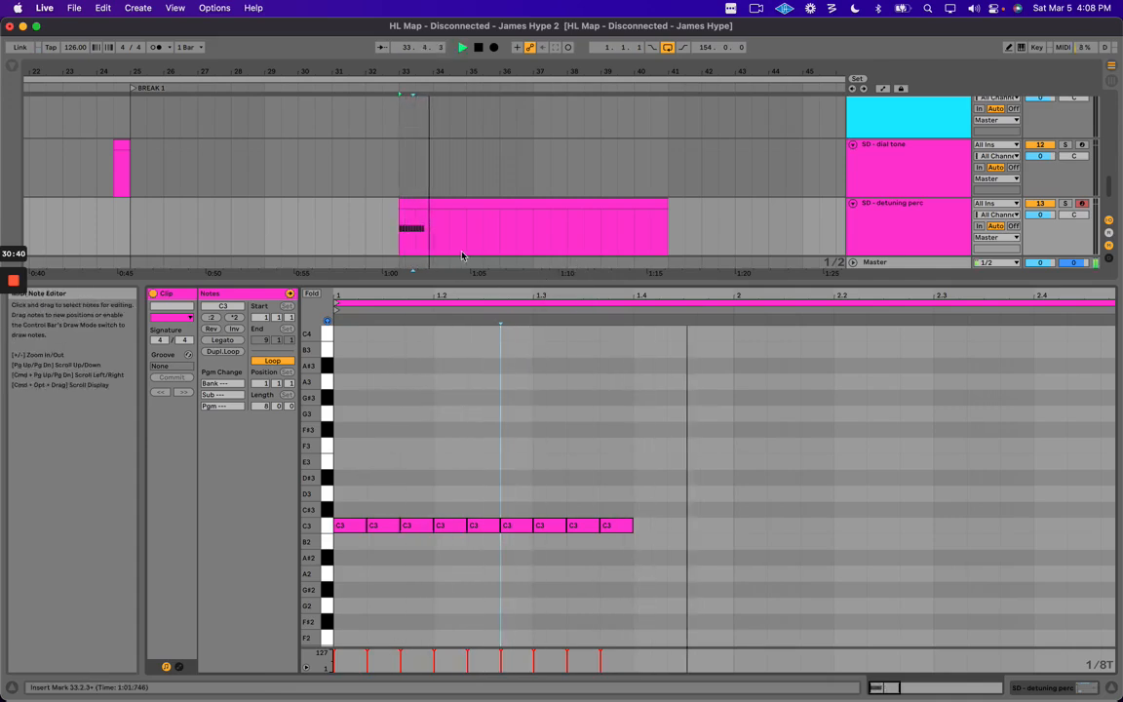
double_click(464, 295)
mouse_move(479, 531)
left_mouse_down()
mouse_move(322, 528)
mouse_move(732, 526)
mouse_move(722, 527)
left_mouse_up()
left_click(715, 426)
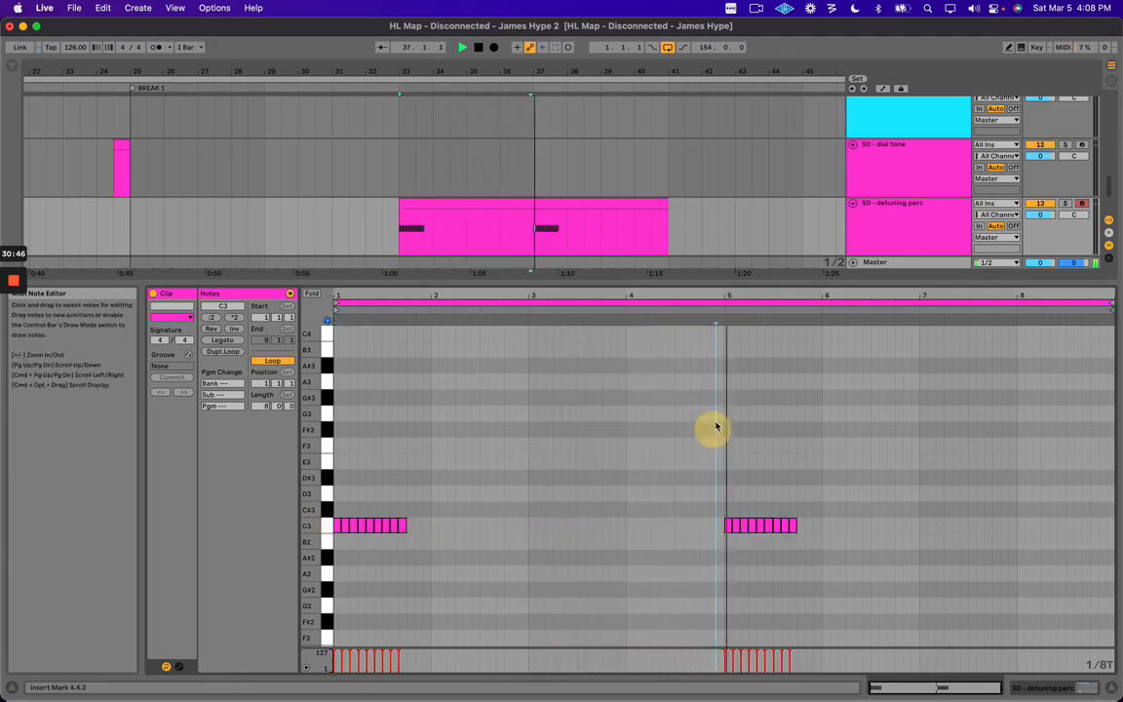
key("super+alt+l")
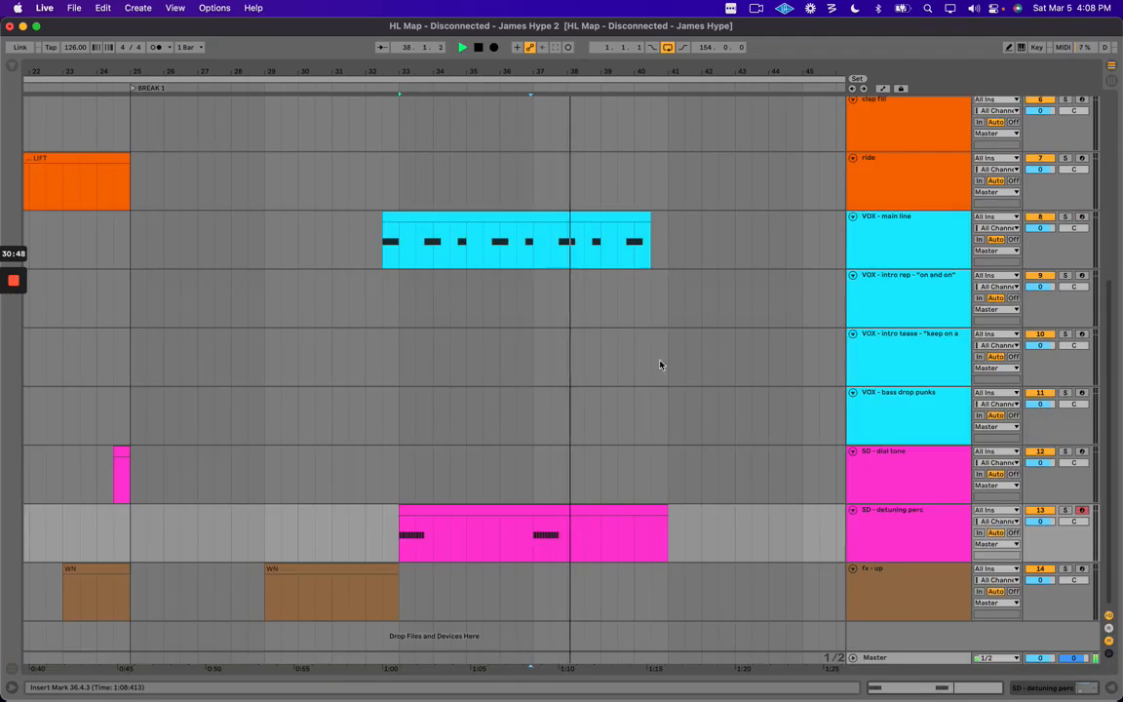
Insert an empty MIDI clip on the SD - dial tone track from 40.3.1 to 41.1.1.
scroll(575, 341, "up", 2)
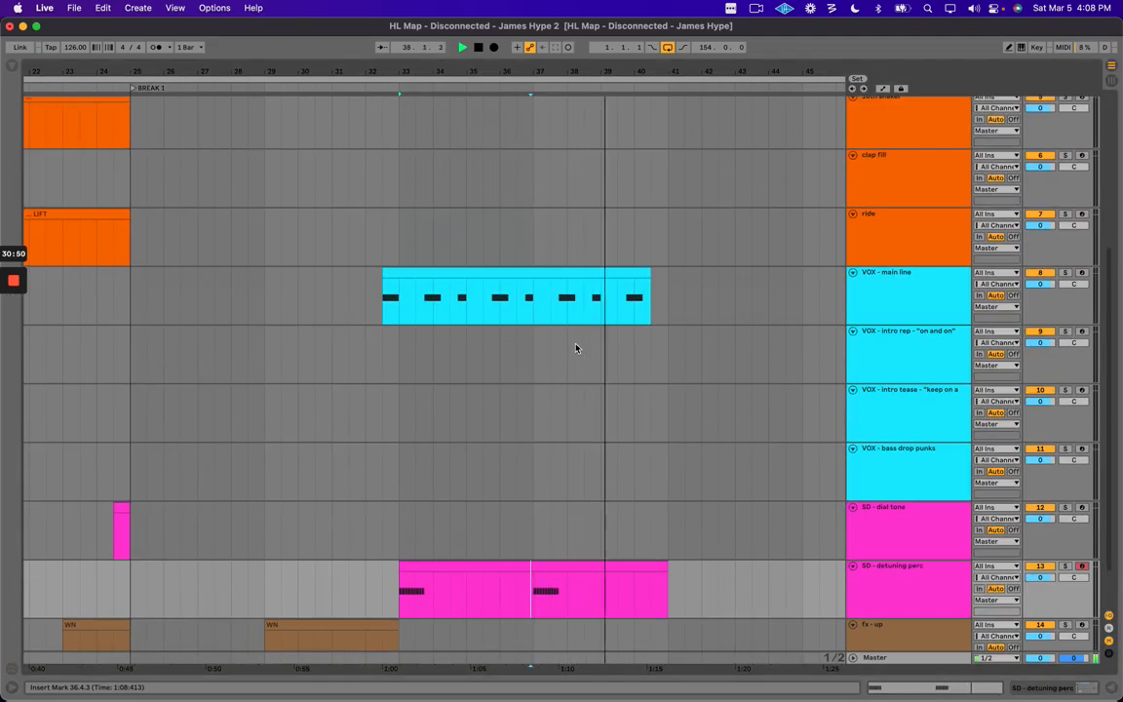
scroll(574, 346, "up", 5)
scroll(579, 369, "down", 5)
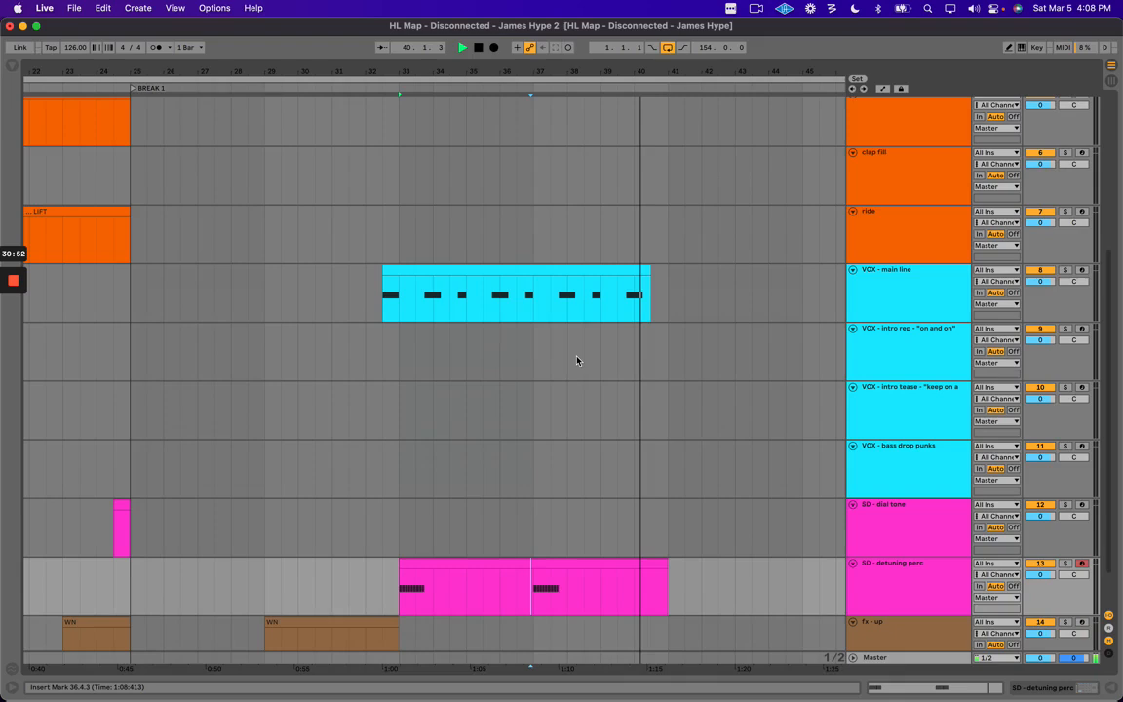
scroll(577, 359, "right", 1)
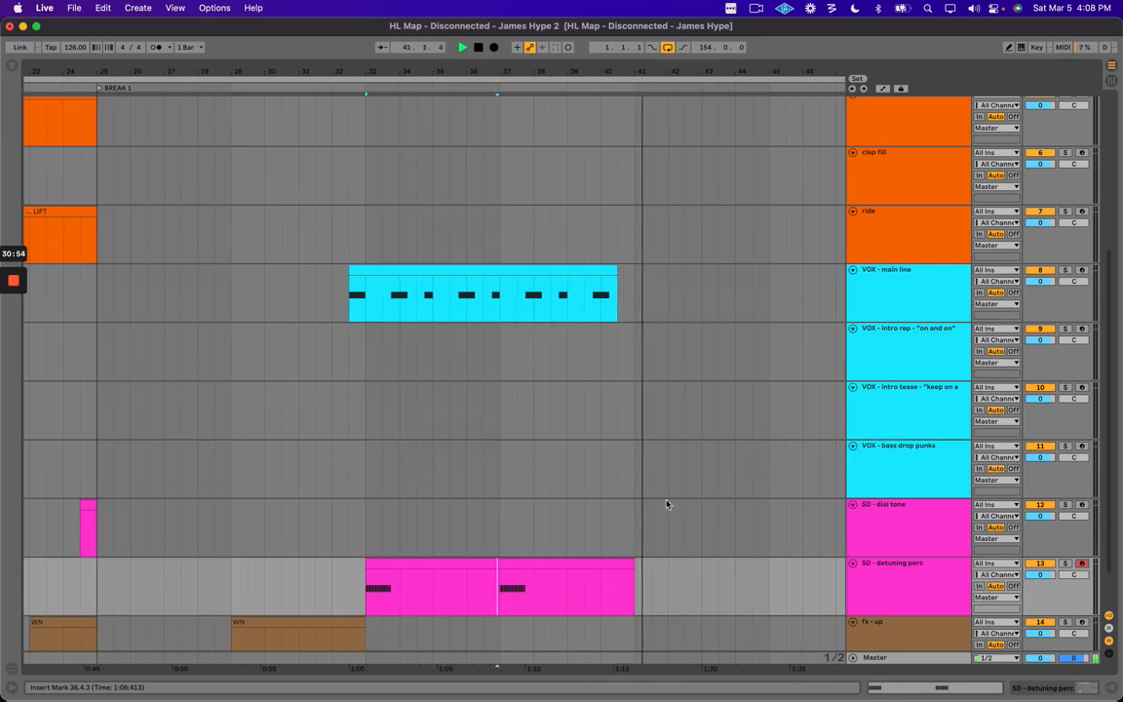
left_click_drag(621, 520, 641, 508)
key("super+shift+m")
key("super+alt+l")
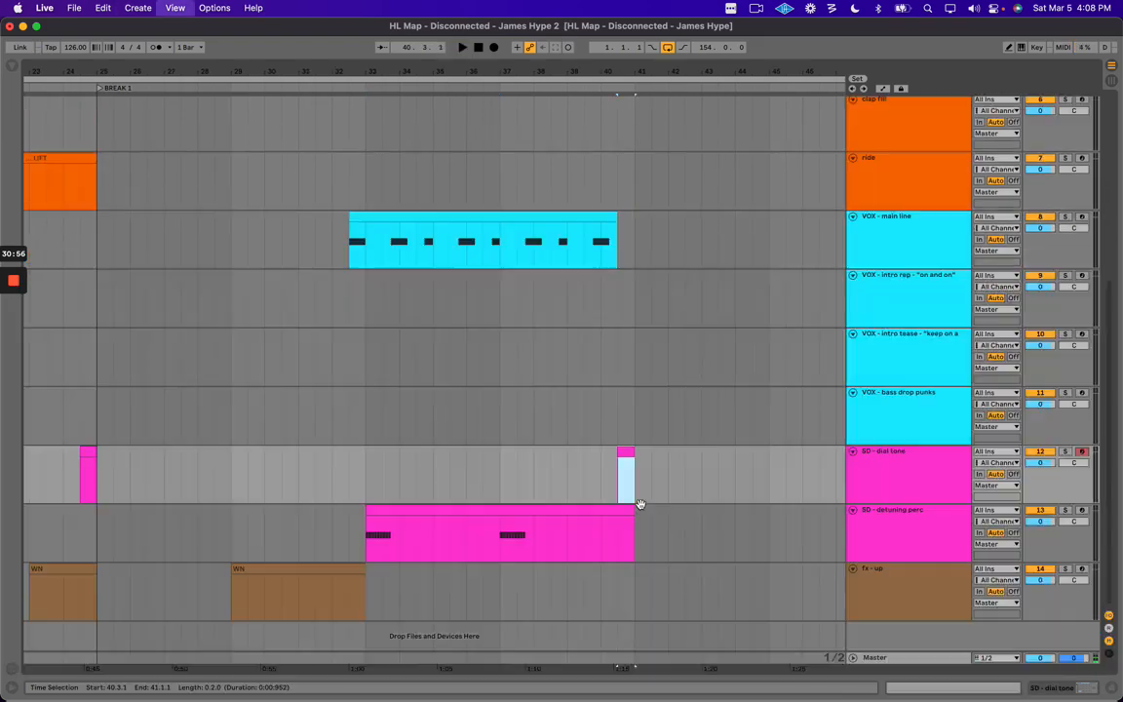
Insert an empty MIDI clip on the edit track from 40.3.1 to 41.1.1 and play that spot.
scroll(642, 159, "up", 5)
left_click(624, 235)
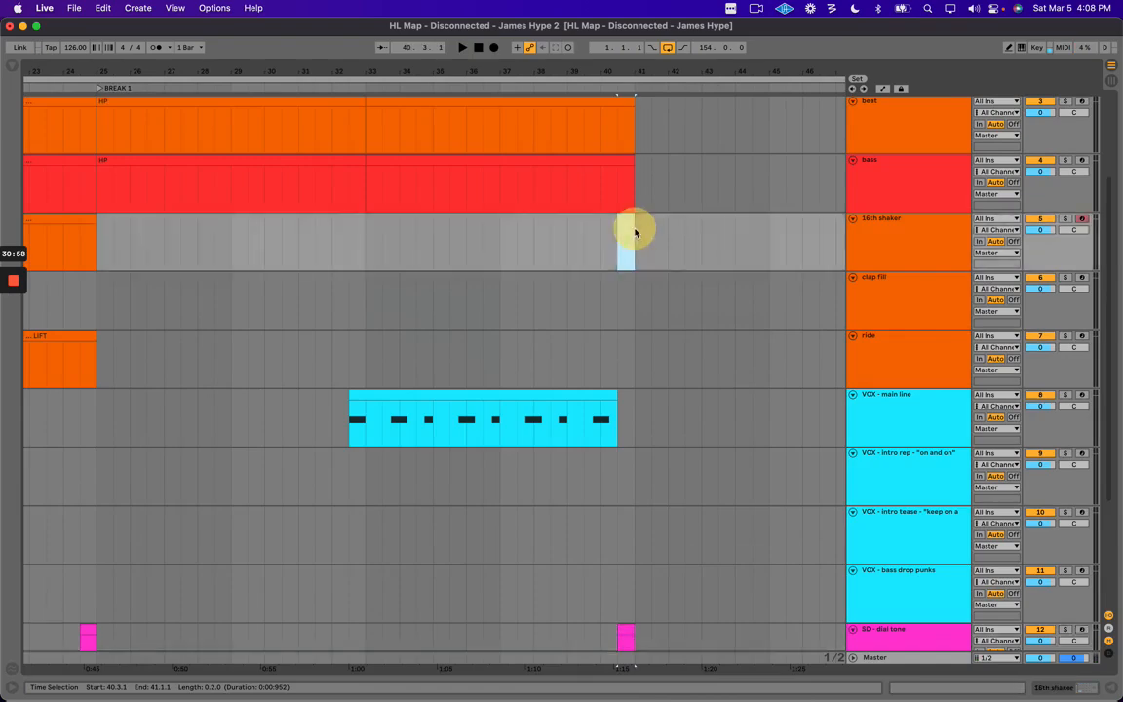
scroll(631, 219, "up", 3)
left_click_drag(633, 205, 640, 203)
key("super+shift+m")
key("super+alt+l")
key("space")
scroll(617, 456, "down", 2)
scroll(616, 457, "down", 5)
key("space")
scroll(447, 370, "up", 4)
scroll(422, 410, "down", 5)
scroll(426, 409, "left", 3)
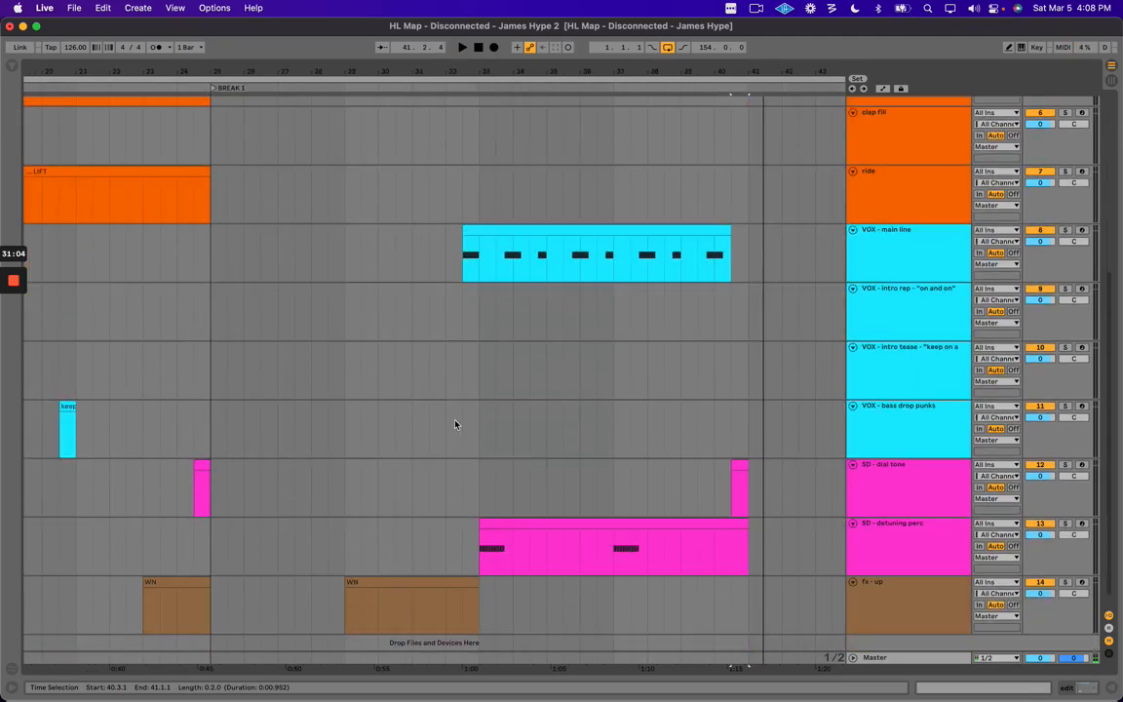
Play from the end of the VOX - main line clip and duplicate the clip directly after itself at 40.3.1.
left_click(592, 230)
left_click_drag(413, 259, 767, 266)
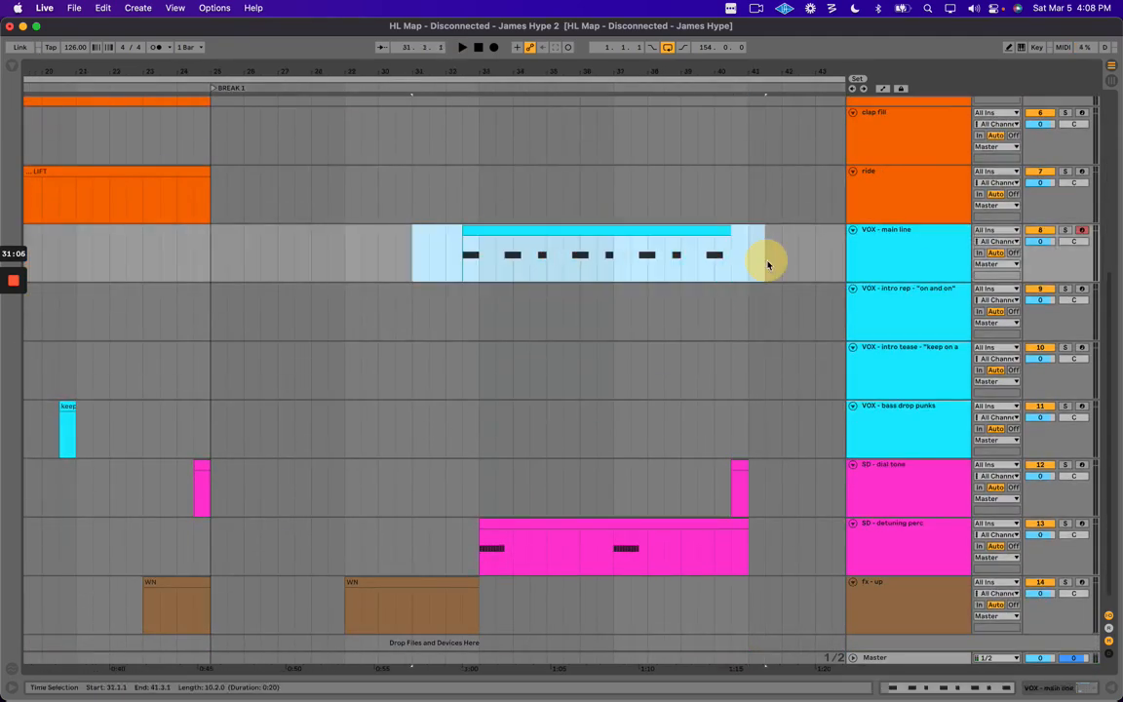
scroll(764, 269, "right", 3)
left_click(476, 190)
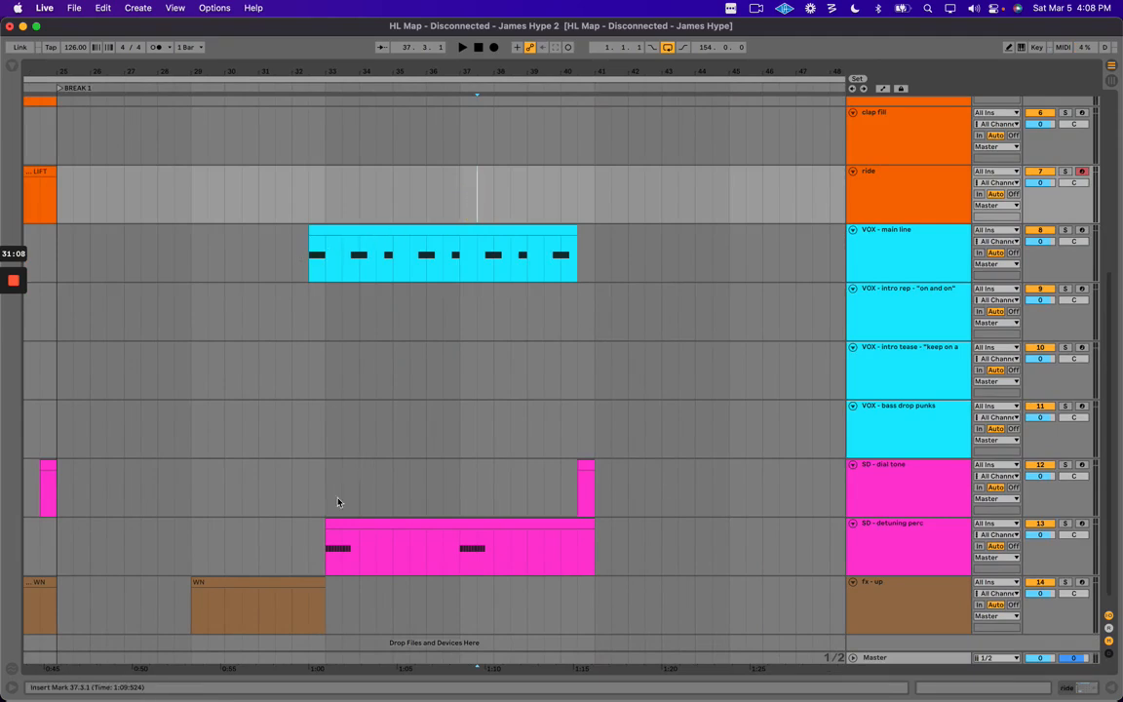
left_click(579, 255)
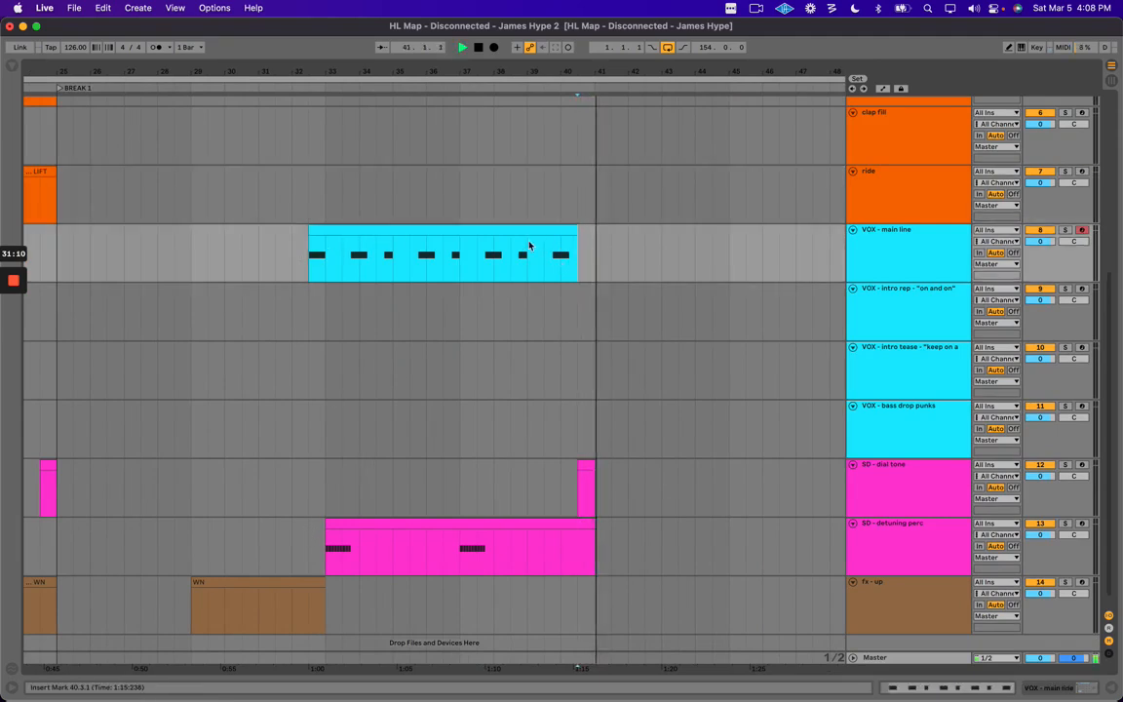
left_click(422, 227)
key("super+d")
key("space")
left_click_drag(427, 74, 639, 87)
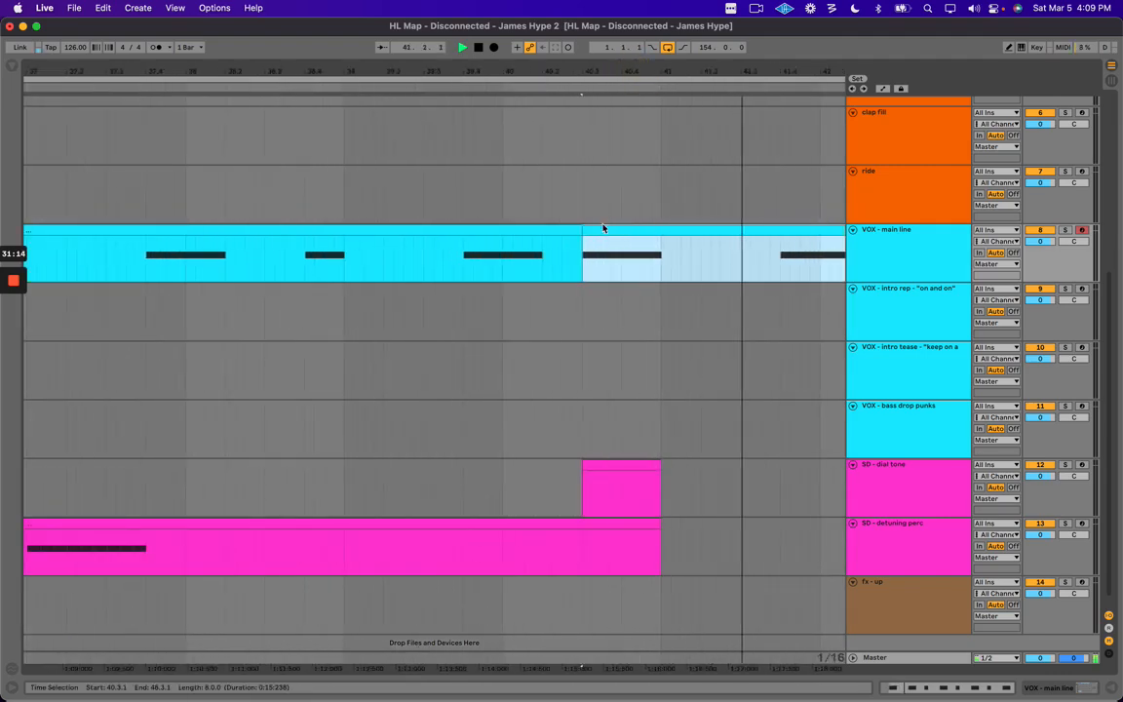
left_click_drag(350, 77, 351, 62)
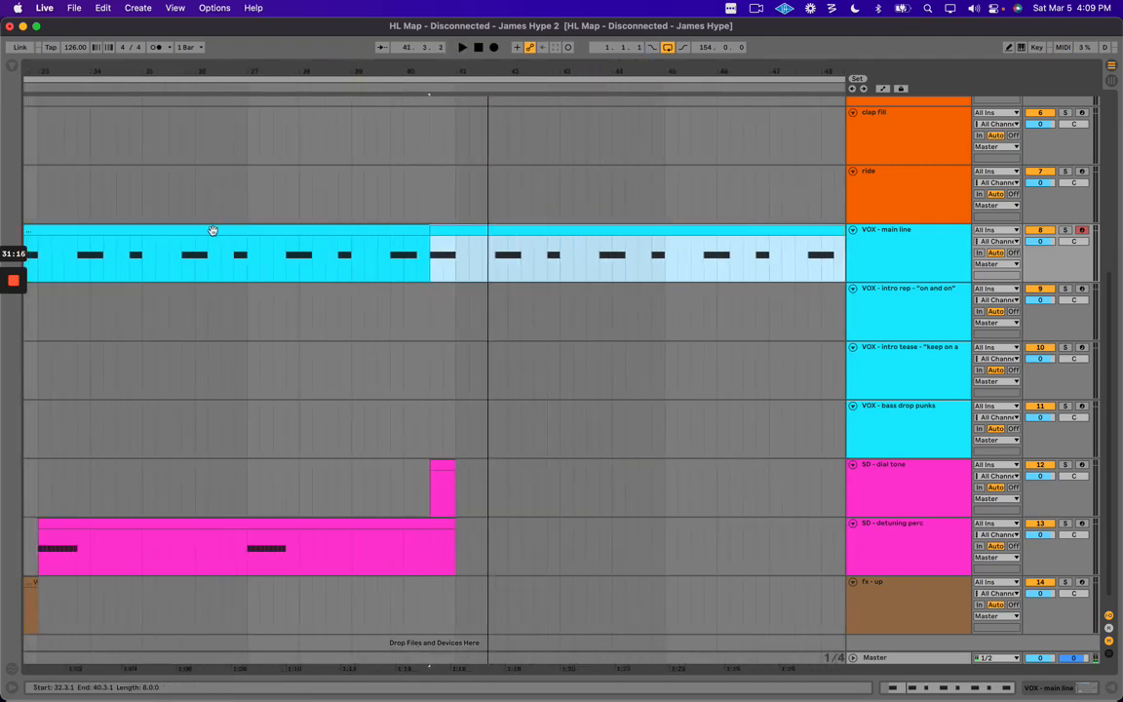
Shorten the first C3 note of the first VOX - main line clip so it starts at 1.4.1.
double_click(210, 231)
left_click(398, 337)
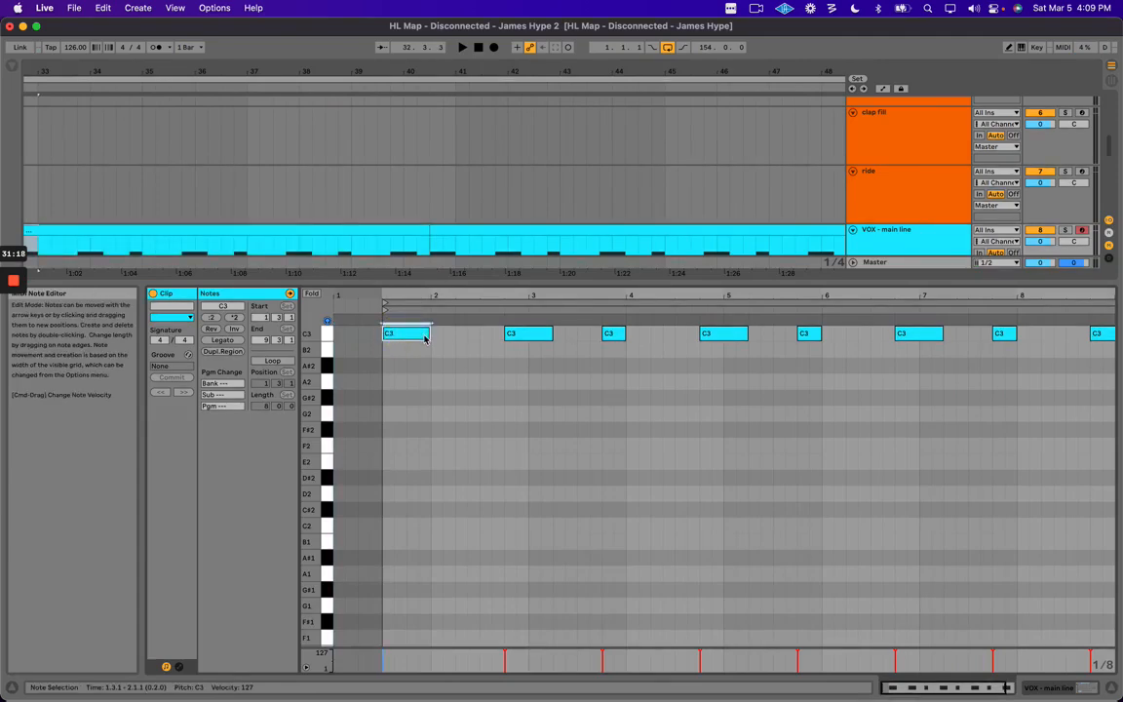
key("Right")
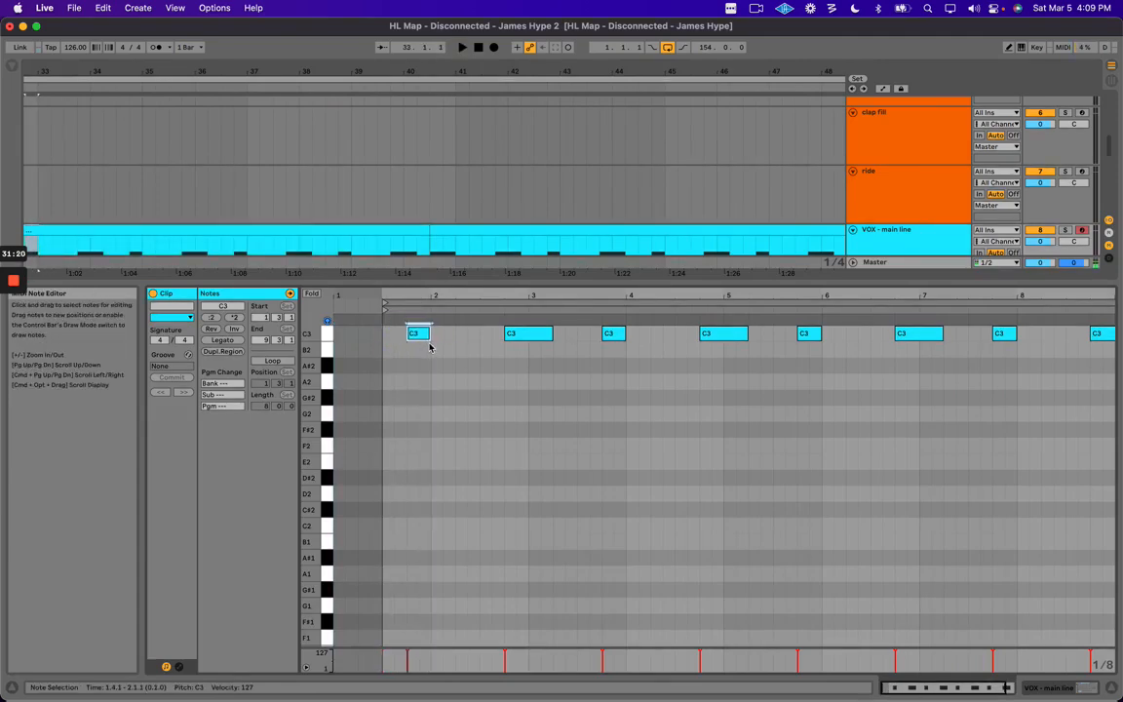
key("super+alt+l")
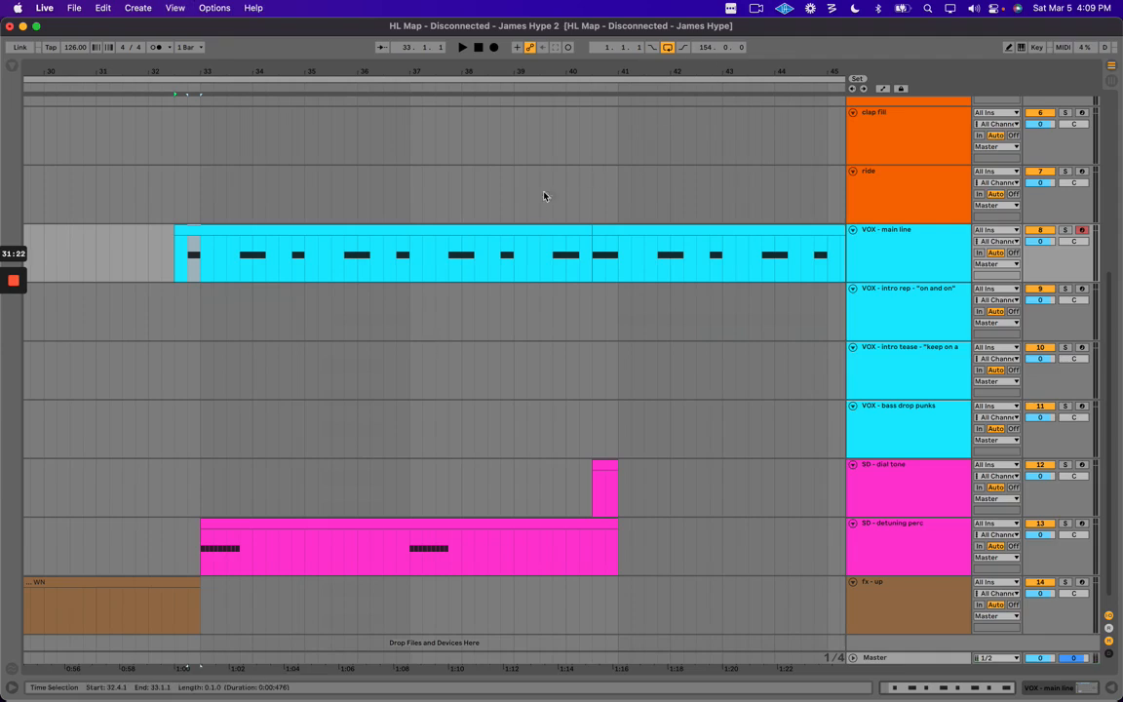
Resize the first VOX - main line clip to span 32.4.1 to 40.4.1 and duplicate it directly after itself.
left_click(529, 235)
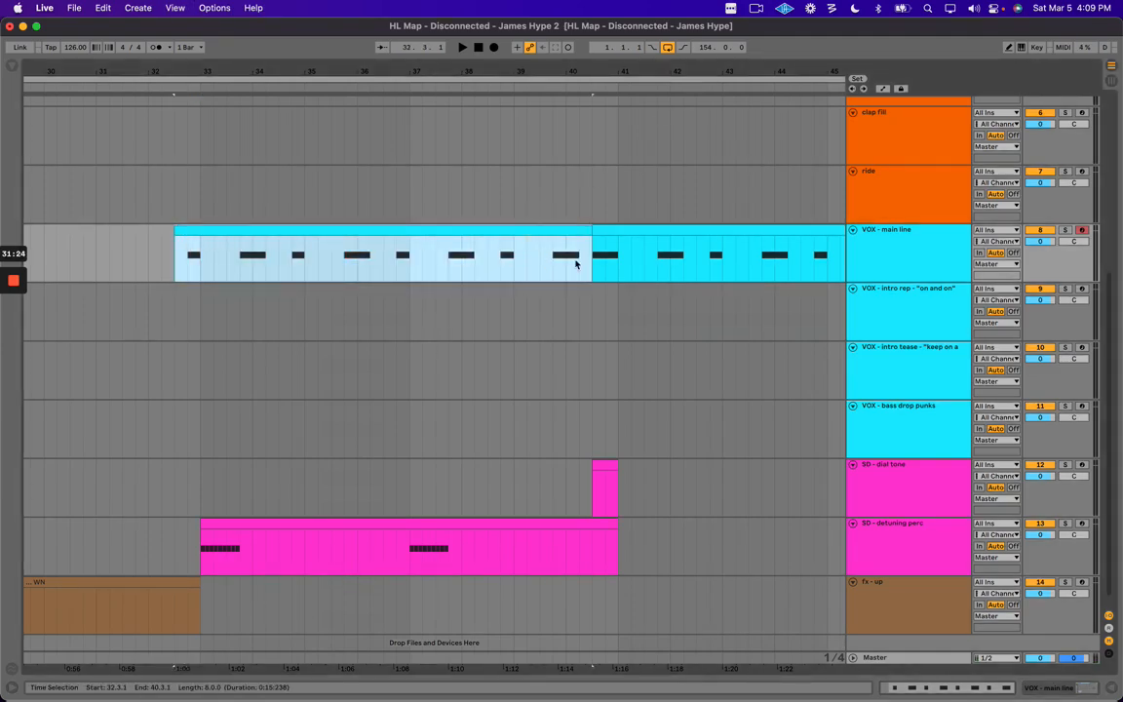
left_click_drag(594, 228, 606, 228)
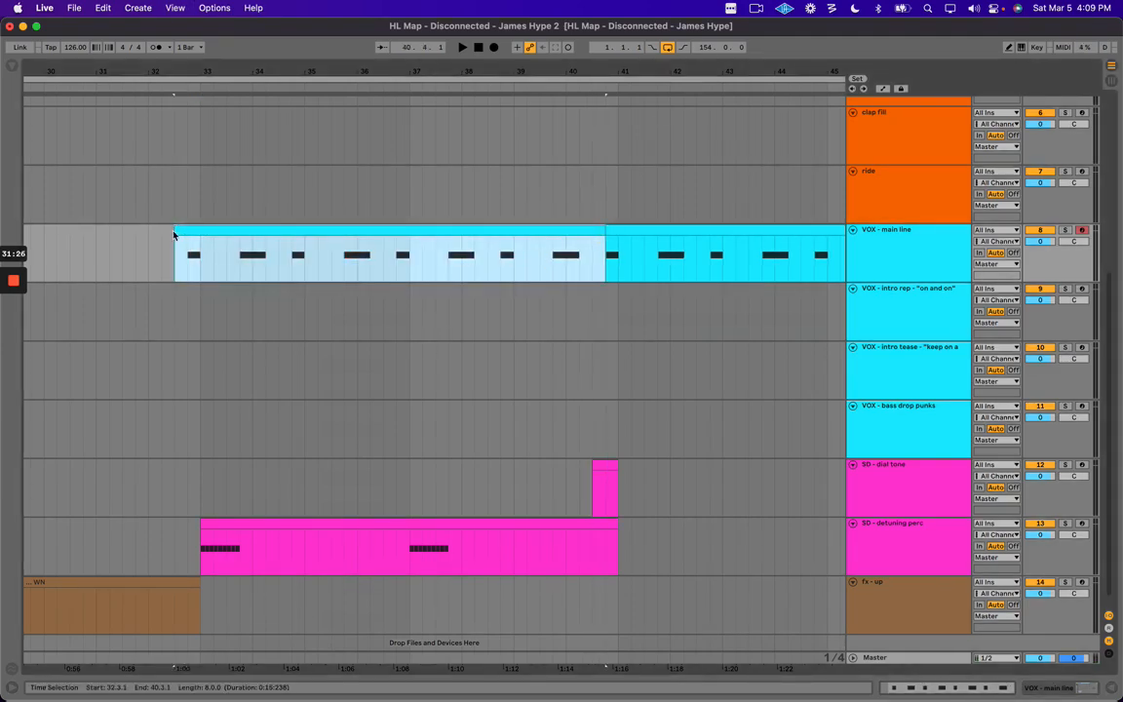
left_click_drag(181, 230, 192, 231)
key("super+d")
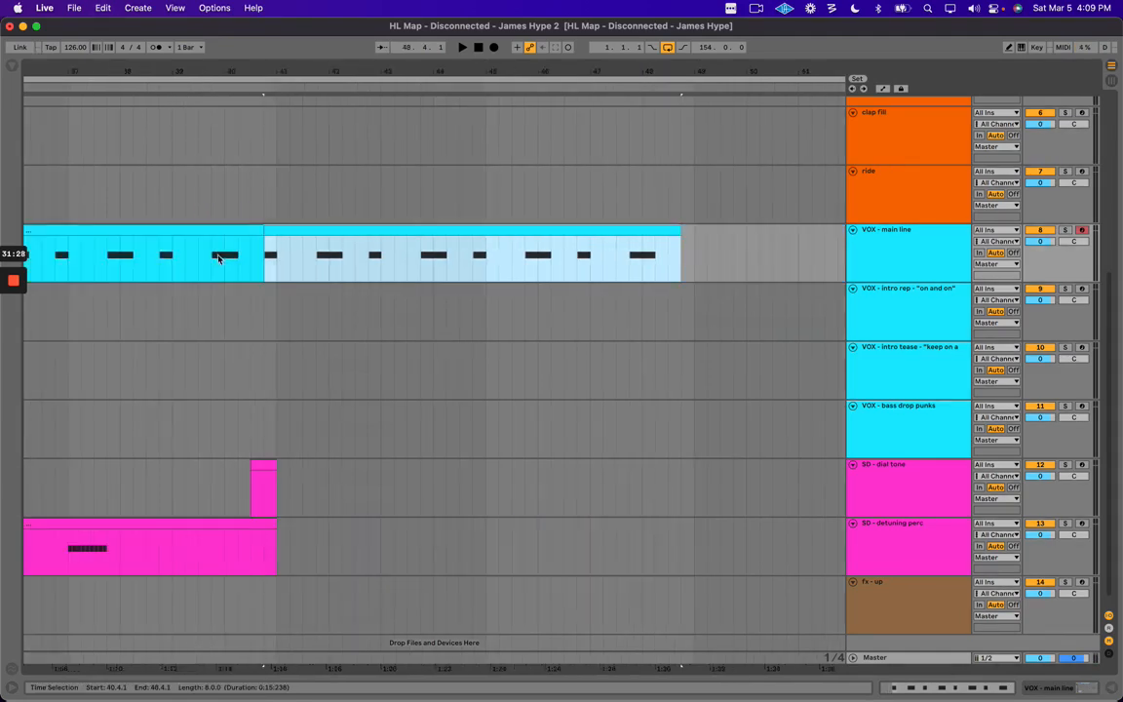
key("minus")
scroll(325, 254, "left", 3)
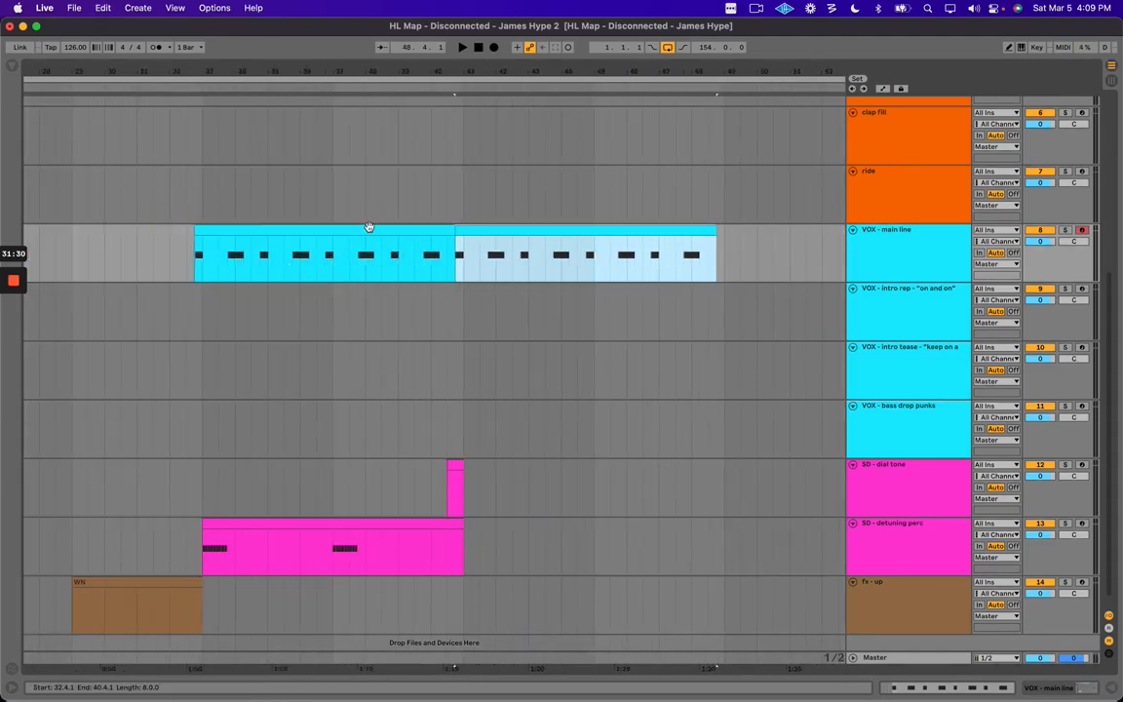
Play the first VOX - main line clip, set its start to 32.3.1 and start its first C3 note at 1.3.3.
left_click(368, 227)
key("space")
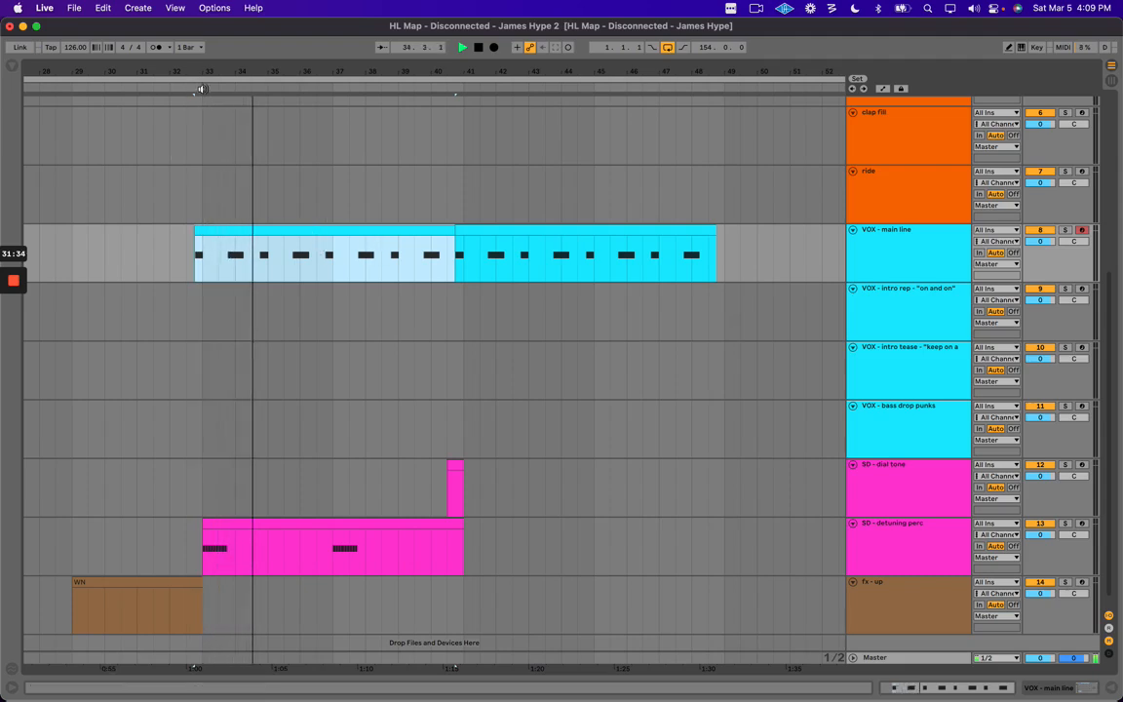
double_click(215, 234)
key("space")
left_click(366, 330)
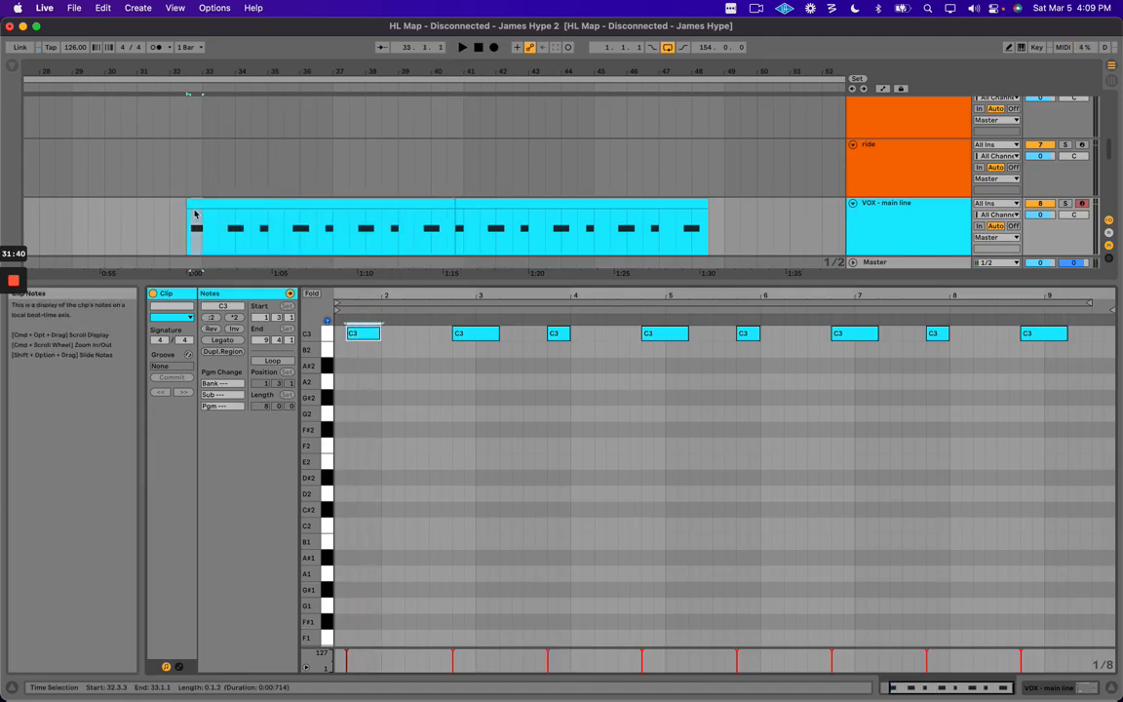
Duplicate the first VOX - main line clip to 40.4.1, play both copies to compare their timing, and close the note editor.
left_click(281, 200)
key("super+d")
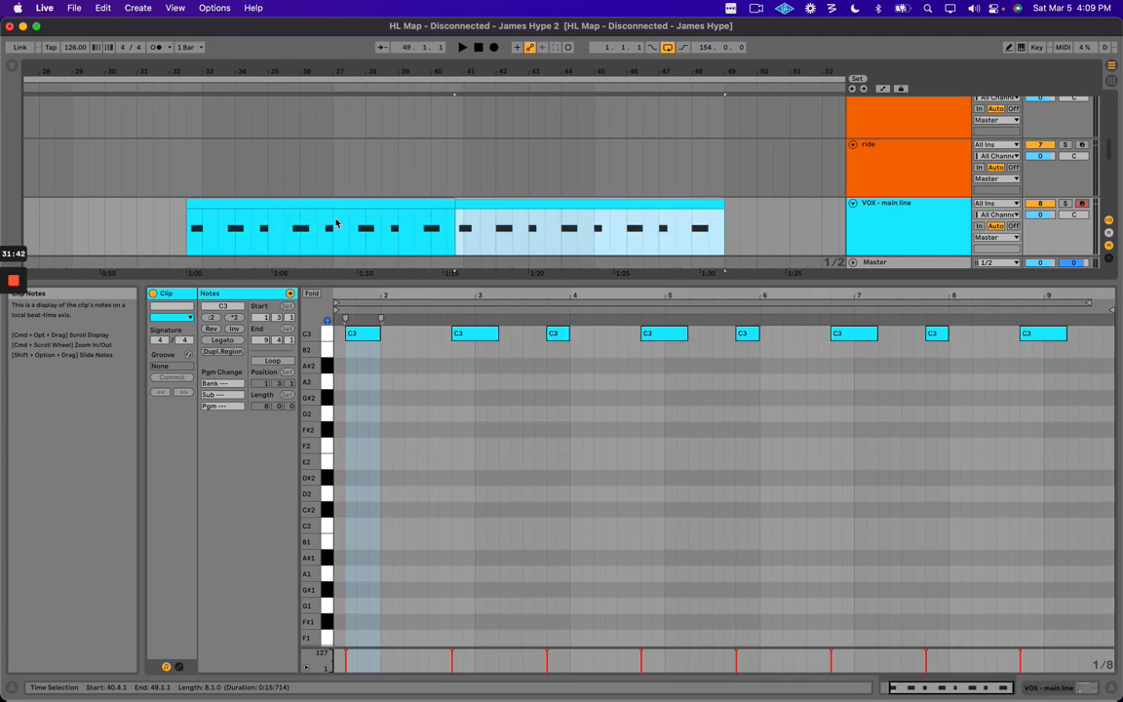
left_click(531, 469)
scroll(468, 439, "left", 2)
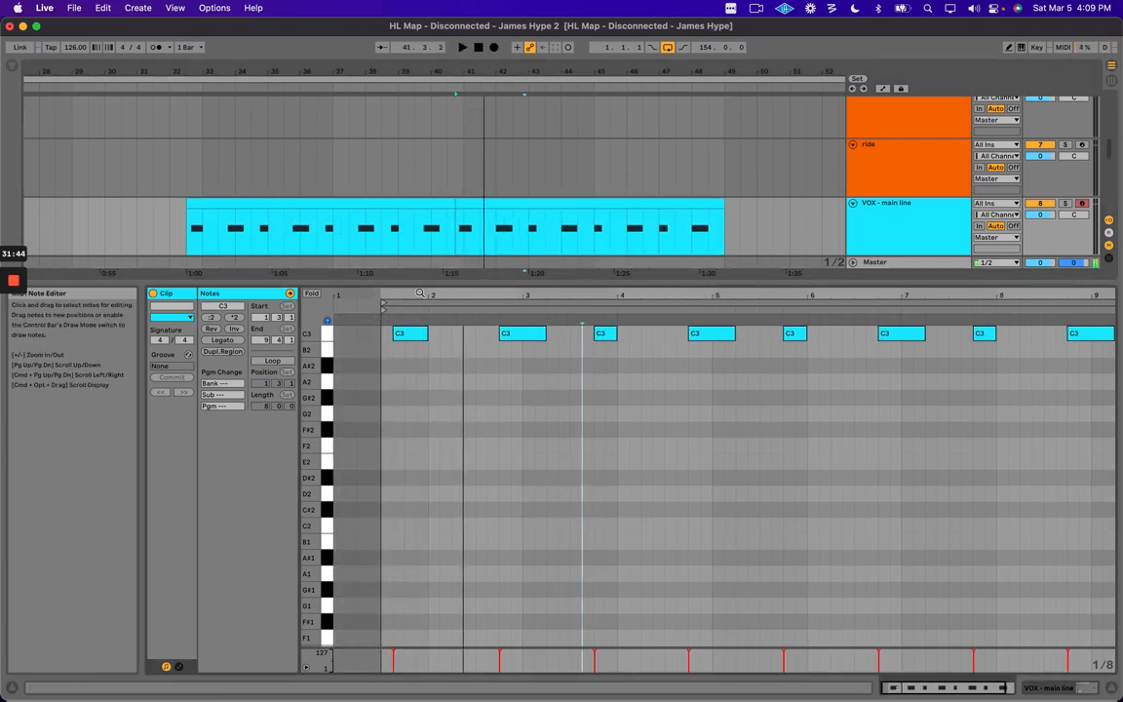
left_click(238, 208)
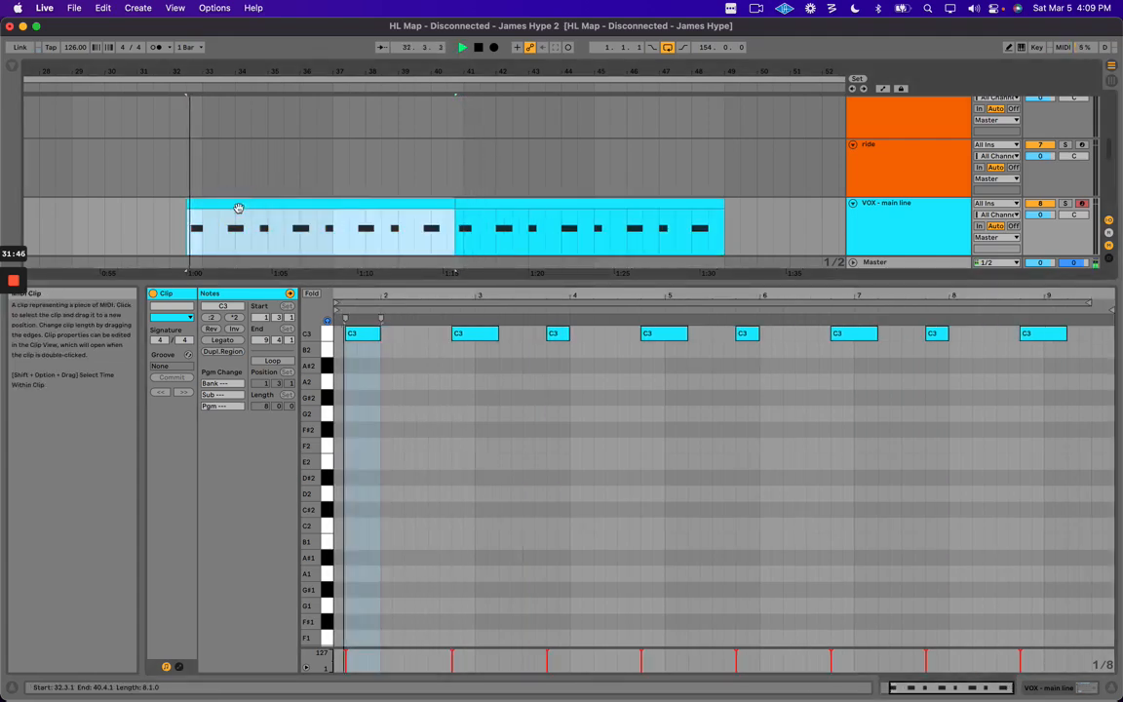
left_click(470, 377)
key("super+alt+l")
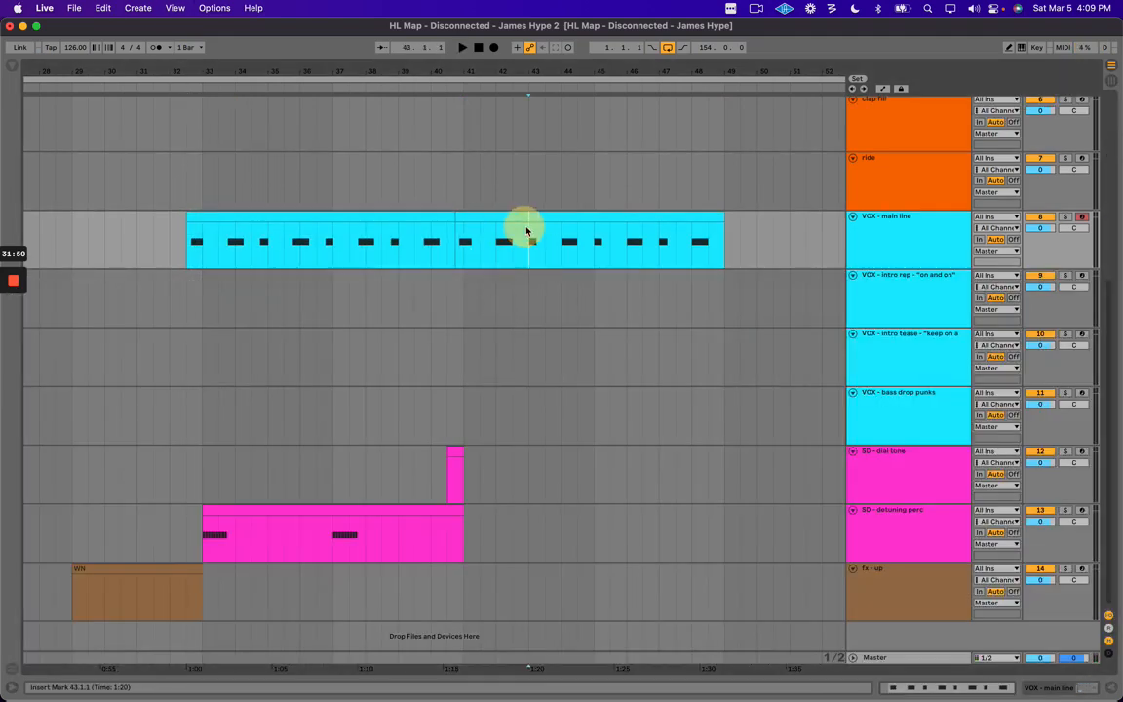
Play the second VOX - main line clip, shorten the first one to end at 40.3.1 and duplicate it directly after itself.
left_click(523, 226)
key("space")
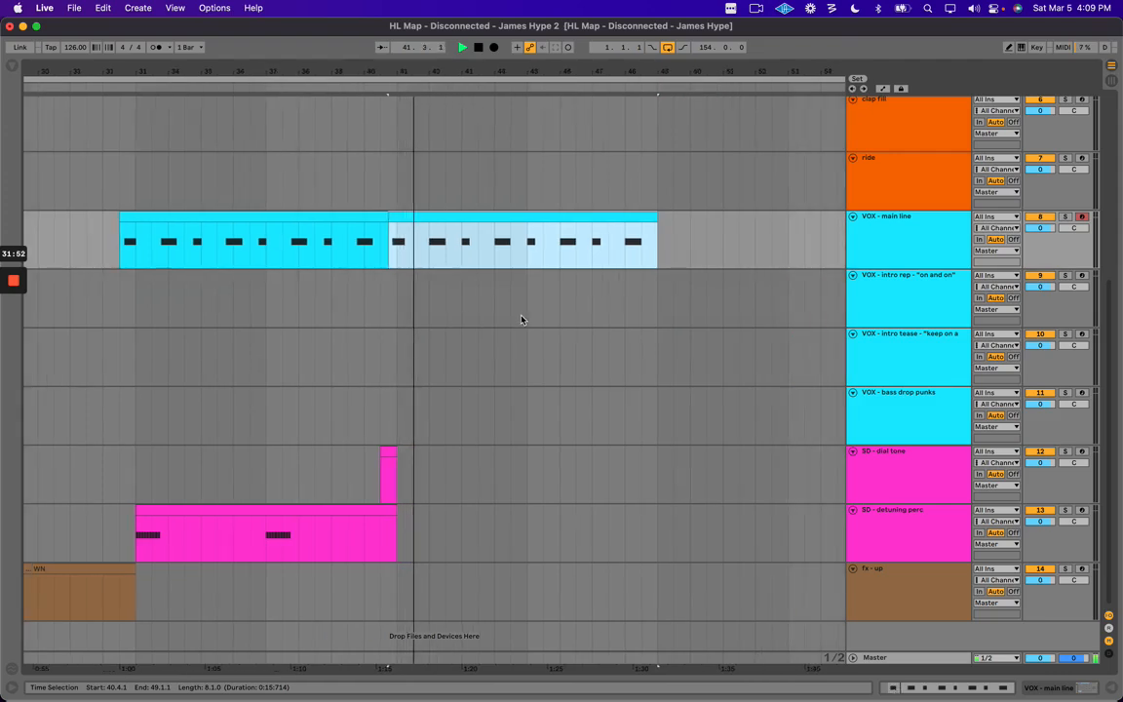
left_click(351, 220)
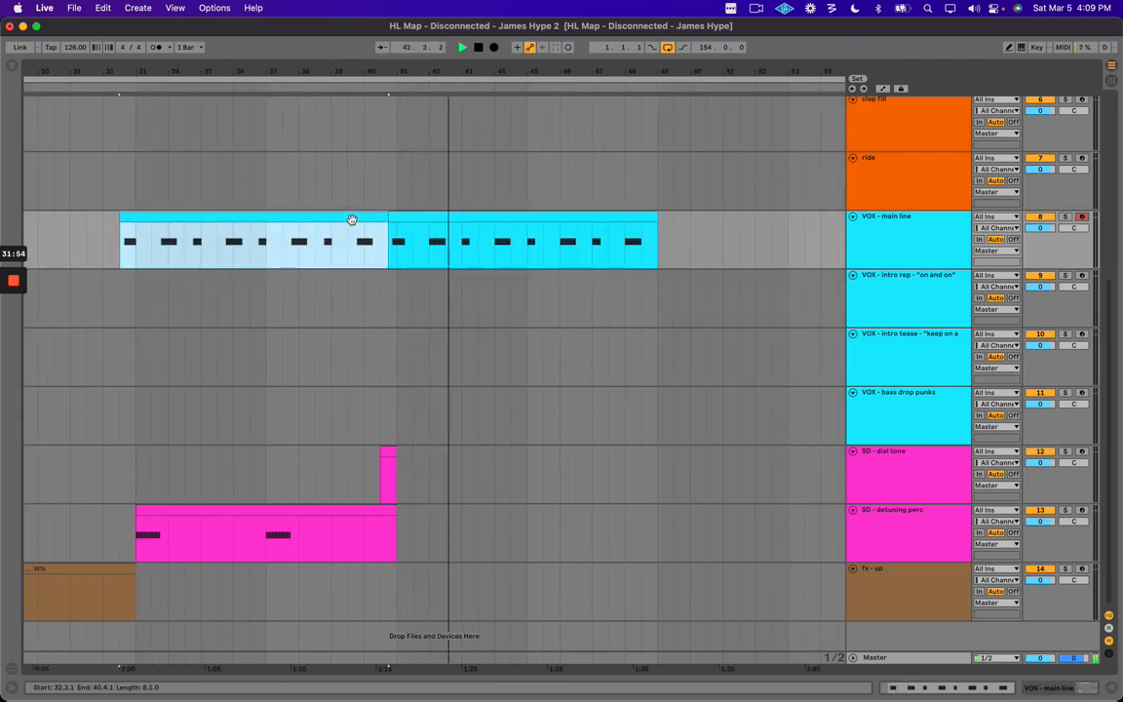
left_click_drag(385, 218, 379, 218)
key("super+d")
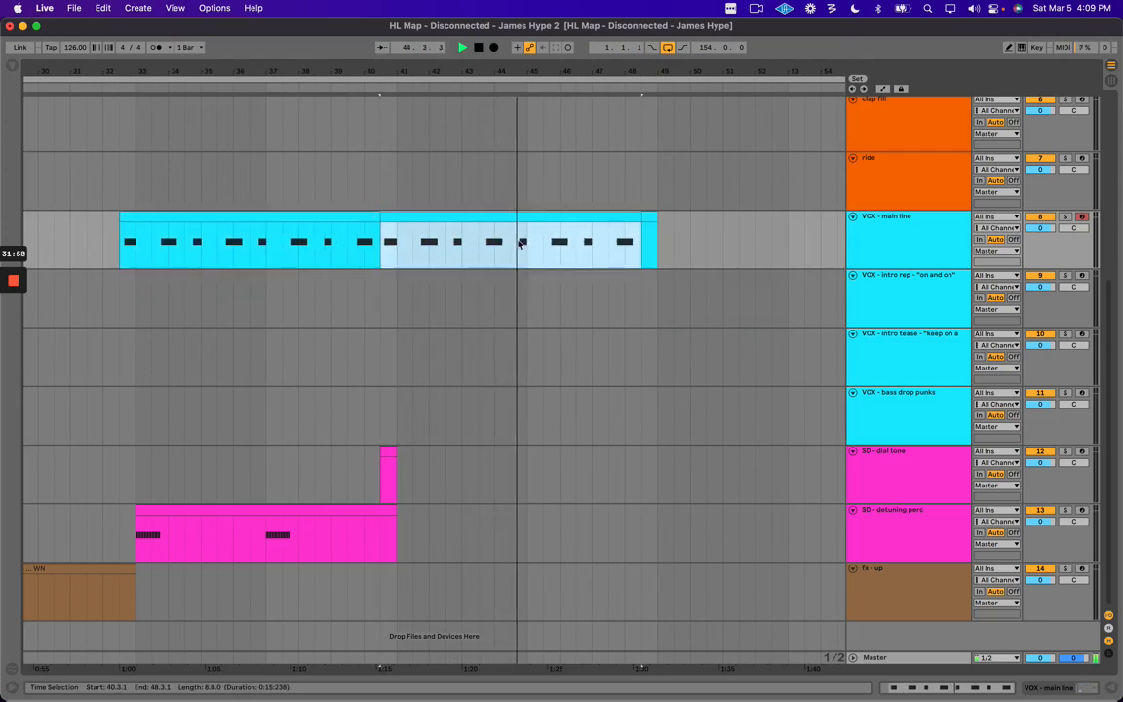
Delete the leftover VOX - main line clip from 48.3.1 to 49.1.1 and play the second main line clip.
left_click(649, 218)
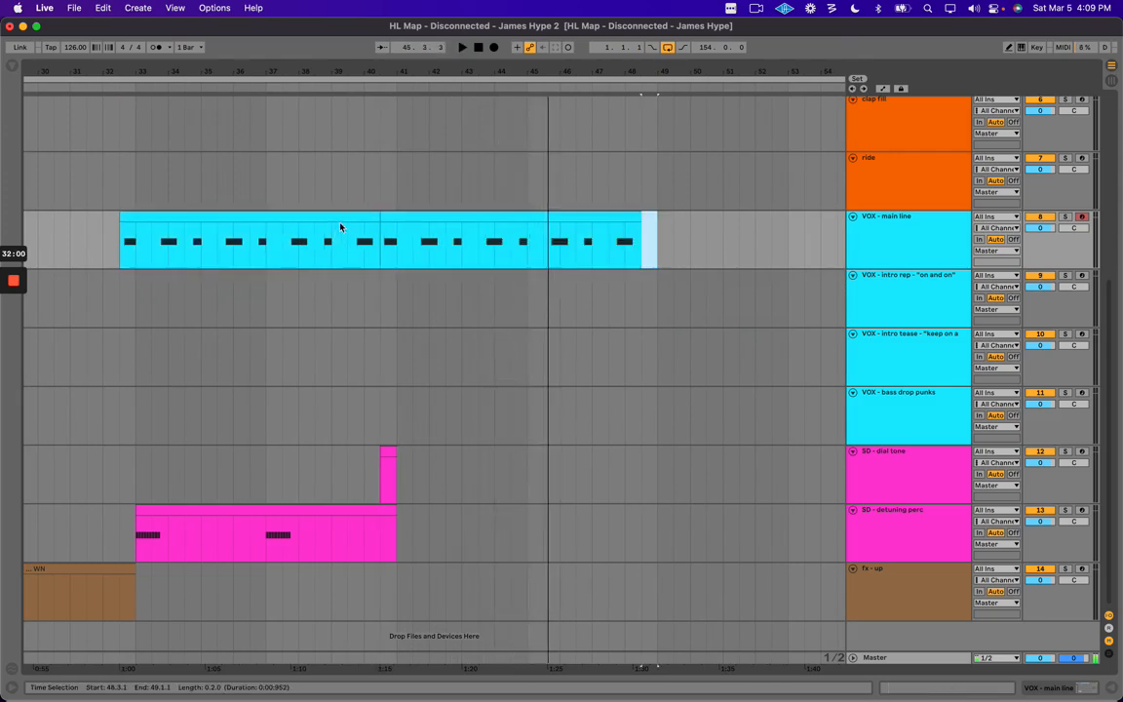
left_click(401, 218)
scroll(462, 269, "left", 5)
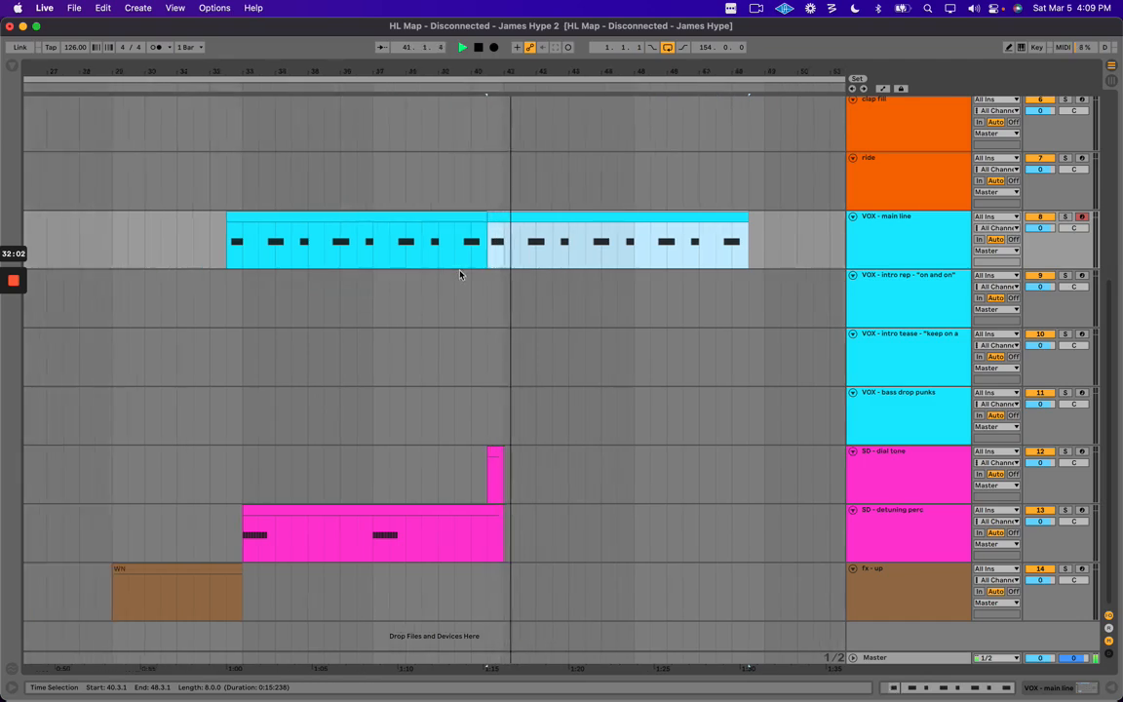
Duplicate the last beat clip and the last bass clip so that both tracks also cover 41.1.1 to 49.1.1.
scroll(599, 302, "up", 10)
scroll(634, 282, "down", 2)
scroll(687, 293, "up", 3)
scroll(634, 283, "right", 2)
left_click(450, 245)
key("ctrl+d")
left_click(418, 305)
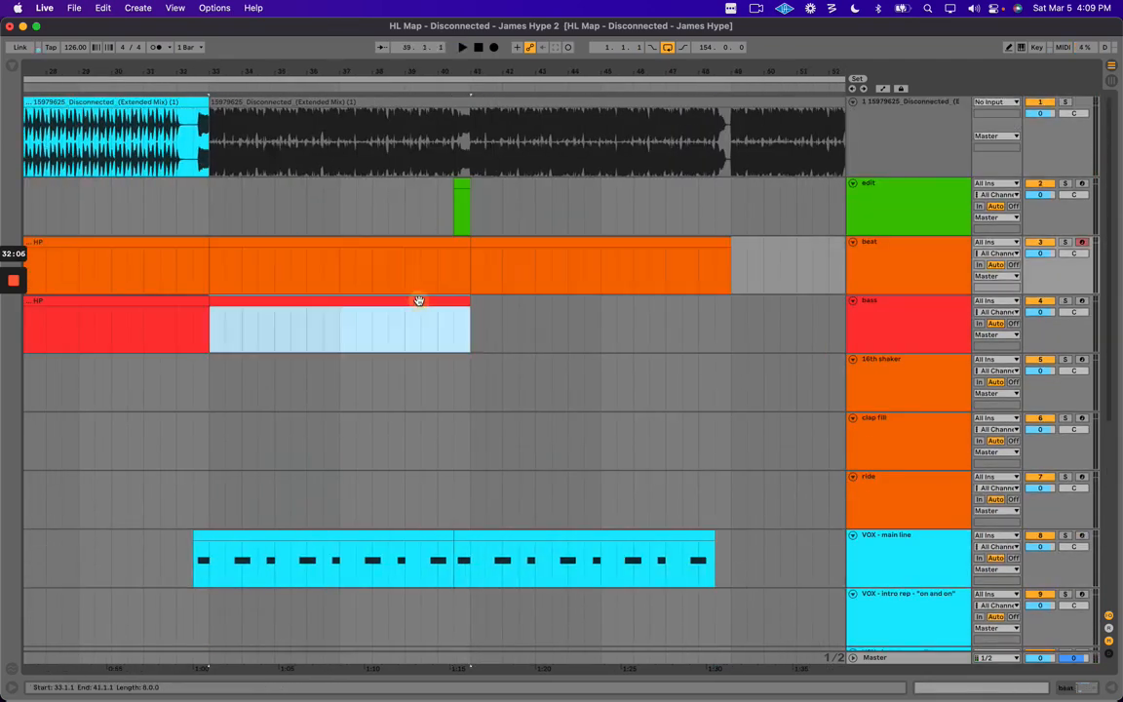
key("super+d")
Insert a new MIDI track below the ride track and name it BIG hat.
left_click(895, 323)
left_click(897, 380)
left_click(899, 489)
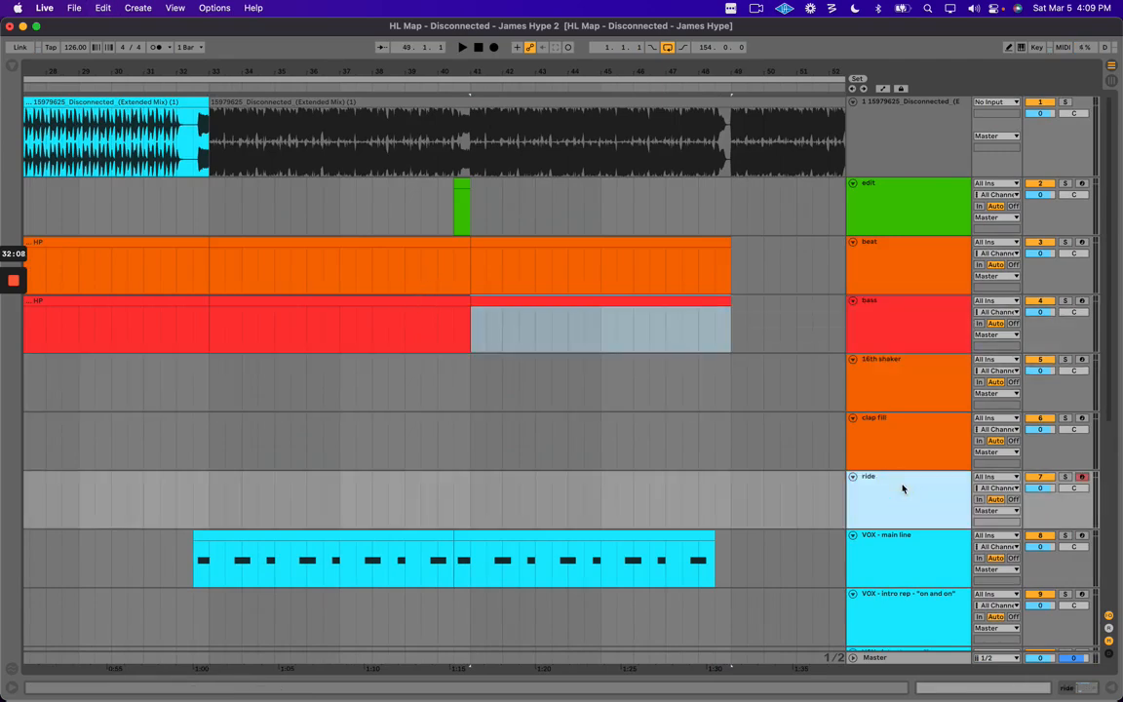
key("super+shift+t")
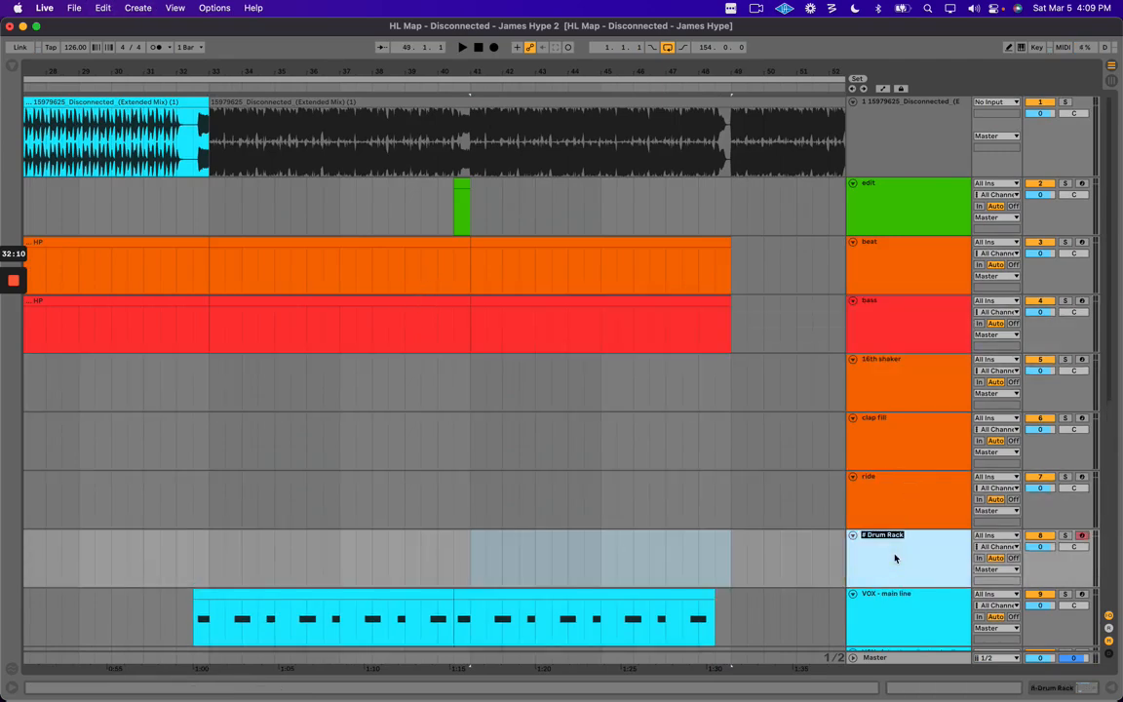
type("hat")
key("Return")
Color the BIG hat track orange and copy the beat clip spanning 41.1.1 to 49.1.1 onto it.
right_click(895, 557)
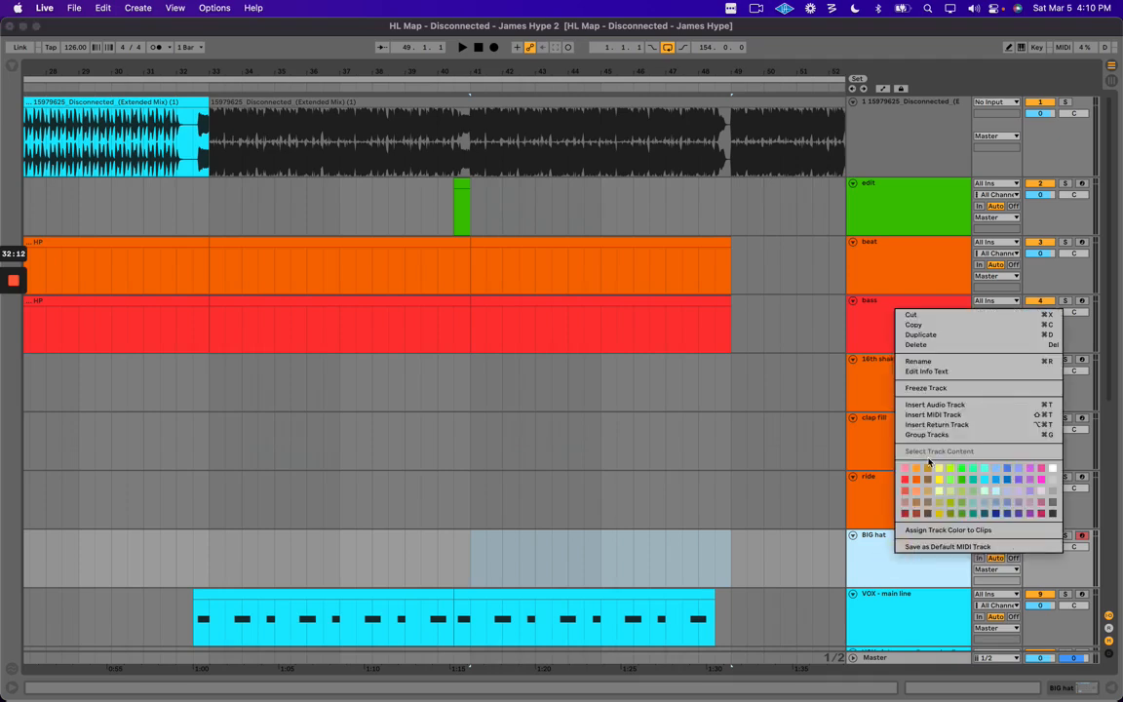
left_click(915, 485)
right_click(888, 568)
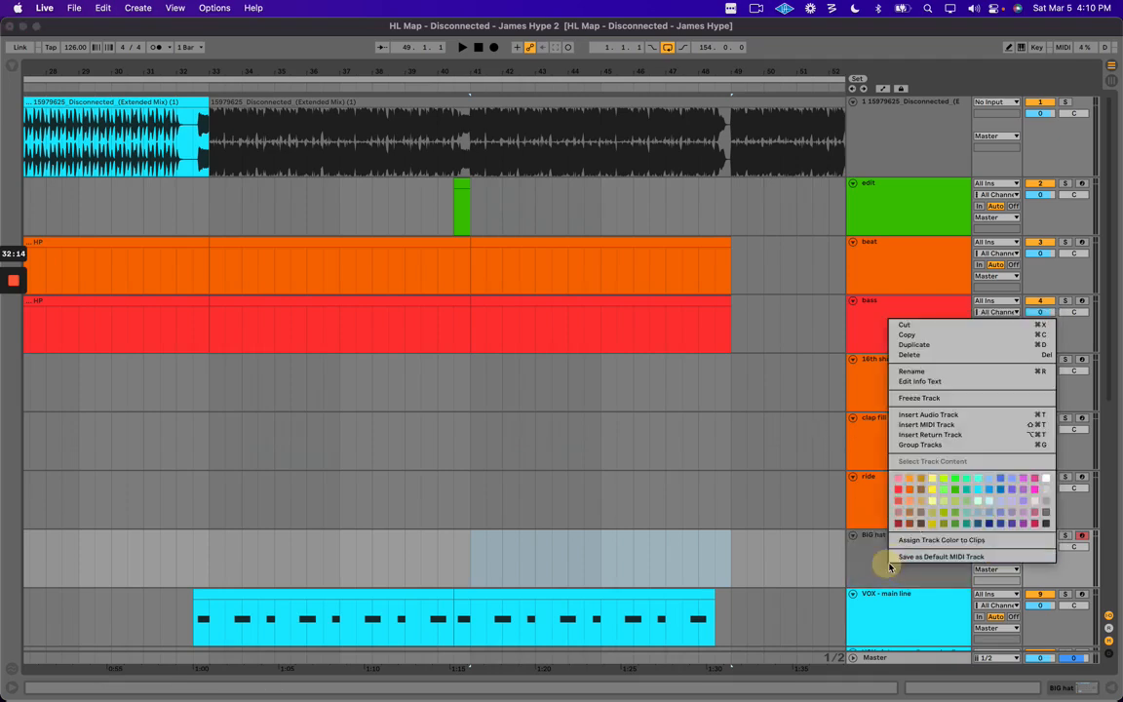
left_click(911, 485)
left_click(569, 442)
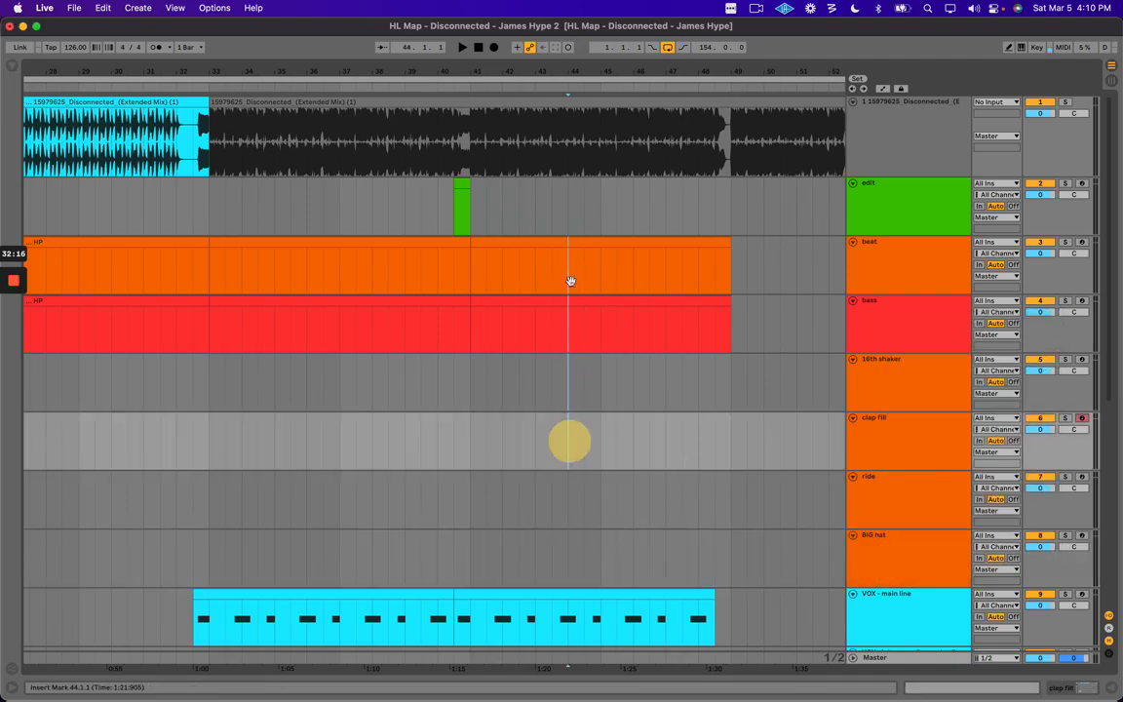
left_click_drag(570, 241, 562, 557)
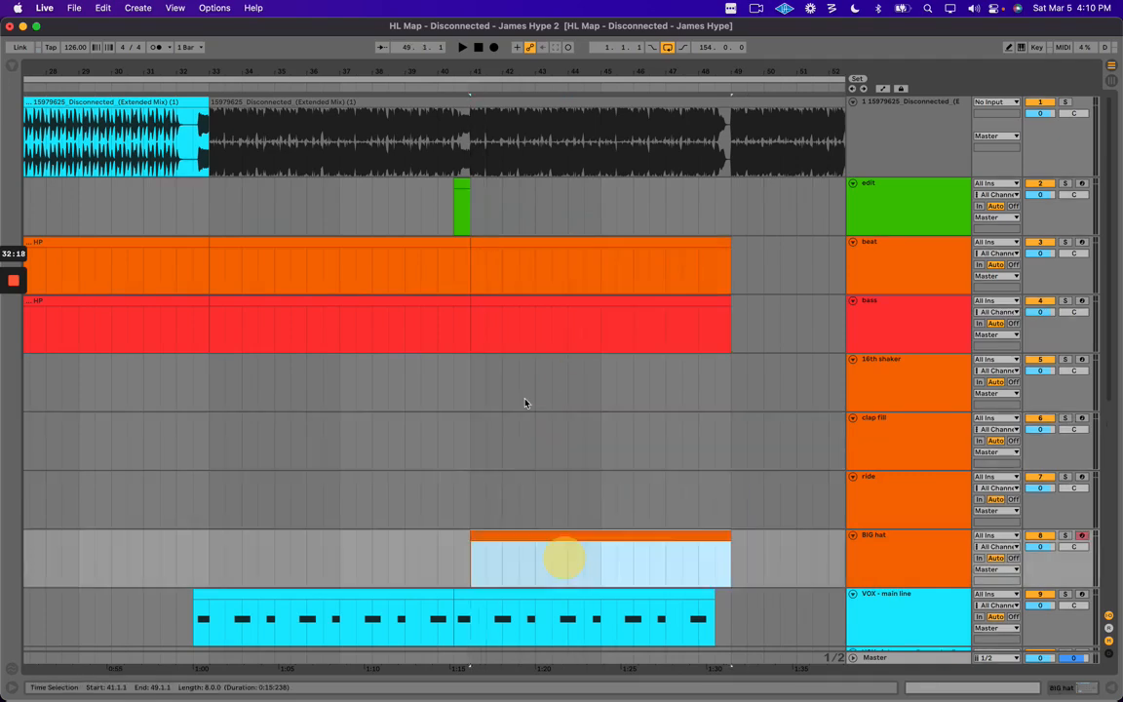
Play the song from 42.1.1 and from 34.1.1 to compare the percussion and vocals of the two sections.
left_click(506, 383)
scroll(512, 376, "left", 3)
key("space")
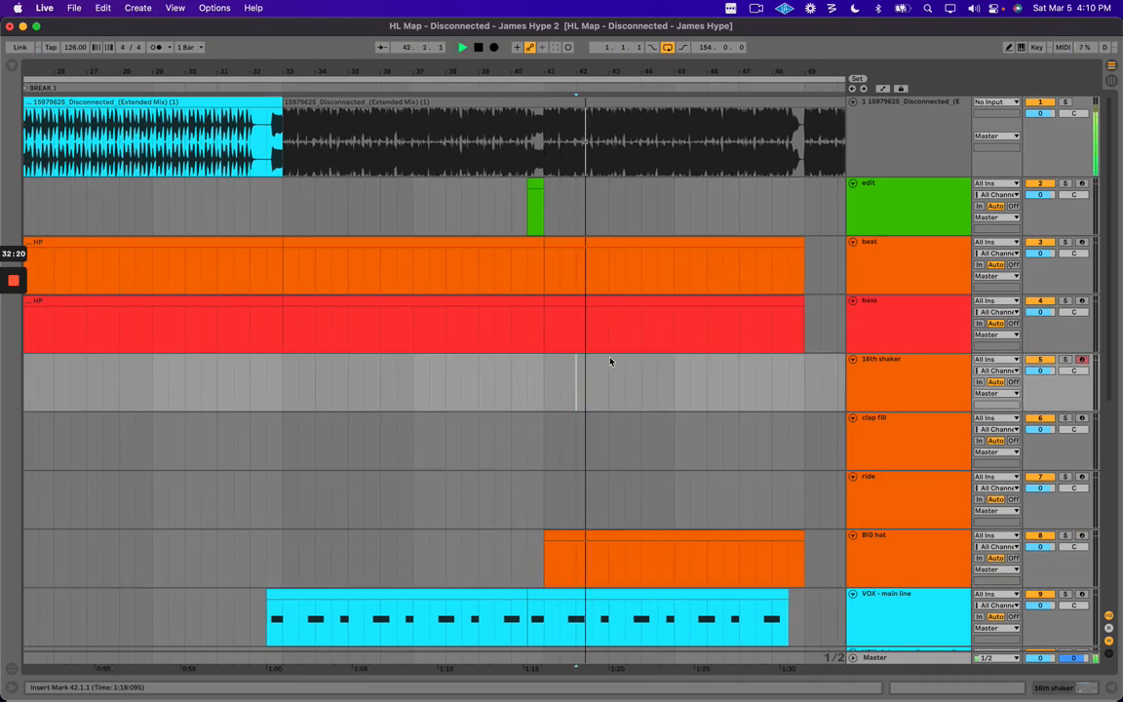
key("space")
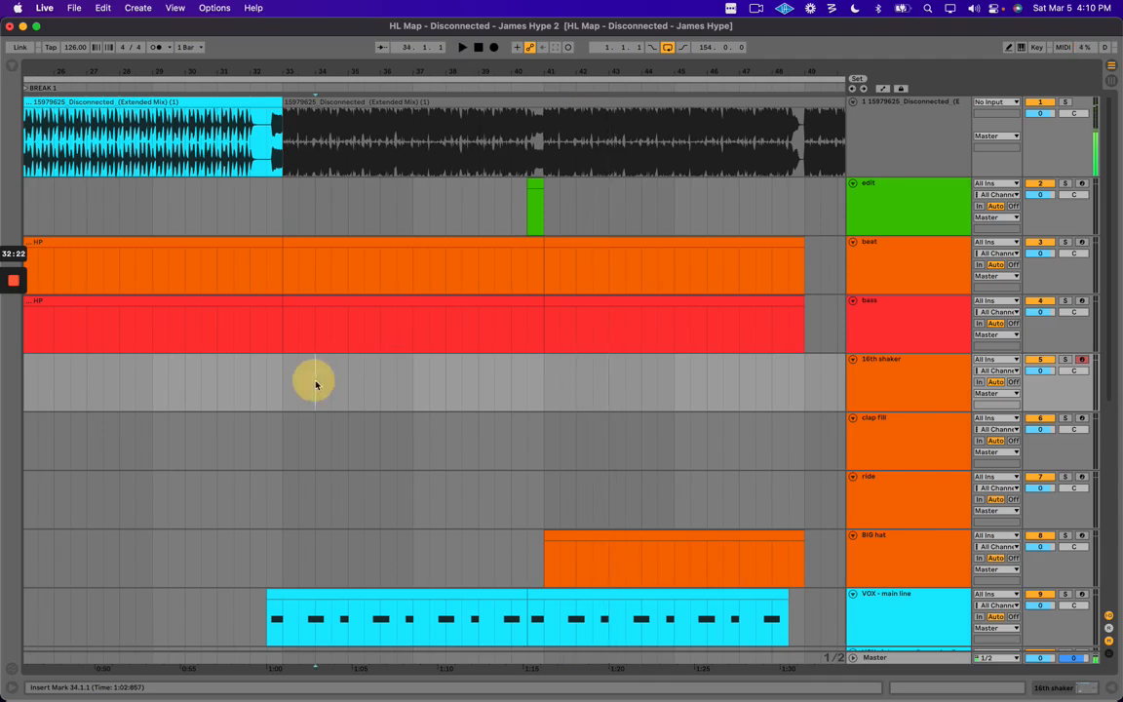
key("space")
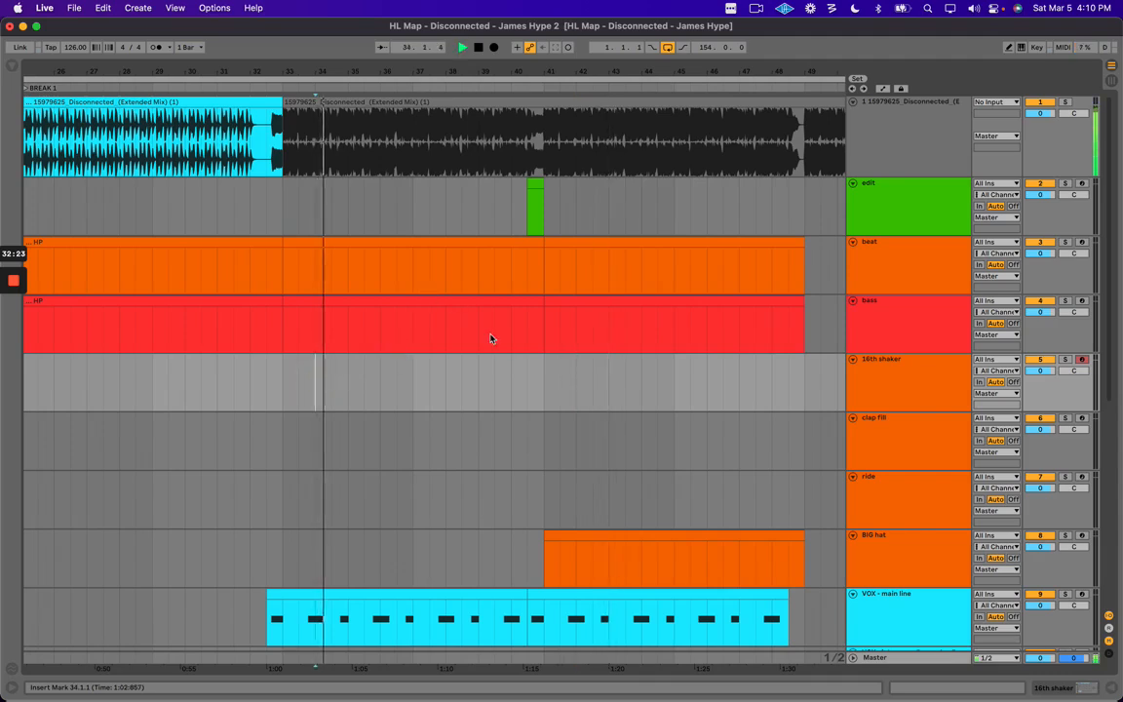
key("space")
key("space")
left_click(576, 384)
key("space")
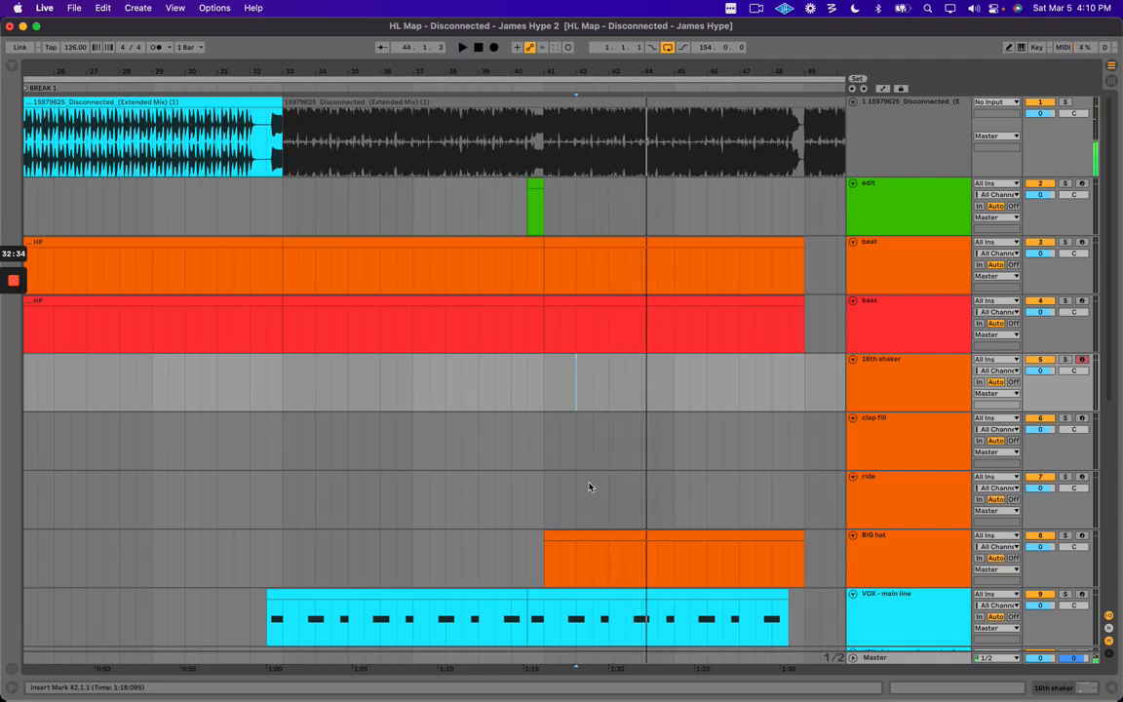
Insert a new MIDI track below VOX - bass drop punks and name it VOX - formant vox "on and on".
scroll(588, 482, "down", 3)
scroll(536, 429, "right", 2)
left_click(526, 421)
scroll(523, 419, "down", 6)
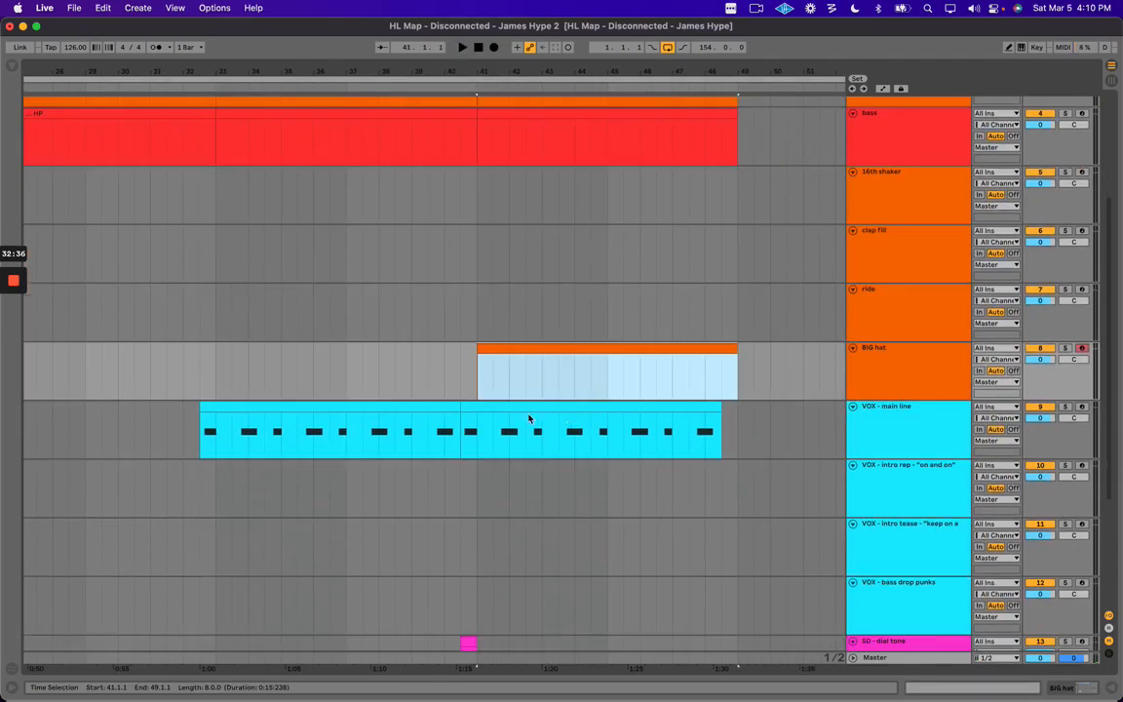
left_click(895, 429)
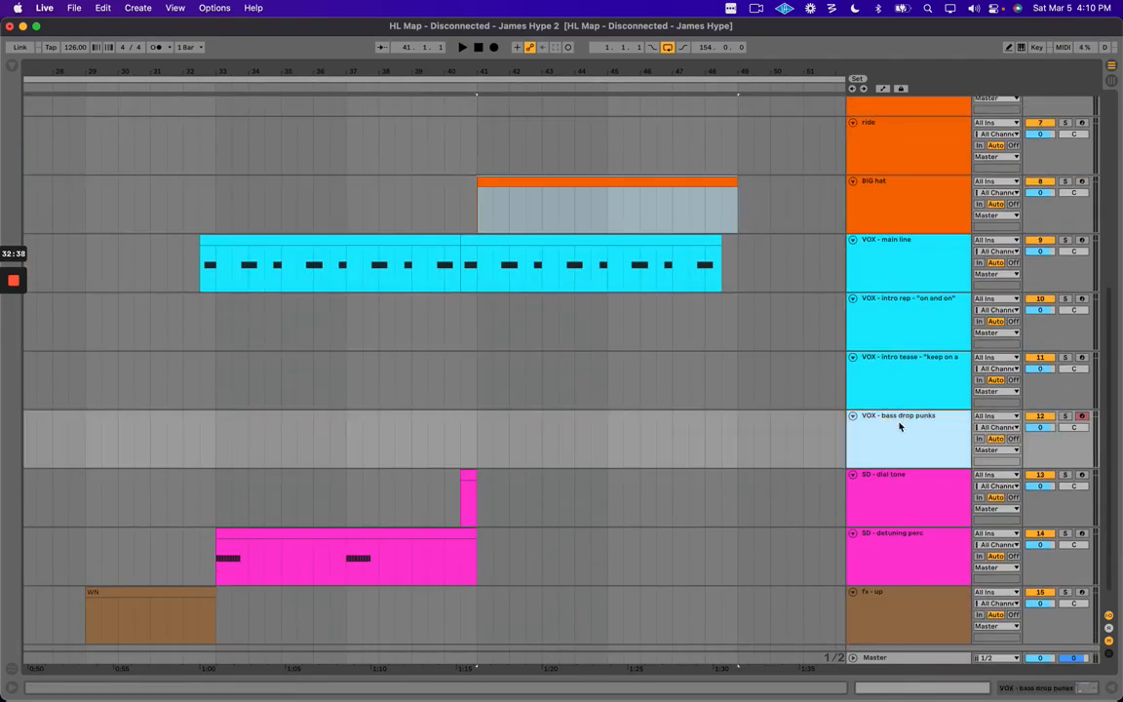
key("shift+super+t")
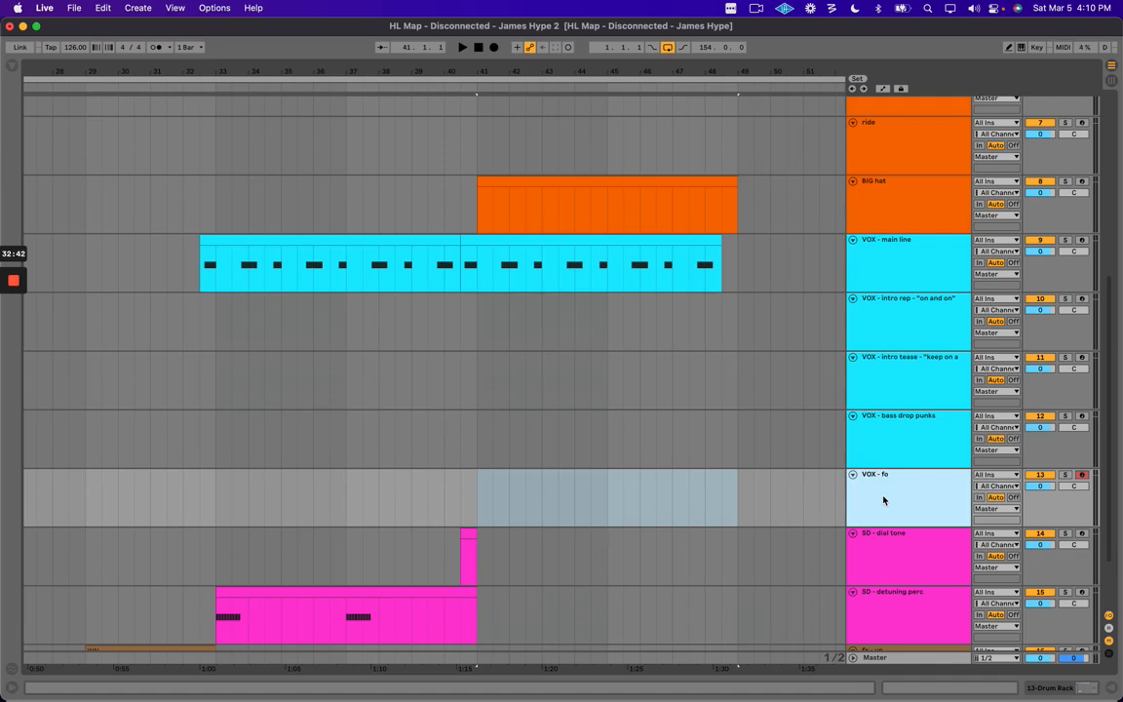
type("\"on and on\"")
key("Return")
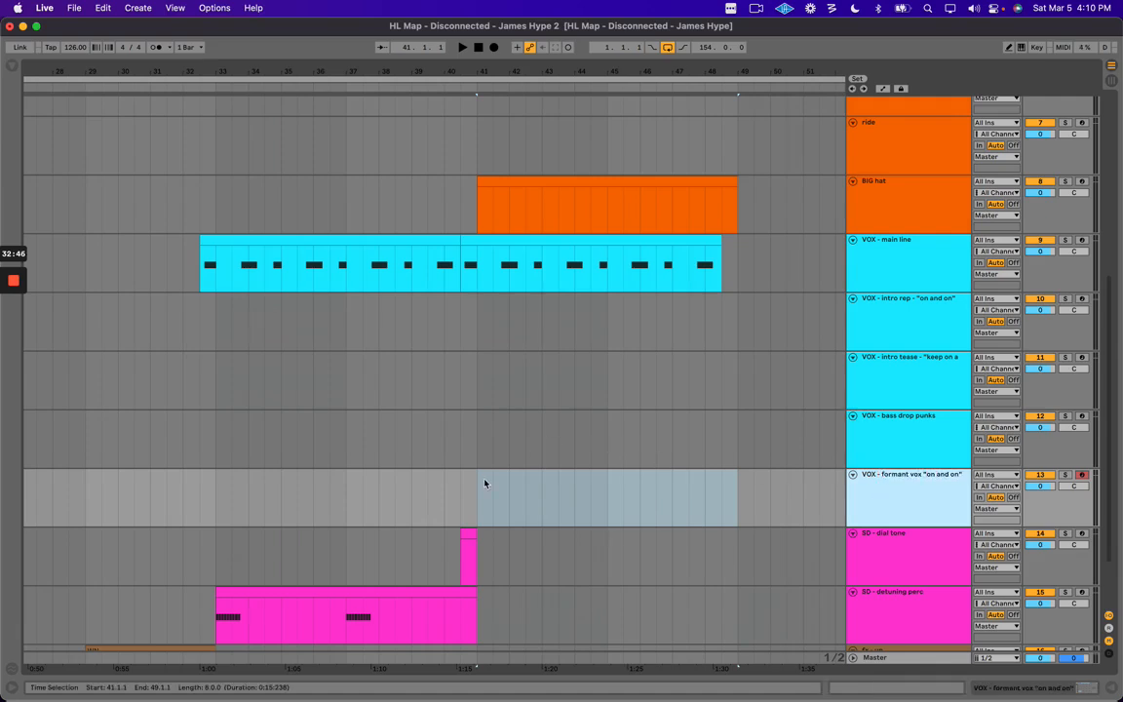
Create an empty MIDI clip from 41.1.1 to 49.1.1 on the formant vox track and color the track and clip cyan.
left_click_drag(485, 488, 717, 491)
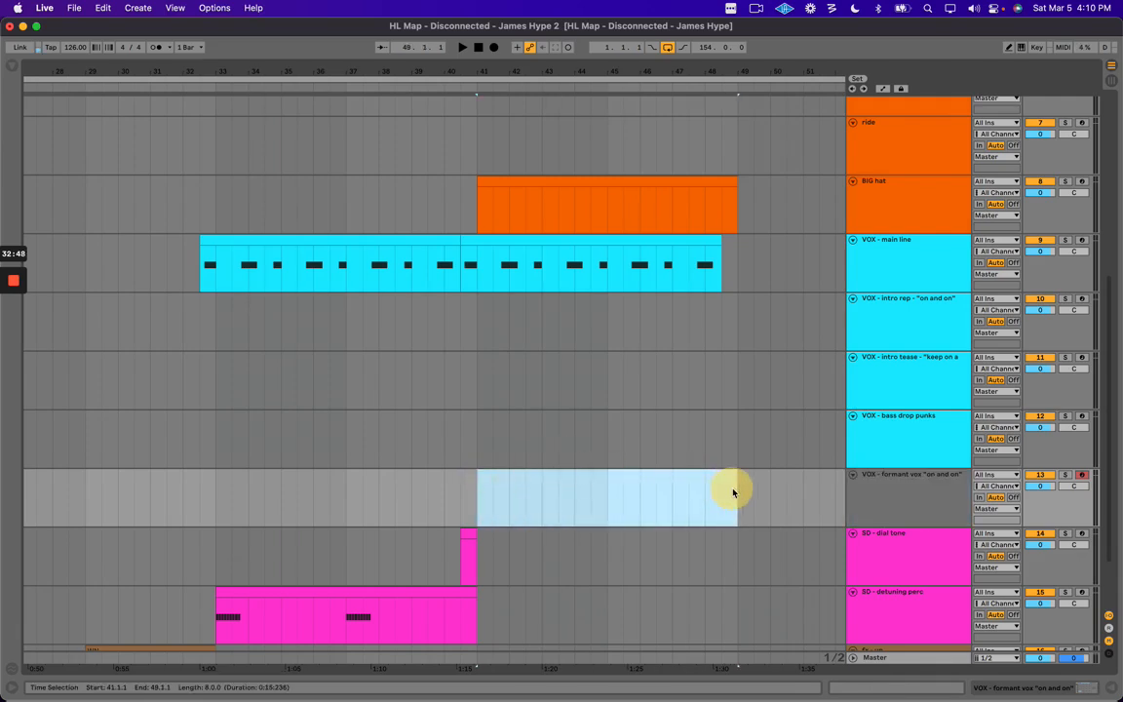
key("super+shift+m")
key("super+alt+l")
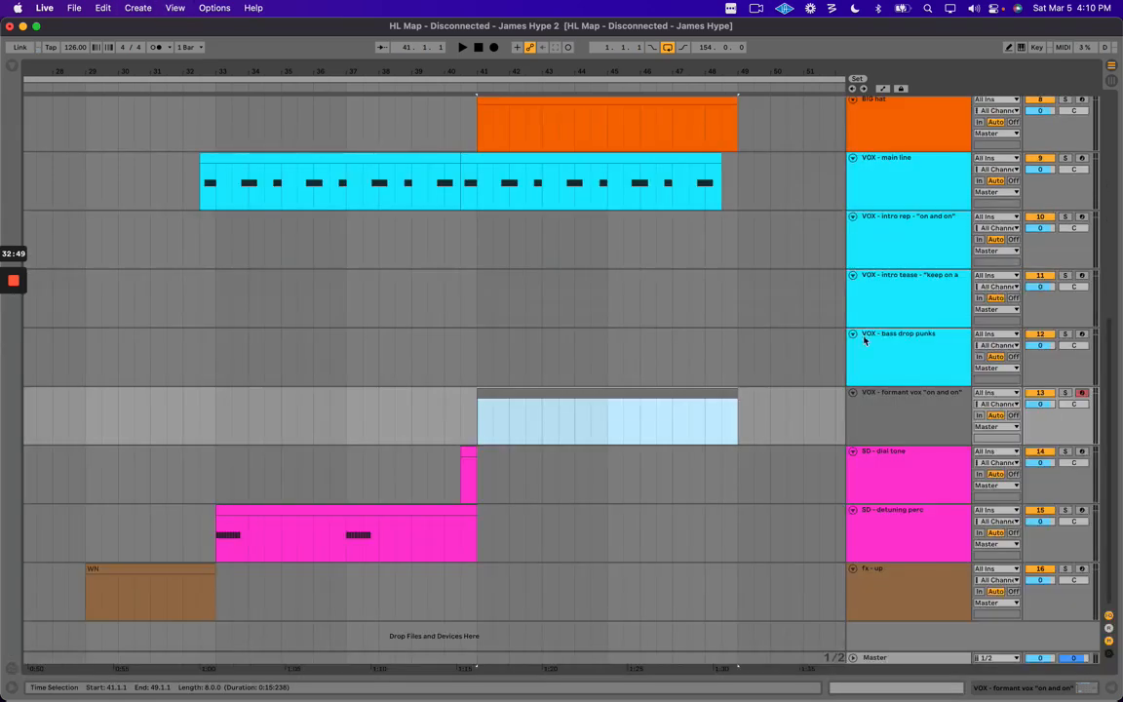
right_click(919, 412)
left_click(1012, 585)
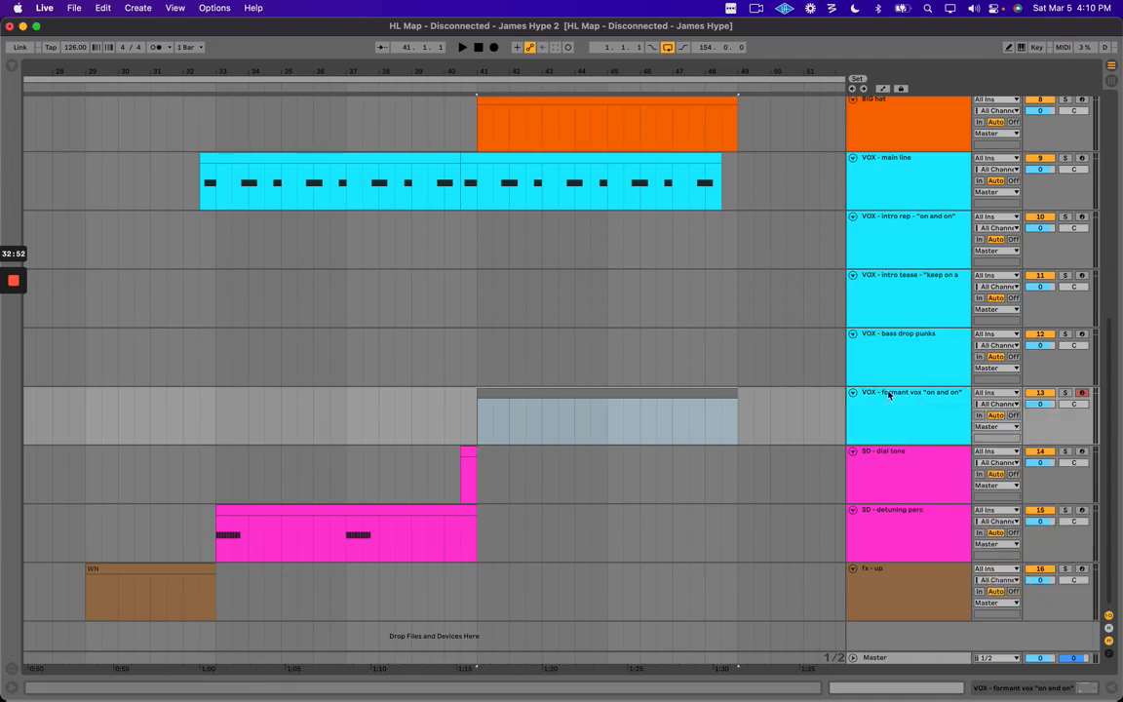
right_click(887, 392)
left_click(975, 610)
Open the formant vox clip in the note editor and draw a C3 note from 1.3.1 to 2.1.1.
left_click(582, 393)
key("space")
double_click(557, 395)
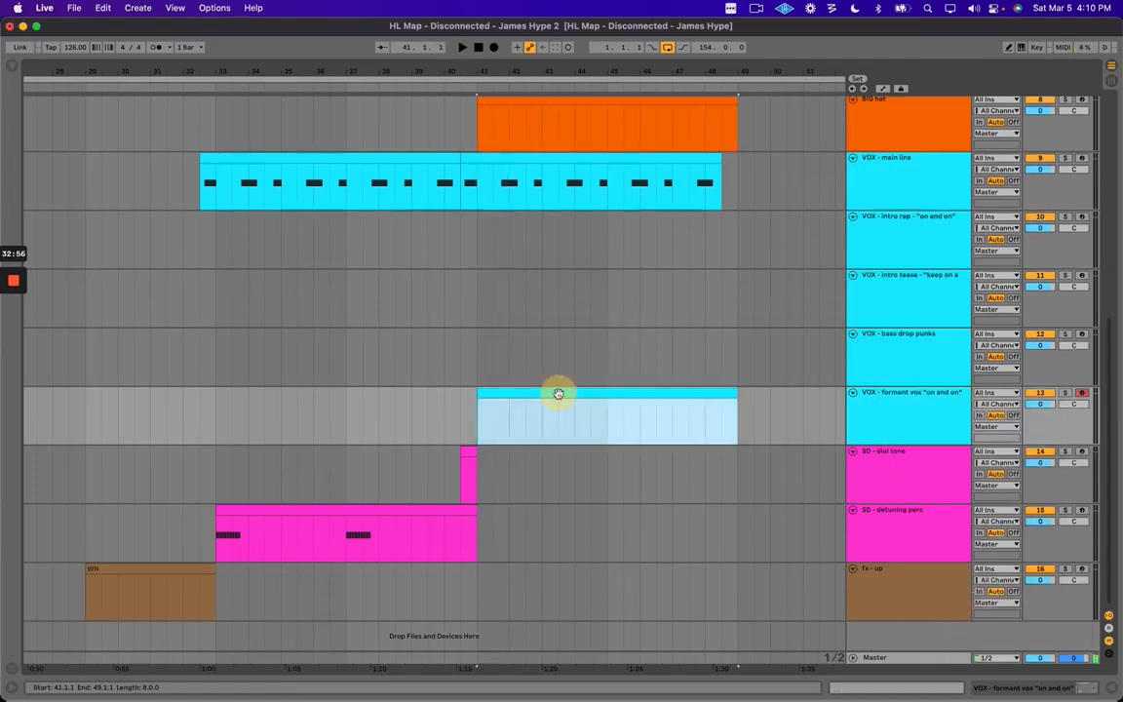
right_click(436, 471)
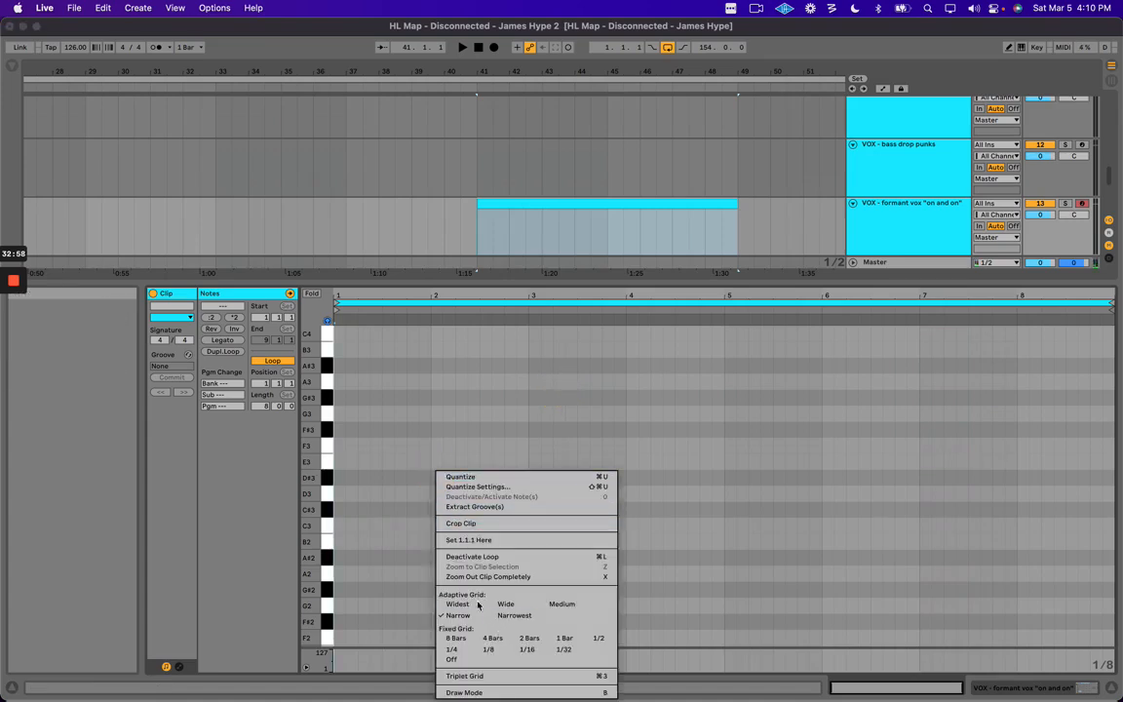
left_click(357, 367)
key("b")
left_click(309, 524)
left_click(388, 527)
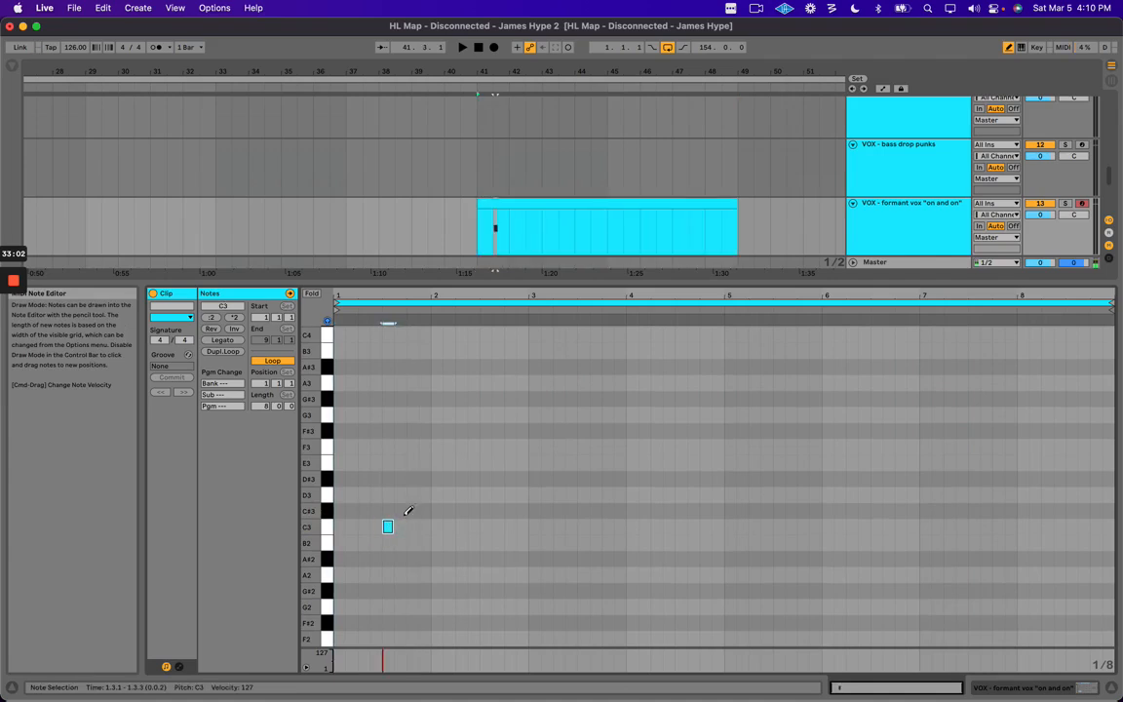
key("space")
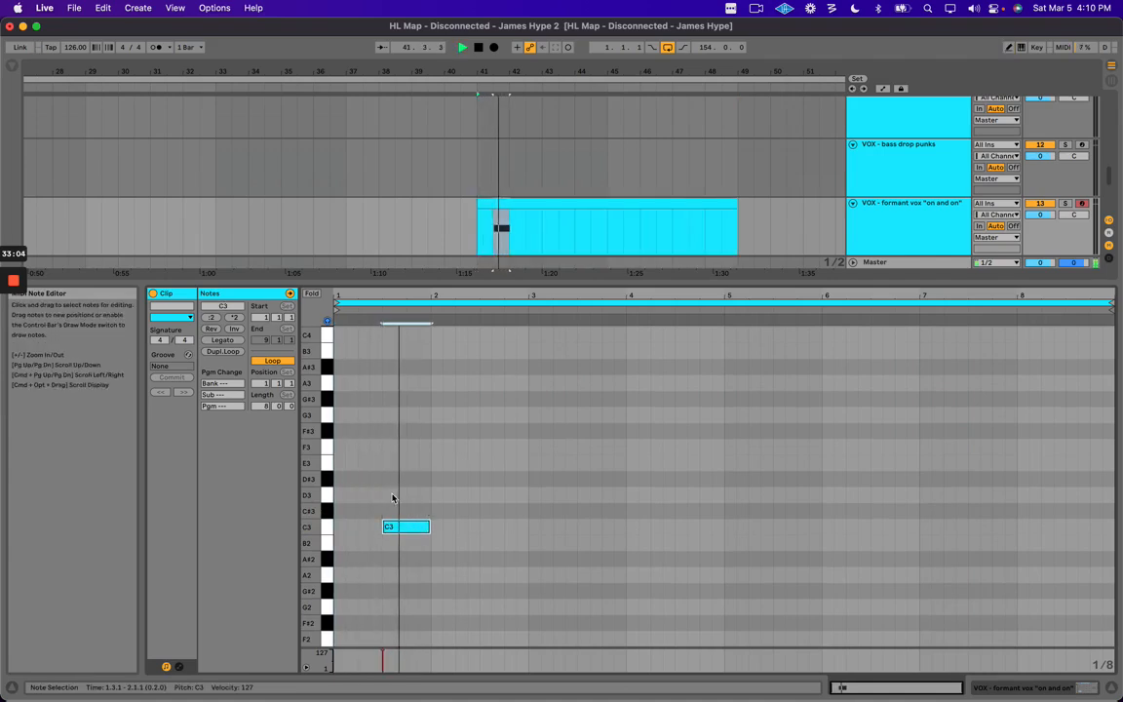
Add a second C3 note from 2.3.1 to 3.1.1 and shorten the first C3 note to end at 1.4.3.
key("b")
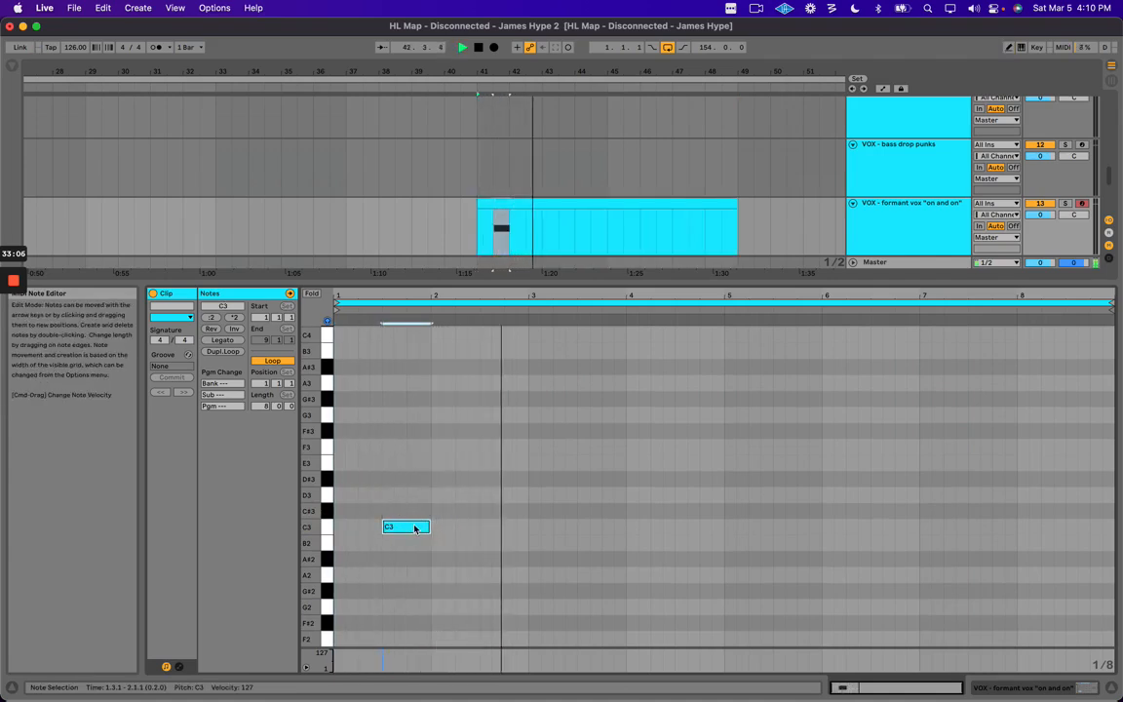
double_click(520, 529)
left_click(495, 466)
key("plus")
scroll(514, 494, "left", 3)
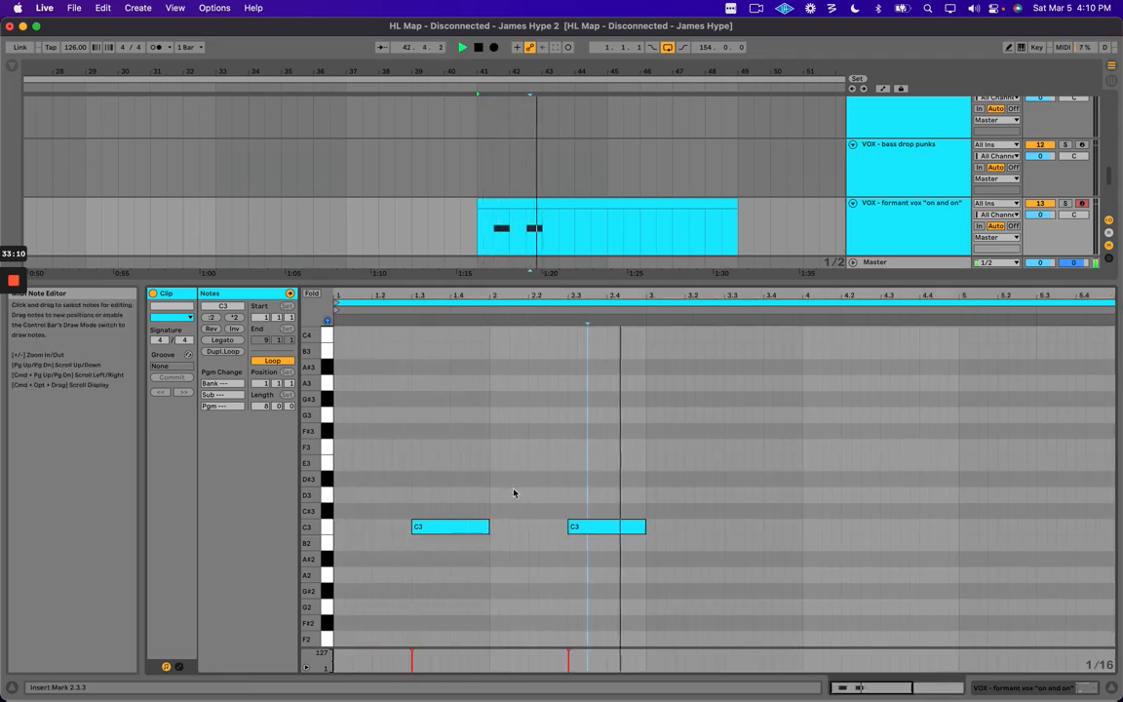
left_click(480, 526)
key("space")
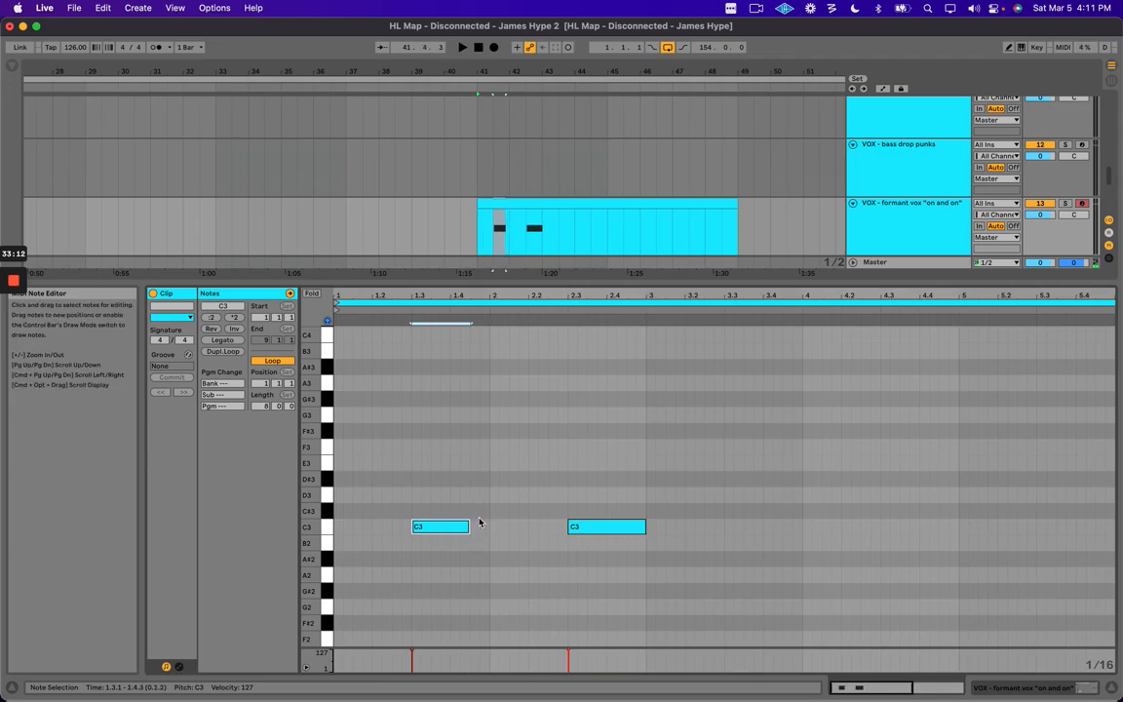
Move the second C3 note earlier so that it spans 2.2.3 to 2.4.3.
left_click(621, 529)
key("Left")
key("shift+Right")
key("shift+Right")
key("shift+Right")
key("space")
Play the formant vox clip from 2.2.1, around 1.4 and from its start to check the timing of both C3 notes.
left_click(531, 425)
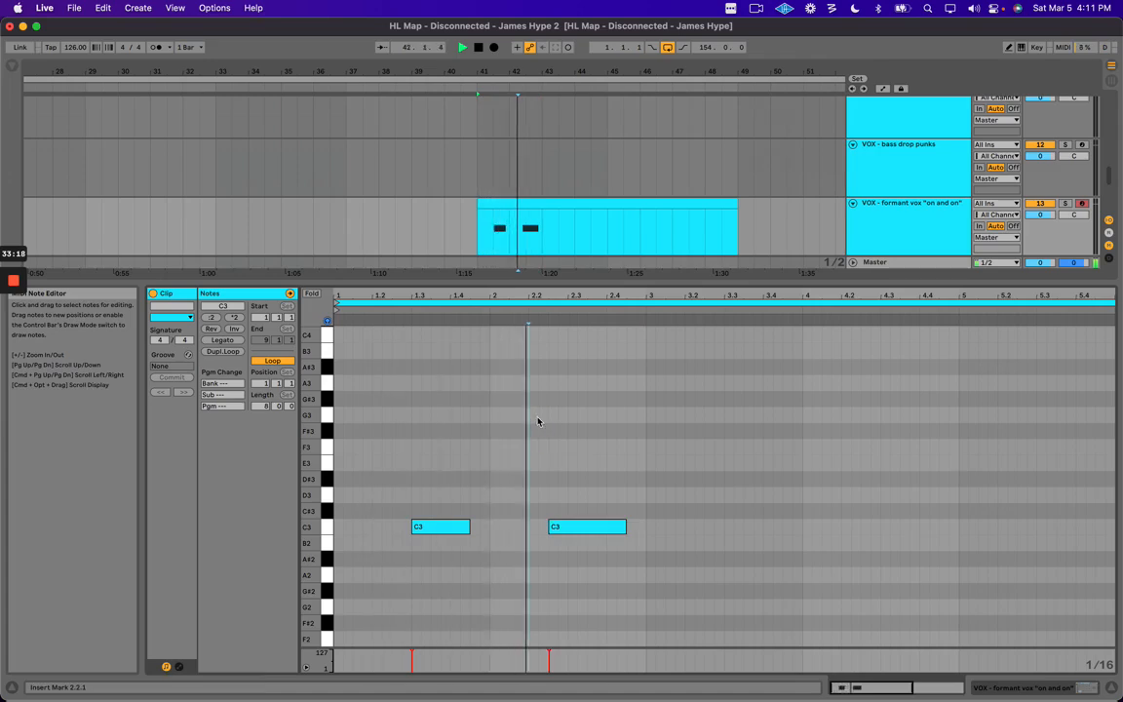
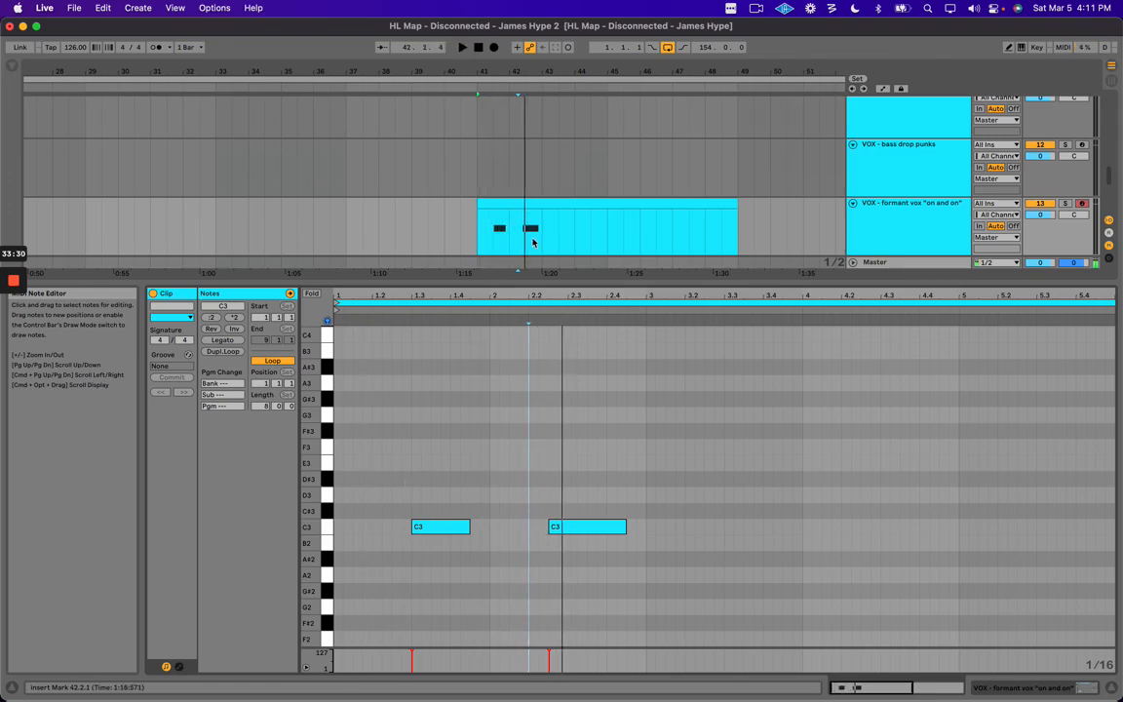
left_click(536, 200)
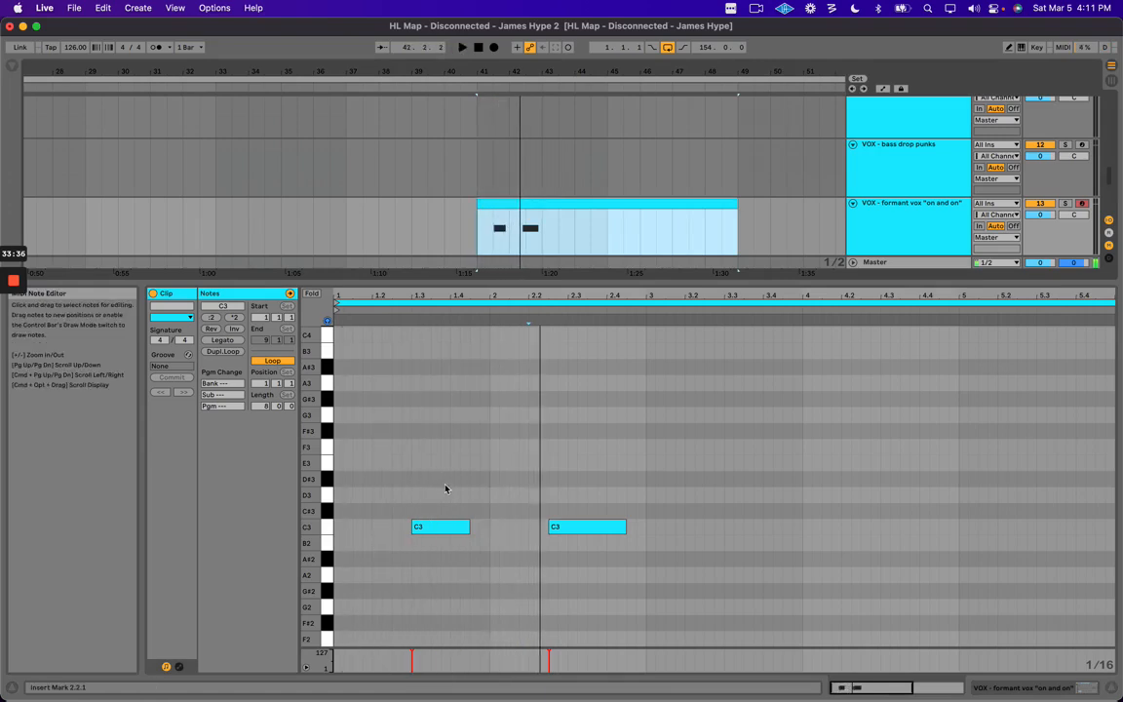
left_click(461, 526)
key("space")
left_click(459, 472)
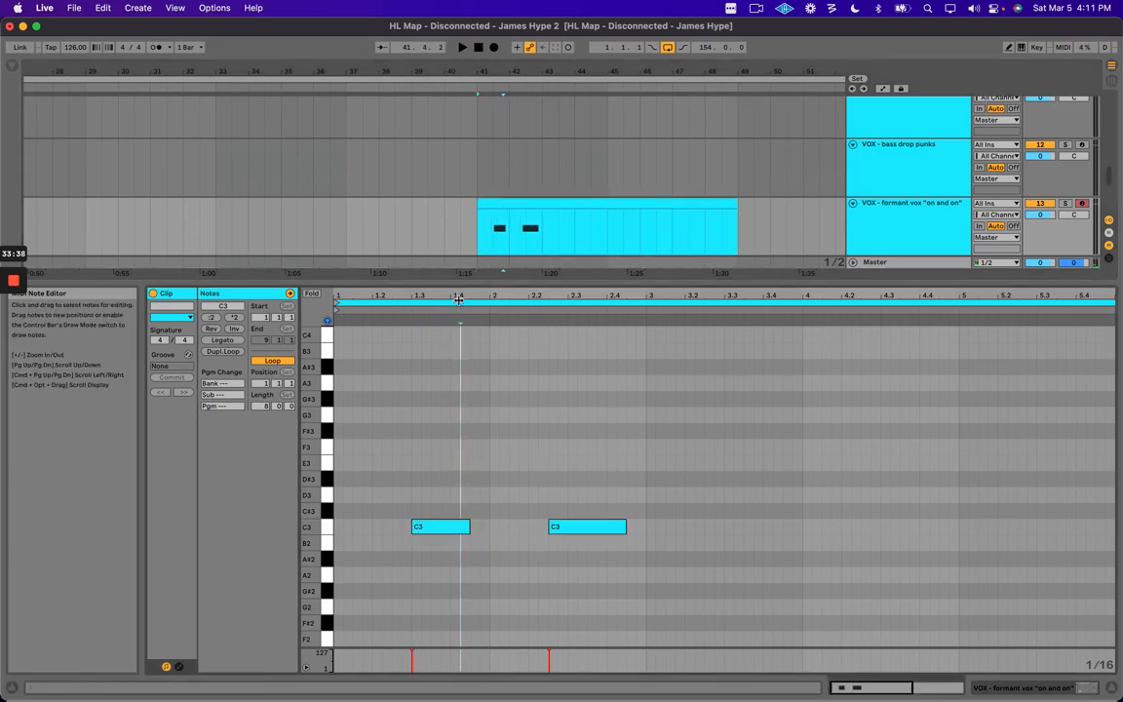
left_click_drag(455, 365, 488, 429)
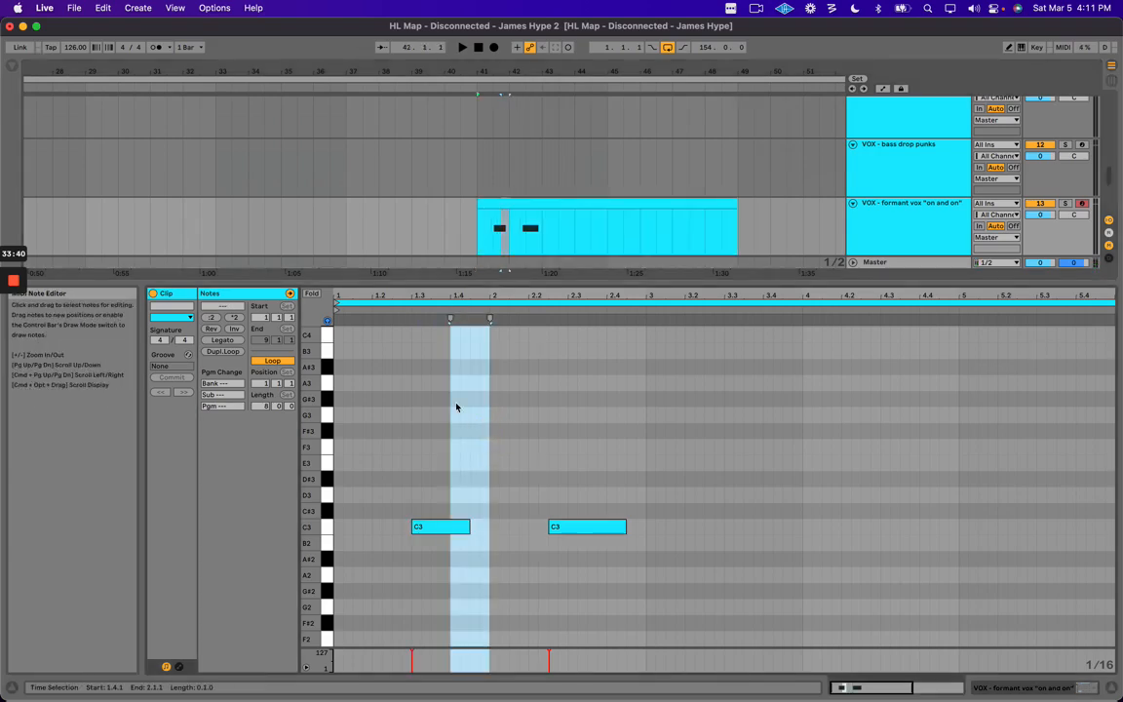
left_click(494, 202)
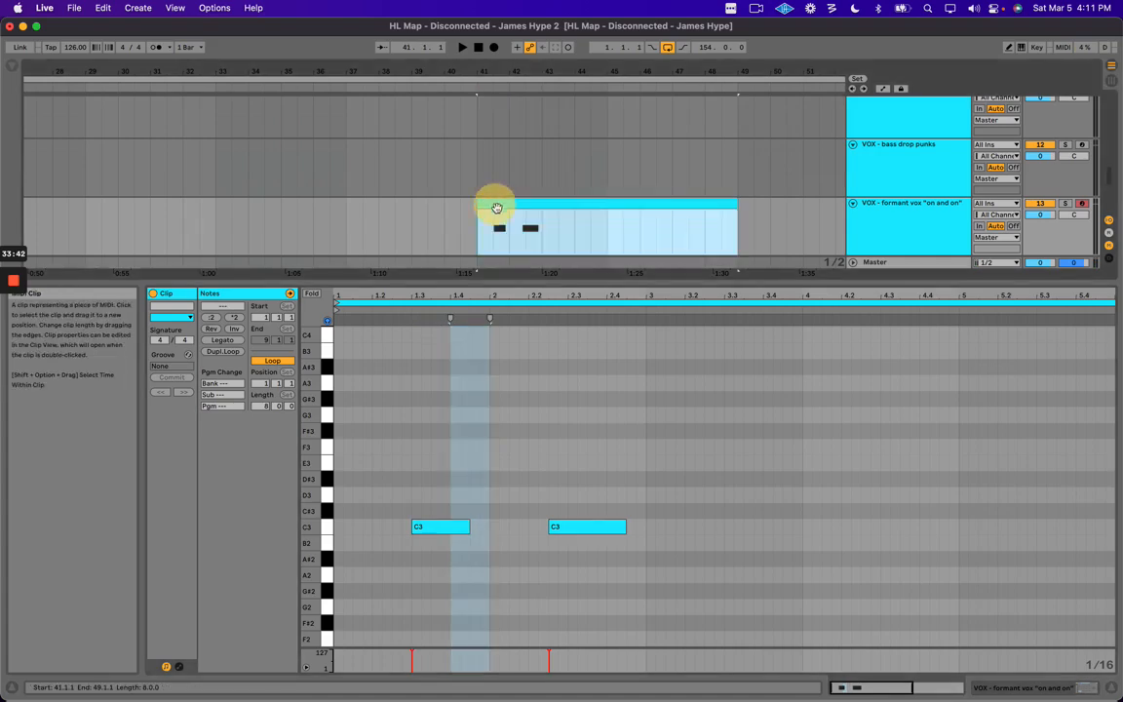
key("space")
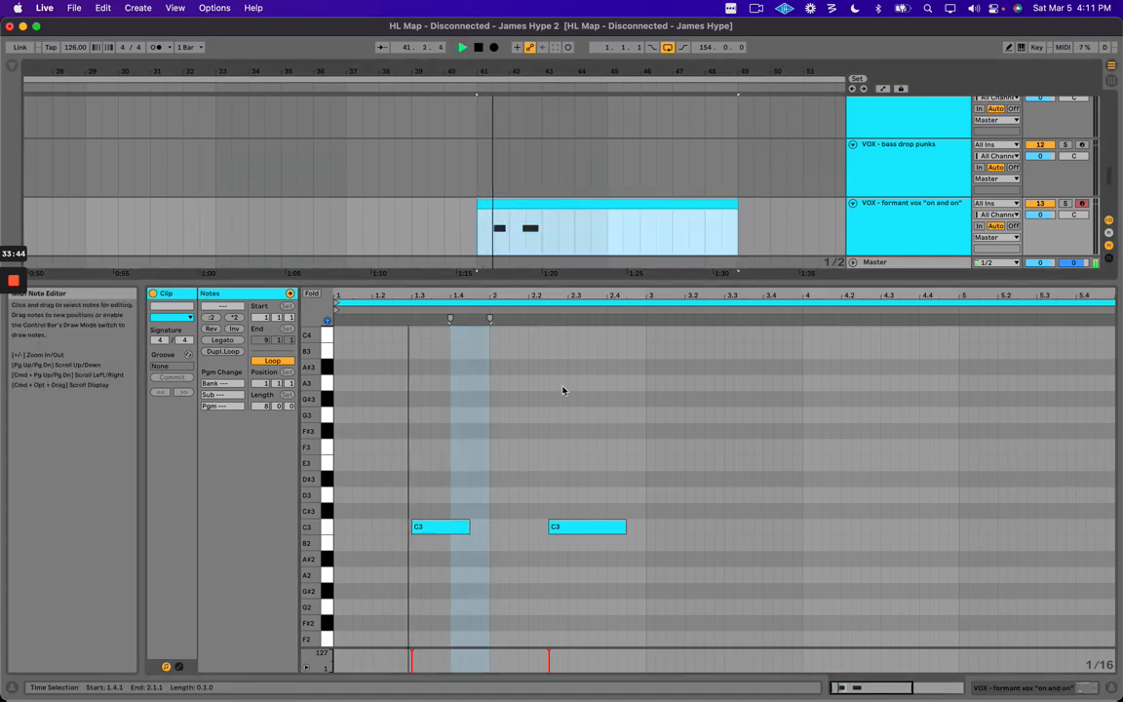
key("space")
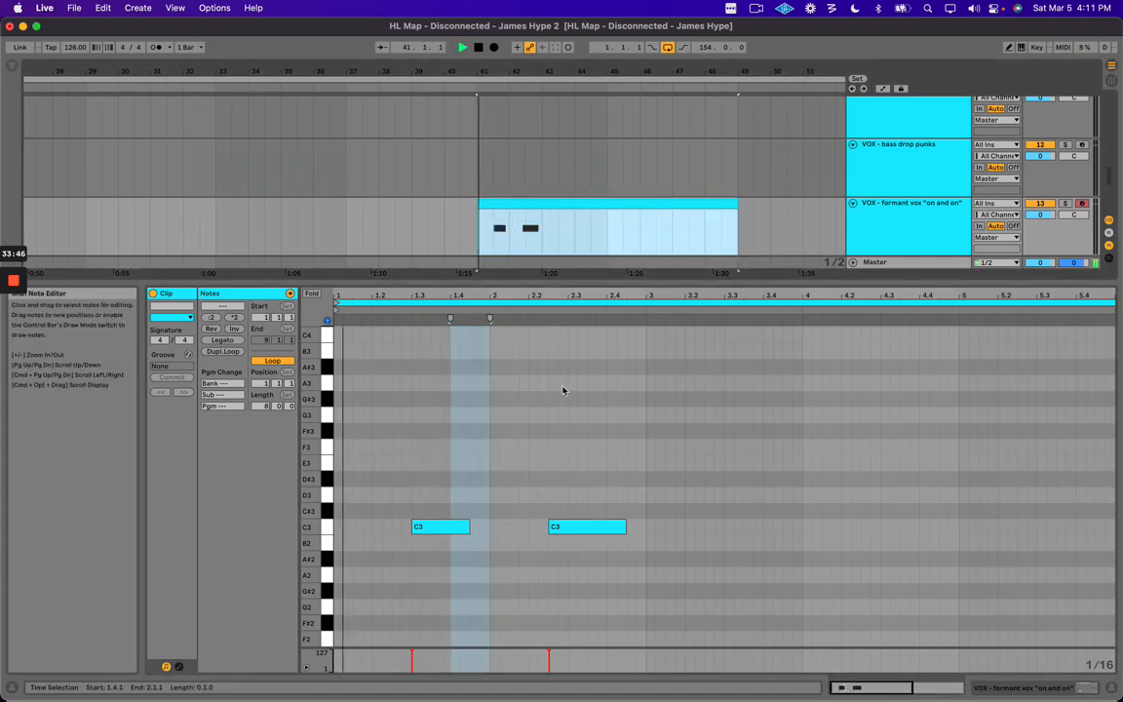
Play the formant vox clip and shorten its C3 notes so the first ends at 1.4.1 and the second at 2.4.1.
key("space")
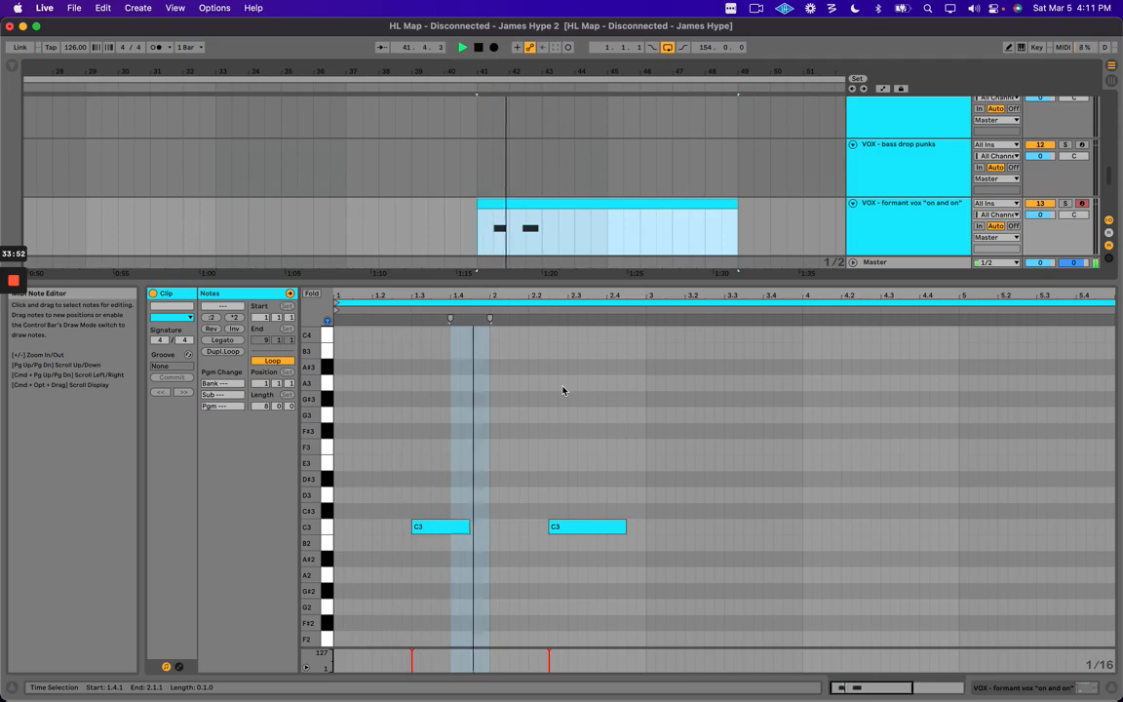
key("space")
left_click(448, 528)
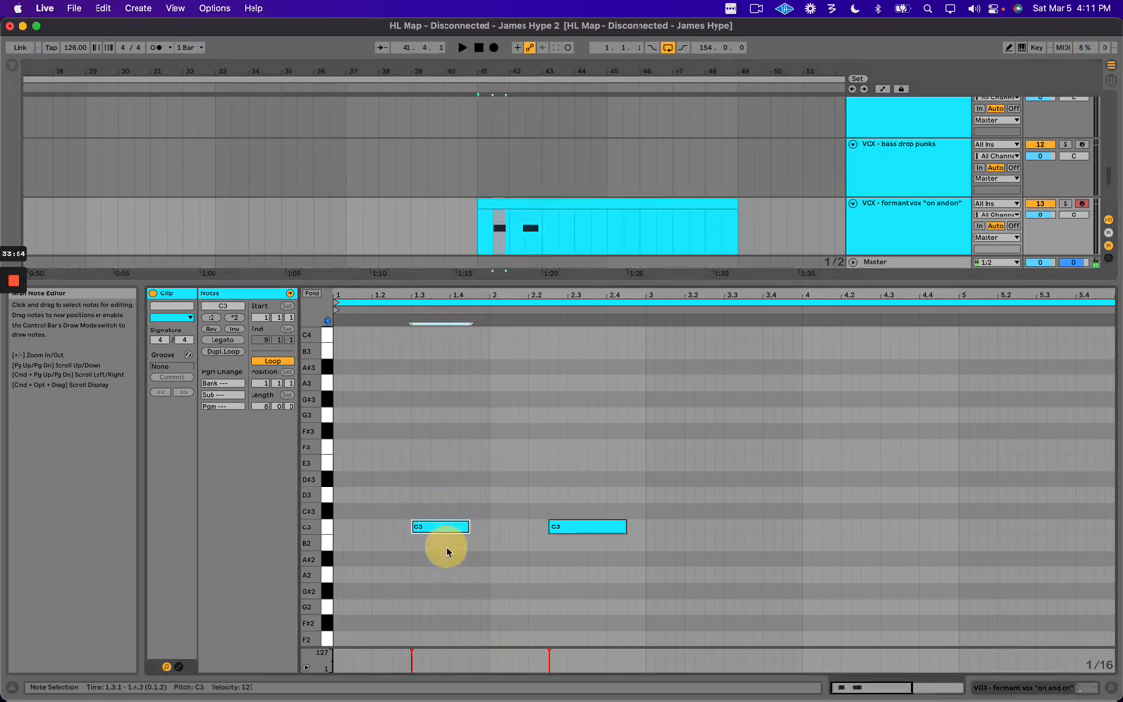
key("shift+Left")
key("space")
left_click(461, 514)
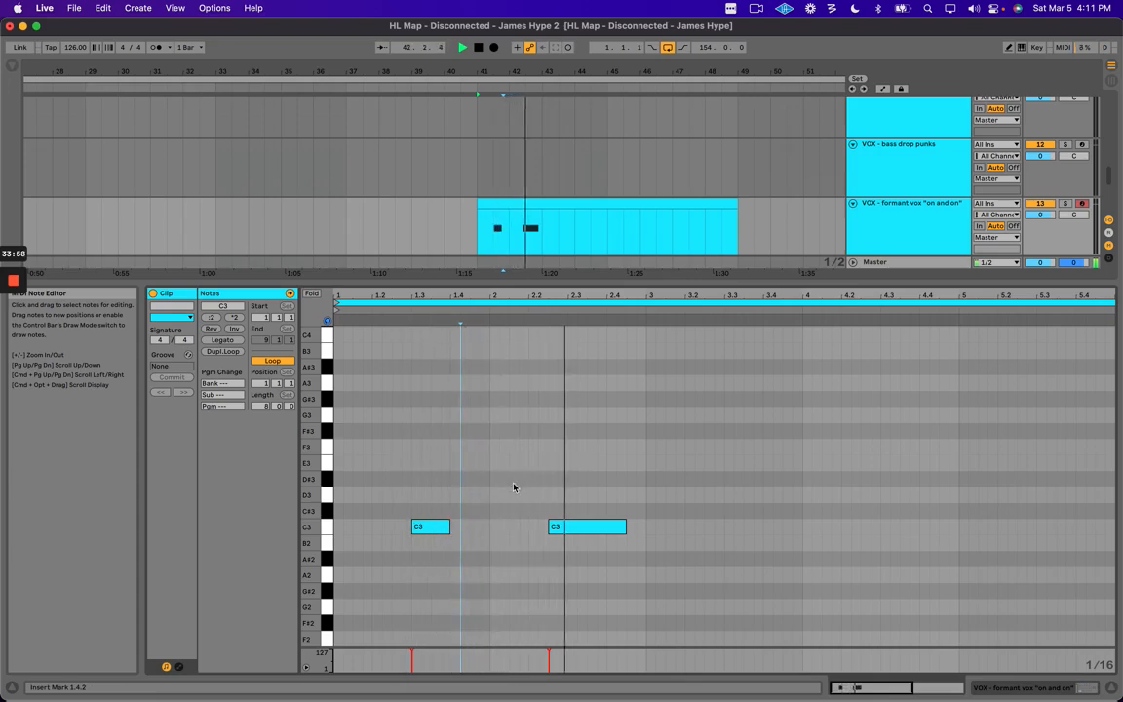
left_click_drag(604, 494, 624, 557)
key("shift+Left")
key("shift+Left")
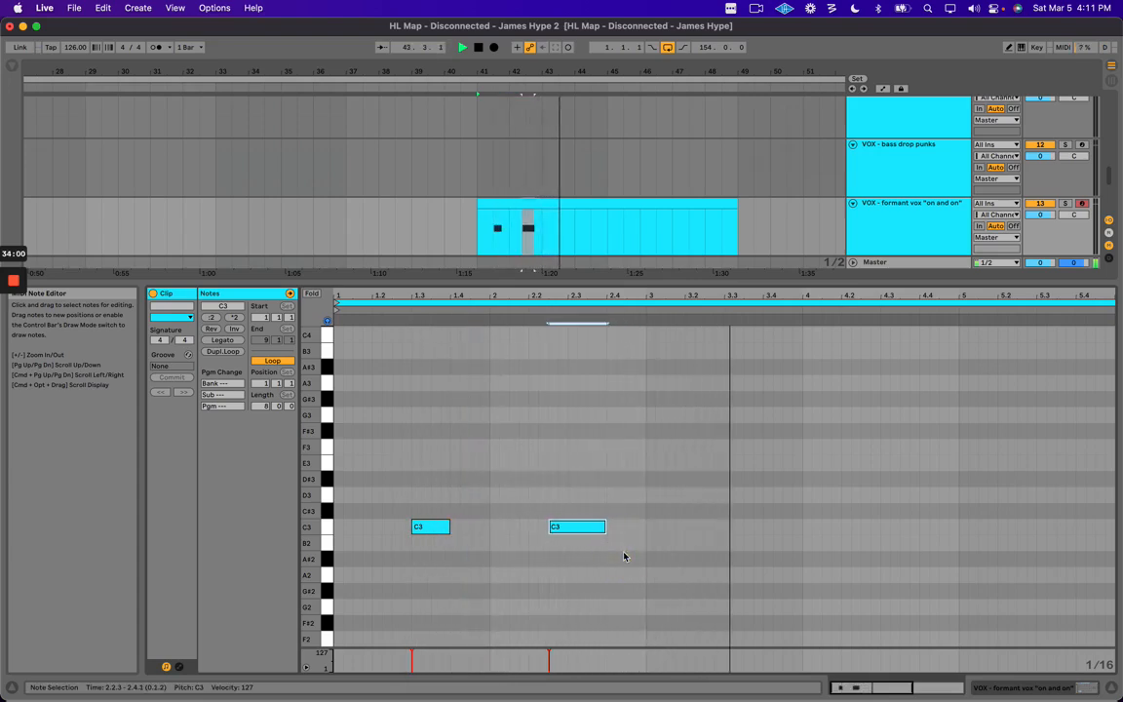
Play the formant vox clip from its start to check the timing of both shortened C3 notes.
left_click(546, 405)
key("space")
left_click(489, 443)
left_click_drag(375, 468, 668, 587)
left_click_drag(383, 501, 725, 587)
left_click(419, 457)
left_click(434, 527)
left_click(542, 460)
key("space")
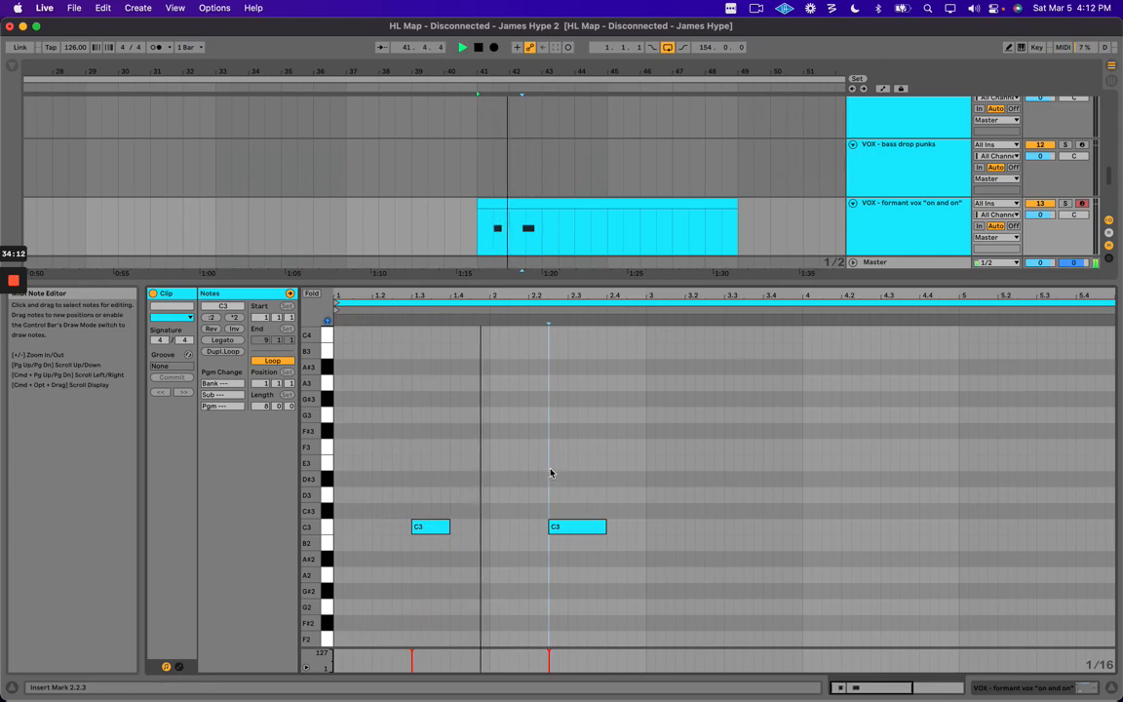
Set the formant vox clip's loop to its first two bars, from 1.1.1 to 3.1.1, and close the note editor.
left_click_drag(359, 441, 646, 482)
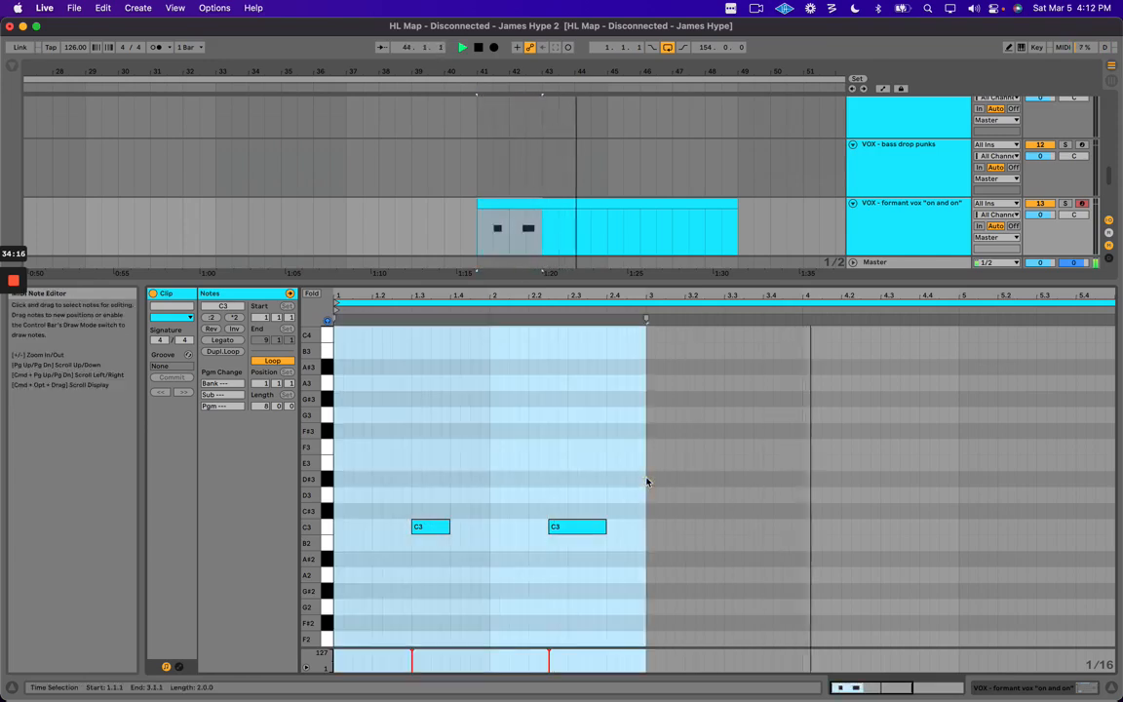
key("super+l")
key("super+alt+l")
scroll(649, 478, "right", 5)
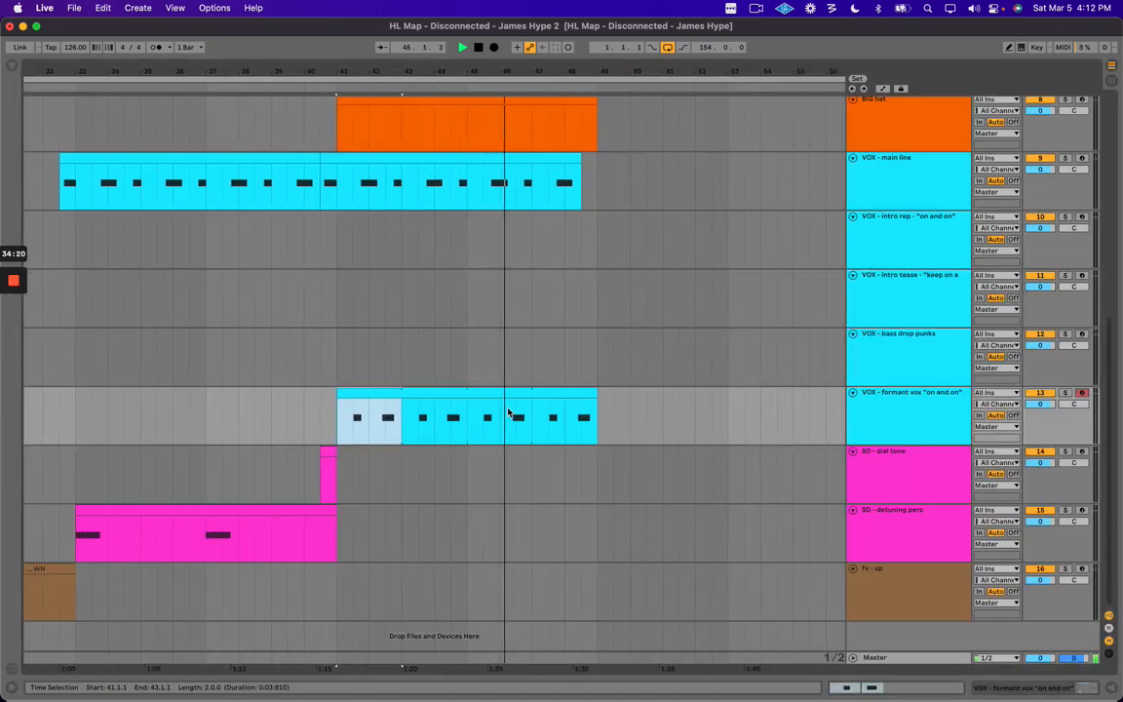
Duplicate the SD - detuning perc clip so the copy covers 41.1.1 to 49.1.1, and resume playback.
key("space")
left_click(238, 511)
key("super+d")
key("space")
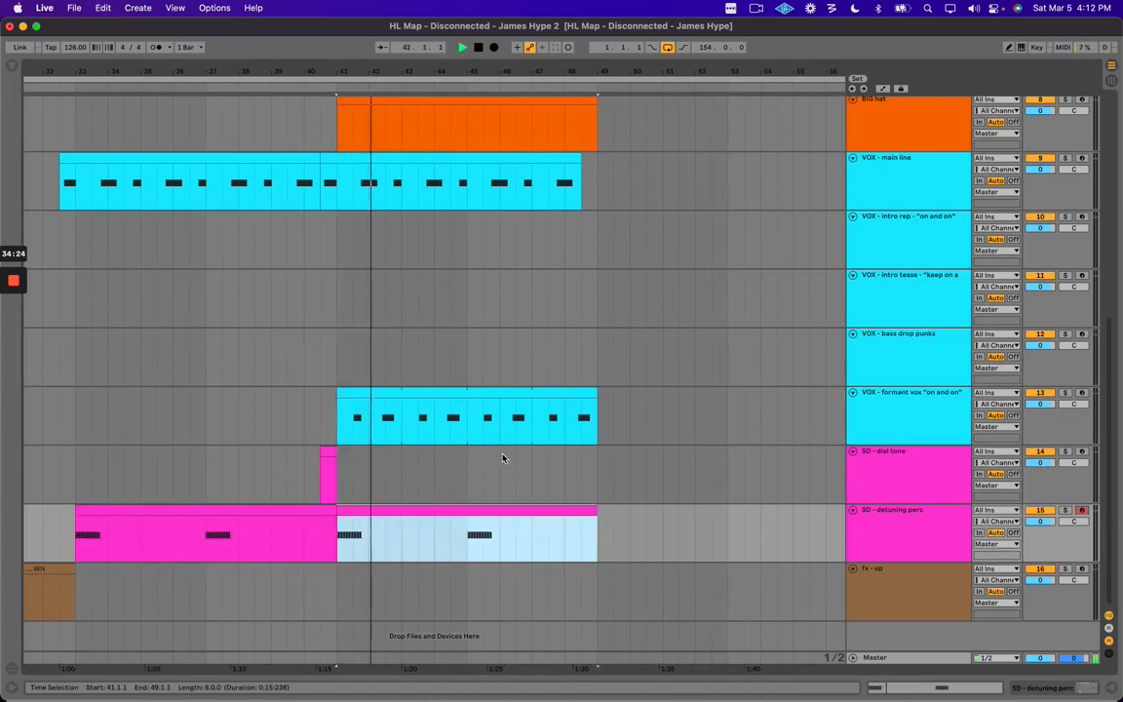
Fold all tracks and unfold only the Disconnected reference track and the formant vox track.
scroll(502, 458, "up", 5)
scroll(519, 454, "up", 3)
scroll(546, 449, "down", 3)
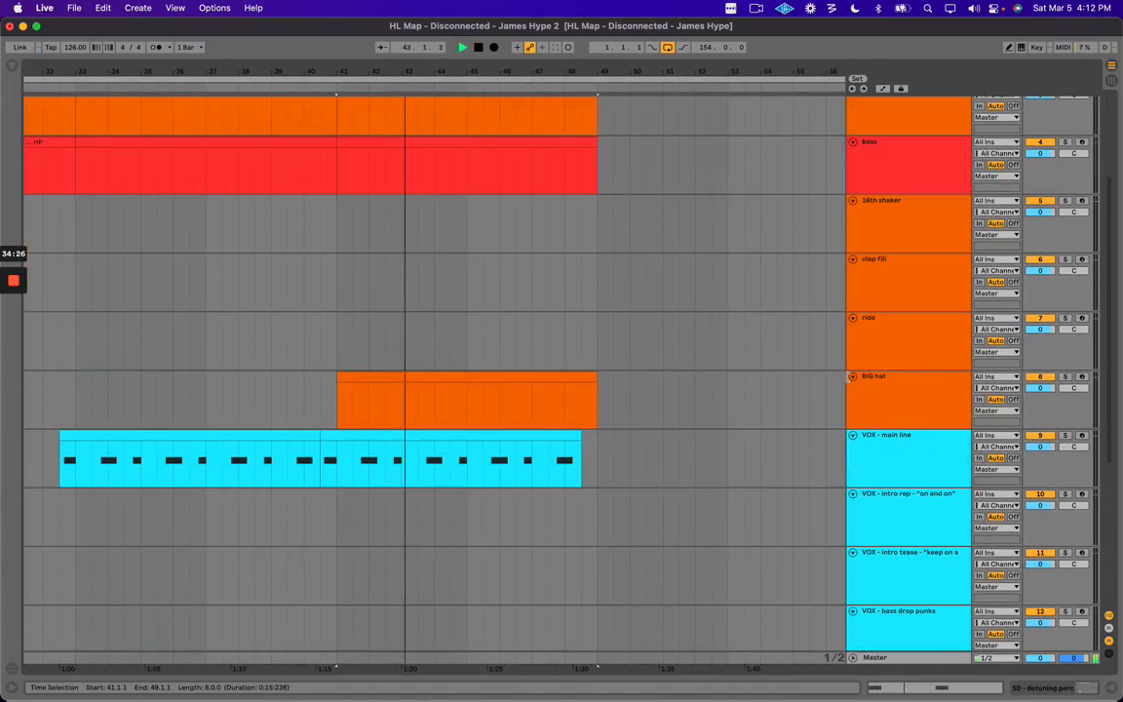
left_click(852, 374, "alt")
left_click(858, 102)
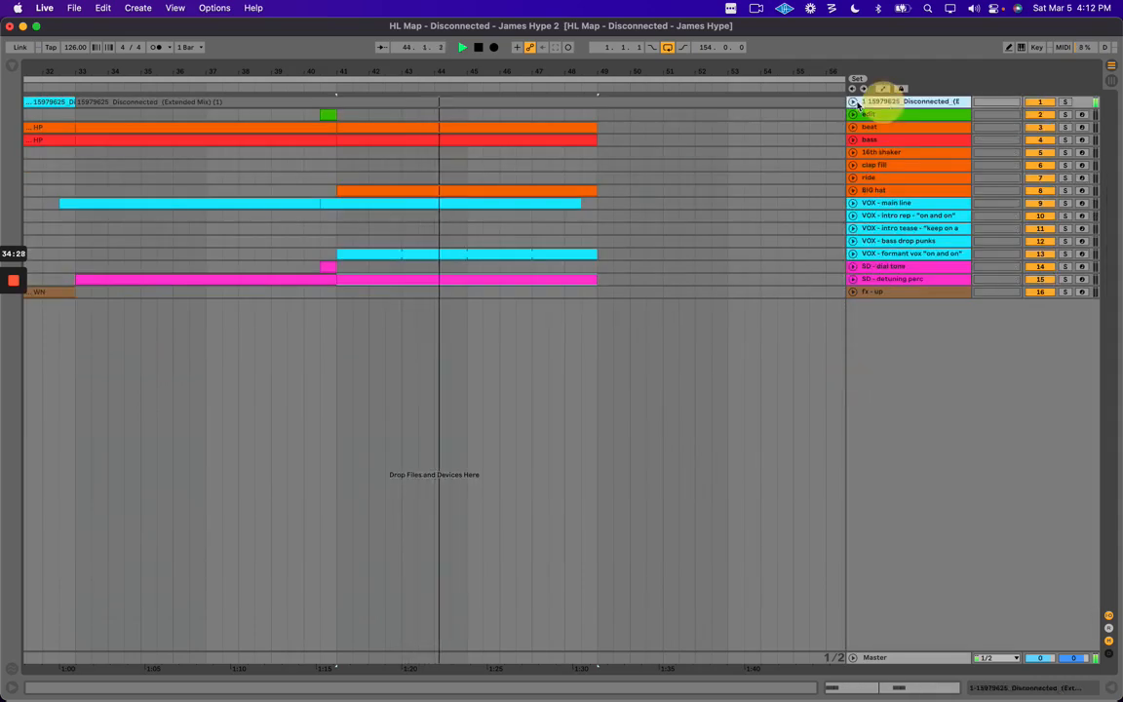
left_click(853, 322)
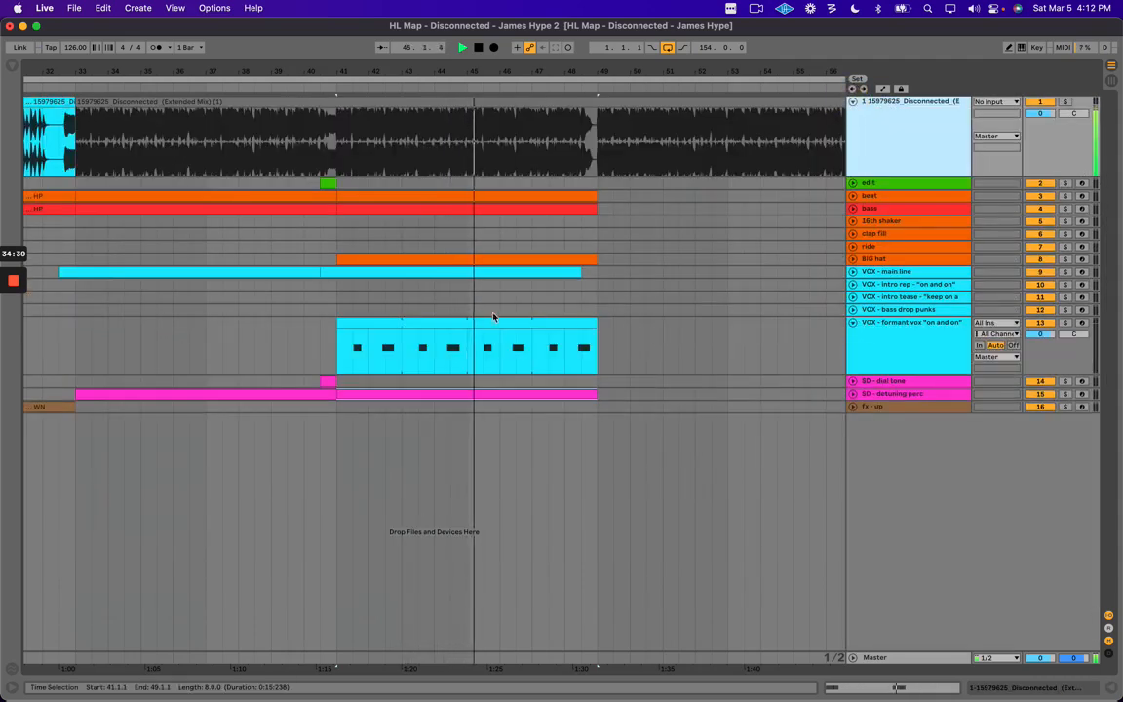
Split the formant vox clip at 47.1.1, recolour the second part white and name the parts "mix - WIDE" and "mix - CENTER".
left_click(454, 311)
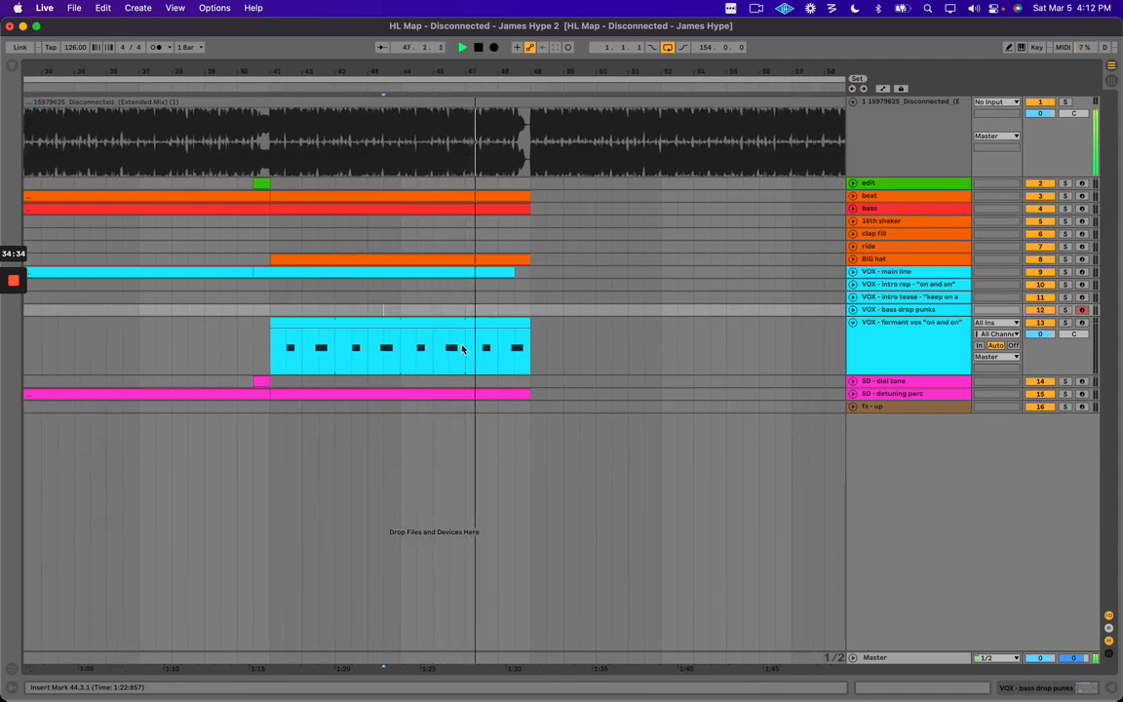
left_click(464, 347)
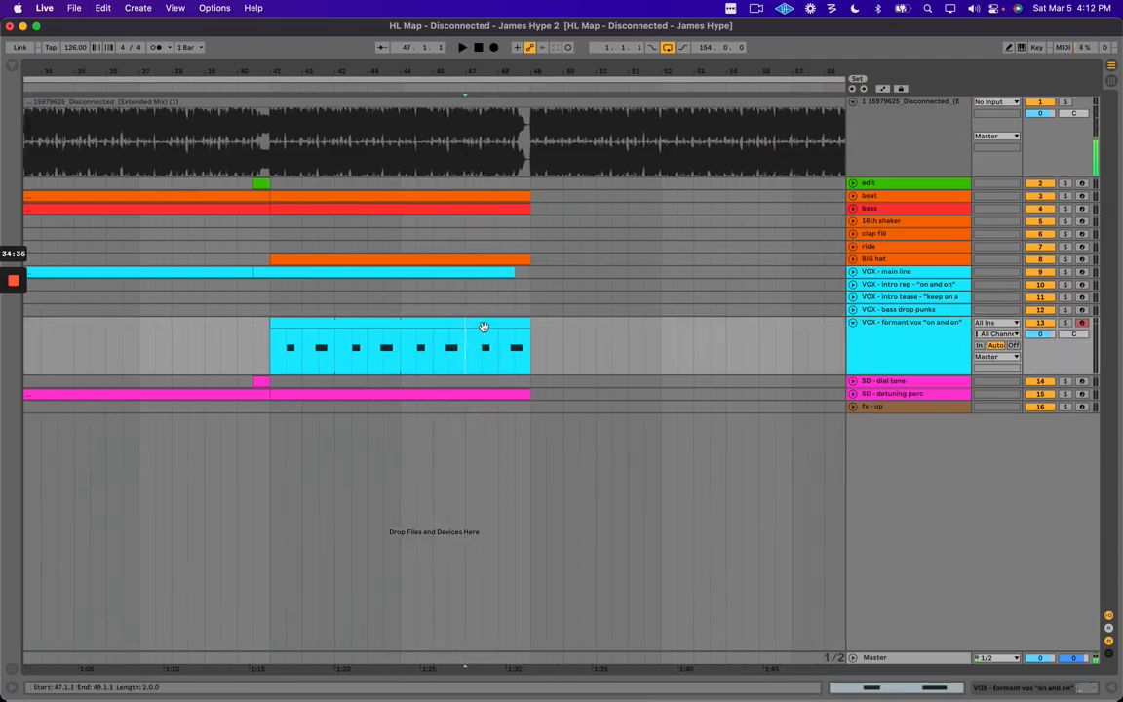
left_click(486, 326, "shift")
right_click(486, 328)
left_click(643, 528)
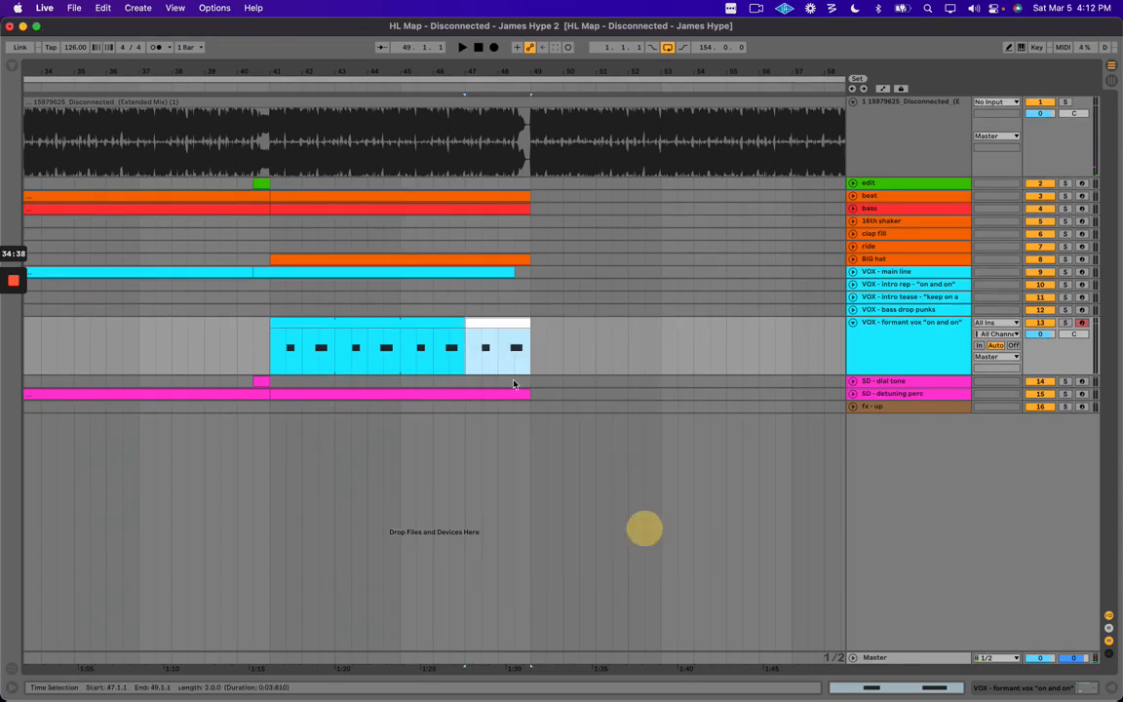
left_click(444, 323)
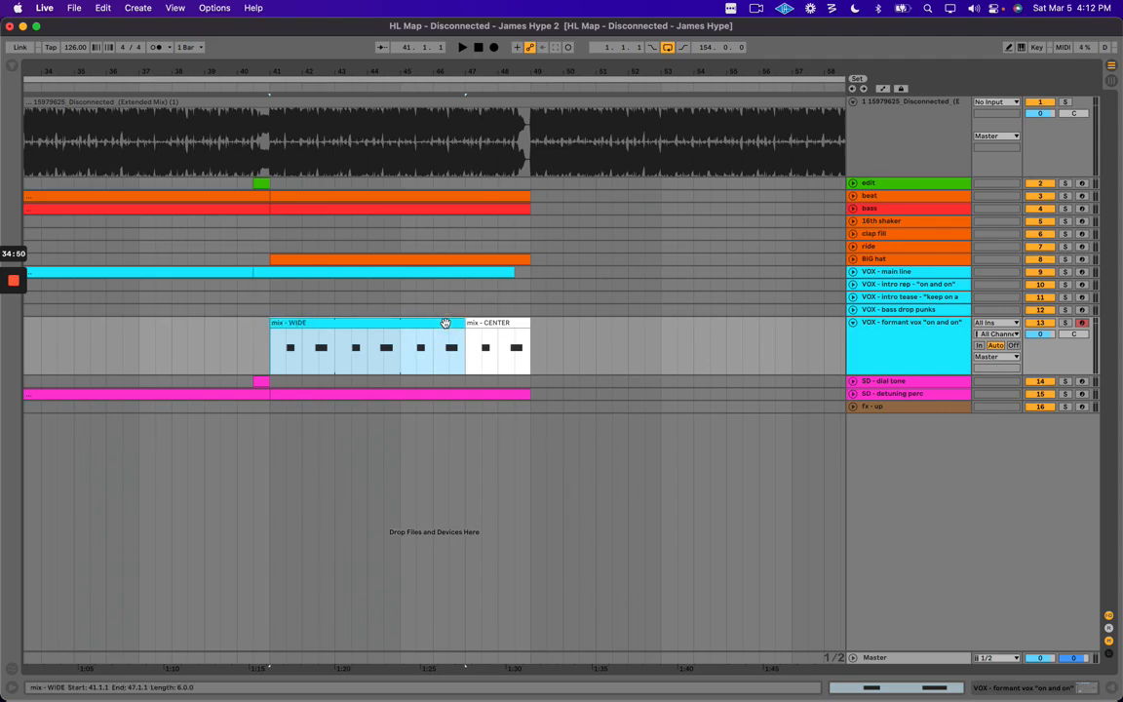
Play the "mix - WIDE" section from 41.1.1 and the "mix - CENTER" section from 47.1.1 to compare them.
key("space")
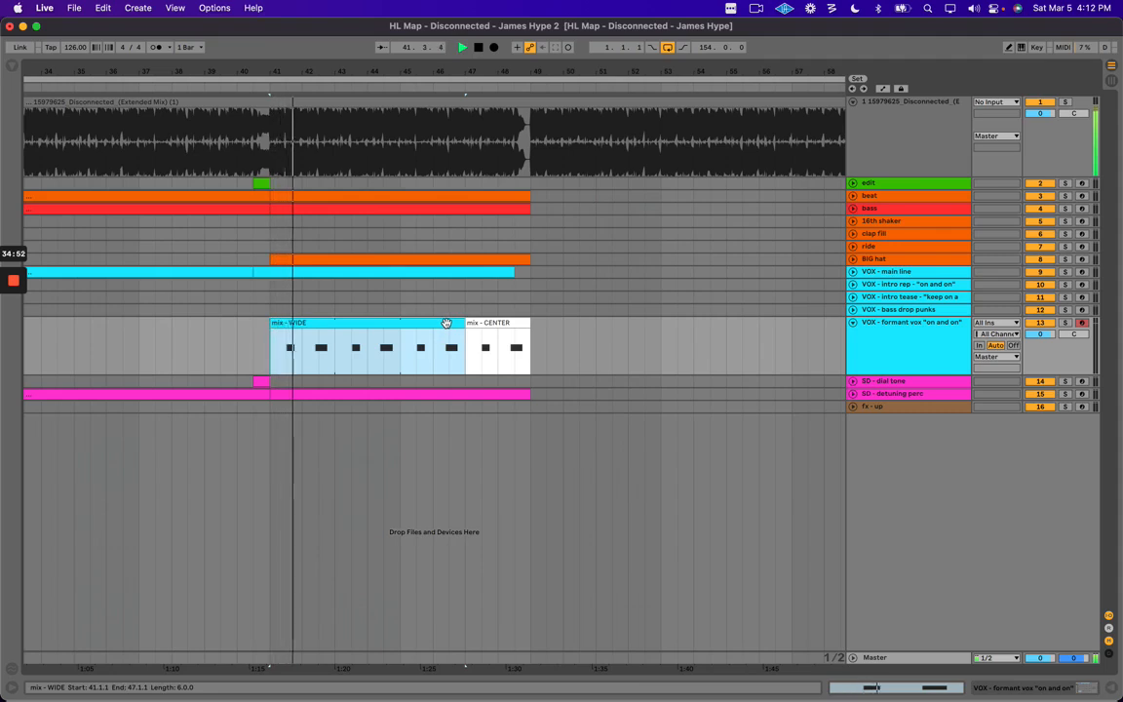
left_click(400, 295)
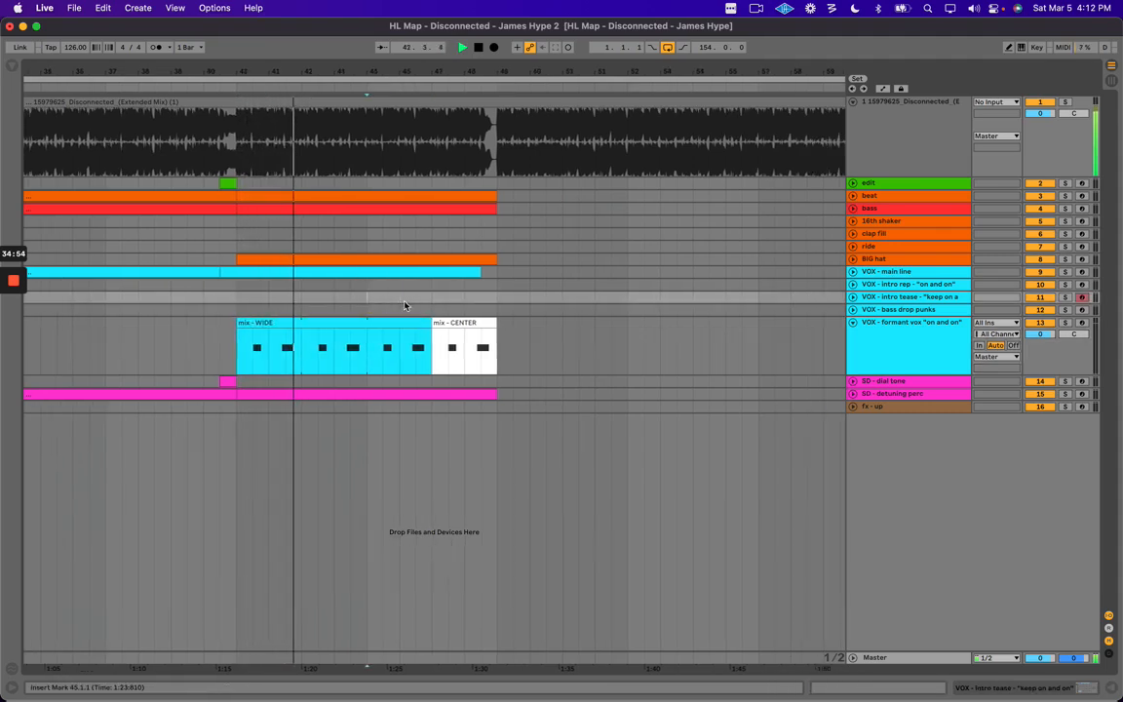
key("space")
left_click(459, 323)
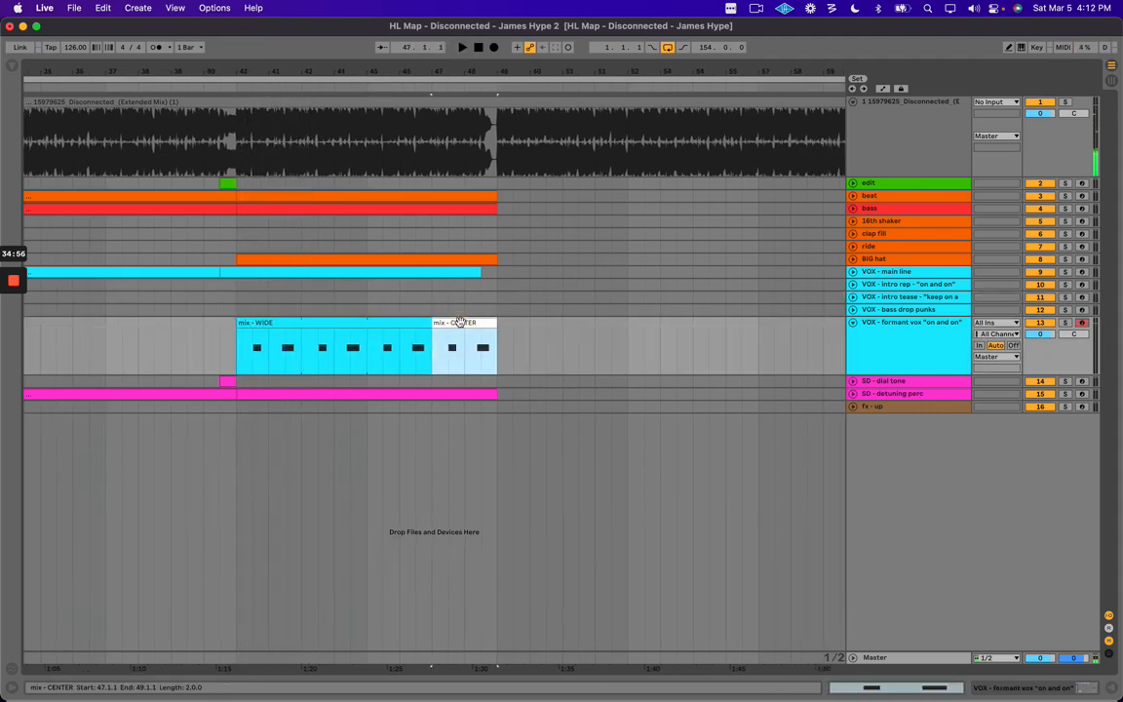
key("space")
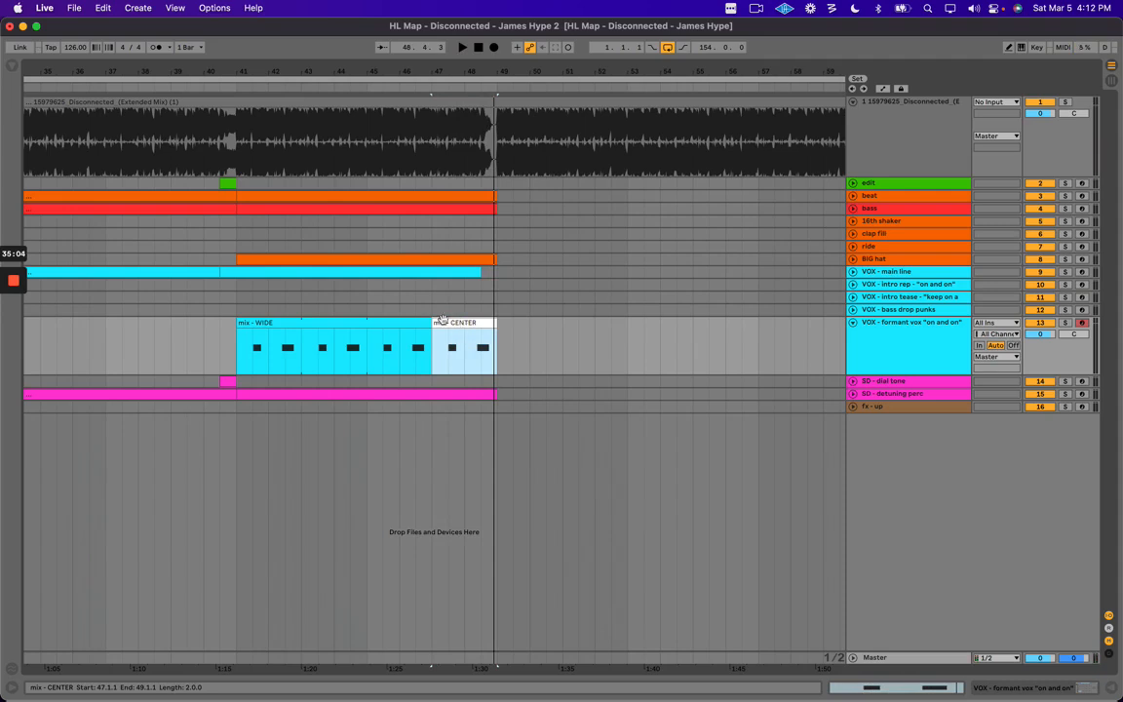
Unfold the edit track and start playing the arrangement from 41.1.1.
left_click(406, 300)
key("plus")
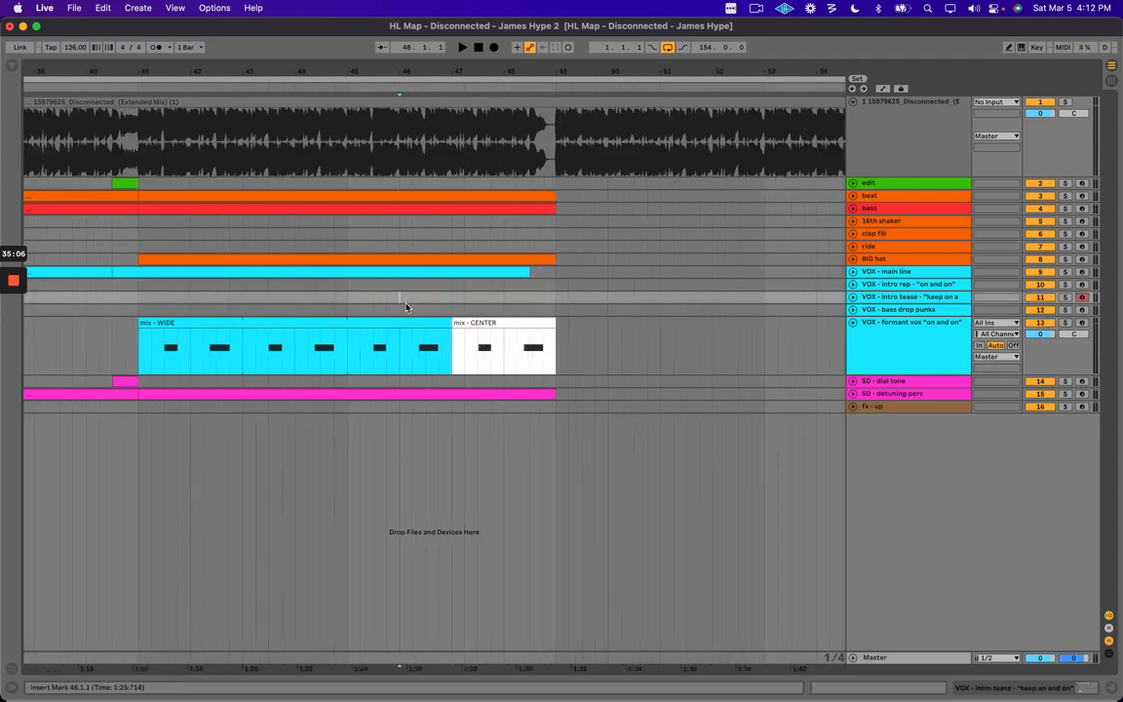
scroll(420, 312, "left", 3)
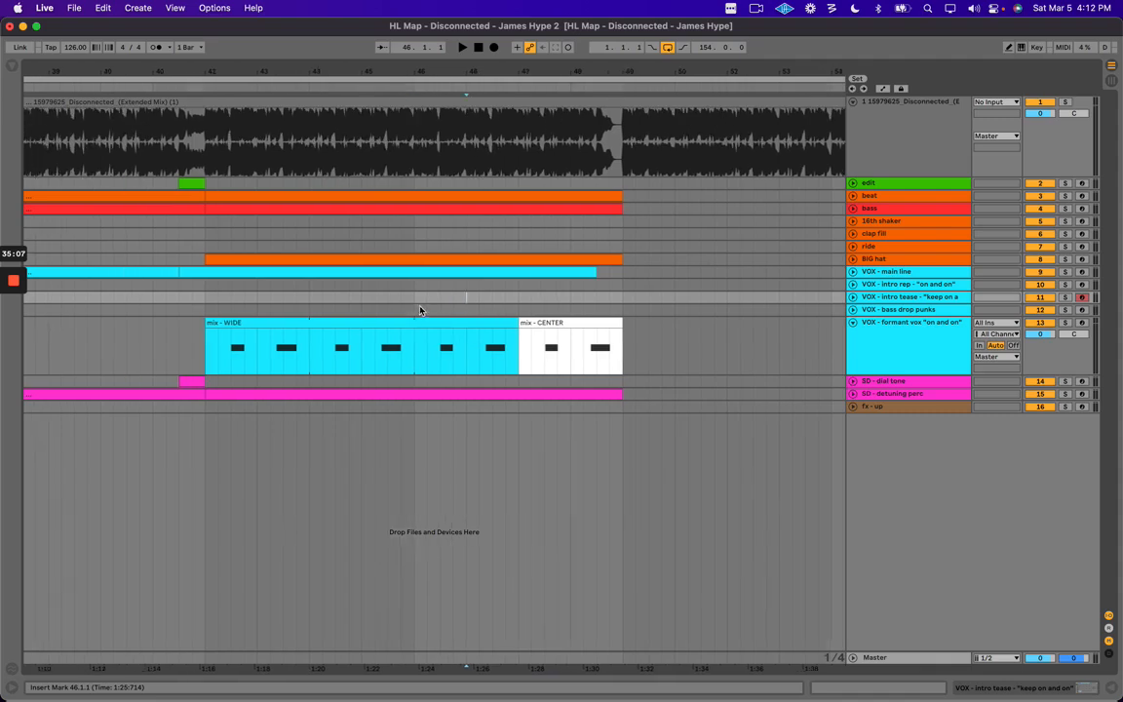
left_click(852, 184)
left_click(205, 202)
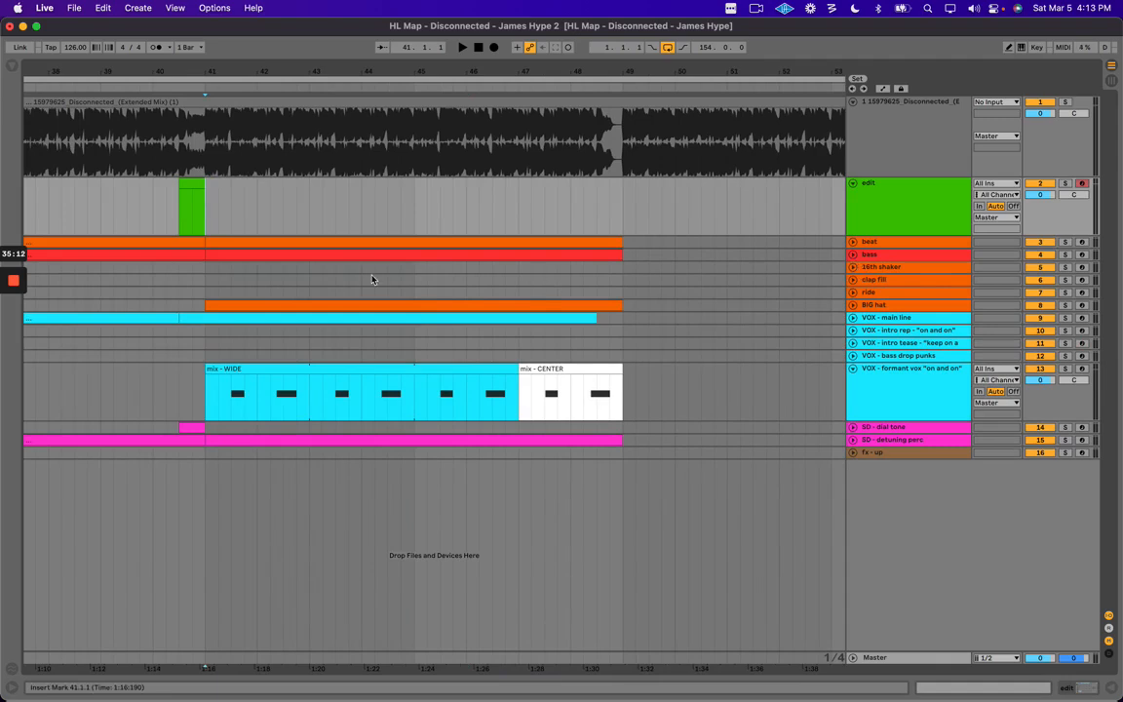
key("space")
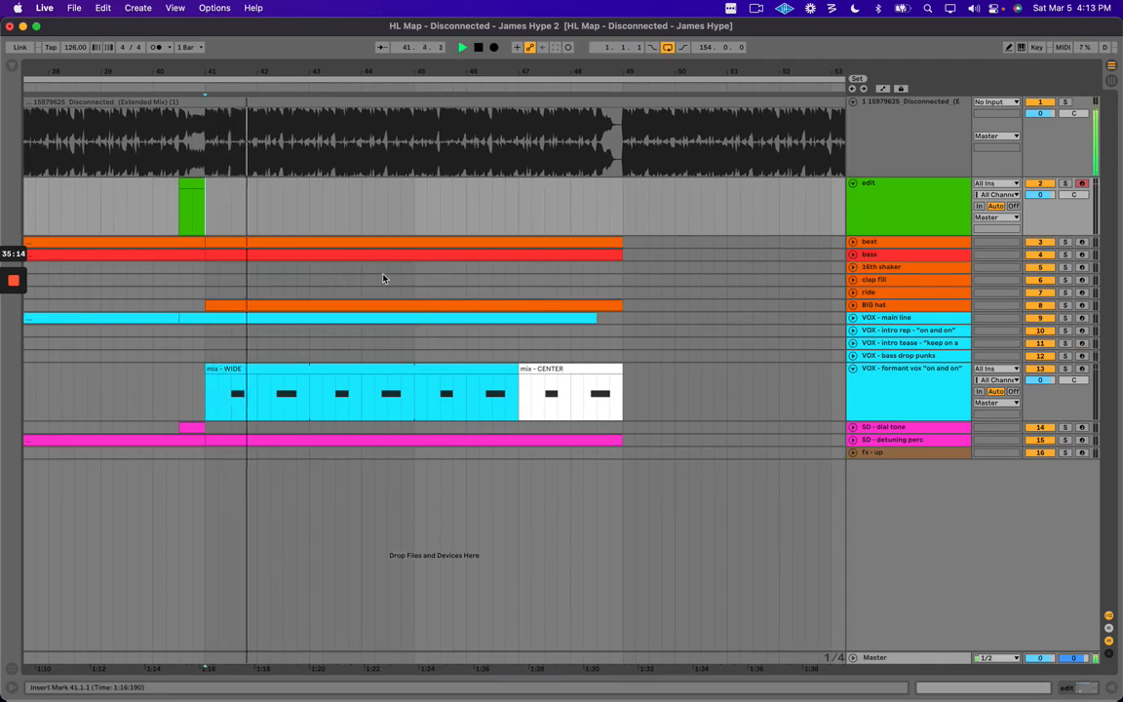
Unfold the VOX - main line and SD - detuning perc tracks while listening up to bar 49.
left_click(877, 292)
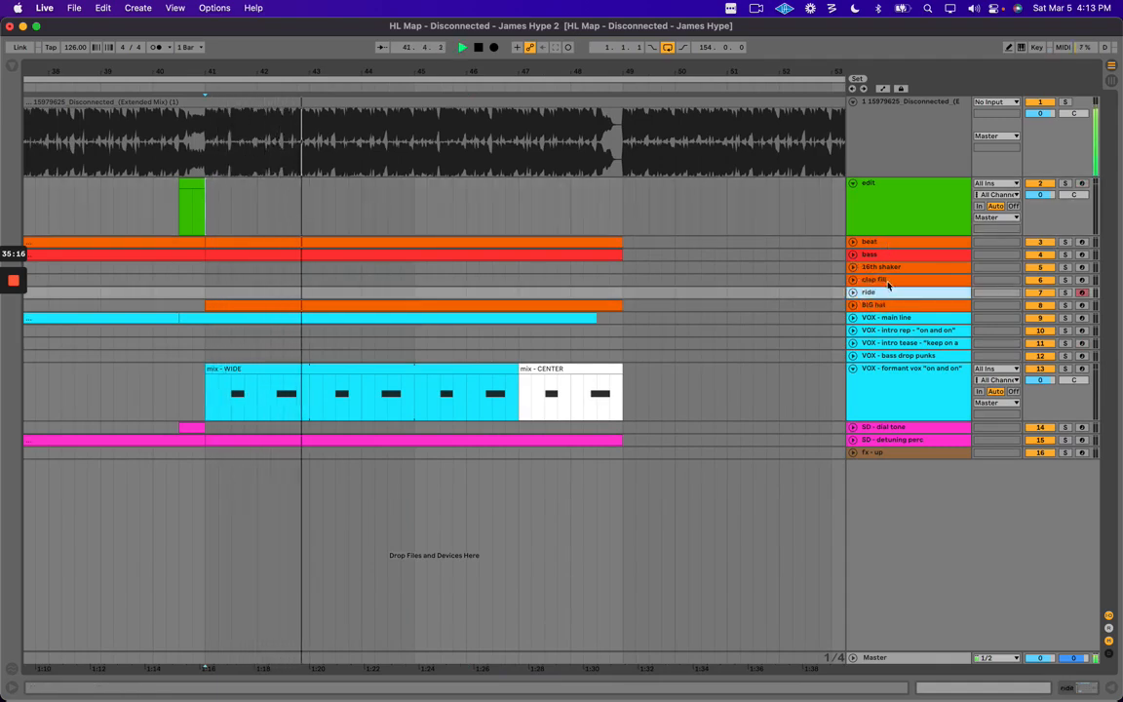
left_click(887, 266)
left_click(882, 317)
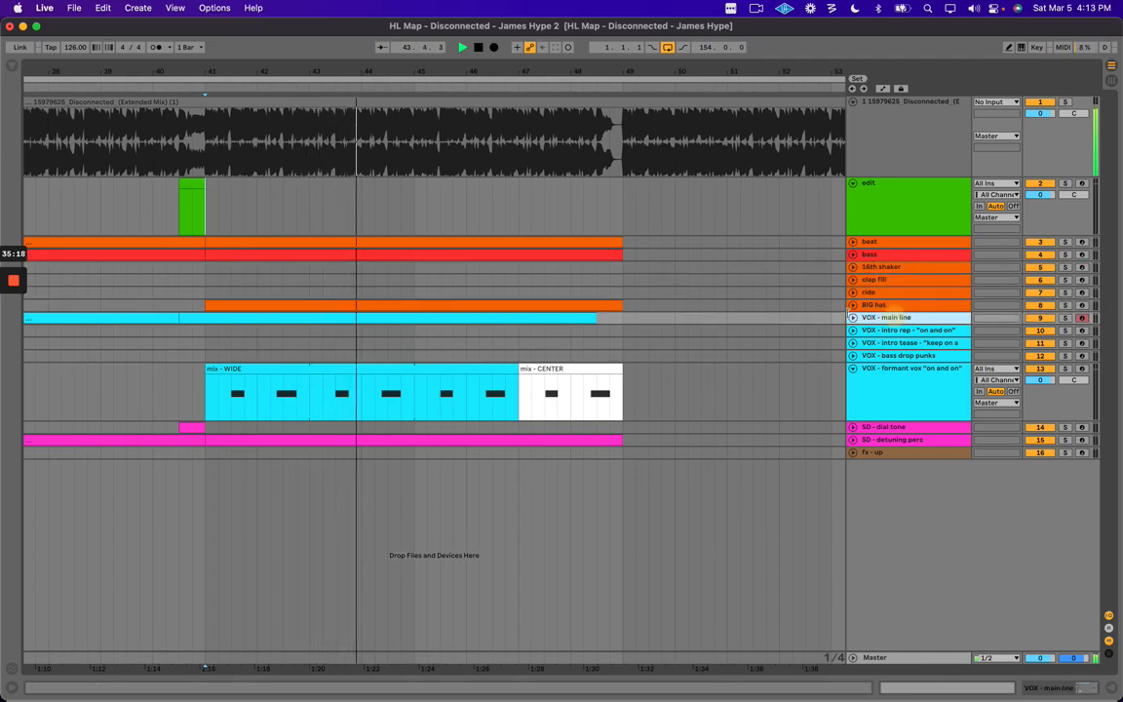
left_click(853, 317)
left_click(867, 473)
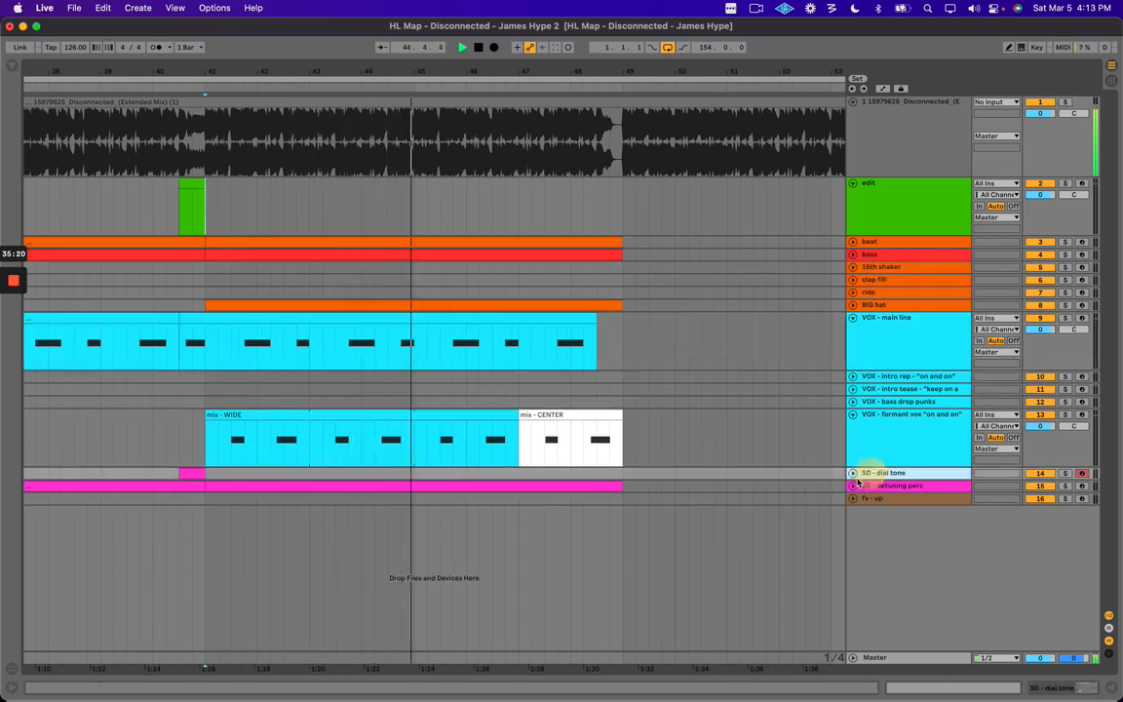
left_click(855, 485)
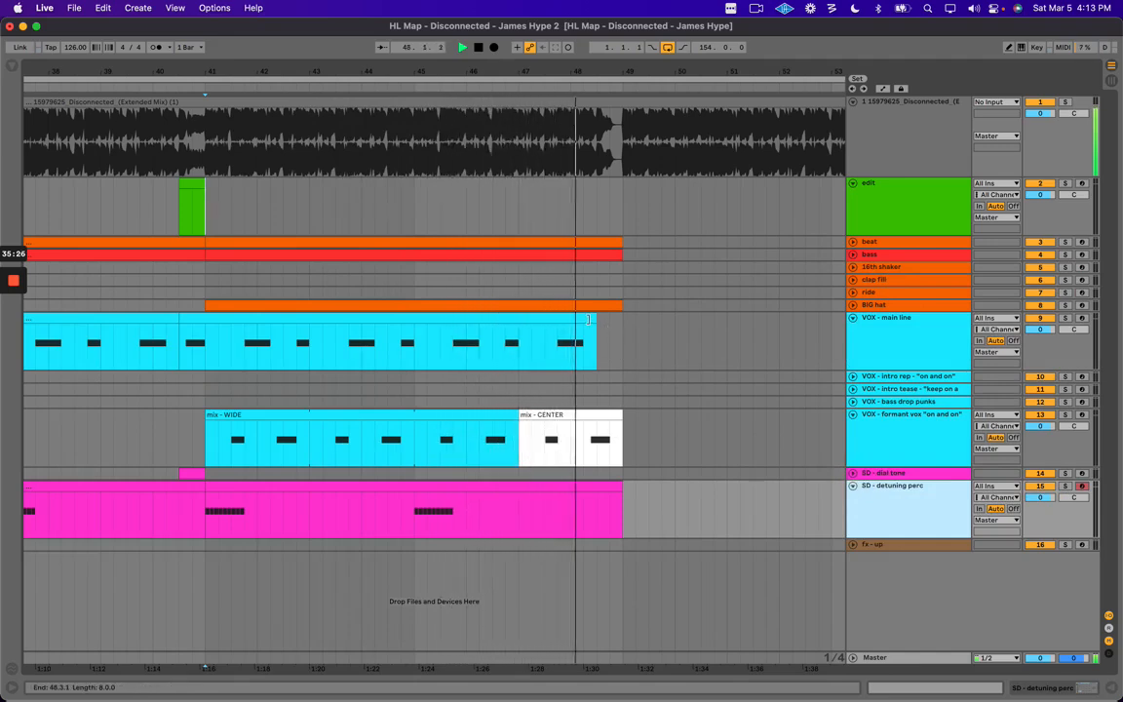
scroll(579, 426, "right", 2)
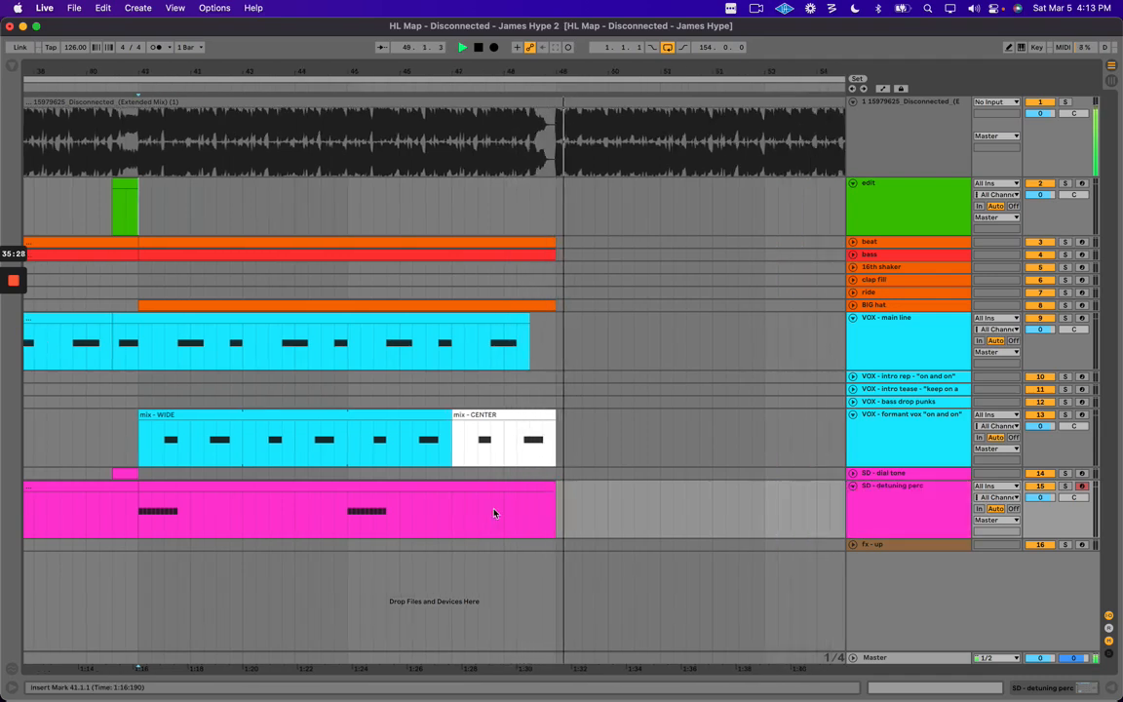
Replay from 45.1.1 and insert a clip on the fx - up track from 47.1.1 to 49.1.1.
left_click(343, 541)
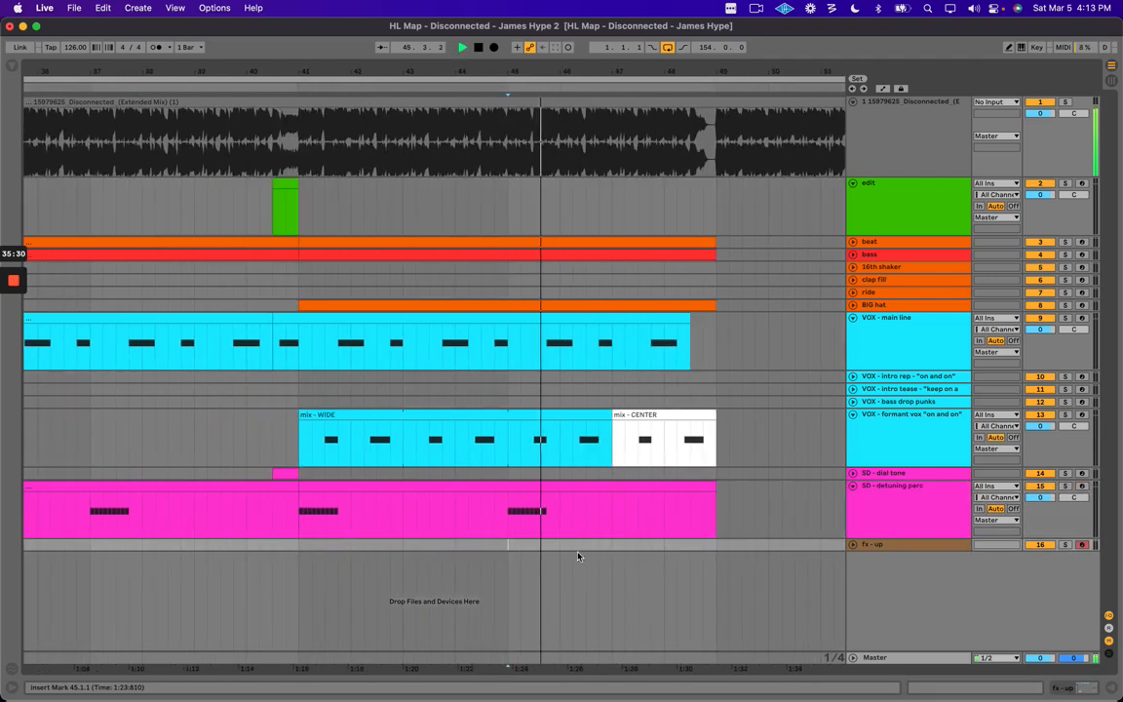
left_click_drag(611, 546, 715, 542)
key("super+shift+m")
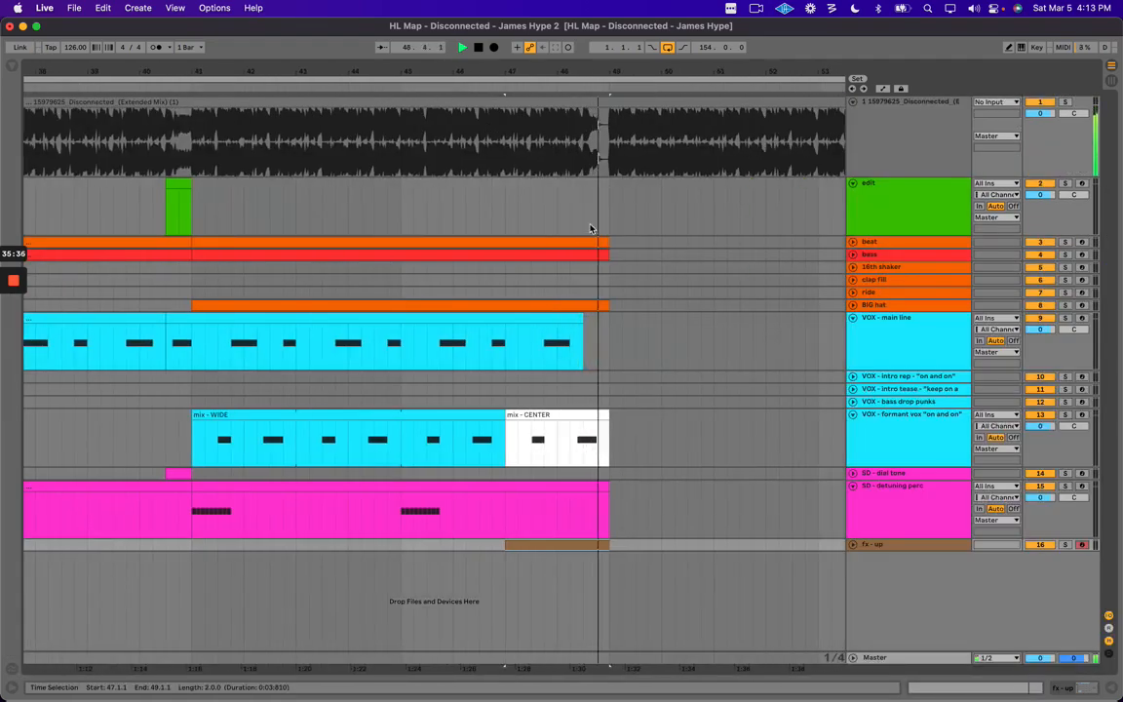
Clear the beat, bass and BIG hat clips from 48.3.1 onward and insert an edit clip from 48.3.1 to 49.1.1.
left_click_drag(589, 214, 672, 329)
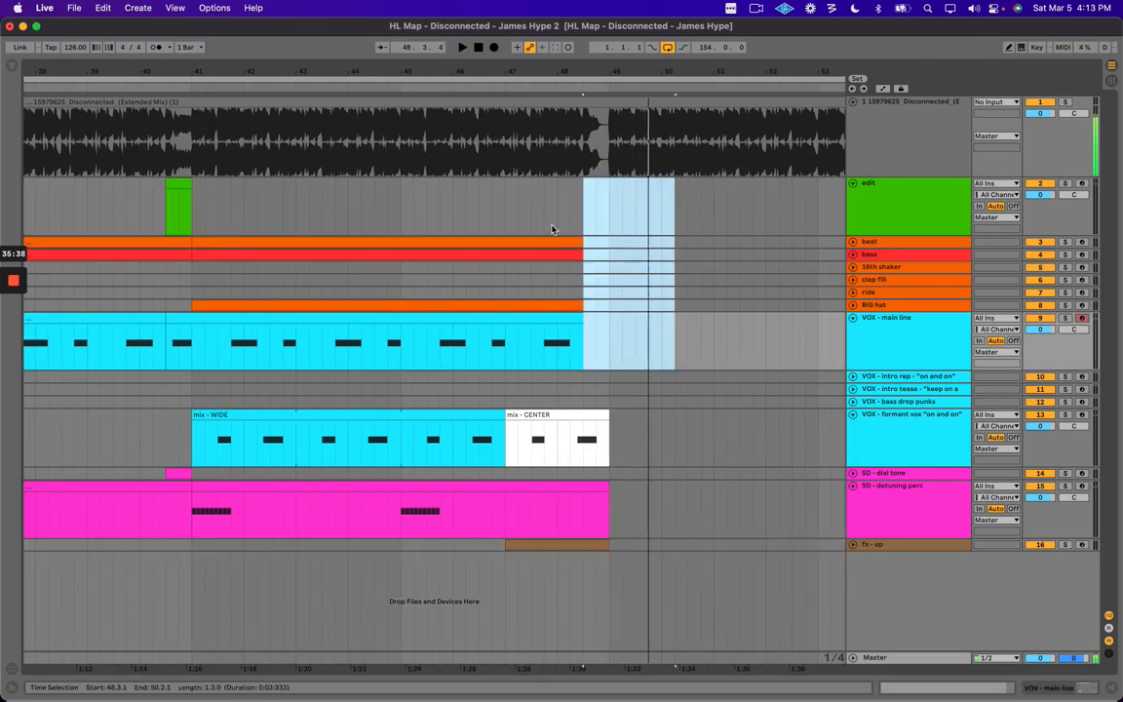
left_click(558, 220)
key("super+shift+m")
key("super+alt+l")
left_click(536, 209)
Play from 47.1.1, unfold the fx - up track and cut the end off its clip so it stops at 48.3.1.
left_click(506, 213)
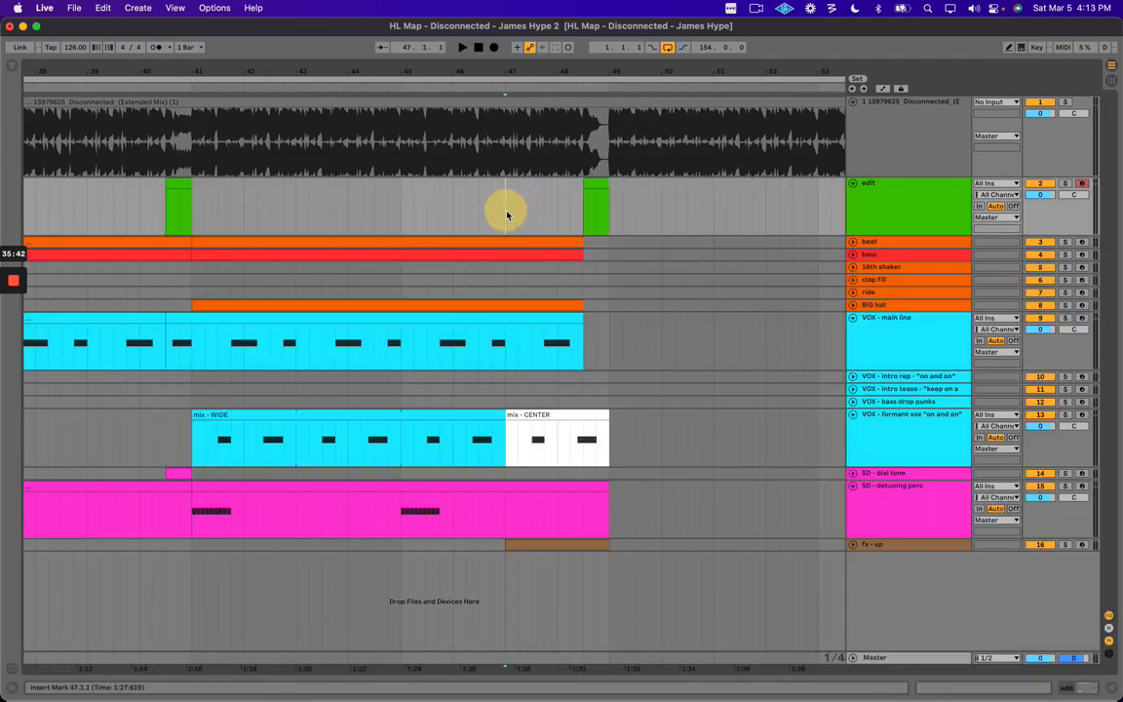
key("space")
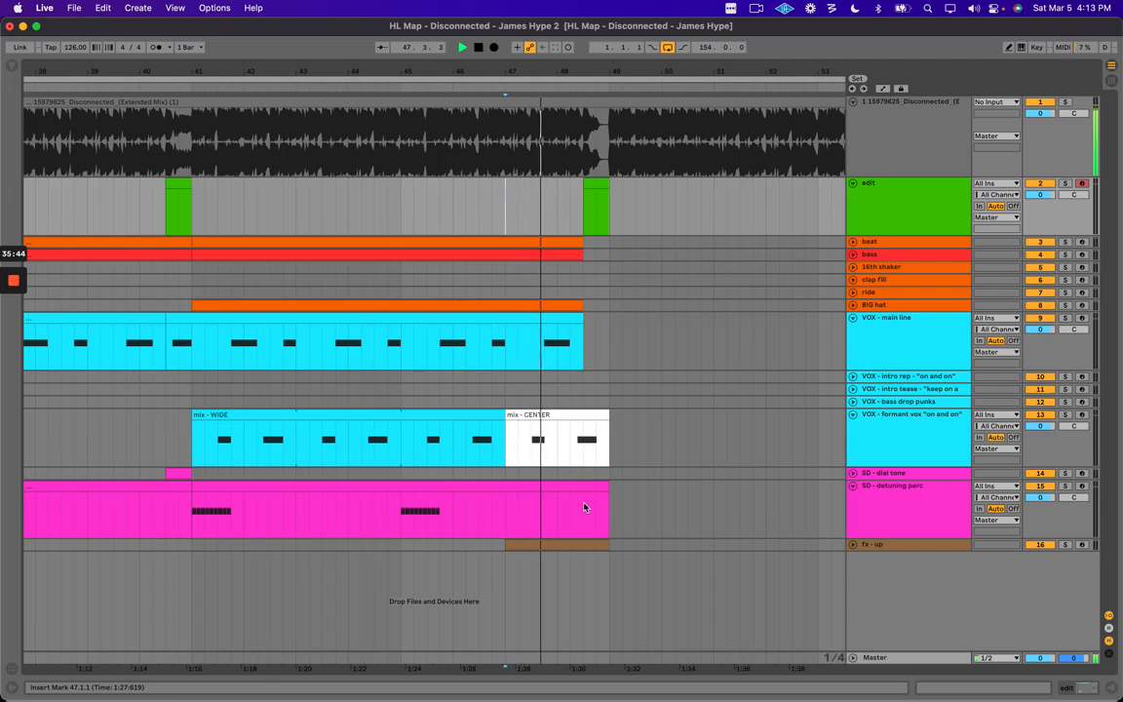
left_click(853, 545)
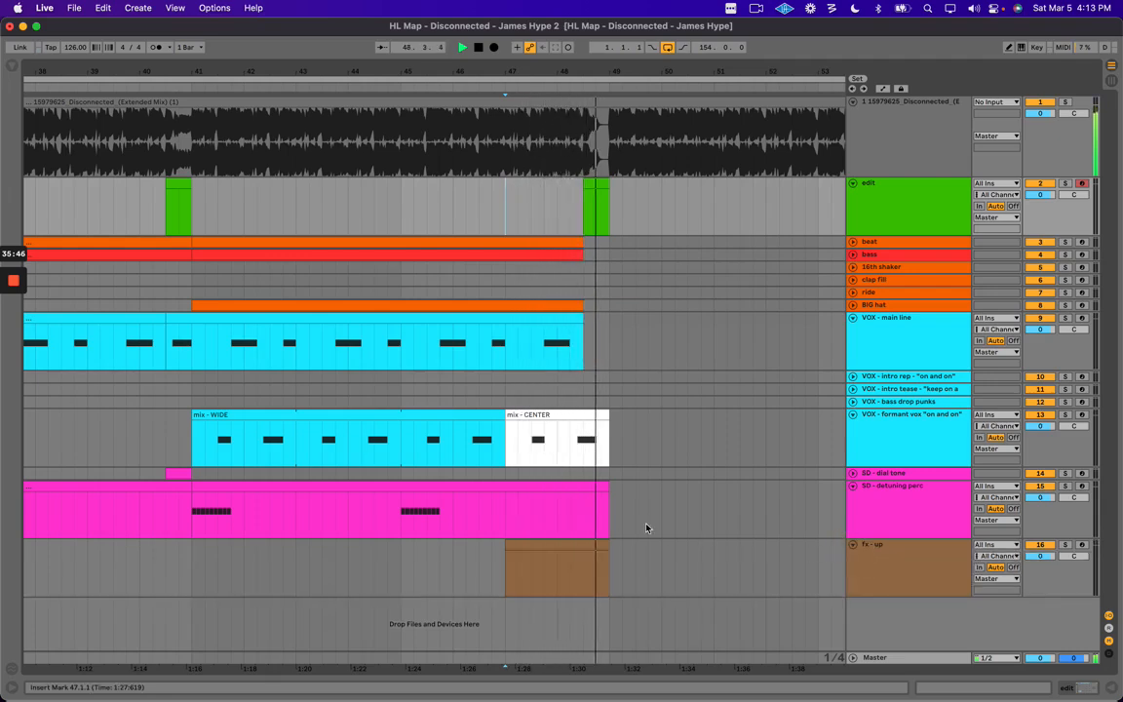
left_click_drag(621, 550, 590, 548)
key("Delete")
key("space")
left_click(534, 213)
key("minus")
key("minus")
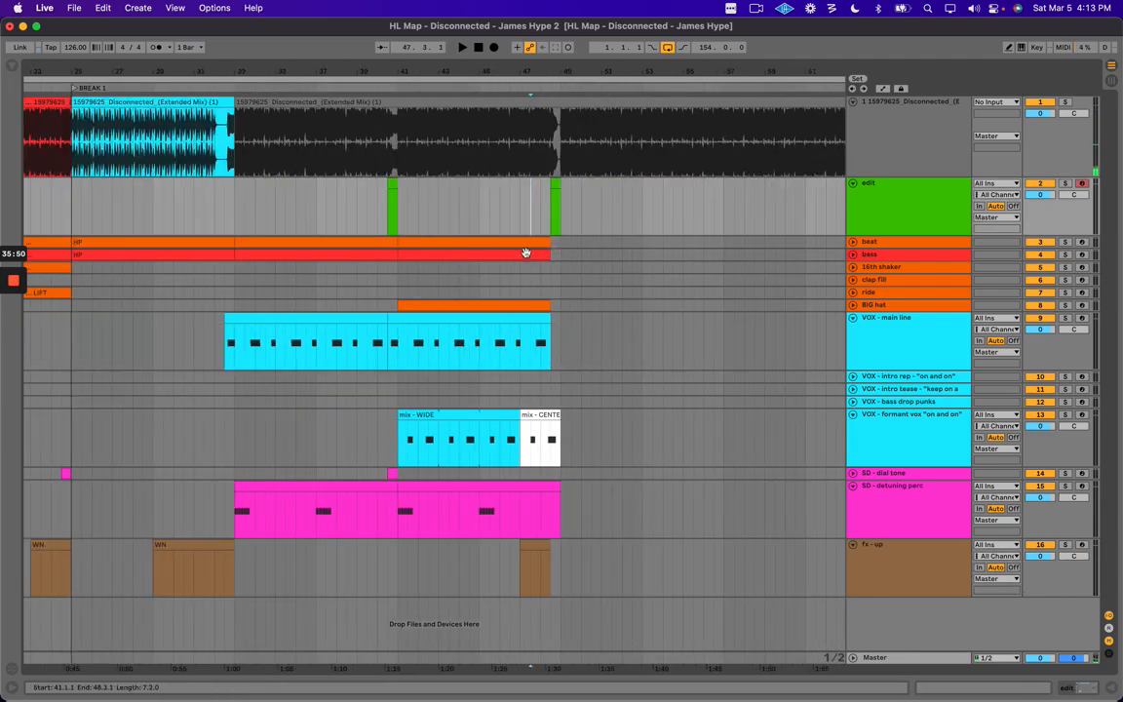
Play from 40.1.1 and from 48.1.1 to compare the two sections marked by the edit clips.
scroll(530, 252, "left", 2)
left_click_drag(495, 71, 495, 82)
left_click(406, 239)
left_click(414, 214)
key("space")
scroll(414, 213, "left", 1)
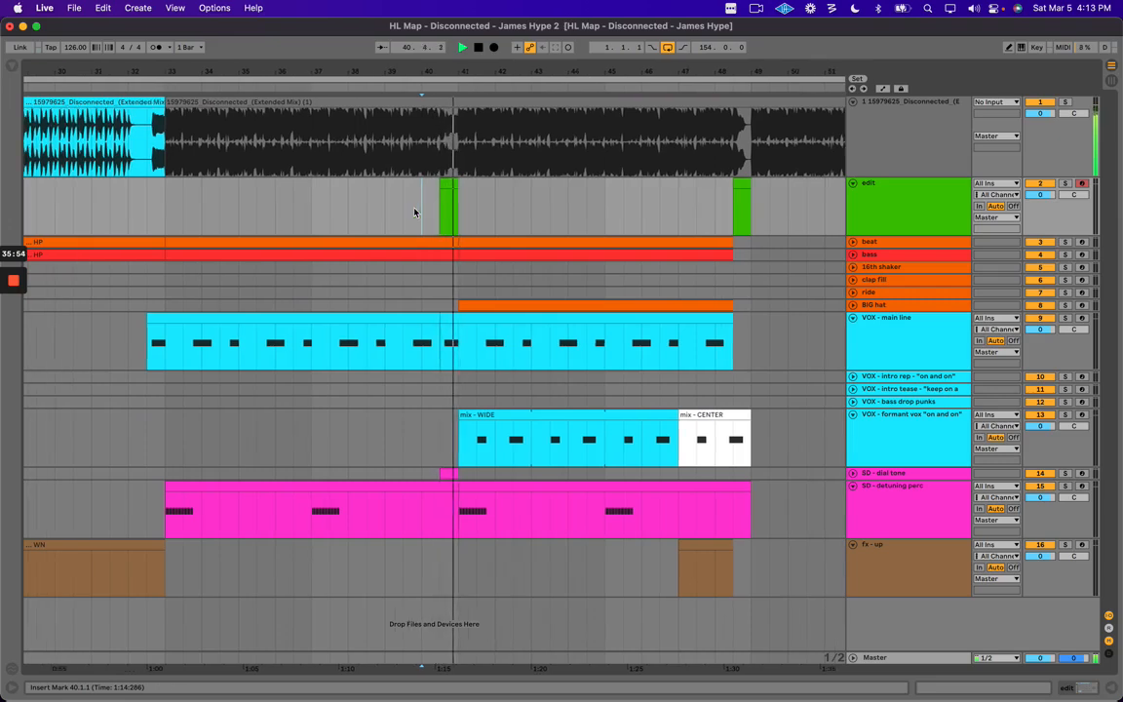
key("space")
key("space")
scroll(486, 225, "right", 1)
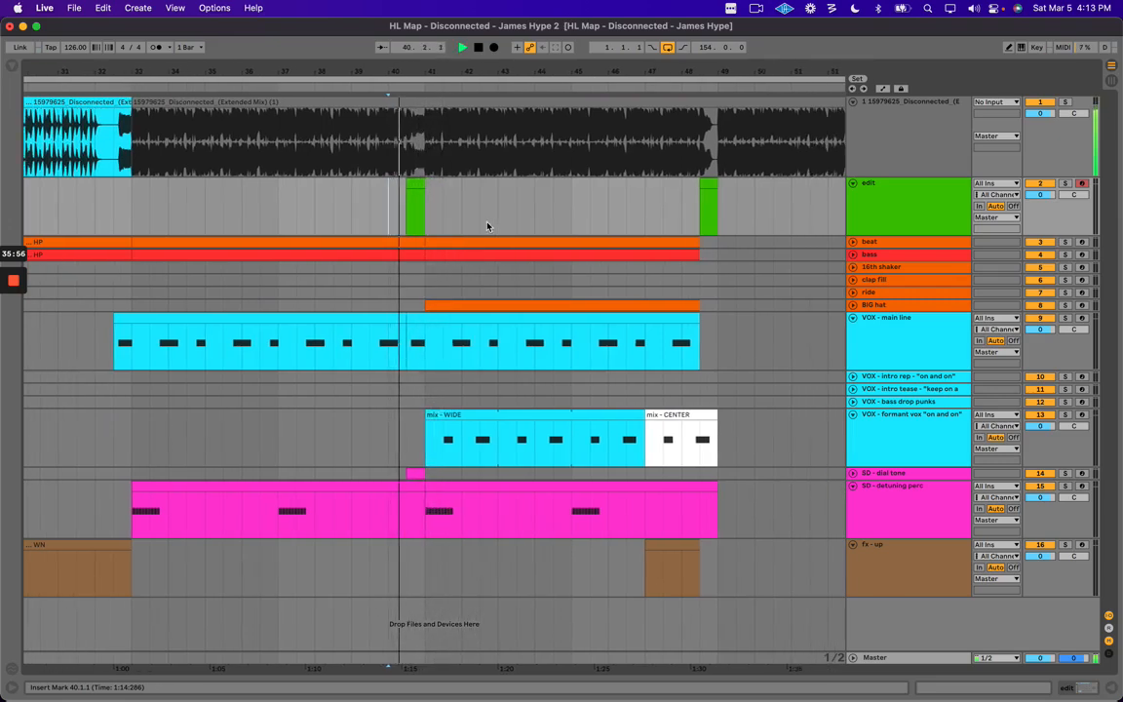
scroll(546, 224, "right", 2)
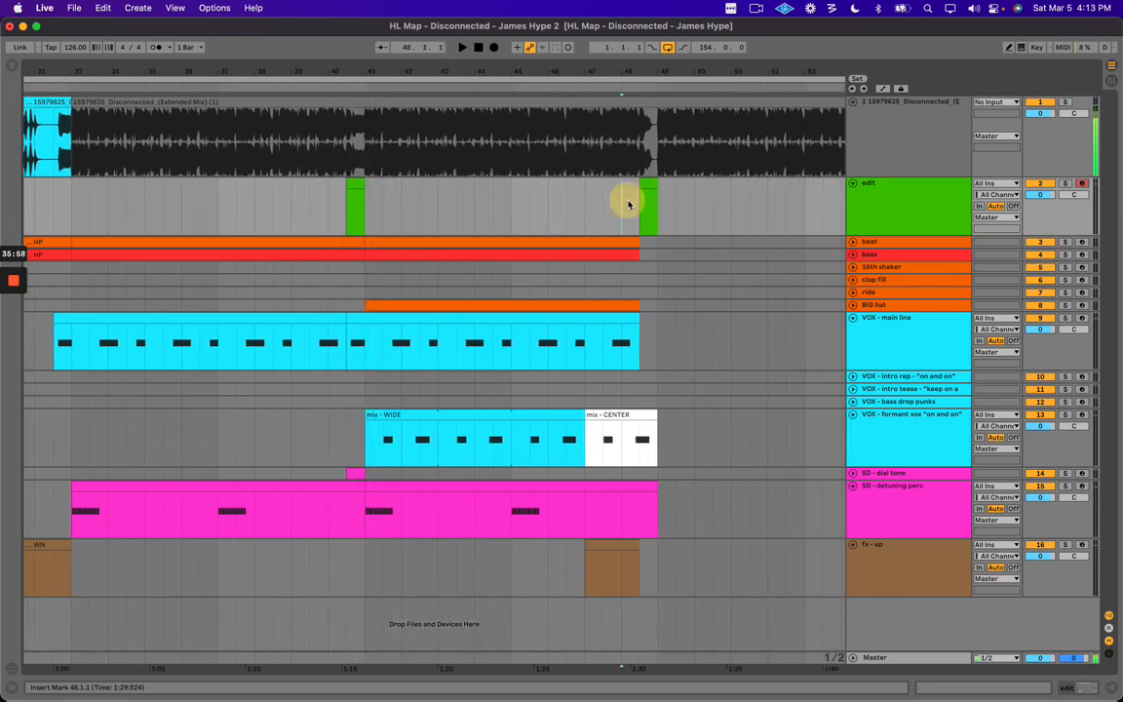
key("space")
scroll(629, 207, "right", 2)
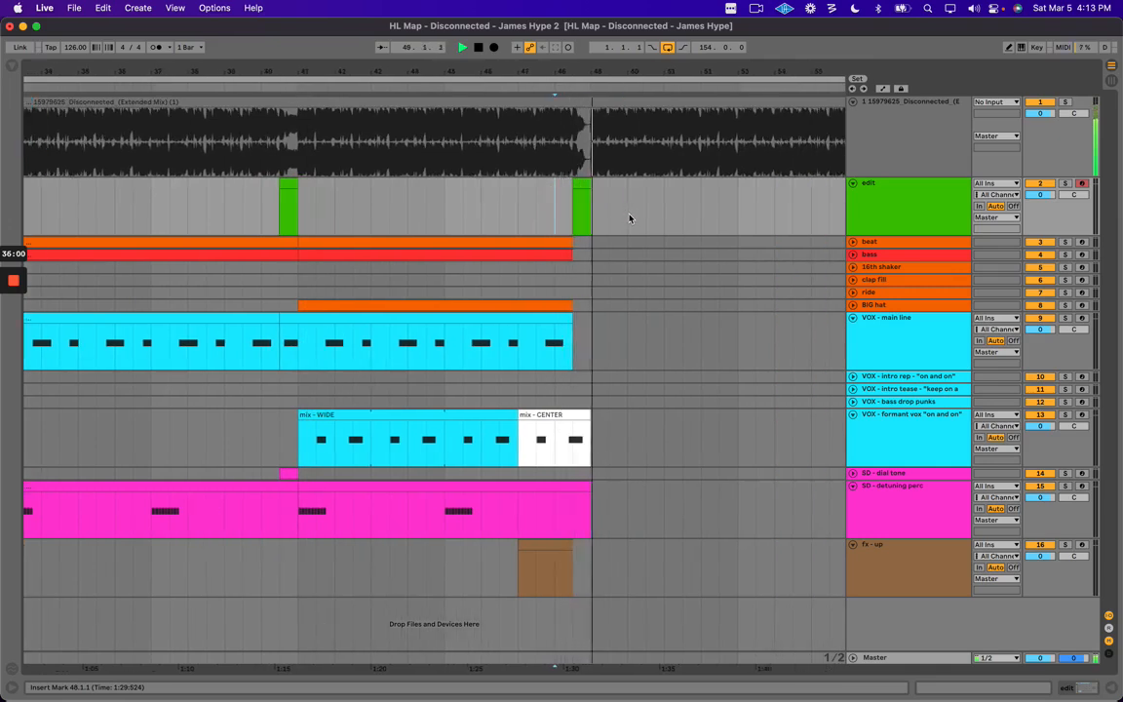
left_click_drag(518, 200, 638, 205)
left_click(627, 206)
left_click_drag(557, 198, 696, 195)
scroll(605, 191, "left", 2)
left_click(696, 196)
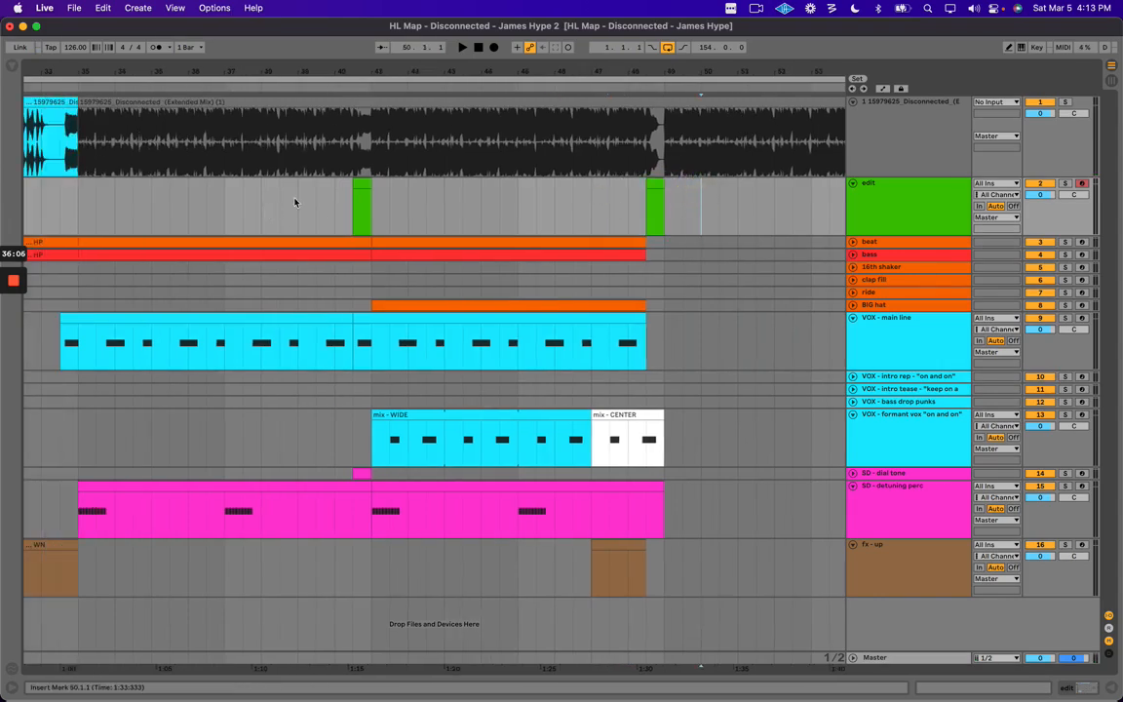
left_click_drag(343, 202, 382, 200)
left_click(442, 219)
left_click_drag(592, 576, 697, 562)
left_click(625, 213)
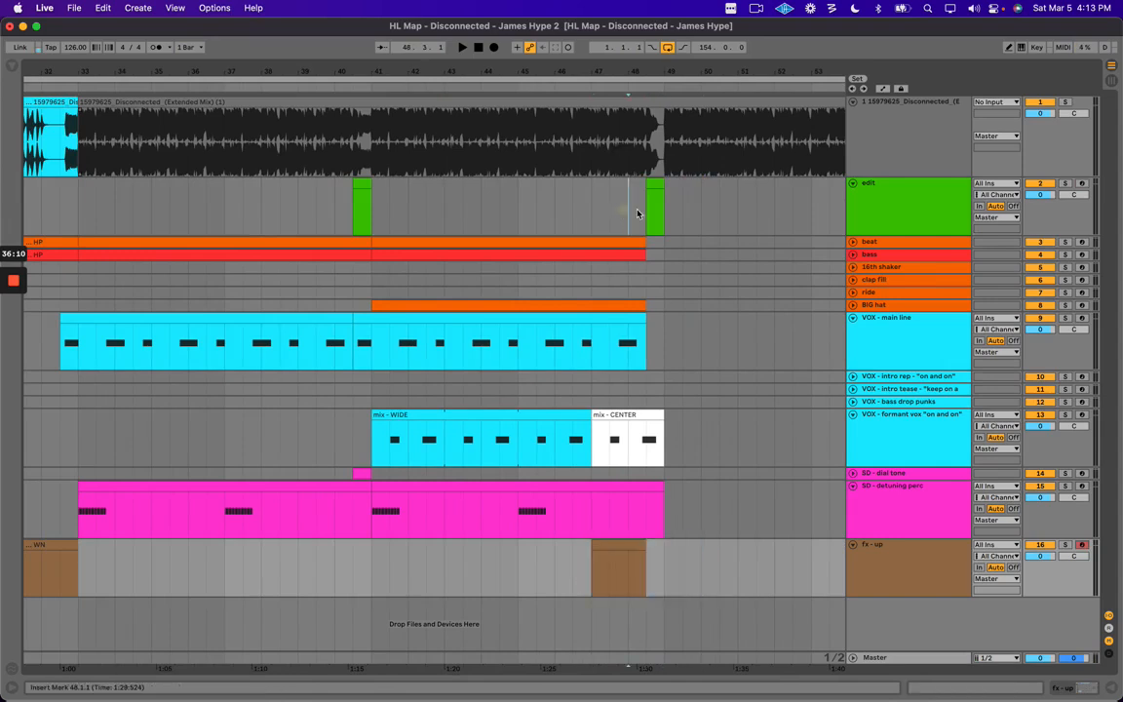
left_click_drag(628, 213, 741, 211)
Replay the audio from 40.3.1 and again from 48.1.1, listening through both marked edits.
left_click(352, 154)
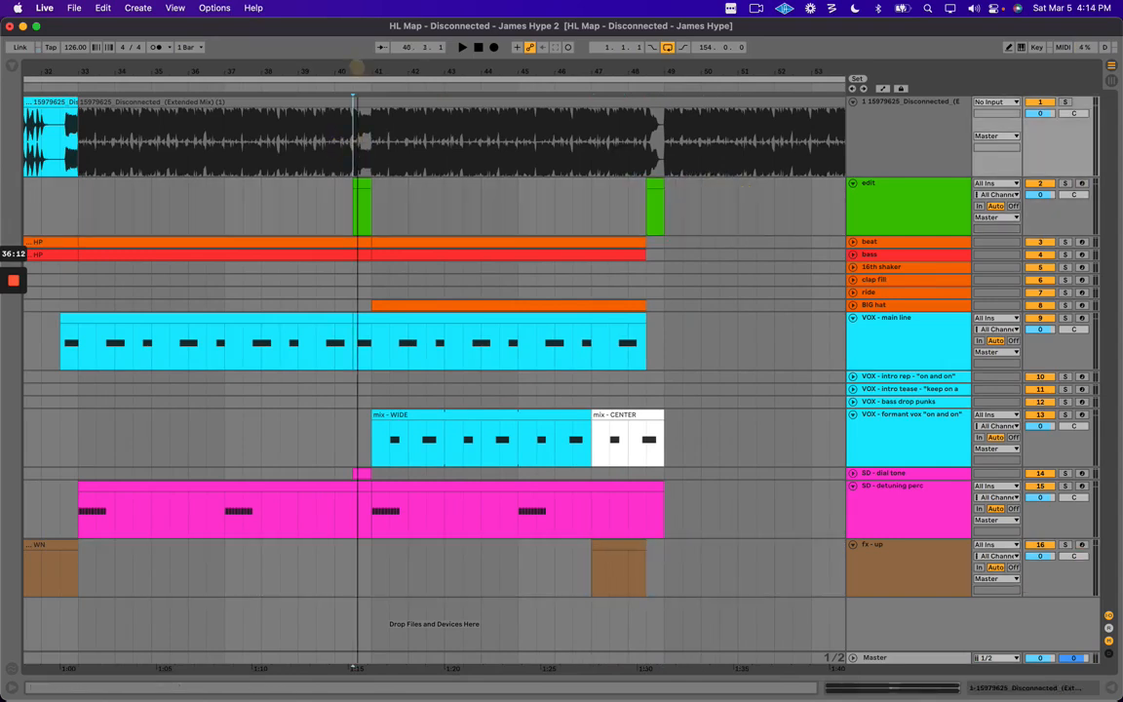
key("plus")
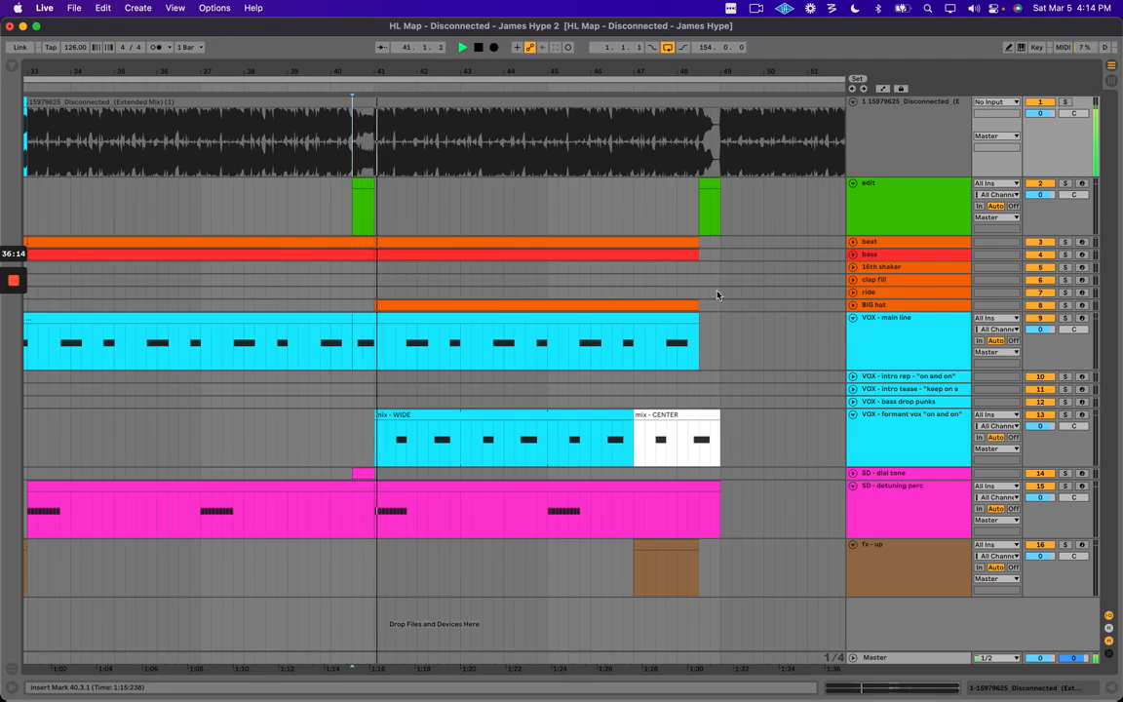
scroll(683, 207, "right", 3)
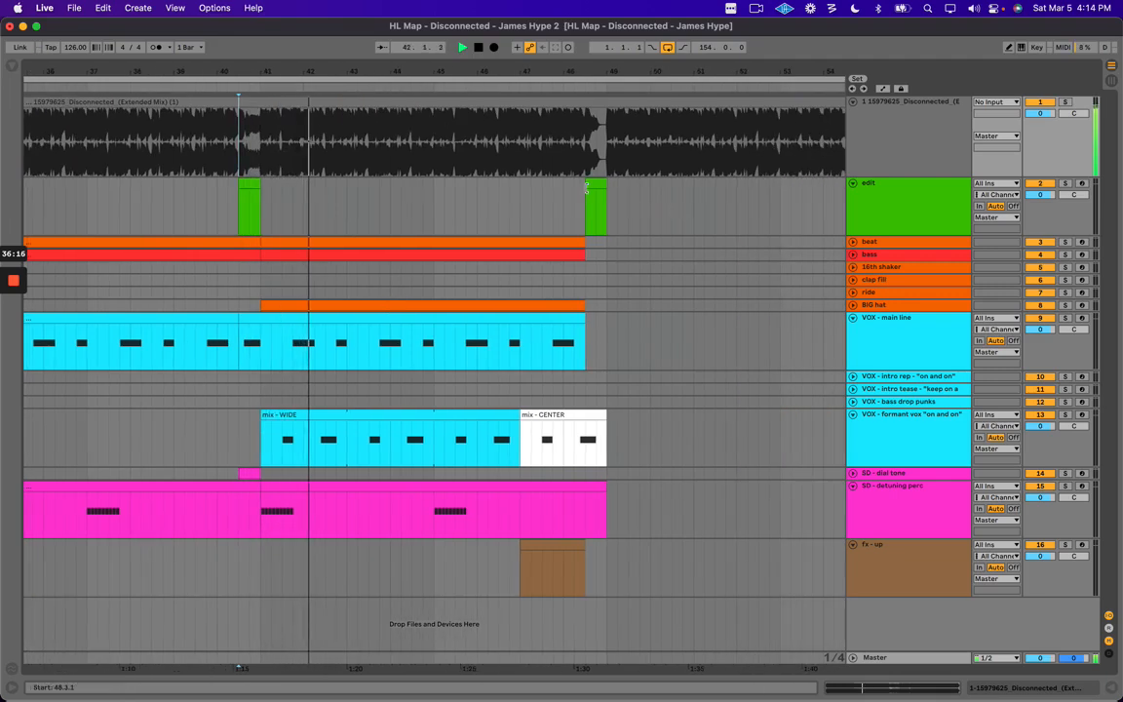
left_click(562, 192)
key("space")
scroll(589, 255, "right", 2)
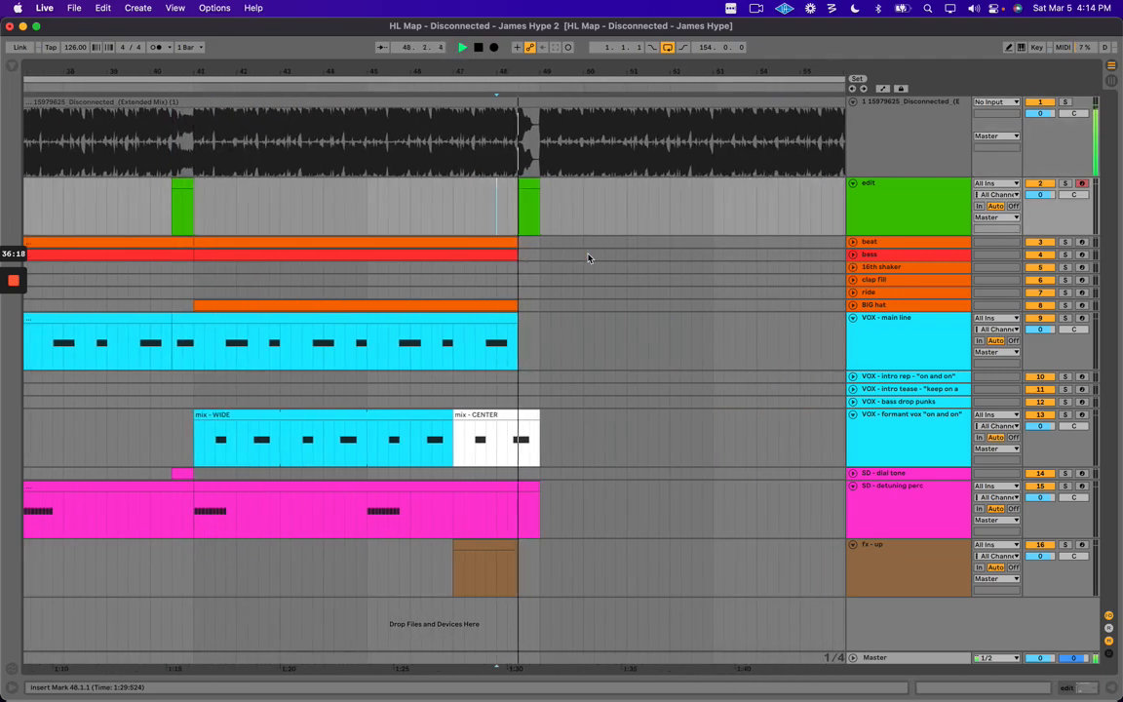
key("space")
left_click_drag(519, 454, 555, 431)
scroll(584, 147, "left", 3)
left_click(617, 203)
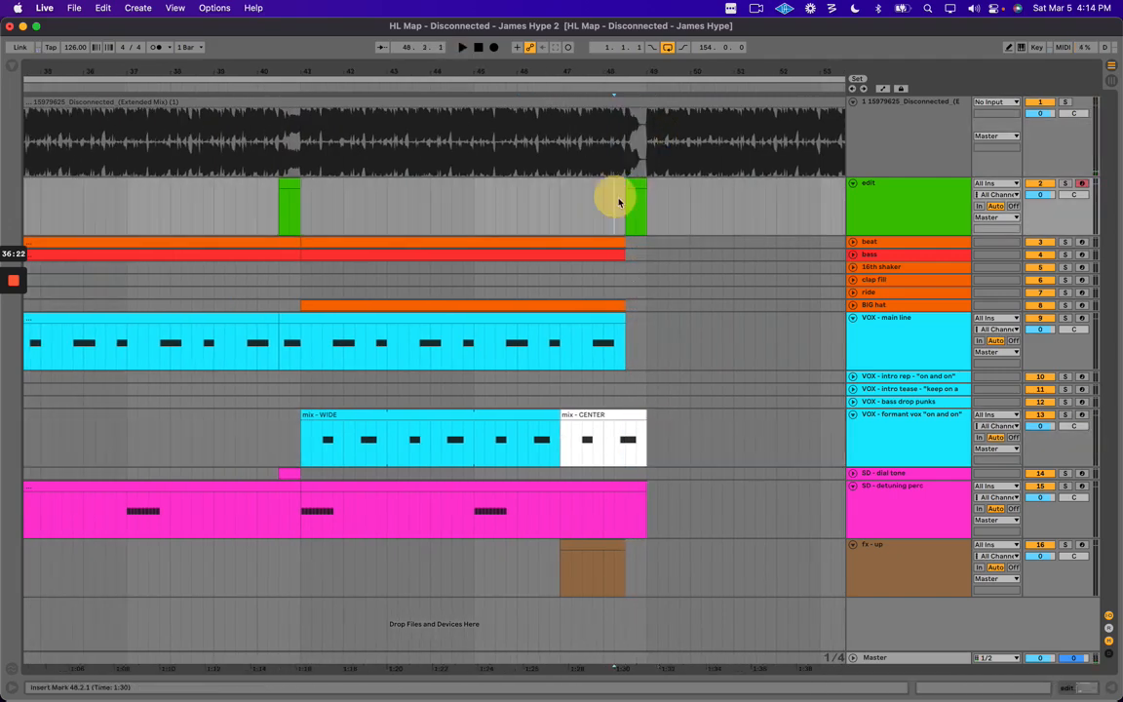
left_click(631, 186)
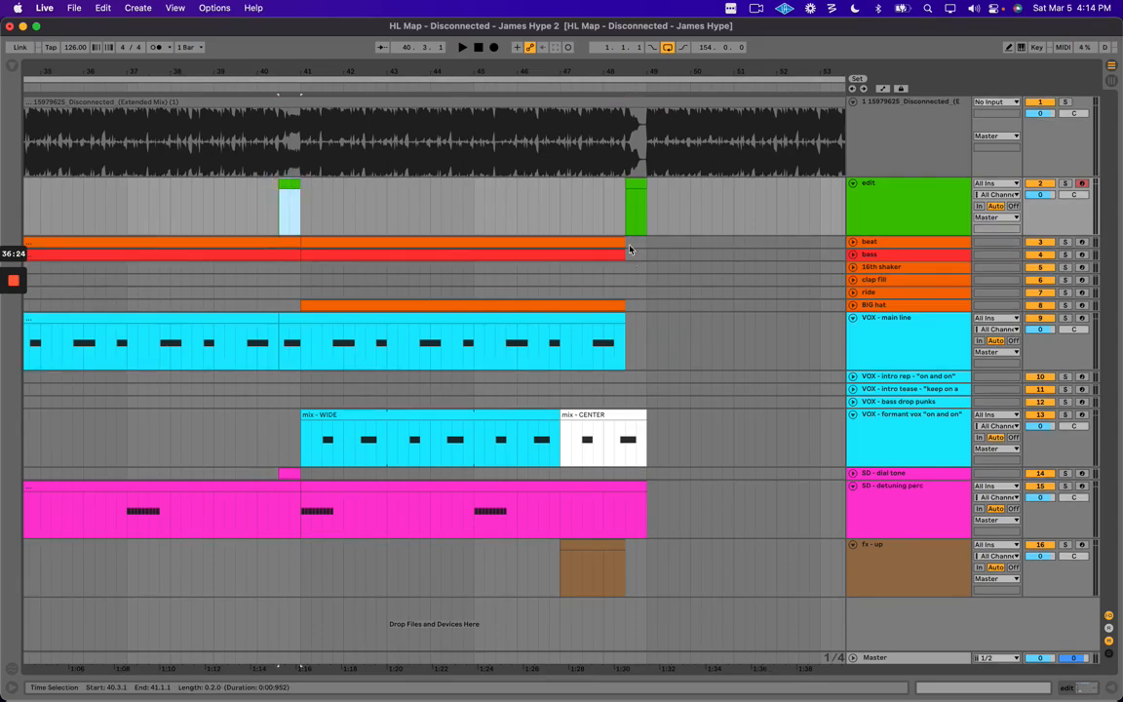
left_click_drag(592, 216, 671, 172)
left_click(656, 551)
left_click(601, 546)
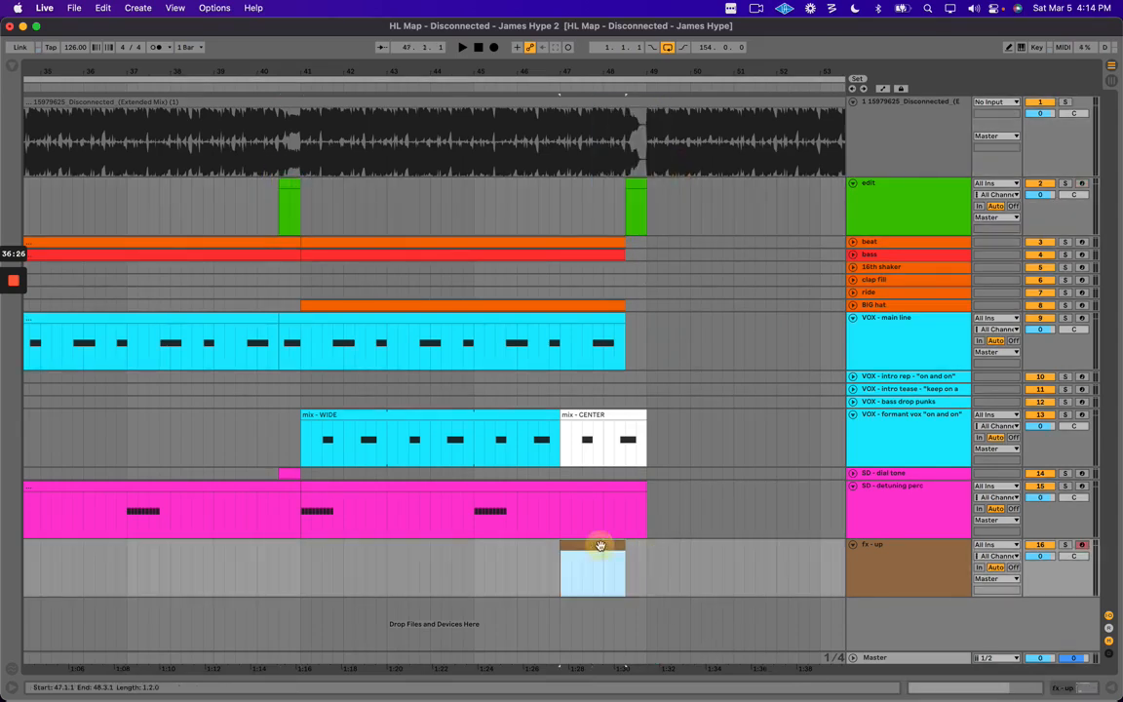
left_click(634, 575)
scroll(604, 560, "right", 2)
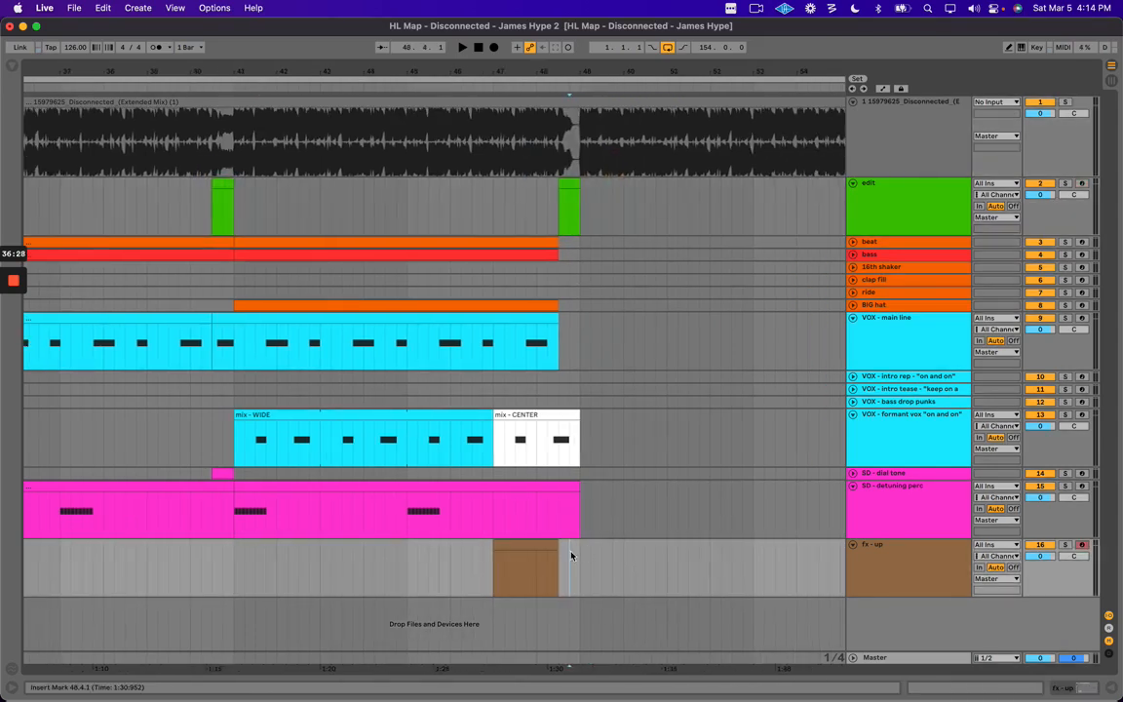
scroll(527, 283, "right", 2)
left_click(459, 203)
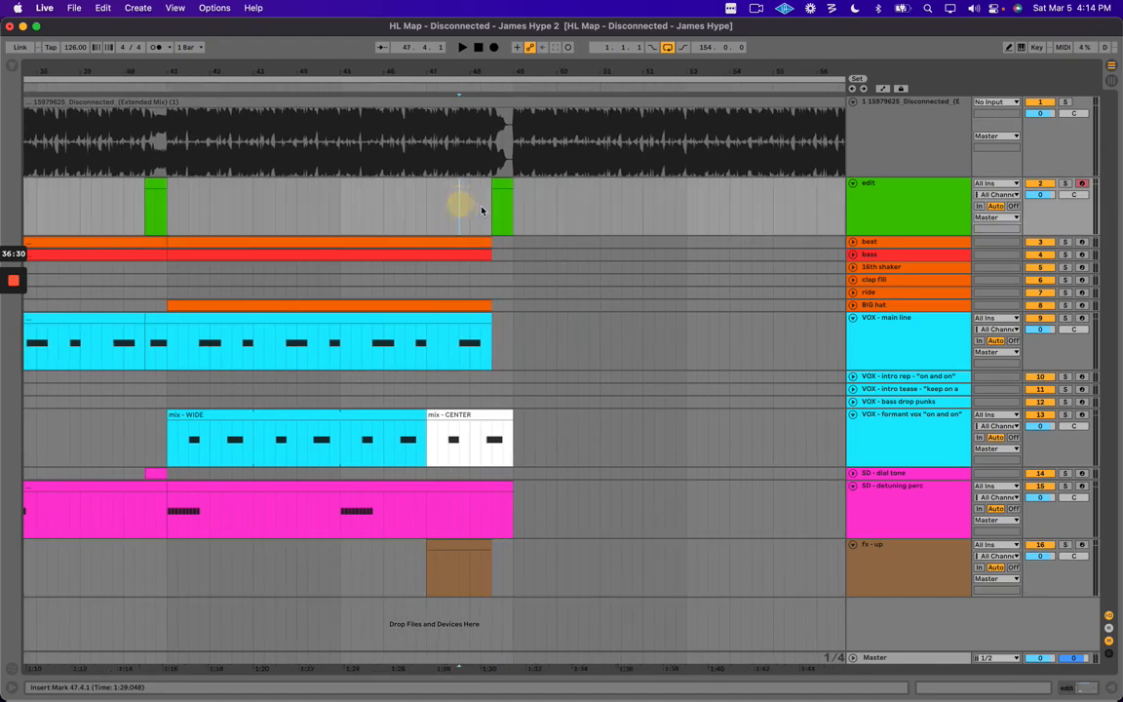
Add a locator named "HD1 - A section" at 33.1.1 and one named "HD1 - B section" at 49.1.1.
key("minus")
key("minus")
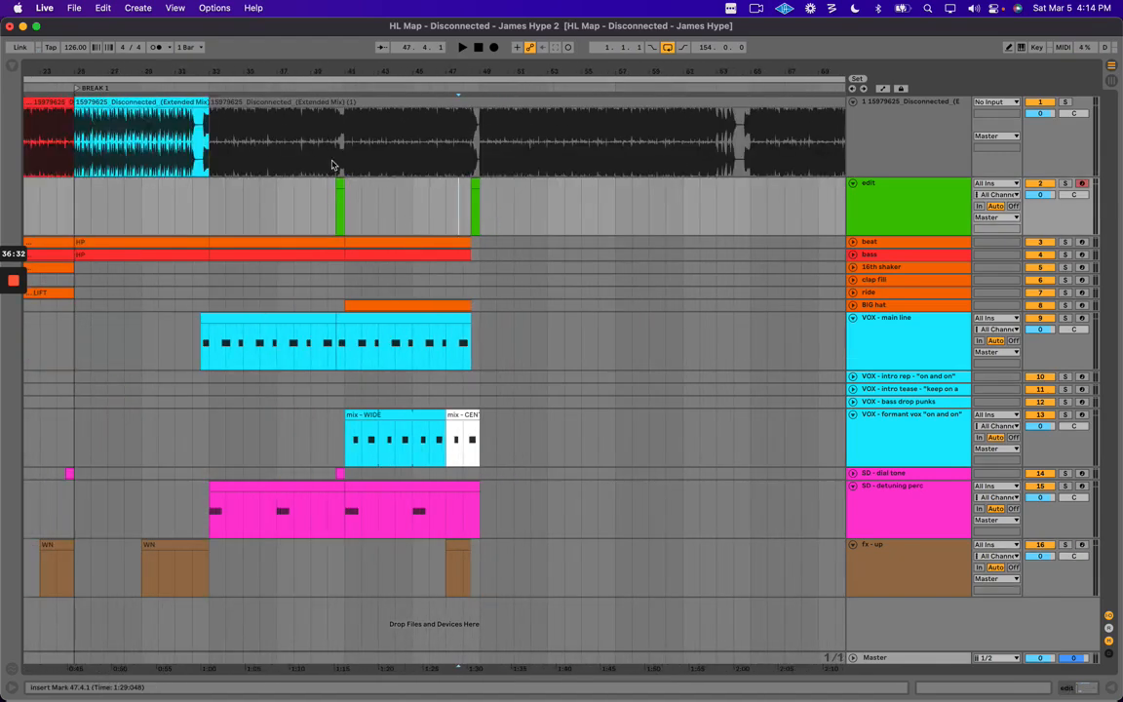
left_click(211, 224)
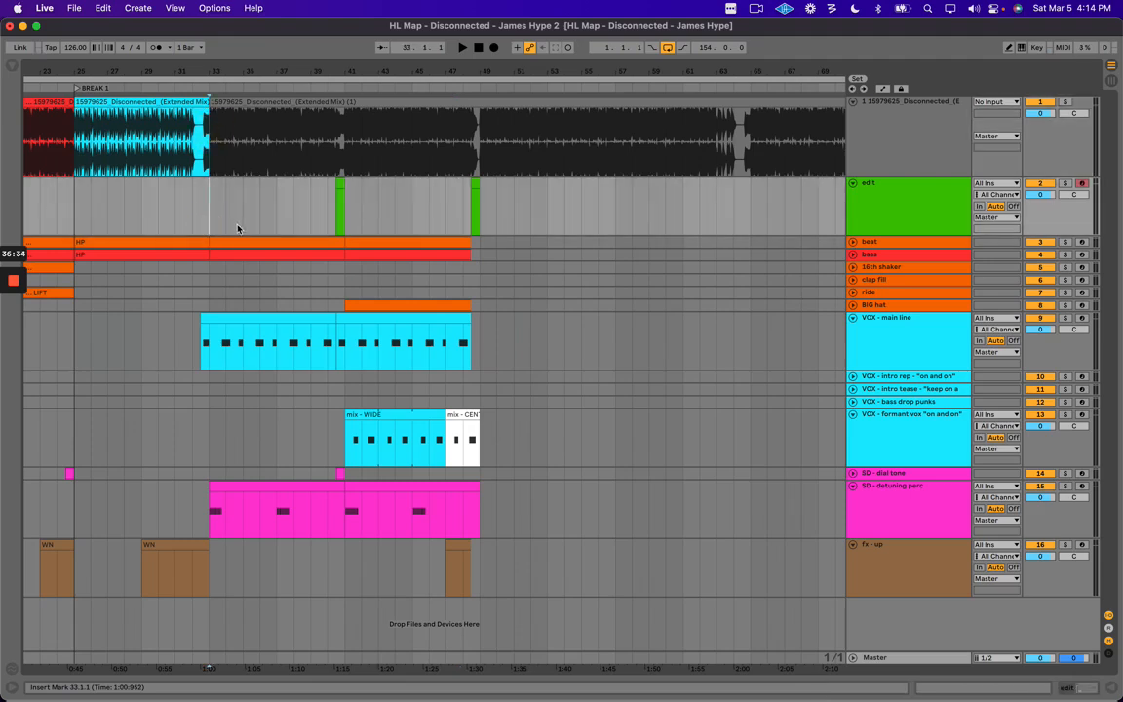
left_click(211, 89)
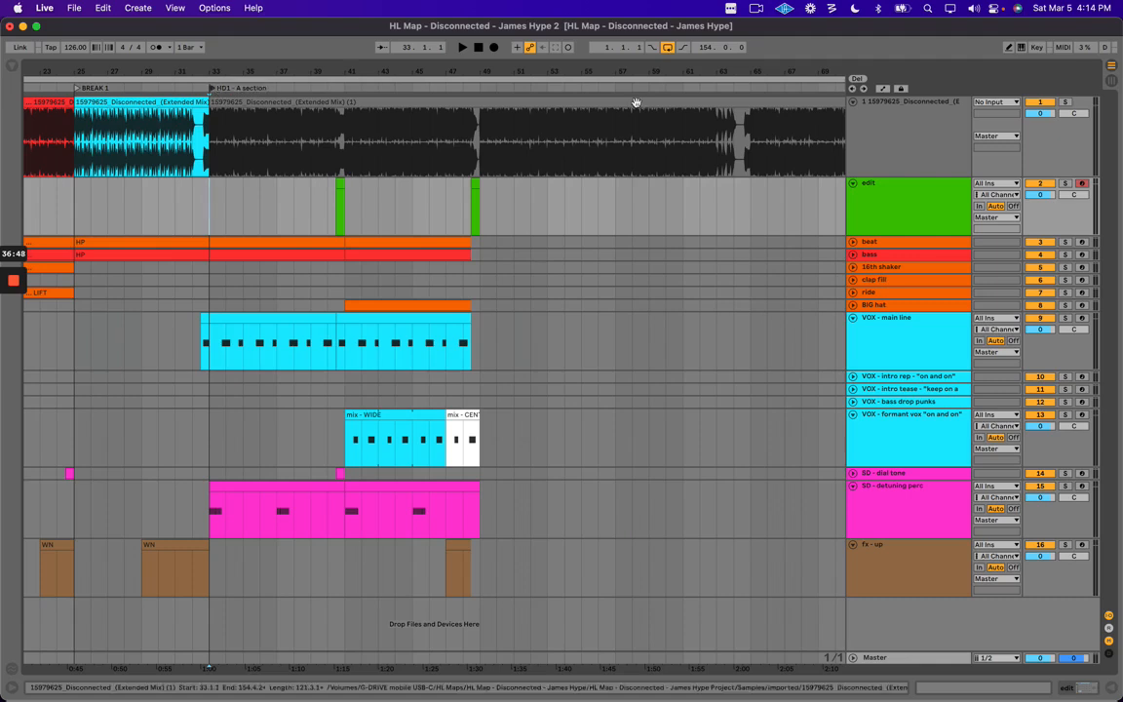
left_click(479, 129)
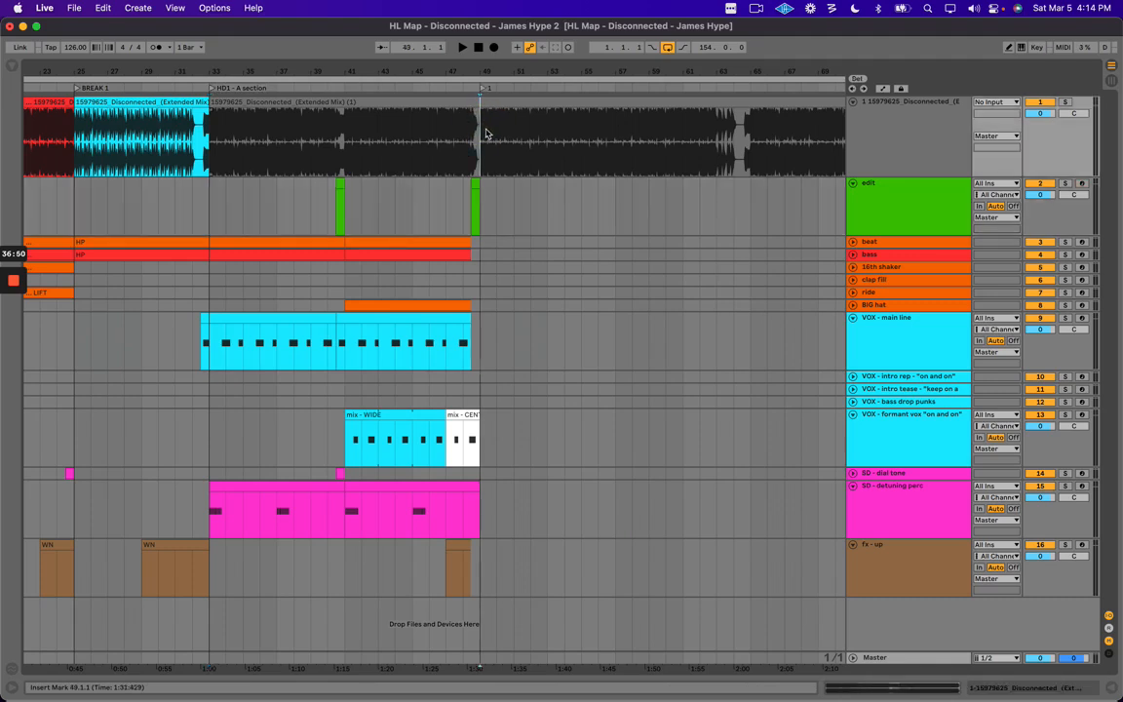
double_click(485, 90)
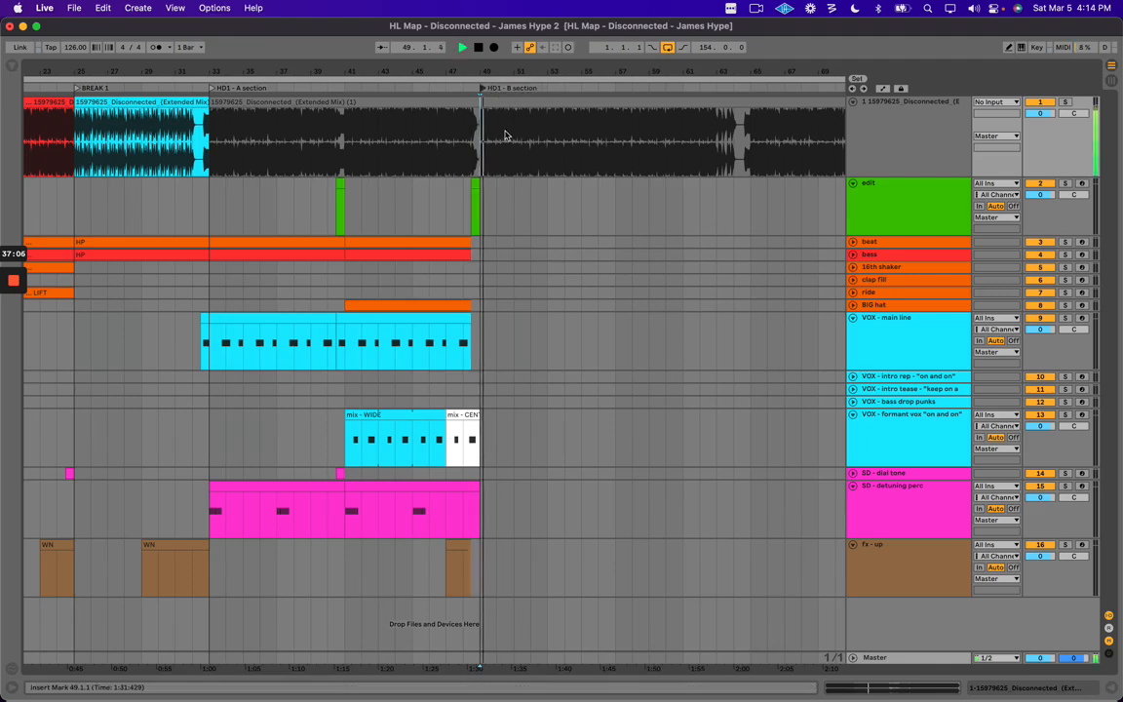
Place eight-bar beat and bass clips from 49.1.1 to 57.1.1 and play the start of the B section.
scroll(503, 98, "right", 2)
left_click(220, 246)
left_click_drag(219, 246, 439, 238)
key("space")
scroll(429, 250, "right", 1)
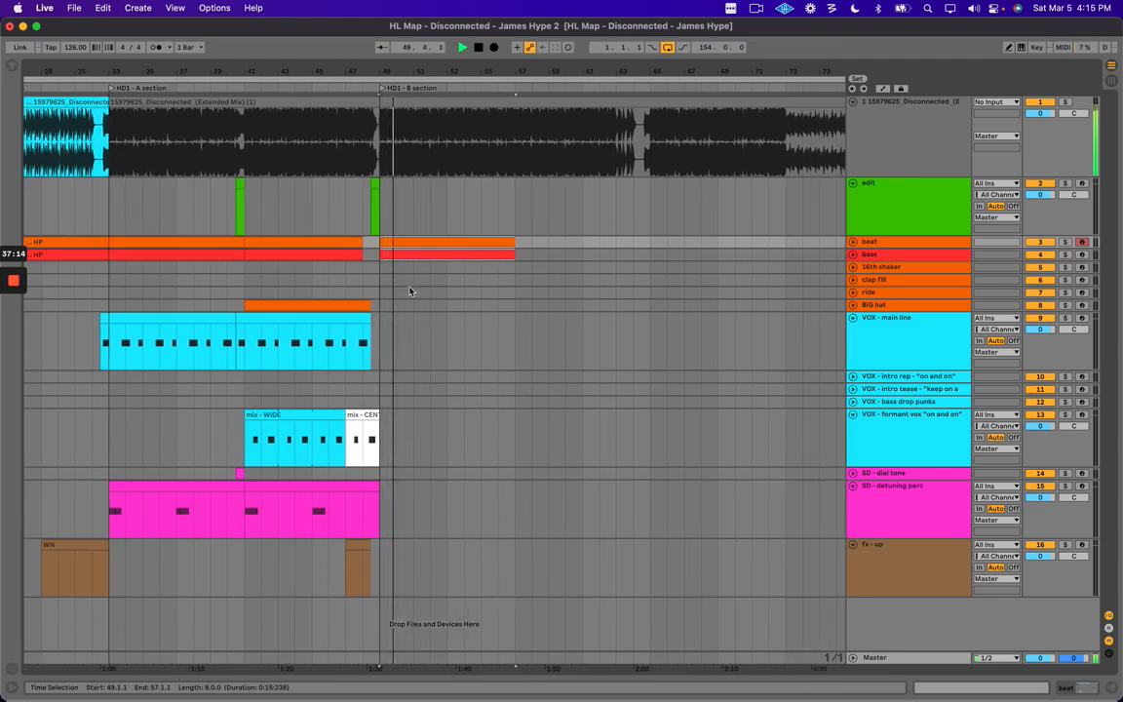
Add a 16th shaker clip from 49.1.1 to 57.1.1 and compare playback from 42.1.1 and 51.1.1.
key("space")
left_click_drag(458, 241, 441, 271)
left_click(922, 266)
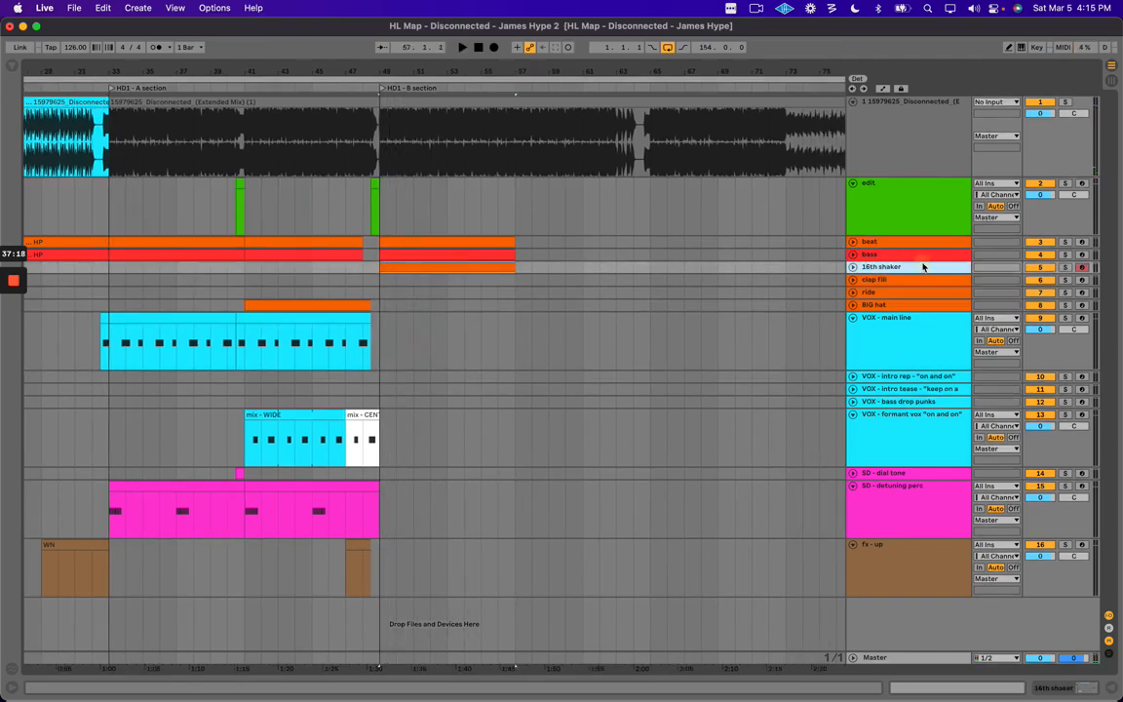
left_click(268, 271)
key("space")
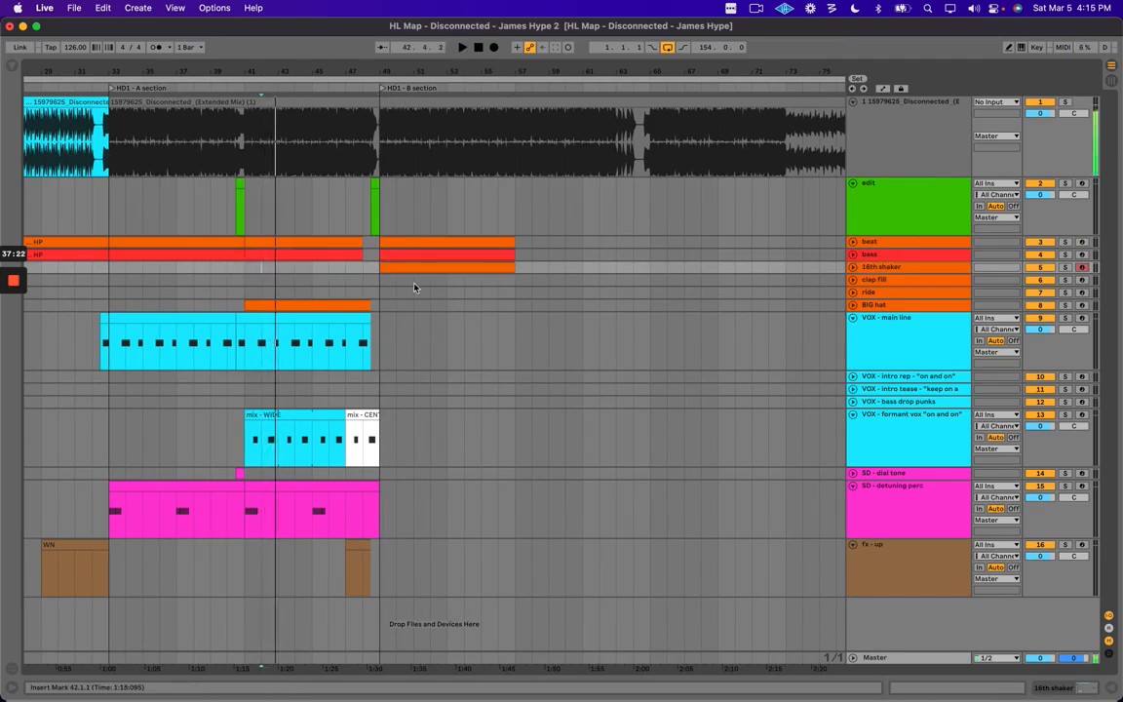
left_click(415, 284)
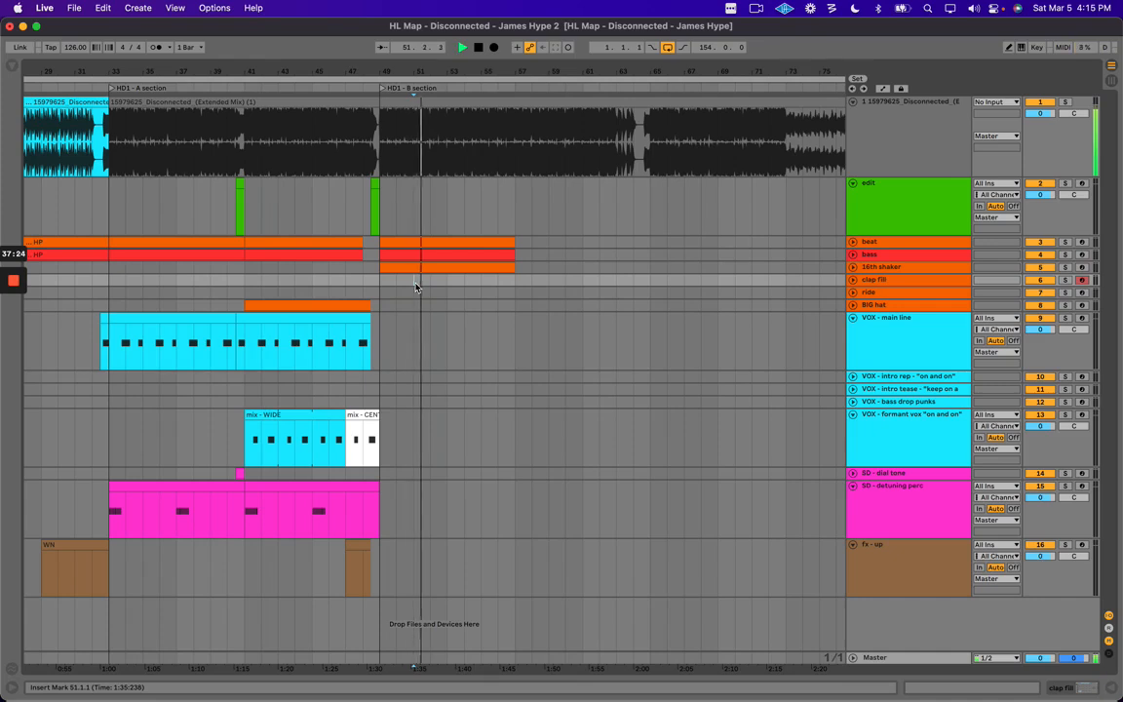
Copy the BIG hat clip to 49.1.1 and extend the copy to end at 57.1.1.
left_click(338, 308)
left_click_drag(338, 308, 464, 303)
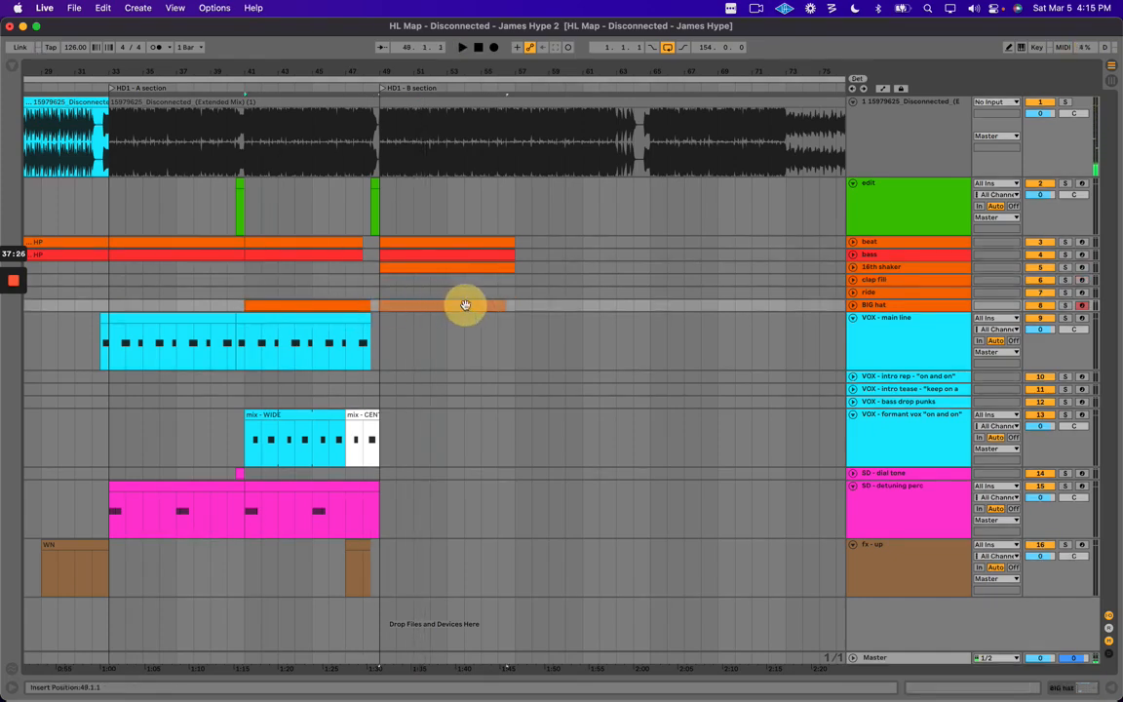
key("space")
left_click_drag(415, 69, 492, 93)
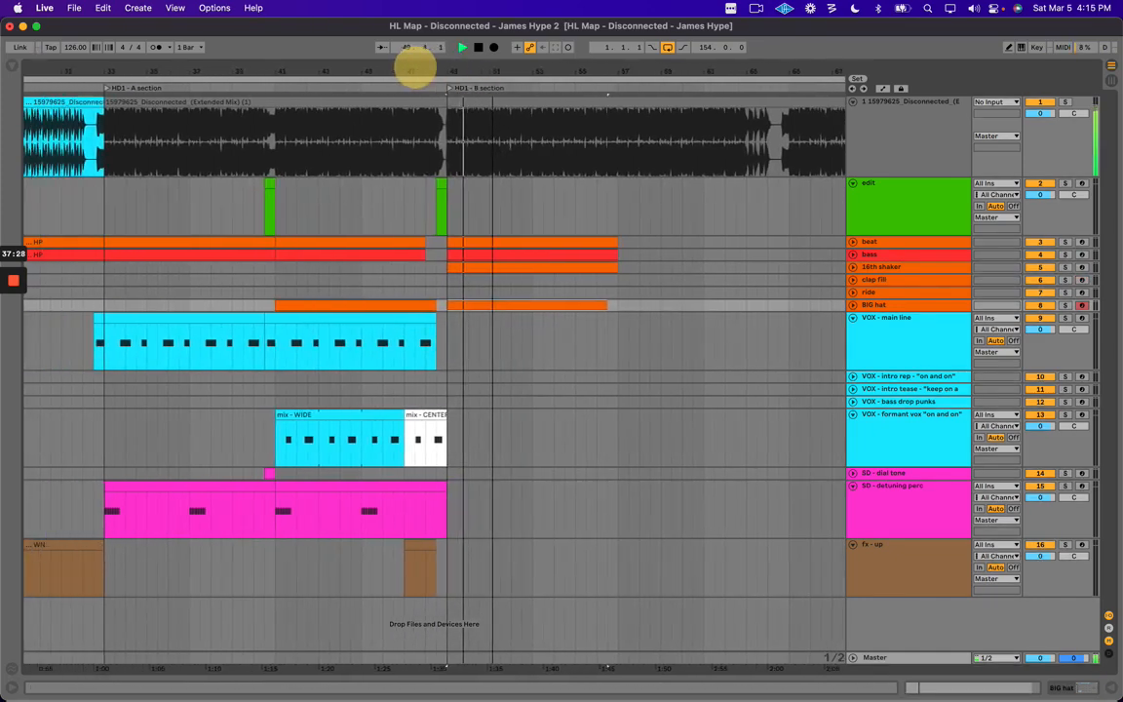
key("space")
mouse_move(606, 310)
left_mouse_down()
mouse_move(627, 303)
mouse_move(621, 319)
left_mouse_up()
key("Delete")
left_click(578, 306)
Play the B section from 49.1.1 and check it for clap fill and ride parts.
key("space")
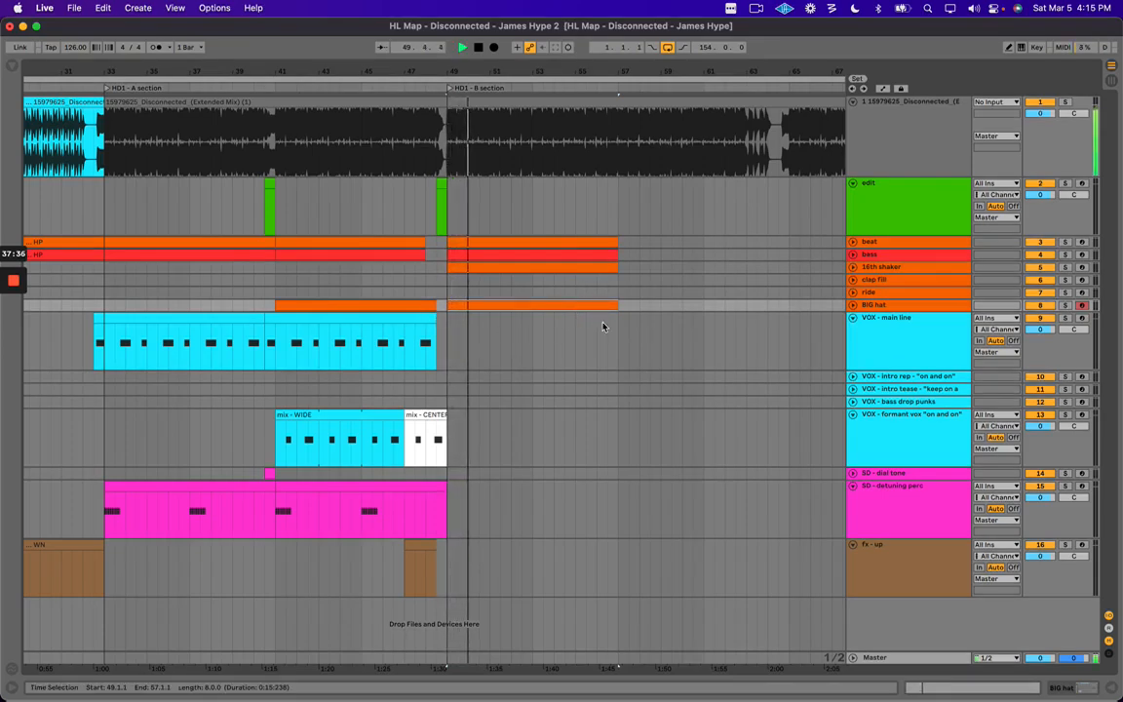
scroll(509, 406, "left", 2)
key("space")
key("space")
key("plus")
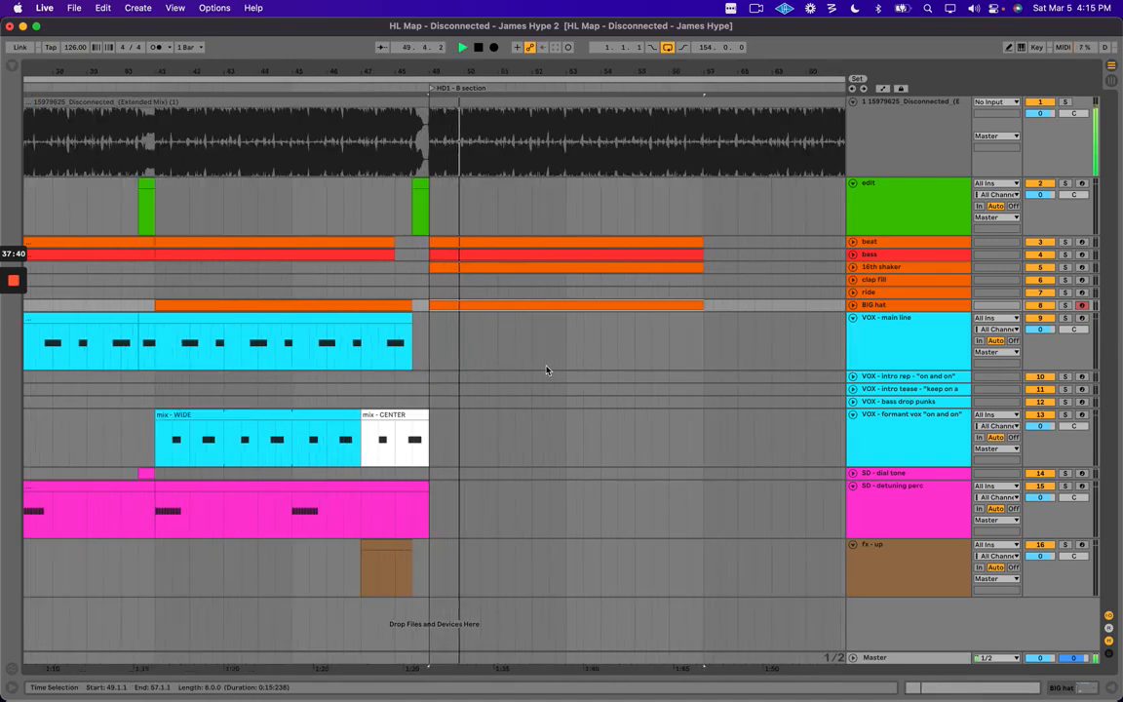
left_click_drag(557, 67, 556, 60)
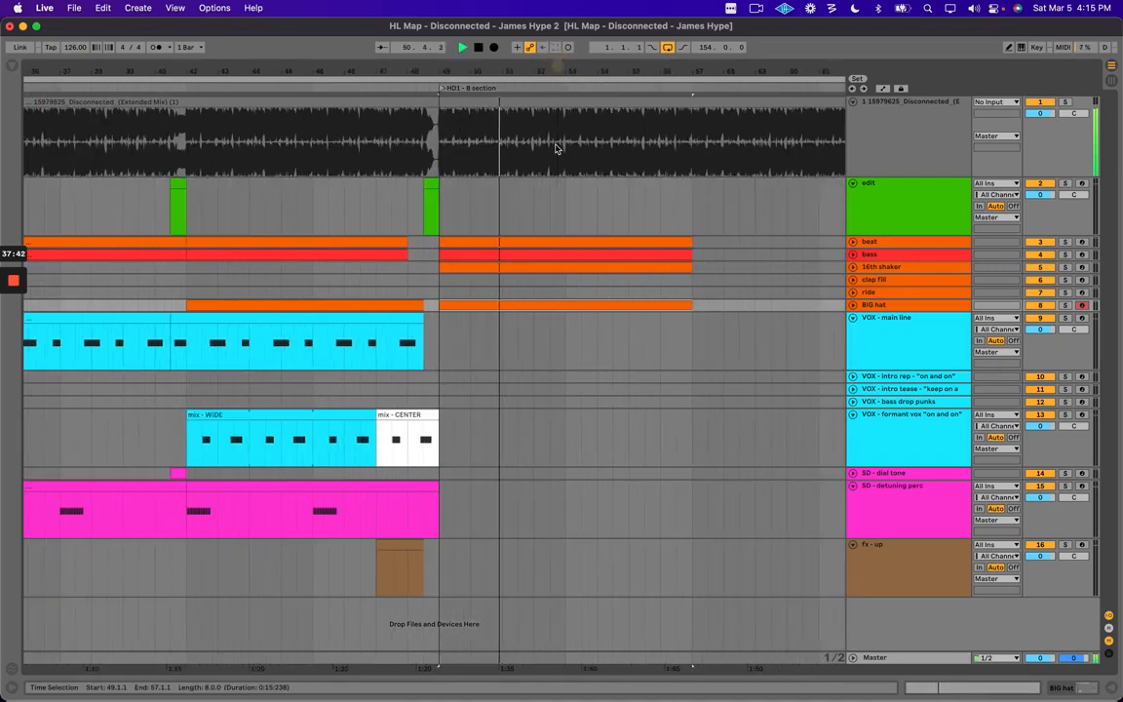
left_click(884, 280)
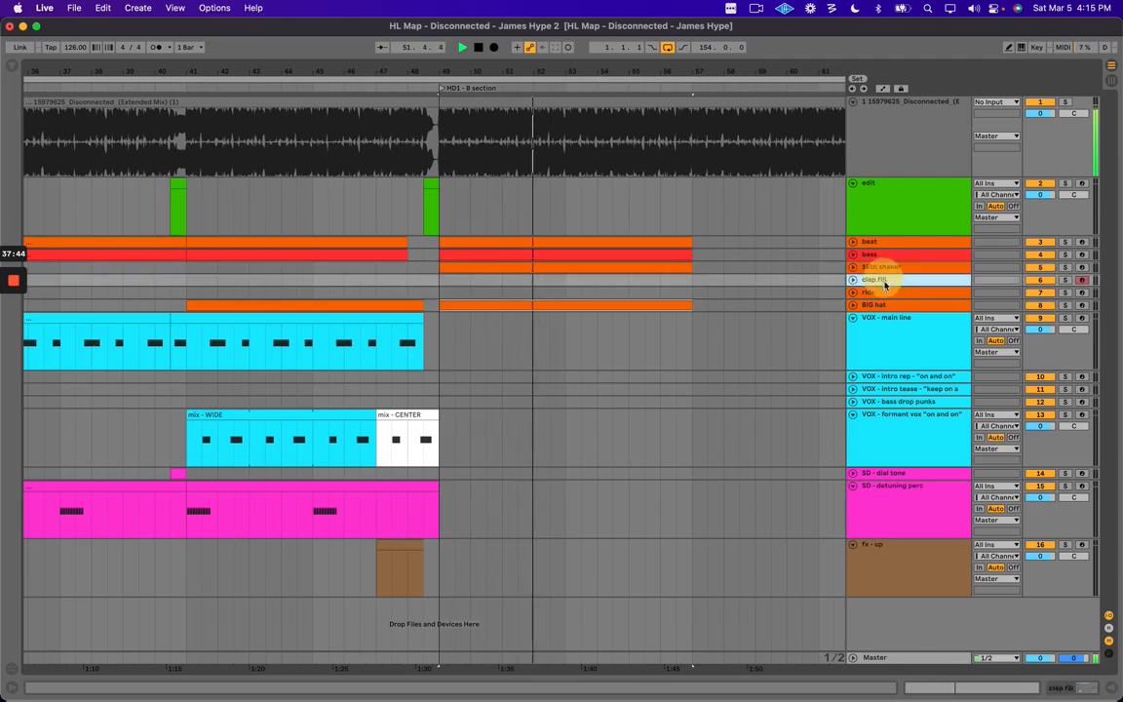
left_click(884, 293)
key("space")
Compare the percussion at the first edit with the transition into the B section played from 48.1.1.
scroll(471, 298, "left", 4)
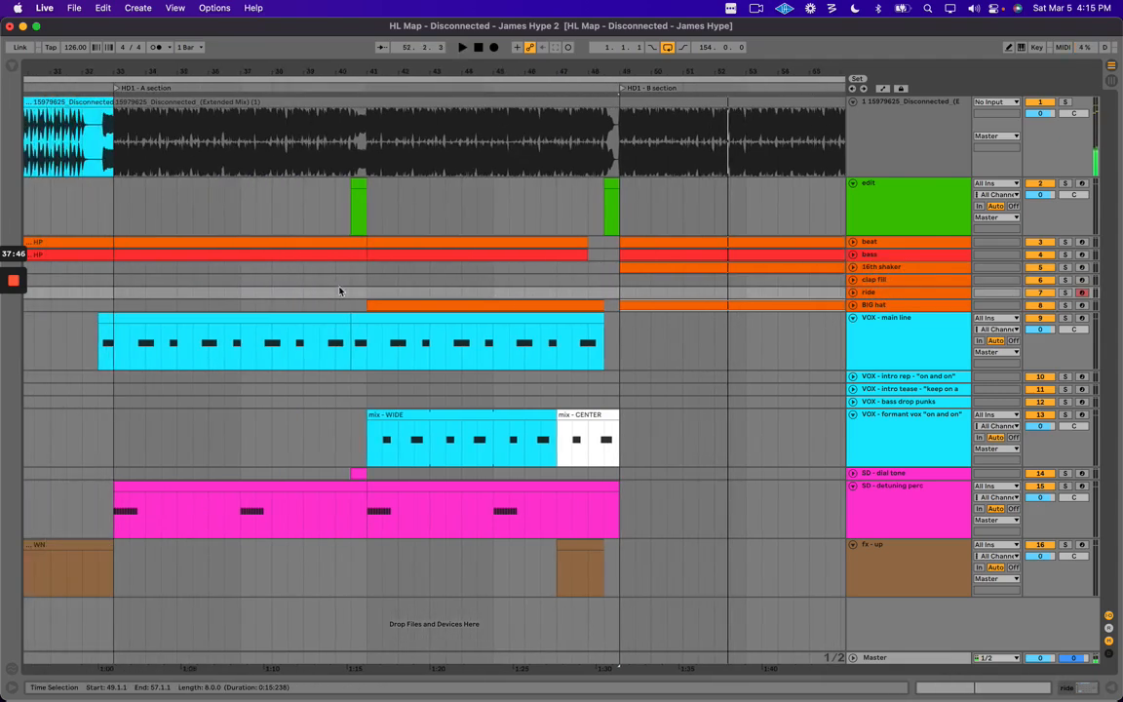
left_click(351, 280)
key("space")
left_click(589, 281)
key("space")
key("space")
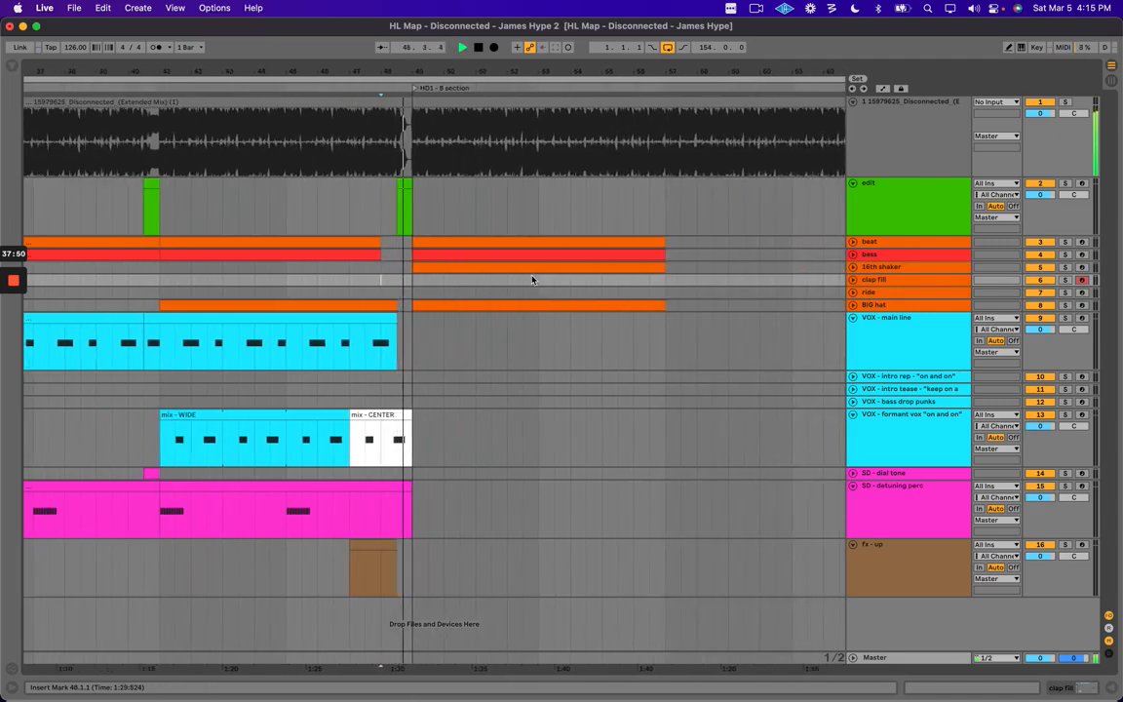
key("space")
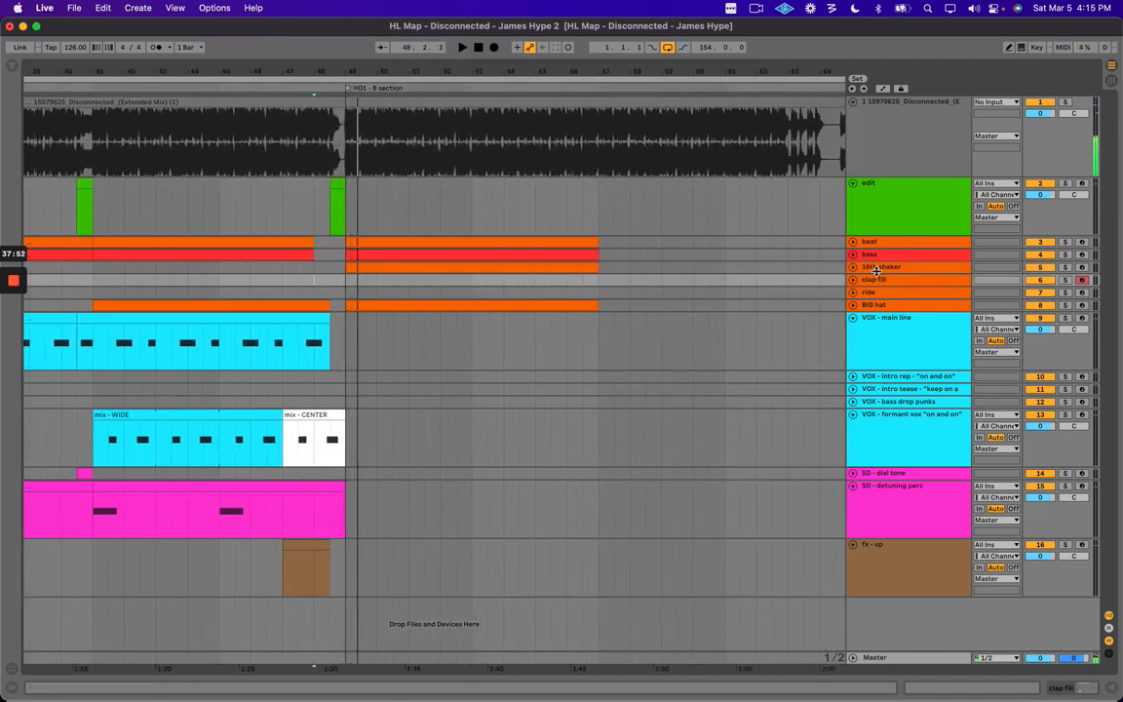
left_click(870, 304)
left_click(452, 303)
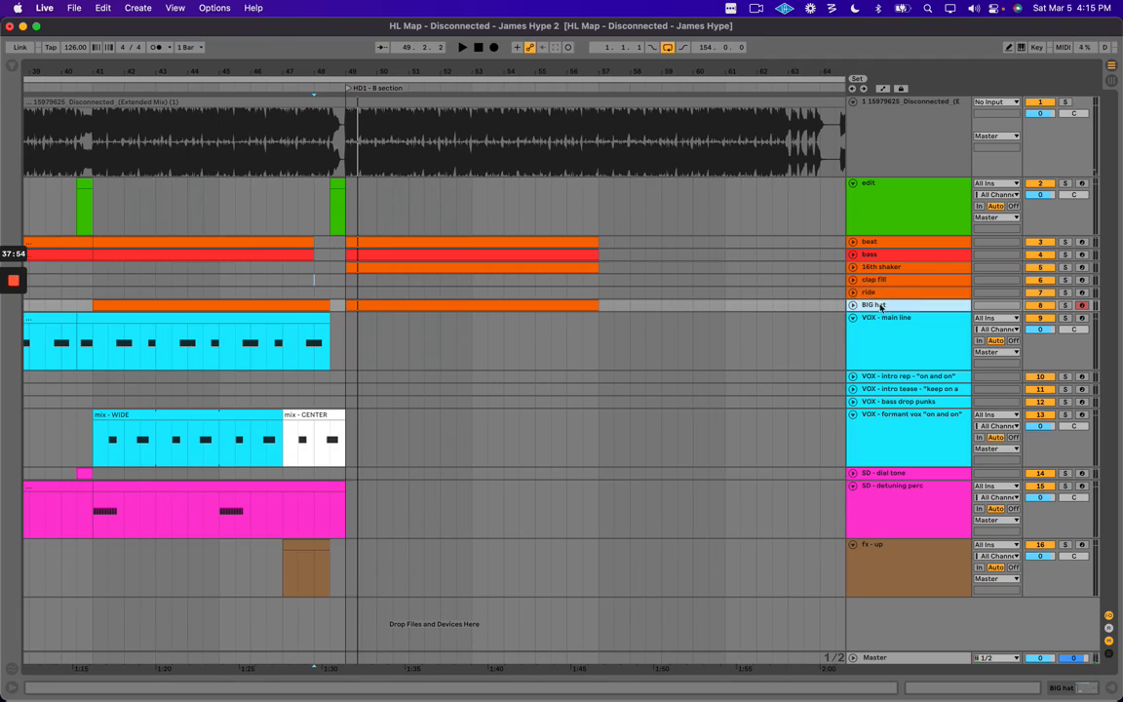
left_click(867, 345)
scroll(546, 329, "left", 5)
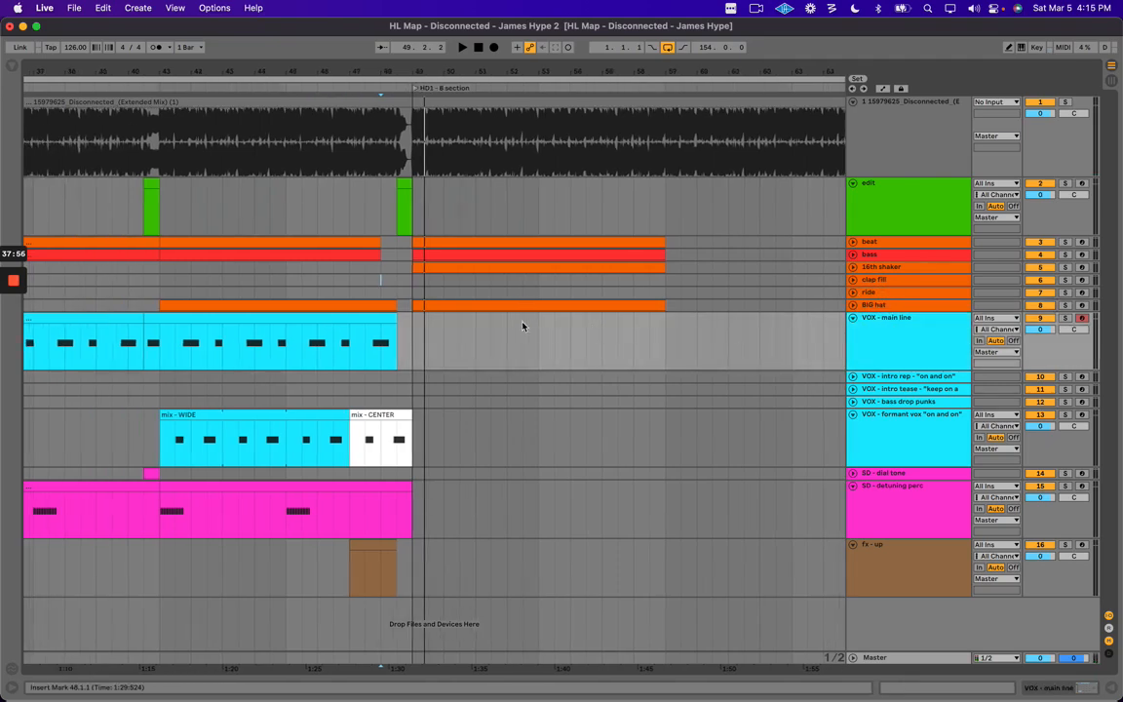
left_click_drag(414, 337, 664, 322)
scroll(539, 339, "left", 3)
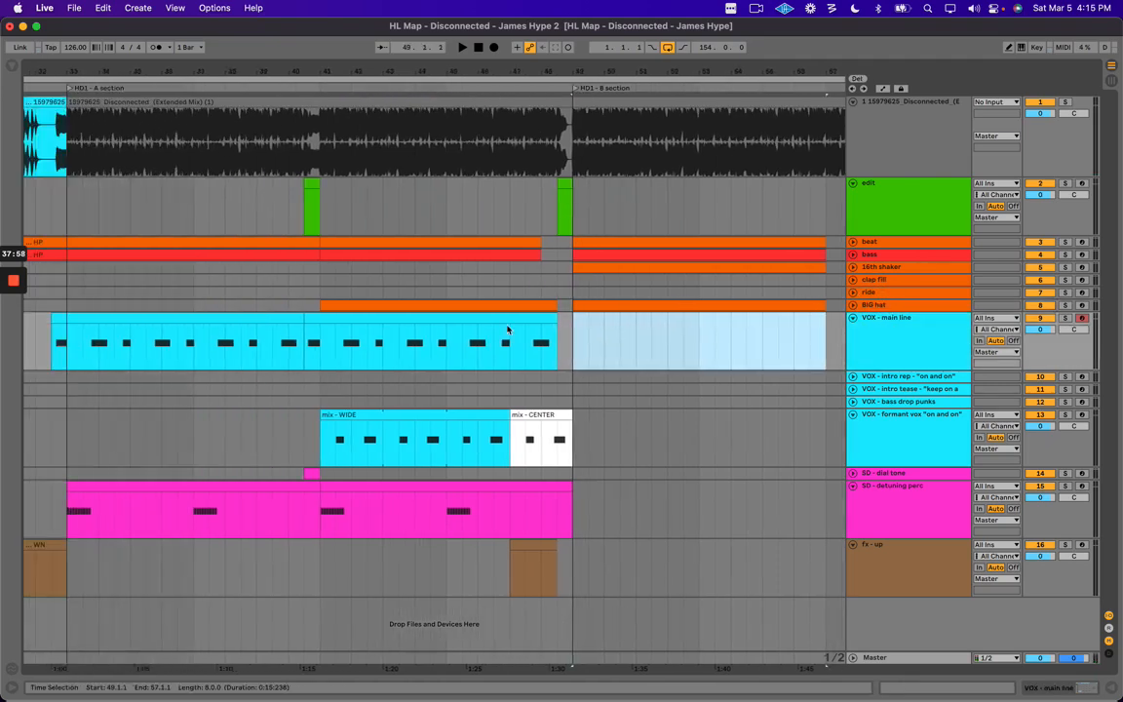
left_click_drag(243, 71, 244, 64)
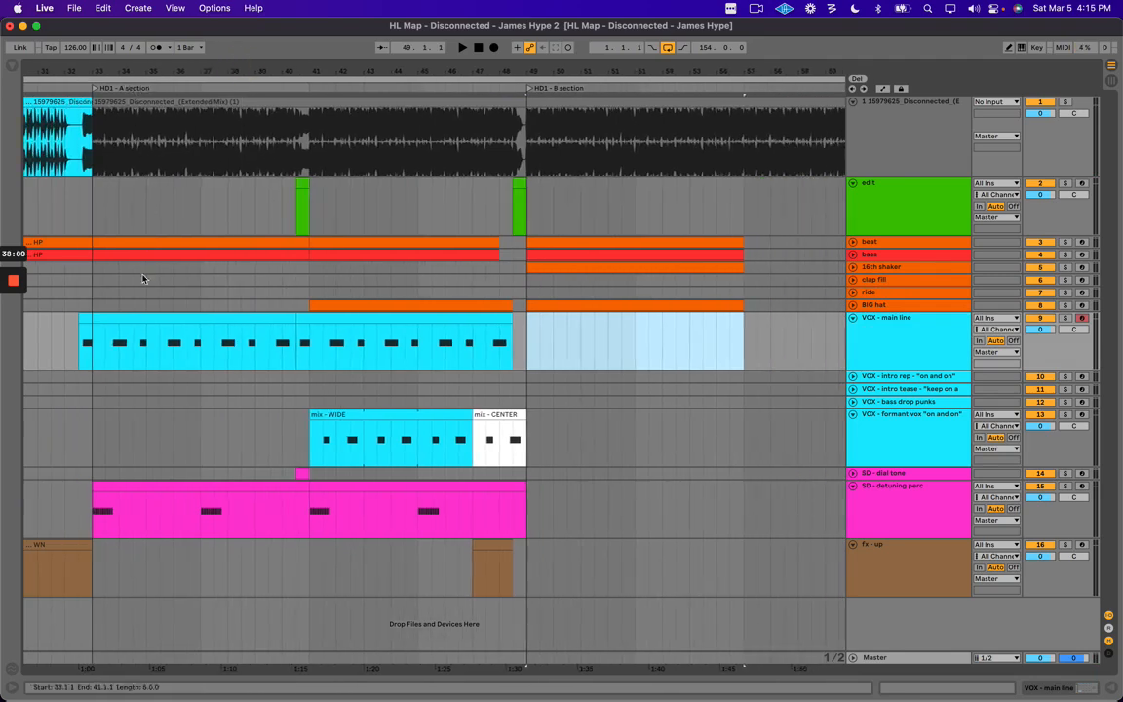
left_click_drag(96, 344, 834, 355)
scroll(517, 344, "right", 3)
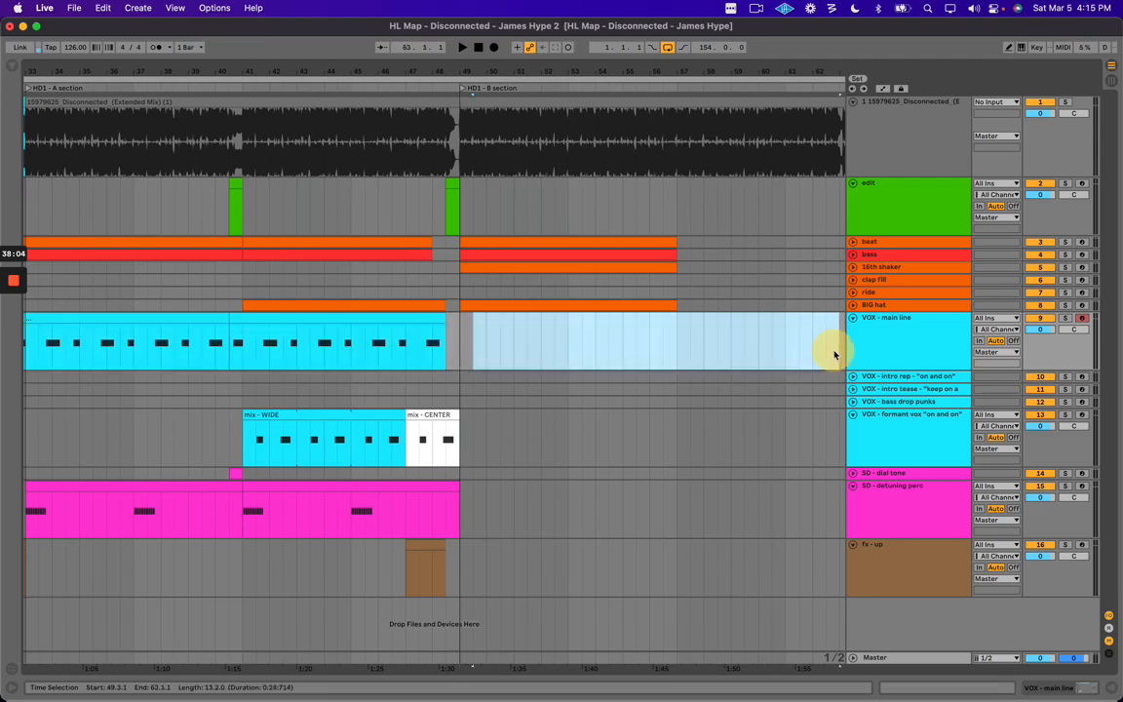
left_click(720, 349)
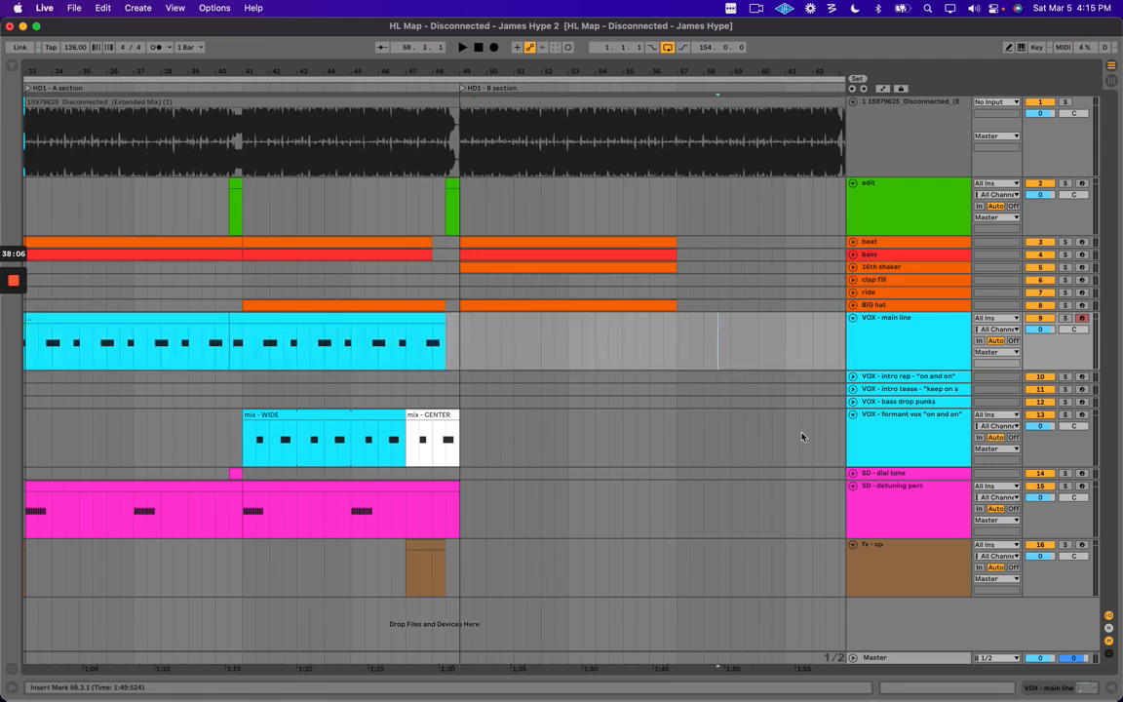
Collapse all tracks and insert a MIDI track named "SD - squarey melody" below the SD - detuning perc track.
left_click(853, 486, "alt")
left_click(906, 281)
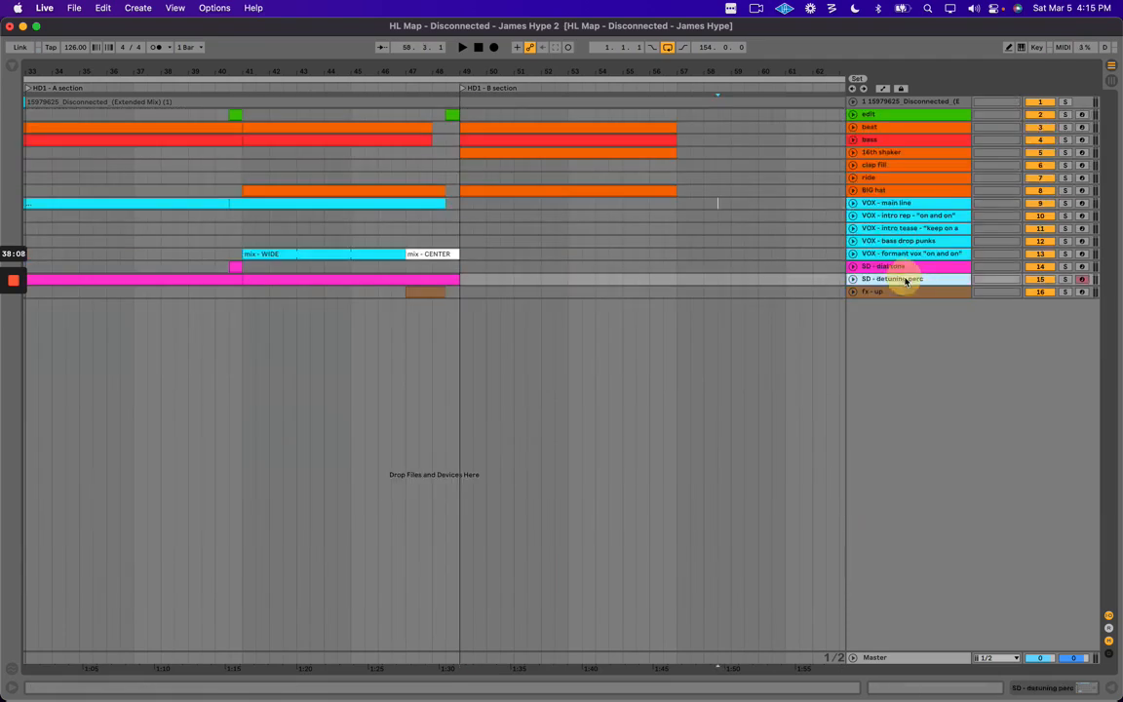
key("super+shift+t")
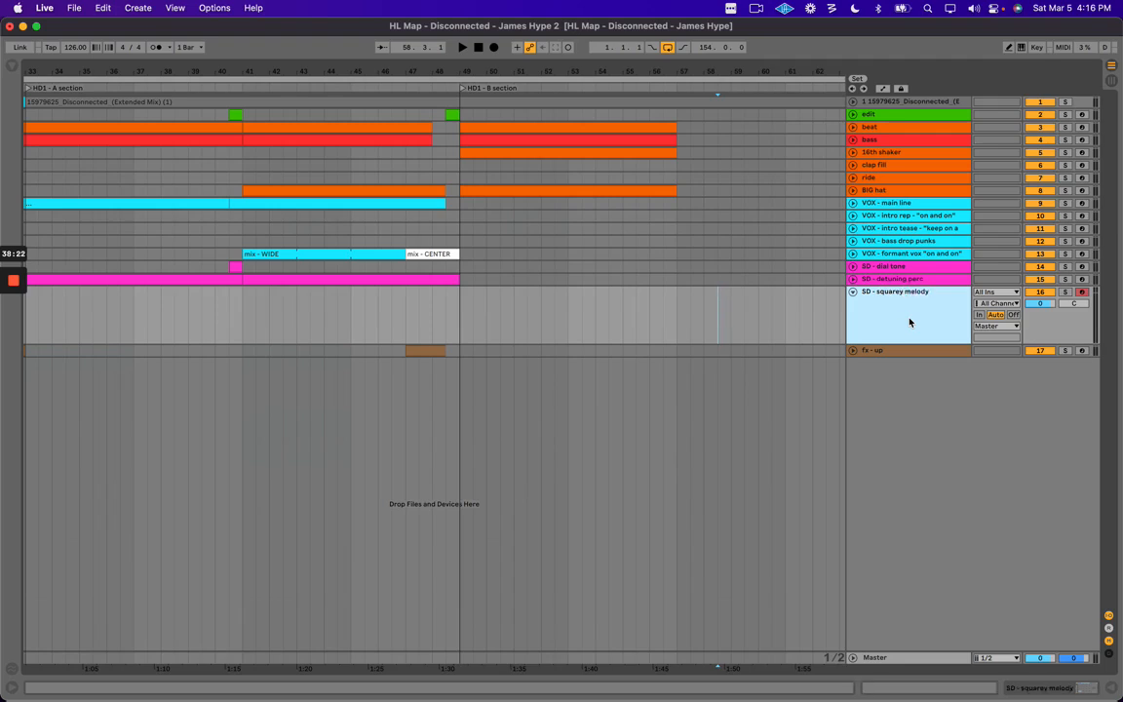
Audition the B section from 49.1.1, rename the new track "SD - squarey melody detunes" and color it magenta.
left_click(457, 318)
key("space")
left_click_drag(557, 72, 566, 67)
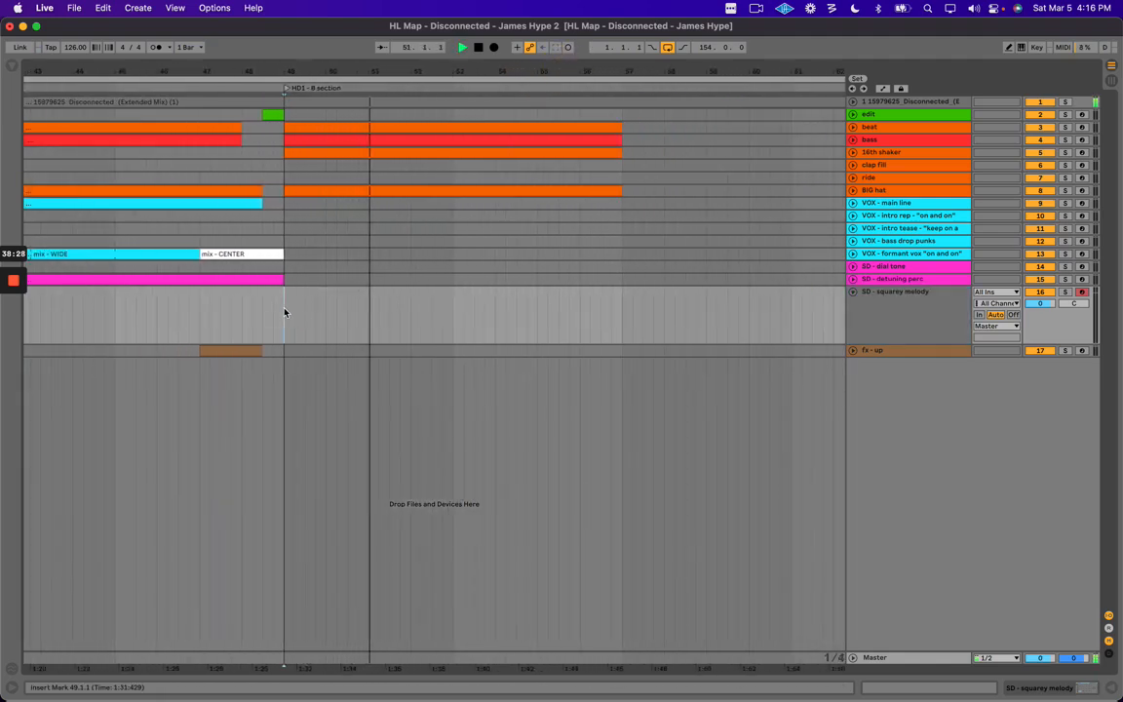
left_click(904, 312)
key("super+r")
type("detunes")
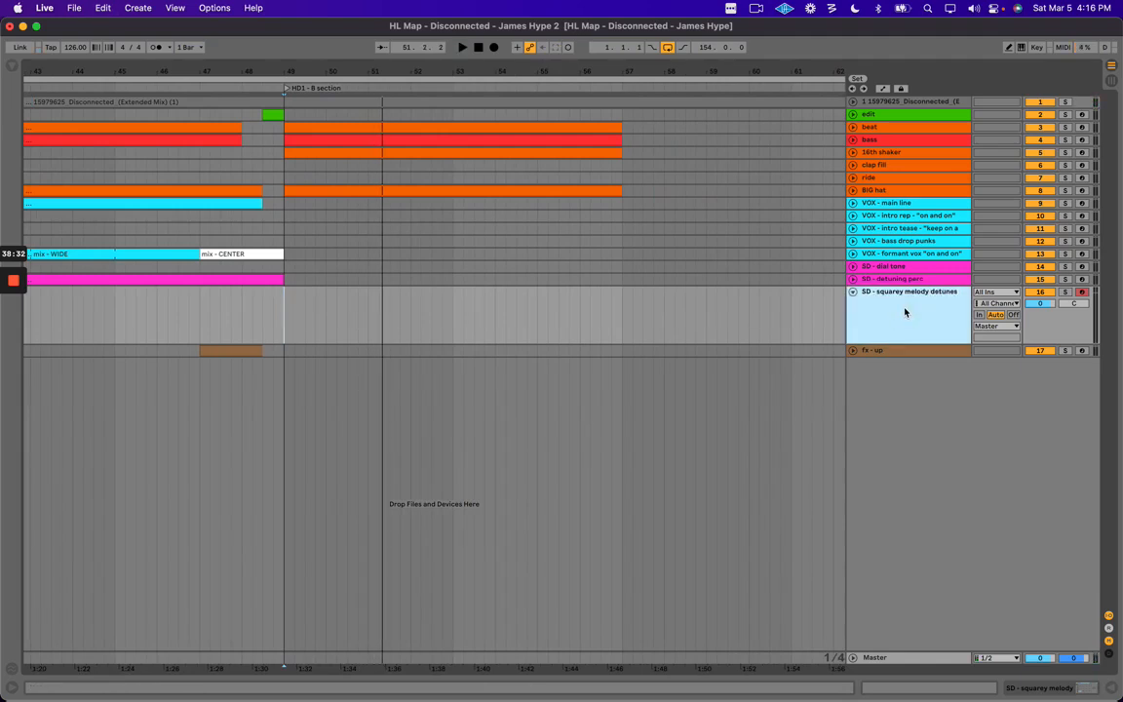
right_click(904, 312)
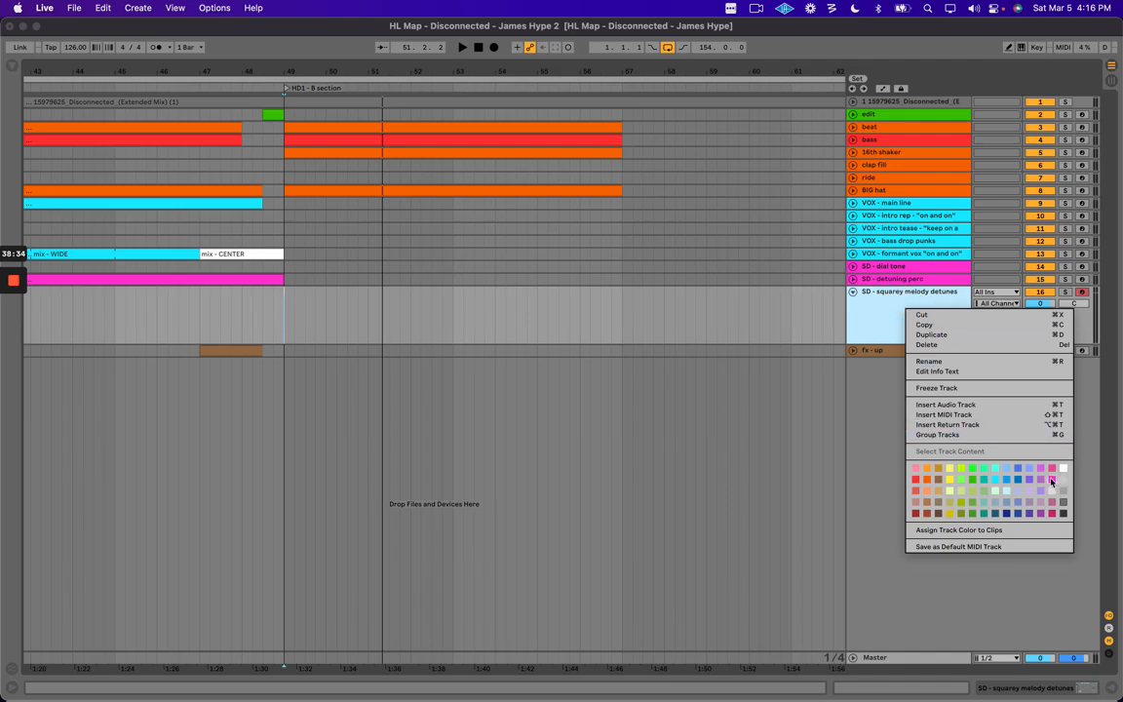
left_click(1052, 480)
Unfold the SD - detuning perc track and compare its part played from 45.1.1 with the B section from 49.1.1.
left_click(898, 268)
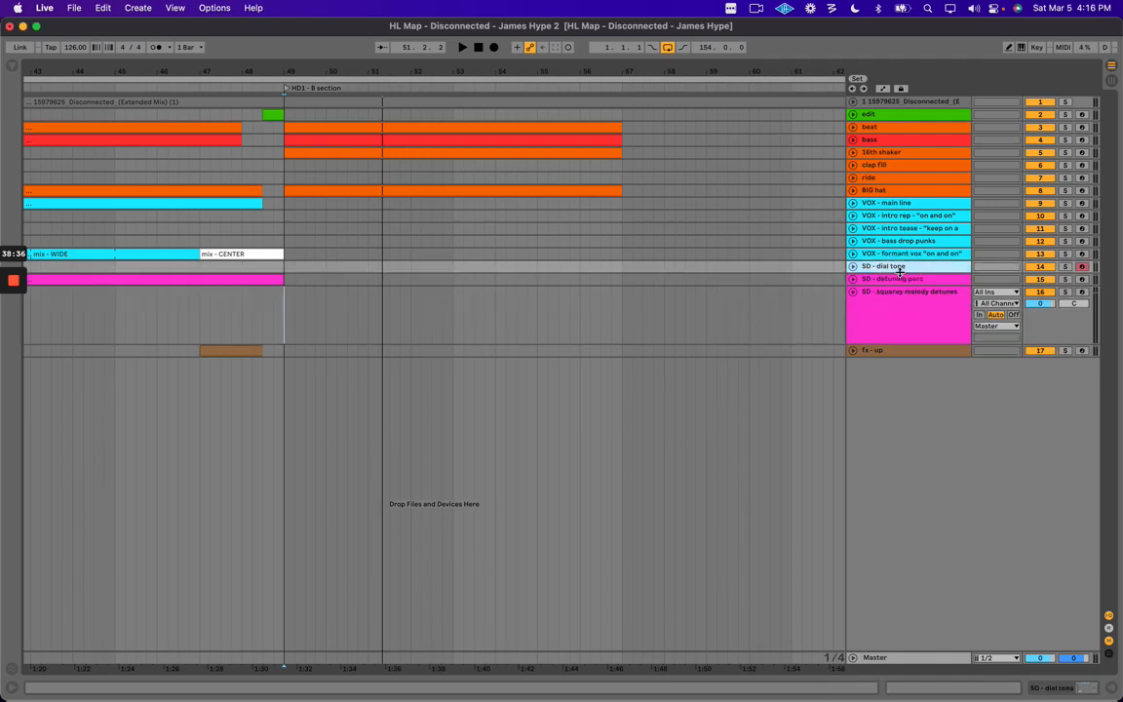
left_click(891, 280)
left_click(853, 279)
scroll(249, 312, "left", 4)
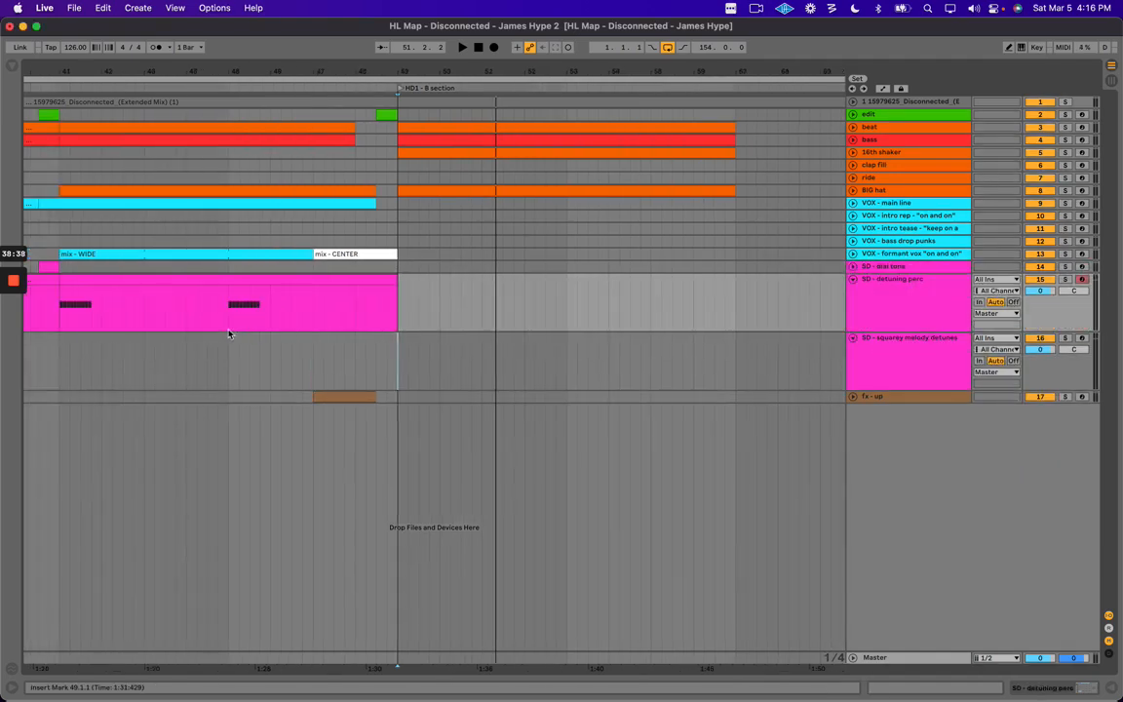
left_click(225, 329)
key("space")
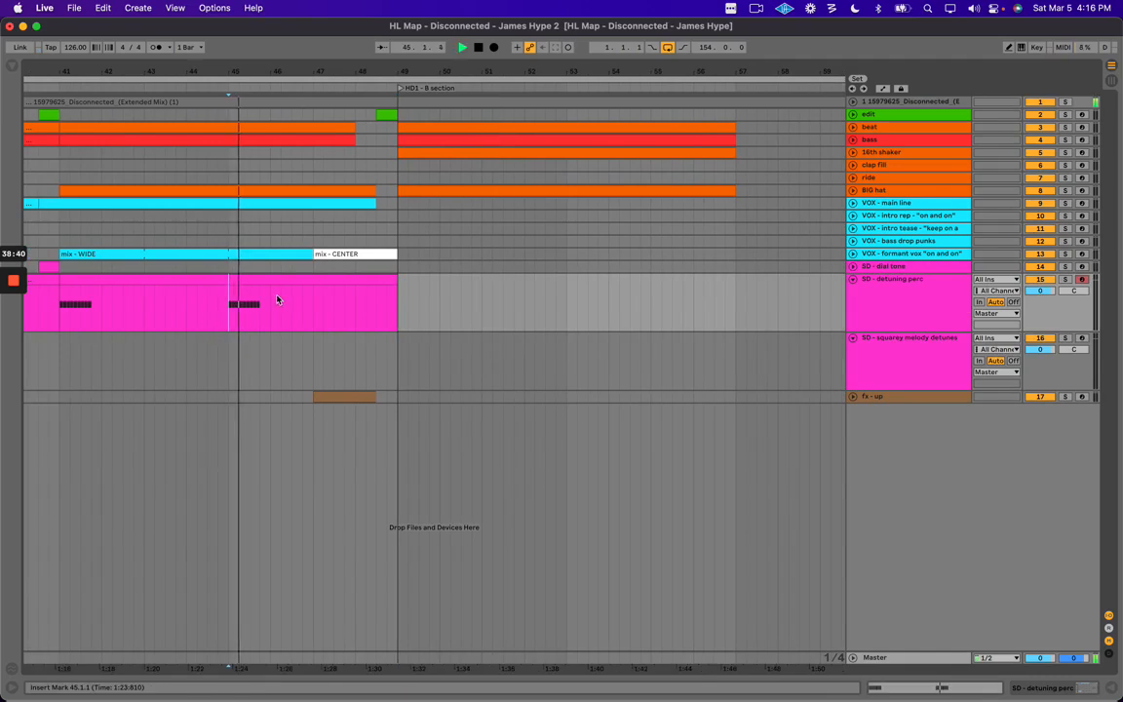
key("space")
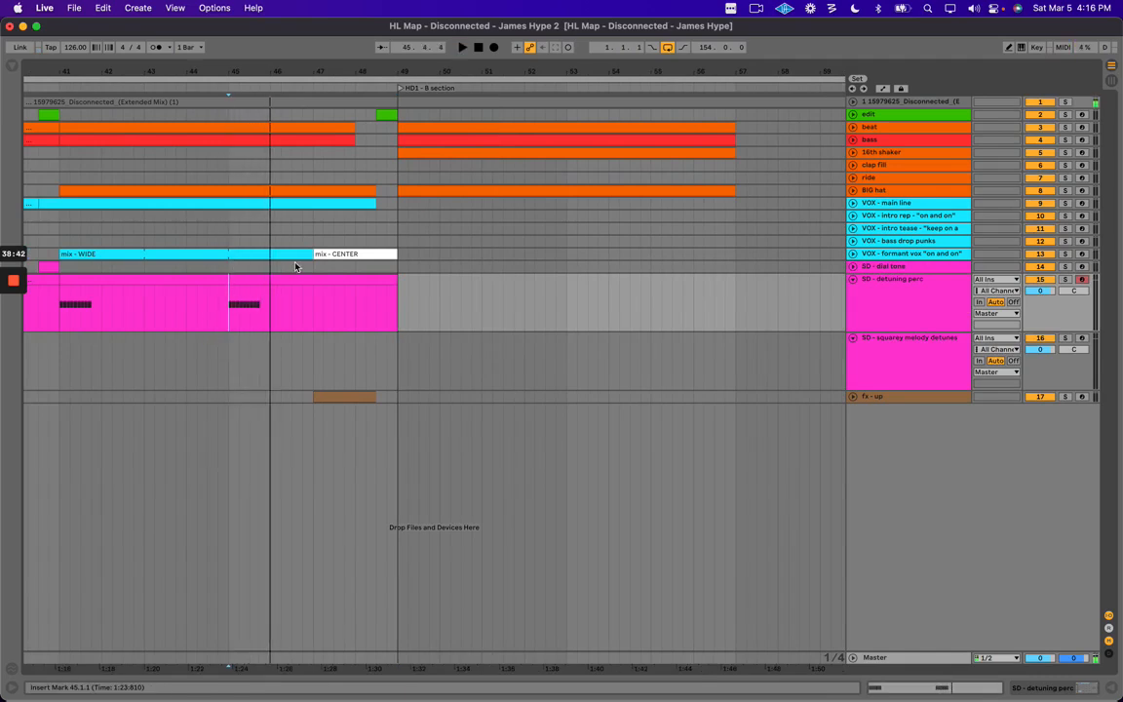
left_click(401, 380)
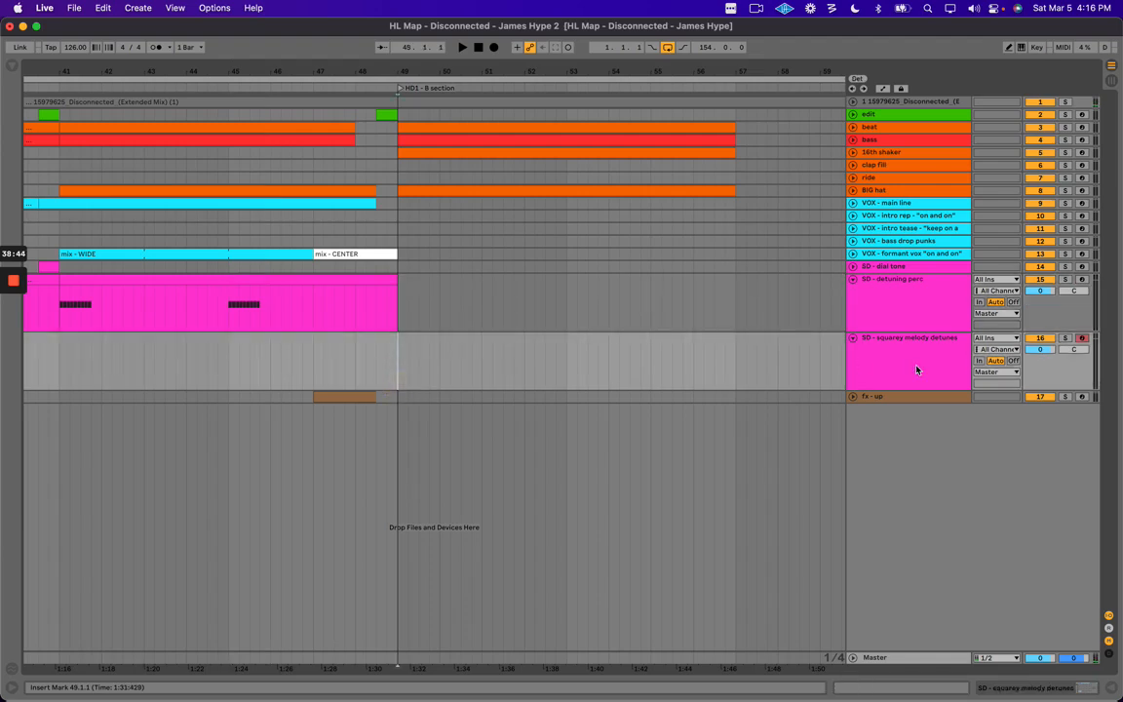
key("space")
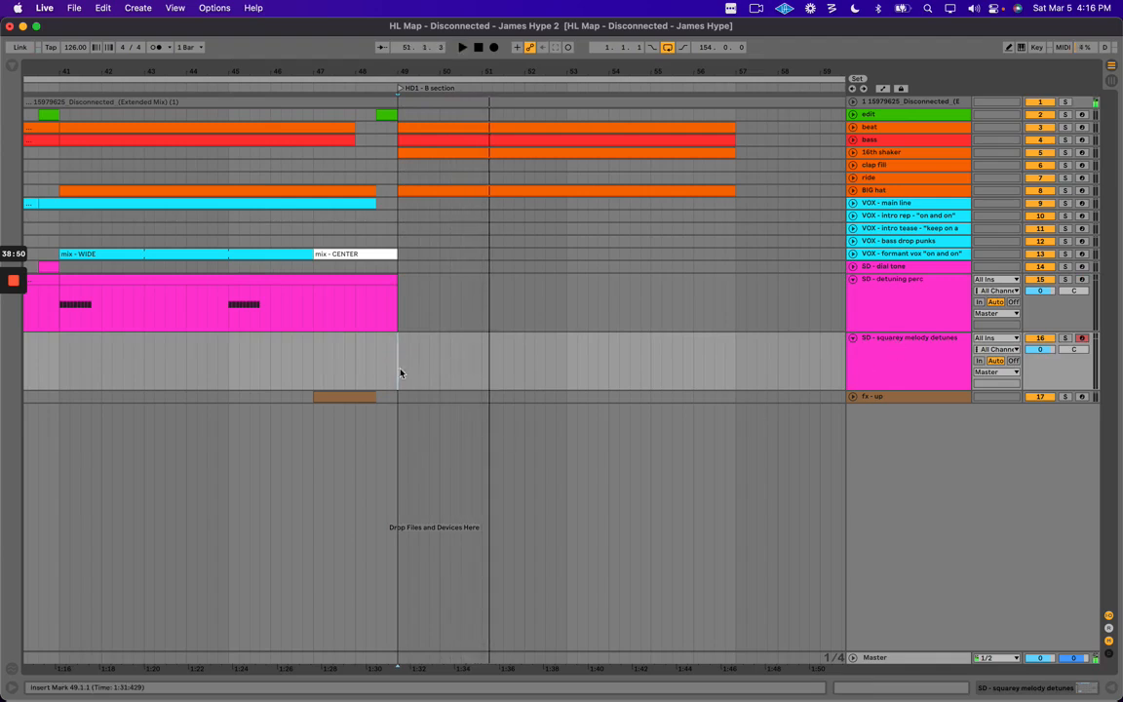
Copy eight bars of the detuning perc clip to squarey melody detunes at 49.1.1 and replace its first note group with a two-bar C3 note.
left_click_drag(300, 278, 604, 362)
double_click(609, 339)
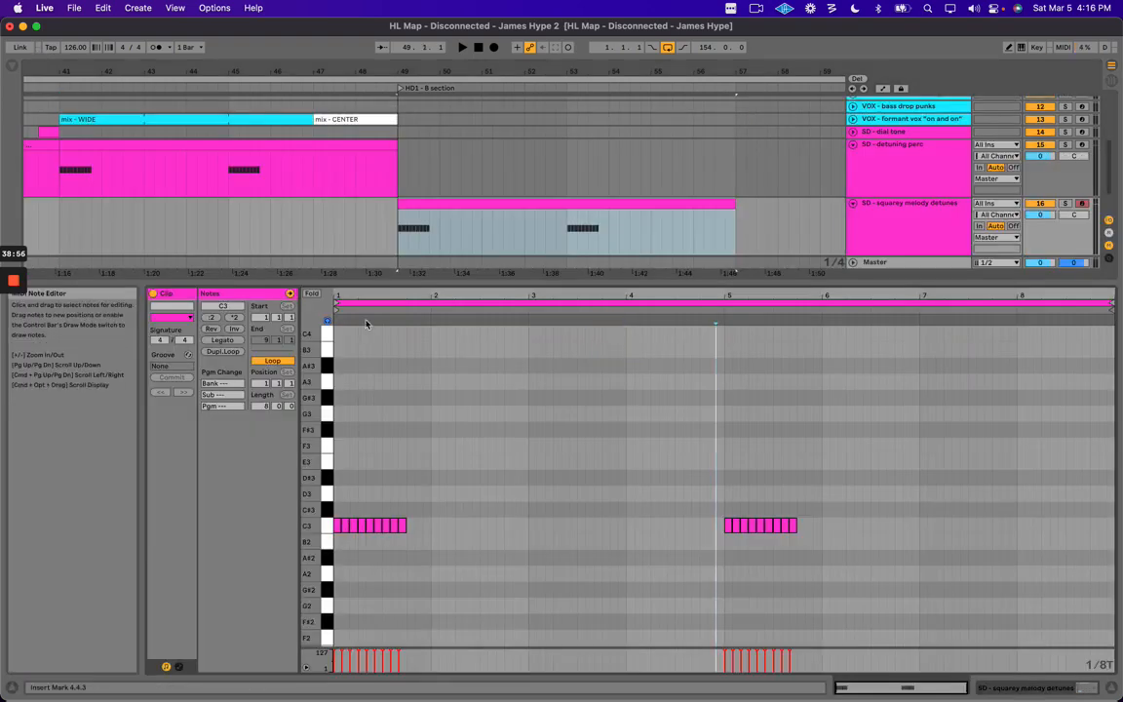
left_click_drag(366, 296, 367, 304)
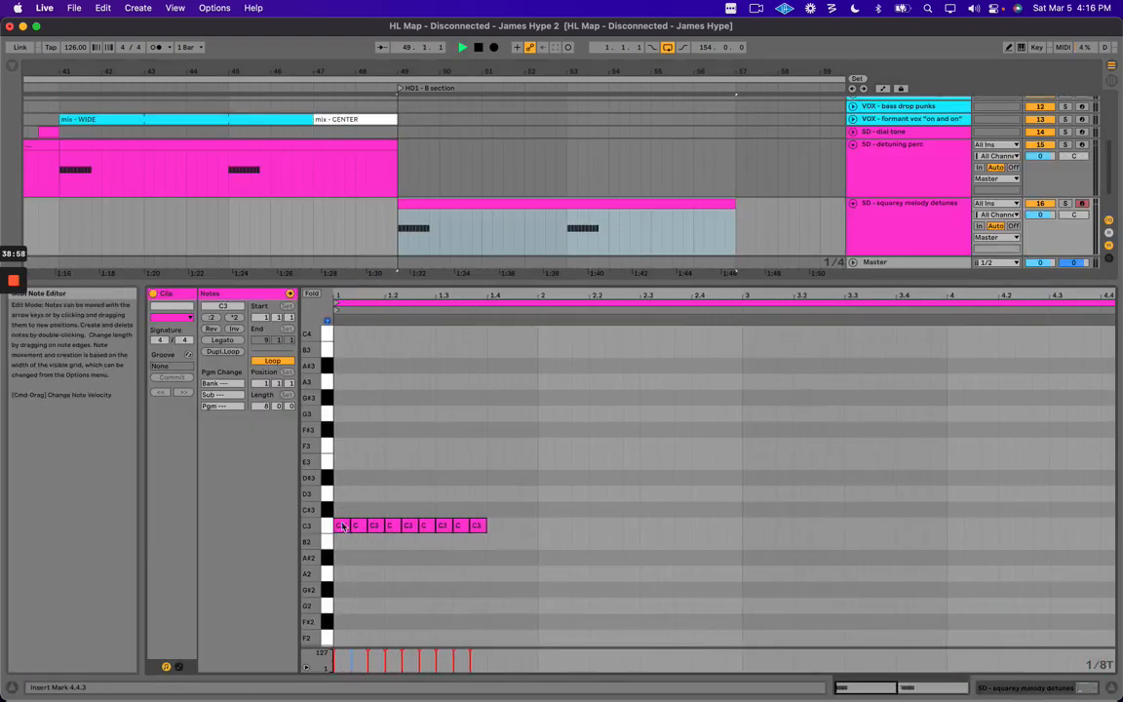
mouse_move(356, 529)
left_mouse_down()
mouse_move(486, 546)
mouse_move(602, 526)
mouse_move(766, 540)
mouse_move(746, 539)
left_mouse_up()
key("space")
left_click(726, 464)
key("space")
left_click_drag(728, 295, 529, 329)
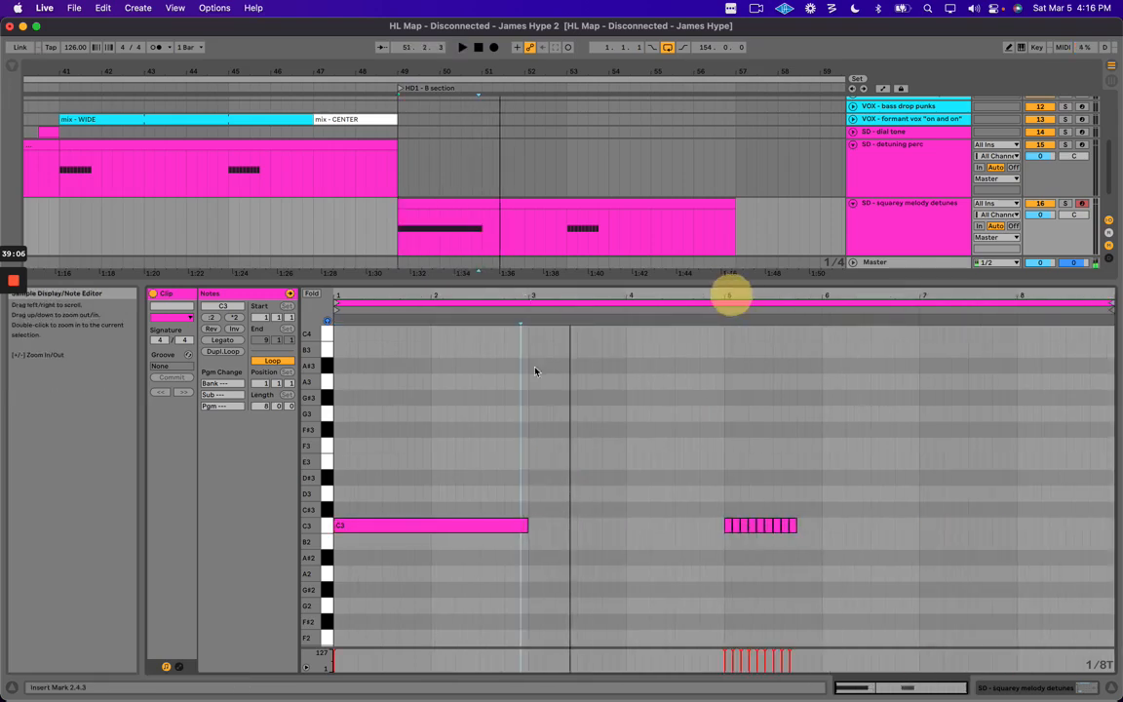
Replace the second note group in the squarey melody detunes clip with a two-bar C3 note from 53.1.1 to 55.1.1.
key("space")
left_click_drag(452, 528, 826, 531)
left_click(618, 279)
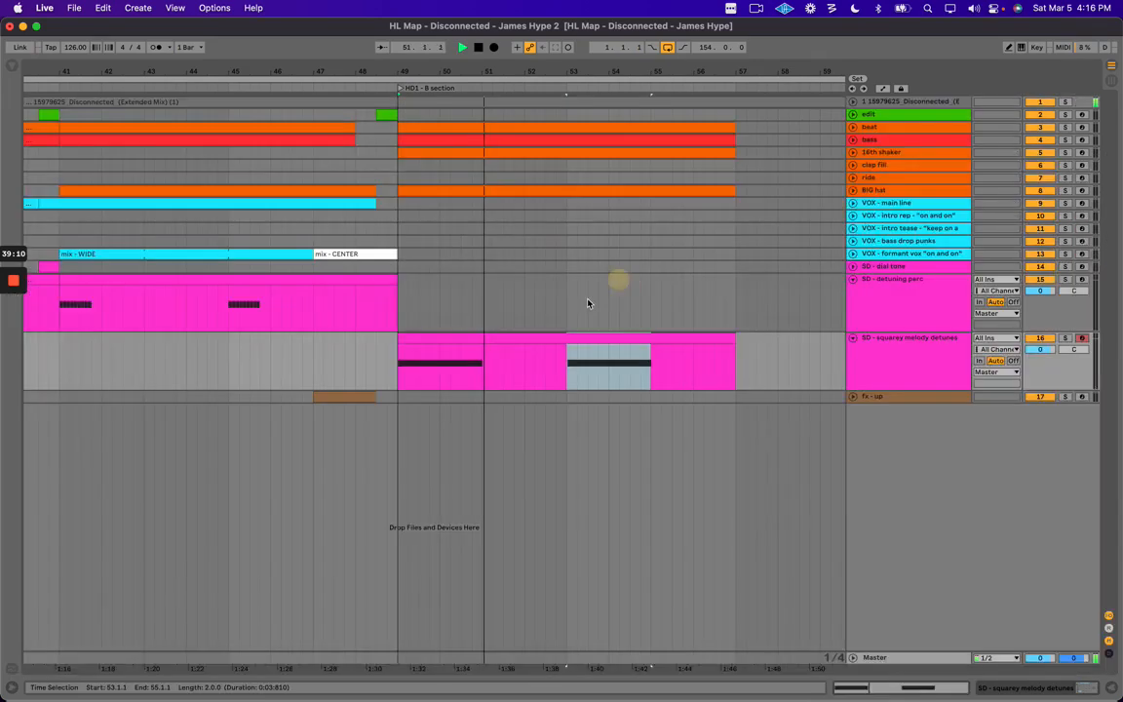
Insert a MIDI track named "fx - zippy" below the fx - up track and color it brown.
left_click(900, 343)
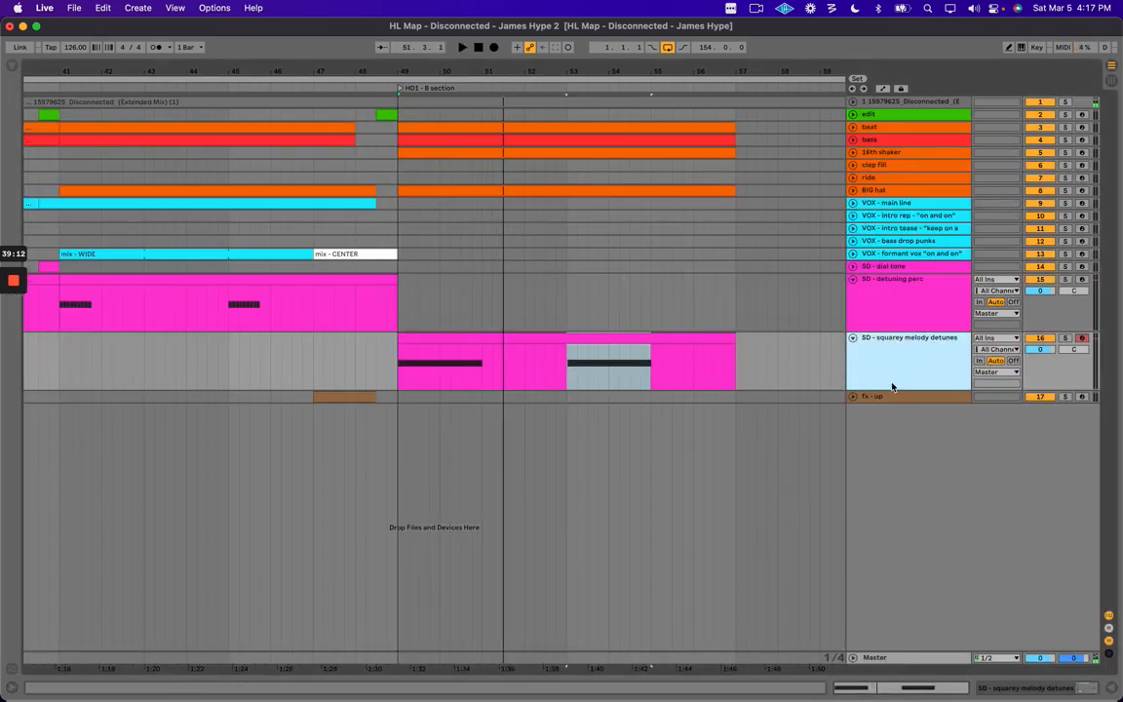
left_click(889, 397)
key("super+shift+t")
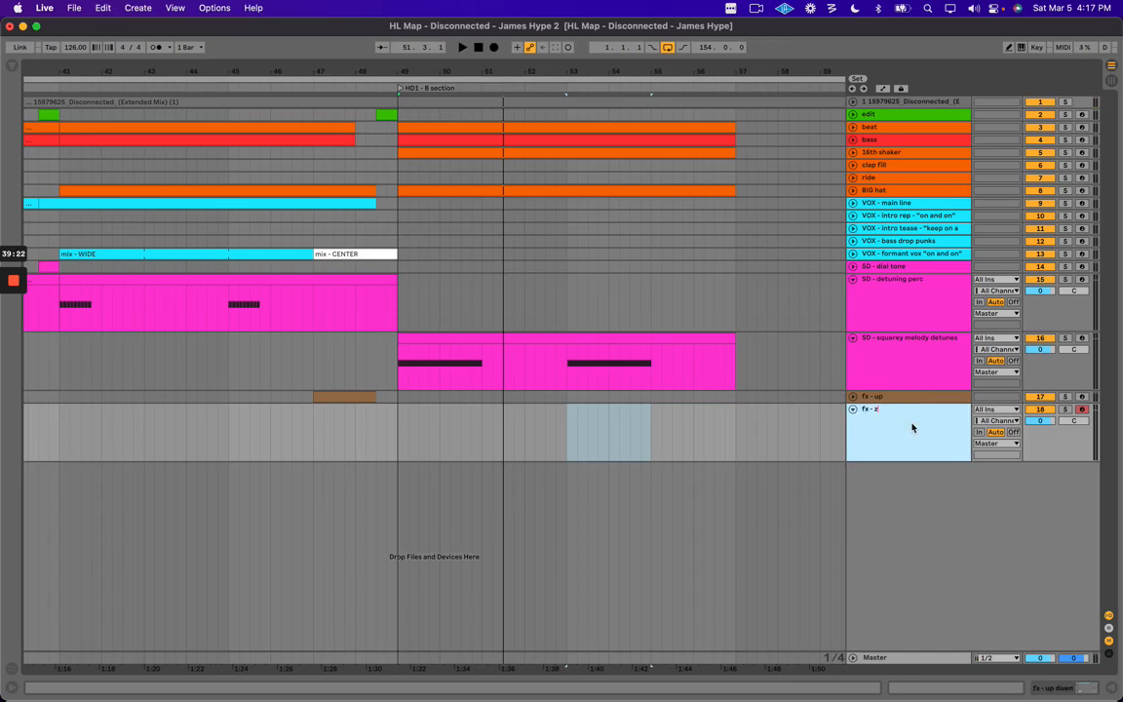
right_click(914, 427)
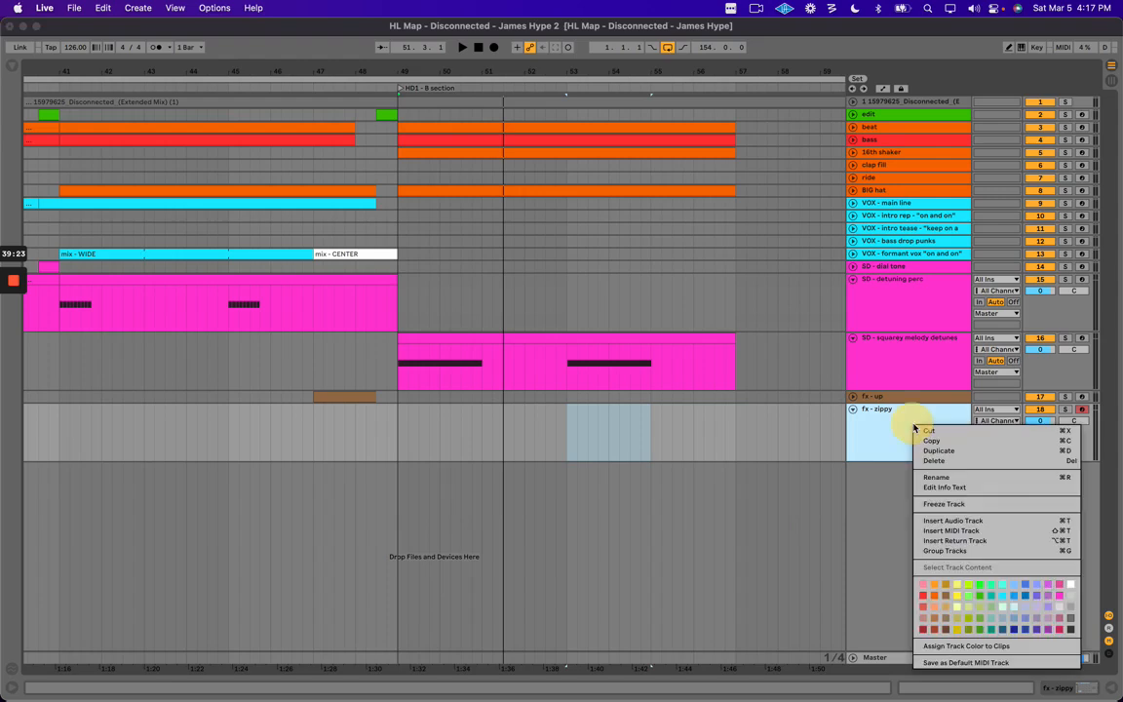
left_click(947, 610)
left_click(908, 438)
Play the B section from 49.1.1 and add a one-beat clip to fx - zippy from 50.4.1 to 51.1.1.
left_click_drag(422, 72, 419, 64)
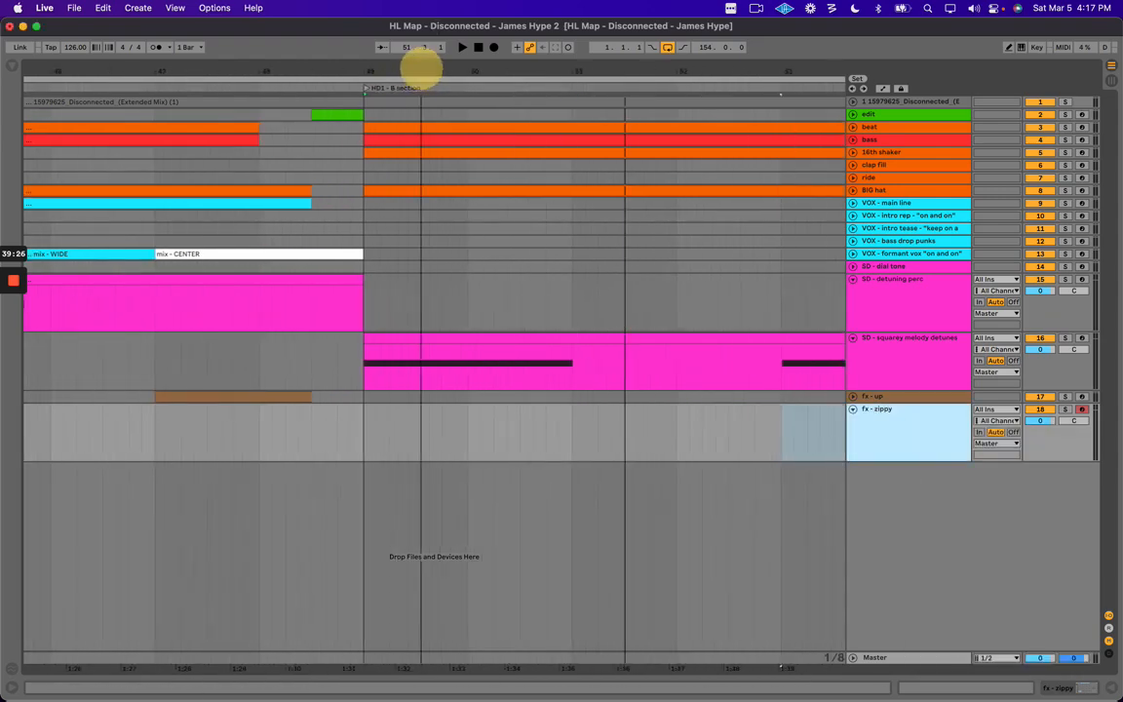
left_click(550, 420)
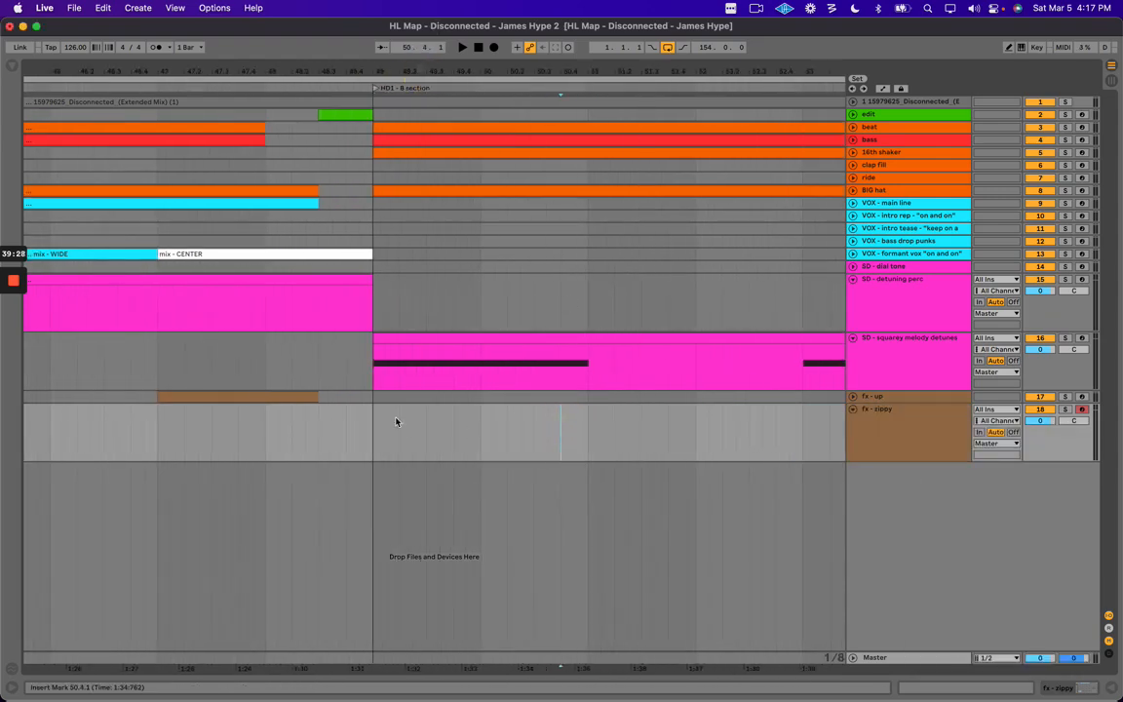
scroll(410, 405, "right", 3)
left_click_drag(487, 374, 532, 364)
left_click(302, 364)
key("space")
double_click(509, 421)
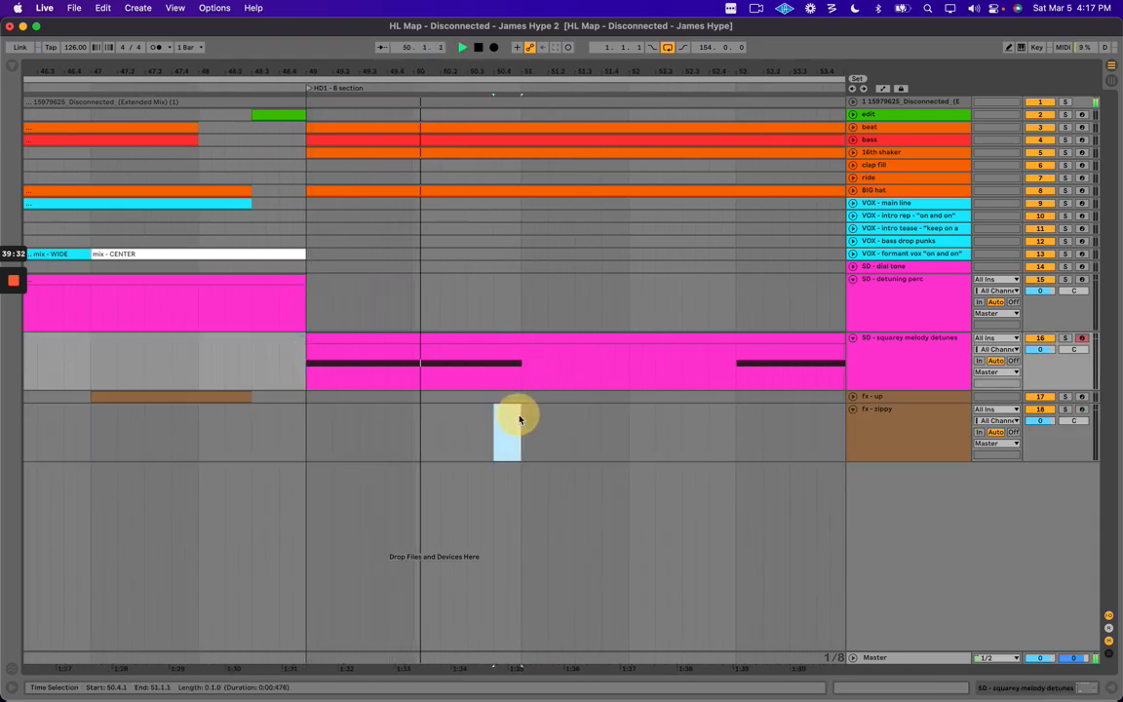
key("super+alt+l")
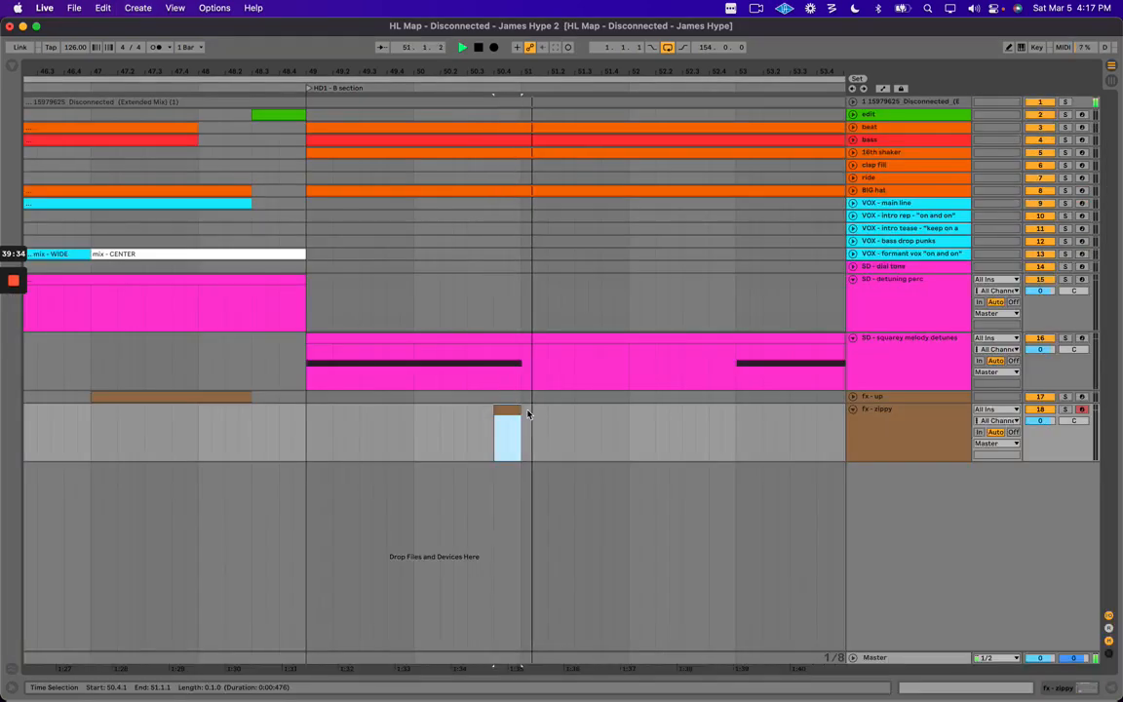
Unfold the VOX - formant vox track and copy its "mix - WIDE" clips to 49.1.1.
left_click_drag(621, 61, 624, 67)
key("space")
left_click(918, 217)
left_click(912, 253)
left_click(909, 241)
left_click(913, 253)
left_click(853, 254)
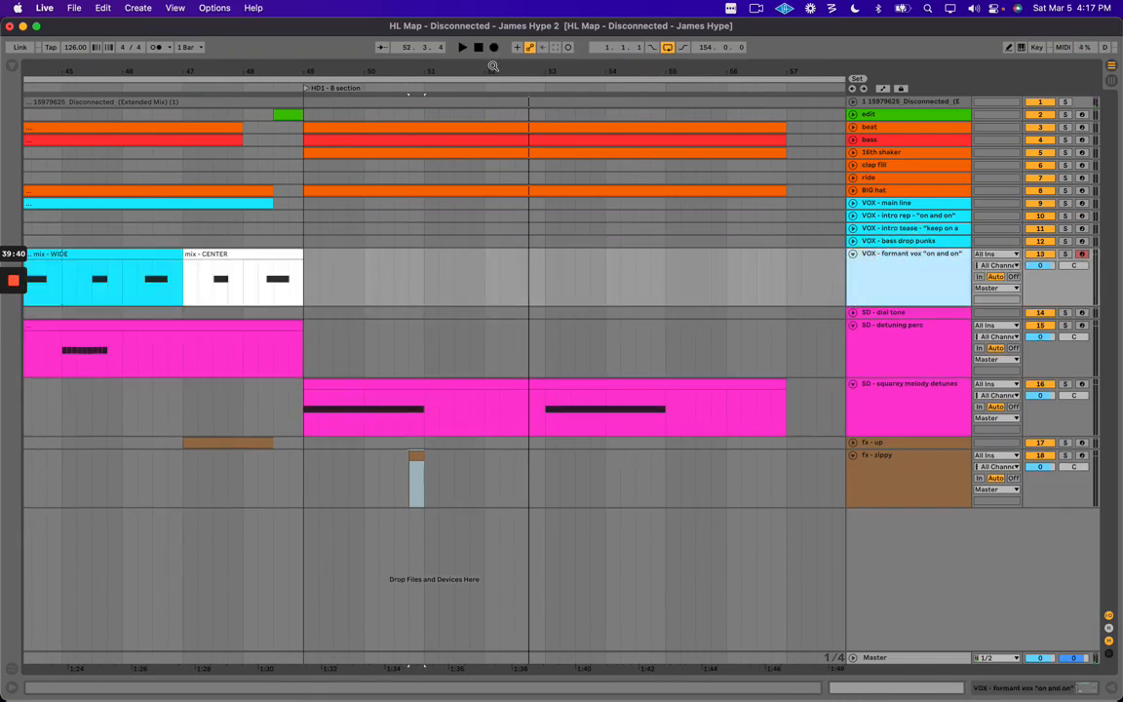
left_click_drag(446, 63, 493, 61)
left_click_drag(276, 256, 434, 281)
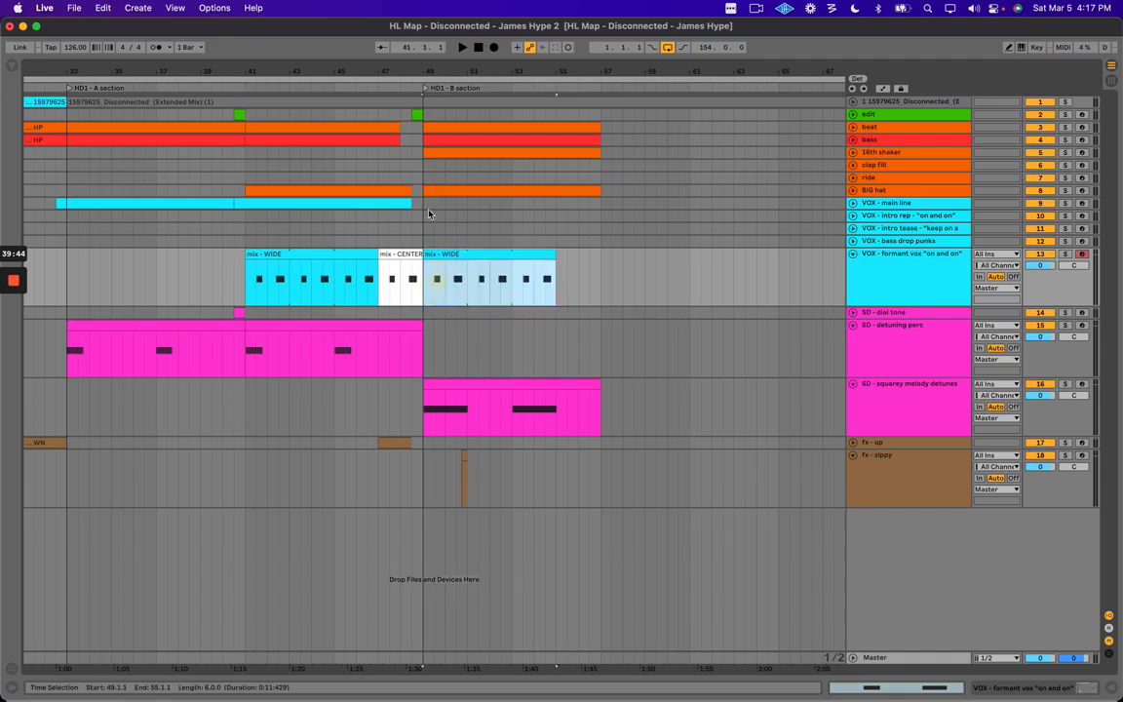
Play the B section from 49.1.1 and trim the copied "mix - WIDE" vocal to span 51.1.1 to 53.1.1.
left_click(426, 207)
key("plus")
key("plus")
key("space")
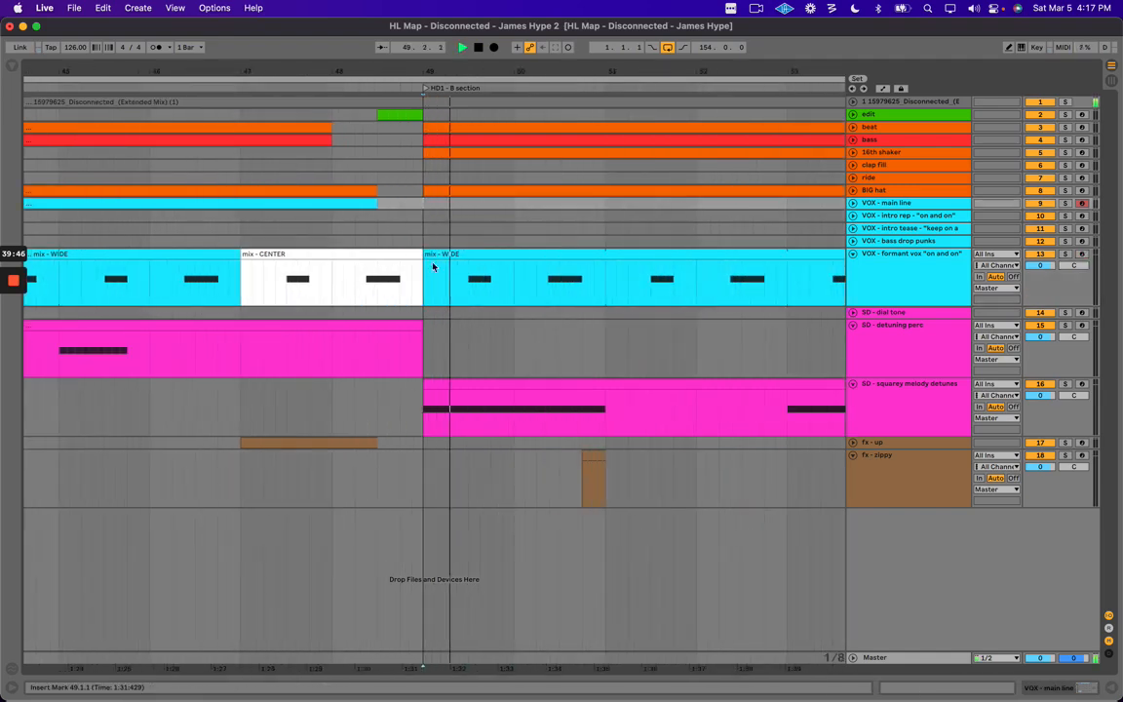
scroll(486, 289, "right", 2)
left_click_drag(321, 254, 495, 260)
scroll(478, 260, "right", 4)
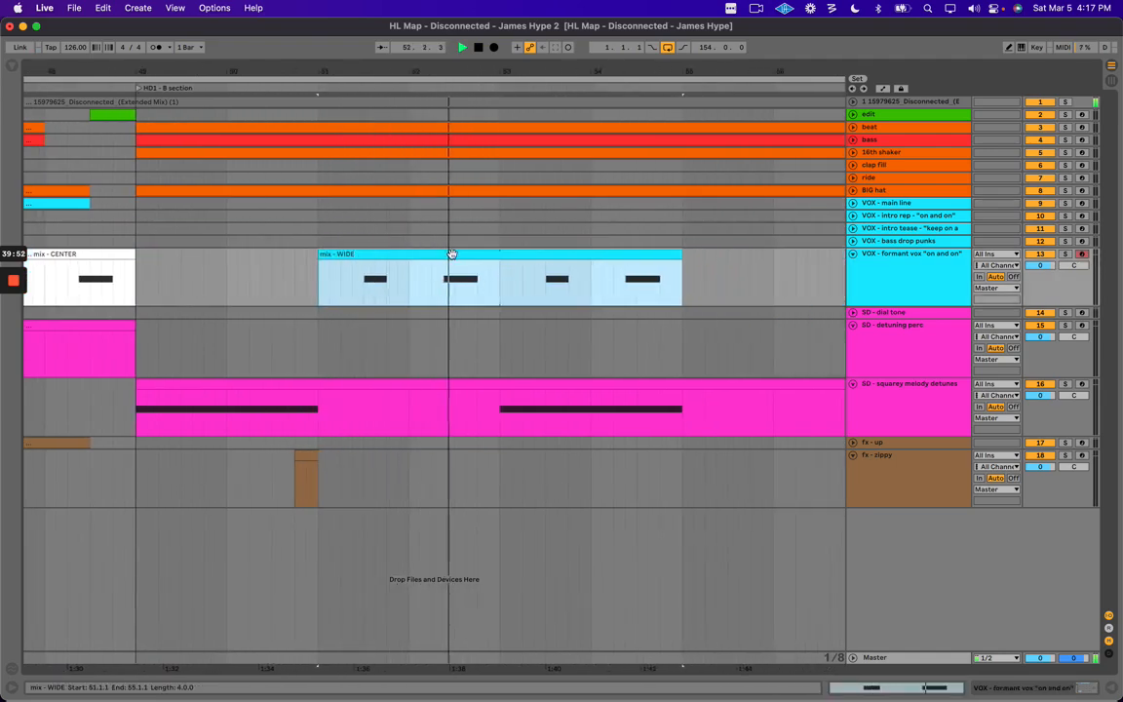
scroll(450, 256, "right", 2)
left_click_drag(432, 288, 672, 246)
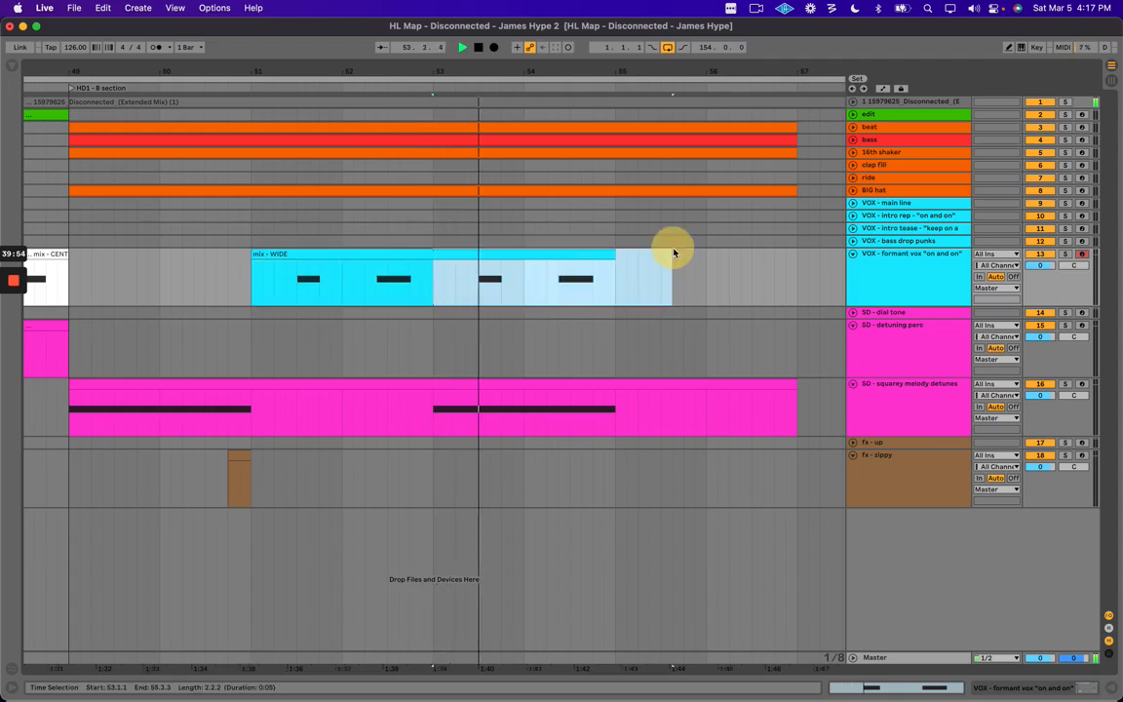
key("Delete")
Compare the zippy effect played from 50.4.1 with the passage starting at 53.1.1.
left_click(237, 456)
key("space")
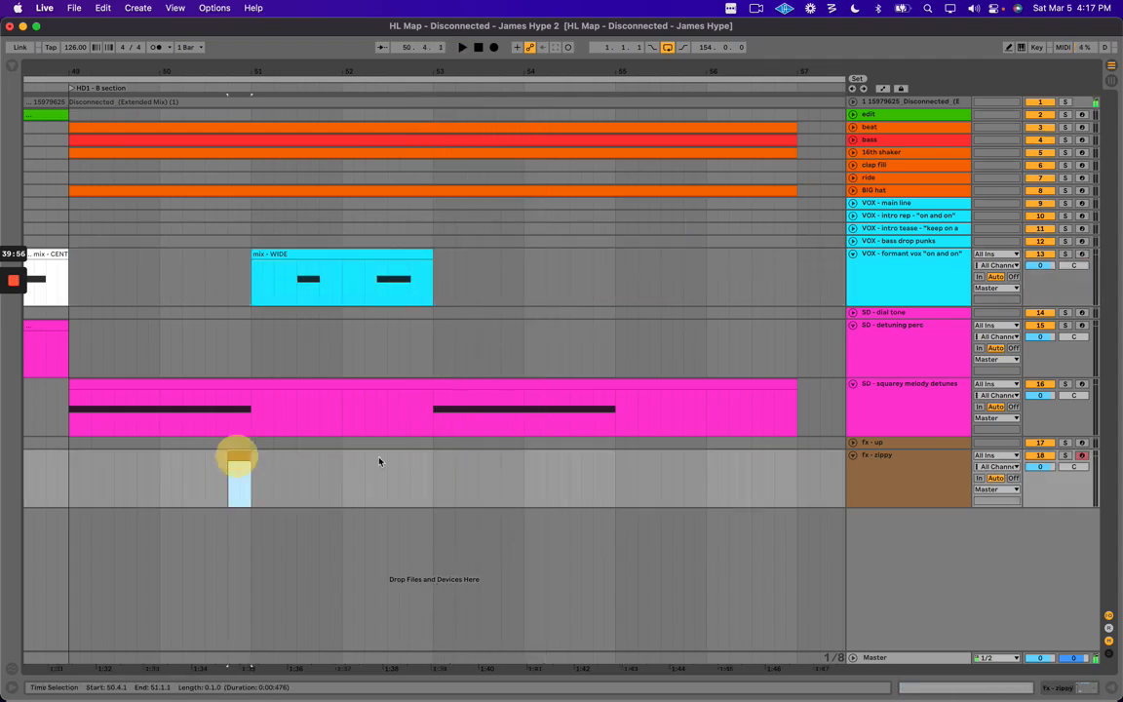
left_click(433, 460)
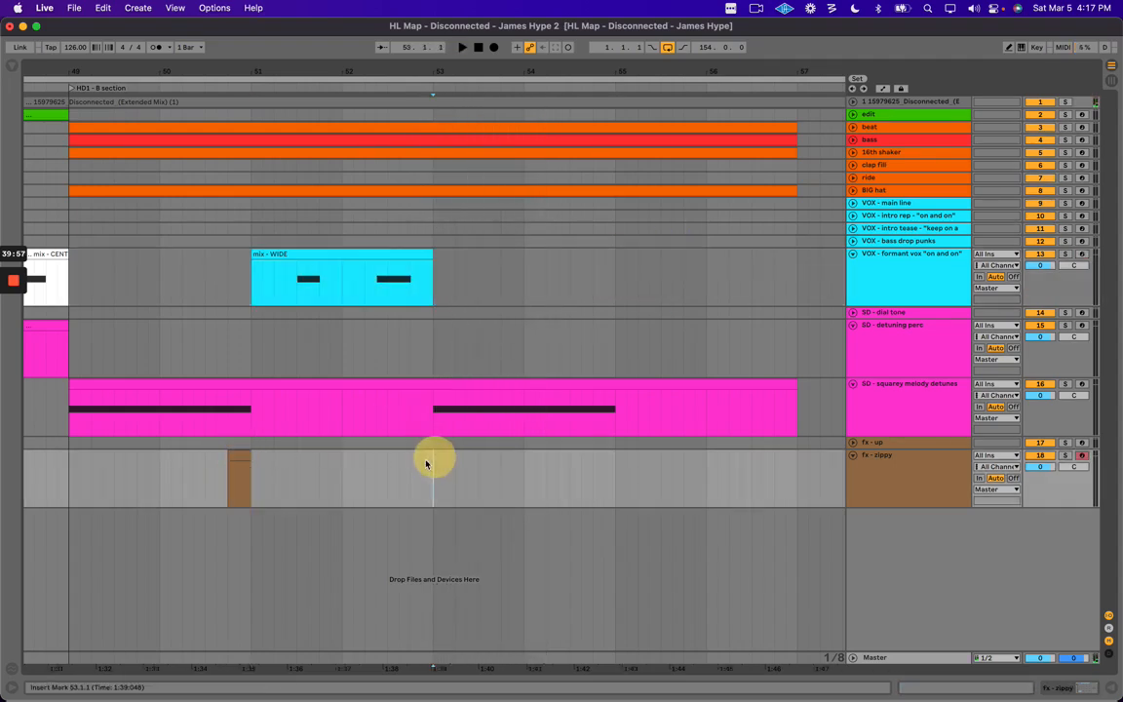
left_click(234, 458)
key("space")
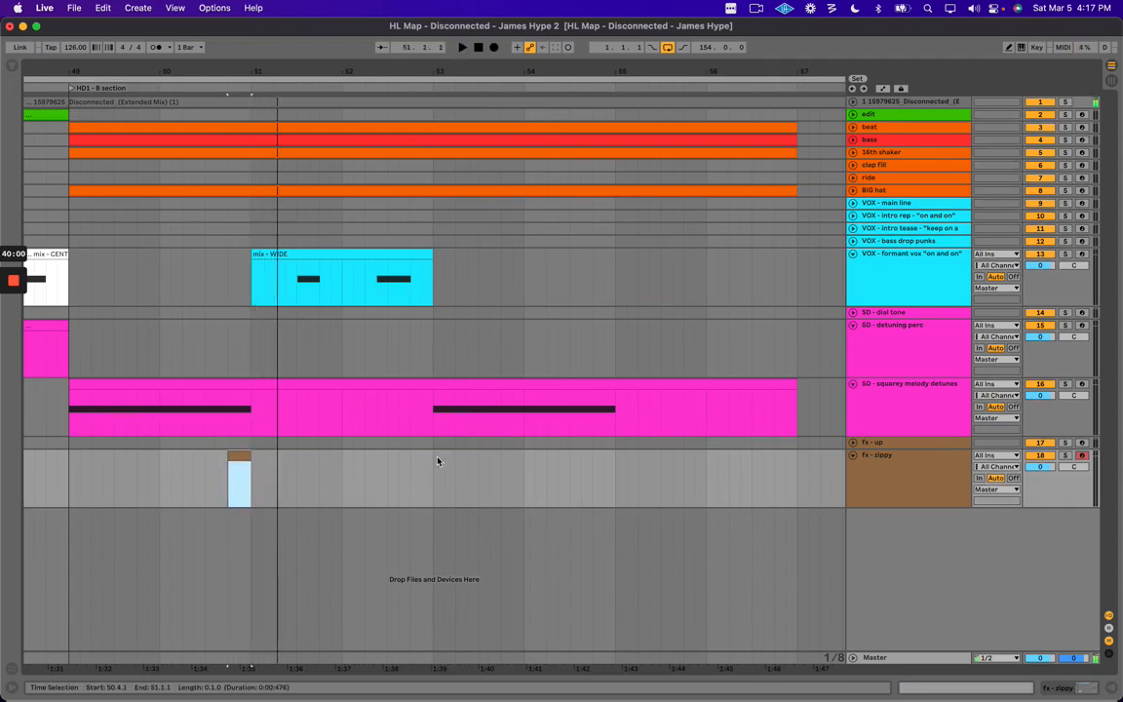
left_click(433, 461)
key("space")
Copy the one-beat fx - zippy clip to 53.1.1.
left_click_drag(434, 461, 466, 455)
key("space")
left_click_drag(239, 455, 442, 464)
scroll(468, 466, "right", 2)
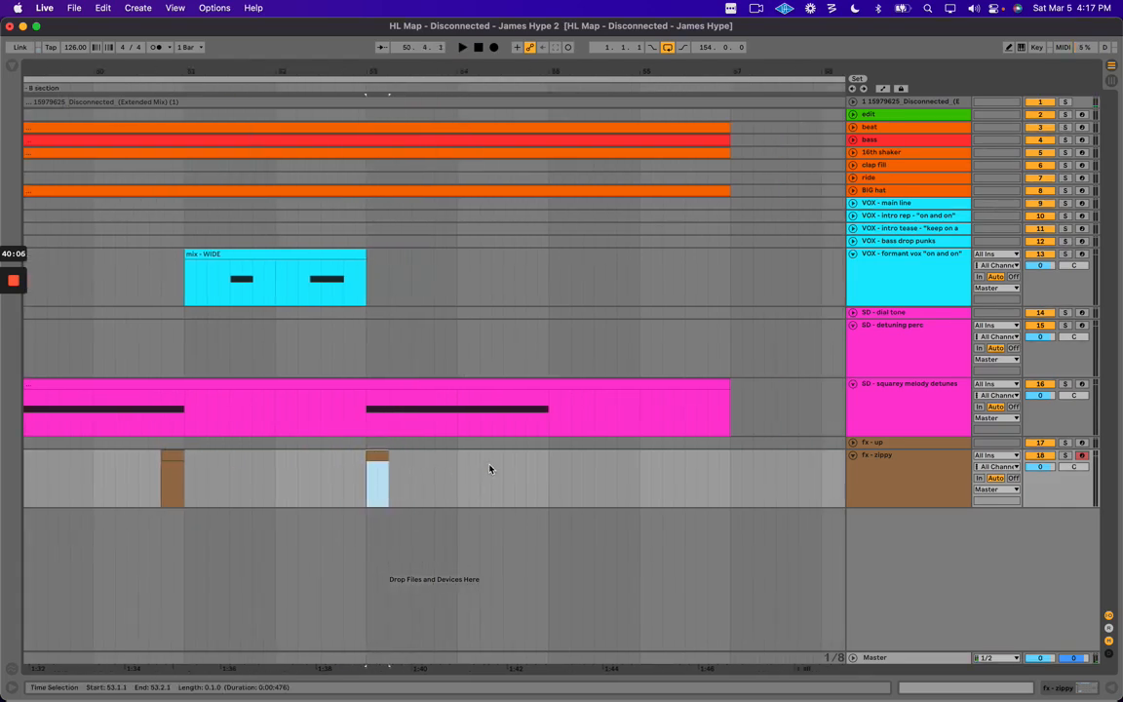
Play the B section passage around 53.1.1 to locate the next zippy effect.
scroll(347, 469, "left", 3)
scroll(346, 469, "left", 1)
left_click_drag(259, 467, 589, 466)
left_click(590, 468)
left_click(507, 452)
left_click(441, 454)
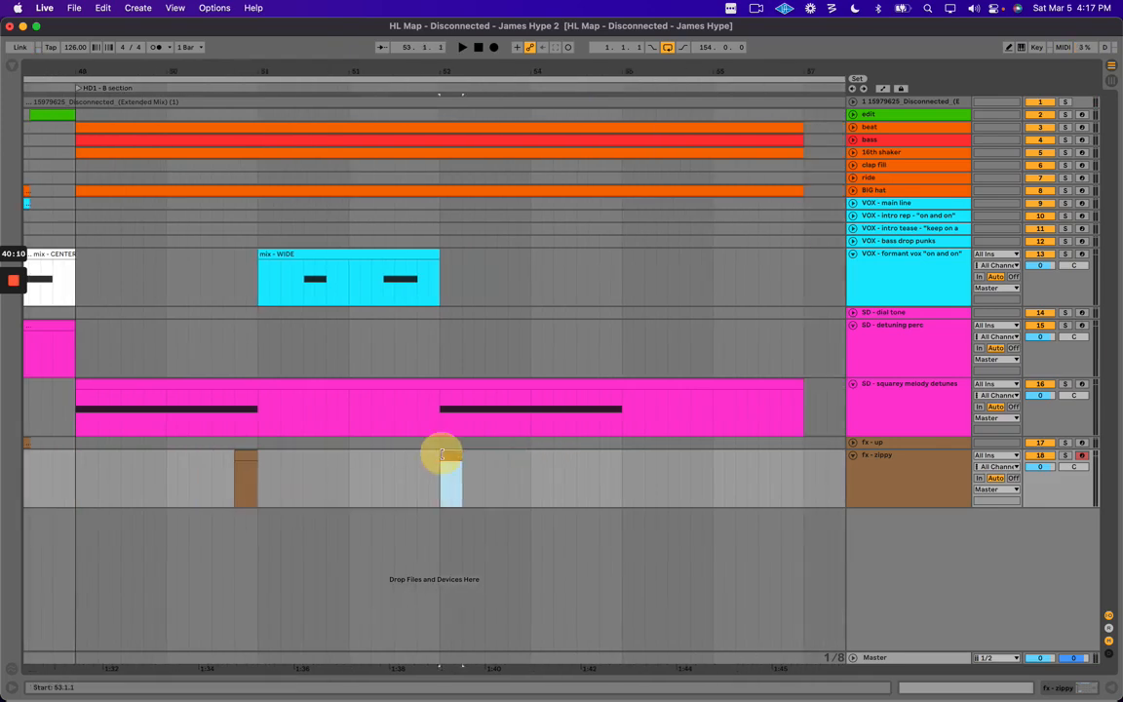
left_click(393, 476)
scroll(390, 478, "right", 2)
left_click(422, 457)
left_click(367, 466)
key("space")
left_click(420, 456)
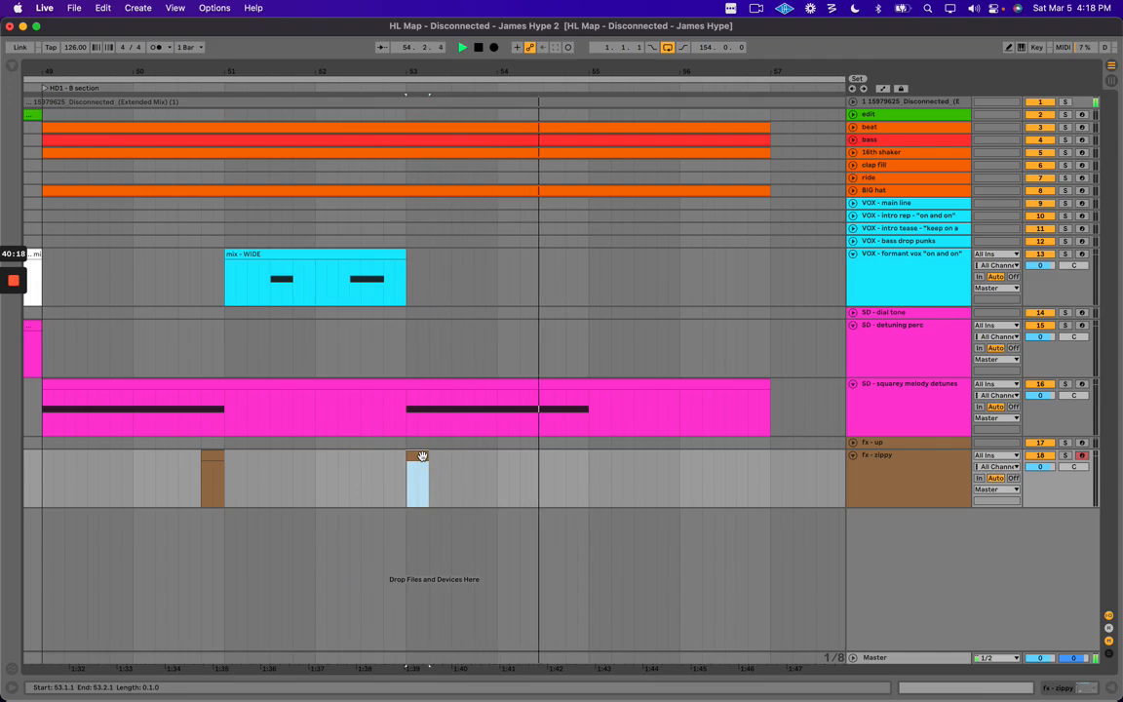
Add a three-beat fx - zippy clip spanning 54.2.1 to 55.1.1 and consolidate it.
left_click_drag(421, 456, 589, 455)
key("space")
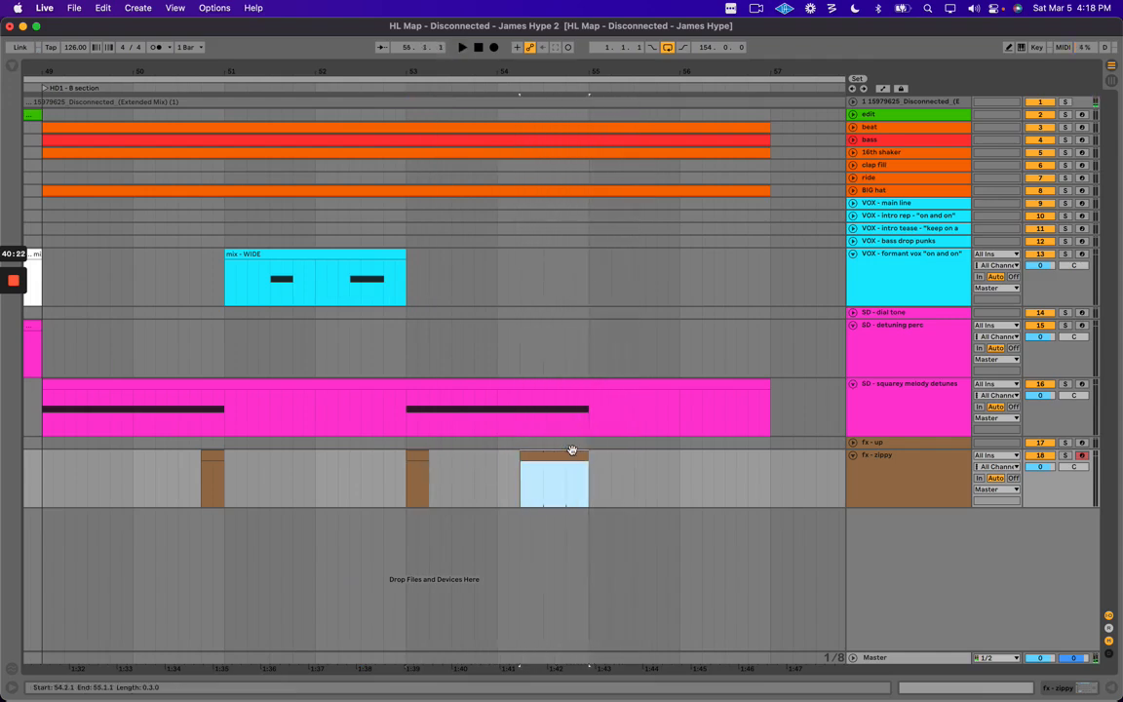
key("super+j")
Replay the passage around the new zippy clip from 54.2.1 to check its timing.
left_click_drag(543, 478, 600, 477)
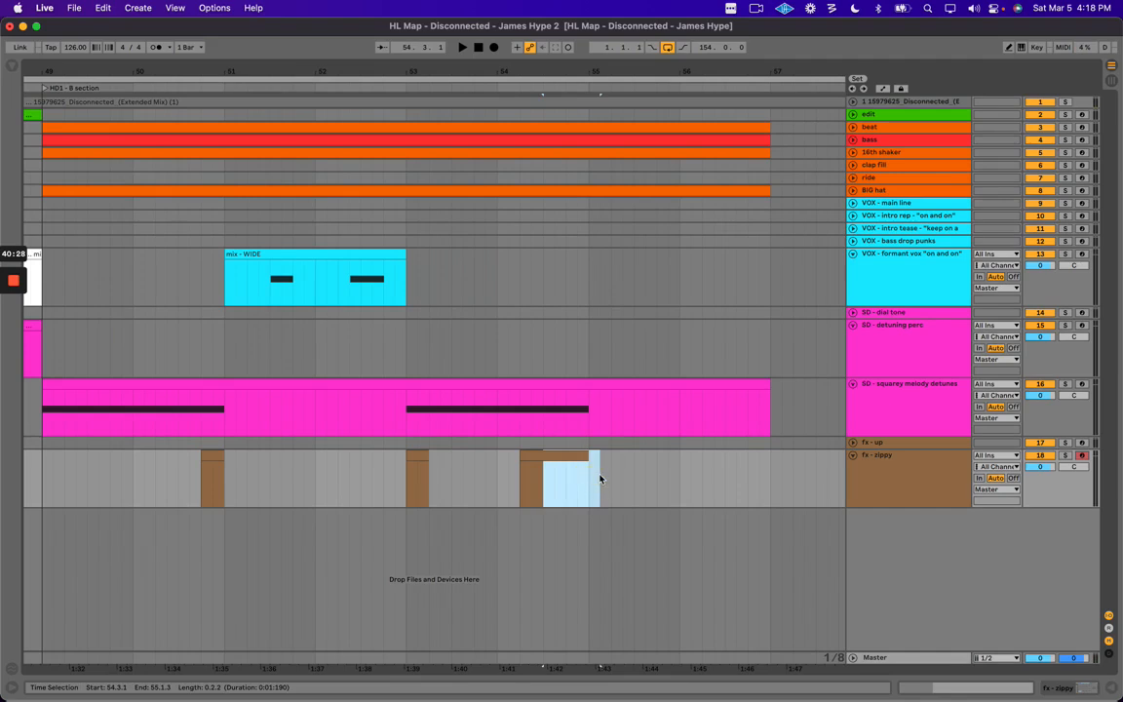
key("space")
left_click(539, 454)
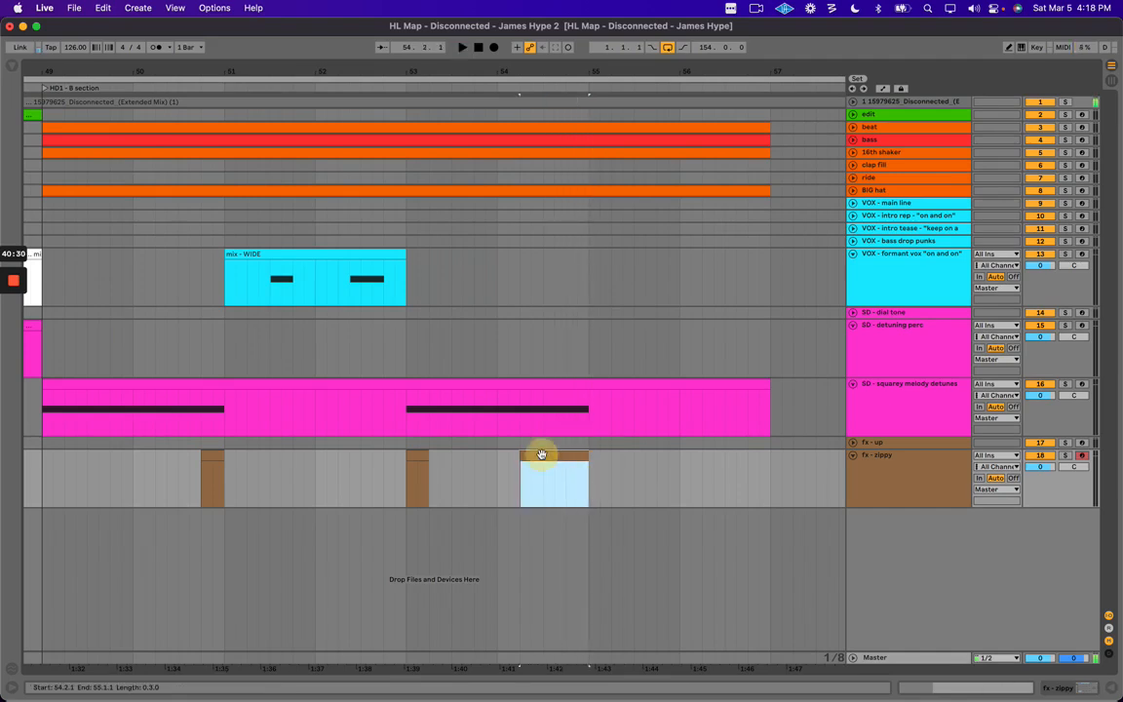
key("space")
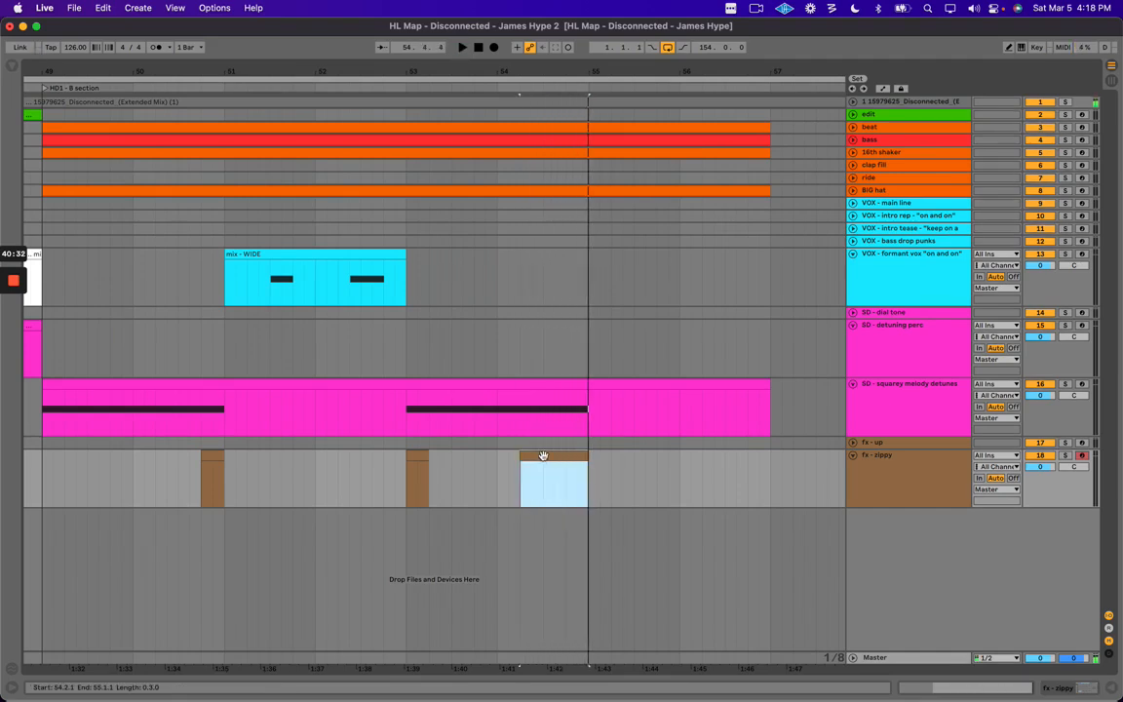
key("space")
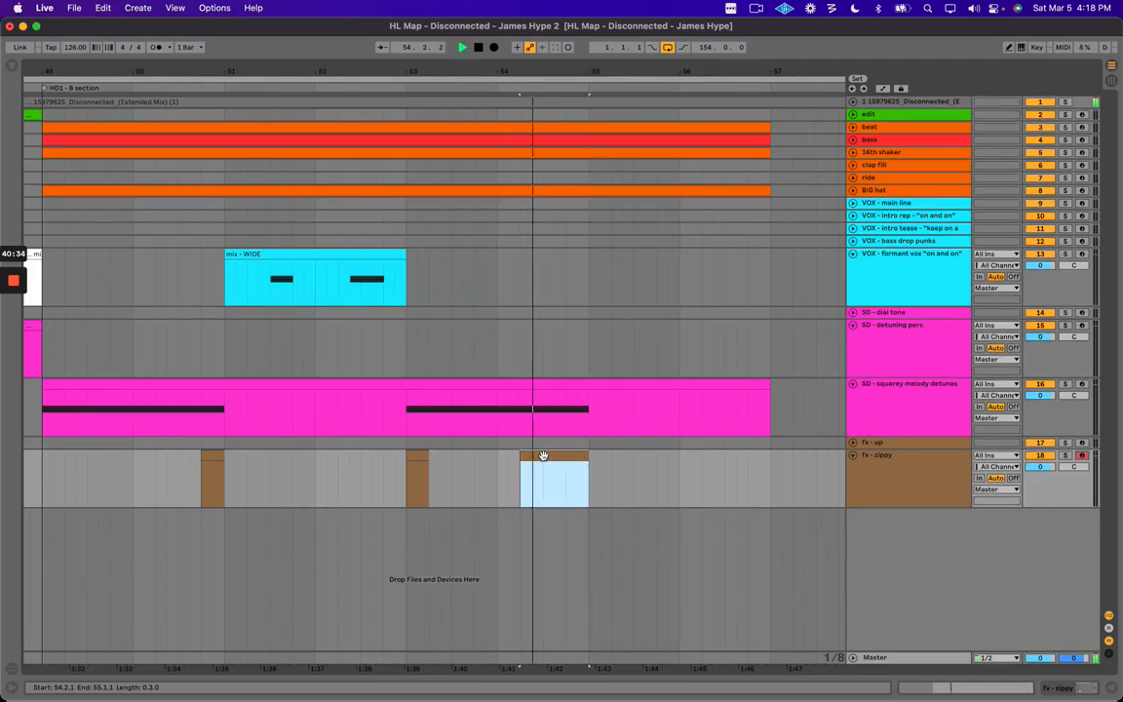
key("space")
key("space")
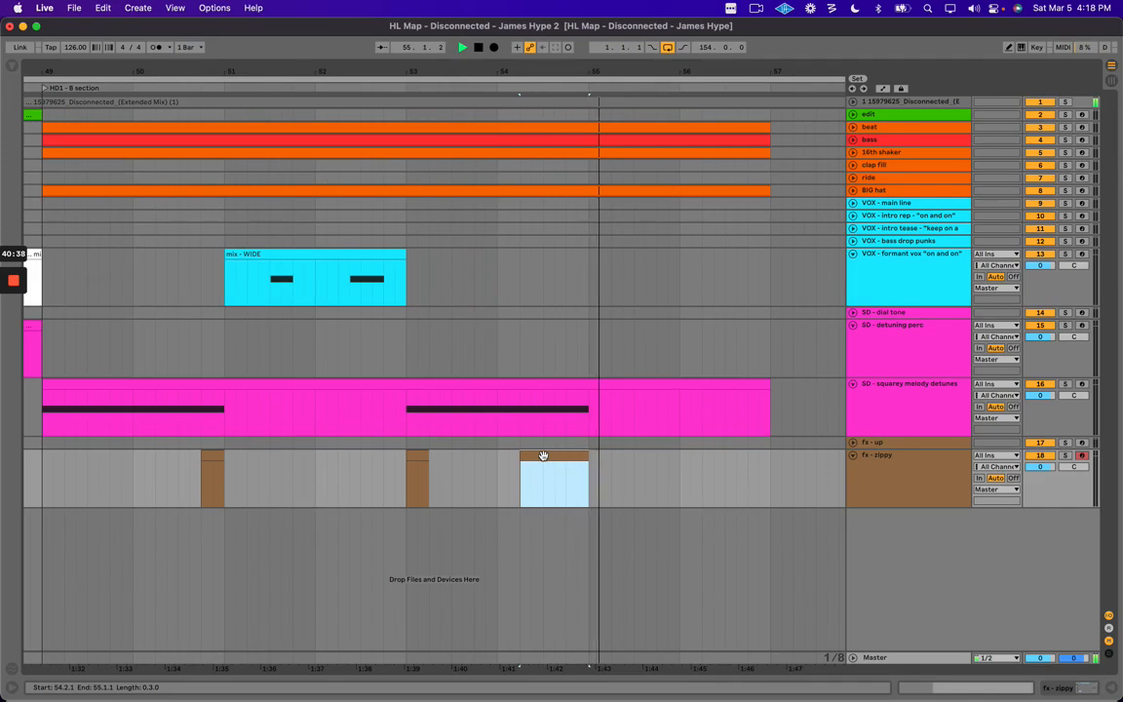
Stop playback and rename the fx - zippy track to "fx - zippy LFO stuff".
left_click(498, 457)
key("minus")
key("minus")
key("space")
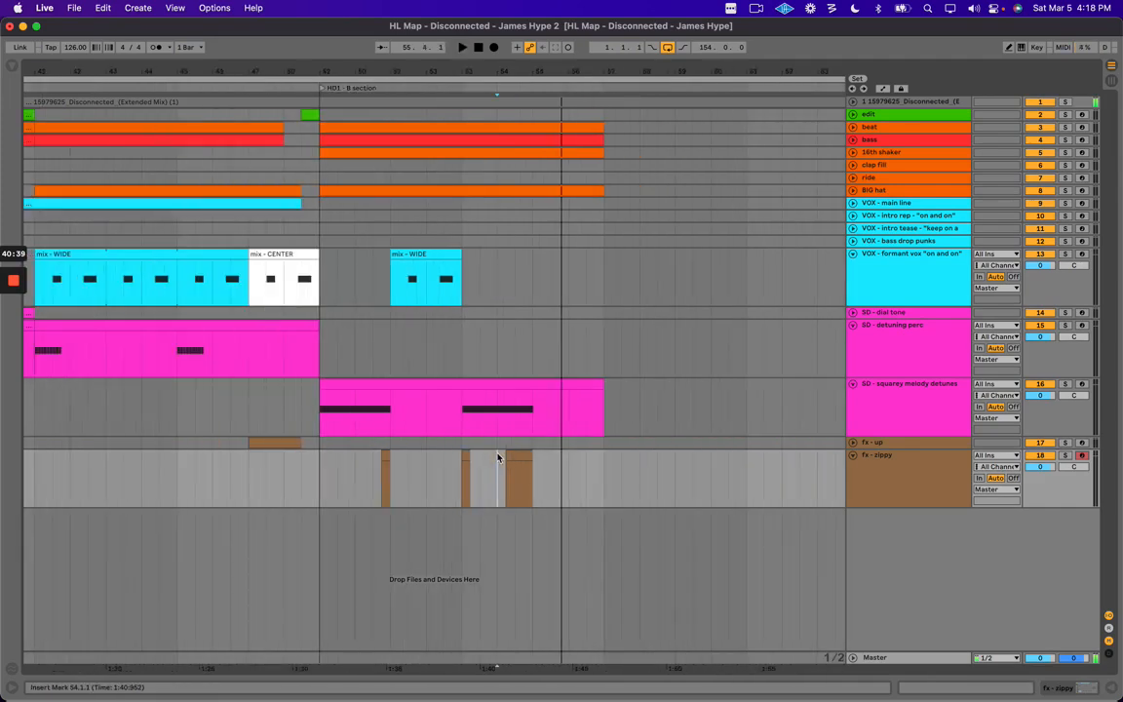
left_click(900, 488)
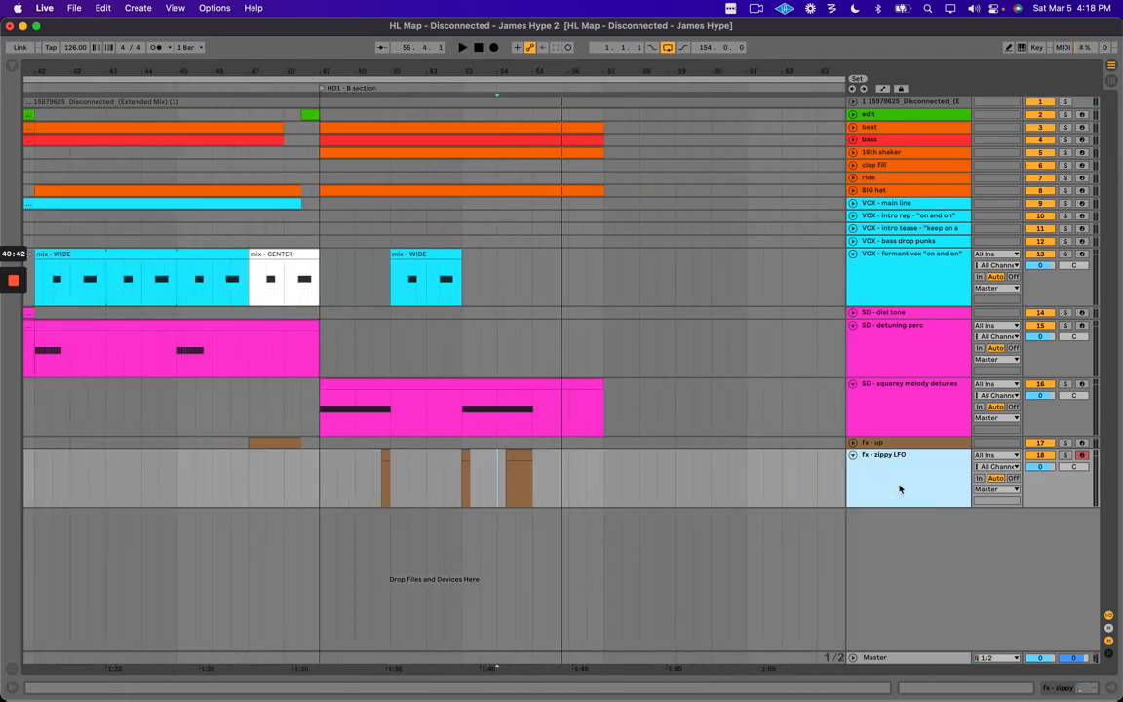
type("f")
key("Return")
Play on from the 54.2.1 zippy clip and copy the two-bar "mix - WIDE" formant vocal clip to 55.1.1.
key("space")
left_click(519, 458)
key("plus")
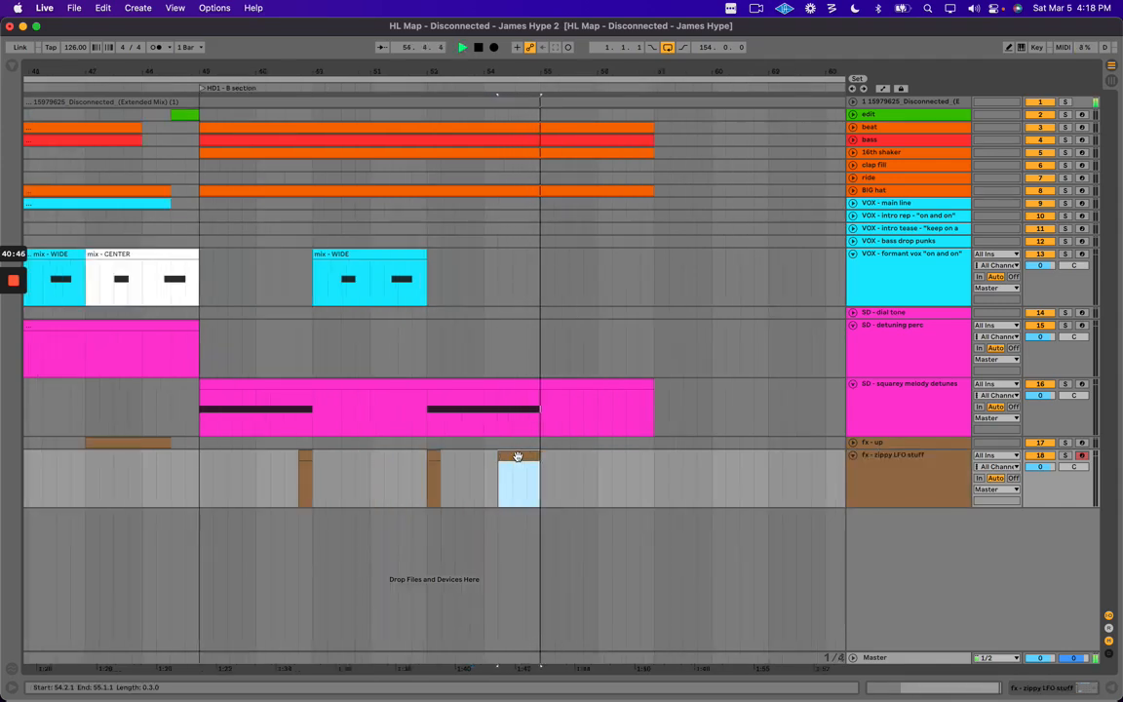
left_click_drag(367, 259, 594, 264)
scroll(550, 278, "right", 1)
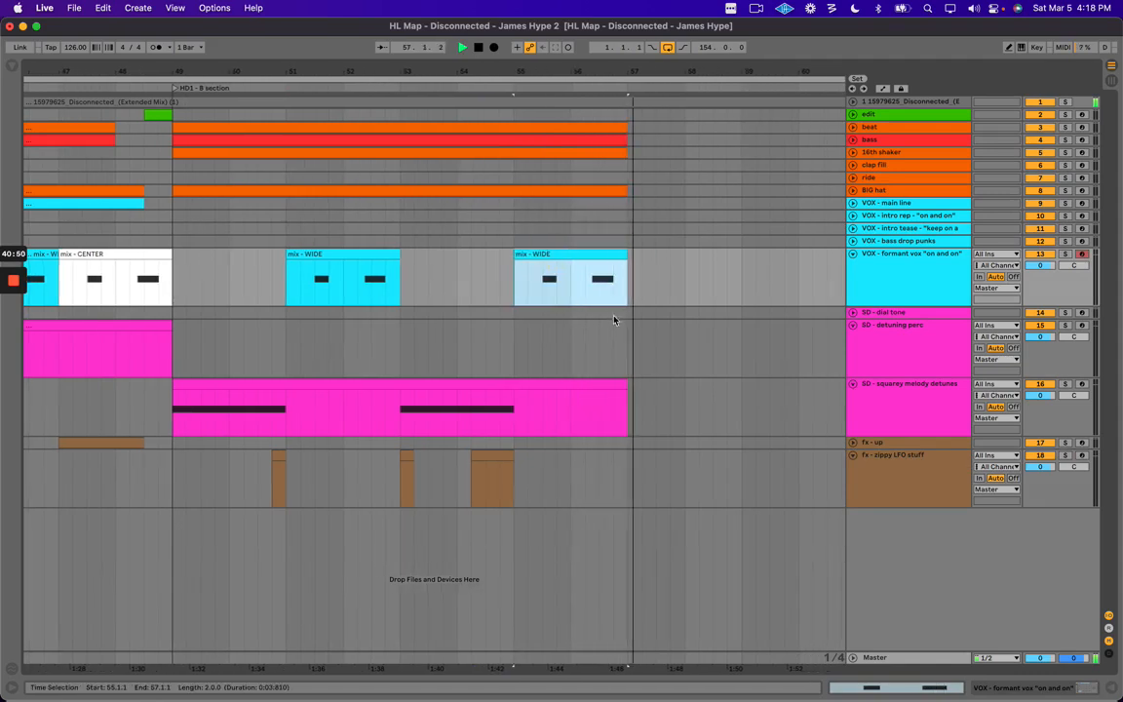
Unfold the clap fill track and insert a two-beat clip from 56.3.1 to 57.1.1.
left_click(870, 165)
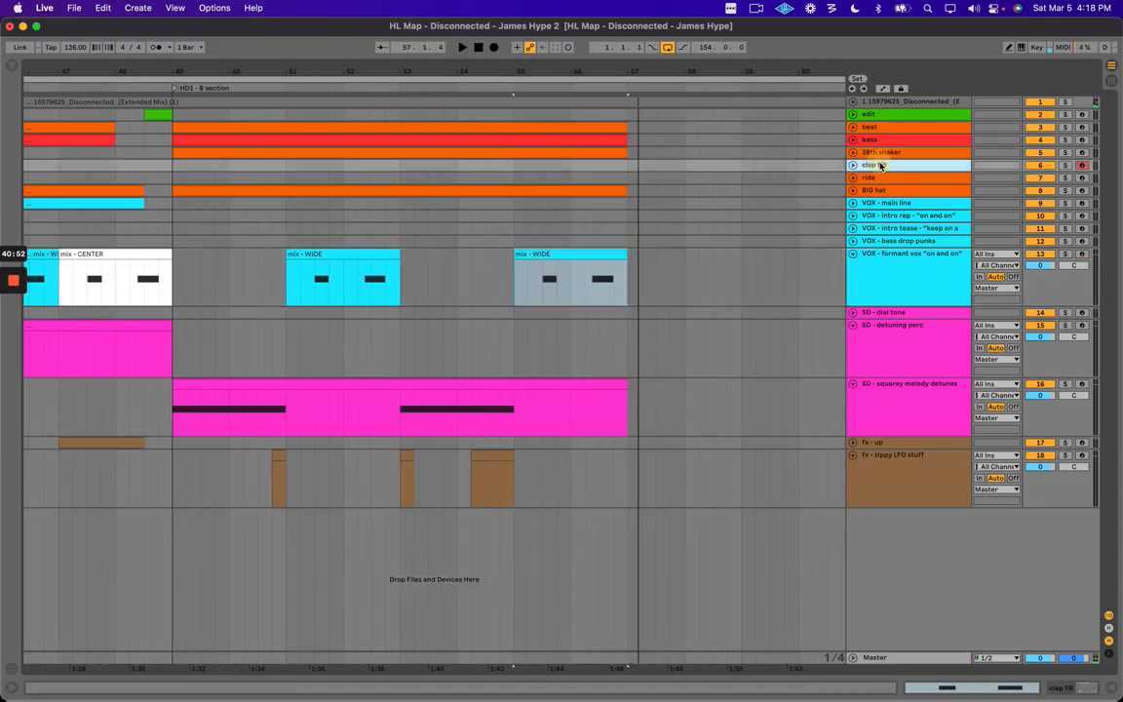
left_click(853, 165)
mouse_move(601, 184)
left_mouse_down()
mouse_move(616, 180)
mouse_move(620, 191)
left_mouse_up()
key("super+shift+m")
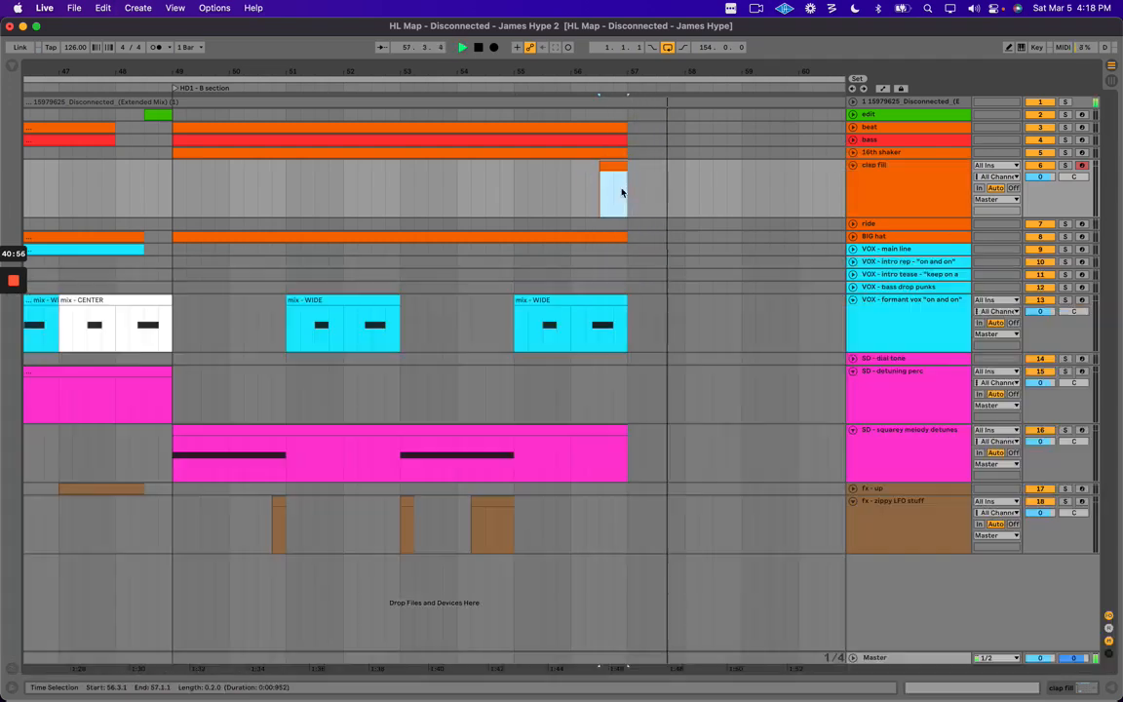
Play the clap fill at 56.3.1 through the transition past 57.1.1.
key("space")
key("space")
left_click_drag(640, 71, 640, 52)
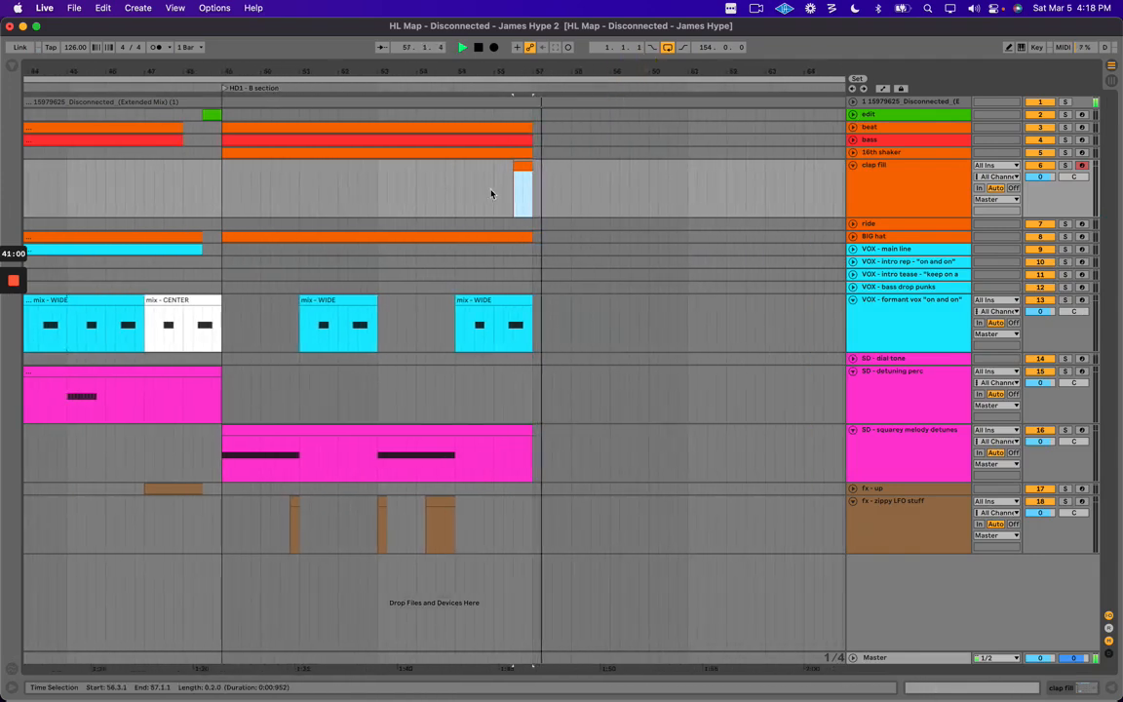
left_click(872, 115)
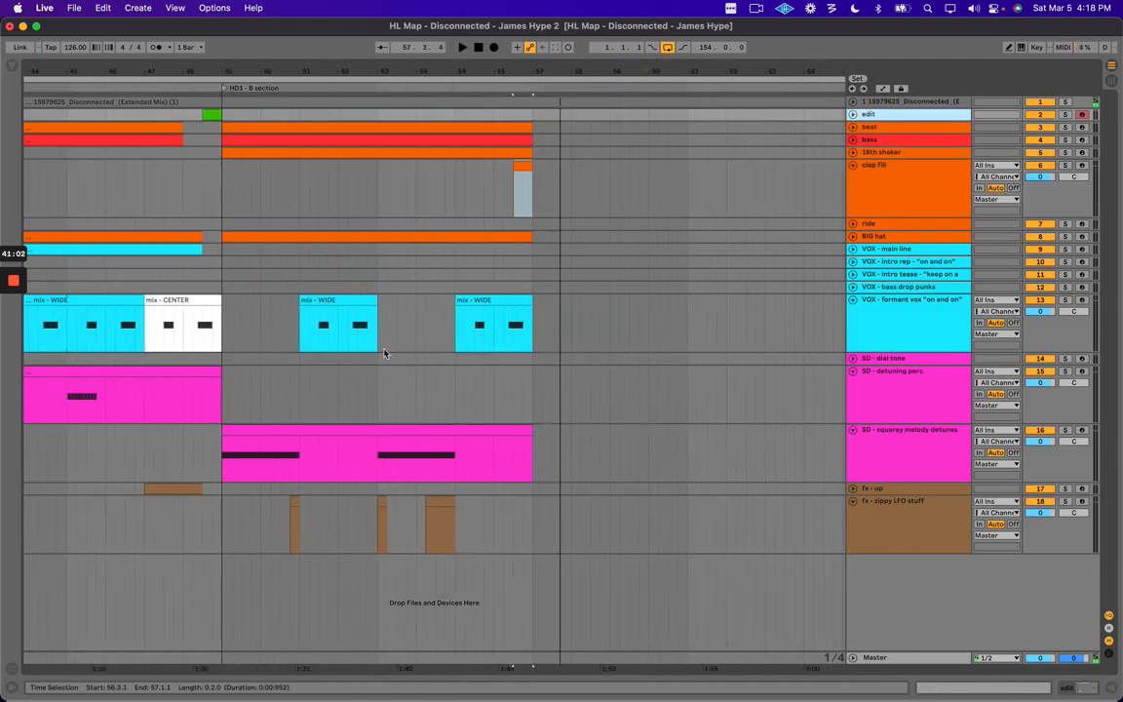
Unfold the VOX - main line track to show its clips in the A section.
left_click_drag(341, 74, 344, 67)
scroll(439, 143, "left", 5)
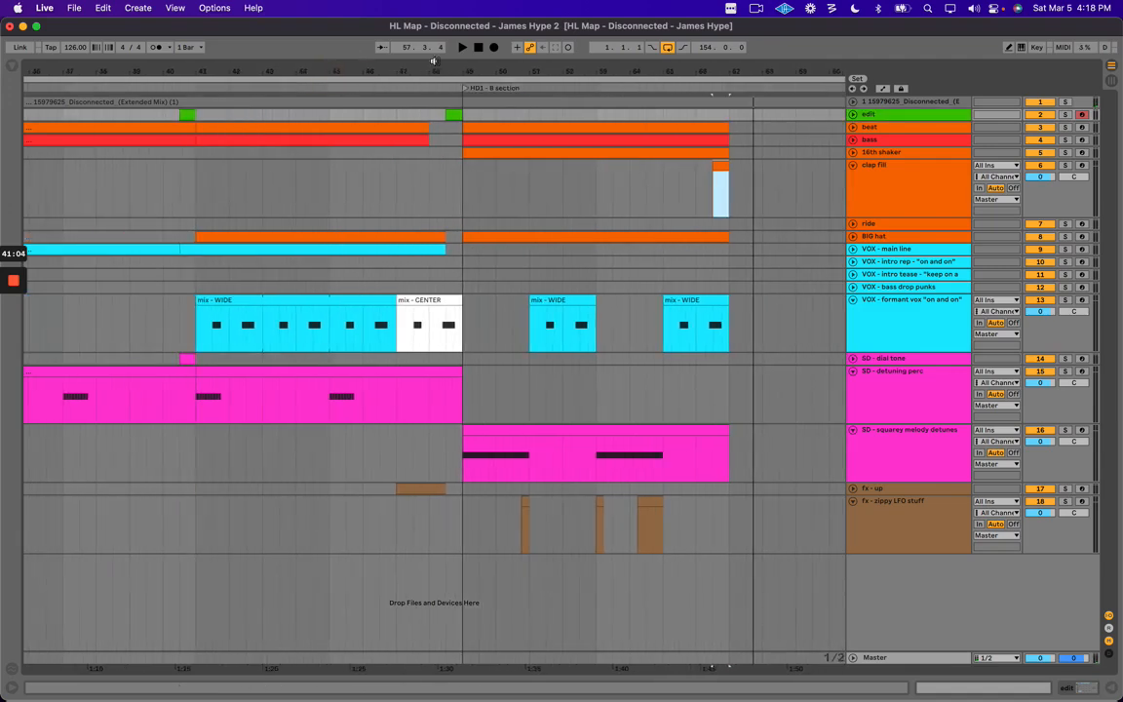
left_click_drag(428, 69, 426, 59)
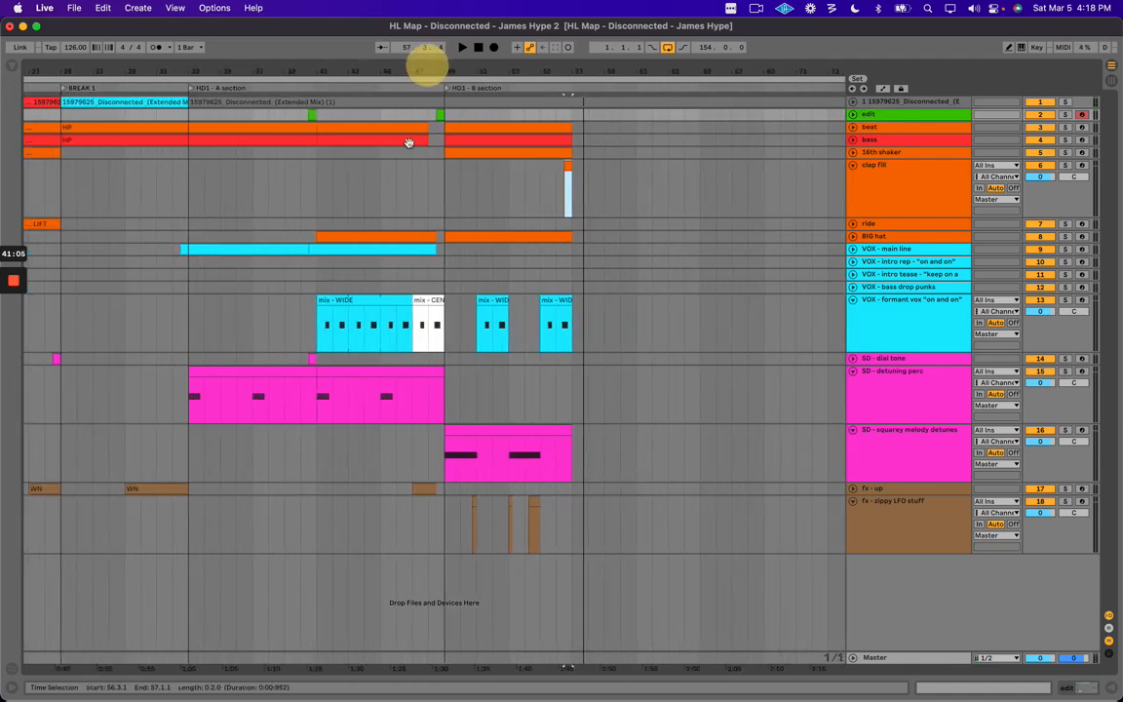
left_click(202, 320)
left_click(887, 249)
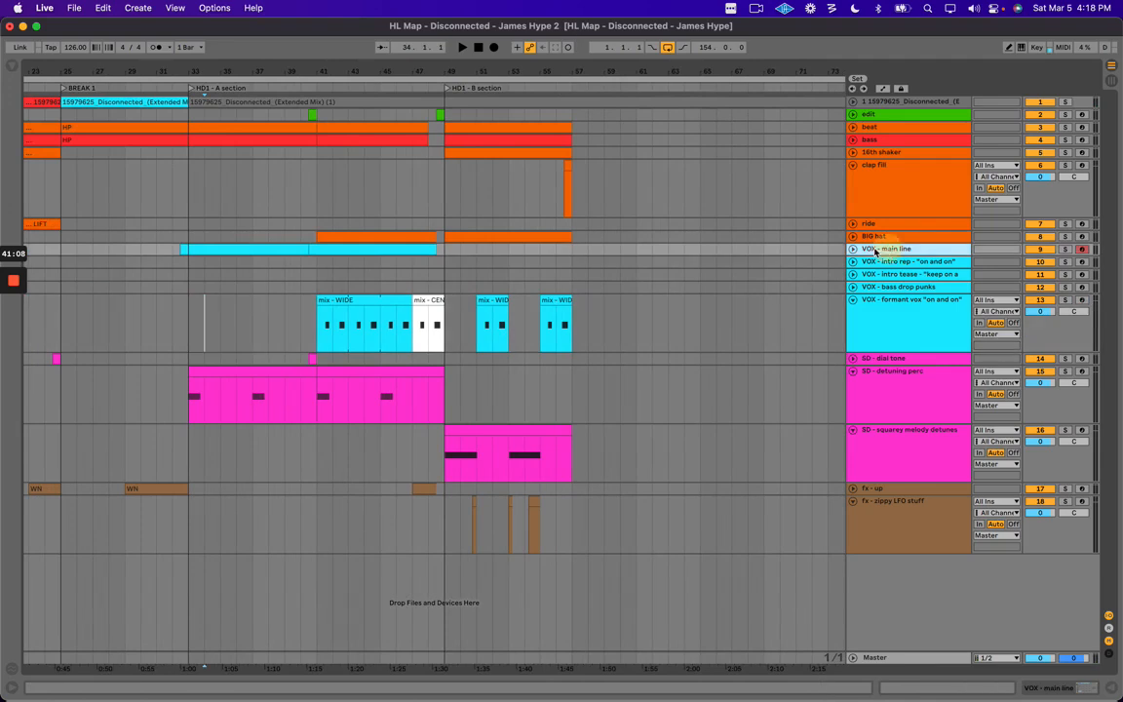
left_click(852, 247)
left_click(852, 249)
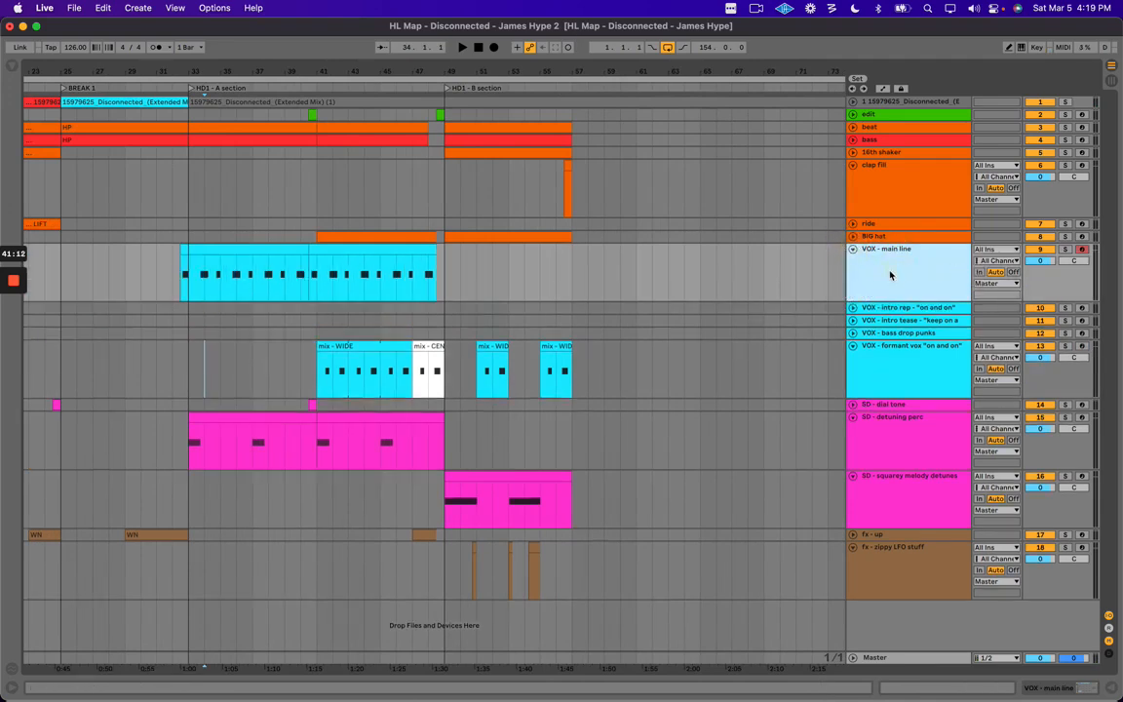
Examine the A section's main line vocal and detuning perc between 33.1.1 and 49.1.1.
left_click_drag(189, 174, 439, 358)
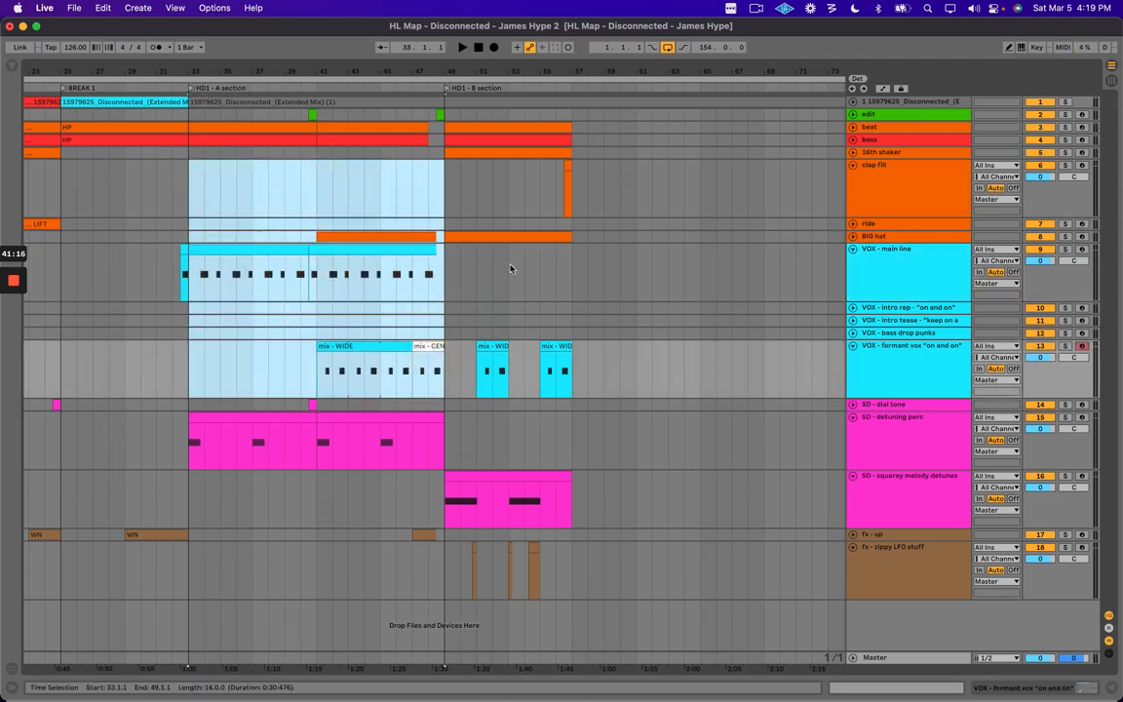
left_click(896, 270)
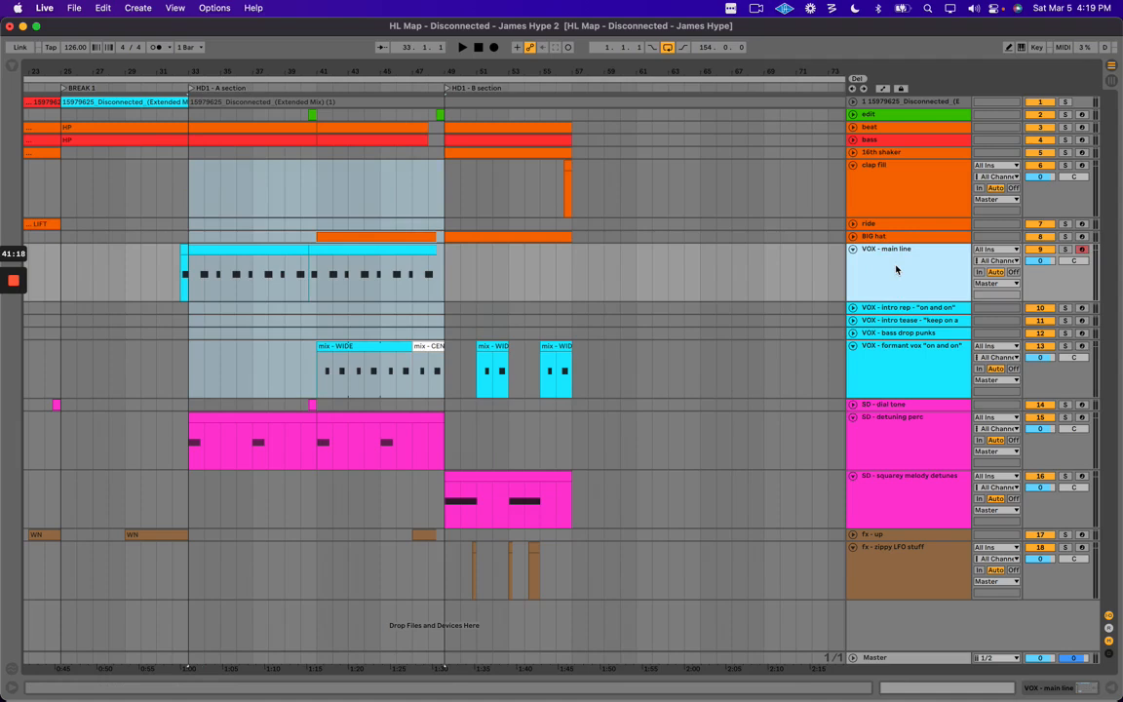
left_click(893, 443)
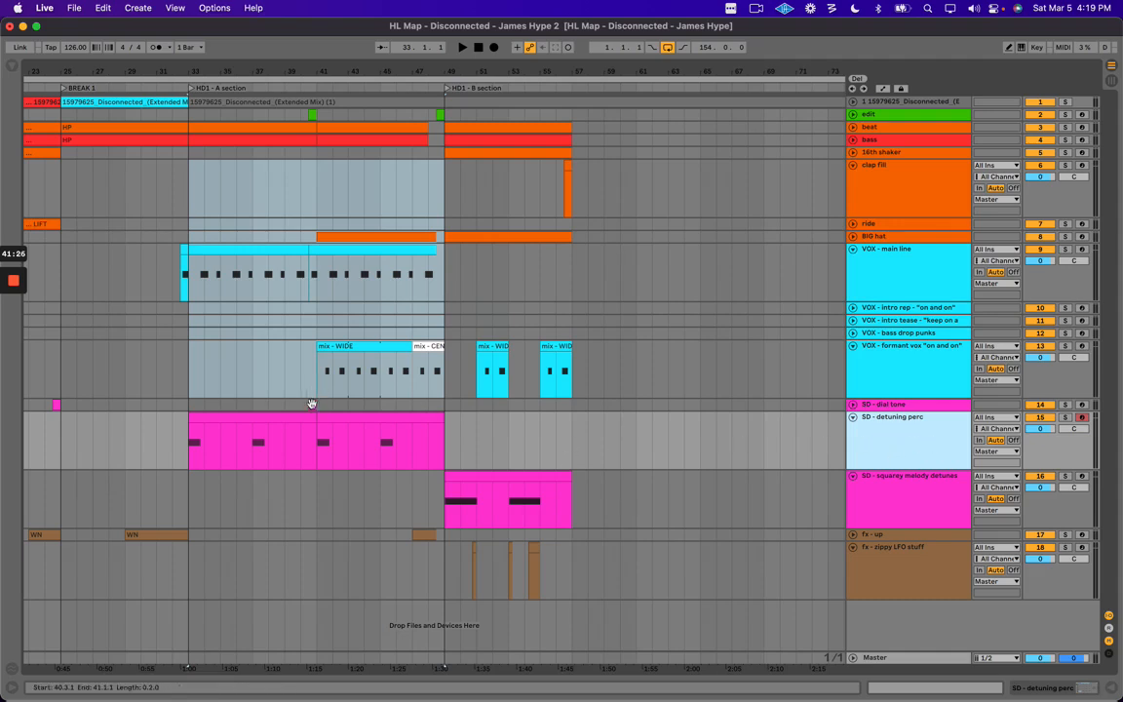
left_click(395, 320)
left_click_drag(314, 171, 445, 176)
left_click(343, 170)
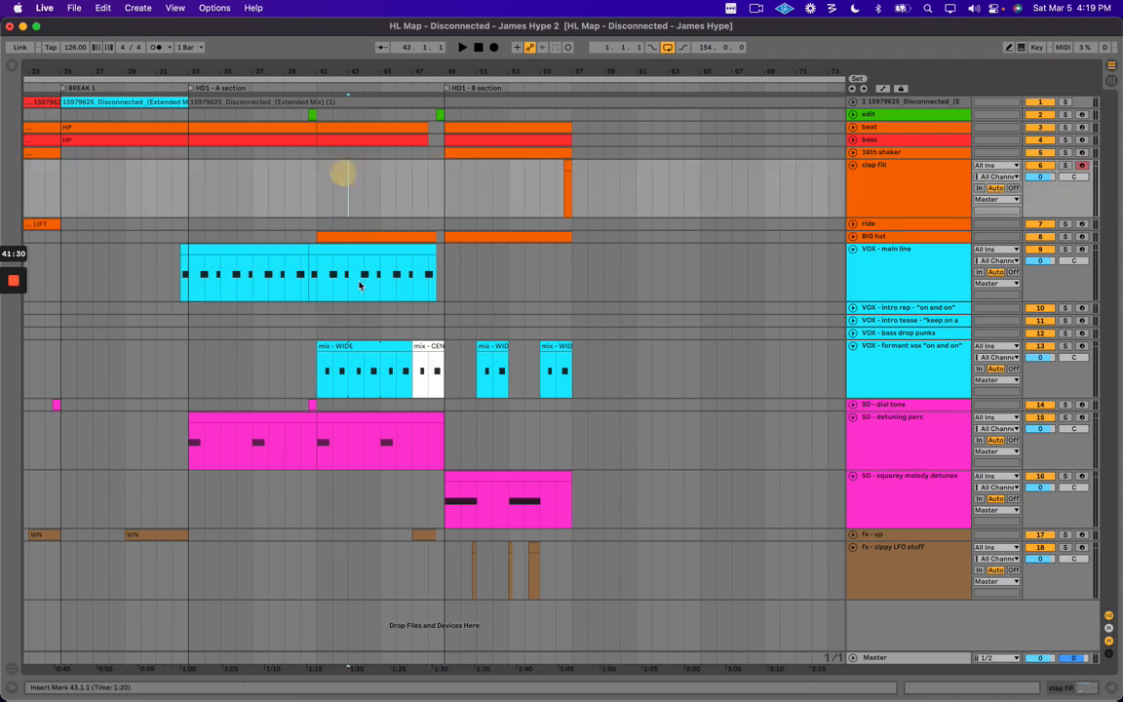
Examine the BIG hat and formant vox clips in the A section's second half, from 41.1.1 to 49.1.1.
left_click(381, 233)
left_click(903, 234)
left_click_drag(304, 166, 446, 231)
left_click(323, 312)
left_click_drag(330, 329, 431, 376)
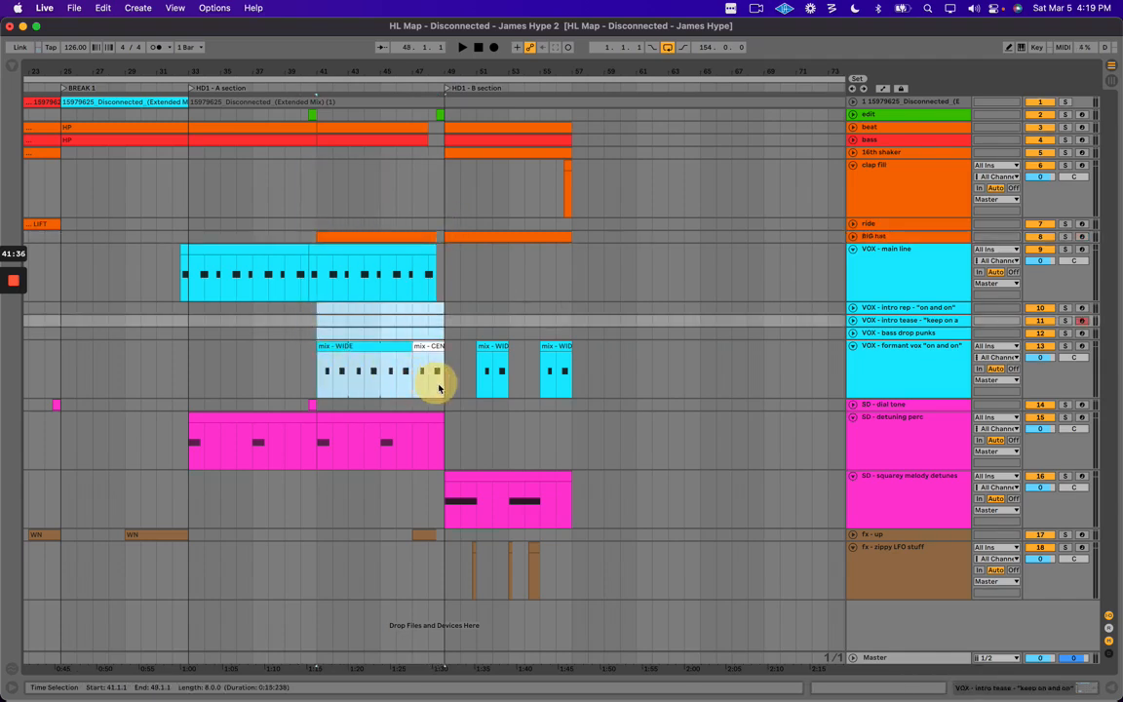
left_click(317, 324)
left_click_drag(317, 325, 452, 377)
left_click(441, 323)
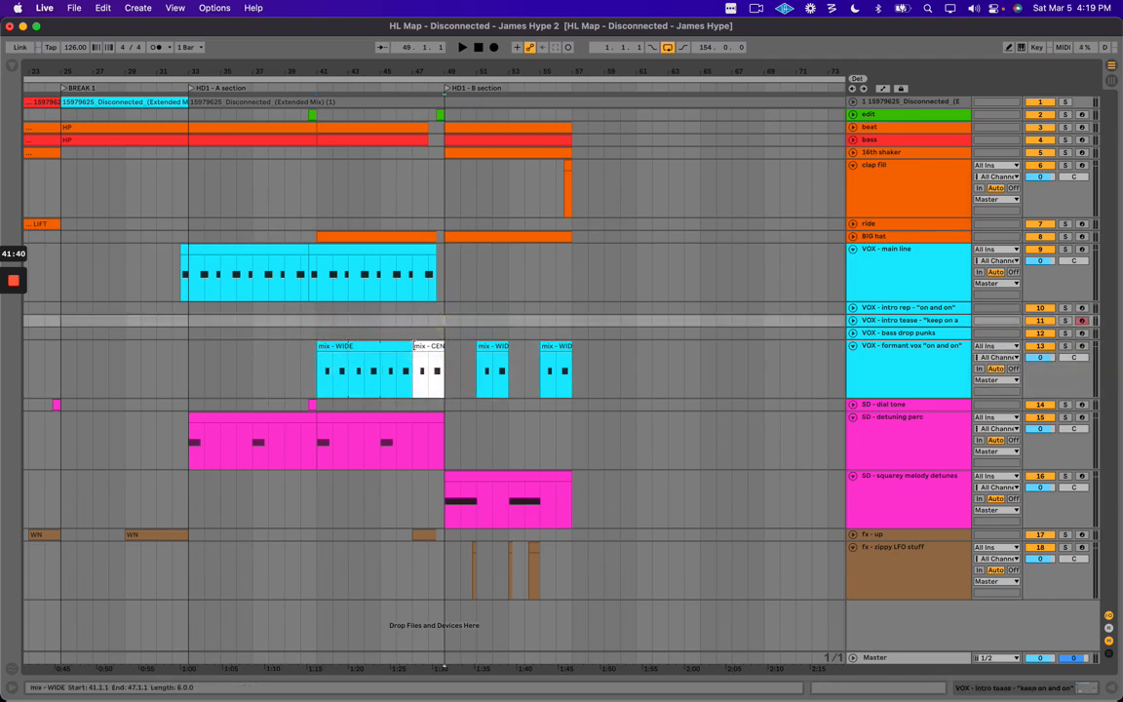
left_click_drag(398, 321, 367, 357)
left_click_drag(282, 310, 451, 369)
left_click(440, 317)
left_click_drag(304, 344, 452, 354)
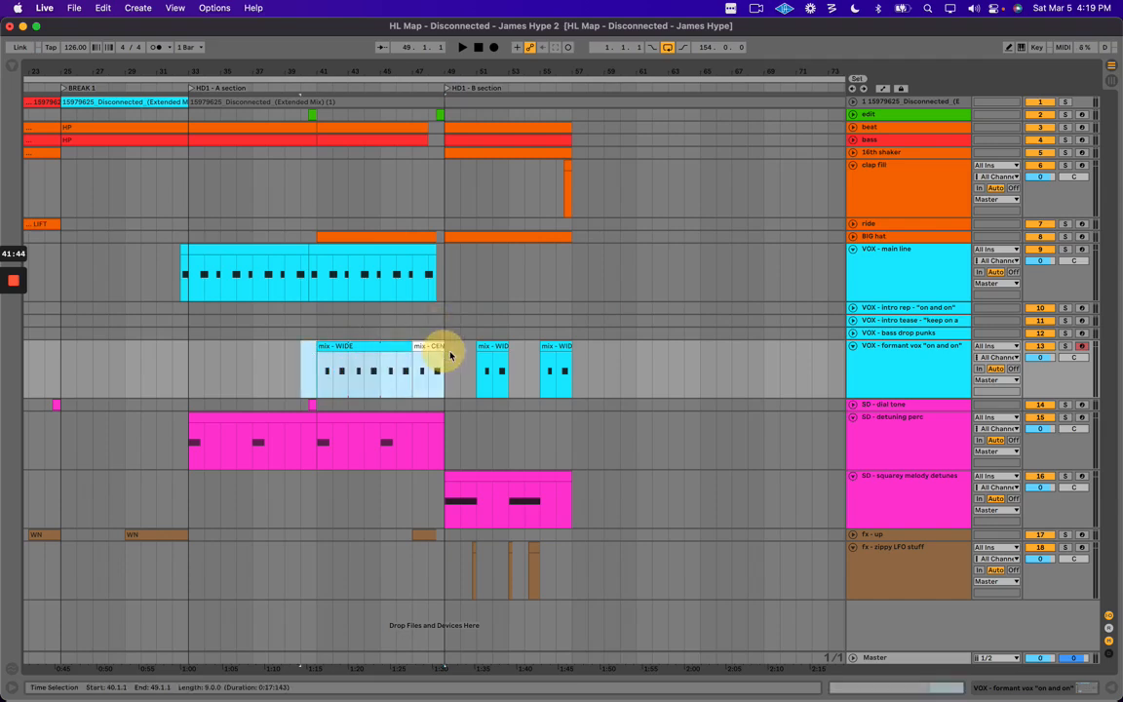
left_click(439, 309)
scroll(475, 292, "right", 3)
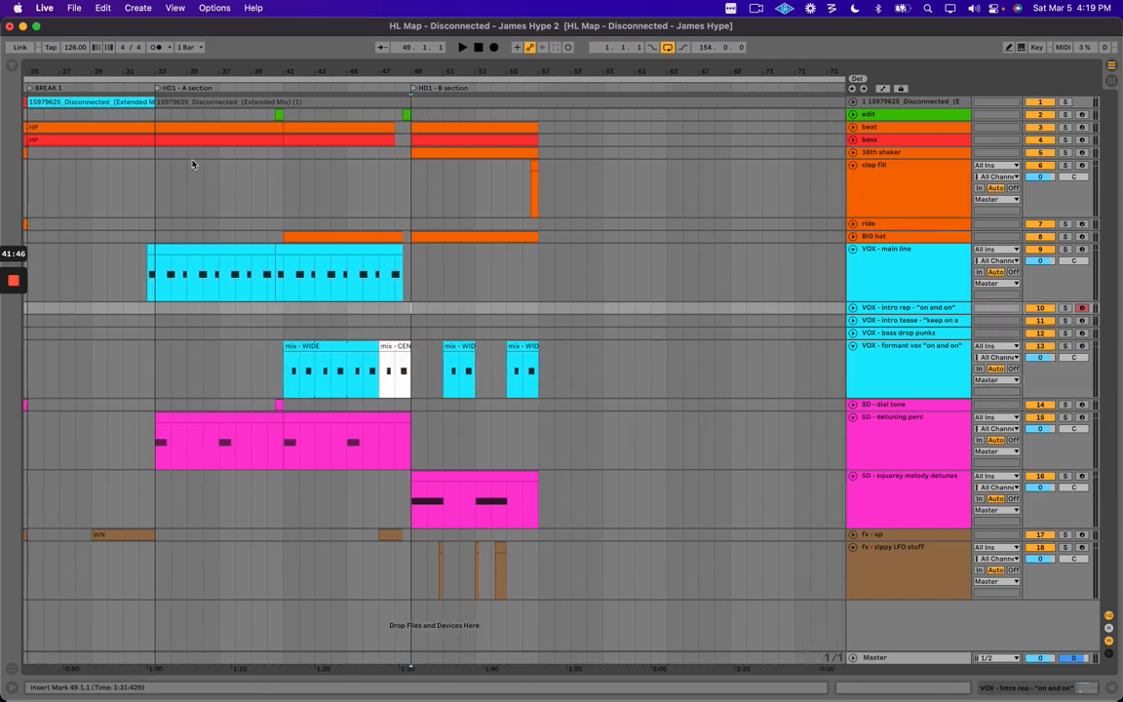
Compare the A section's main line vocal and detuning perc with its second-half BIG hat and formant vox parts.
left_click(907, 269)
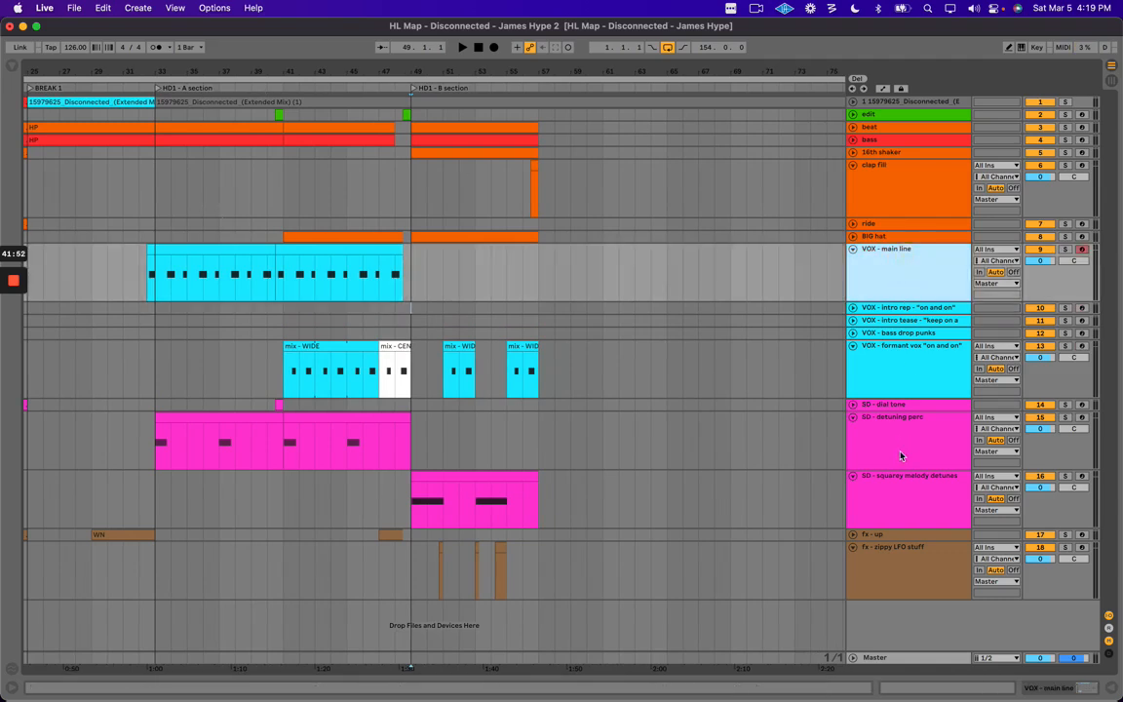
left_click(908, 436)
left_click(907, 256)
left_click(902, 434)
left_click(907, 261)
left_click(900, 432)
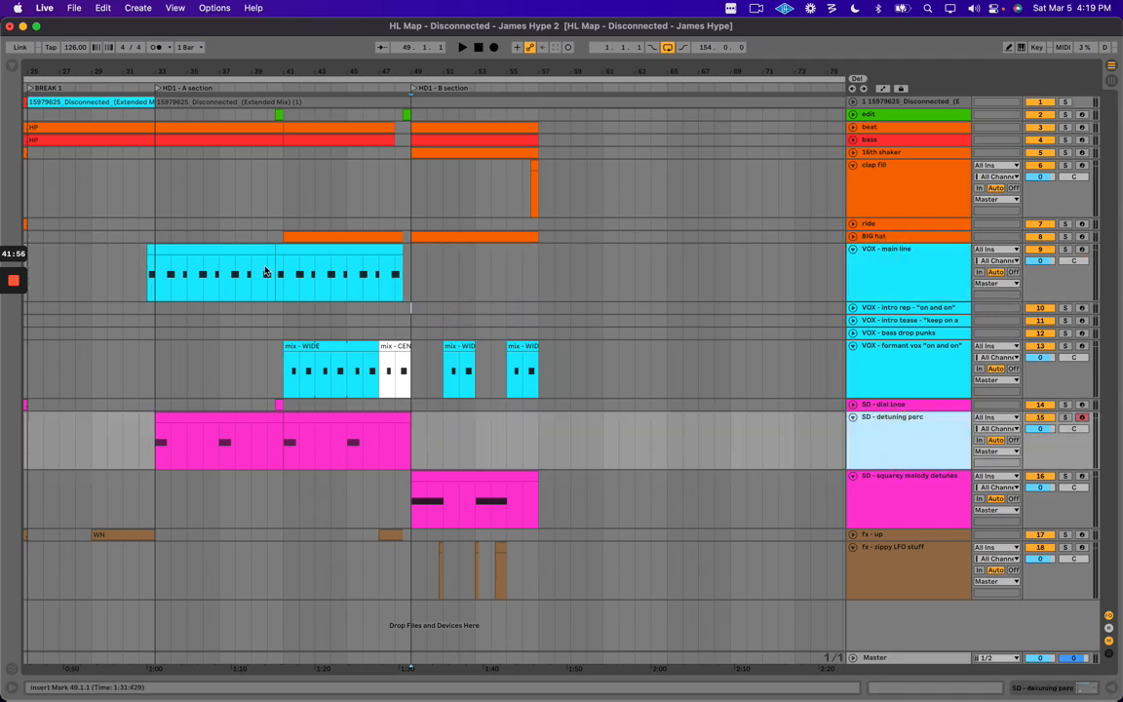
left_click_drag(288, 209, 409, 501)
left_click(332, 210)
left_click(873, 235)
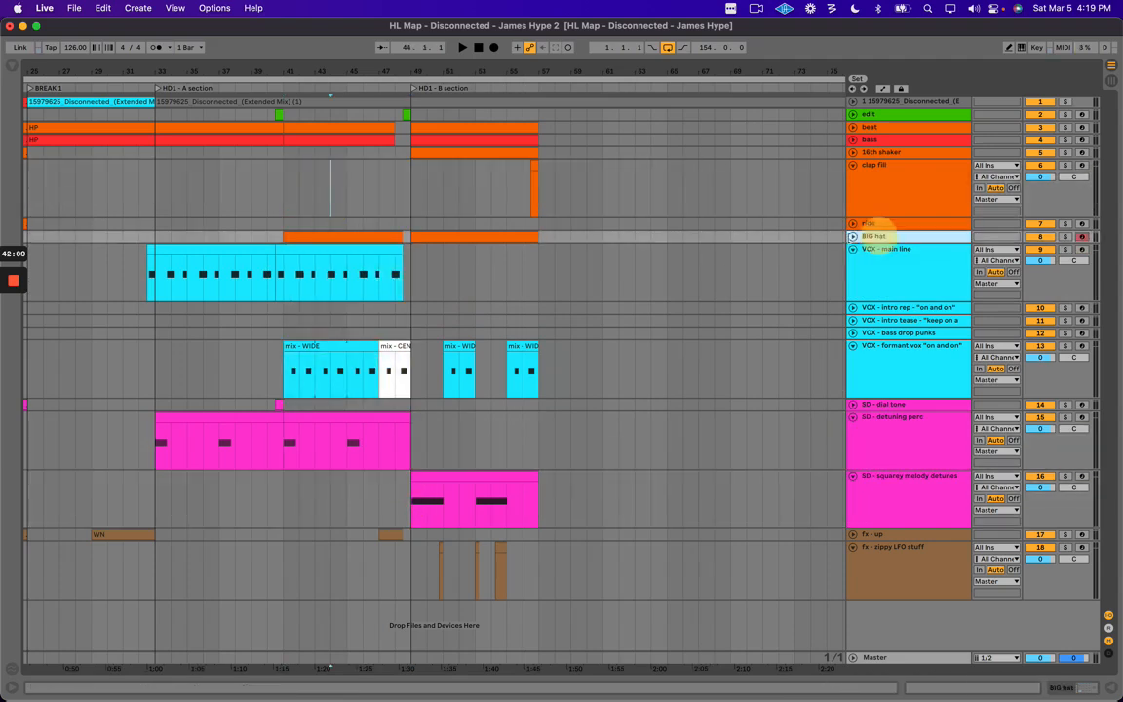
left_click(899, 357)
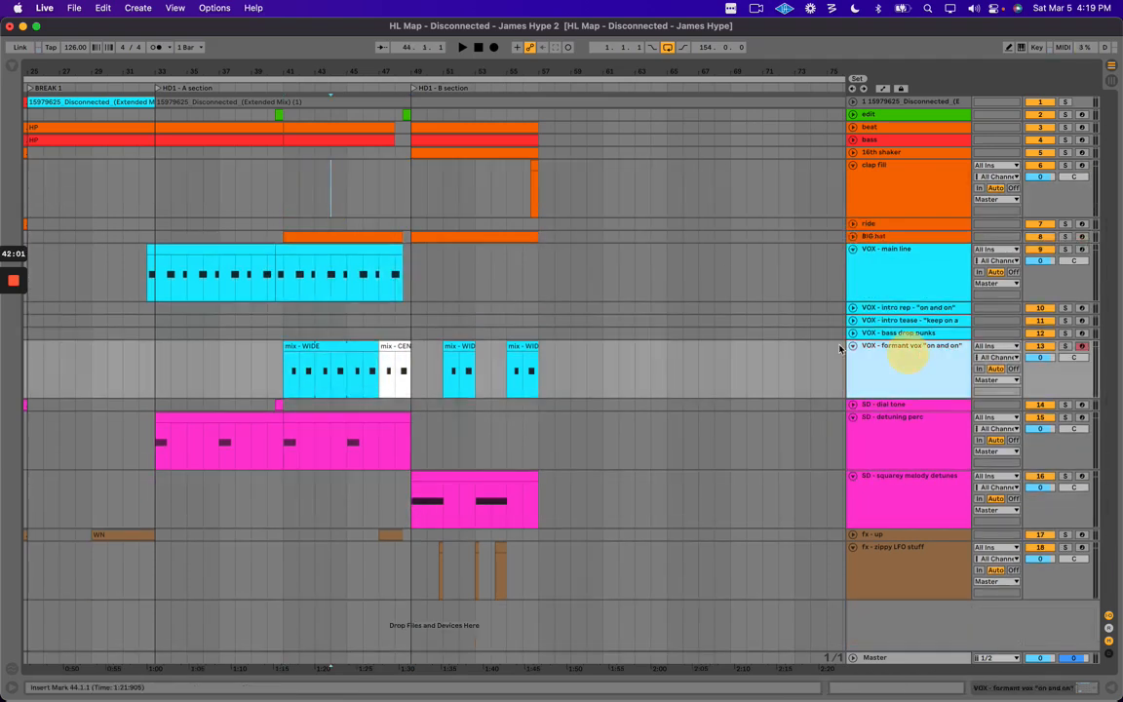
left_click(428, 292)
Duplicate the B section's eight-bar beat, bass and 16th shaker clips to span 57.1.1 to 65.1.1.
scroll(433, 287, "right", 2)
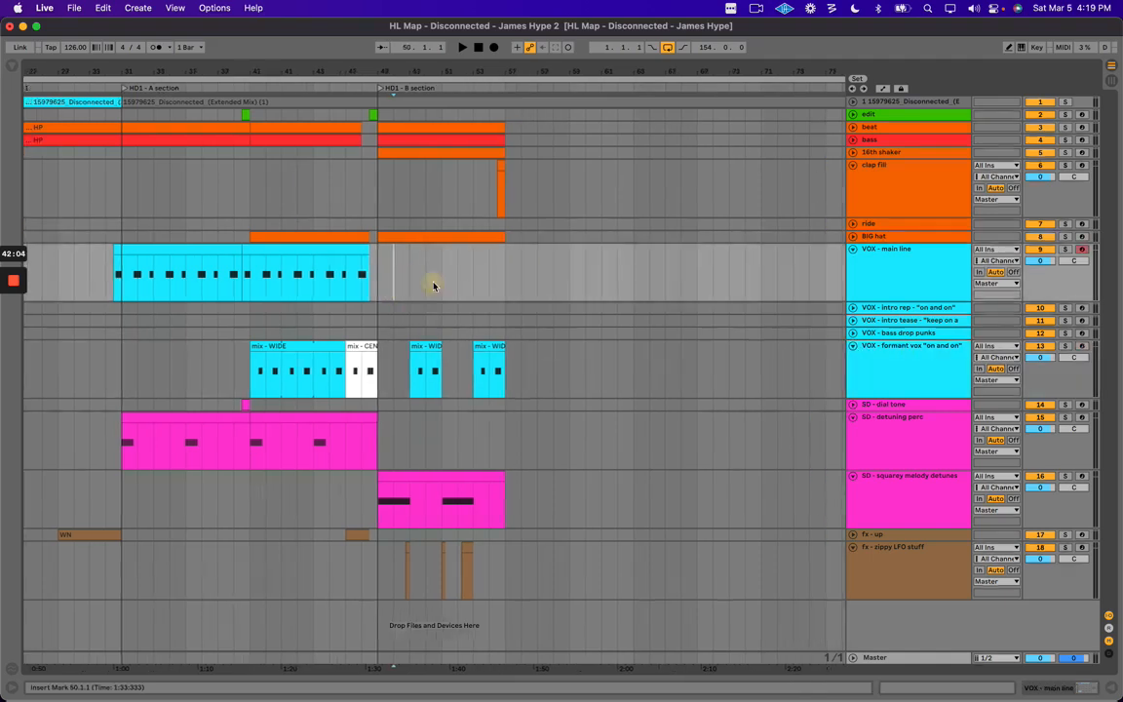
left_click(416, 129)
left_click(413, 153, "shift")
key("super+d")
left_click(391, 115)
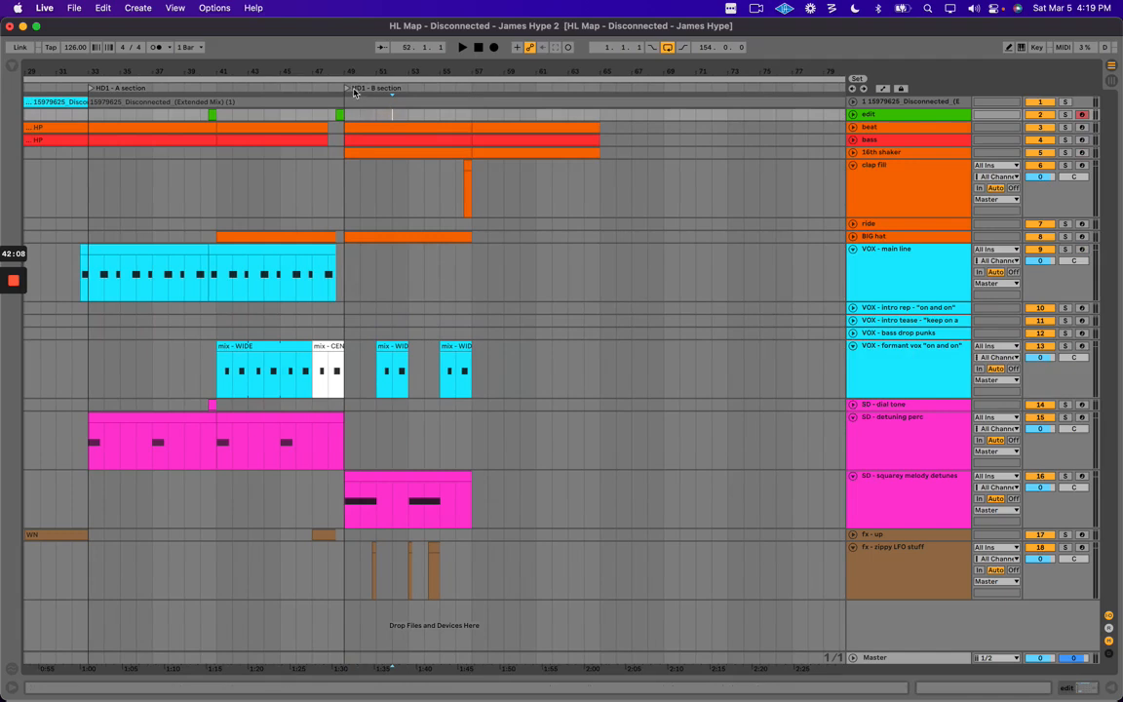
left_click(934, 514)
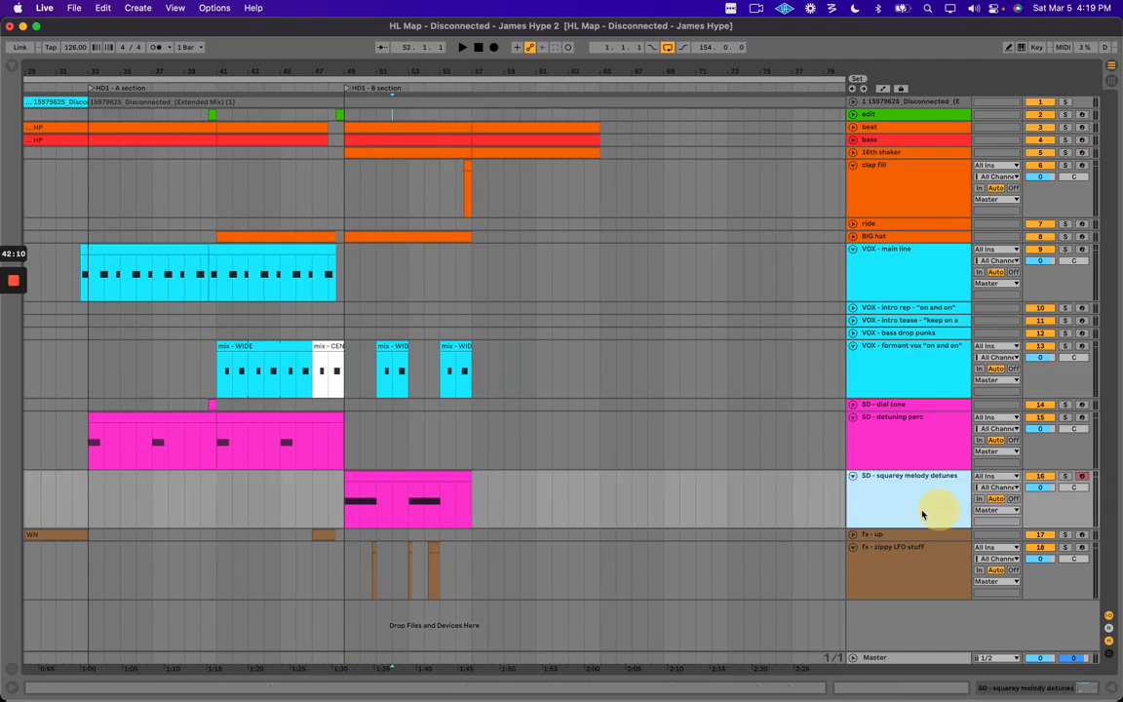
Examine the B section's squarey melody clip and the two formant vox clips between 49.1.1 and 57.1.1.
left_click(420, 475)
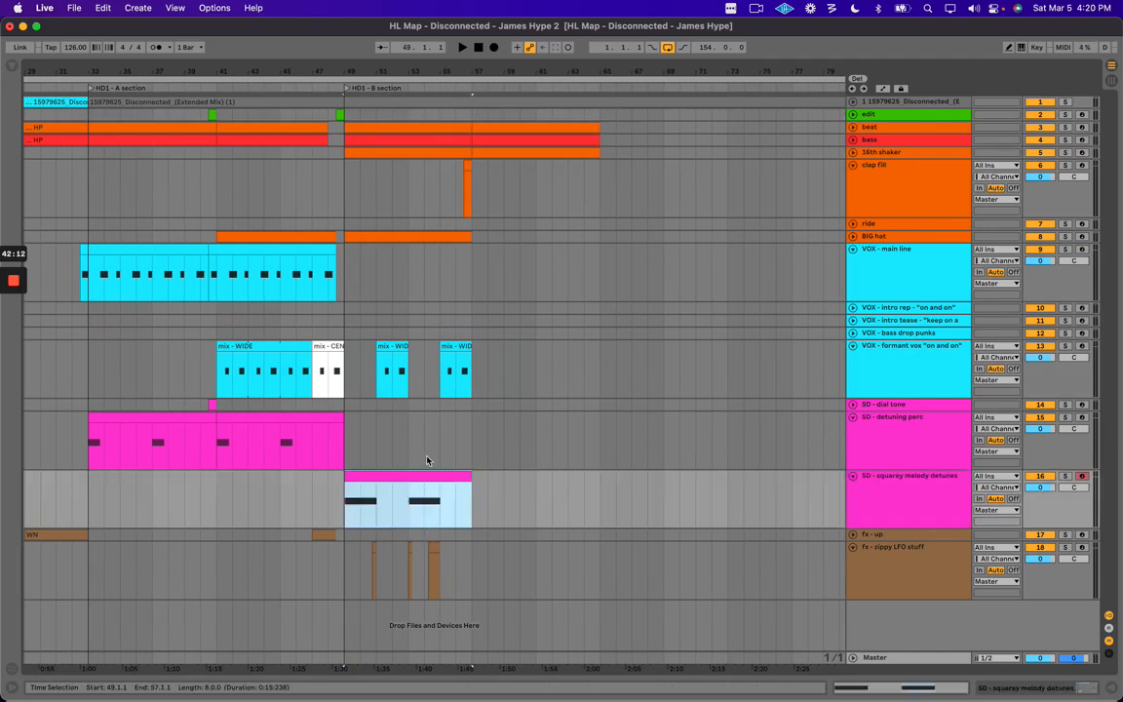
left_click_drag(365, 378, 543, 374)
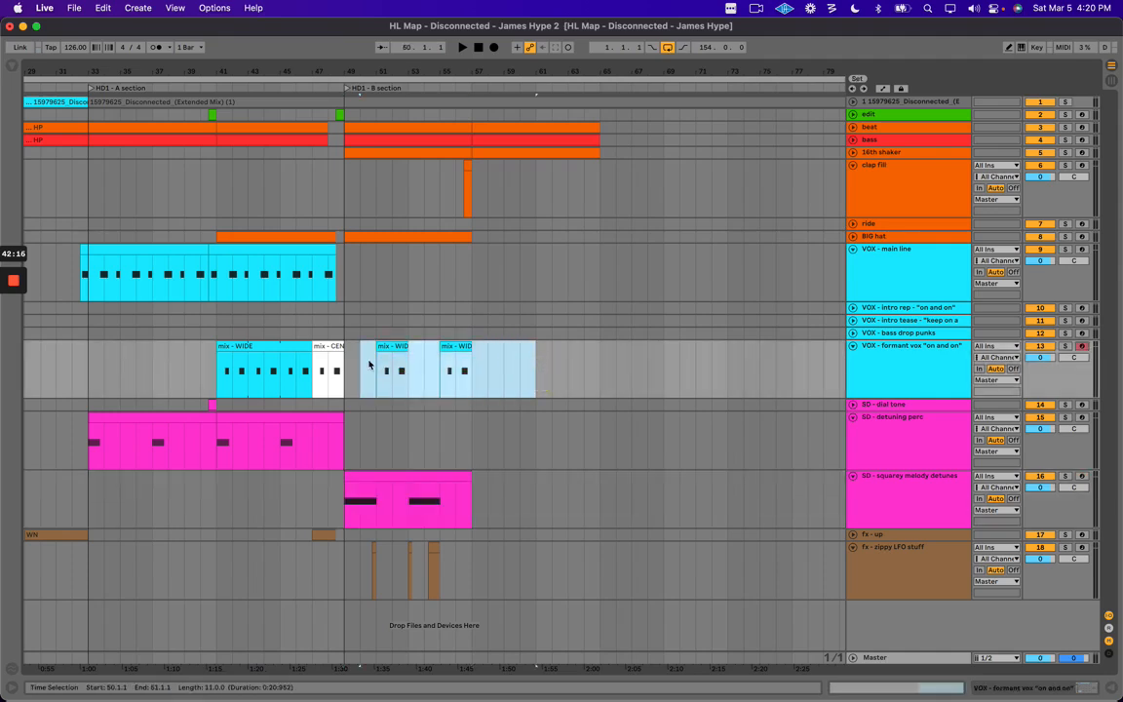
left_click_drag(367, 362, 522, 361)
left_click(893, 372)
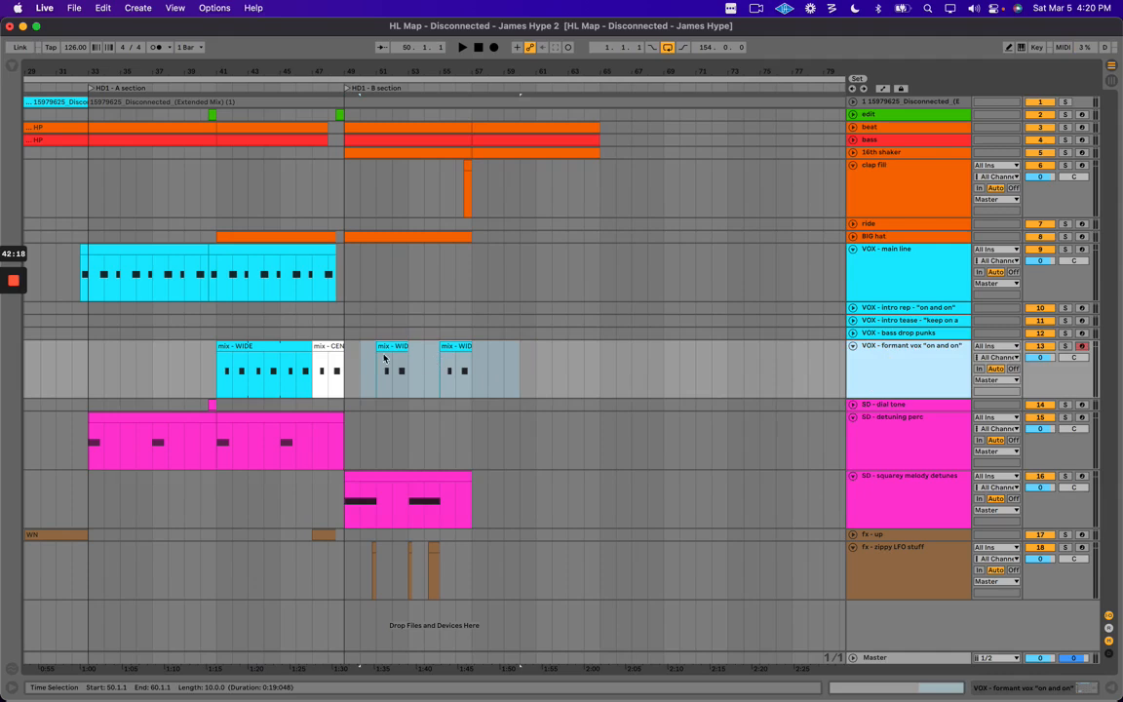
left_click(358, 352)
scroll(365, 418, "left", 5)
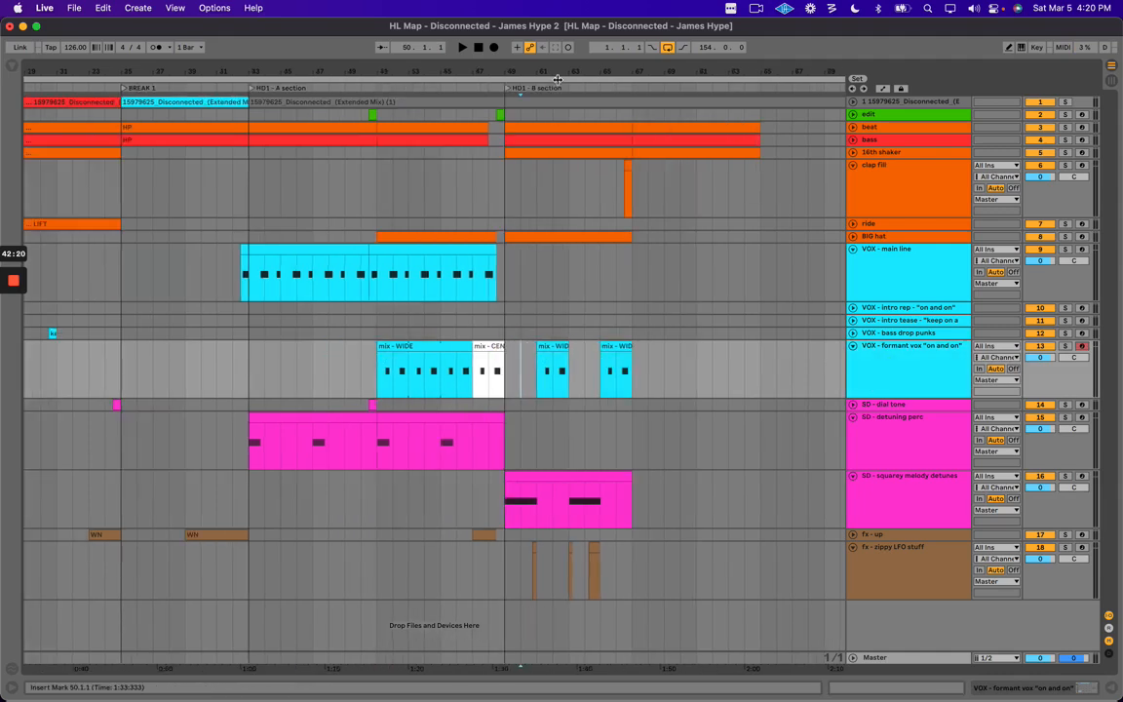
left_click_drag(570, 69, 571, 72)
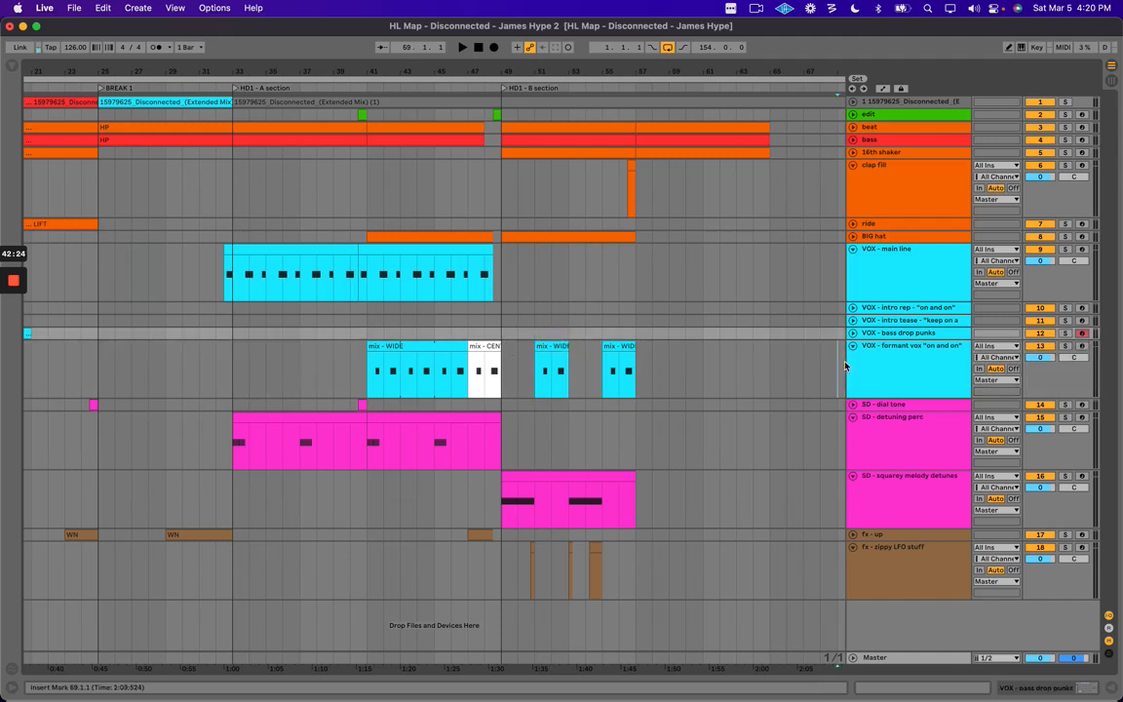
left_click(915, 360)
left_click_drag(510, 357, 686, 361)
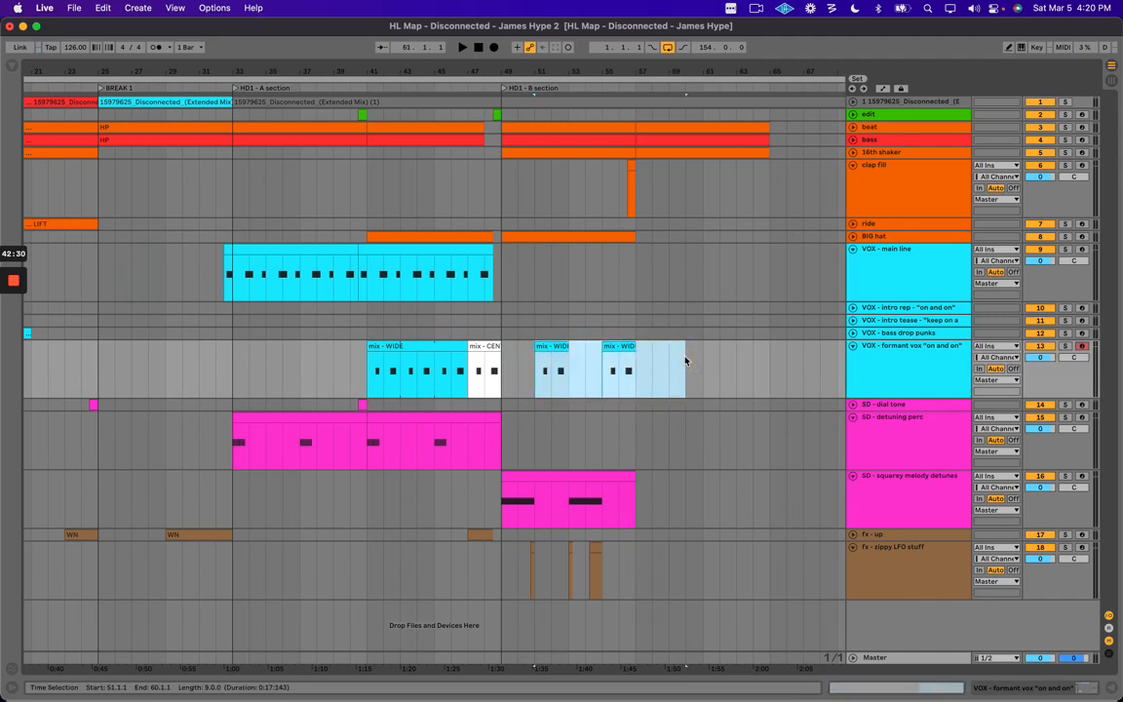
left_click(513, 363)
Compare the timing of the B section's squarey melody phrases with the formant vox clips at 51.1.1 and 55.1.1.
left_click_drag(530, 71, 531, 78)
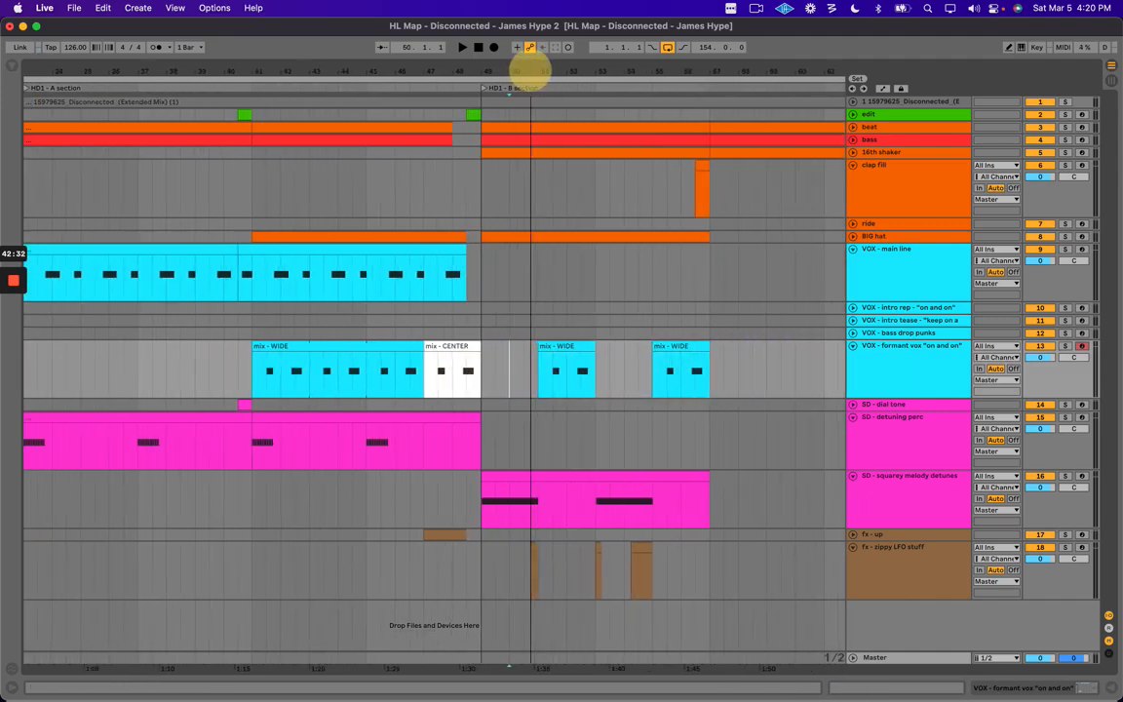
left_click(283, 344)
left_click_drag(481, 361, 564, 353)
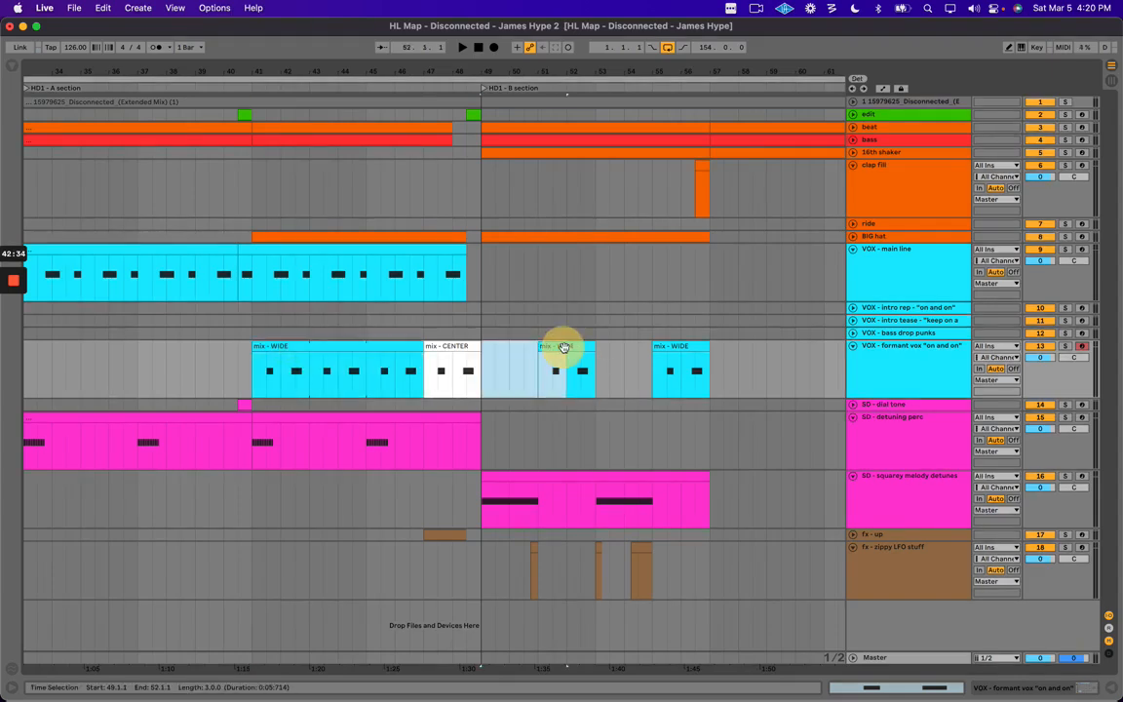
left_click(608, 353)
left_click_drag(485, 497, 486, 384)
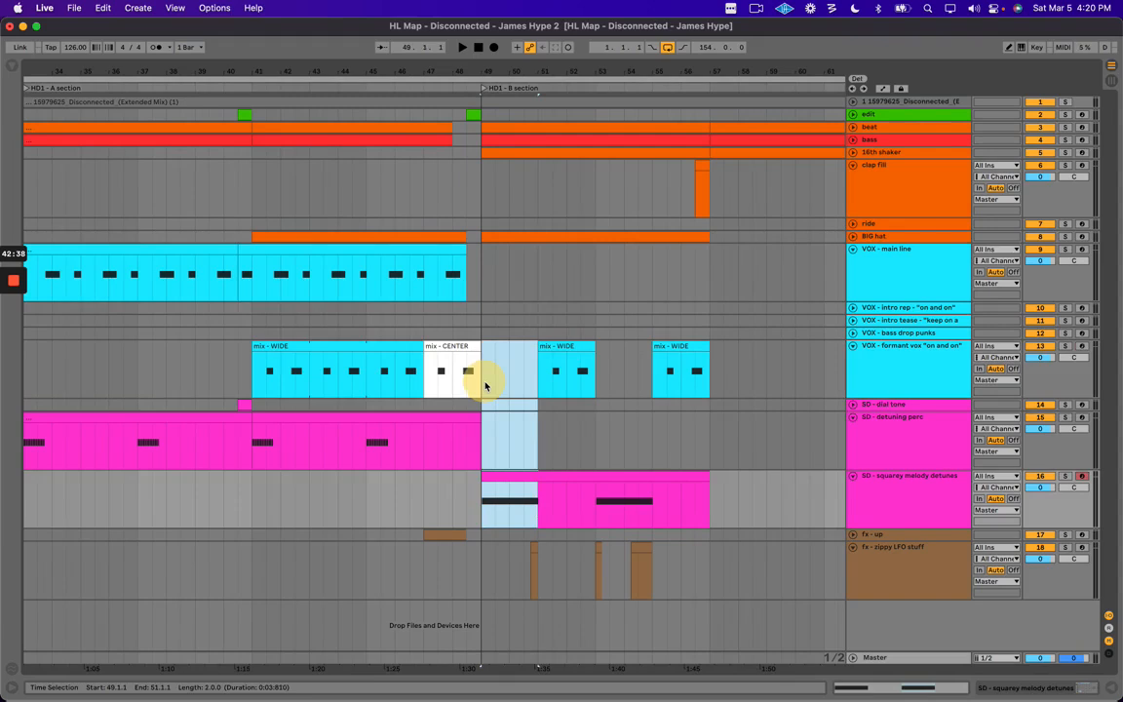
left_click(557, 345)
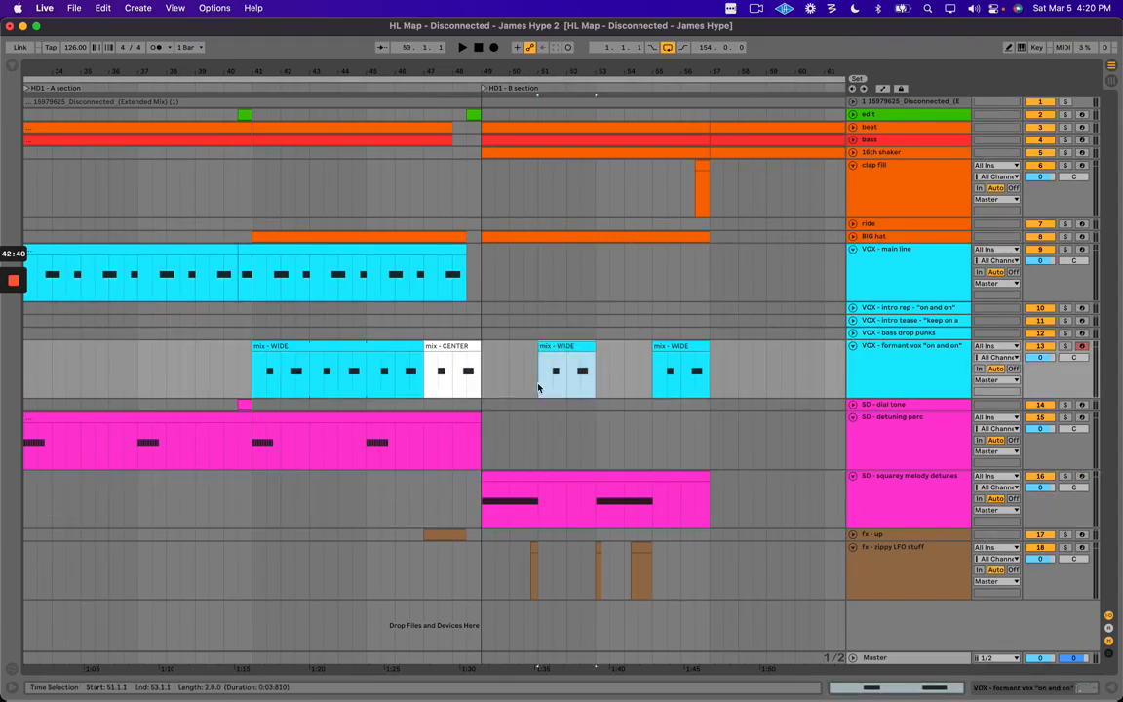
left_click_drag(596, 503, 651, 484)
left_click_drag(597, 377, 625, 368)
left_click(689, 347)
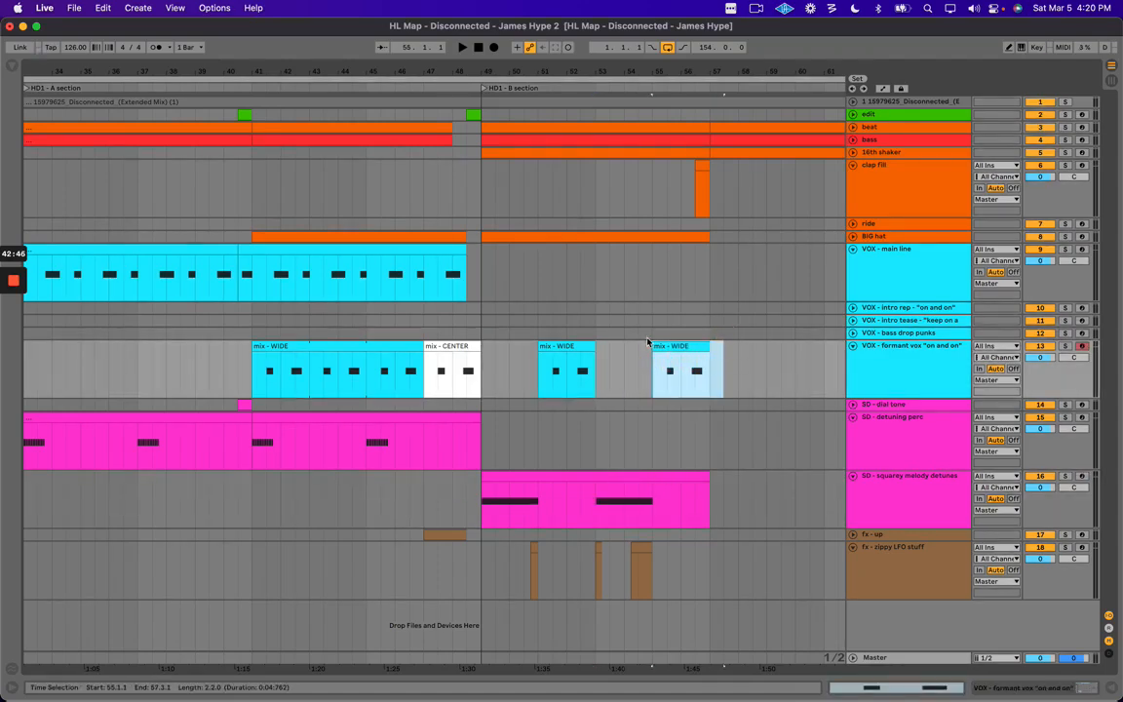
left_click(564, 351)
left_click(682, 347)
left_click(563, 349)
left_click(528, 380)
left_click(573, 349)
left_click(677, 349)
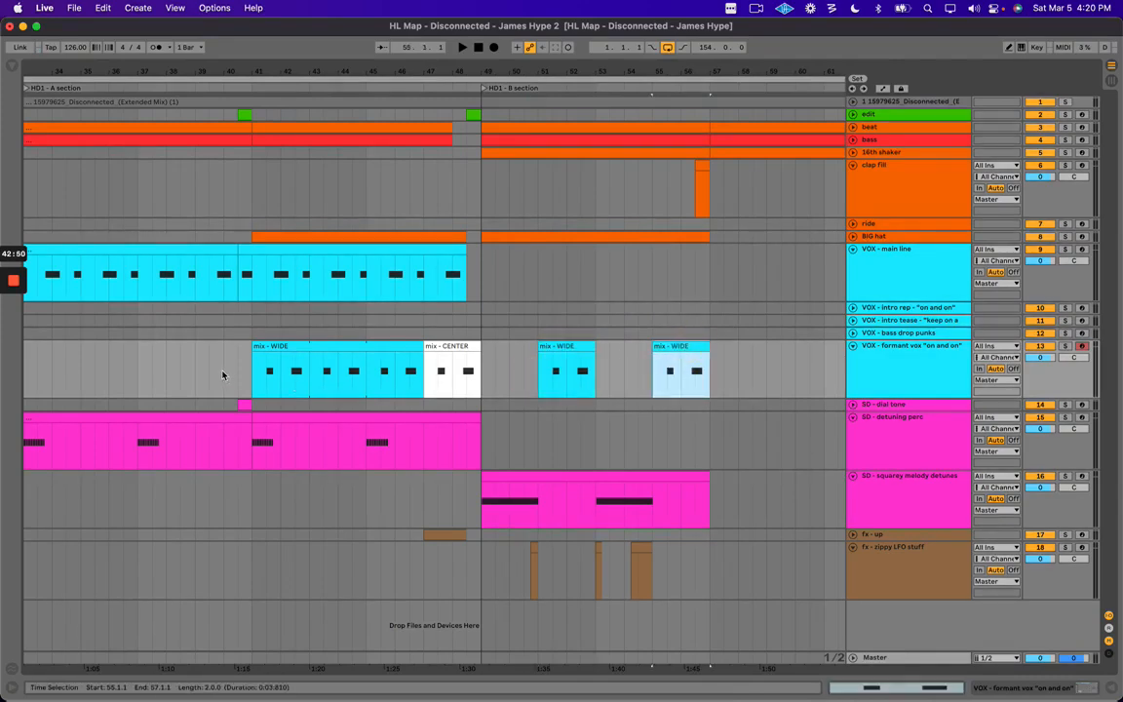
Compare the A section's detuning perc clip from 33.1.1 with the B section's squarey melody detunes clip from 49.1.1.
left_click(199, 332)
left_click_drag(488, 68, 544, 68)
left_click_drag(520, 351, 610, 509)
left_click_drag(498, 74, 496, 70)
left_click(565, 436)
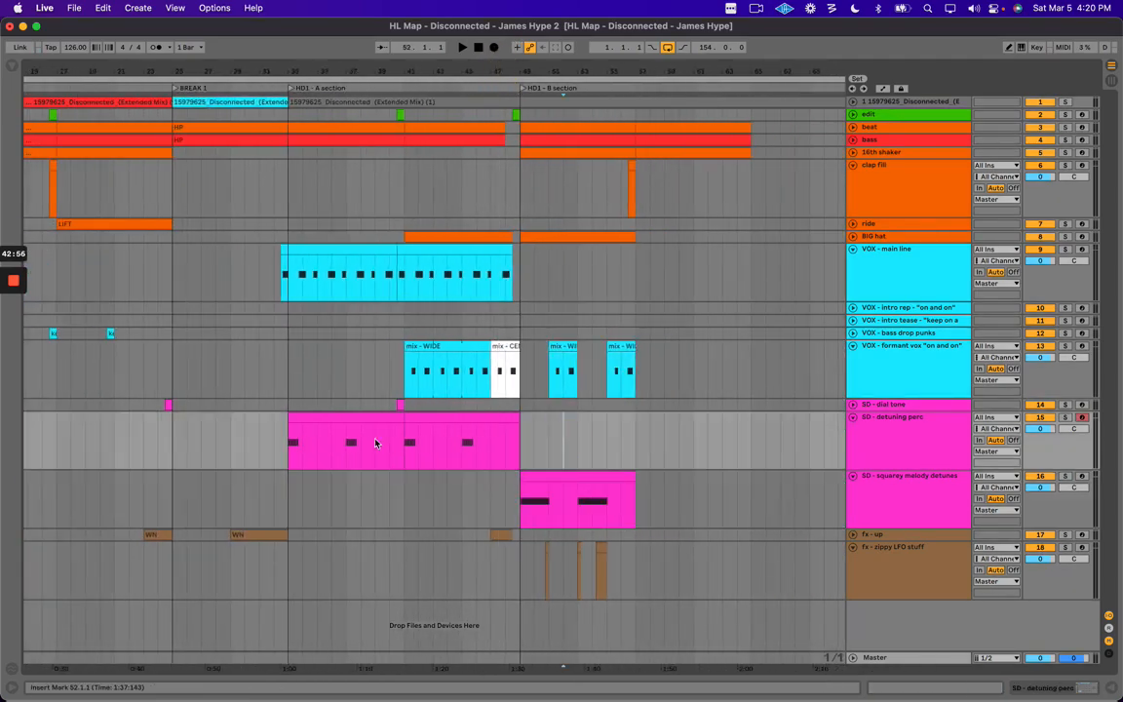
left_click(330, 419)
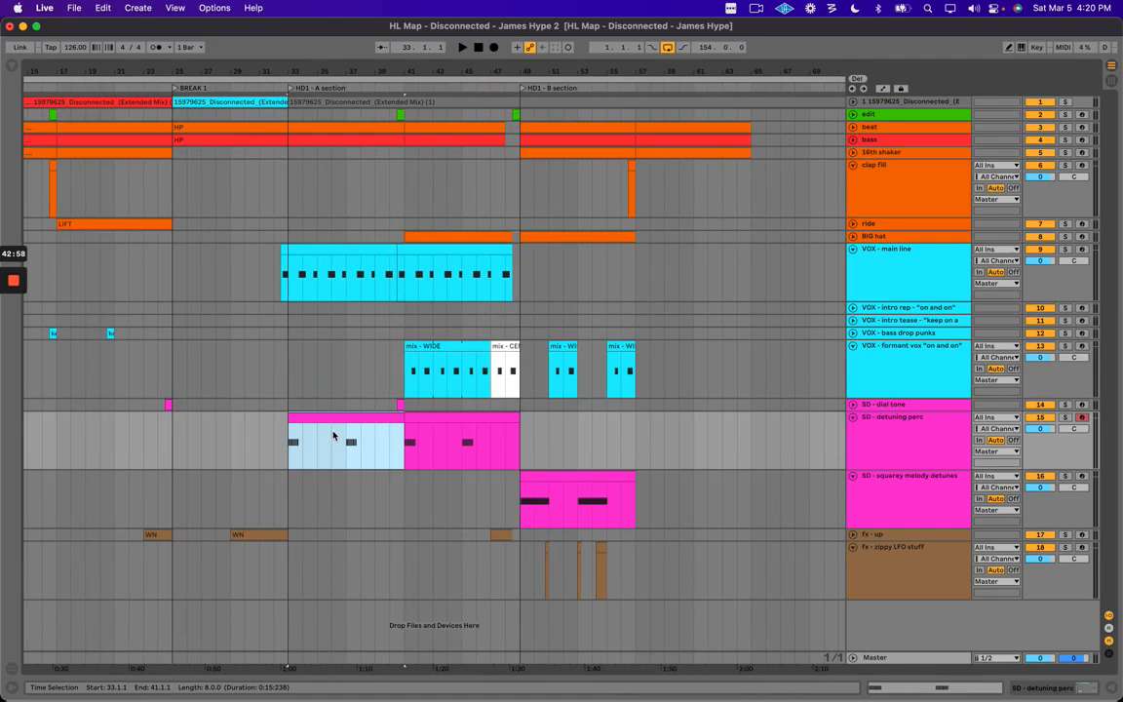
left_click(885, 500)
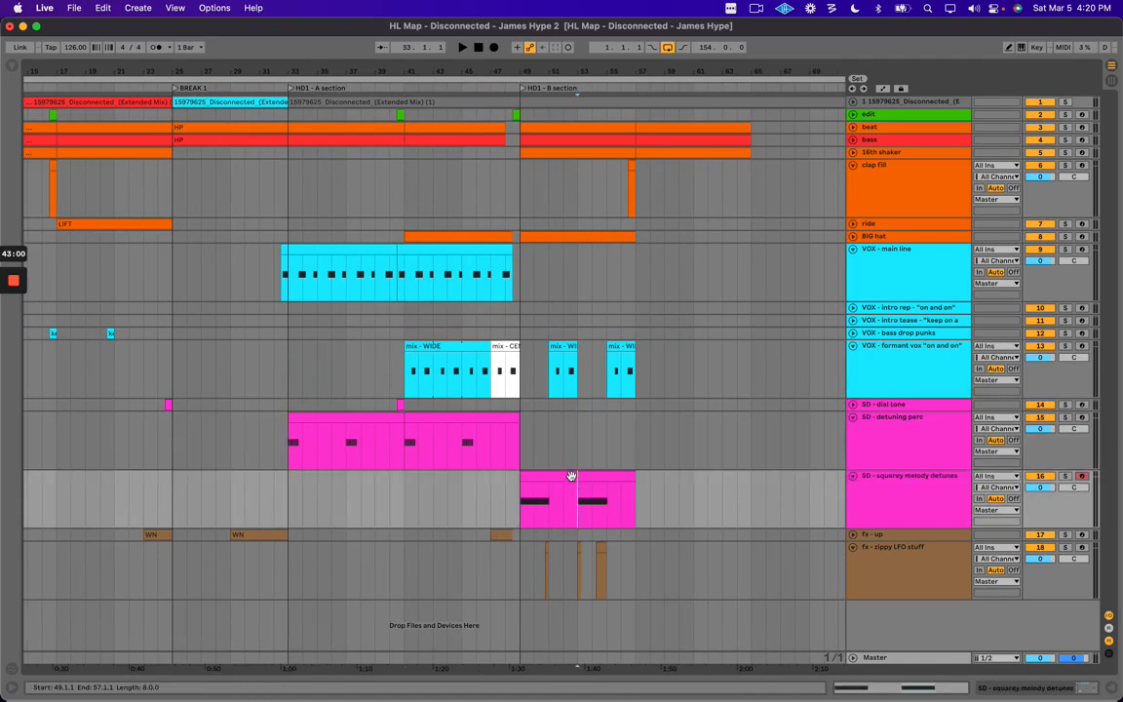
left_click(565, 480)
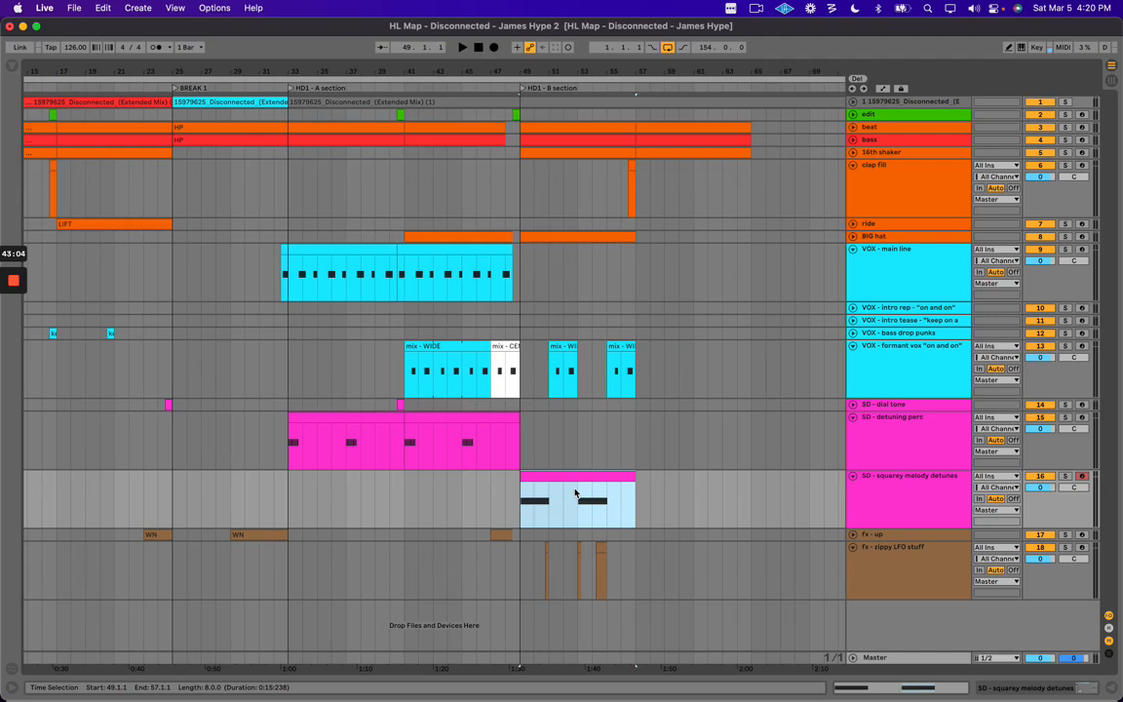
left_click(575, 473)
left_click(577, 472)
left_click(603, 479)
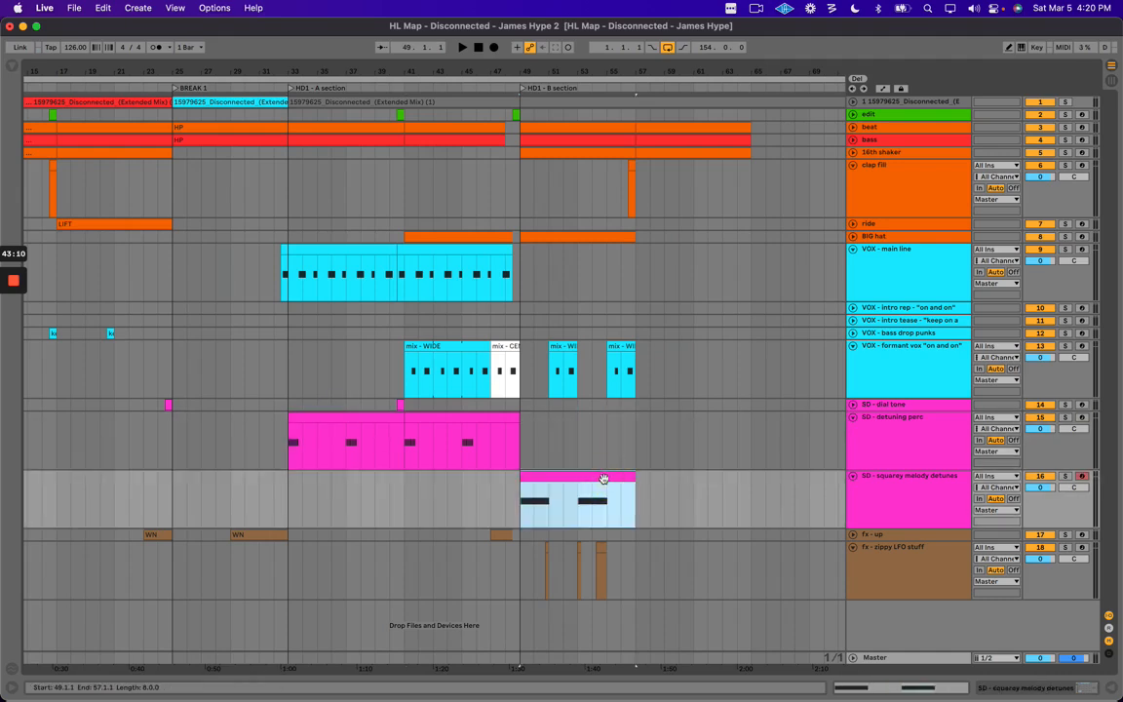
key("plus")
left_click_drag(551, 68, 539, 56)
left_click(598, 477)
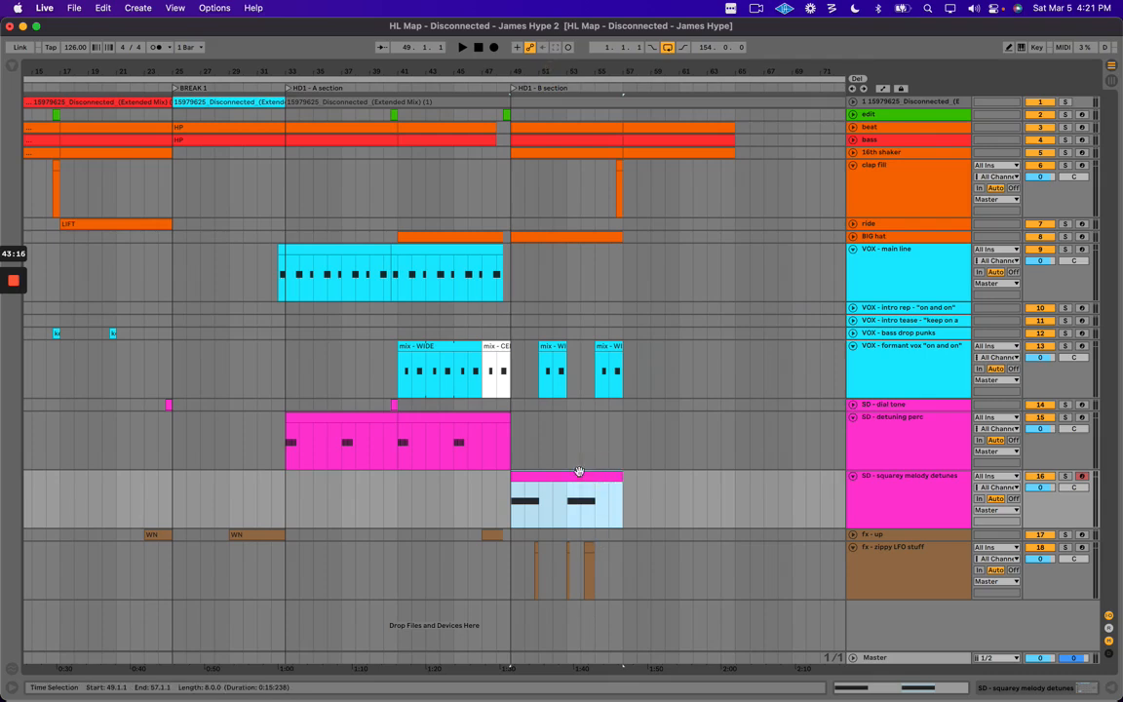
left_click(318, 416)
left_click(537, 475)
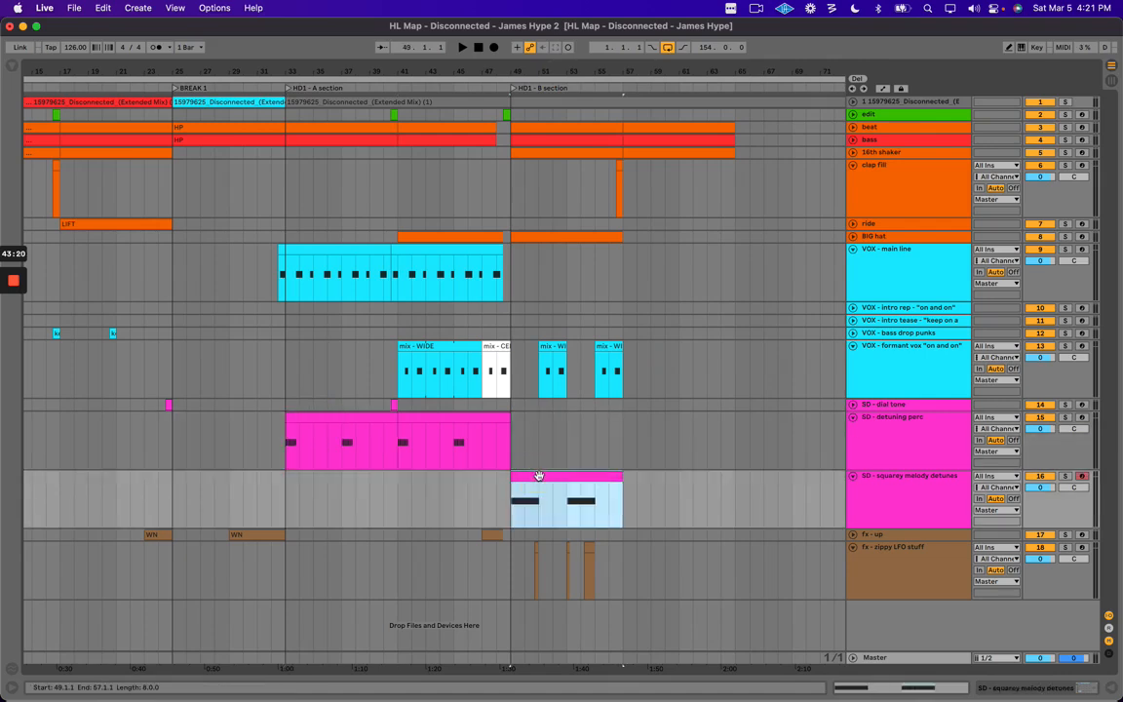
Review the vocal and sound design parts from the bass drop through the A and B sections.
scroll(280, 311, "left", 5)
left_click_drag(151, 200, 352, 486)
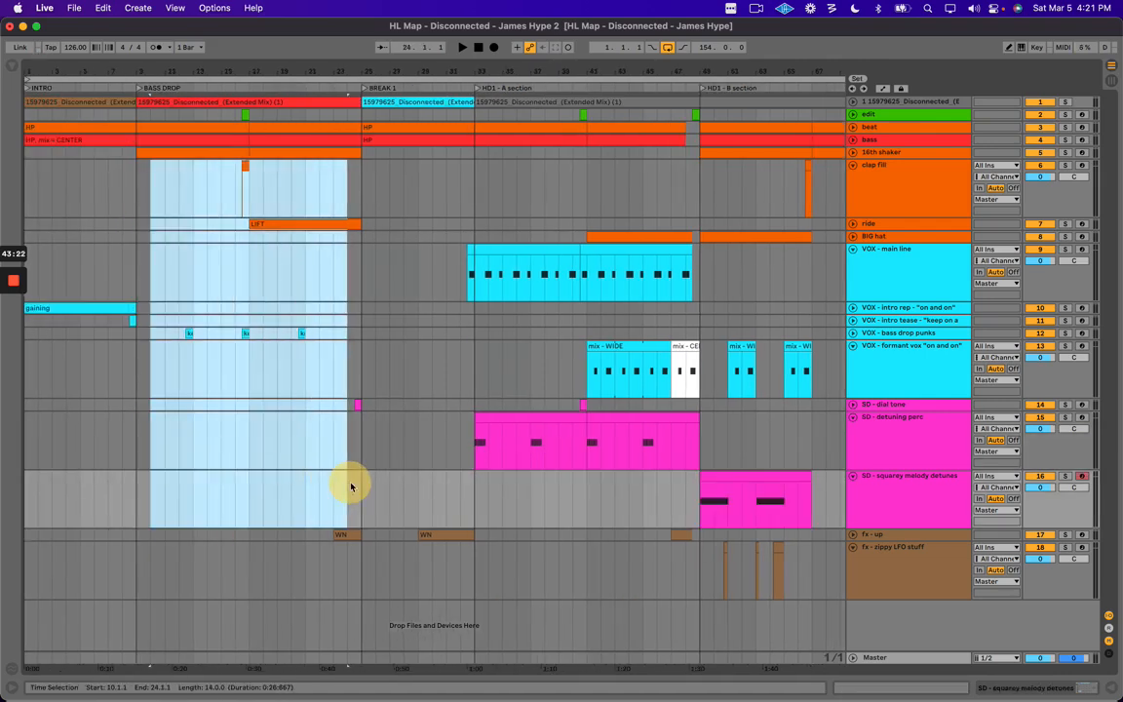
scroll(640, 497, "right", 3)
left_click_drag(320, 444, 786, 527)
left_click(739, 472)
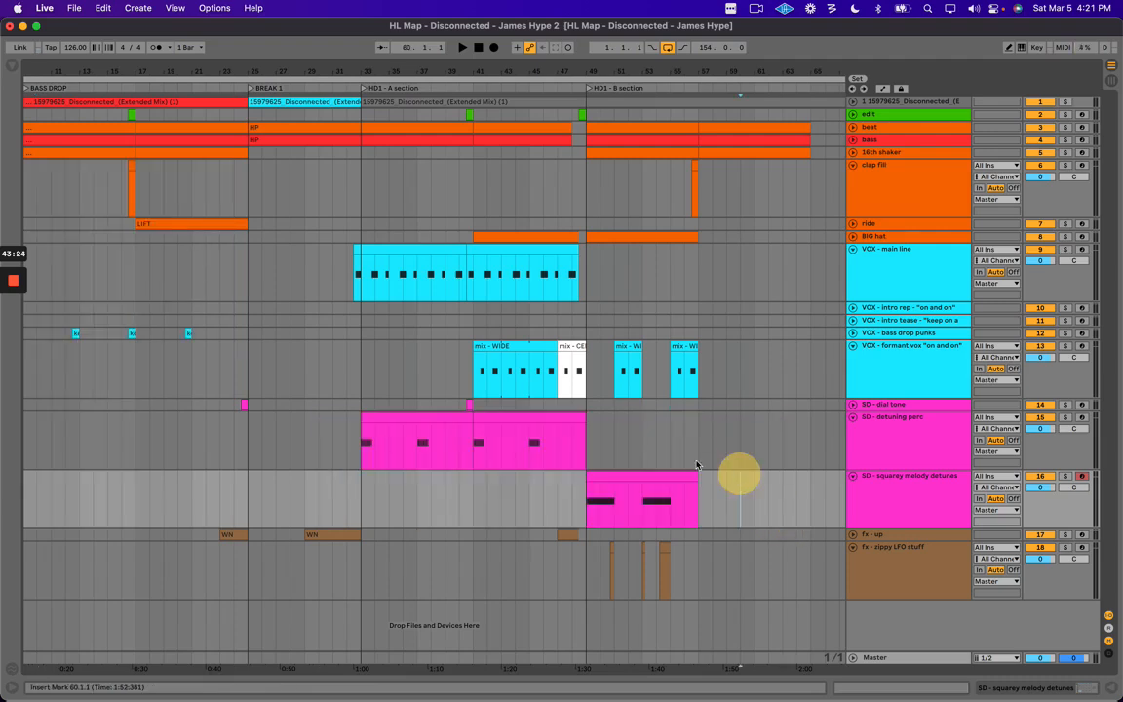
scroll(529, 446, "right", 2)
left_click(359, 421)
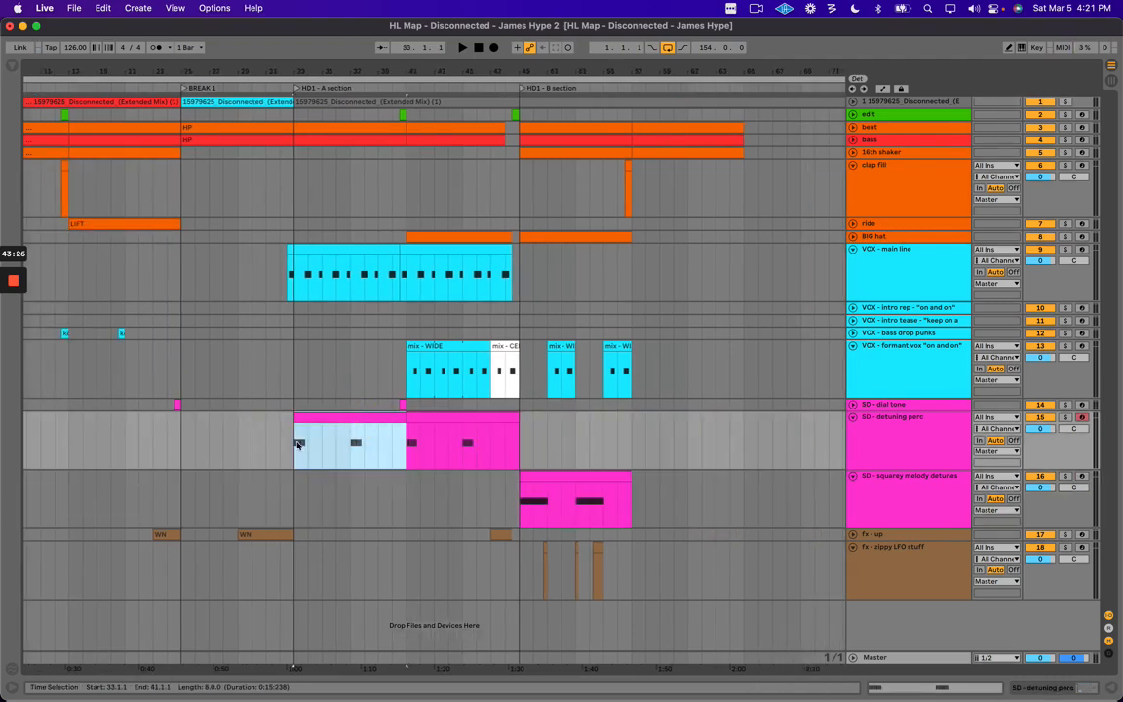
left_click(301, 441)
left_click(371, 443)
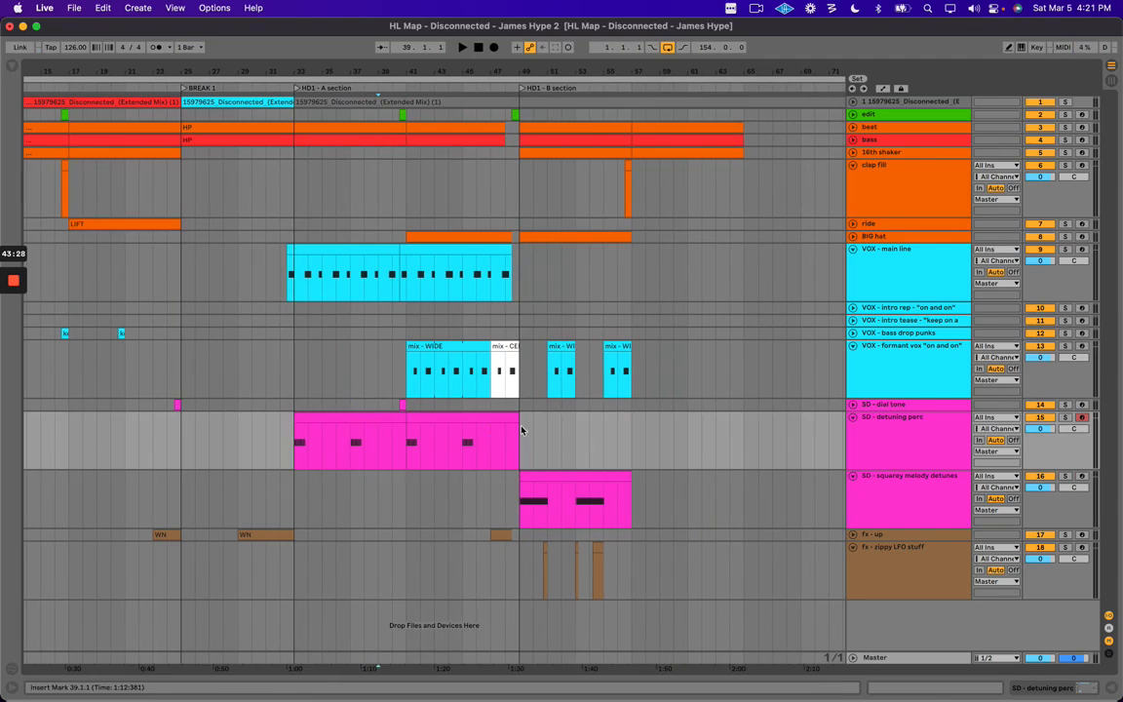
Duplicate the B section's eight-bar squarey melody detunes clip to span 57.1.1 to 65.1.1.
left_click(598, 476)
key("super+d")
left_click(564, 476, "shift")
Compare the A section's detuning perc hits with the squarey melody phrases across the B section's sixteen bars.
left_click_drag(550, 445, 719, 532)
left_click(687, 426)
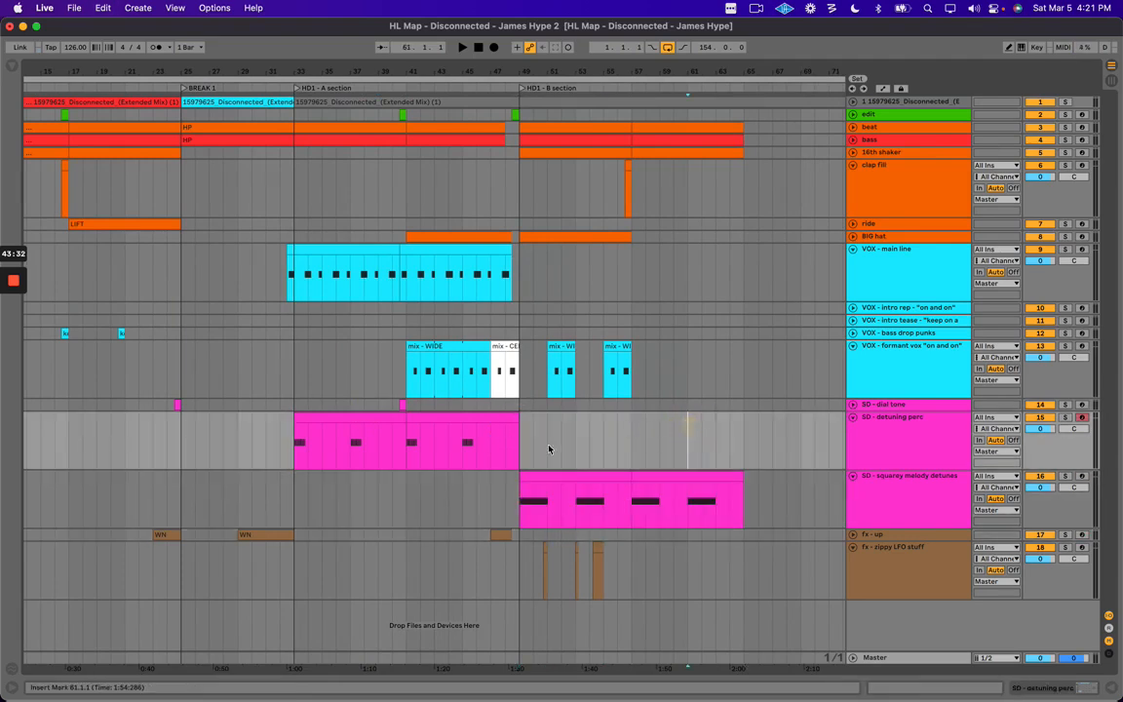
left_click_drag(529, 444, 815, 497)
left_click(644, 444)
left_click(296, 439)
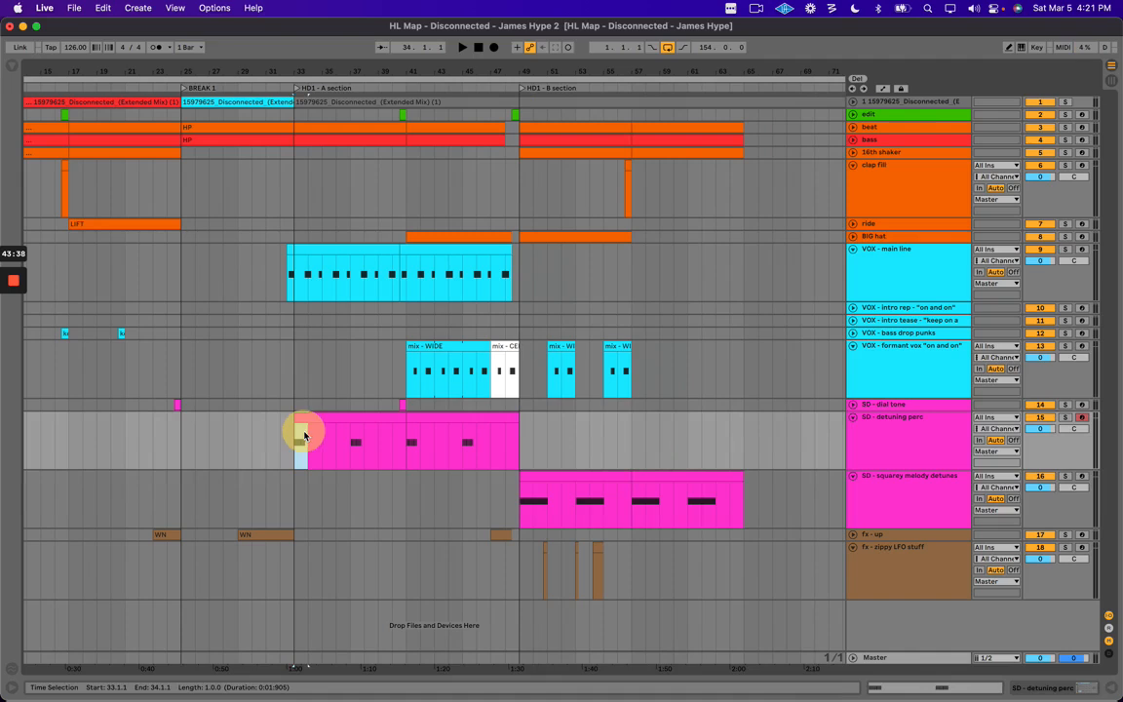
left_click_drag(524, 501, 529, 504)
left_click_drag(284, 435, 302, 430)
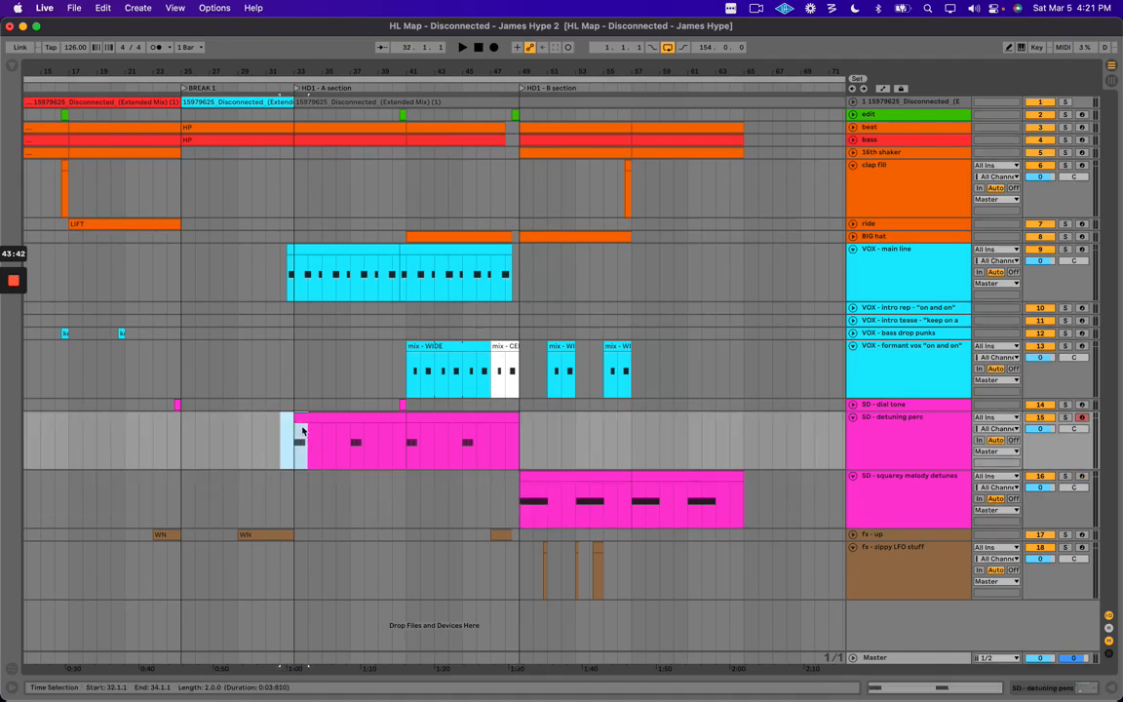
left_click_drag(521, 502, 540, 491)
left_click(516, 442)
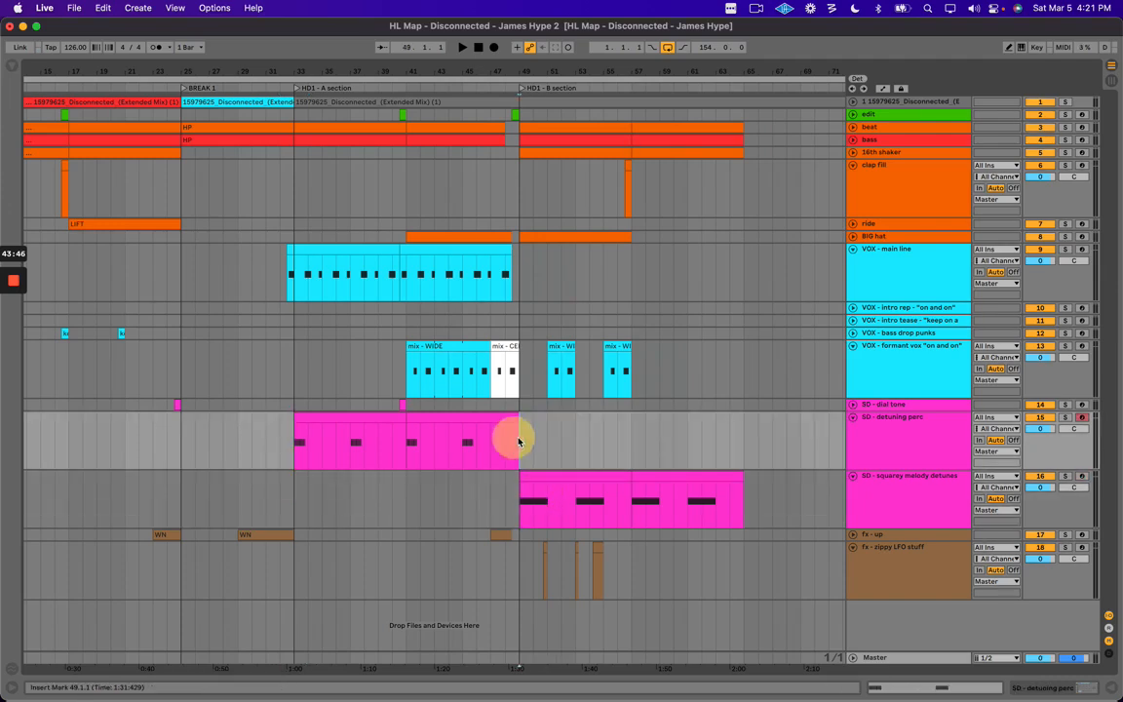
left_click(333, 418)
left_click(673, 478, "shift")
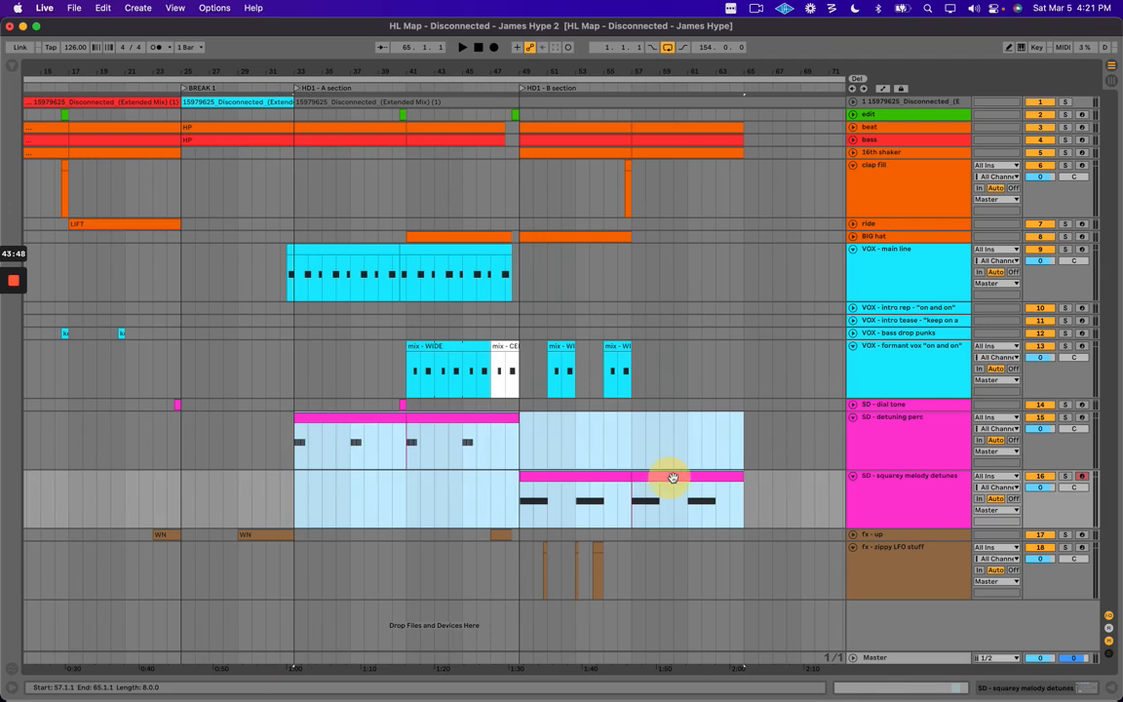
left_click_drag(292, 440, 733, 499)
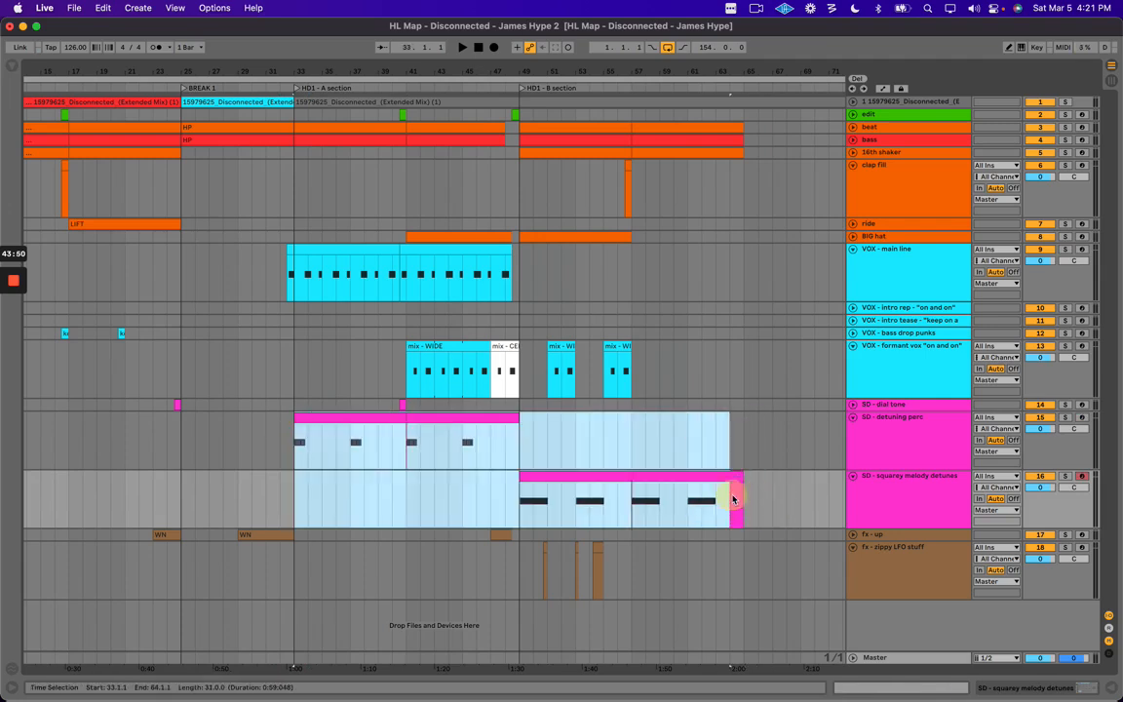
Examine both halves of the B section's squarey melody, from 49.1.1 and 57.1.1, against the two detuning perc clips.
left_click_drag(689, 63, 689, 62)
left_click(504, 311)
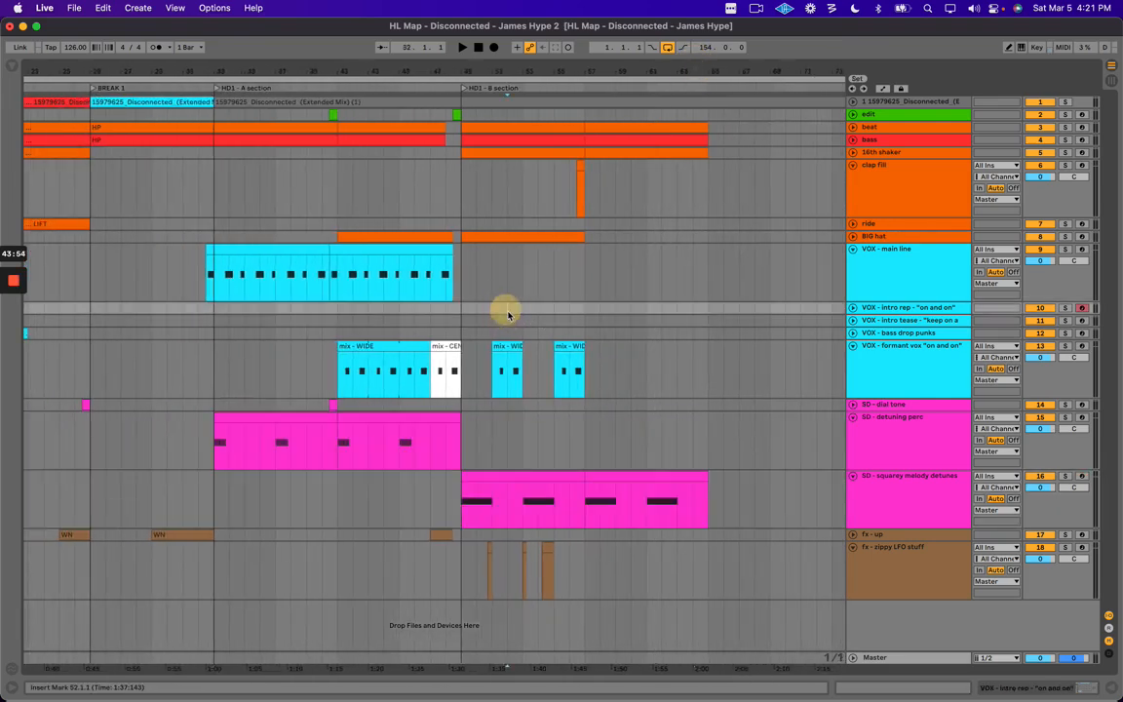
key("minus")
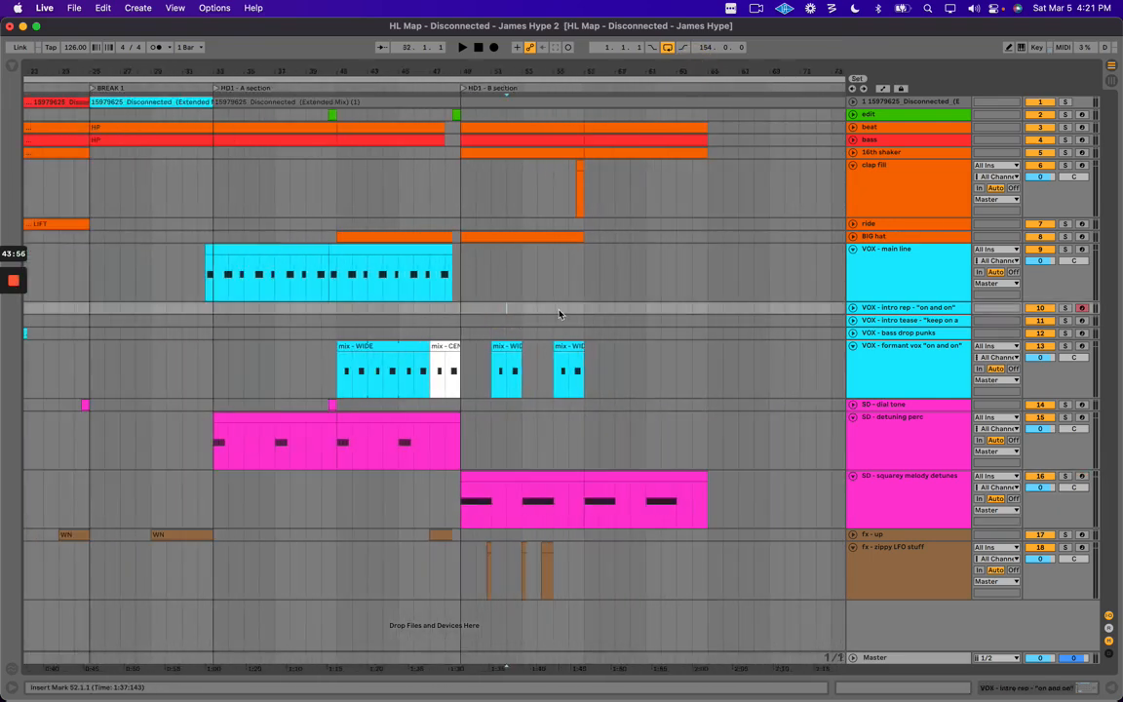
scroll(571, 314, "right", 2)
left_click_drag(502, 73, 501, 63)
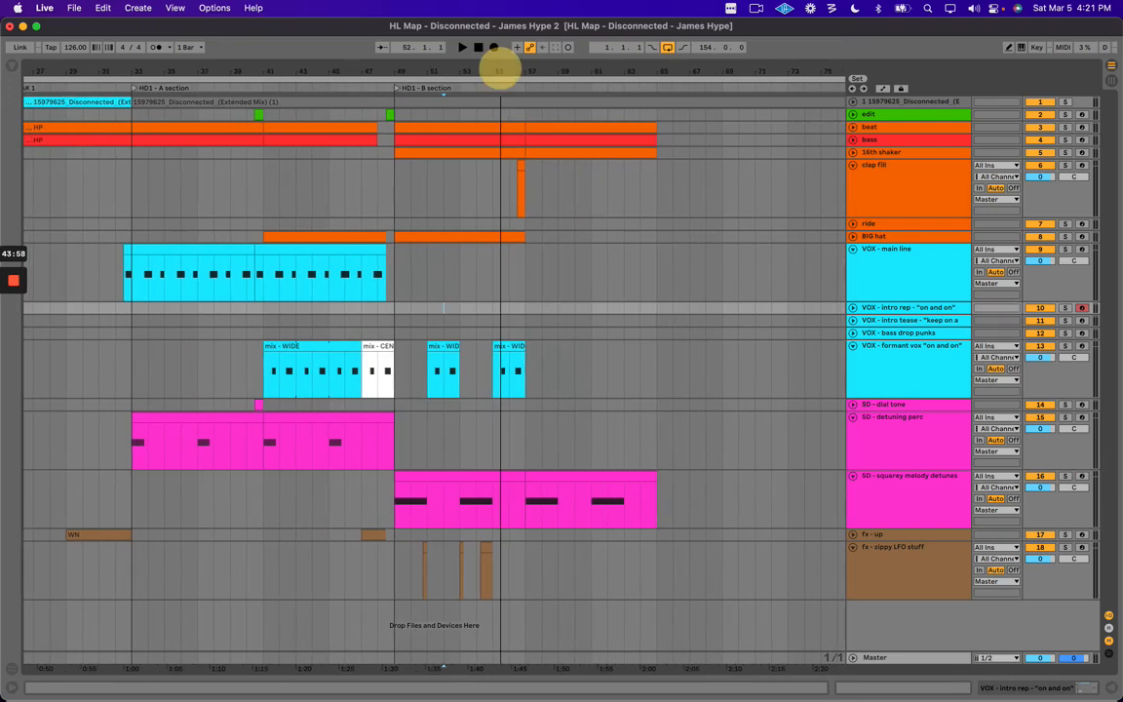
left_click(460, 474)
left_click(616, 474)
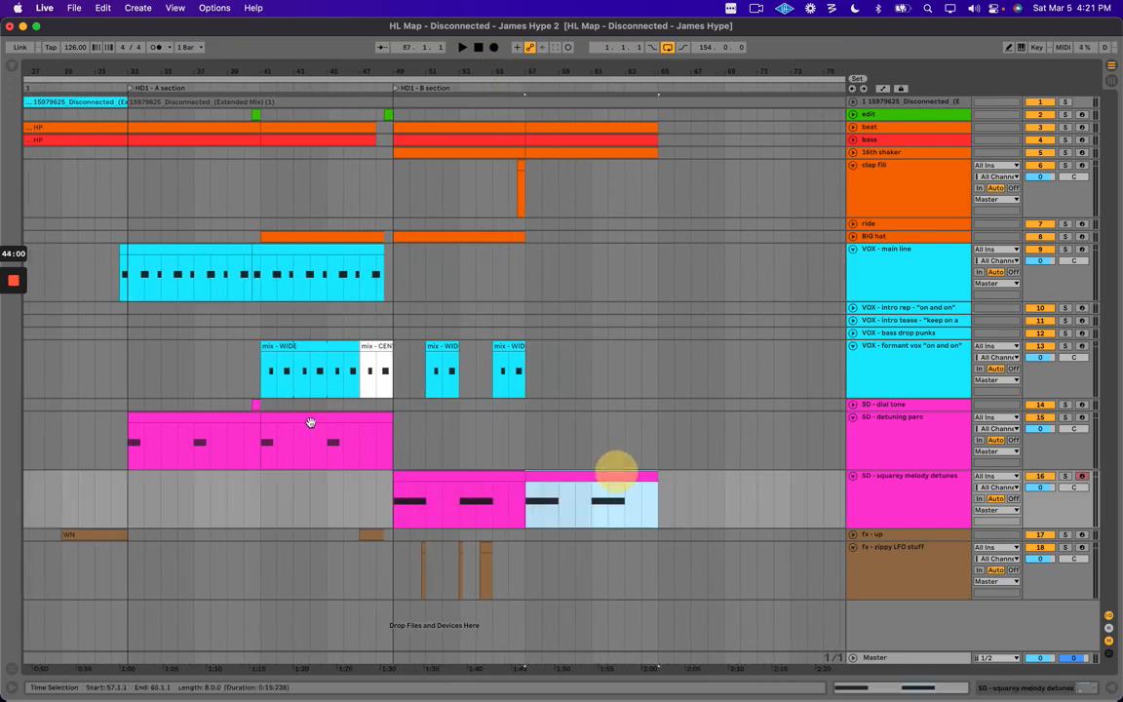
left_click(200, 418)
left_click(326, 429)
left_click(489, 486)
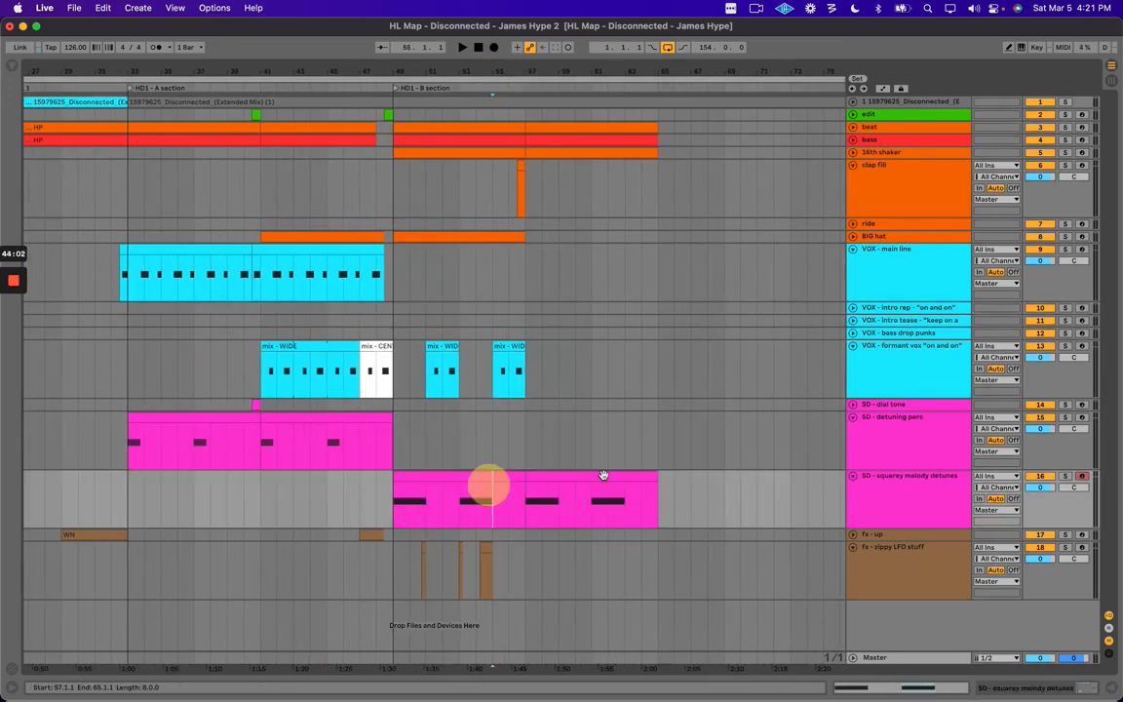
left_click(605, 475)
scroll(458, 374, "right", 1)
mouse_move(553, 63)
left_mouse_down()
mouse_move(561, 65)
mouse_move(552, 71)
mouse_move(551, 56)
left_mouse_up()
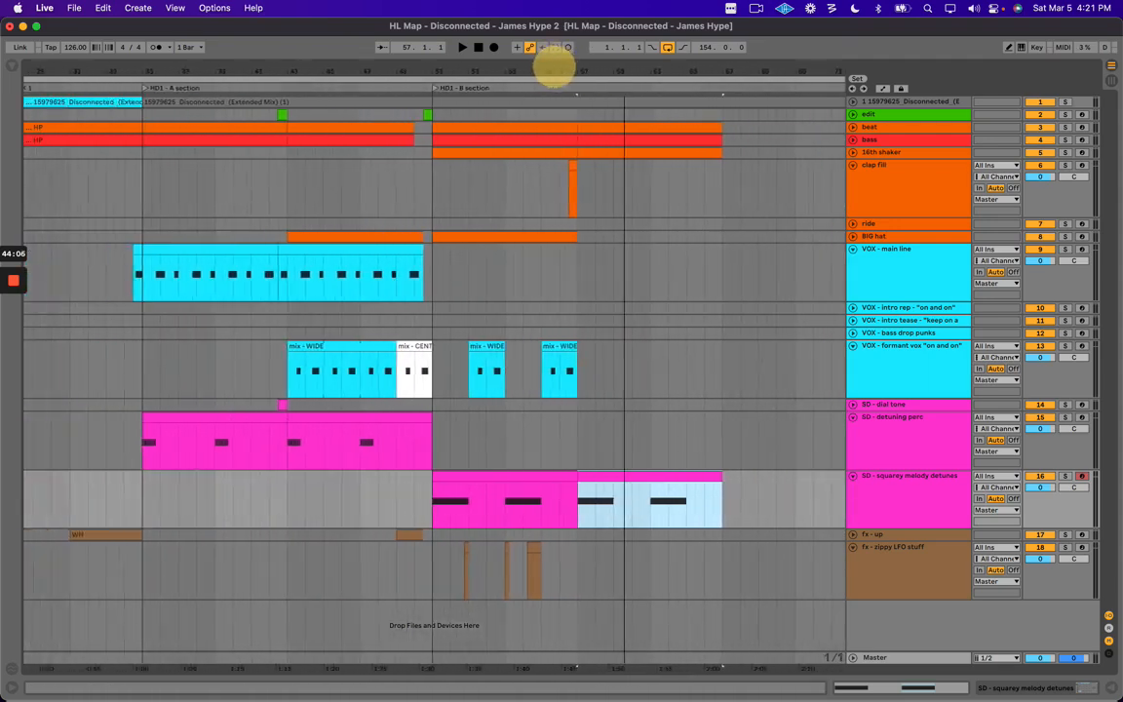
Compare the B section's squarey melody phrases with the WIDE formant vox clips between bars 49 and 65.
left_click(484, 474)
left_click(500, 346)
left_click(549, 482)
left_click(567, 343)
left_click(612, 484)
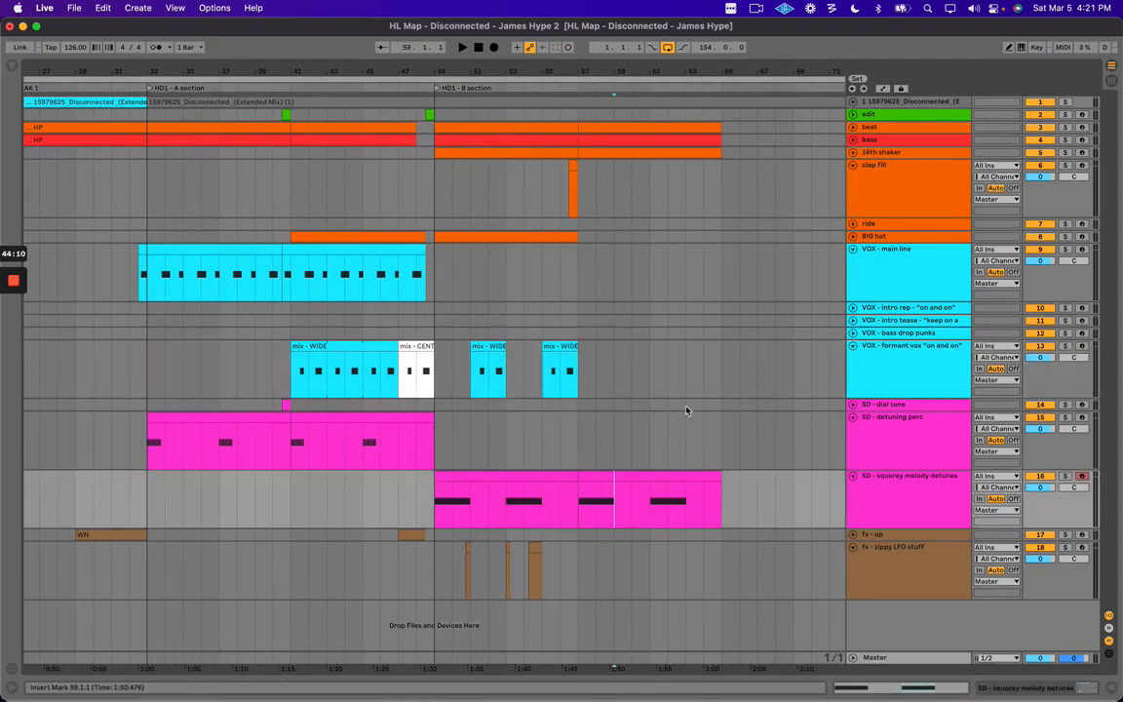
left_click(666, 365)
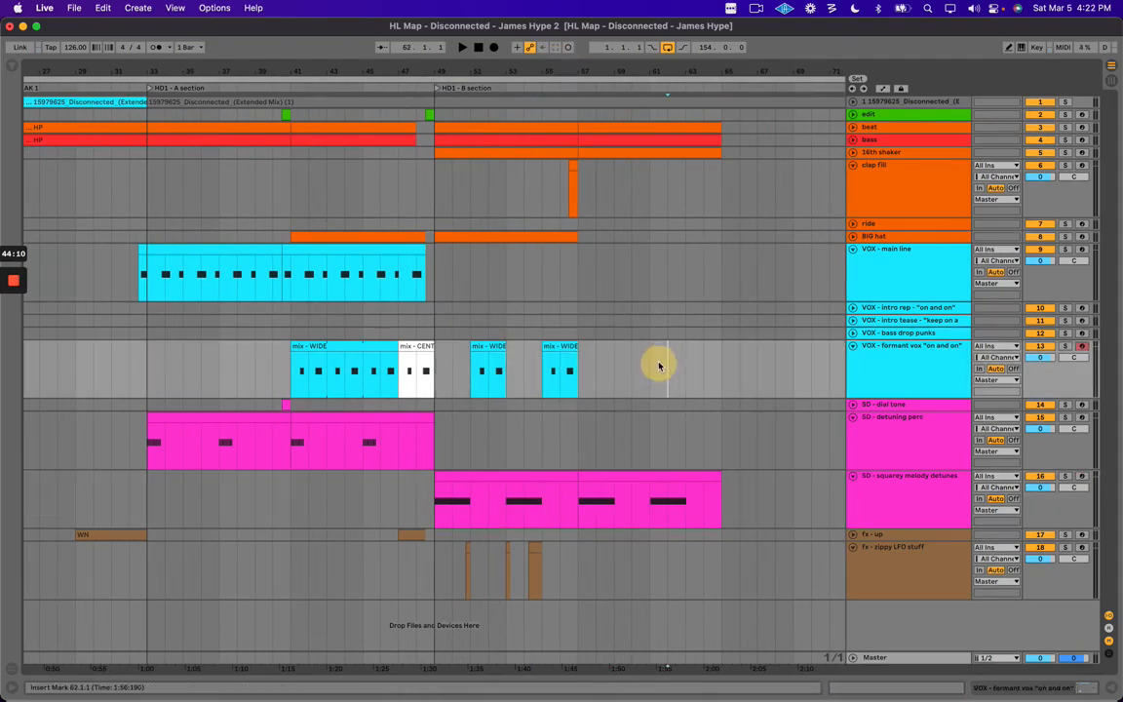
left_click(497, 484)
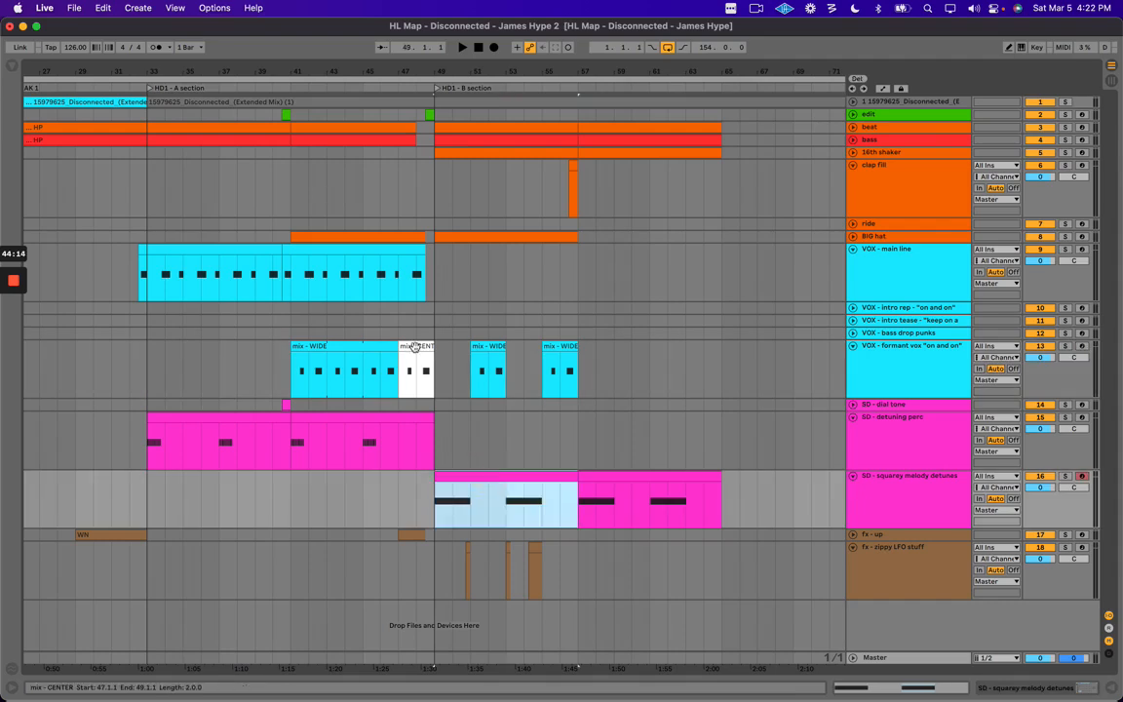
left_click(471, 500)
left_click(512, 496)
left_click_drag(608, 68, 508, 59)
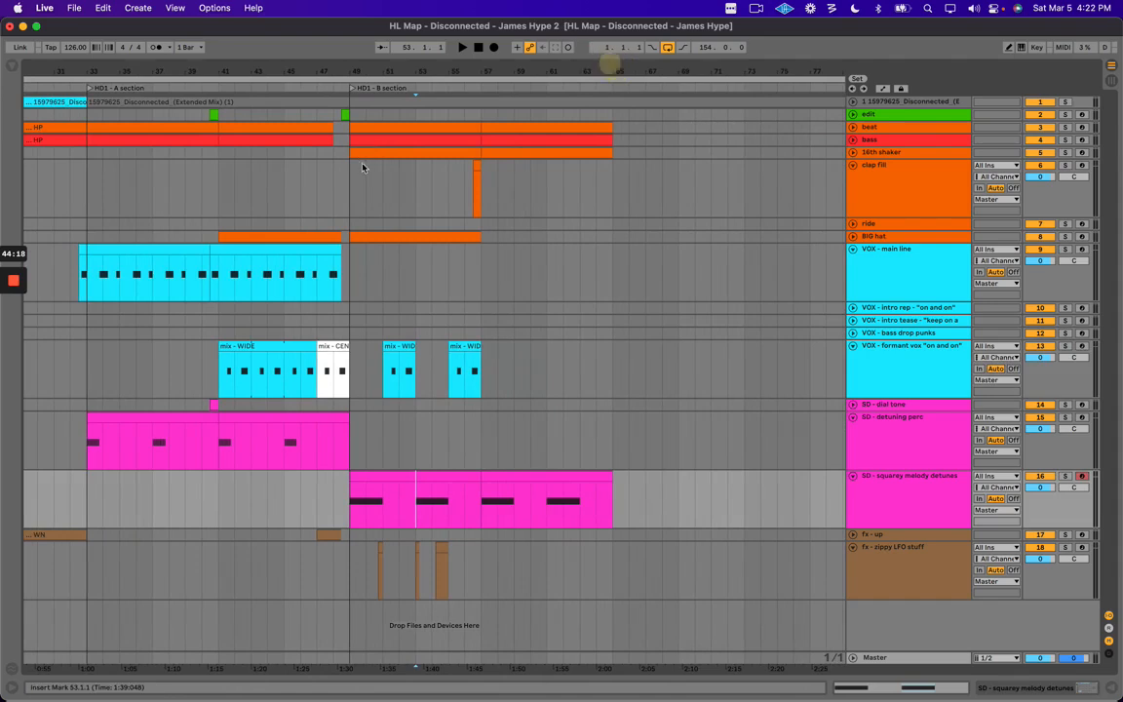
Play the reference song from 52.1.1 and follow the B section's parts past bar 57.
left_click(402, 199)
key("plus")
key("space")
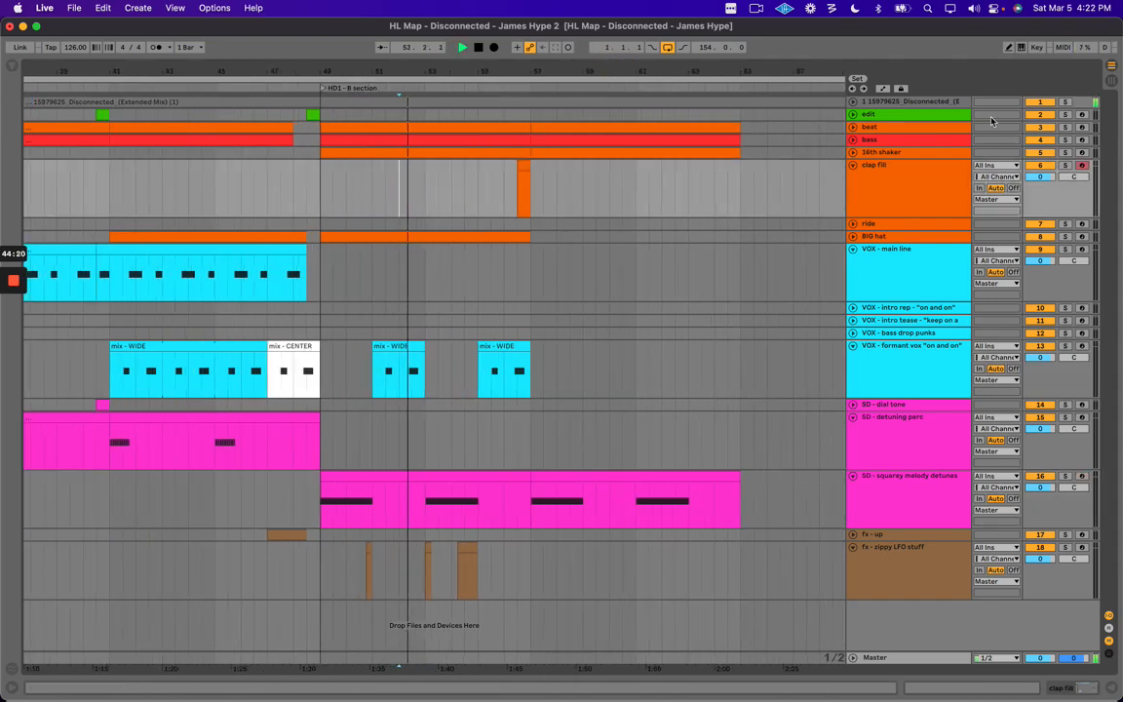
left_click(924, 103)
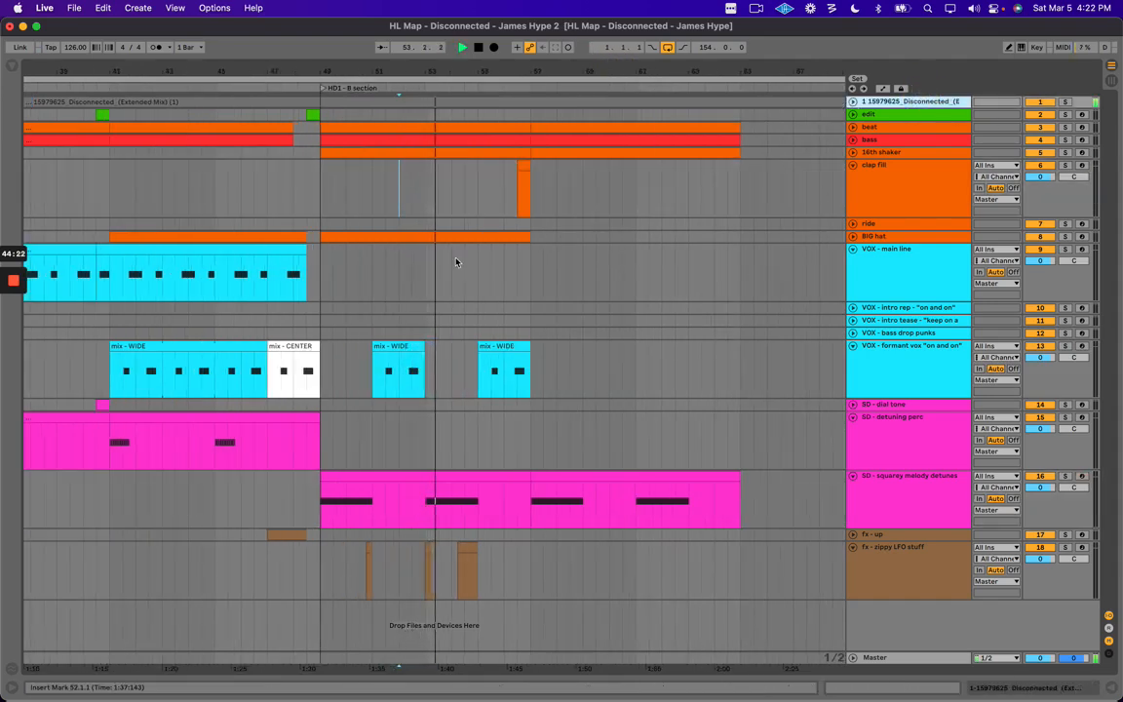
left_click_drag(448, 61, 447, 59)
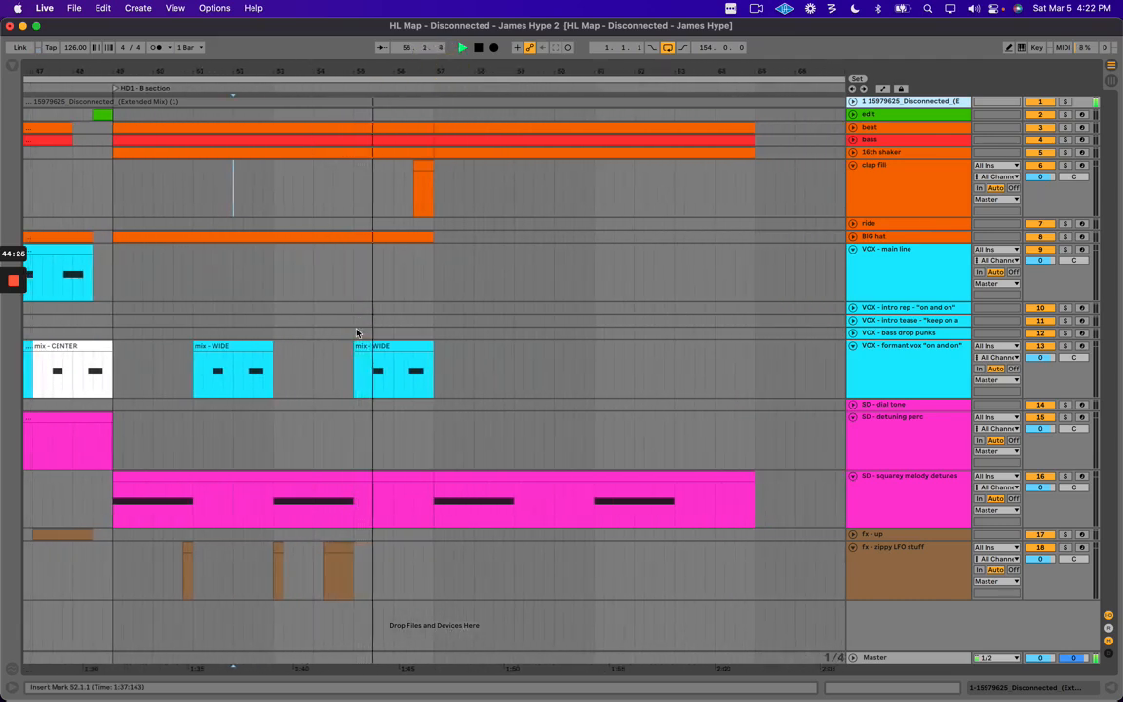
left_click_drag(489, 72, 485, 62)
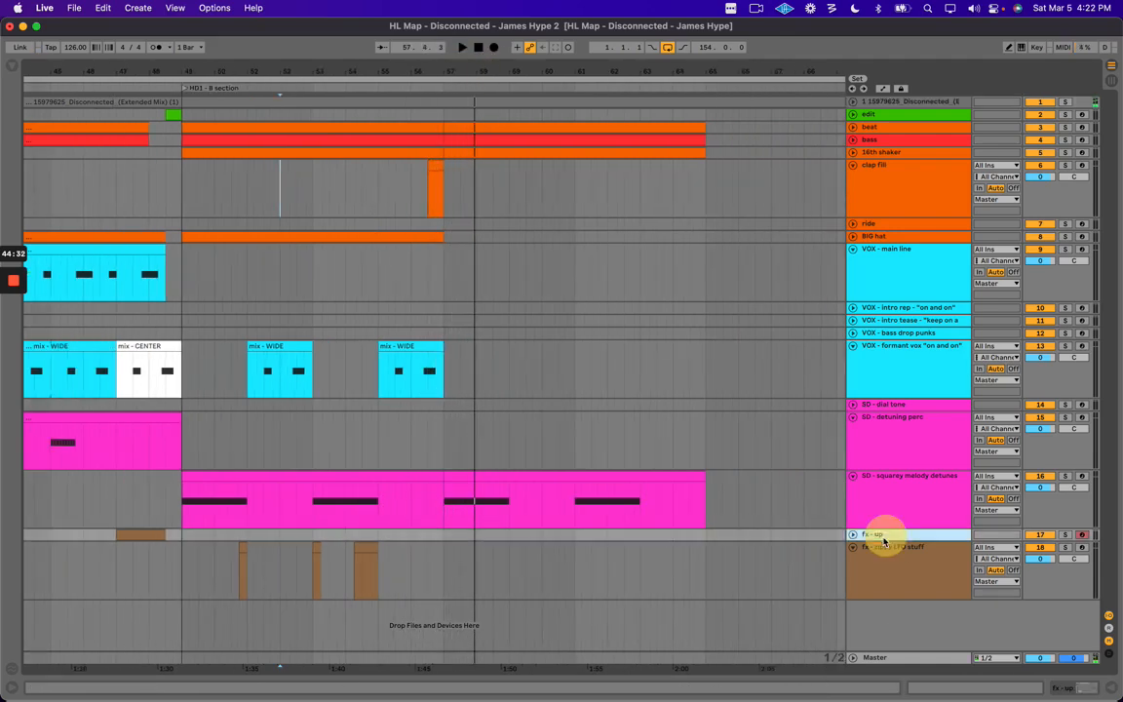
Set up a new brown MIDI track named "fx - down" below the "fx - zippy LFO stuff" track.
left_click(873, 572)
key("super+shift+t")
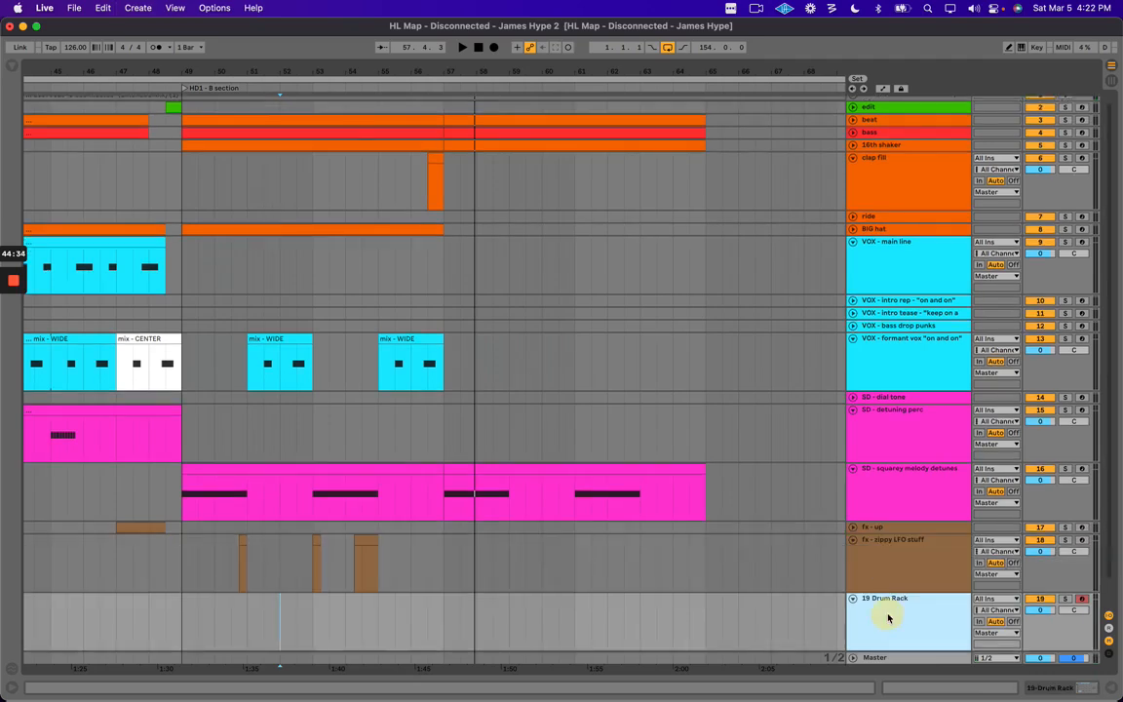
key("super+f")
left_click(890, 617)
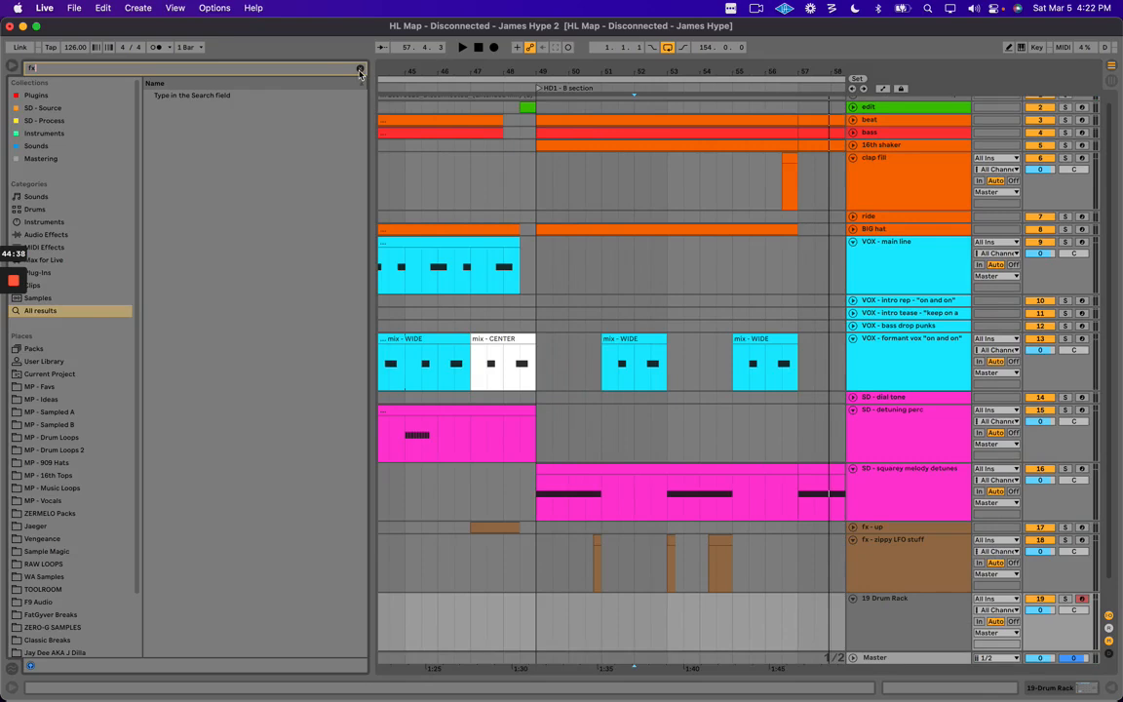
key("super+alt+b")
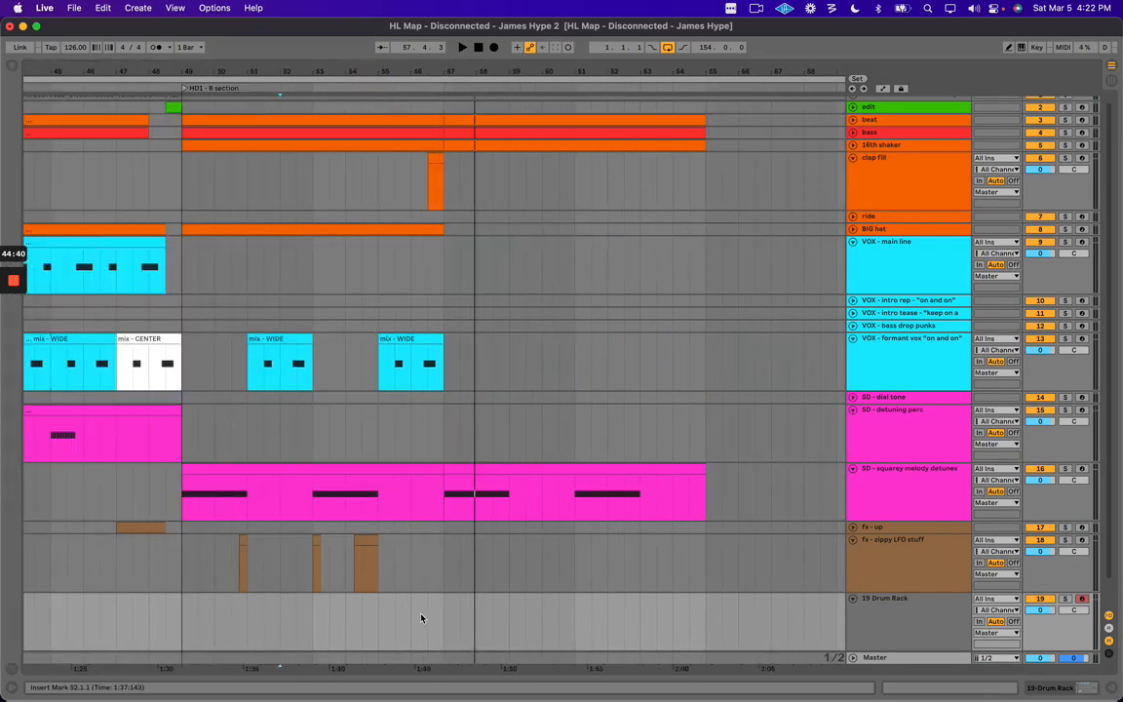
left_click_drag(449, 618, 624, 626)
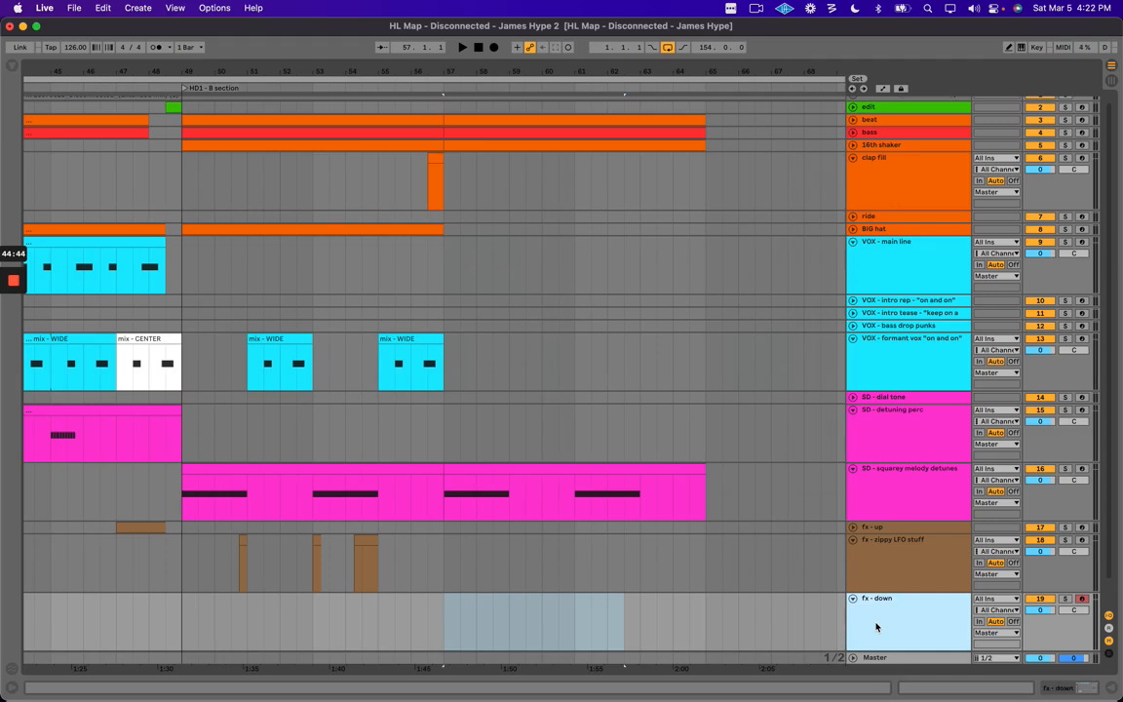
right_click(876, 627)
left_click(906, 551)
left_click(868, 629)
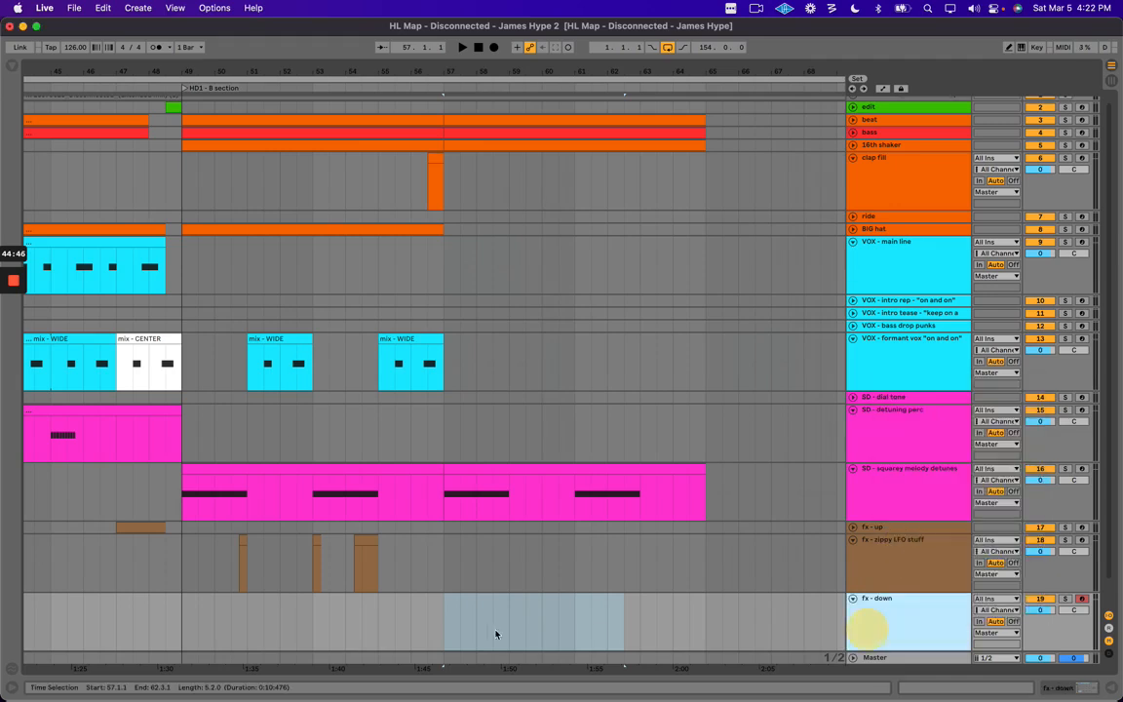
Create a clip named "WN" on the fx - down track and trim it to span 57.1.1 to 59.1.1.
left_click_drag(441, 619, 581, 611)
key("super+shift+m")
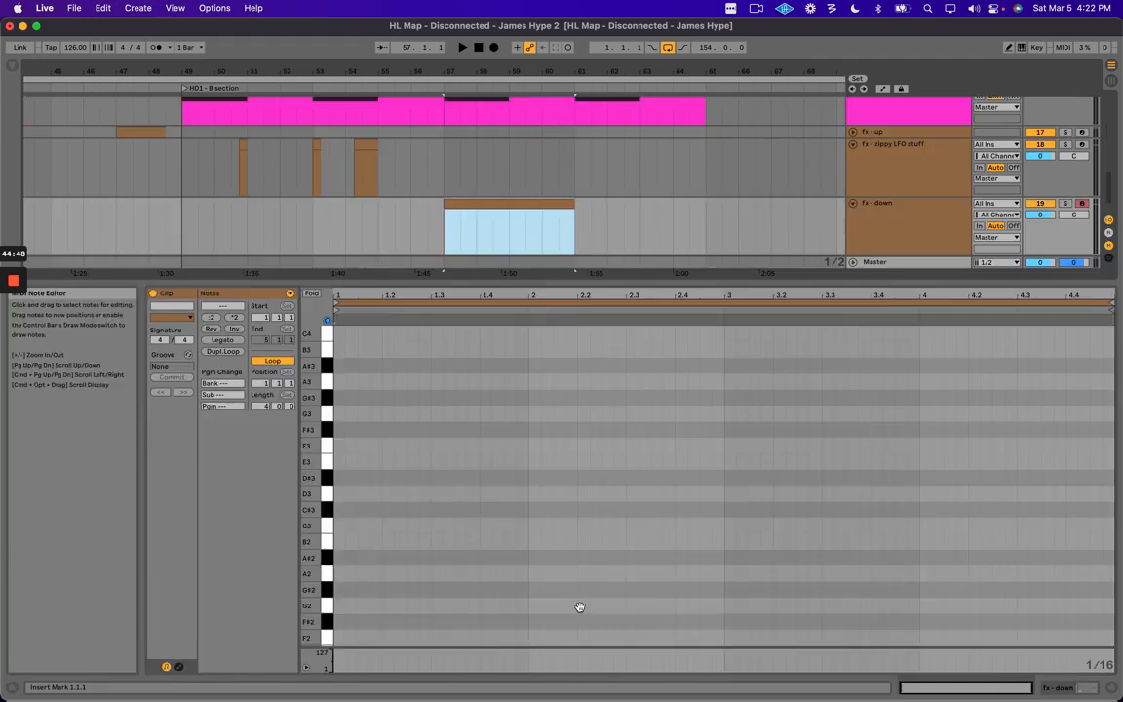
key("super+alt+l")
left_click(523, 566)
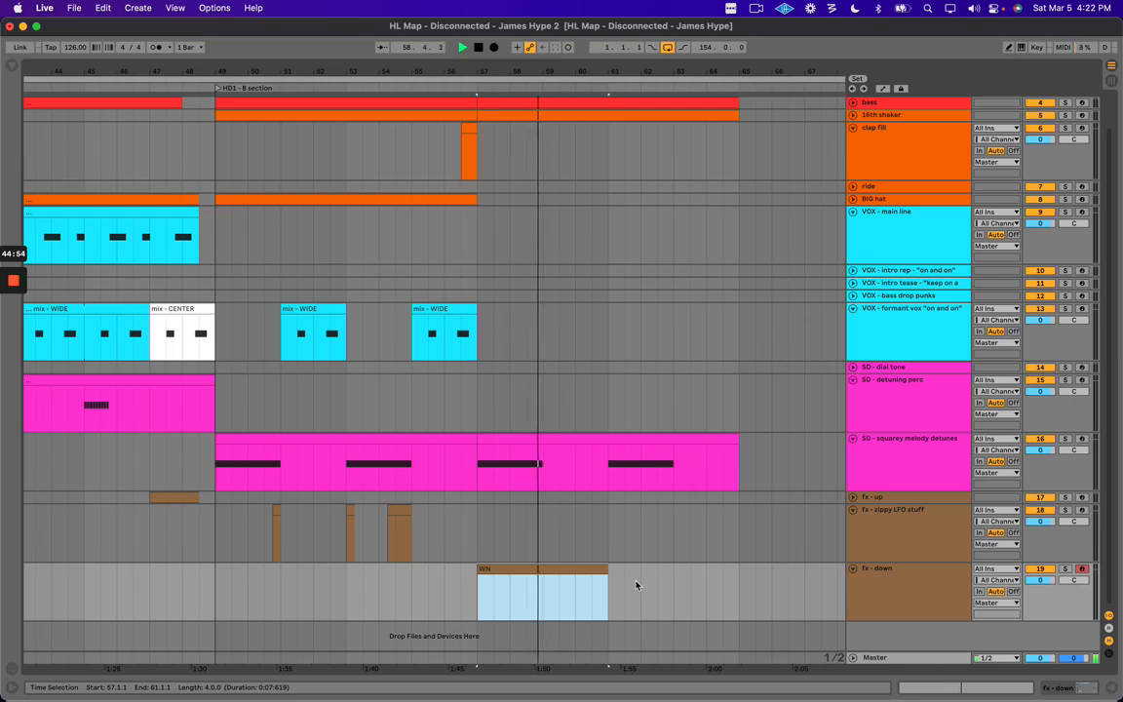
left_click_drag(639, 581, 544, 571)
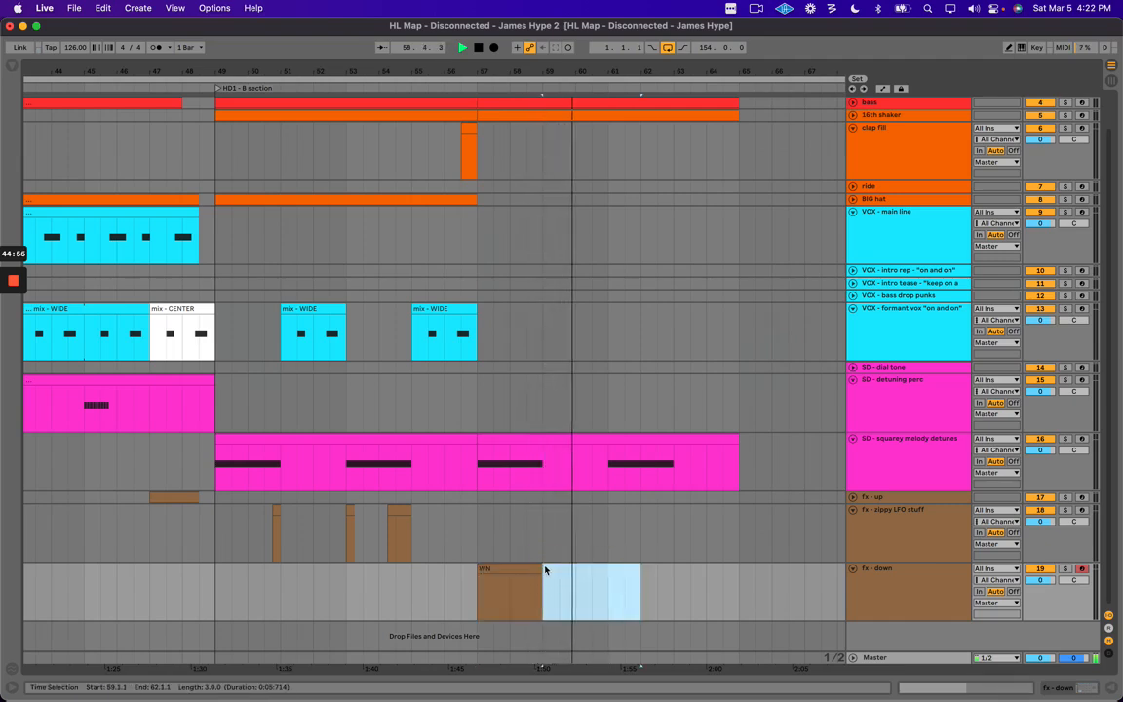
Copy the two-bar WN clip from 57.1.1 to 49.1.1 and rename its track "fx - down / accent".
left_click(219, 566)
scroll(390, 560, "left", 3)
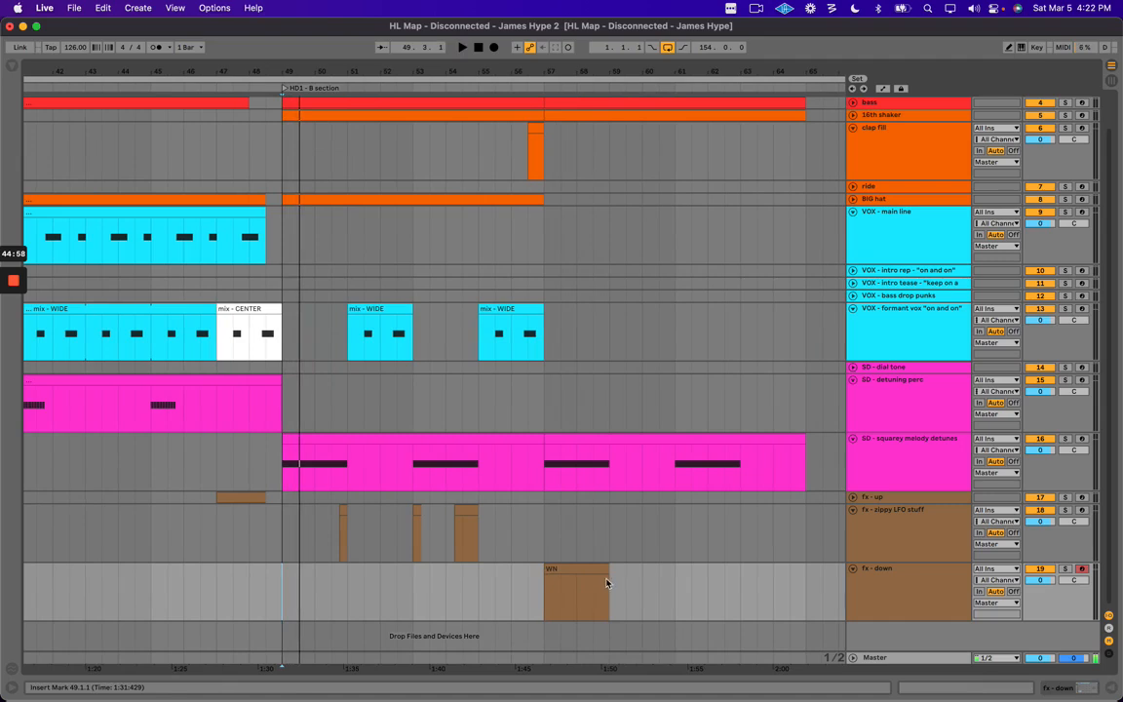
left_click(580, 571)
left_click_drag(579, 572, 310, 571)
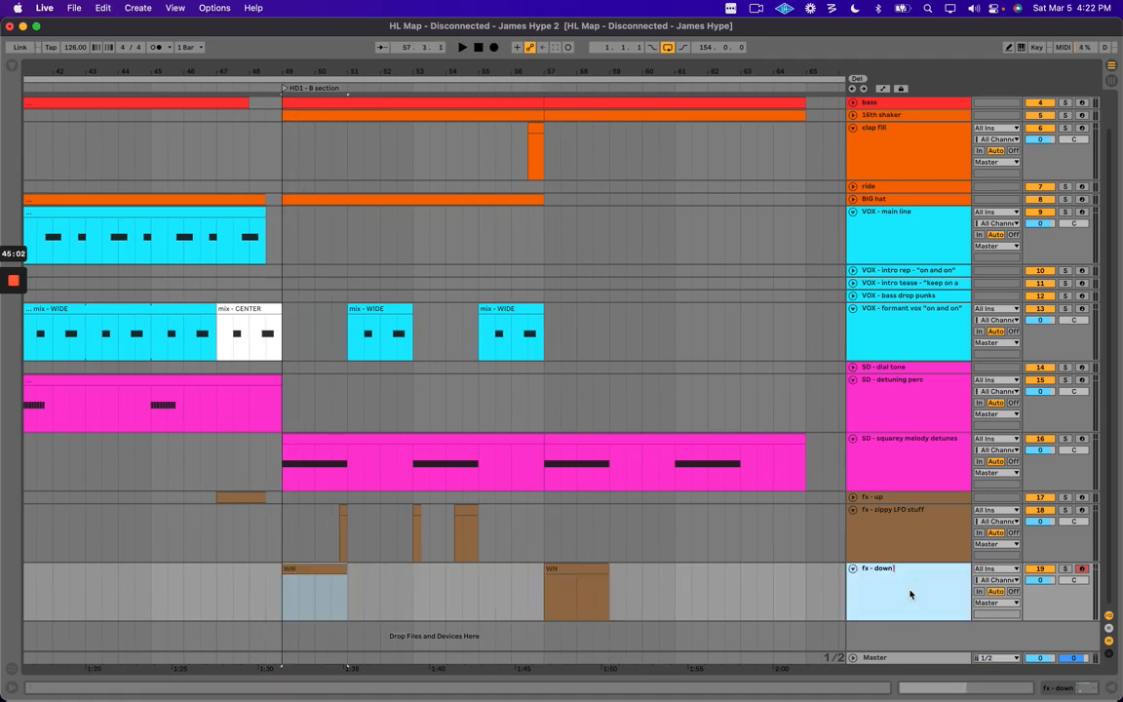
type("t")
key("Return")
Listen to the start of the B section and review both WN clips on the fx - down / accent track.
key("space")
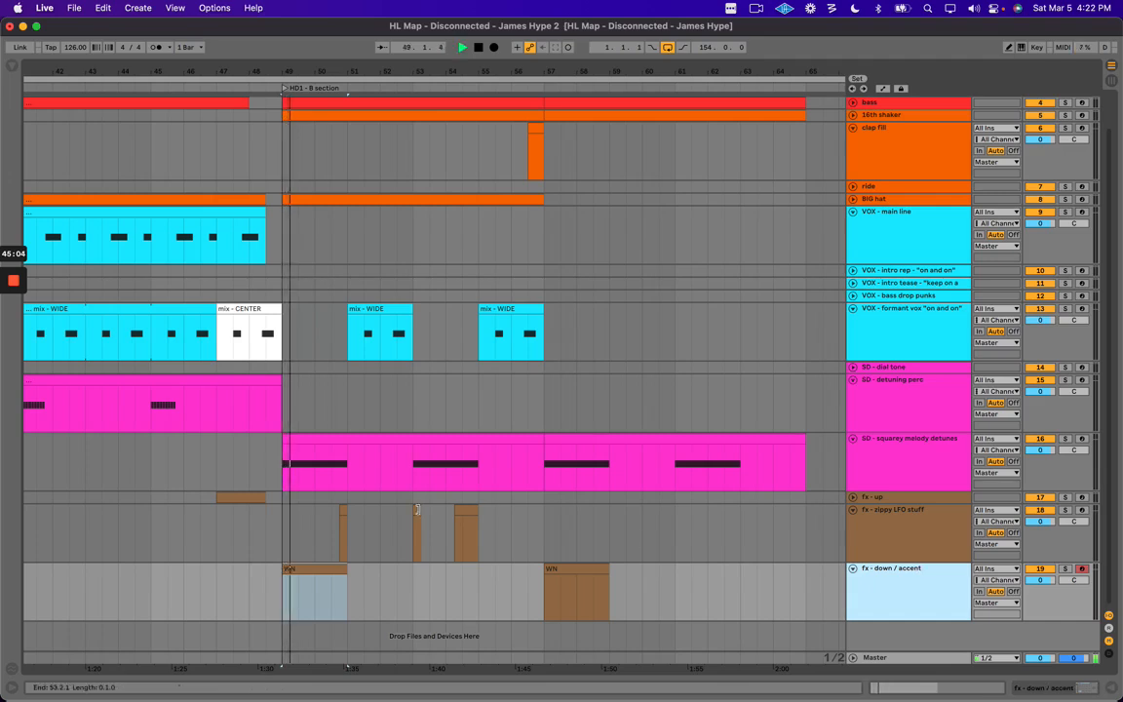
left_click(343, 569)
scroll(357, 558, "left", 1)
key("space")
left_click(354, 568)
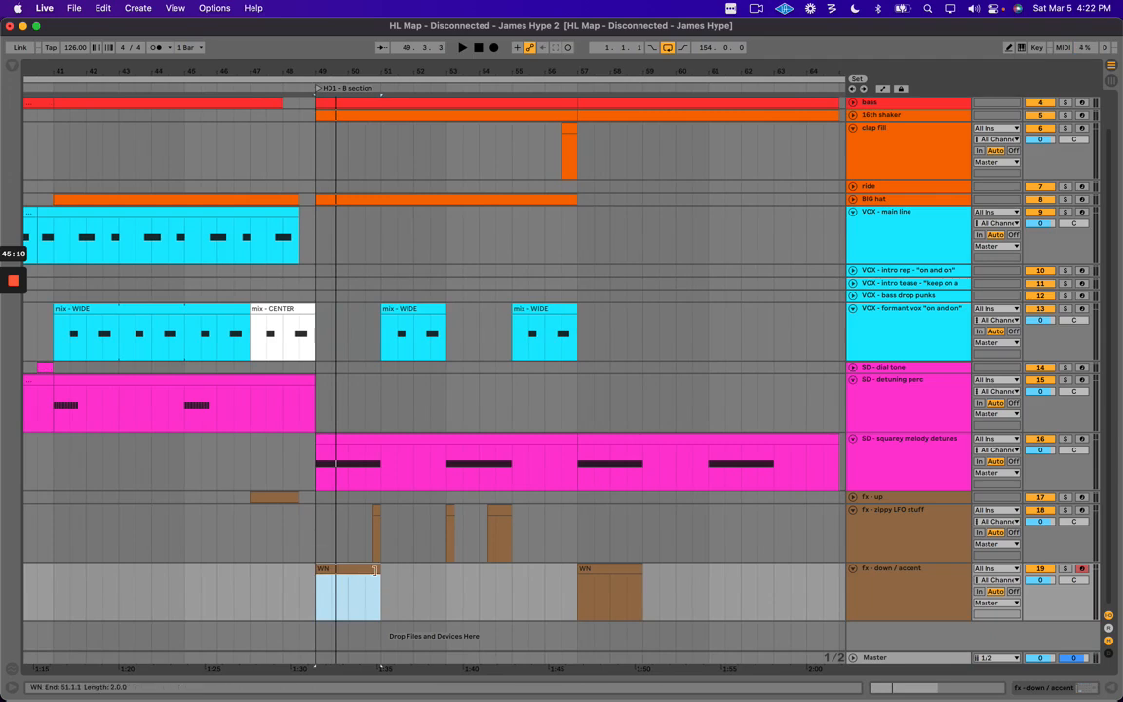
scroll(371, 572, "right", 1)
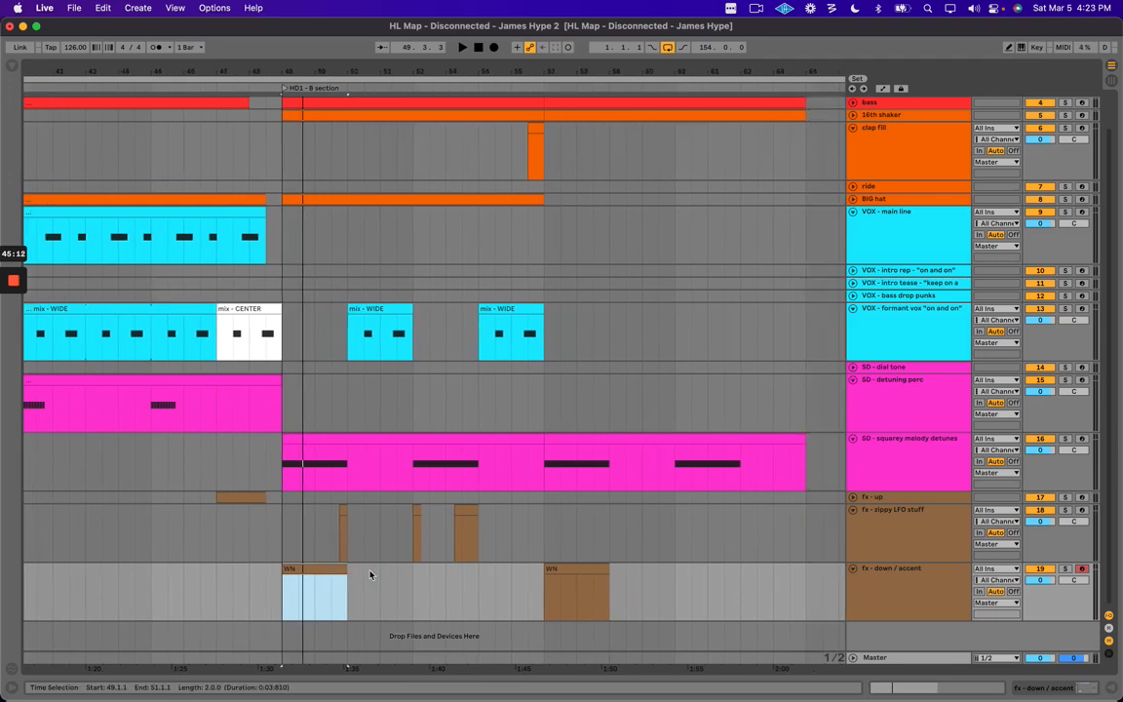
scroll(383, 582, "right", 2)
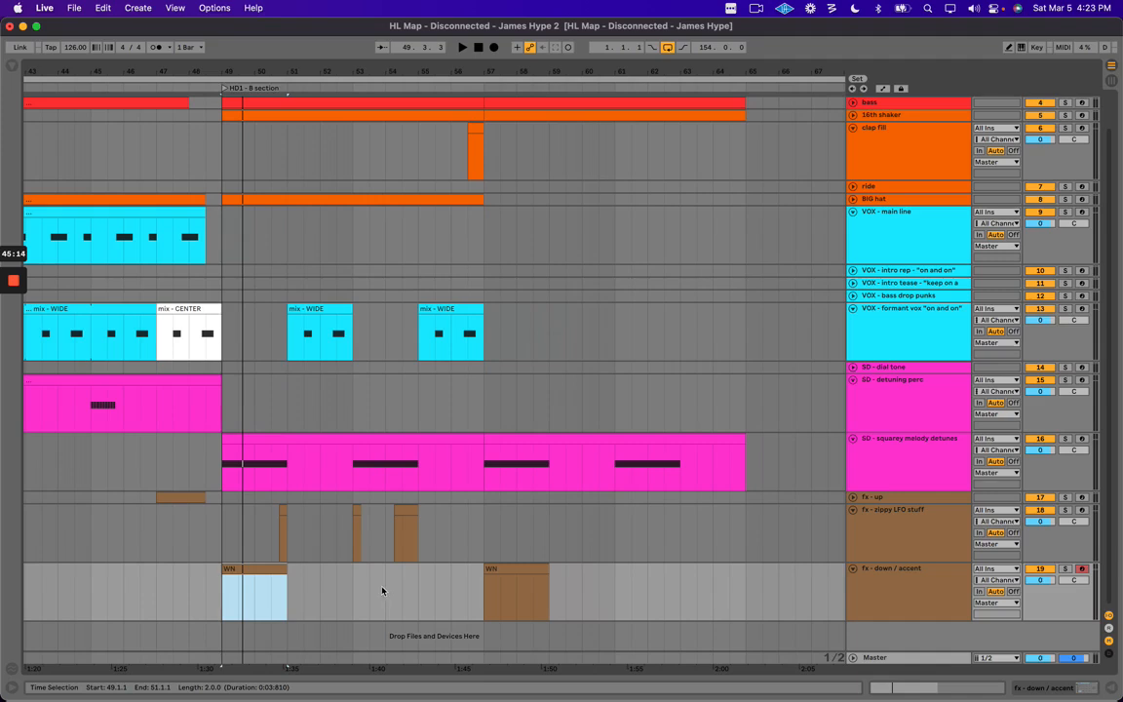
left_click(899, 589)
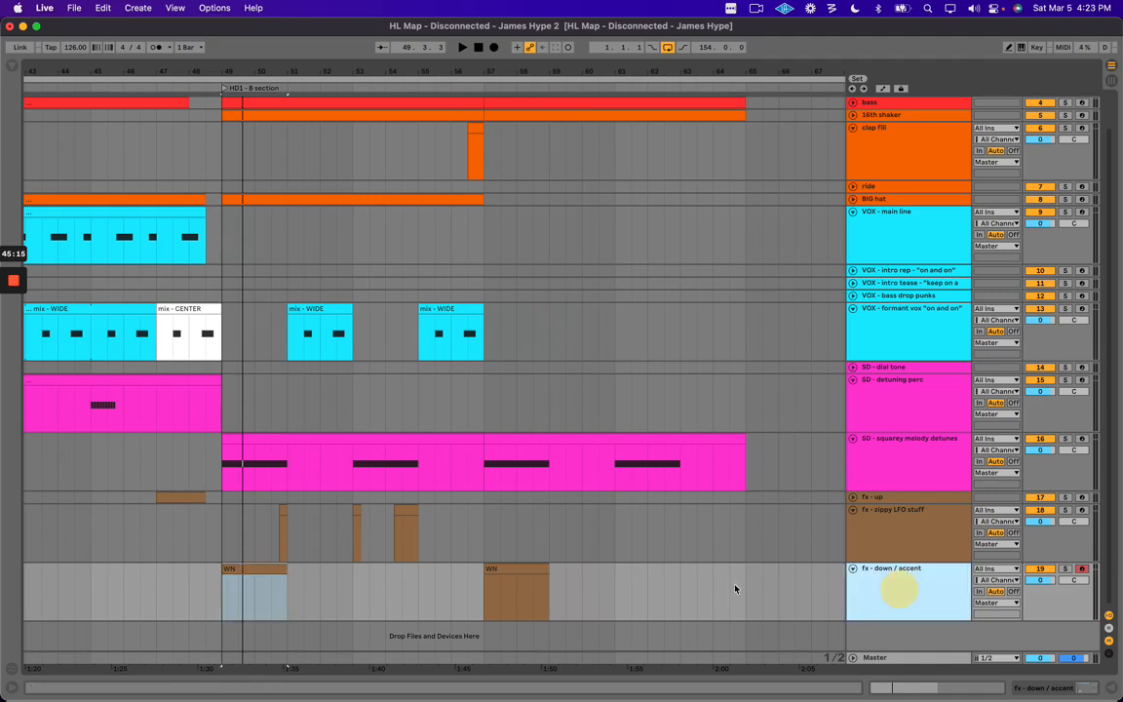
left_click(242, 574)
left_click(263, 569)
left_click(519, 569)
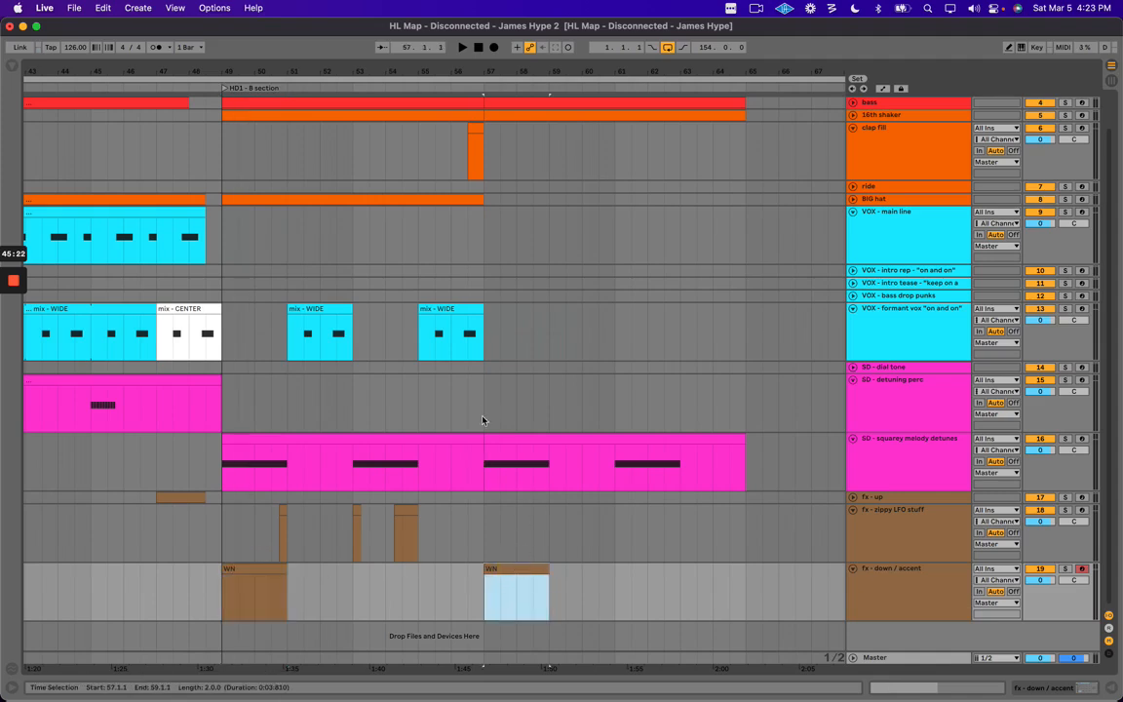
Check the empty detuning perc stretches in the B section against the WN clips, playing from 49.1.1.
left_click_drag(482, 432, 700, 406)
scroll(694, 383, "right", 2)
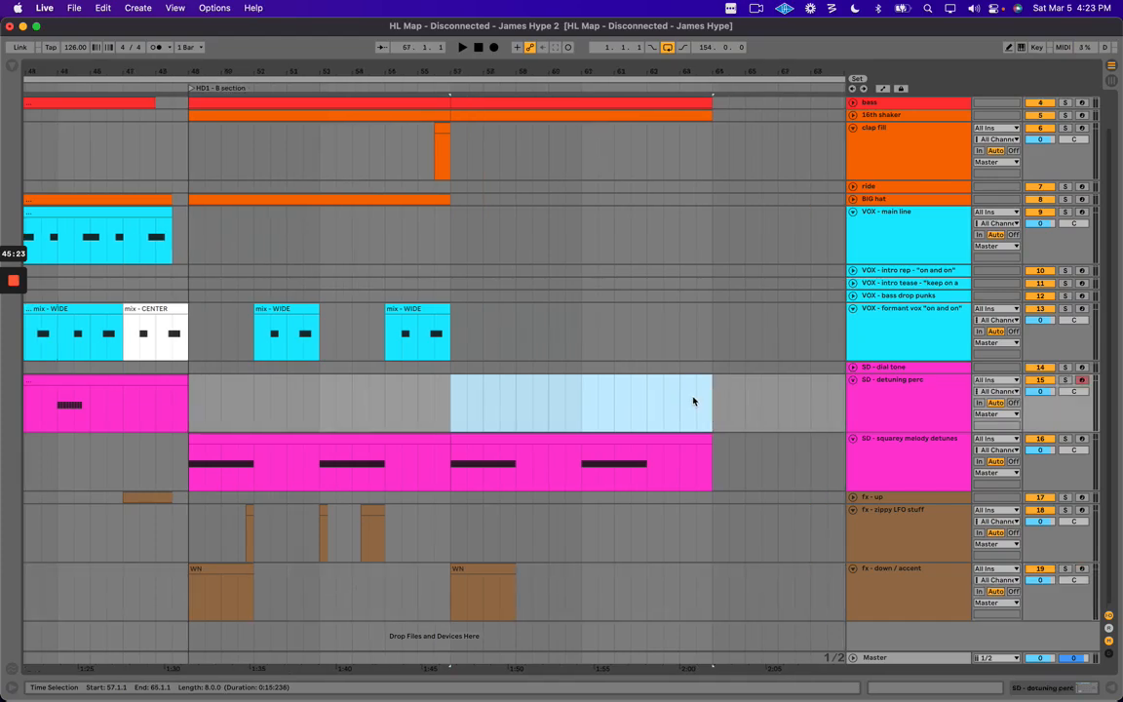
left_click(484, 568)
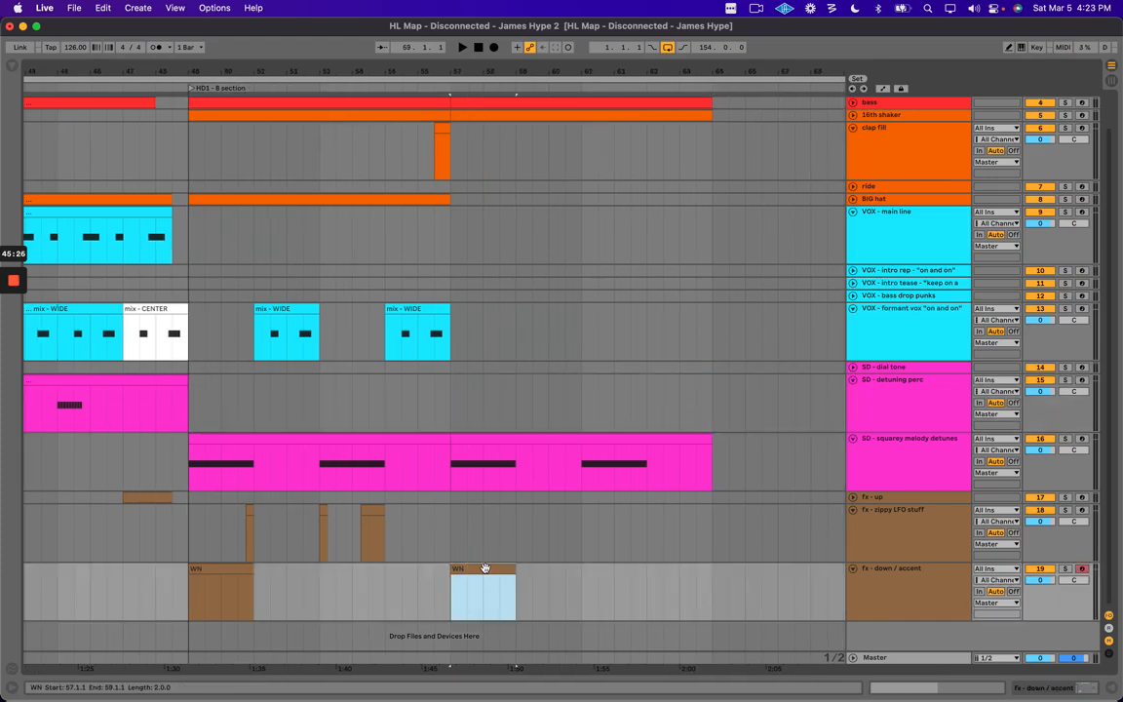
left_click(213, 568)
key("space")
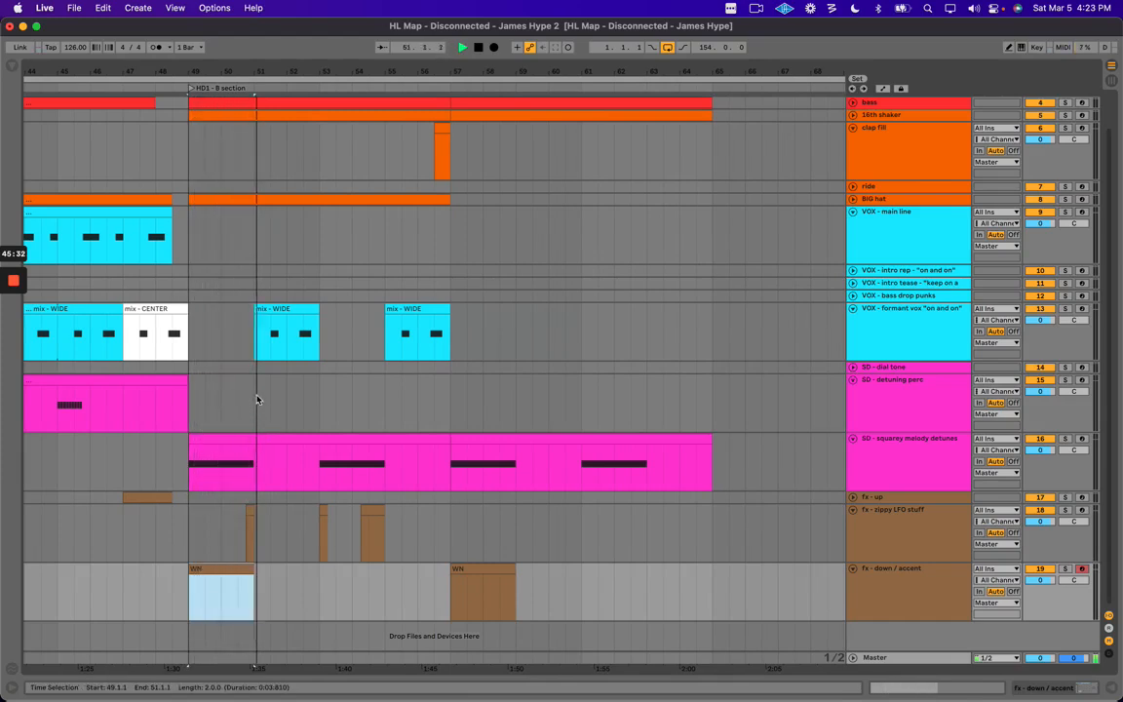
left_click_drag(256, 400, 340, 400)
key("space")
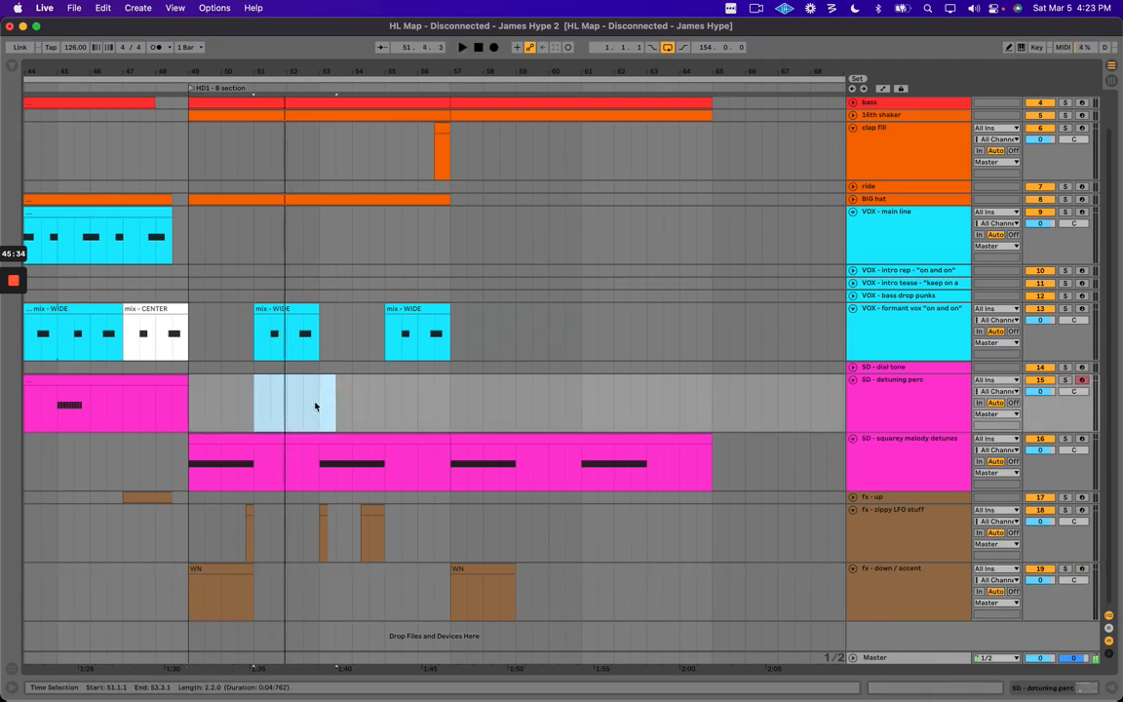
left_click(318, 406)
left_click(221, 576)
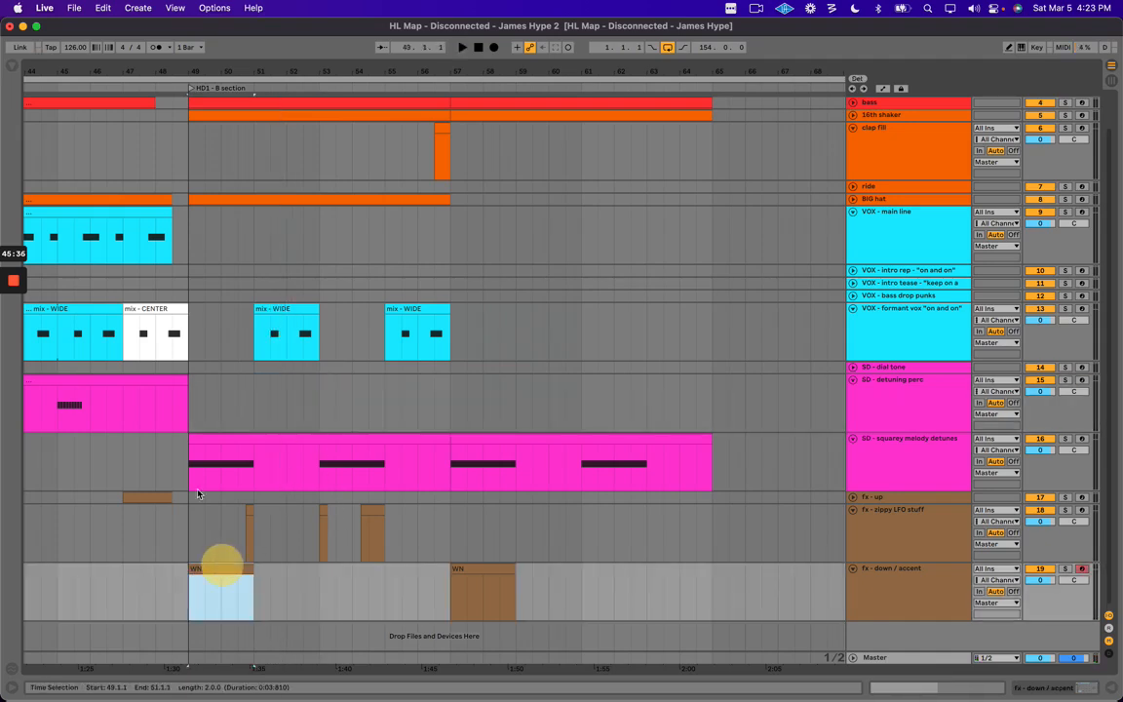
Examine the squarey melody phrases at 49.1.1, 61.1.1 and 57.1.1, listening from the phrase starts.
left_click_drag(191, 456, 252, 458)
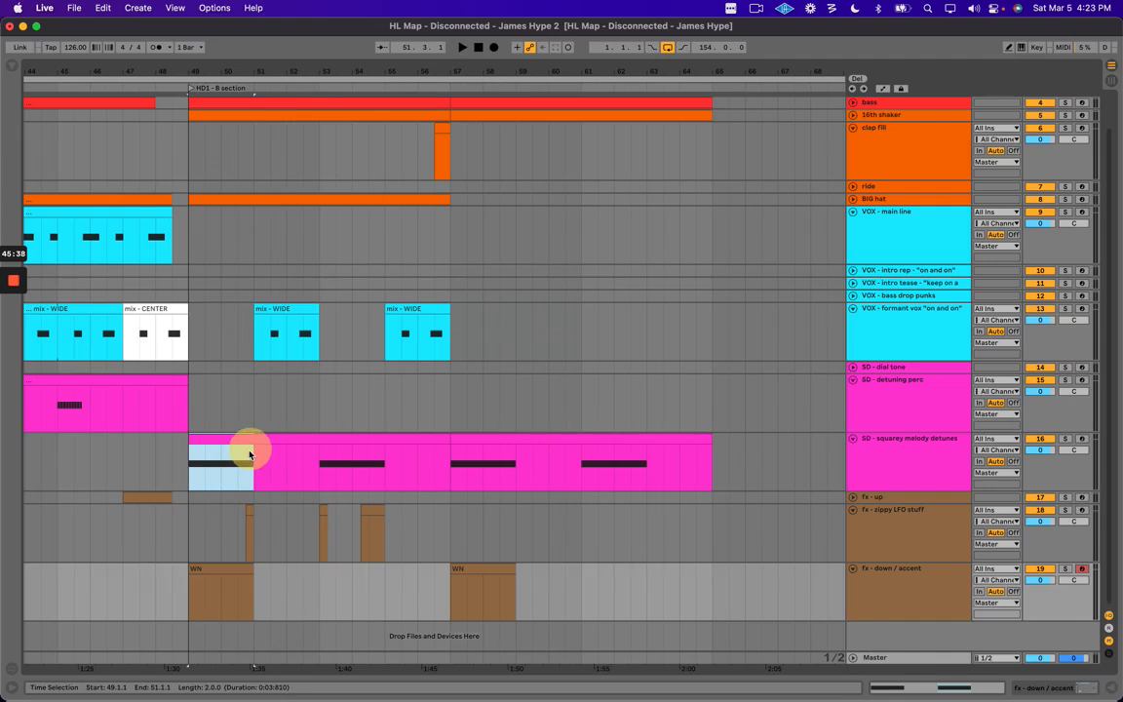
left_click(583, 466)
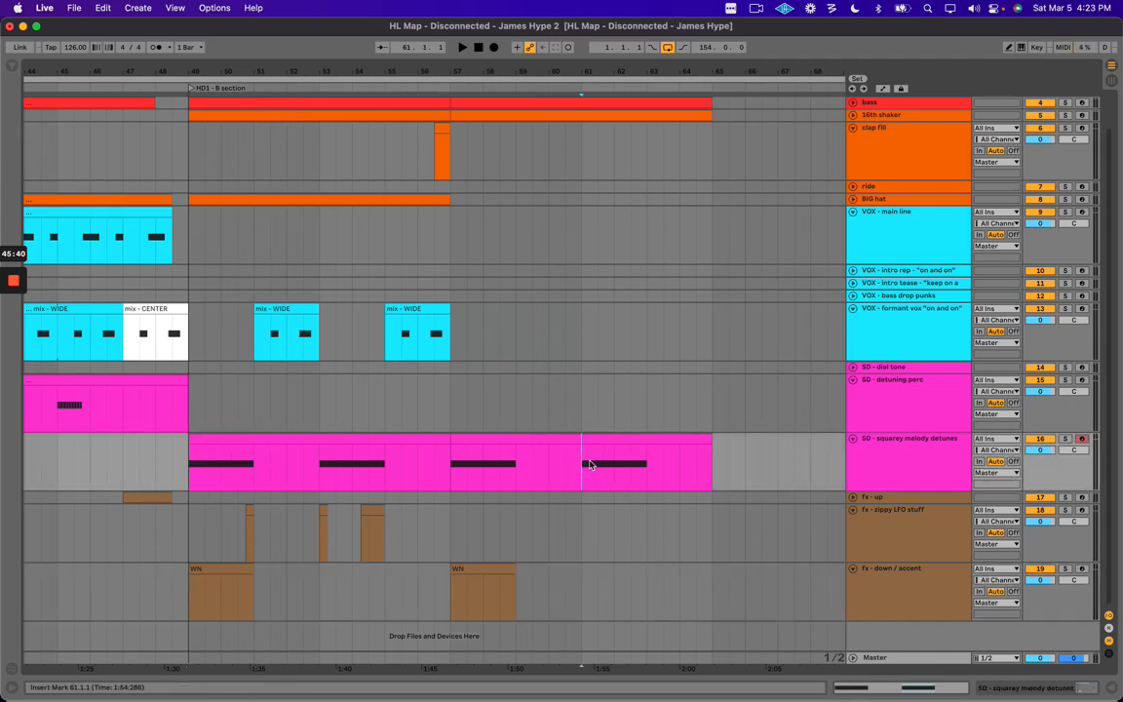
key("space")
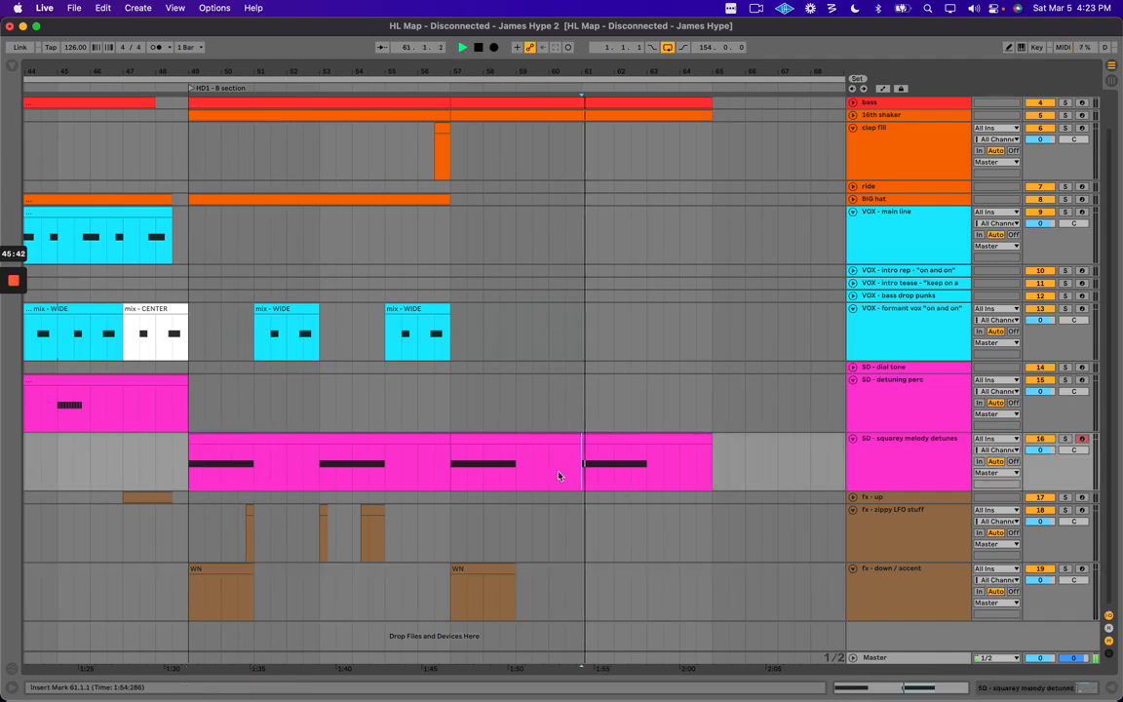
key("space")
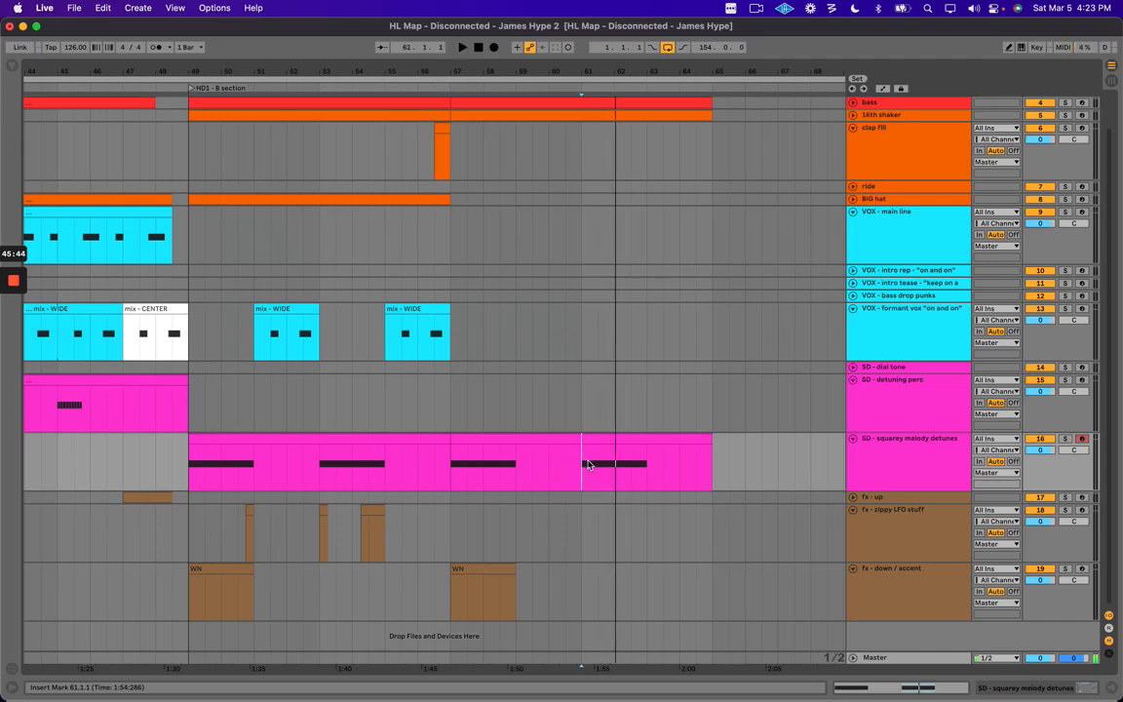
left_click_drag(585, 465, 707, 465)
left_click(458, 470, "shift")
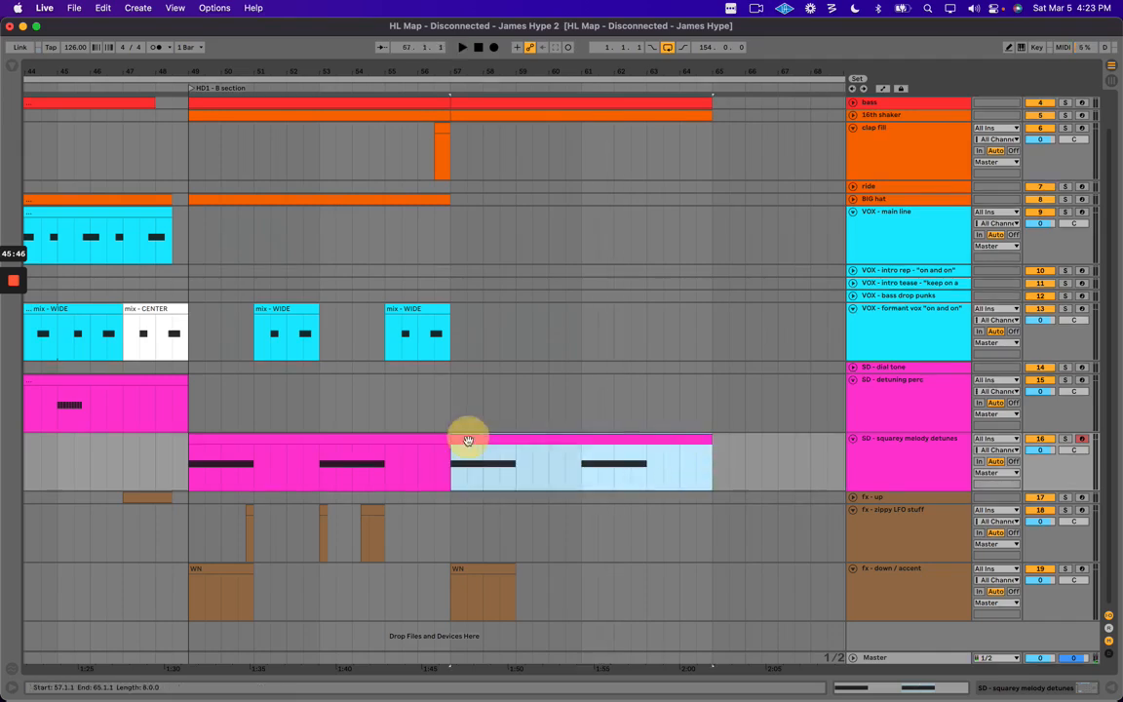
left_click(451, 474)
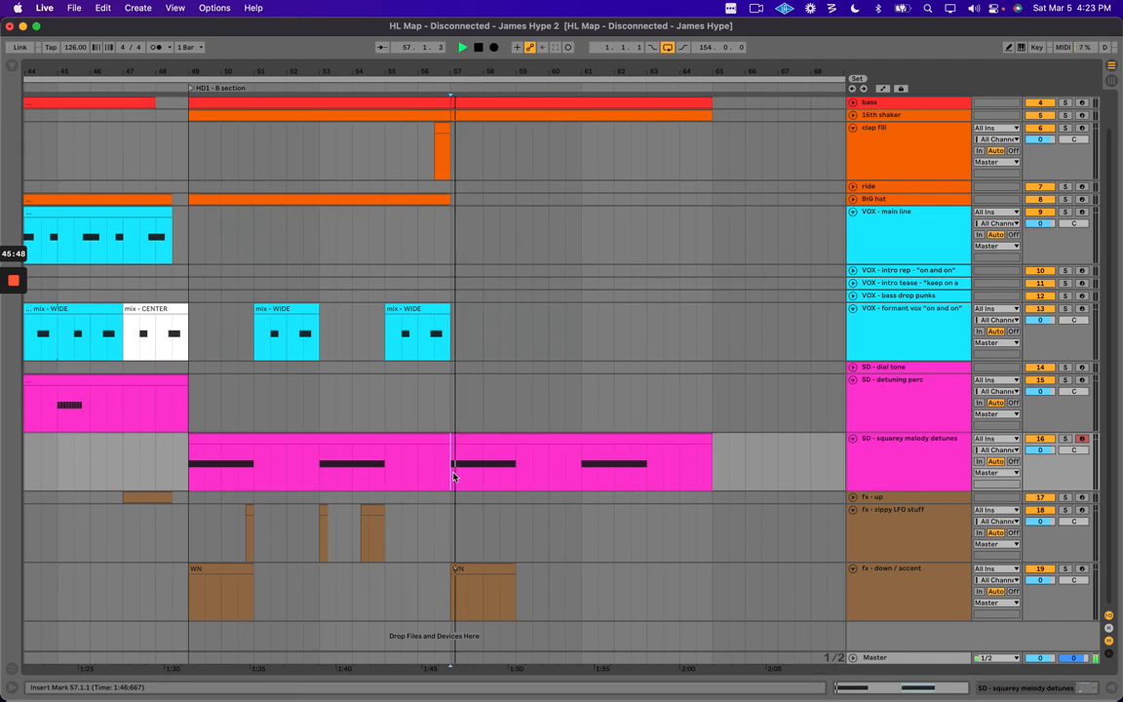
Review the WN clip at 57.1.1 and the empty detuning perc and VOX - main line stretches, listening from 55.1.1.
key("space")
left_click(478, 571)
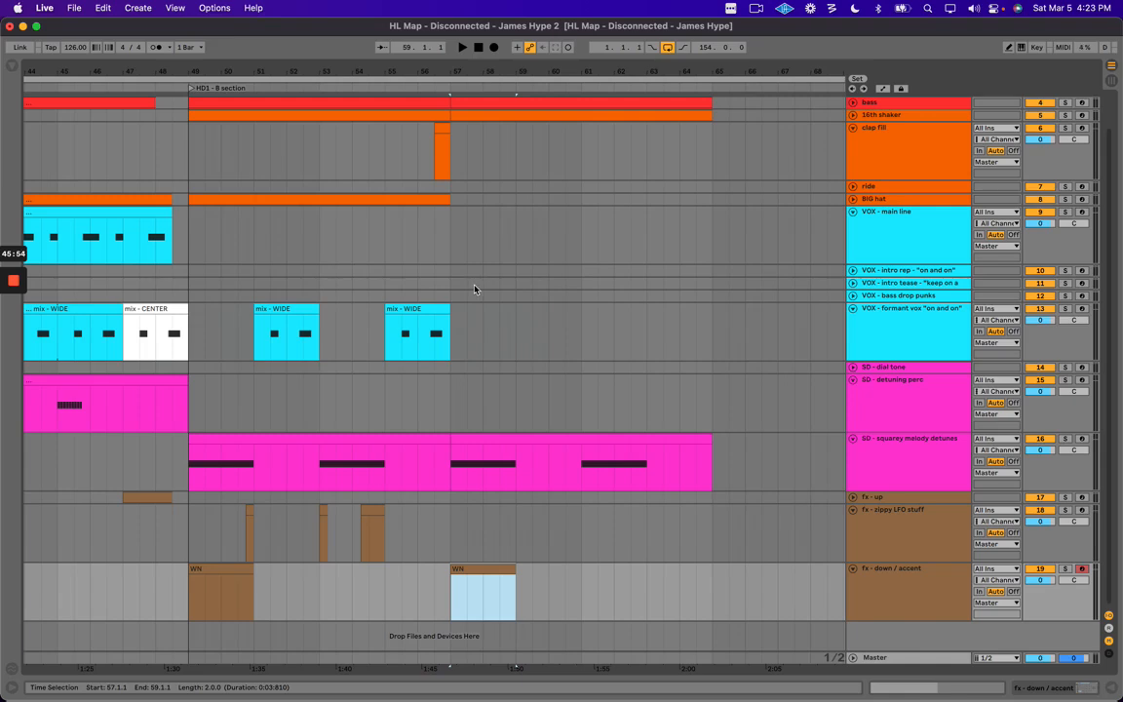
scroll(544, 361, "up", 1)
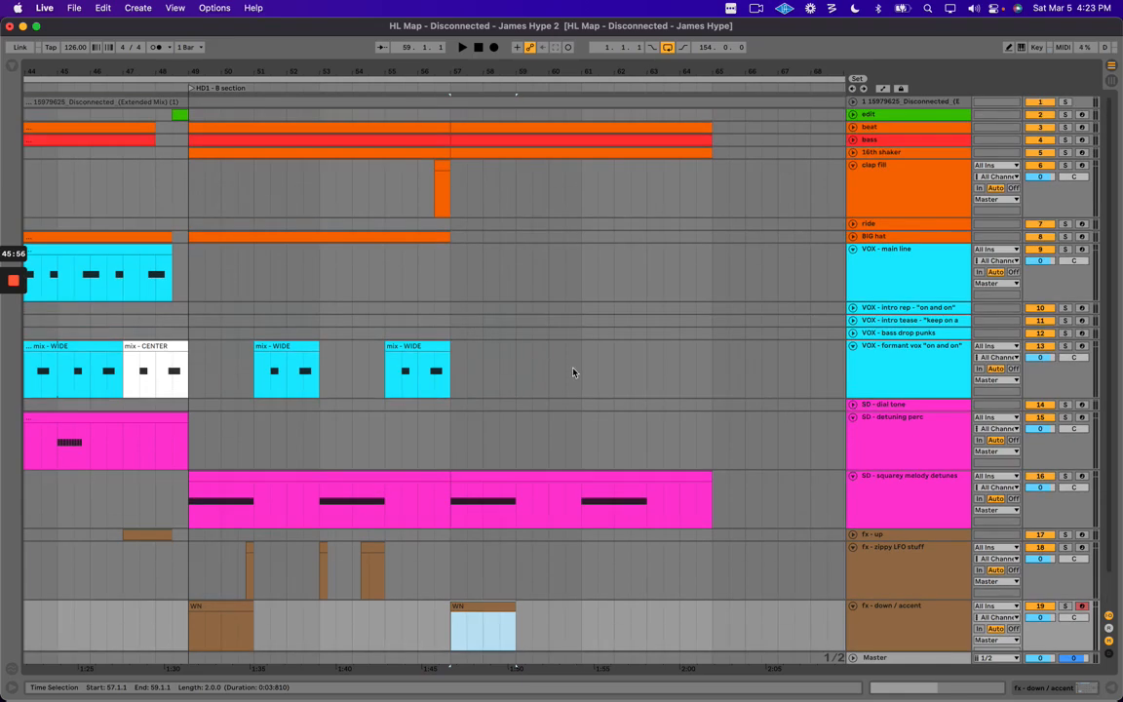
left_click(448, 440)
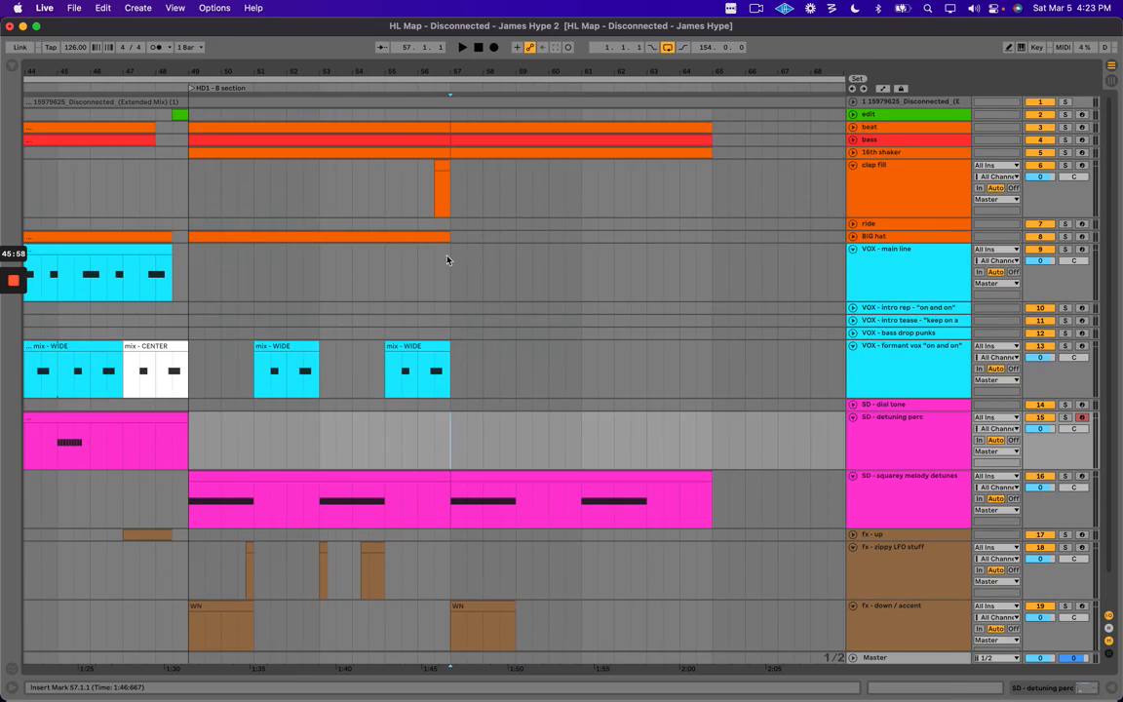
left_click(407, 267)
mouse_move(453, 276)
left_mouse_down()
mouse_move(773, 271)
mouse_move(697, 272)
left_mouse_up()
left_click(388, 266)
key("space")
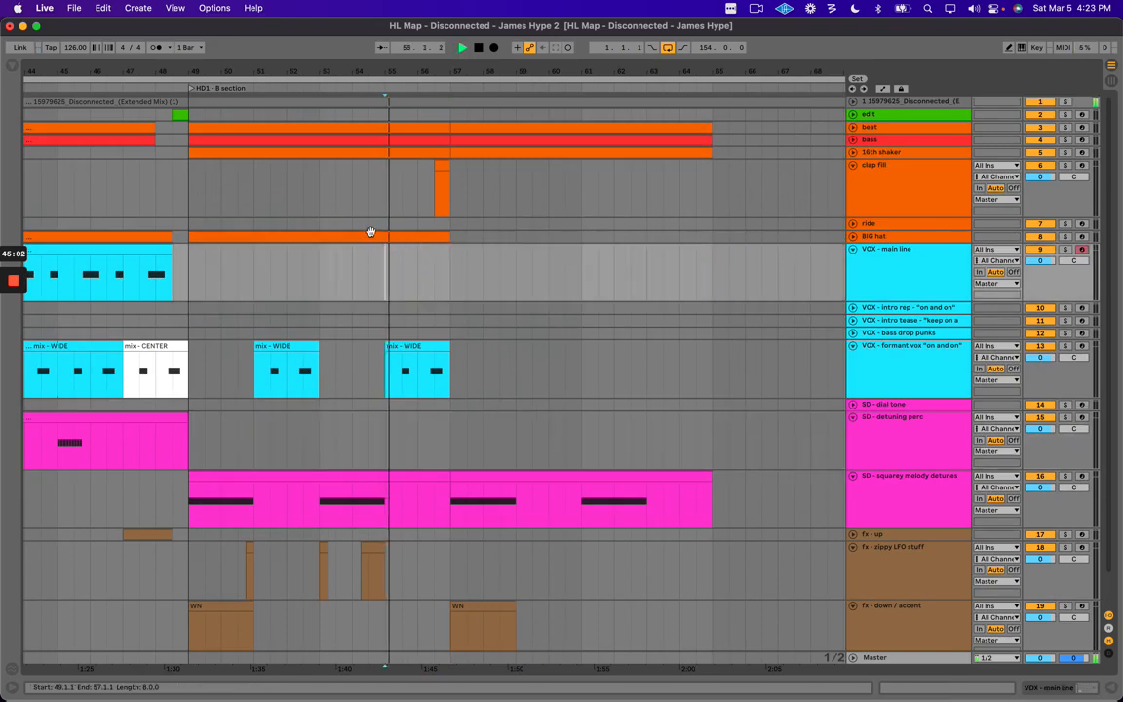
Copy the two mix - WIDE formant vox clips at 51.1.1 and 55.1.1 to 59.1.1 and 63.1.1.
left_click(277, 346)
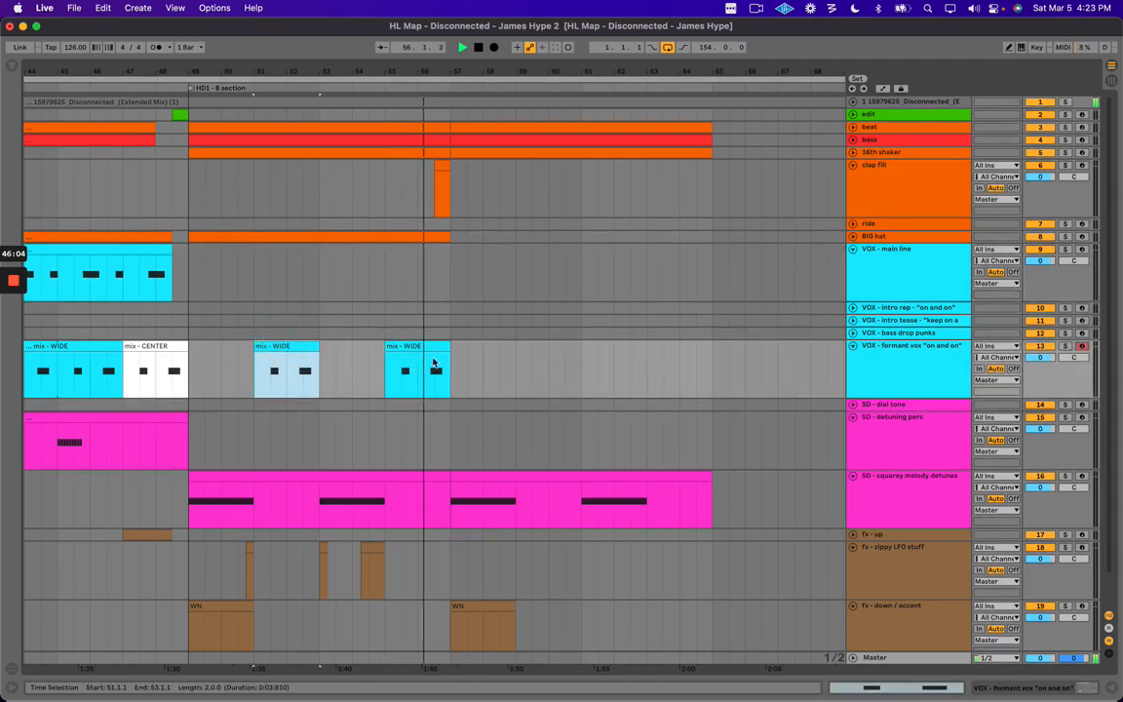
left_click(431, 348, "shift")
left_click_drag(296, 347, 559, 355)
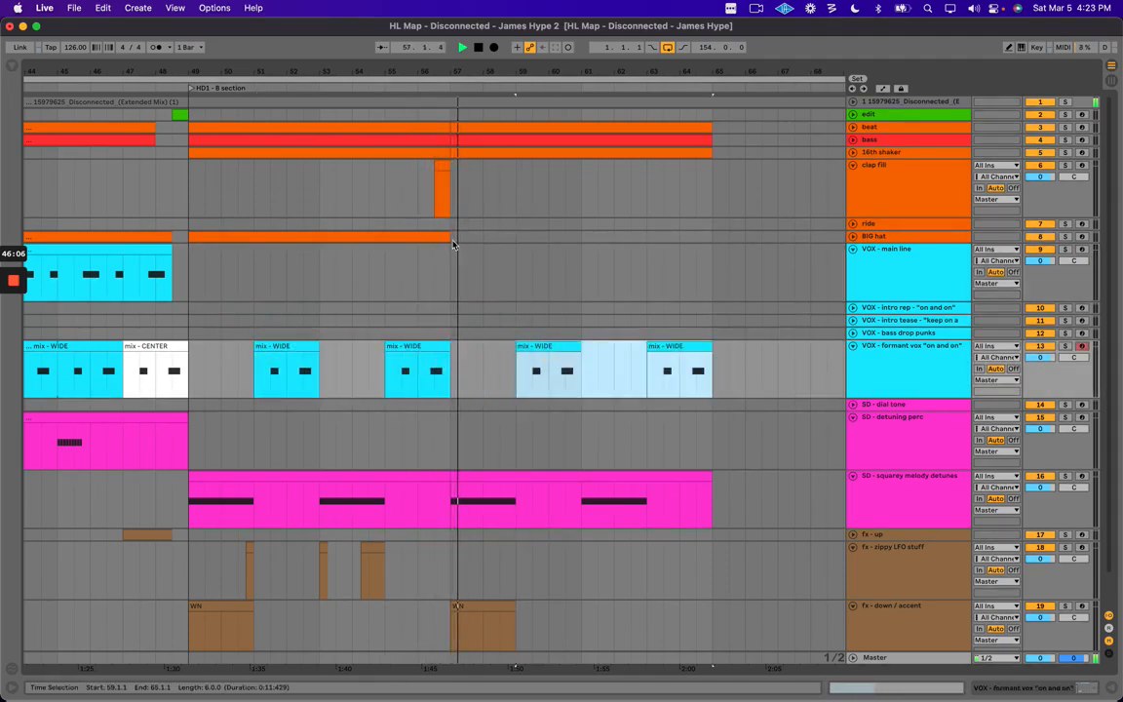
Unfold the BIG hat and 16th shaker tracks and delete the shaker clip spanning 57.1.1 to 65.1.1.
left_click(858, 237)
left_click(854, 237)
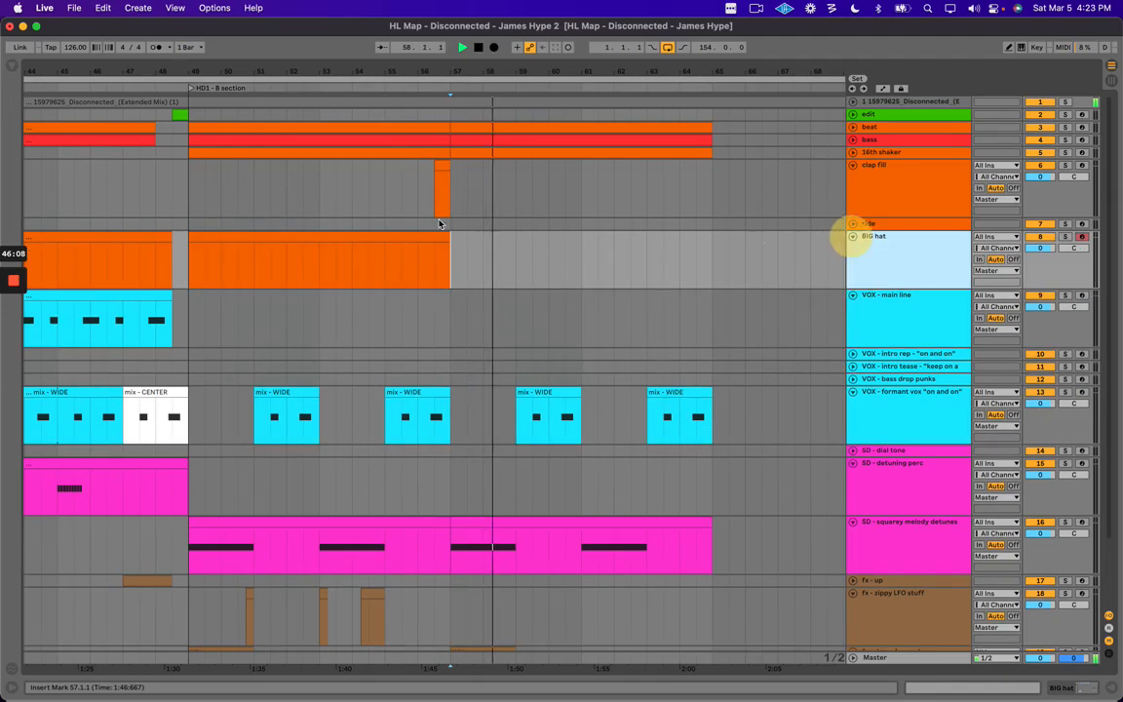
left_click(855, 153)
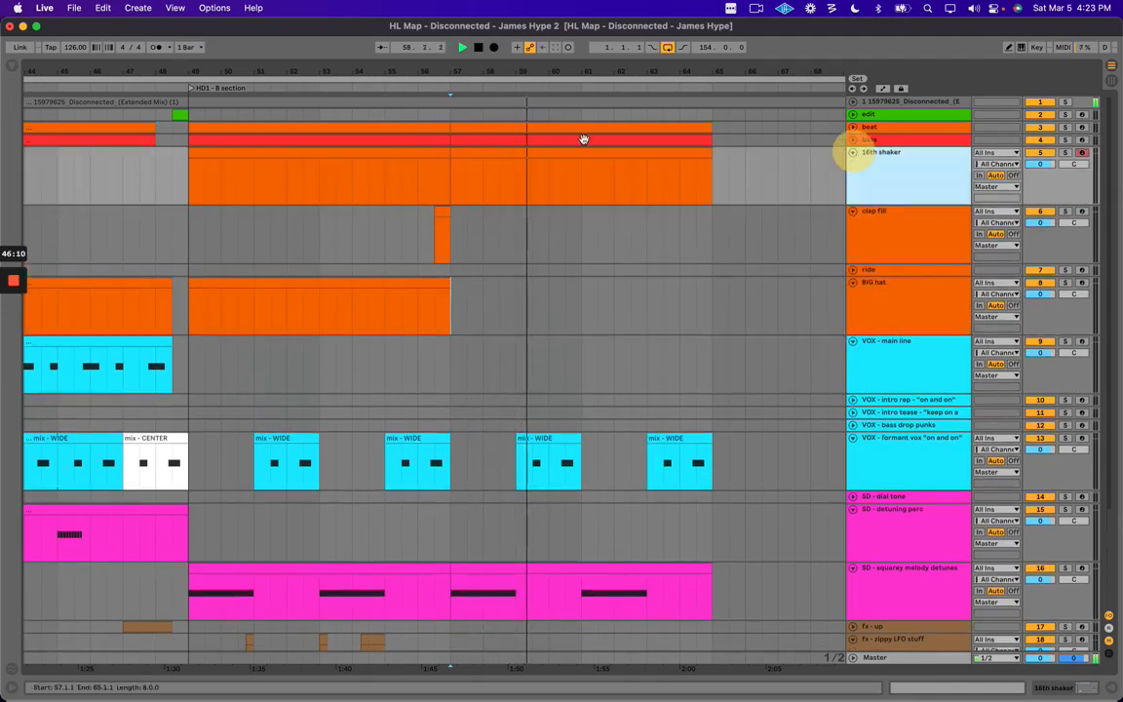
left_click(522, 155)
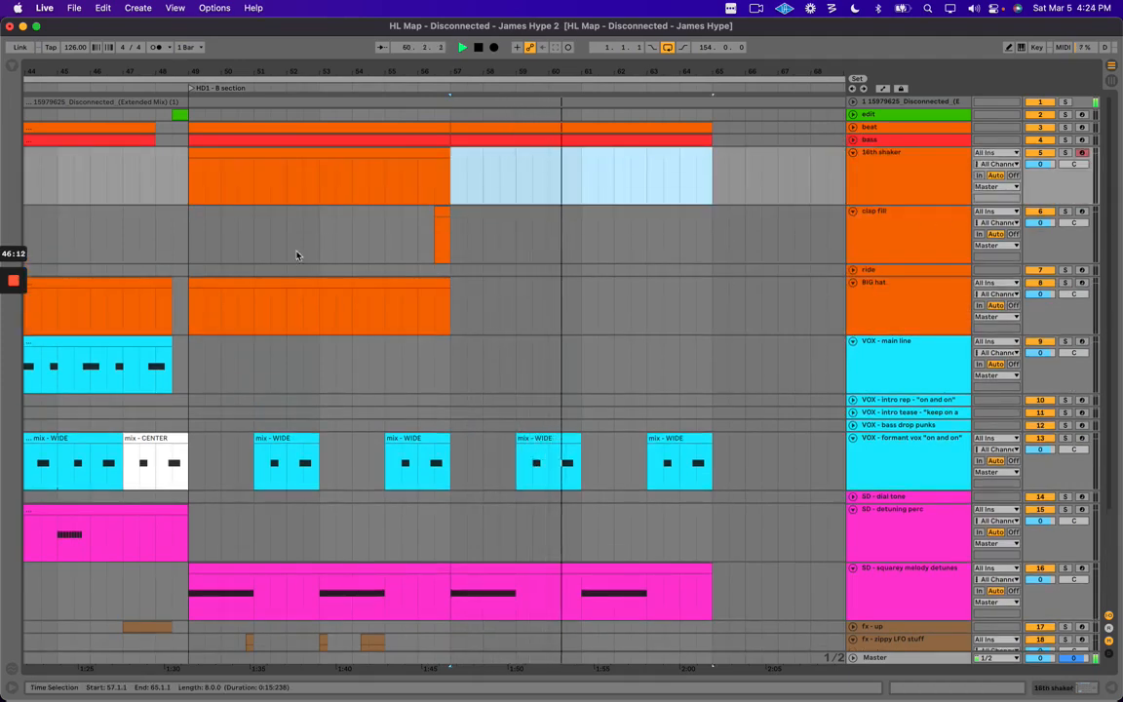
left_click(354, 236)
left_click_drag(453, 176, 710, 170)
left_click(709, 173)
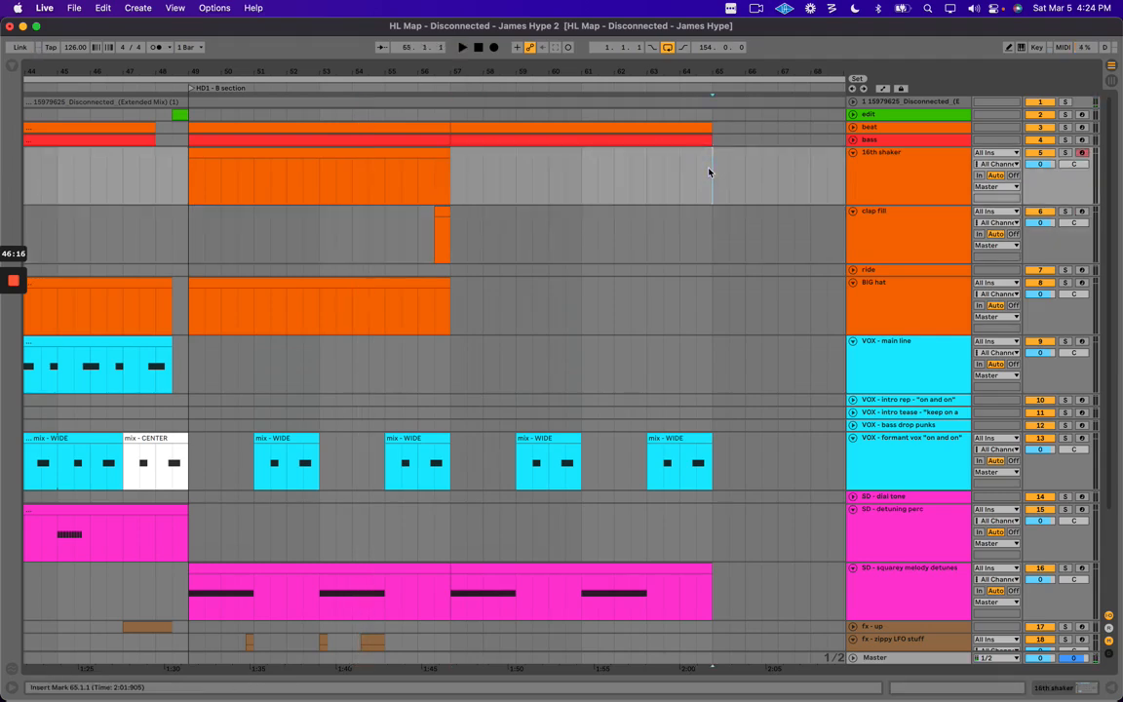
Compare the percussion in both halves of the B section by ear, playing from 58.1.1 and 53.1.1.
left_click(483, 174)
key("space")
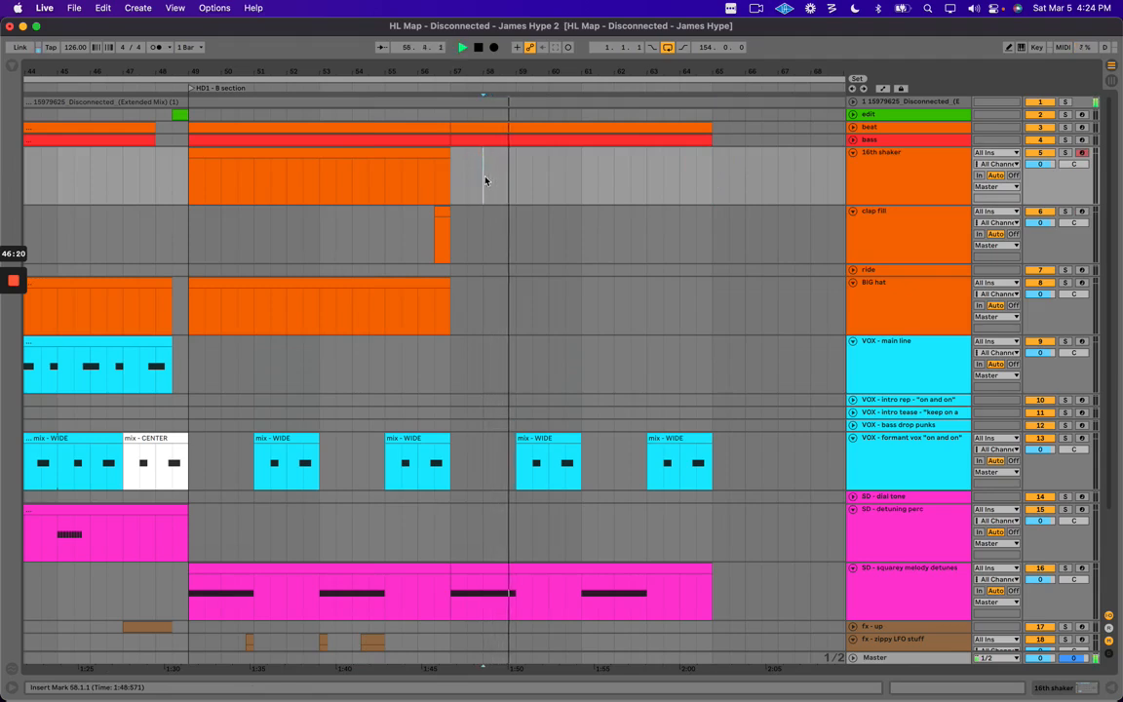
key("space")
left_click_drag(482, 190, 655, 176)
left_click(655, 176)
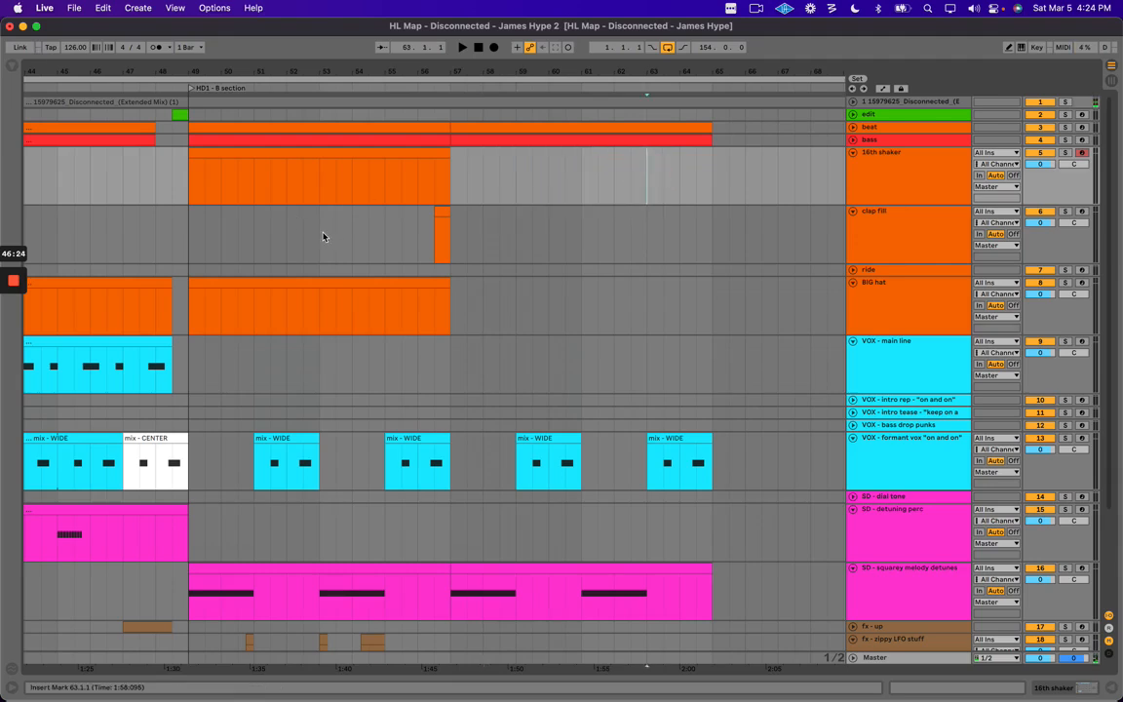
left_click(322, 237)
key("space")
key("space")
left_click(484, 231)
key("space")
key("space")
left_click(484, 230)
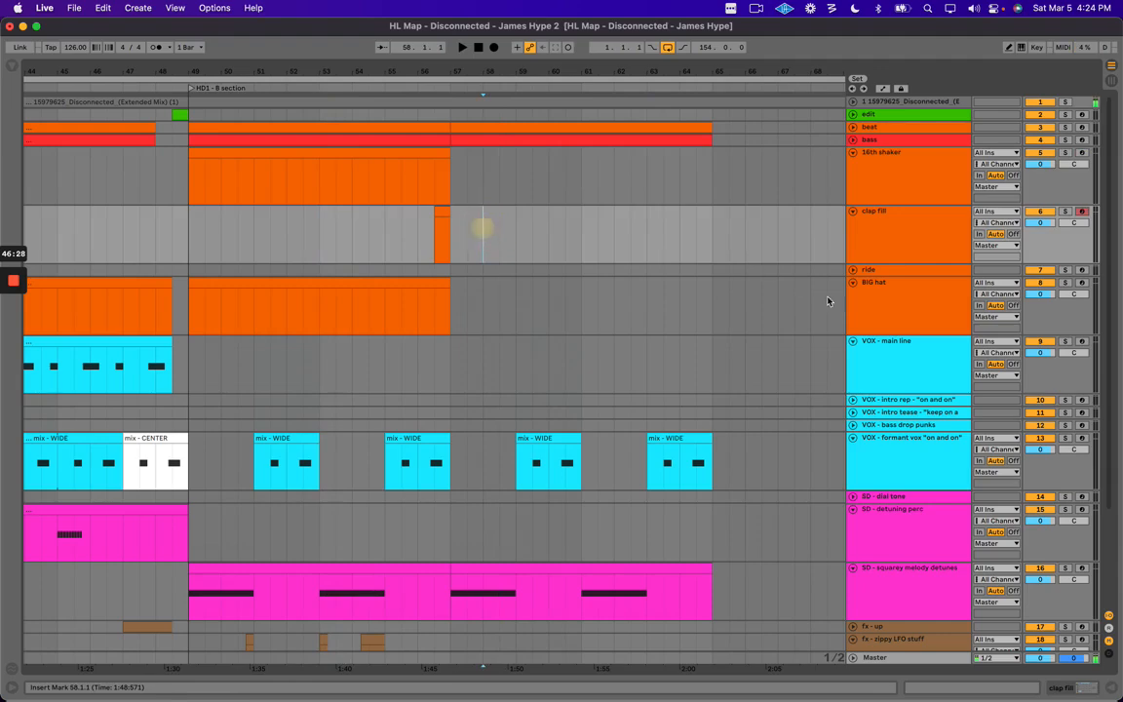
Duplicate the eight-bar BIG hat clip from 49.1.1 to 57.1.1.
left_click(852, 306)
left_click(386, 281)
key("super+d")
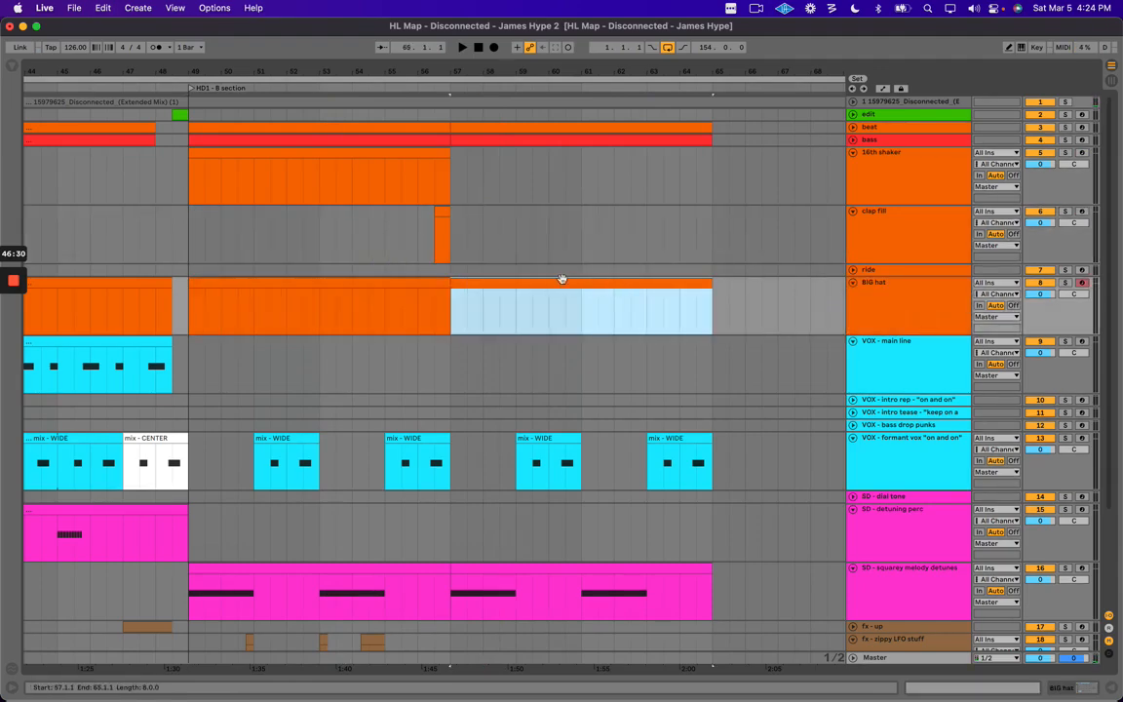
Play from 57.1.1 and duplicate the fx - zippy LFO stuff stretch from 49.1.1 to 57.1.1 into the following eight bars.
key("space")
scroll(552, 283, "down", 2)
scroll(546, 302, "down", 2)
scroll(558, 355, "right", 2)
scroll(551, 349, "right", 1)
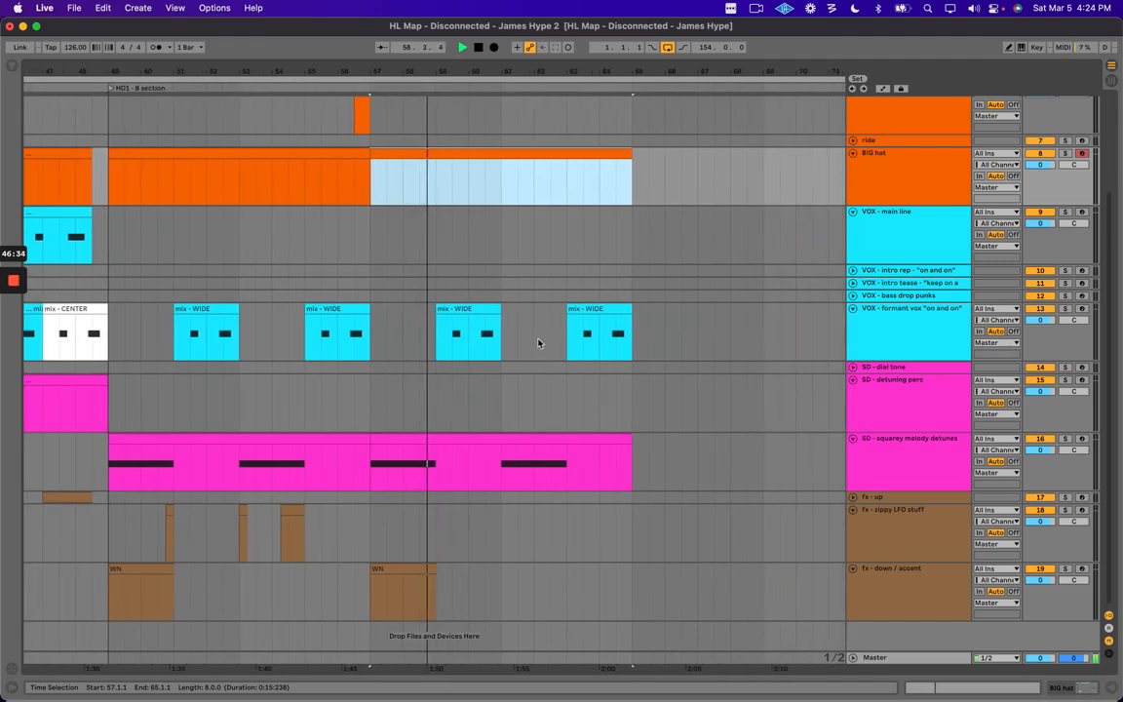
left_click_drag(108, 532, 366, 532)
key("super+d")
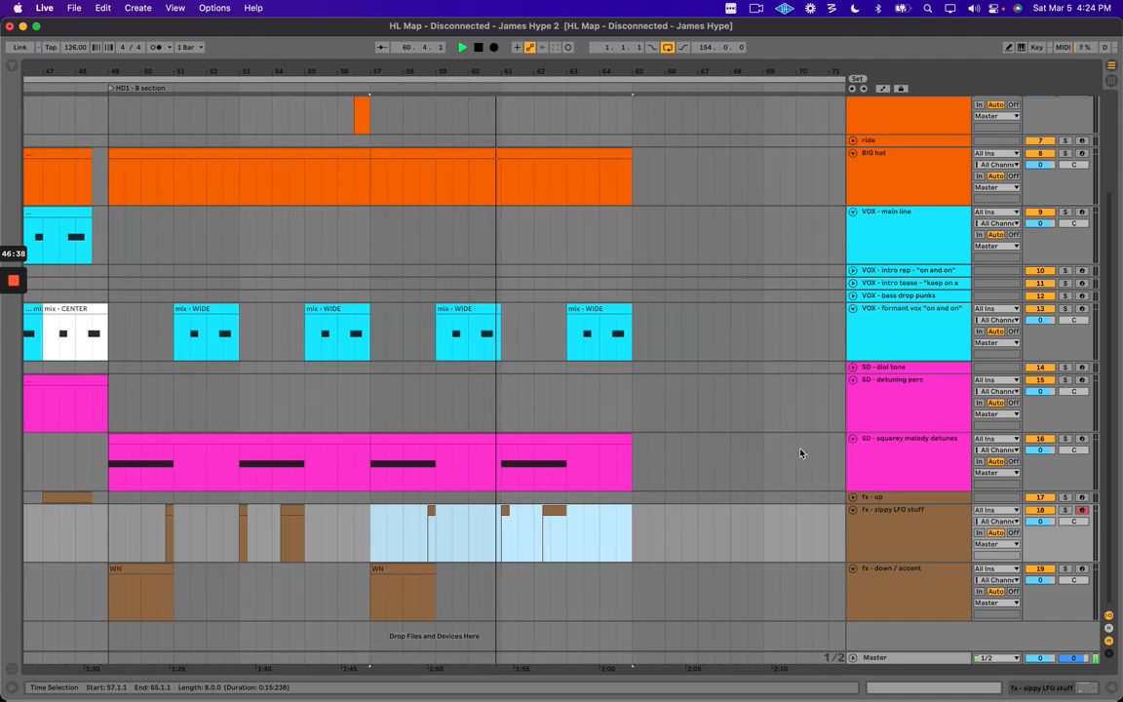
Insert a MIDI track below SD - squarey melody detunes, name it "SD - boop" and color it pink.
left_click(900, 470)
key("super+shift+t")
key("super+r")
type("SD - boop")
key("Return")
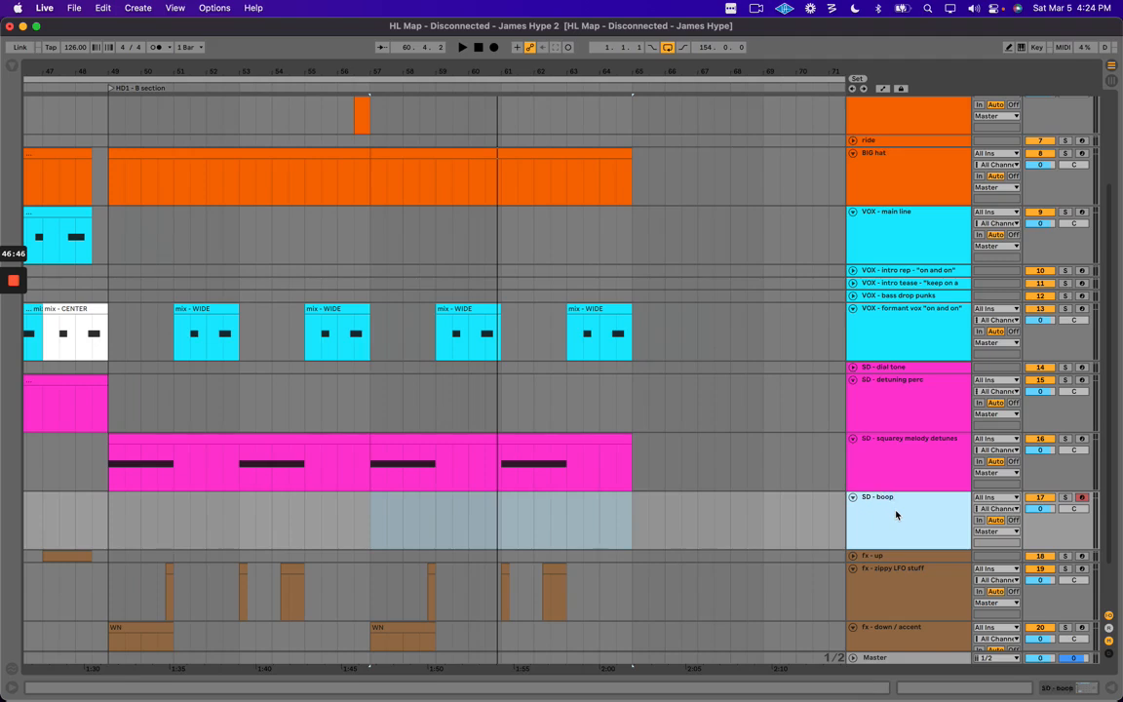
right_click(896, 515)
left_click(1041, 437)
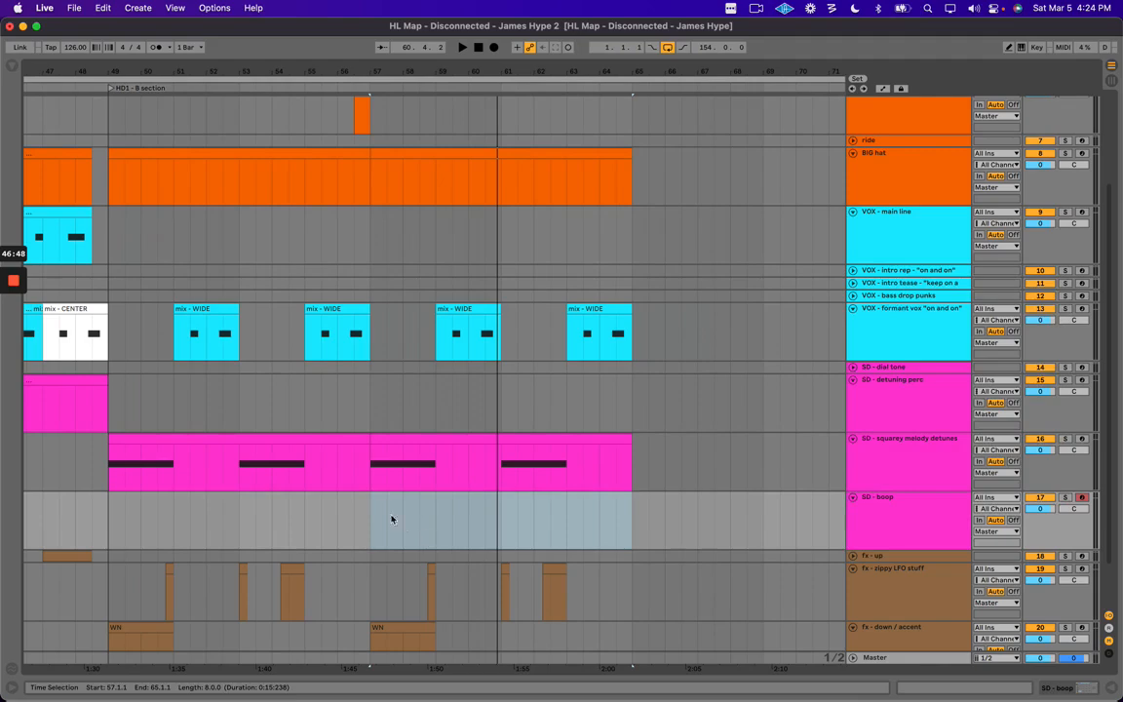
Create an empty MIDI clip on the SD - boop track from bar 57 to 65 and open it for note editing.
left_click_drag(368, 519, 605, 516)
key("super+shift+m")
scroll(645, 512, "down", 2)
double_click(564, 453)
Set the clip's fixed grid to 1/4 and draw C3 notes on every beat across all eight bars.
right_click(427, 539)
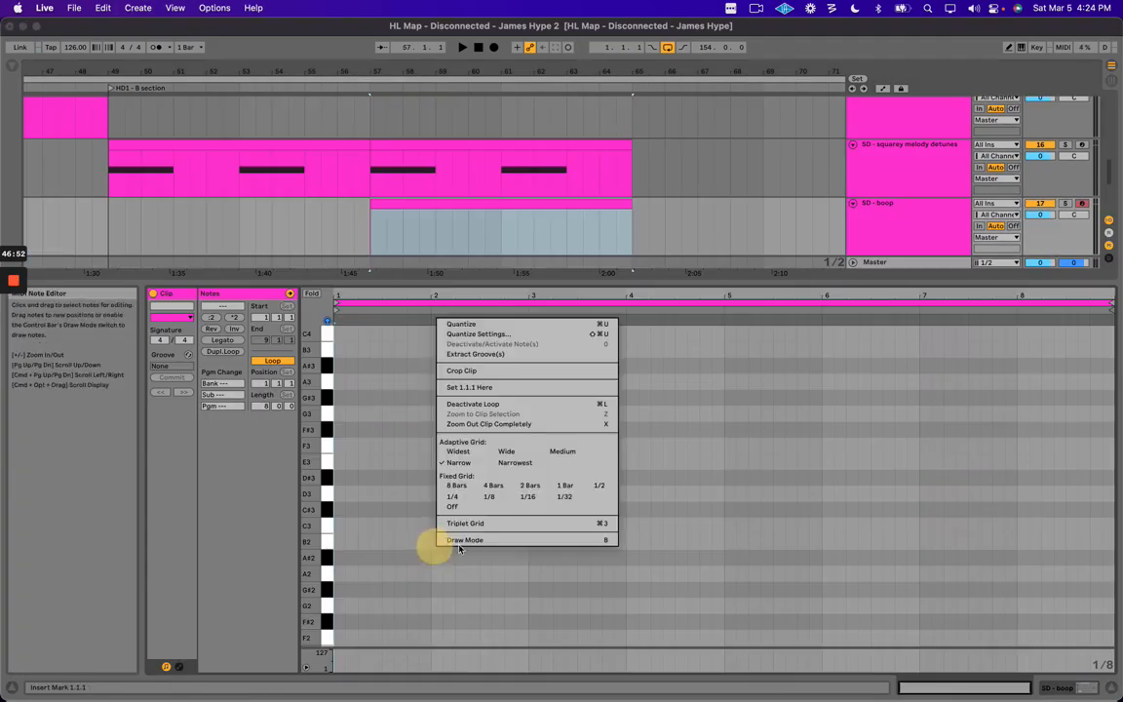
left_click(450, 503)
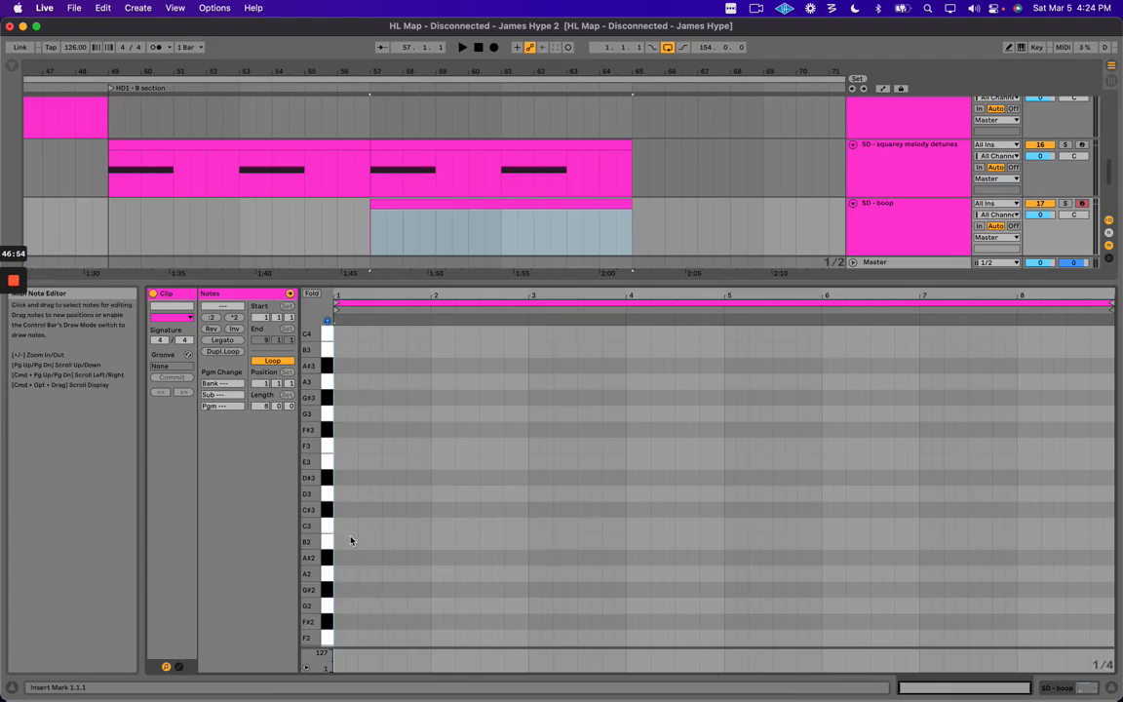
key("b")
mouse_move(354, 527)
left_mouse_down()
mouse_move(981, 419)
mouse_move(1104, 411)
left_mouse_up()
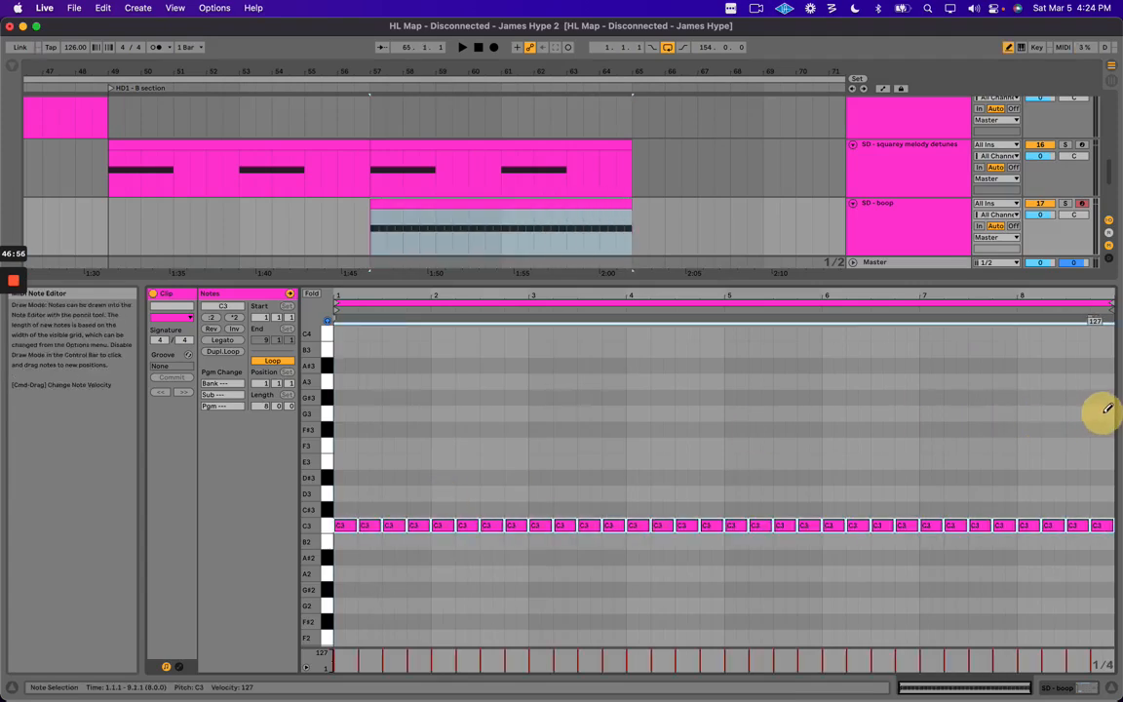
key("b")
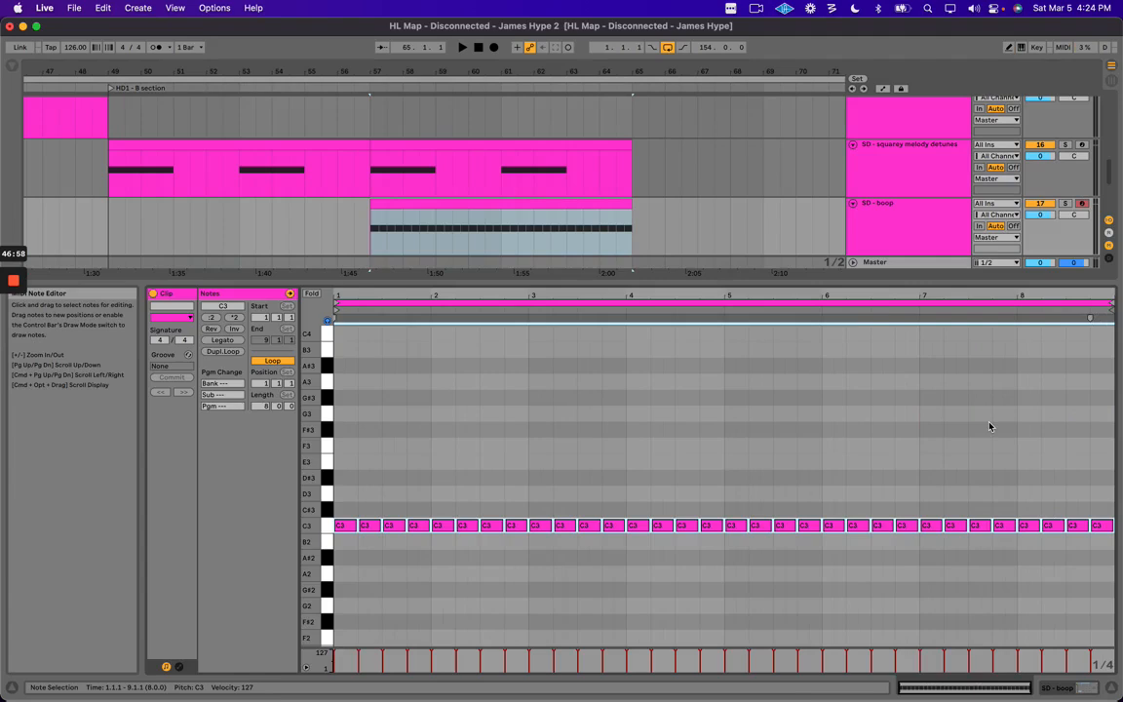
Switch the grid to adaptive Narrow, shorten all the C3 notes to 1/8 length and close the note editor.
right_click(959, 440)
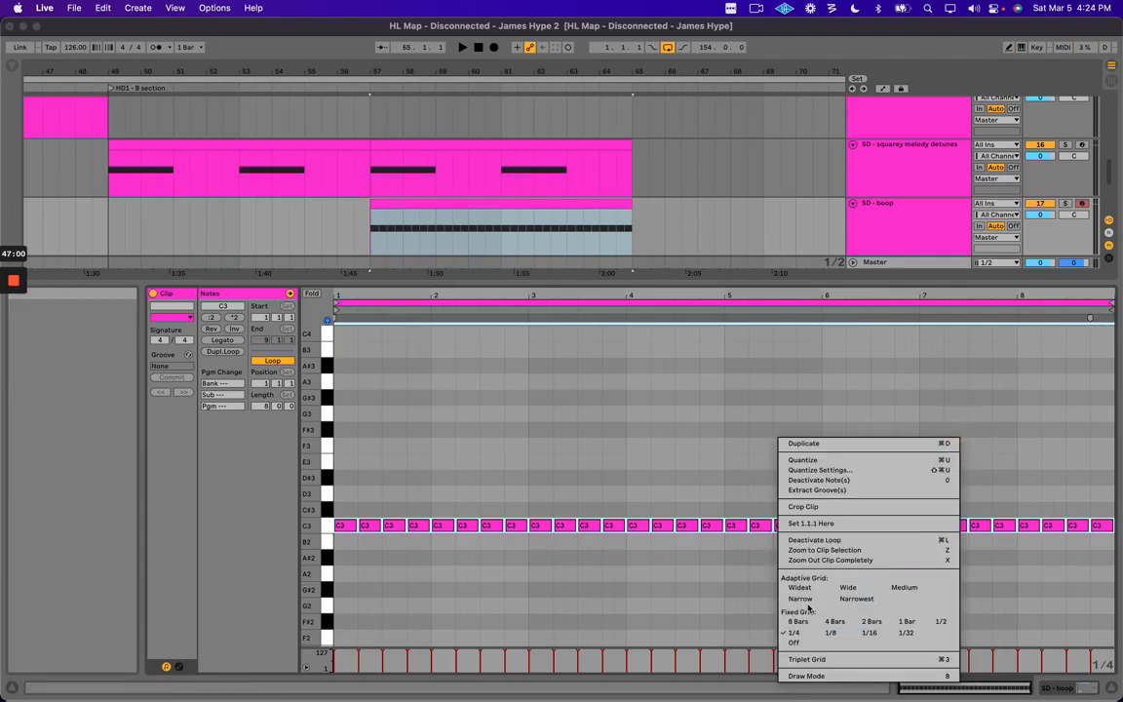
key("Escape")
right_click(835, 214)
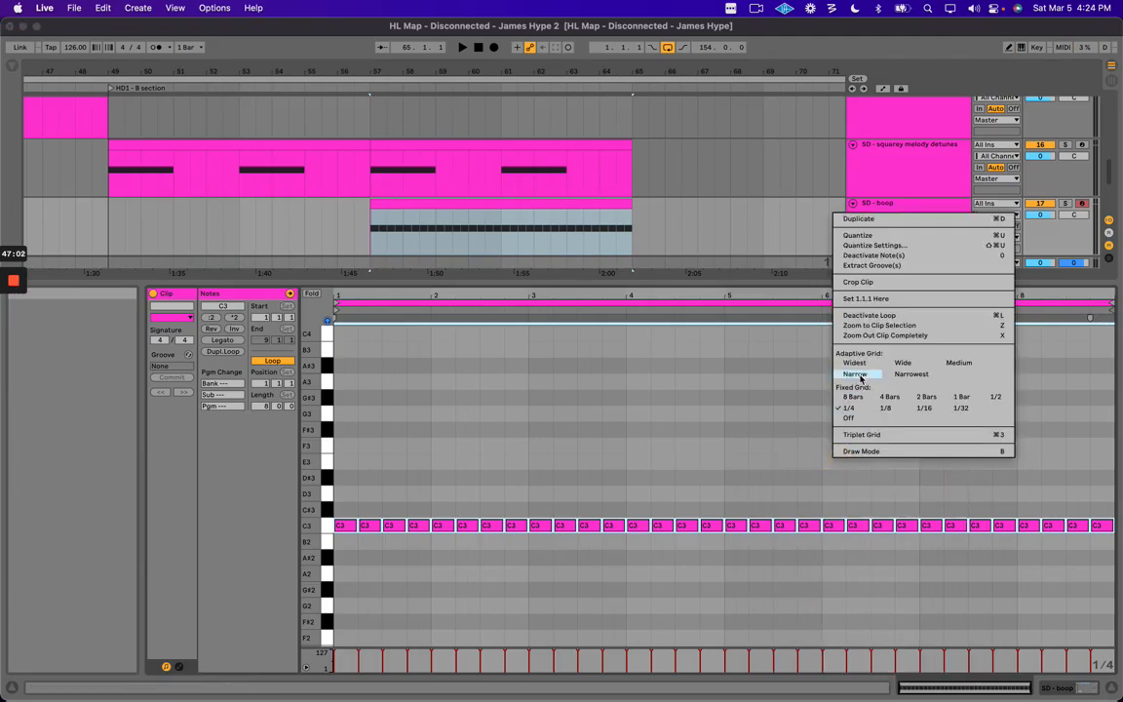
left_click(859, 374)
left_click(749, 427)
key("super+a")
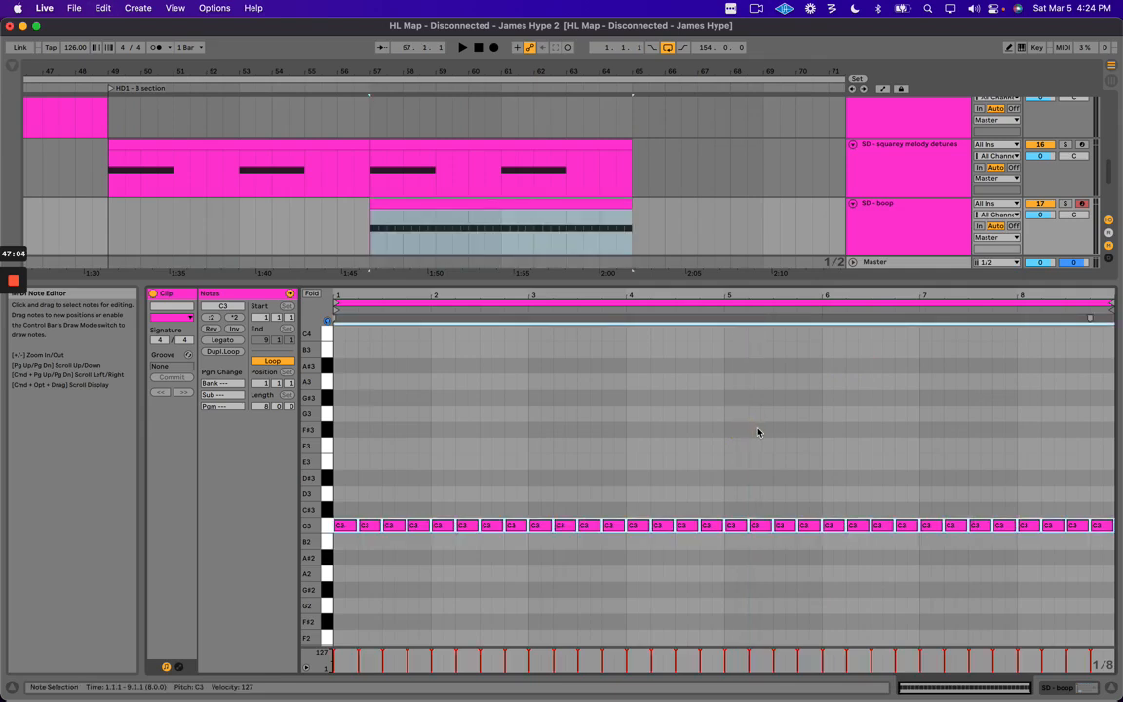
left_click(786, 403)
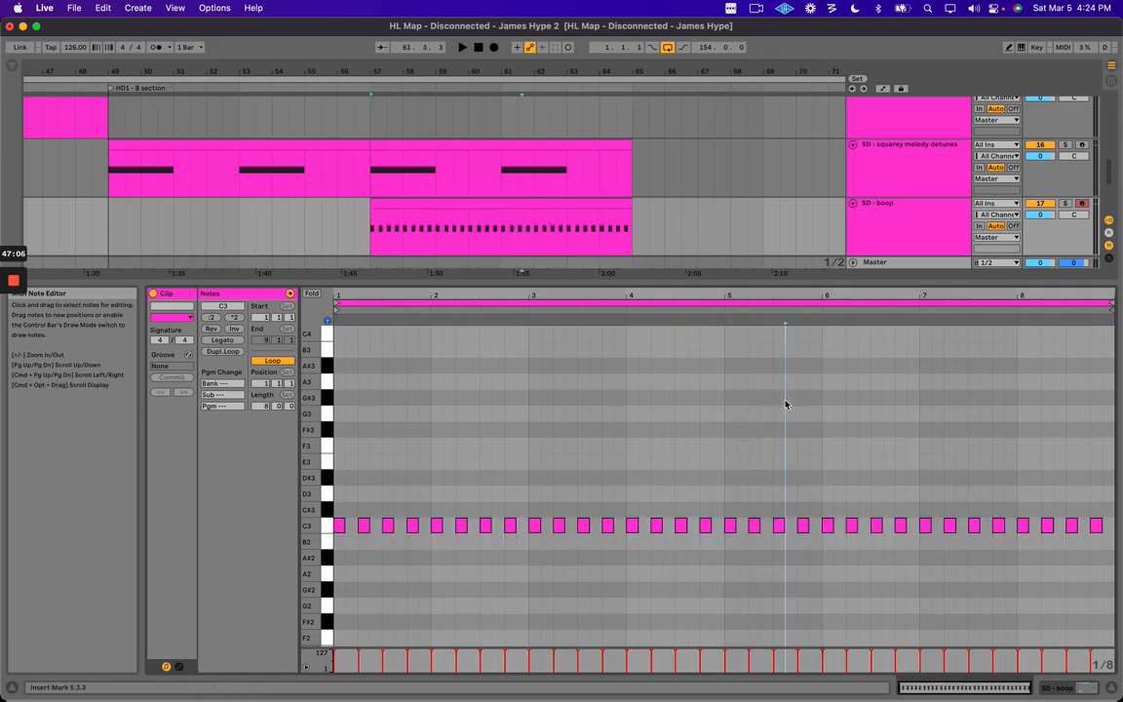
key("super+alt+l")
Play the arrangement from bar 57 and rename the boop track "SD - boop - L".
key("space")
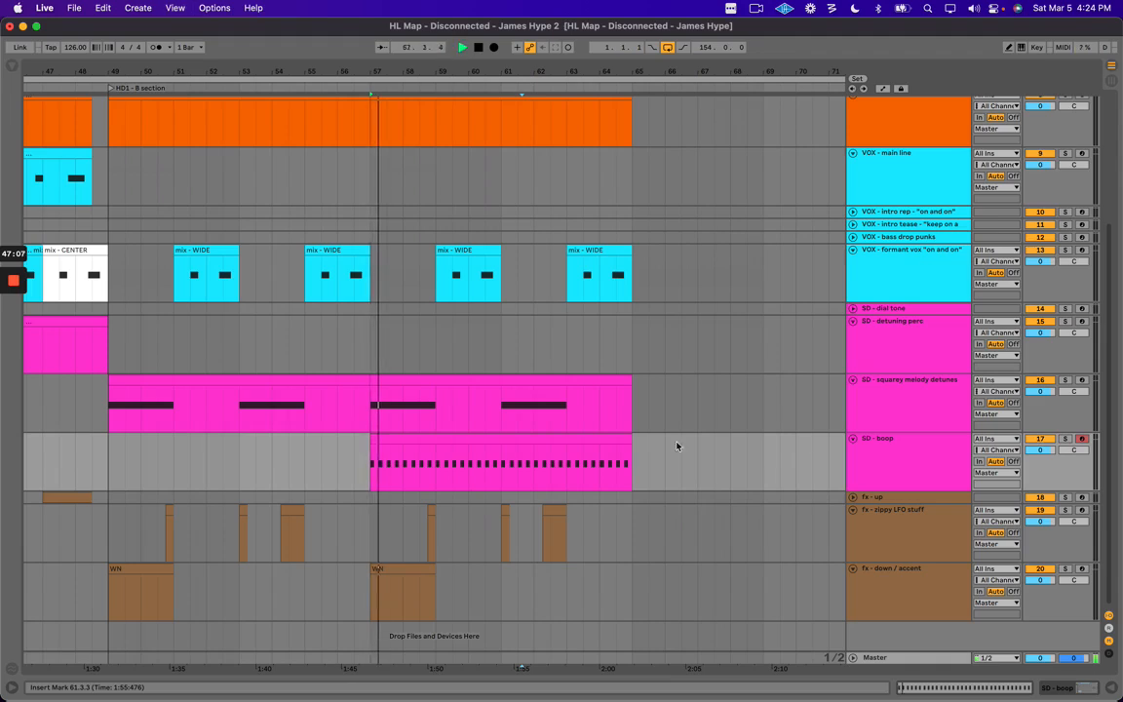
left_click(925, 458)
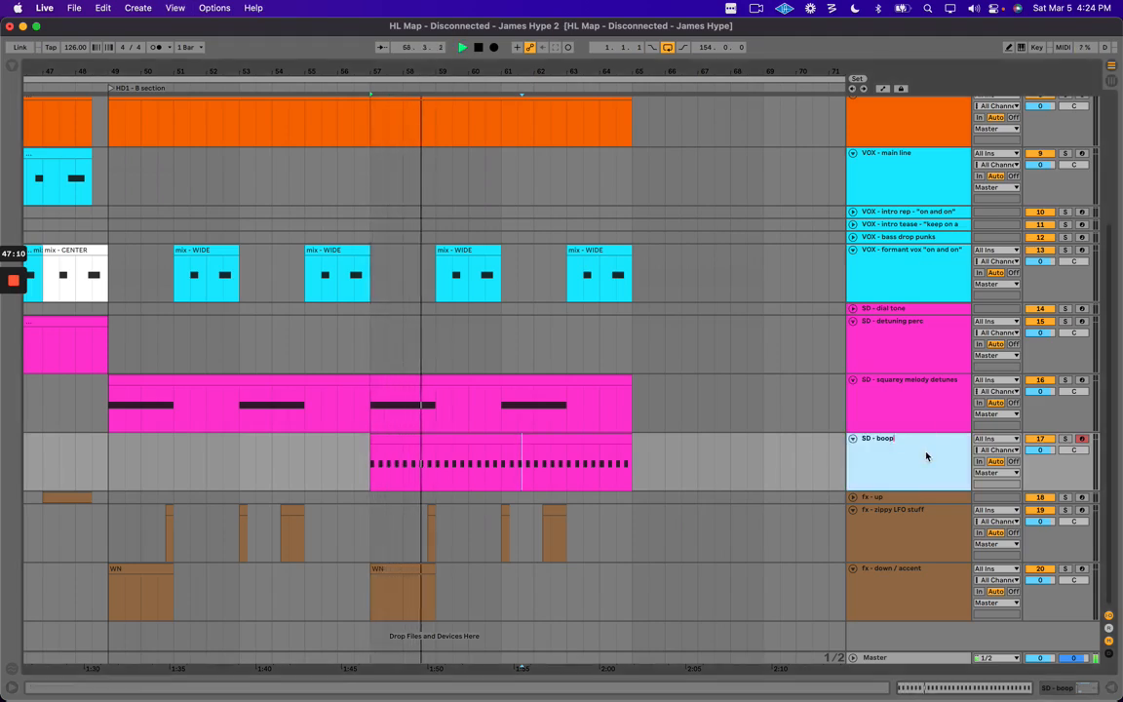
type("L")
key("Return")
Fold all tracks, then unfold only the edit track and the reference audio track.
scroll(561, 437, "right", 3)
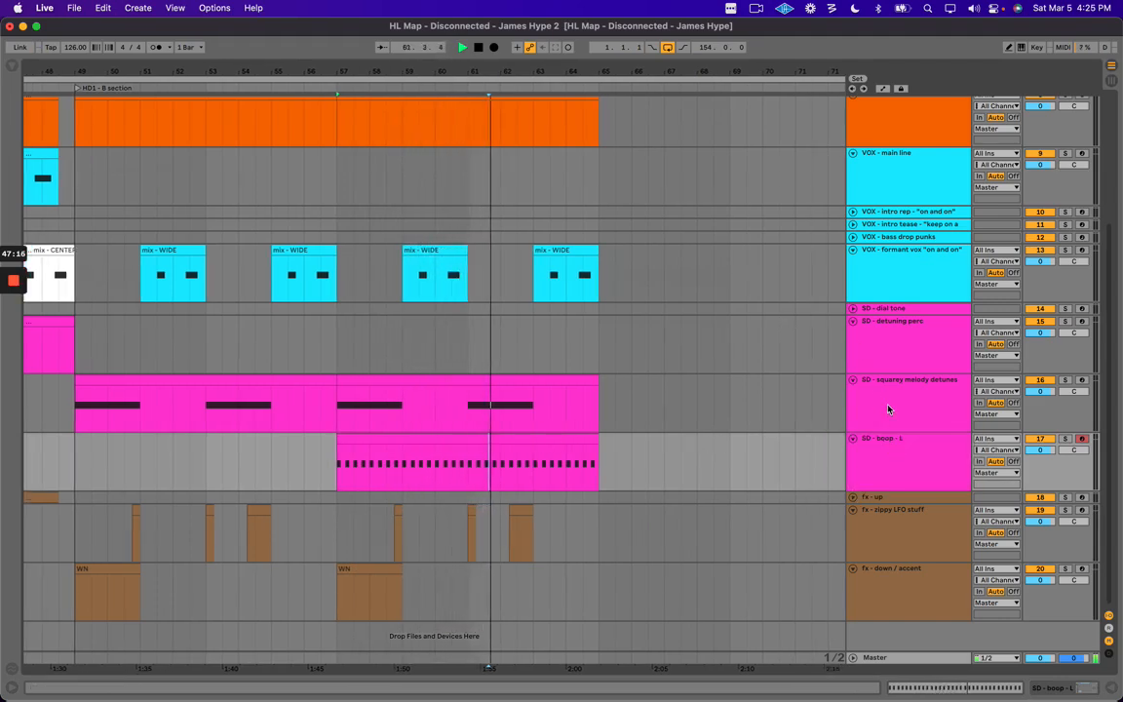
left_click(852, 438, "alt")
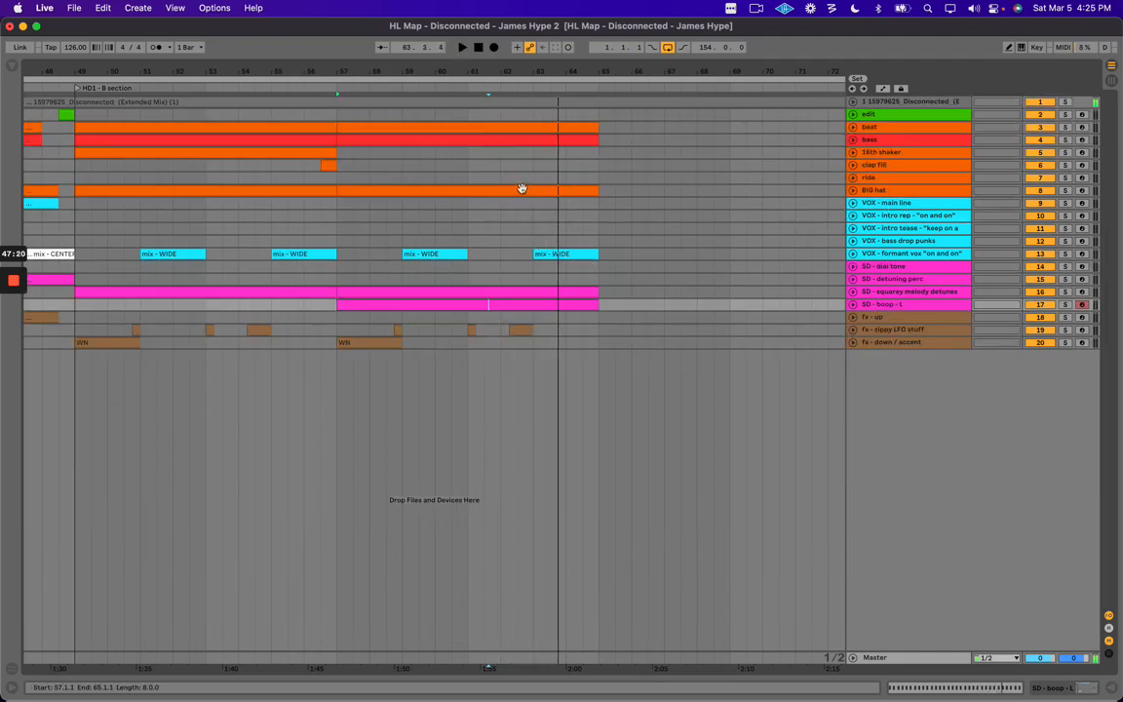
left_click(931, 111)
left_click(852, 114)
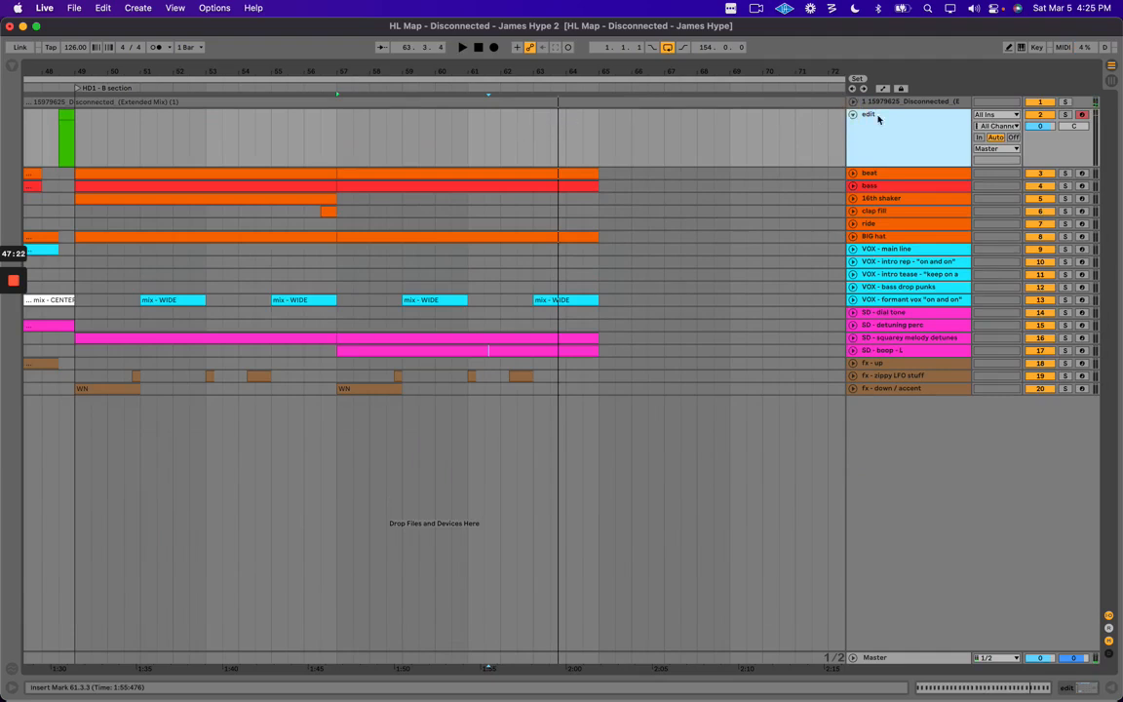
left_click(853, 102)
Create a MIDI clip on the edit track from bar 63 to 65 and play that passage.
left_click_drag(536, 197, 599, 204)
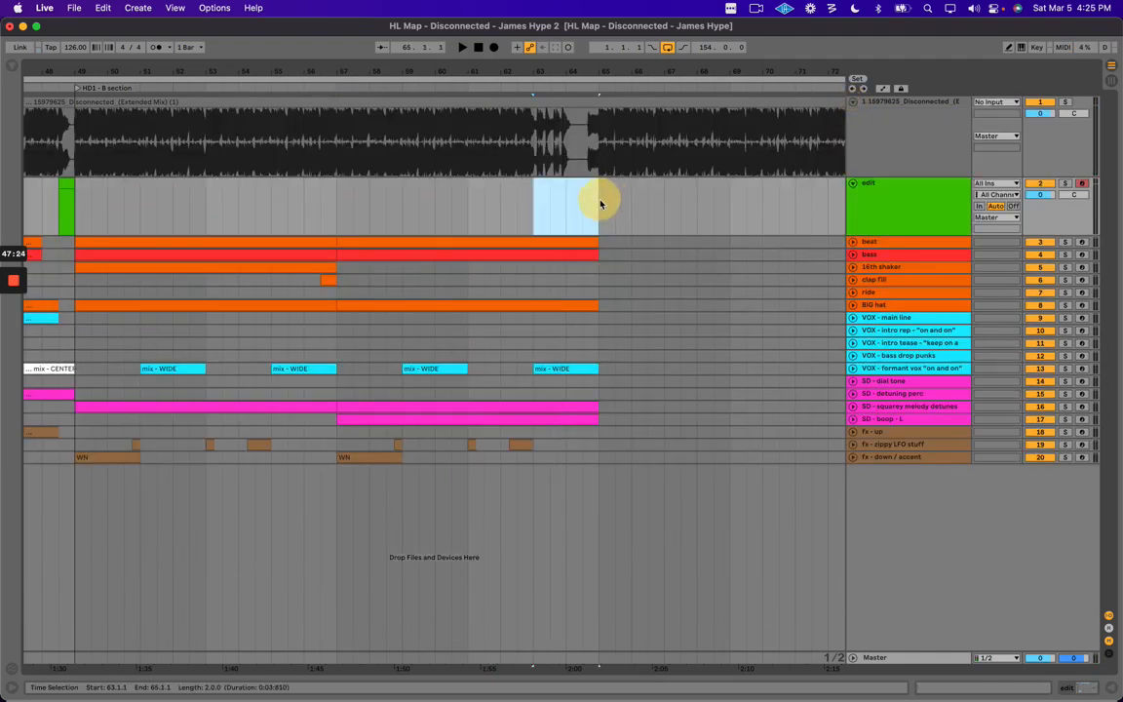
key("super+shift+m")
key("space")
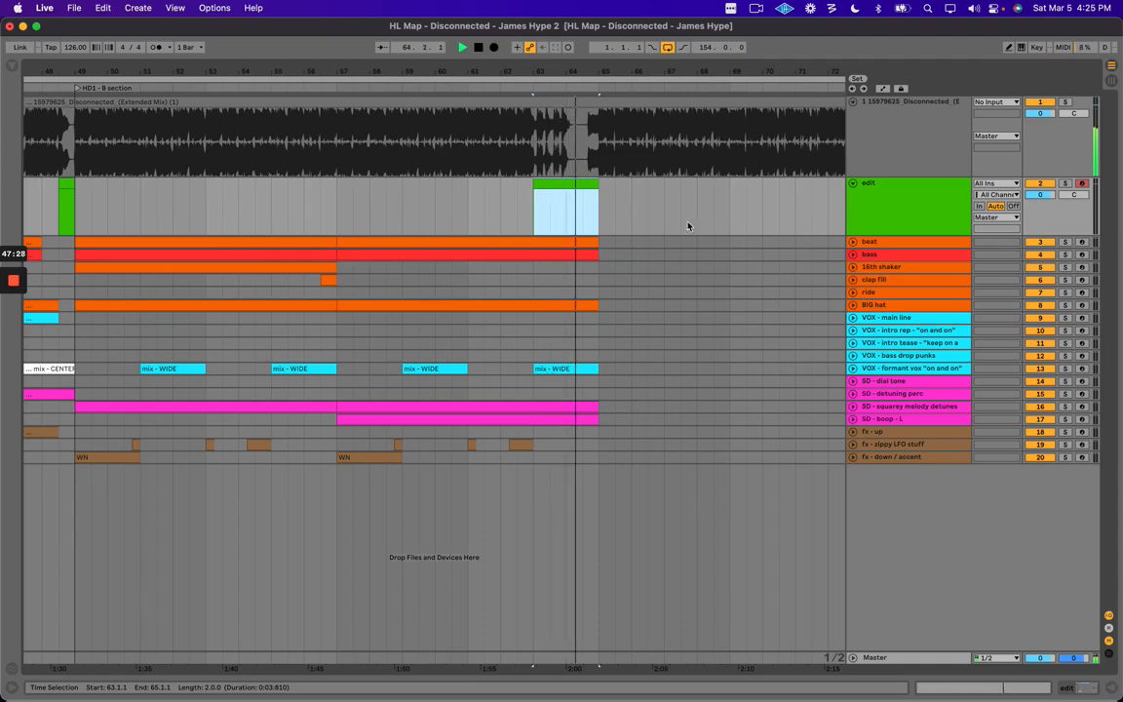
Compare the edit clip at bars 63 to 65 with the earlier edit clips and the reference waveform across the arrangement.
left_click(485, 205)
scroll(483, 205, "up", 2)
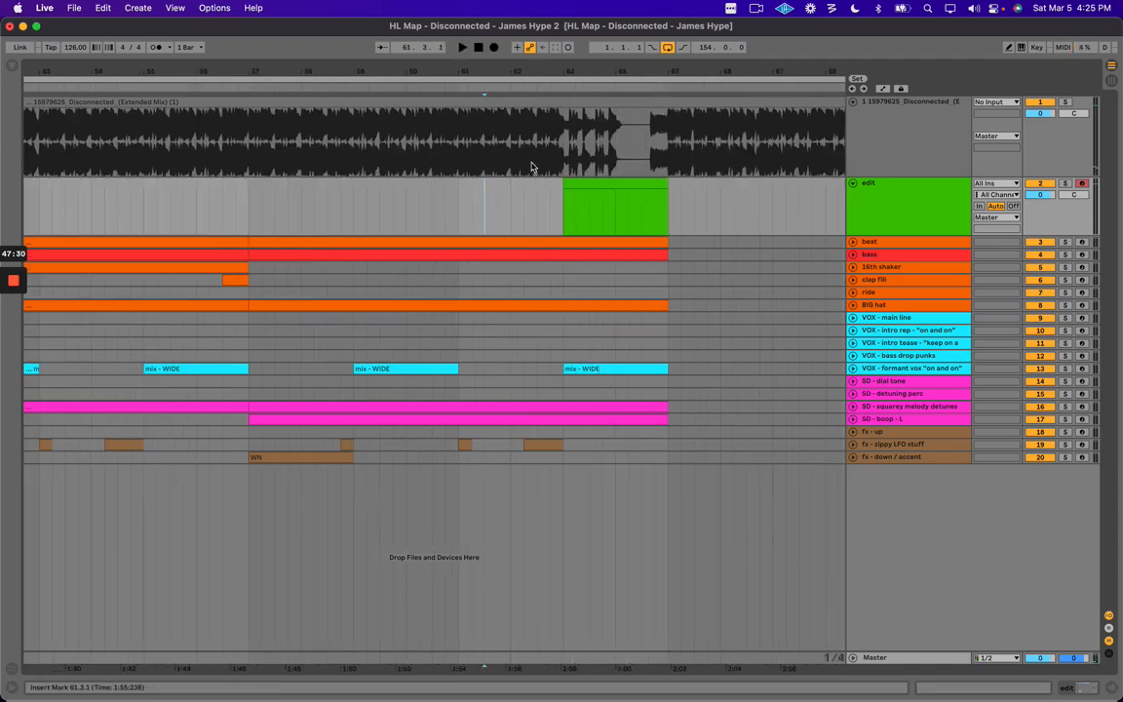
left_click_drag(577, 76, 579, 70)
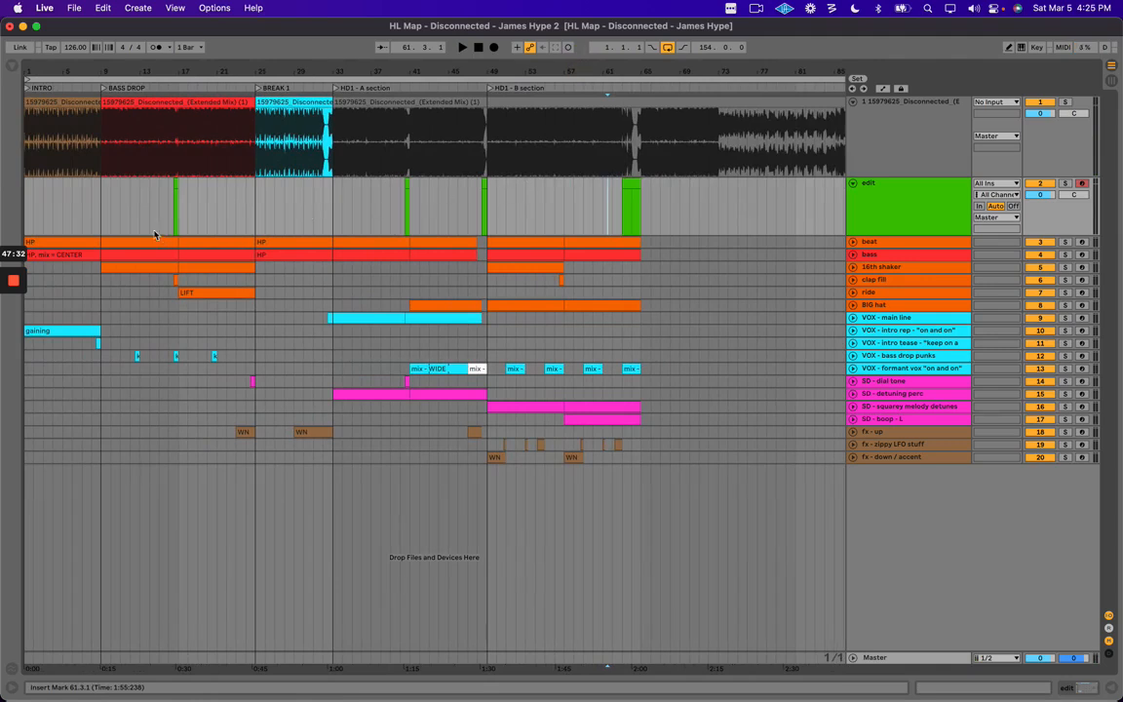
left_click_drag(153, 209, 185, 206)
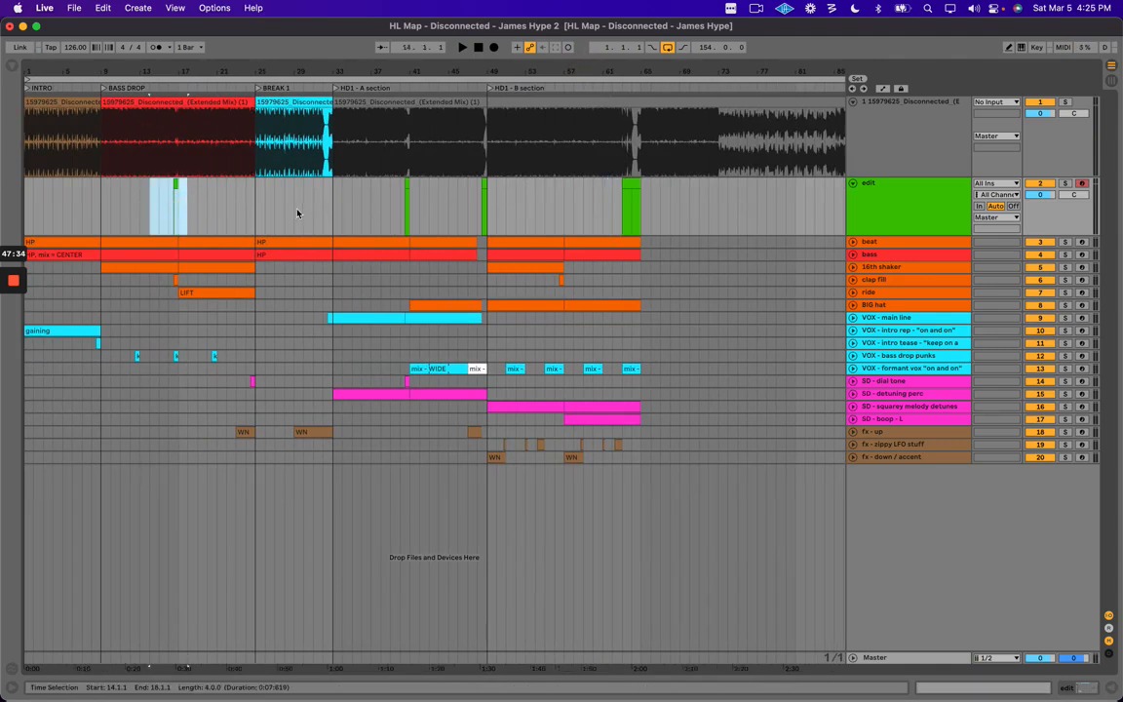
left_click_drag(383, 210, 527, 194)
left_click_drag(612, 198, 671, 195)
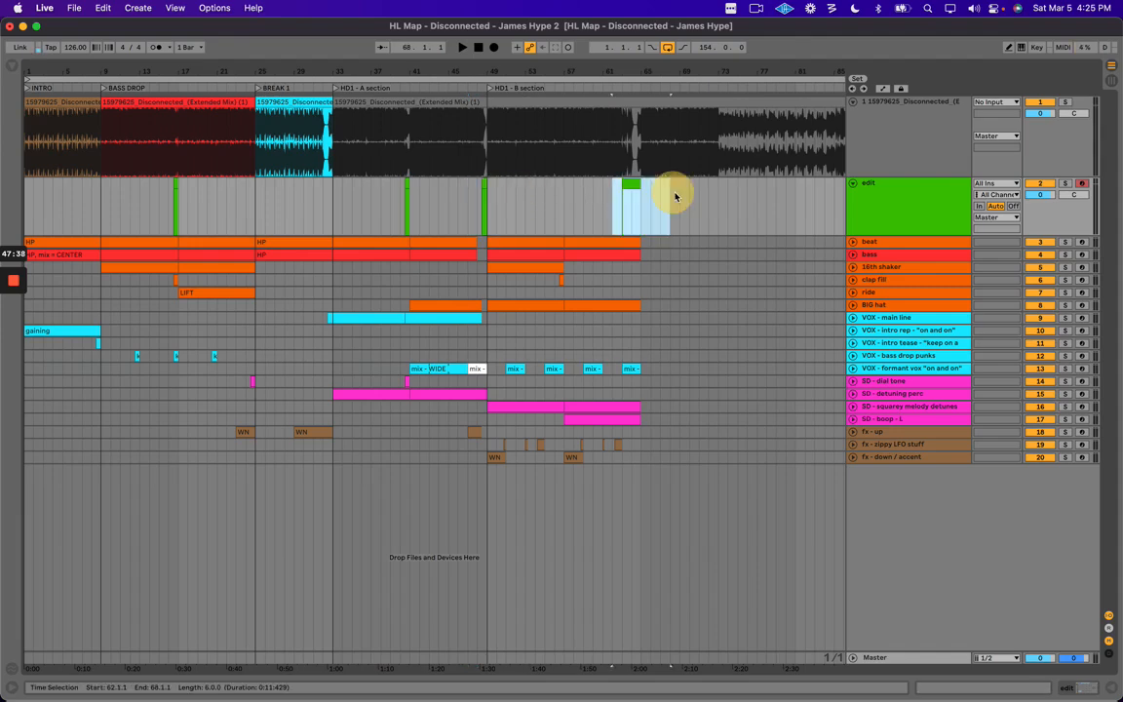
left_click(633, 195)
left_click(629, 185)
left_click_drag(626, 142, 671, 127)
scroll(457, 135, "left", 3)
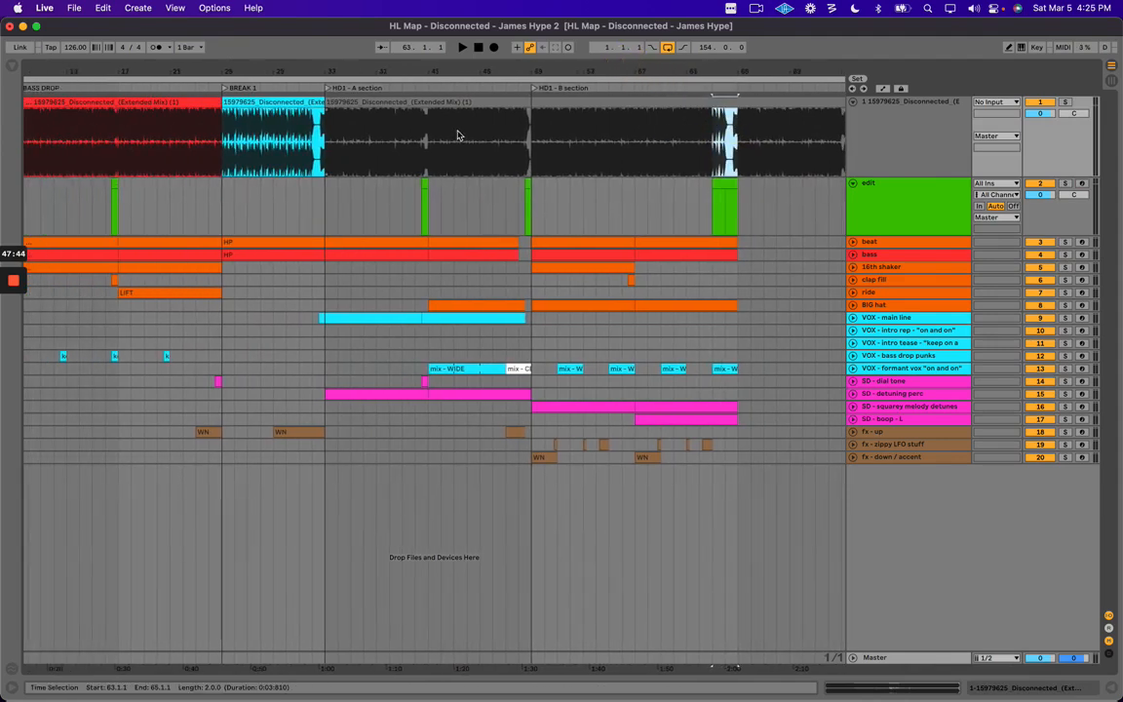
Play the reference audio from bar 48, then from bar 62, to hear both section transitions.
left_click(518, 135)
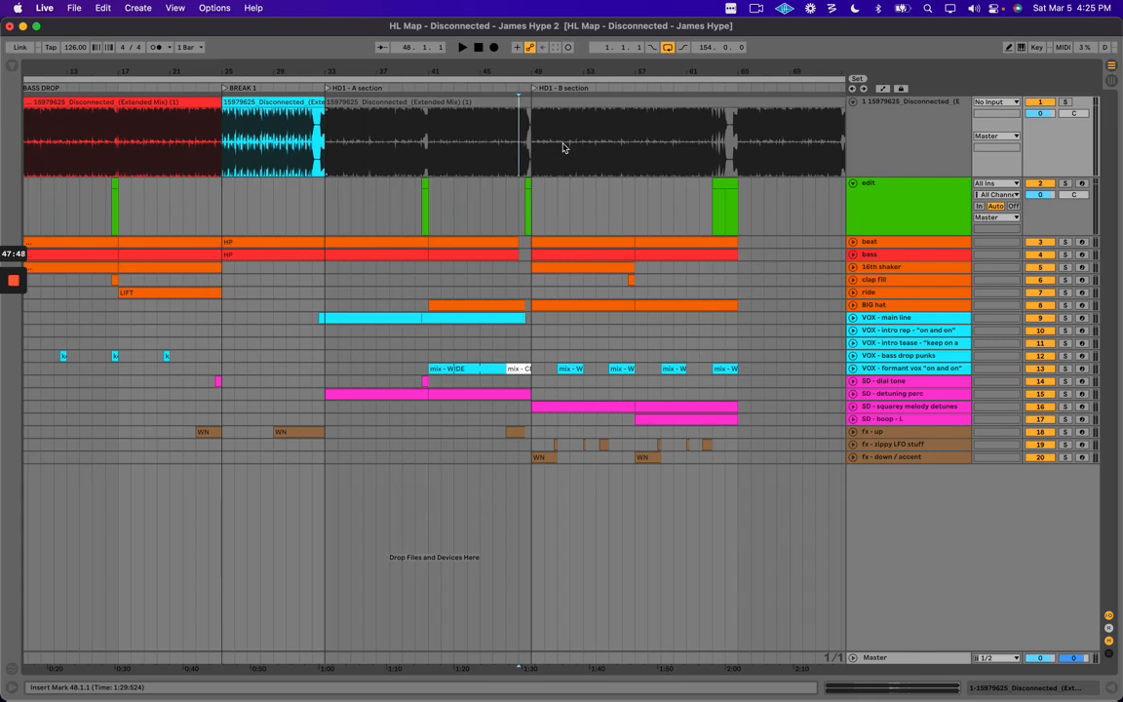
key("space")
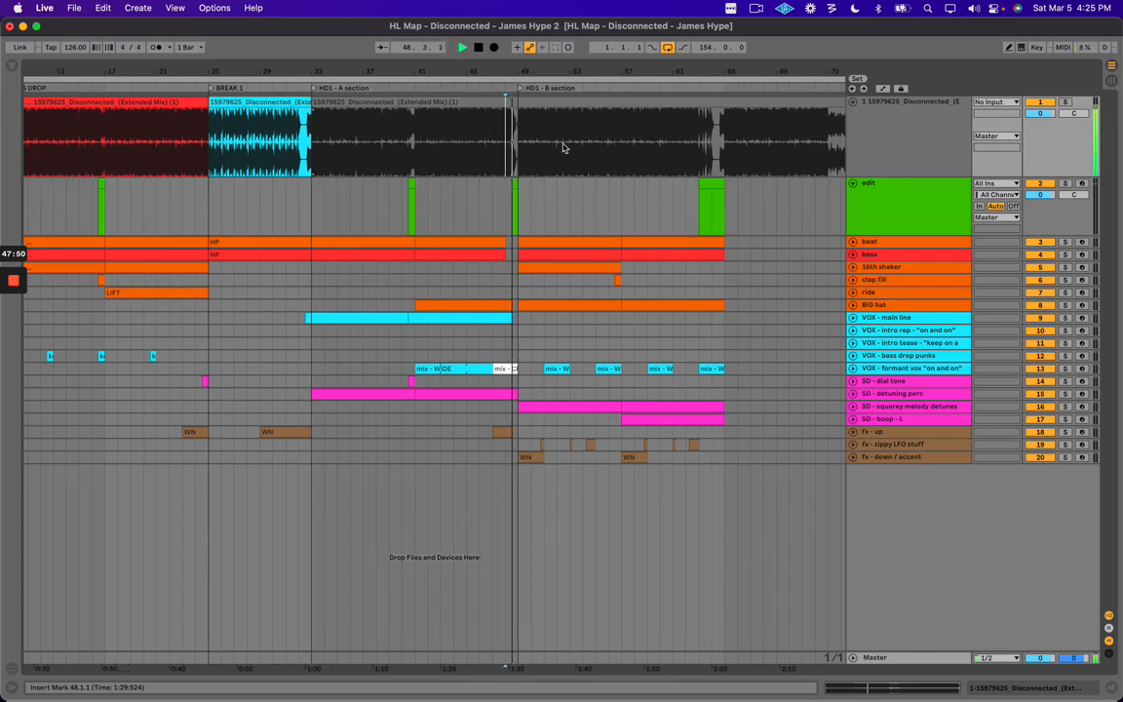
key("space")
left_click(685, 141)
key("space")
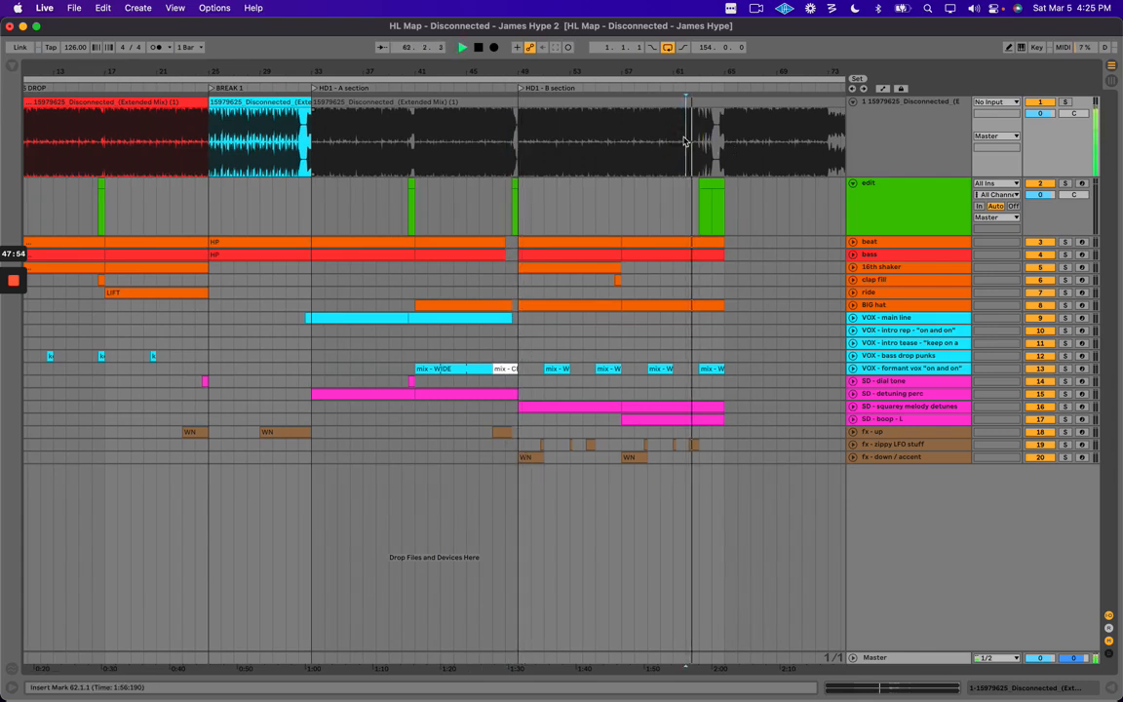
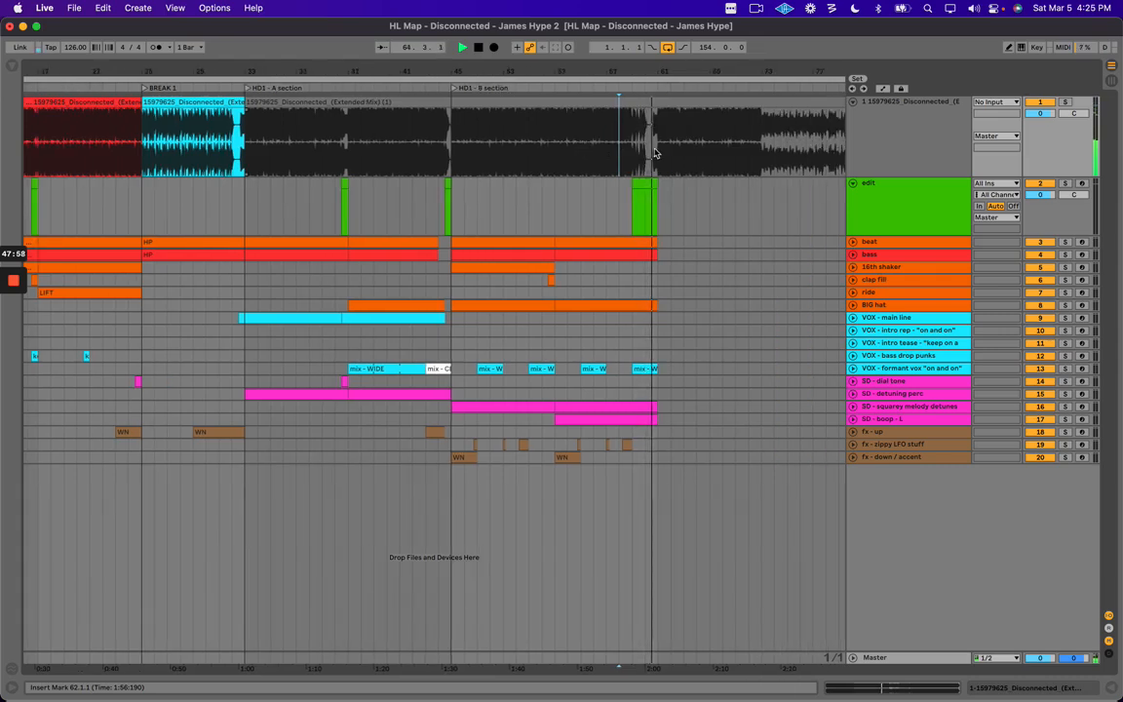
key("space")
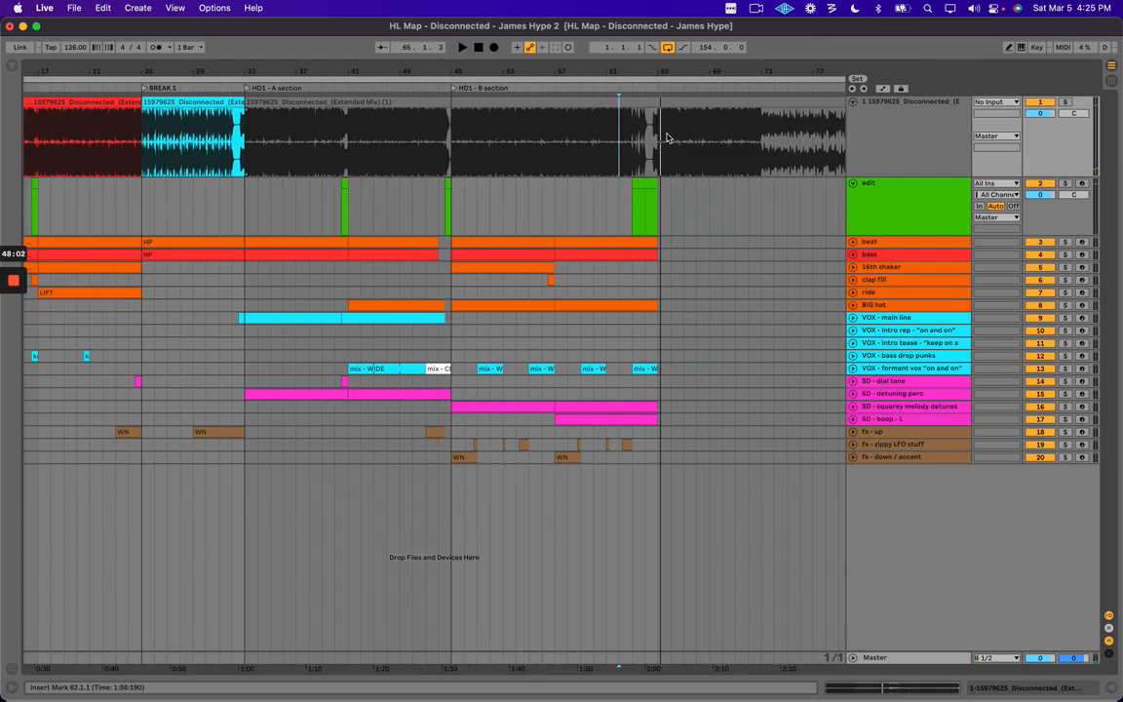
Split the reference audio clip at bar 65 and color the part from bar 33 to 65 red.
left_click(664, 143)
key("plus")
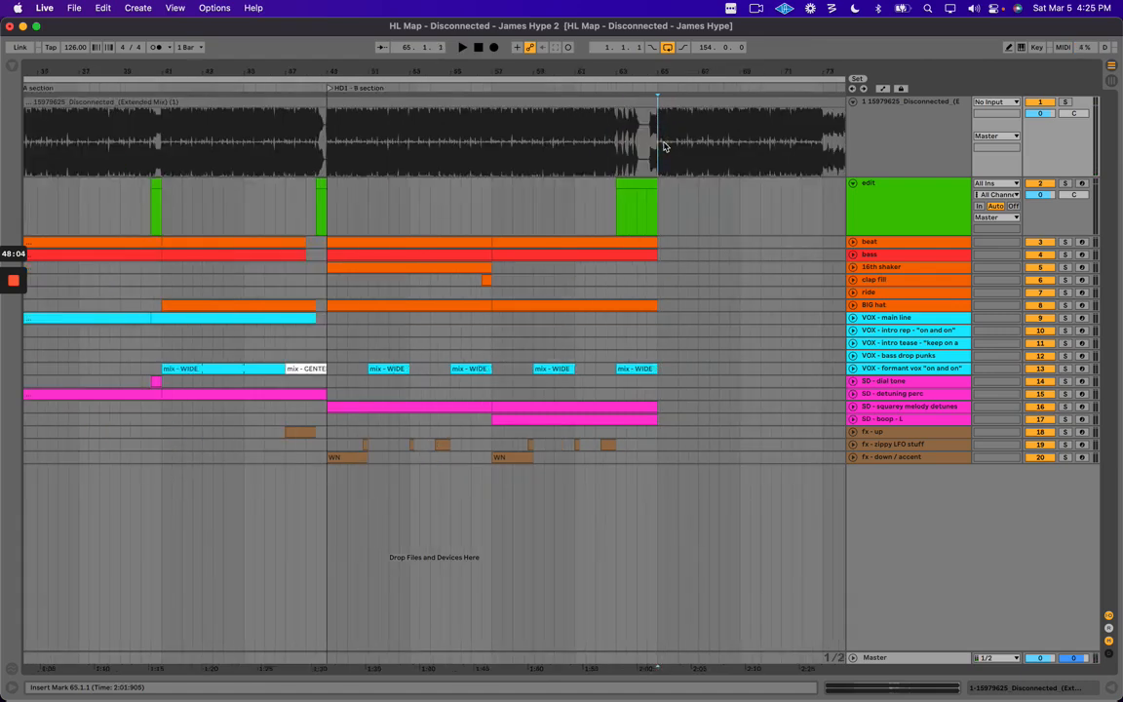
left_click_drag(622, 69, 559, 59)
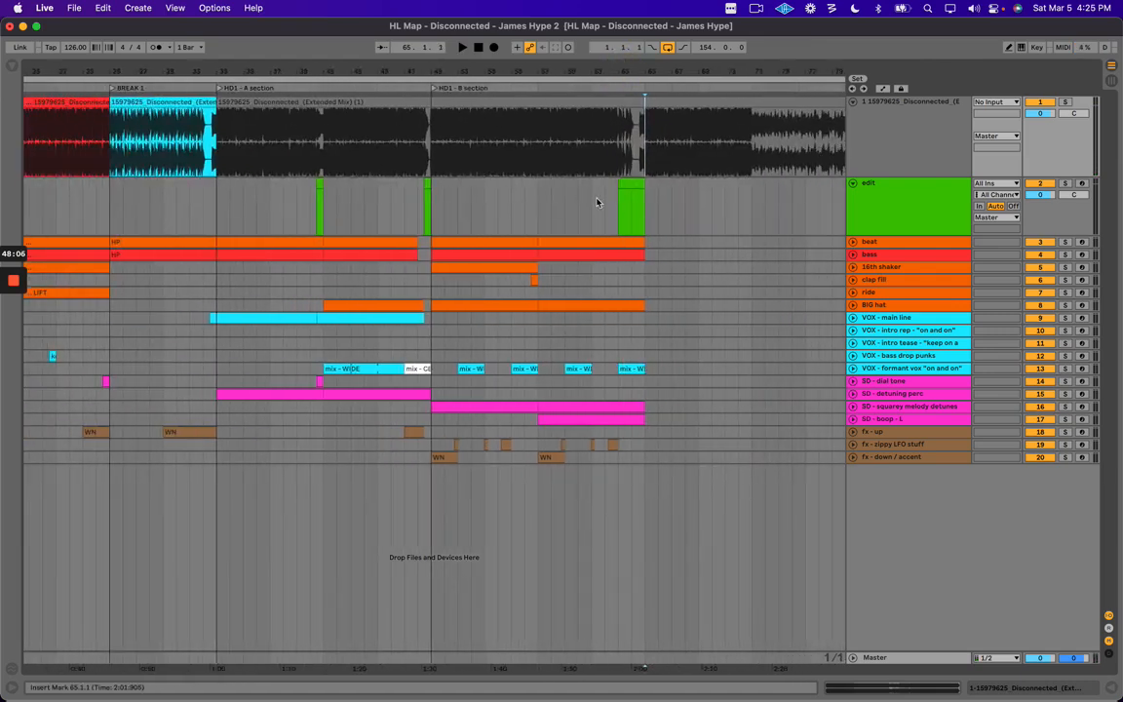
left_click_drag(601, 200, 671, 200)
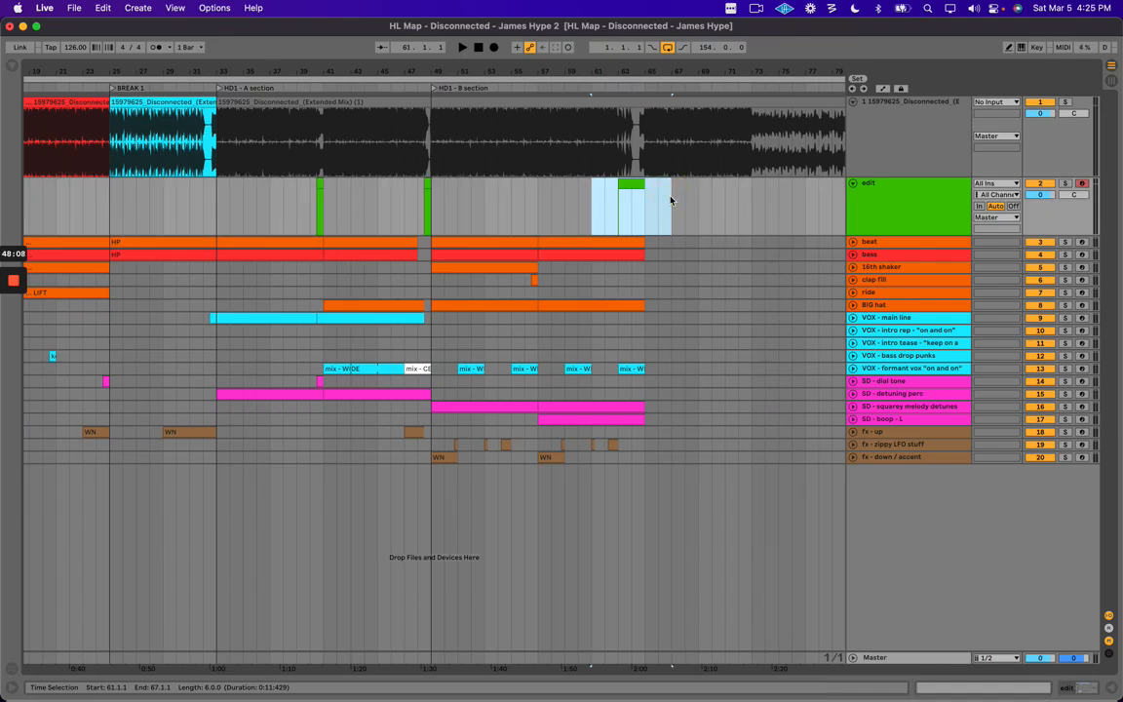
left_click_drag(209, 195, 648, 205)
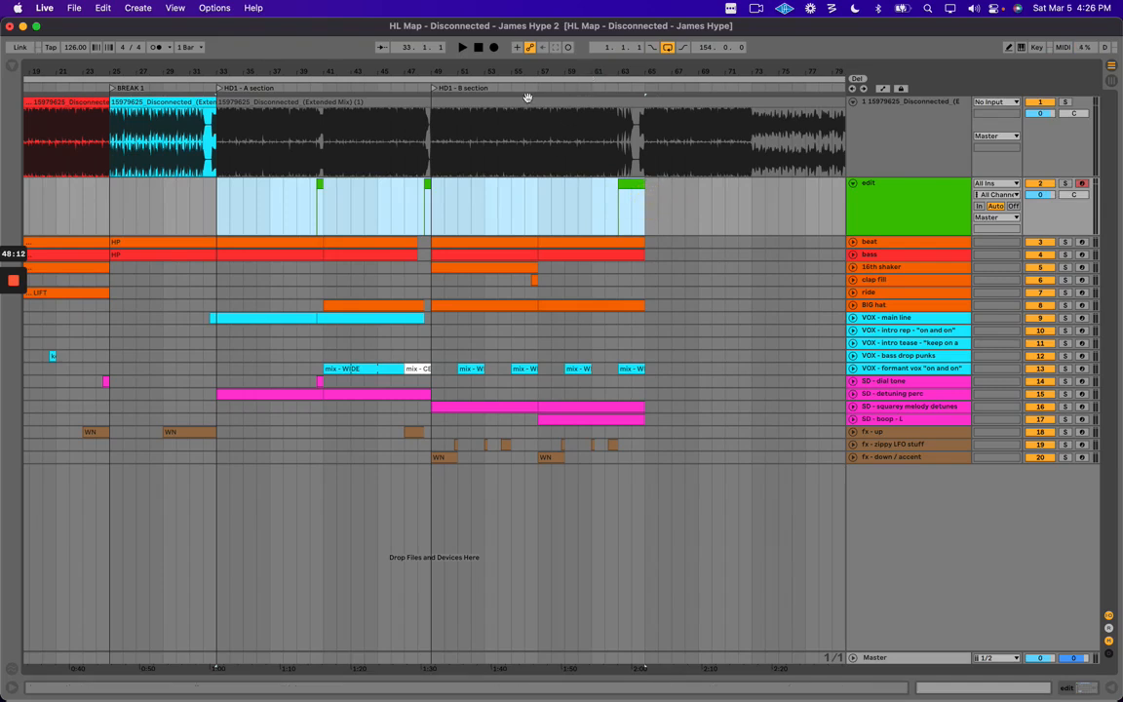
left_click(642, 145)
key("super+e")
right_click(606, 99)
right_click(592, 104)
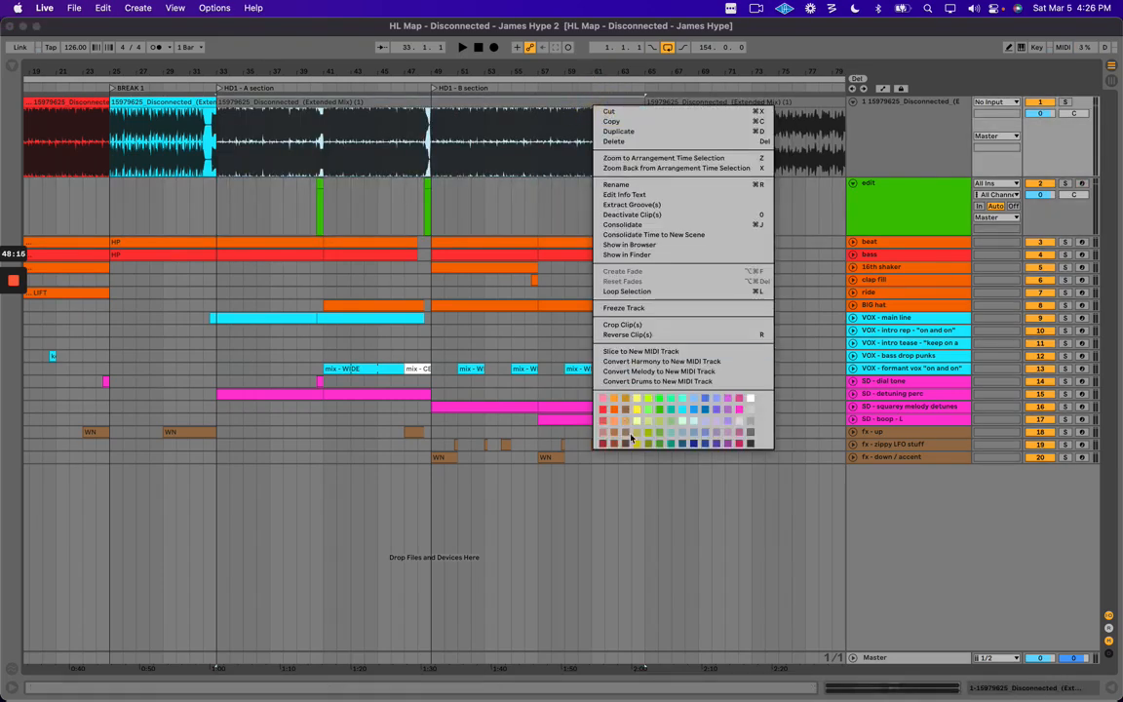
left_click(603, 410)
left_click(615, 117)
Play the arrangement from 62.4.1 to hear the edit at the end of the HD1 - B section.
left_click_drag(643, 65, 643, 75)
left_click(587, 183)
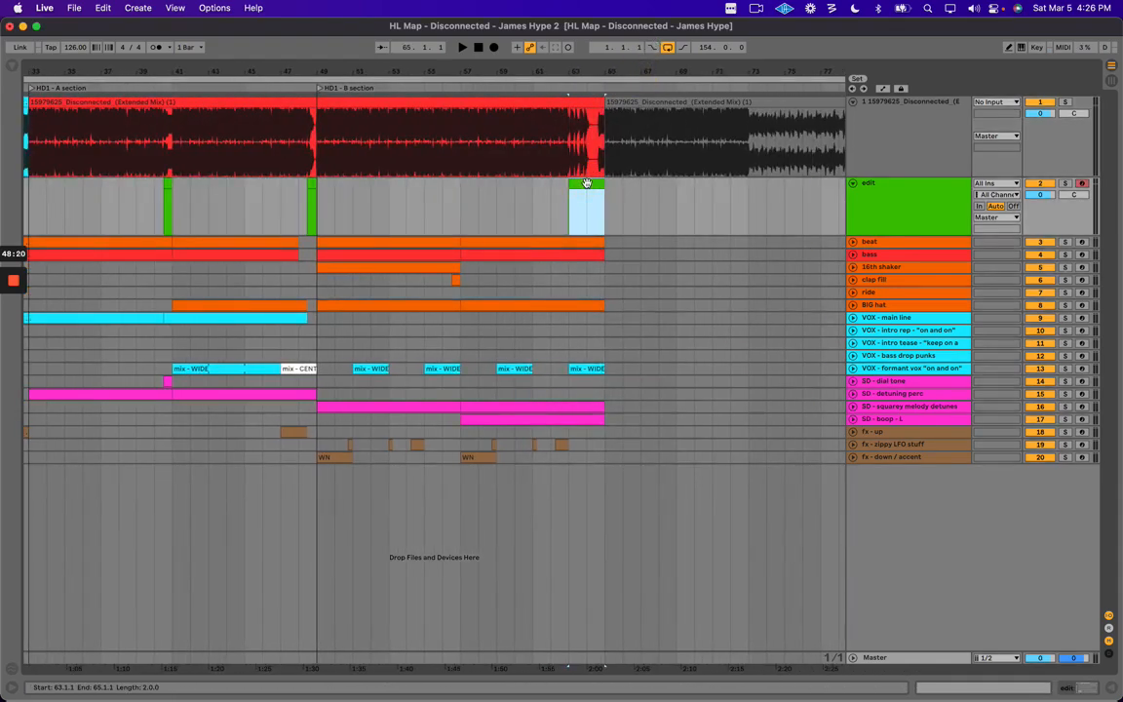
key("plus")
key("plus")
left_click_drag(525, 203, 743, 463)
left_click(559, 200)
key("space")
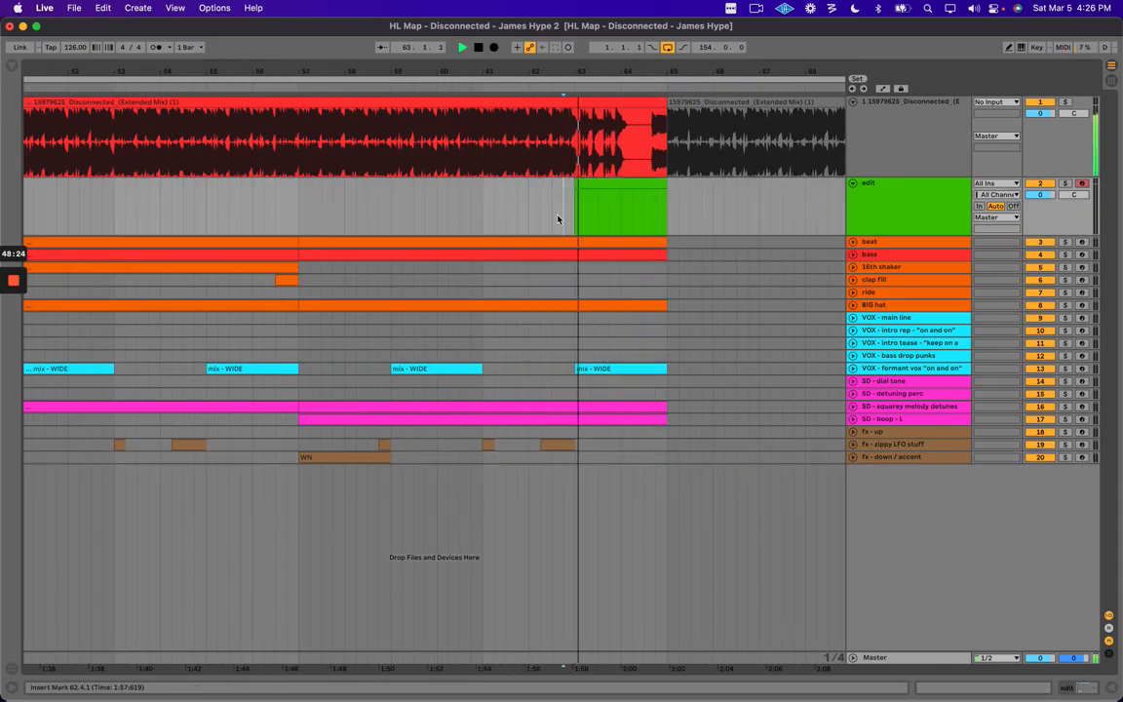
key("space")
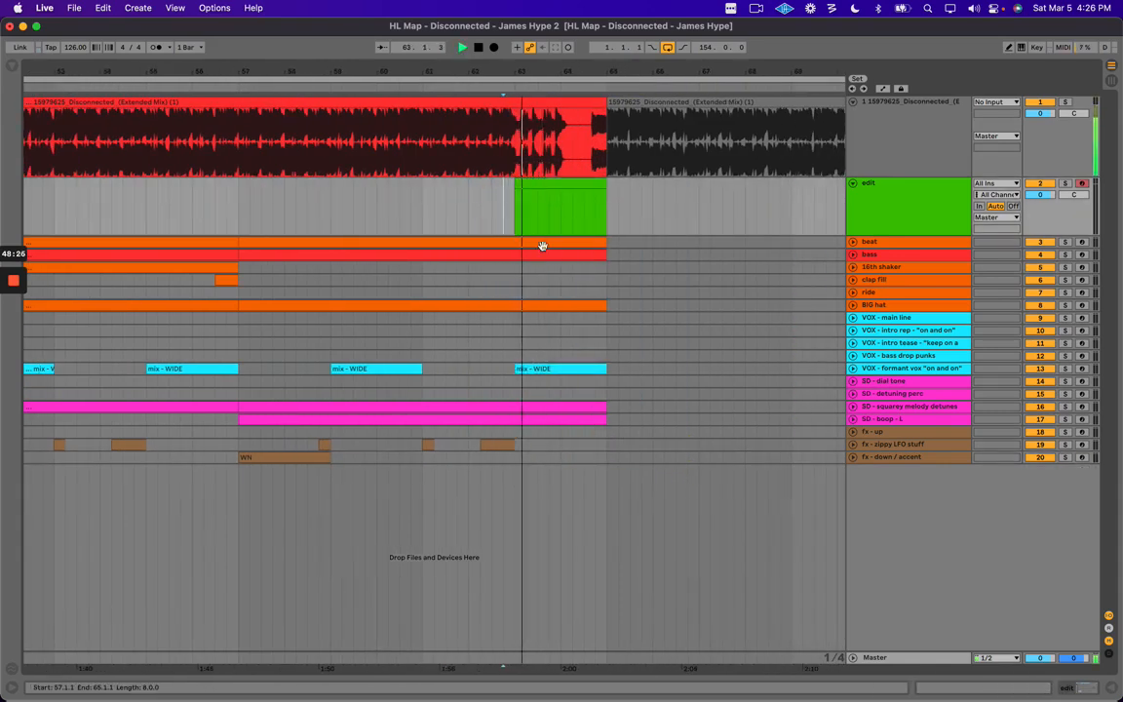
Replay the edit from 62.4.1 and delete the formant vox "mix - WIDE" clip at bars 63 to 65.
left_click(906, 417)
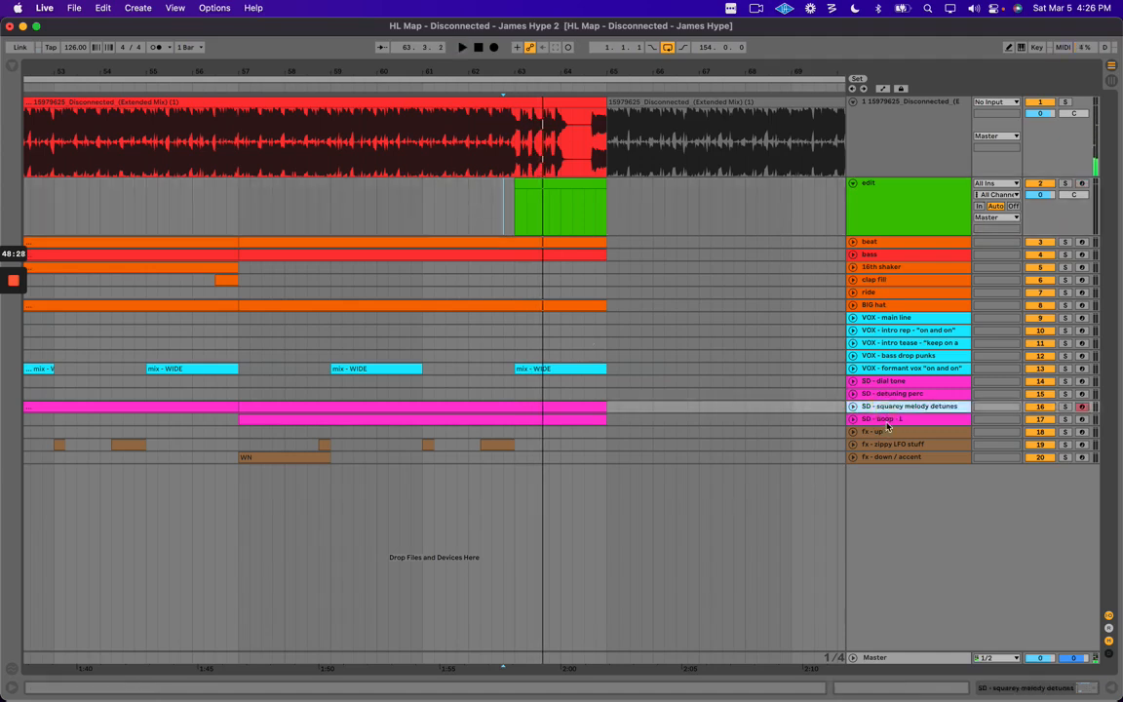
key("space")
key("space")
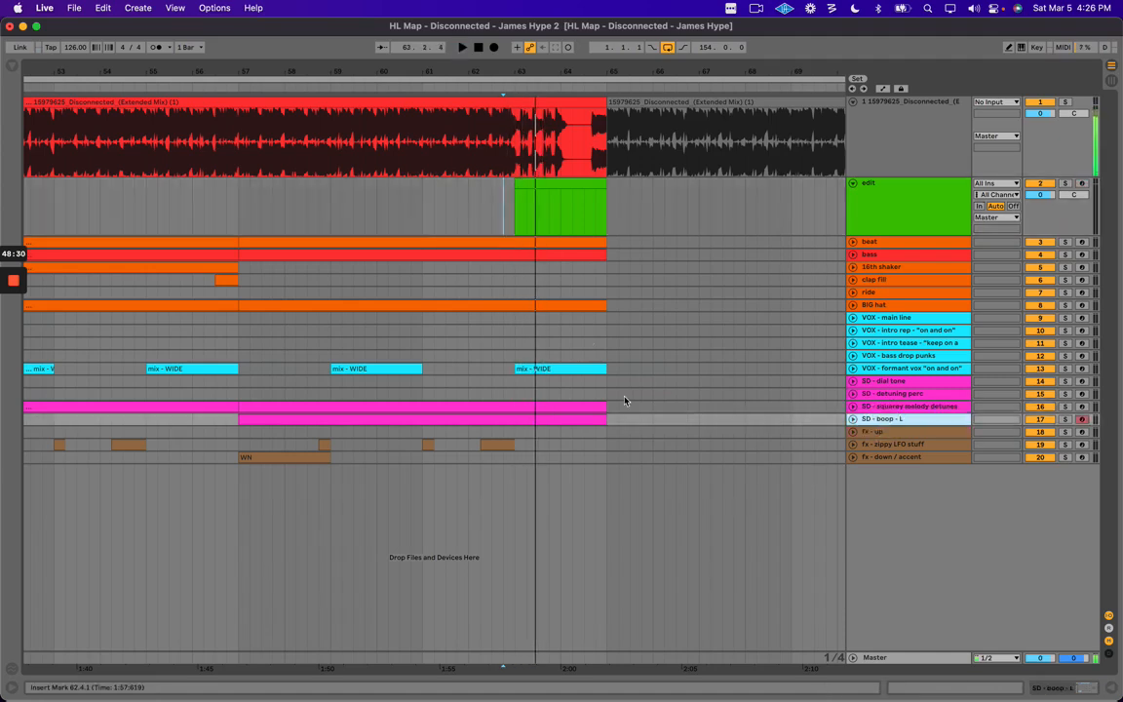
left_click(576, 366)
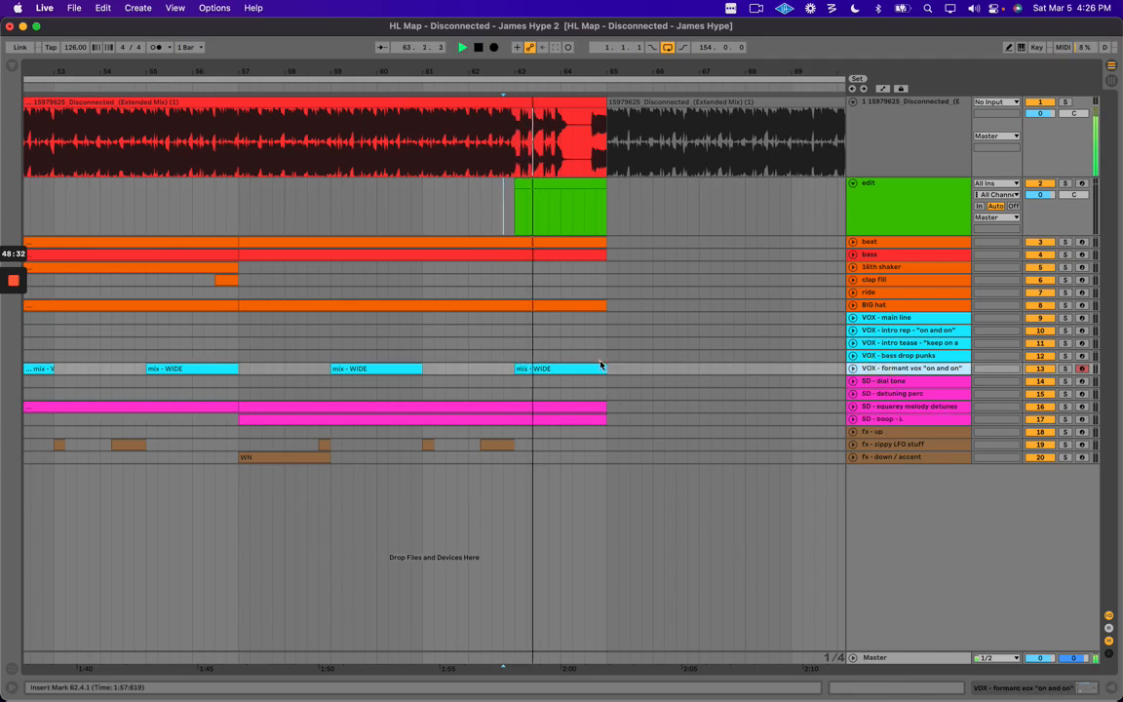
key("Delete")
Play from bar 59 and add a MIDI track named "sn roll thing?" directly below the BIG hat track.
left_click(402, 367)
key("space")
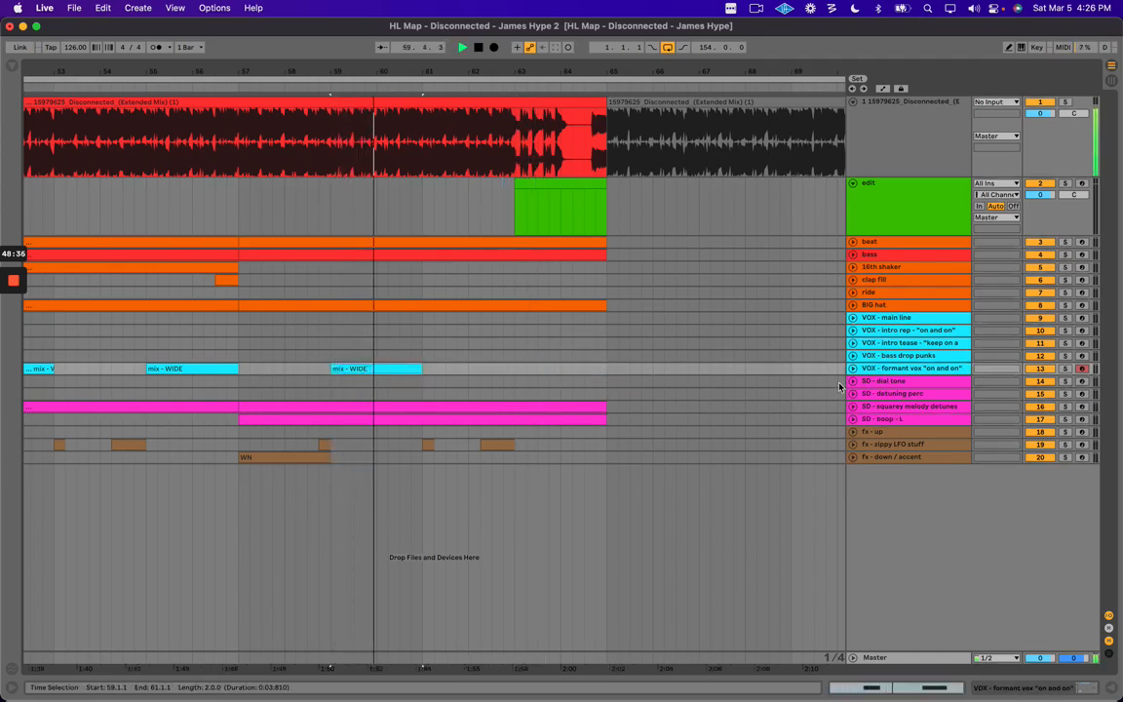
left_click(856, 307)
left_click(854, 307)
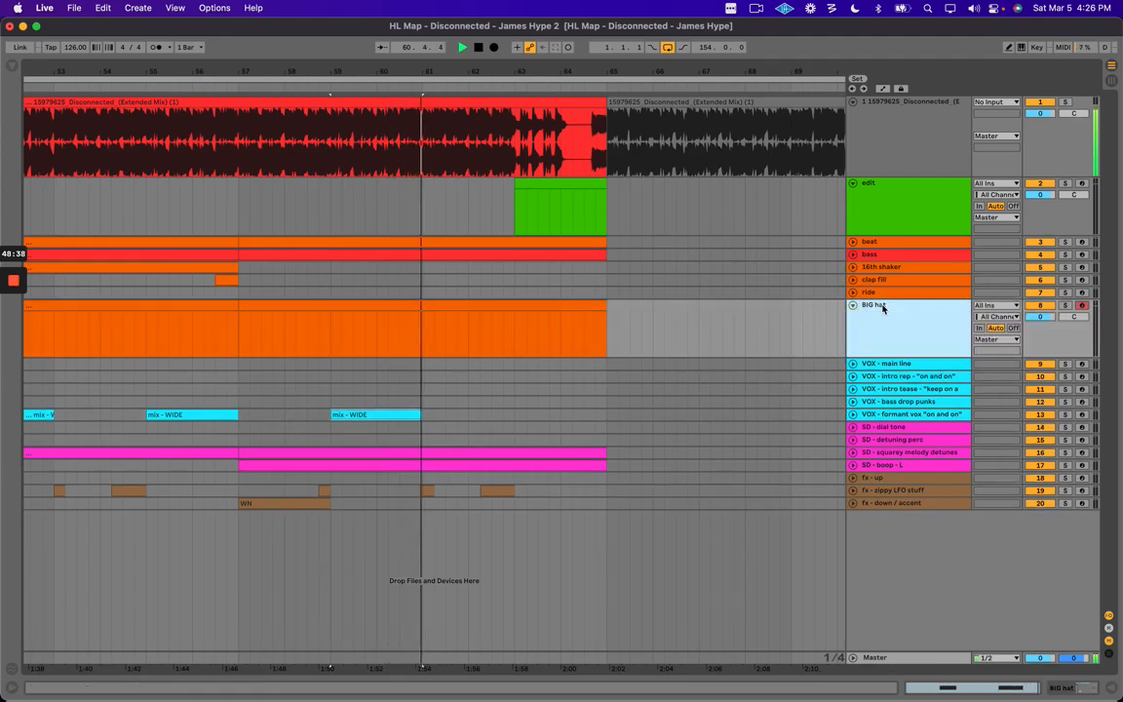
key("super+shift+t")
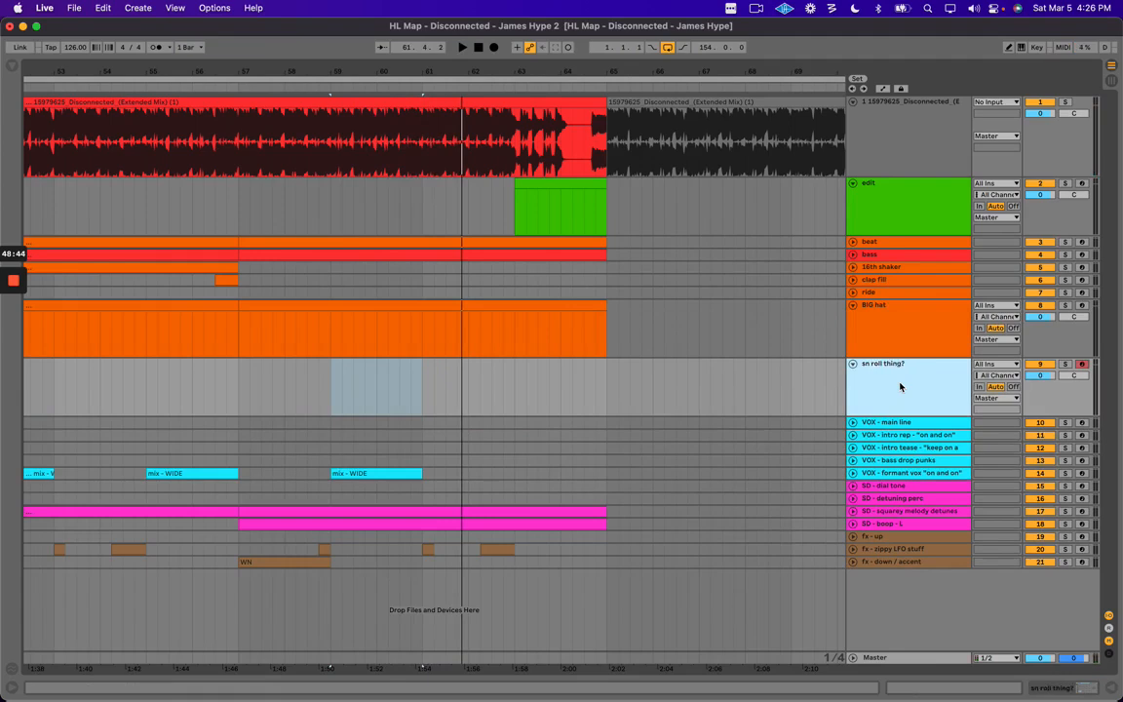
Insert a MIDI clip at bars 57 to 65 on the "sn roll thing?" track and color the track and clip orange.
left_click_drag(422, 374, 606, 388)
left_click_drag(234, 380, 607, 378)
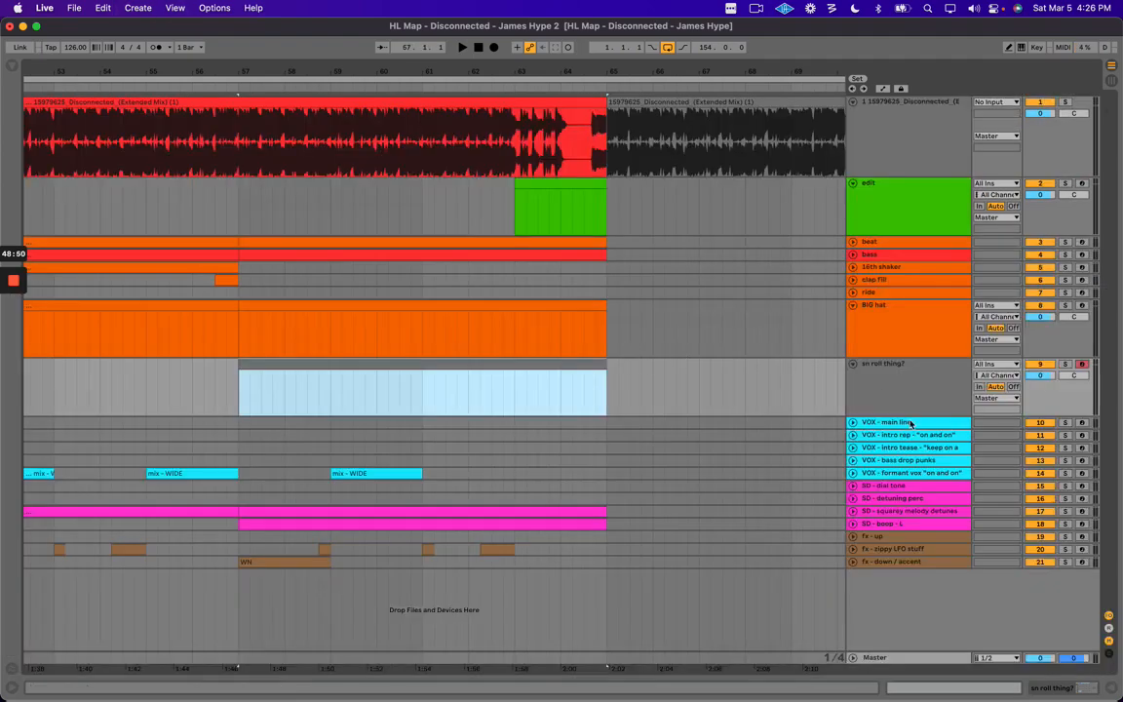
right_click(908, 388)
left_click(928, 559)
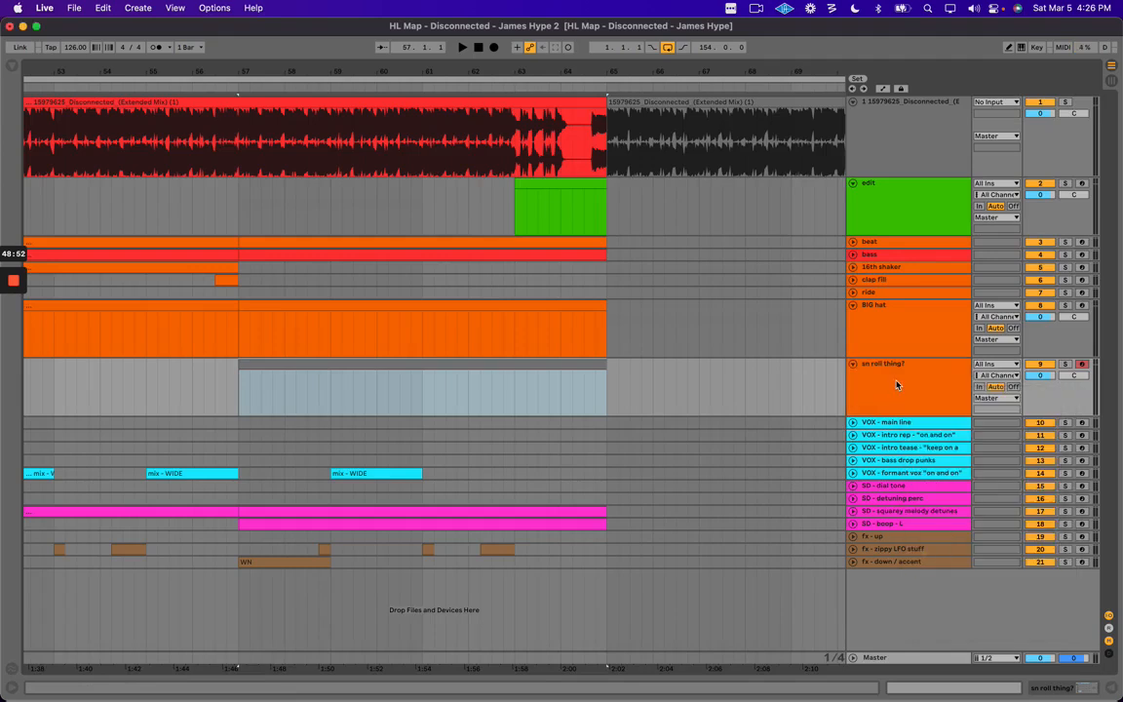
right_click(897, 383)
left_click(950, 603)
left_click(897, 339)
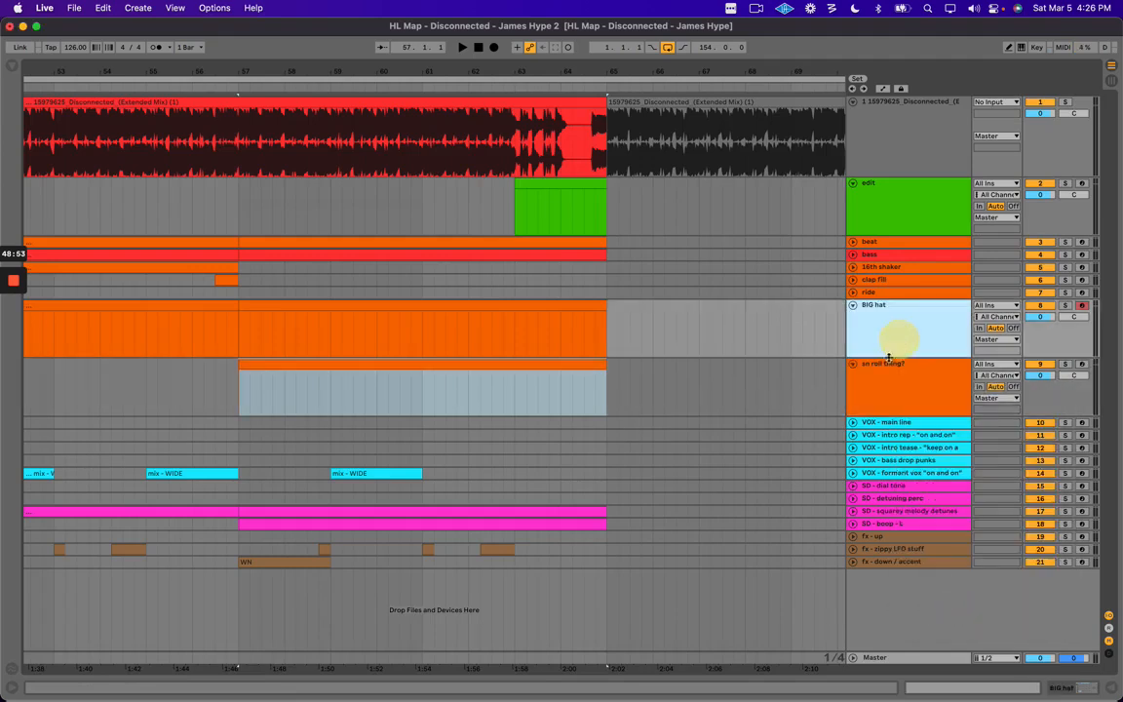
Rename the clip on the "sn roll thing?" track "gaining up".
left_click(495, 363)
type("gaining u")
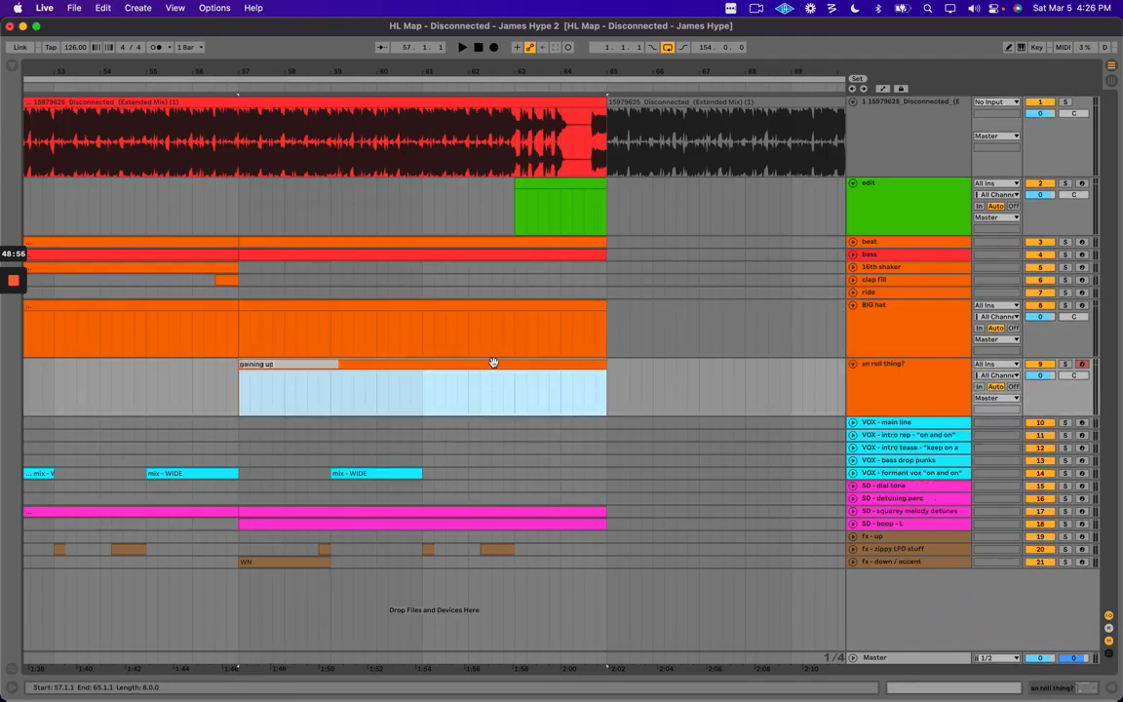
type("p")
key("Return")
left_click(961, 368)
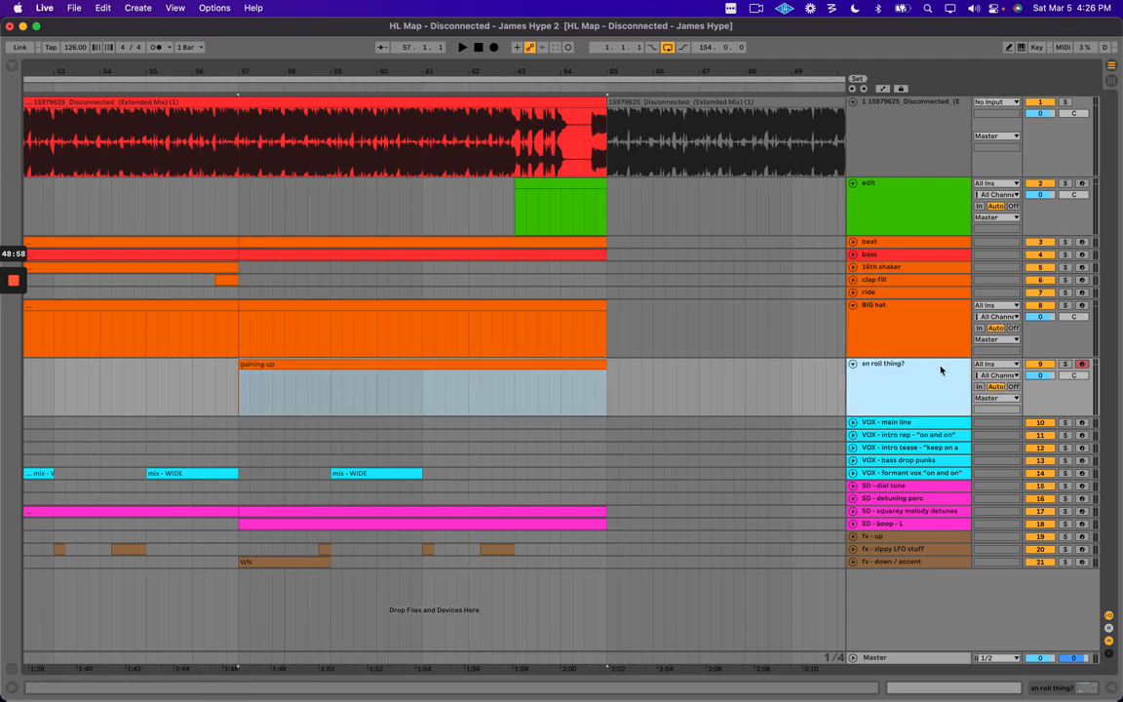
Compare the reference waveform's eight-bar phrases at bars 33 to 41, 41 to 49 and 49 to 57 with the clips below.
left_click_drag(370, 394, 387, 393)
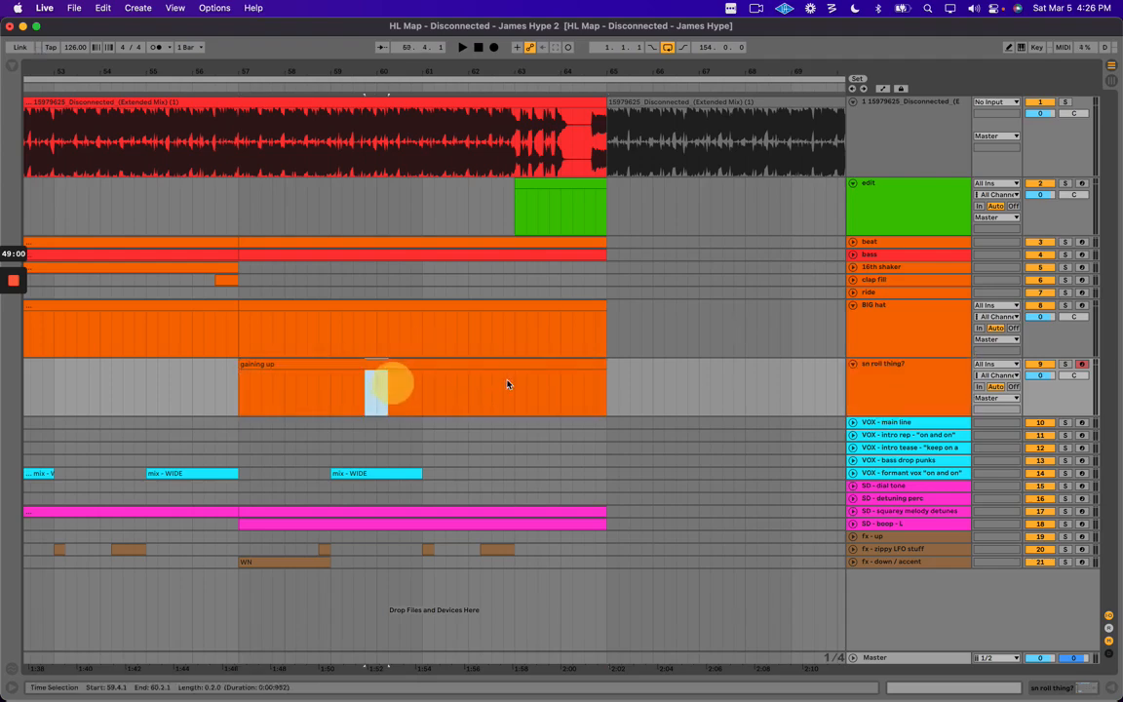
left_click_drag(524, 72, 522, 62)
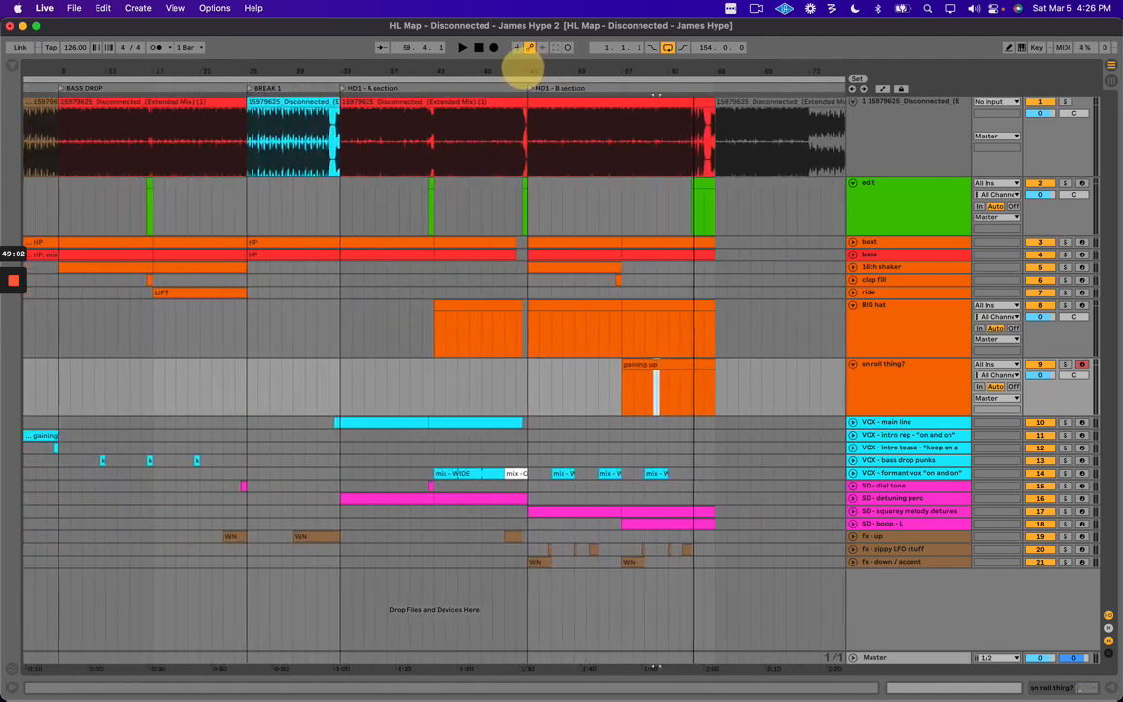
left_click_drag(342, 141, 432, 135)
scroll(430, 144, "right", 5)
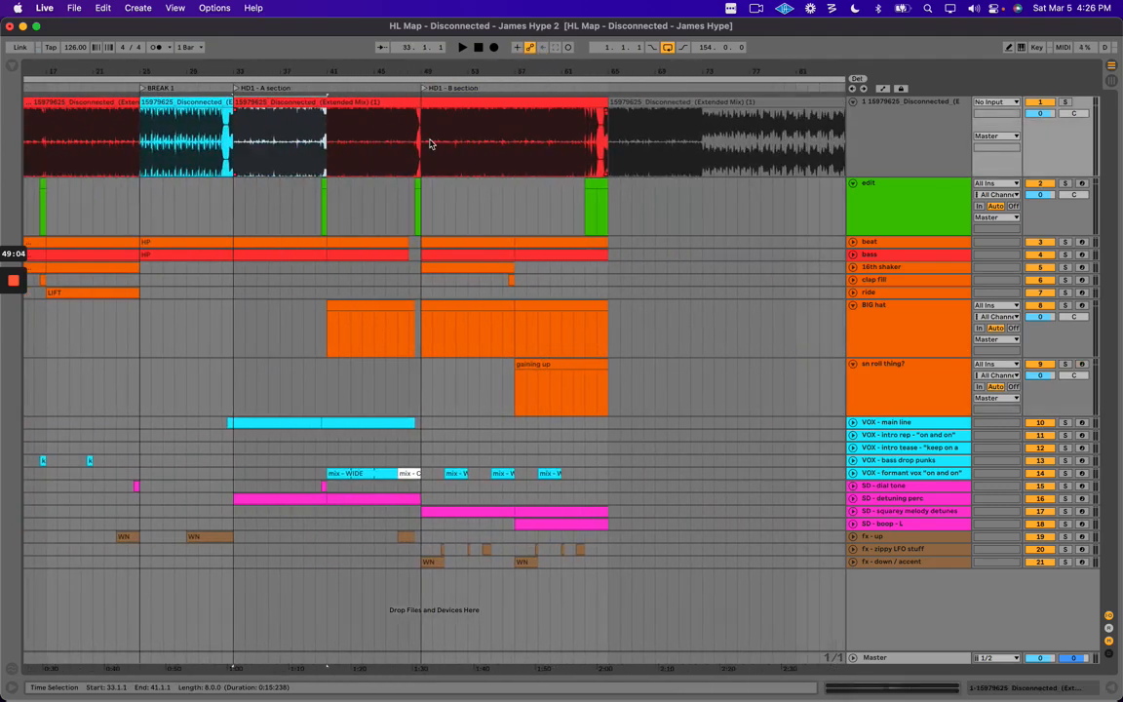
left_click_drag(237, 400, 313, 521)
left_click(422, 122)
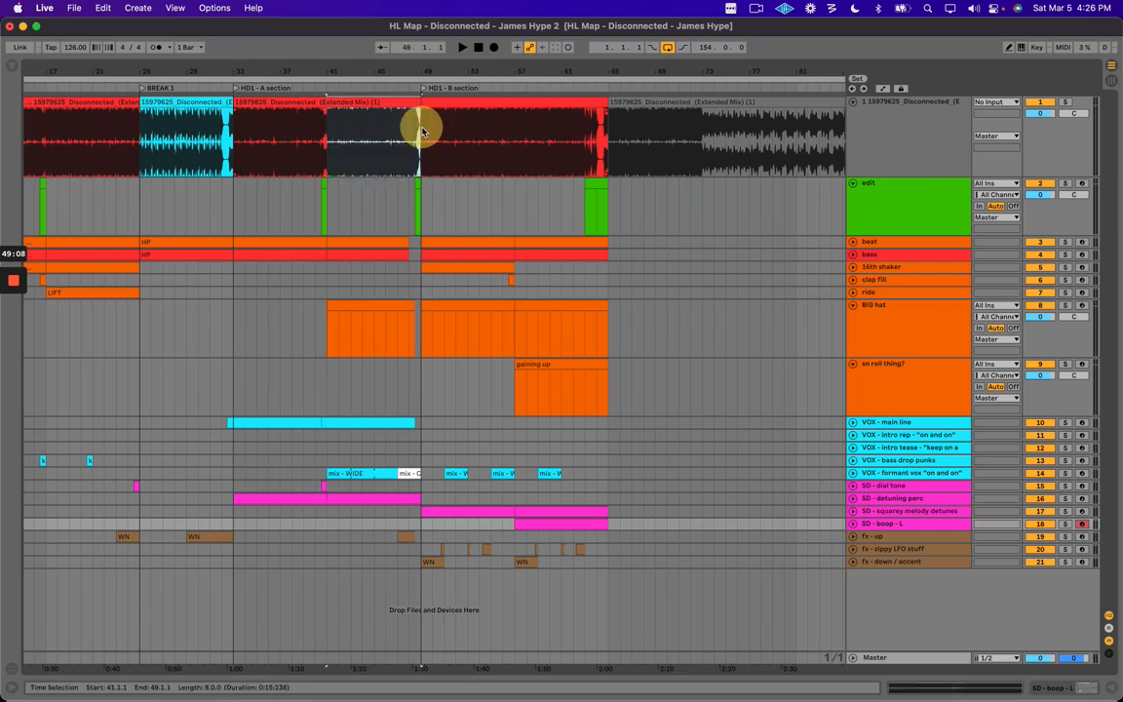
left_click_drag(424, 130, 515, 115)
left_click_drag(425, 157, 508, 130)
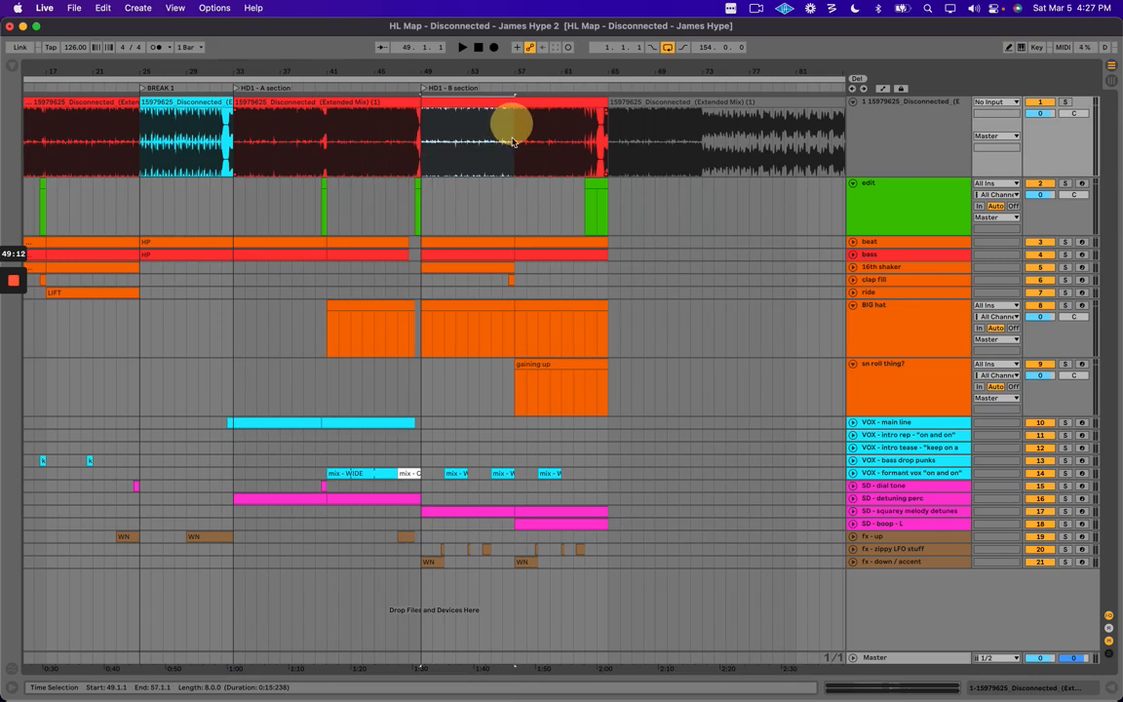
scroll(506, 234, "right", 3)
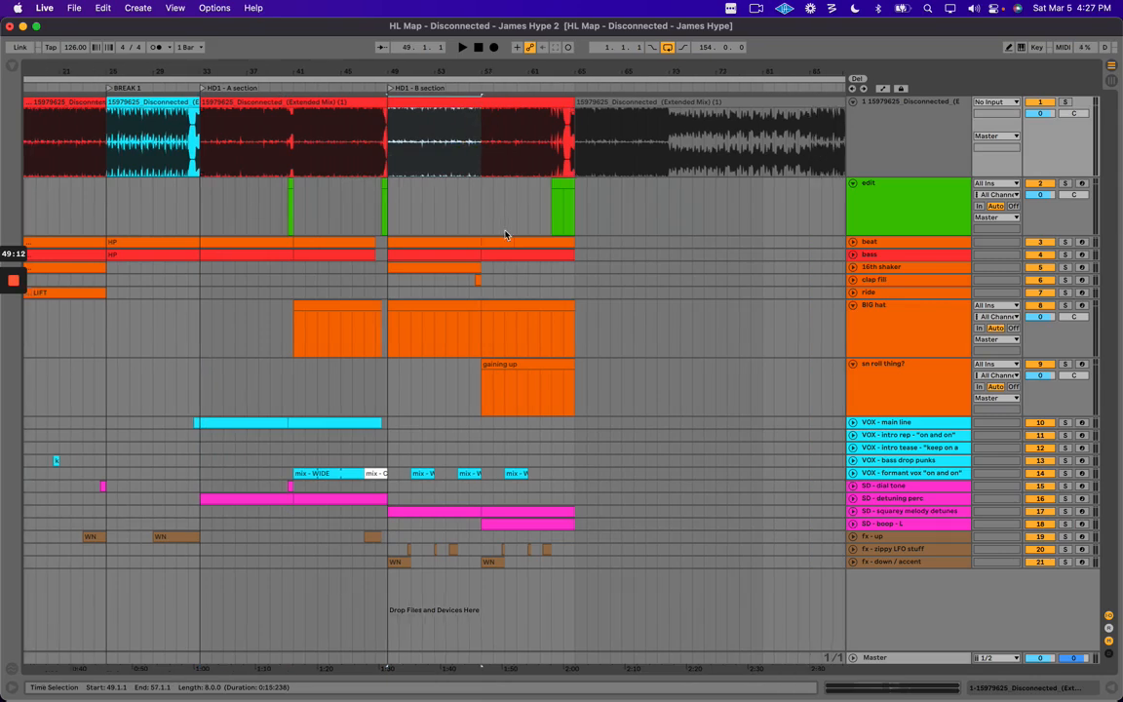
Compare the layered clips of the HD1 - B section's first half with those at bars 57 to 65.
left_click(442, 309)
left_click_drag(420, 506, 497, 508)
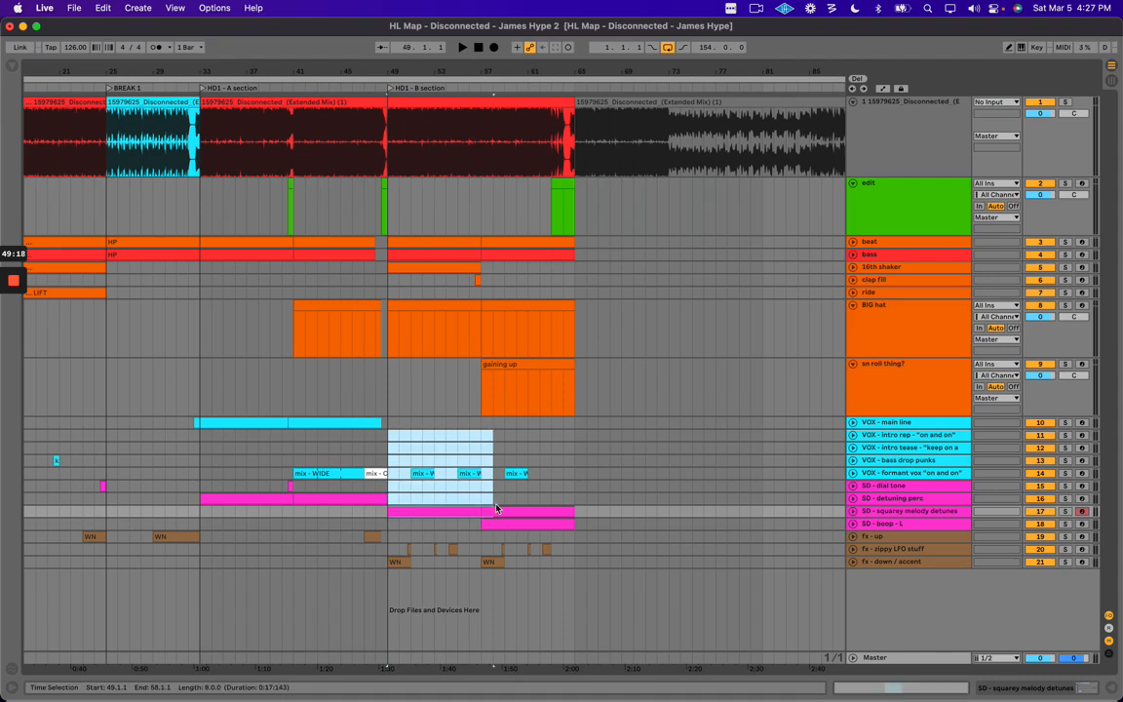
scroll(473, 291, "right", 6)
left_click_drag(418, 187, 509, 441)
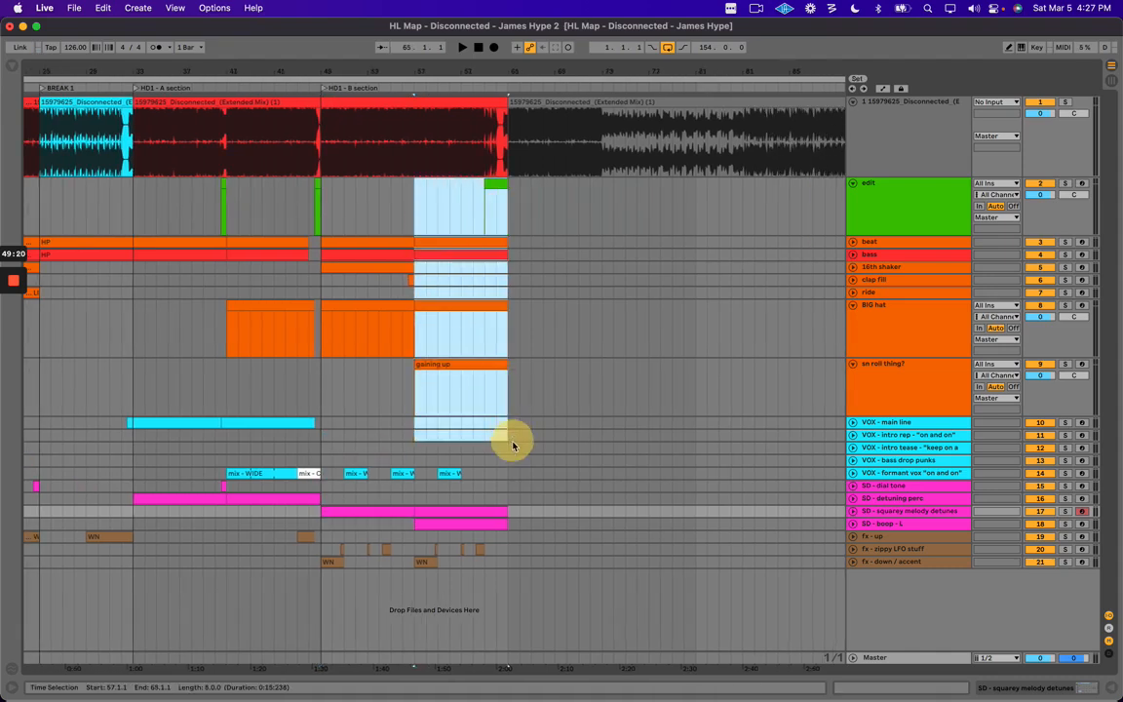
left_click_drag(437, 266, 547, 268)
left_click_drag(426, 201, 524, 227)
left_click(512, 282)
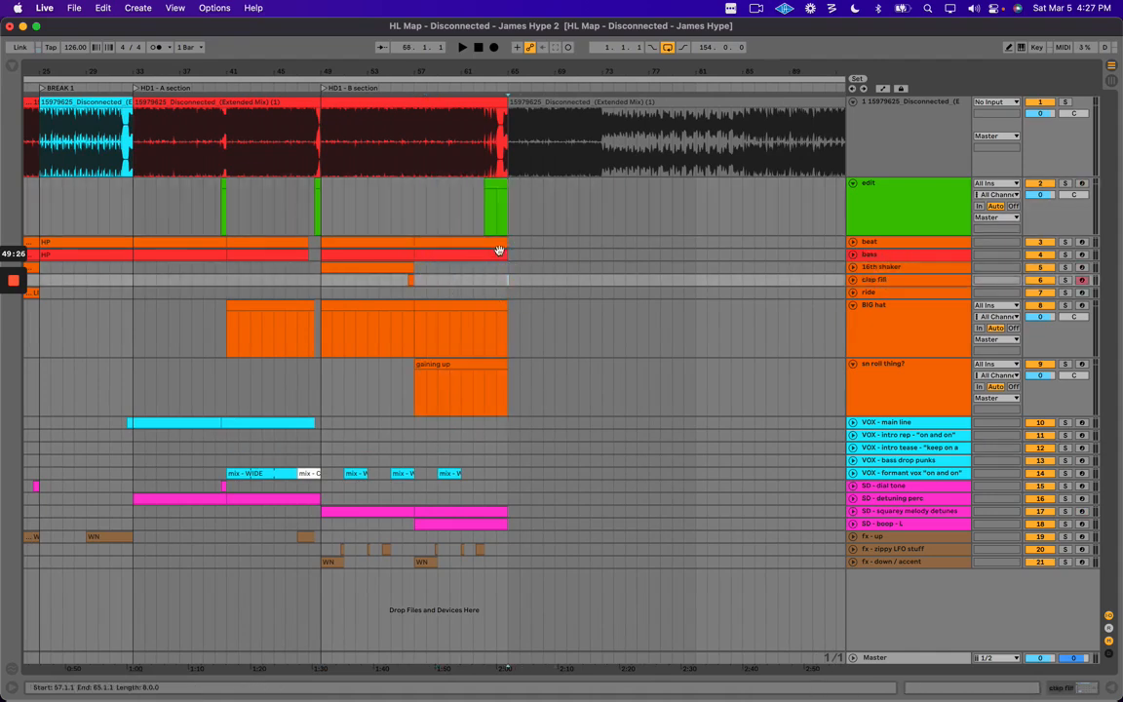
Rename the boop clip at bars 57 to 65 "TRANS - gains up" and expand the SD - boop - L track.
left_click(483, 365)
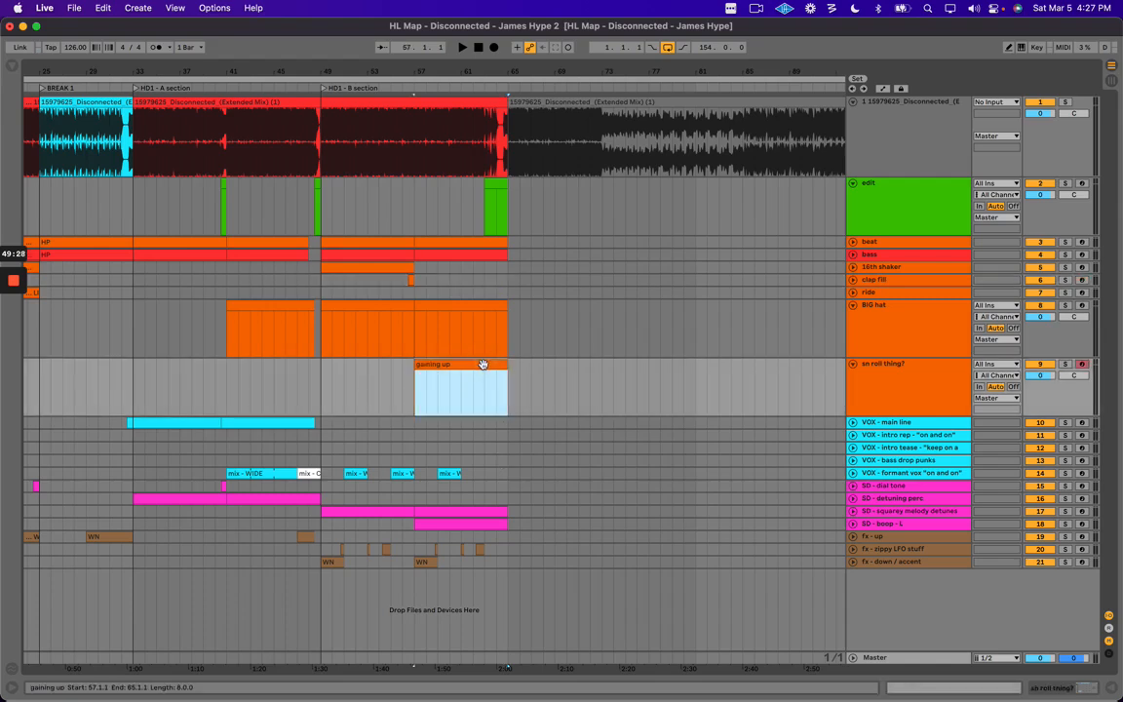
scroll(483, 363, "up", 3)
left_click(483, 366)
scroll(475, 400, "right", 1)
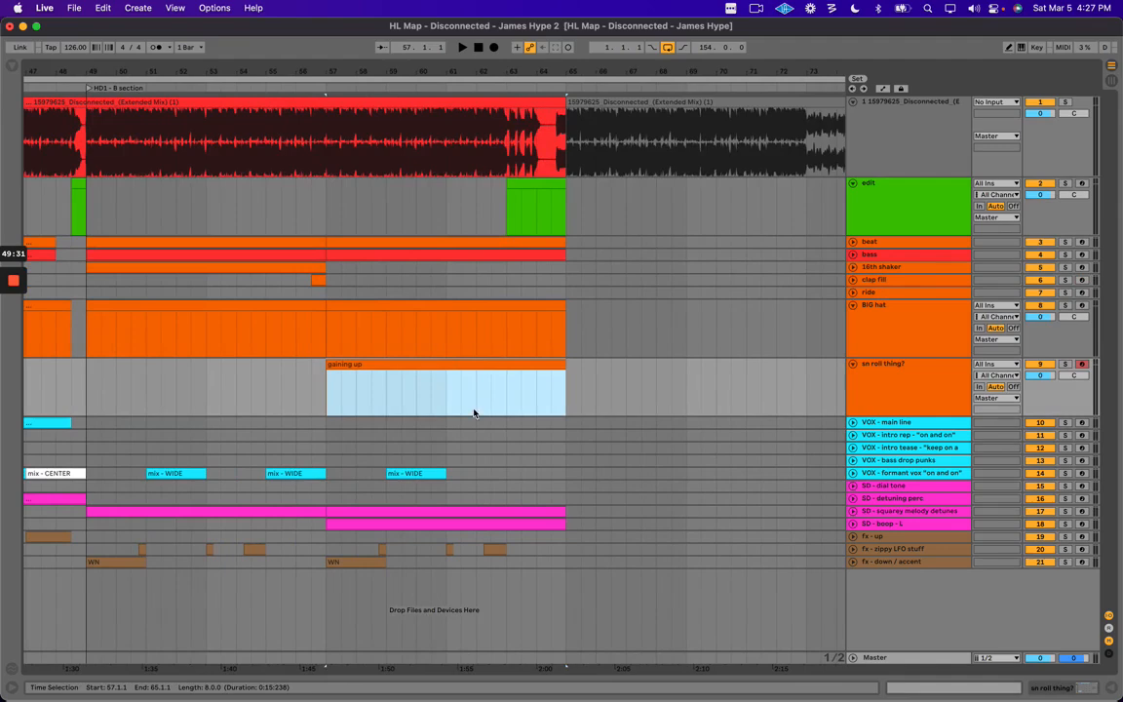
left_click(889, 524)
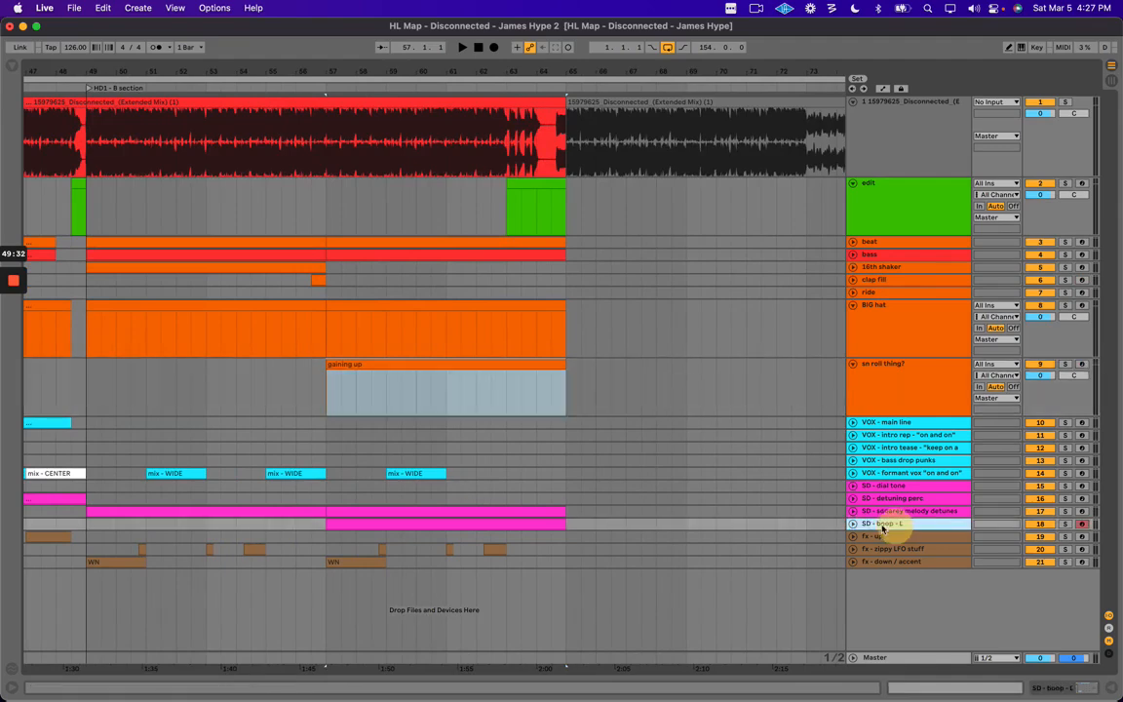
left_click(466, 523)
key("super+f")
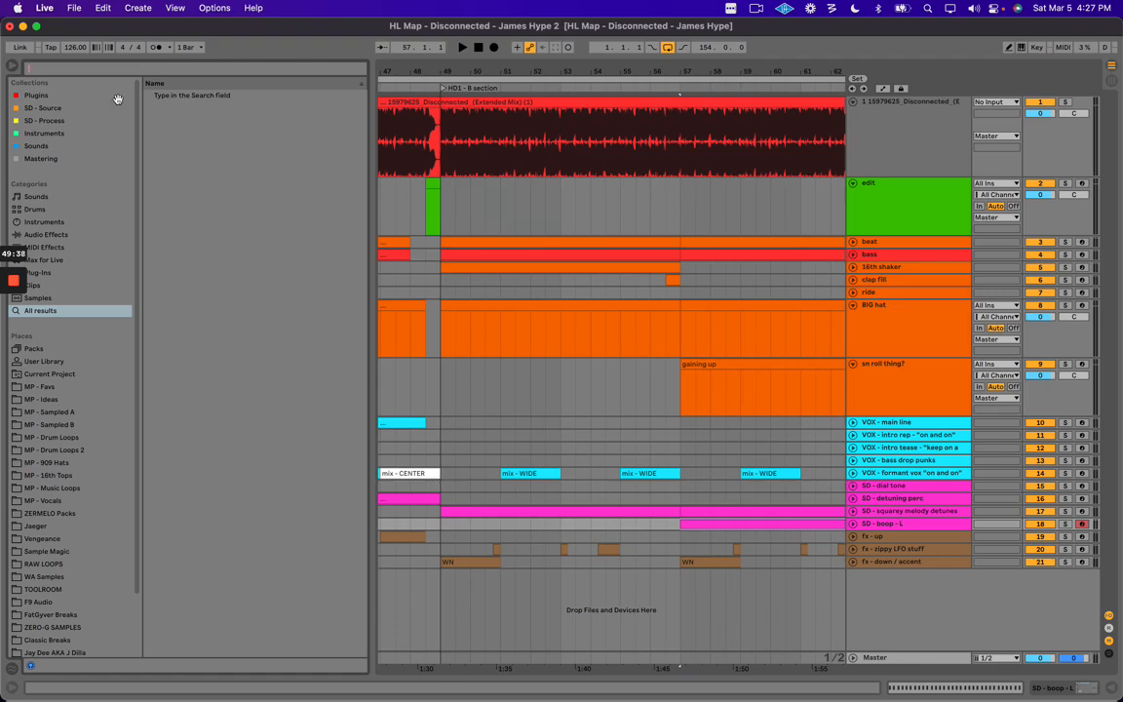
key("alt+super+b")
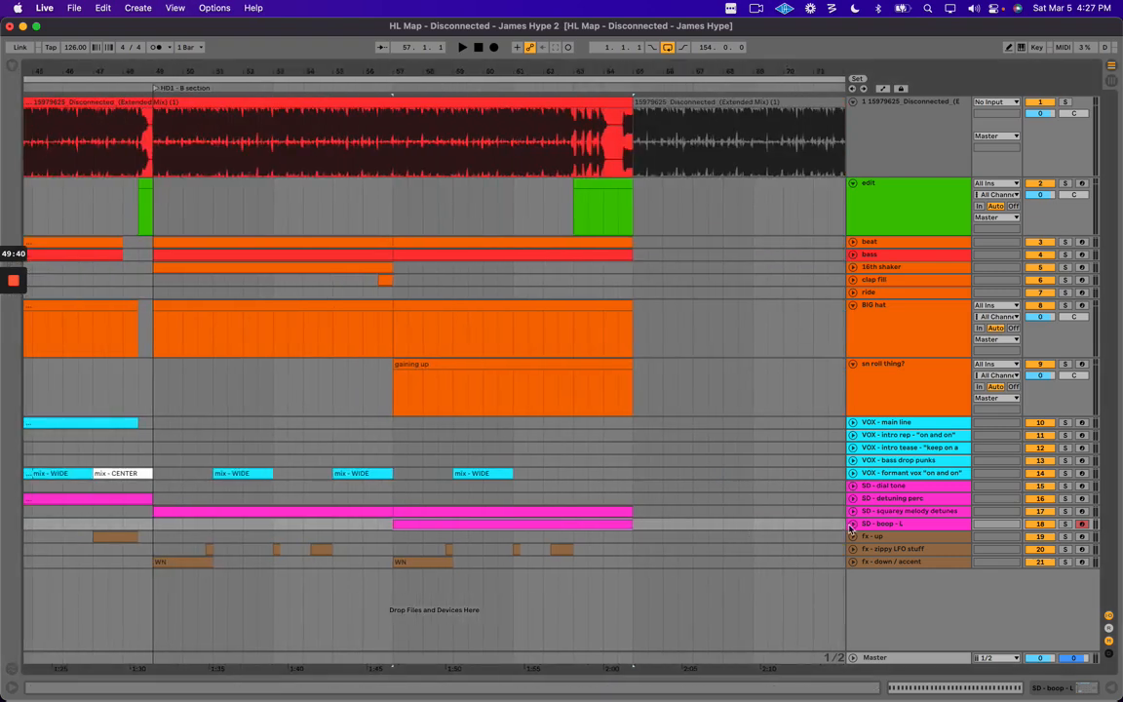
left_click(853, 524)
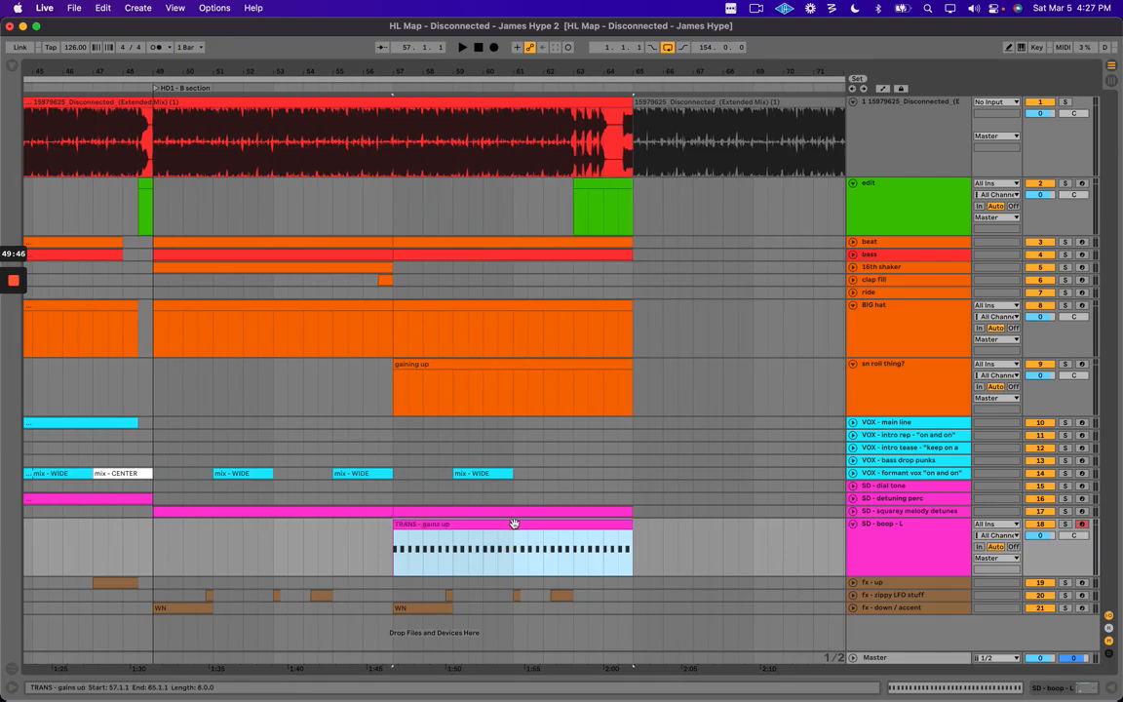
Rename the snare roll clip at bars 57 to 65 "TRANS - gaining up".
left_click(509, 360)
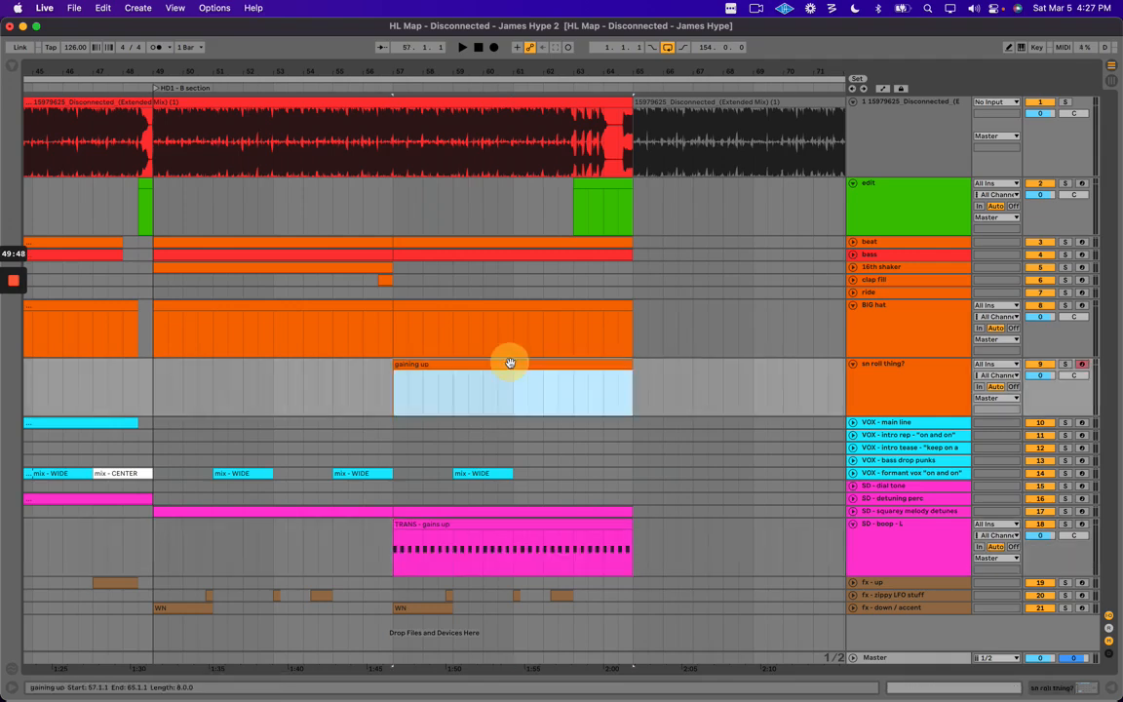
type("-")
key("Return")
Play the arrangement from bar 57 and 62.3.1, then replay the edit from bar 63 to hear which layers drop out.
key("space")
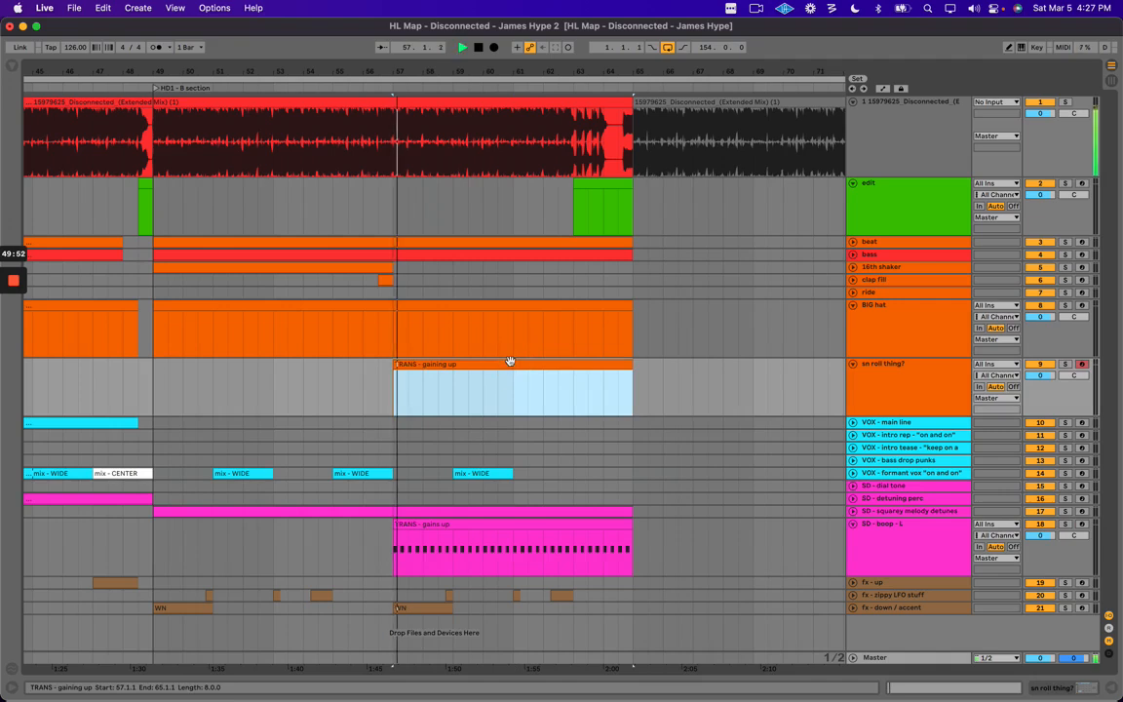
left_click(558, 293)
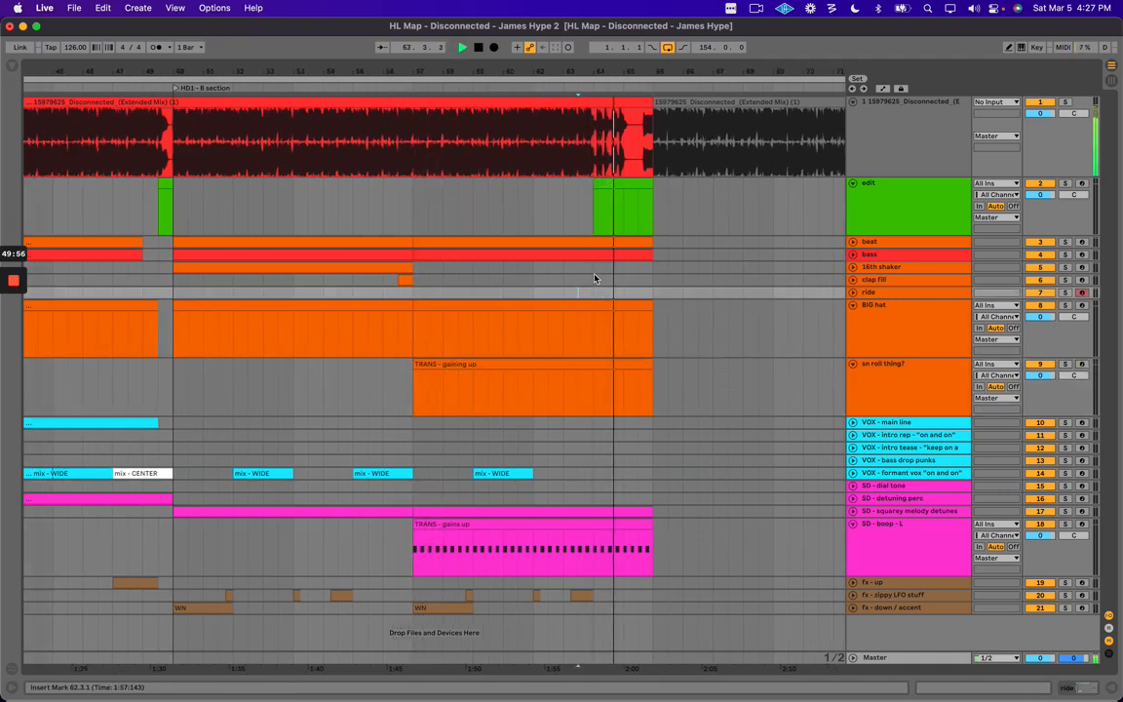
key("space")
left_click(594, 277)
key("space")
key("space")
left_click(595, 264)
key("space")
Delete the beat, bass, BIG hat and snare roll parts from bar 64 to 65, and check the cut by playing from 63.3.1.
left_click_drag(663, 242, 626, 410)
key("Delete")
left_click(610, 267)
key("space")
key("space")
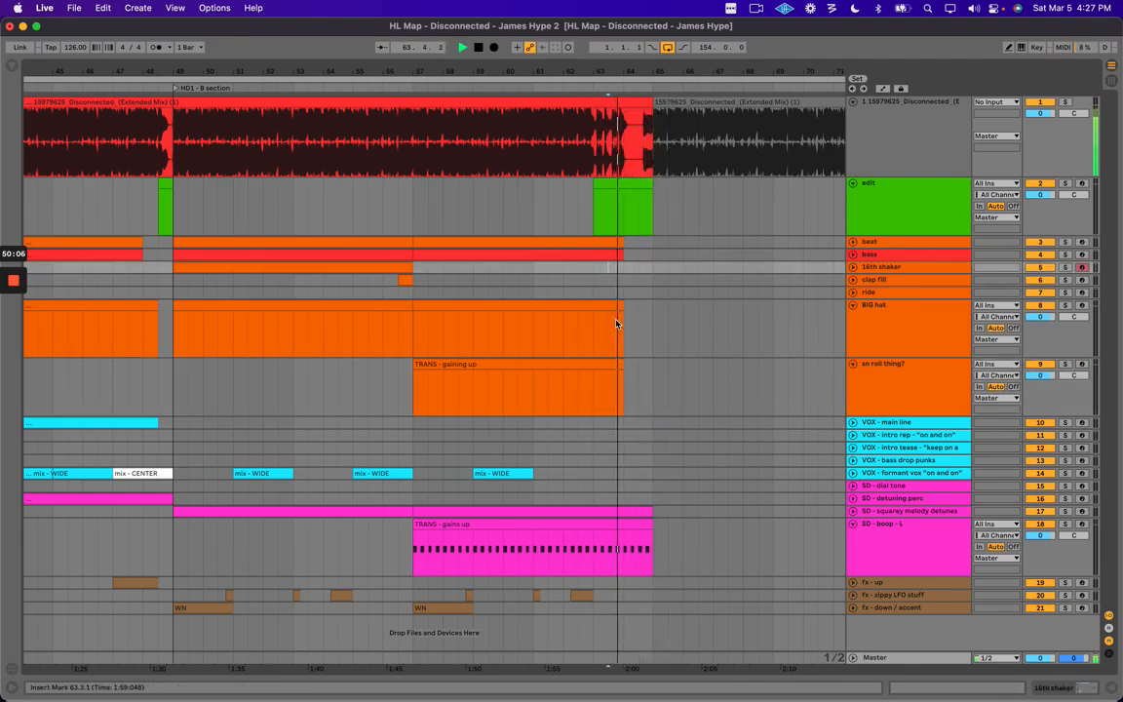
Listen past bar 65 and examine the next eight-bar phrase of the reference waveform up to bar 73.
left_click_drag(574, 70, 571, 62)
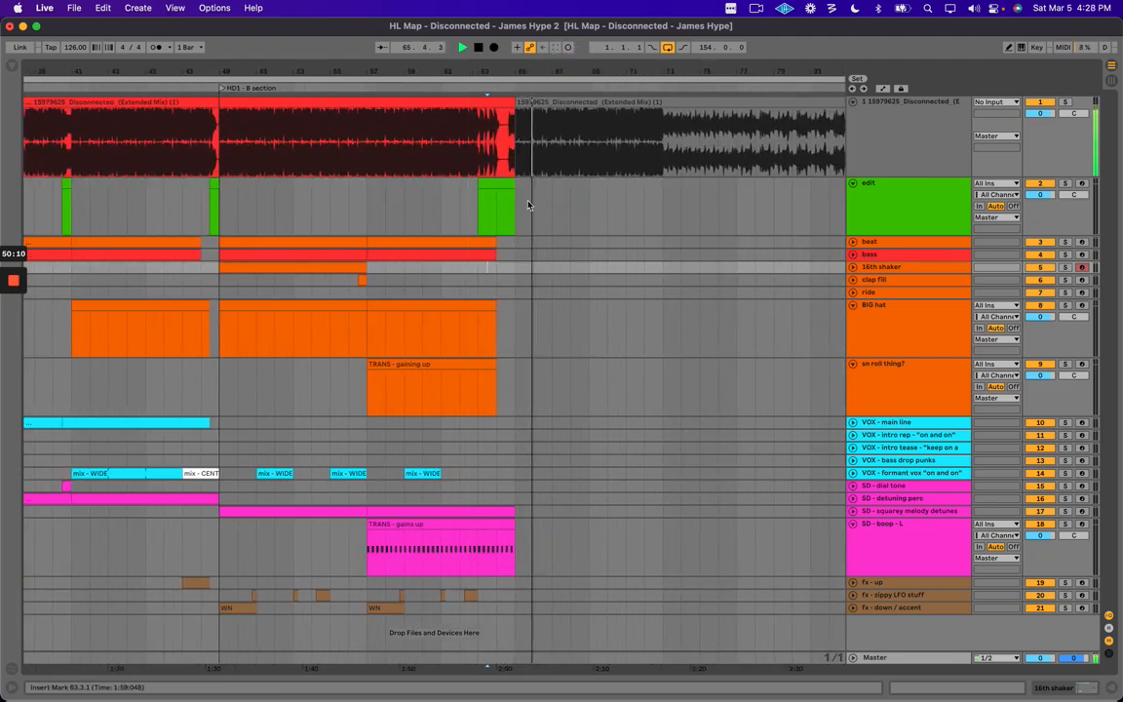
left_click_drag(546, 65, 546, 141)
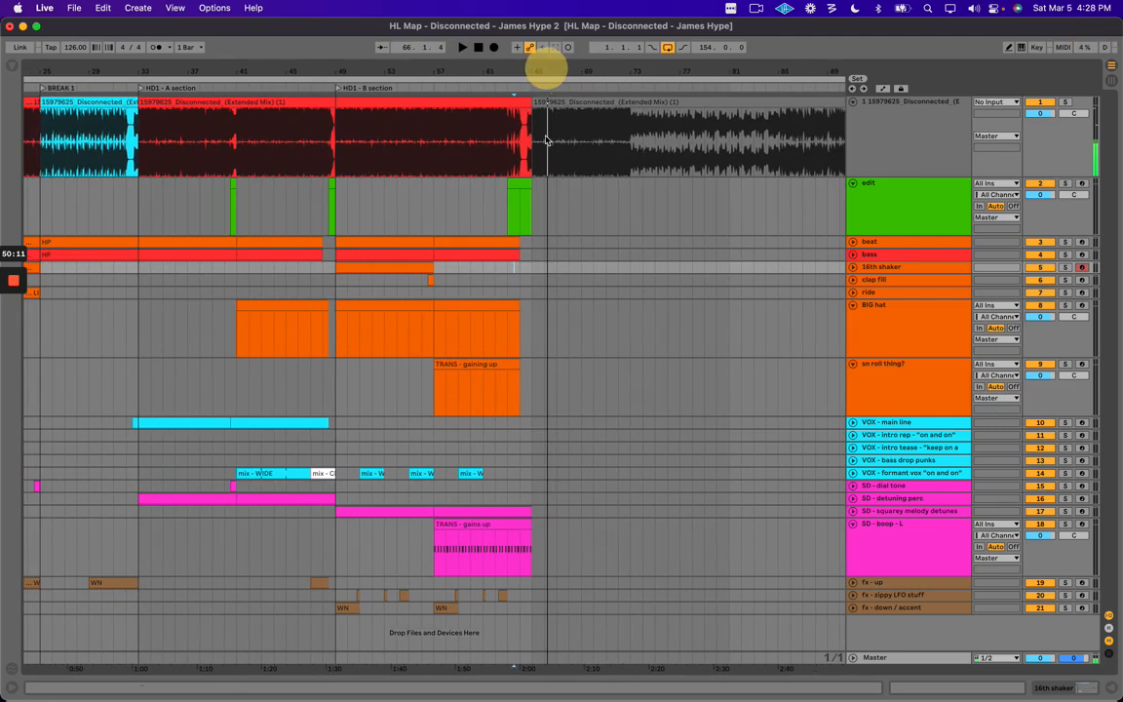
left_click(630, 136)
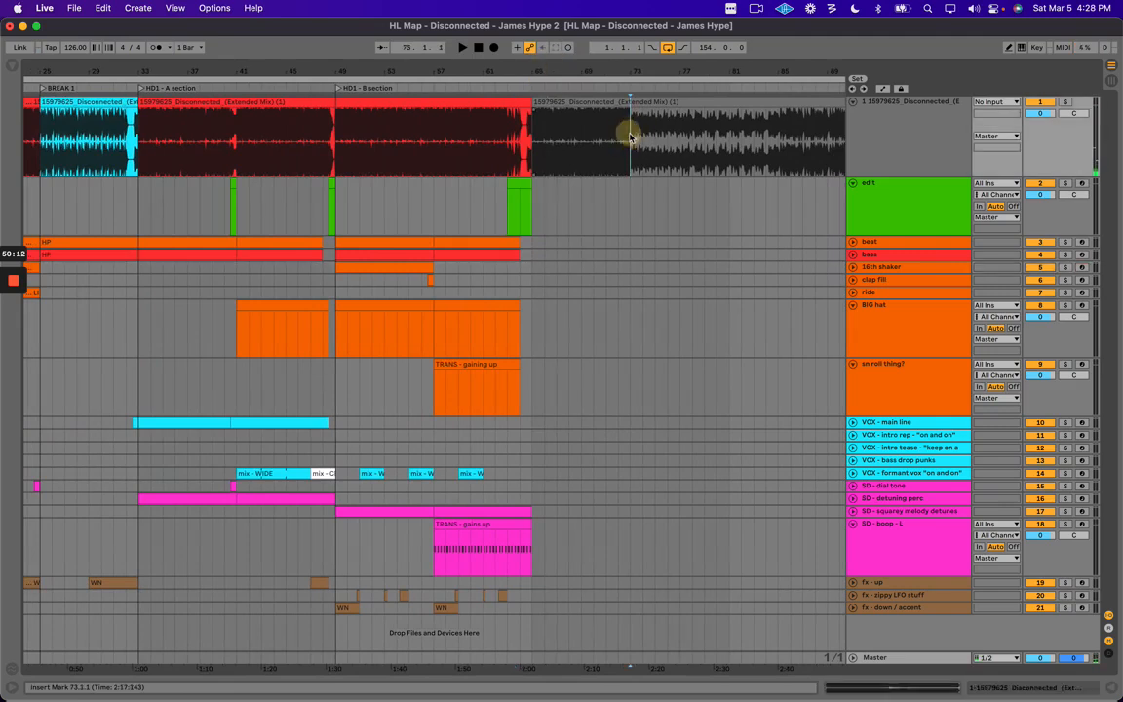
left_click(533, 217)
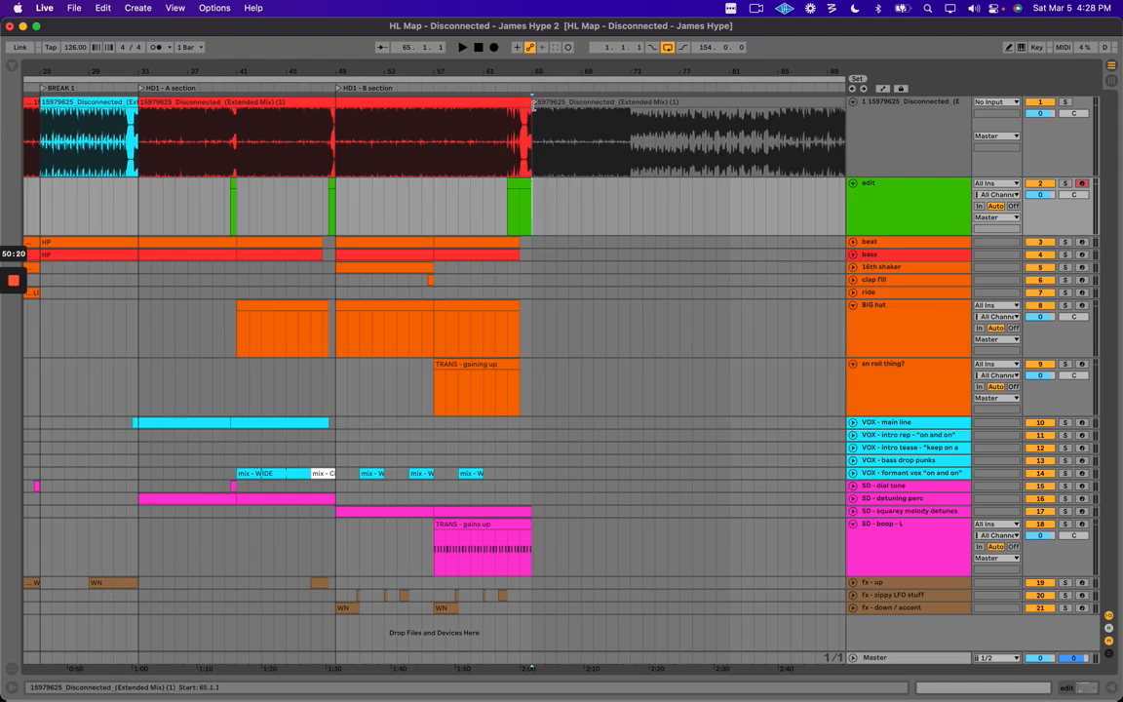
left_click(527, 102)
left_click(538, 148)
left_click(630, 122)
Copy the beat and bass clips from bars 49 to 57 to bars 65 to 73.
left_click(366, 243)
left_click_drag(387, 241, 581, 242)
scroll(589, 238, "up", 3)
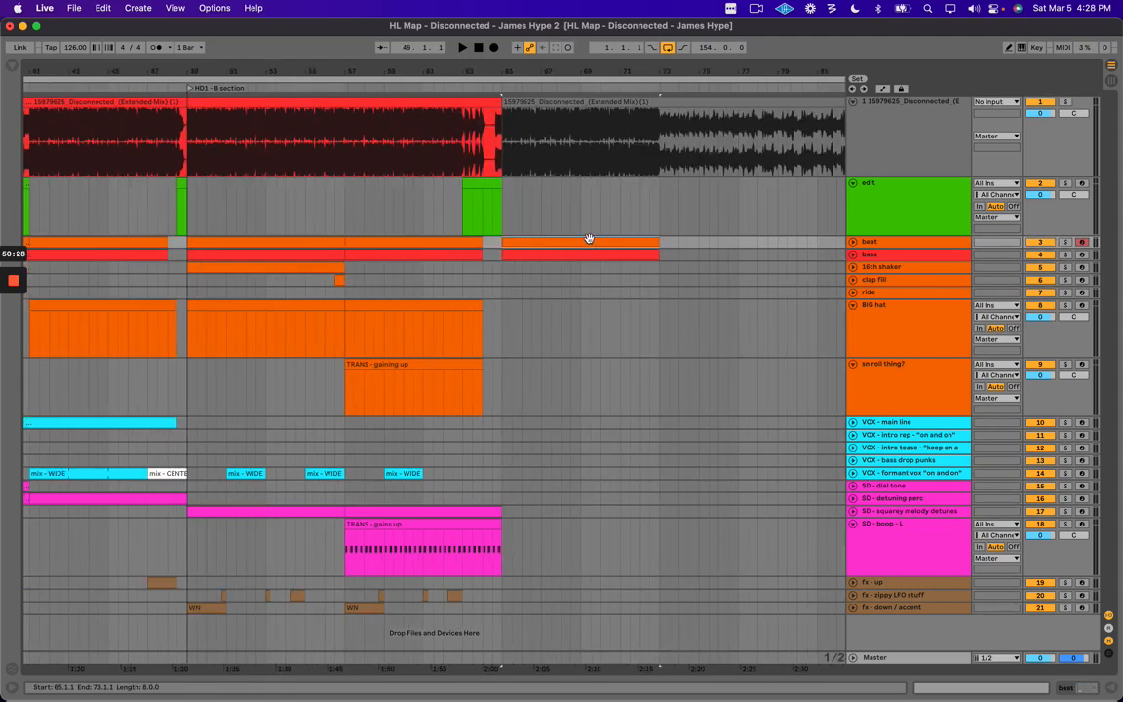
Copy the VOX - main line, SD - dial tone and SD - detuning perc clips from the start of HD1 - A to 64.3.1 through bar 73.
key("space")
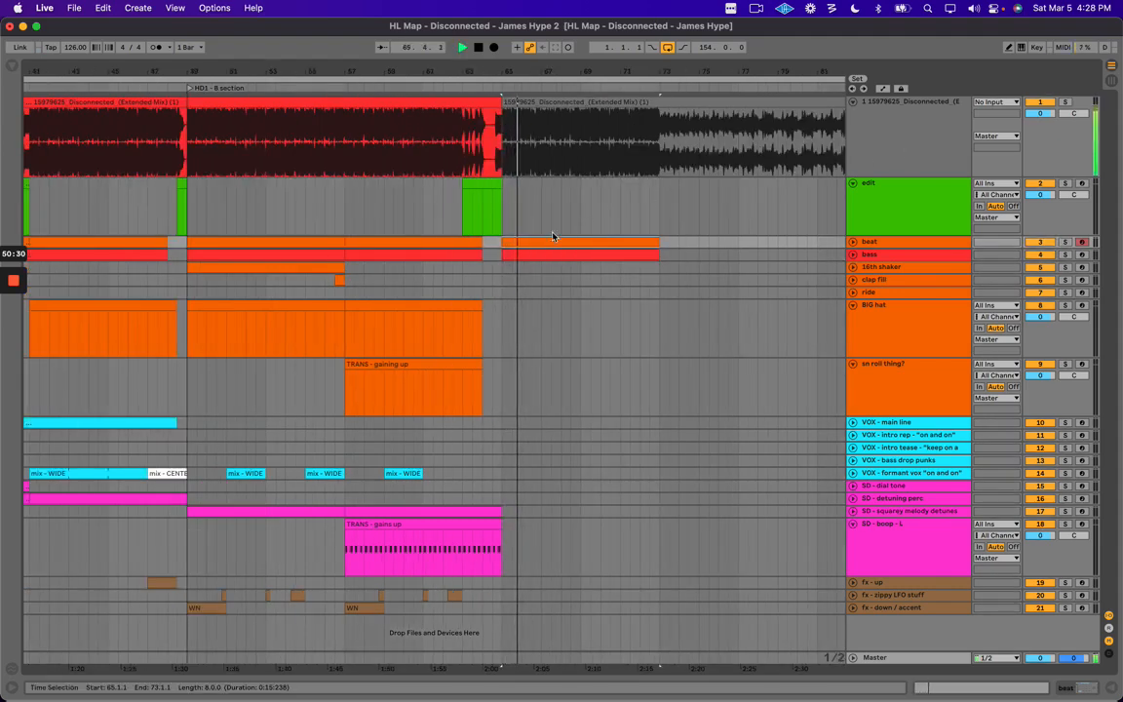
key("space")
scroll(298, 456, "left", 4)
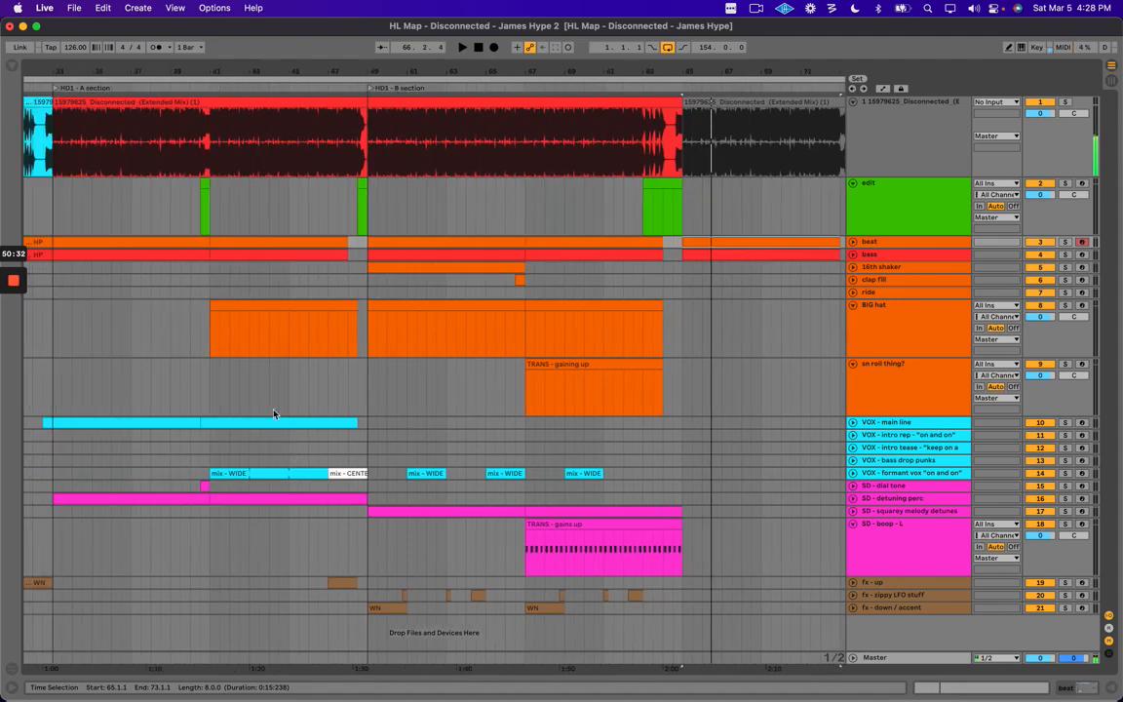
left_click(279, 397)
scroll(280, 400, "down", 2)
left_click(153, 424)
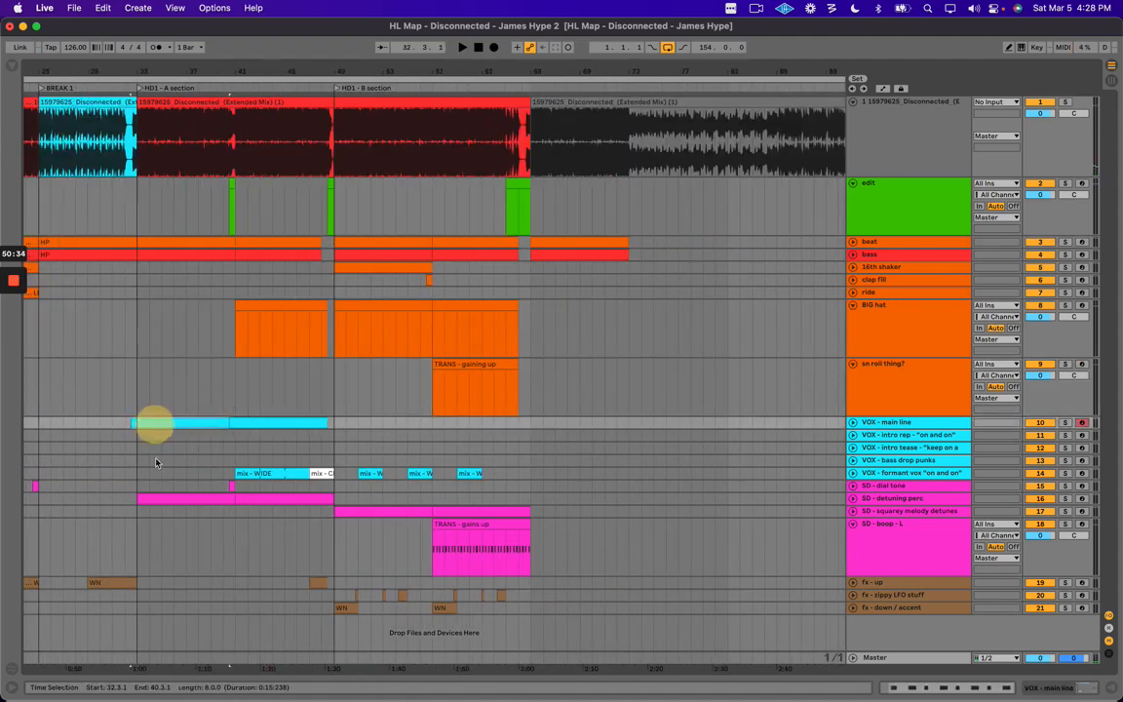
left_click(153, 423)
left_click(144, 422)
left_click_drag(158, 497, 542, 426)
Play from 64.3.1 to check the copied vocal and synth clips against the reference track.
key("space")
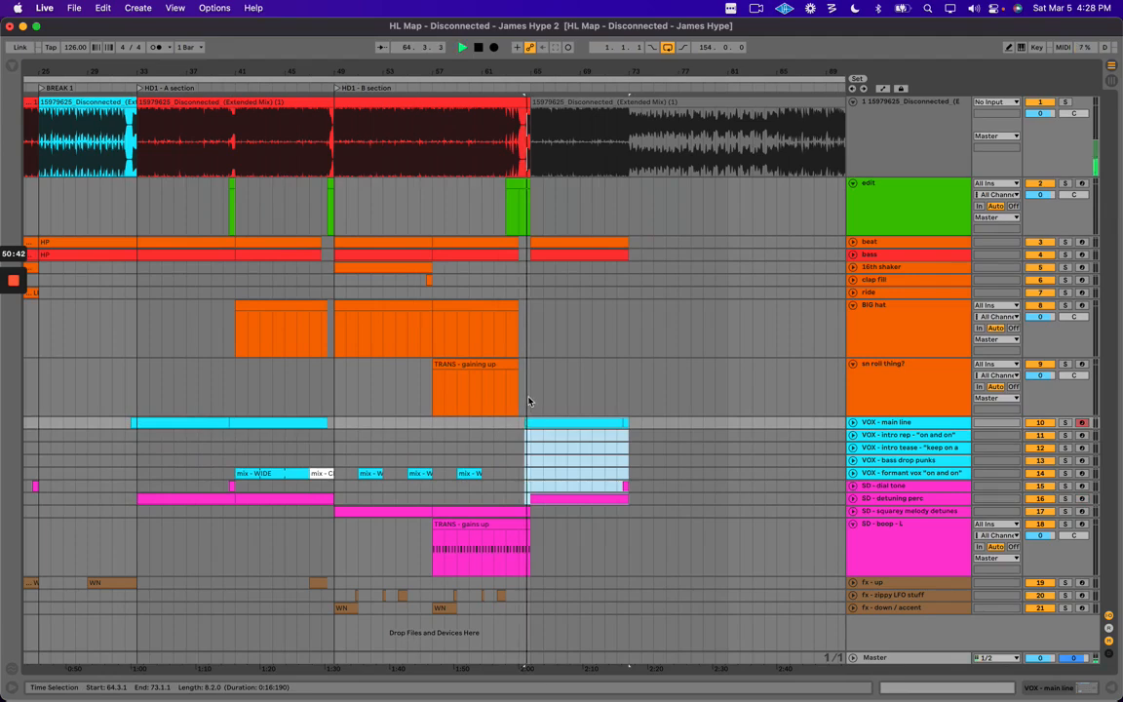
key("plus")
key("plus")
left_click(557, 383)
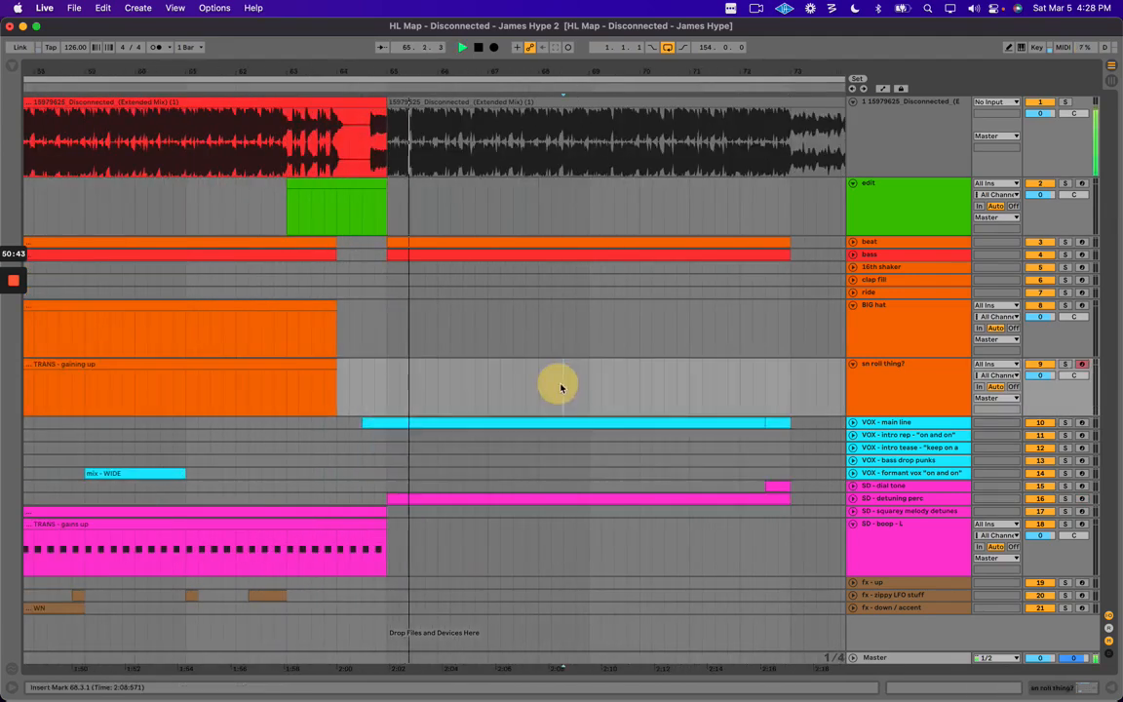
left_click(720, 424)
left_click(651, 376)
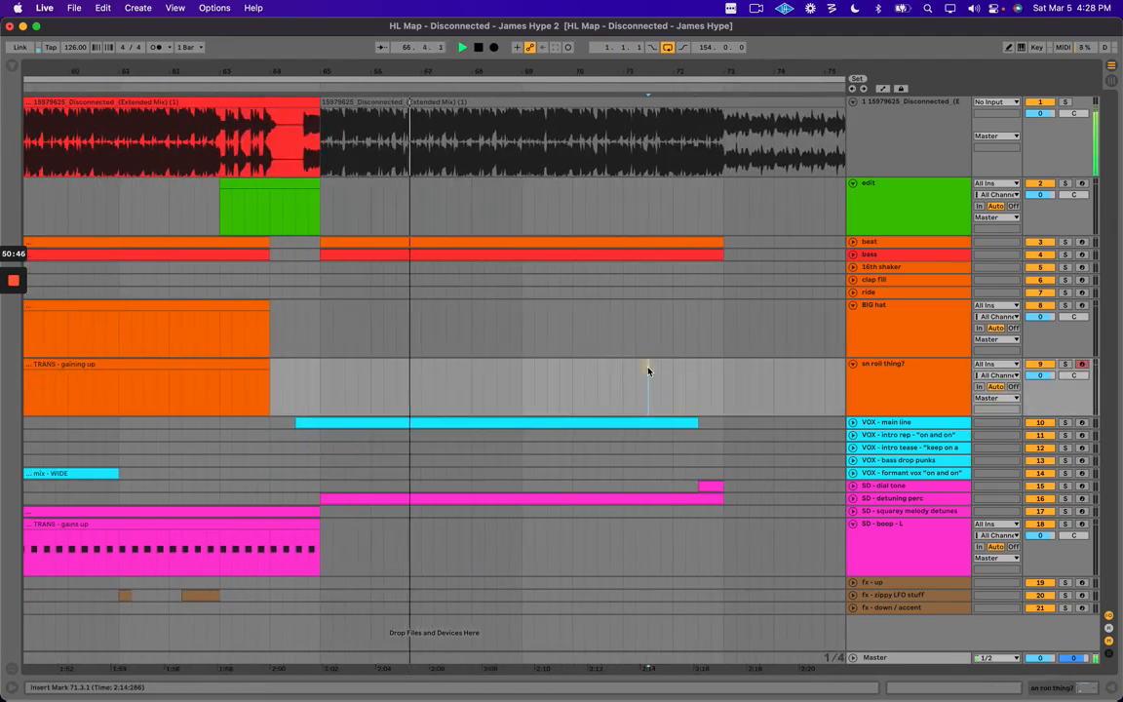
key("minus")
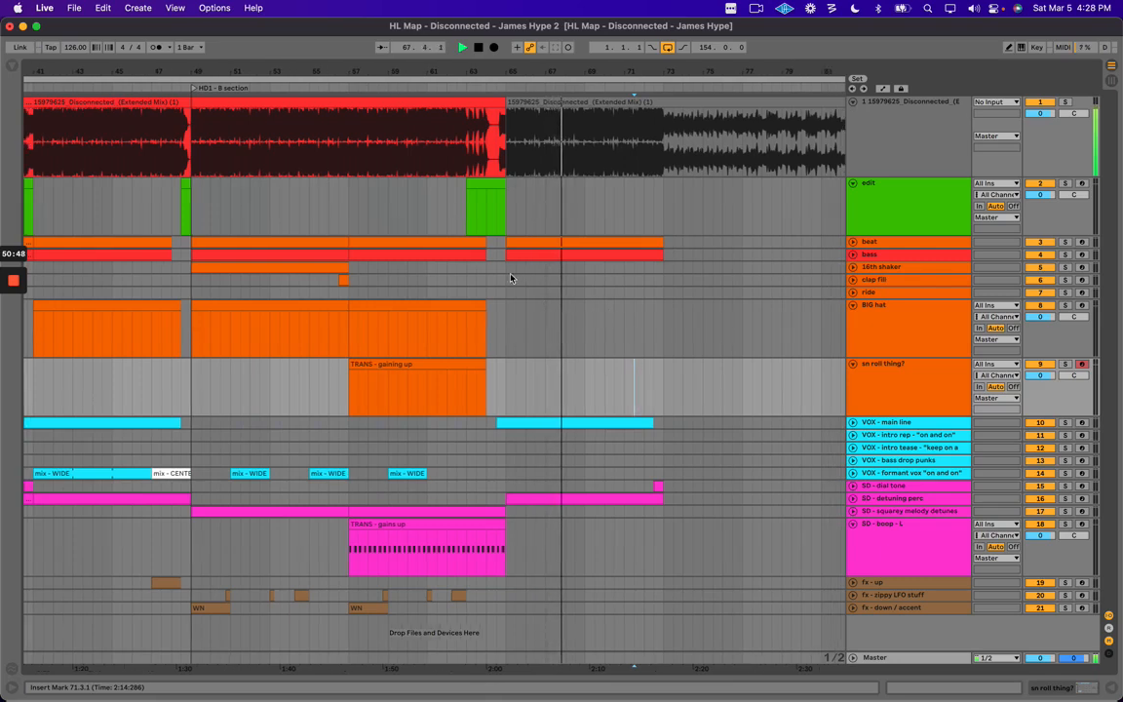
Play the second half of HD1 - B from 59.3.1, then from bar 66, to compare the BIG hat layer.
left_click(446, 306)
left_click(916, 388)
left_click(900, 339)
left_click(413, 306)
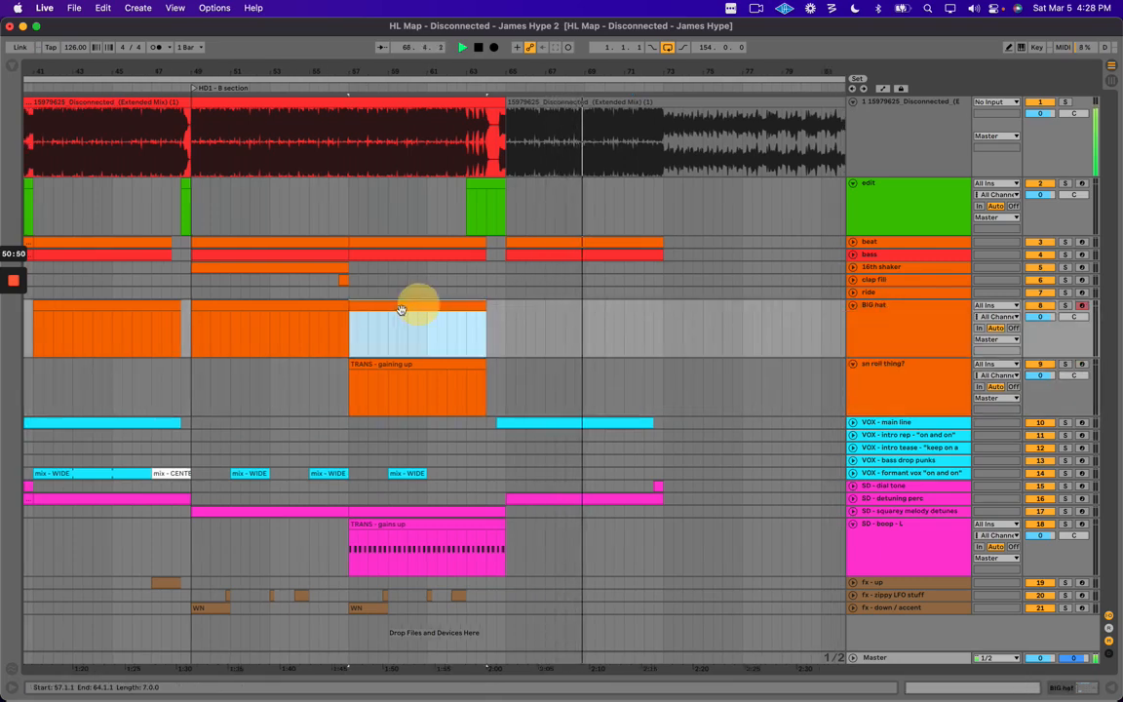
left_click(399, 292)
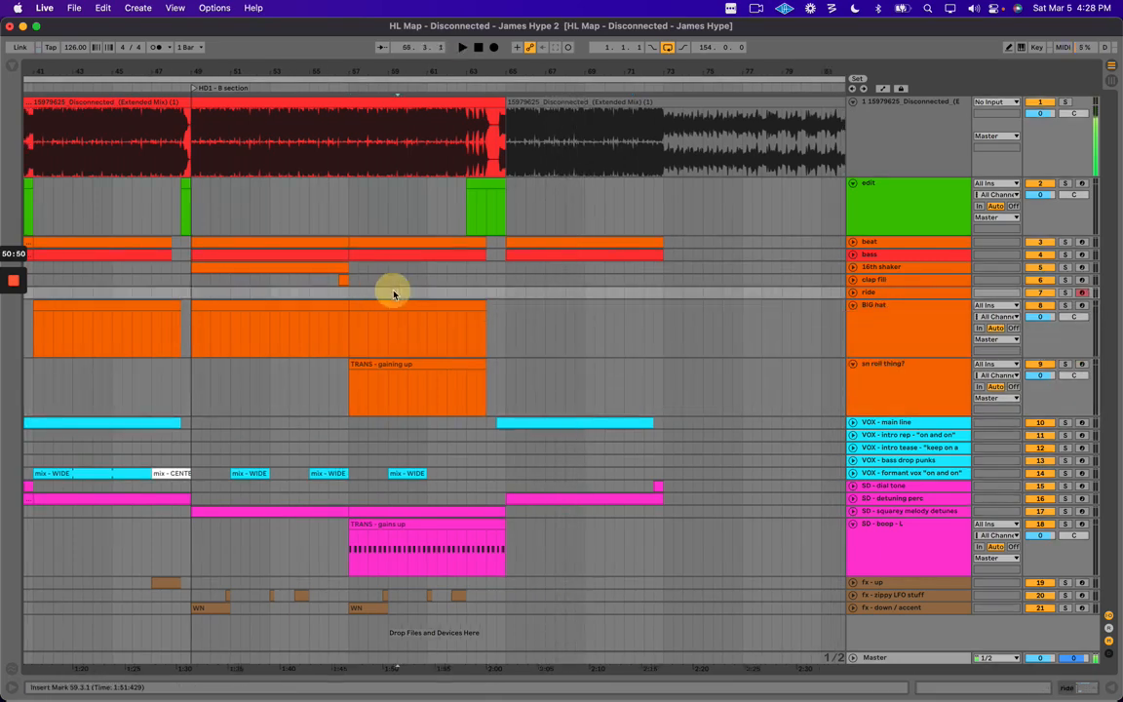
left_click(527, 297)
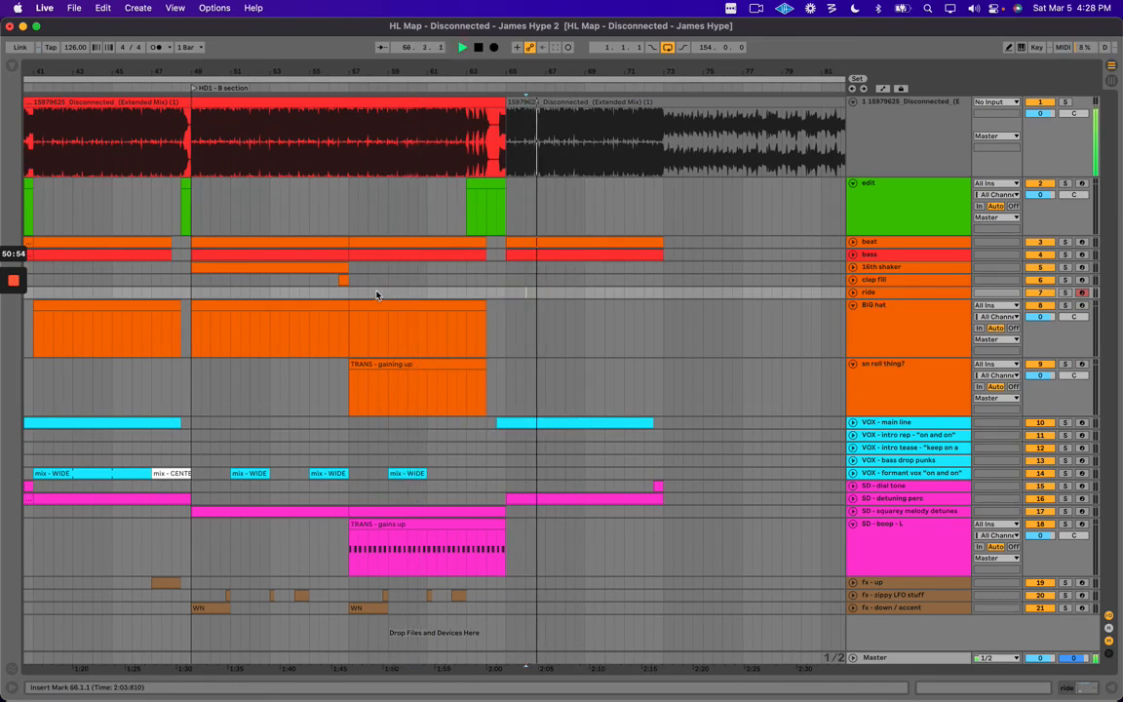
Replay the BIG hat and snare roll passage around bar 58, then bars 66 and 65, to hear which drum layers continue.
left_click(394, 310)
left_click(396, 308)
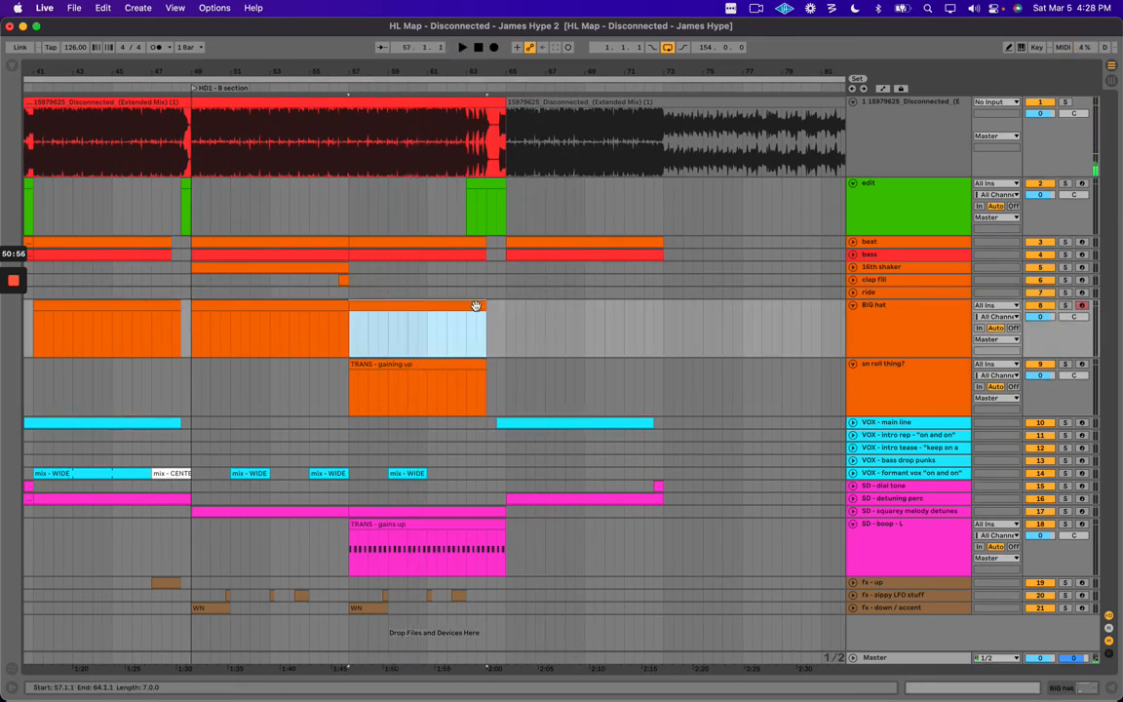
left_click(912, 340)
left_click(381, 292)
key("space")
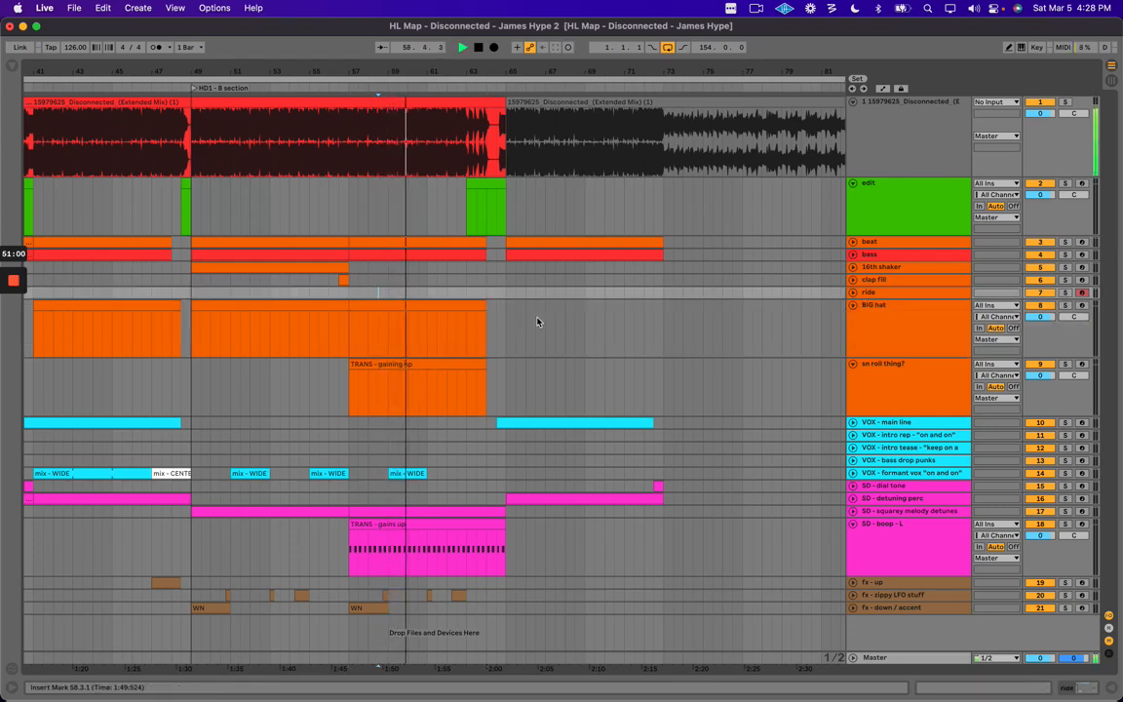
left_click(534, 282)
left_click_drag(394, 317, 458, 370)
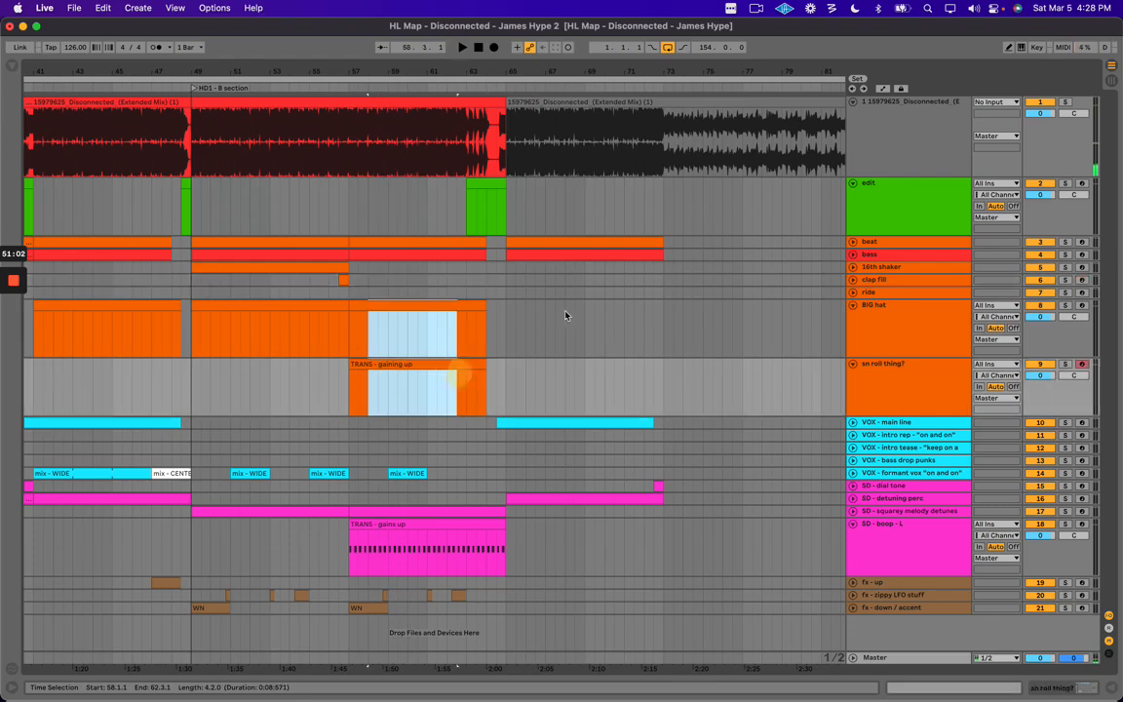
left_click(519, 291)
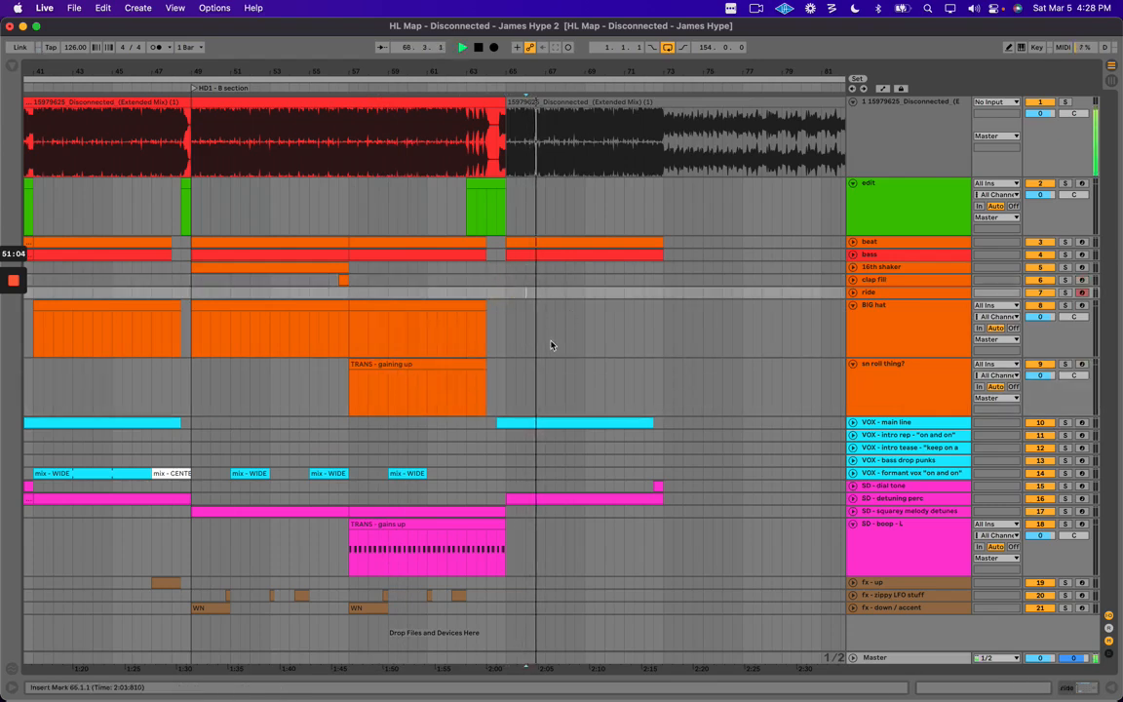
left_click(508, 292)
key("space")
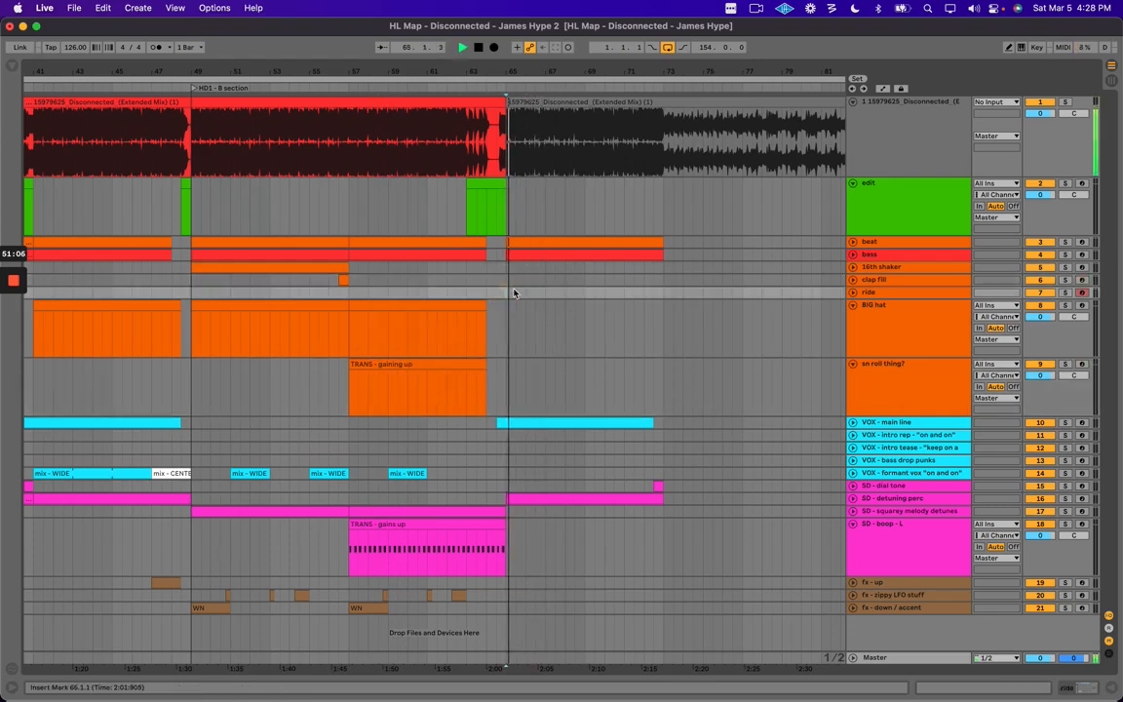
Unfold the SD - detuning perc and VOX - main line tracks and listen through the phrase from bar 65, replaying from bar 70.
key("plus")
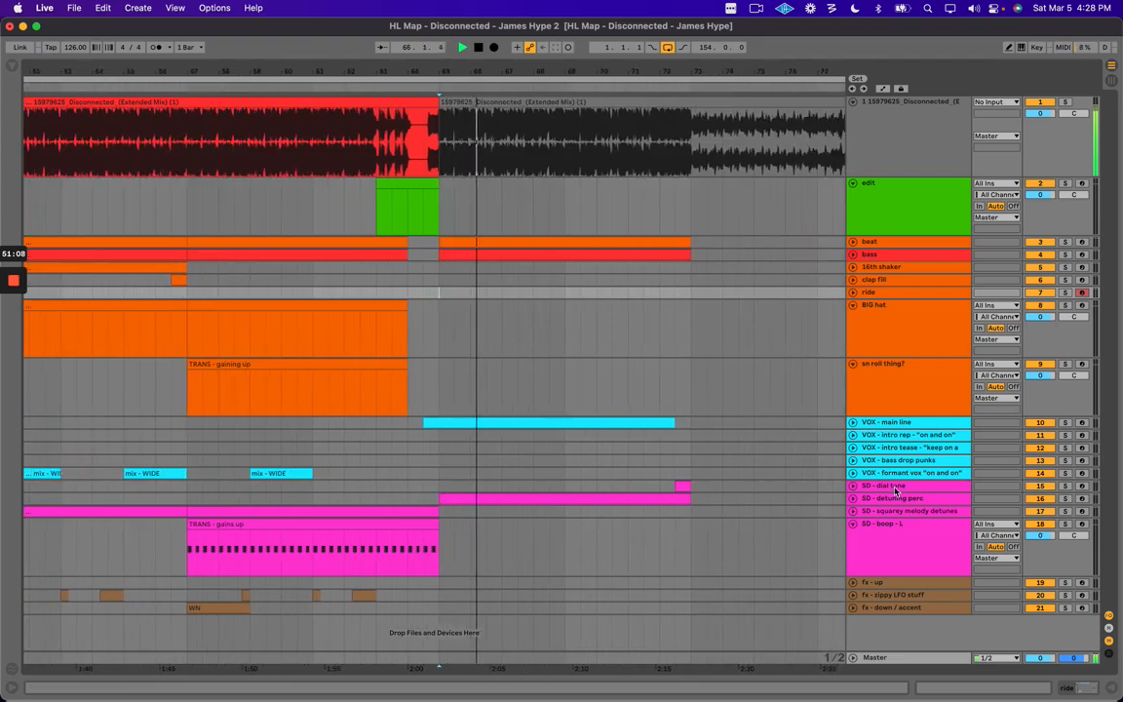
left_click(901, 498)
left_click(853, 498)
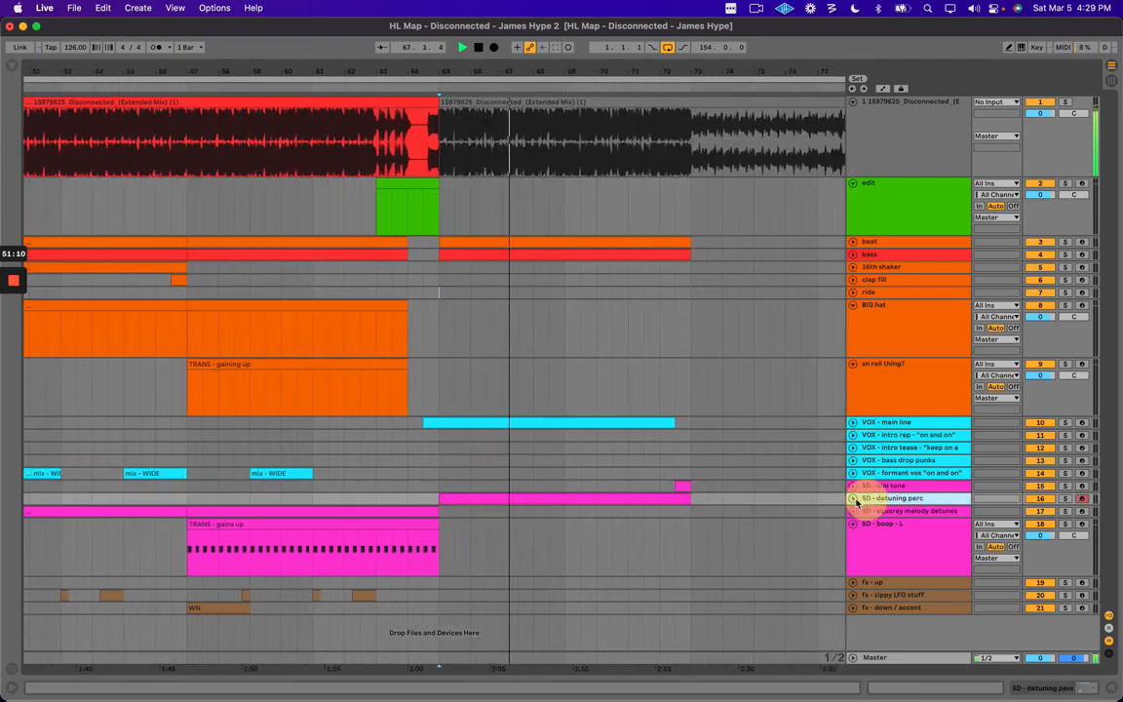
scroll(575, 397, "down", 1)
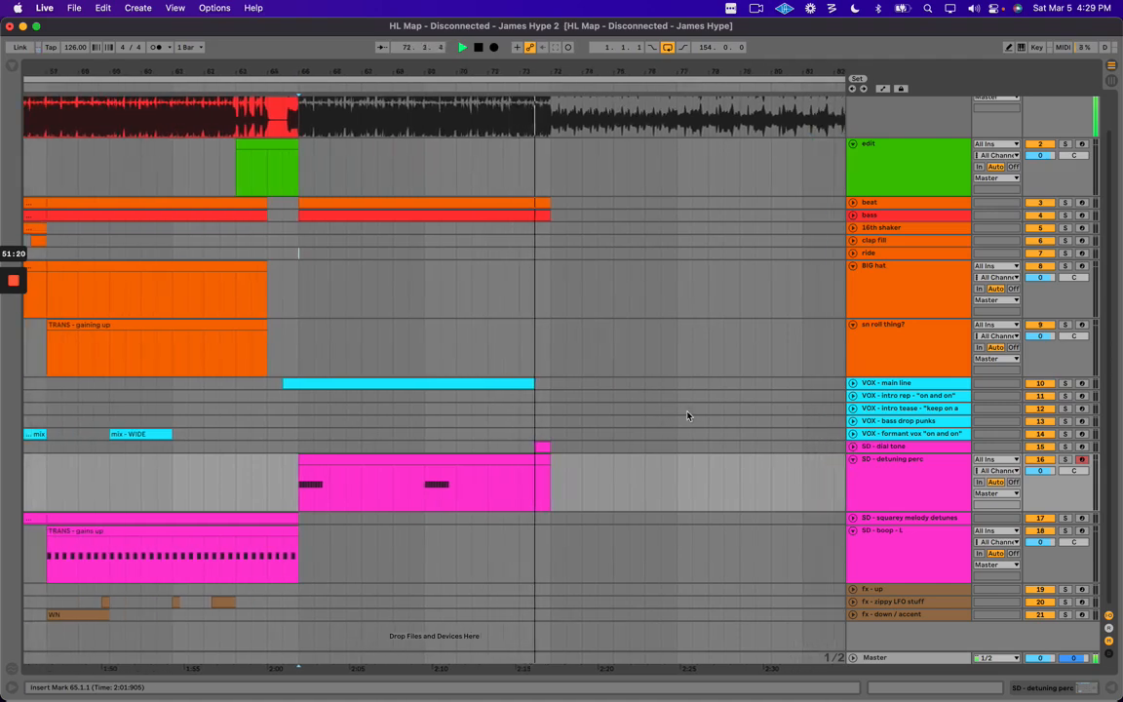
left_click(853, 382)
left_click(446, 336)
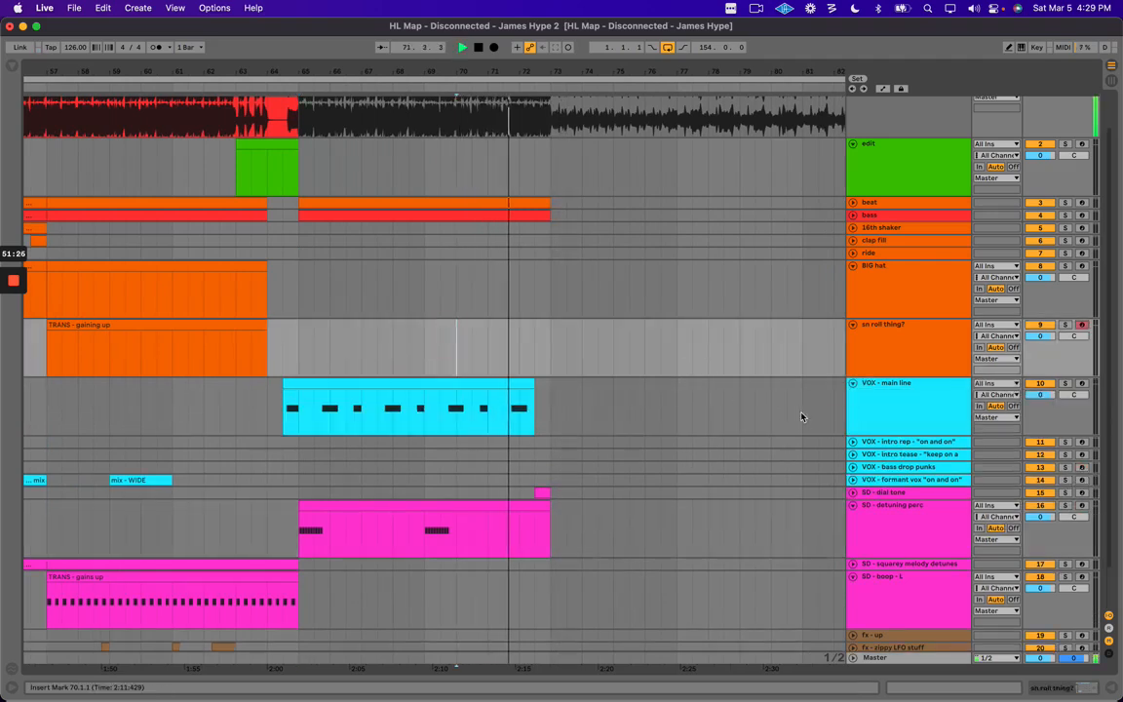
Insert a MIDI track below VOX - main line, name it "VOX - disconnected rep down" and color it cyan.
left_click(895, 390)
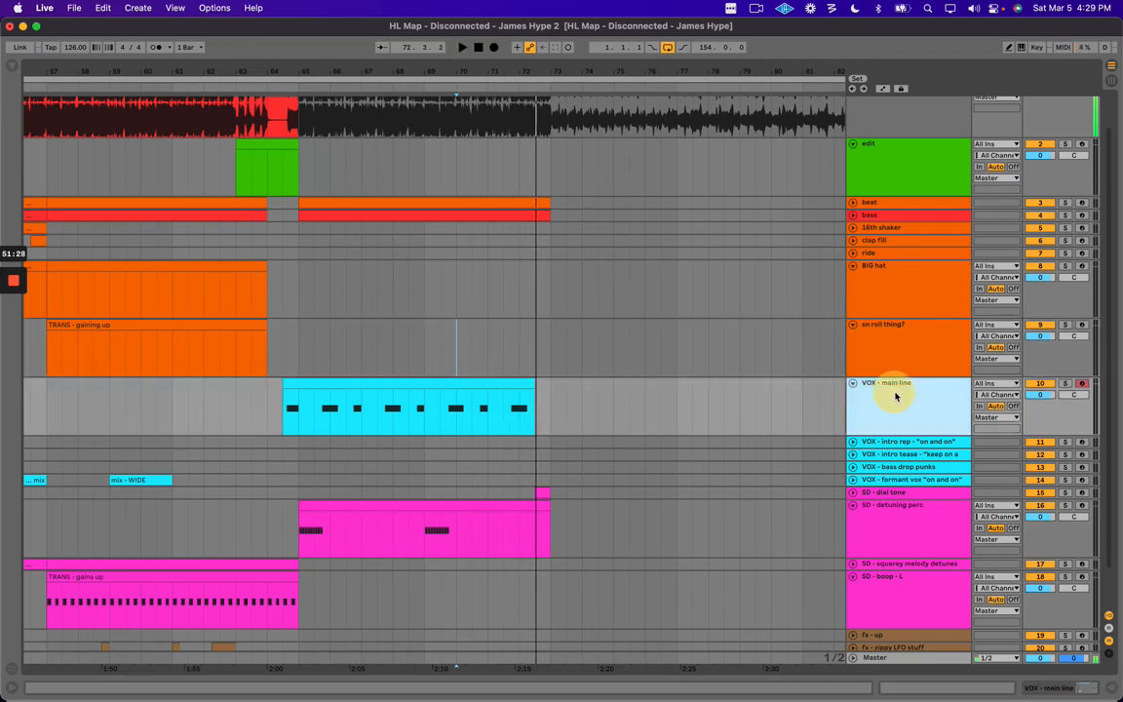
key("super+shift+t")
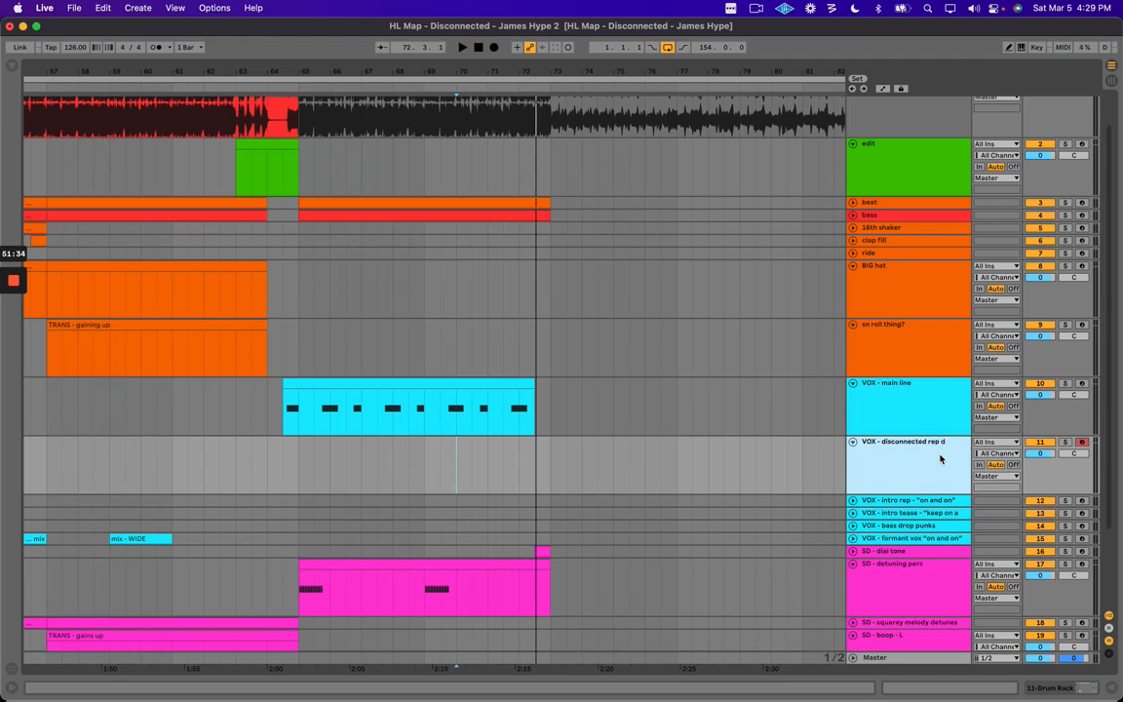
right_click(941, 459)
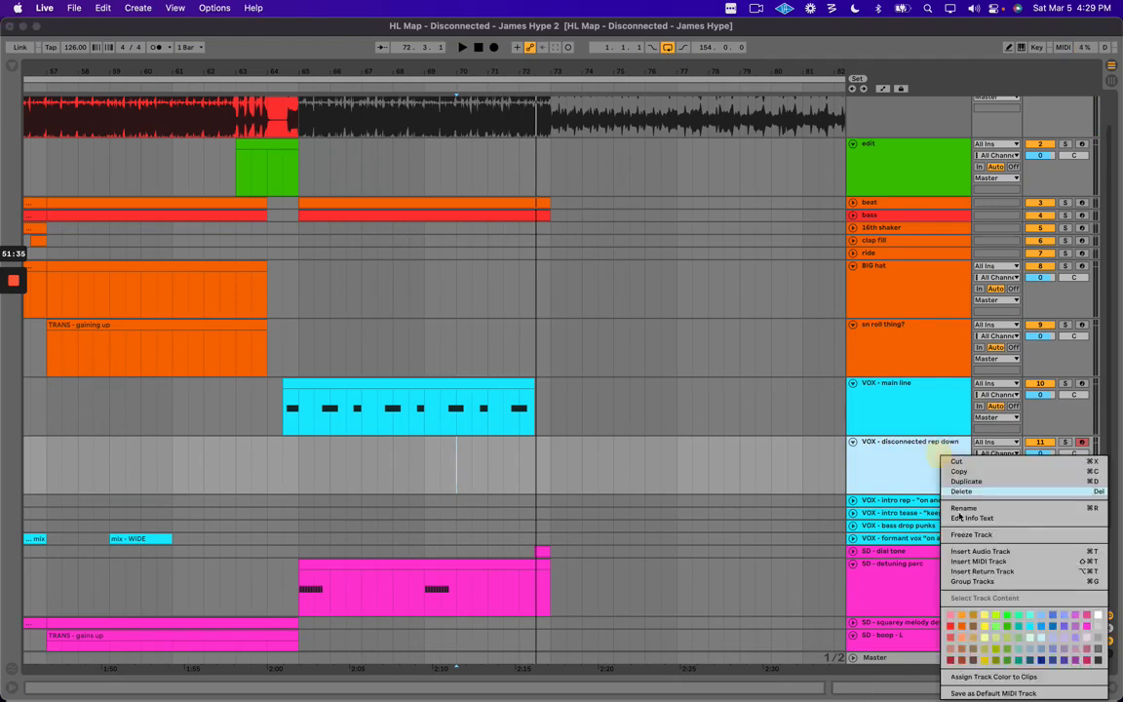
left_click(1038, 624)
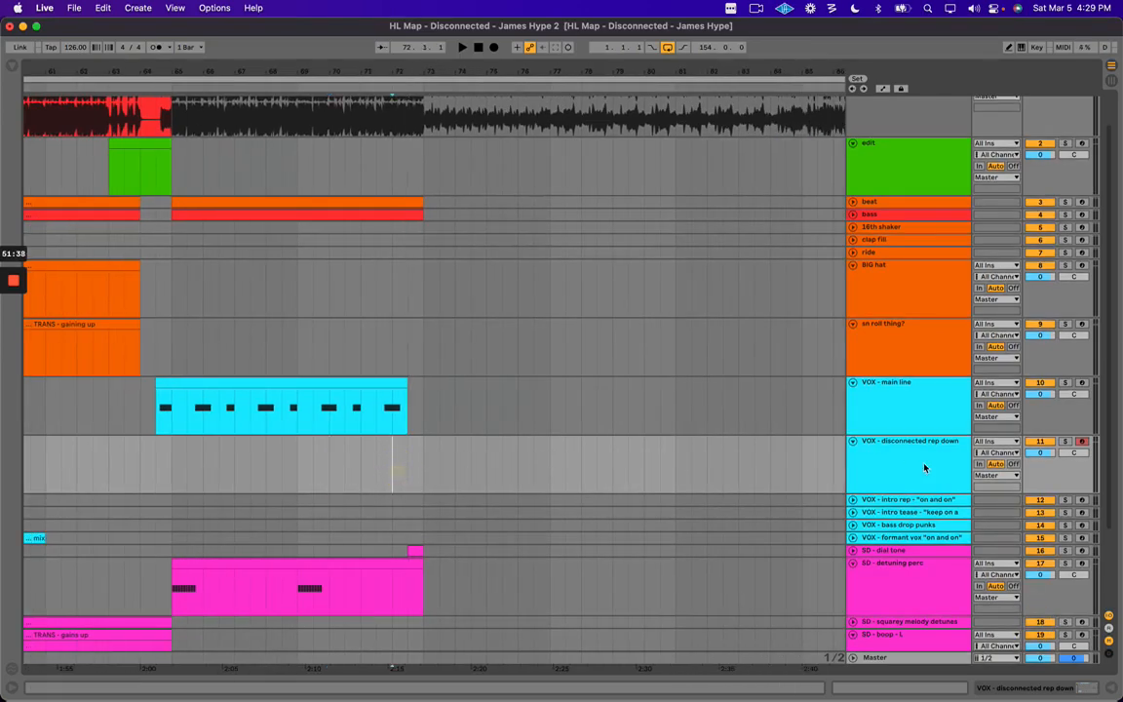
scroll(374, 451, "right", 3)
left_click(933, 405)
left_click(909, 526)
left_click(908, 538)
left_click(895, 417, "shift")
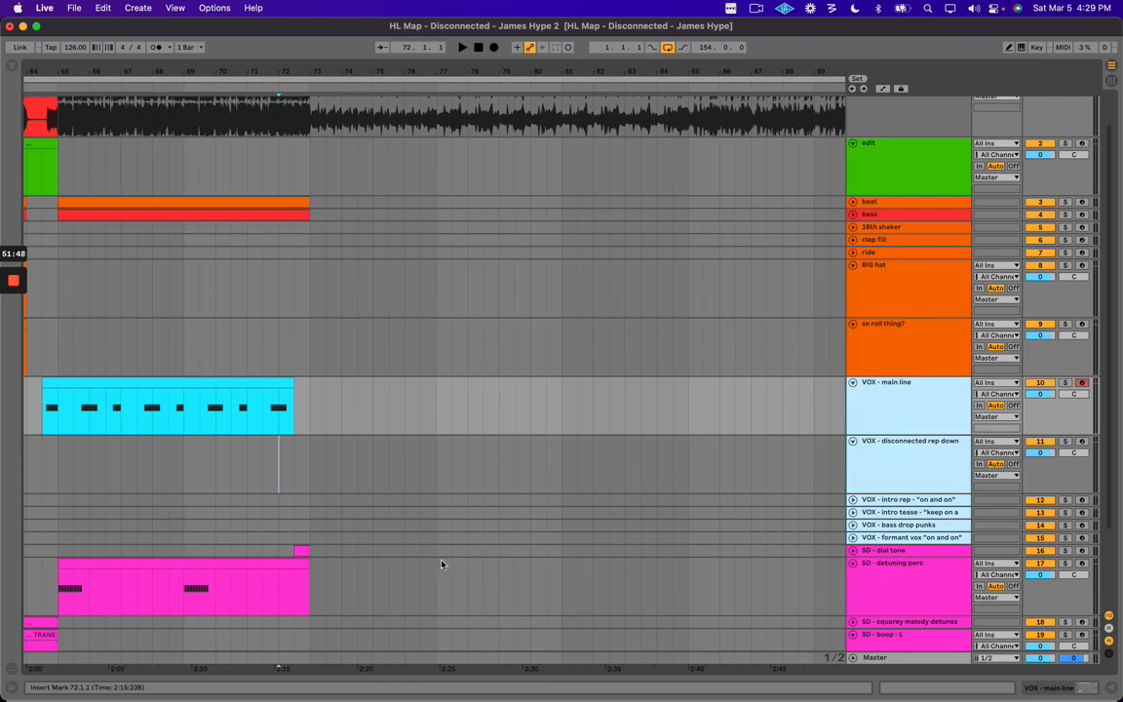
Create an empty MIDI clip from bar 72 to bar 81 on the VOX - disconnected rep down track.
scroll(323, 477, "left", 3)
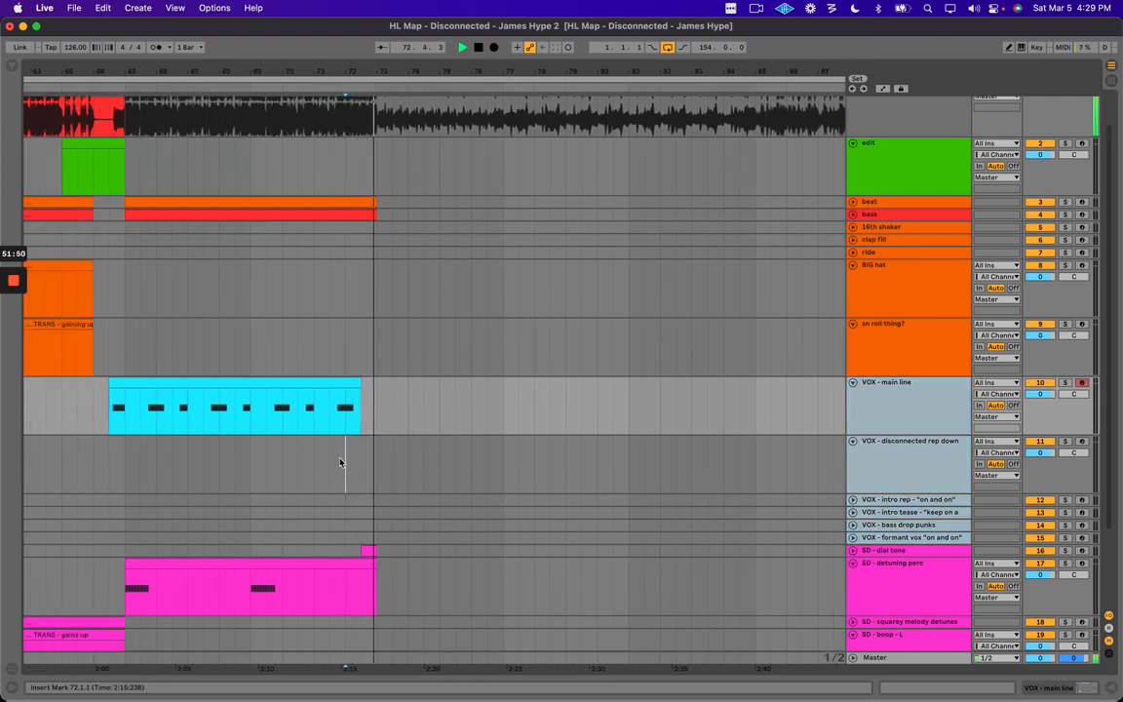
left_click_drag(347, 459, 640, 458)
key("super+shift+m")
key("super+alt+l")
scroll(639, 456, "left", 4)
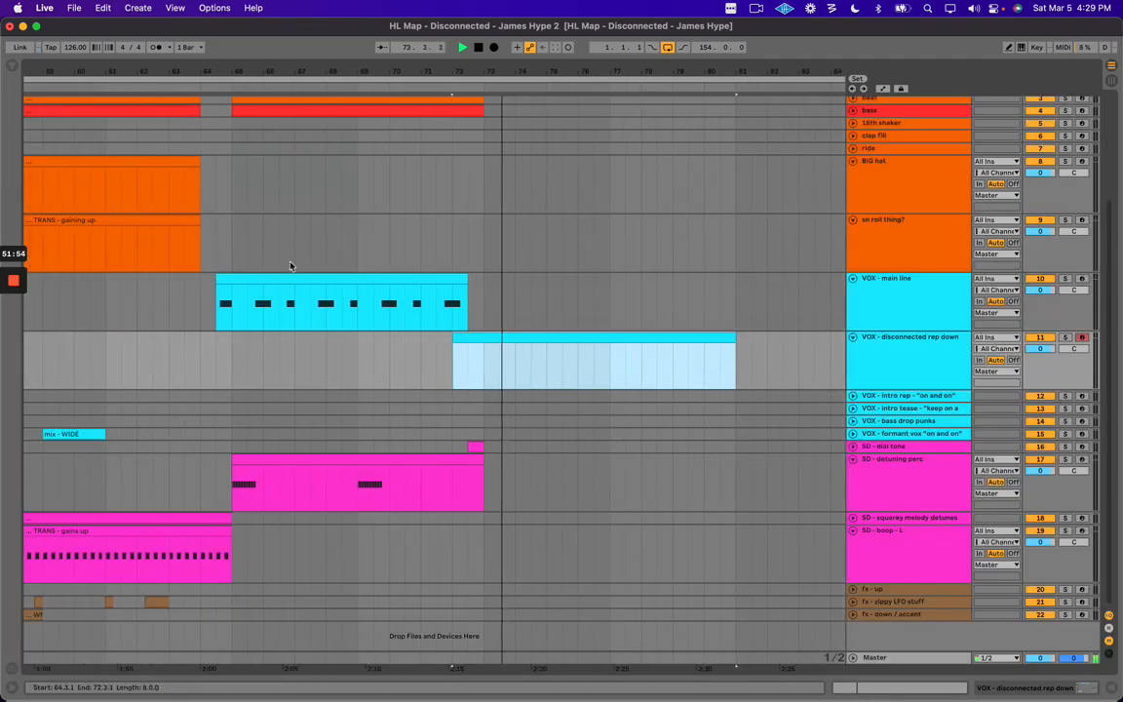
Fold all tracks and unfold only the reference audio track while playing from bar 65.
left_click(236, 185)
scroll(244, 200, "up", 3)
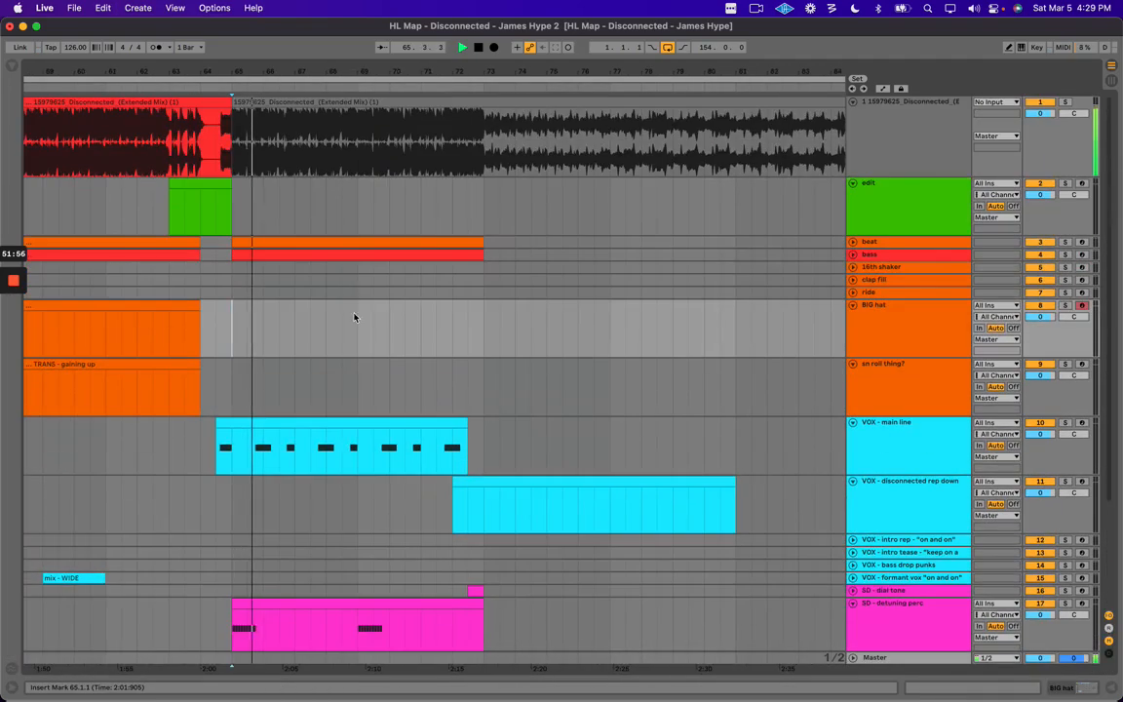
scroll(355, 339, "left", 2)
left_click(853, 363, "alt")
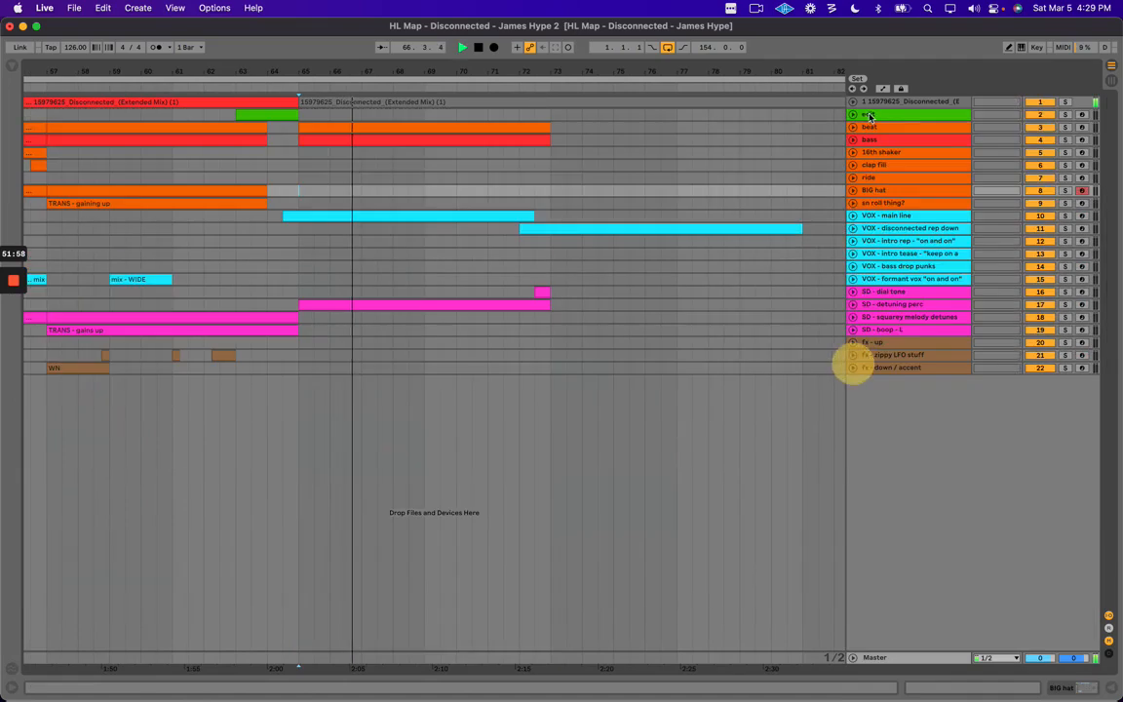
left_click_drag(881, 108, 880, 178)
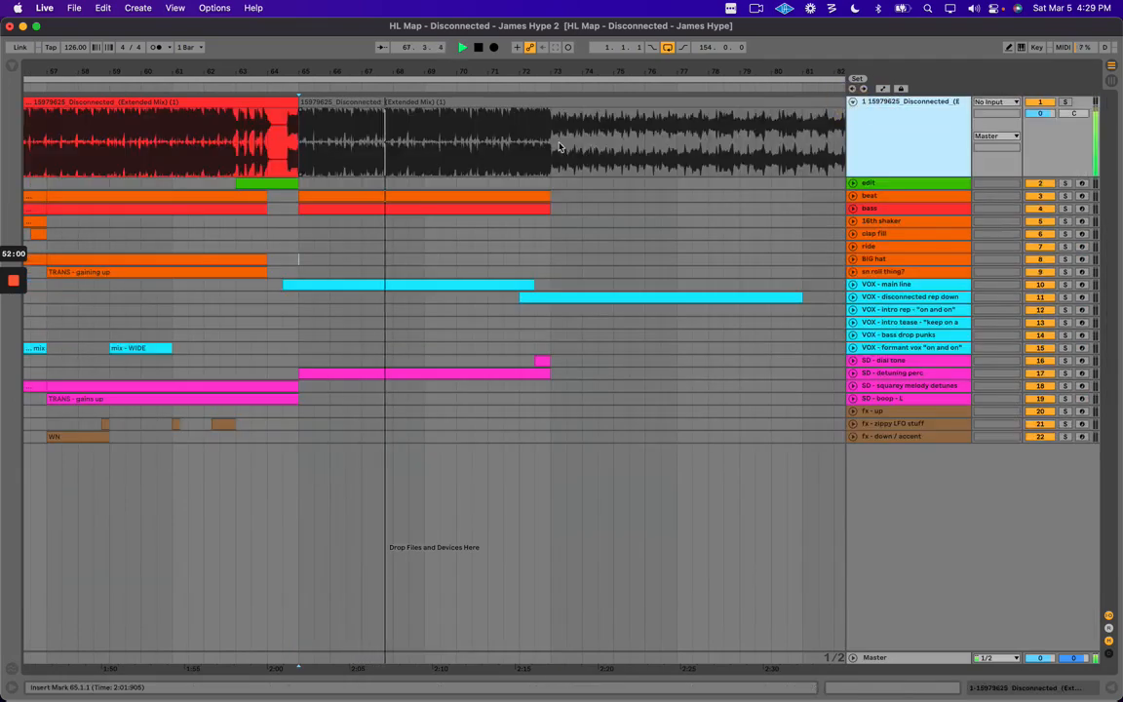
Split the reference audio at bar 73 and color the clip from bar 65 to 73 purple.
left_click(551, 146)
key("super+e")
key("space")
right_click(431, 103)
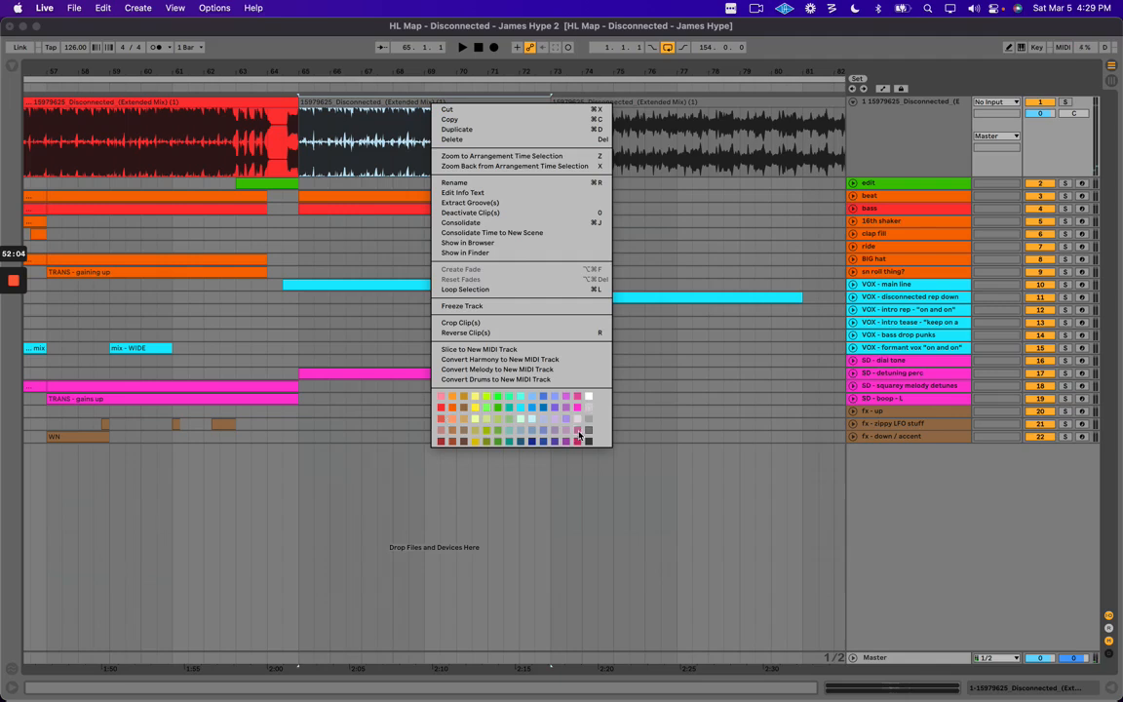
left_click(554, 410)
key("space")
right_click(432, 104)
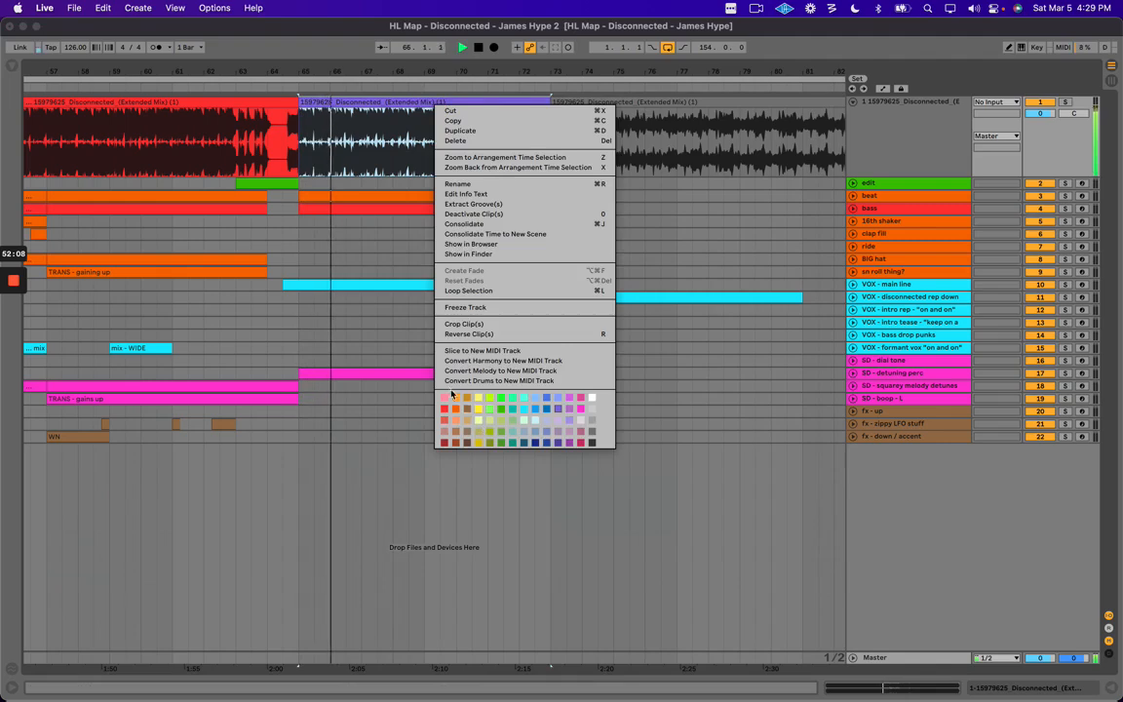
left_click(356, 136)
key("space")
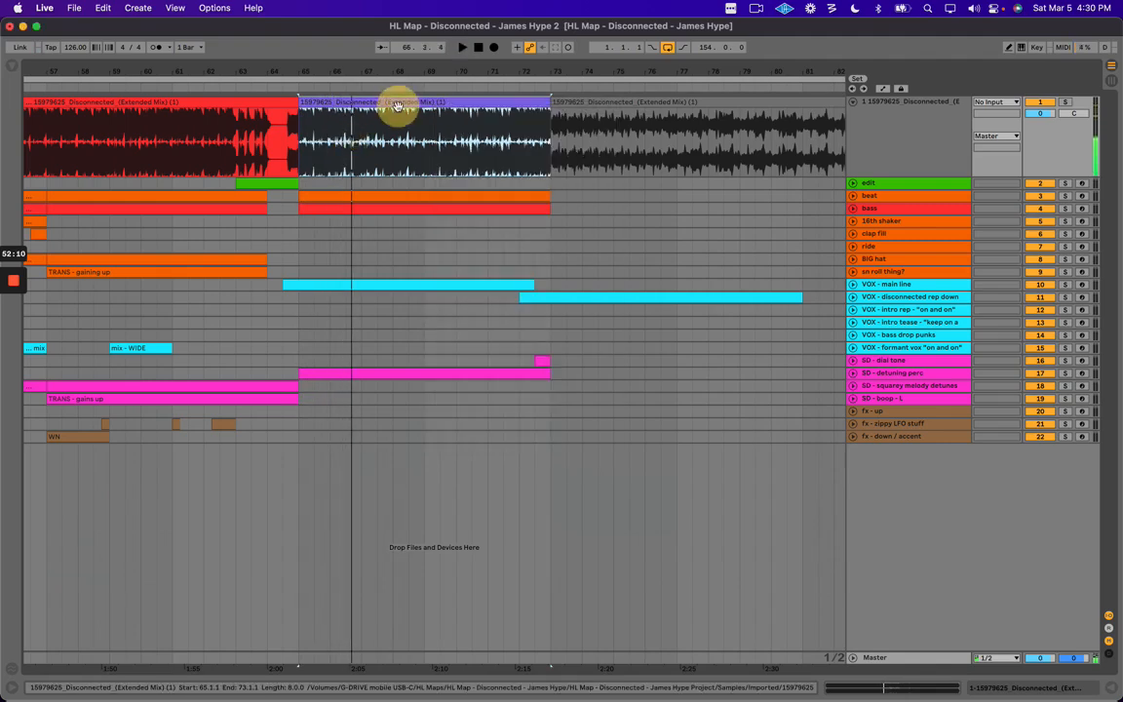
Select the reference audio from bar 33 through the HD1 sections to compare it with the purple clip at bar 65.
left_click_drag(399, 71, 602, 51)
scroll(369, 254, "left", 5)
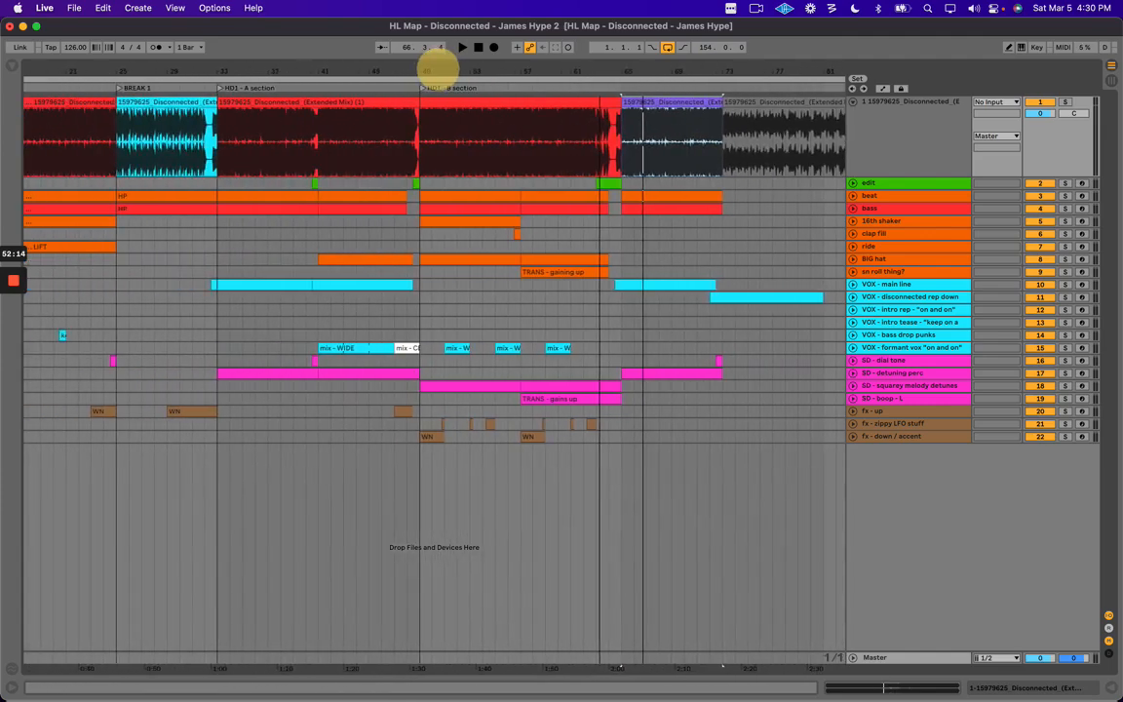
left_click_drag(220, 137, 634, 142)
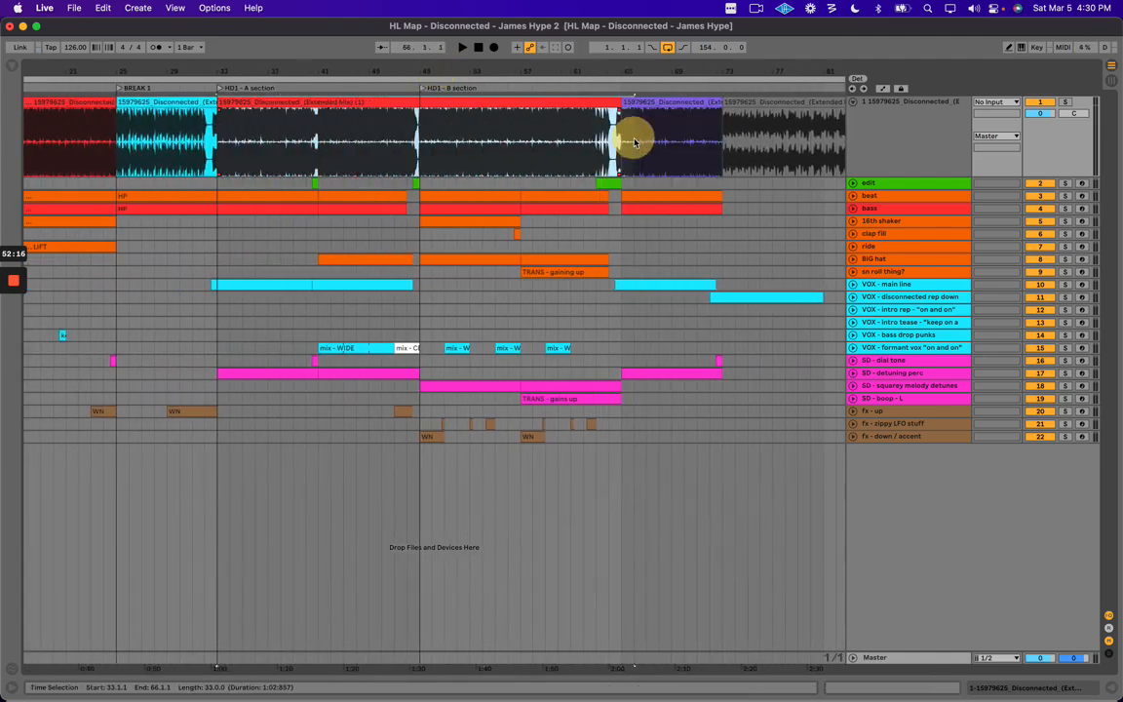
left_click(381, 120)
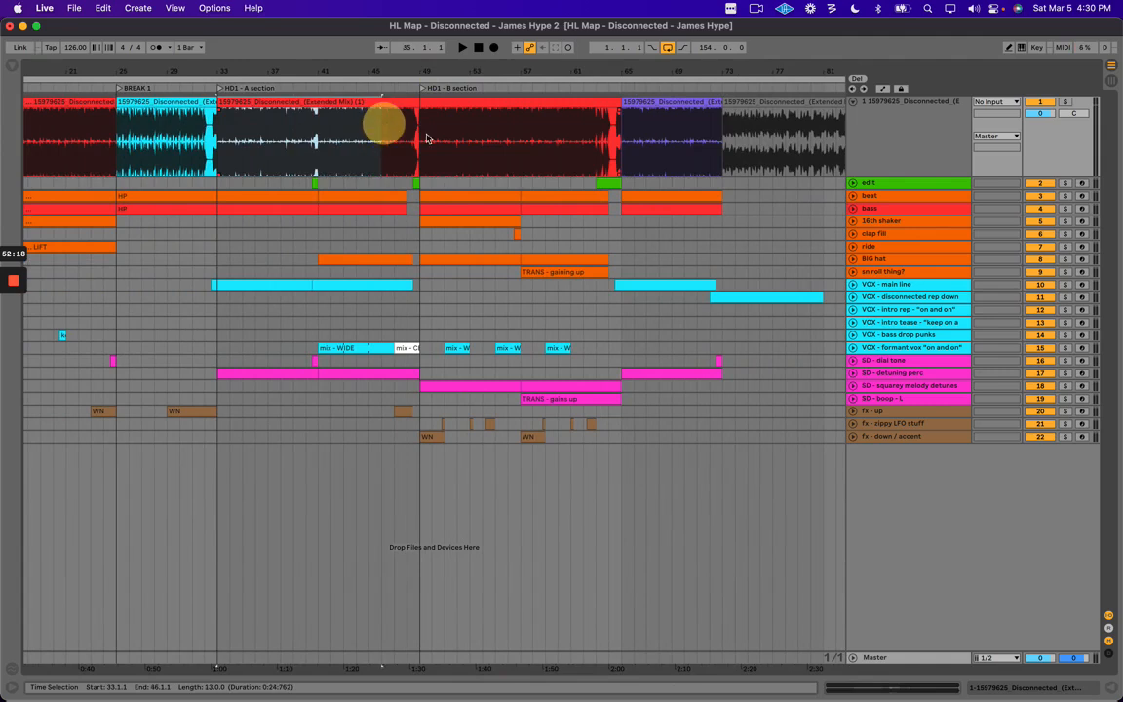
Select bars 33 to 41 from the reference audio down through SD - squarey melody detunes to examine the start of HD1 - A.
left_click(584, 143)
left_click(695, 136)
left_click_drag(676, 72, 677, 55)
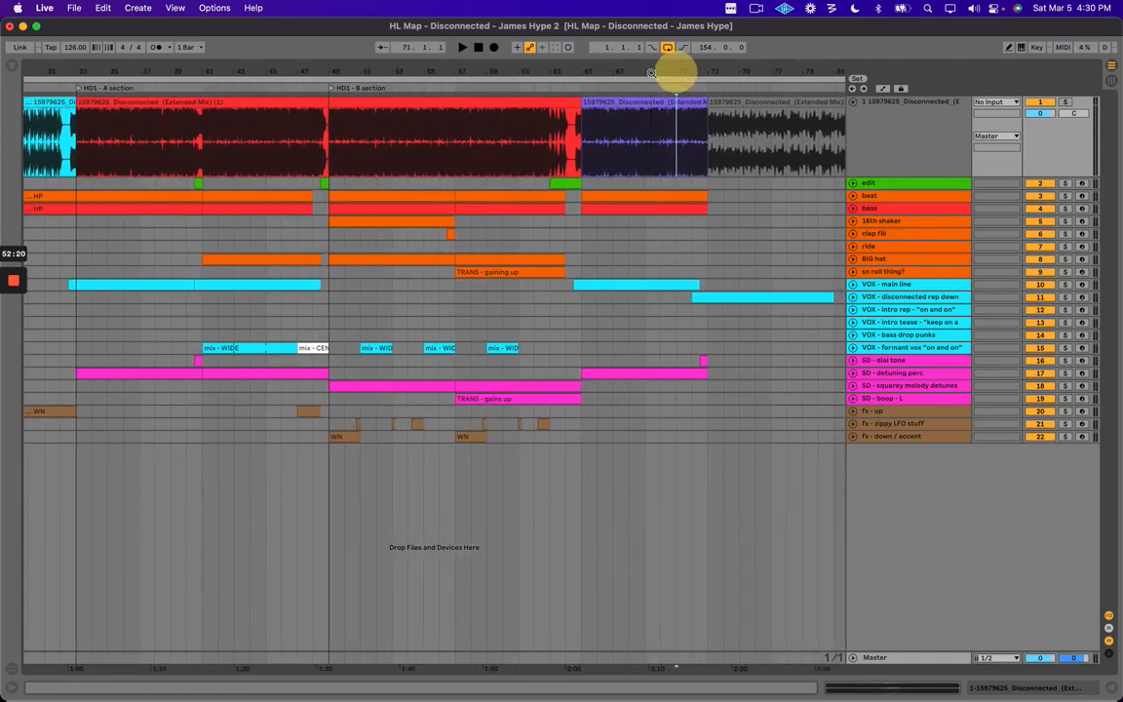
left_click_drag(76, 136, 199, 383)
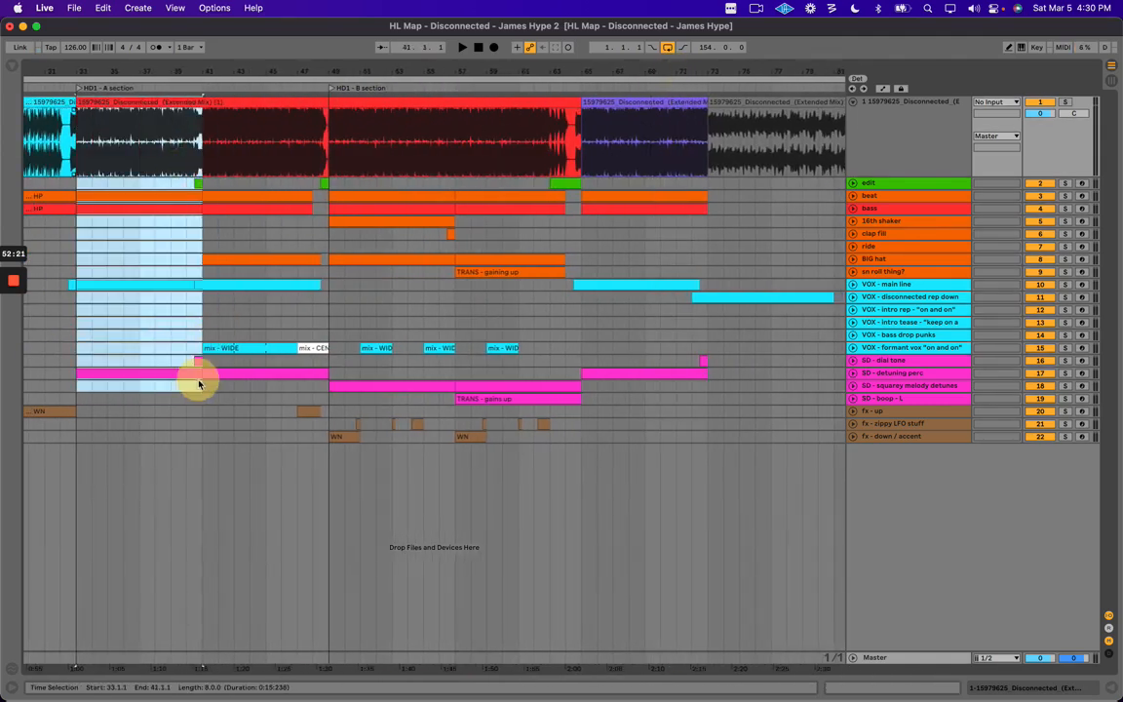
Select the uncolored reference audio from bar 73 to bar 97 to examine the section following the purple clip.
left_click(637, 131)
scroll(486, 170, "right", 10)
scroll(468, 161, "right", 5)
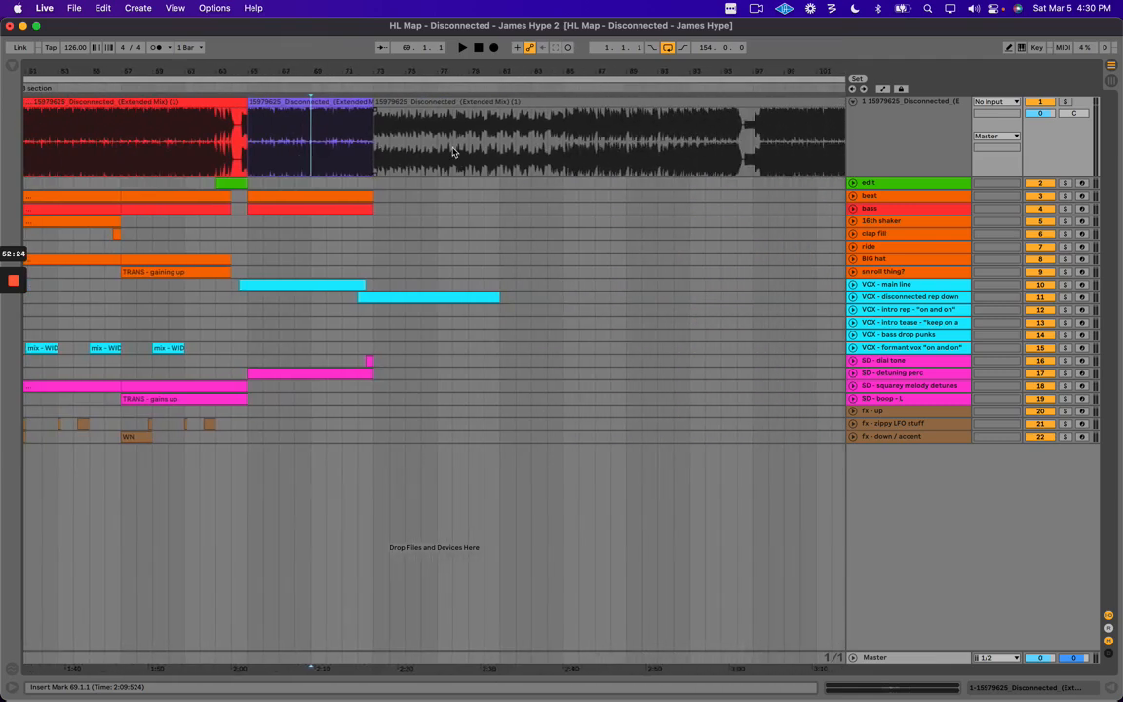
left_click_drag(373, 137, 749, 143)
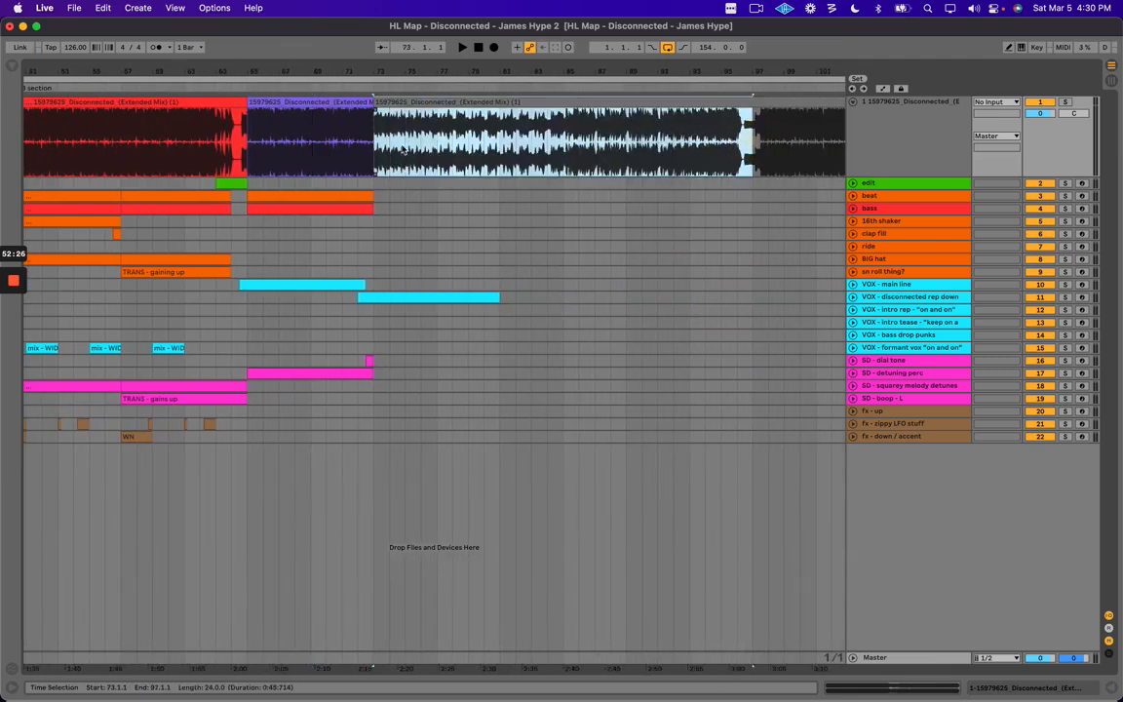
left_click_drag(374, 132, 781, 131)
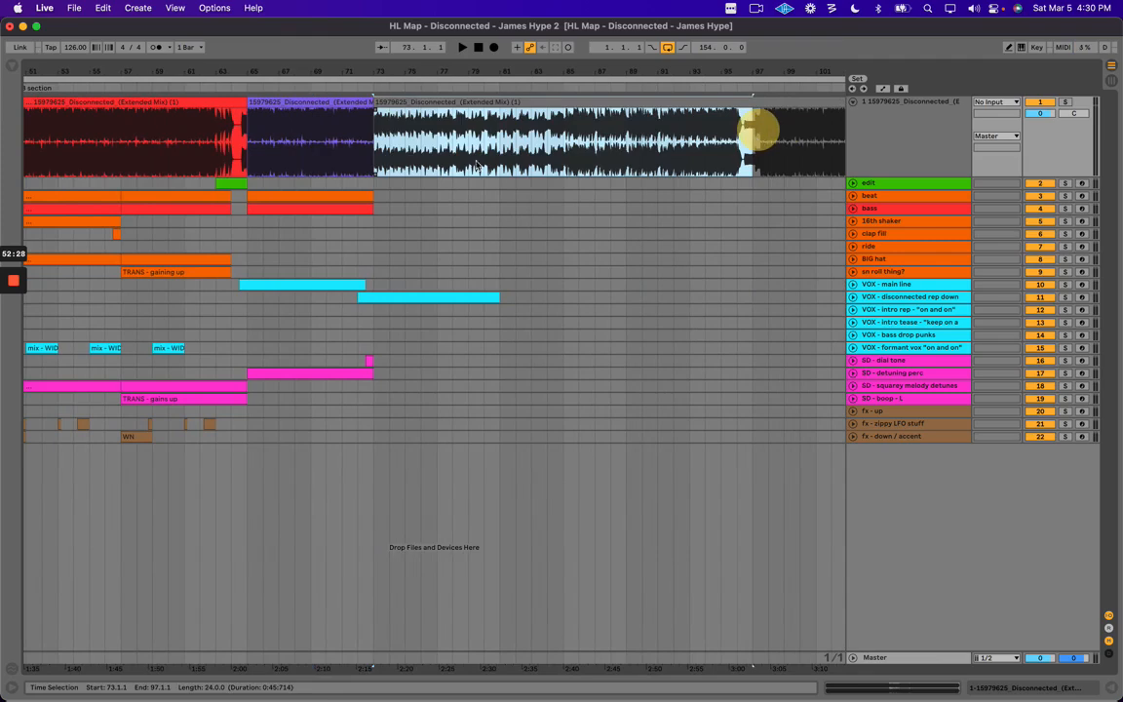
Examine the purple reference clip up close, selecting its audio from bar 66 to bar 71.
left_click(261, 149)
scroll(258, 205, "up", 2)
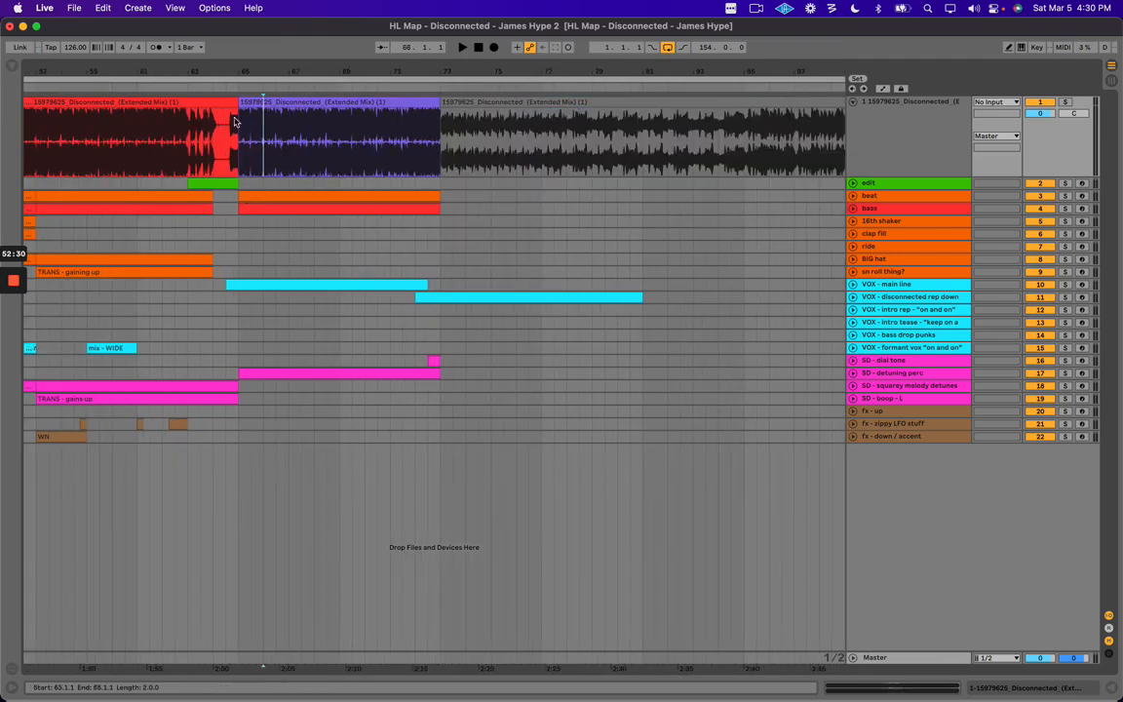
left_click_drag(310, 69, 388, 152)
left_click(389, 150)
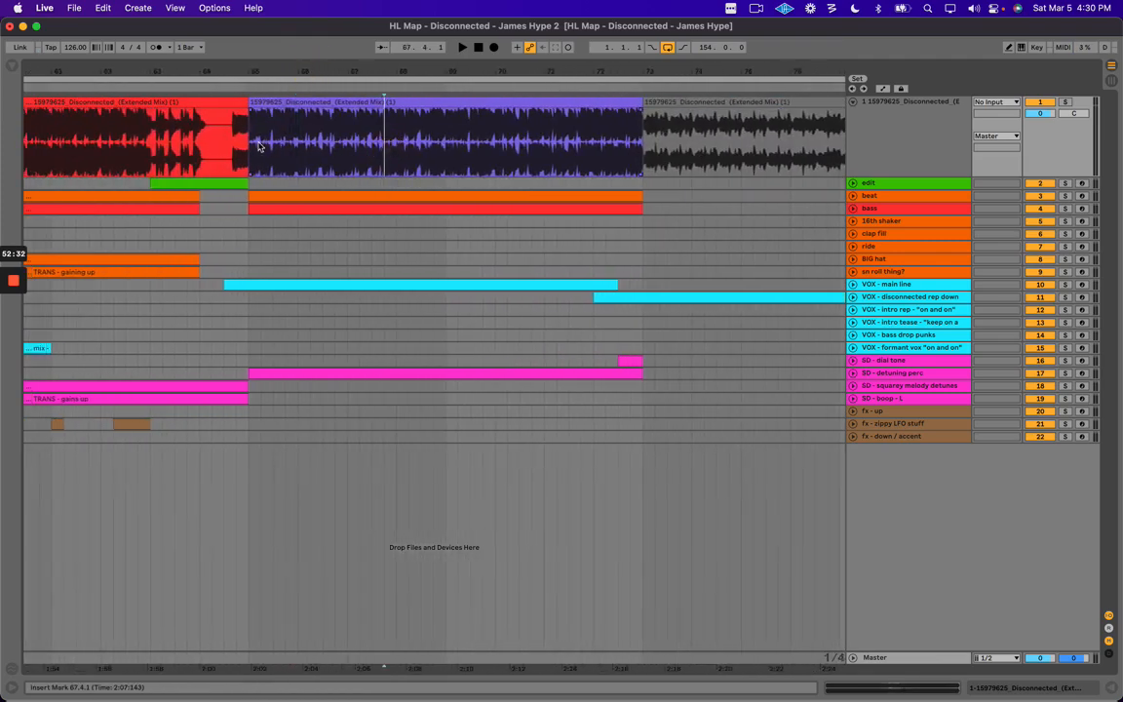
left_click_drag(297, 148, 546, 151)
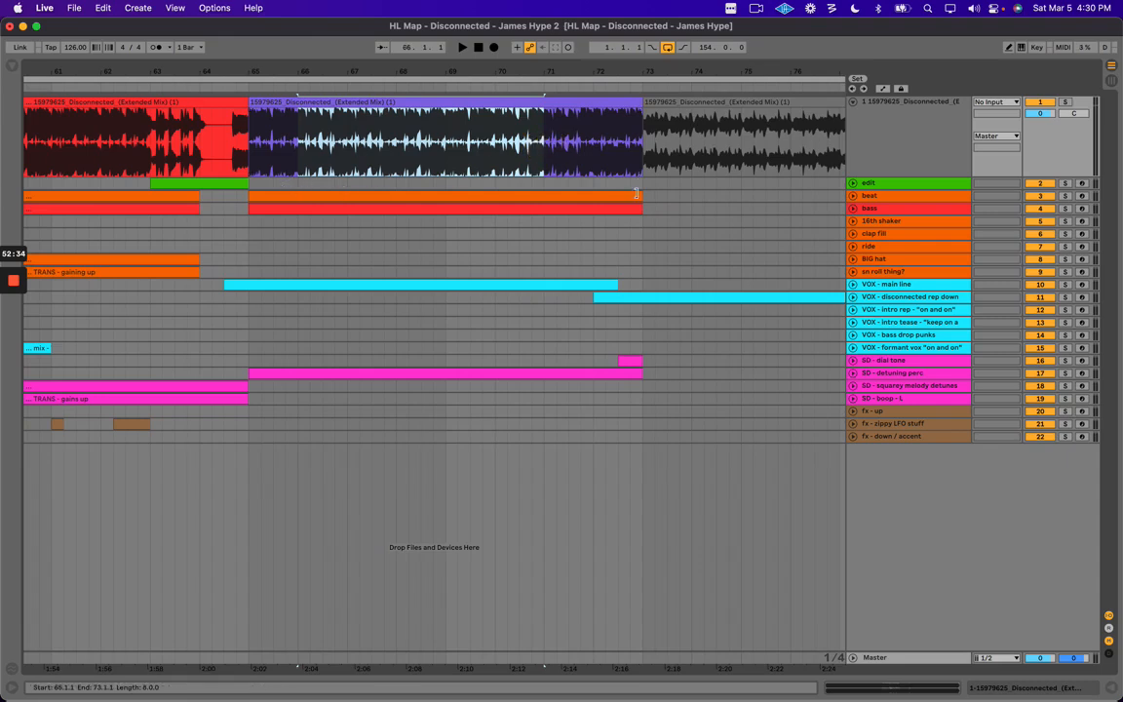
Review the beat, bass and VOX - main line tracks, and unfold SD - detuning perc to inspect its clip at bar 65.
left_click(877, 196)
left_click(903, 209)
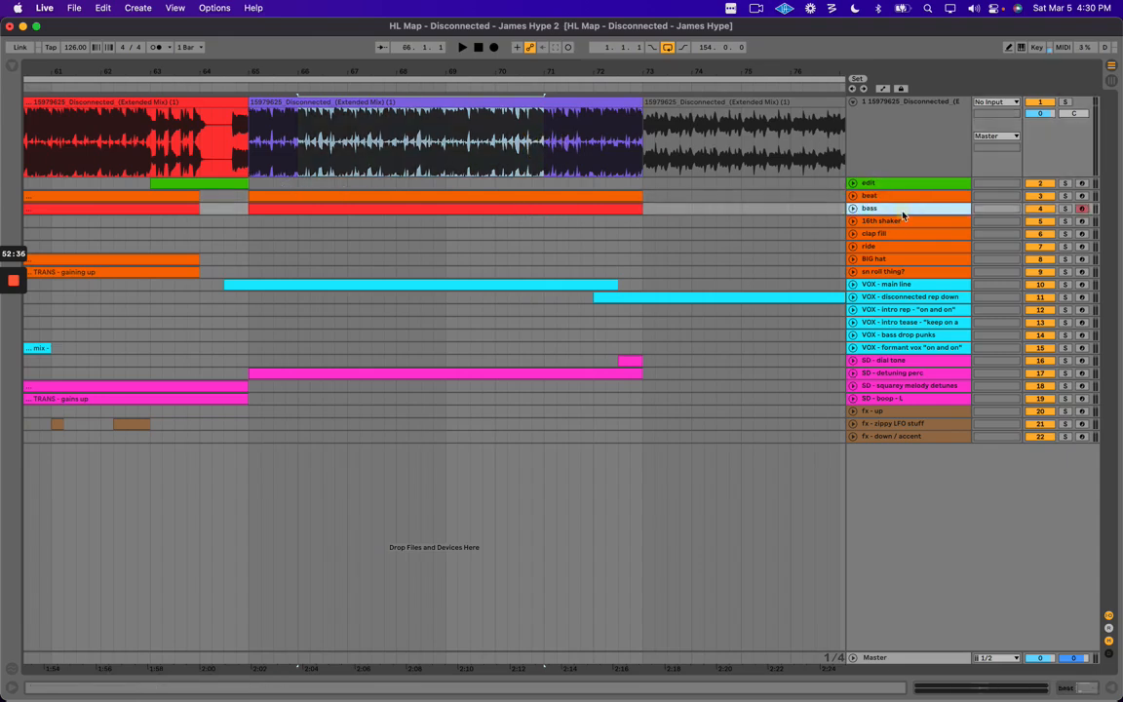
left_click(422, 282)
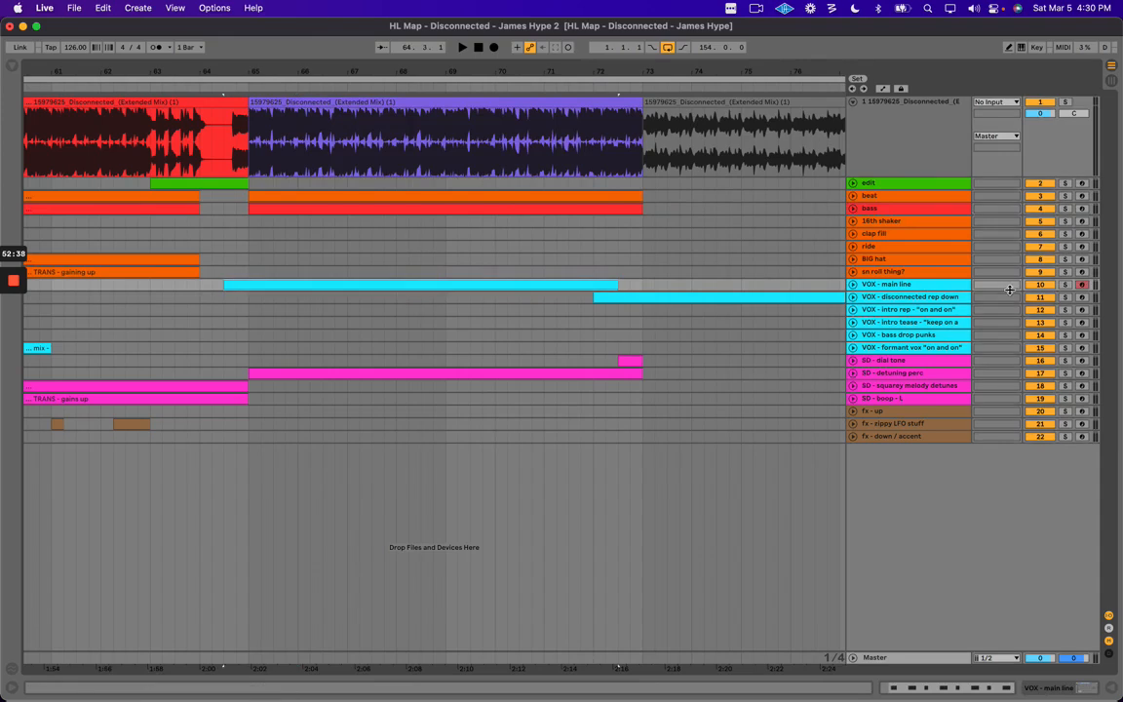
left_click(926, 292)
left_click(883, 376)
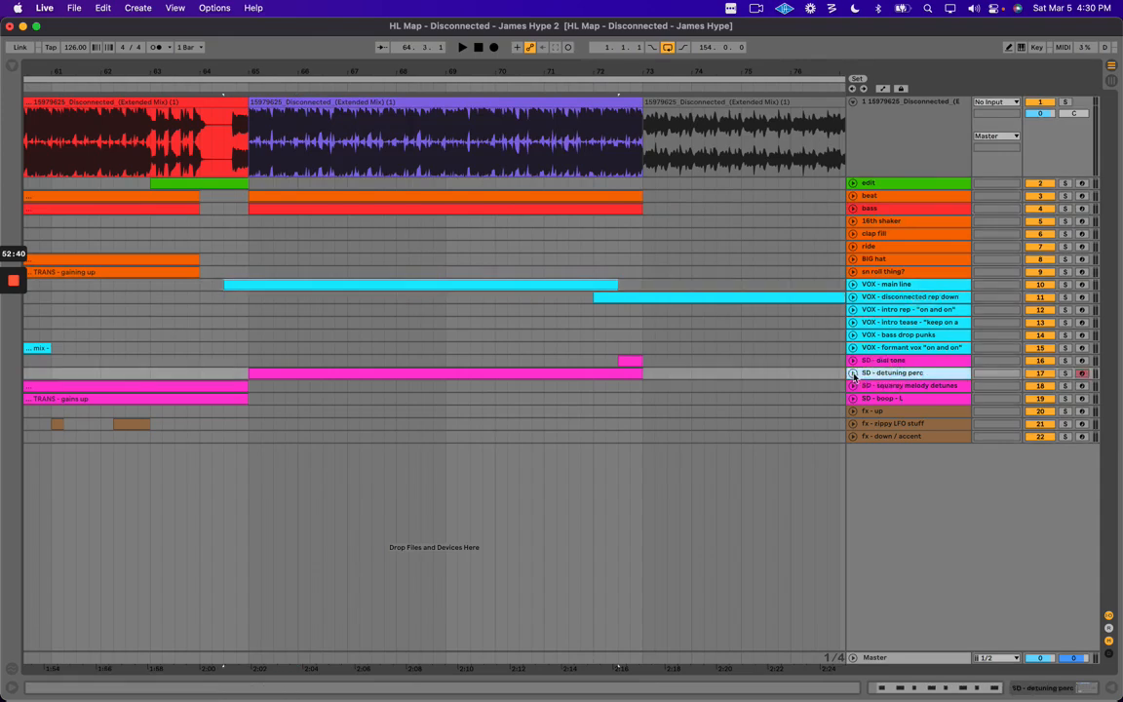
left_click(853, 373)
left_click(447, 399)
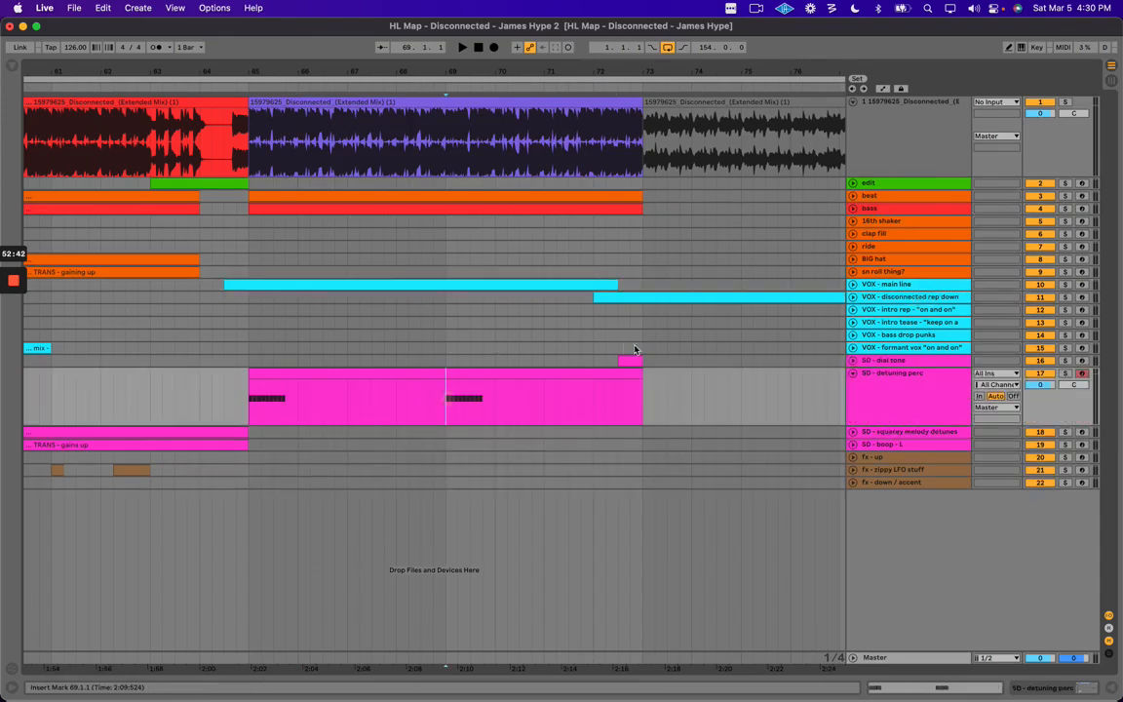
Play from bar 72 and create an empty MIDI clip from bar 69 to bar 73 on the fx - down / accent track.
left_click(602, 345)
key("space")
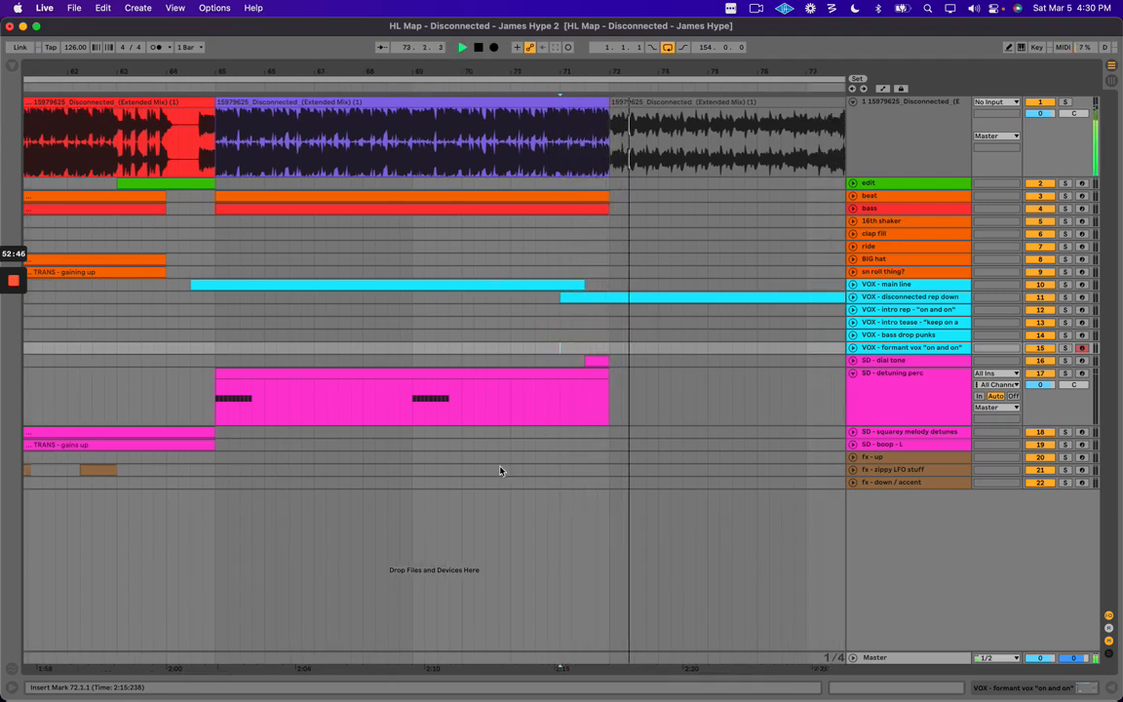
left_click_drag(413, 483, 612, 484)
key("ctrl+shift+m")
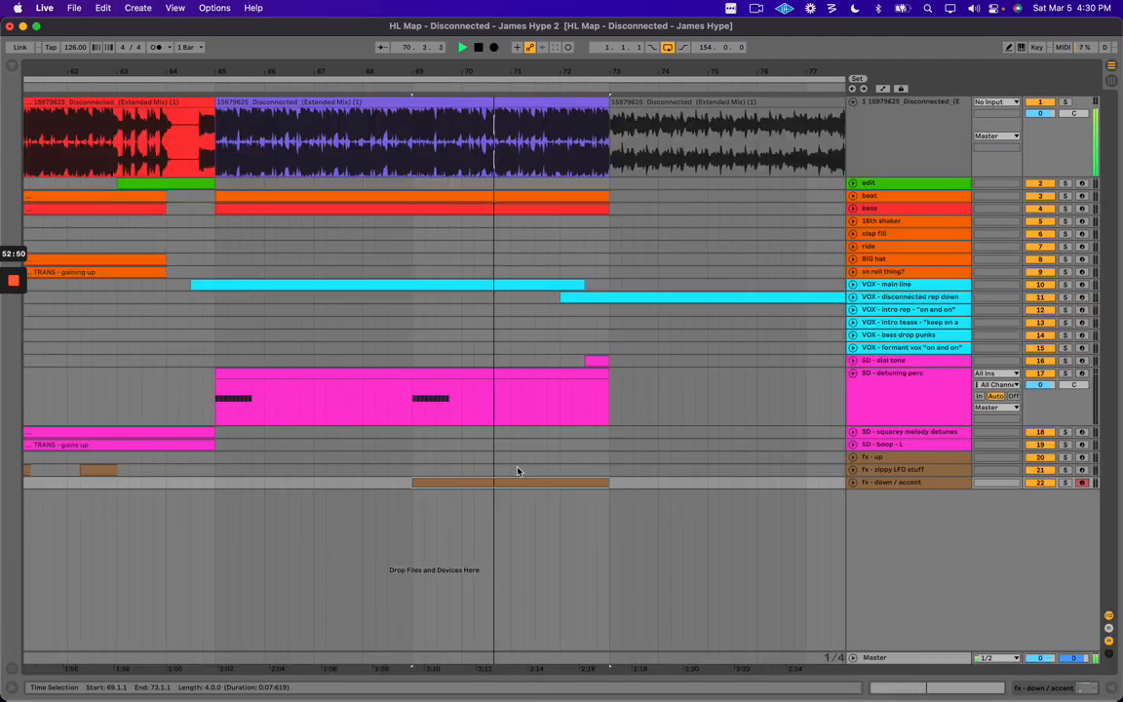
Move the new clip to the fx - up track and remove its first half, leaving bars 71 to 73.
left_click_drag(517, 471, 514, 454)
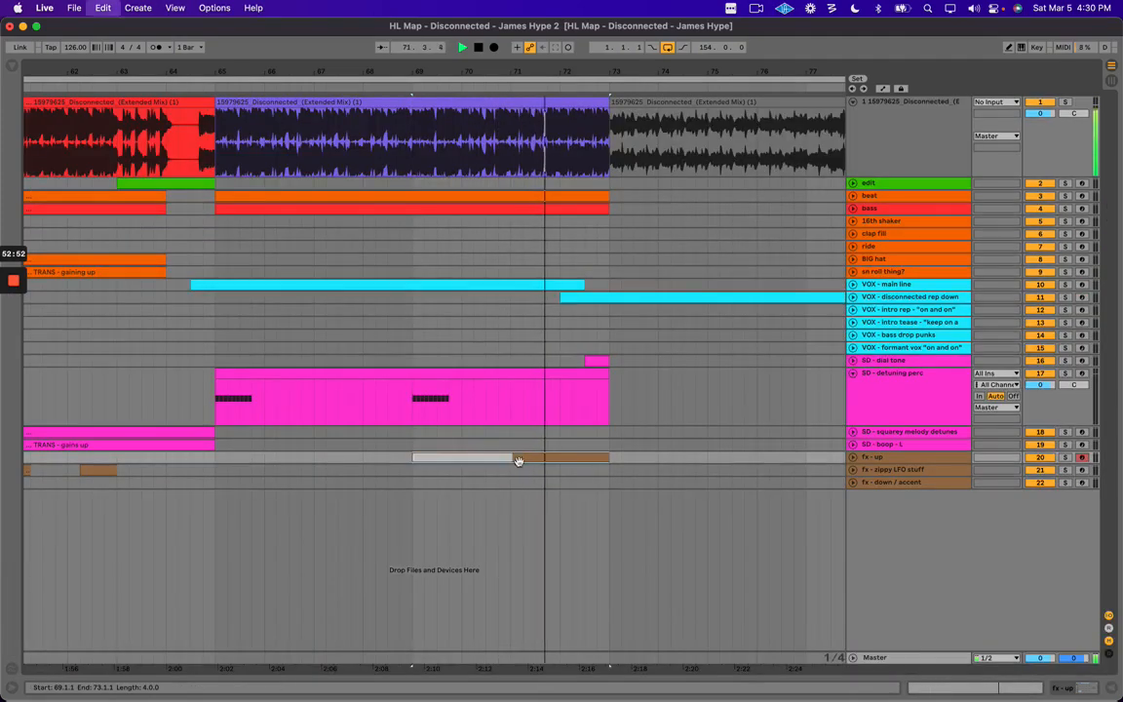
left_click_drag(388, 469, 511, 462)
key("Delete")
Rename the fx - up clip at bar 71 as "WN, rev vocal".
left_click(581, 444)
key("space")
left_click(547, 461)
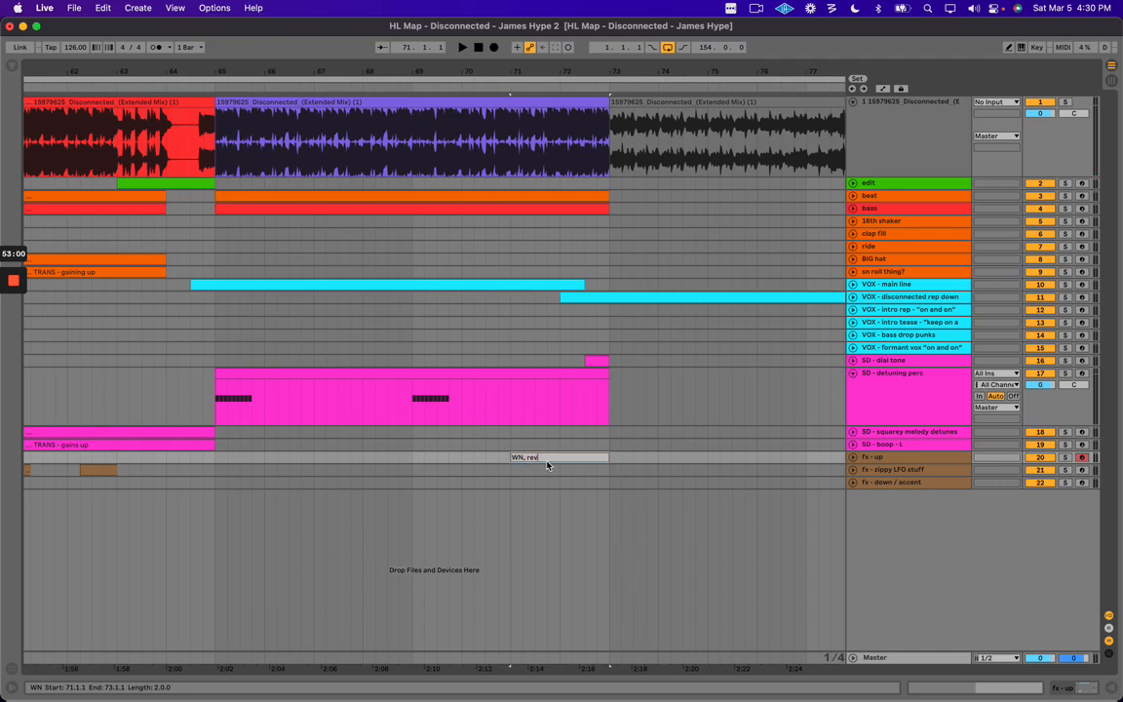
key("space")
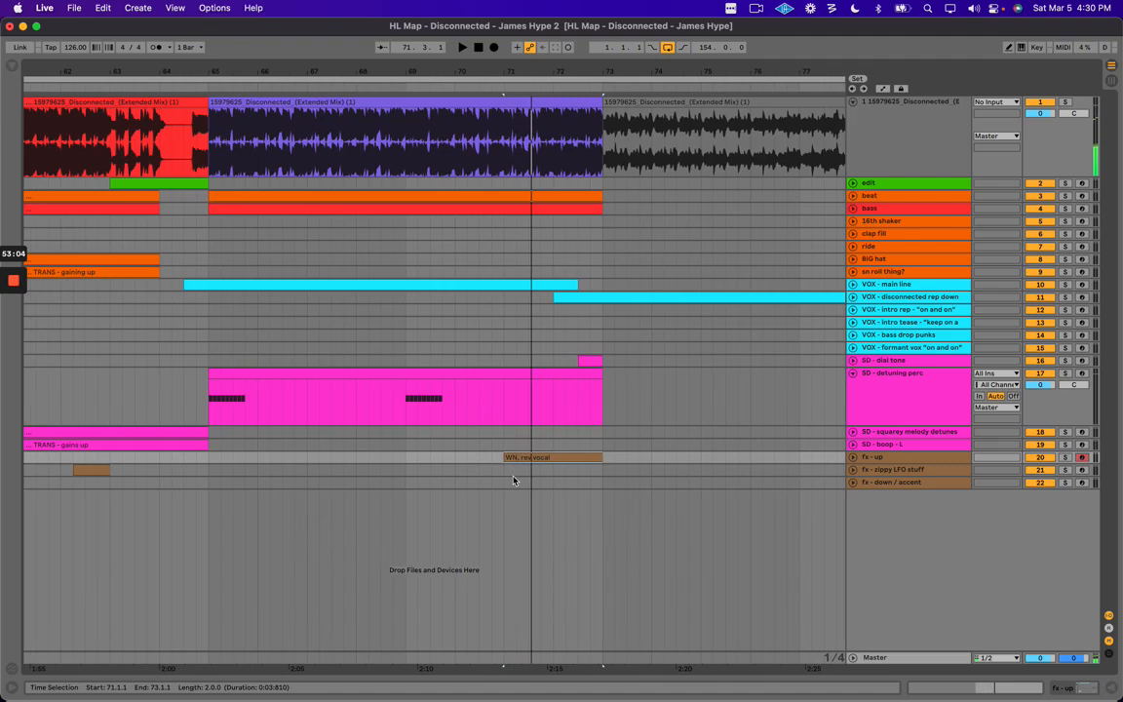
Play the end of the purple section and delete the SD - dial tone clip just before bar 73.
scroll(511, 417, "left", 3)
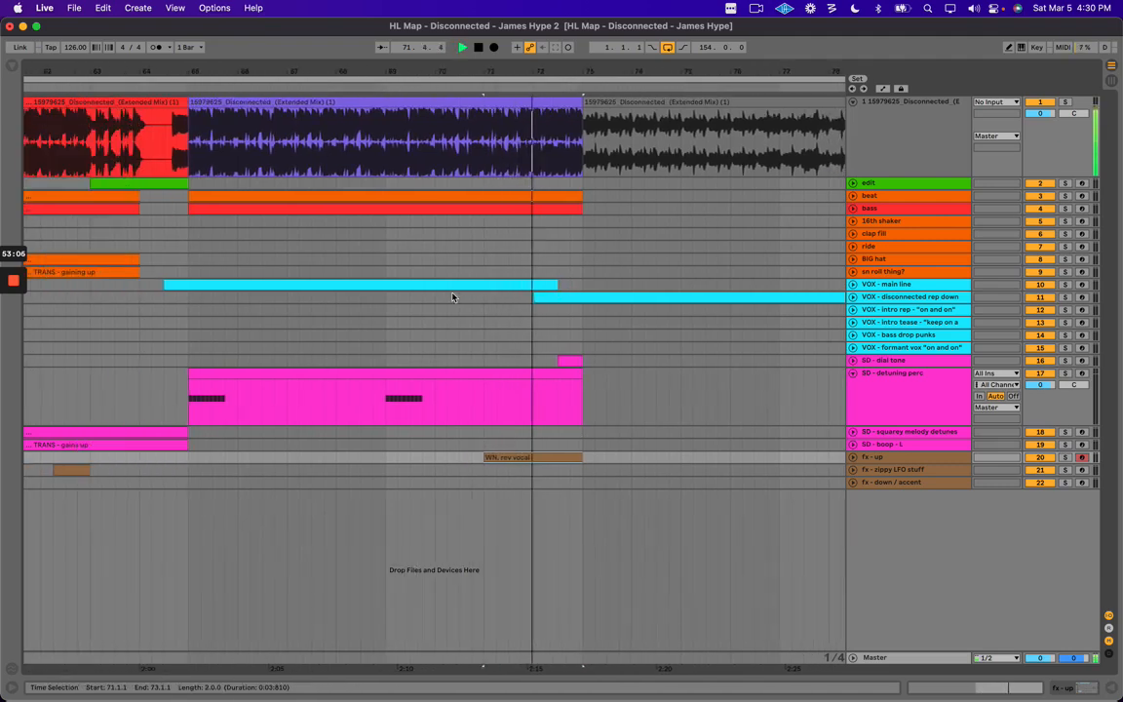
left_click(472, 250)
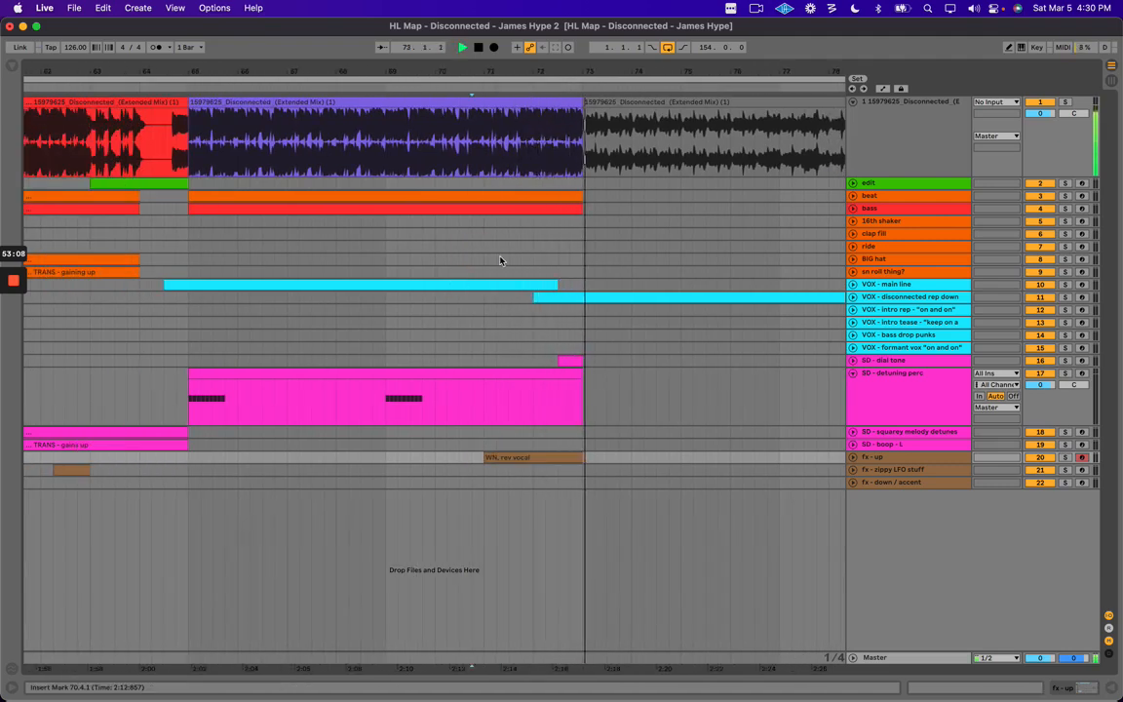
left_click(575, 361)
left_click_drag(526, 360, 611, 360)
key("Delete")
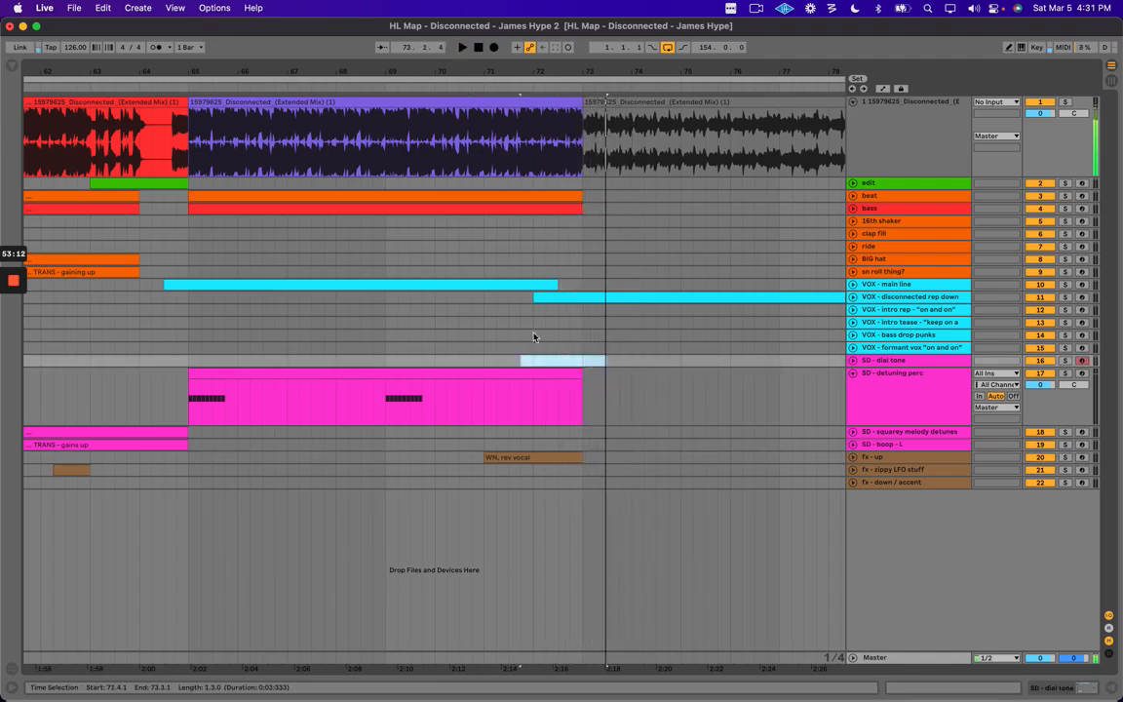
Listen to short passages near bars 72, 64, 48, 40, 56 and 70 to compare the section transitions.
left_click(536, 347)
key("space")
key("minus")
key("minus")
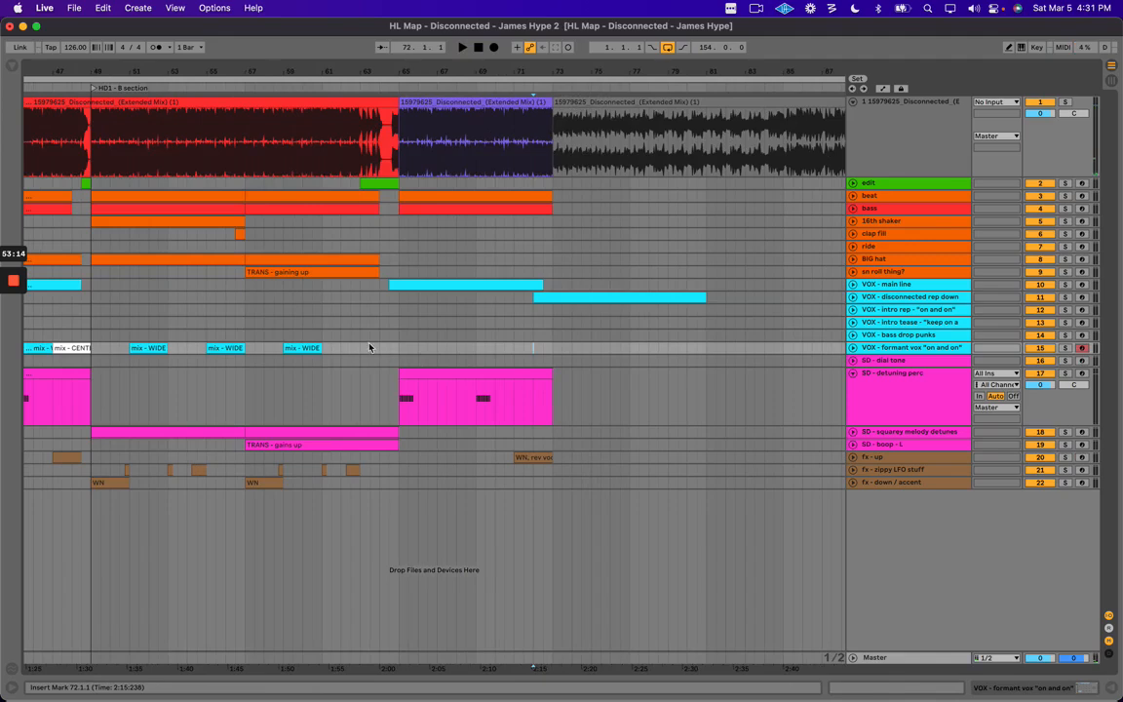
key("space")
scroll(381, 348, "left", 10)
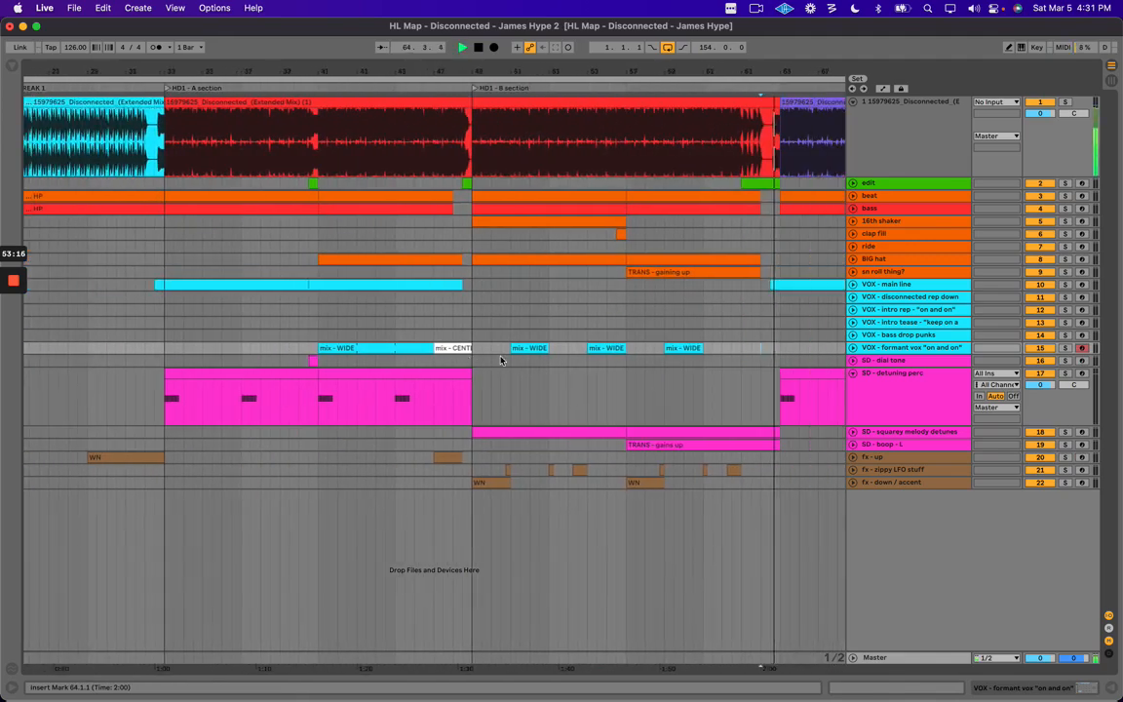
left_click(453, 368)
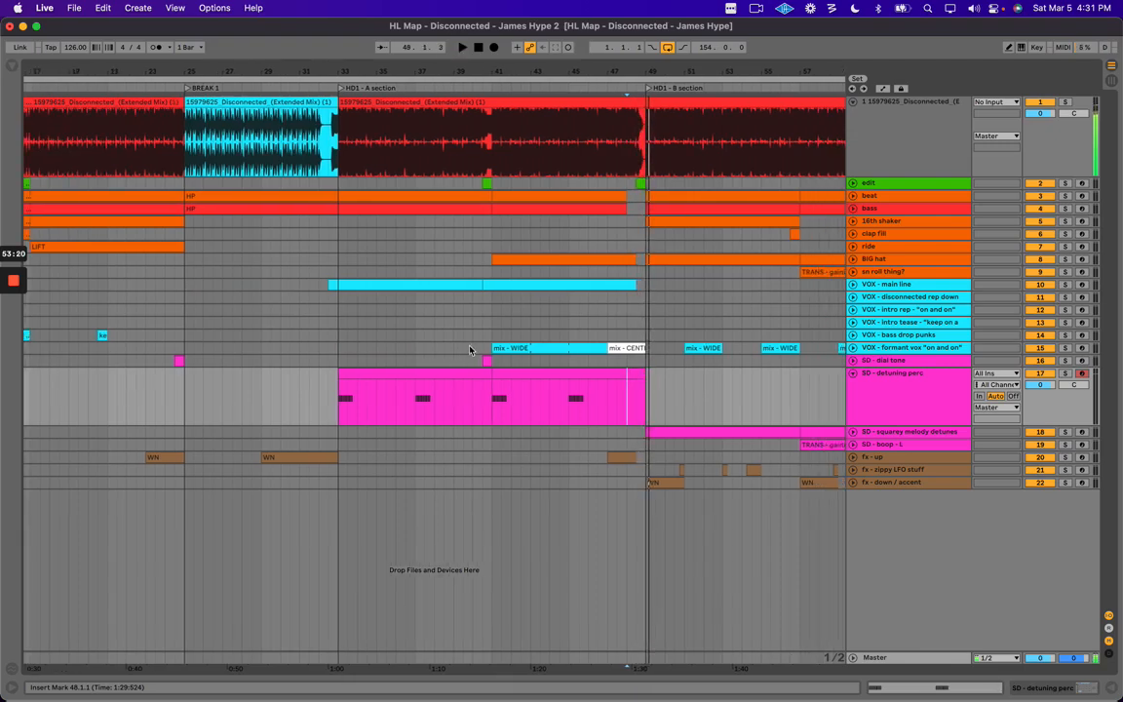
left_click(472, 350)
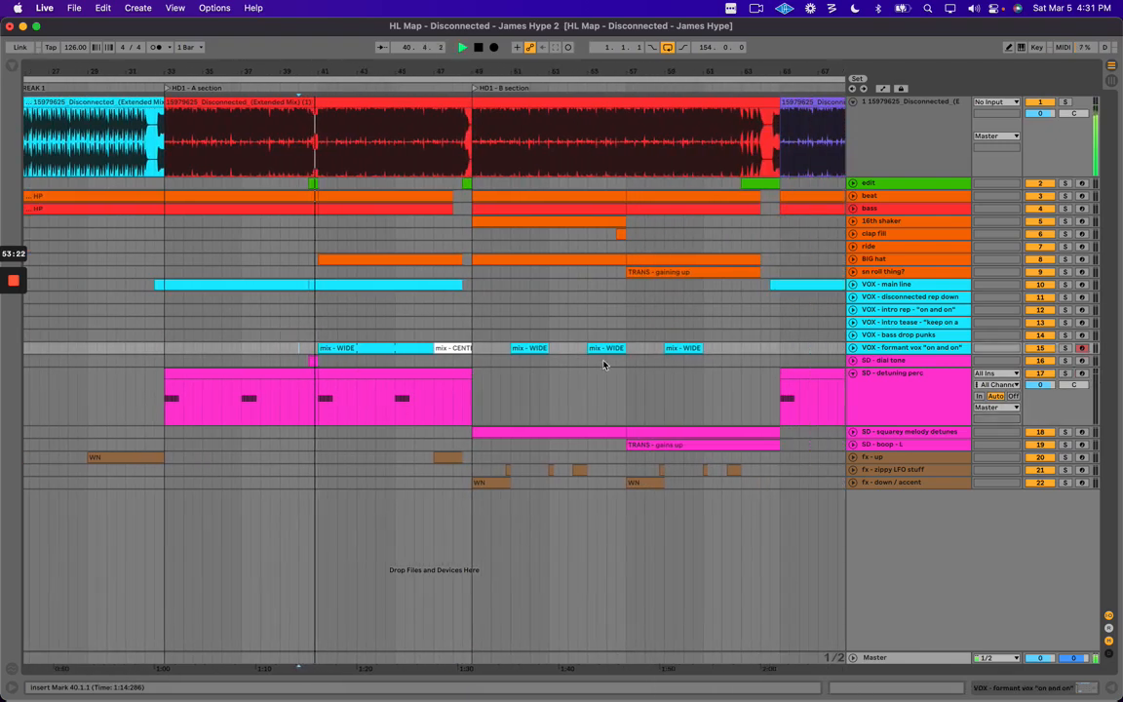
left_click(616, 334)
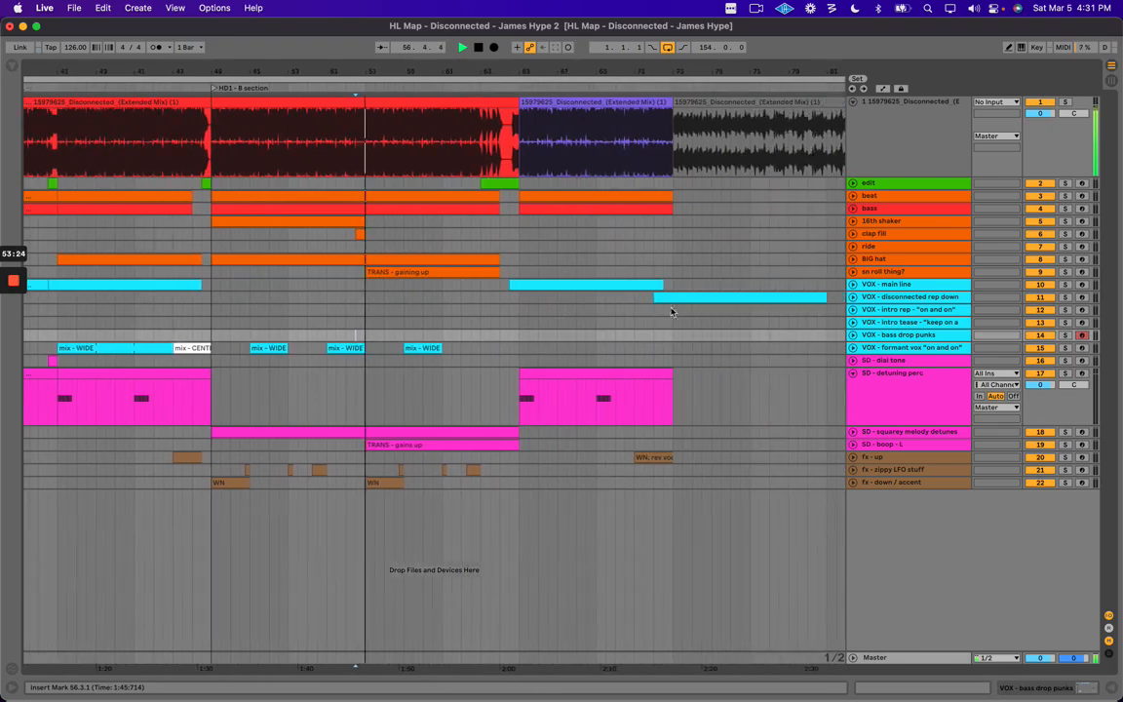
left_click(563, 348)
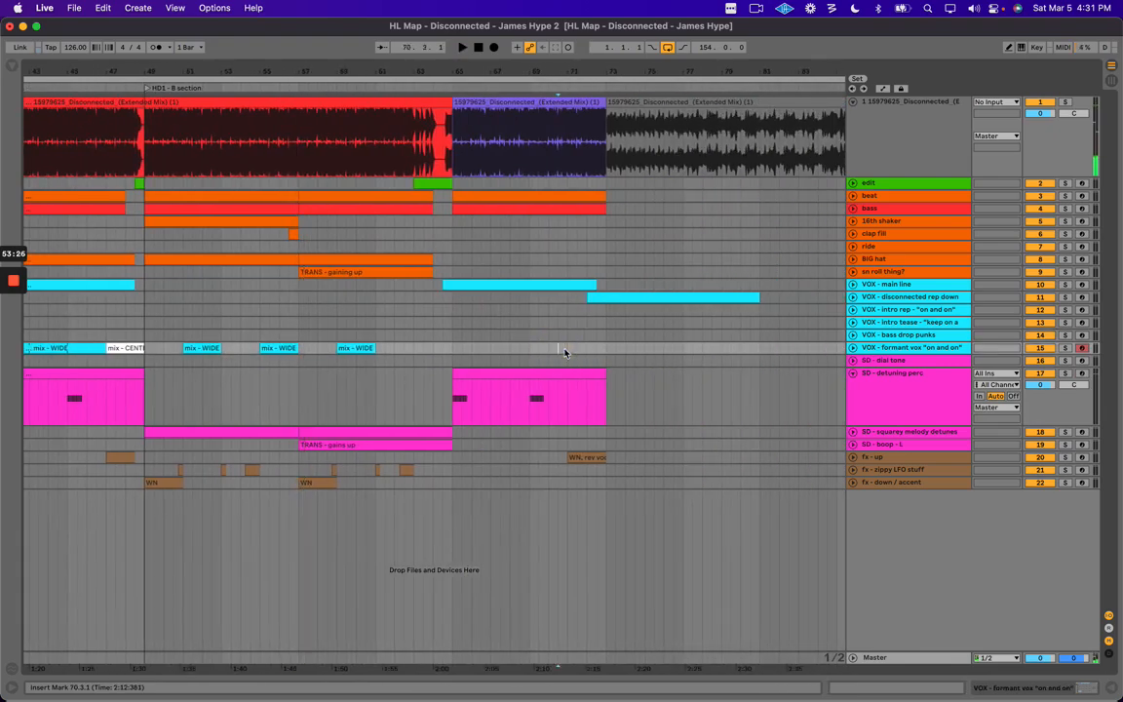
scroll(513, 370, "left", 5)
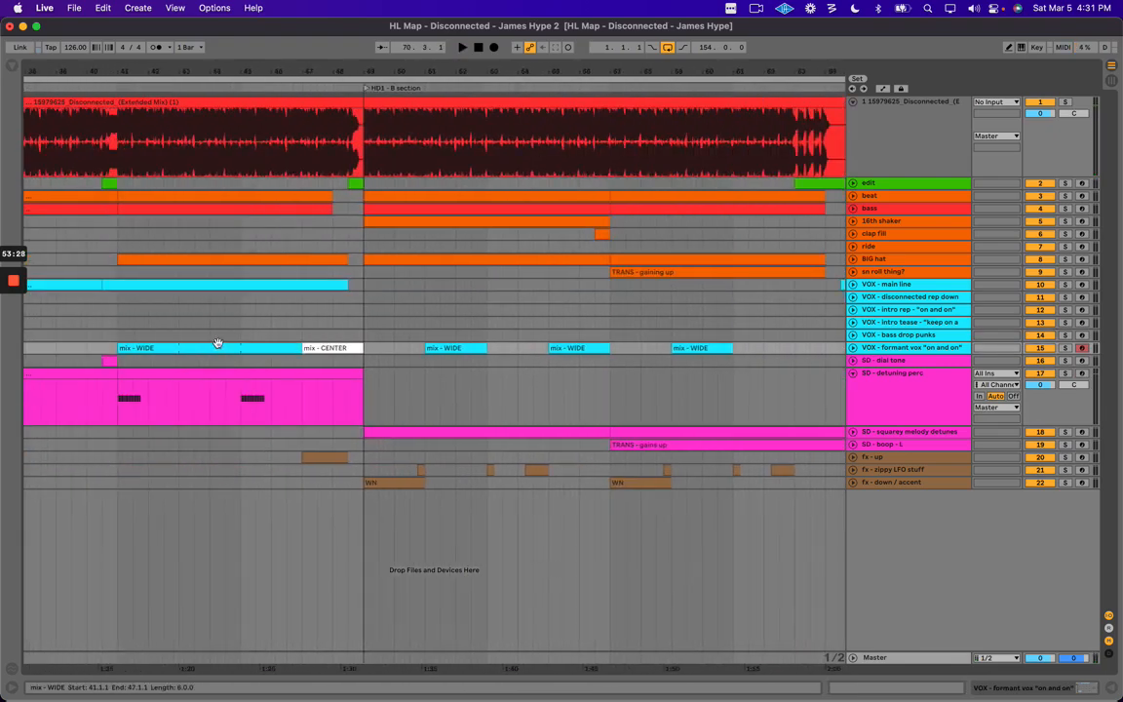
scroll(629, 418, "right", 5)
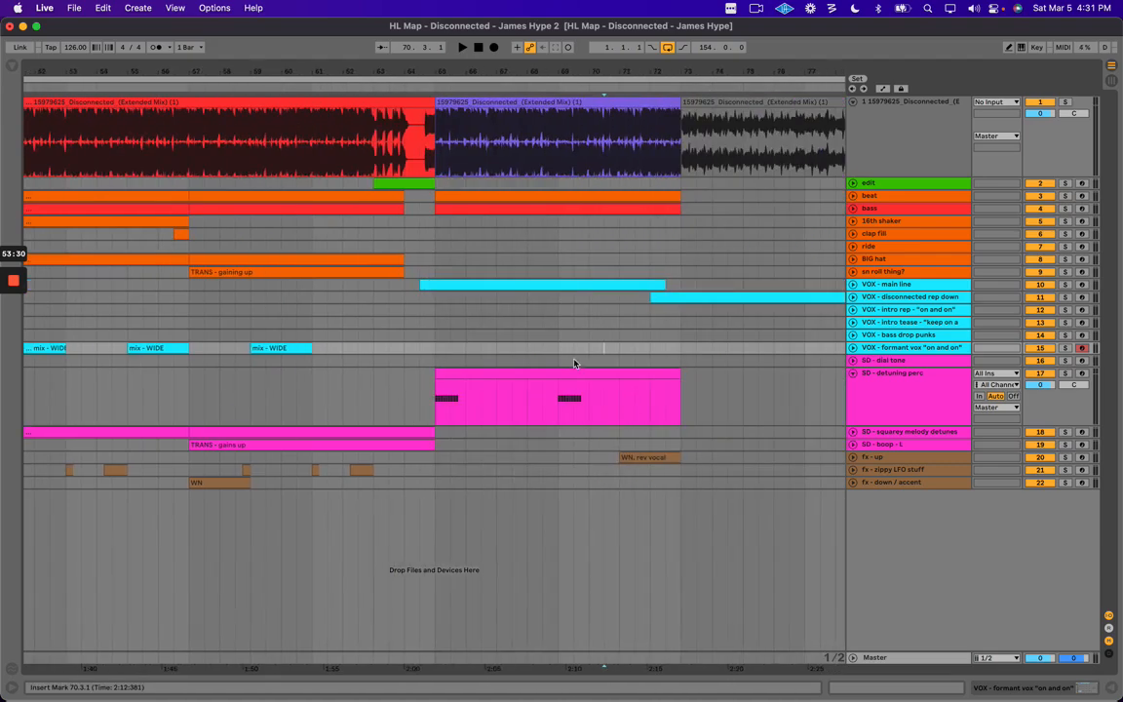
Play the transition out of the purple section into bar 73, and stop playback.
key("minus")
left_click(610, 352)
key("space")
key("plus")
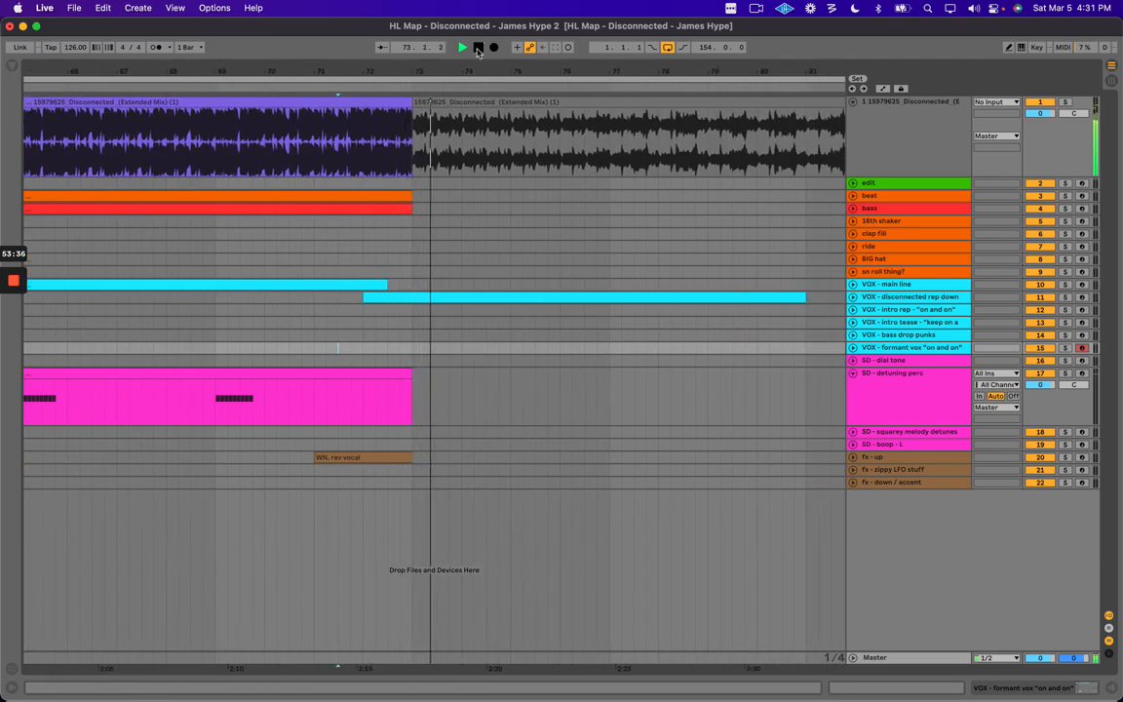
left_click_drag(474, 72, 476, 49)
key("space")
Split the reference audio at bar 97.3 and color the clip starting at bar 73 cyan.
left_click(457, 134)
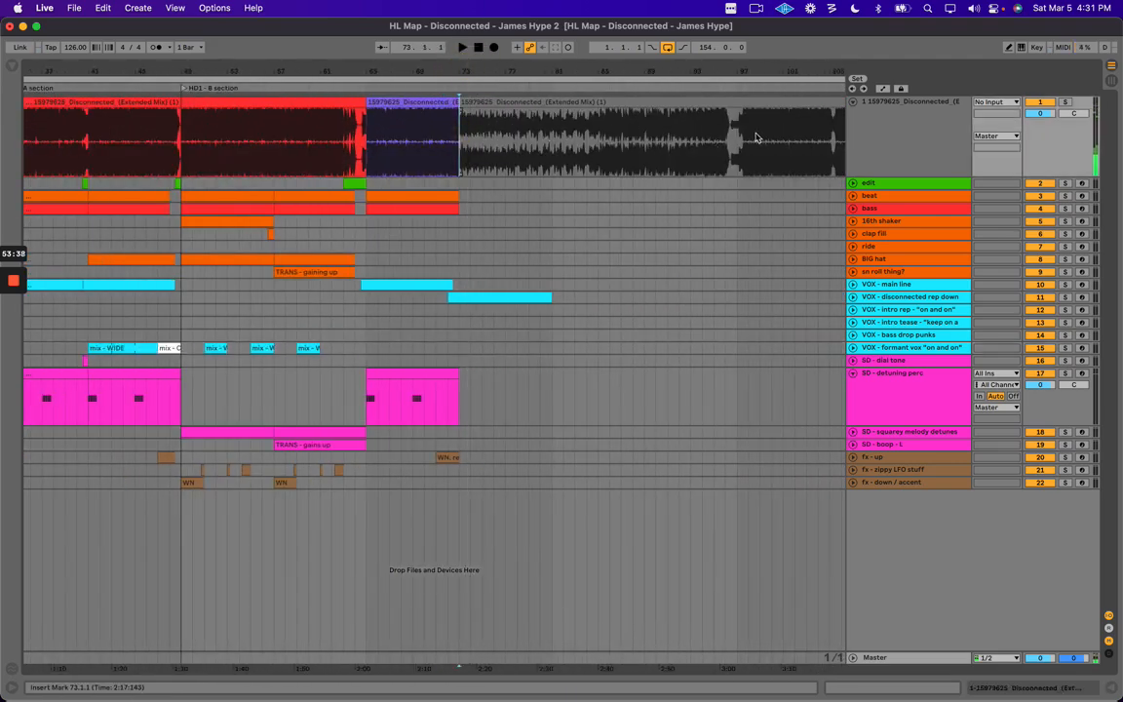
left_click(735, 127)
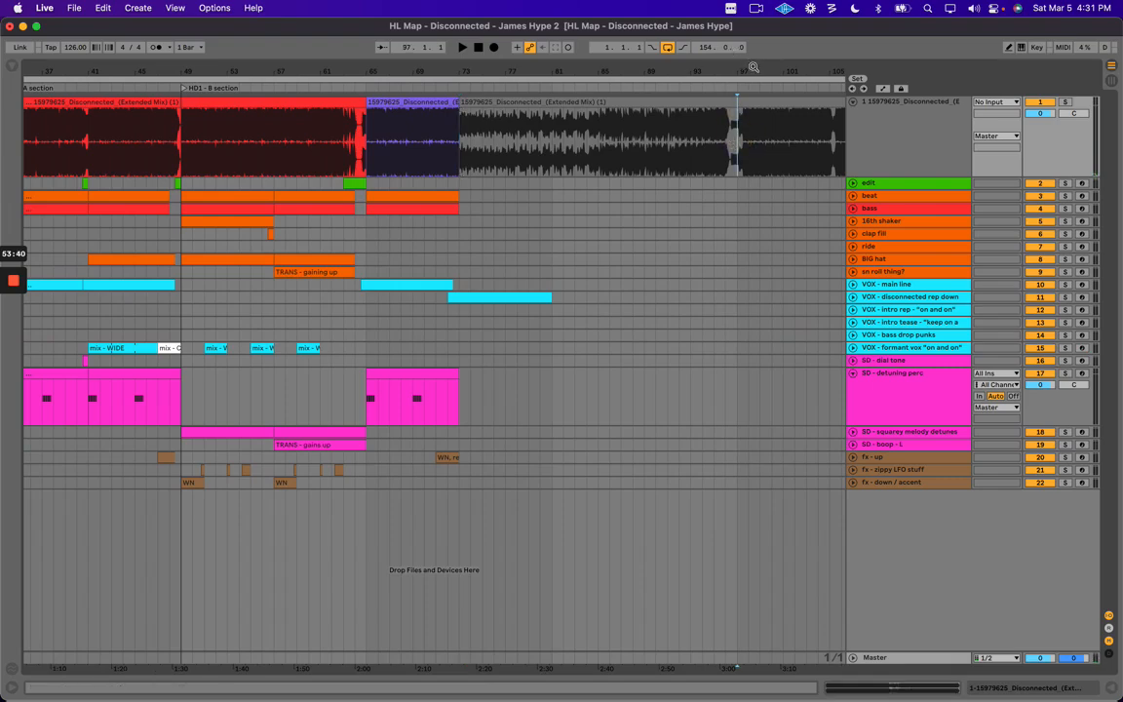
left_click_drag(754, 66, 752, 62)
left_click(661, 133)
key("super+e")
left_click_drag(622, 74, 561, 62)
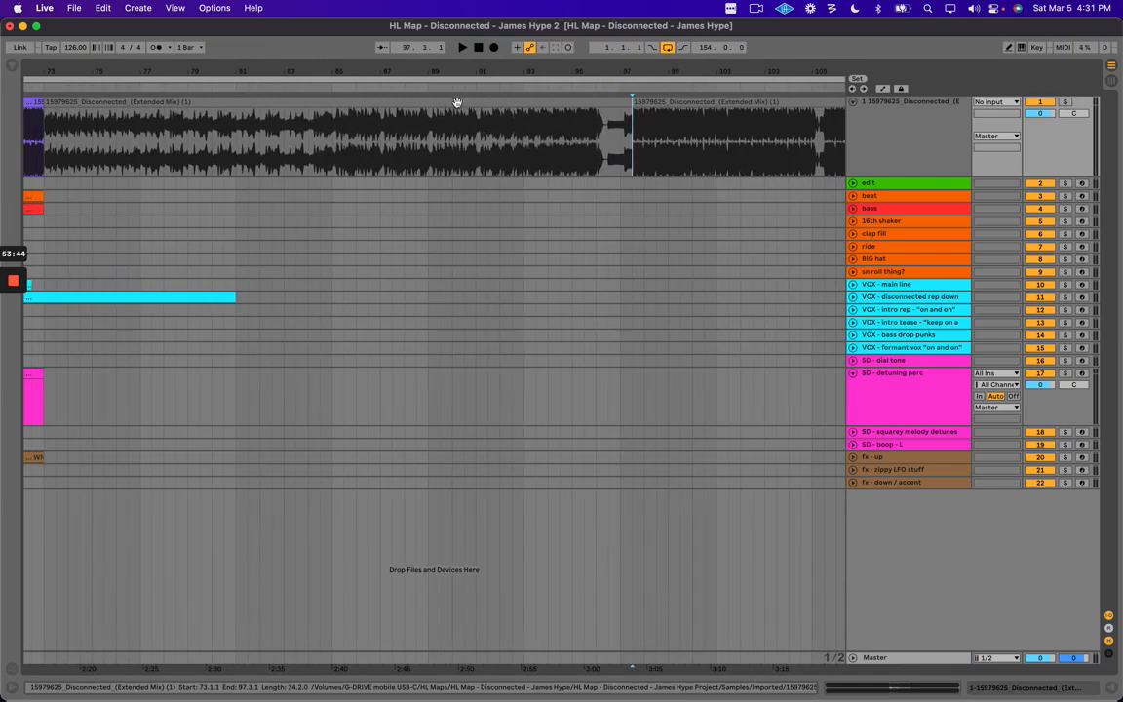
right_click(459, 105)
left_click(547, 408)
scroll(210, 288, "left", 5)
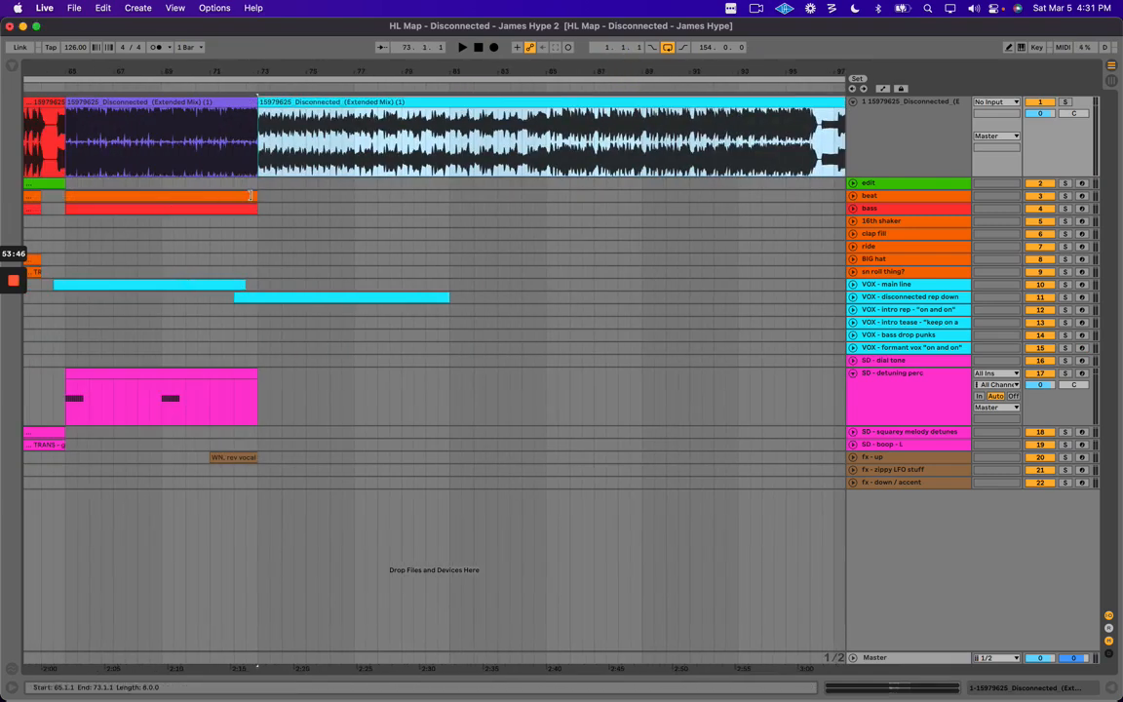
Add a locator at bar 73 and name it "MBR".
left_click(259, 187)
key("l")
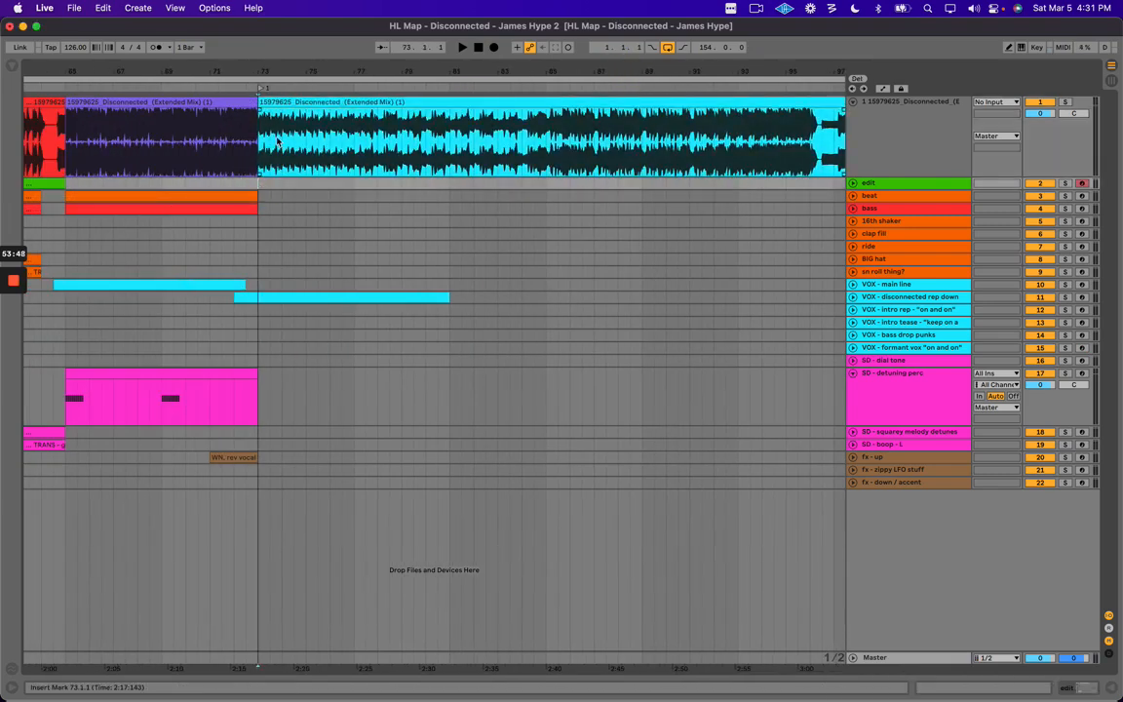
key("super+r")
type("M")
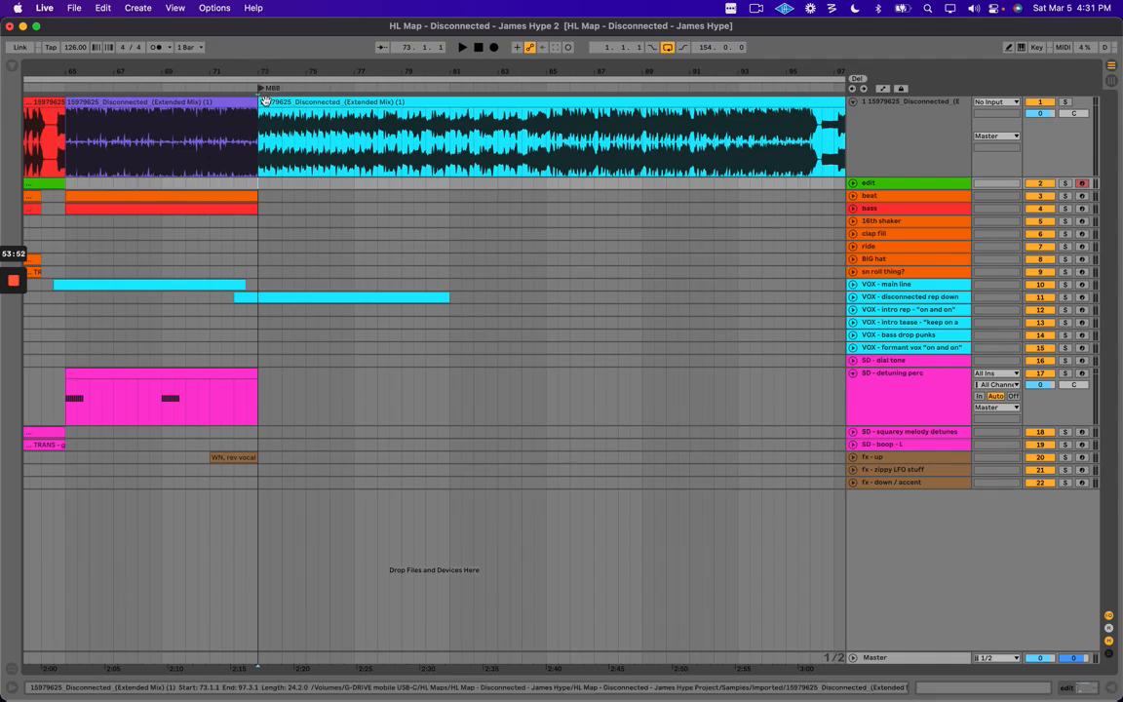
Play the start of the section at bar 73, stop playback, and fold all the tracks in the arrangement.
key("space")
left_click_drag(419, 68, 416, 68)
left_click(389, 348)
key("space")
left_click(854, 373, "alt")
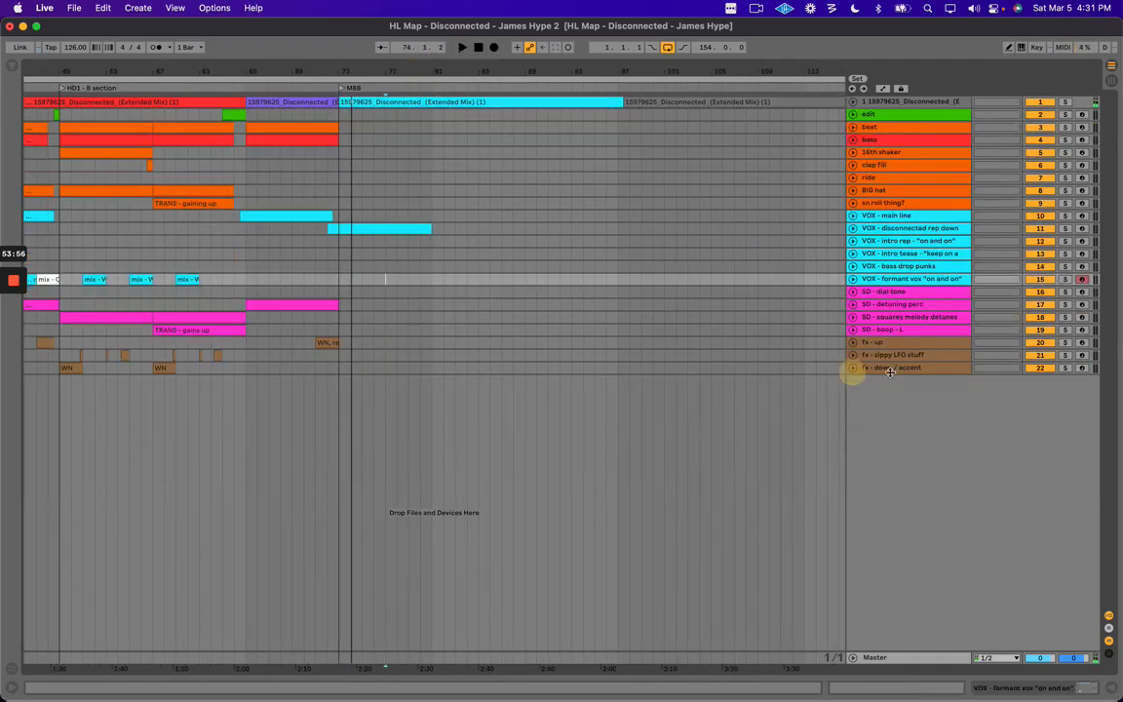
Insert a MIDI track below "SD - boop - L", name it "SD - sine-ish melody" and color it magenta.
left_click(897, 330)
key("super+shift+t")
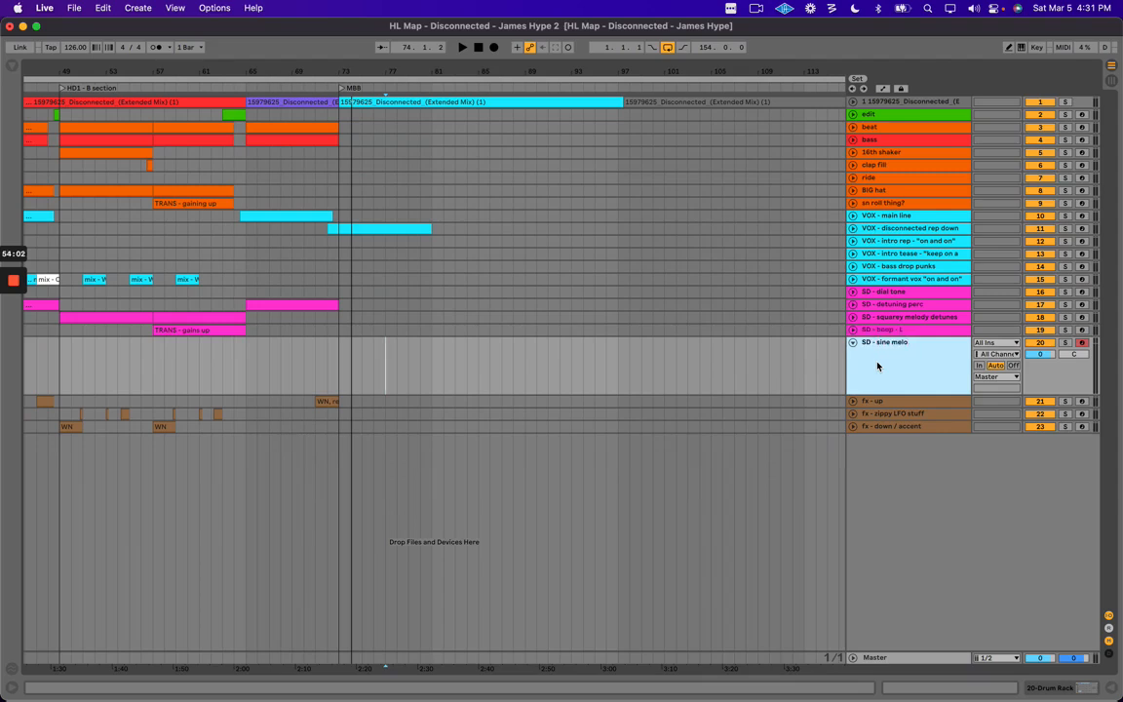
right_click(877, 367)
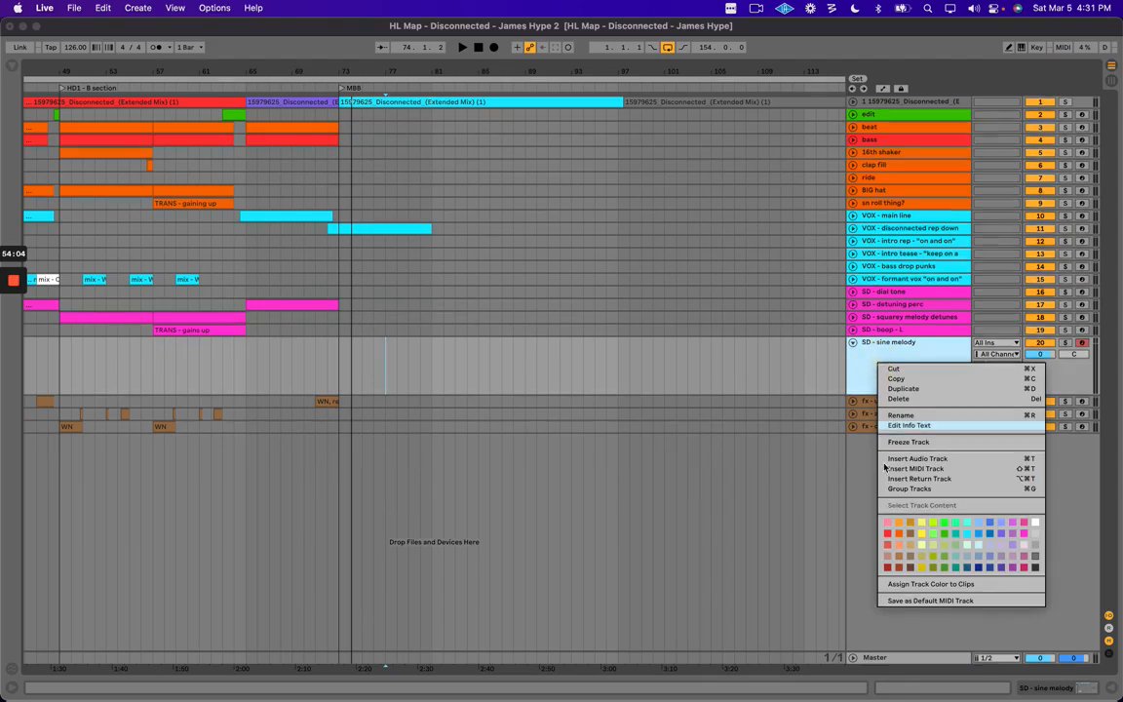
left_click(1025, 535)
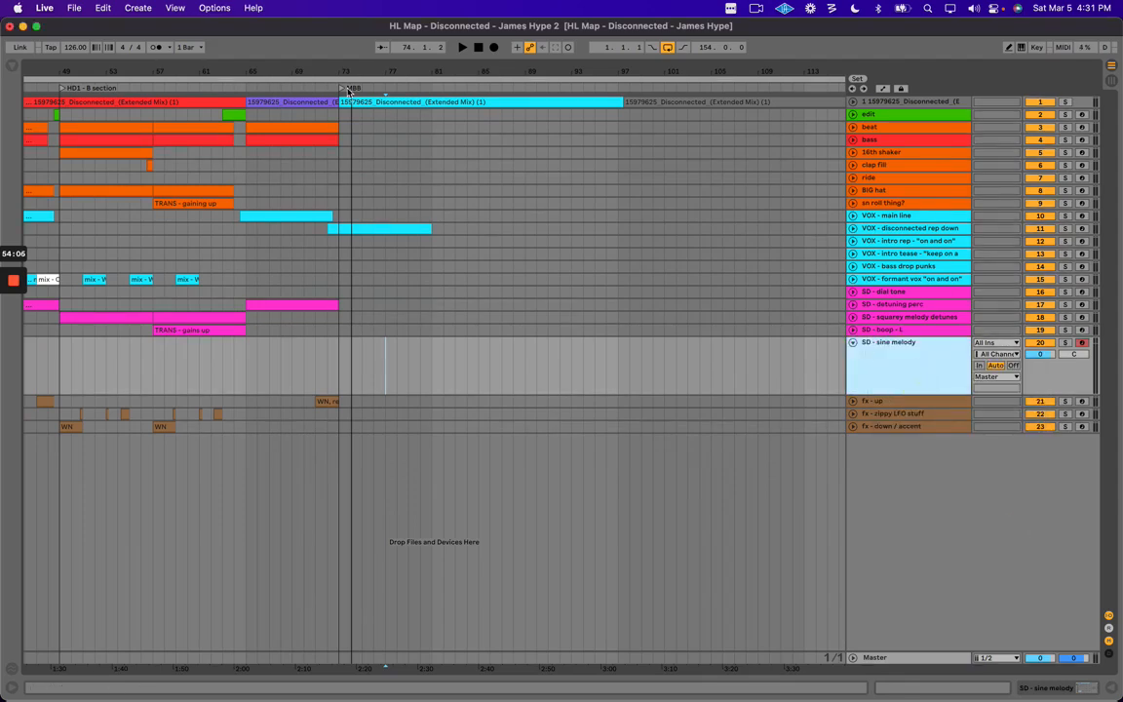
left_click_drag(335, 70, 334, 84)
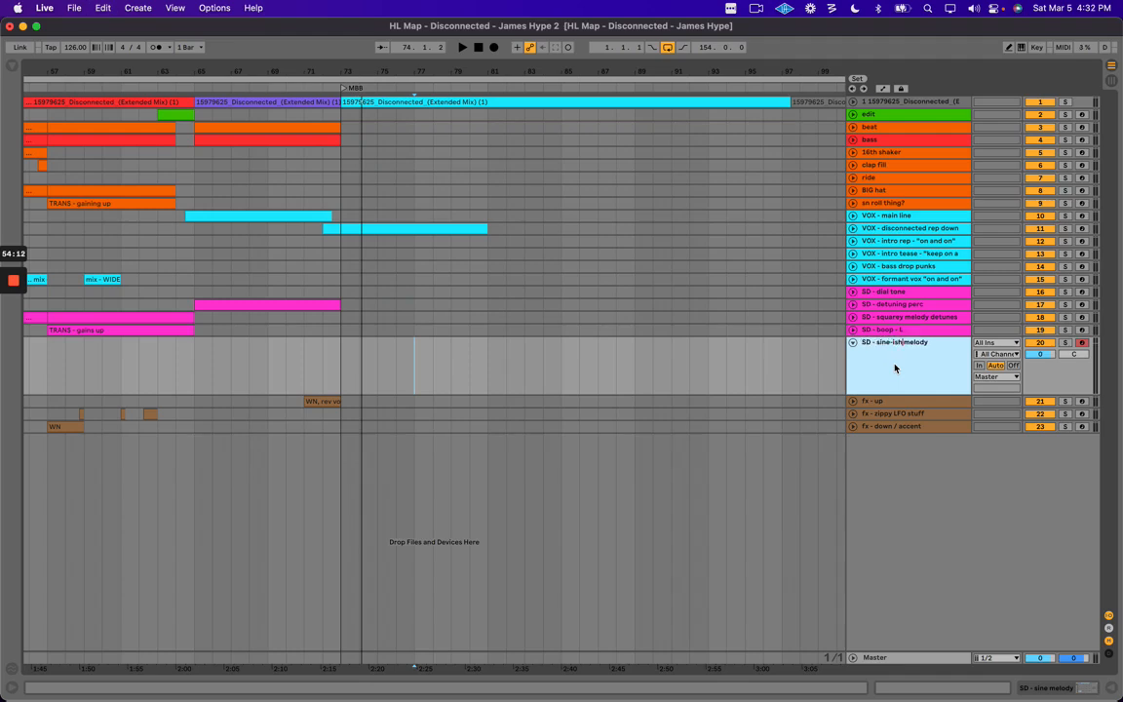
Check the melody's entry at bar 73, and create an empty MIDI clip from bar 73 to 81 on the sine-ish melody track.
left_click(342, 353)
key("space")
left_click_drag(388, 69, 388, 57)
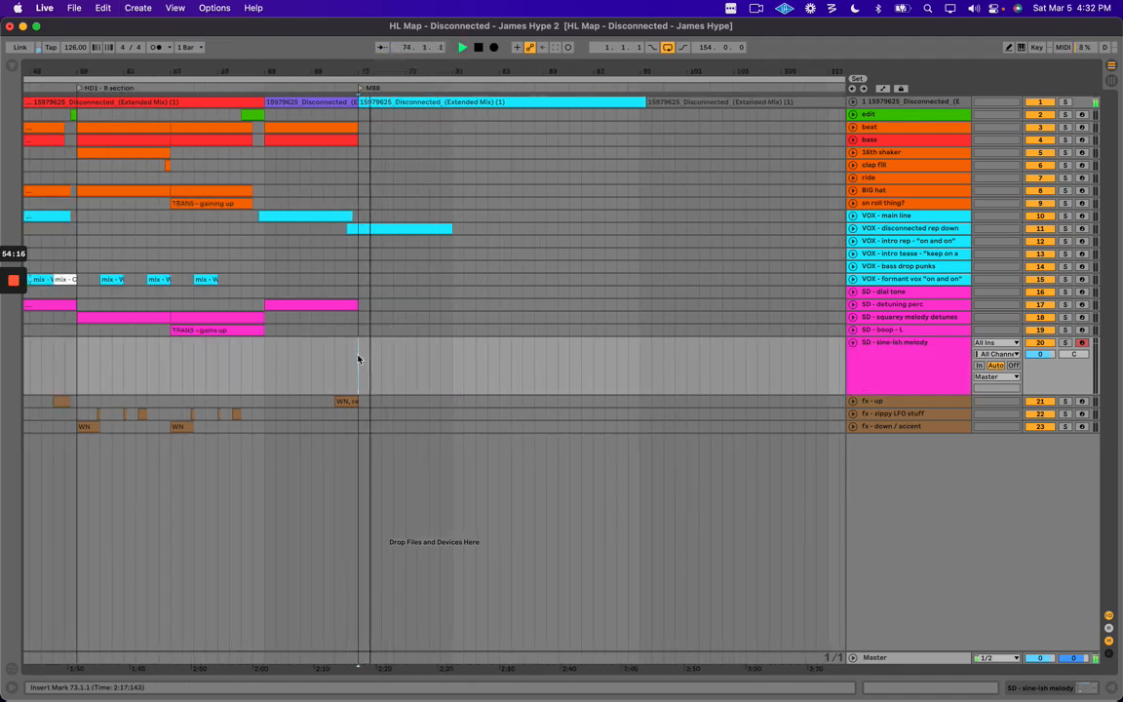
key("space")
left_click_drag(359, 355, 452, 352)
key("super+shift+m")
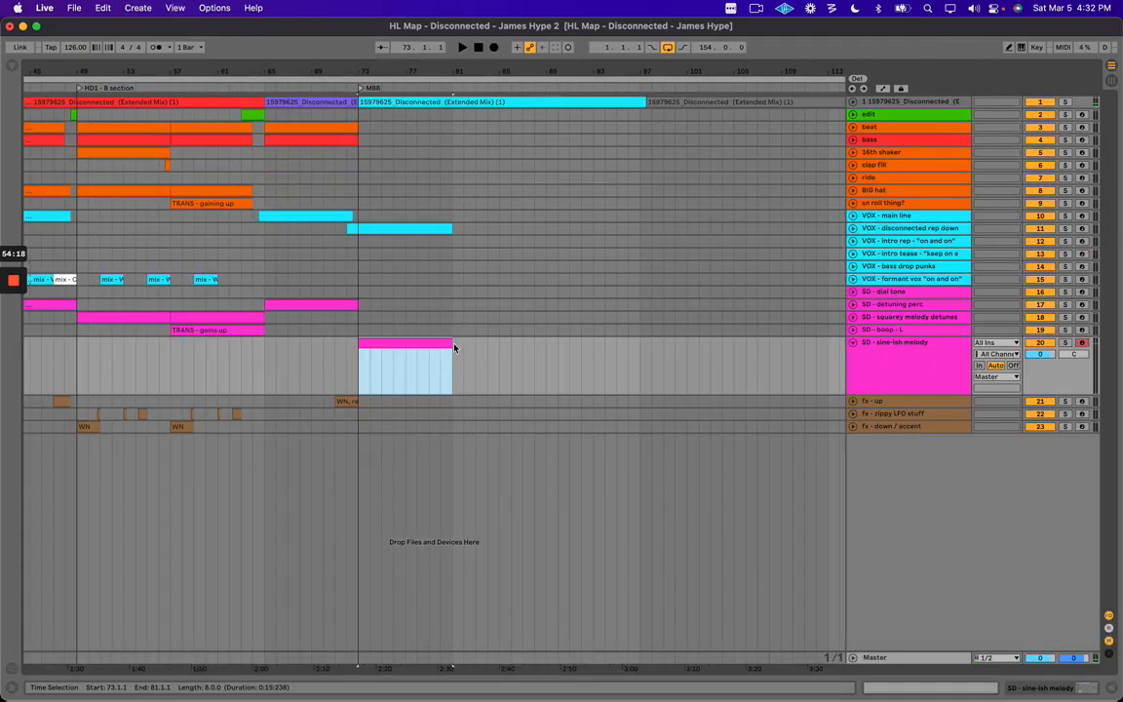
Move the "SD - dial tone" and "SD - boop - L" tracks below the sine-ish melody track.
scroll(455, 349, "left", 5)
left_click(883, 318)
left_click(903, 351)
left_click(895, 304)
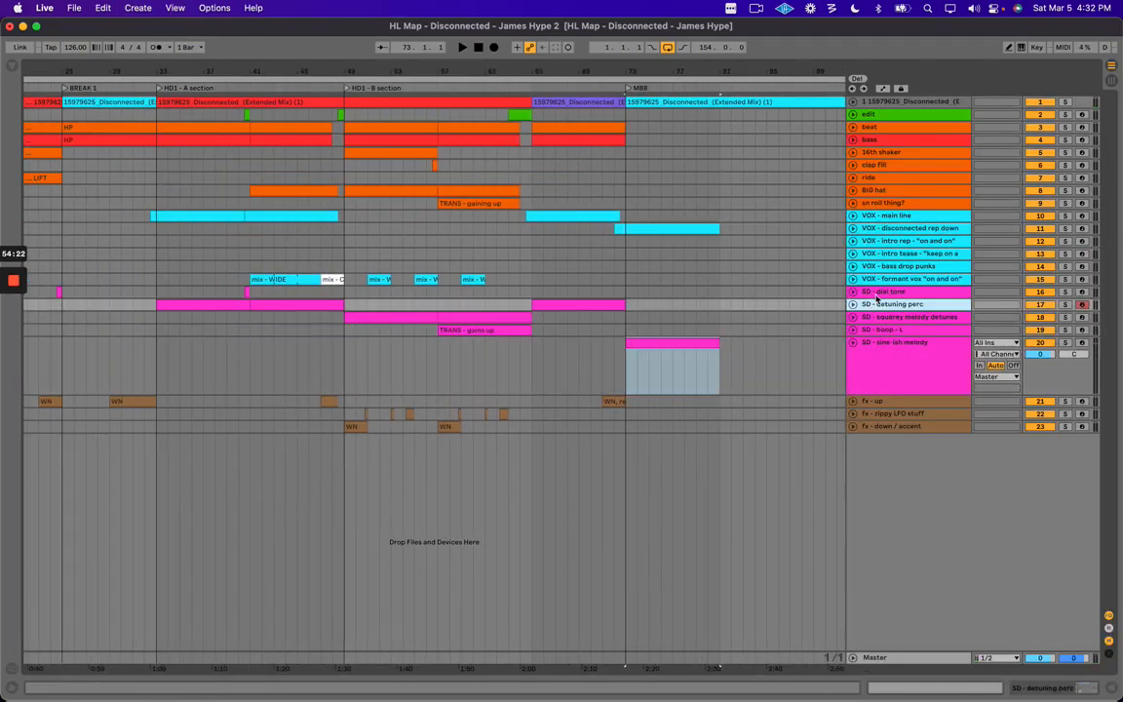
left_click(895, 292)
left_click(895, 318)
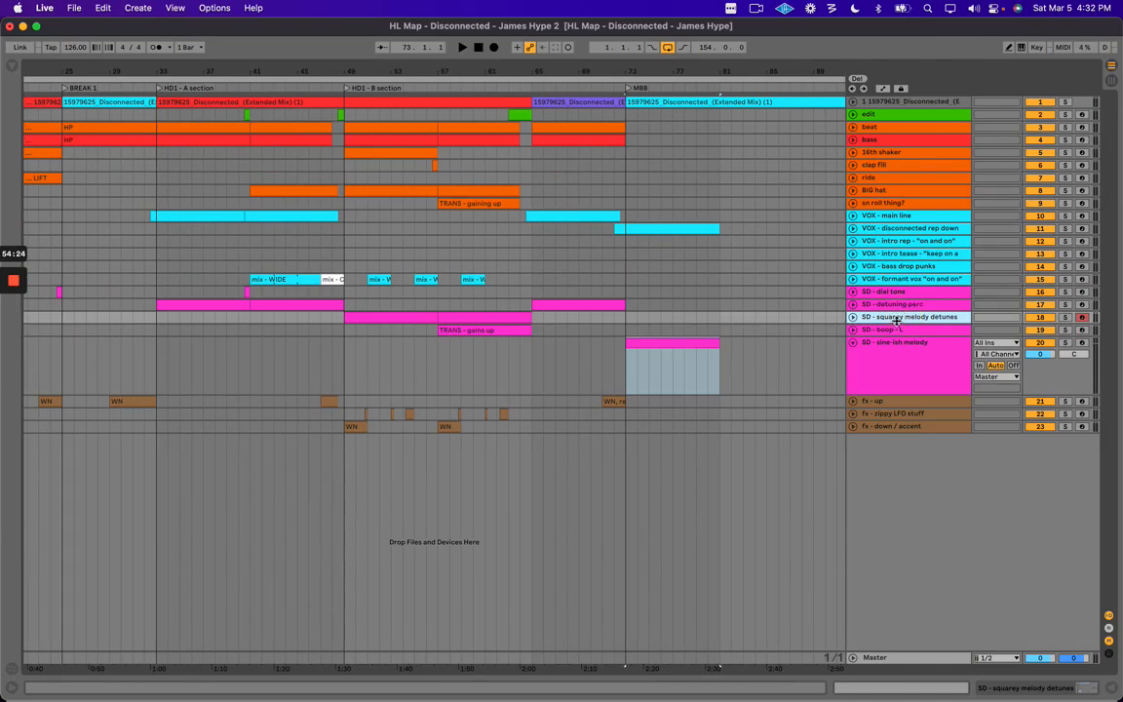
left_click_drag(895, 305, 913, 388)
left_click(891, 317)
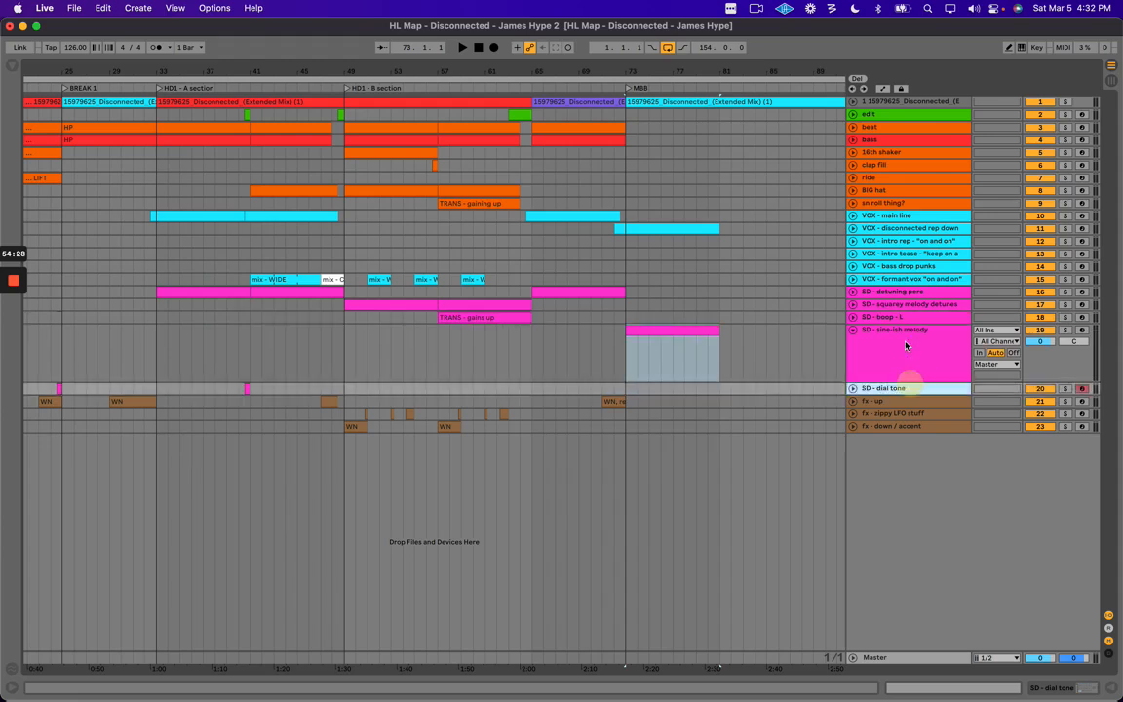
left_click(902, 319)
left_click_drag(880, 318, 894, 398)
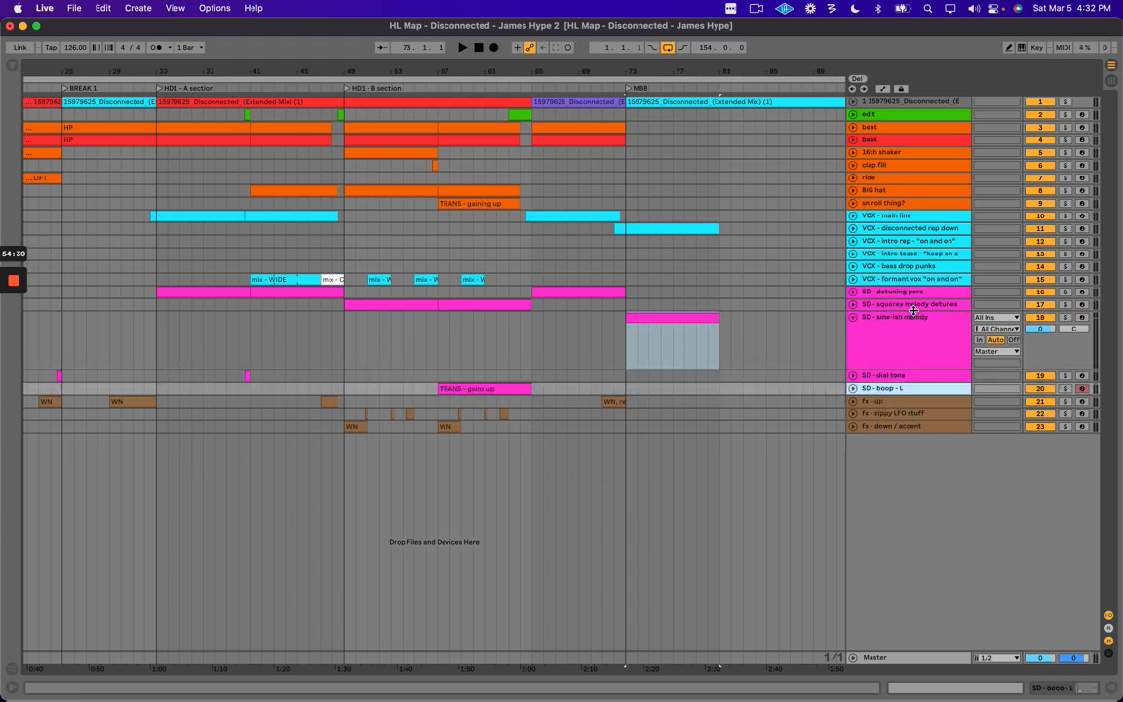
left_click(890, 321)
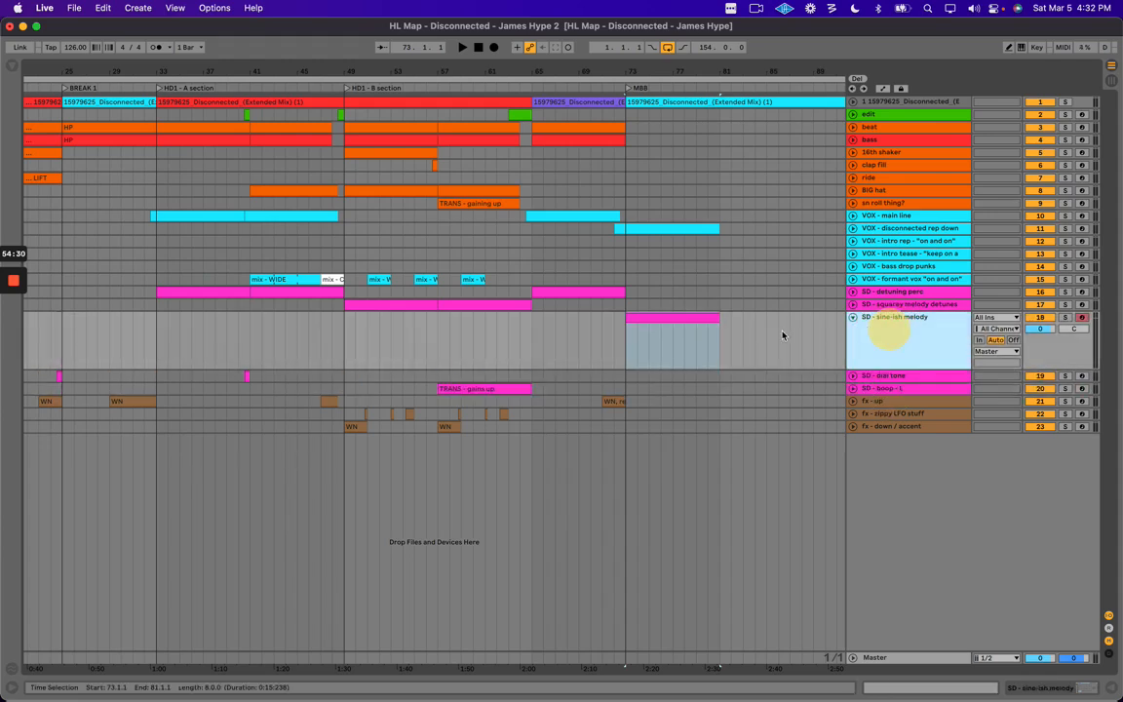
Unfold the "SD - squarey melody detunes" track and play its clip from bar 57.
left_click(853, 306)
left_click(464, 306)
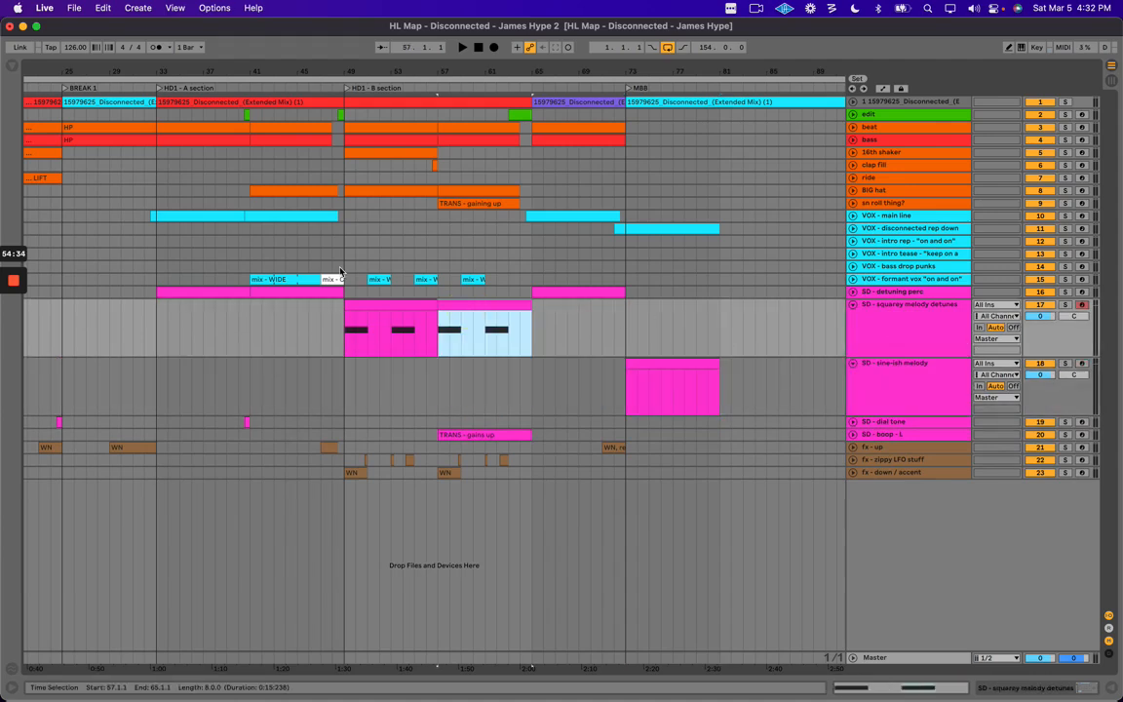
key("space")
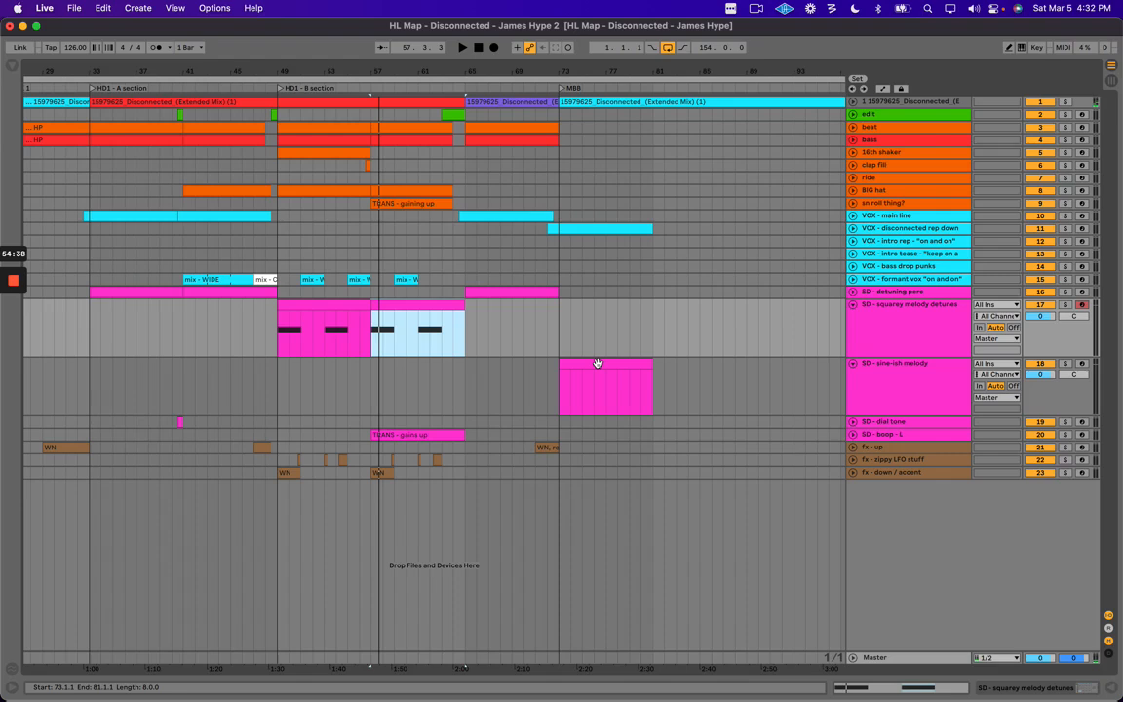
Play the sine-ish melody section from bar 73 to compare it with the squarey melody.
left_click(598, 362)
left_click(616, 370)
left_click(615, 367)
key("space")
scroll(615, 366, "up", 5)
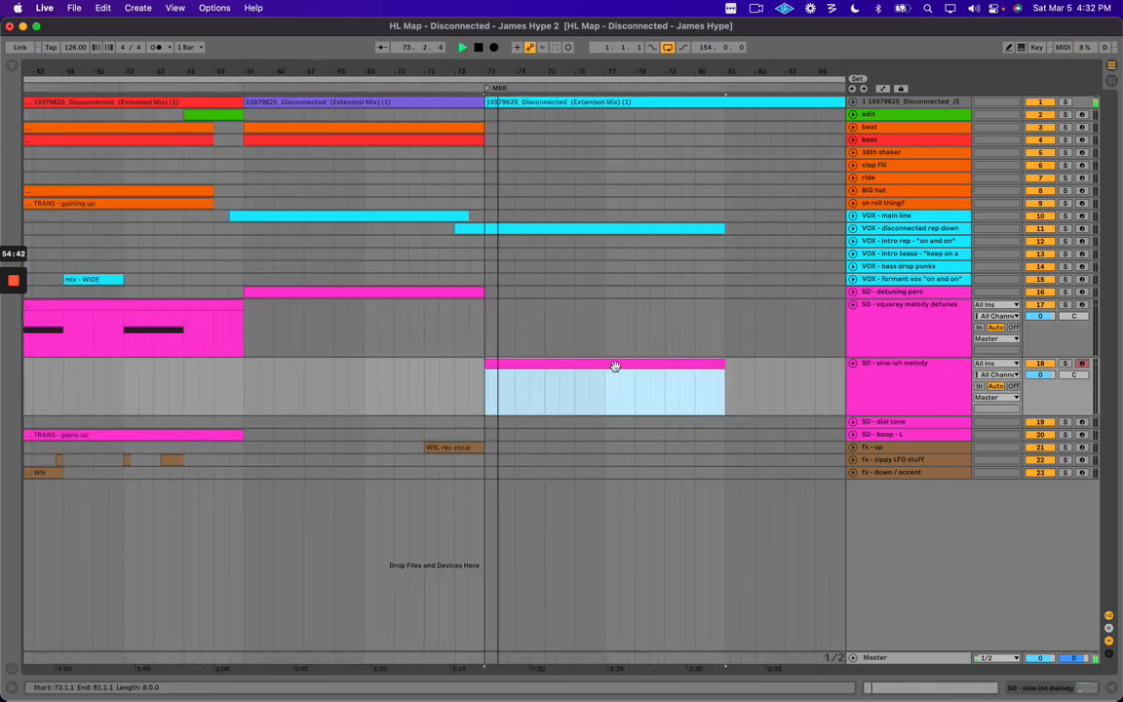
scroll(615, 366, "right", 3)
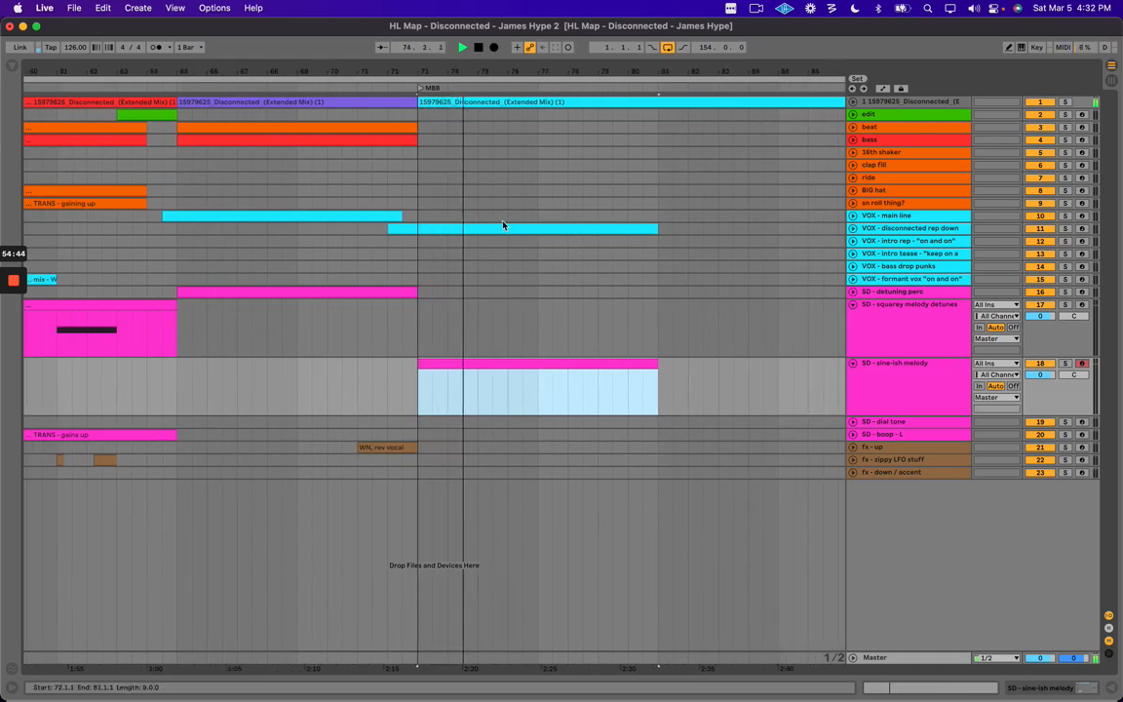
scroll(512, 272, "right", 2)
scroll(448, 295, "right", 2)
left_click_drag(487, 75, 450, 57)
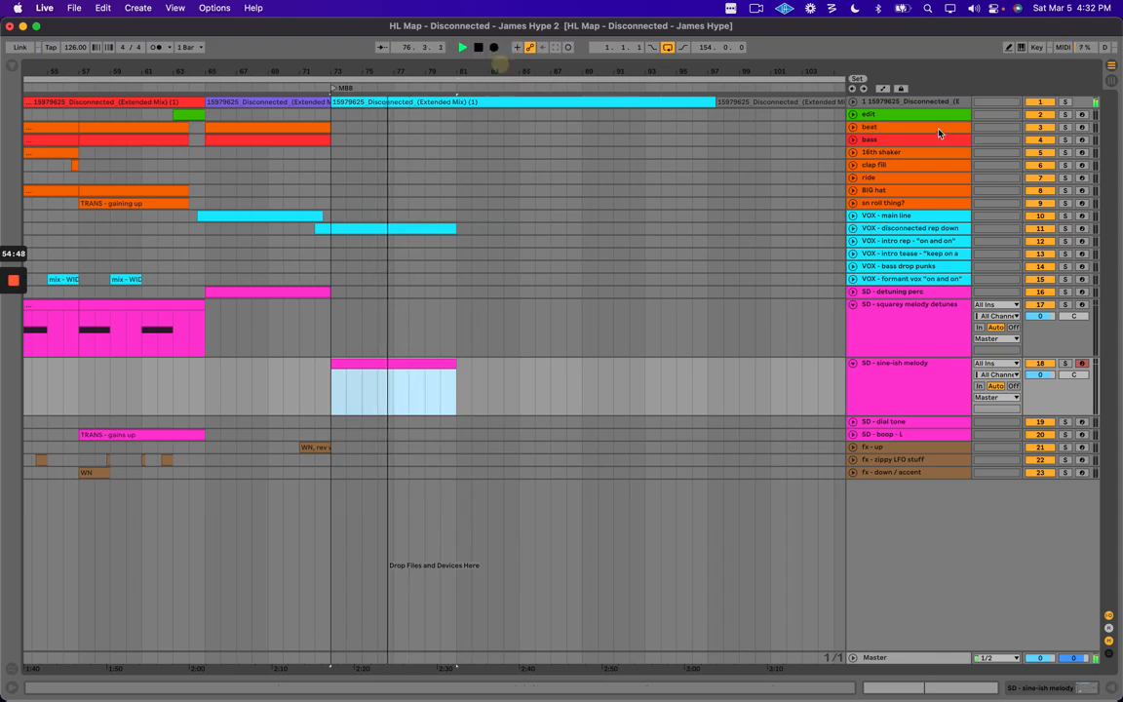
Unfold the reference audio track to show its waveform, and stop playback.
left_click(914, 103)
left_click(853, 103)
key("space")
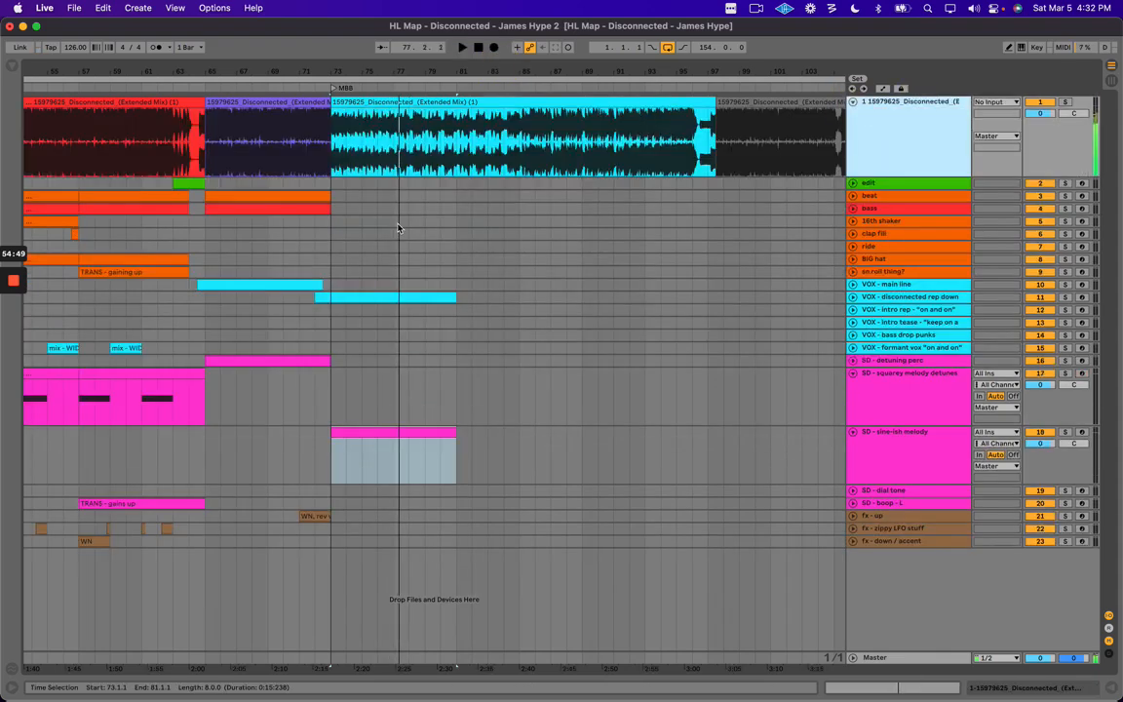
Examine the reference waveform between bar 73 and the transition around bars 96 to 99.
left_click(396, 140)
scroll(398, 141, "left", 6)
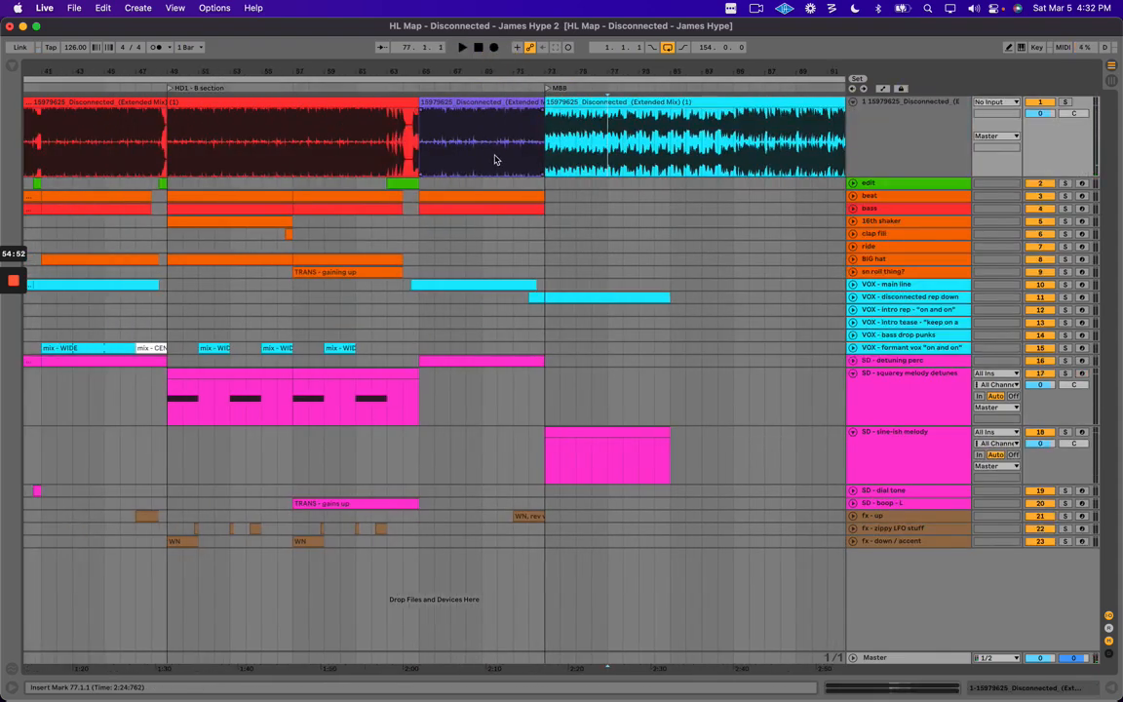
scroll(494, 159, "right", 5)
left_click_drag(371, 137, 735, 137)
left_click(733, 137)
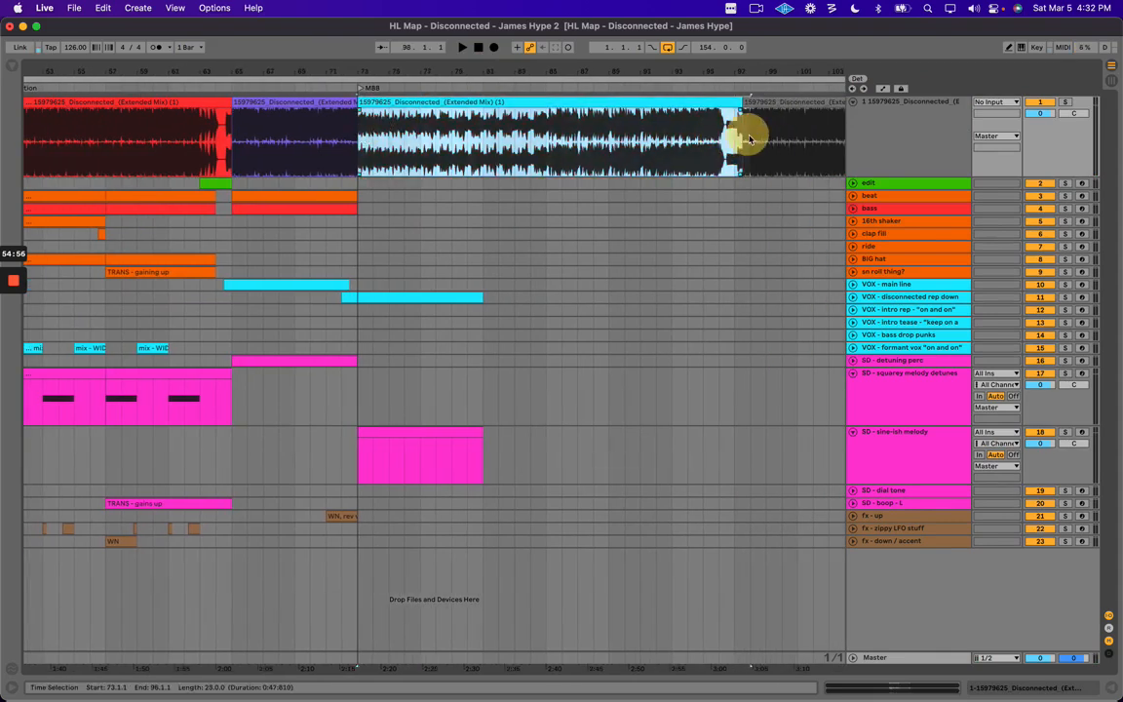
left_click(726, 123)
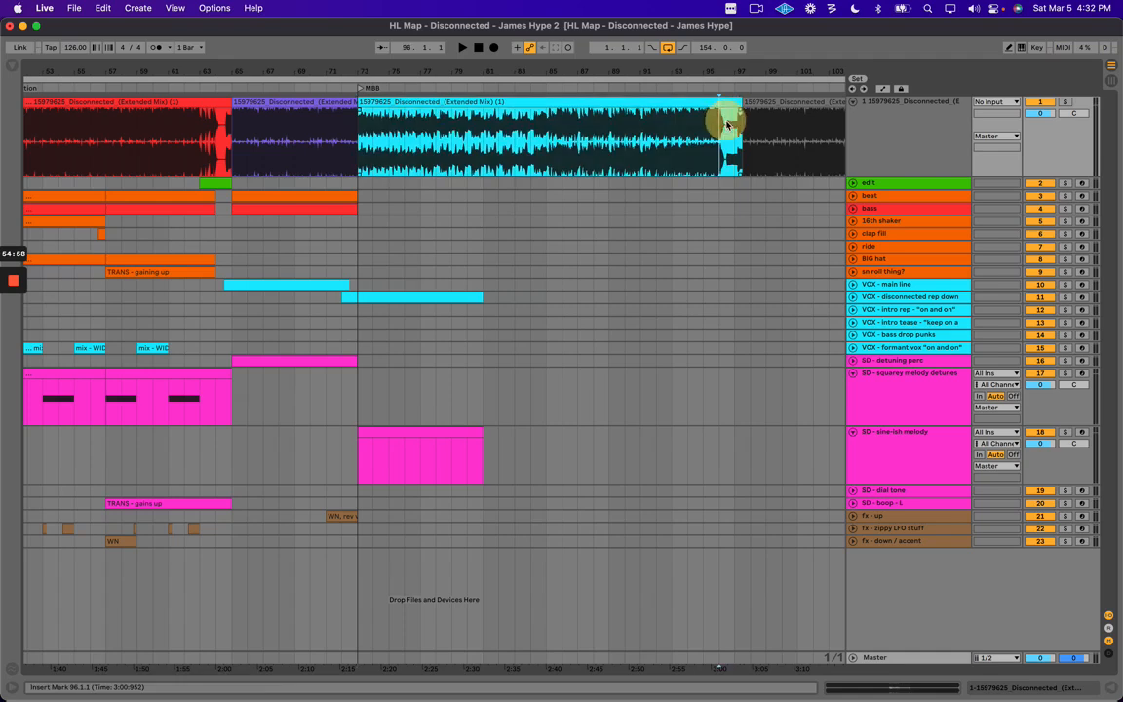
left_click_drag(741, 126, 764, 124)
scroll(663, 141, "right", 3)
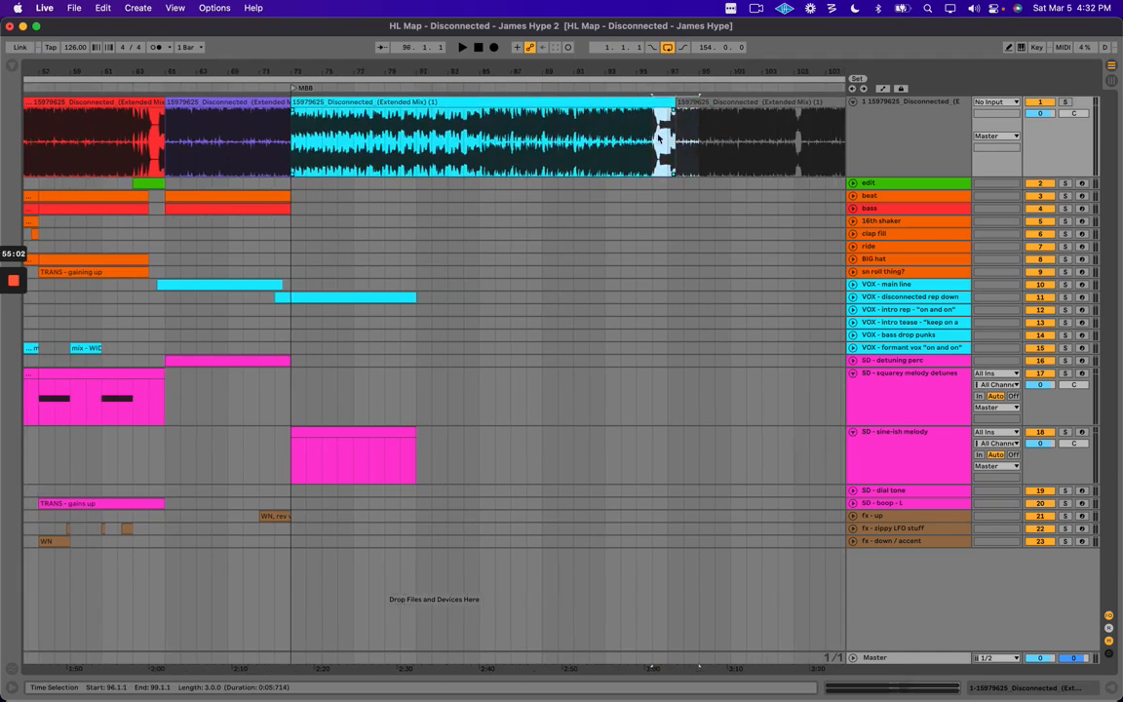
left_click_drag(291, 125, 662, 127)
left_click_drag(299, 143, 680, 123)
left_click(520, 145)
left_click(376, 144)
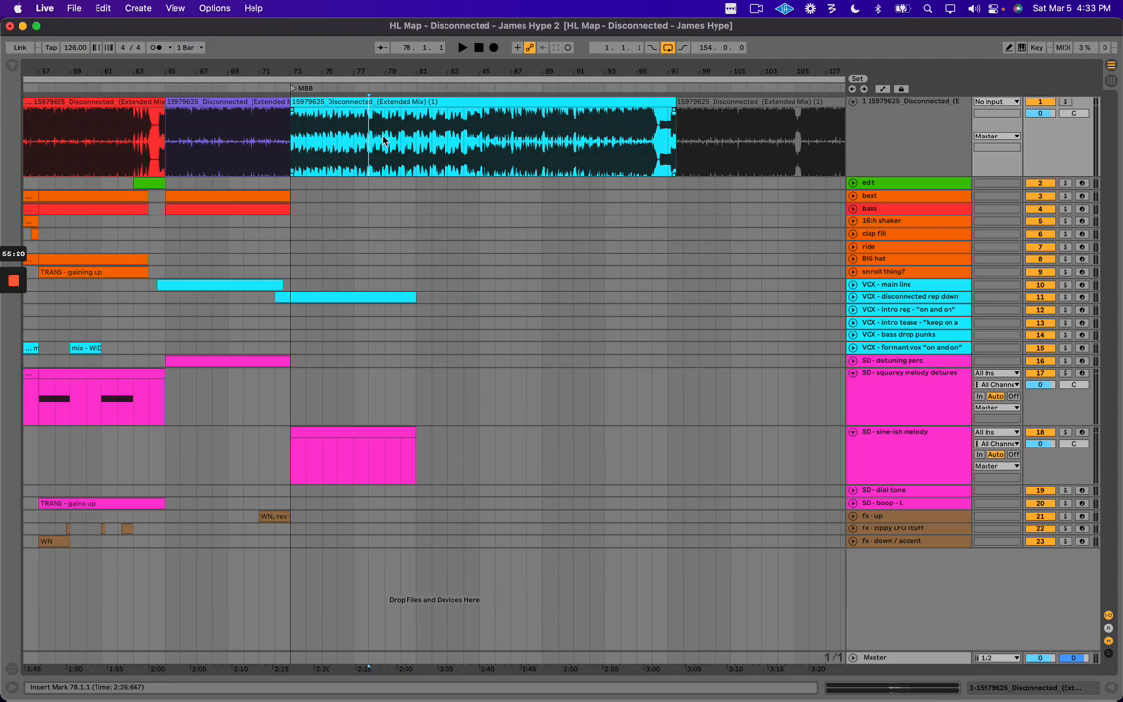
Compare the extent of the bass drop from bar 9 to 25 with the section starting at bar 73.
left_click_drag(333, 70, 334, 65)
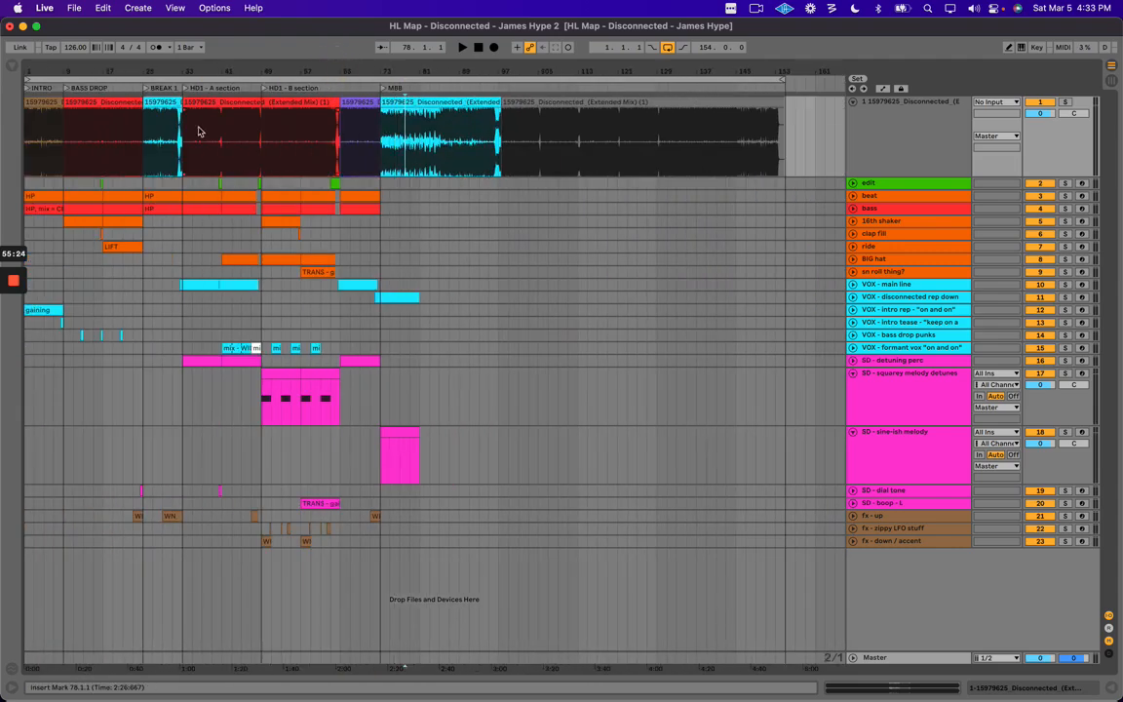
left_click_drag(63, 136, 143, 426)
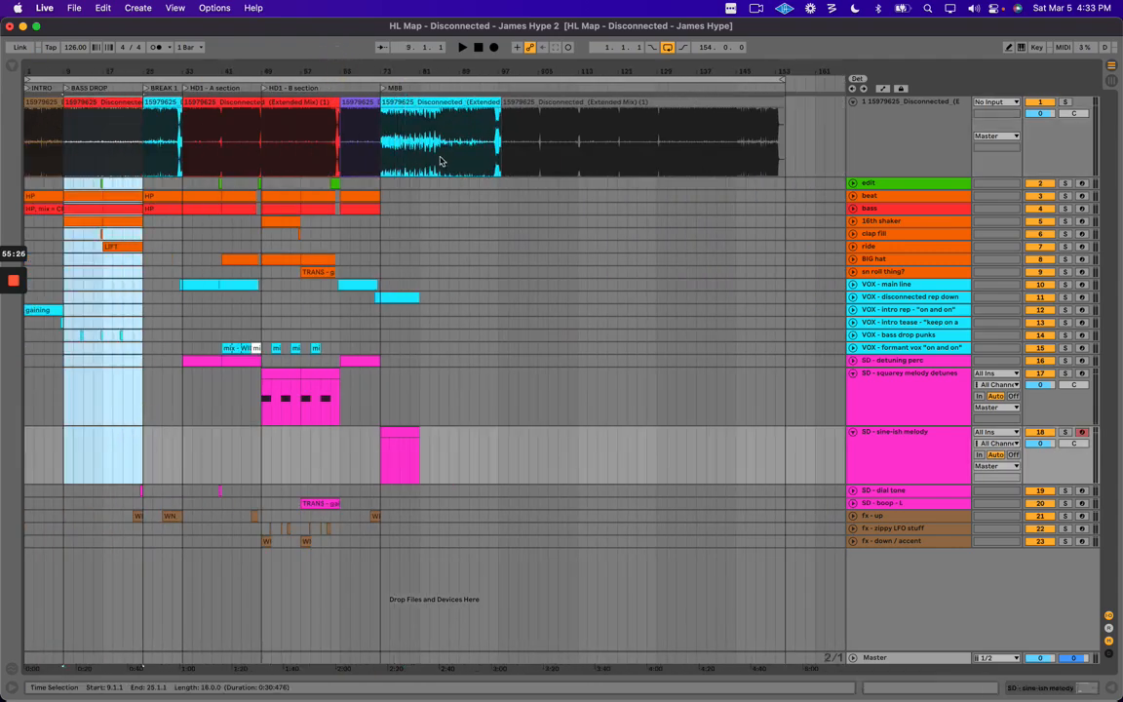
left_click_drag(424, 63, 381, 60)
left_click_drag(322, 127, 645, 271)
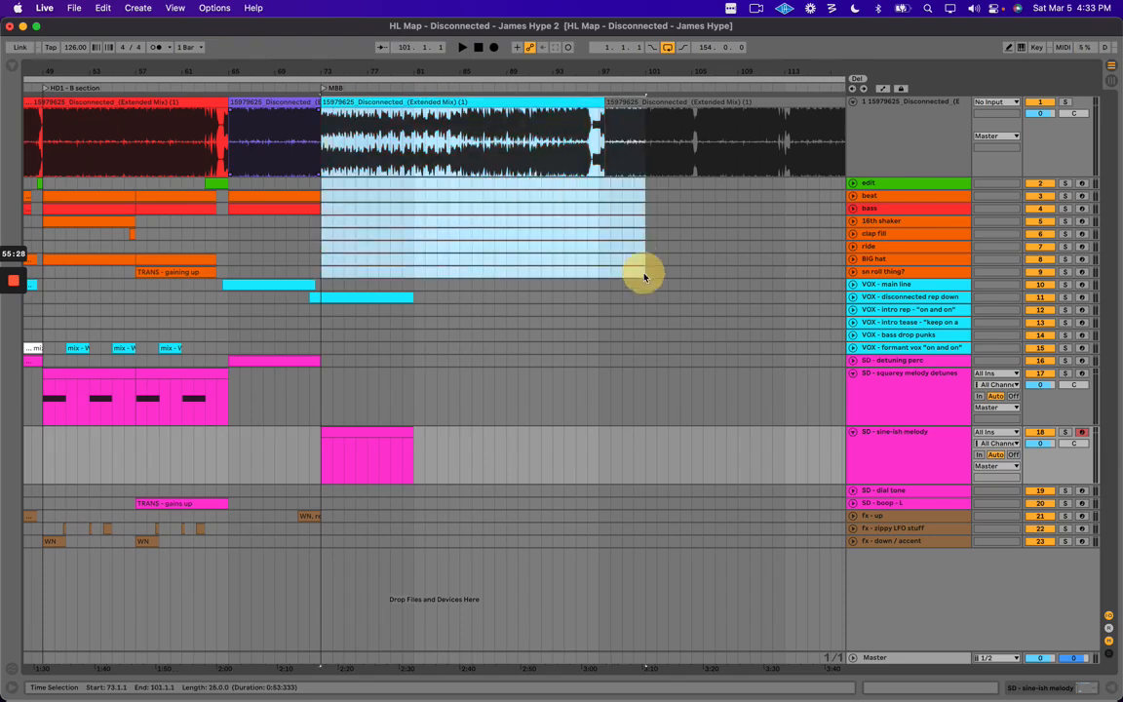
left_click(562, 284)
mouse_move(443, 68)
left_mouse_down()
mouse_move(444, 82)
mouse_move(371, 69)
left_mouse_up()
left_click(283, 90)
mouse_move(257, 68)
left_mouse_down()
mouse_move(267, 102)
mouse_move(259, 59)
left_mouse_up()
left_click_drag(245, 148, 668, 158)
left_click(302, 154)
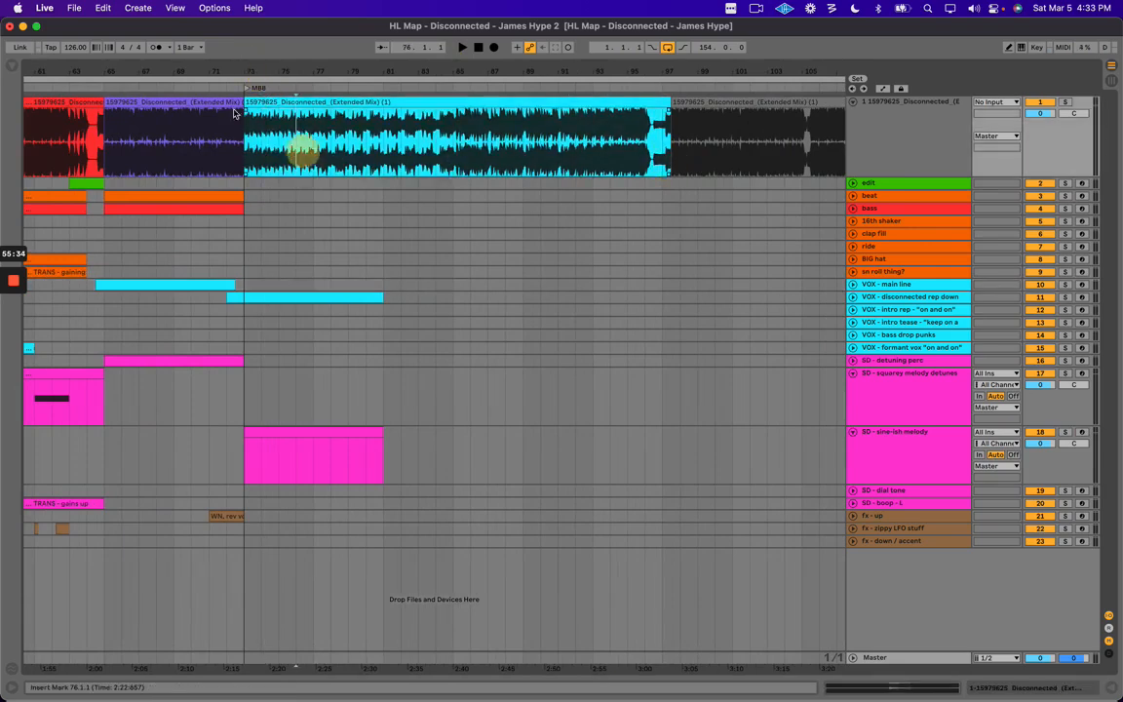
Listen to the transition into bar 73, starting from bar 72.3.
left_click_drag(241, 66, 267, 65)
left_click(263, 207)
key("plus")
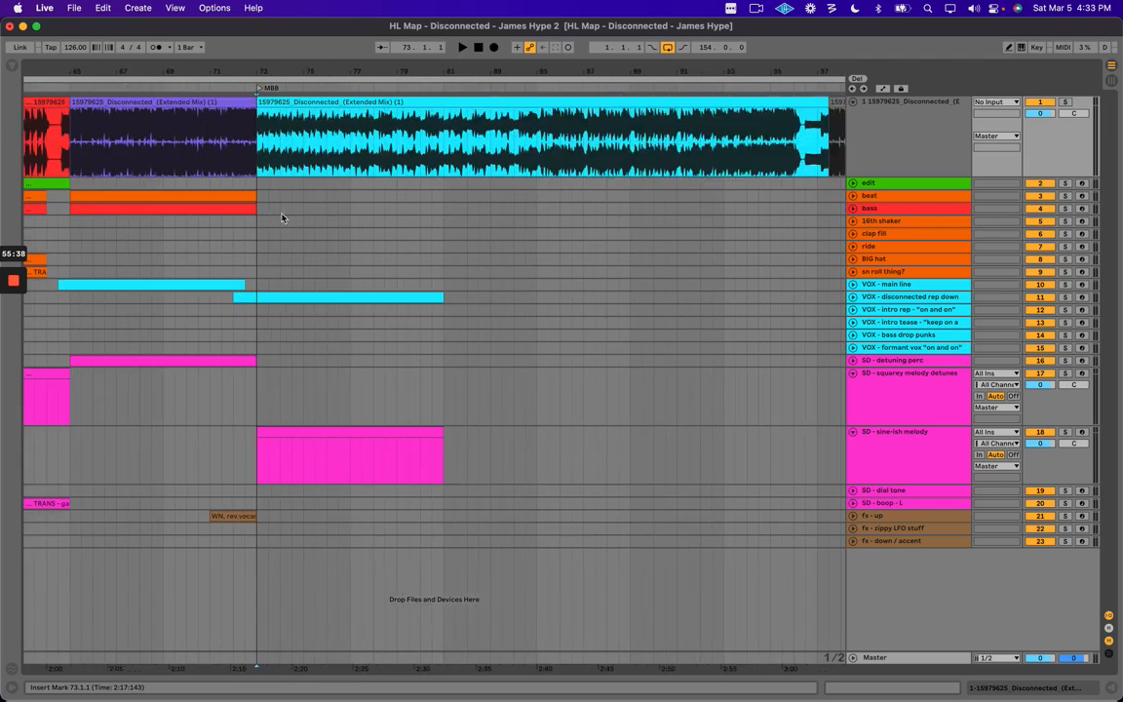
left_click(246, 234)
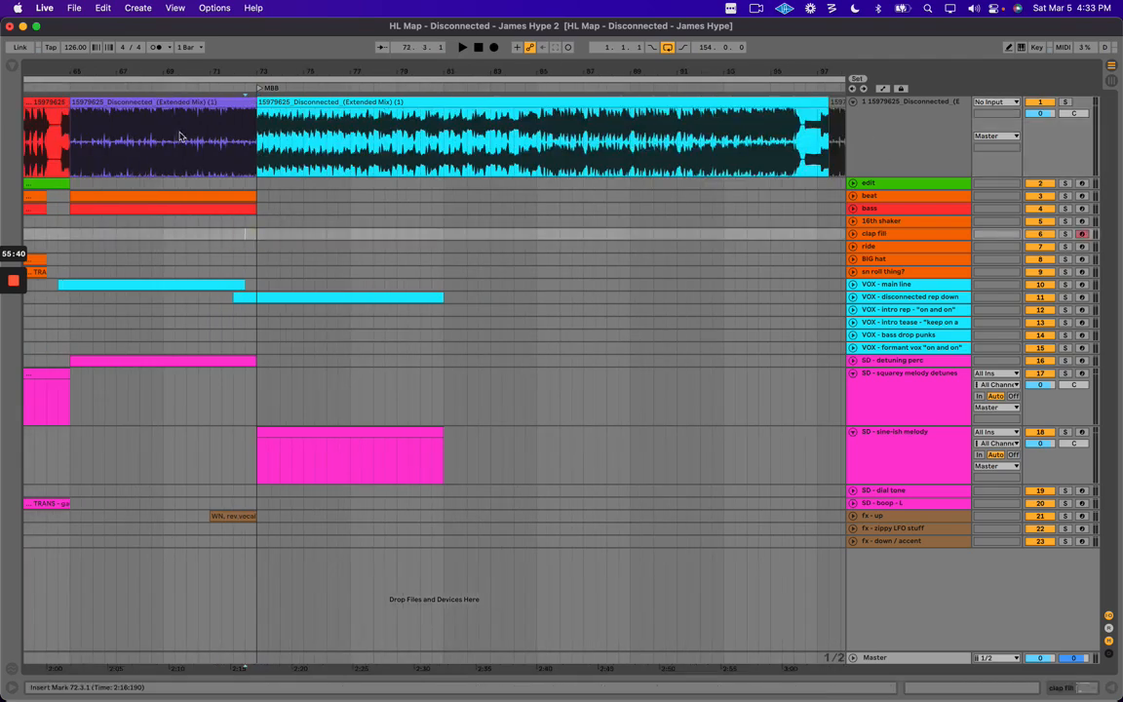
key("space")
scroll(353, 250, "left", 5)
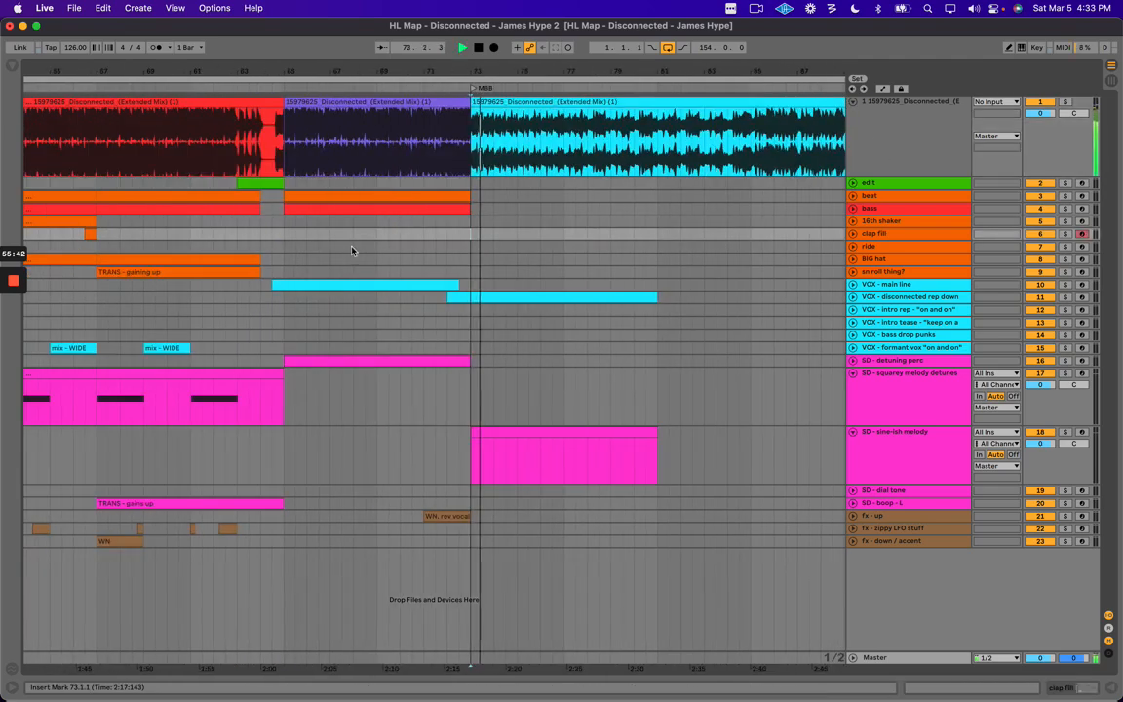
scroll(484, 292, "right", 3)
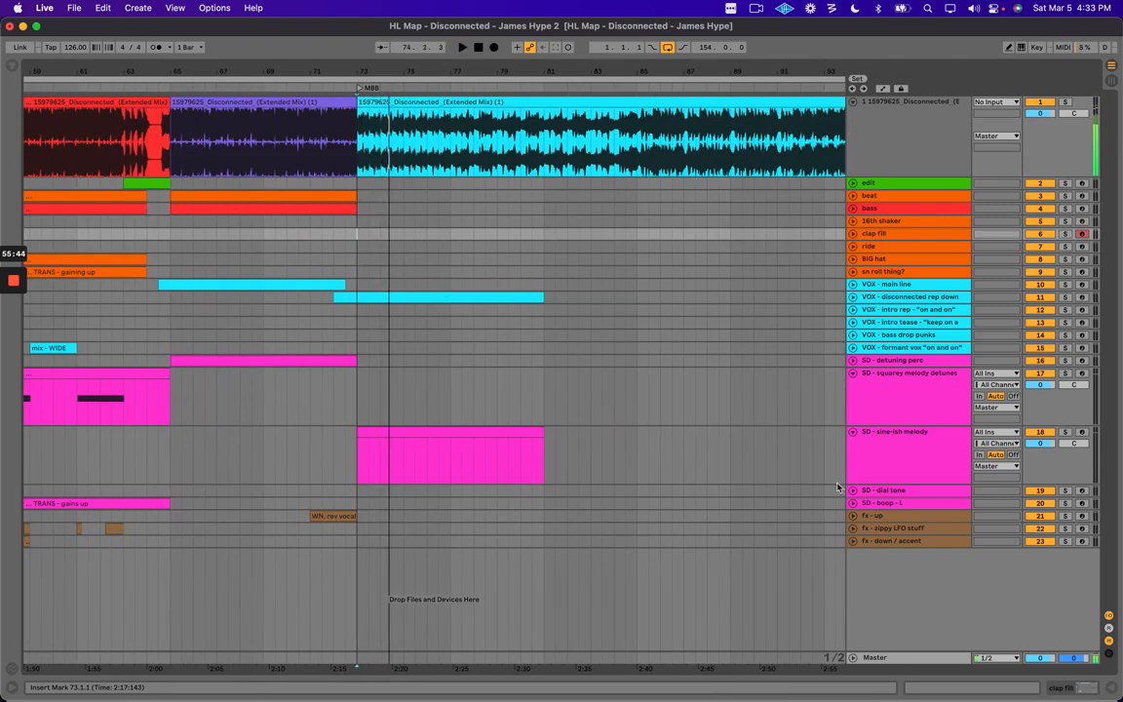
key("space")
Create an empty MIDI clip from bar 73 to 77 on the "fx - down / accent" track.
left_click_drag(357, 543, 452, 541)
key("shift+super+m")
key("alt+super+l")
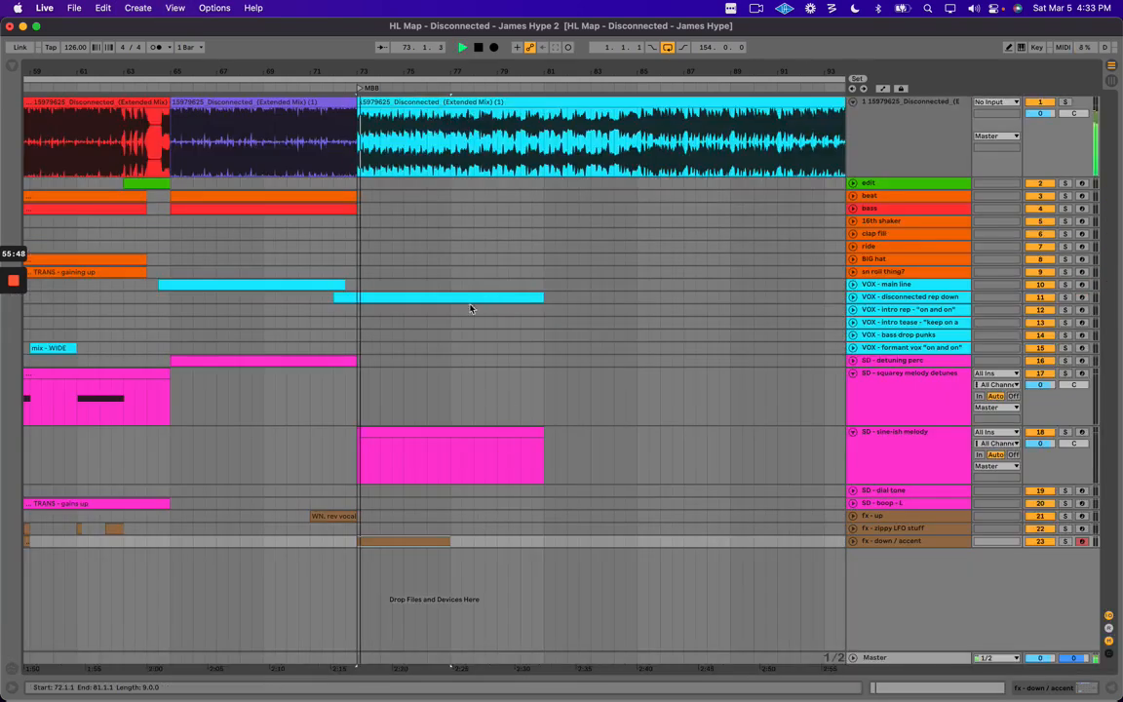
Check the "VOX - main line" and "VOX - disconnected rep down" tracks, and play the section from bar 73.
left_click(394, 296)
left_click(902, 285)
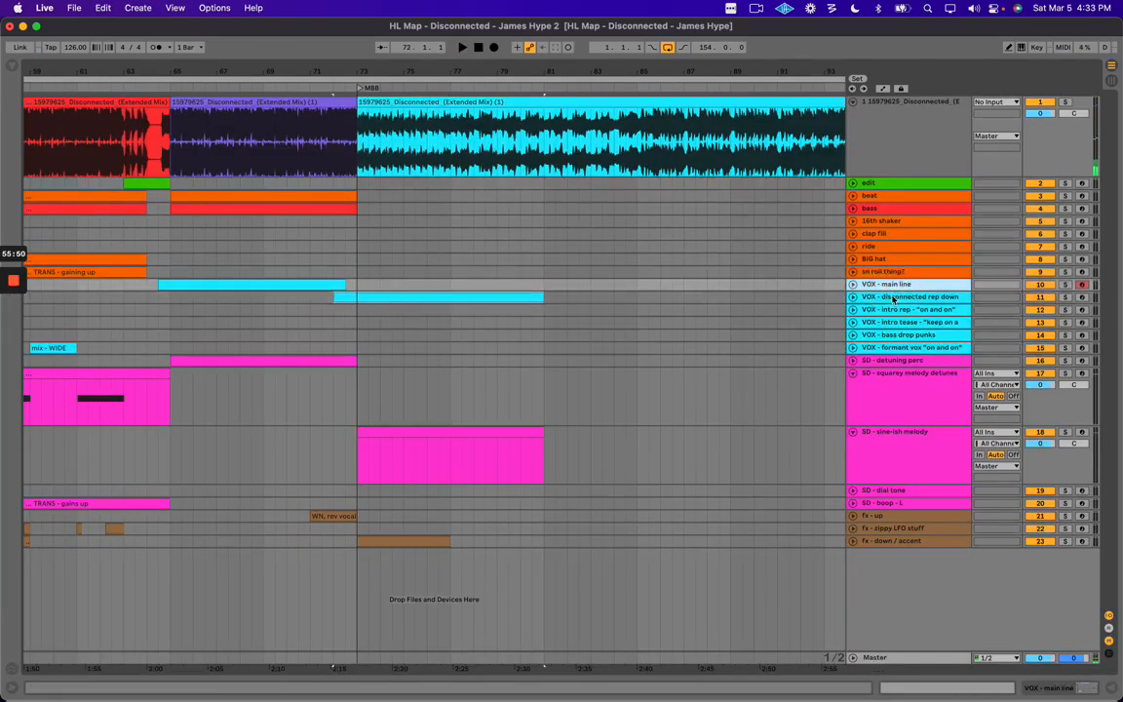
left_click(891, 297)
left_click(357, 271)
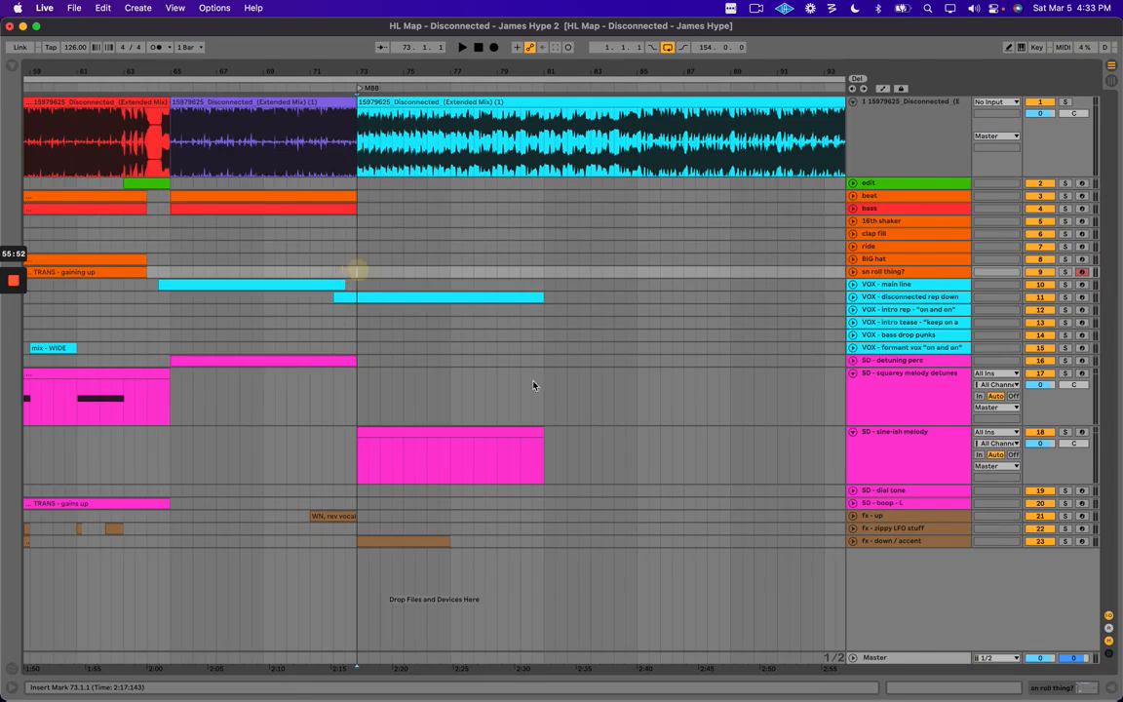
key("space")
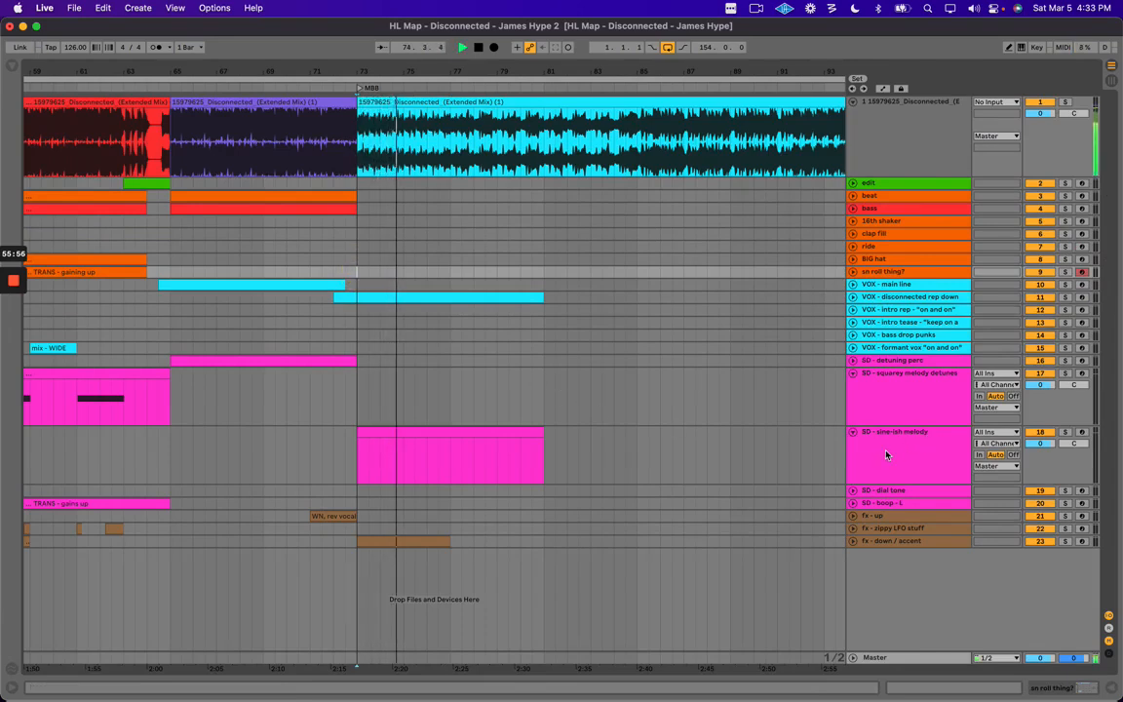
Check the "SD - sine-ish melody" clip and listen to the section from bar 73.
left_click(889, 452)
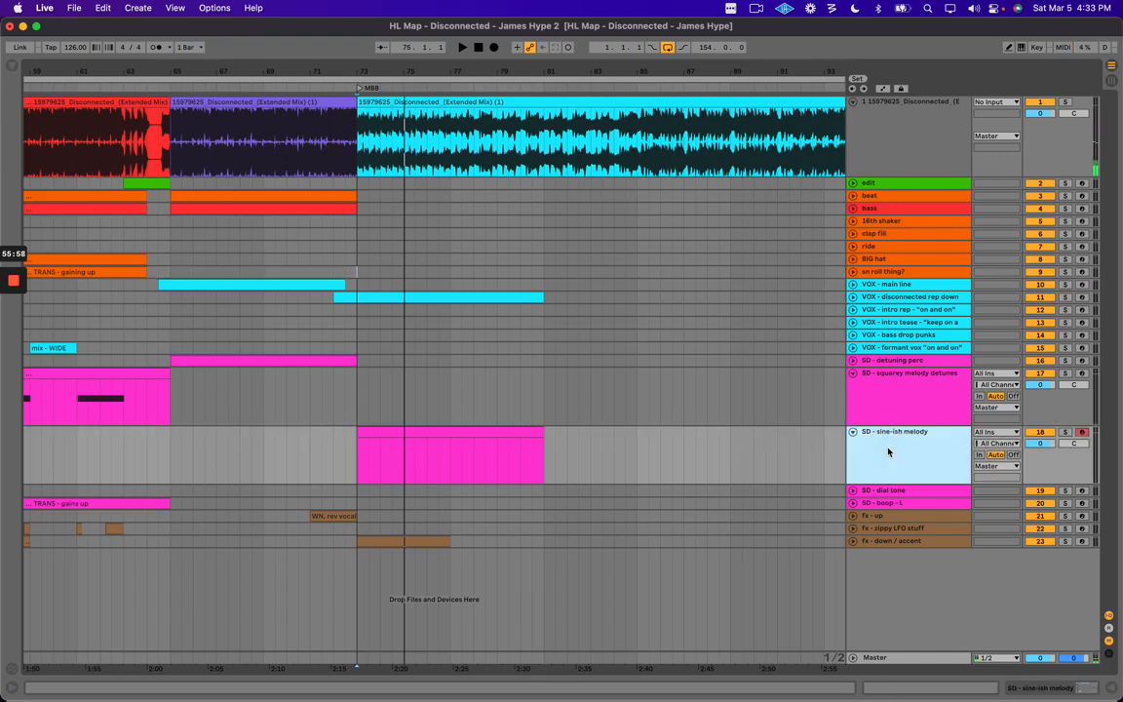
left_click(474, 432)
key("space")
key("plus")
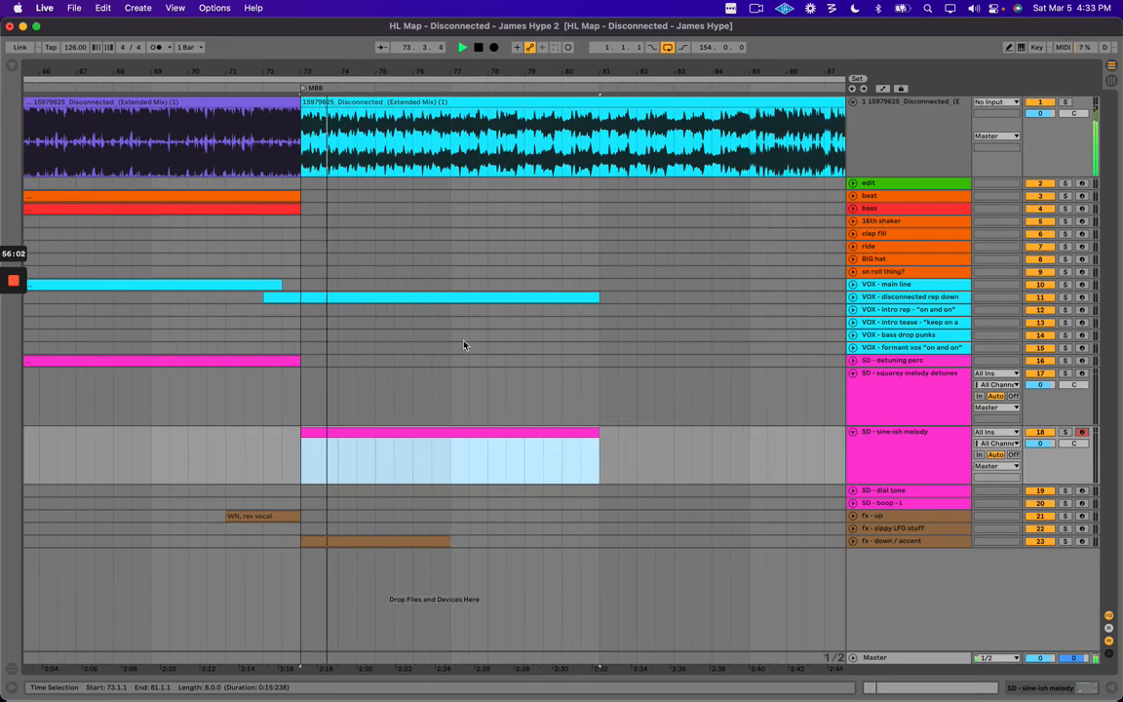
left_click_drag(446, 64, 290, 48)
left_click(290, 211)
key("space")
key("space")
key("space")
Create an empty MIDI clip from bar 73 to 77 on the "beat" track.
mouse_move(191, 197)
left_mouse_down()
mouse_move(310, 209)
mouse_move(371, 192)
mouse_move(222, 199)
mouse_move(284, 193)
left_mouse_up()
key("super+shift+m")
key("super+alt+l")
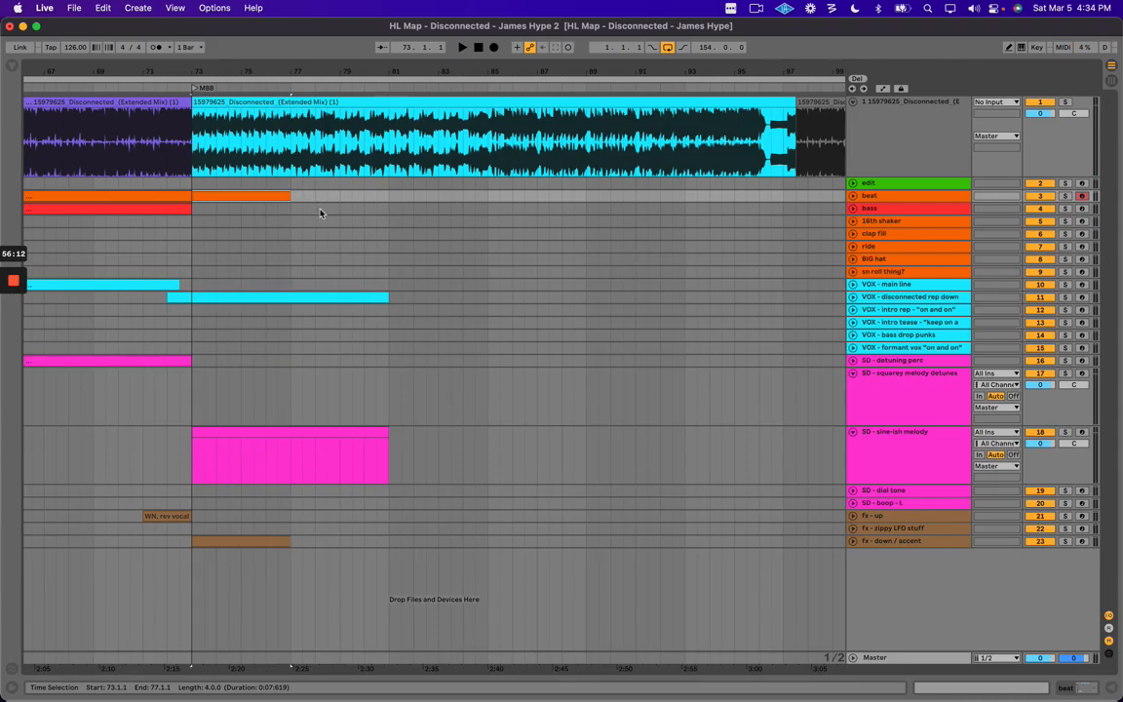
Cut the "VOX - disconnected rep down" and "SD - sine-ish melody" clips off at bar 77 by deleting everything beyond it.
scroll(332, 206, "left", 4)
key("plus")
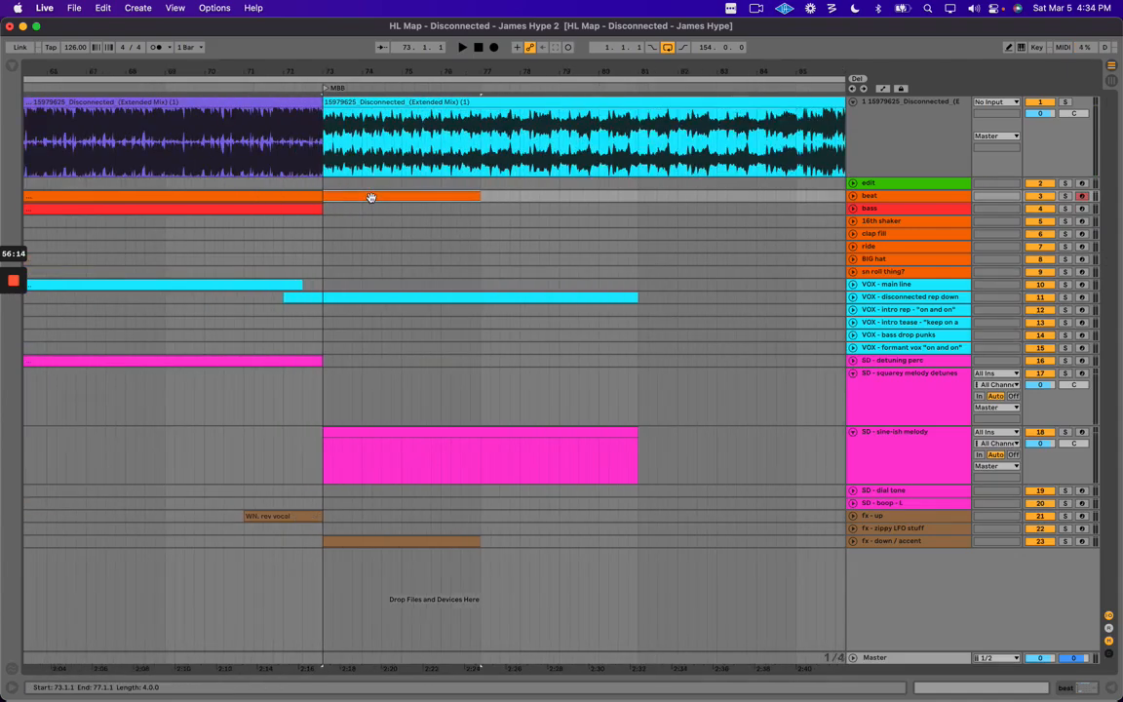
key("space")
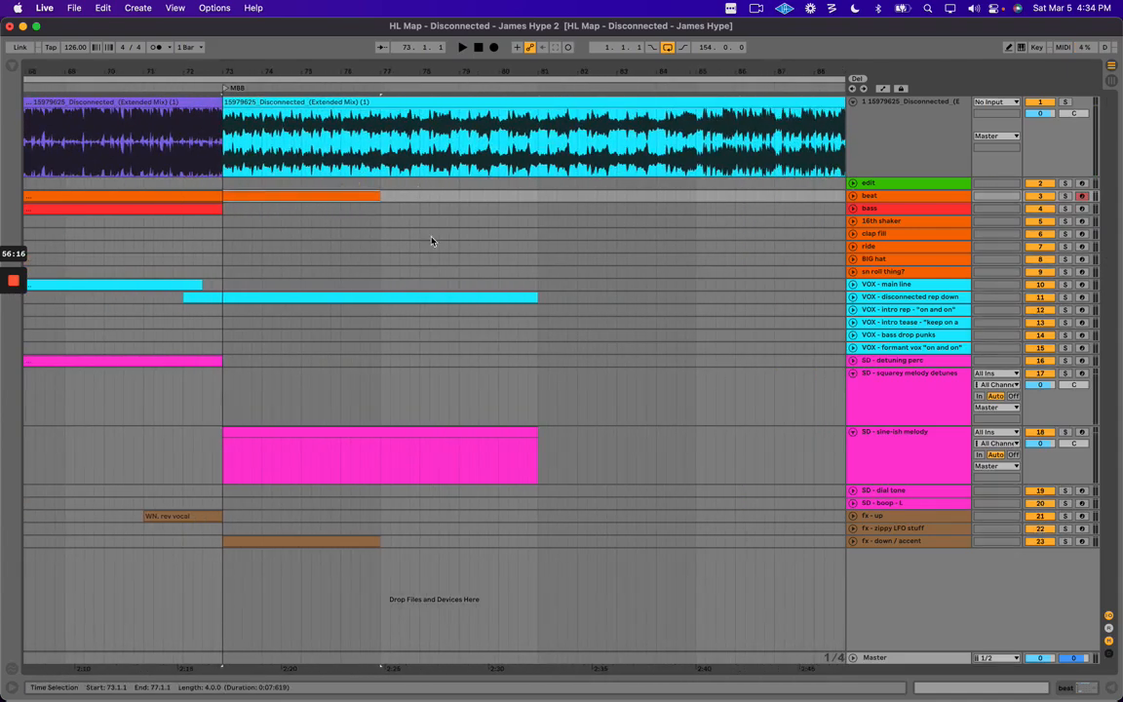
left_click_drag(381, 269, 765, 501)
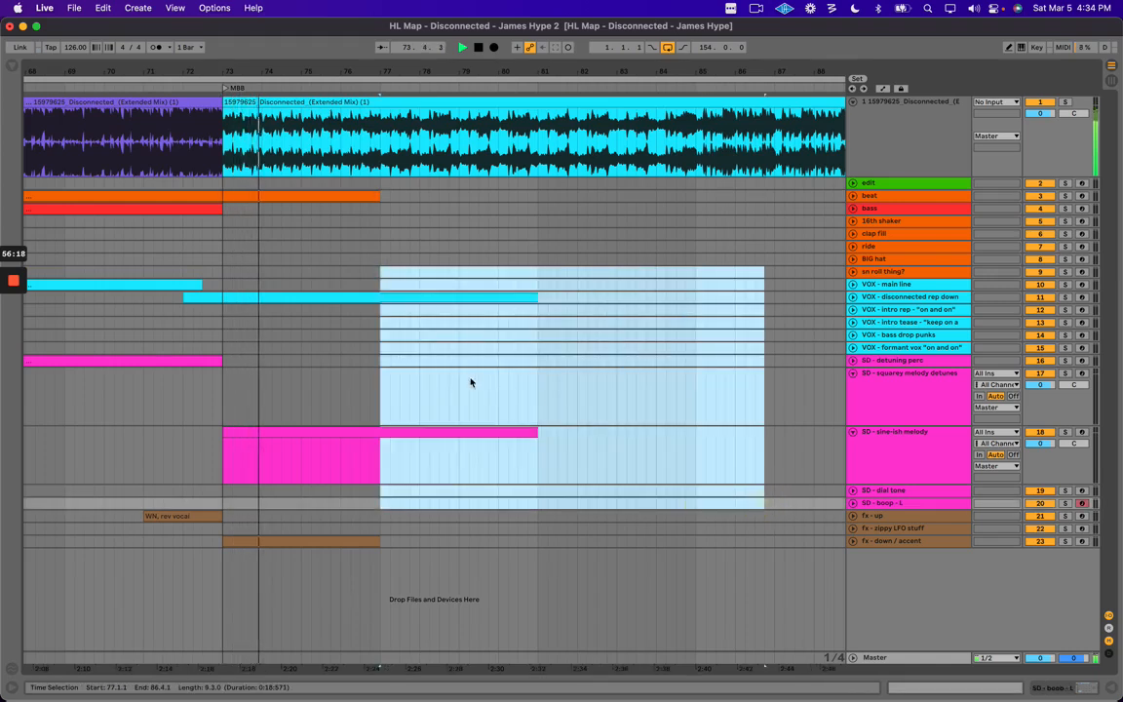
key("Delete")
left_click(360, 258)
Try to place an empty MIDI clip from bar 75 to 77 on the "fx - up" track.
left_click(883, 515)
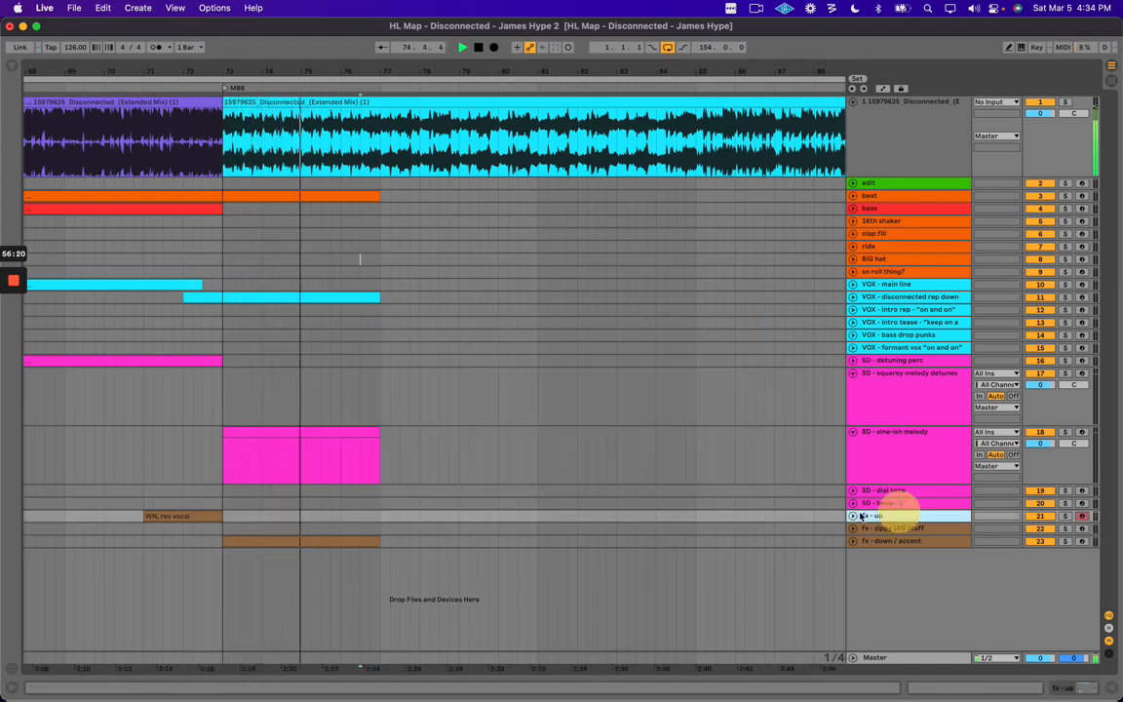
left_click(853, 516)
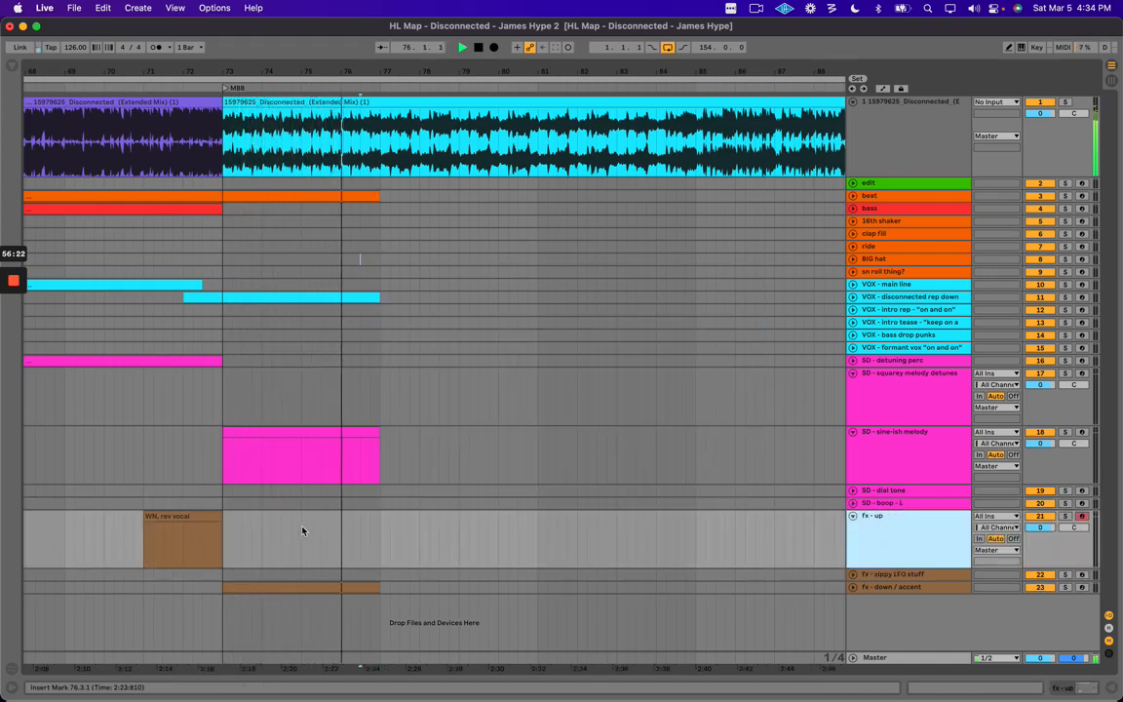
left_click_drag(303, 529, 381, 529)
key("super+shift+m")
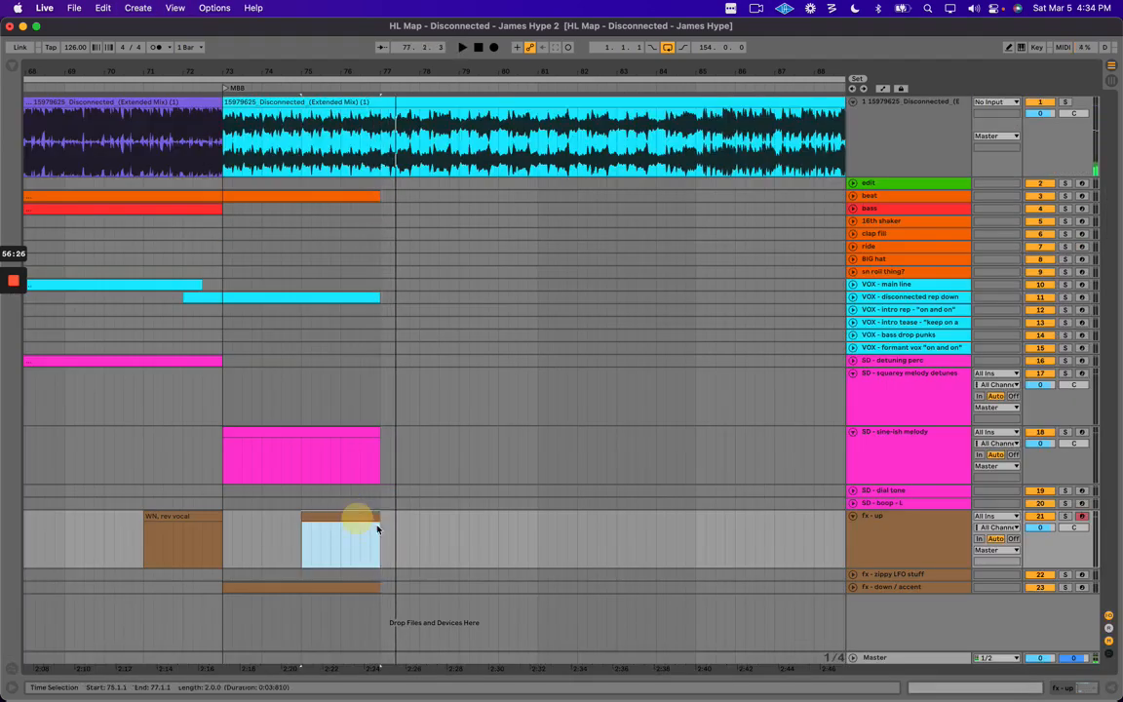
Insert a MIDI track below "VOX - formant vox" and name it "VOX - rev vox into delay".
left_click(882, 347)
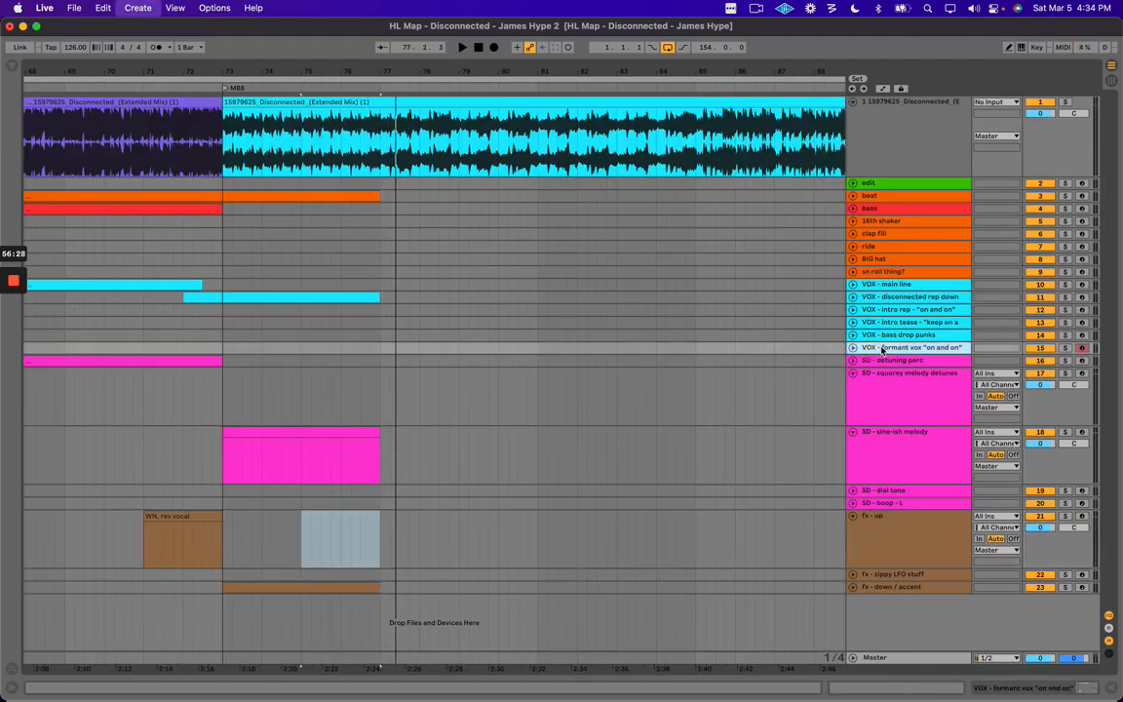
key("super+shift+t")
key("super+r")
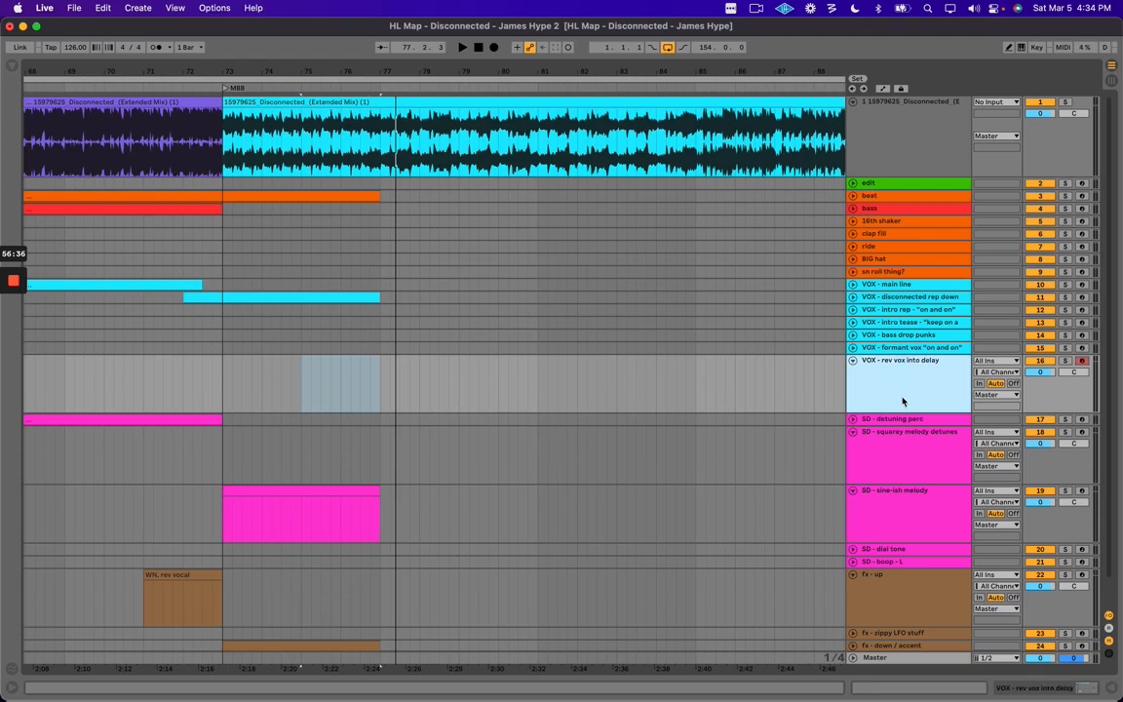
Listen around bar 75 and create an empty MIDI clip from bar 75 to 77 on the "VOX - rev vox into delay" track.
left_click(339, 383)
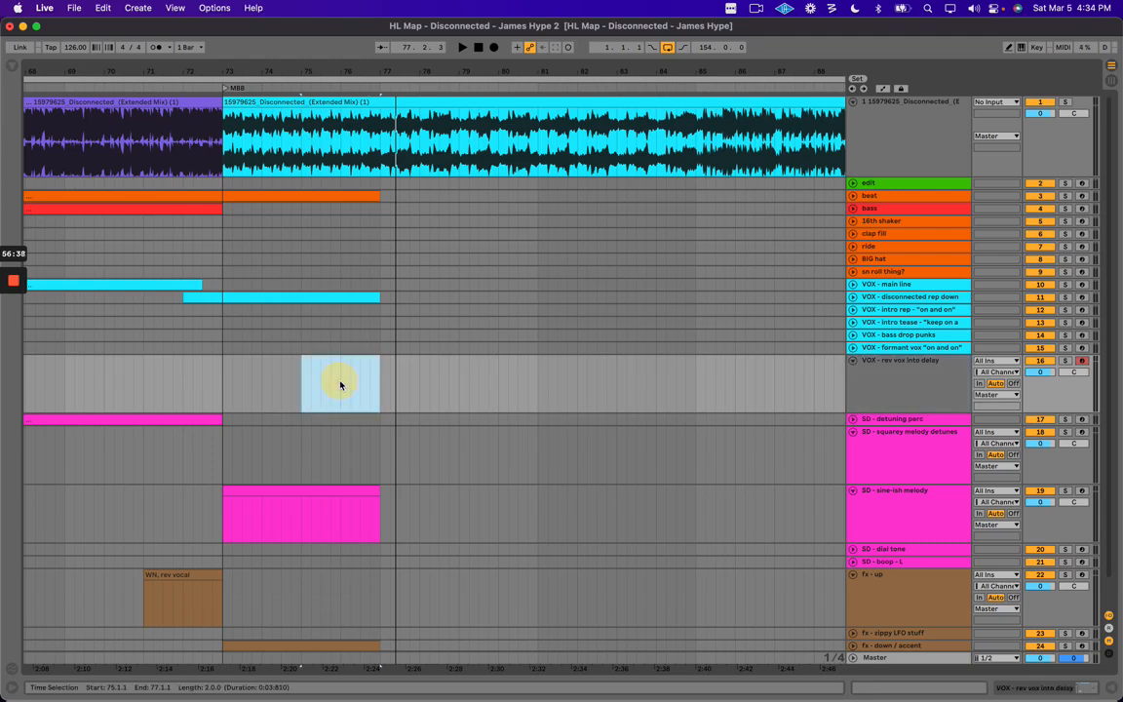
key("space")
left_click(298, 381)
left_click_drag(308, 384, 382, 383)
key("space")
scroll(389, 390, "down", 2)
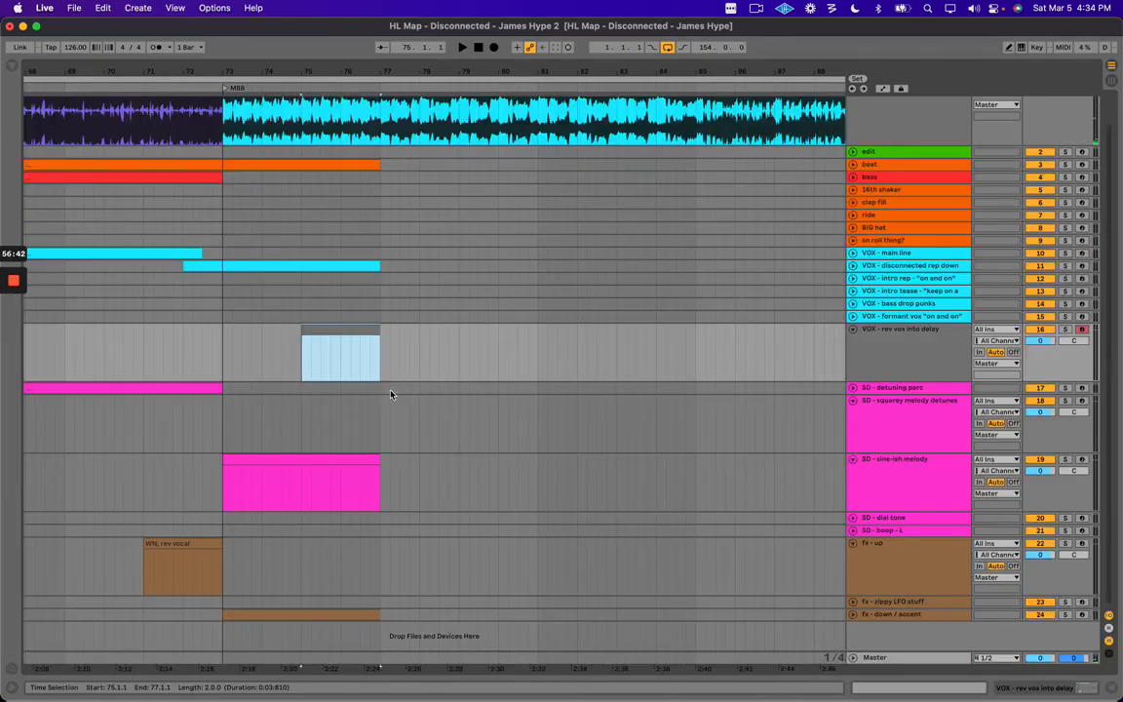
Color the "VOX - rev vox into delay" track and its clip the same cyan as the other vocal tracks.
right_click(918, 351)
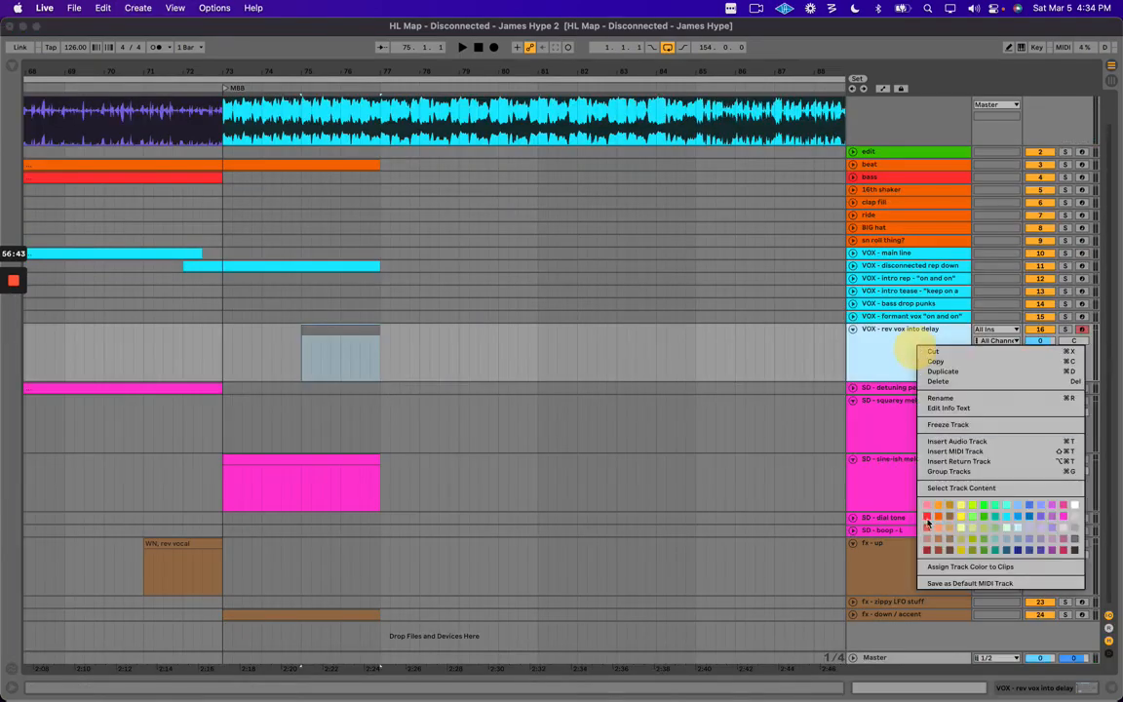
left_click(1012, 516)
right_click(347, 331)
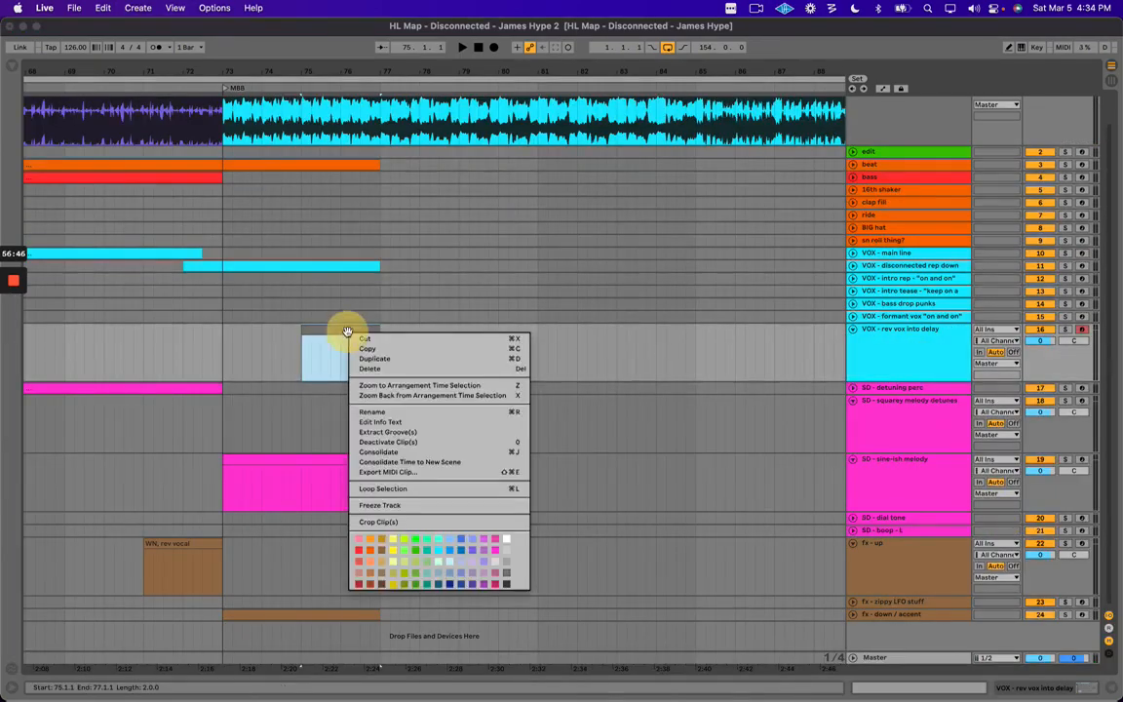
left_click(439, 546)
left_click(366, 331)
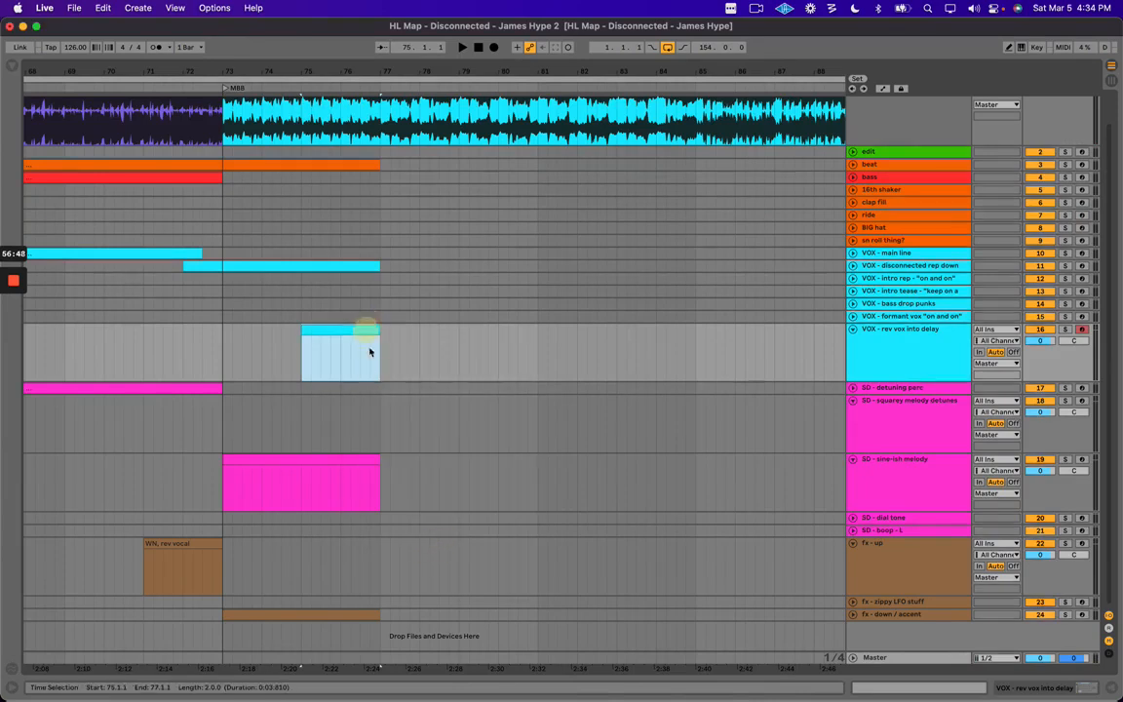
Name the bar 75 clip "gain up" and duplicate it to bar 77 as "pong delay".
left_click(354, 328)
key("super+d")
key("super+r")
type("pong delay")
key("Return")
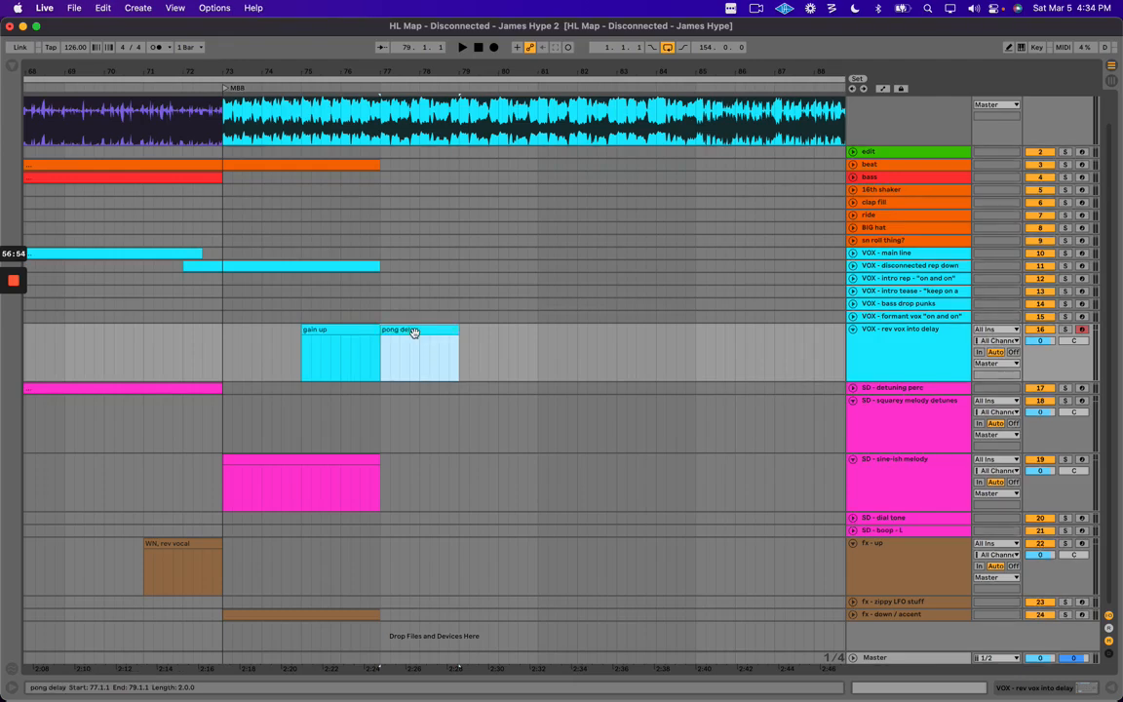
Play the "pong delay" clip's section and try to append "- on and" to the "VOX - rev vox into delay" track name.
key("space")
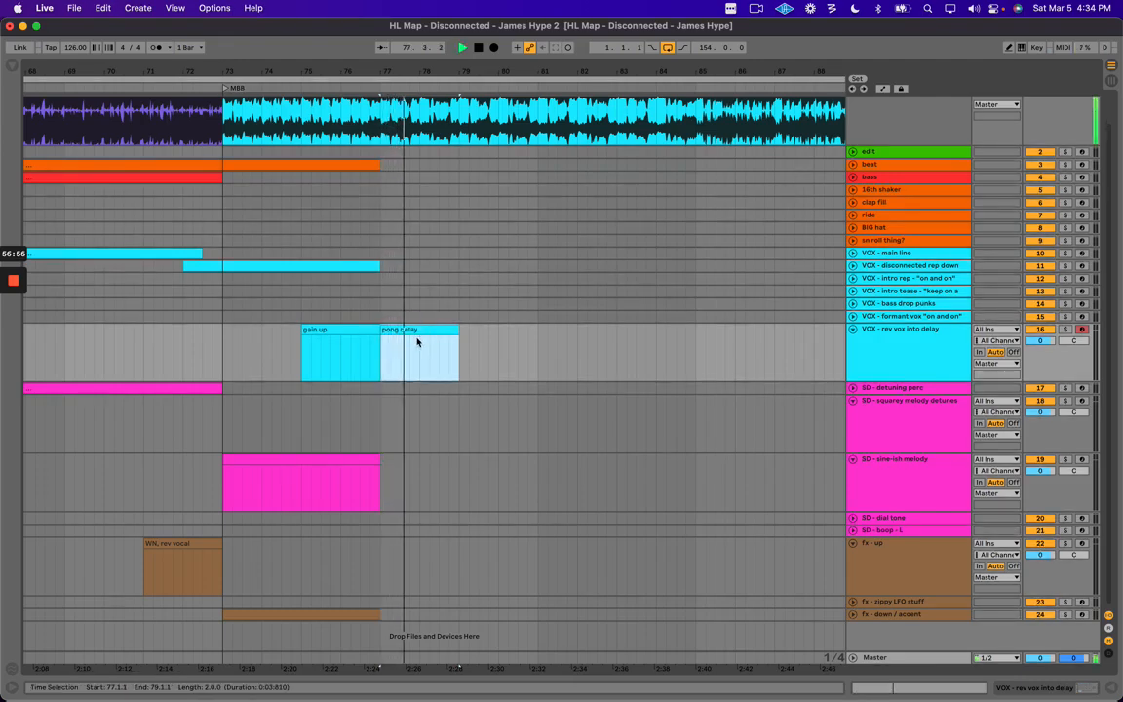
key("space")
left_click(852, 333)
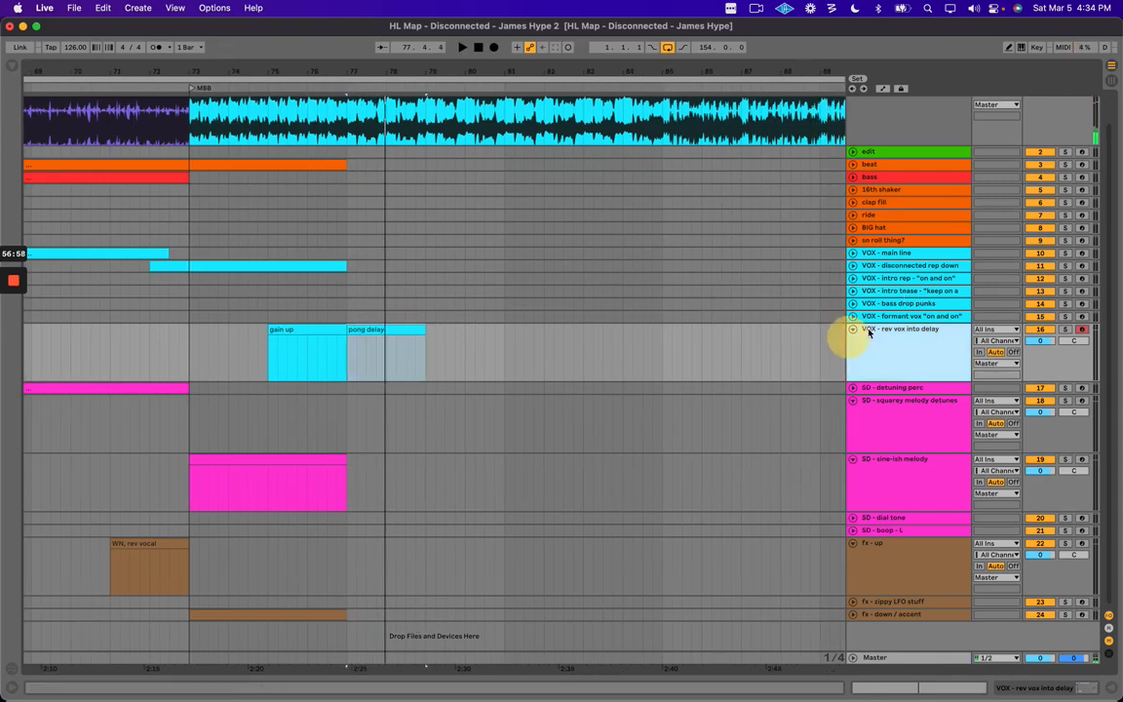
key("Right")
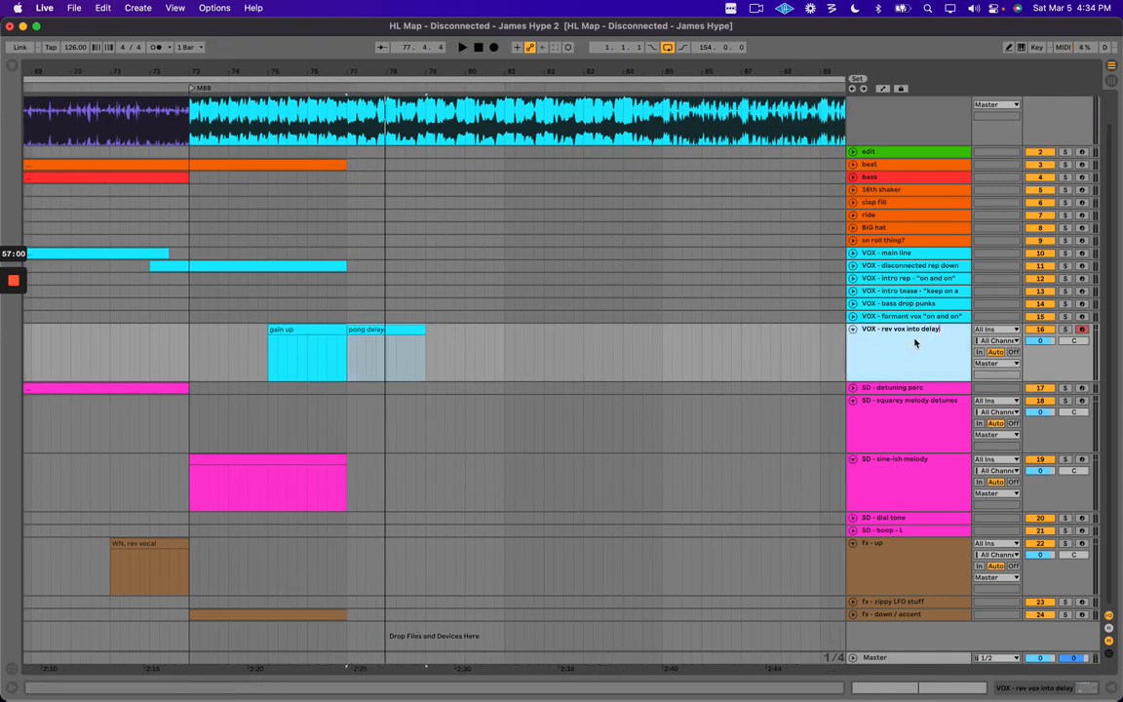
type("- on and")
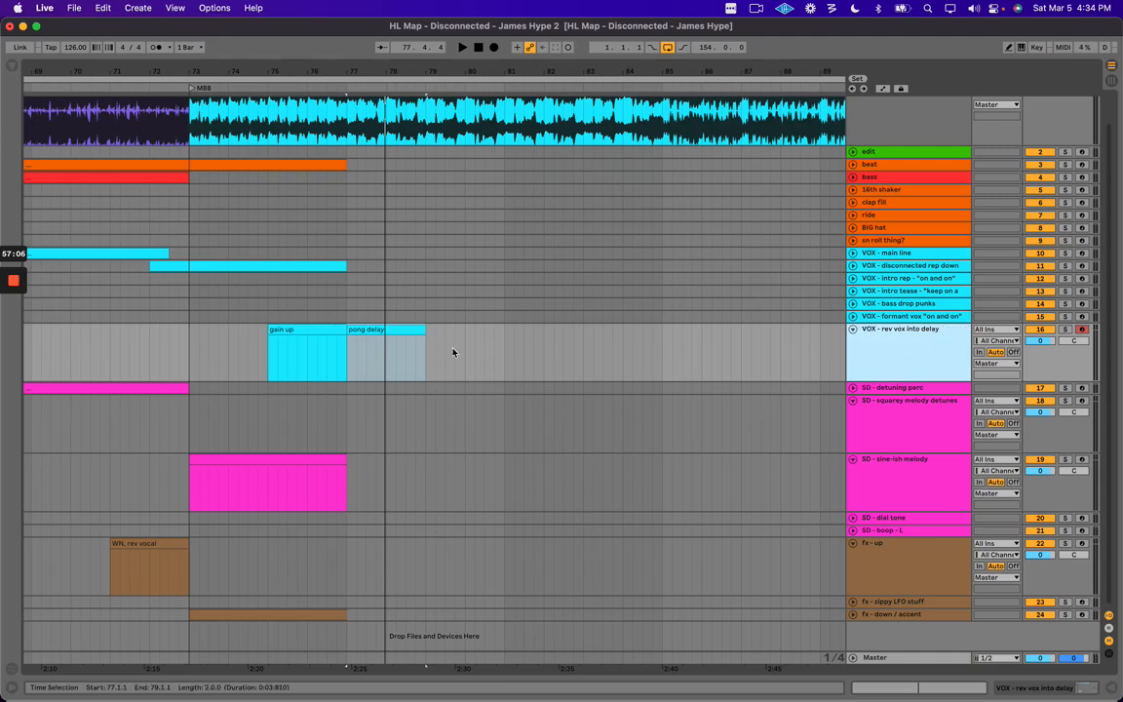
Play the part from bar 77 and unfold the "VOX - intro rep - "on and on"" track to inspect it.
left_click(378, 331)
key("space")
left_click(896, 280)
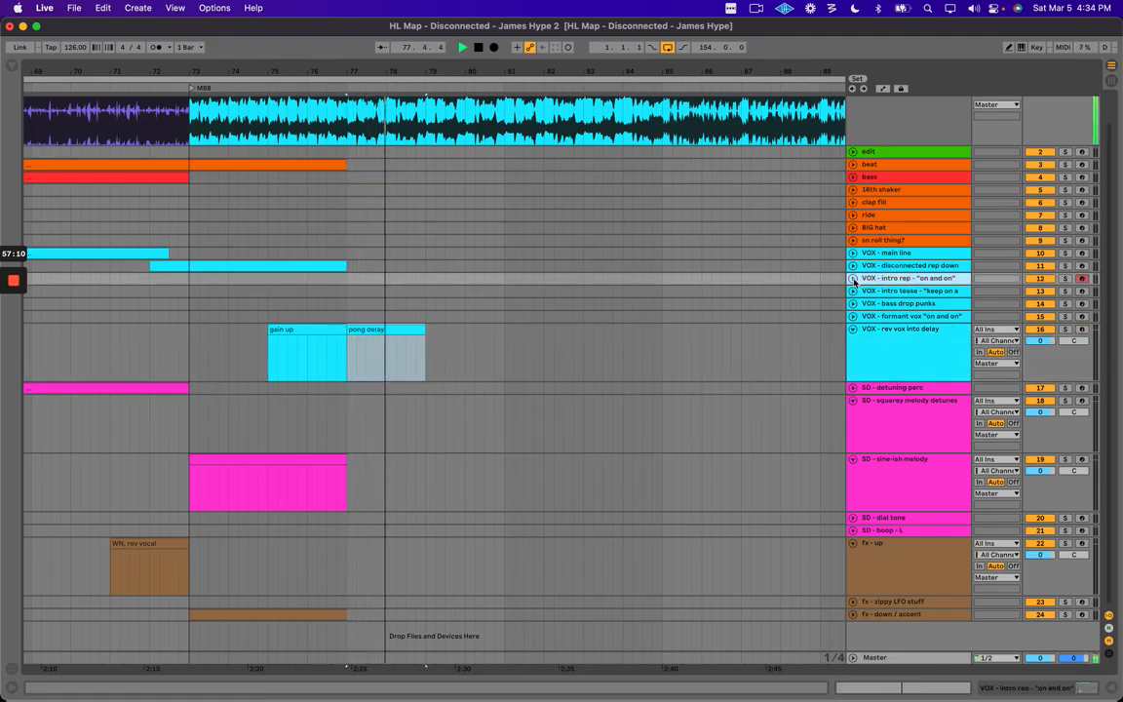
left_click(853, 279)
key("space")
Unfold the "VOX - formant vox" track and copy its "mix - WIDE" clips from bars 41 to 47 to start at bar 77.
left_click_drag(455, 72, 454, 74)
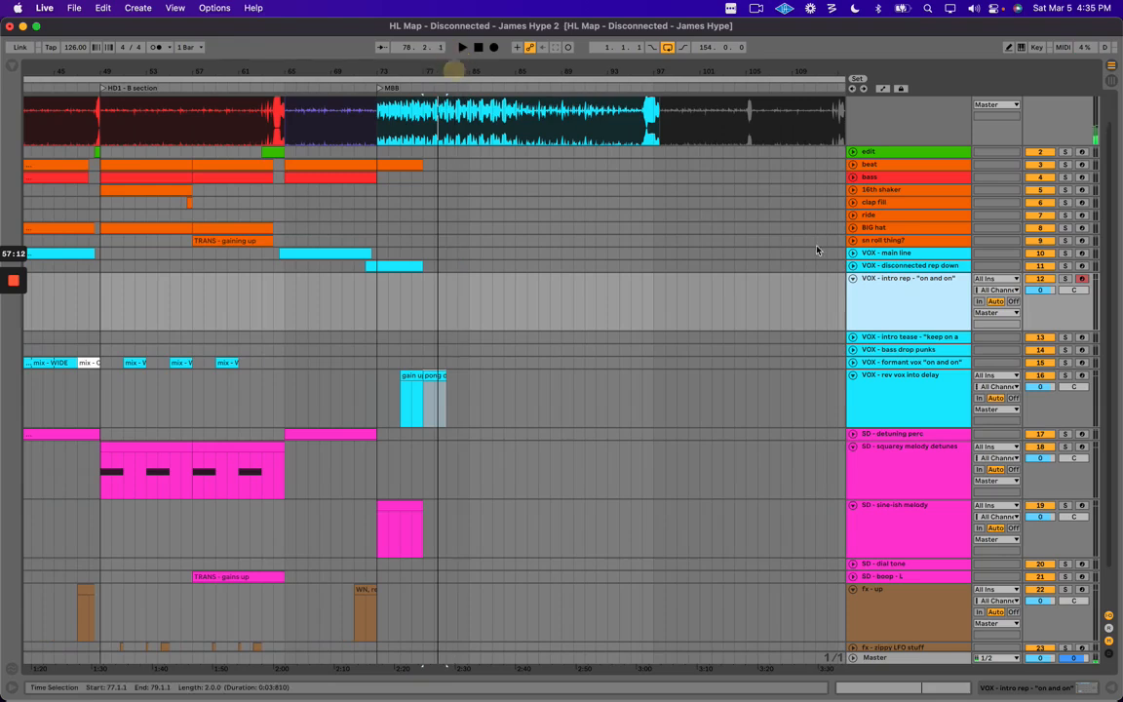
left_click(905, 363)
left_click(853, 363)
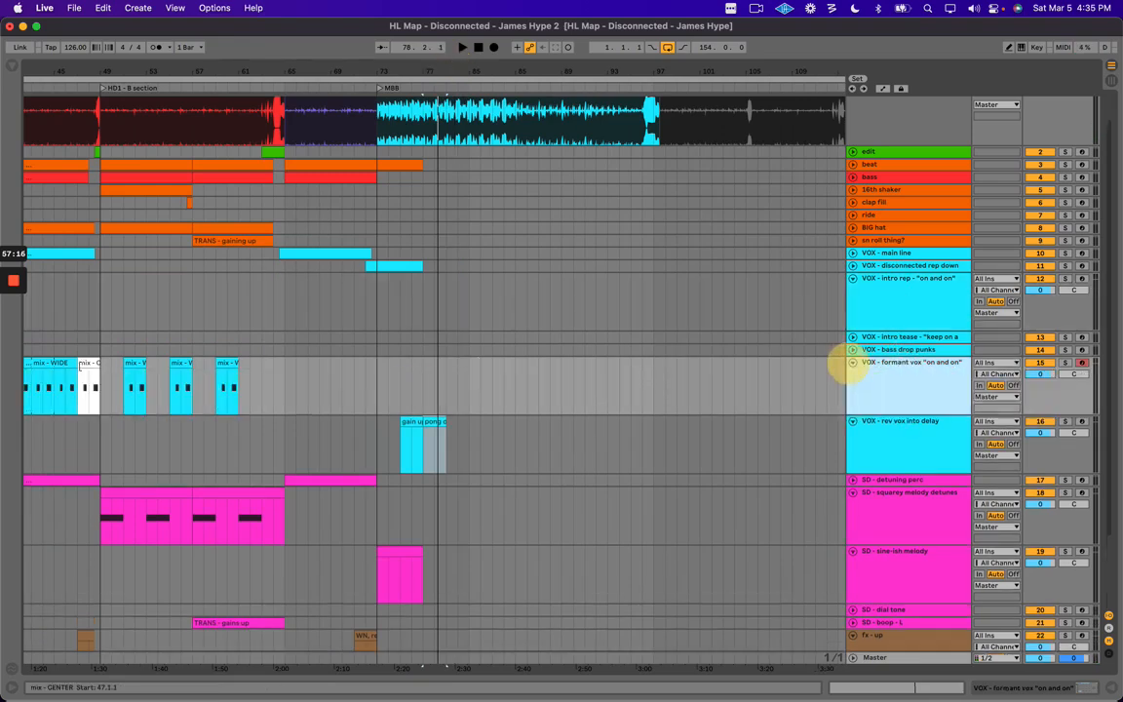
scroll(512, 383, "left", 5)
left_click_drag(100, 369, 521, 390)
Listen to the copied formant vocal section from bar 77.
left_click(493, 304)
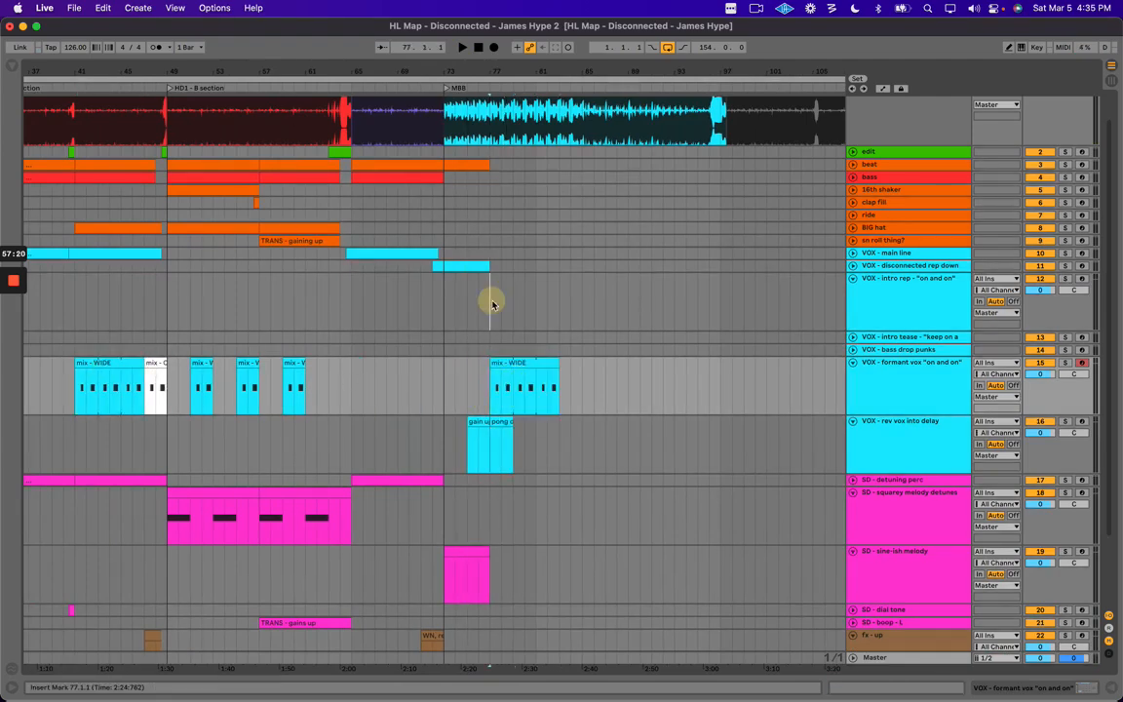
key("space")
key("plus")
key("plus")
key("space")
Rename the locator at bar 73 as "MBBA - chill".
scroll(474, 291, "up", 2)
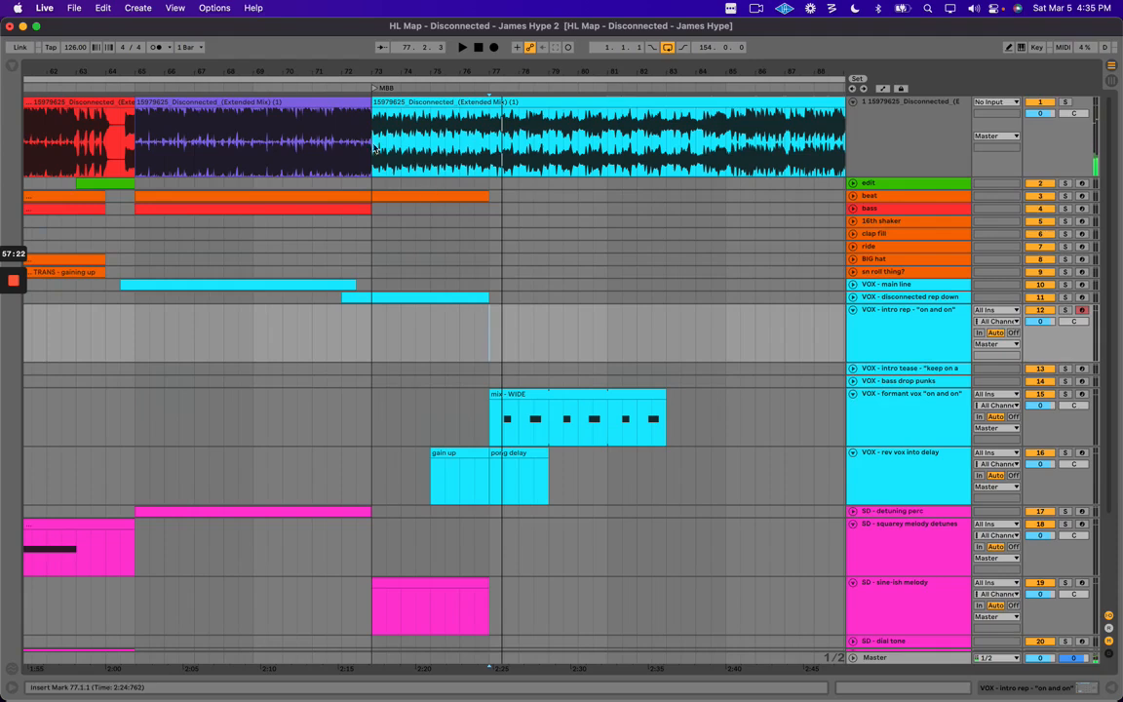
left_click(375, 88)
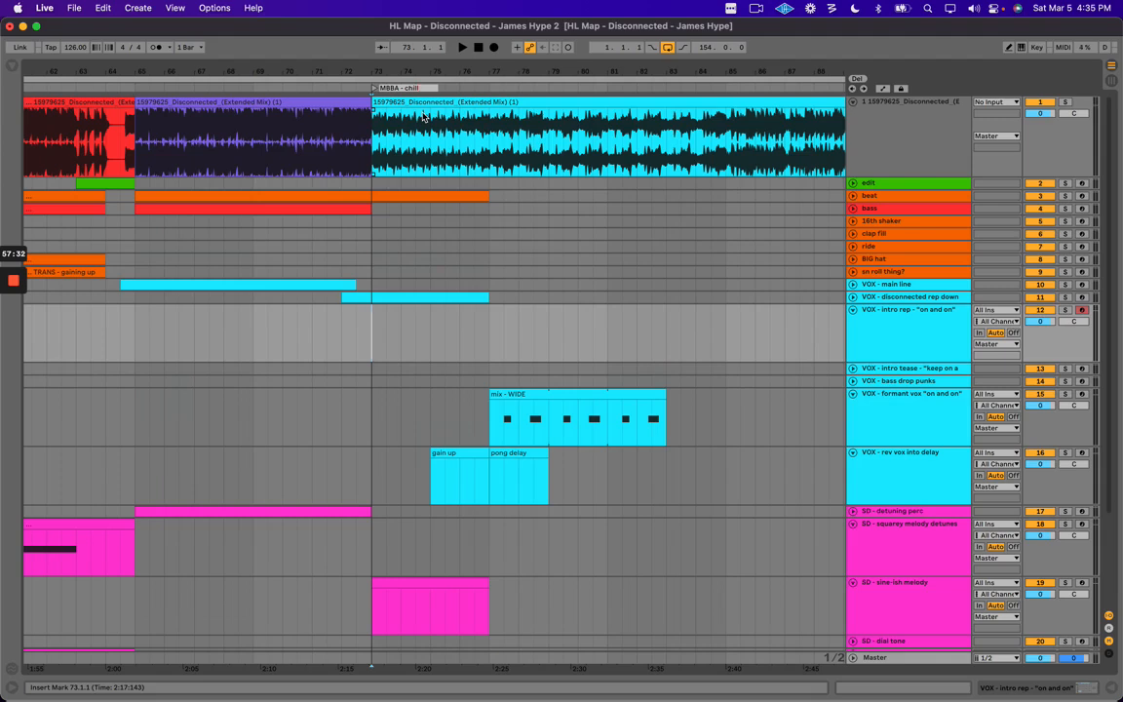
key("Return")
Examine the first half of the HD1 A section, bars 33 to 41, including its detuning perc and vocal tracks.
left_click_drag(193, 68, 599, 73)
left_click_drag(298, 142, 418, 128)
scroll(416, 303, "down", 1)
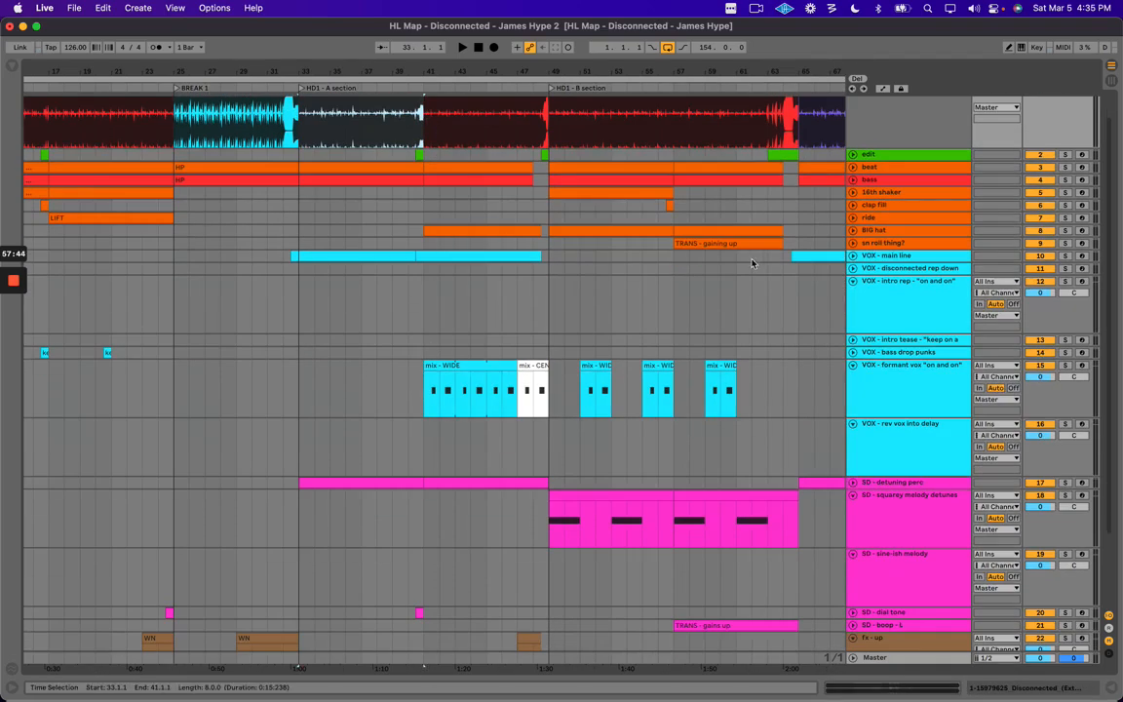
left_click(370, 481)
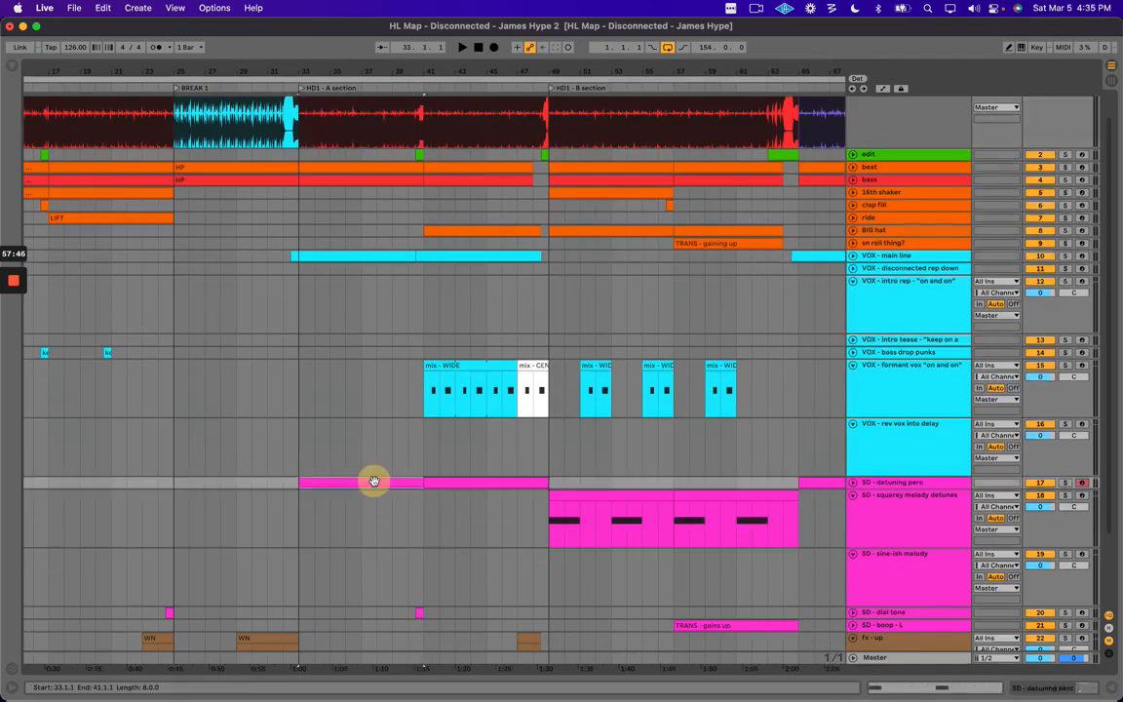
left_click(376, 352)
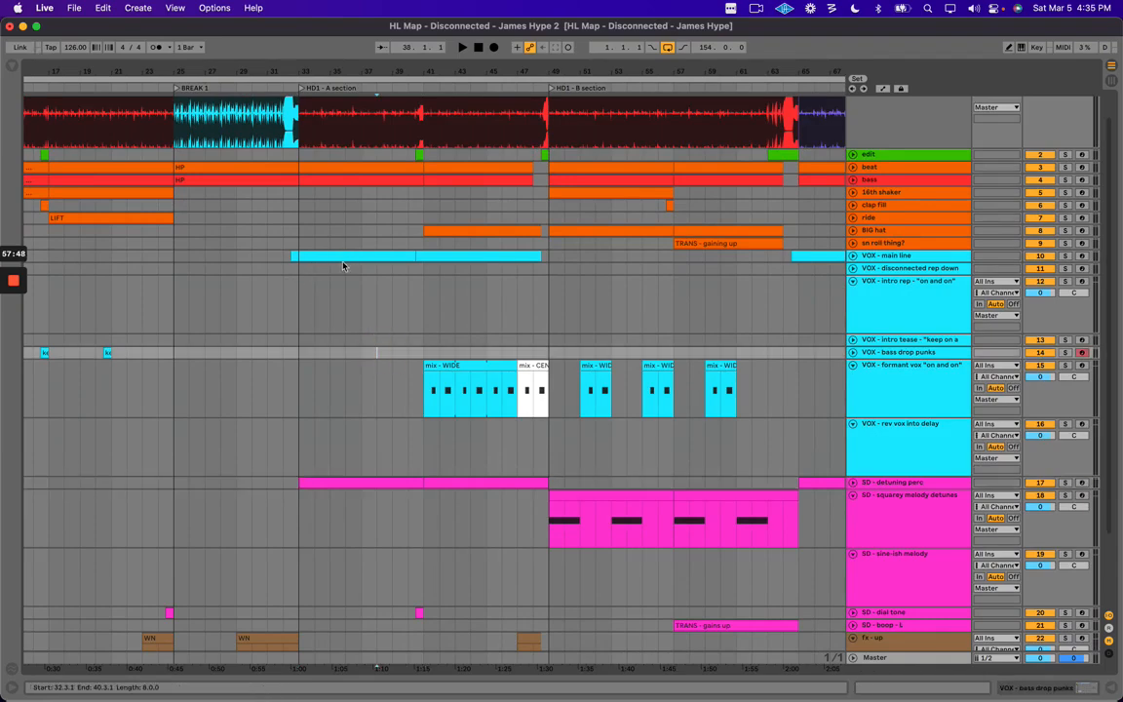
left_click_drag(304, 310, 427, 303)
scroll(427, 306, "right", 1)
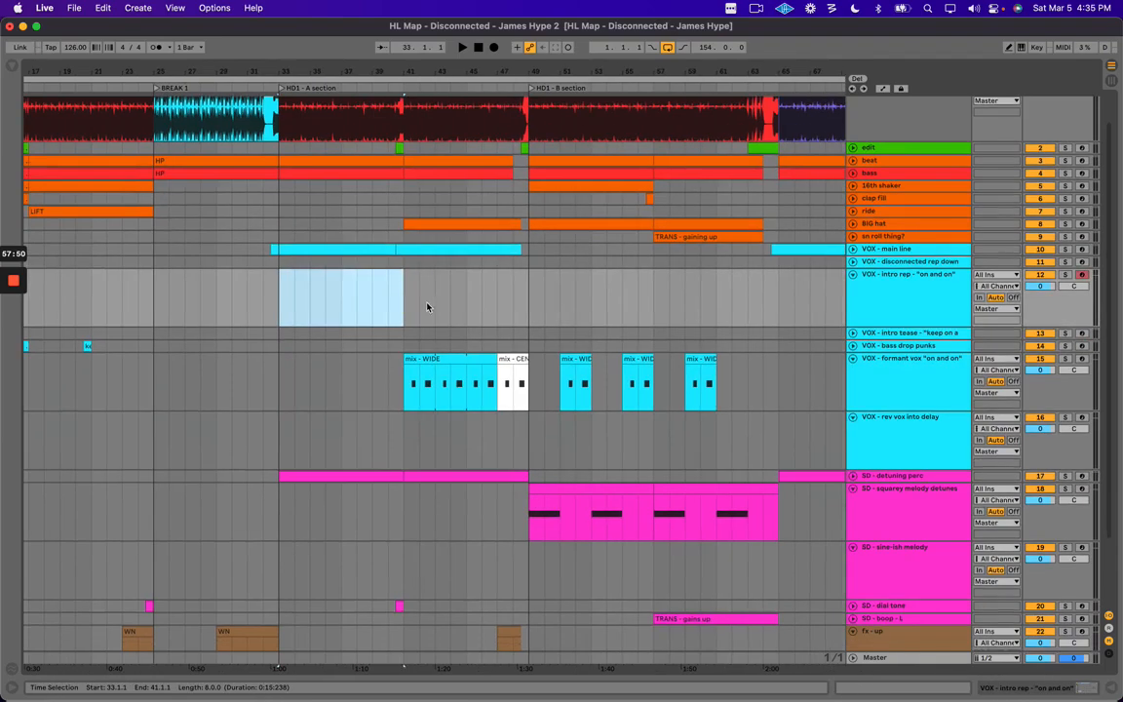
scroll(416, 289, "up", 1)
Examine bars 41 to 49 of the HD1 A section, comparing the "BIG hat" clip and the formant vox clips.
left_click_drag(407, 246, 528, 348)
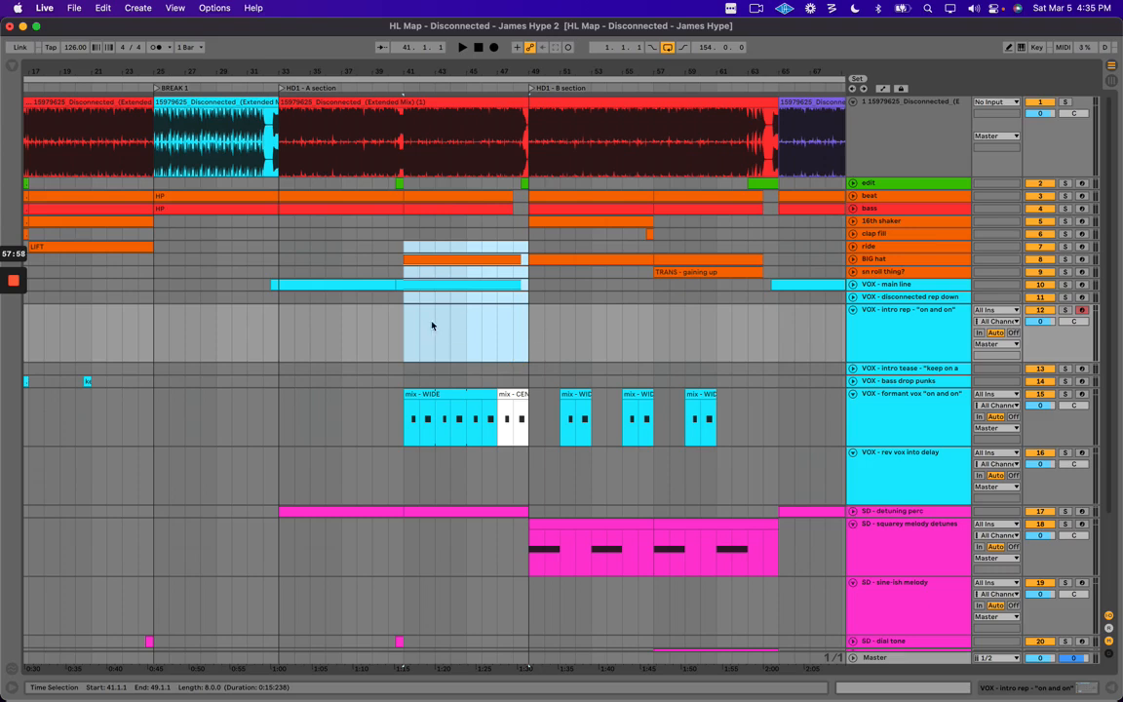
left_click(511, 259)
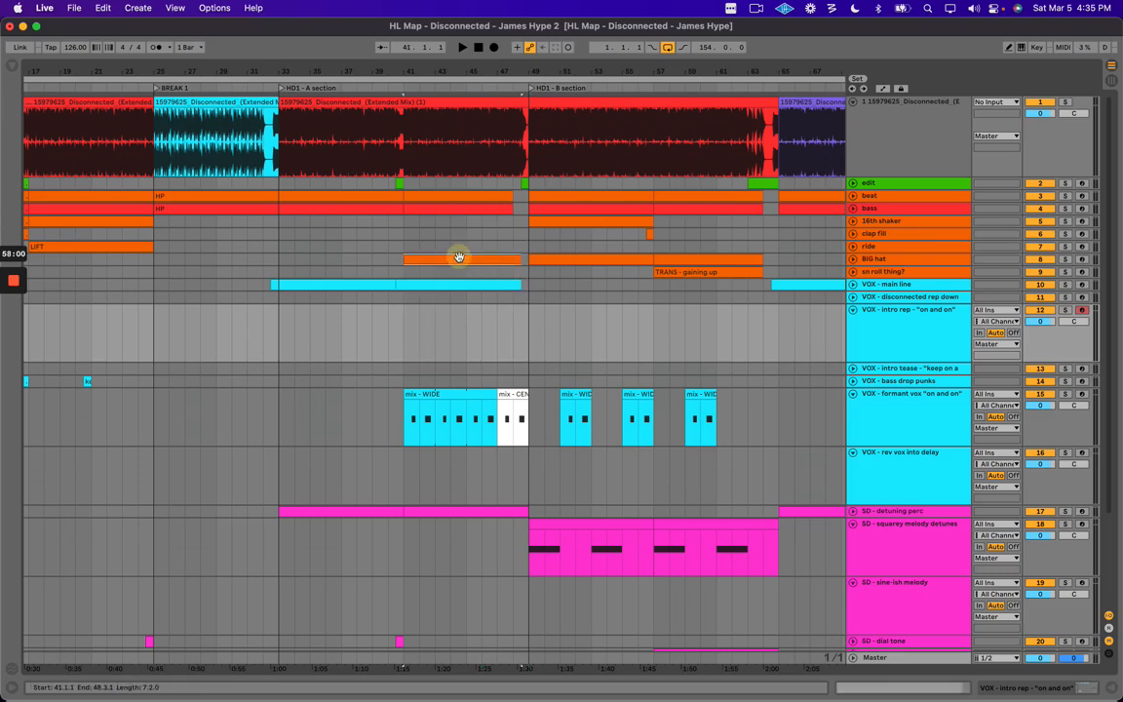
scroll(486, 263, "right", 1)
scroll(486, 263, "right", 1)
left_click(457, 258)
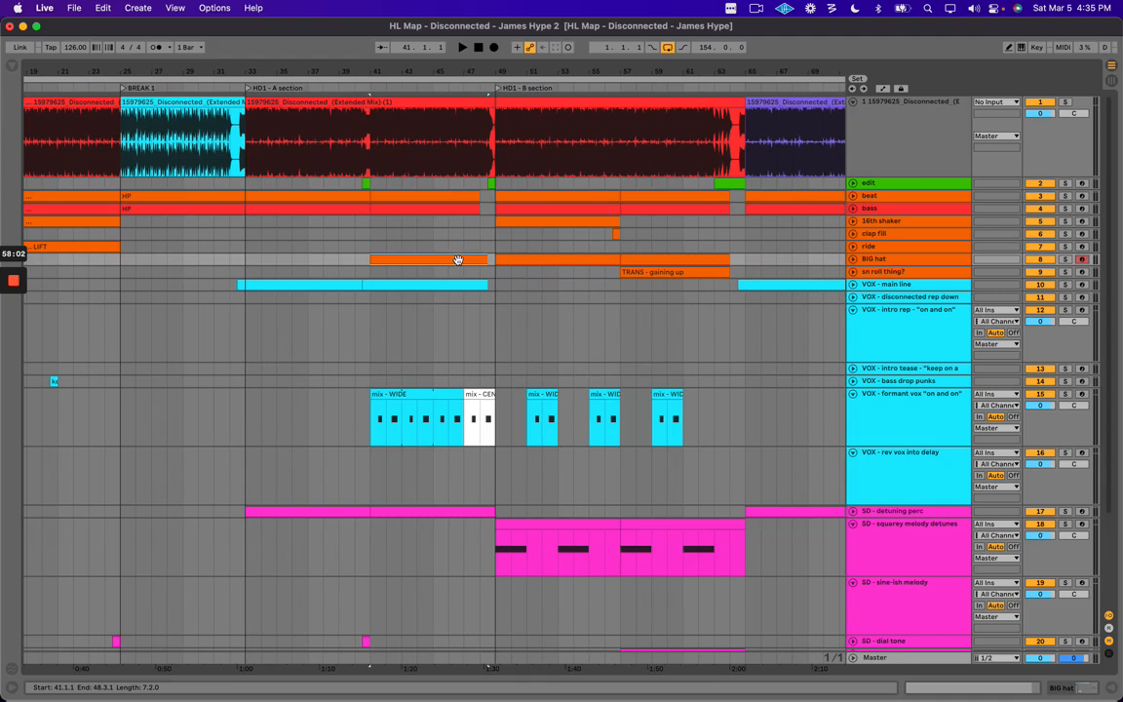
left_click_drag(366, 400, 499, 428)
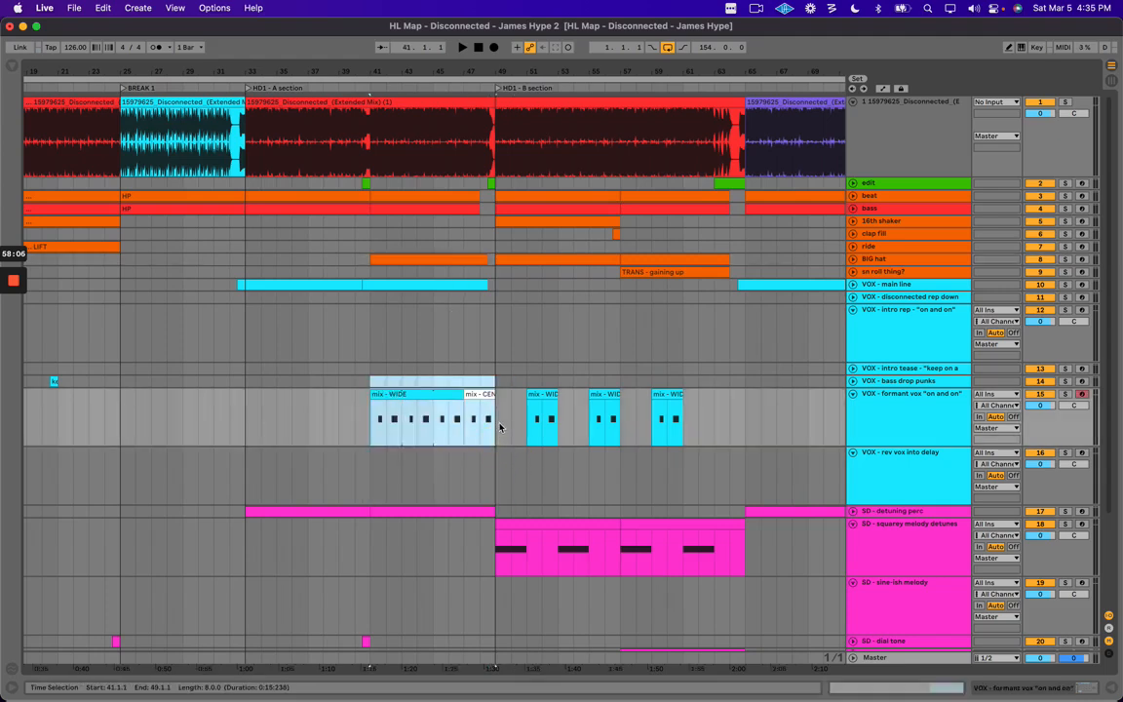
Examine the HD1 B section from bar 49, focusing on its squarey melody detunes and formant vox clips.
left_click_drag(251, 126, 321, 127)
left_click_drag(402, 141, 477, 133)
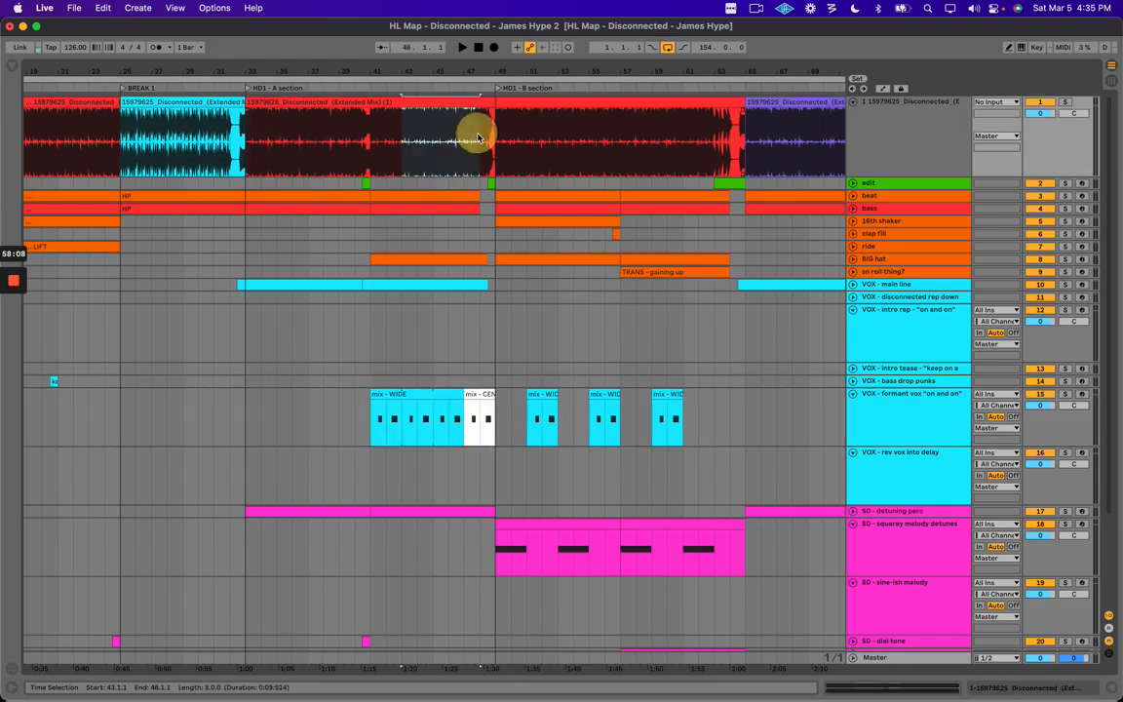
scroll(475, 170, "right", 4)
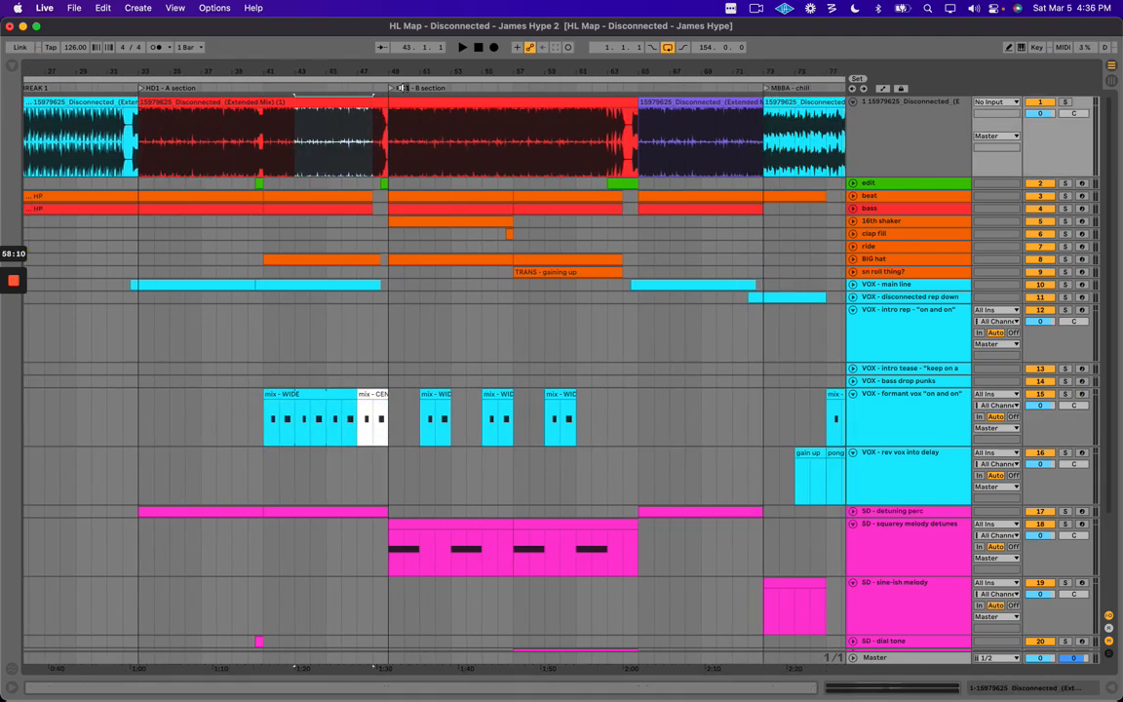
left_click_drag(406, 141, 490, 141)
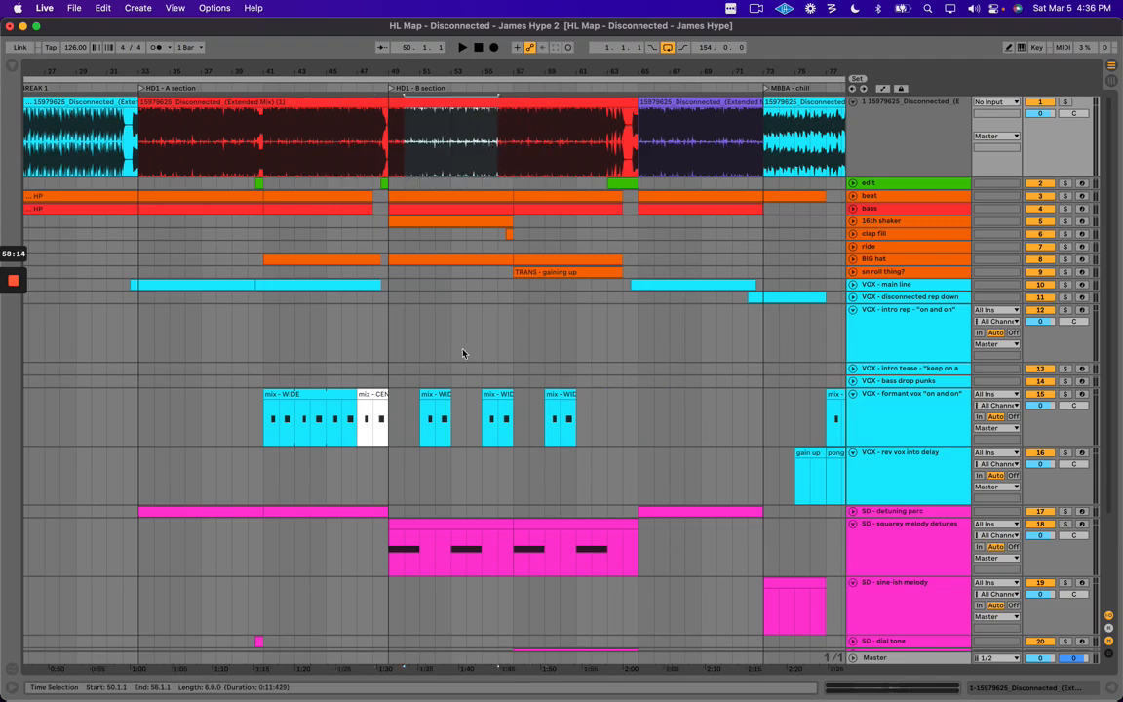
scroll(465, 350, "down", 3)
scroll(464, 417, "right", 2)
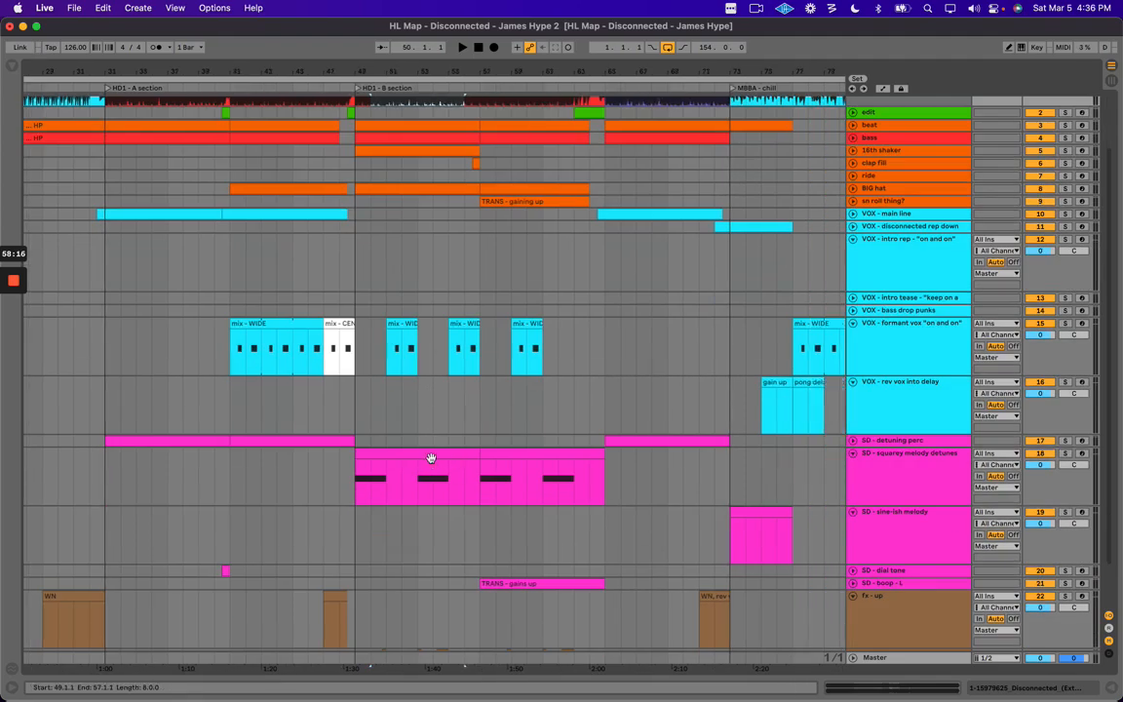
left_click(432, 458)
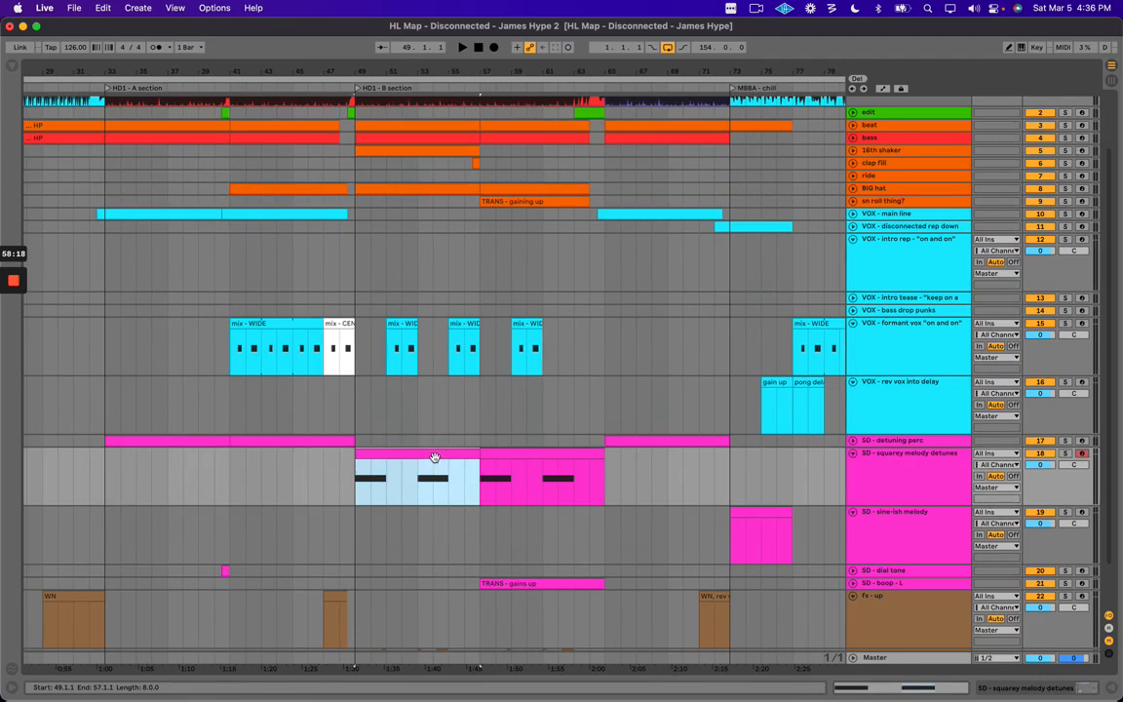
left_click_drag(372, 343, 494, 343)
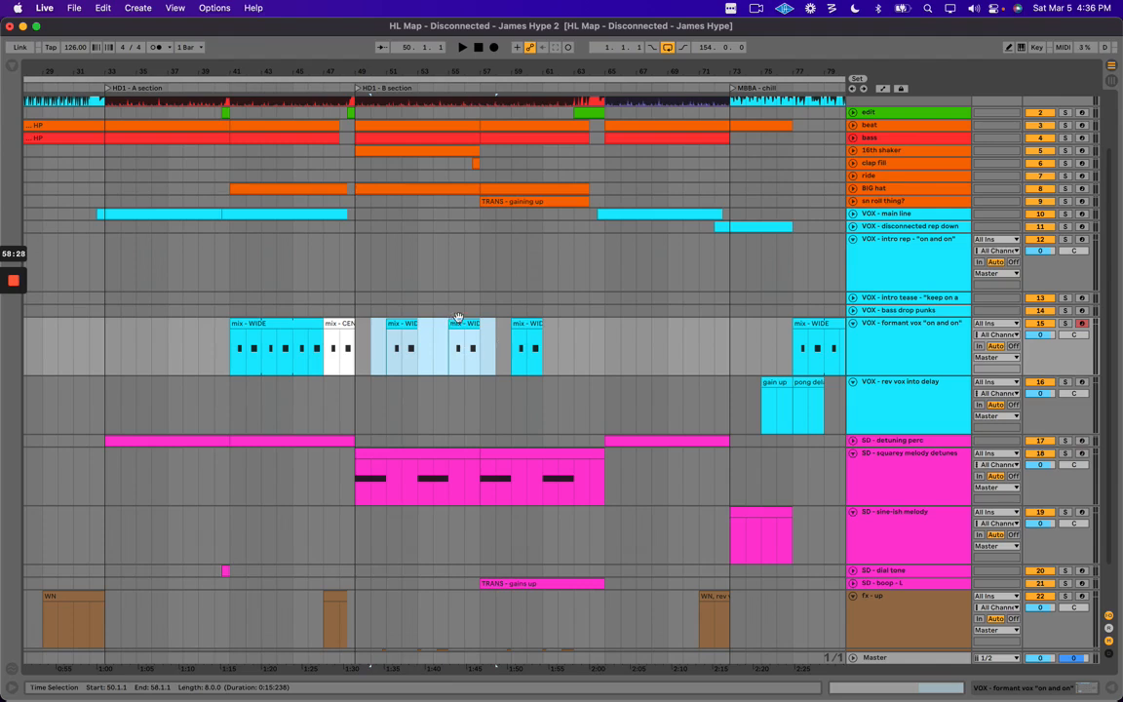
Examine the change at bar 57 of the HD1 B section, including the "TRANS - gaining up" clip on "sn roll thing?".
scroll(449, 292, "right", 5)
left_click_drag(412, 268, 529, 271)
left_click_drag(290, 125, 399, 131)
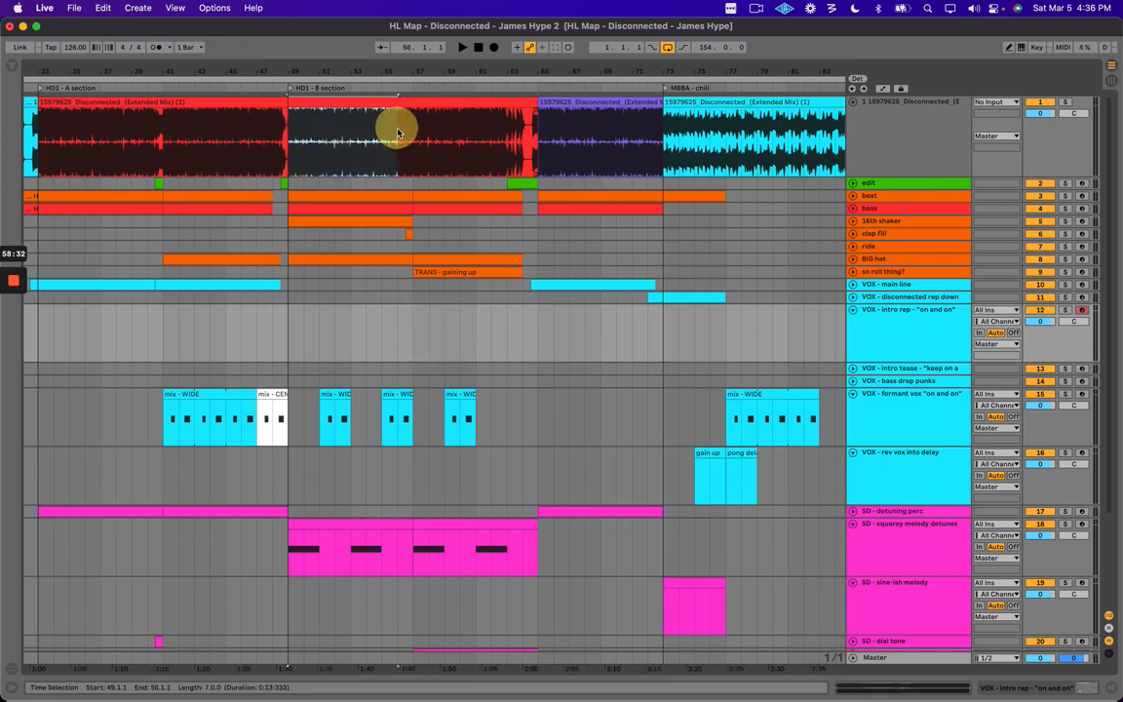
left_click(413, 125)
scroll(514, 228, "right", 7)
scroll(476, 270, "left", 8)
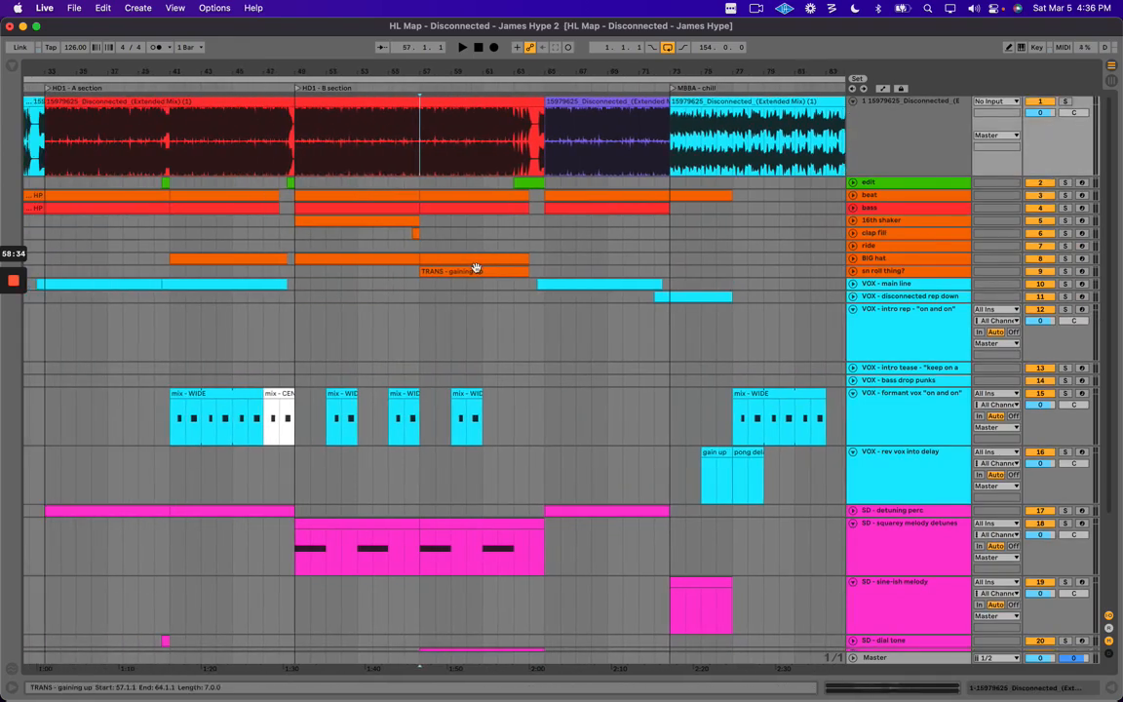
left_click(476, 271)
scroll(438, 317, "down", 2)
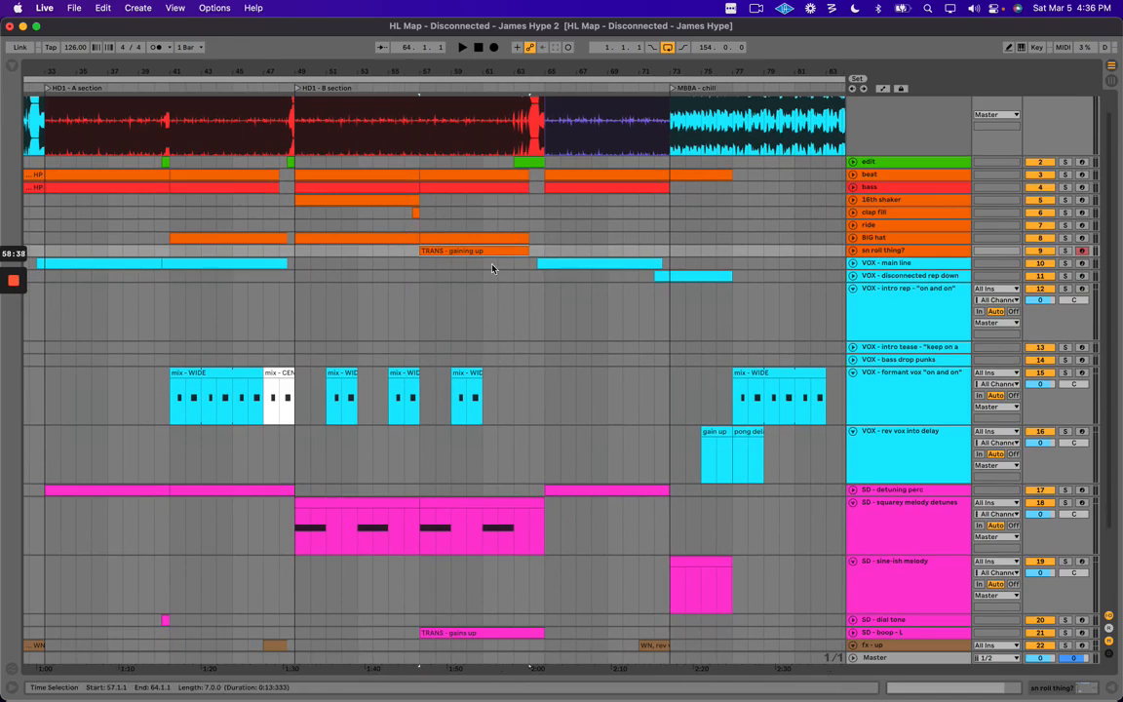
Check the clap fill track from bar 57 to 63 against its use in the earlier sections.
left_click(442, 210)
left_click_drag(468, 217, 504, 218)
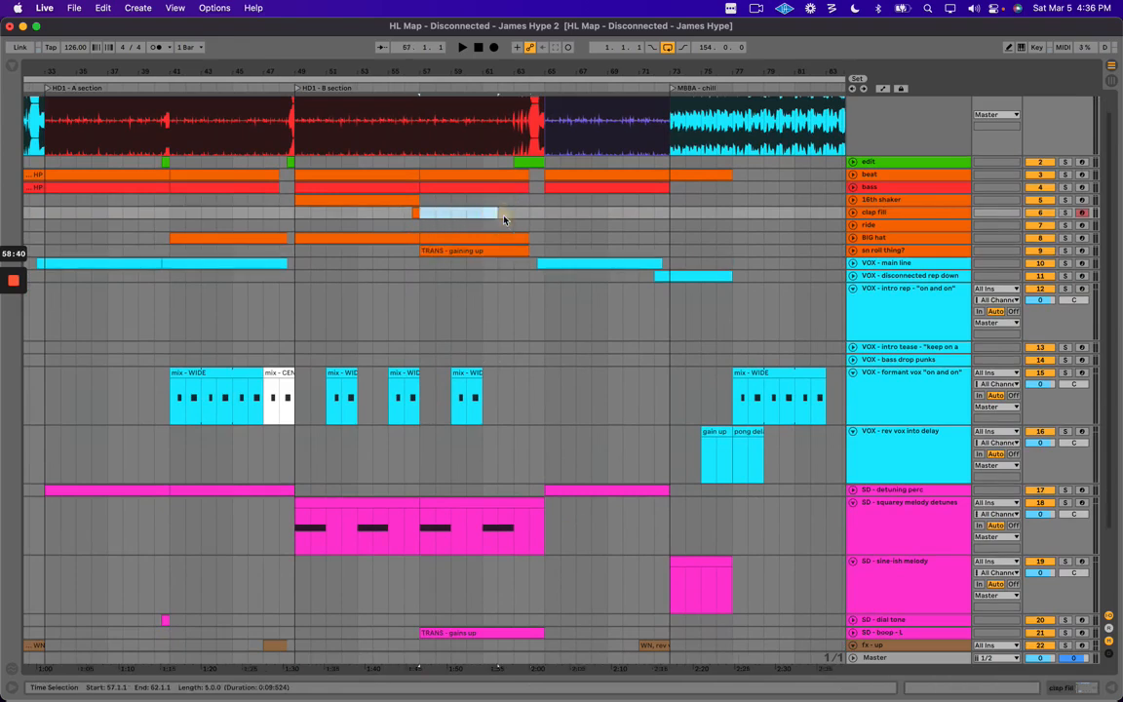
scroll(504, 218, "left", 10)
left_click_drag(221, 216, 673, 215)
scroll(667, 234, "right", 3)
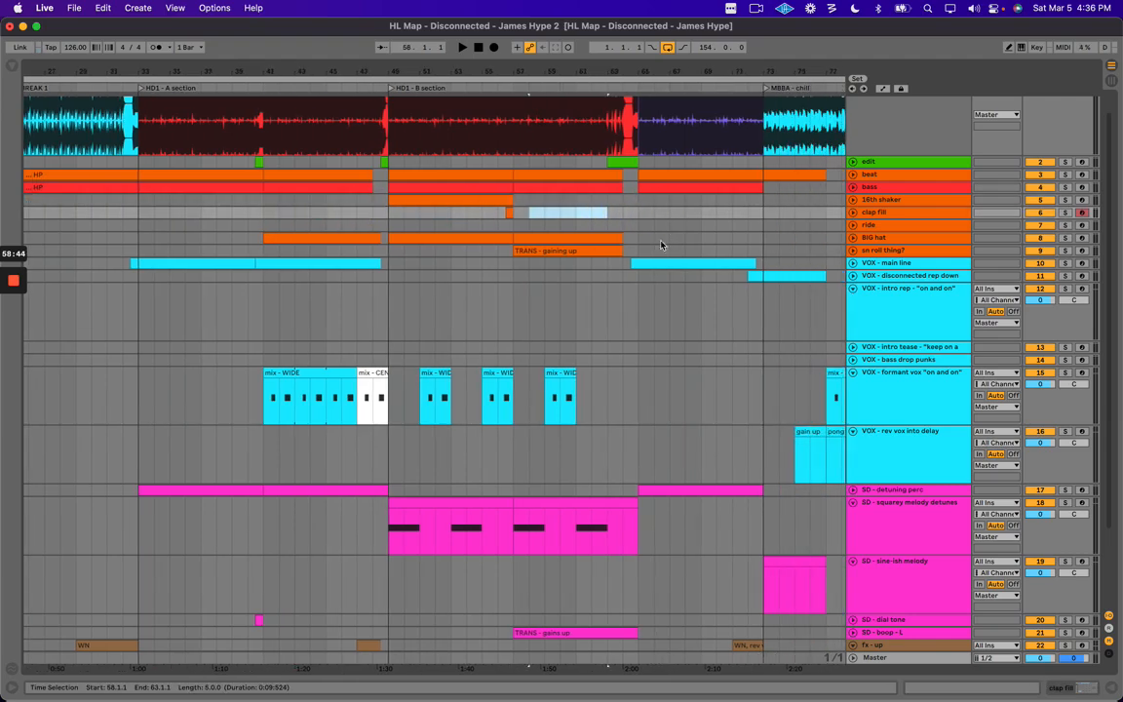
scroll(178, 206, "up", 1)
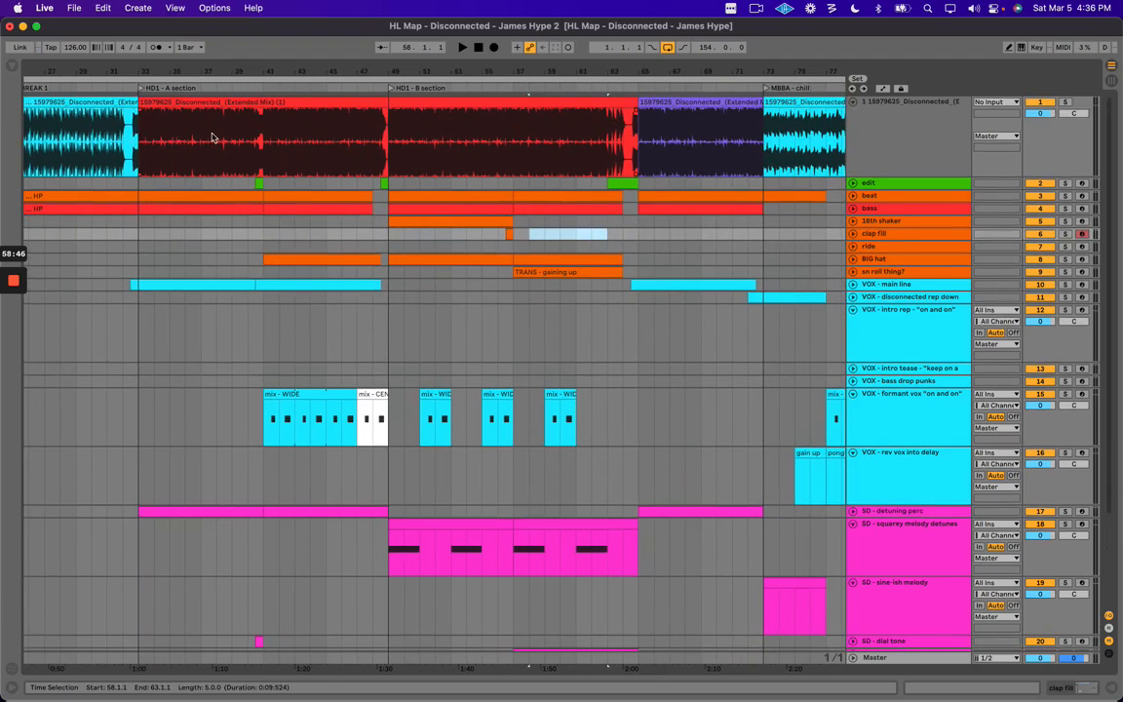
Compare the halfway change at bar 41 with the layers that enter from bar 57 in the HD1 B section.
left_click(261, 133)
scroll(258, 137, "right", 8)
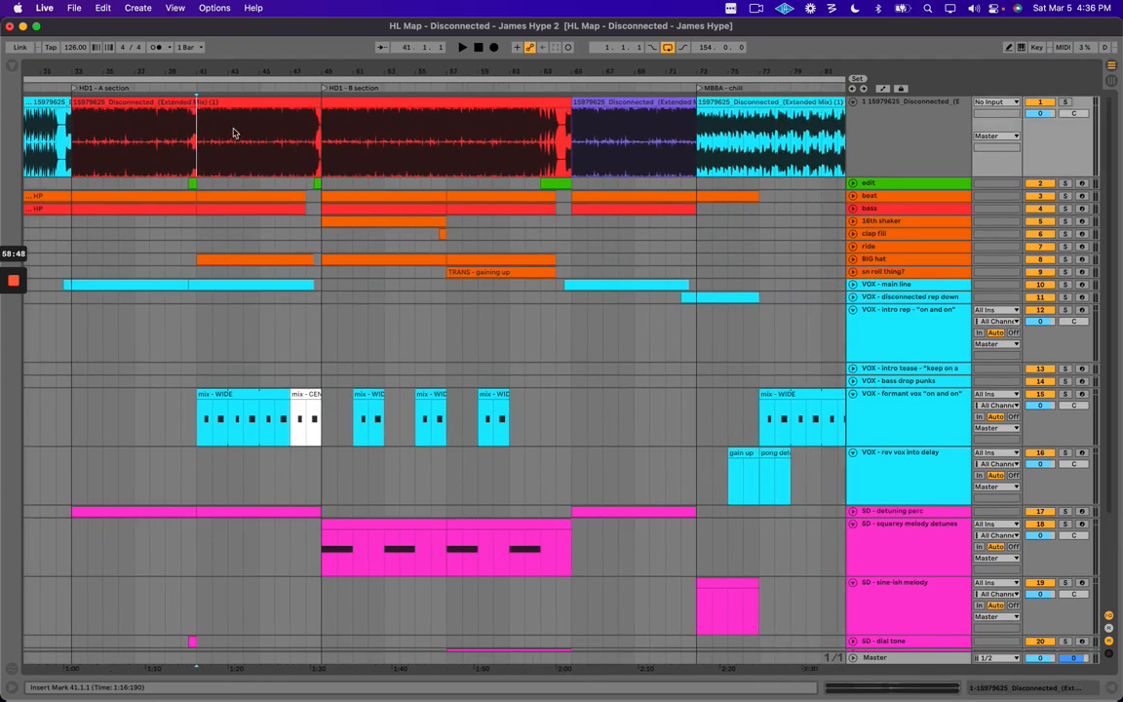
scroll(331, 151, "left", 5)
scroll(419, 206, "right", 2)
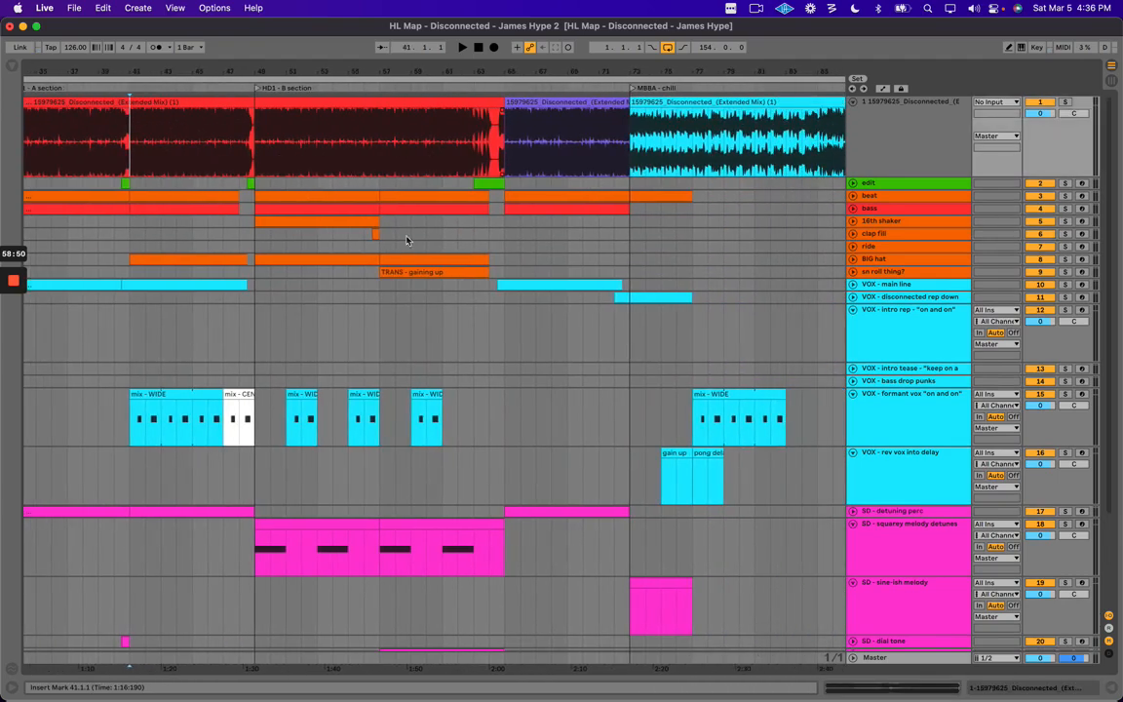
left_click_drag(390, 338, 472, 326)
scroll(444, 270, "down", 3)
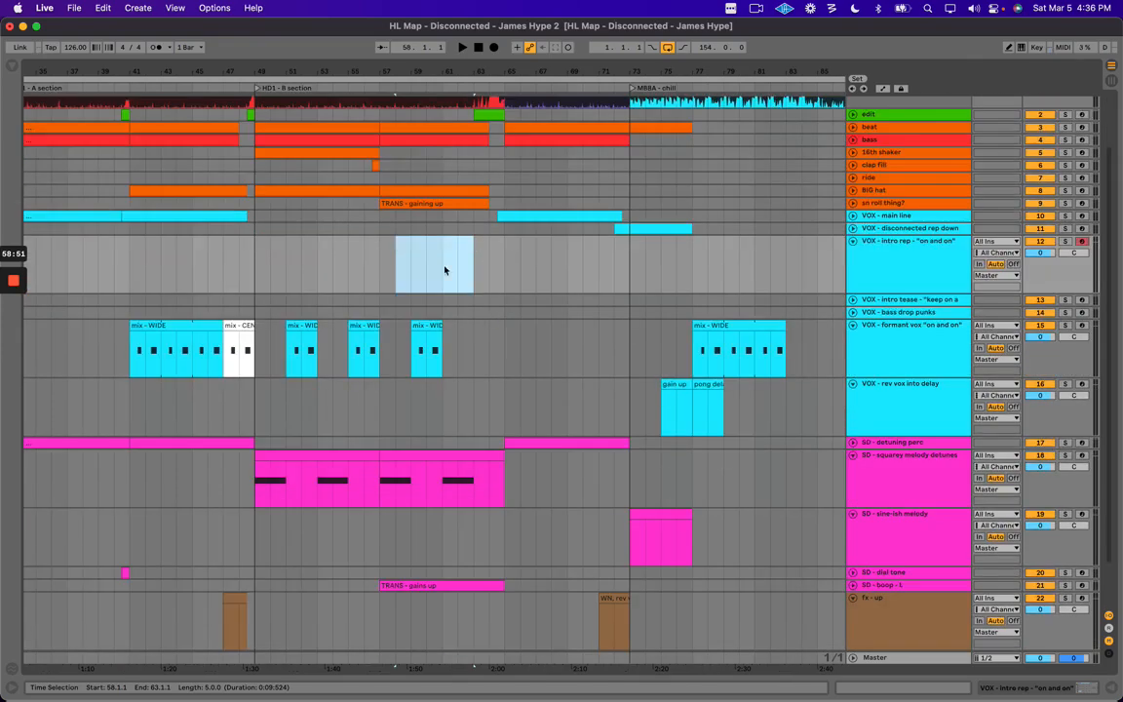
left_click(432, 204)
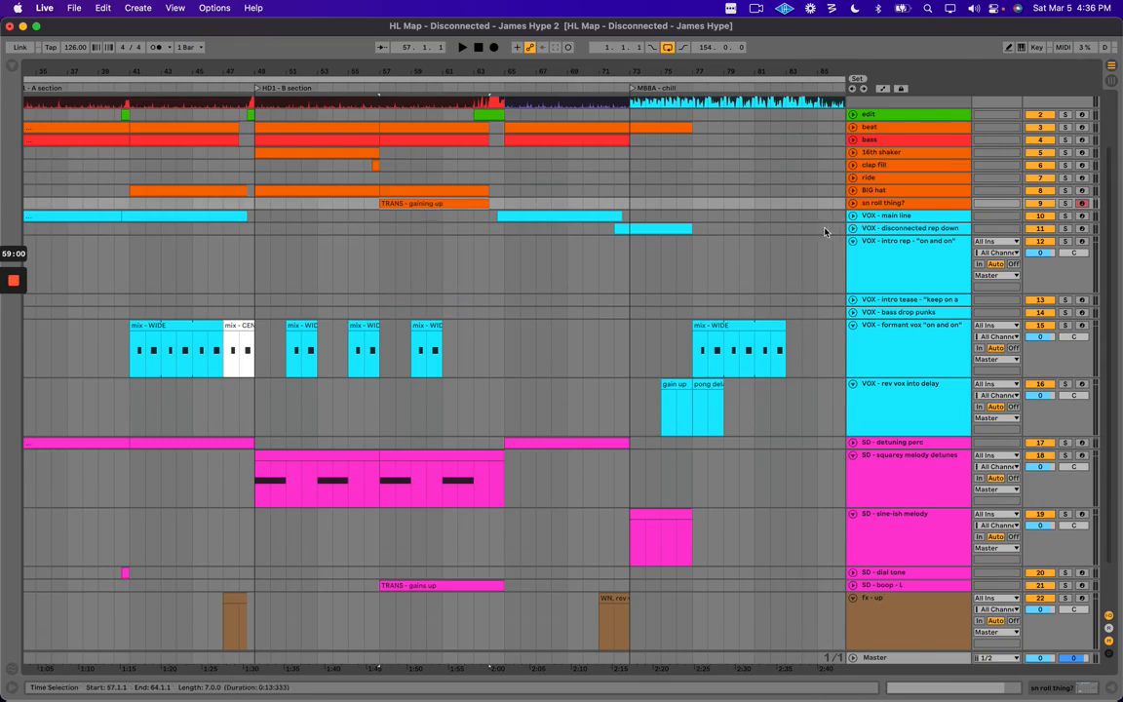
left_click(867, 204)
left_click(852, 204)
left_click(851, 204)
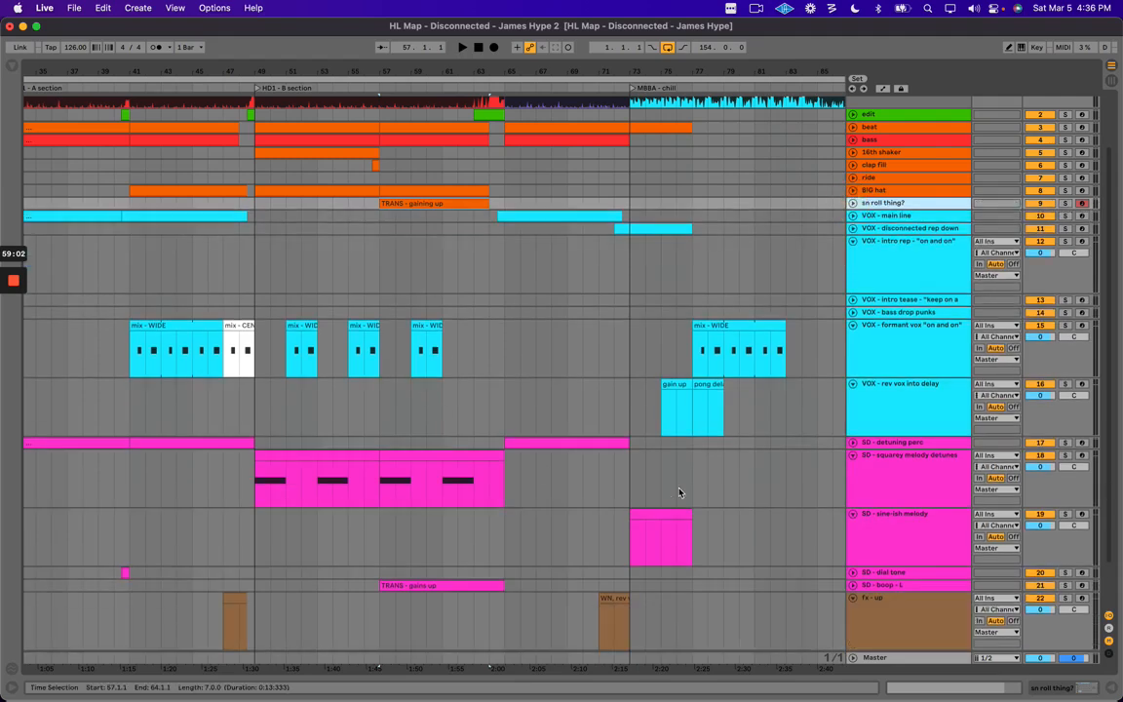
Unfold the "SD - boop - L" track and inspect its "TRANS - gains up" clip from bar 57.
scroll(601, 552, "down", 1)
left_click(878, 543)
left_click(853, 553)
left_click(853, 553)
left_click(853, 553)
left_click_drag(410, 580, 490, 583)
left_click(521, 493)
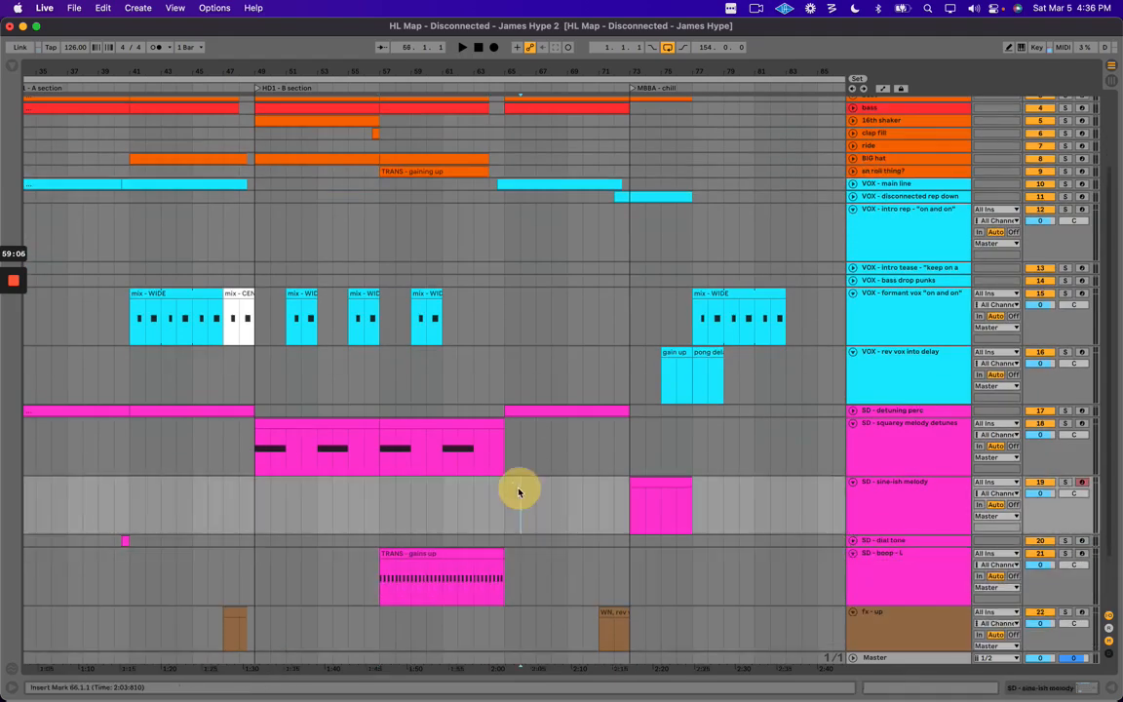
Examine the purple audio section from bar 65 to 73 and its place in the whole arrangement.
scroll(432, 234, "up", 5)
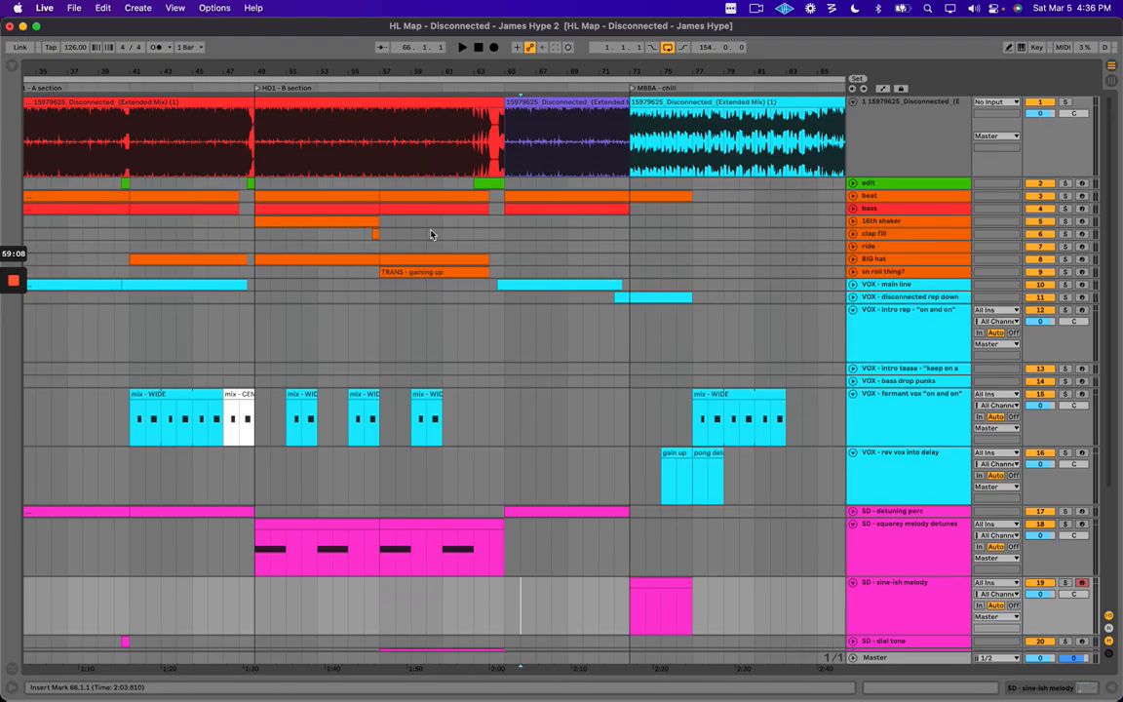
left_click_drag(525, 246, 612, 247)
scroll(591, 280, "right", 3)
left_click_drag(427, 126, 481, 143)
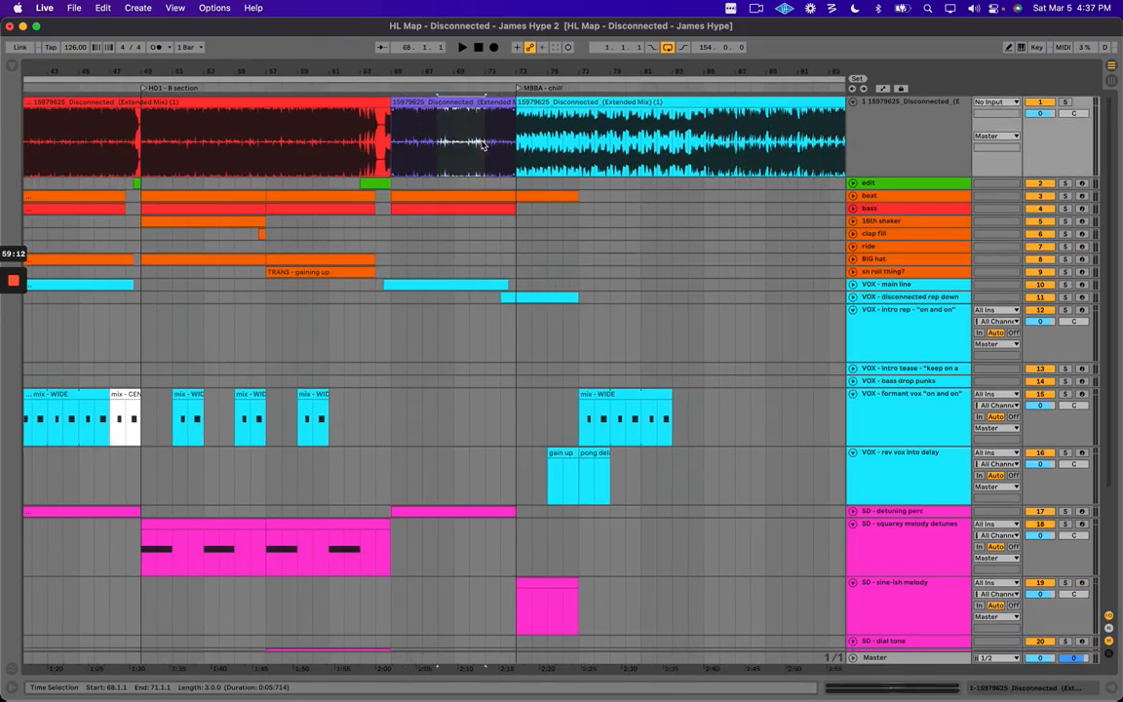
scroll(480, 146, "right", 3)
scroll(379, 201, "left", 3)
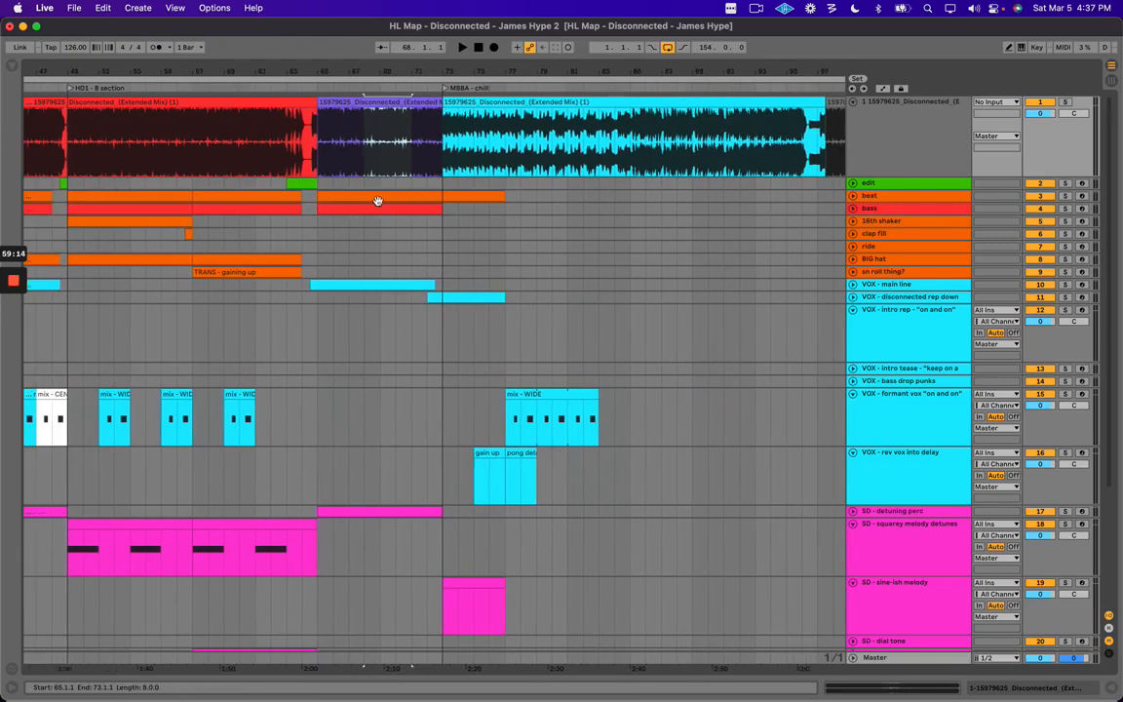
left_click_drag(466, 72, 474, 59)
left_click(435, 102)
left_click(422, 125)
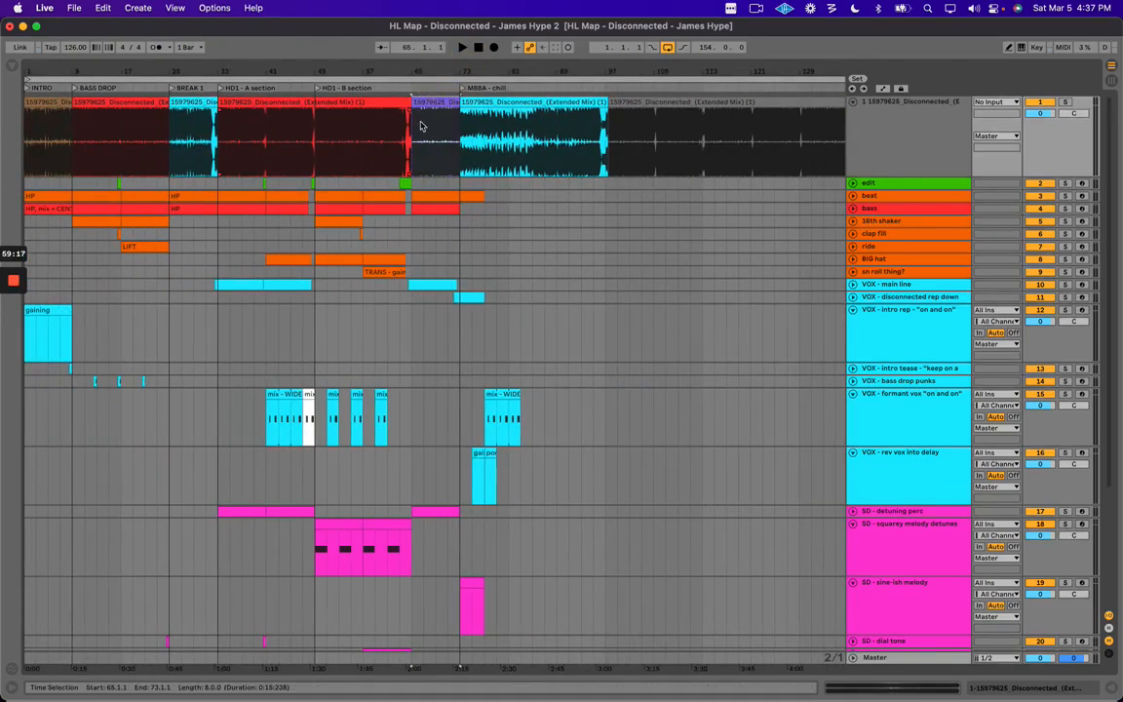
Compare the red HD1 audio clip, bars 33 to 65, with the purple clip, bars 65 to 73.
left_click(238, 102)
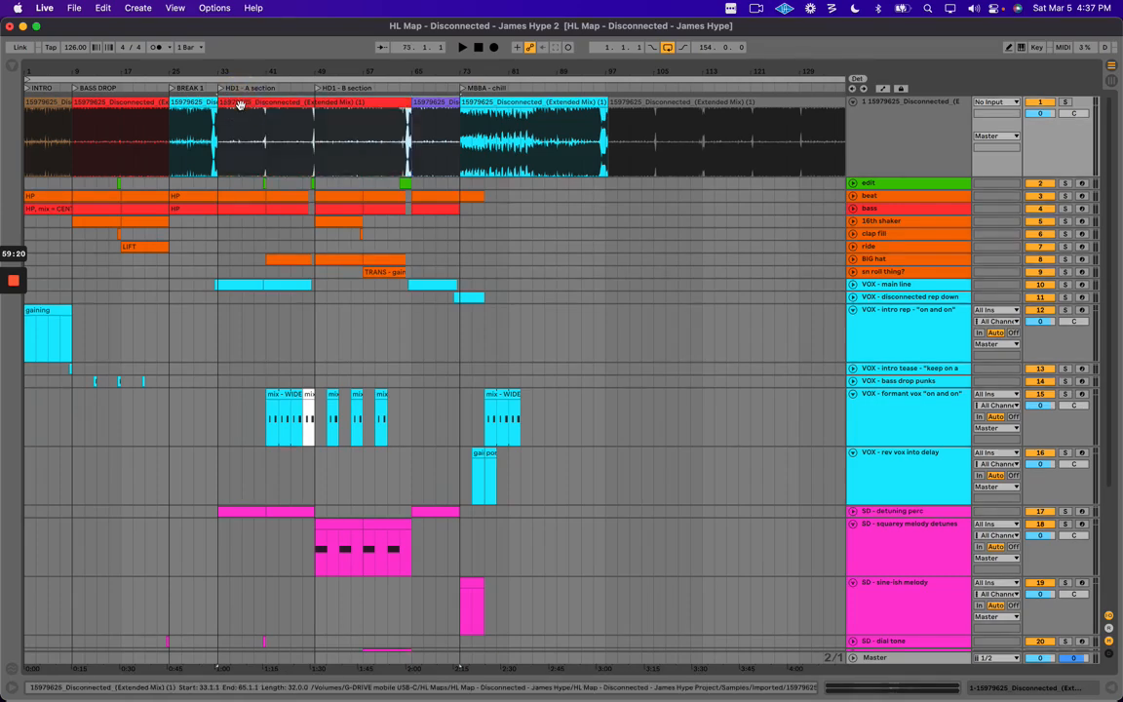
left_click(431, 136)
left_click(432, 102)
mouse_move(430, 126)
left_mouse_down()
mouse_move(449, 129)
mouse_move(445, 120)
left_mouse_up()
left_click(442, 132)
scroll(441, 127, "right", 3)
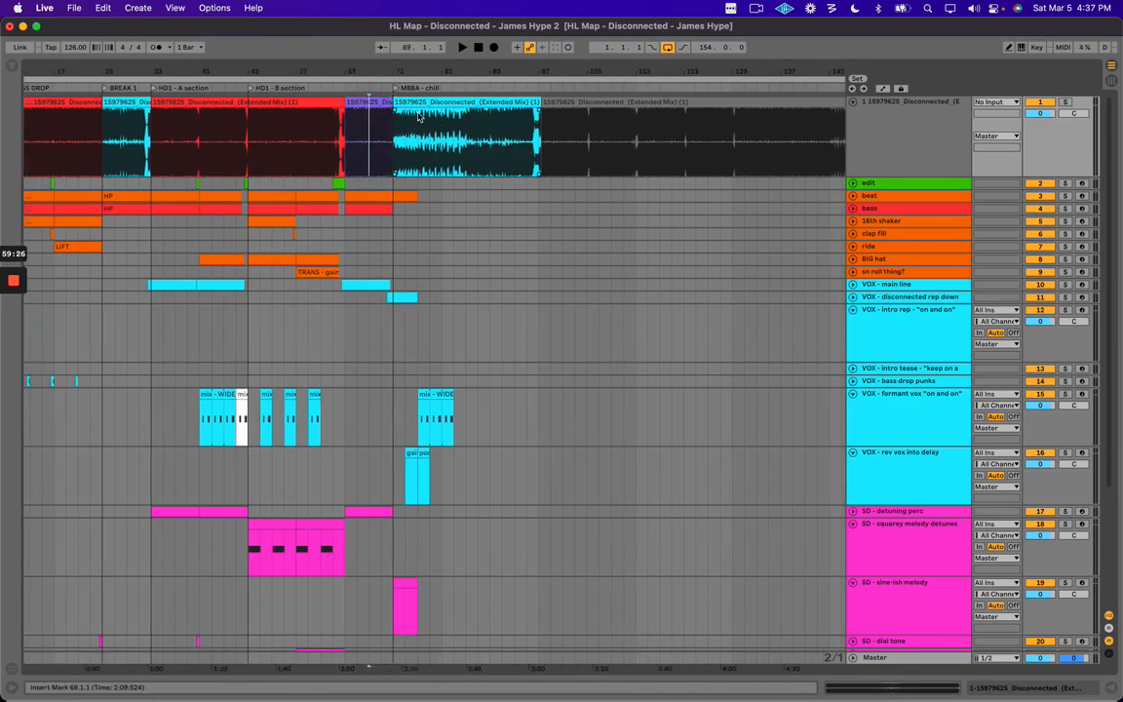
left_click(371, 104)
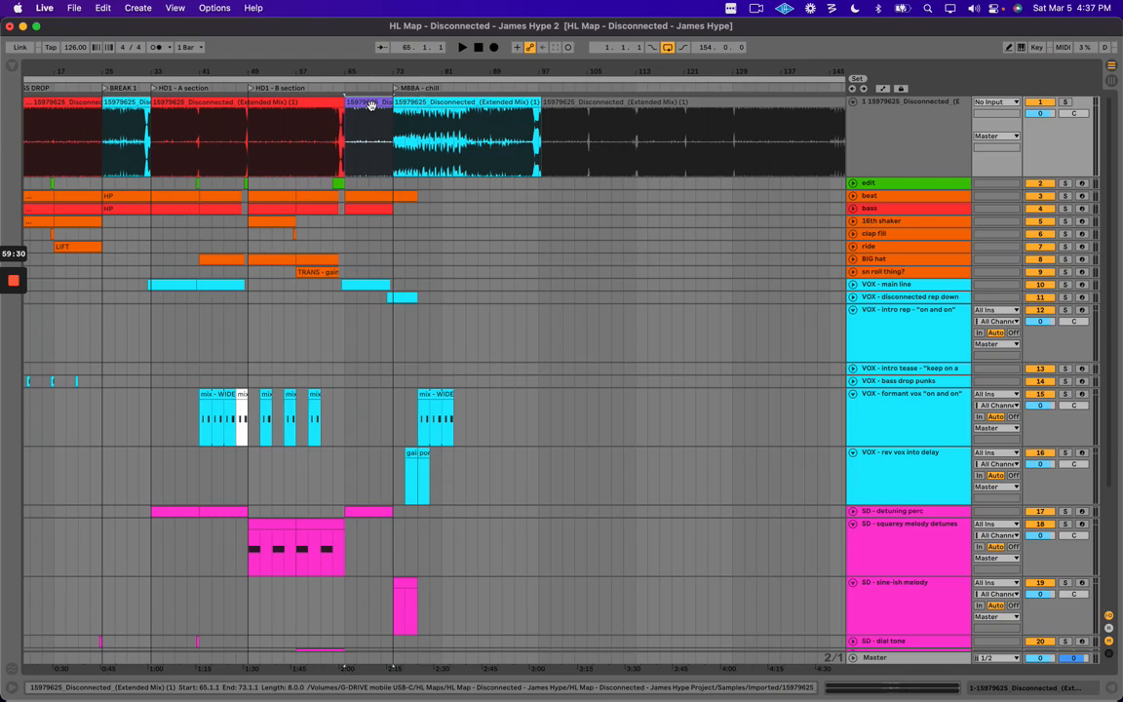
left_click_drag(370, 72, 479, 100)
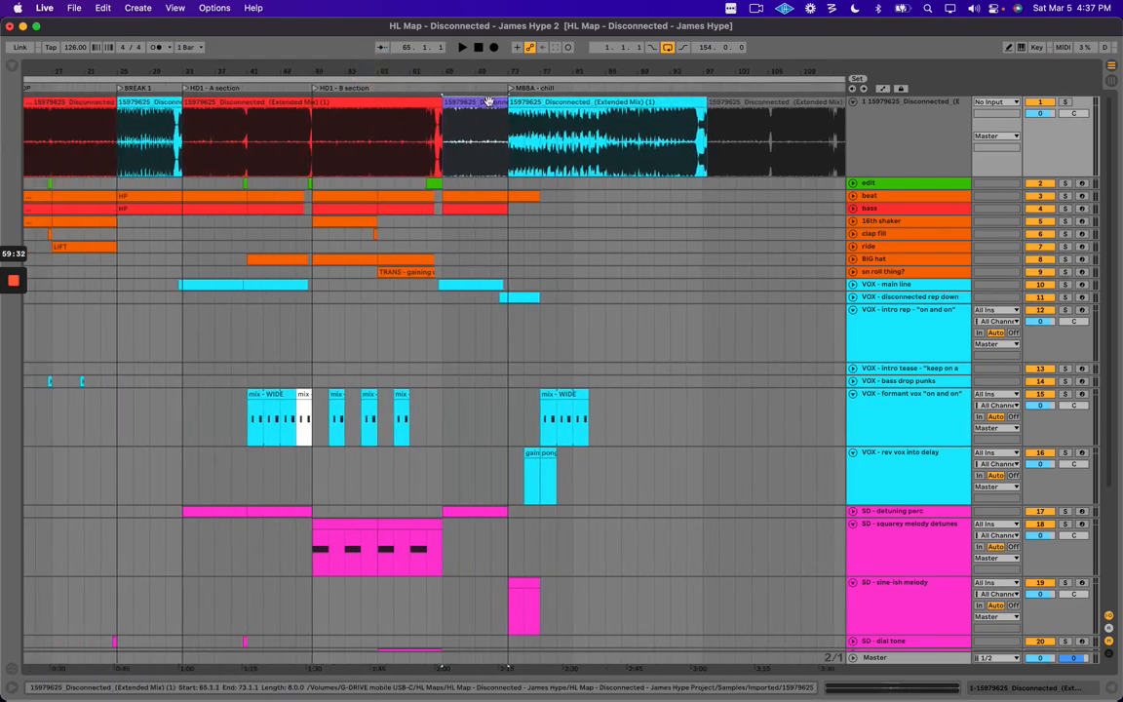
left_click(473, 125)
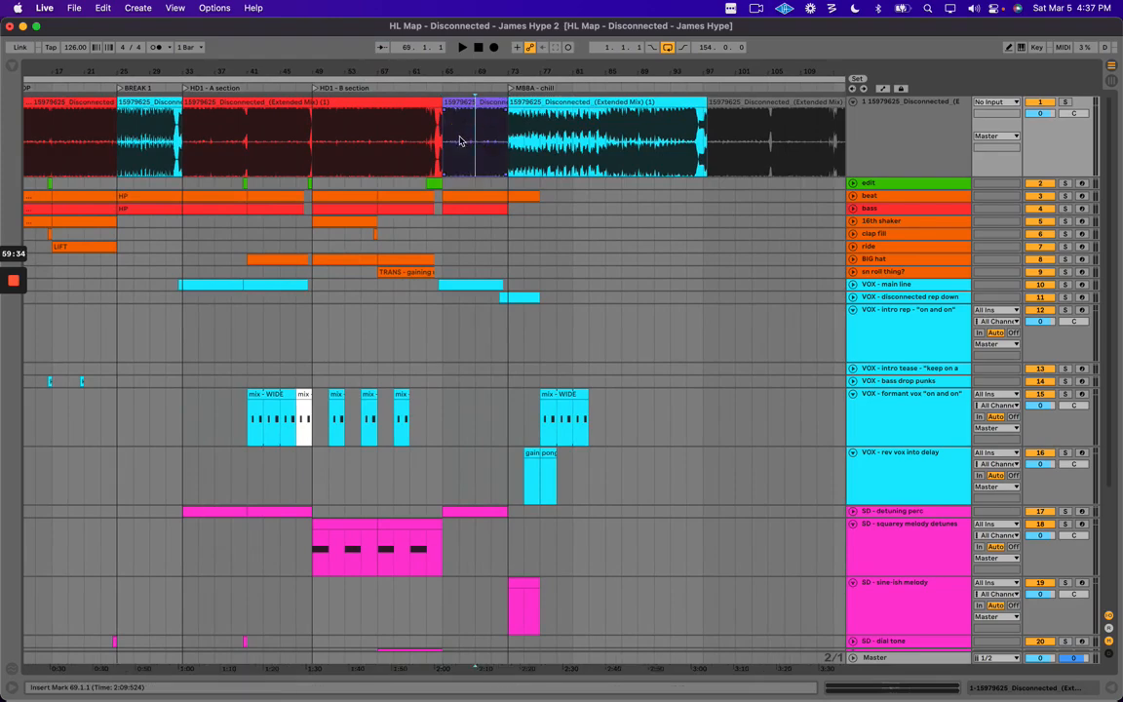
Examine how the purple section leads into the "MBBA - chill" break at bar 73.
key("plus")
left_click(437, 138)
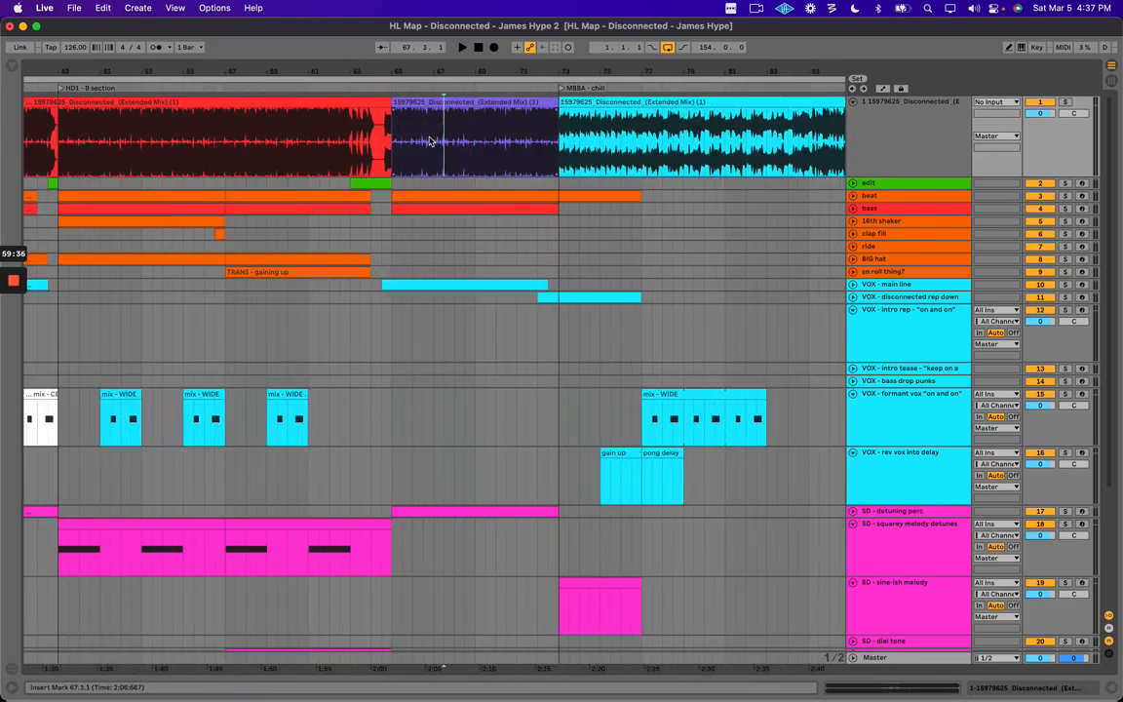
left_click(462, 67)
left_click_drag(462, 66, 463, 66)
left_click_drag(462, 129, 711, 135)
left_click(686, 153)
left_click(455, 71)
left_click_drag(456, 70, 411, 67)
left_click(393, 154)
Review the purple clip at bar 65 between the HD1 sections before it and the break after it.
left_click(394, 101)
left_click(434, 130)
left_click_drag(389, 137, 412, 127)
left_click_drag(432, 71, 430, 61)
left_click(256, 105)
left_click(348, 105)
left_click(427, 111)
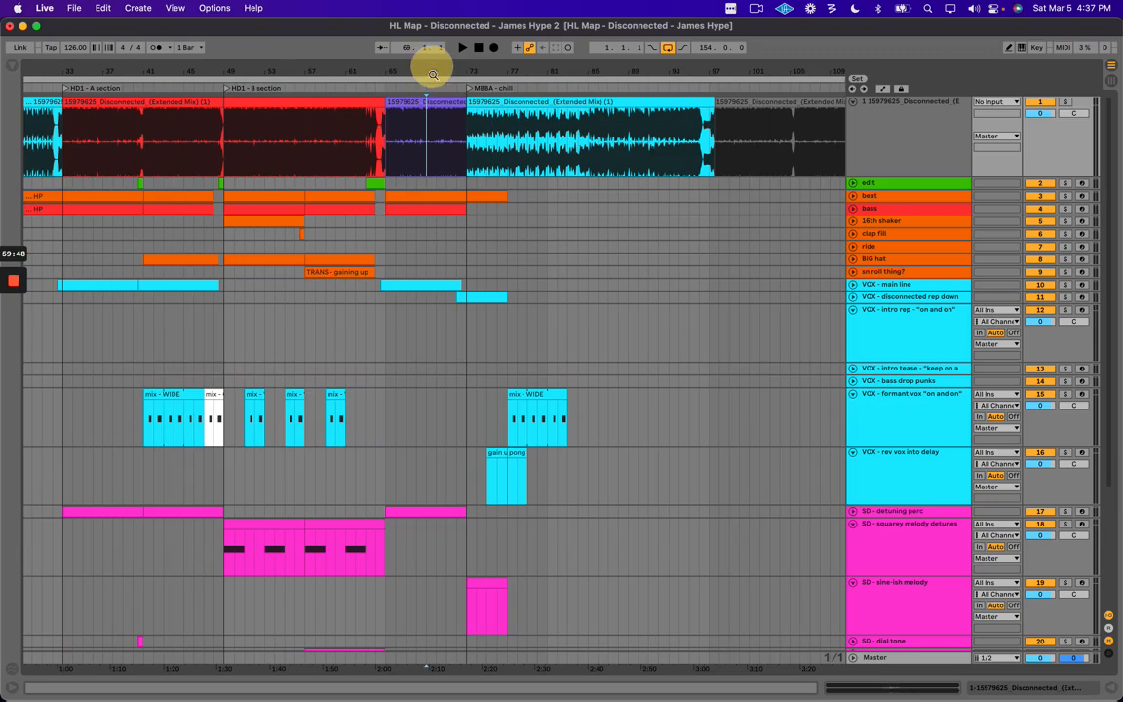
left_click_drag(421, 131, 432, 134)
left_click_drag(431, 69, 426, 105)
left_click(427, 105)
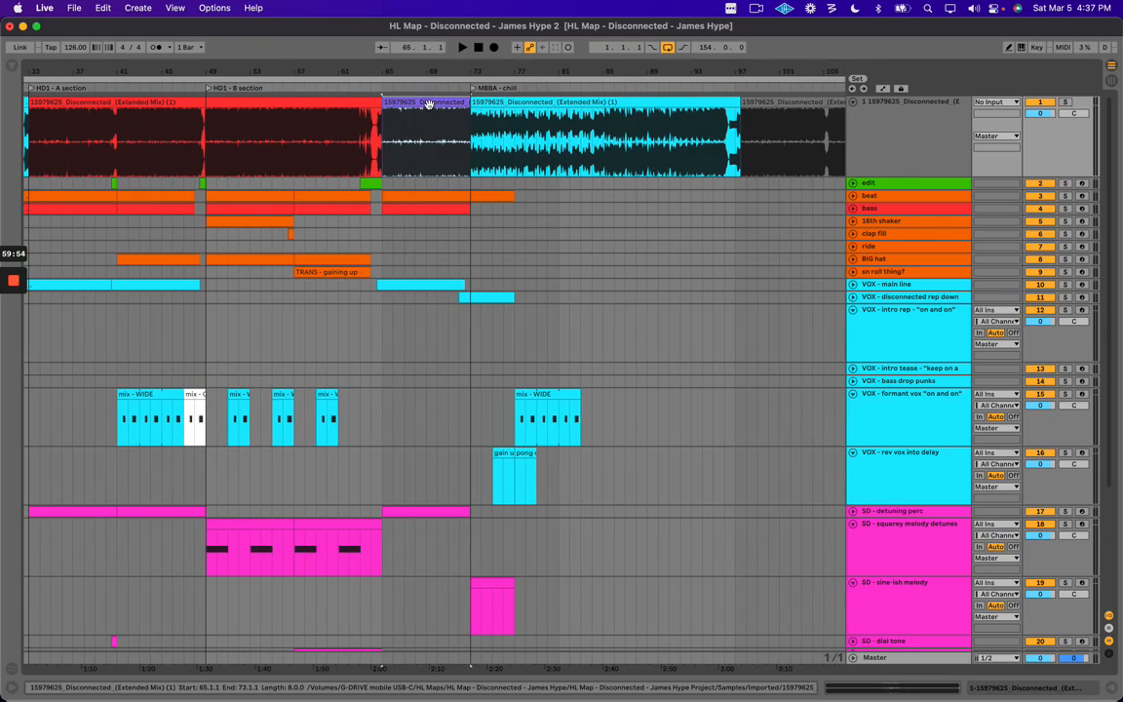
left_click_drag(442, 72, 445, 68)
scroll(437, 151, "right", 3)
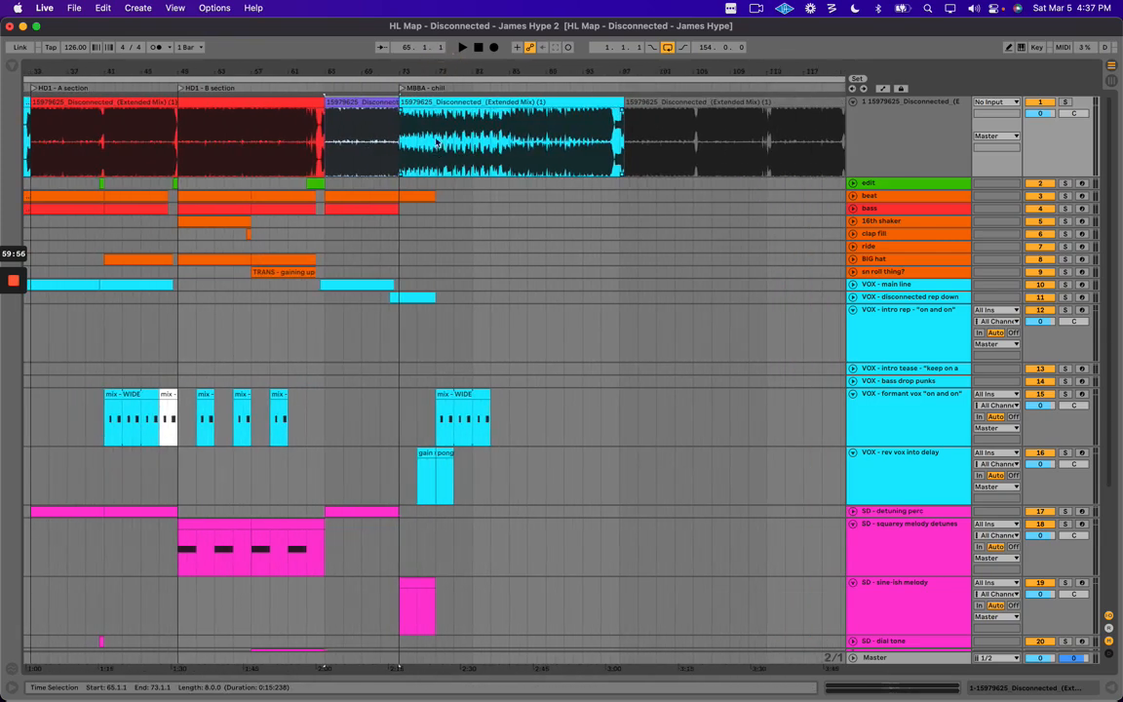
Compare the HD1 sections from bar 43 with the stretch from bar 65 through the break to bar 97.
left_click_drag(126, 118, 204, 121)
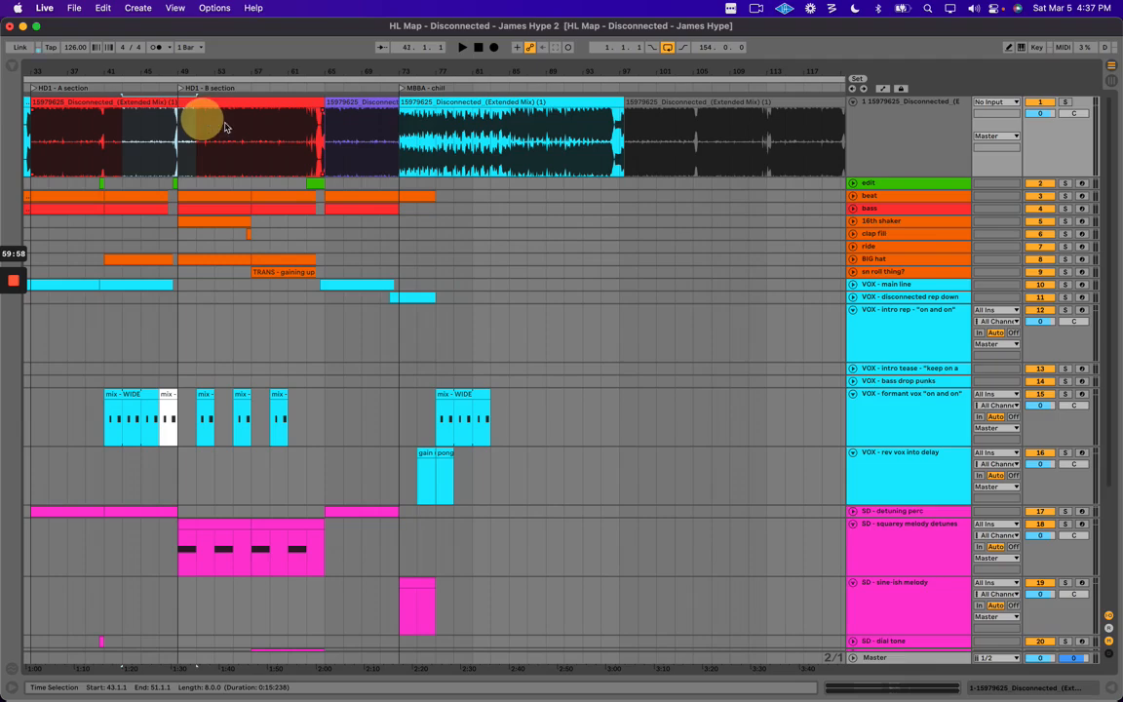
left_click_drag(349, 131, 647, 145)
left_click(514, 143)
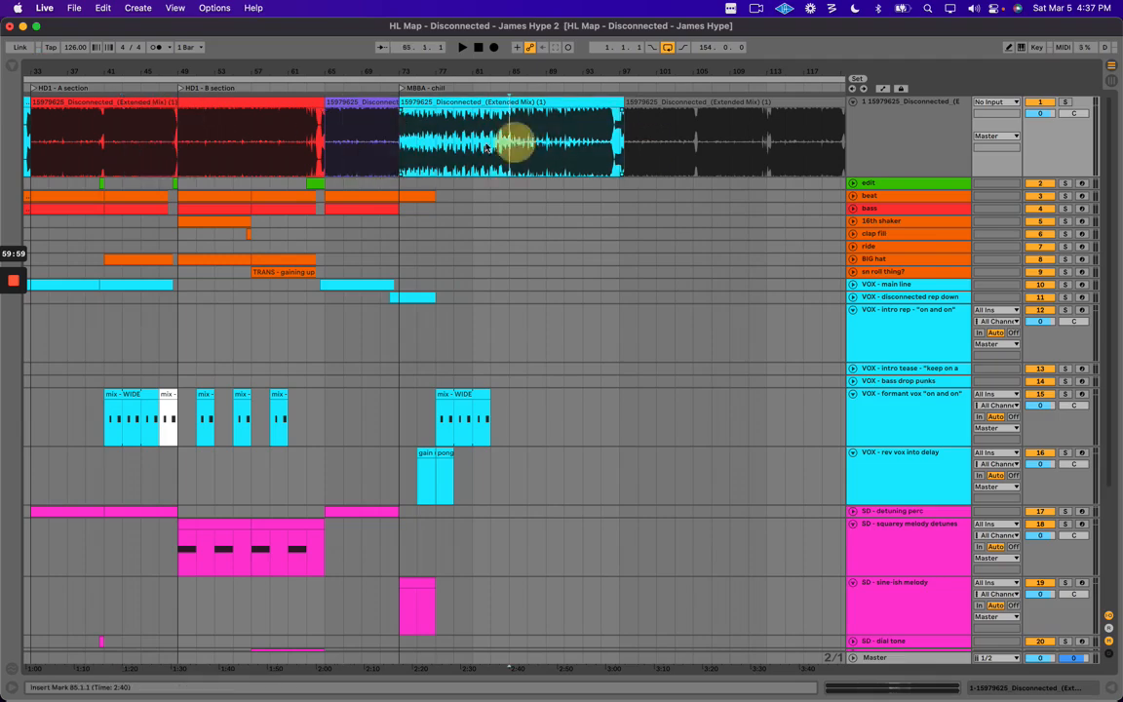
left_click_drag(356, 72, 369, 73)
left_click_drag(362, 130, 496, 144)
left_click(354, 130)
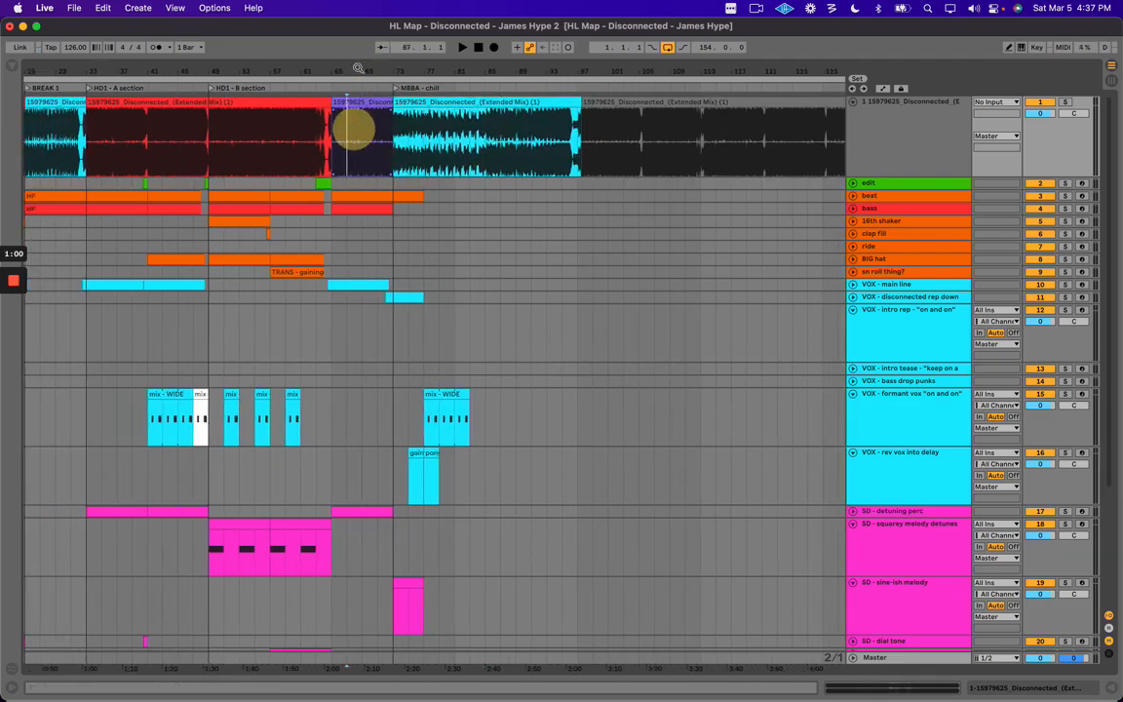
left_click_drag(358, 69, 359, 90)
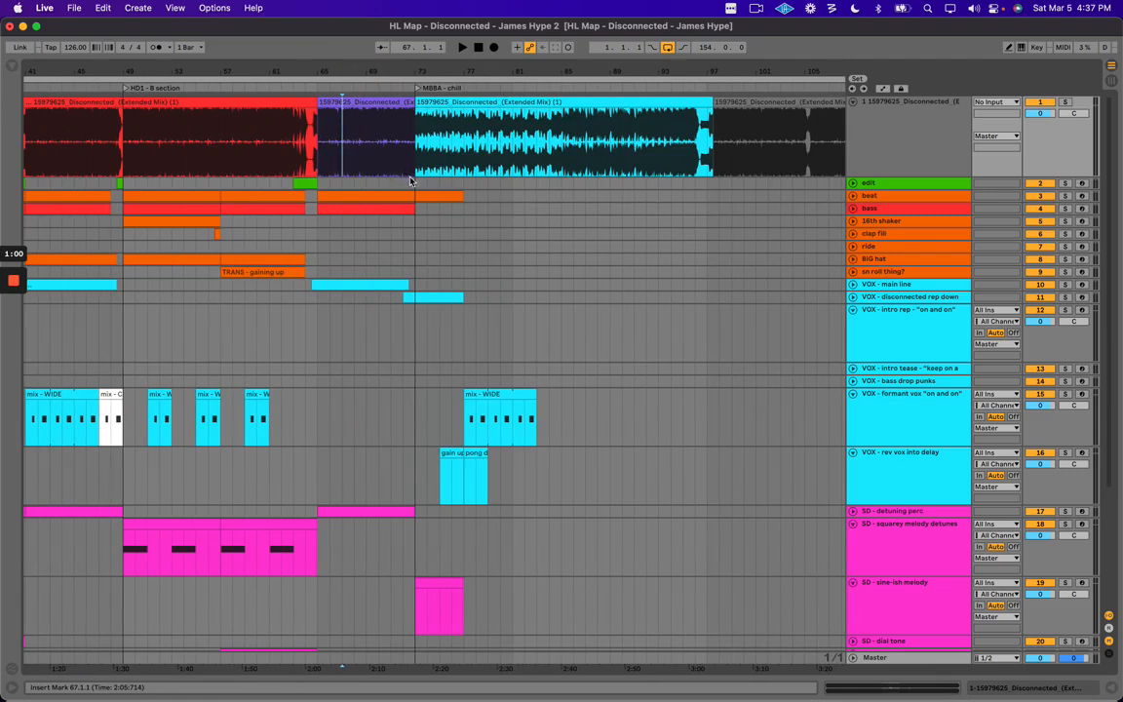
Examine how the purple clip from bar 66 leads into the cyan break, up to about bar 87.
left_click_drag(336, 136, 547, 139)
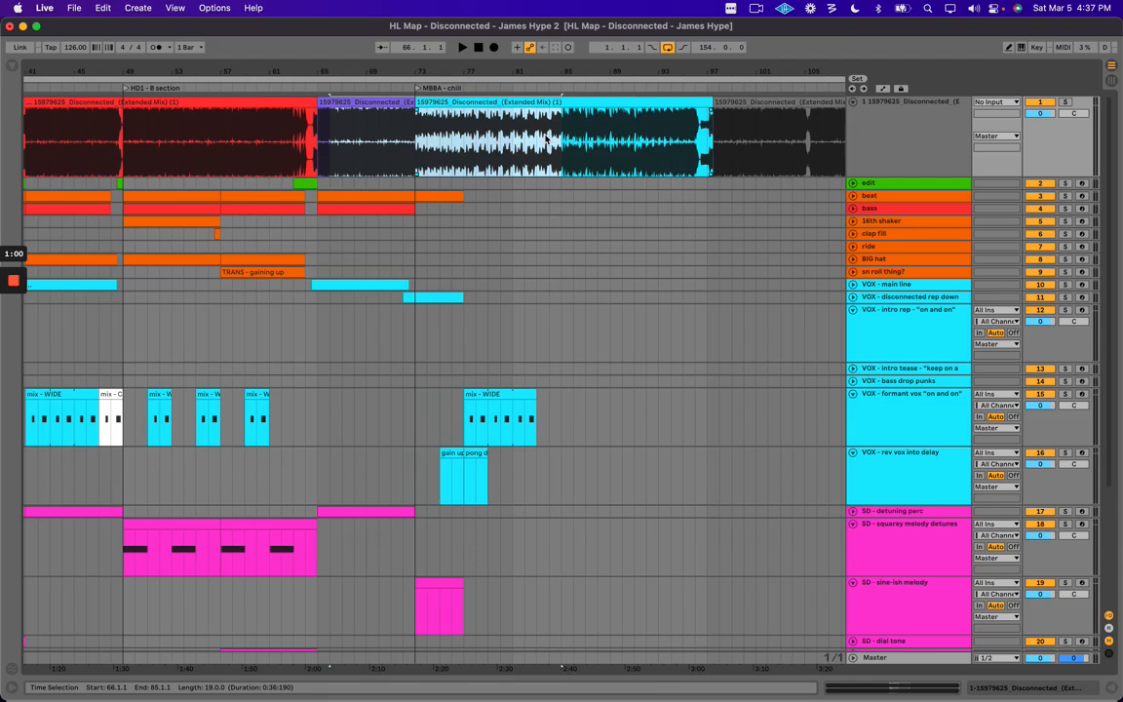
left_click_drag(590, 158, 684, 148)
left_click(352, 137)
left_click_drag(330, 74, 331, 91)
left_click_drag(330, 134, 665, 144)
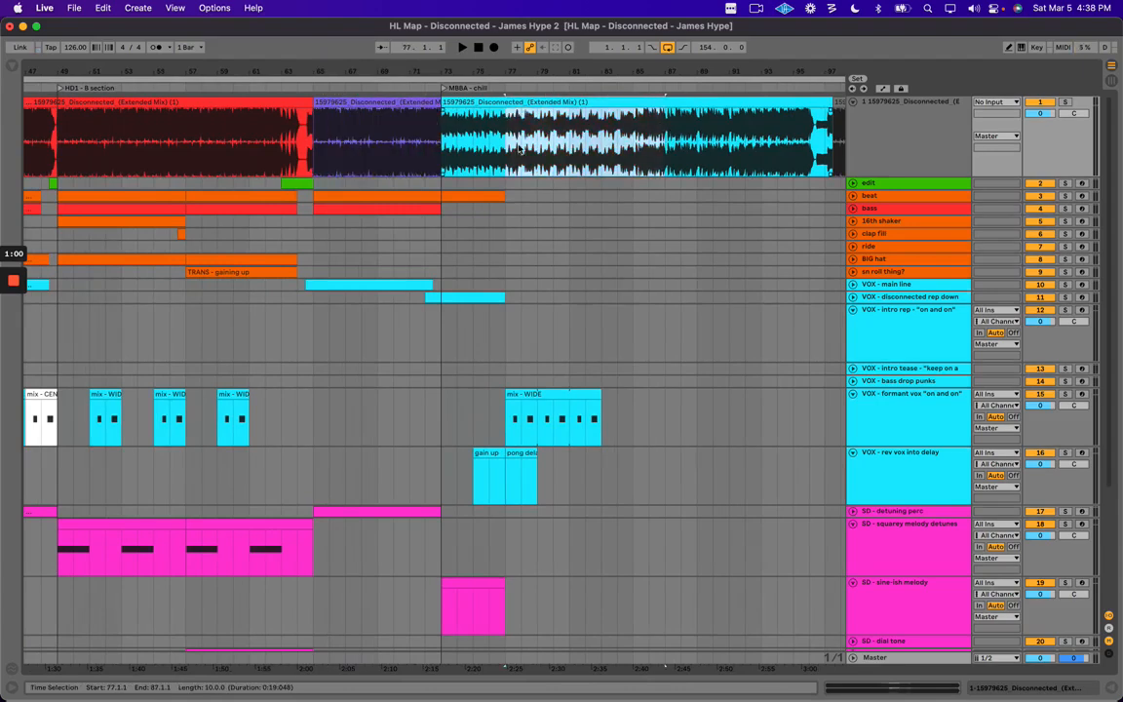
left_click_drag(447, 137, 570, 138)
left_click(330, 142)
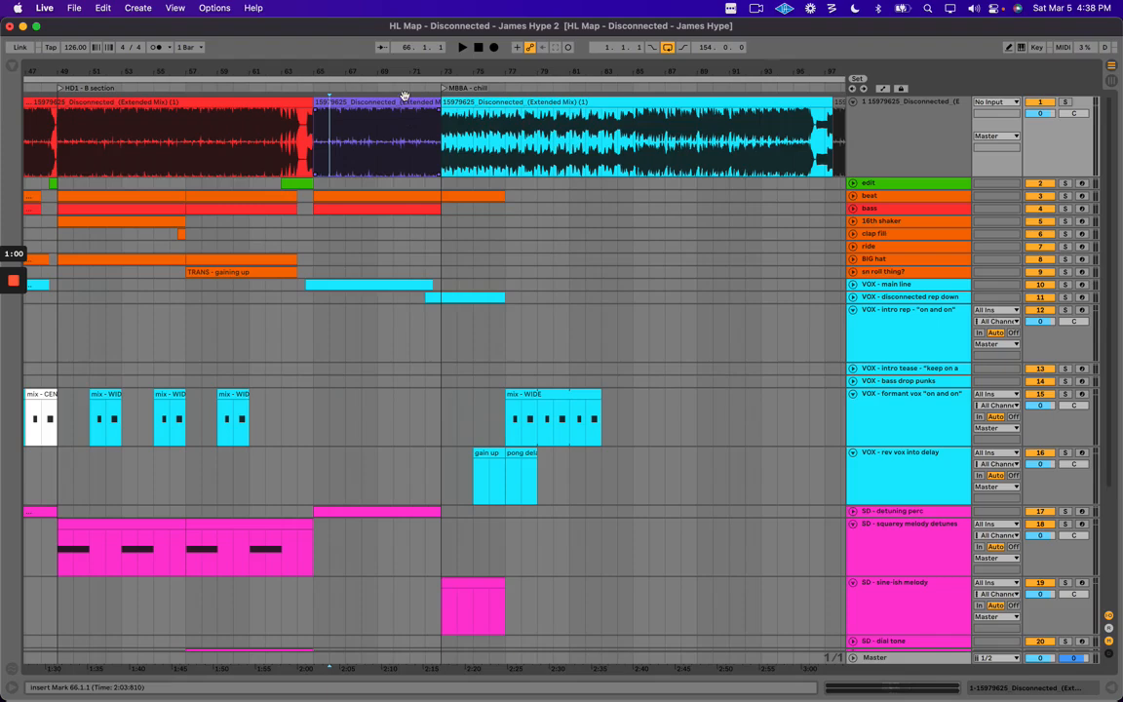
Compare the purple clip at bar 65 with the HD1 A and B sections before it.
mouse_move(410, 70)
left_mouse_down()
mouse_move(410, 51)
mouse_move(352, 67)
left_mouse_up()
left_click(392, 138)
scroll(401, 157, "right", 3)
scroll(317, 186, "left", 5)
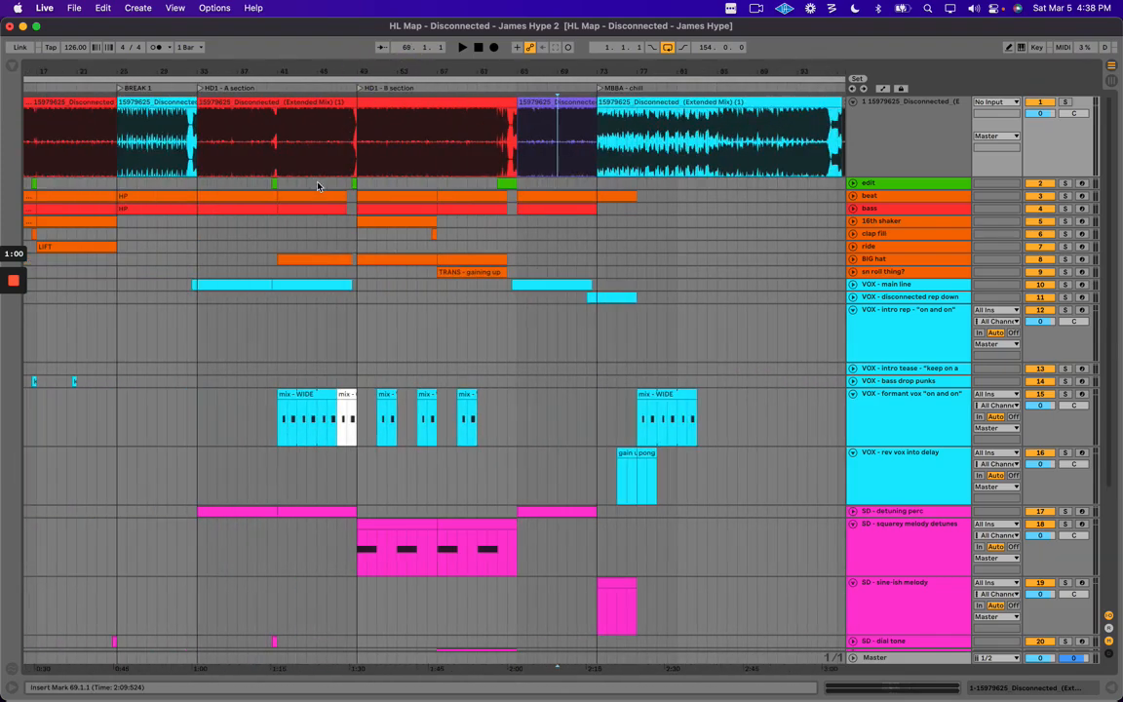
scroll(553, 112, "right", 2)
left_click(534, 102)
left_click_drag(527, 70, 527, 63)
left_click_drag(345, 140, 449, 141)
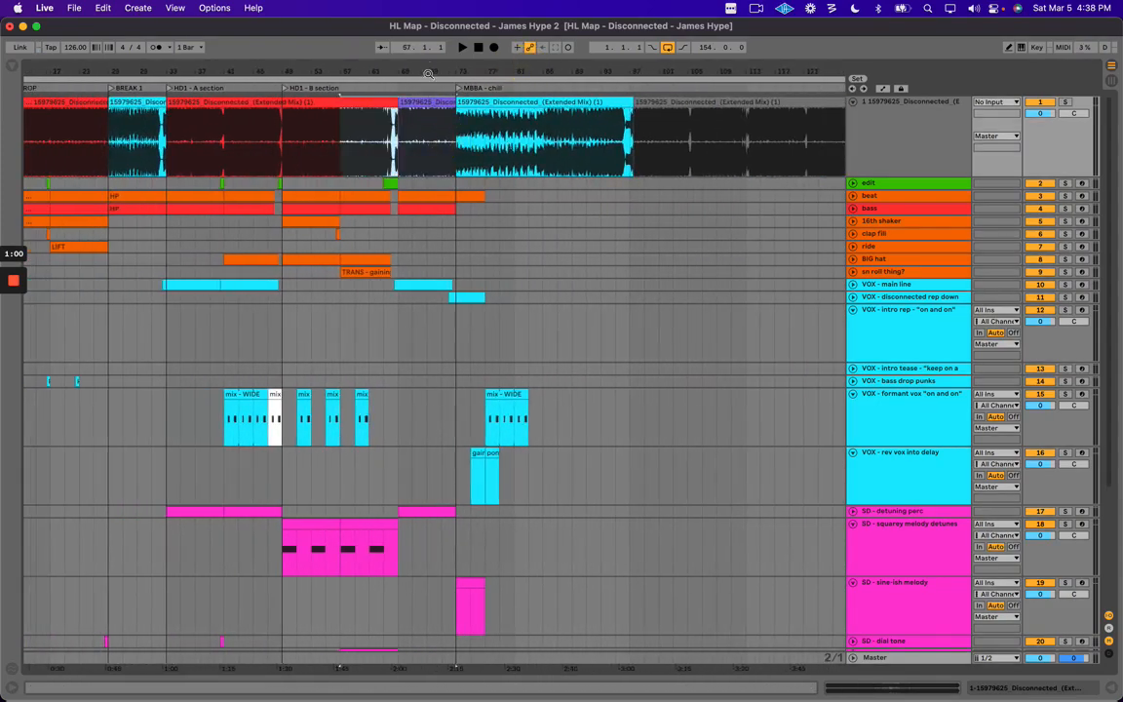
Inspect the handover from the HD1 - B section through the purple clip to the first four bars of the break.
left_click_drag(427, 70, 430, 74)
left_click(415, 145)
left_click_drag(313, 143, 517, 167)
left_click(448, 137)
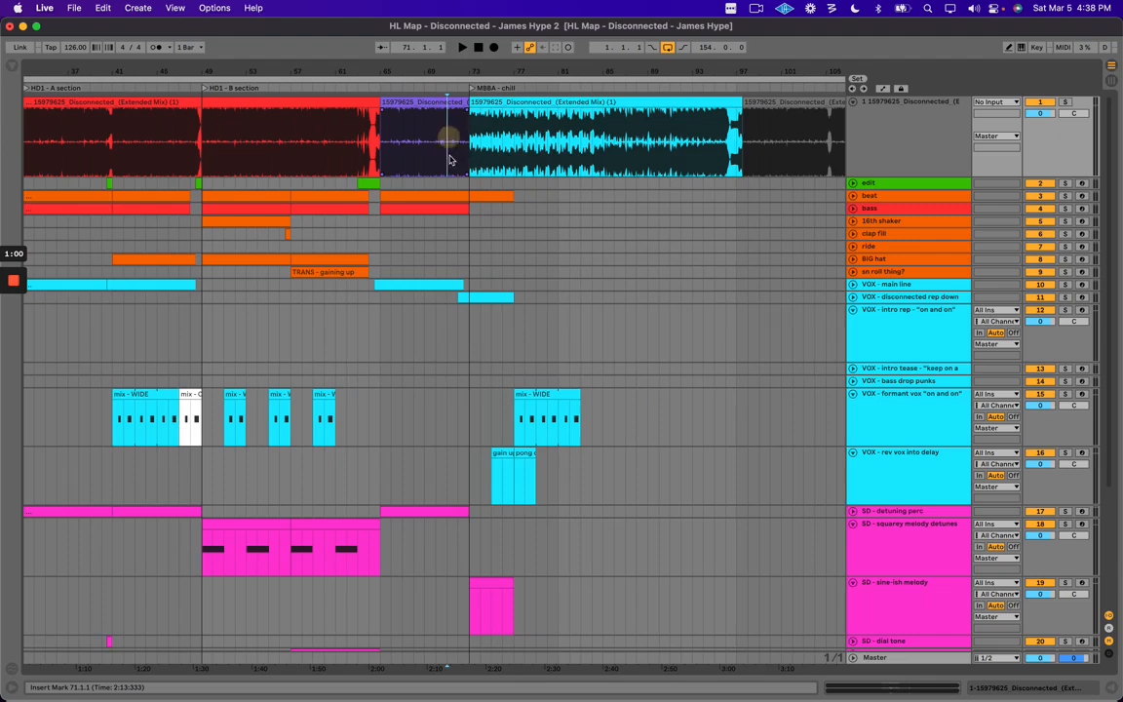
scroll(519, 147, "right", 3)
left_click_drag(408, 138, 504, 132)
left_click_drag(483, 65, 479, 68)
left_click_drag(286, 137, 395, 132)
scroll(398, 130, "left", 4)
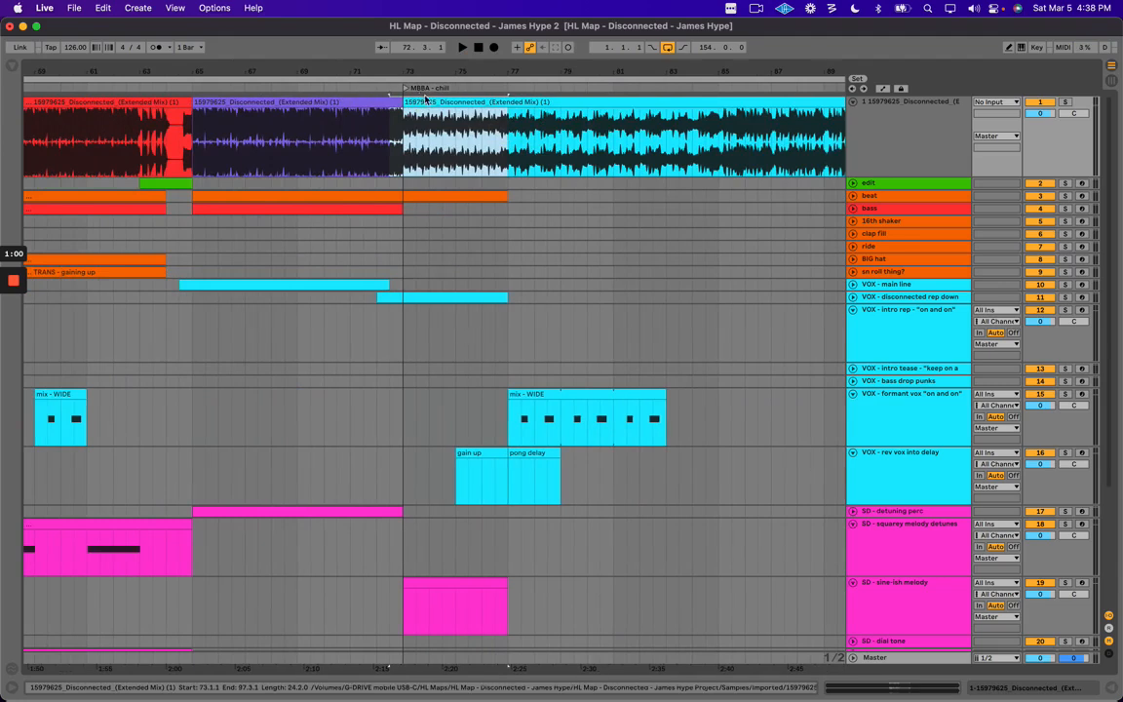
Play the break from bar 73 and check the "gain up" clip on the VOX - rev vox into delay track.
left_click(404, 146)
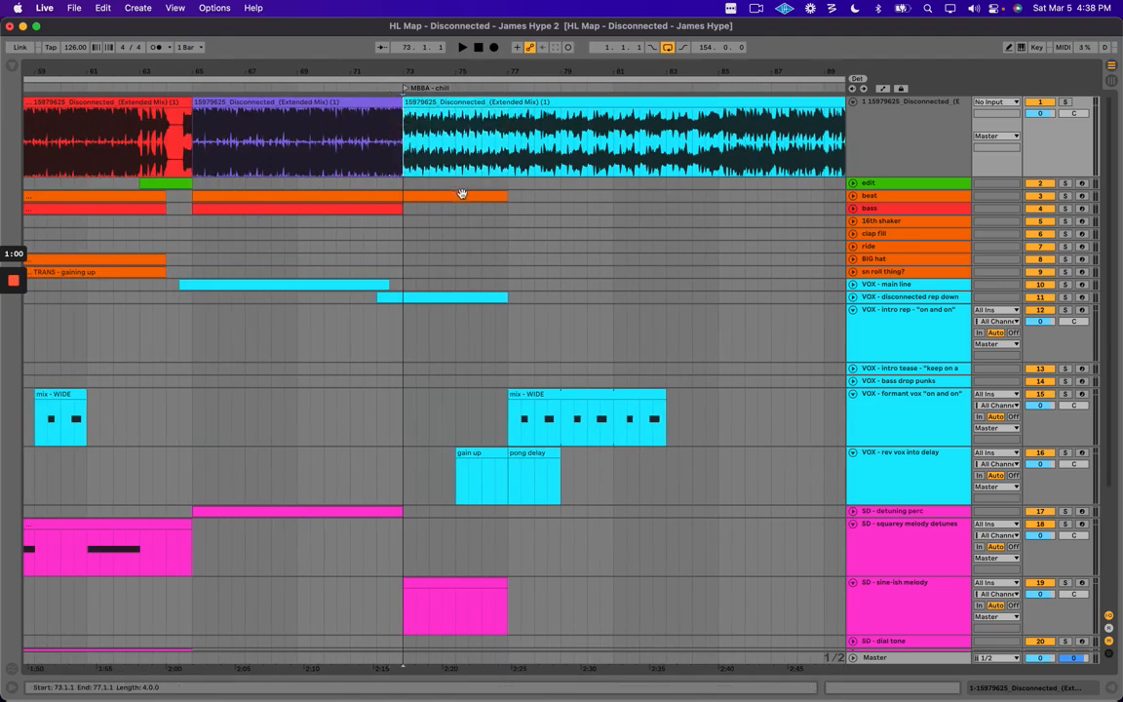
scroll(464, 167, "right", 3)
key("space")
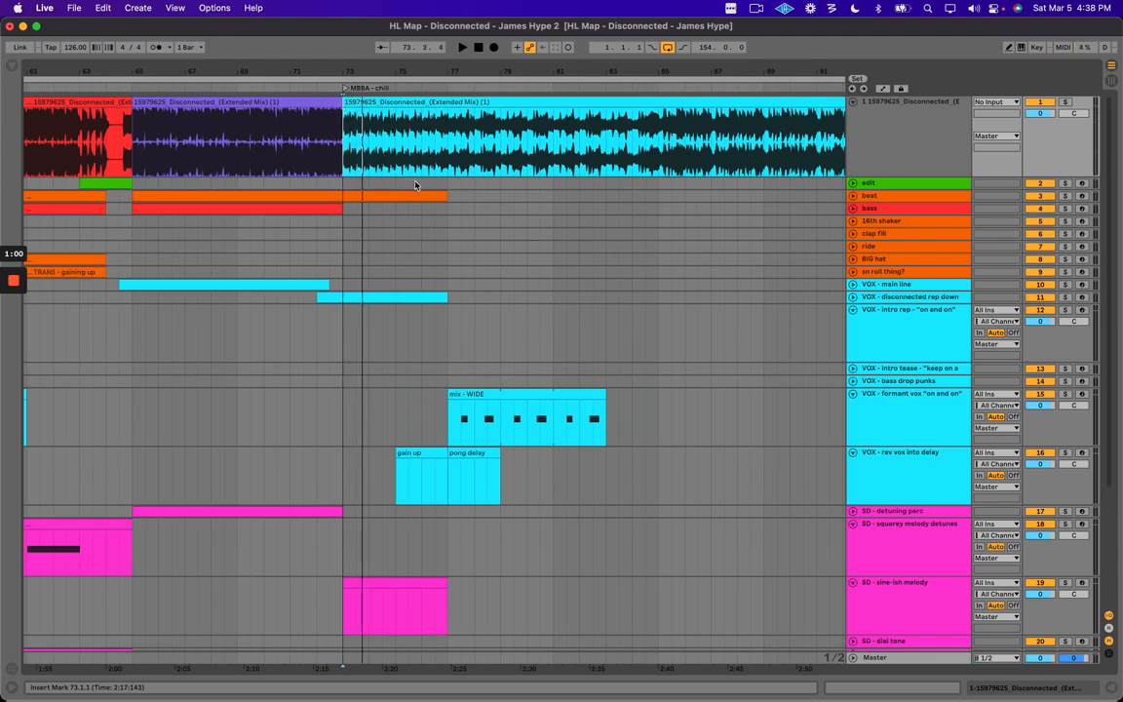
scroll(422, 241, "right", 2)
mouse_move(410, 458)
left_mouse_down()
mouse_move(351, 459)
mouse_move(410, 452)
left_mouse_up()
left_click(419, 321)
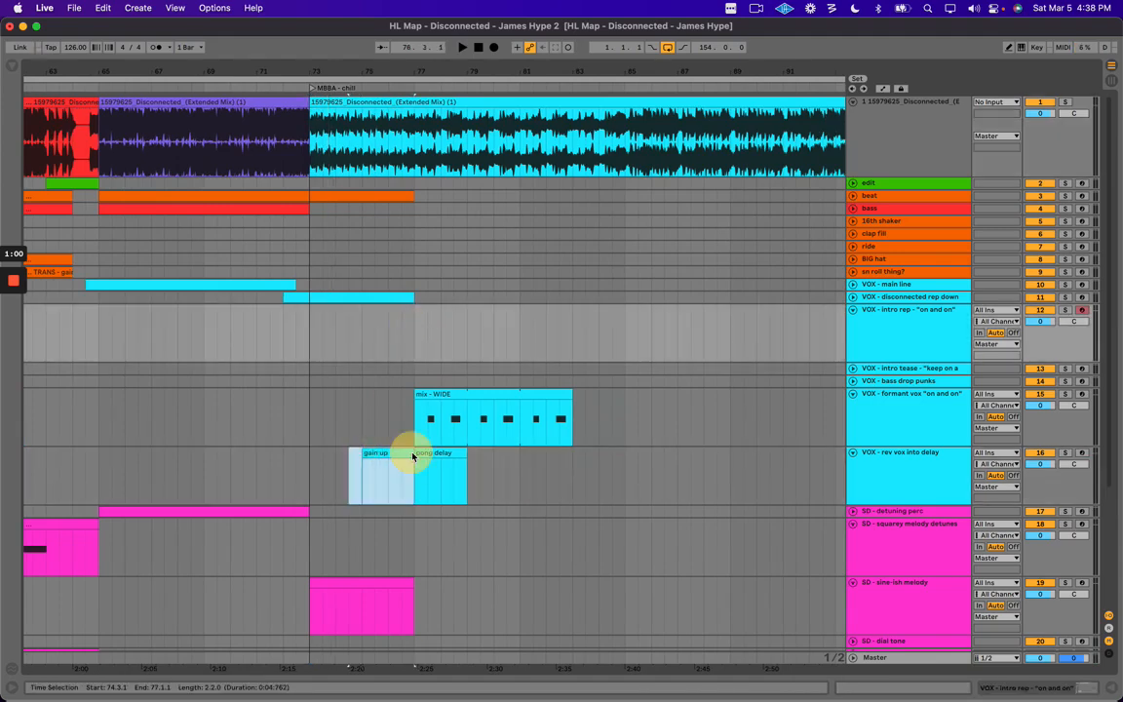
left_click(412, 330)
Listen to the transition from bar 72 into "MBBA - chill" and check the change at bar 77.
left_click(332, 105)
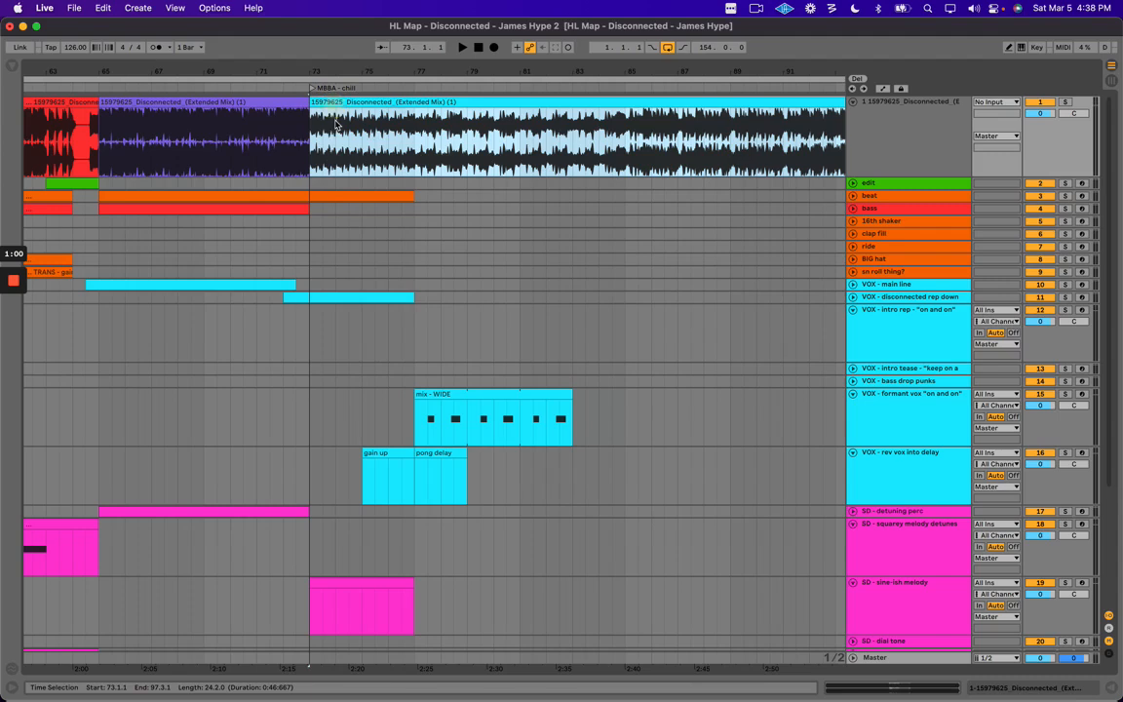
left_click(298, 142)
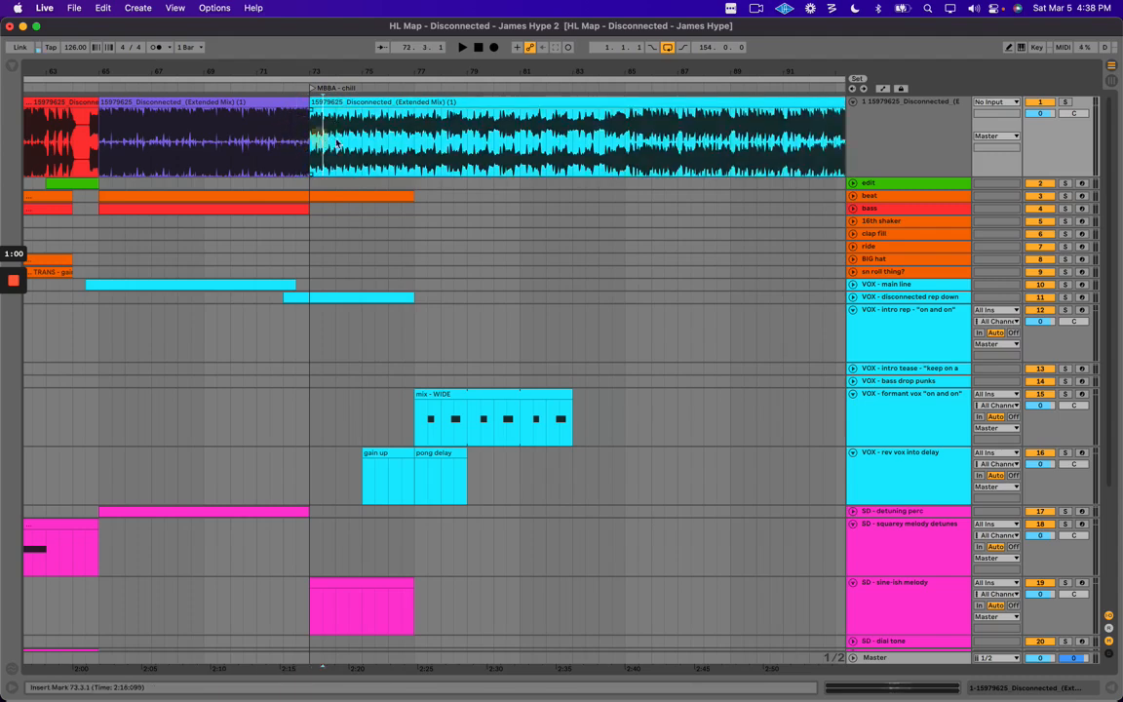
left_click_drag(320, 142, 421, 142)
left_click(284, 135)
key("space")
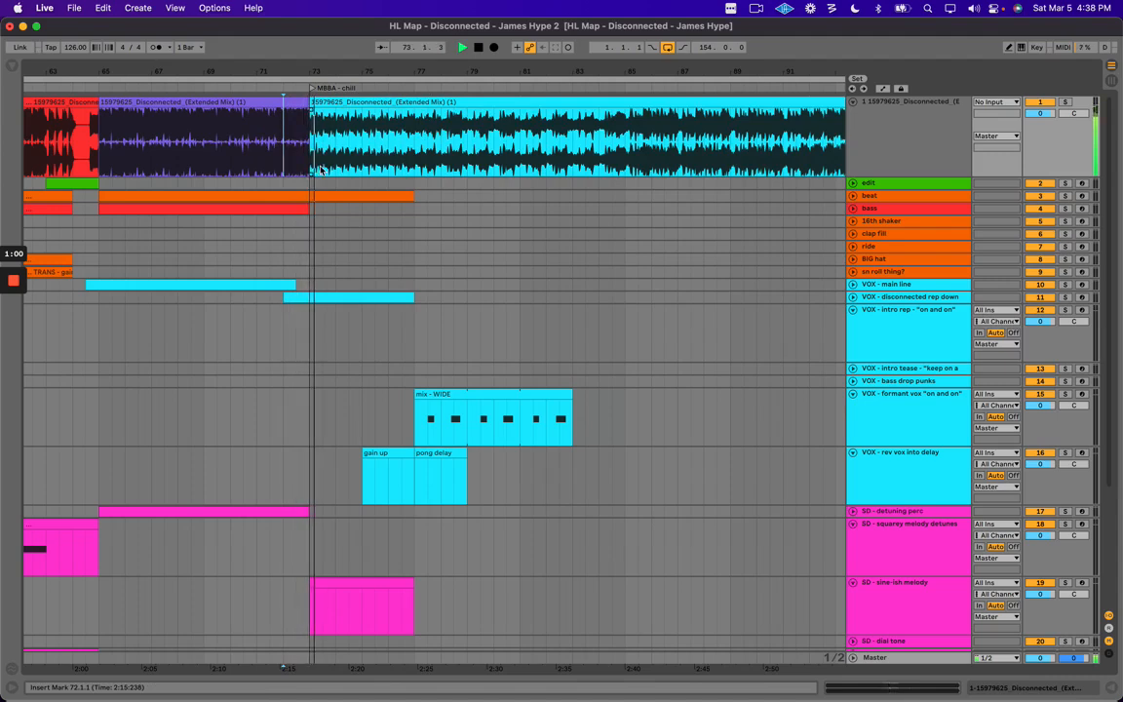
left_click(316, 195)
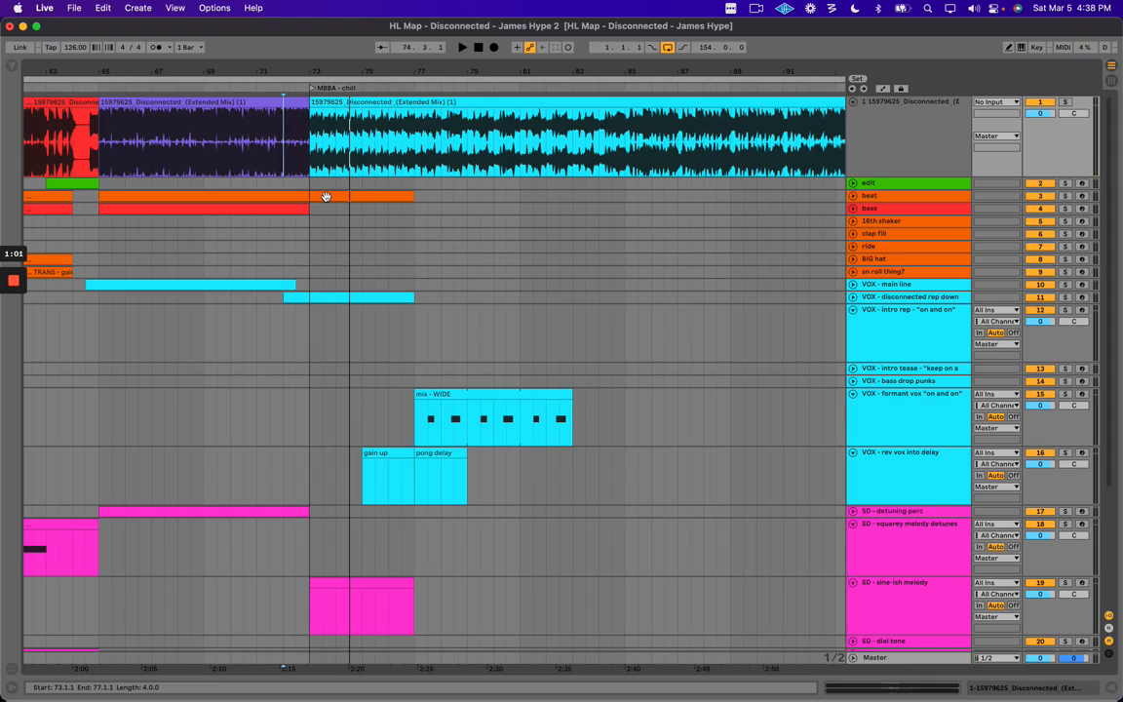
left_click(409, 128)
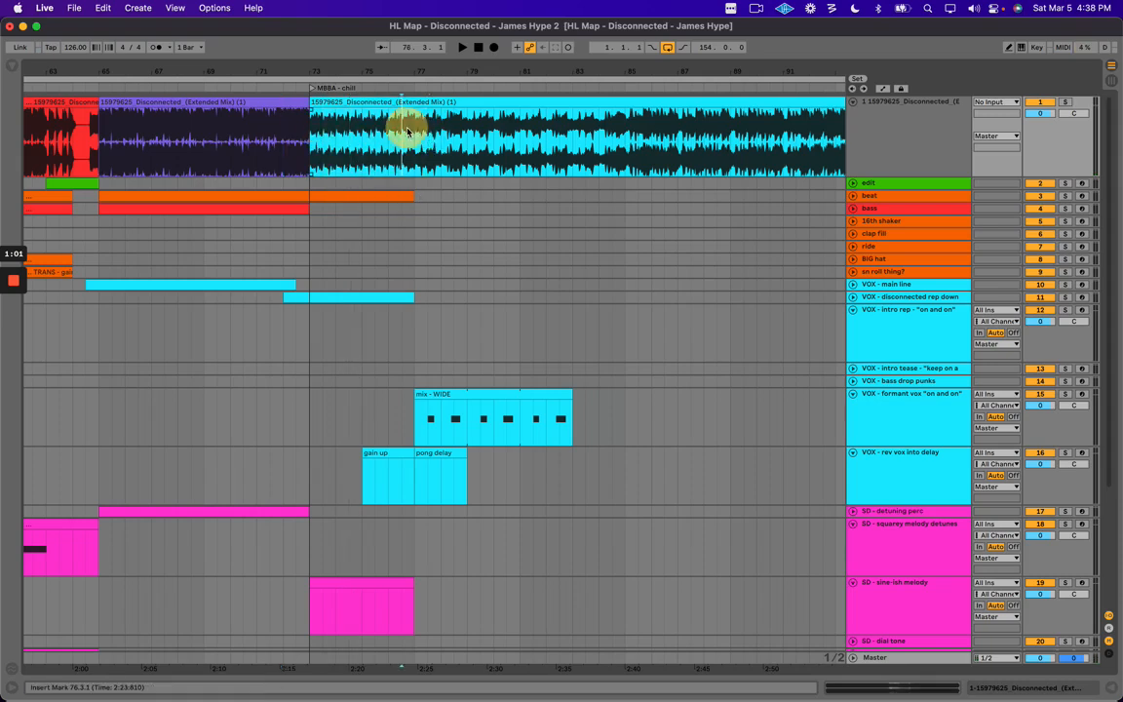
left_click_drag(431, 68, 346, 72)
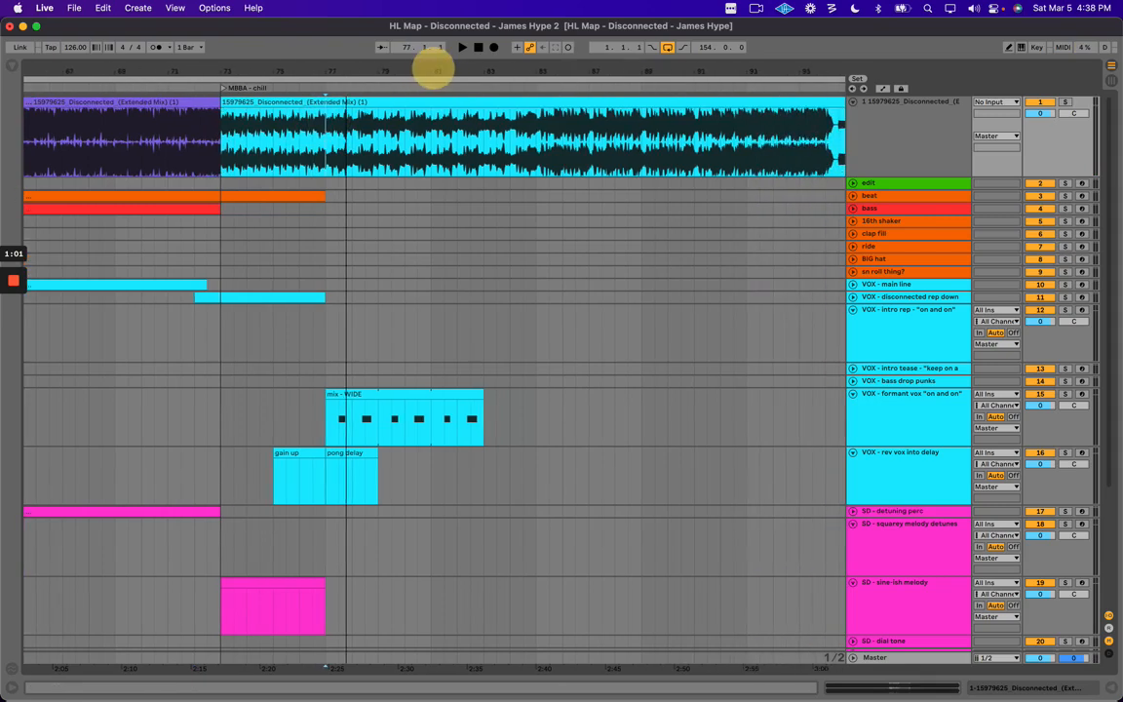
scroll(340, 149, "right", 3)
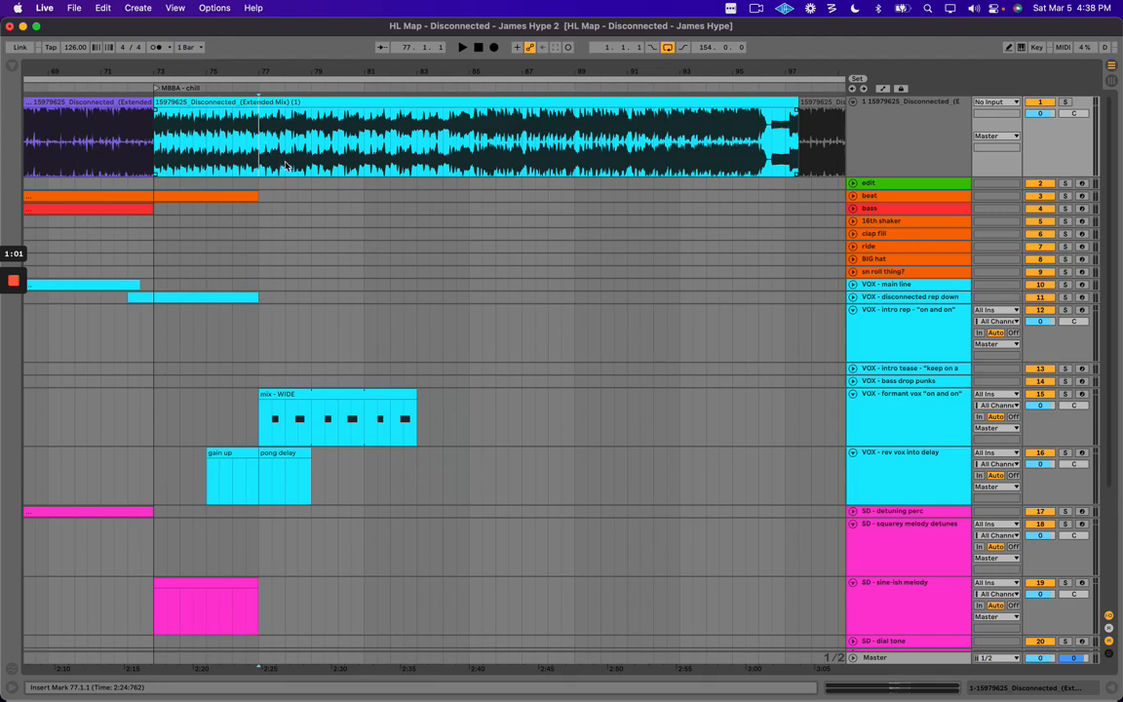
scroll(268, 175, "left", 6)
left_click_drag(261, 74, 263, 71)
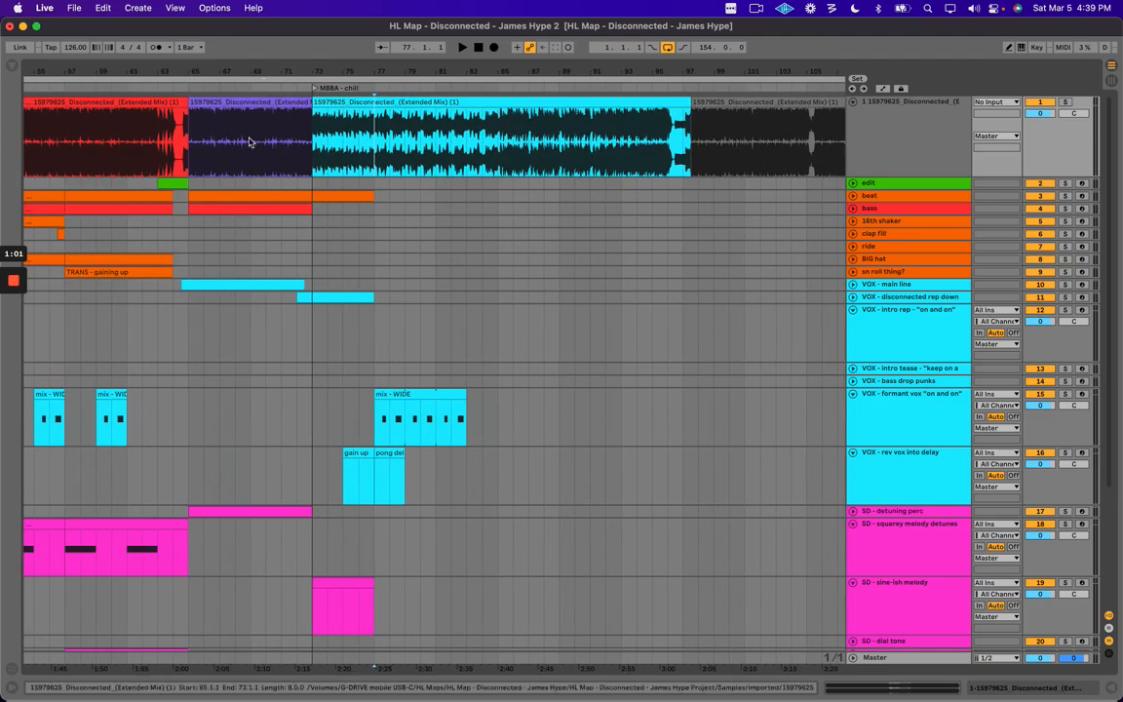
Try filling bars 57 to 65 with 16th shaker and ride clips, and undo both additions.
scroll(257, 102, "left", 10)
left_click_drag(358, 222, 472, 250)
left_click_drag(396, 139, 498, 139)
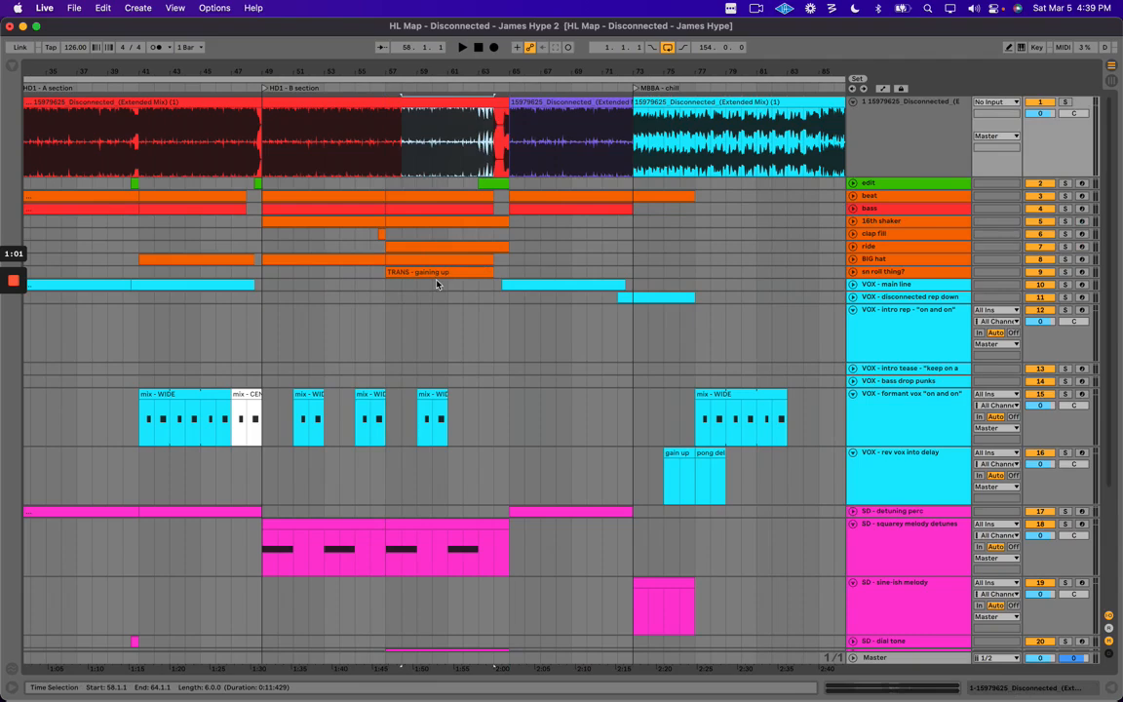
key("super+z")
key("super+z")
left_click(442, 245)
Compare the HD1 - A section around bars 35 to 37 with the HD1 - B section and the break that follows.
scroll(442, 244, "left", 5)
scroll(442, 245, "right", 5)
scroll(442, 245, "left", 5)
left_click(307, 141)
left_click(329, 142, "shift")
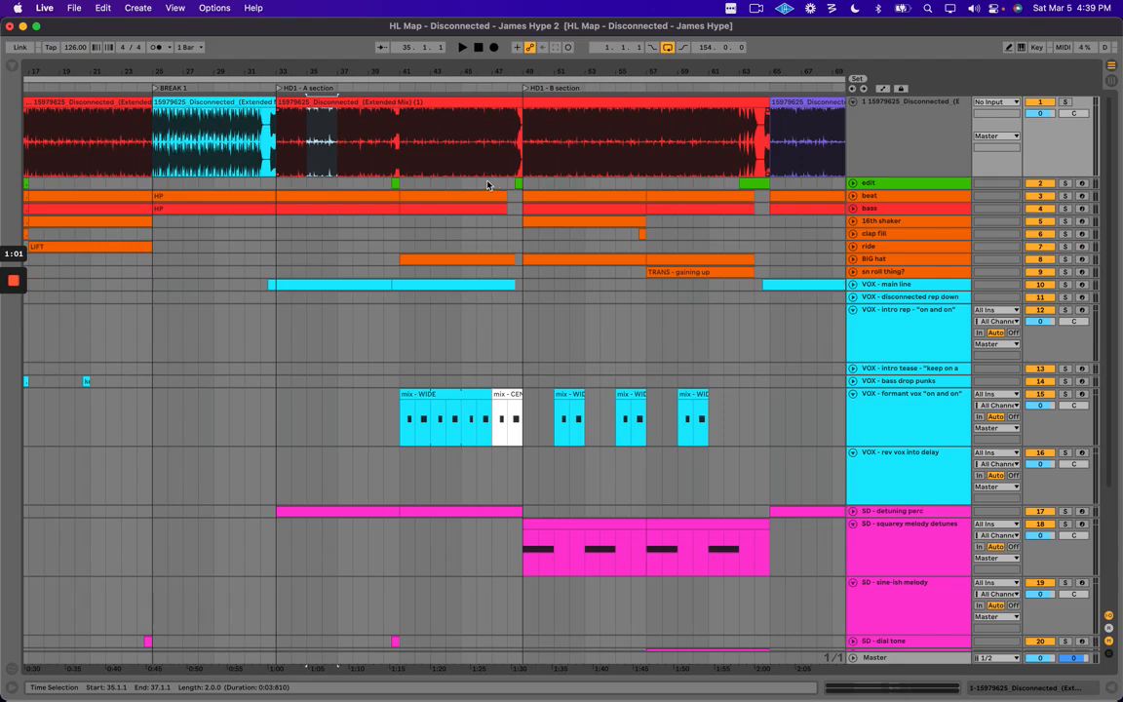
scroll(440, 255, "right", 10)
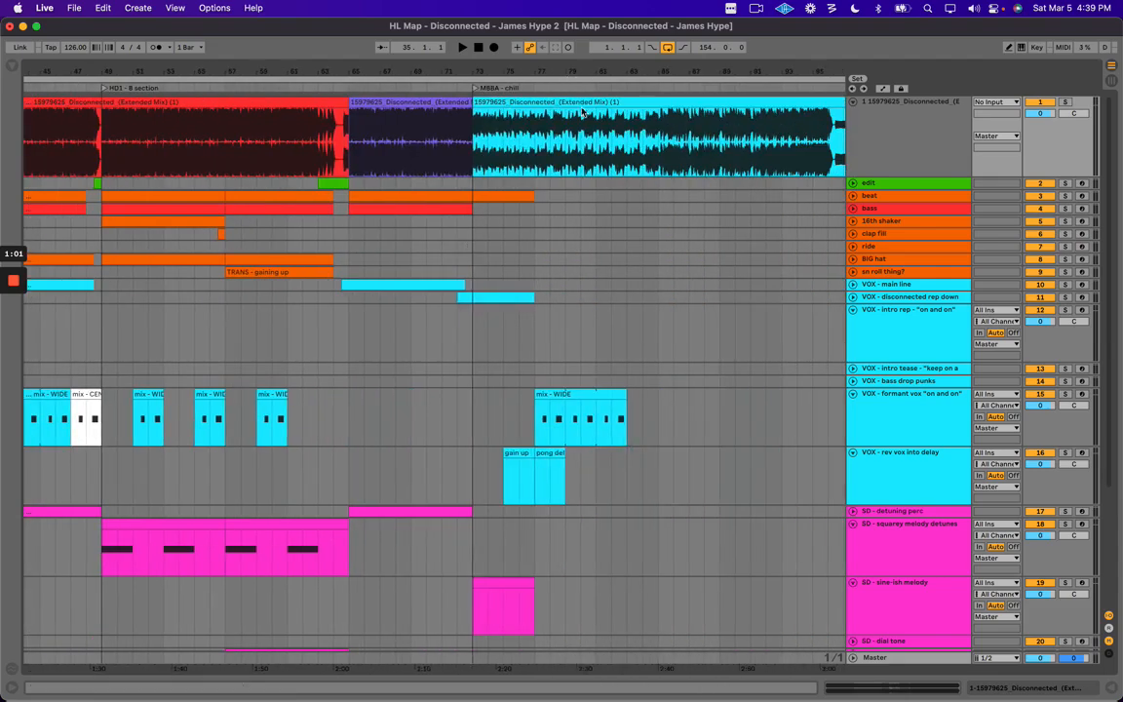
scroll(585, 78, "right", 5)
Examine the full cyan break from bar 73 to bar 97 and the build towards its end.
left_click_drag(539, 69, 538, 108)
left_click_drag(308, 122, 413, 114)
scroll(420, 109, "left", 3)
left_click_drag(479, 71, 451, 76)
left_click(370, 126)
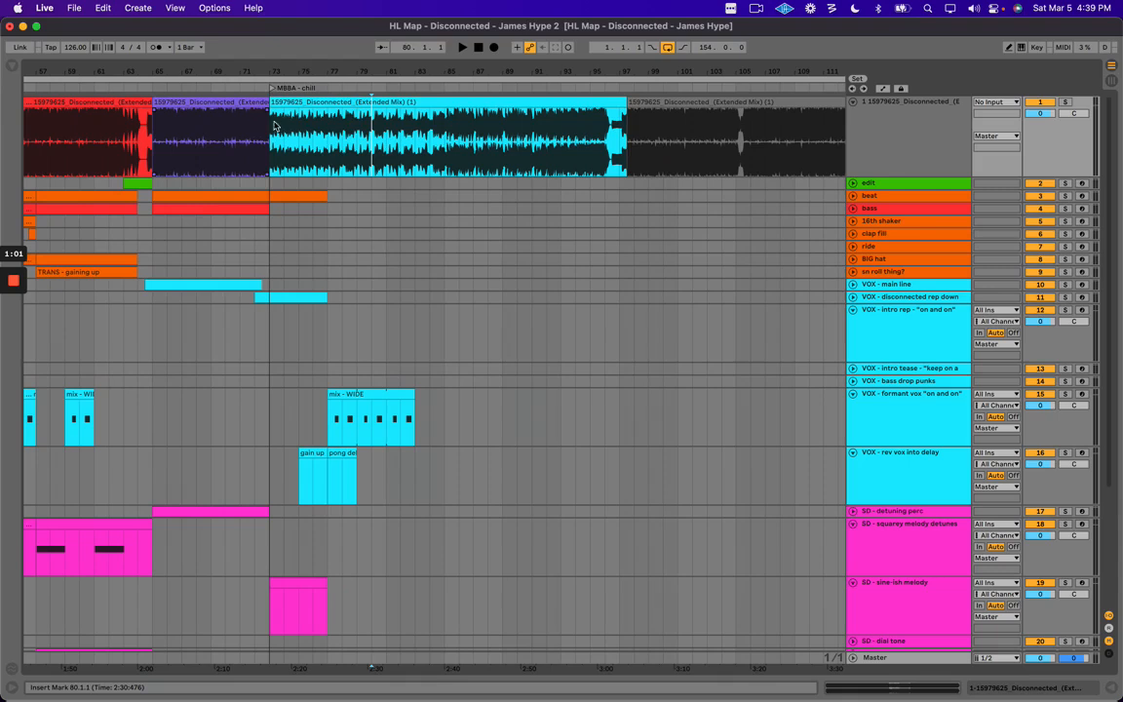
left_click_drag(264, 127, 625, 135)
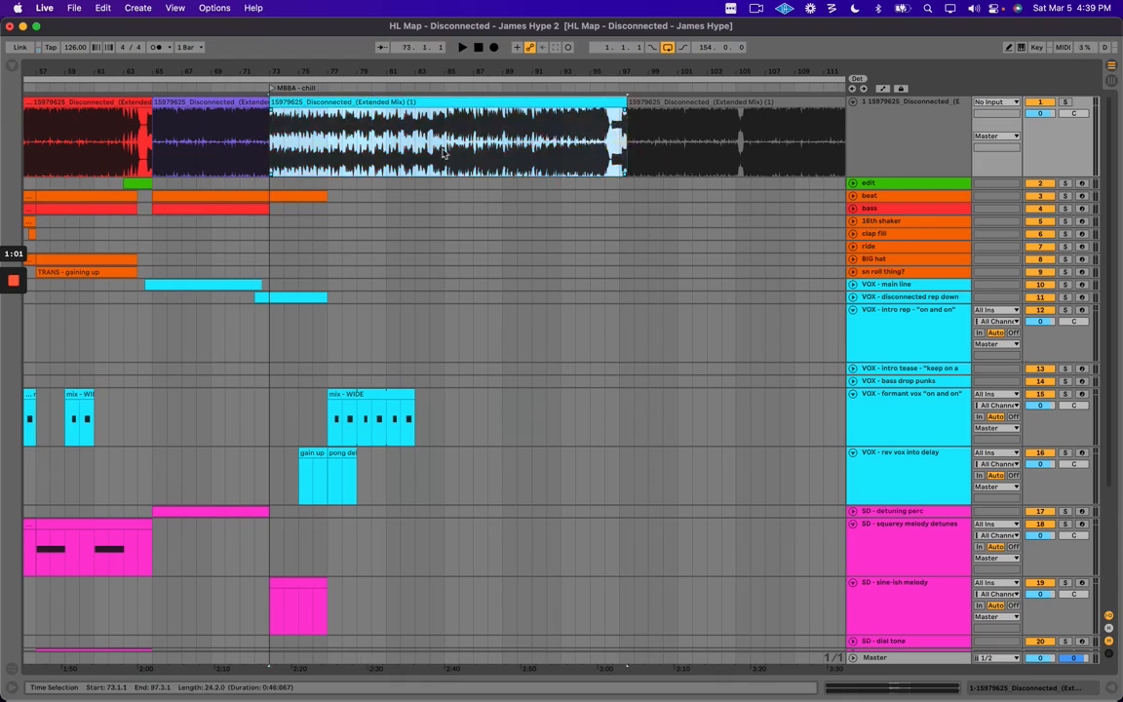
left_click(276, 129)
left_click_drag(274, 129, 563, 133)
left_click_drag(577, 134, 631, 133)
left_click(341, 158)
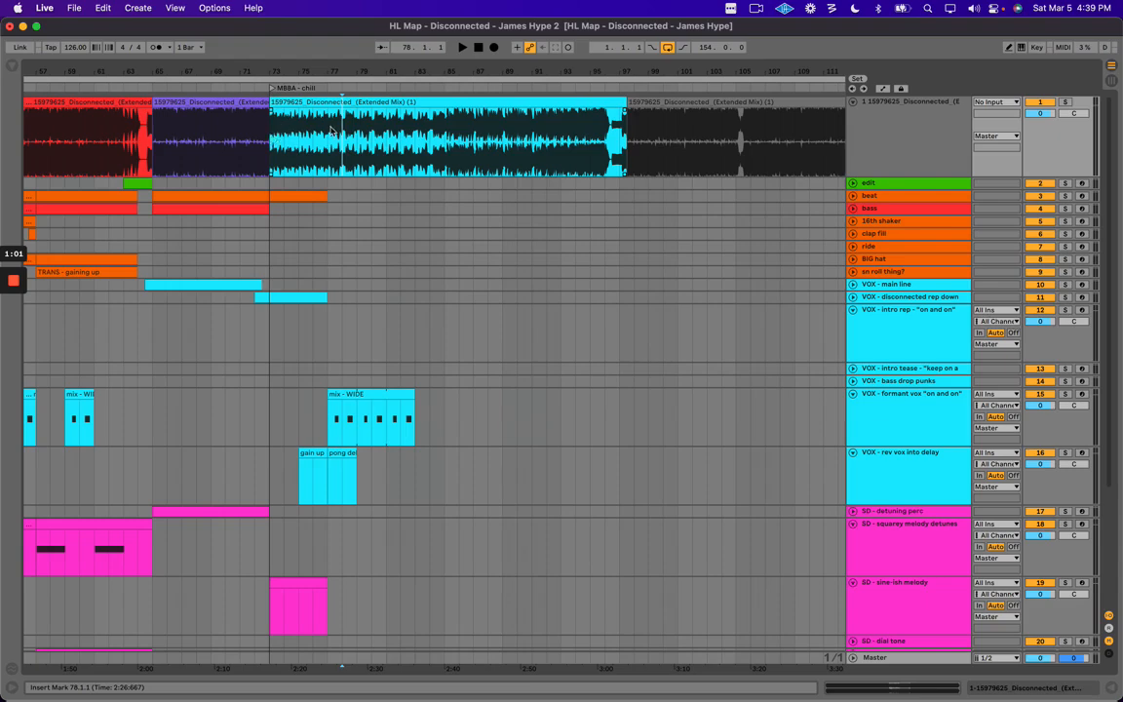
Split the cyan break audio clip at bars 77 and 85.
left_click_drag(337, 70, 339, 135)
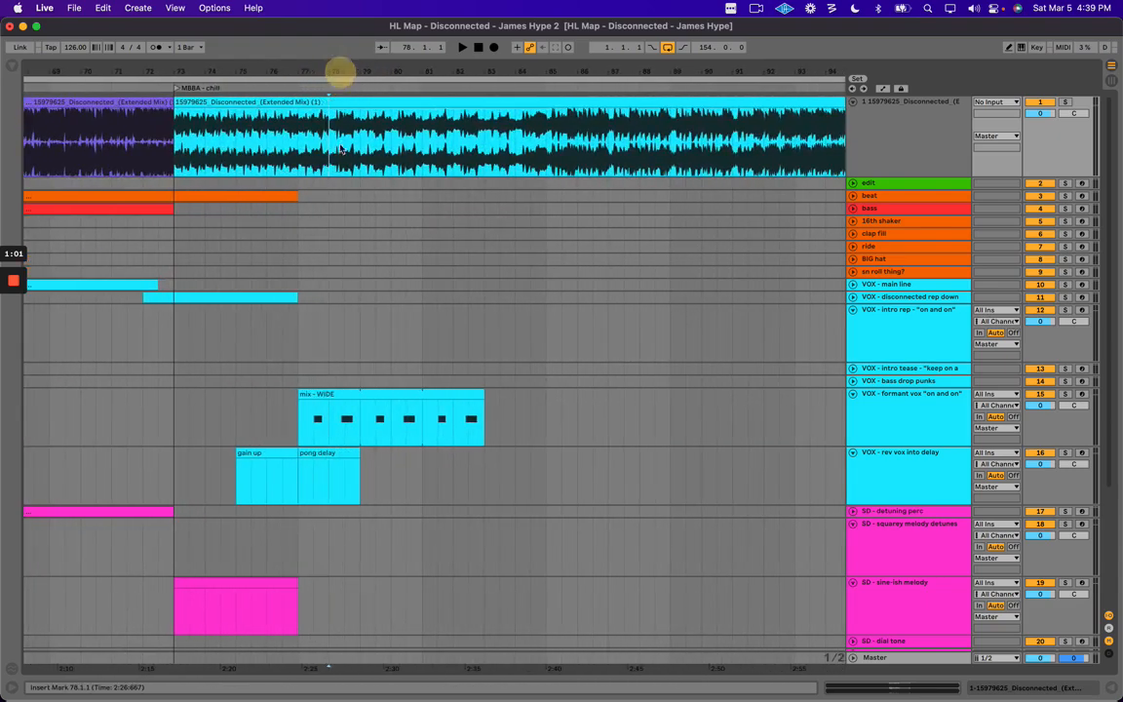
left_click(303, 148)
left_click_drag(432, 71, 431, 64)
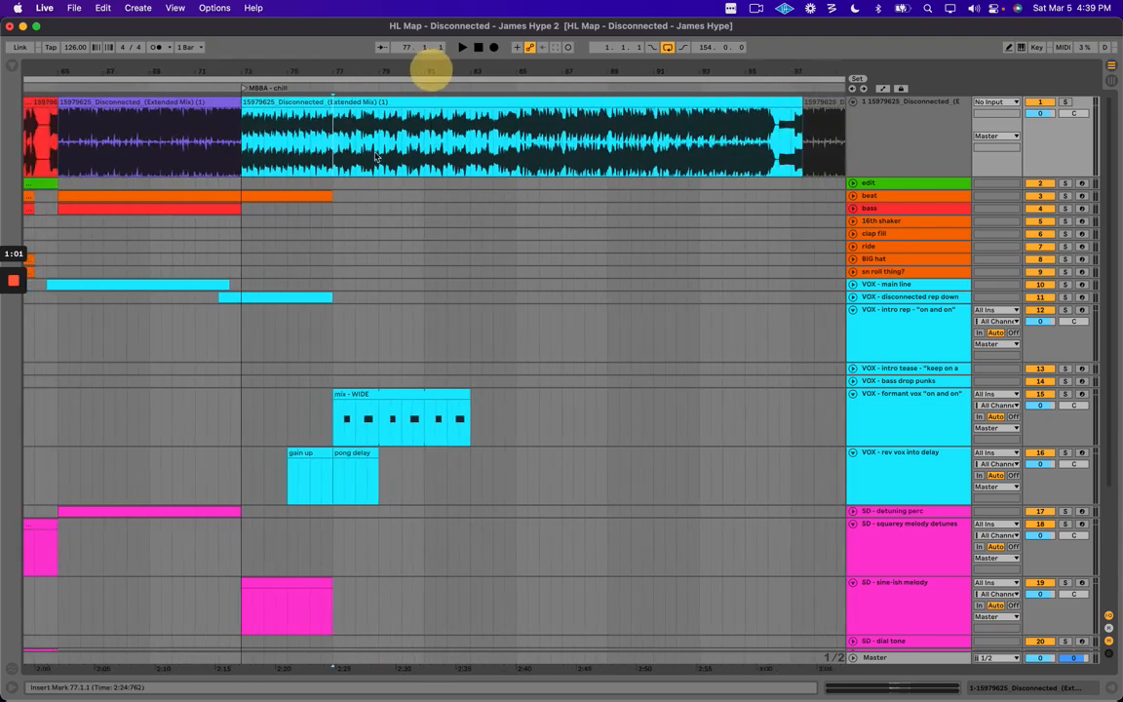
left_click_drag(332, 117, 518, 122)
key("super+e")
Add a locator at bar 77 named "MBBB - lift".
left_click(332, 141)
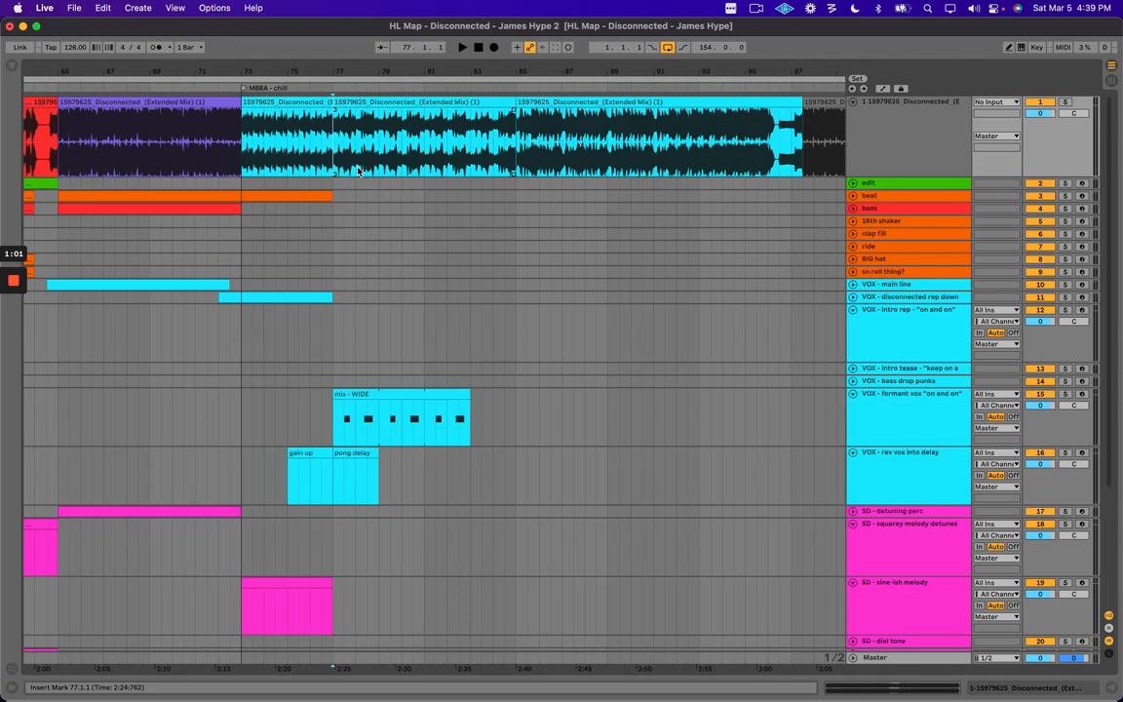
left_click(336, 88)
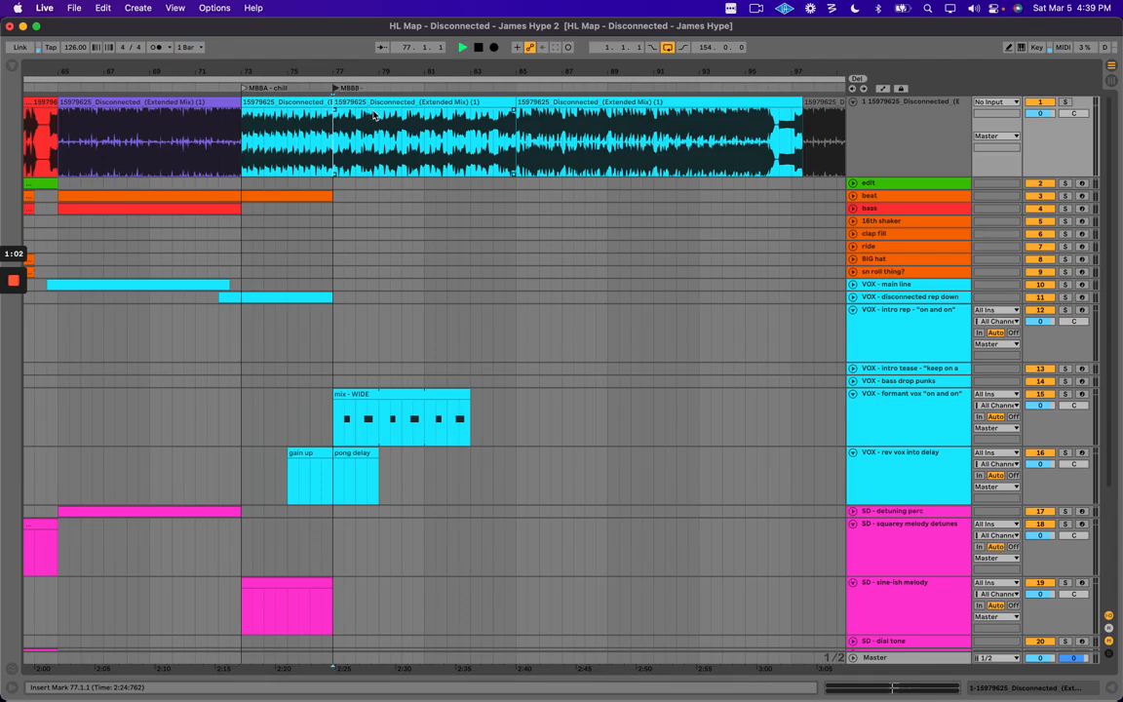
left_click(335, 88)
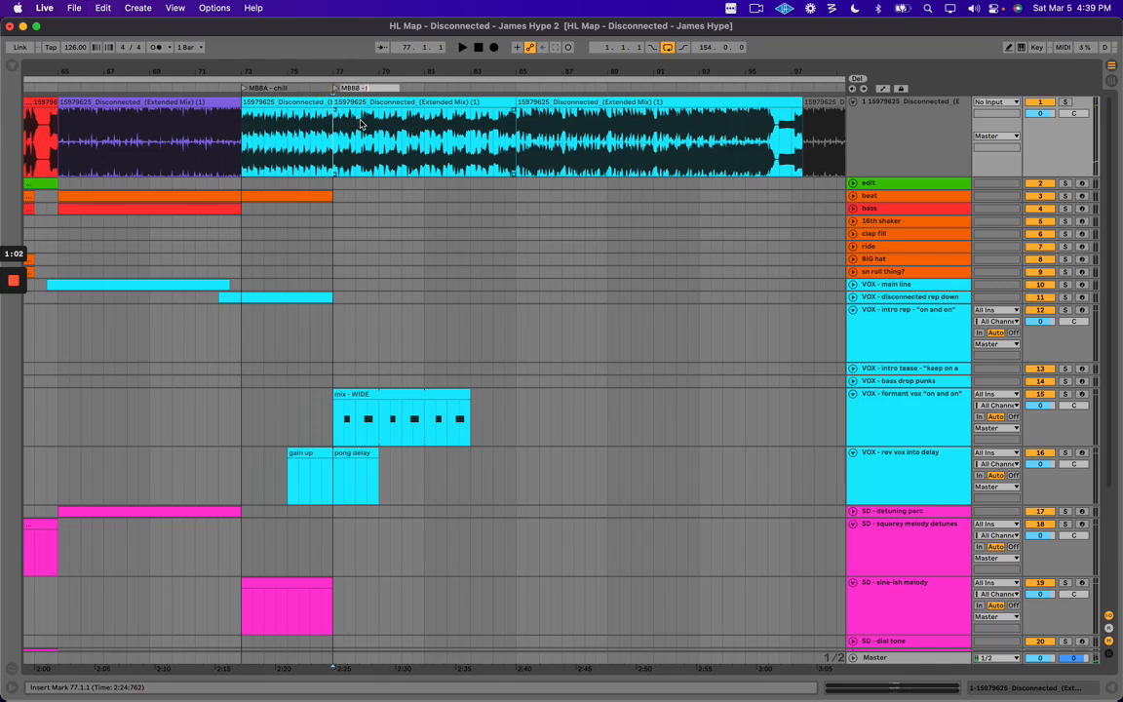
left_click(381, 390)
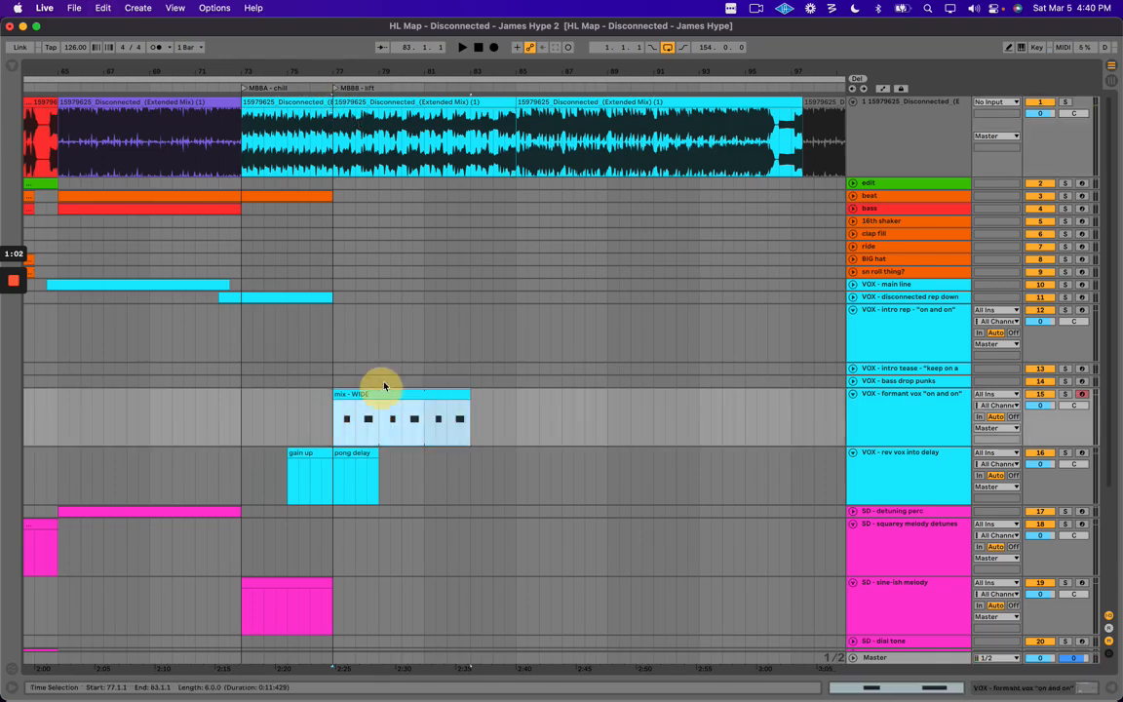
Duplicate the beat and VOX - disconnected rep down clips from bar 77, extending the vocal copy to bar 85.
left_click(294, 196)
key("super+d")
left_click(311, 297)
key("super+d")
left_click(856, 297)
left_click(855, 298)
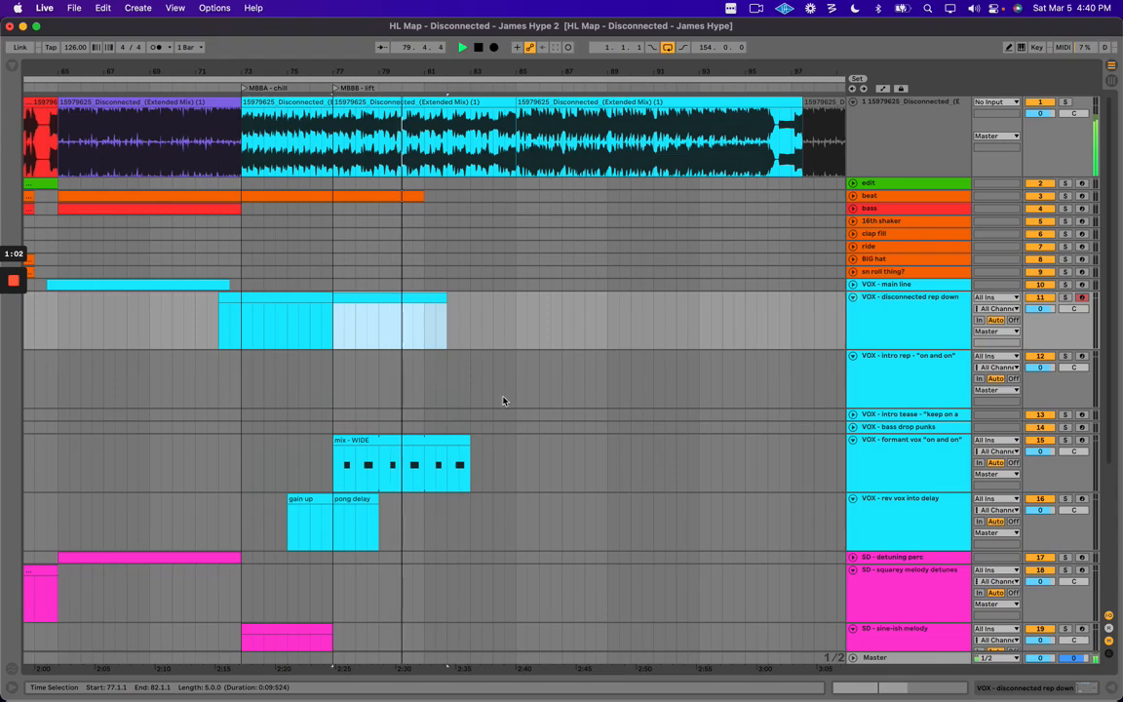
left_click_drag(445, 297, 501, 297)
Insert an empty MIDI clip on the fx - up track from bar 77 to bar 85.
scroll(492, 322, "down", 5)
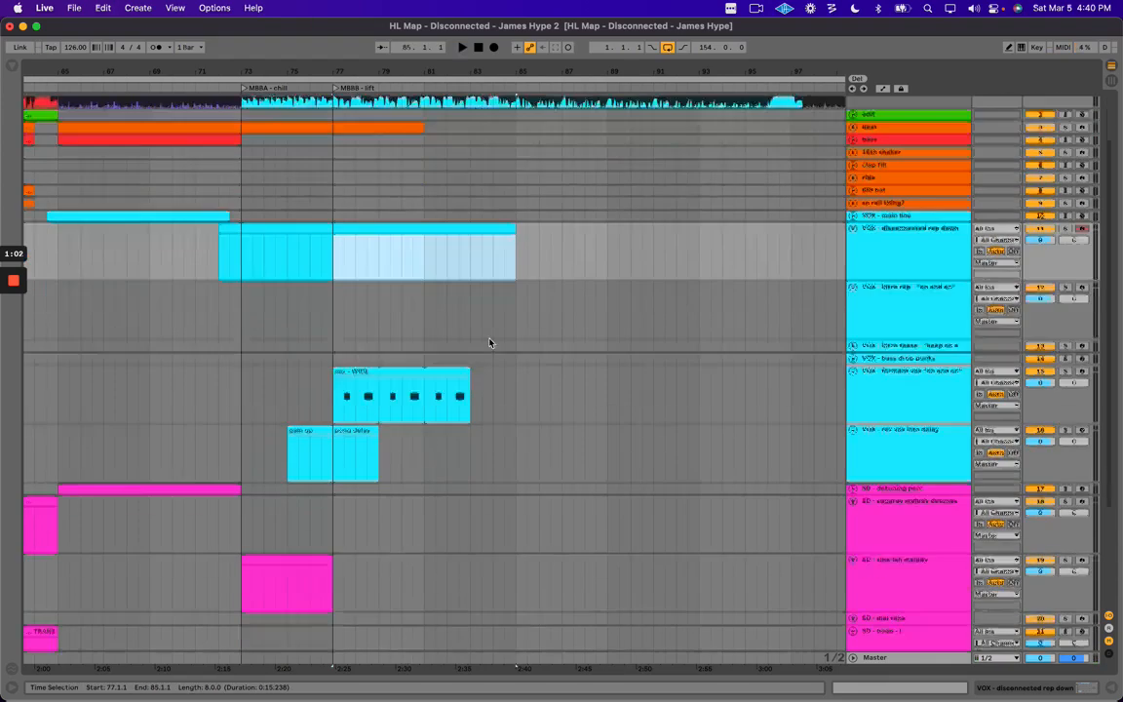
scroll(829, 488, "down", 5)
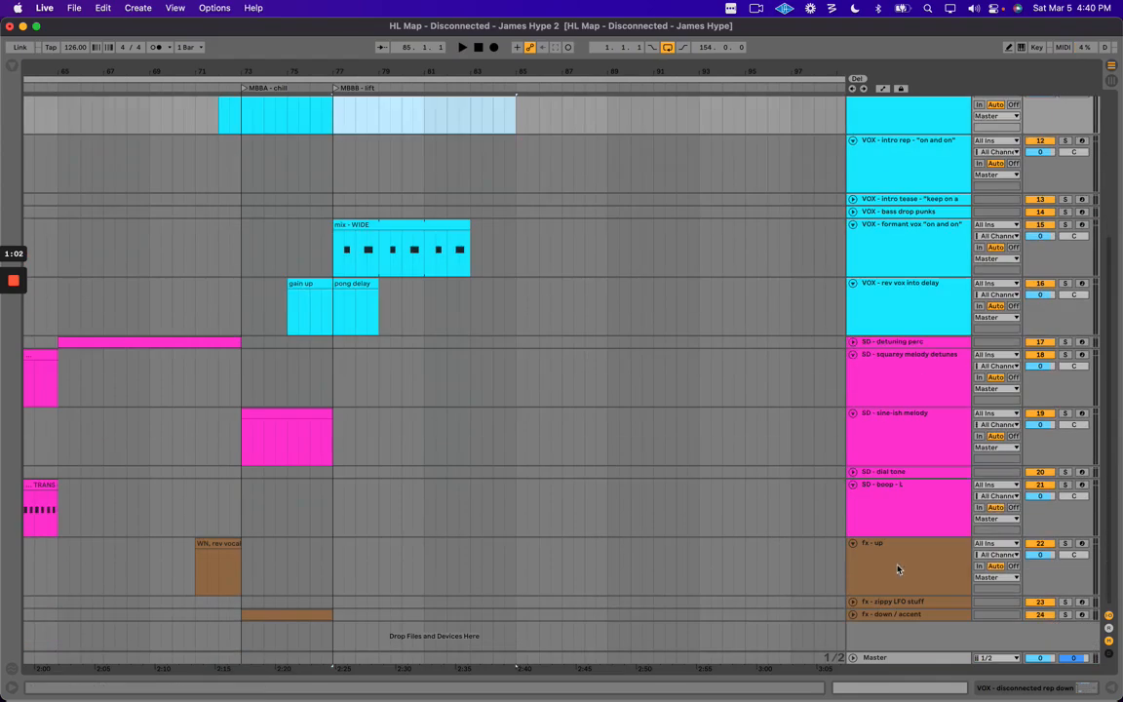
left_click_drag(333, 560, 519, 561)
key("super+shift+m")
Name the new fx - up clip "hollow riser - low".
left_click(476, 542)
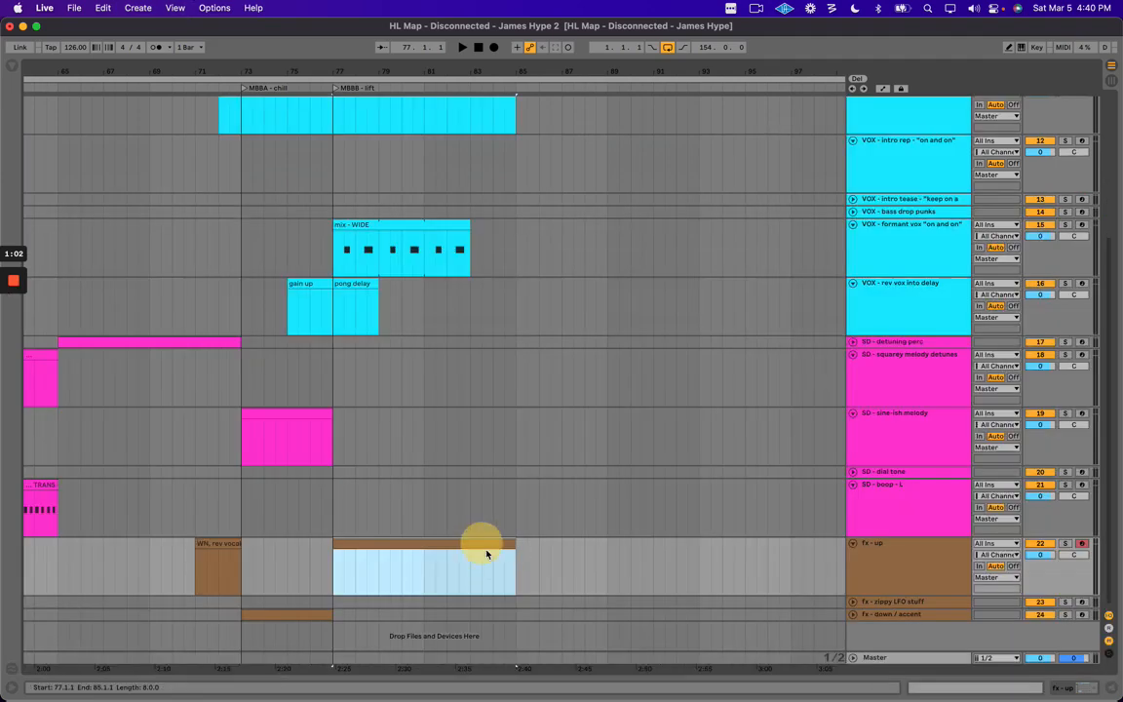
key("super+r")
type("hoilow riser")
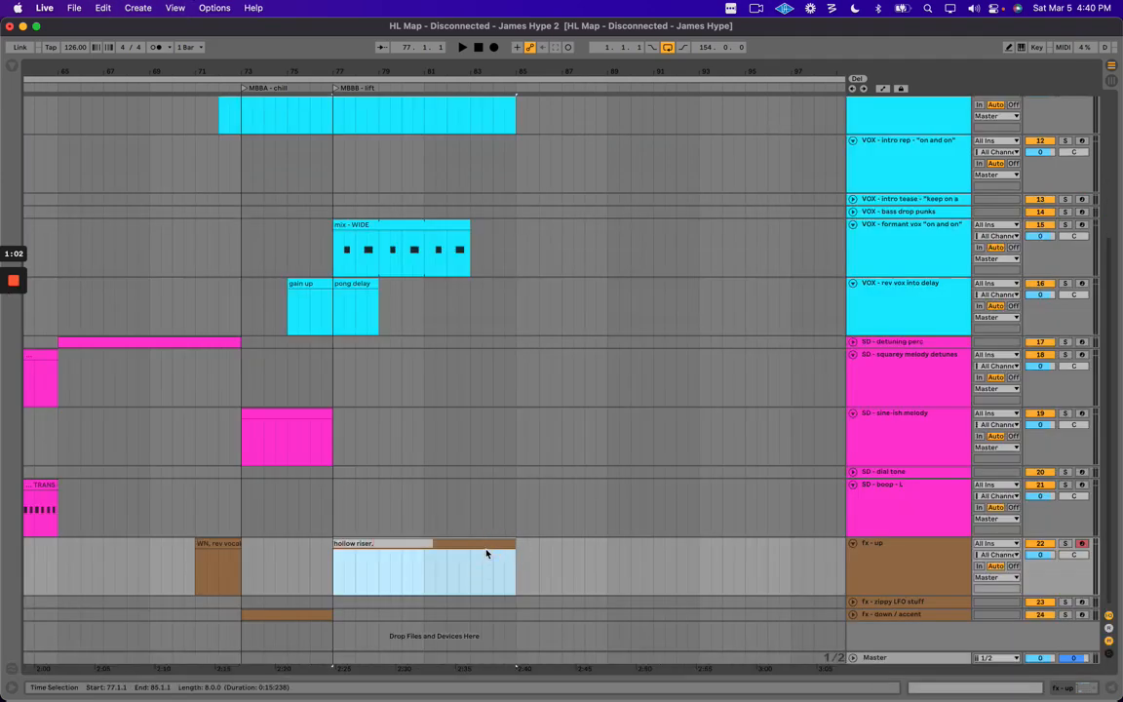
type(", low")
key("BackSpace")
key("BackSpace")
key("BackSpace")
key("BackSpace")
type("- low")
key("Return")
Duplicate the beat clip at bar 77 and merge the copies into one clip running to bar 85.
key("space")
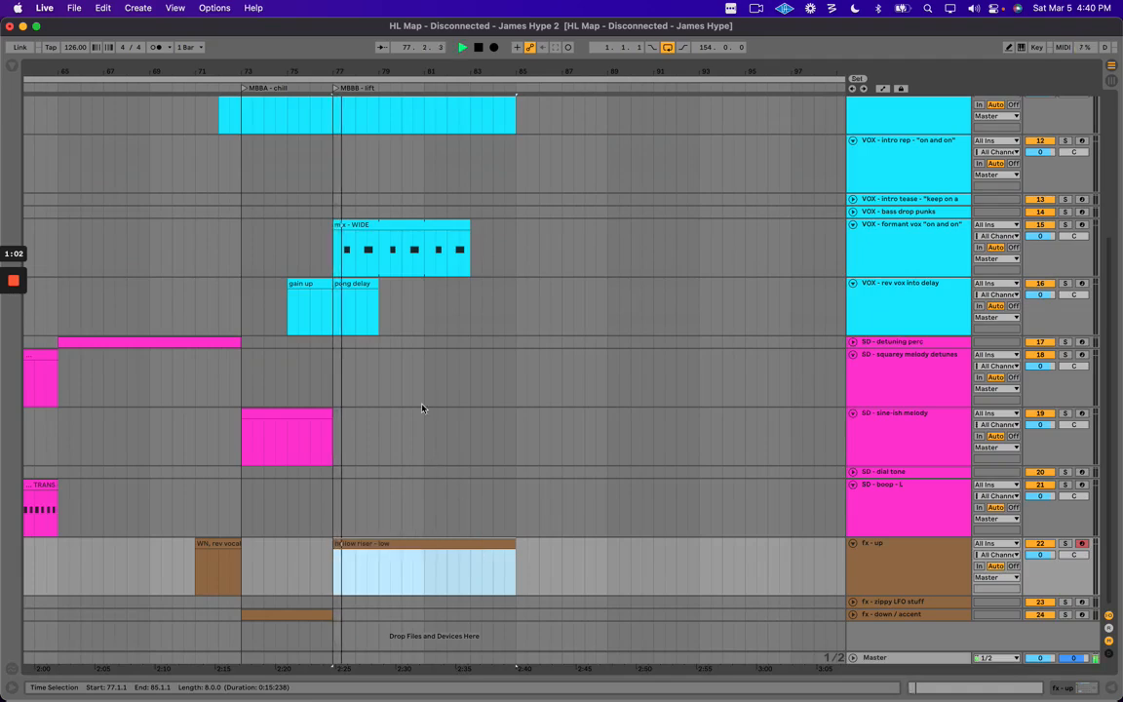
scroll(421, 408, "up", 5)
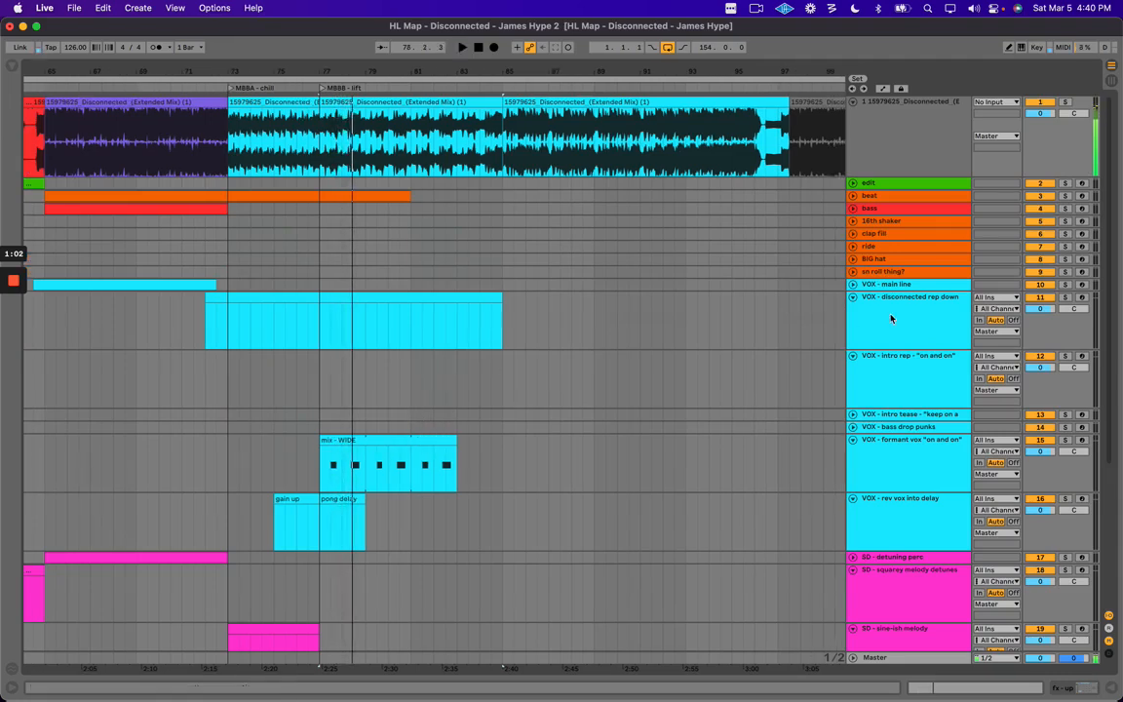
left_click(851, 327)
left_click(322, 321)
key("space")
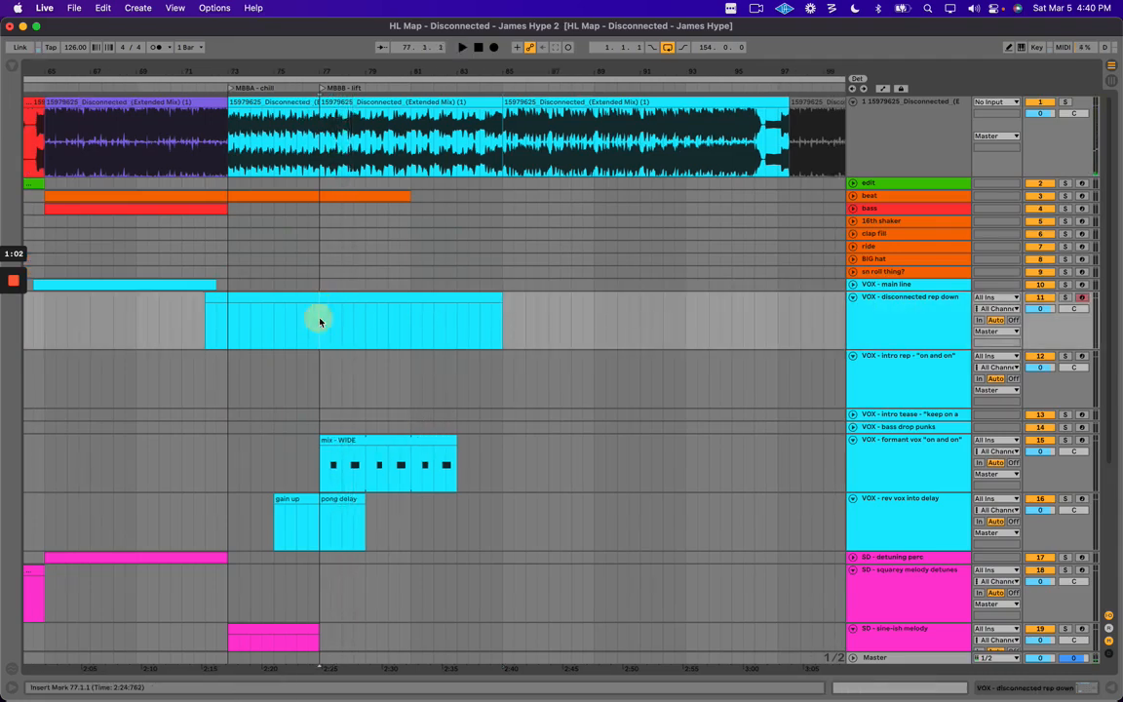
left_click(376, 300)
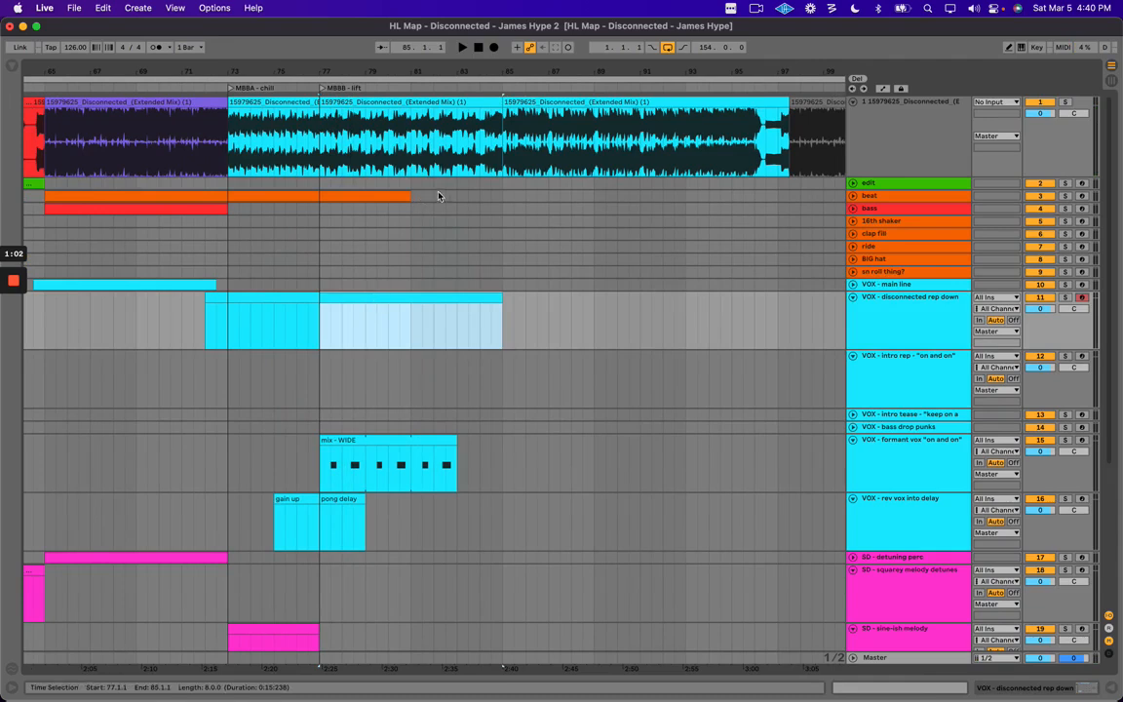
left_click(358, 195)
key("super+d")
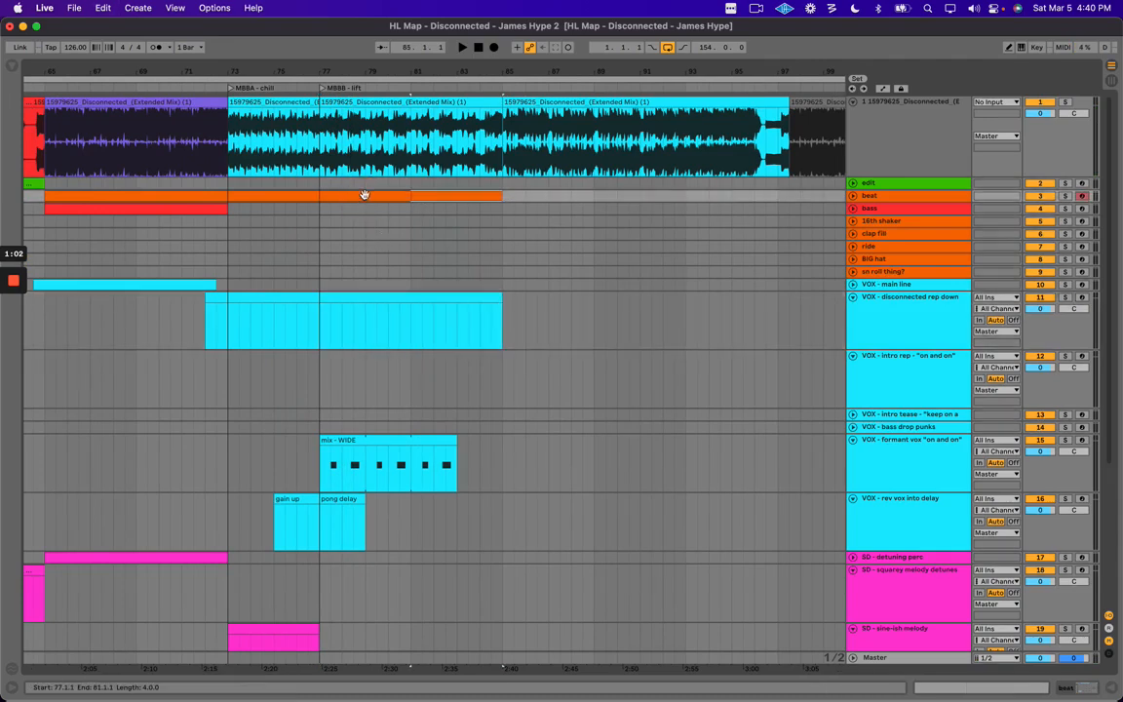
Name the two beat clips starting at bars 73 and 77 "clap".
left_click(288, 195)
type("clap")
key("Return")
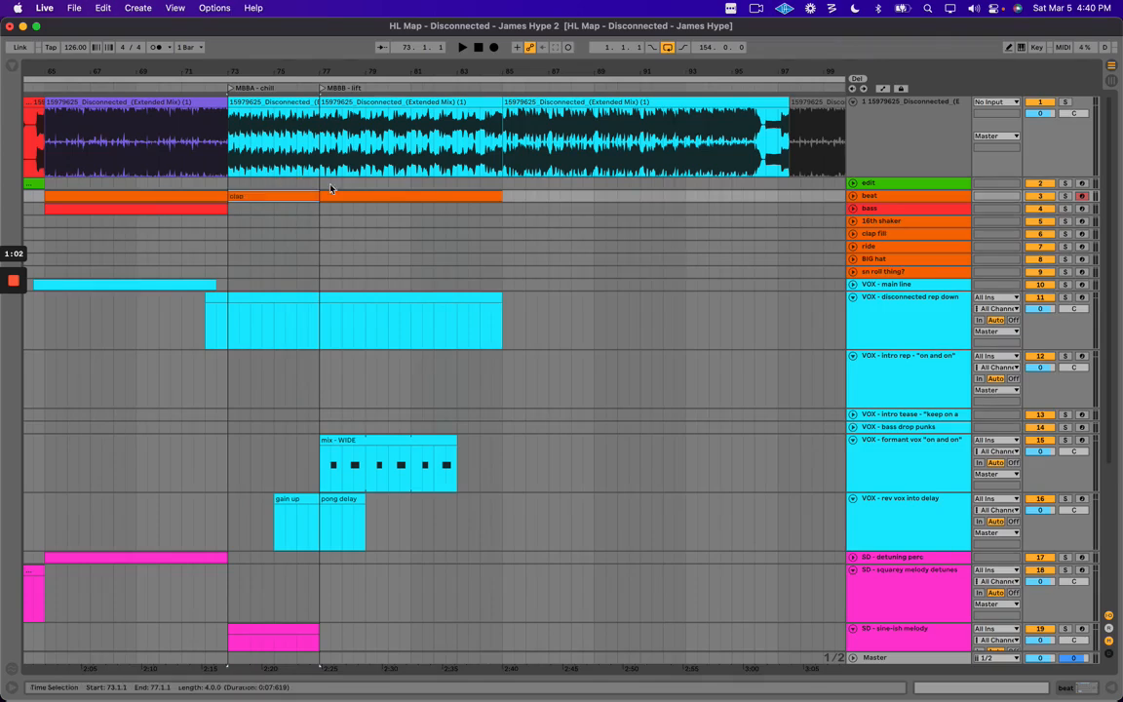
left_click(352, 196)
key("super+r")
type("c")
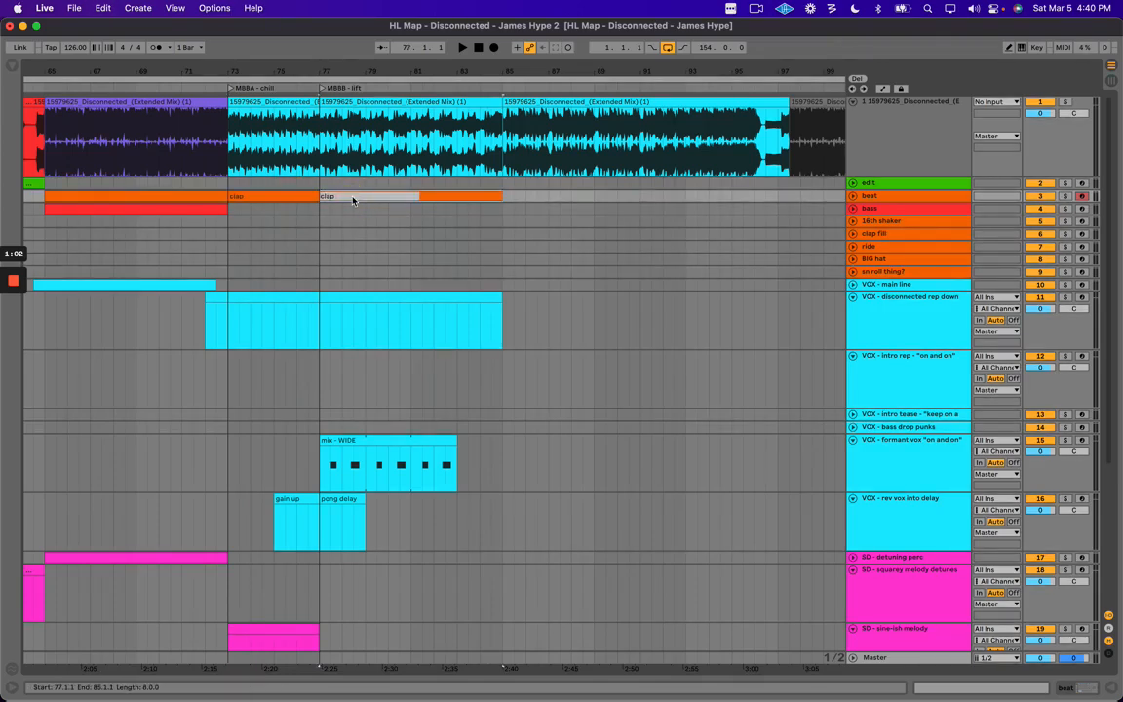
type("lap")
key("Return")
Duplicate the SD - sine-ish melody clip from bar 73 twice so the melody continues to bar 85.
key("space")
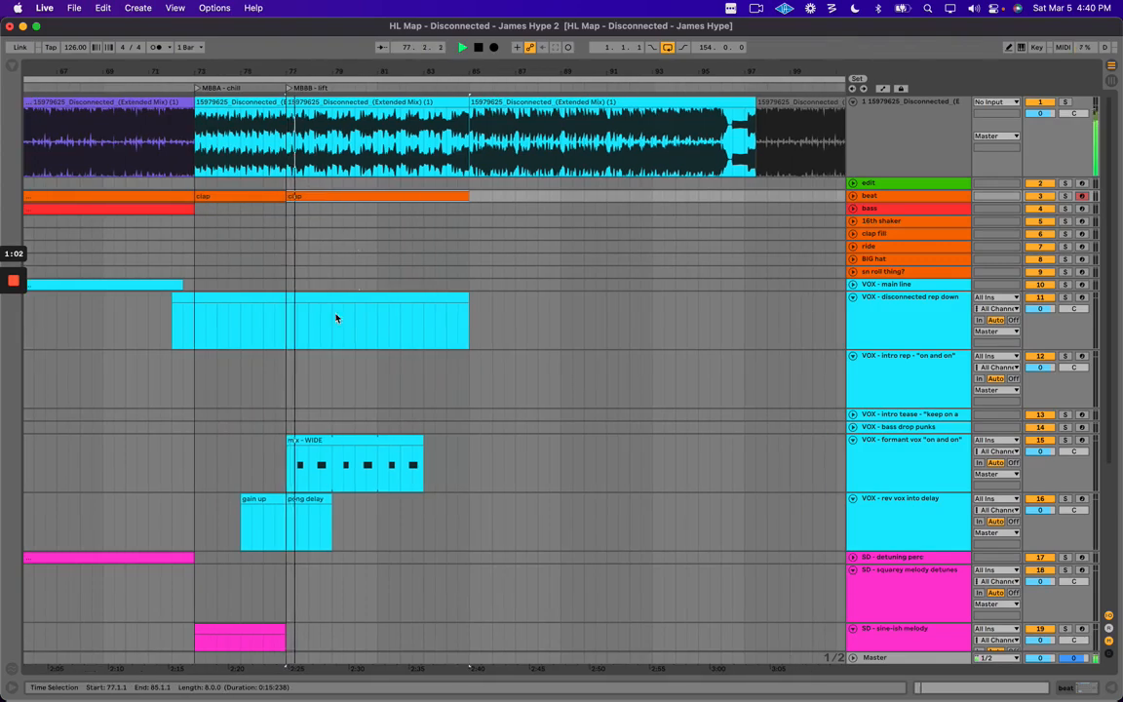
left_click(317, 339)
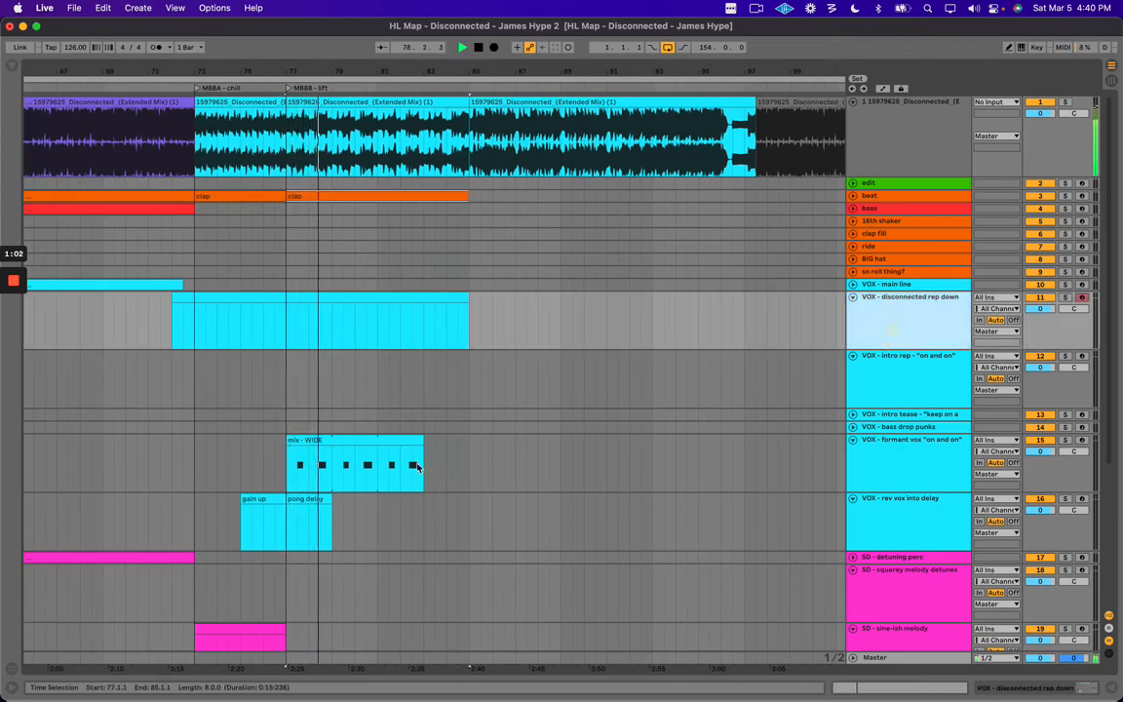
left_click(392, 440)
scroll(370, 419, "down", 5)
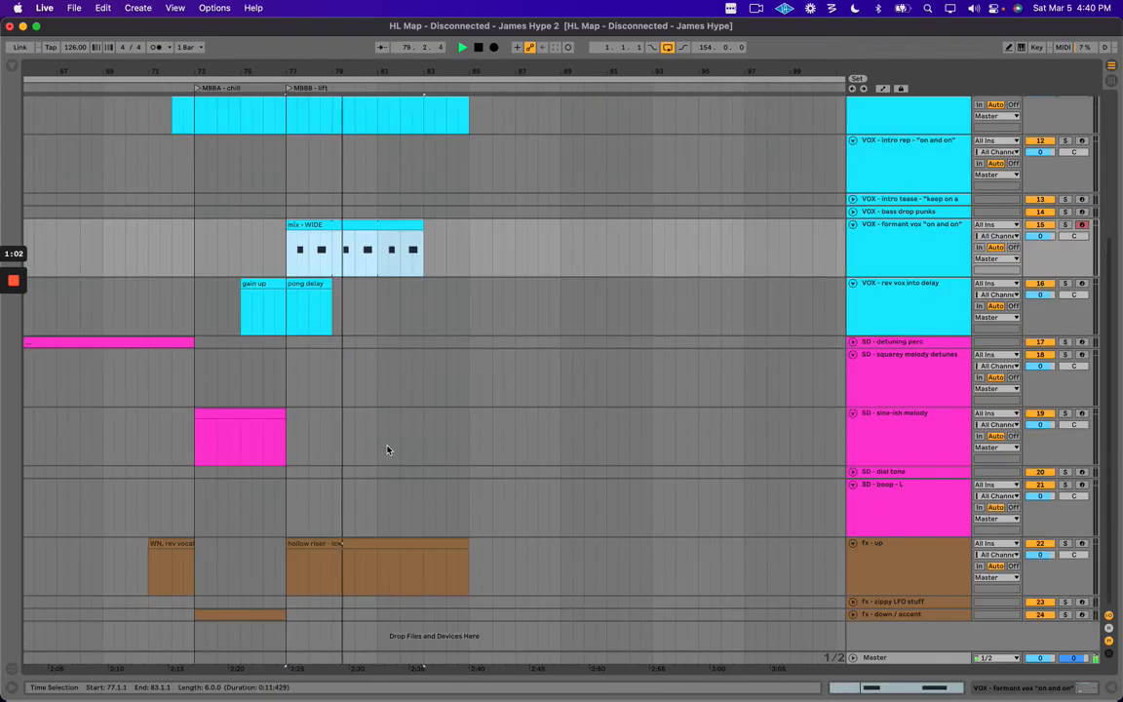
scroll(372, 372, "left", 2)
left_click(381, 542)
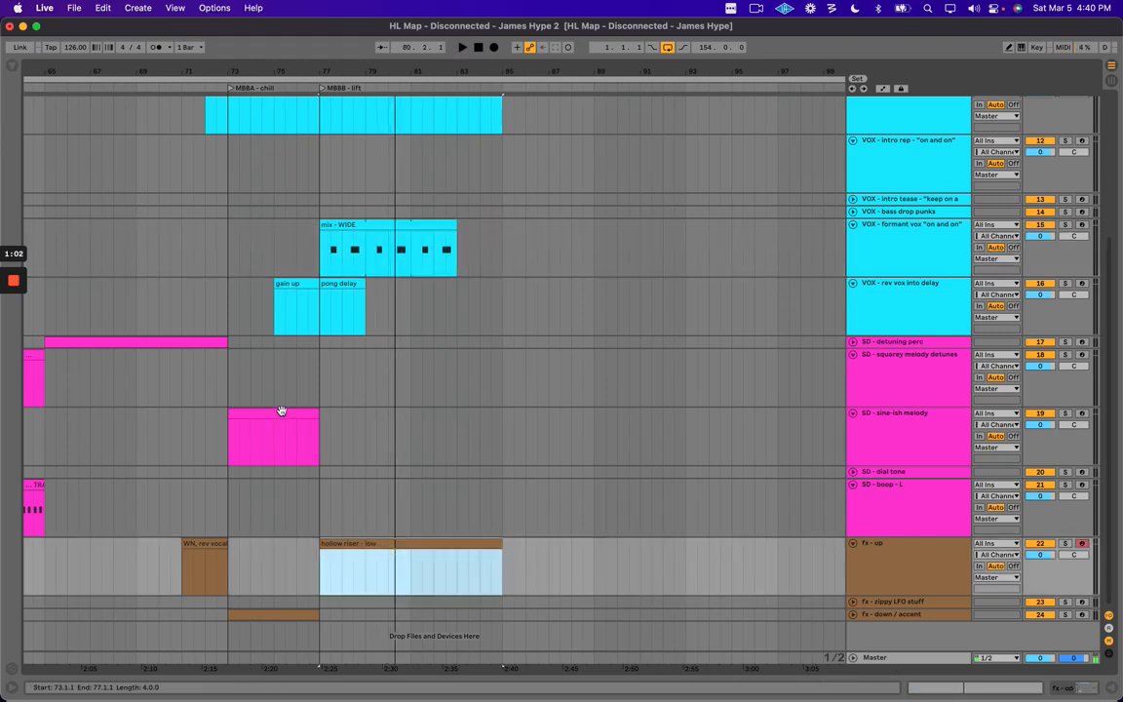
left_click(281, 411)
key("space")
key("super+d")
key("super+d")
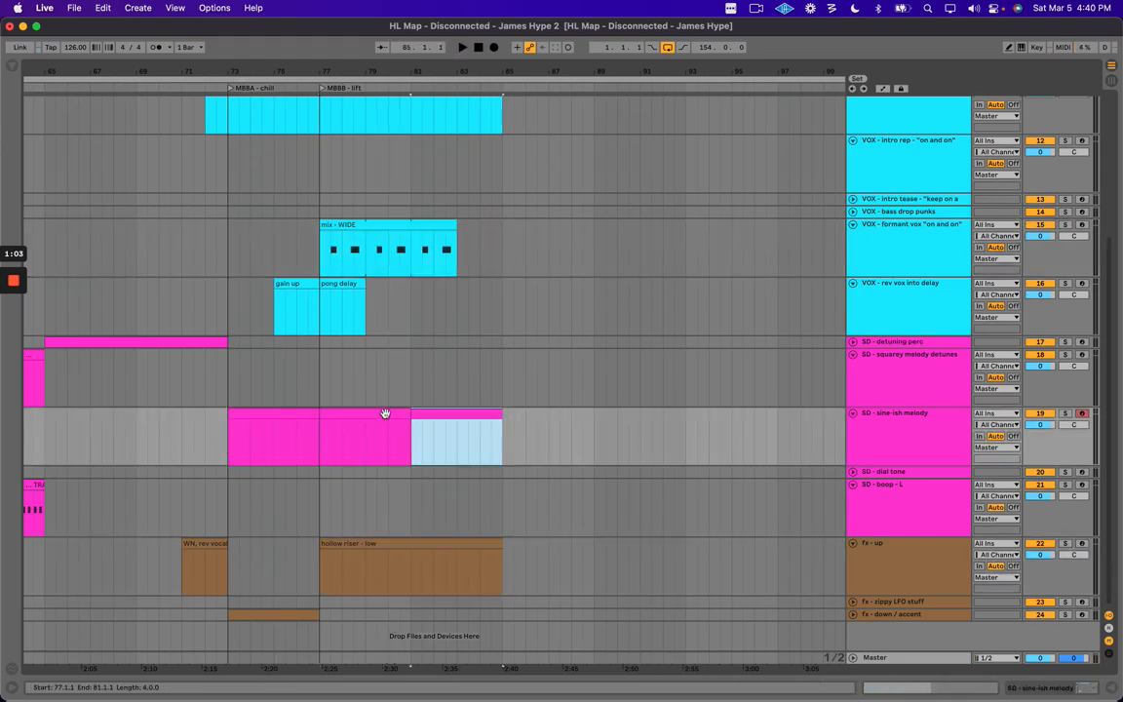
Unfold the "sn roll thing?" track and insert an empty MIDI clip from bar 77 to bar 85.
key("space")
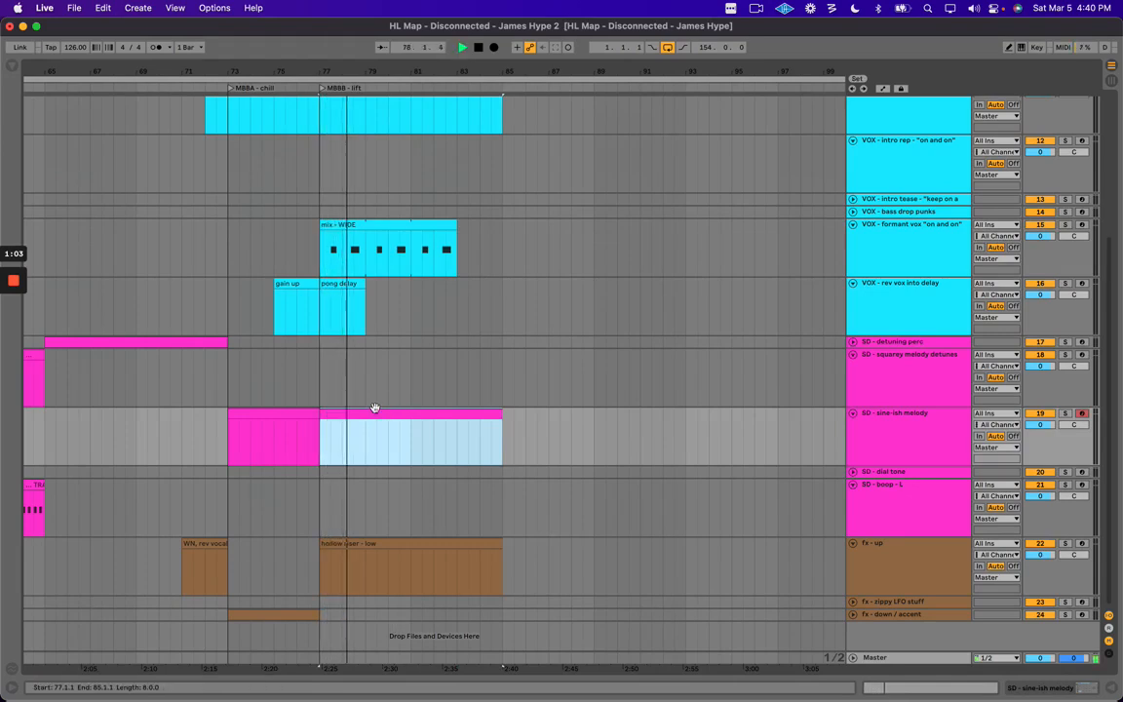
left_click(421, 382)
scroll(455, 377, "up", 5)
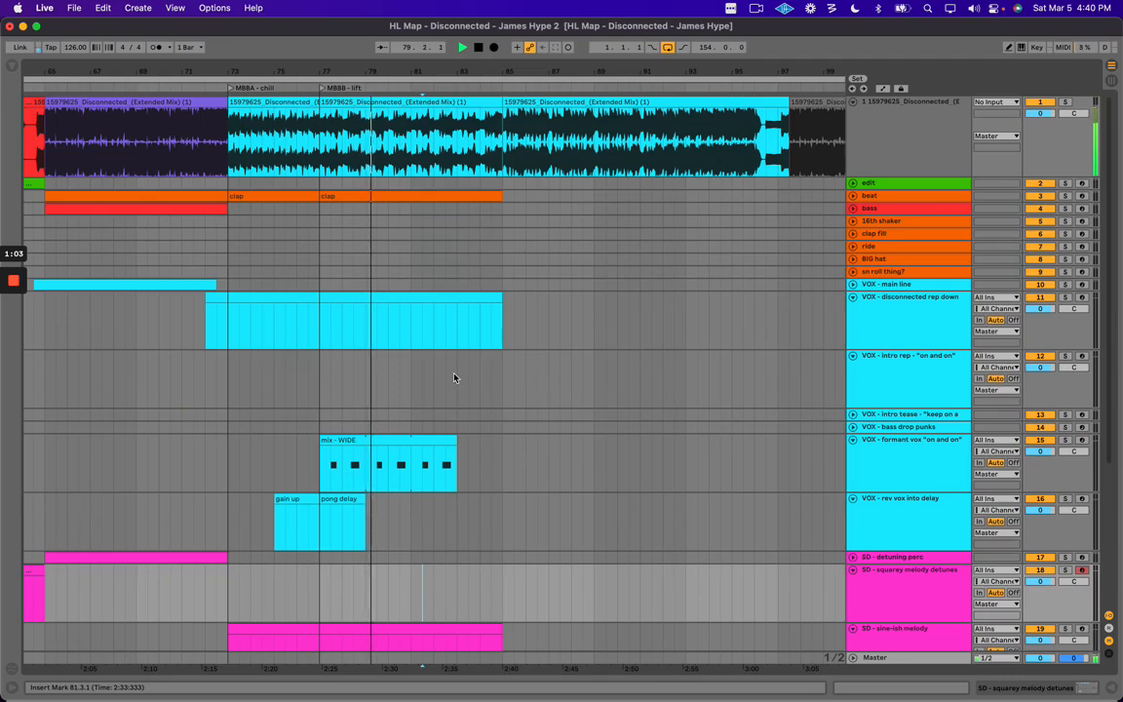
key("space")
left_click(891, 273)
key("u")
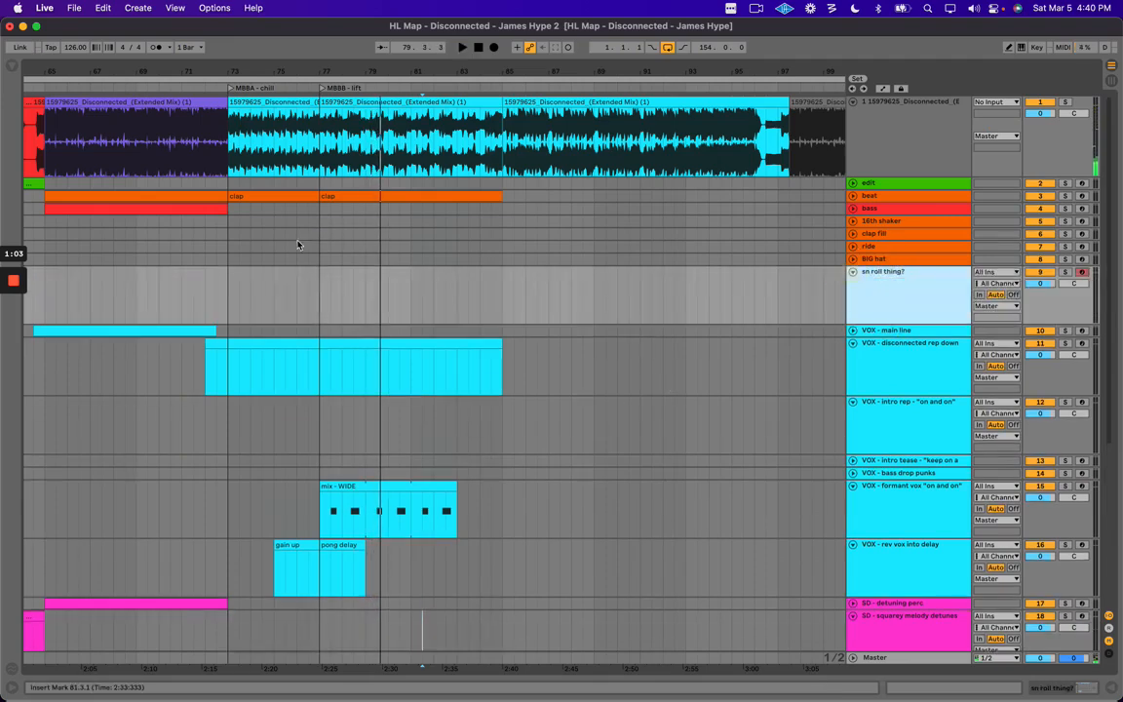
left_click_drag(320, 285, 510, 293)
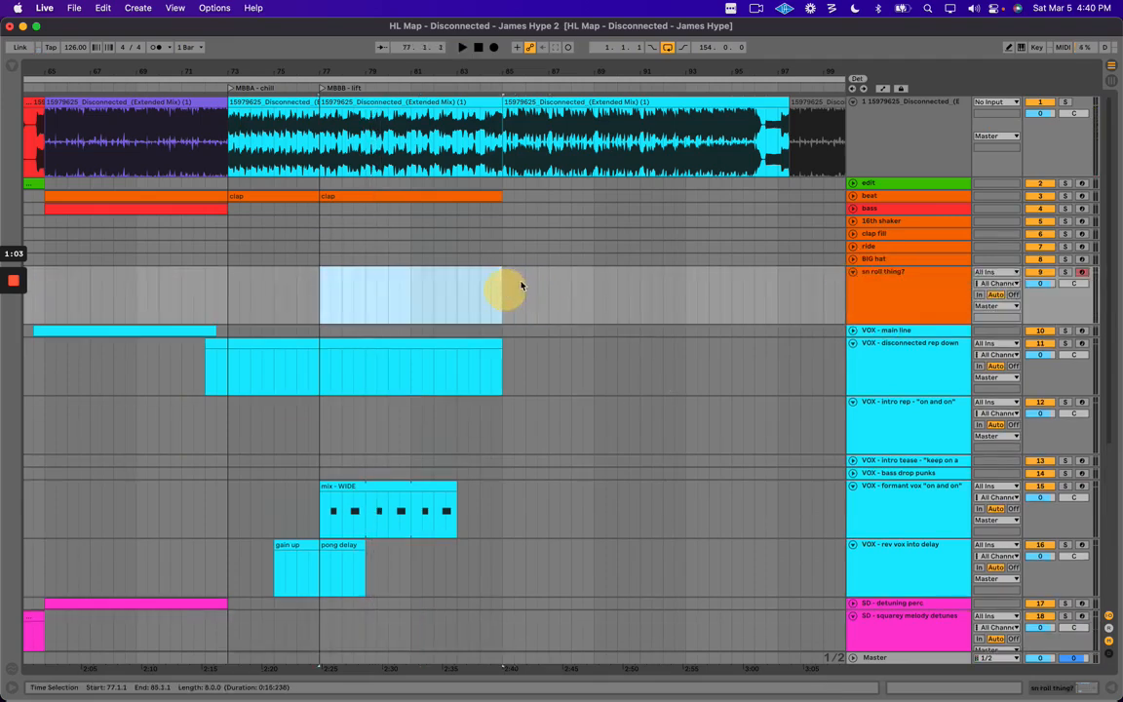
key("super+shift+m")
key("super+alt+l")
Name the new "sn roll thing?" clip "tops (sounds like a shaker)".
left_click(482, 203)
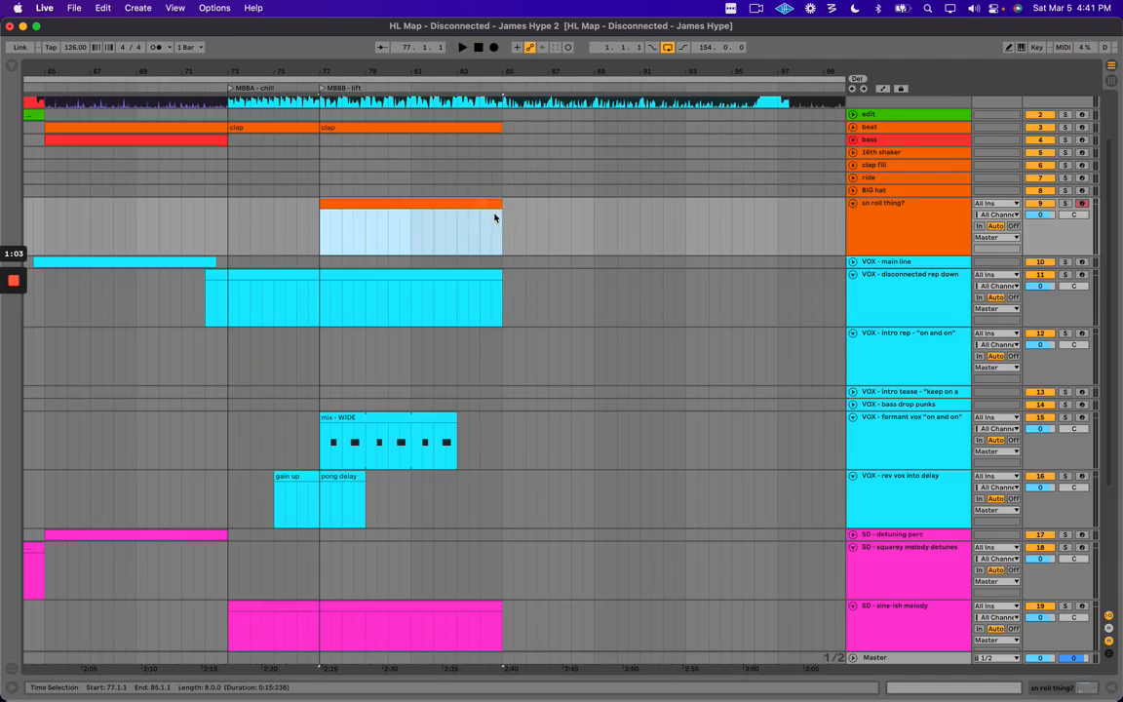
key("super+r")
type("top")
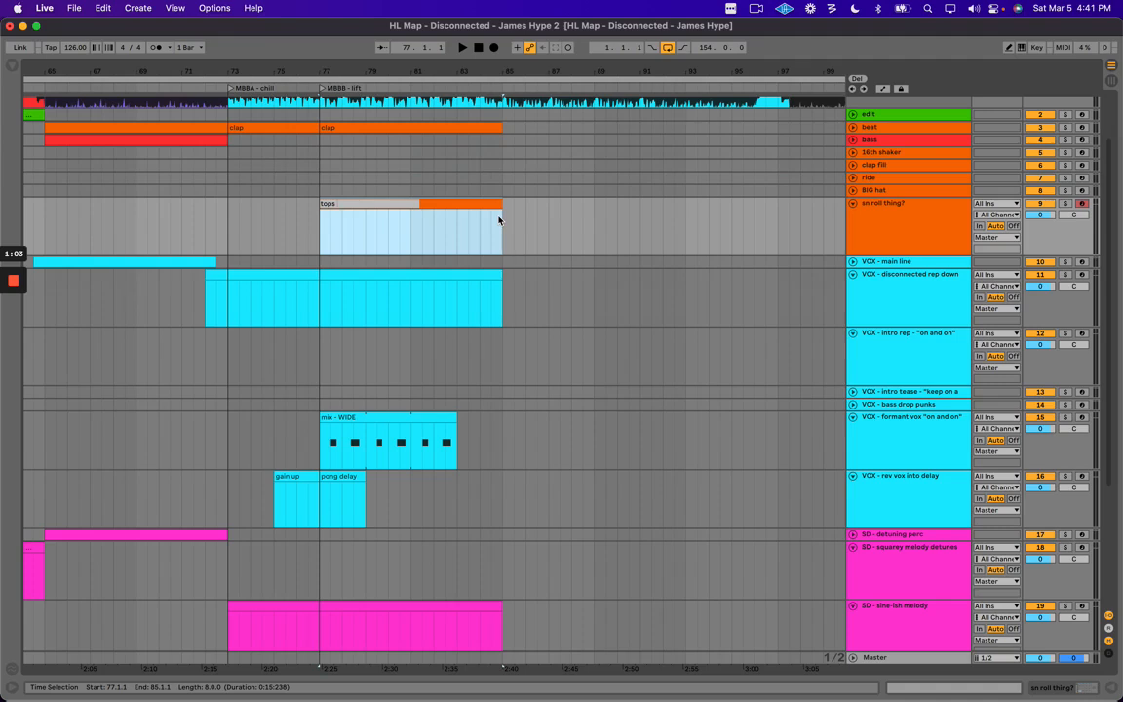
type("s (sounds like a shaker)")
key("Return")
Examine the lift section's audio from bar 77 to bar 85 and the waveform towards the end of the cyan break.
key("space")
scroll(500, 261, "right", 1)
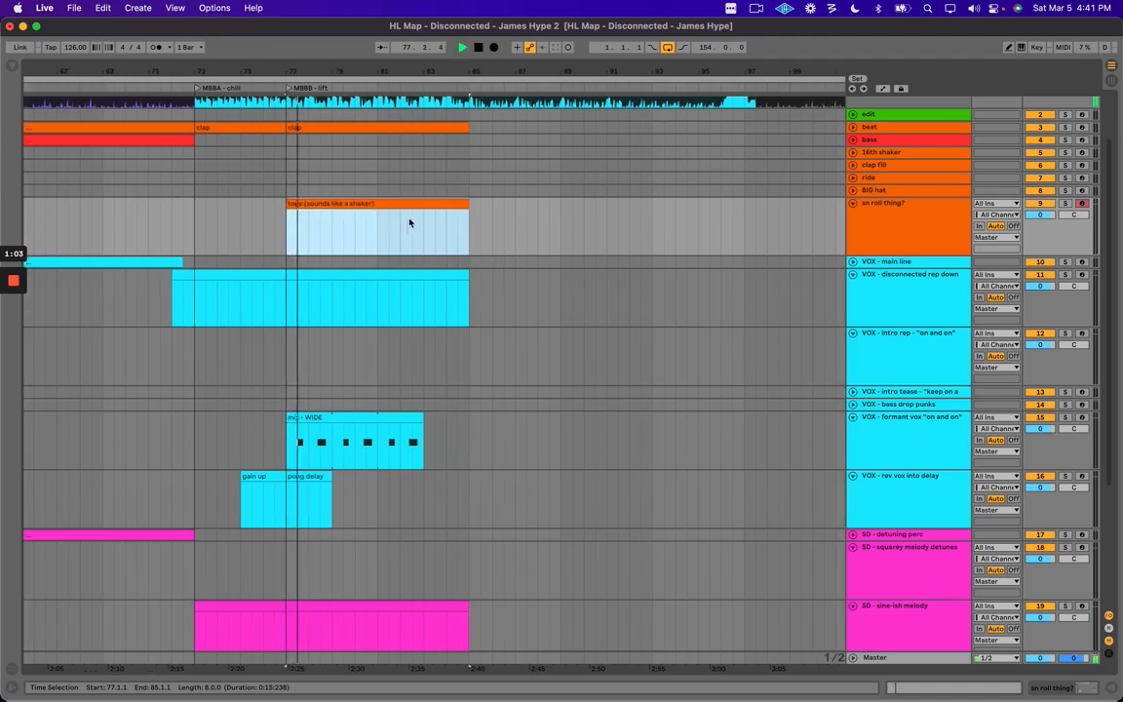
left_click(379, 239)
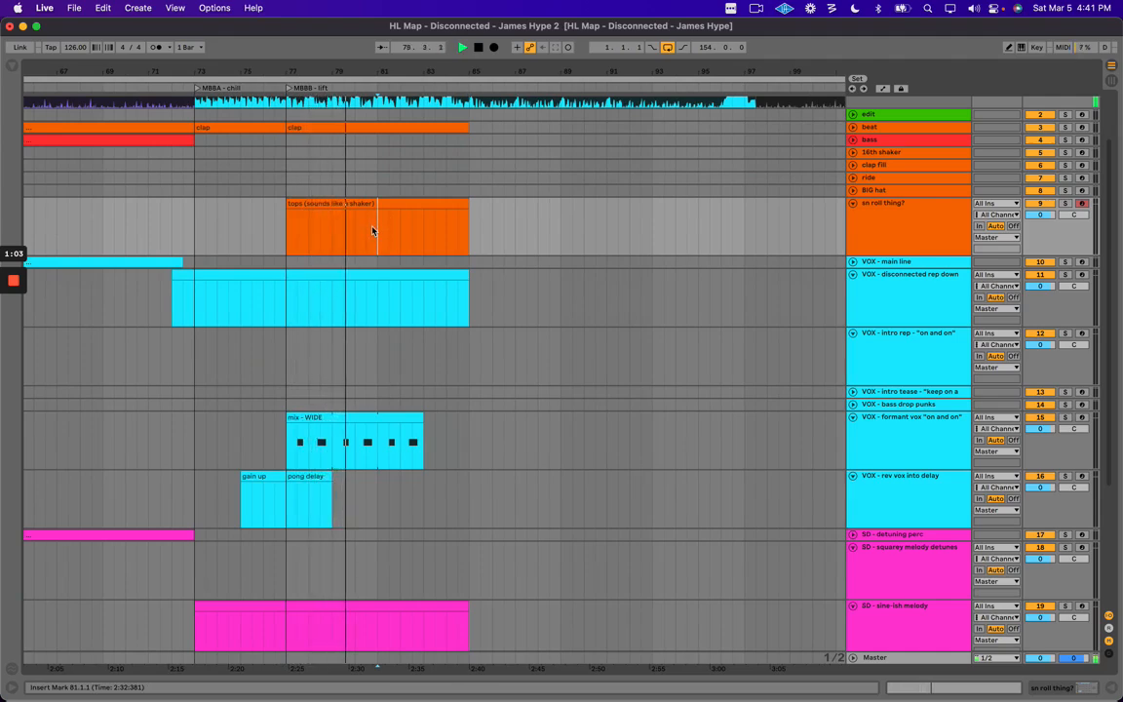
scroll(375, 234, "up", 3)
key("space")
left_click_drag(288, 142, 464, 144)
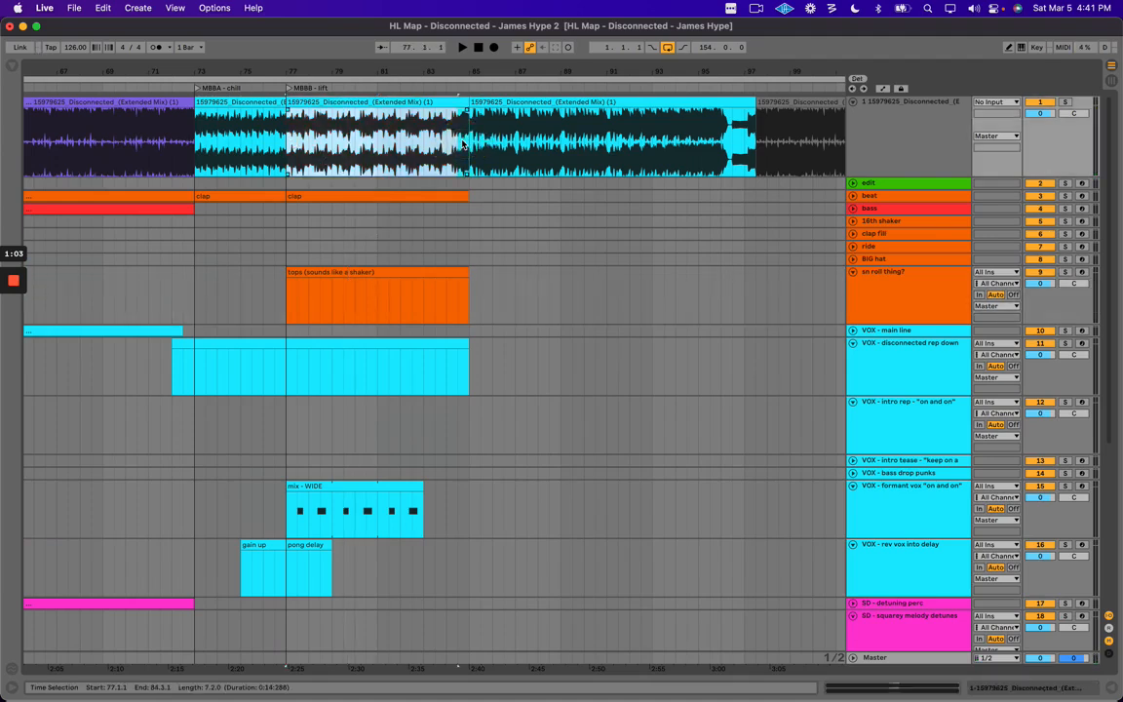
left_click(366, 138)
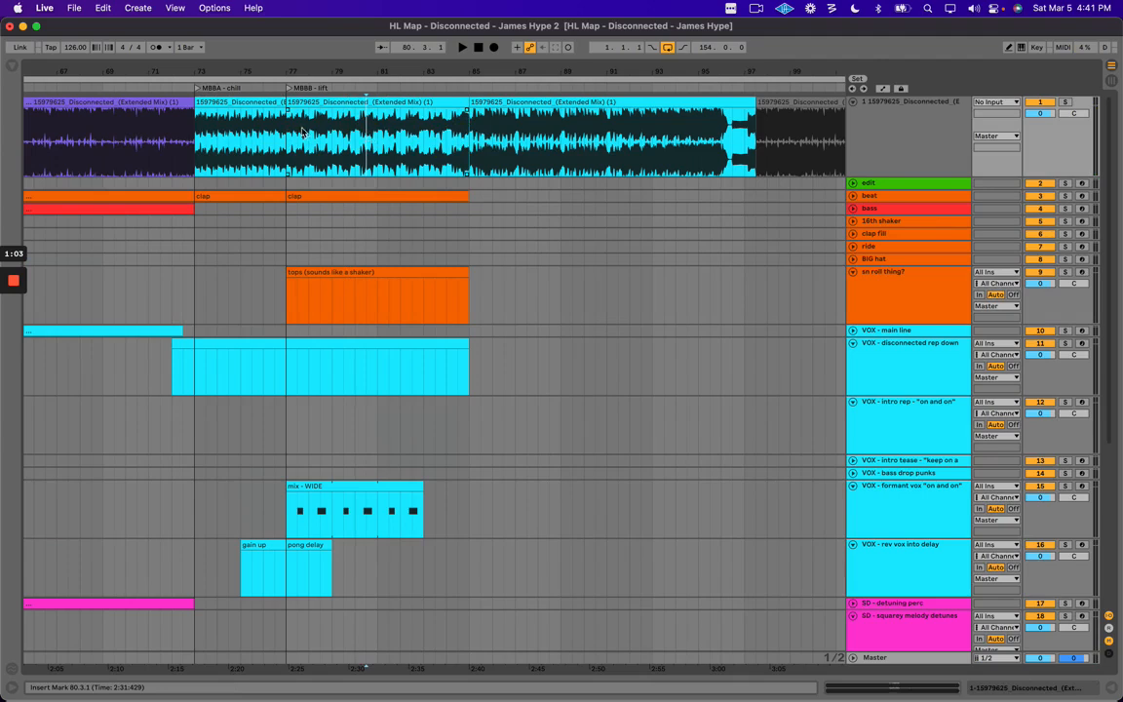
left_click_drag(286, 137, 485, 135)
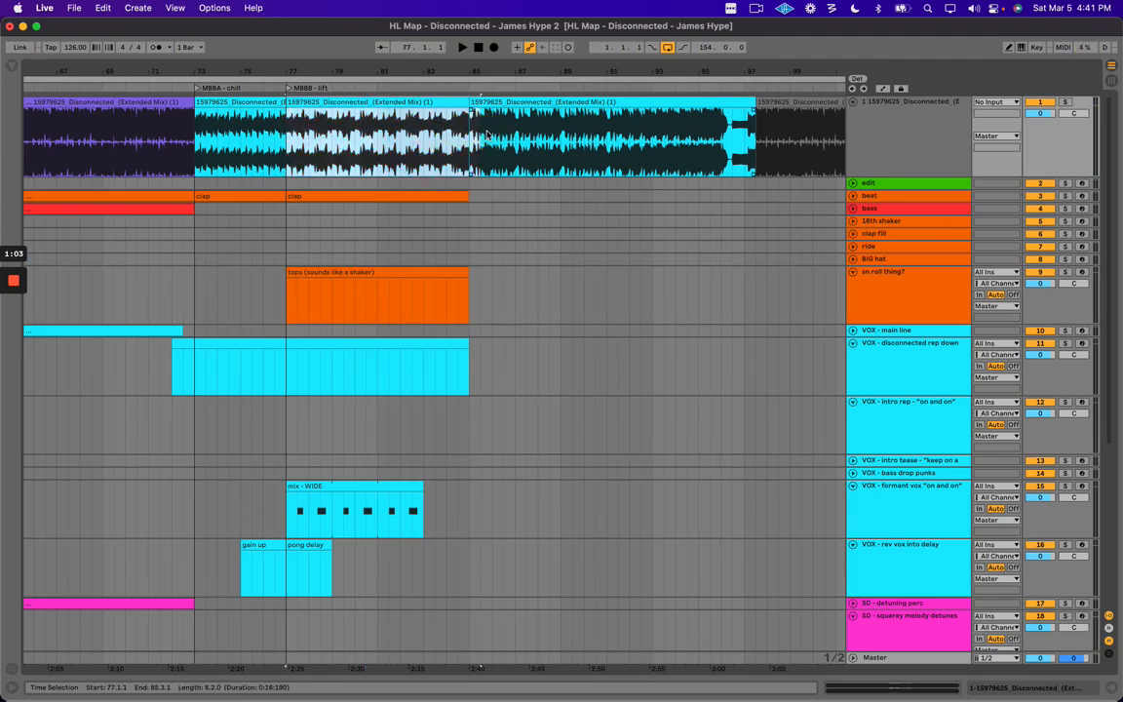
left_click(474, 136)
mouse_move(738, 137)
left_mouse_down()
mouse_move(637, 151)
mouse_move(736, 148)
left_mouse_up()
left_click(651, 130)
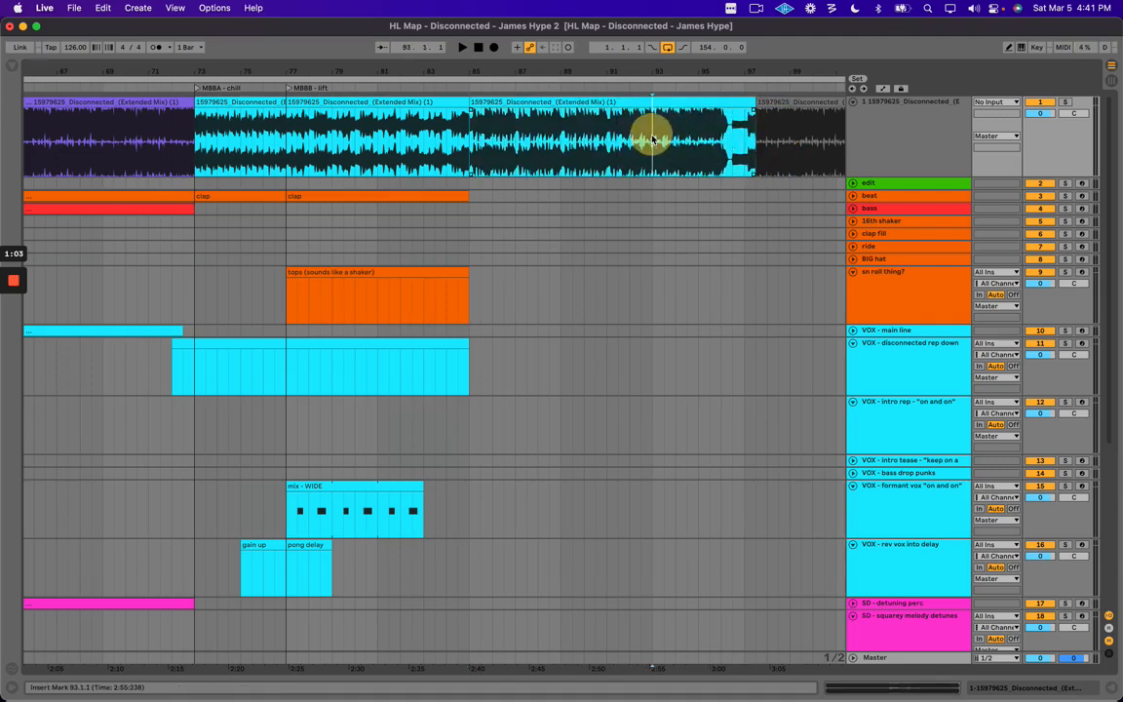
scroll(490, 266, "right", 2)
Append "- gains up" to the name of the tops clip after listening from bar 81.
left_click(346, 271)
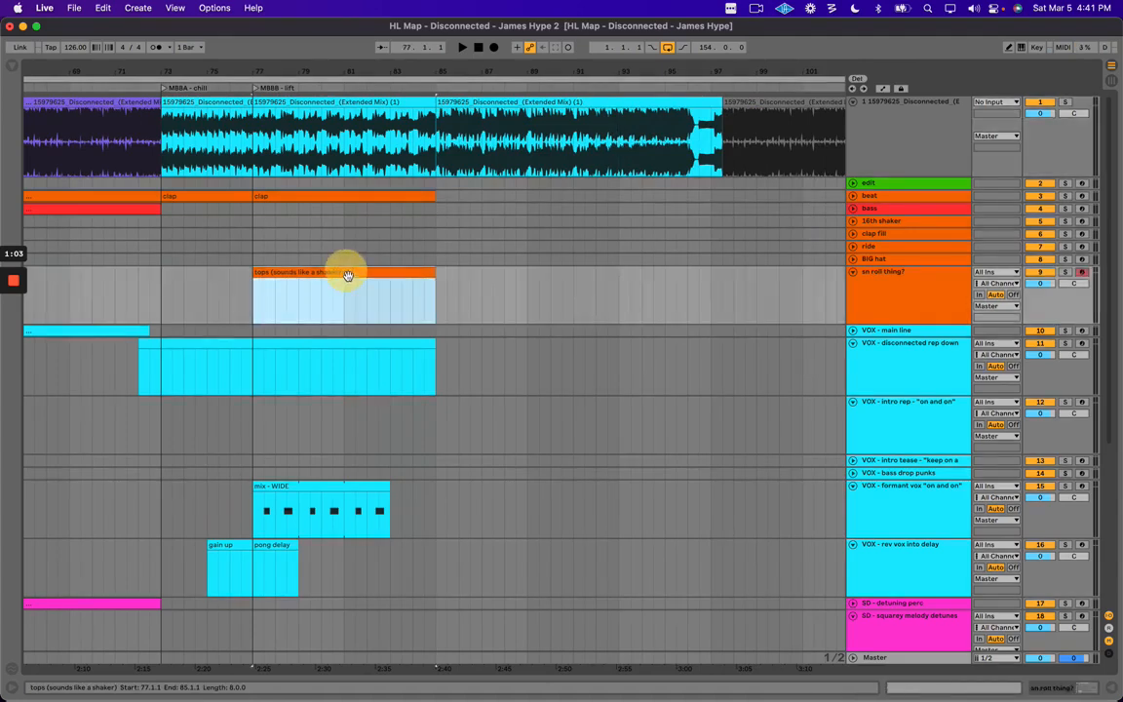
left_click(351, 242)
key("space")
scroll(398, 286, "left", 4)
scroll(447, 273, "right", 2)
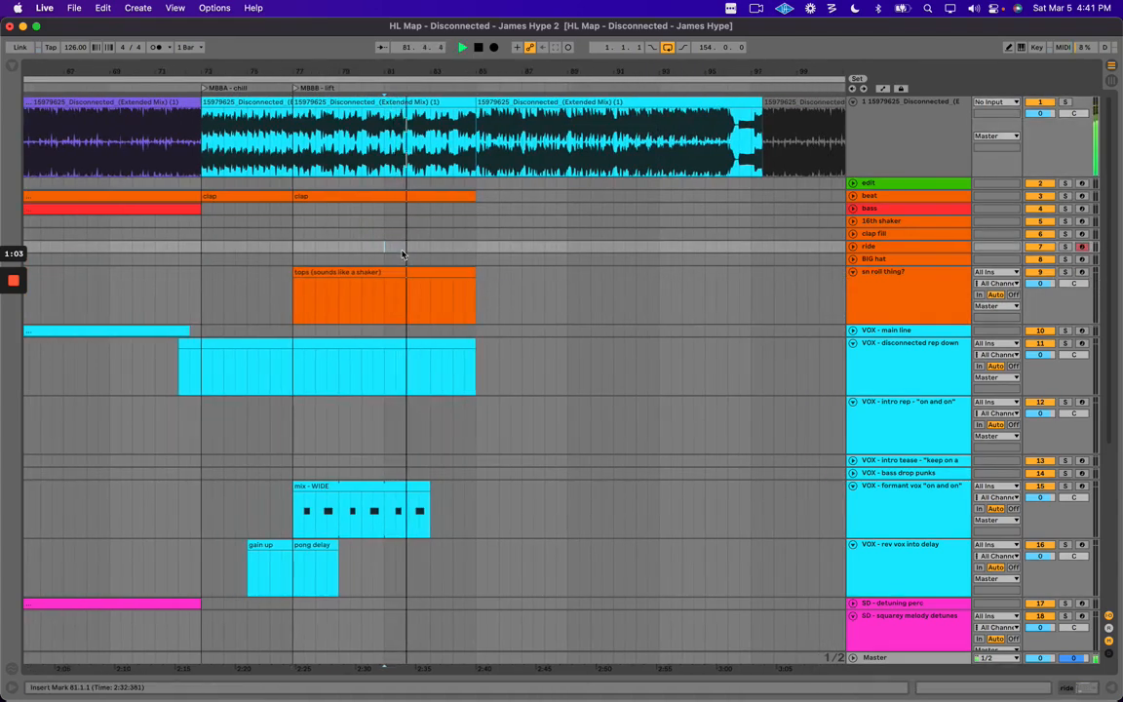
key("space")
left_click(395, 271)
key("super+r")
type("- gains up")
key("Return")
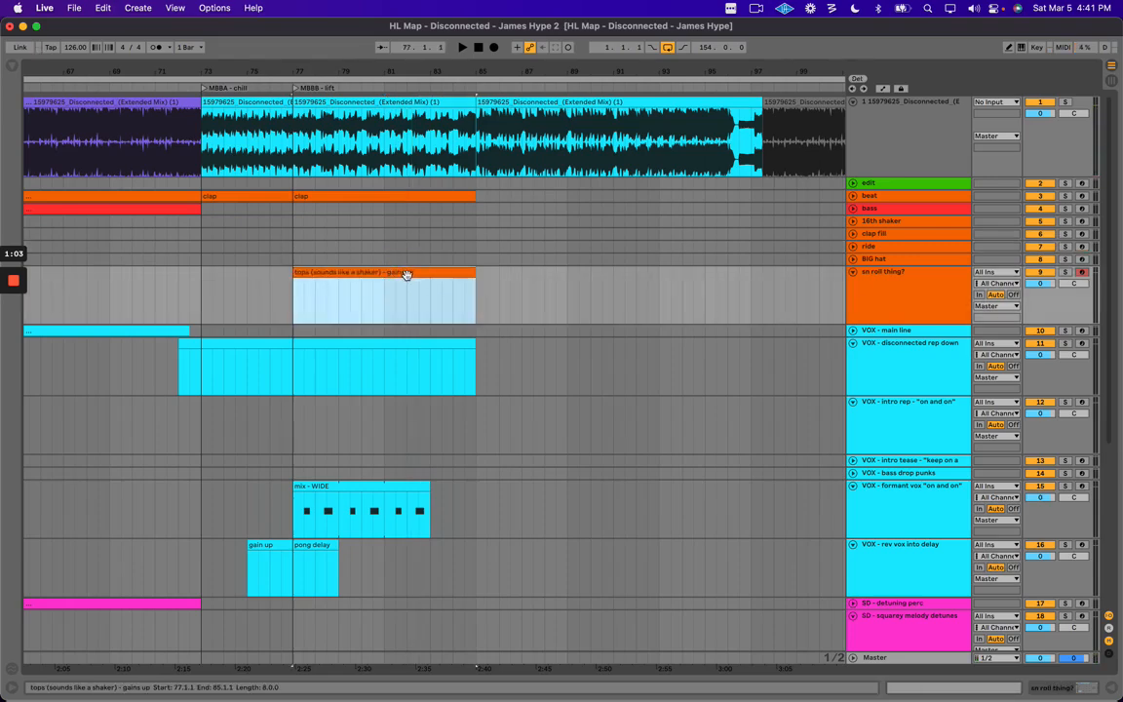
Extend the VOX - formant vox "on and on" pattern from bar 83 to bar 85.
scroll(468, 302, "down", 3)
left_click(434, 390)
key("space")
left_click_drag(429, 373, 476, 370)
scroll(392, 555, "down", 2)
scroll(404, 534, "right", 1)
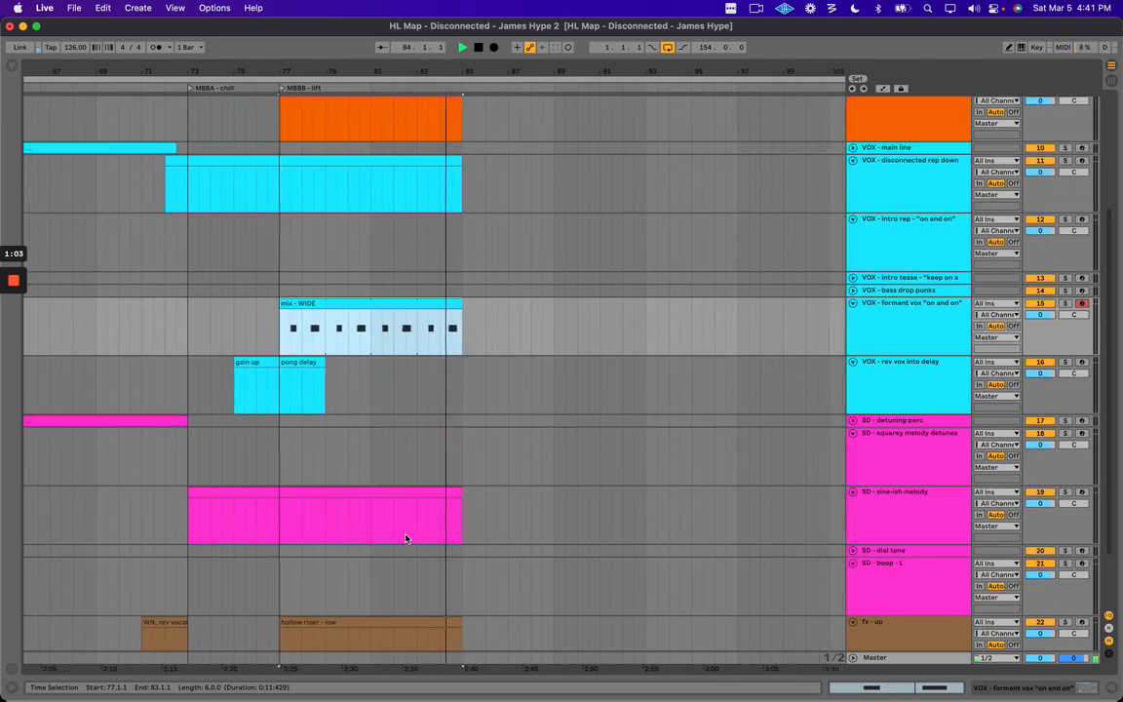
Rename the beat clip at bar 77 as "clap - GROWING into verb".
scroll(406, 538, "up", 5)
key("space")
left_click(341, 194)
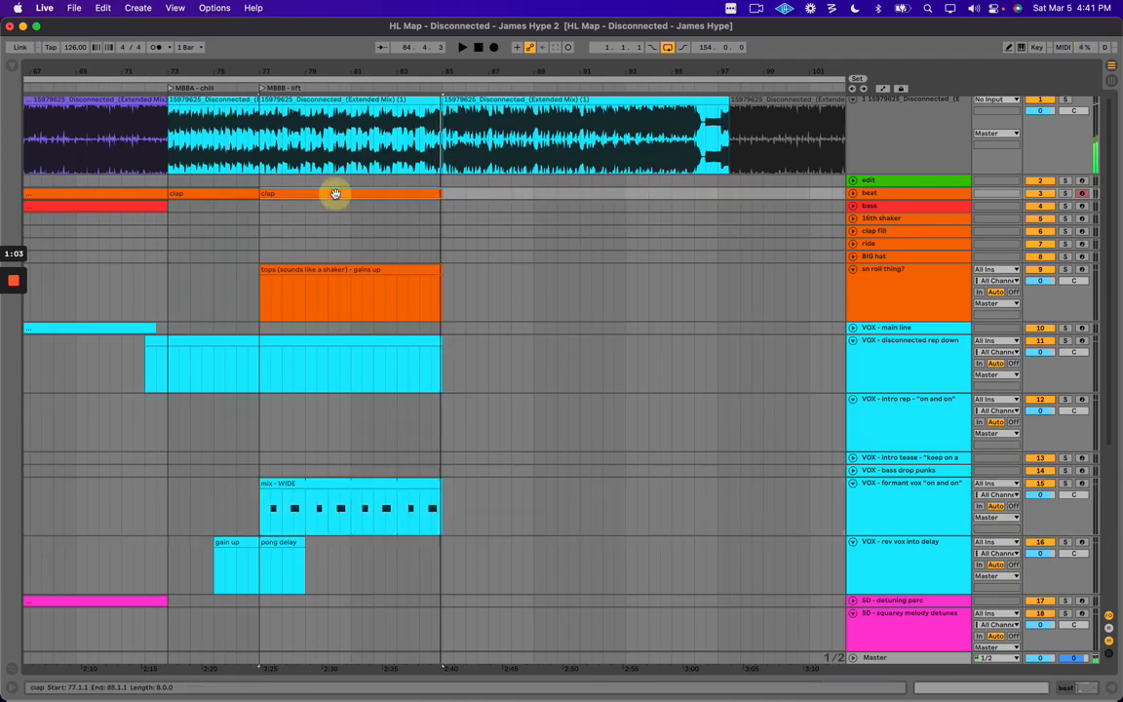
key("super+r")
key("Right")
type("- ")
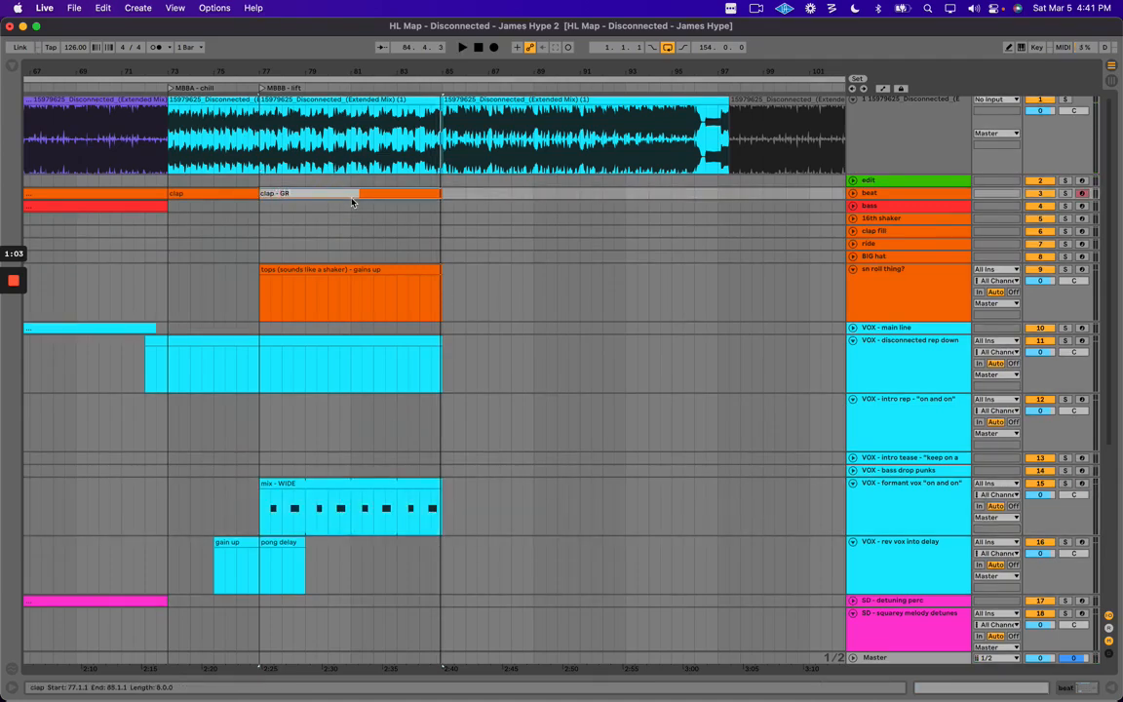
type("GROWING into verb")
key("Return")
Listen to the transition from bar 84 into bar 85 and unfold the VOX - main line track.
left_click(421, 234)
key("space")
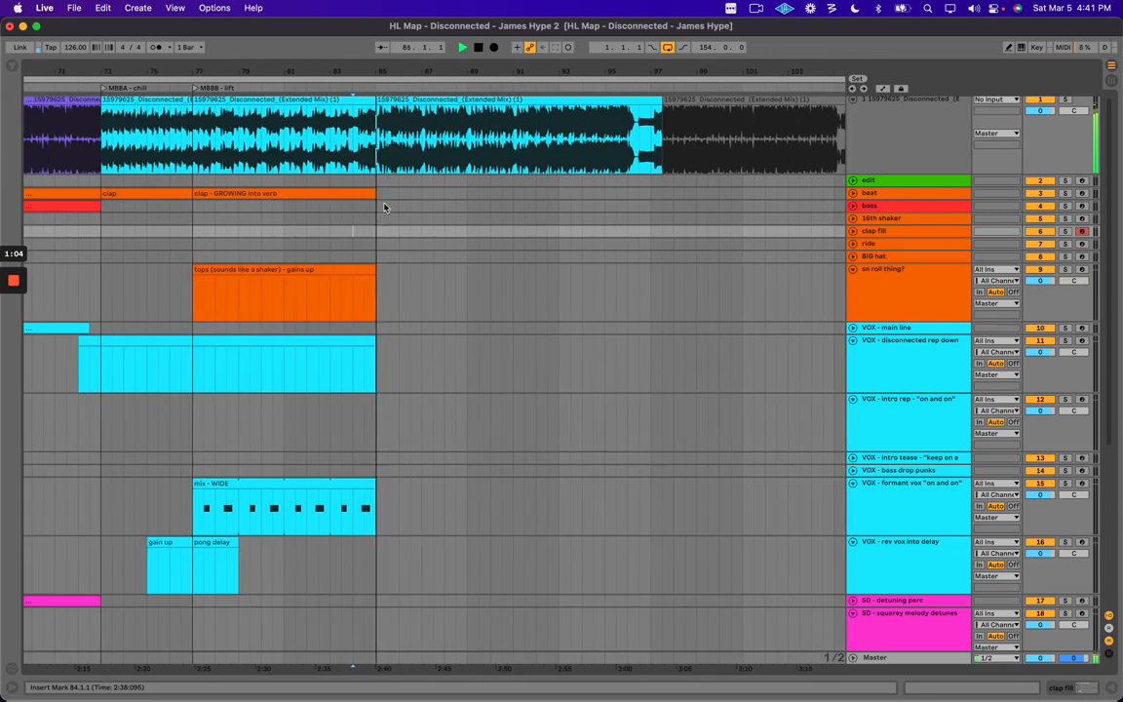
key("space")
left_click(882, 345)
left_click(884, 327)
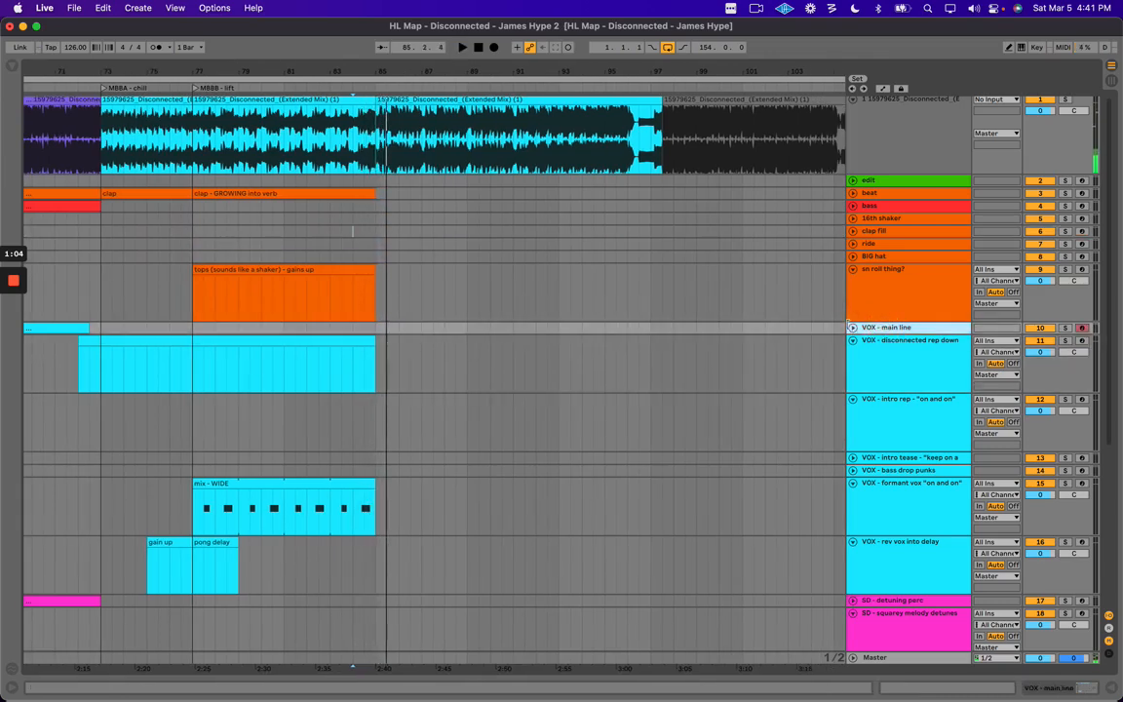
left_click(853, 328)
left_click(392, 338)
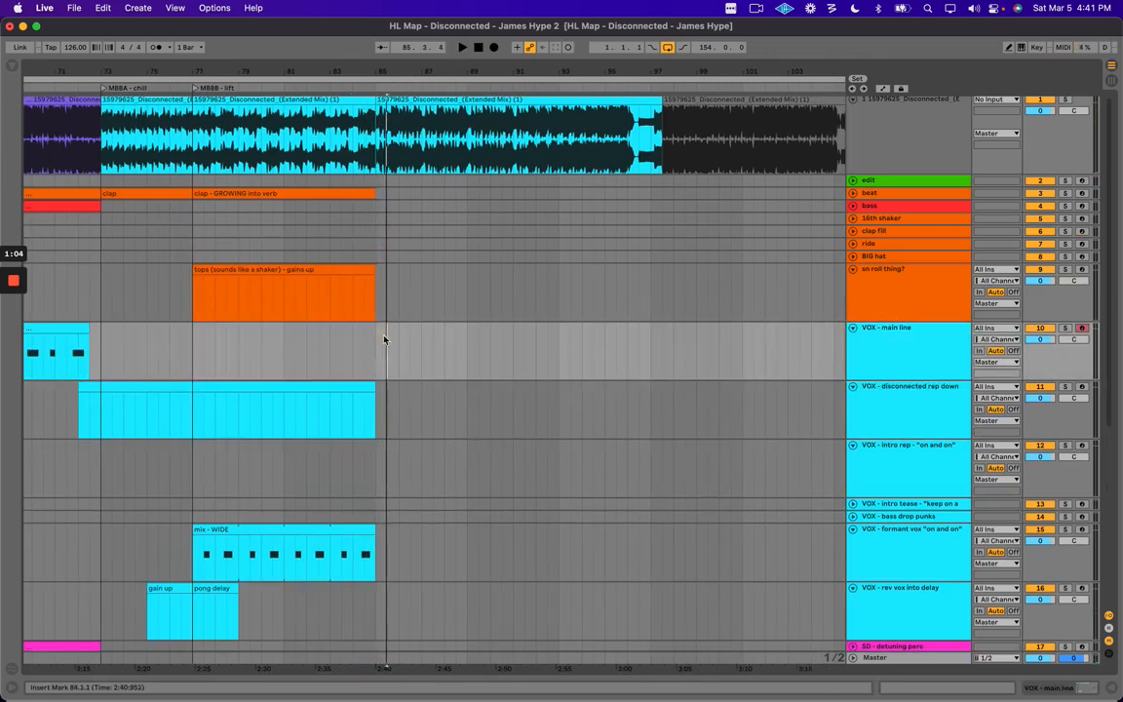
Copy the earlier 8-bar VOX - main line clip so that it starts at 84.3.1.
key("minus")
key("minus")
left_click(215, 326)
left_click_drag(215, 326, 436, 332)
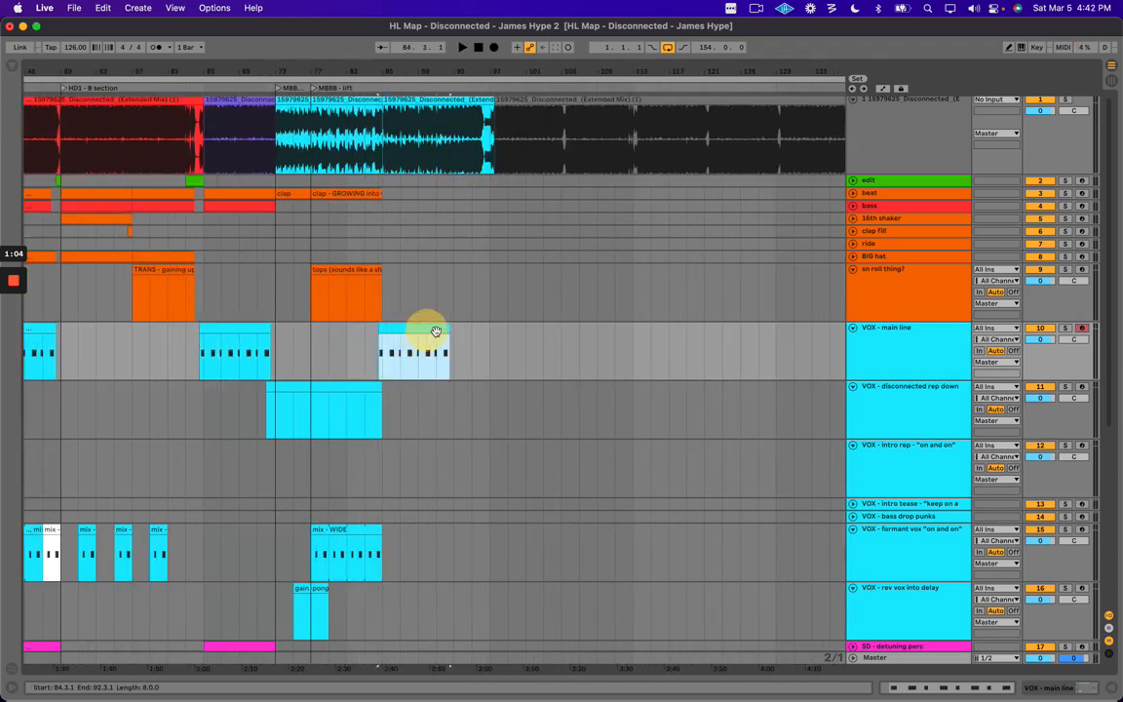
key("plus")
key("plus")
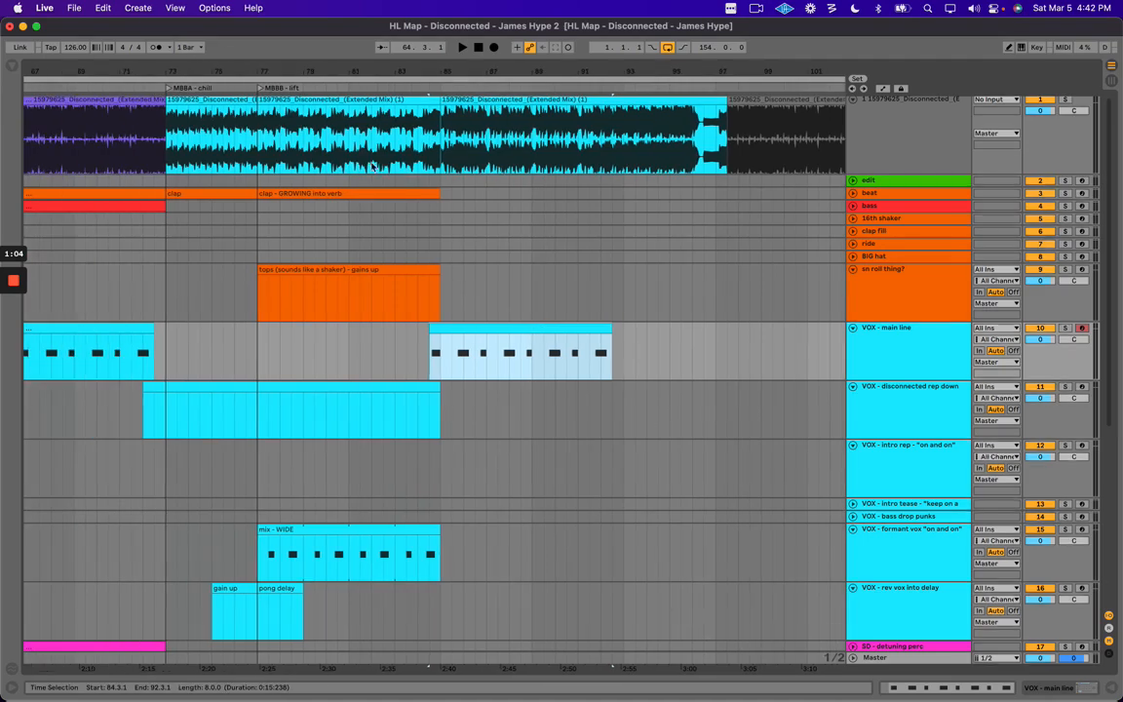
Append "formant" to the name of the "MBBB - lift" locator at bar 77.
scroll(363, 139, "up", 1)
left_click(264, 88)
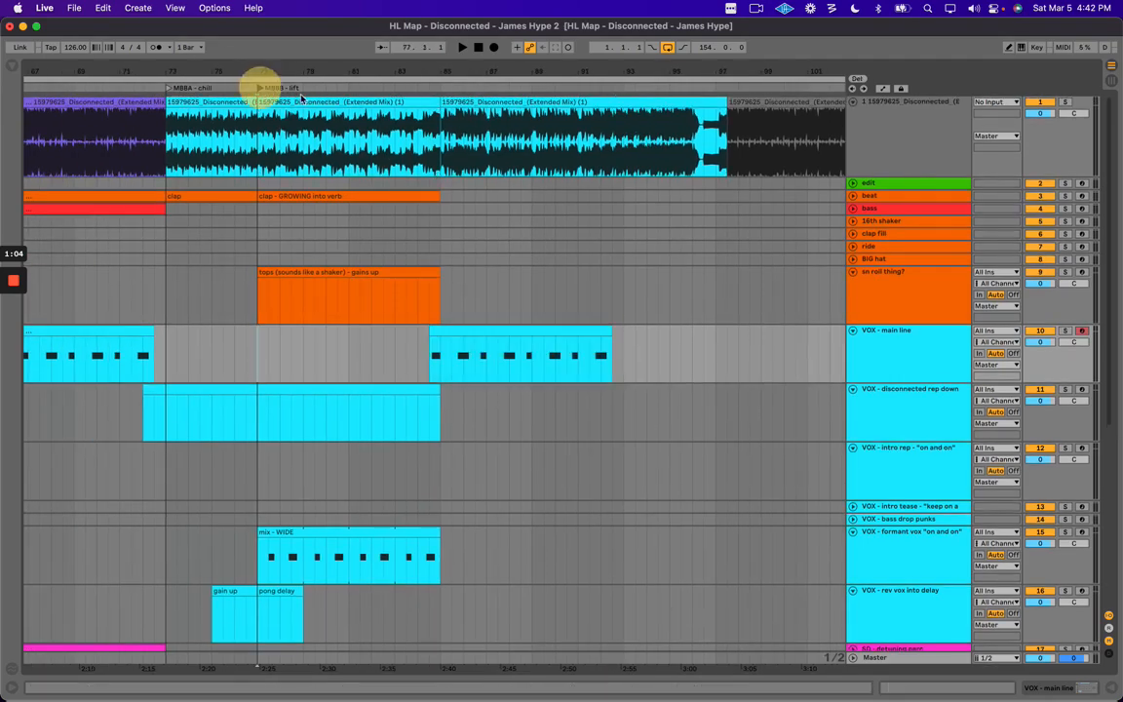
type("formant")
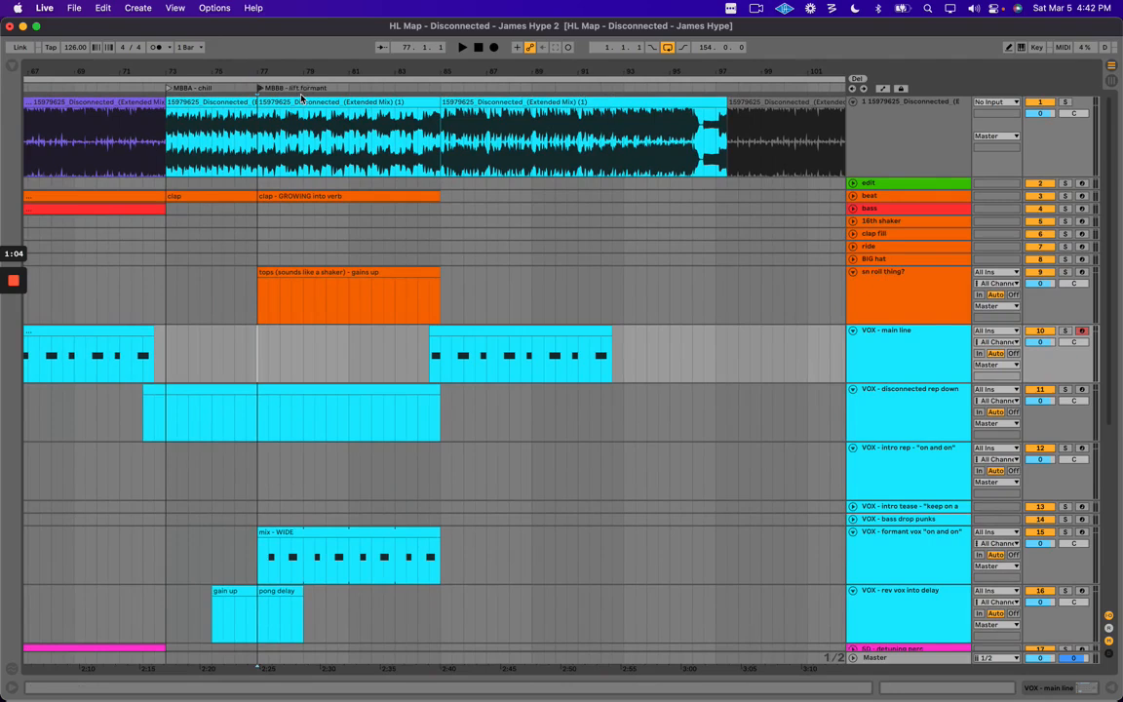
Add a locator at bar 85 named "MBBC - lift main line, bass".
left_click(445, 226)
key("l")
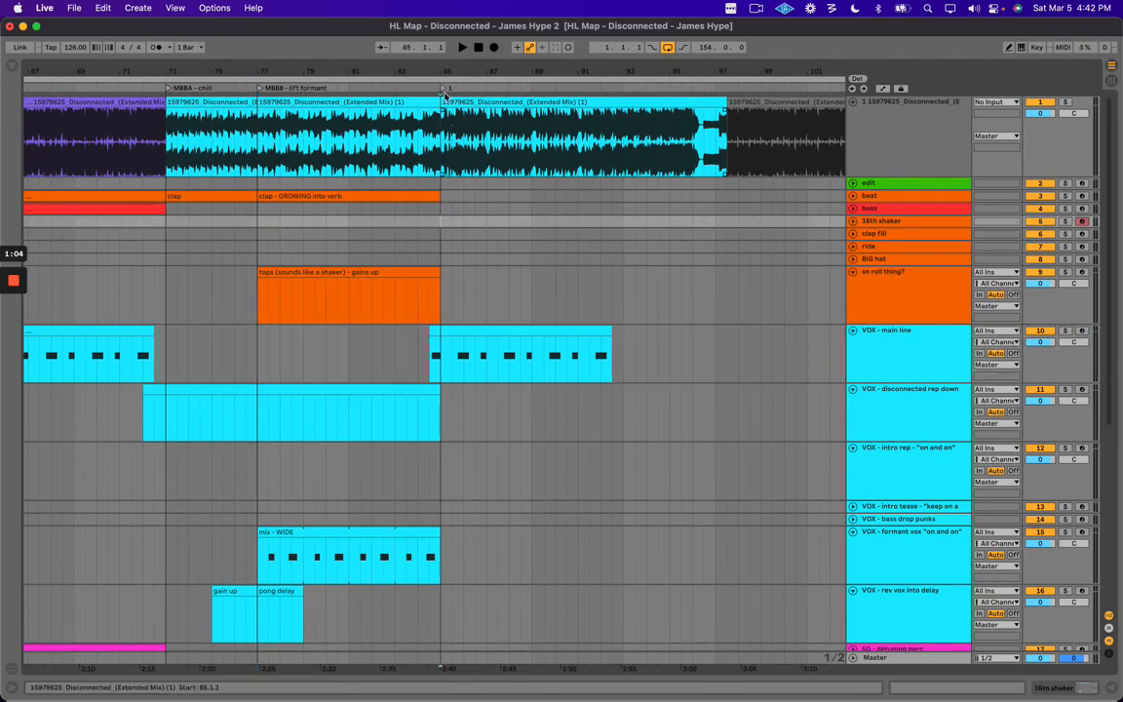
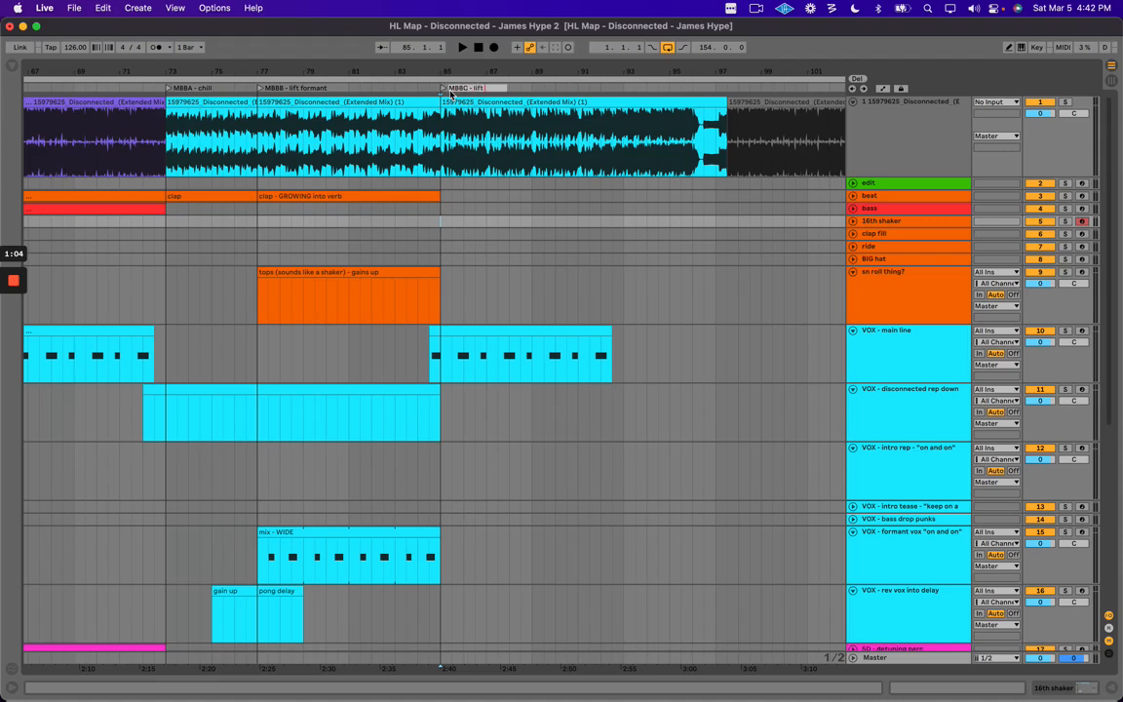
type("main line, bass")
key("Return")
Duplicate the SD - sine-ish melody clip from bar 77 so that it also fills bars 85 to 93.
key("space")
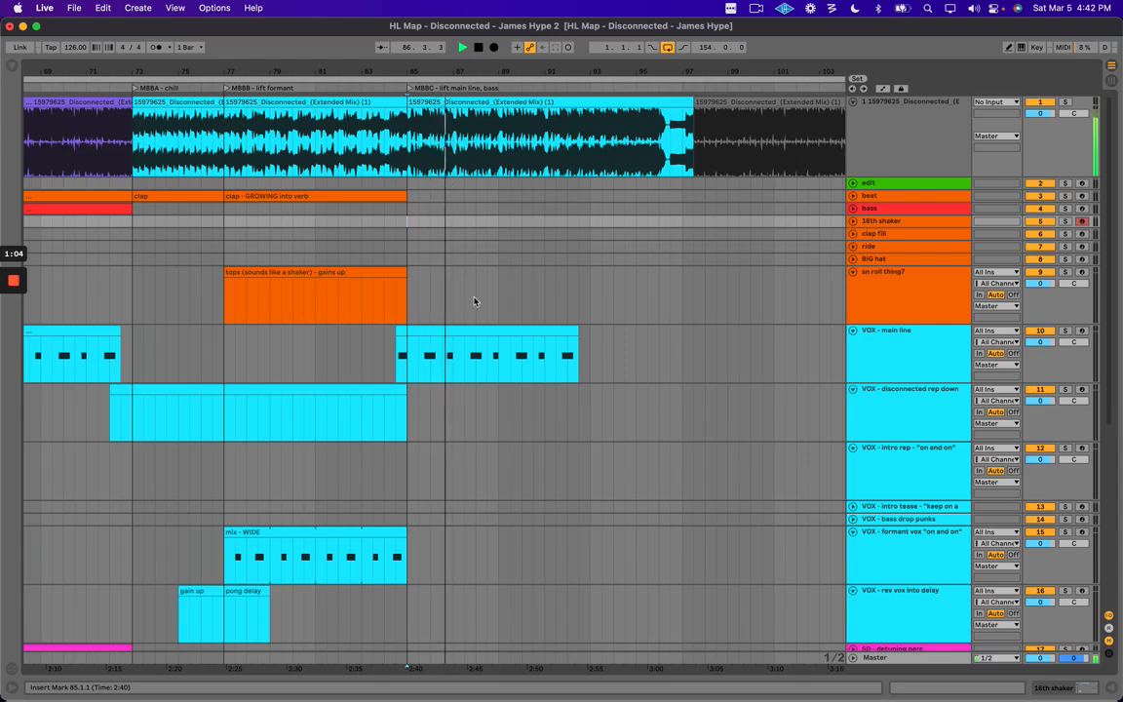
scroll(475, 300, "down", 5)
key("space")
left_click(349, 501)
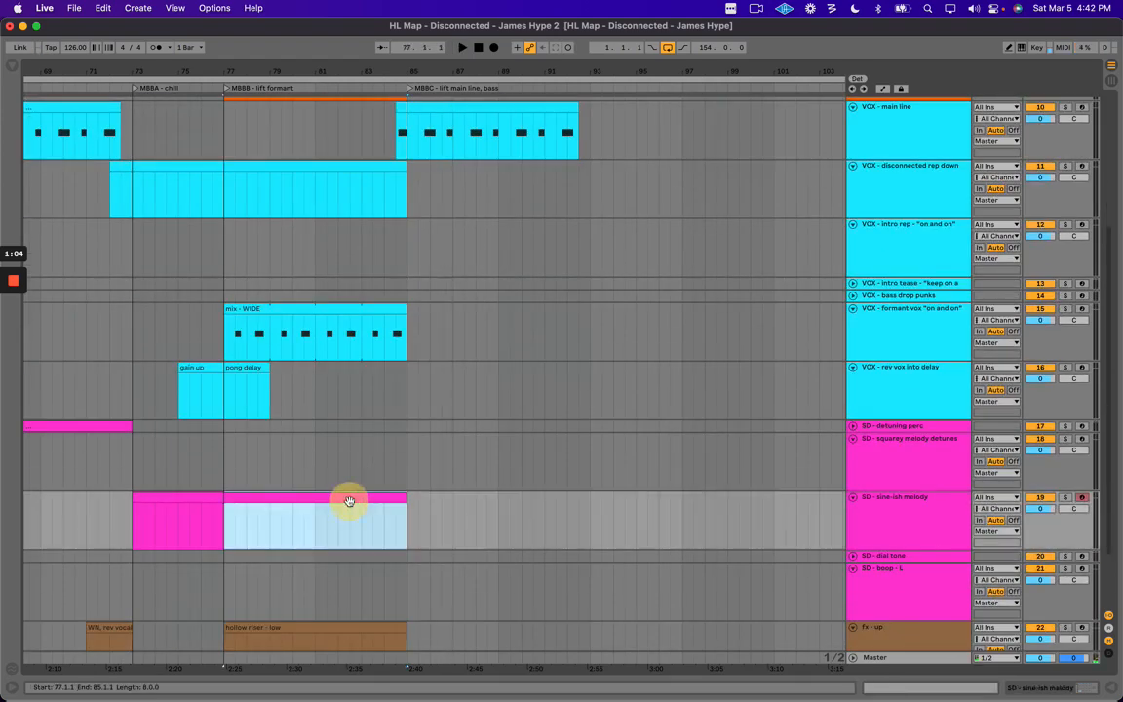
key("ctrl+d")
scroll(390, 293, "up", 5)
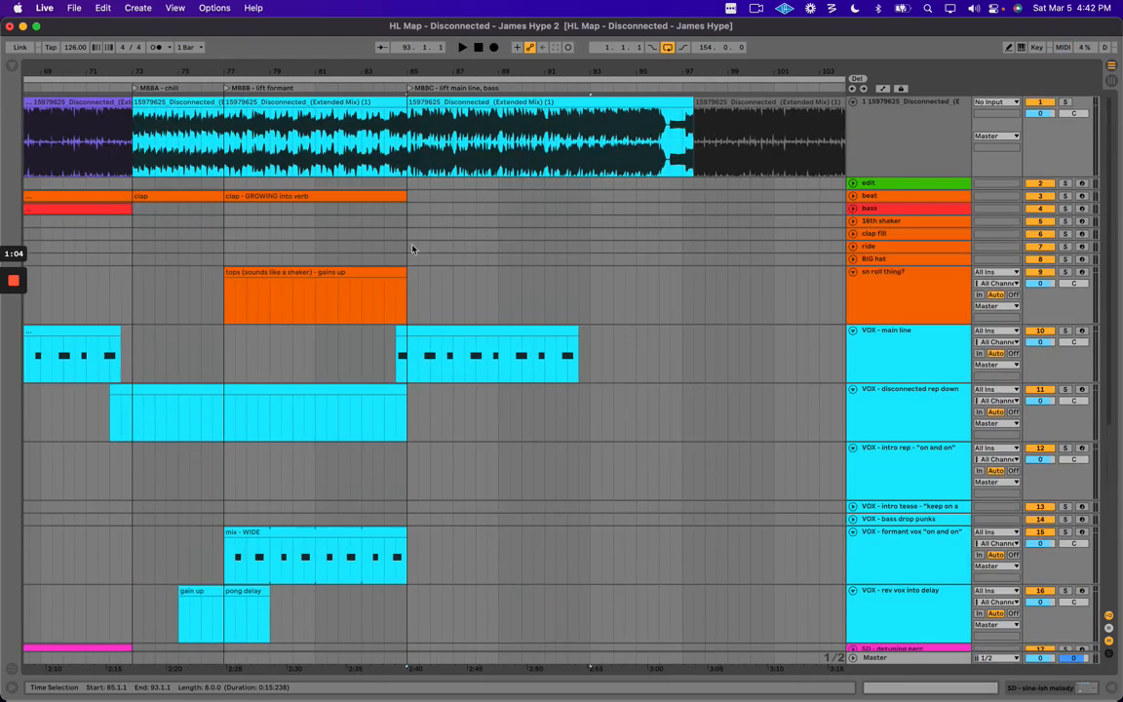
Duplicate the "clap - GROWING into verb" and "tops (sounds like a shaker) - gains up" clips to bars 85 to 93.
left_click(358, 196)
key("super+d")
left_click(966, 295)
left_click(336, 276)
key("super+d")
Listen from bar 81 and duplicate the VOX - disconnected rep down clip to bars 85 to 93.
left_click(870, 395)
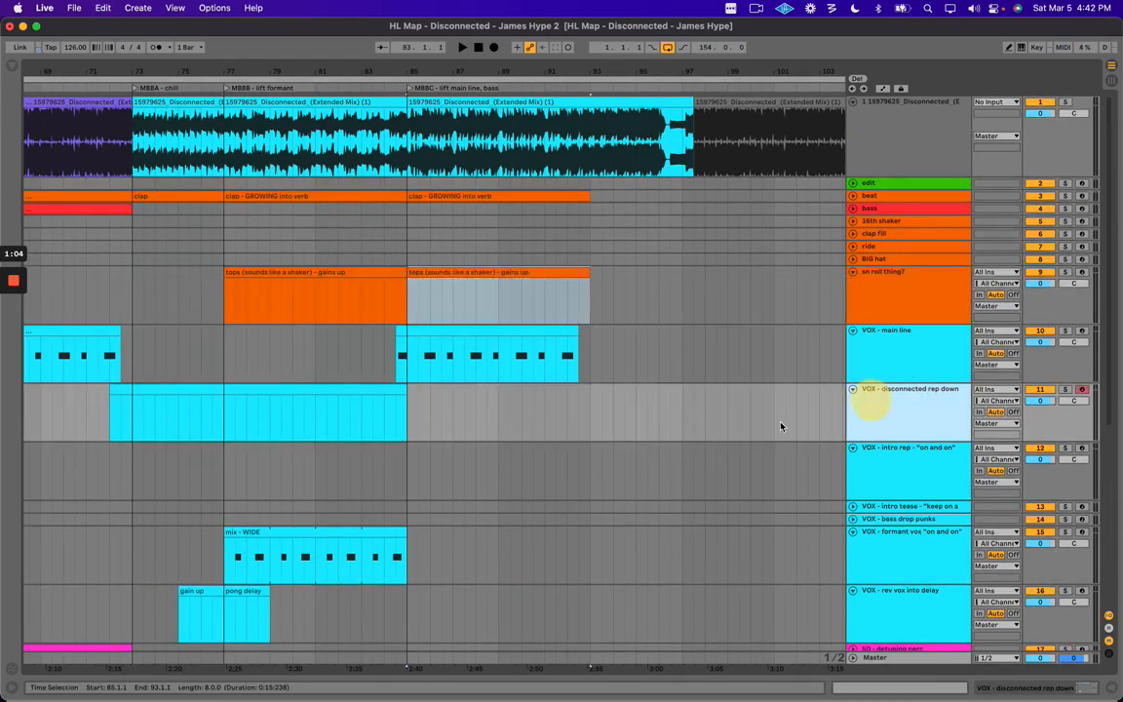
scroll(399, 437, "down", 2)
left_click(775, 357)
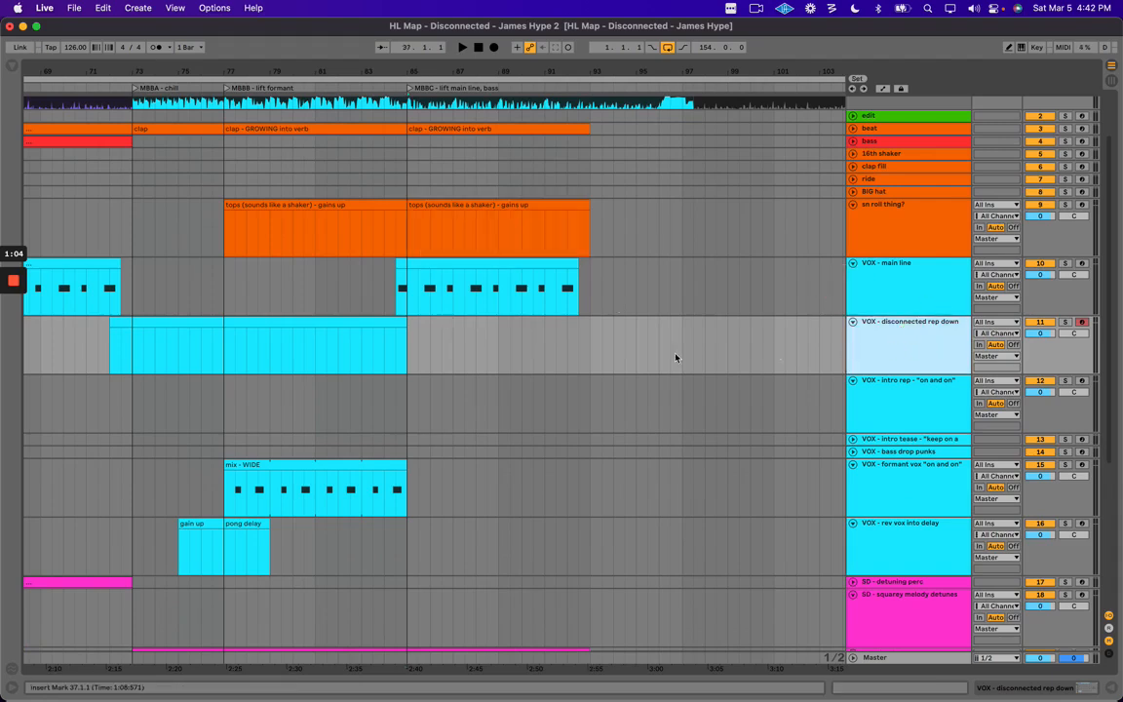
left_click(313, 338)
key("space")
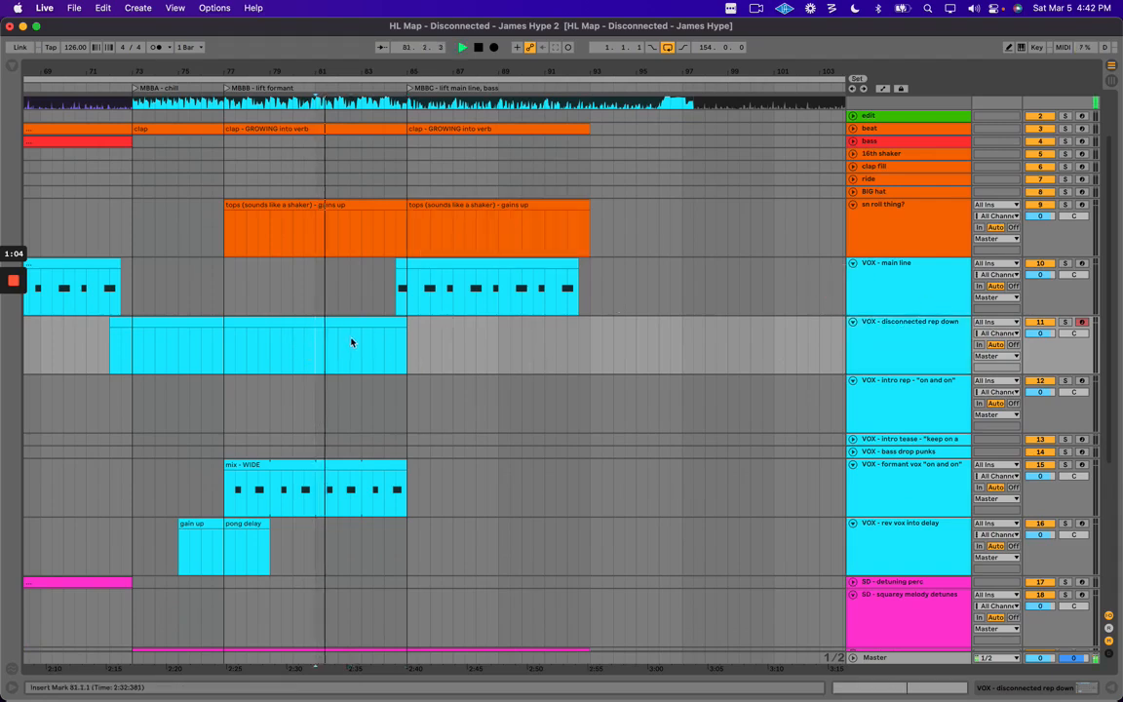
left_click_drag(355, 343, 379, 345)
left_click(387, 326)
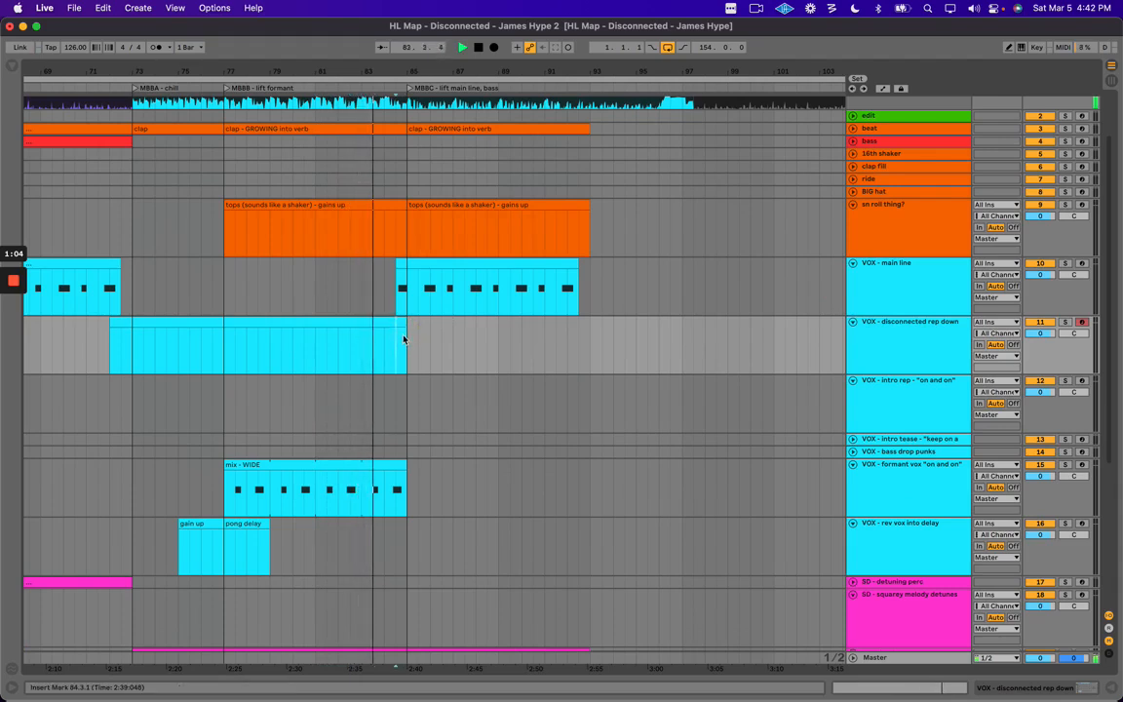
key("ctrl+d")
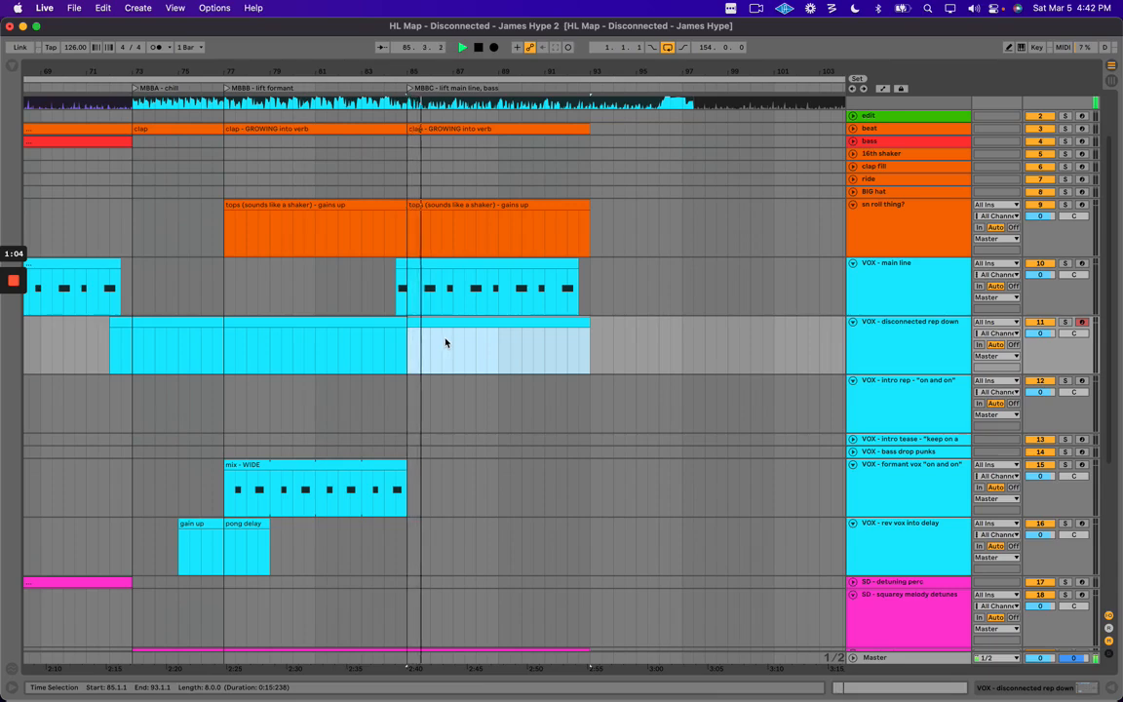
key("space")
left_click(473, 359)
scroll(476, 358, "down", 3)
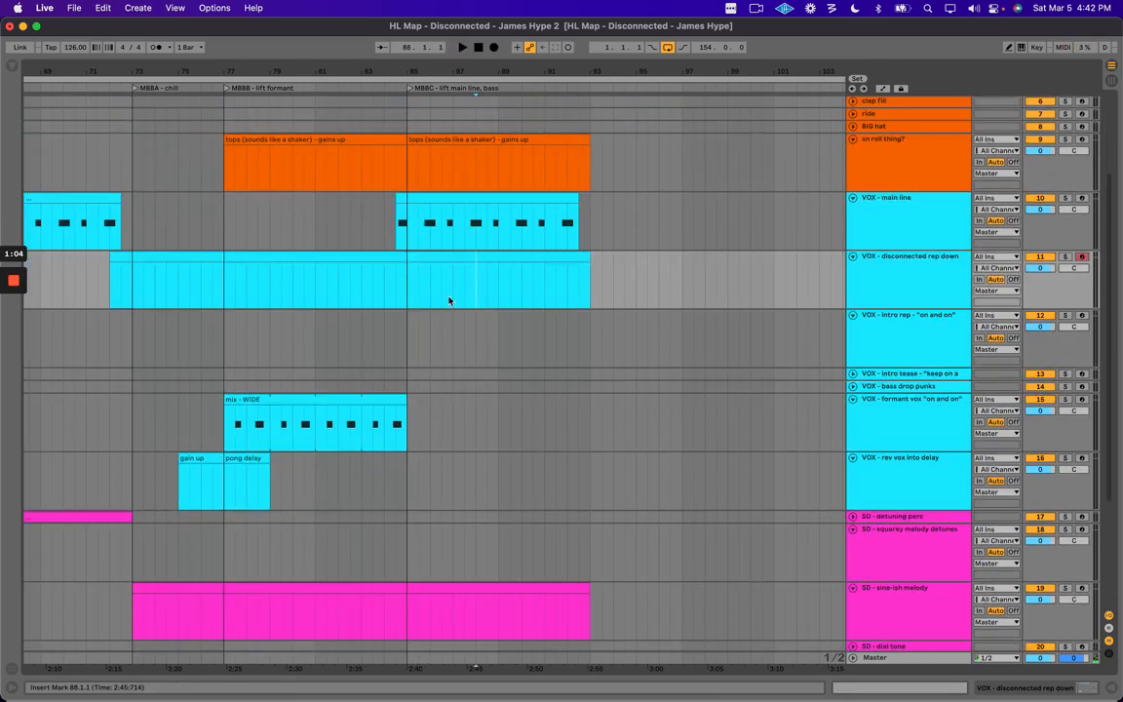
Create a clip on the bass track from bar 85 to bar 93 and name it "HP".
scroll(451, 300, "up", 5)
left_click(908, 208)
left_click(853, 209)
left_click_drag(411, 223, 589, 230)
key("super+shift+m")
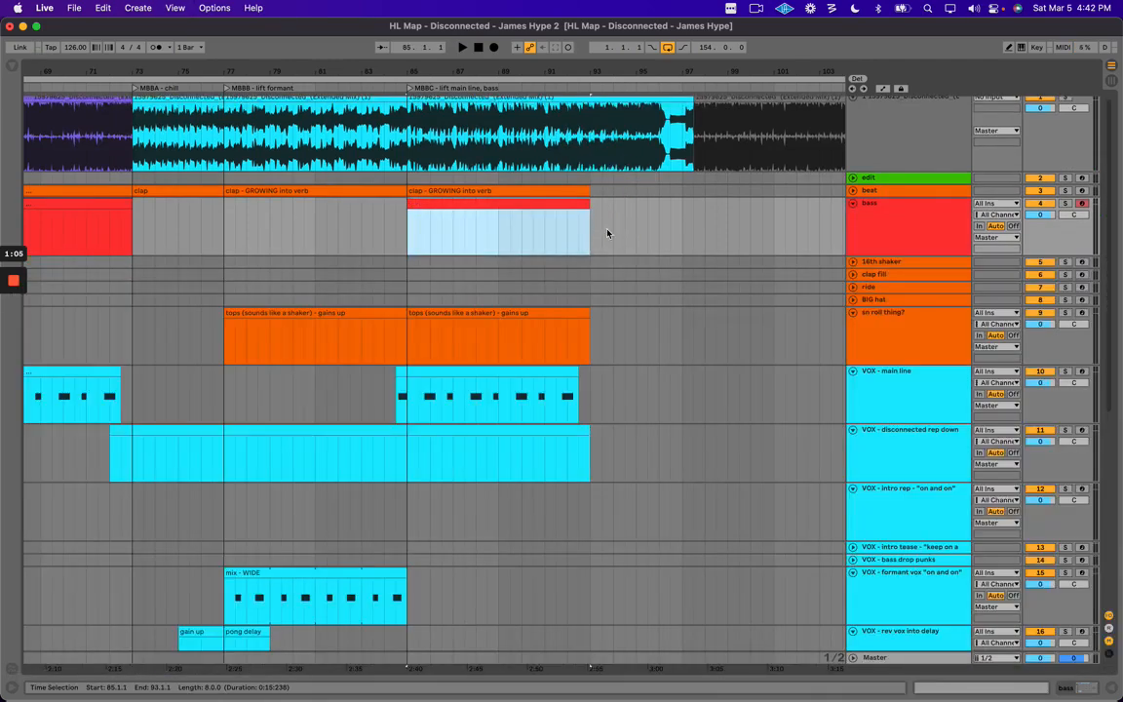
left_click(566, 203)
key("super+r")
type("HP")
key("Return")
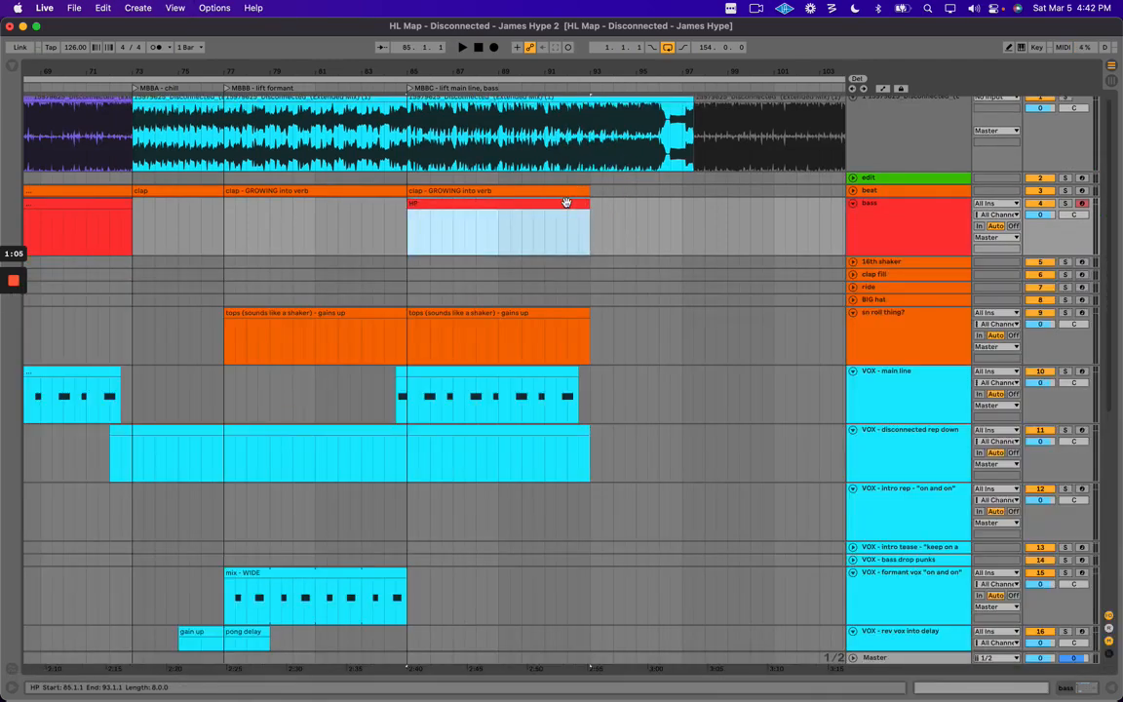
Play from bar 85 and duplicate the "mix - WIDE" pattern on VOX - formant vox "on and on" to bars 85 to 93.
key("space")
scroll(466, 292, "down", 5)
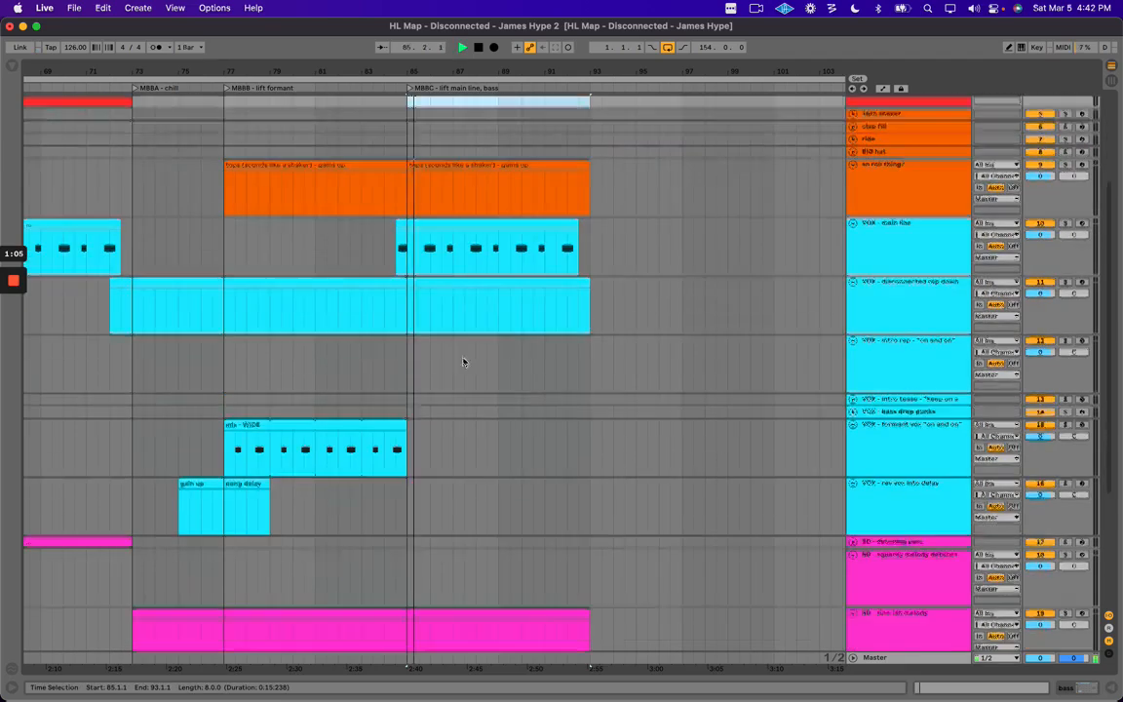
left_click(916, 405)
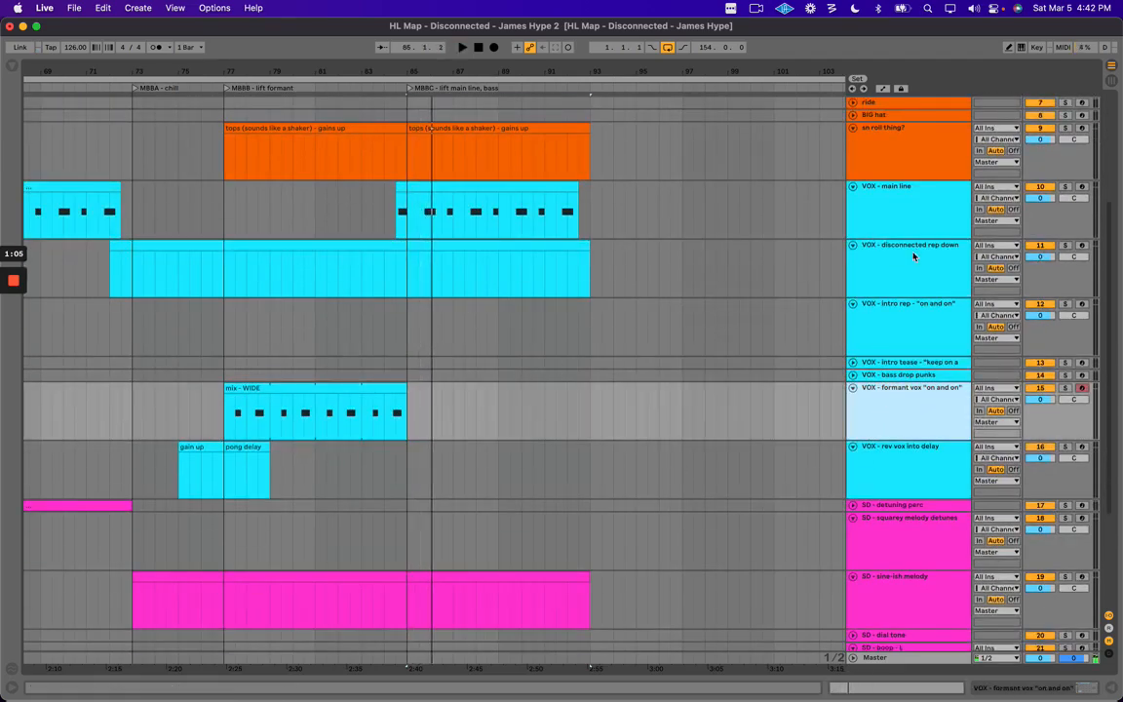
left_click(363, 386)
key("super+d")
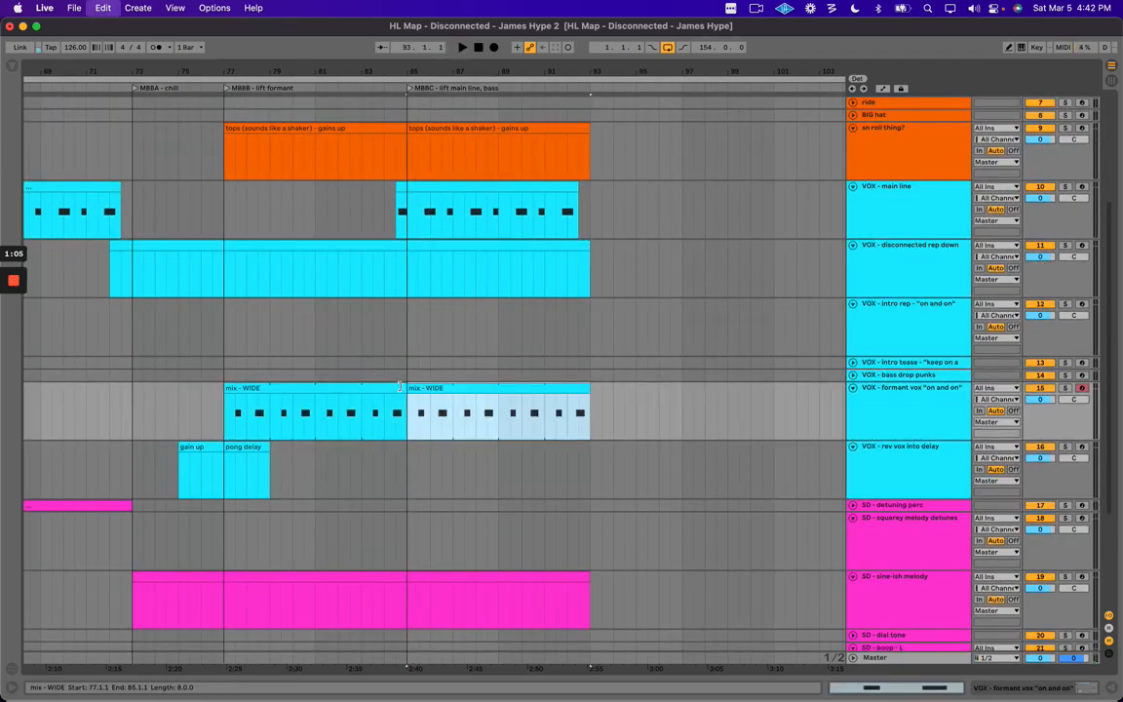
Review how the drum, bass and vocal layers build across the MBBA, MBBB and MBBC sections from bar 73.
left_click_drag(415, 330, 581, 334)
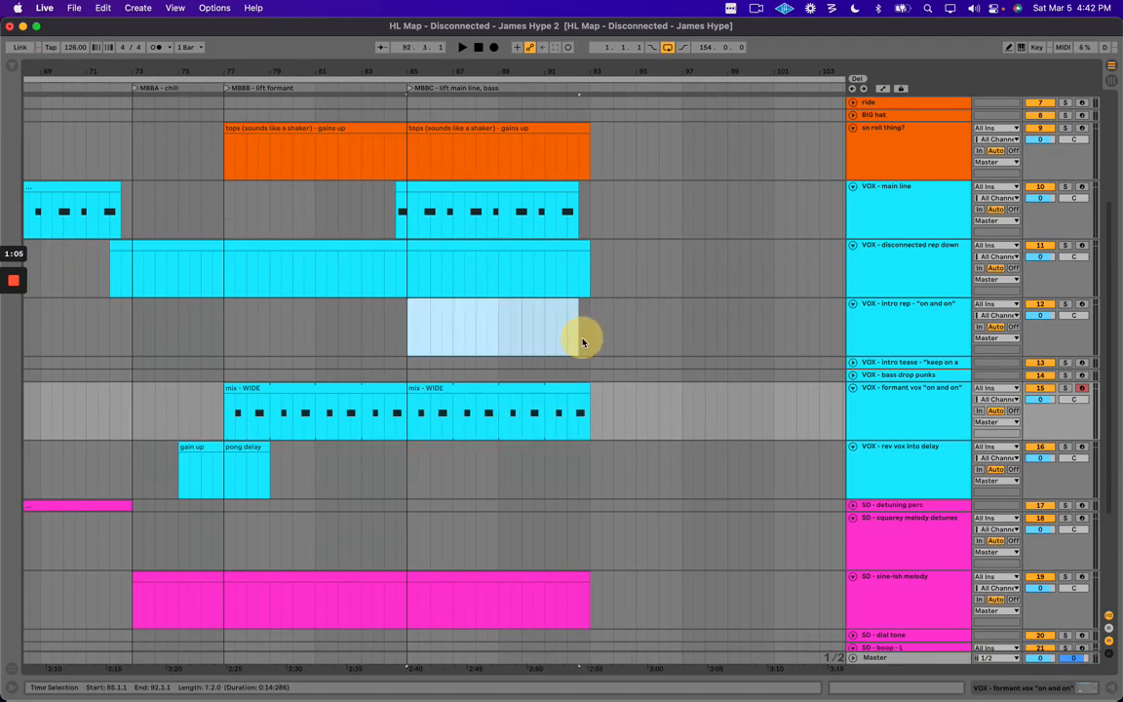
left_click(393, 317)
scroll(205, 142, "up", 5)
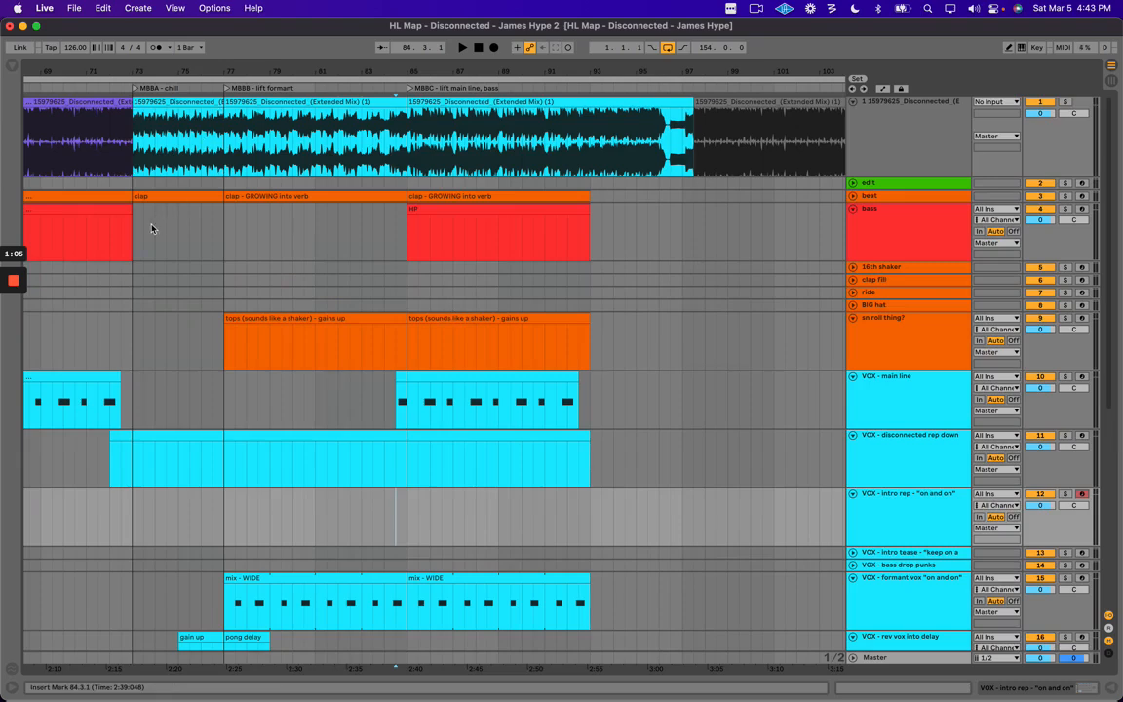
left_click_drag(167, 283, 223, 280)
left_click_drag(236, 281, 407, 291)
left_click_drag(442, 294, 544, 291)
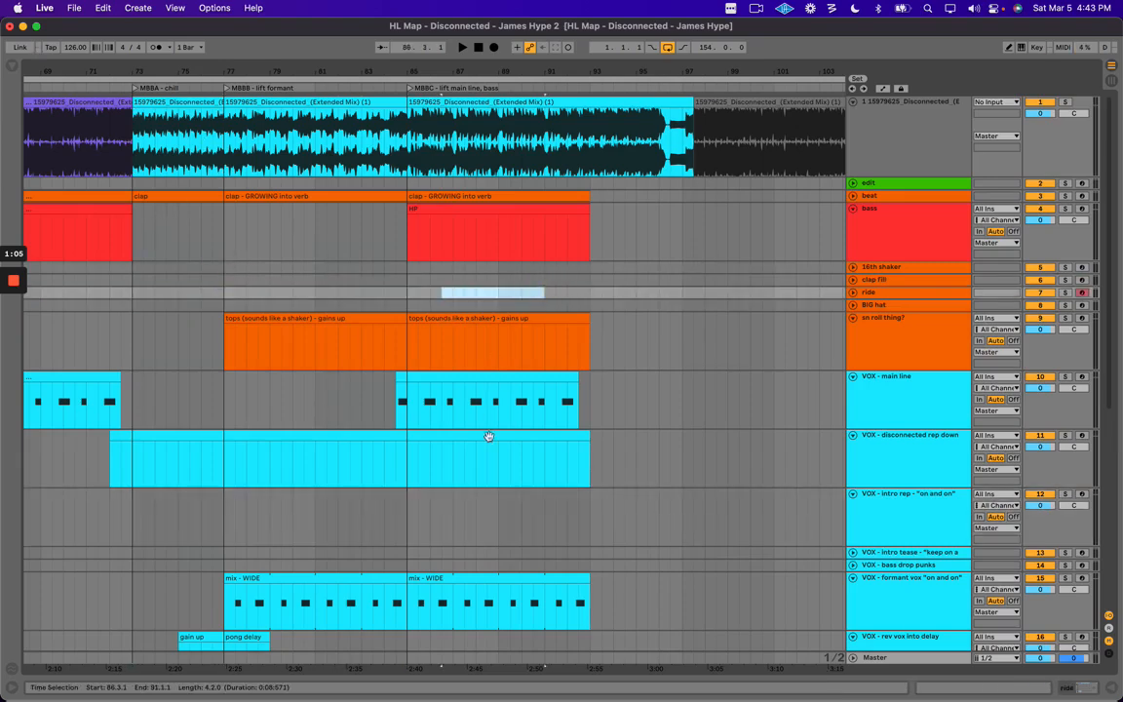
left_click(503, 568)
scroll(501, 561, "down", 1)
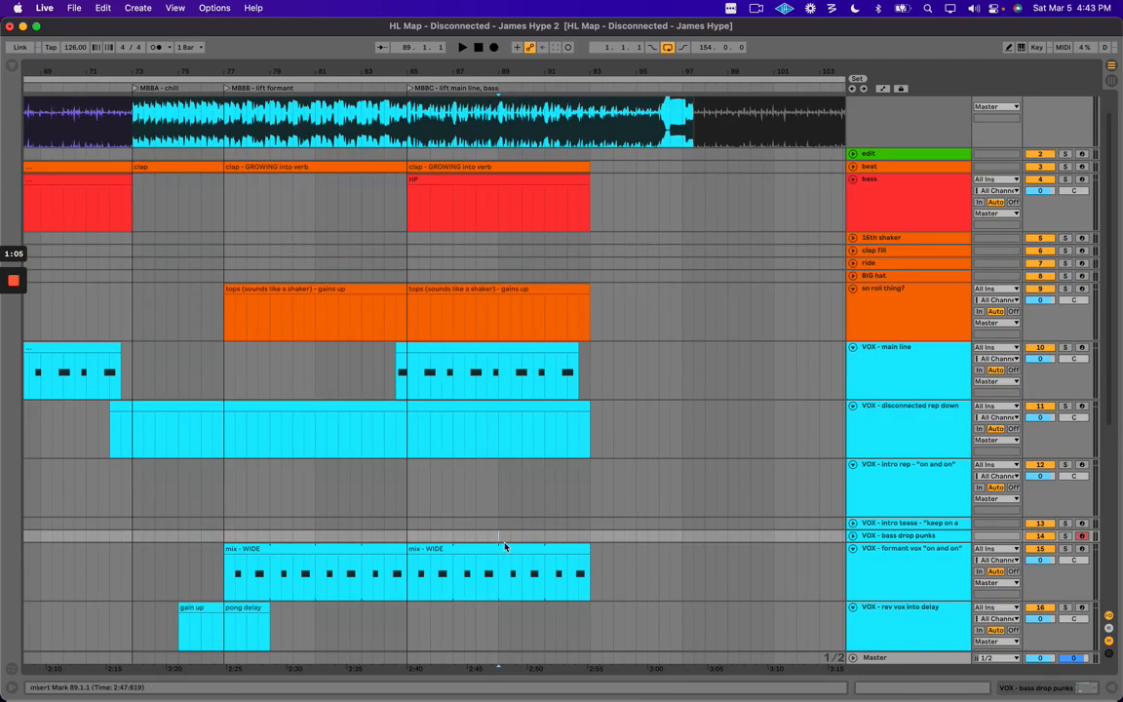
left_click(481, 550)
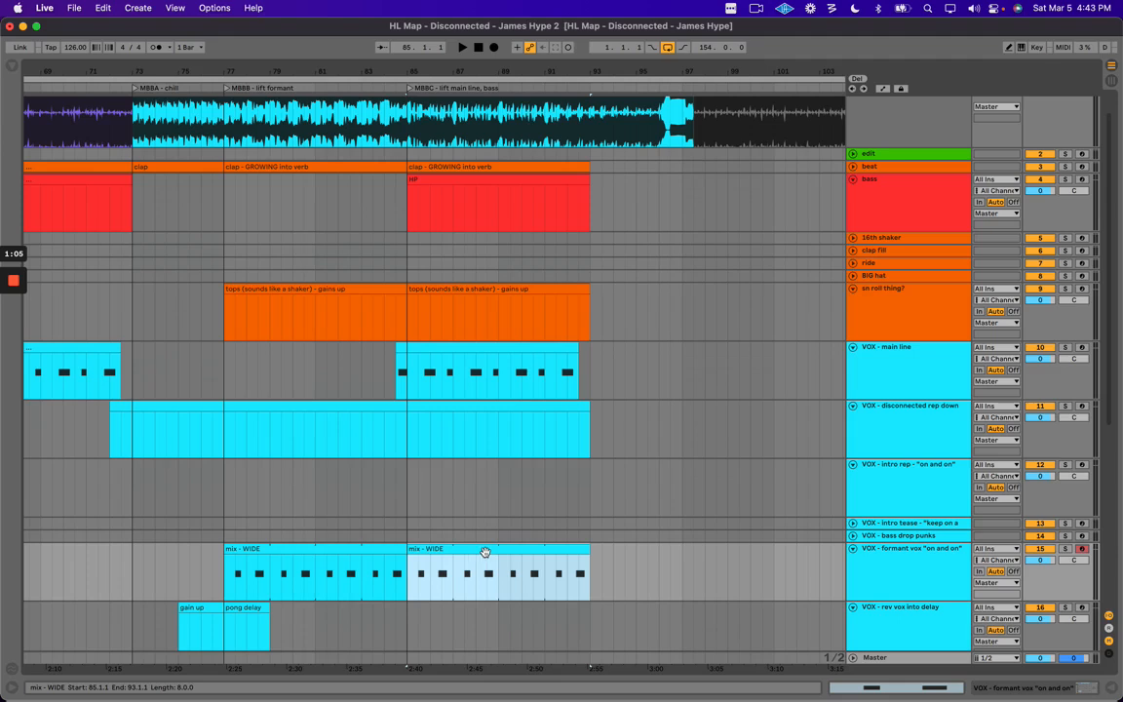
scroll(322, 293, "left", 5)
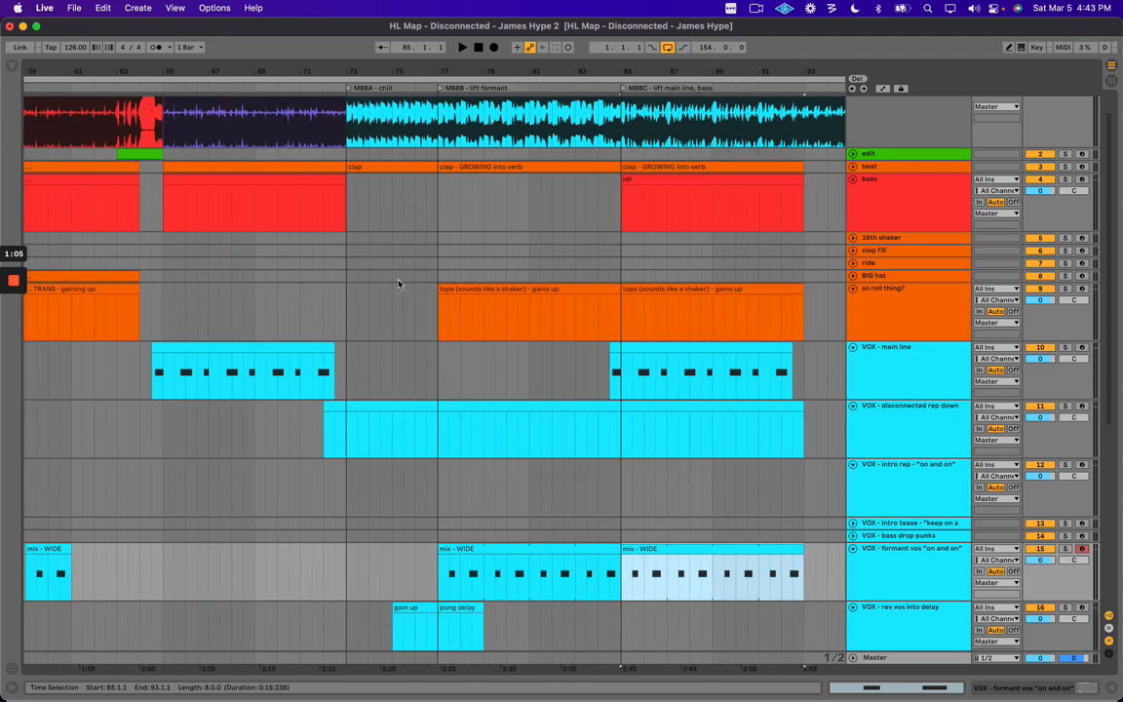
left_click_drag(347, 257, 447, 255)
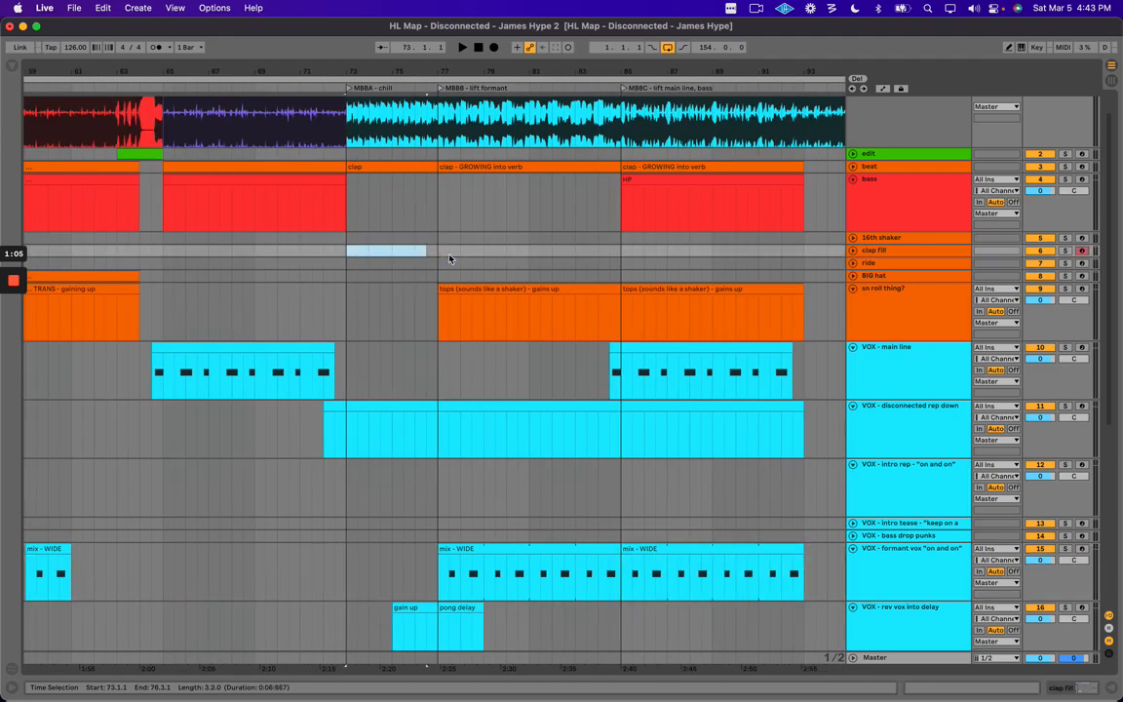
scroll(458, 269, "right", 3)
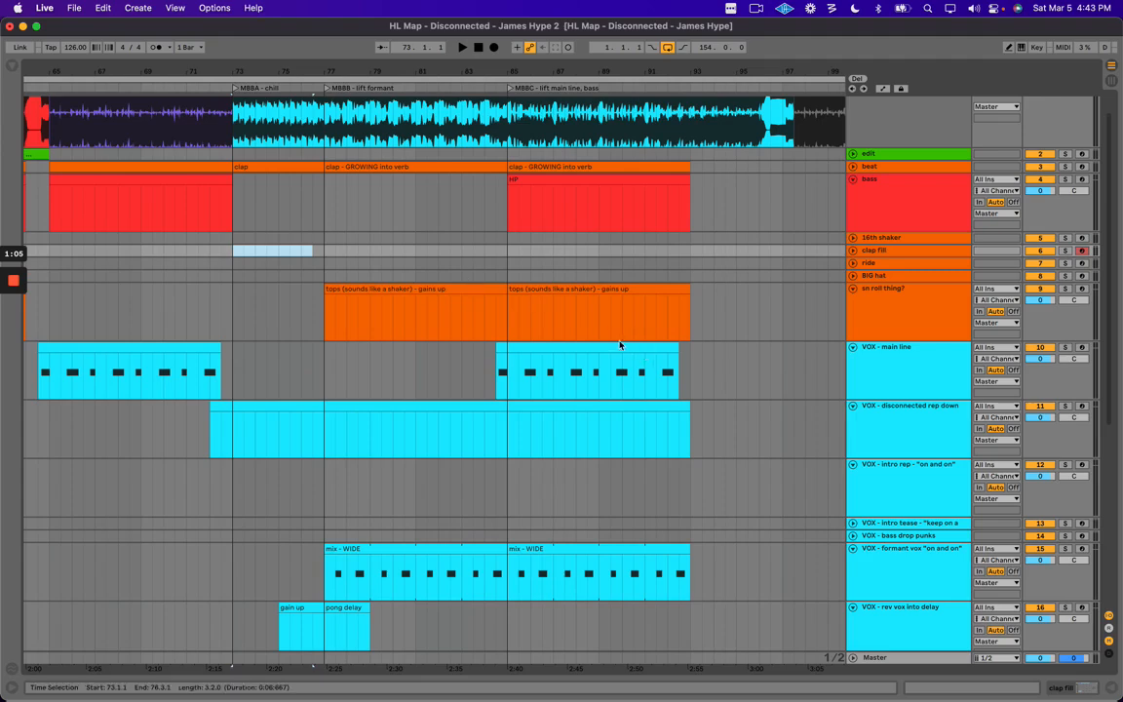
scroll(623, 345, "right", 3)
left_click(474, 356)
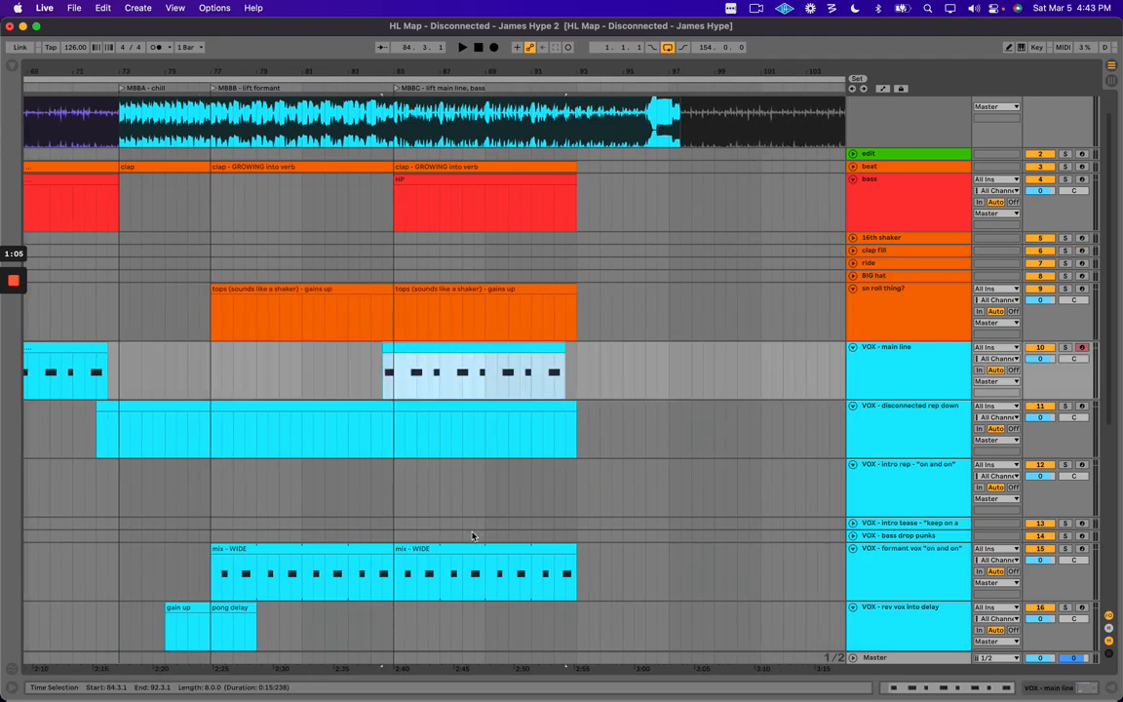
Listen to the MBBC section from bar 85 and check how the sine-ish melody develops alongside the vocal layers.
left_click(473, 546)
scroll(702, 546, "down", 2)
key("space")
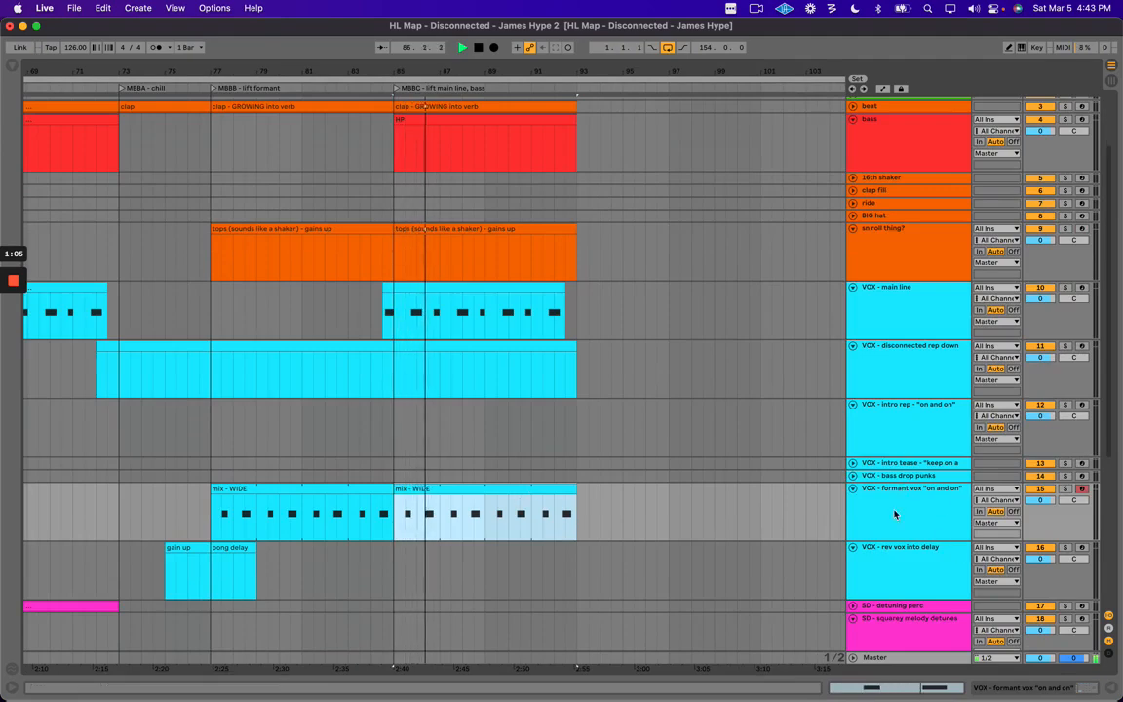
scroll(679, 491, "down", 1)
scroll(679, 492, "down", 1)
scroll(750, 453, "down", 3)
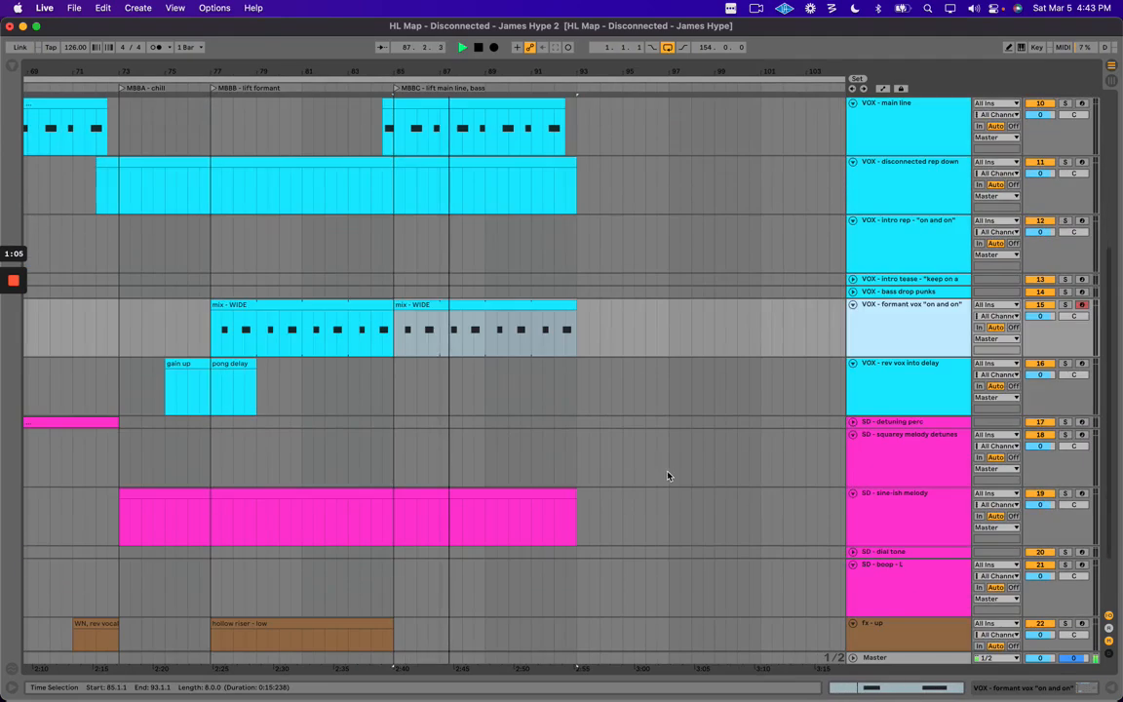
left_click(895, 495)
left_click(895, 369)
left_click(895, 437)
left_click(895, 499)
Name the SD - sine-ish melody clip from bar 85 to bar 93 "starts to OPEN".
left_click(522, 498)
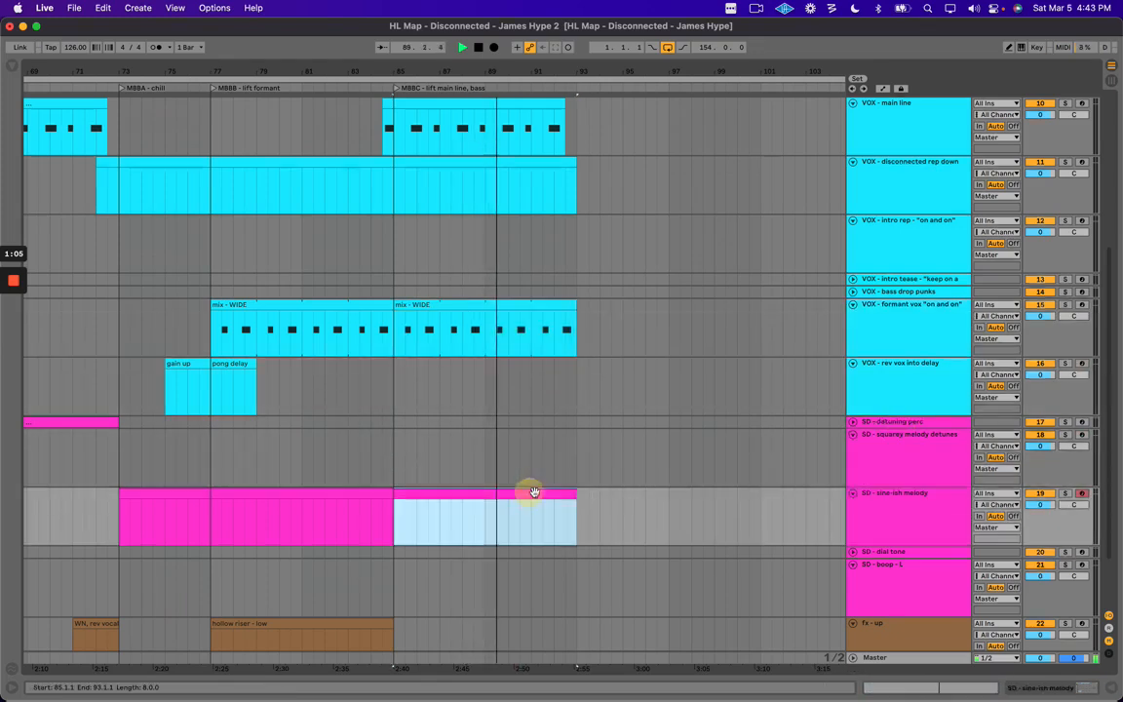
key("super+r")
type("starts to OPEN")
key("Return")
left_click(538, 497)
Listen repeatedly from bar 90 past bar 93 to examine how the disconnected vocal leads out of the MBBC section.
left_click(510, 448)
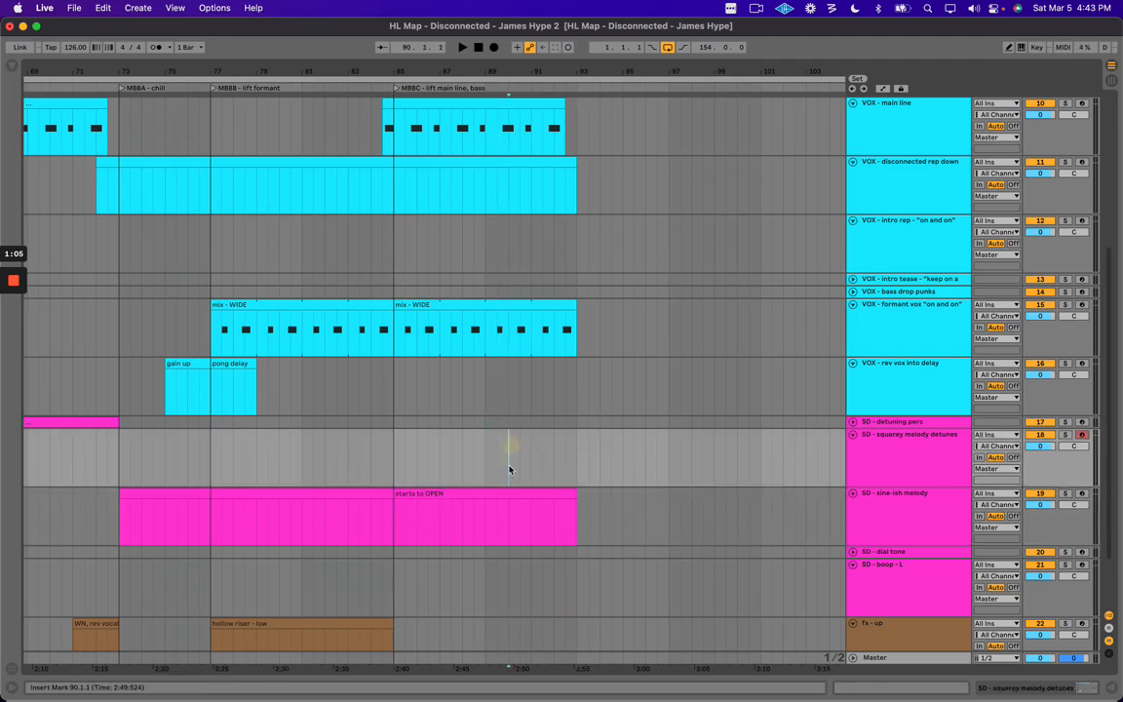
key("space")
scroll(507, 468, "right", 2)
scroll(488, 468, "down", 3)
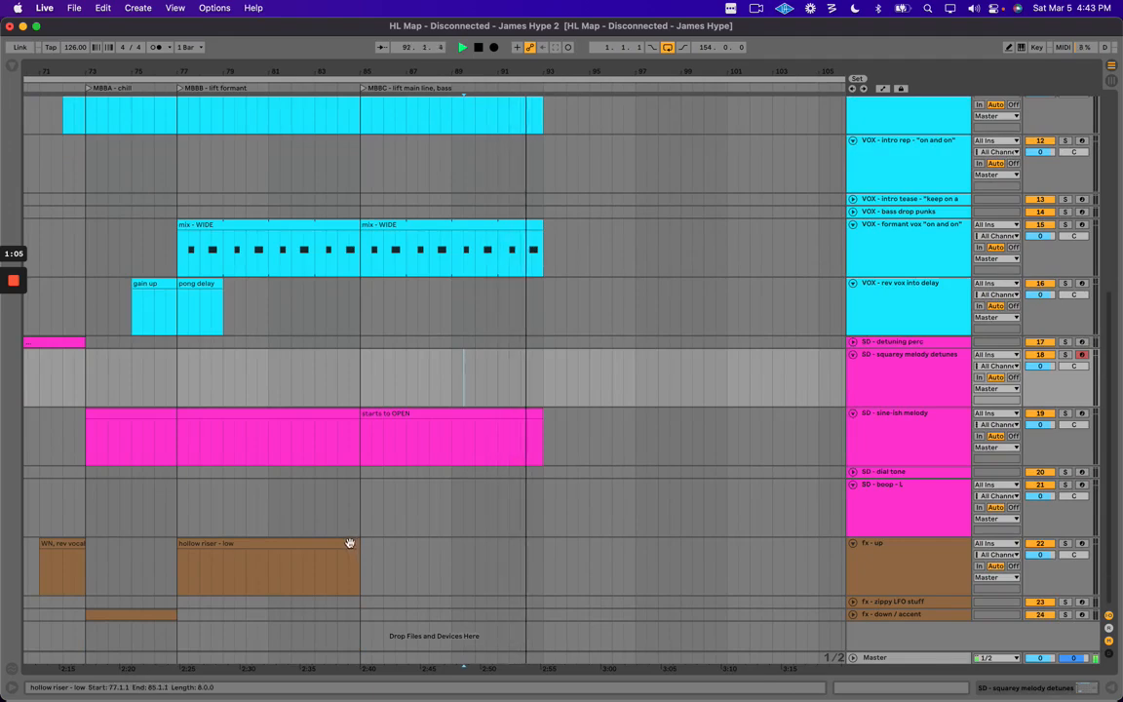
scroll(458, 439, "up", 4)
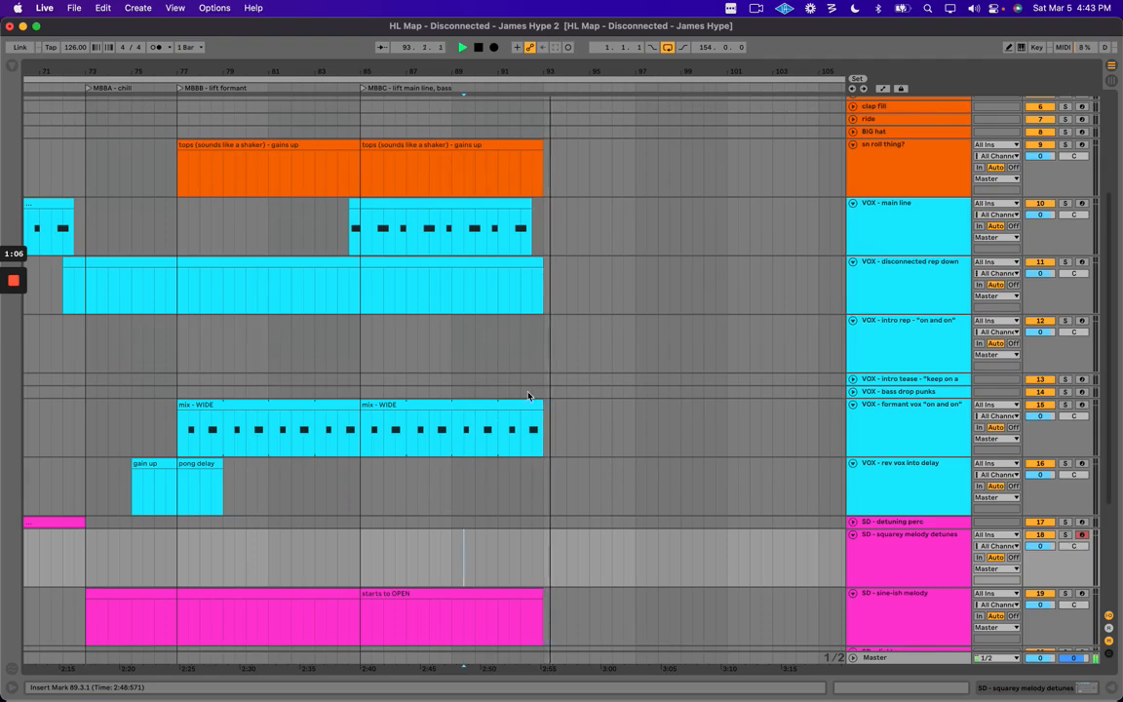
scroll(542, 261, "up", 4)
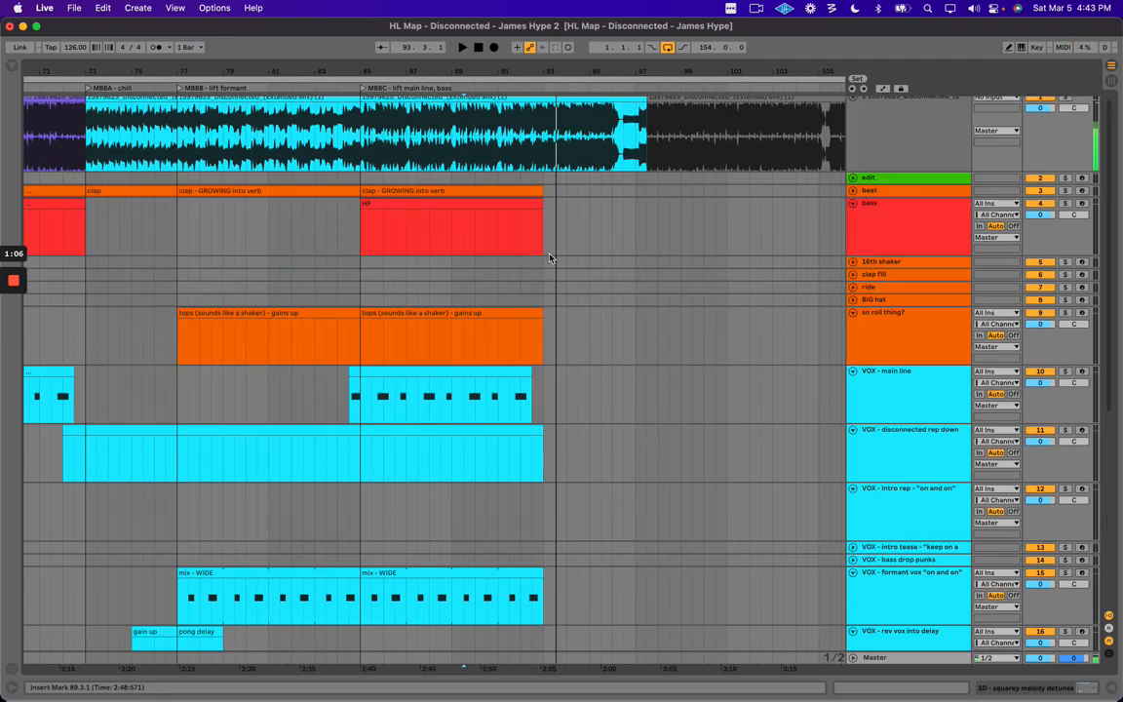
left_click(454, 450)
key("space")
scroll(473, 459, "right", 1)
key("space")
left_click_drag(434, 456, 497, 457)
left_click(461, 458)
key("space")
scroll(470, 458, "right", 2)
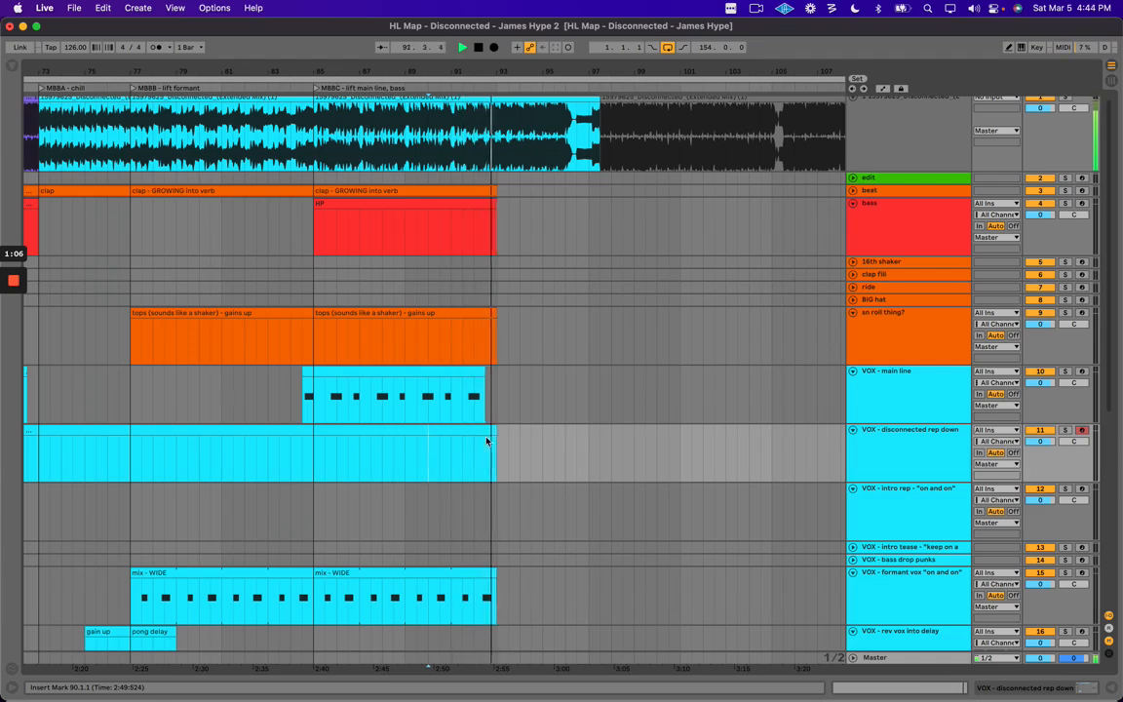
Insert a MIDI track below VOX - main line and name it "VOX - disconnected into HD2".
left_click(906, 399)
key("super+shift+t")
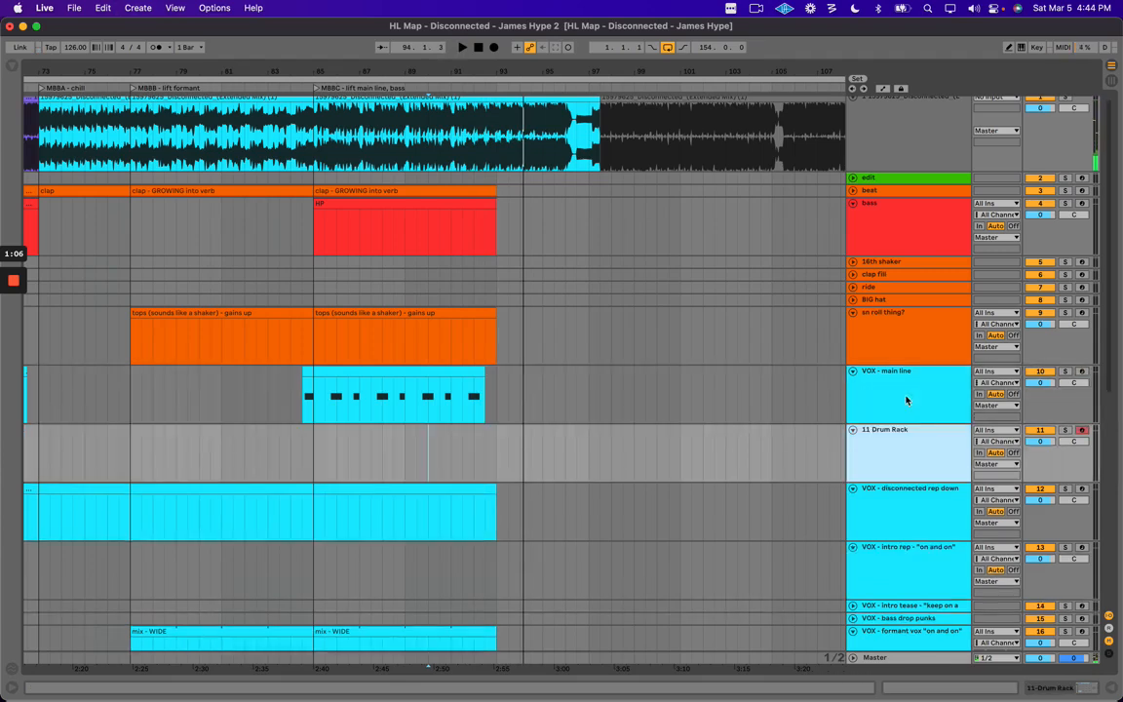
key("super+r")
type("VO")
type("2")
key("Return")
Rename the VOX - disconnected rep down track to "VOX - disconnected rep into MBB".
left_click(926, 502)
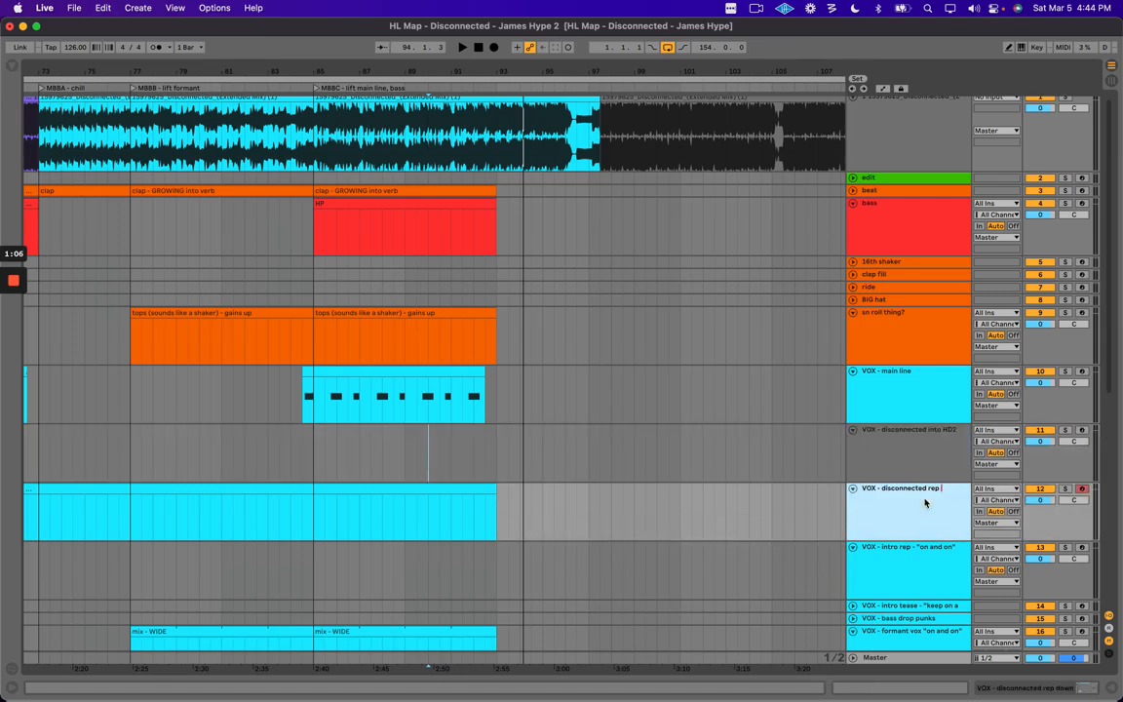
type("BB")
key("Return")
Rename the new vocal track to "VOX - disconnected rep into HD2".
left_click(934, 459)
key("super+r")
key("Right")
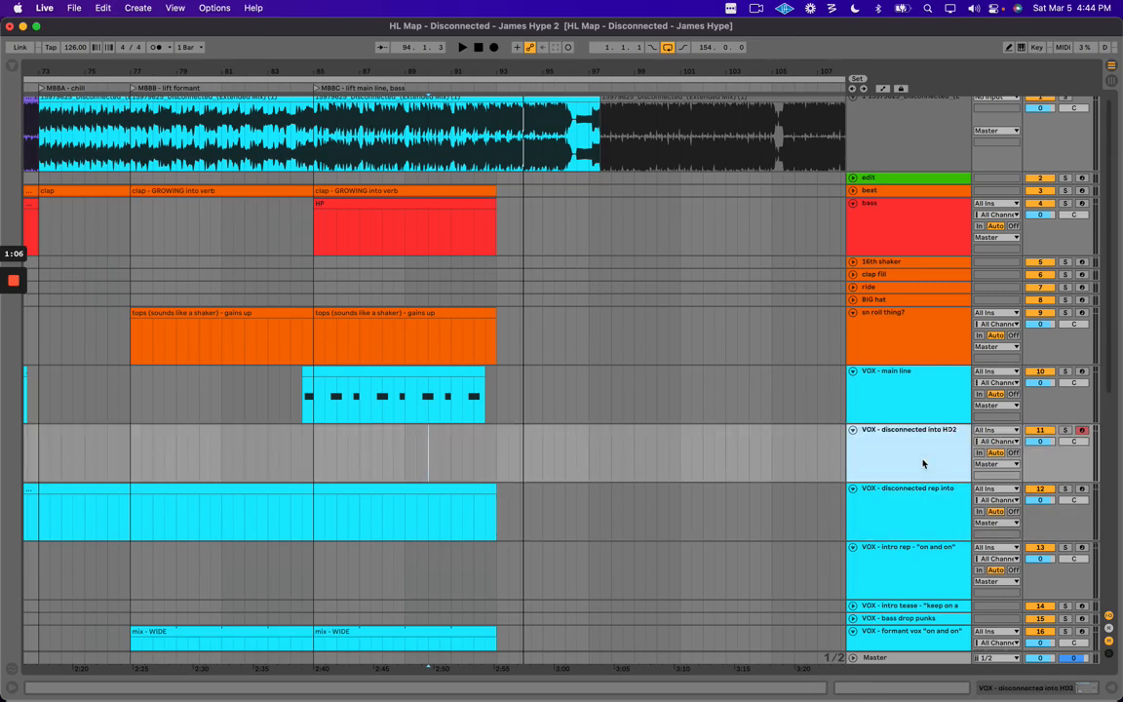
type("rep")
key("Return")
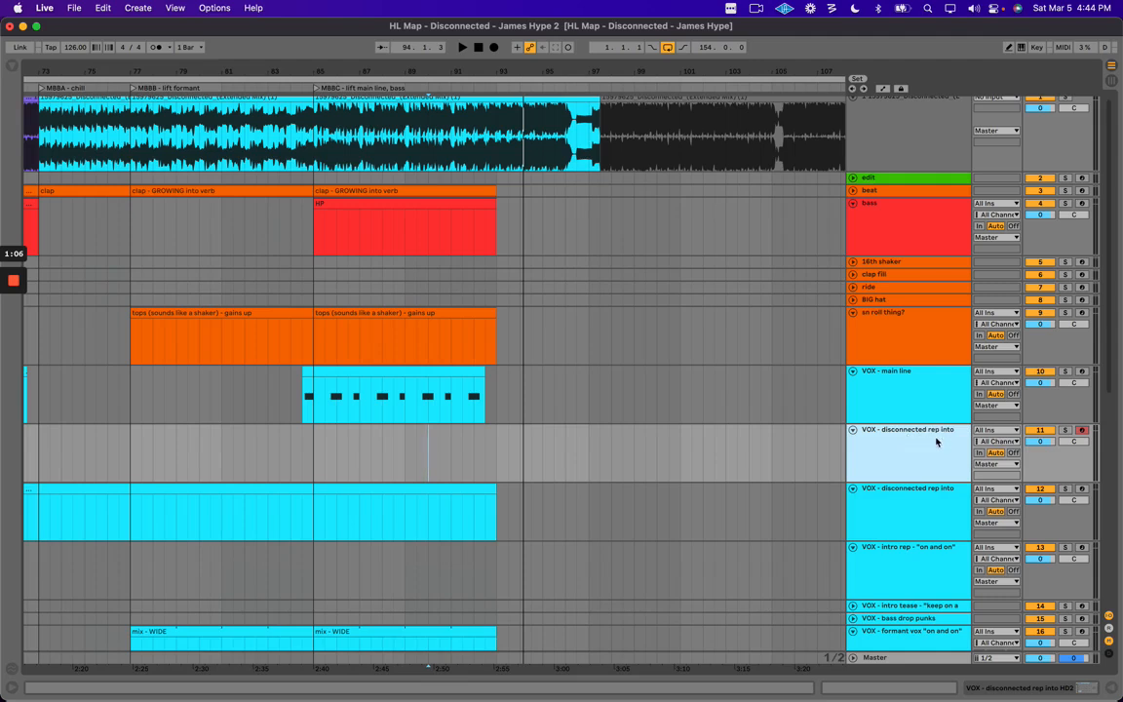
Shorten the new vocal track's name to "VOX - disconnected rep > HD2".
key("super+r")
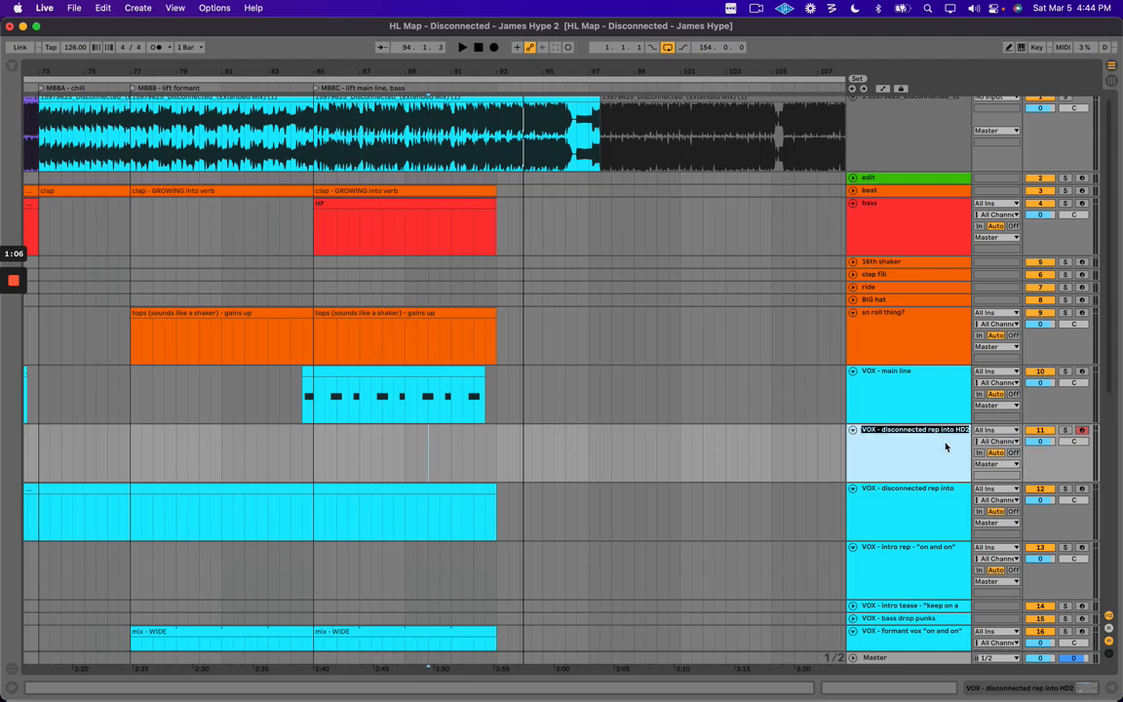
key("Return")
key("BackSpace")
key("BackSpace")
key("BackSpace")
key("BackSpace")
key("BackSpace")
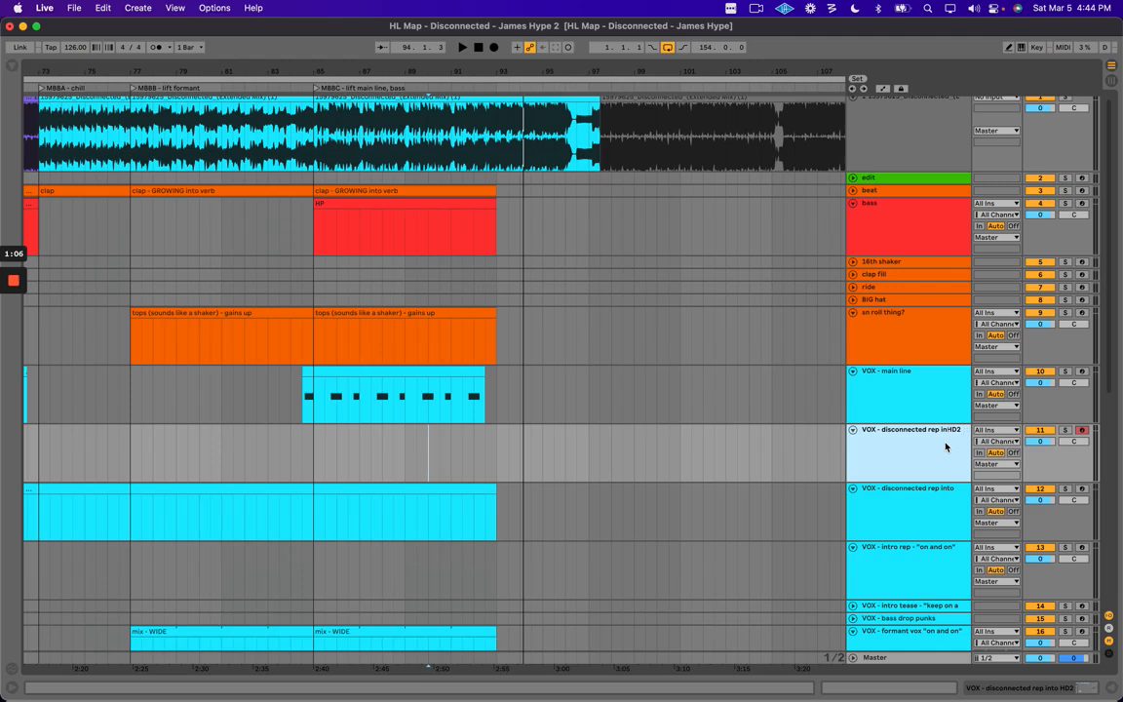
type(">")
Shorten the MBB vocal track's name to "VOX - disconnected rep > MBB".
left_click(927, 518)
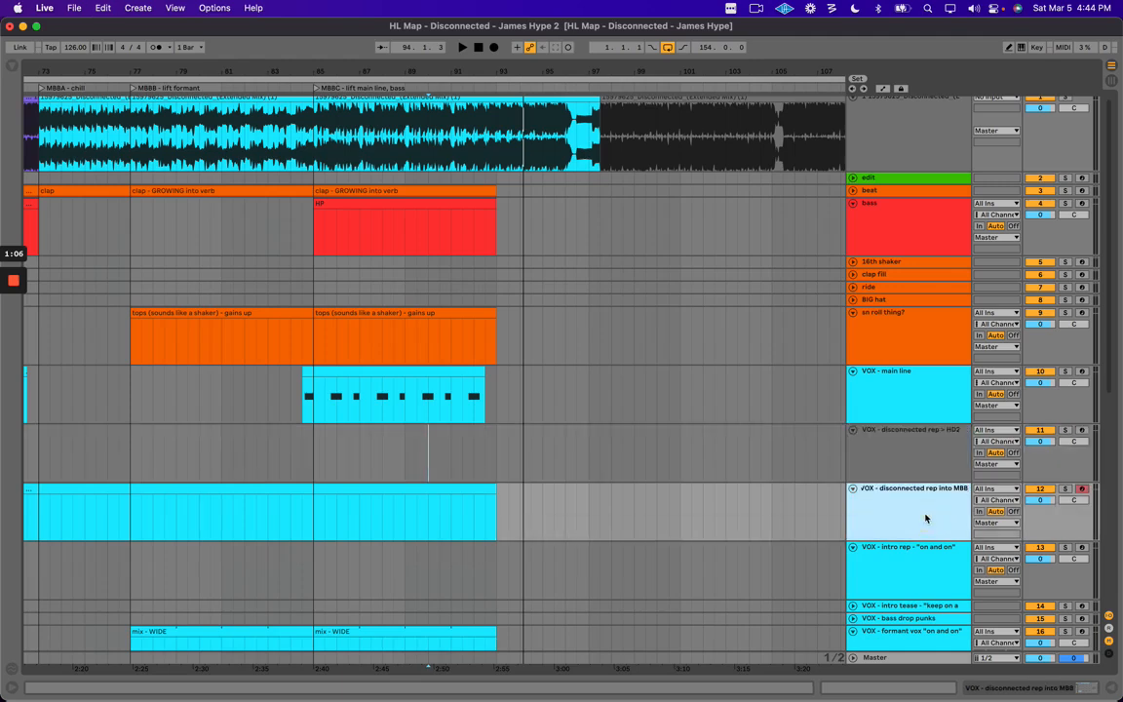
key("BackSpace")
key("BackSpace")
key("BackSpace")
key("BackSpace")
Color the VOX - disconnected rep > HD2 track cyan and create a clip on it from bar 92 to bar 97.
right_click(911, 458)
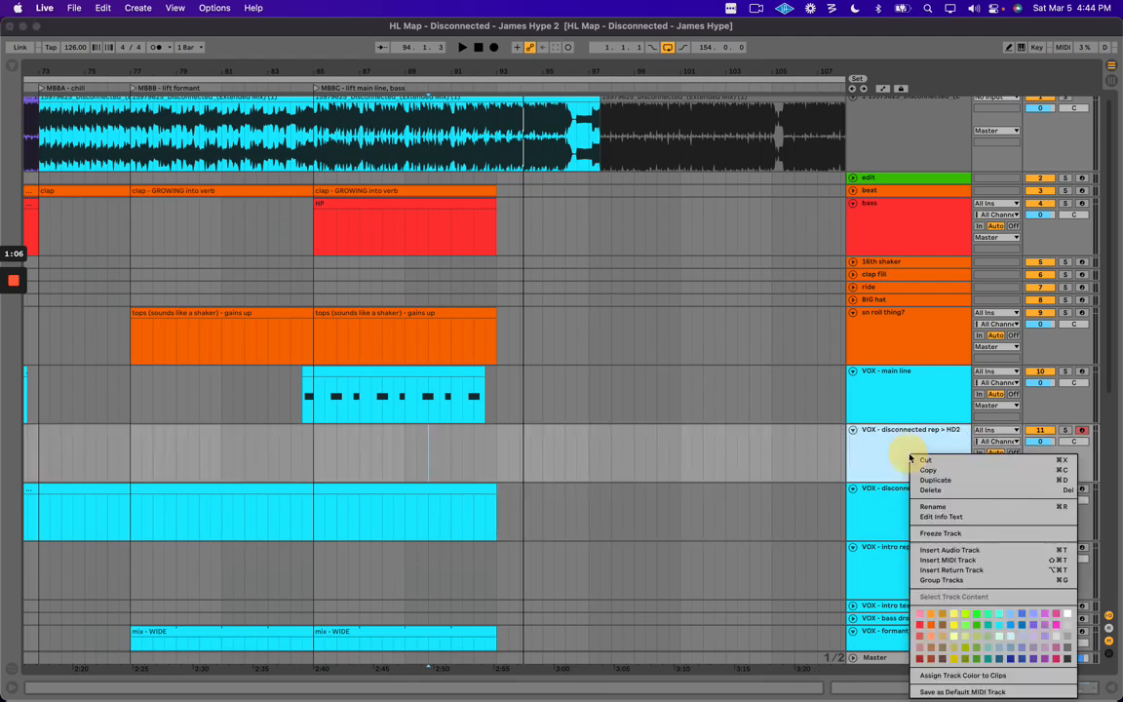
left_click(998, 625)
left_click(455, 461)
key("space")
mouse_move(476, 435)
left_mouse_down()
mouse_move(633, 461)
mouse_move(588, 464)
left_mouse_up()
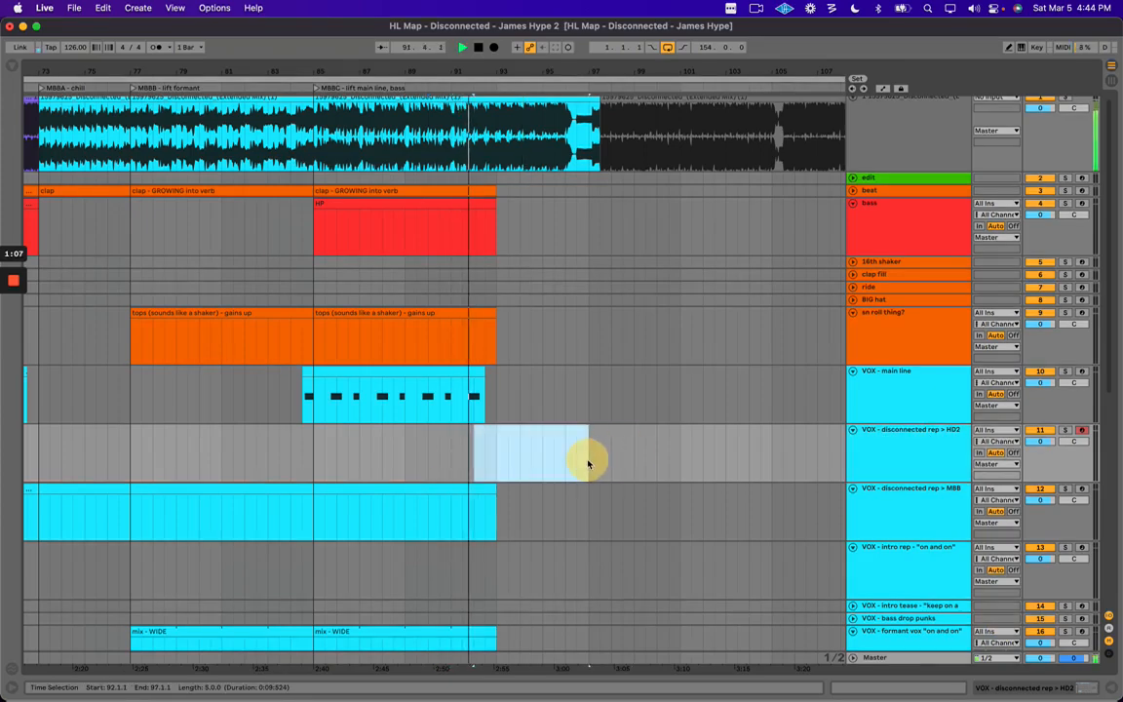
key("super+shift+m")
key("super+alt+l")
Unfold the beat track and play the end of the MBBC section from about bar 90.
scroll(608, 357, "up", 5)
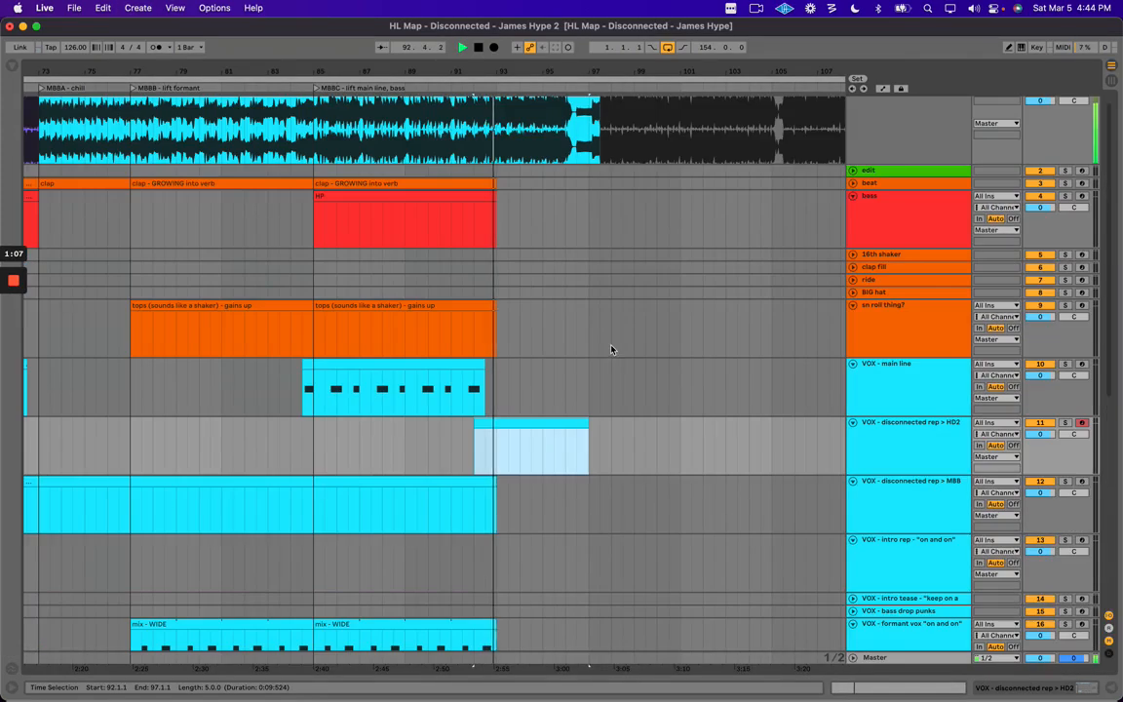
left_click(867, 184)
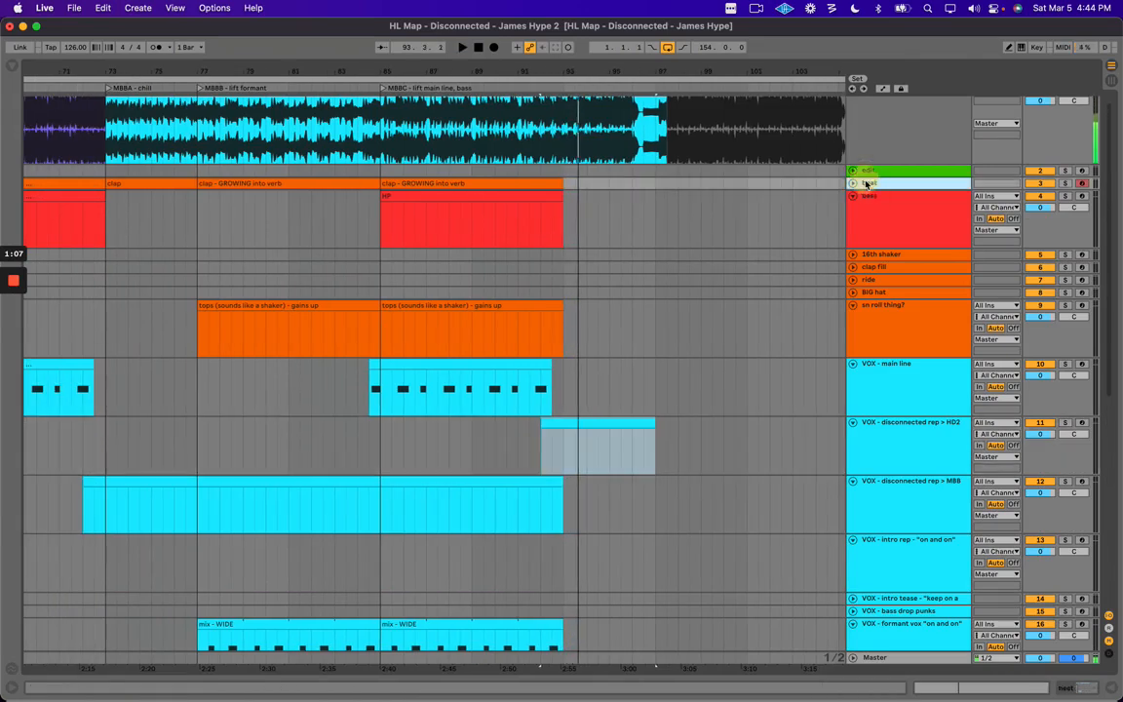
left_click(853, 183)
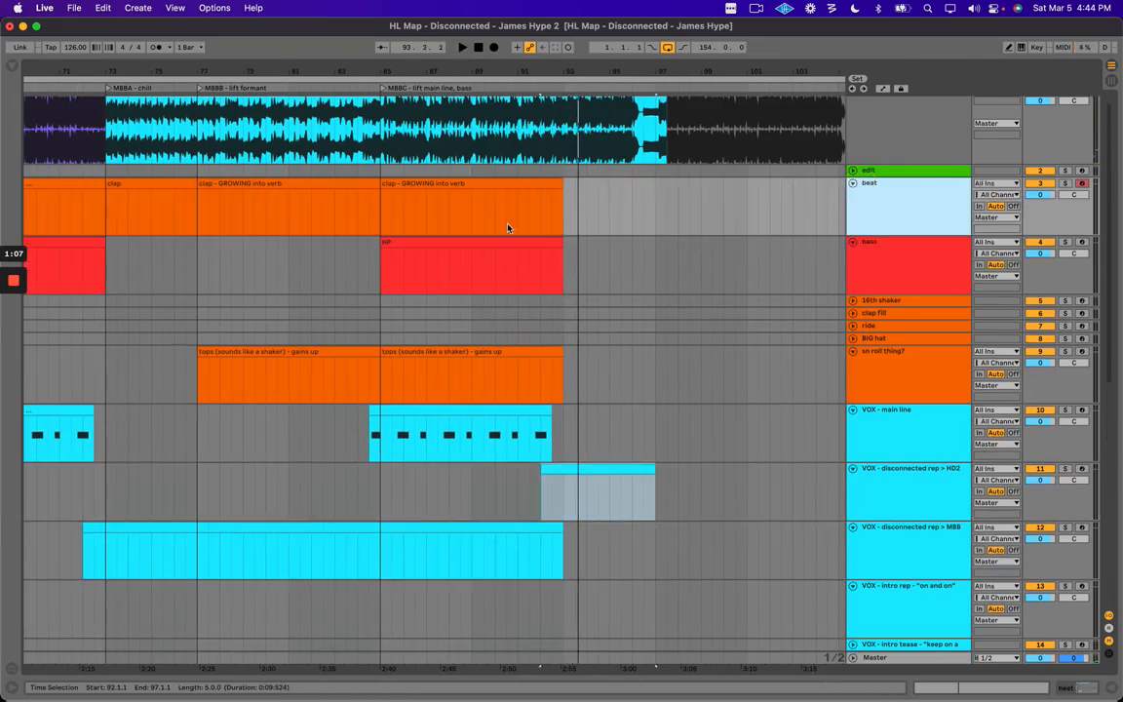
left_click(508, 225)
key("space")
Duplicate the last "clap - GROWING into verb" beat clip to bars 93 to 97 and name it "HP".
left_click(552, 183)
key("super+d")
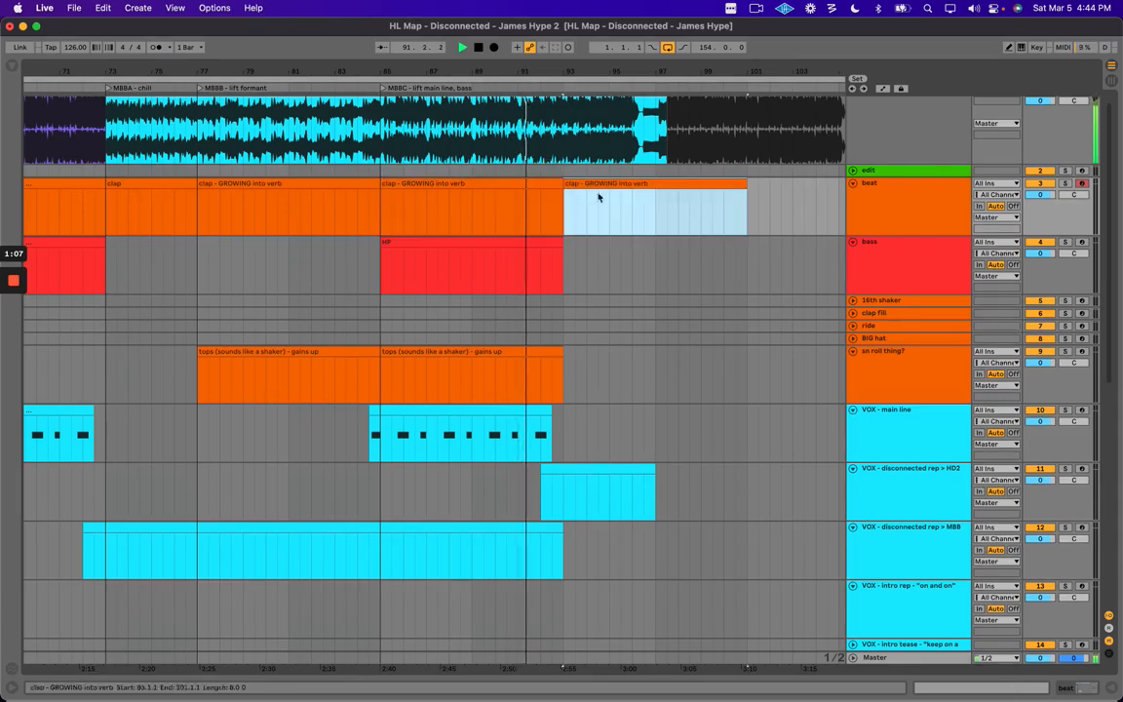
left_click_drag(781, 196, 654, 185)
key("Delete")
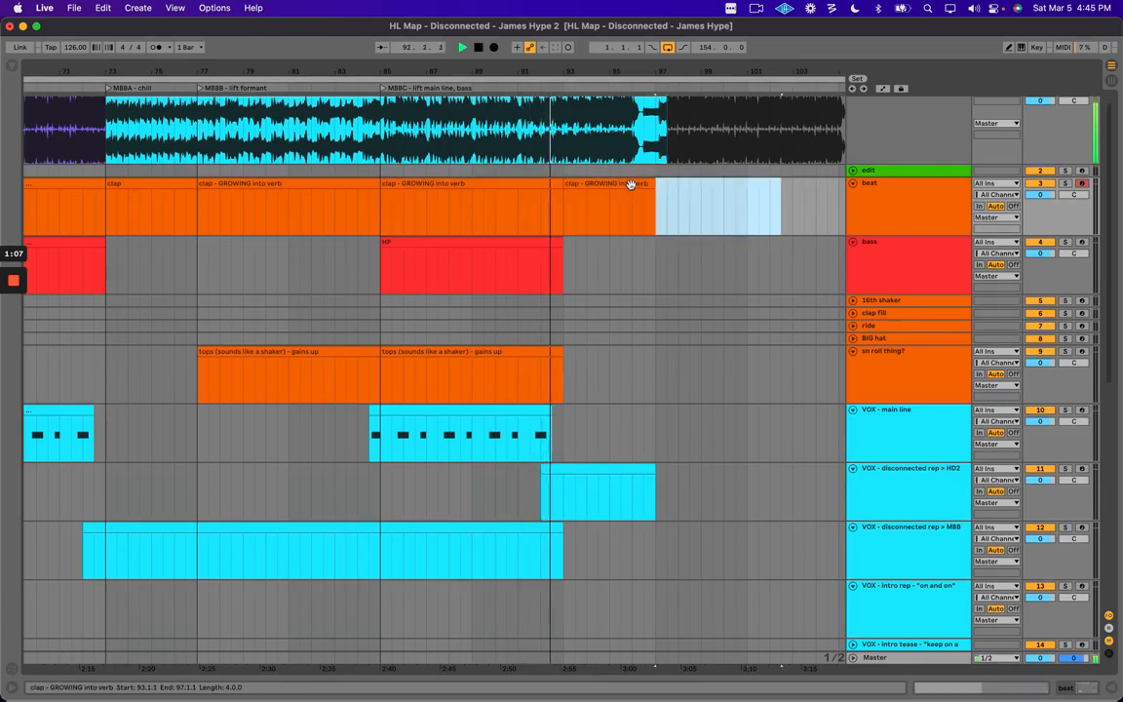
left_click(632, 184)
key("Delete")
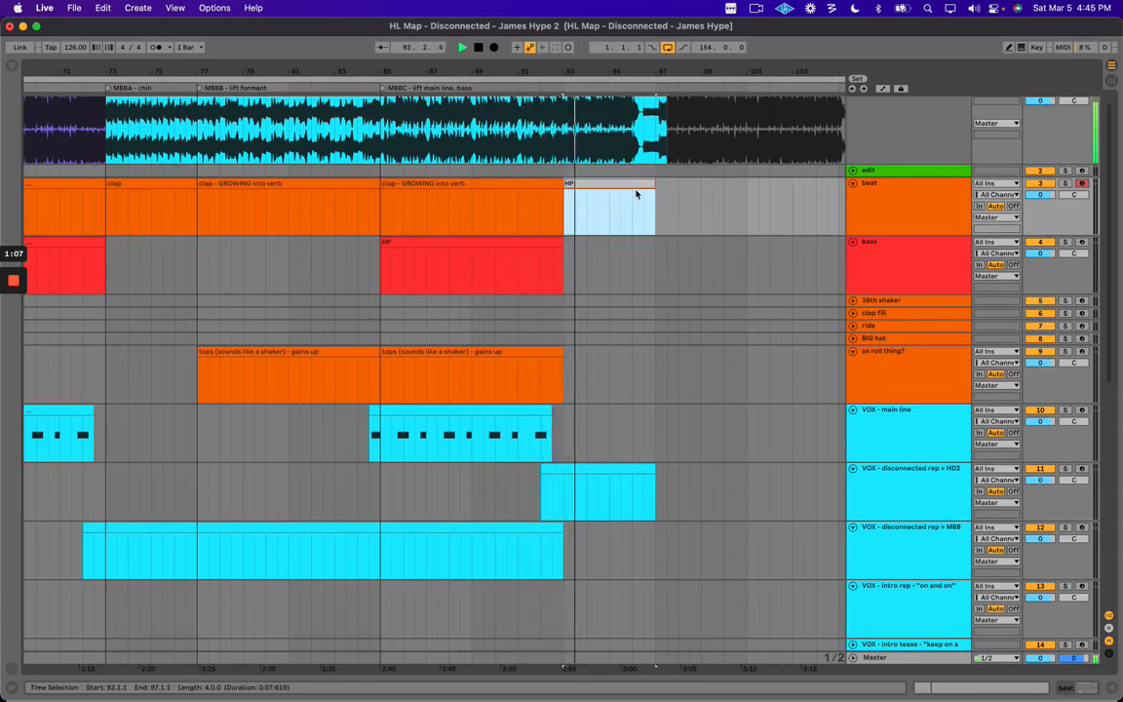
Name the beat clip at bar 93 "HP kick (no clap)".
key("space")
left_click(596, 182)
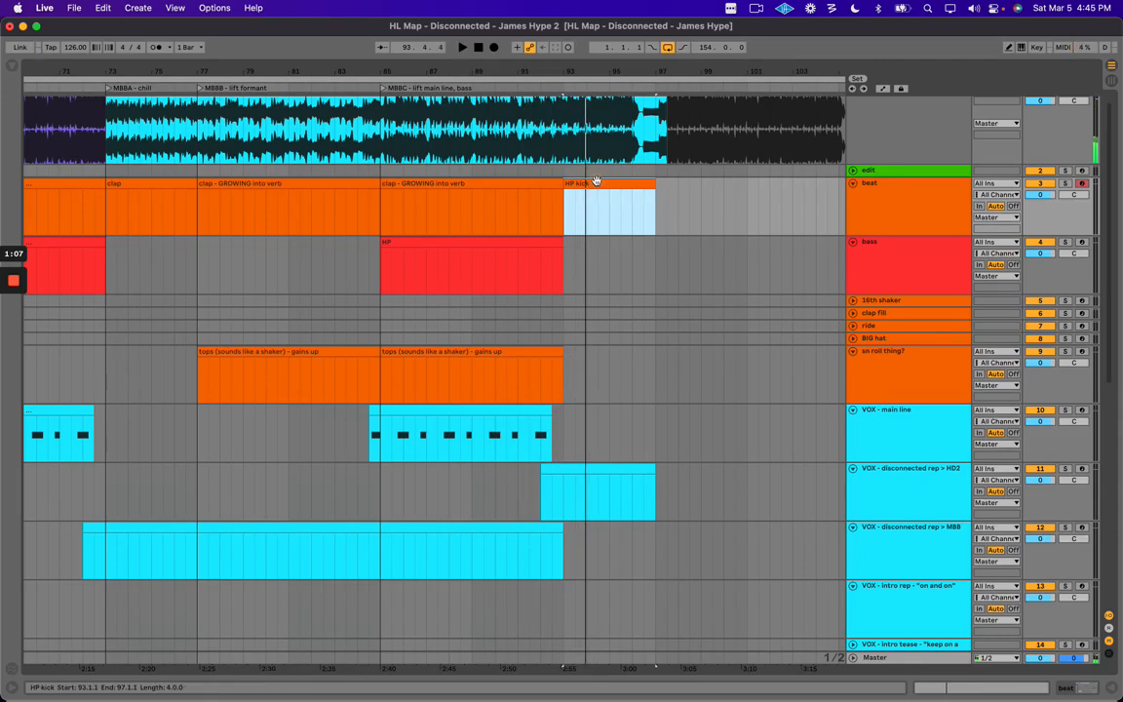
key("0")
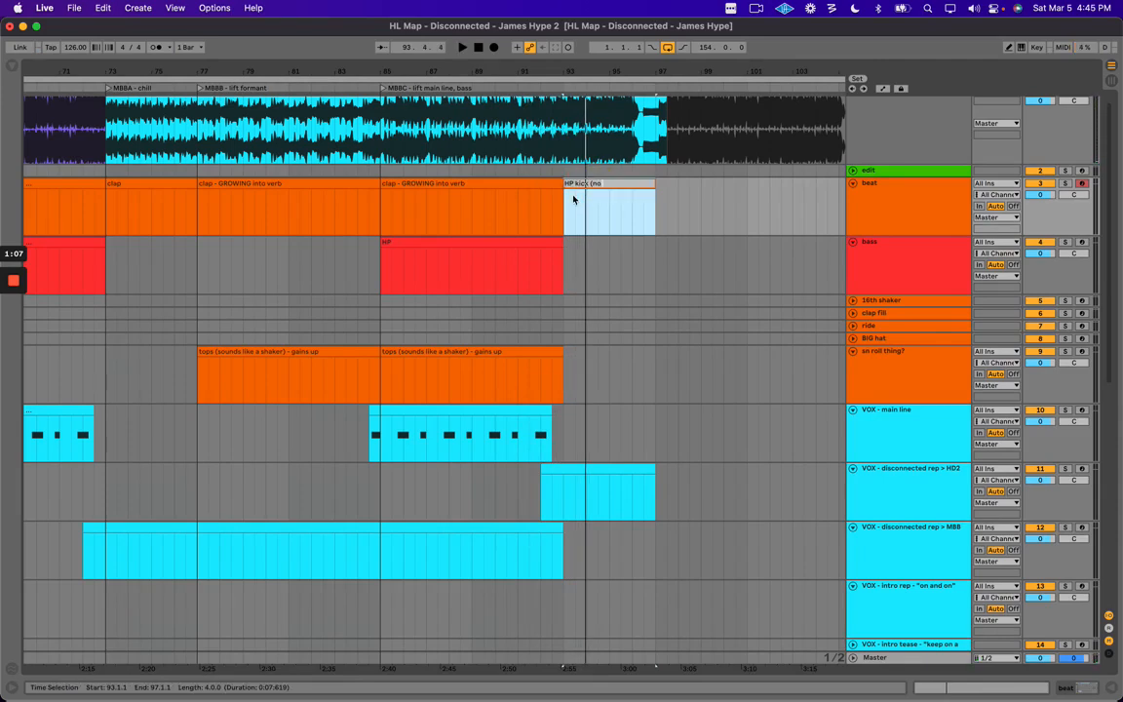
type("clap)")
key("Return")
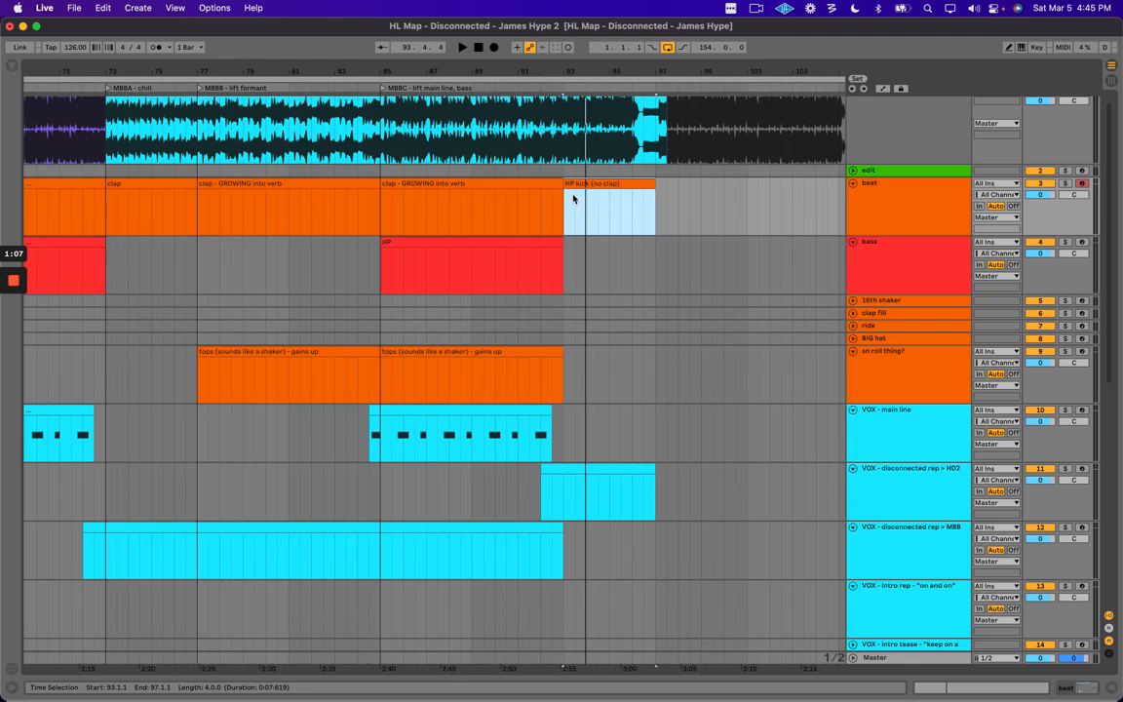
left_click(551, 201)
left_click_drag(546, 212, 684, 210)
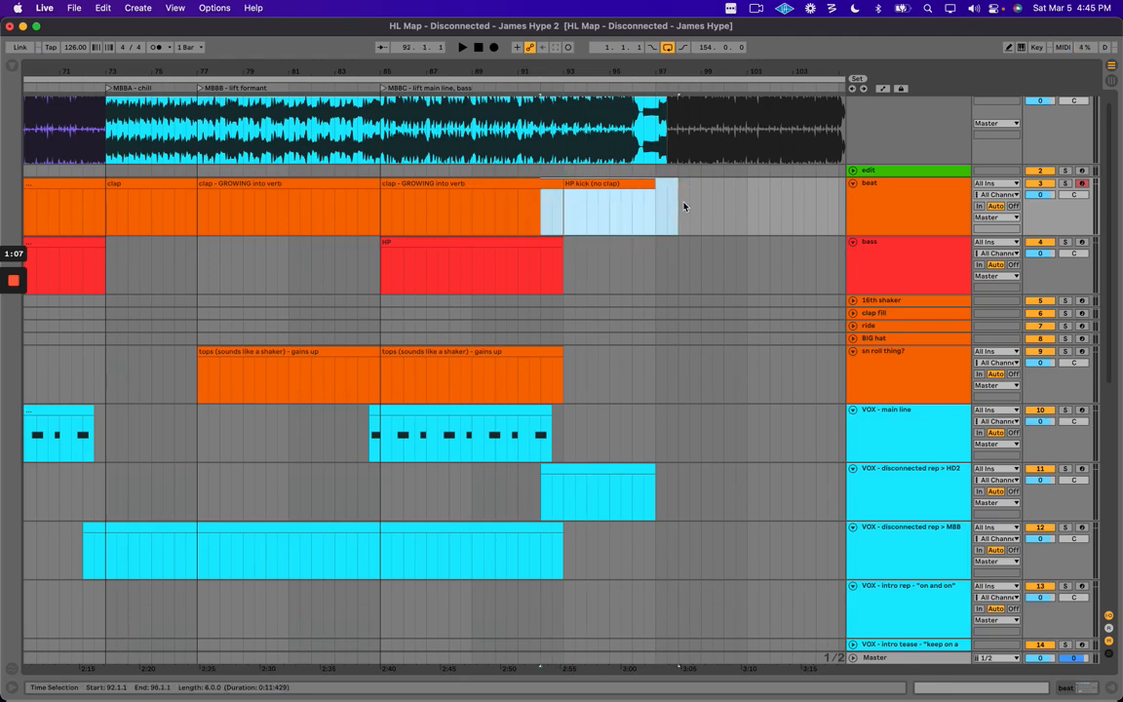
left_click(543, 213)
scroll(639, 216, "up", 1)
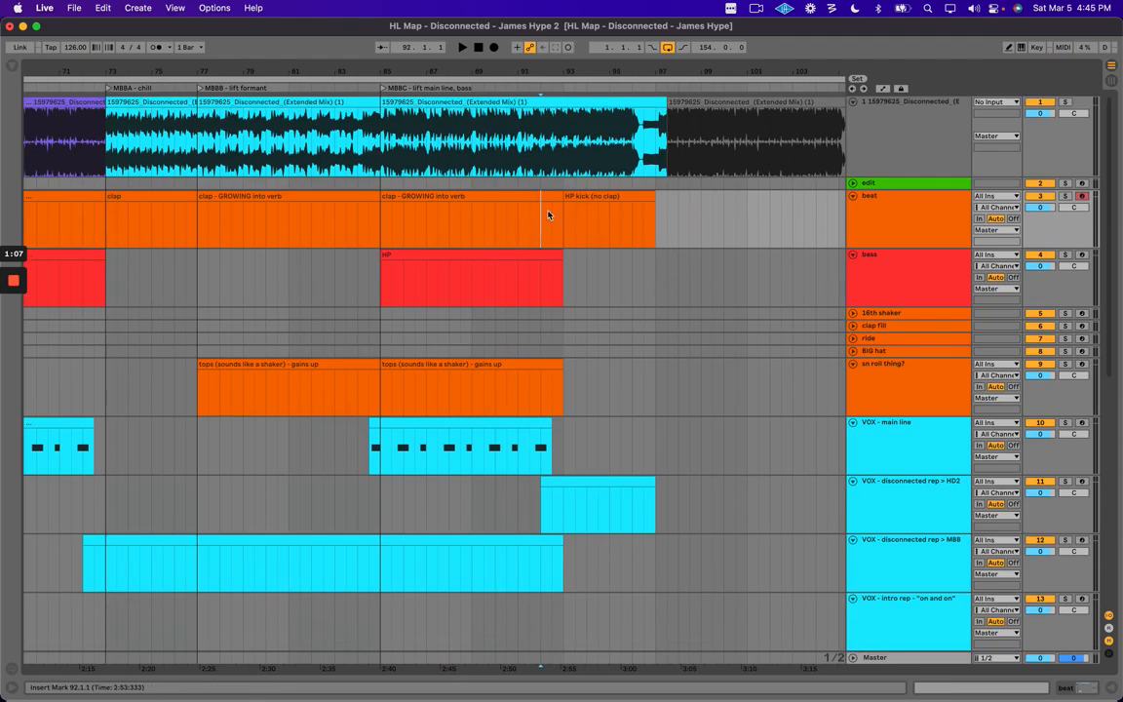
left_click(579, 230)
left_click(575, 199)
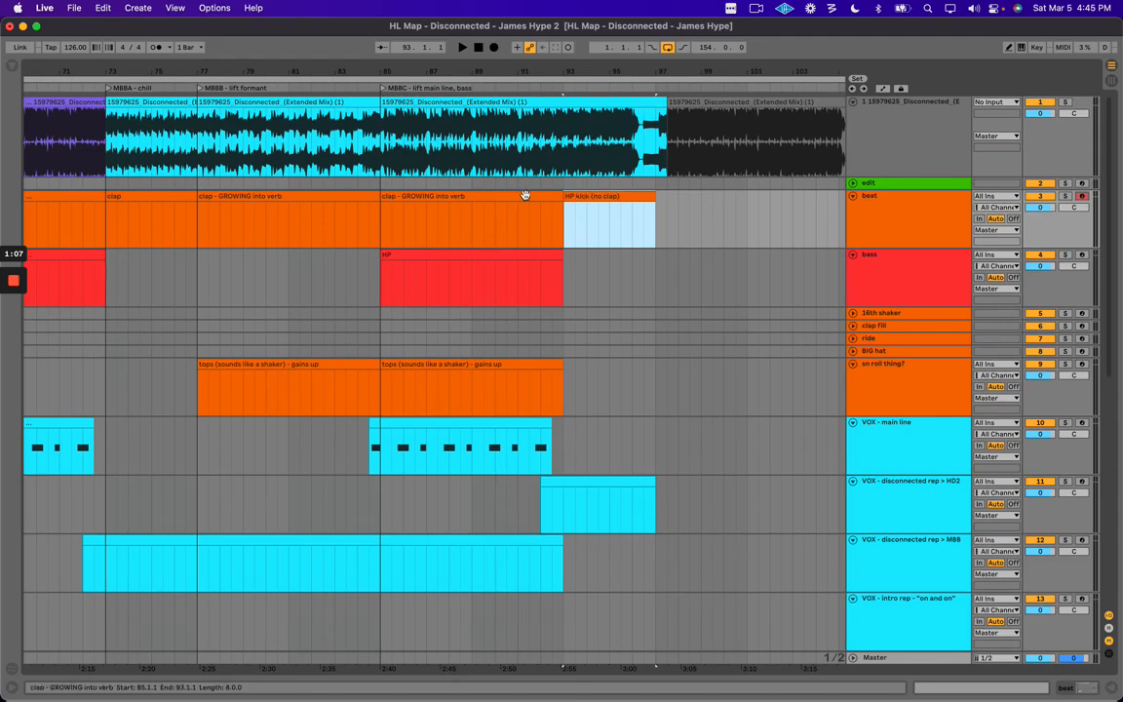
left_click(430, 206)
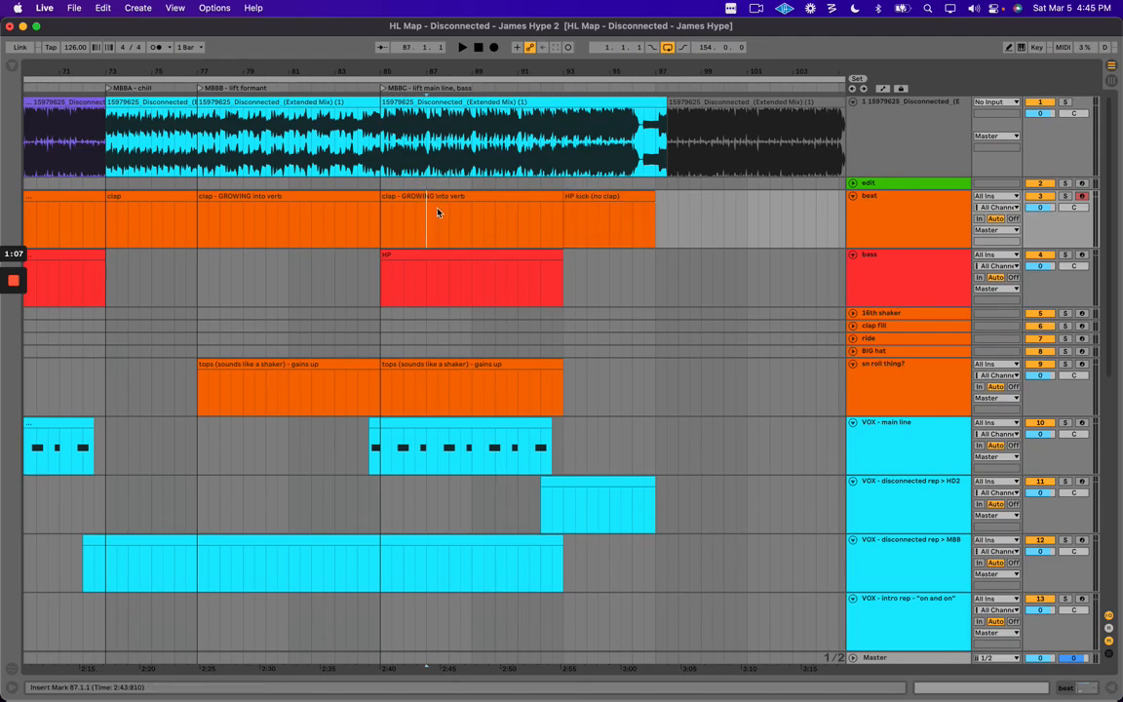
left_click(601, 195)
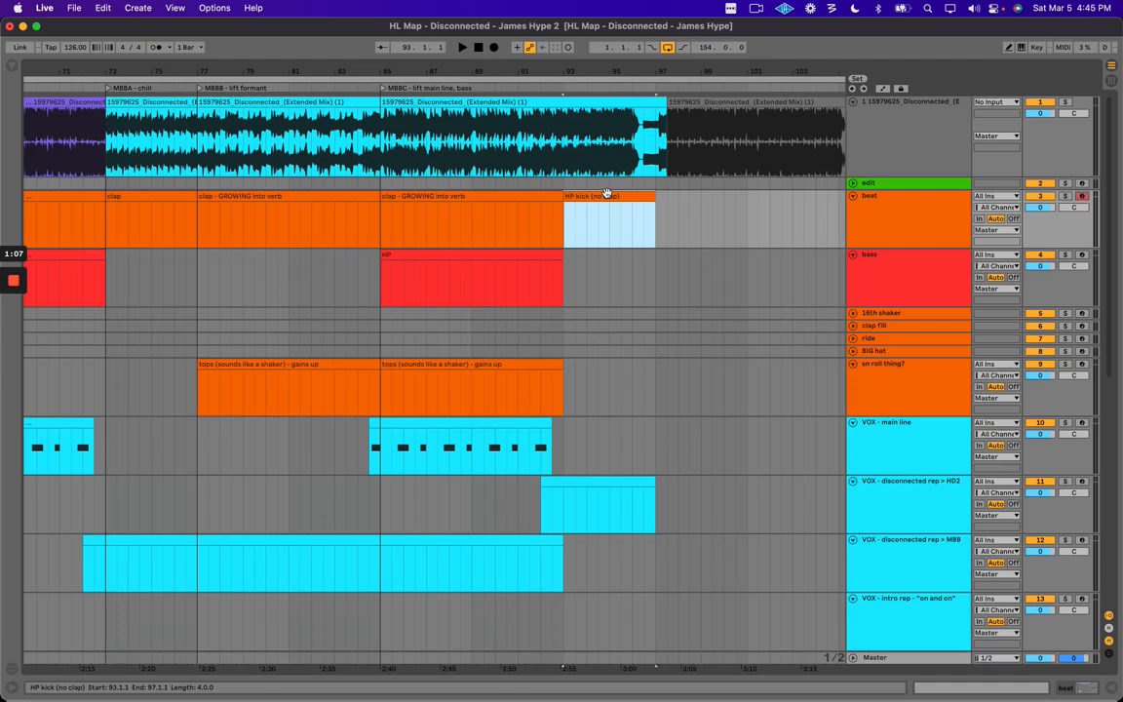
key("plus")
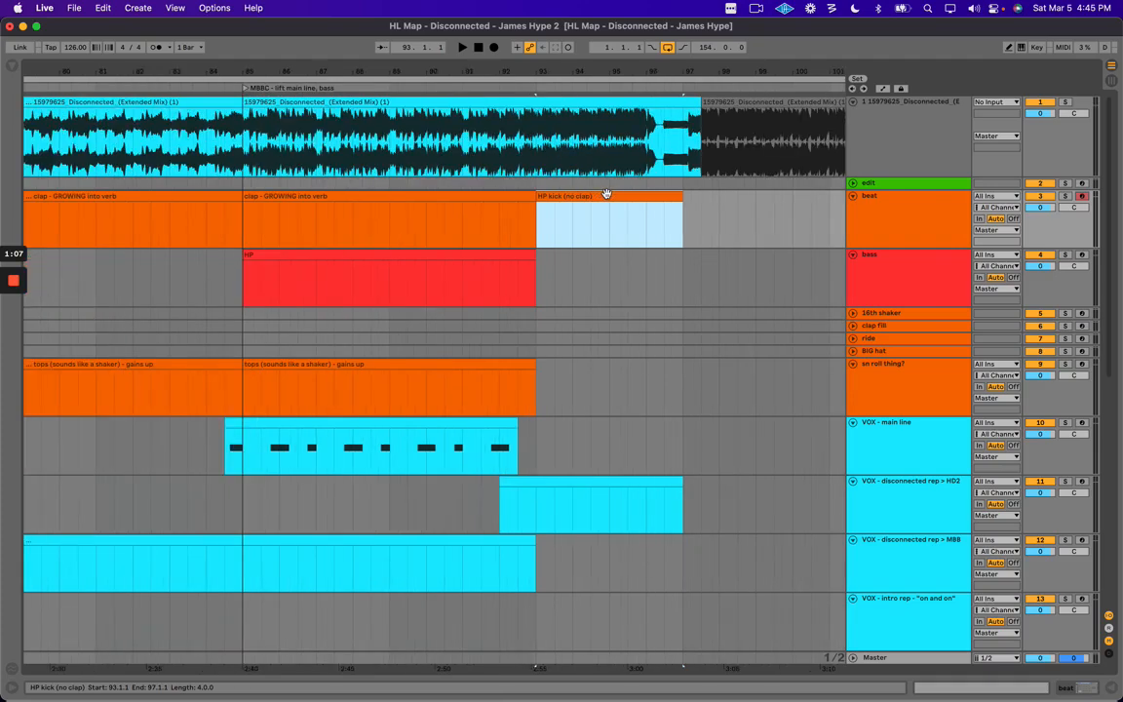
scroll(419, 263, "right", 3)
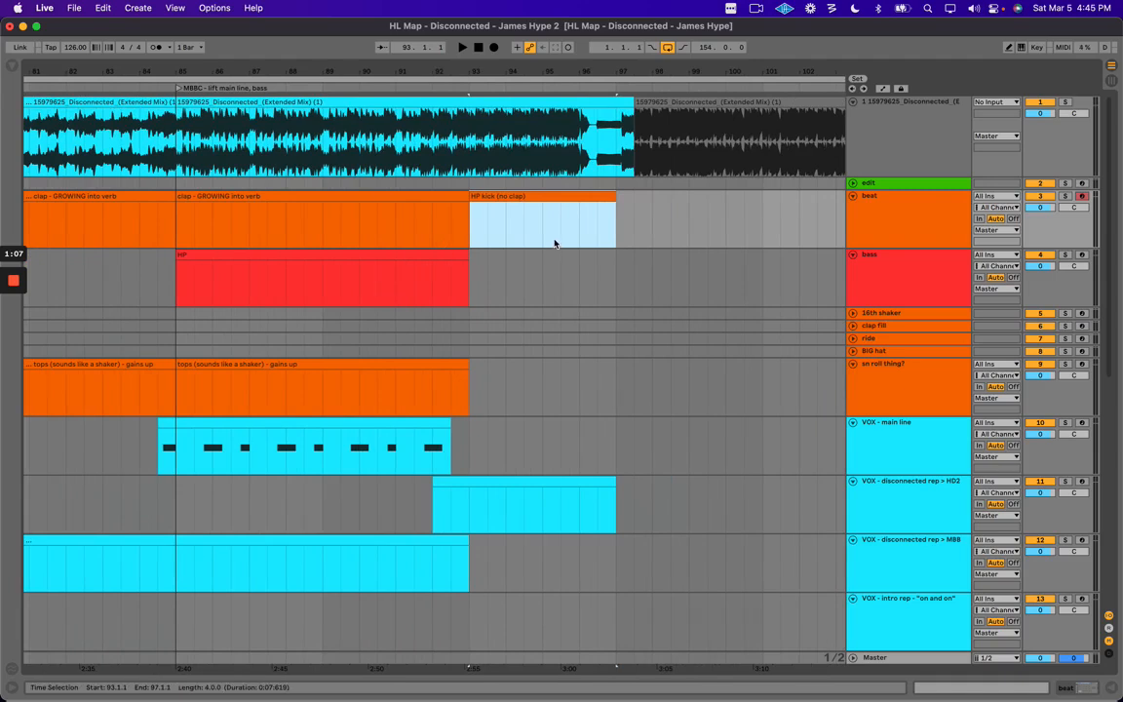
left_click_drag(454, 172, 533, 222)
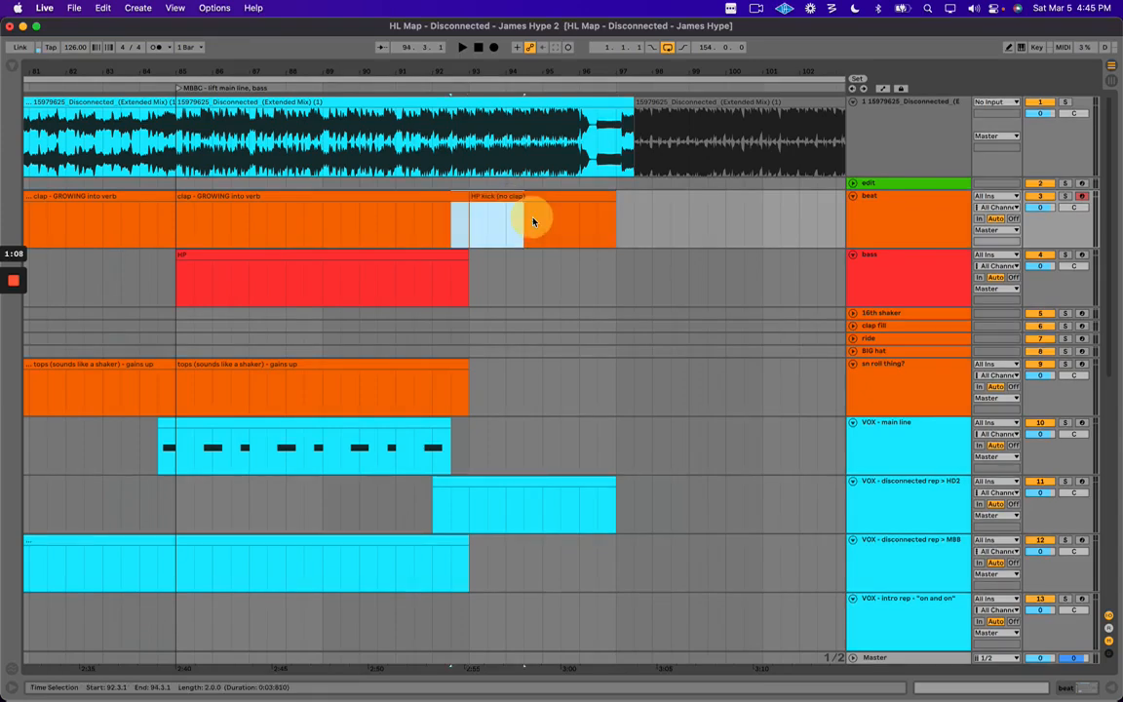
left_click(489, 223)
Play the arrangement from bar 91 and duplicate the HP clip on the bass track to bar 93.
left_click(414, 184)
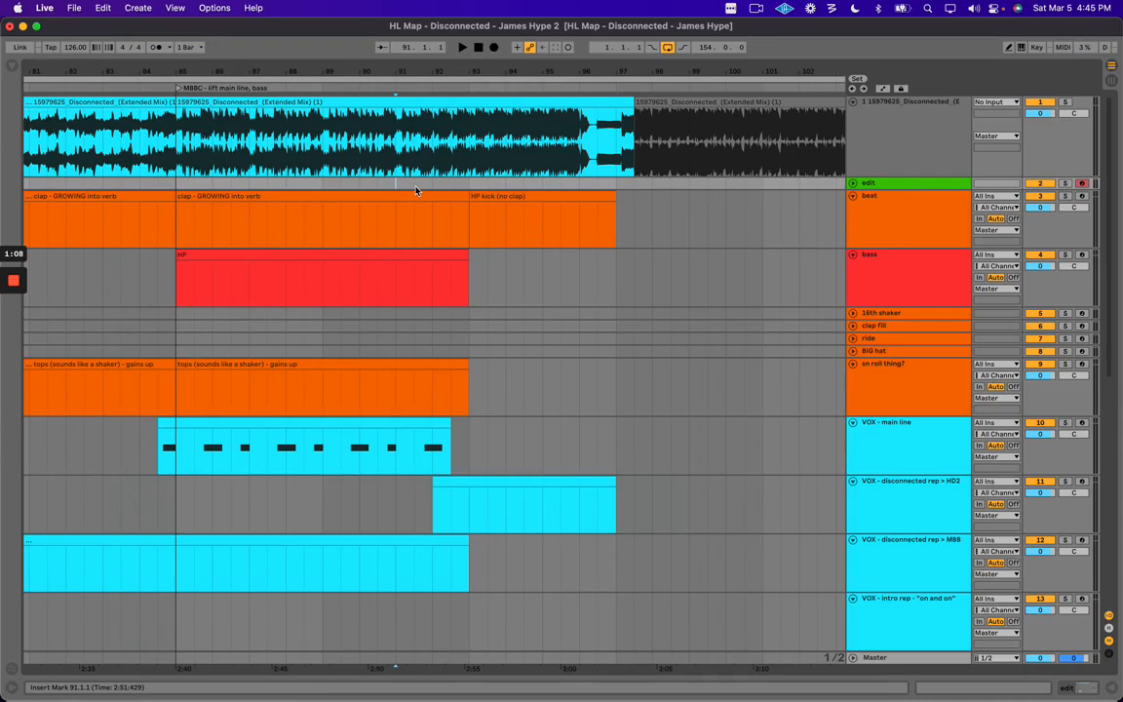
key("minus")
key("space")
scroll(435, 220, "down", 1)
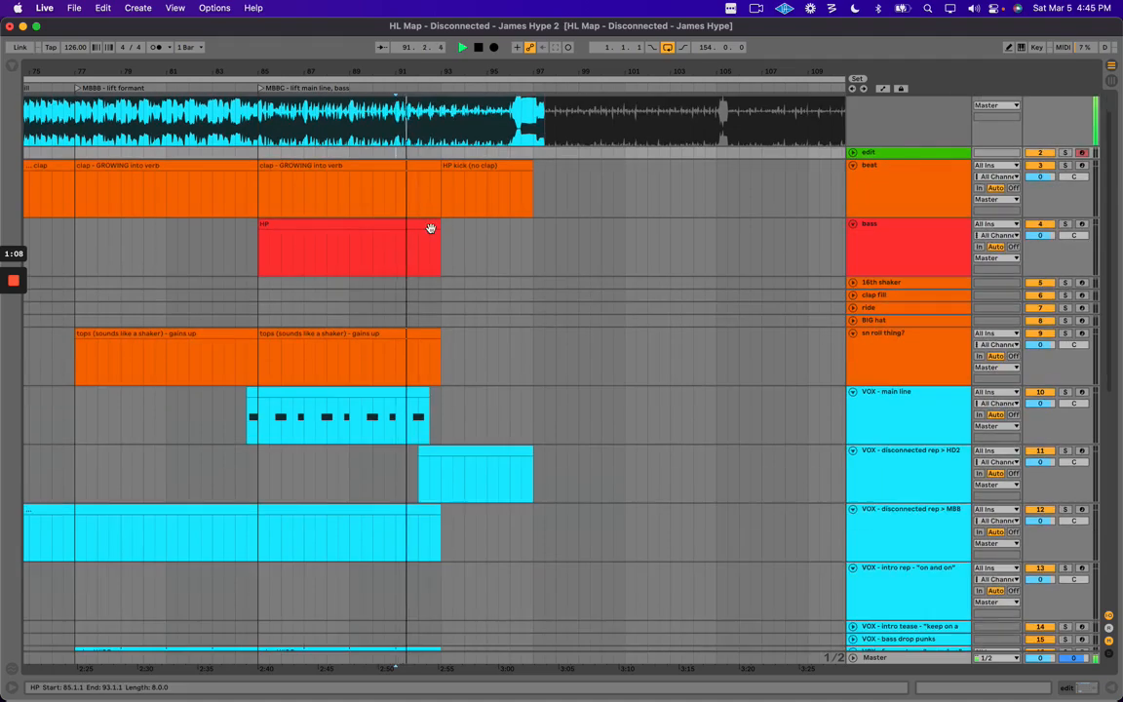
scroll(436, 235, "up", 1)
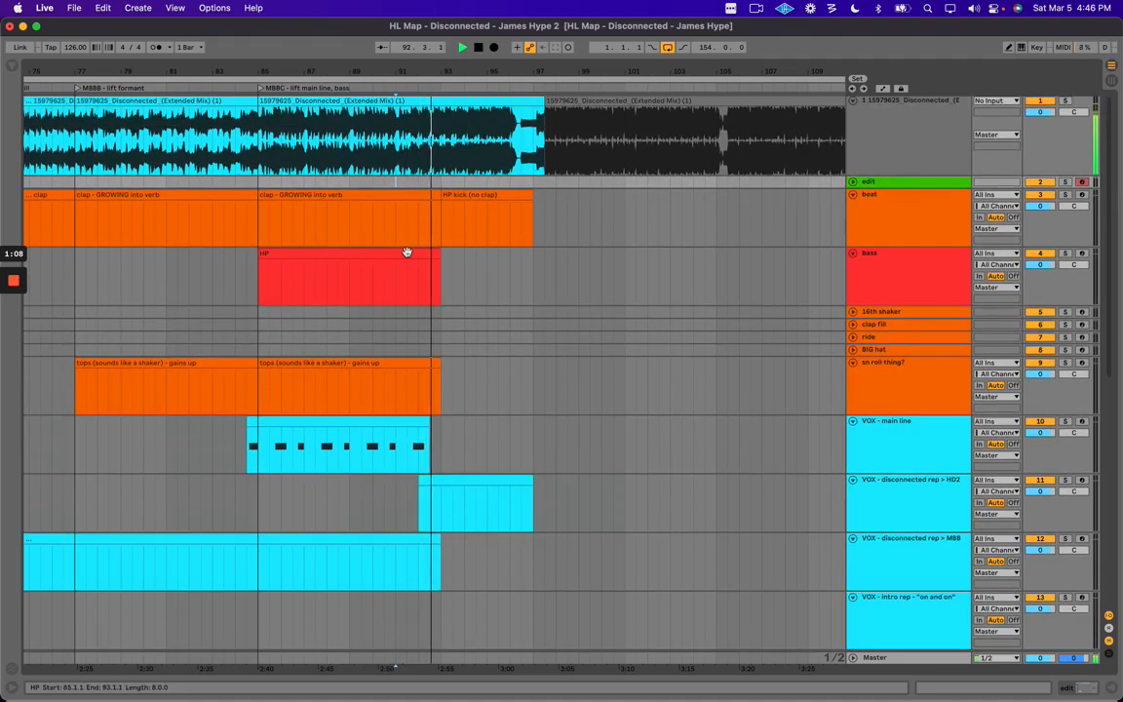
left_click(407, 252)
key("super+d")
Add a locator at bar 93 named "MBBD - build / trans".
left_click(441, 325)
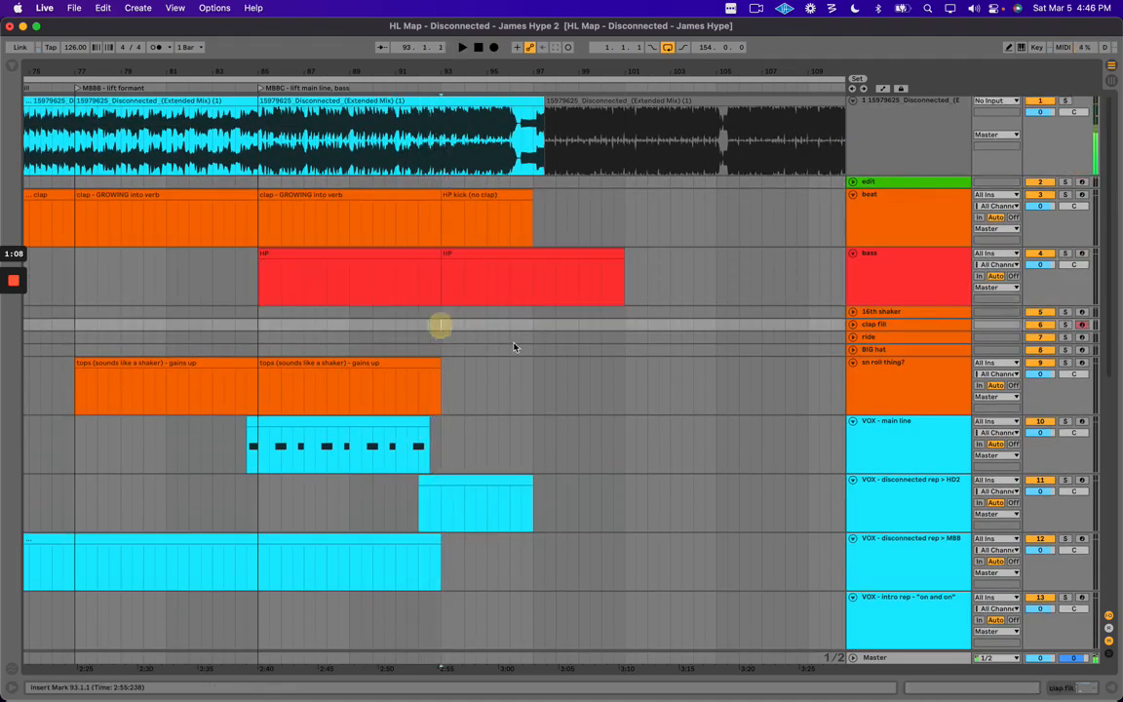
key("l")
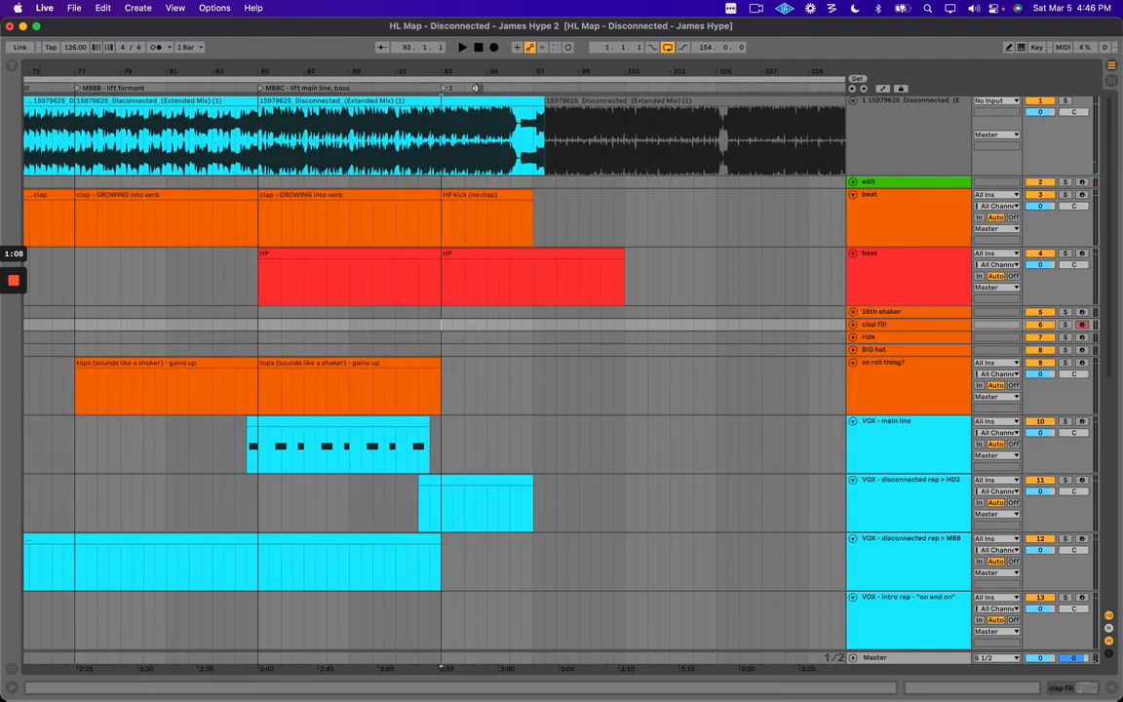
key("super+r")
type("MBBD - build / trans")
key("Return")
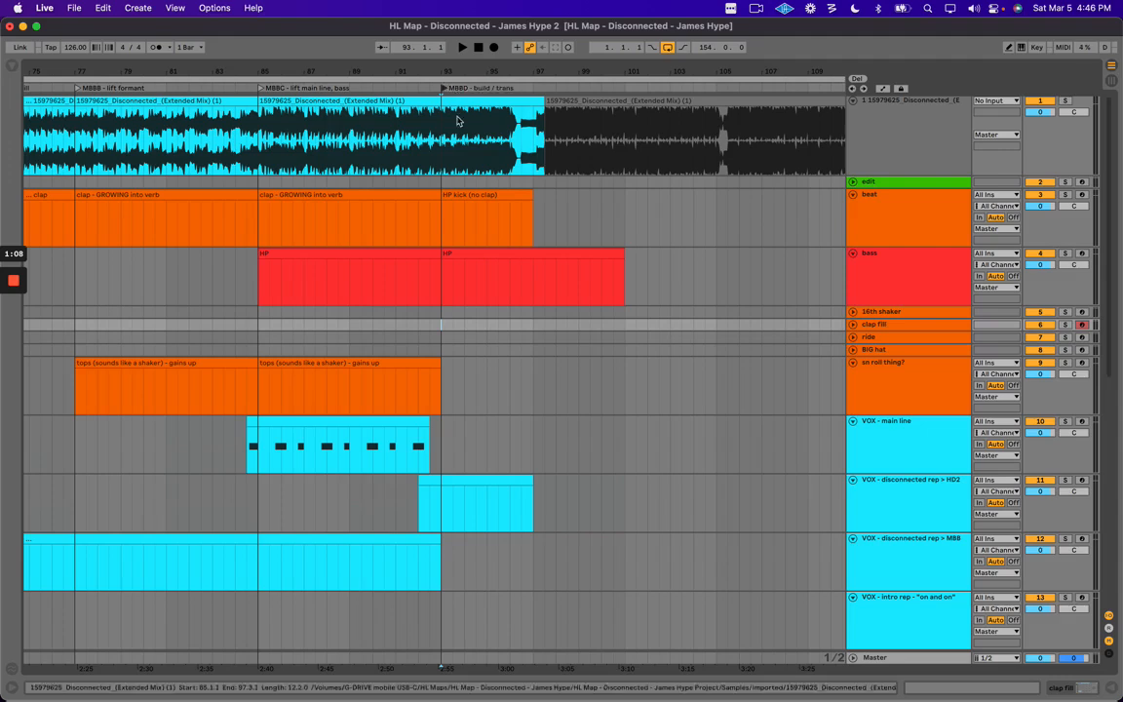
left_click(465, 196)
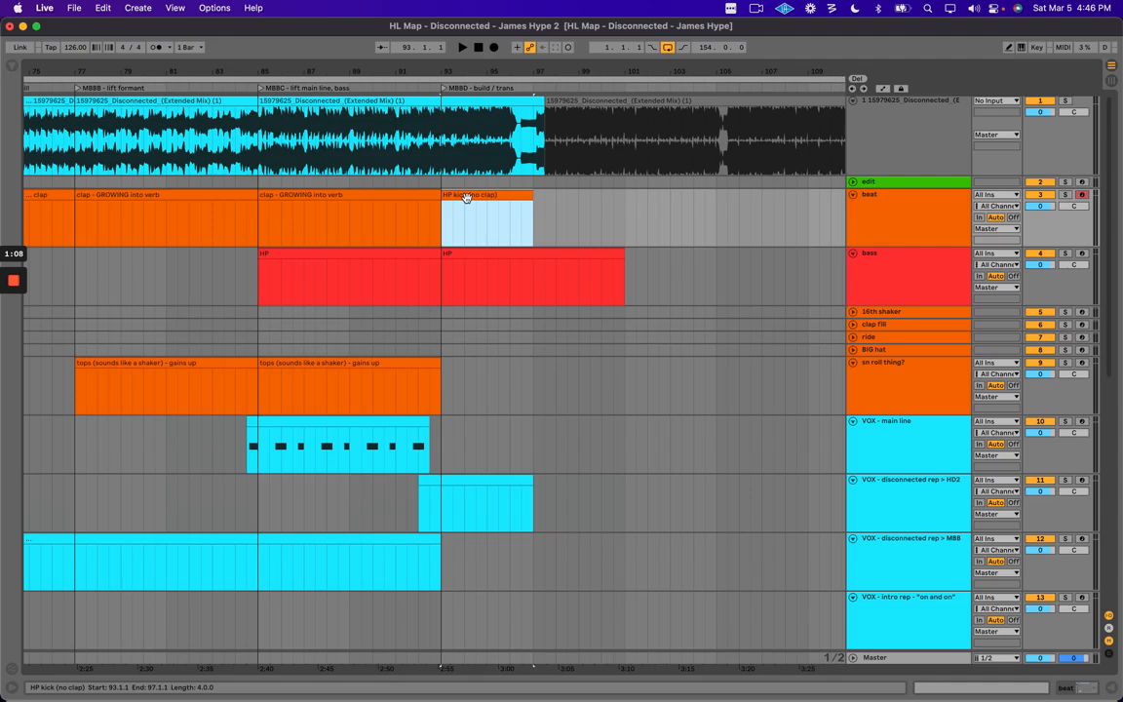
scroll(471, 390, "down", 2)
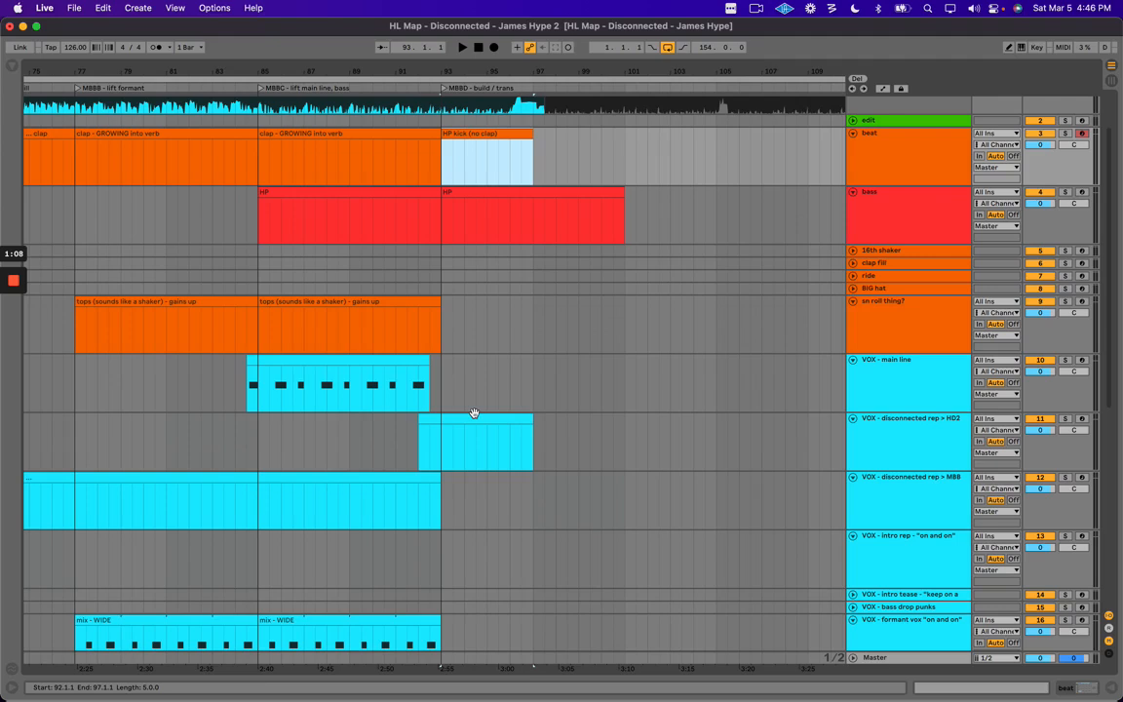
left_click(497, 422)
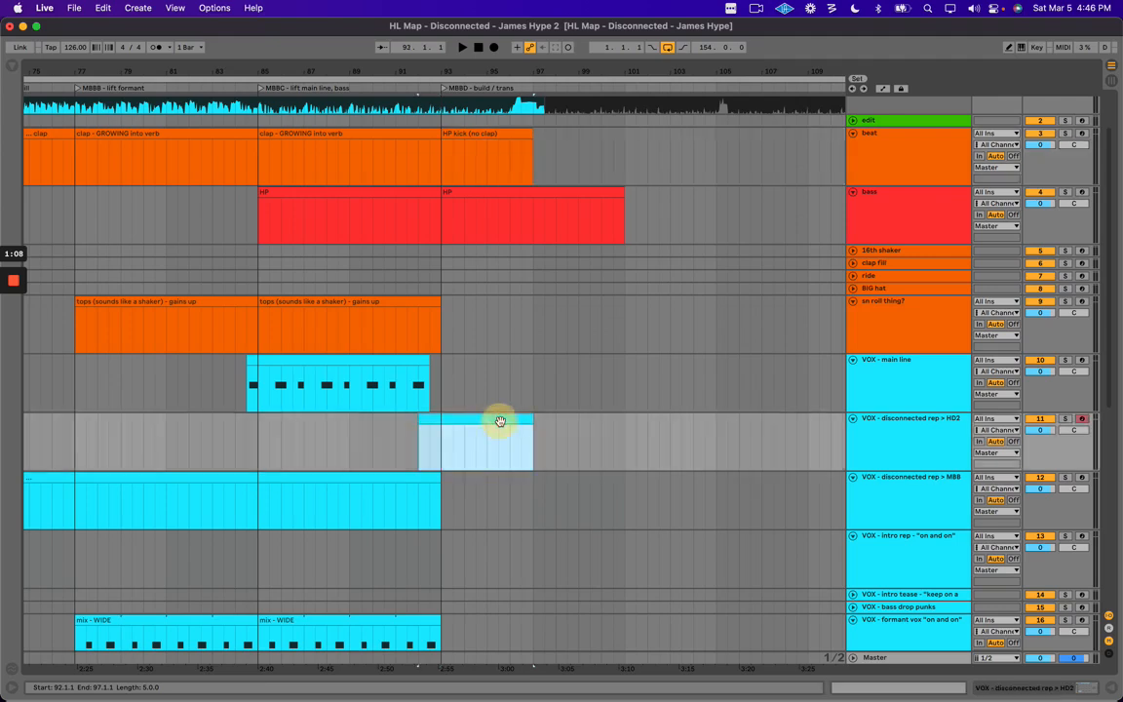
Duplicate the "starts to OPEN" clip on the sine-ish melody track to bar 93 and rename the copy "OPEN".
scroll(512, 419, "down", 10)
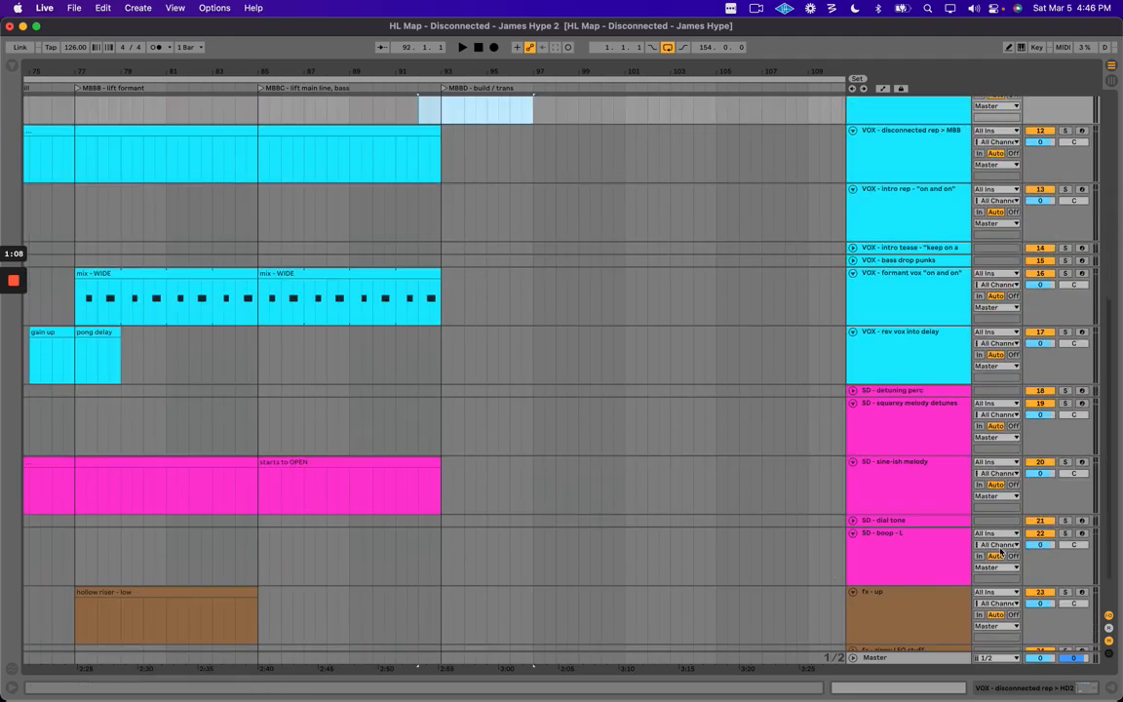
left_click(856, 477)
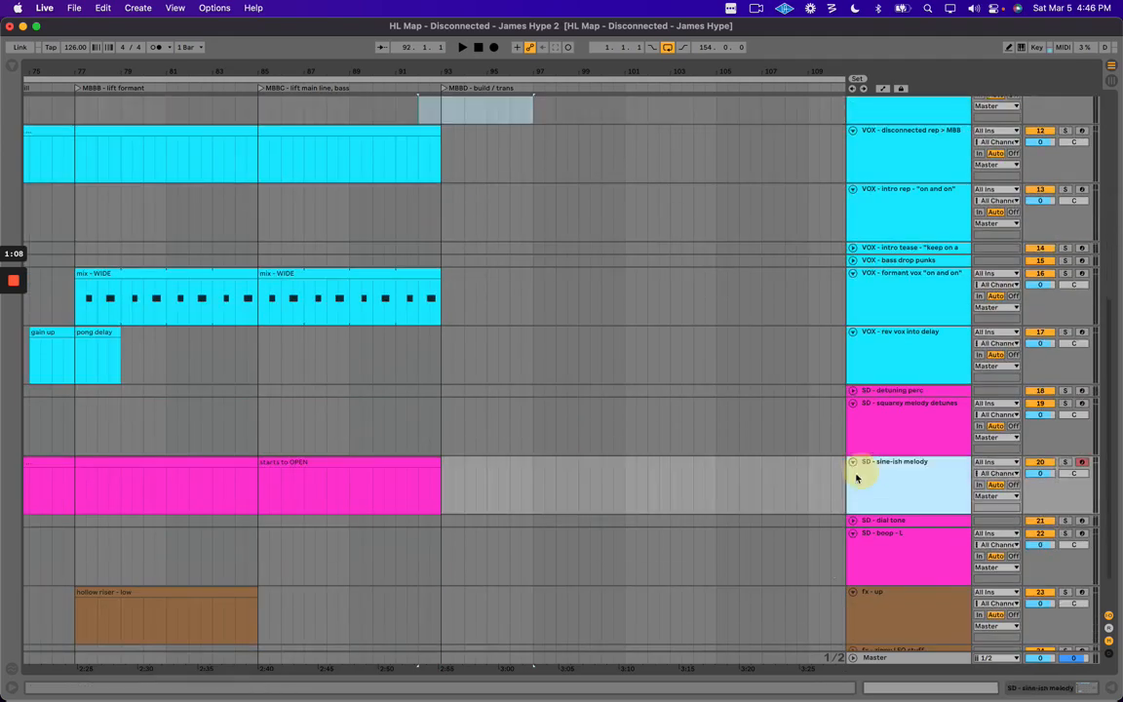
left_click(333, 463)
key("super+d")
left_click_drag(669, 479, 572, 471)
left_click(561, 459)
key("super+r")
type("OPEN")
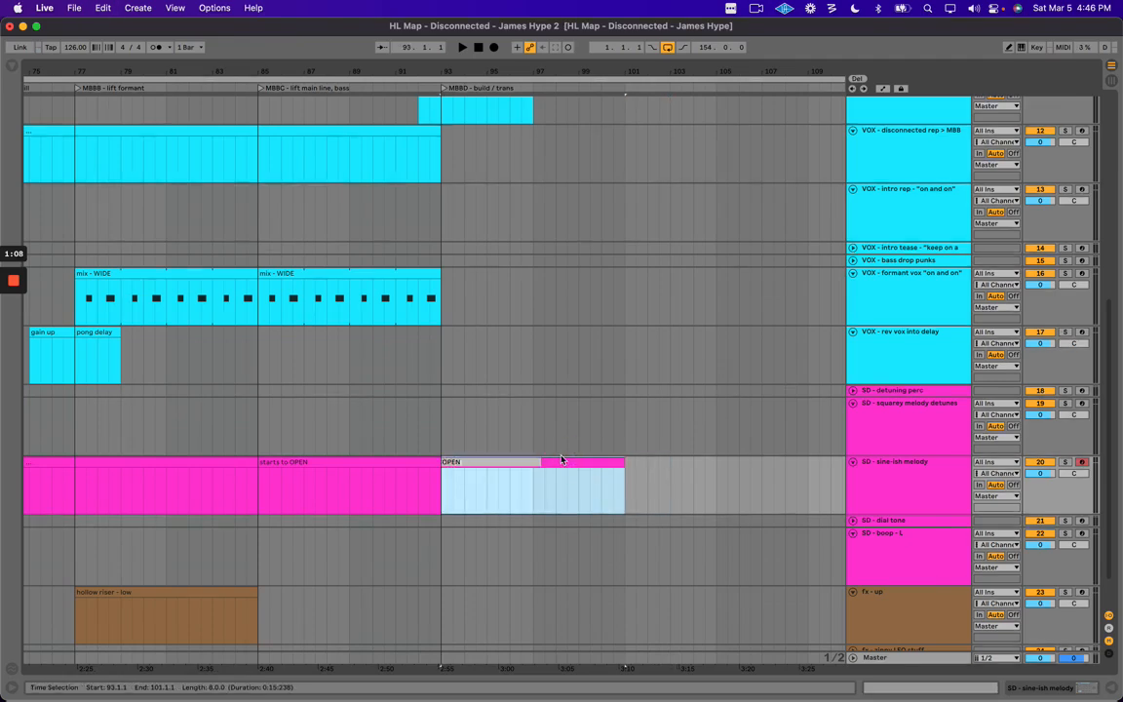
key("Return")
Cut the OPEN clip off at bar 97 and play the section from bar 93.
left_click_drag(625, 471, 533, 471)
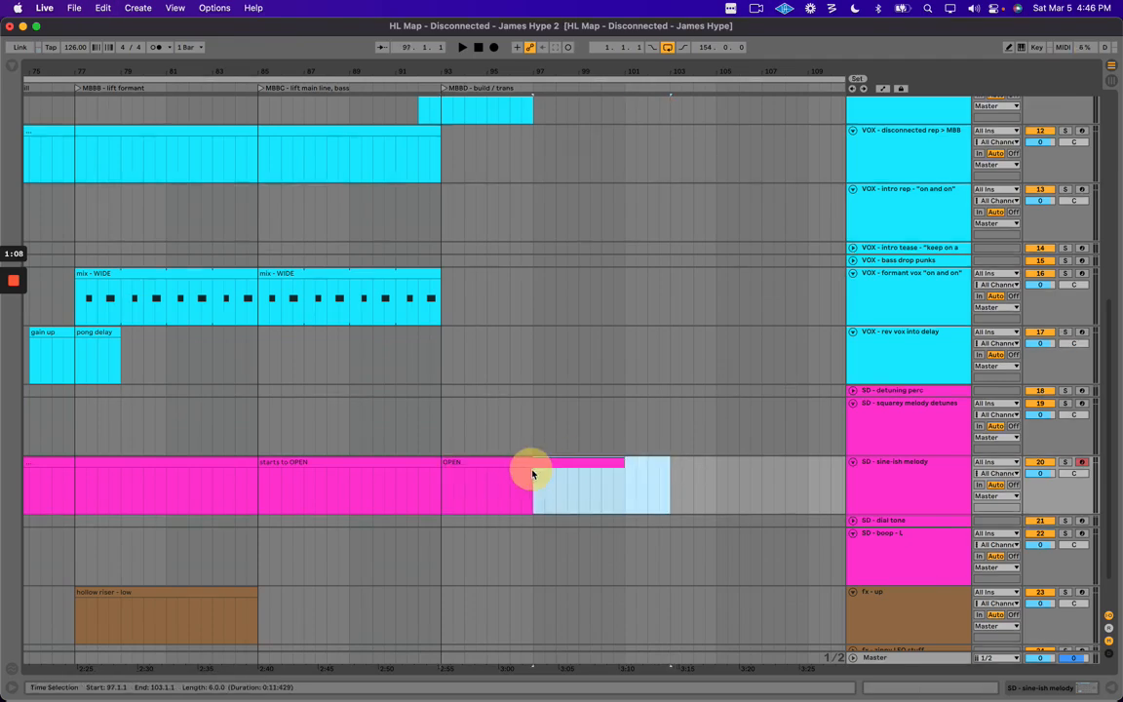
left_click(483, 456)
key("space")
Duplicate the last tops clip on the "sn roll thing?" track to bar 93 and cut the copy off at bar 97.
scroll(482, 405, "up", 4)
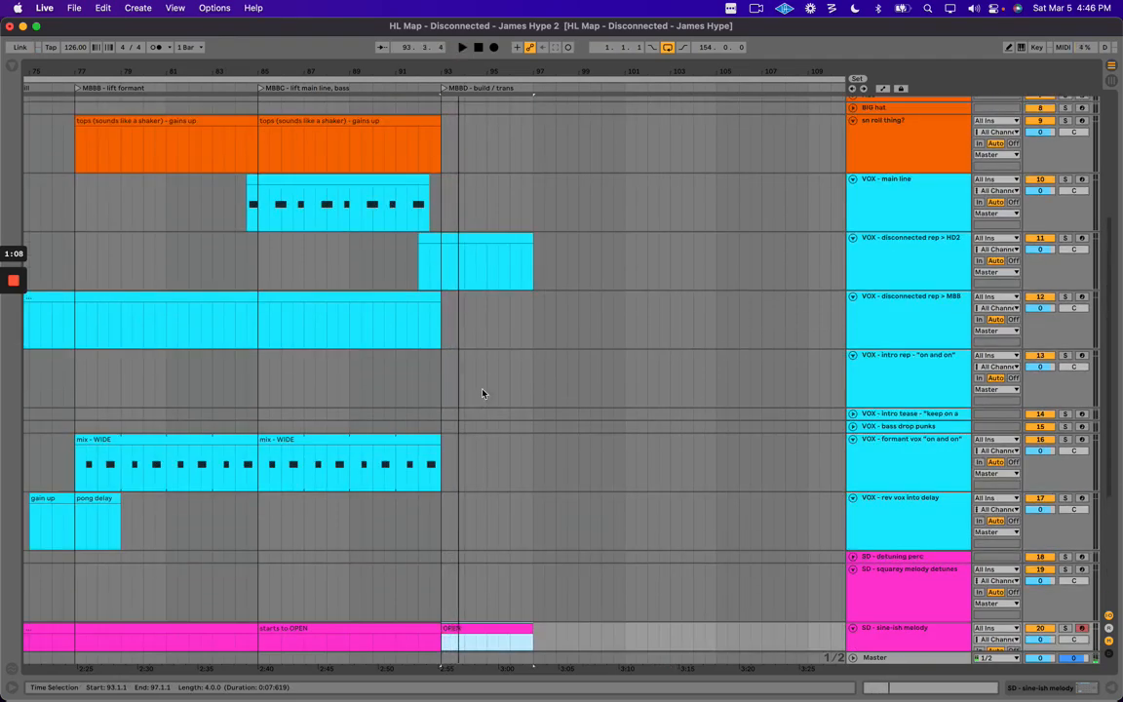
scroll(482, 394, "down", 1)
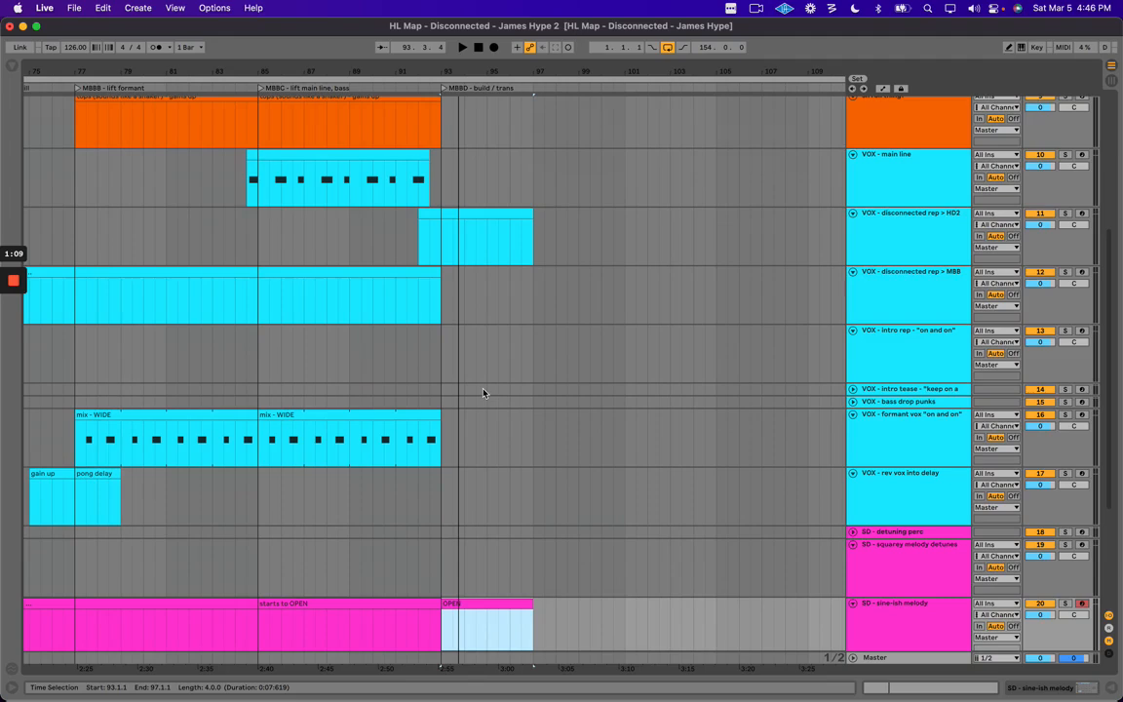
scroll(426, 358, "up", 5)
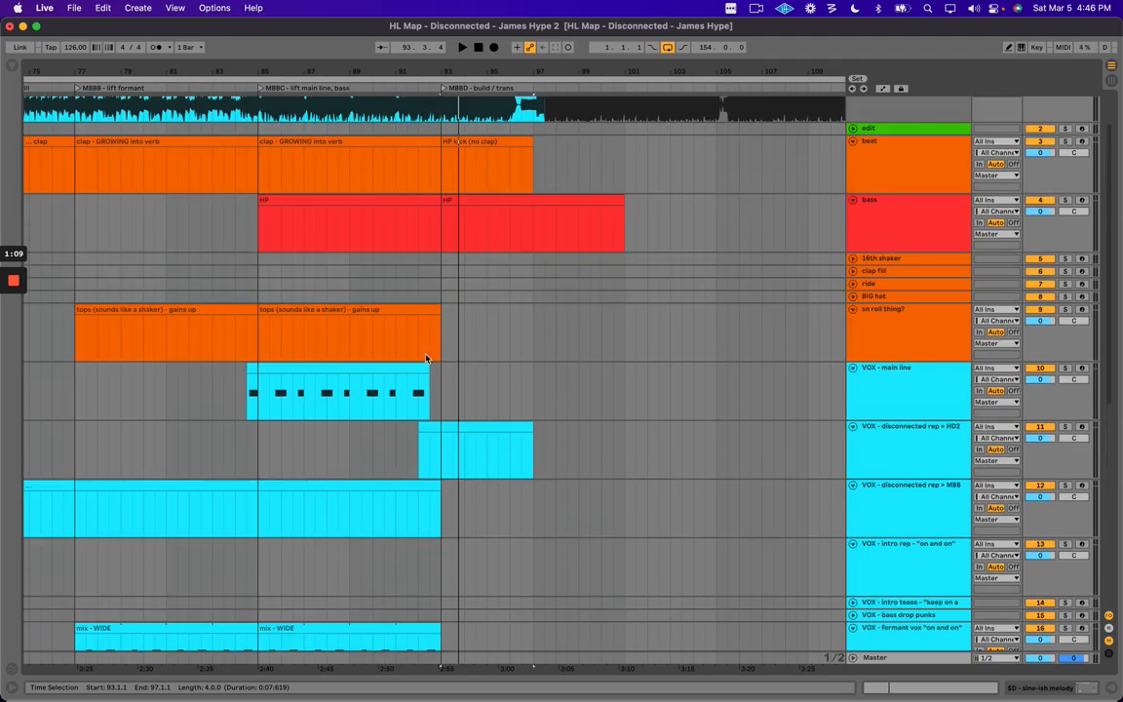
left_click(393, 306)
key("super+d")
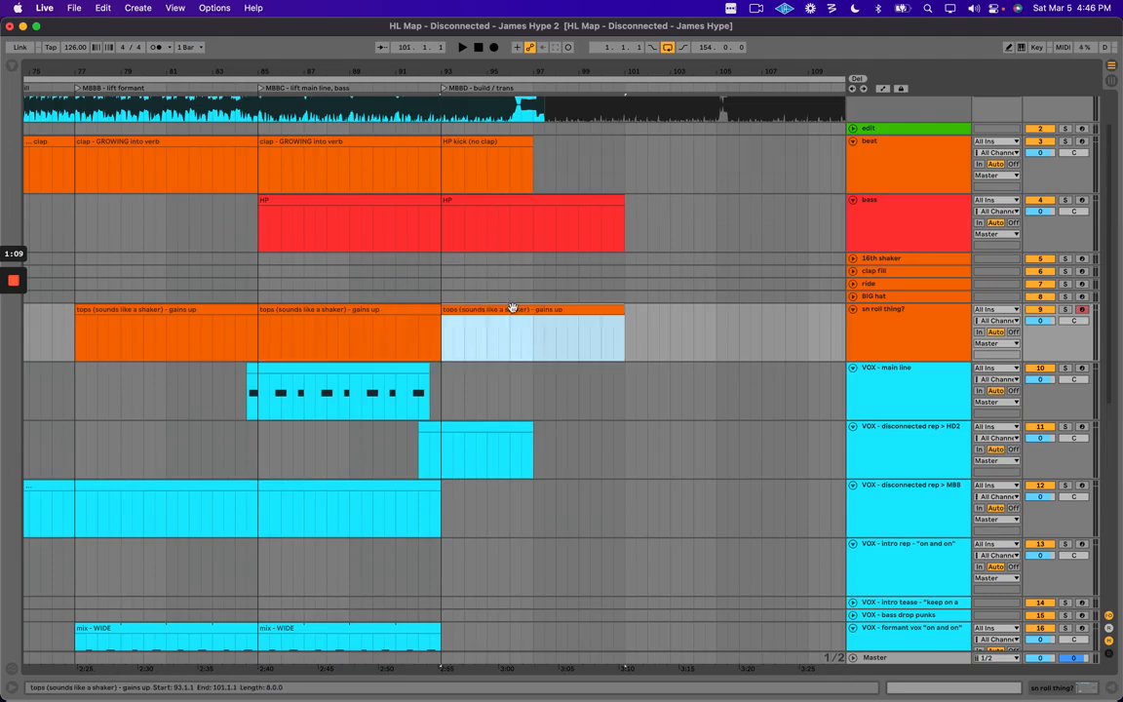
left_click_drag(655, 308, 536, 317)
key("Delete")
Clear the name of the new "sn roll thing?" clip at bar 93 and play the section from there.
left_click(480, 309)
key("space")
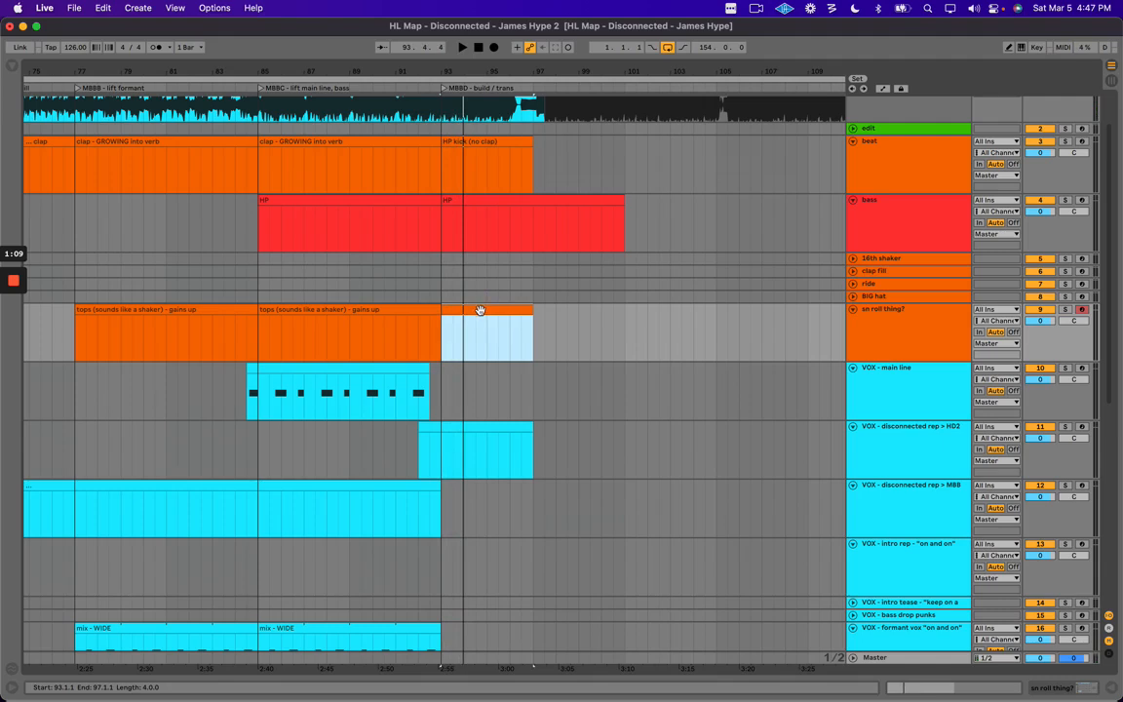
key("space")
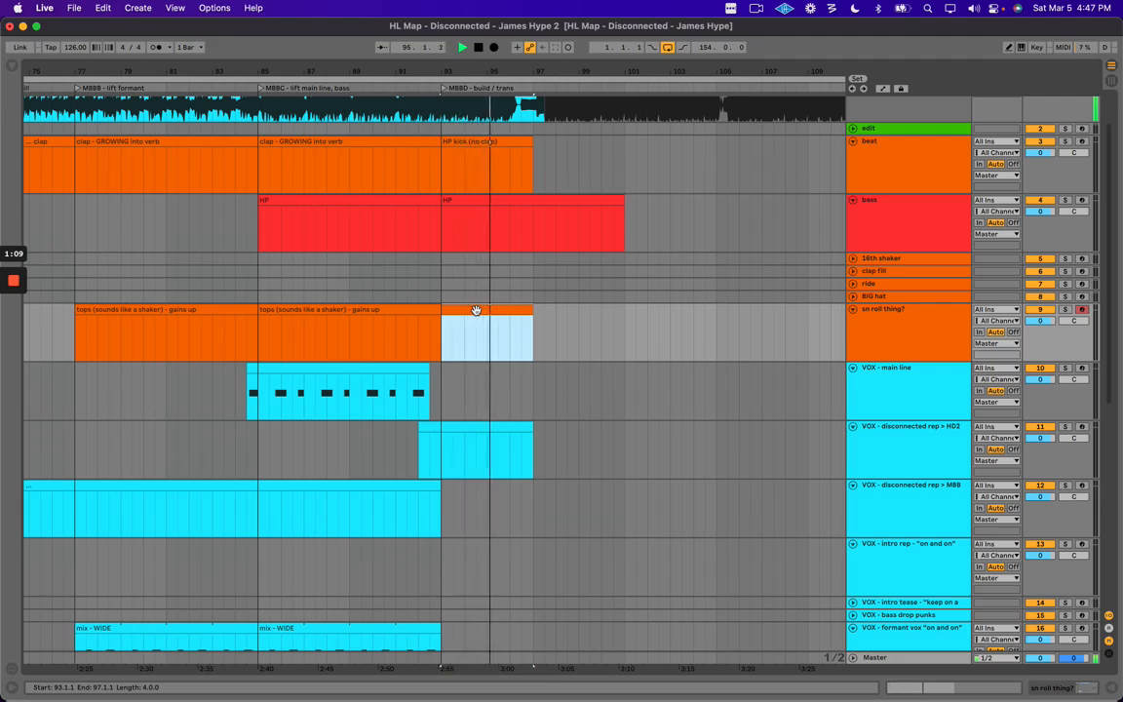
left_click(476, 310)
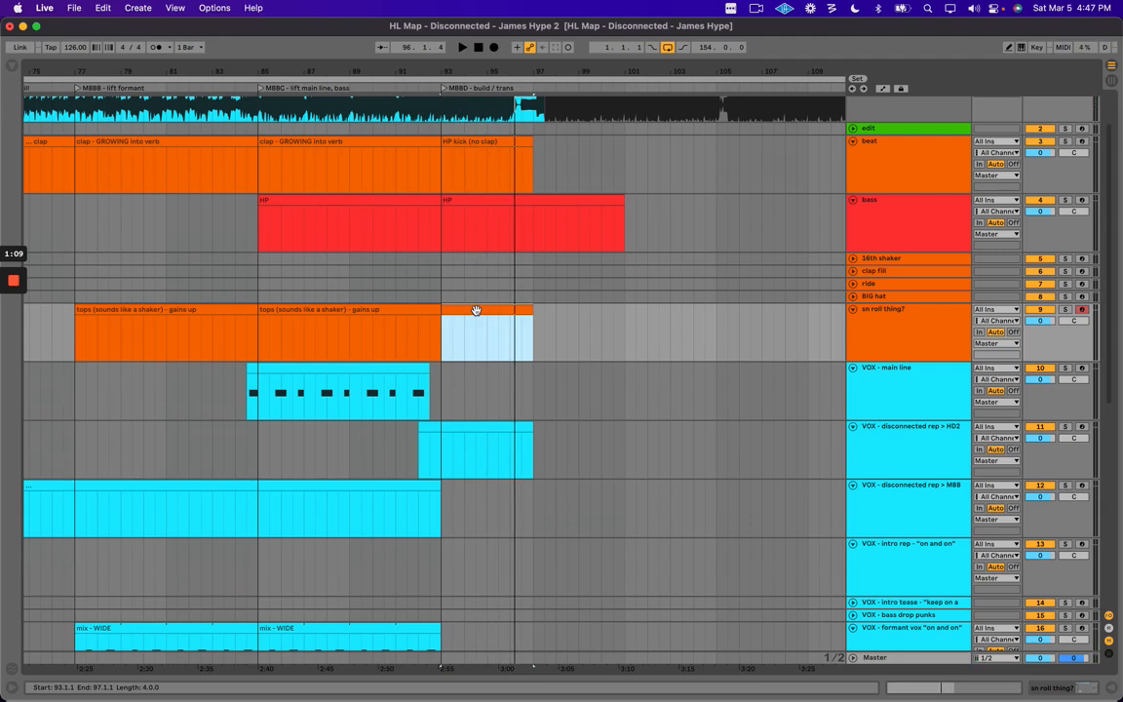
scroll(476, 310, "right", 3)
left_click(403, 295)
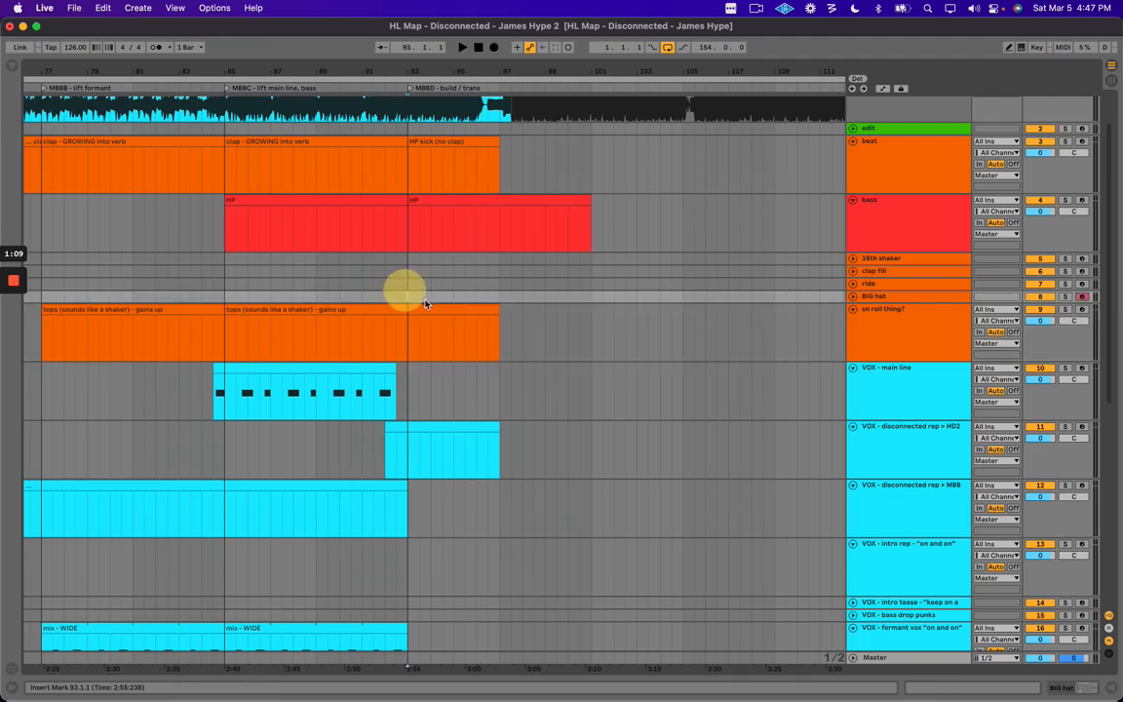
left_click(353, 310)
scroll(383, 307, "right", 3)
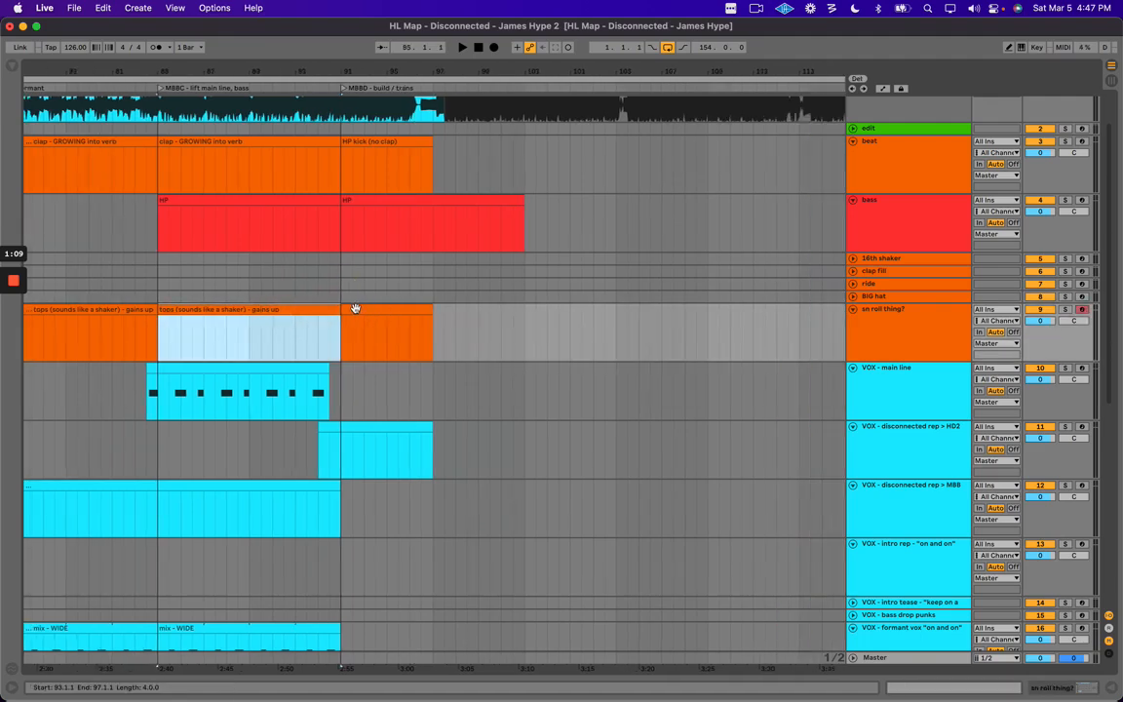
left_click(355, 308)
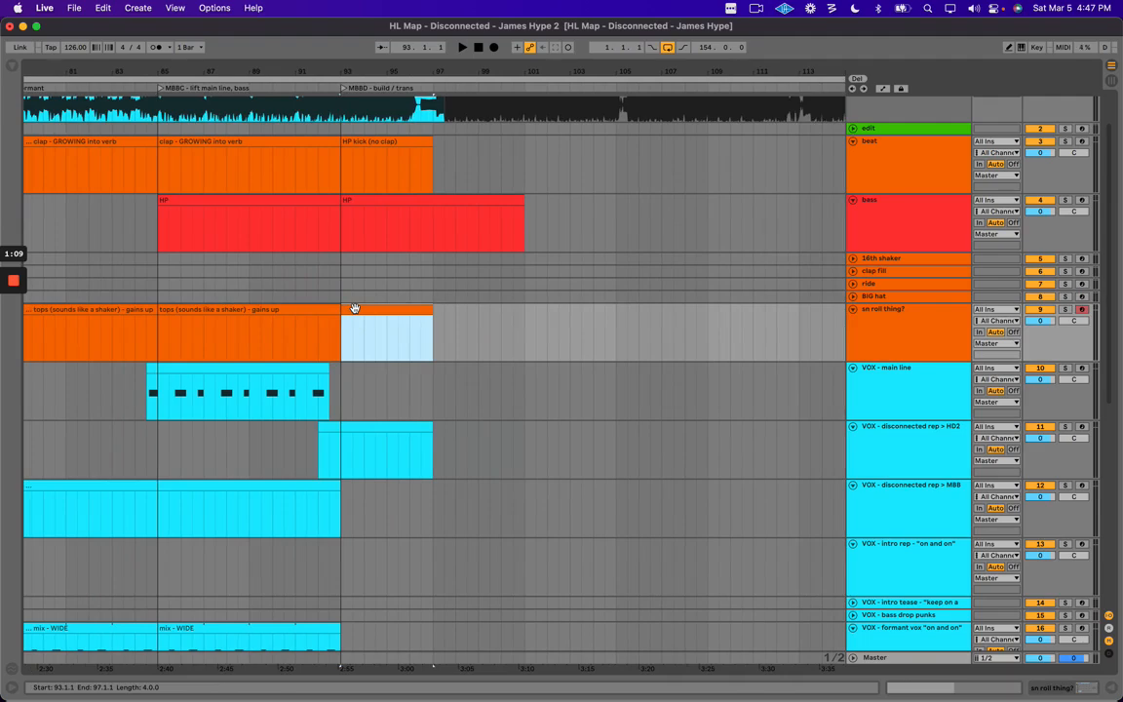
scroll(328, 559, "down", 3)
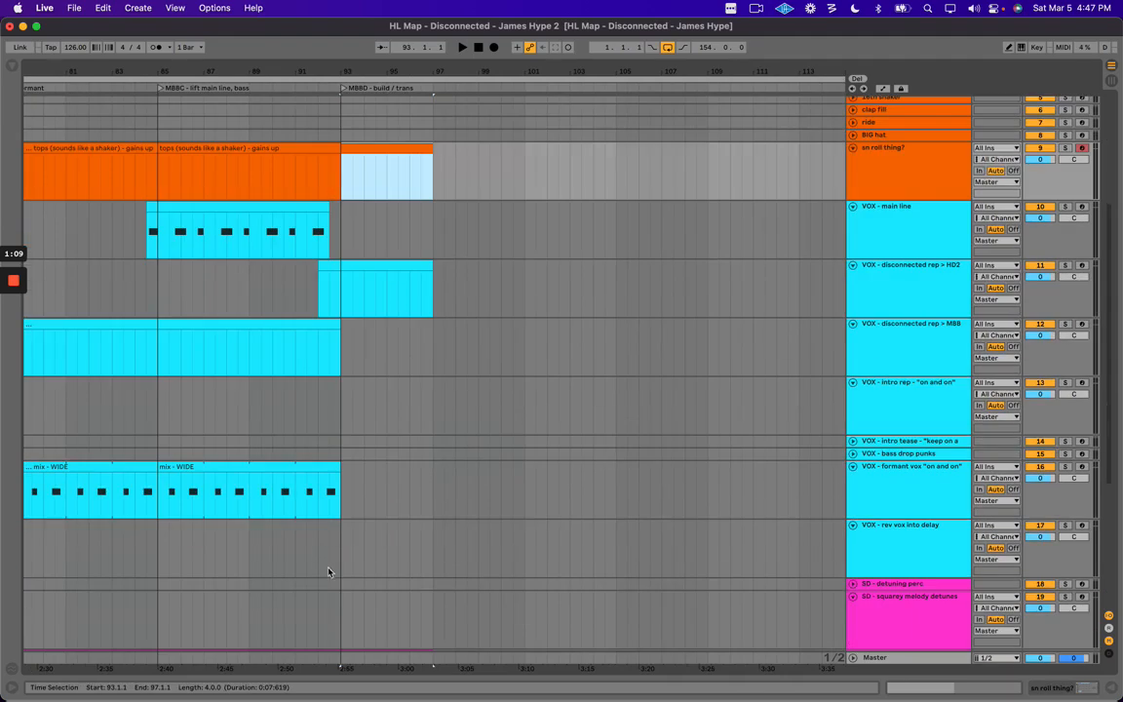
Play the section from bar 93 and again from bar 85 to listen for the riser effects.
left_click(349, 557)
scroll(370, 489, "down", 3)
key("space")
scroll(376, 478, "left", 5)
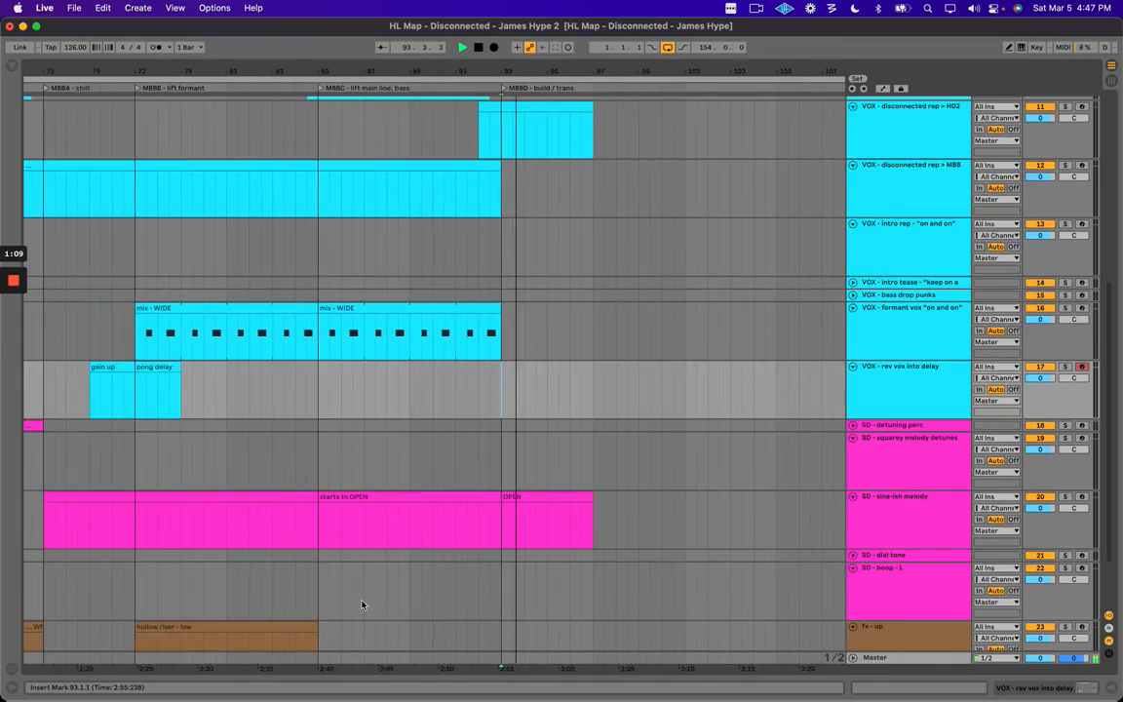
scroll(323, 579, "down", 2)
left_click(311, 506)
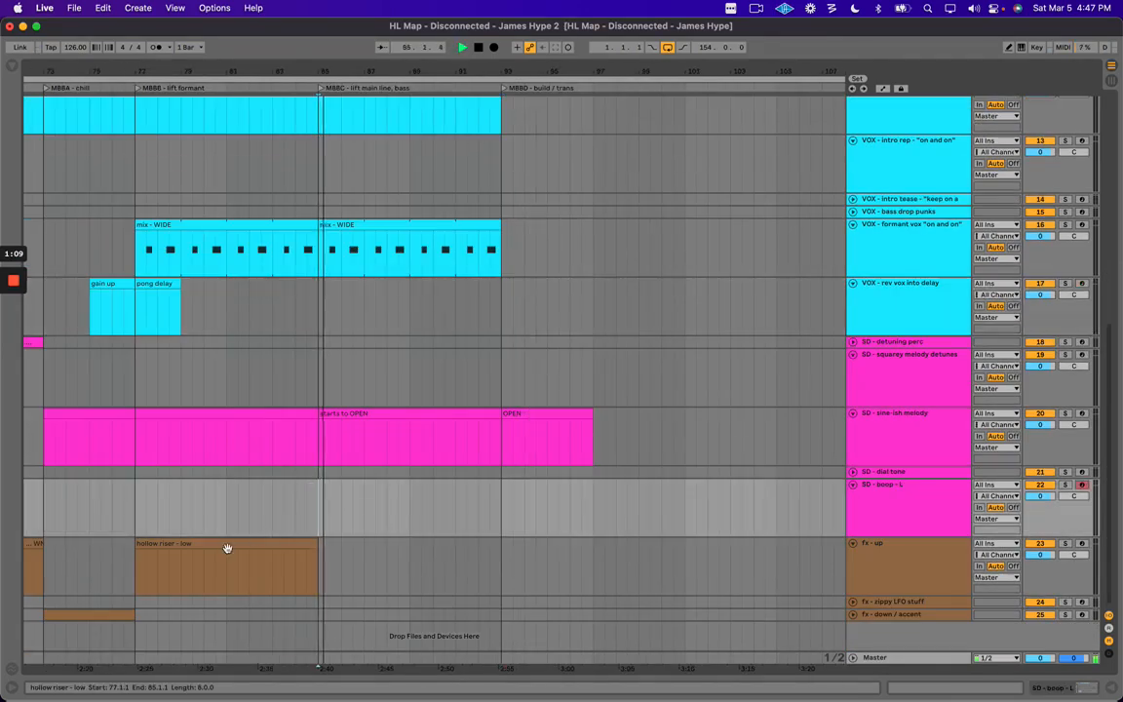
Copy the "hollow riser - low" clip to bar 85 and a "WN" clip to bar 93 on the "fx - up" track, ending at bar 97.
left_click(230, 543)
left_click_drag(230, 543, 624, 548)
left_click_drag(719, 553, 588, 541)
key("Delete")
left_click(581, 543)
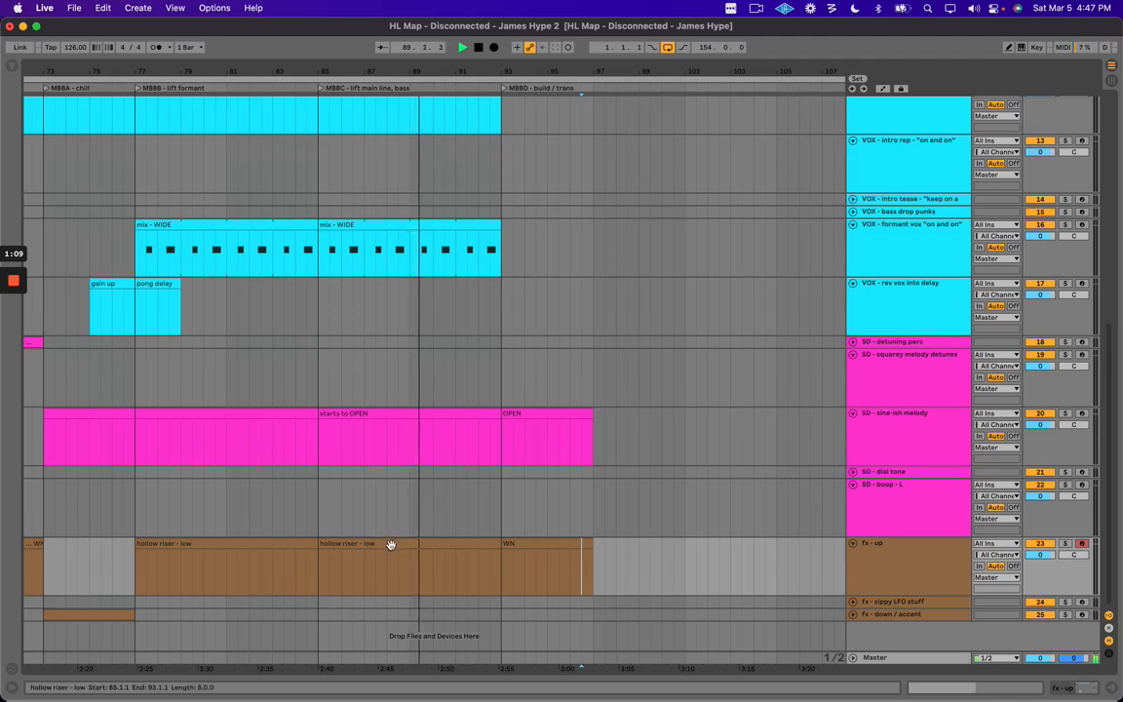
Play into the build section to check the "WN" clip at bar 93.
scroll(400, 546, "right", 3)
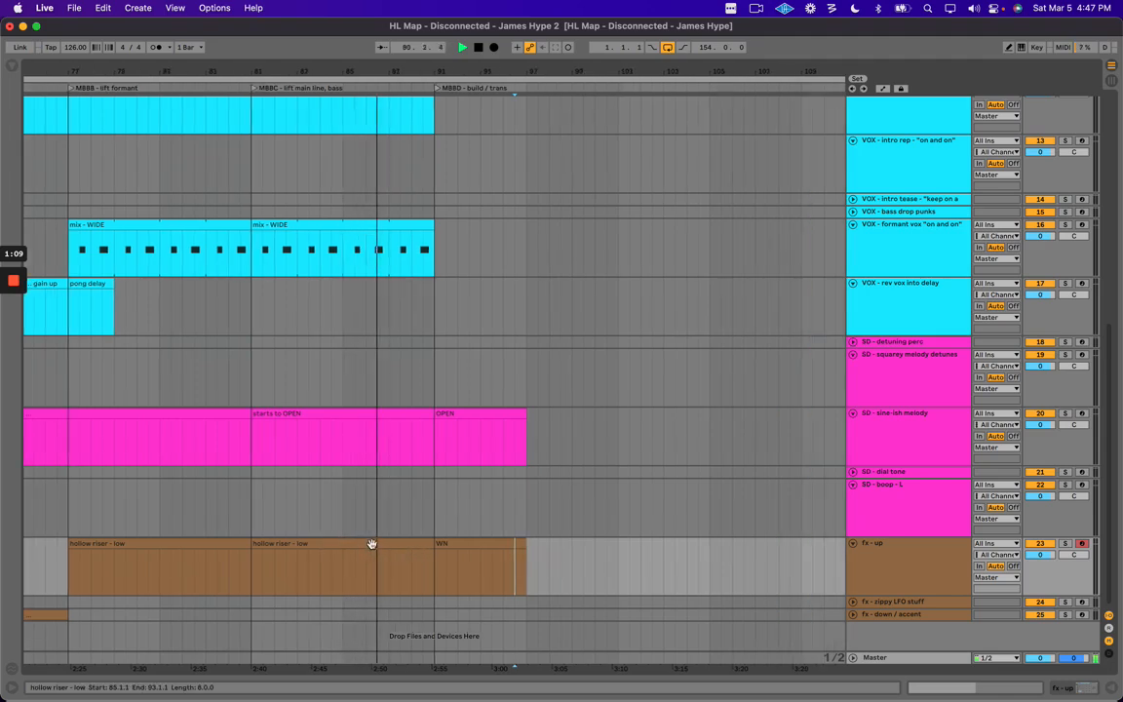
left_click(461, 544)
scroll(462, 544, "right", 1)
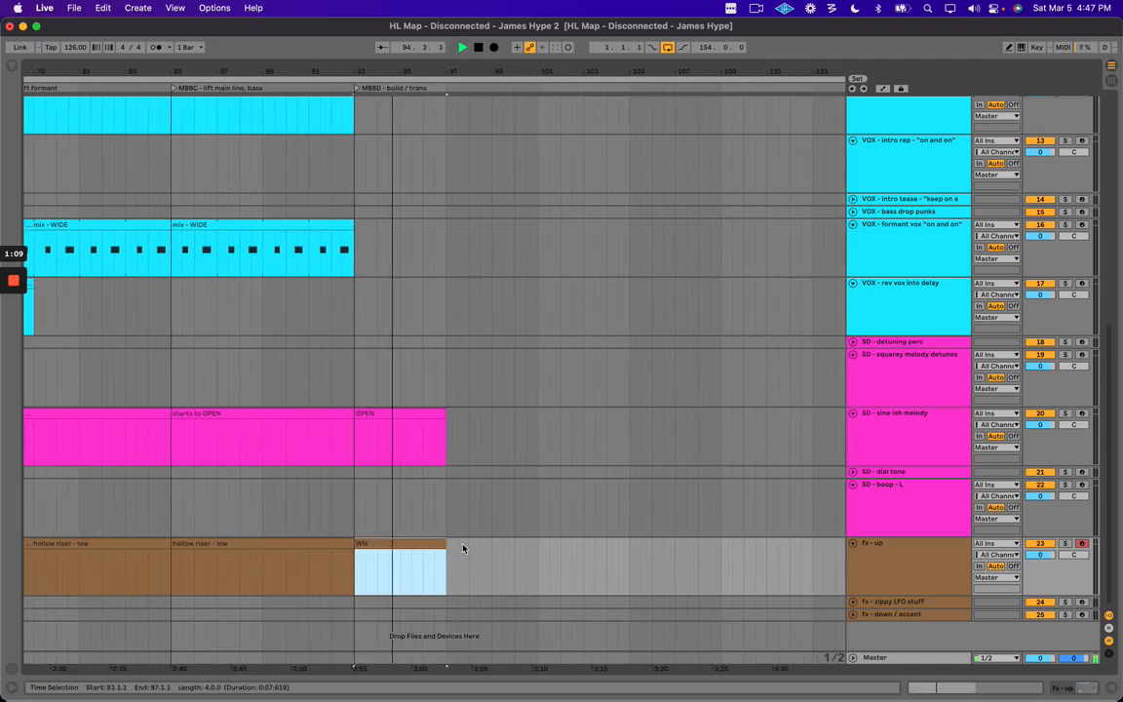
key("space")
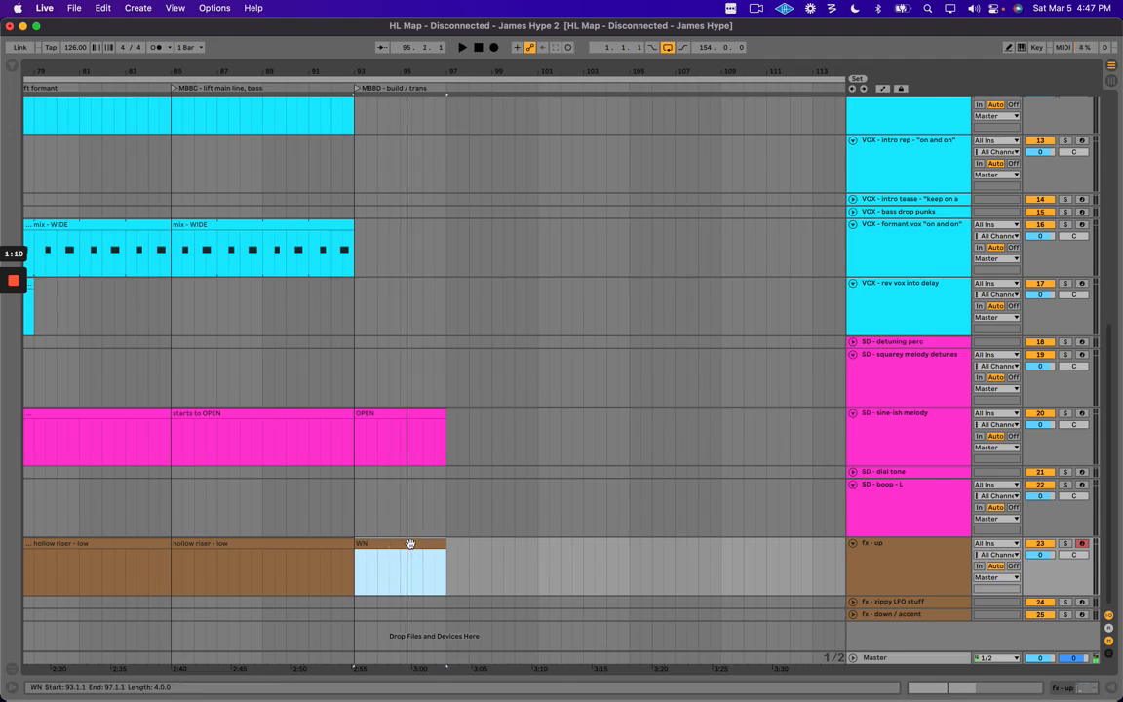
Review the beat track's clips around the build and play the section before it from bar 89.3.
scroll(423, 441, "up", 5)
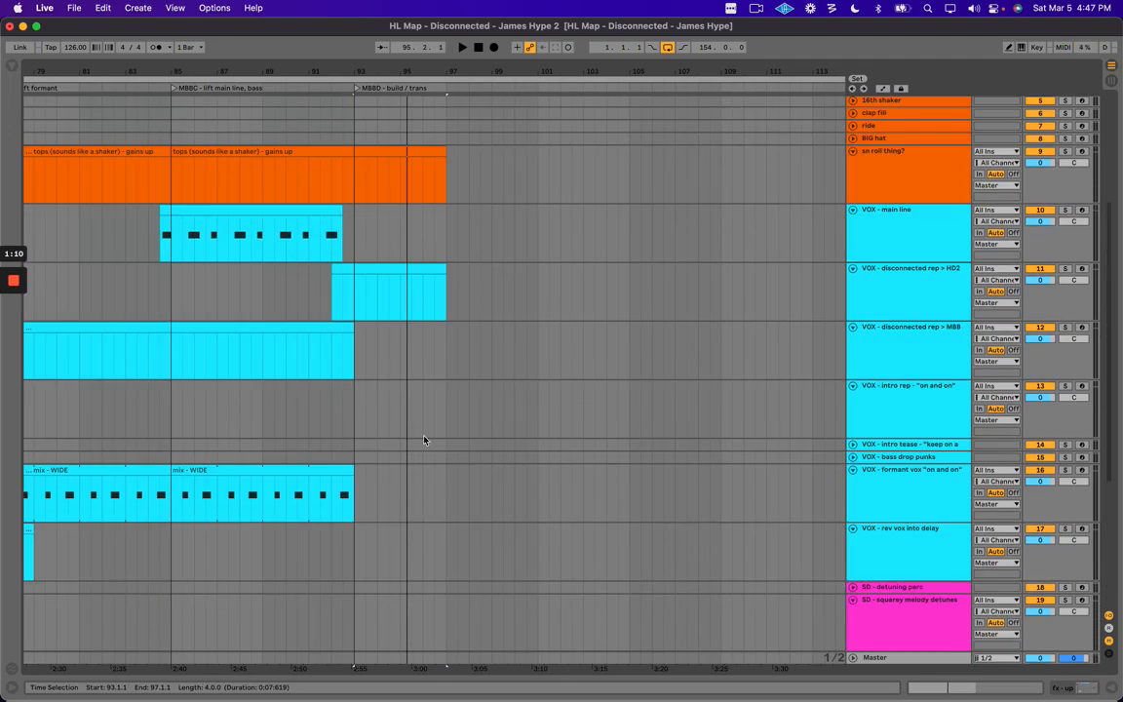
scroll(418, 410, "up", 2)
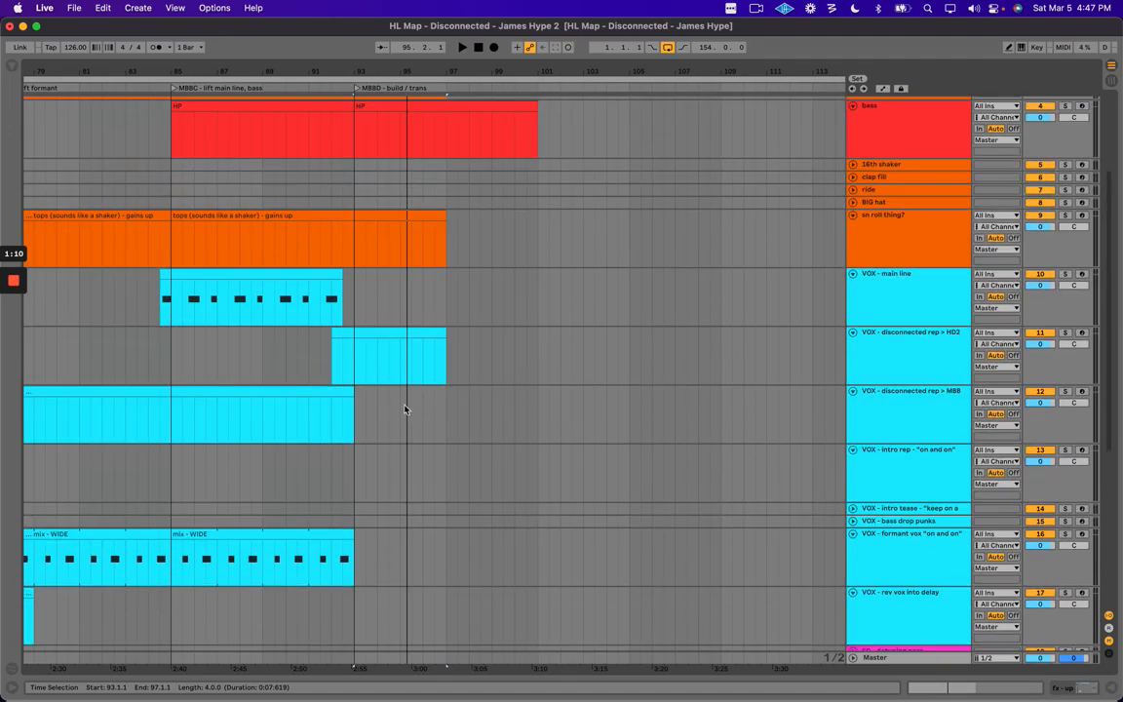
scroll(406, 409, "up", 4)
left_click(378, 193)
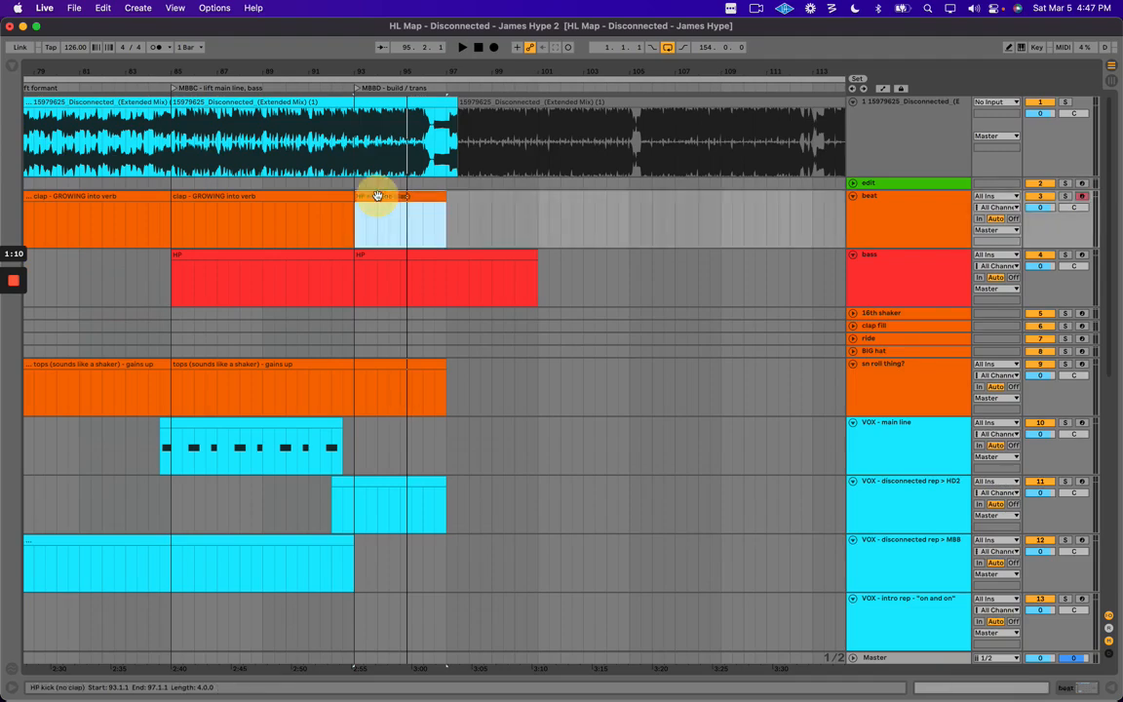
left_click(870, 218)
left_click(376, 196)
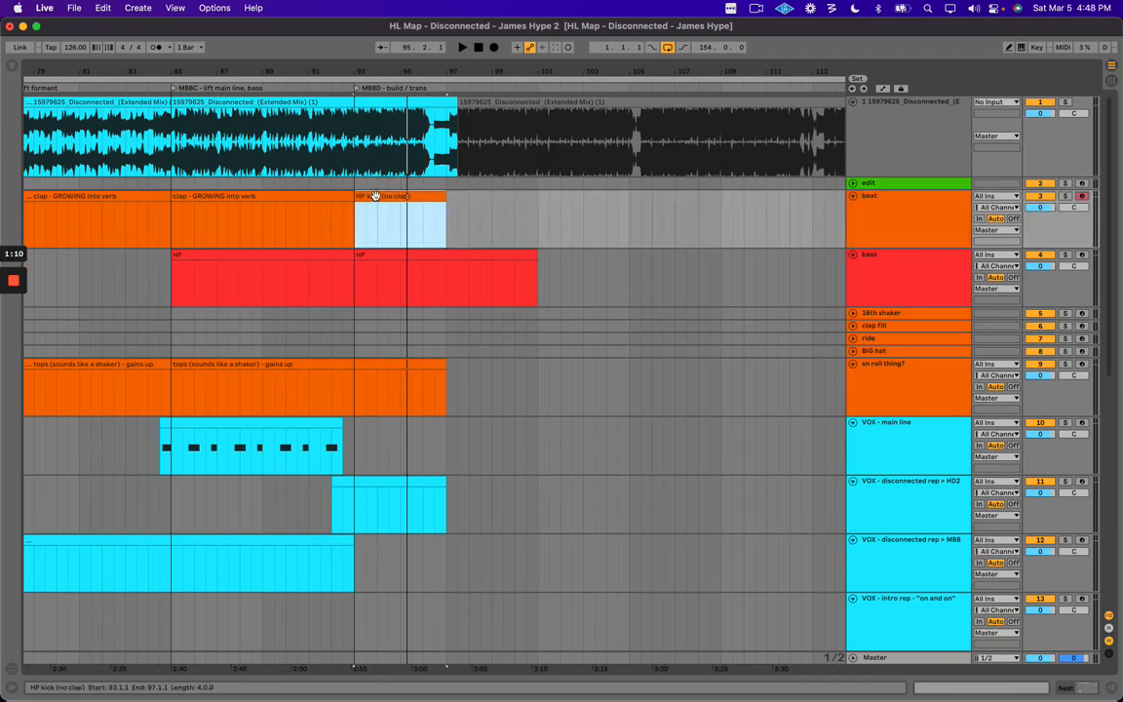
left_click(264, 201)
scroll(271, 207, "left", 5)
left_click(431, 221)
key("space")
scroll(526, 230, "right", 1)
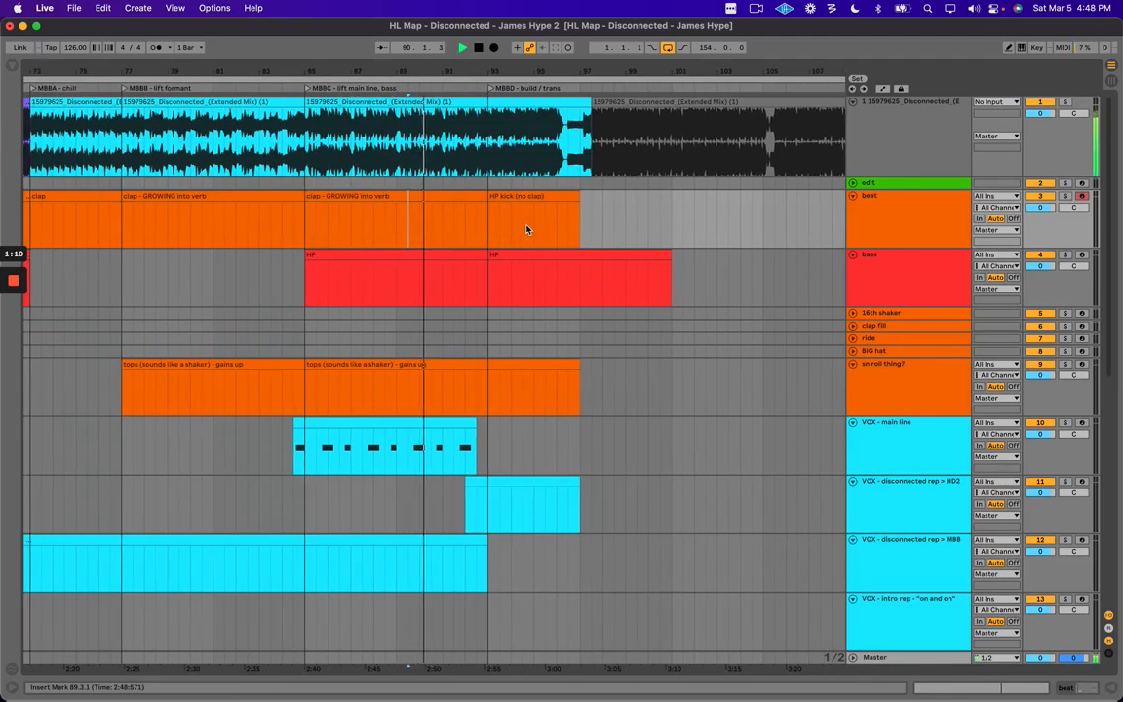
key("space")
Play the build from the "HP kick (no clap)" clip at bar 93 on the beat track.
left_click(505, 226)
scroll(523, 221, "right", 4)
left_click(418, 196)
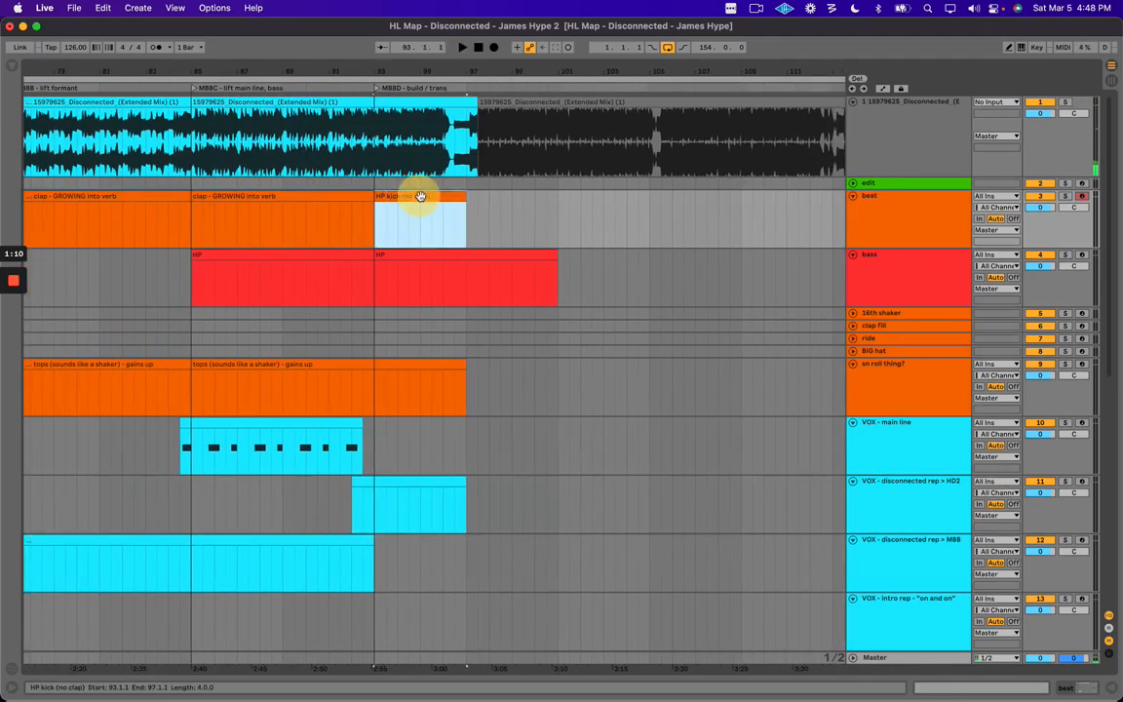
key("space")
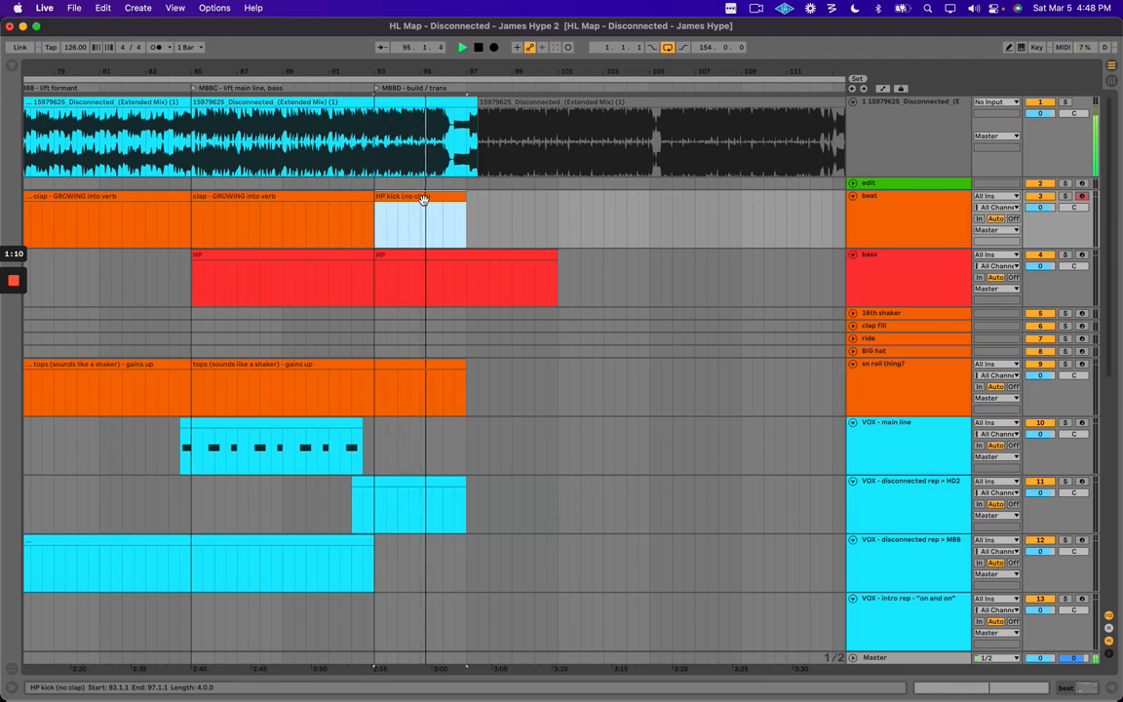
Rename the clip at bar 92 on "VOX - disconnected rep > HD2" "GROWING into verb" and the sine-ish melody clip at bar 93 "OPEN / GROW".
left_click(433, 482)
key("space")
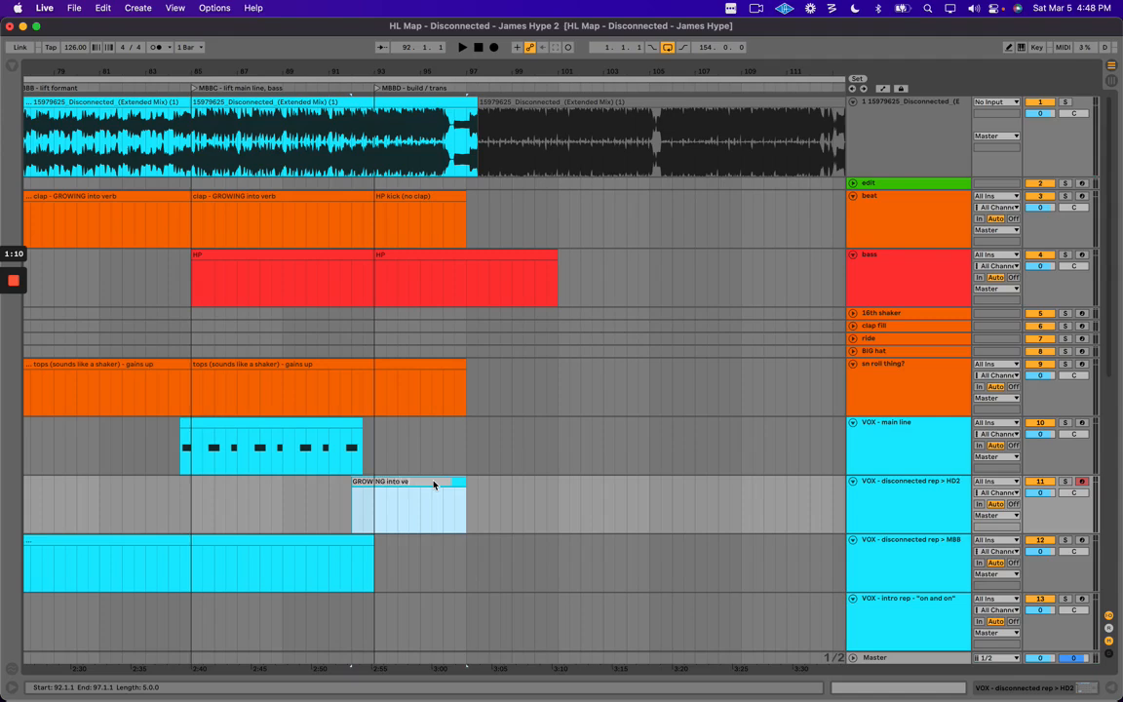
scroll(438, 476, "down", 5)
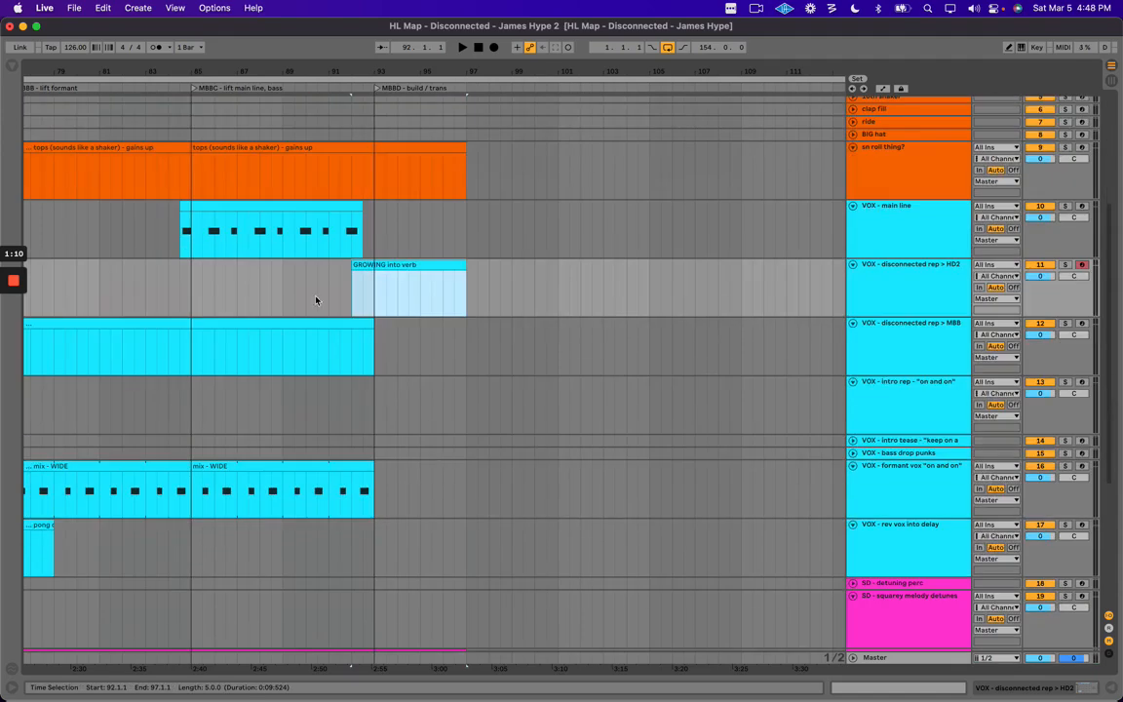
scroll(459, 557, "down", 3)
left_click(434, 540)
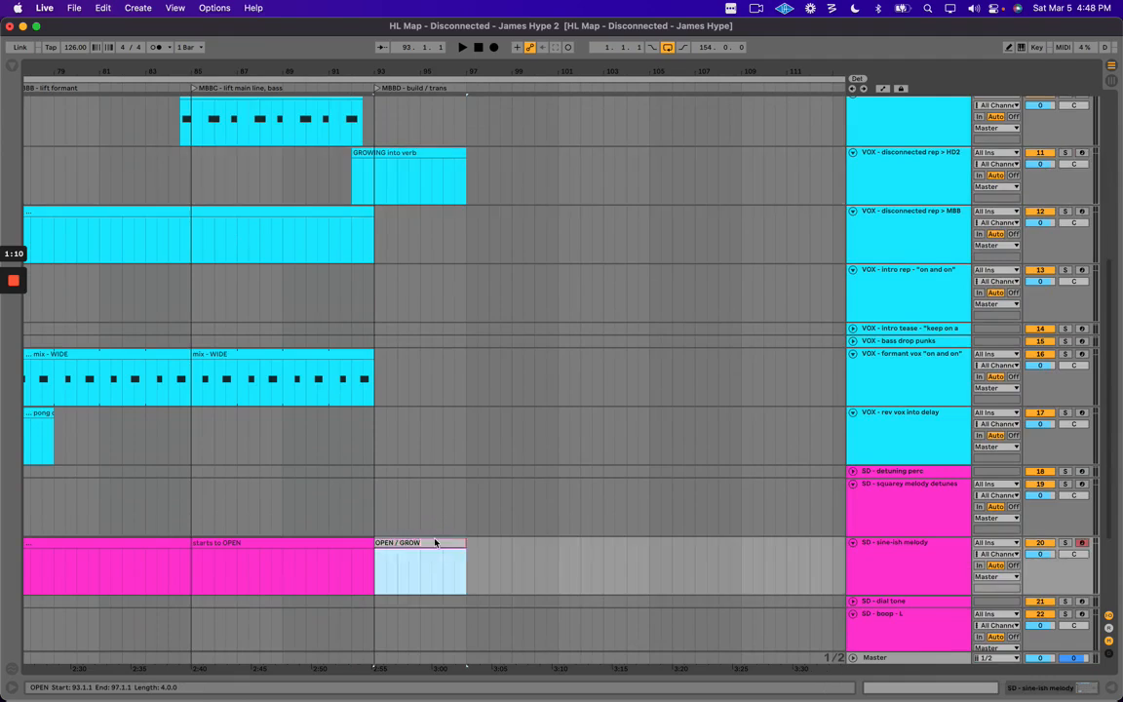
Compare the sine-ish melody at bar 73 with the build clip at bar 93 by playing both spots.
scroll(465, 555, "left", 5)
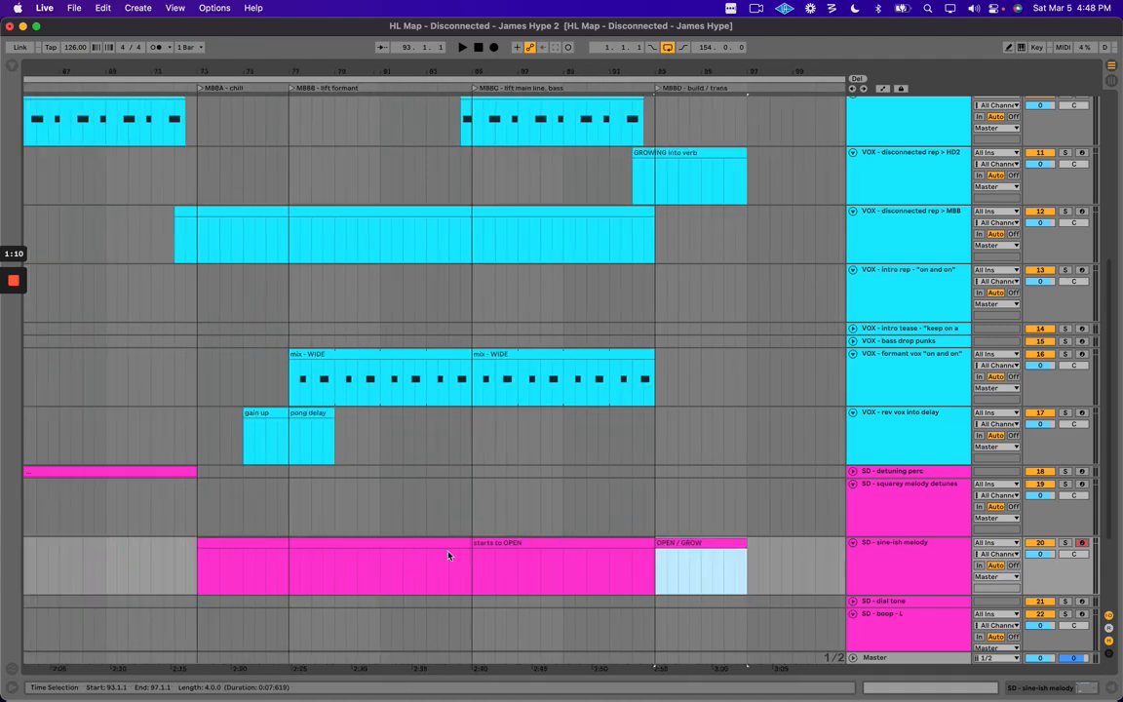
left_click(248, 558)
left_click(233, 542)
key("space")
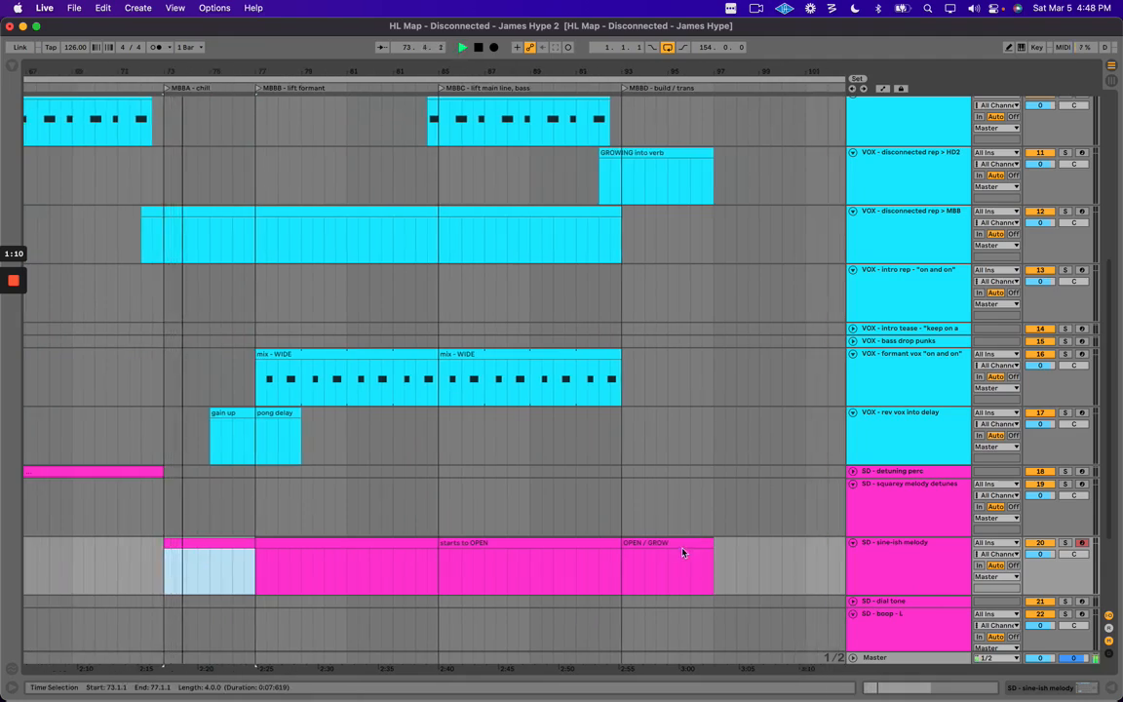
left_click(679, 546)
key("space")
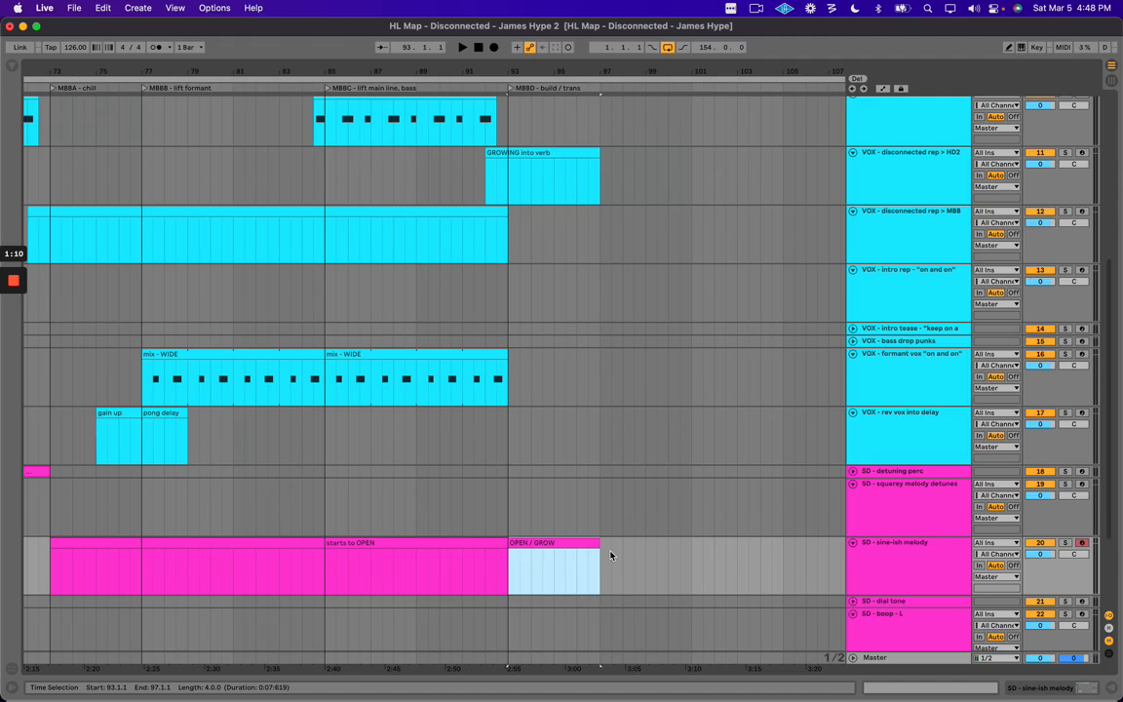
left_click(579, 542)
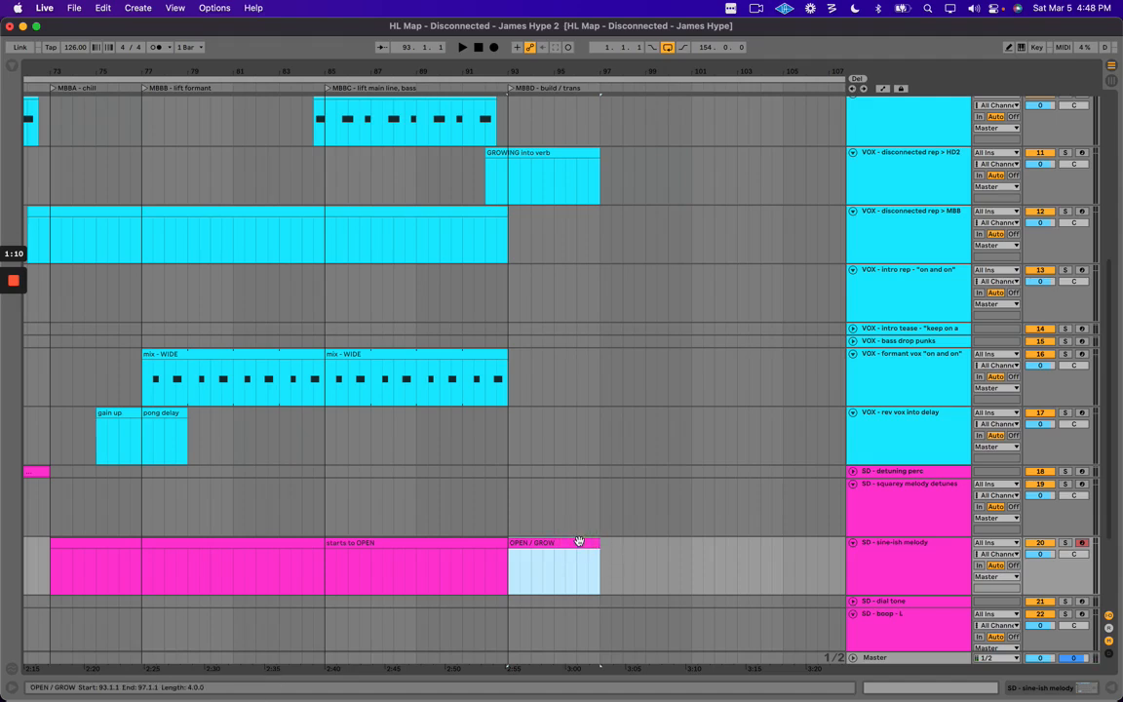
key("space")
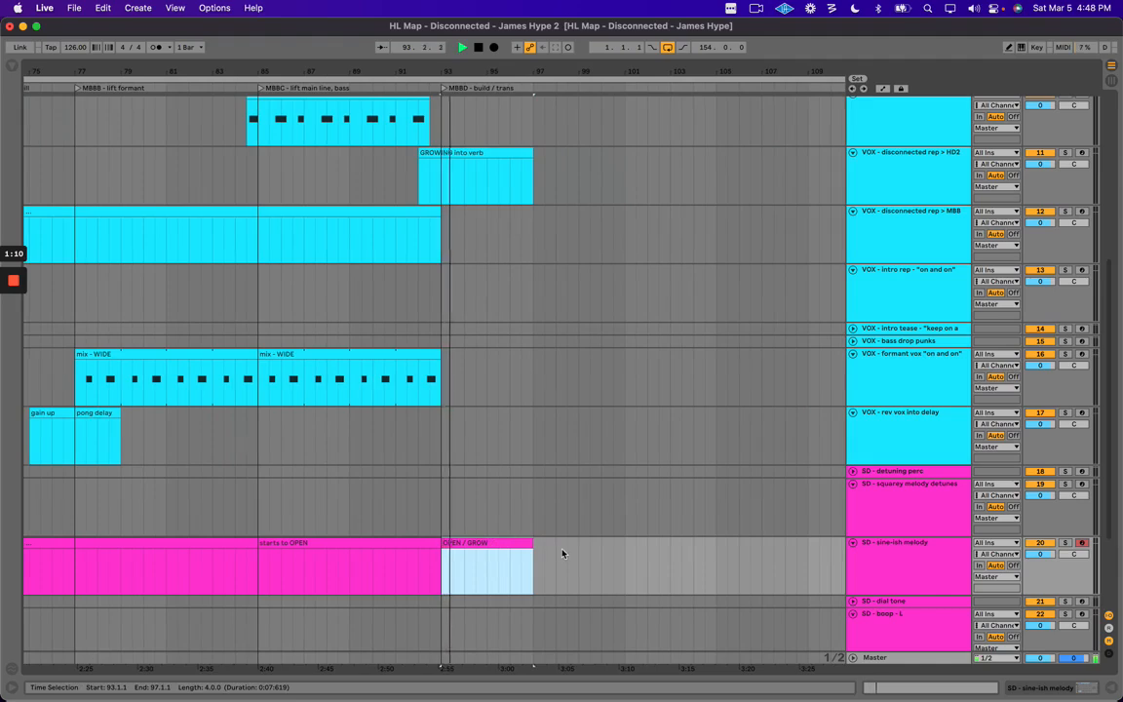
key("space")
Examine the end of the build in the reference track's waveform, playing it from bars 95.3 and 93.
scroll(473, 512, "up", 3)
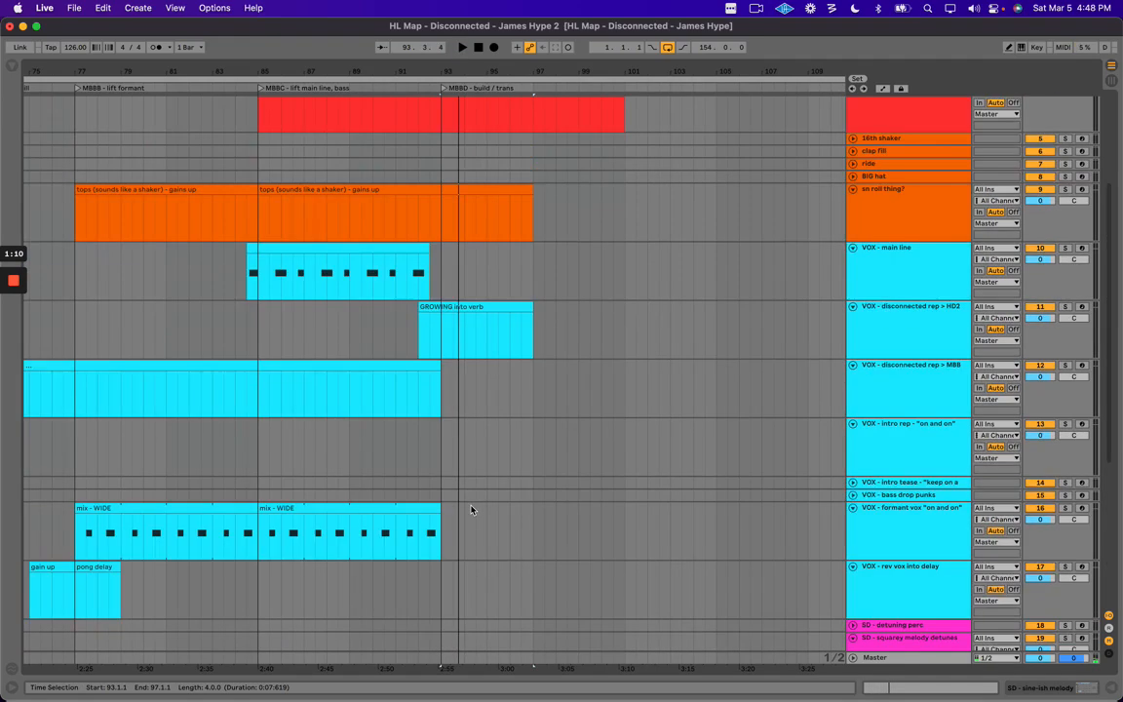
scroll(476, 504, "up", 4)
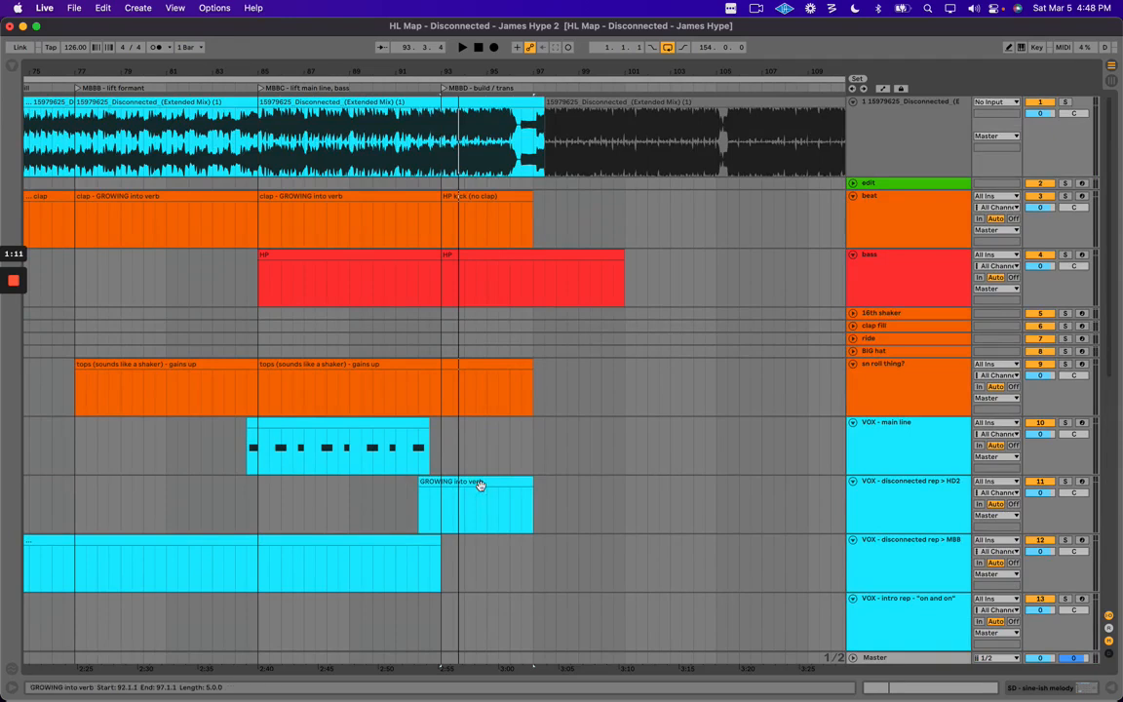
left_click(478, 502)
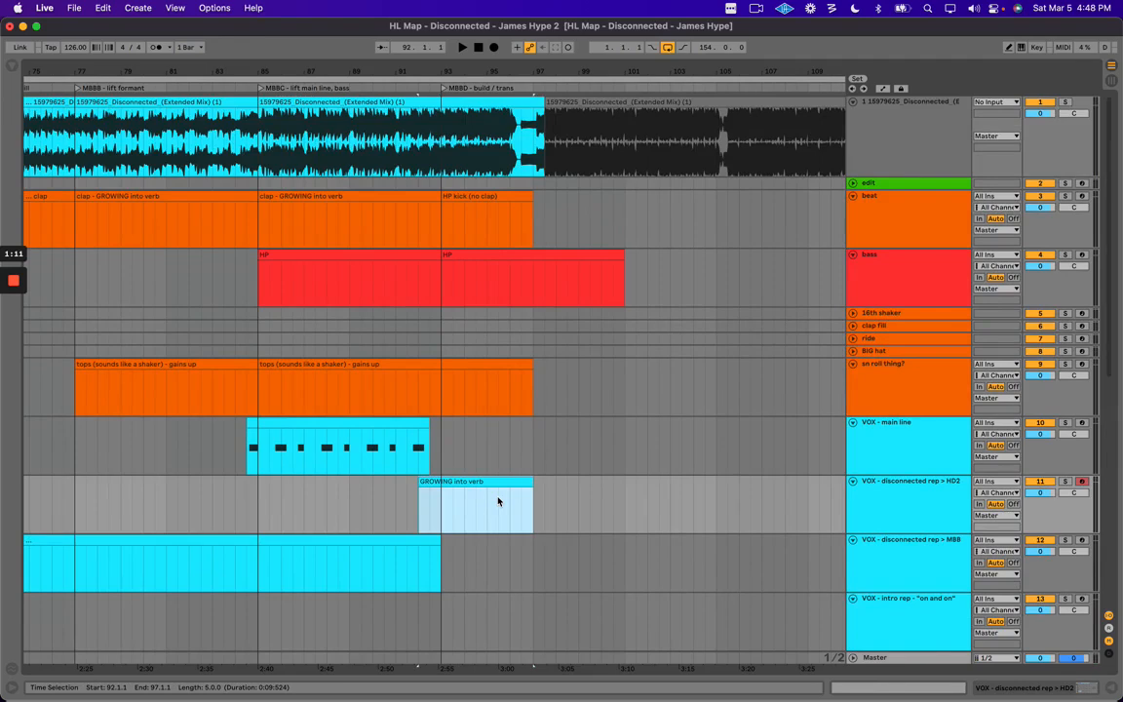
left_click(504, 138)
key("space")
key("plus")
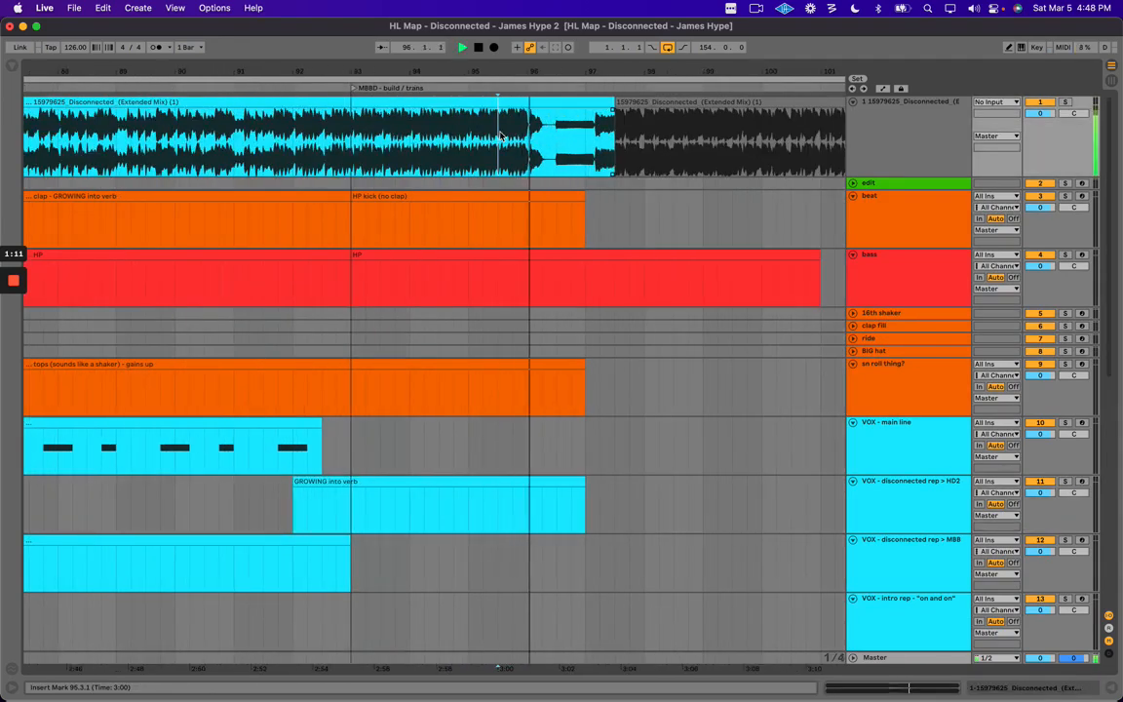
key("space")
left_click_drag(552, 131, 475, 146)
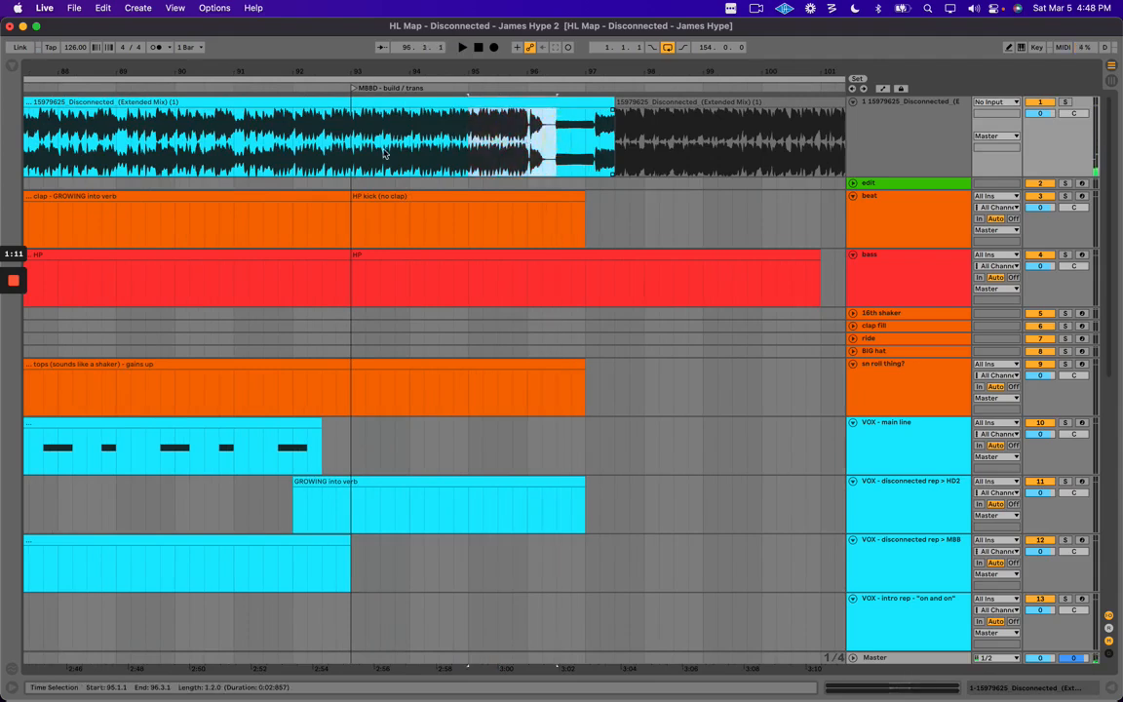
left_click(339, 126)
key("space")
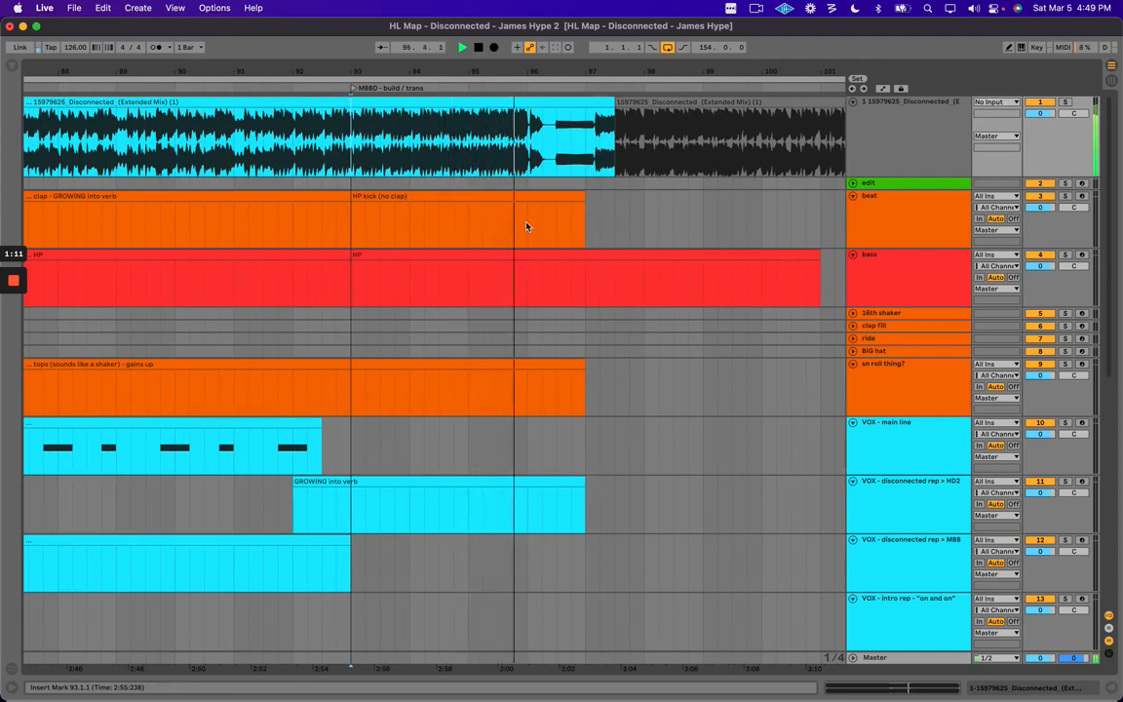
key("space")
Rename the bass clip at bar 93 "HP - GROWING into verb?".
left_click(444, 254)
key("super+r")
key("Right")
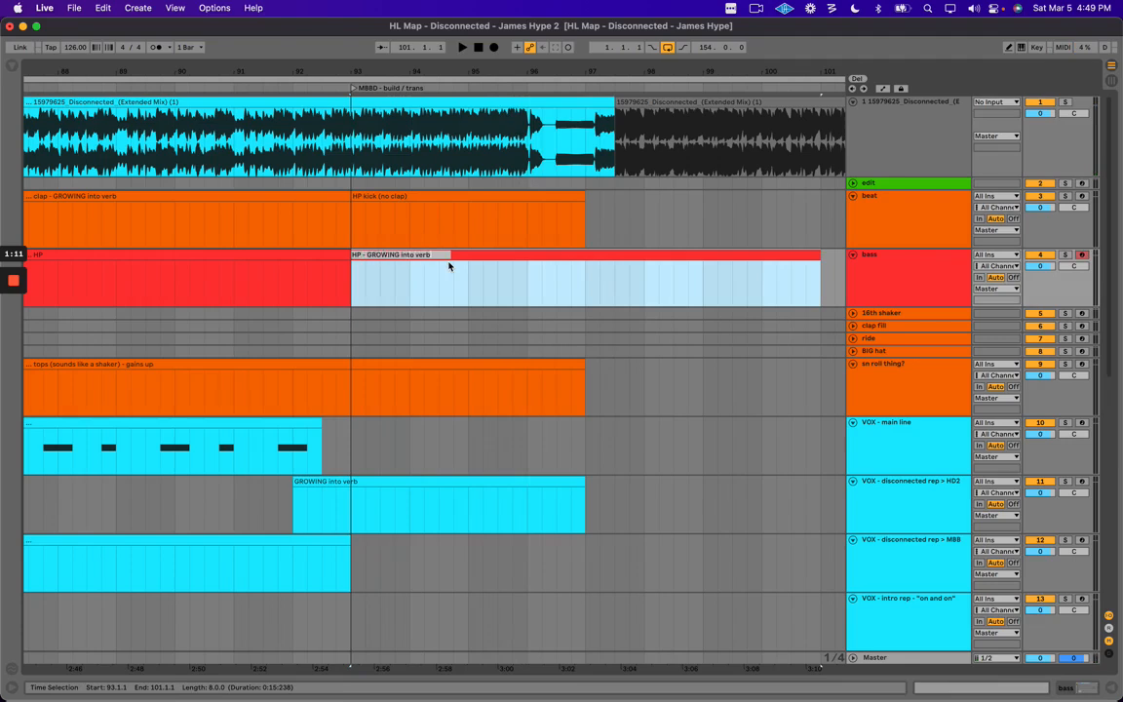
key("Return")
Cut off the beat, bass and "sn roll thing?" clips at bar 96 and play the end of the build.
left_click_drag(534, 247, 833, 258)
left_click(468, 218)
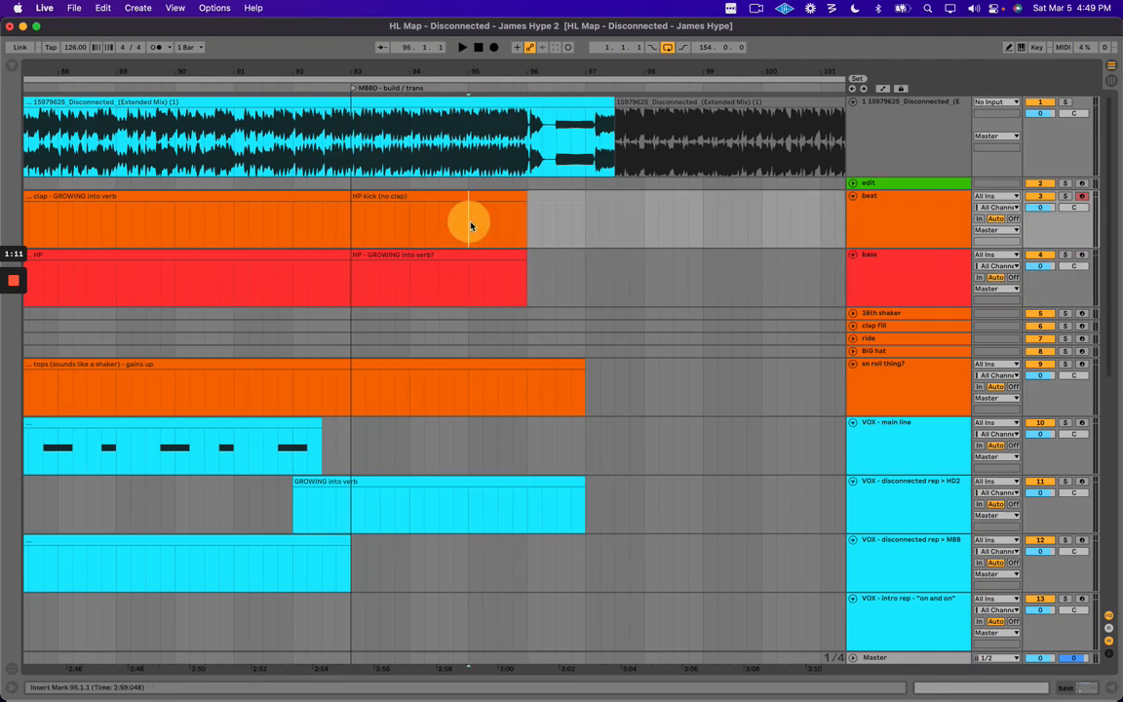
key("space")
scroll(515, 297, "down", 3)
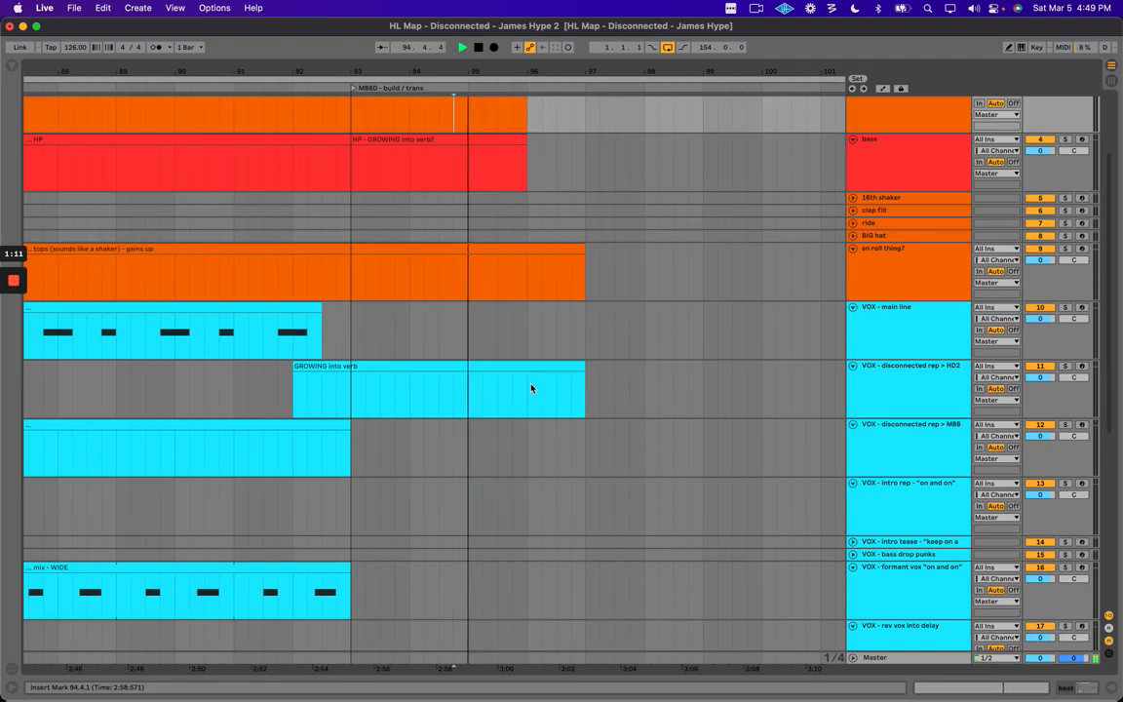
left_click_drag(620, 255, 526, 247)
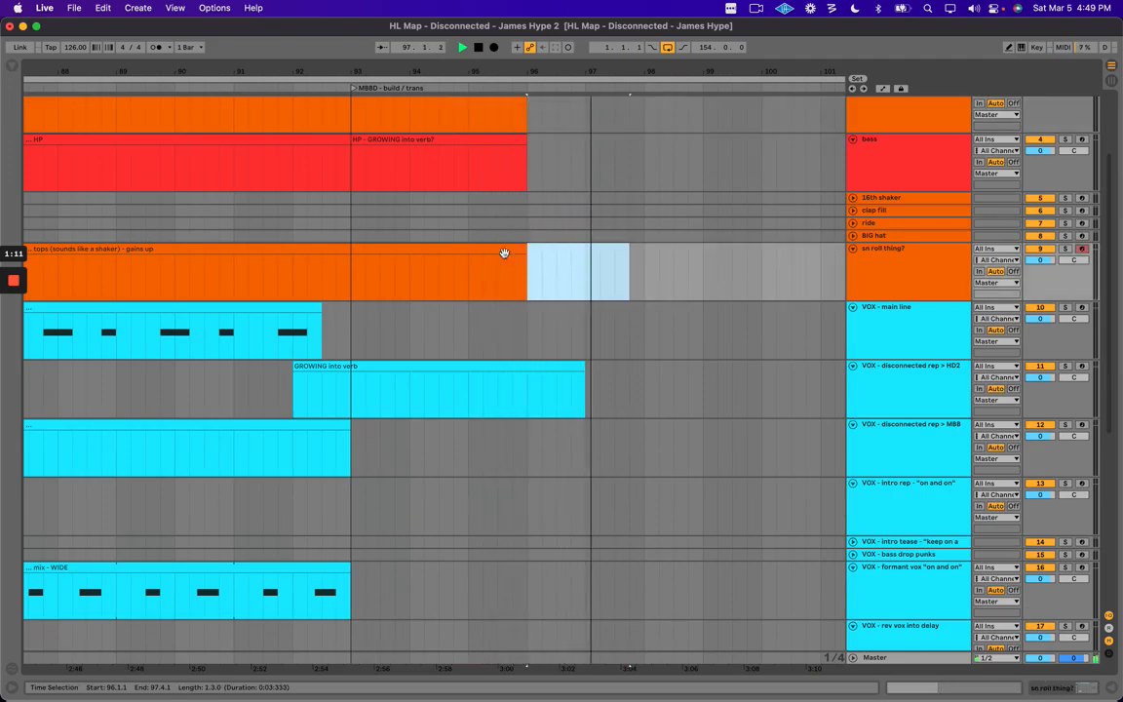
left_click(403, 224)
Shorten the "GROWING into verb" vocal clip so it ends at bar 96.2.
scroll(530, 332, "down", 2)
left_click_drag(658, 302, 544, 295)
left_click(526, 264)
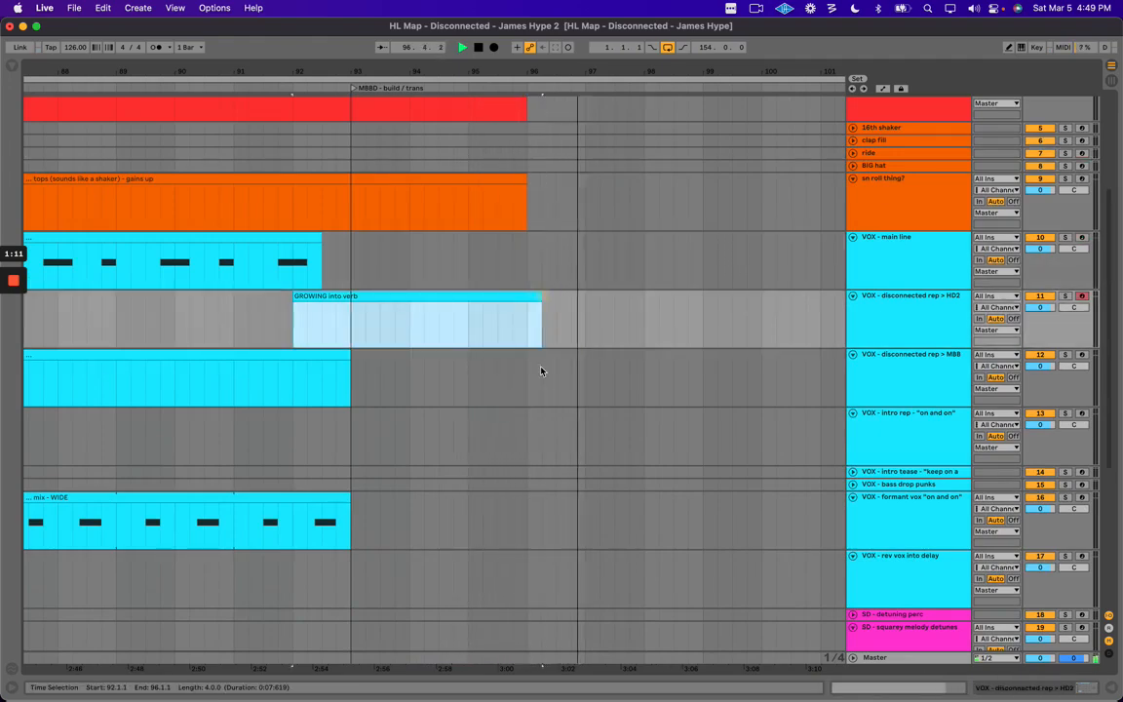
Cut off the "OPEN / GROW" clip on the sine-ish melody track and the "WN" clip on "fx - up" at bar 96.
scroll(541, 370, "down", 5)
left_click_drag(625, 533, 529, 529)
key("Delete")
left_click(471, 446)
key("space")
scroll(488, 451, "down", 4)
left_click_drag(612, 526, 531, 555)
key("Delete")
key("space")
Unfold the "SD - dial tone" track and insert an empty MIDI clip on it from bar 96.3 to bar 97.2.
left_click(884, 415)
left_click(887, 380)
left_click(894, 342)
left_click(897, 394)
left_click(900, 443)
left_click(904, 475)
left_click(853, 472)
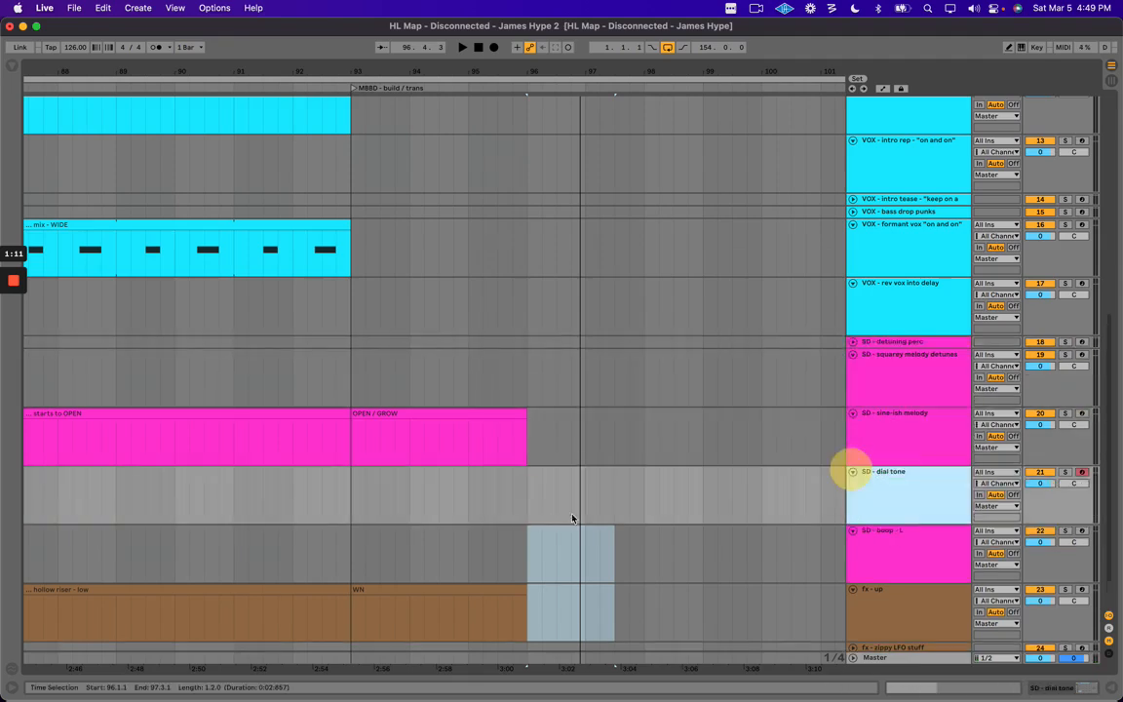
left_click(530, 493)
key("space")
left_click_drag(572, 488, 602, 491)
key("super+shift+m")
Stop the playback and fold all the tracks in the arrangement.
scroll(602, 490, "down", 2)
key("space")
left_click(544, 366)
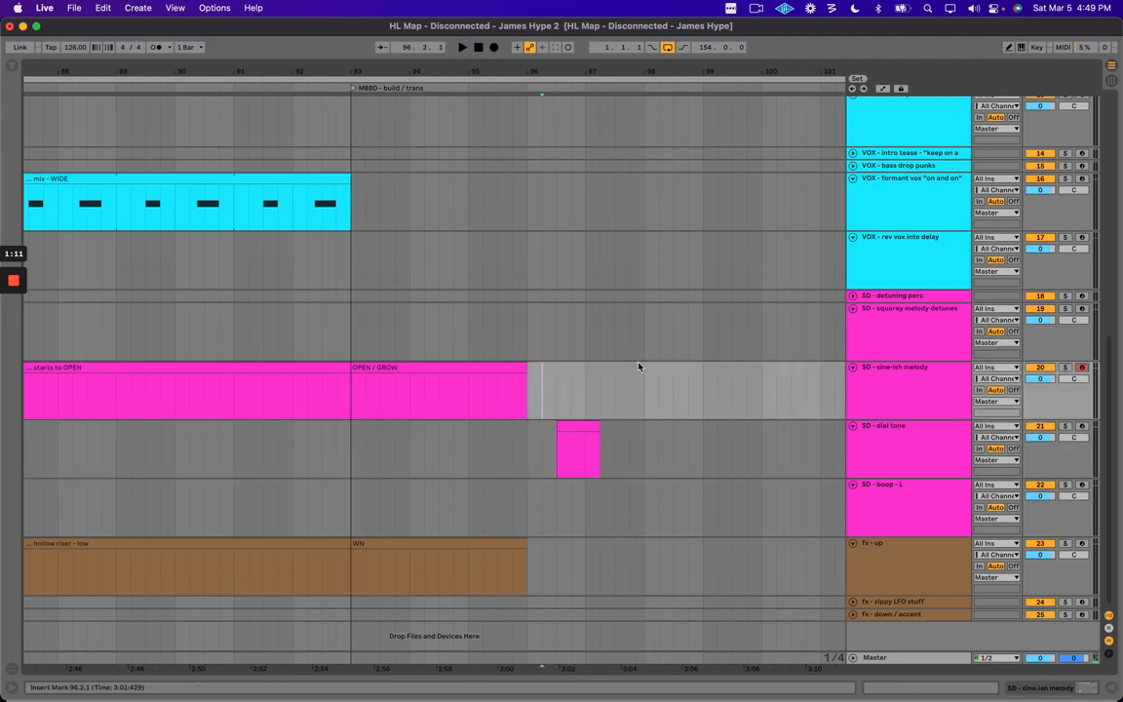
left_click(853, 308, "alt")
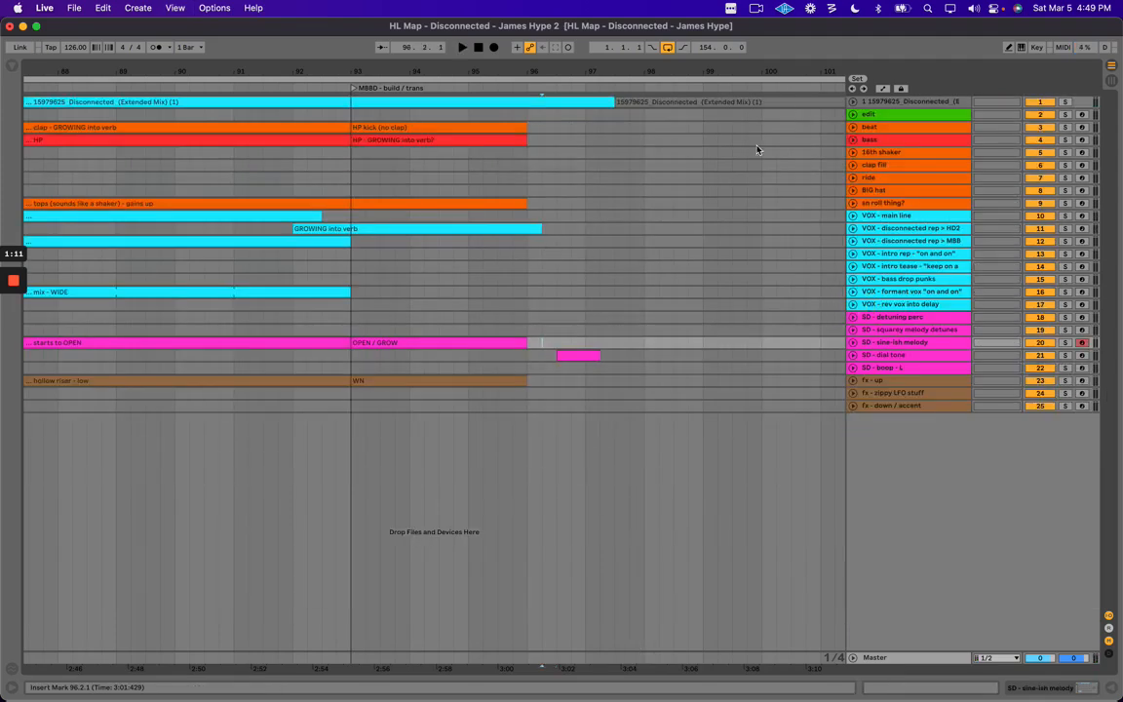
Unfold the reference song track to show its waveform and check the build section's clips from bar 93 to 96.
left_click(860, 101)
left_click(853, 102)
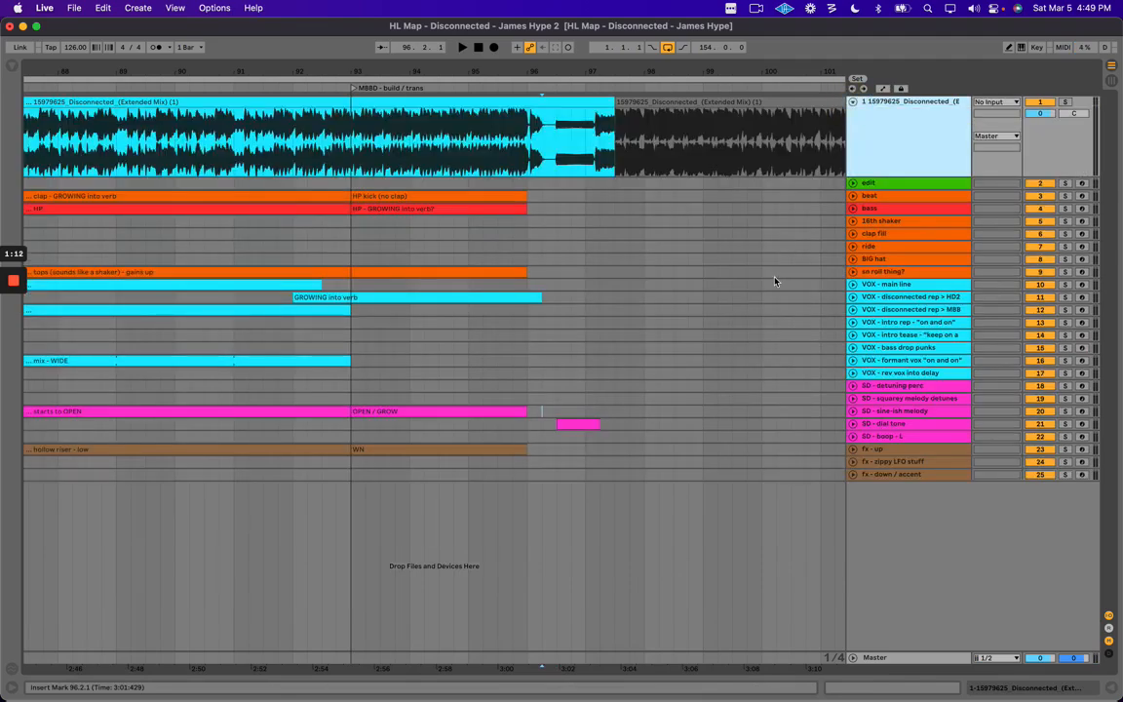
left_click_drag(500, 142, 695, 155)
scroll(532, 152, "left", 4)
left_click_drag(525, 151, 705, 145)
left_click(601, 231)
left_click(617, 272)
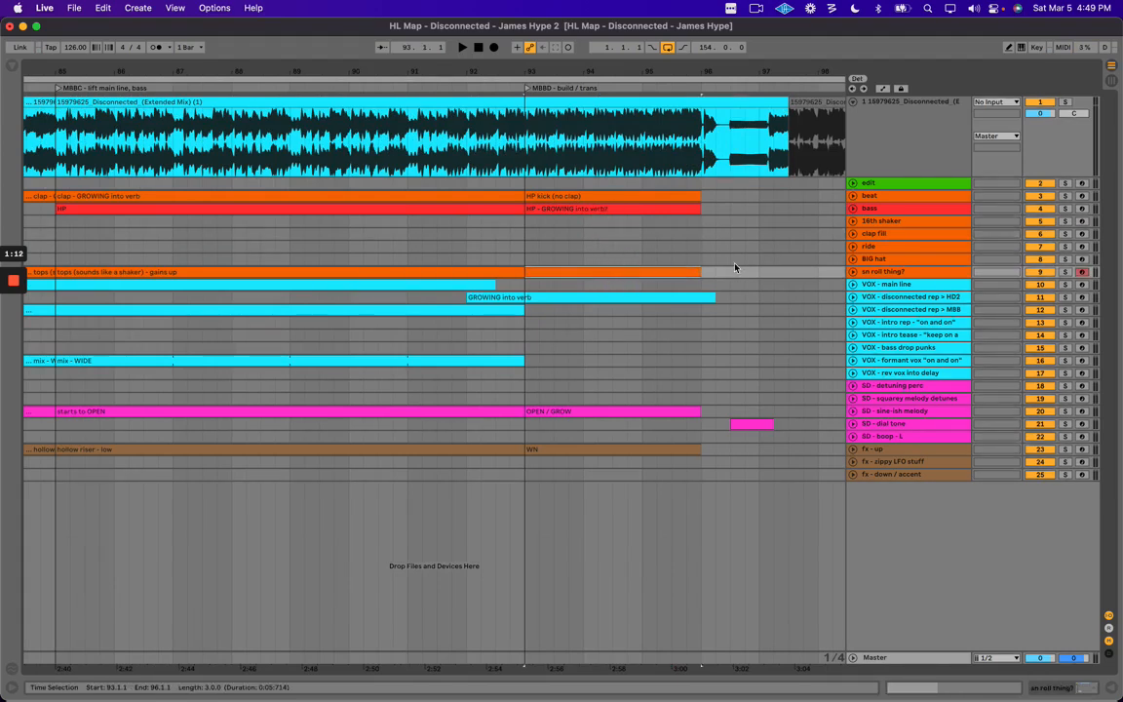
left_click(622, 212)
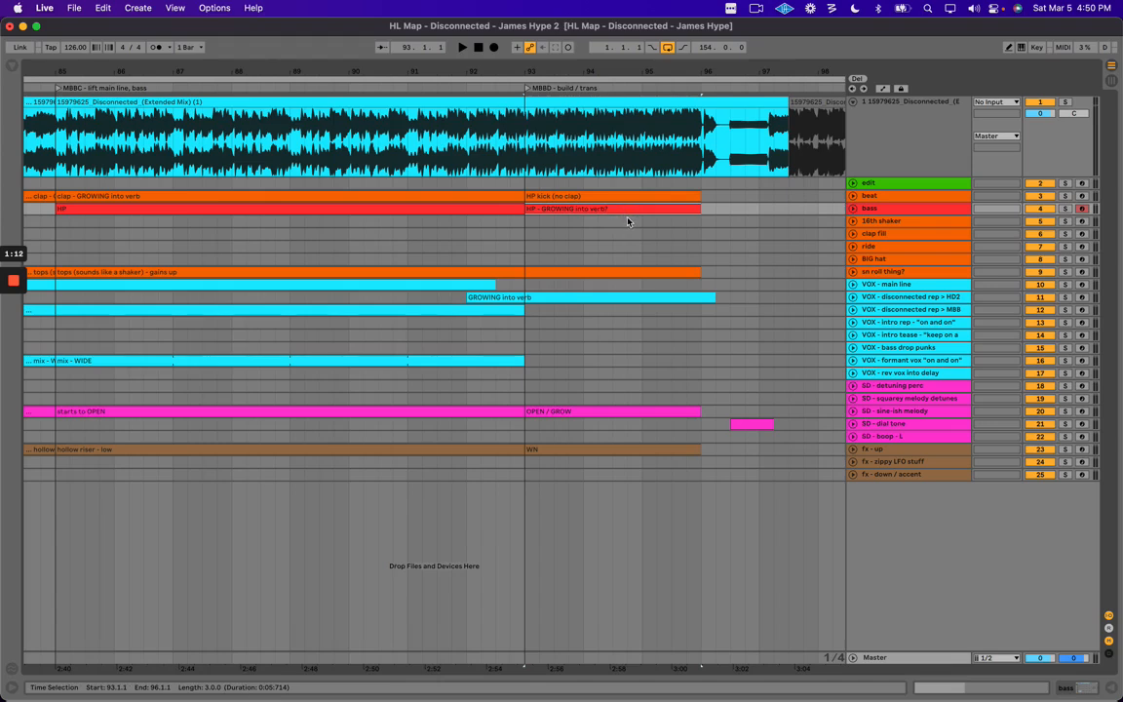
Examine the empty shaker, clap fill and ride lanes from bar 93 to 96 and around the drop-out at bars 95.3 to 96.3.
scroll(661, 260, "right", 5)
left_click_drag(582, 238, 624, 237)
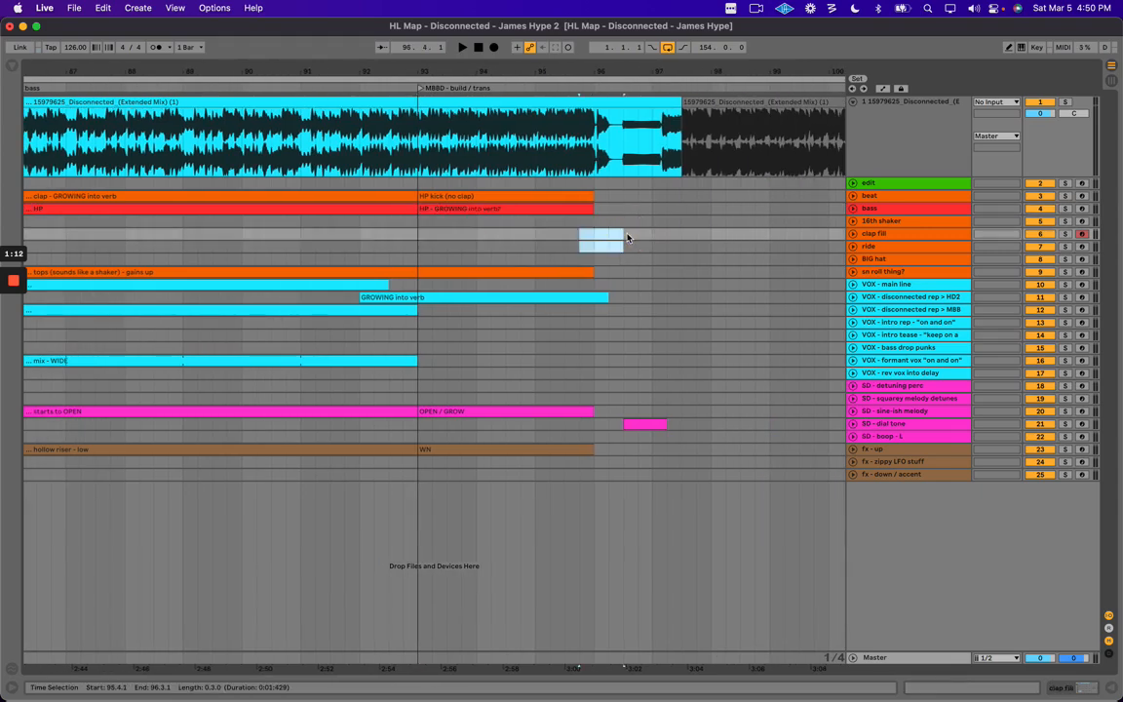
left_click(577, 235)
key("plus")
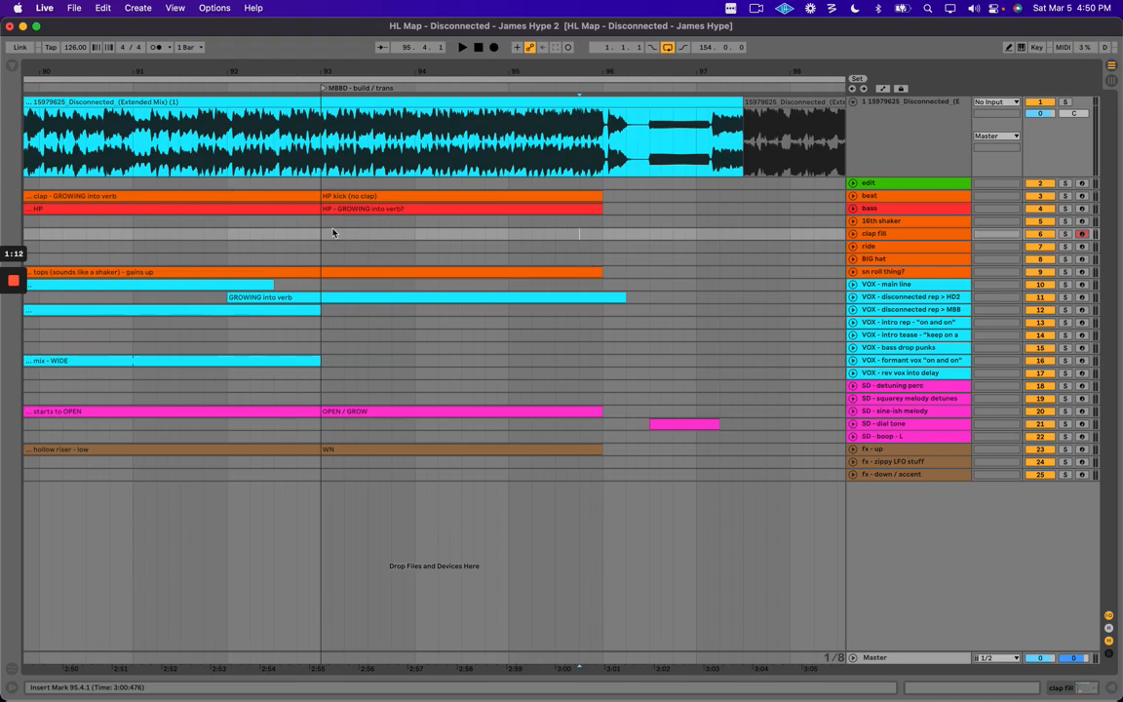
left_click_drag(423, 70, 424, 50)
scroll(359, 256, "right", 2)
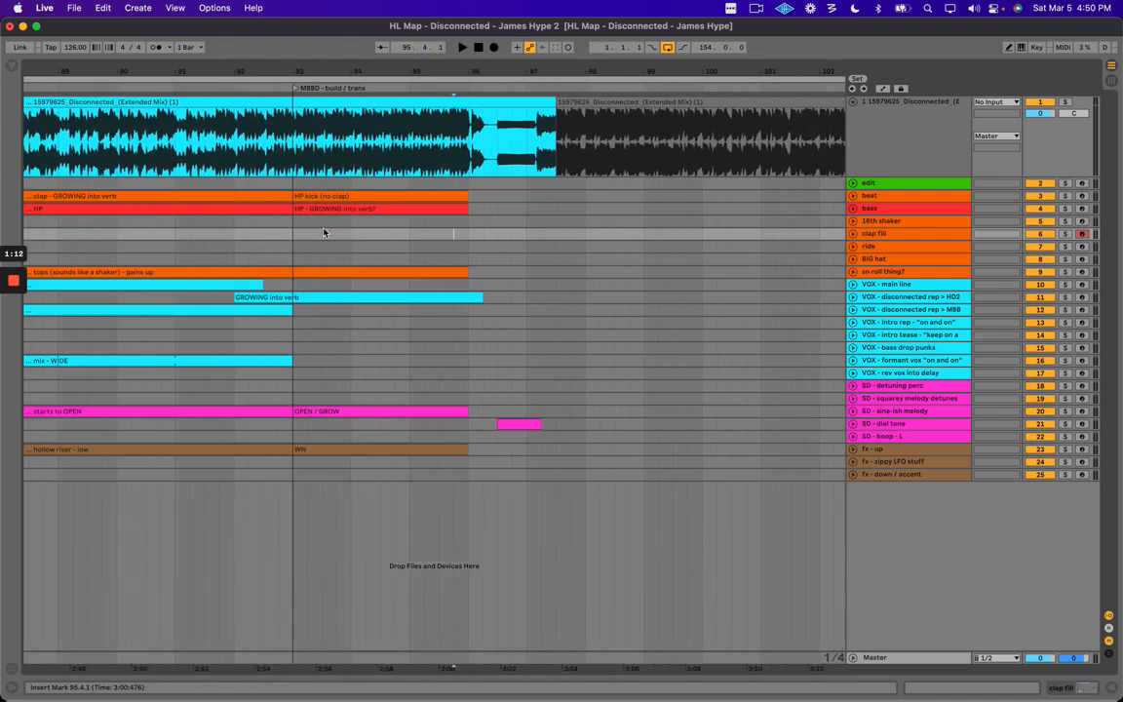
left_click_drag(292, 221, 465, 245)
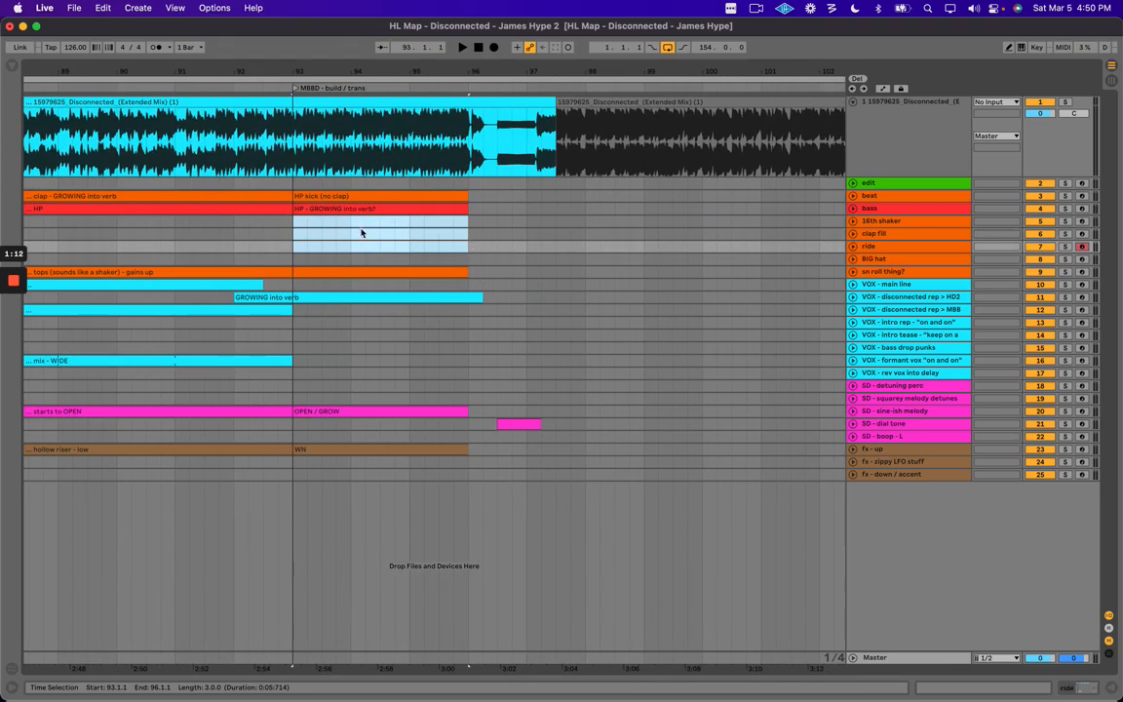
left_click(293, 221)
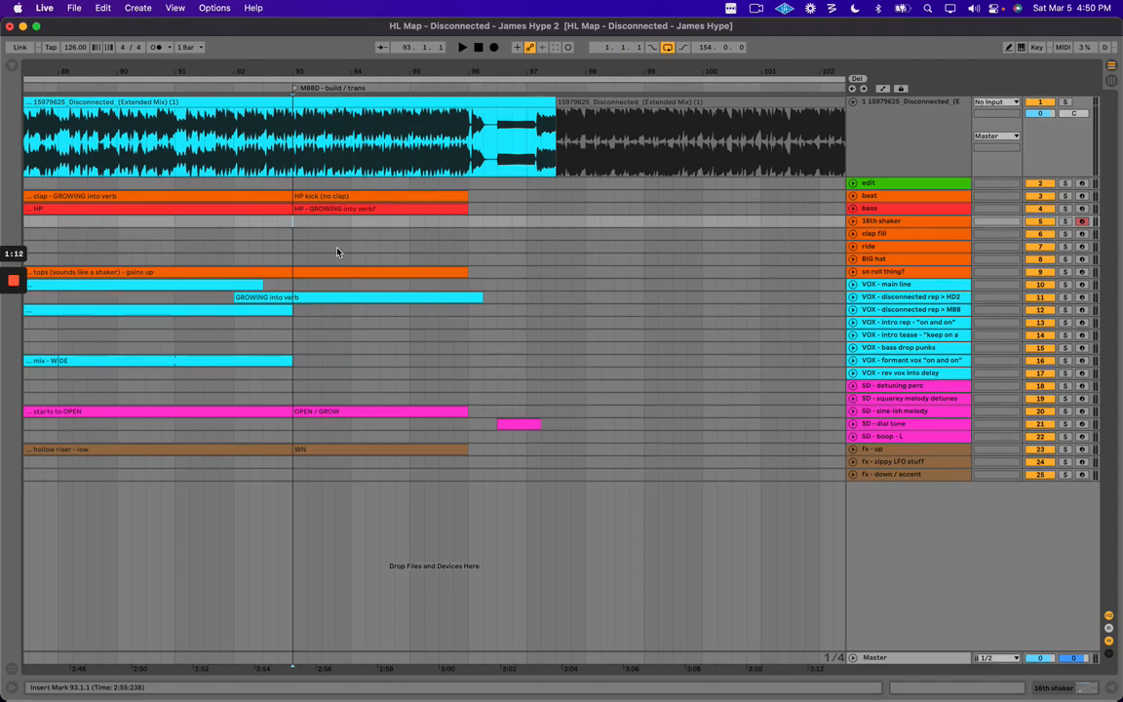
left_click_drag(294, 220, 472, 247)
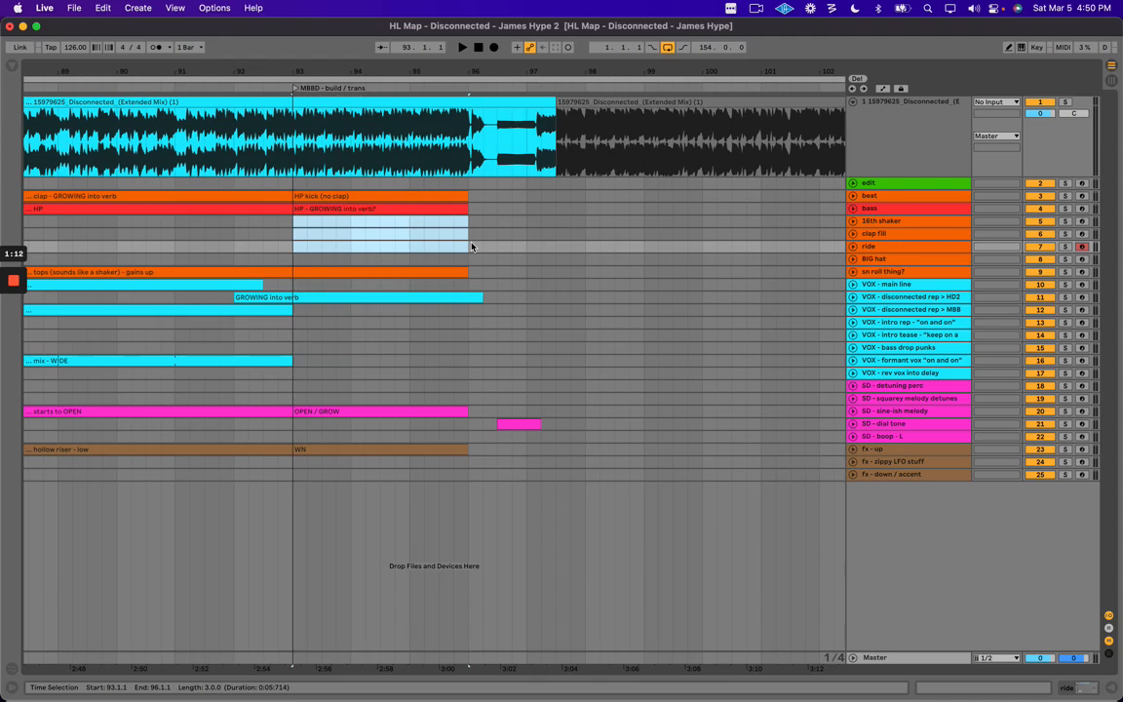
left_click_drag(444, 234, 489, 247)
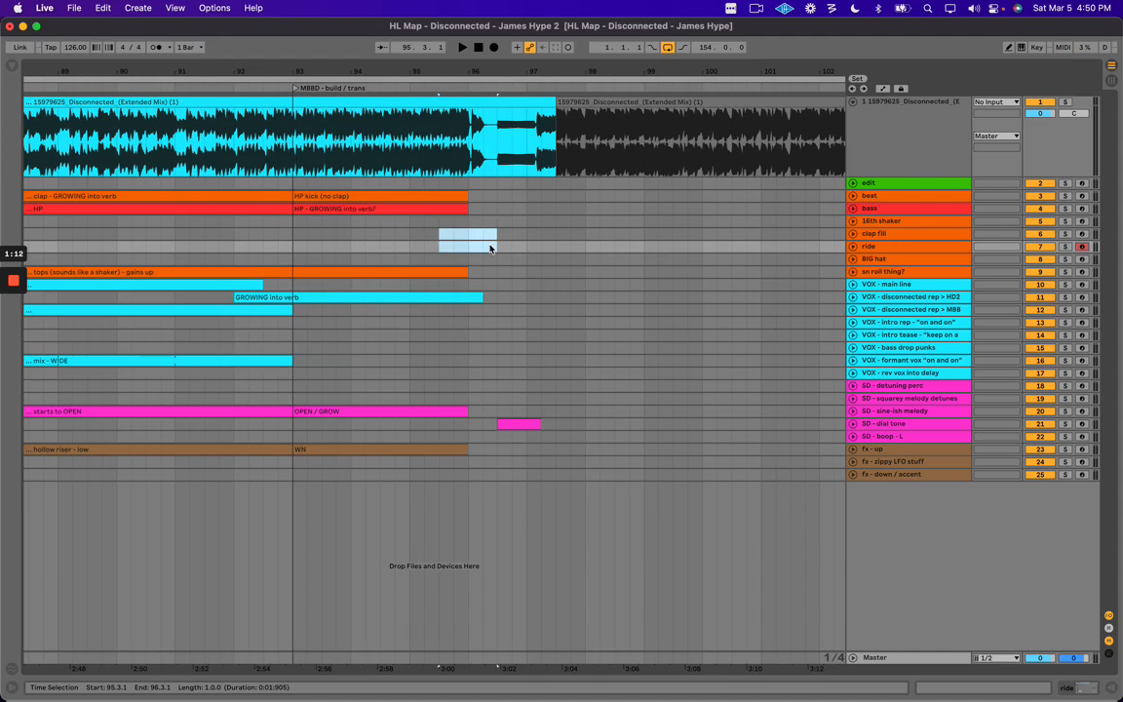
left_click_drag(441, 238, 491, 235)
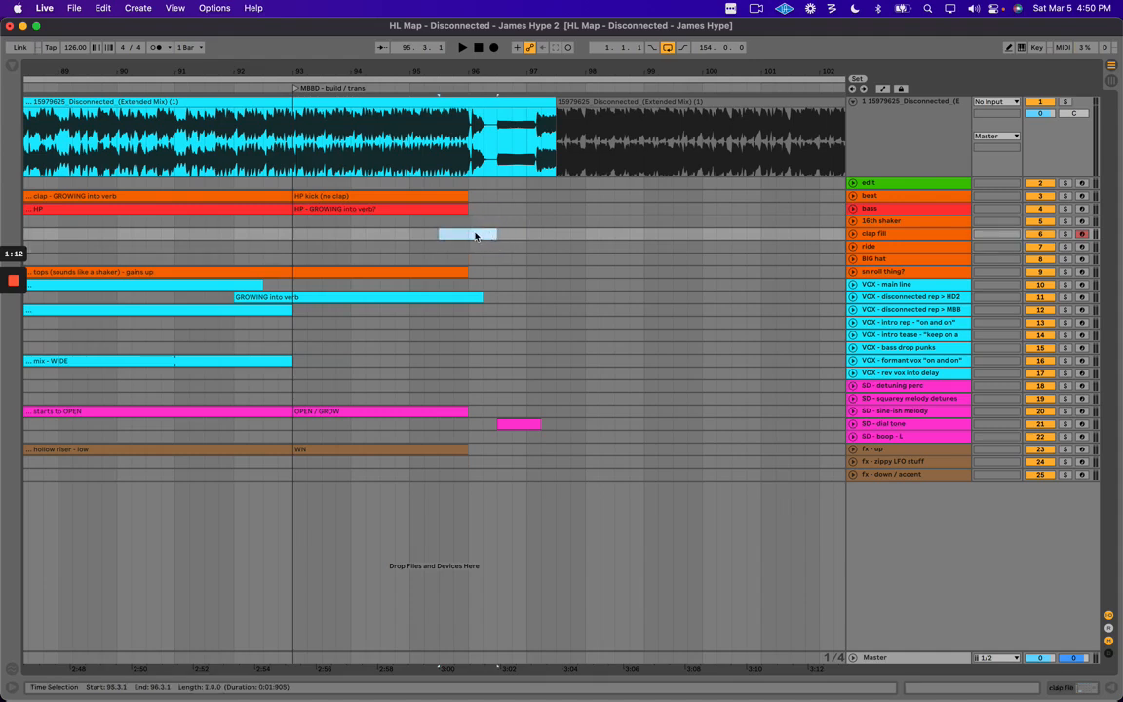
left_click(450, 234)
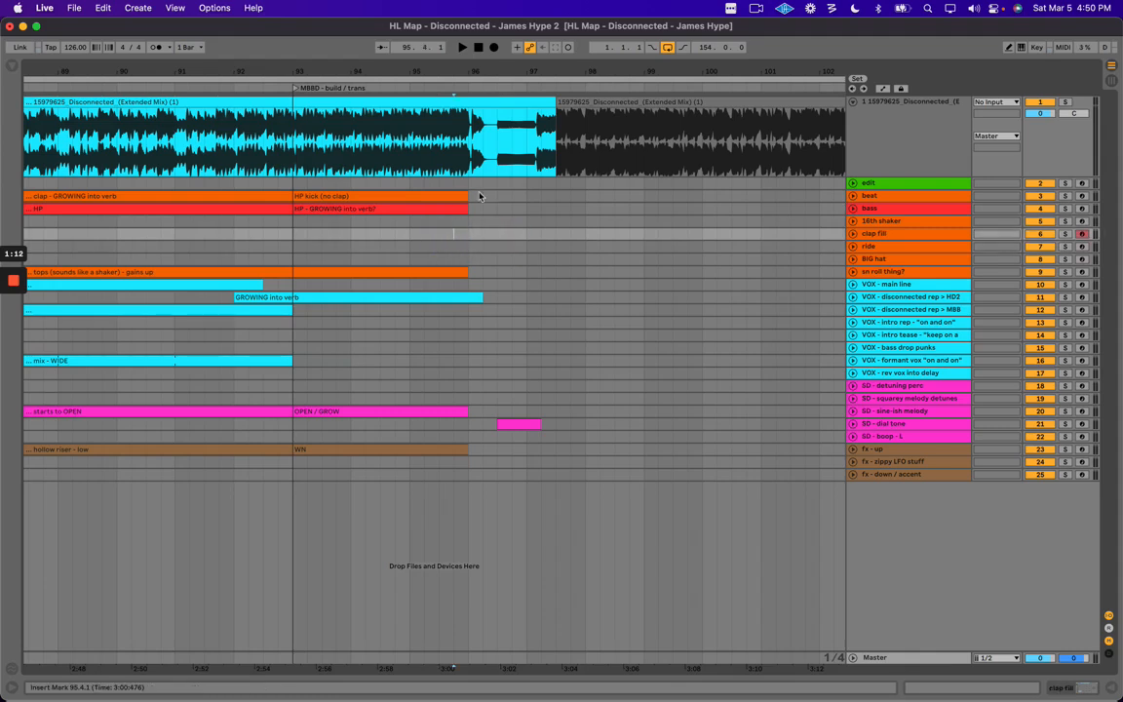
Inspect the transition in the reference waveform, selecting bars 96.3 to 97.2 and comparing it with the build before it.
left_click_drag(498, 137, 531, 134)
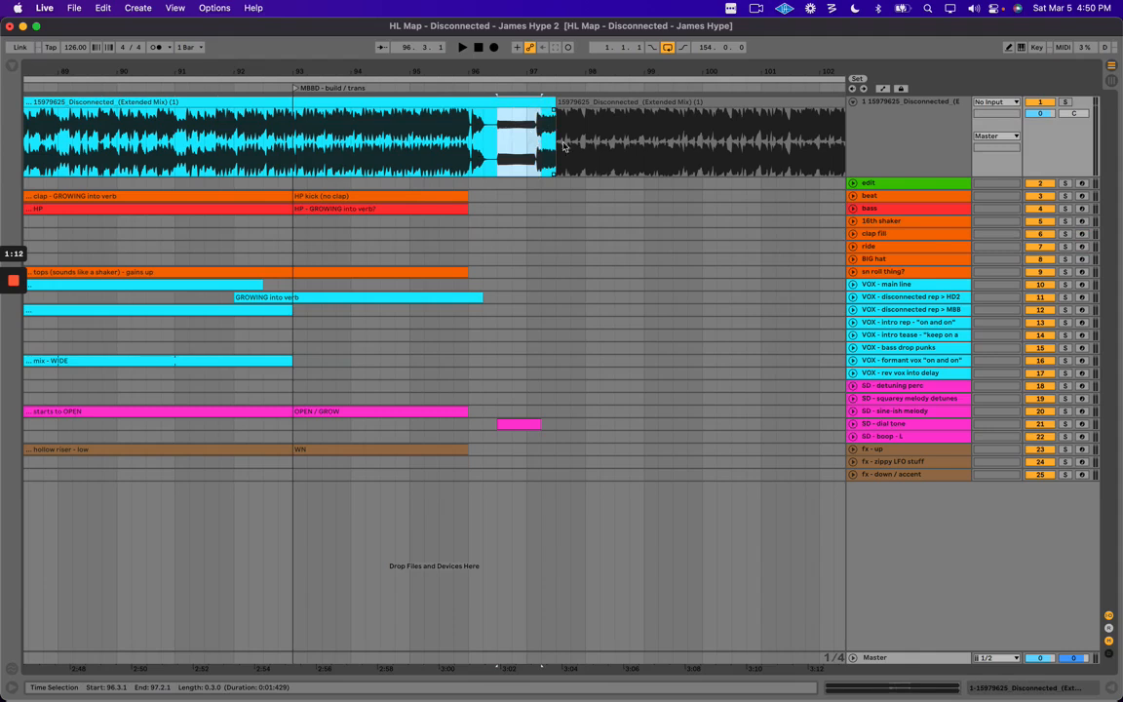
left_click(603, 115)
left_click_drag(429, 159, 592, 137)
left_click(436, 144)
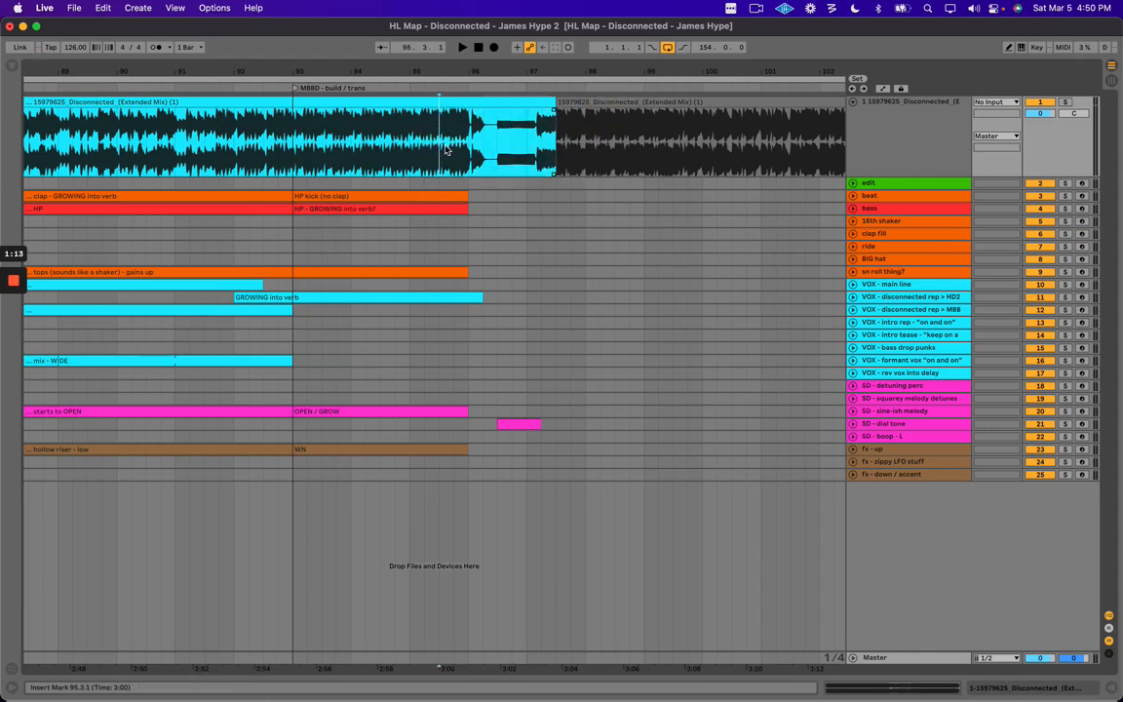
left_click(450, 234)
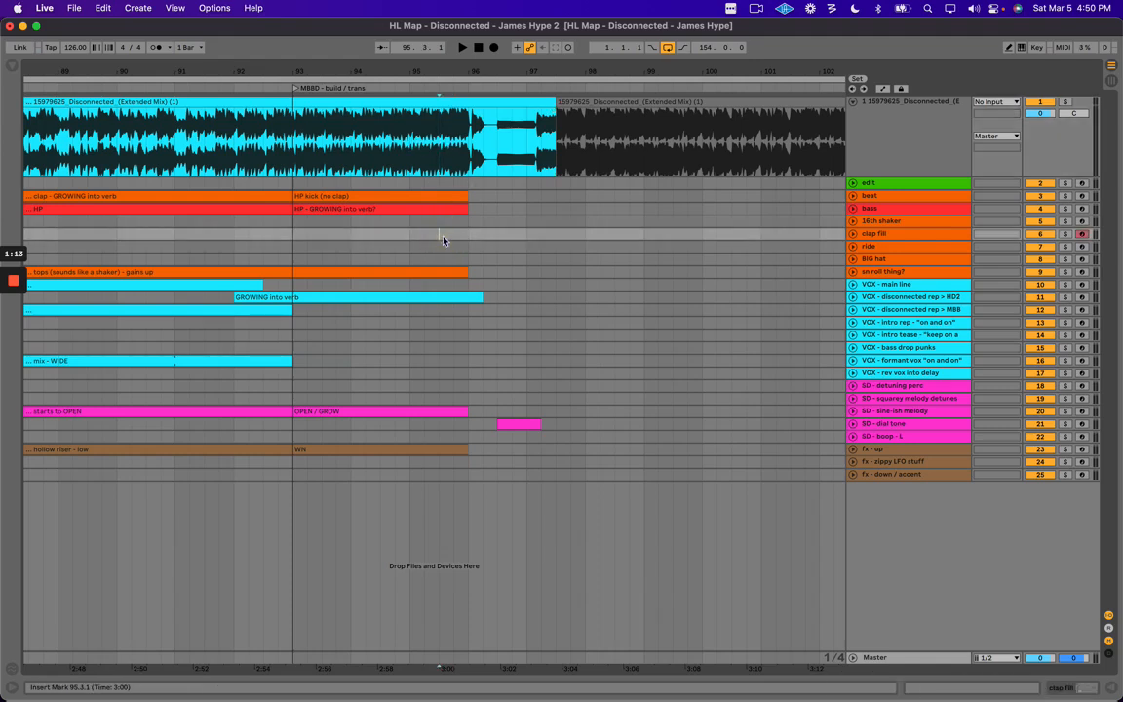
left_click_drag(295, 144, 454, 325)
Review the MBBA, MBBB and MBBC section clips on the reference song track one after another.
left_click_drag(431, 97, 431, 62)
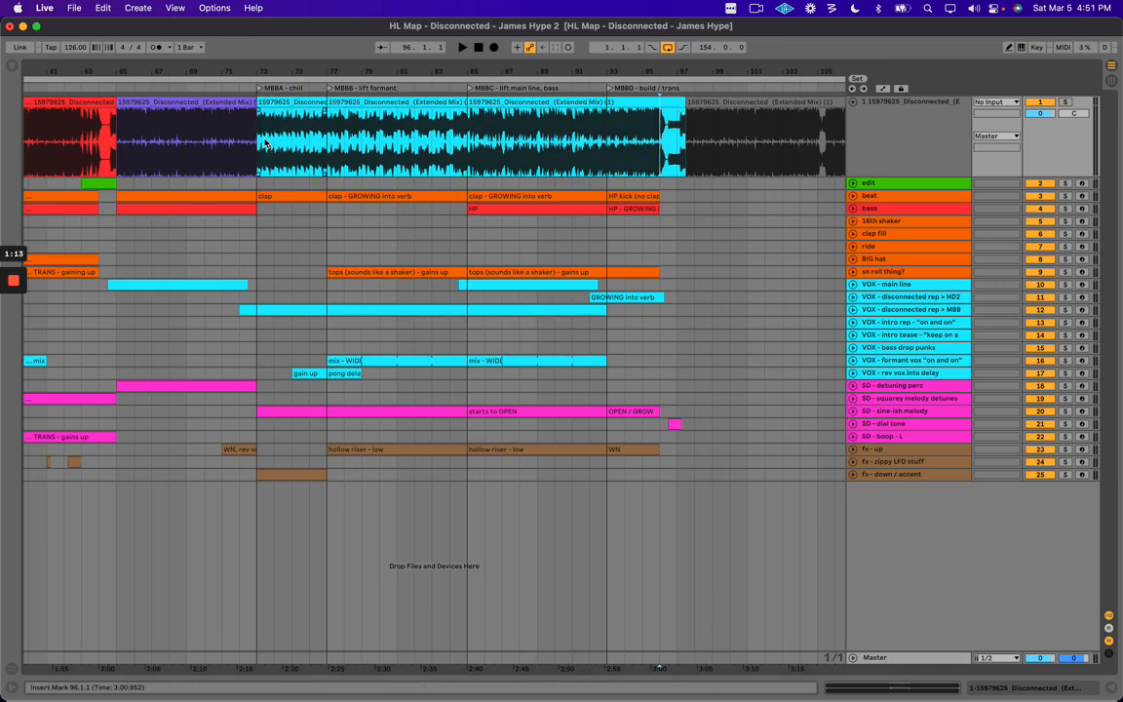
left_click(263, 97)
left_click(383, 101)
left_click(524, 103)
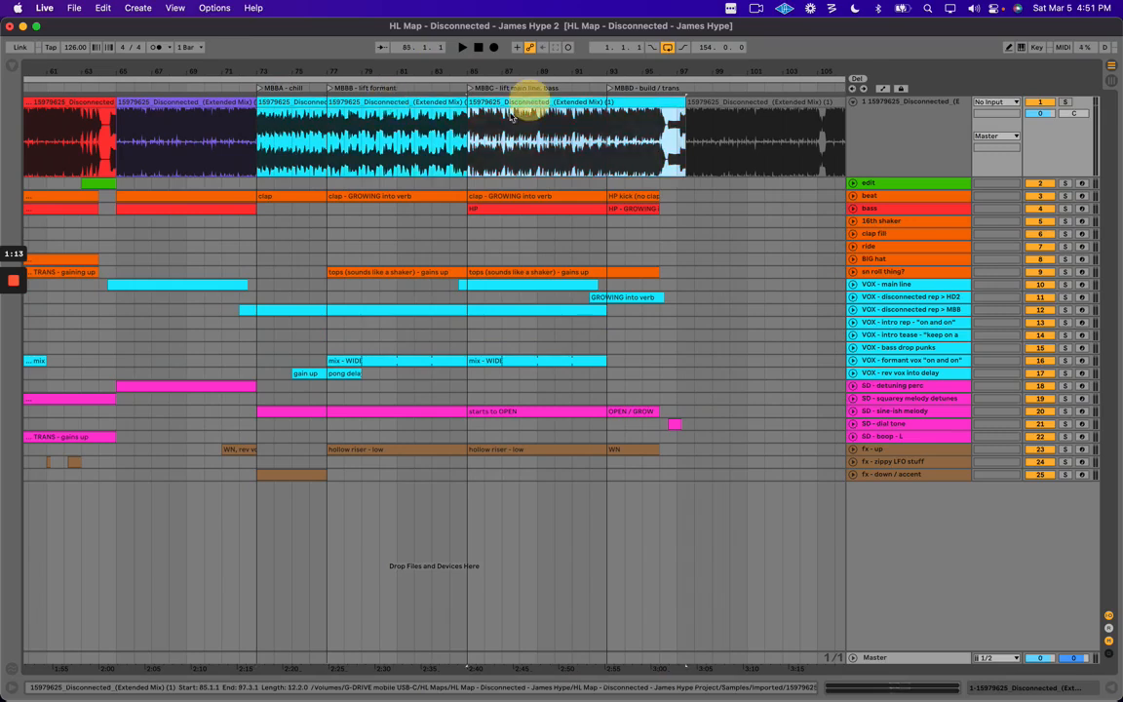
left_click_drag(258, 118, 327, 122)
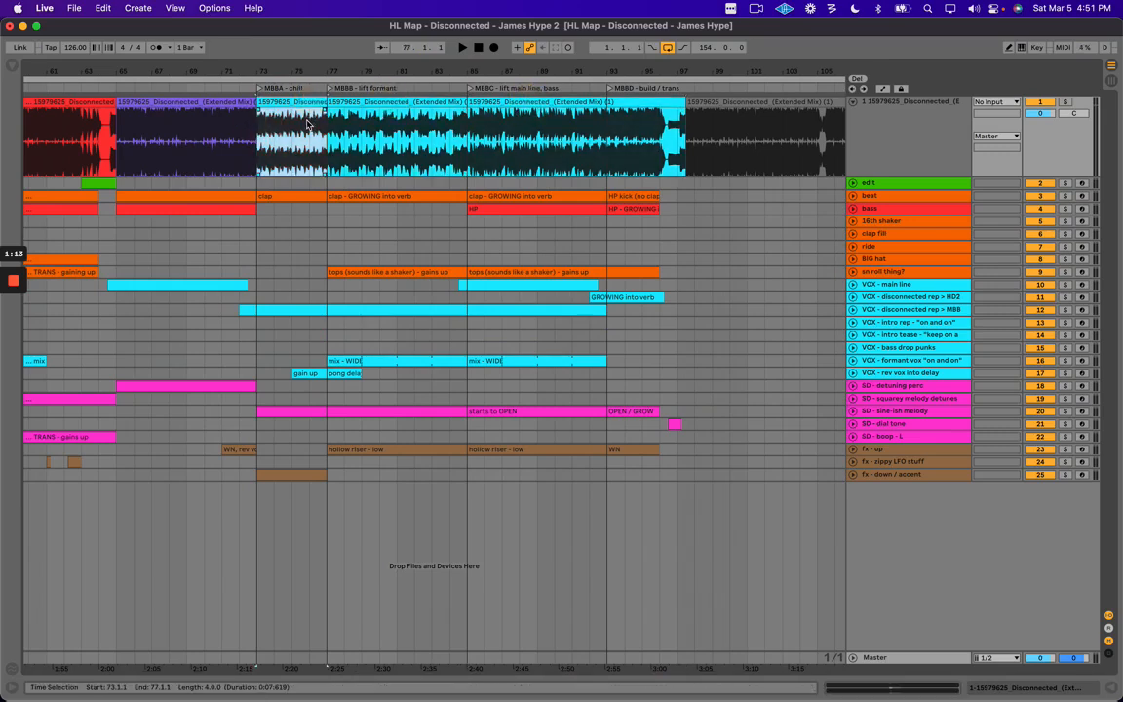
left_click(380, 101)
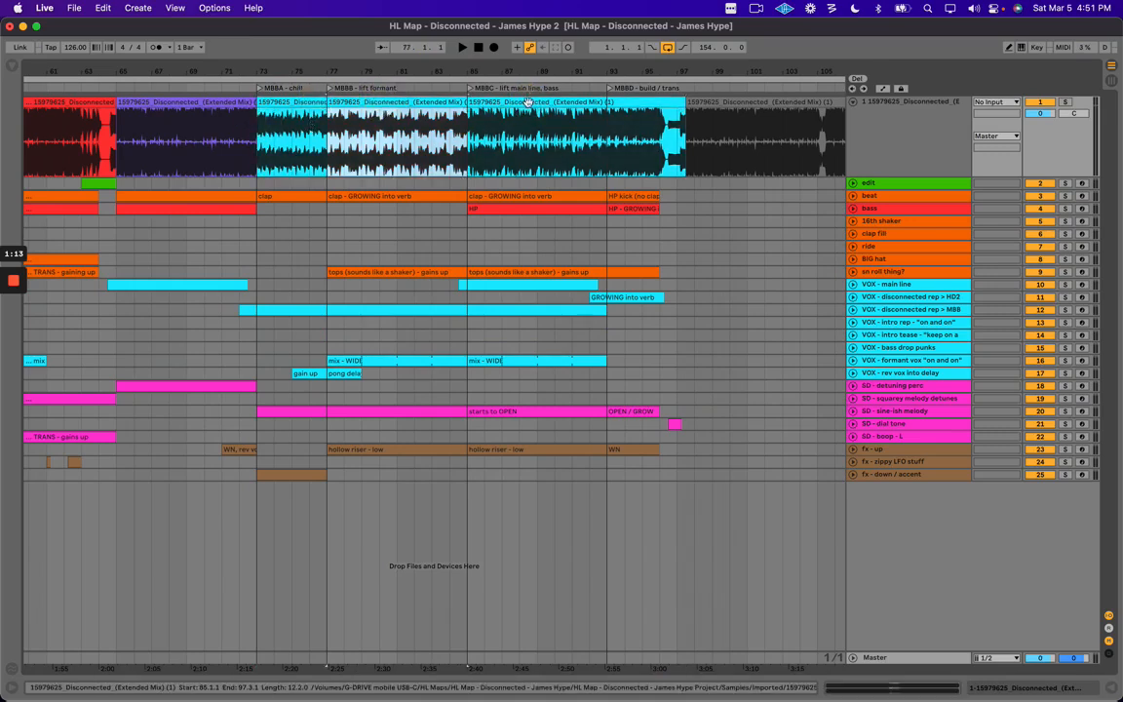
left_click(528, 104)
Split the reference song clip at bar 93 and select the MBBD build section clip.
left_click(606, 131)
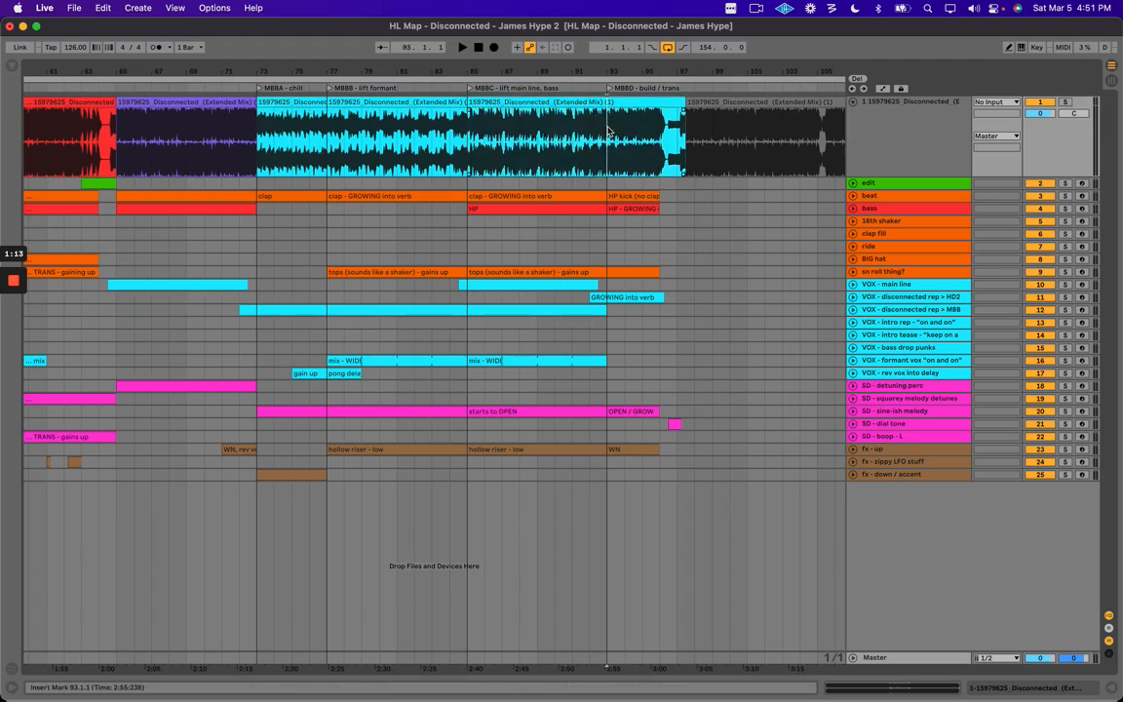
key("super+e")
left_click(647, 101)
scroll(644, 103, "right", 3)
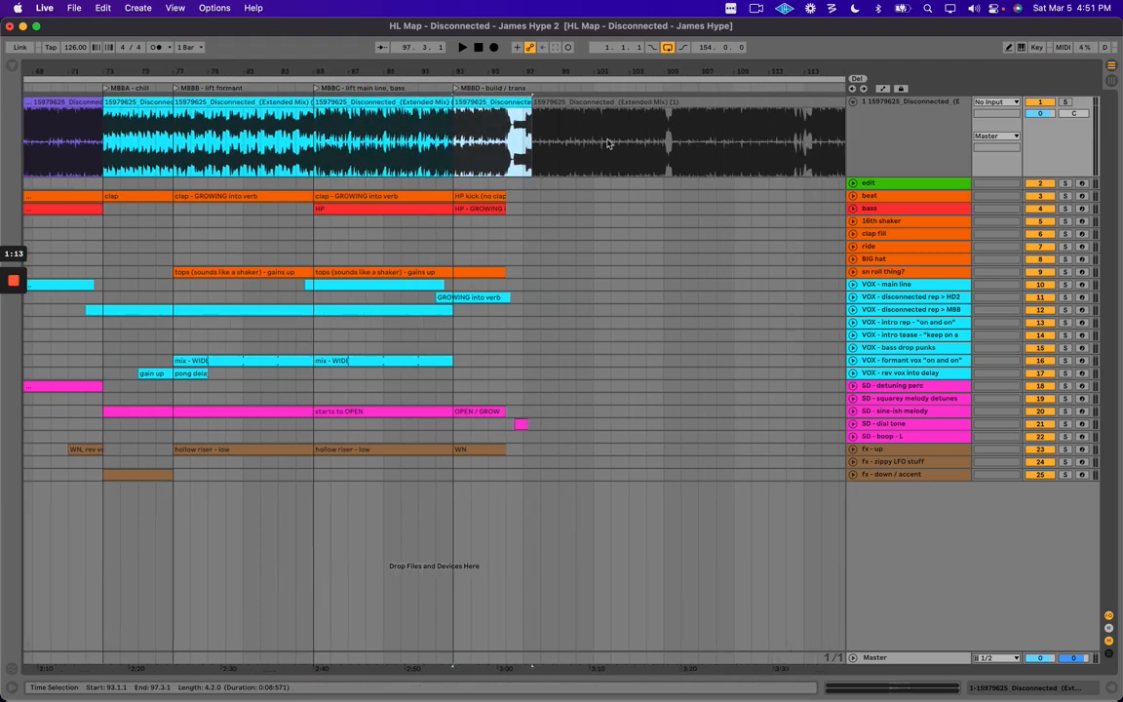
Examine the closing transition of the build in the reference waveform by selecting bars 96.3 to 97.3.
left_click_drag(520, 66, 522, 72)
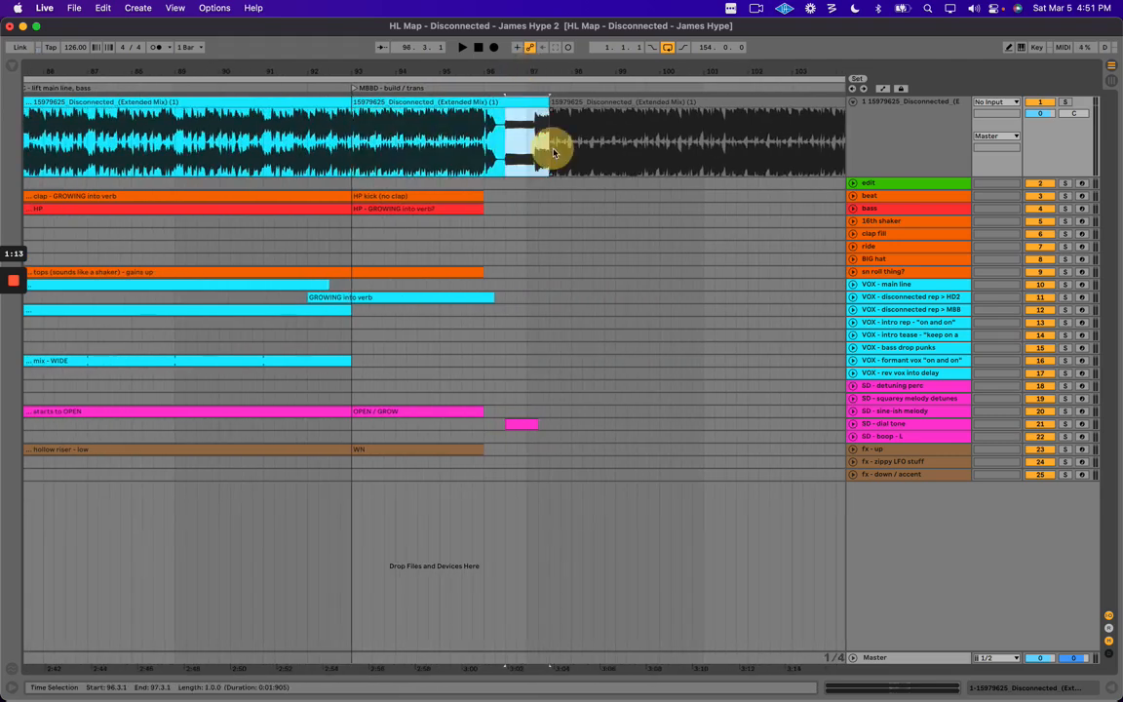
left_click(496, 184)
mouse_move(518, 71)
left_mouse_down()
mouse_move(526, 61)
mouse_move(500, 62)
left_mouse_up()
left_click(546, 185)
left_click(503, 144)
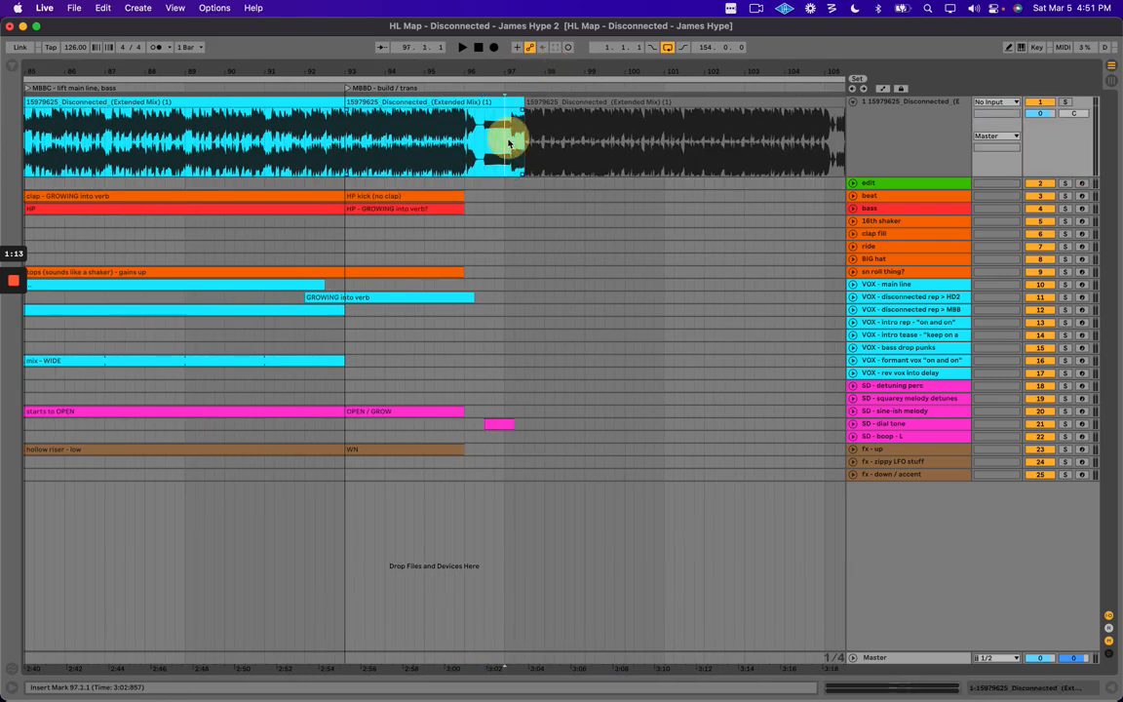
left_click_drag(485, 125, 522, 131)
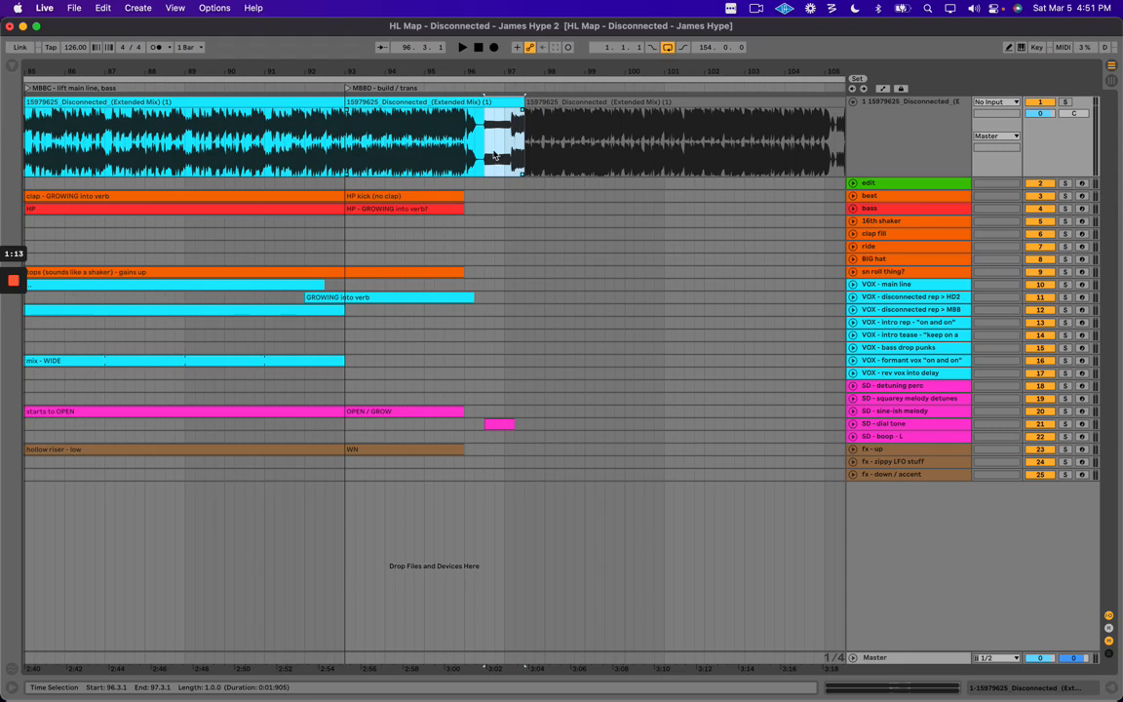
left_click(552, 99)
left_click_drag(553, 100, 532, 99)
left_click(522, 145)
key("super+z")
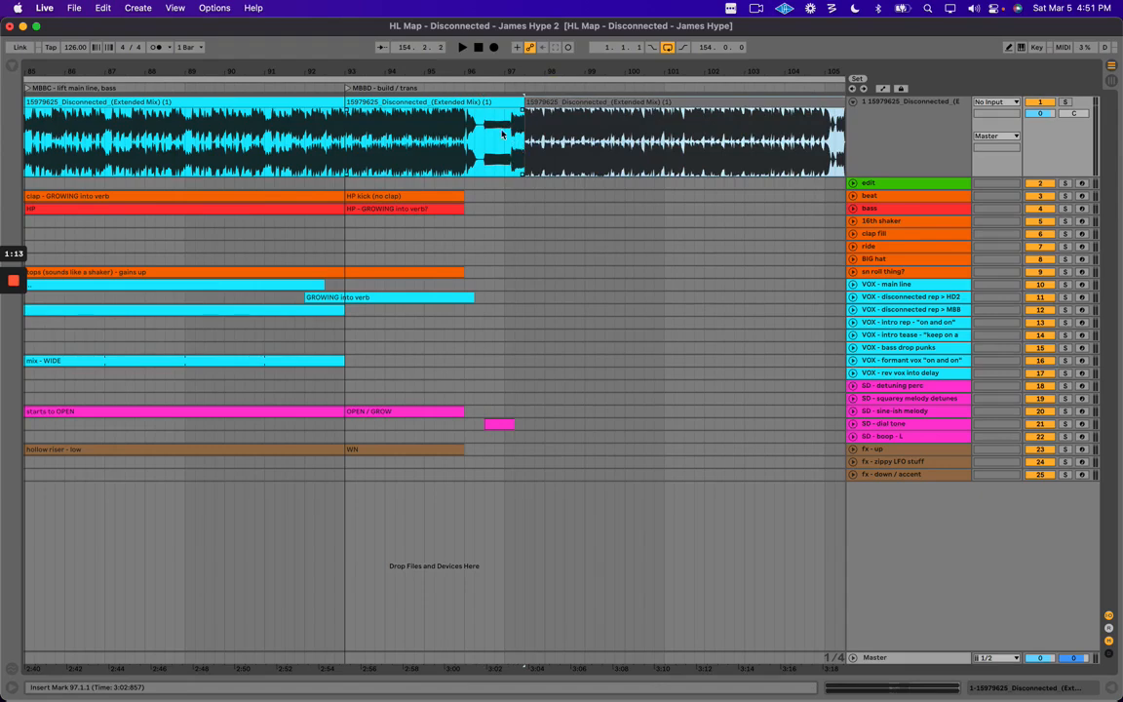
Try splitting the reference song clip at 97.1.3 and shifting the following audio half a bar earlier, so the next section starts at bar 97.
scroll(503, 134, "up", 5)
left_click(485, 139)
key("super+e")
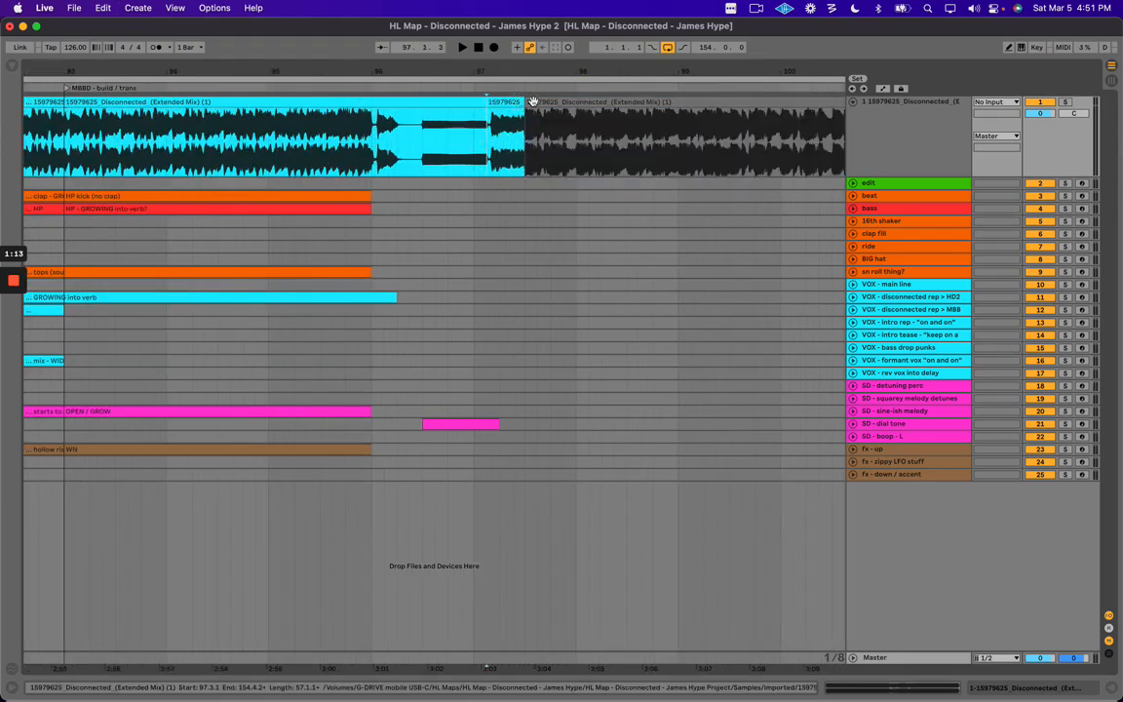
left_click(534, 102)
left_click_drag(536, 101, 450, 163)
left_click(332, 147)
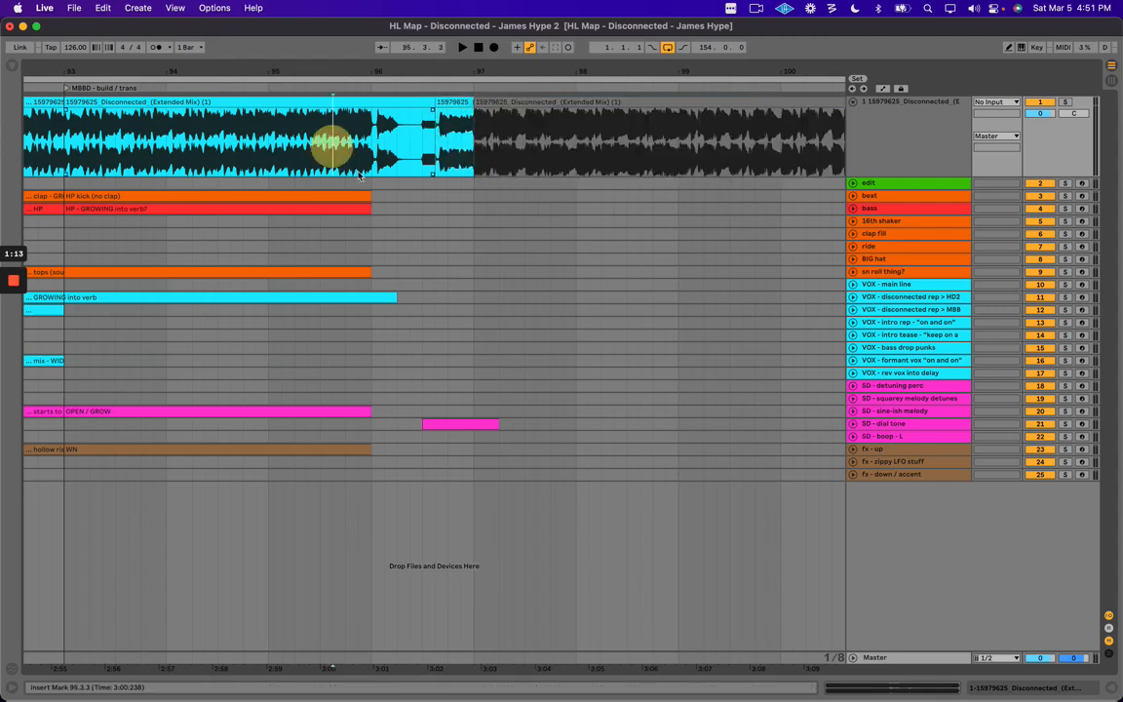
Play the shortened transition on the reference song track from bar 93 and stop the playback.
key("minus")
key("minus")
scroll(352, 187, "left", 3)
left_click(380, 122)
key("space")
left_click_drag(486, 66, 485, 66)
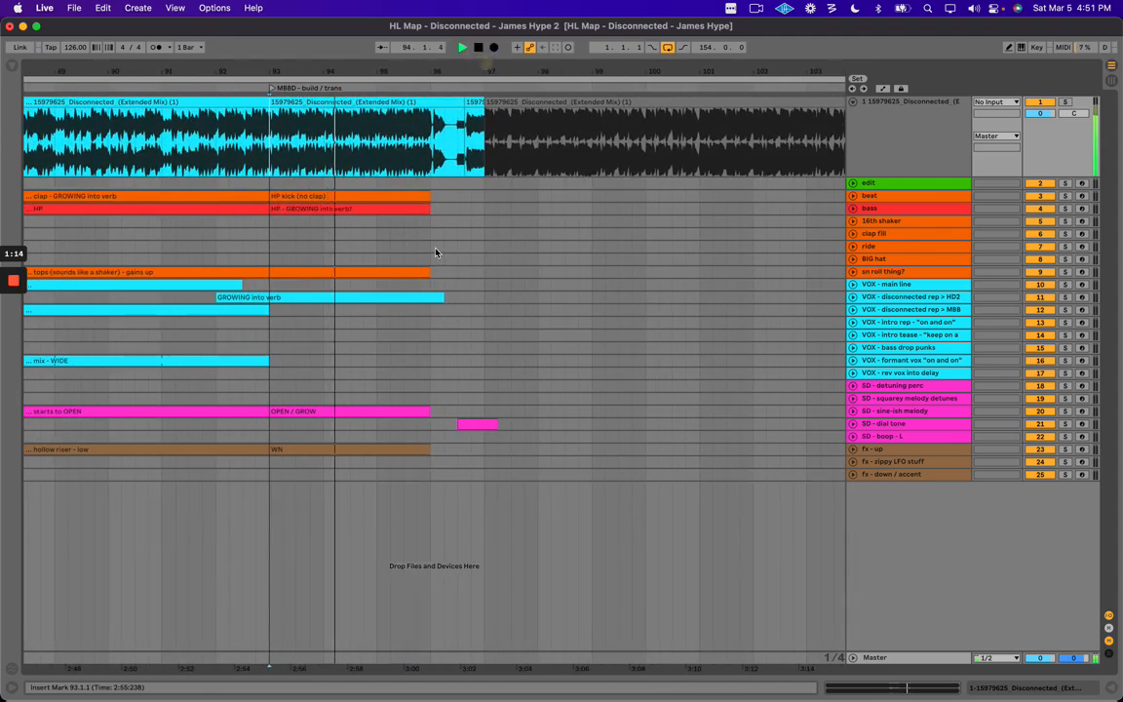
left_click(430, 189)
key("space")
Undo the half-bar shift of the reference audio and the split at 97.1.3.
left_click(506, 103)
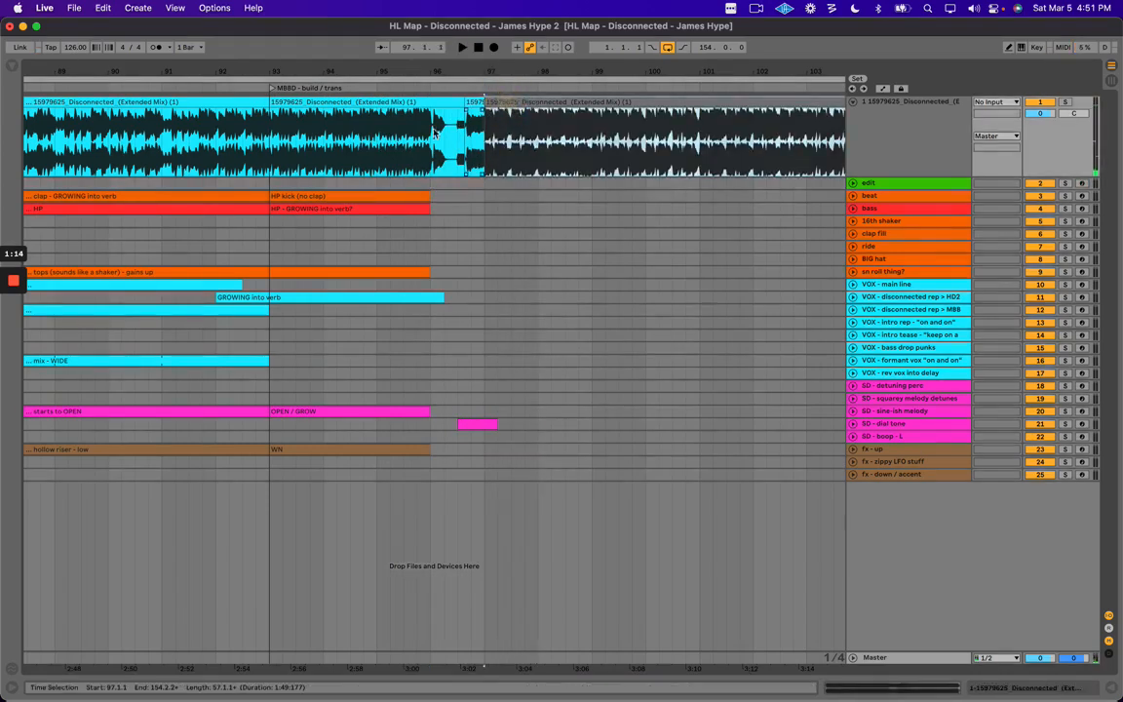
left_click(474, 204)
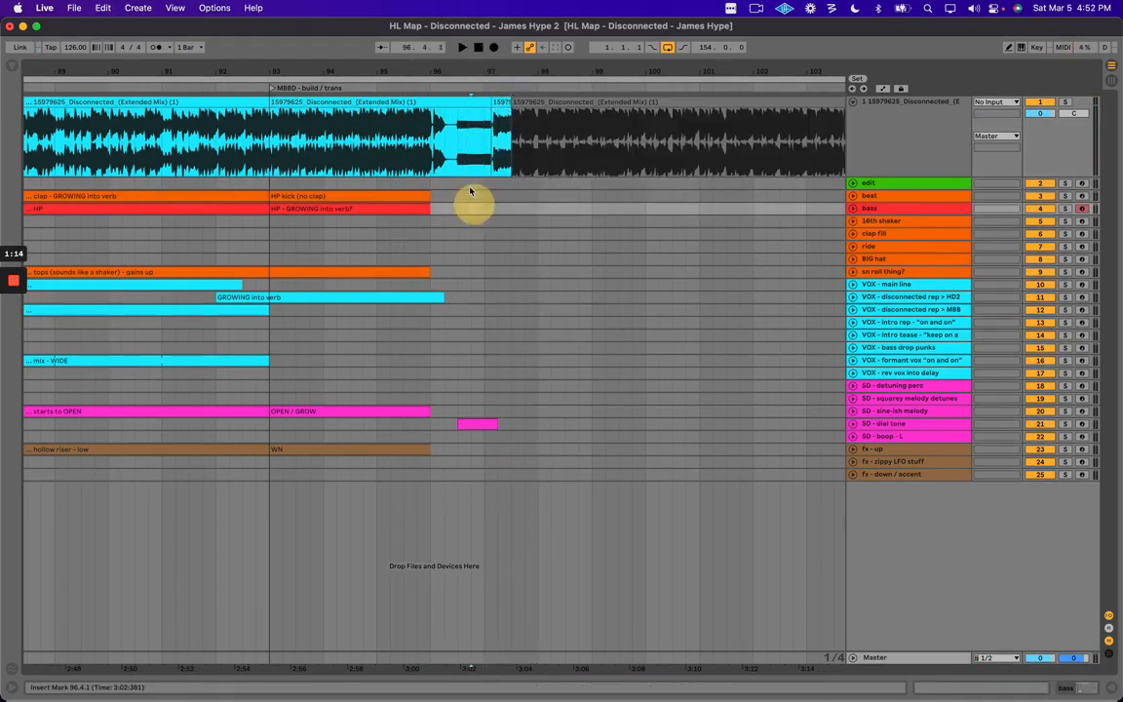
left_click_drag(460, 133, 469, 128)
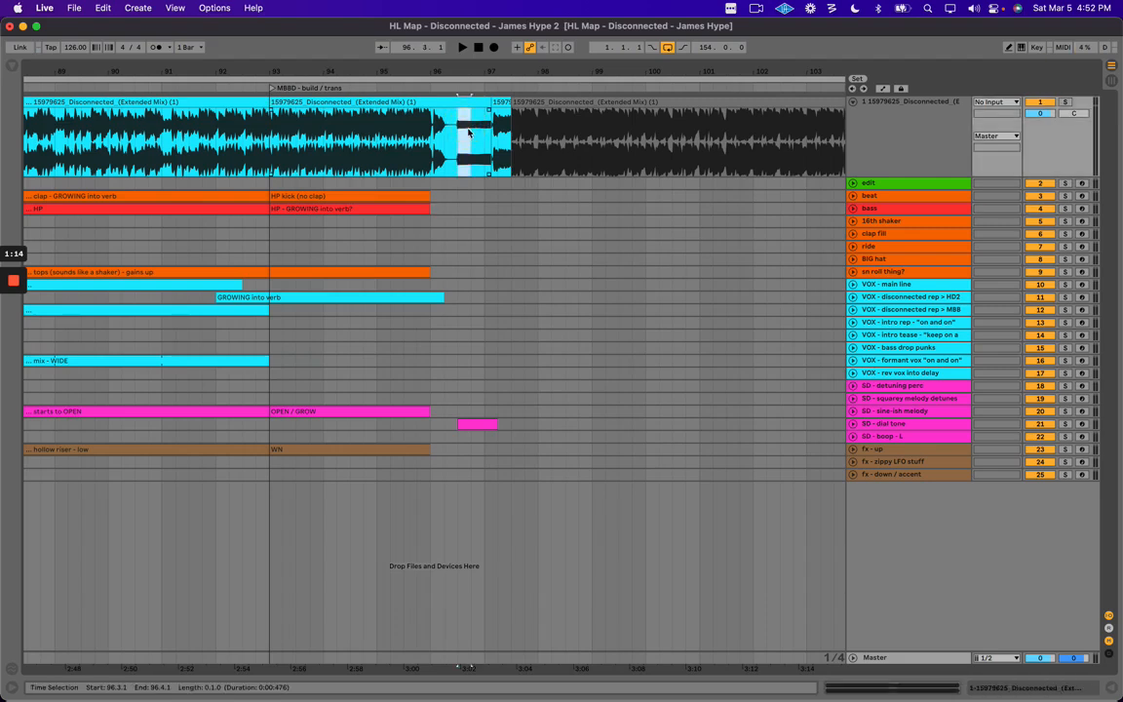
key("super+z")
Examine the build's length on the reference song track by selecting its transition from bar 96.3, and bars 91.3 to 96.1.
left_click(457, 137)
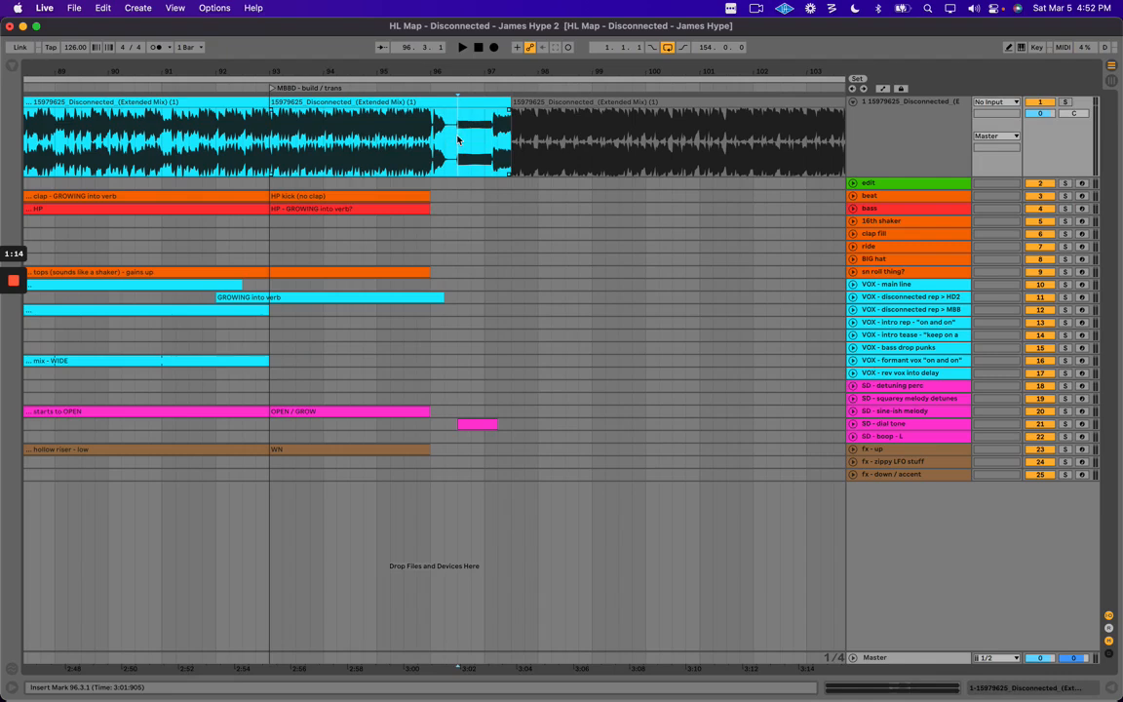
left_click_drag(457, 139, 513, 109)
left_click(539, 101)
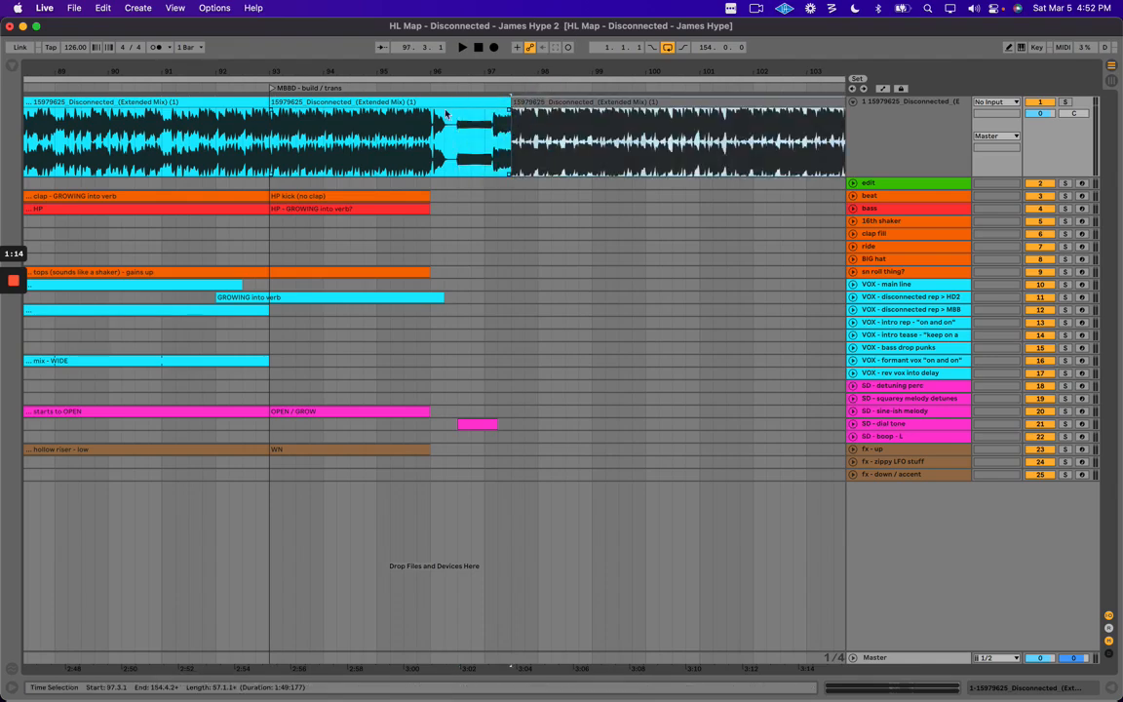
left_click_drag(413, 69, 462, 62)
left_click_drag(304, 143, 436, 144)
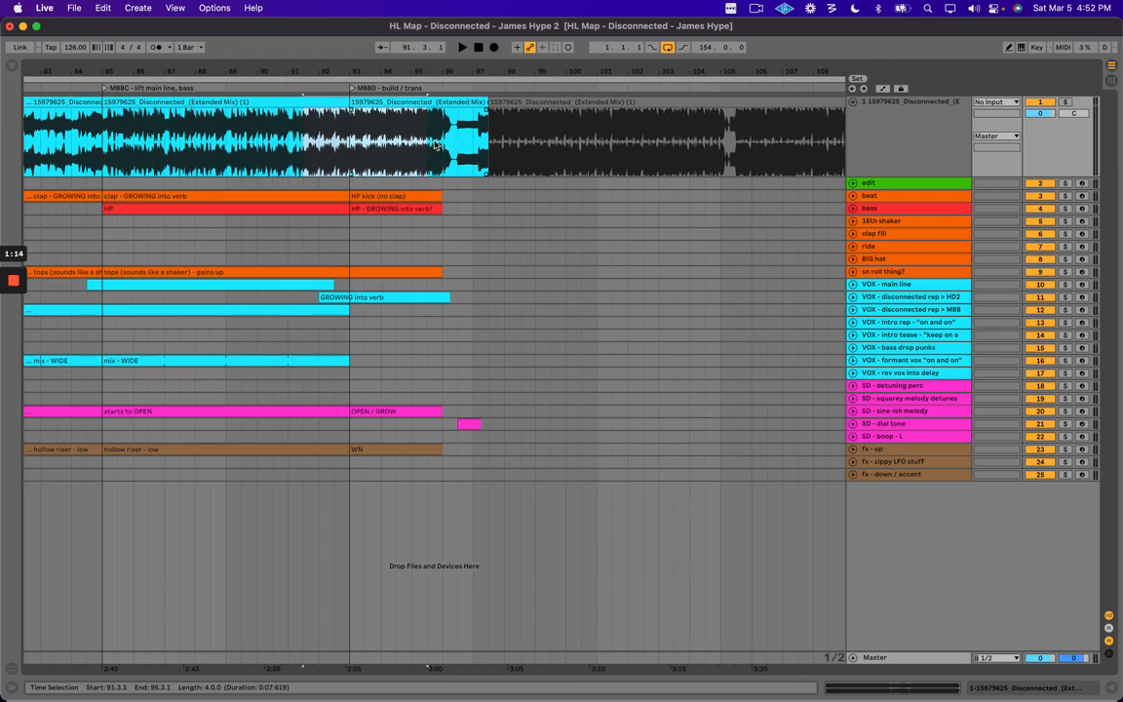
left_click(440, 143, "shift")
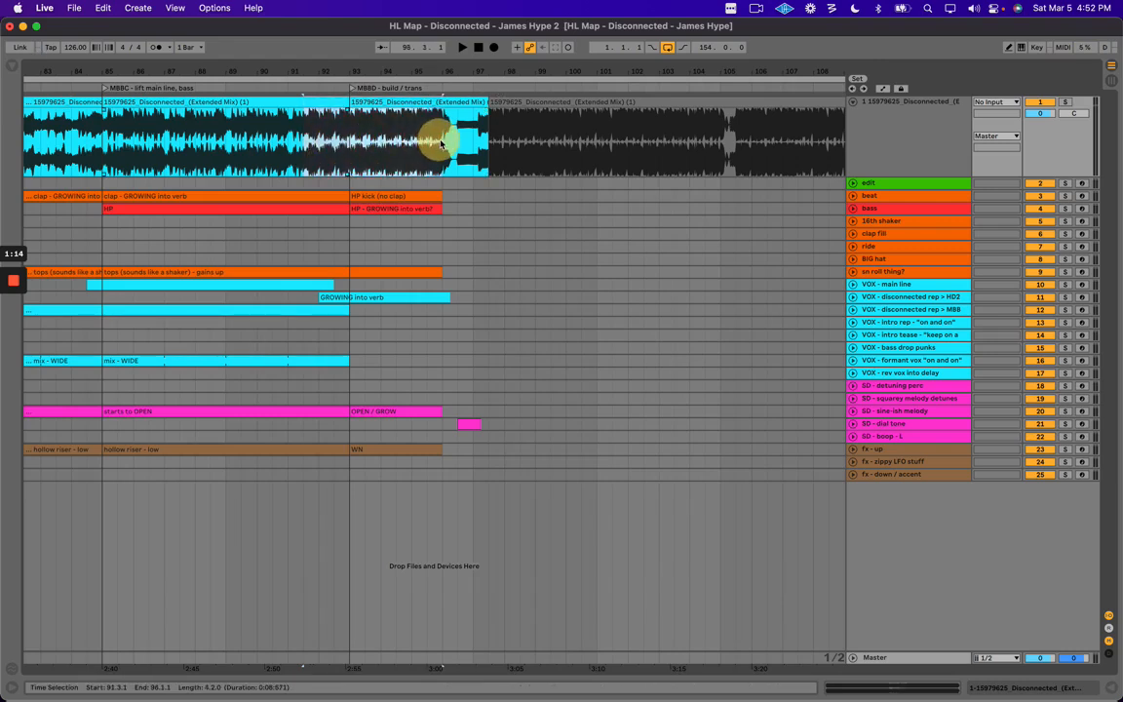
Examine where the uncoloured reference clip after the MBBD build starts, compared with the full song from bar 33 to 151.
left_click(439, 137)
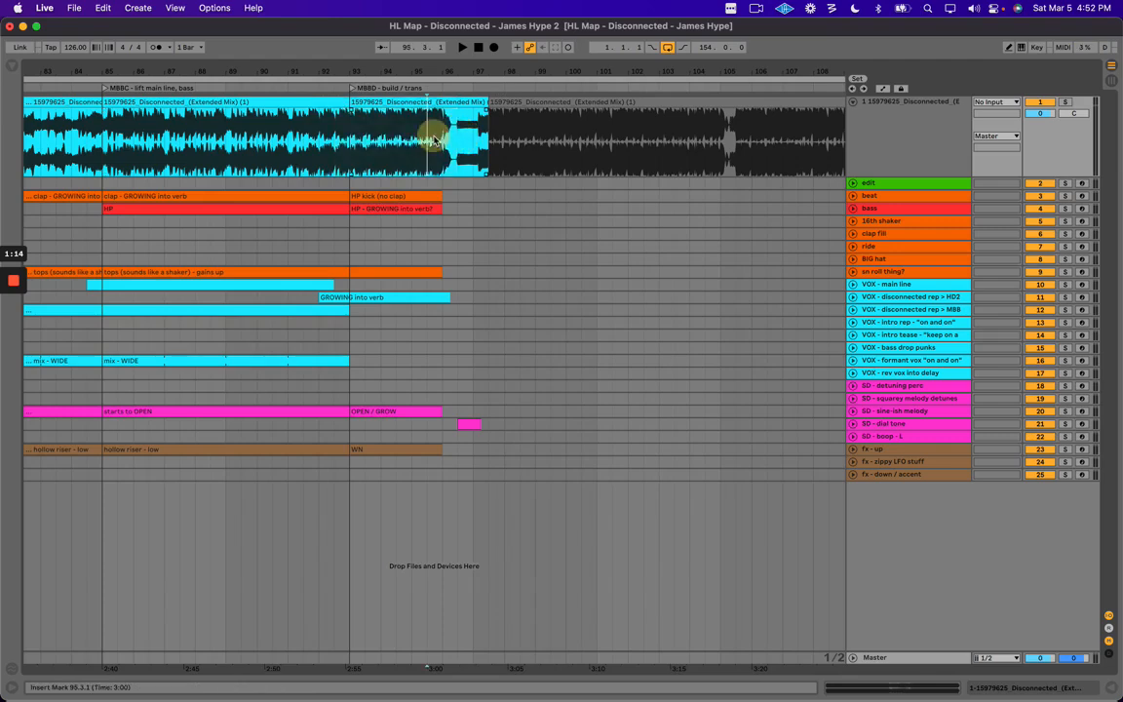
left_click_drag(465, 67, 466, 100)
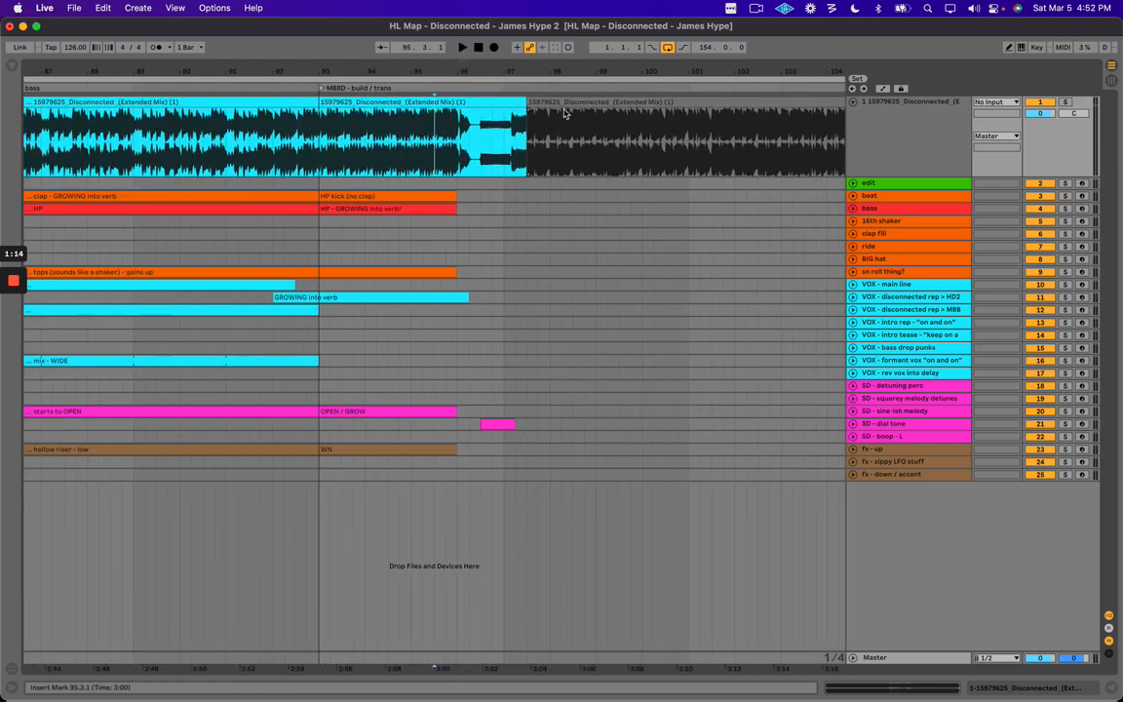
left_click(562, 99)
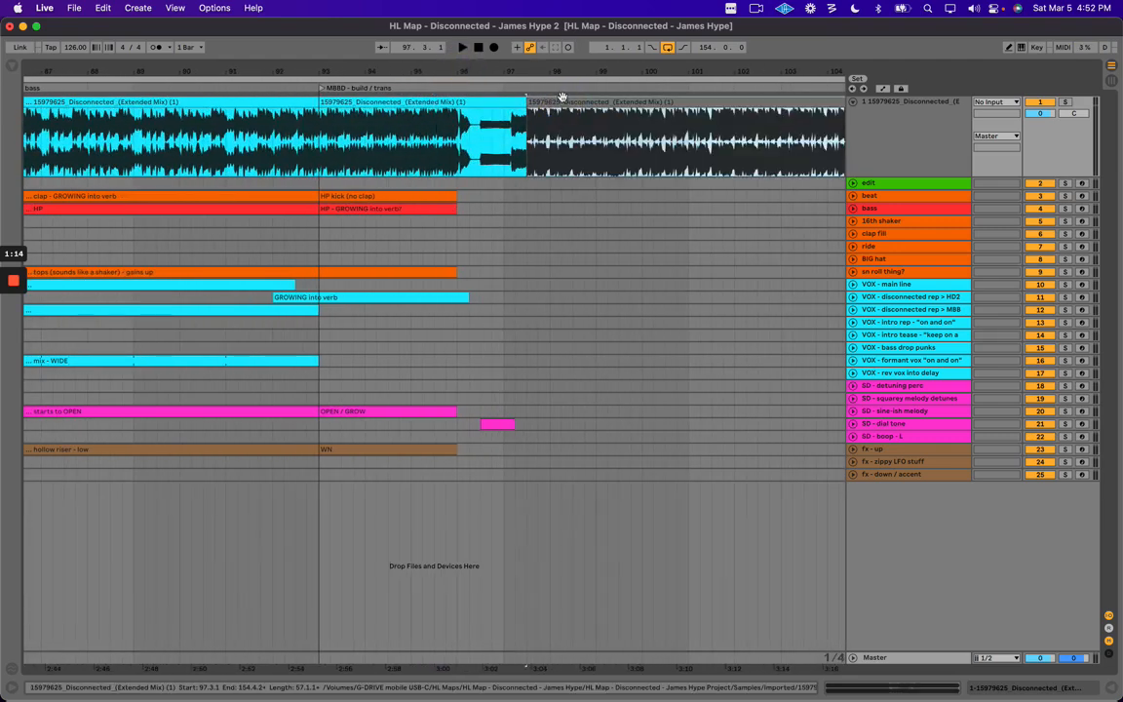
double_click(570, 71)
left_click_drag(183, 147, 766, 169)
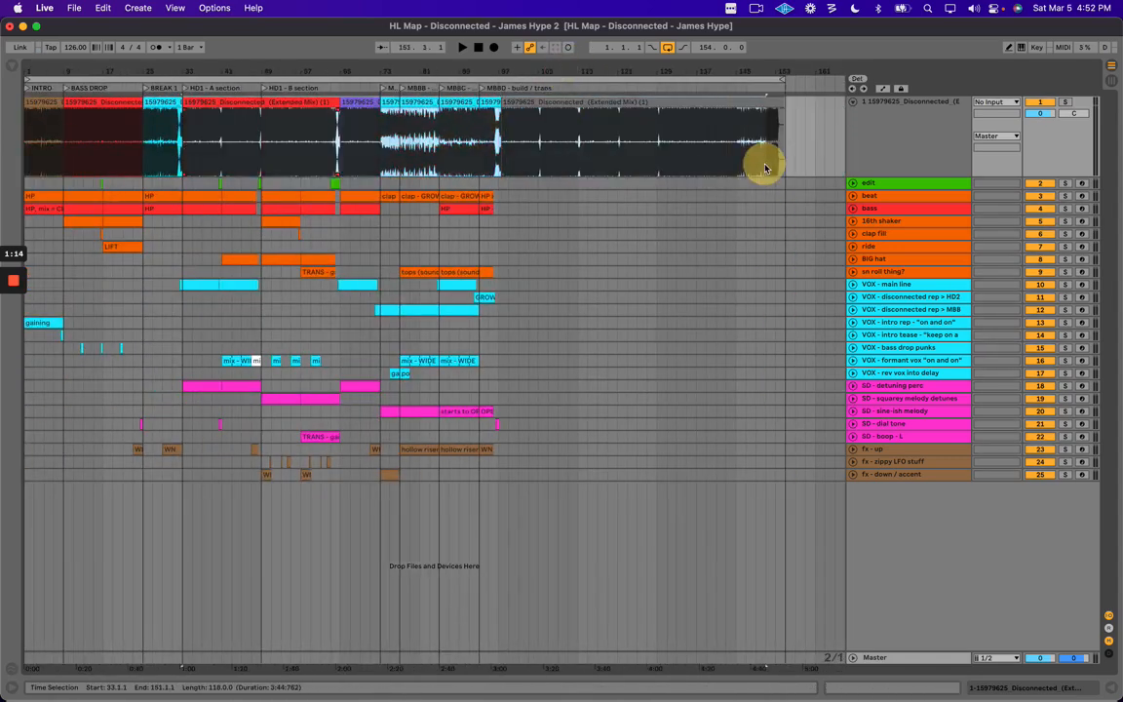
left_click(588, 139)
left_click_drag(504, 68, 505, 98)
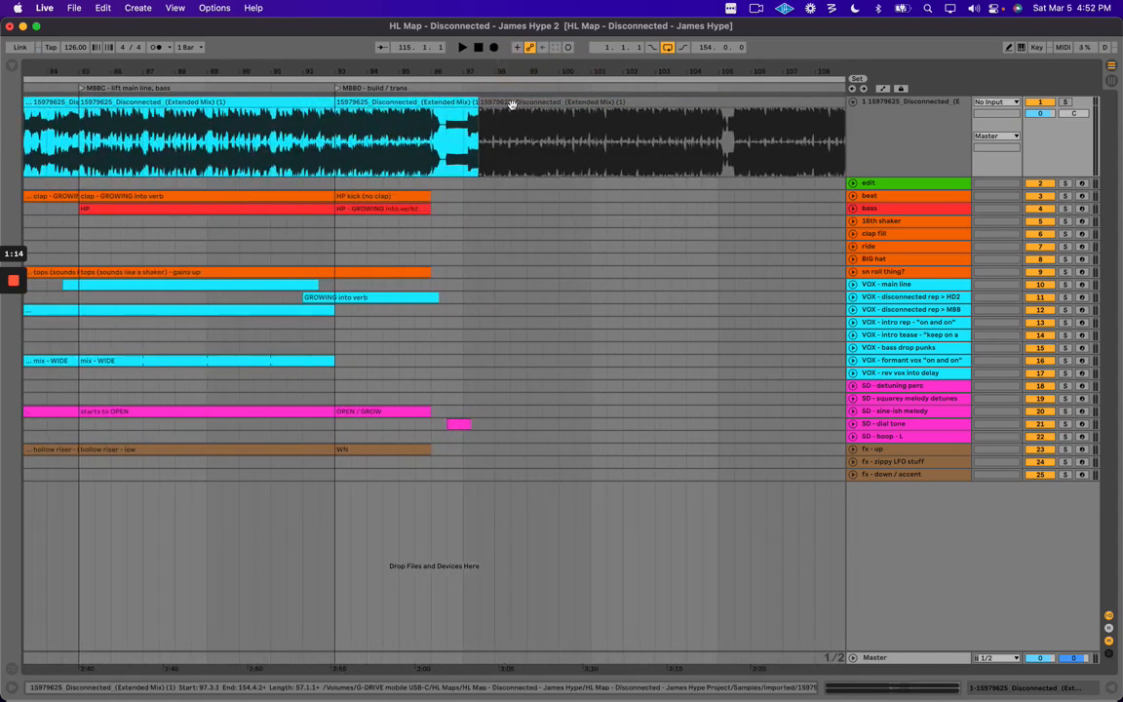
left_click(511, 104)
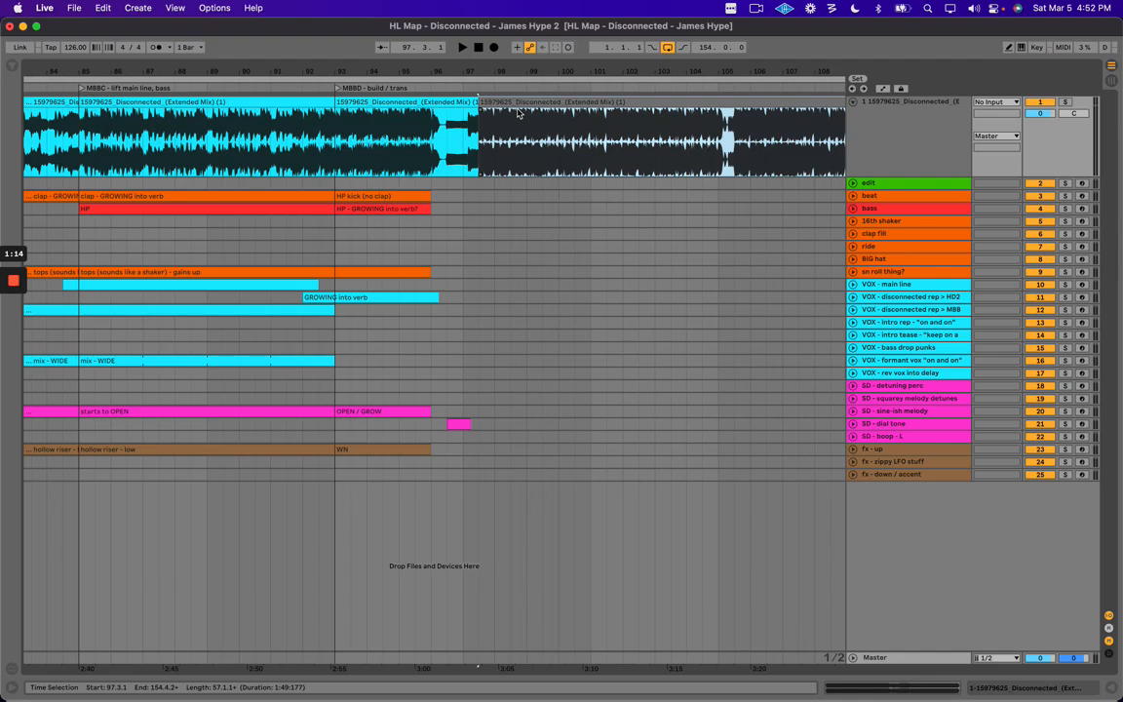
Examine the length of the MBBD build on the reference song by selecting bars 93.1 to 96.1 and the uncoloured clip following the build.
left_click_drag(493, 69, 493, 81)
left_click(485, 130)
left_click(530, 141)
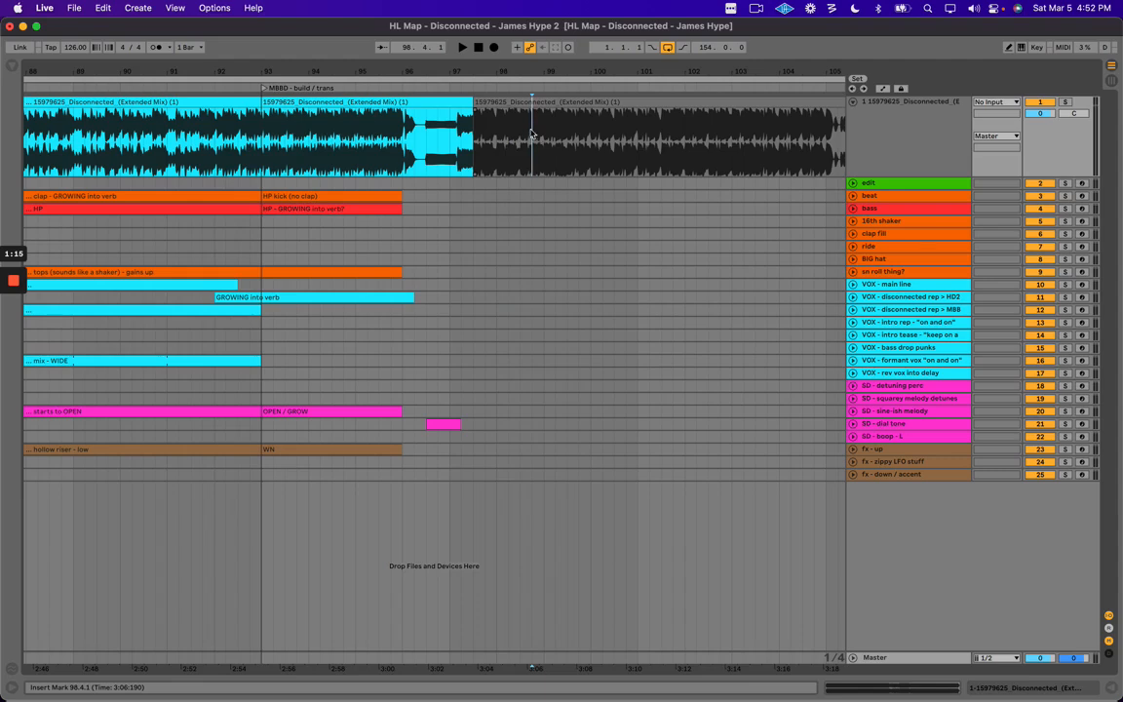
left_click_drag(521, 72, 522, 68)
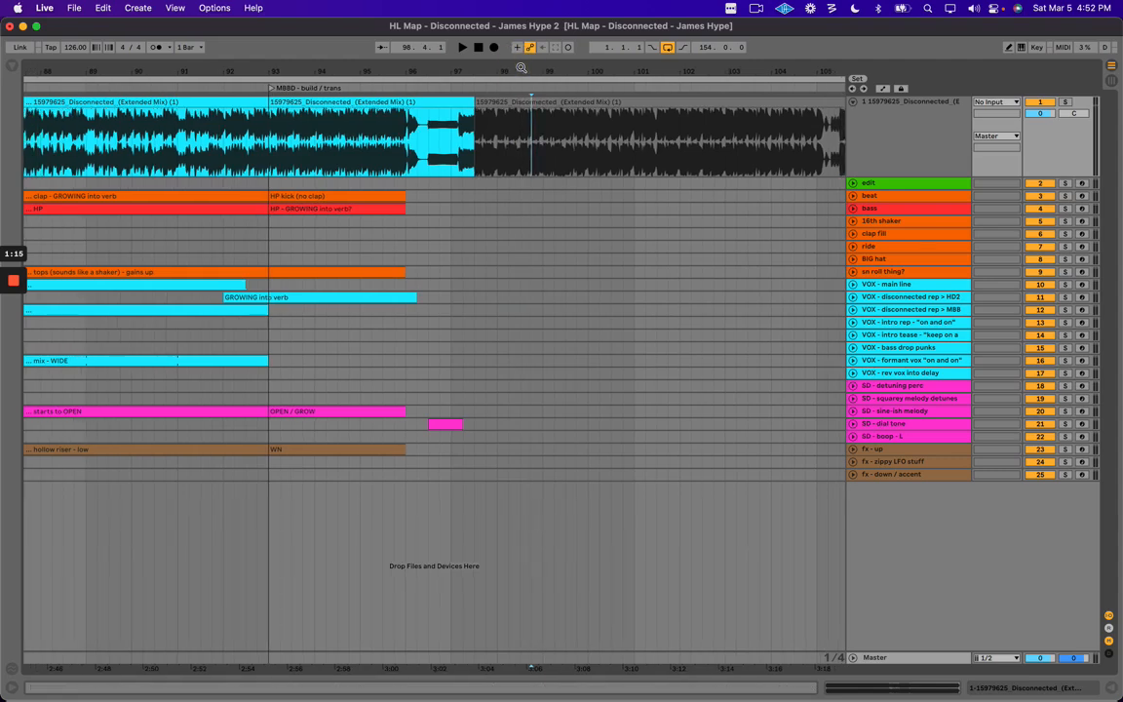
left_click_drag(269, 127, 398, 139)
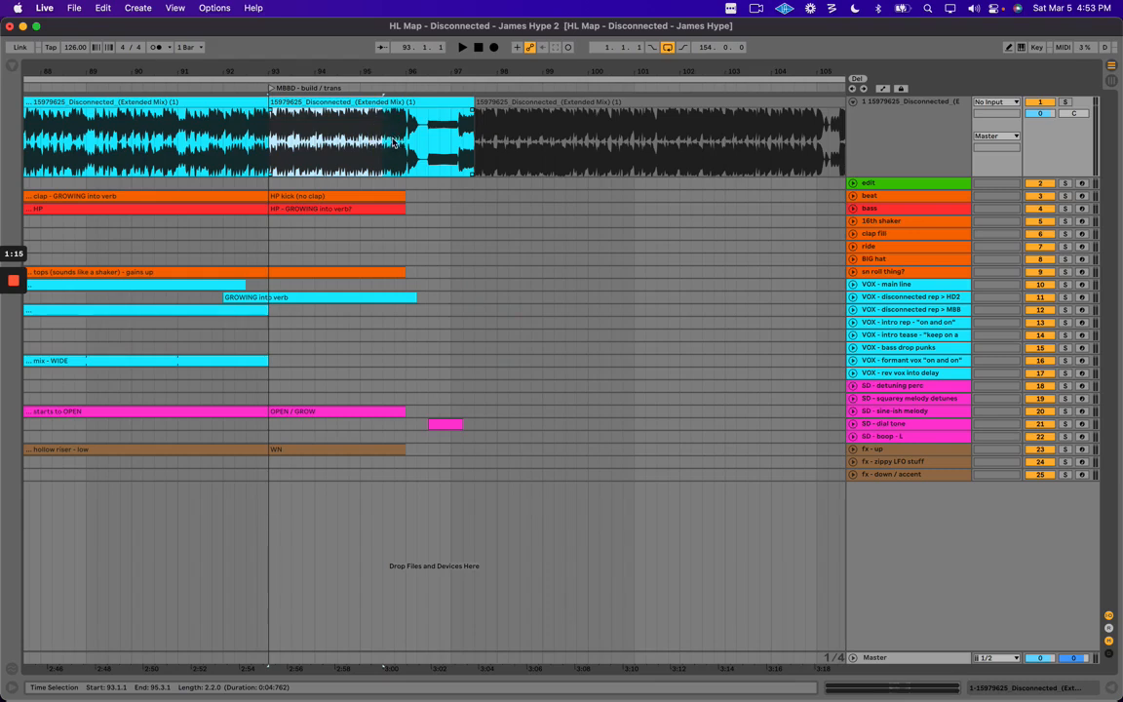
left_click_drag(269, 135, 403, 131)
left_click_drag(311, 74, 342, 86)
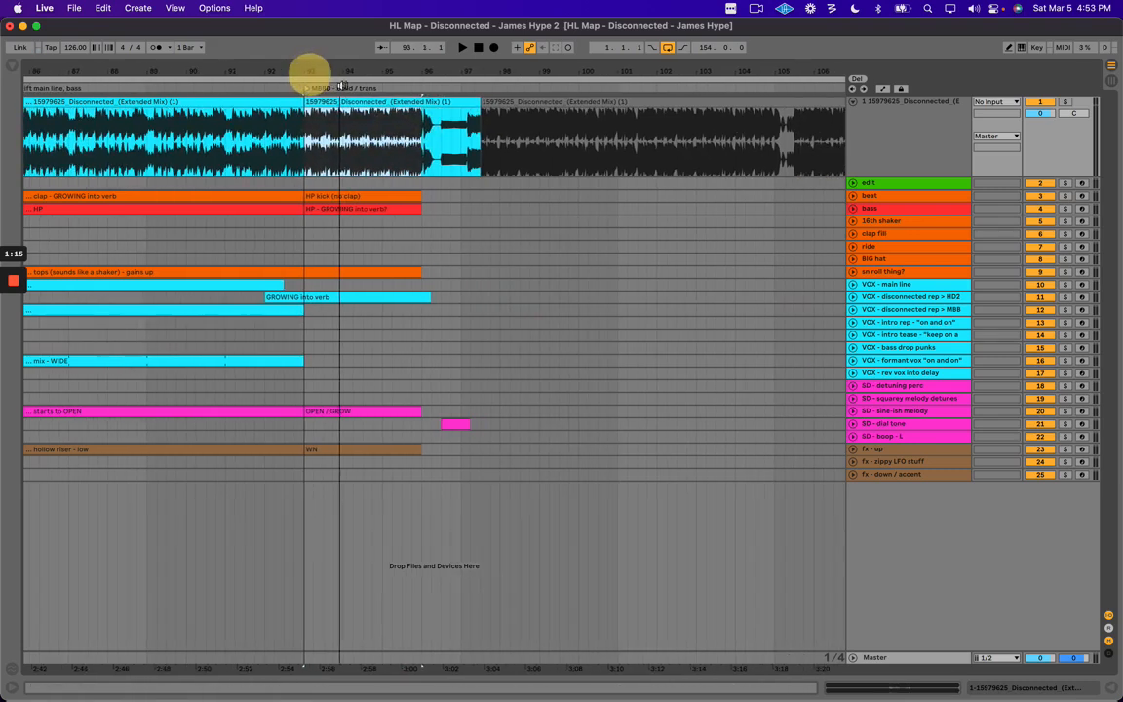
left_click(422, 132)
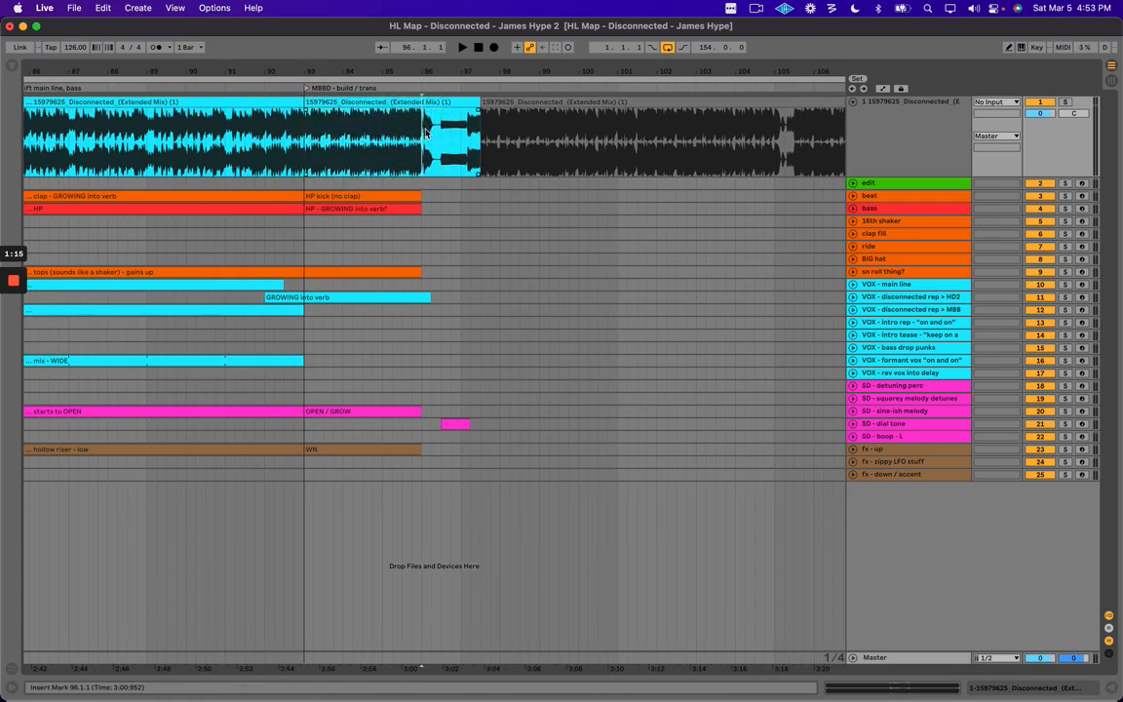
left_click(522, 105)
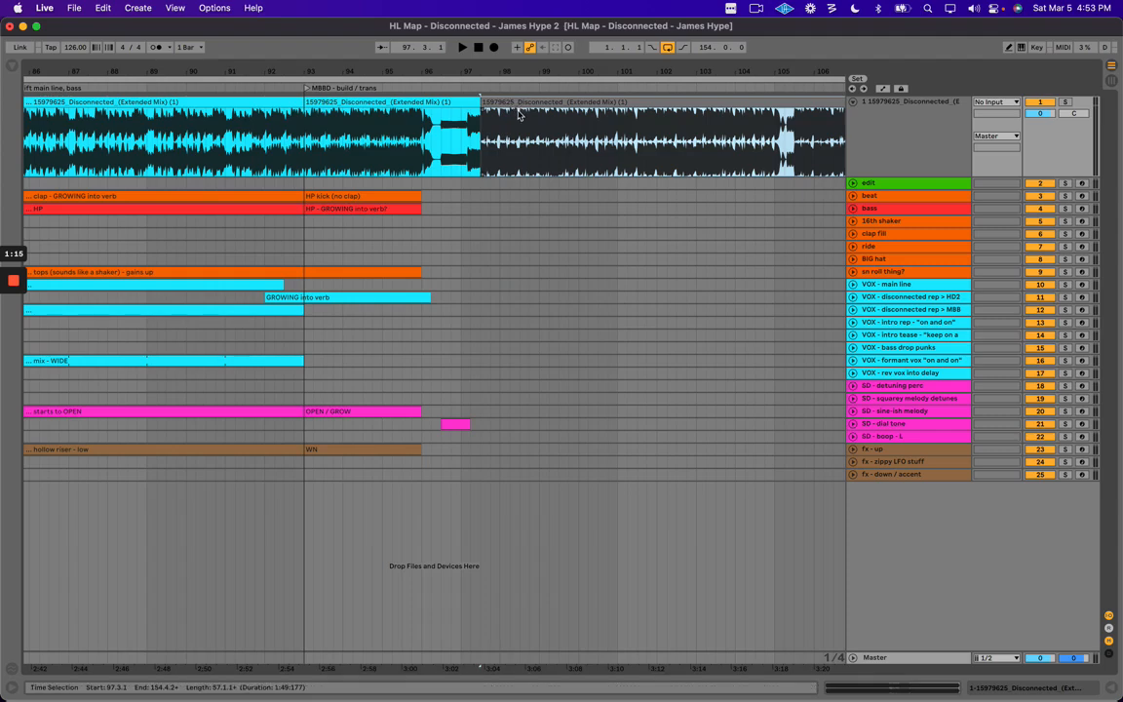
Examine the end of the extended transition on the reference song, marking 97.1.1 and selecting 96.4.1 to 97.2.1.
left_click_drag(385, 71, 484, 72)
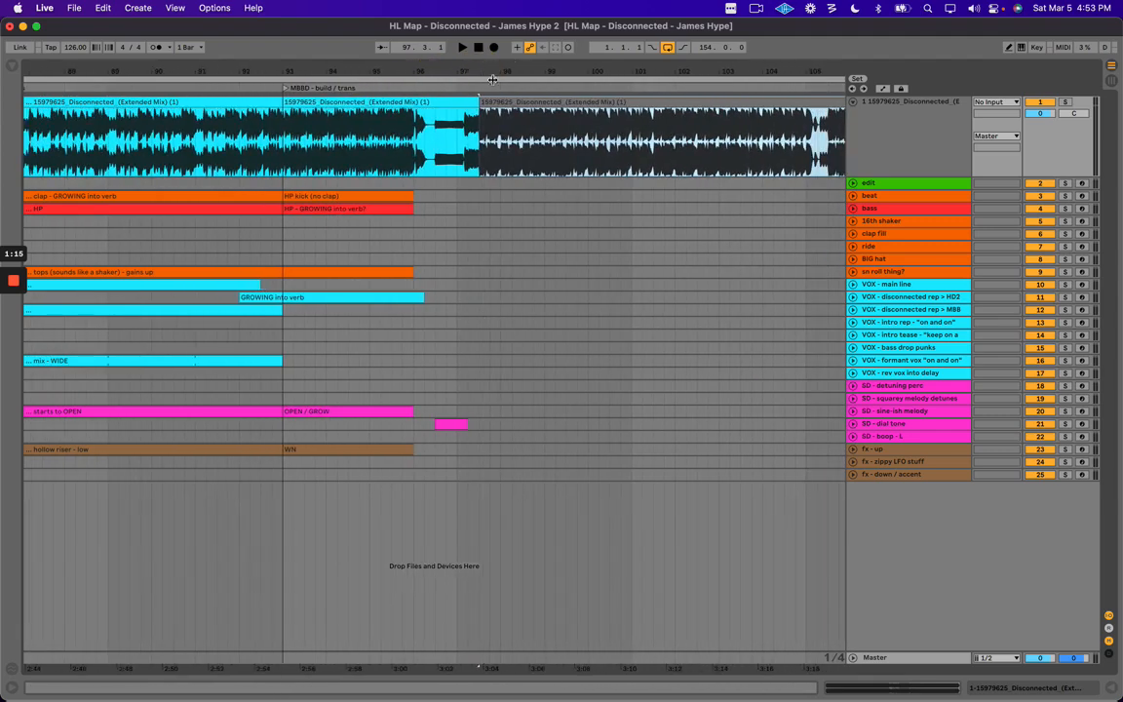
left_click(283, 125)
left_click_drag(314, 131, 426, 126)
left_click(452, 126)
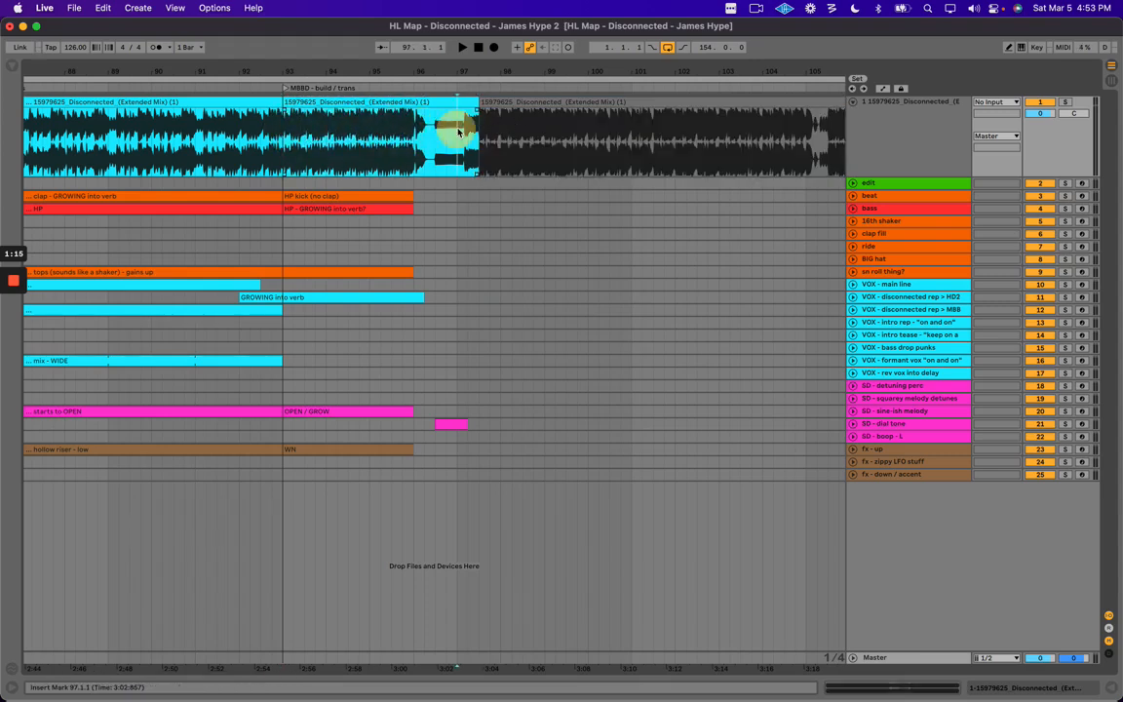
left_click(458, 237)
mouse_move(454, 141)
left_mouse_down()
mouse_move(465, 244)
mouse_move(458, 163)
left_mouse_up()
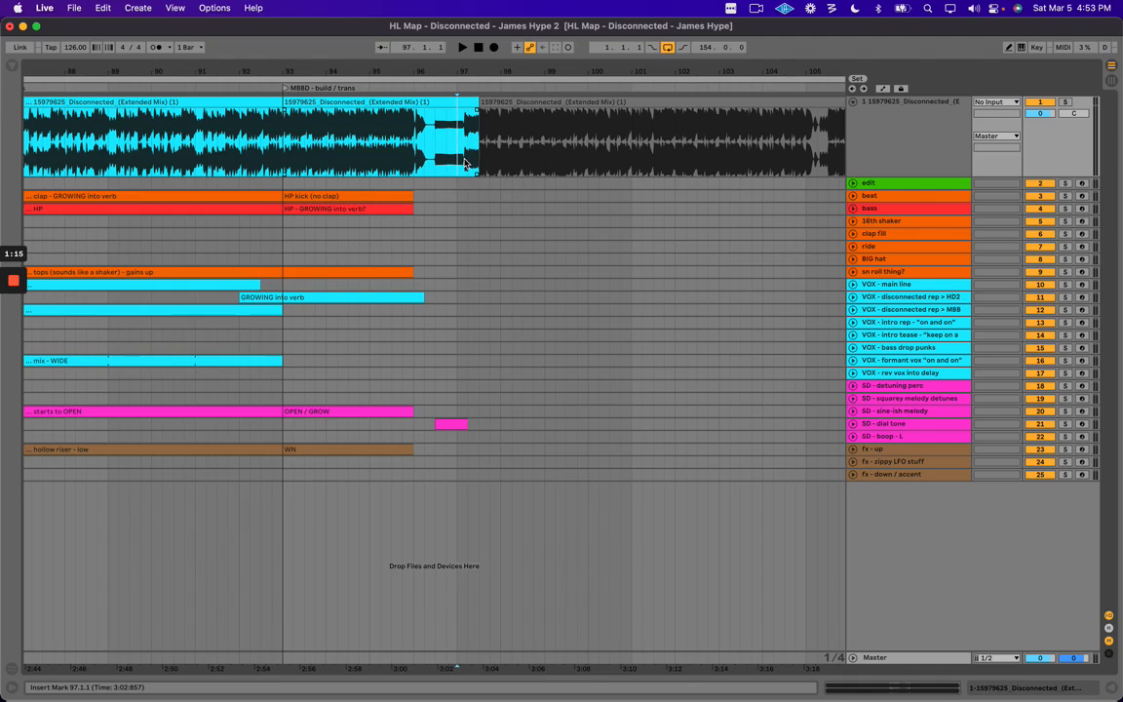
left_click(489, 103)
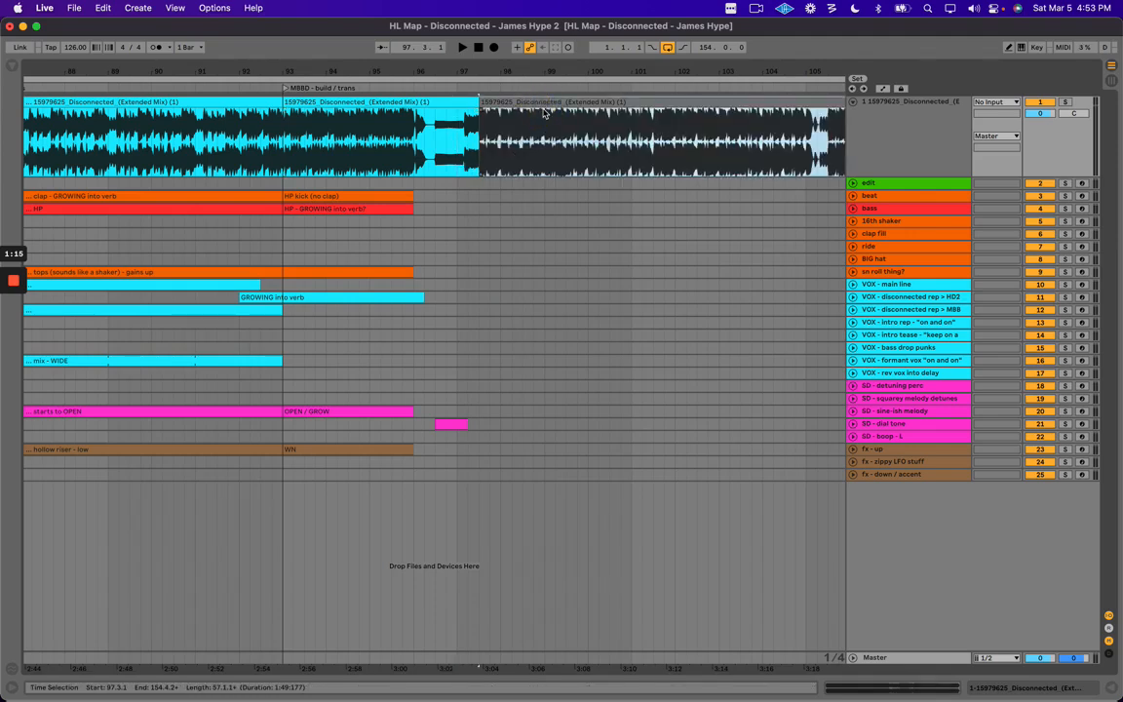
left_click_drag(446, 146, 468, 152)
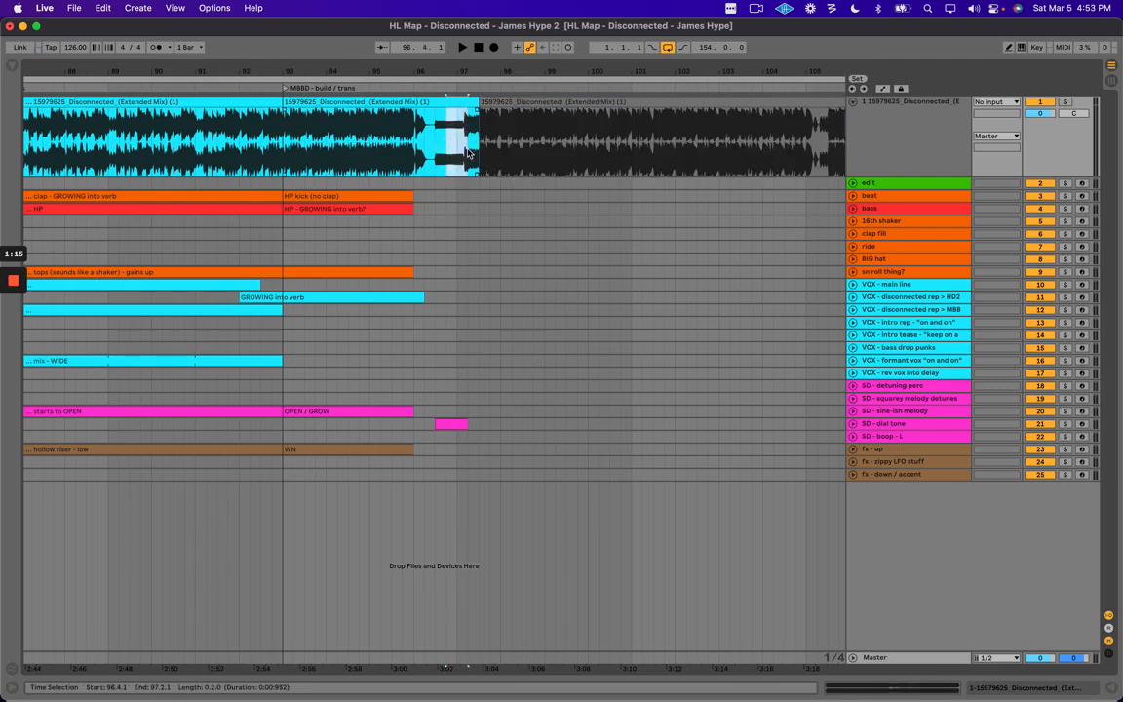
left_click(458, 148)
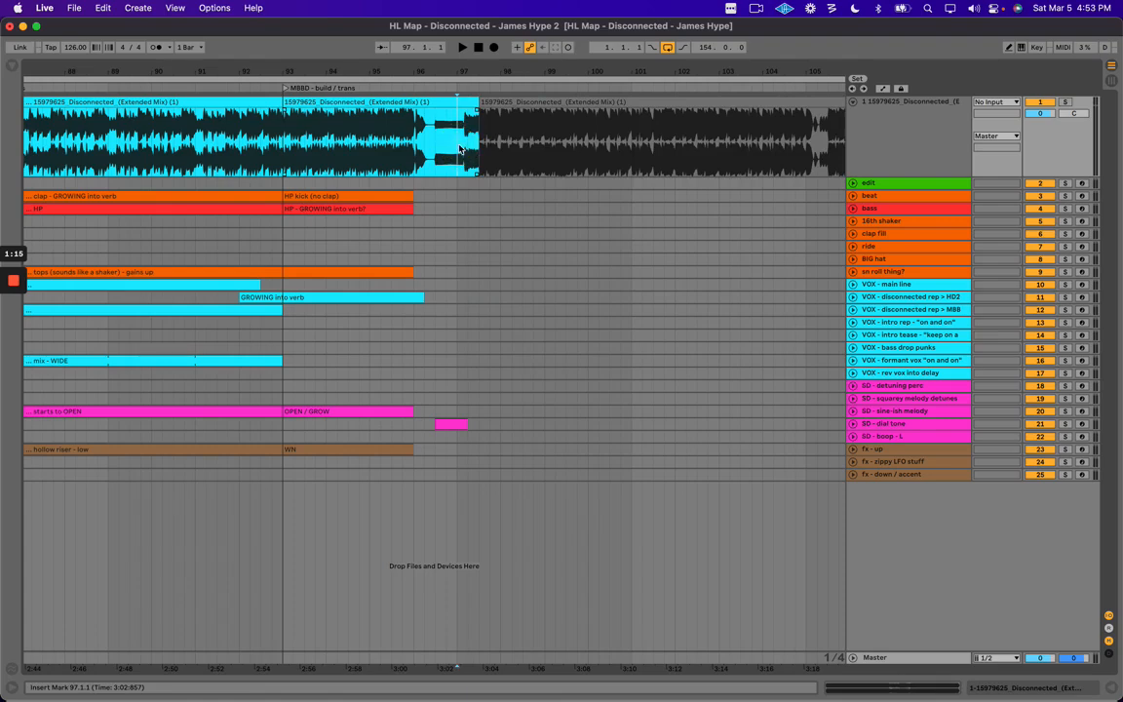
Inspect the extra beats between bar 97 and the next section's start, marking 97.2.1 and 97.1.1 on the reference song track.
left_click_drag(459, 138, 506, 139)
left_click_drag(457, 73, 461, 72)
left_click_drag(441, 133, 484, 131)
mouse_move(463, 69)
left_mouse_down()
mouse_move(458, 61)
mouse_move(459, 78)
left_mouse_up()
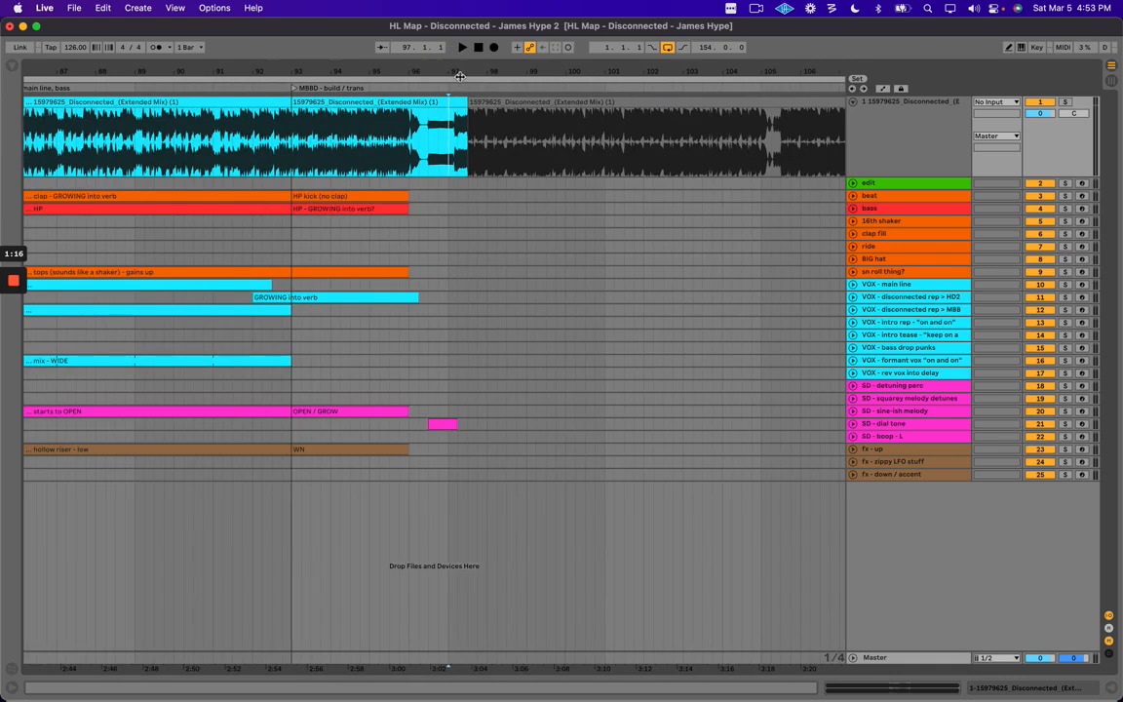
left_click(454, 144)
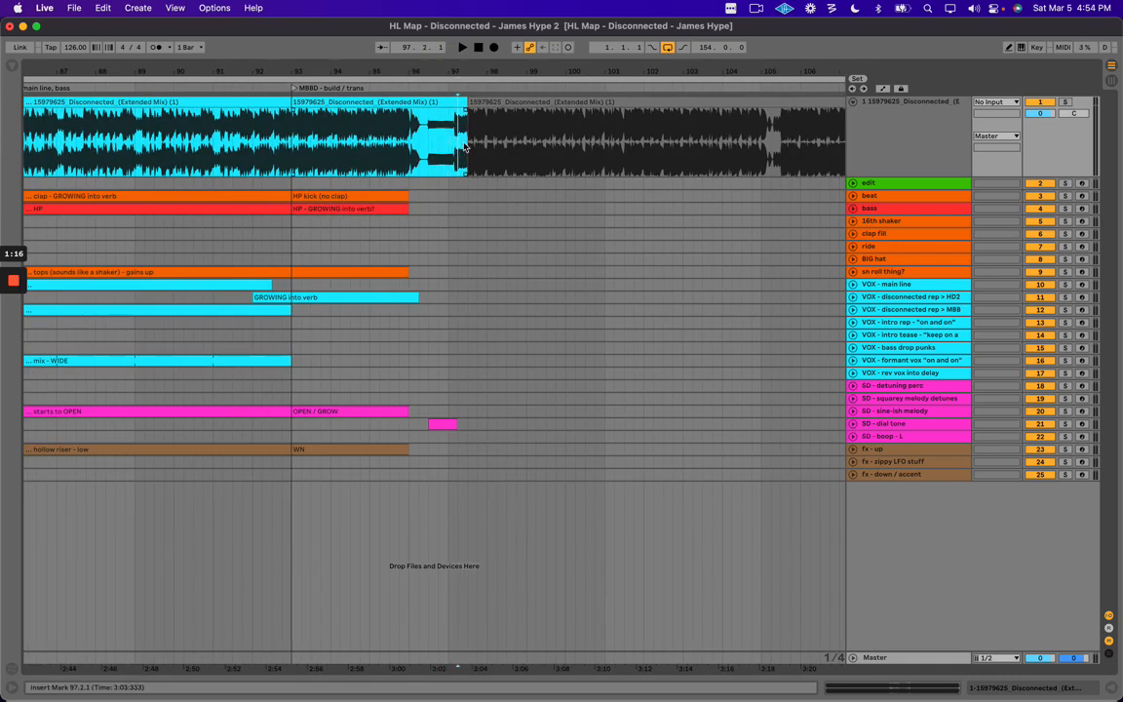
left_click_drag(407, 68, 410, 71)
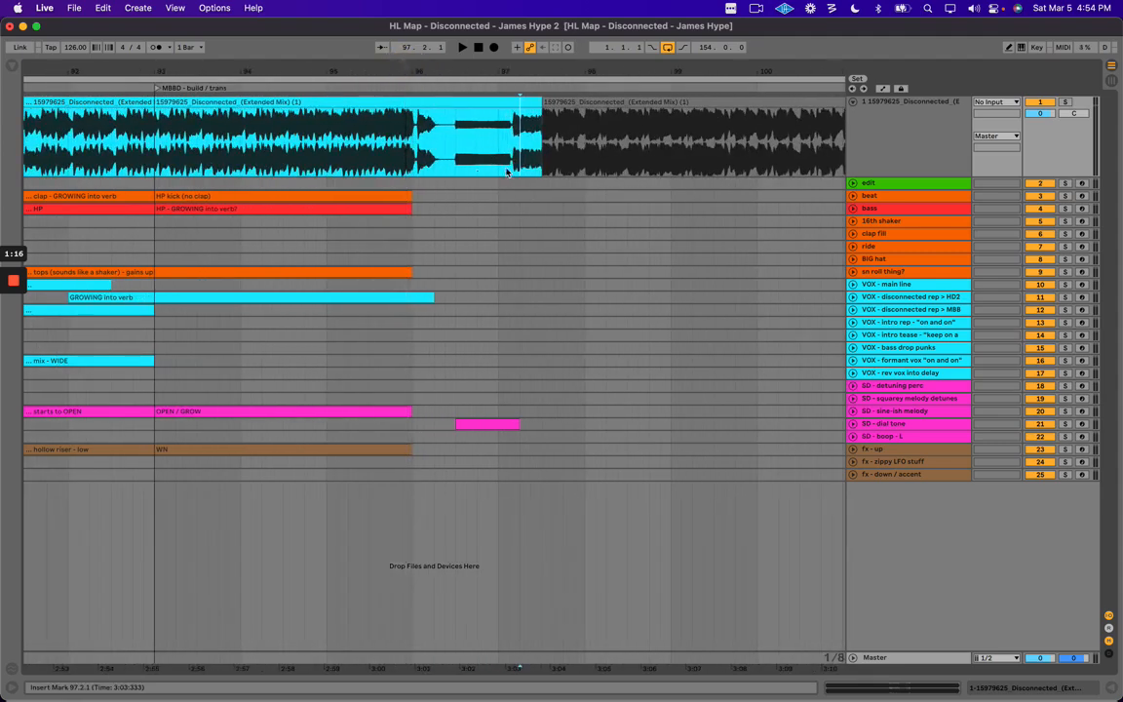
left_click(499, 132)
left_click_drag(501, 72, 501, 67)
left_click(500, 137)
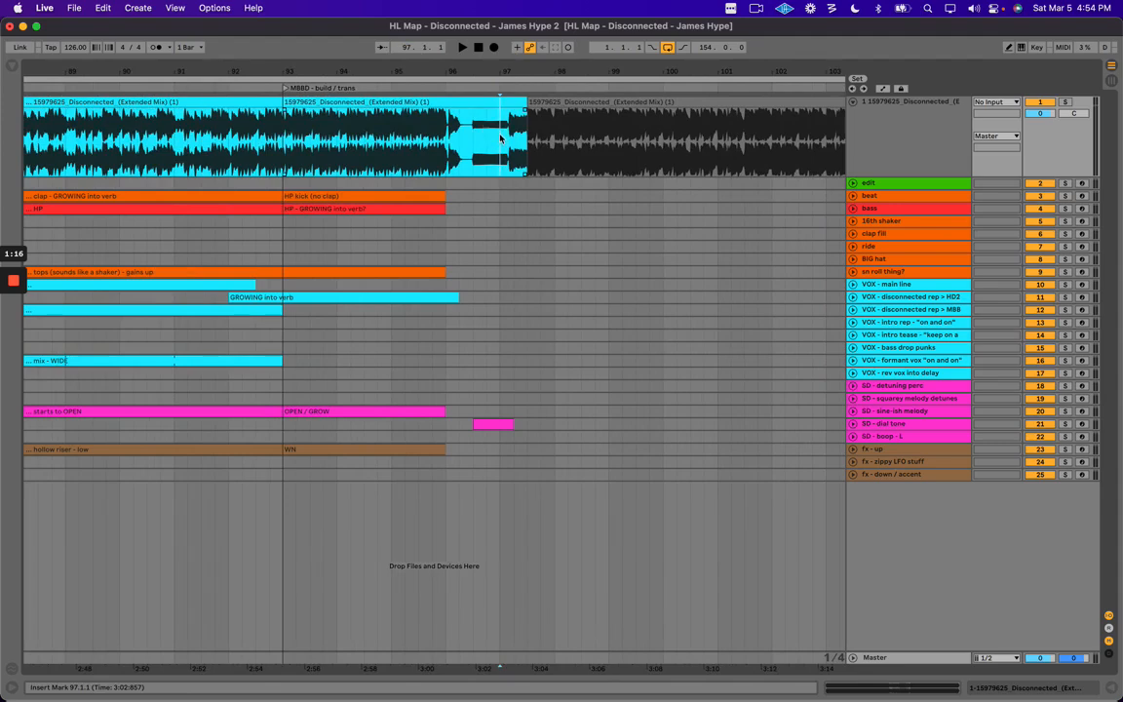
left_click_drag(494, 69, 492, 64)
Review the mapped element clips from INTRO through the MBB sections, including the VOX - bass drop punks clip at 16.3.1.
scroll(238, 358, "left", 10)
left_click_drag(384, 412, 457, 412)
scroll(311, 422, "left", 5)
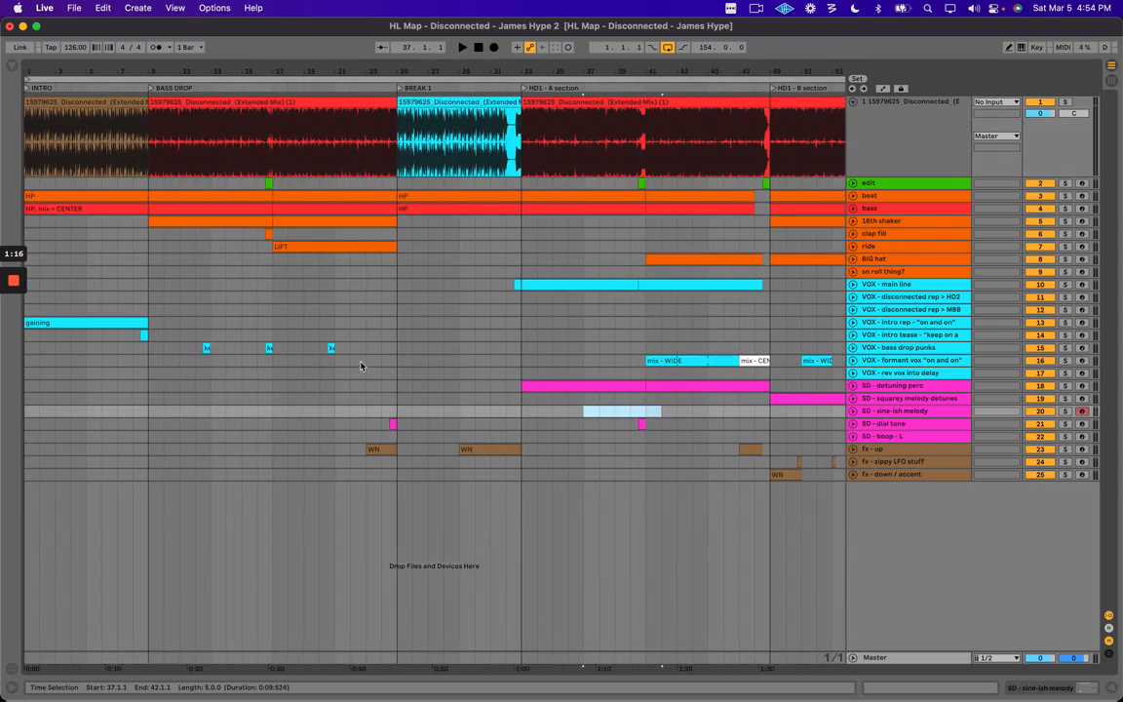
left_click(269, 348)
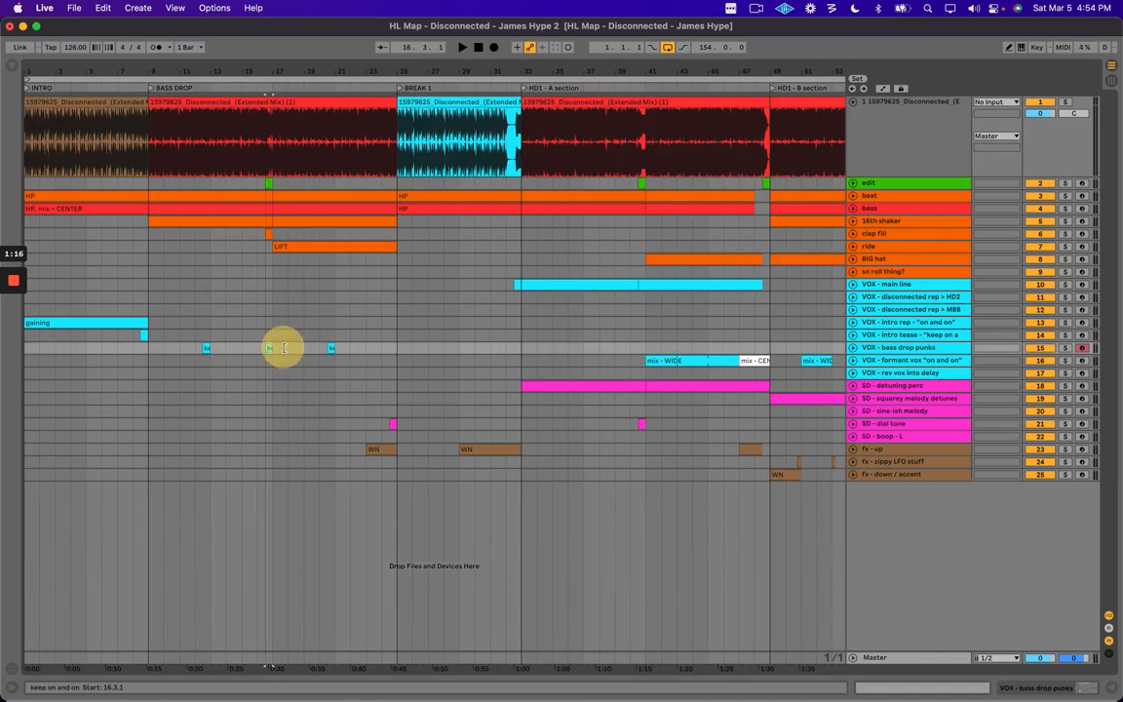
left_click_drag(306, 347, 386, 390)
left_click(386, 390)
scroll(386, 393, "right", 10)
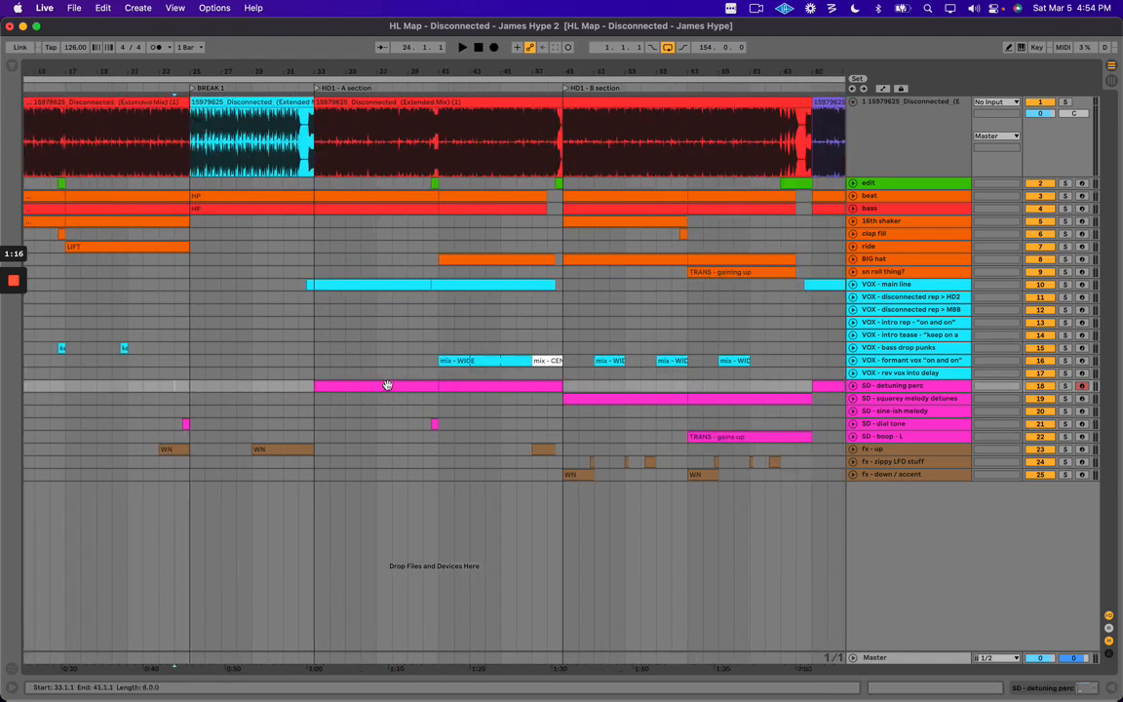
scroll(386, 392, "right", 6)
scroll(391, 396, "right", 6)
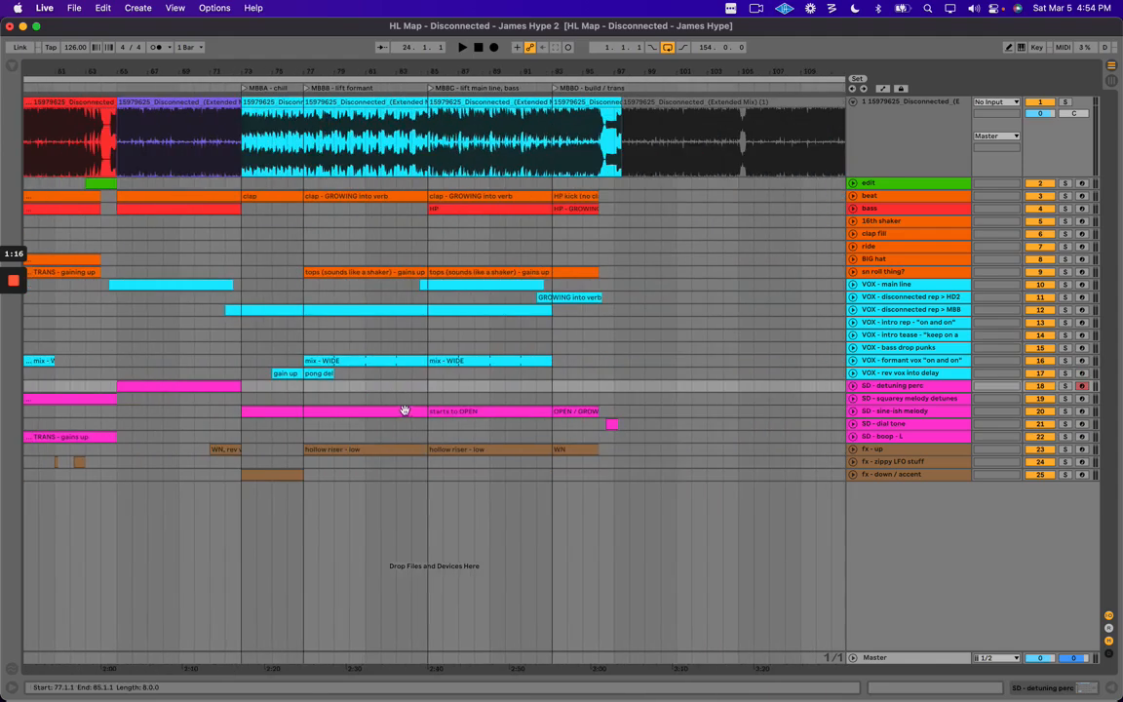
Examine the build and transition by selecting bars 95.1 to 97.1, 93.1 to 96.2, 96.2 to 97.1 and 97.1 to 100.1 on the reference song.
left_click_drag(613, 71, 614, 89)
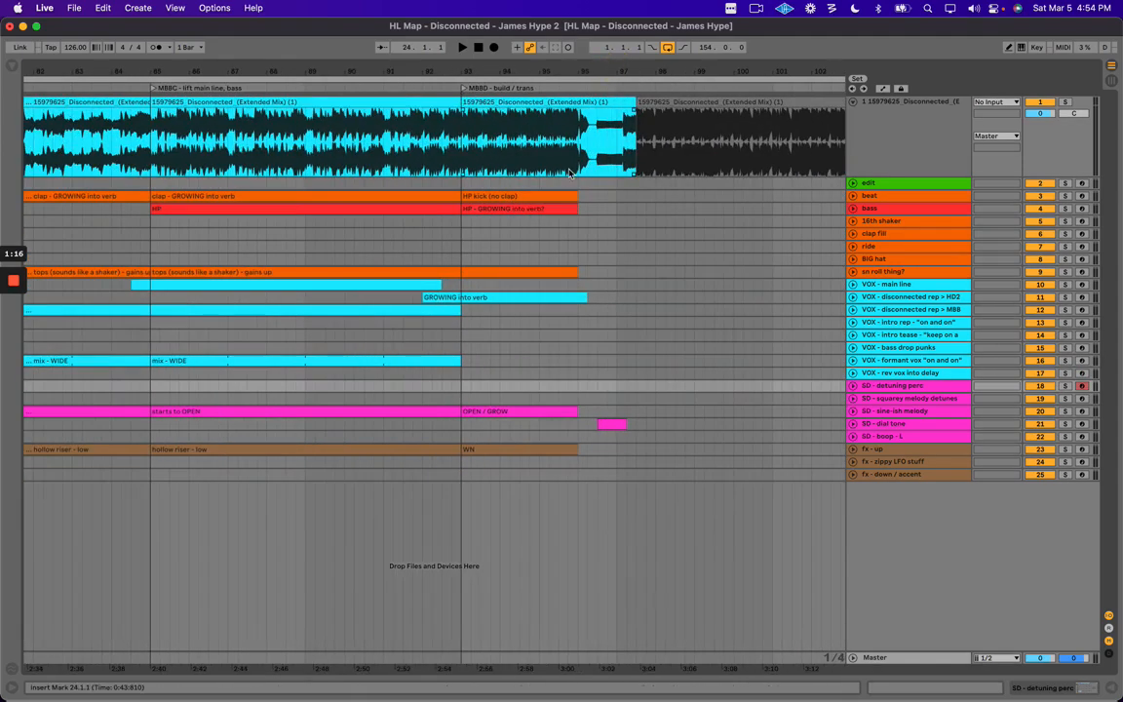
scroll(573, 162, "right", 3)
left_click(507, 128)
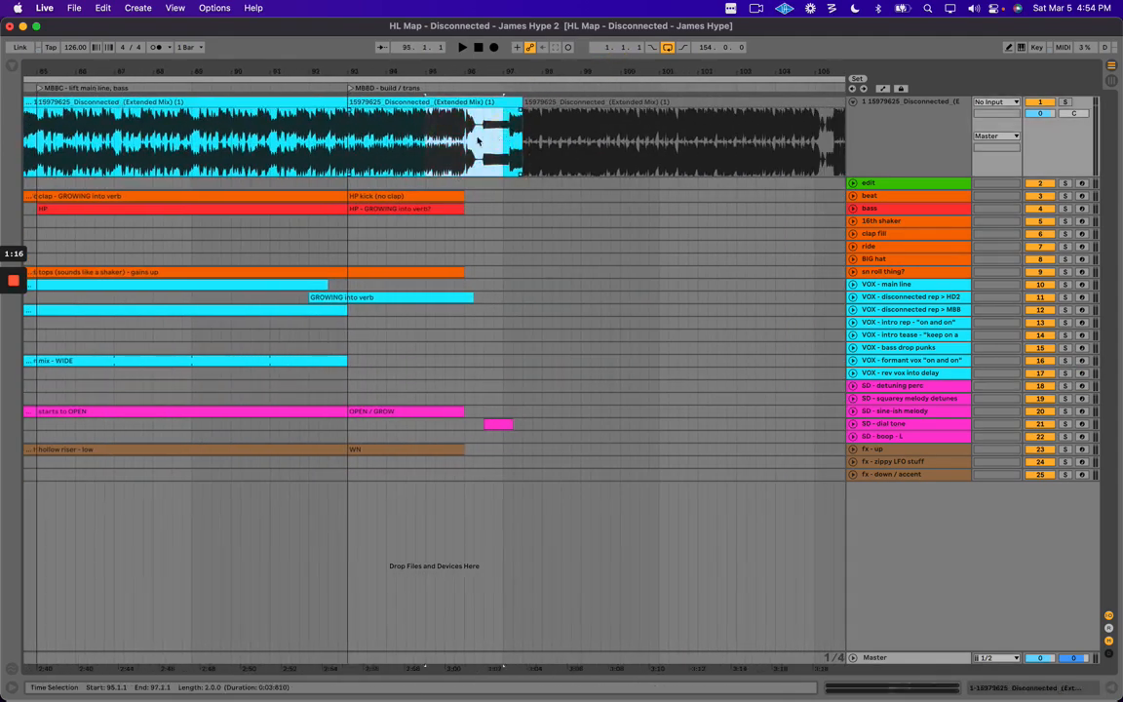
left_click(467, 133)
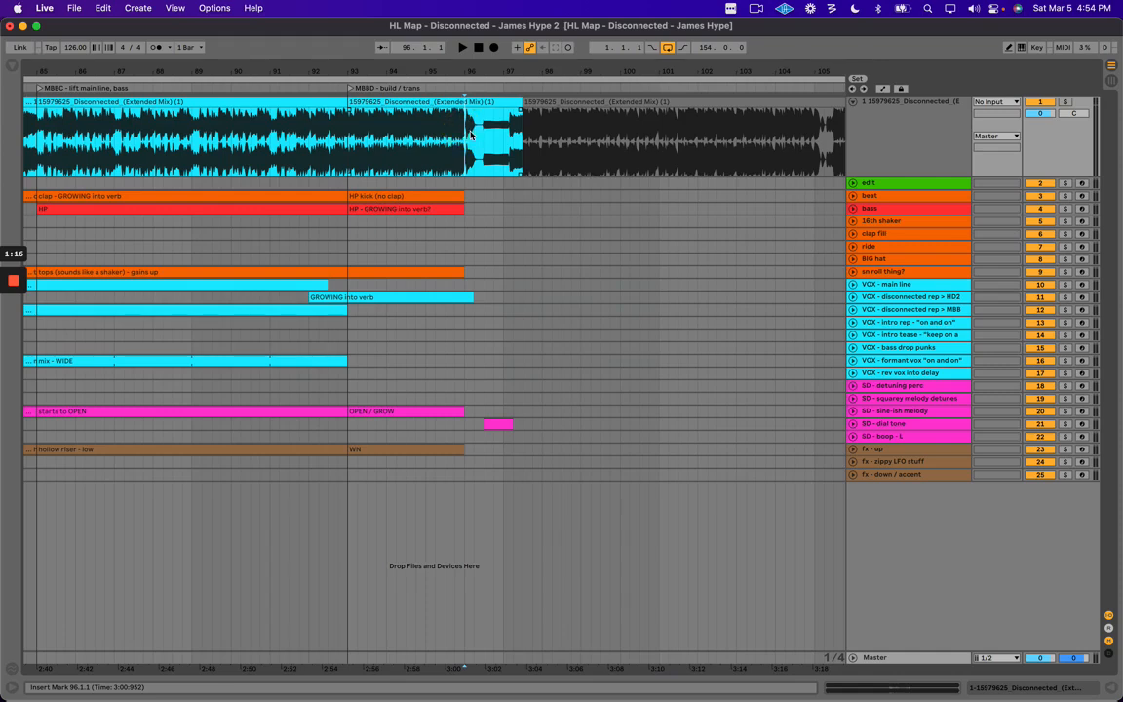
left_click(464, 114)
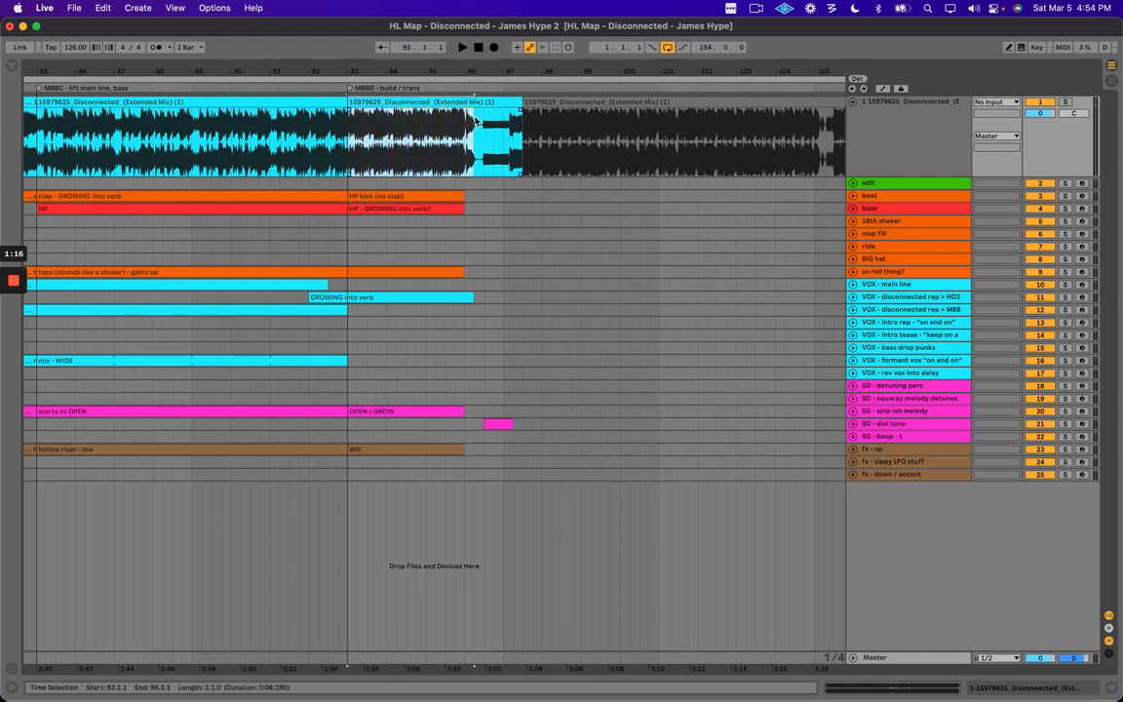
left_click(466, 127)
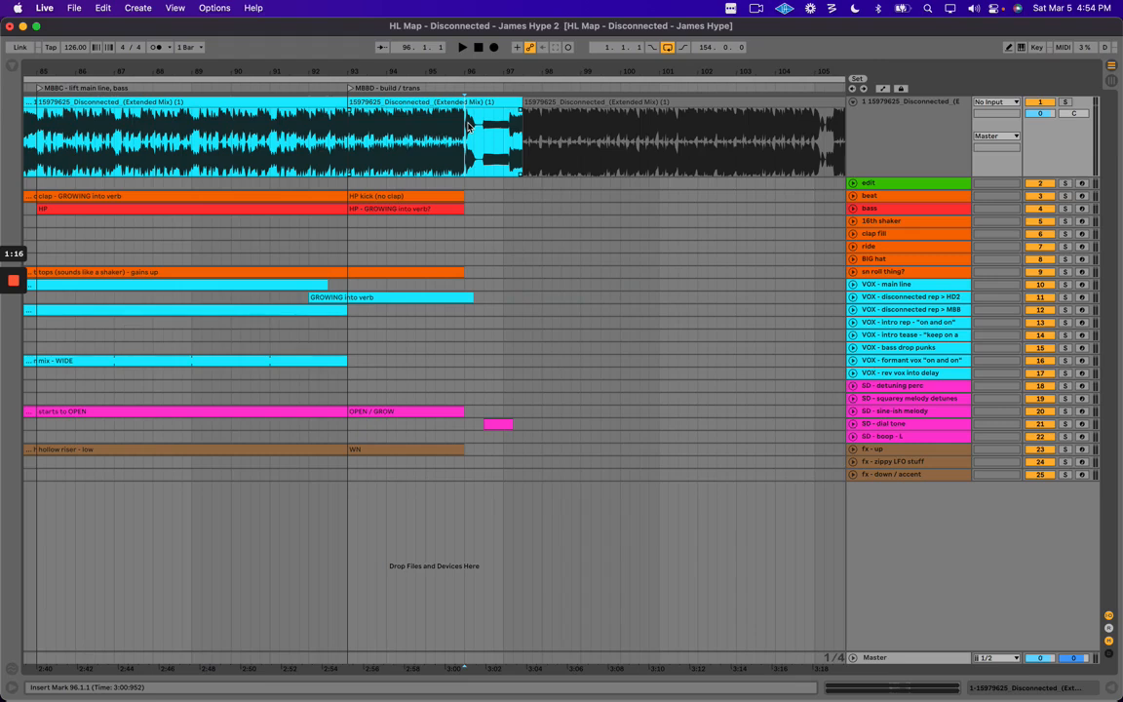
left_click_drag(480, 129, 523, 130)
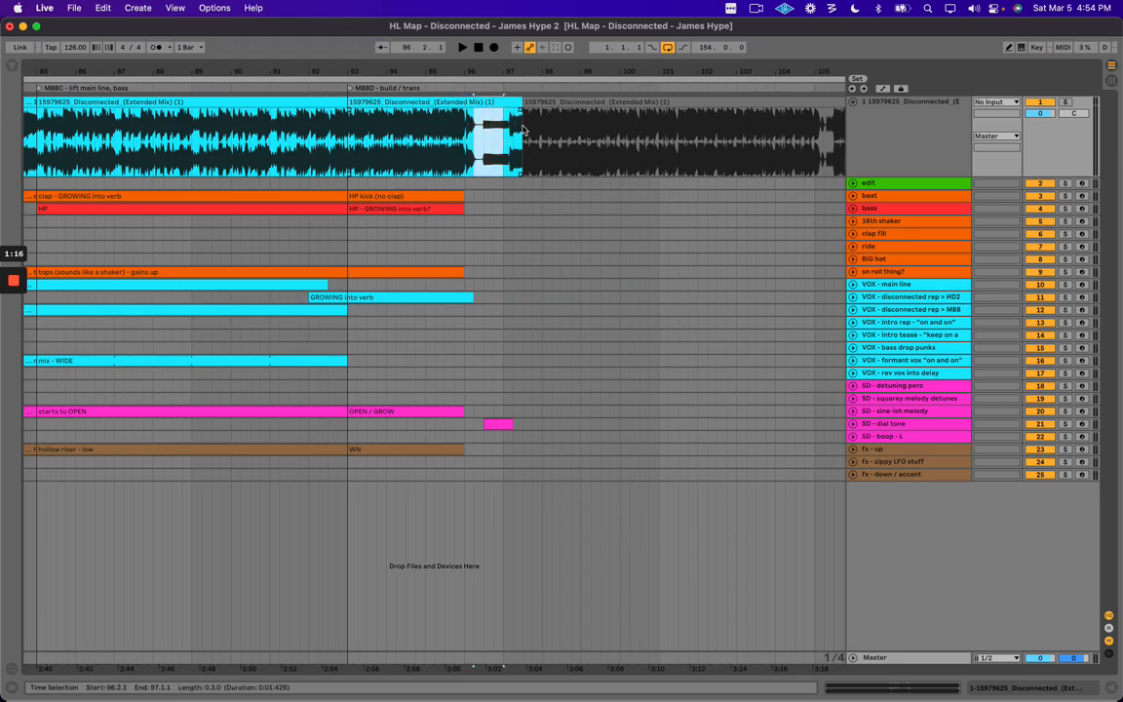
scroll(505, 166, "right", 2)
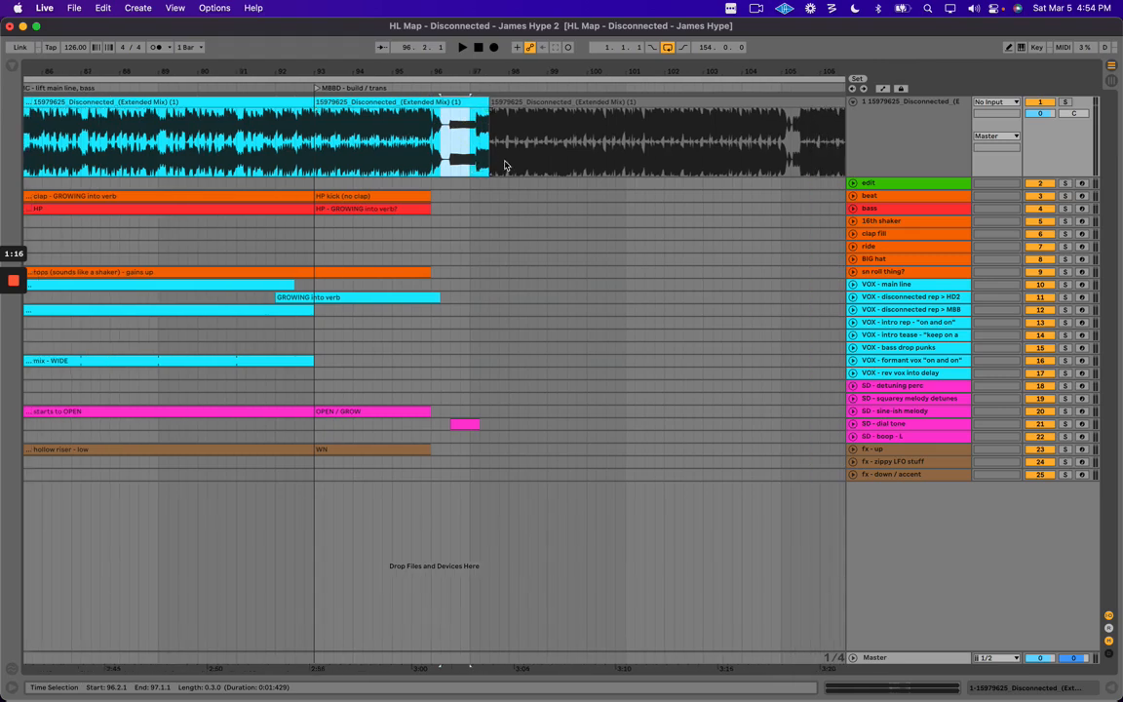
left_click_drag(476, 147, 583, 125)
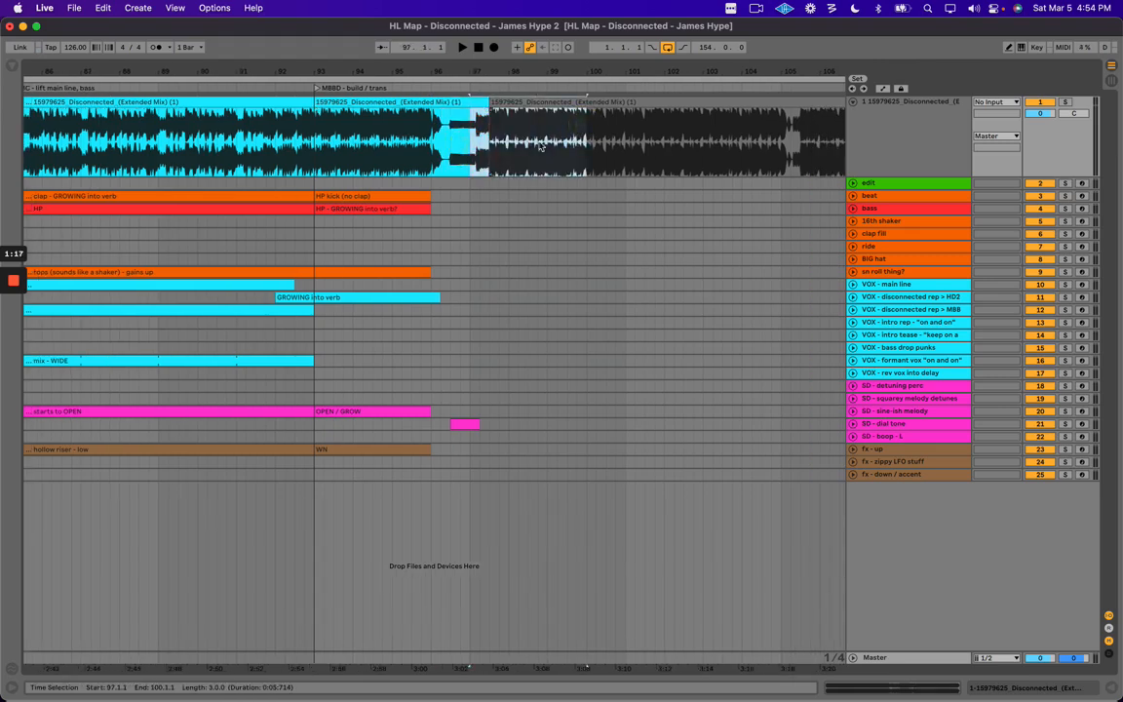
left_click(473, 122)
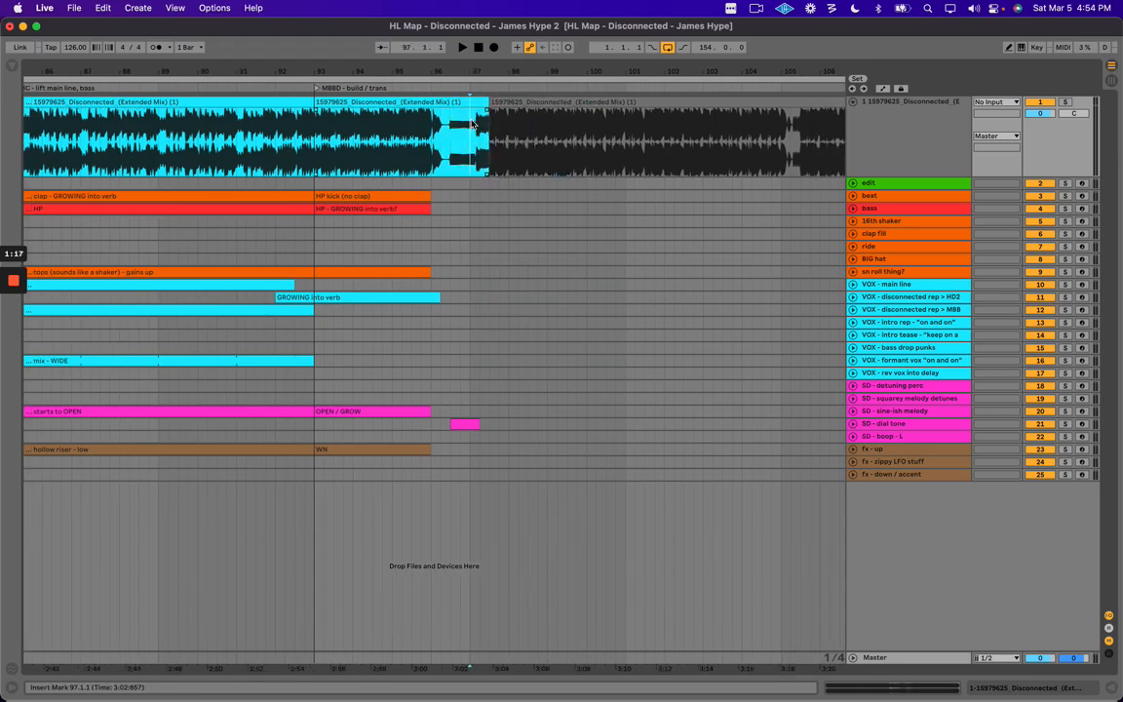
Examine the transition after the MBBD build on the reference song, selecting 95.3.1 to 99.3.1 and marking 96.3.1 and 97.2.1.
left_click_drag(501, 68, 400, 70)
left_click(400, 101)
left_click_drag(334, 144, 442, 145)
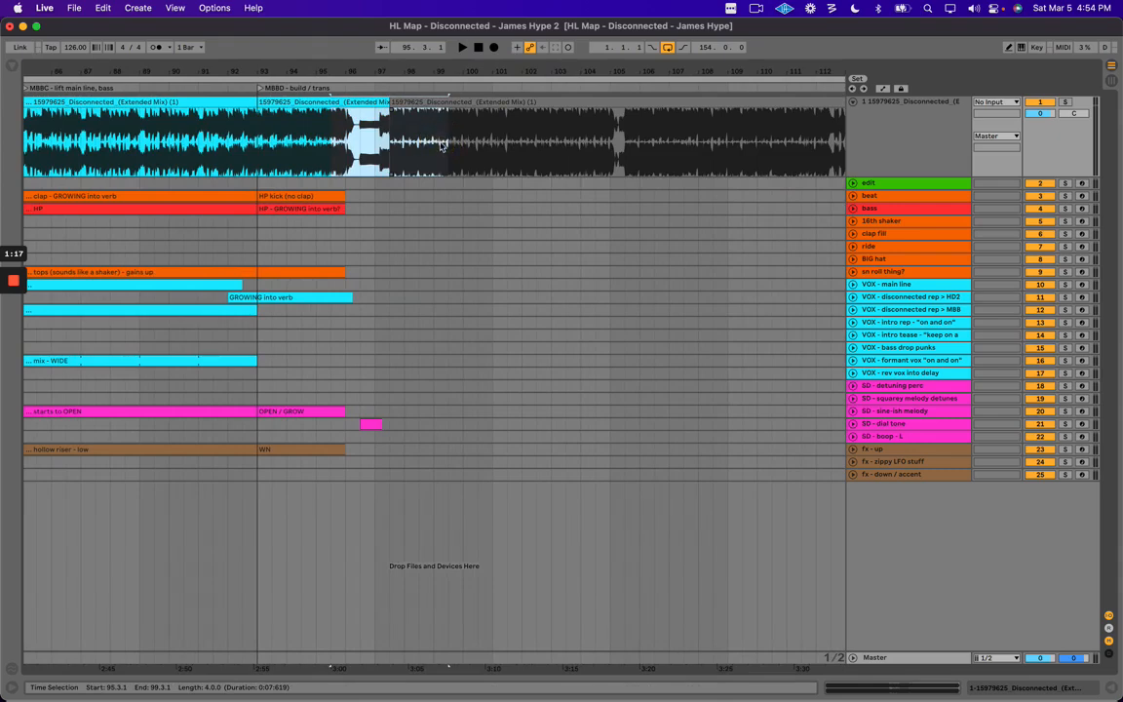
left_click(368, 154)
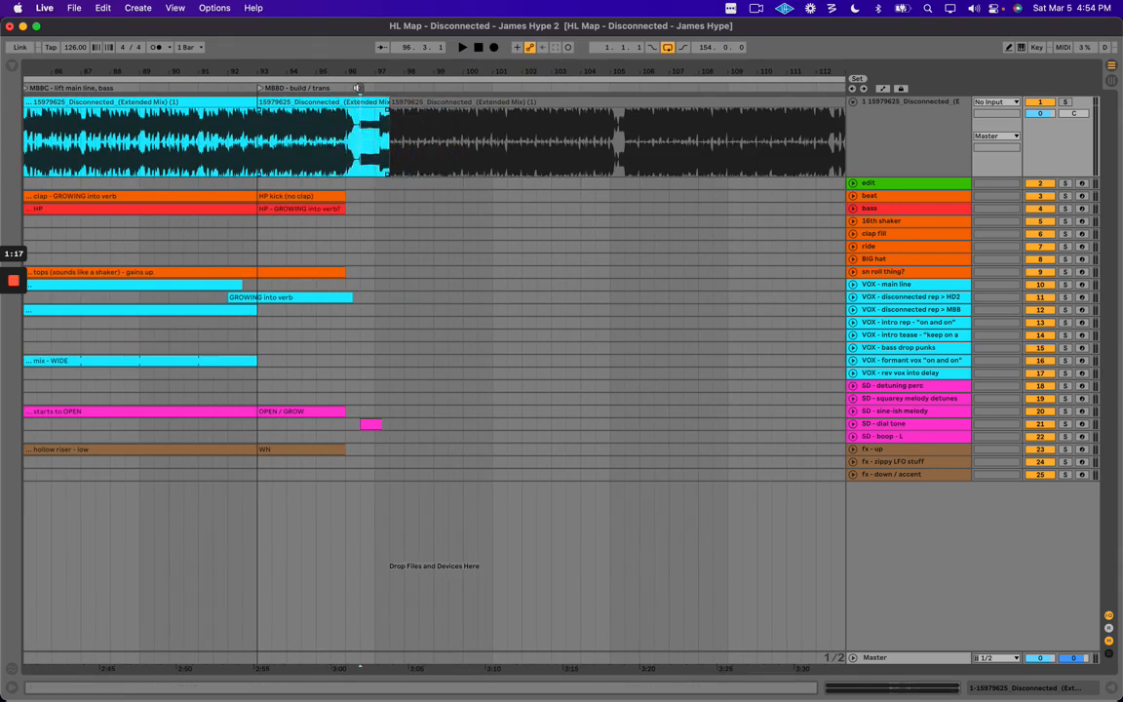
mouse_move(351, 70)
left_mouse_down()
mouse_move(351, 97)
mouse_move(351, 86)
left_mouse_up()
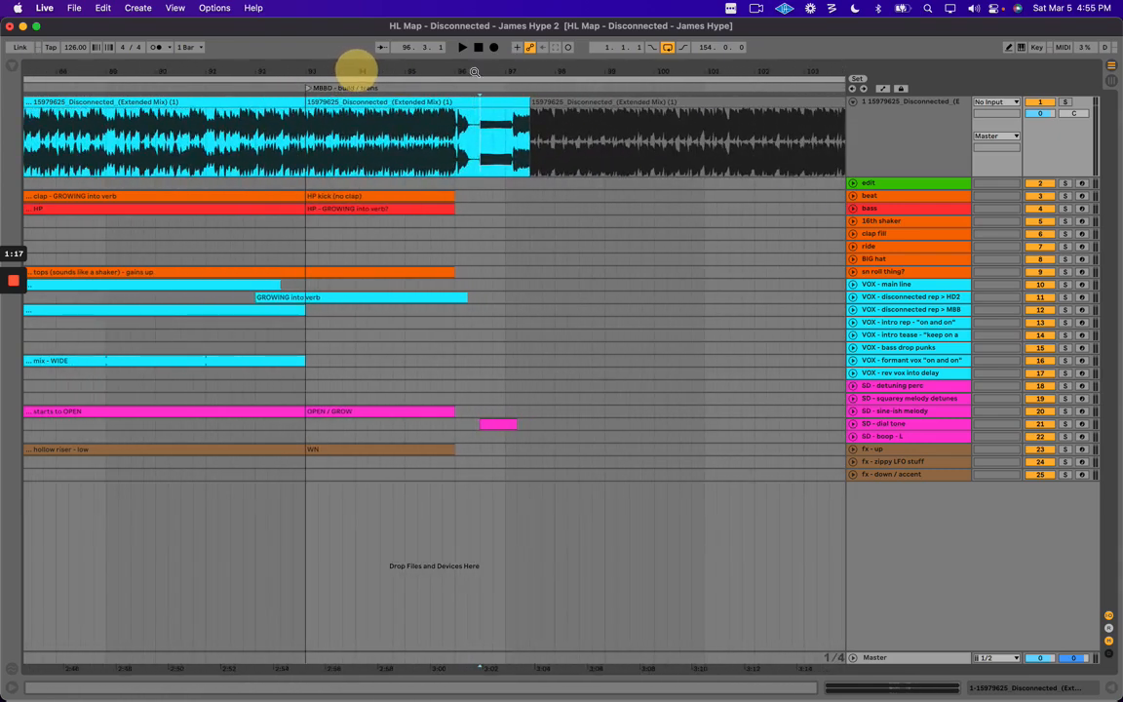
left_click_drag(502, 75, 514, 57)
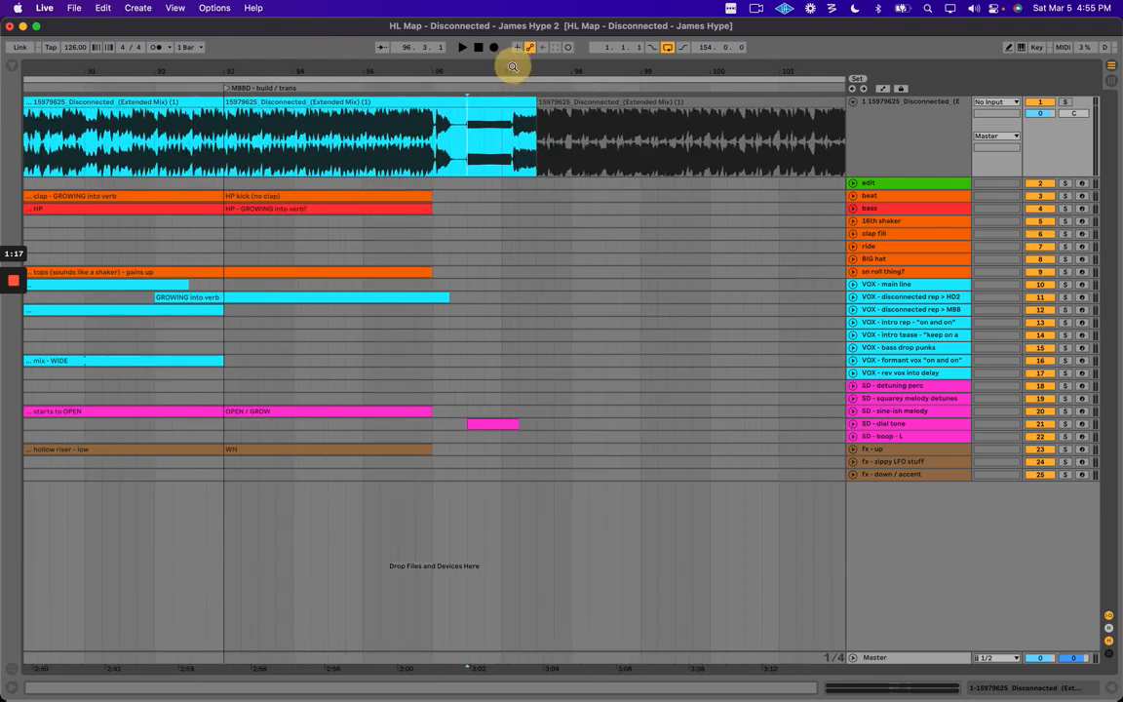
left_click(519, 146)
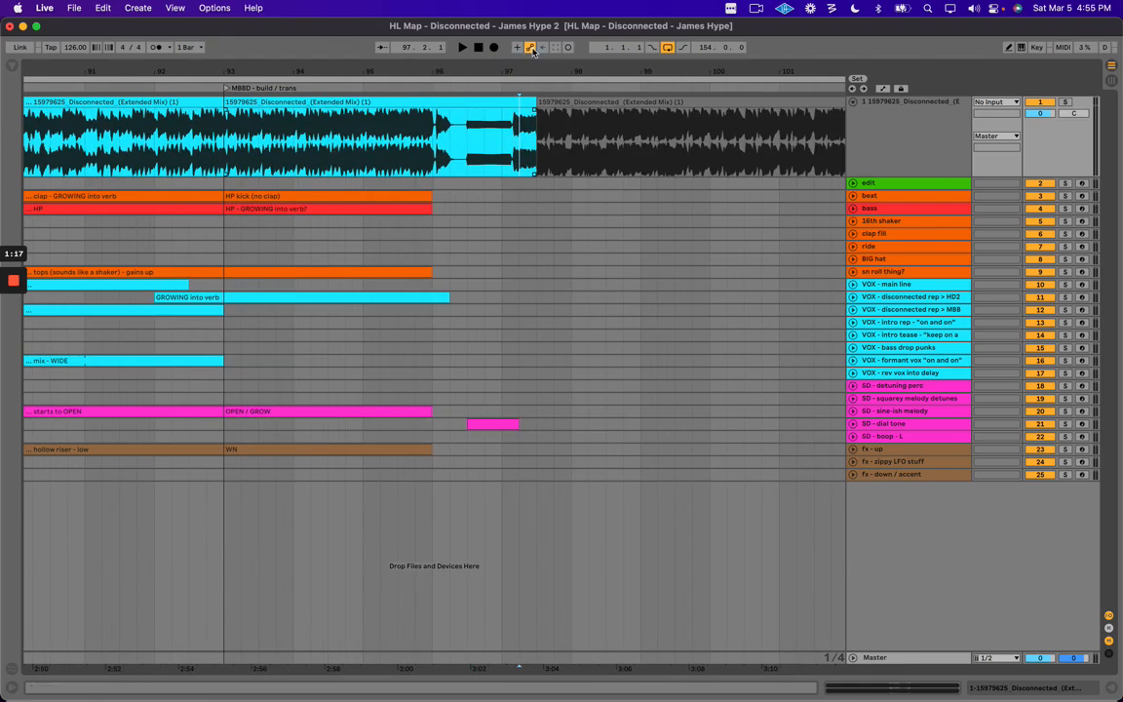
left_click_drag(526, 66, 527, 56)
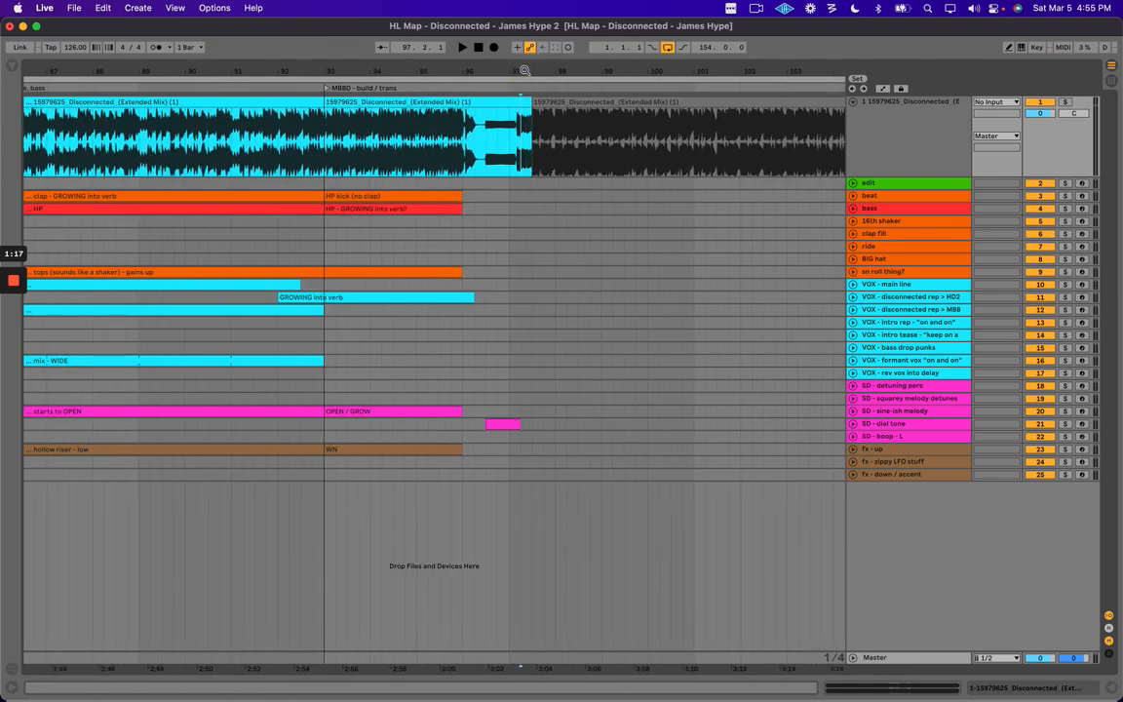
Compare the transition's ending with the next section, marking 97.1.1 and selecting the unmapped reference clip that starts at 97.3.1.
left_click(493, 138)
left_click(566, 102)
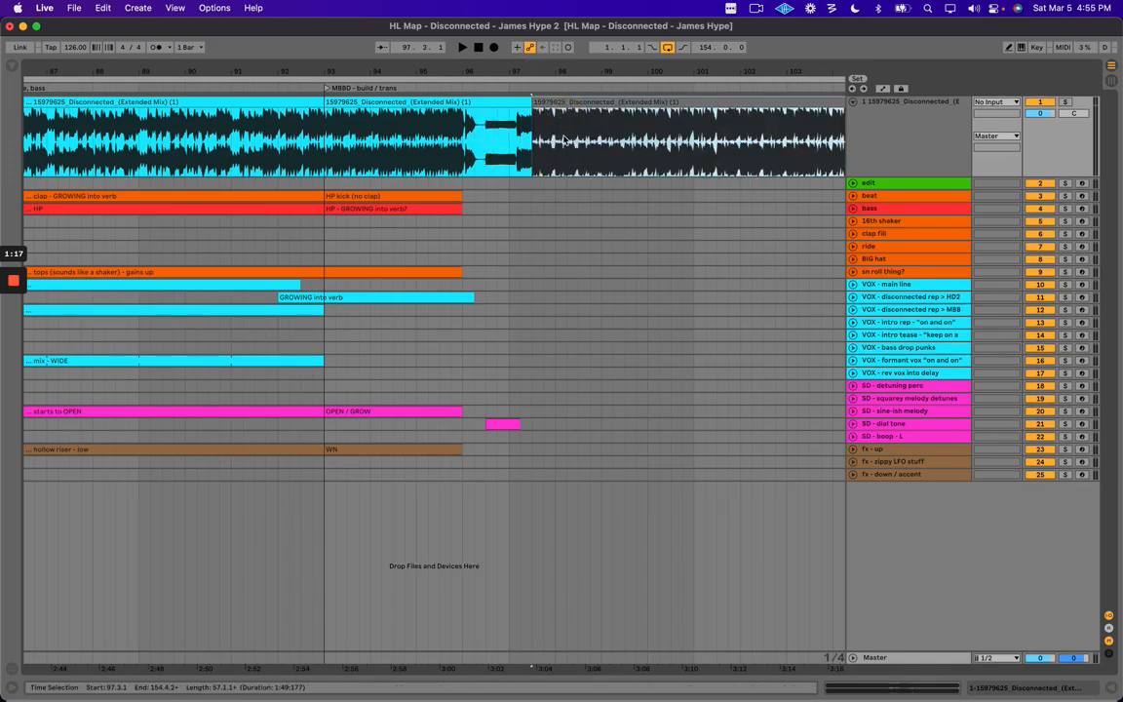
left_click(508, 140)
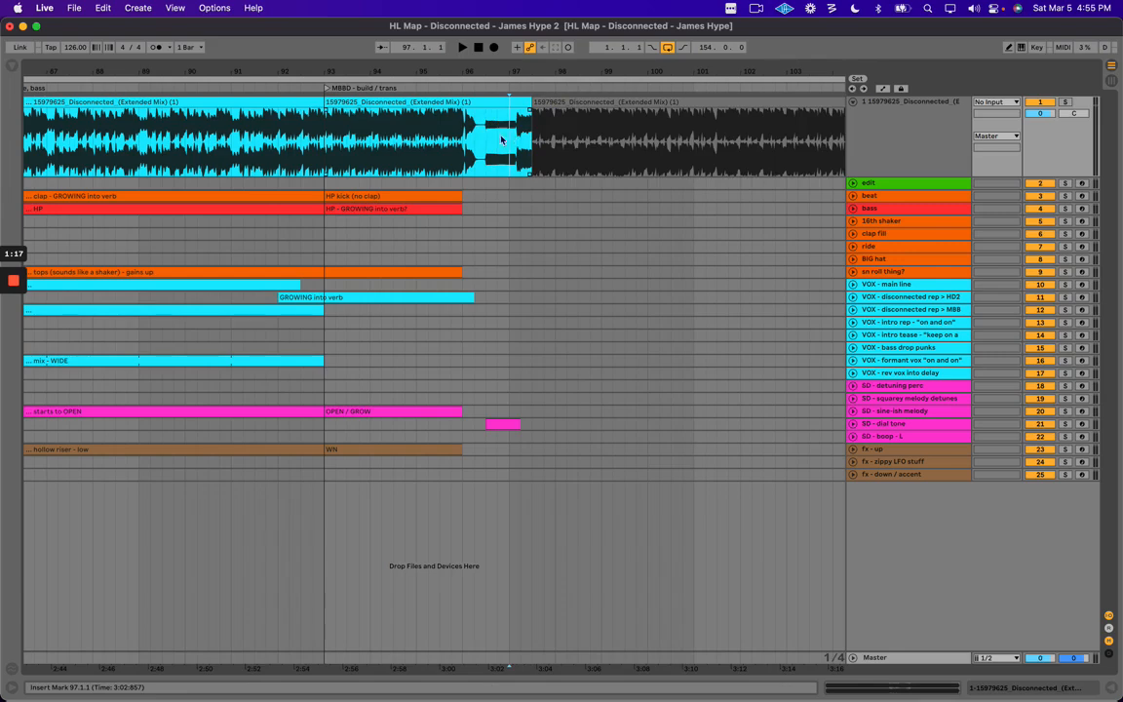
left_click_drag(481, 137, 517, 124)
left_click_drag(512, 70, 511, 72)
left_click_drag(432, 128, 522, 135)
left_click_drag(527, 58, 526, 68)
left_click(594, 102)
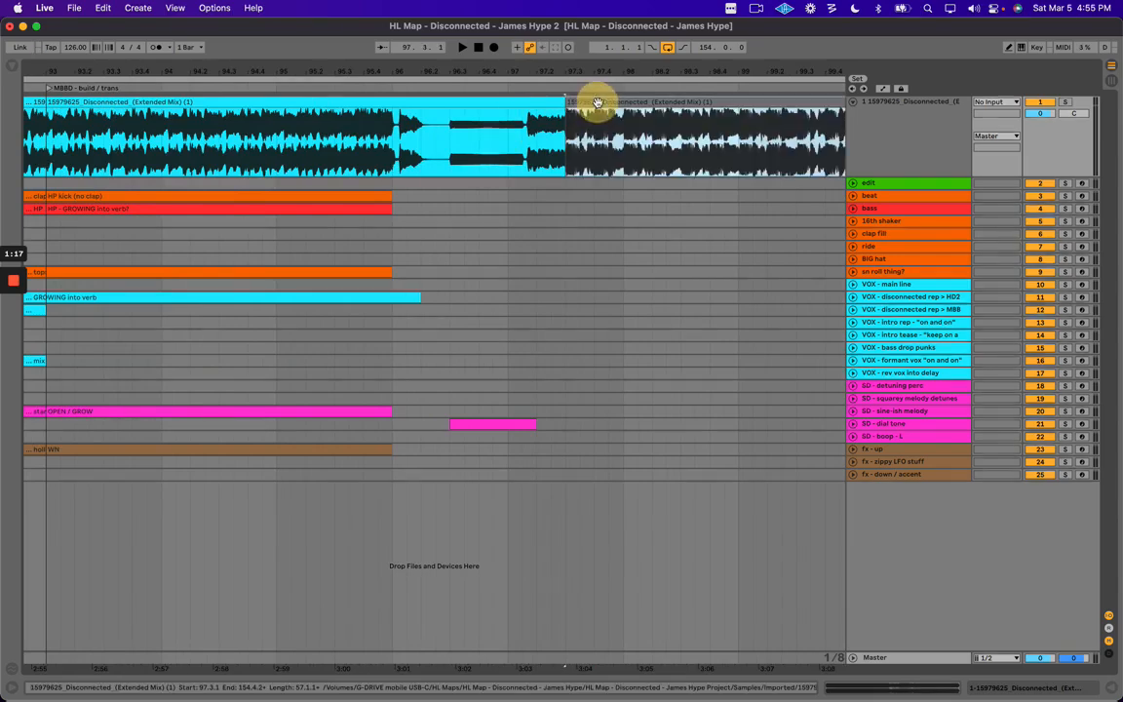
Inspect the sustained part of the transition on the reference song, selecting 96.4.3 to 97.1.3 and marking 96.4.1.
left_click_drag(400, 73, 401, 68)
left_click_drag(429, 141, 455, 126)
left_click_drag(455, 59, 454, 65)
left_click_drag(434, 137, 470, 130)
left_click_drag(464, 70, 464, 67)
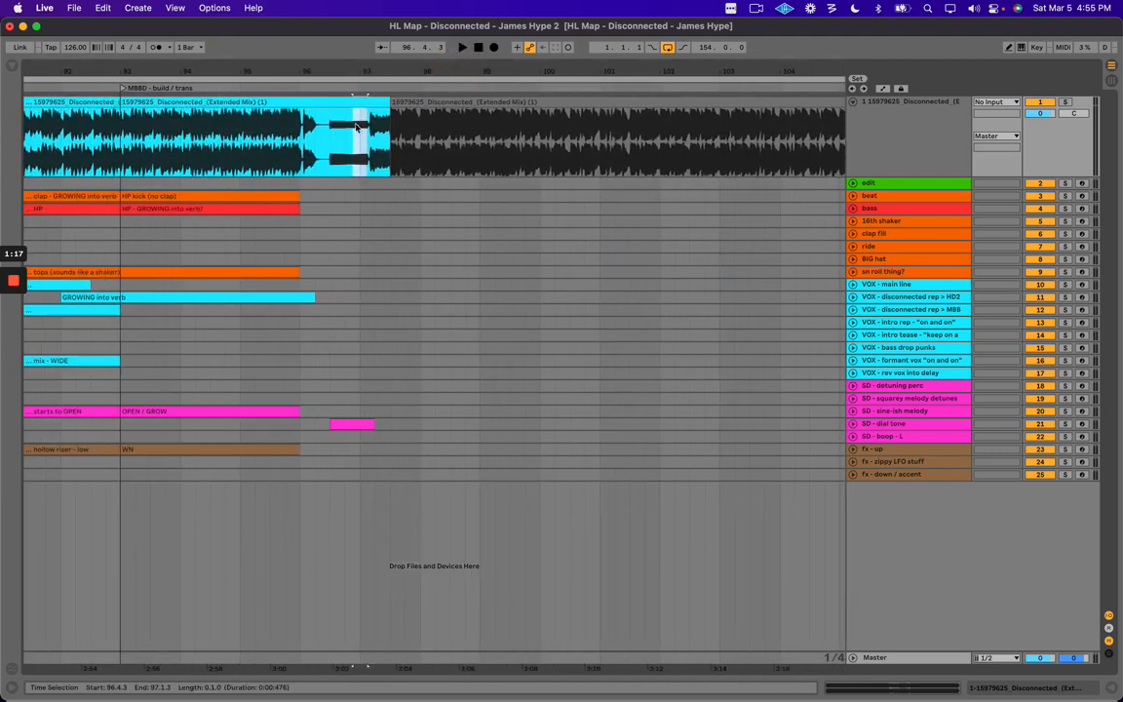
left_click_drag(359, 65, 366, 68)
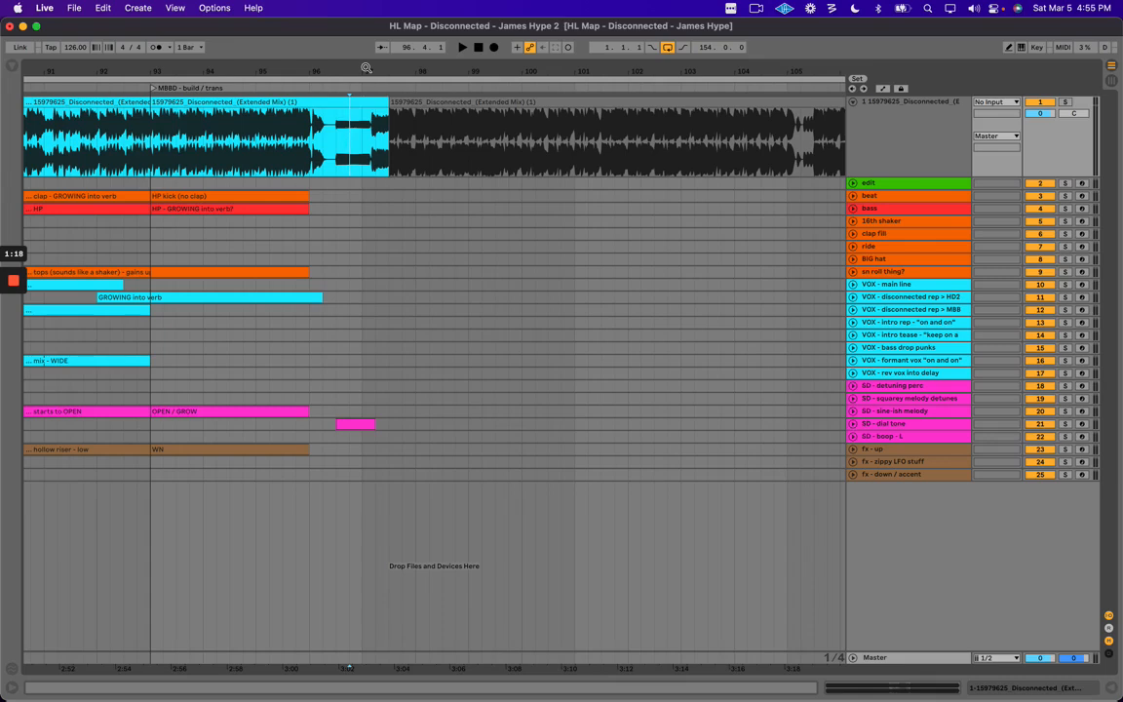
left_click_drag(348, 71, 344, 67)
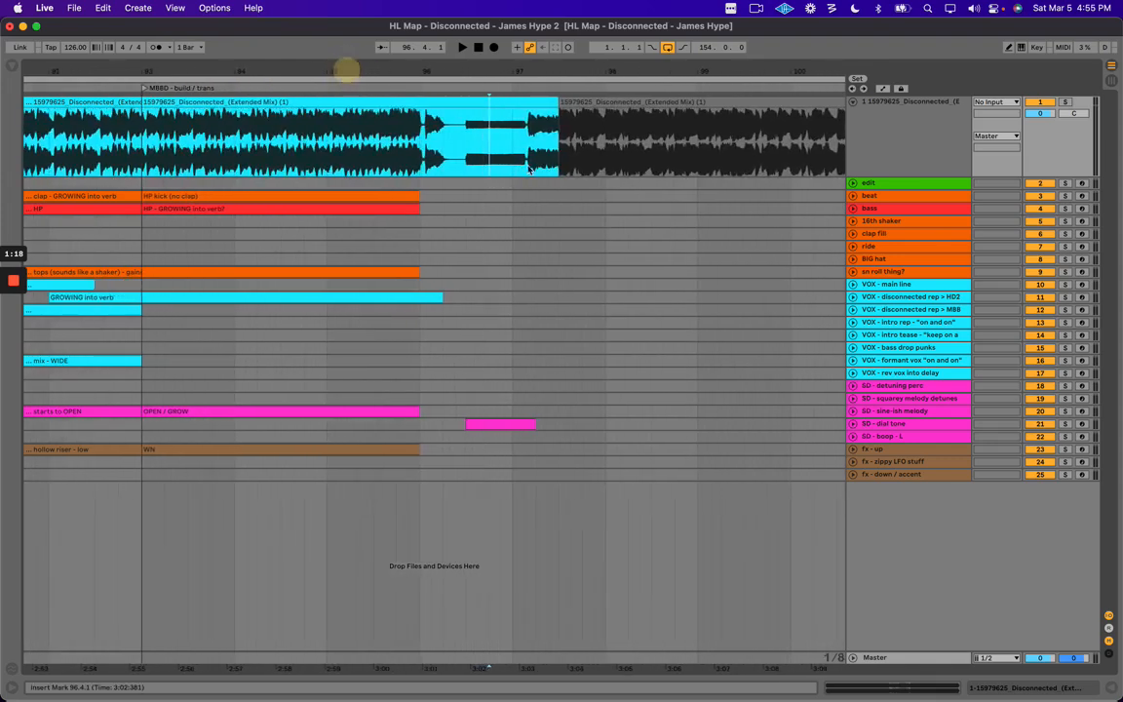
Examine how the transition meets the next section by selecting 96.4.1 to 97.2.1, 97.3.1 to 99.4.1 and 96.3.1 to 98.2.1.
left_click_drag(527, 71, 523, 67)
left_click_drag(520, 123, 534, 124)
left_click_drag(522, 72, 522, 71)
left_click_drag(506, 116, 527, 116)
left_click_drag(526, 71, 528, 67)
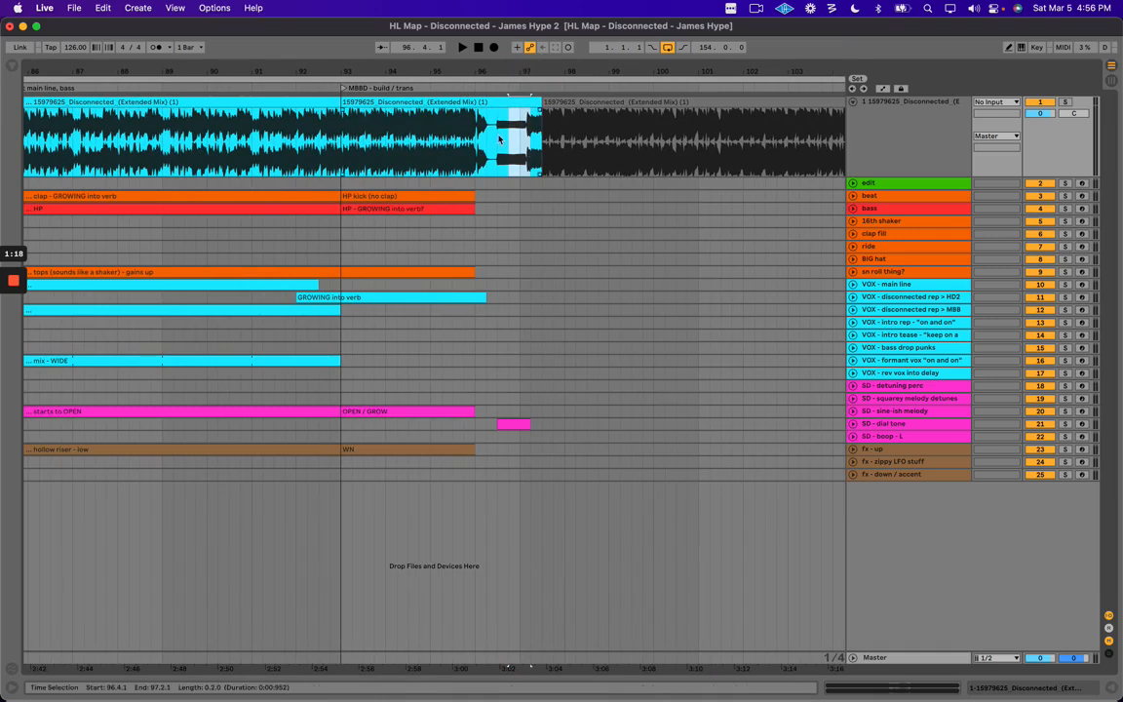
left_click_drag(509, 116, 522, 114)
left_click(572, 101)
left_click_drag(543, 134, 640, 134)
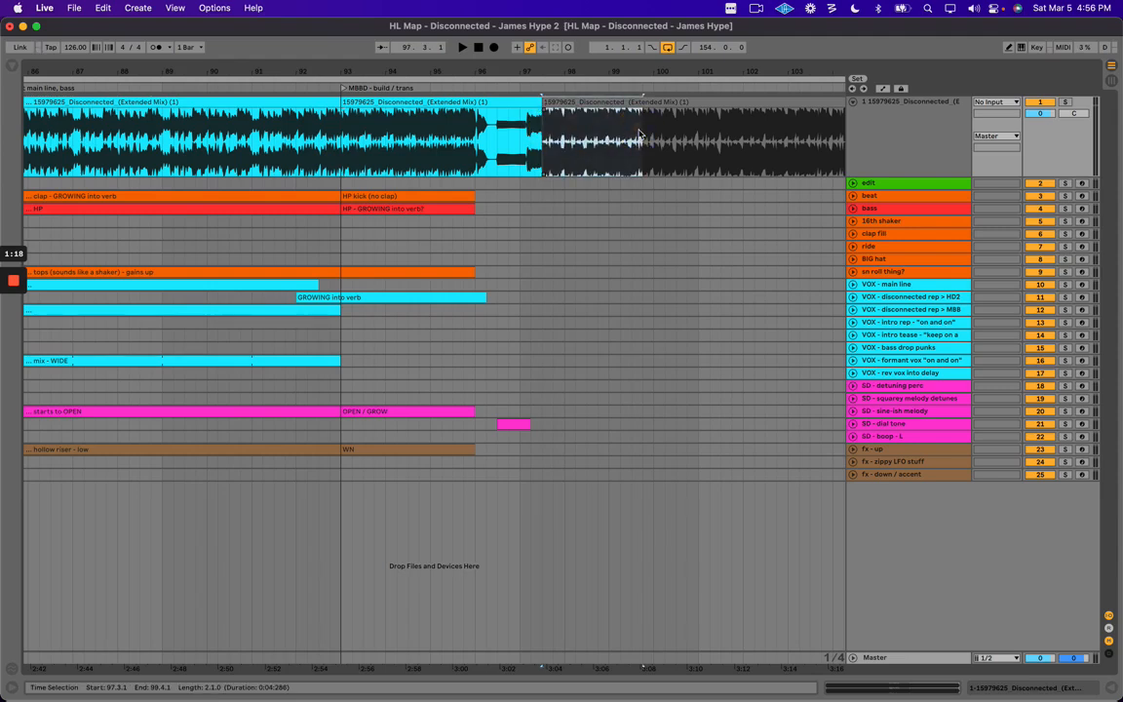
left_click(576, 138)
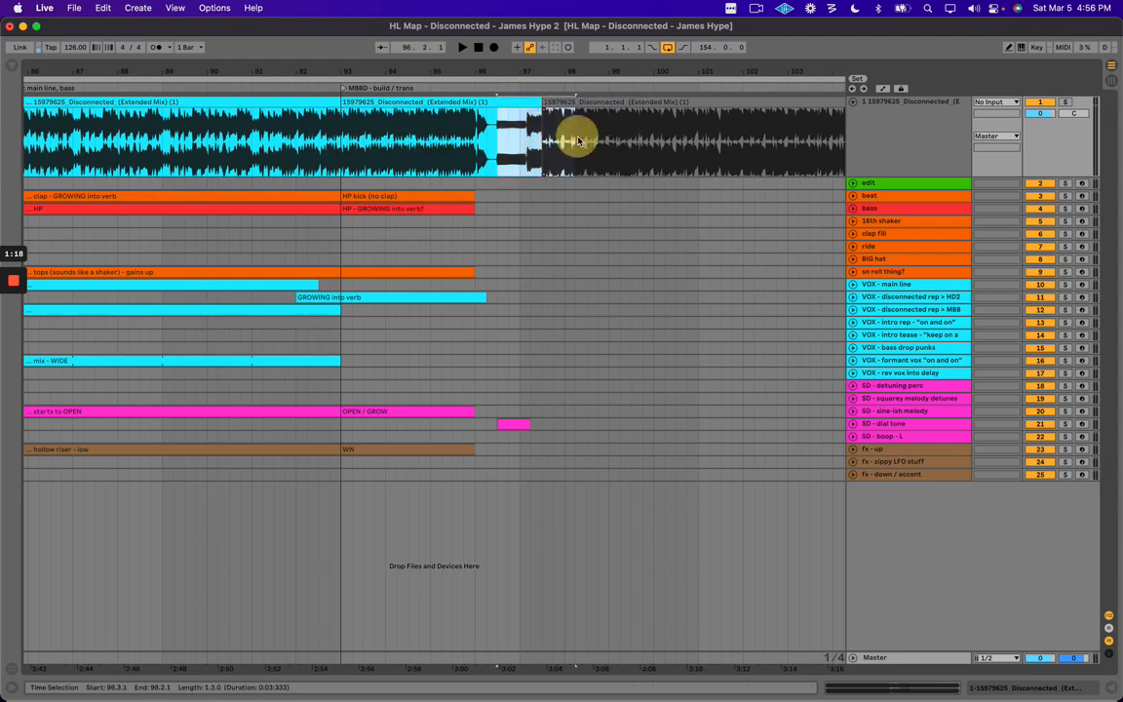
Check the beats around bar 97 by selecting 96.4.1 to 97.3.3 and 96.3.1 to 97.1.3, and marking 97.1.1.
left_click(515, 137)
left_click_drag(515, 138, 529, 130)
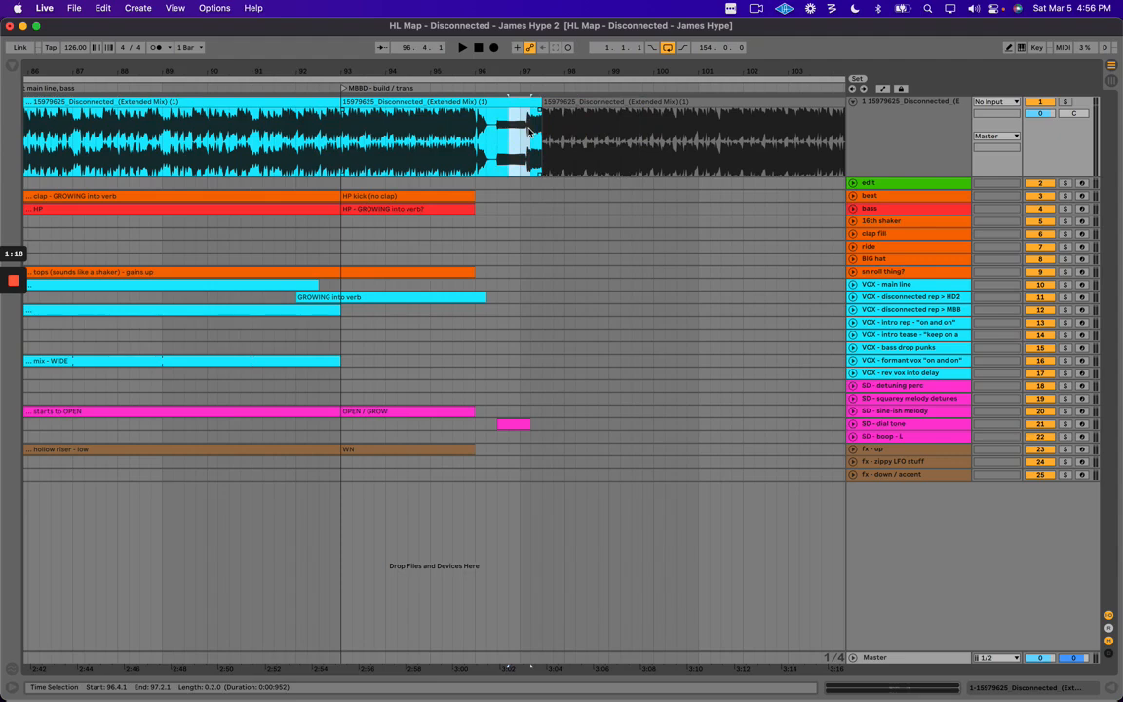
left_click_drag(526, 64, 526, 66)
left_click_drag(478, 144, 541, 144)
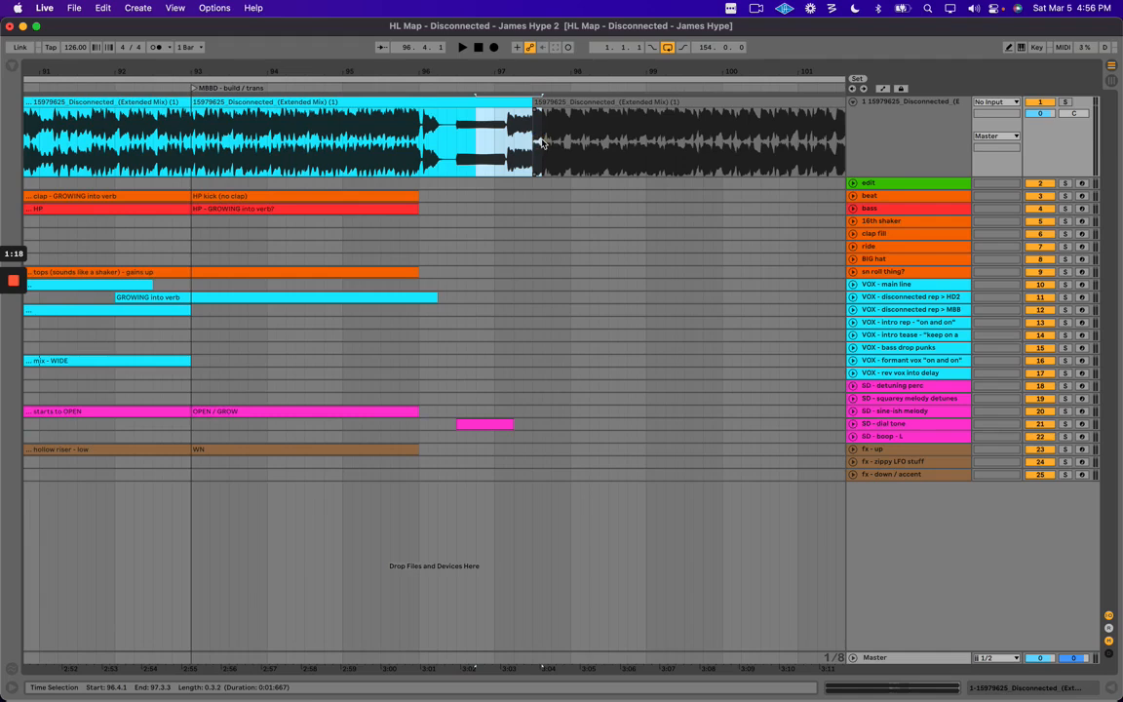
left_click_drag(459, 141, 503, 136)
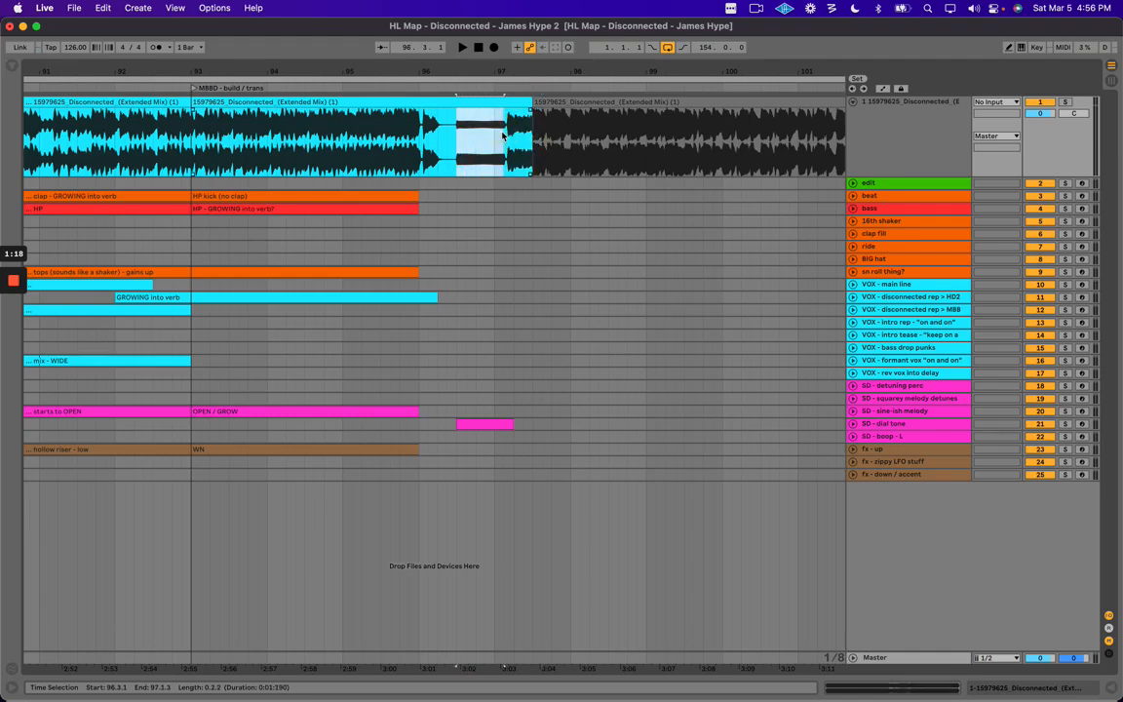
left_click(494, 132)
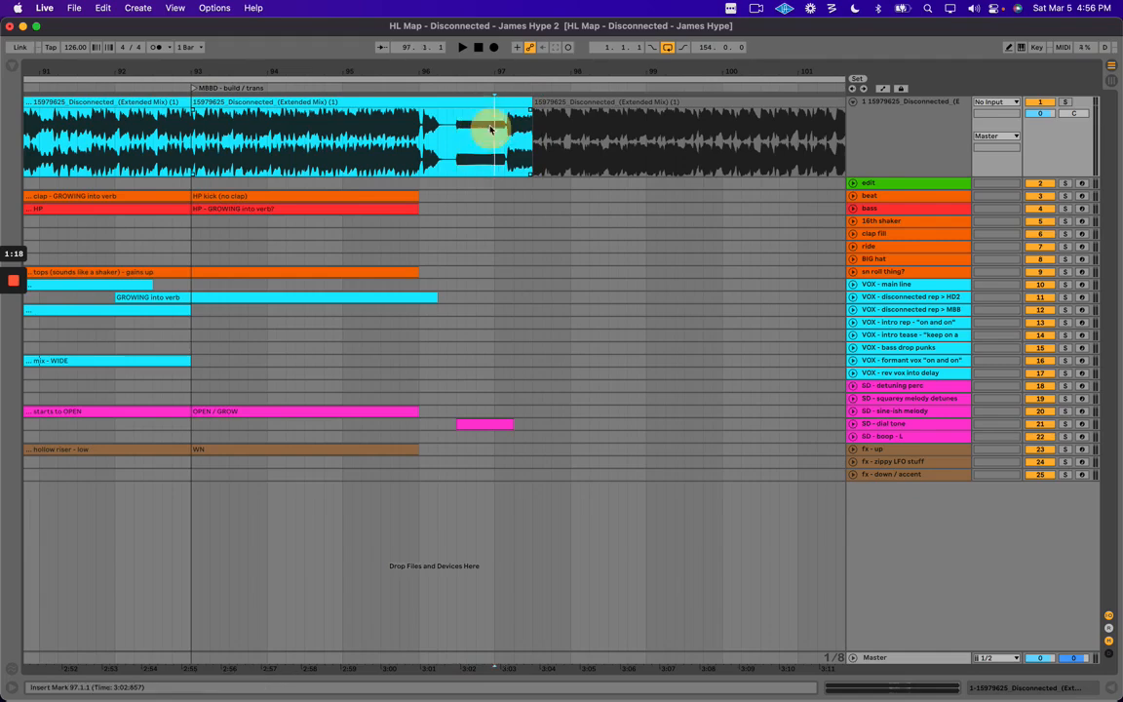
left_click_drag(508, 74, 509, 68)
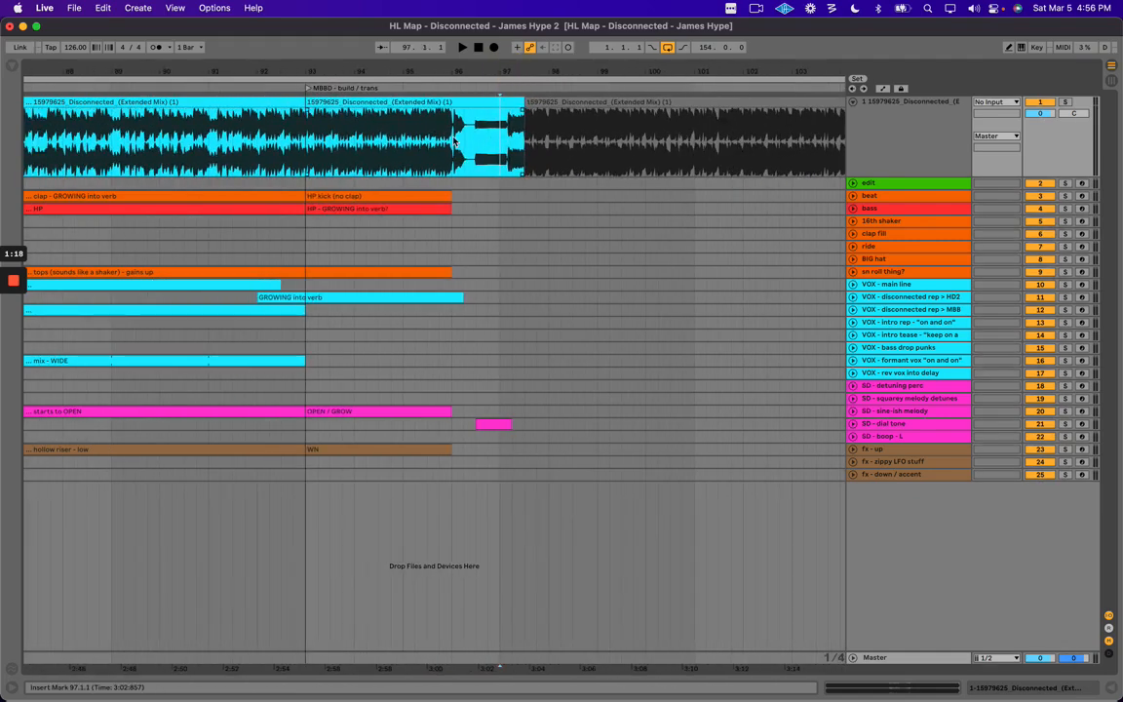
Inspect the full extended transition, selecting from 95.4.1 into the next section and from 96.1.1 to 97.3.1 on the reference song.
left_click_drag(429, 139, 619, 132)
left_click_drag(478, 76, 440, 72)
left_click(527, 194)
left_click_drag(414, 198, 538, 244)
left_click(420, 185)
left_click_drag(341, 135, 475, 131)
left_click_drag(410, 71, 480, 70)
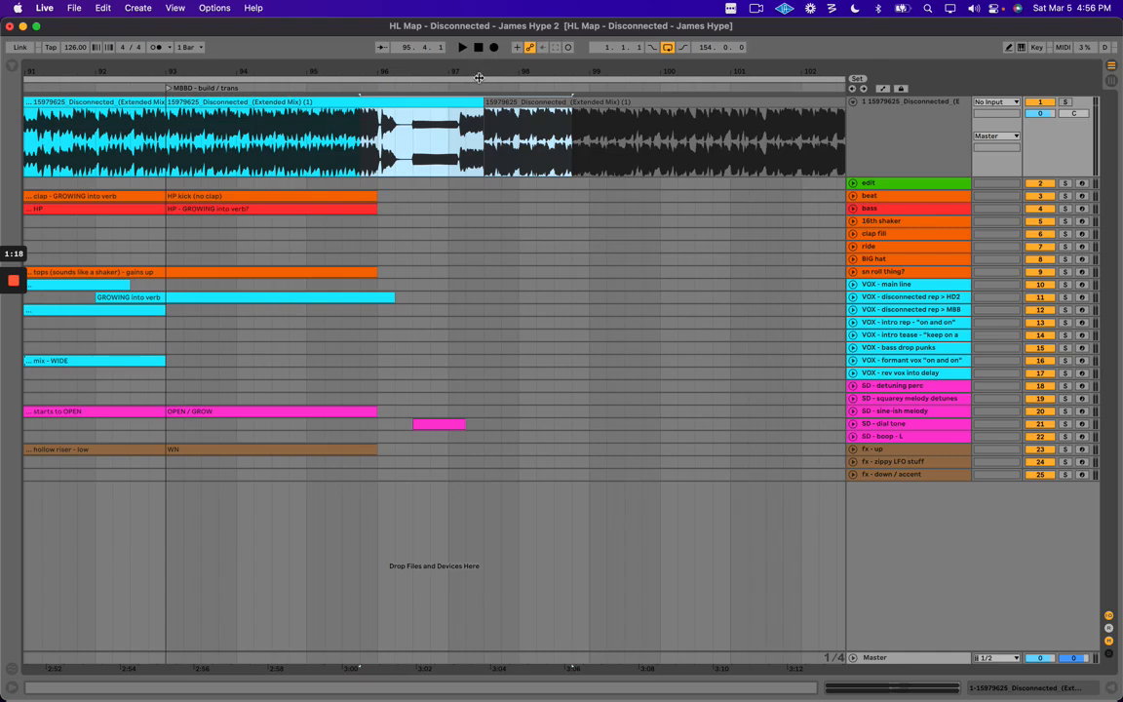
left_click_drag(486, 70, 500, 68)
left_click(478, 209)
left_click_drag(432, 147, 468, 132)
left_click_drag(361, 73, 356, 62)
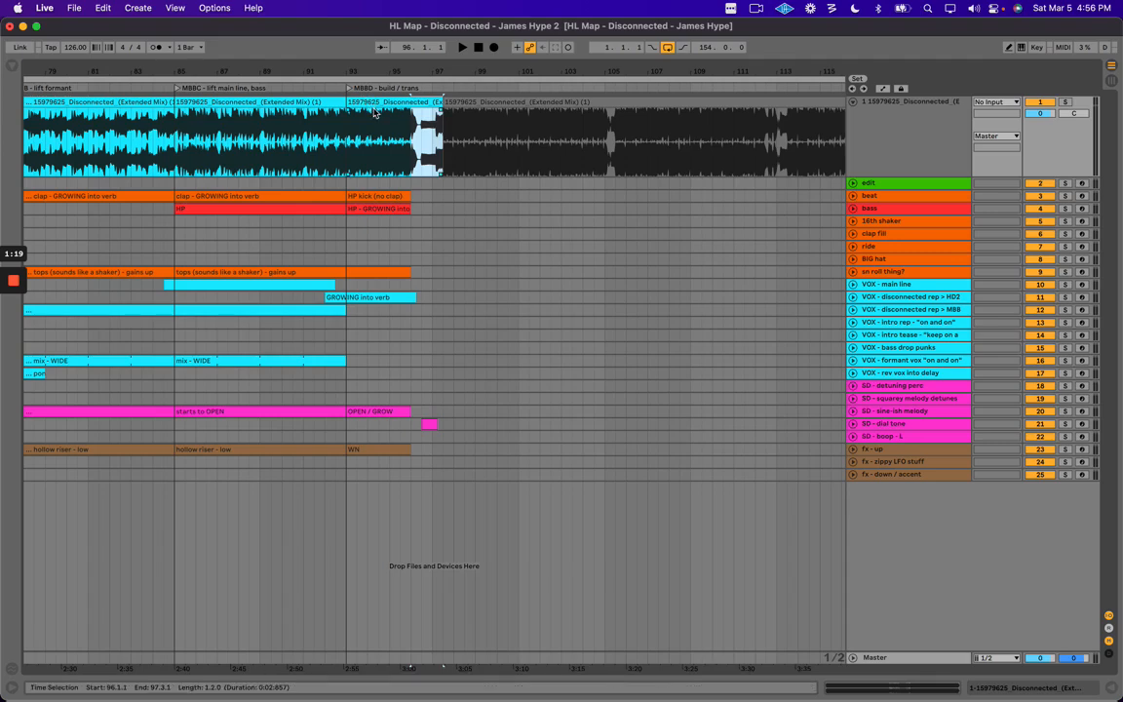
Review the handover into the next section on the reference song, marking 99.3.1 and selecting 96.3.1 to 98.1.1.
left_click(488, 133)
left_click_drag(505, 74, 509, 65)
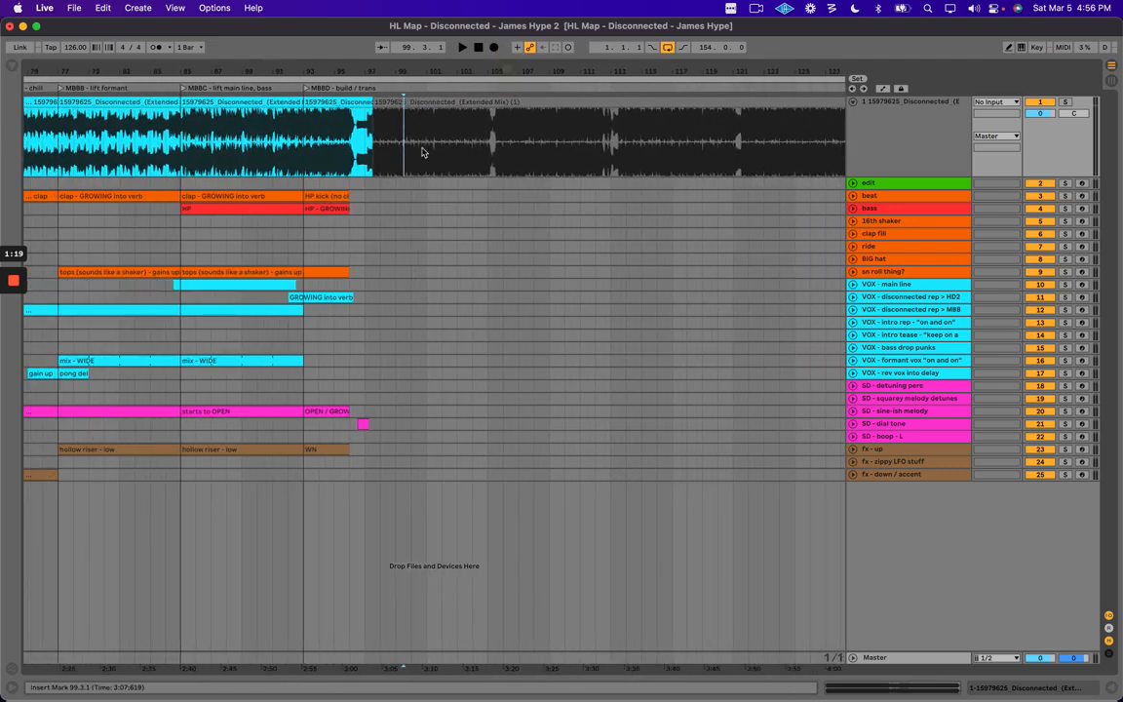
left_click_drag(329, 69, 327, 70)
left_click(444, 144)
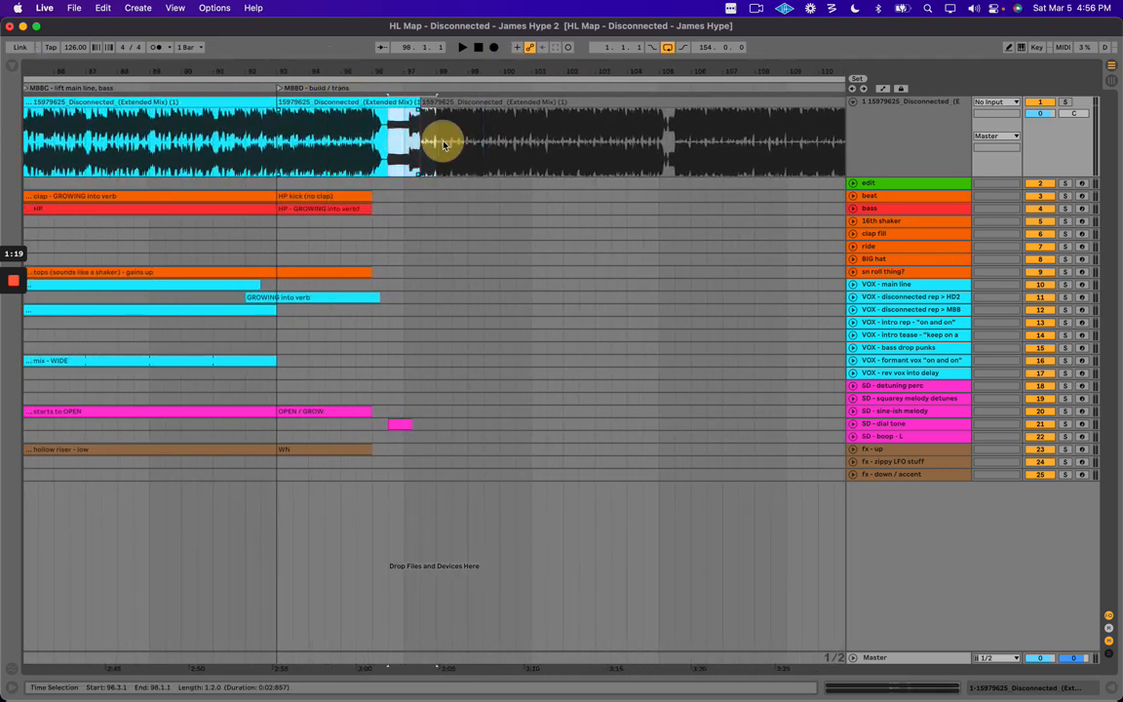
left_click_drag(397, 71, 446, 65)
left_click(426, 126)
left_click(461, 126)
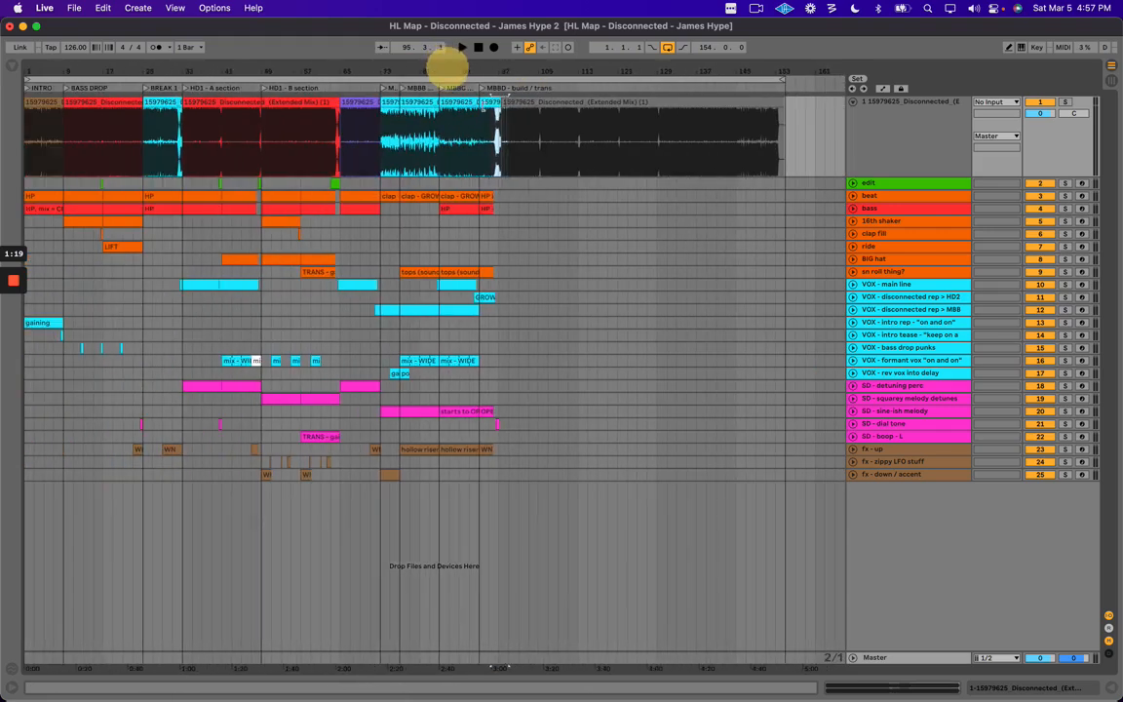
Locate the next section's start by selecting the unmapped reference clip and marking 97.3.1 on the beat track.
left_click(522, 102)
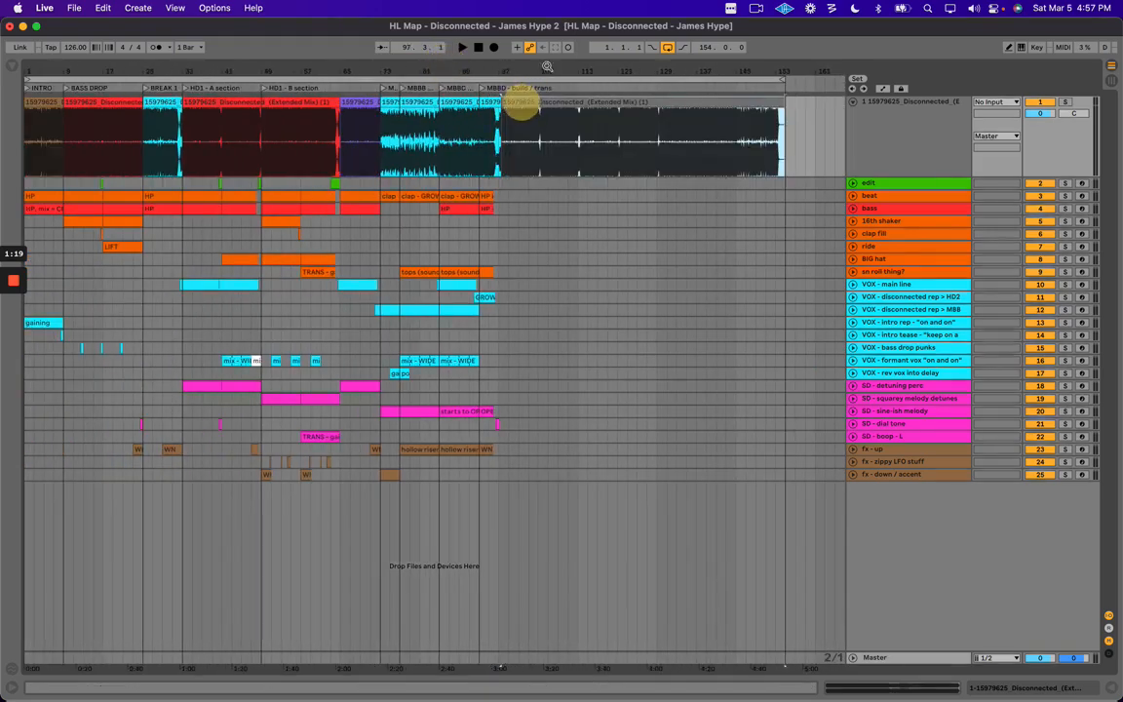
left_click_drag(549, 68, 549, 93)
left_click(431, 196)
left_click_drag(427, 67, 517, 216)
left_click(501, 197)
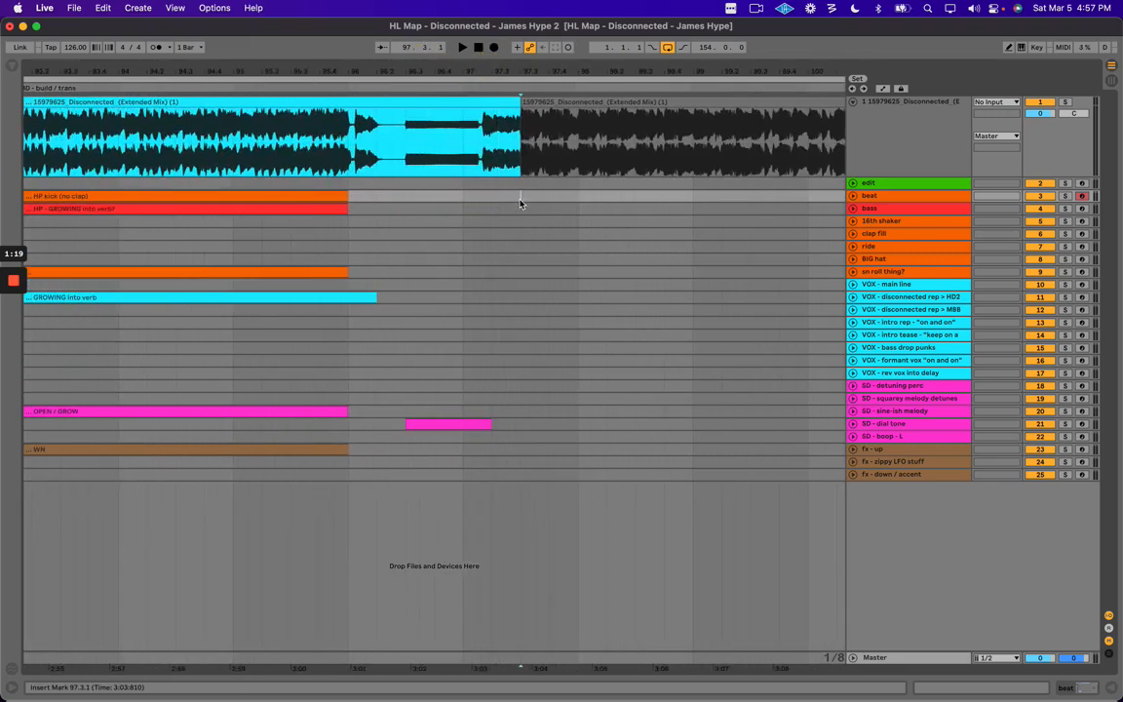
double_click(516, 69)
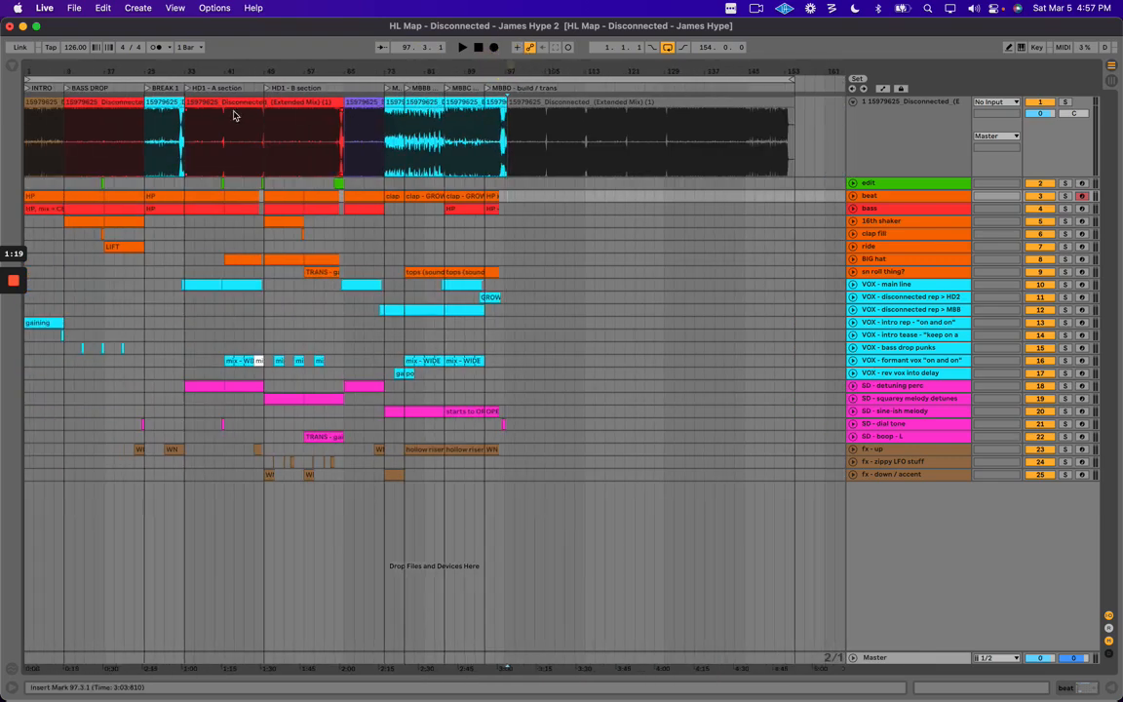
Review the HD1 sections, selecting the reference clip from 33.1.1 to 65.1.1, the element clips below, and the VOX - main line and SD - detuning perc tracks.
left_click(194, 102)
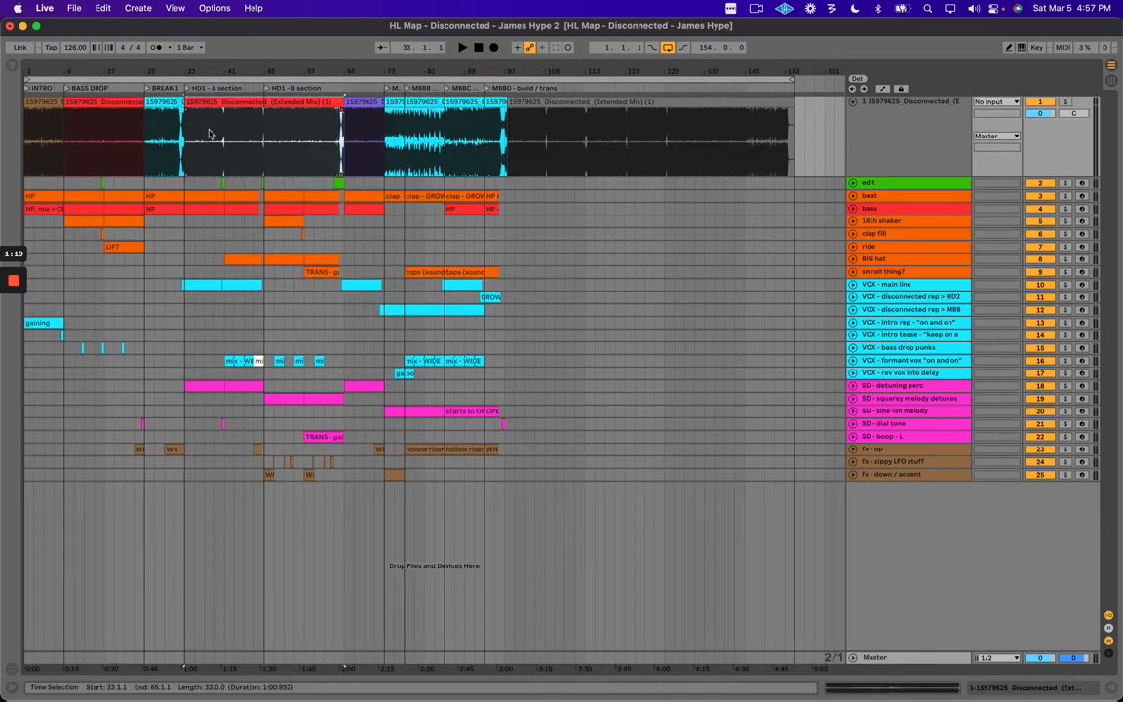
left_click_drag(191, 244, 321, 504)
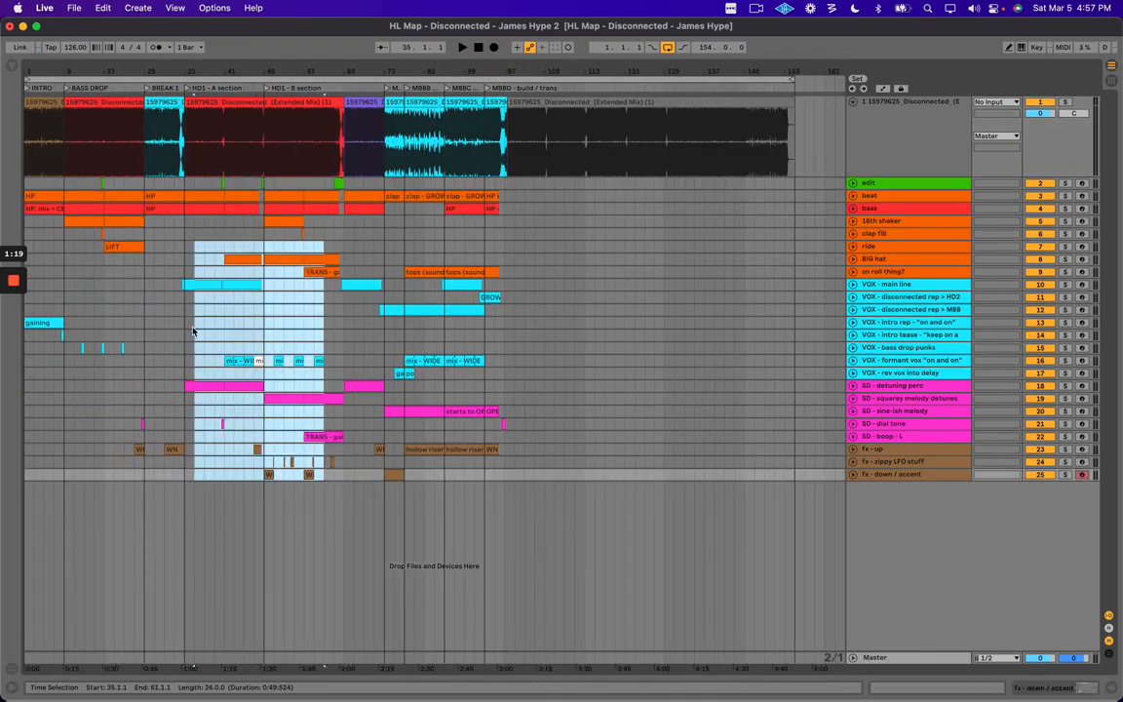
left_click(211, 311)
left_click(914, 285)
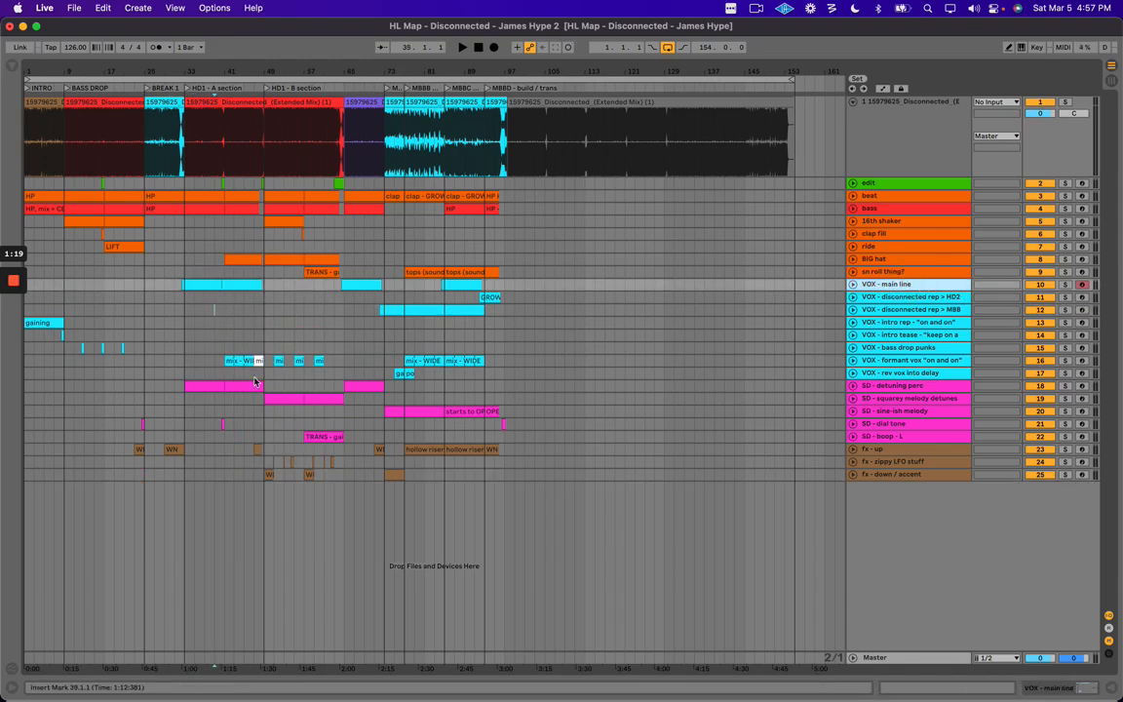
left_click(903, 385)
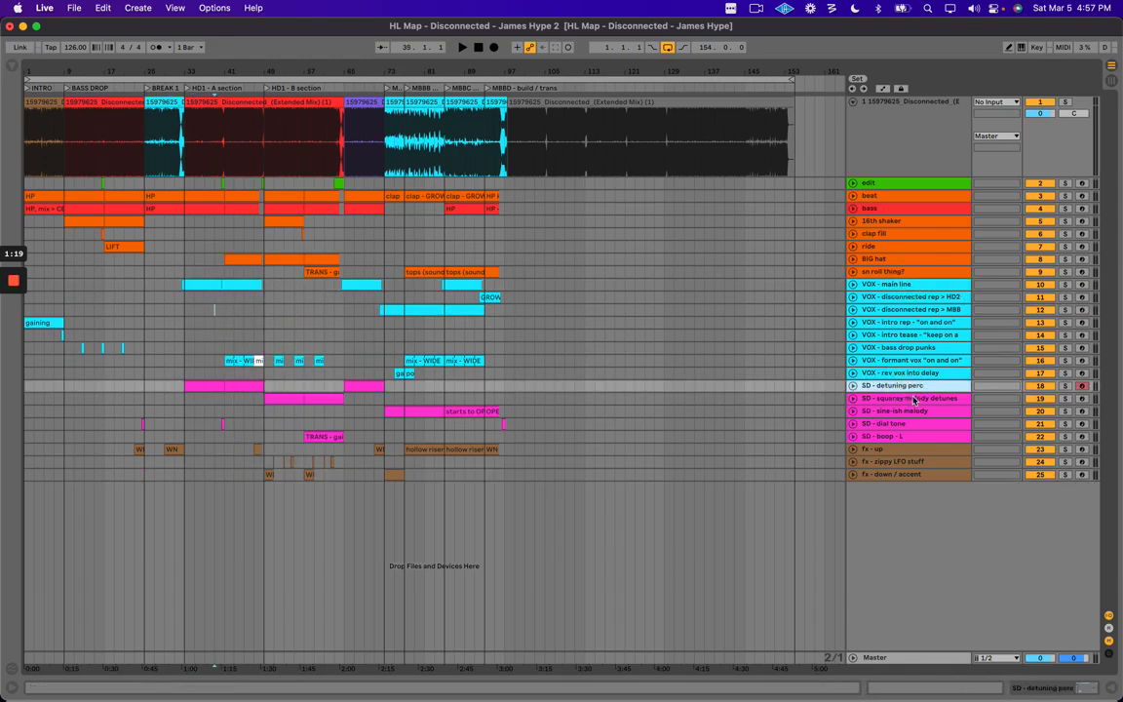
Examine HD1's vocal and SD elements, selecting the SD - squarey melody detunes track and the area from 31.1.1 to 67.1.1 across ride to SD - boop - L.
left_click_drag(276, 334, 334, 375)
left_click(331, 333)
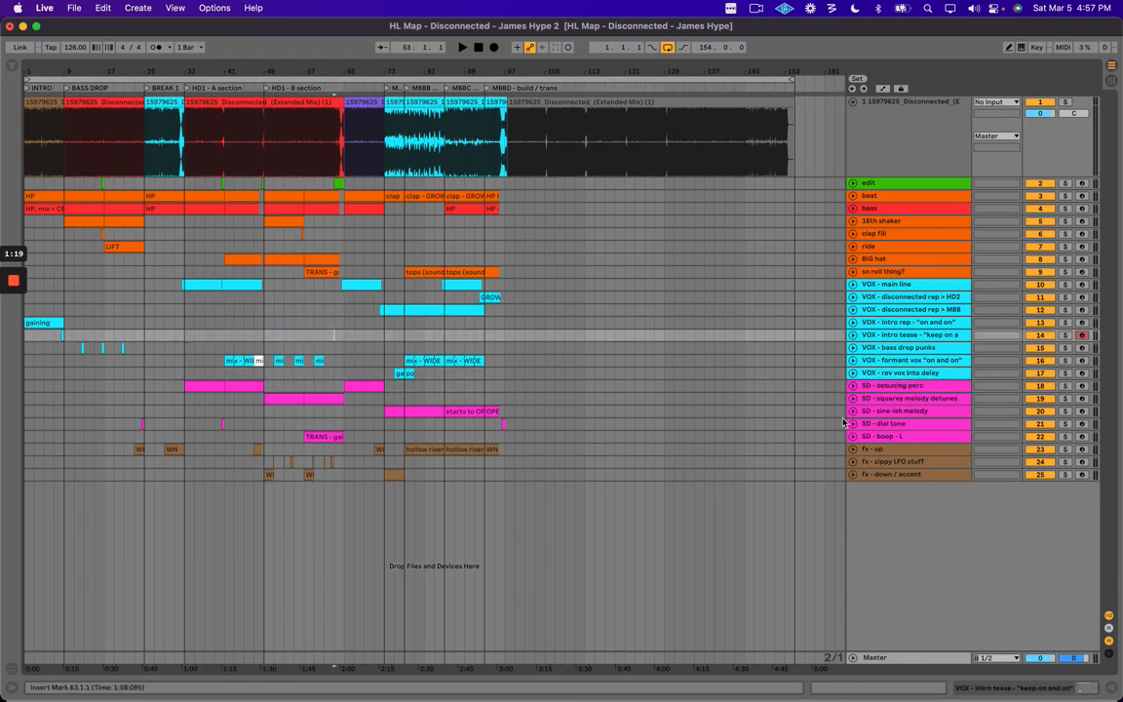
left_click(896, 387)
left_click(886, 400)
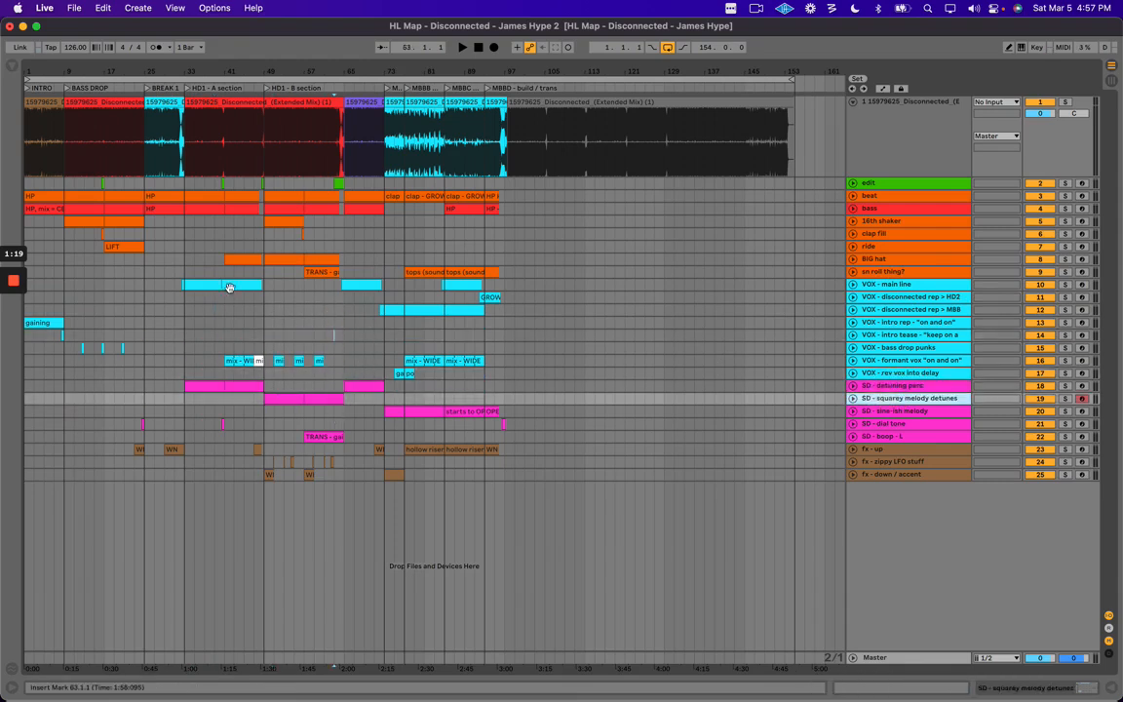
left_click_drag(175, 243, 351, 439)
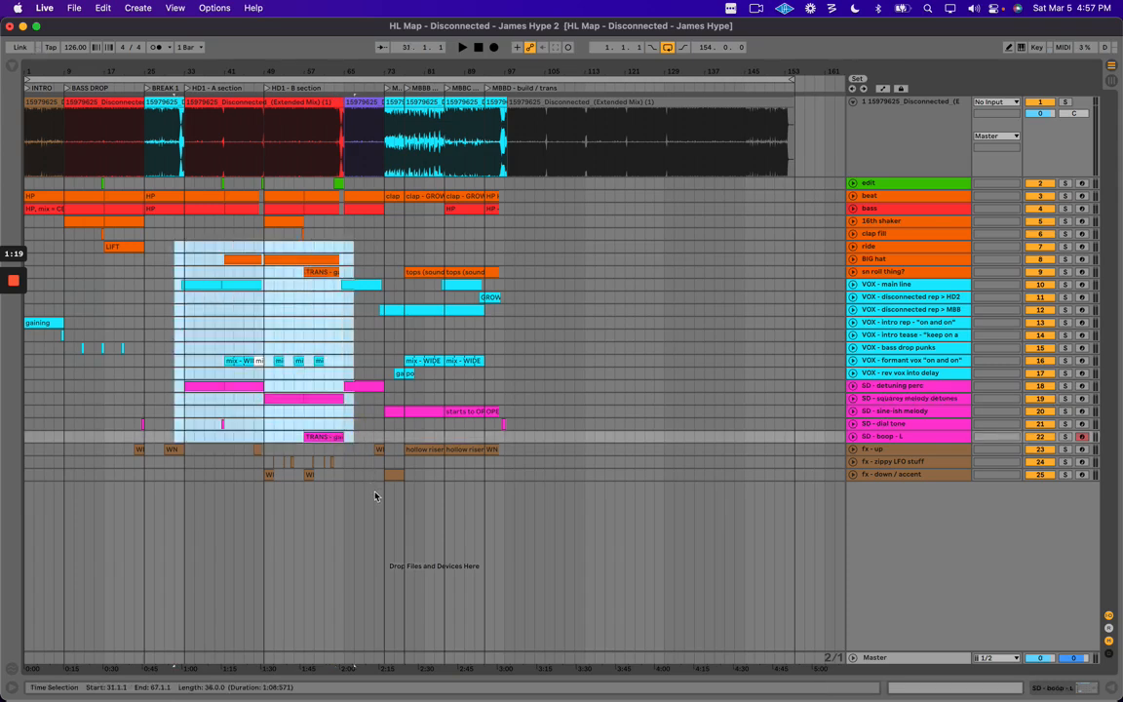
Compare HD1 with BASS DROP, selecting the 9.1.1 reference clip, 17.1.1 to 25.1.1 on sn roll thing?, and HD1's area from clap fill to fx - up.
left_click_drag(185, 141, 312, 132)
left_click_drag(195, 135, 288, 144)
left_click(100, 103)
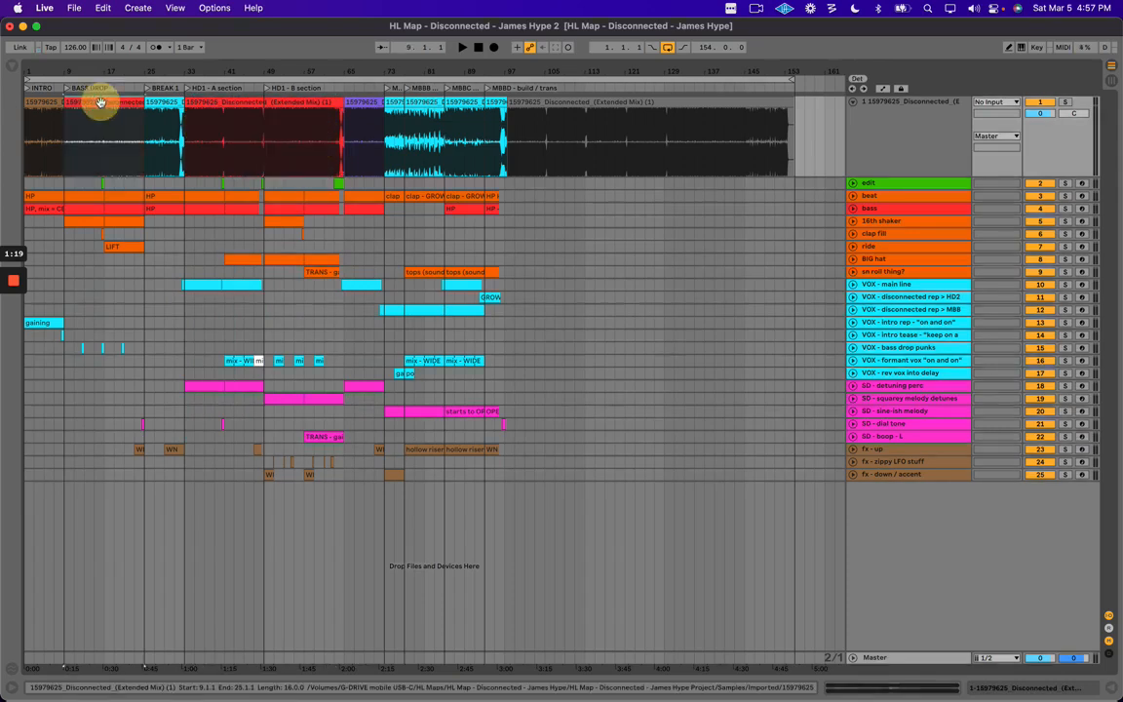
left_click_drag(74, 128, 137, 161)
left_click_drag(105, 271, 144, 278)
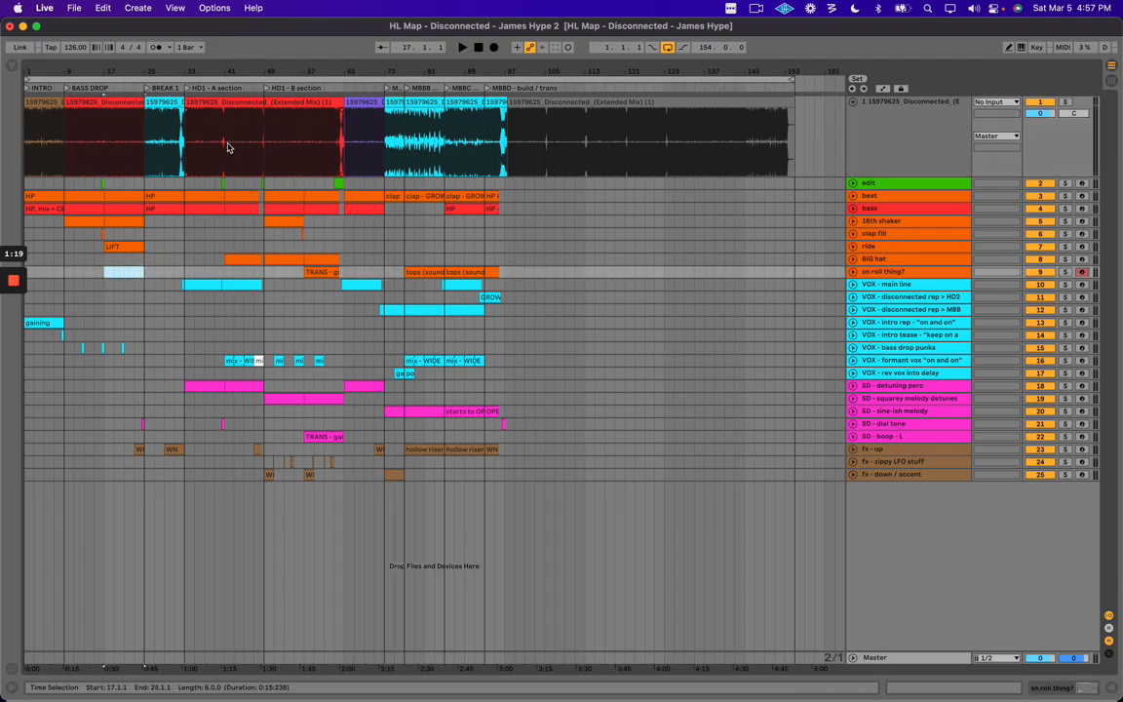
left_click_drag(198, 129, 314, 134)
left_click_drag(186, 234, 353, 450)
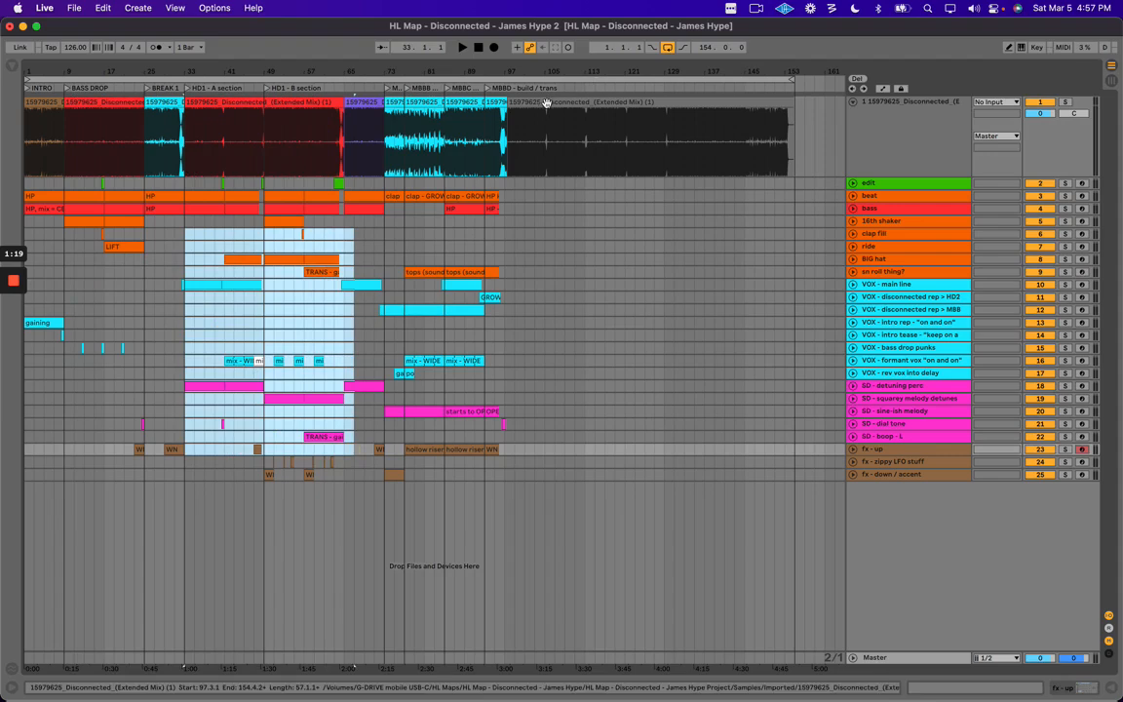
Add a locator at 97.3.1, where the unmapped reference clip starts, and name it "HD2 - A section".
left_click_drag(528, 70, 639, 70)
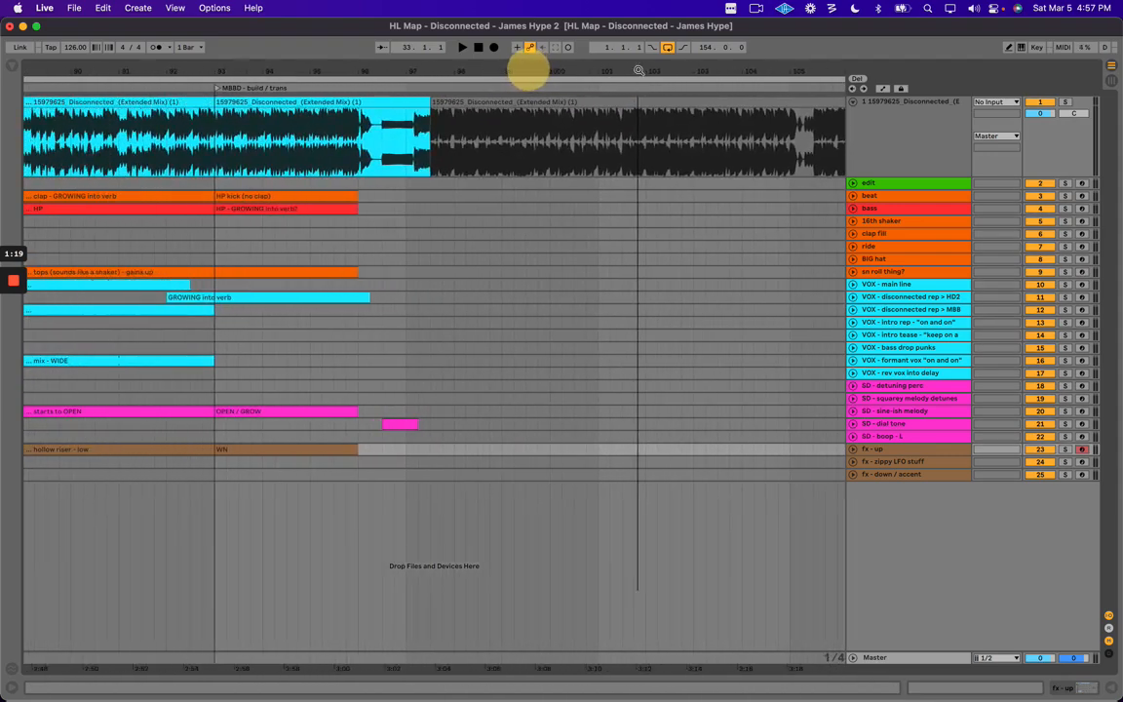
left_click(430, 208)
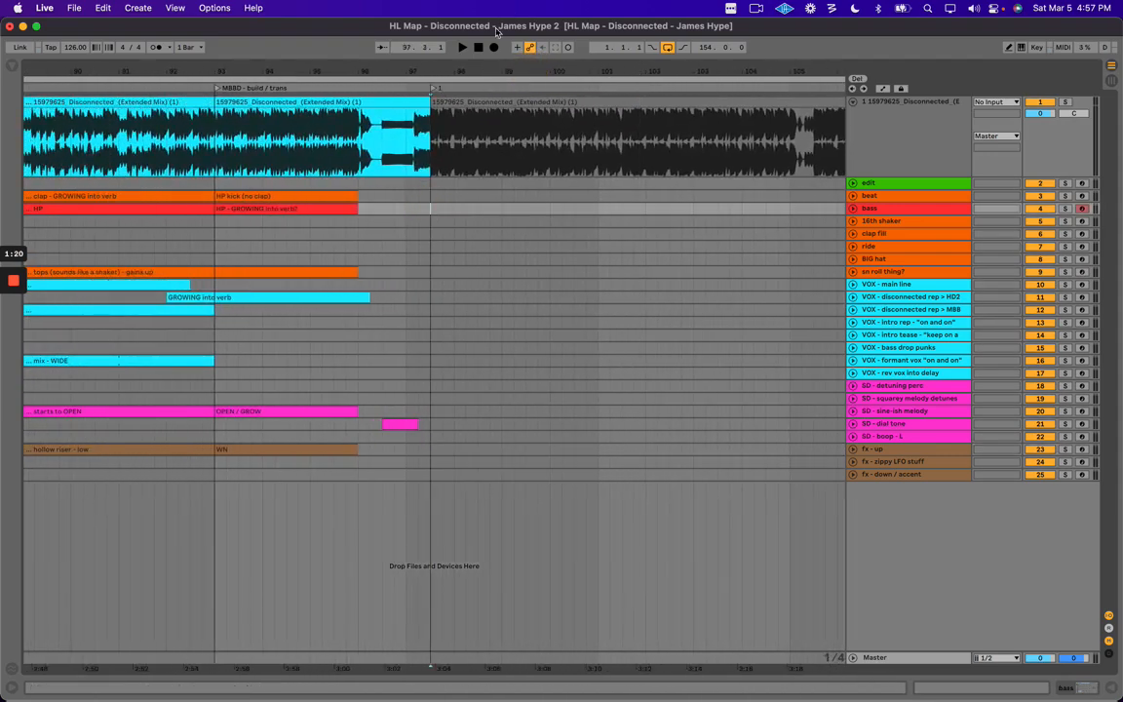
left_click(433, 89)
key("super+r")
key("Return")
mouse_move(479, 72)
left_mouse_down()
mouse_move(475, 63)
mouse_move(461, 81)
left_mouse_up()
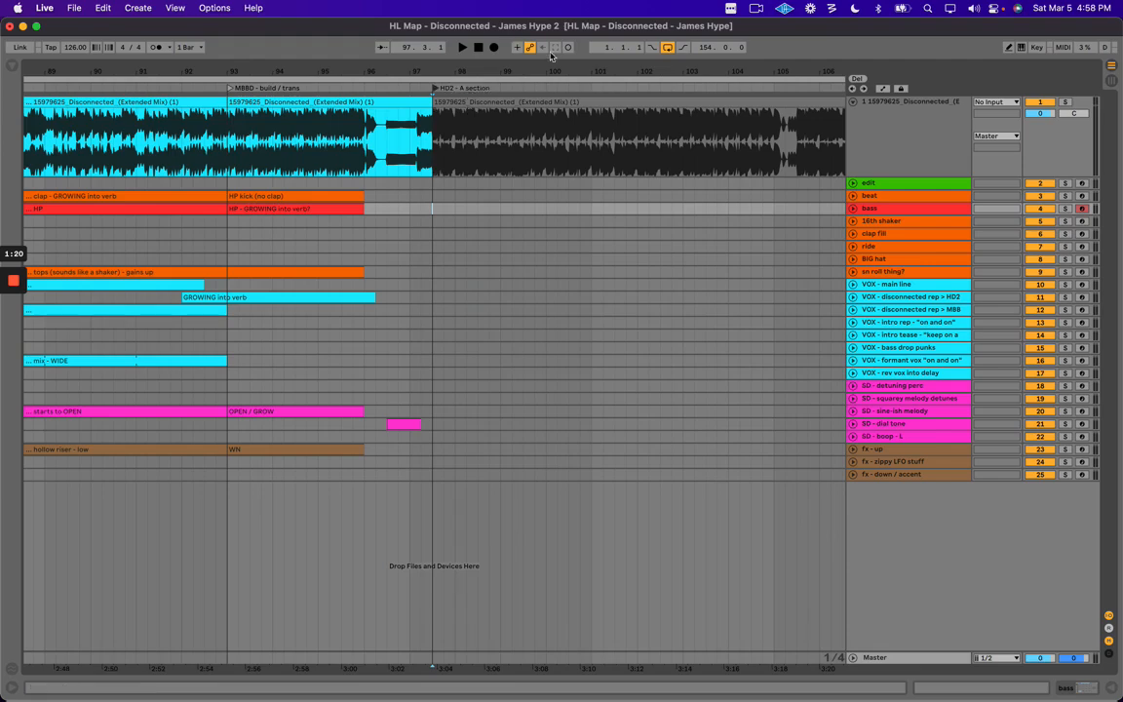
Duplicate the HD1 - B section clips from 49.1.1 to 65.1.1, beat through fx - down / accent, to 99.1.1.
left_click_drag(541, 71, 502, 68)
scroll(653, 117, "right", 3)
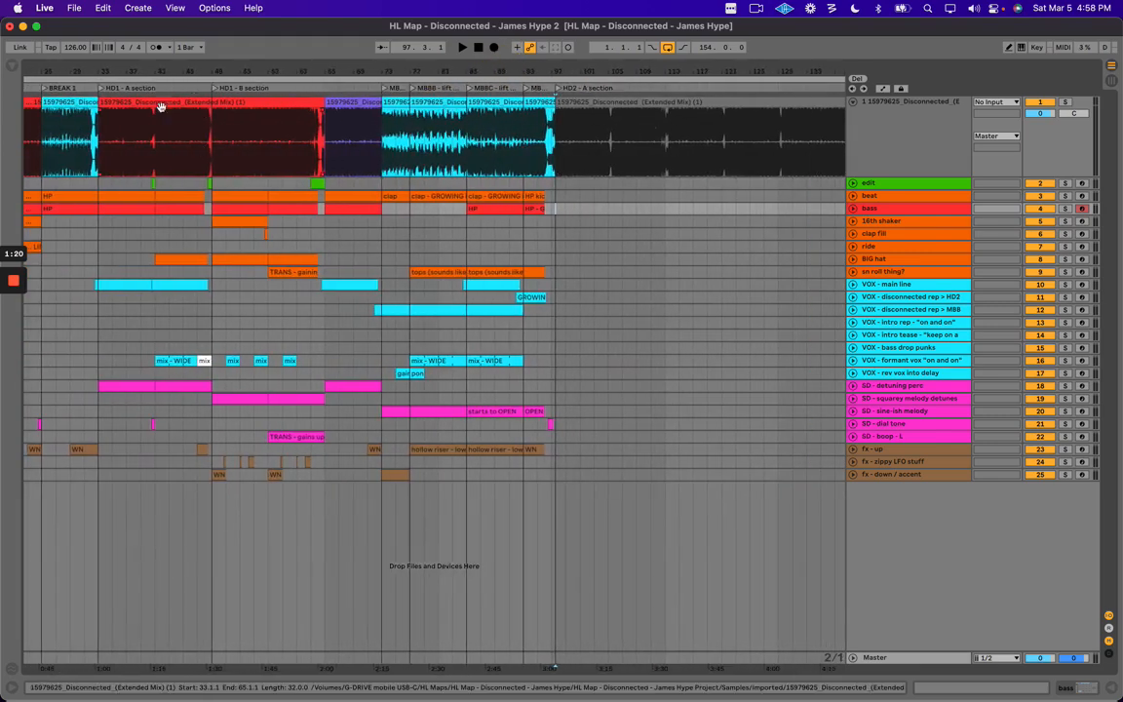
left_click(123, 127)
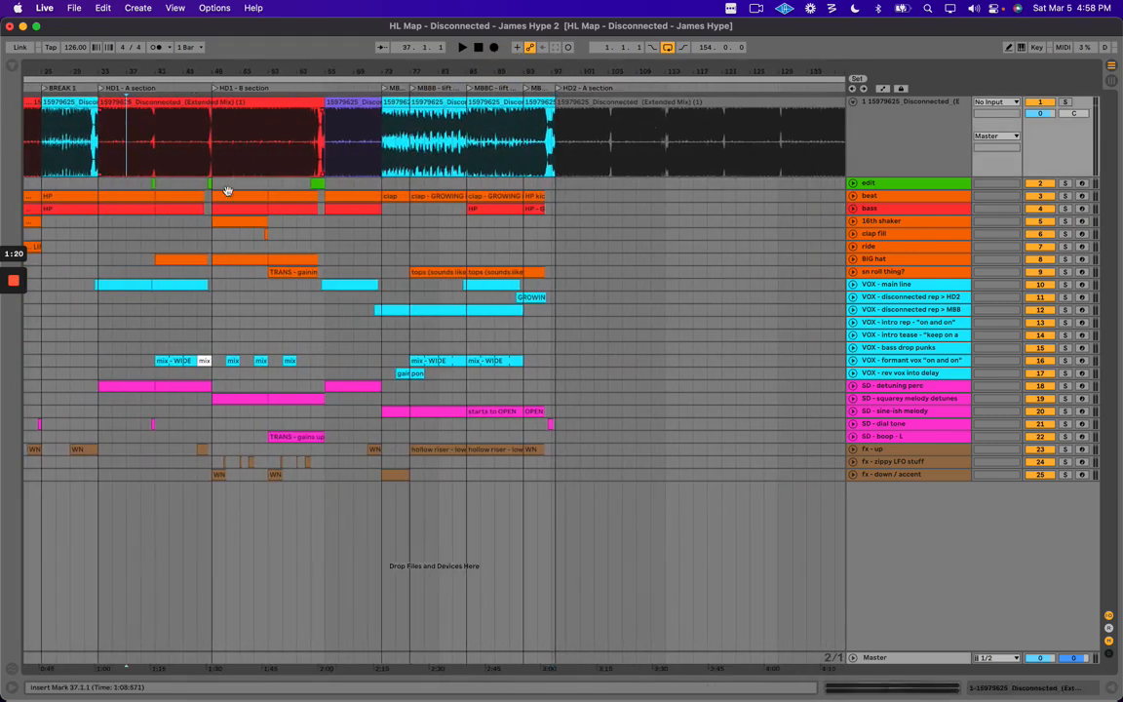
left_click(239, 198)
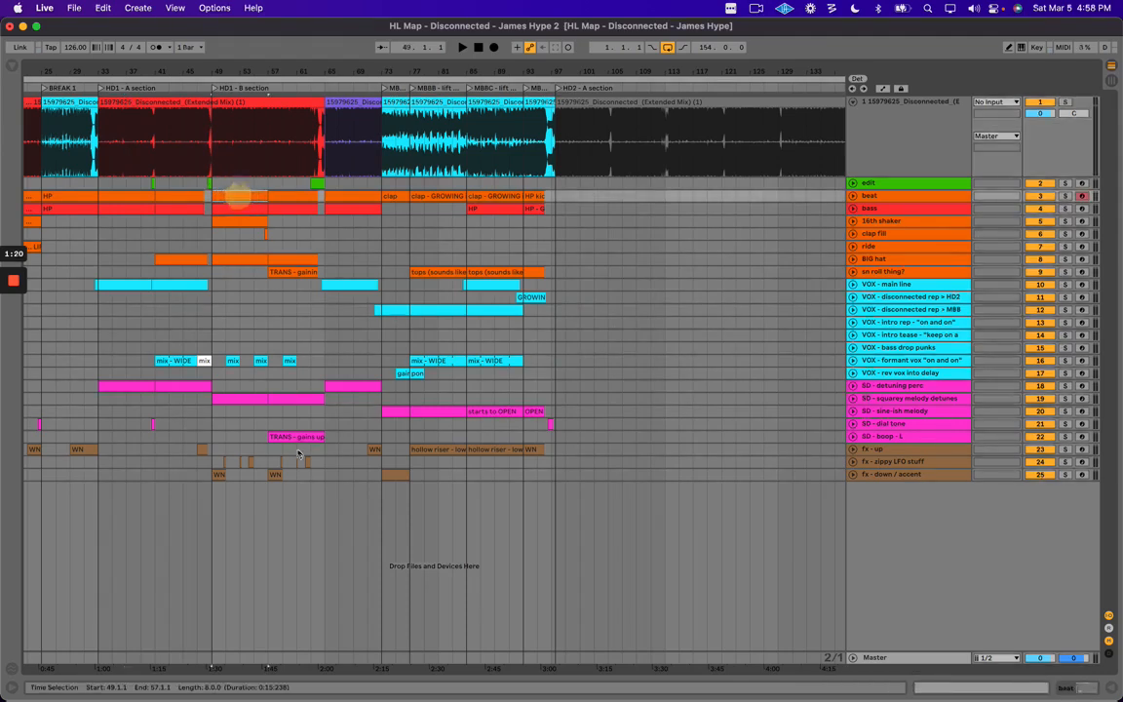
left_click(319, 477, "shift")
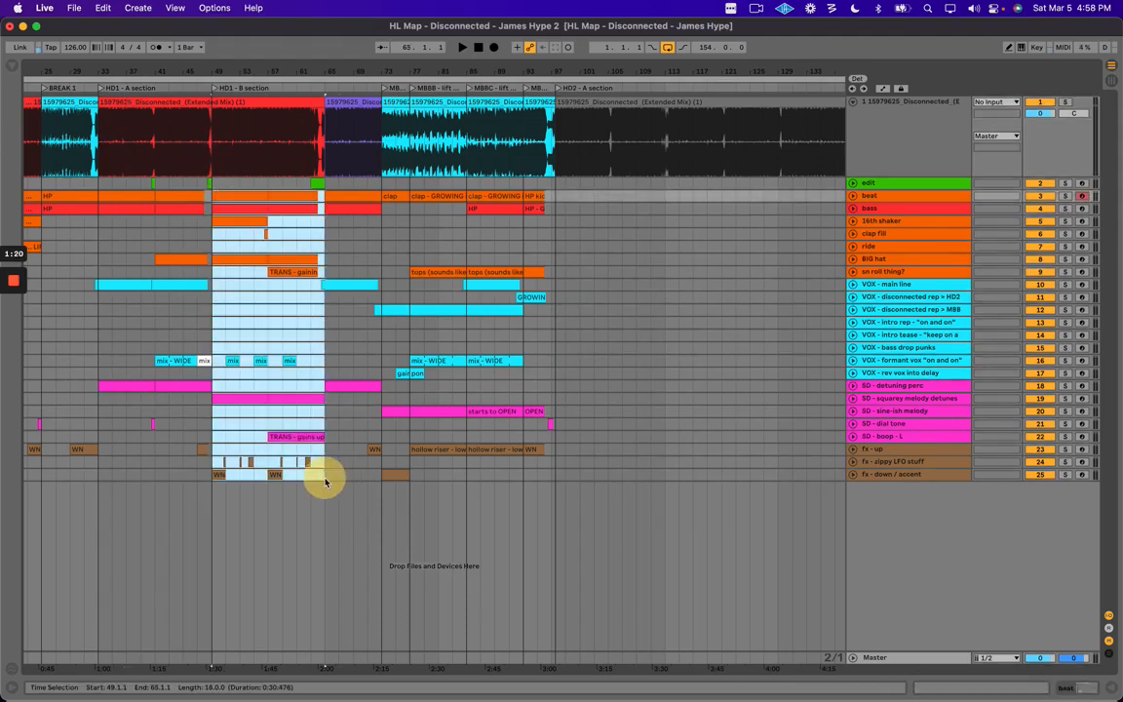
left_click_drag(231, 201, 584, 192)
key("plus")
key("plus")
key("plus")
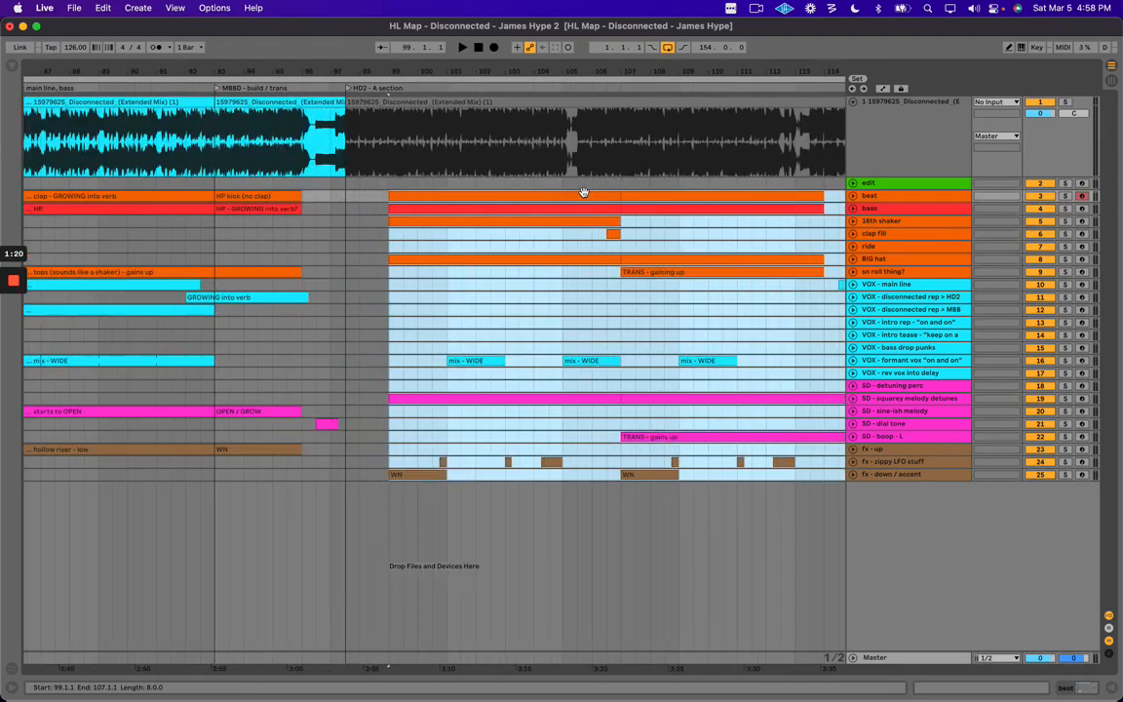
Move the copied B section block earlier to start at the HD2 - A section locator, 97.3.1.
key("Left")
key("Left")
key("Left")
key("minus")
key("minus")
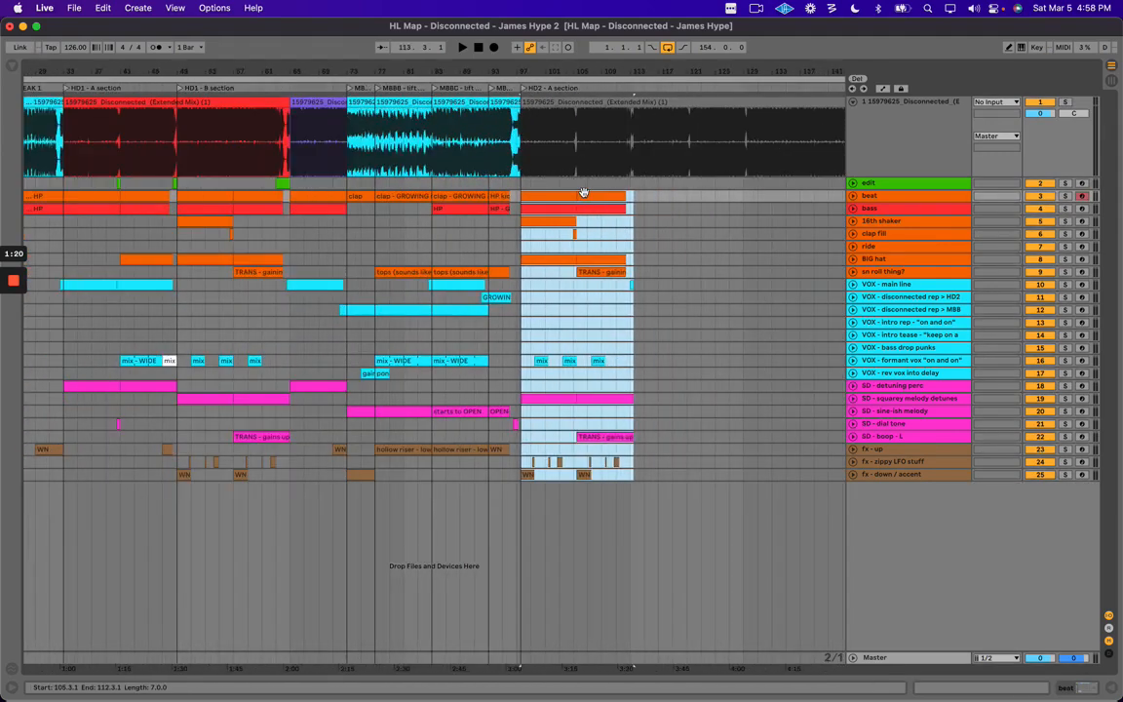
Duplicate the HD1 - A section clips from 33.1.1 to 49.1.1, beat through fx - down / accent, to 115.1.1.
scroll(198, 235, "left", 5)
left_click(195, 211)
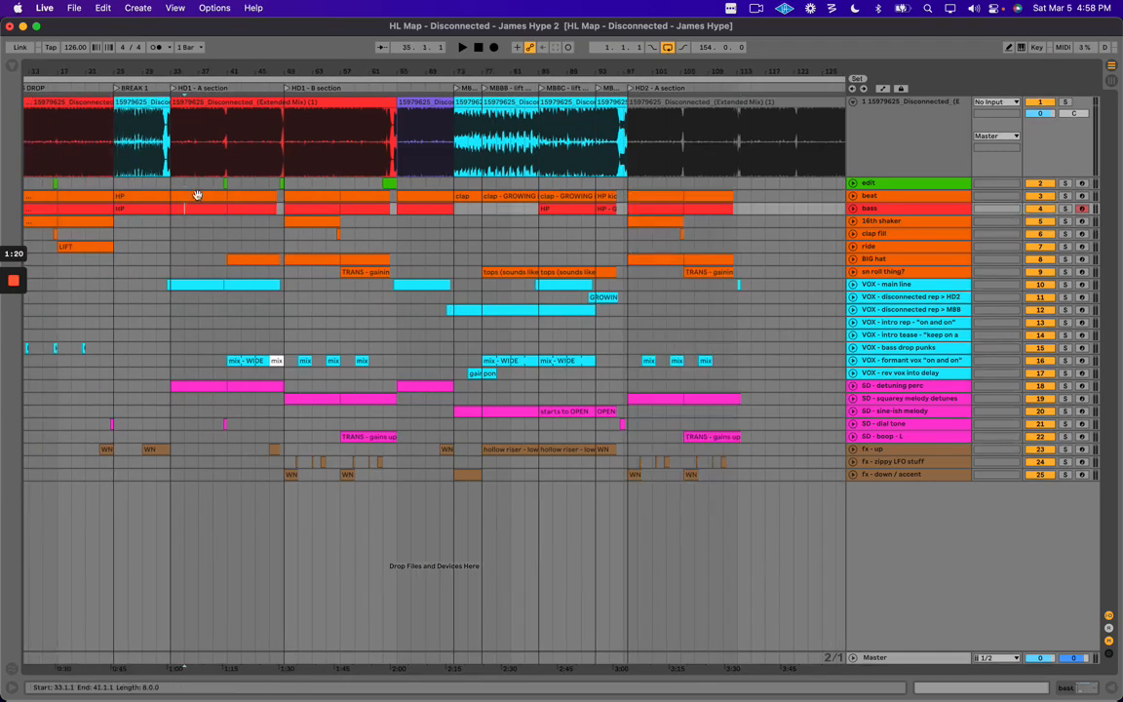
left_click(196, 195)
left_click_drag(273, 449, 284, 492, "shift")
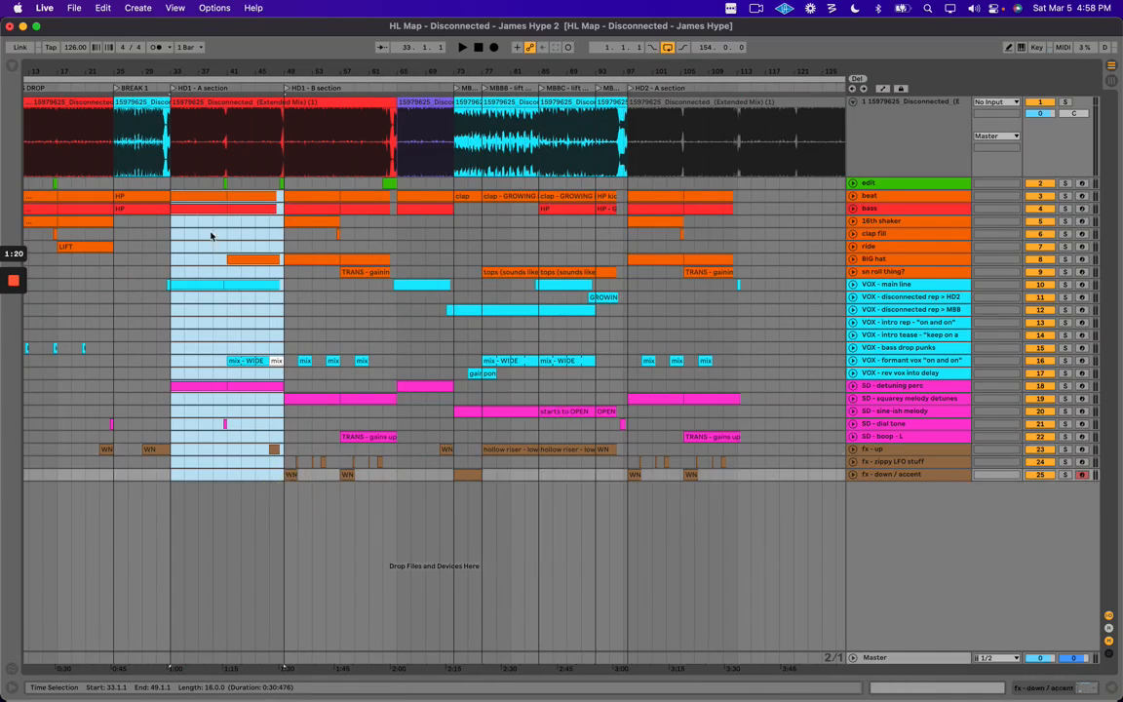
scroll(204, 246, "right", 2)
left_click_drag(146, 198, 726, 198, "alt")
scroll(724, 197, "up", 5)
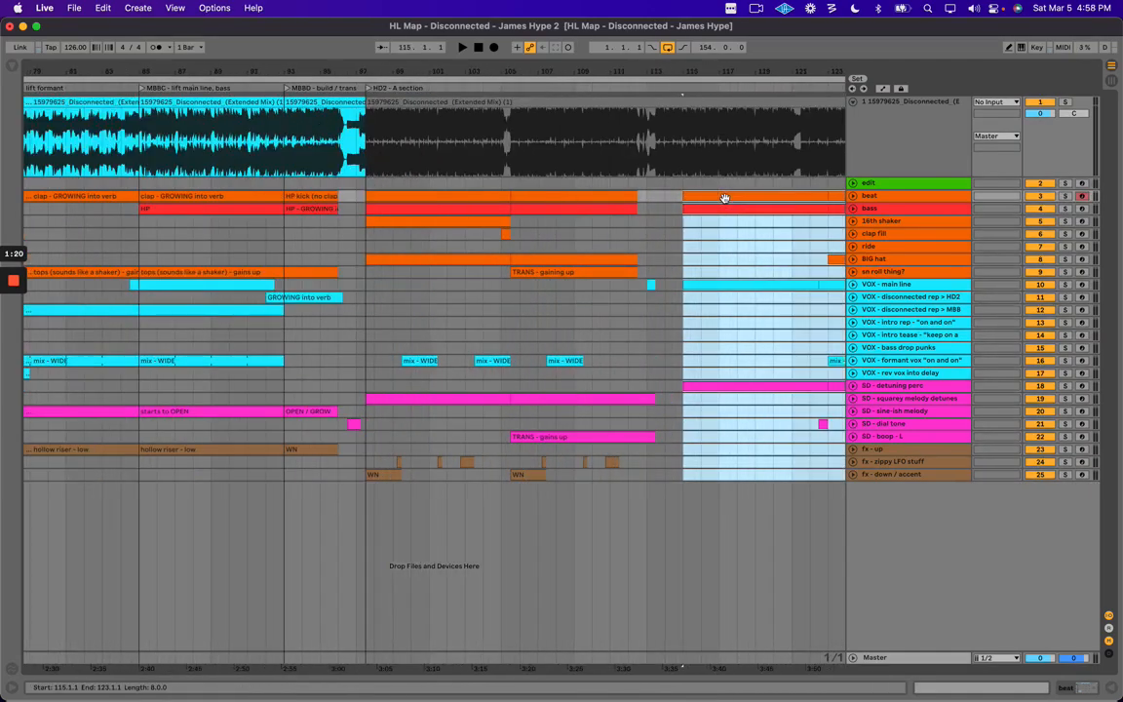
Move the copied A section block earlier to 113.3.1, directly against the end of the preceding copied block.
scroll(724, 197, "up", 5)
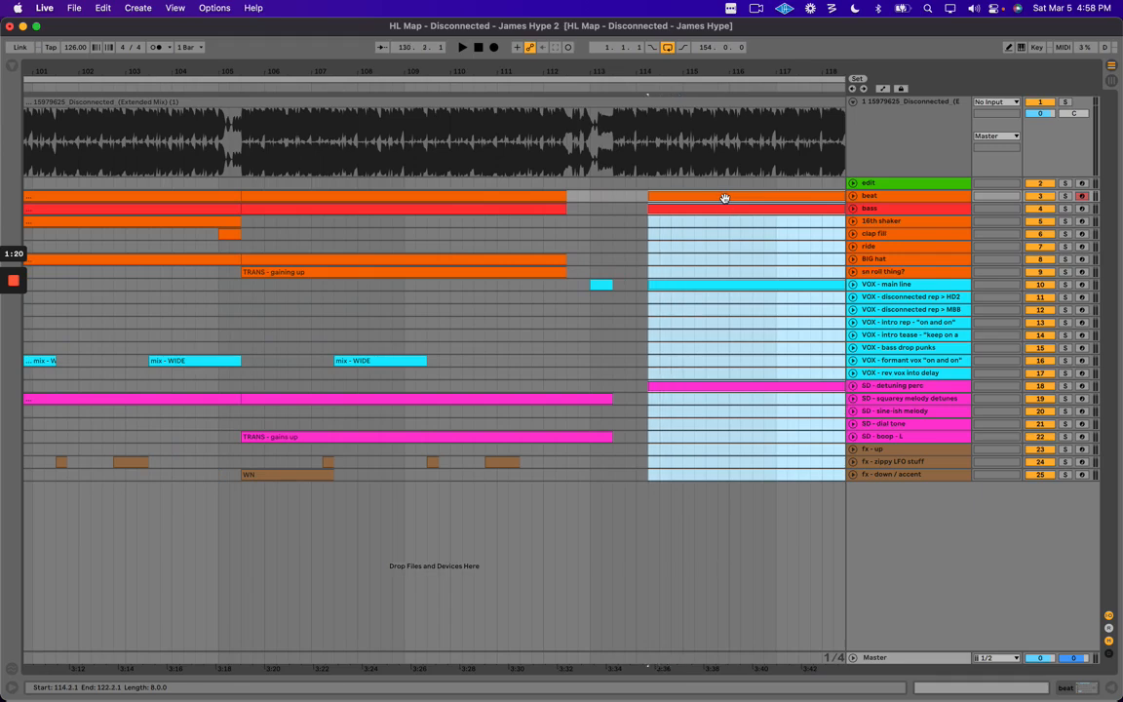
key("Left")
key("Left")
key("Left")
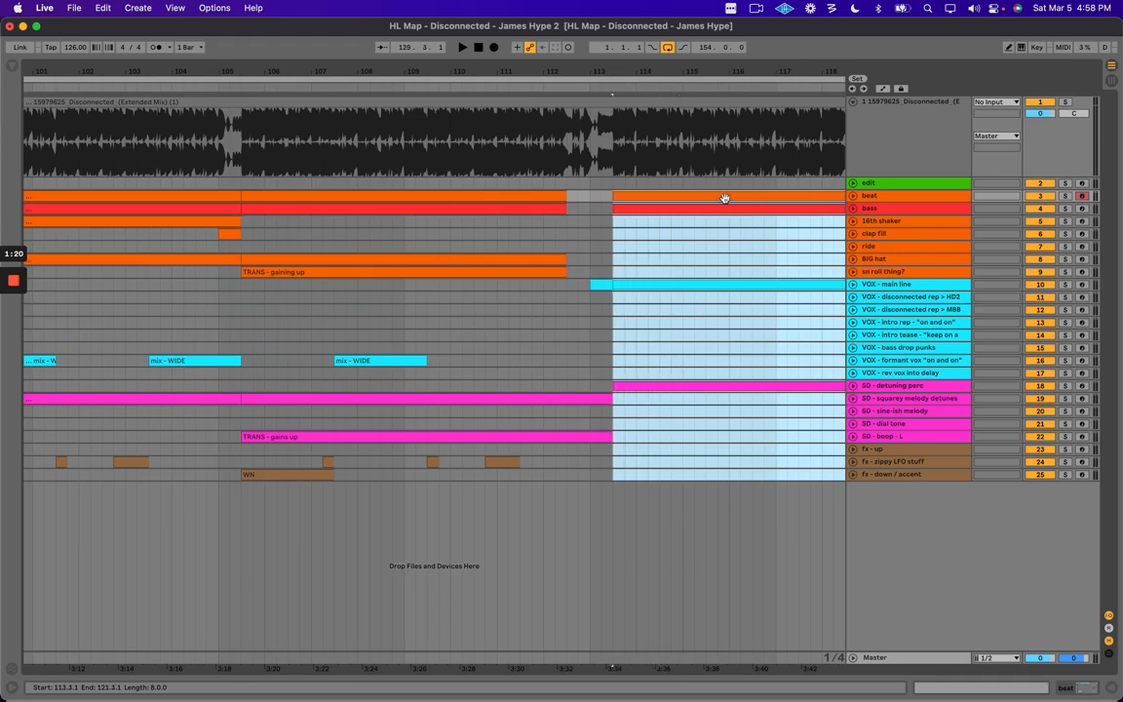
scroll(724, 198, "down", 5)
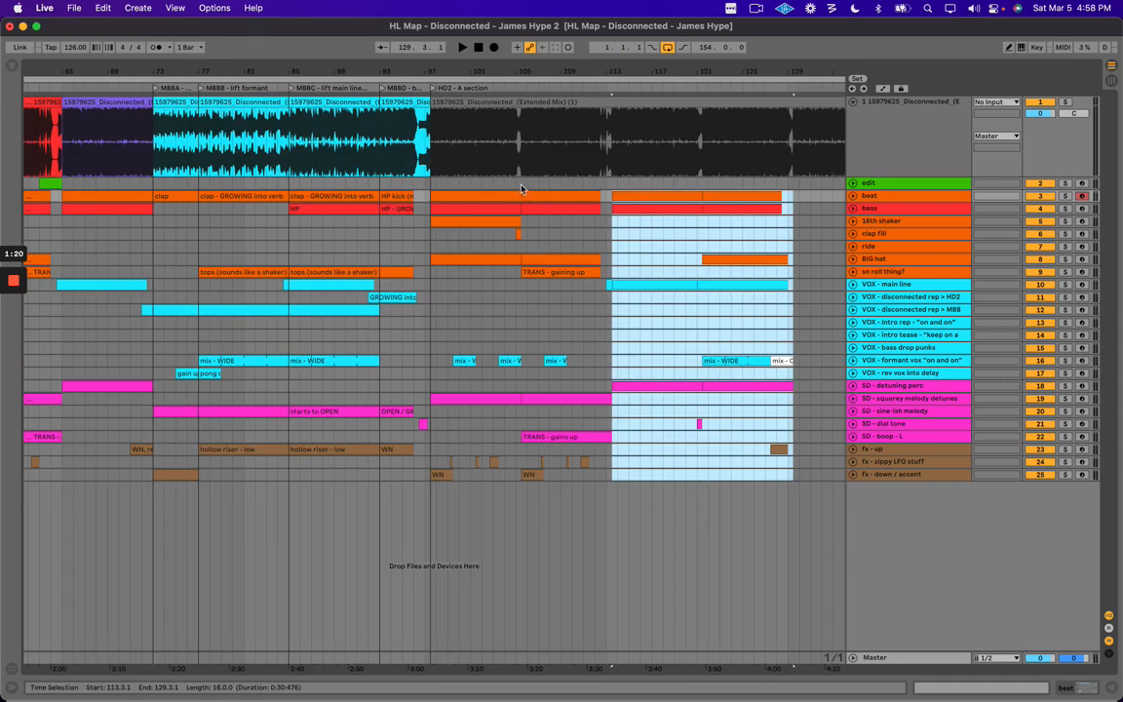
Check the copied clips against the reference waveform around 105.1.1 and at the start of HD2 - A section.
left_click(521, 188)
scroll(527, 195, "up", 5)
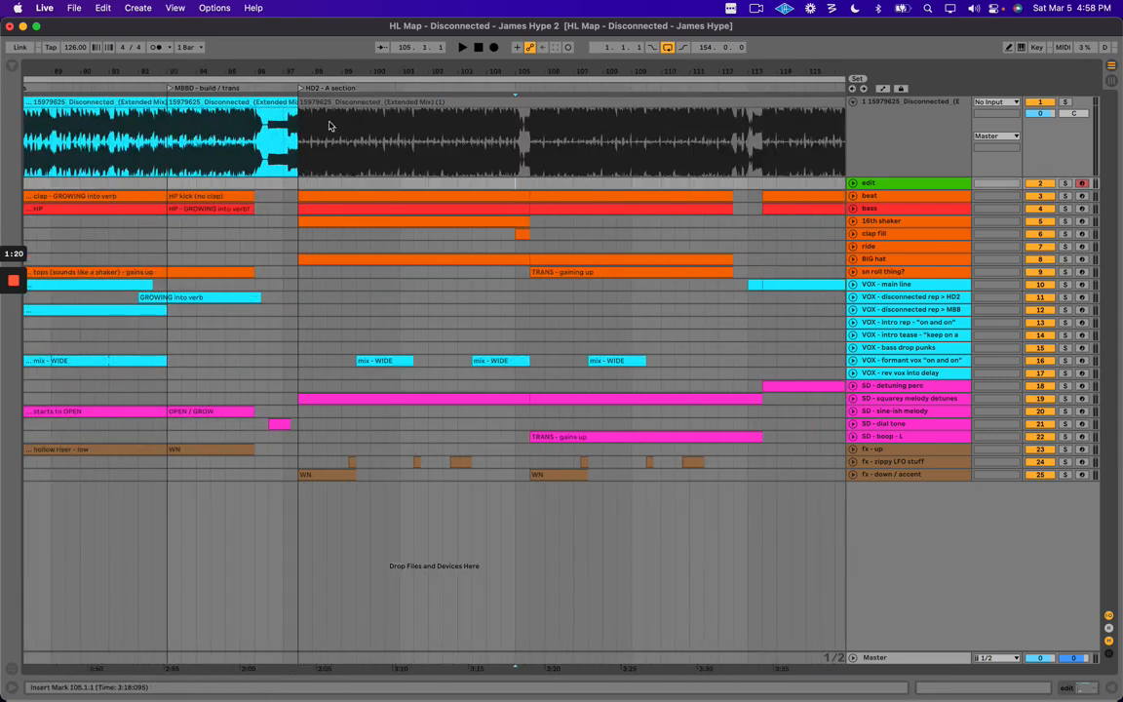
mouse_move(296, 68)
left_mouse_down()
mouse_move(312, 62)
mouse_move(301, 63)
left_mouse_up()
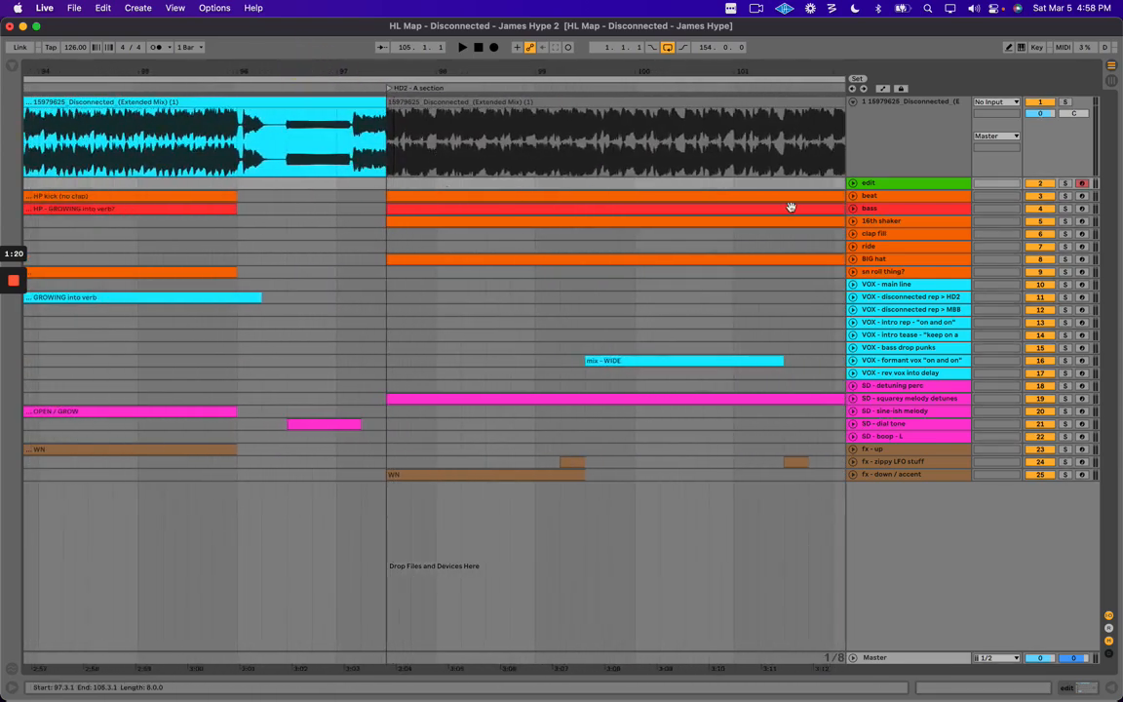
left_click_drag(527, 76, 501, 185)
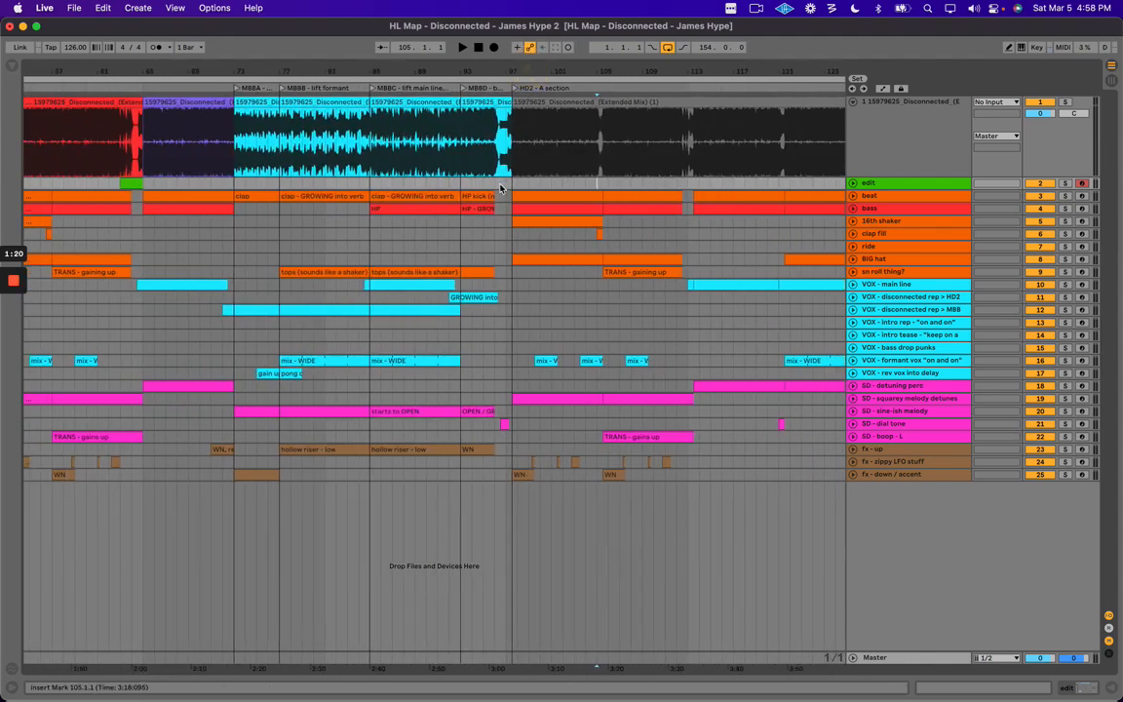
Play the transition into HD2 - A section from 95.1.1 and listen until bar 101.
left_click(489, 238)
scroll(501, 242, "up", 3)
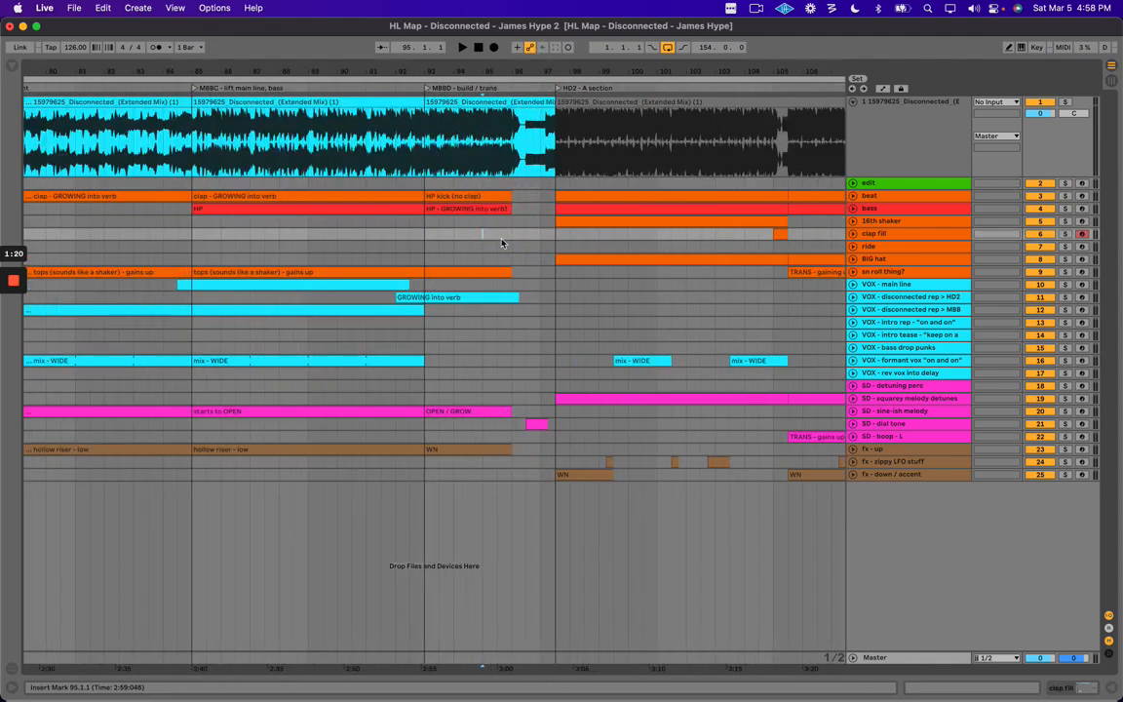
scroll(502, 243, "right", 5)
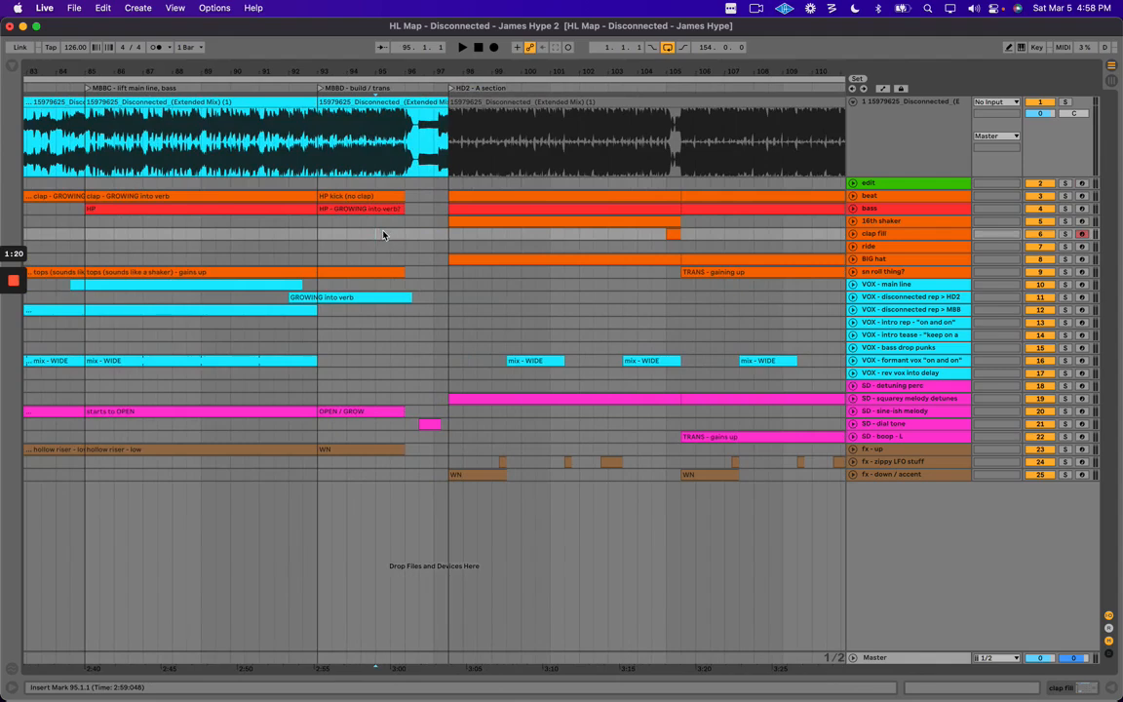
key("space")
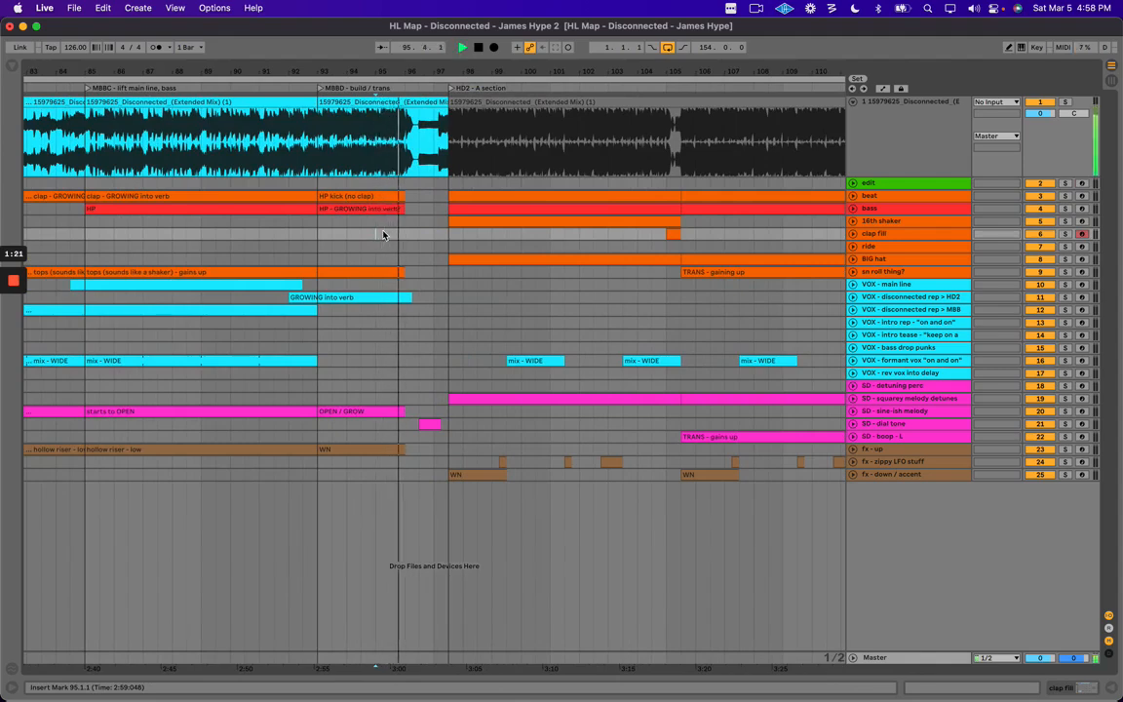
scroll(383, 235, "up", 2)
scroll(417, 236, "right", 5)
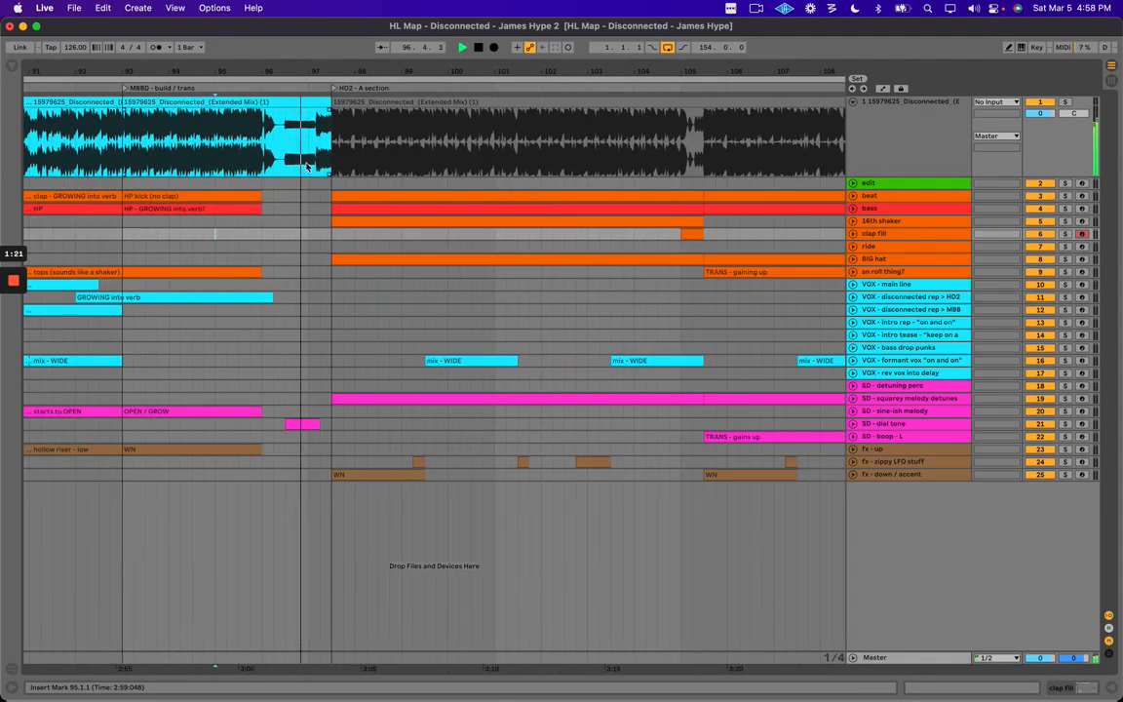
scroll(307, 168, "left", 5)
scroll(376, 246, "right", 3)
left_click_drag(505, 72, 439, 64)
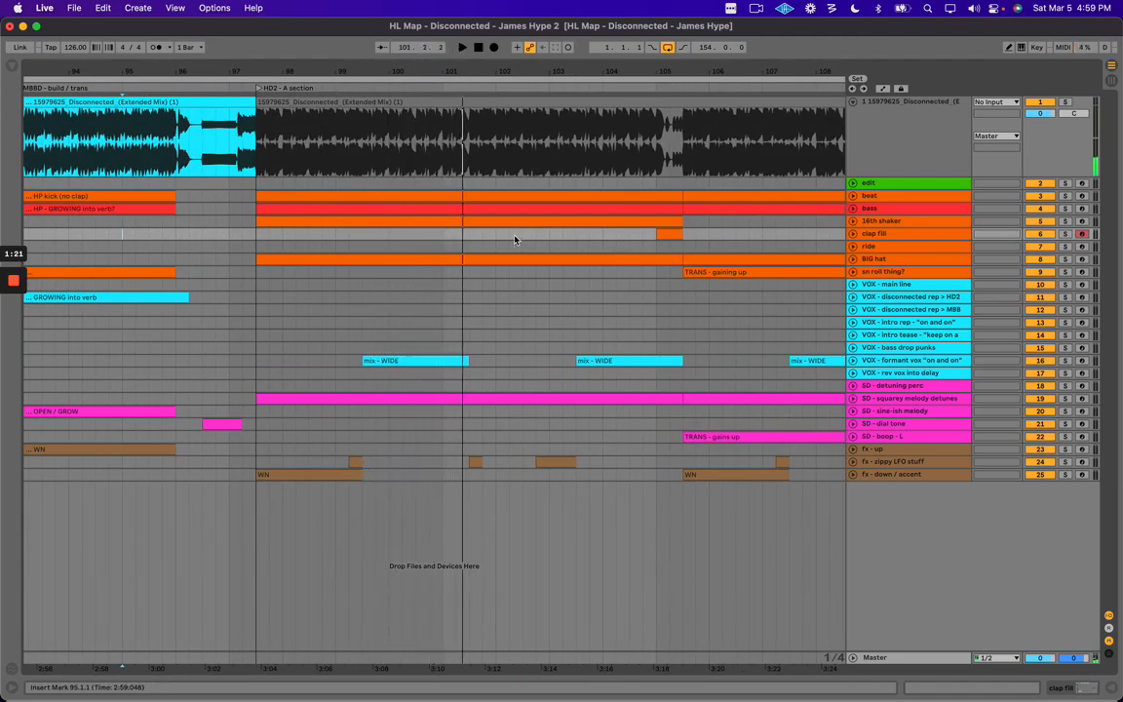
Unfold the SD - squarey melody detunes track and briefly play the HD1 reference clip from 33.1.1.
left_click(892, 400)
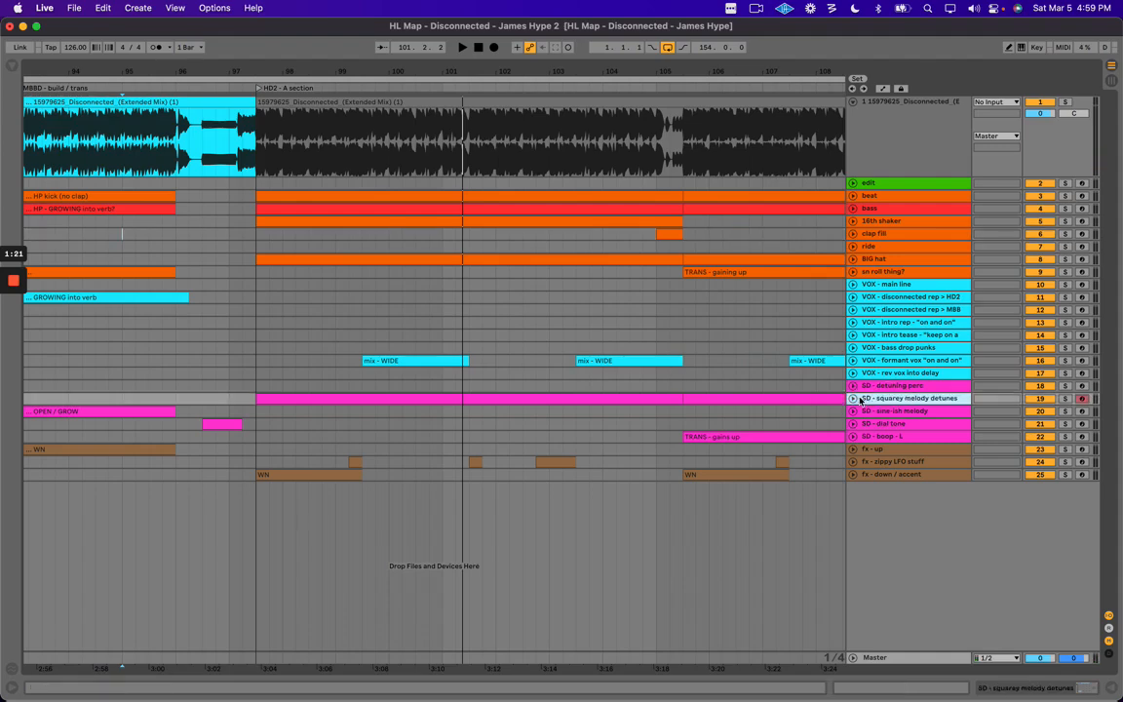
left_click(854, 398)
left_click_drag(351, 60, 349, 70)
left_click_drag(207, 56, 200, 61)
left_click(185, 102)
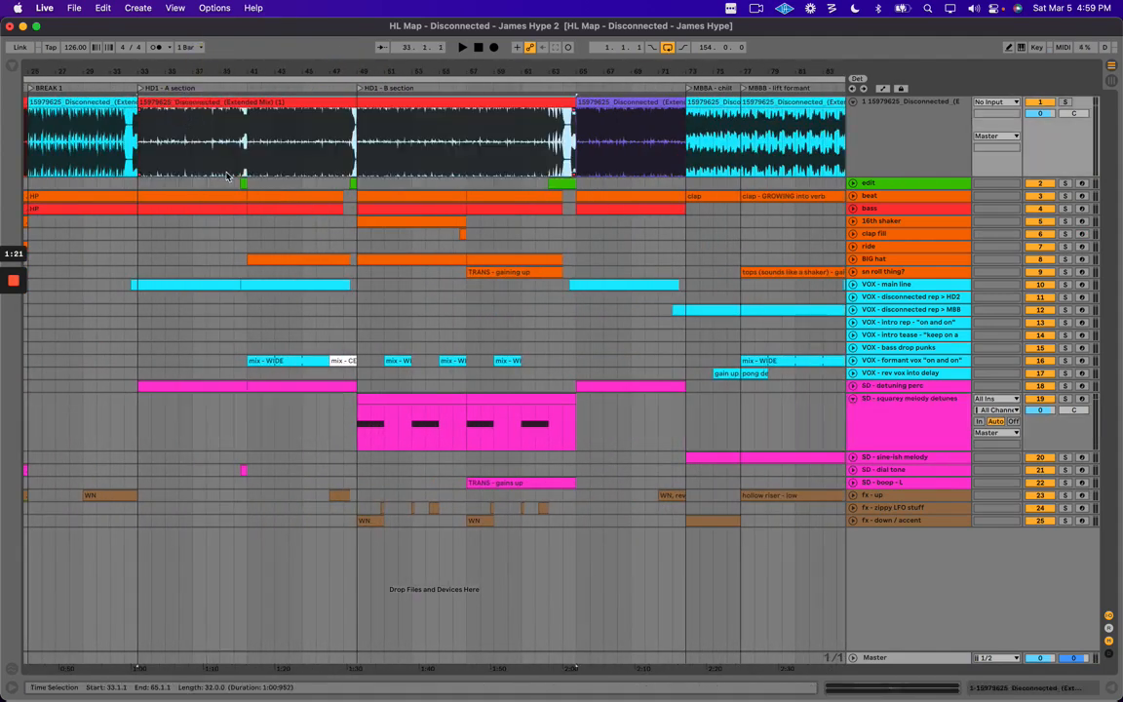
key("space")
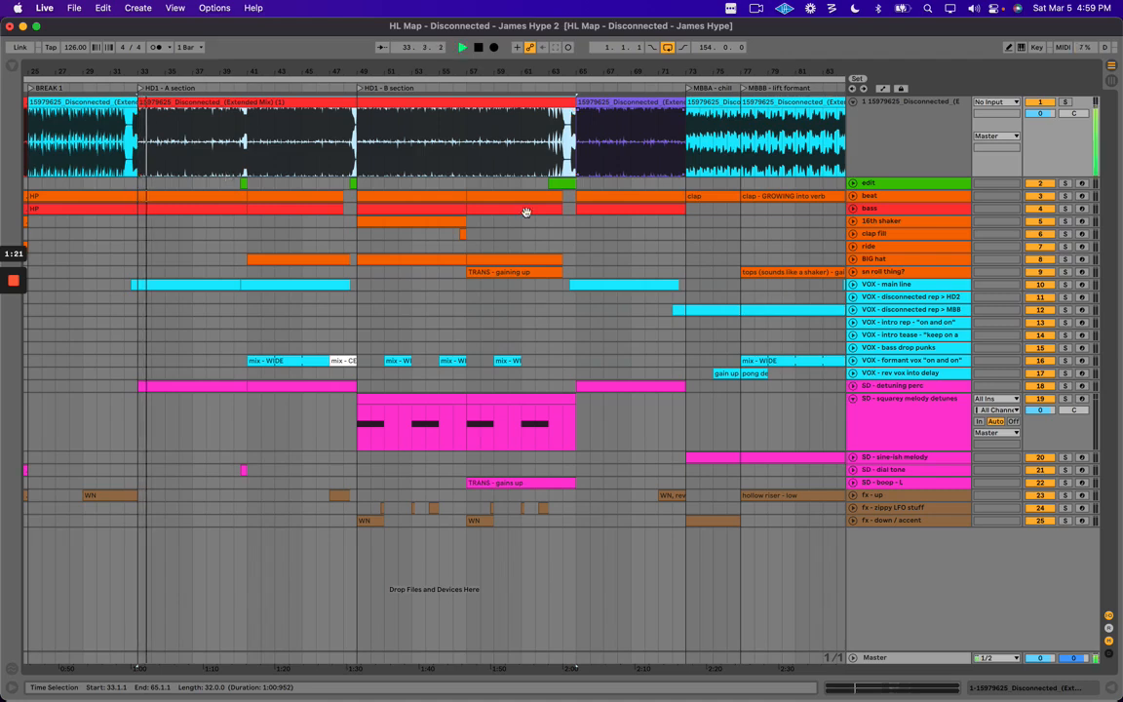
key("space")
Play the HD1 - B section from its first squarey melody detunes clip at 49.1.1.
left_click(400, 394)
left_click(400, 397)
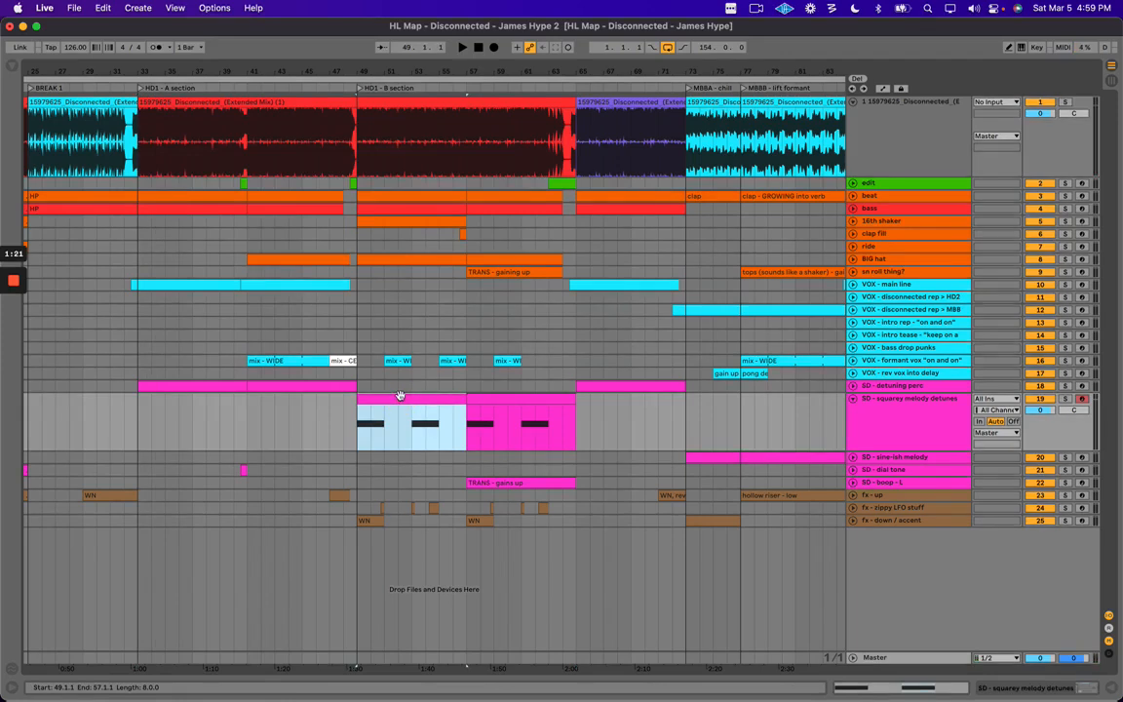
key("space")
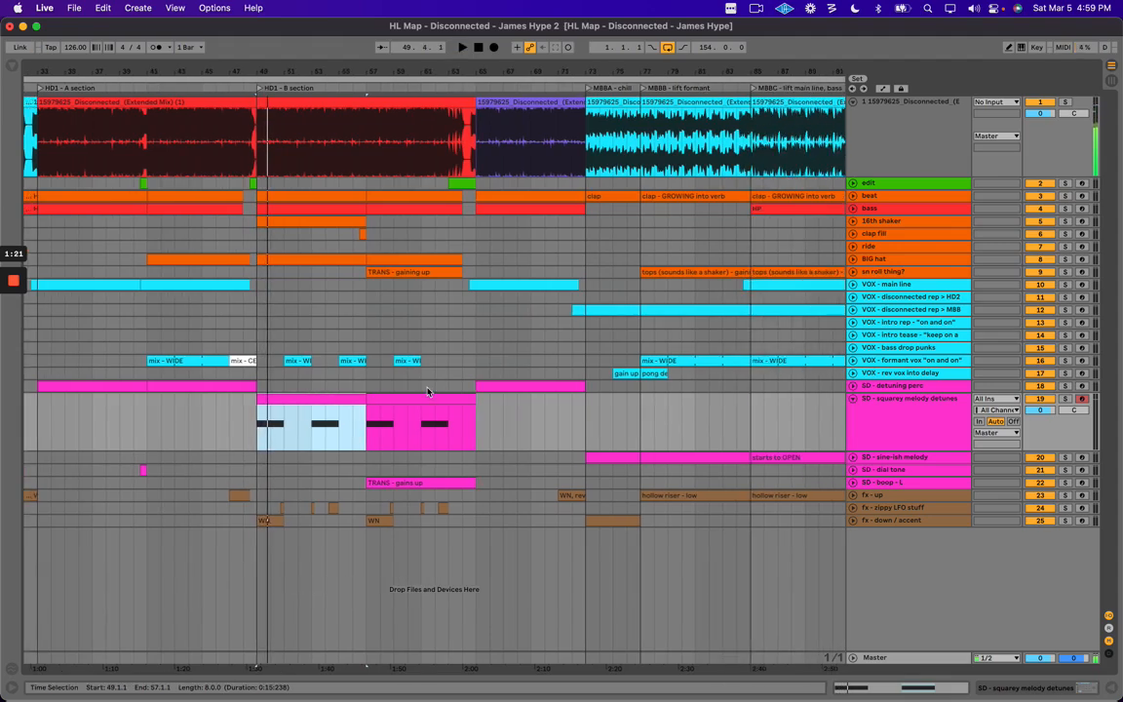
Play HD2 - A section from its first squarey melody detunes clip at 97.3.1 to compare it with HD1.
scroll(427, 391, "right", 10)
left_click(504, 395)
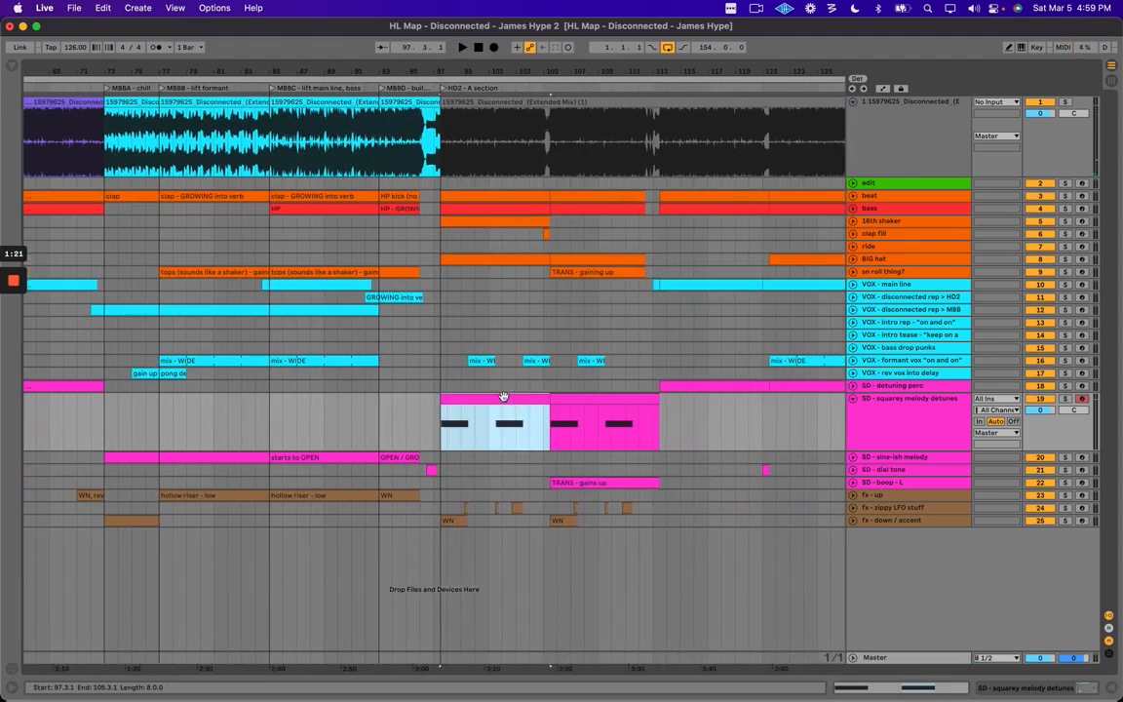
key("plus")
key("space")
key("plus")
scroll(505, 395, "right", 3)
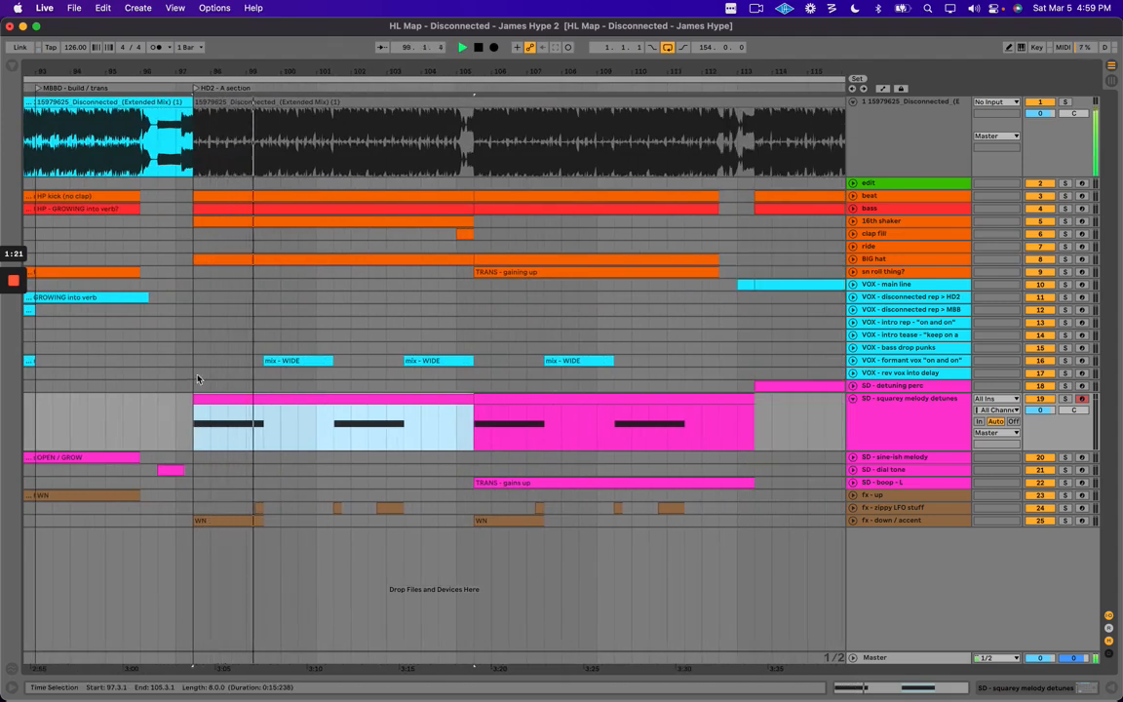
scroll(198, 379, "left", 3)
key("space")
Examine the opening of HD2 - A section, marking 99.1.1 and selecting its first fx - down / accent and fx - zippy LFO stuff clips.
left_click(363, 436)
key("plus")
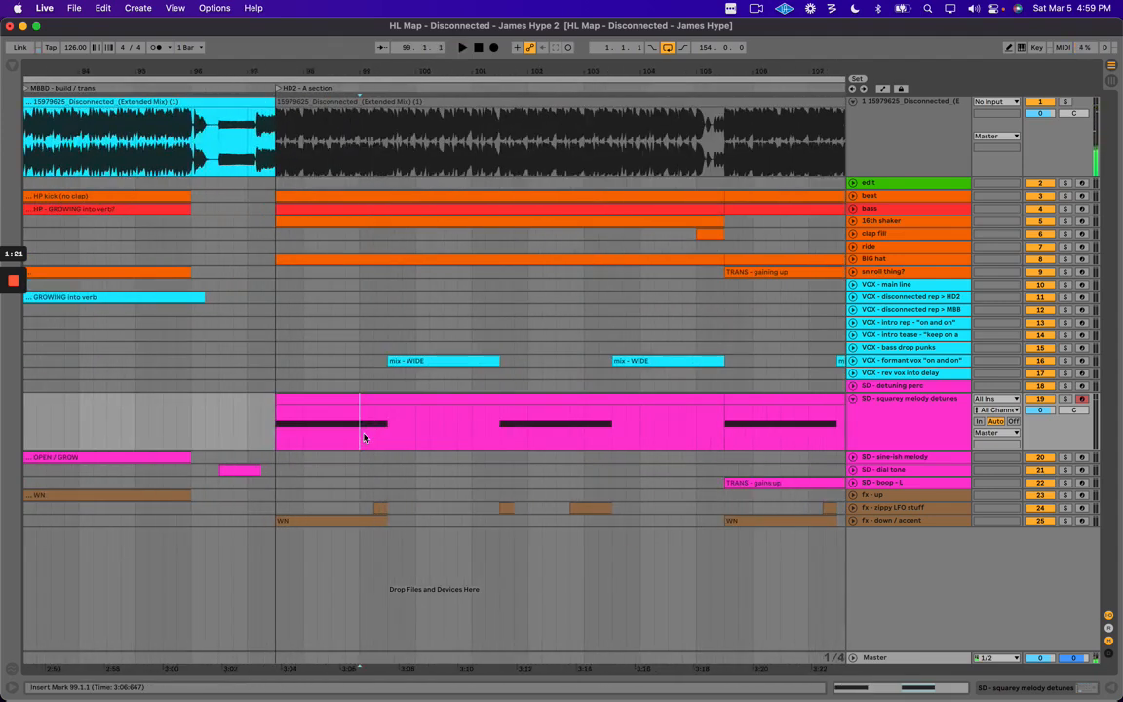
left_click(346, 522)
left_click(380, 506)
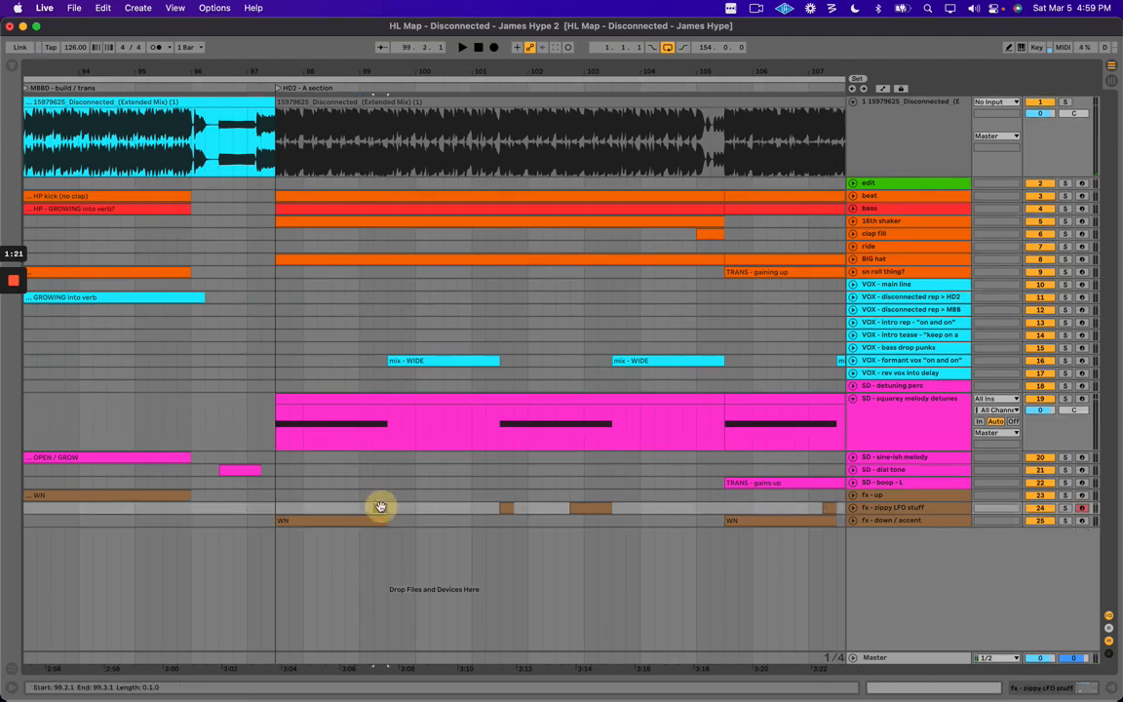
Unfold the 16th shaker track and play HD2 - A section from its shaker clip at 97.3.1.
left_click(863, 196)
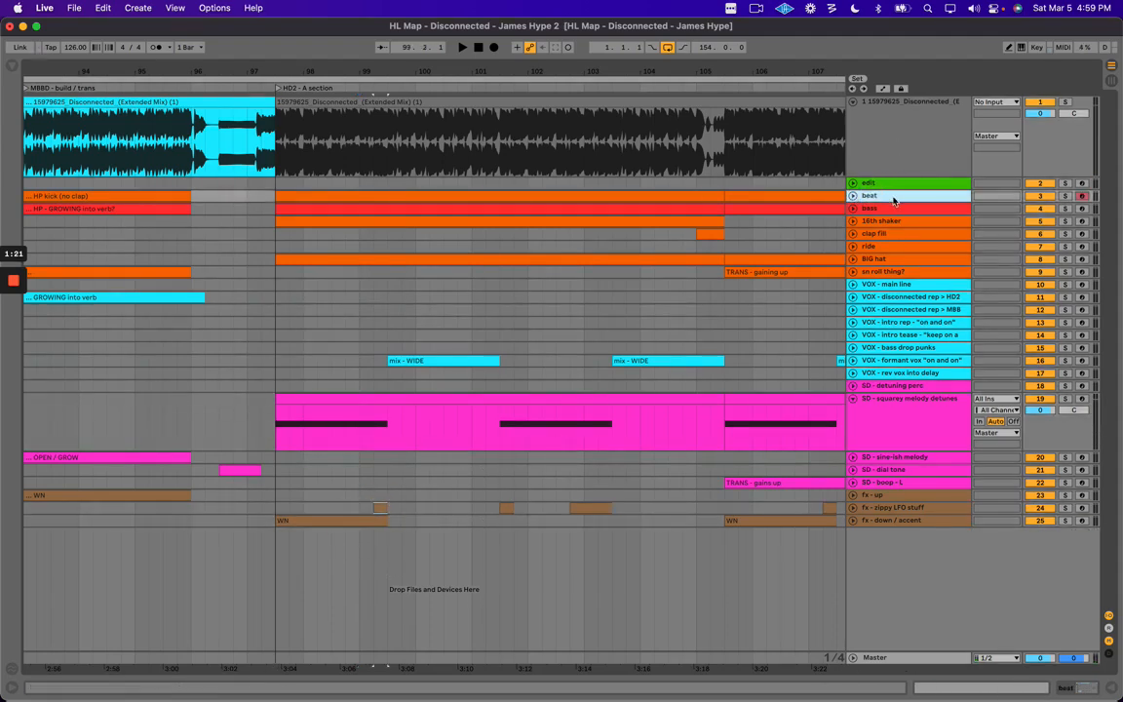
left_click(881, 209)
left_click(878, 223)
left_click(853, 221)
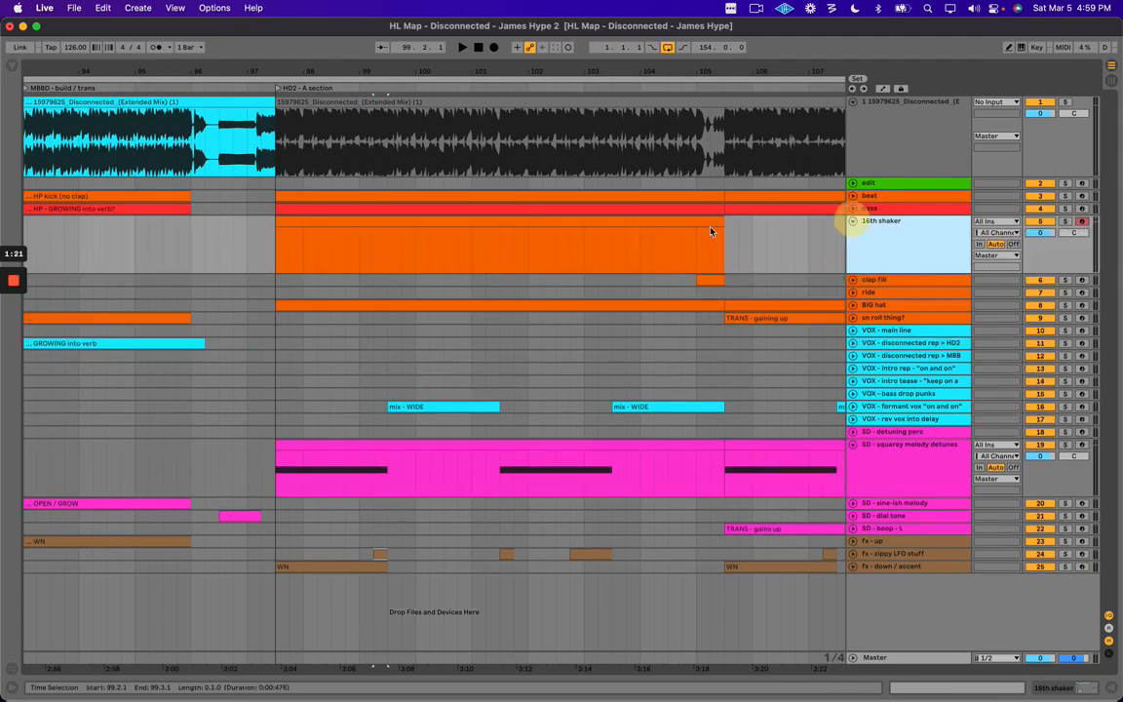
left_click(307, 218)
key("space")
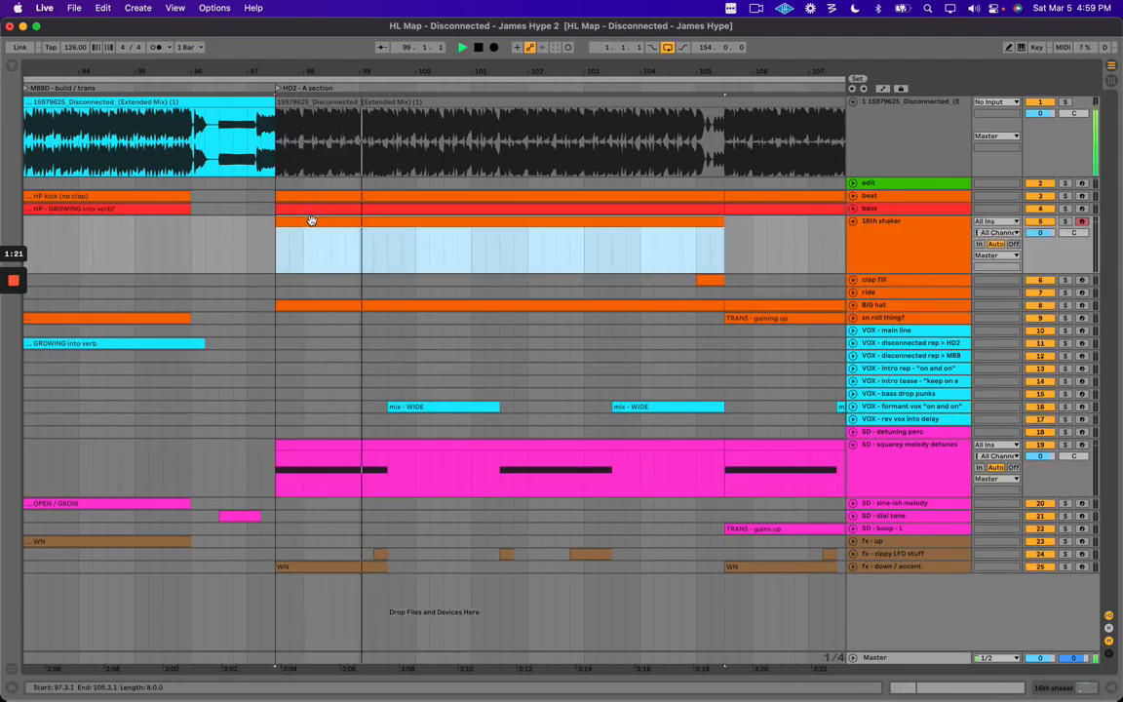
left_click(415, 244)
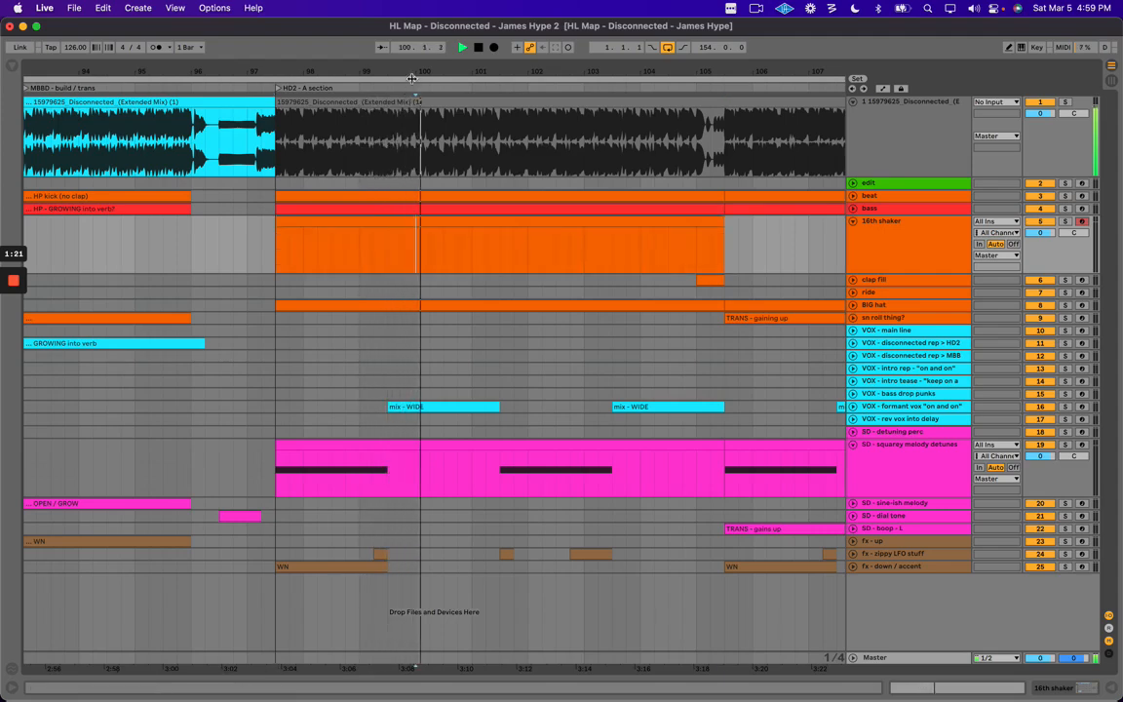
key("space")
Add a ride clip from 97.3.1 to 105.3.1 in HD2 - A section, matching the length of the 16th shaker clip.
left_click_drag(416, 75, 416, 71)
left_click(855, 230)
left_click(601, 221)
left_click(559, 283)
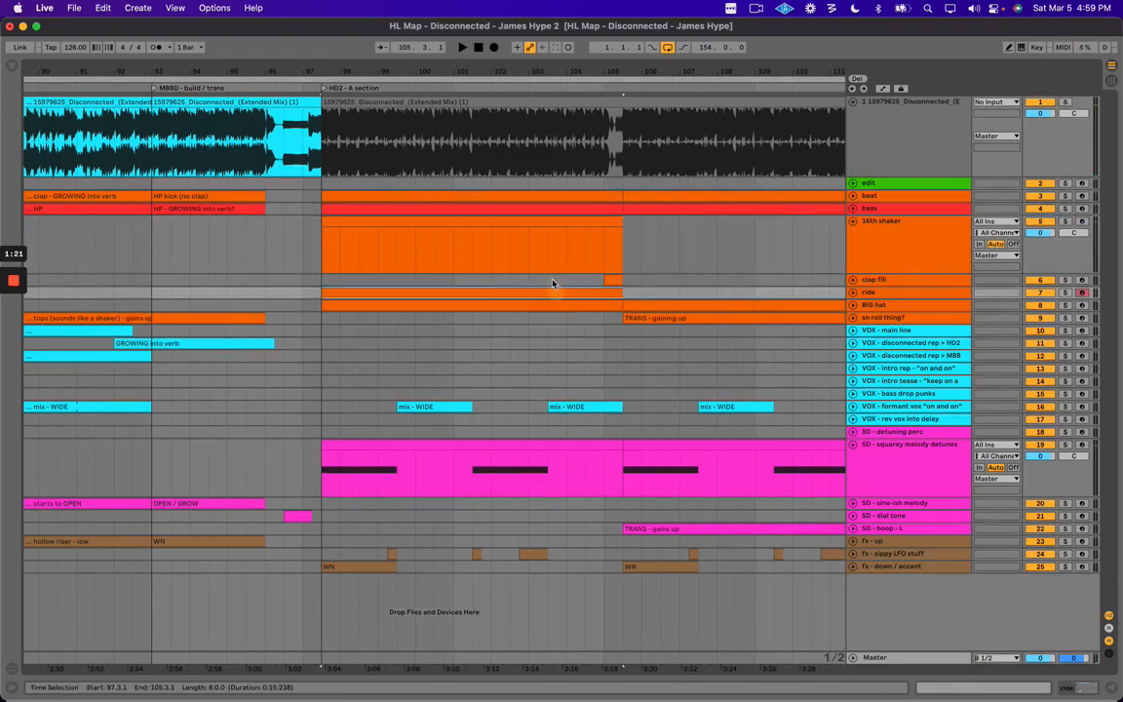
Unfold the ride track and compare the LIFT clip in BASS DROP with the ride clip in HD2 - A section.
left_click_drag(535, 76, 533, 62)
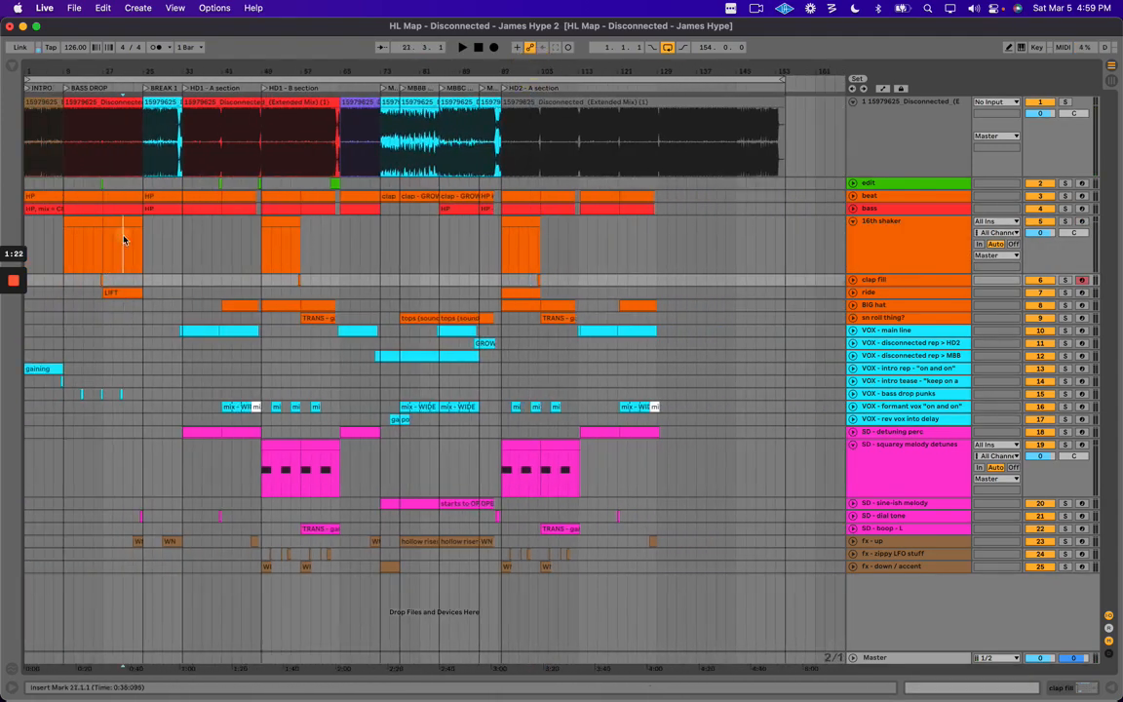
left_click(124, 240)
left_click(905, 244)
left_click(894, 293)
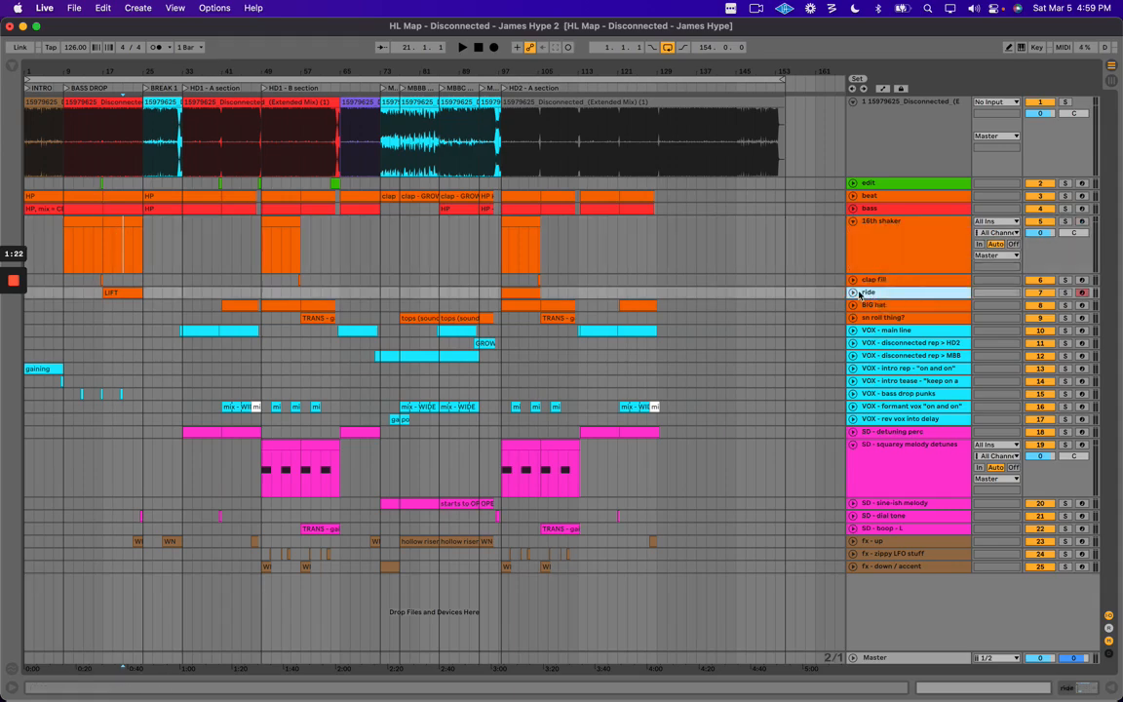
left_click(853, 291)
left_click_drag(104, 138, 145, 130)
left_click(113, 290)
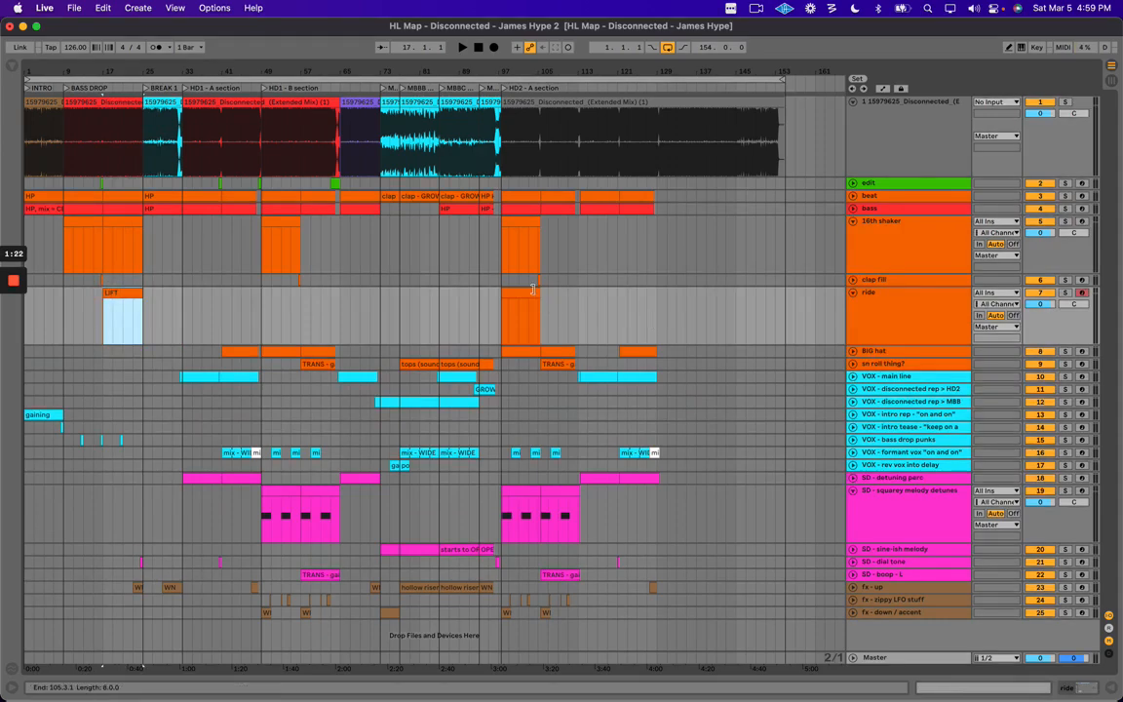
left_click_drag(523, 294, 524, 293)
left_click_drag(516, 71, 517, 67)
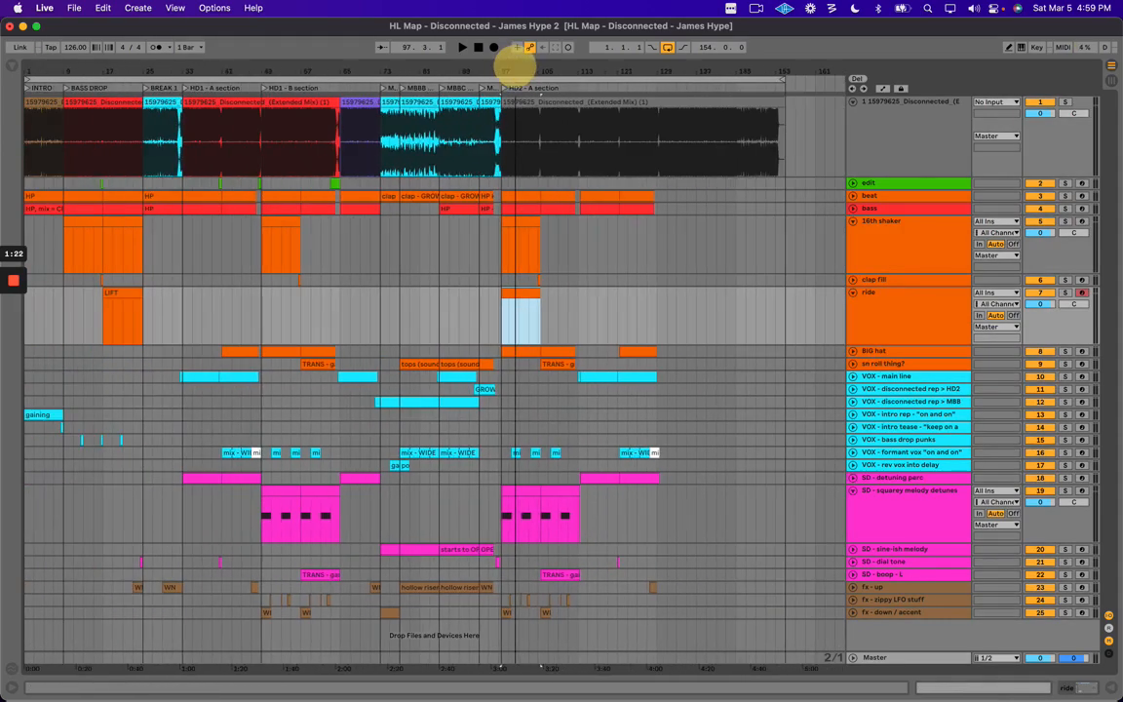
Compare the ride track's use across the HD1 sections with HD2 - A section, marking 41.1.1 and 113.1.1.
left_click_drag(506, 314, 634, 310)
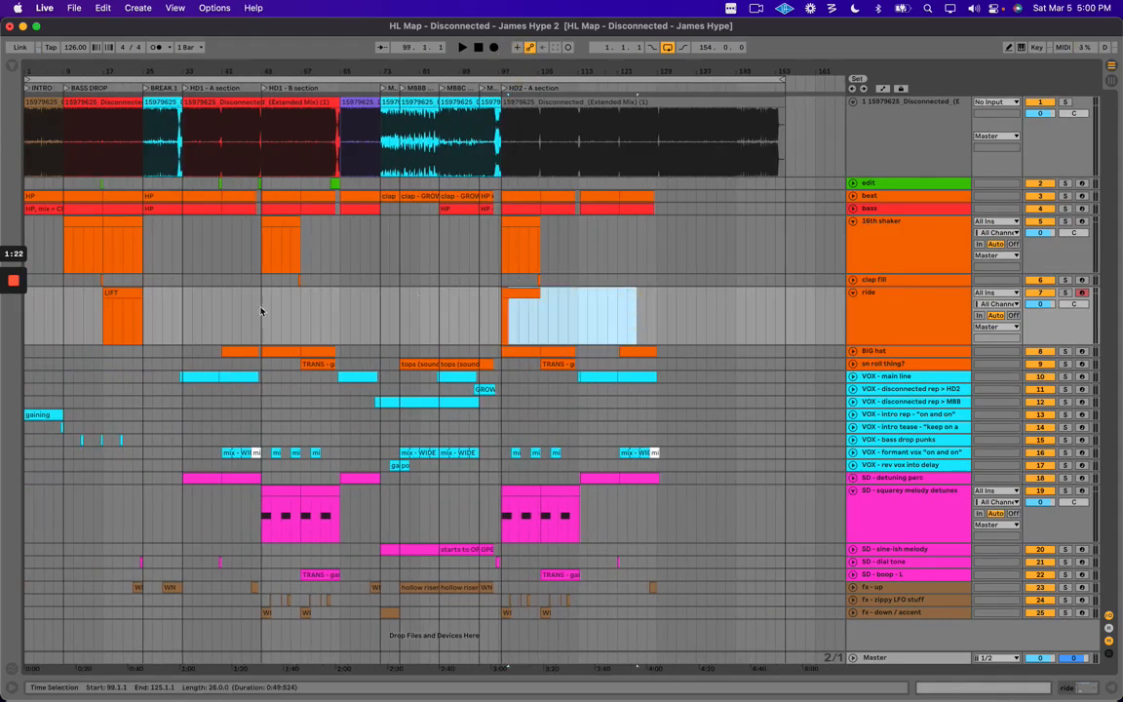
left_click_drag(222, 308, 298, 310)
left_click(223, 292)
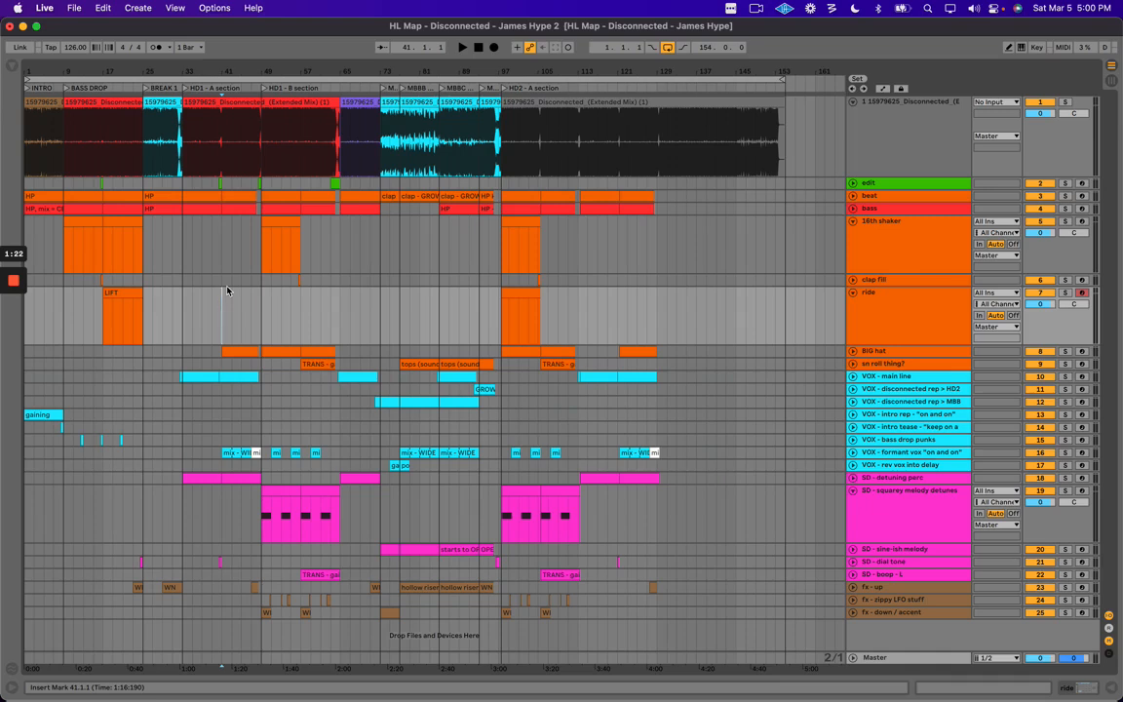
left_click_drag(509, 328, 577, 326)
left_click(214, 294)
left_click_drag(227, 297, 300, 293)
left_click(578, 295)
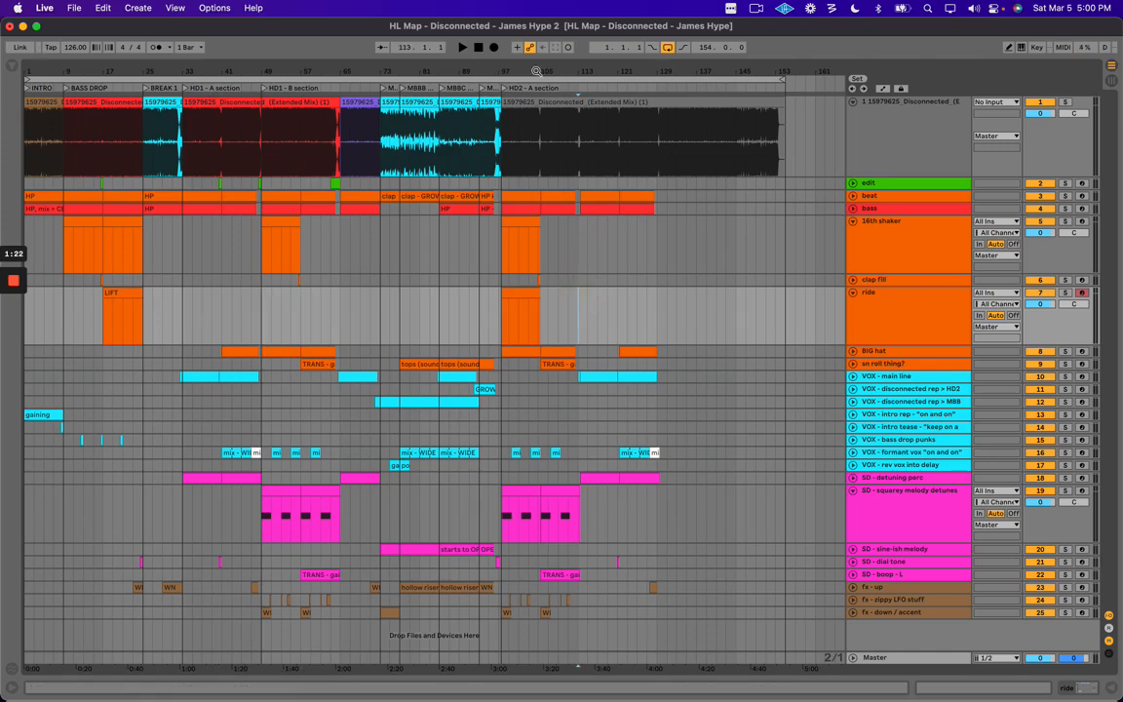
Examine the ride clip's placement in HD2 - A section against the HD1 reference song, marking 101.1.1 and 109.1.1.
left_click_drag(532, 68, 531, 71)
left_click_drag(515, 322, 577, 314)
left_click(573, 310)
left_click(515, 306)
left_click_drag(527, 73, 526, 62)
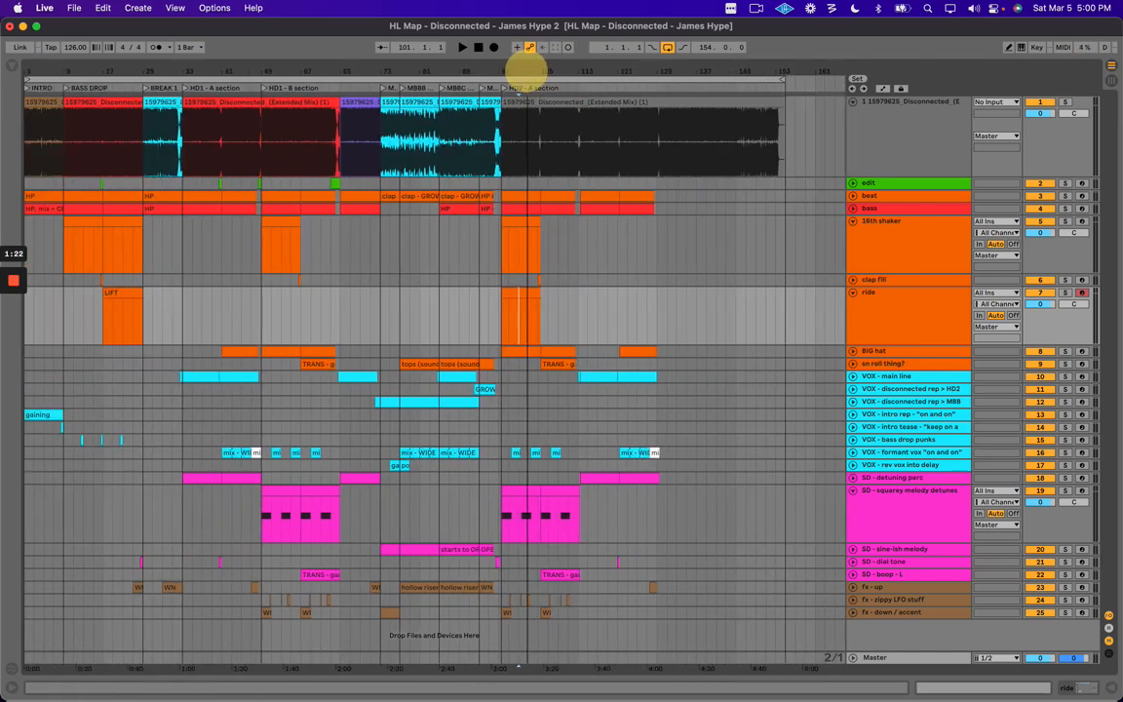
left_click_drag(458, 290, 556, 306)
left_click(558, 300)
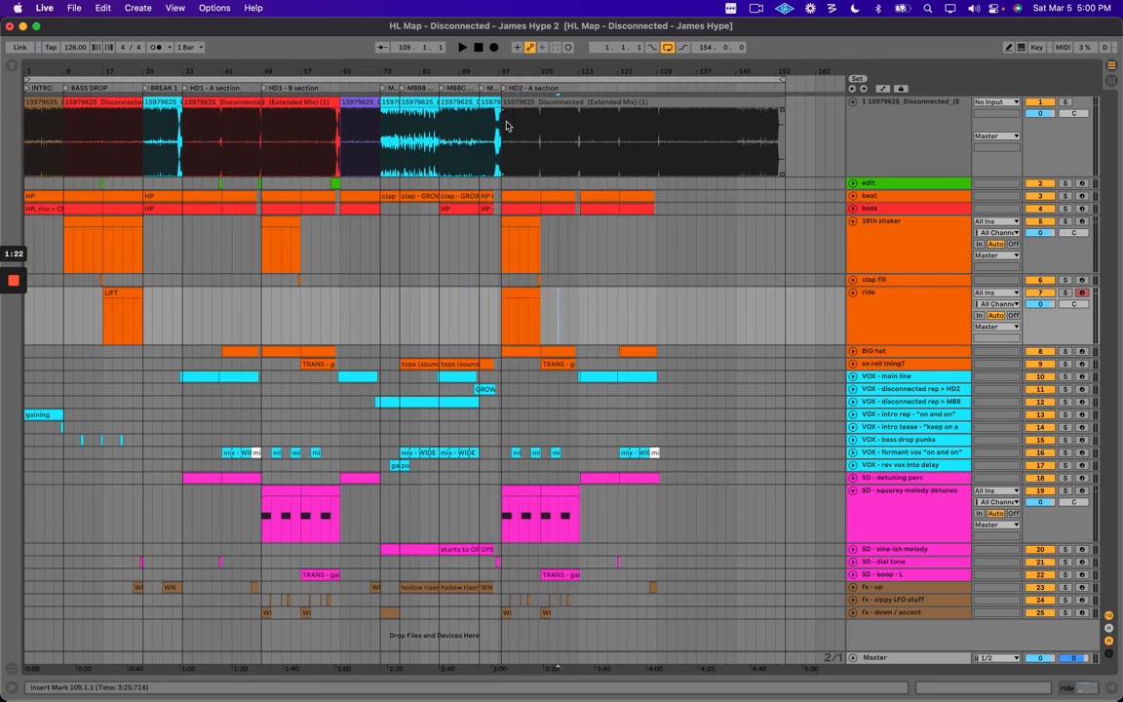
left_click_drag(198, 128, 309, 129)
left_click(308, 126)
left_click(604, 278)
Play HD2 - A section from its ride clip at 97.3.1.
left_click_drag(521, 71, 472, 86)
left_click(432, 293)
key("space")
key("plus")
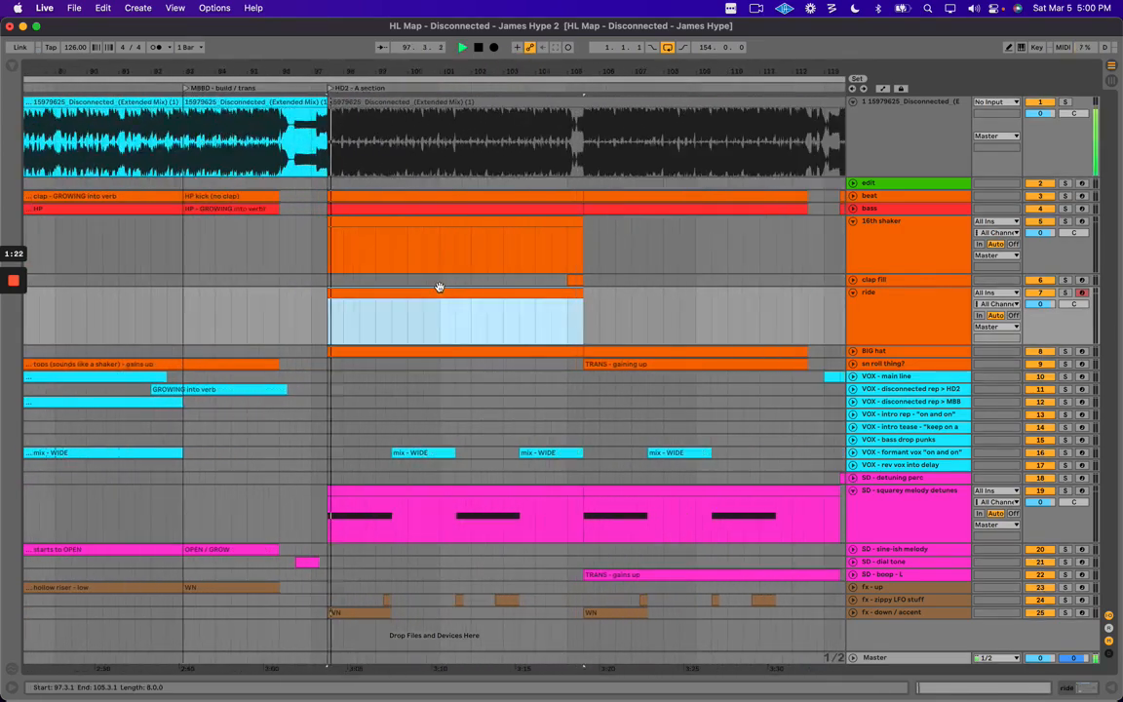
scroll(487, 321, "right", 2)
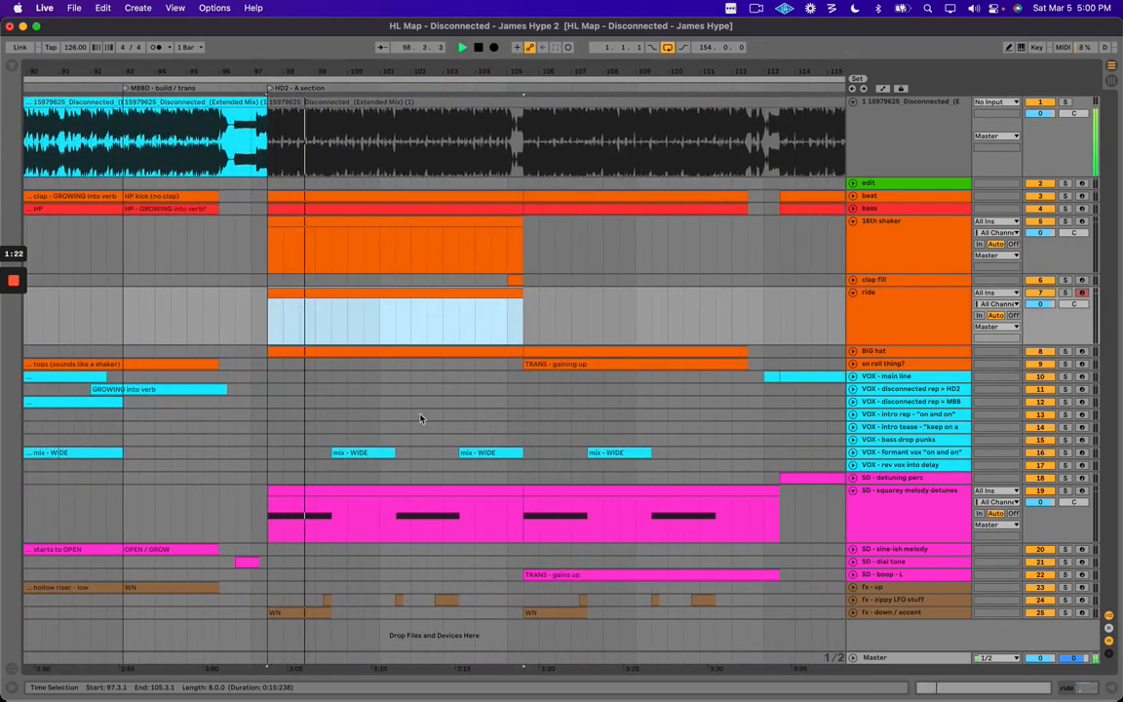
Delete the formant vox mix - WIDE clips between 98.3.1 and 106.1.1 in HD2 - A section and stop playback.
left_click_drag(300, 453, 540, 453)
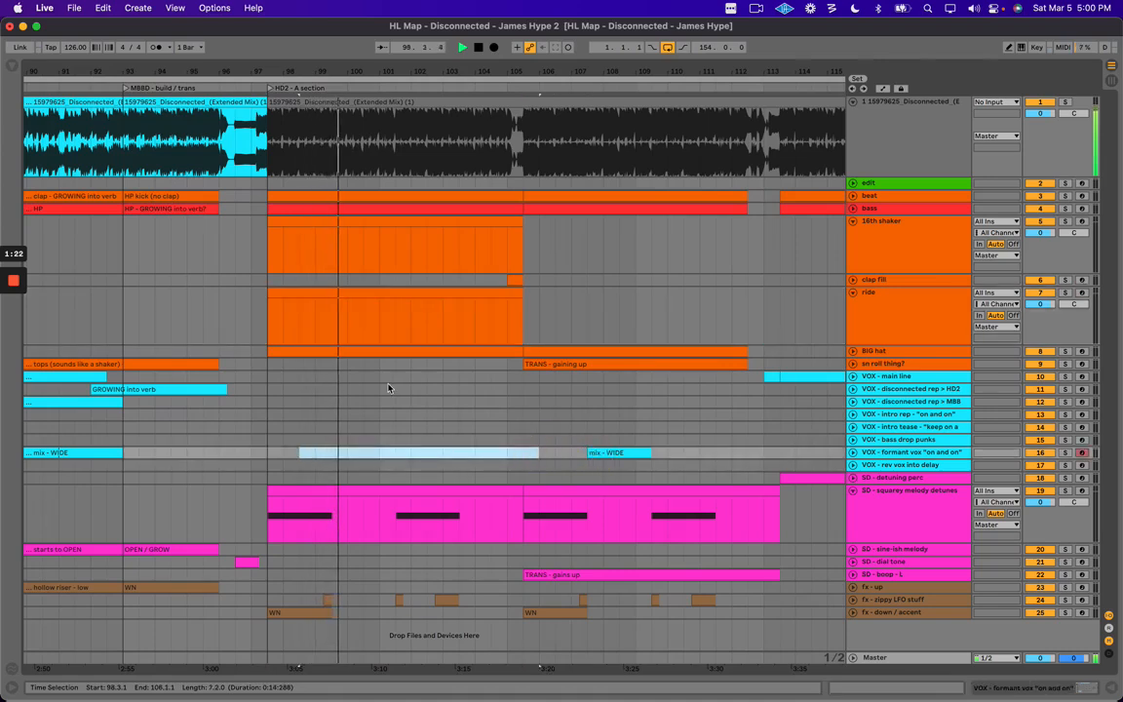
key("Delete")
left_click(390, 389)
key("space")
left_click_drag(333, 393, 387, 388)
left_click(381, 384)
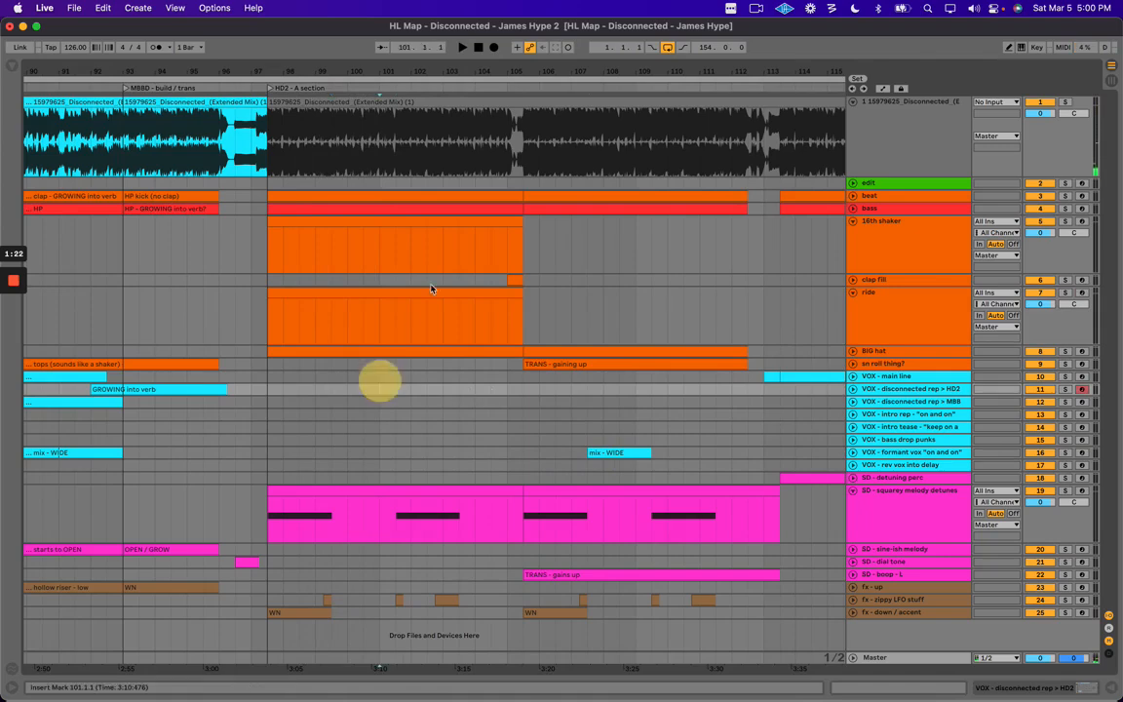
Play HD2 - A section from 99.3.1 and unfold the clap fill track to check the fill at bar 105.
left_click_drag(535, 64, 527, 55)
left_click_drag(554, 281, 719, 319)
left_click(388, 383)
key("plus")
key("space")
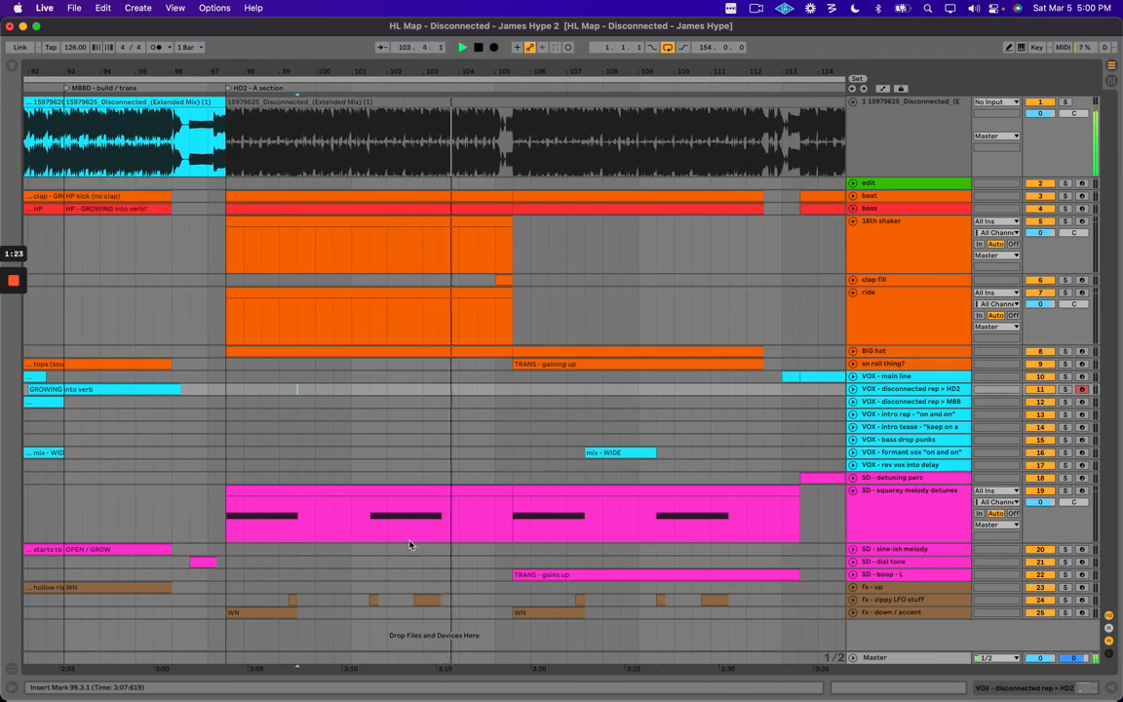
left_click(431, 425)
left_click(770, 280)
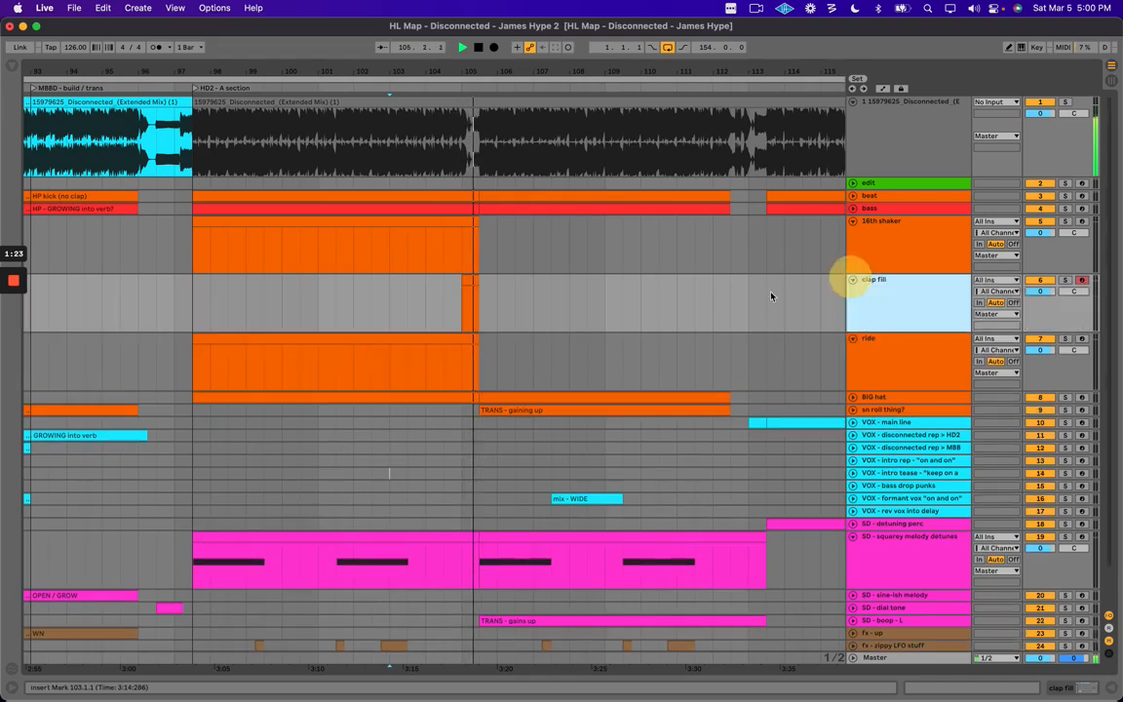
left_click(445, 291)
key("space")
Insert an empty MIDI clip on the edit track from 105.1.1 to 105.3.1, matching the clap fill clip.
left_click(467, 281)
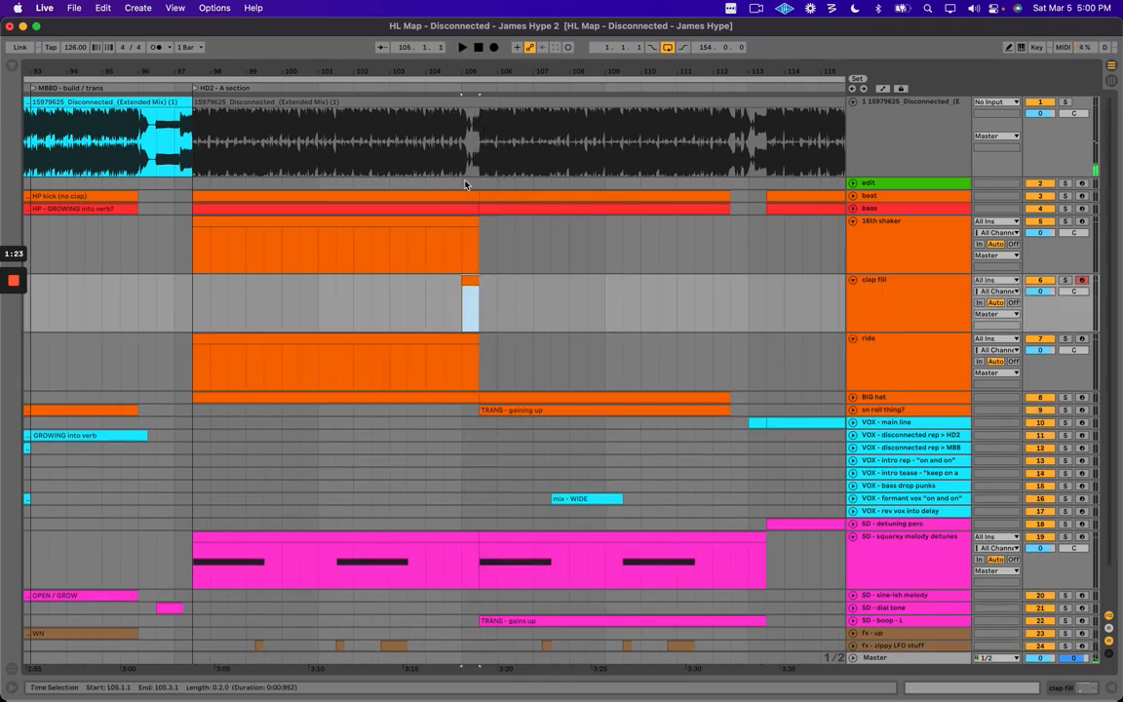
left_click(477, 182)
key("super+alt+l")
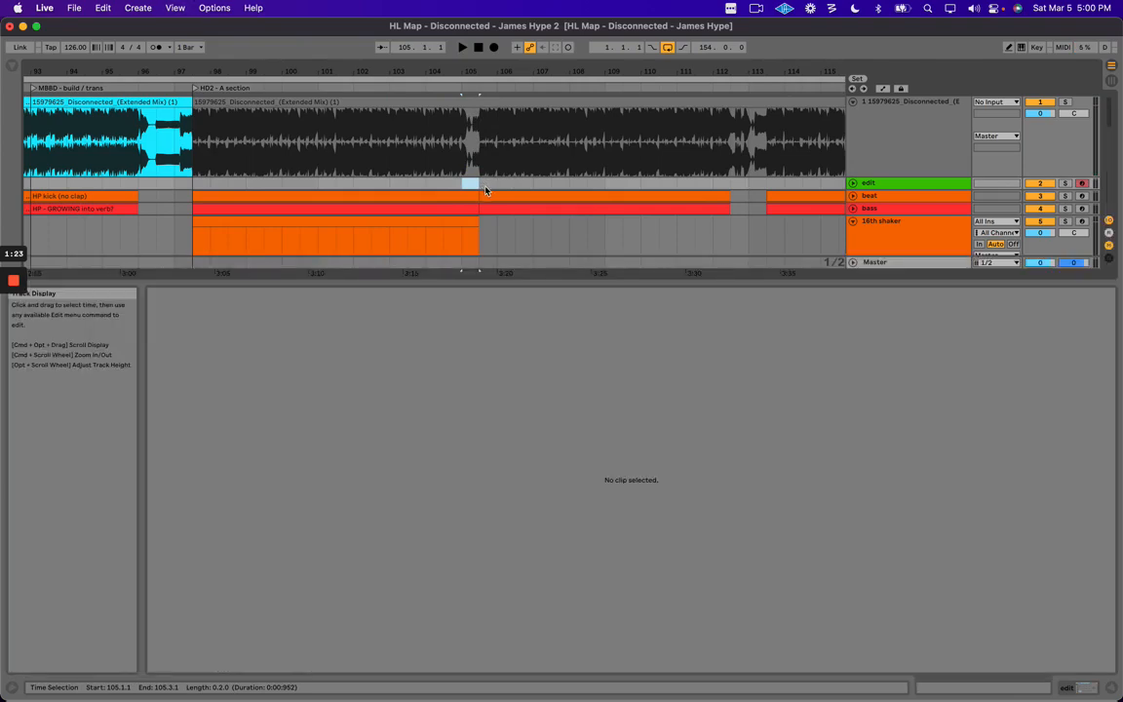
key("super+alt+l")
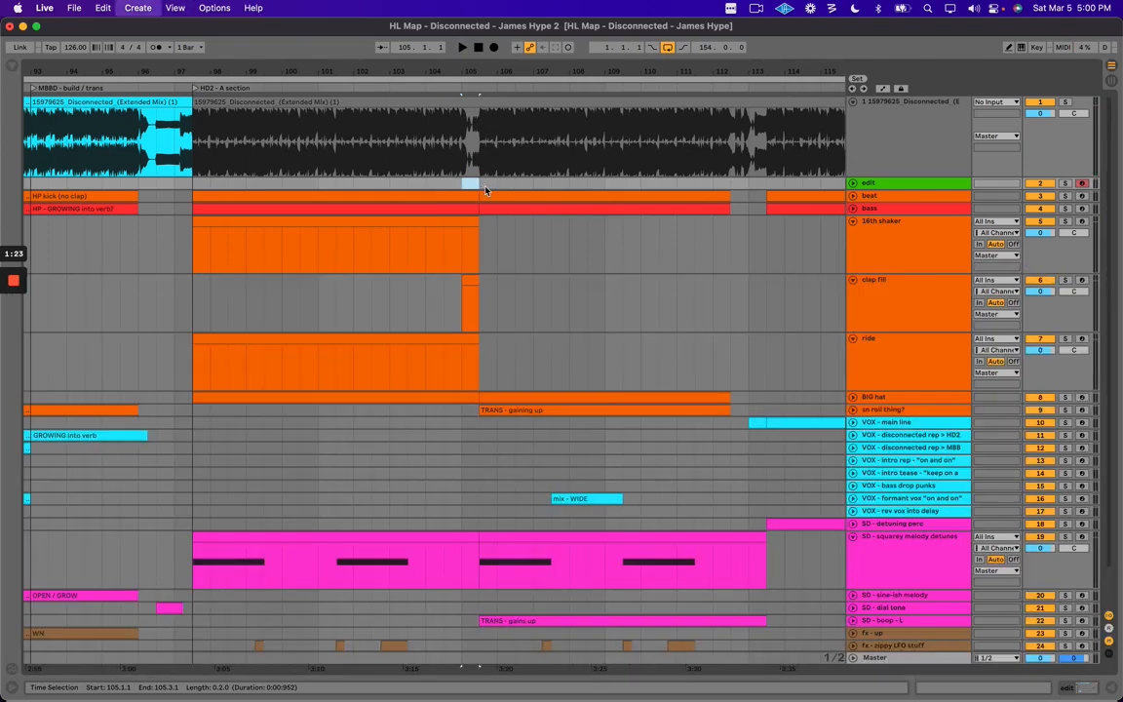
key("super+shift+m")
key("super+alt+l")
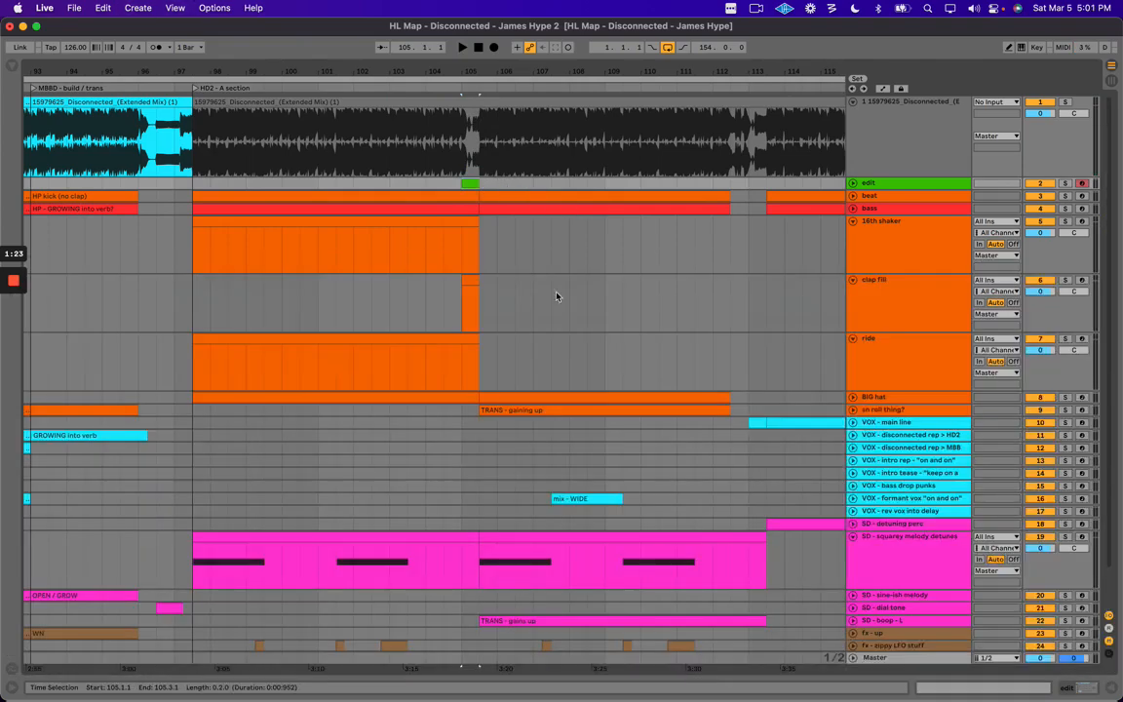
Play HD2 - A section from 104.1.1 to check the lead-in to the edit at bar 105.
left_click(443, 298)
scroll(437, 314, "down", 2)
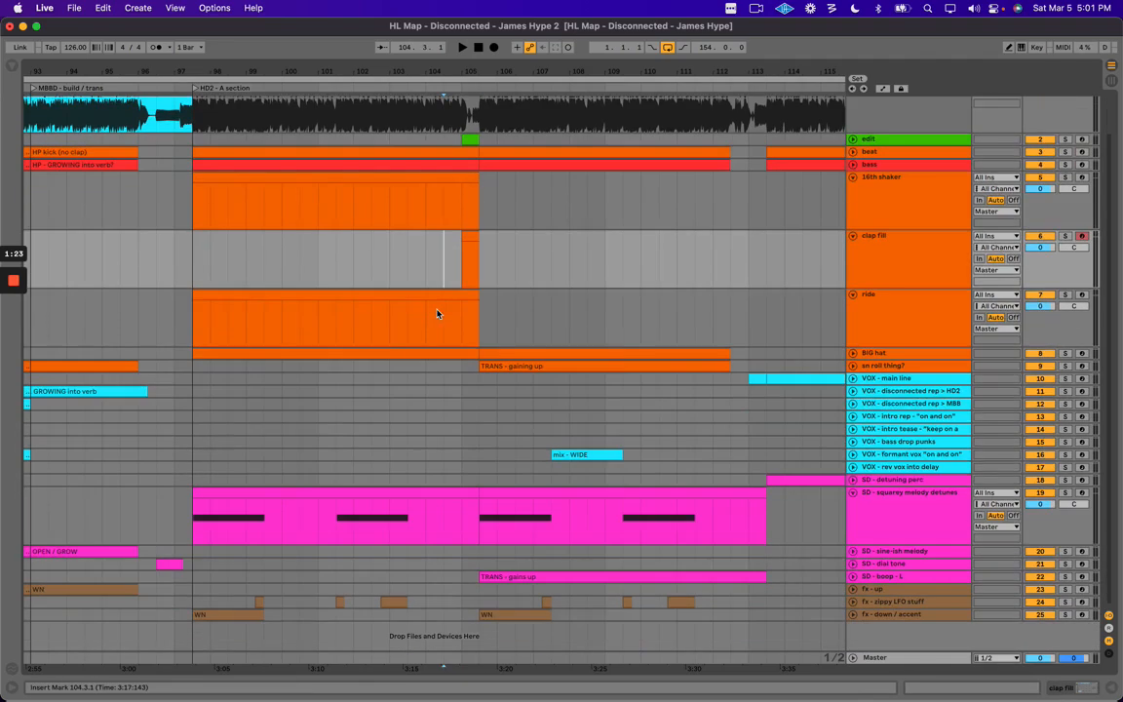
left_click(426, 528)
key("space")
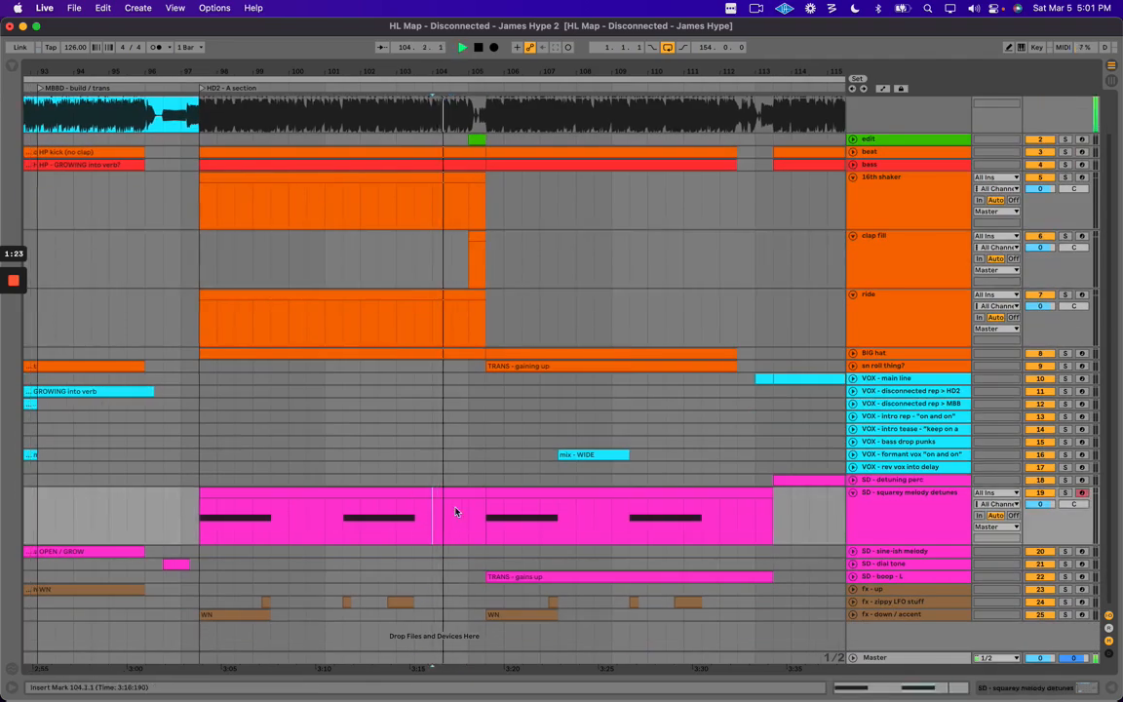
key("space")
Unfold the BIG hat track and play HD2 - A section from 99.1.1 to listen for the hat.
left_click(872, 318)
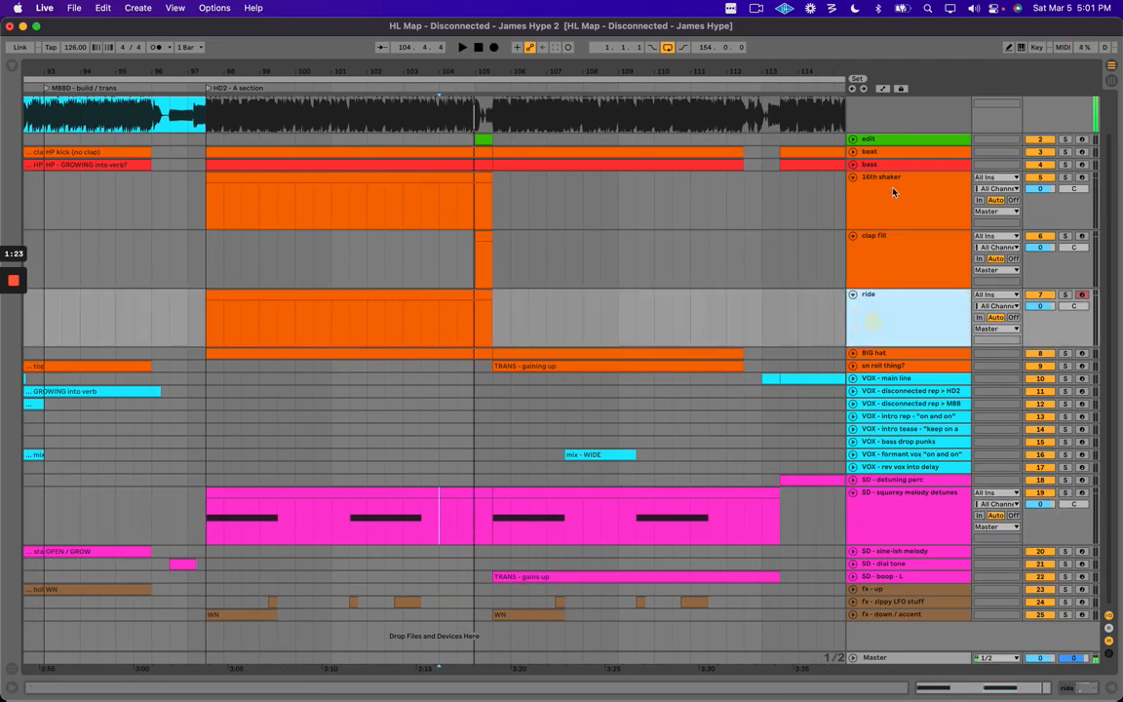
left_click(893, 191)
left_click(890, 265)
left_click(873, 355)
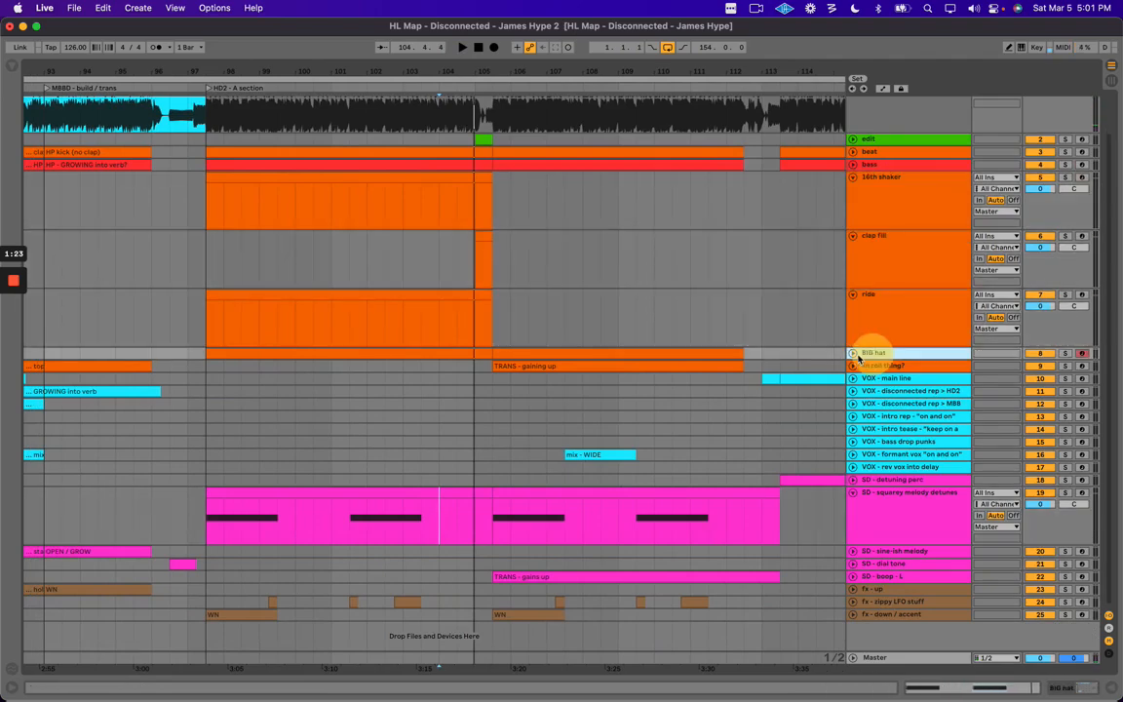
left_click(852, 353)
left_click(251, 382)
key("space")
scroll(312, 381, "left", 8)
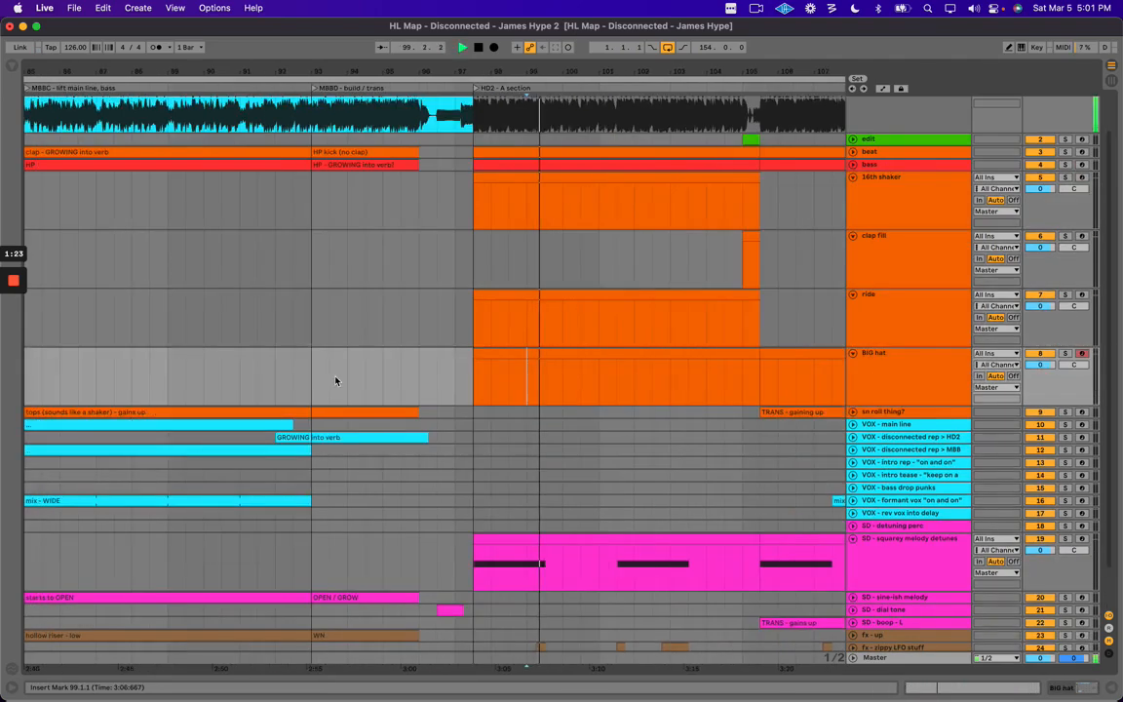
scroll(337, 379, "right", 8)
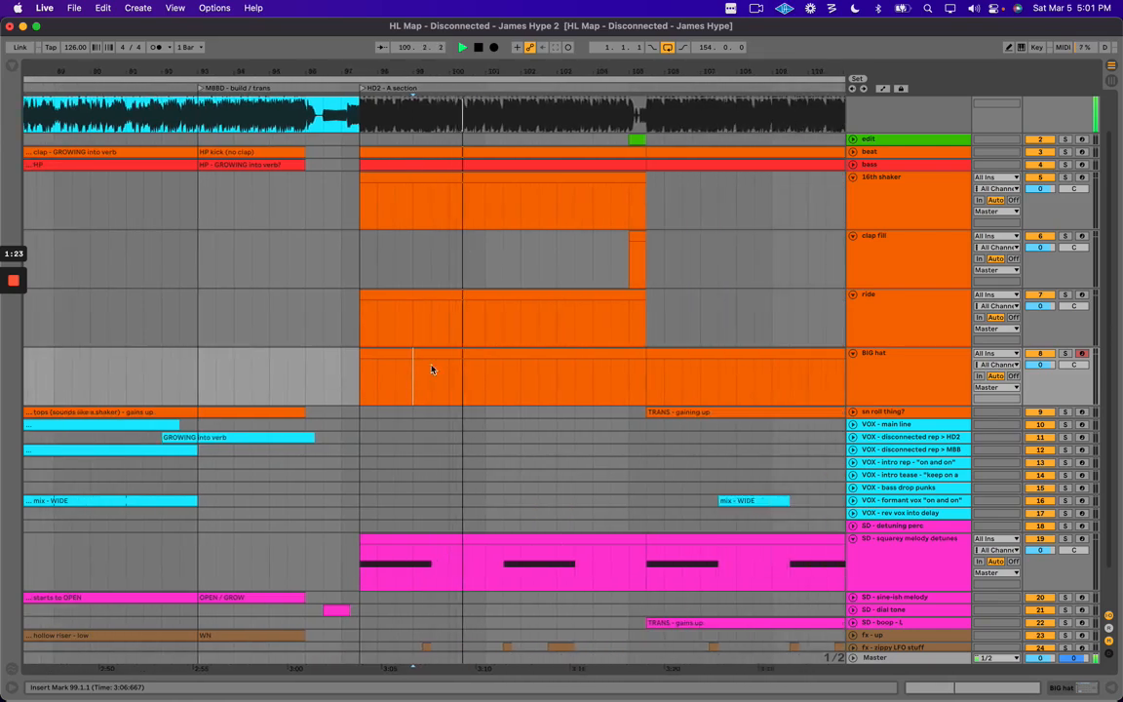
Play the reference song from 66.1.1 and HD2 - A section from 98.3.1 to compare their hats.
scroll(482, 380, "left", 20)
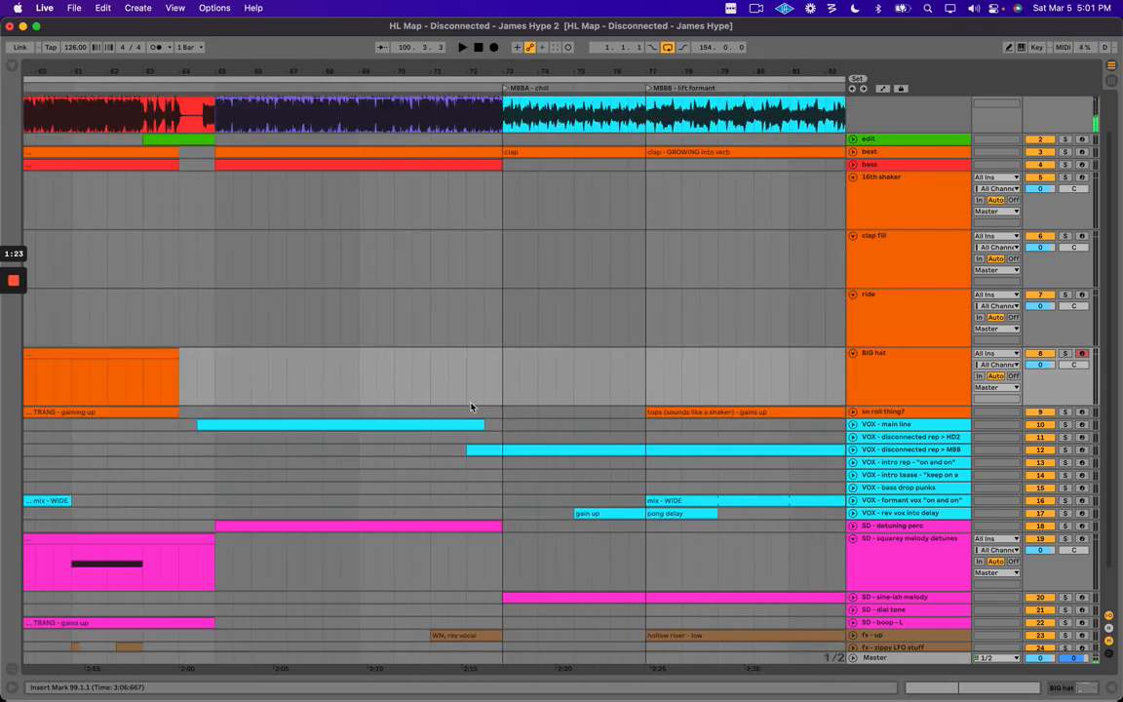
scroll(644, 386, "right", 8)
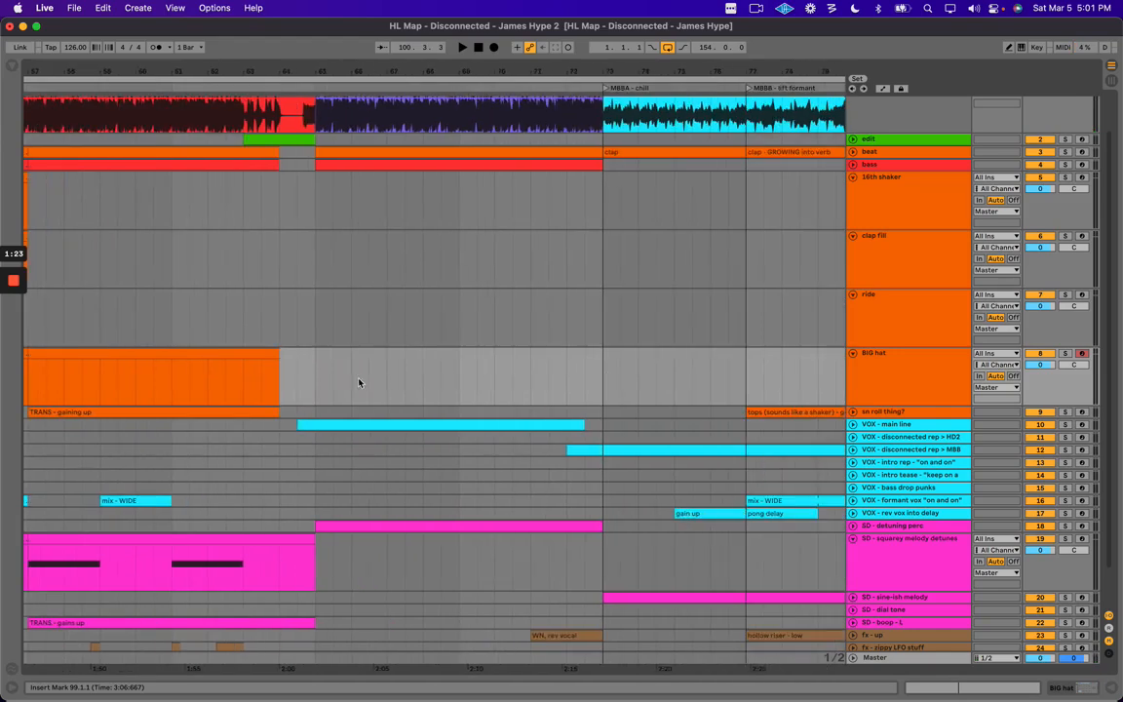
key("space")
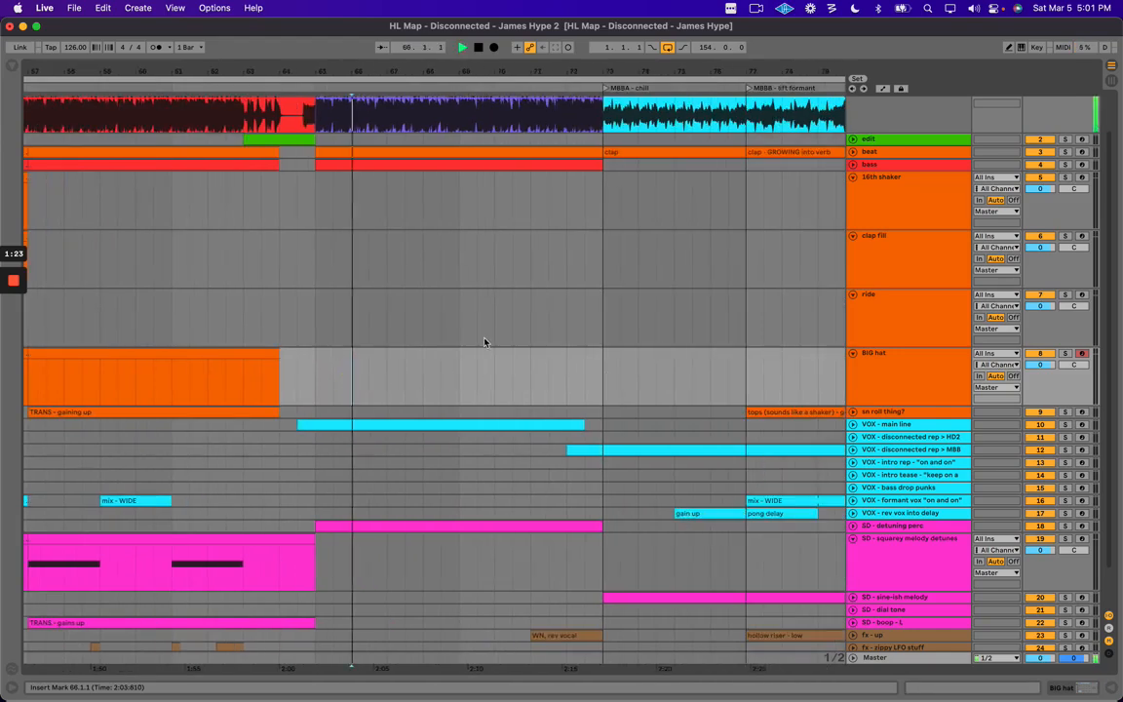
scroll(488, 343, "right", 10)
scroll(491, 346, "right", 3)
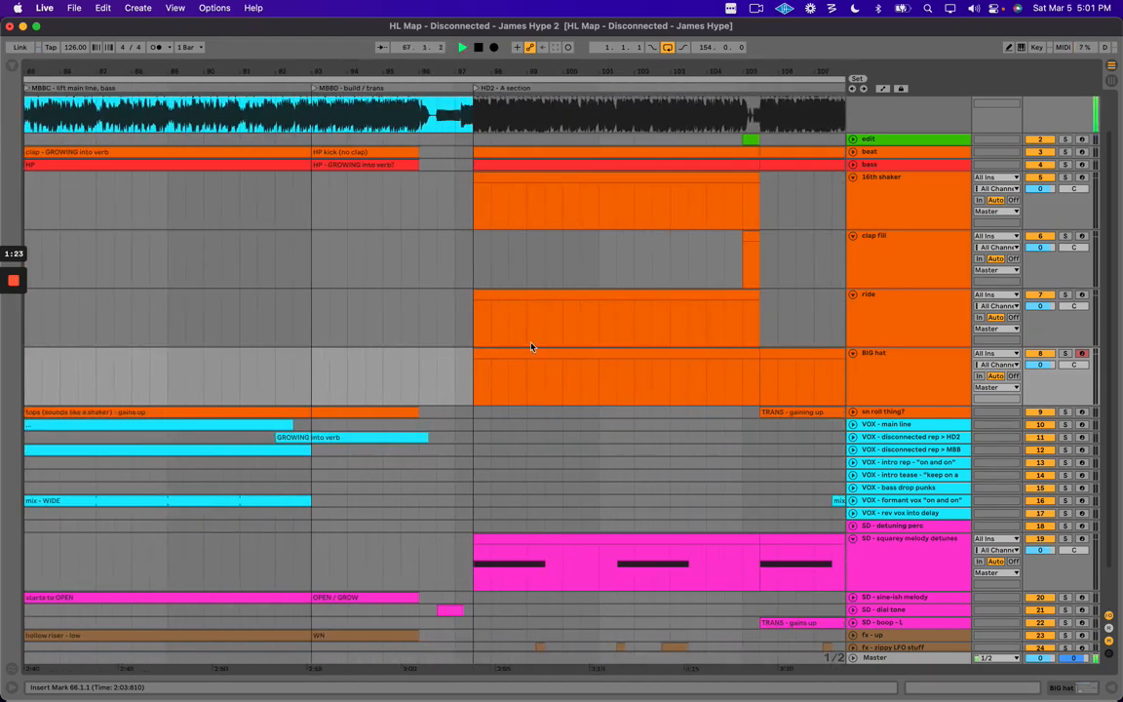
key("space")
scroll(524, 377, "right", 3)
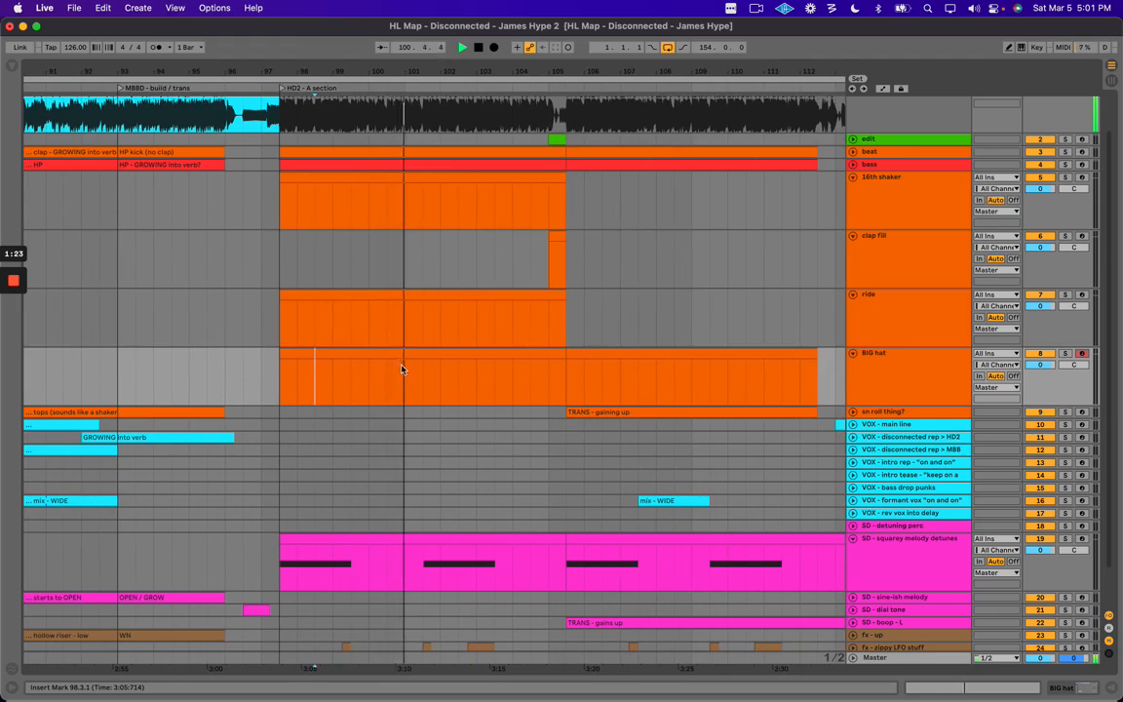
Play HD2 - A section from 101.1.1 and 102.4.1 to hear the squarey melody and the zippy LFO clips.
scroll(478, 443, "down", 2)
left_click(462, 530)
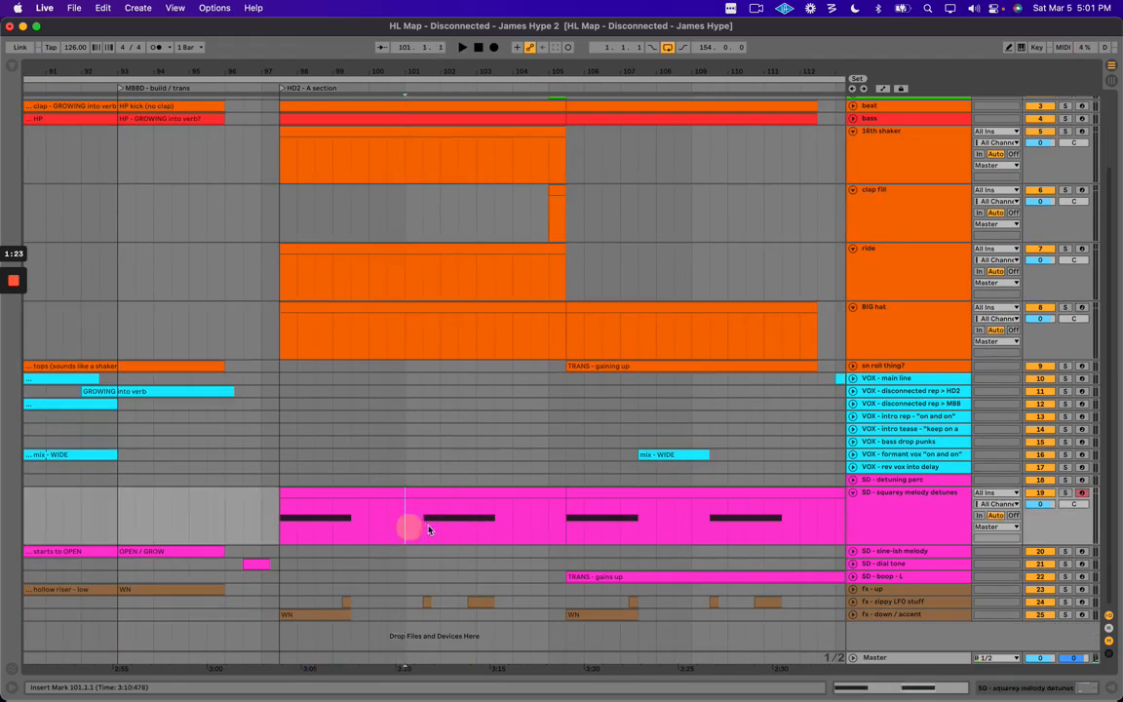
scroll(438, 518, "right", 3)
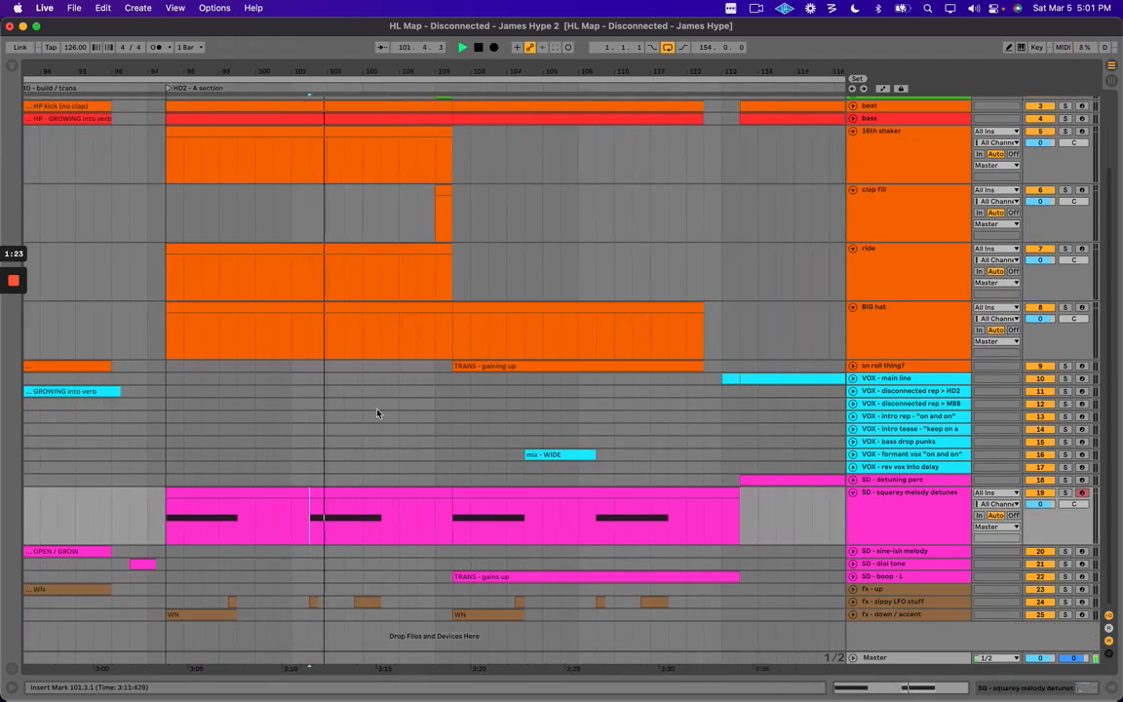
left_click(299, 601)
left_click_drag(340, 601, 356, 603)
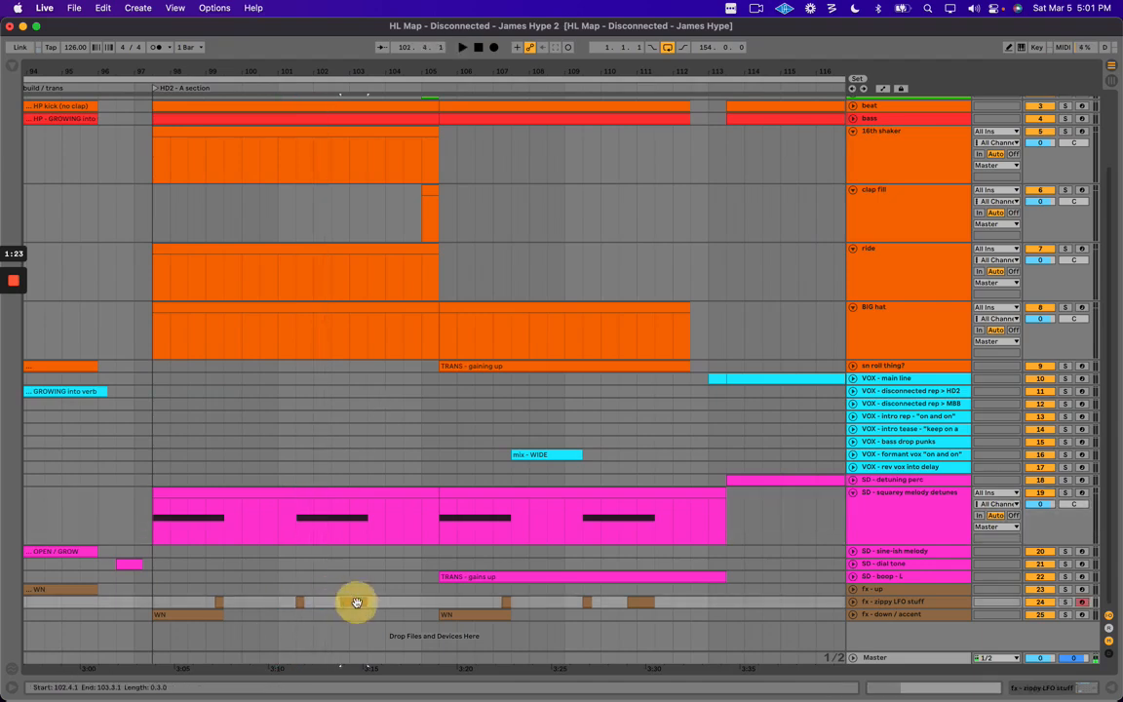
key("space")
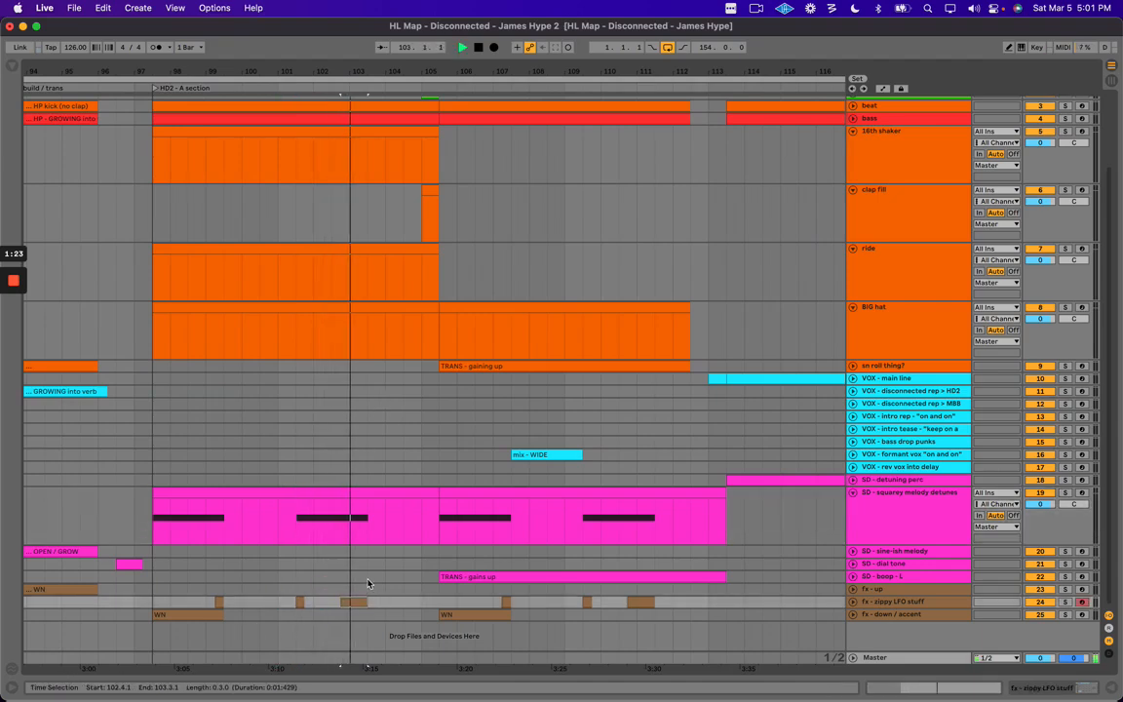
scroll(242, 195, "right", 5)
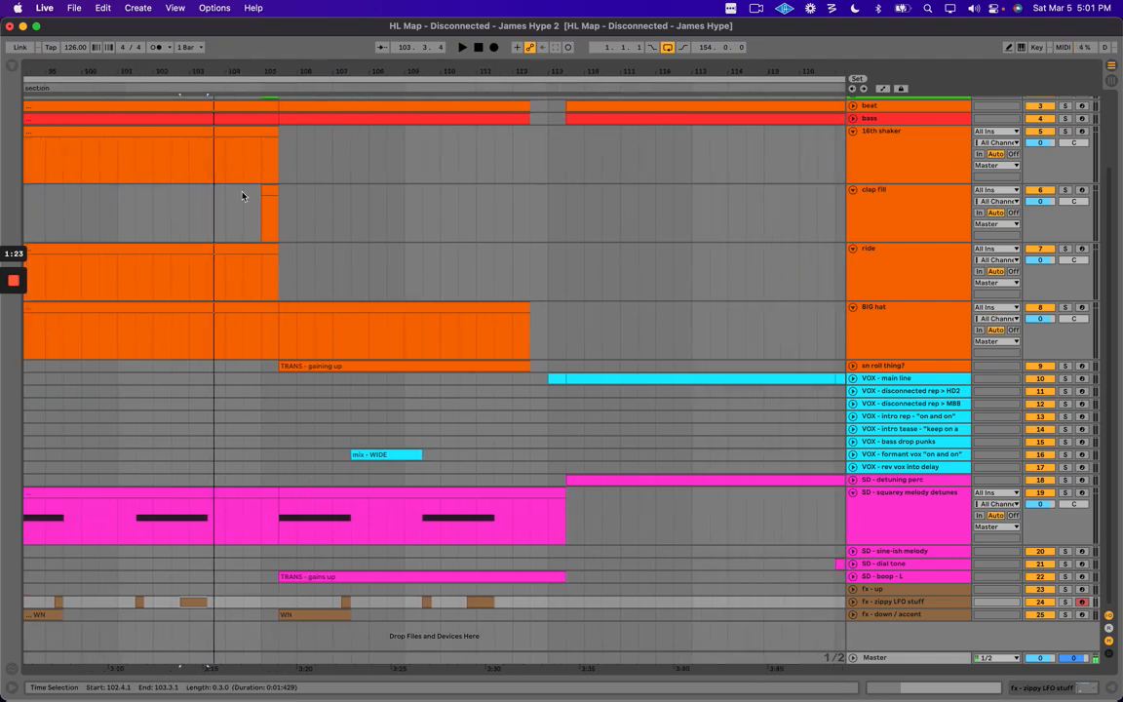
Play HD2 - A section from 104.3.1 to hear the clap fill and edit at bar 105.
left_click(238, 193)
scroll(245, 205, "up", 4)
scroll(246, 209, "left", 3)
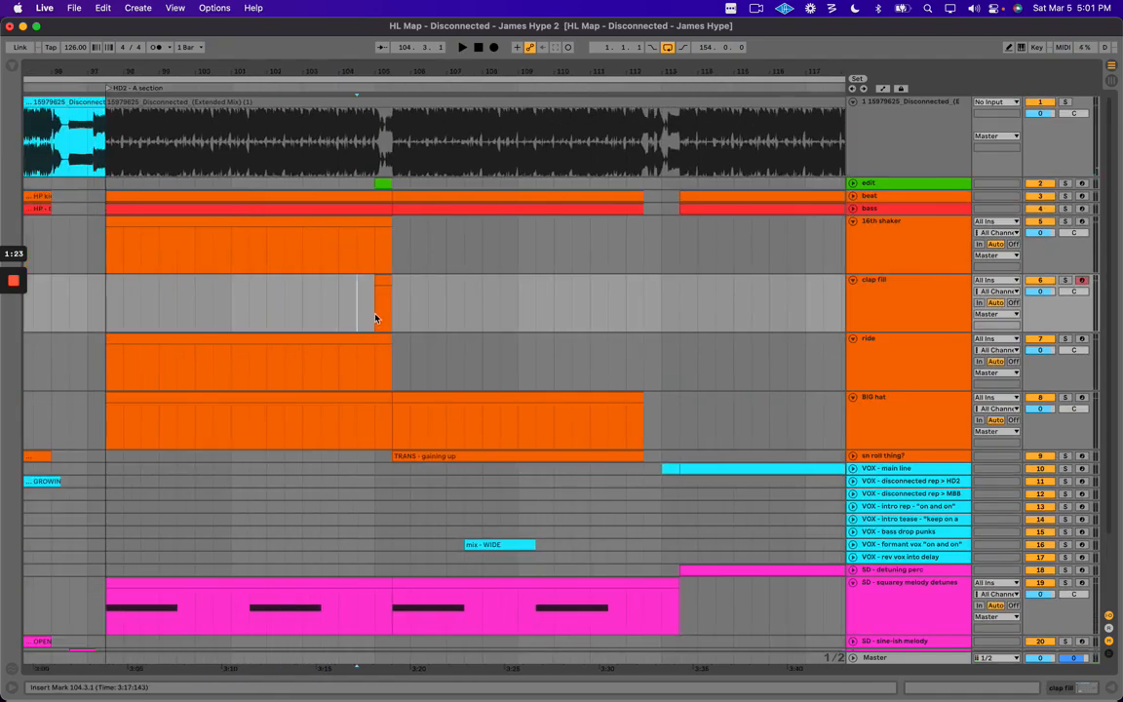
key("space")
scroll(429, 302, "down", 3)
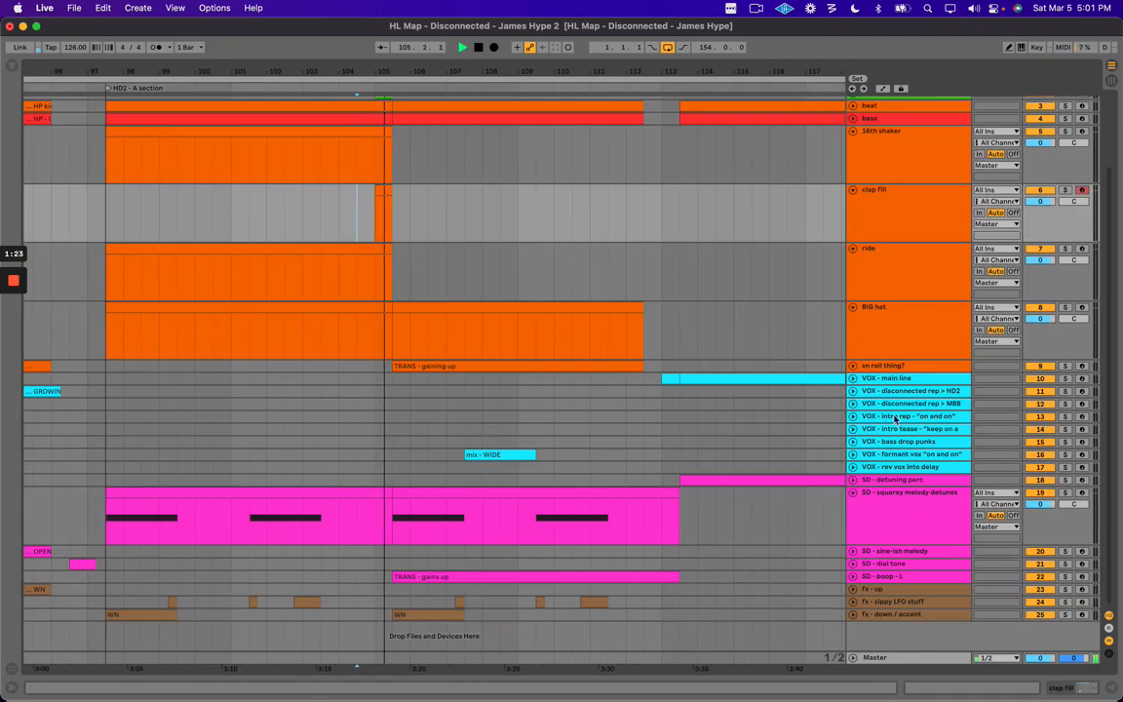
Show the whole arrangement and unfold the VOX - formant vox "on and on" track.
left_click_drag(446, 71, 446, 63)
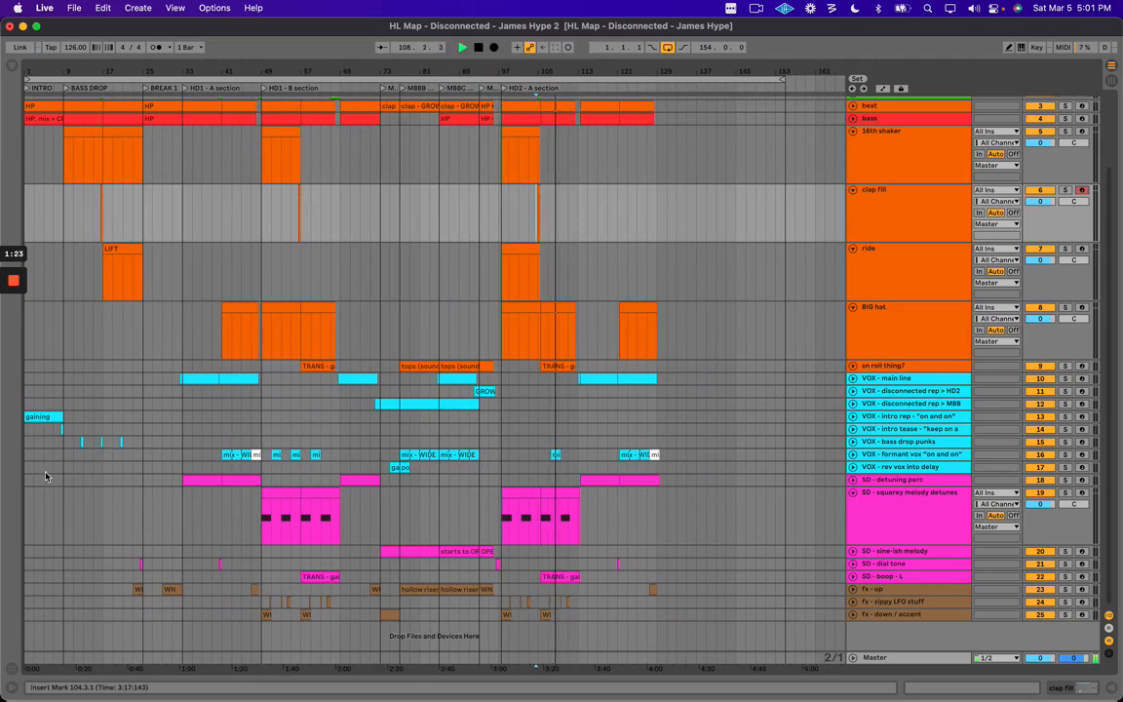
left_click(916, 403)
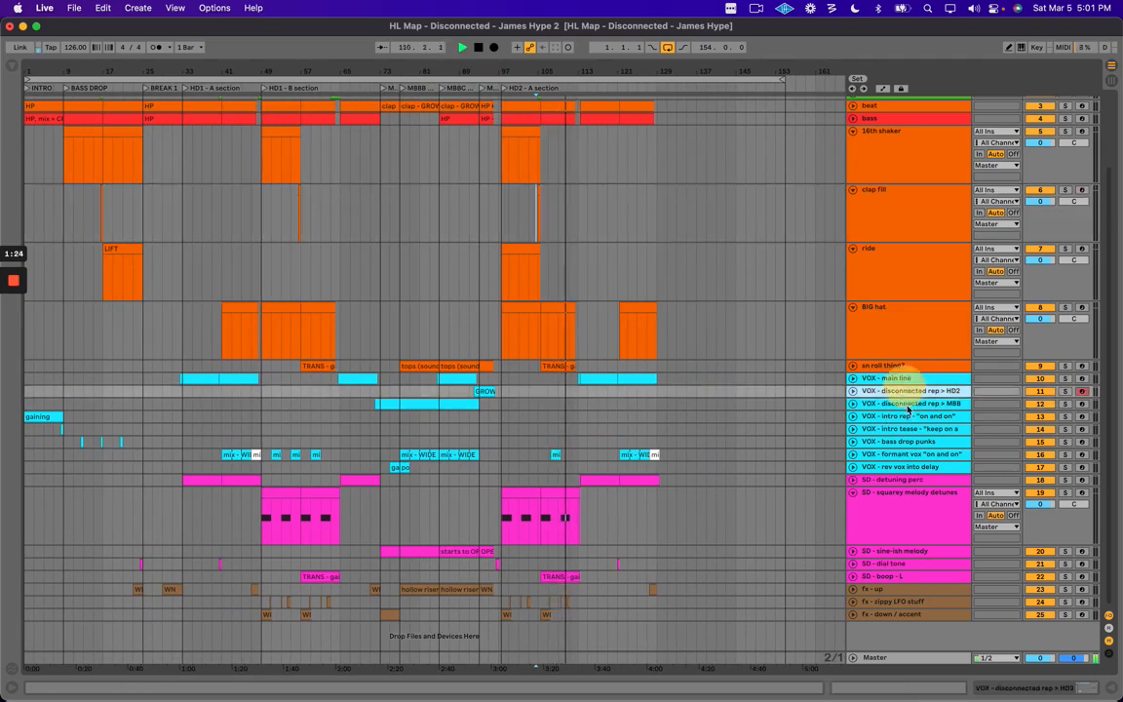
left_click(907, 417)
left_click(897, 429)
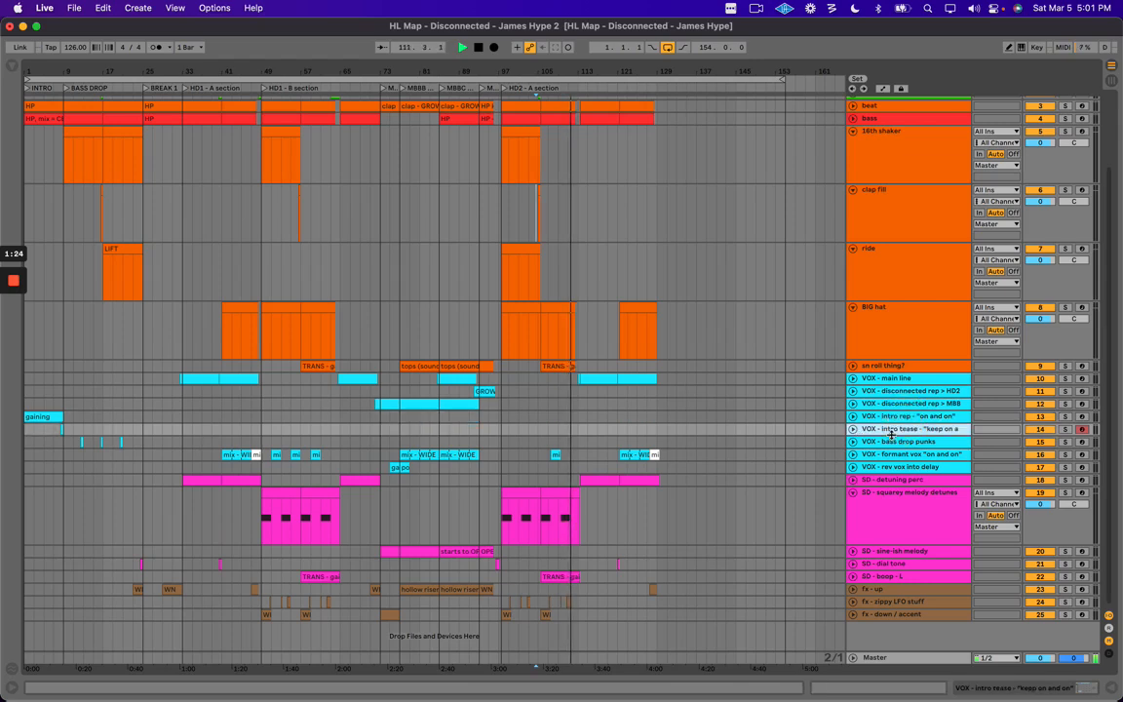
left_click(893, 454)
left_click(853, 454)
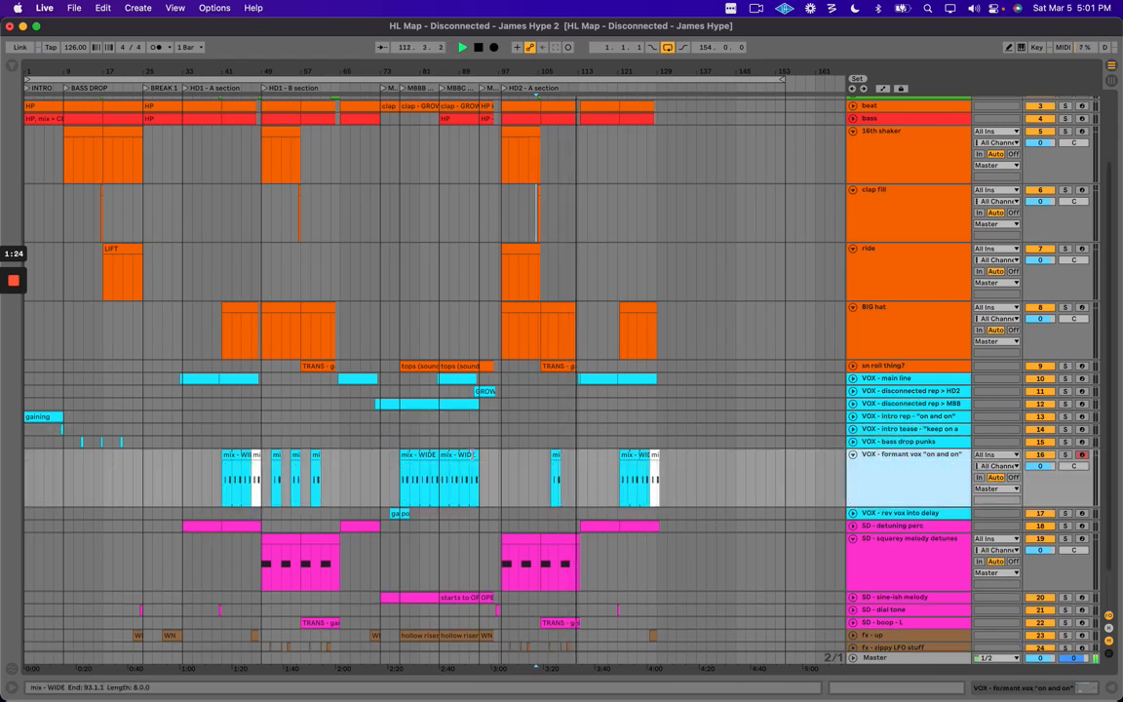
Copy the formant vox mix - WIDE and mix - CENTER clips from HD1 - A section into HD2 - A section at 99.1.1.
left_click_drag(231, 467, 527, 465)
left_click(512, 416)
key("plus")
key("plus")
key("plus")
key("plus")
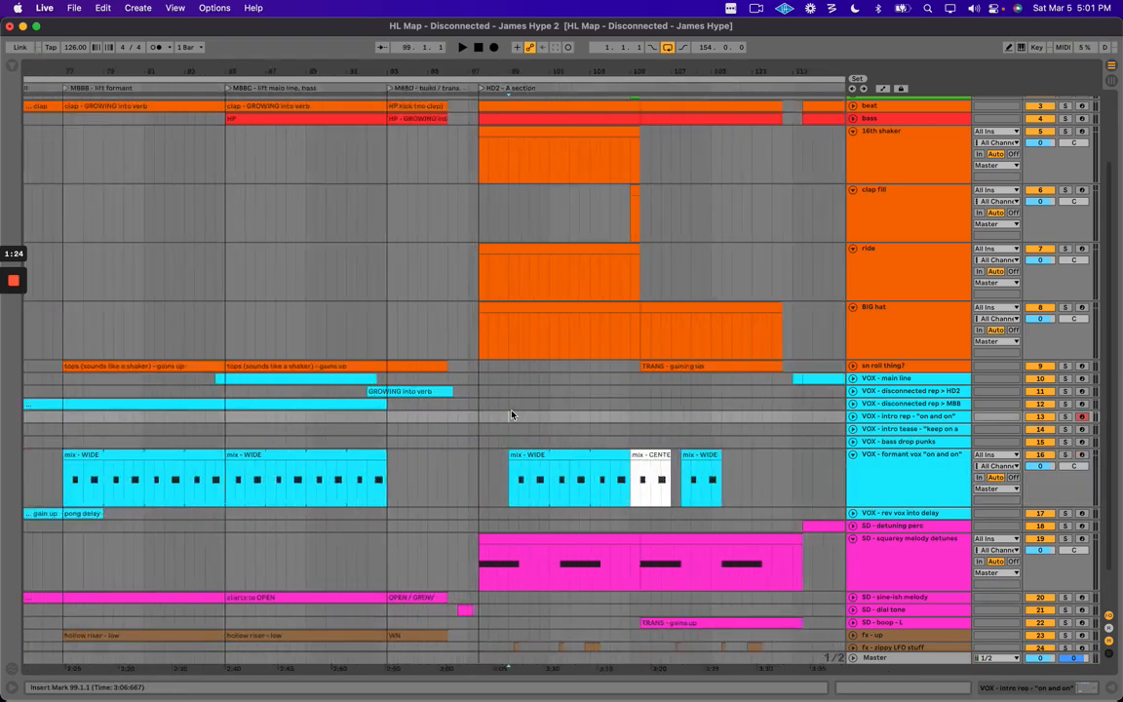
Move the copied mix - WIDE and mix - CENTER formant vox clips to start at 105.3.1, replacing the old mix - WIDE clip there.
scroll(513, 414, "right", 3)
left_click_drag(357, 446, 423, 449)
scroll(429, 453, "right", 5)
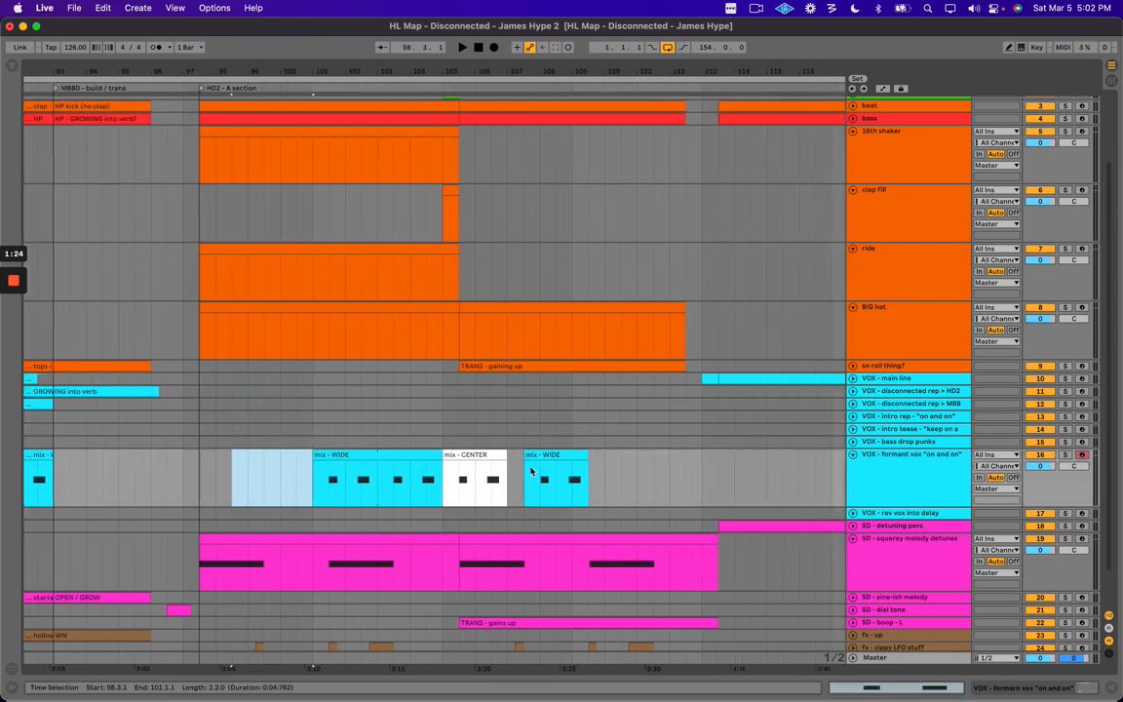
left_click(340, 455)
left_click(436, 454, "shift")
left_click_drag(354, 455, 398, 456)
left_click(503, 429)
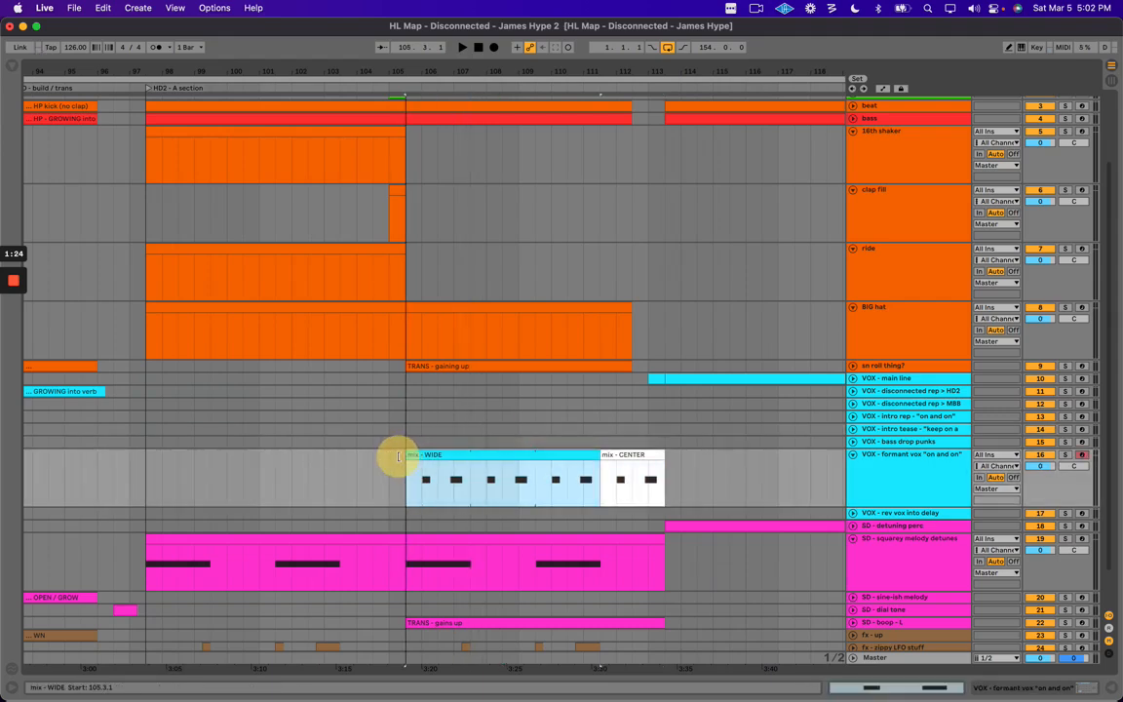
left_click(388, 441)
left_click(657, 477)
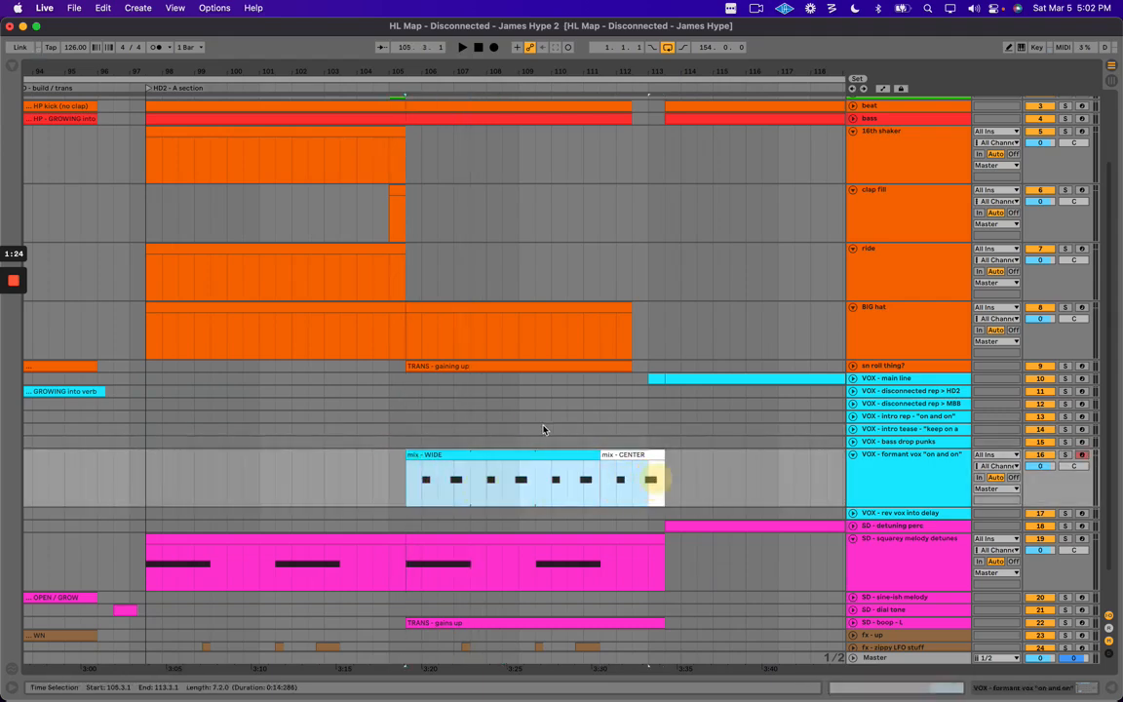
left_click(539, 427)
Examine how the formant vox clips alternate with the squarey melody notes in HD1 - B section.
key("minus")
scroll(325, 416, "left", 10)
scroll(287, 421, "left", 5)
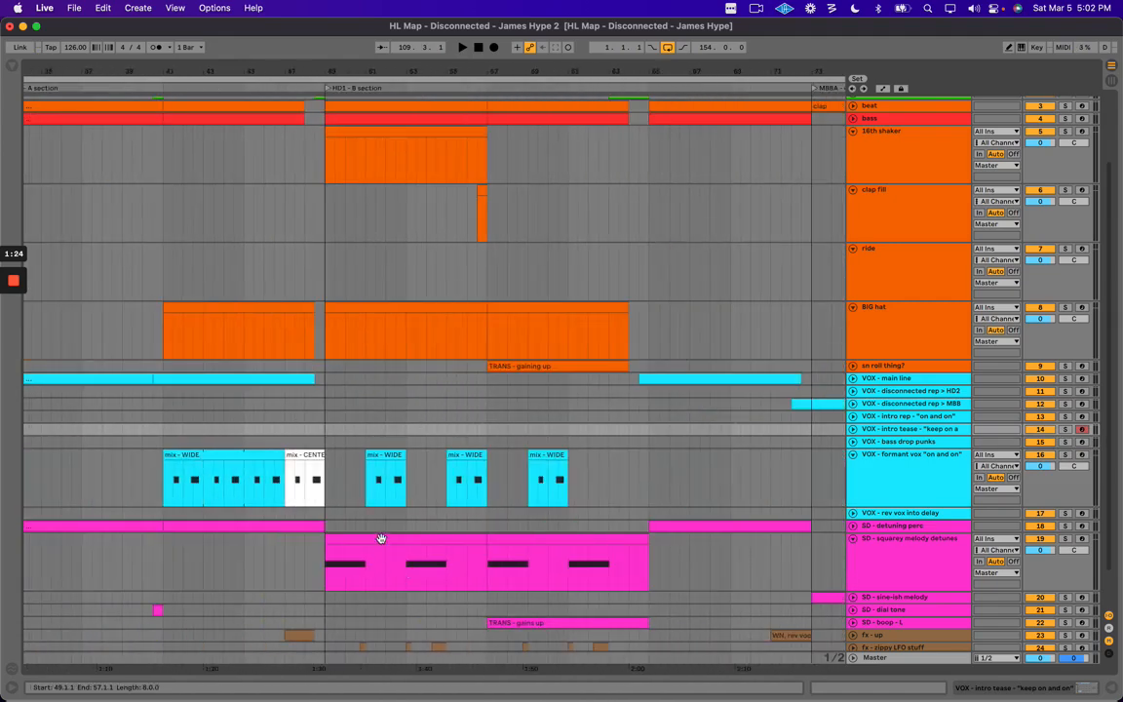
left_click(337, 539)
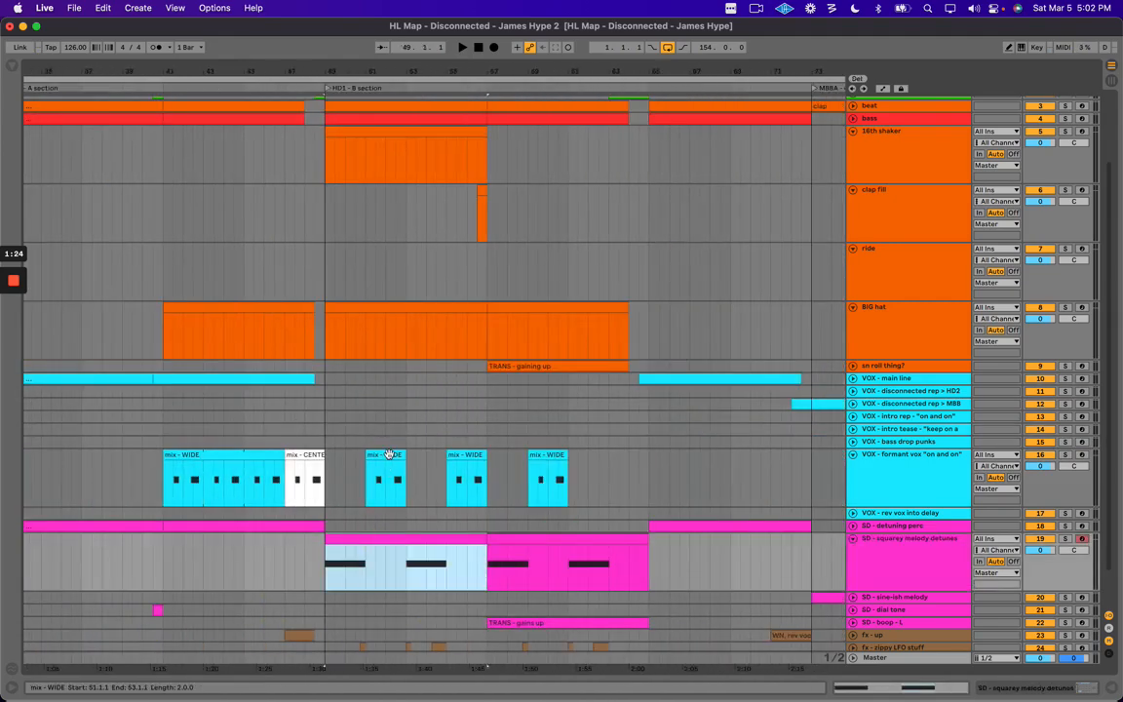
left_click(389, 452)
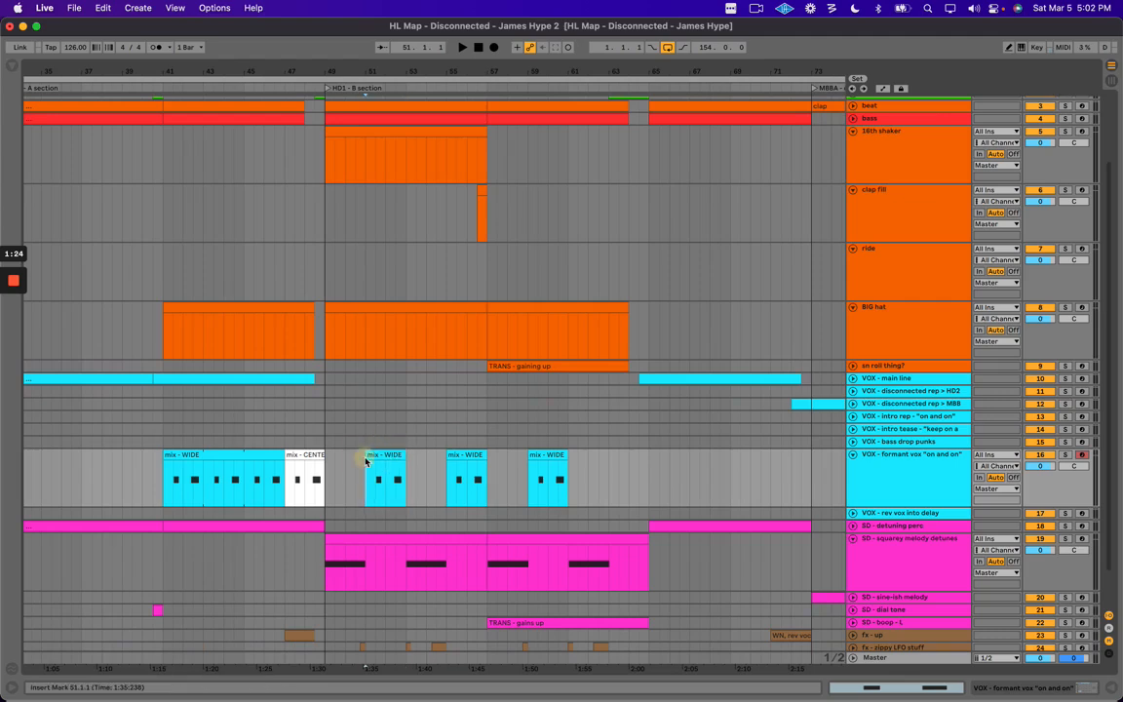
left_click(393, 457)
left_click(338, 577)
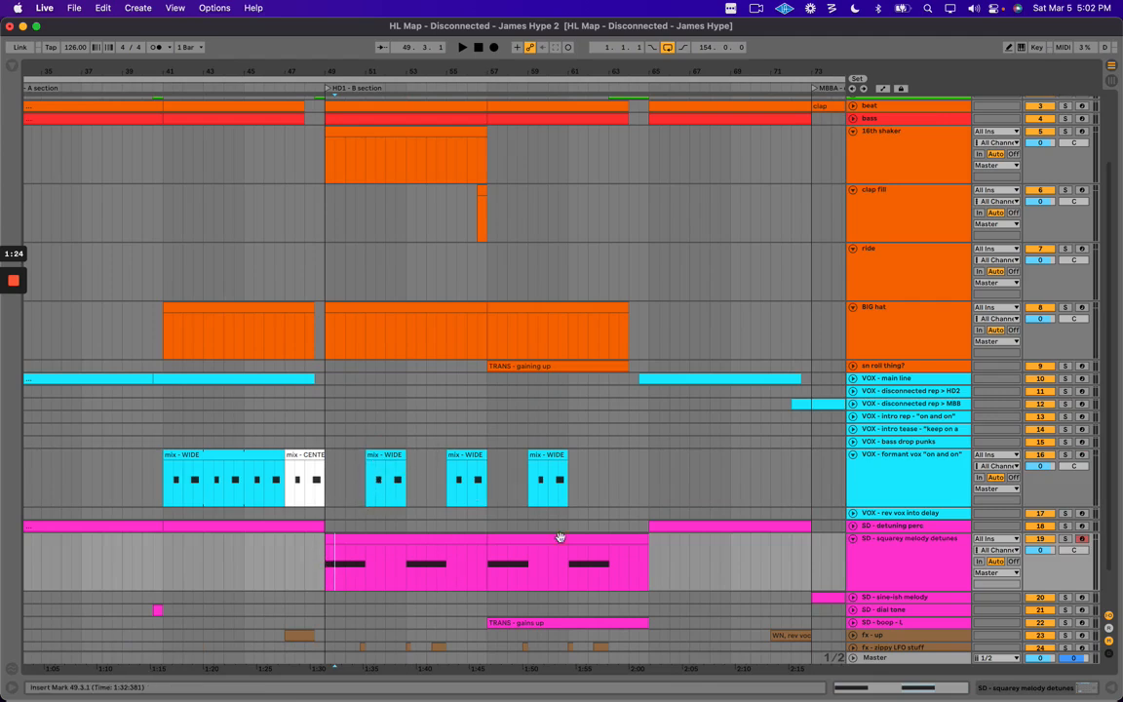
Examine the placement of the formant vox clips over the squarey melody in HD2 - A section.
scroll(545, 552, "right", 15)
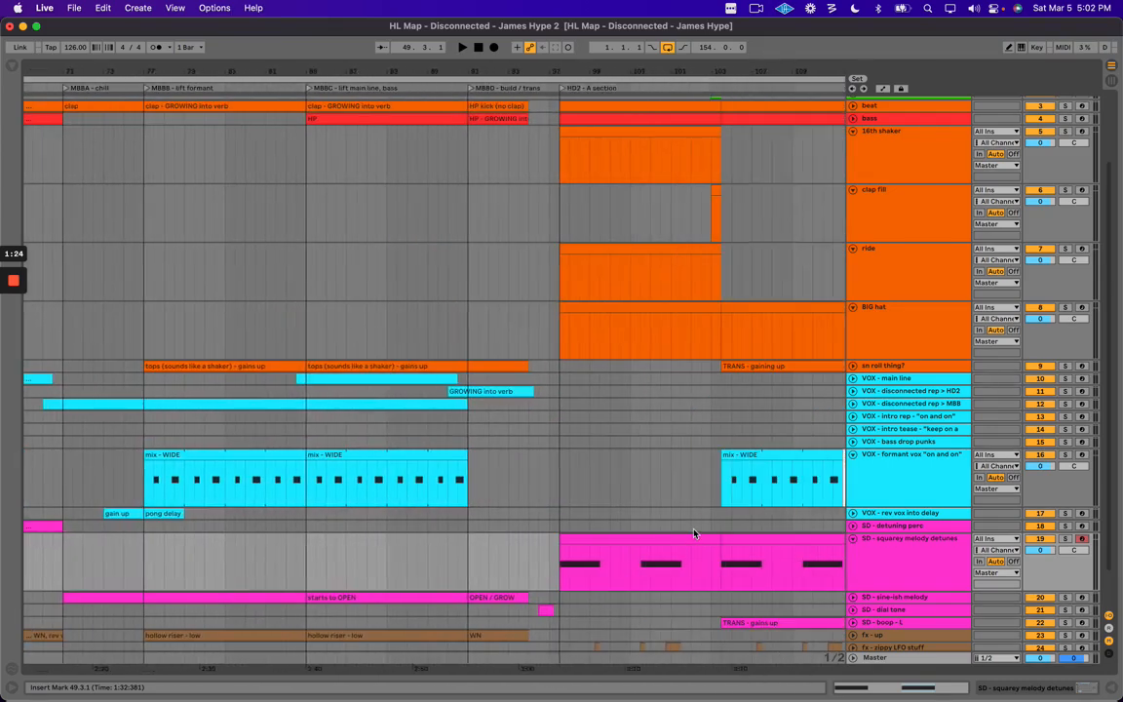
scroll(694, 533, "right", 5)
left_click_drag(490, 473, 719, 467)
left_click(909, 462)
left_click(544, 453)
left_click(543, 427)
key("plus")
key("plus")
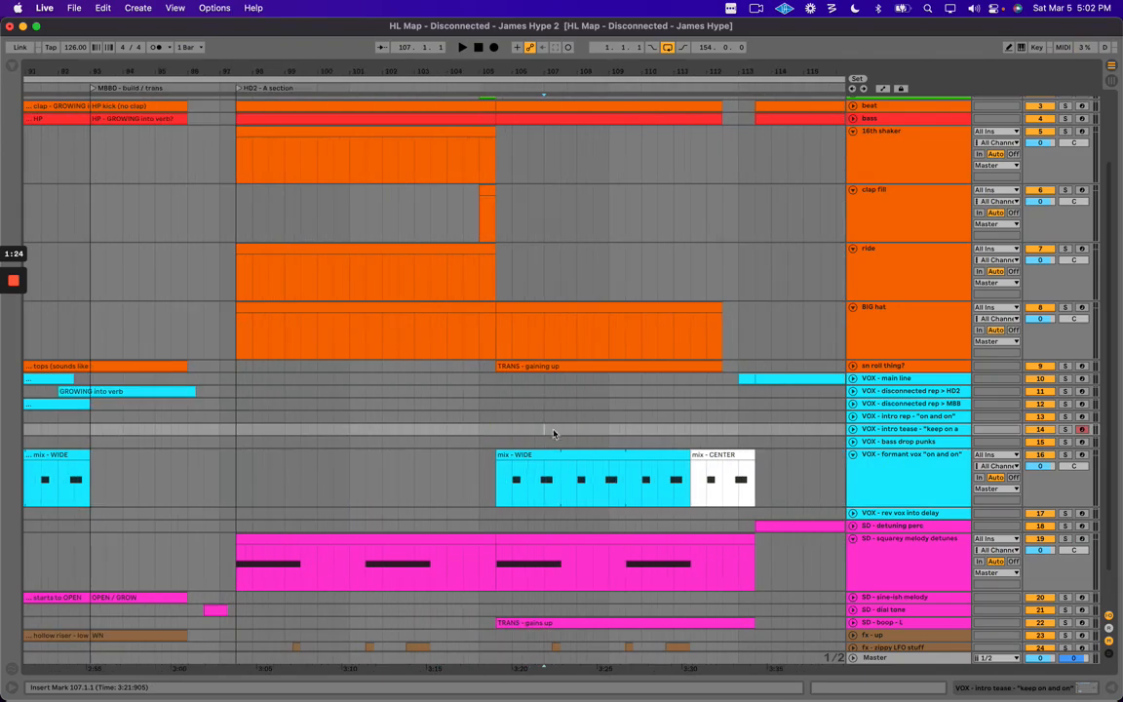
scroll(546, 429, "right", 2)
left_click_drag(401, 469, 684, 467)
left_click(702, 466)
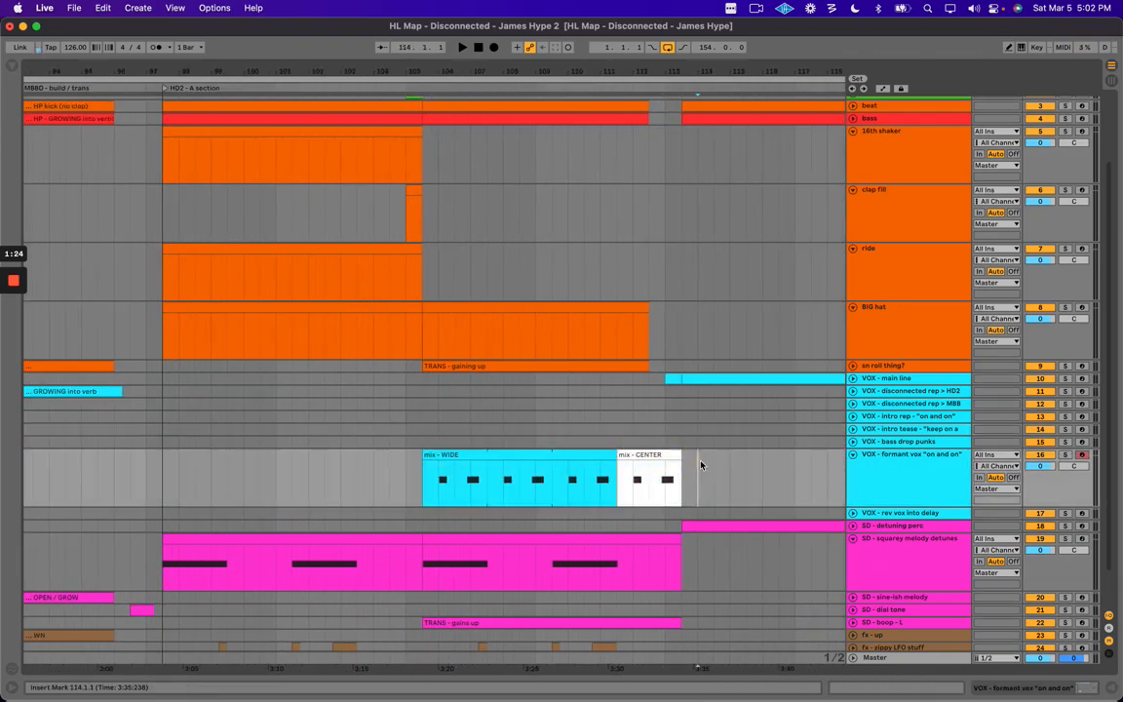
left_click(902, 552)
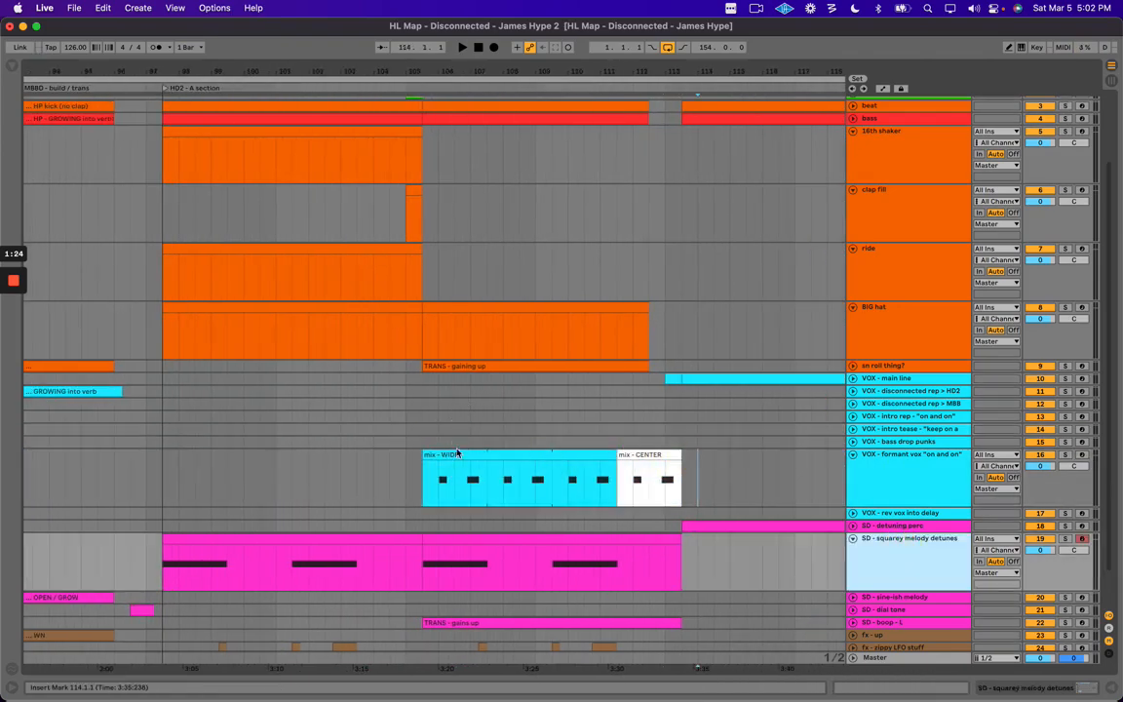
Play HD2 - A section from the mix - WIDE clip at 105.3.1 to check the formant vox.
left_click(461, 454)
key("space")
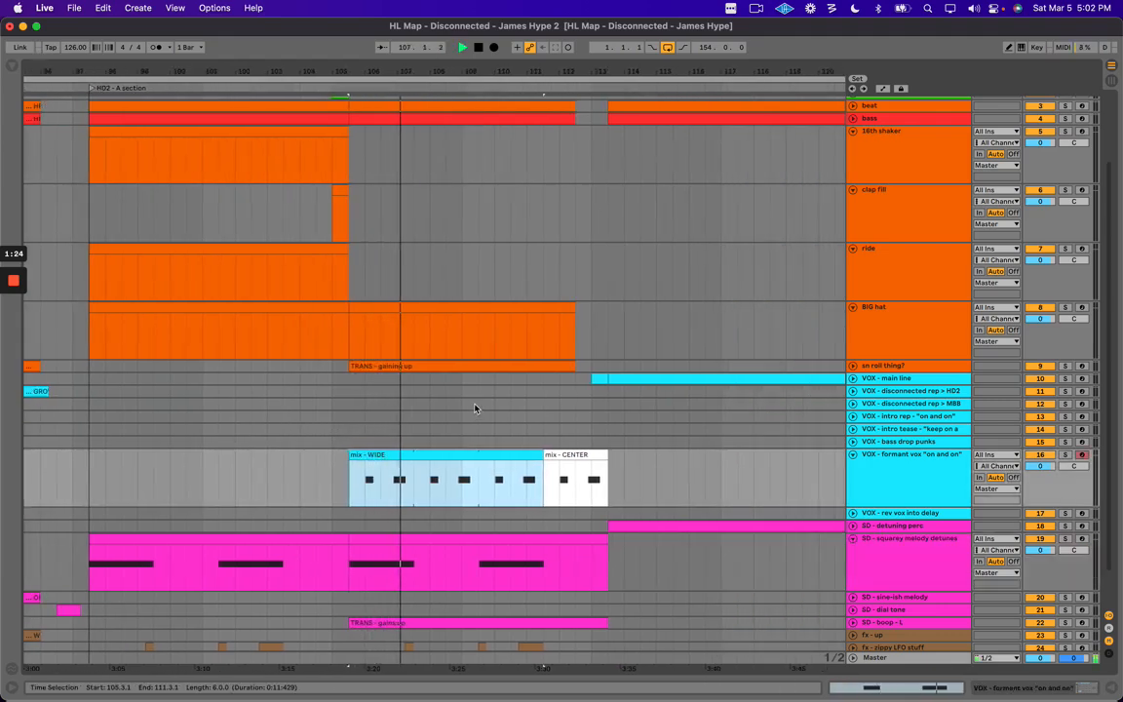
left_click(409, 401)
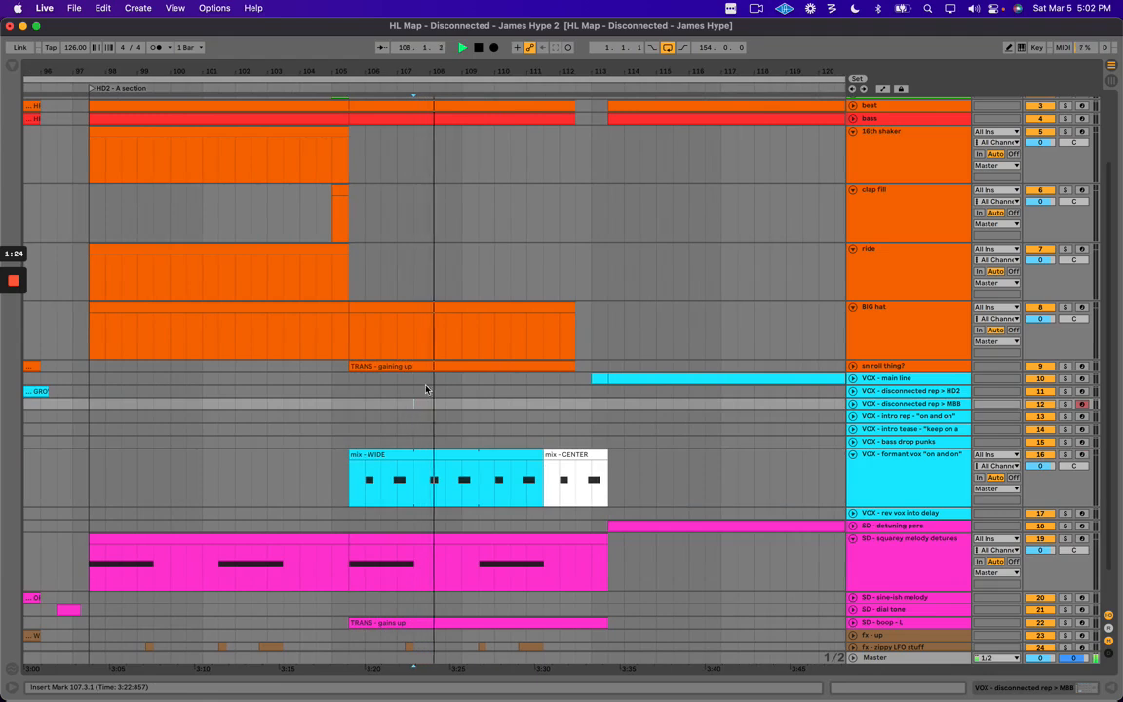
Unfold the sn roll thing? track and select its TRANS - gaining up clip in HD2 - A section.
scroll(734, 327, "up", 3)
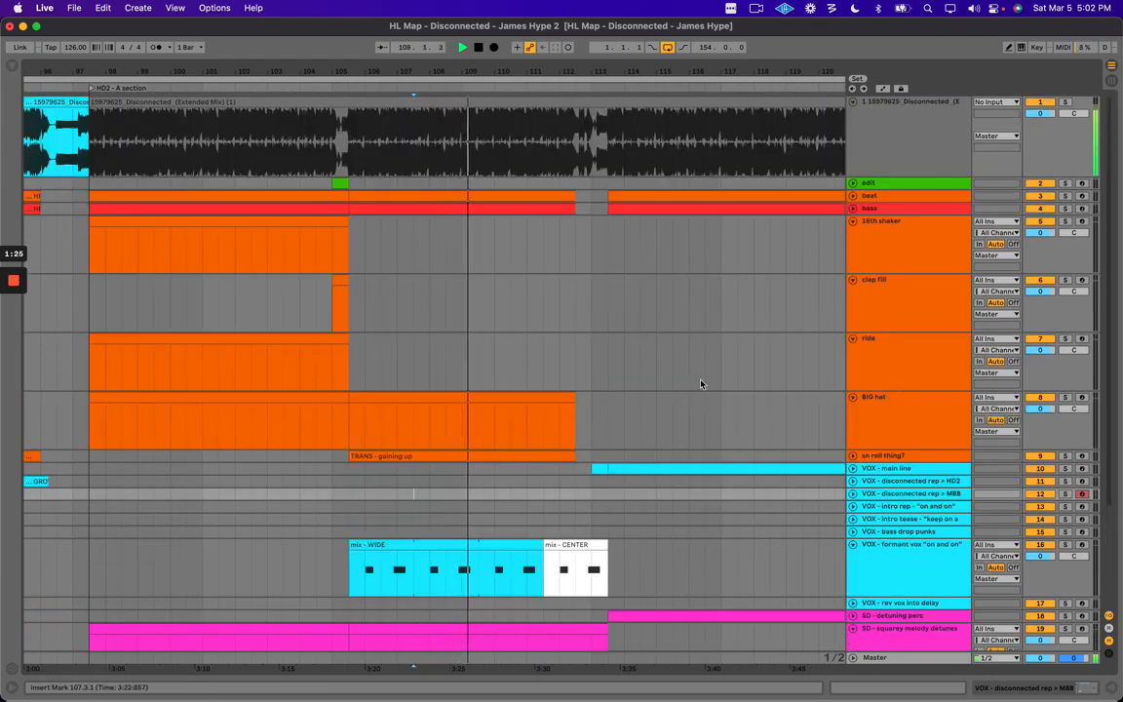
left_click(890, 417)
left_click(853, 457)
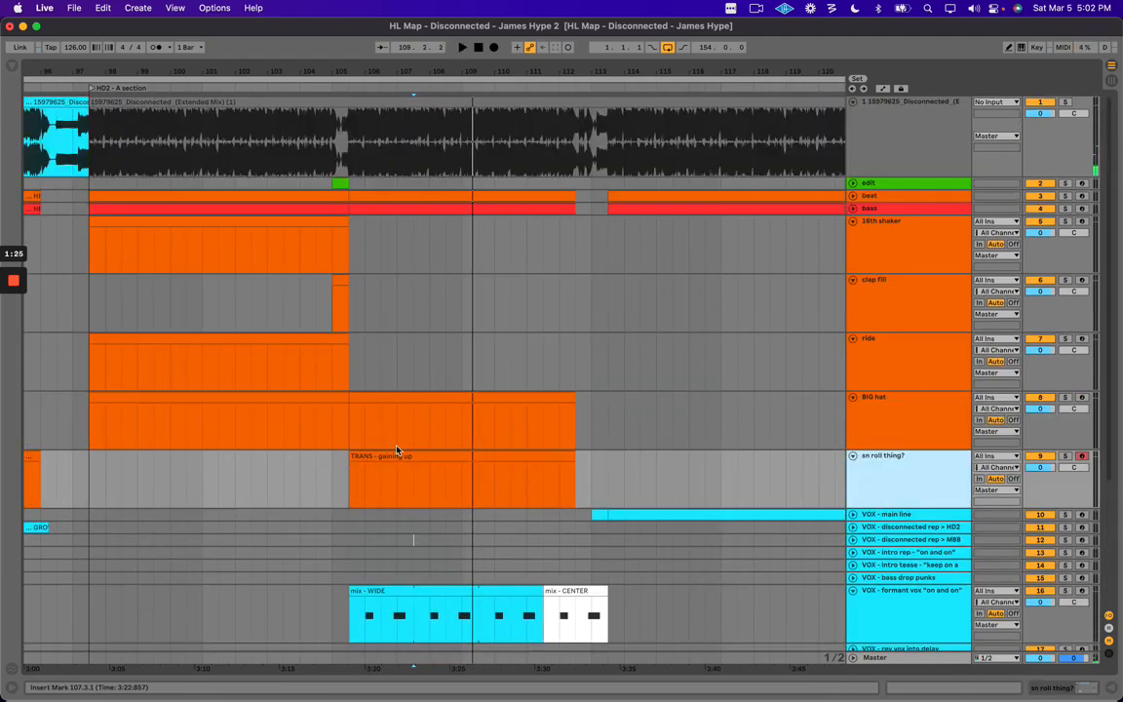
left_click(399, 454)
Compare the TRANS - gaining up clip from 105.3.1 with the snare roll clips in the earlier sections.
left_click_drag(477, 72, 478, 19)
scroll(253, 336, "left", 10)
scroll(472, 452, "right", 10)
scroll(552, 426, "left", 2)
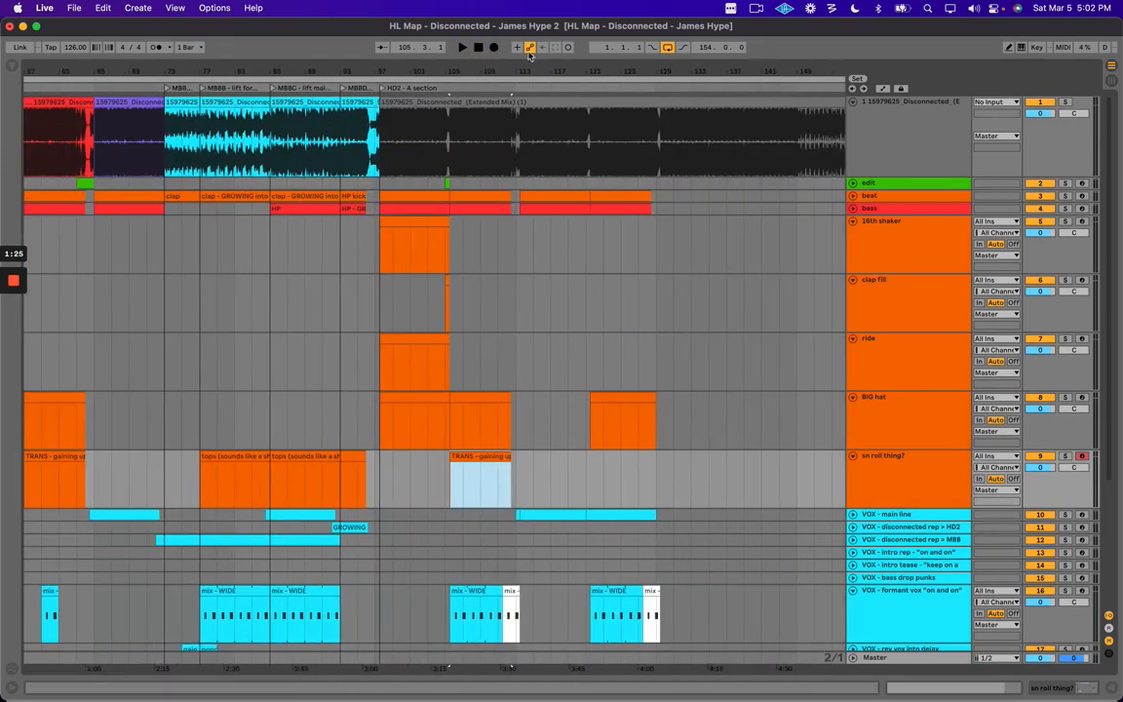
left_click_drag(451, 64, 450, 127)
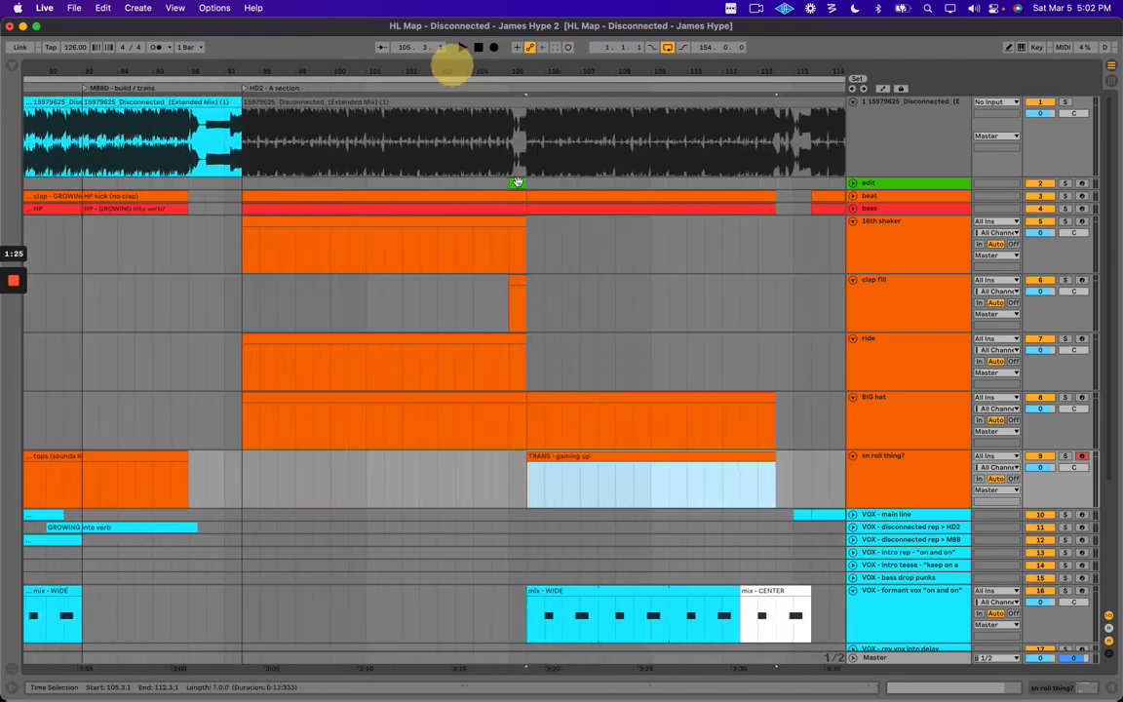
Play HD2 - A section from 106.1.1 to listen for the 16th shaker after its clip ends.
left_click(694, 349)
left_click(903, 346)
left_click(869, 244)
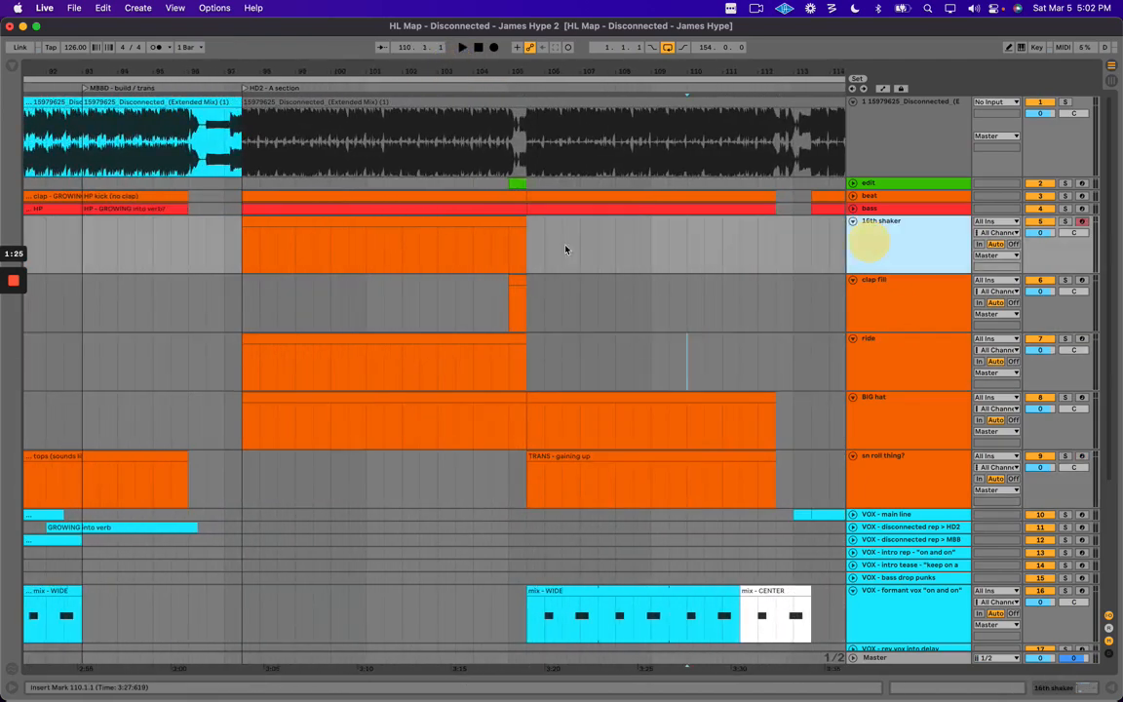
left_click(534, 245)
key("space")
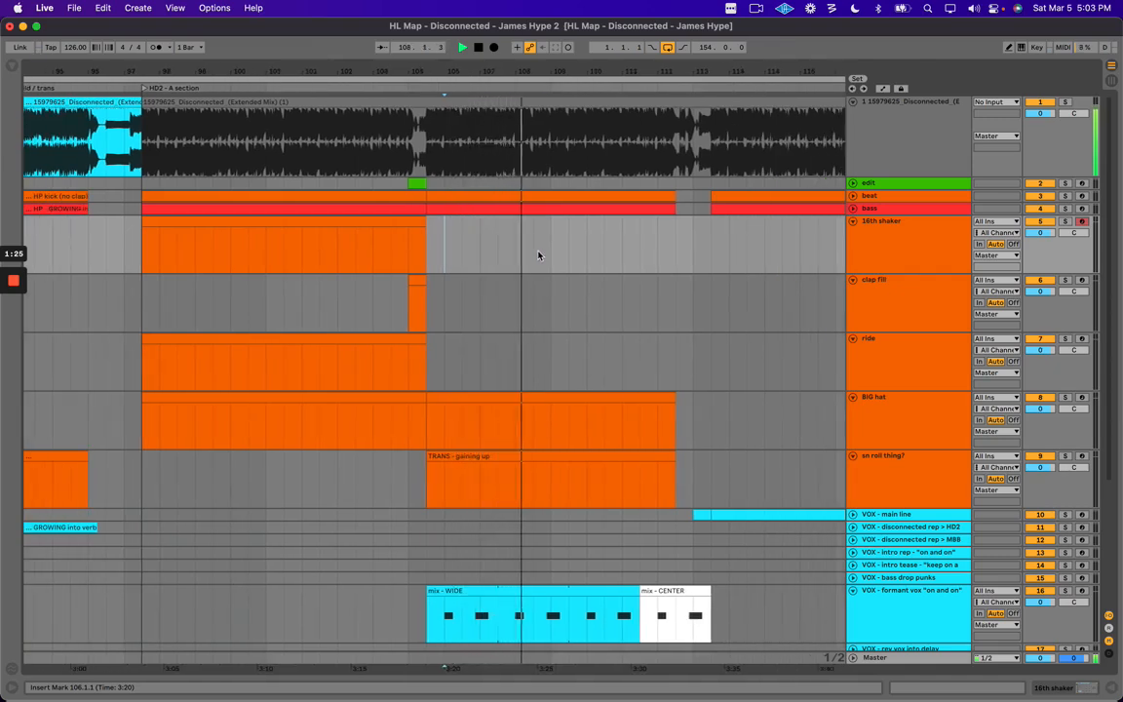
key("space")
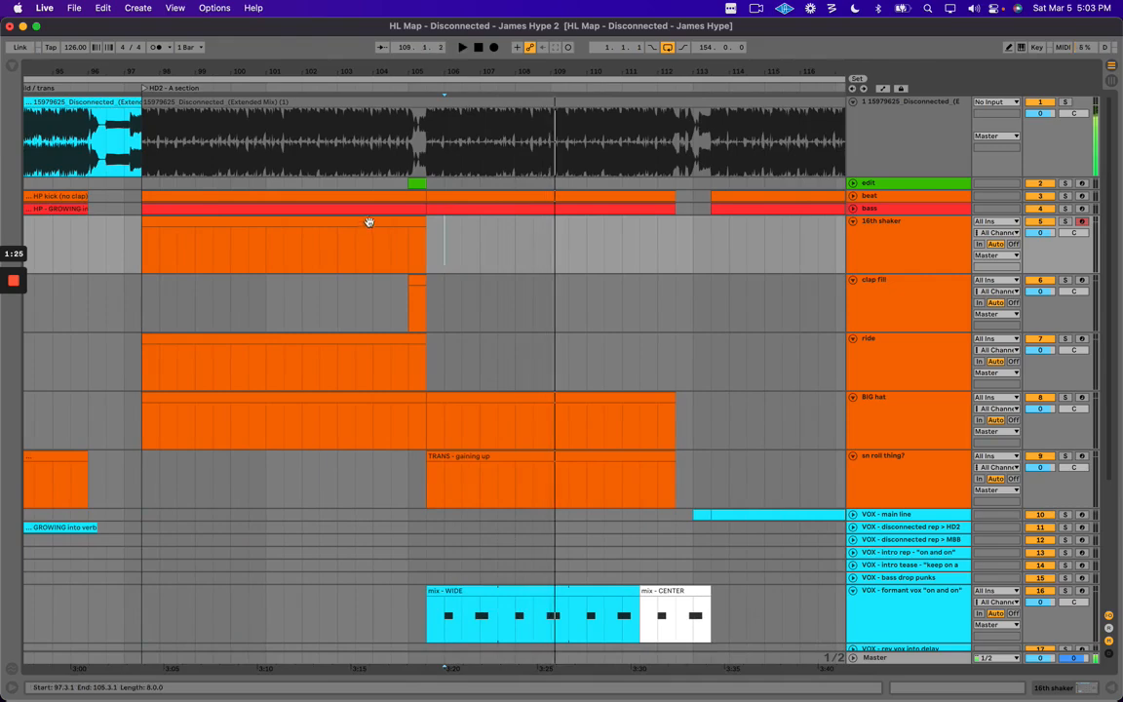
Examine the 16th shaker and ride clips in HD2 - A section against the rest of the arrangement.
left_click(370, 222)
left_click(898, 244)
left_click(906, 367)
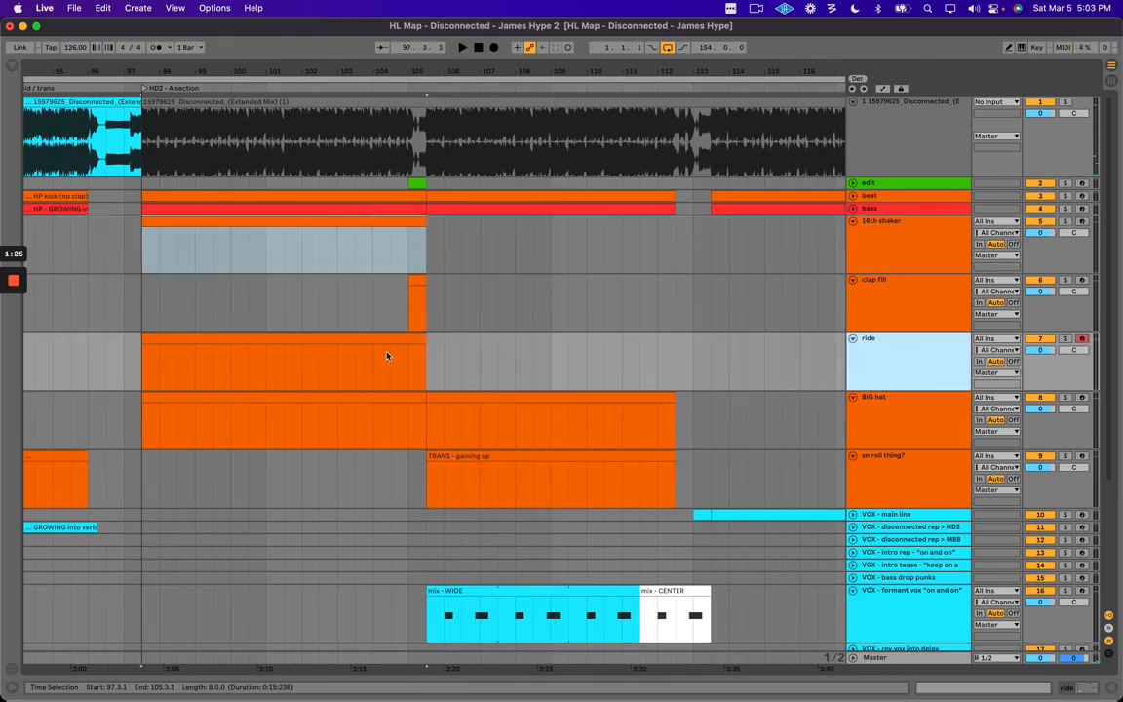
left_click(527, 260)
scroll(546, 321, "down", 3)
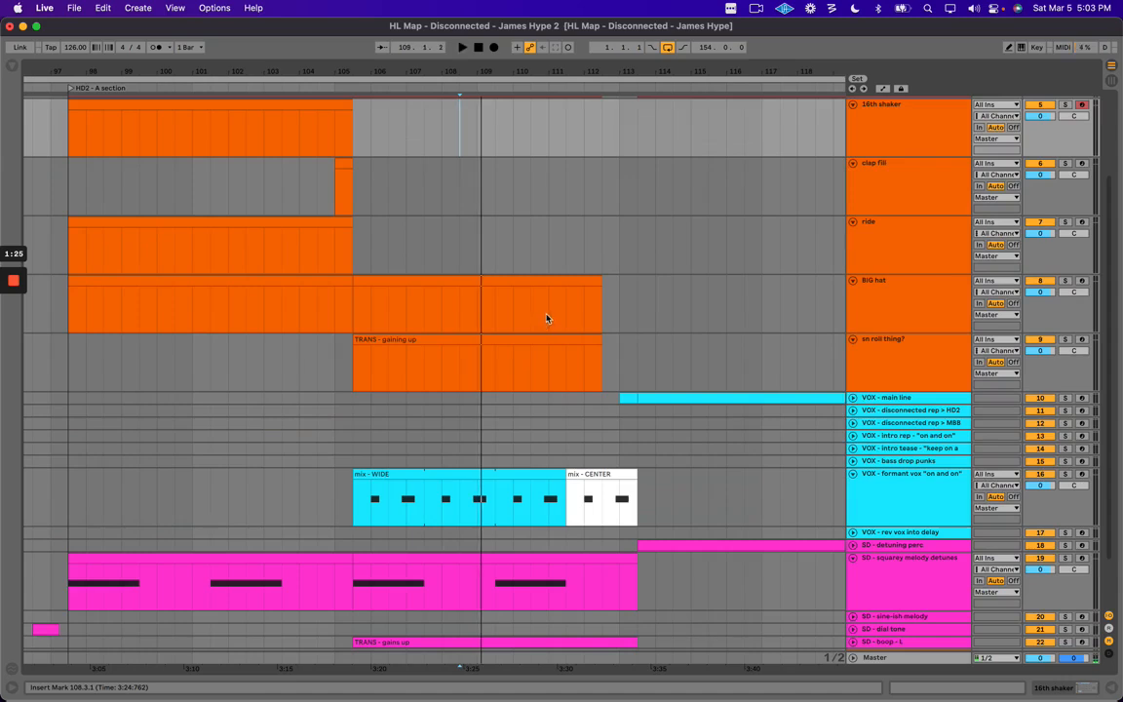
left_click_drag(475, 66, 384, 60)
scroll(477, 193, "up", 3)
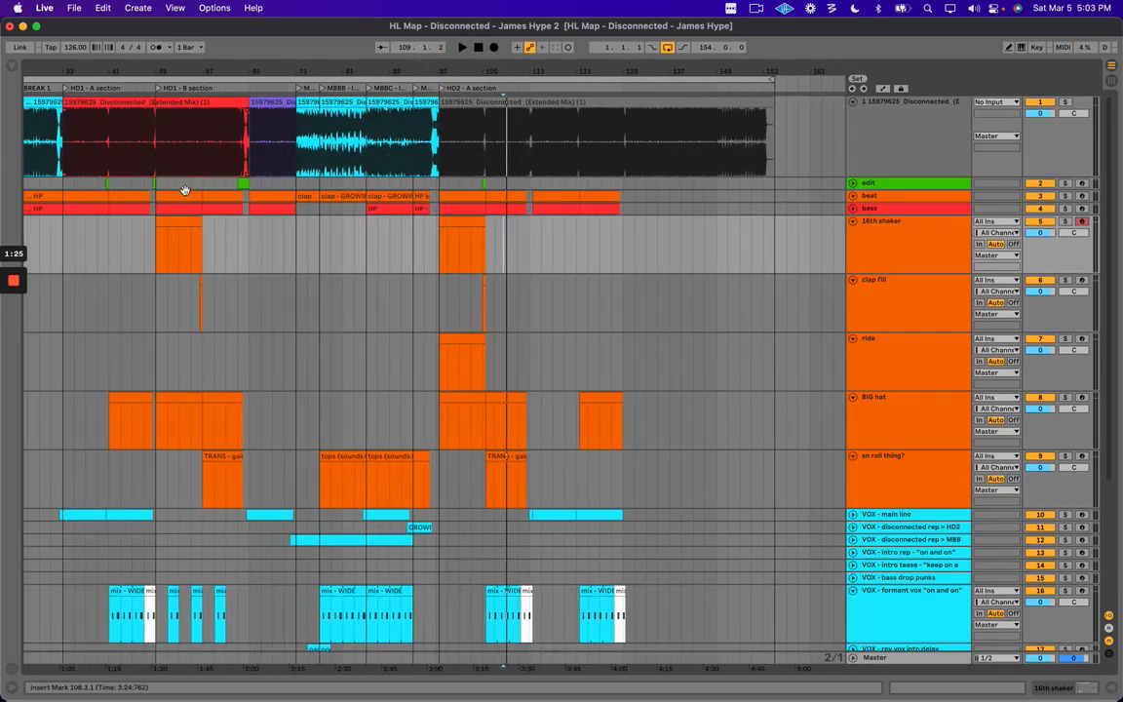
Compare the formant vox clips across HD1 - A section with those across HD2 - A section.
left_click_drag(64, 112, 250, 492)
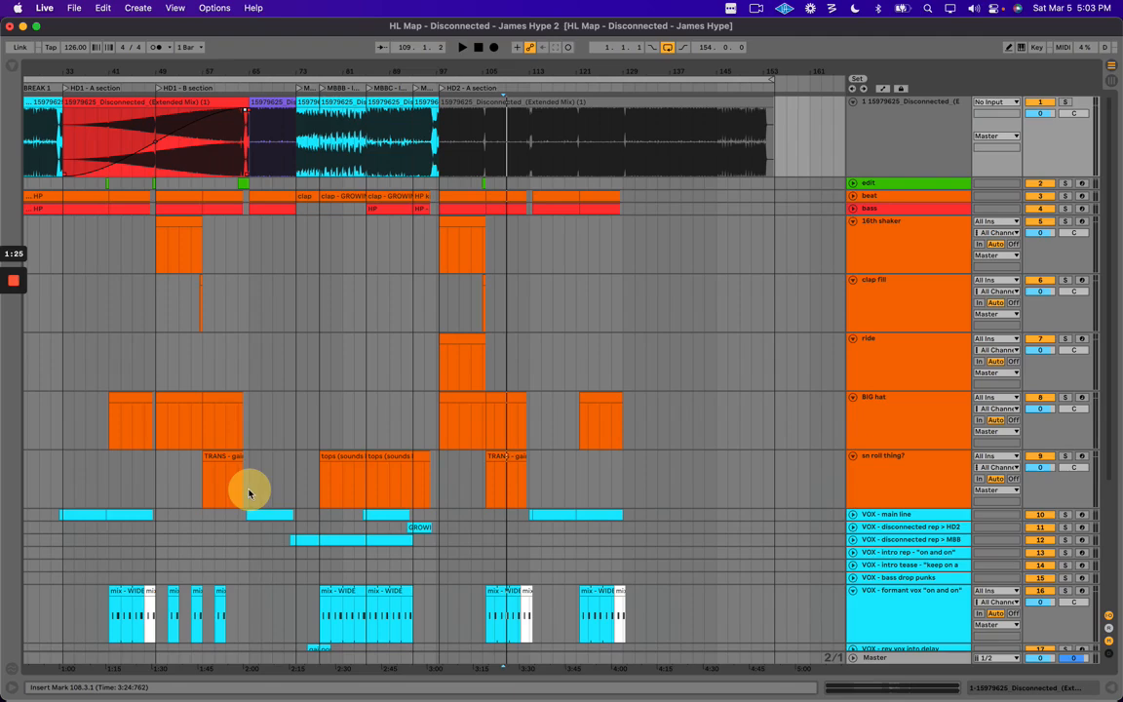
key("super+z")
scroll(334, 377, "down", 5)
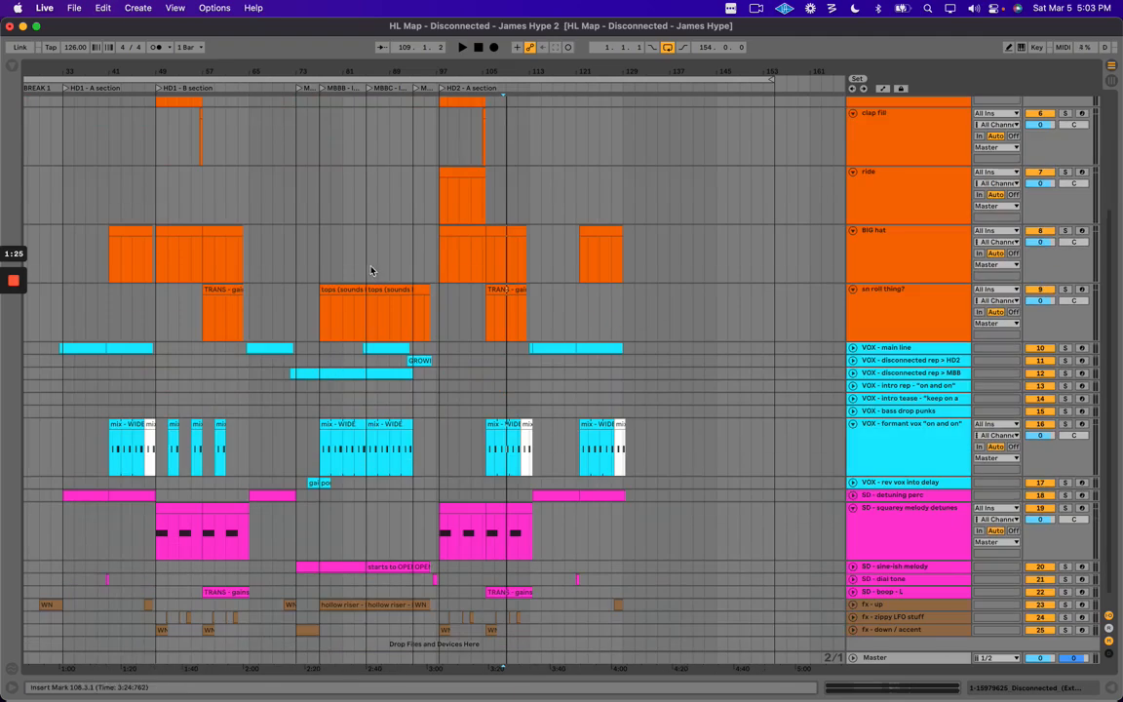
left_click_drag(449, 67, 505, 67)
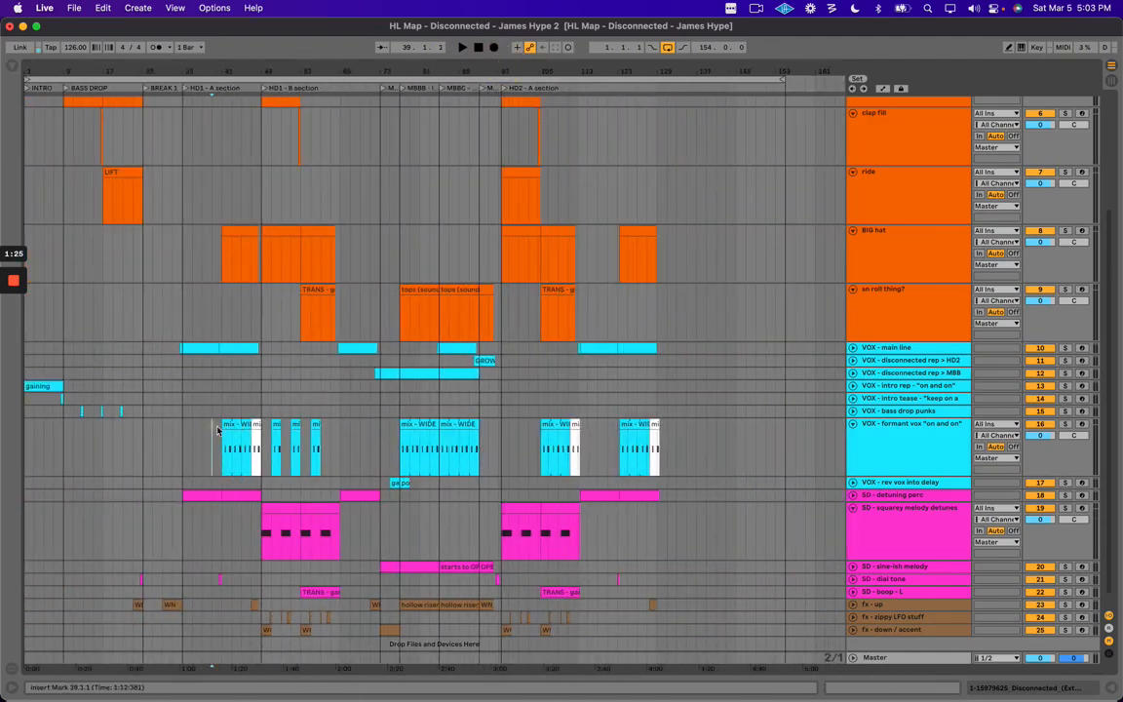
left_click(258, 430)
left_click_drag(182, 435, 283, 432)
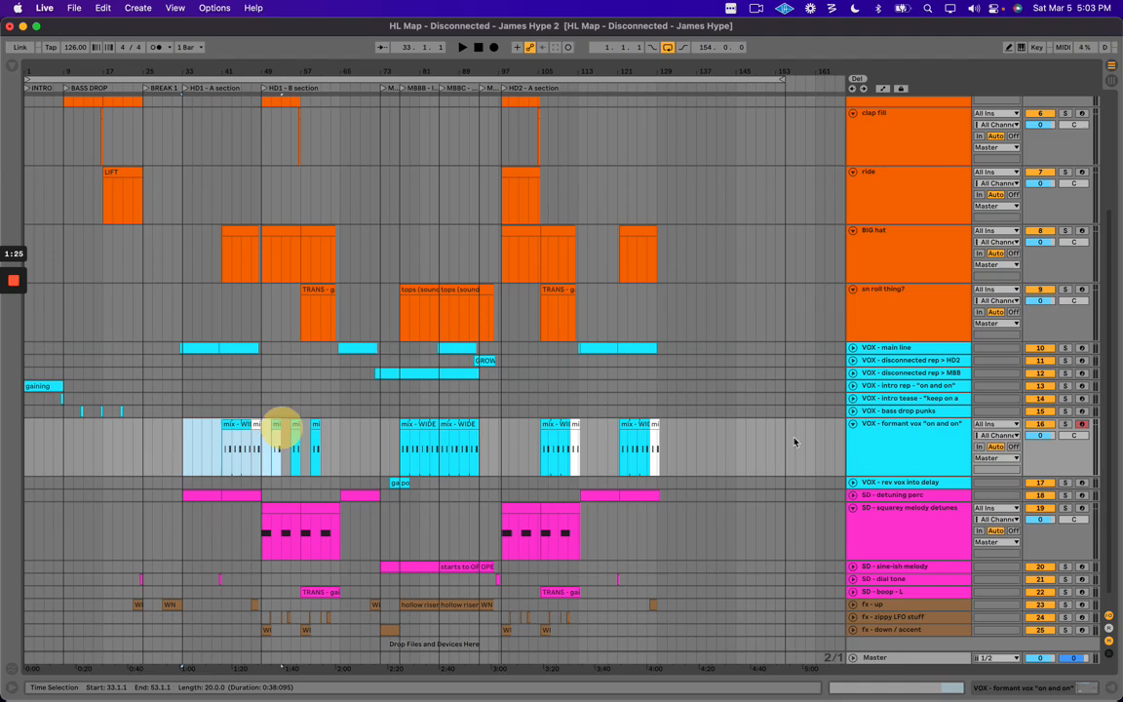
left_click(868, 448)
left_click_drag(192, 432, 263, 429)
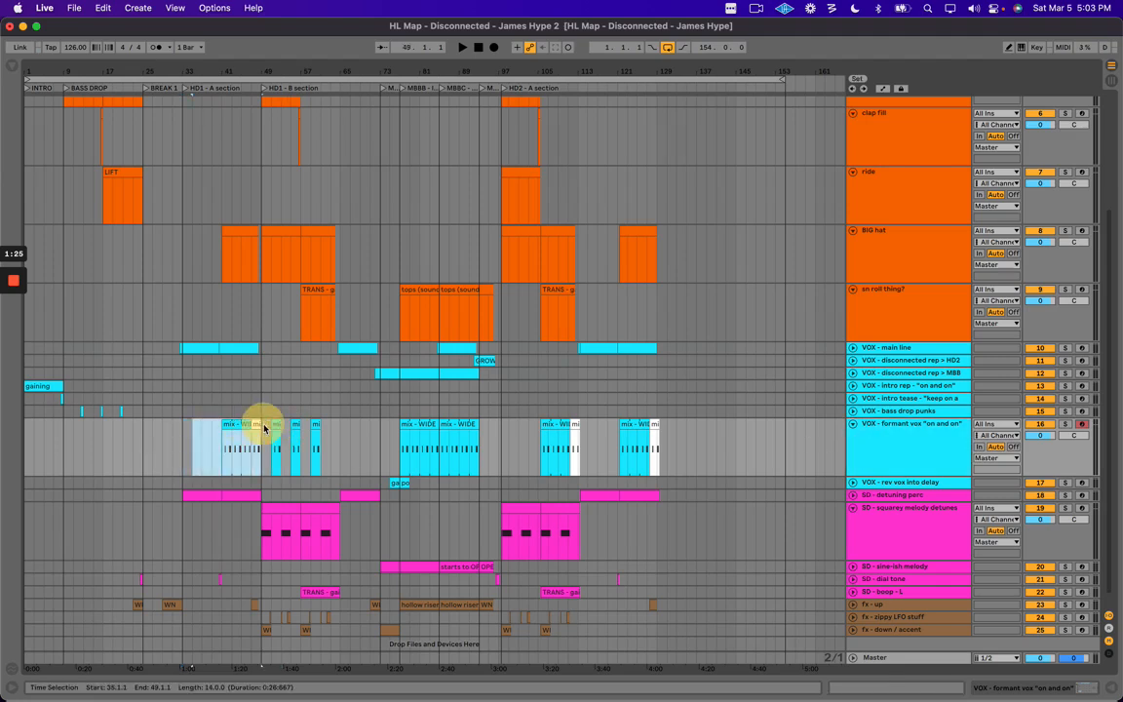
left_click_drag(502, 440, 583, 436)
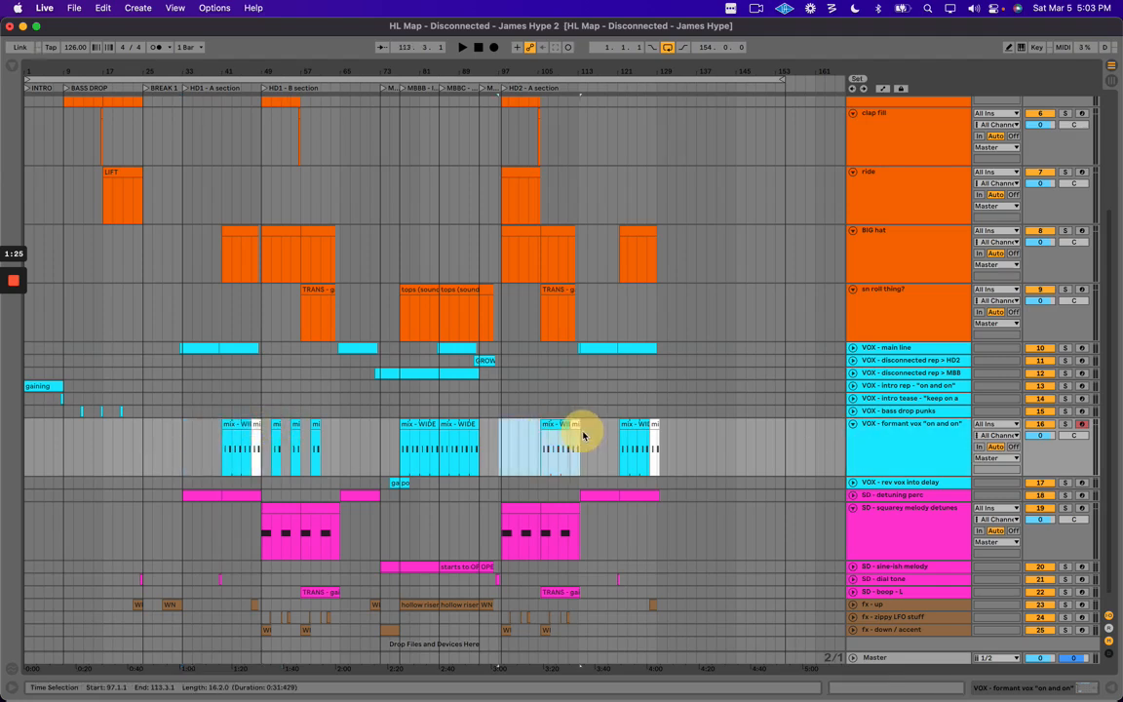
Compare the formant vox pattern running from HD1 - A into HD1 - B section with the clips in HD2 - A section.
left_click(554, 386)
left_click(230, 425)
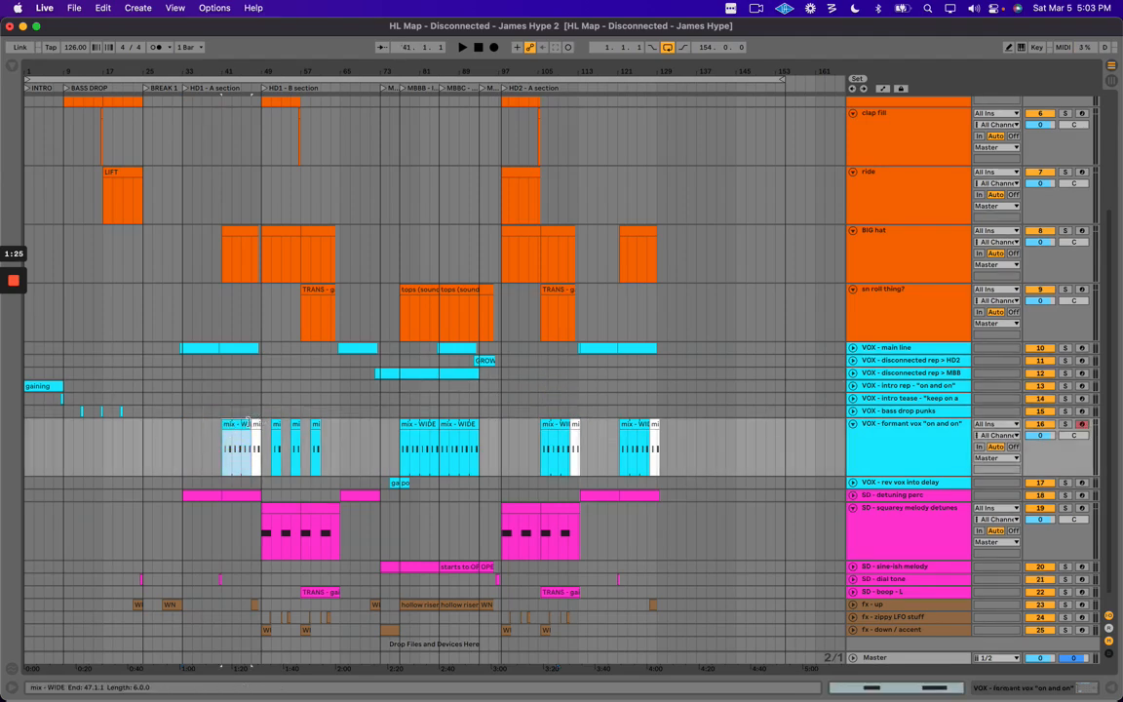
left_click_drag(220, 415, 323, 431)
left_click(328, 400)
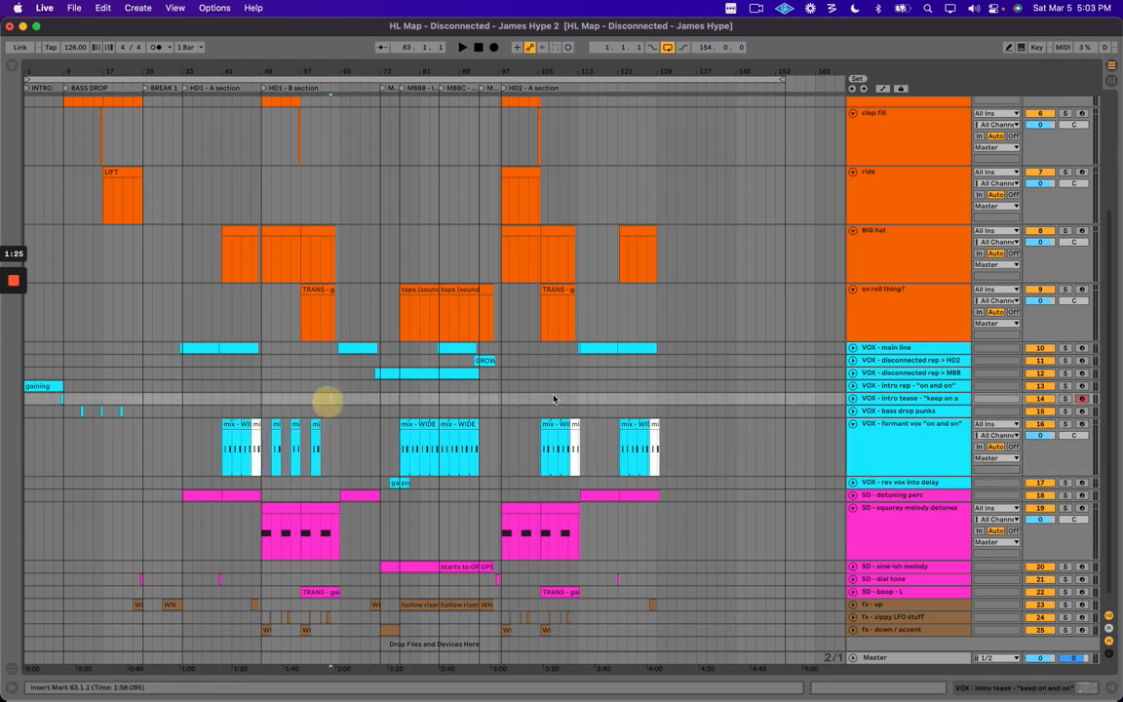
left_click_drag(509, 435, 584, 429)
left_click(572, 390)
left_click_drag(502, 429, 581, 438)
left_click(522, 441)
left_click(569, 369)
Play HD2 - A section from 105.3.1, right after the clap fill, and follow the percussion, vox and synth clips.
scroll(560, 378, "up", 5)
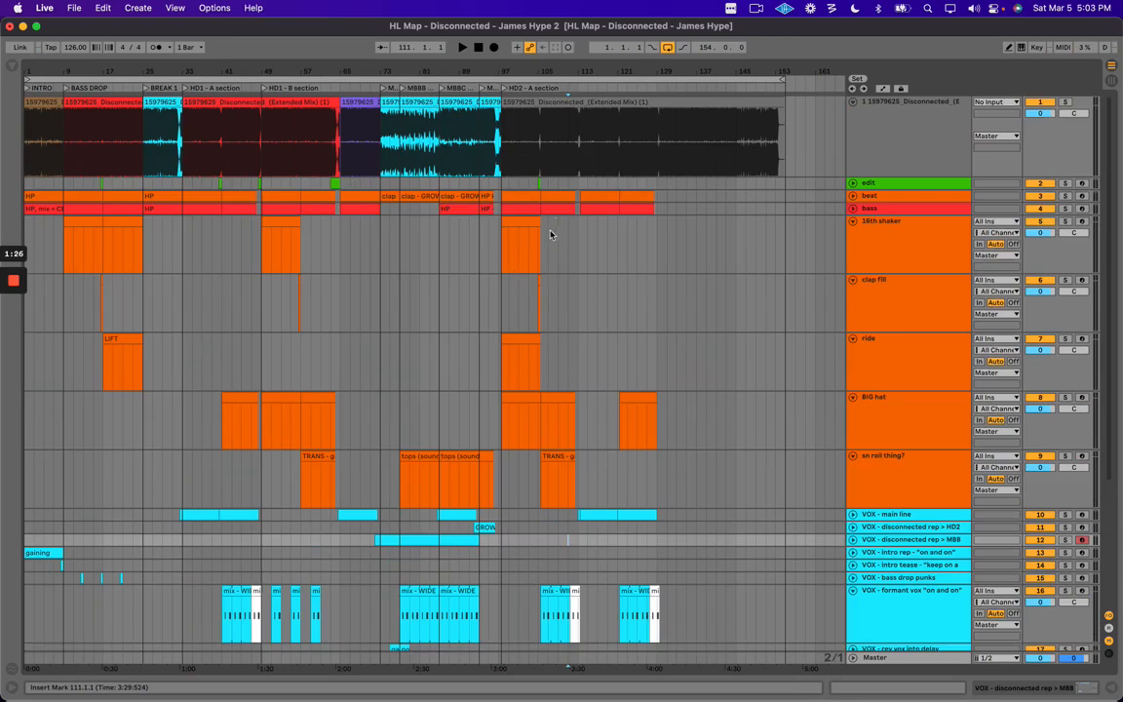
left_click_drag(539, 68, 413, 214)
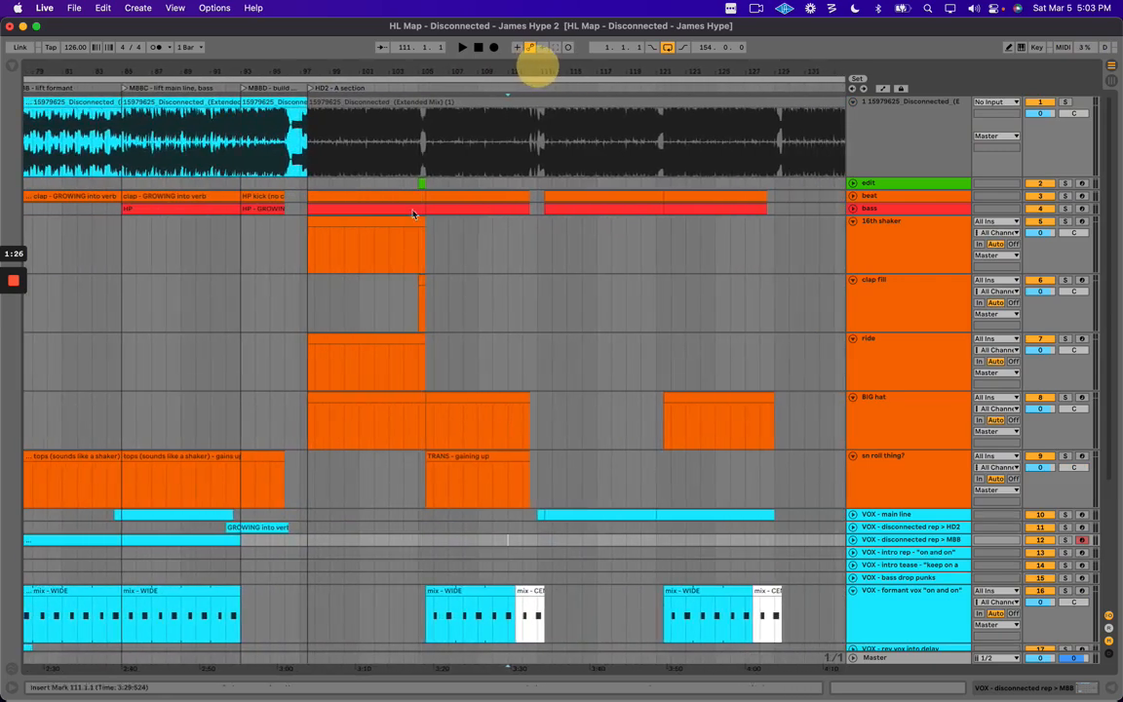
left_click(428, 282)
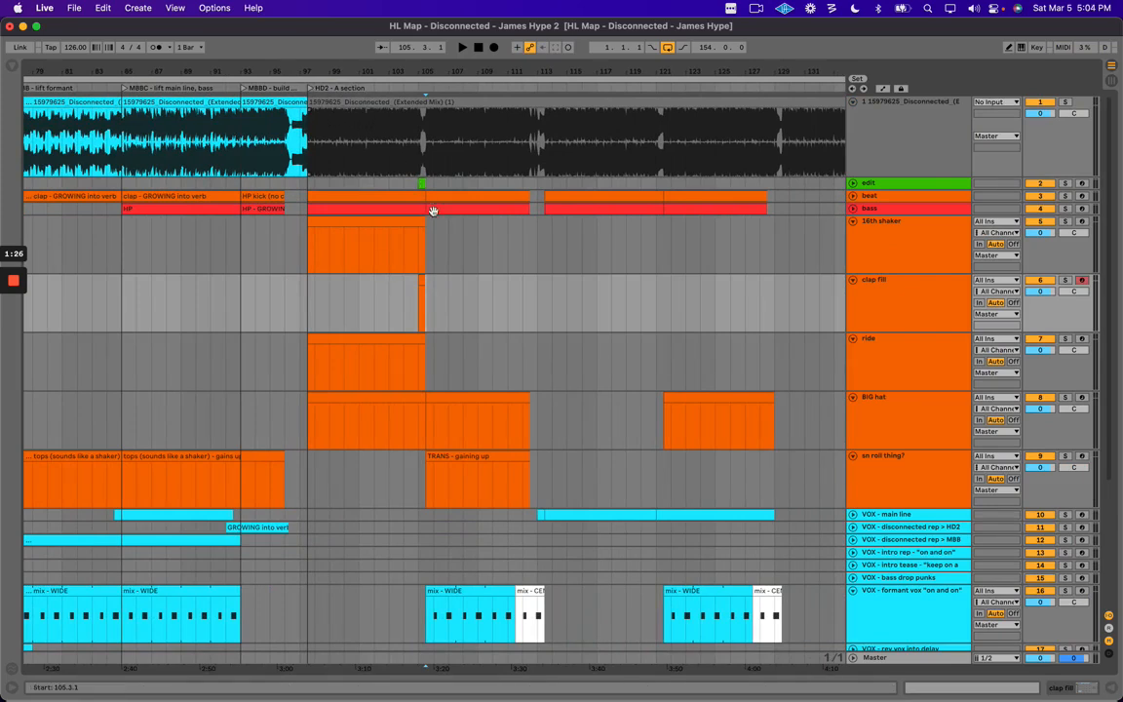
key("plus")
scroll(420, 299, "down", 3)
scroll(469, 226, "up", 3)
scroll(515, 310, "down", 4)
scroll(516, 310, "up", 3)
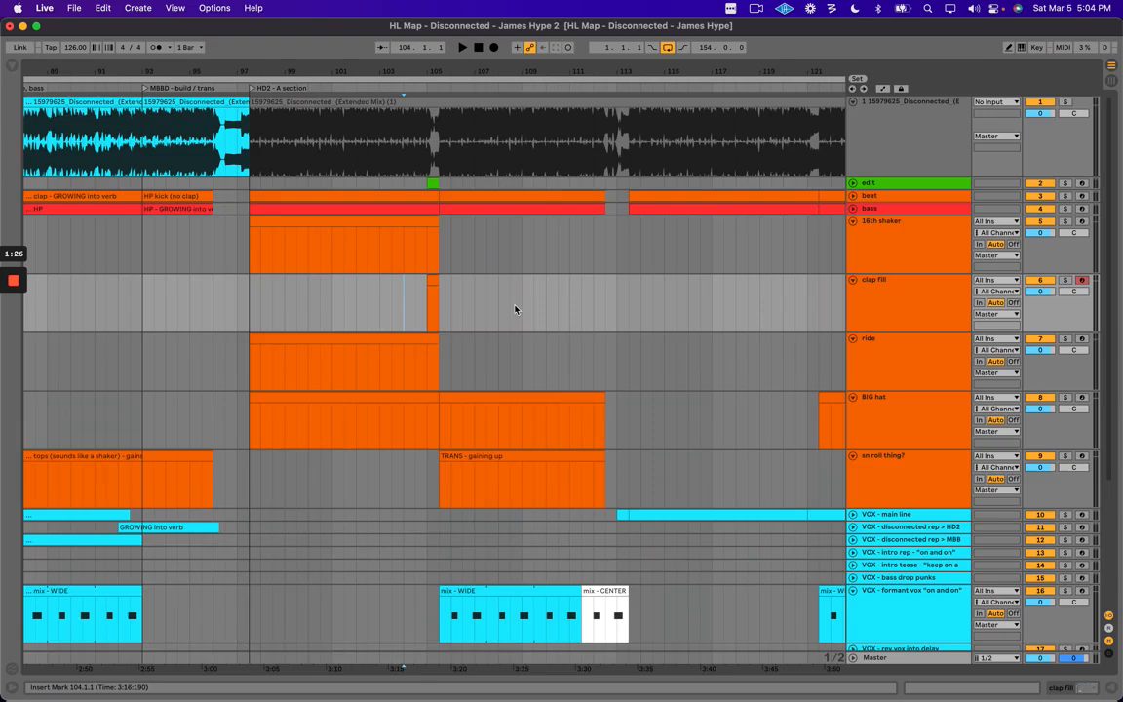
scroll(488, 297, "right", 2)
left_click(376, 297)
key("space")
key("plus")
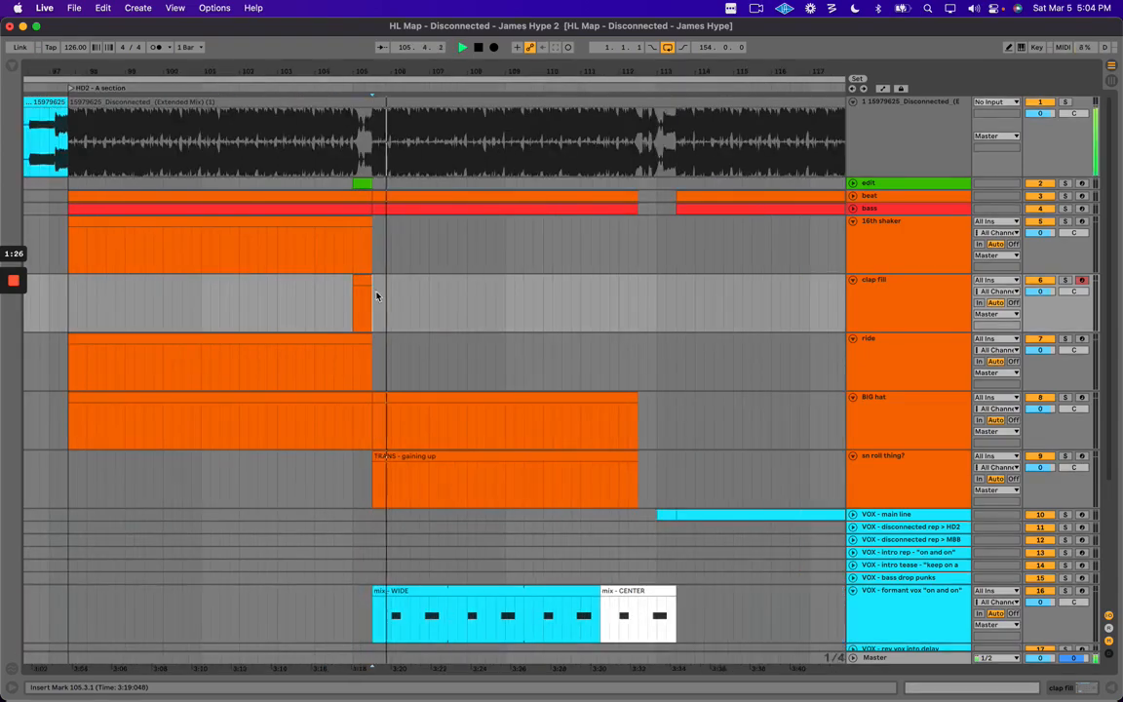
scroll(468, 319, "down", 5)
scroll(468, 302, "right", 2)
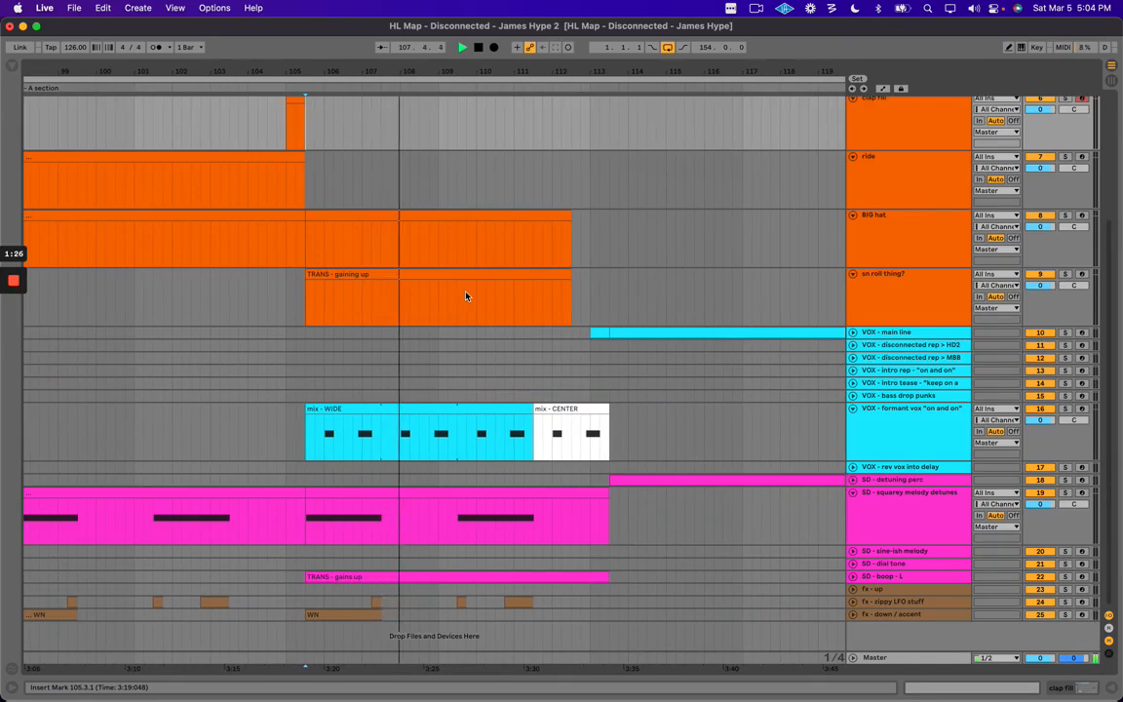
scroll(466, 296, "right", 1)
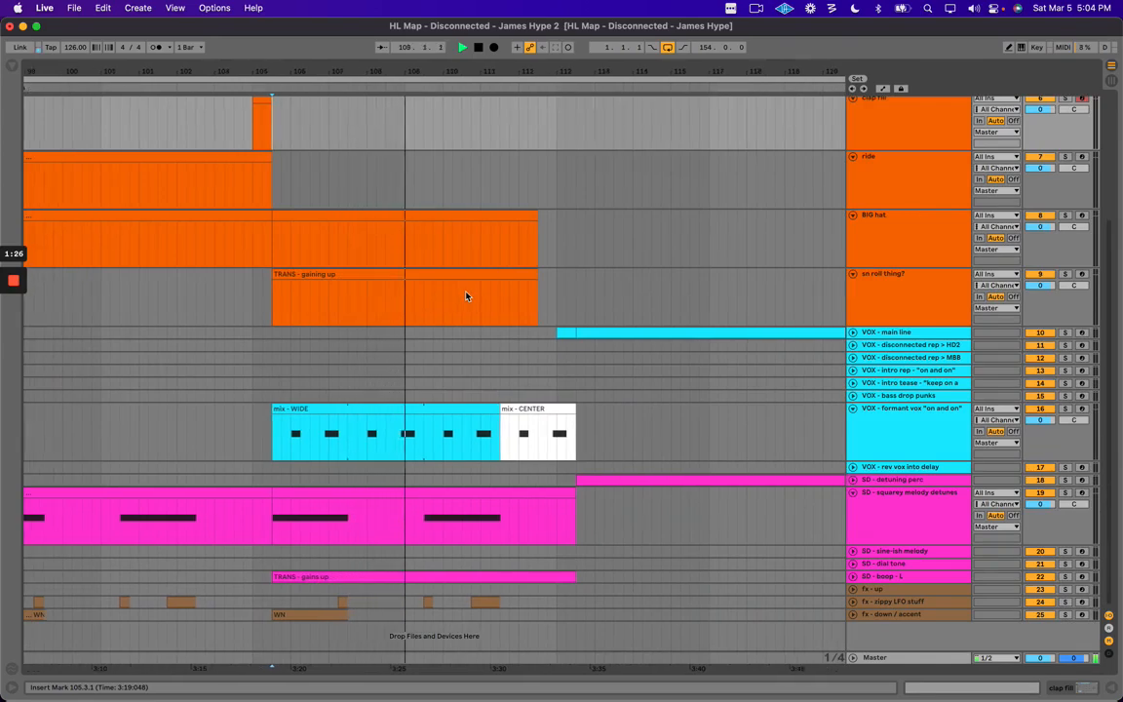
Copy the HD2 - A clap fill clip that ends at 105.3.1 so the duplicate starts at 109.1.1.
scroll(466, 297, "up", 4)
left_click(943, 475)
scroll(720, 434, "down", 3)
scroll(702, 424, "up", 3)
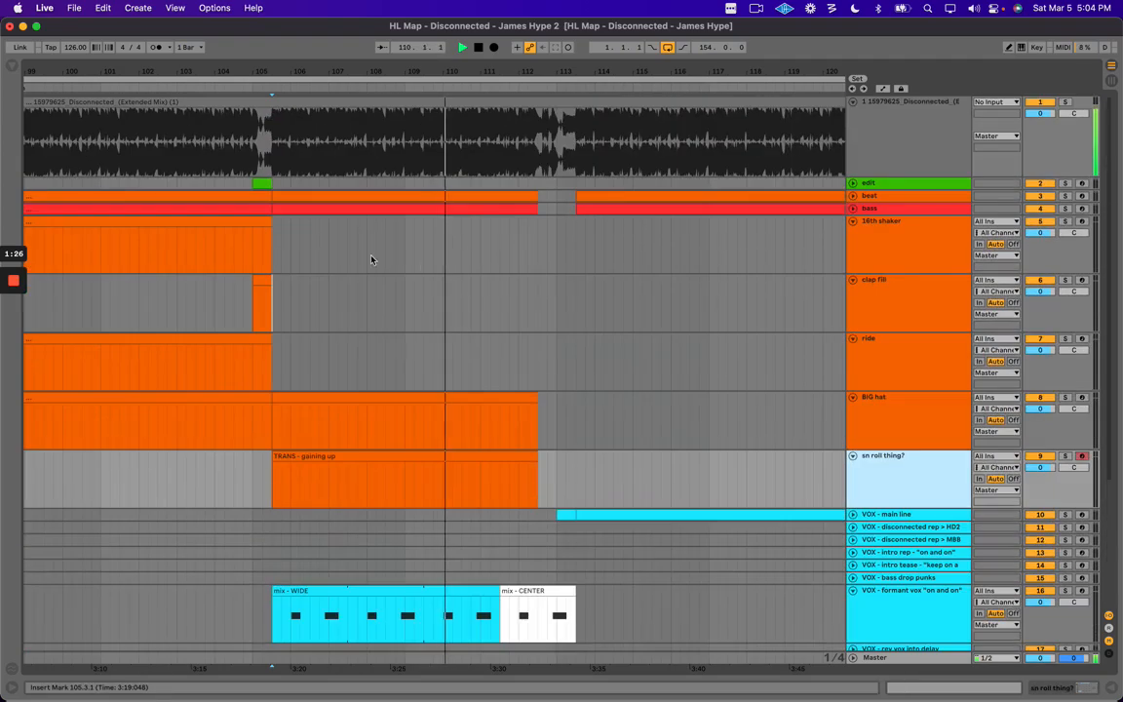
left_click_drag(265, 281, 399, 285)
left_click_drag(503, 281, 525, 285)
Unfold the SD - boop - L track and place the insert marker at 109.3.1 in its TRANS - gains up clip.
scroll(557, 291, "down", 5)
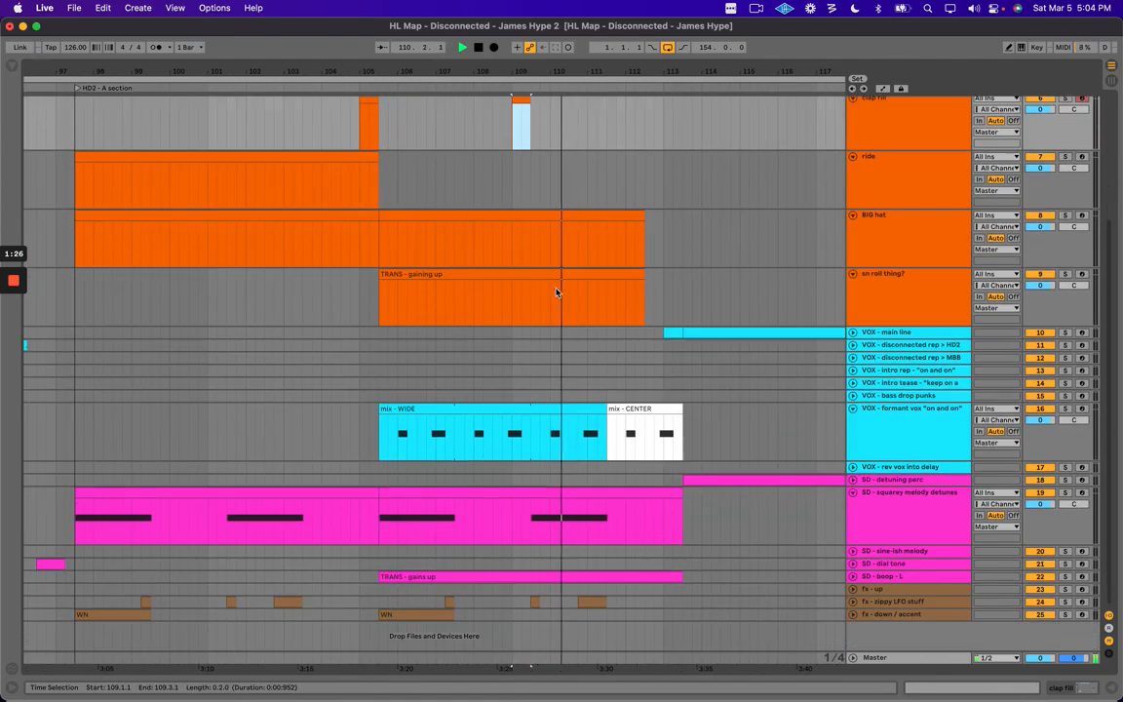
scroll(529, 456, "up", 5)
scroll(531, 455, "down", 5)
left_click(895, 577)
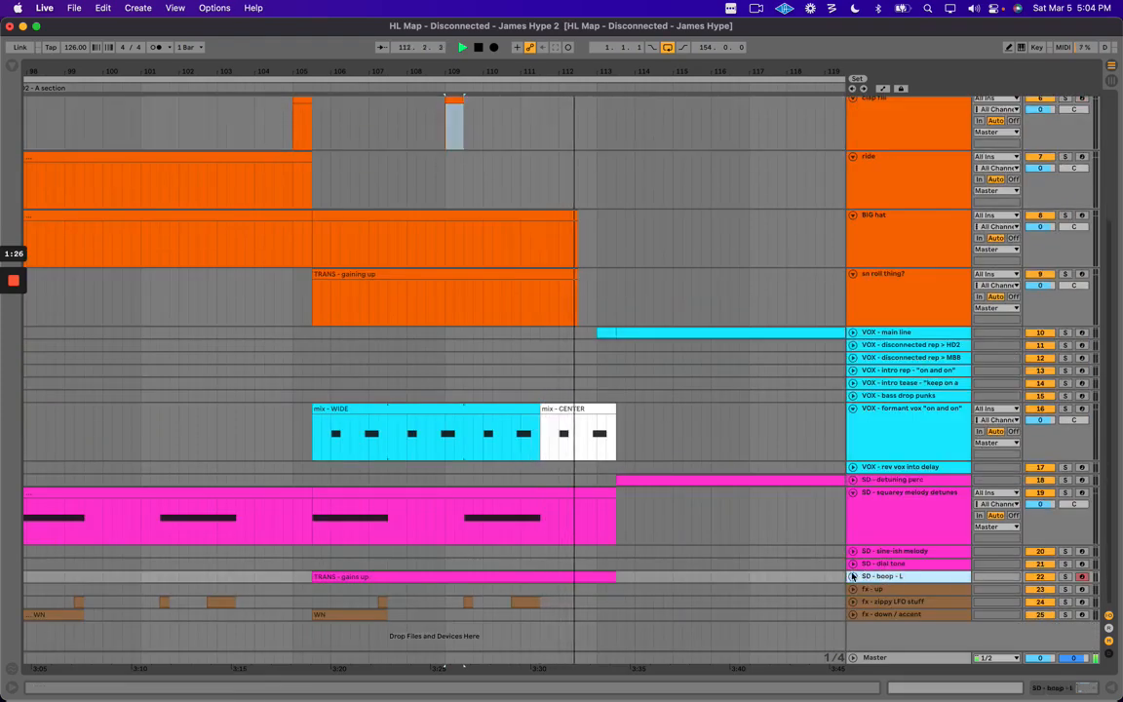
left_click(853, 576)
left_click(465, 618)
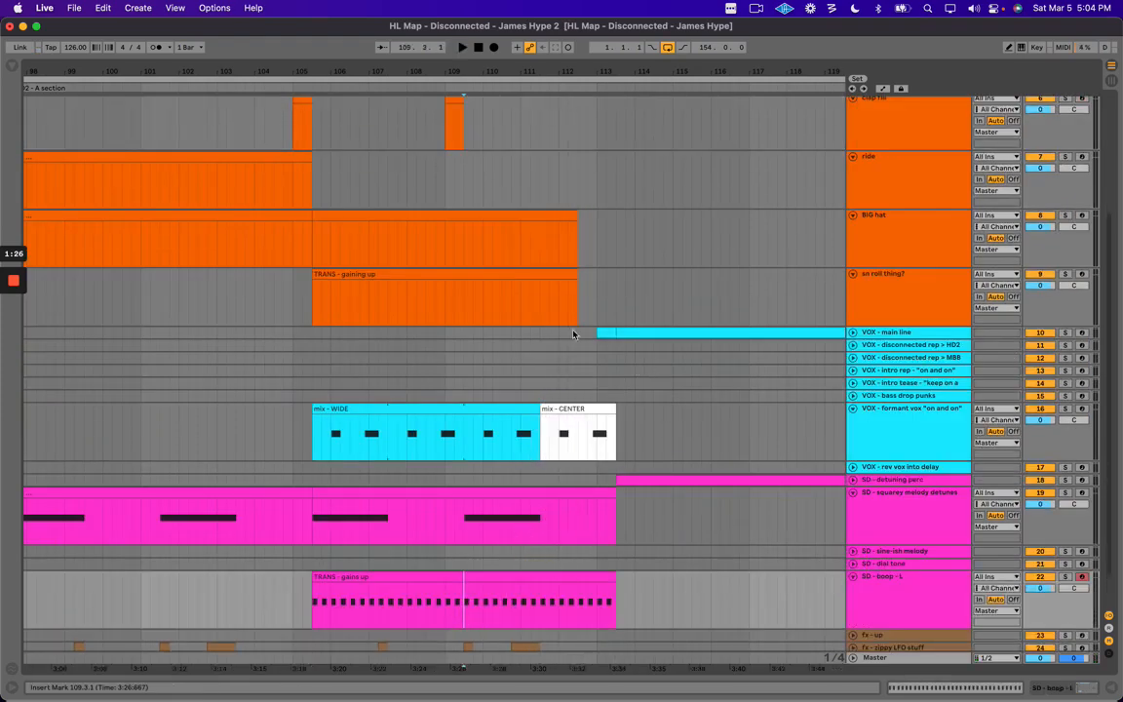
Play HD2 - A section from 111.1.1 and fold every track except SD - boop - L.
scroll(604, 357, "up", 5)
left_click(514, 258)
key("space")
scroll(531, 334, "down", 5)
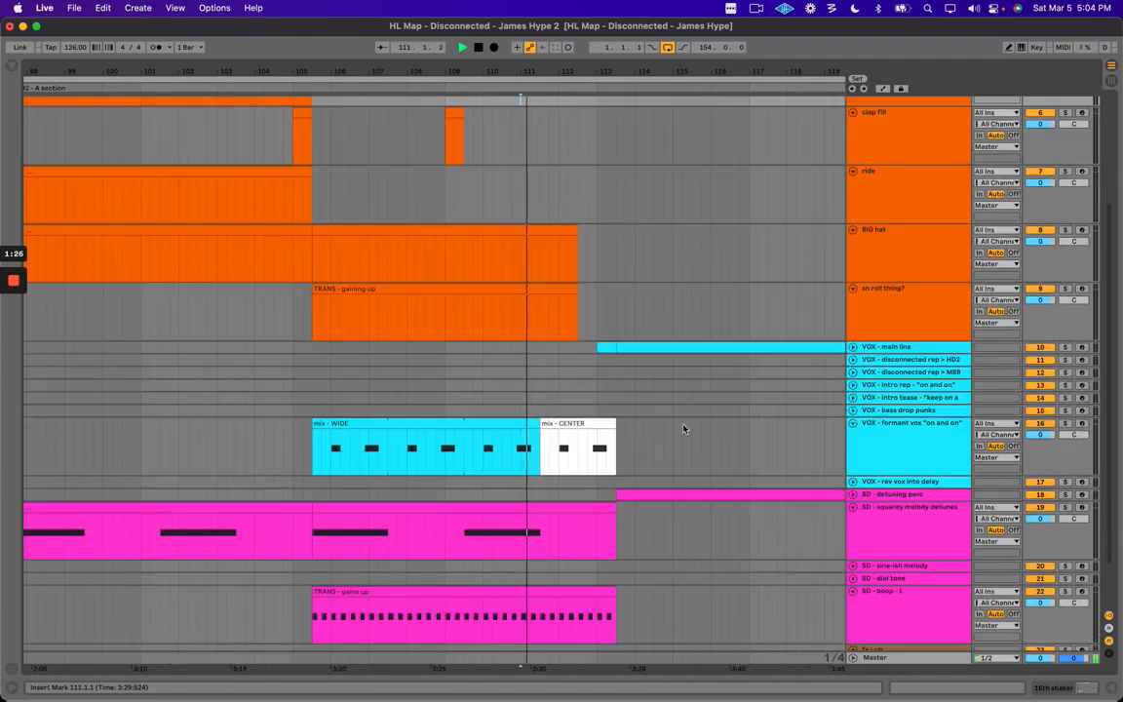
left_click(853, 507, "super")
left_click(853, 367)
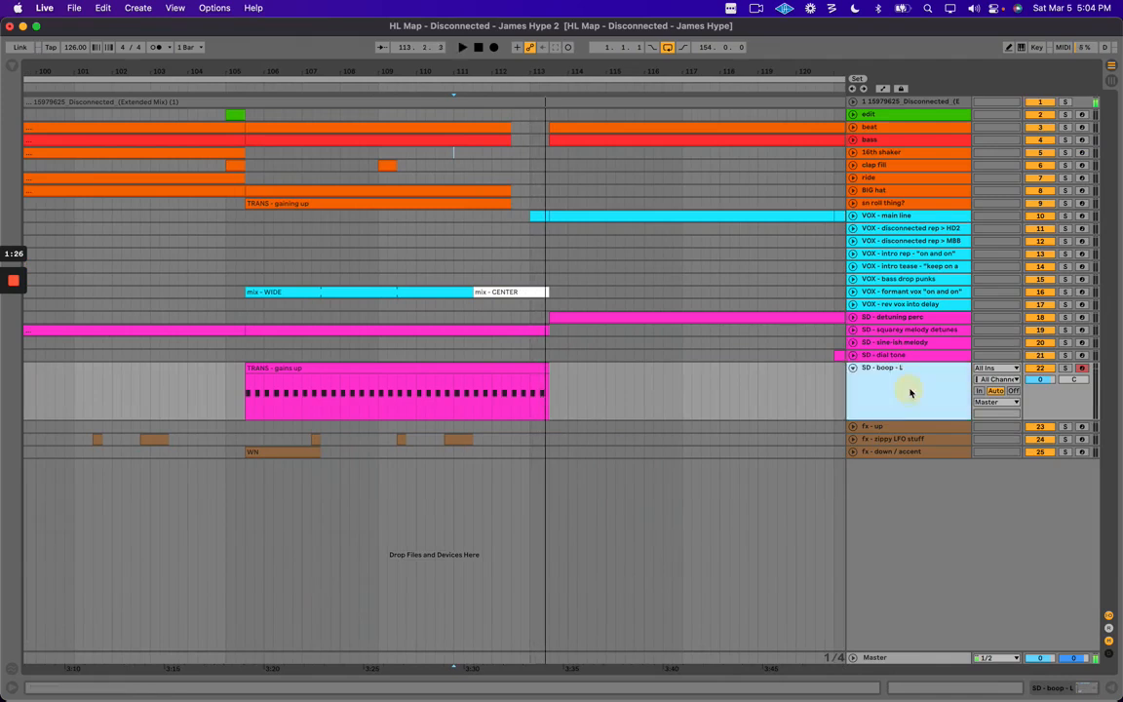
Insert a MIDI track below SD - detuning perc, name it SD - detune perc down fx and colour it pink.
left_click(887, 319)
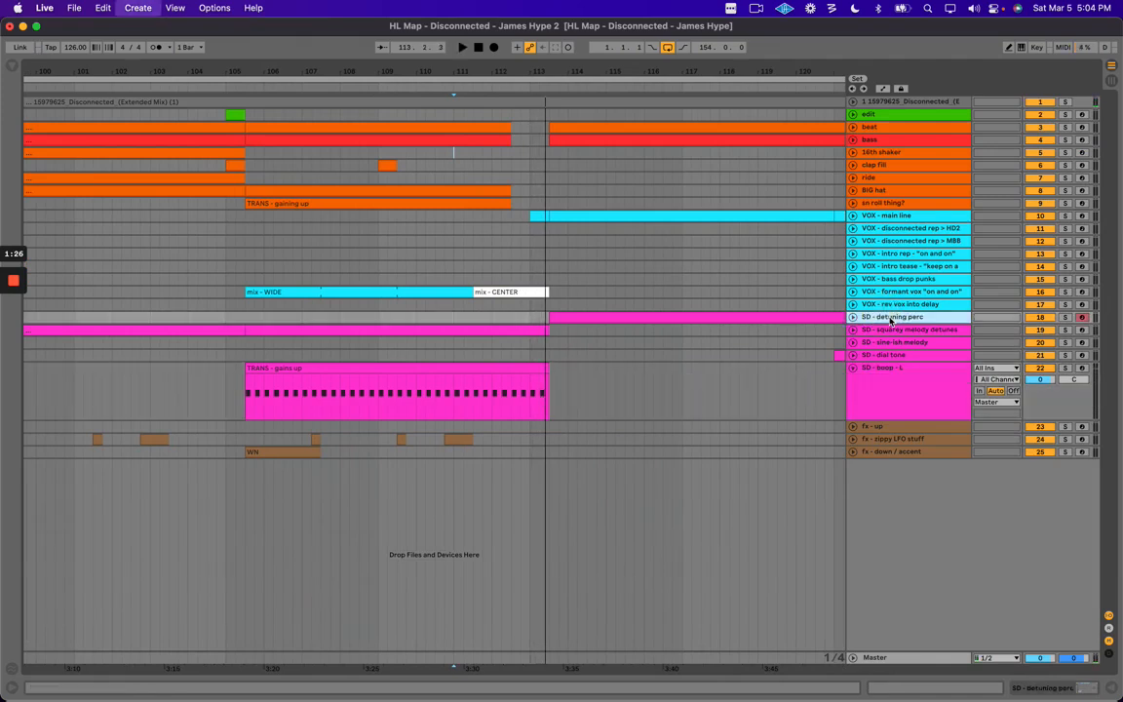
key("super+shift+t")
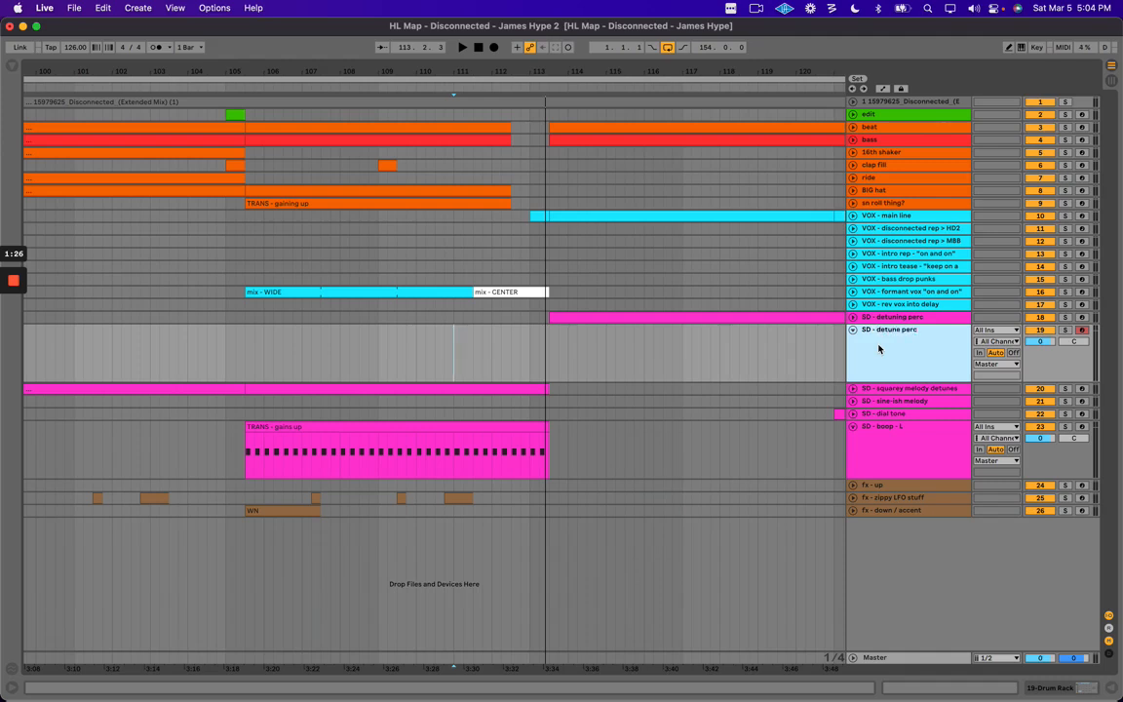
right_click(878, 348)
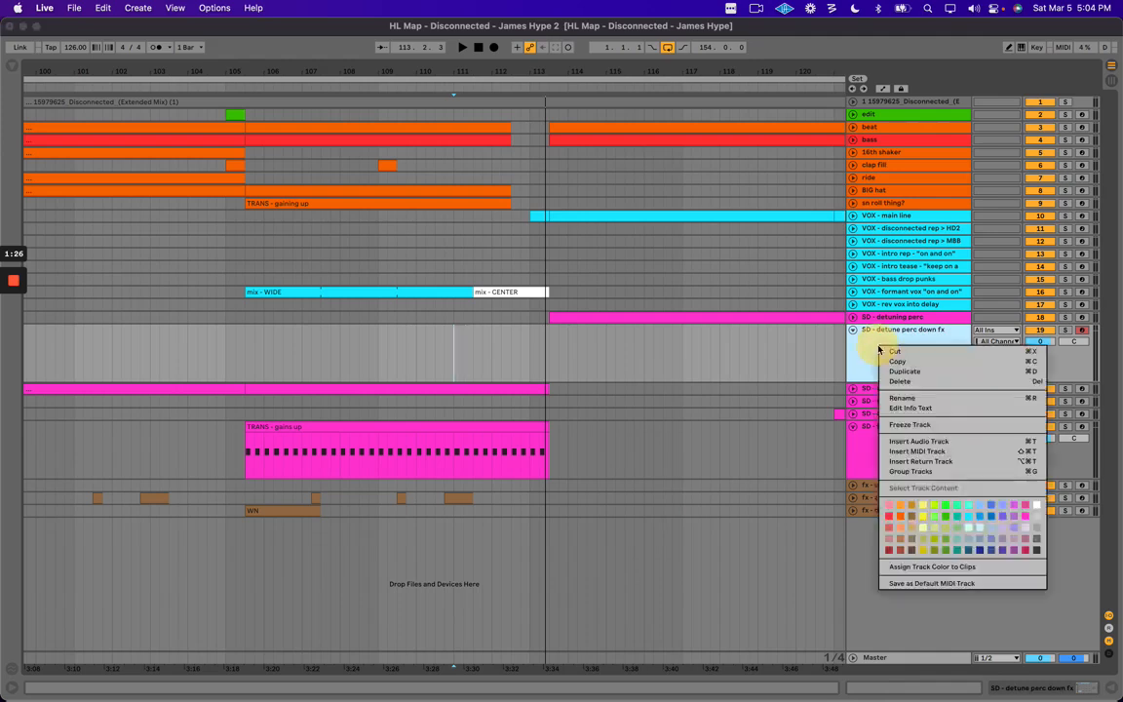
left_click(1024, 514)
left_click(882, 326)
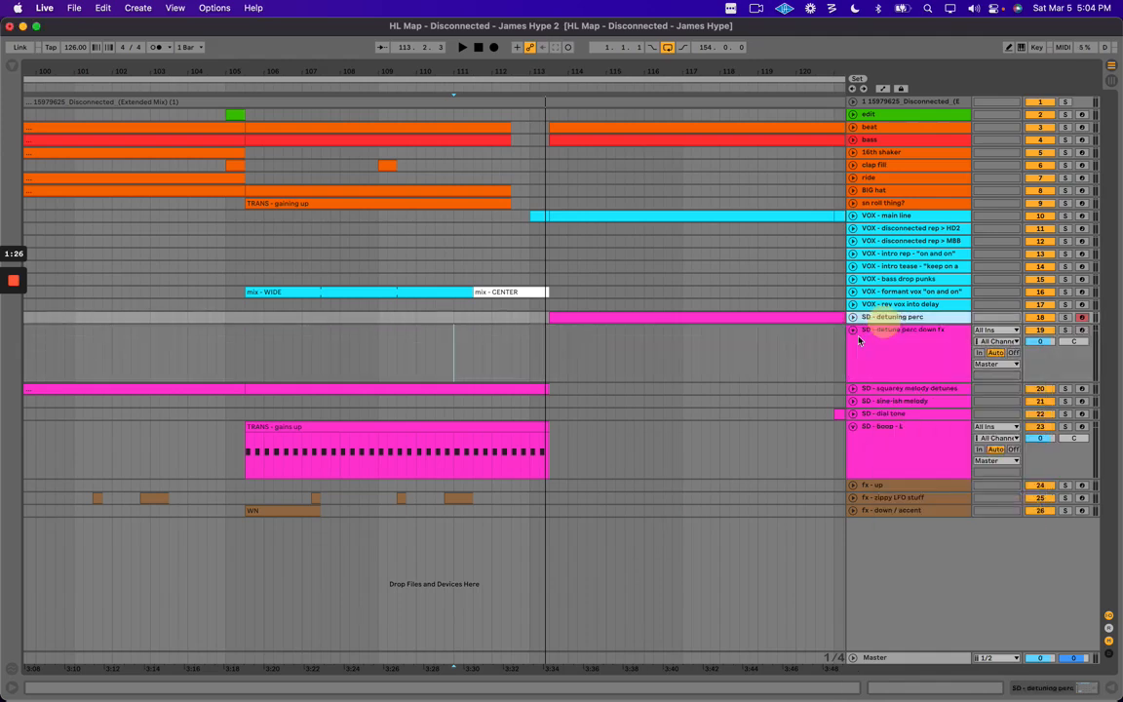
Create an empty MIDI clip on SD - detune perc down fx from 112.3.1 to 113.3.1 and play it against the reference song.
scroll(495, 346, "up", 5)
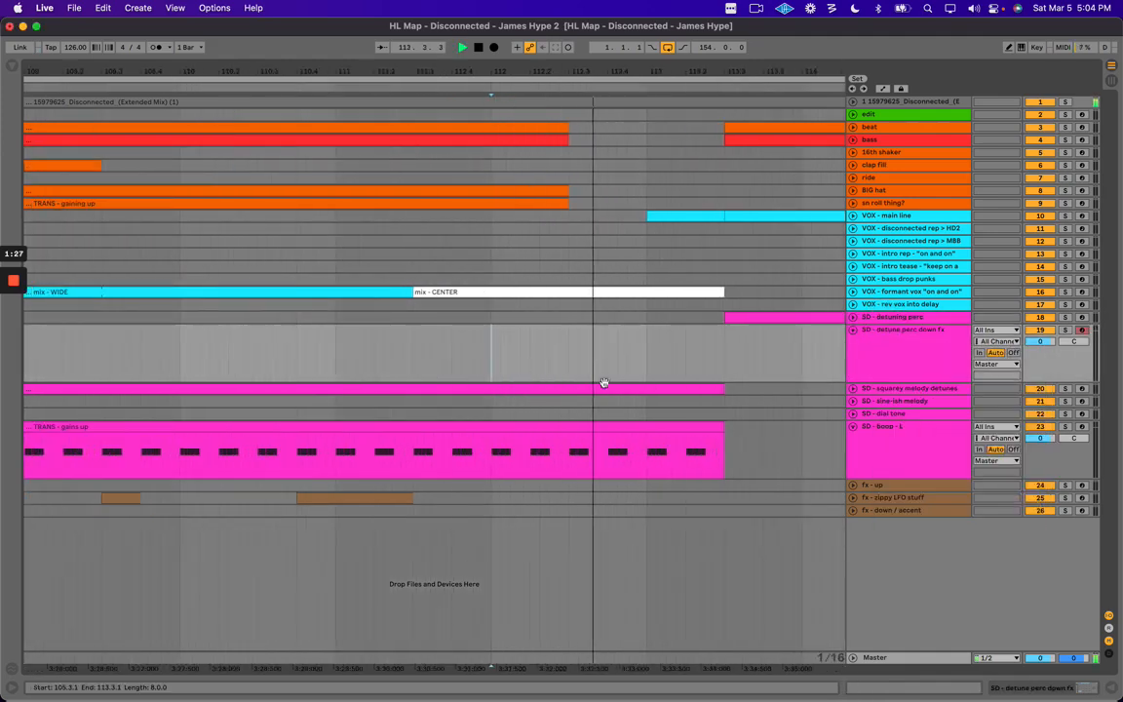
mouse_move(570, 354)
left_mouse_down()
mouse_move(717, 351)
mouse_move(592, 355)
left_mouse_up()
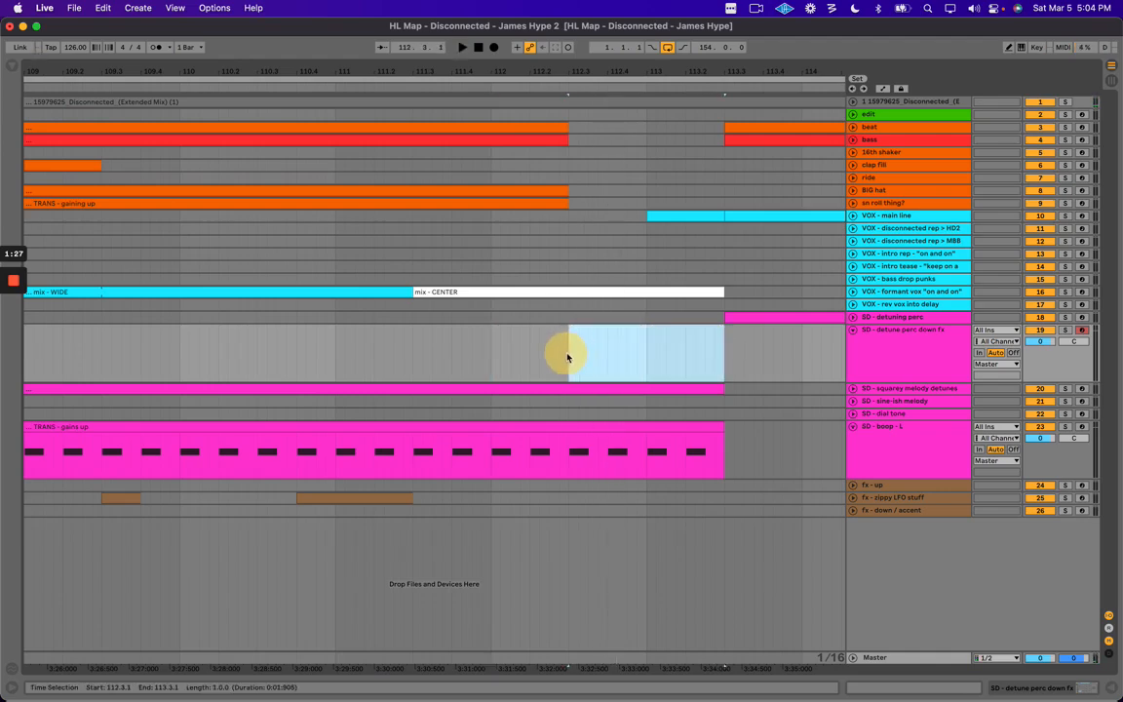
key("super+shift+m")
key("space")
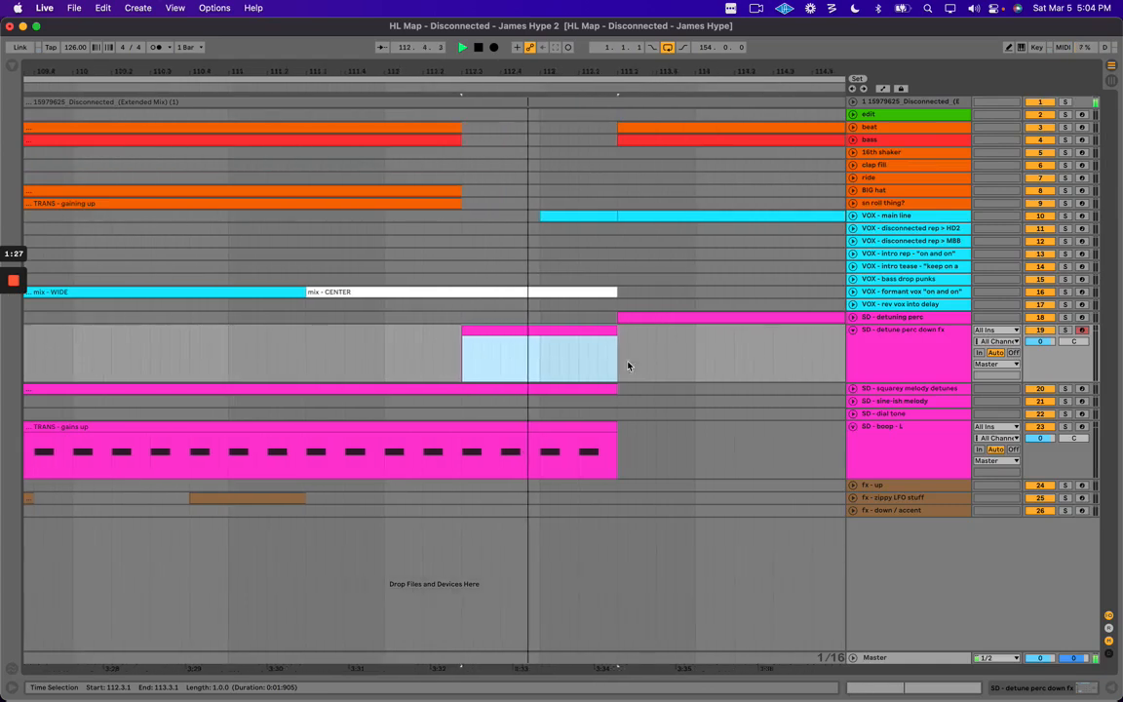
key("space")
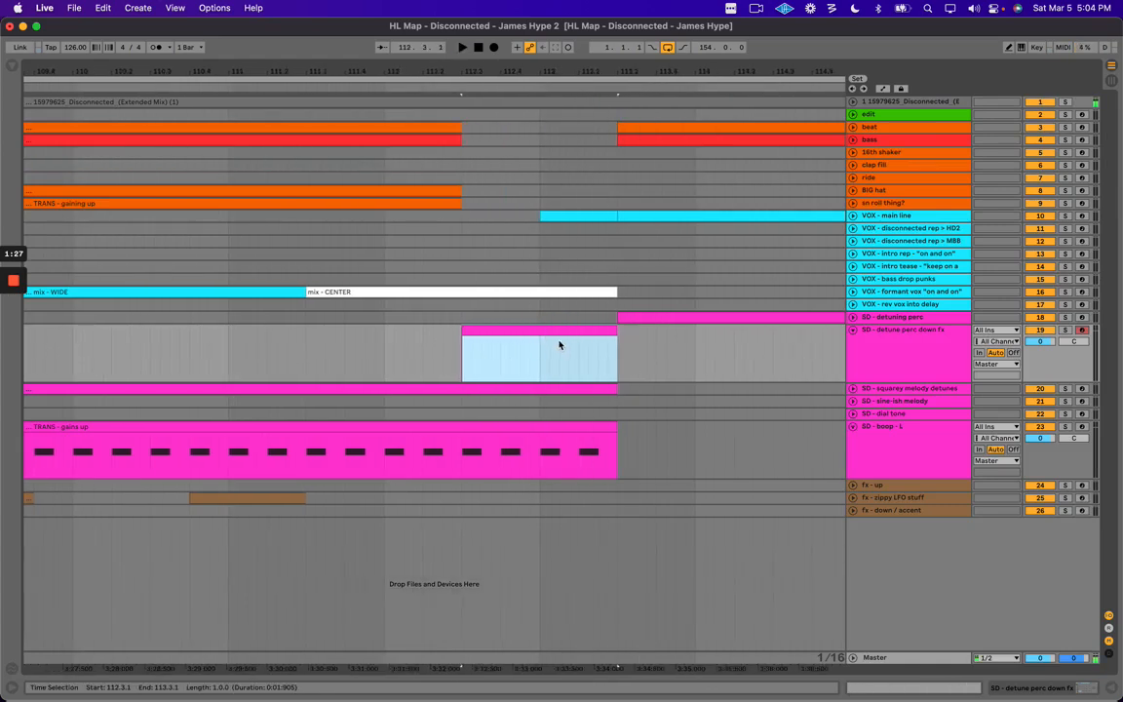
Load the Simpler instrument onto the SD - detune perc down fx track and lower its sample length.
key("minus")
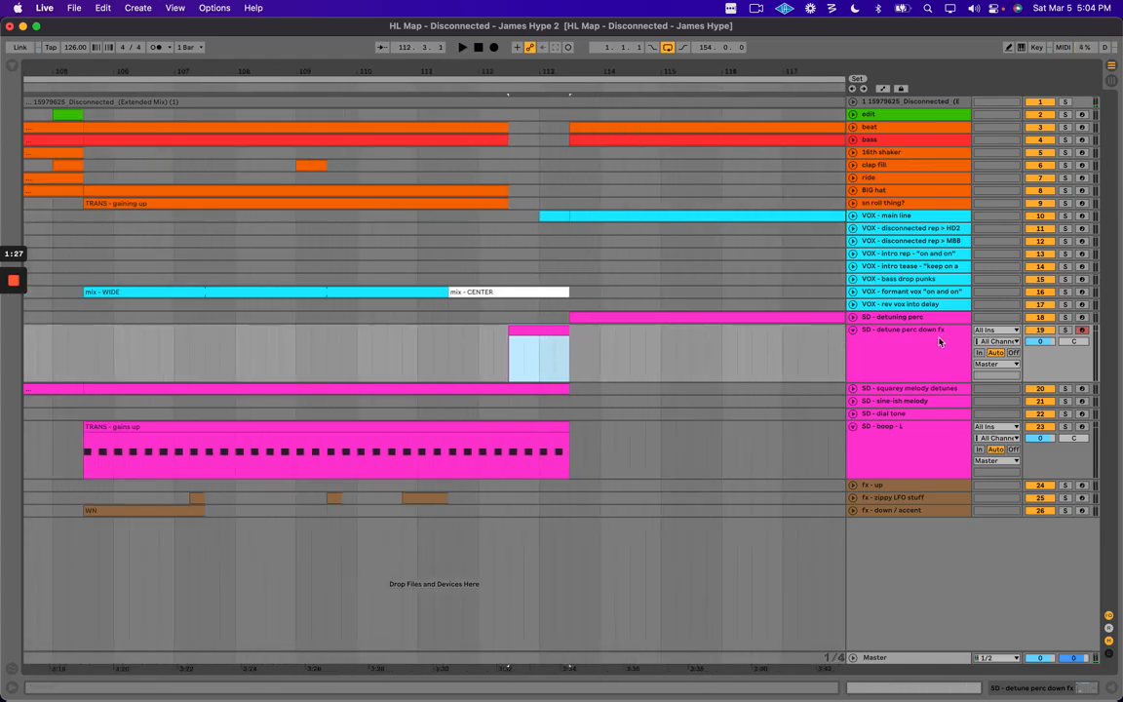
left_click(12, 67)
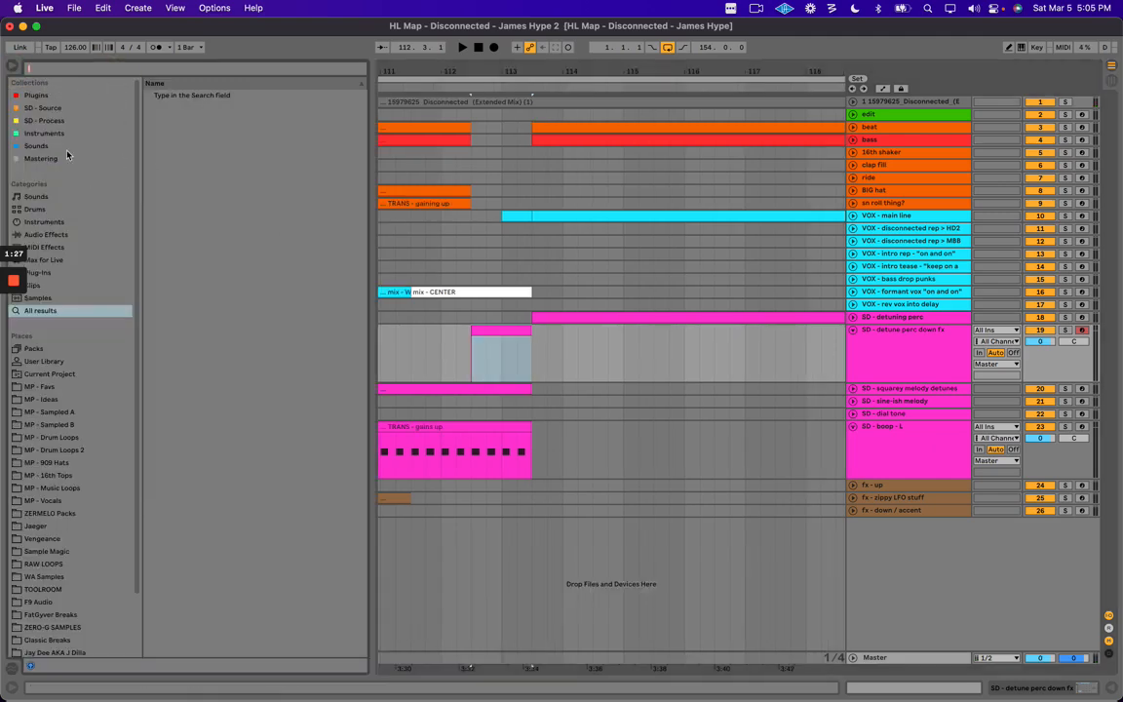
left_click(58, 263)
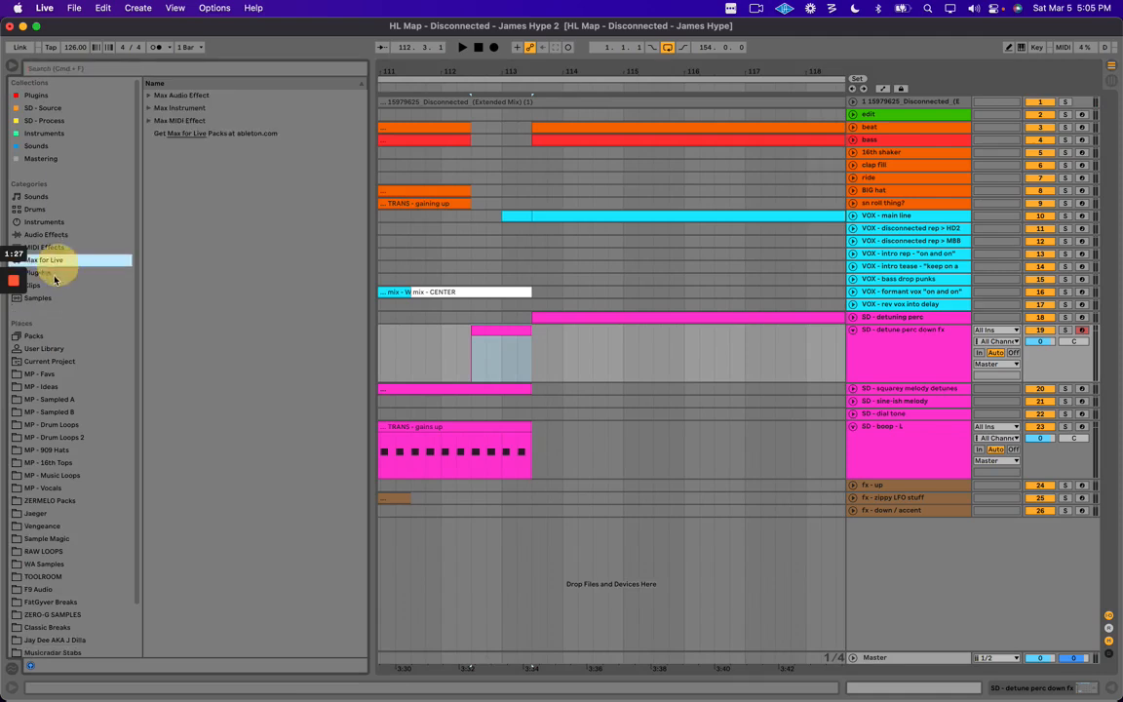
left_click(44, 222)
left_click_drag(180, 209, 744, 363)
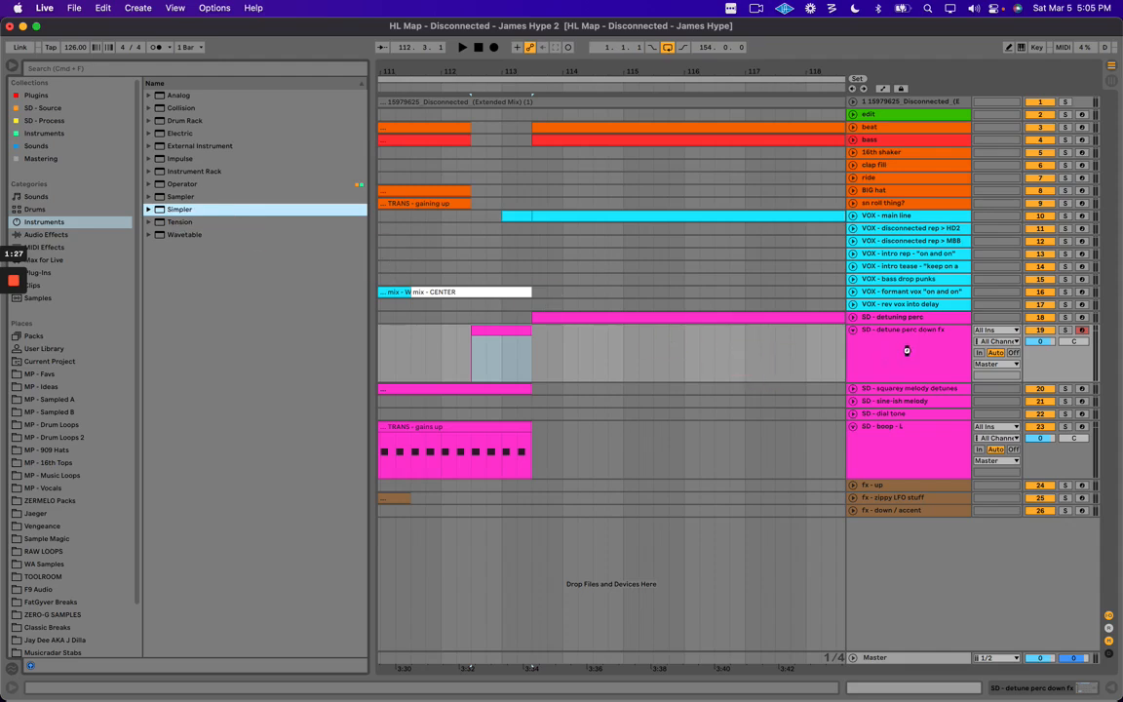
left_click_drag(907, 349, 907, 351)
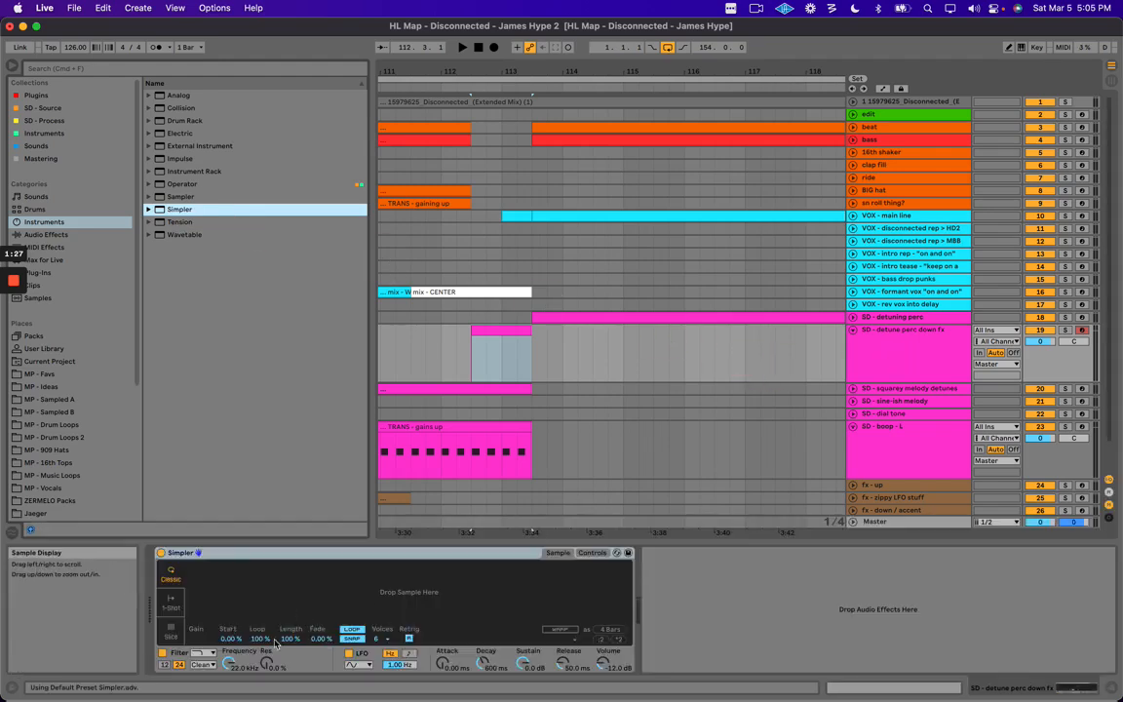
left_click_drag(292, 639, 293, 652)
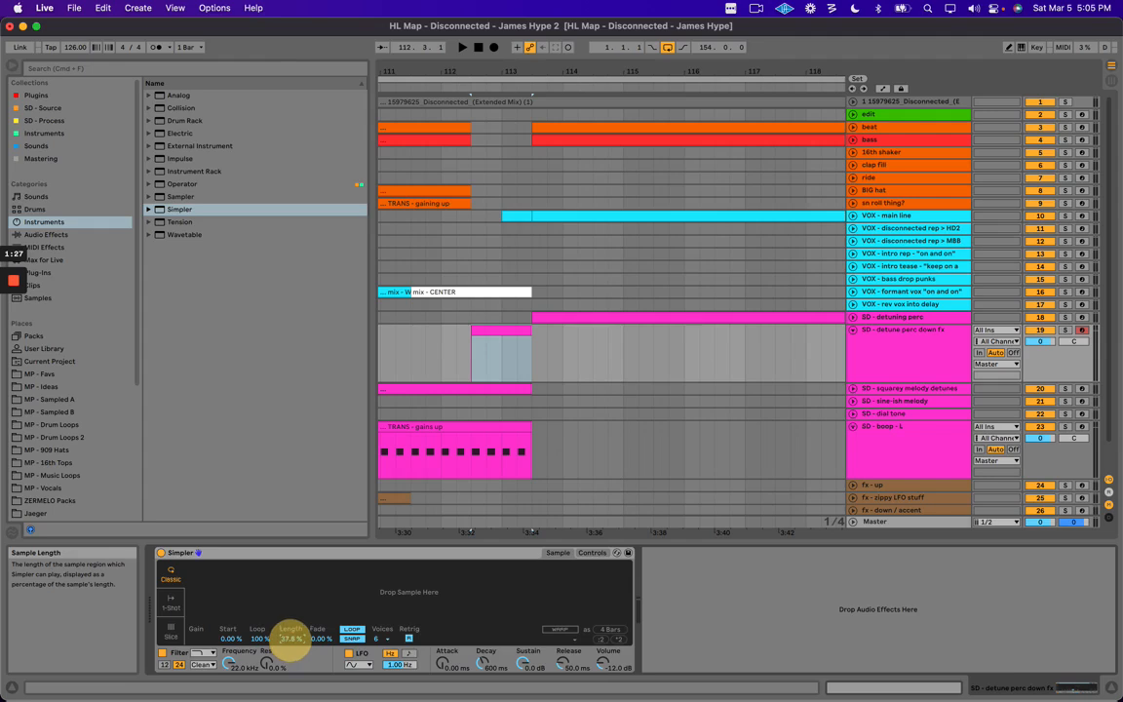
Remove the Simpler from the SD - detune perc down fx track and play its clip against the reference song.
left_click_drag(291, 638, 291, 646)
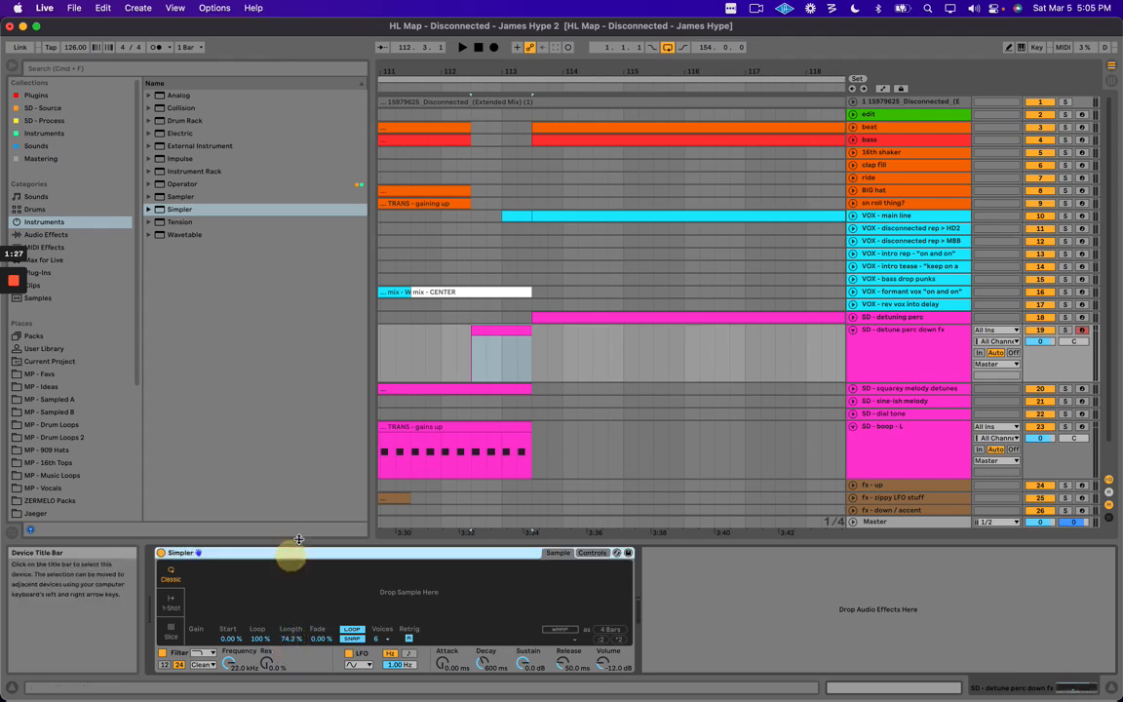
key("Delete")
key("space")
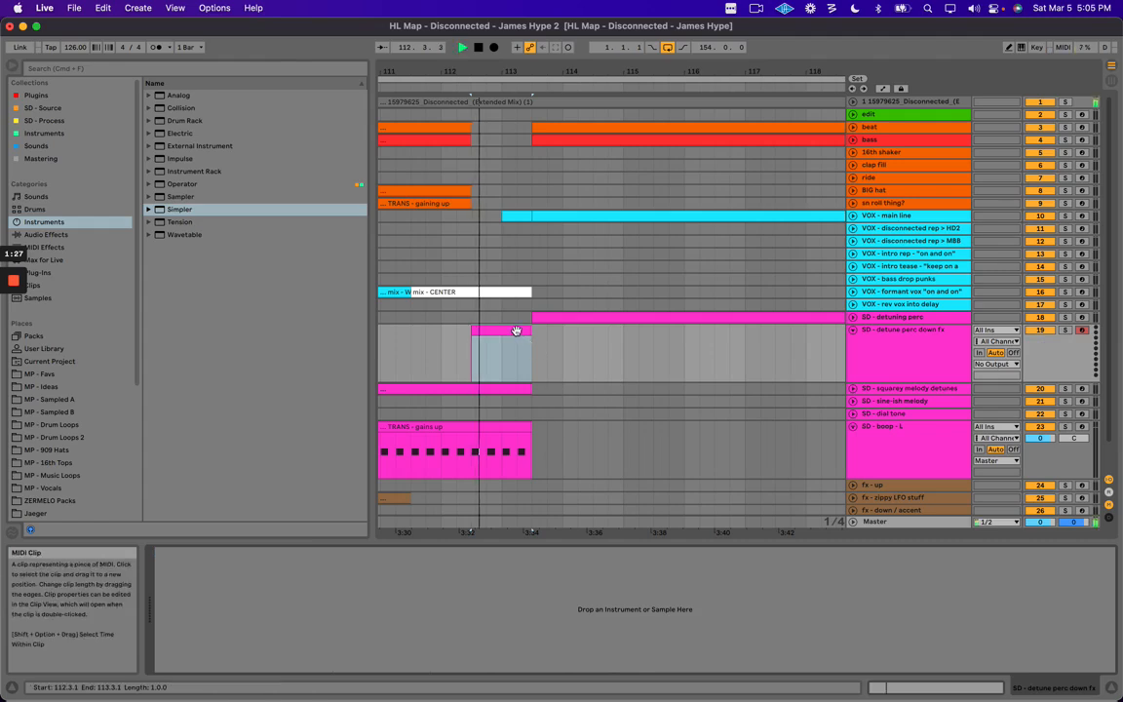
left_click(517, 331)
key("plus")
key("plus")
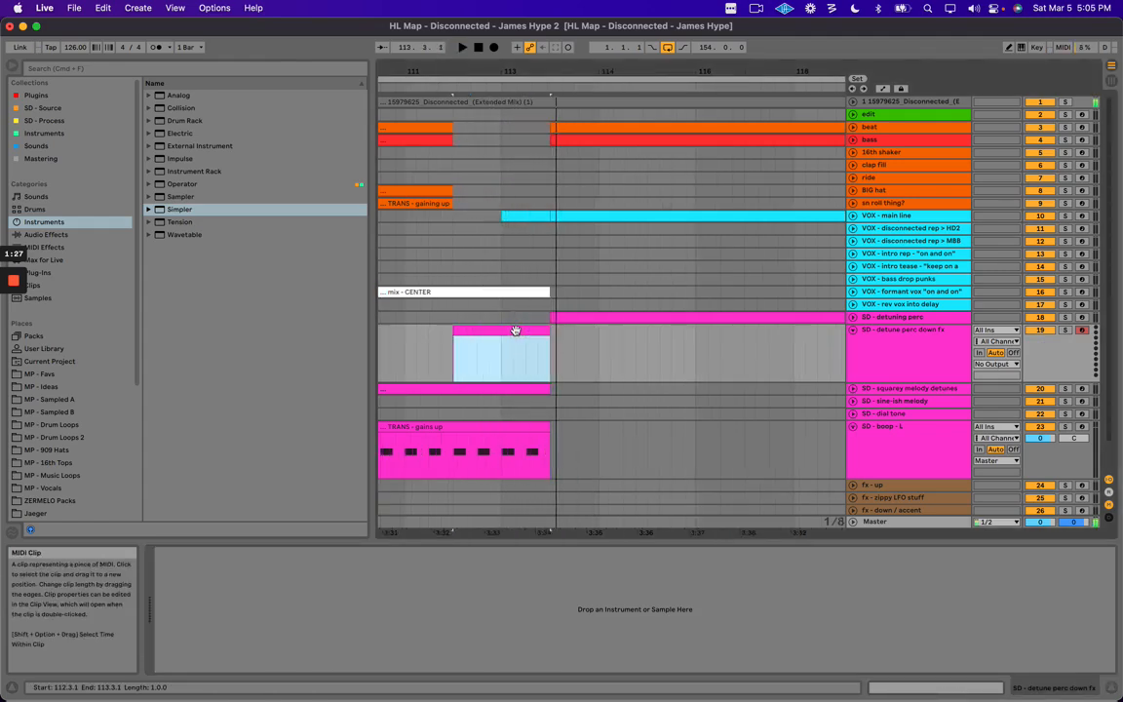
scroll(528, 453, "left", 1)
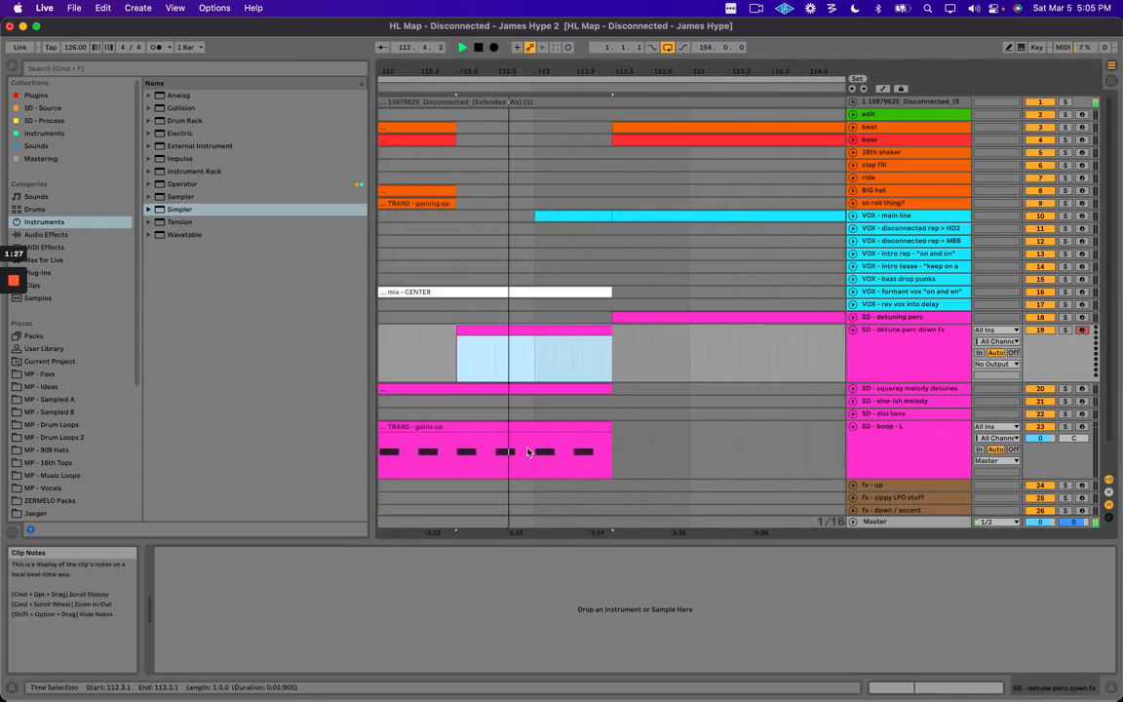
Hide the browser and the device view to enlarge the arrangement.
left_click(369, 207)
double_click(372, 222)
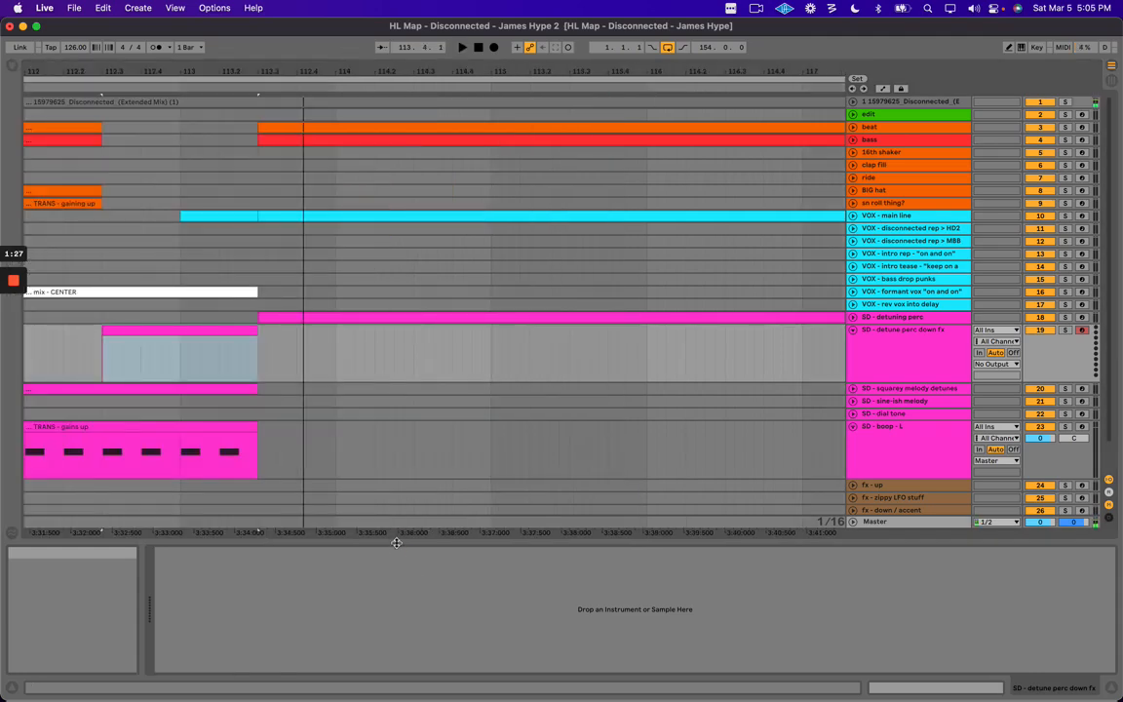
double_click(396, 541)
Create an empty MIDI clip on the edit track from 112.3.1 to 113.3.1 and play the arrangement from 110.4.1.
left_click_drag(333, 71, 333, 62)
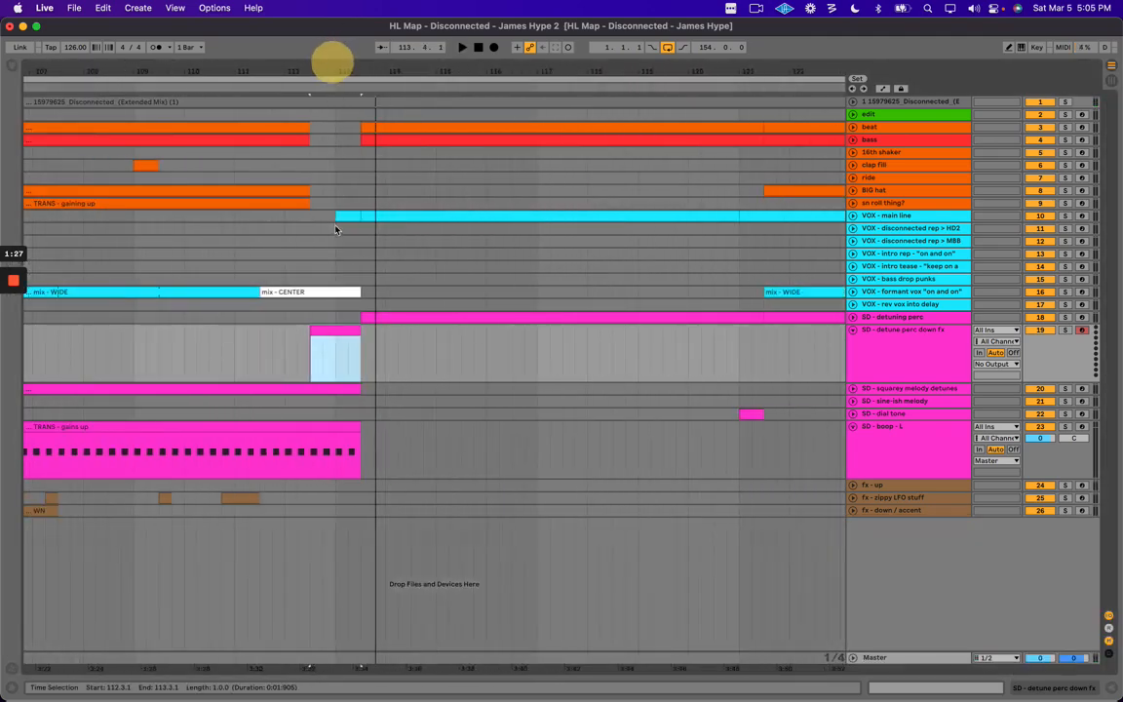
scroll(336, 231, "left", 2)
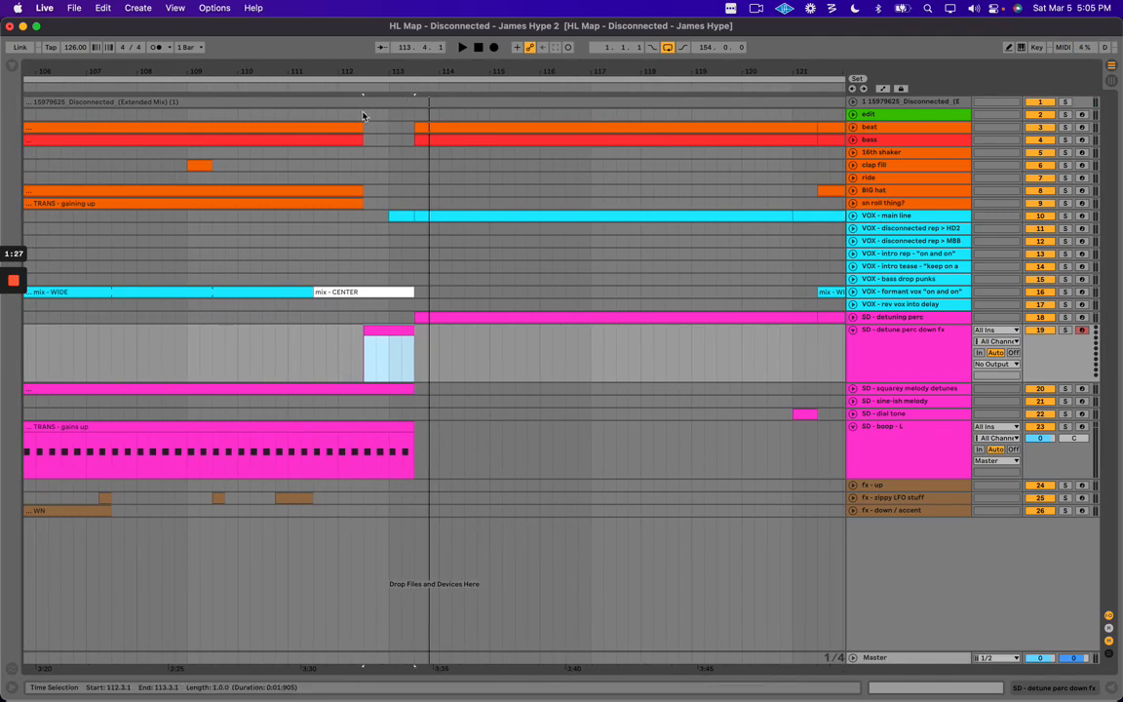
left_click_drag(364, 115, 423, 120)
key("super+shift+m")
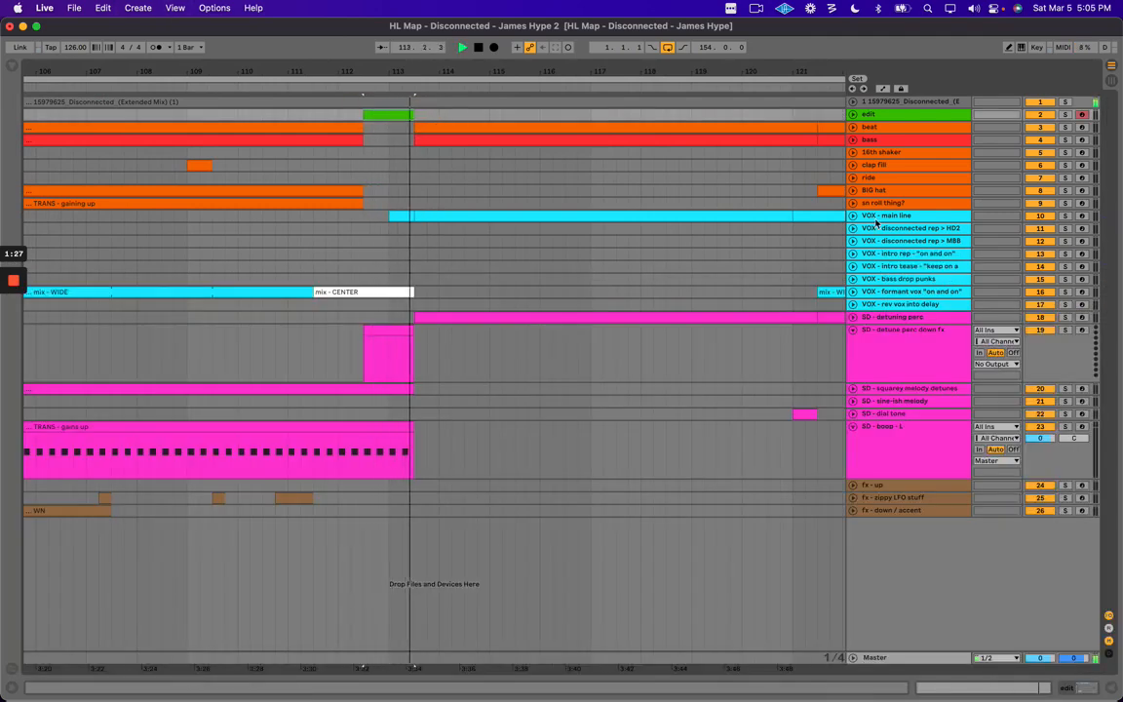
left_click(283, 242)
key("plus")
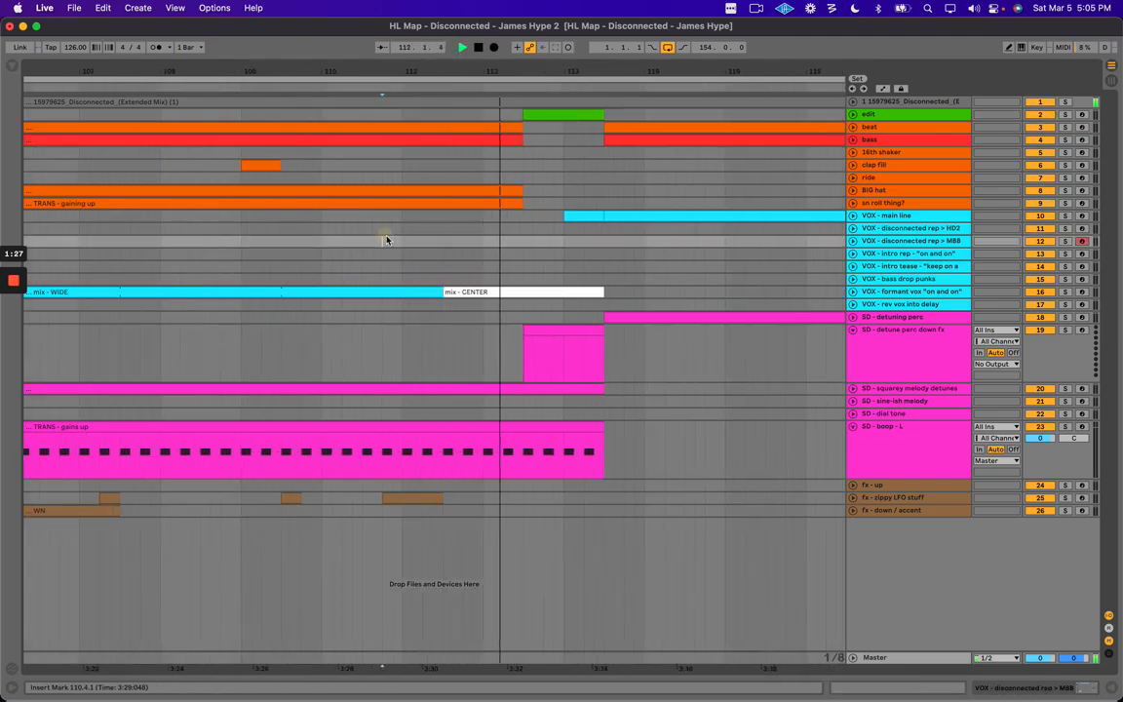
key("space")
Unfold the VOX - formant vox track and play its mix - WIDE and mix - CENTER clips from 109.1.1 and 112.1.1.
left_click(895, 292)
left_click(853, 292)
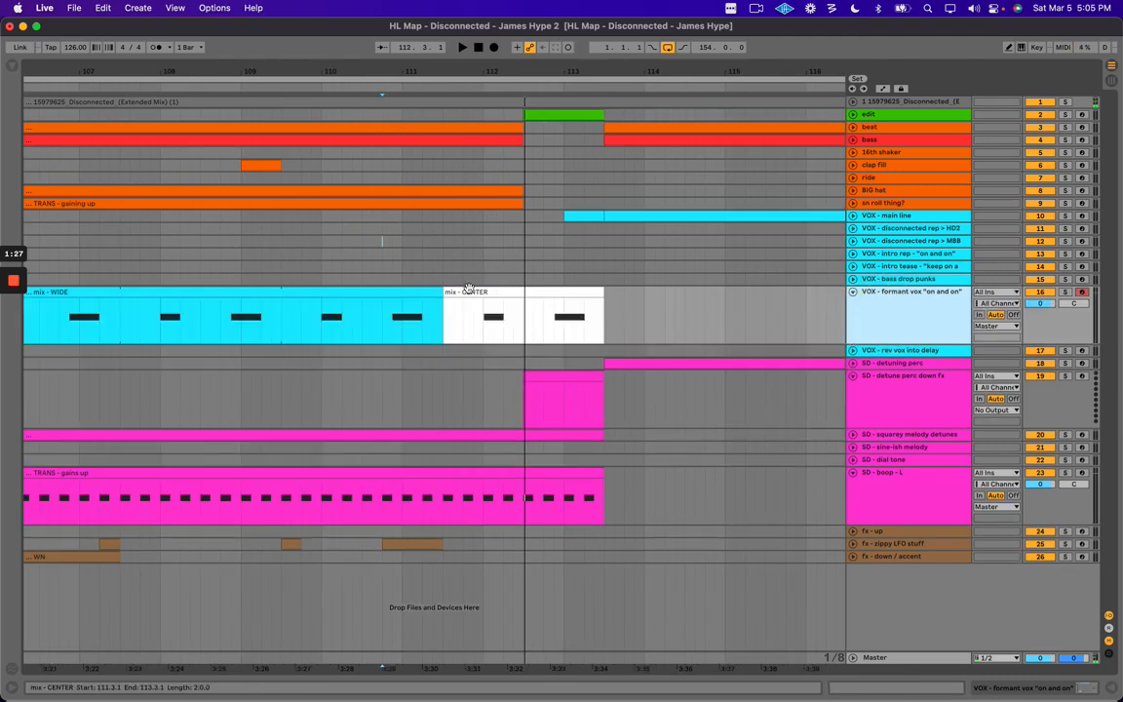
left_click(467, 292)
key("minus")
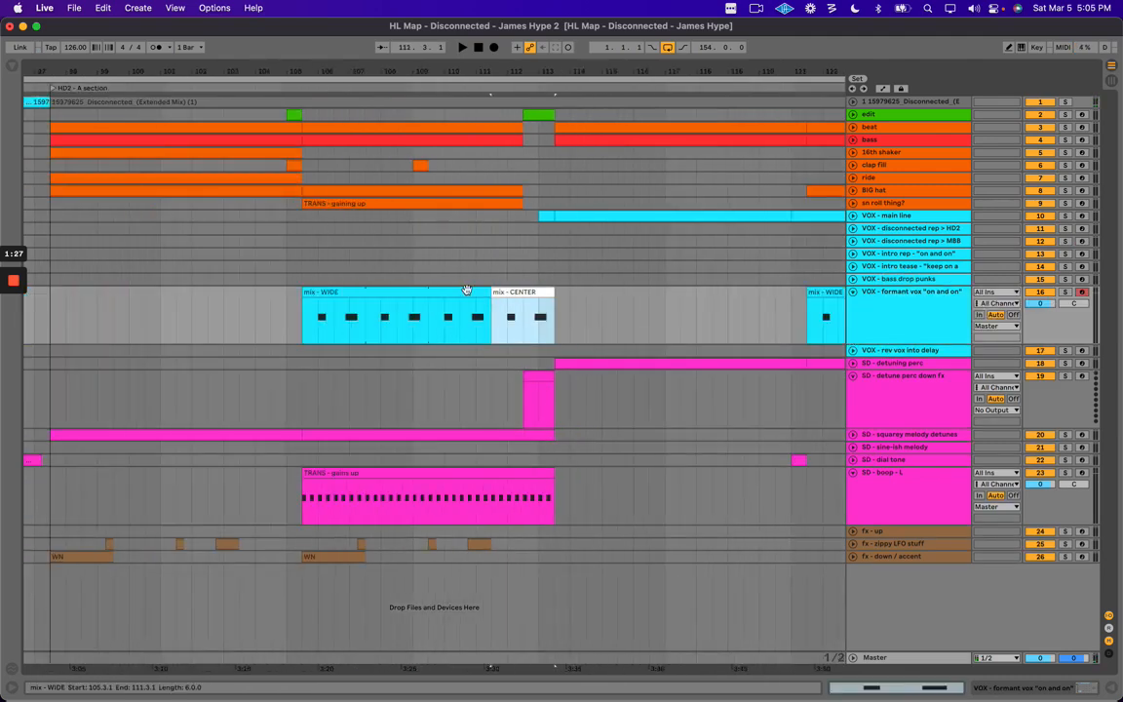
left_click(414, 320)
key("space")
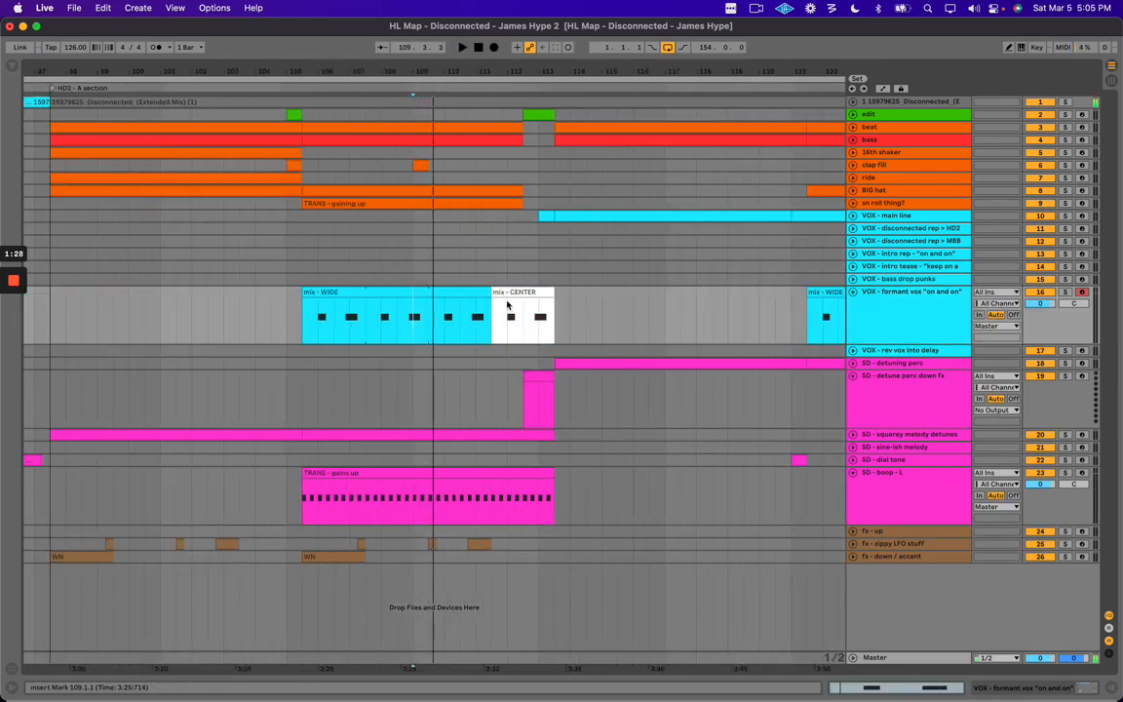
left_click(508, 331)
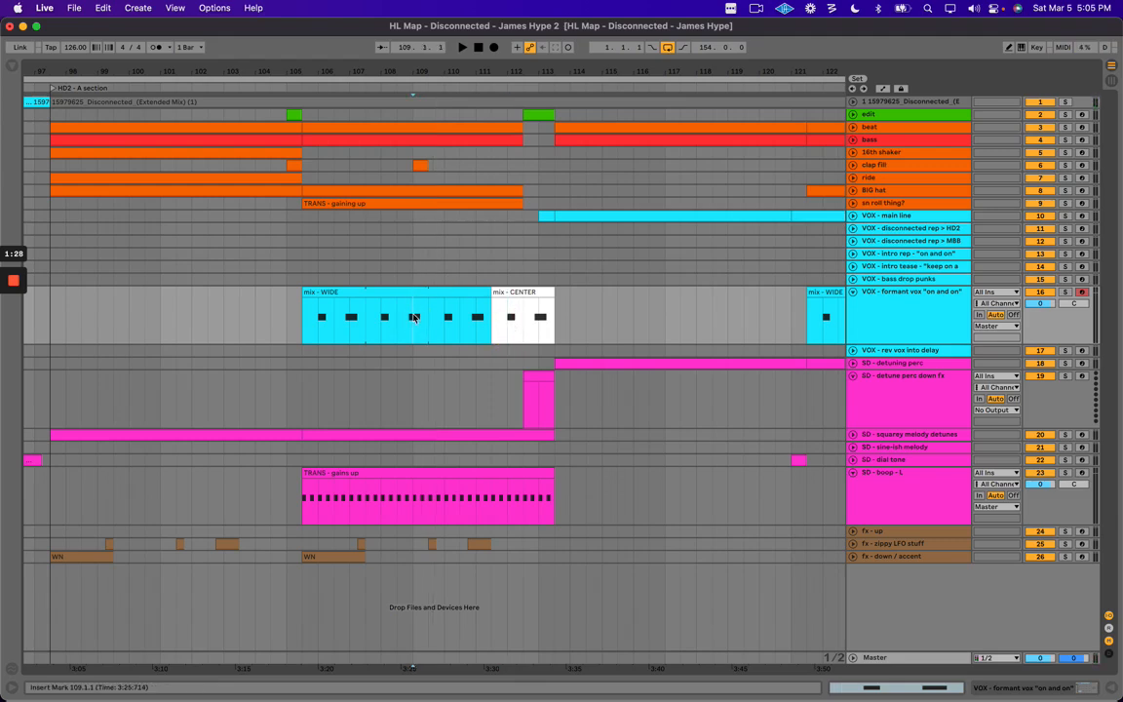
key("space")
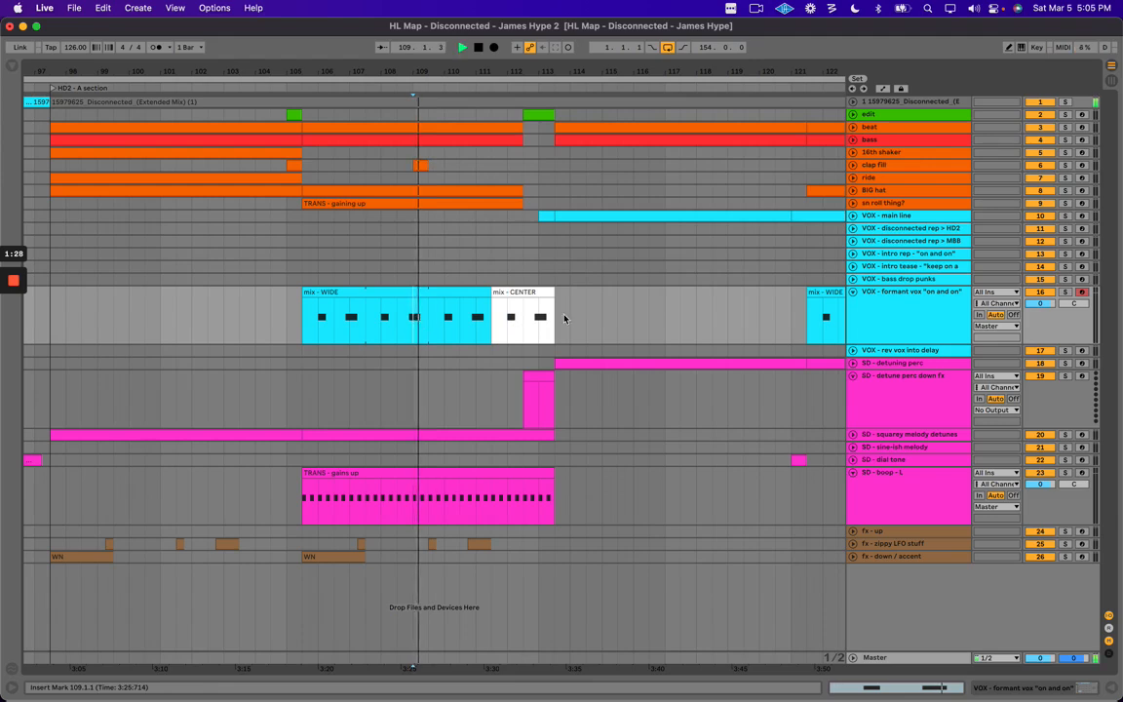
left_click(508, 330)
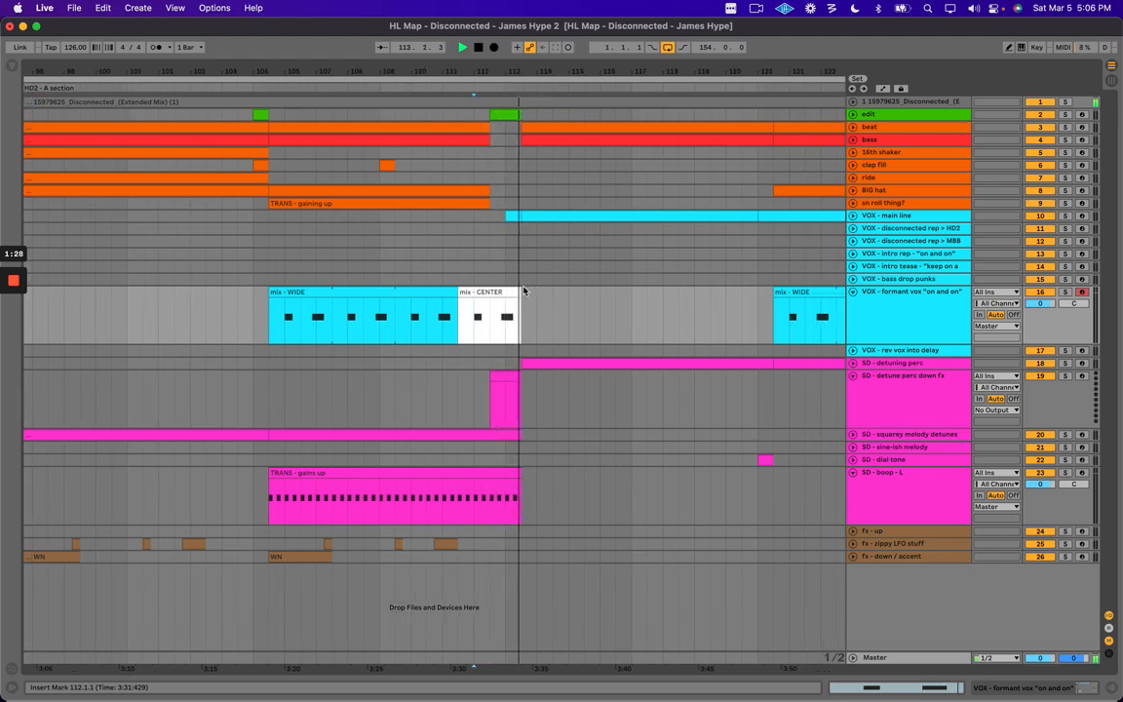
Delete the formant vox mix - CENTER material from 112.3.1 onward and play from 111.3.1.
key("space")
left_click_drag(490, 320, 563, 310)
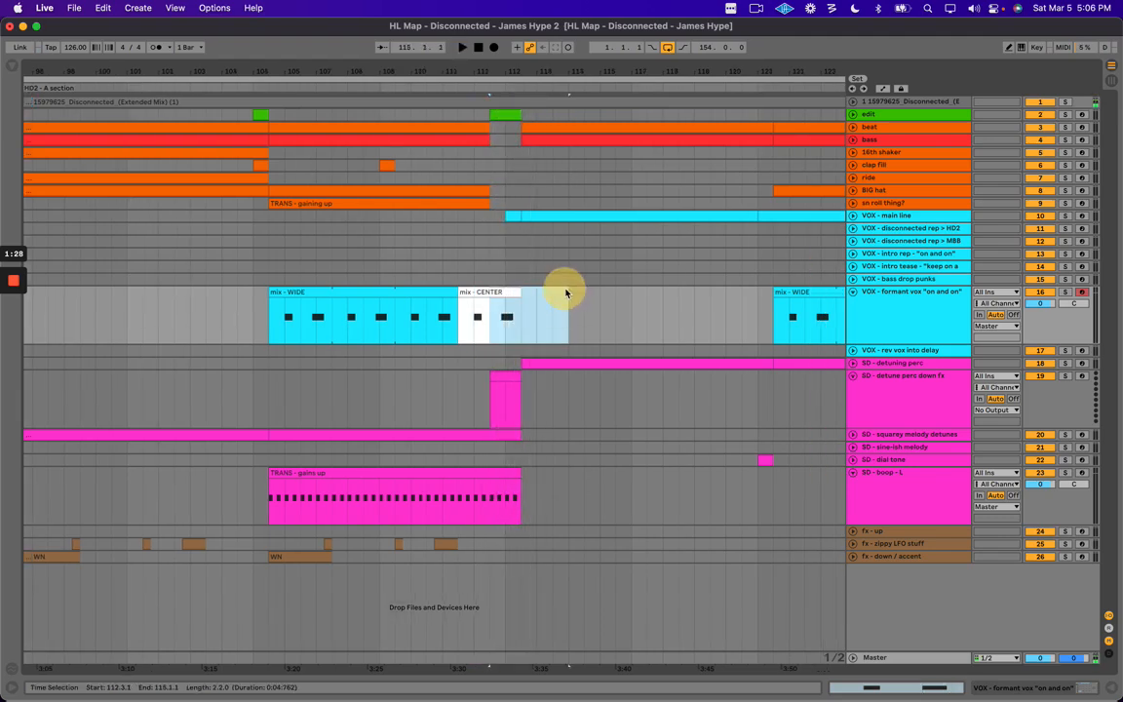
left_click(458, 233)
key("space")
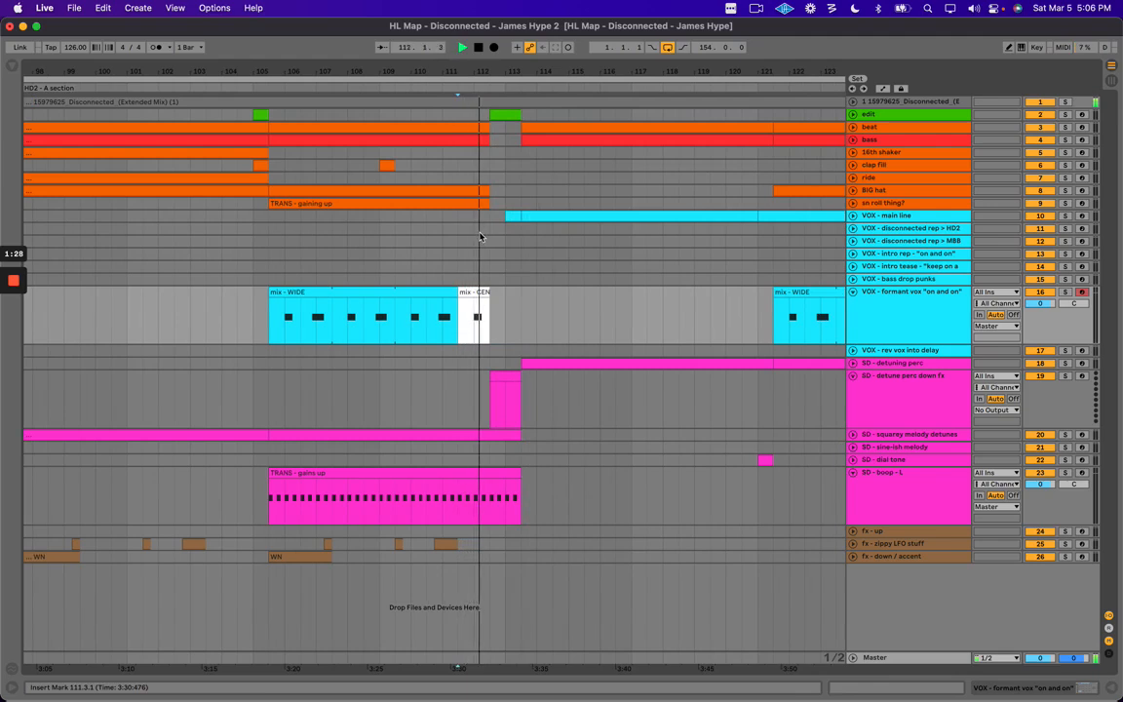
Extend the beat, bass, BIG hat and sn roll thing? clips to 113.1.1 and play the transition.
left_click_drag(493, 71, 527, 141)
key("space")
left_click(439, 176)
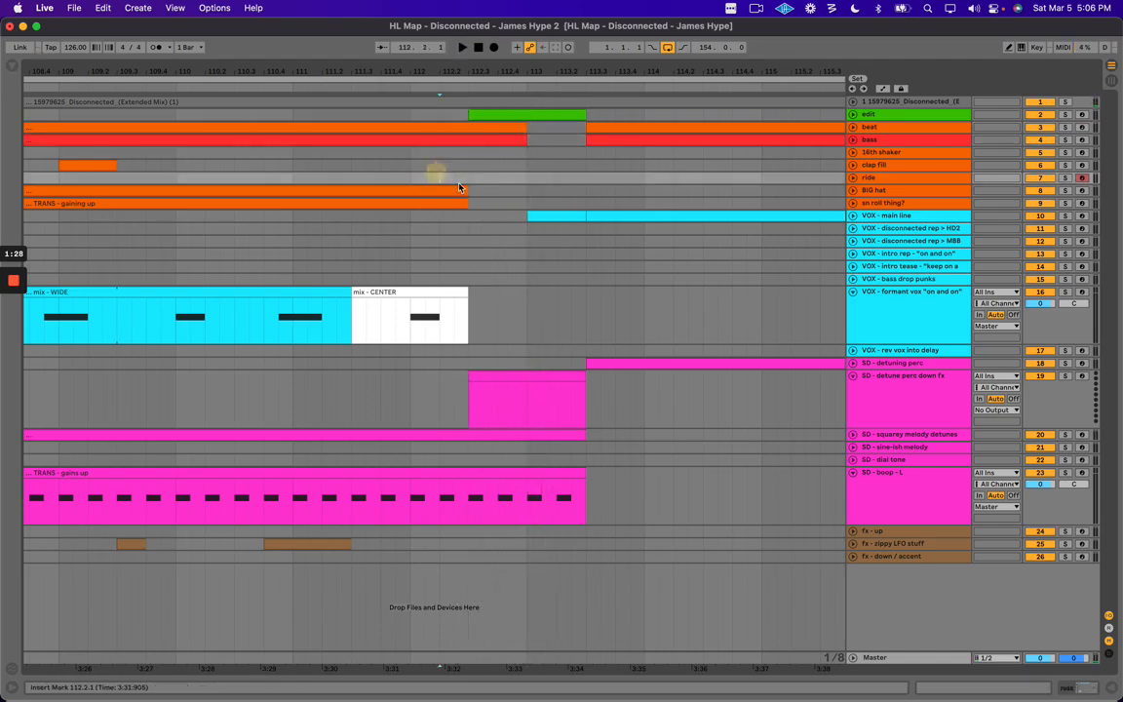
left_click_drag(465, 191, 527, 202)
left_click(466, 164)
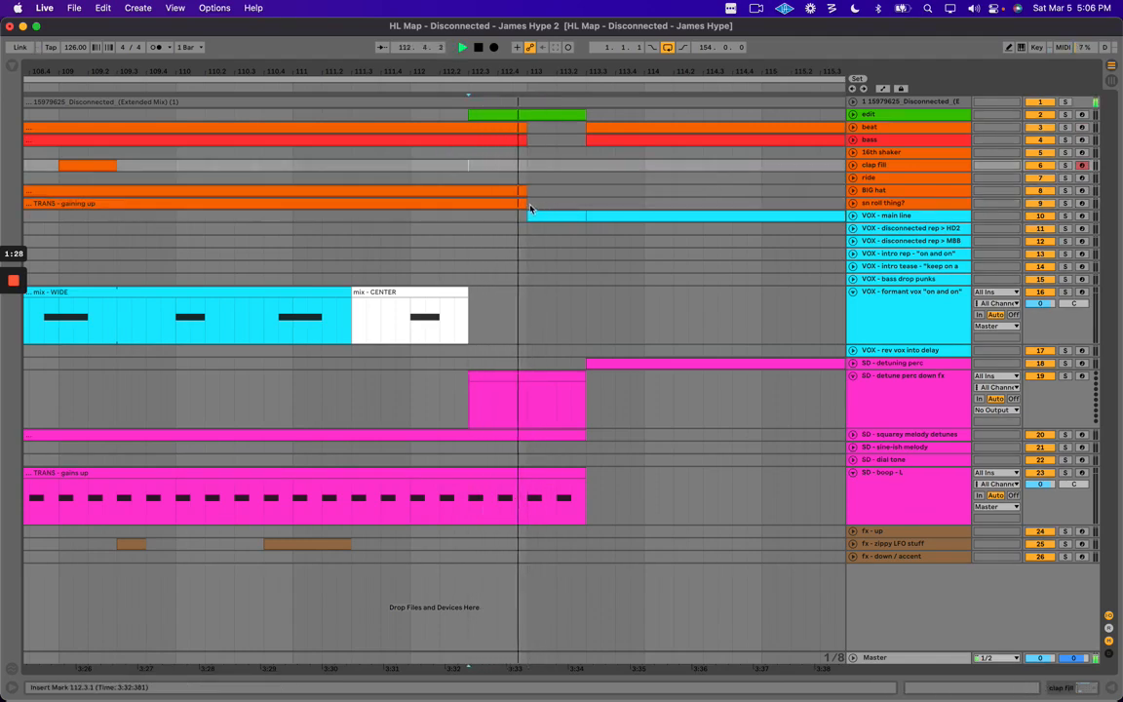
left_click(527, 258)
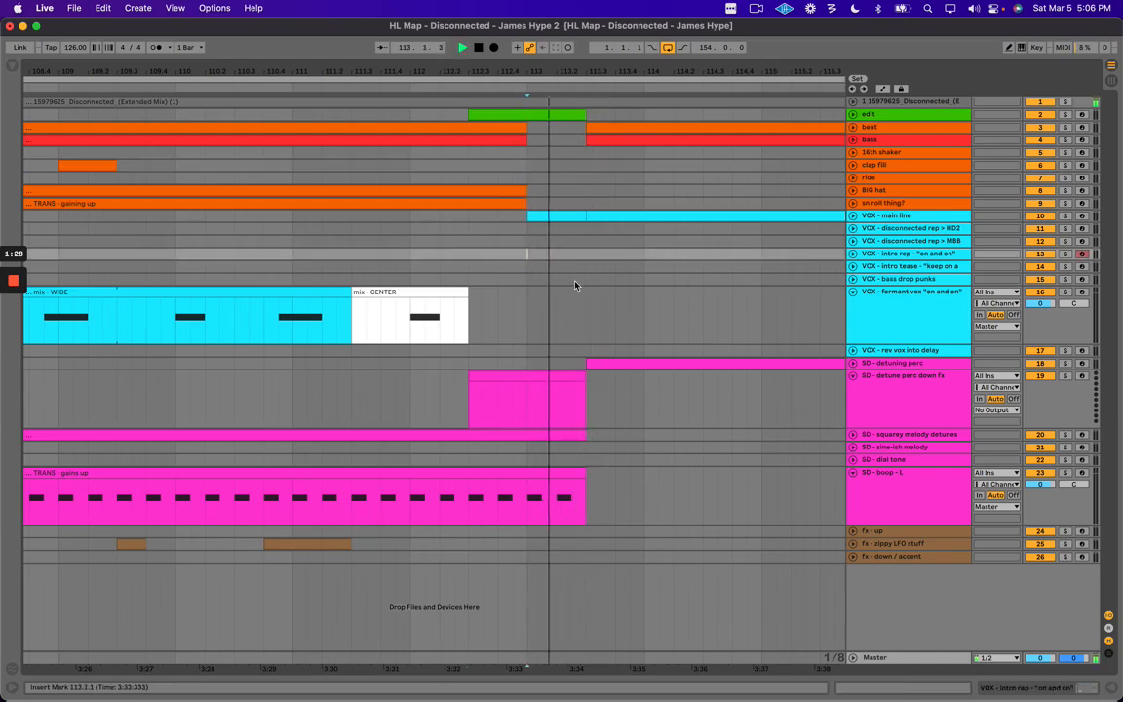
Delete the end of the SD - boop - L clip from 113.1.1 onward and play from that point.
left_click_drag(613, 485, 526, 469)
key("space")
key("Delete")
left_click(528, 460)
key("space")
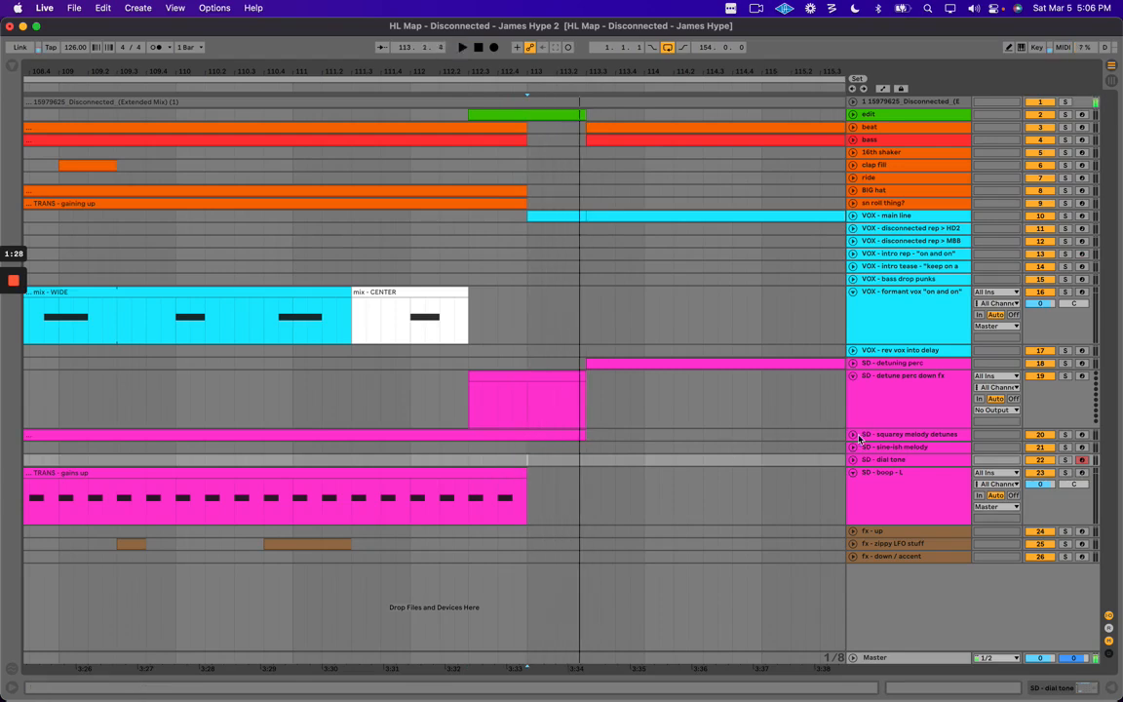
Unfold SD - squarey melody detunes, delete its clip from 113.1.1 onward and play from 112.2.1.
left_click(852, 435)
left_click_drag(614, 468, 533, 437)
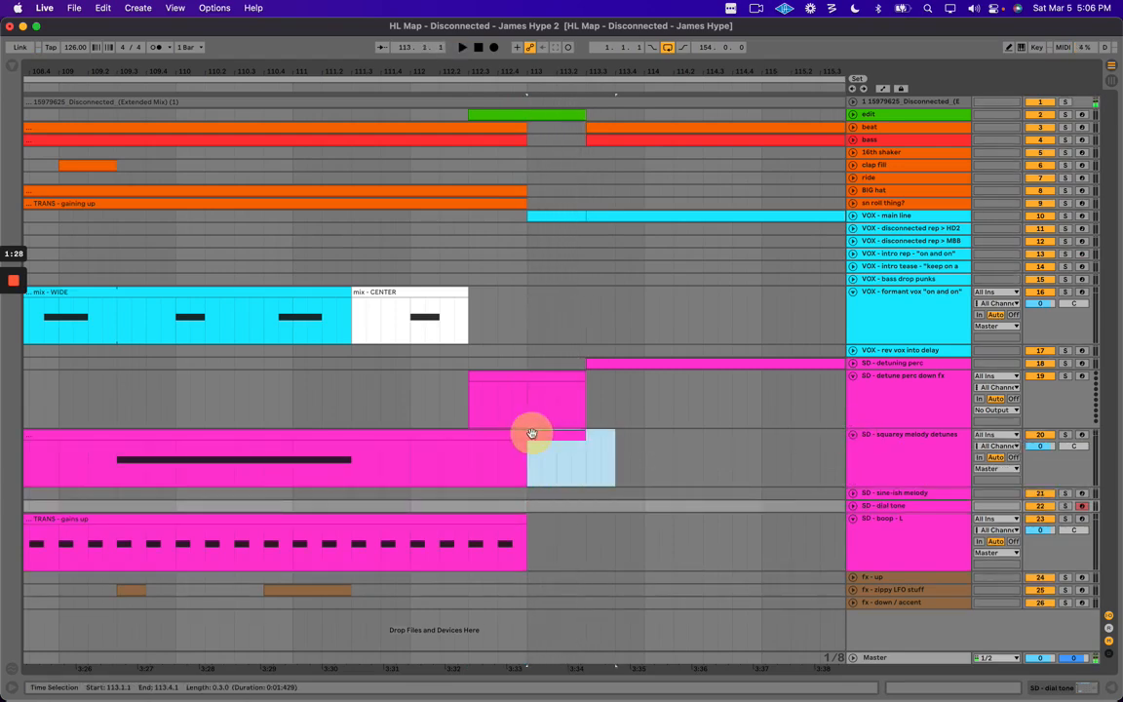
key("Delete")
left_click(436, 390)
key("space")
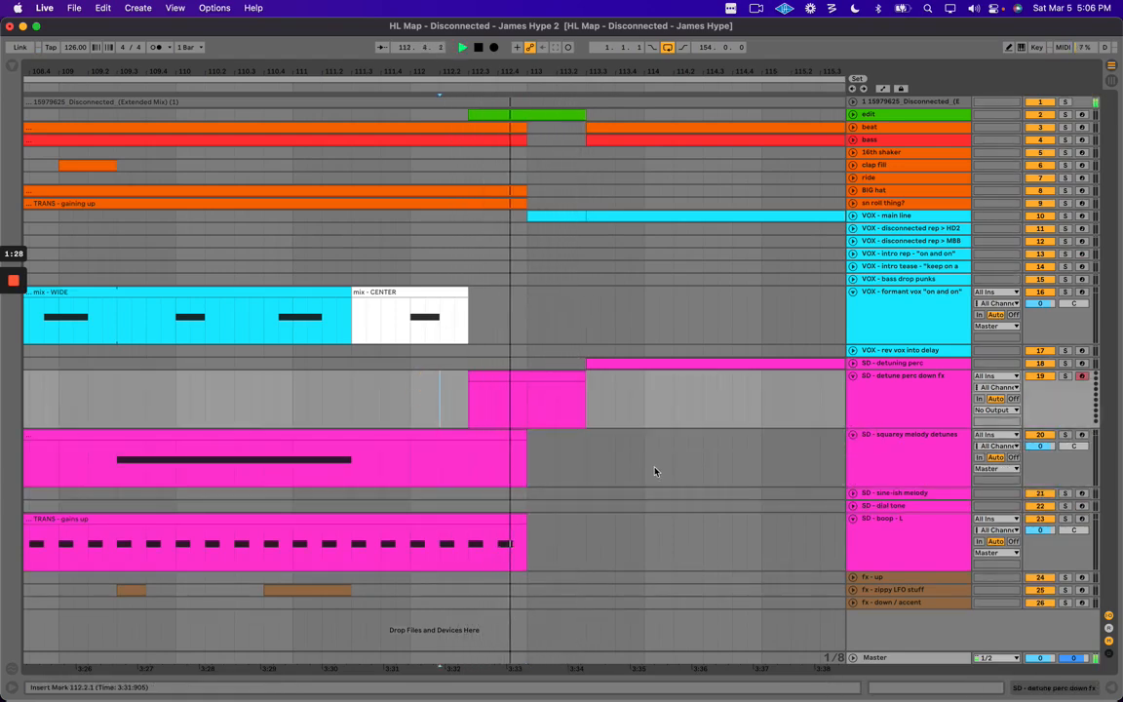
Copy the WN clip on the fx - down / accent track to 112.1.1 and play from 111.1.1.
left_click_drag(538, 72, 538, 67)
key("space")
key("space")
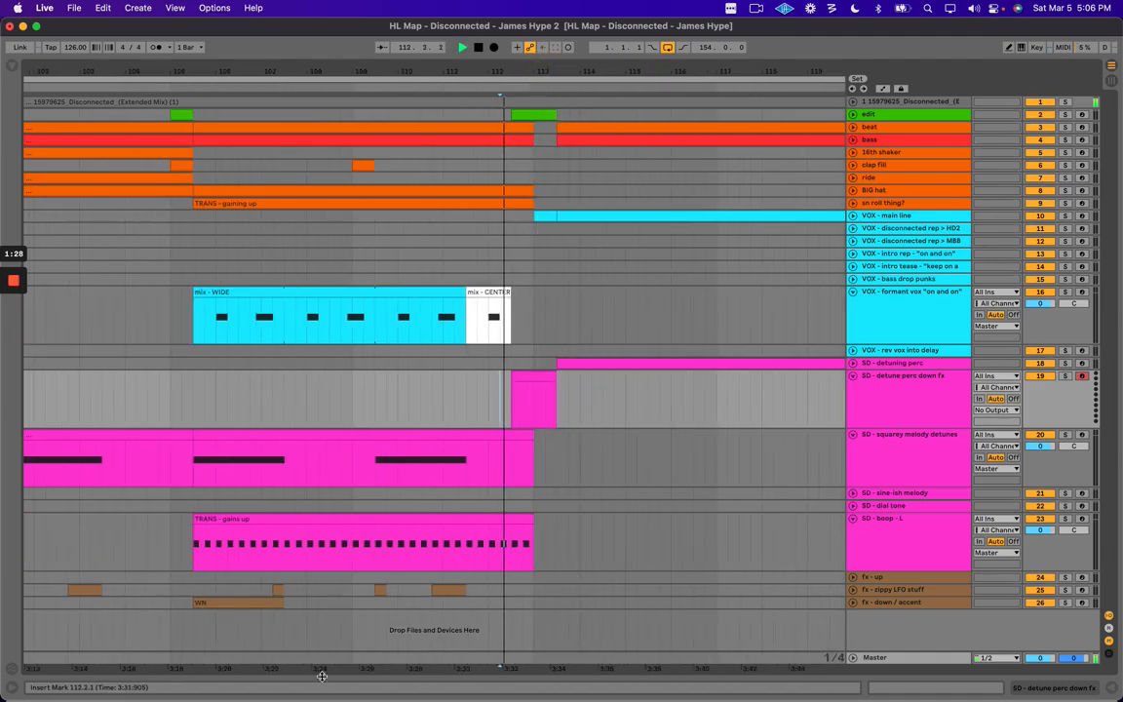
left_click_drag(230, 602, 524, 603)
key("plus")
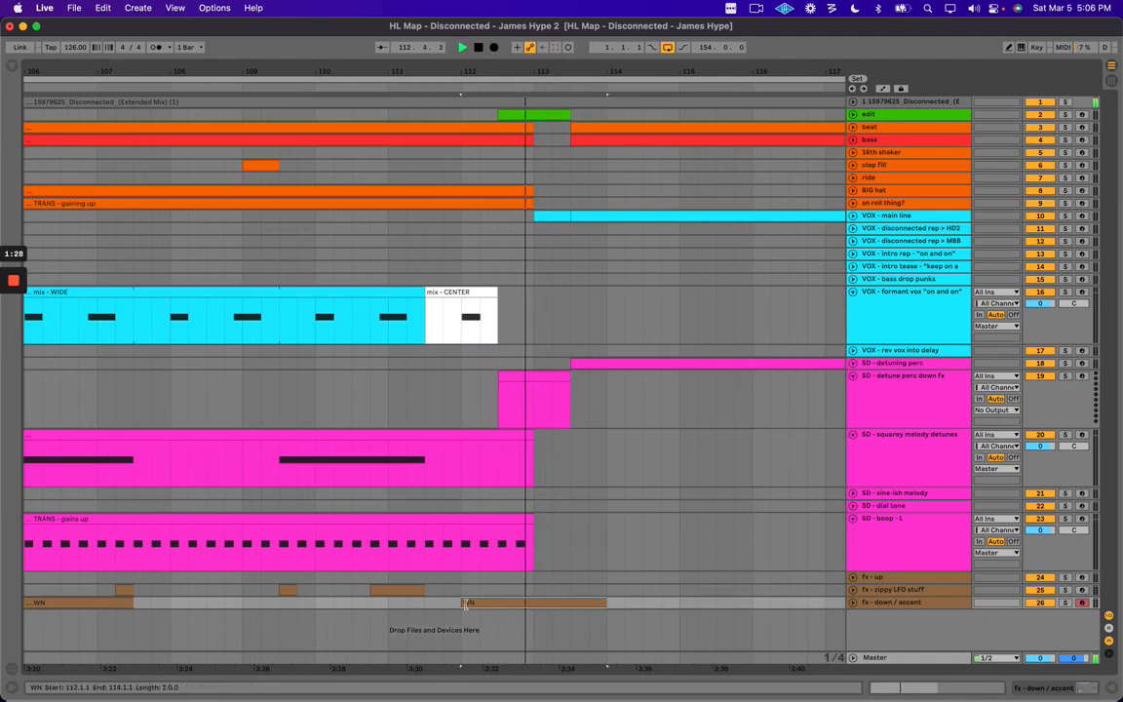
left_click(395, 603)
key("space")
key("space")
scroll(448, 603, "left", 2)
scroll(561, 594, "right", 1)
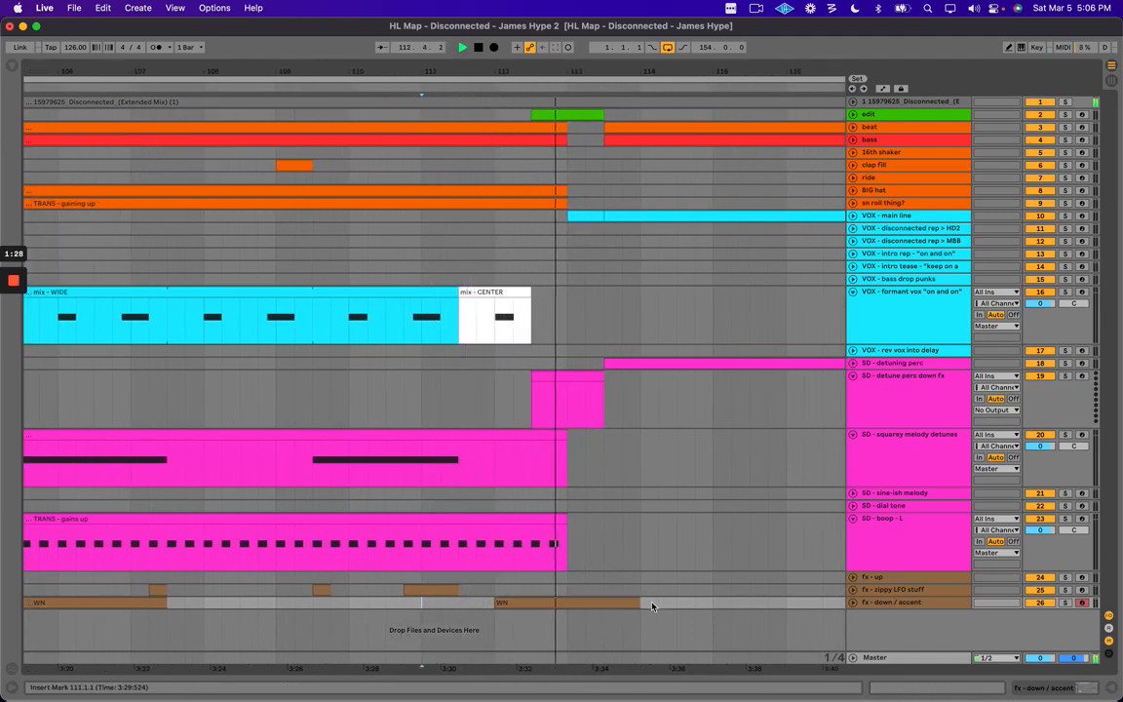
Delete the copied WN clip's part after 113.1.1 and play from 112.2.1.
key("space")
left_click_drag(652, 605, 569, 596)
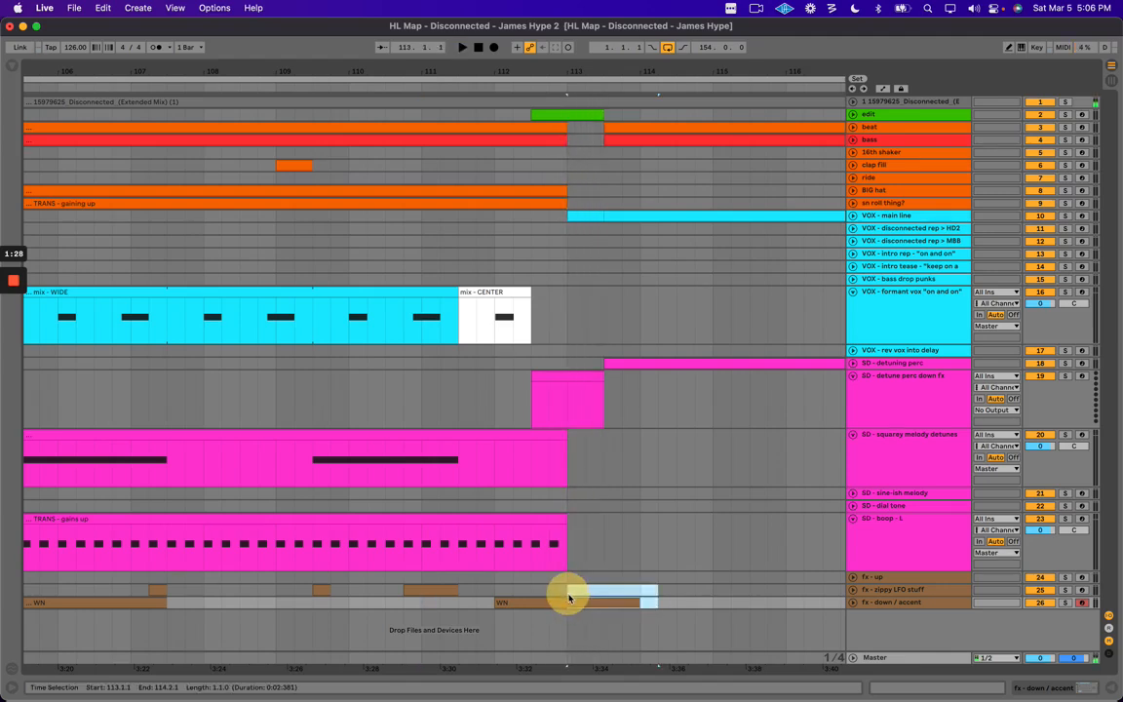
left_click(512, 591)
key("space")
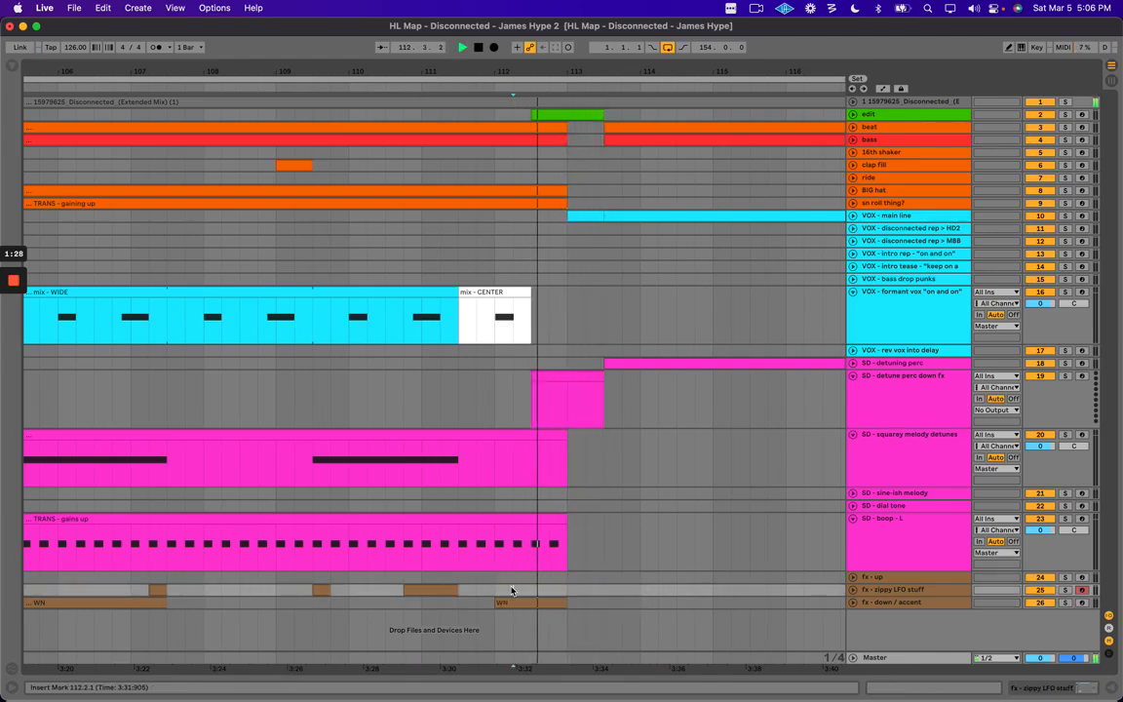
key("space")
Move the shortened WN clip at 112.1.1 up to the fx - up track and play it.
left_click_drag(522, 602, 523, 577)
key("space")
key("minus")
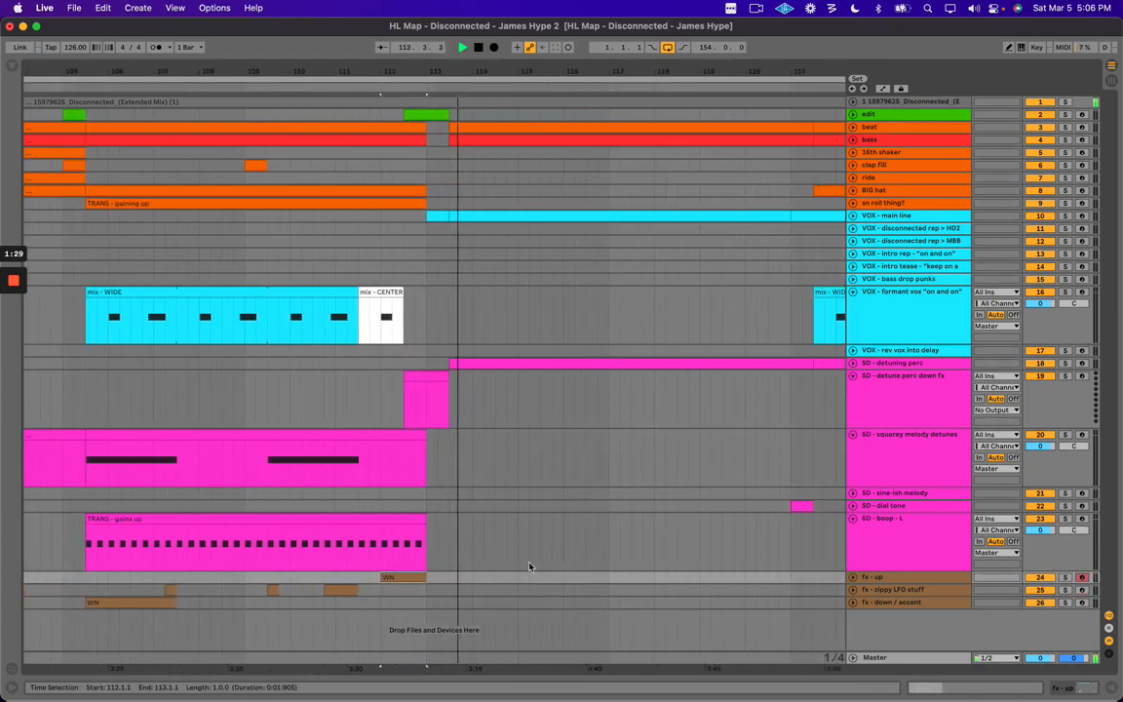
Unfold VOX - main line, merge its opening clips into one from 113.1.1 to 121.1.1 and play it.
left_click(882, 216)
left_click(853, 216)
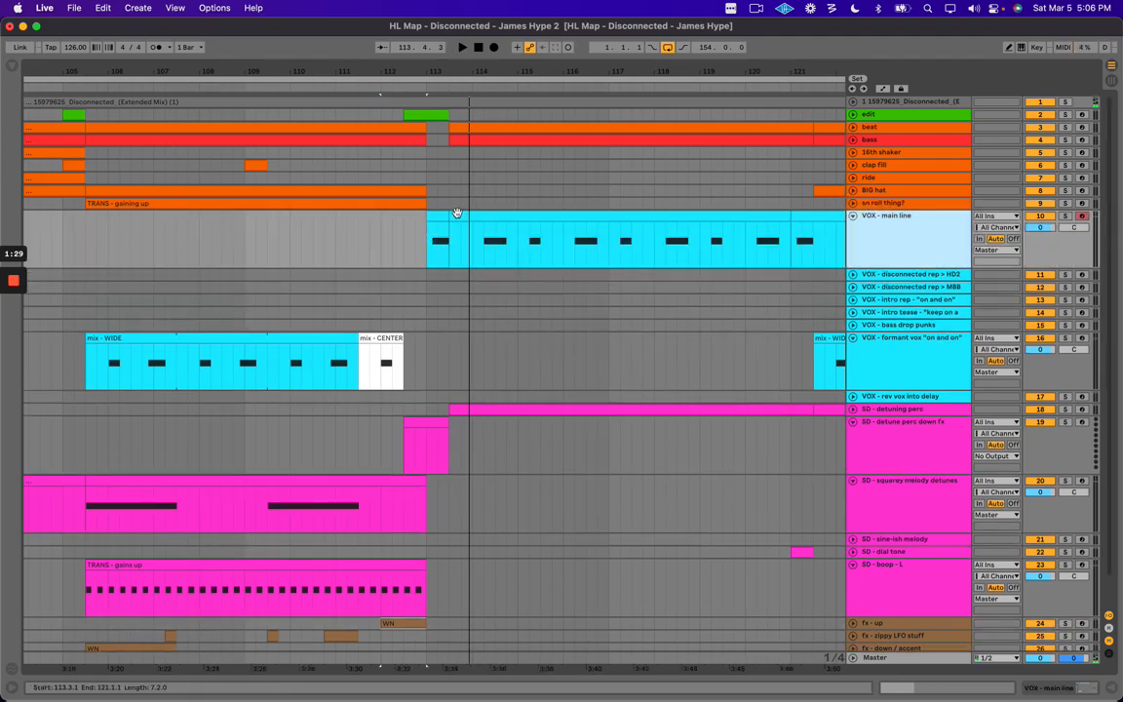
left_click(432, 213)
key("space")
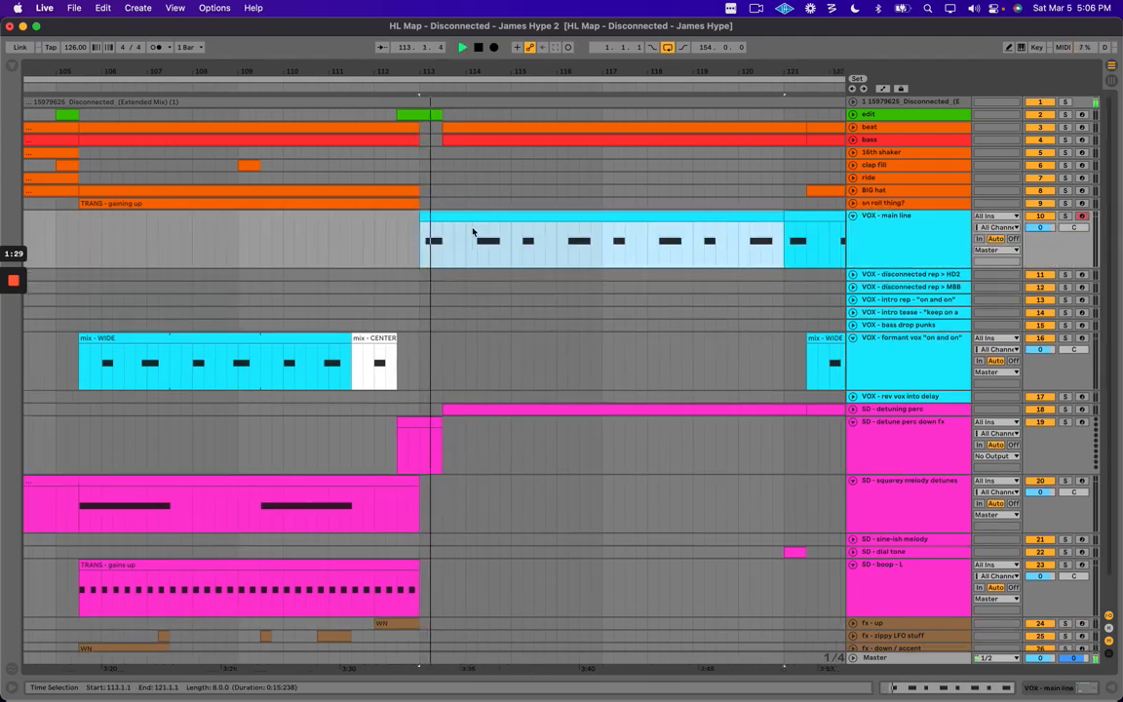
Unfold the SD - detuning perc track and play its clip from 113.3.1.
left_click(885, 410)
left_click(852, 410)
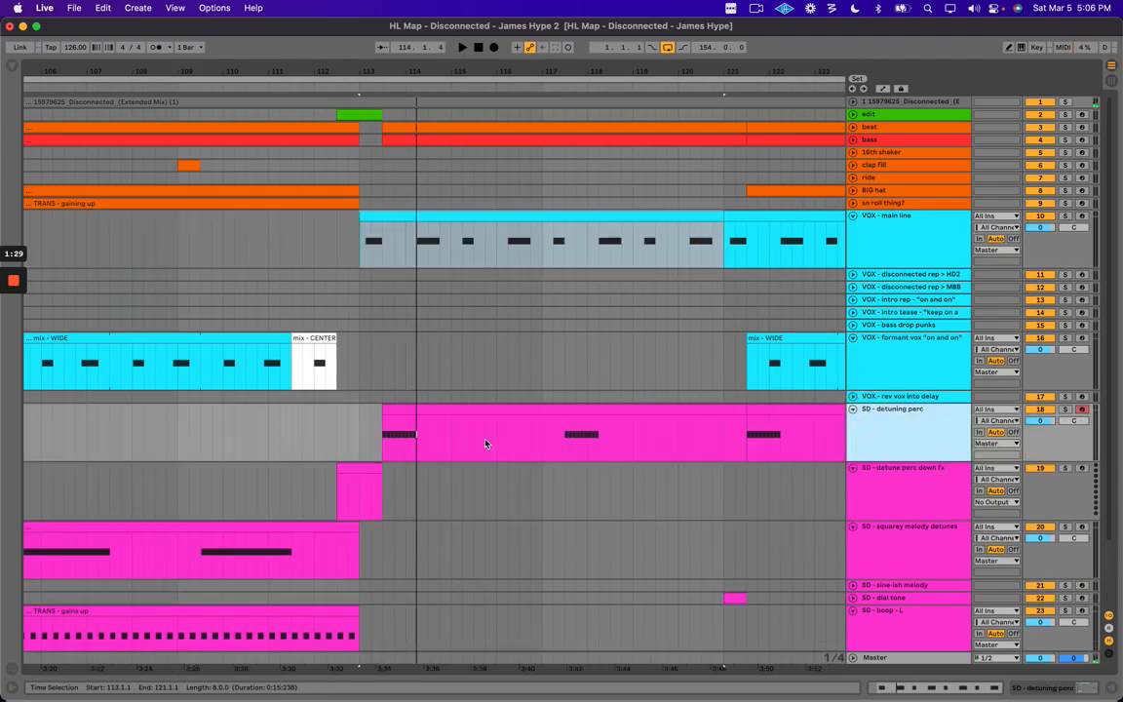
left_click(418, 409)
key("minus")
scroll(431, 410, "right", 3)
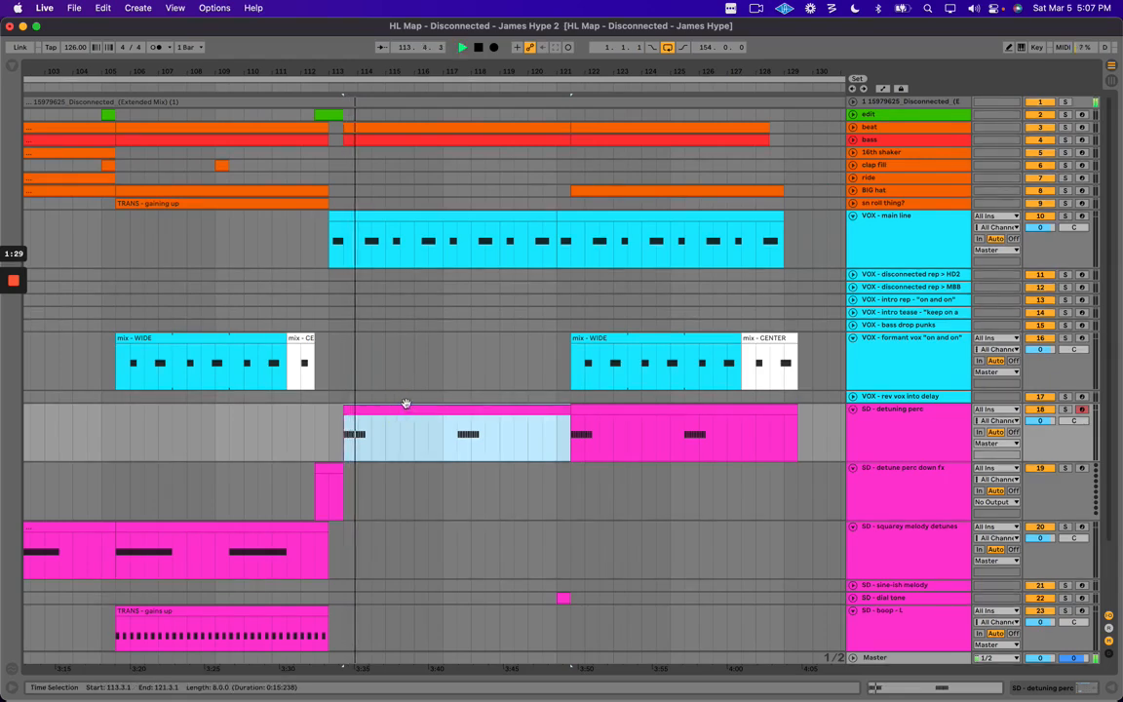
scroll(381, 302, "right", 1)
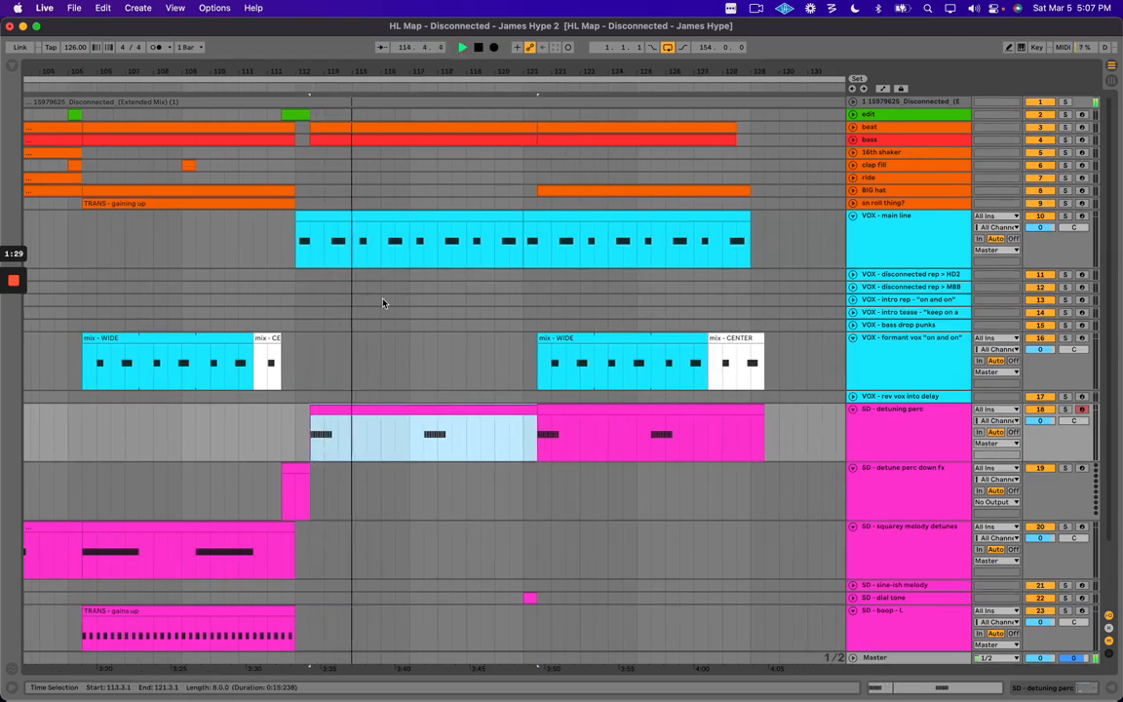
Play the arrangement from 111.1.1 to check the percussion before the transition, and stop.
key("space")
left_click(878, 128)
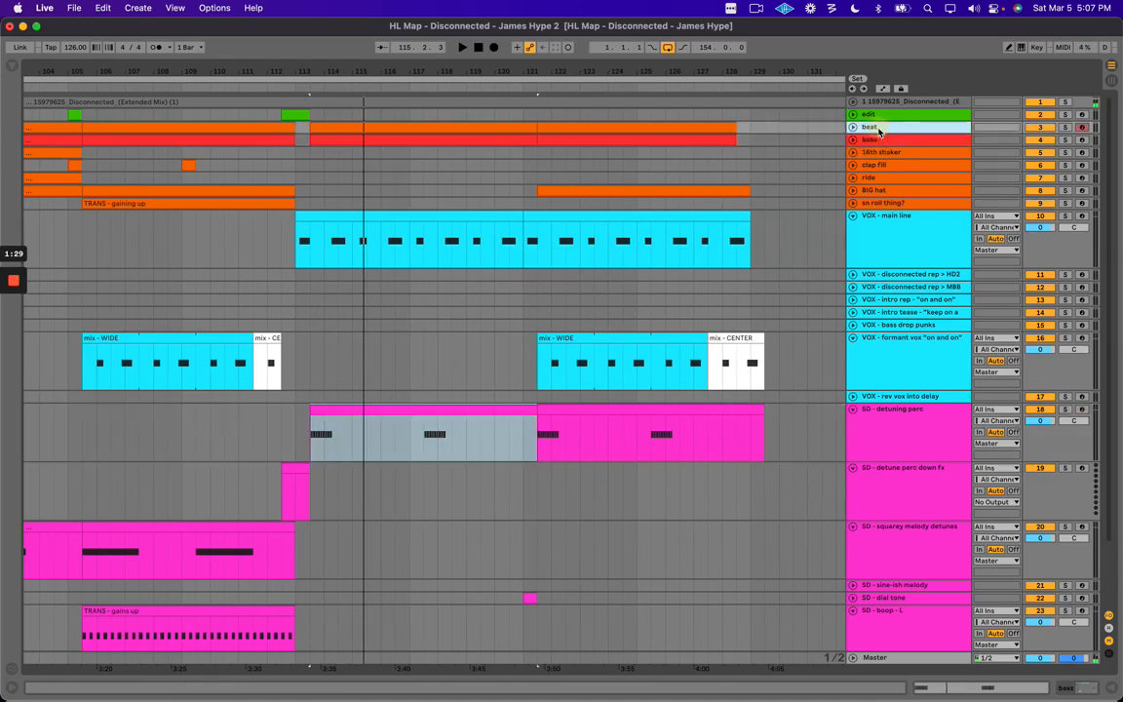
left_click(885, 178)
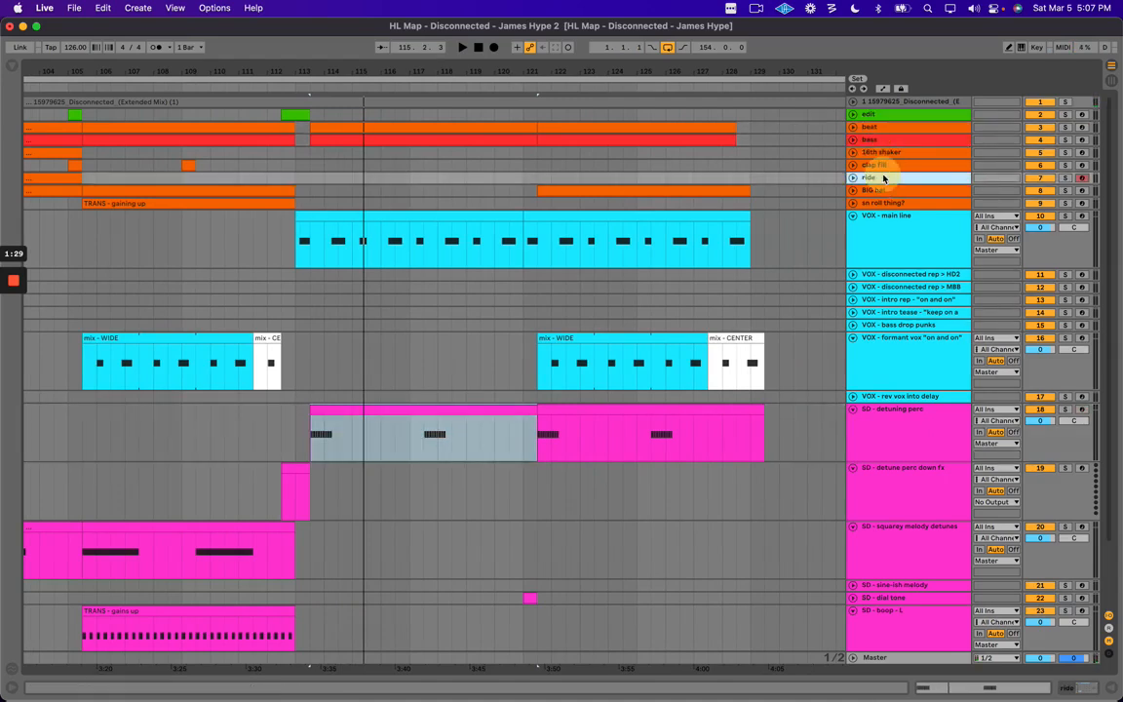
left_click(885, 193)
scroll(229, 177, "left", 3)
left_click(308, 168)
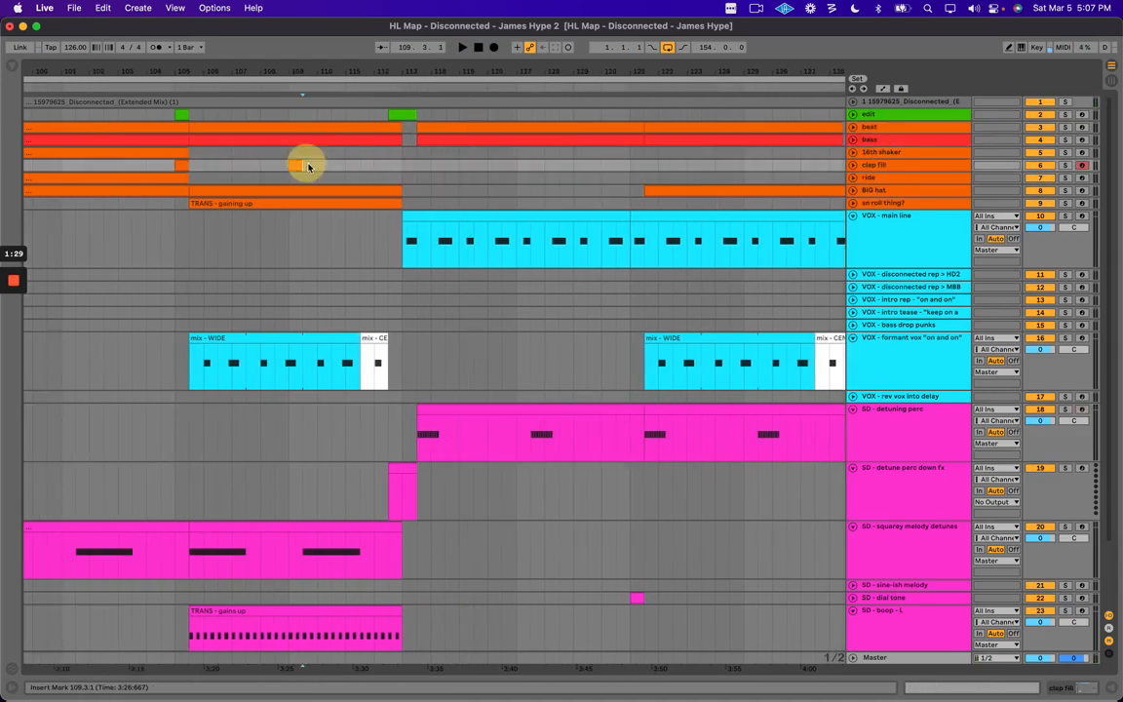
left_click(341, 168)
key("space")
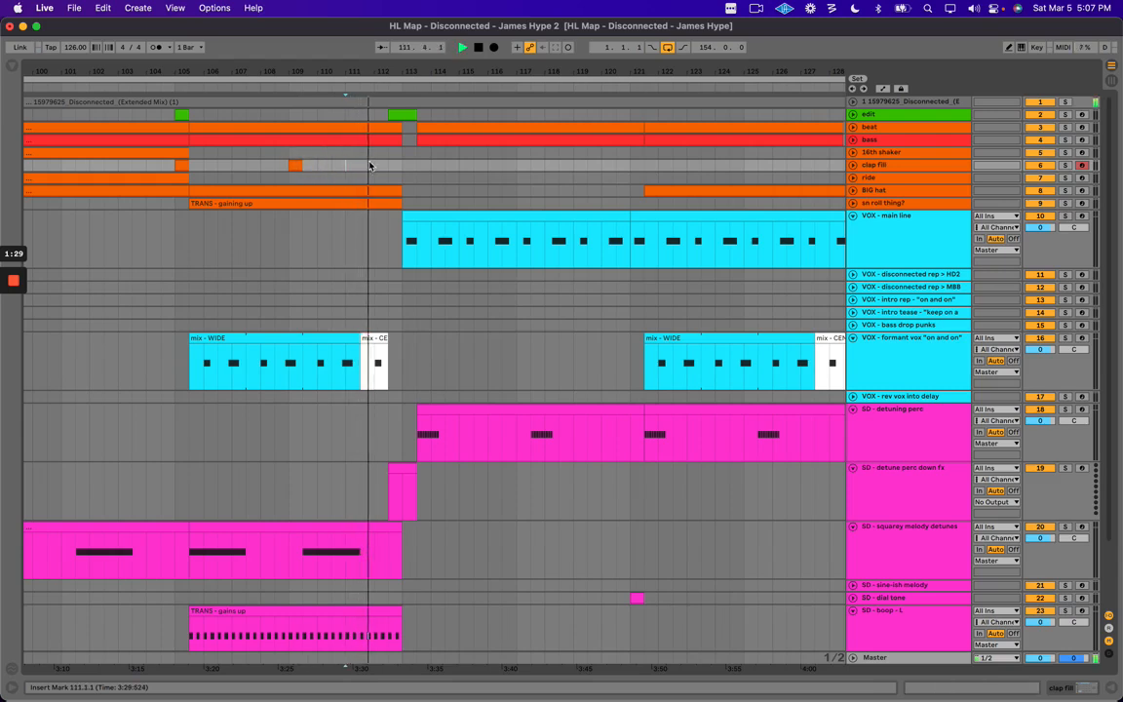
key("space")
Play the section after the transition from 114.1.1 to listen to its percussion.
left_click(360, 166)
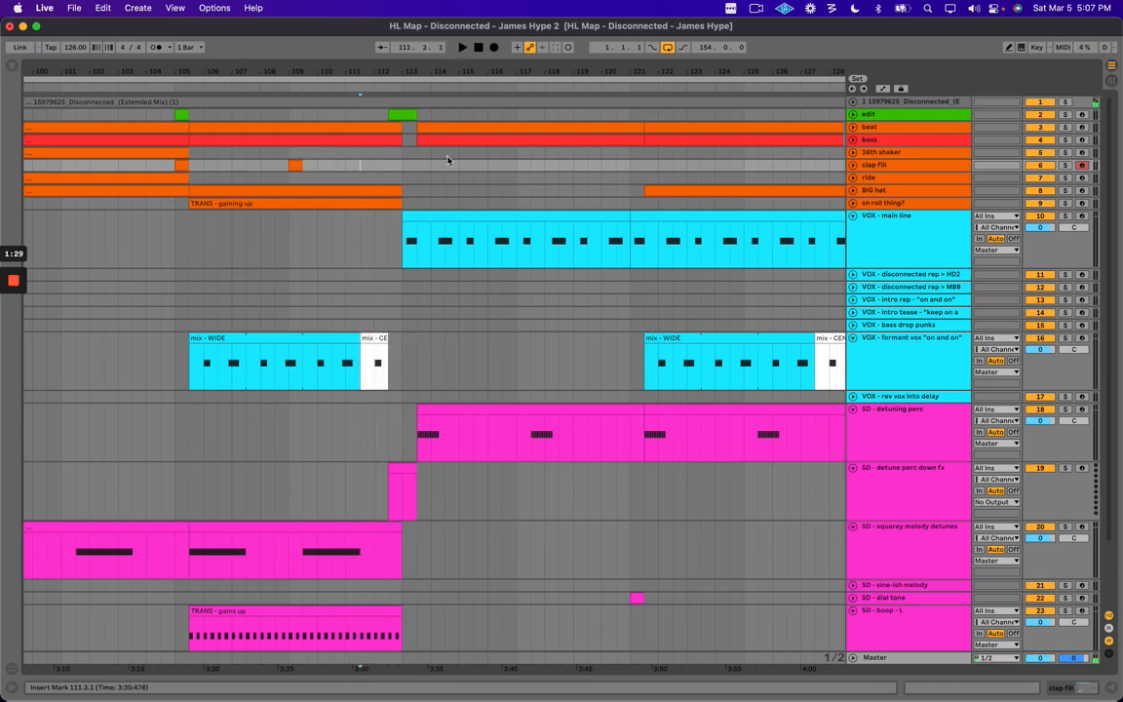
left_click(426, 166)
left_click_drag(476, 68, 464, 78)
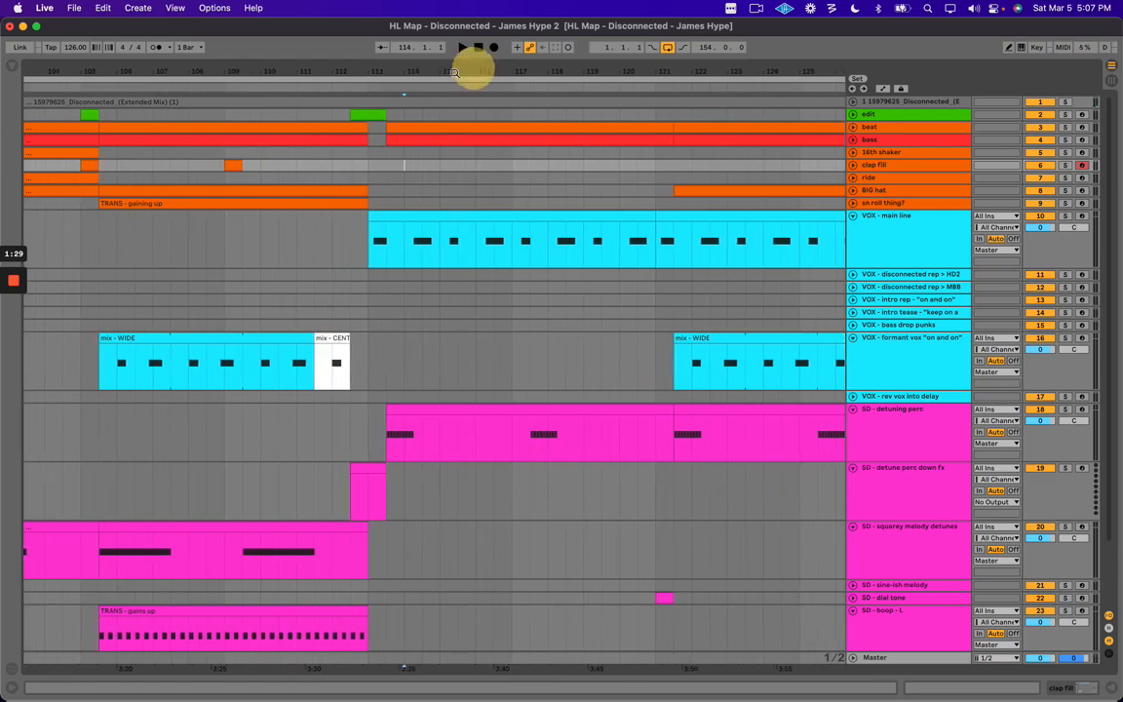
key("space")
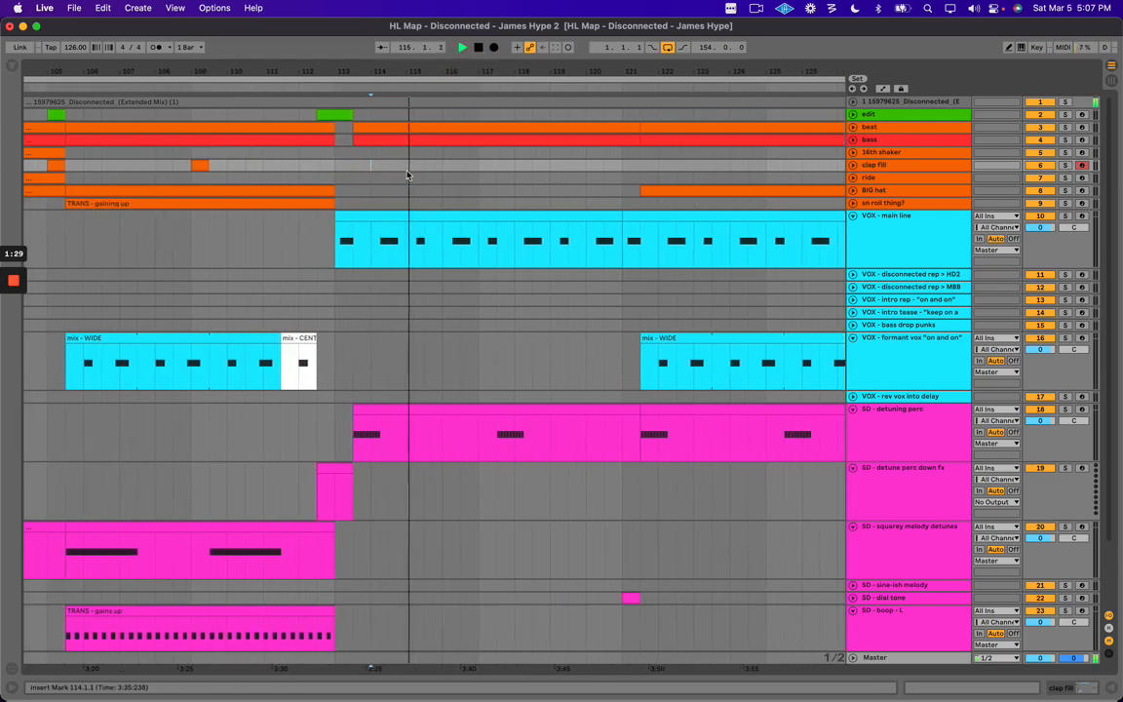
Play the HD1 - A section from 42.1.1 for comparison with HD2.
left_click_drag(445, 69, 447, 62)
left_click_drag(273, 68, 280, 125)
scroll(272, 216, "left", 5)
left_click(347, 176)
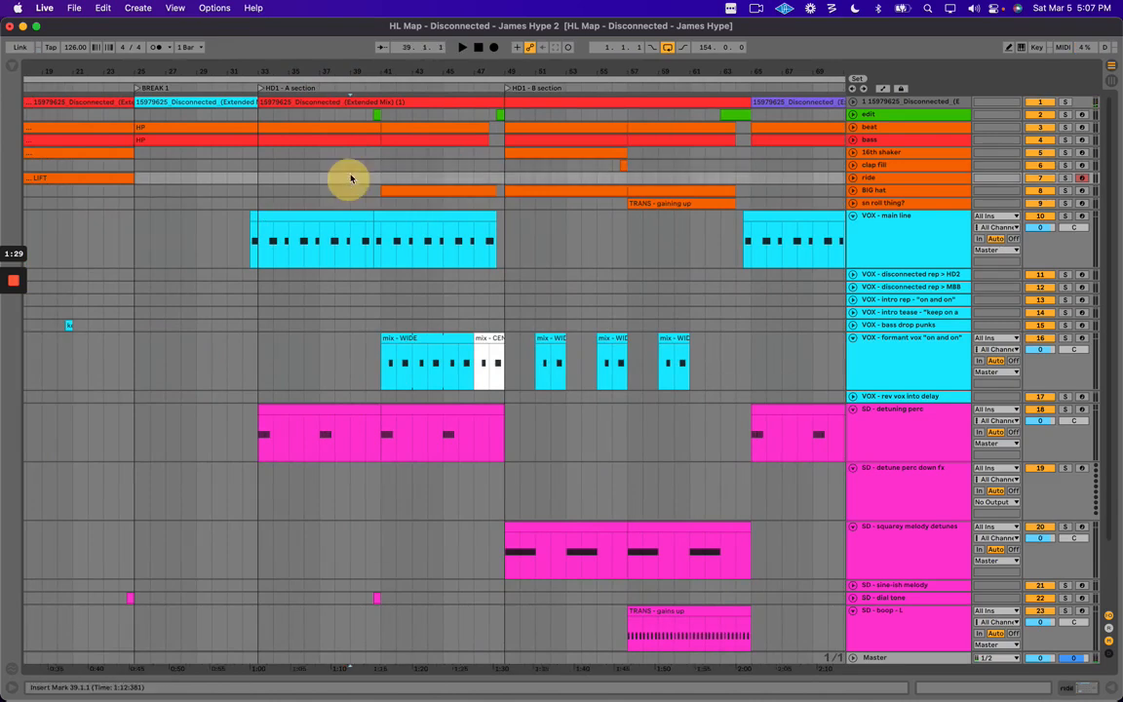
left_click(350, 180)
key("space")
Return to HD2 and play from 114.1.1 through the approach to bar 121.
scroll(558, 207, "right", 15)
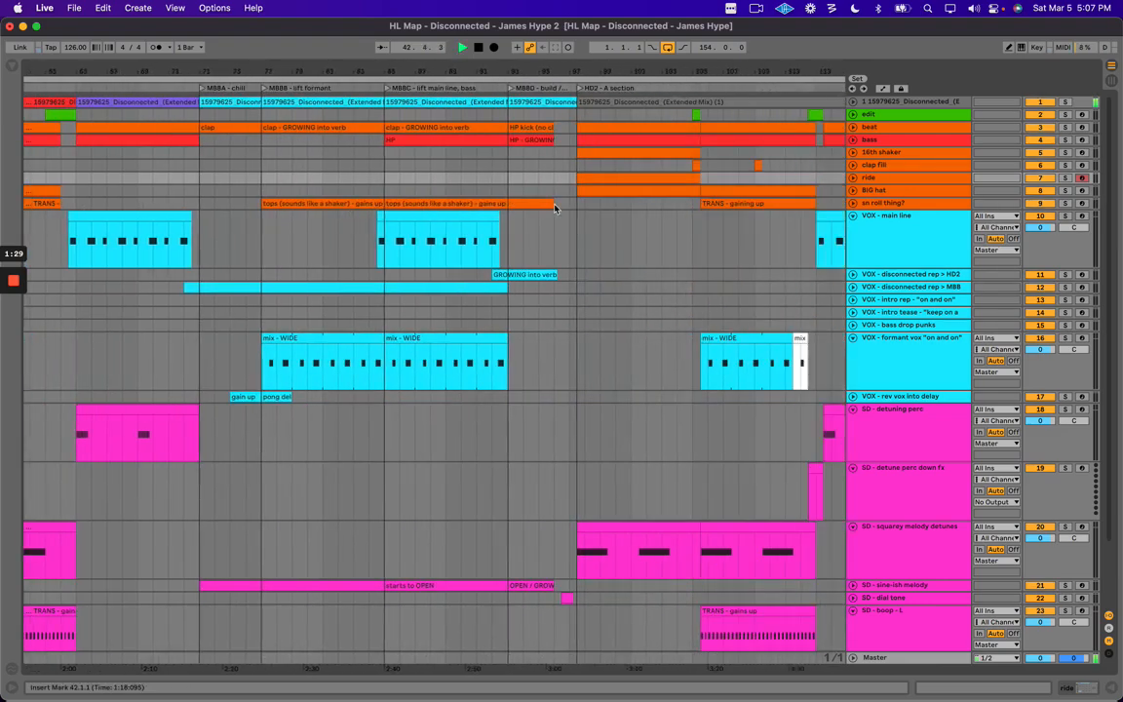
scroll(585, 195, "right", 10)
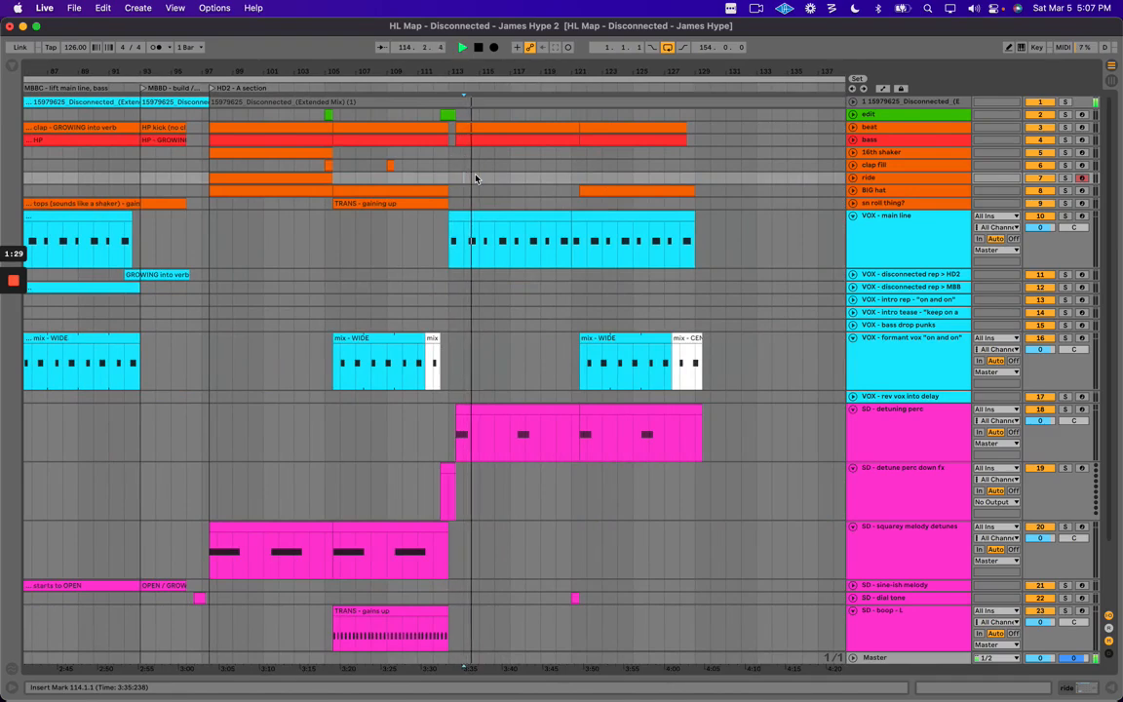
scroll(468, 178, "up", 3)
scroll(448, 174, "right", 2)
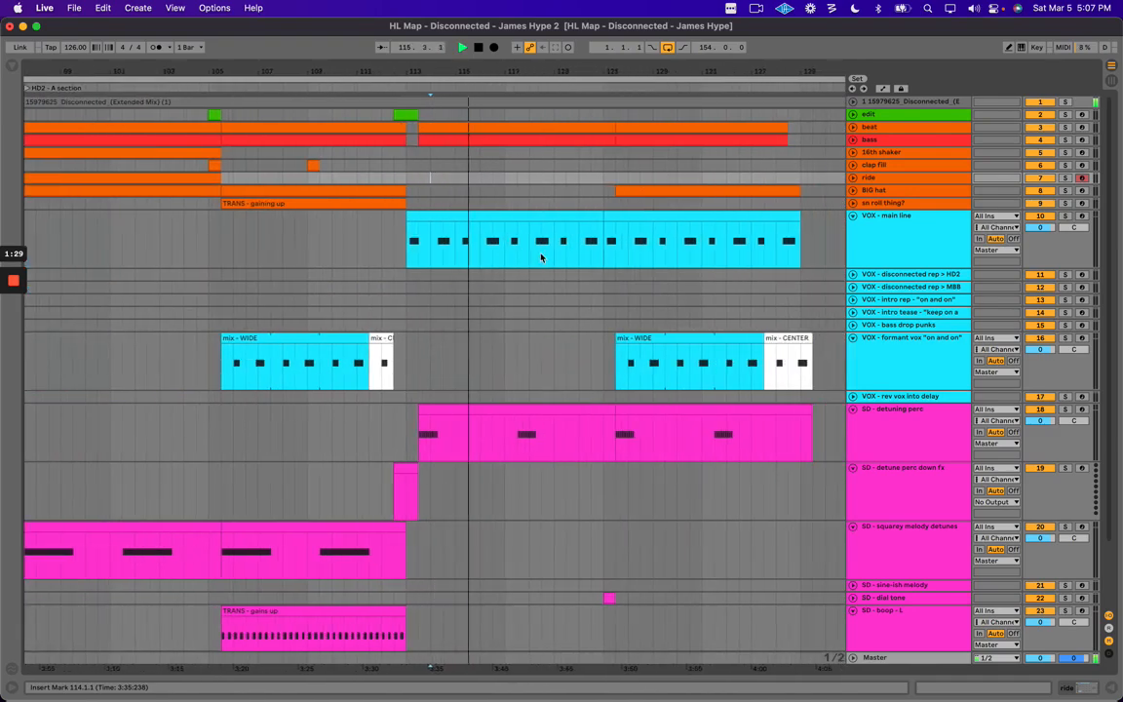
scroll(507, 225, "down", 3)
scroll(535, 273, "right", 3)
scroll(496, 282, "up", 3)
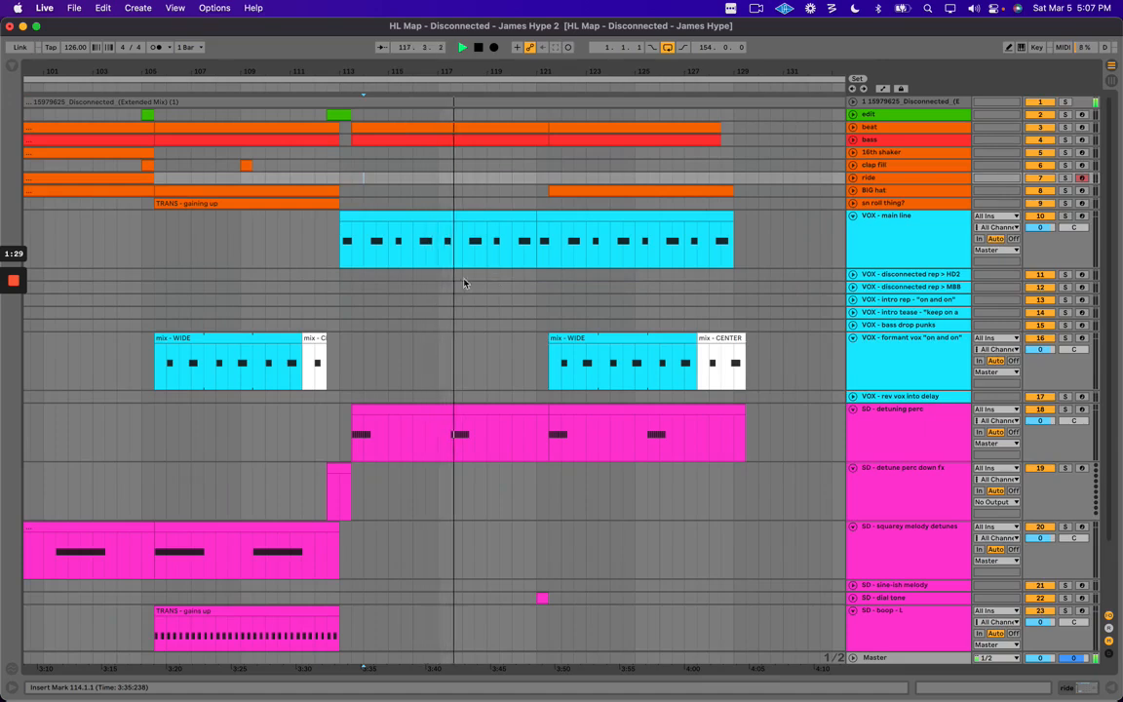
left_click_drag(574, 71, 571, 65)
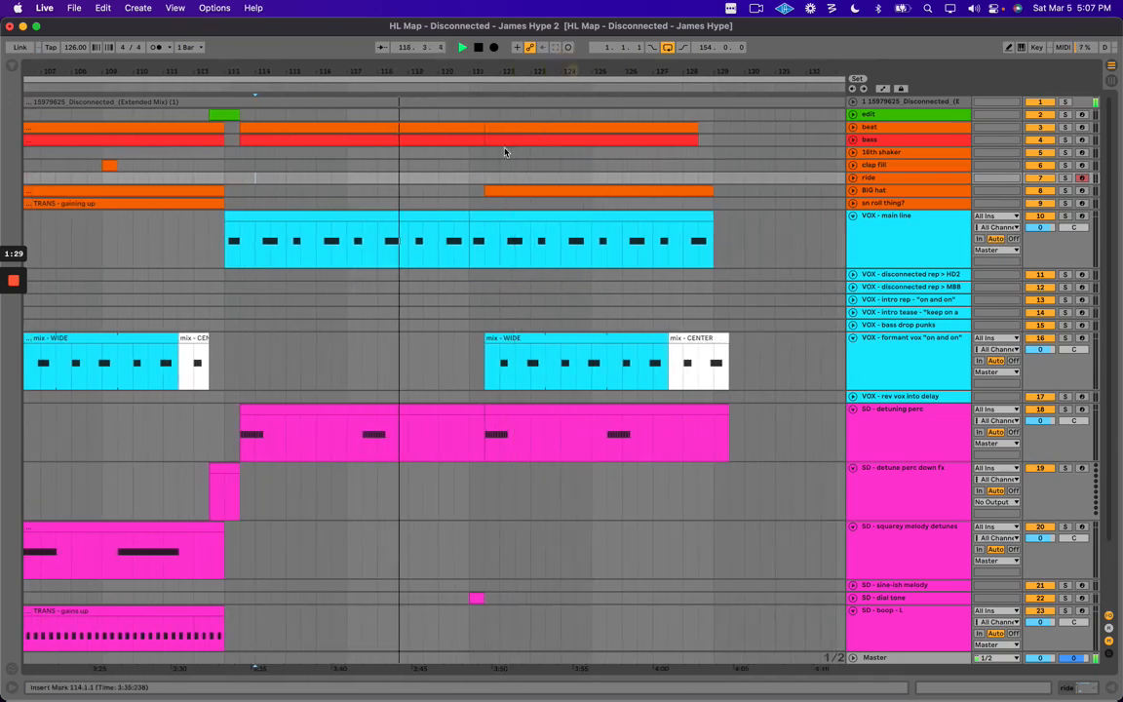
Insert a MIDI track below VOX - main line, name it VOX - delay formant, and open its track colour options.
left_click(904, 247)
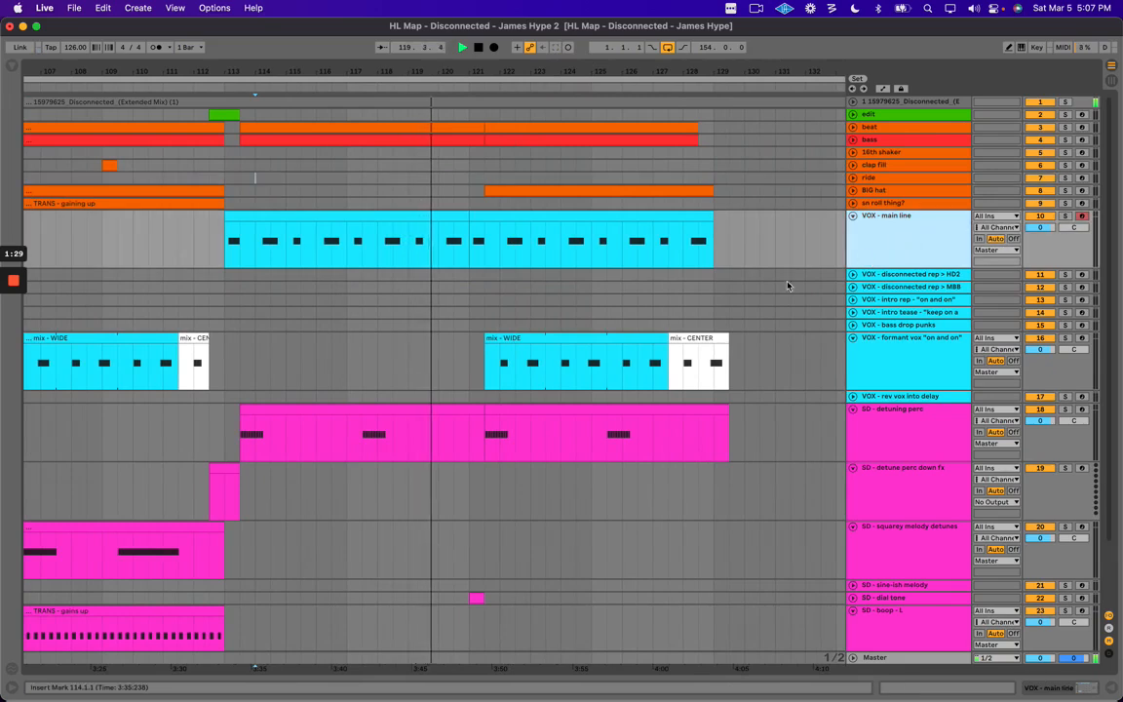
left_click_drag(476, 70, 476, 78)
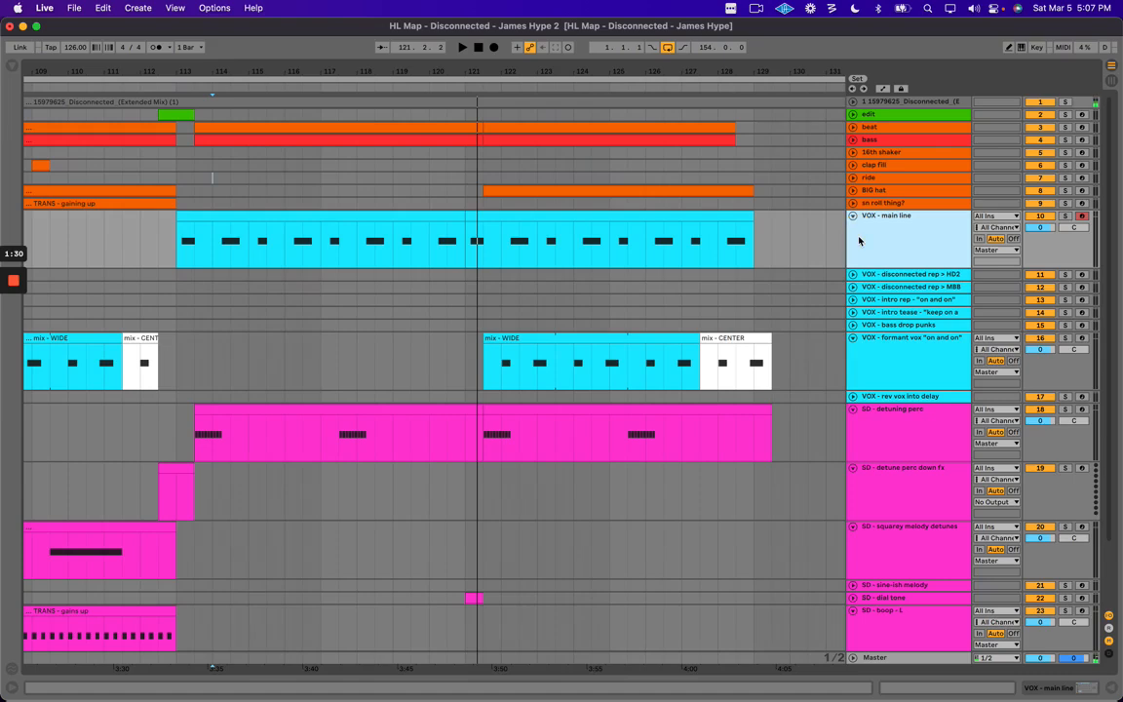
key("super+shift+t")
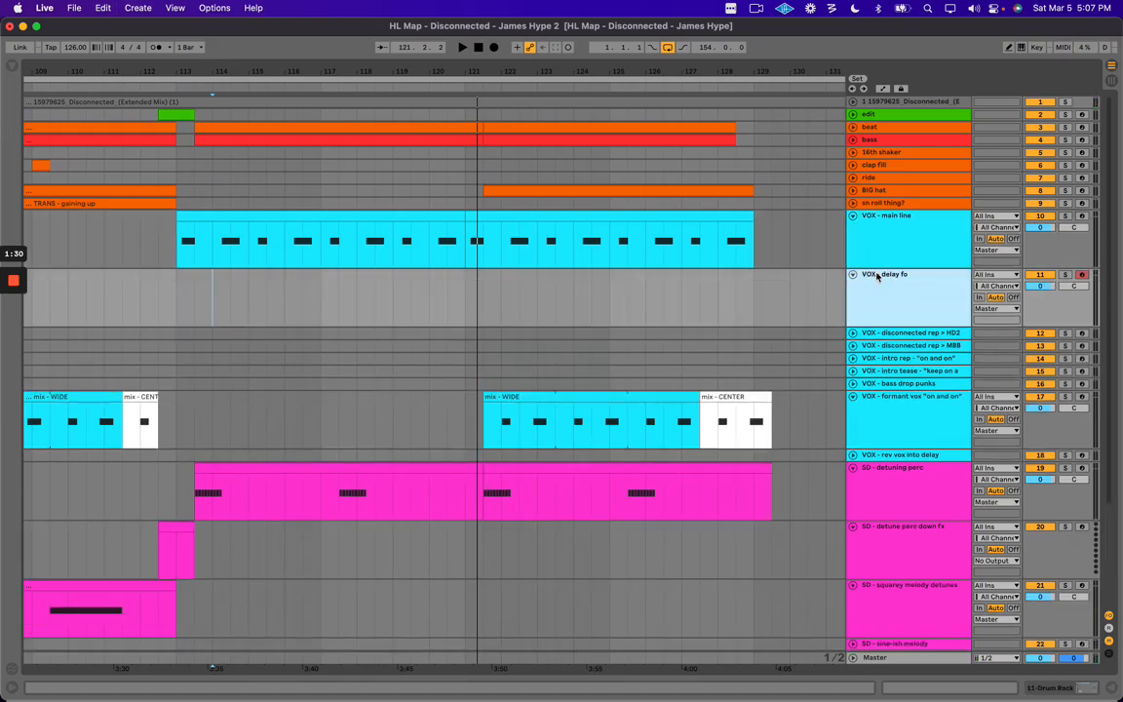
right_click(877, 278)
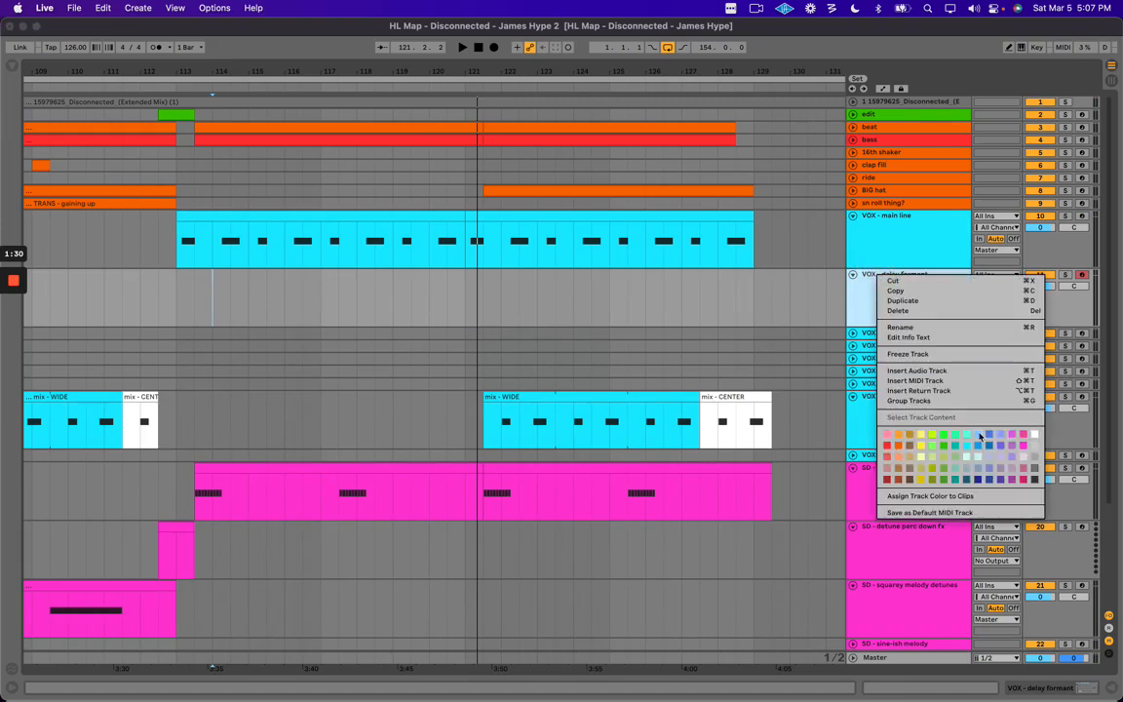
Colour the VOX - delay formant track cyan and add an empty MIDI clip on it from 120.4.1 to 121.2.1.
left_click(966, 444)
left_click(447, 276)
left_click_drag(431, 65, 431, 70)
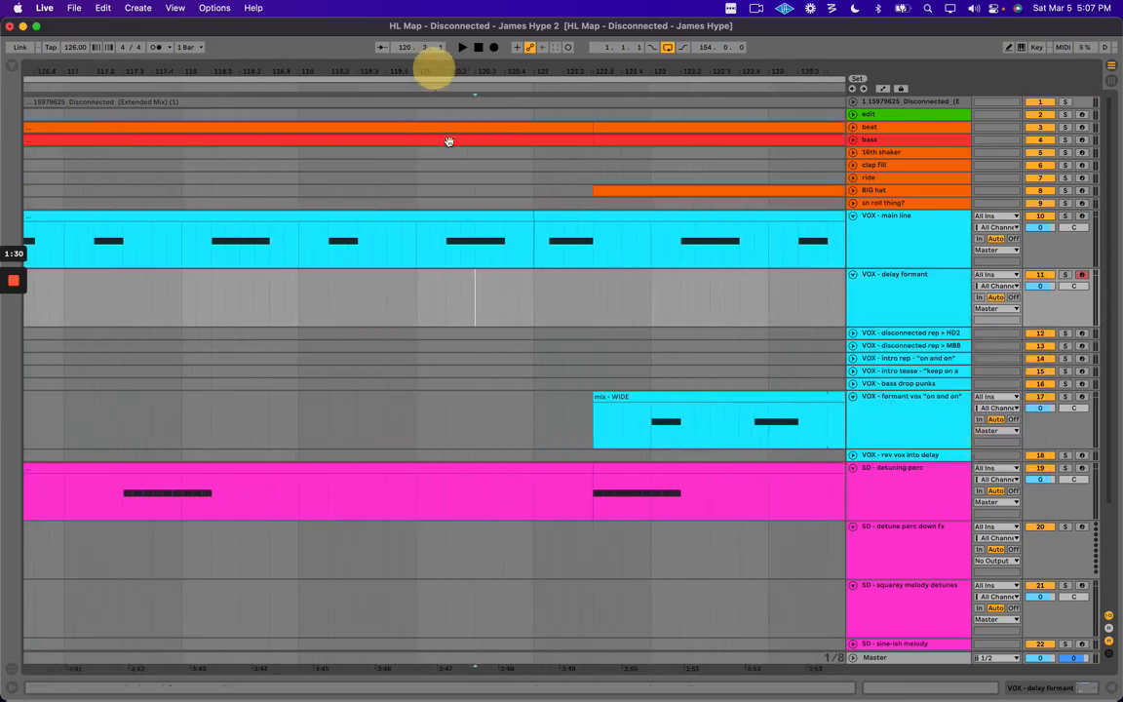
left_click_drag(506, 297, 565, 298)
scroll(564, 298, "down", 3)
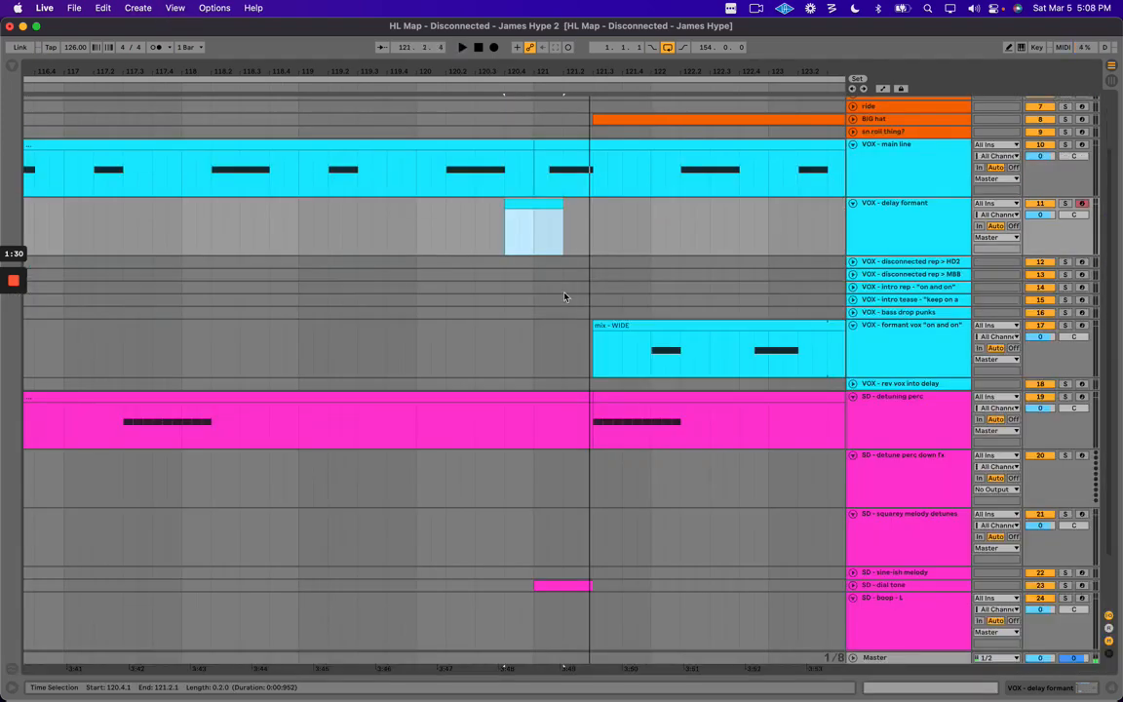
Fold all tracks except the reference audio and VOX - delay formant, and play the arrangement from 119.3.1.
left_click(854, 204, "alt")
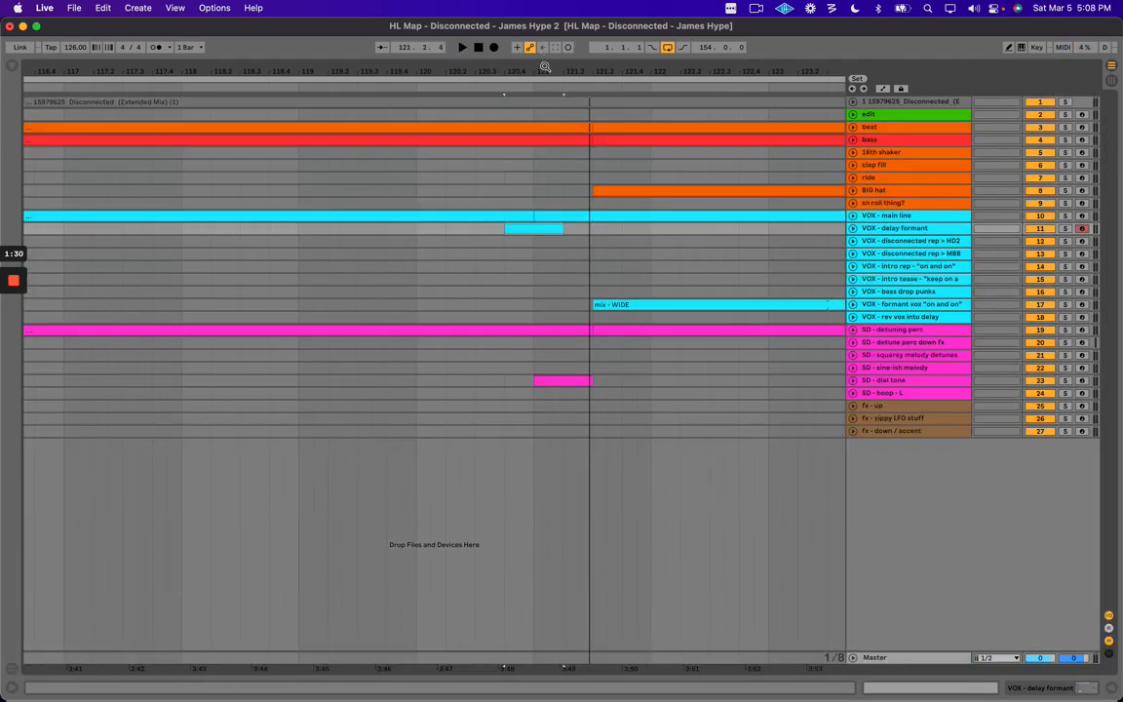
left_click_drag(545, 67, 545, 68)
left_click(868, 101)
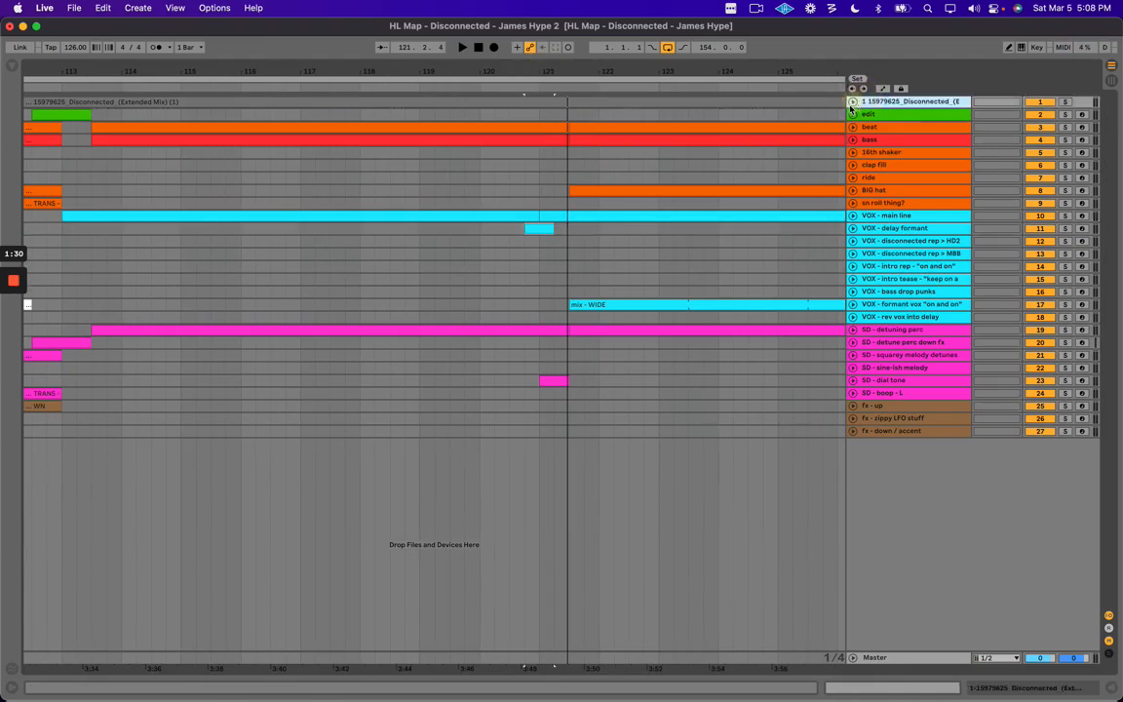
left_click(854, 102)
left_click(451, 297)
key("space")
left_click(868, 296)
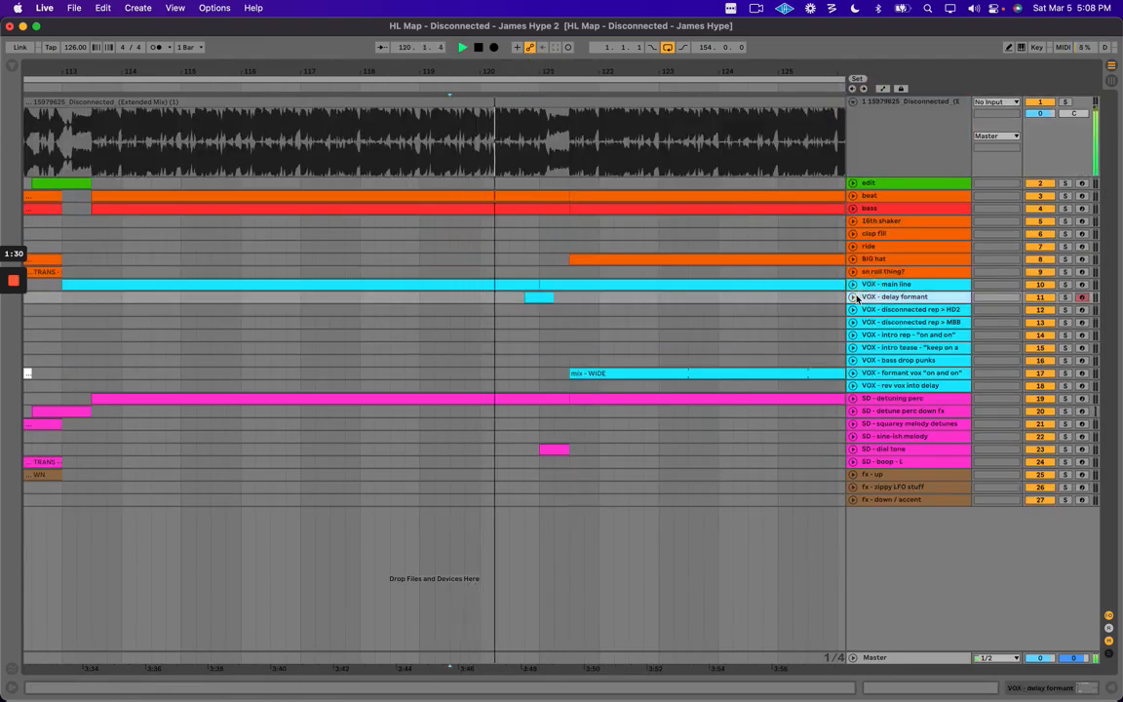
left_click(854, 297)
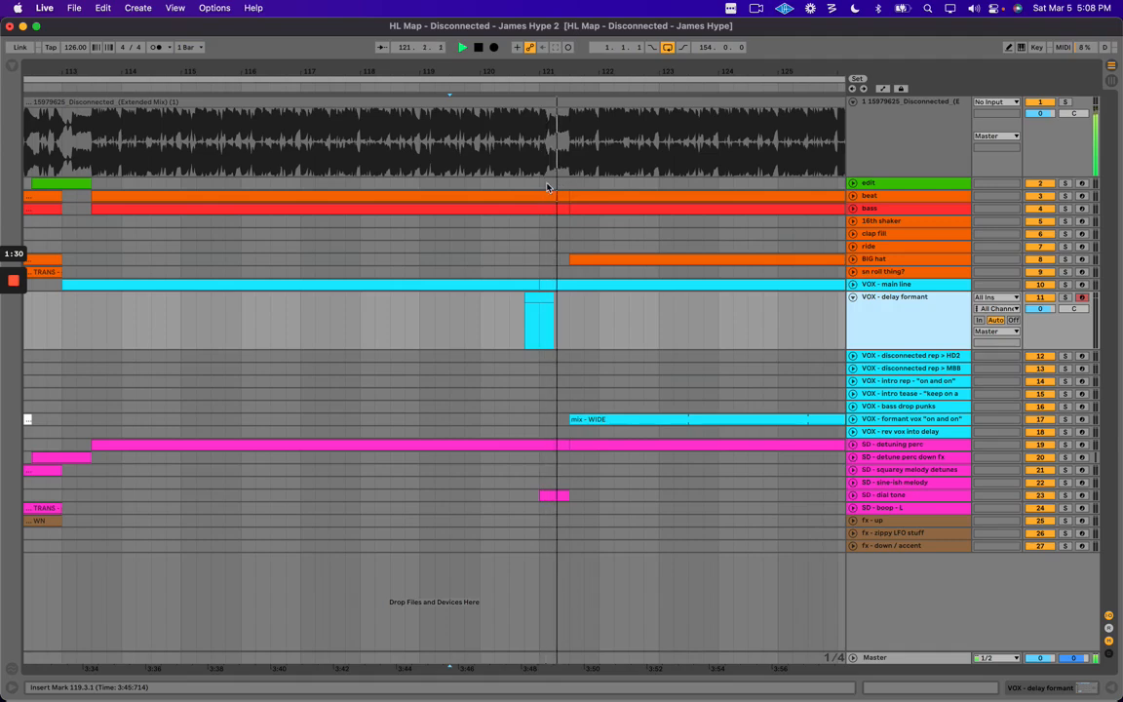
Add an empty MIDI clip on the edit track from 121.1.1 to 121.3.1 and play the passage.
left_click_drag(541, 185, 569, 184)
key("super+shift+m")
key("super+alt+l")
key("space")
key("space")
scroll(610, 260, "right", 1)
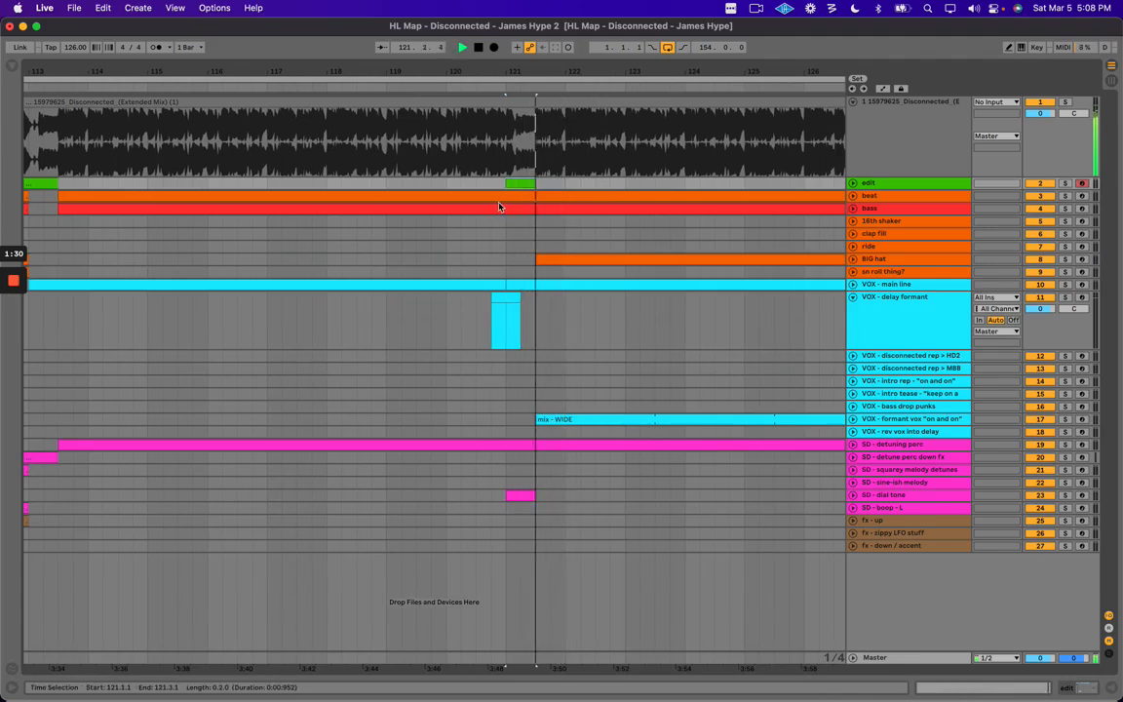
scroll(498, 466, "right", 2)
key("space")
Unfold the SD - dial tone track and delete its clip at bar 121.
left_click(866, 495)
left_click(855, 497)
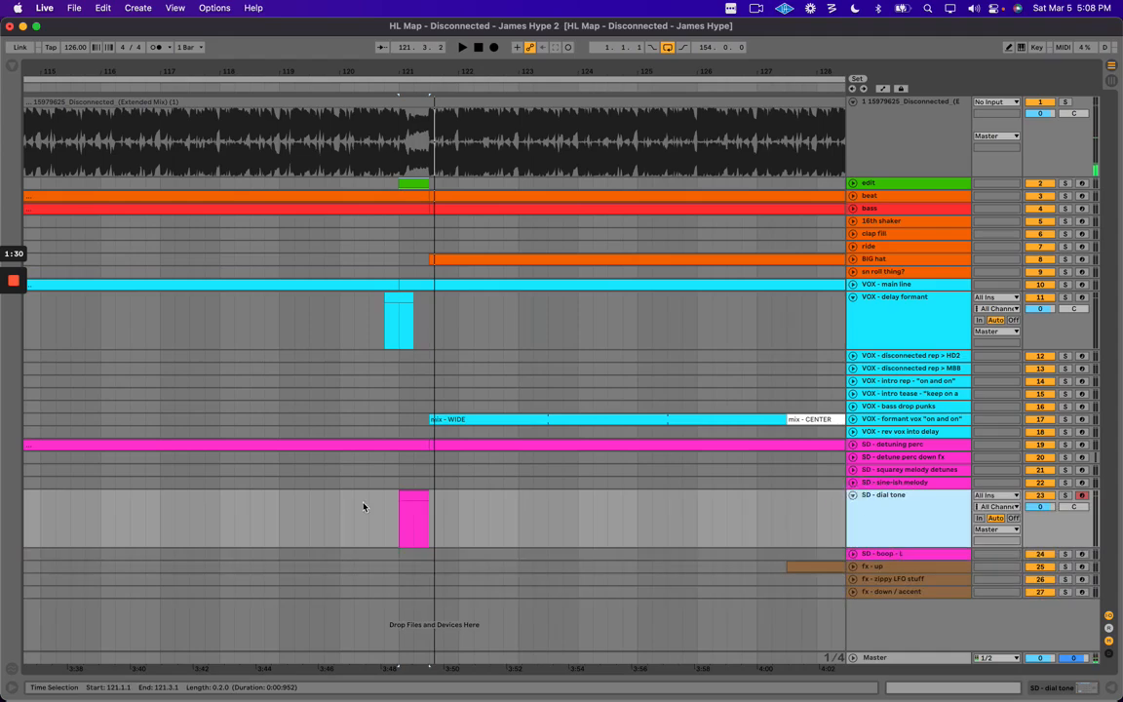
left_click_drag(371, 509, 514, 499)
left_click(398, 498)
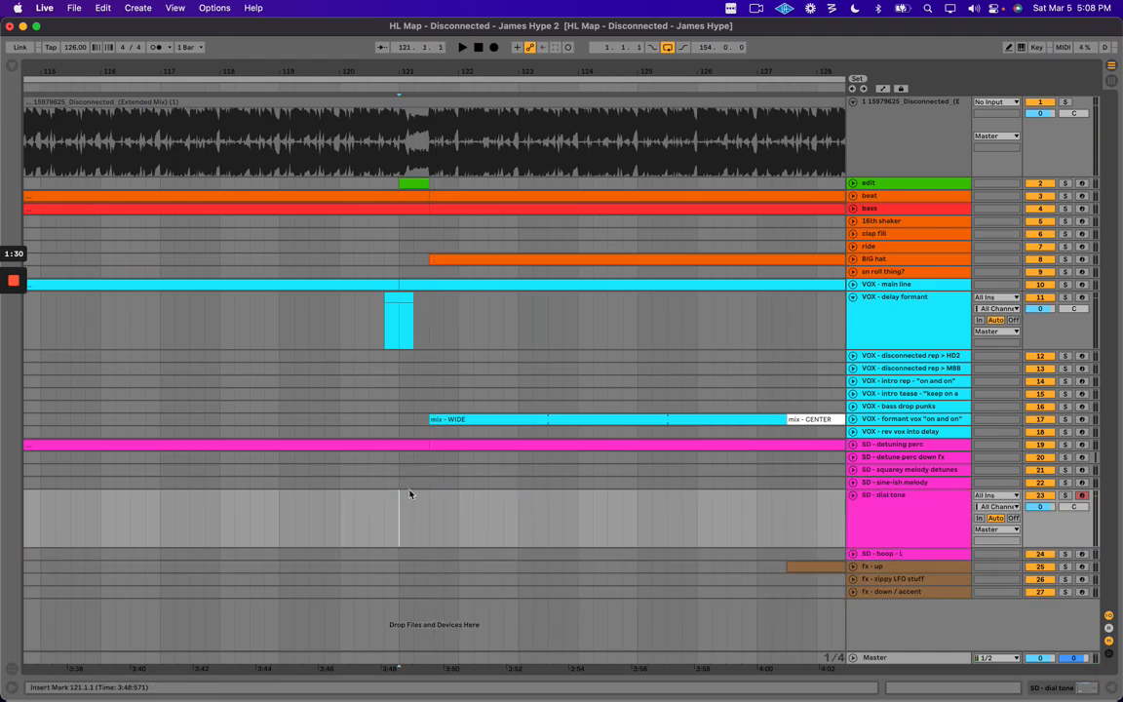
Listen to the HD2 - A section from 112.1.1 and 104.1.1 to check its transitions.
key("minus")
scroll(410, 512, "left", 5)
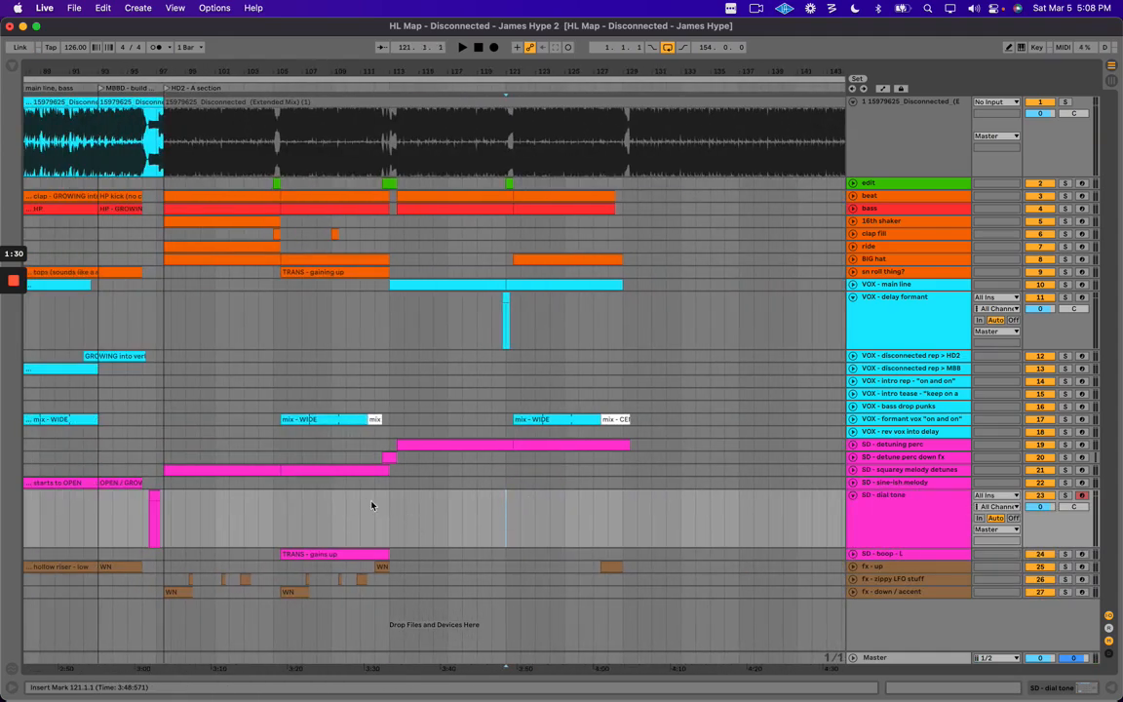
scroll(368, 501, "left", 12)
scroll(379, 514, "right", 5)
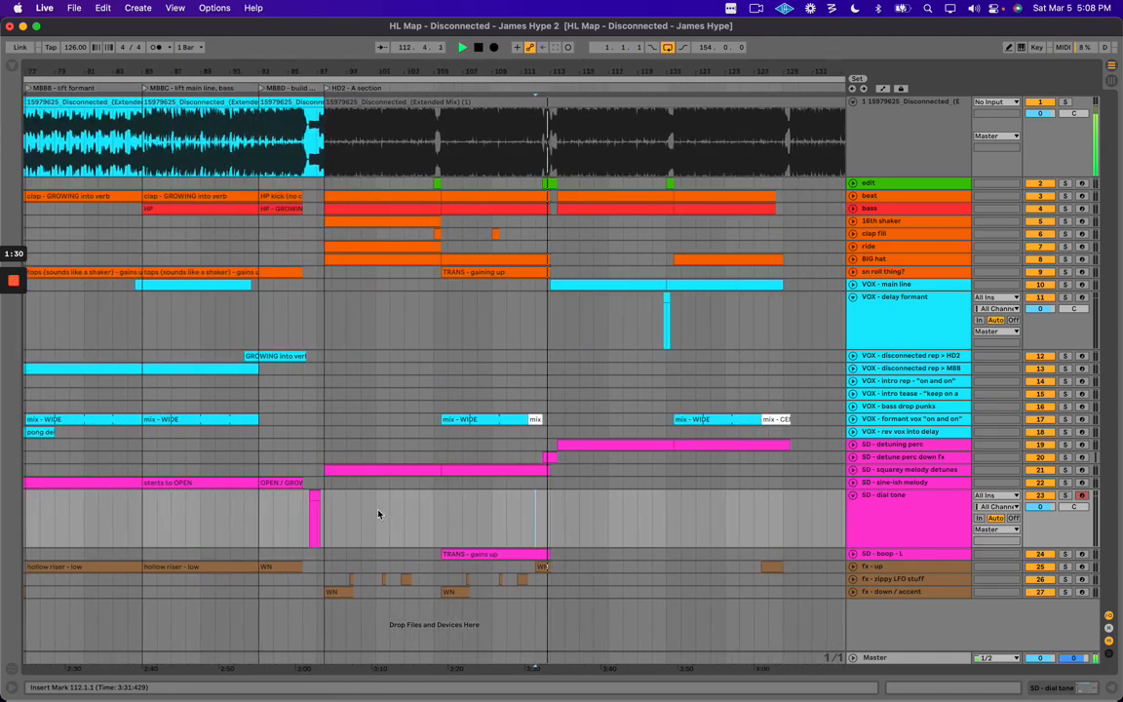
left_click(419, 501)
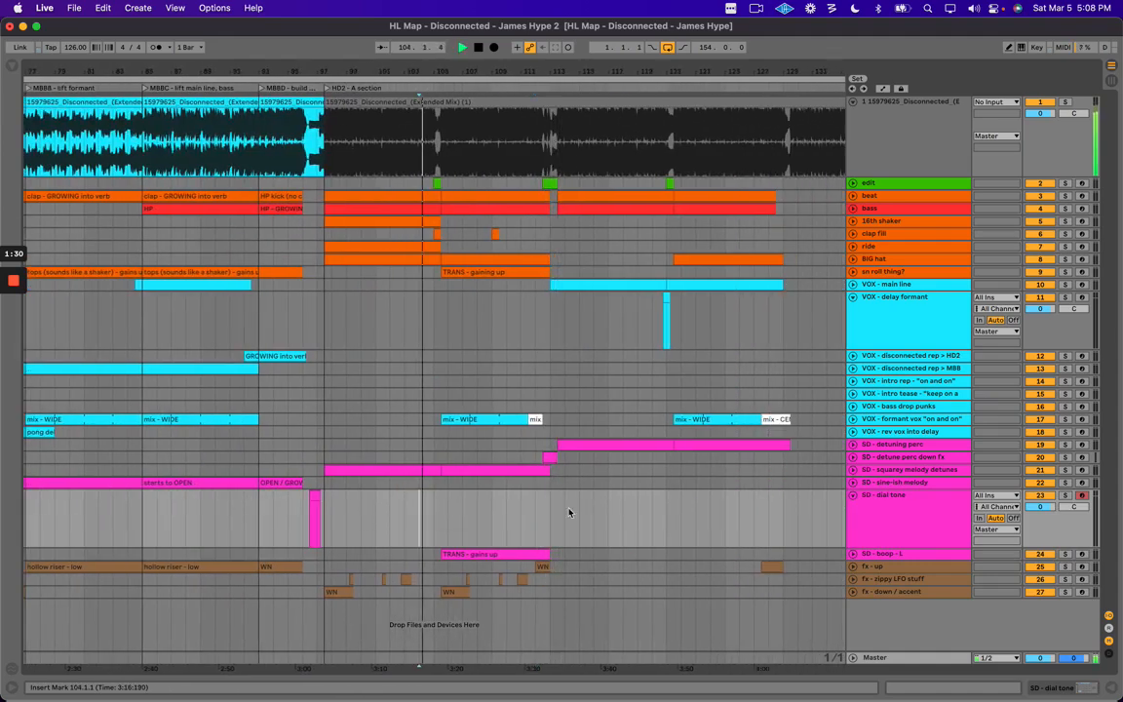
scroll(652, 505, "right", 3)
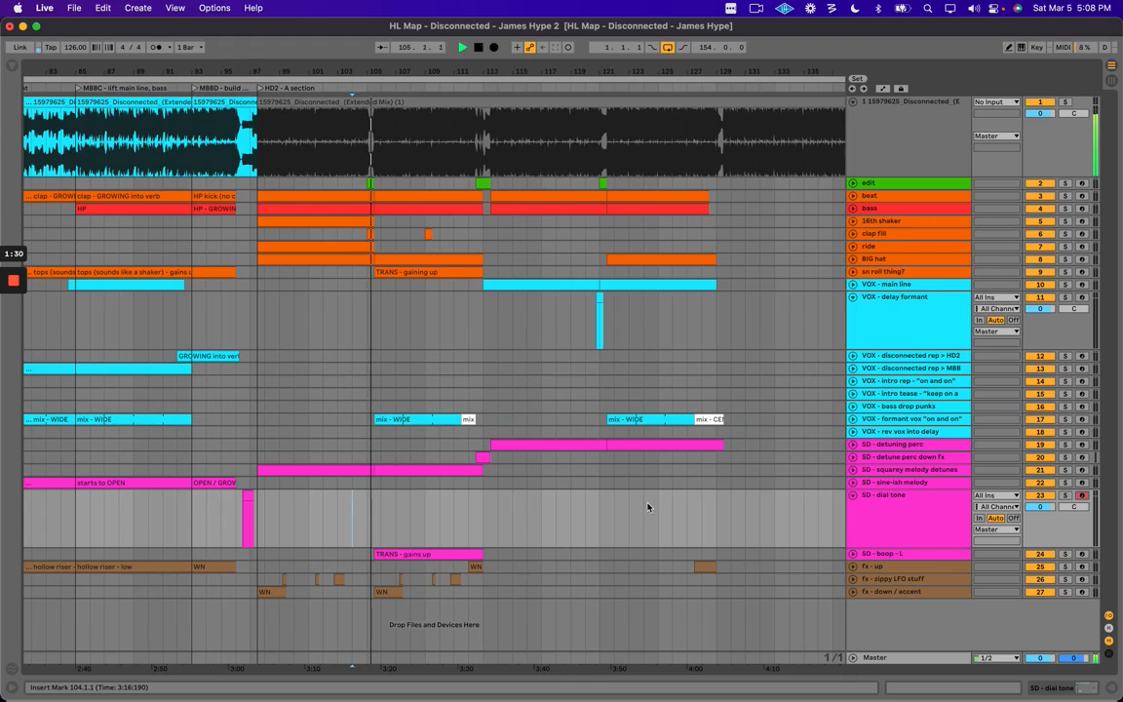
left_click_drag(409, 68, 409, 68)
key("space")
Audition the reference track's breaks near bars 105 and 112 and compare them with the edit track's clips.
left_click_drag(657, 136, 701, 131)
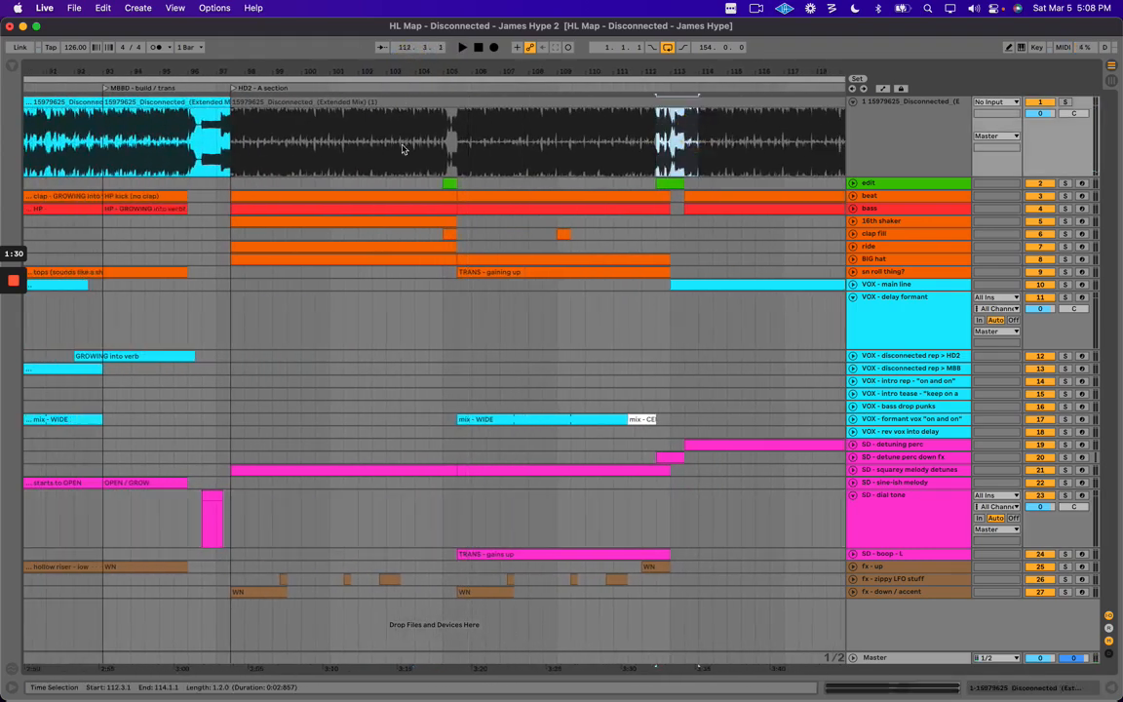
left_click_drag(430, 139, 463, 138)
left_click(627, 139)
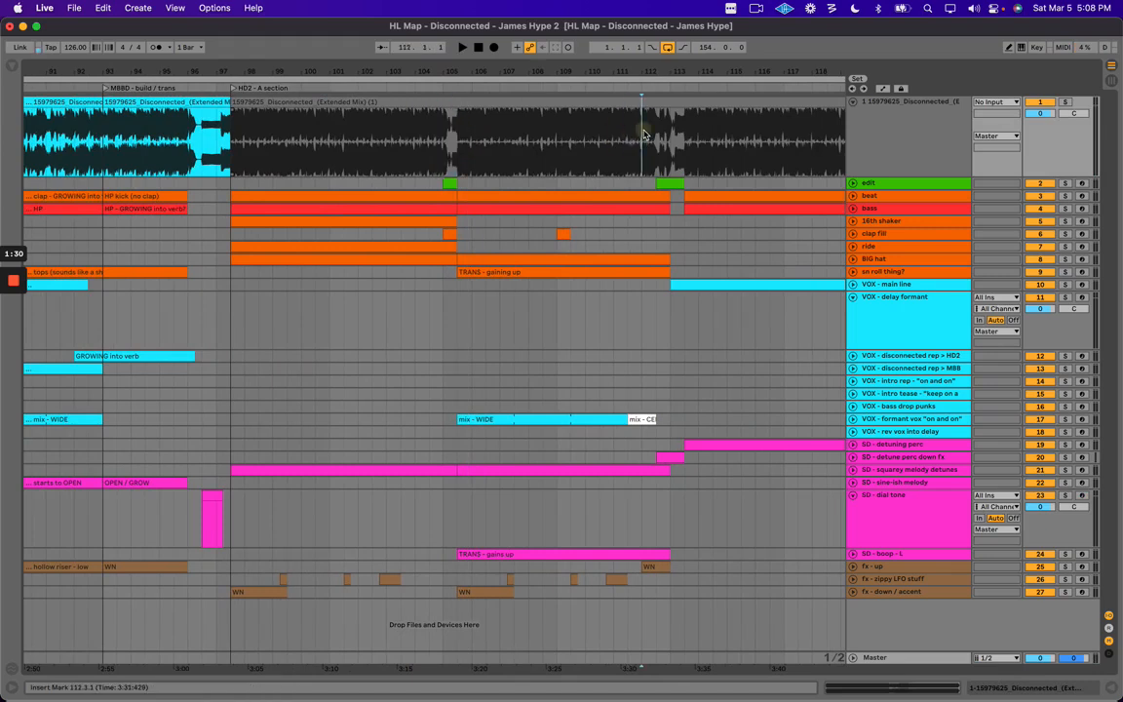
key("space")
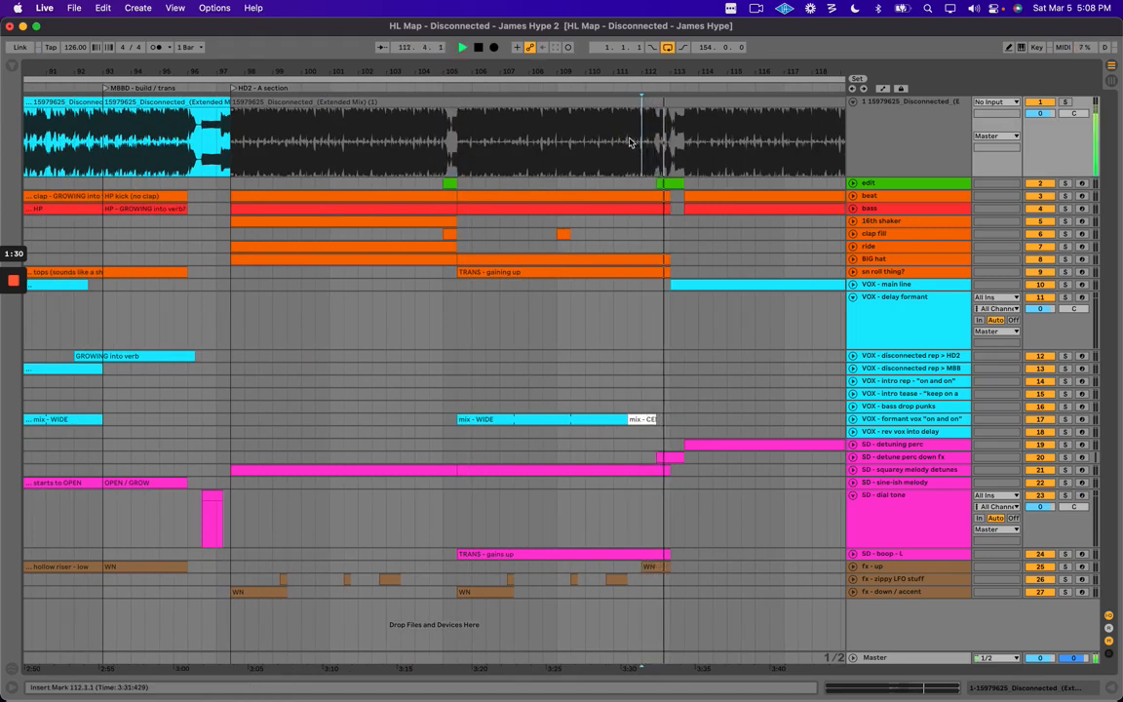
left_click_drag(628, 140, 704, 130)
key("space")
left_click(704, 130)
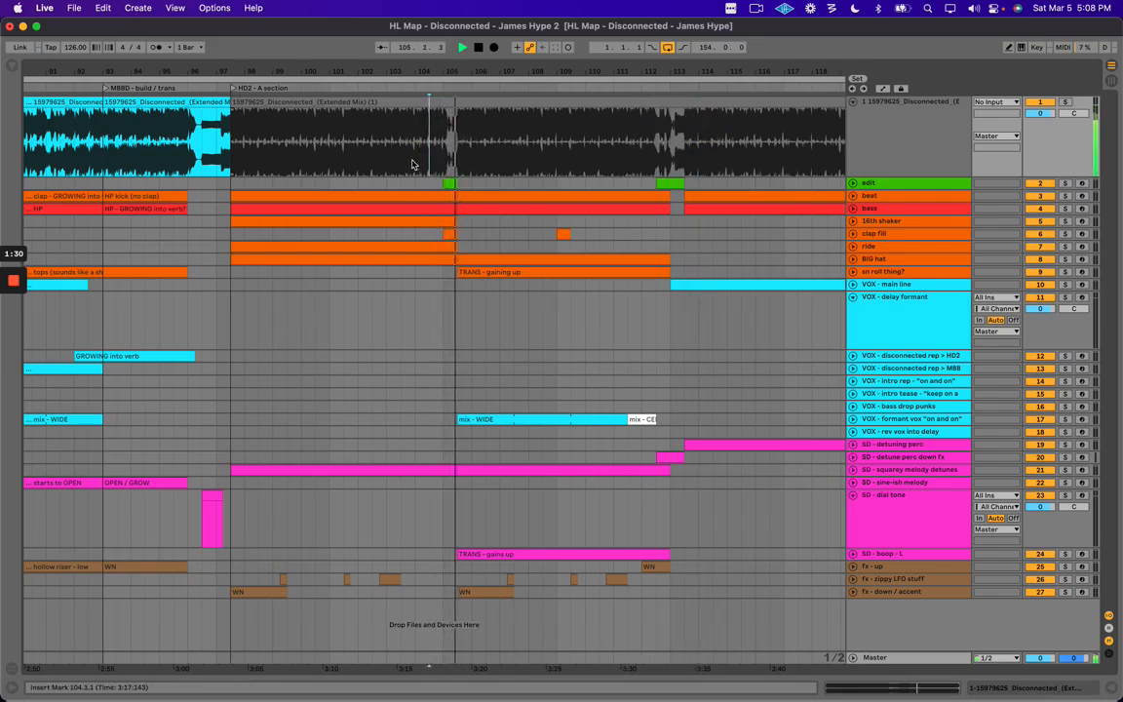
scroll(578, 221, "right", 5)
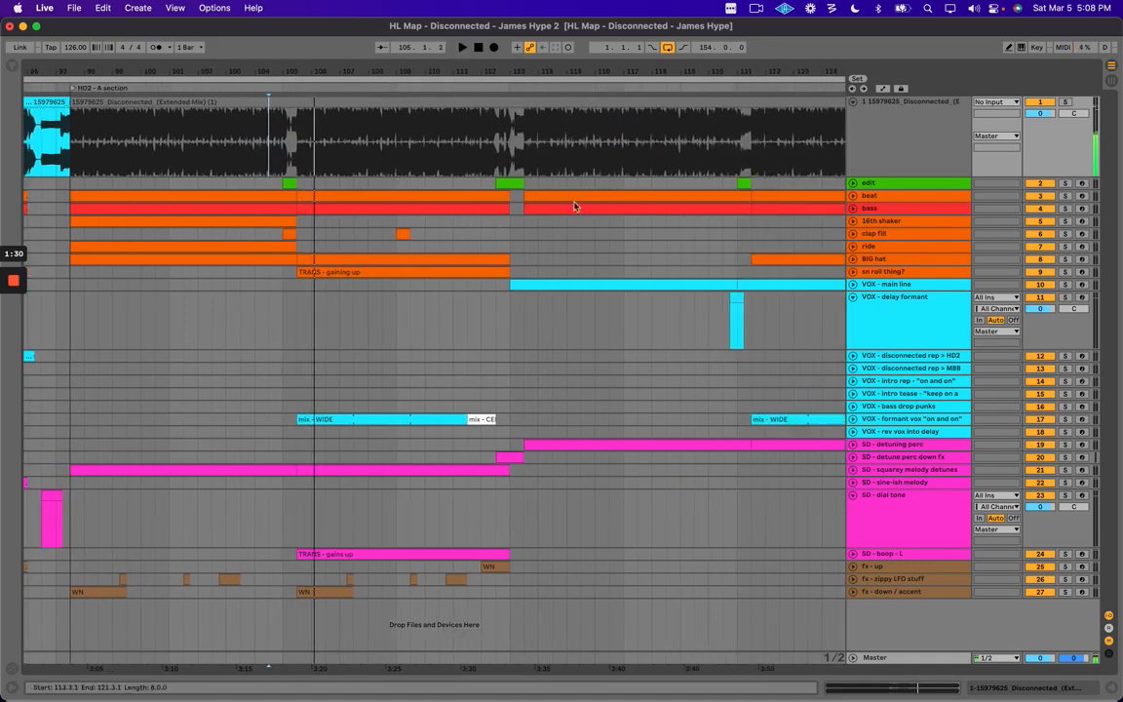
left_click_drag(268, 183, 291, 184)
left_click_drag(497, 183, 522, 183)
left_click_drag(385, 71, 346, 61)
Unfold the SD - squarey melody detunes track and play its notes from 101.3.1 and 109.3.1.
left_click(239, 402)
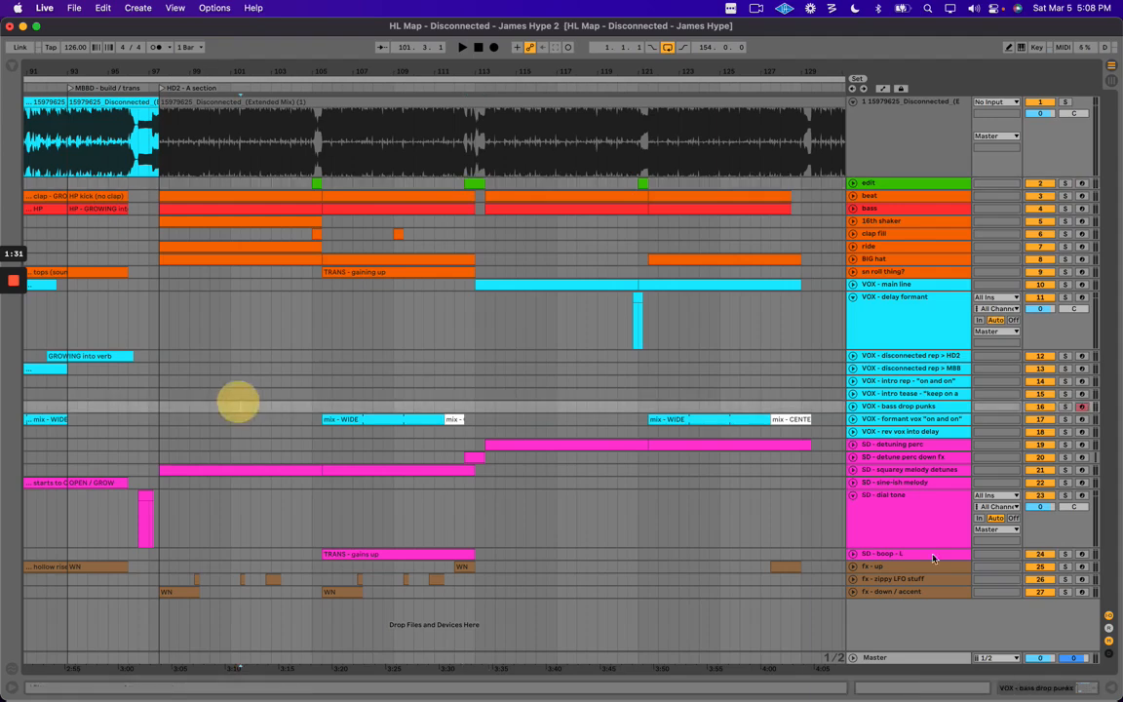
left_click(919, 470)
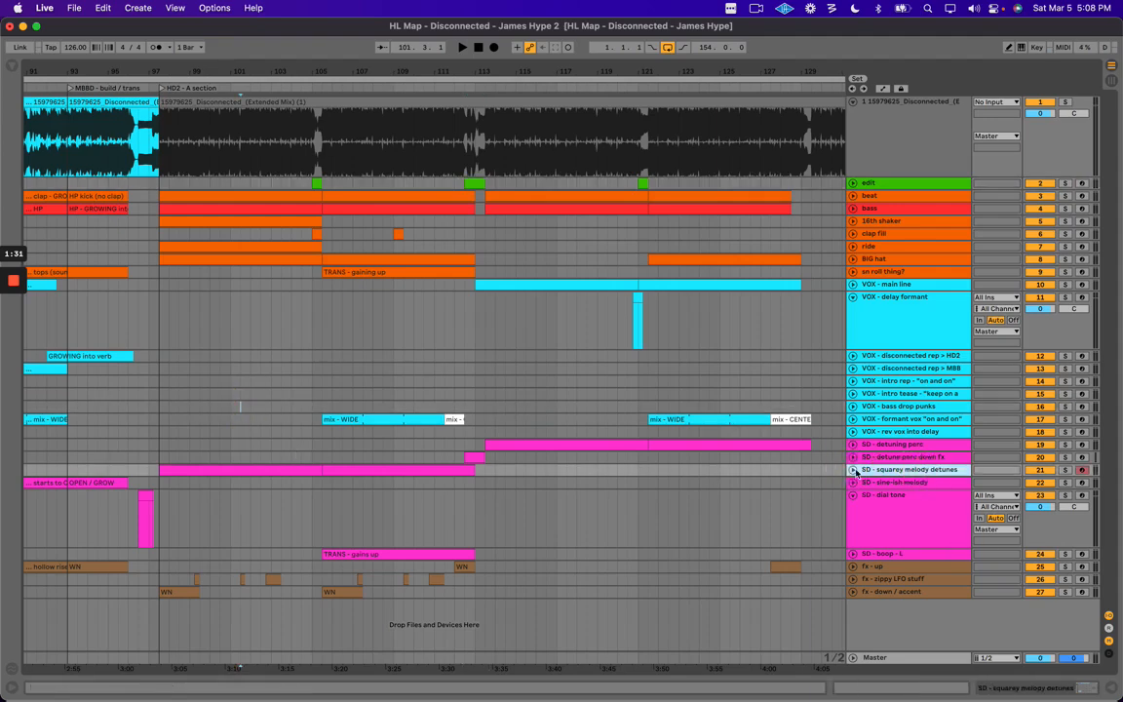
left_click(853, 469)
scroll(862, 533, "down", 1)
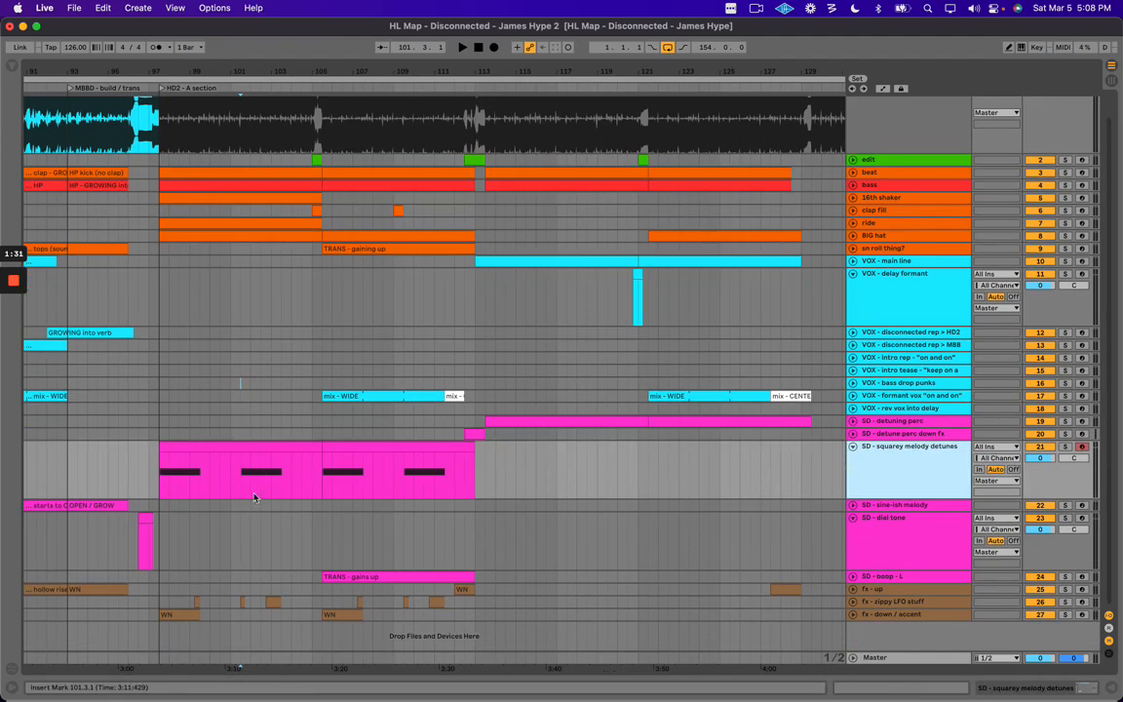
left_click(239, 471)
key("space")
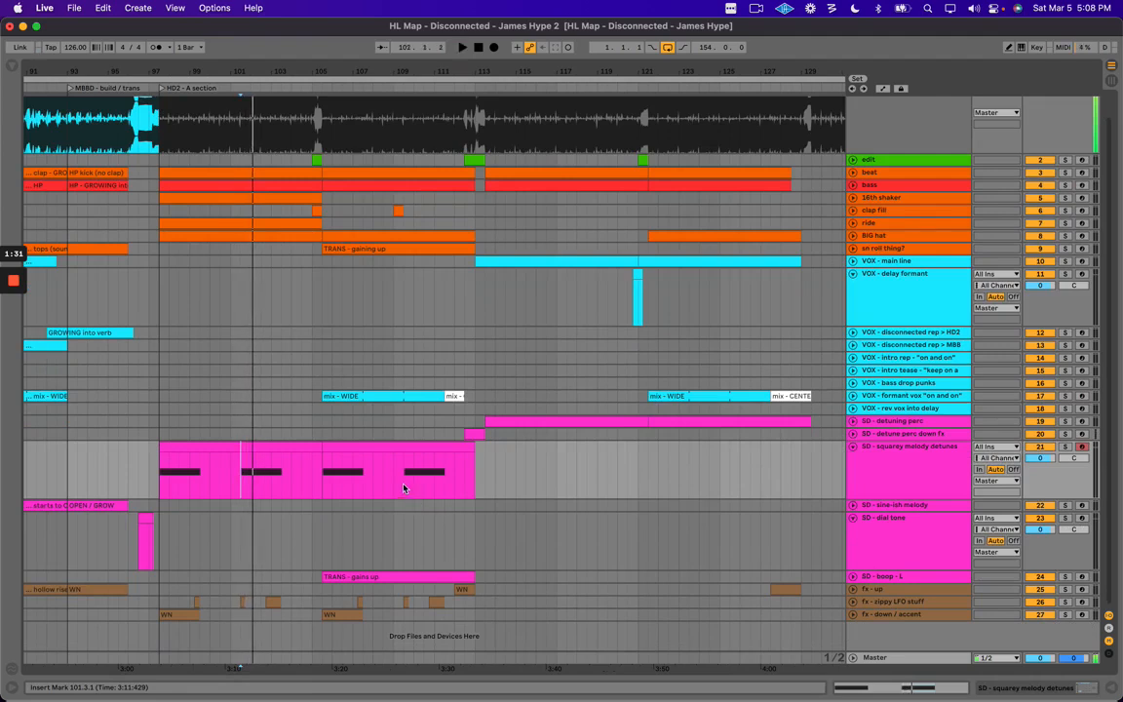
scroll(523, 404, "right", 2)
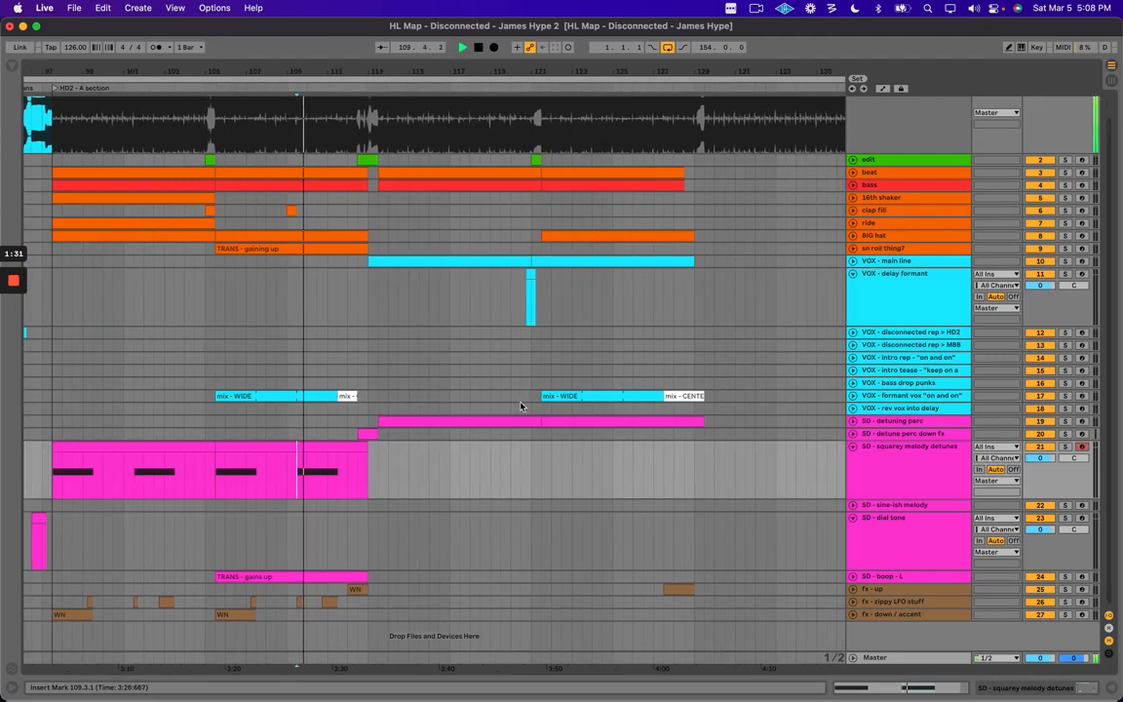
scroll(487, 397, "left", 3)
key("space")
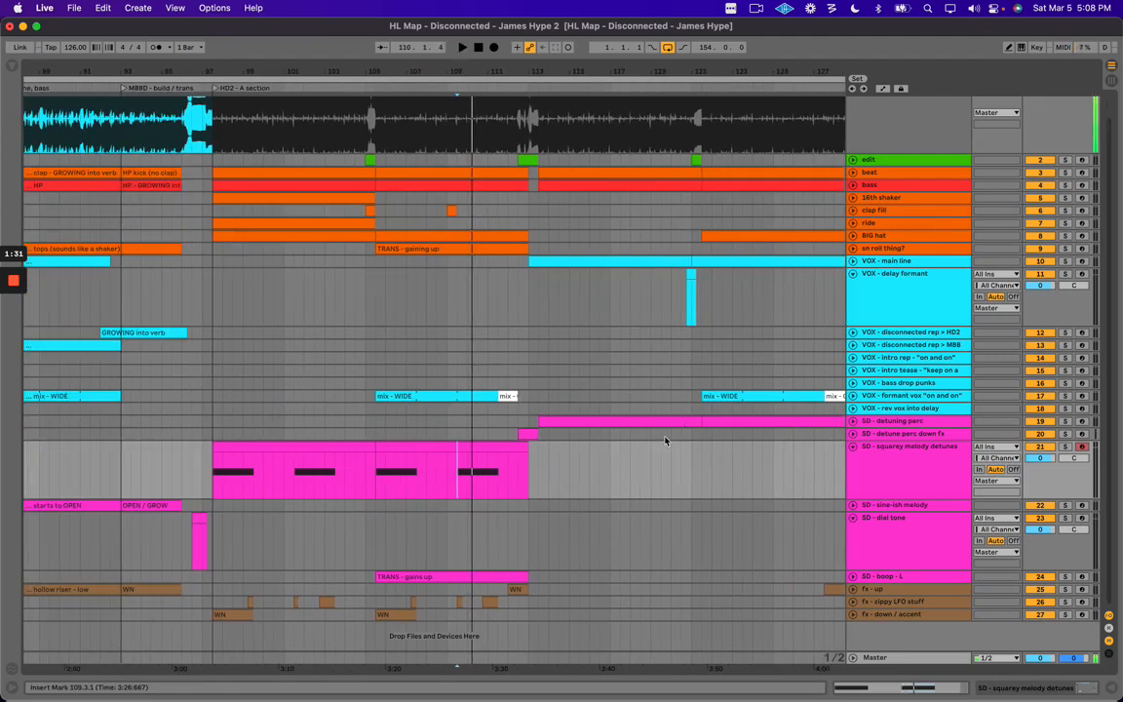
Unfold the SD - detuning perc track and listen from 117.3.1 and 120.3.1.
left_click(853, 420)
scroll(555, 453, "right", 2)
left_click(553, 462)
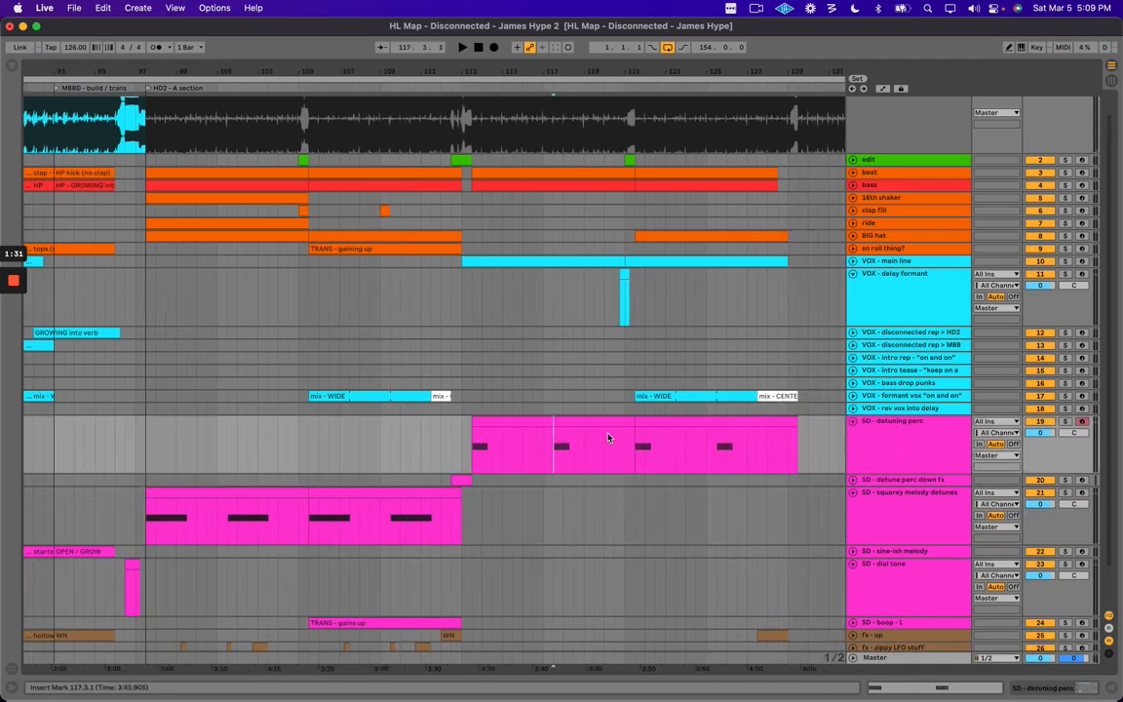
scroll(644, 471, "right", 2)
scroll(574, 179, "up", 1)
key("space")
left_click(549, 155)
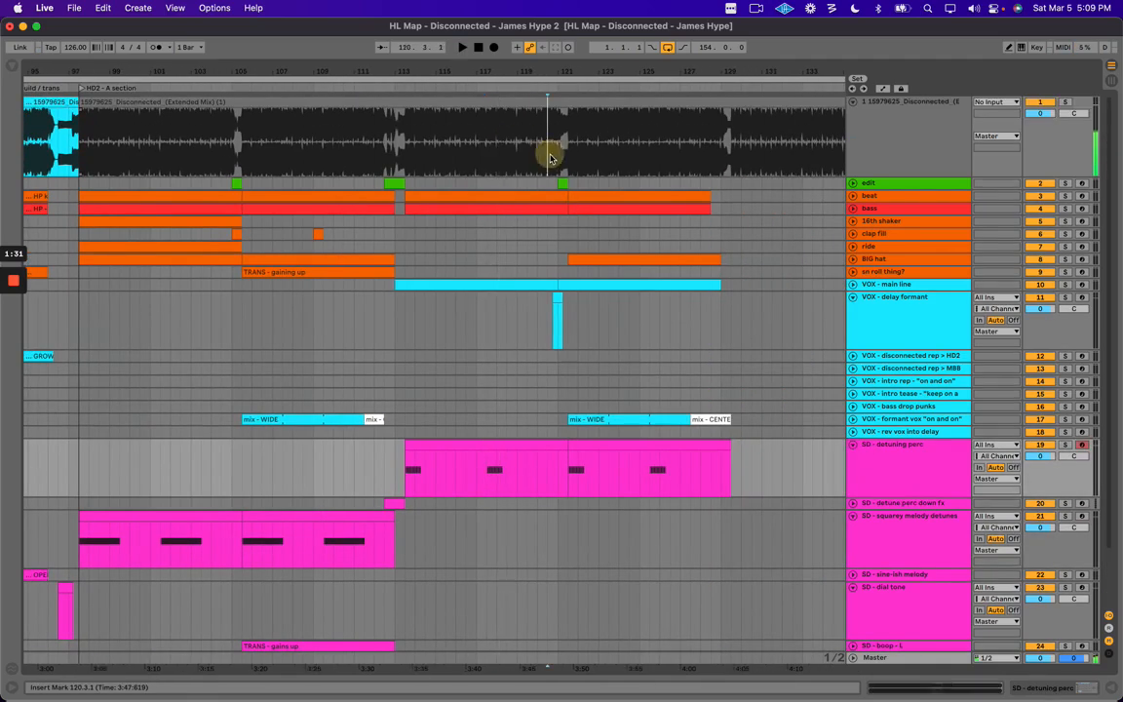
key("space")
scroll(682, 185, "right", 2)
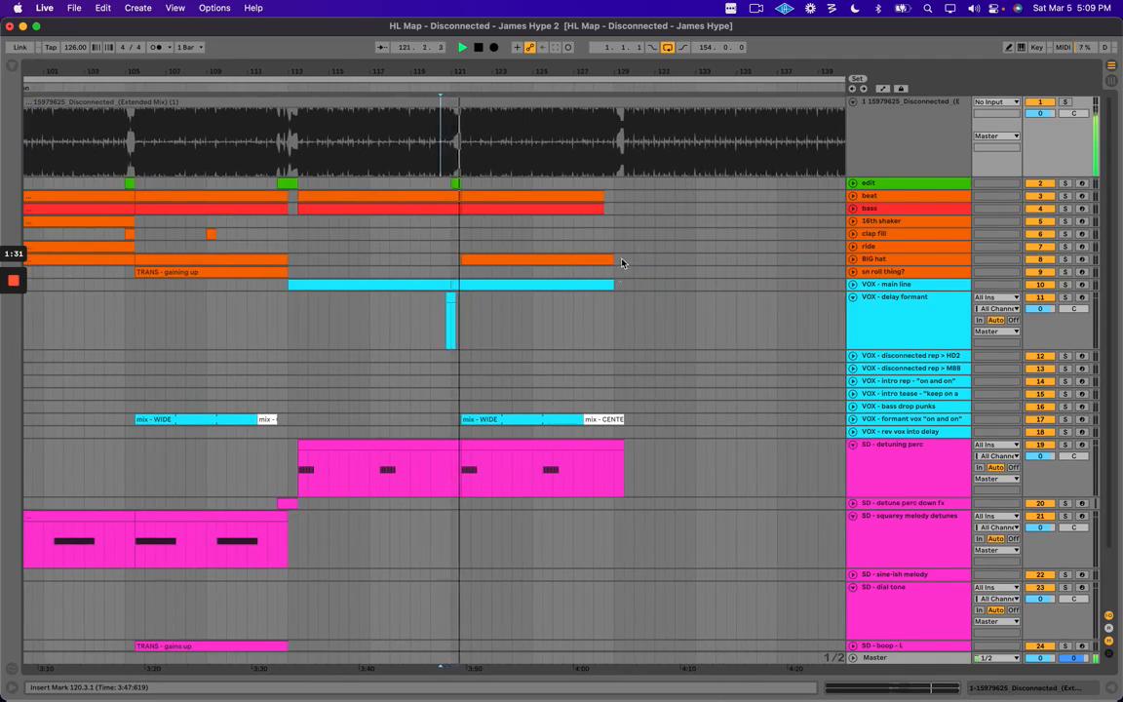
Listen around bar 125 and from 128.3.1 to check the end of the HD2 - A section.
left_click(543, 461)
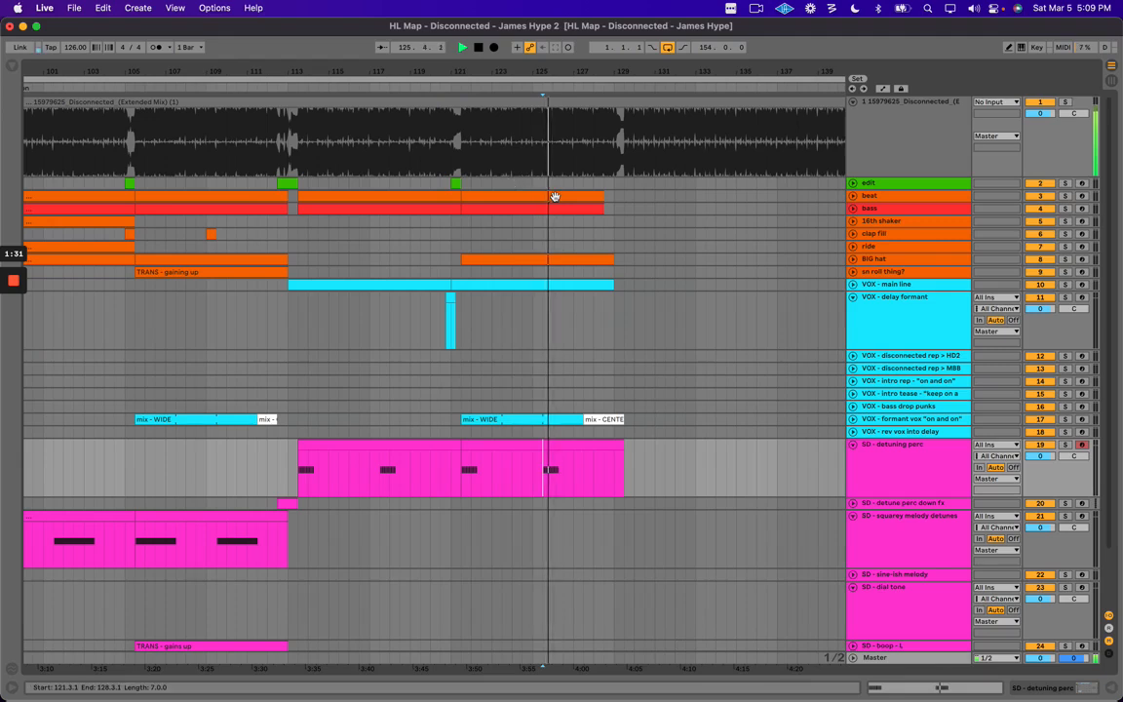
left_click(604, 128)
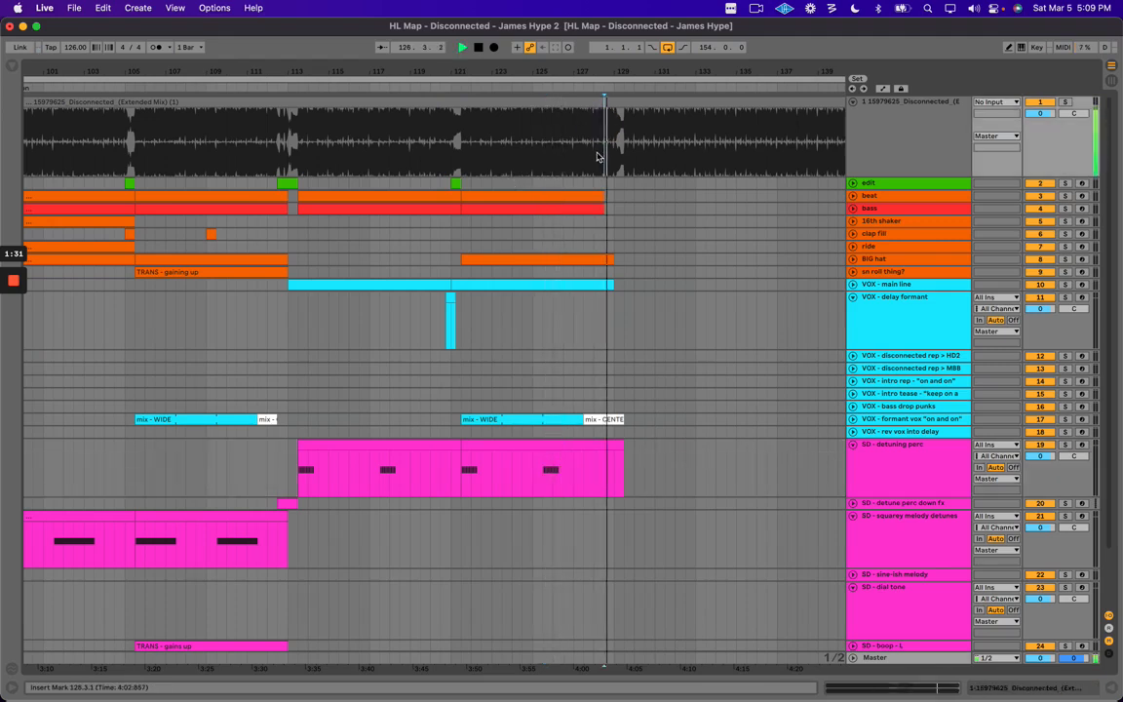
scroll(597, 156, "left", 5)
scroll(596, 156, "right", 3)
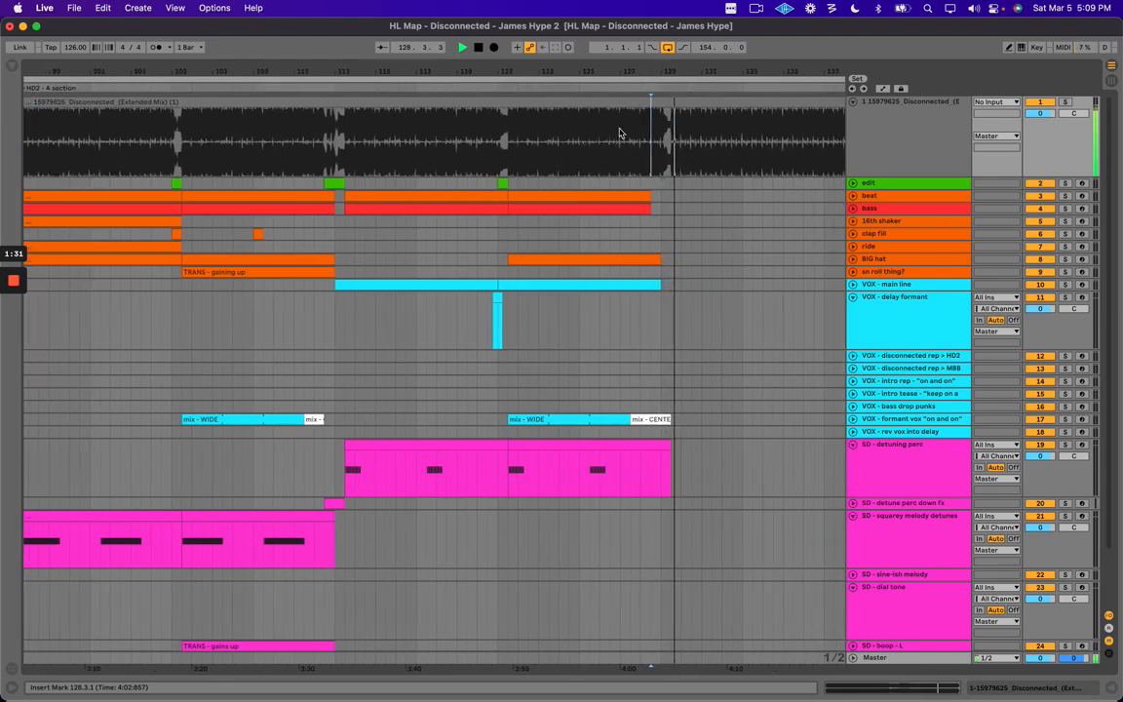
left_click(680, 118, "shift")
left_click(651, 114)
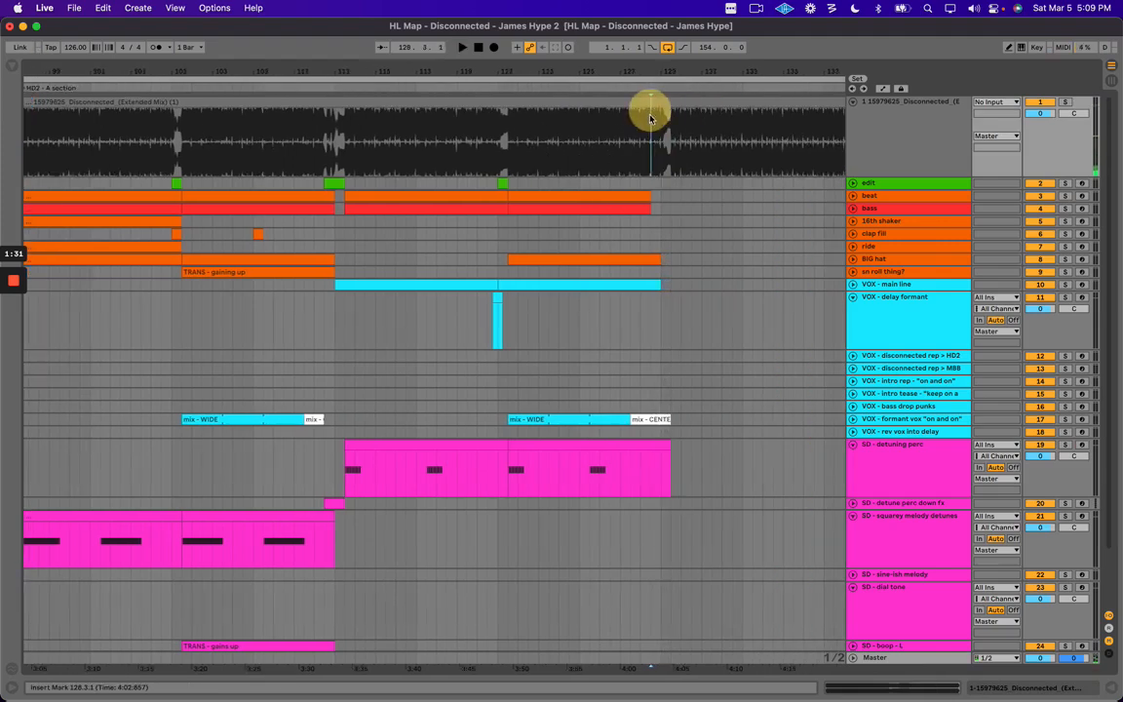
Examine the rest of the reference waveform after bar 129 and the break from 111.1.1 to 114.1.1.
left_click_drag(690, 72, 691, 61)
left_click_drag(679, 127, 814, 137)
left_click(752, 137)
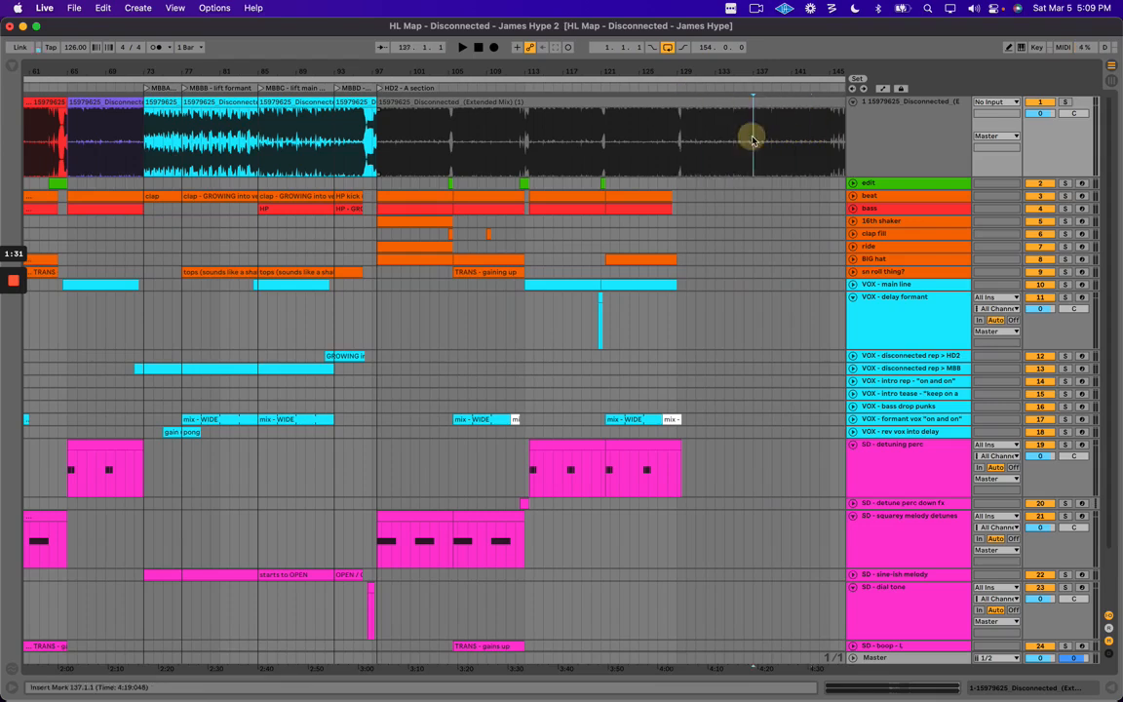
left_click_drag(760, 66, 657, 70)
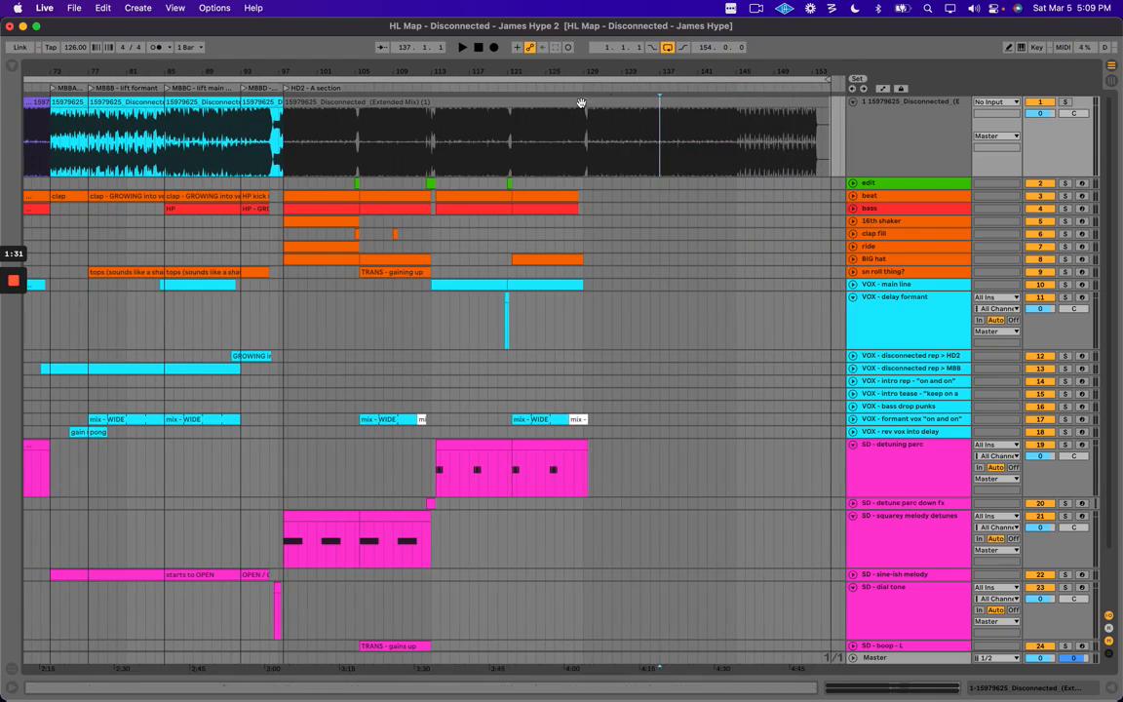
left_click(415, 134)
left_click_drag(429, 67, 431, 71)
left_click_drag(433, 134, 504, 144)
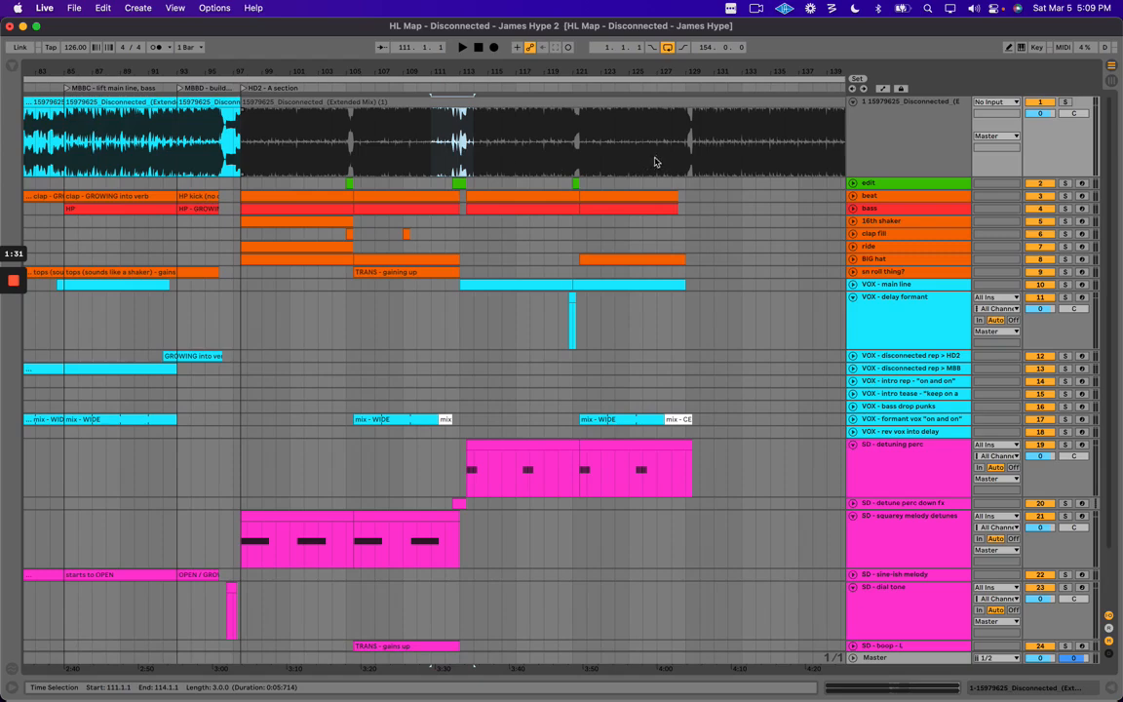
Play the arrangement from 121.1.1 to hear the short edit at bar 121.
left_click(571, 245)
key("plus")
key("space")
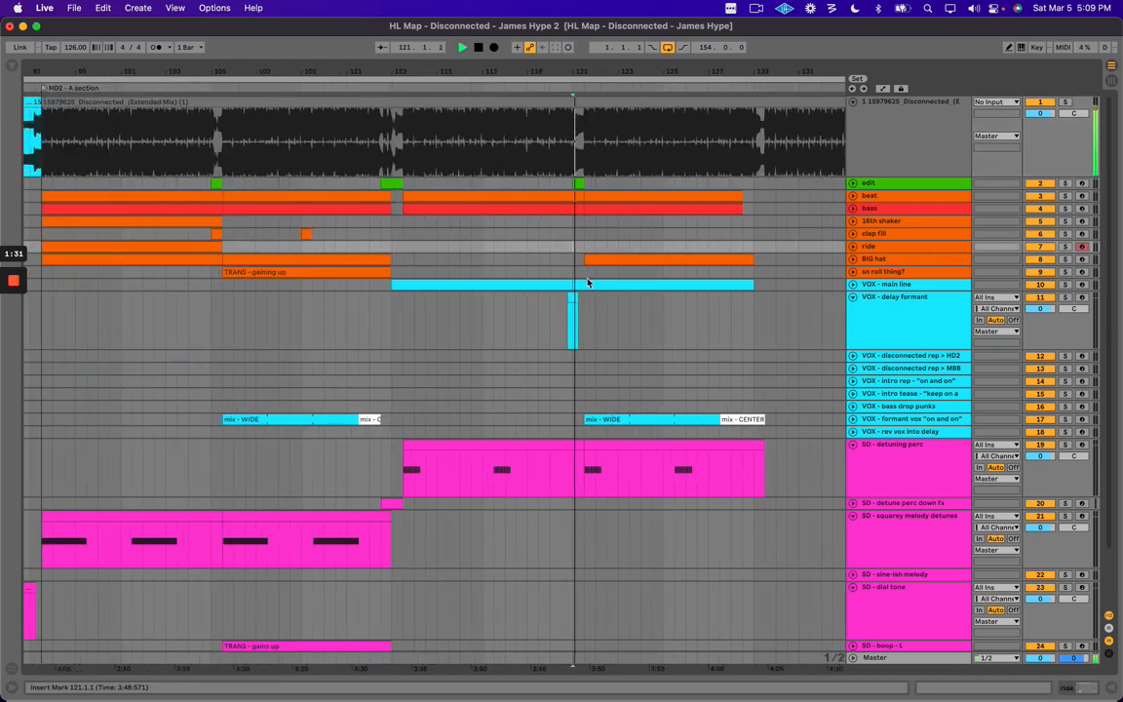
Stop playback, unfold the BIG hat track and inspect its clip starting at 121.3.1.
scroll(590, 286, "down", 3)
scroll(595, 290, "right", 5)
scroll(600, 293, "left", 3)
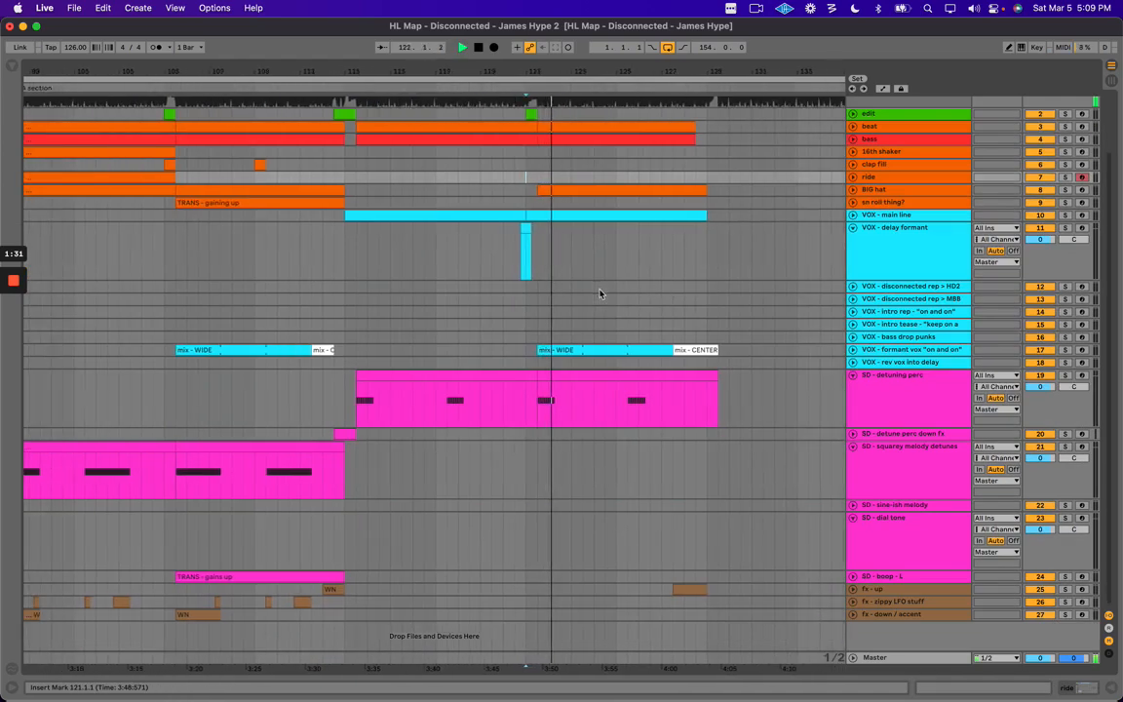
scroll(596, 287, "right", 2)
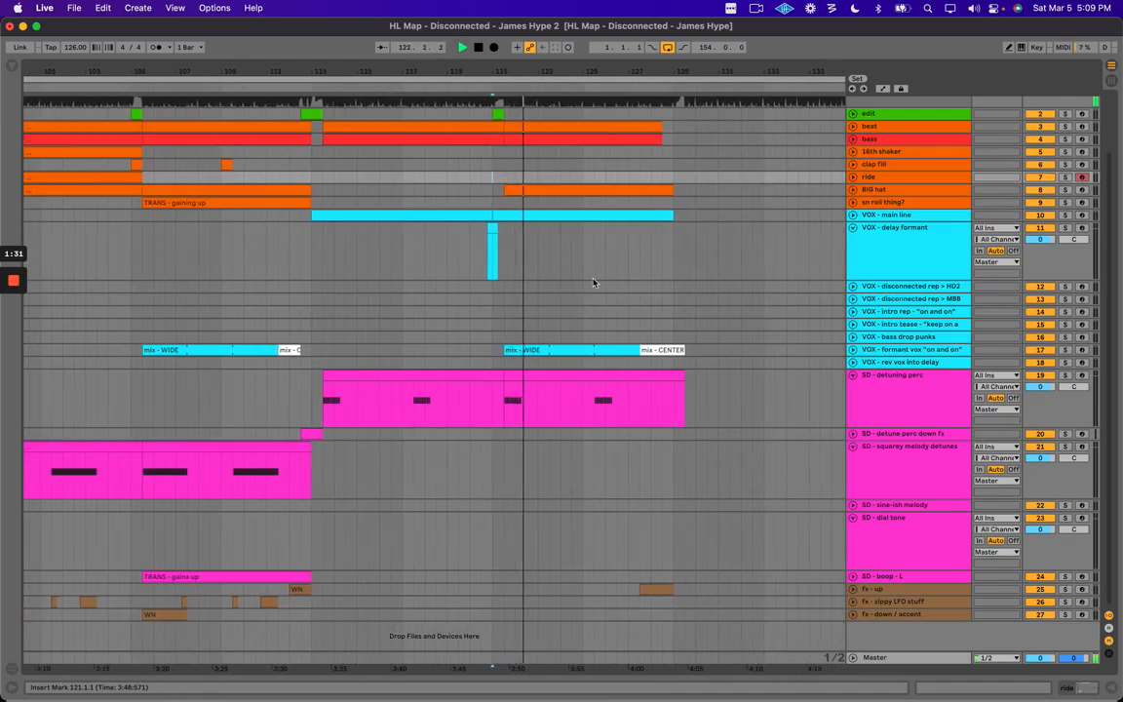
left_click(882, 191)
key("space")
left_click(852, 191)
left_click(543, 193)
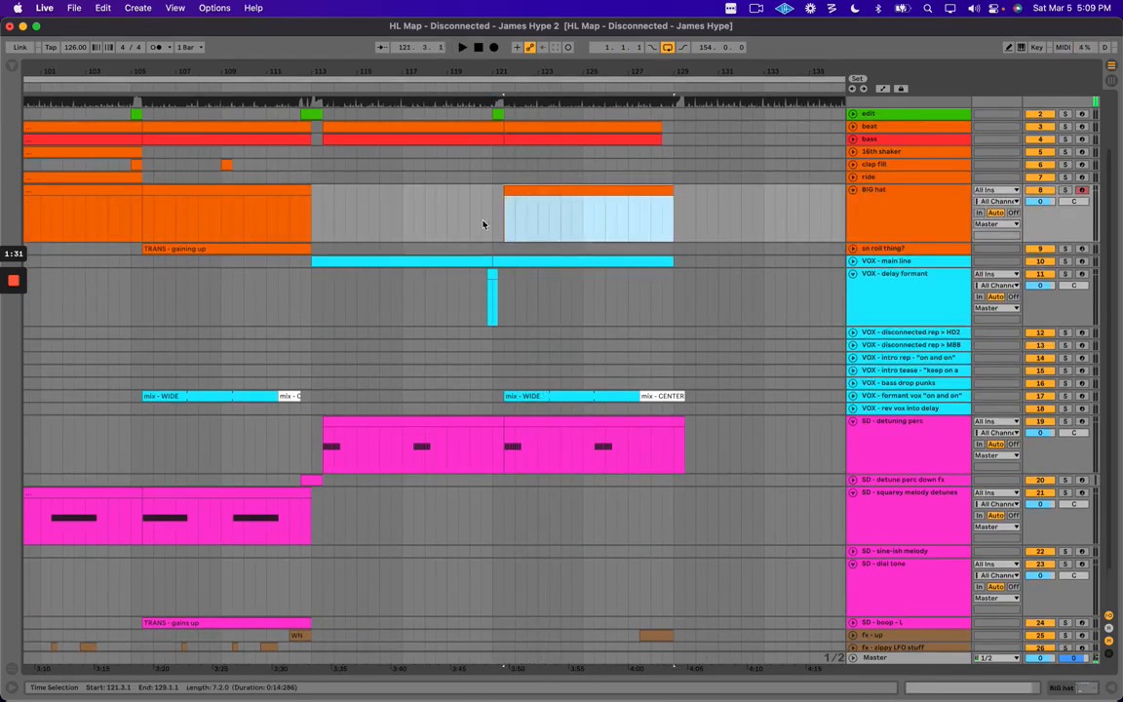
Compare the BIG hat clip at 121.3.1 with the BIG hat clips in the earlier HD1 and HD2 sections.
key("minus")
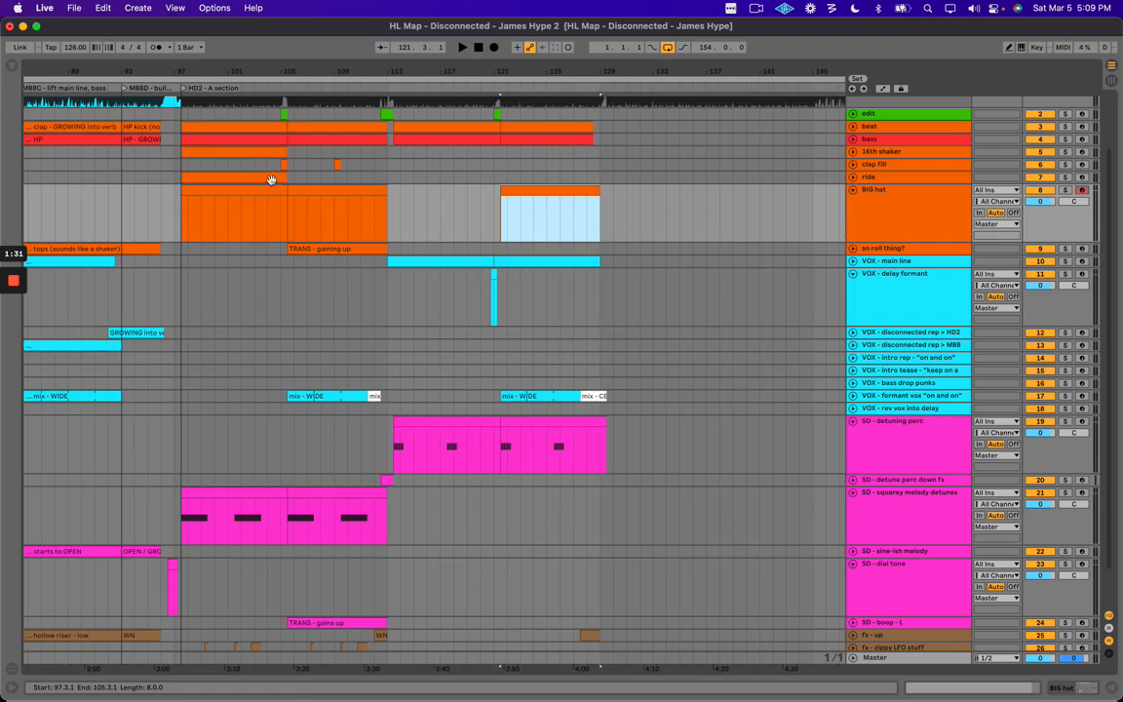
scroll(323, 134, "left", 5)
left_click_drag(699, 67, 657, 142)
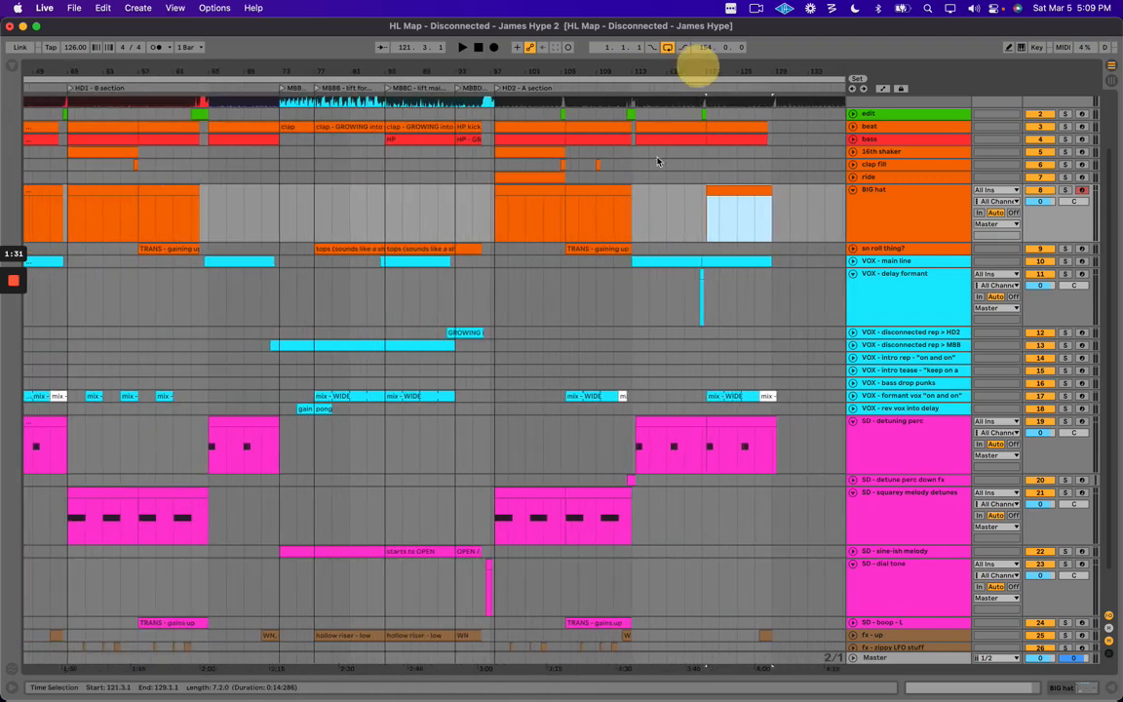
scroll(421, 200, "right", 2)
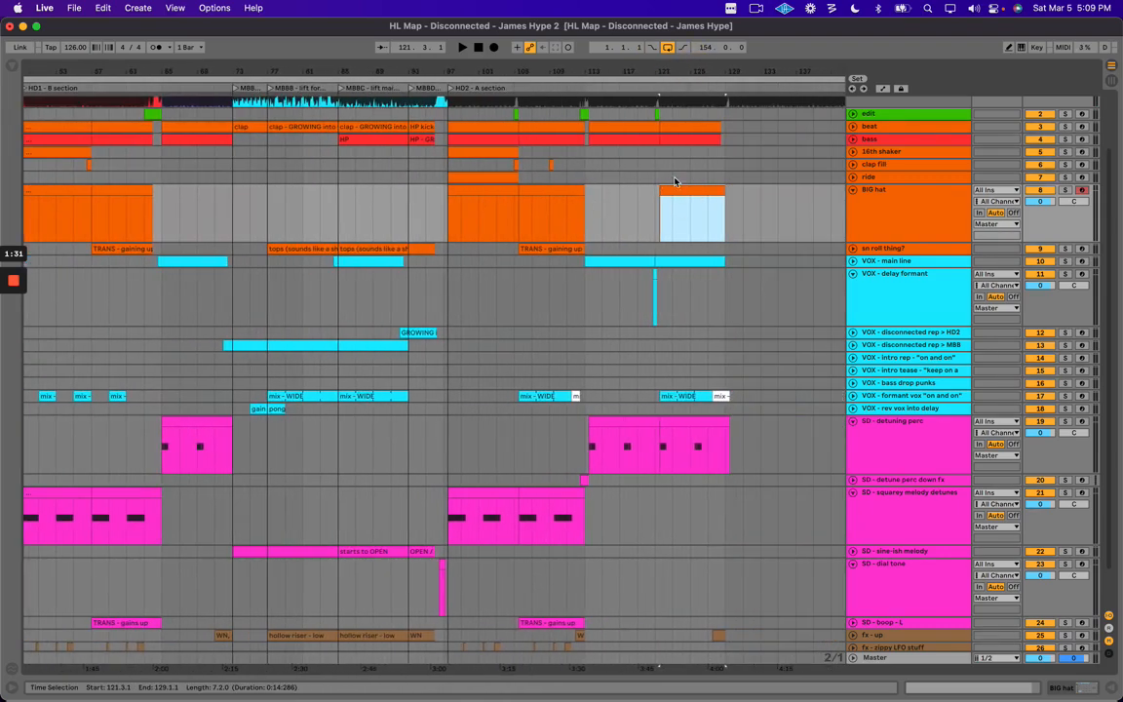
scroll(564, 484, "down", 2)
left_click_drag(691, 73, 686, 72)
Play the arrangement from 114.1.1 and again from 121.1.1.
left_click(490, 298)
key("space")
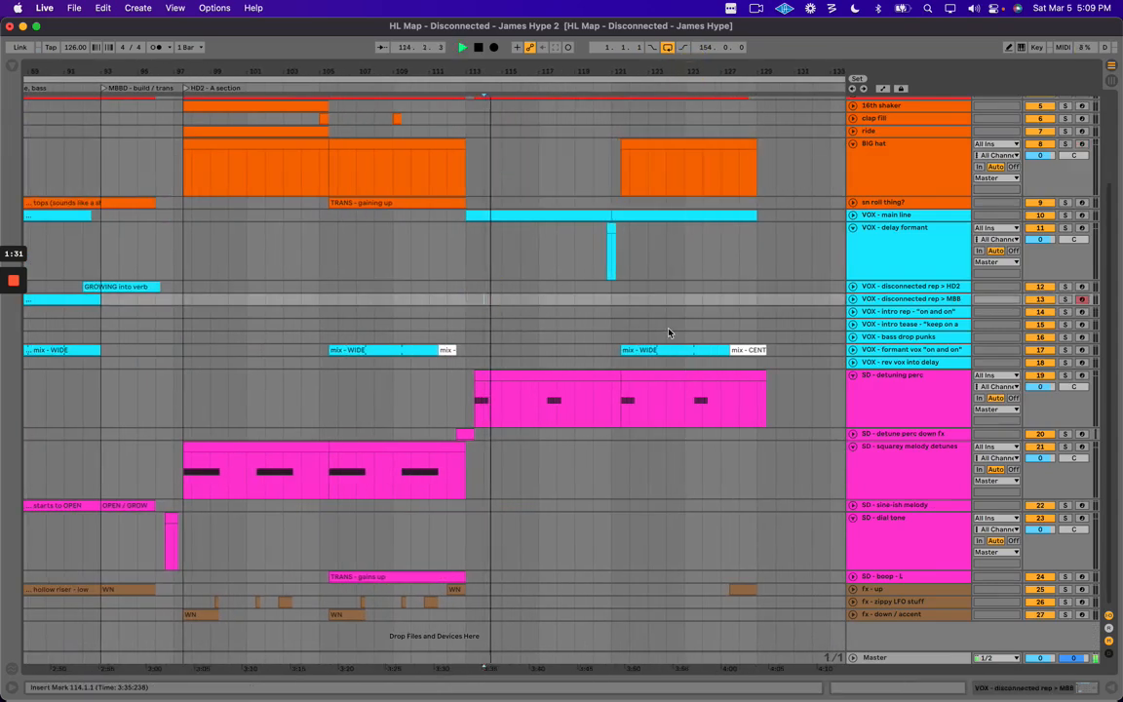
left_click(612, 298)
Unfold the VOX - formant vox "on and on" track and follow its clips during playback from bar 121 to bar 127.
left_click(862, 353)
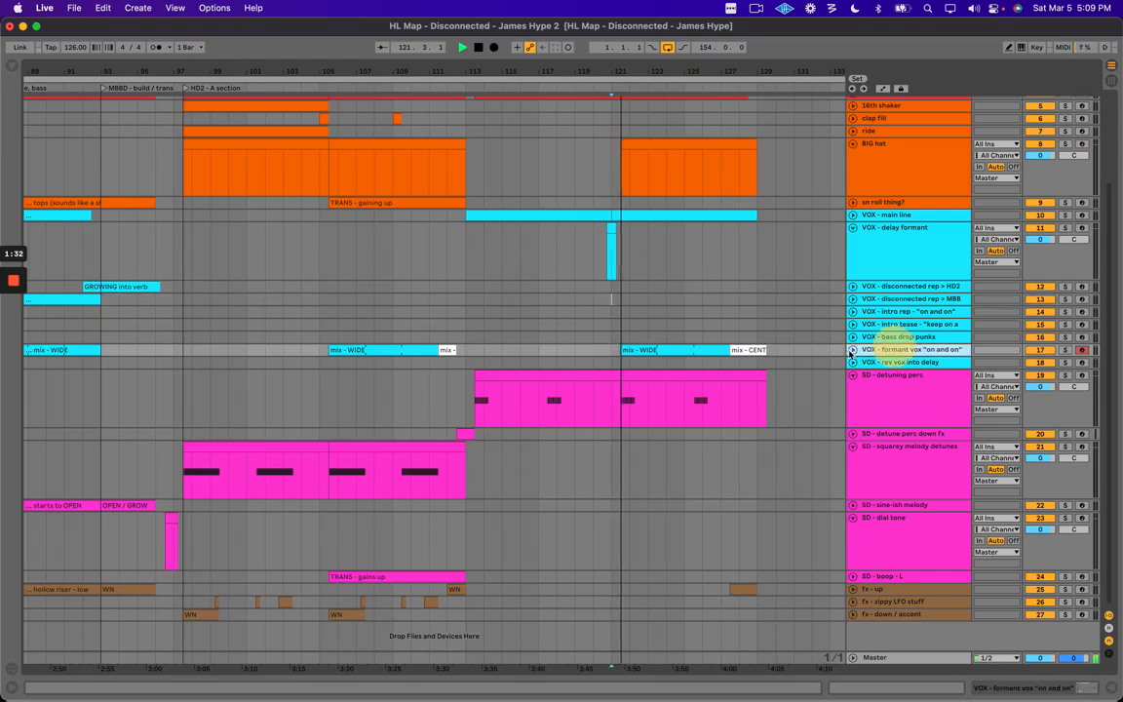
left_click(854, 350)
left_click_drag(638, 66, 640, 59)
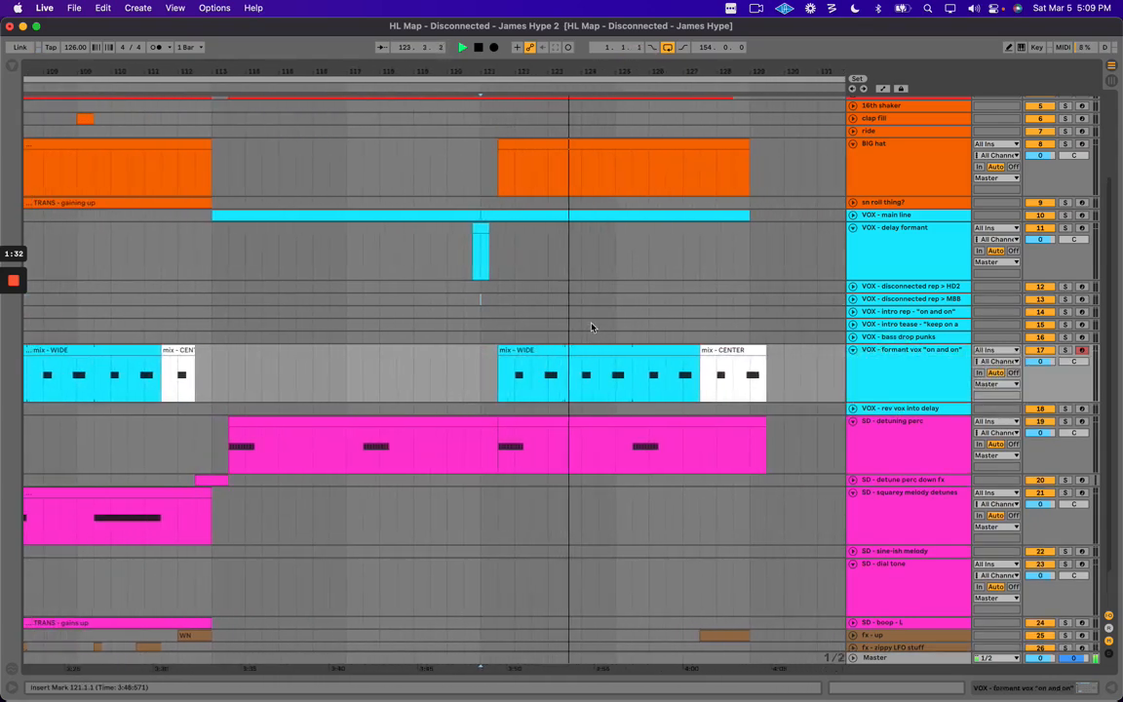
scroll(626, 330, "right", 2)
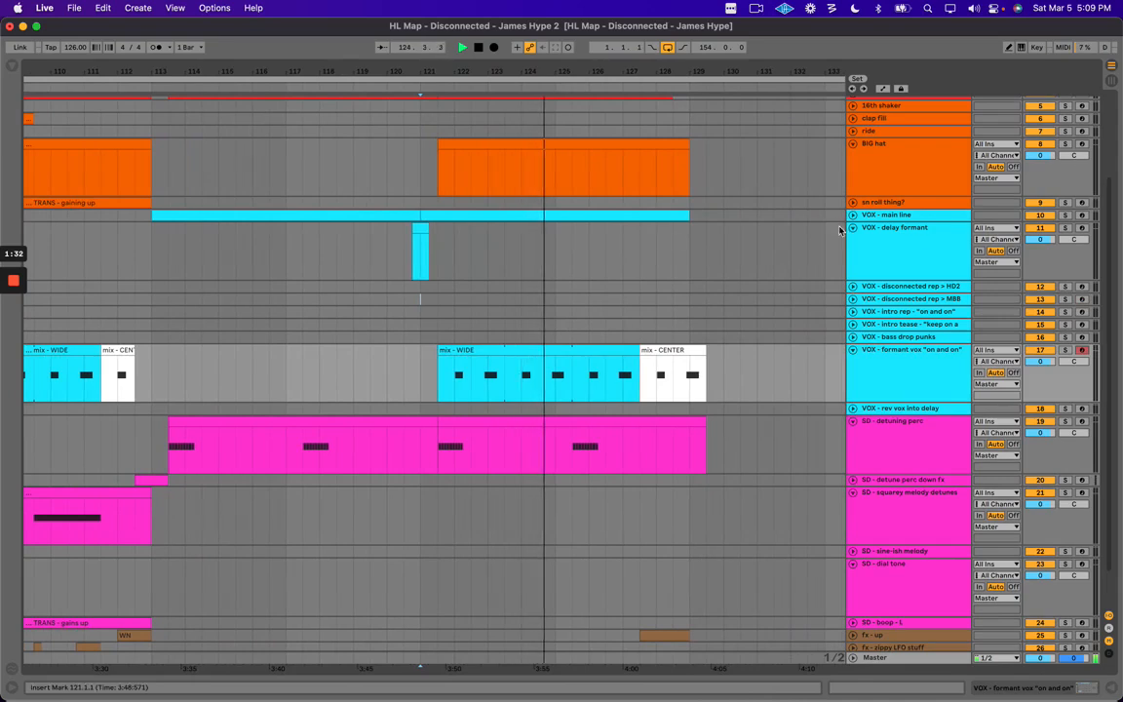
scroll(605, 282, "right", 1)
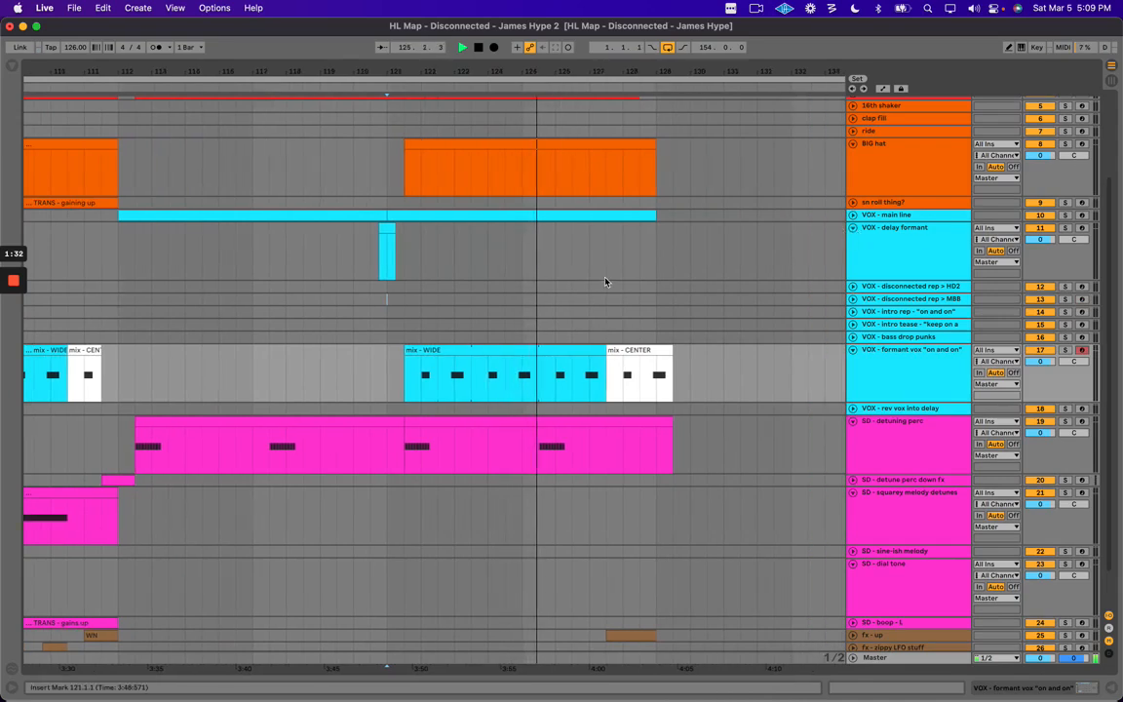
left_click(898, 147)
scroll(699, 171, "up", 4)
scroll(700, 224, "down", 5)
scroll(699, 396, "right", 2)
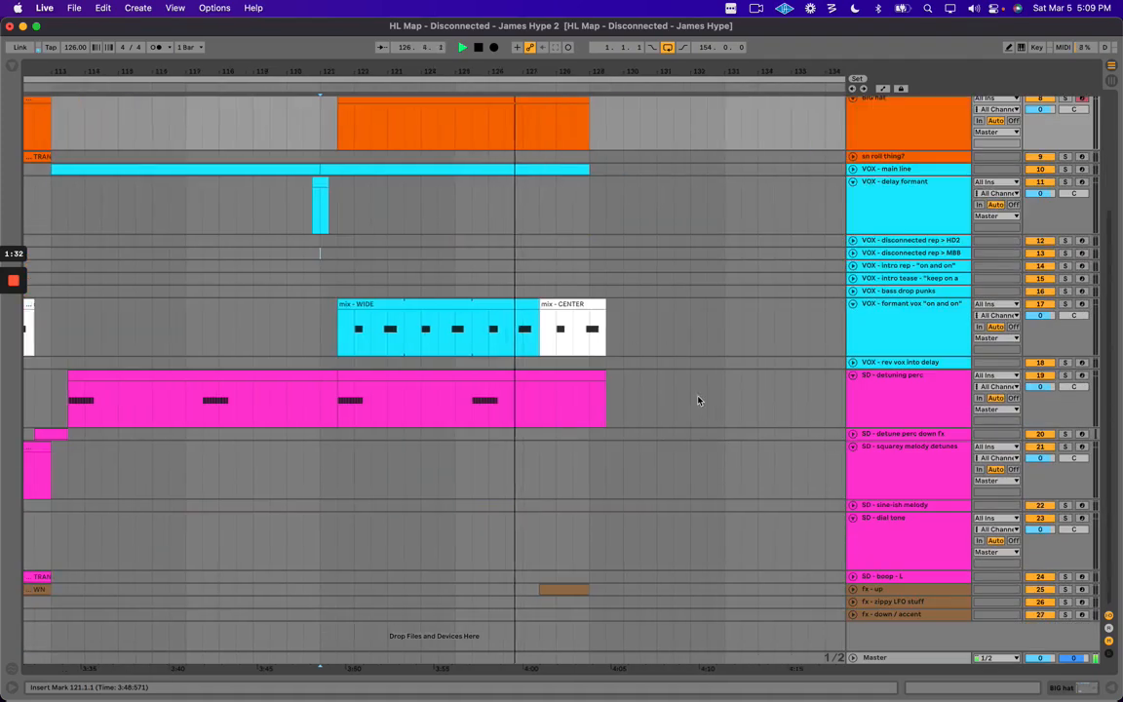
scroll(420, 237, "left", 1)
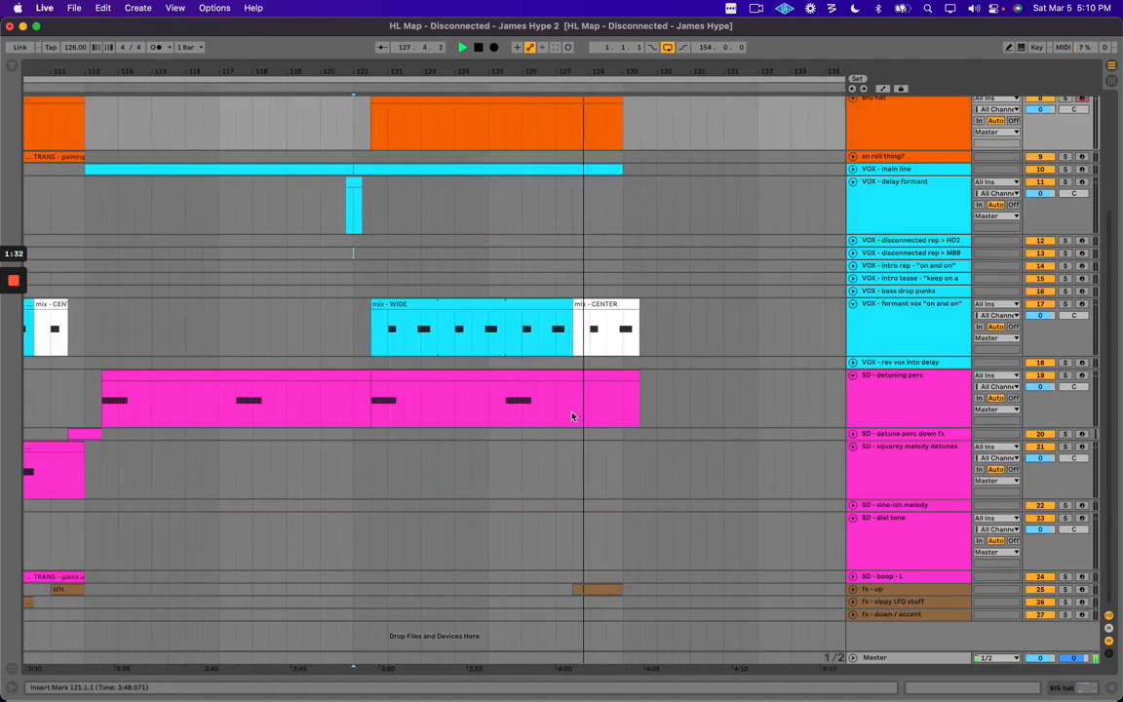
Listen around bar 128 and extend the beat and bass clips so that both end at 129.1.1.
scroll(585, 395, "up", 4)
scroll(615, 107, "right", 2)
left_click_drag(609, 70, 607, 97)
scroll(473, 227, "down", 3)
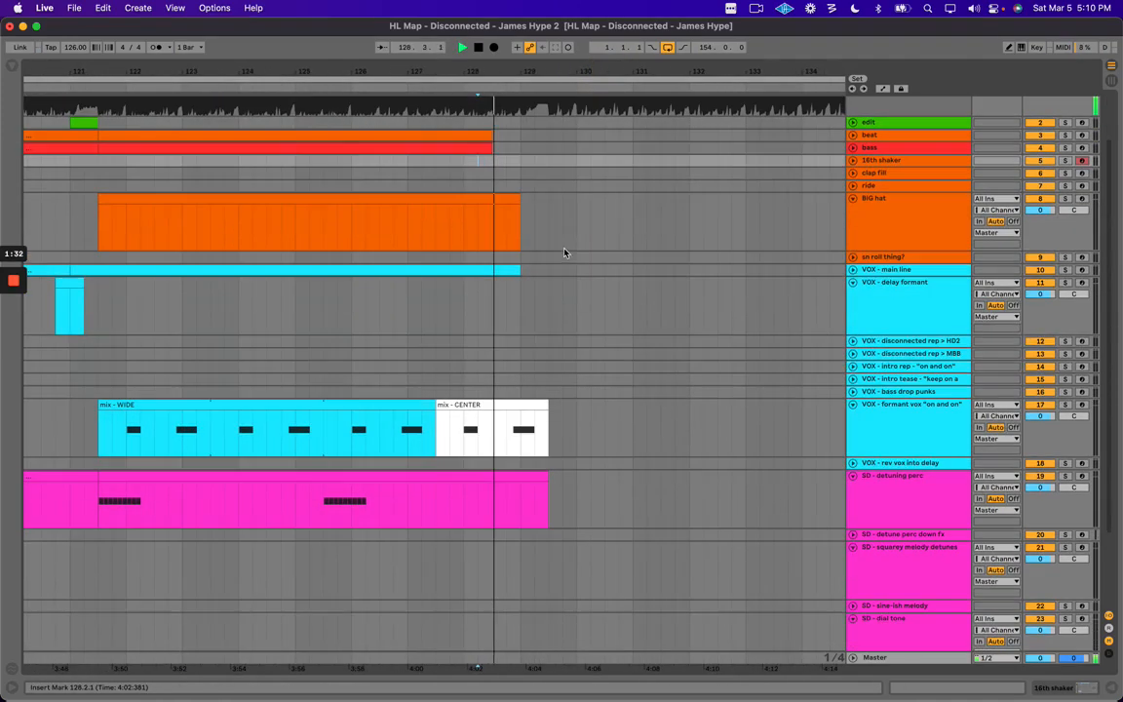
left_click_drag(528, 135, 535, 148)
key("space")
key("space")
left_click(477, 172)
left_click_drag(520, 198, 522, 198)
key("space")
key("space")
left_click_drag(534, 148, 524, 136)
left_click(501, 131)
key("space")
key("space")
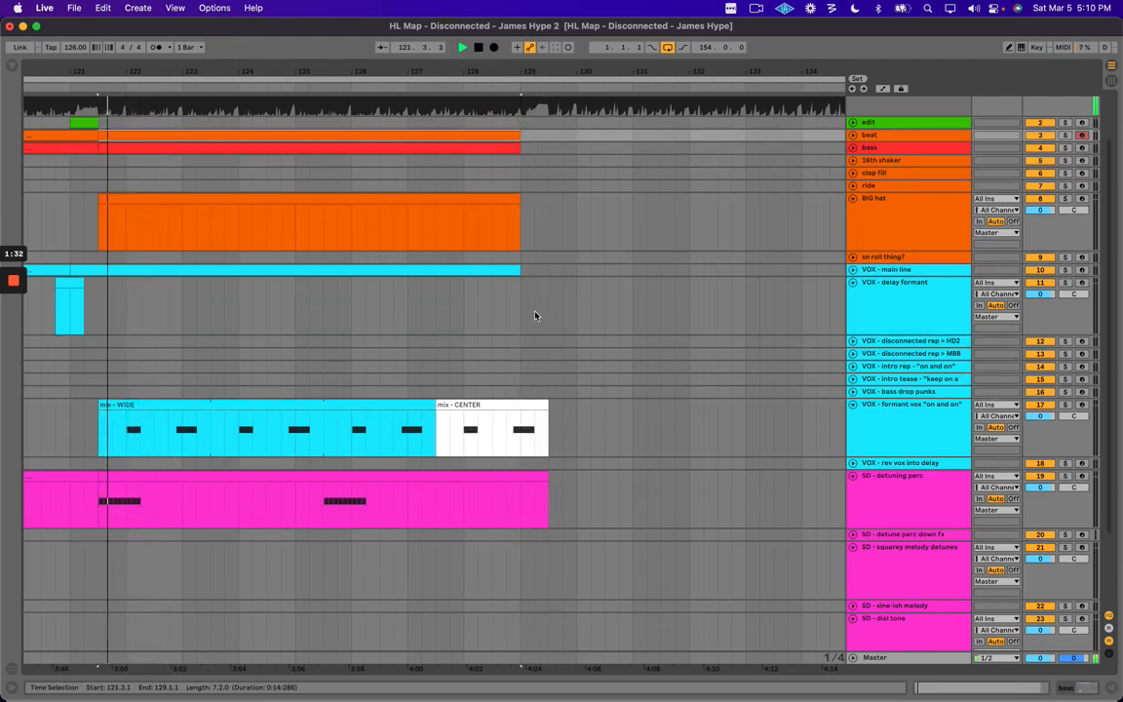
Listen to the transition into bar 129 from 128.4.1 and 128.3.1.
left_click(506, 174)
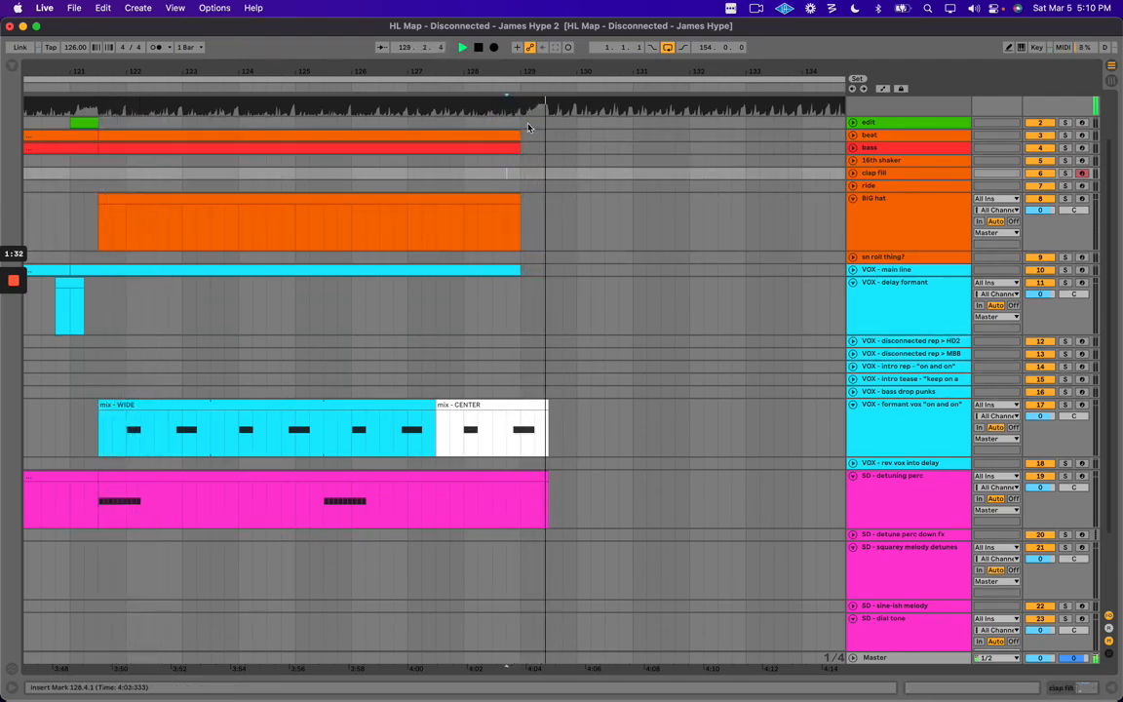
left_click(494, 301)
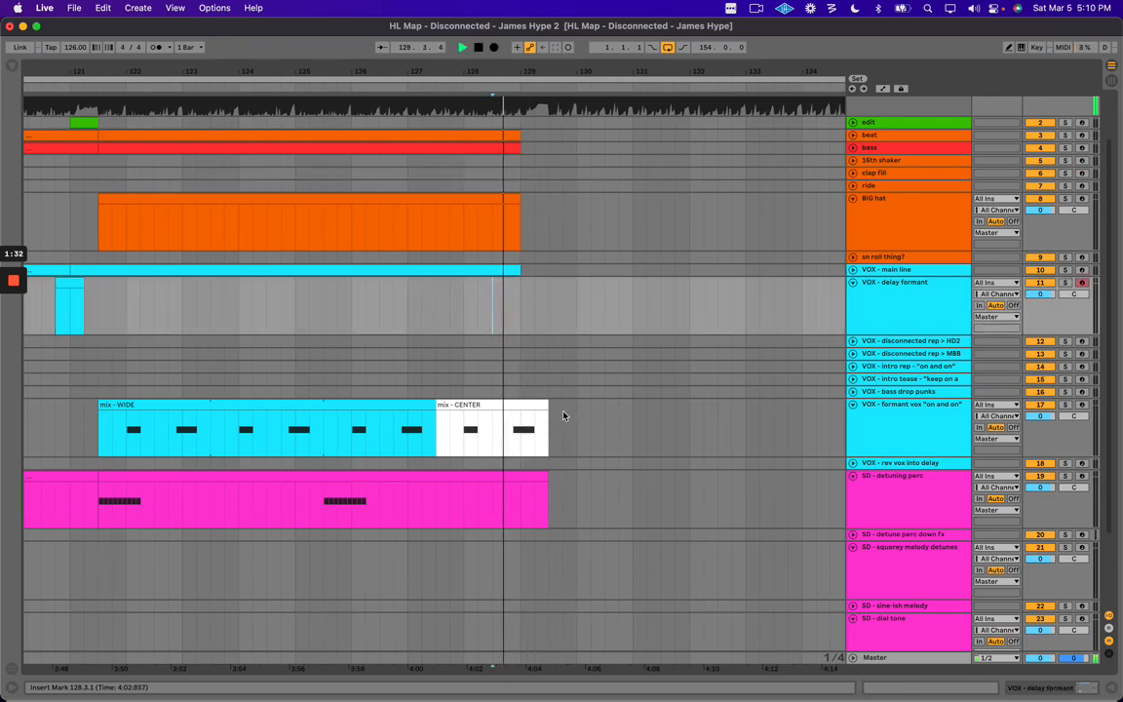
scroll(567, 410, "down", 3)
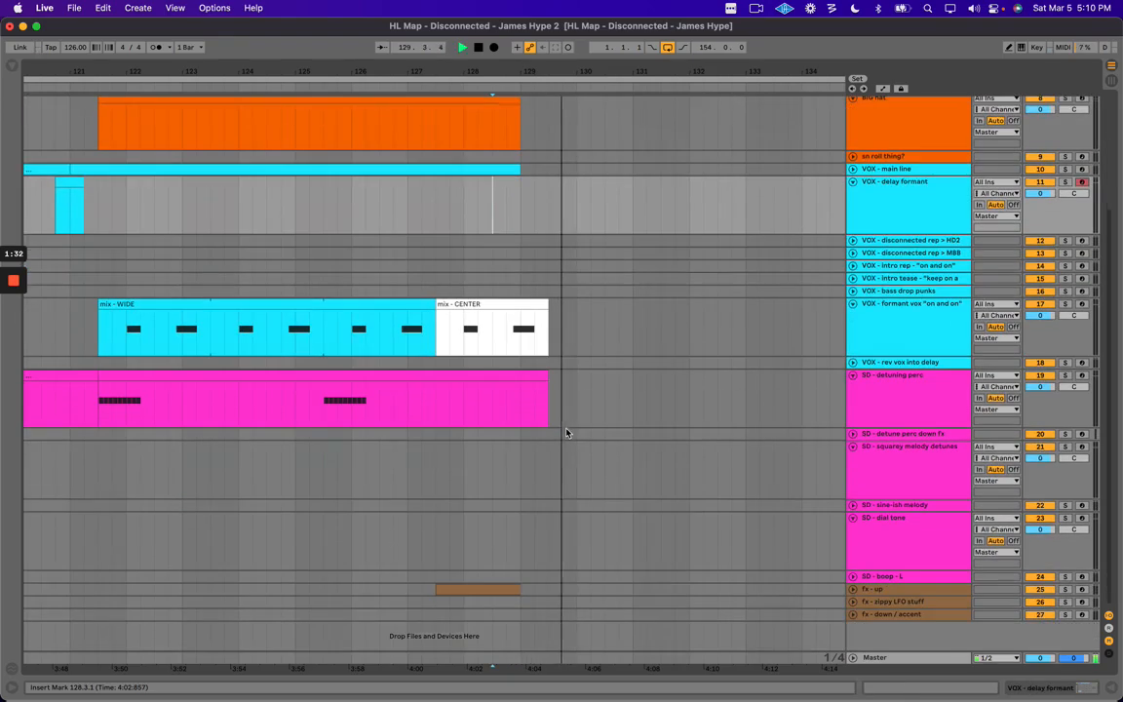
left_click(520, 533)
left_click(509, 532)
key("space")
Add a MIDI clip about three beats long at 129.1.1 on SD - dial tone and play from 128.4.1 to check it.
left_click_drag(521, 530, 549, 527)
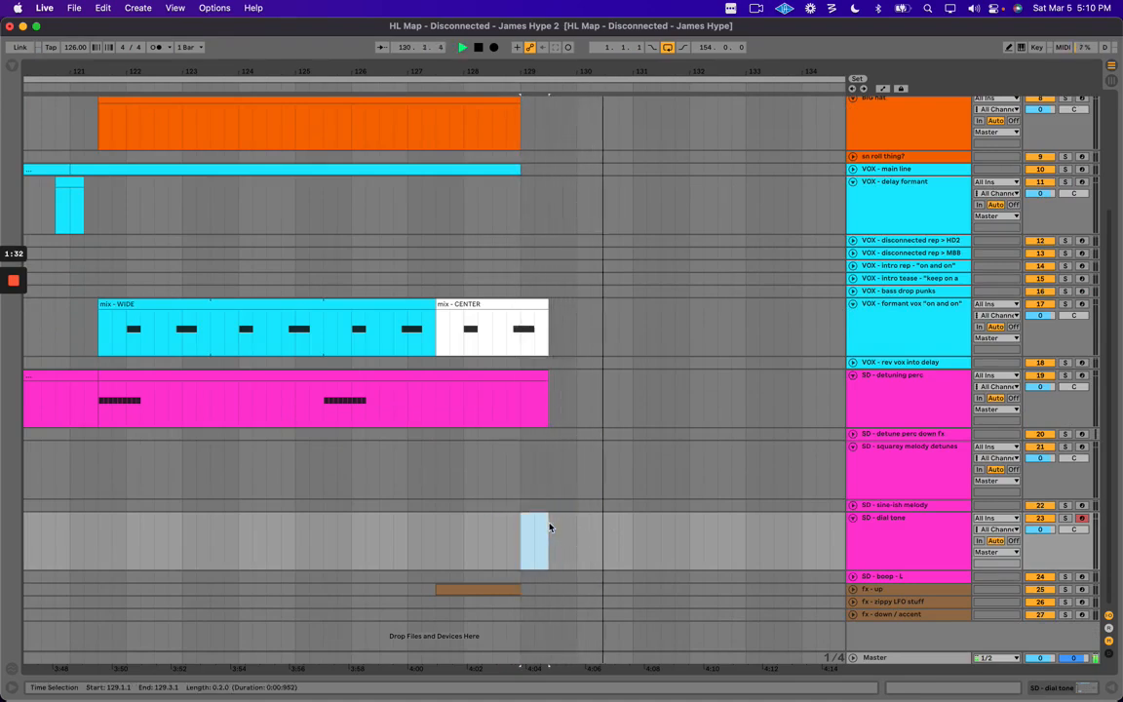
left_click(520, 528)
key("space")
key("super+shift+m")
key("super+alt+l")
left_click(508, 466)
key("space")
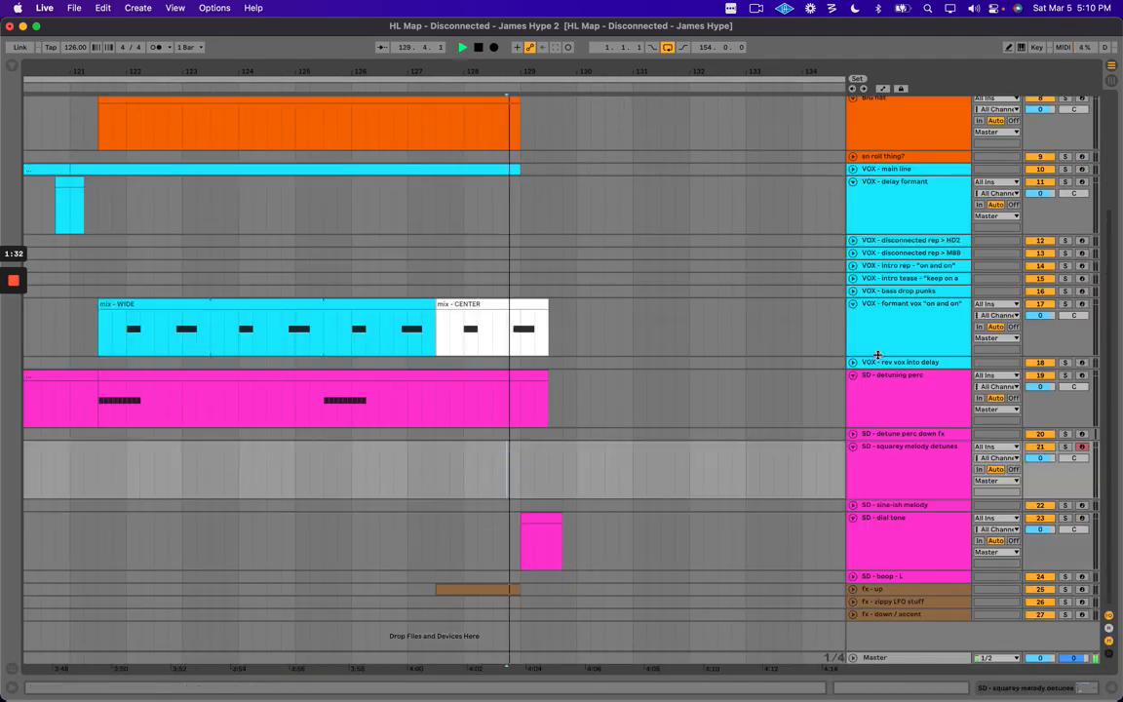
Fold all tracks and unfold only the reference track to show its waveform through the end of the song.
left_click(853, 369, "alt")
left_click_drag(717, 74, 715, 63)
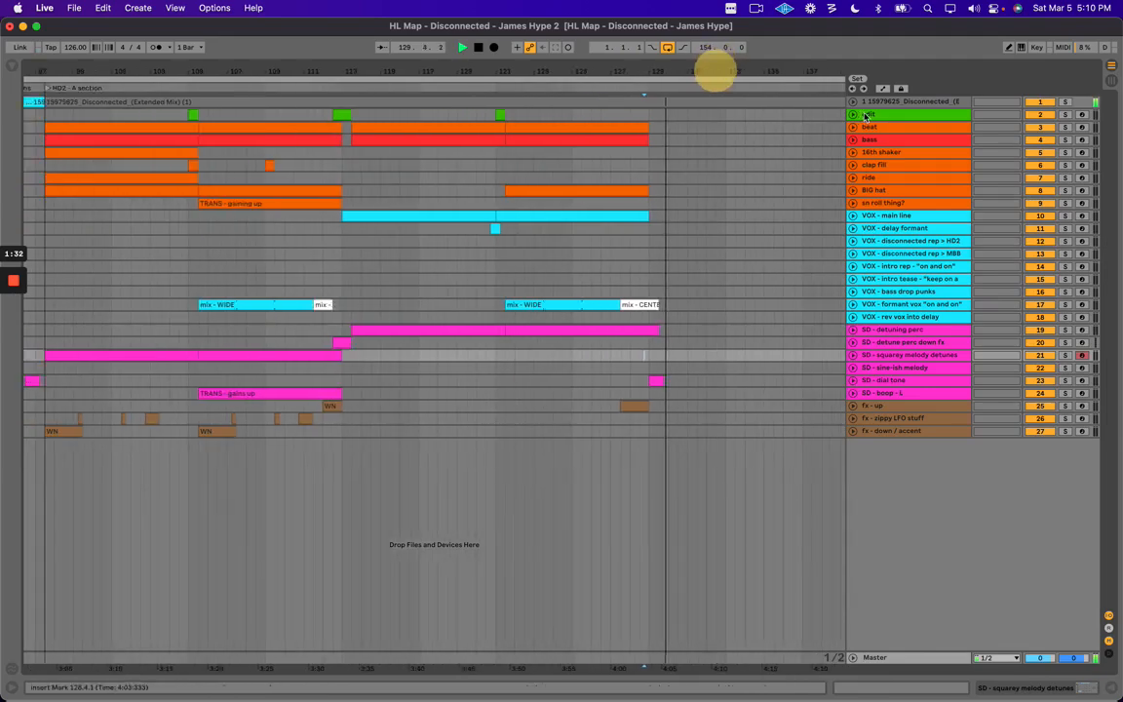
left_click(853, 101)
scroll(722, 200, "right", 3)
Stop playback and duplicate the beat and bass clips ending at 129.1.1 three times.
key("space")
left_click(219, 196)
left_click(221, 211, "shift")
key("super+d")
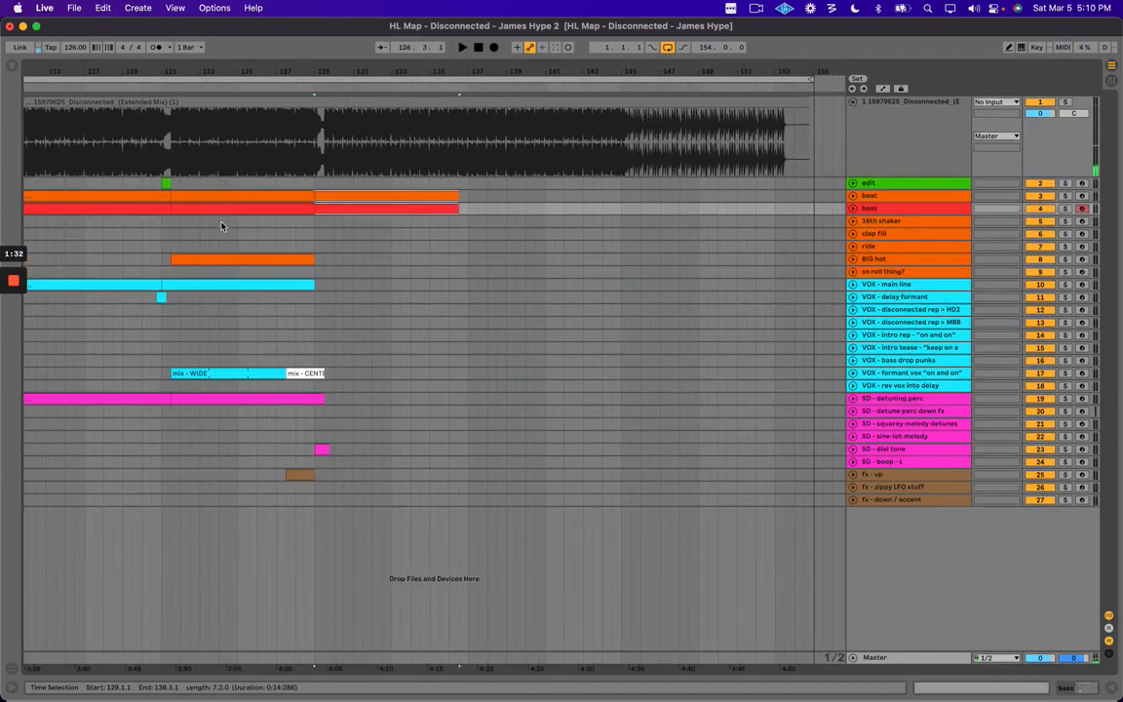
key("super+d")
key("super+d")
Try to move the first duplicated beat clip to start at 129.3.1.
left_click_drag(336, 195, 348, 196)
left_click(495, 195)
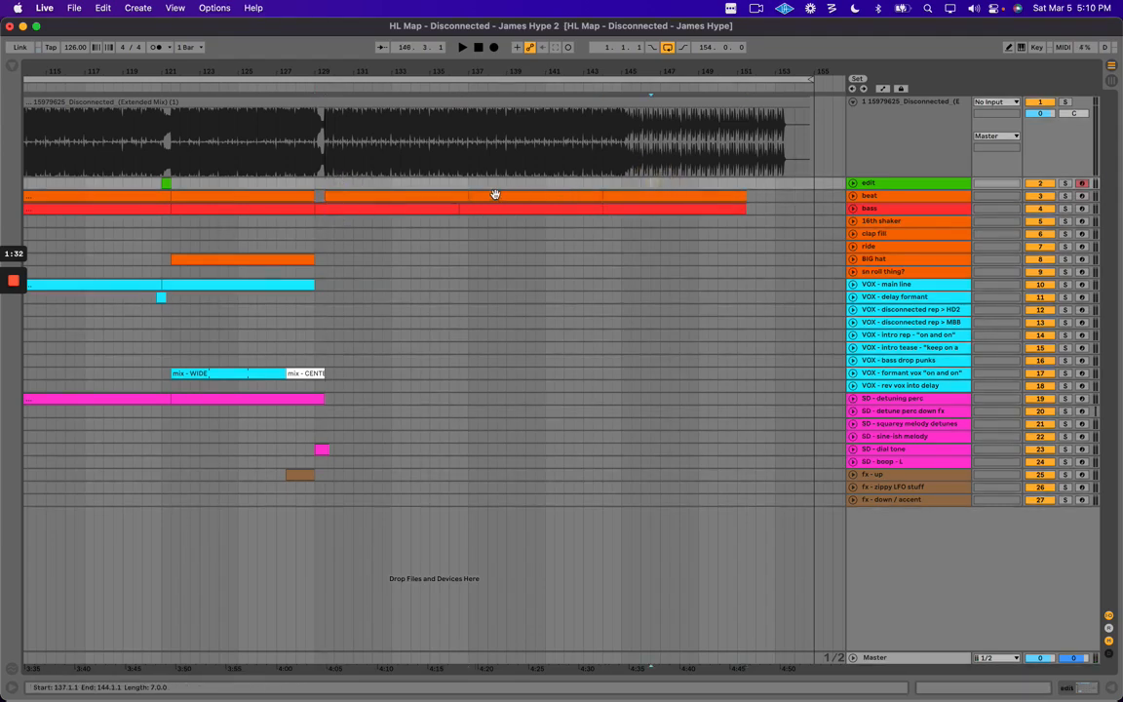
left_click(381, 200)
scroll(351, 226, "left", 3)
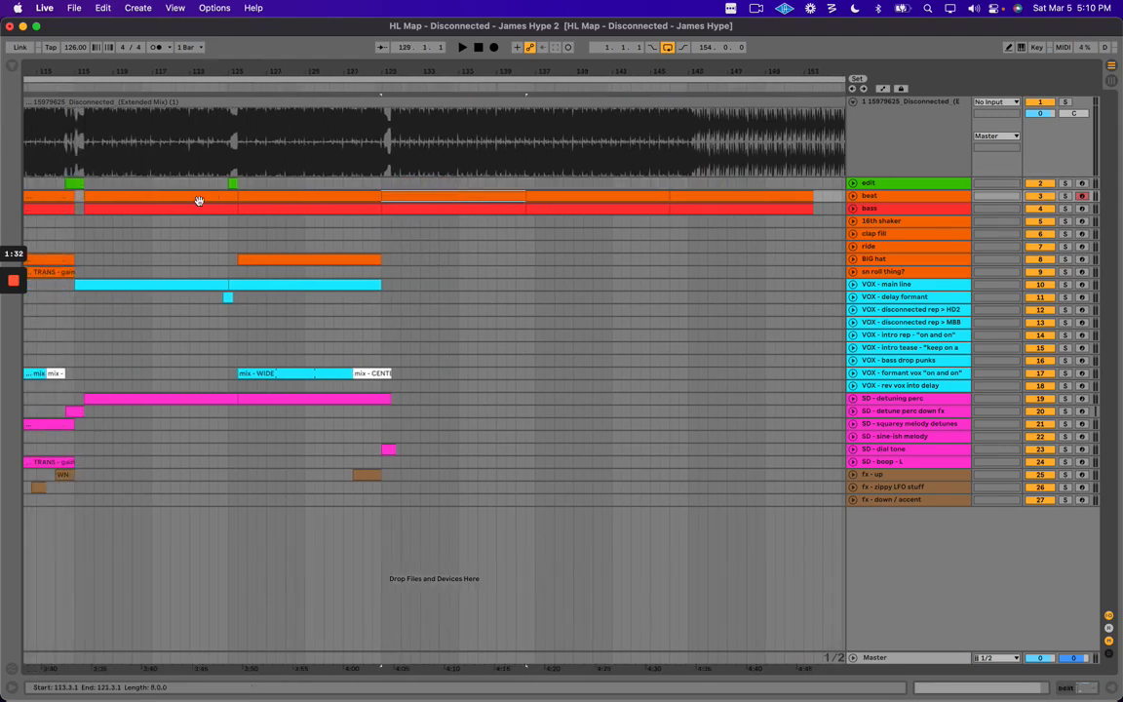
Copy the eight-bar beat and bass clips from 113.3.1 to 129.3.1 and delete the leftover pieces between 129.1.1 and 129.3.1.
left_click(169, 205)
left_click_drag(466, 205, 477, 200)
left_click(384, 197)
left_click(385, 207, "shift")
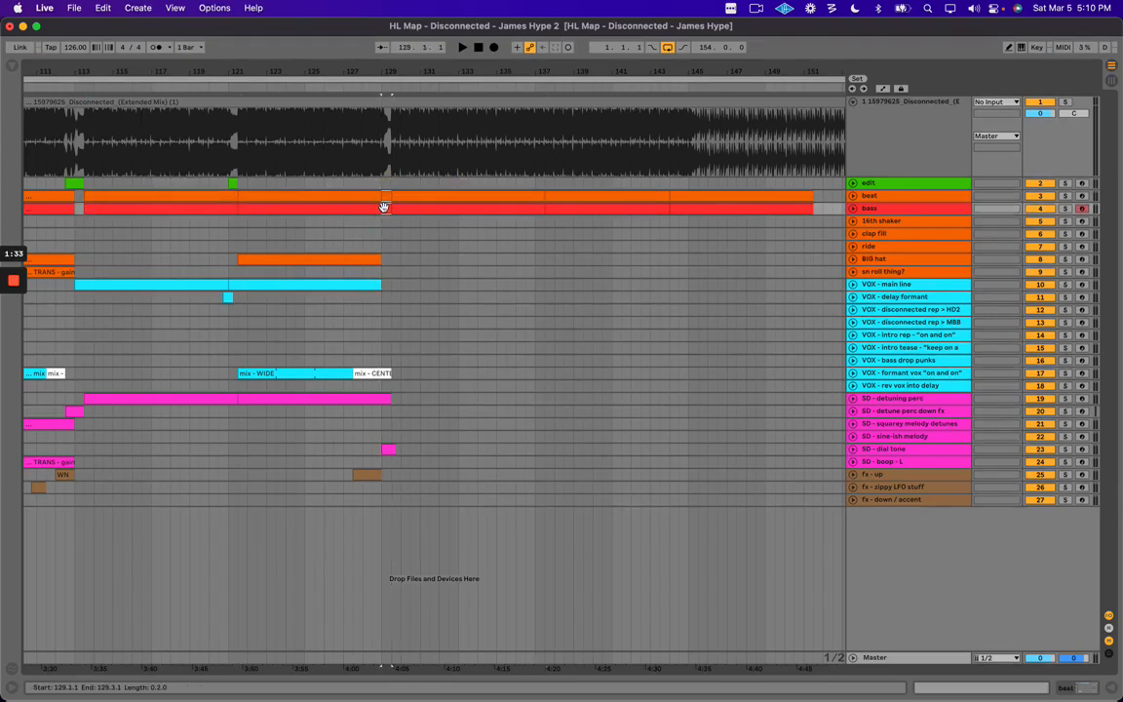
Duplicate the eight-bar beat and bass clips at 129.3.1 twice, filling both tracks up to 153.3.1.
left_click(477, 195)
left_click(482, 208, "shift")
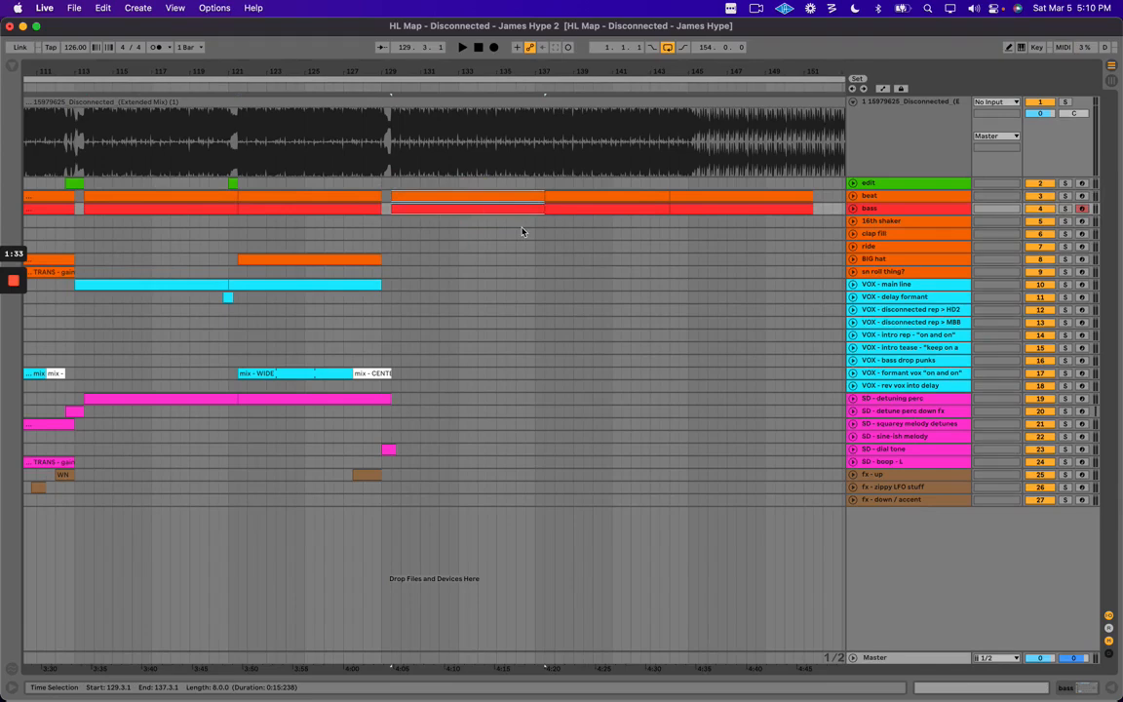
scroll(523, 231, "right", 5)
key("super+d")
key("super+d")
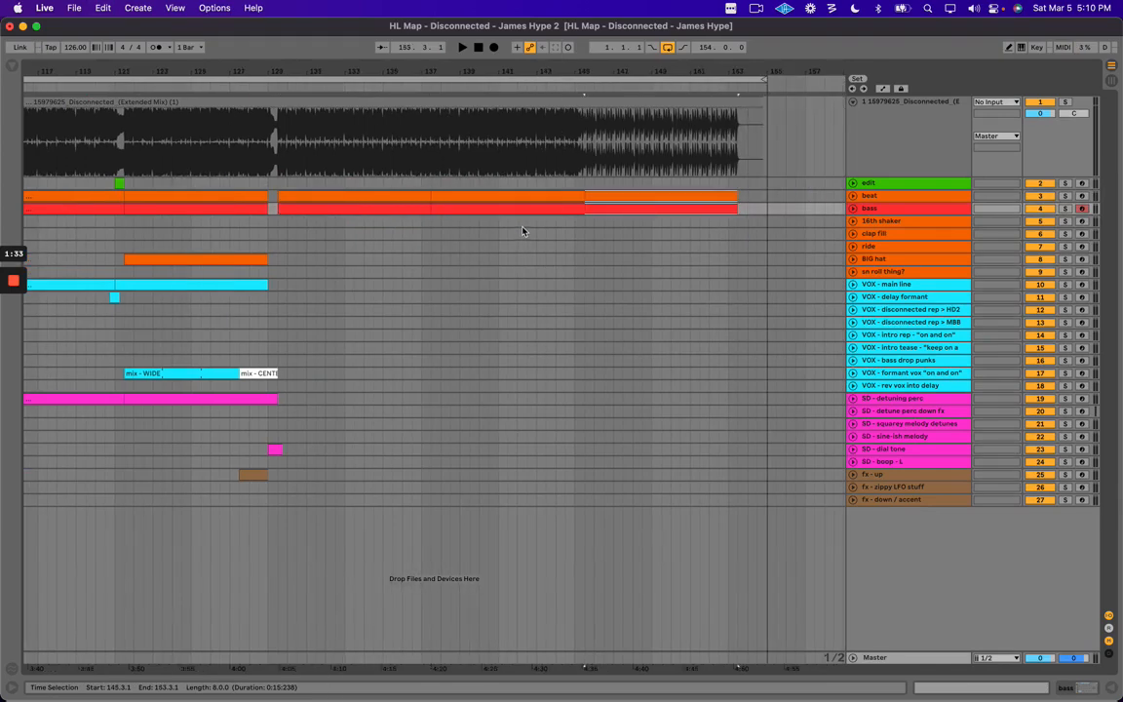
Listen from 129.3.1 and copy the eight-bar beat clip onto the ride track from 129.3.1 to 137.3.1.
left_click(317, 196)
key("space")
key("plus")
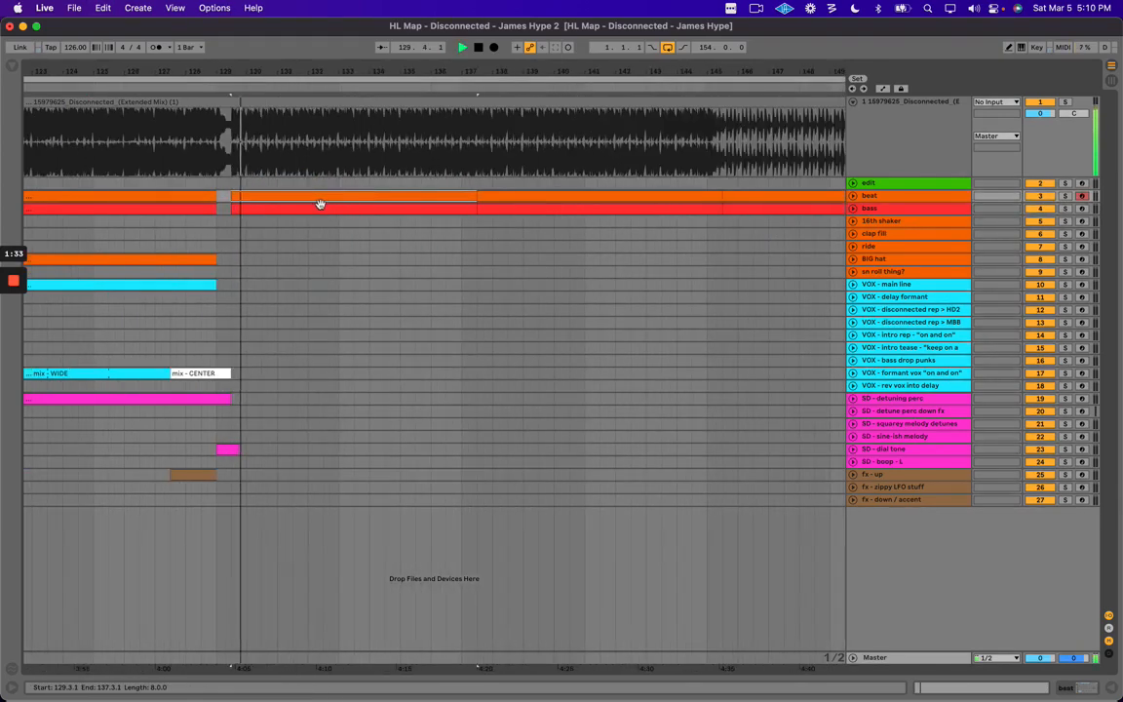
scroll(326, 217, "left", 5)
left_click(439, 195)
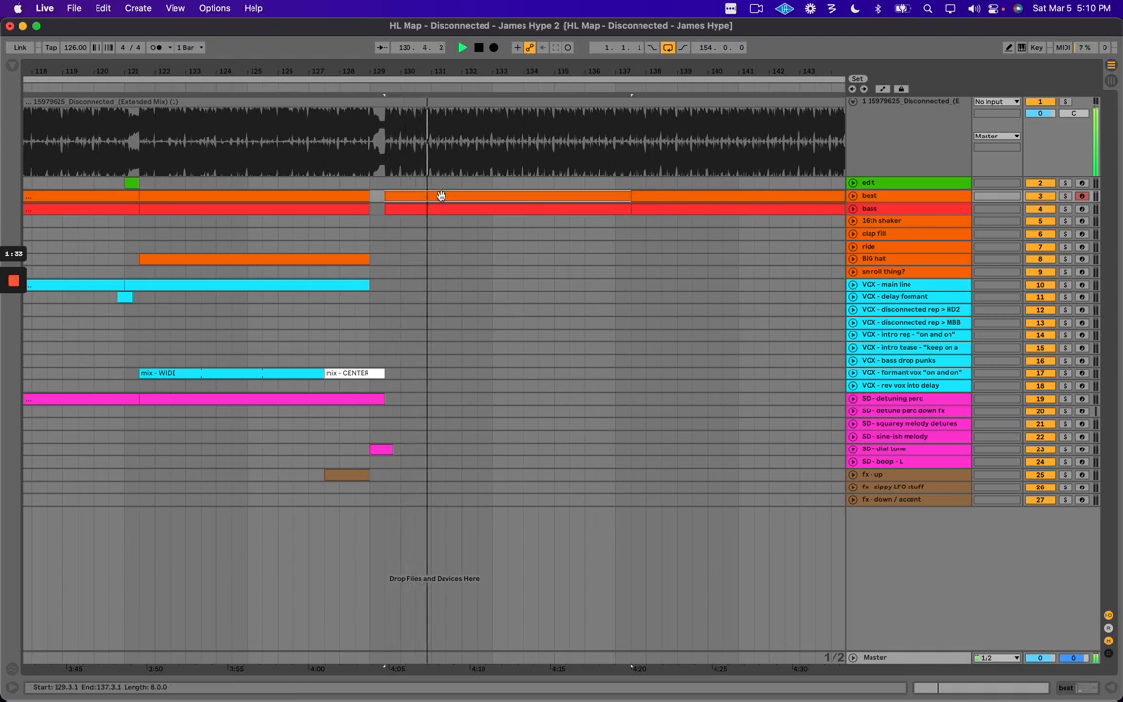
left_click_drag(452, 195, 449, 239)
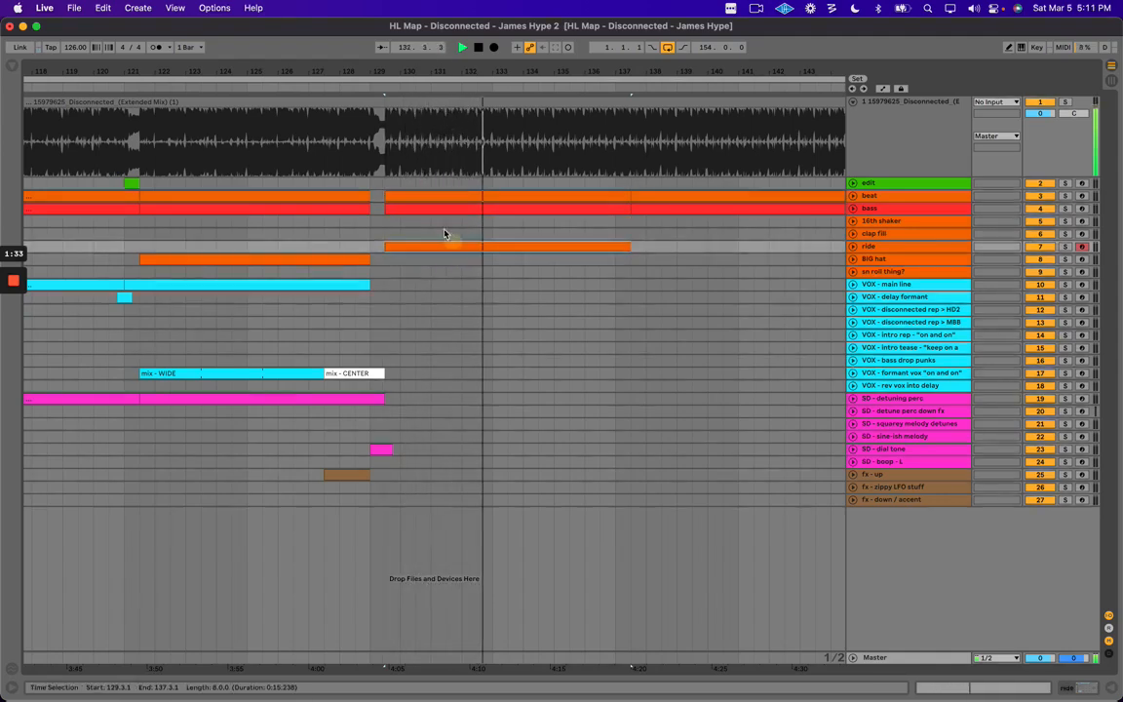
Compare playback around bar 125 with the new ride section from 129.3.1 and 136.1.1.
left_click(272, 226)
key("space")
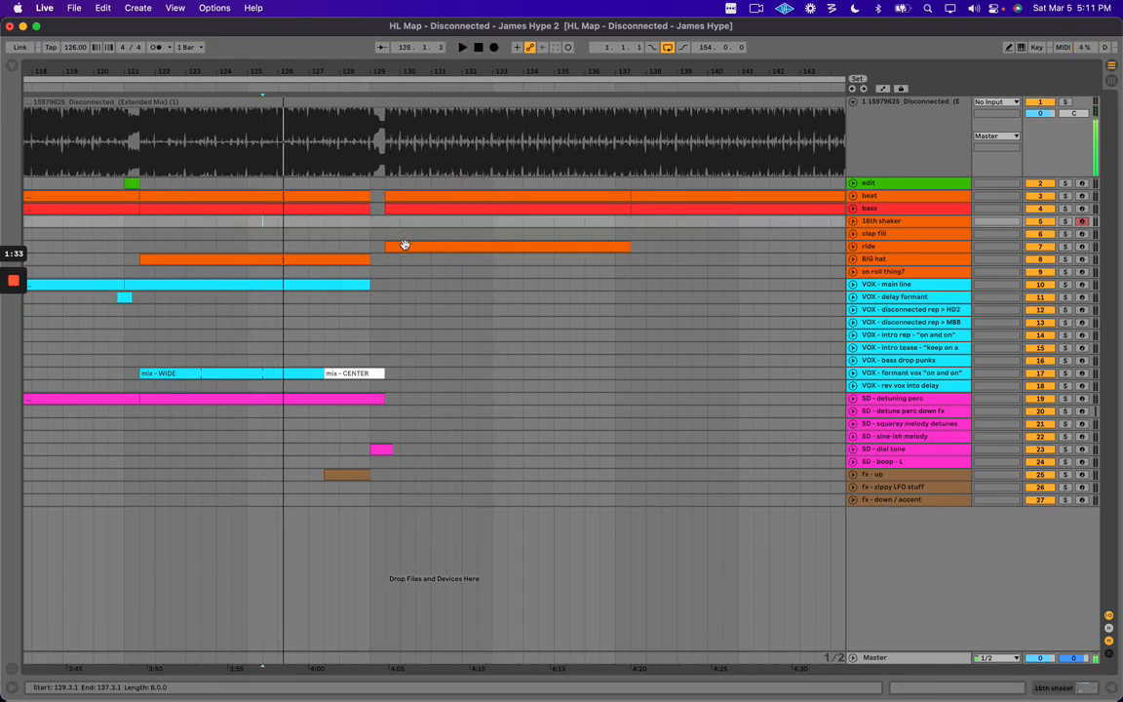
left_click(405, 242)
key("space")
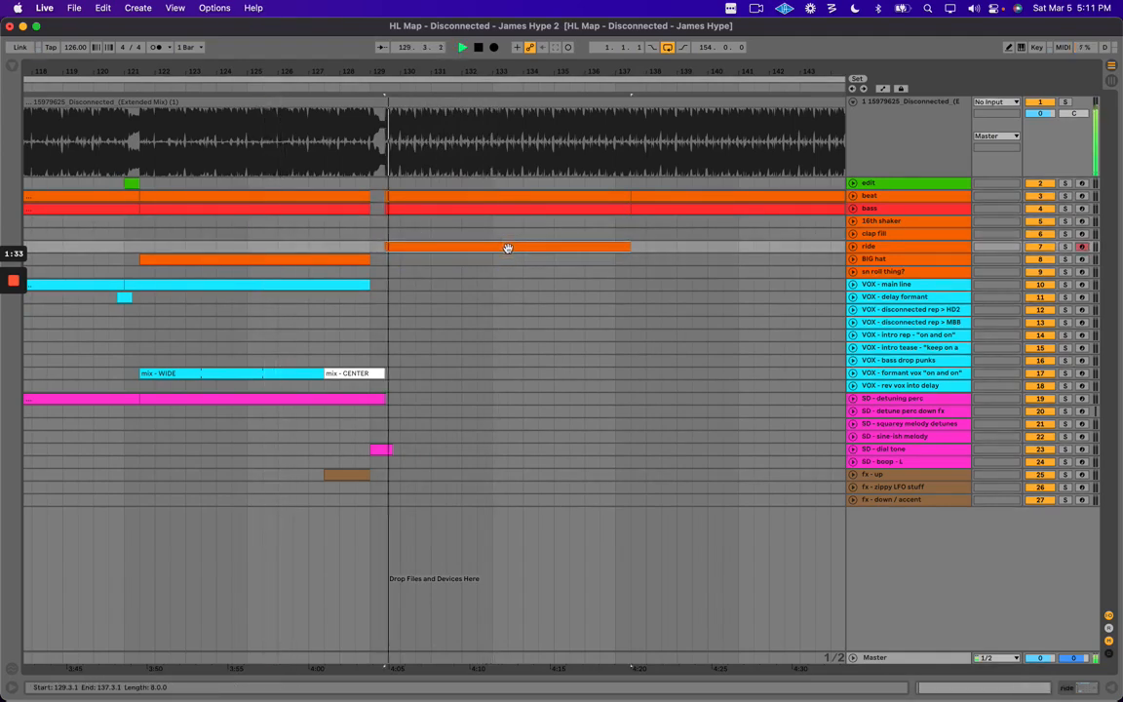
left_click(581, 235)
scroll(581, 271, "right", 3)
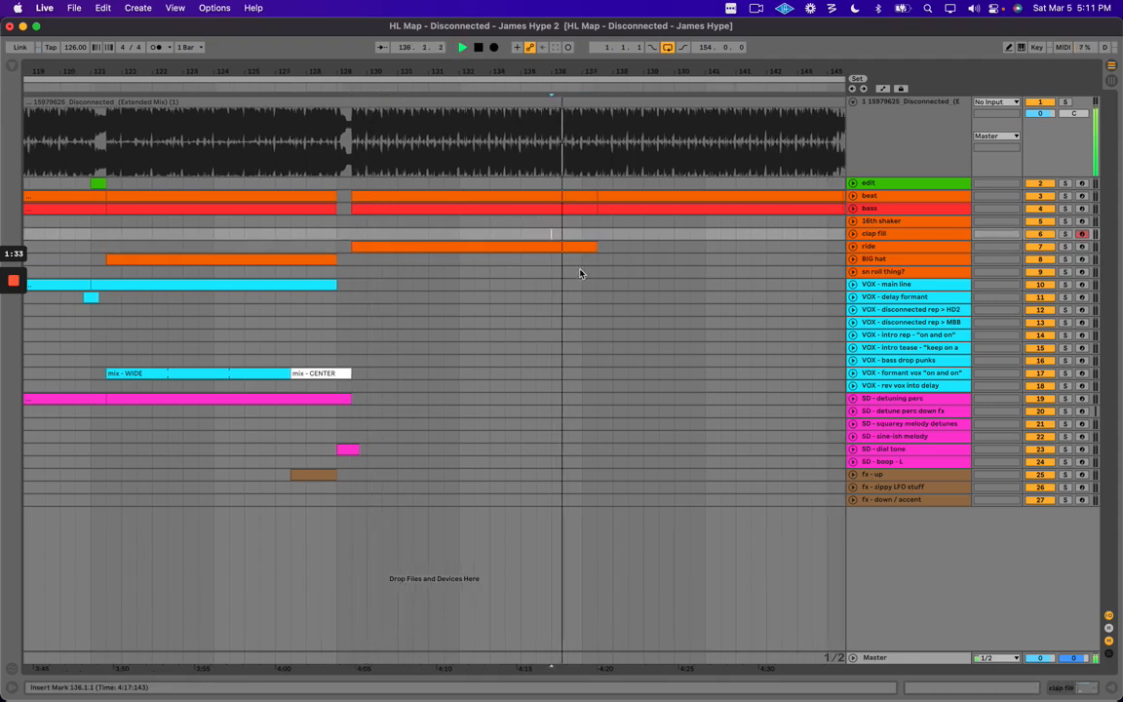
Copy the fx - up clip from 127.3.1 to 136.1.1 so it ends at 137.3.1, and play from 136.3.1.
key("space")
left_click_drag(253, 475, 392, 480)
left_click(528, 486)
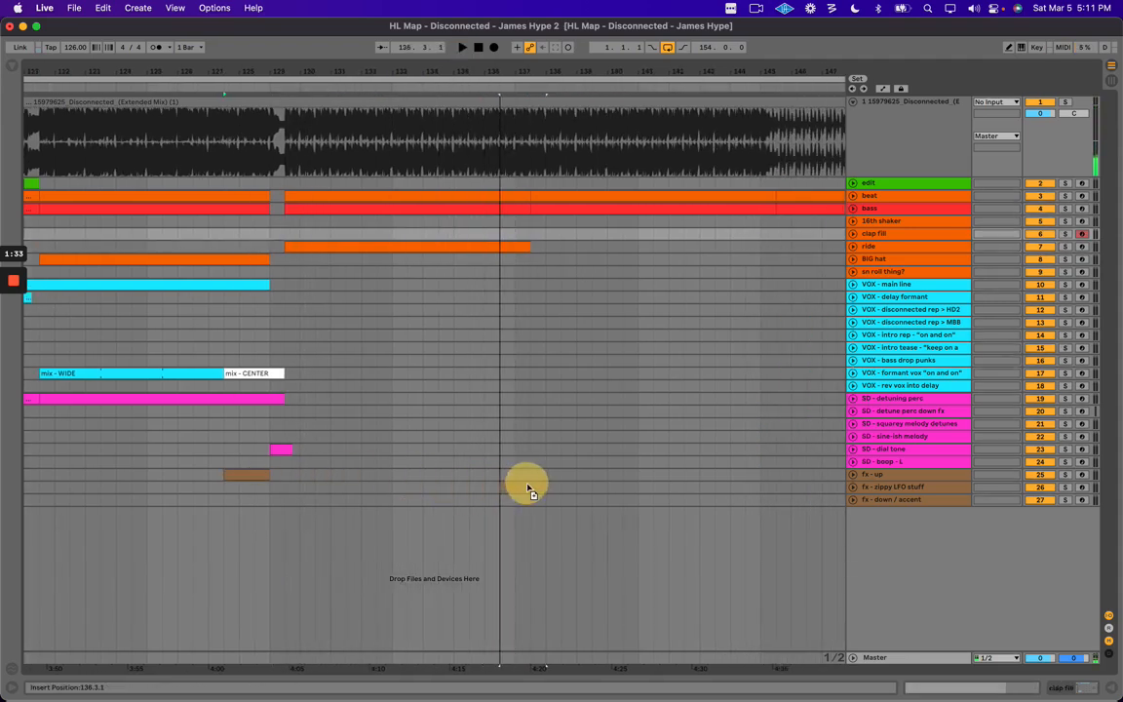
left_click(504, 449)
key("space")
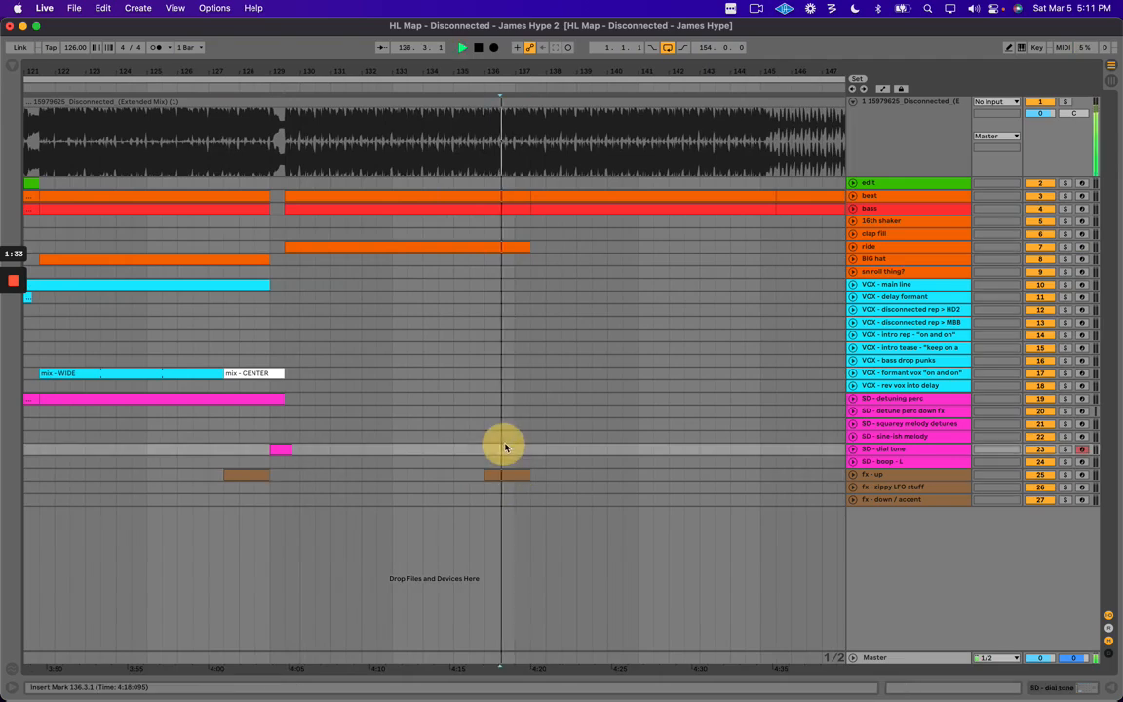
Copy the dial tone clip at 129.1.1 into the outro so the copy runs from 137.1.1 to 137.3.1.
key("plus")
left_click_drag(613, 73, 616, 67)
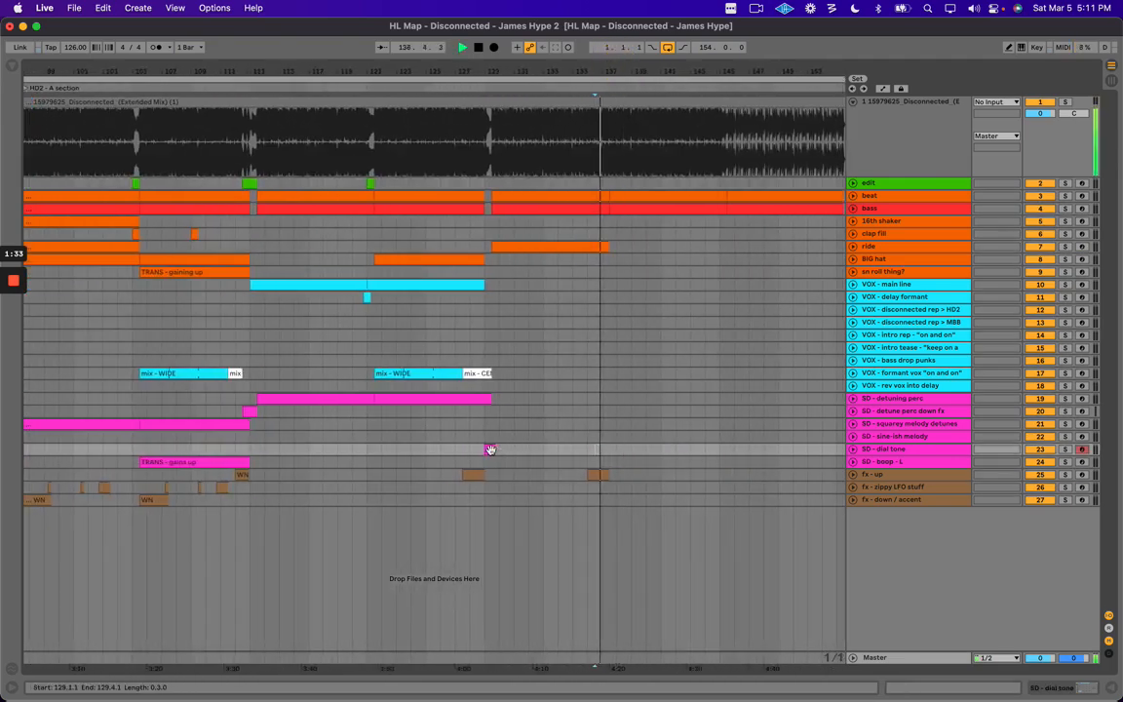
left_click(592, 450)
left_click_drag(604, 73, 602, 219)
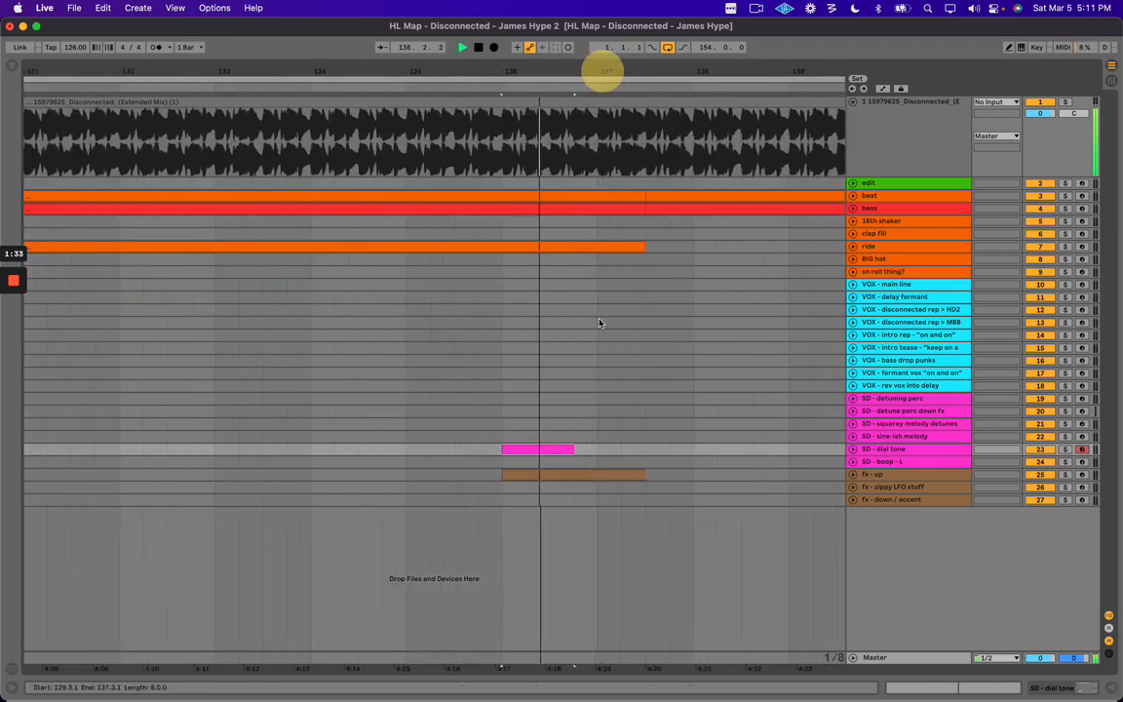
left_click_drag(558, 448, 644, 445)
Listen to the section after 129.3.1 from 133.3.1 and 132.1.1, checking for elements still missing from the map.
key("space")
left_click(598, 360)
scroll(444, 293, "down", 5)
left_click(444, 296)
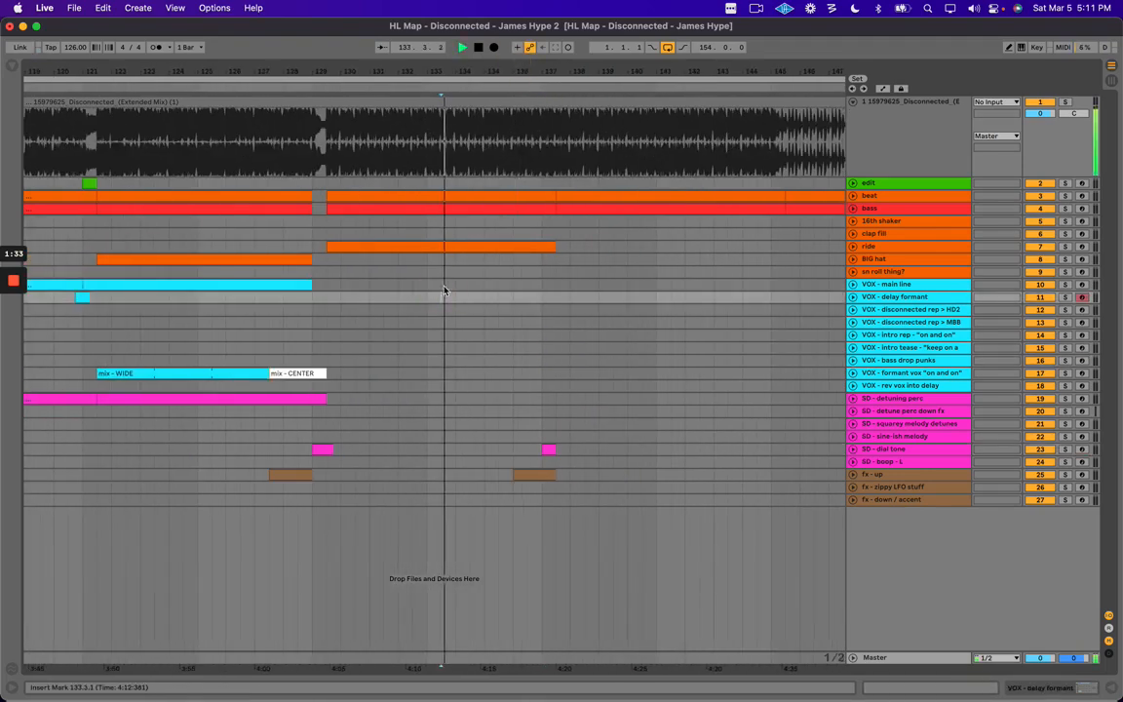
scroll(444, 296, "up", 3)
left_click(372, 296)
key("space")
scroll(399, 263, "left", 3)
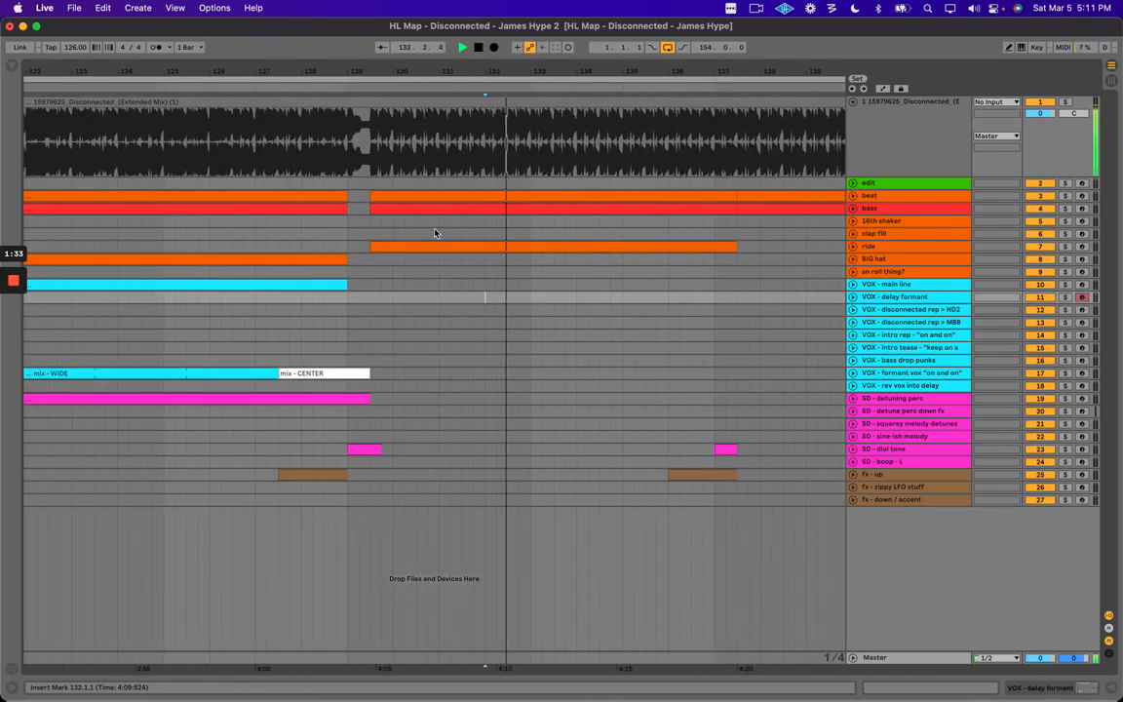
left_click_drag(566, 87, 571, 60)
scroll(325, 301, "down", 10)
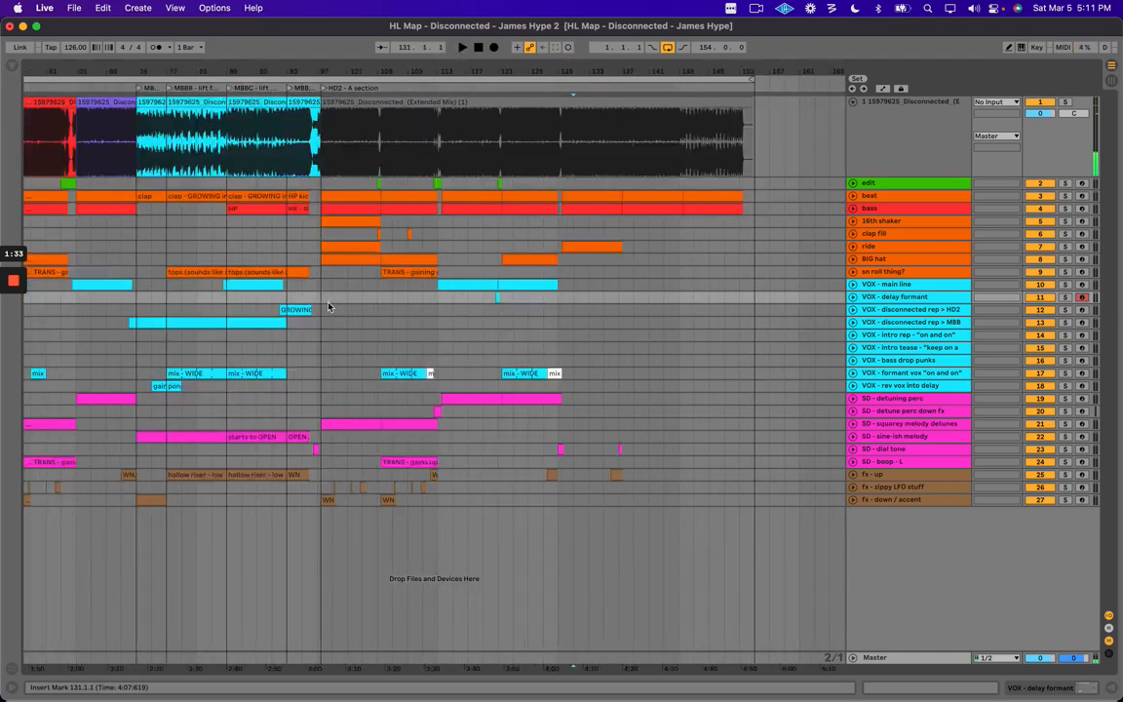
Rename the VOX - bass drop punks track as VOX - keep punks and copy its clips from 9.1.1 through the bass drop.
left_click(912, 361)
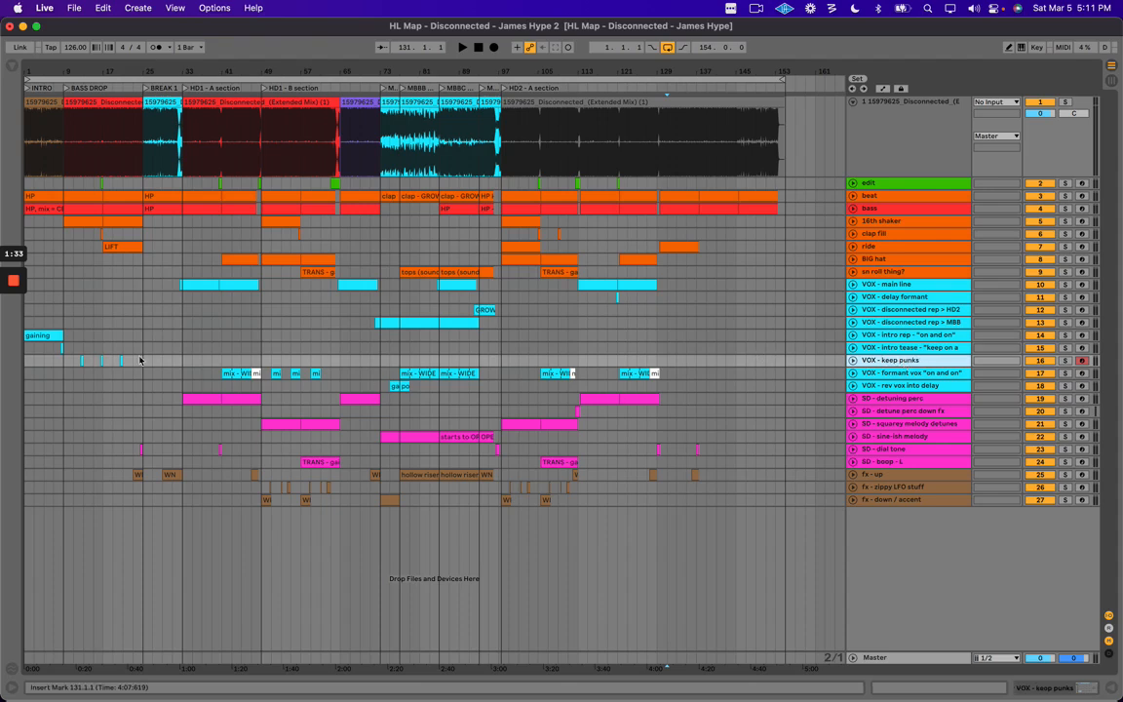
left_click_drag(66, 361, 170, 359)
key("super+c")
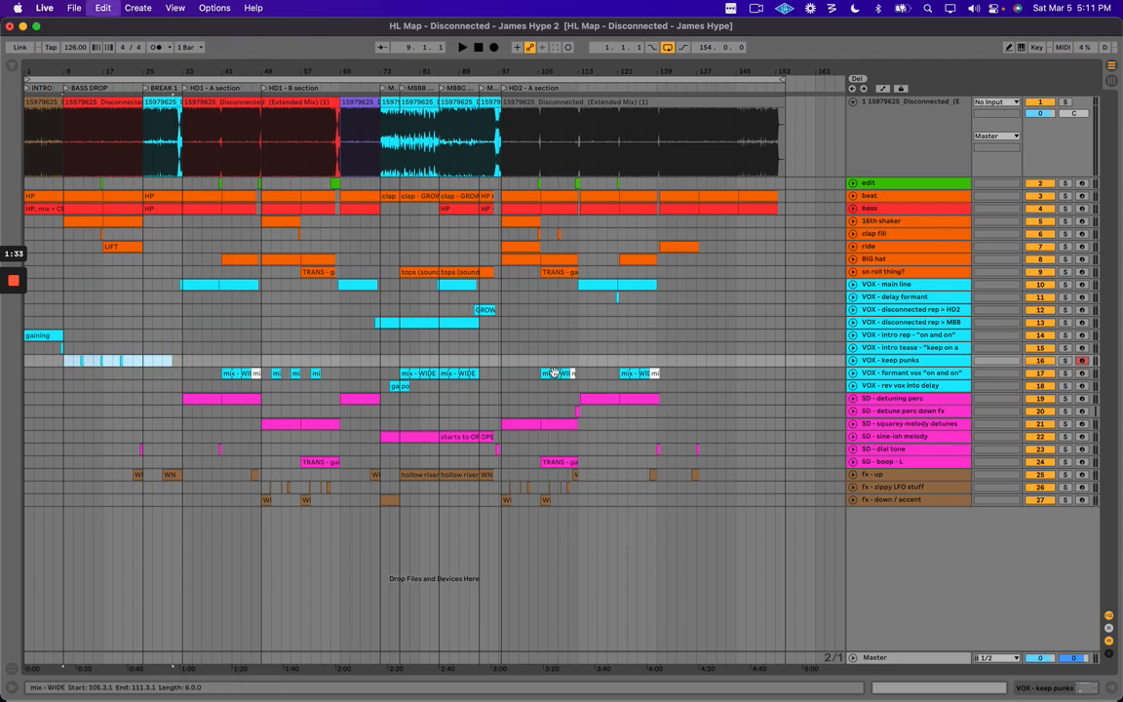
Add a locator named OUTRO at 129.3.1.
left_click(656, 133)
scroll(655, 134, "up", 8)
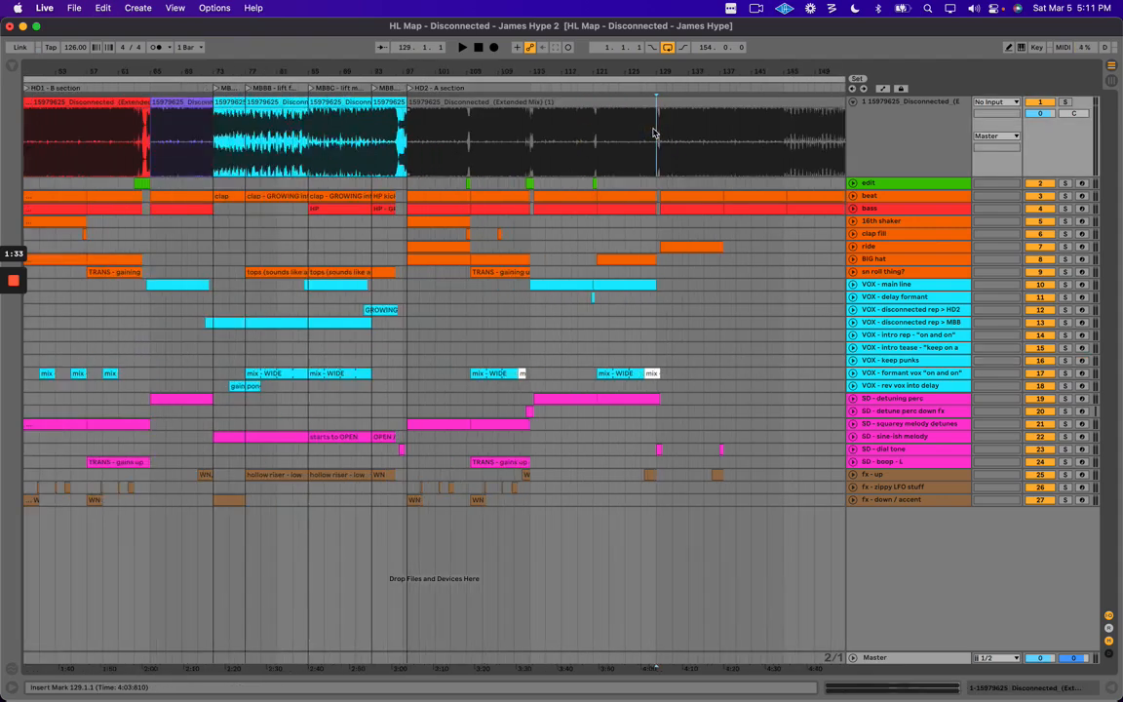
left_click(669, 124)
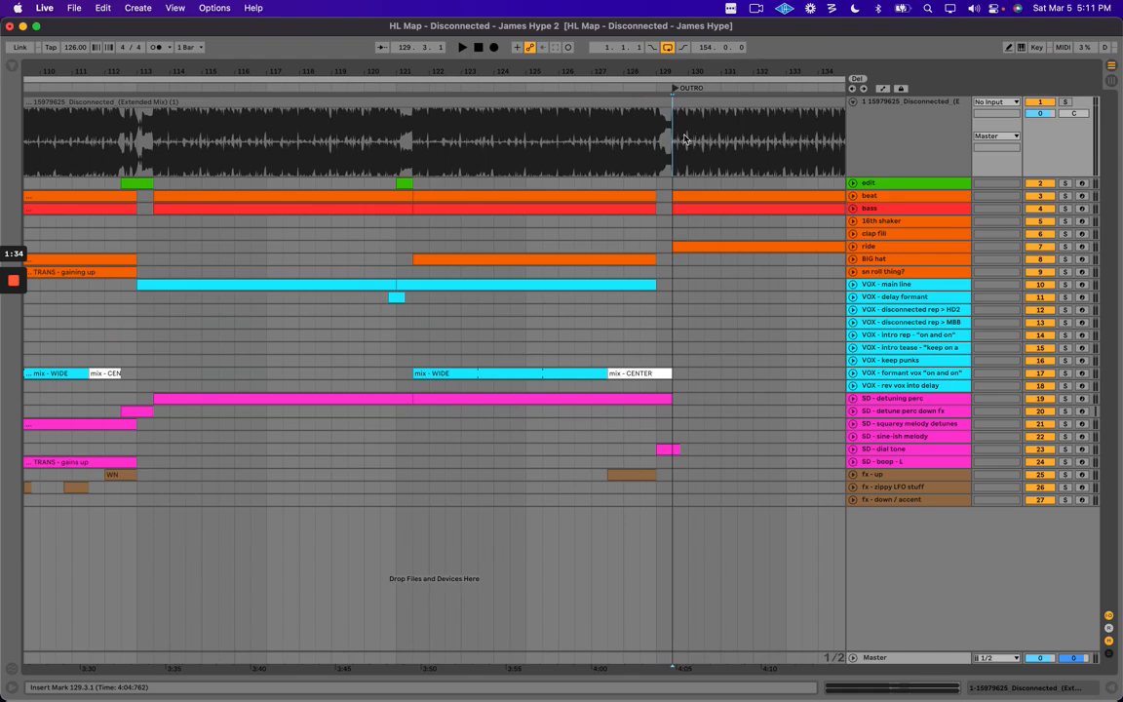
Split the reference audio clip at 129.3.1 and colour the HD2 - A section part red.
key("super+e")
right_click(636, 101)
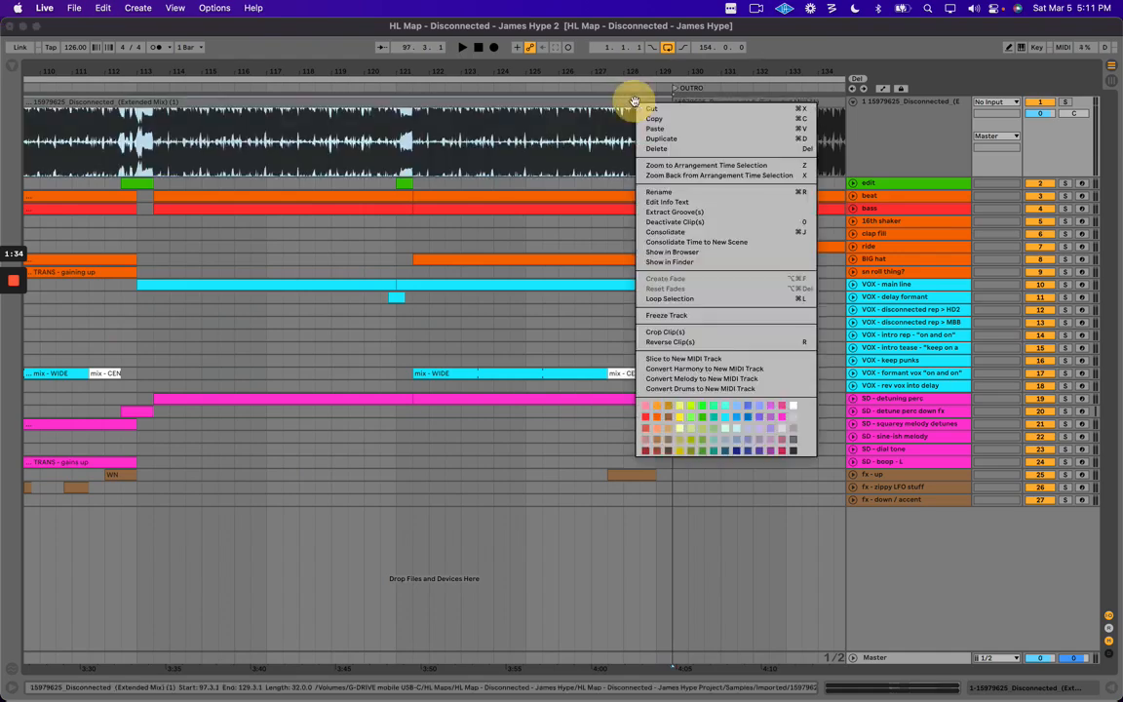
left_click(644, 416)
Review the whole arrangement, comparing the HD2 - A section with the HD1 sections and the purple section at 65.1.1.
left_click(559, 247)
left_click_drag(567, 72, 568, 67)
left_click(570, 124)
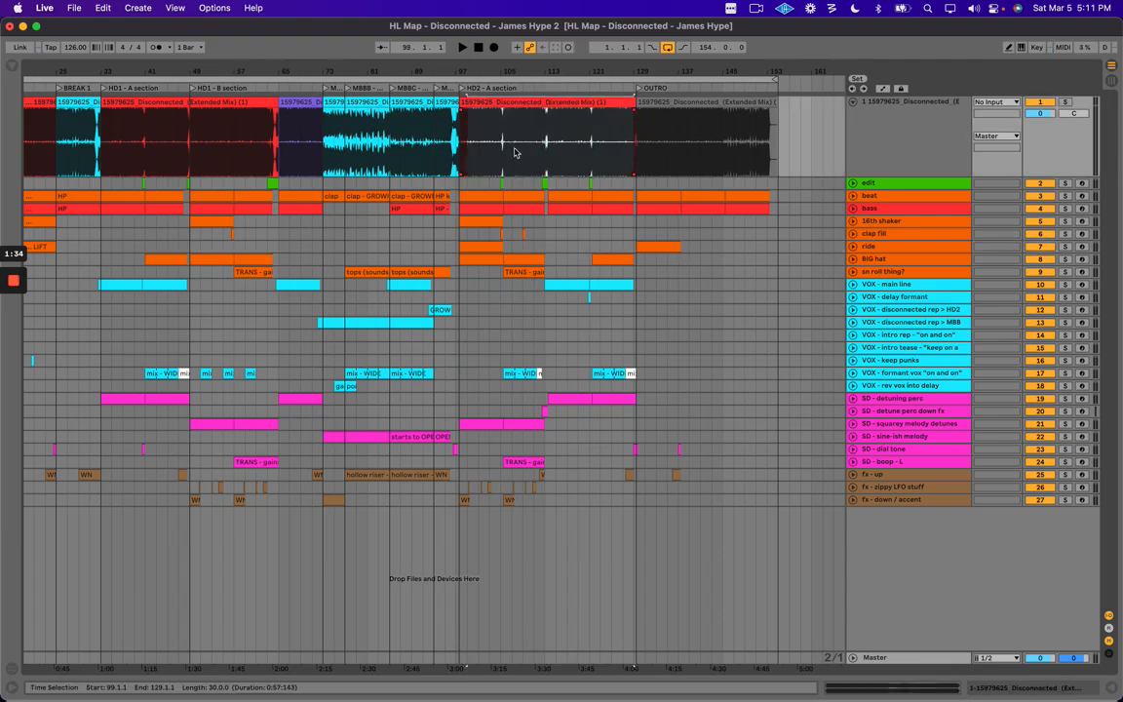
left_click(549, 135)
left_click_drag(559, 60, 552, 62)
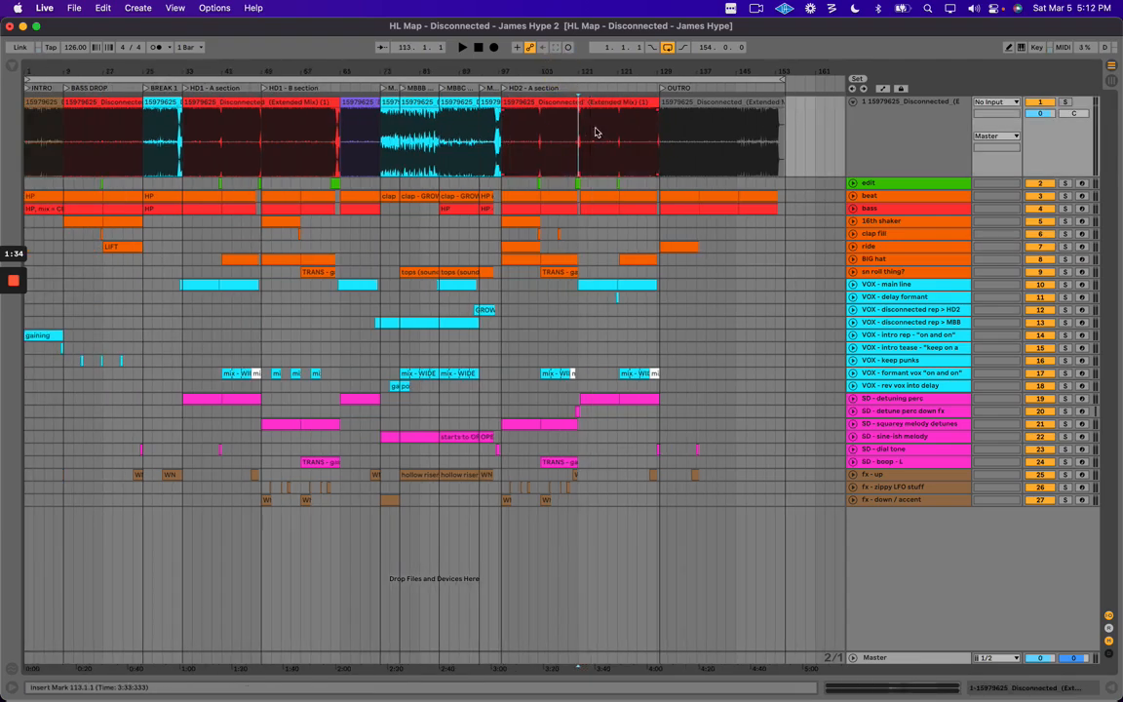
left_click(548, 153)
left_click(227, 102)
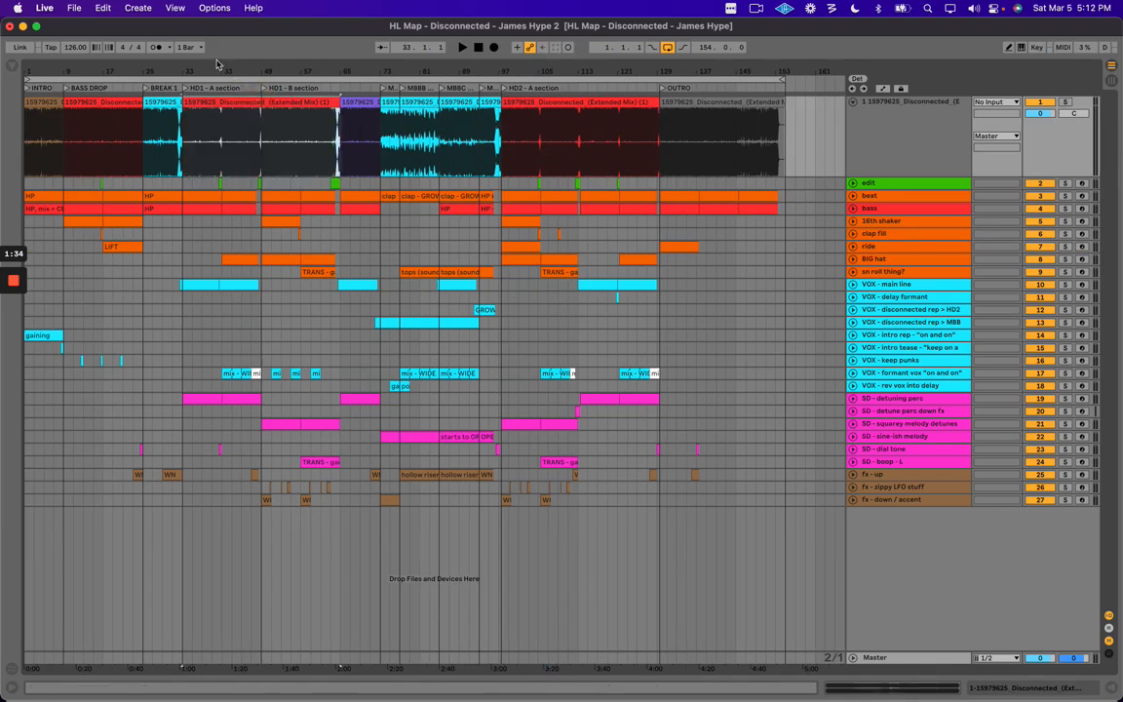
left_click(358, 120)
left_click_drag(362, 69, 351, 62)
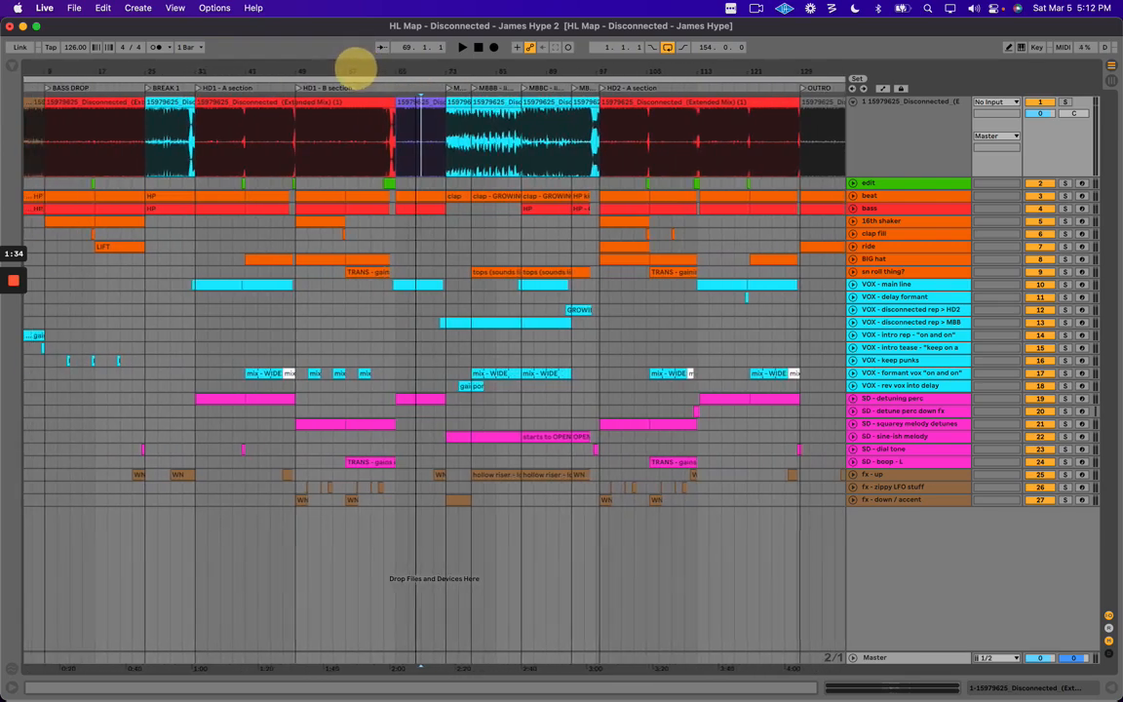
Examine how the red HD1 reference clip leads into the purple 65.1.1 section and the blue breakdown clips.
left_click_drag(216, 124, 368, 125)
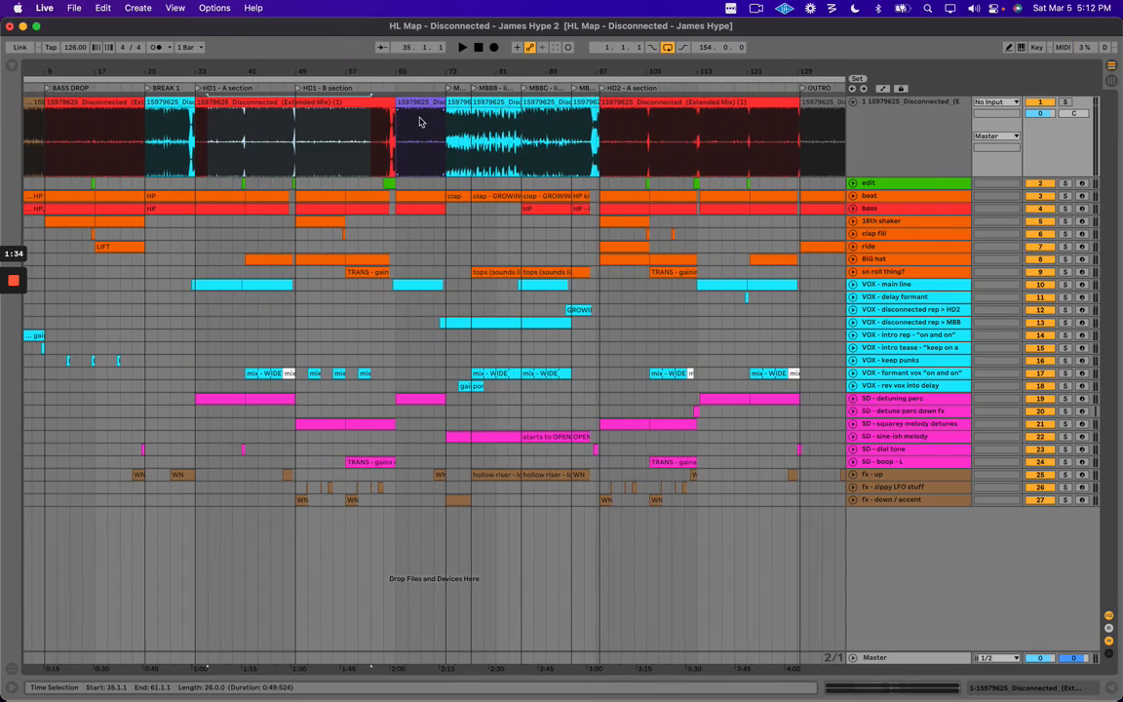
left_click(413, 103)
left_click_drag(210, 127, 259, 117)
left_click_drag(413, 72, 410, 55)
left_click_drag(347, 127, 514, 133)
left_click(464, 120)
left_click(363, 103)
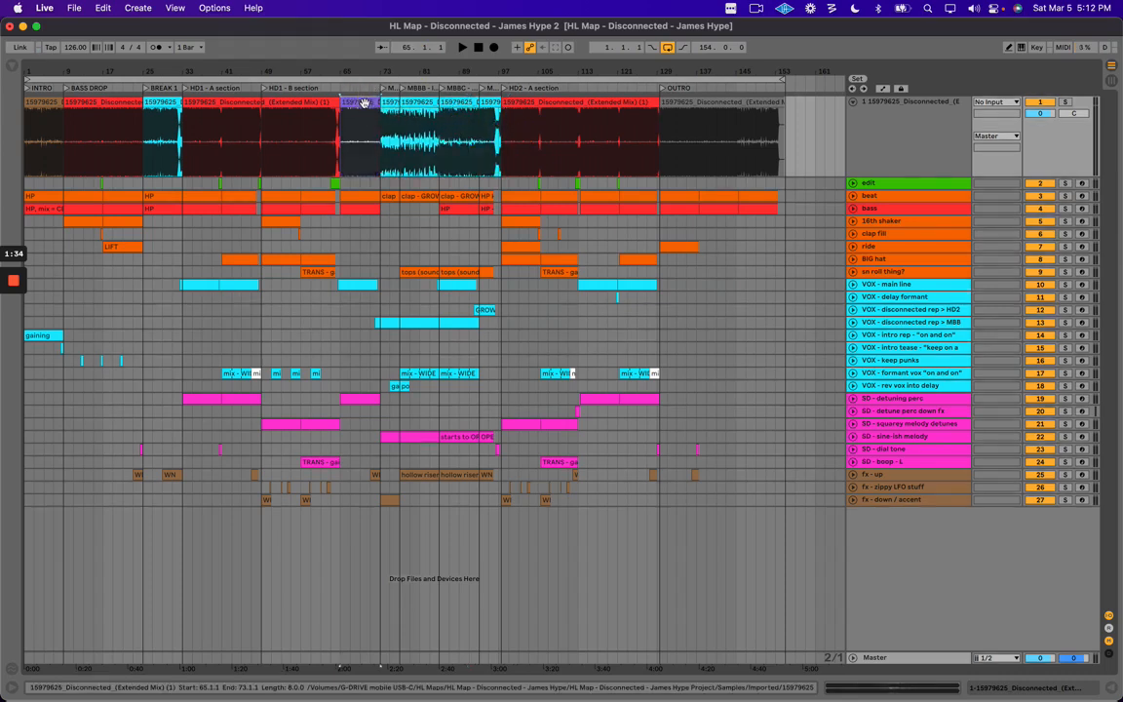
left_click(302, 100)
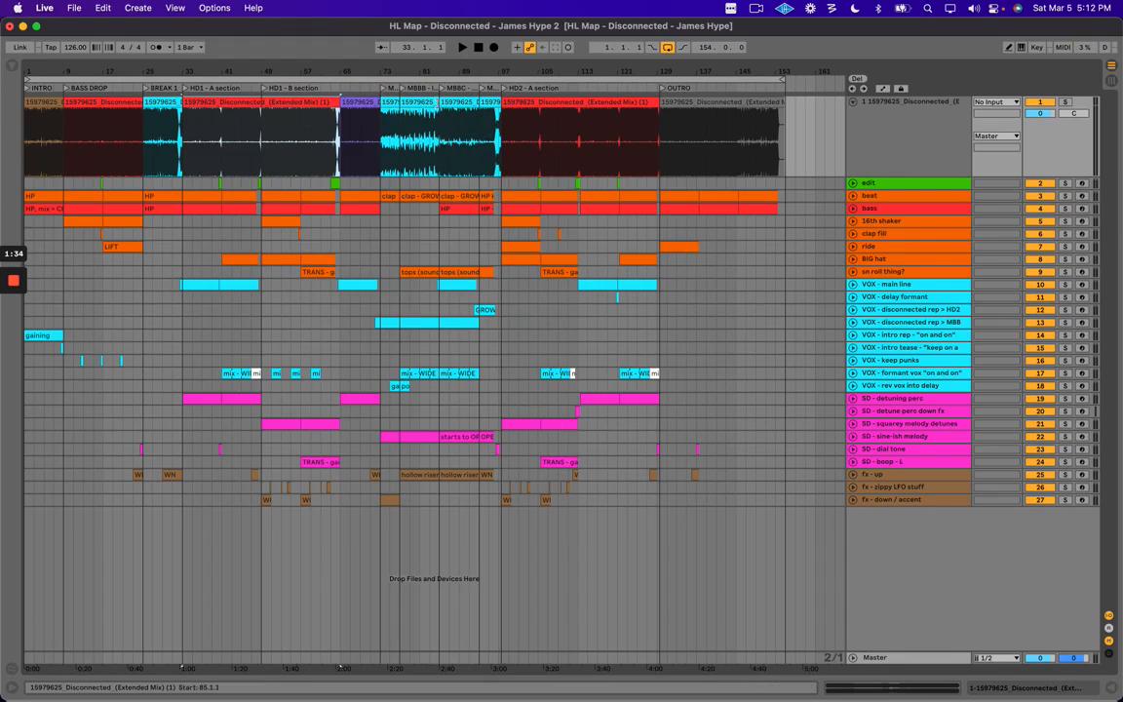
left_click(437, 104)
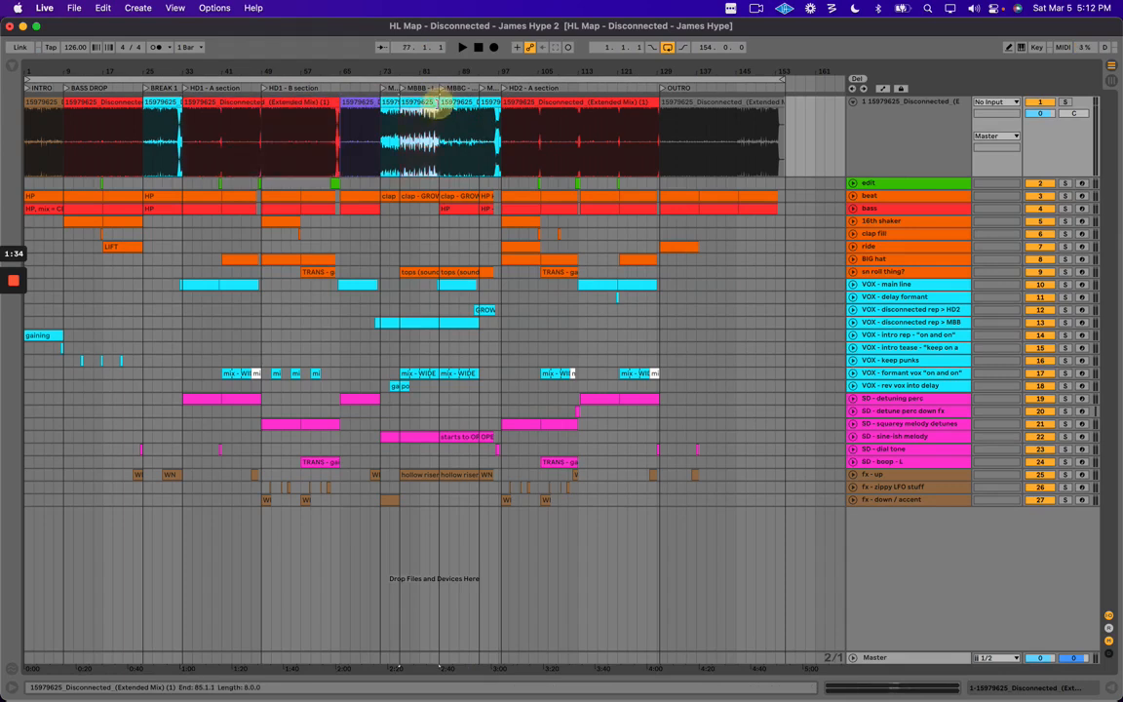
left_click(349, 101)
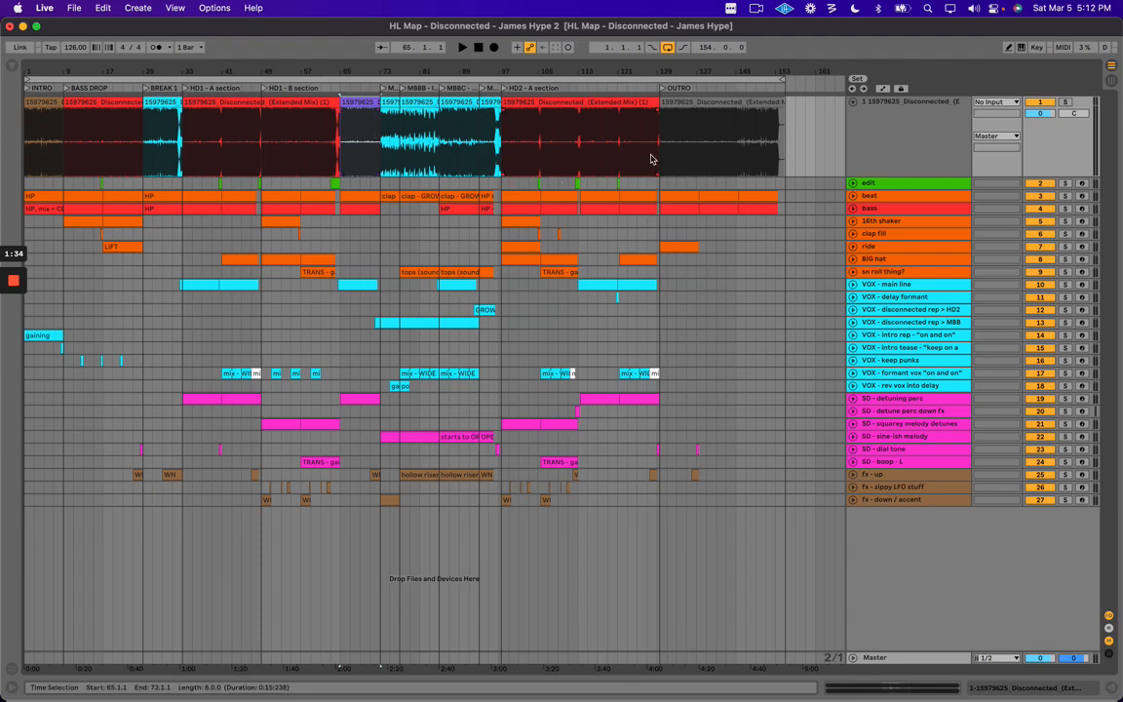
Compare the red HD1 reference clip with the red HD2 - A section clip.
left_click_drag(730, 68, 730, 86)
left_click_drag(536, 68, 537, 44)
left_click(590, 102)
left_click(247, 99)
left_click(559, 102)
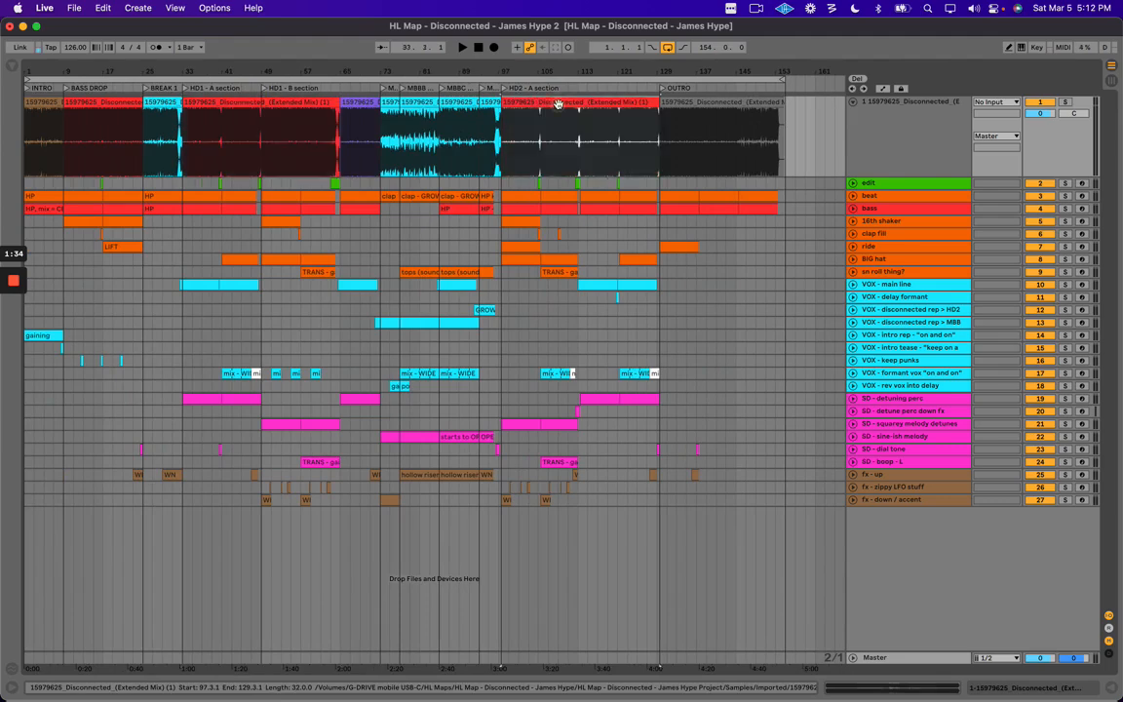
Play the outro section from 129.3.1 and again from 132.3.1.
left_click_drag(738, 67, 698, 90)
left_click(593, 98)
key("space")
left_click_drag(627, 68, 625, 67)
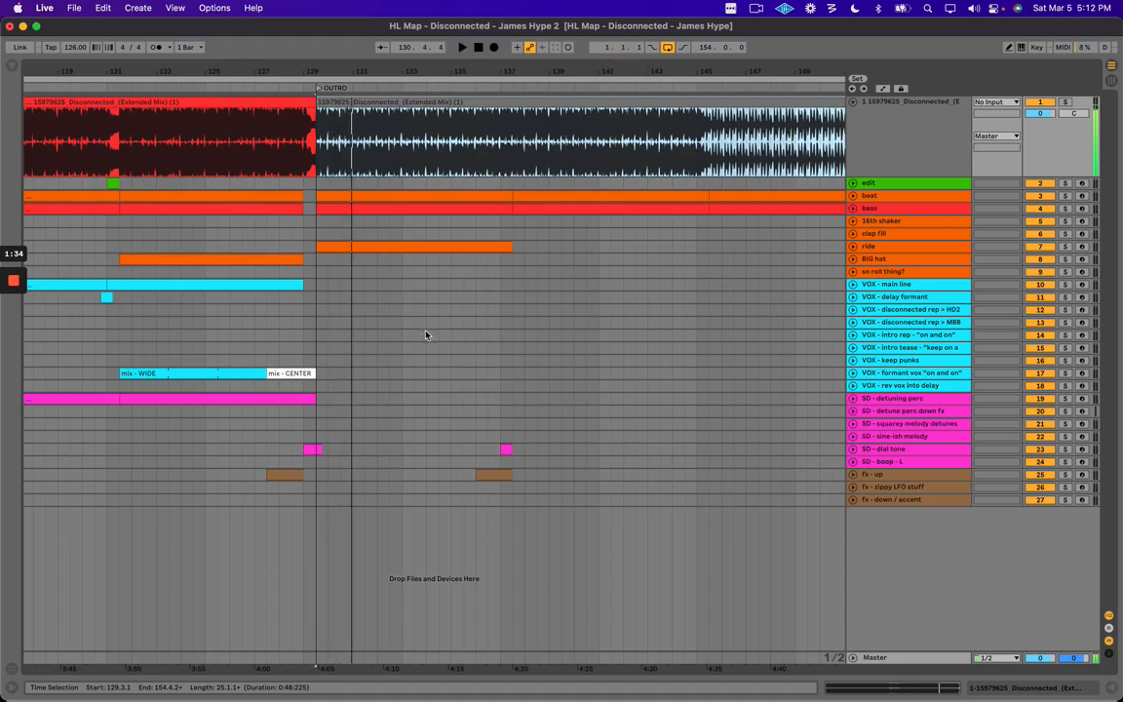
key("space")
left_click(383, 334)
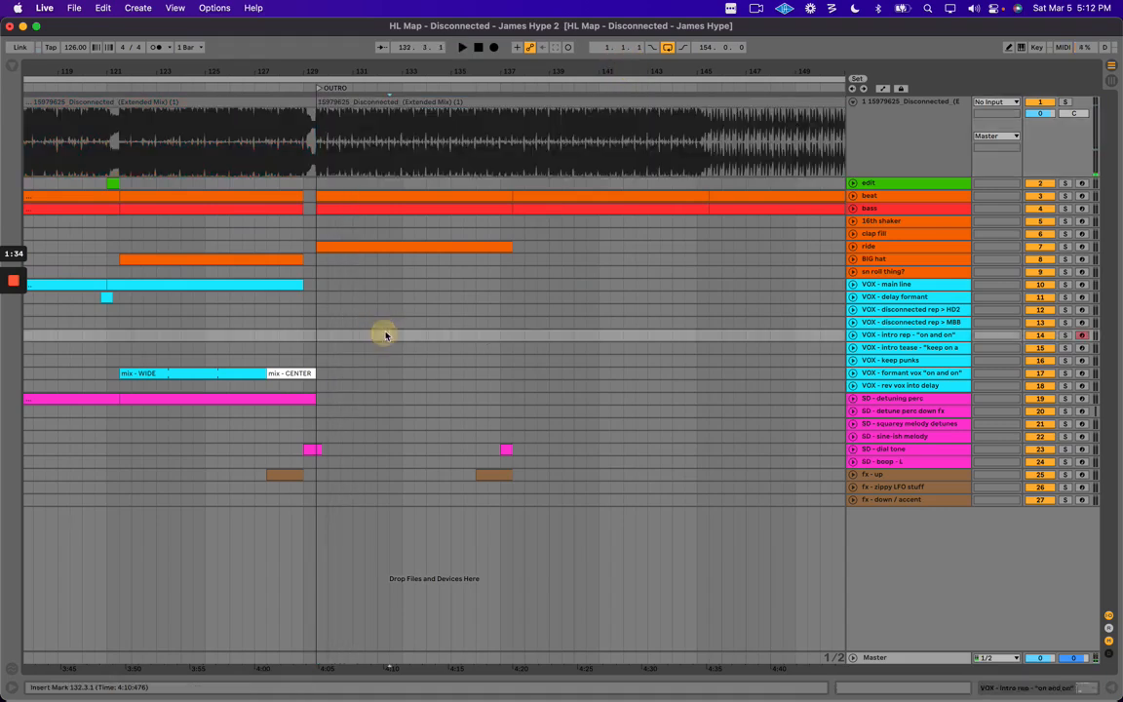
key("Up")
key("space")
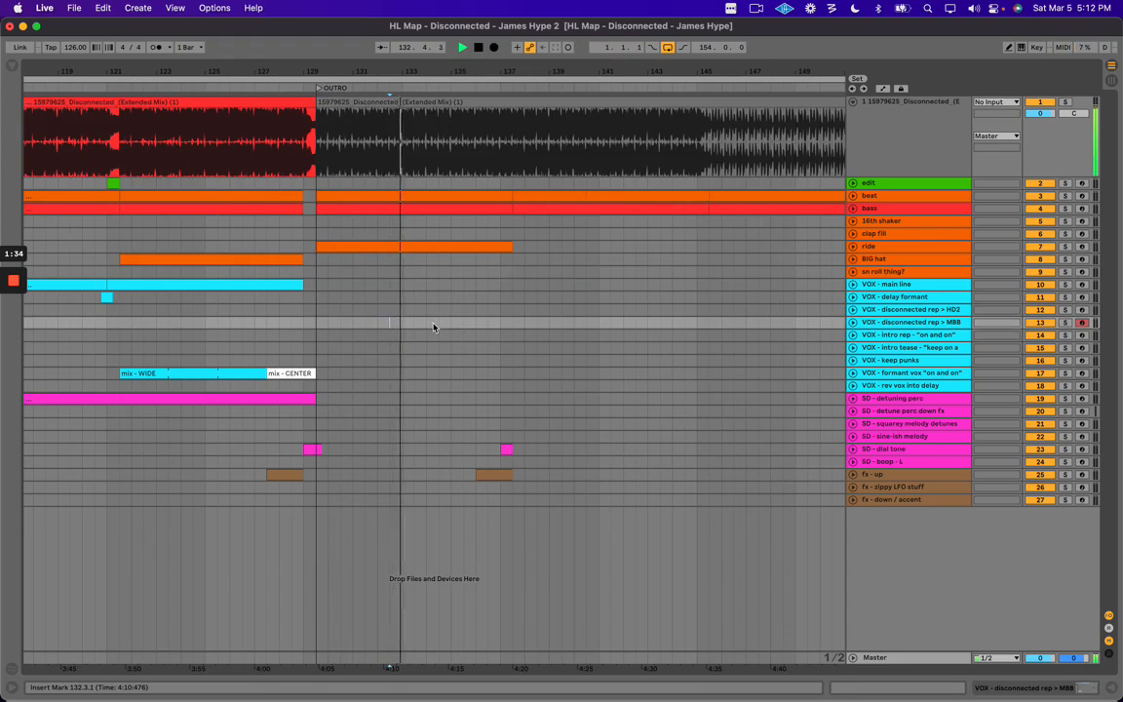
Unfold the VOX - keep punks track and paste the copied keep clips at 129.3.1.
key("plus")
left_click(948, 348)
left_click(871, 362)
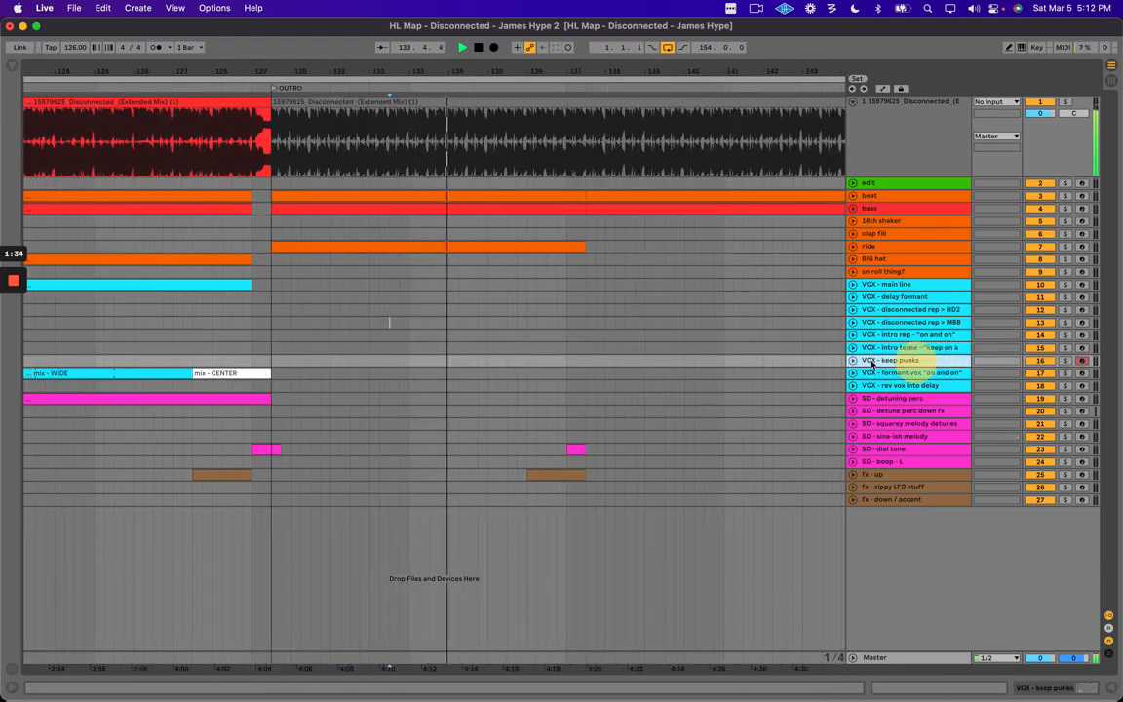
left_click(853, 360)
left_click(269, 358)
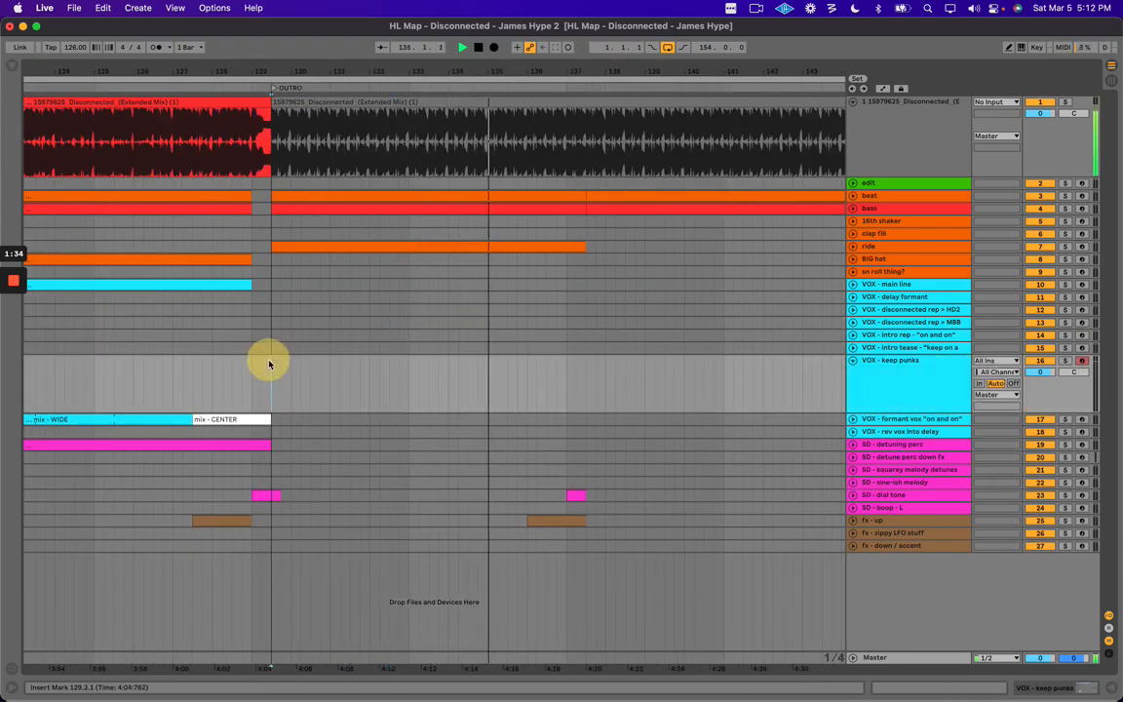
key("super+v")
left_click(461, 333)
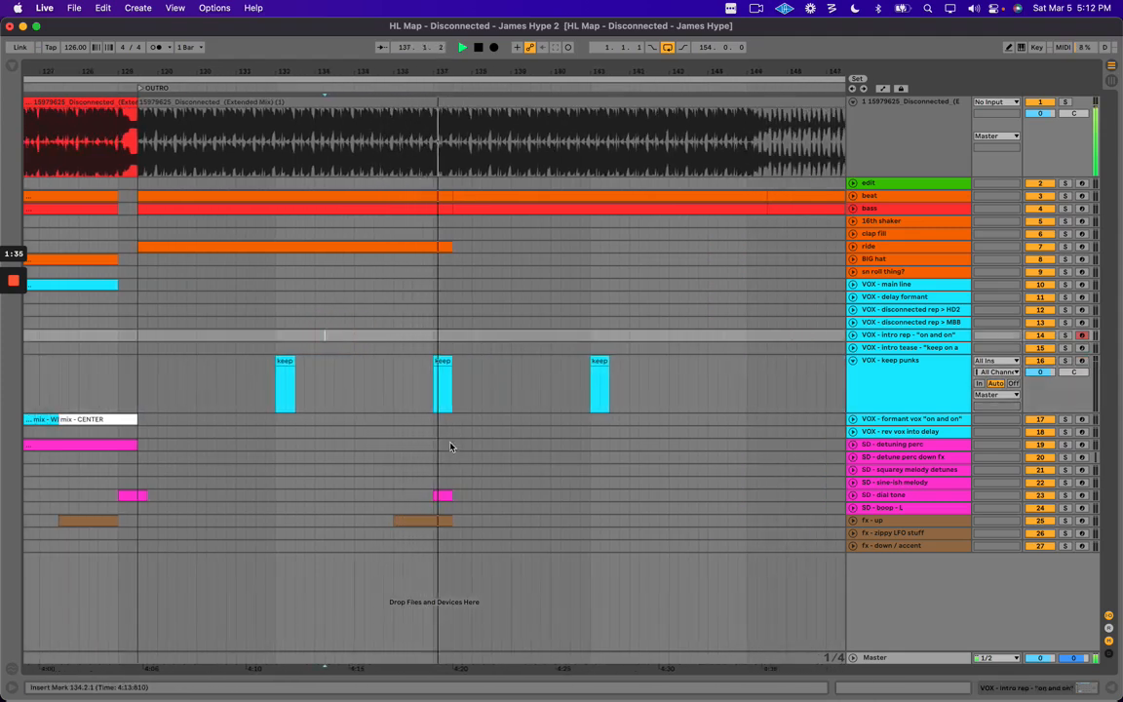
Delete the middle pasted keep clip by clearing the VOX - keep punks track from 136.1.1 to 139.1.1.
left_click_drag(394, 381, 511, 368)
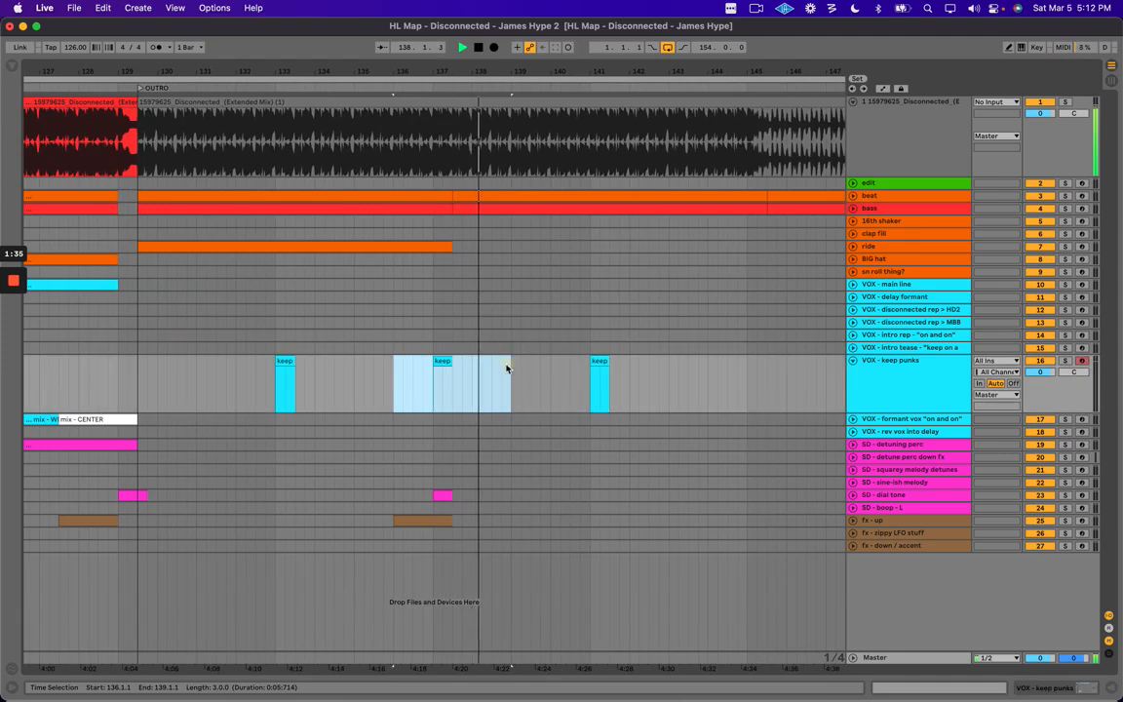
key("Delete")
left_click(441, 360)
scroll(452, 374, "right", 2)
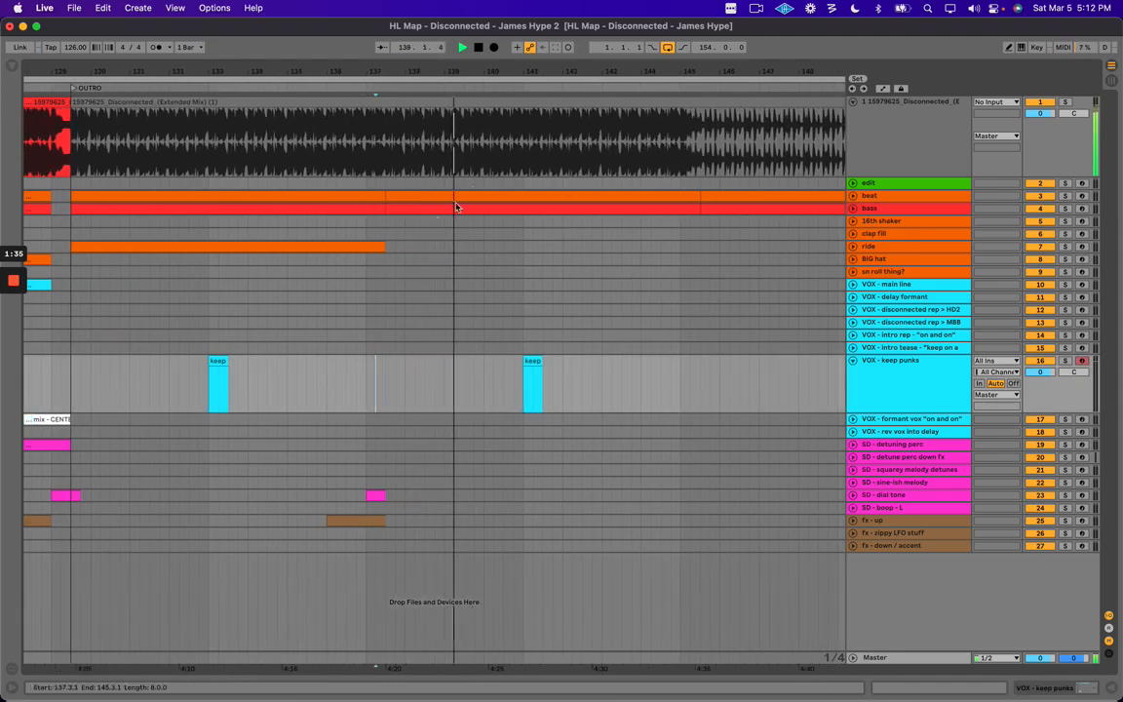
Listen to the outro from around 141.1.1 and 142.1.1 for the next vocal element near bar 145.
key("space")
left_click_drag(406, 232, 583, 265)
left_click(594, 298)
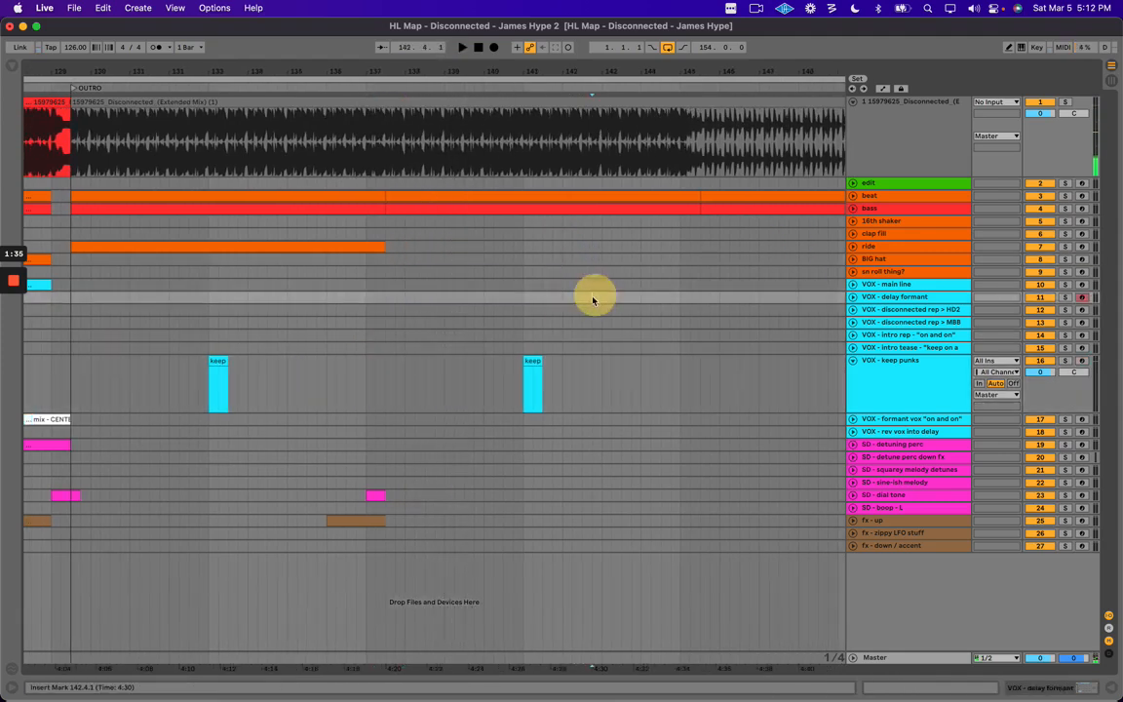
left_click(508, 307)
scroll(548, 278, "right", 2)
left_click_drag(547, 67, 547, 53)
left_click(507, 373)
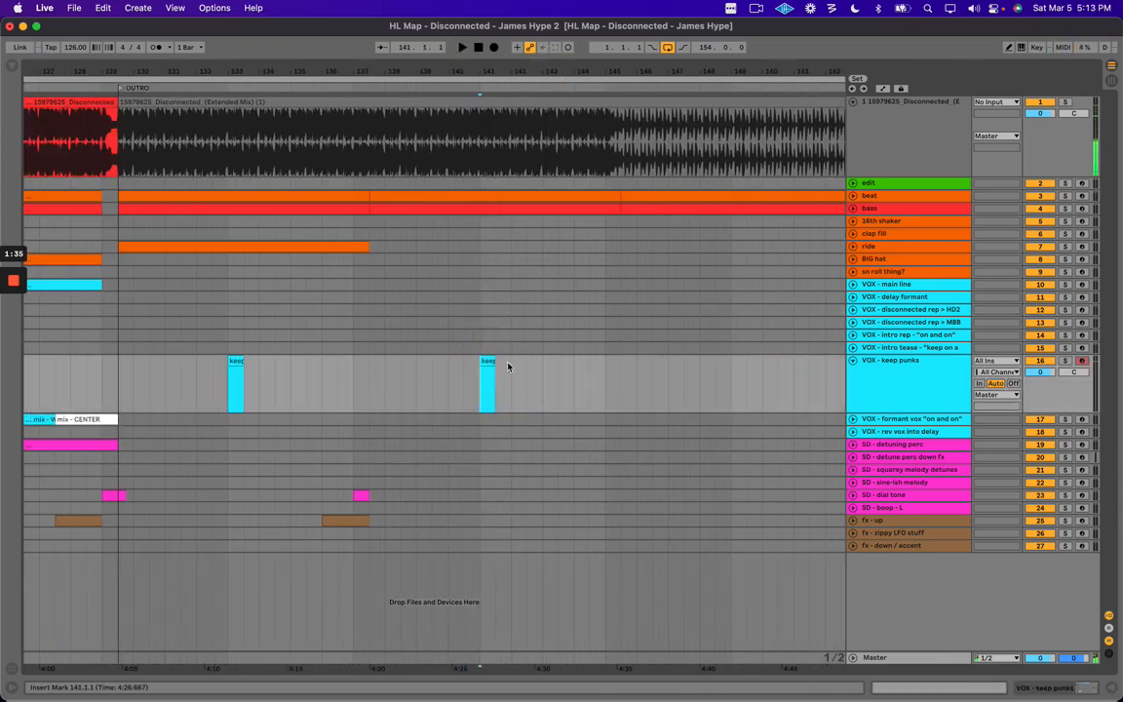
scroll(584, 371, "right", 2)
left_click_drag(494, 70, 467, 69)
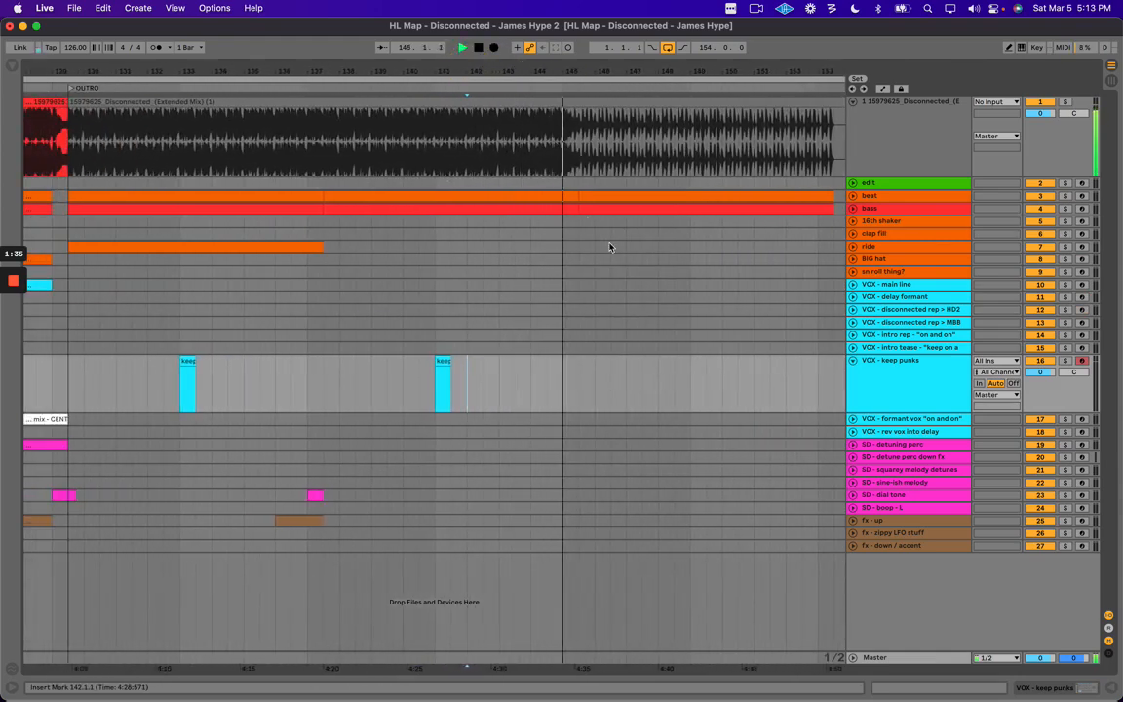
key("space")
Copy the keep clip at 141.1.1 to 145.1.1 and rename the copy as keep on and on.
left_click_drag(448, 360, 570, 377)
left_click_drag(442, 362, 576, 366)
left_click(578, 331)
key("plus")
key("plus")
key("plus")
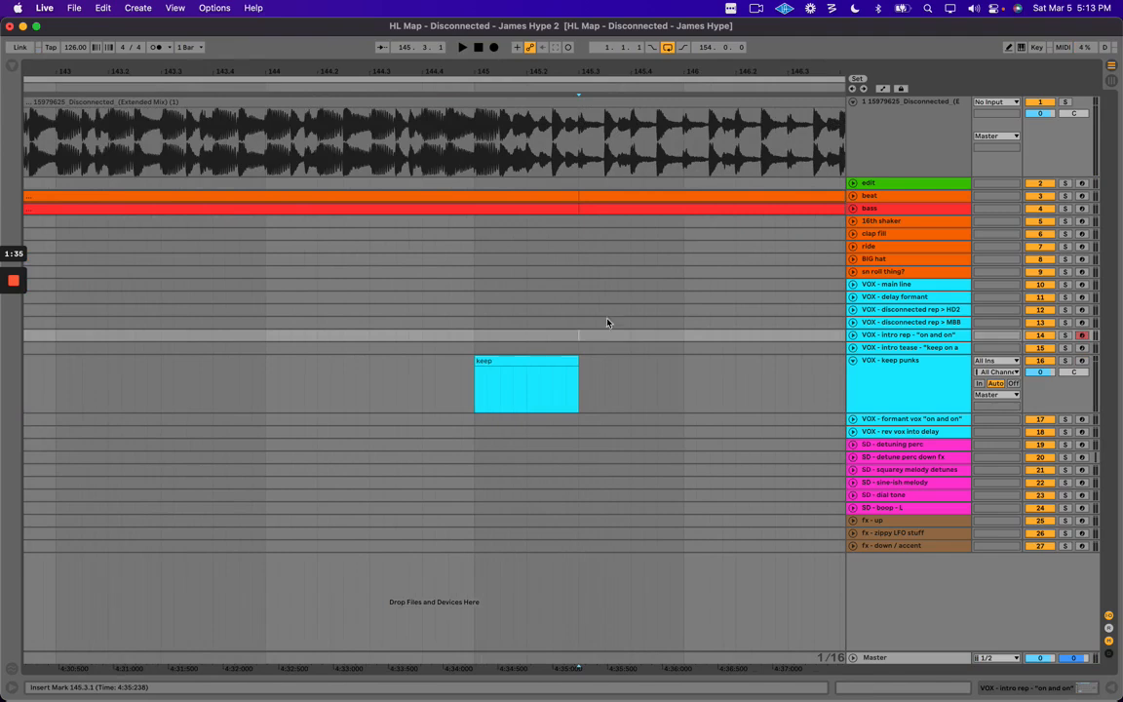
left_click(532, 367)
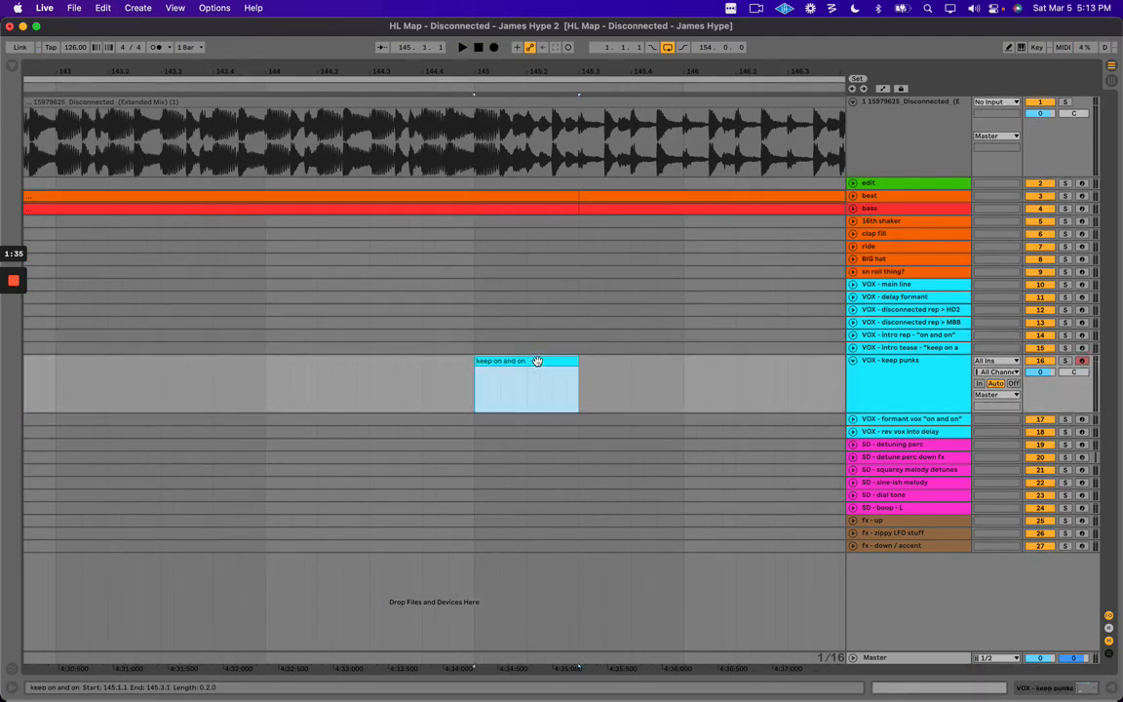
Check the placement of the keep clips across the outro up to 145.1.1.
left_click(552, 310)
key("minus")
key("minus")
key("minus")
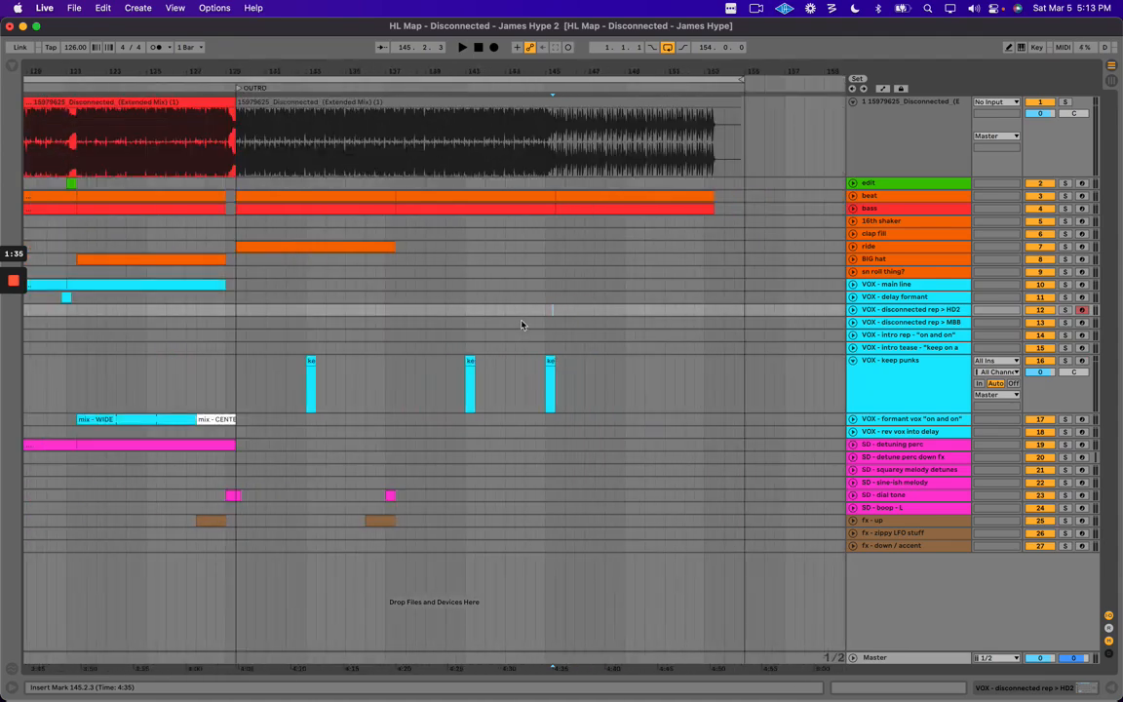
scroll(523, 256, "left", 5)
left_click_drag(584, 376, 680, 371)
left_click(648, 347)
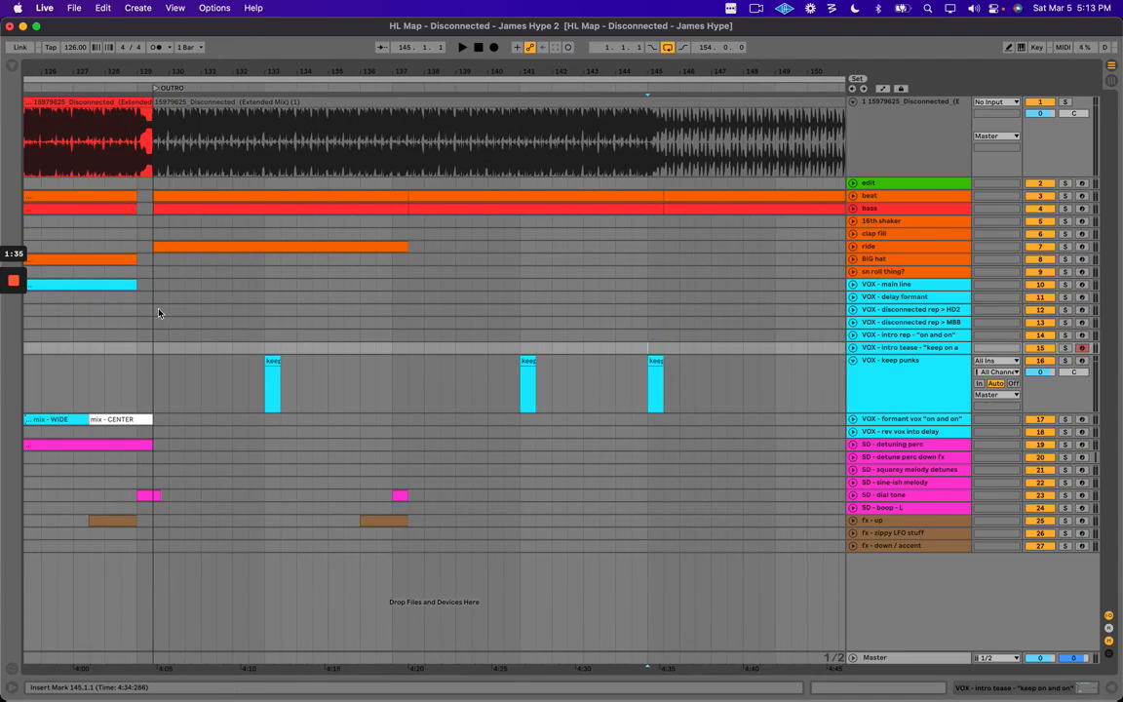
Examine the spacing of the vocal, dial tone and riser clips across the outro from bar 129 to 145.
left_click_drag(261, 368, 303, 362)
left_click(255, 368)
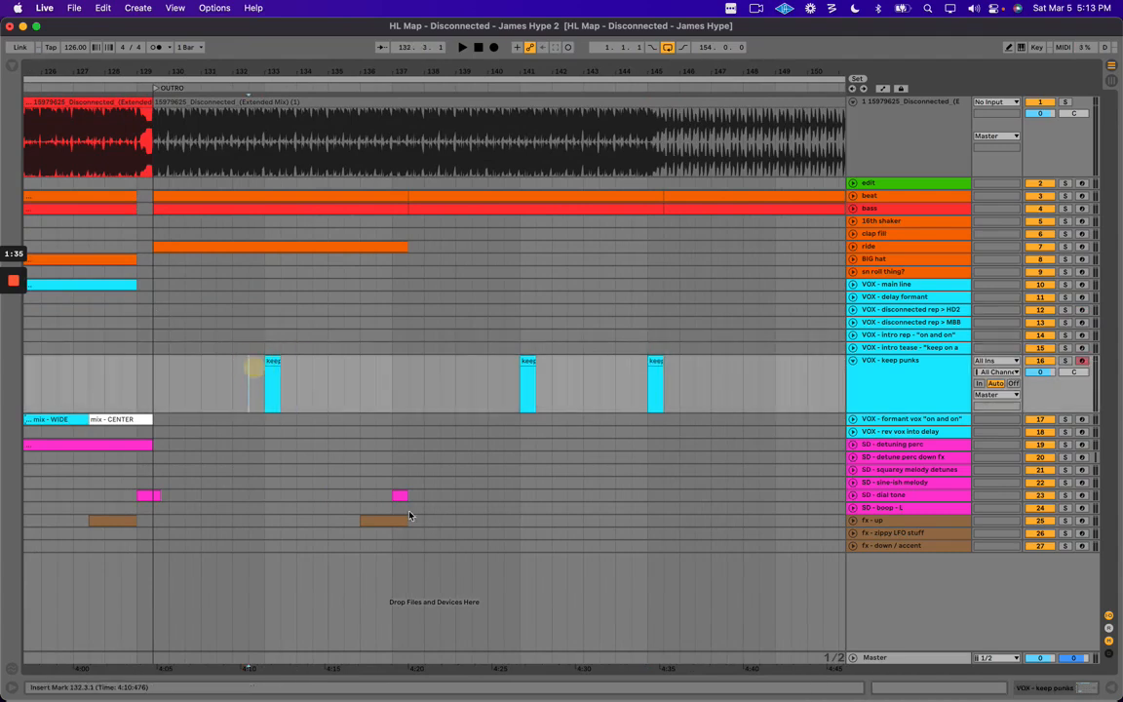
left_click_drag(345, 495, 474, 487)
left_click_drag(346, 495, 442, 493)
left_click_drag(457, 391, 582, 380)
left_click_drag(652, 362, 700, 352)
key("super+z")
left_click(601, 334)
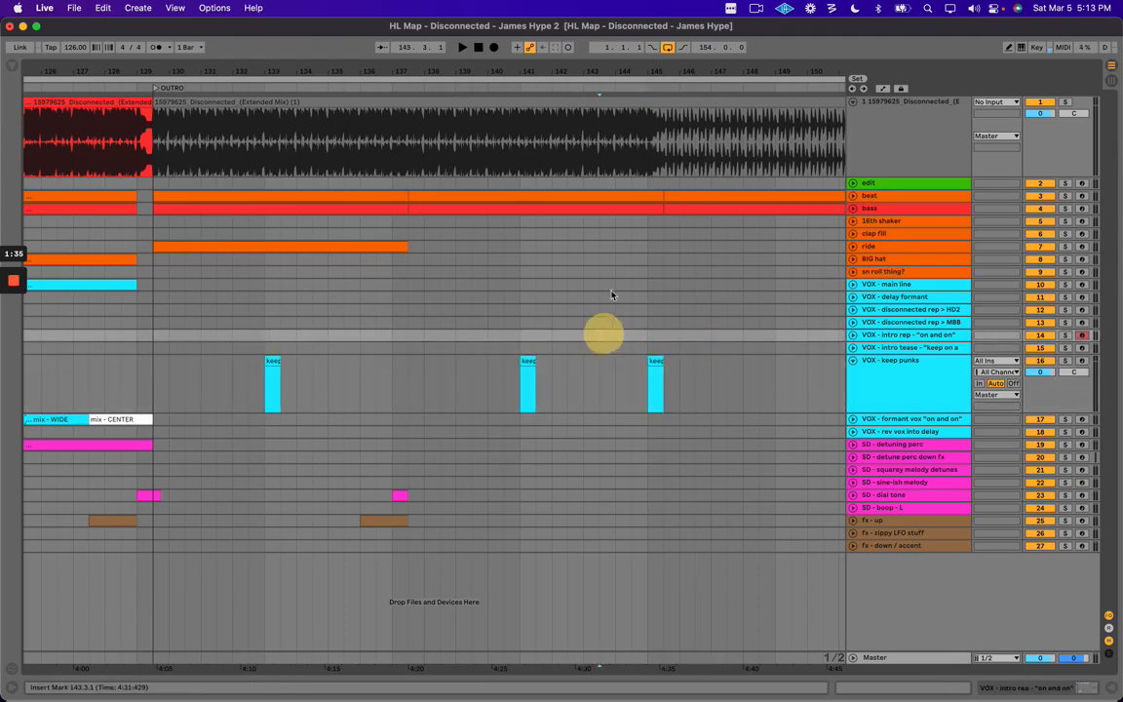
scroll(585, 195, "right", 3)
left_click_drag(548, 62, 639, 182)
left_click(636, 323)
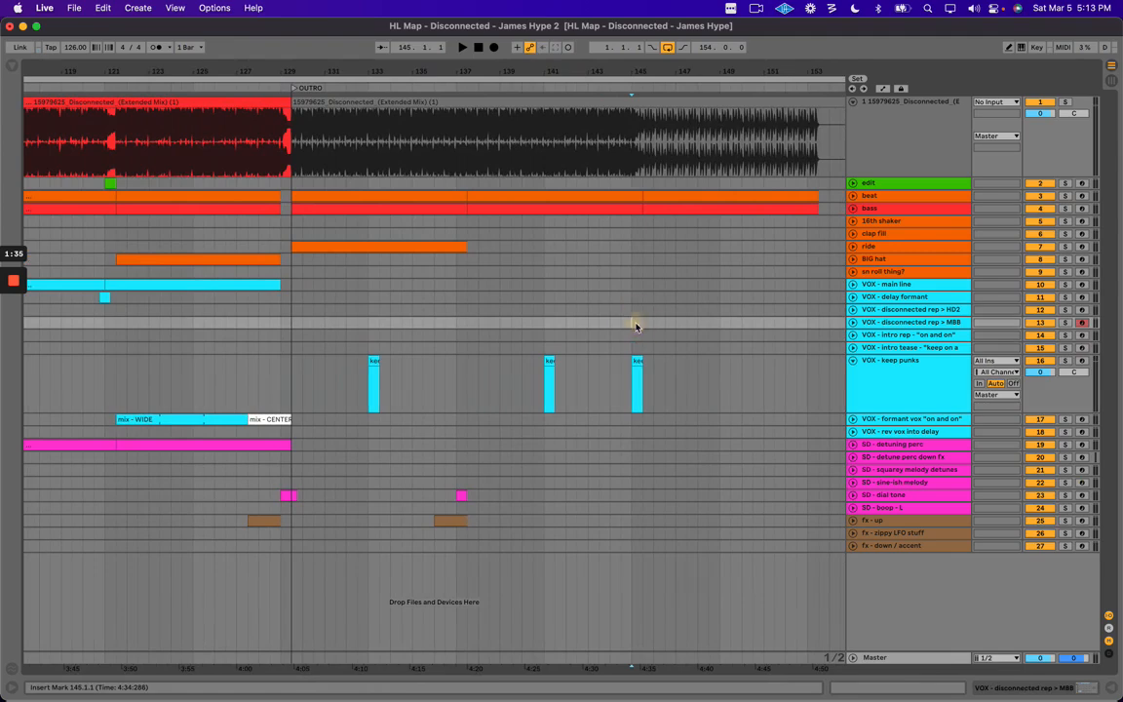
Create a MIDI clip on the clap fill track from 145.1.1 to 145.3.1 and play back the passage.
left_click(925, 249)
left_click(896, 234)
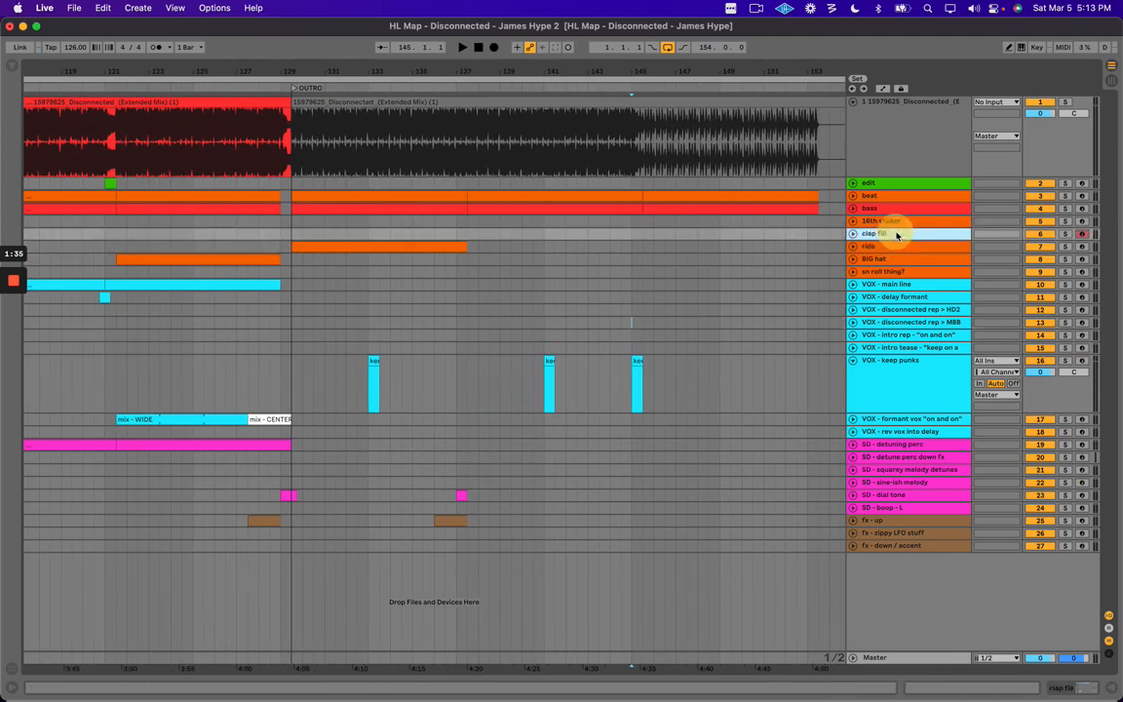
left_click(854, 234)
left_click_drag(635, 261, 643, 261)
key("super+shift+m")
key("super+alt+l")
key("space")
scroll(684, 272, "right", 2)
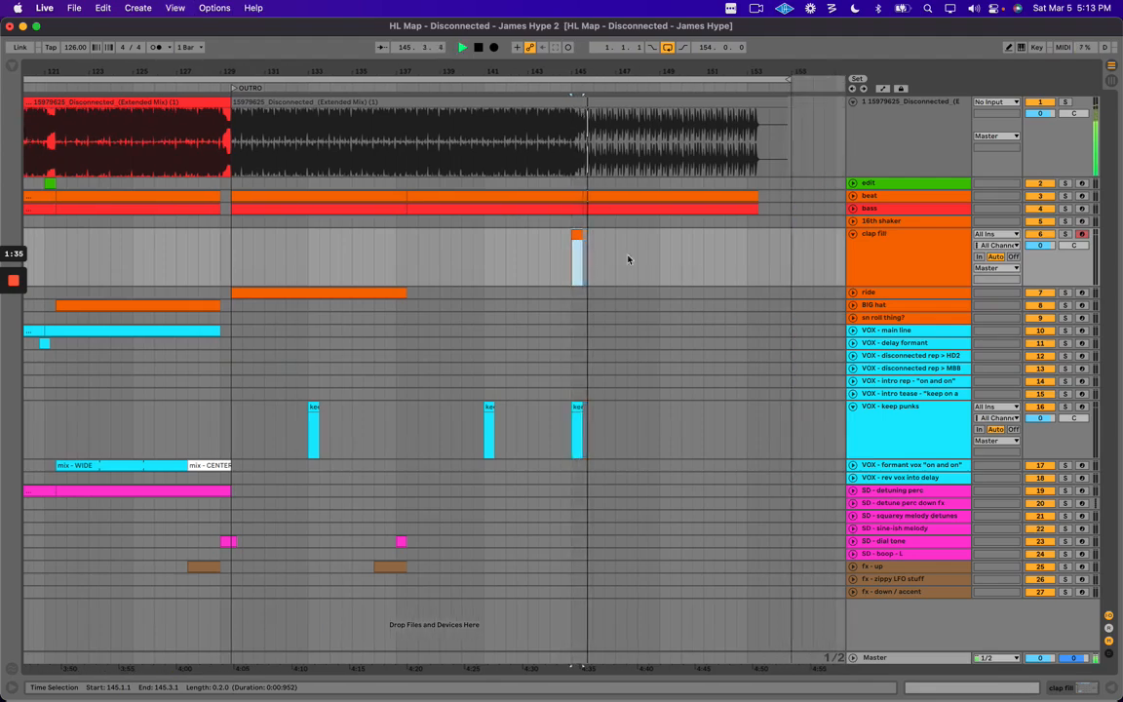
key("space")
Insert a MIDI track named VOX - outro rep _on and on" and place it below VOX - rev vox into delay.
left_click(919, 426)
left_click(853, 406)
left_click(914, 406)
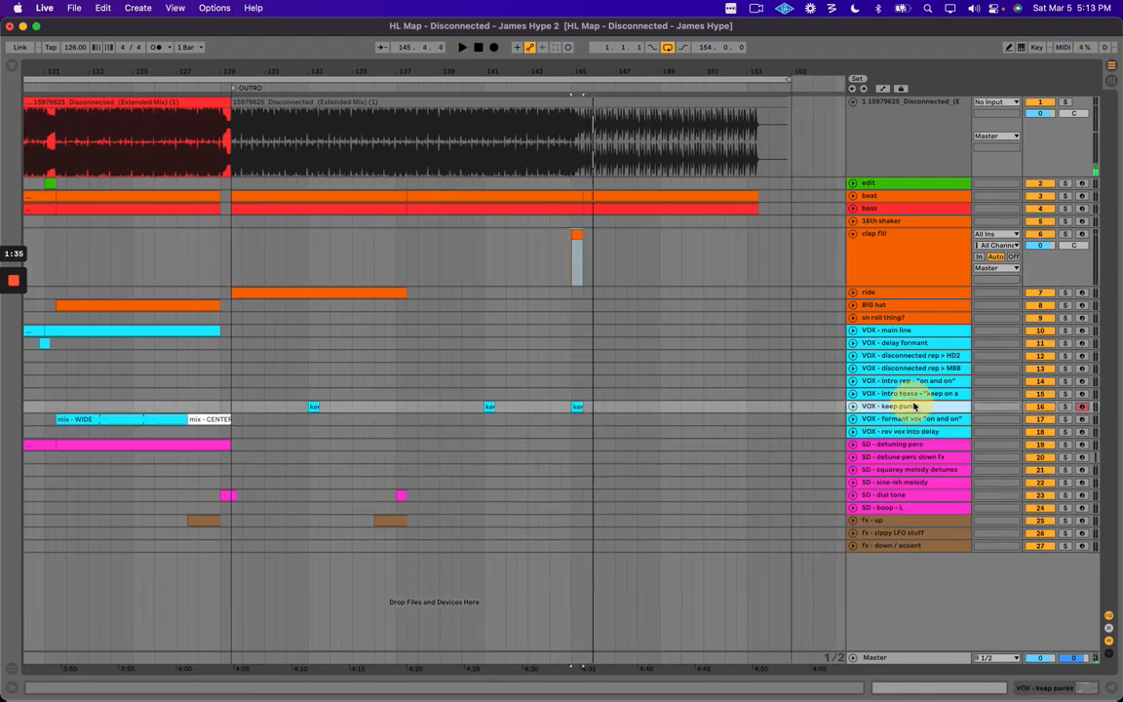
key("super+shift+t")
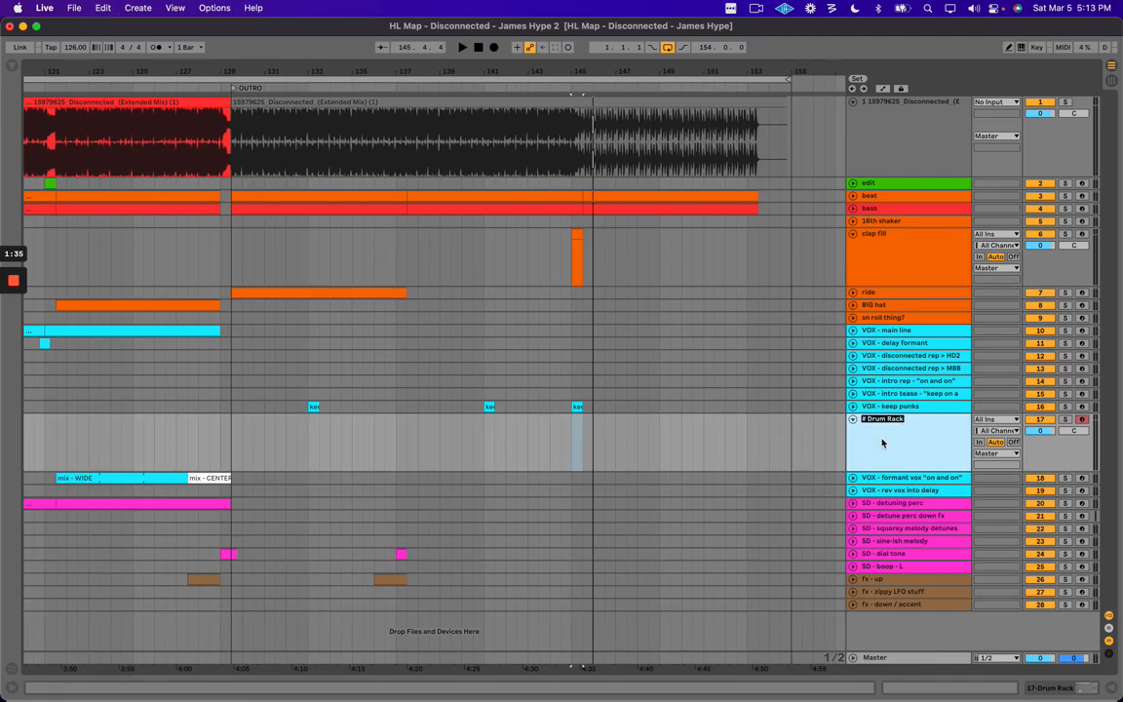
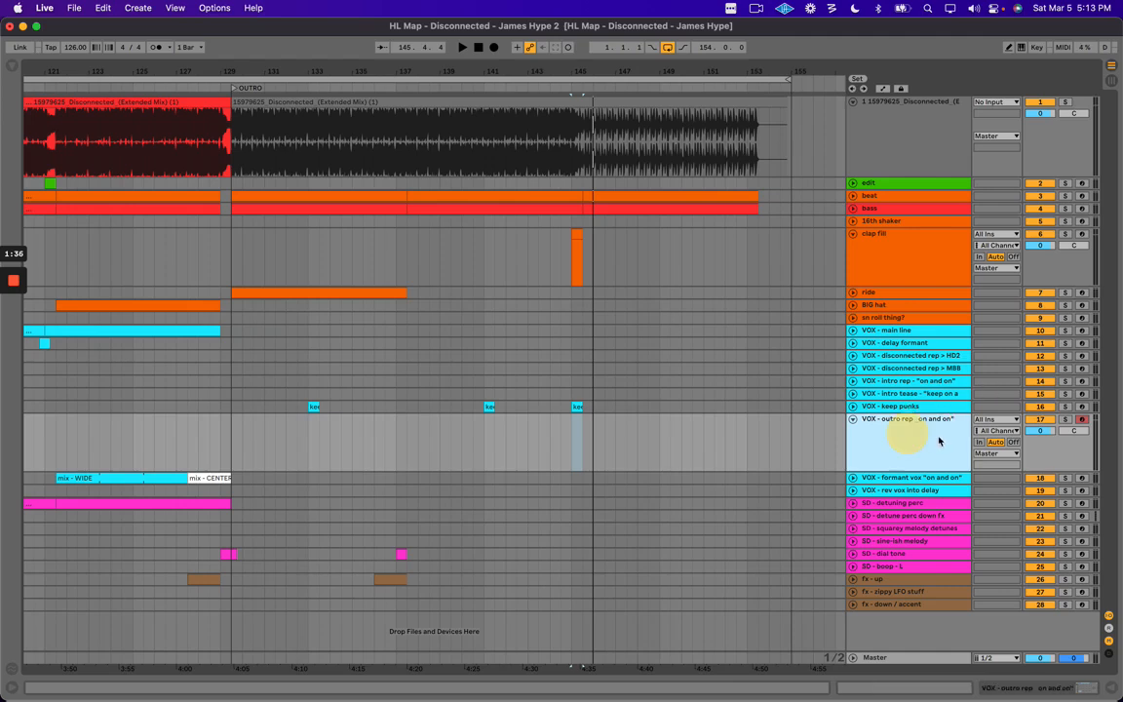
left_click_drag(933, 440, 927, 497)
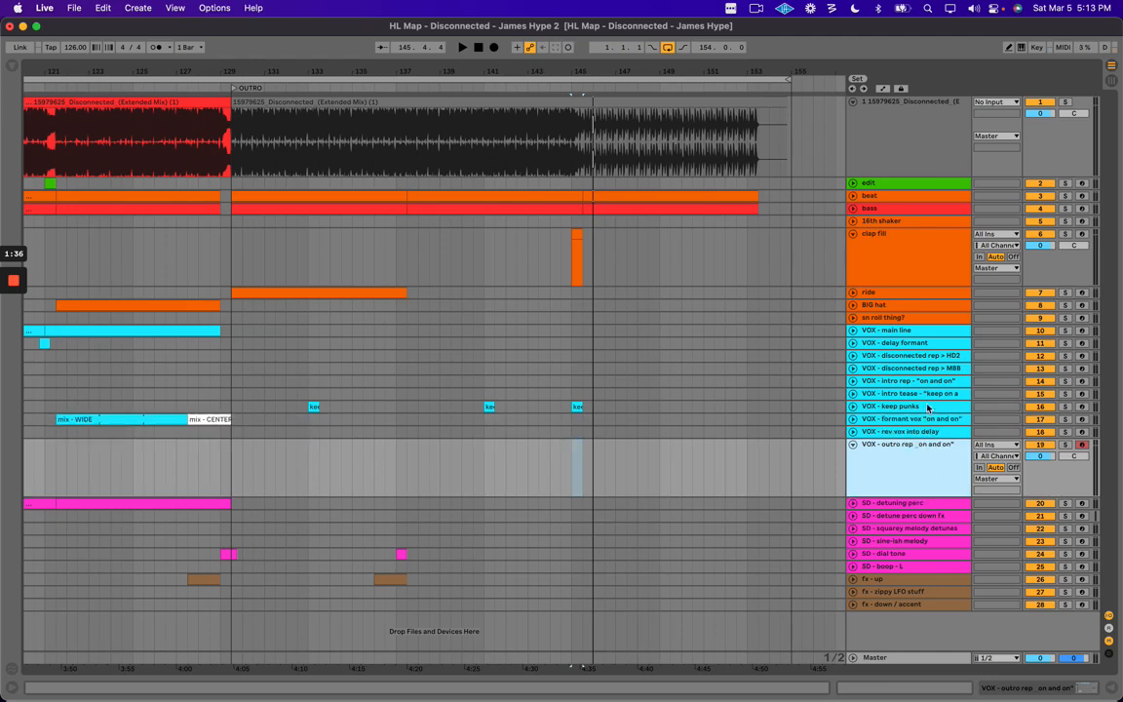
Move the VOX - intro rep and VOX - intro tease tracks directly above VOX - outro rep and colour the outro rep track cyan.
left_click(925, 385)
left_click(928, 395, "shift")
left_click_drag(927, 394, 928, 443)
left_click(923, 472)
right_click(923, 473)
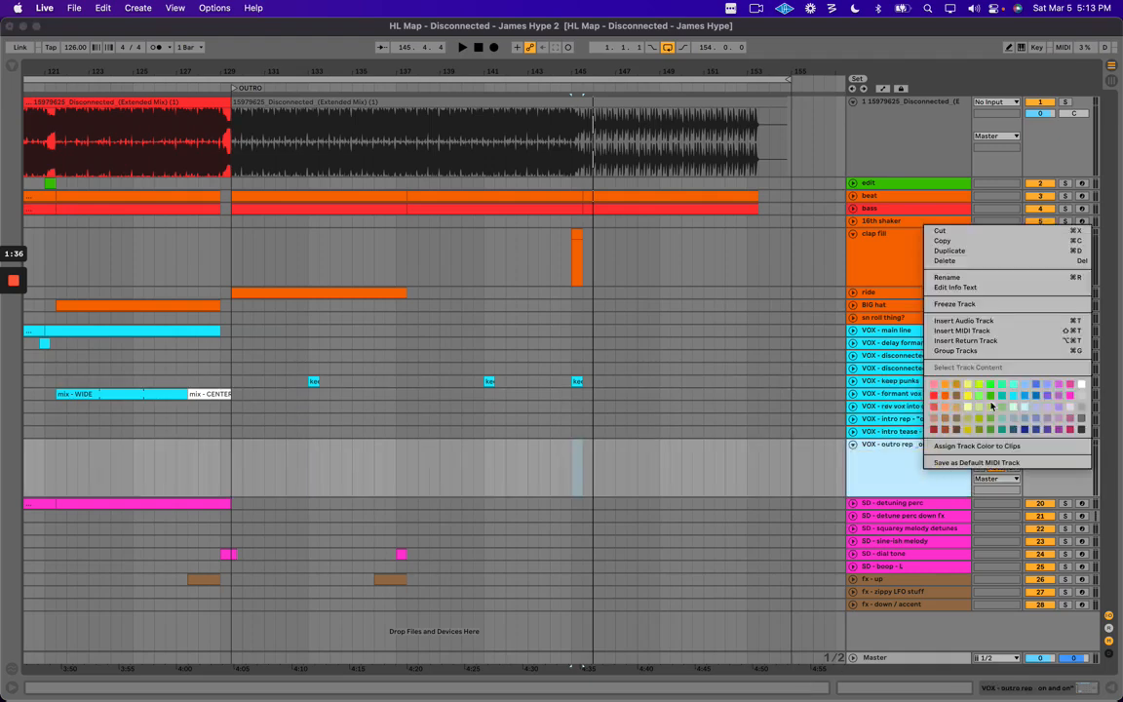
left_click(1015, 398)
Create a MIDI clip on the VOX - outro rep track from 145.3.1 to 153.3.1 and collapse all tracks.
left_click(583, 457)
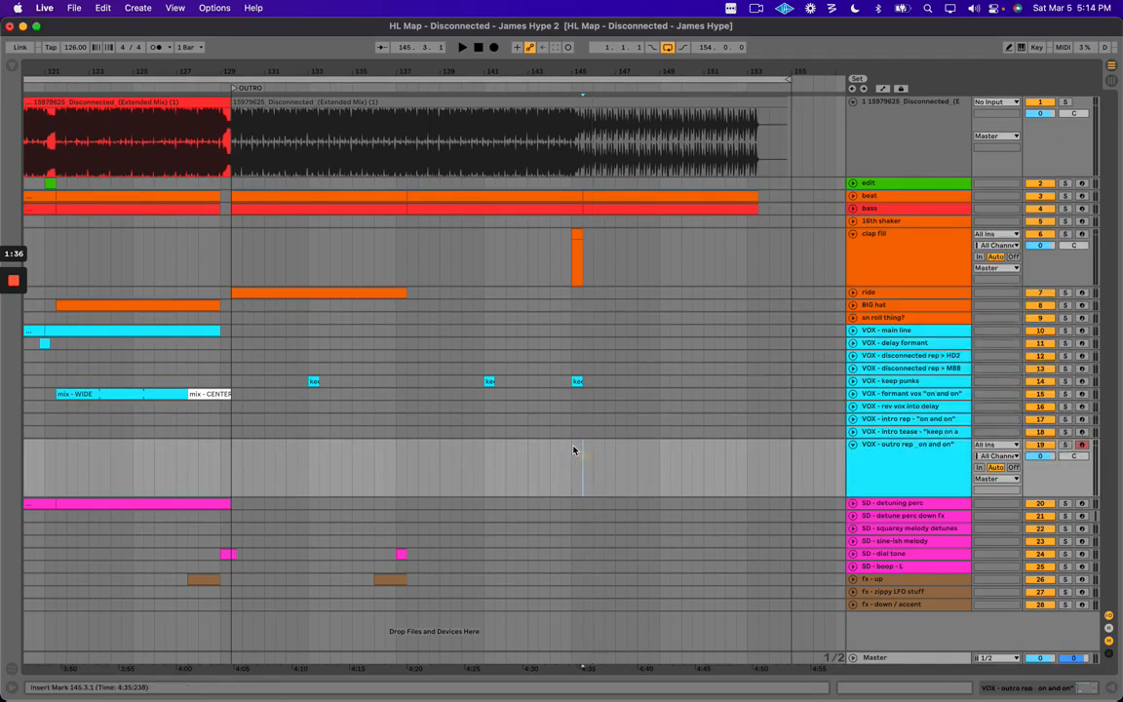
key("plus")
scroll(585, 458, "right", 6)
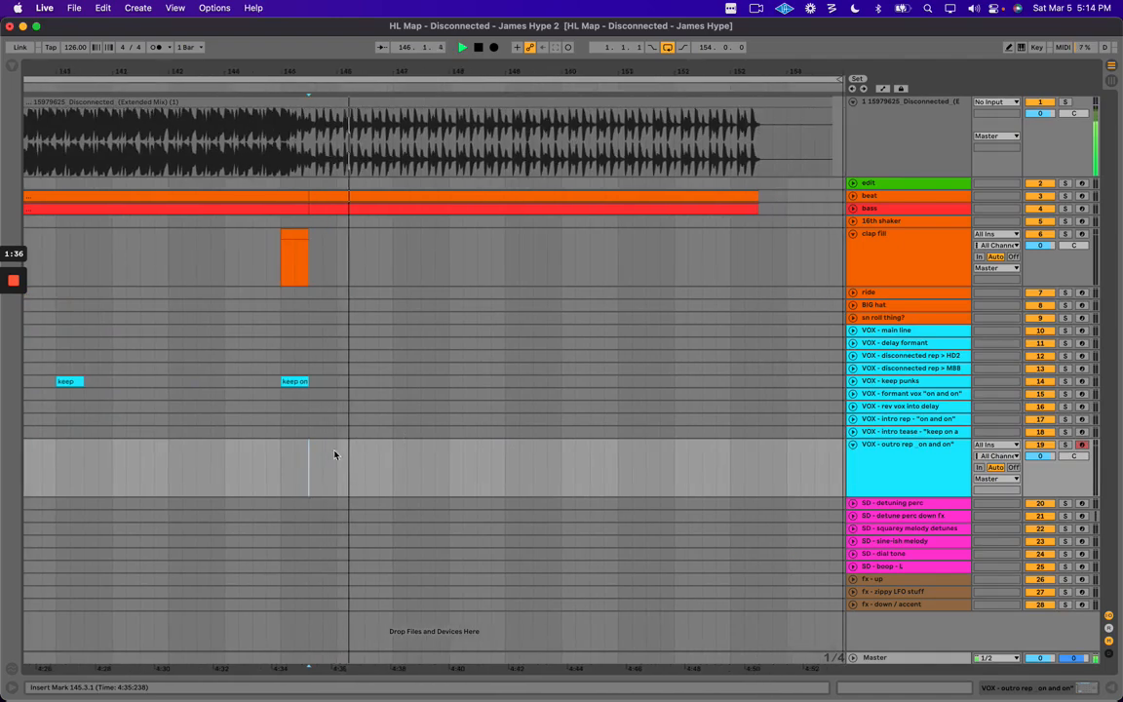
left_click(756, 479, "shift")
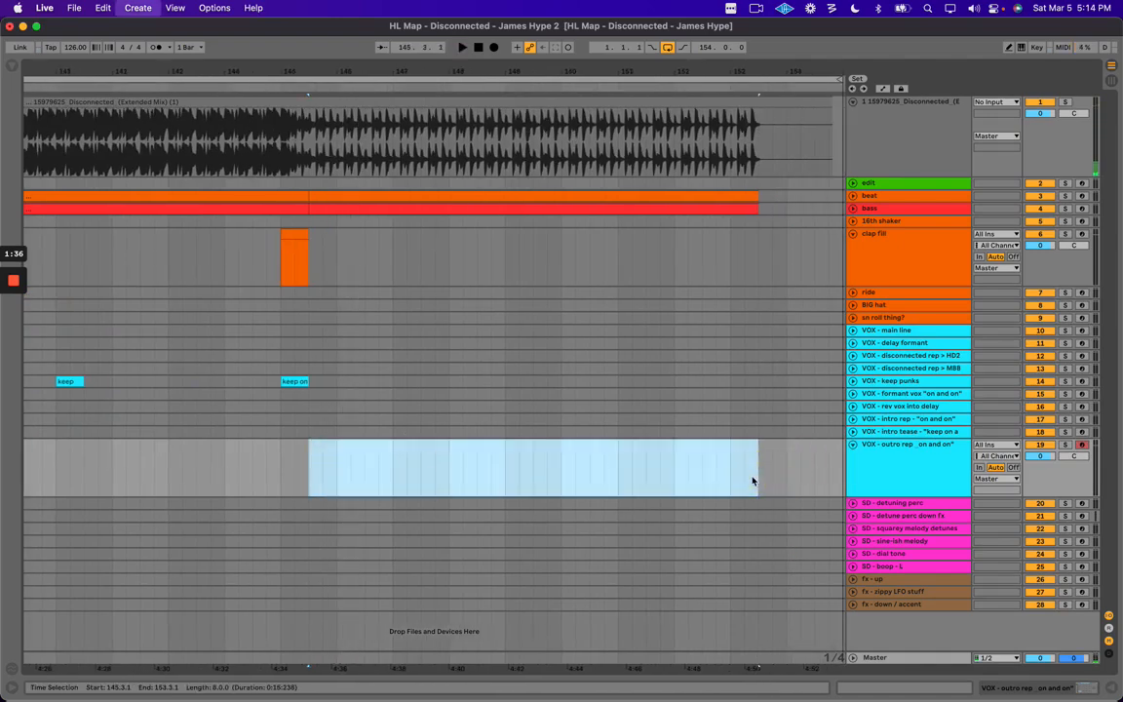
key("super+shift+m")
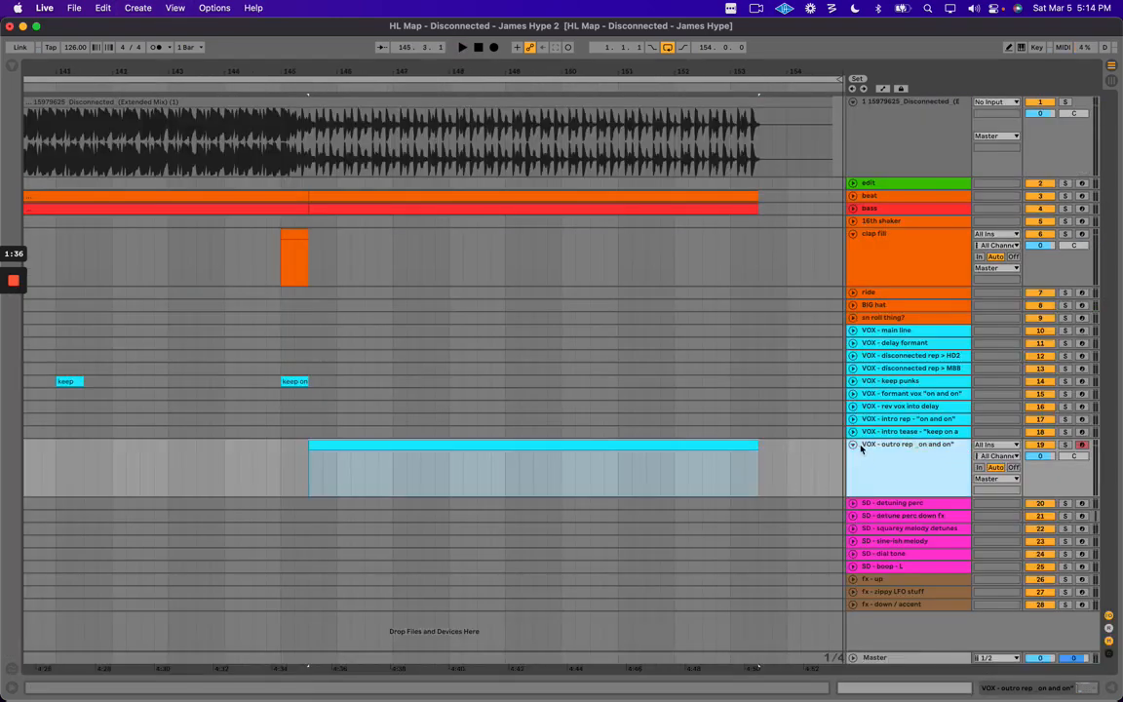
left_click(854, 444, "alt")
Review the complete set of VOX tracks from VOX - main line through VOX - outro rep.
left_click(914, 217, "shift")
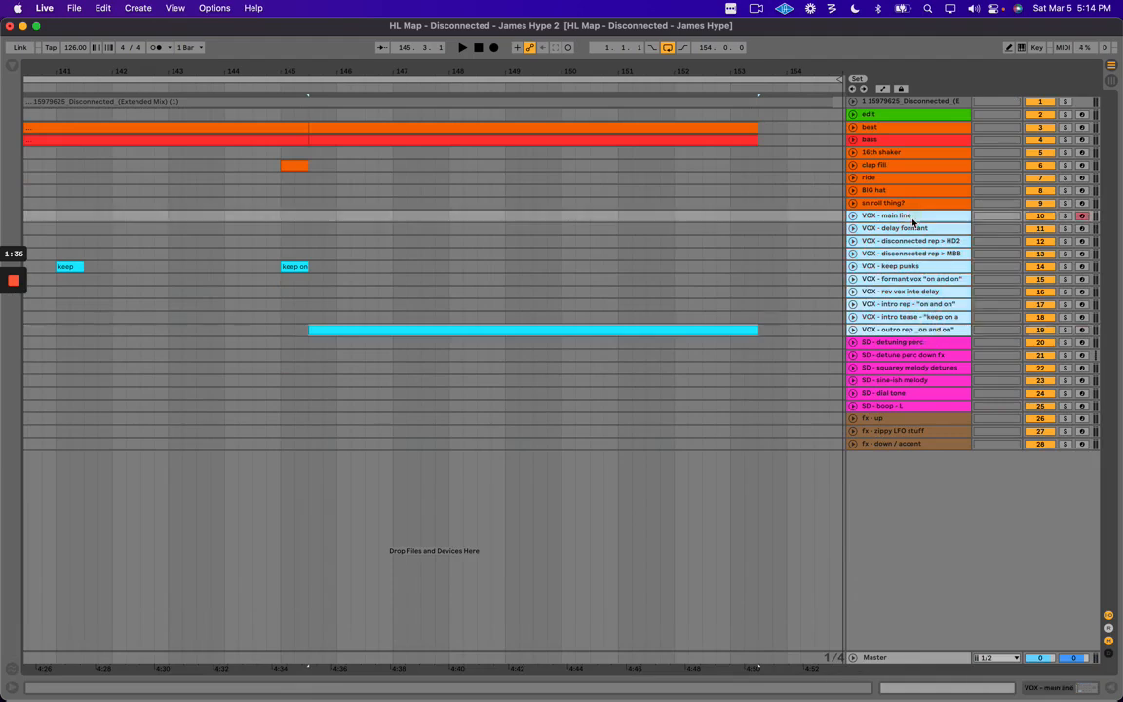
left_click(783, 203)
left_click(866, 128)
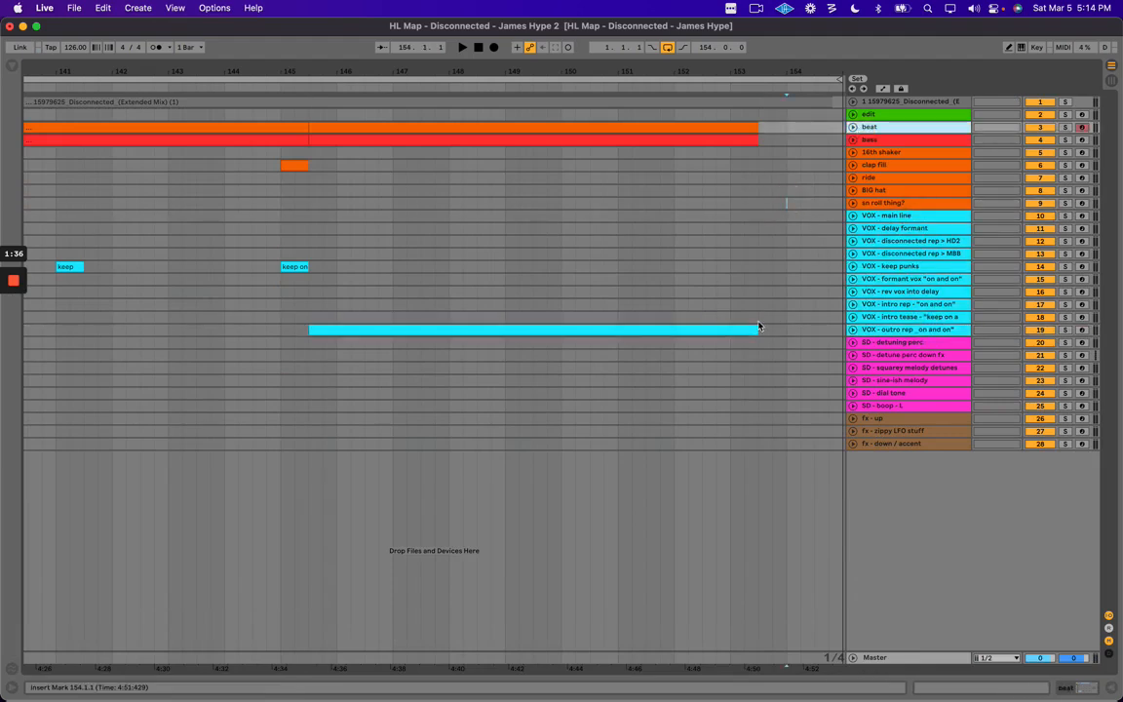
left_click(907, 217)
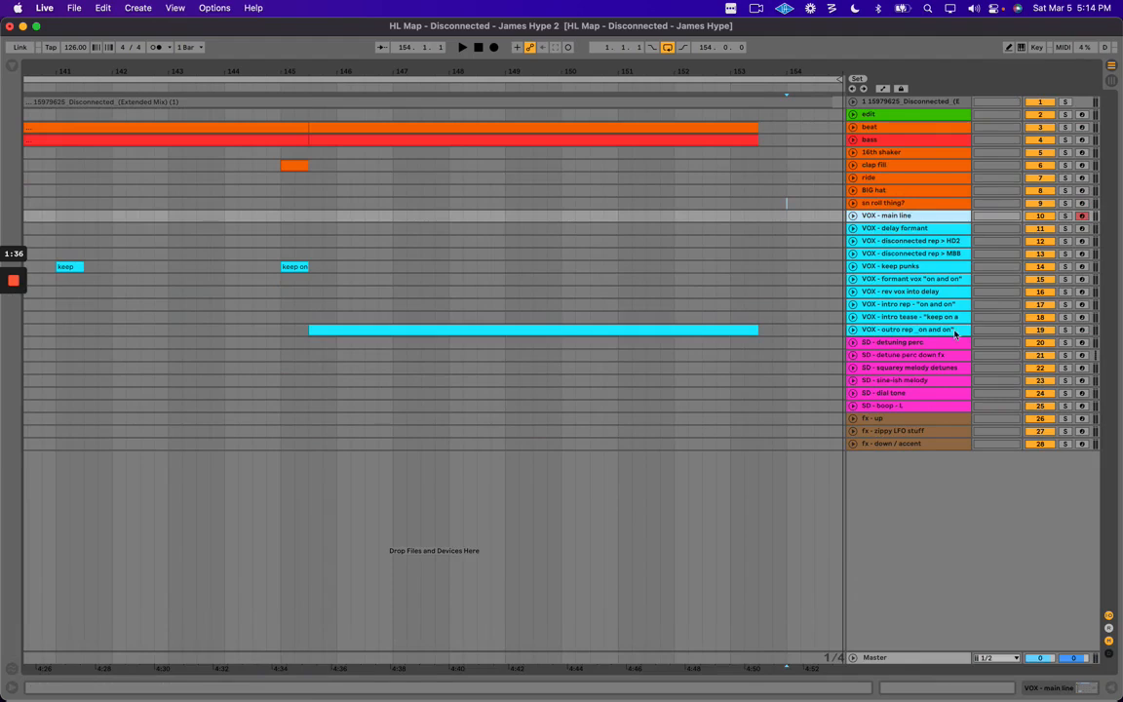
left_click(922, 331, "shift")
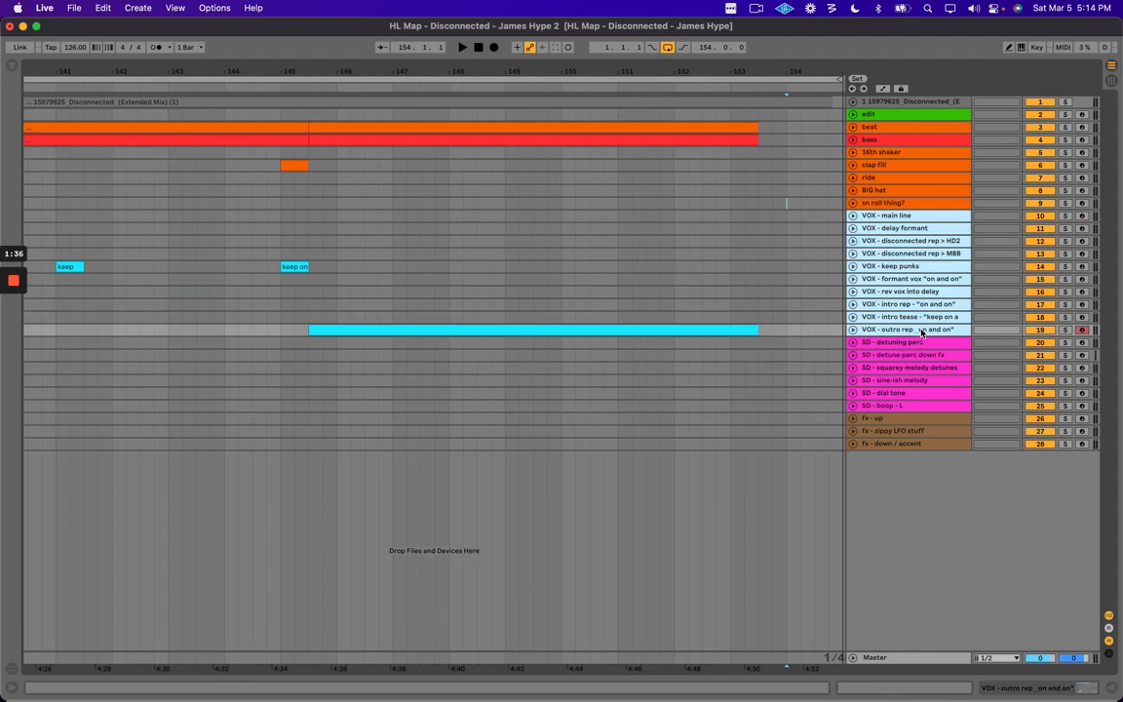
left_click(660, 266)
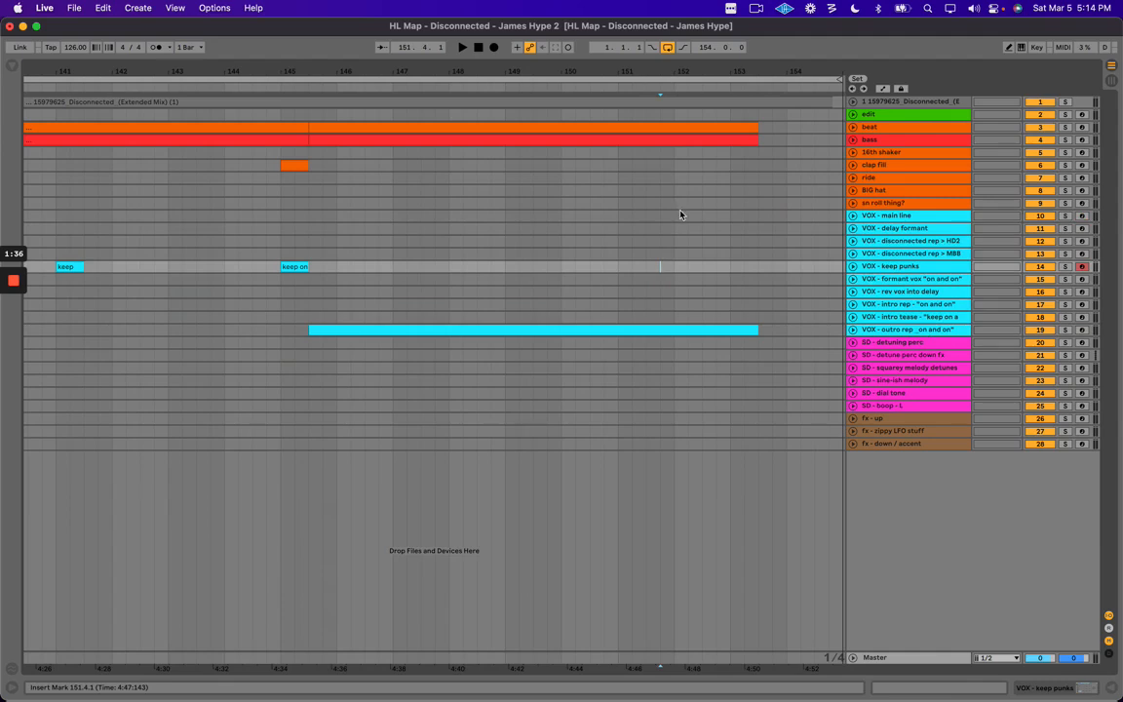
Unfold the VOX - formant vox "on and on" track and examine its clips across the earlier sections through the outro.
left_click(897, 279)
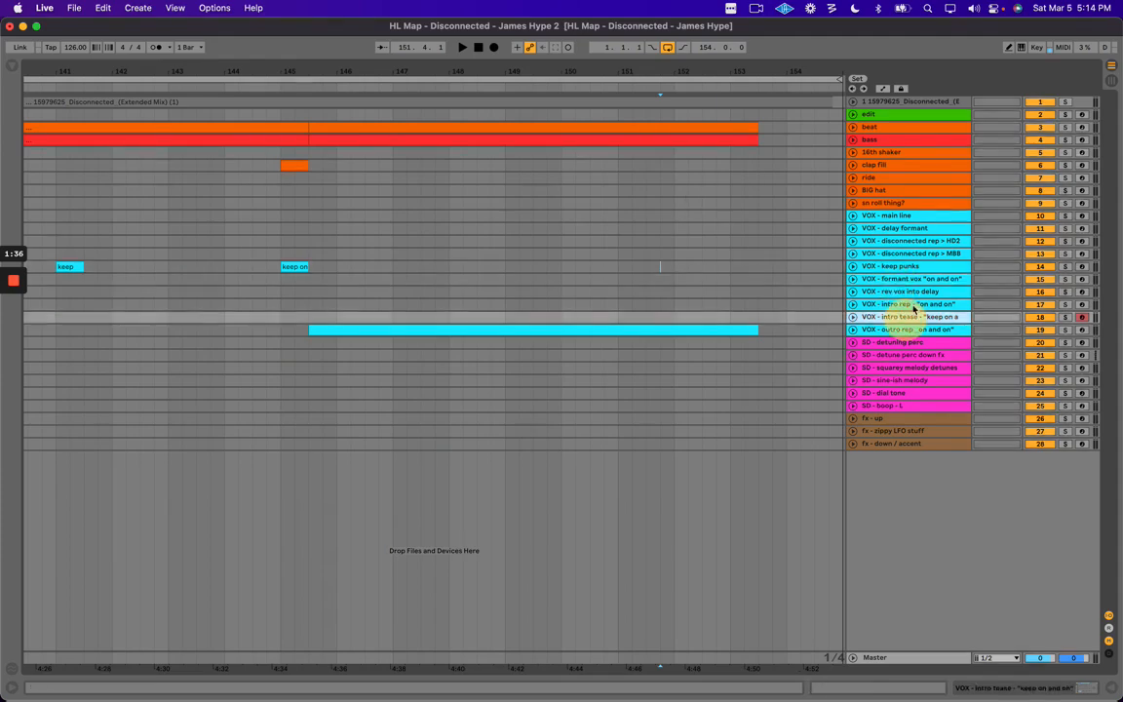
left_click(853, 279)
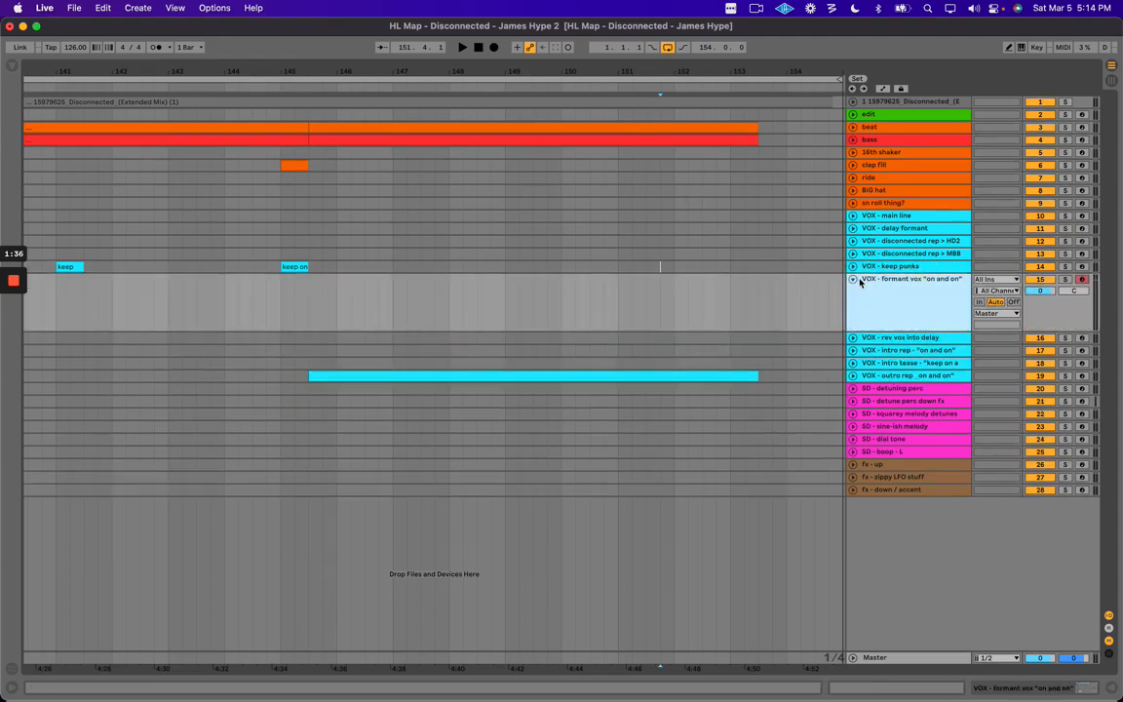
left_click(720, 292)
left_click_drag(674, 73, 677, 71)
scroll(559, 246, "left", 5)
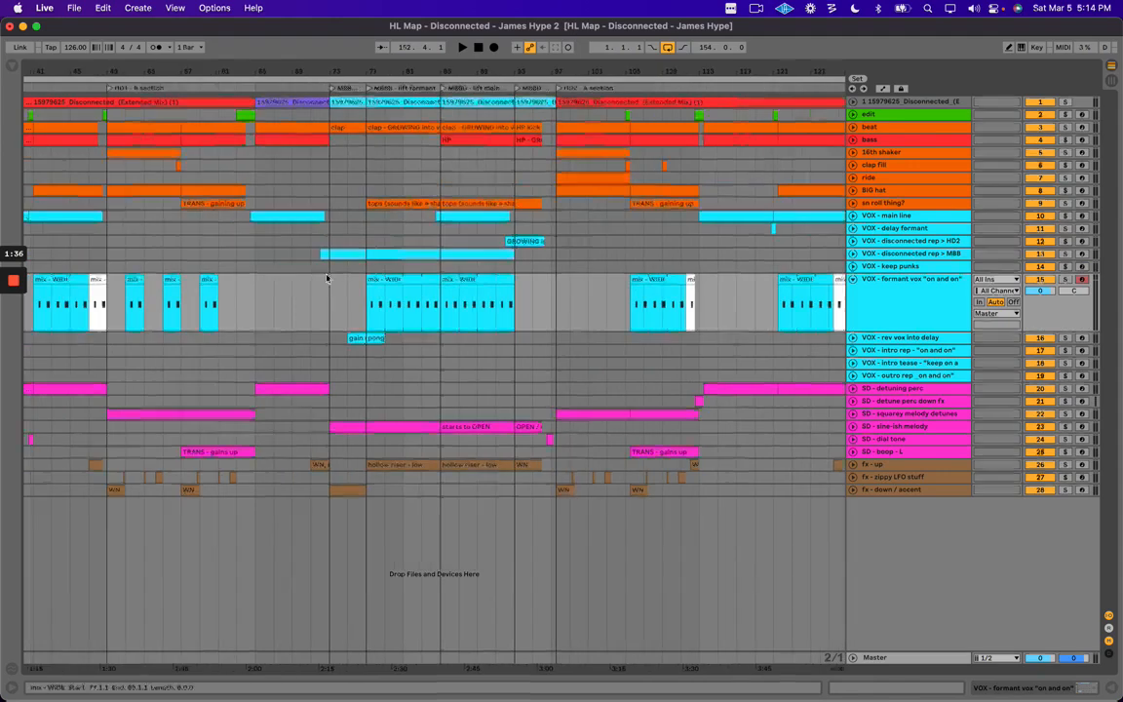
left_click_drag(396, 304, 525, 310)
scroll(409, 306, "left", 5)
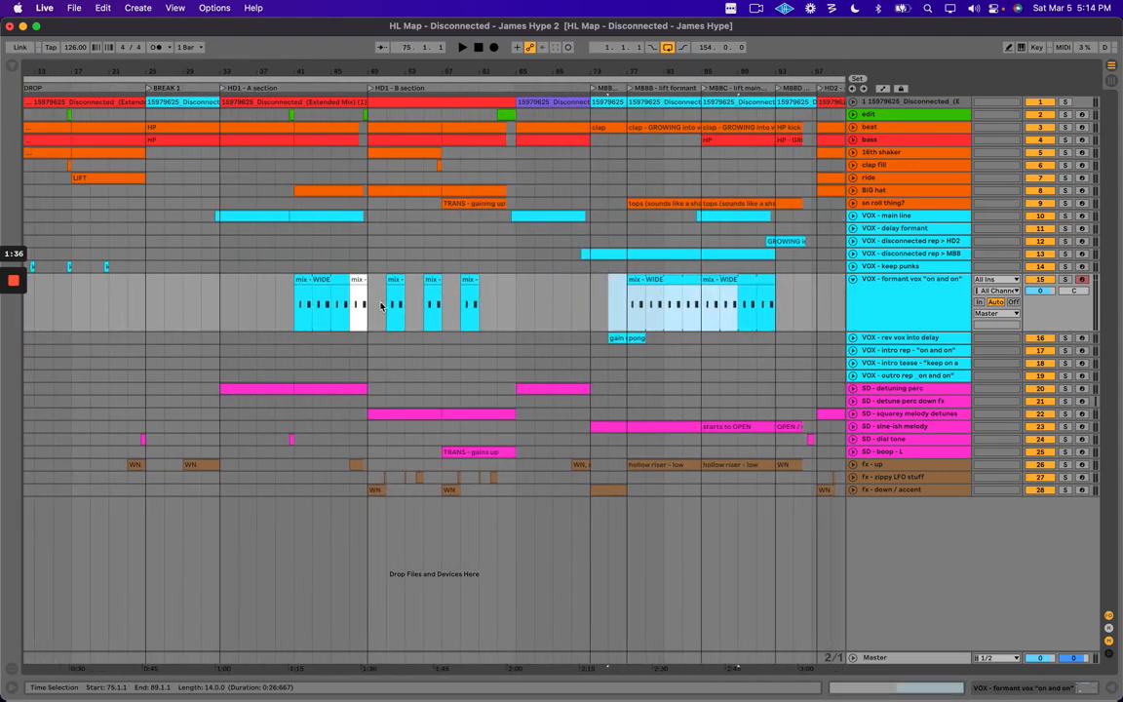
left_click_drag(389, 307, 520, 297)
scroll(585, 303, "right", 10)
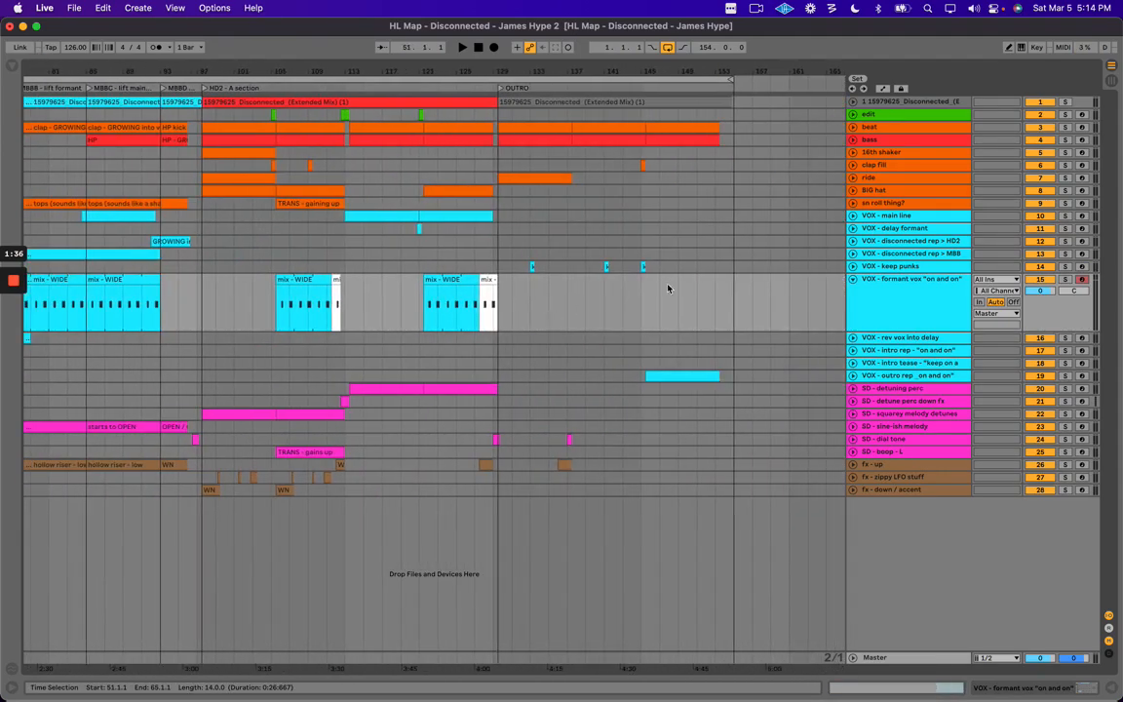
left_click(752, 295)
Compare the VOX tracks' clips in the HD2 section with those in the outro.
left_click(911, 216)
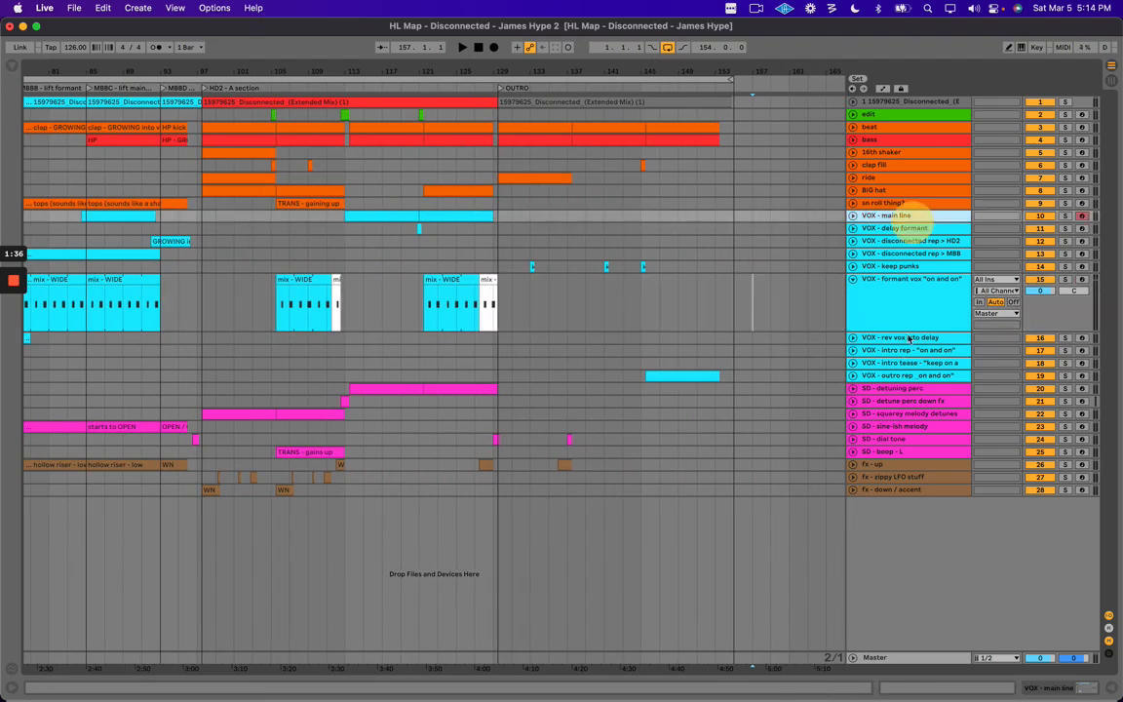
left_click(911, 375, "shift")
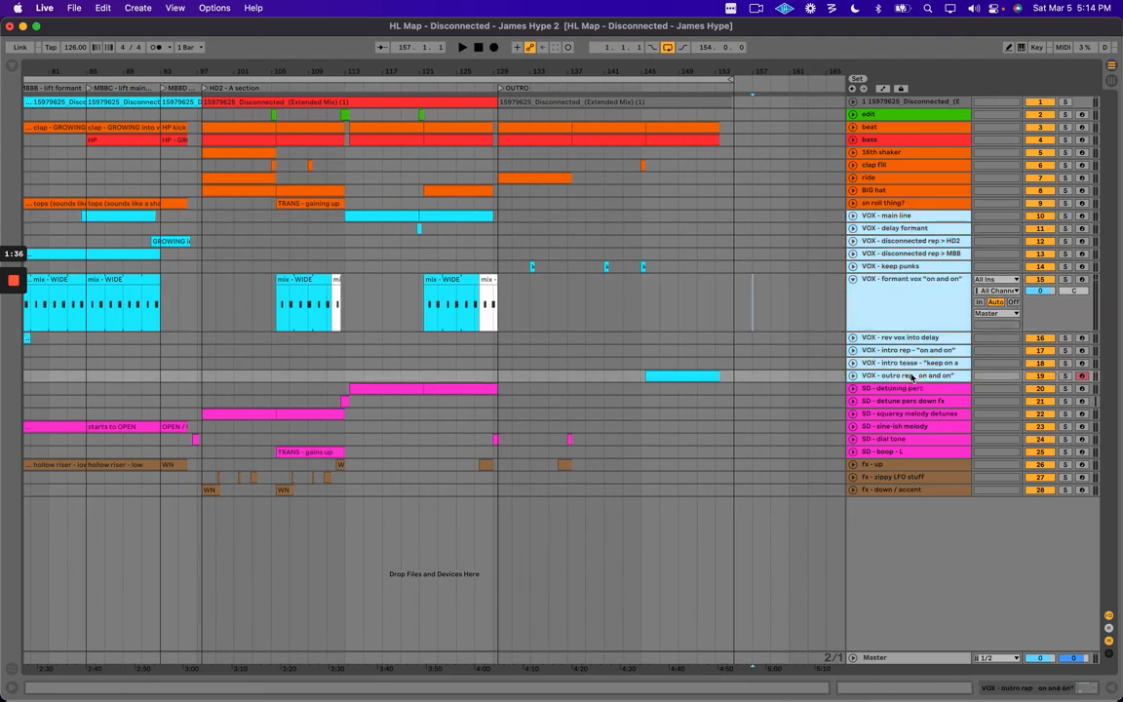
left_click(641, 217)
left_click_drag(639, 72, 639, 71)
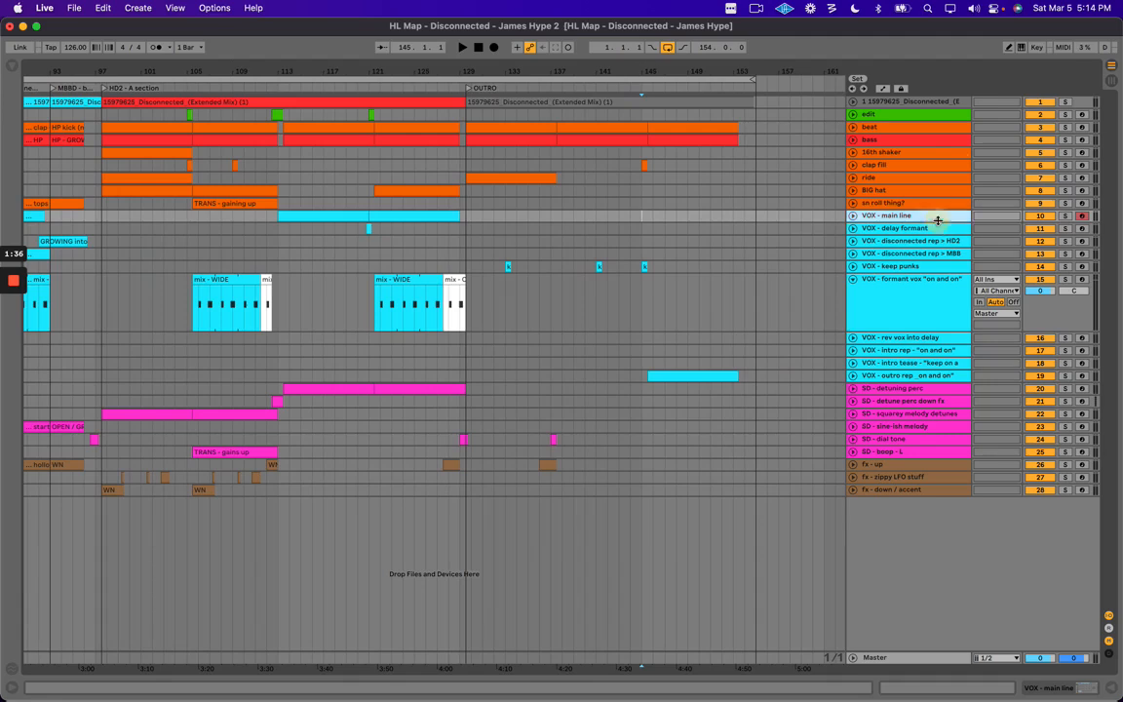
left_click(897, 376, "shift")
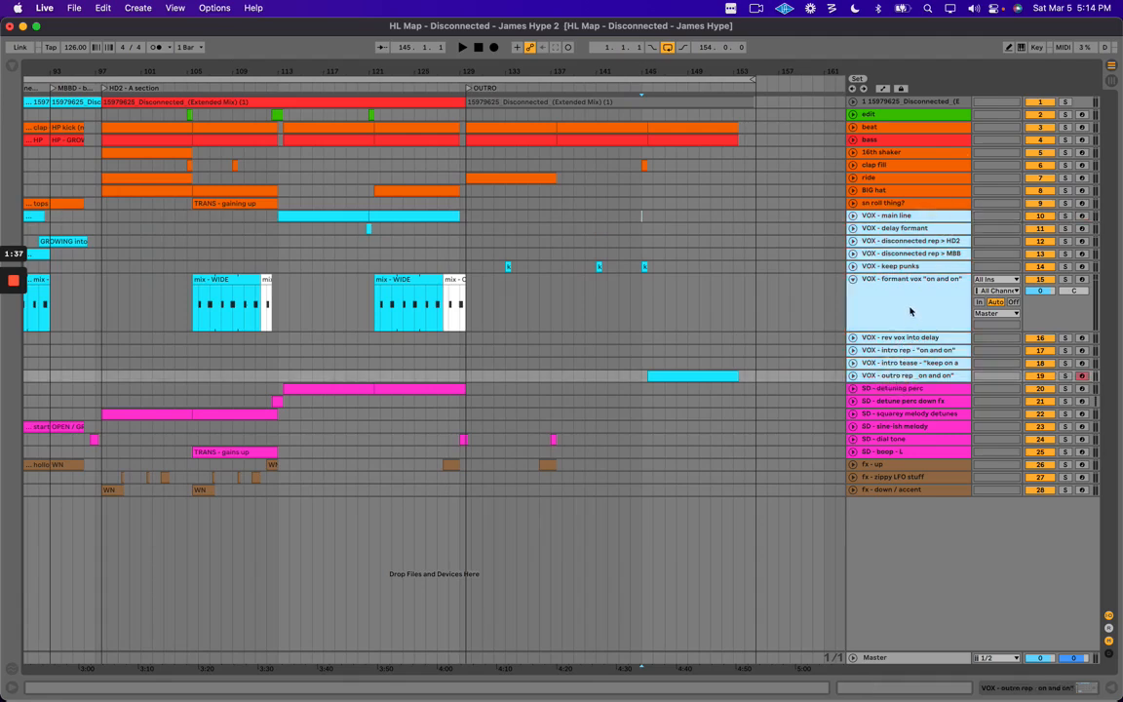
left_click(664, 297)
scroll(672, 280, "right", 2)
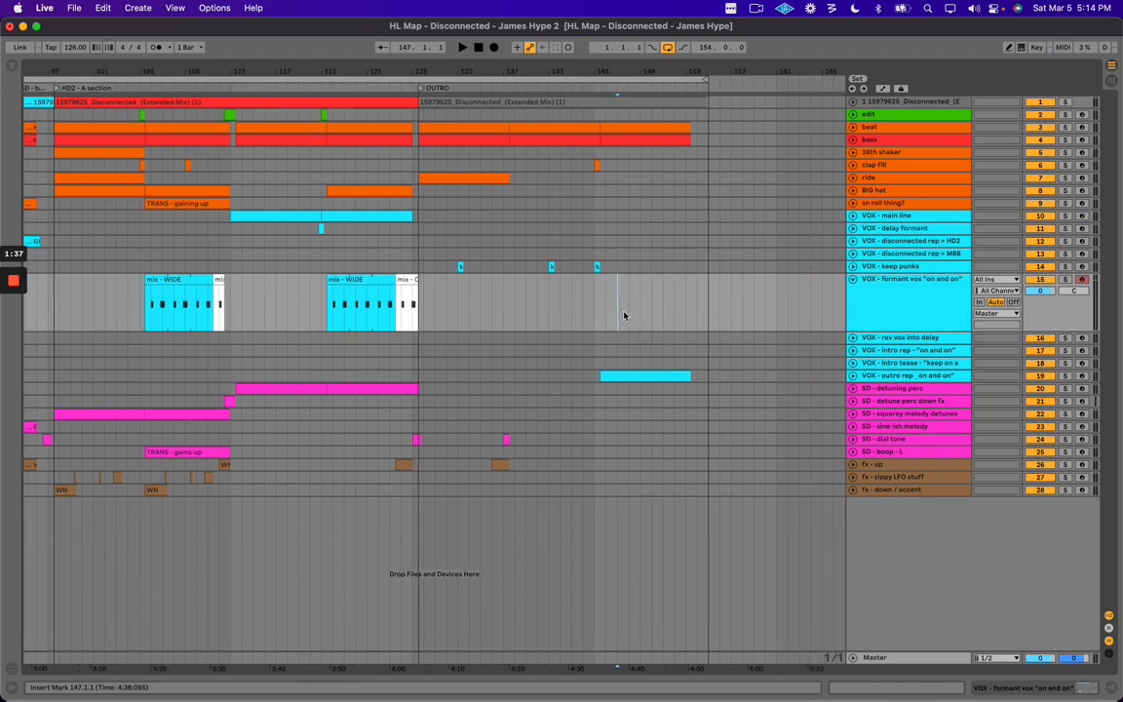
Unfold the Disconnected reference track and colour its outro audio clip brown.
left_click_drag(670, 70, 671, 97)
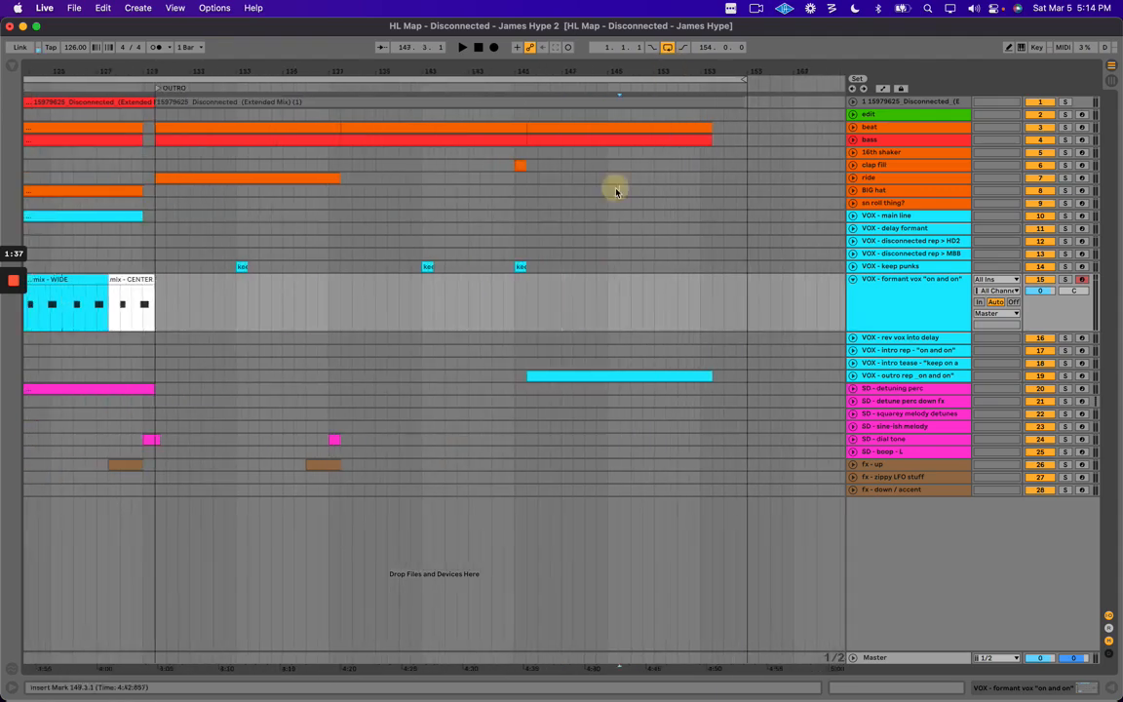
left_click(617, 190)
left_click(854, 102)
left_click(514, 97)
right_click(516, 100)
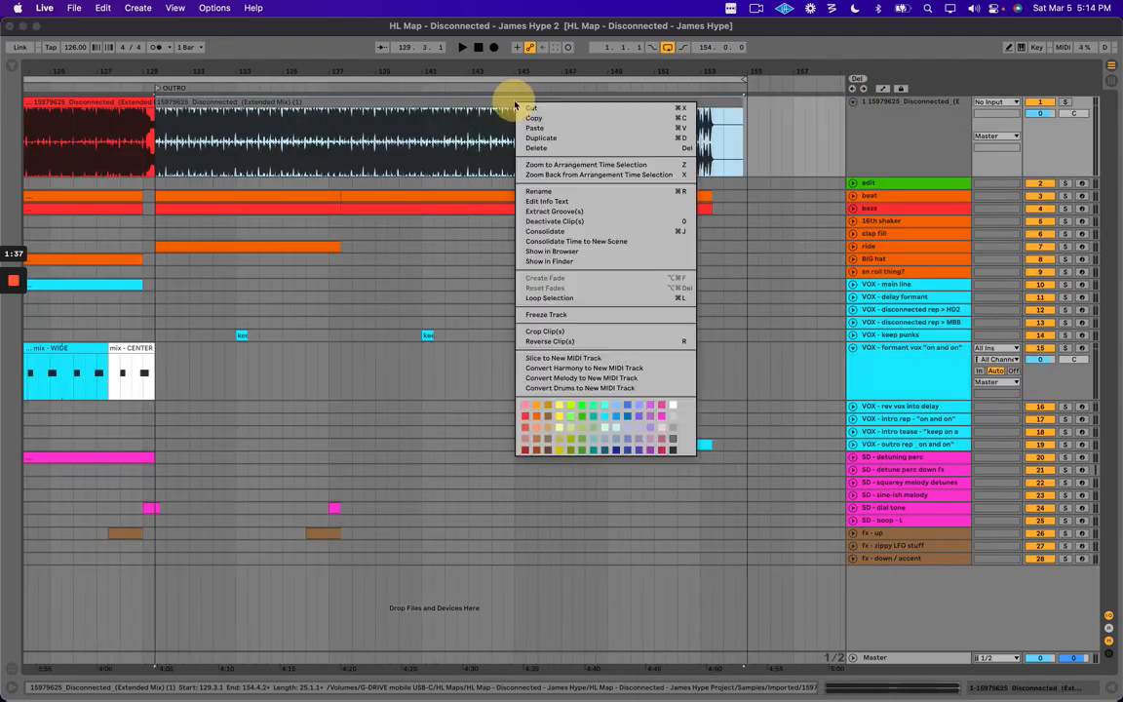
left_click(548, 418)
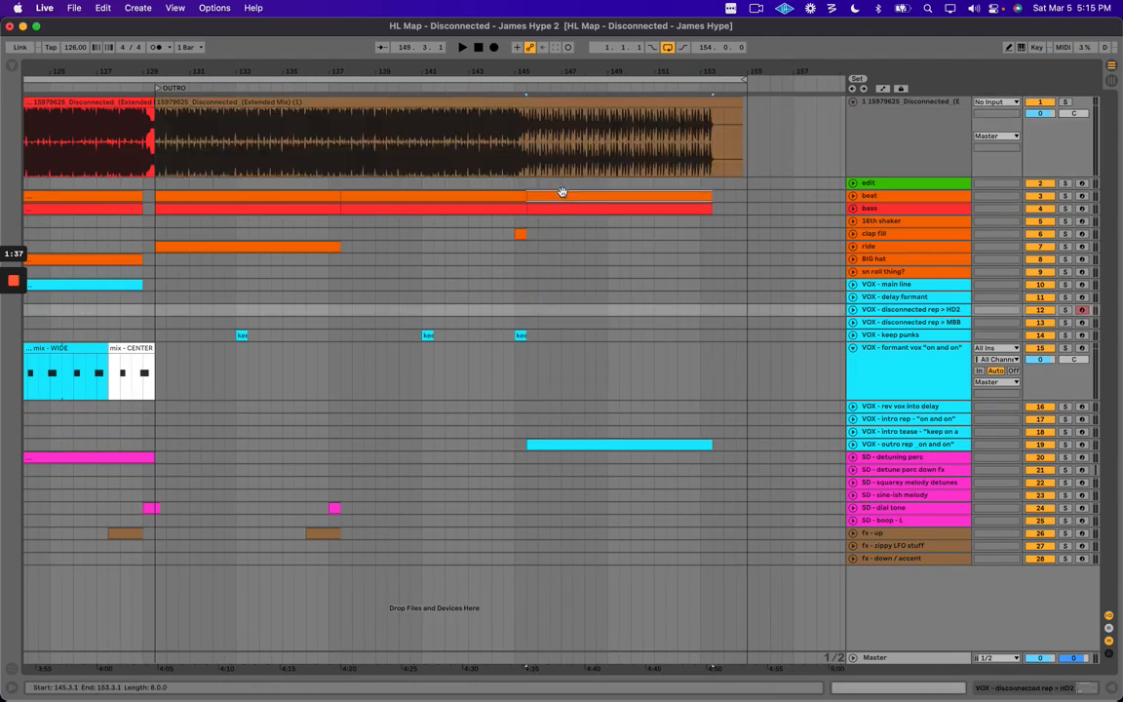
Rename the beat and bass clips starting at 145.3.1 as HP and play back the end of the outro.
left_click(562, 192)
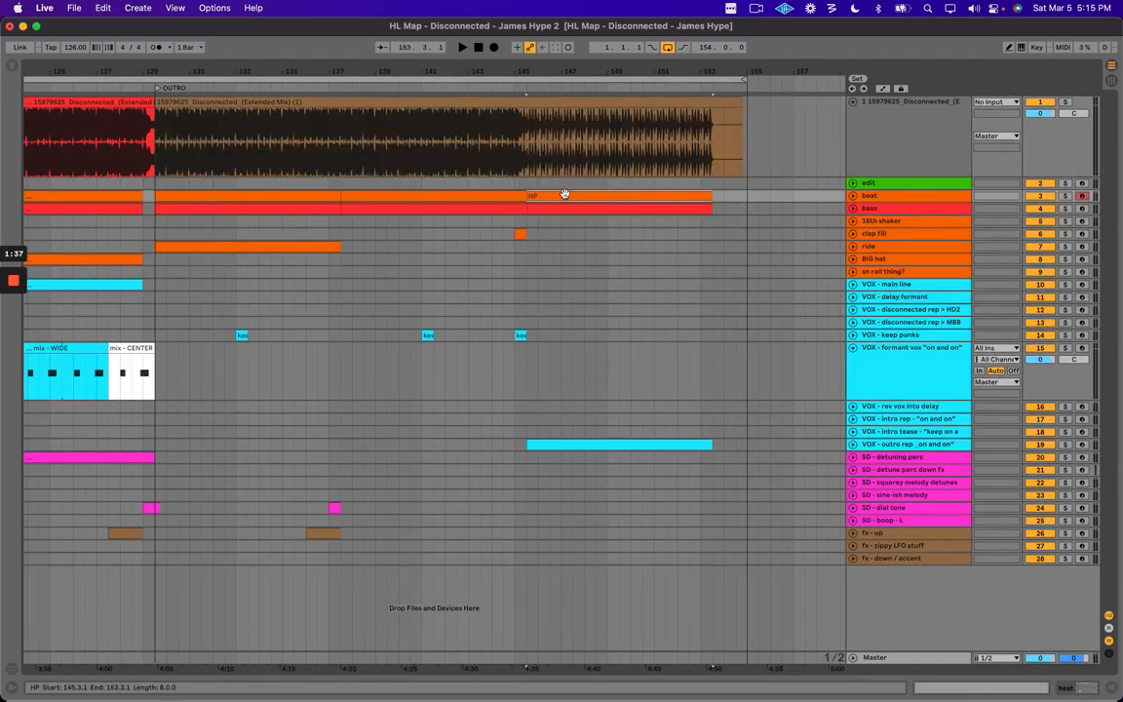
left_click(590, 207)
key("super+r")
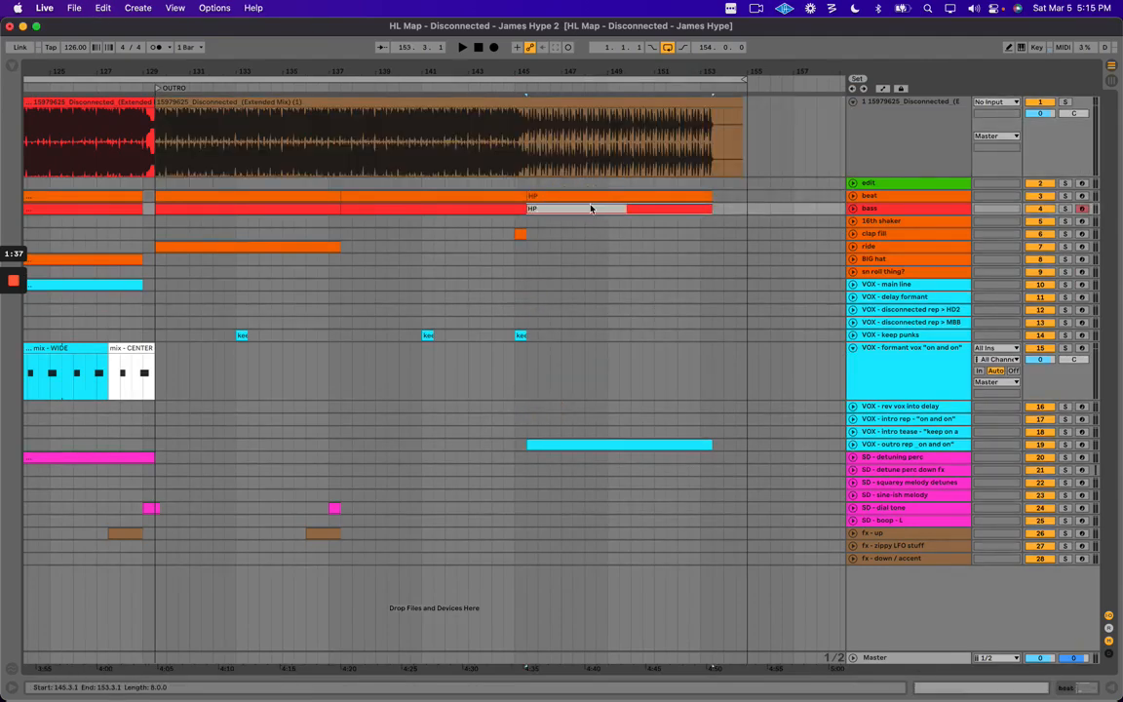
type("HP")
key("Return")
key("space")
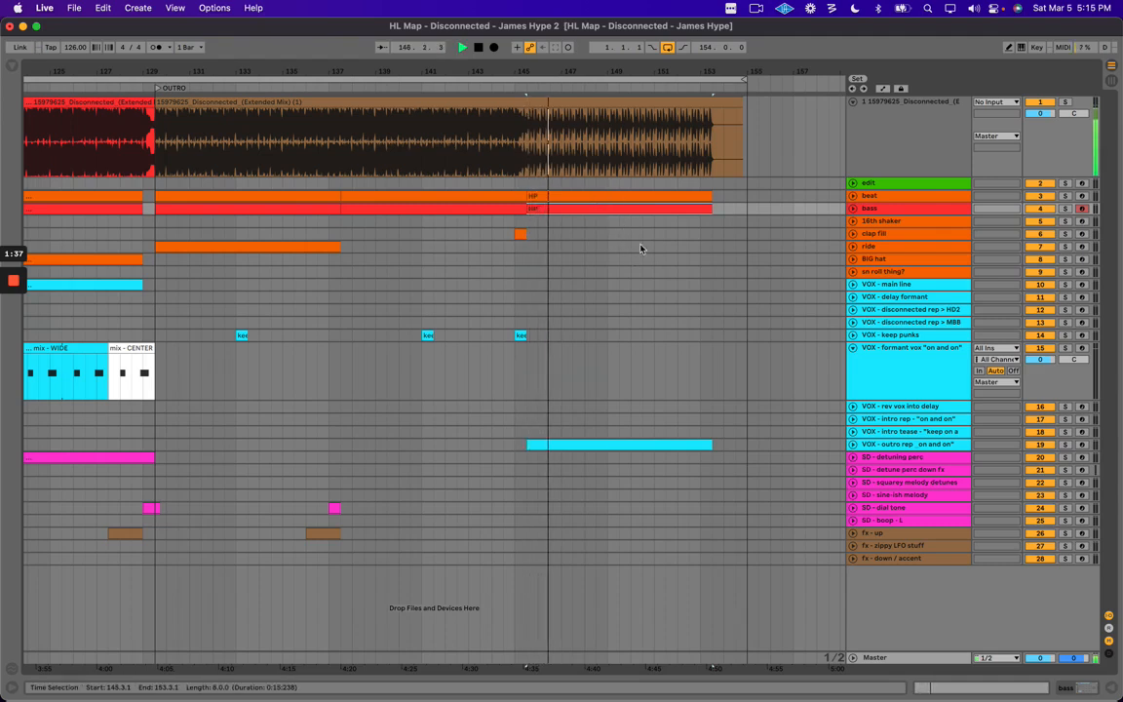
Rename the VOX - outro rep clip as gain down and play back the outro to its end.
left_click(665, 247)
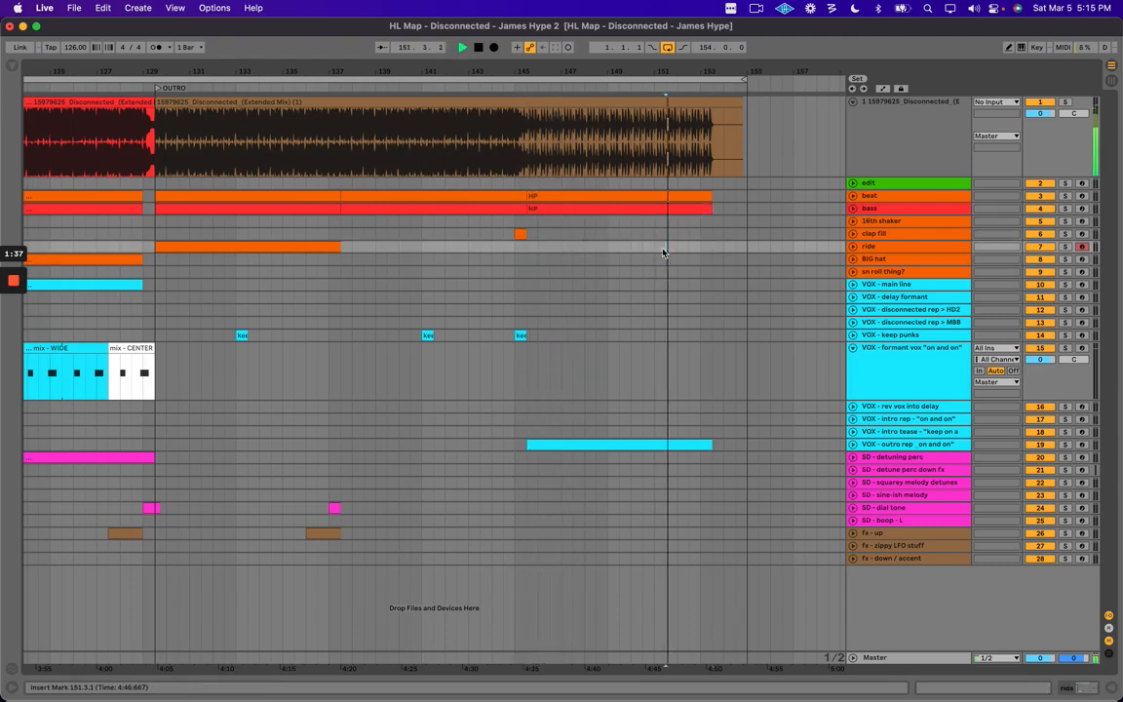
left_click(634, 446)
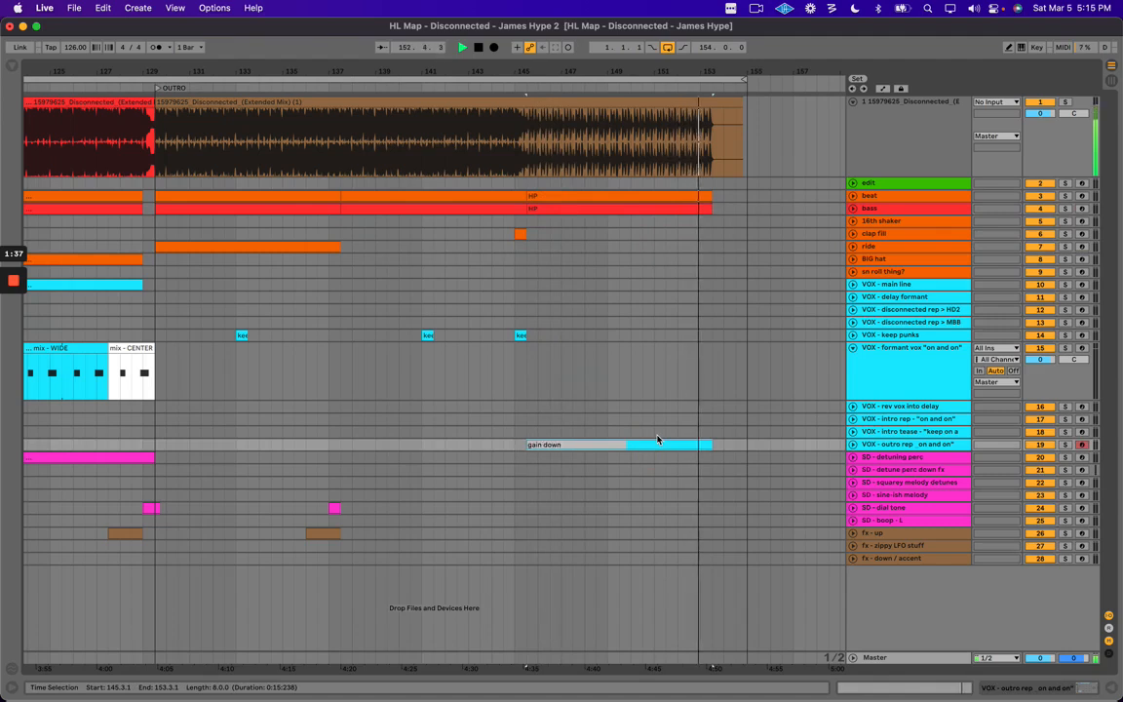
left_click(672, 421)
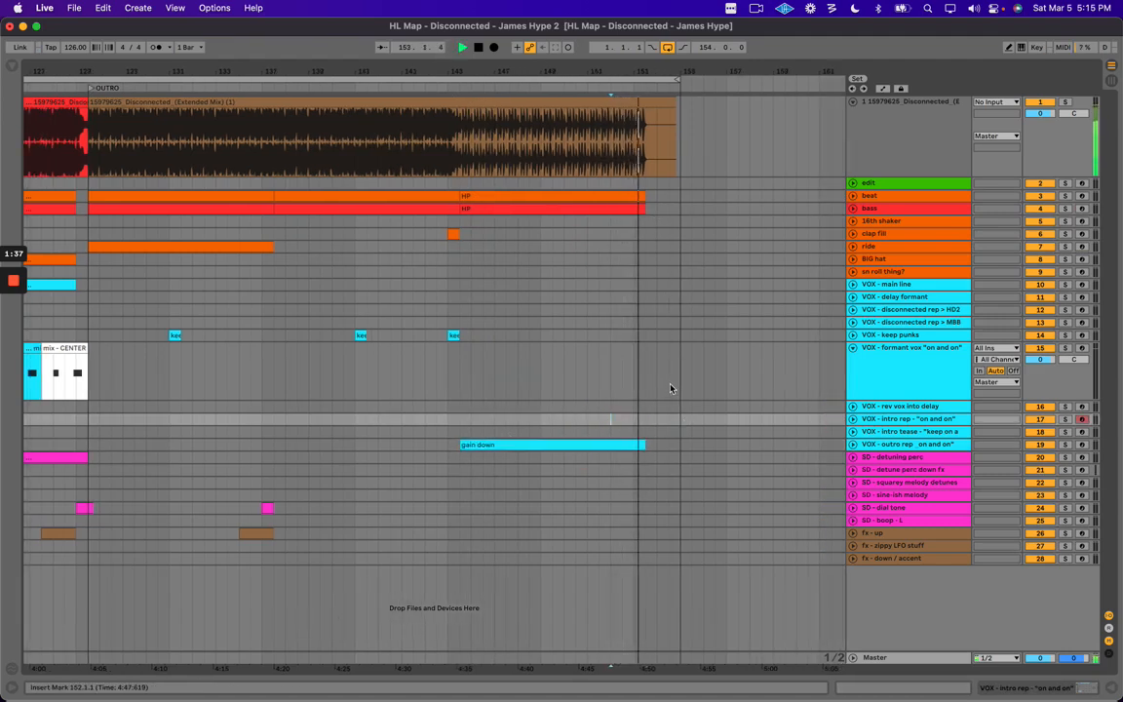
key("space")
left_click(649, 363)
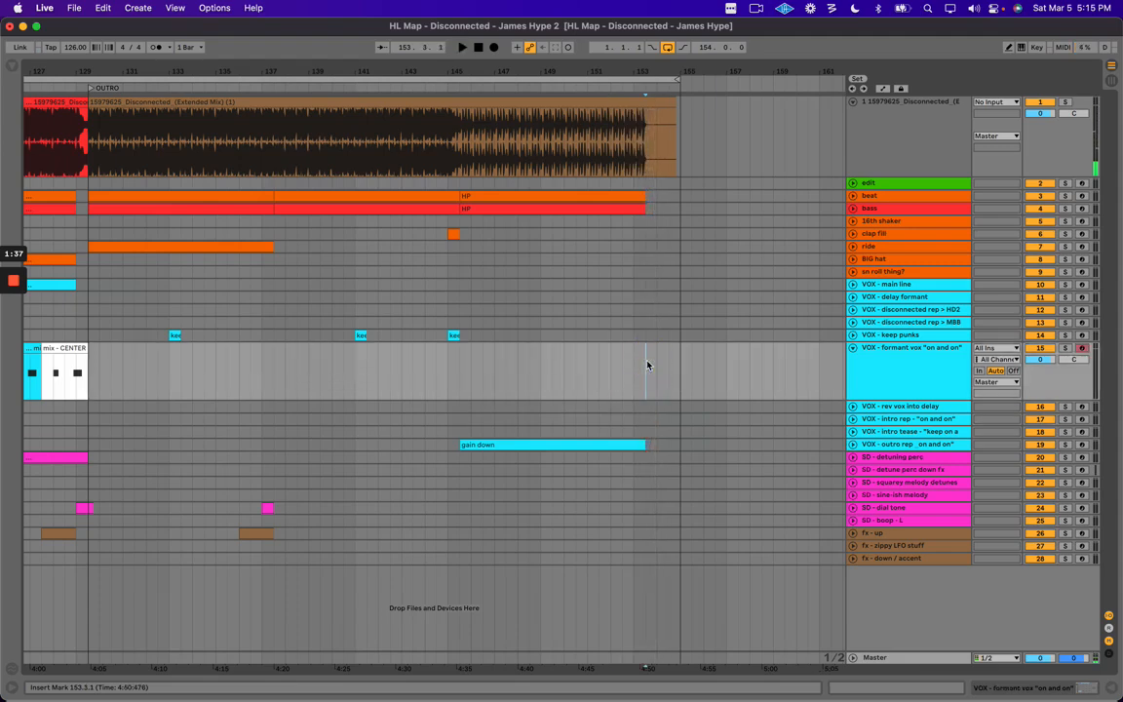
Show the whole arrangement with every track folded except the Disconnected reference track.
key("minus")
key("minus")
key("minus")
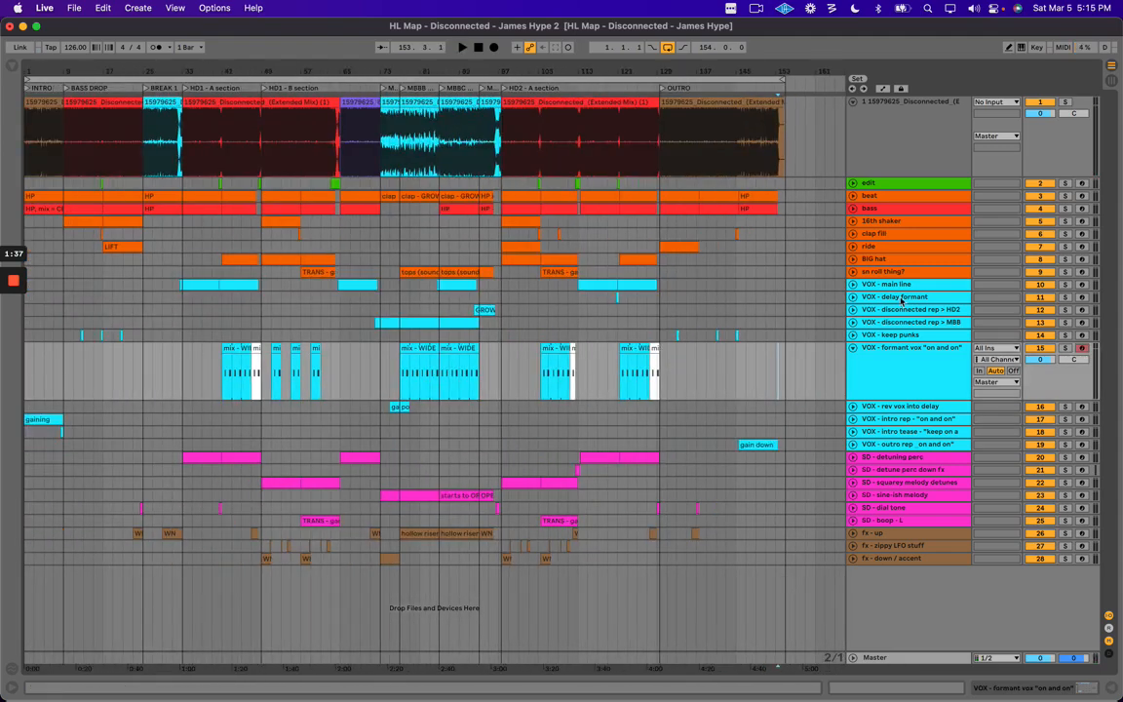
left_click(853, 335, "alt")
left_click(882, 102)
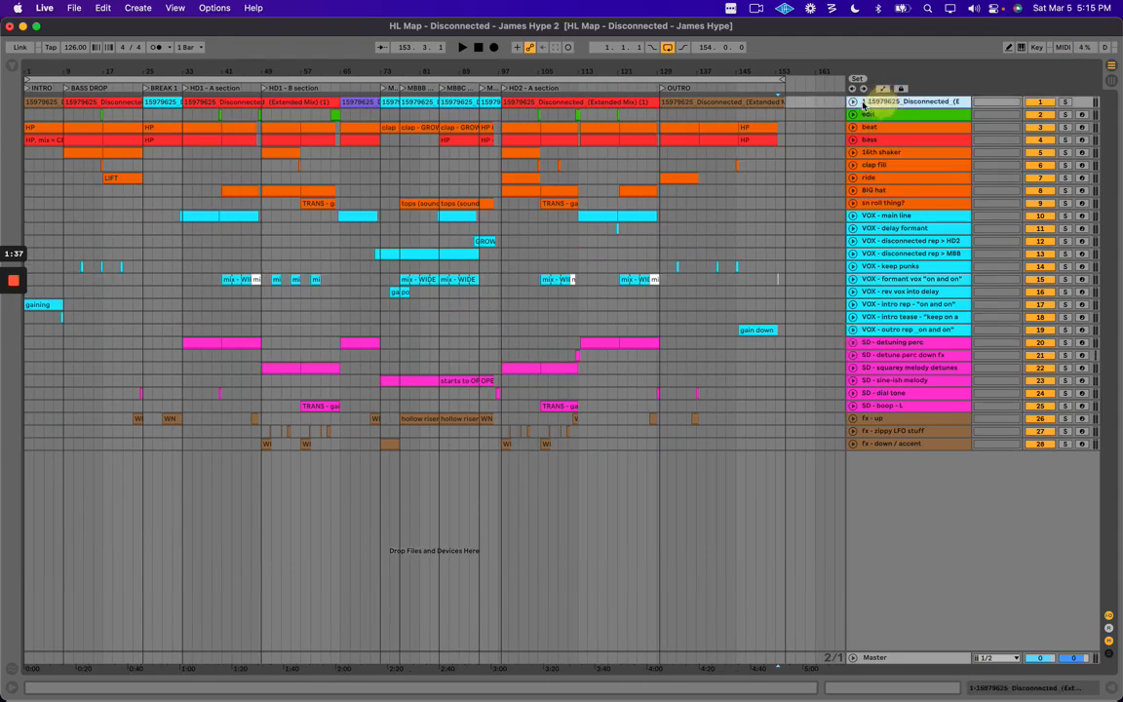
left_click(852, 101)
Look over the finished map's clips across the sections from HD1 to the outro.
left_click(342, 245)
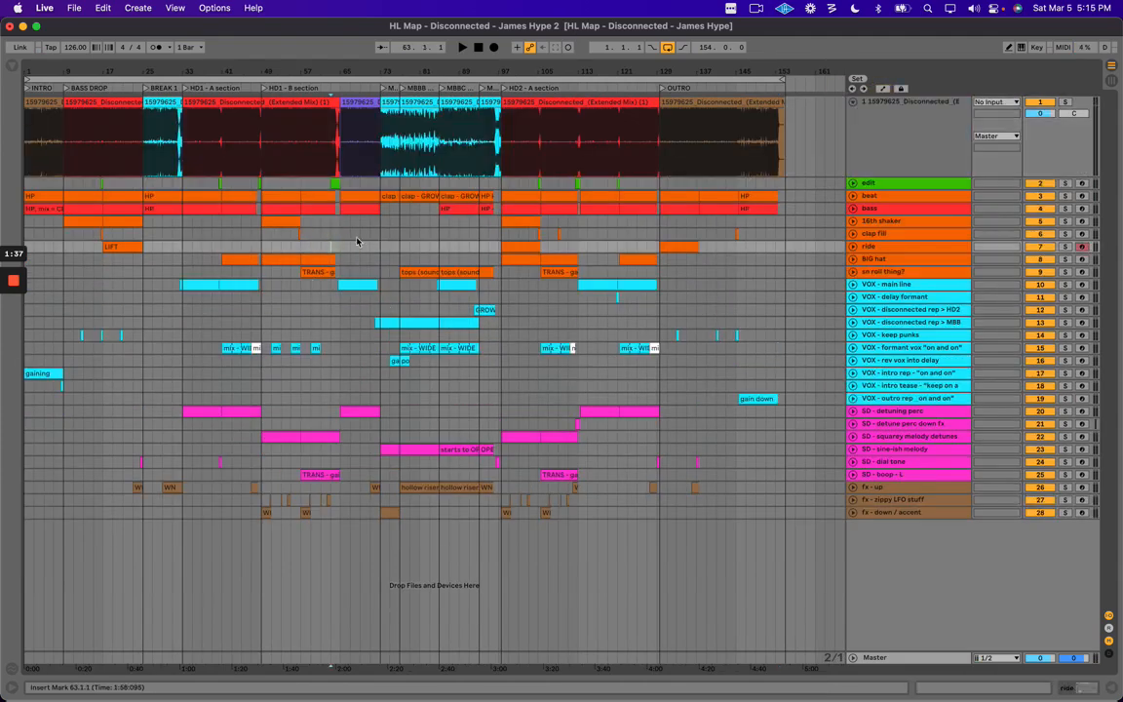
left_click(364, 382)
left_click(351, 322)
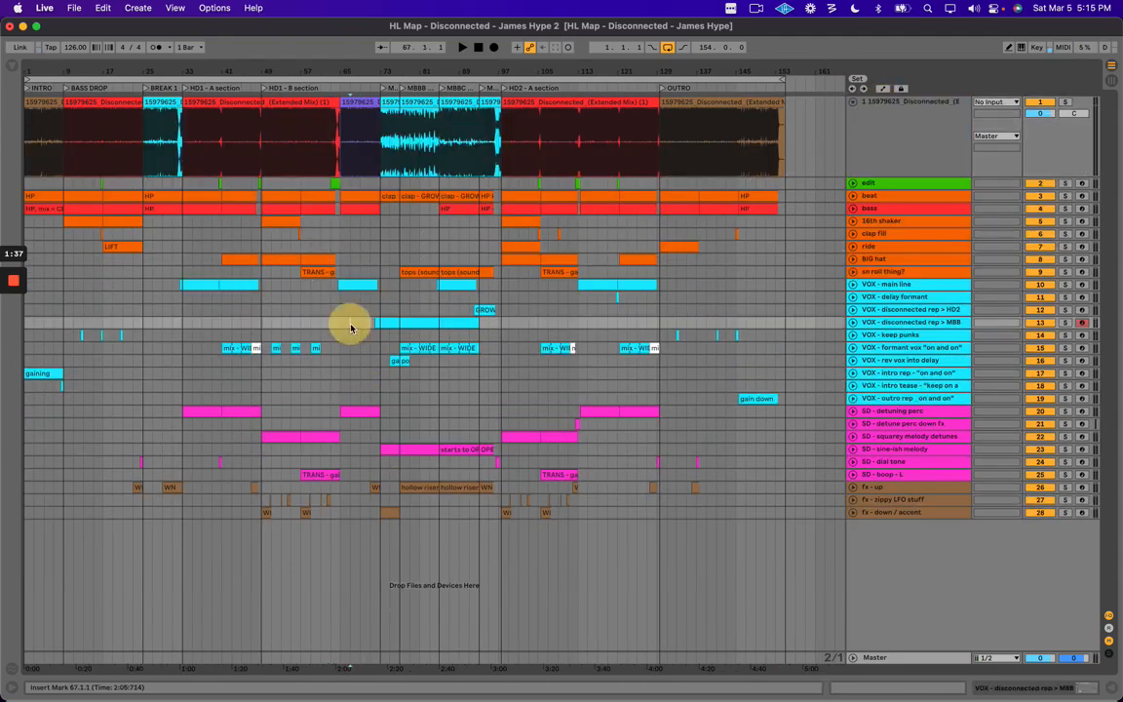
left_click_drag(284, 310, 701, 409)
left_click(746, 301)
Switch to Chrome and skim the Disconnected - James Hype notes from IN through OUT alongside the Live map.
key("super+Tab")
key("Tab")
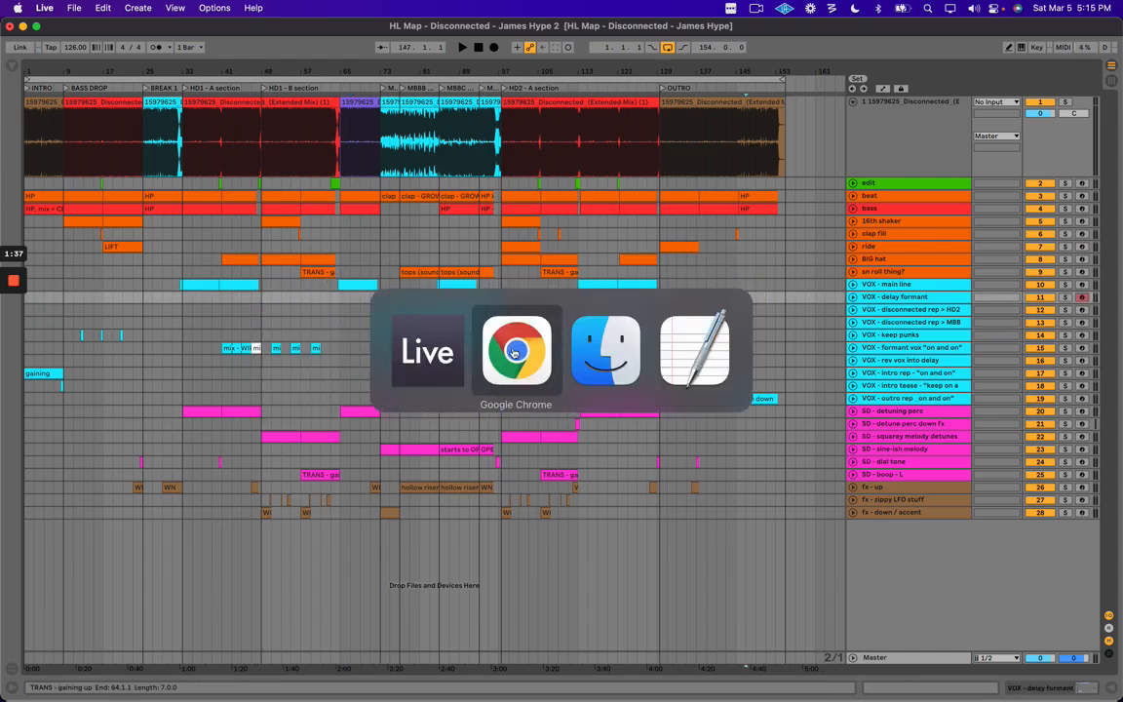
scroll(468, 395, "down", 10)
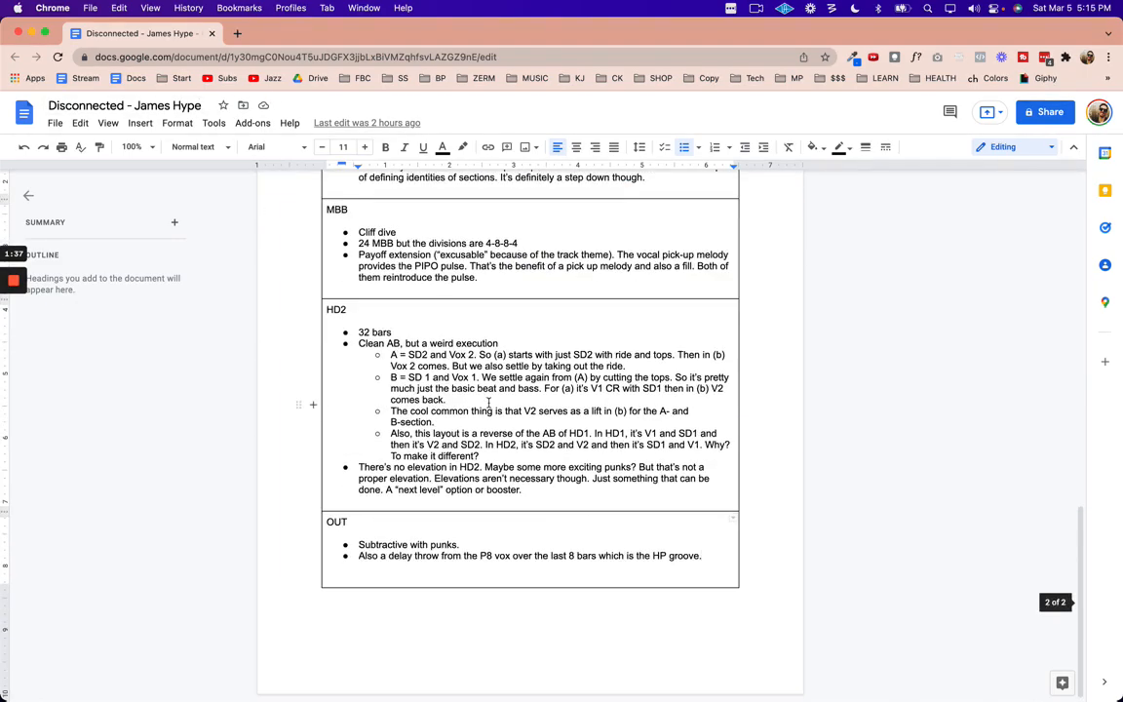
scroll(490, 404, "up", 10)
scroll(489, 404, "down", 10)
scroll(490, 404, "up", 10)
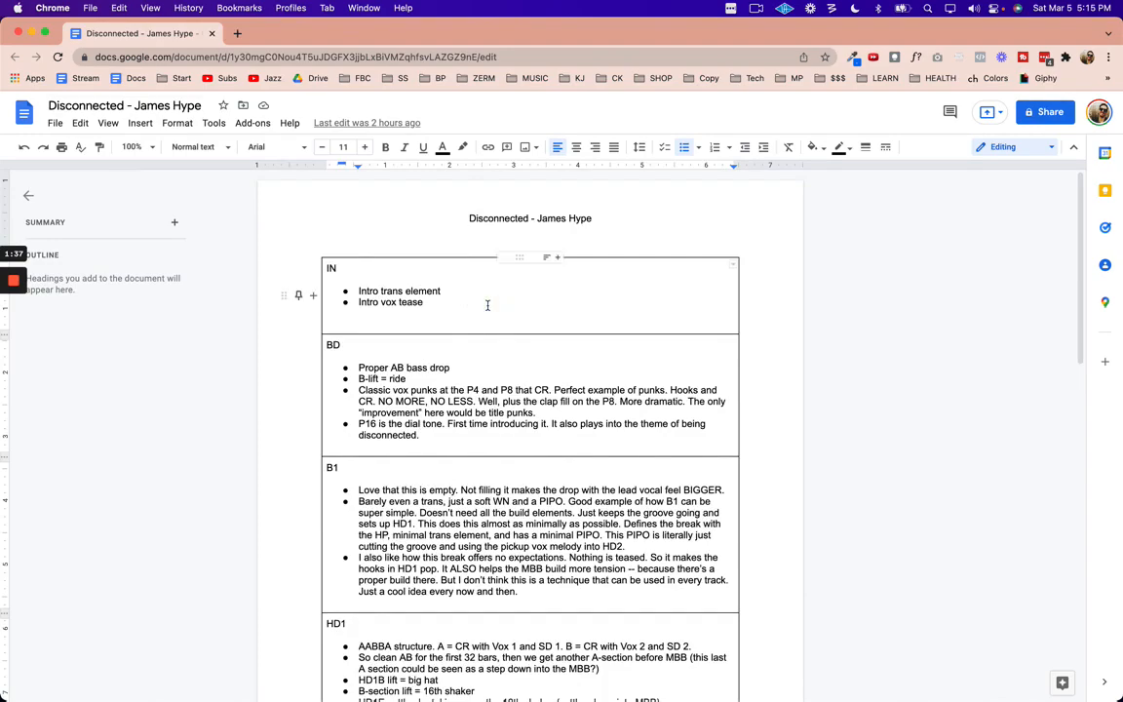
scroll(488, 305, "down", 10)
scroll(469, 341, "up", 10)
scroll(428, 485, "down", 5)
left_click(413, 309)
scroll(436, 444, "down", 5)
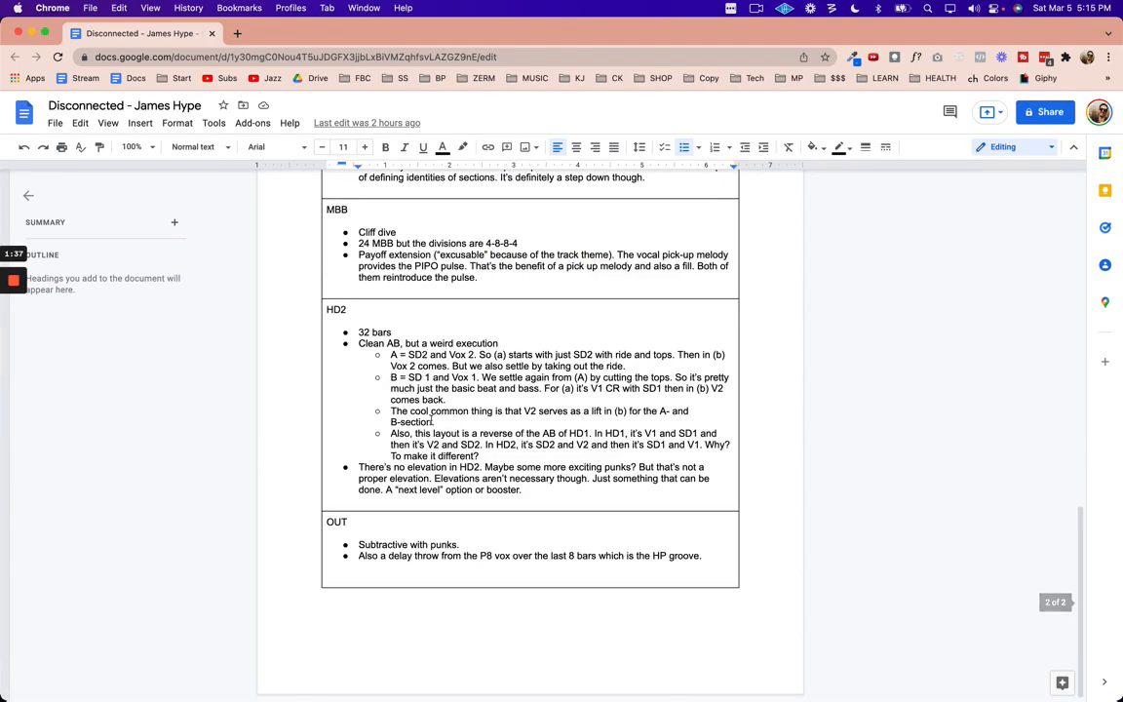
left_click(433, 273)
left_click(433, 355)
left_click(443, 544)
key("super+Tab")
left_click(338, 294)
key("super+Tab")
scroll(522, 310, "up", 15)
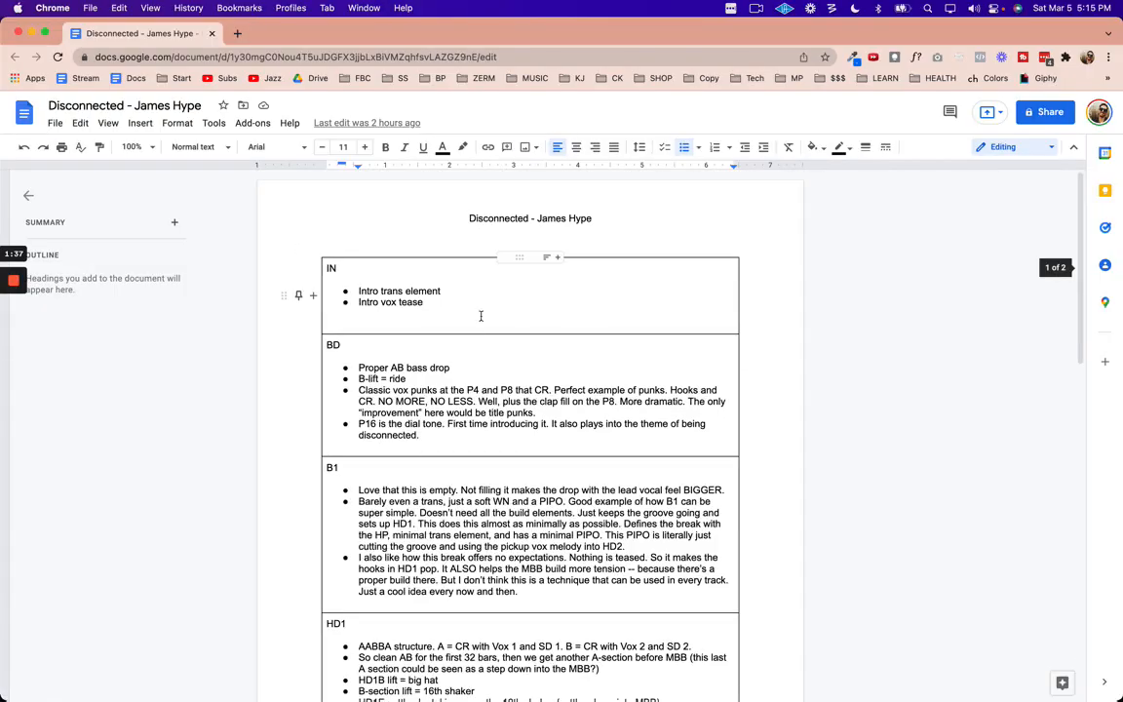
key("super+Tab")
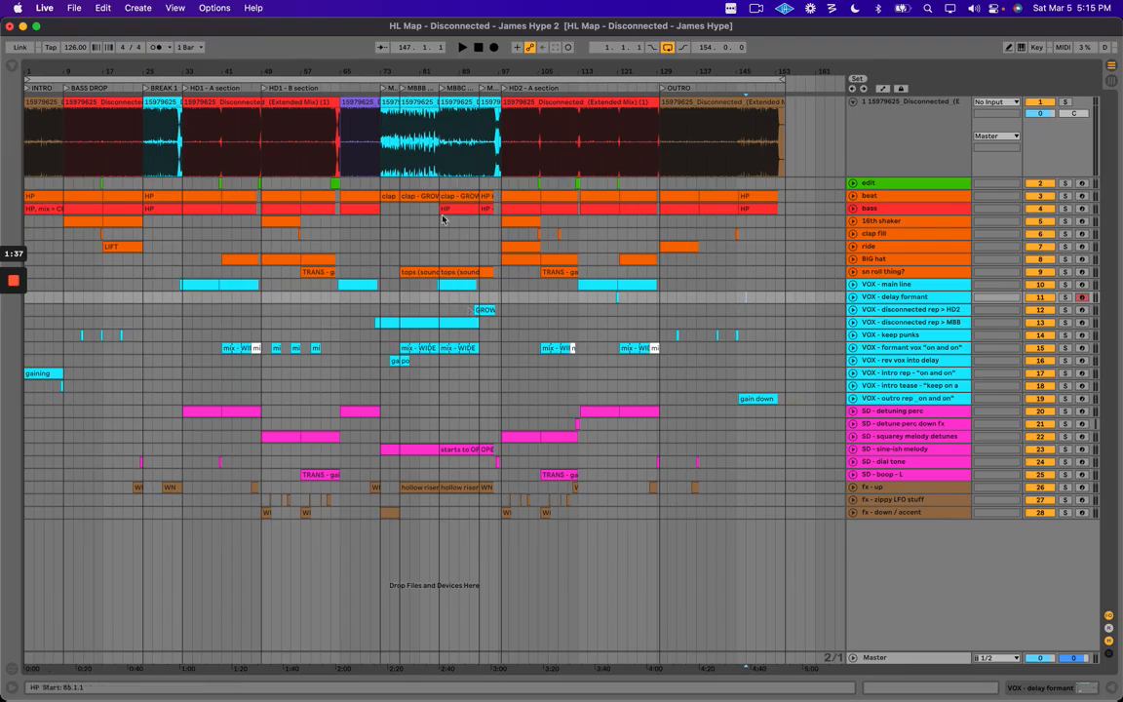
Read the IN notes, switching to Live to play back the intro's start and its ending before the bass drop.
key("super+Tab")
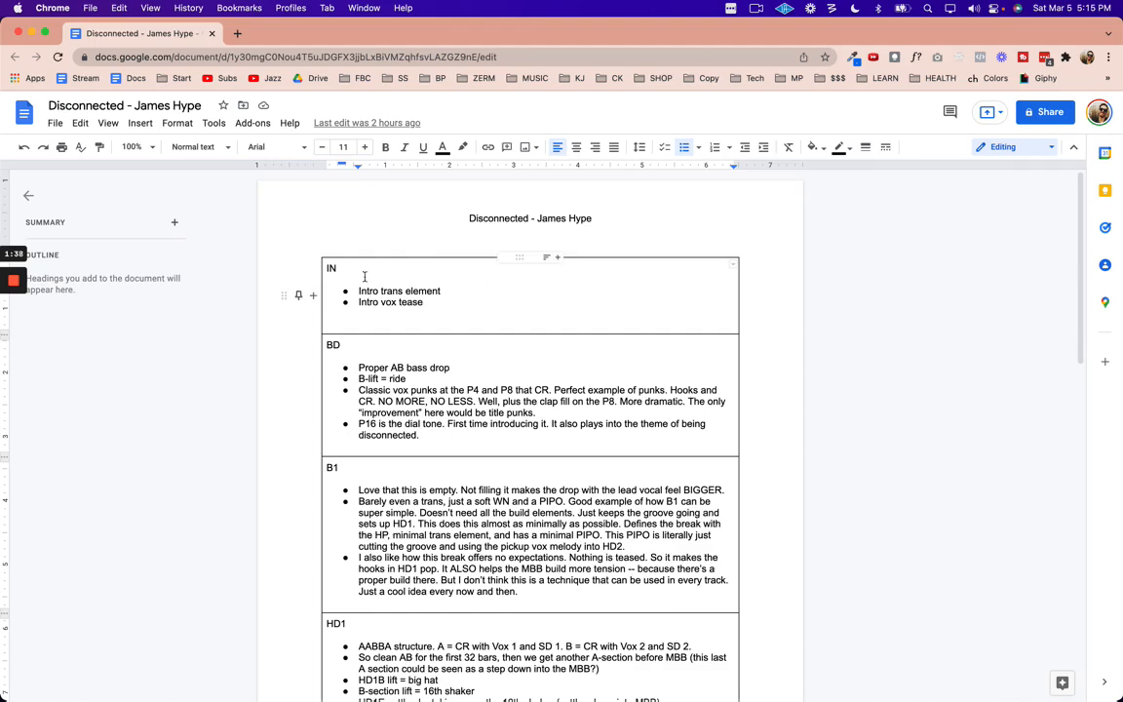
left_click_drag(452, 308, 335, 288)
left_click(478, 307)
key("super+Tab")
left_click_drag(39, 72, 43, 156)
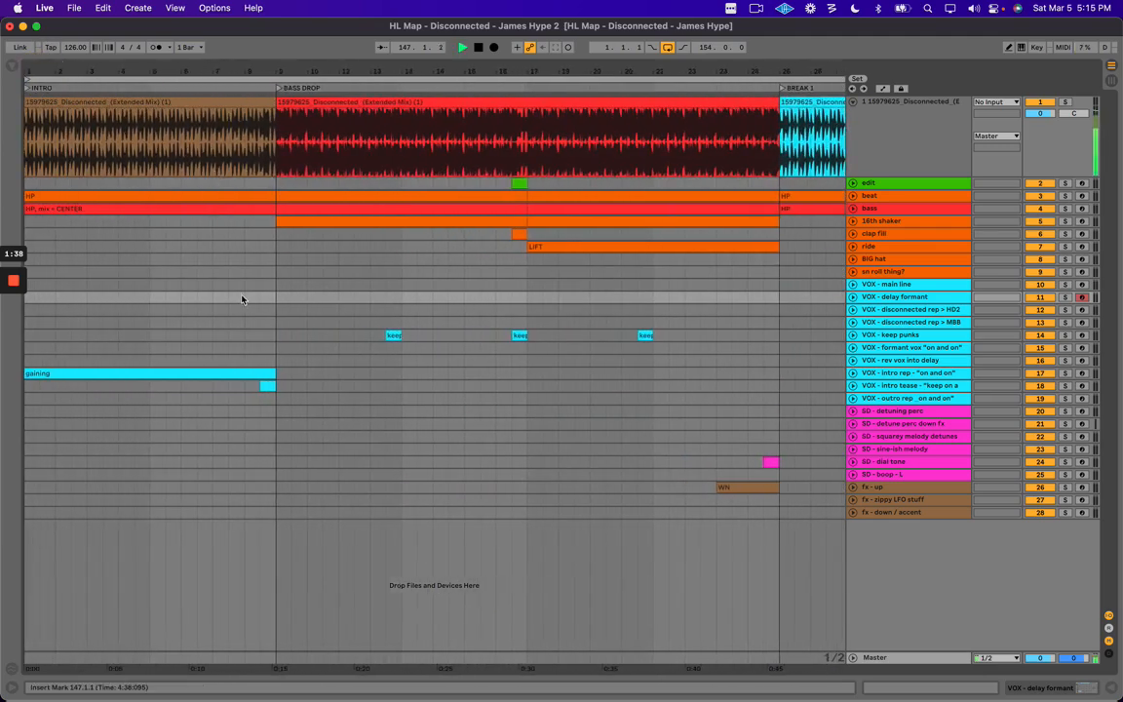
key("space")
left_click(236, 76)
left_click(221, 100)
key("space")
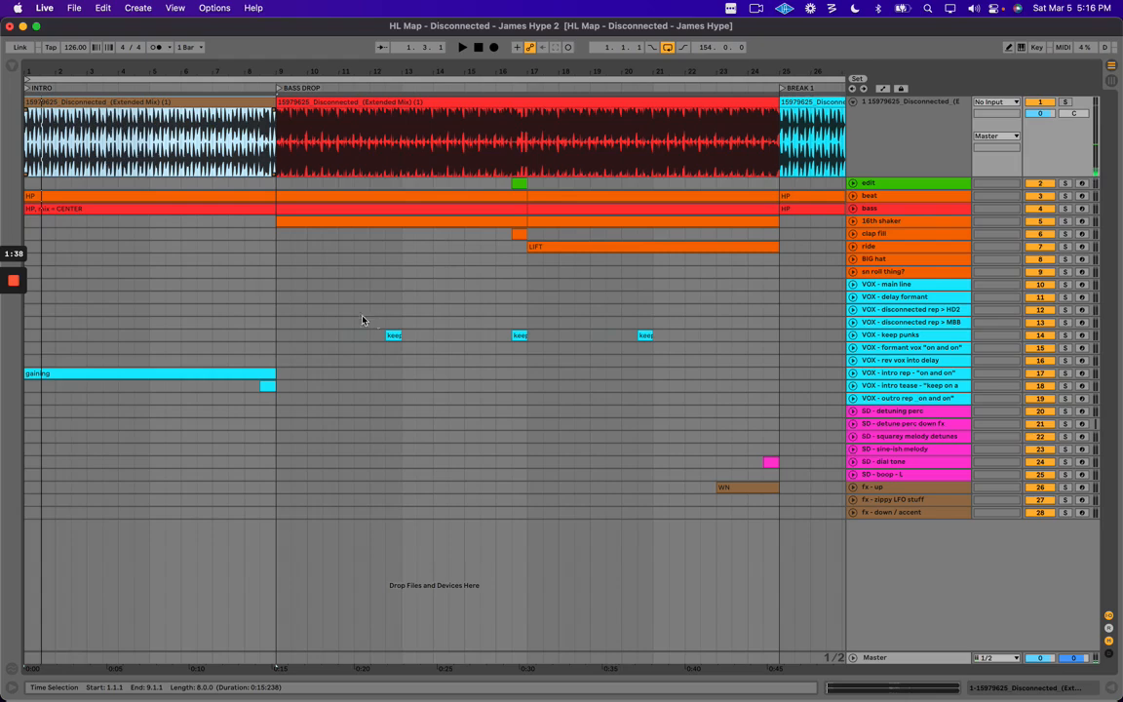
left_click(258, 245)
key("space")
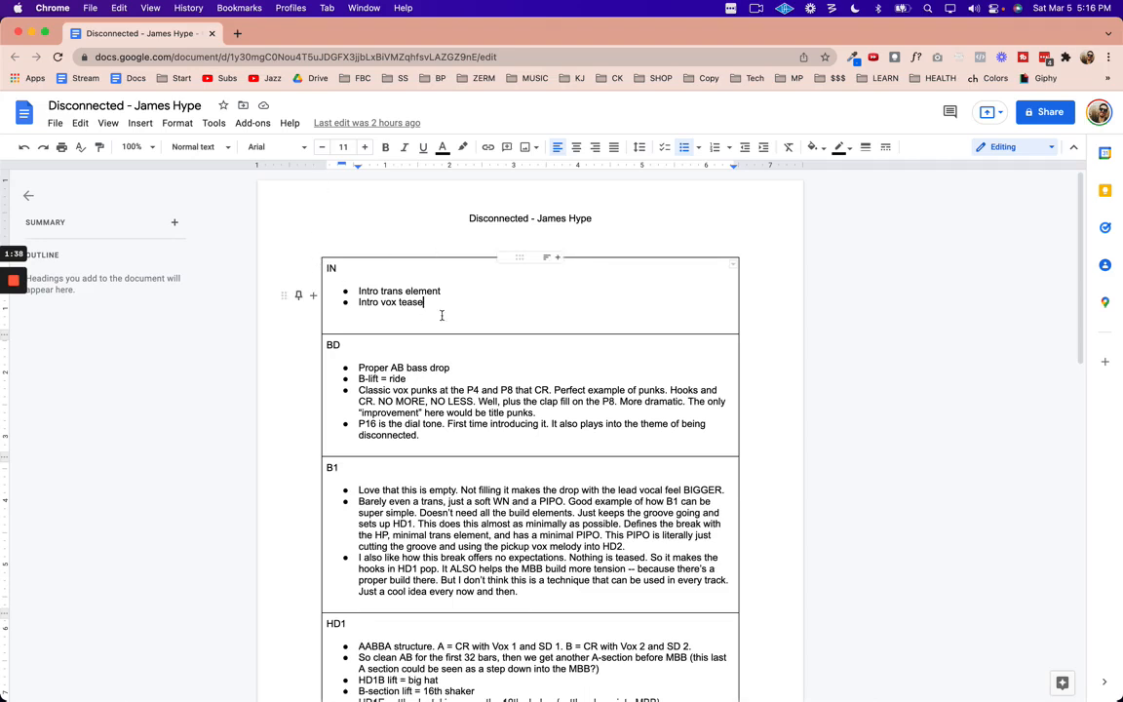
Append "-- RIGHT before the Bass Drop" to the Intro vox tease bullet in the Chrome notes.
type("-- R")
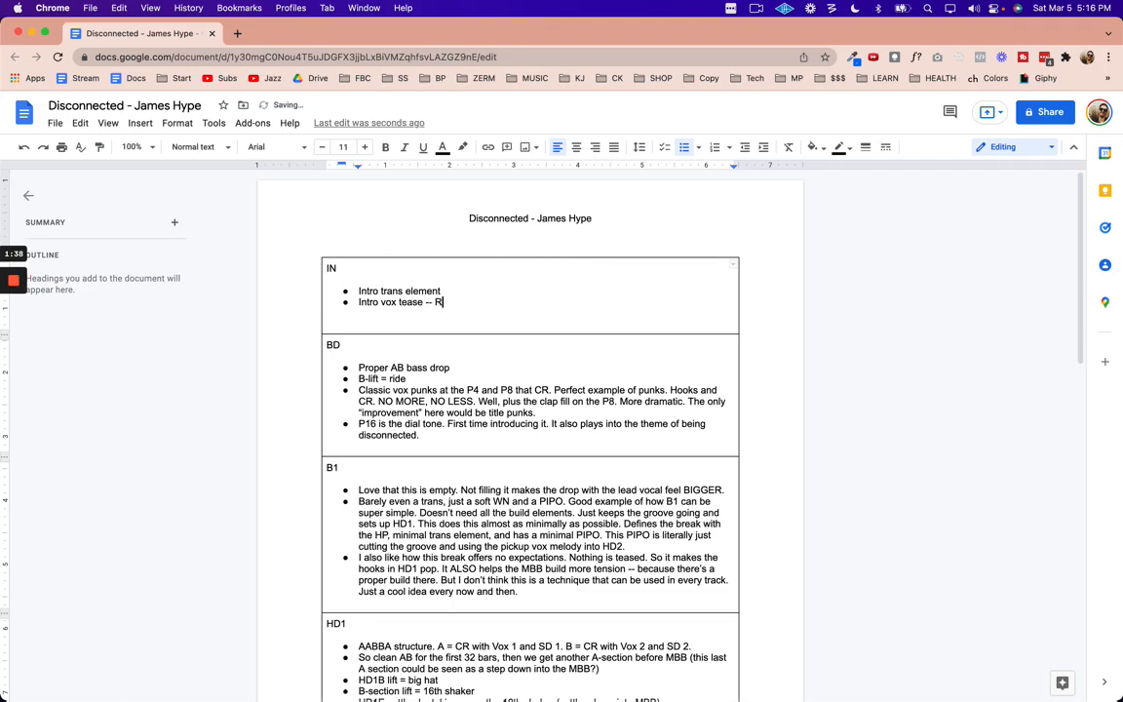
type("IGHT before the BD")
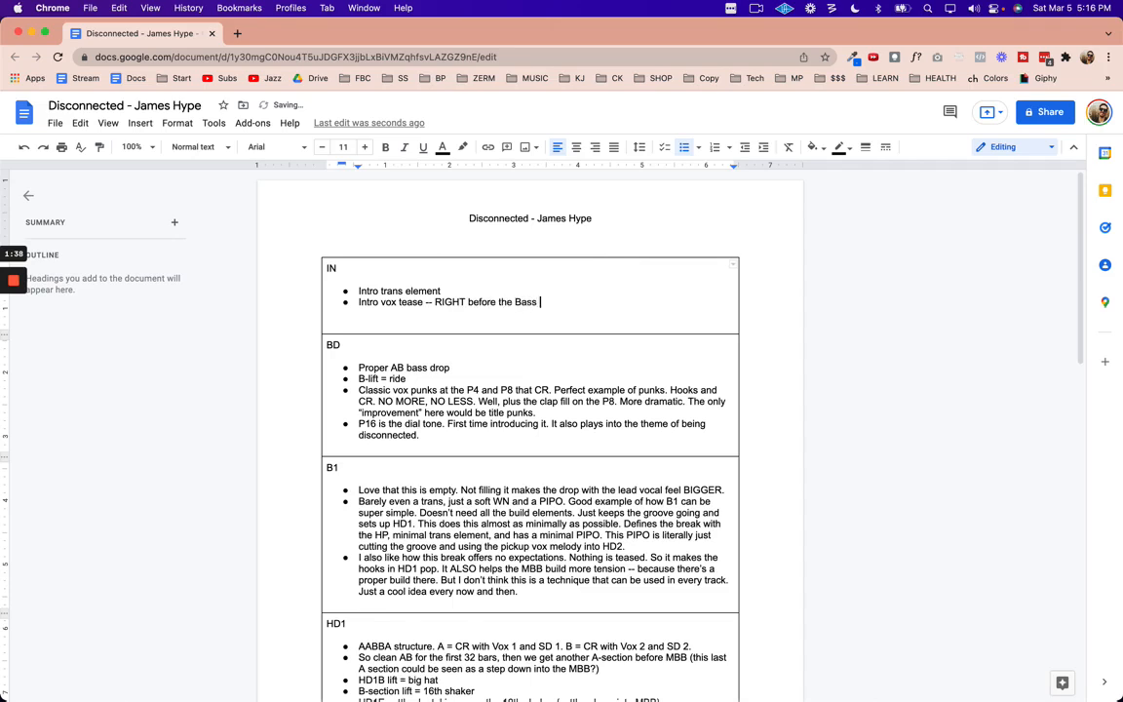
Read the BD notes on the proper AB bass drop and the ride B-lift.
left_click(476, 369)
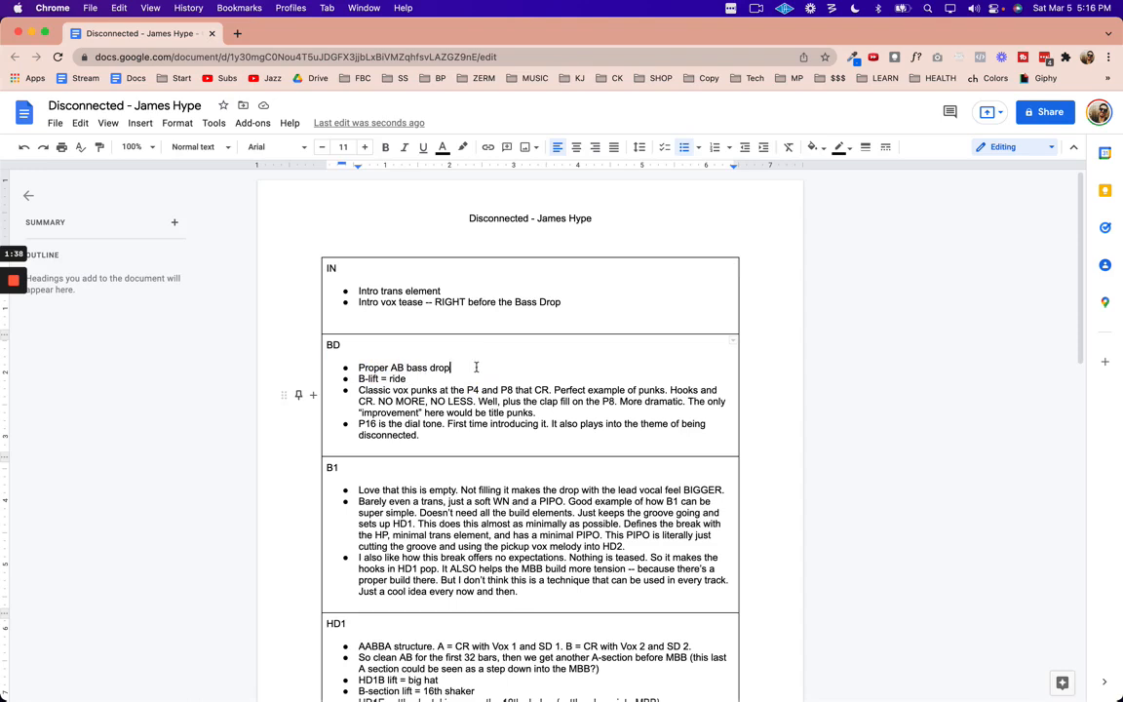
left_click_drag(420, 379, 339, 378)
left_click(423, 380)
left_click(426, 374)
scroll(441, 386, "down", 3)
scroll(436, 351, "up", 5)
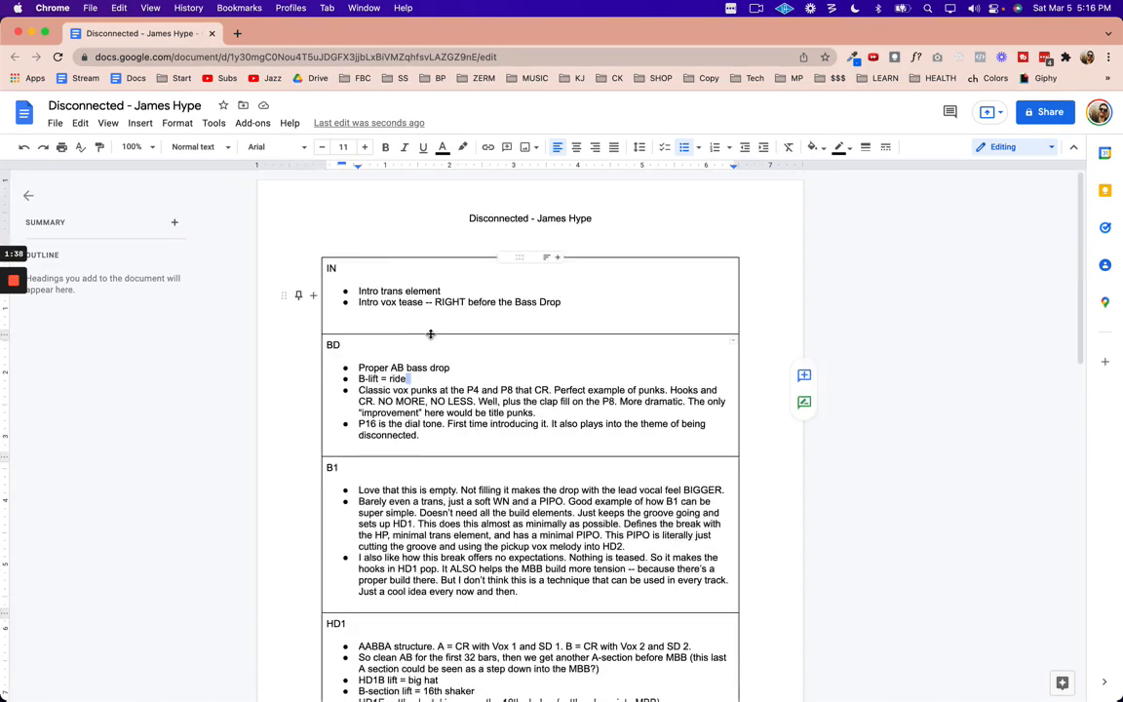
Switch to Live and play back the Bass Drop from its start, at bar 12 and in the ride lift.
key("super+Tab")
left_click(282, 127)
left_click_drag(371, 72, 373, 67)
key("space")
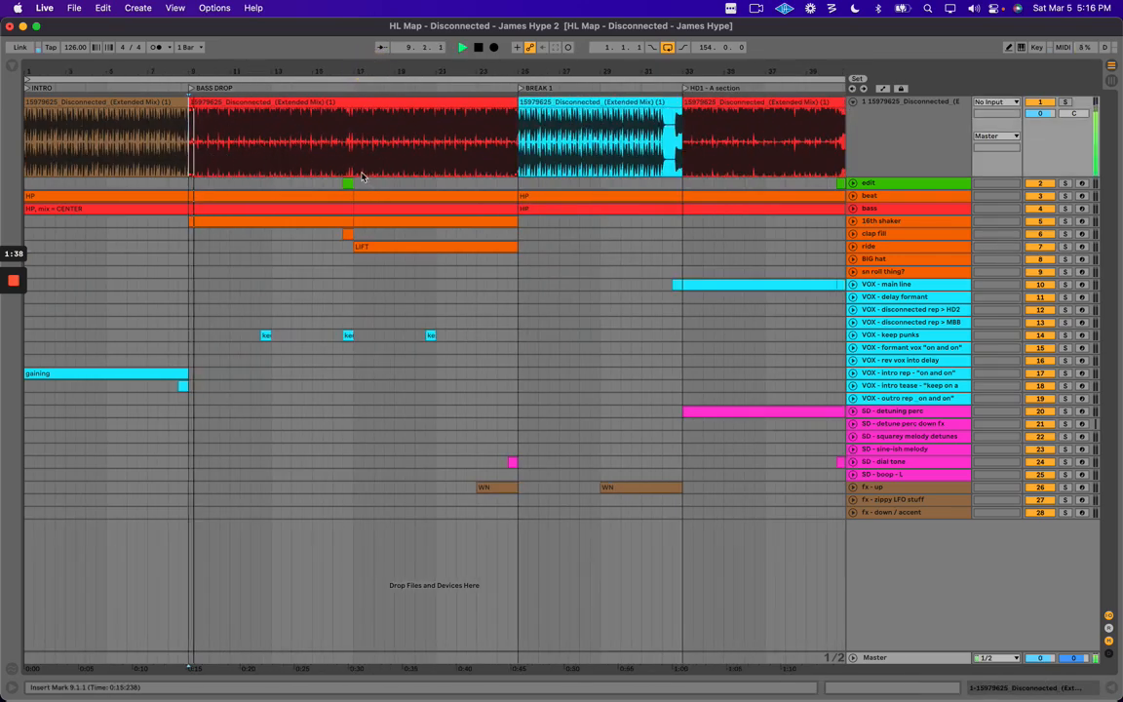
left_click(259, 310)
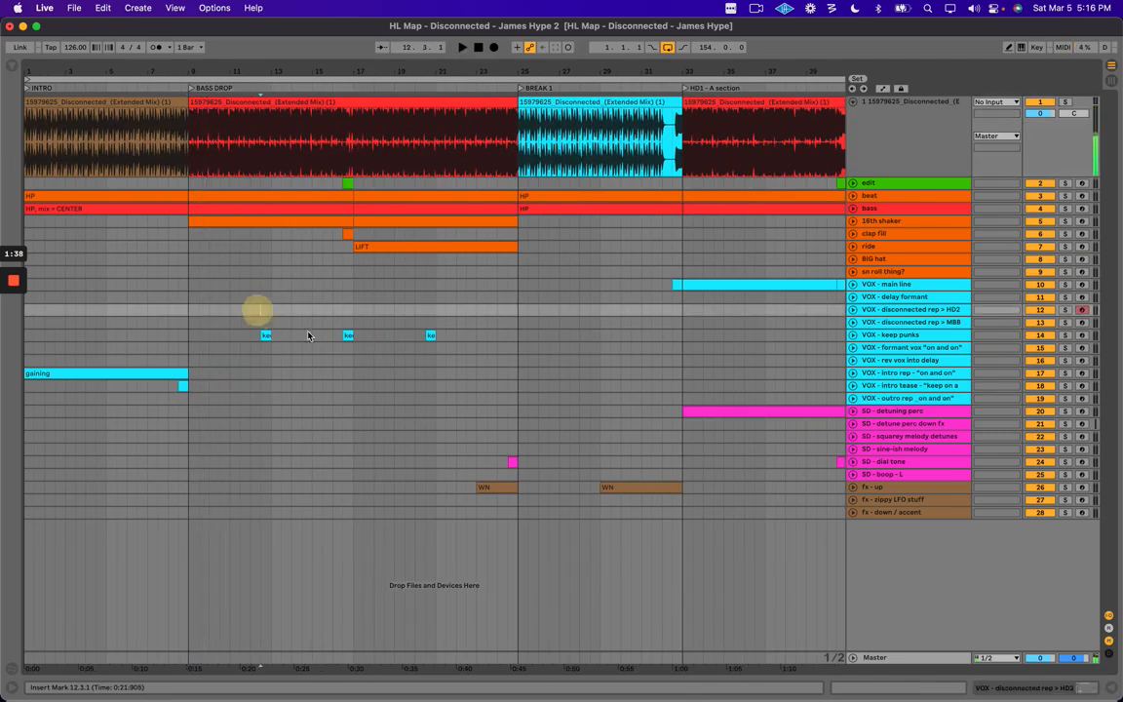
key("space")
left_click(356, 127)
left_click(372, 125)
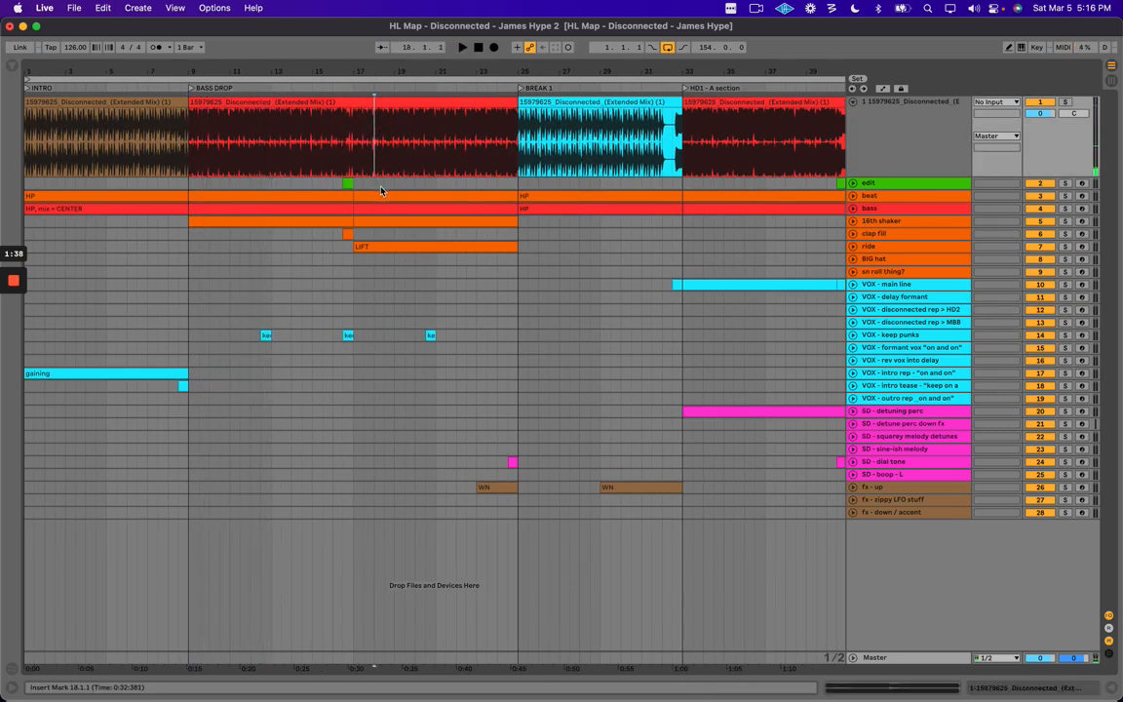
key("space")
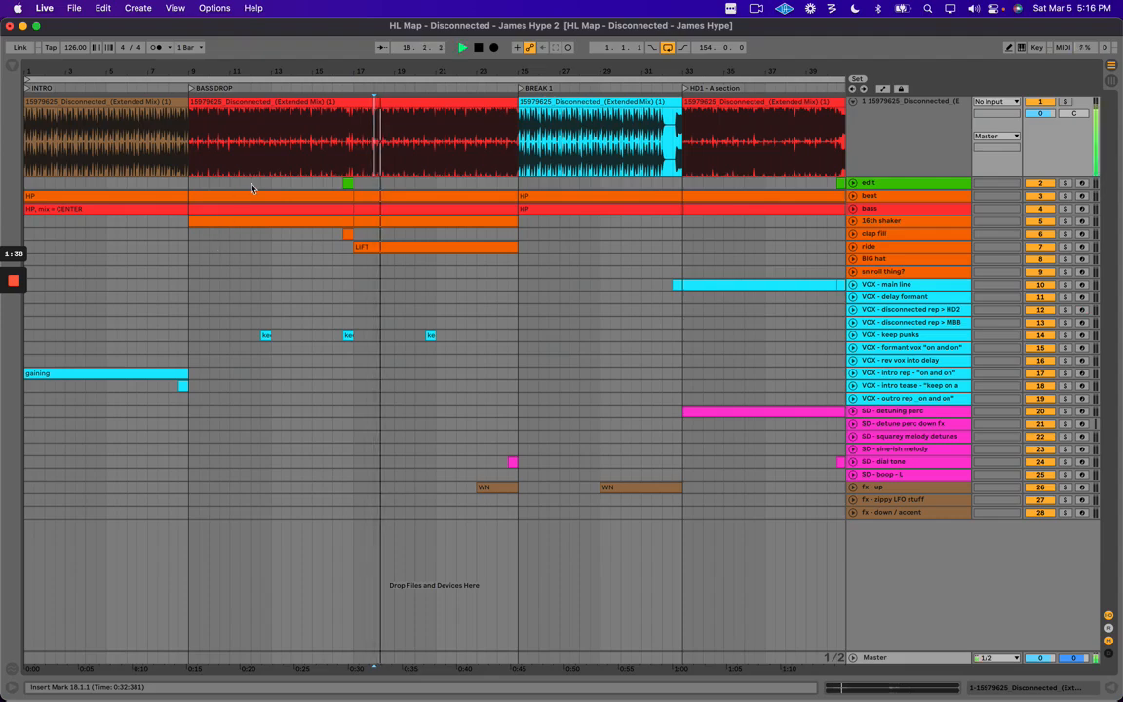
Check the BD vox punks note in Chrome against playback of the first two keep punks in Live.
key("super+Tab")
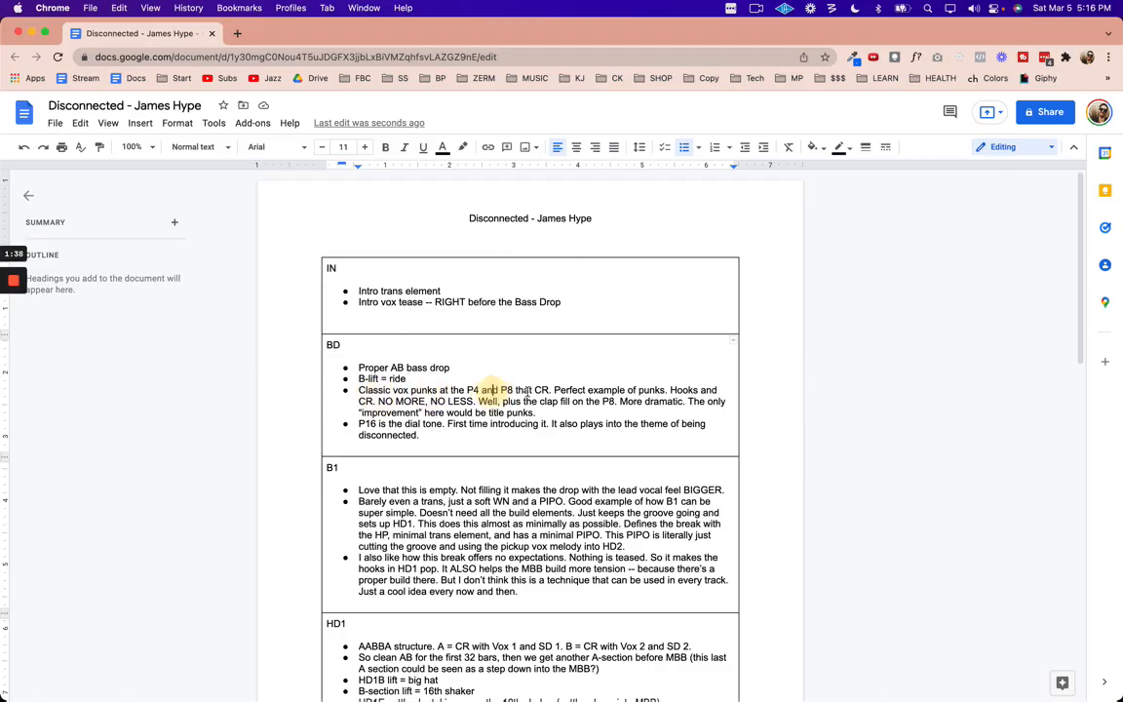
key("super+Tab")
left_click(261, 335)
key("space")
left_click(334, 335)
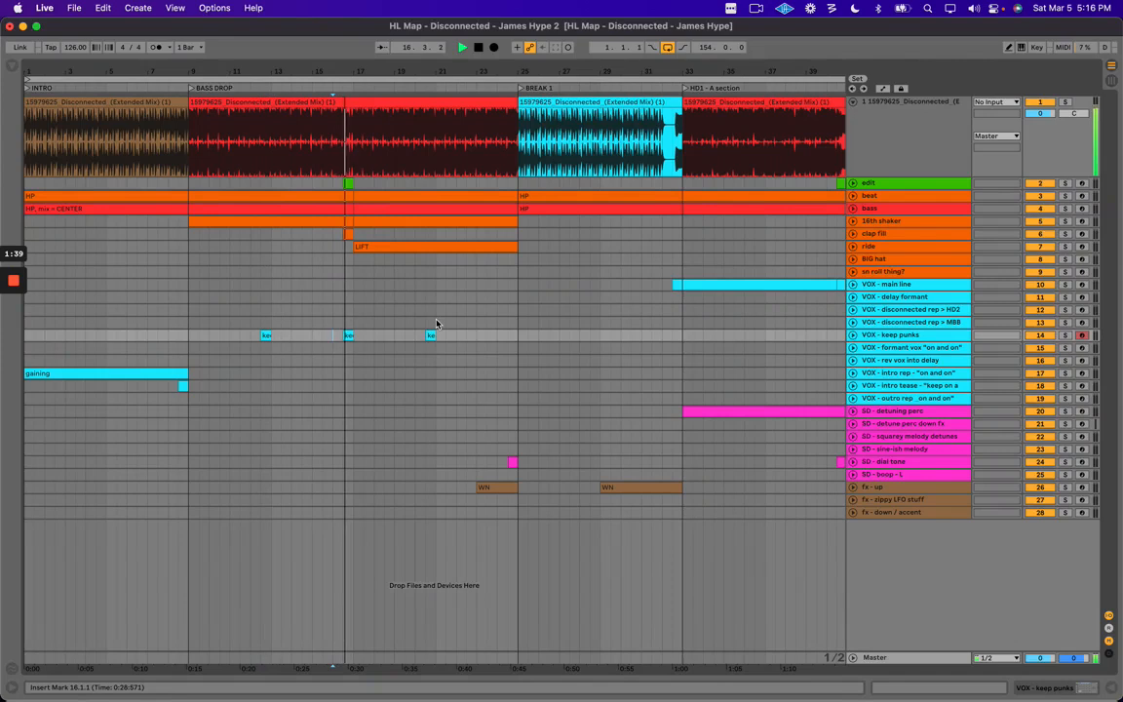
key("space")
left_click_drag(394, 335, 573, 483)
left_click(520, 348)
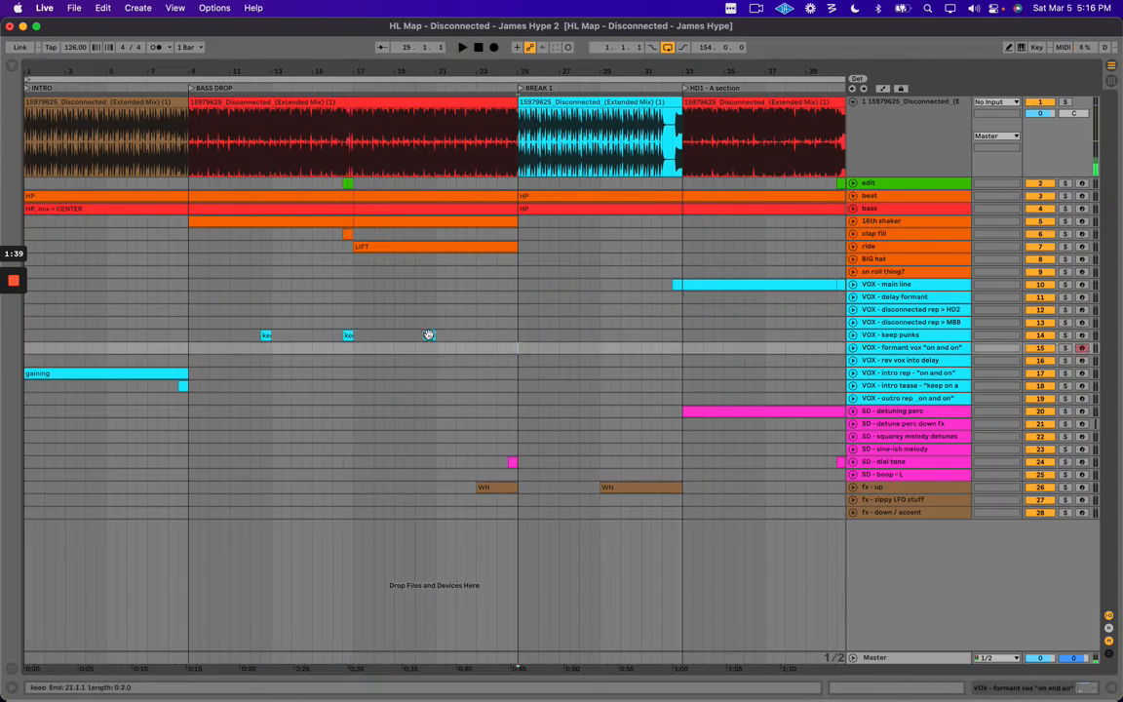
Play back the third keep punk and the dial tone at the end of the Bass Drop.
left_click(421, 334)
left_click_drag(417, 334, 472, 342)
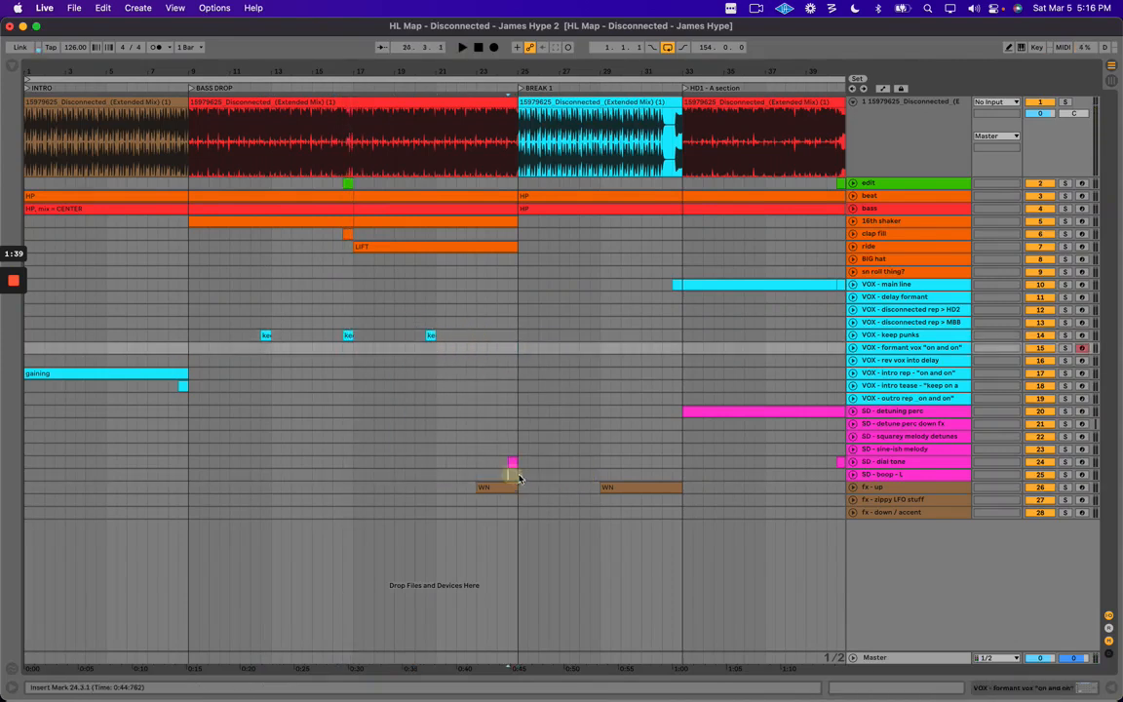
left_click(513, 468)
left_click(426, 336)
key("space")
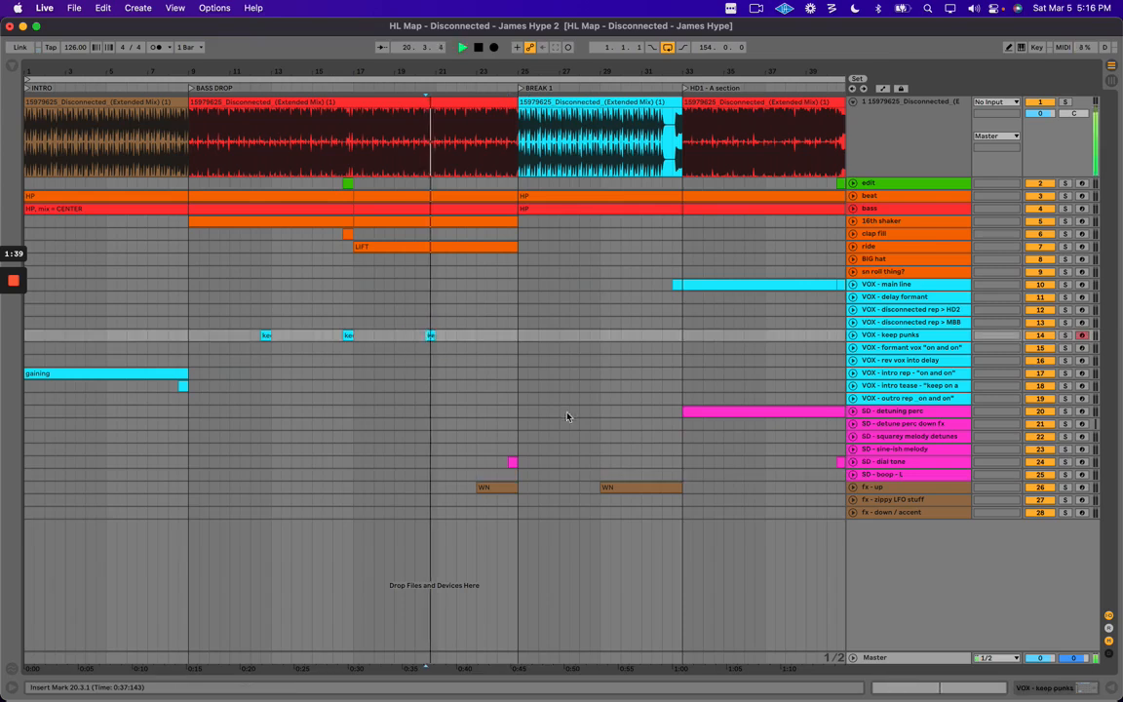
left_click(500, 463)
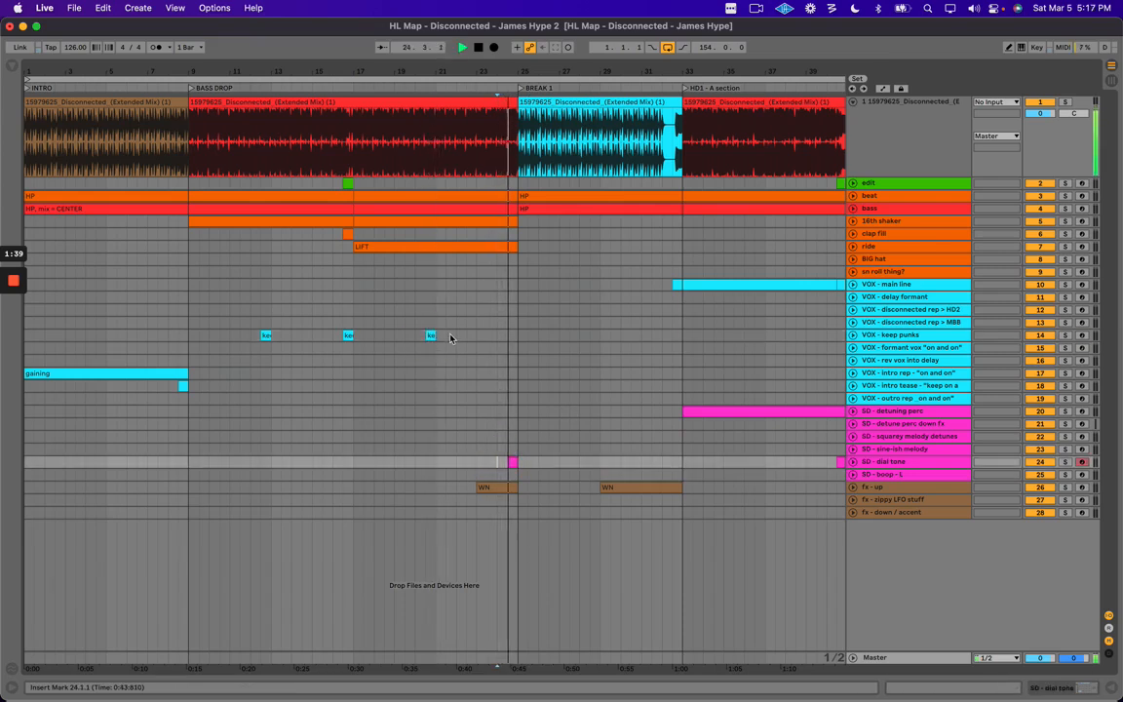
Return to the Chrome notes and highlight "NO MORE, NO LESS" in the BD vox punks bullet.
key("super+Tab")
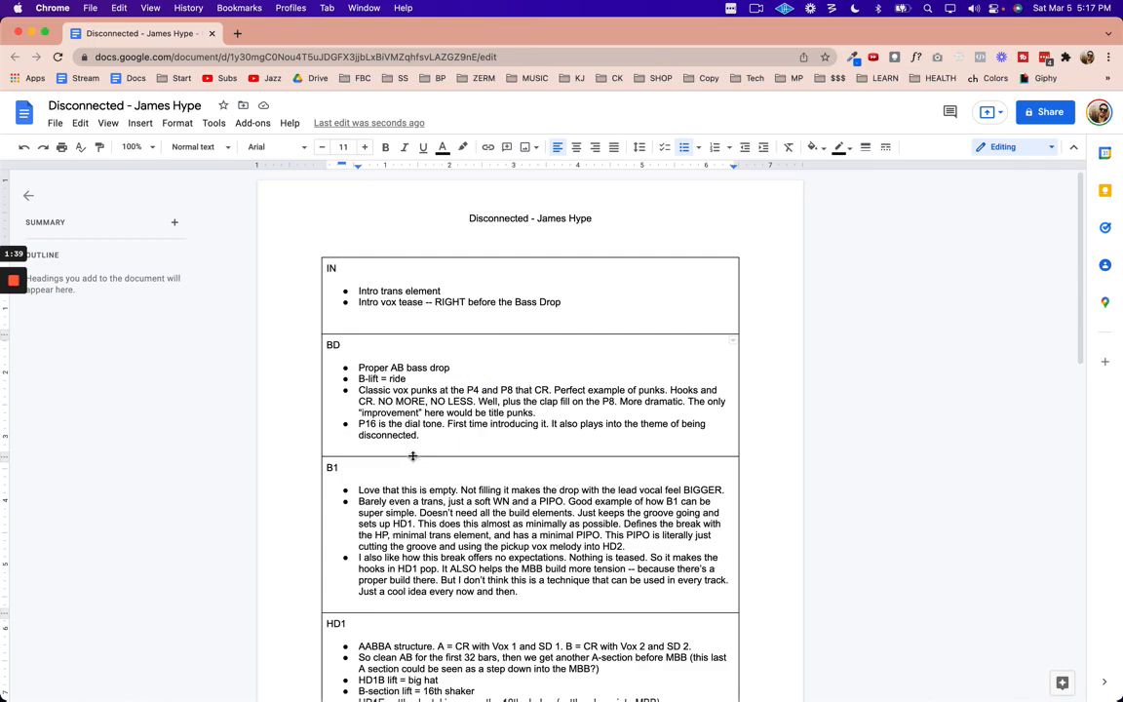
scroll(370, 411, "down", 3)
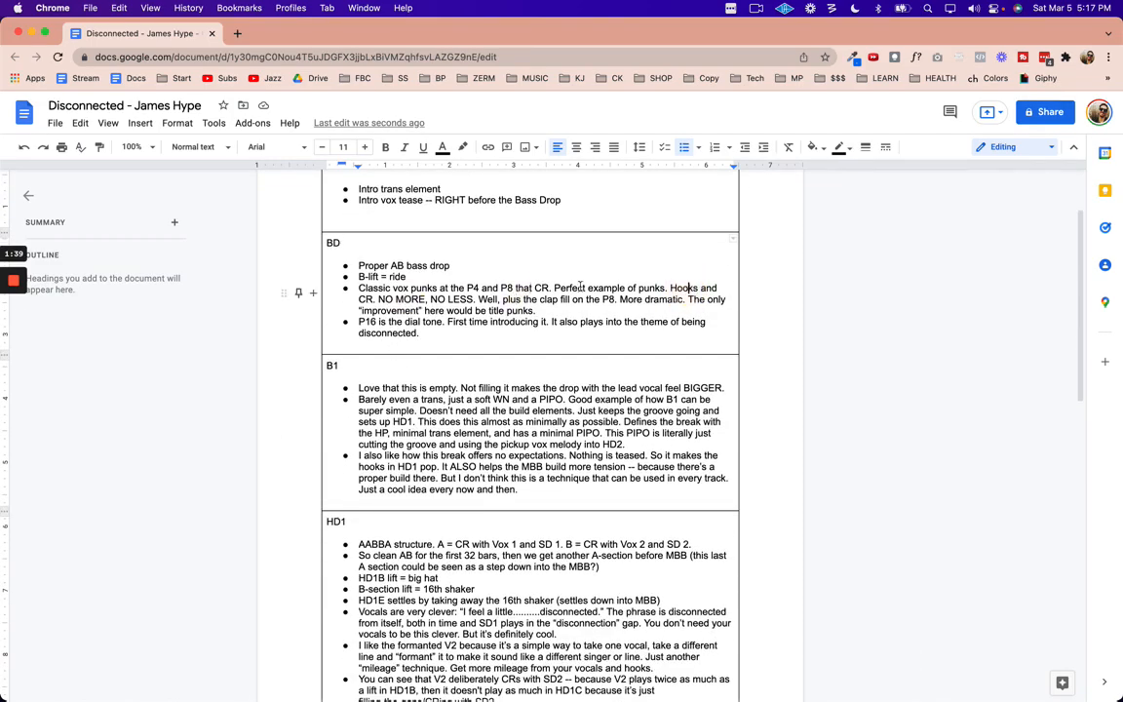
key("End")
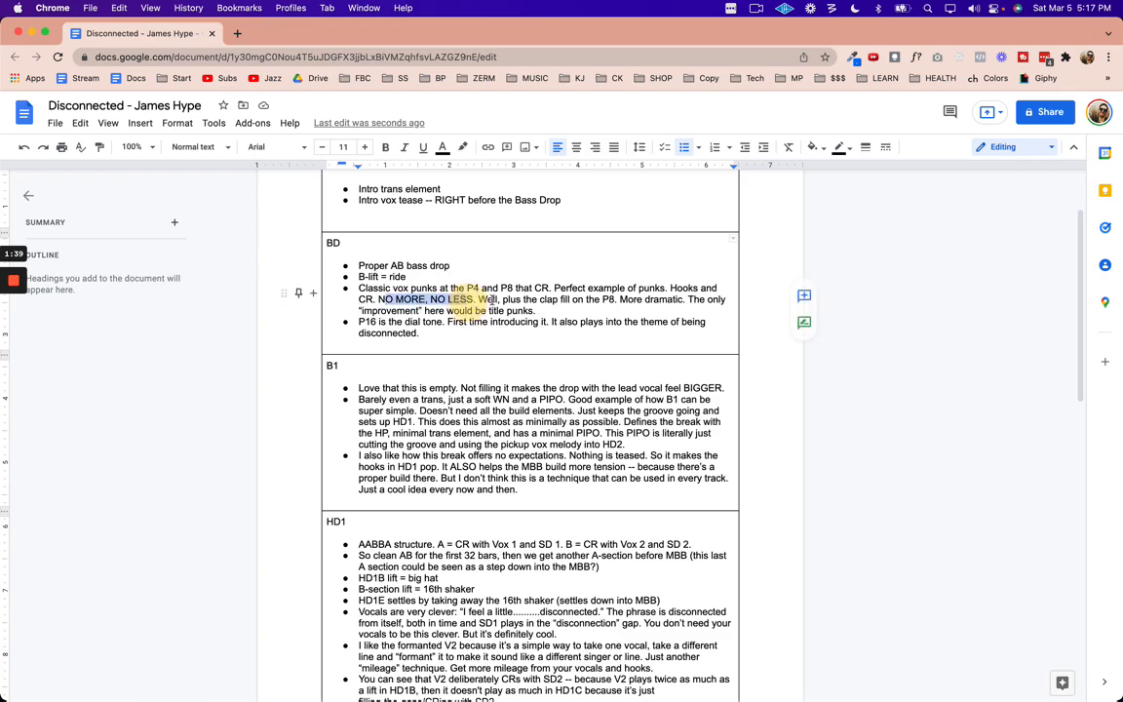
Read the rest of the BD vox punks bullet on the P8 clap fill and the title punks improvement.
left_click_drag(503, 301, 610, 301)
left_click(640, 302)
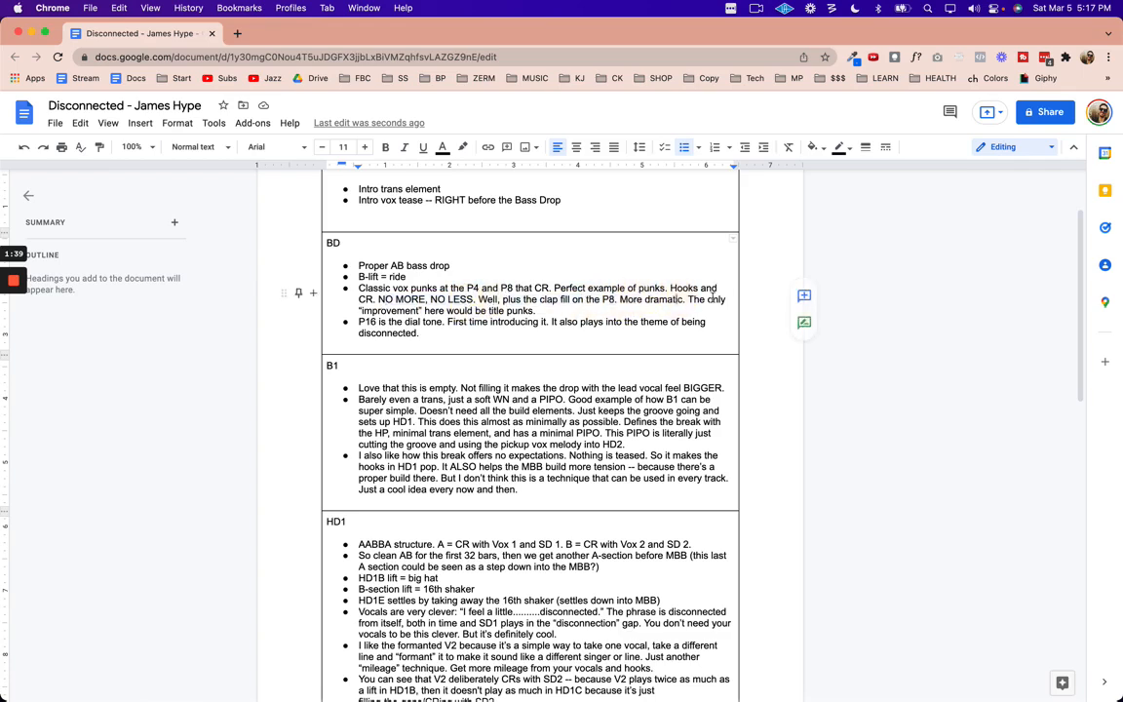
left_click_drag(397, 310, 548, 320)
left_click(579, 301)
Append to P16: "ALSO denies expectations in the CR pattern. People are expecting “keep on and on” but they don’t get that response... They get the dial tone.".
left_click(446, 332)
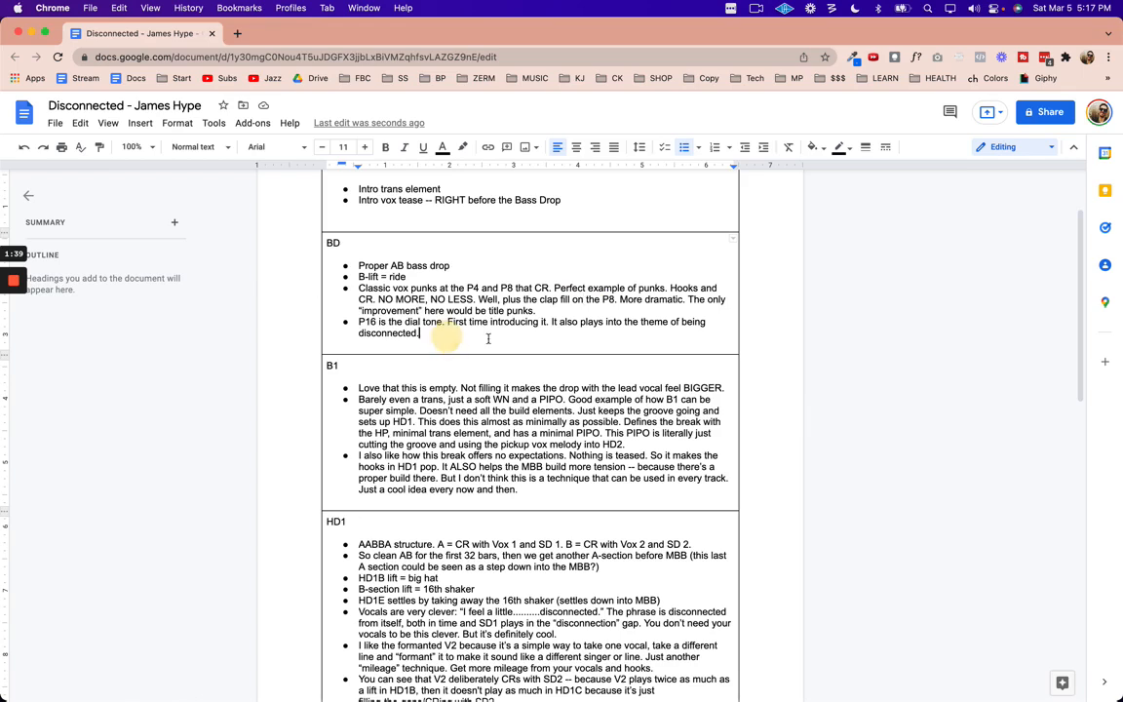
left_click(420, 322)
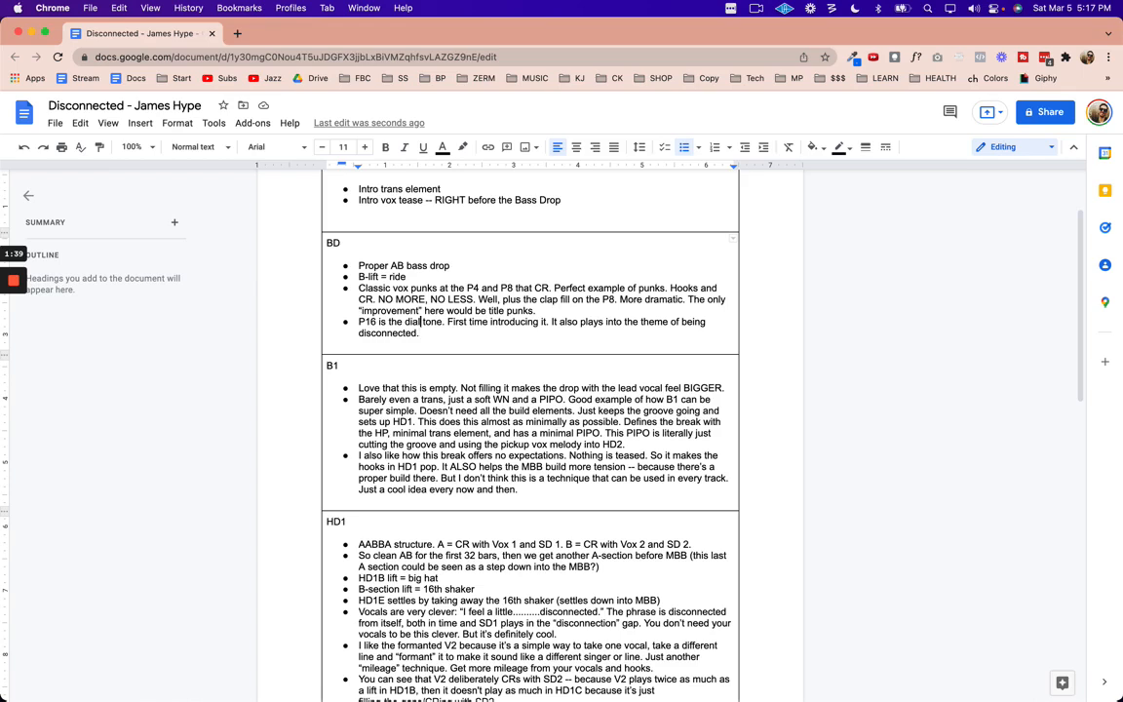
left_click(359, 322)
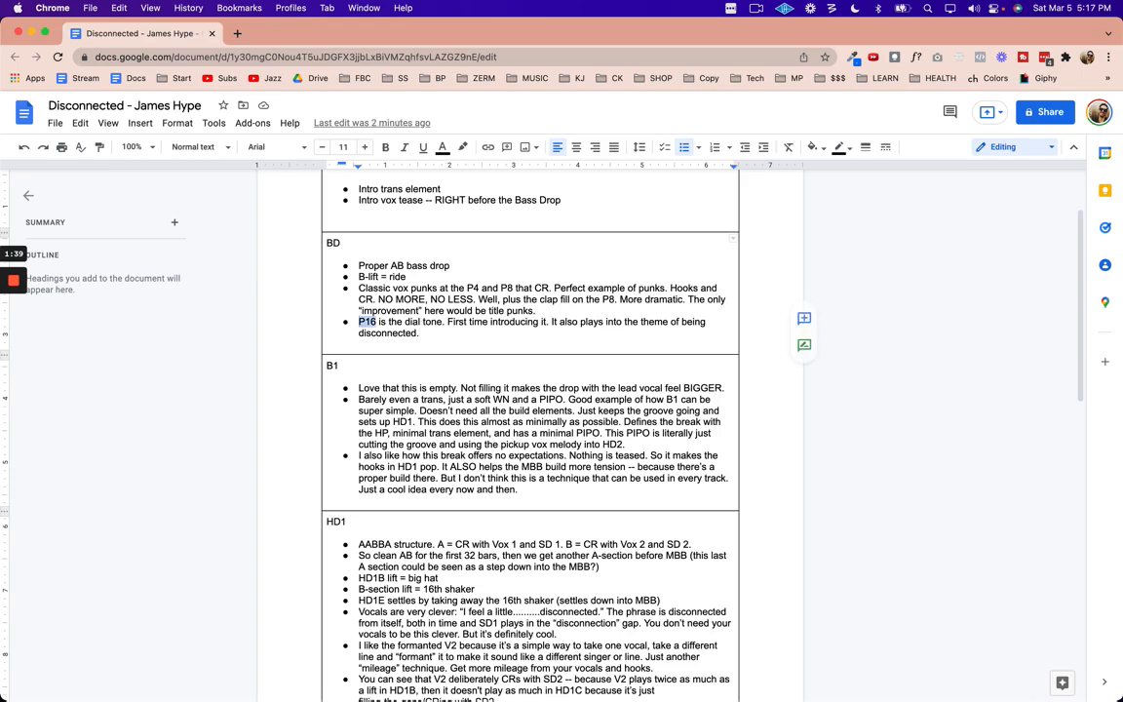
left_click(419, 333, "shift")
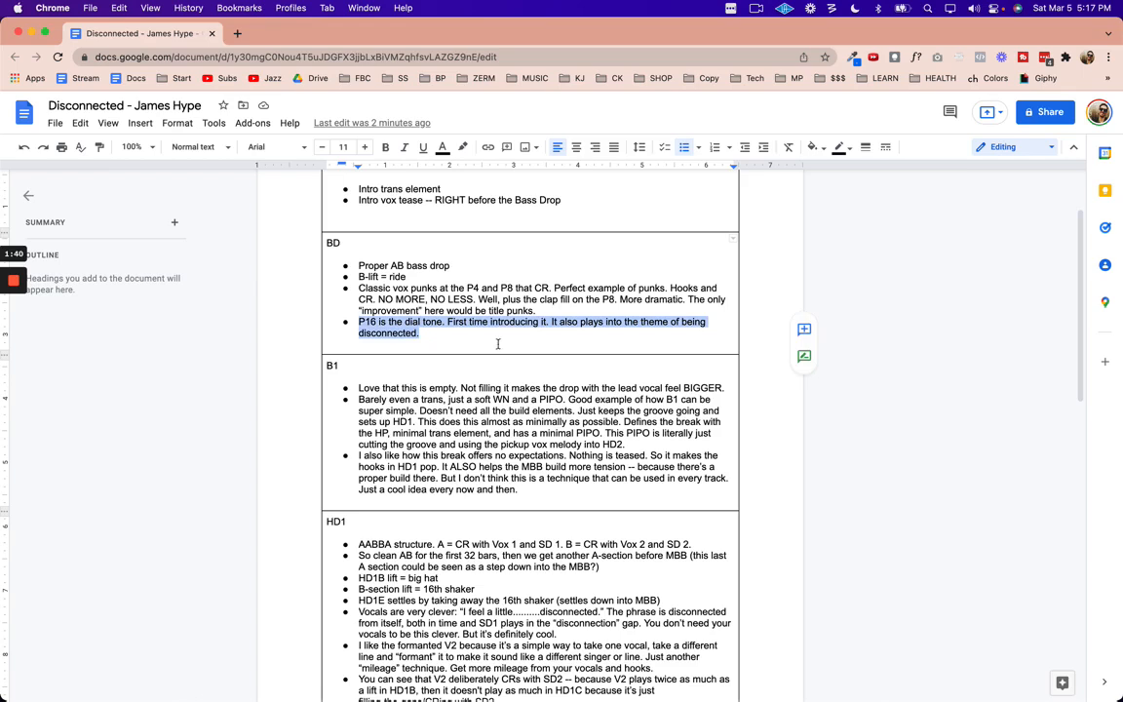
key("Right")
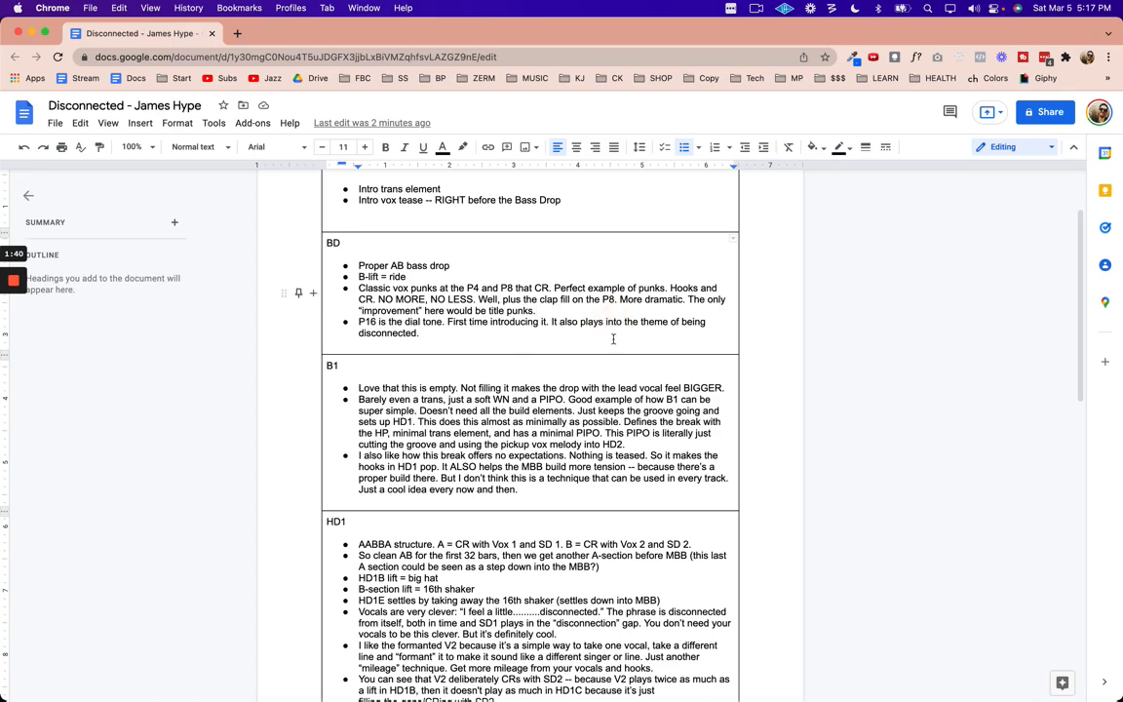
type("ALSO den")
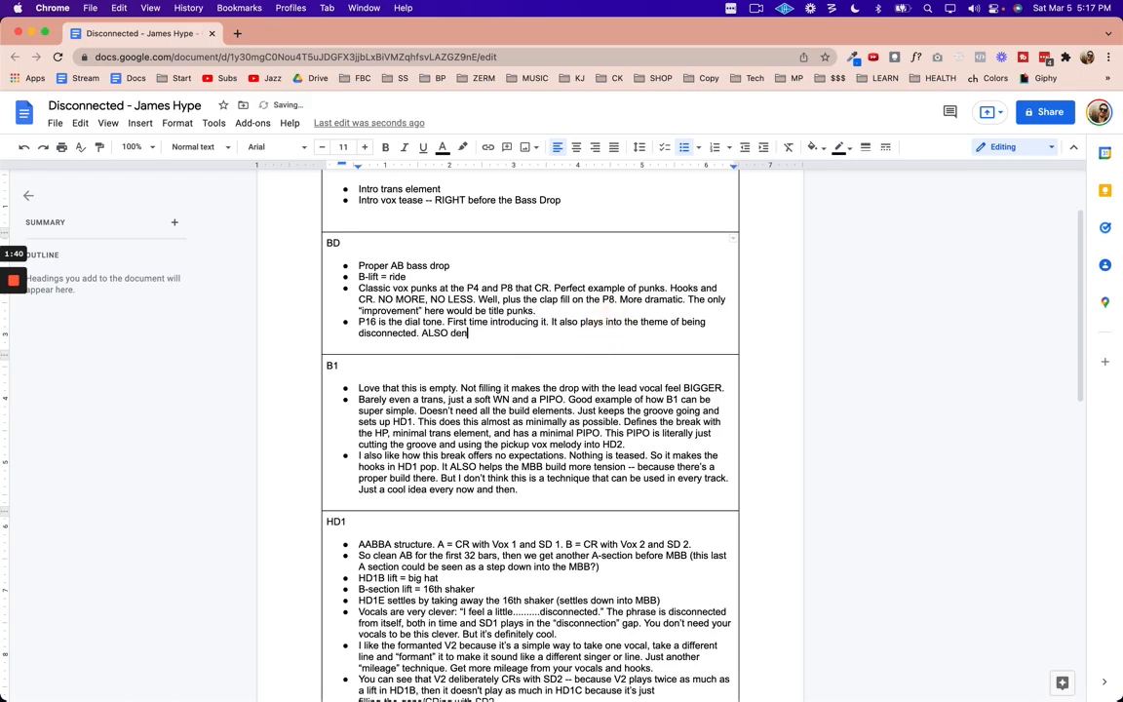
type("ations in the CR")
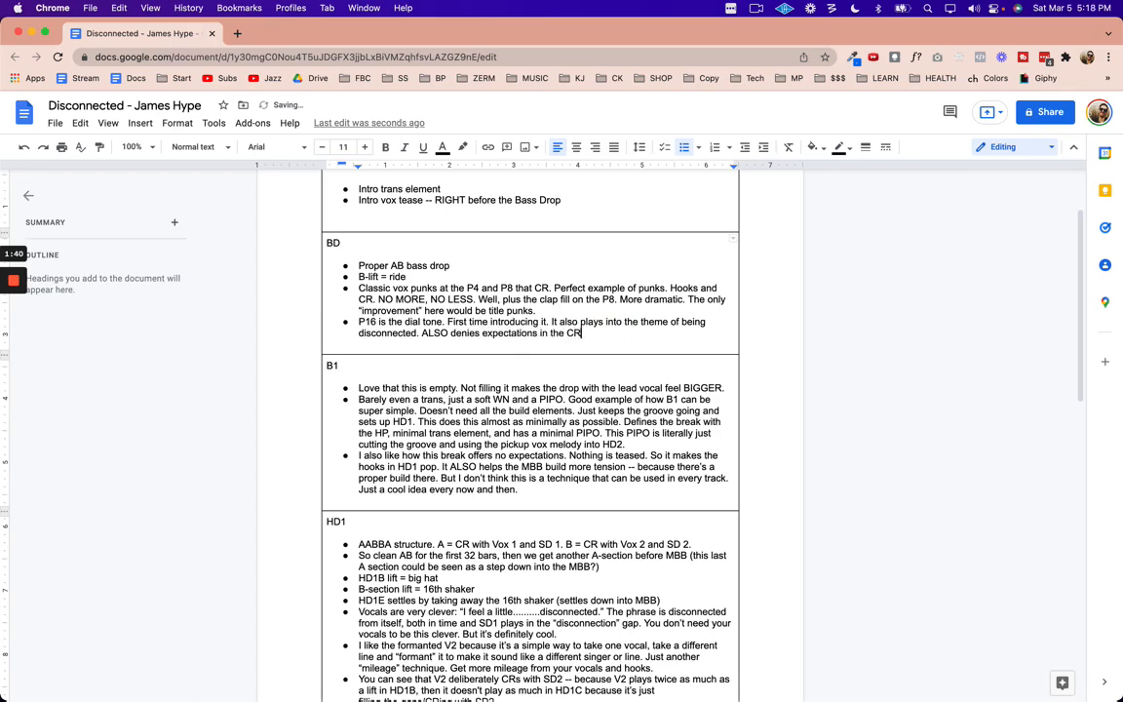
type(" pattern. People are expecting “")
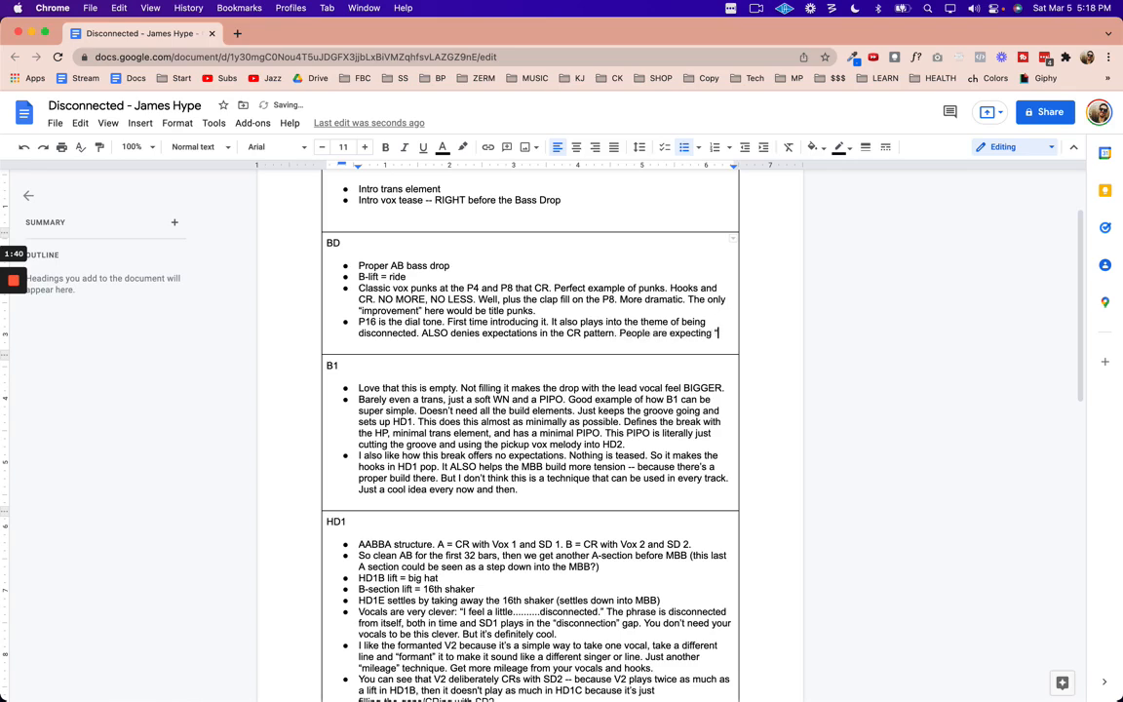
type("\"keep on and on\" by")
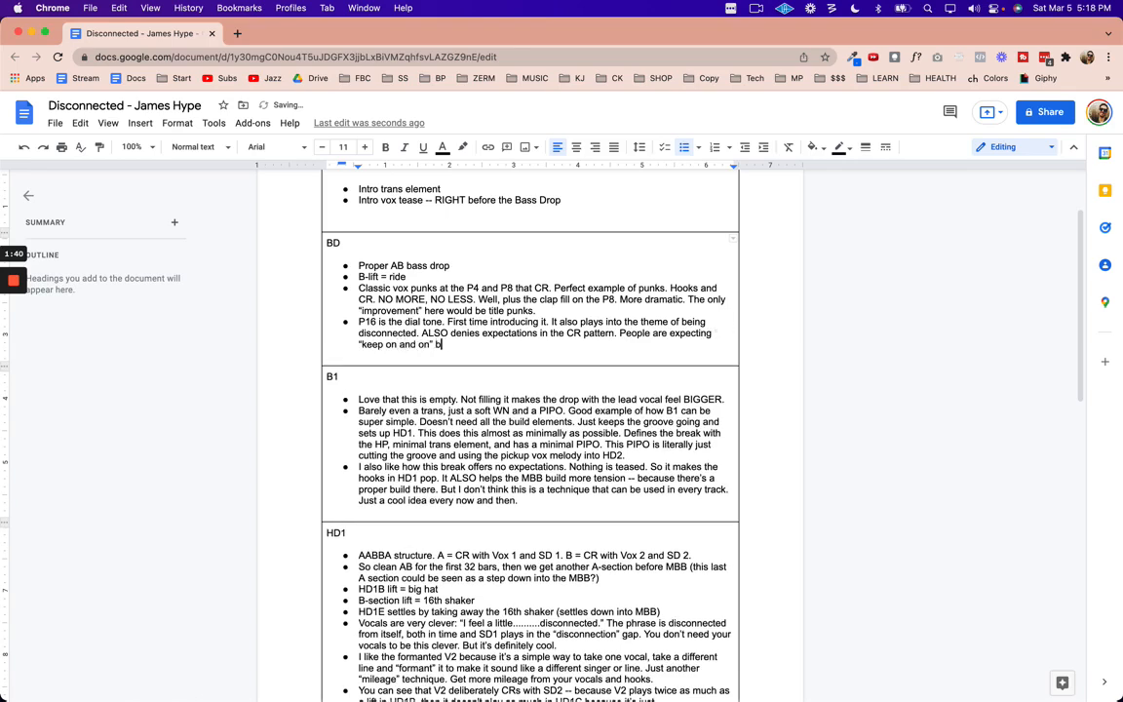
type("t they don't get that response... They ")
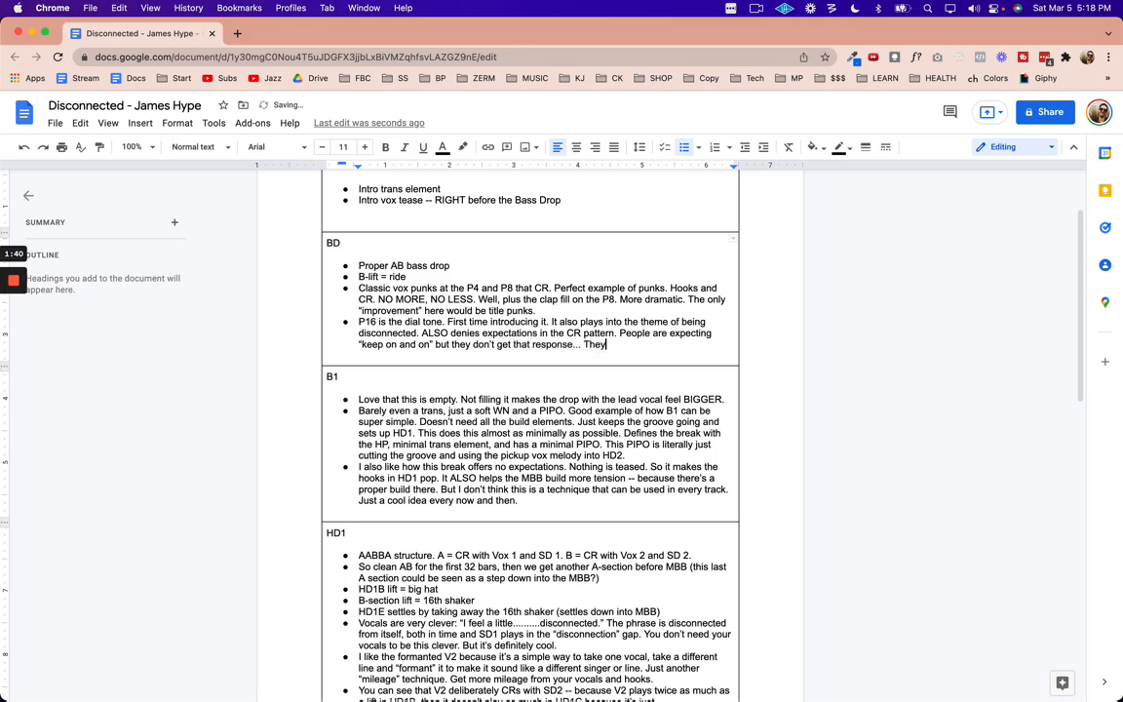
type("get the dial one")
Glance at the map in Live, return to the Chrome notes and read the first B1 bullet on keeping the break empty.
scroll(490, 405, "down", 3)
key("super+Tab")
left_click_drag(585, 69, 532, 61)
key("super+Tab")
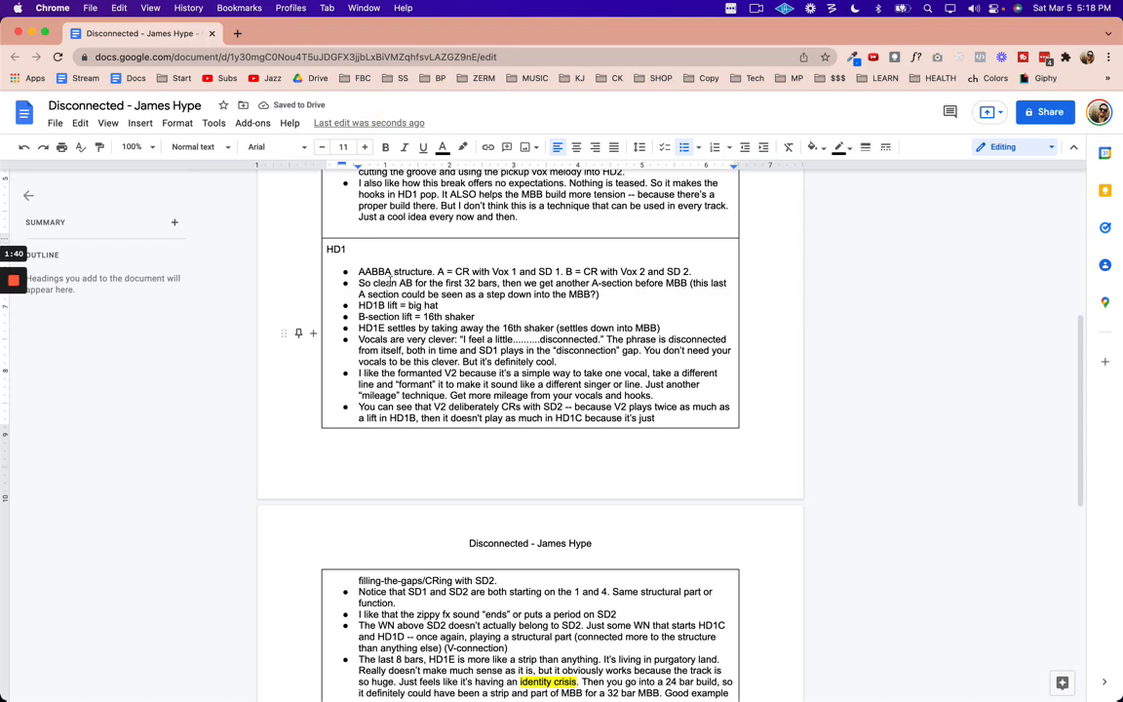
scroll(393, 275, "up", 5)
scroll(496, 399, "down", 1)
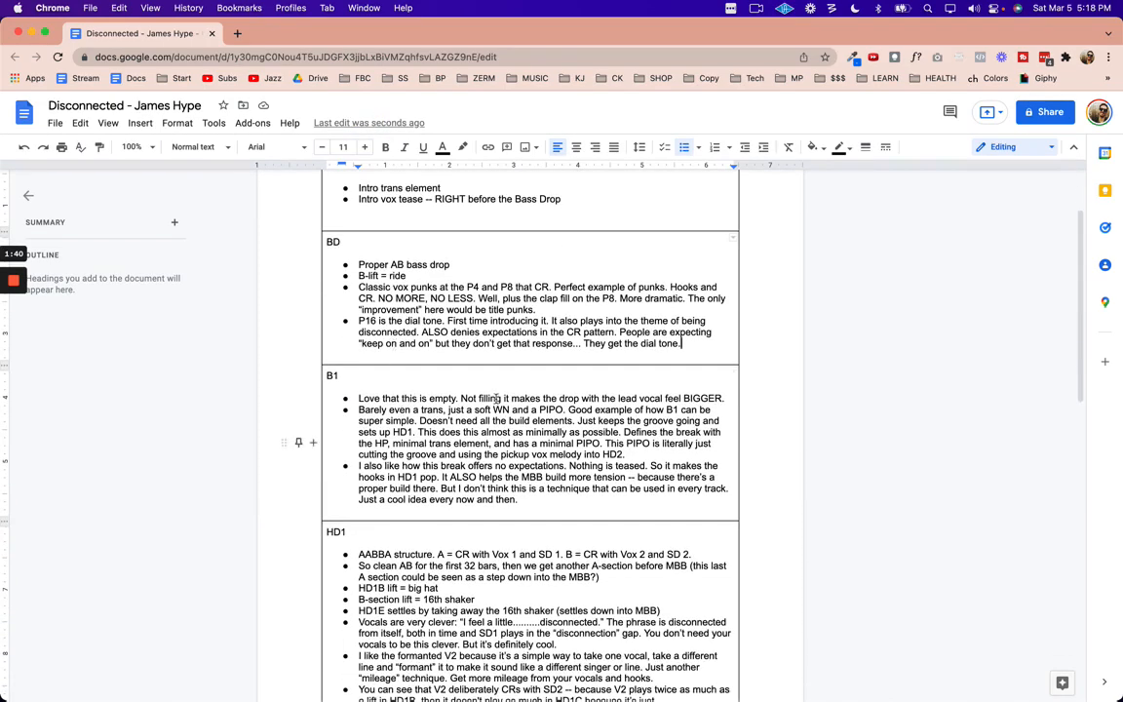
scroll(522, 400, "down", 2)
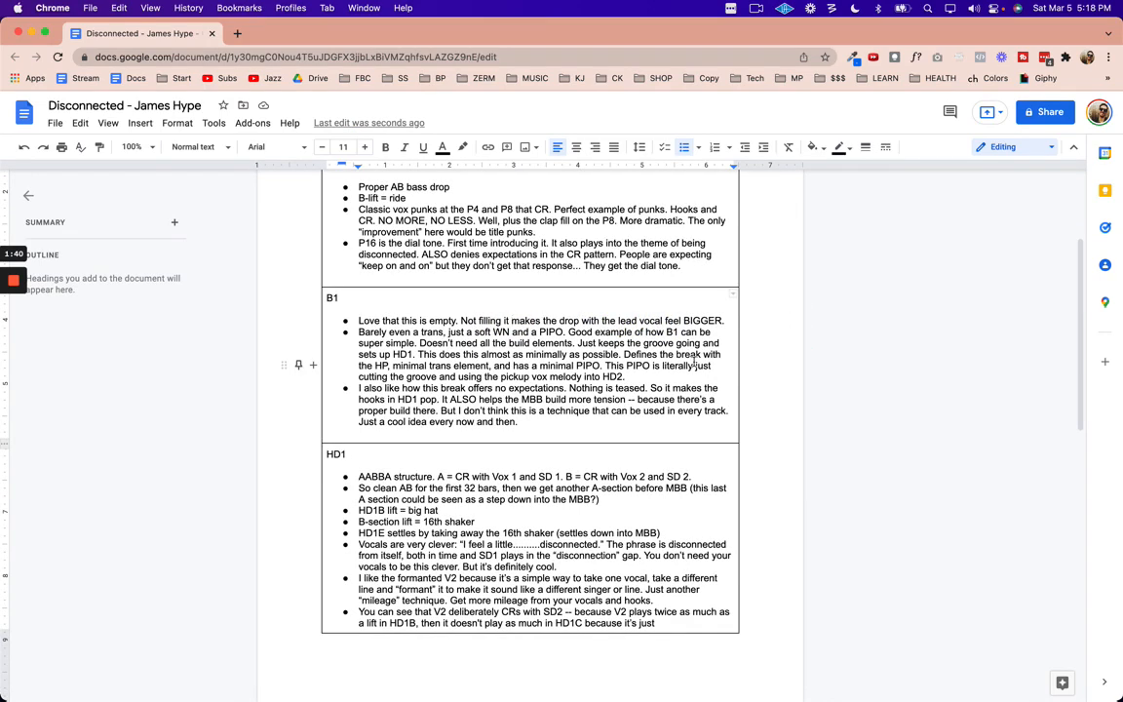
Switch to Live and play back Break 1 from bar 29 and its vocal pickup into HD1.
key("super+Tab")
left_click(441, 130)
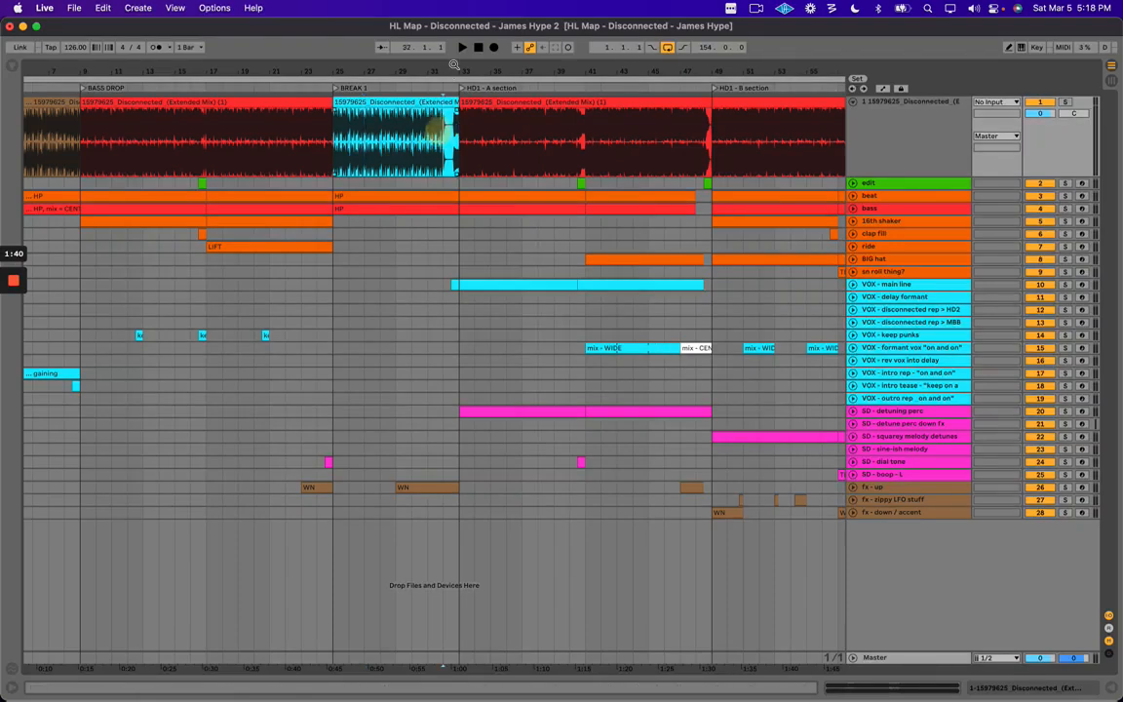
left_click_drag(453, 63, 454, 65)
left_click(350, 137)
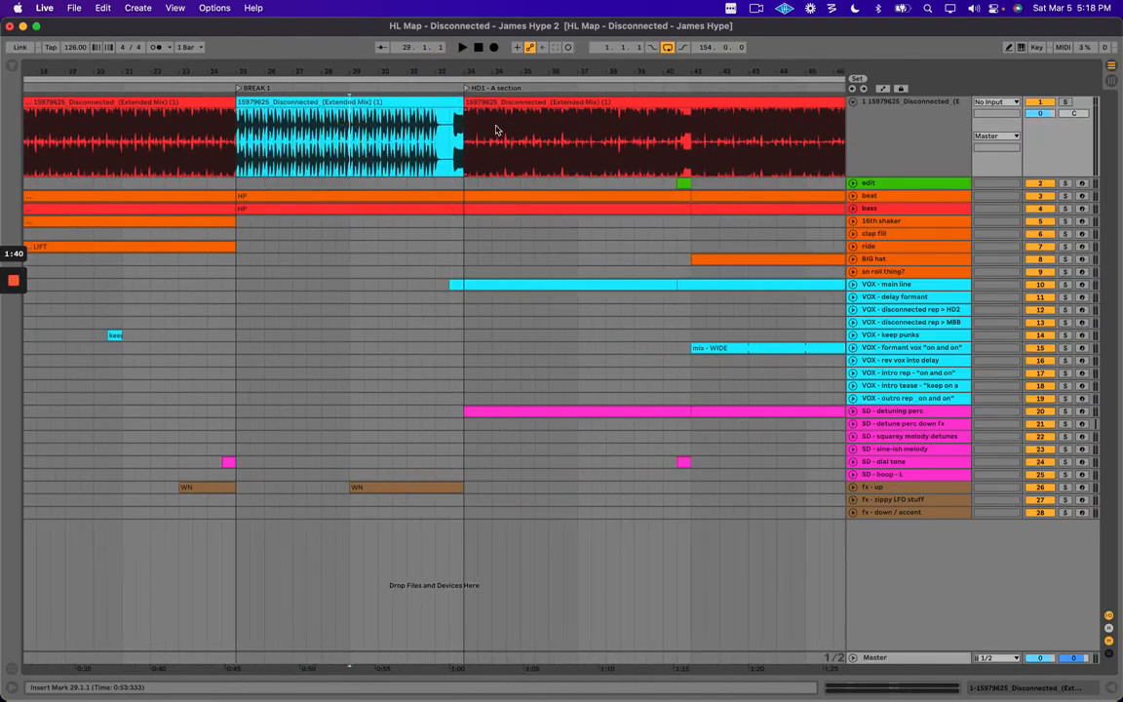
key("space")
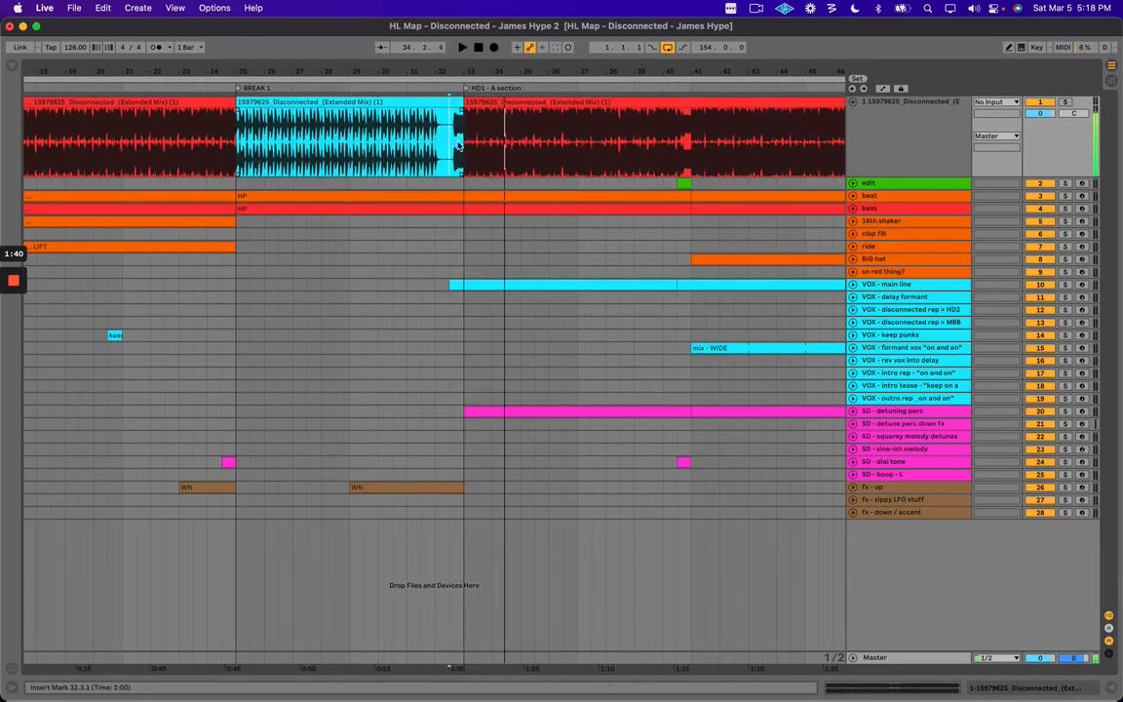
Check the "Barely even a trans" note in Chrome against playback of the end of Break 1 in Live.
key("super+Tab")
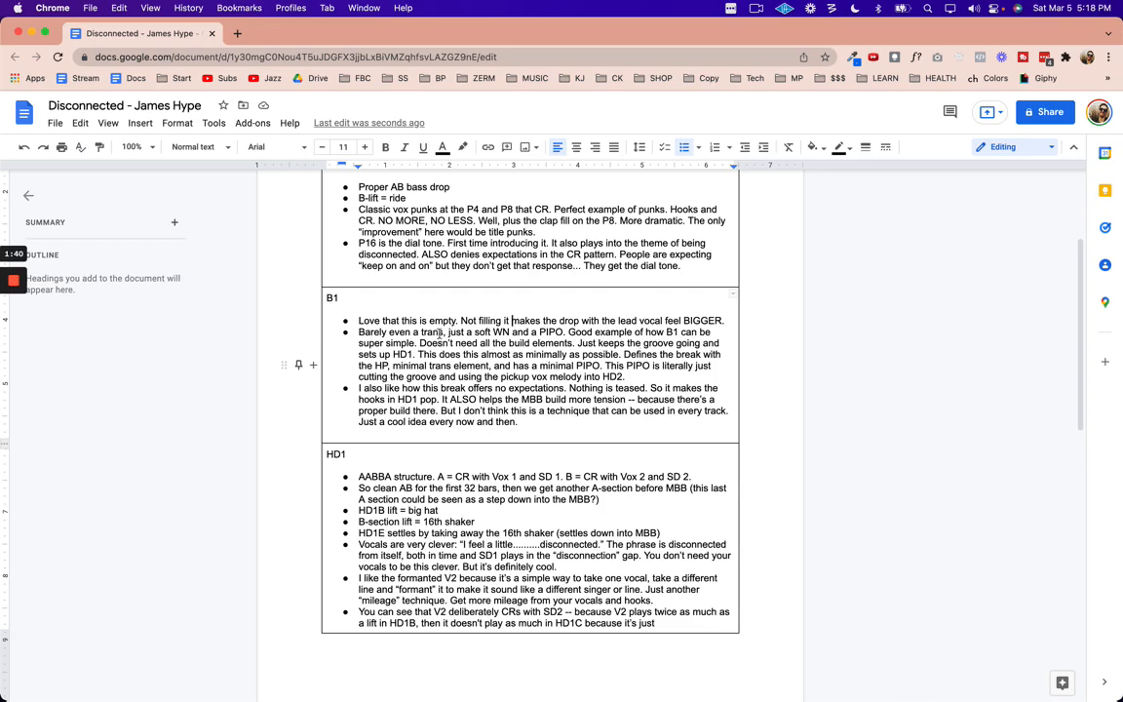
left_click_drag(359, 331, 446, 332)
left_click(445, 331)
type(",")
key("super+Tab")
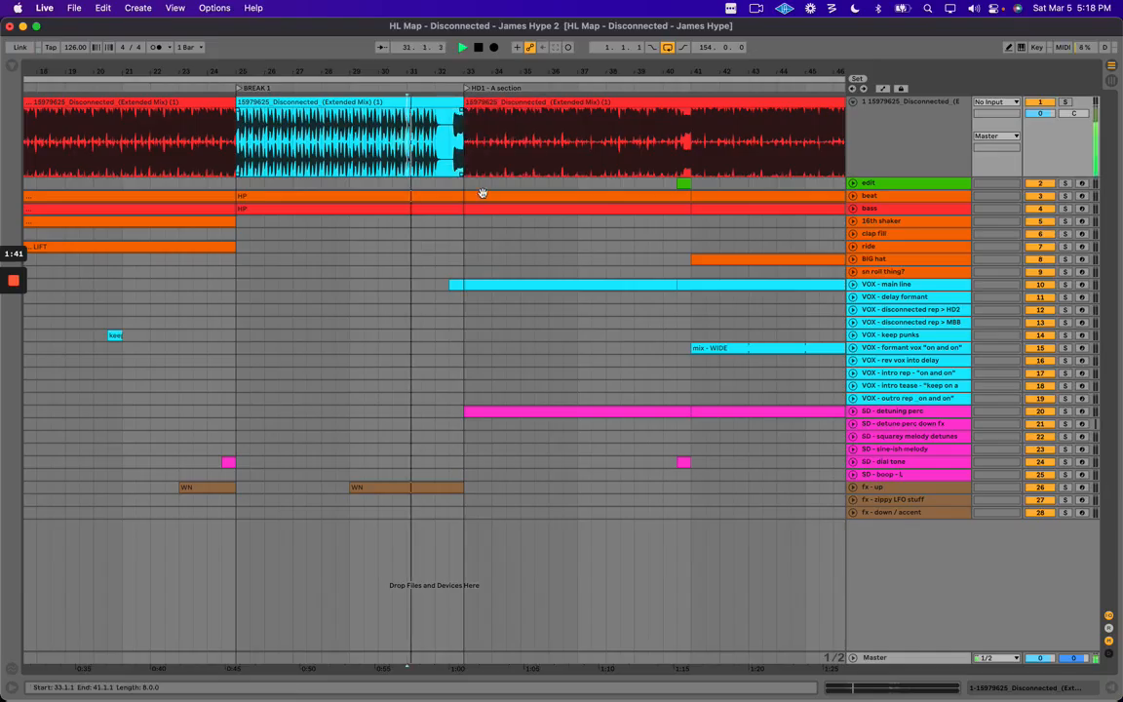
key("super+Tab")
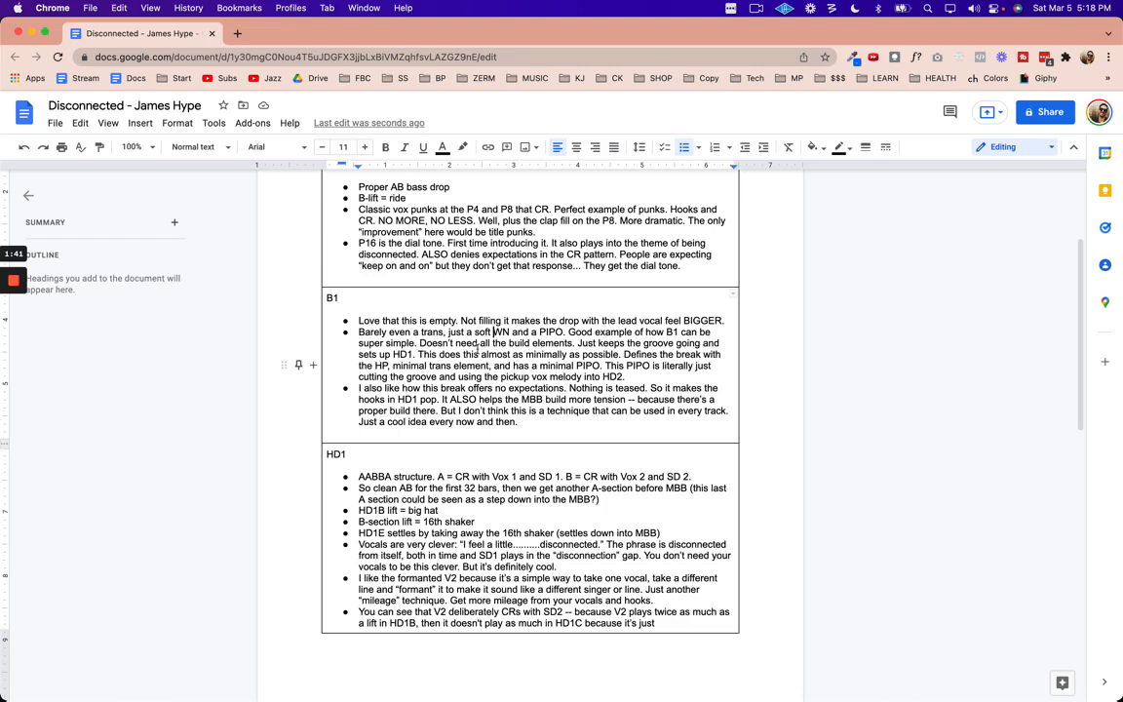
Read the note on how simple B1 can be and examine Break 1 in Live against it.
left_click_drag(602, 333, 674, 332)
left_click(687, 342)
left_click_drag(598, 343, 702, 354)
left_click(427, 354)
key("super+Tab")
left_click_drag(378, 131, 568, 131)
left_click(273, 131)
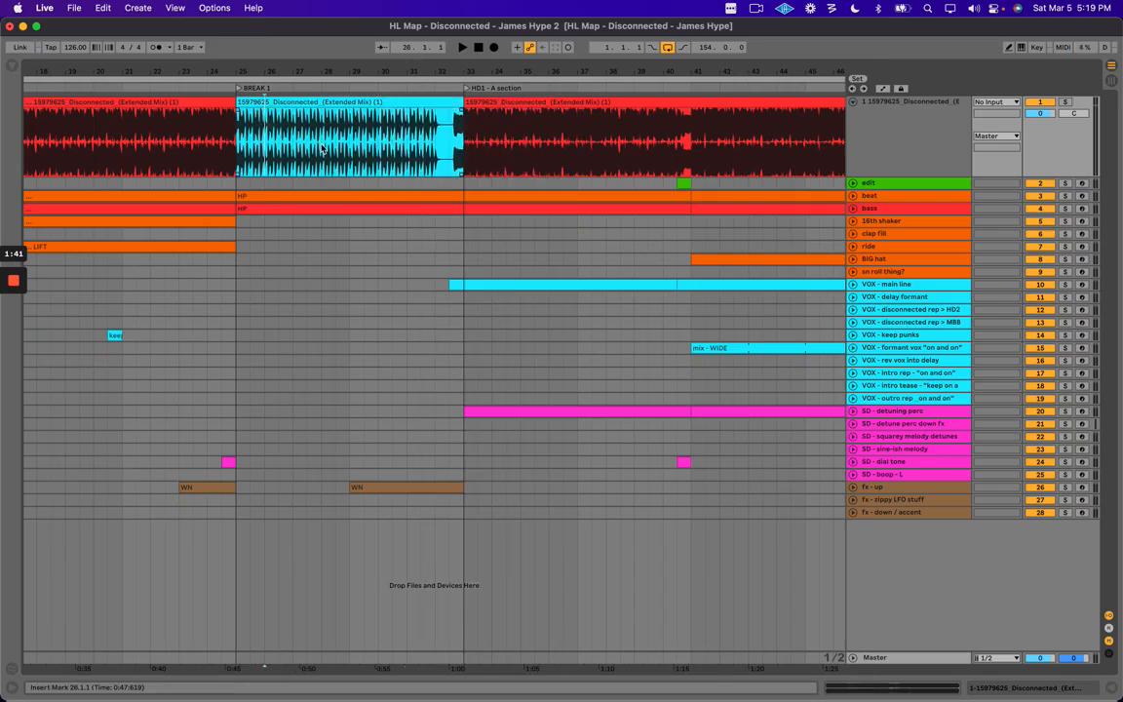
left_click(302, 128)
key("super+Tab")
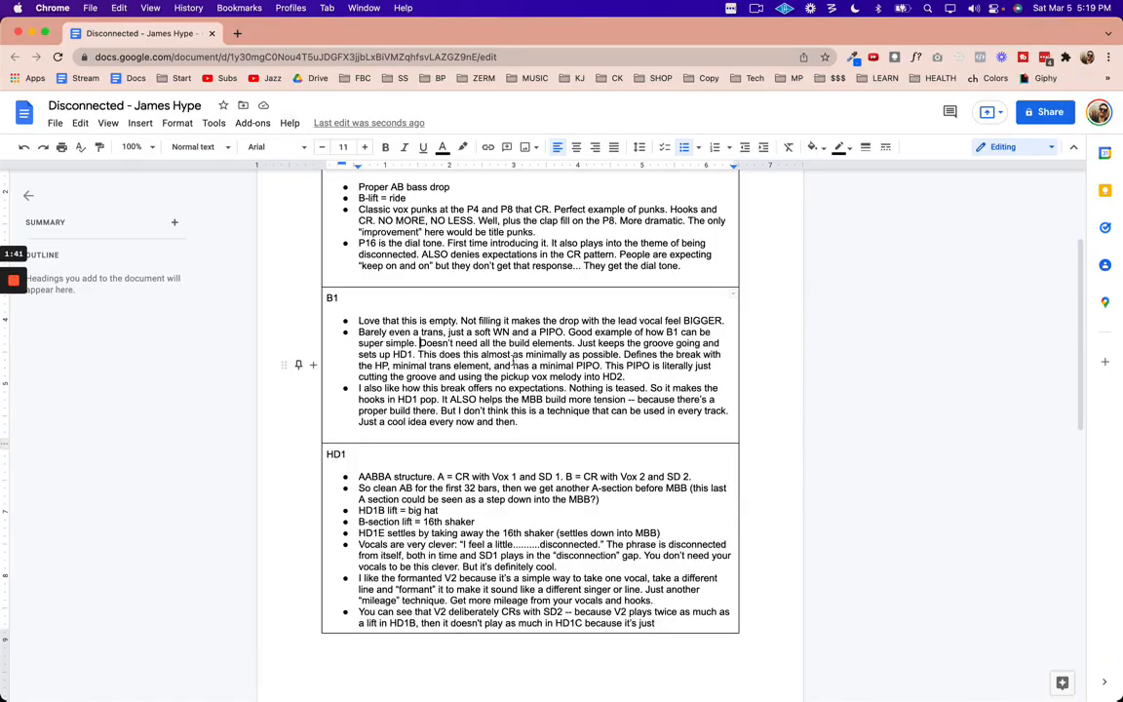
Compare Break 1 in Live with the main break and HD2 further along the arrangement.
key("super+Tab")
left_click_drag(366, 139, 598, 141)
left_click(404, 146)
left_click_drag(376, 143, 509, 140)
left_click_drag(562, 73, 98, 71)
left_click_drag(483, 145, 582, 136)
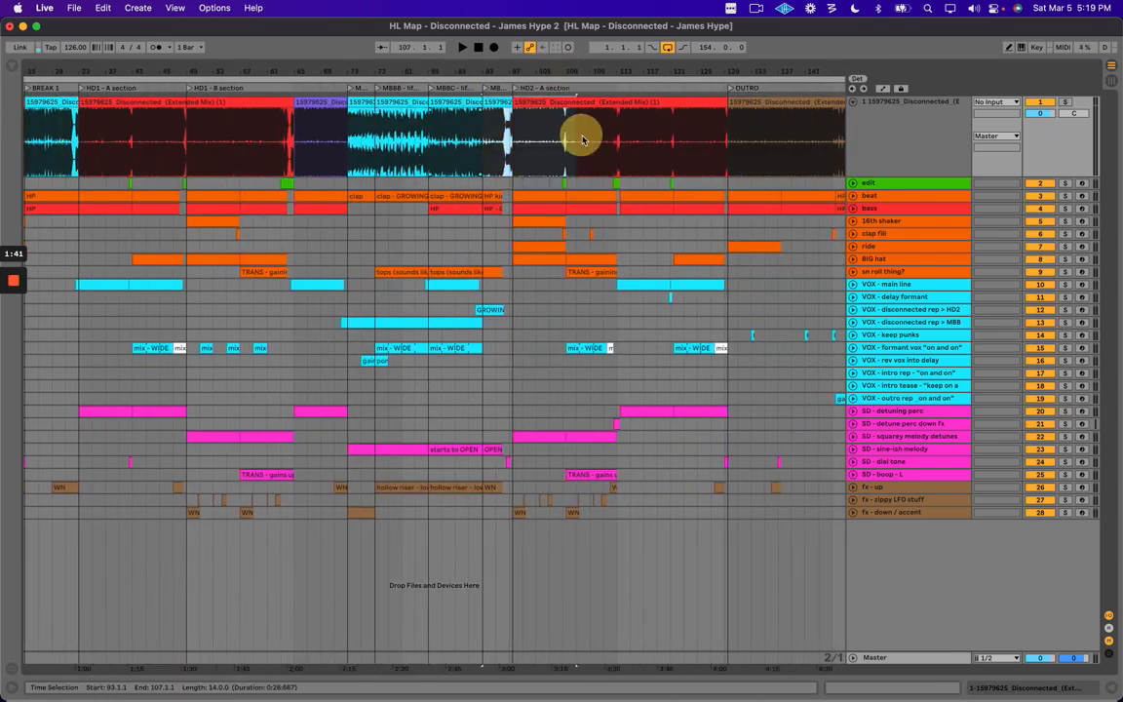
left_click_drag(79, 74, 68, 70)
left_click_drag(286, 147, 401, 150)
left_click_drag(320, 71, 321, 72)
key("super+Tab")
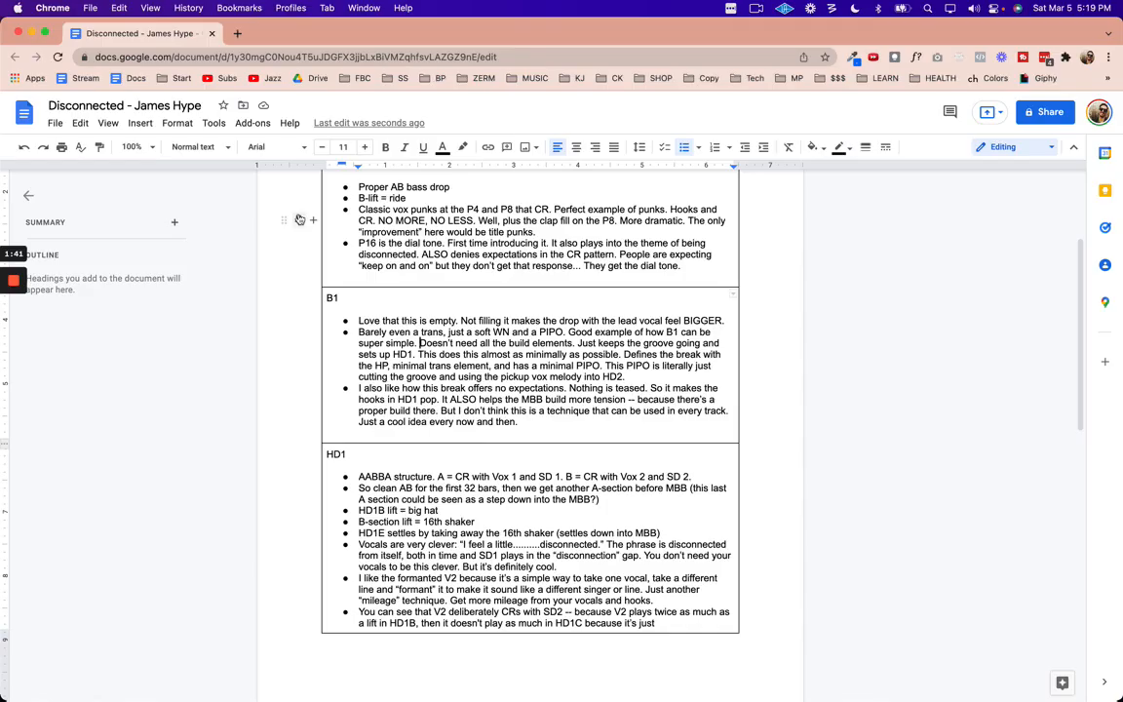
Read the rest of the second B1 bullet in Chrome on build elements, minimal transition and minimal PIPO.
left_click_drag(680, 330, 699, 330)
left_click_drag(441, 343, 552, 342)
left_click(599, 350)
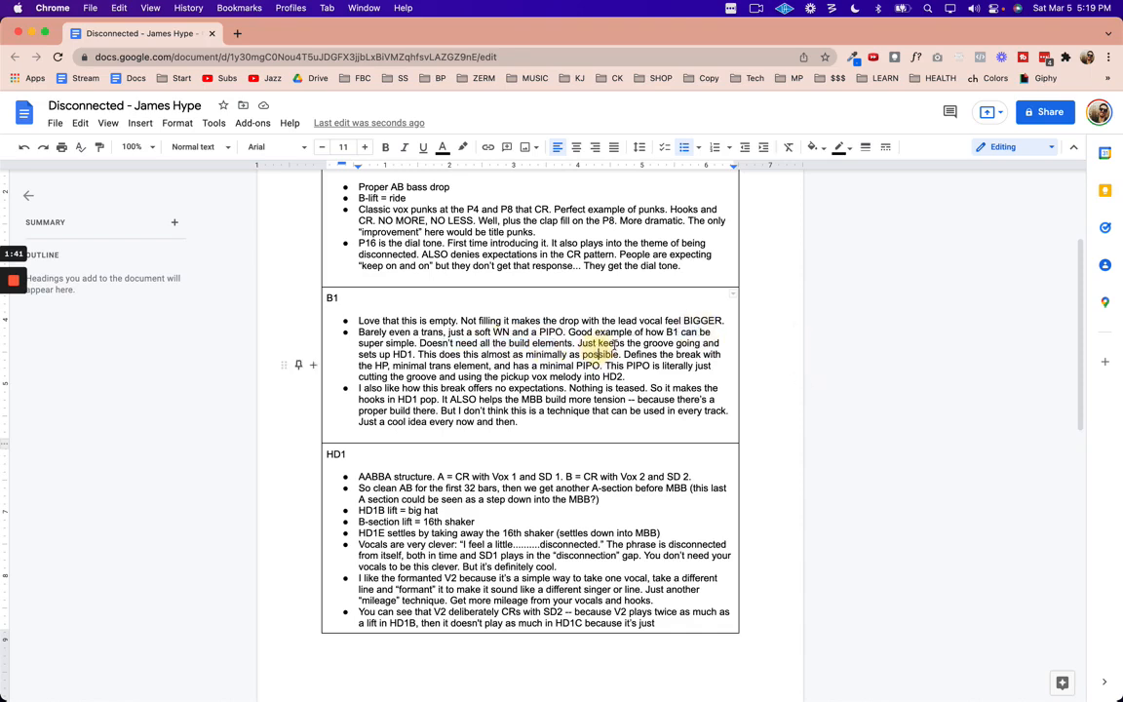
left_click_drag(439, 355, 515, 356)
left_click(563, 354)
left_click_drag(421, 376, 514, 367)
left_click(517, 367)
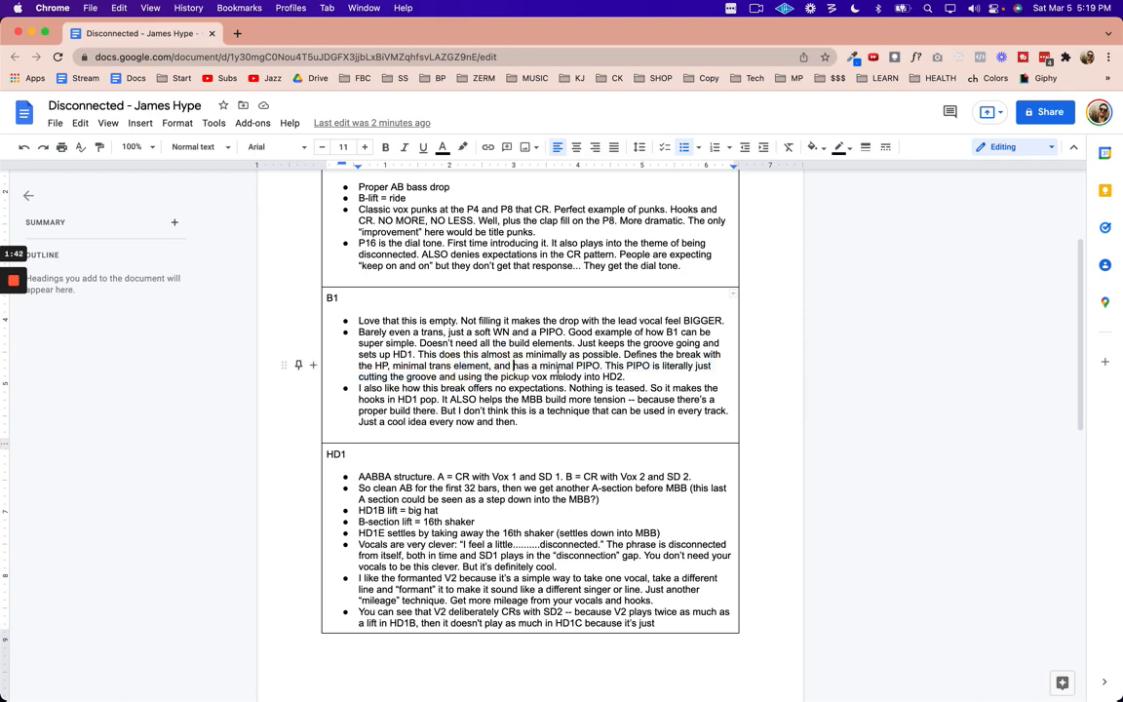
left_click_drag(494, 366, 604, 367)
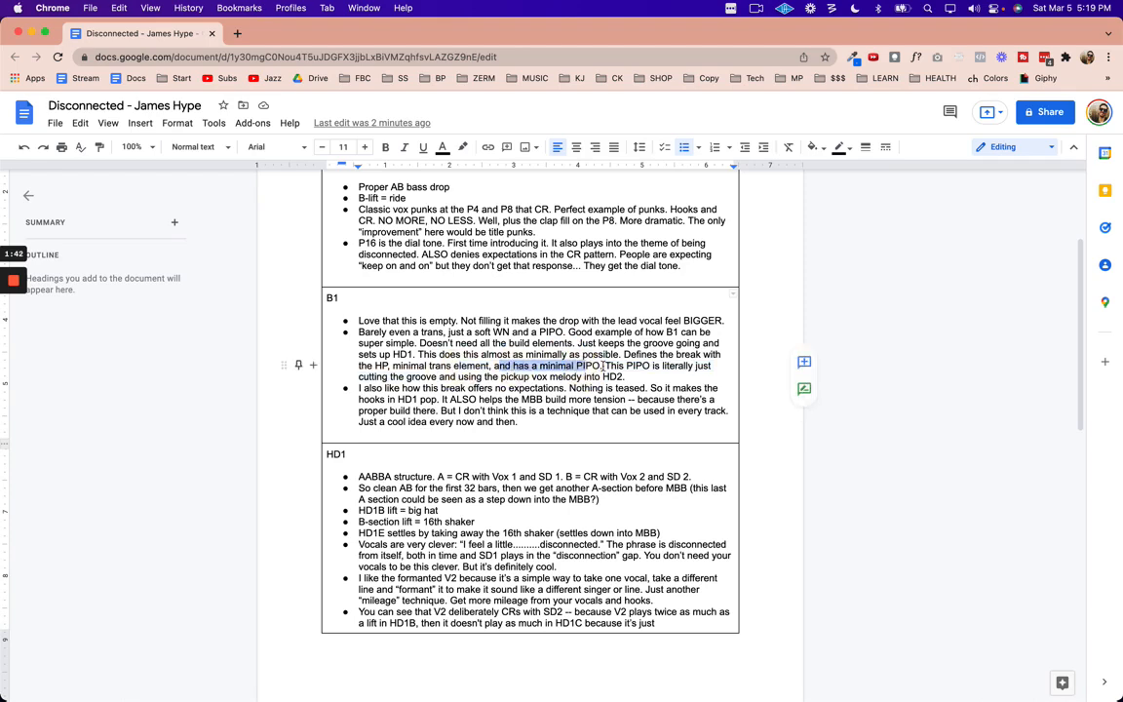
left_click_drag(605, 367, 677, 371)
left_click(688, 365)
left_click_drag(383, 378, 484, 378)
left_click(559, 377)
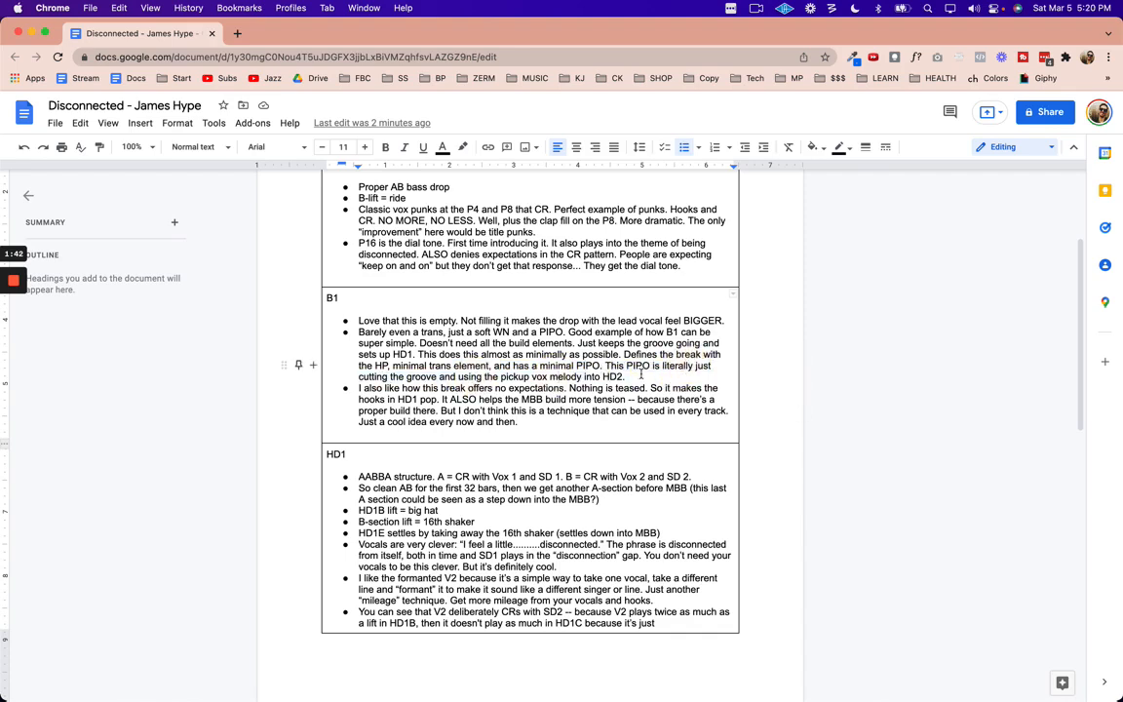
Correct the section named at the end of the second B1 bullet to HD1.
left_click(639, 377)
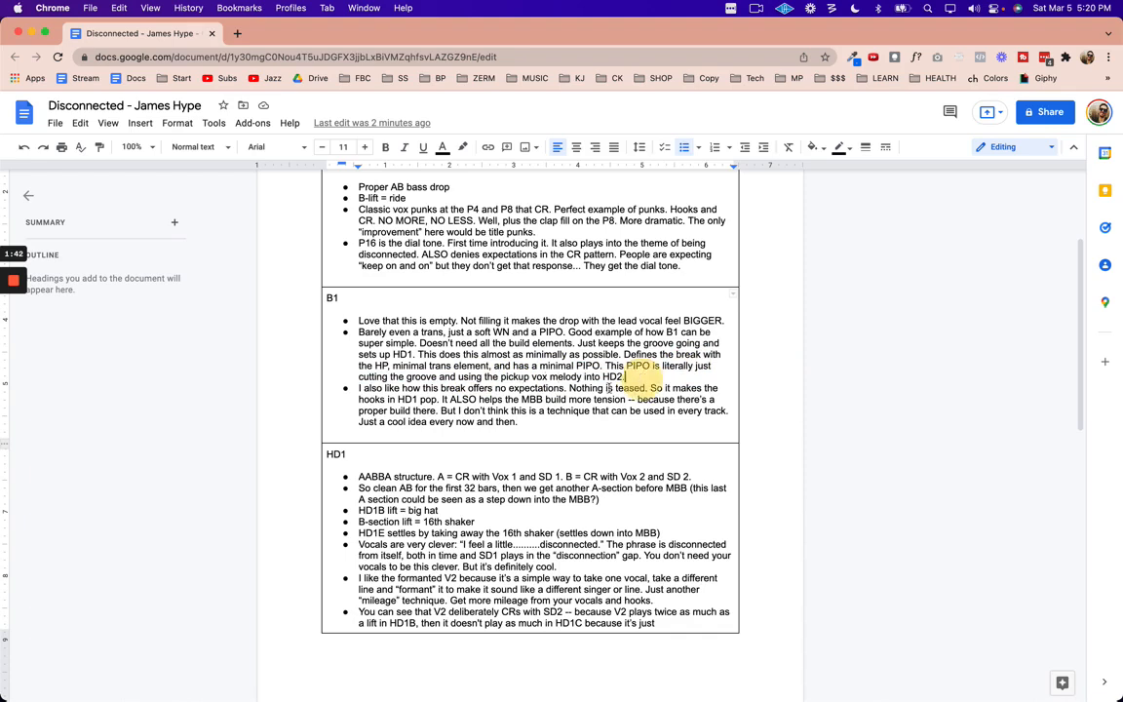
key("BackSpace")
key("BackSpace")
type("1.")
Read the last B1 bullet on the break offering no expectations and helping the MBB build tension.
left_click_drag(371, 389, 501, 390)
left_click(567, 390)
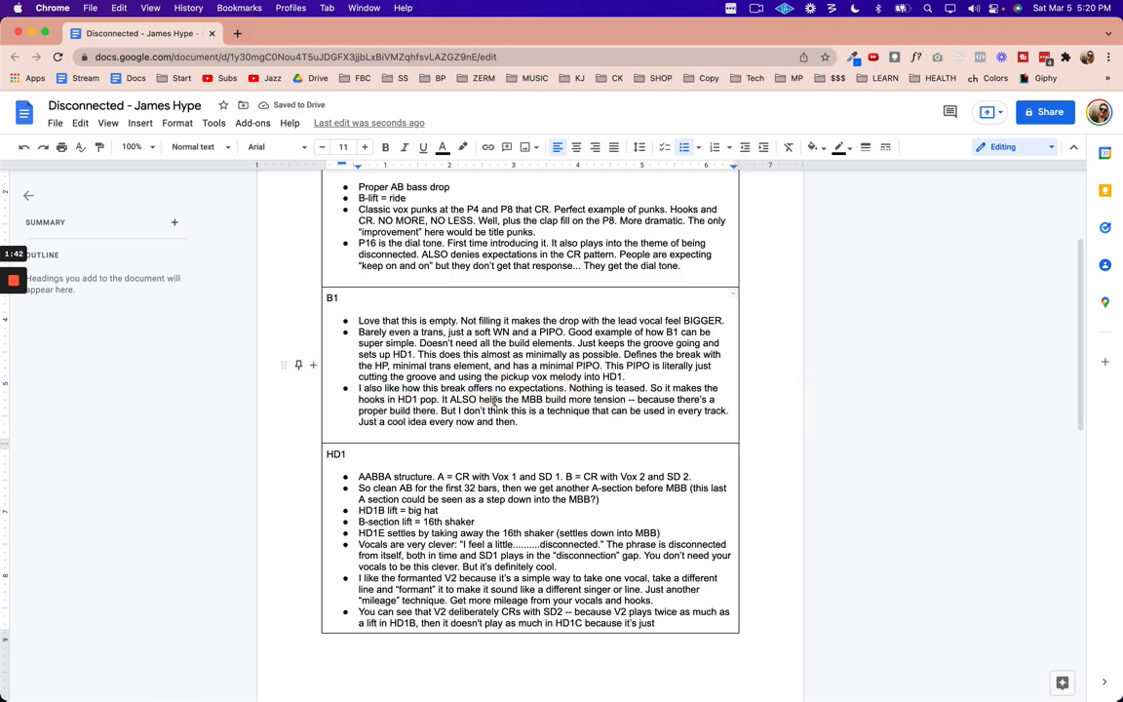
left_click(669, 388)
left_click_drag(370, 400, 436, 399)
left_click(557, 411)
left_click(516, 421)
left_click_drag(612, 415, 676, 410)
left_click(696, 412)
left_click_drag(530, 426, 380, 431)
Bring up the HD1 notes, then switch to Live and view the HD1 A and B sections.
scroll(400, 322, "down", 5)
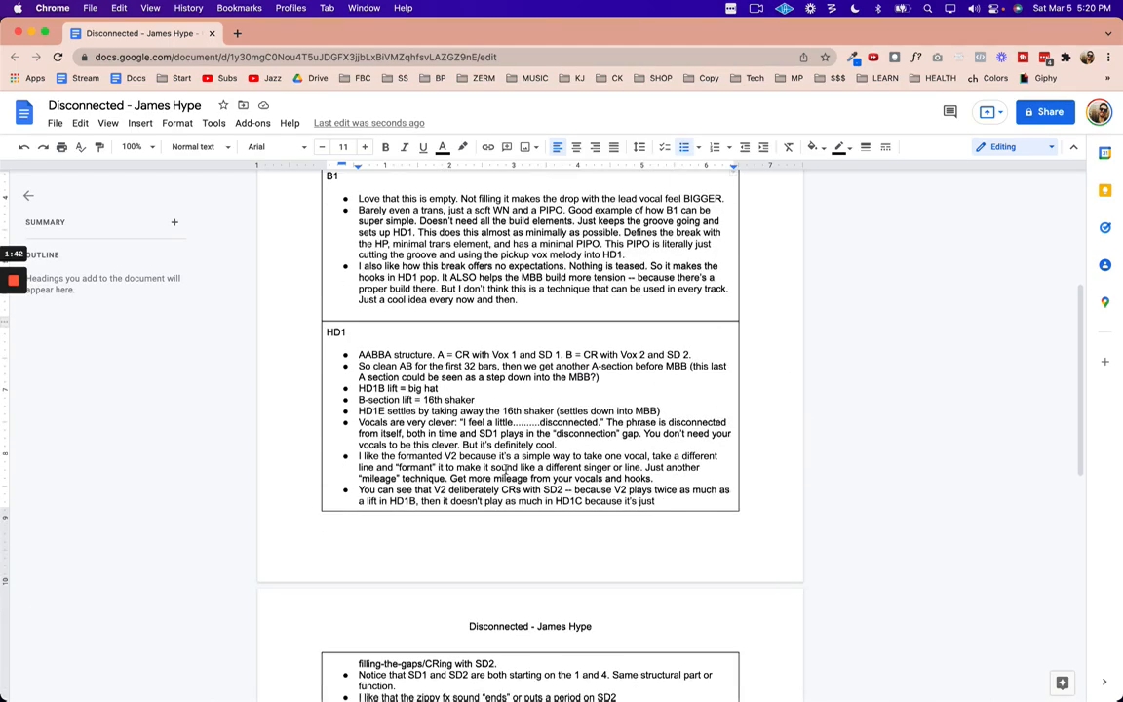
key("super+Tab")
left_click_drag(609, 67, 381, 49)
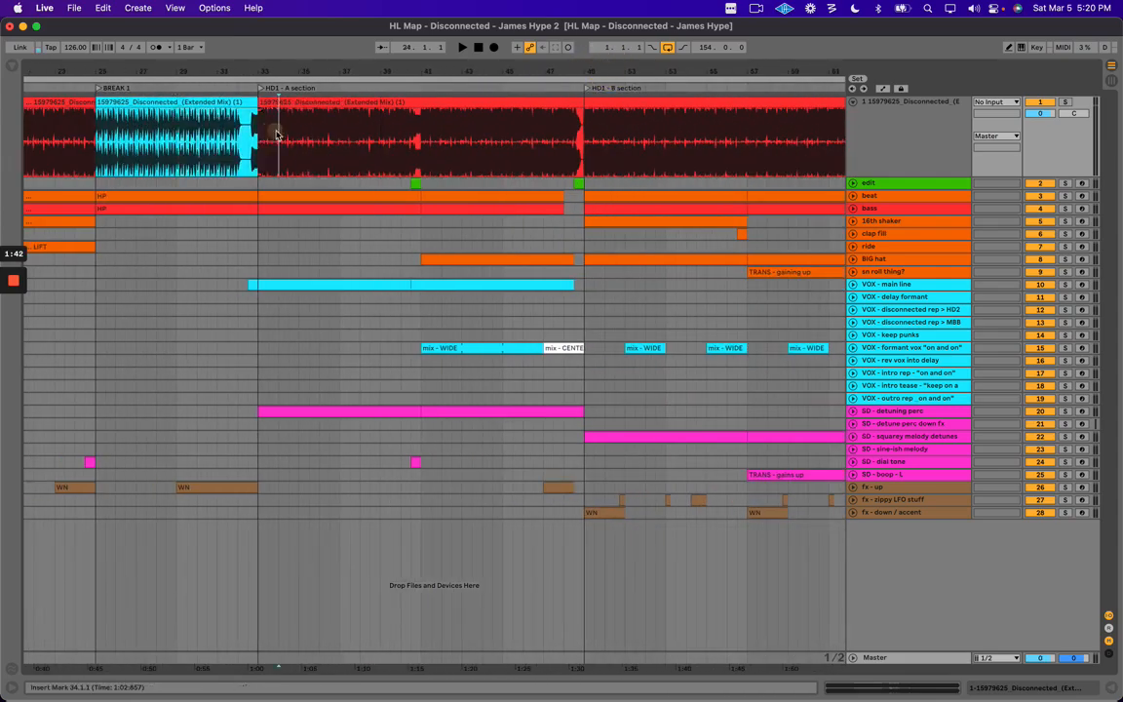
Return to the Chrome notes and read the HD1 bullet on the AABBA structure and its Vox and SD pairings.
key("super+Tab")
scroll(376, 336, "down", 1)
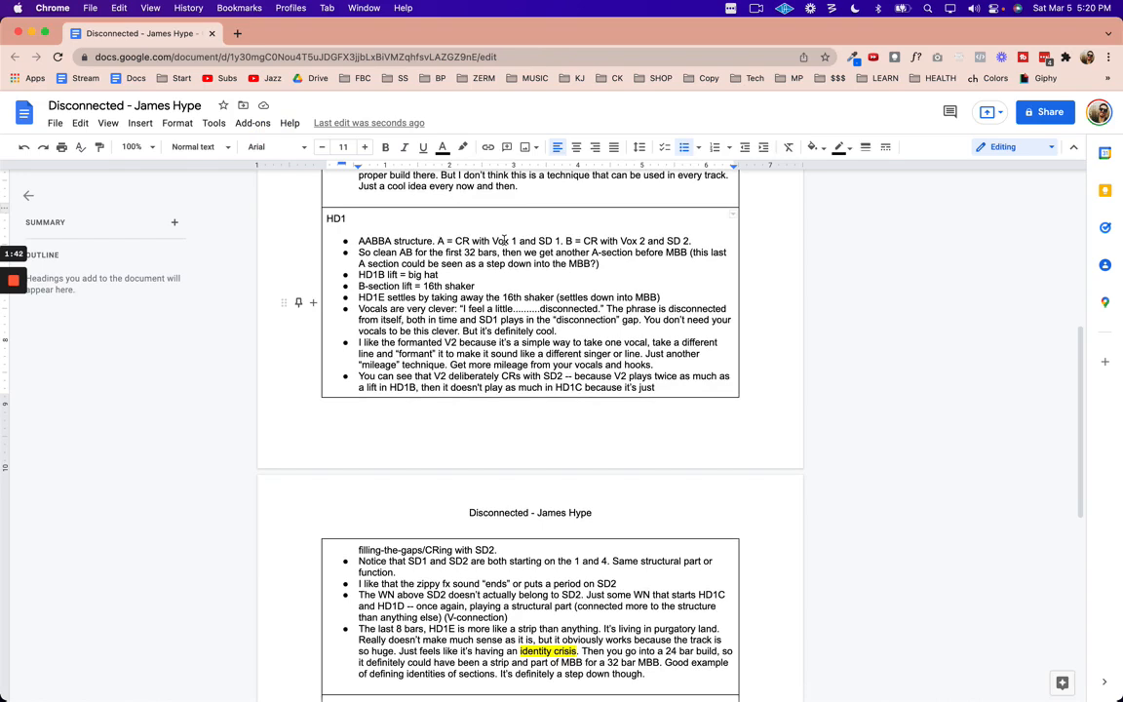
left_click(551, 240)
left_click(472, 243)
left_click(554, 242)
left_click(572, 241)
left_click_drag(440, 241, 694, 243)
left_click(683, 243)
left_click_drag(566, 241, 647, 241)
left_click(659, 241)
left_click(698, 241)
Switch to Live and play back the HD1 A section from its start.
key("super+Tab")
left_click(259, 251)
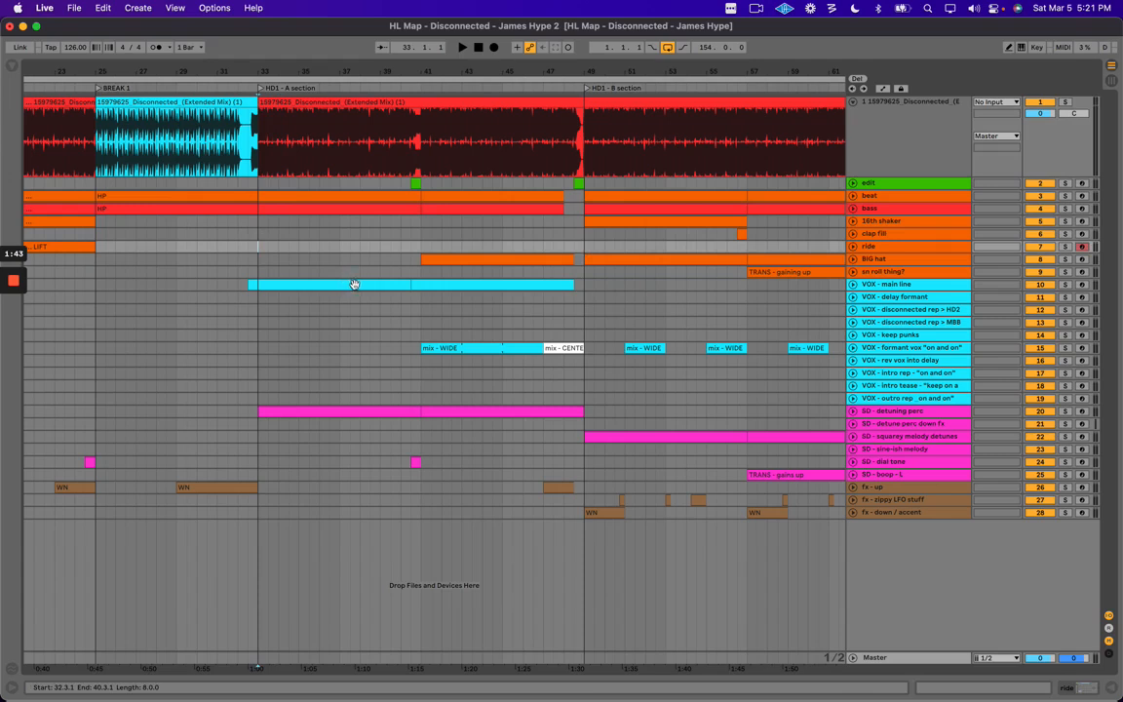
key("space")
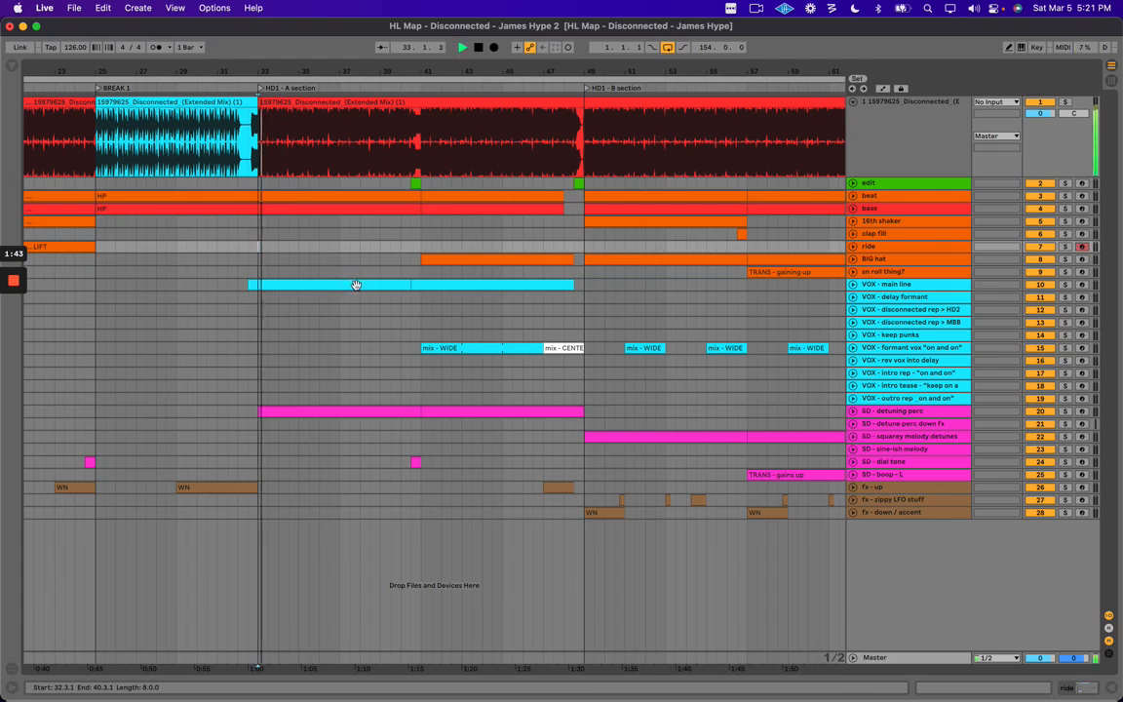
Play back the HD1 B section from its start at bar 49, then stop playback.
left_click(583, 282)
key("space")
key("space")
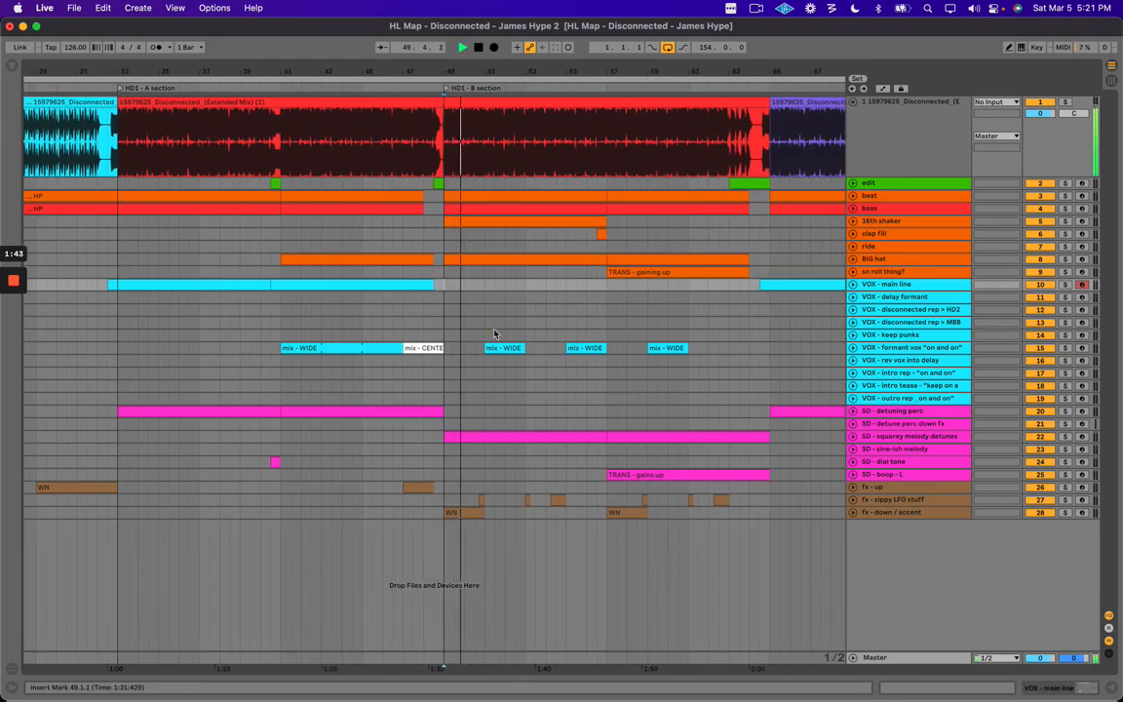
left_click_drag(447, 286, 491, 289)
left_click(588, 312)
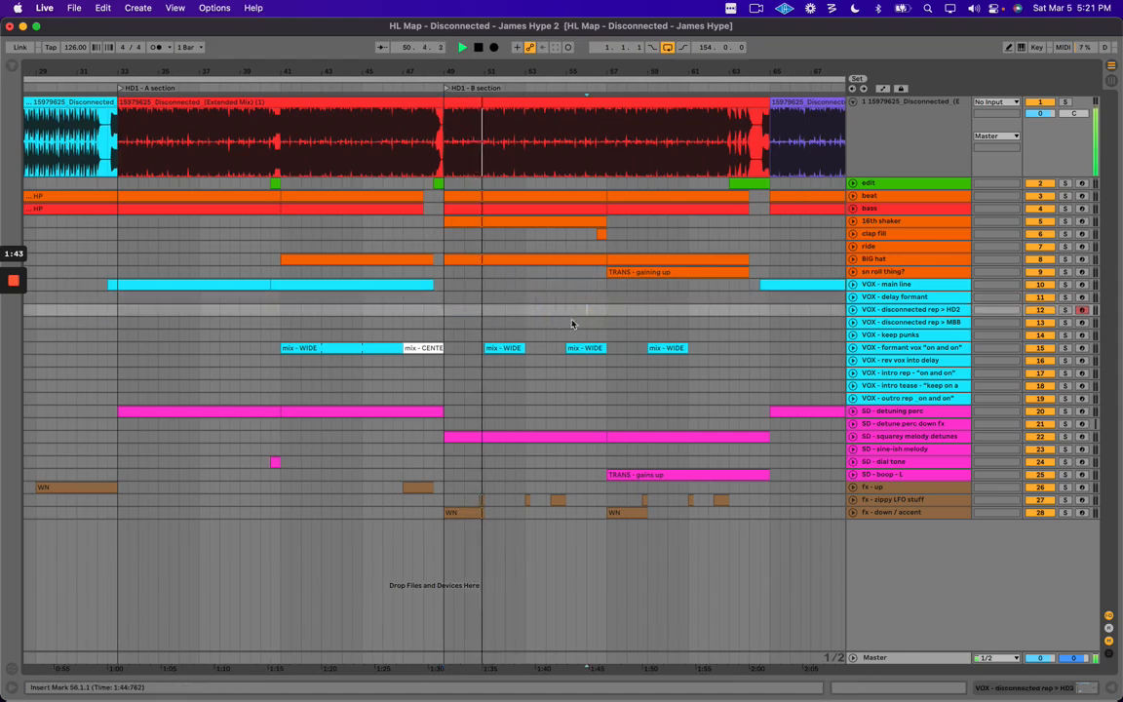
scroll(565, 322, "left", 2)
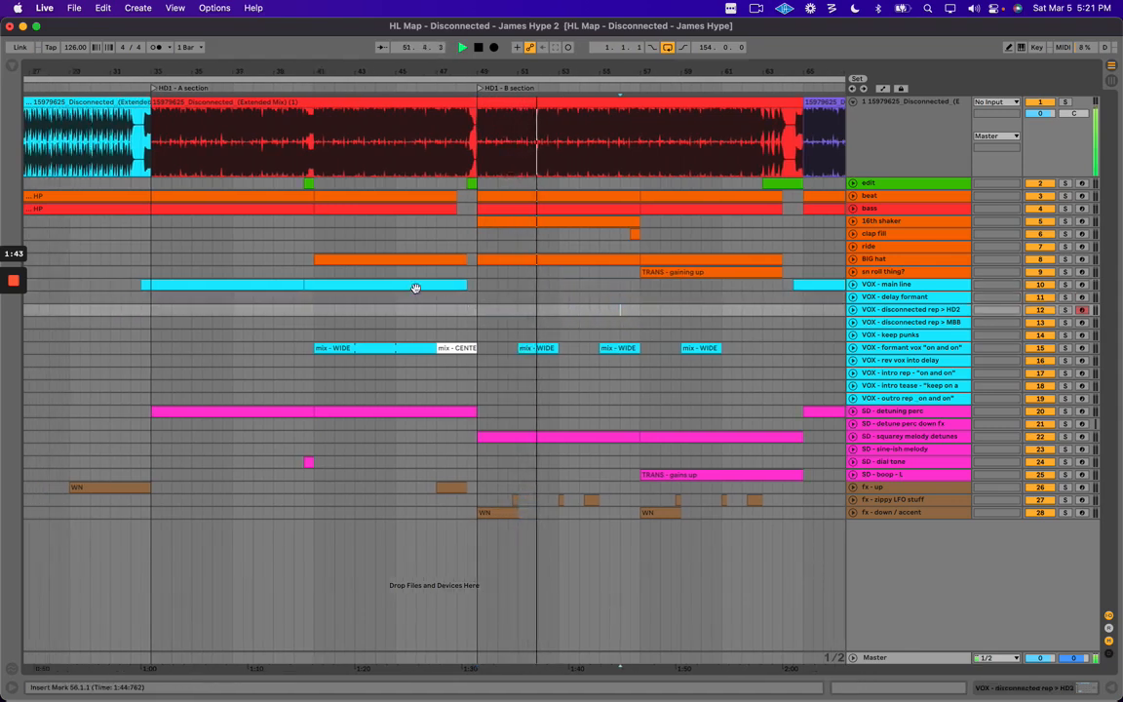
key("space")
Unfold the SD - detuning perc and SD - squarey melody detunes tracks to compare their note patterns across HD1.
left_click_drag(162, 232, 688, 452)
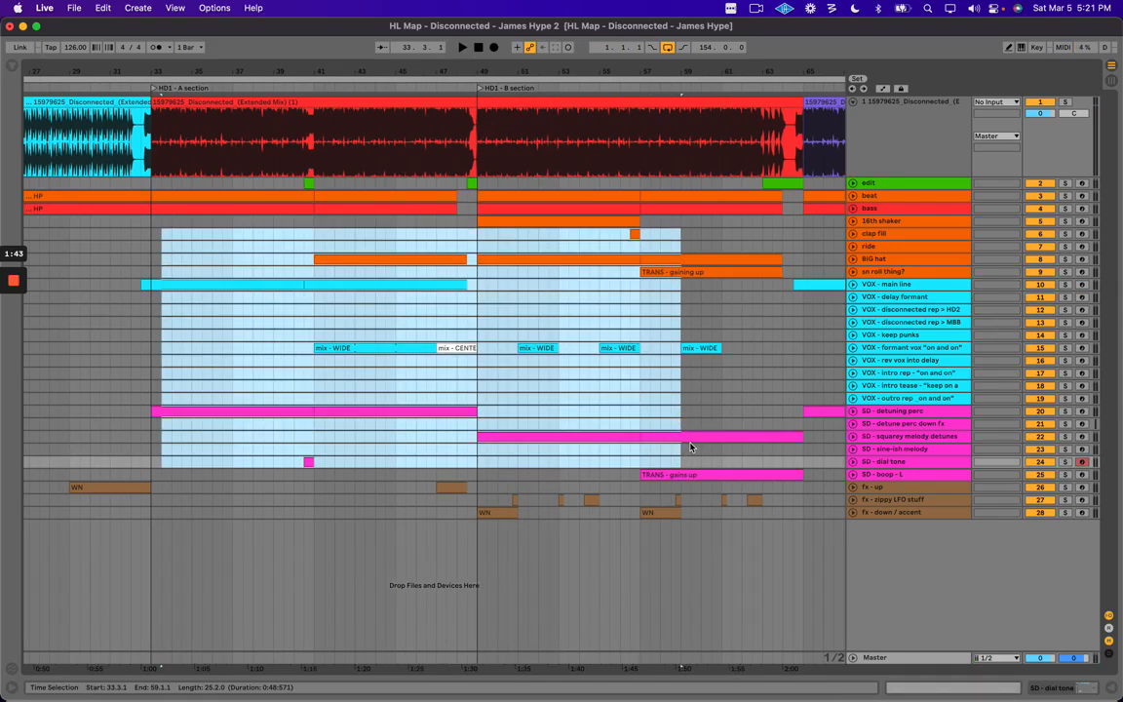
left_click(477, 313)
left_click(901, 412)
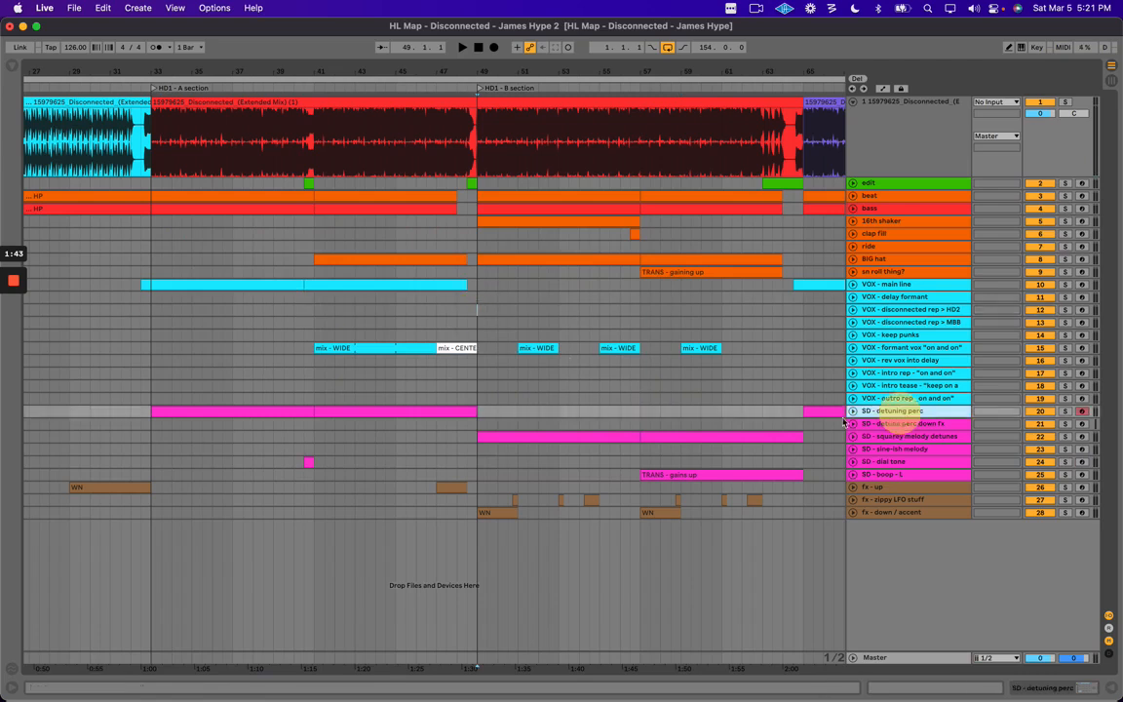
left_click(853, 412)
left_click(231, 414)
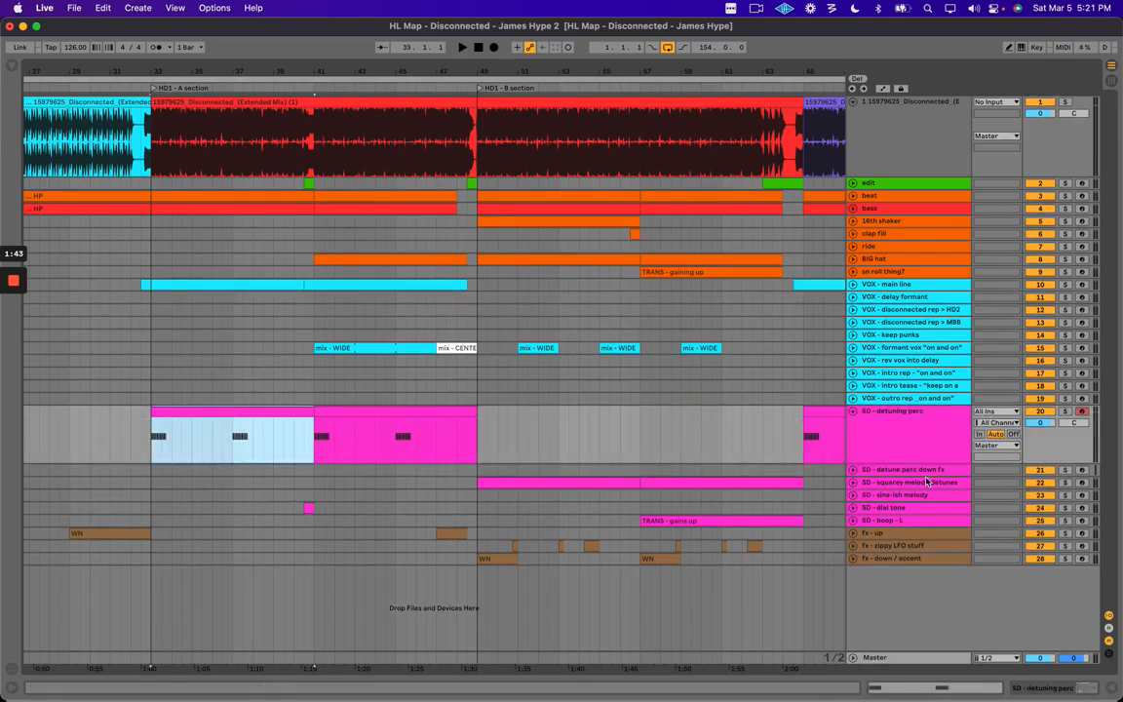
left_click(852, 483)
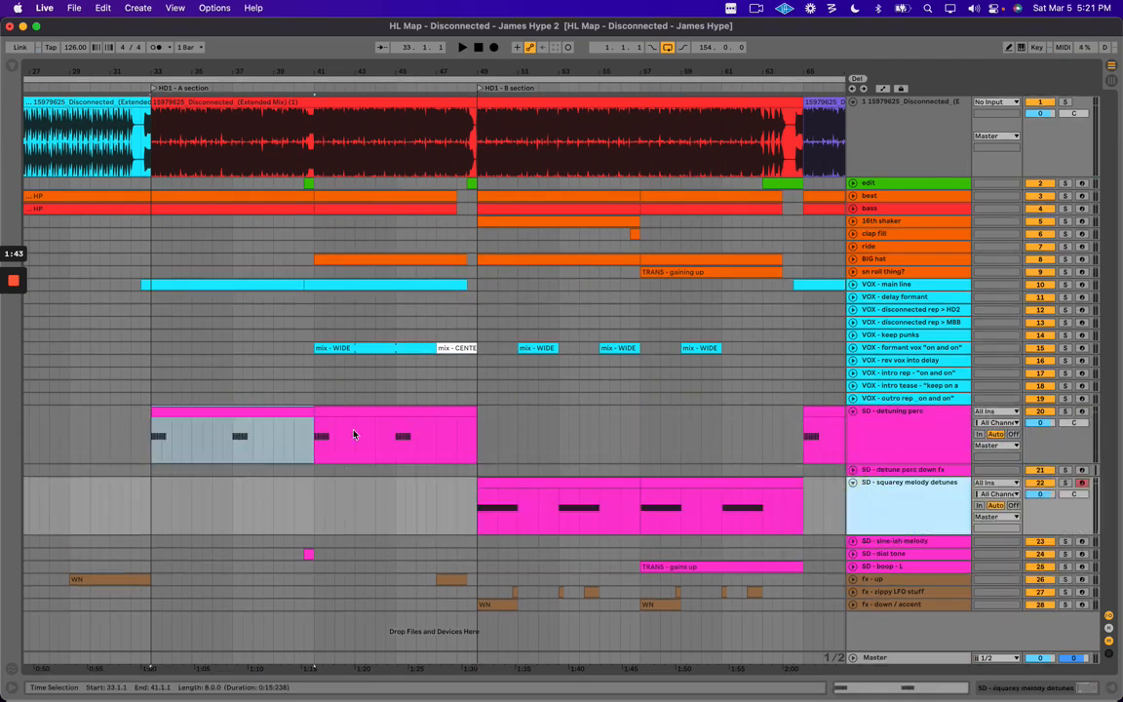
Return to the Chrome notes and read the HD1 bullets on the clean AB for 32 bars and the big hat lift.
key("super+Tab")
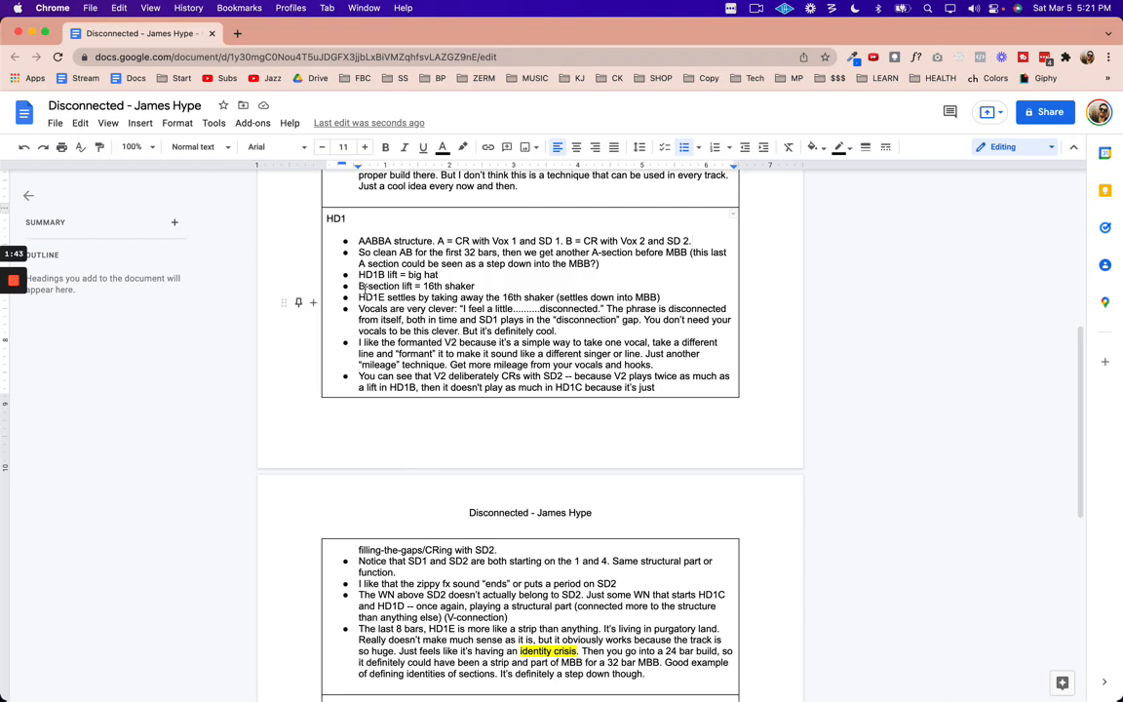
mouse_move(445, 276)
left_mouse_down()
mouse_move(362, 274)
mouse_move(384, 254)
mouse_move(449, 254)
left_mouse_up()
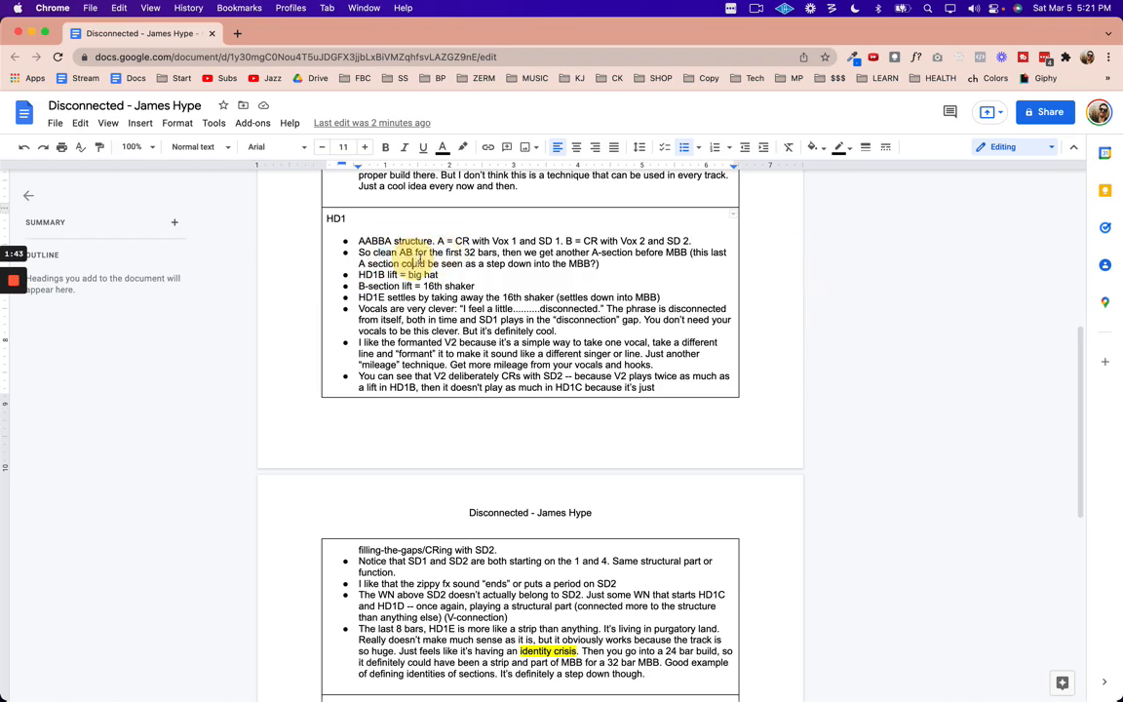
left_click(506, 264)
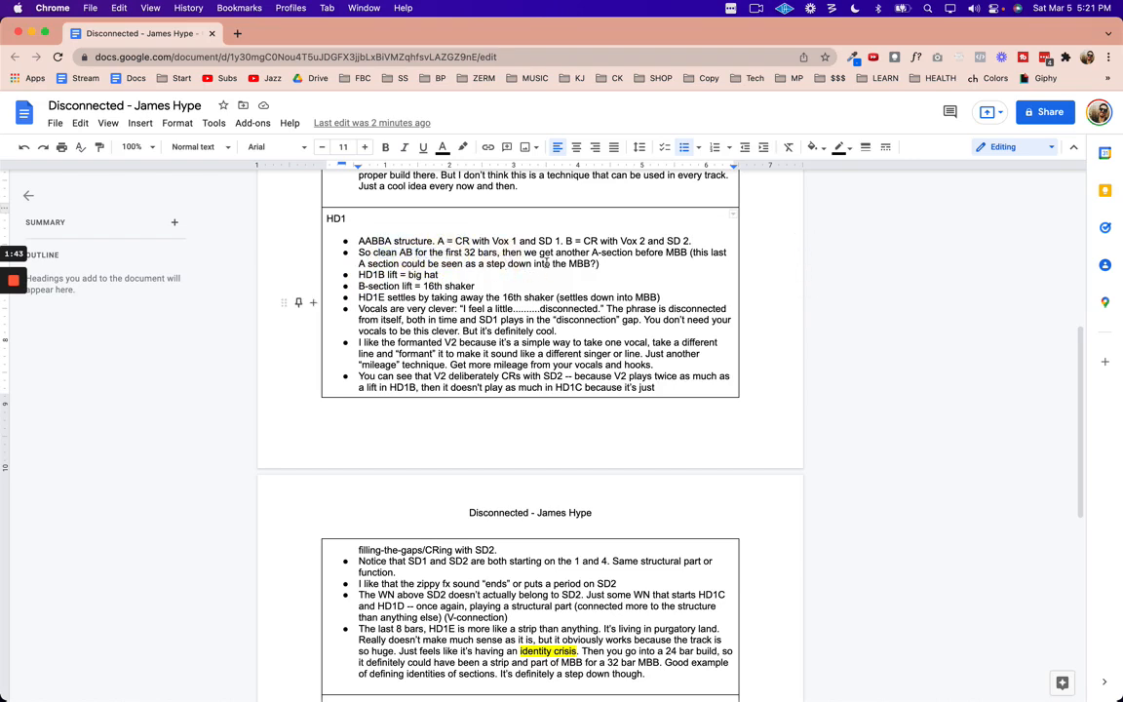
left_click(689, 252)
left_click_drag(371, 265, 487, 264)
left_click(632, 255)
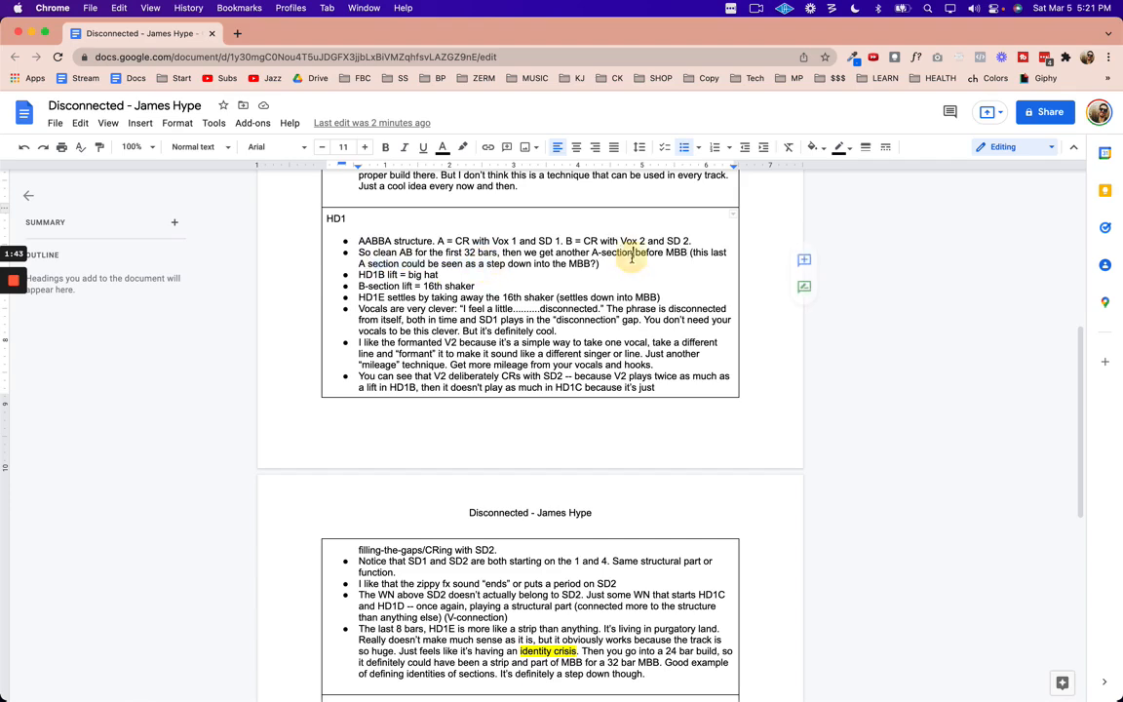
left_click(547, 239)
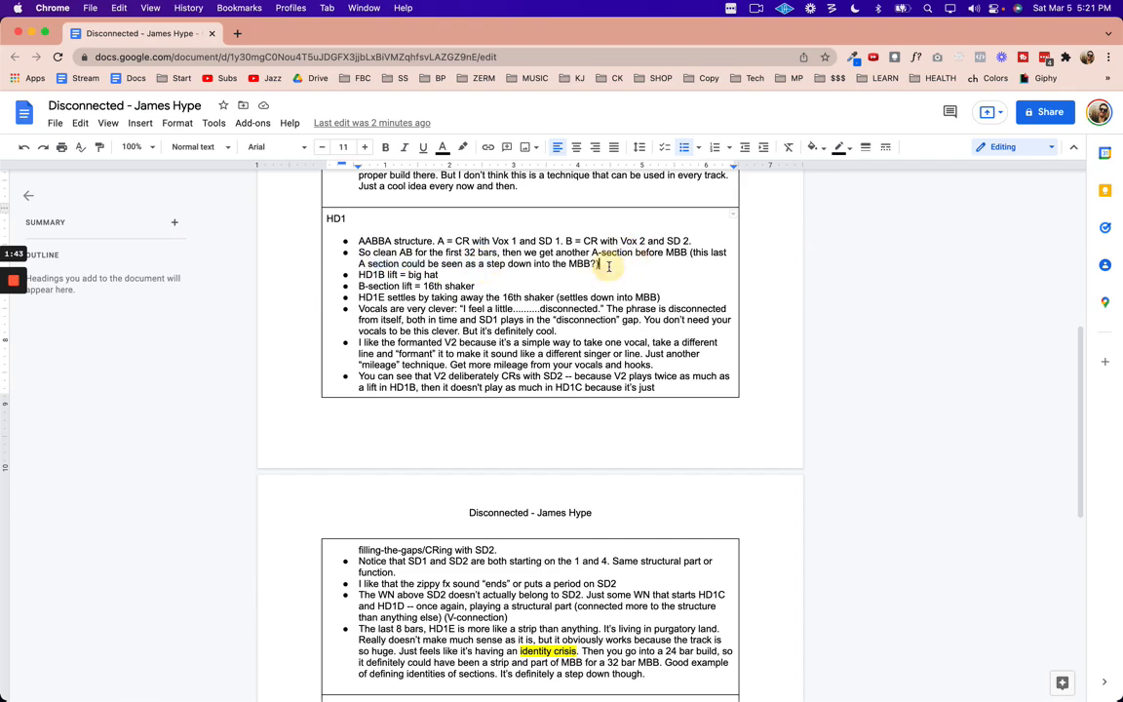
left_click_drag(372, 274, 429, 273)
left_click(469, 265)
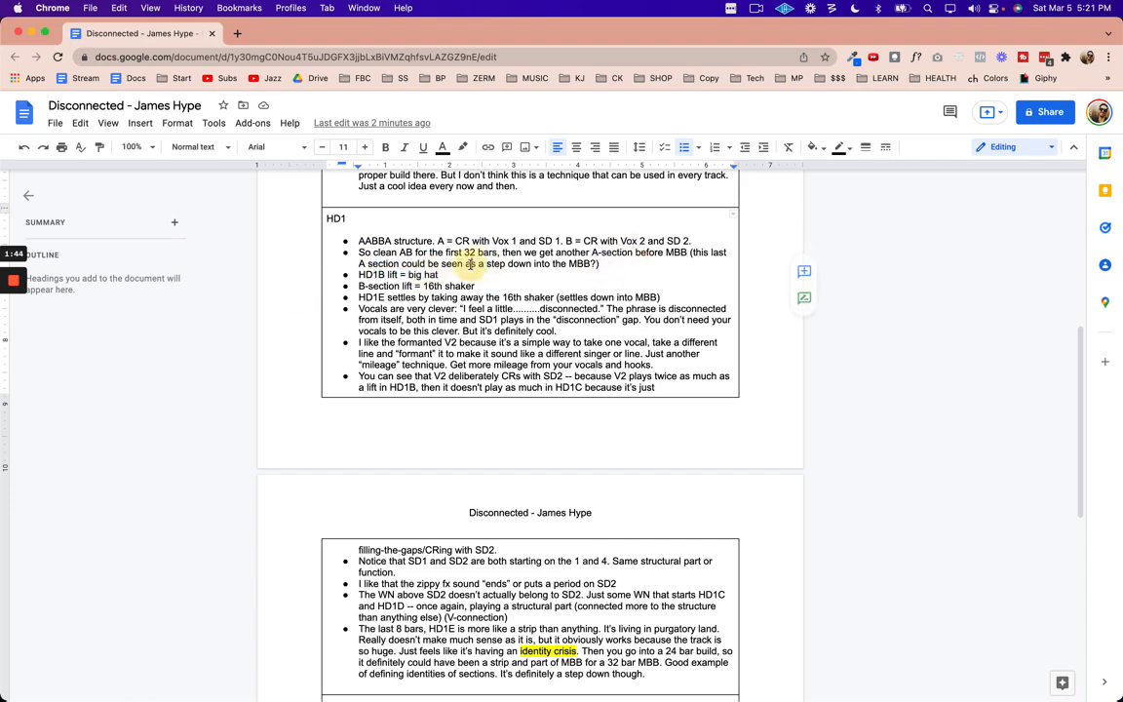
Switch to Live and play the first half of the HD1 A section against the second half with the BIG hat.
key("super+Tab")
left_click(362, 234)
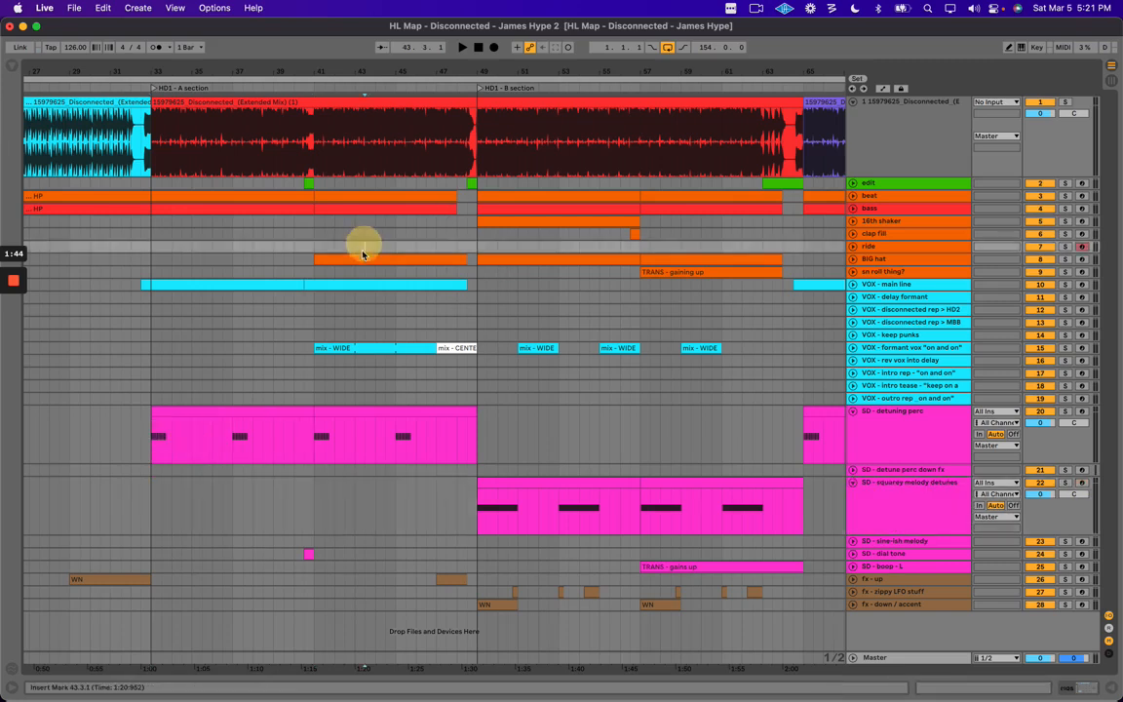
left_click(222, 233)
left_click_drag(167, 135, 466, 122)
left_click(295, 230)
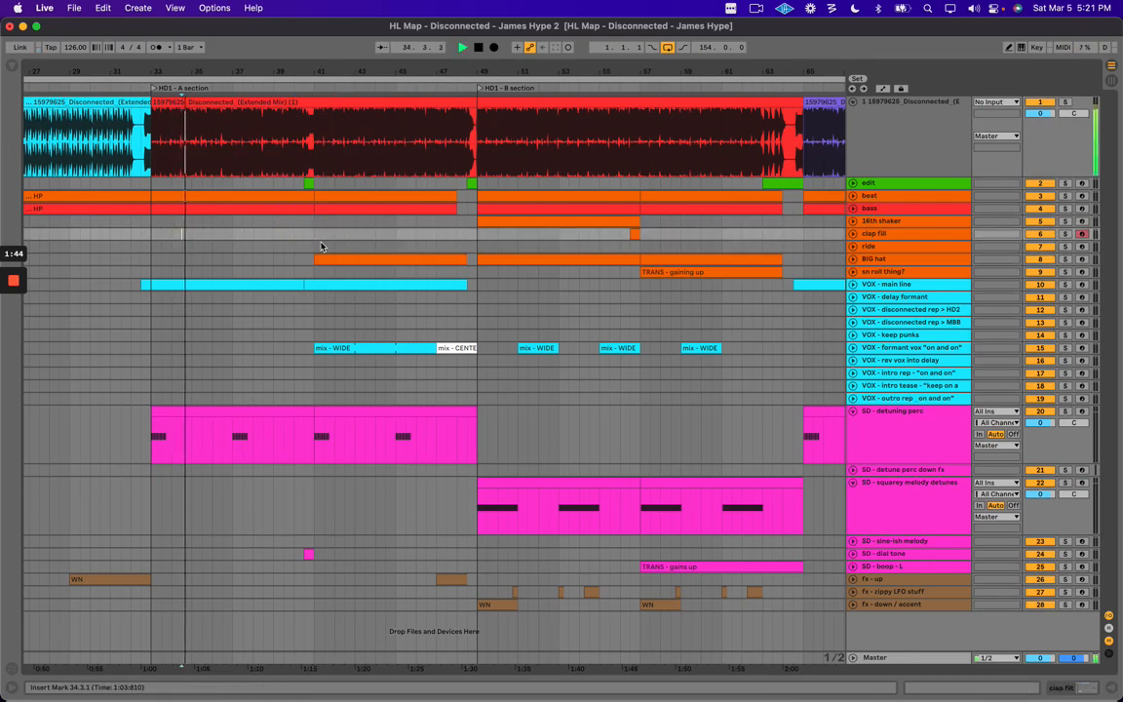
left_click(335, 234)
key("space")
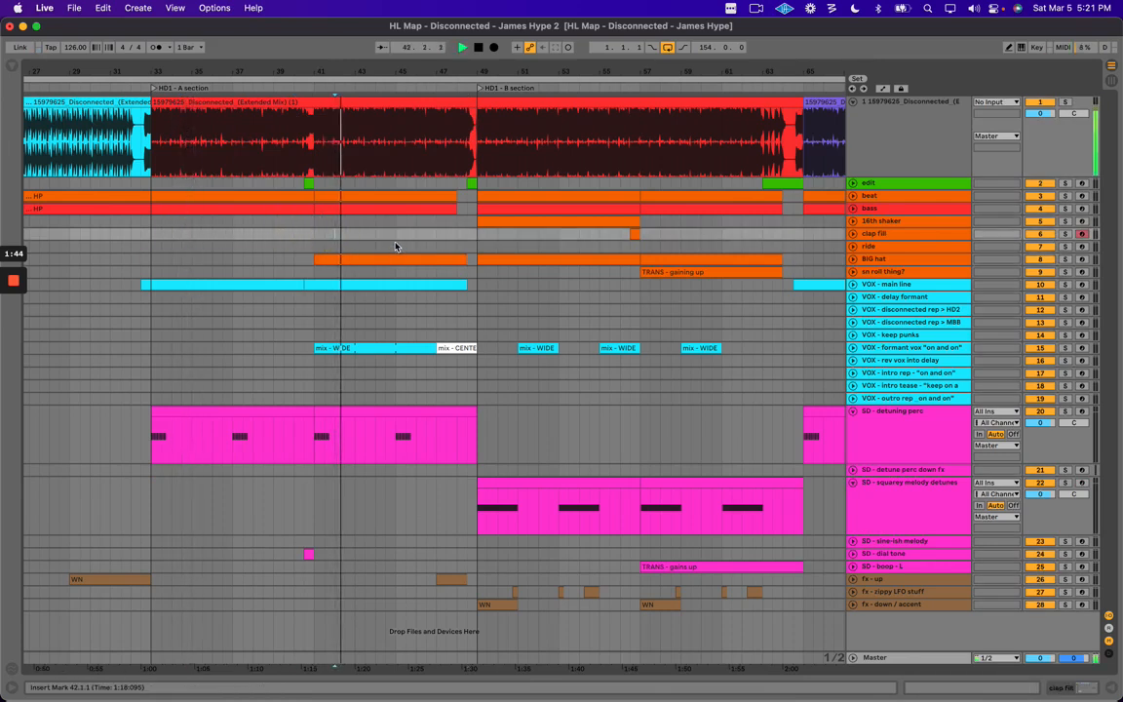
key("space")
Read the B-section lift bullet in the Chrome notes, then switch to Live and locate the 16th shaker in HD1 B.
key("super+Tab")
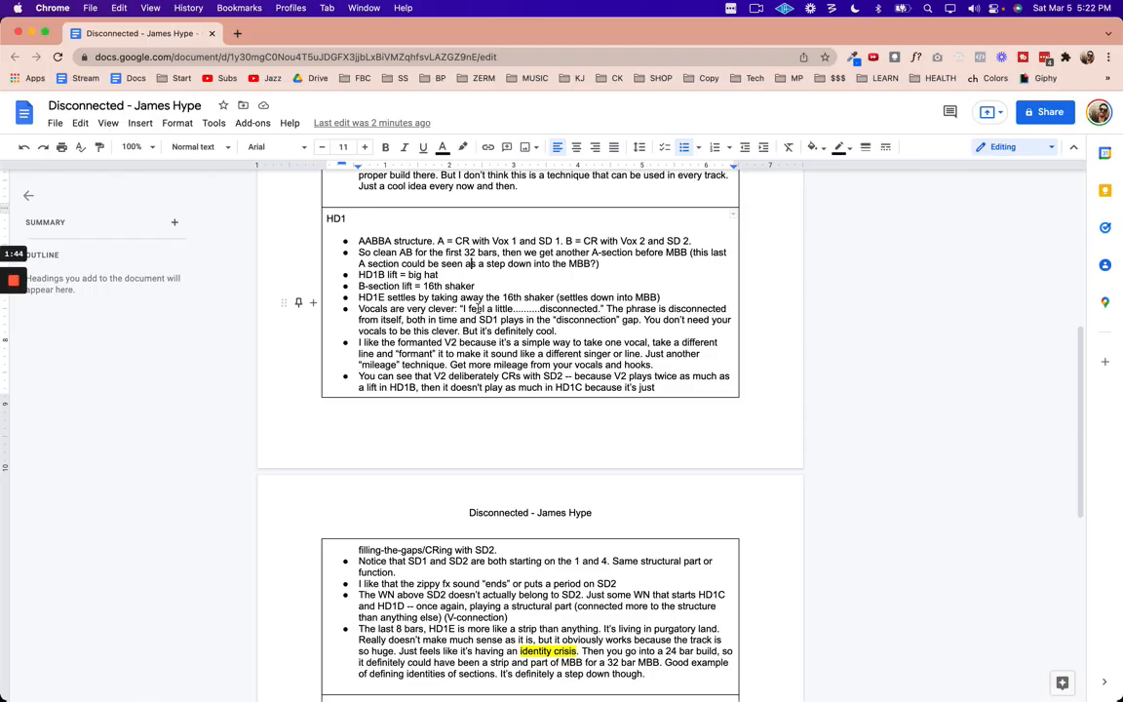
left_click_drag(360, 286, 475, 286)
left_click(438, 288)
key("super+Tab")
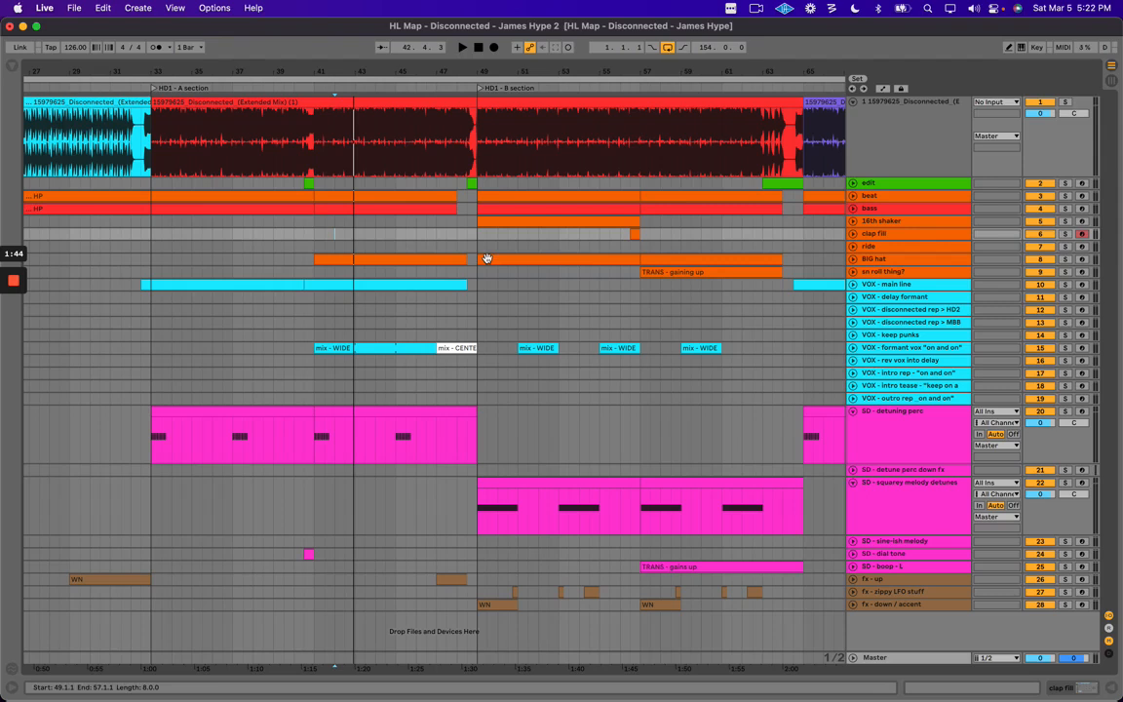
left_click(535, 258)
left_click(584, 224)
mouse_move(513, 237)
left_mouse_down()
mouse_move(600, 222)
mouse_move(516, 237)
left_mouse_up()
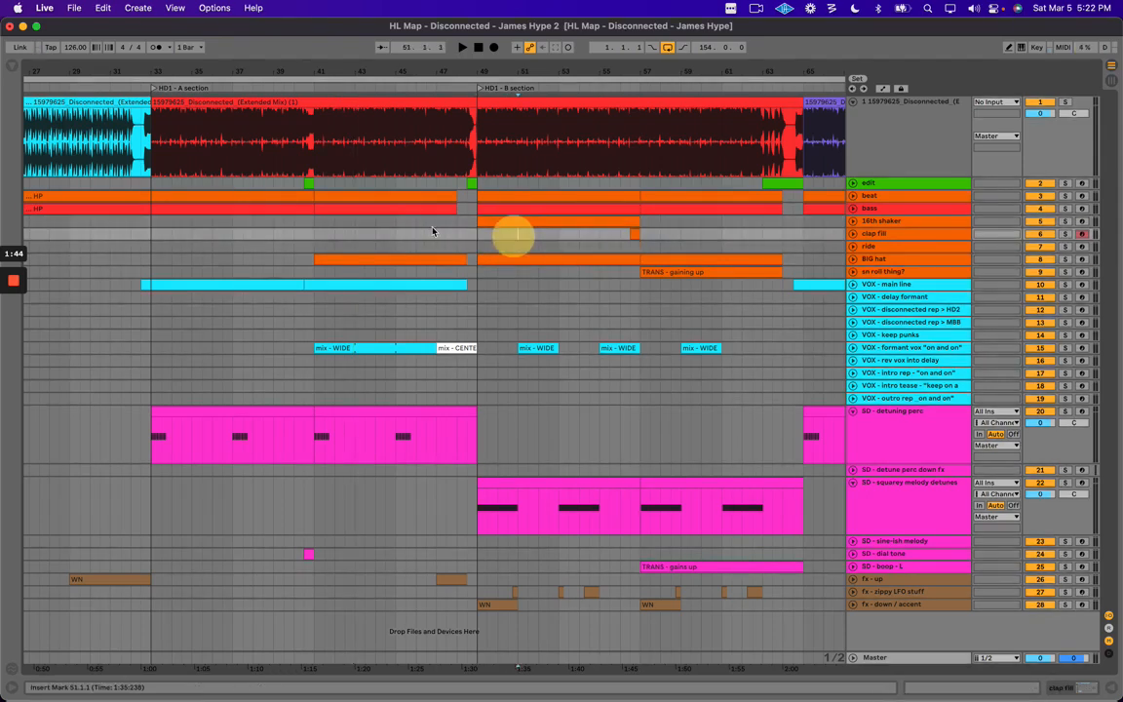
Play a short part of the HD1 A section, then the start of the B section, to compare the shaker lift.
left_click(171, 225)
key("space")
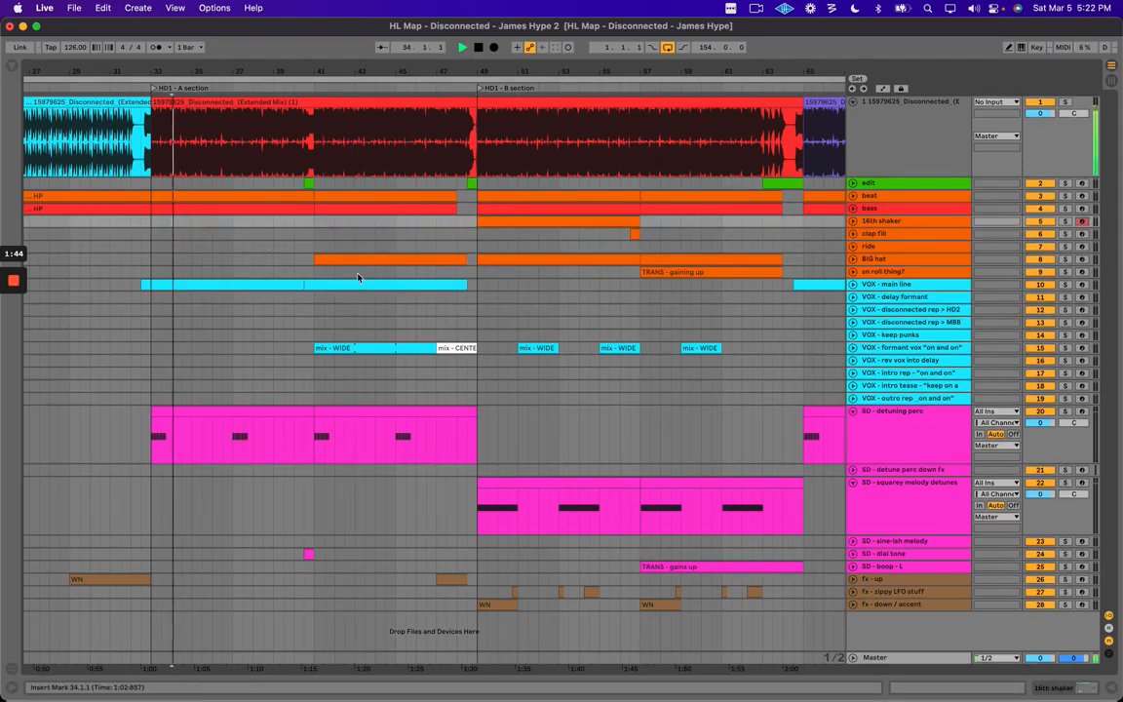
key("space")
left_click(490, 235)
key("space")
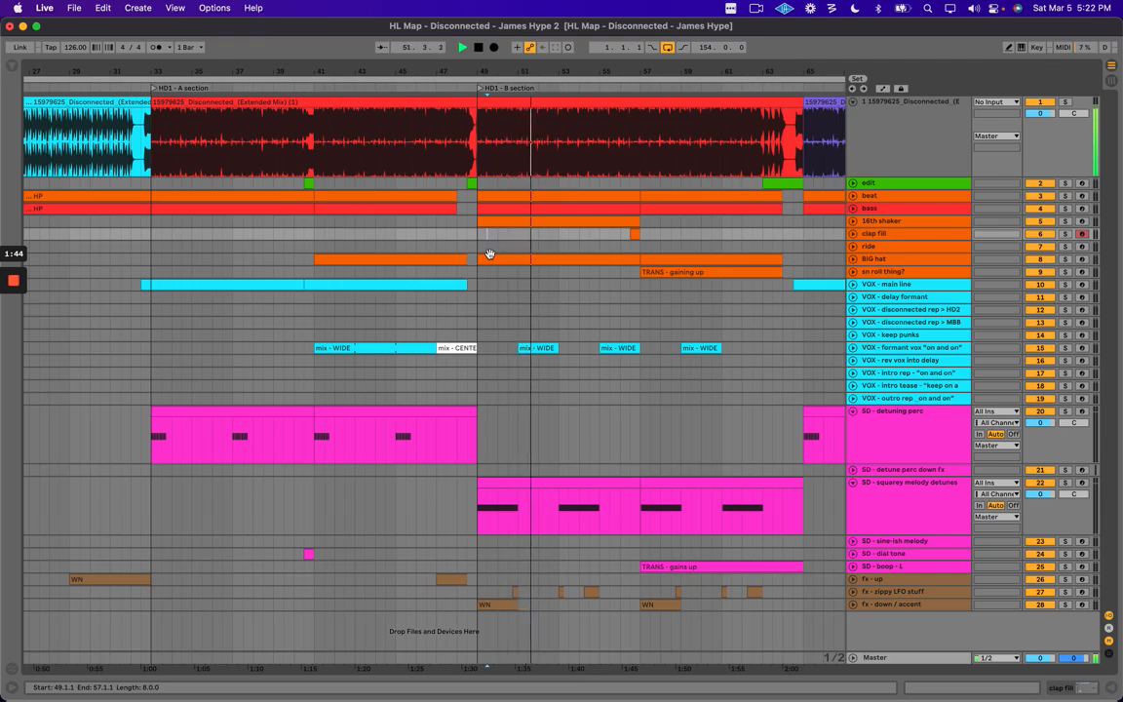
View the whole HD1 arrangement in Live and select the purple track clip between the B section and MBBA.
key("super+Tab")
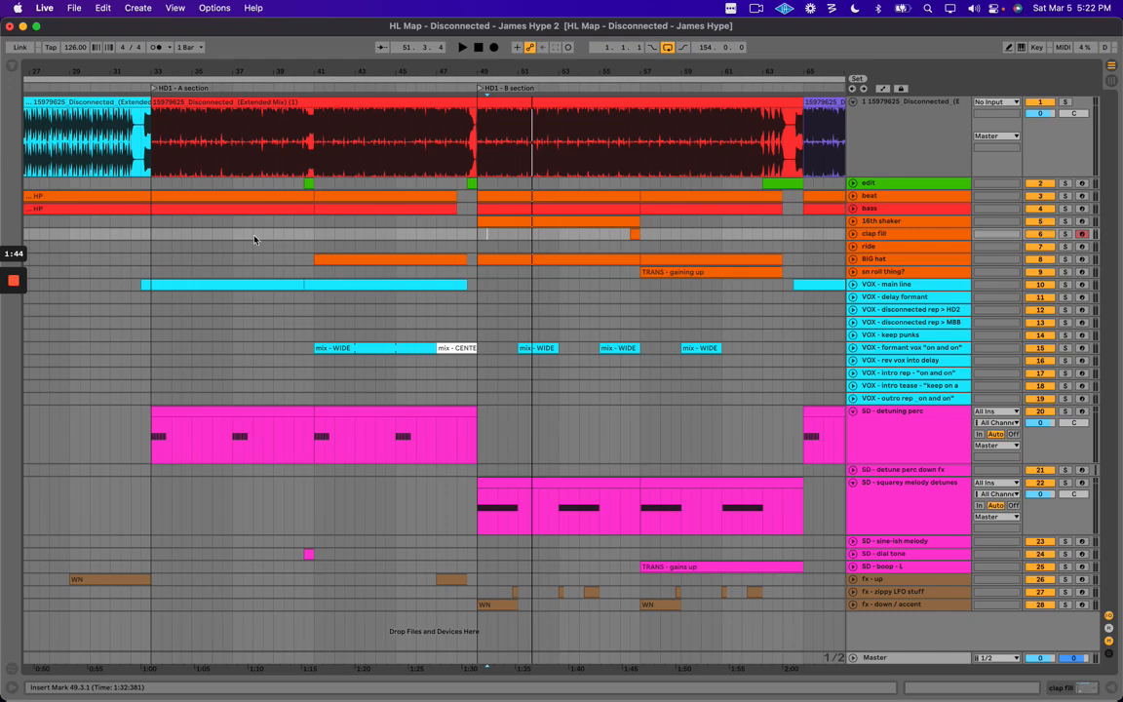
key("super+Tab")
left_click_drag(397, 72, 358, 58)
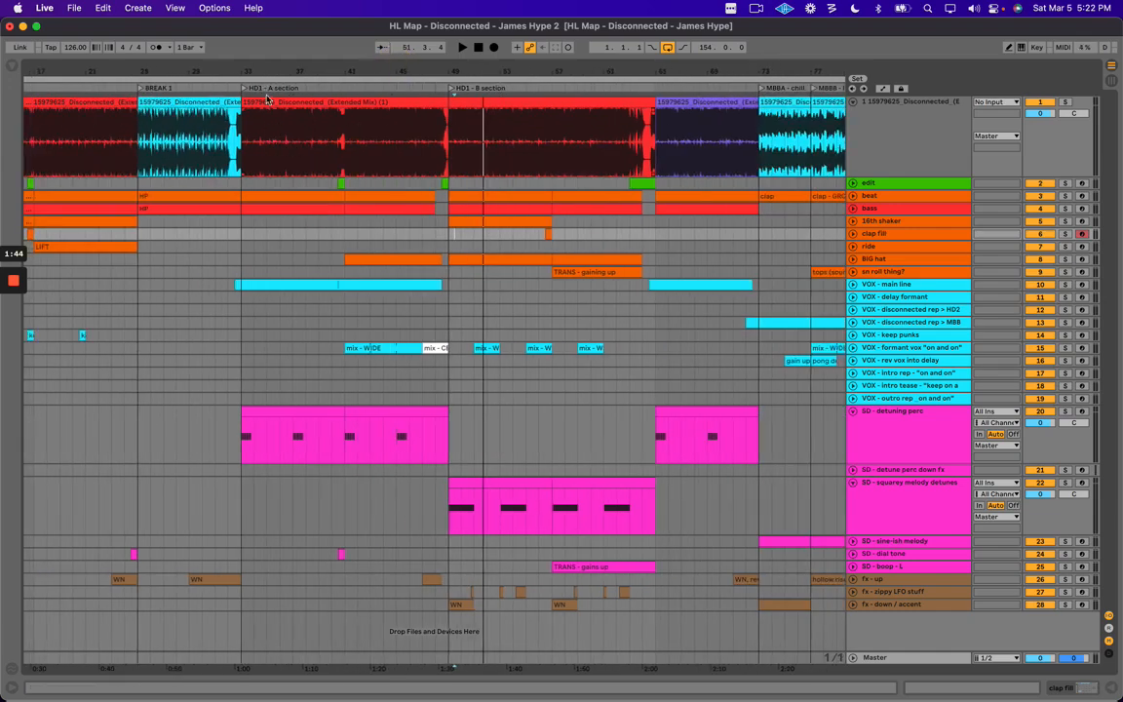
left_click(270, 136)
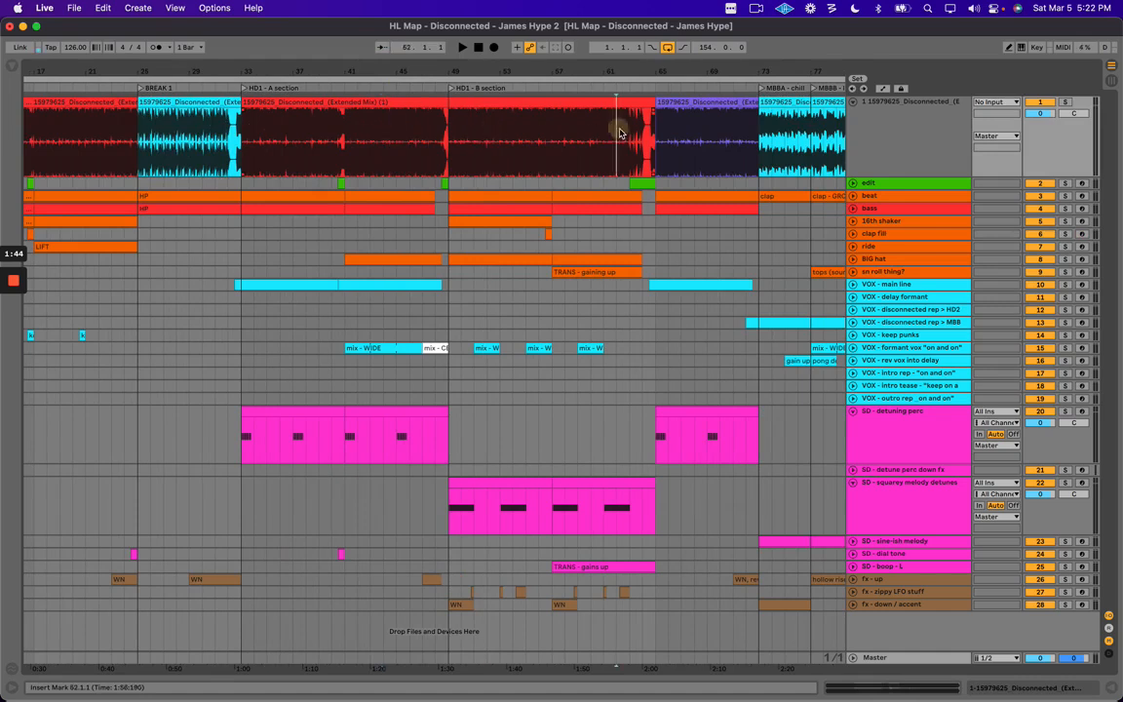
left_click(718, 98)
left_click(716, 101)
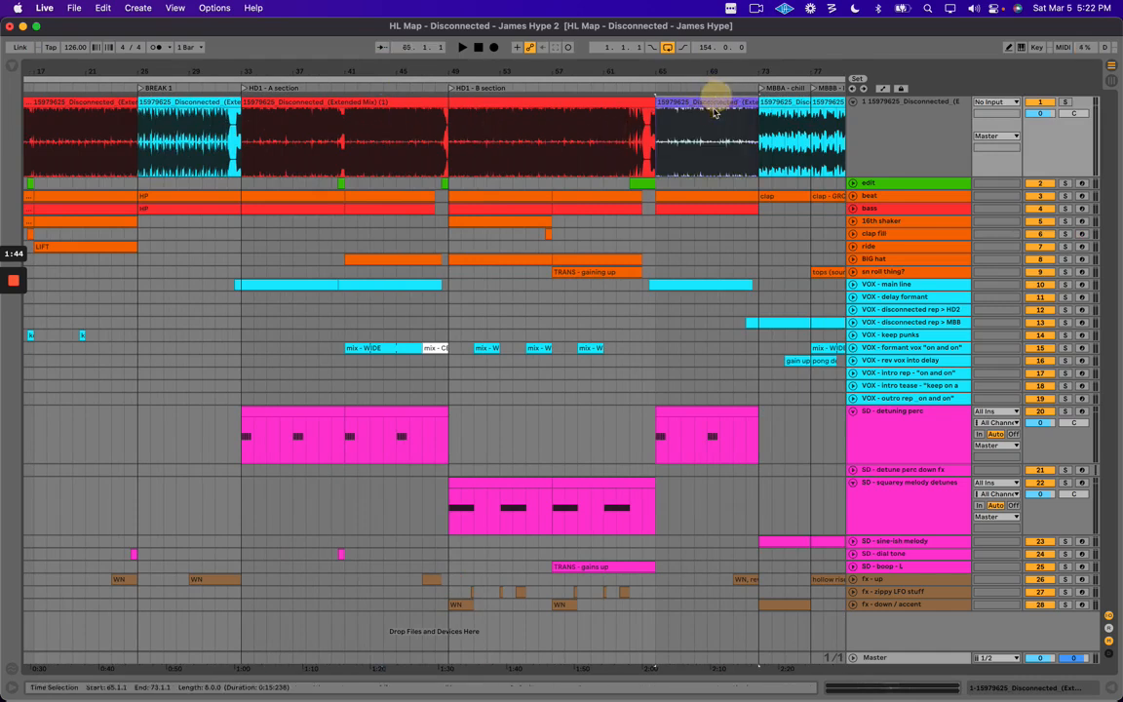
left_click_drag(683, 137, 722, 142)
Read the HD1E settling bullet in the Chrome notes and check it against the 16th shaker track in Live.
key("super+Tab")
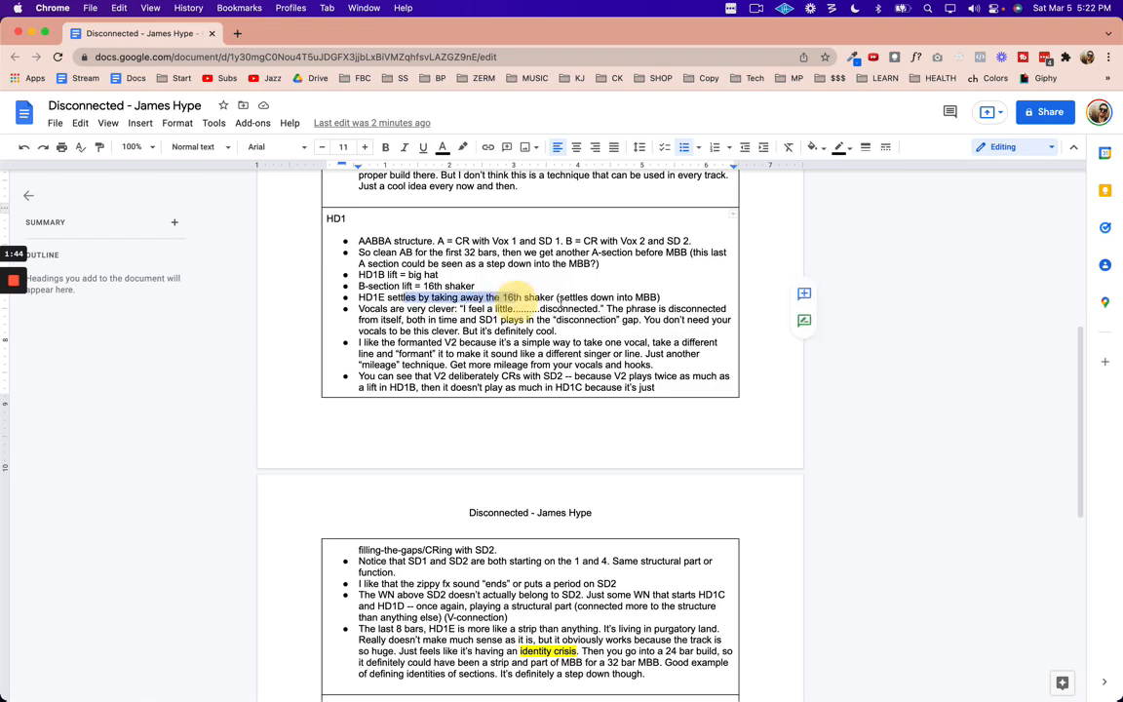
key("super+Tab")
left_click_drag(556, 222, 727, 220)
Return to the Chrome notes and delete the HD1E bullet about settling by taking away the 16th shaker.
key("super+Tab")
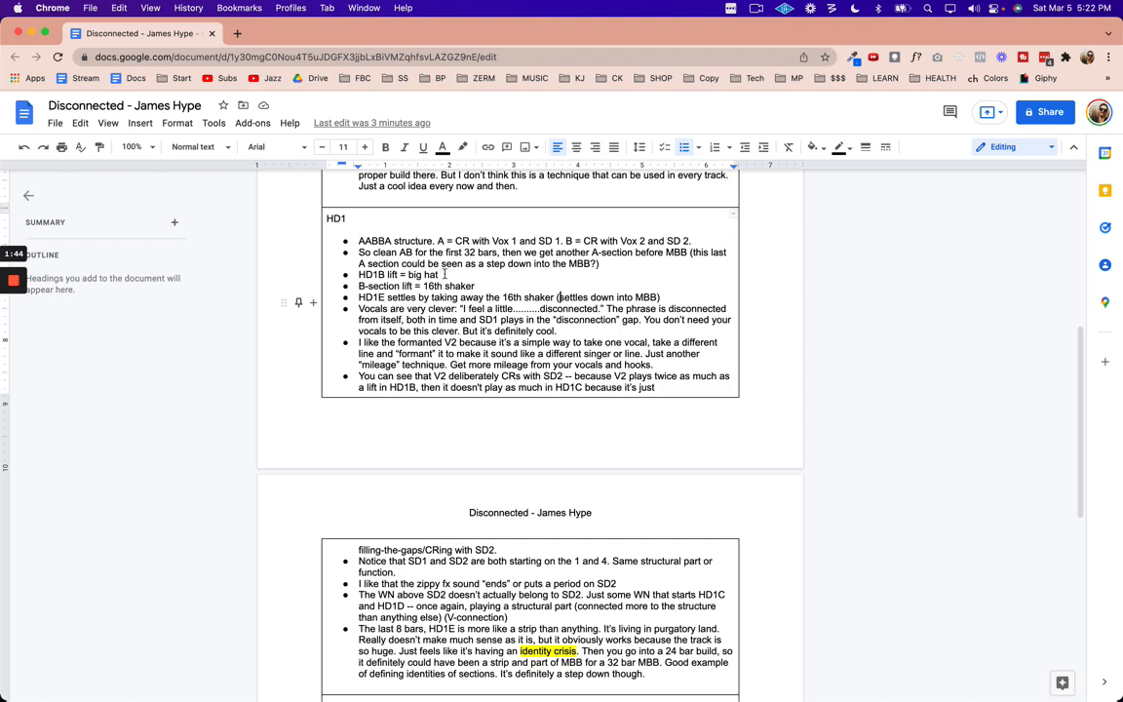
left_click(694, 296)
key("super+BackSpace")
key("BackSpace")
key("BackSpace")
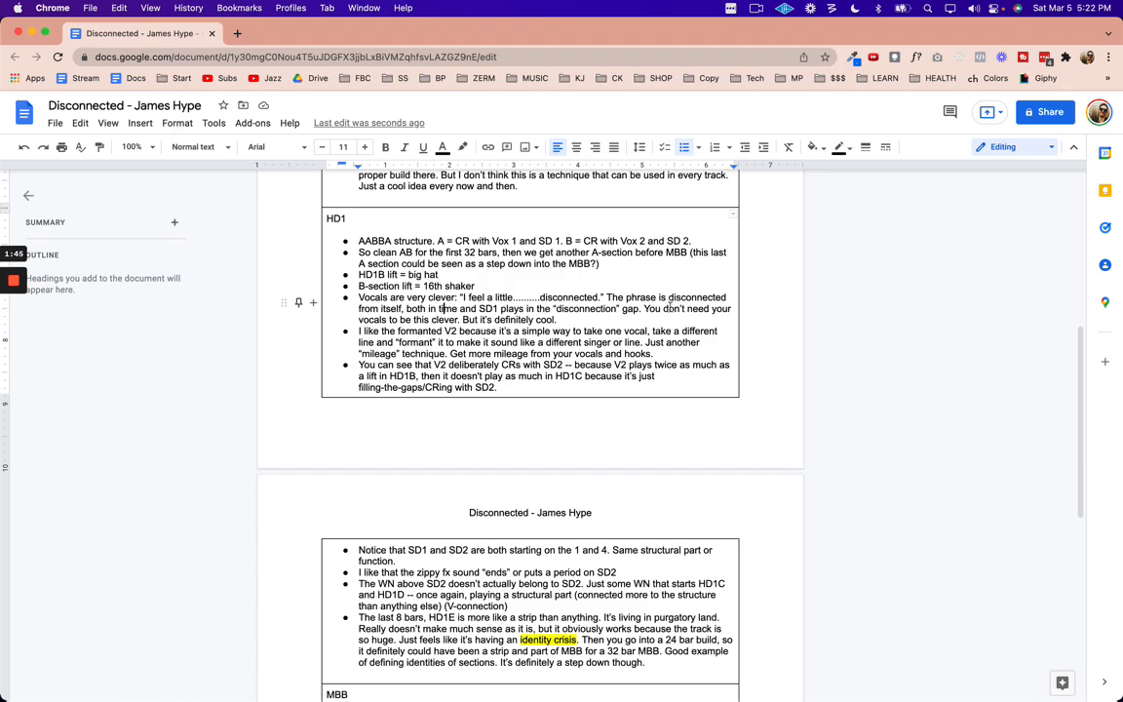
Read the HD1 bullets on the clever "disconnected" vocals and the formanted V2.
left_click_drag(645, 310, 559, 321)
left_click(585, 320)
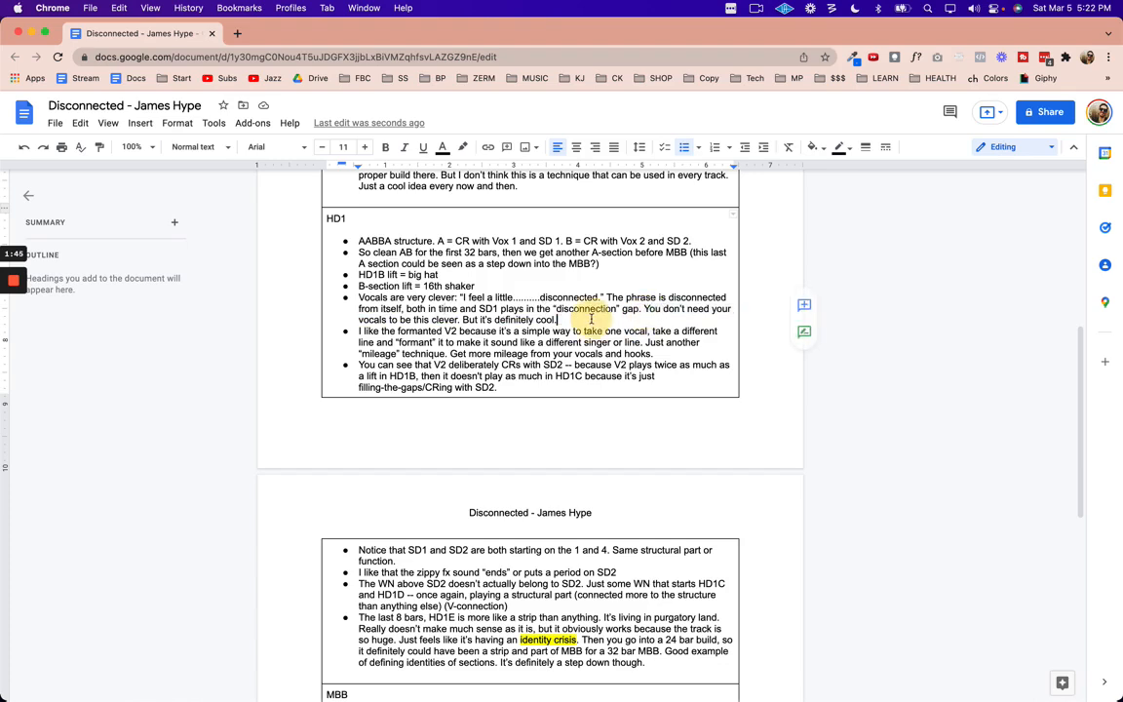
scroll(454, 305, "down", 1)
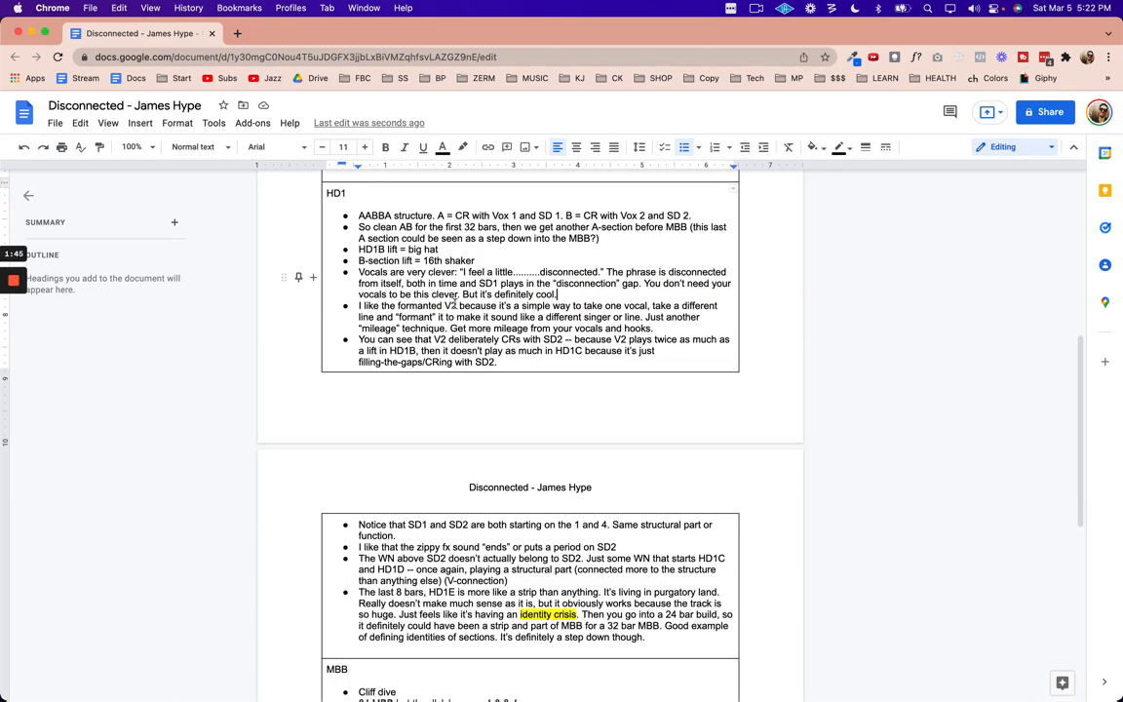
left_click_drag(355, 305, 497, 305)
left_click(527, 305)
Switch to Live, fold all the tracks, and examine the VOX tracks from main line to outro rep.
key("super+Tab")
left_click(892, 284)
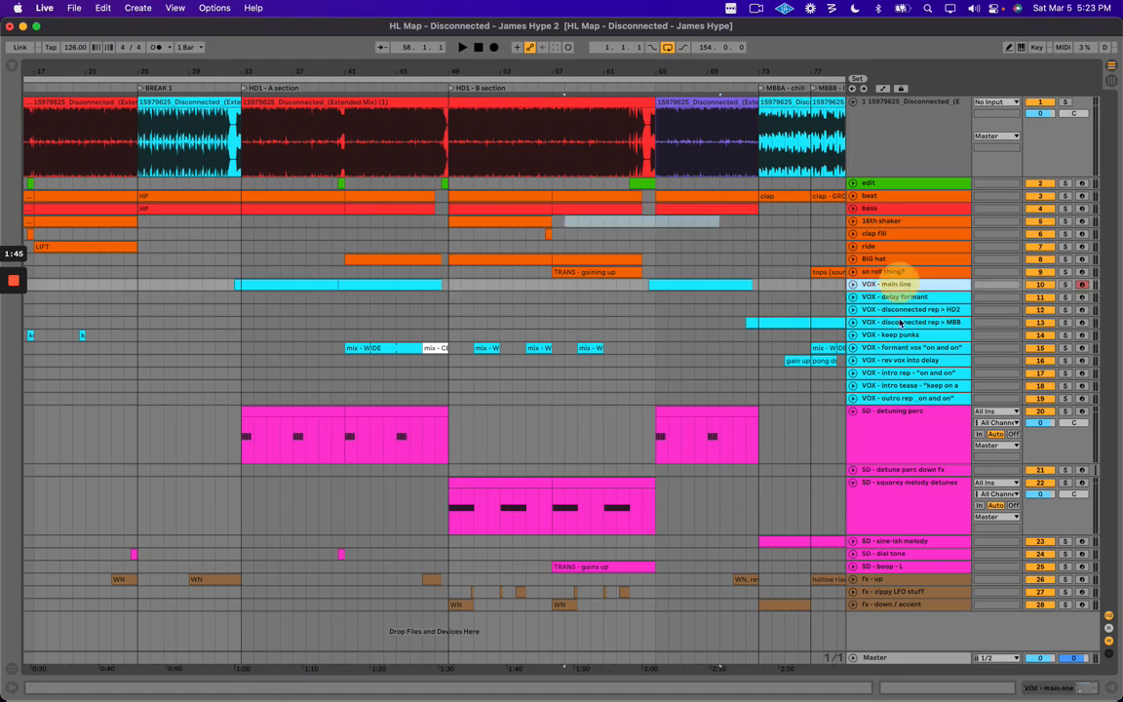
left_click(887, 398)
left_click(854, 411, "alt")
left_click(905, 215)
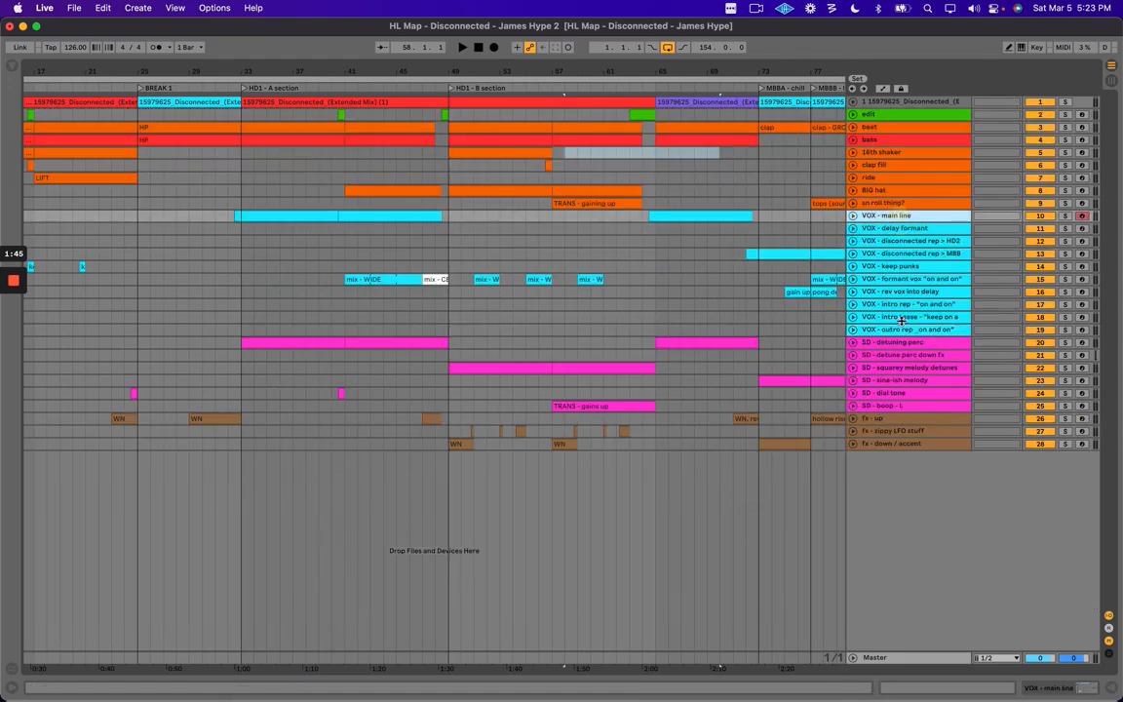
left_click(905, 330, "shift")
left_click_drag(502, 228, 597, 289)
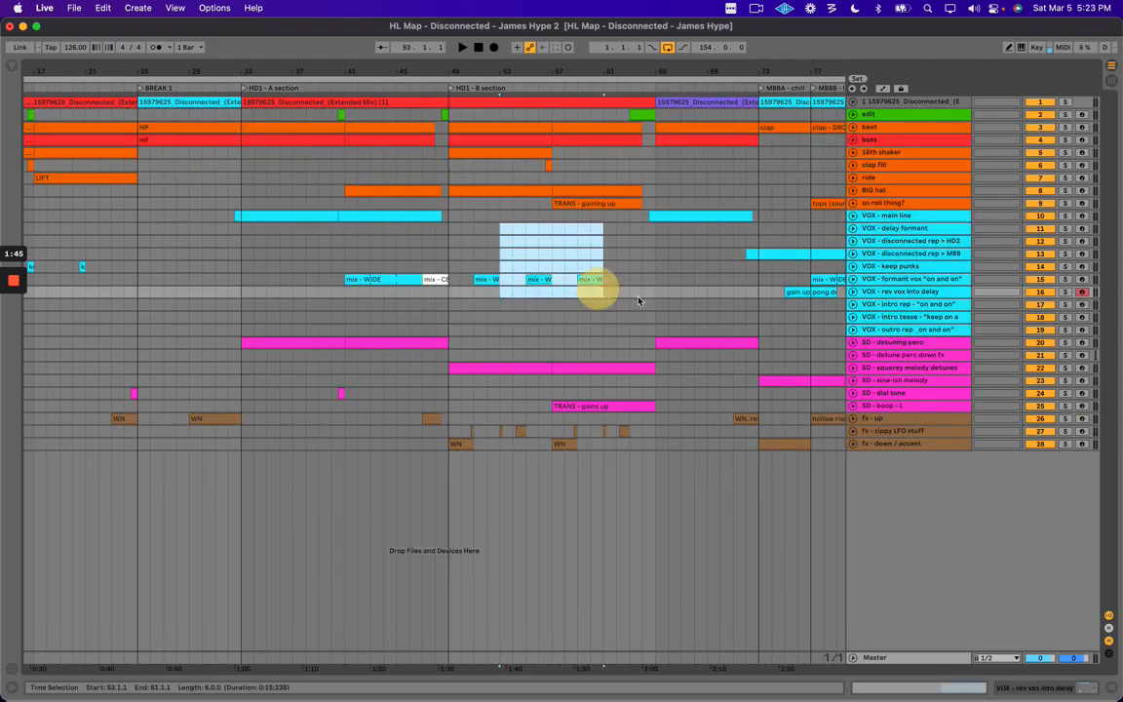
Return to the Chrome notes and read the HD1 bullet on V2 deliberately CRing with SD2 in HD1B and HD1C.
key("super+Tab")
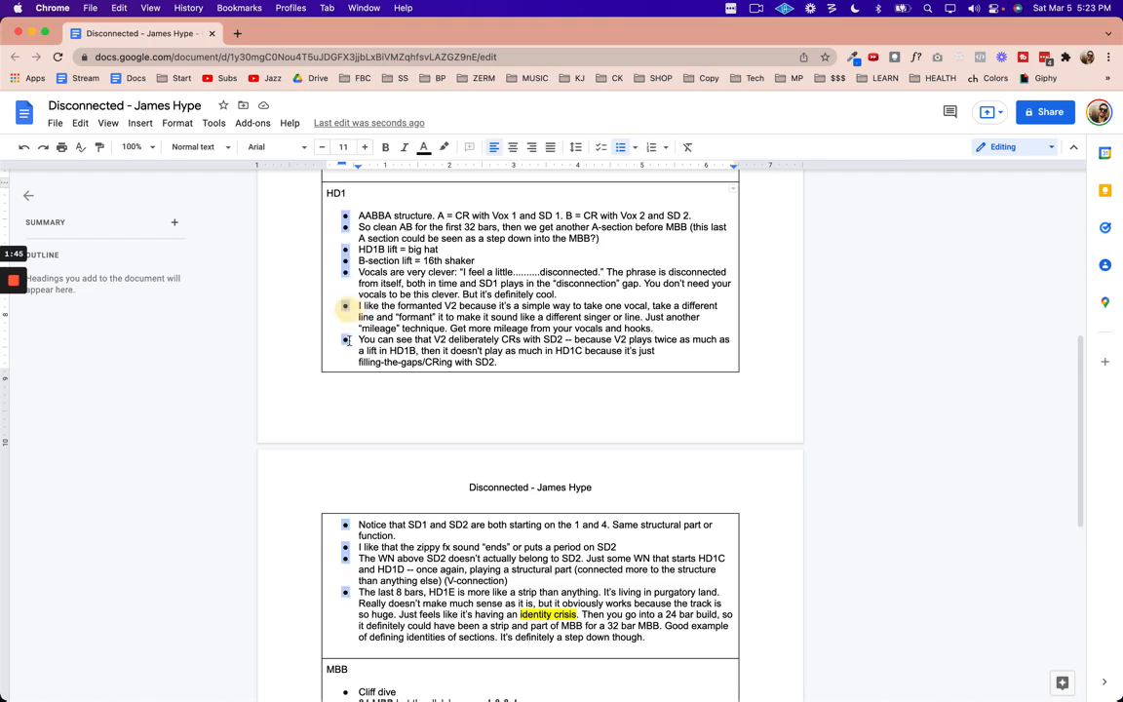
left_click(446, 340)
left_click(462, 338)
left_click(588, 340)
left_click(654, 339)
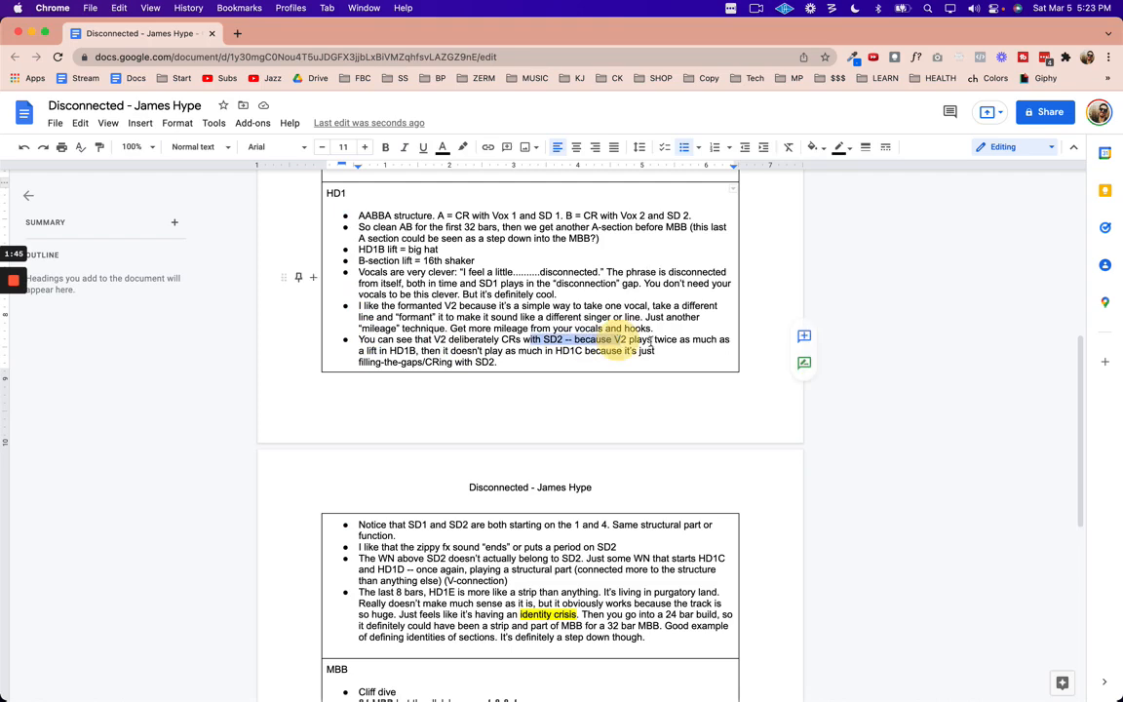
left_click(694, 339)
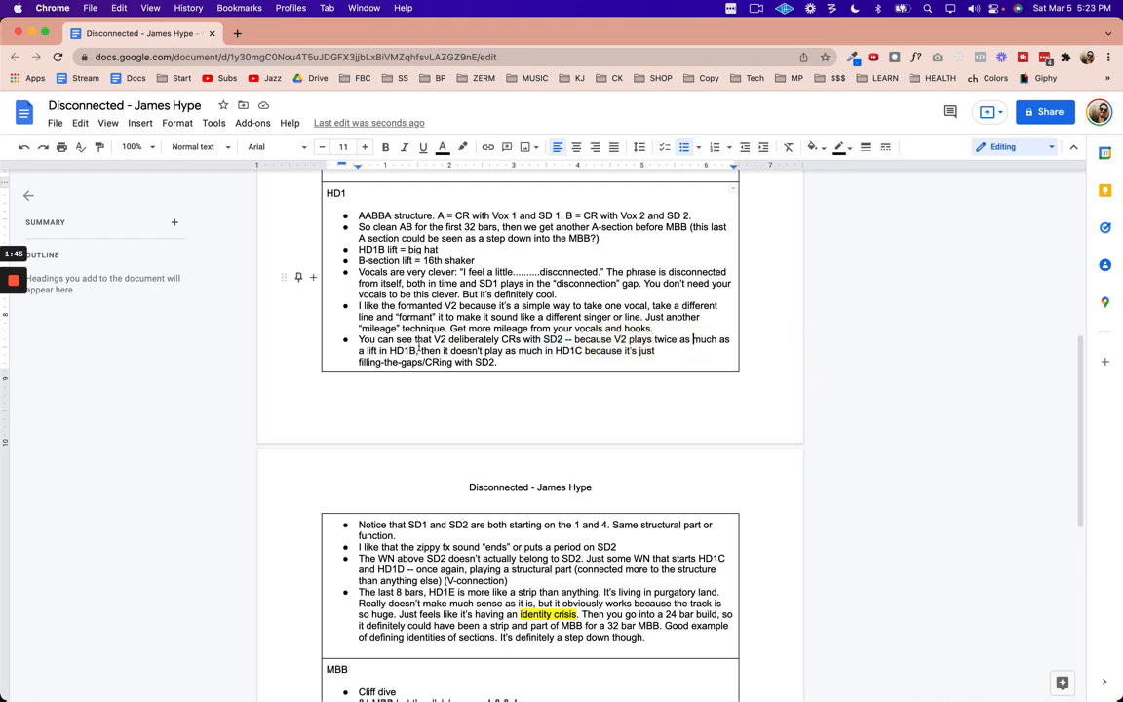
left_click_drag(369, 351, 447, 351)
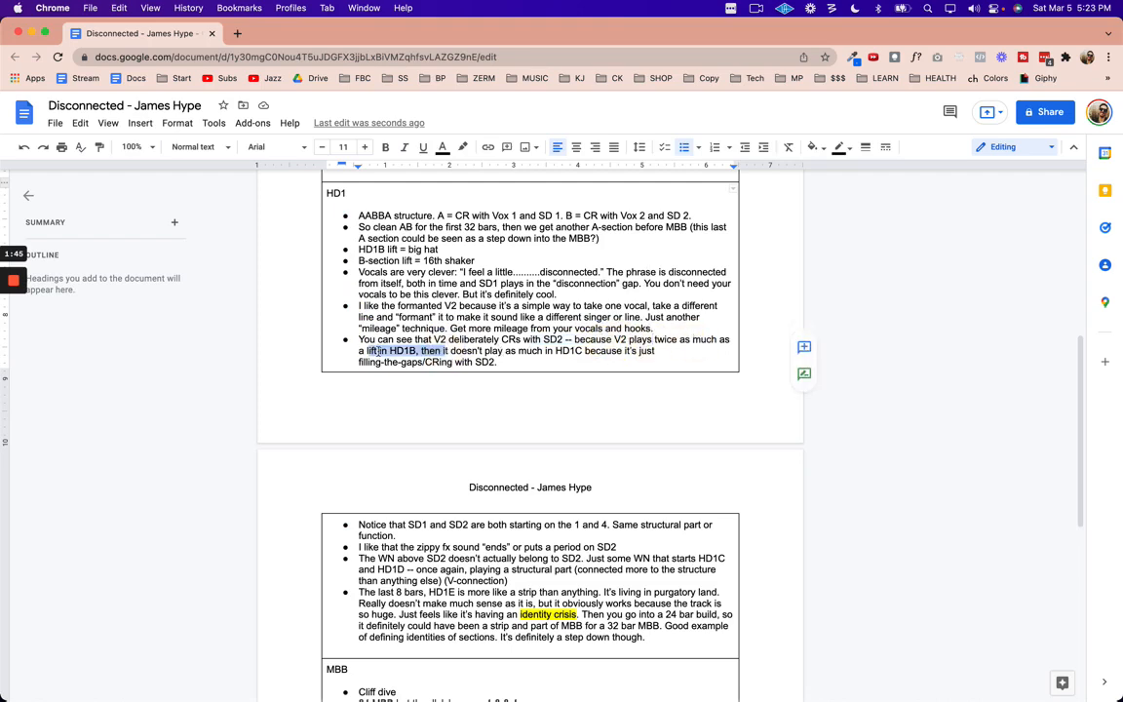
left_click(379, 351)
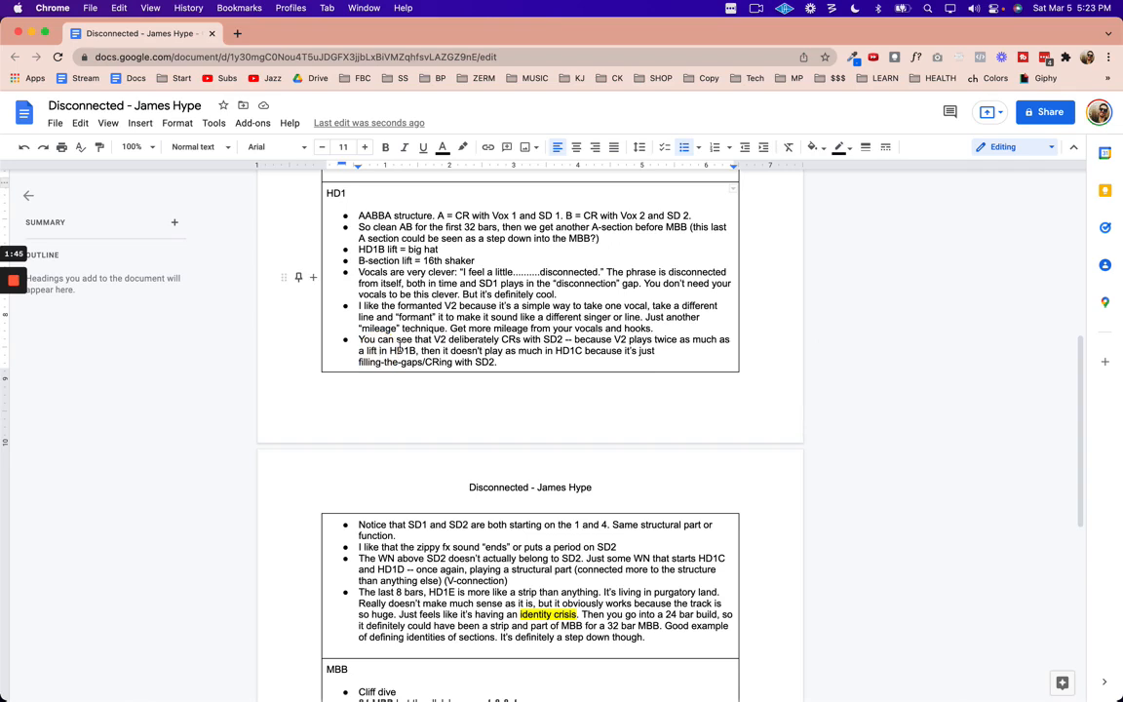
left_click_drag(359, 362, 511, 369)
left_click(535, 327)
Switch to Live, unfold the VOX - formant vox track, and compare its clips from bar 41 with those in the HD1 B section.
key("super+Tab")
left_click(518, 228)
left_click_drag(465, 56, 465, 47)
left_click(869, 279)
left_click(853, 279)
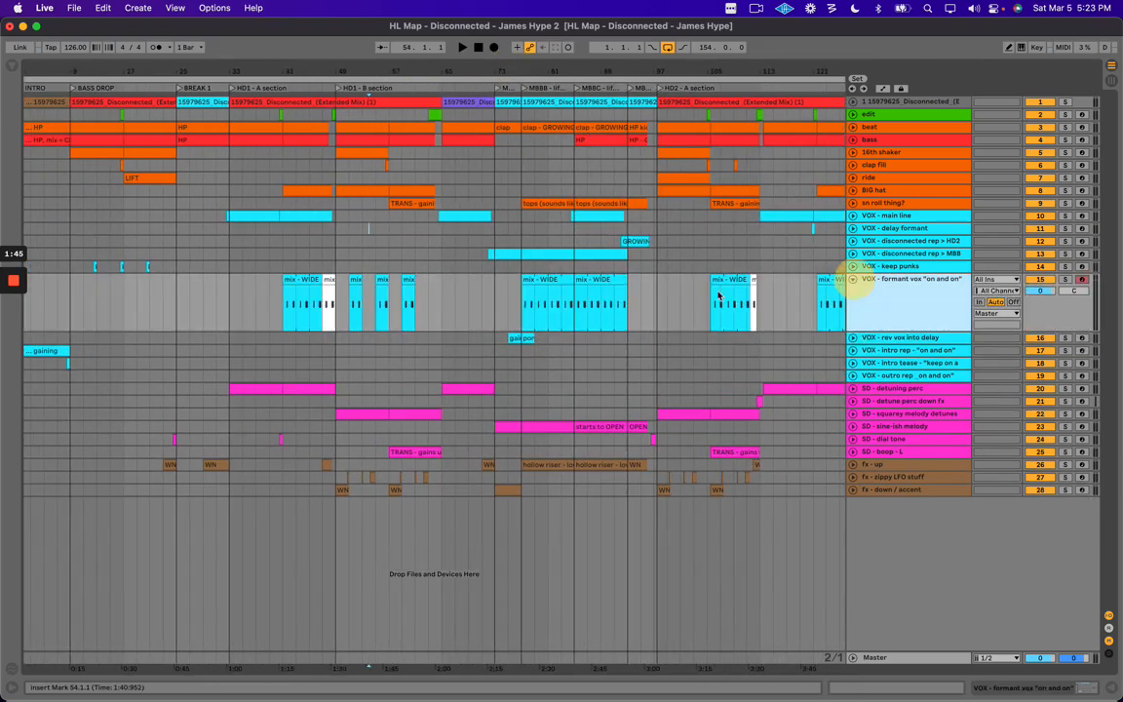
left_click(256, 239)
scroll(316, 290, "left", 1)
left_click(312, 280)
left_click_drag(295, 72, 377, 80)
left_click_drag(376, 306, 474, 304)
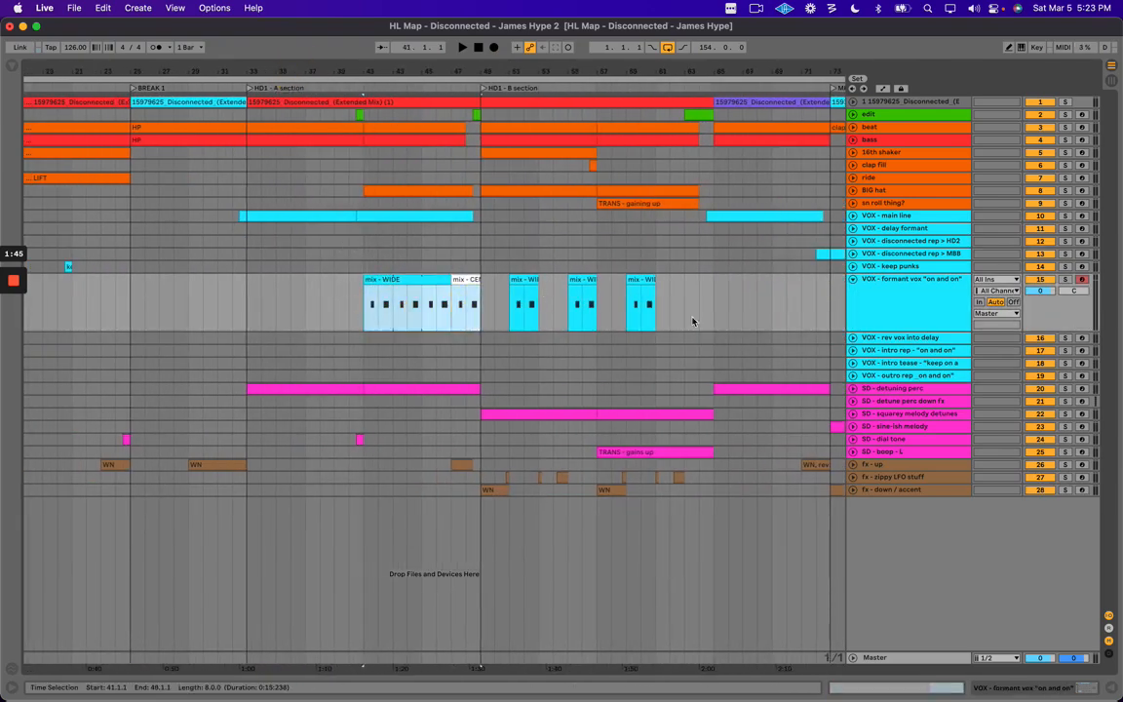
left_click(522, 283)
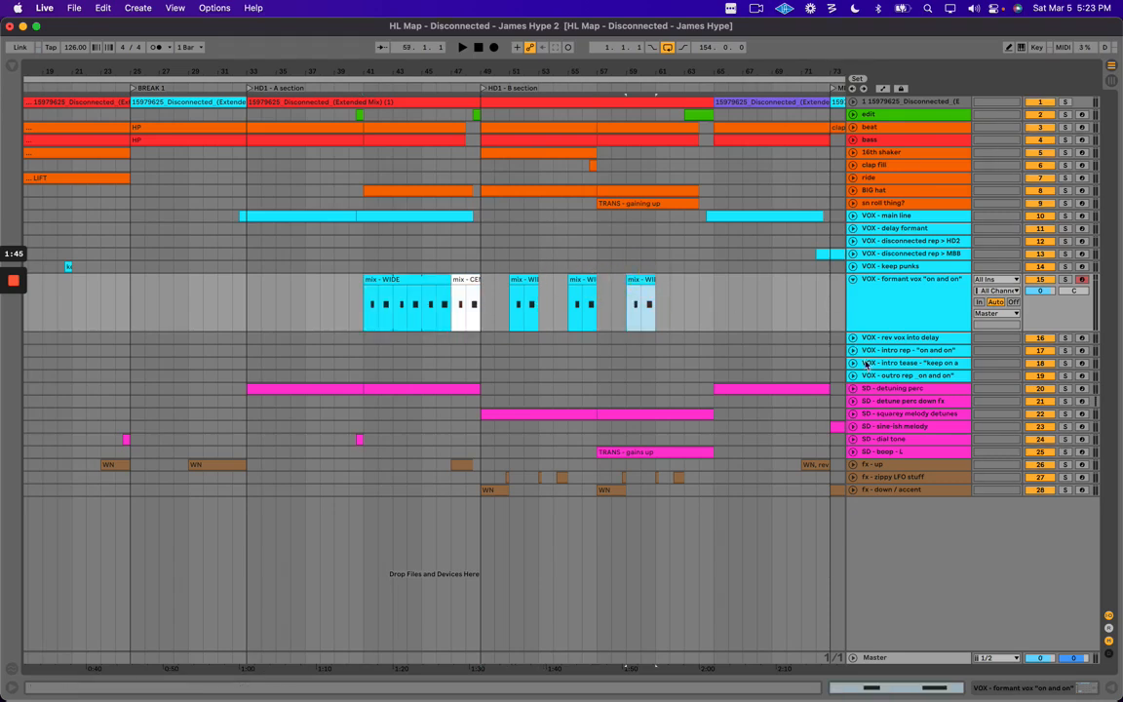
Unfold the SD - squarey melody detunes track and compare bars 49–51 and 51–53 with the formant vox clips.
left_click(870, 417)
left_click(853, 413)
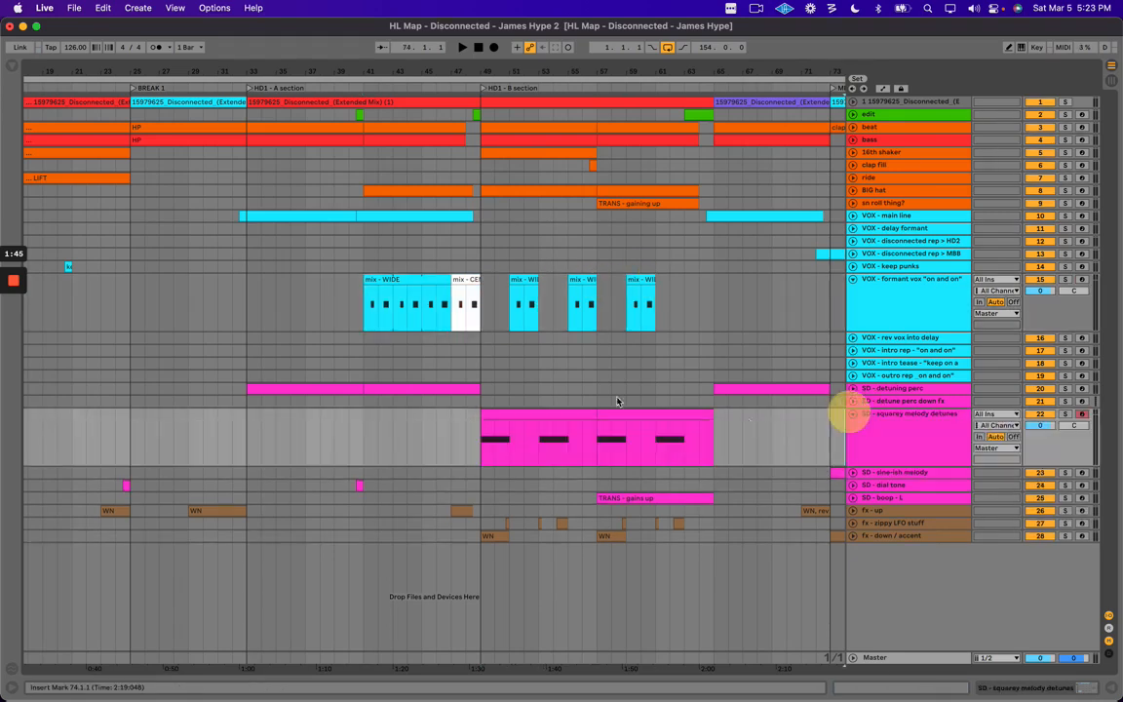
left_click(514, 413)
left_click_drag(492, 296, 521, 432)
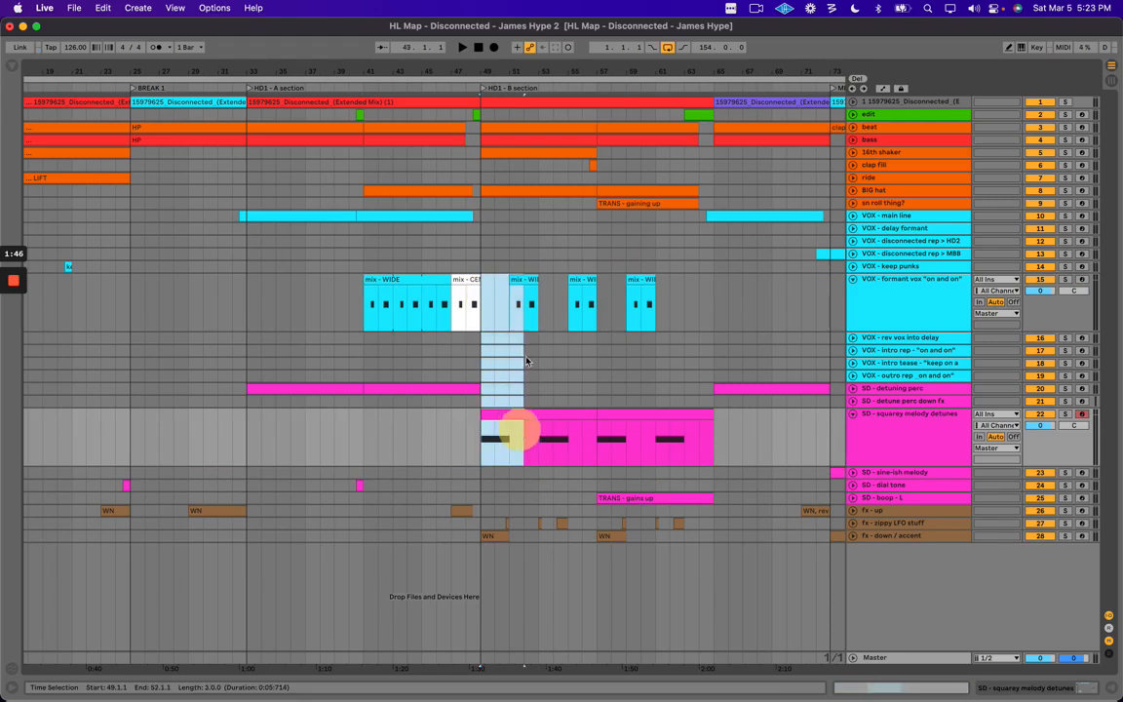
left_click_drag(483, 287, 510, 435)
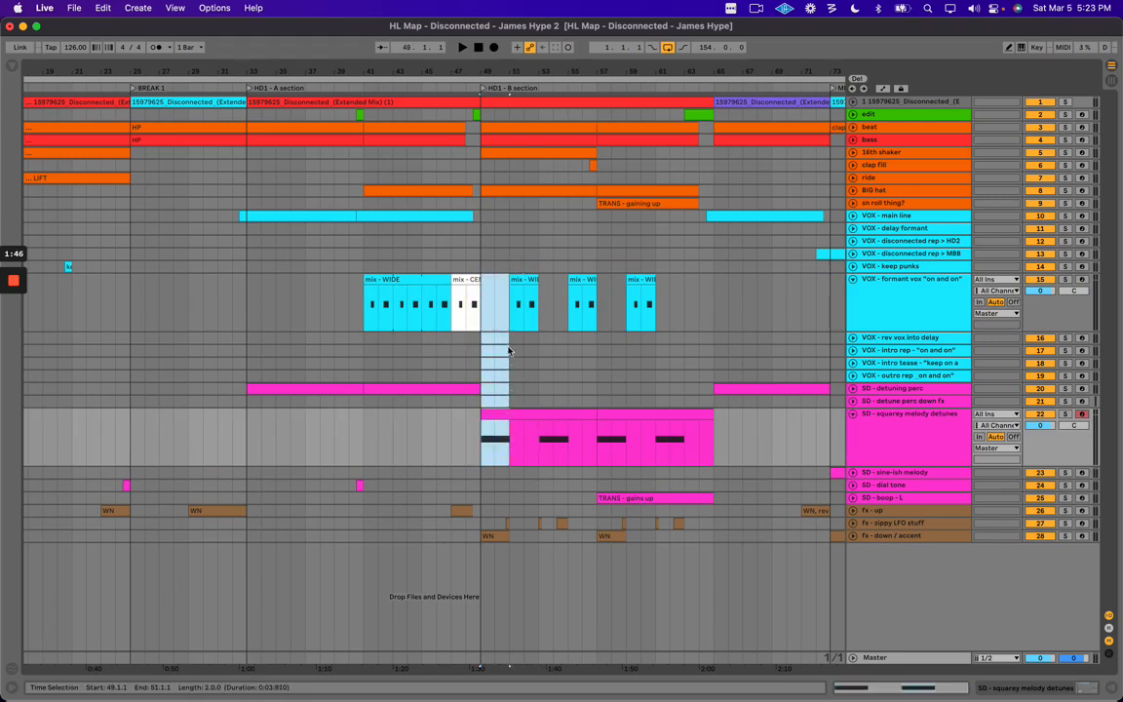
left_click_drag(509, 310, 534, 443)
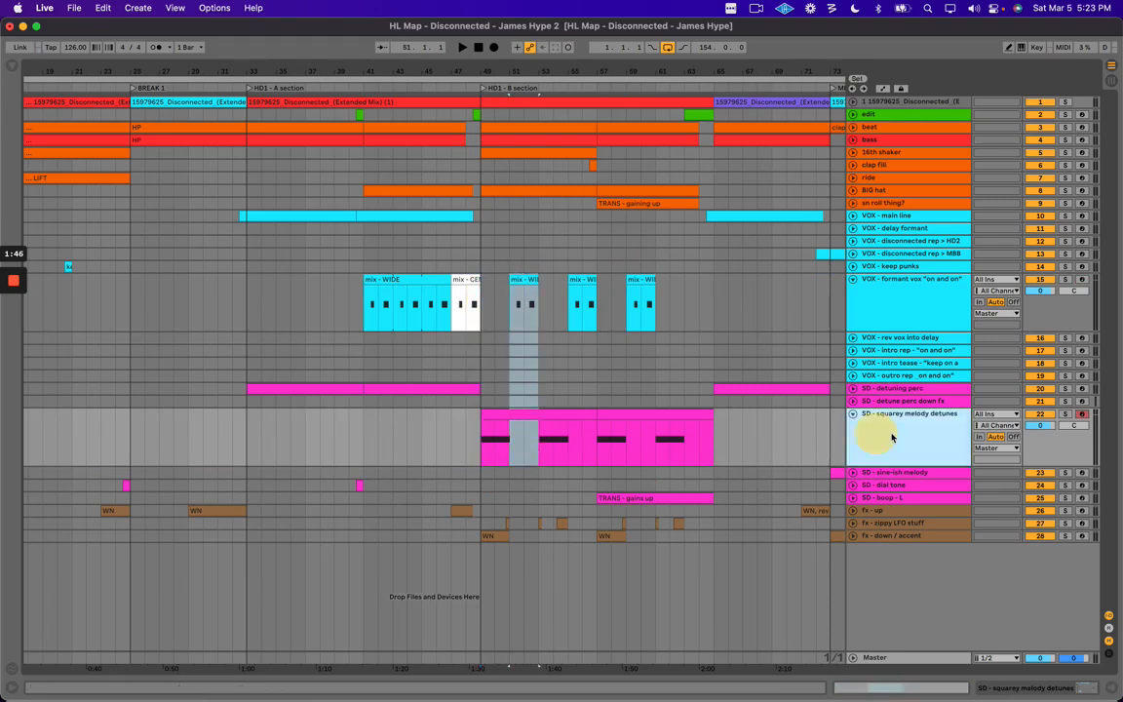
Recheck the V2 bullet in the notes, then trace the SD2 and formant vox call-and-response through the HD1 B section in Live.
key("super+Tab")
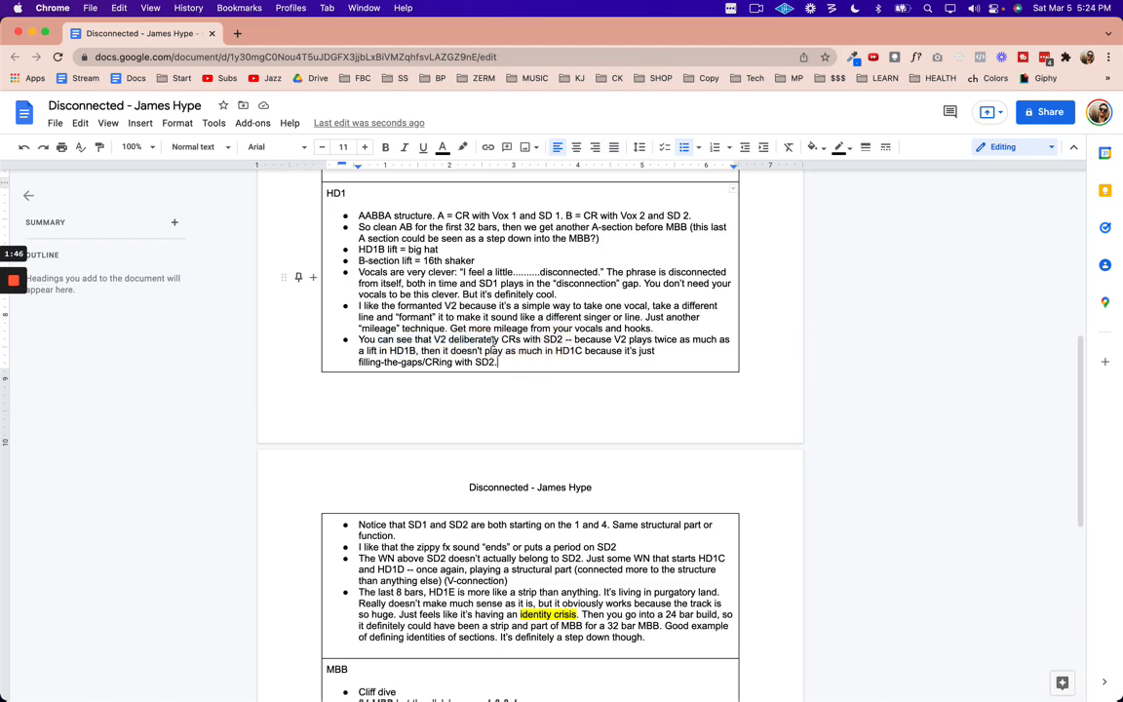
left_click(483, 340)
key("super+Tab")
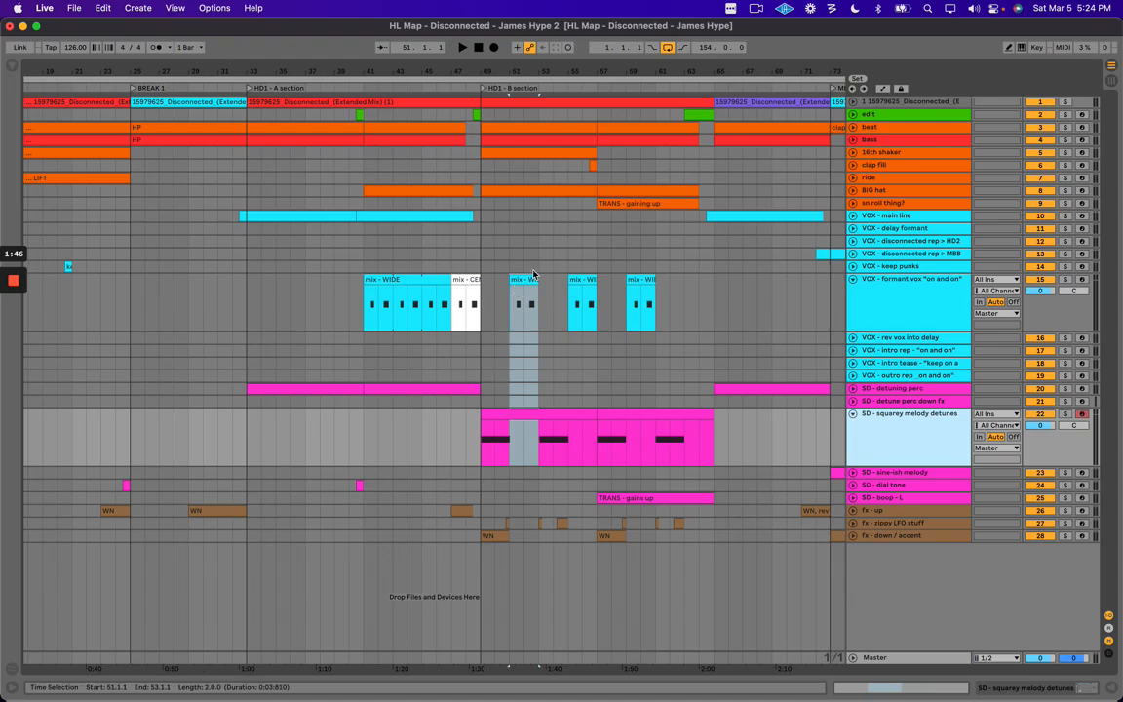
left_click_drag(491, 272, 566, 376)
left_click(587, 244)
left_click(518, 278)
left_click(517, 417)
left_click(515, 302)
left_click(553, 413)
left_click(575, 298)
left_click(615, 444)
left_click(629, 289)
Switch to the notes and read the HD1 bullet about SD1 and SD2 both starting on the 1 and 4.
key("super+Tab")
scroll(443, 473, "down", 3)
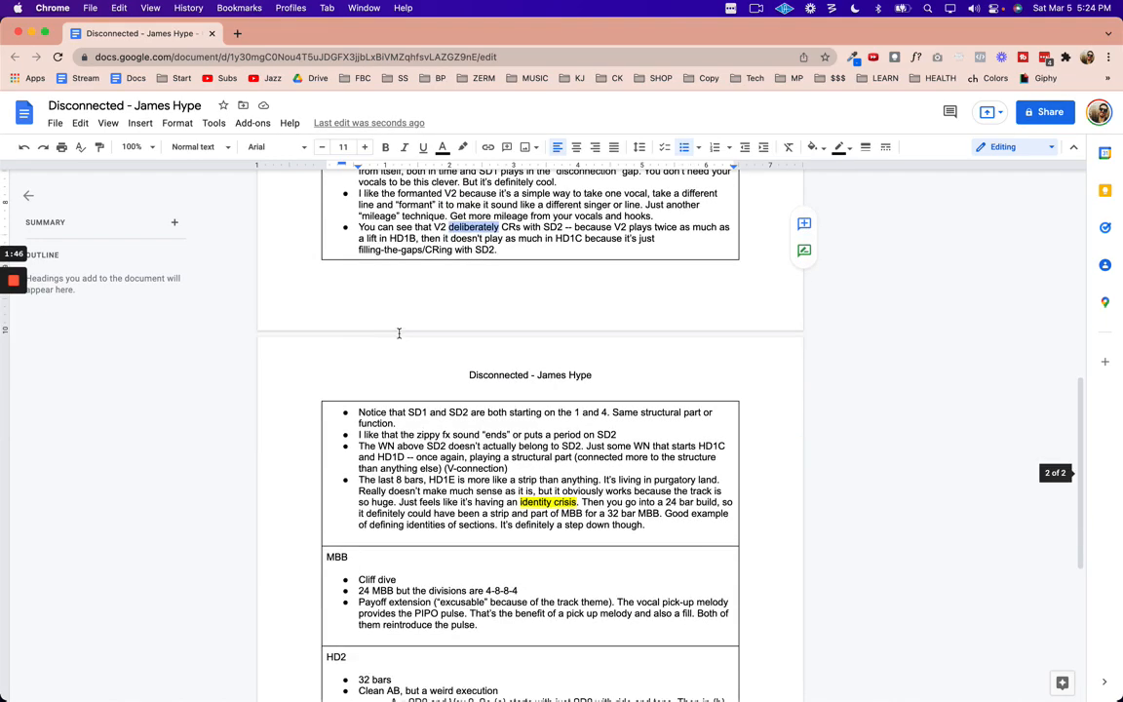
left_click_drag(361, 413, 479, 423)
left_click(479, 423)
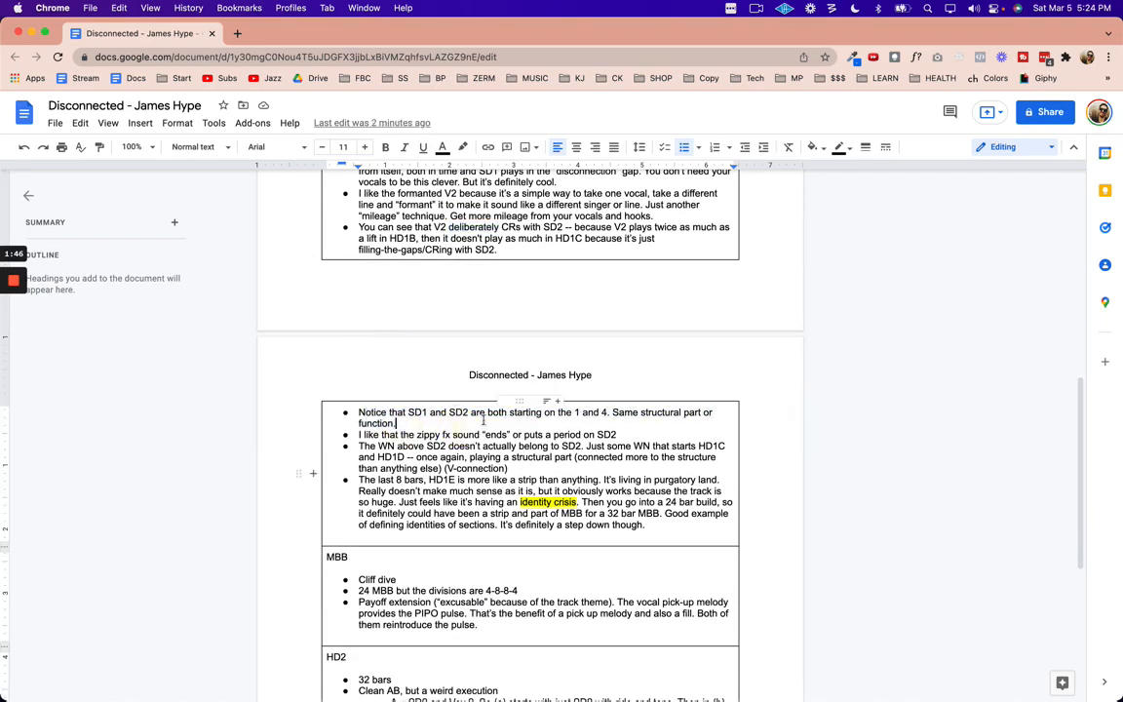
Unfold the SD - detuning perc track in Live and examine where its notes start in the HD1 A section.
key("super+Tab")
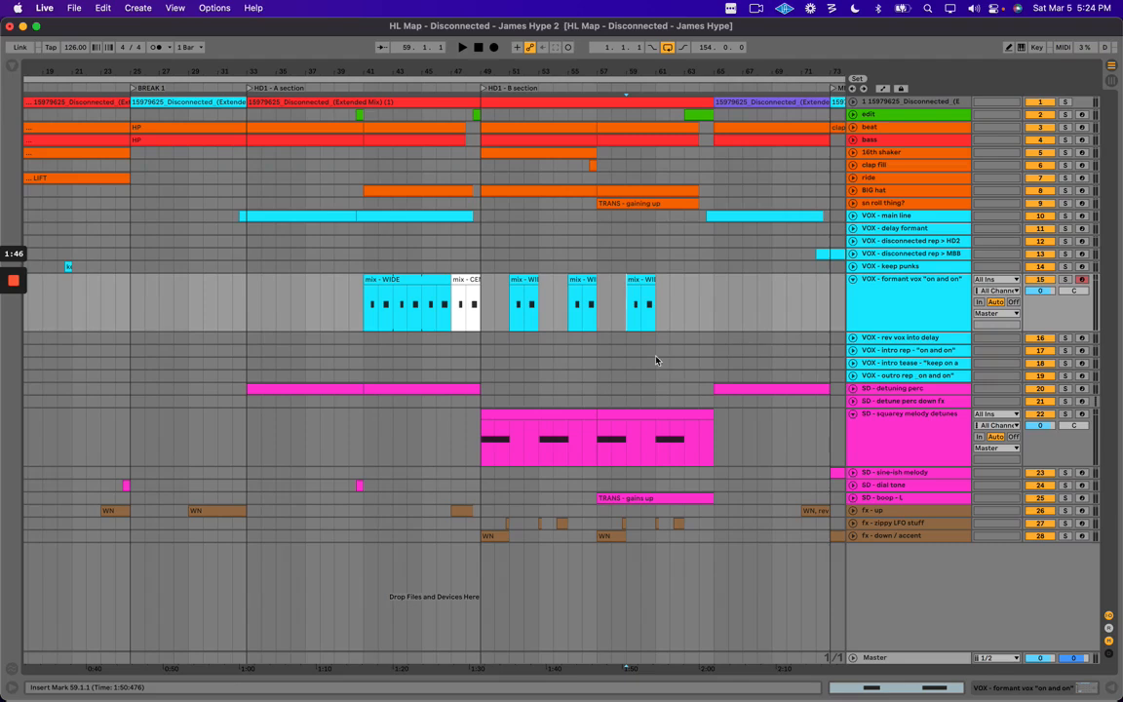
left_click(853, 388)
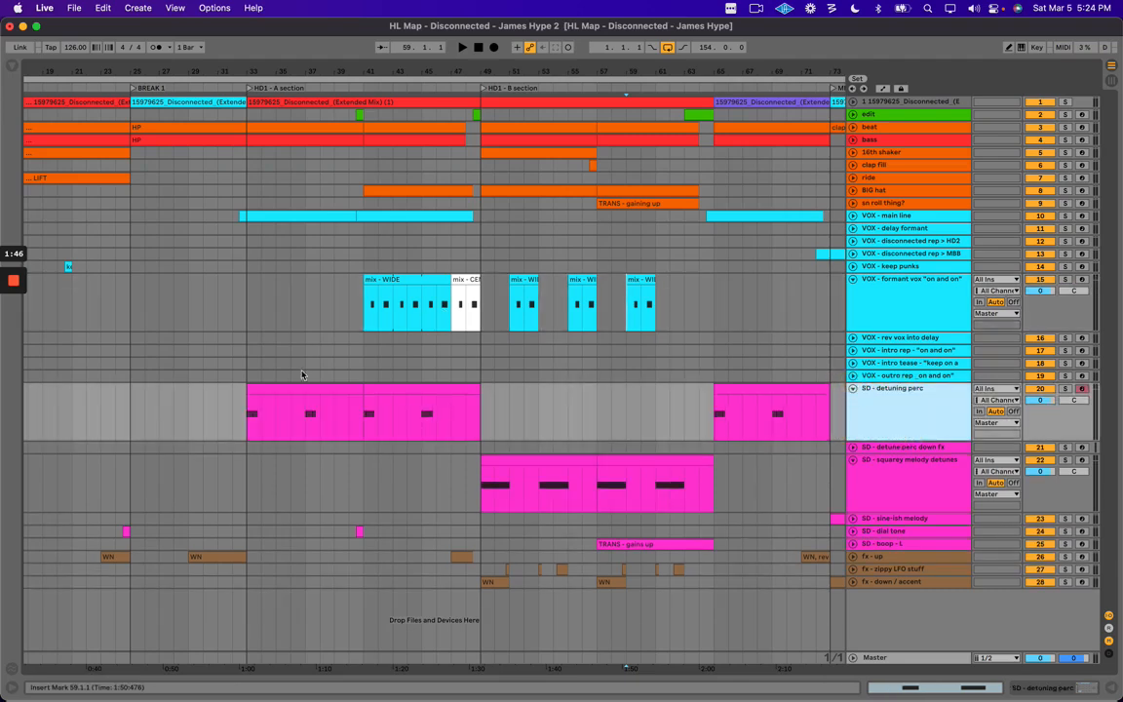
left_click(301, 390)
left_click(601, 460)
left_click(318, 387)
left_click(250, 415)
left_click(311, 412)
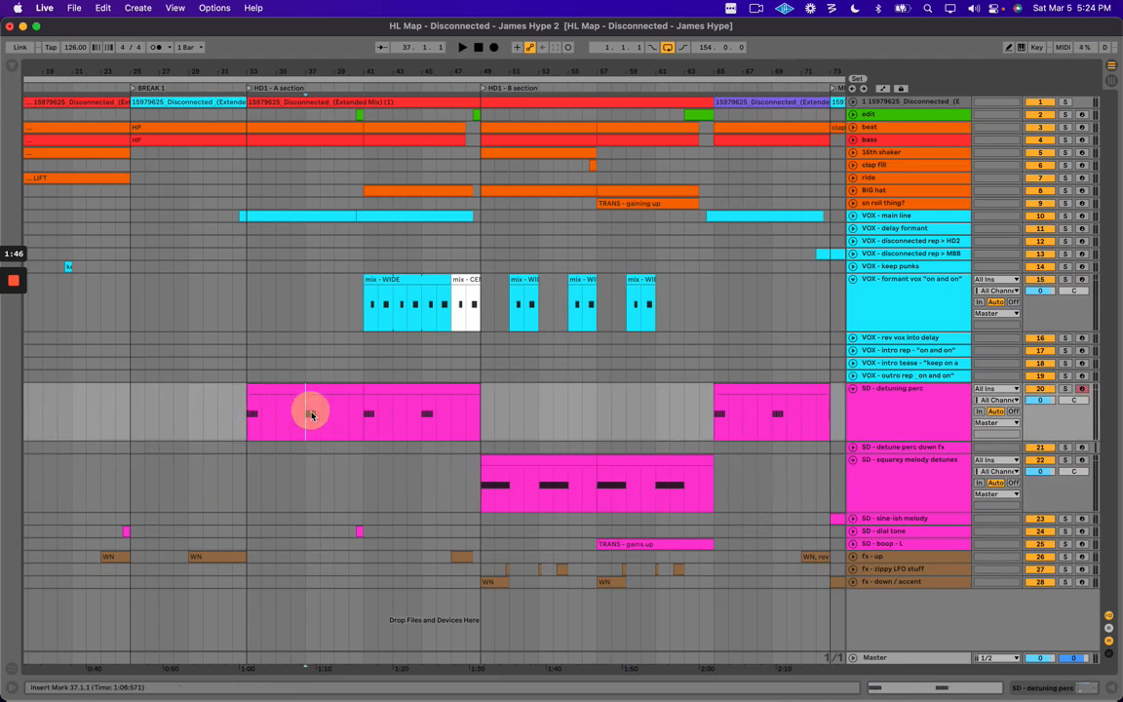
Compare the note placement of SD - detuning perc in the A section with SD - squarey melody detunes in the B section.
left_click(657, 464)
left_click(430, 392)
left_click(321, 390)
left_click(426, 391)
left_click(316, 389)
left_click(408, 390)
left_click(337, 390)
left_click(419, 391)
left_click(554, 454)
left_click(642, 469)
left_click(562, 459)
Switch to the notes and read the bullet about the zippy fx sound putting a period on SD2.
key("super+Tab")
scroll(506, 506, "down", 3)
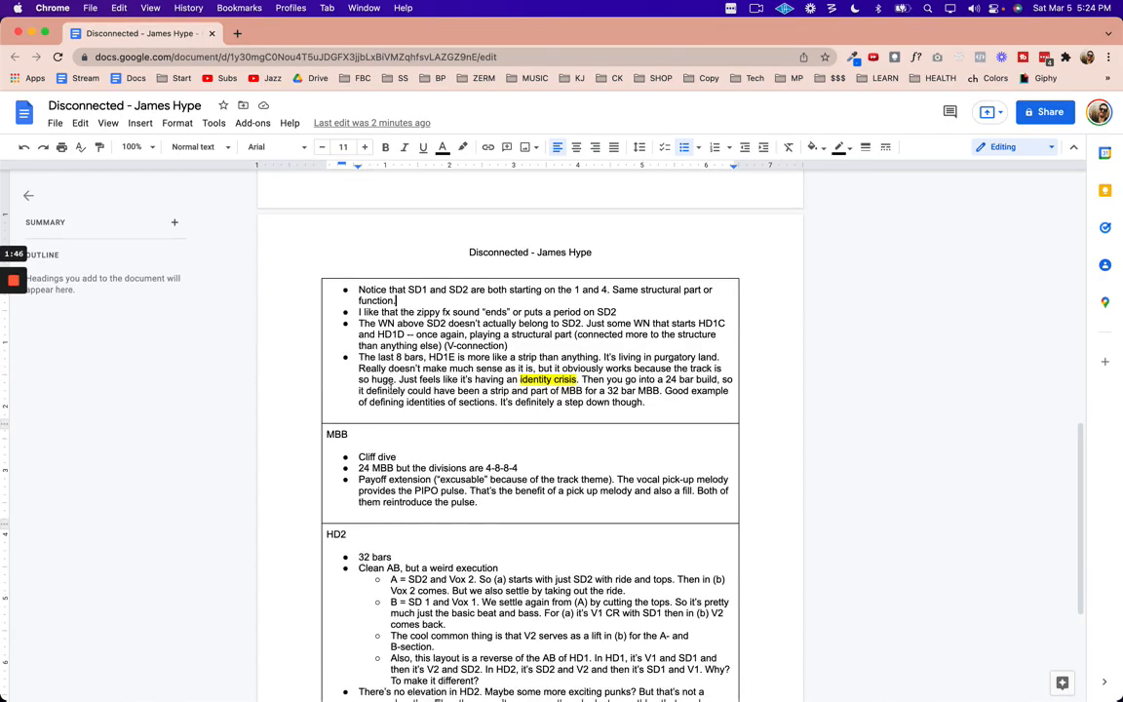
left_click_drag(381, 340, 478, 339)
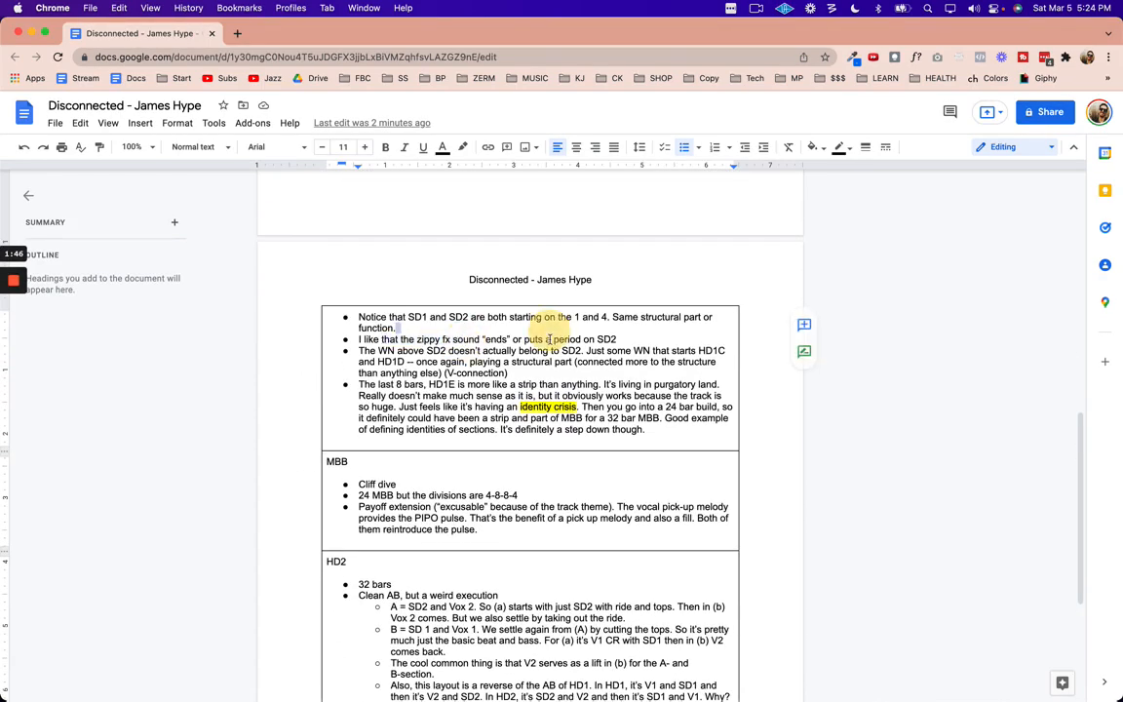
Return to Live and unfold the fx - zippy LFO stuff track at the start of the HD1 B section.
key("super+Tab")
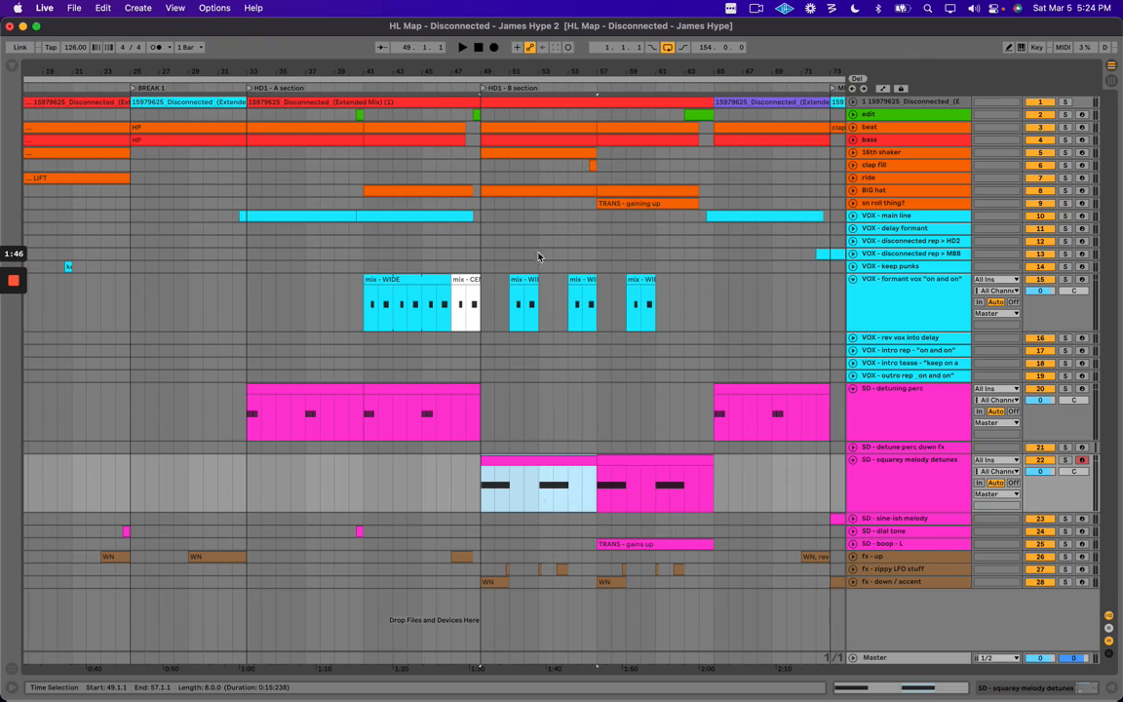
left_click_drag(490, 74, 491, 78)
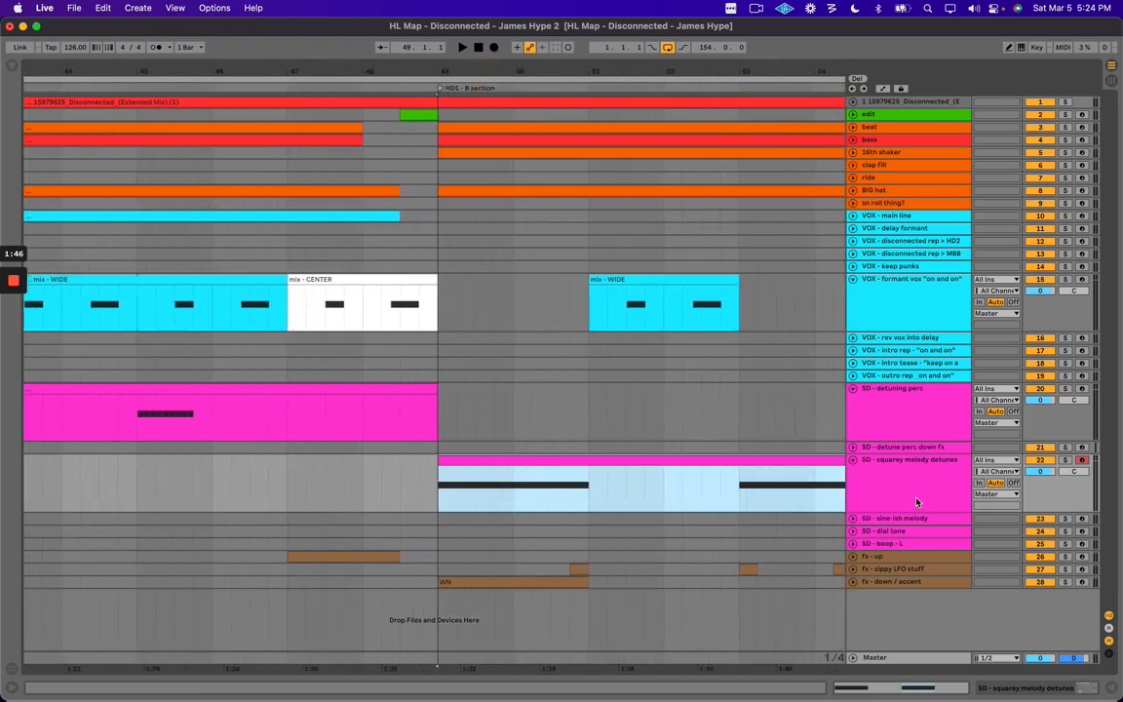
scroll(580, 513, "right", 3)
left_click(802, 539)
left_click(890, 569)
left_click(853, 568)
Play the squarey melody from bar 50 into the zippy LFO sound, and check the zippy clip at bar 54.
left_click(381, 475)
left_click_drag(458, 470, 515, 455)
left_click(402, 476)
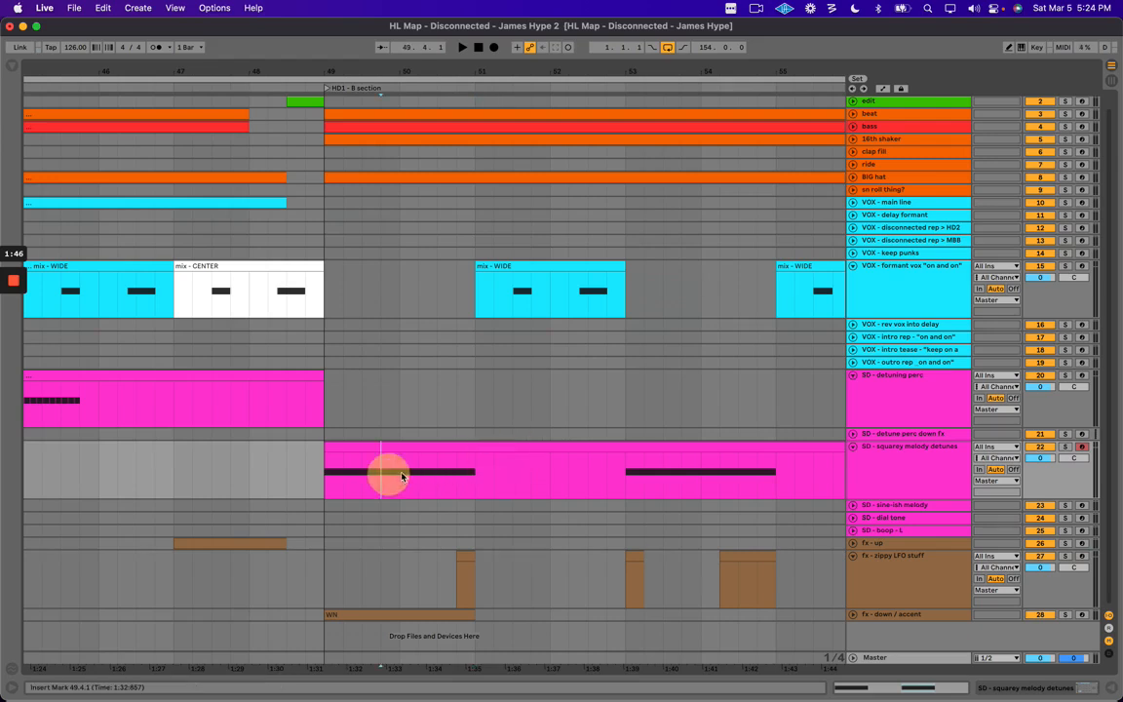
key("space")
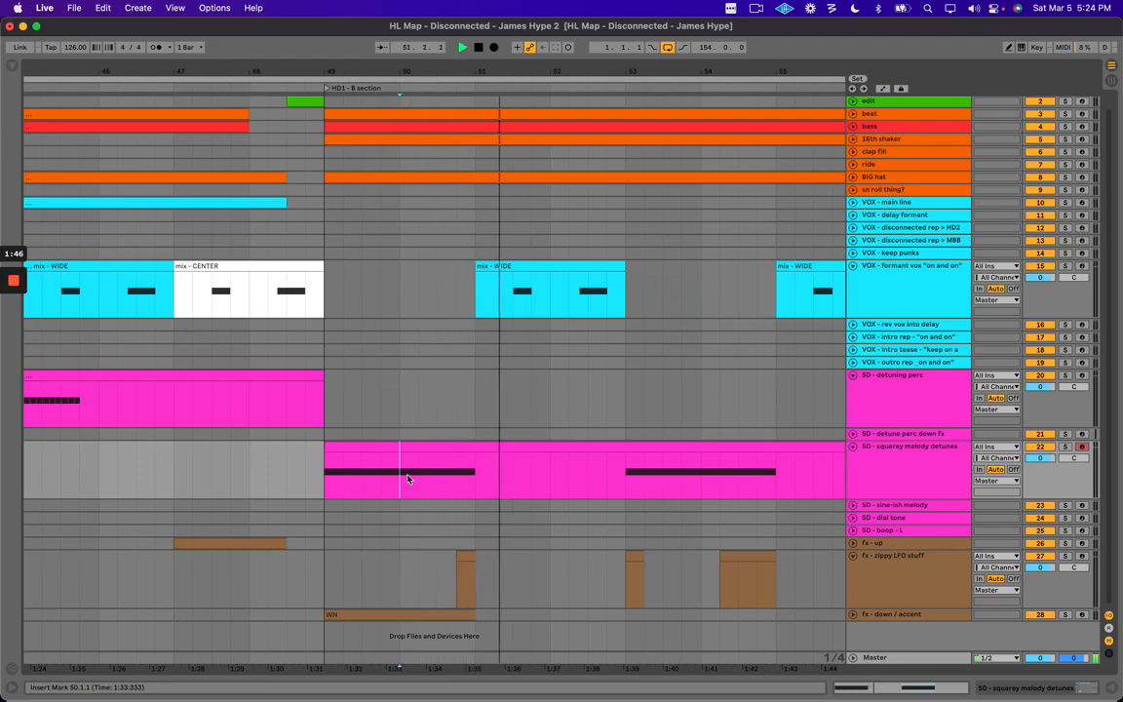
key("super+Tab")
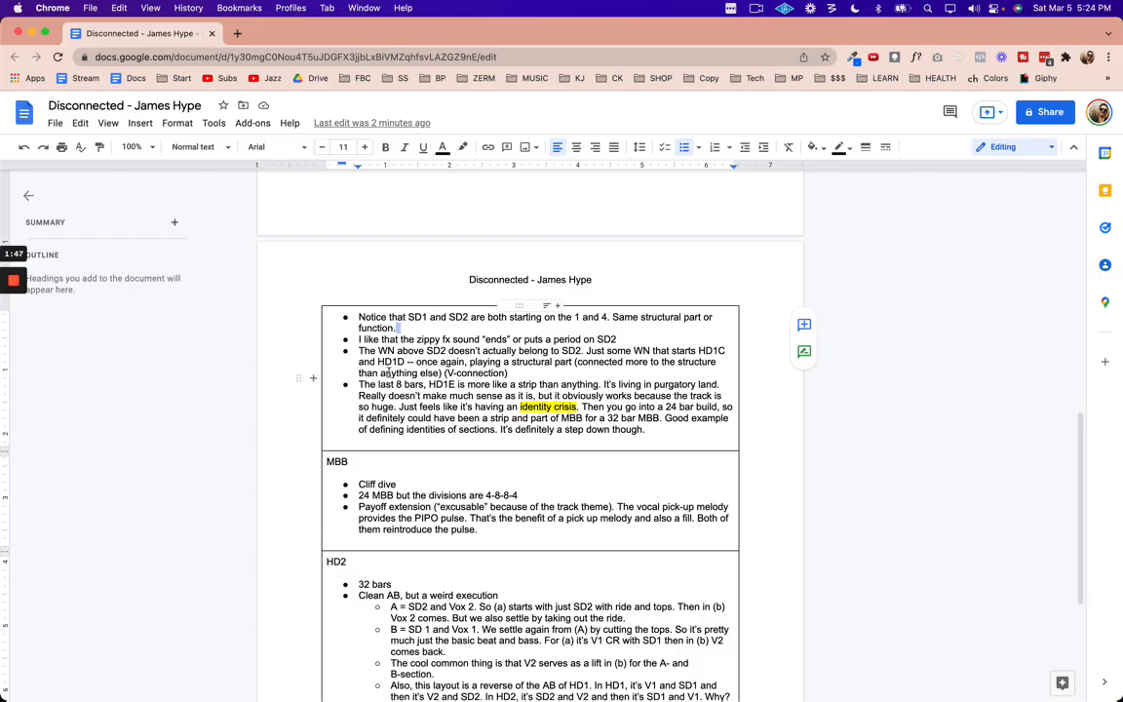
key("super+Tab")
left_click_drag(704, 569, 777, 563)
left_click(719, 507)
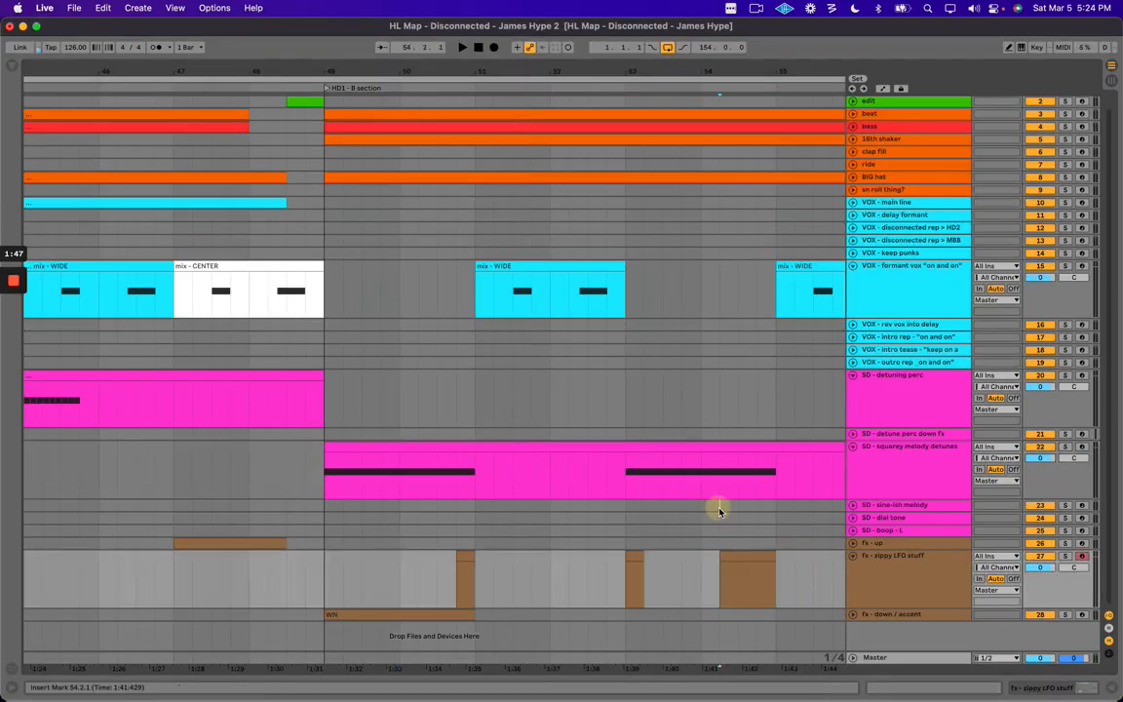
Read the bullet on the WN above SD2 in the notes, and unfold the fx - down / accent track in Live.
key("super+Tab")
left_click(373, 351)
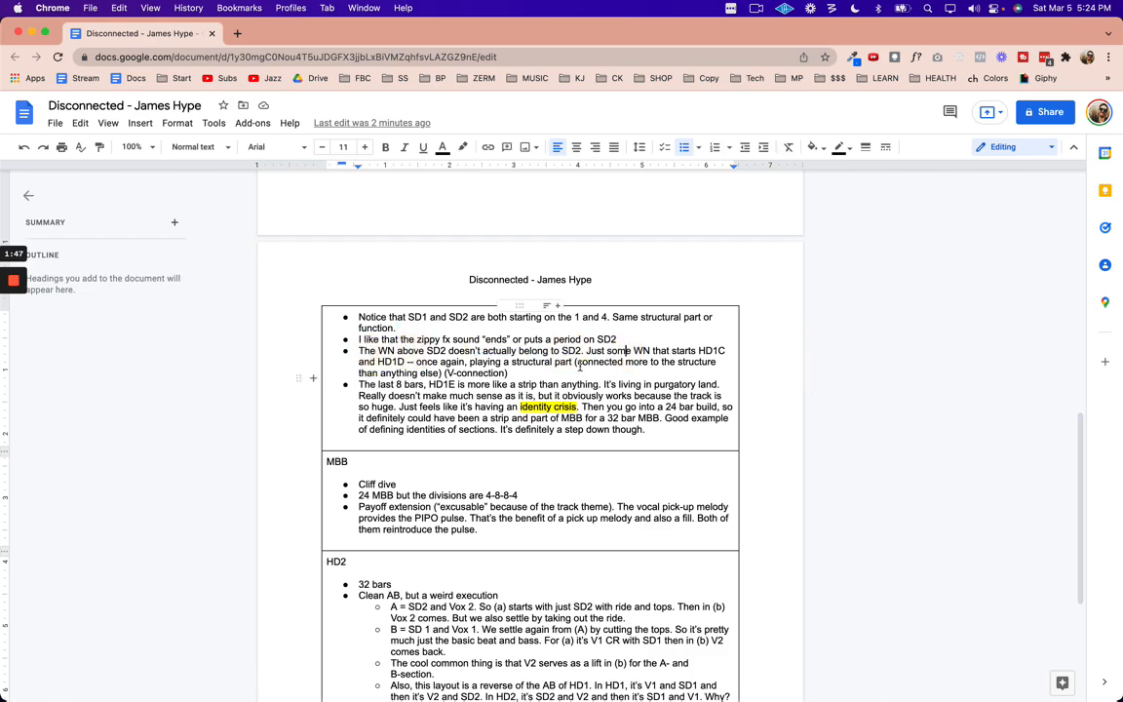
key("super+Tab")
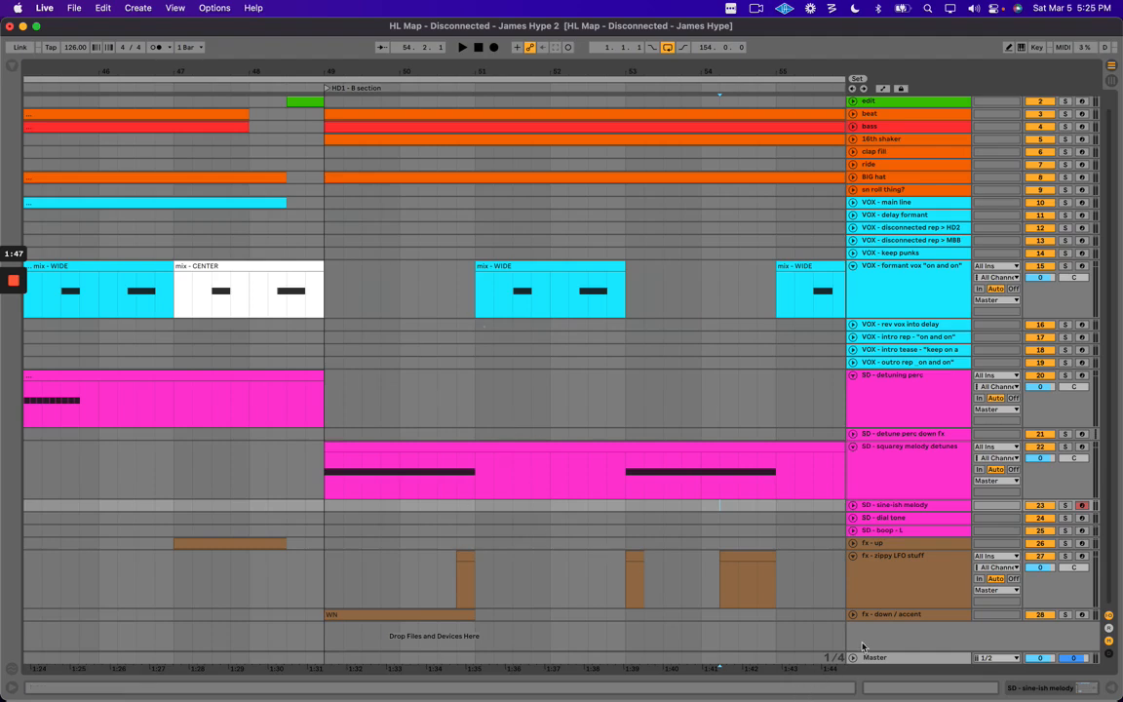
left_click(853, 615)
Play the squarey melody from bar 53 and the WN clip at bar 49 to compare them.
left_click(627, 426)
key("space")
key("space")
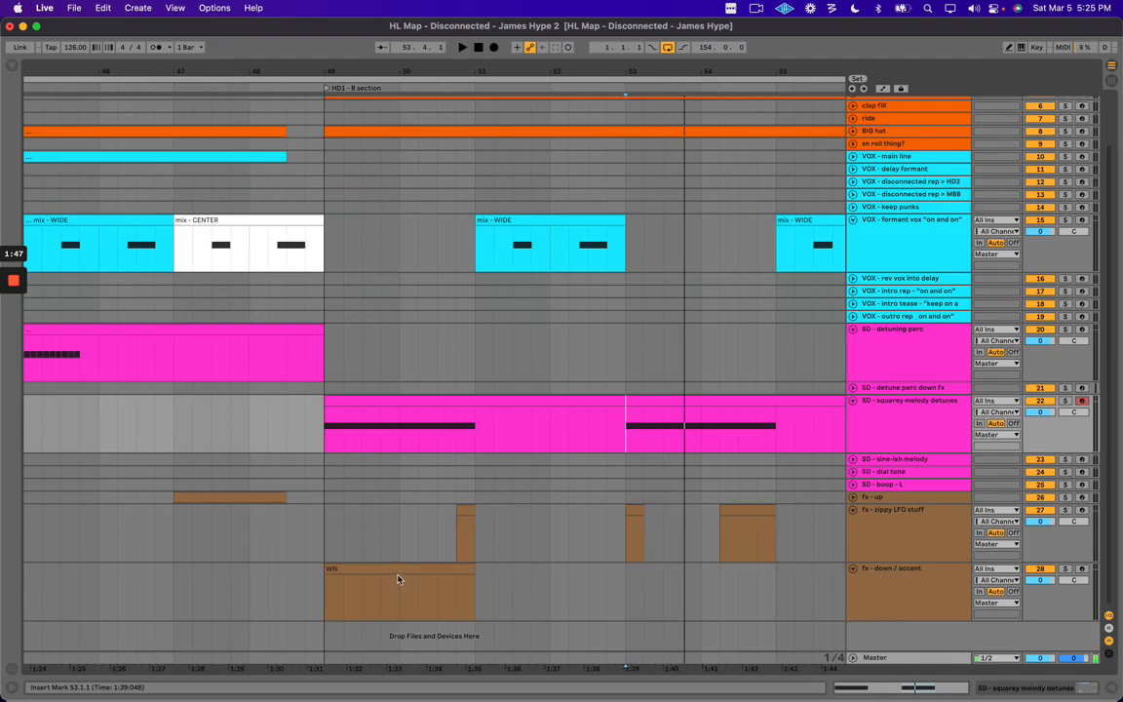
left_click(402, 561)
left_click(390, 569)
key("space")
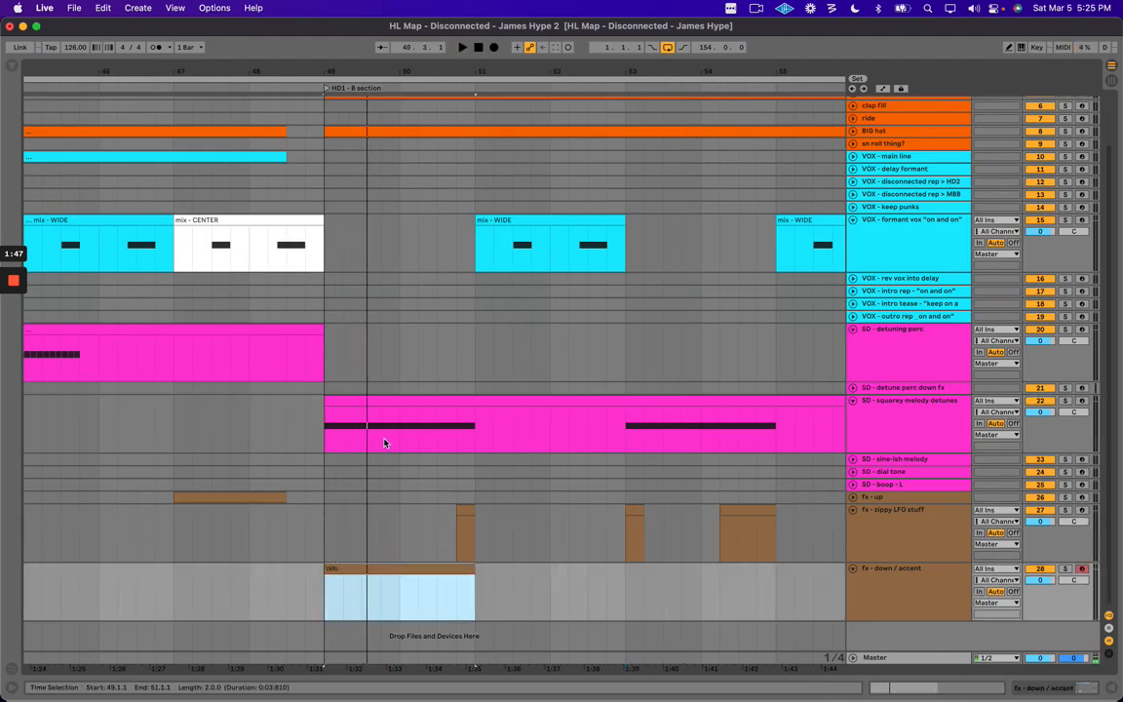
Switch to the notes and read the HD1E bullet about the last 8 bars being more like a strip.
key("super+Tab")
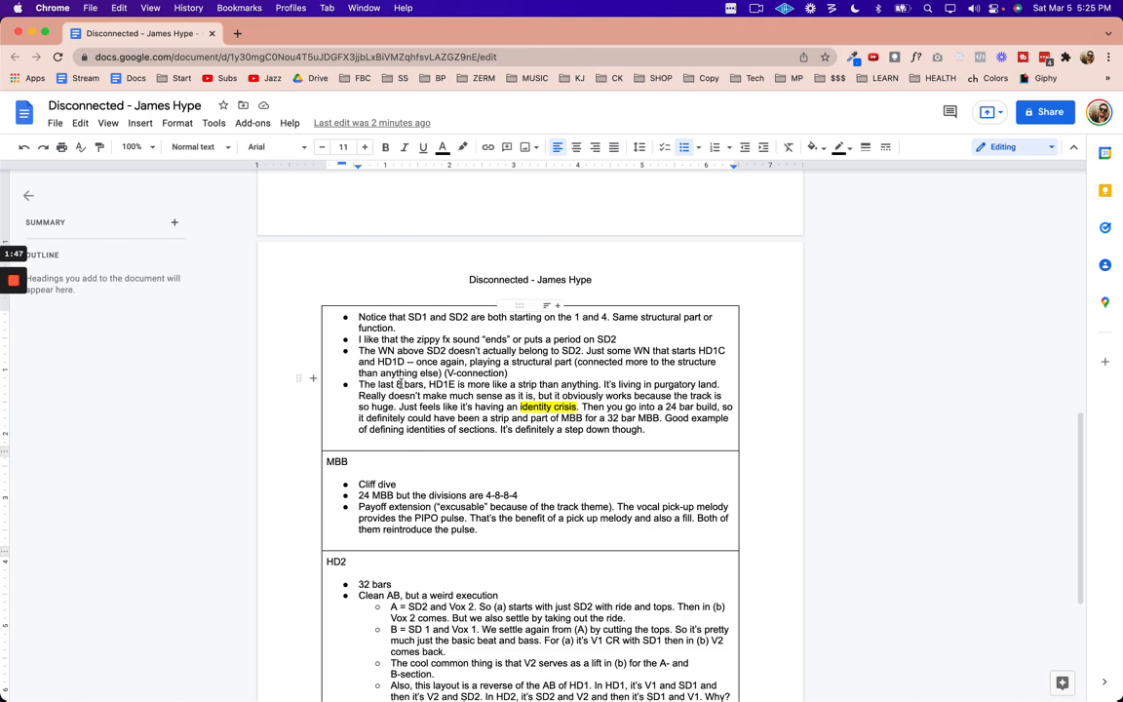
left_click_drag(361, 387, 426, 387)
left_click(476, 387)
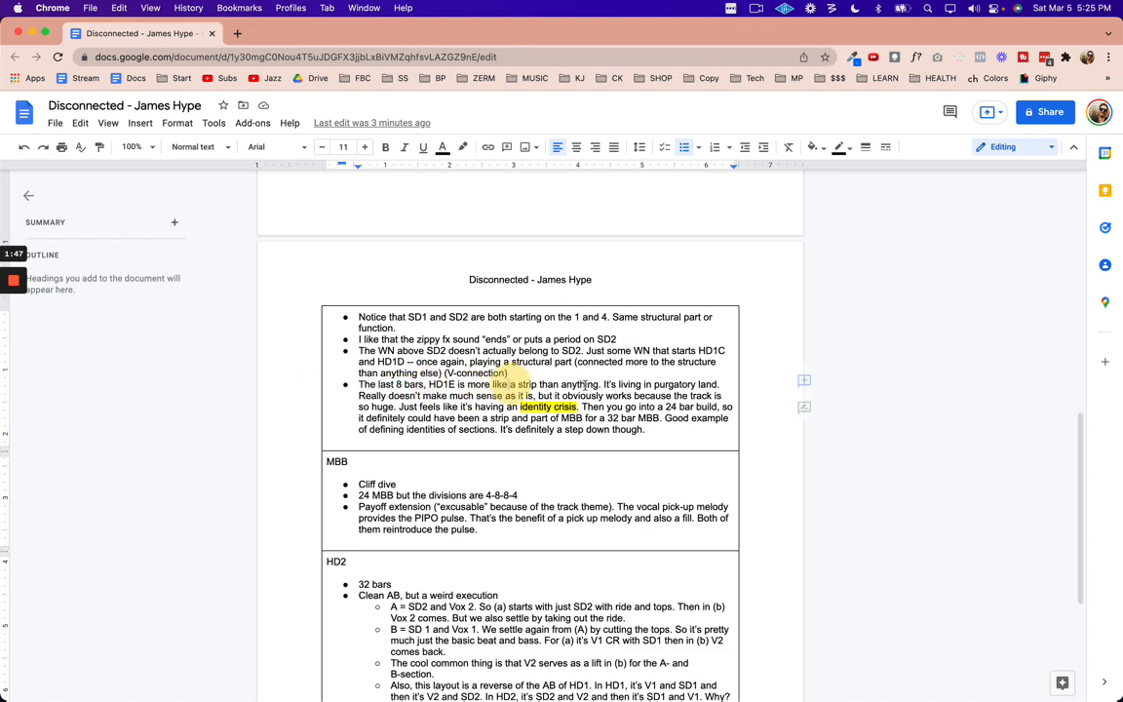
Switch to Live and unfold the full extended-mix audio track of the arrangement.
key("super+Tab")
left_click_drag(616, 68, 616, 66)
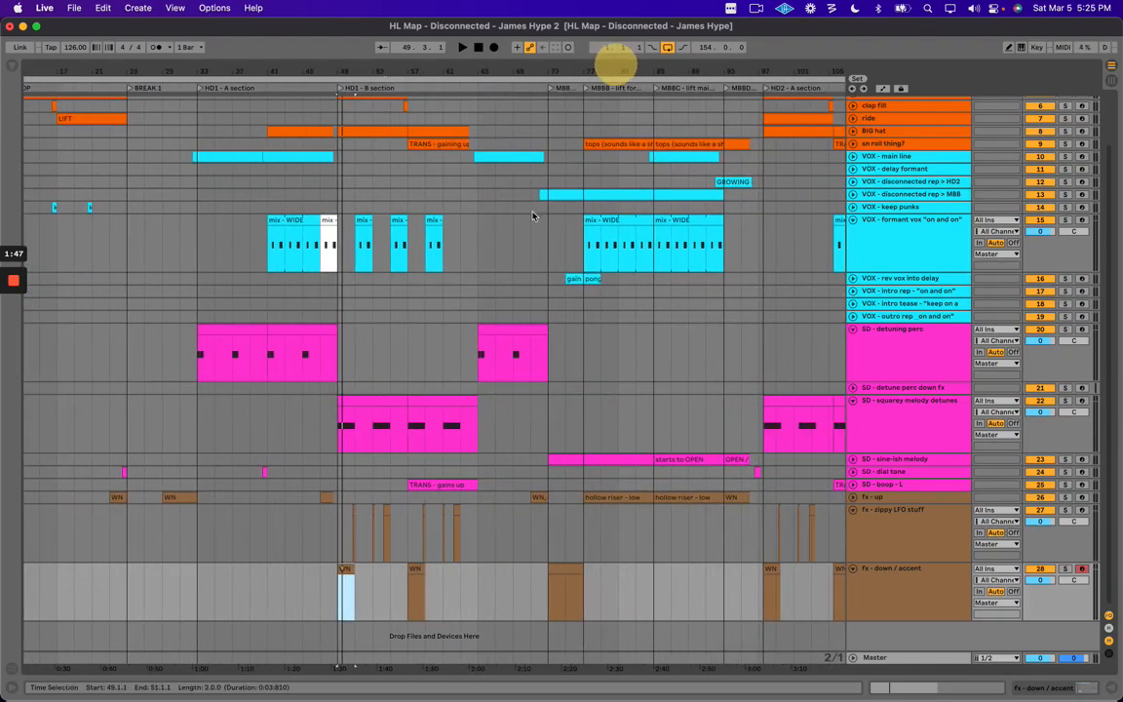
left_click(587, 294)
scroll(507, 255, "up", 3)
left_click(874, 104)
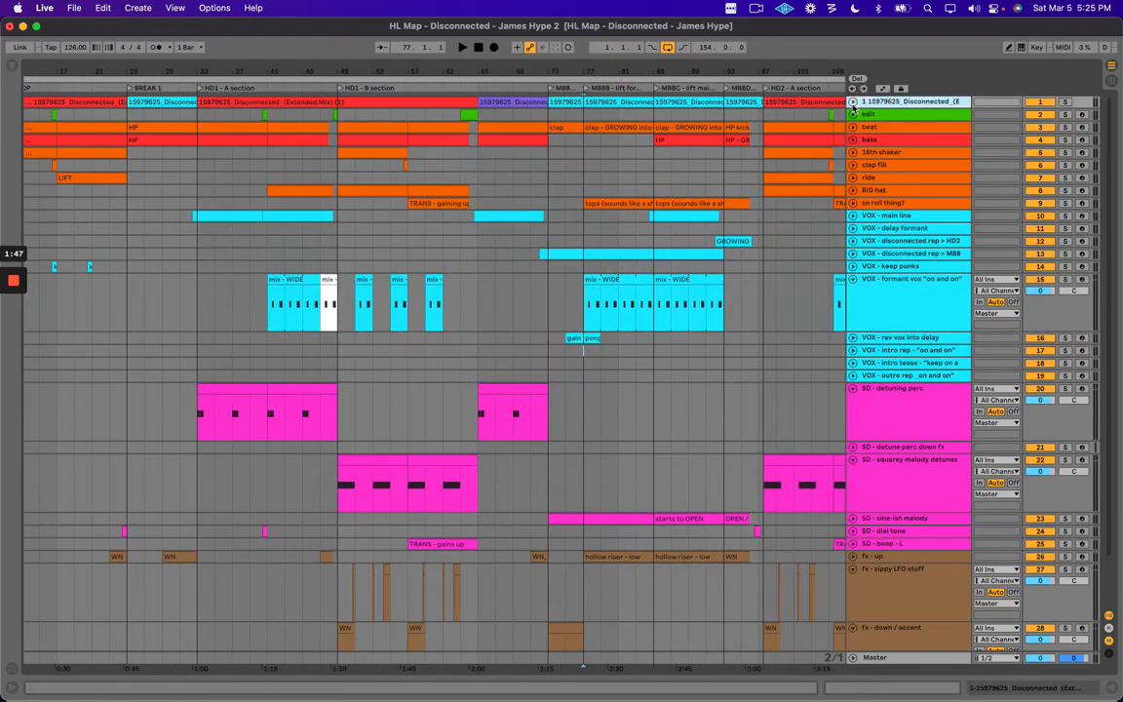
left_click(853, 102)
Rename the locator at bar 65, above the purple eight-bar clip, as "??????????".
left_click_drag(492, 70, 491, 78)
left_click(448, 245)
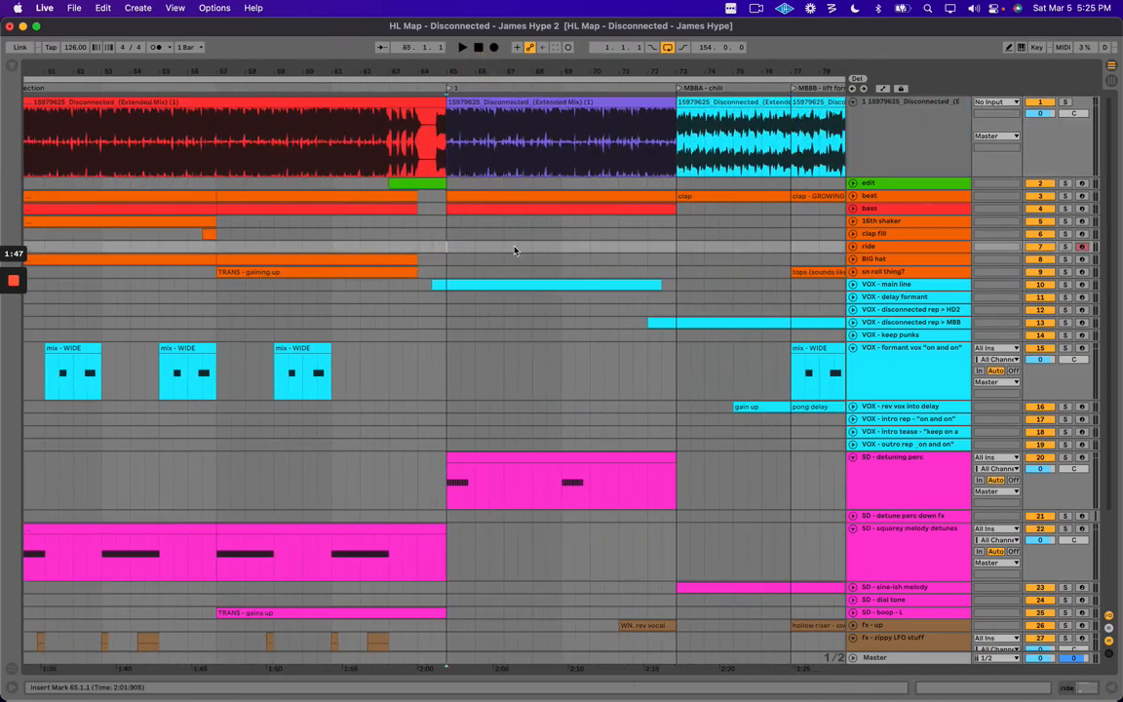
left_click(449, 88)
key("super+r")
type("7")
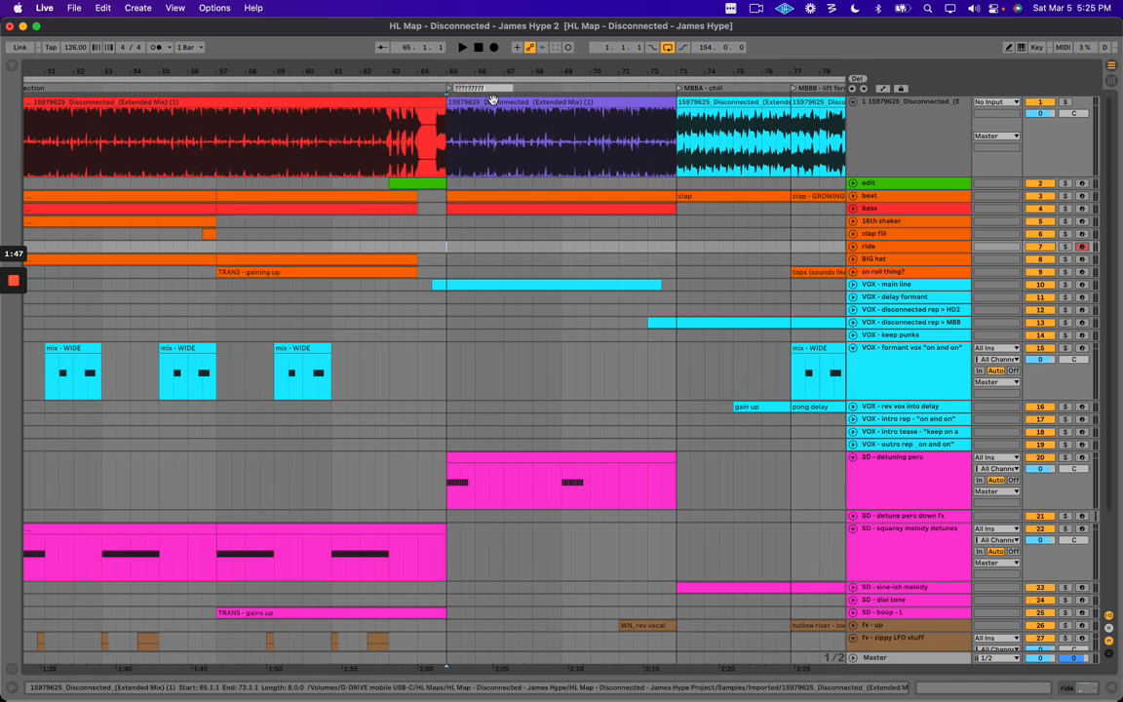
left_click(519, 134)
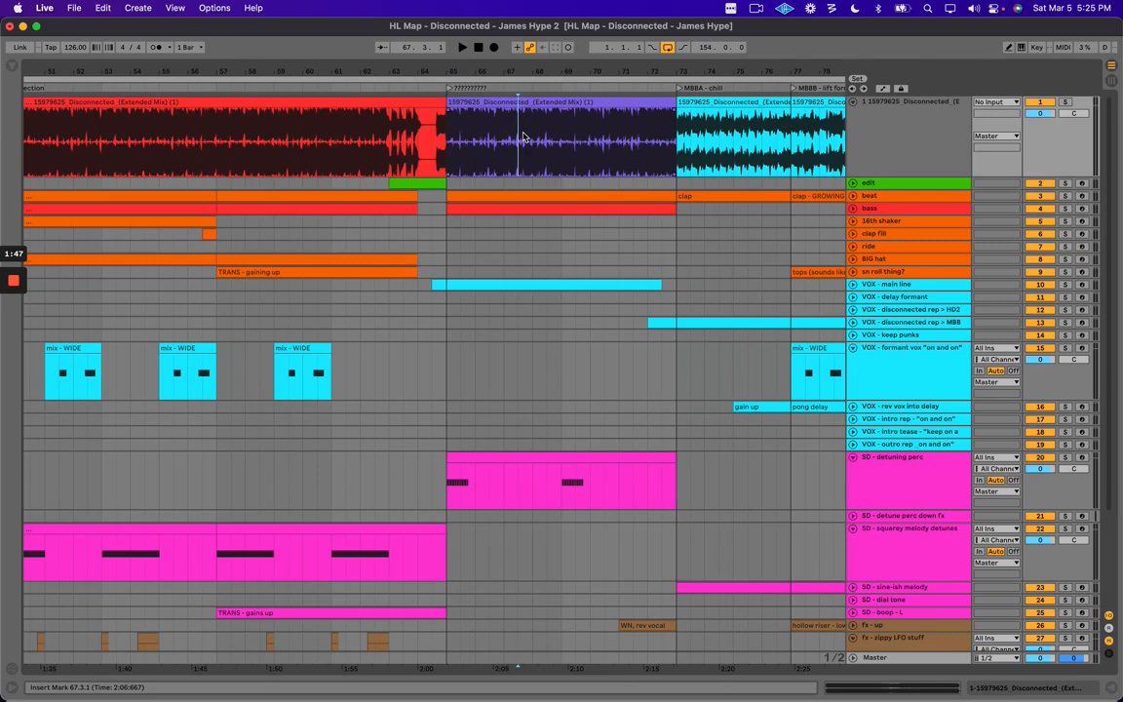
Play the HD1 - B section from bar 60 and the purple clip from bar 65 to compare them.
left_click(530, 102)
left_click_drag(546, 71, 546, 69)
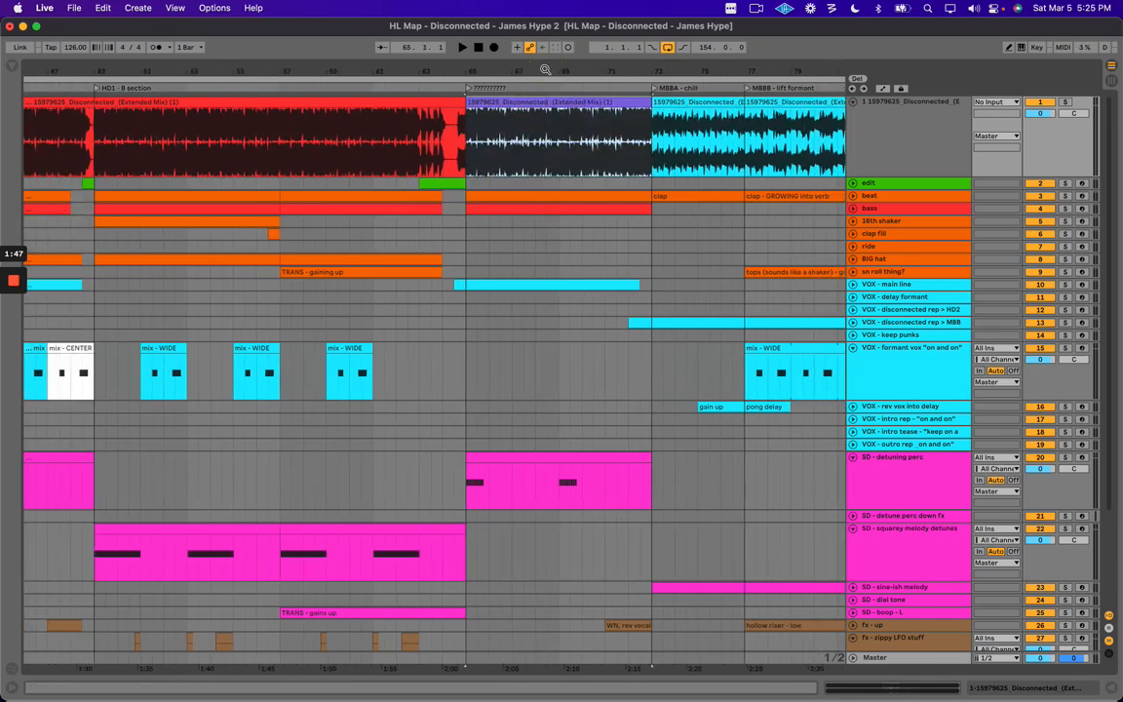
left_click(359, 127)
key("space")
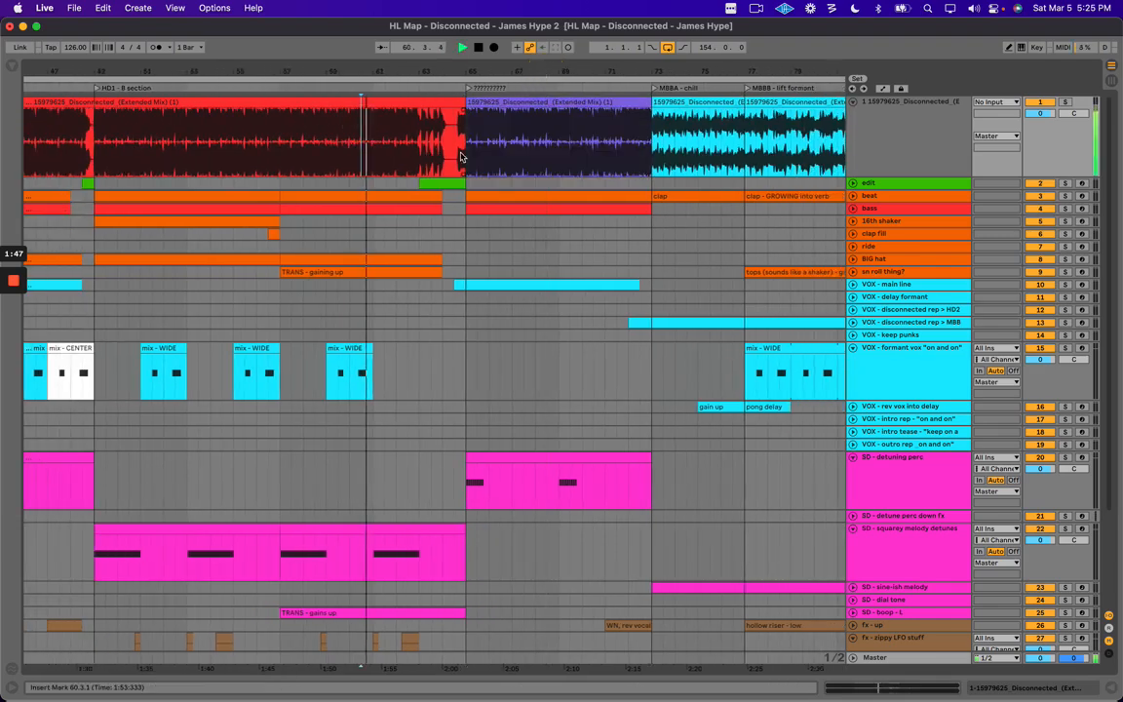
left_click(504, 103)
key("space")
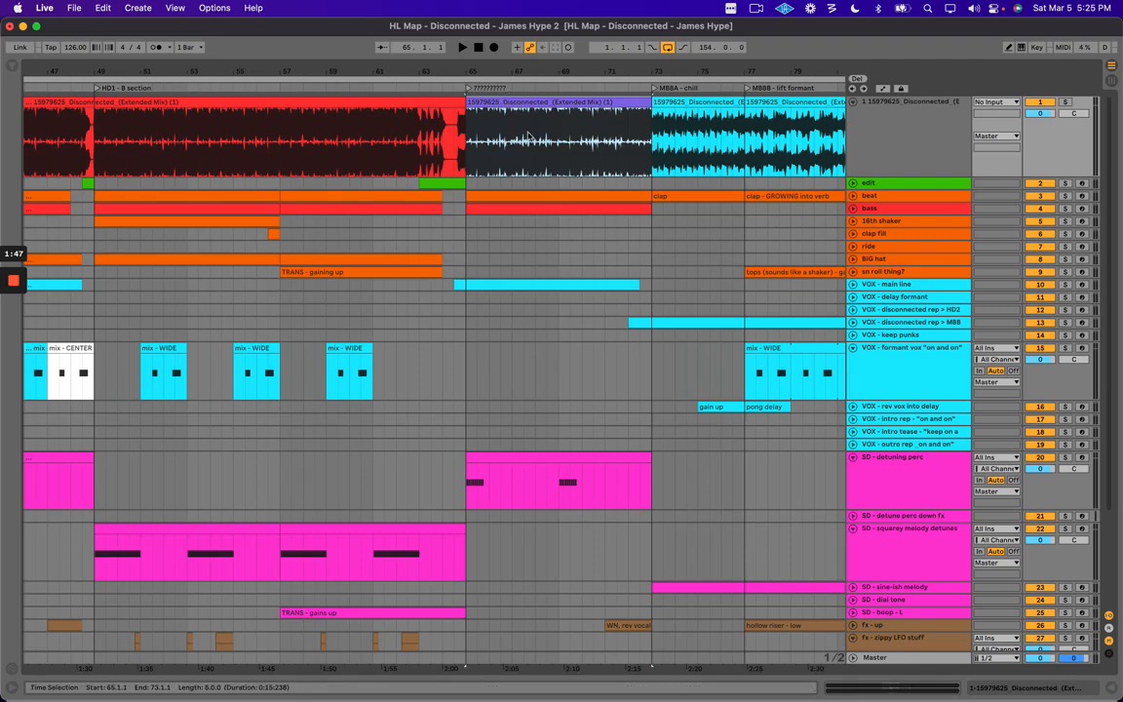
scroll(526, 136, "right", 3)
key("space")
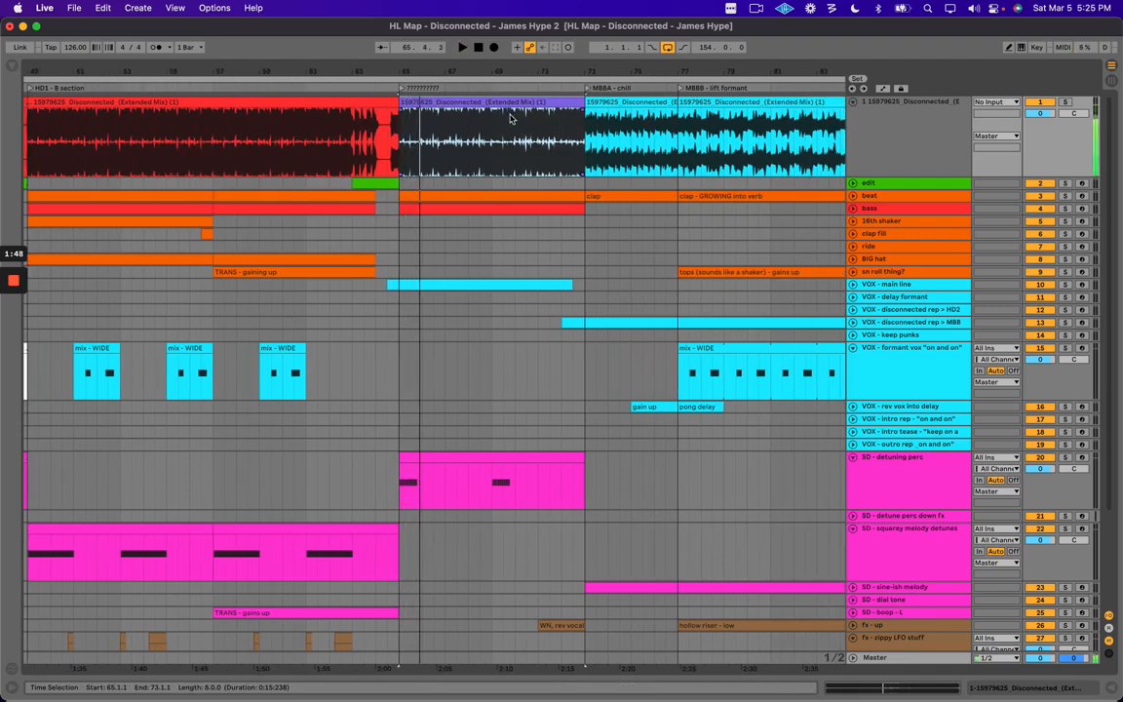
Switch to the notes and read the HD1E bullet from the strip comparison through the identity crisis to the 24 bar build.
key("super+Tab")
scroll(429, 467, "down", 3)
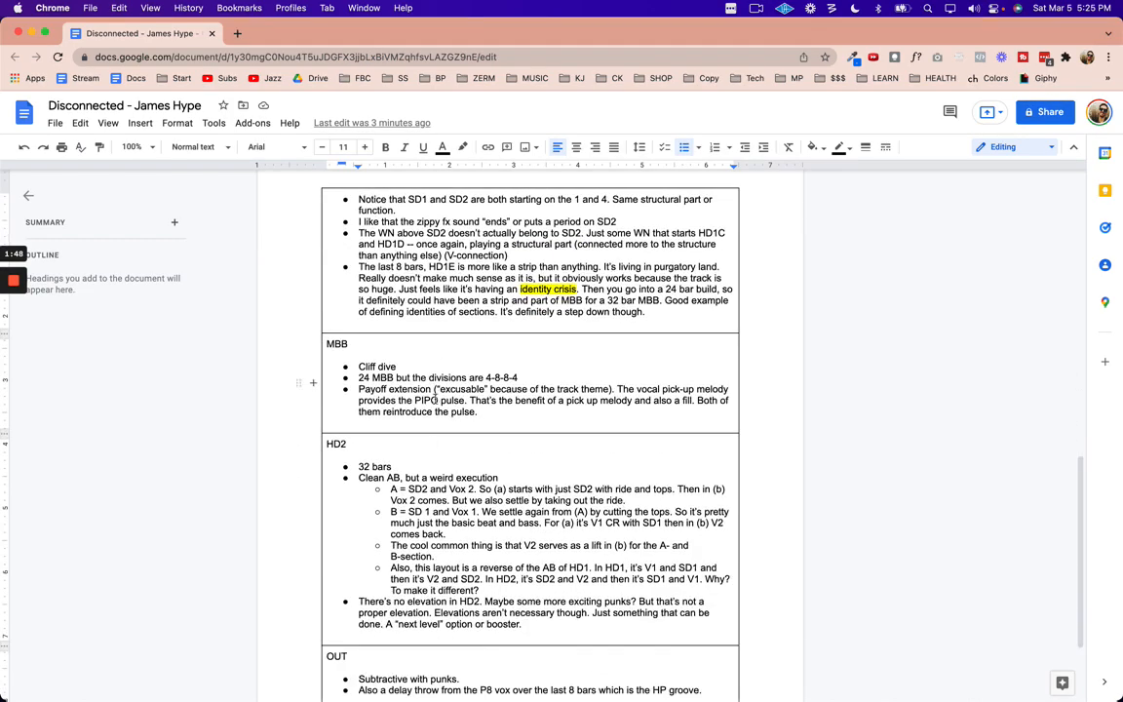
scroll(519, 399, "up", 3)
left_click(624, 391)
left_click(696, 393)
left_click_drag(380, 400, 512, 401)
left_click(515, 401)
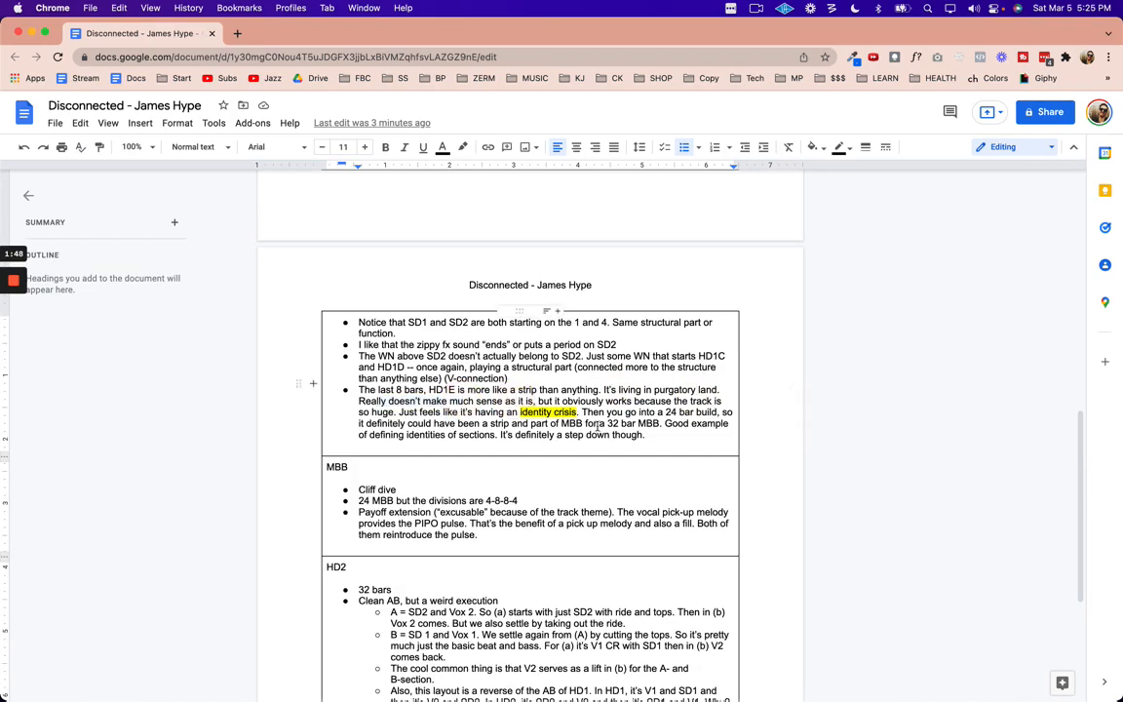
left_click_drag(540, 401, 681, 399)
left_click(683, 400)
left_click_drag(401, 412, 502, 415)
left_click(543, 413)
left_click(621, 413)
Check the extent of the MBB build in Live, from MBBA - chill up to the HD2 - A section.
key("super+Tab")
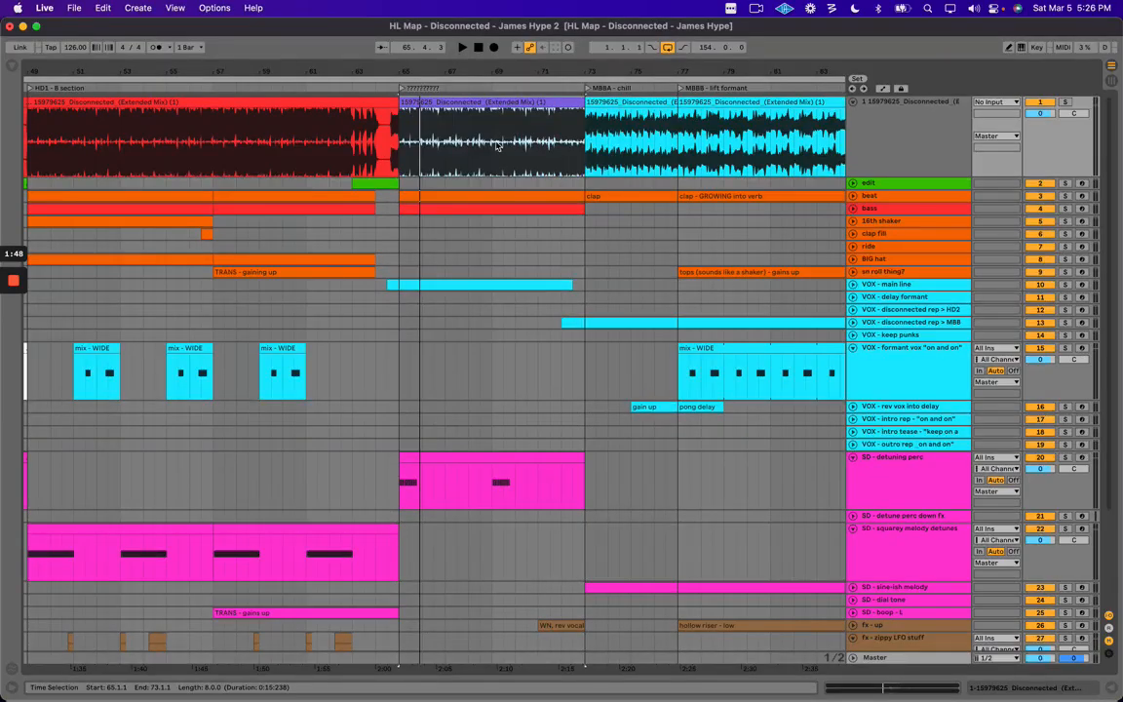
left_click(648, 125)
left_click_drag(627, 67, 627, 68)
scroll(571, 198, "right", 4)
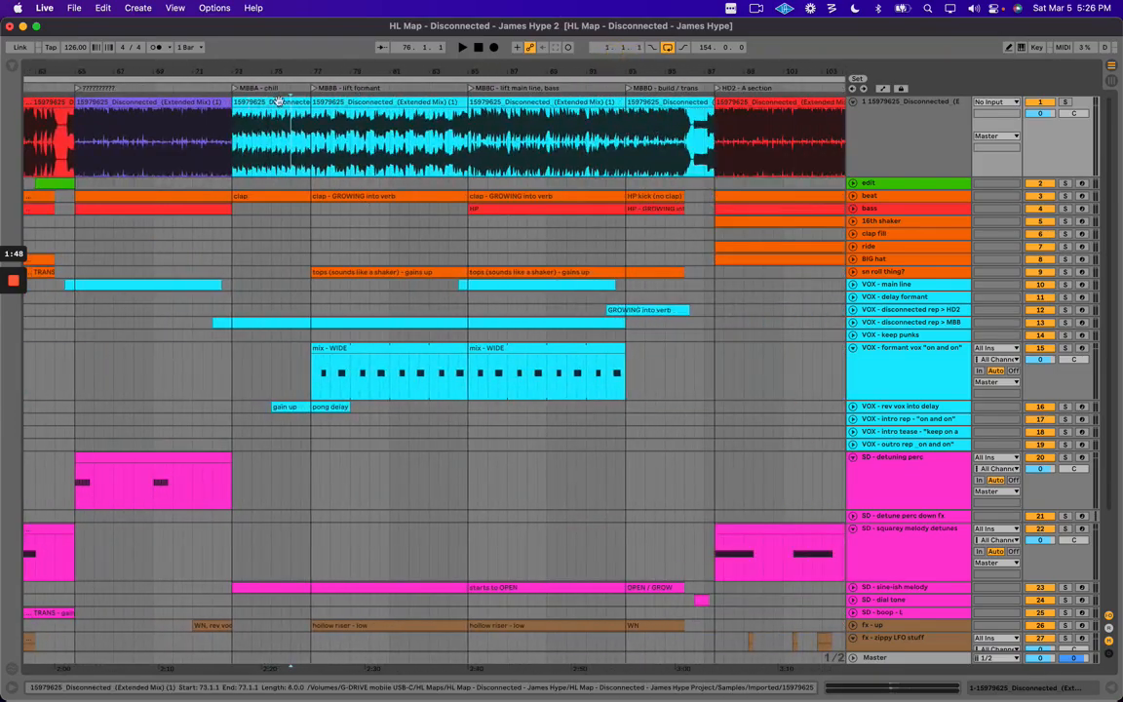
Read the notes on HD1E possibly being part of a 32 bar MBB and on defining identities of sections.
key("super+Tab")
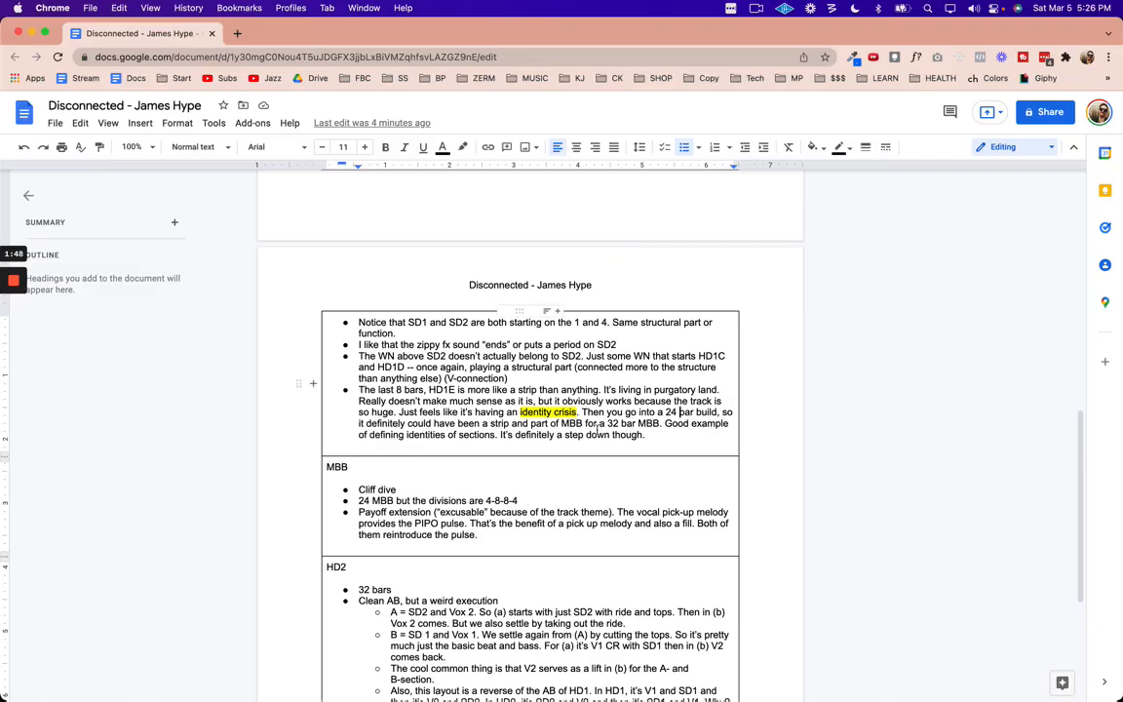
left_click_drag(373, 425, 495, 423)
left_click(537, 424)
left_click(651, 424)
left_click(633, 401)
left_click_drag(390, 434, 475, 435)
left_click(453, 391)
Inspect the purple section from bar 65 in Live against the HD1 - B and MBBA sections around it.
key("super+Tab")
scroll(150, 102, "left", 5)
left_click(358, 157)
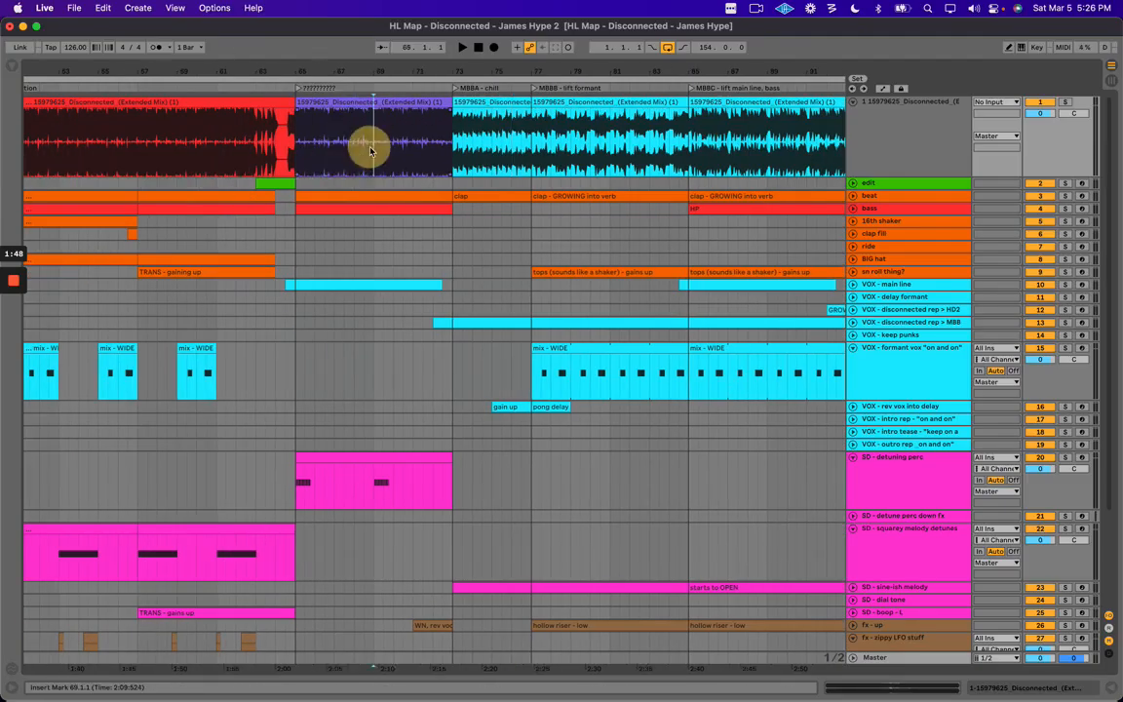
key("super+Tab")
key("super+Tab")
mouse_move(393, 76)
left_mouse_down()
mouse_move(413, 78)
mouse_move(399, 75)
left_mouse_up()
left_click(490, 143)
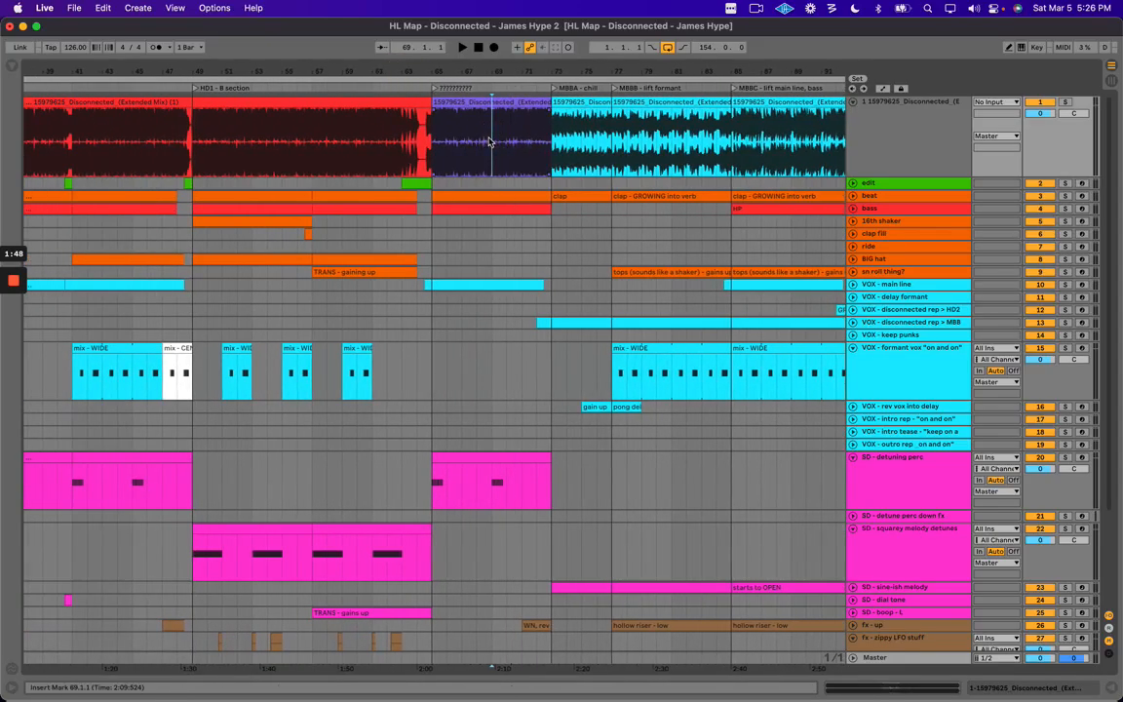
left_click(484, 144)
Read the sentence about HD1E being a step down, and compare it with the HD1 - B to MBBA clips in Live.
key("super+Tab")
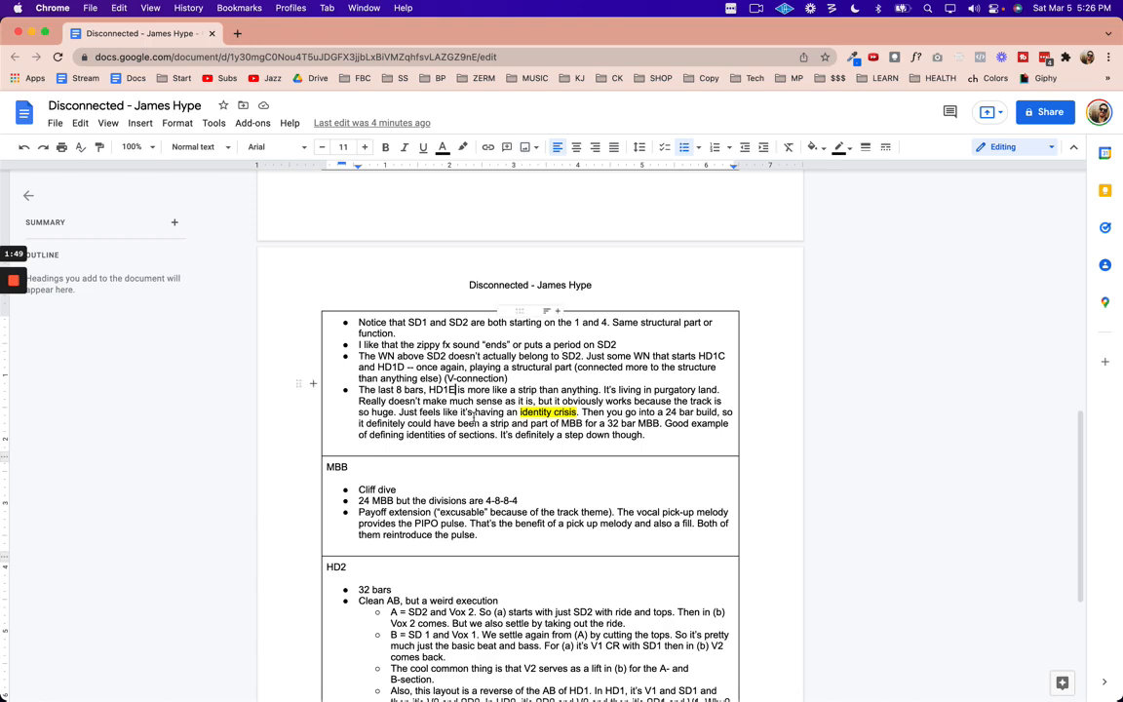
left_click_drag(501, 434, 646, 434)
key("super+Tab")
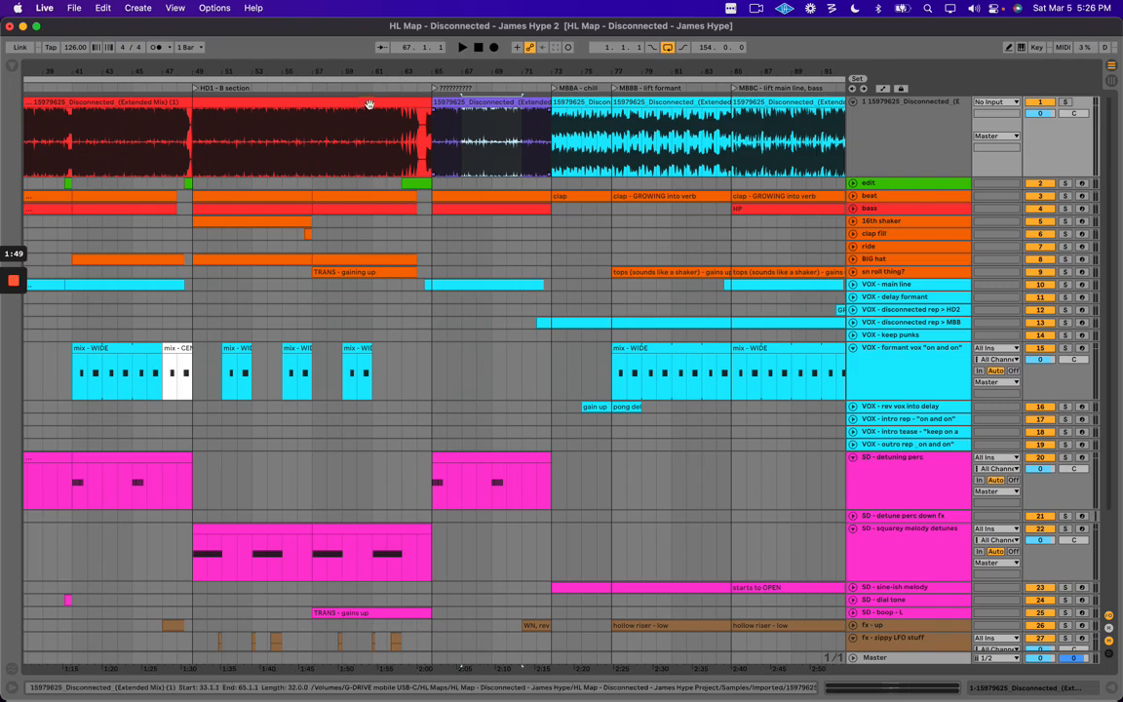
left_click_drag(339, 125, 651, 151)
left_click(562, 136)
left_click_drag(563, 136, 659, 143)
Return to the notes and bring up the MBB section's bullets.
key("super+Tab")
key("super+Tab")
key("super+Tab")
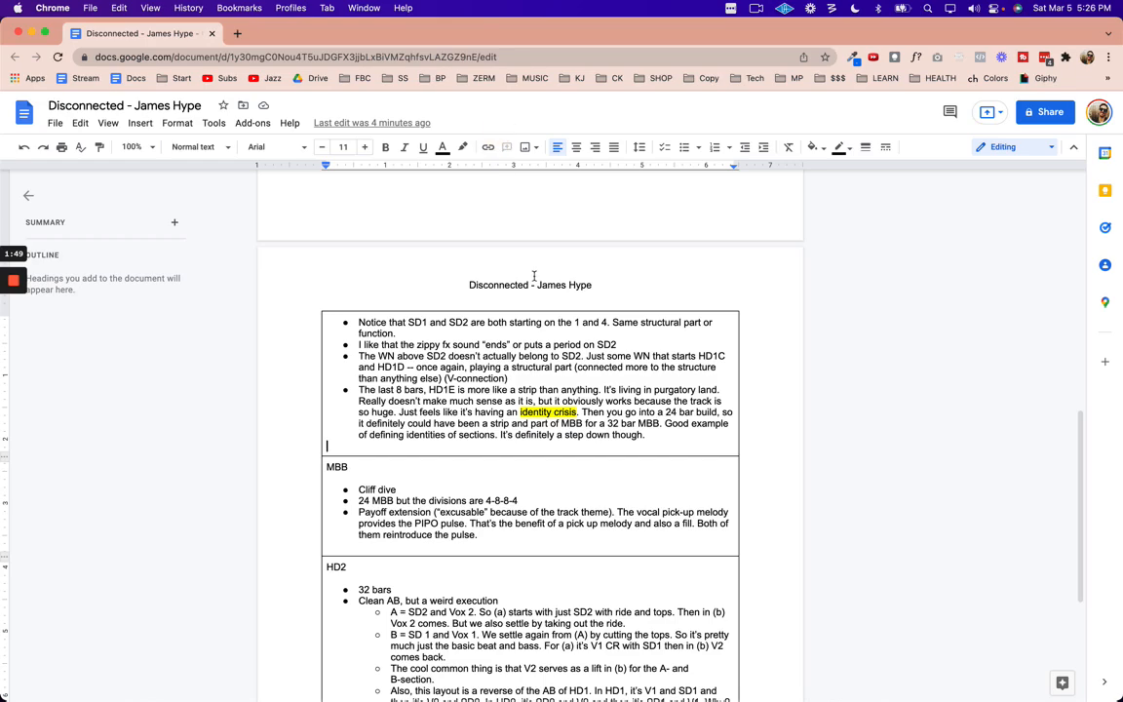
scroll(466, 421, "down", 3)
left_click(500, 419)
left_click(496, 415)
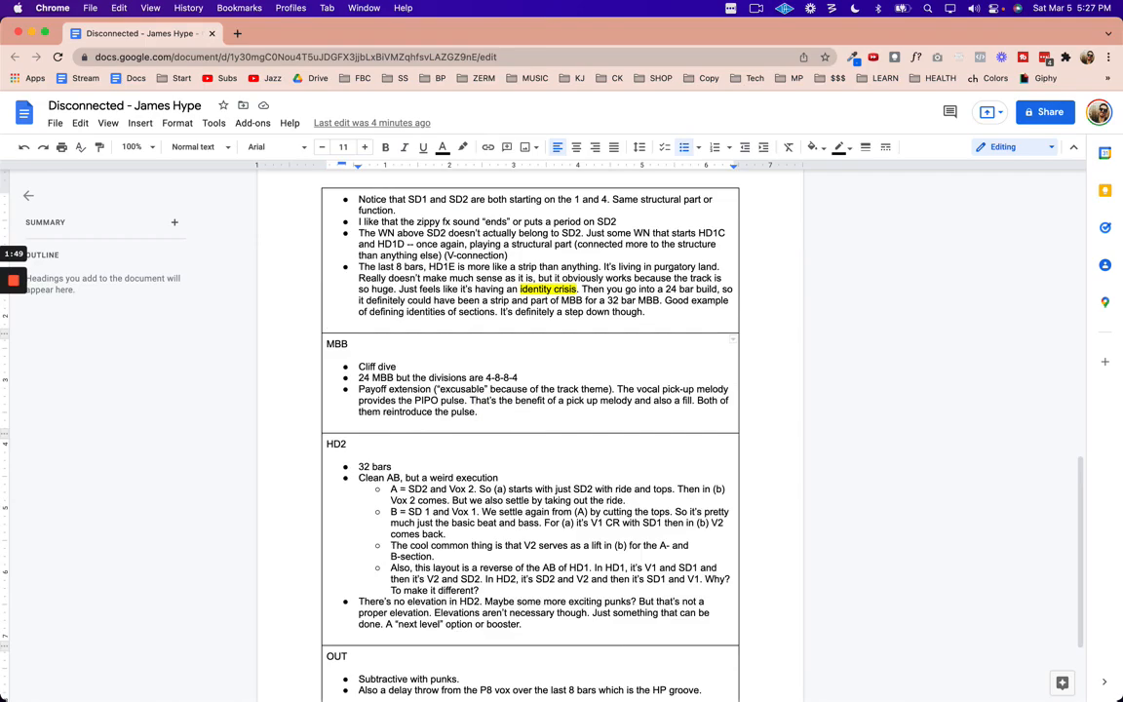
Check the clips at the start of MBB in Live, and extend the notes' "Cliff dive" bullet with in "basement".
key("super+Tab")
left_click(503, 117)
left_click_drag(525, 136, 577, 158)
key("super+Tab")
left_click(439, 368)
type("in \"basement”")
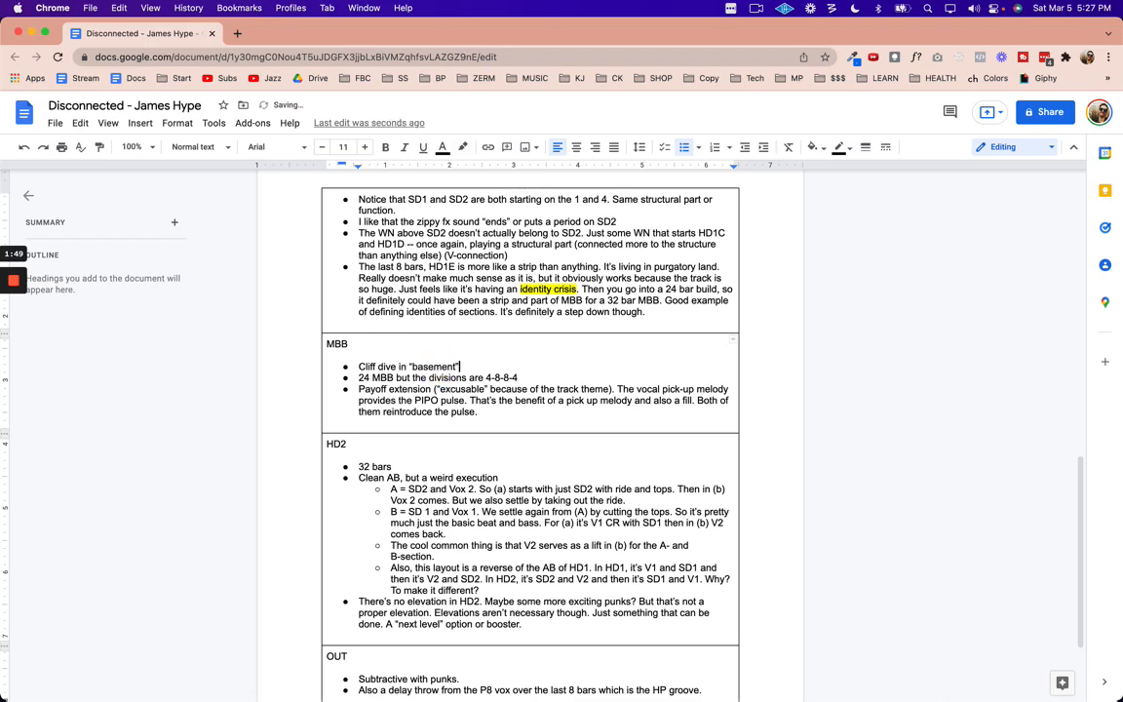
Read the bullet on the 24 MBB, and check its 4-8-8-4 divisions against the MBBA to MBBD clips in Live.
double_click(428, 367)
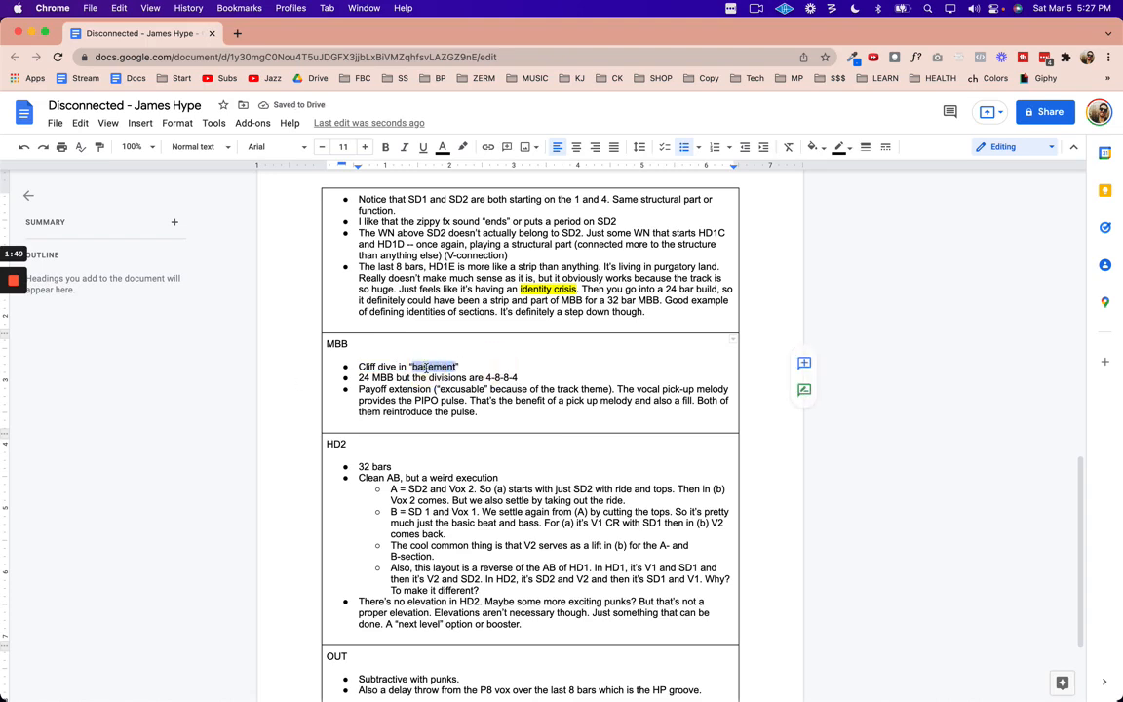
double_click(383, 378)
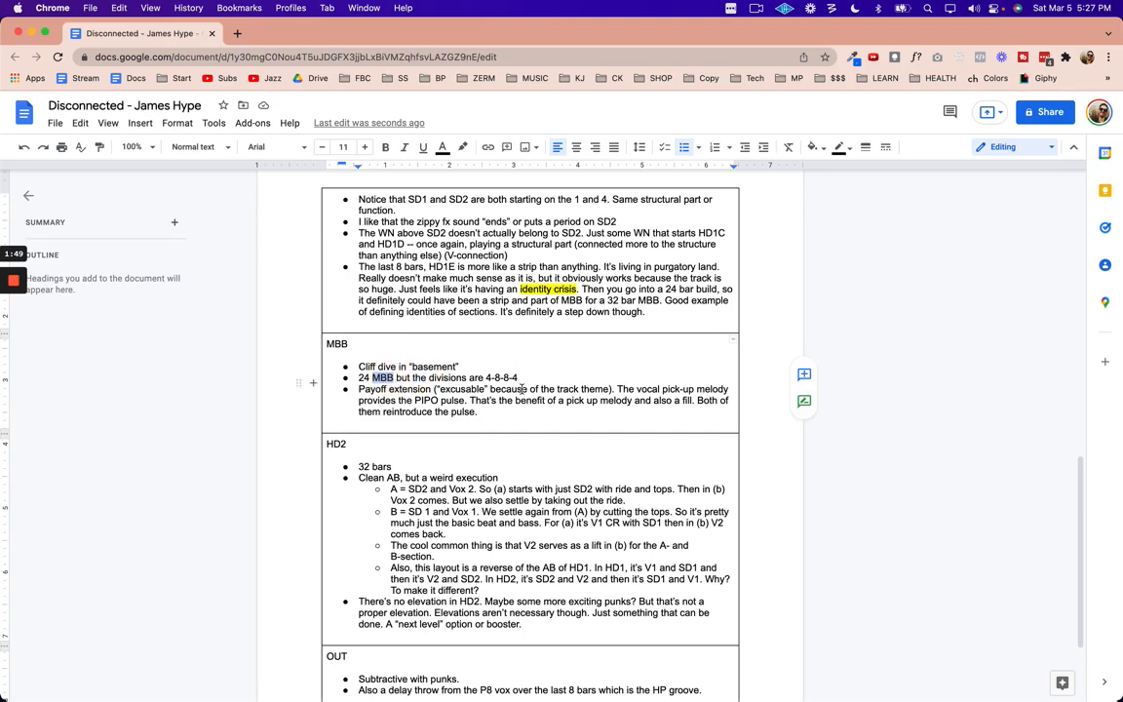
left_click_drag(488, 377, 544, 372)
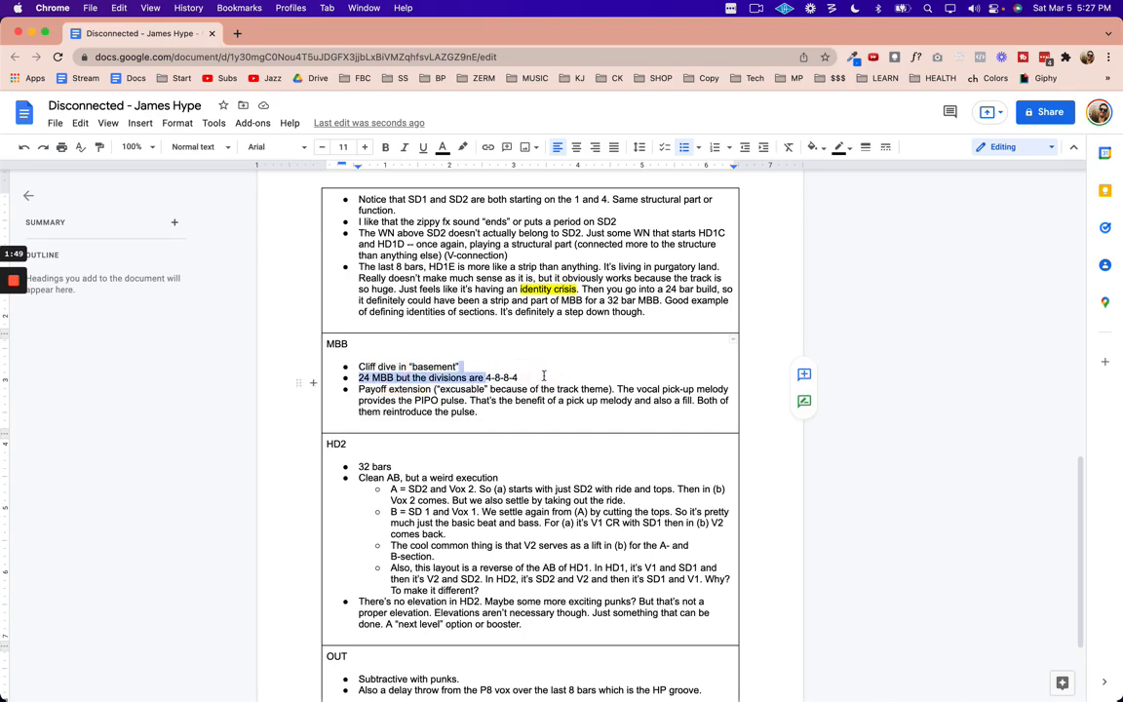
key("super+Tab")
left_click_drag(736, 67, 434, 70)
left_click_drag(260, 134, 606, 140)
left_click(488, 146)
left_click(687, 144)
Read the payoff extension bullet in the notes, and zoom in on the MBBD to HD2 - A transition in Live.
key("super+Tab")
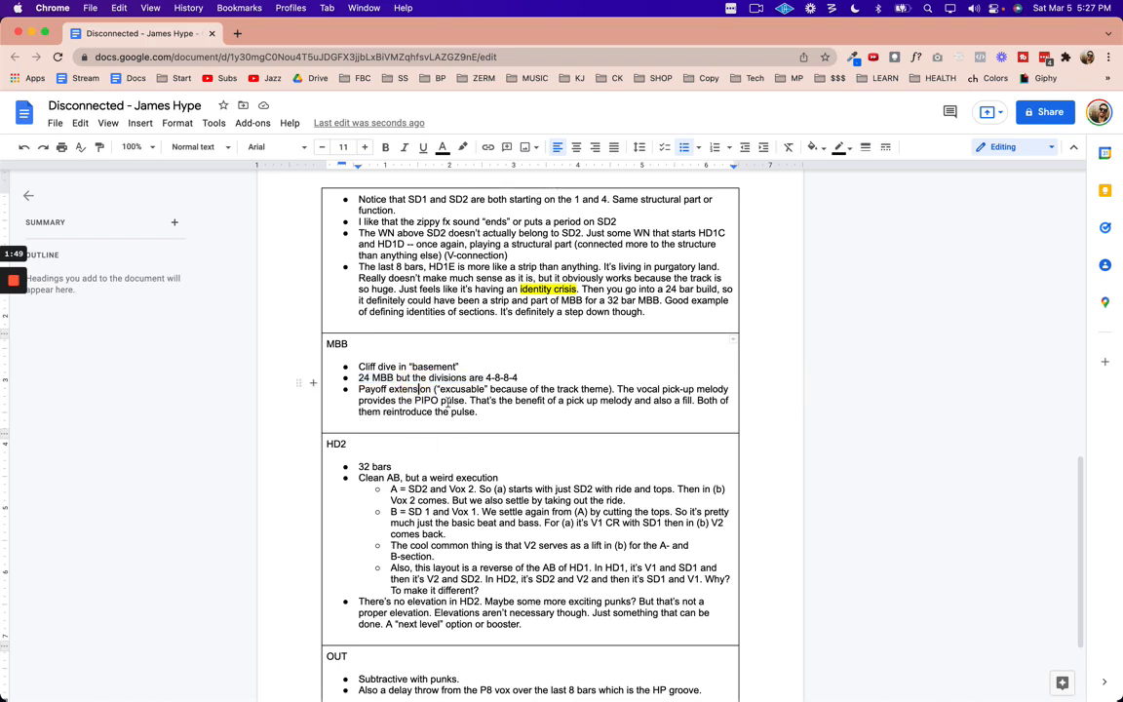
left_click(582, 389)
left_click(508, 413)
key("super+Tab")
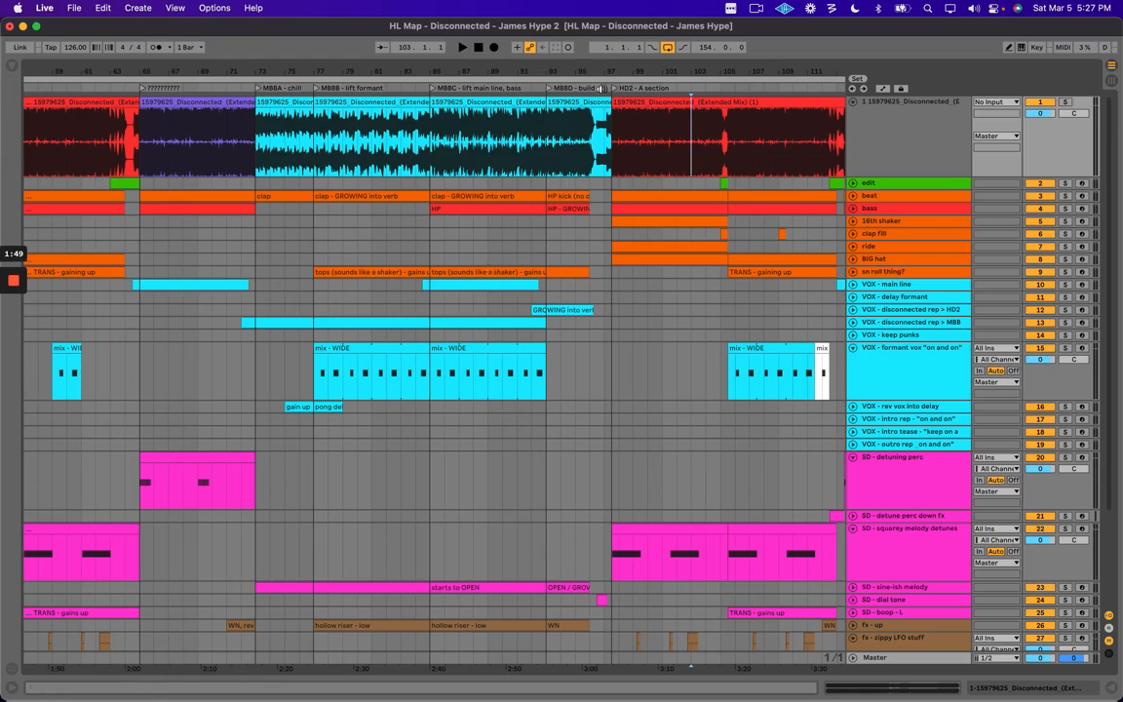
left_click_drag(601, 68, 601, 70)
left_click_drag(499, 142, 649, 141)
left_click(589, 103)
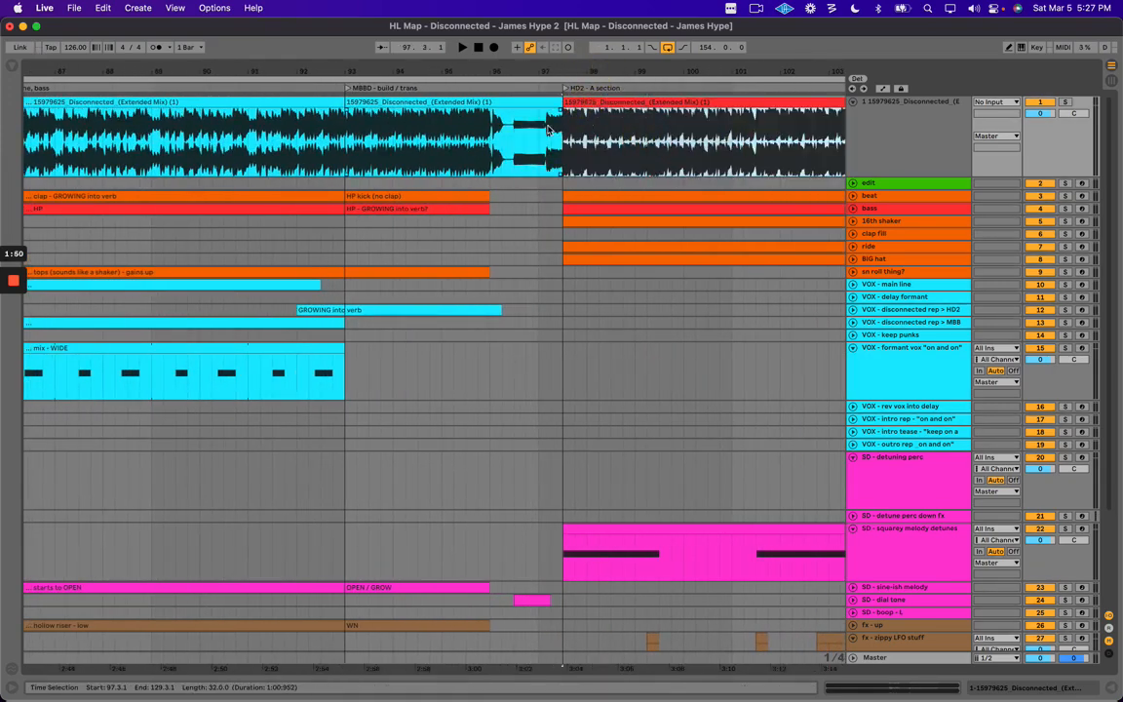
Examine the payoff extension before HD2 by marking the HD2 downbeat and the gap in the audio from bar 96.3 to 97.
left_click(555, 129)
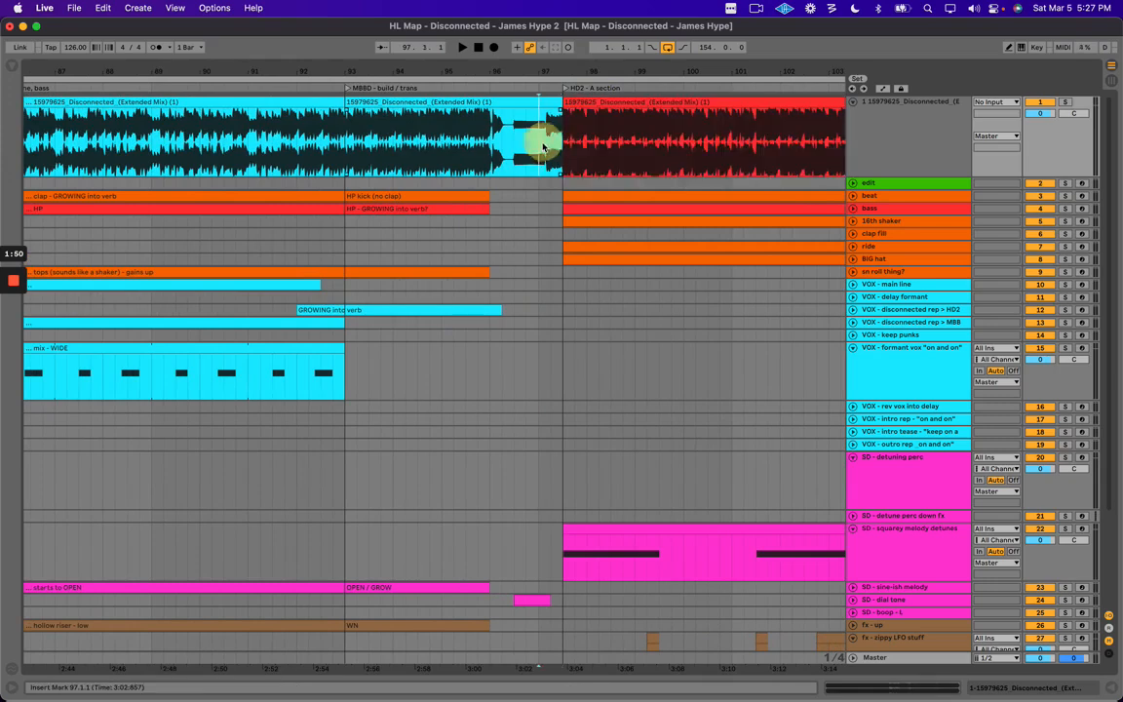
scroll(549, 116, "right", 2)
left_click(547, 105)
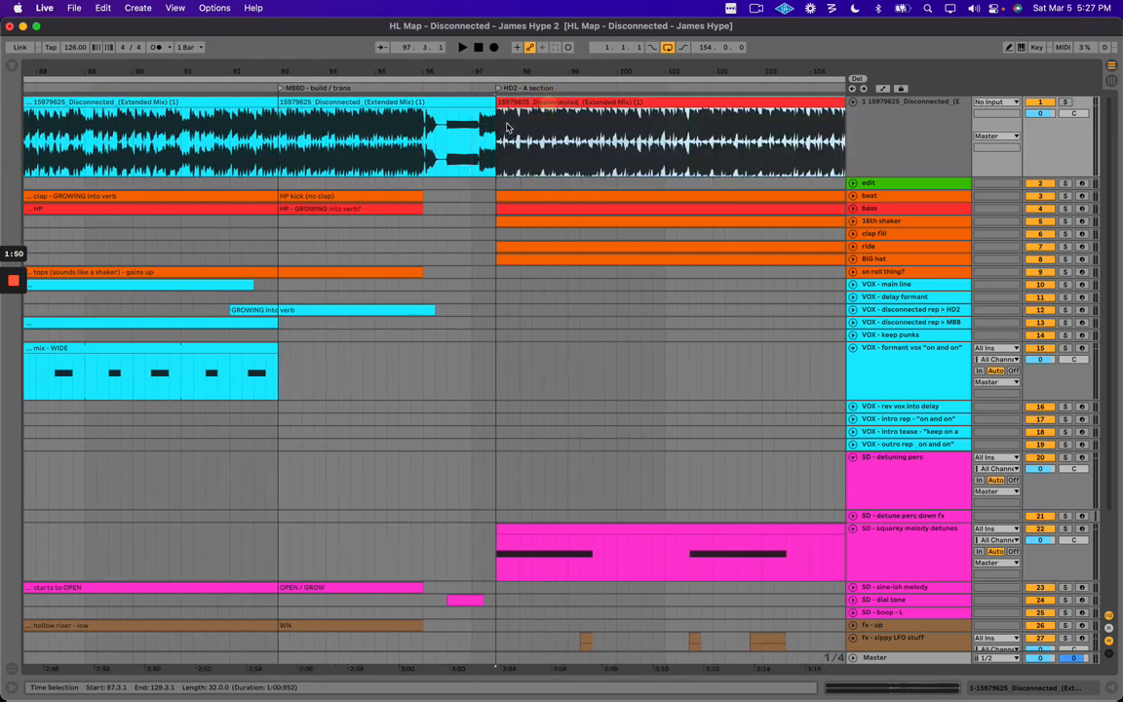
left_click_drag(497, 122, 639, 118)
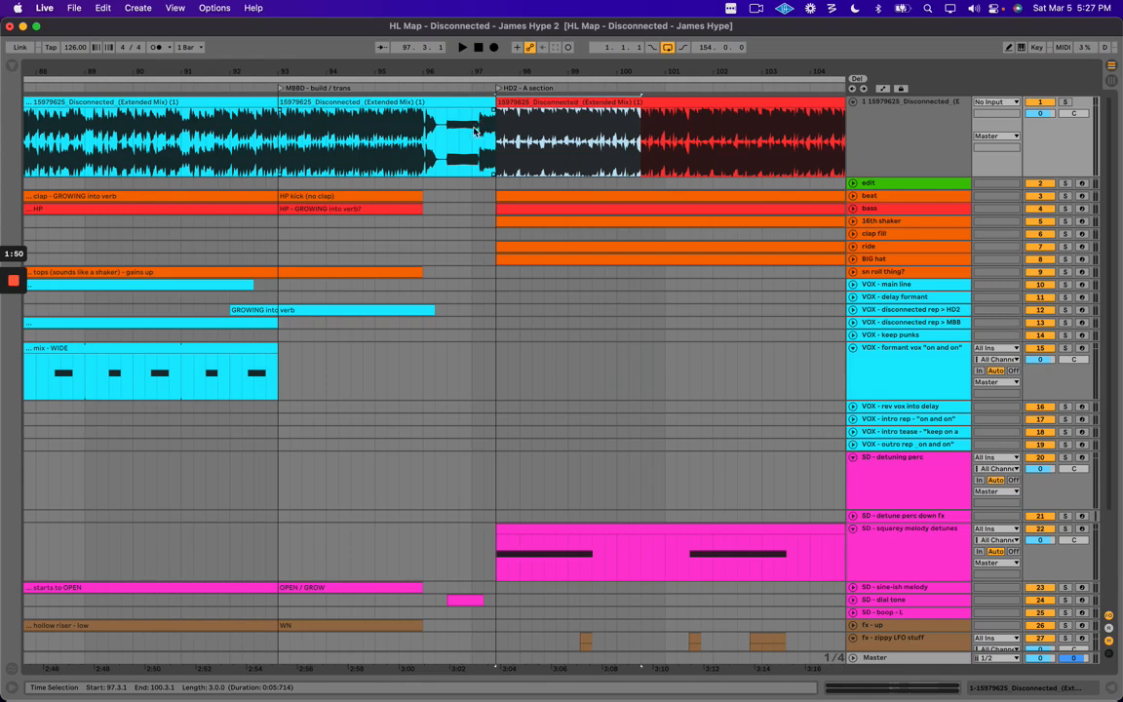
left_click(472, 127)
left_click_drag(448, 130, 472, 126)
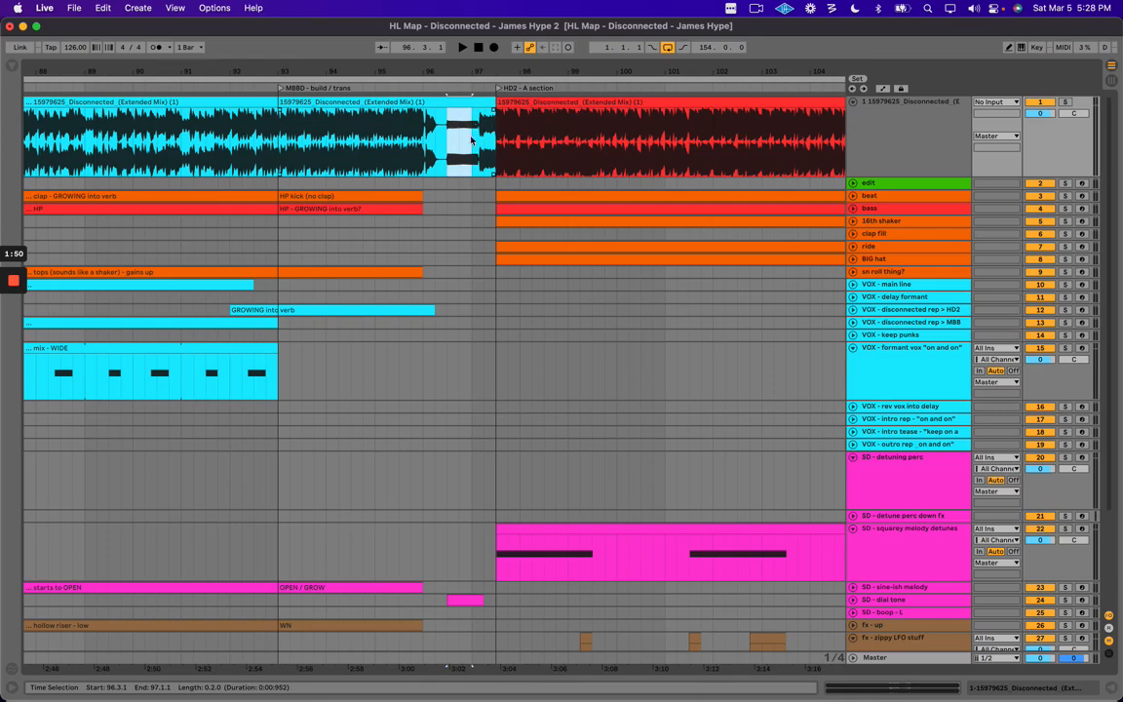
left_click(482, 134)
Play the vocal pick-up from bar 64.3 into the section at bar 65.
left_click_drag(497, 72, 496, 67)
scroll(370, 217, "left", 5)
scroll(368, 215, "left", 5)
scroll(295, 145, "left", 5)
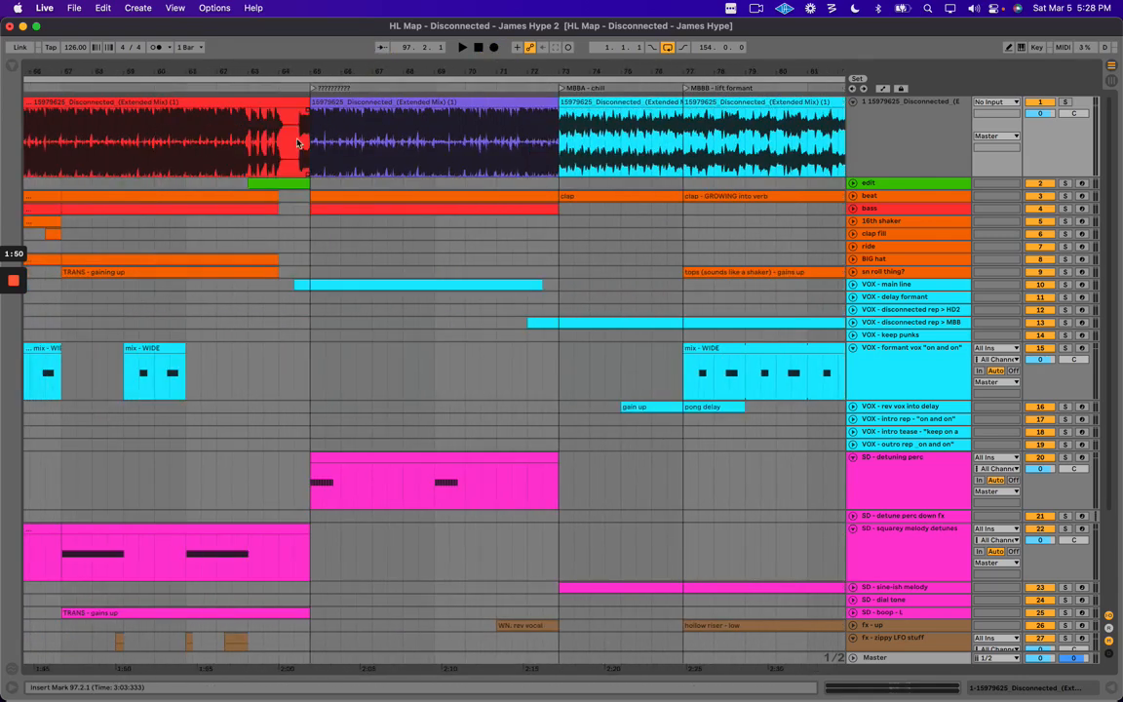
scroll(297, 128, "right", 8)
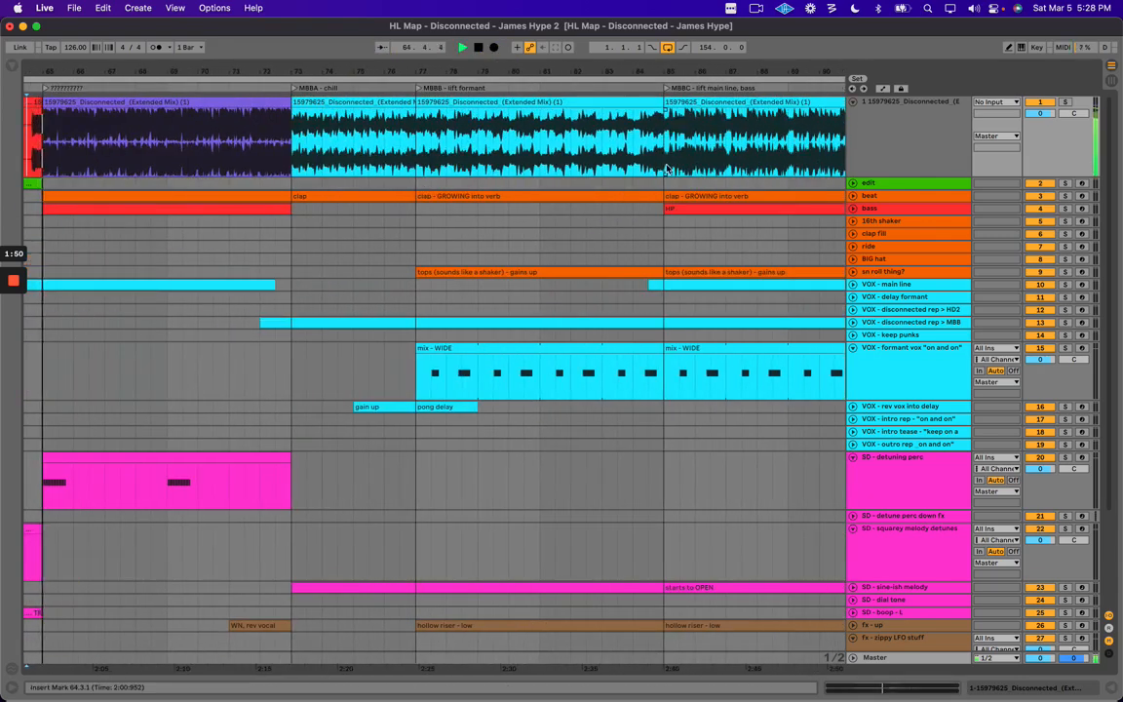
scroll(659, 212, "right", 6)
Return to the gap before HD2 - A and place the insert mark at bar 97.
left_click(441, 146)
left_click_drag(463, 71, 467, 70)
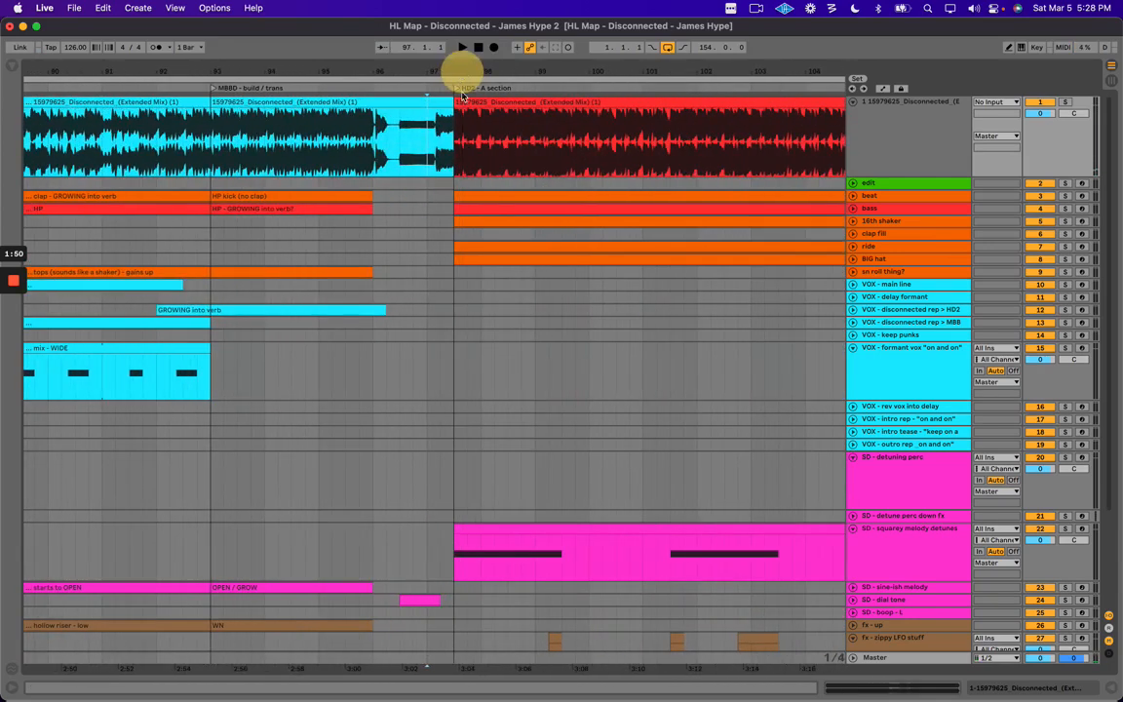
left_click(432, 145)
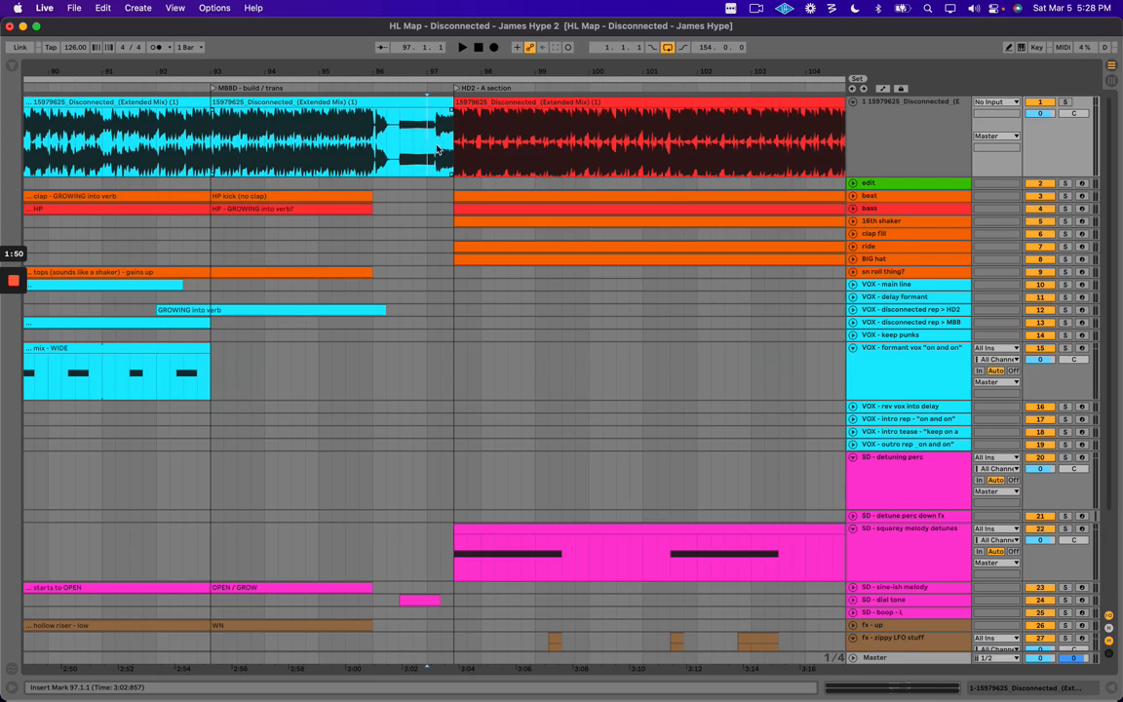
Examine the audio waveform between bar 97 and the HD2 - A downbeat at bar 97.3 in the arrangement.
scroll(429, 151, "right", 2)
left_click_drag(361, 134, 557, 131)
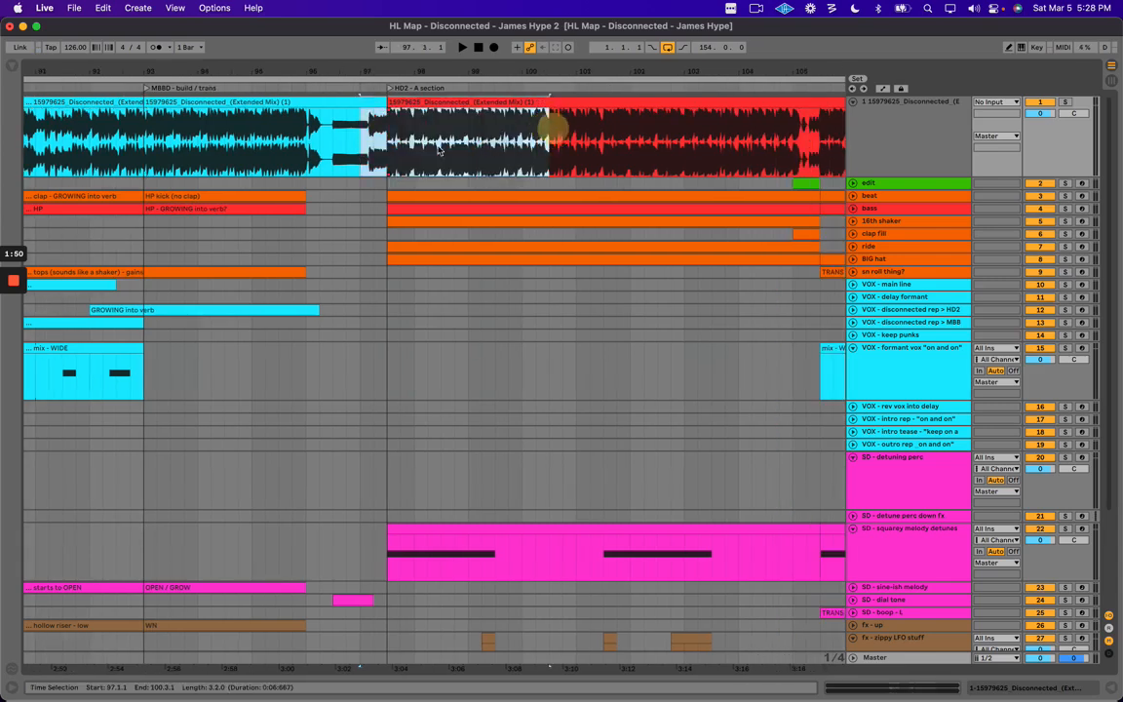
left_click(368, 139)
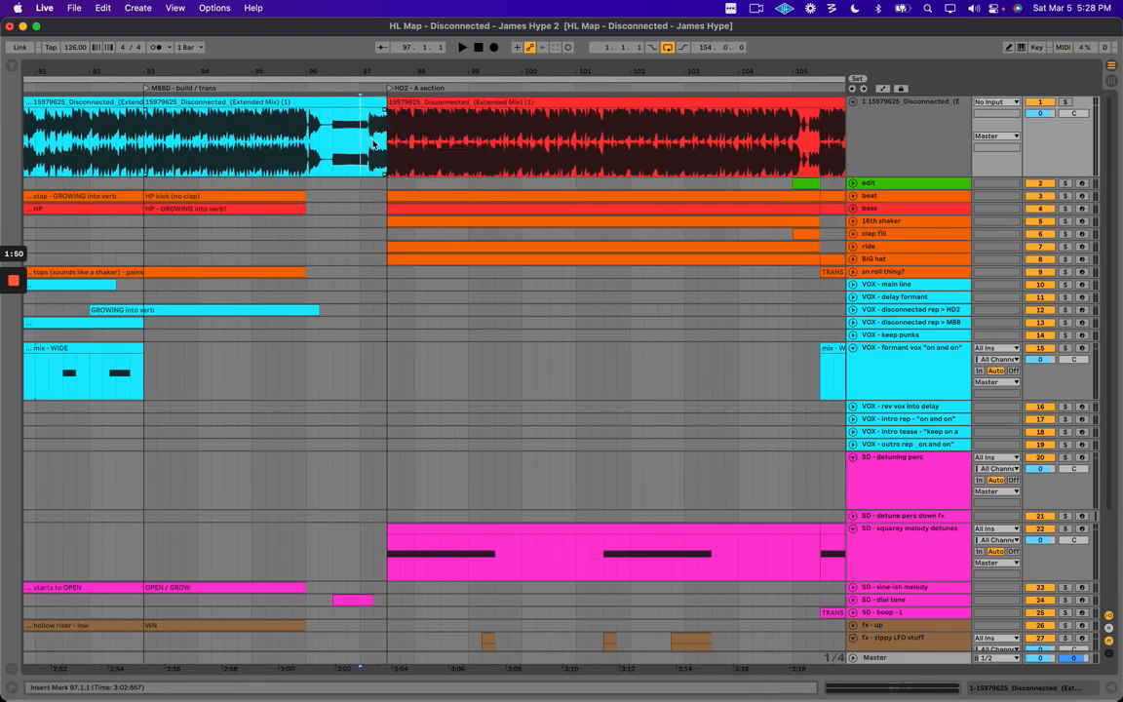
key("plus")
key("plus")
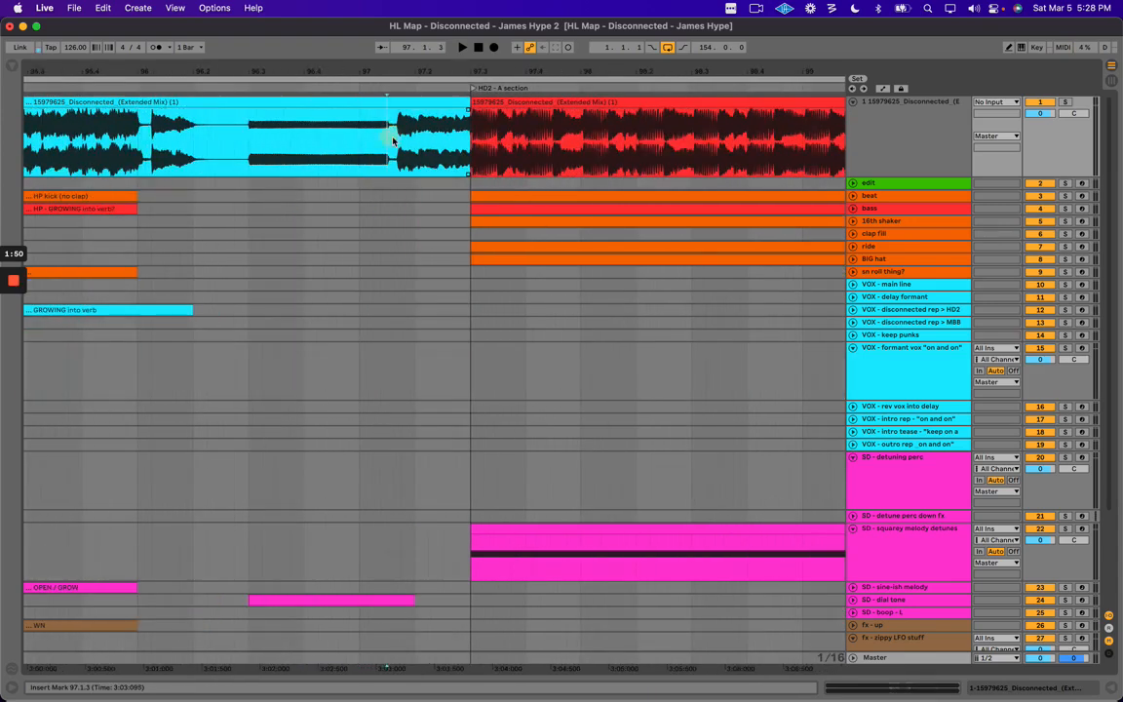
left_click_drag(391, 140, 624, 136)
left_click(388, 143)
left_click_drag(381, 68, 380, 43)
left_click(468, 102)
left_click_drag(468, 68, 468, 51)
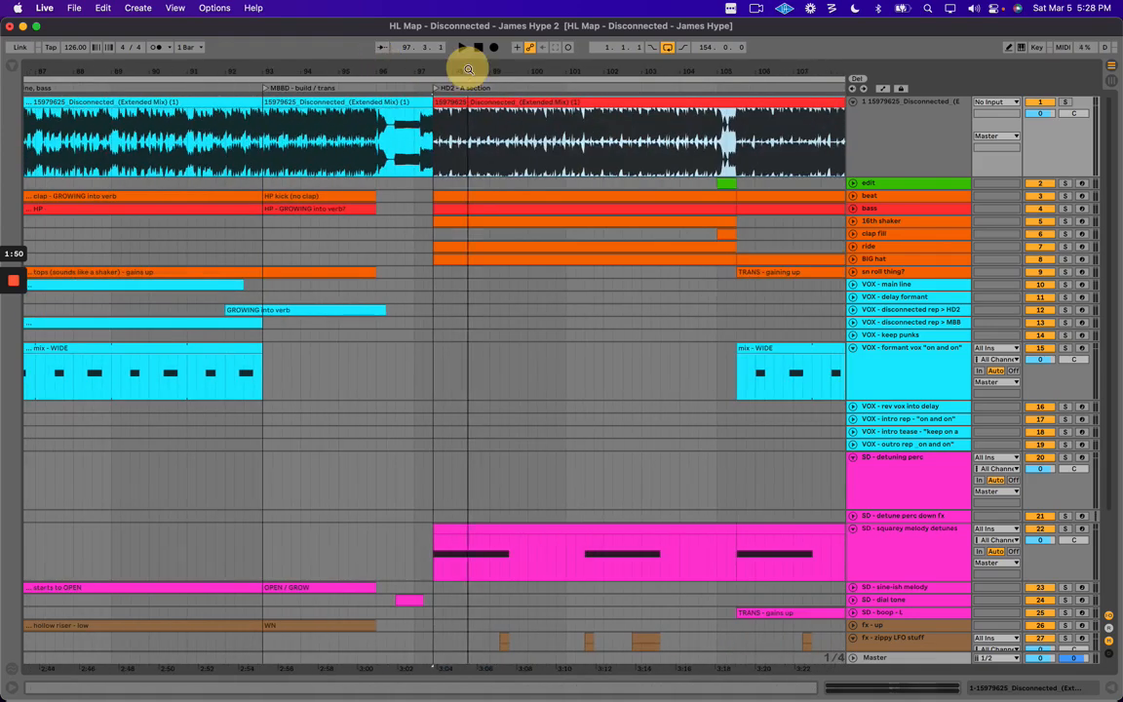
left_click(437, 131)
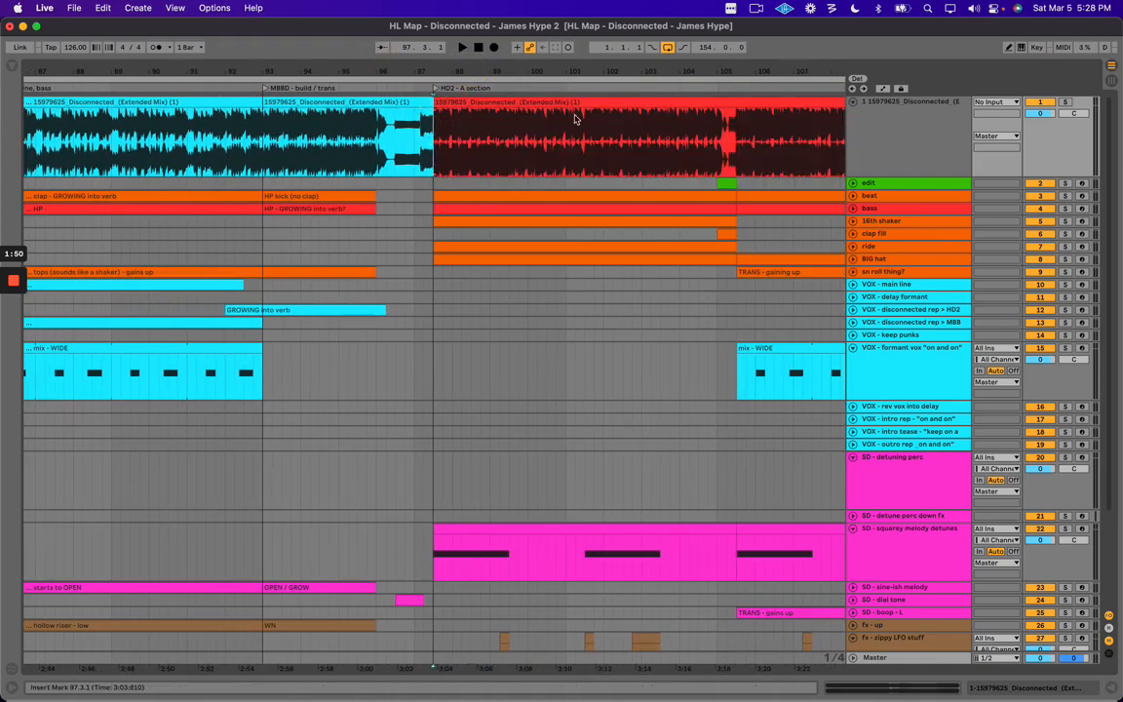
left_click_drag(466, 70, 466, 82)
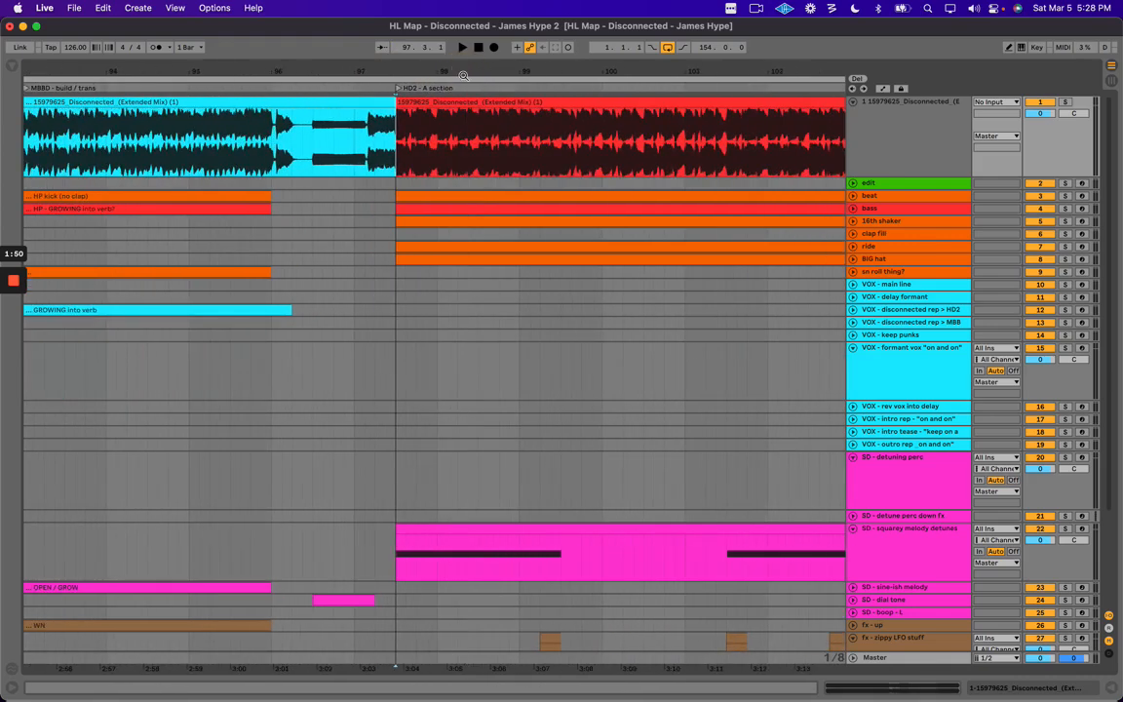
Play the transition from bar 97 into the HD2 - A section.
left_click(354, 135)
key("space")
left_click_drag(379, 71, 379, 64)
scroll(343, 145, "left", 5)
Switch to the notes in Chrome and read from the MBB bullets into the start of the HD2 section.
key("super+Tab")
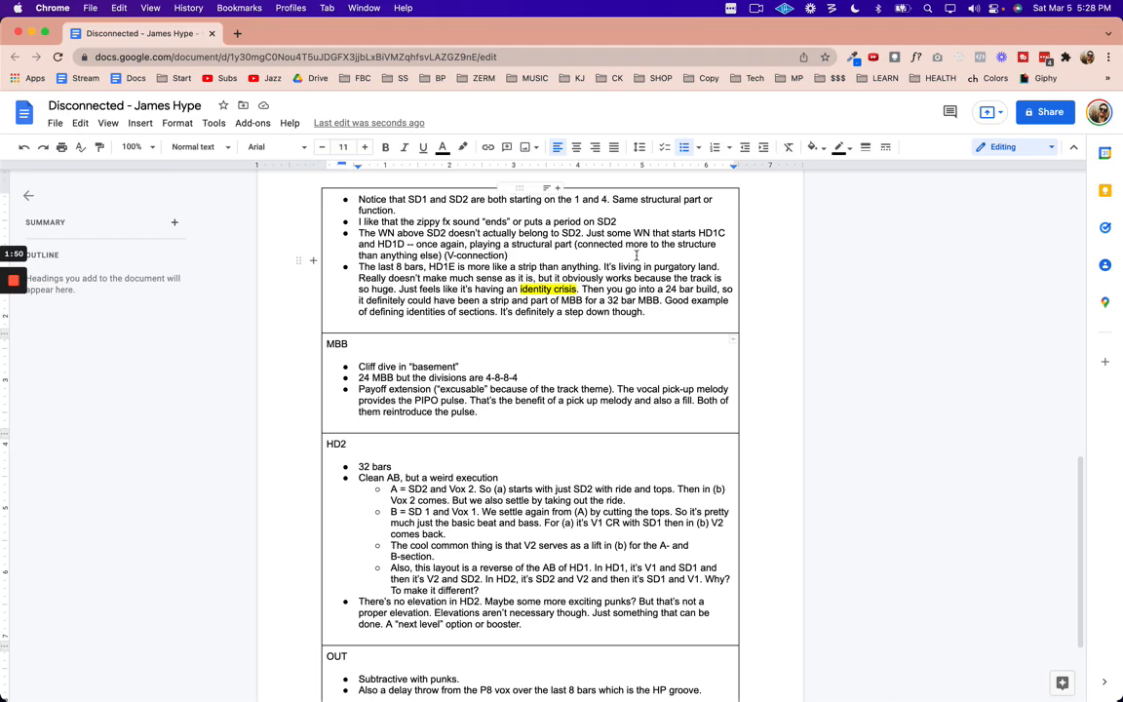
scroll(446, 458, "down", 2)
scroll(446, 458, "down", 2)
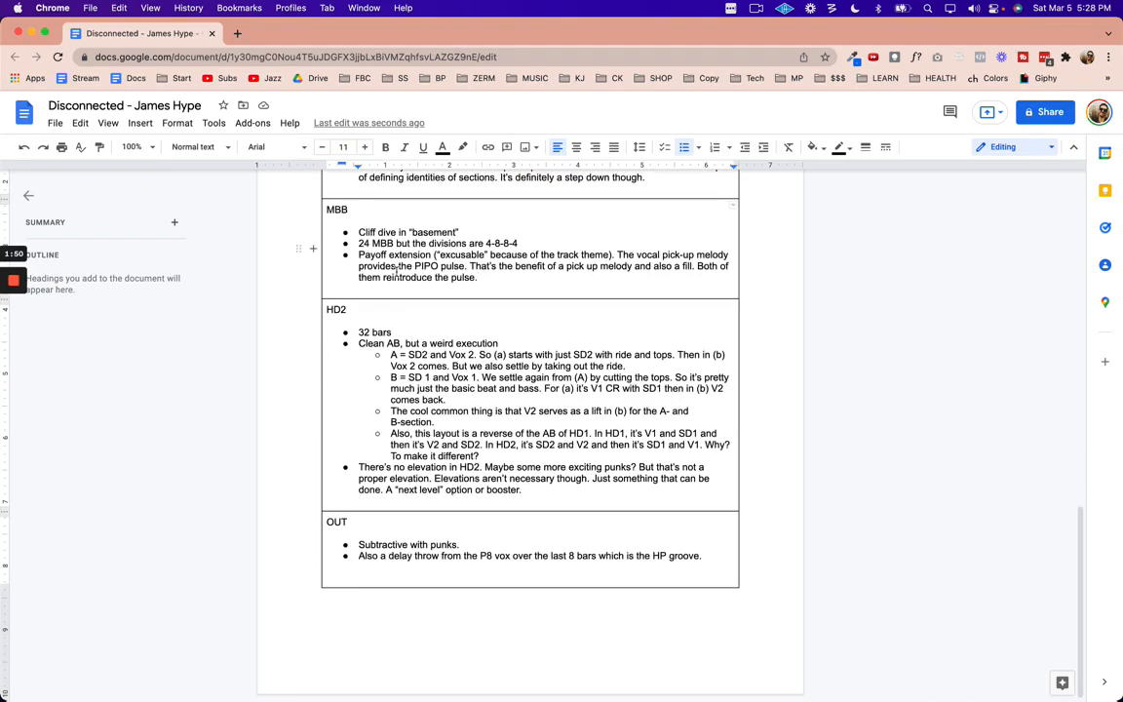
left_click_drag(351, 243, 475, 293)
left_click(475, 294)
left_click(365, 333)
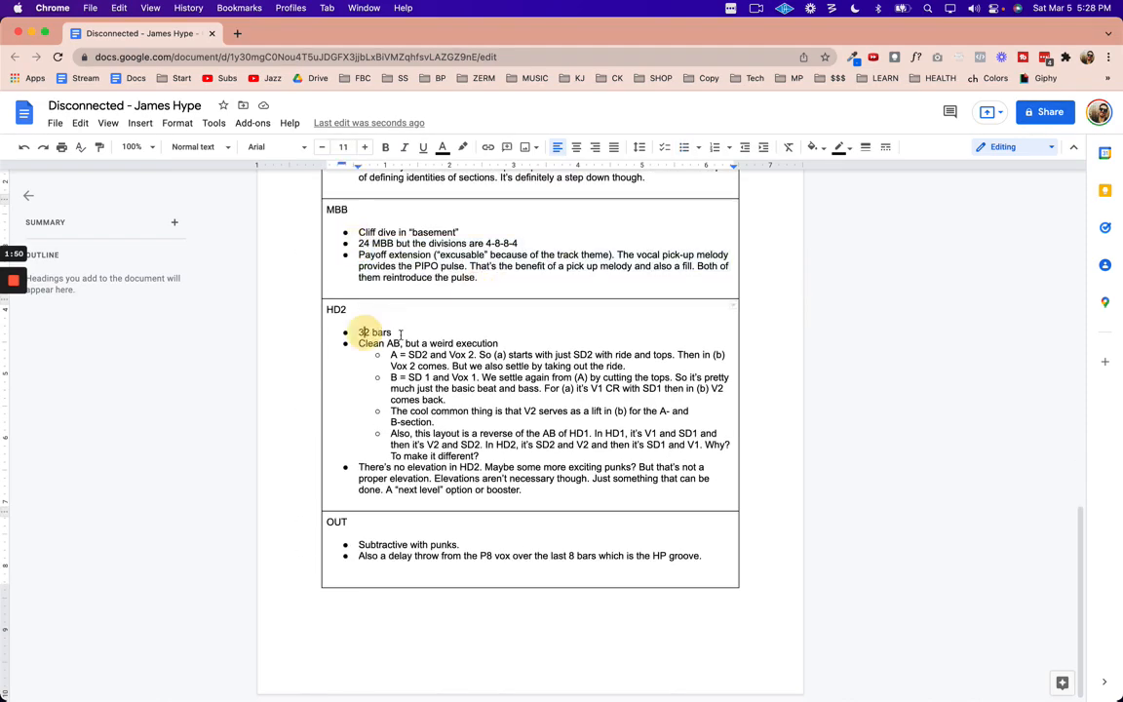
Reword the second HD2 bullet as "Clean AB, but a reversed execution of HD1".
type(",")
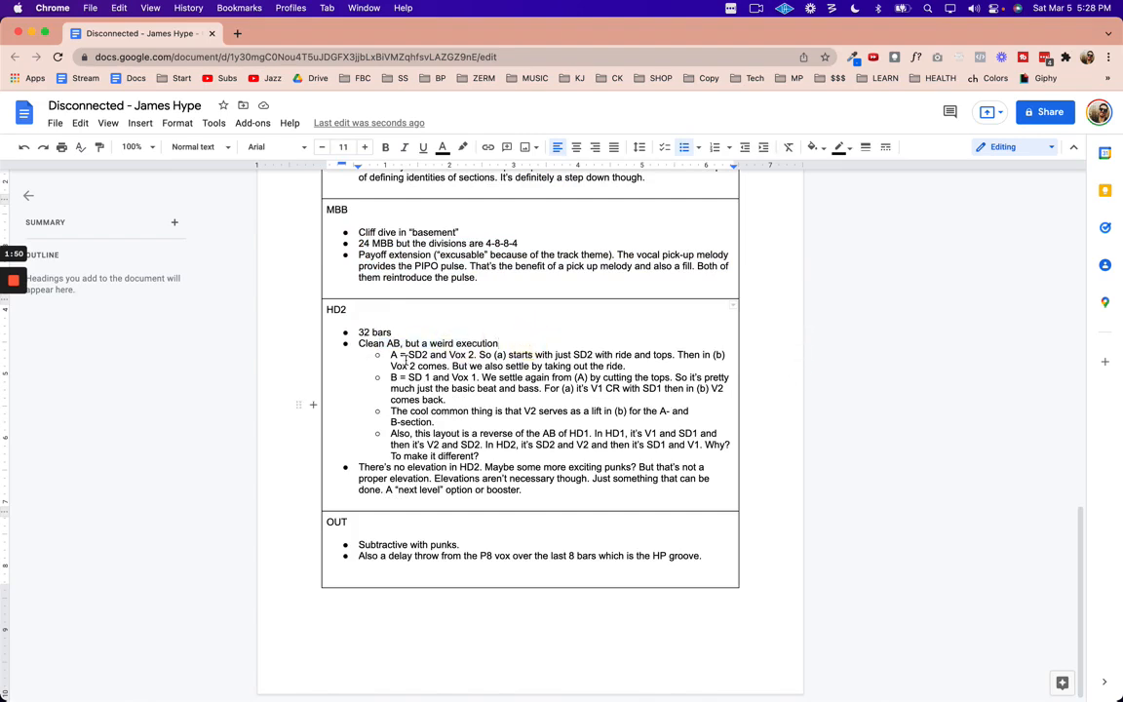
double_click(441, 343)
key("BackSpace")
type("rever")
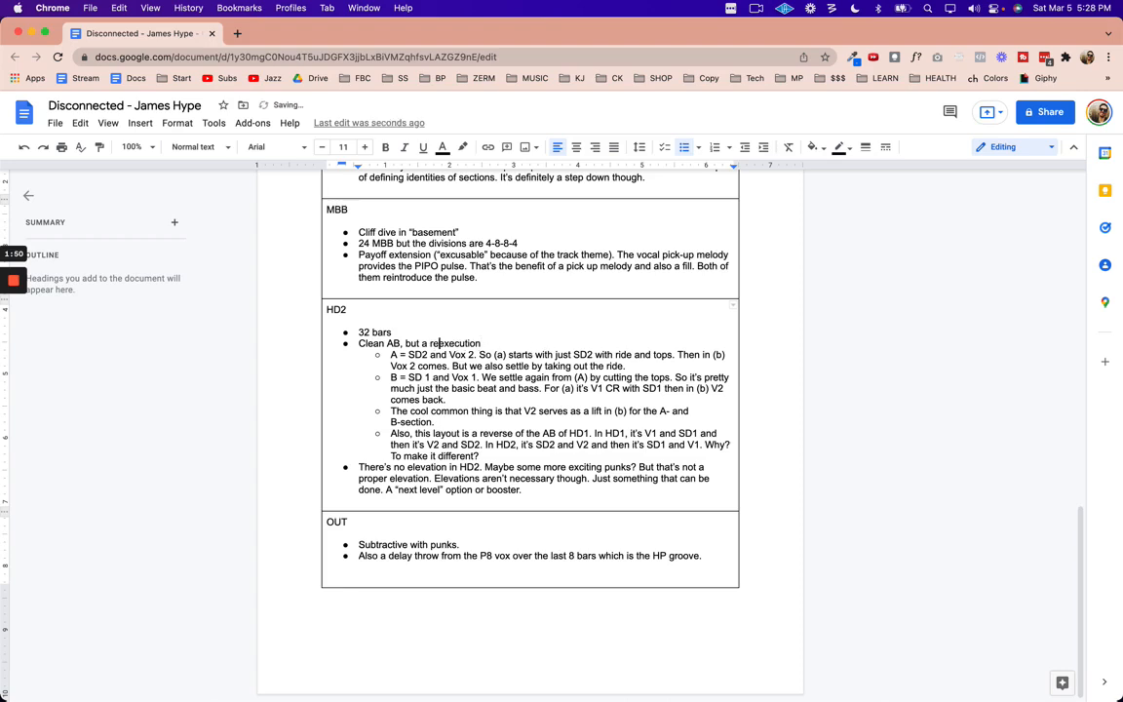
type("sed")
Read the HD2 sub-bullets describing the A and B layout and its reversal of HD1.
left_click_drag(416, 359, 494, 457)
left_click(530, 456)
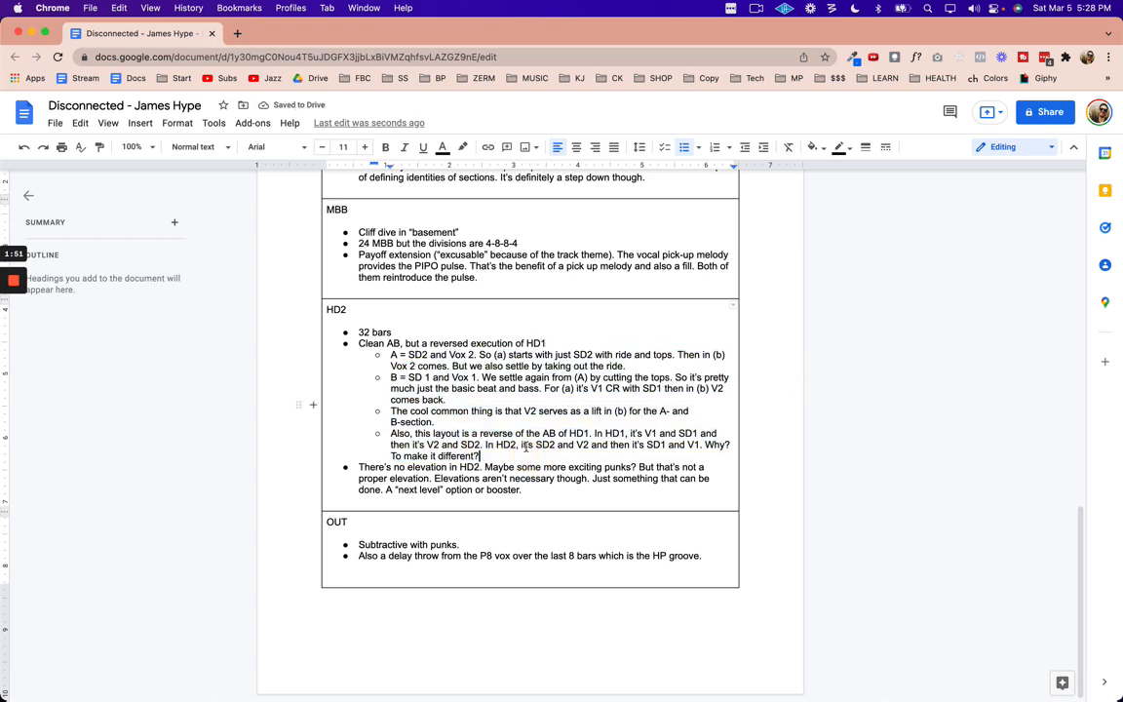
key("super+Tab")
key("super+Tab")
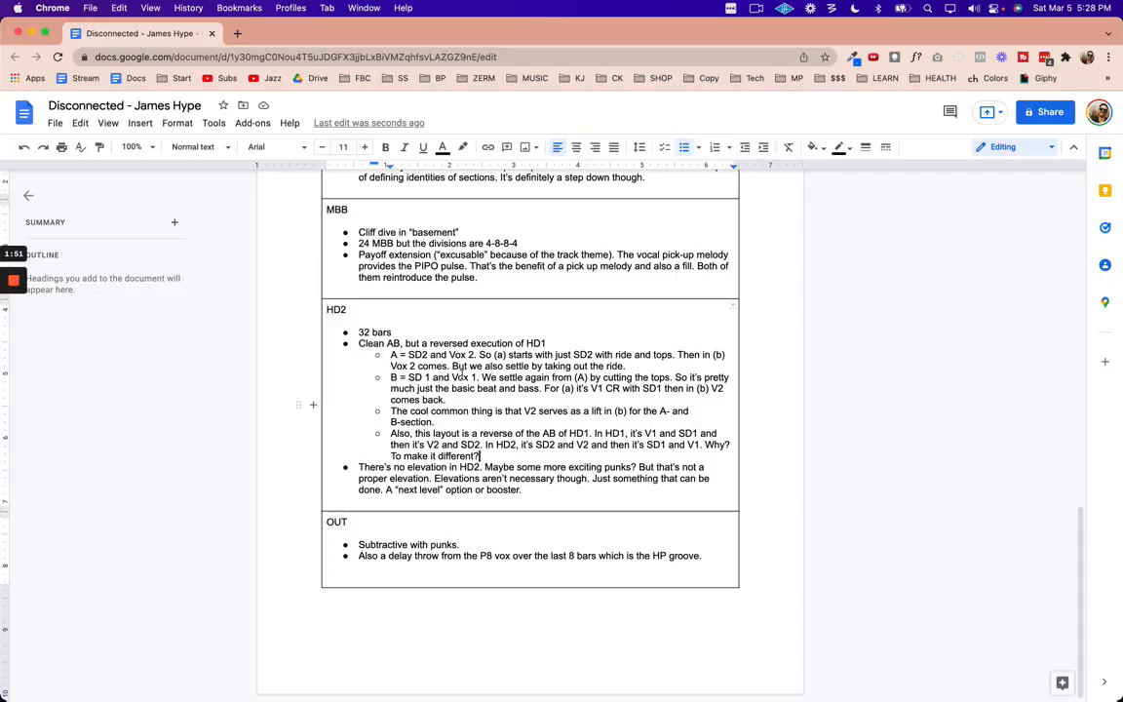
Replace the last HD2 bullet about missing elevation with "Elevation = the ride in HD2A".
left_click_drag(360, 467, 517, 489)
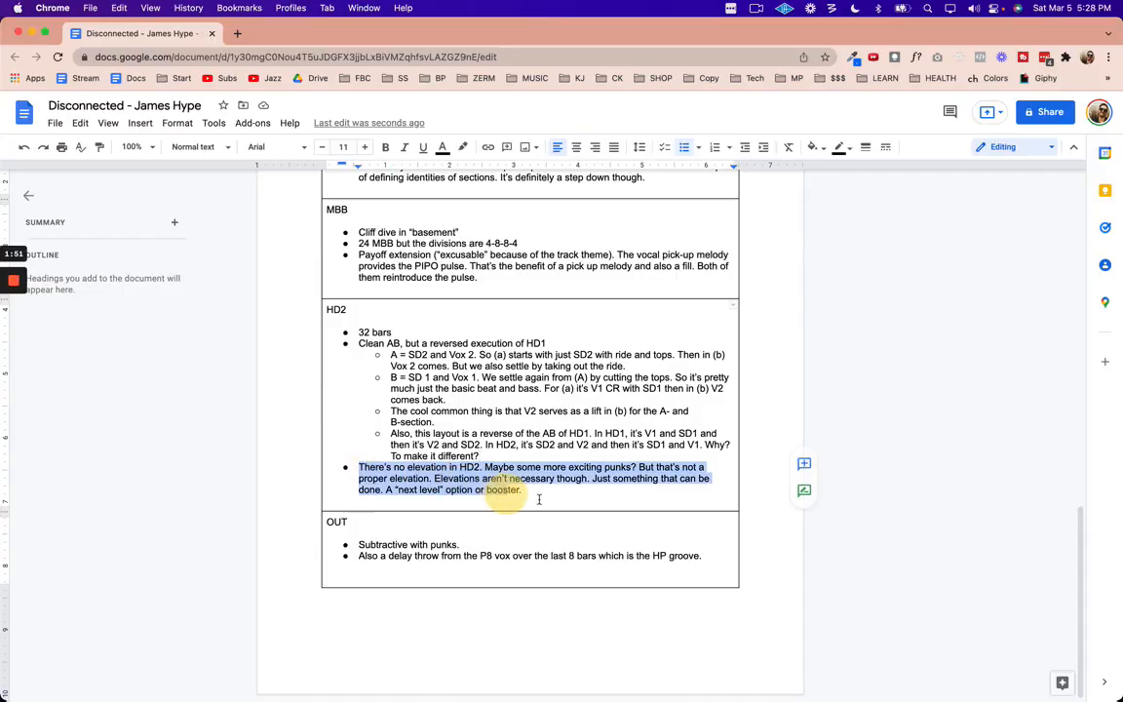
left_click(463, 467)
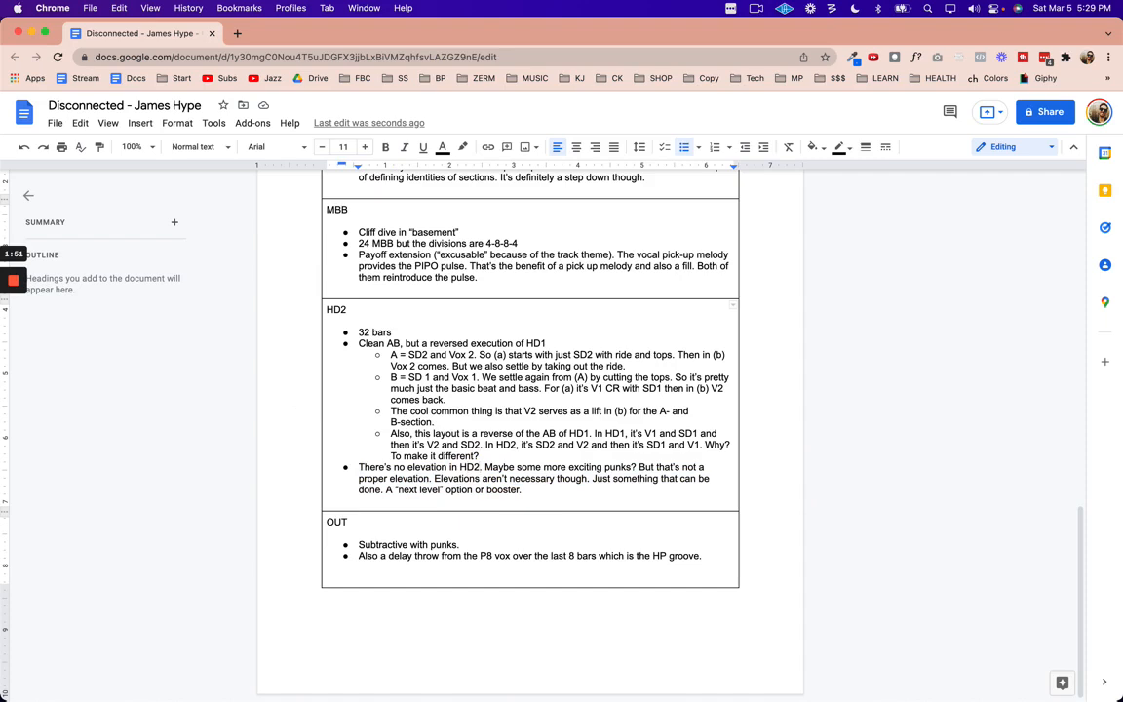
left_click_drag(522, 490, 360, 467)
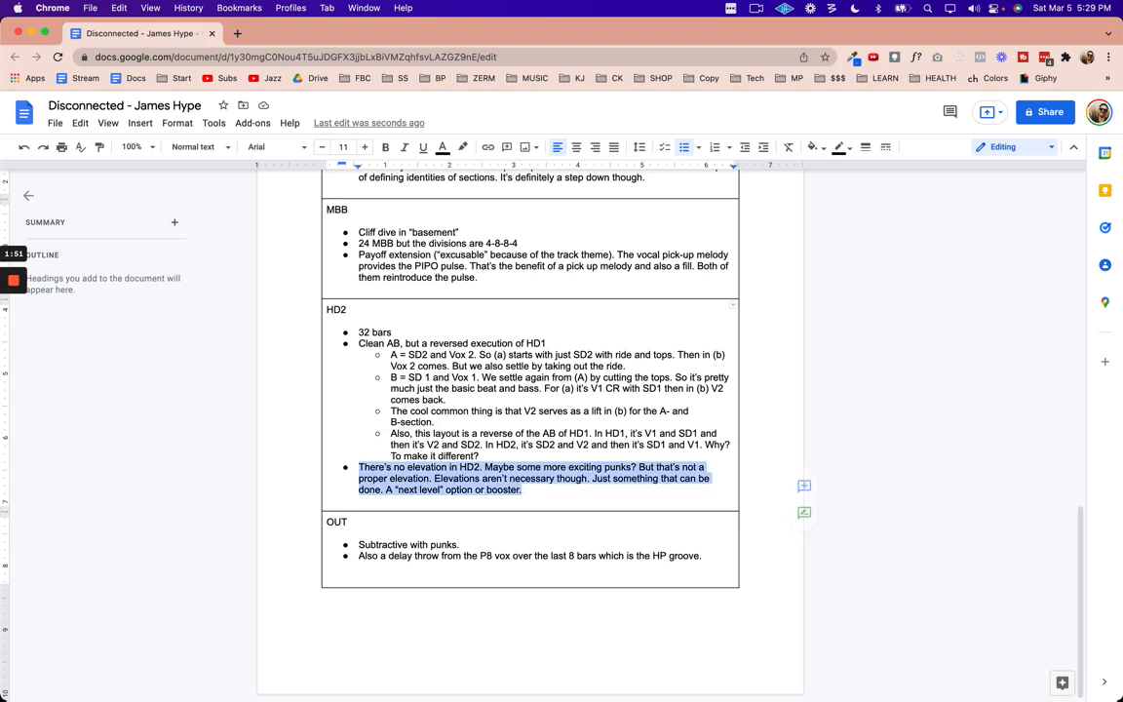
type("Elev")
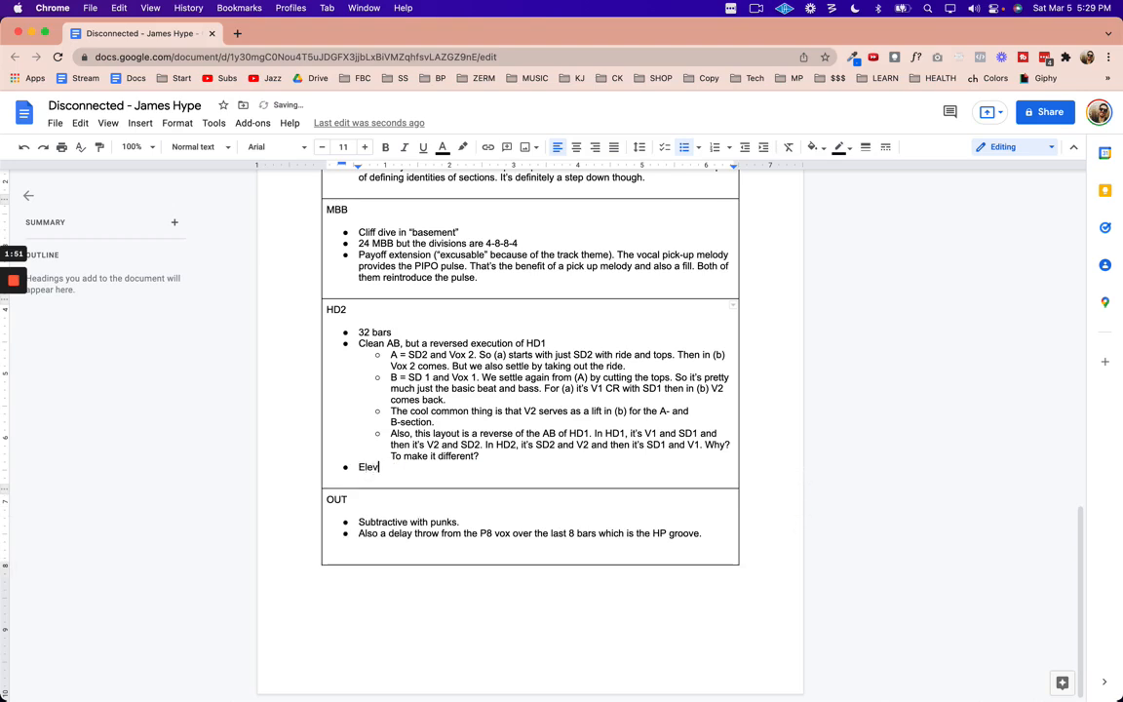
type("ation = the ride in HD2")
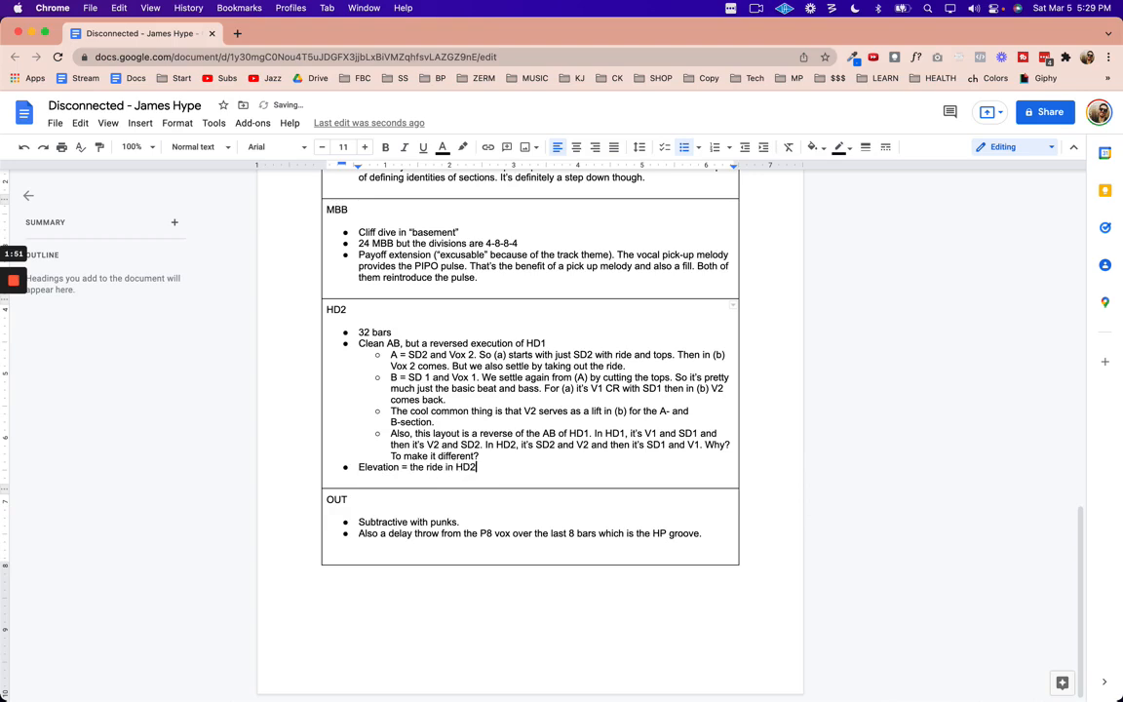
type("A")
left_click(493, 469)
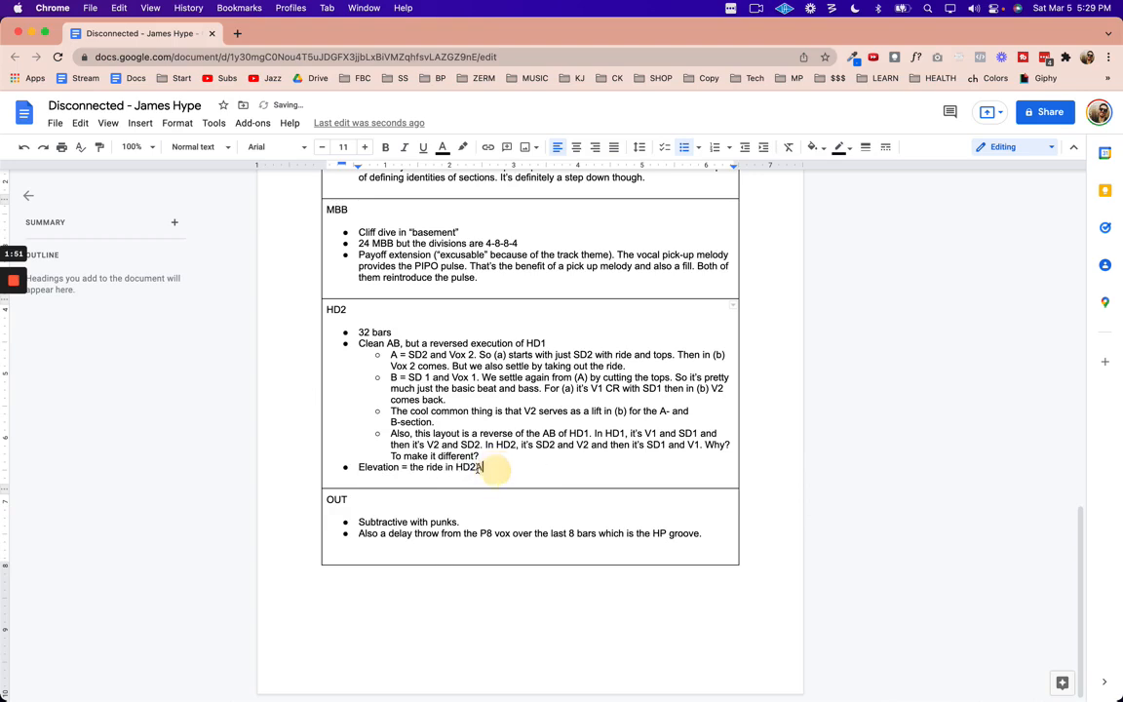
type(", settles the rest of the")
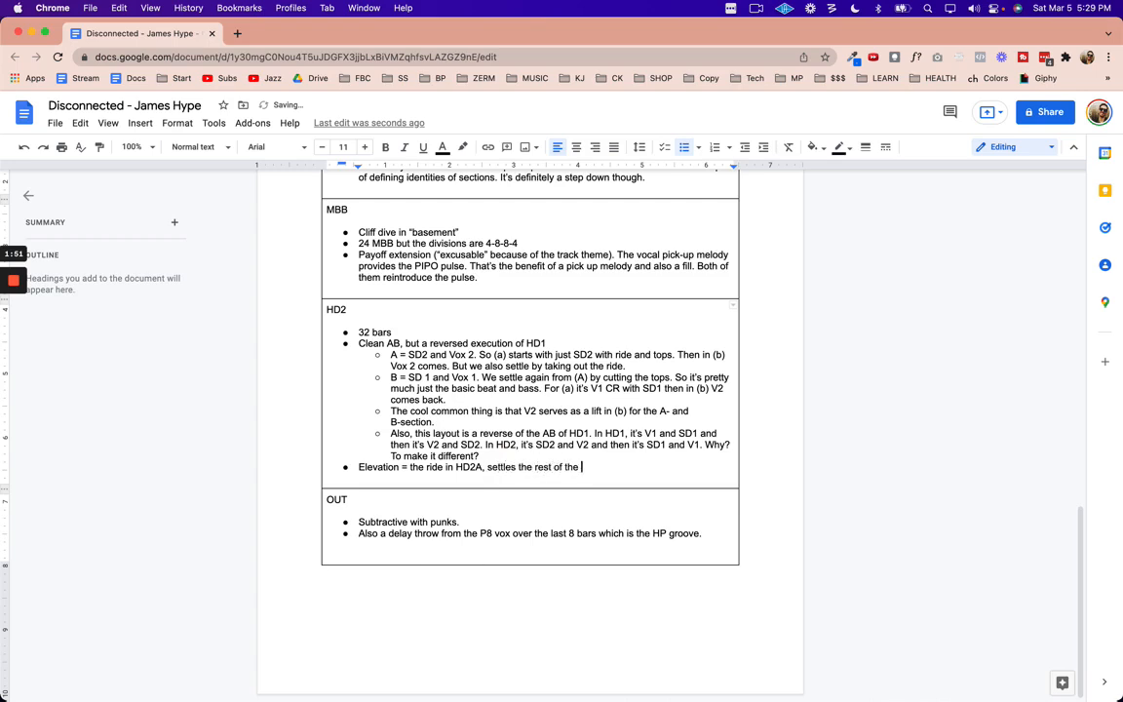
key("super+Tab")
key("super+Tab")
key("BackSpace")
key("BackSpace")
key("BackSpace")
key("BackSpace")
key("BackSpace")
key("BackSpace")
key("BackSpace")
key("BackSpace")
key("BackSpace")
key("BackSpace")
key("BackSpace")
key("BackSpace")
key("BackSpace")
key("BackSpace")
key("BackSpace")
key("BackSpace")
key("BackSpace")
key("BackSpace")
key("BackSpace")
key("BackSpace")
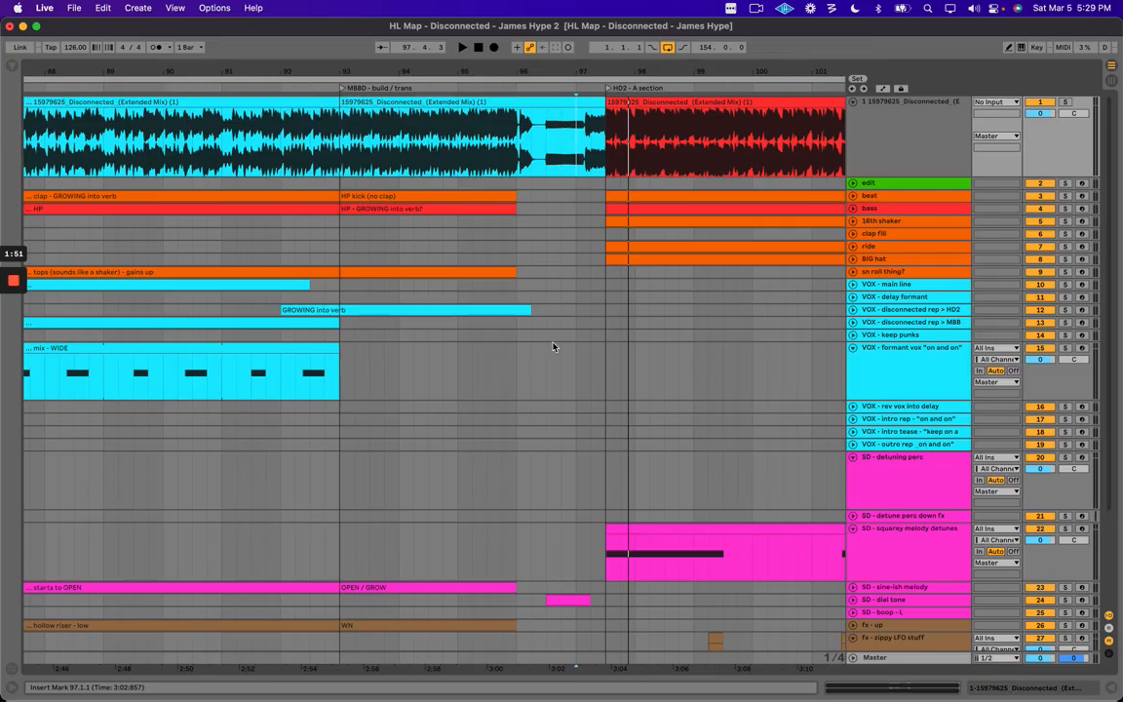
Compare the OUT notes with the OUTRO section in Live, marking the extent of the outro audio from bar 129.
key("super+Tab")
left_click_drag(659, 66, 689, 67)
key("super+Tab")
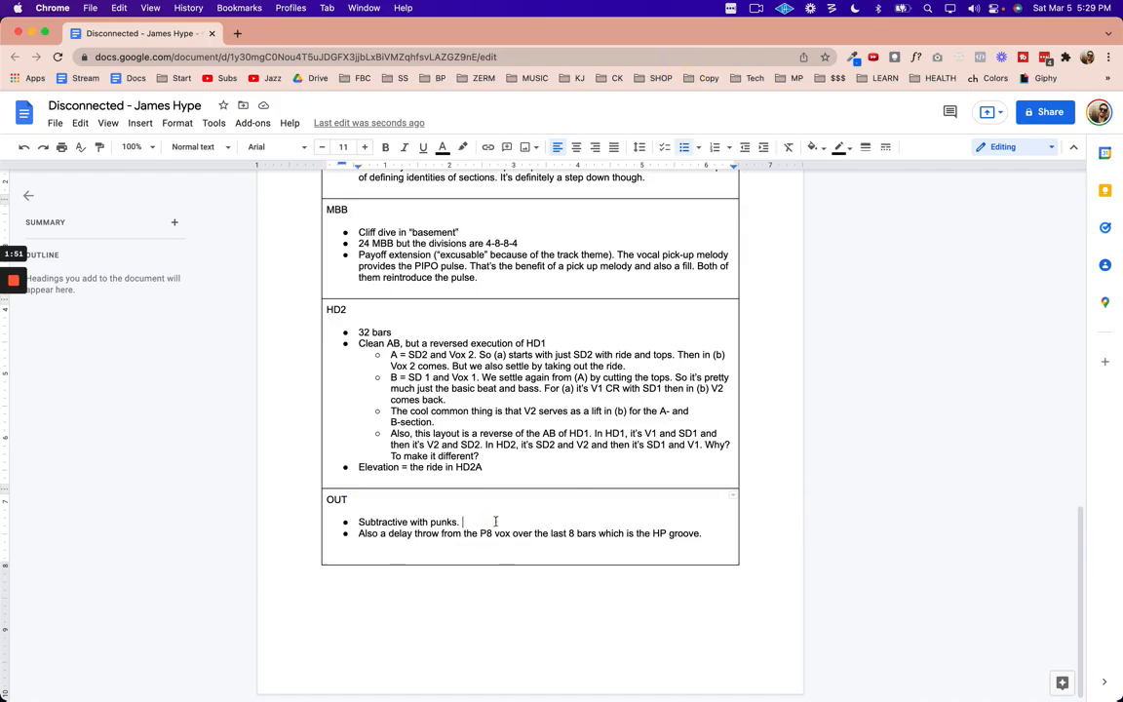
key("super+Tab")
left_click_drag(334, 142, 789, 141)
left_click_drag(339, 134, 569, 139)
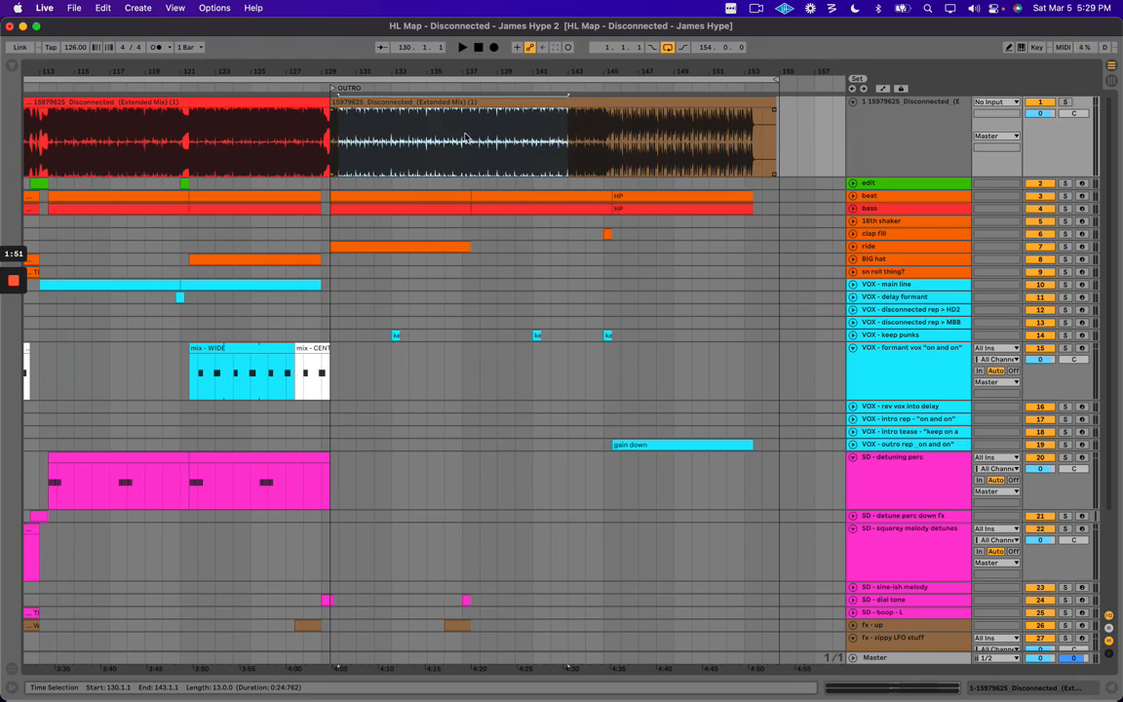
left_click_drag(462, 133, 770, 124)
left_click(640, 134)
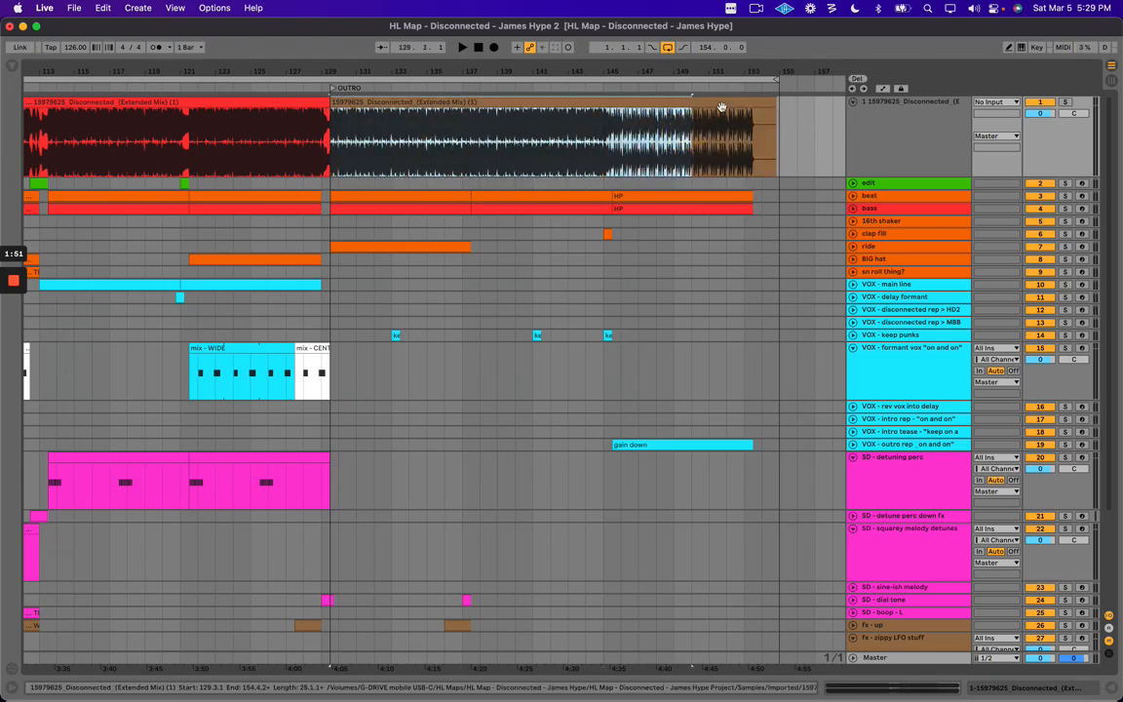
left_click_drag(653, 71, 603, 74)
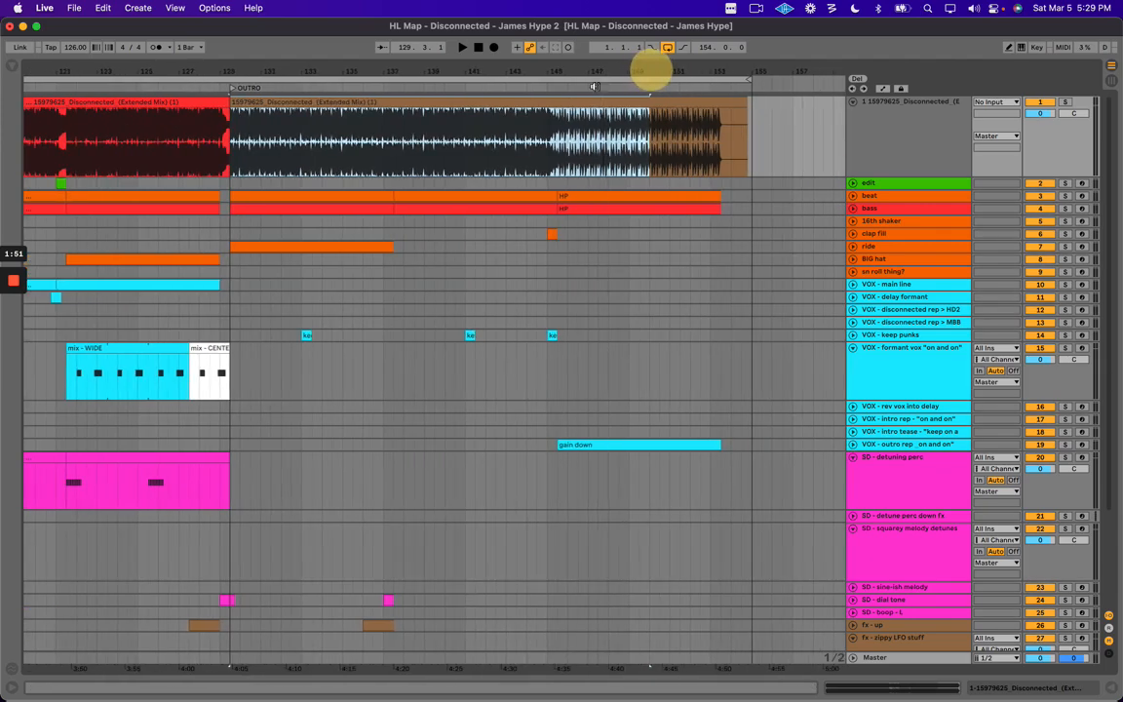
left_click(271, 113)
left_click_drag(227, 148, 721, 143)
Examine the outro's vocal punks and dial tone by marking the areas around their clips.
left_click_drag(261, 305, 426, 643)
left_click_drag(444, 305, 597, 356)
left_click(289, 321)
left_click_drag(289, 320, 606, 541)
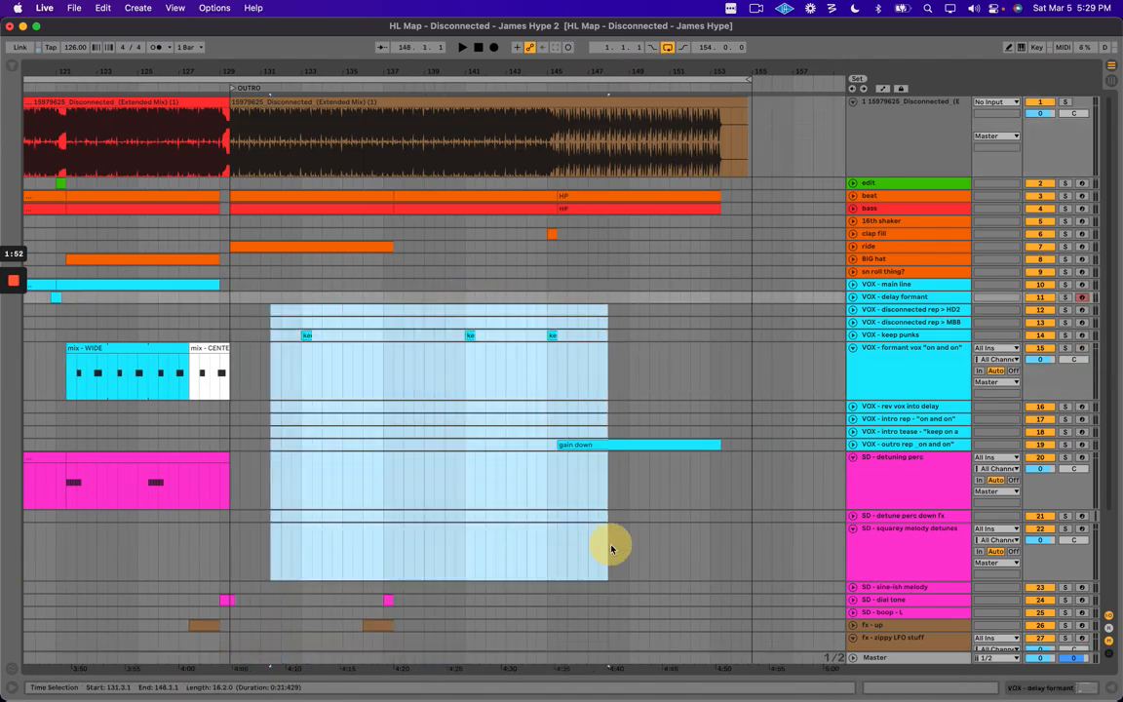
left_click(464, 400)
left_click_drag(285, 327, 333, 358)
left_click_drag(378, 534, 414, 604)
left_click_drag(432, 309, 586, 361)
Select the outro's clap fill clip at bar 145 and play the audio from there.
left_click_drag(526, 234, 576, 233)
left_click(552, 234)
key("space")
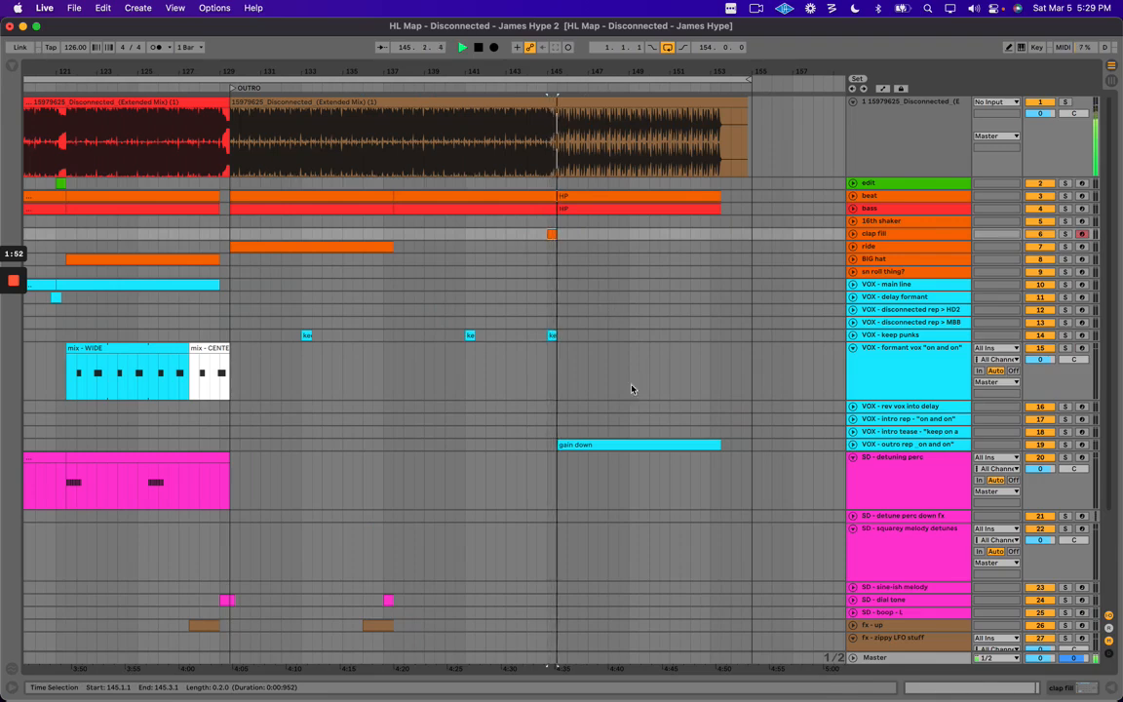
key("space")
Mark the gain-down outro vocal repeat over the last bars and compare it with the delay throw bullet in the notes.
left_click(596, 444)
left_click_drag(508, 418, 797, 480)
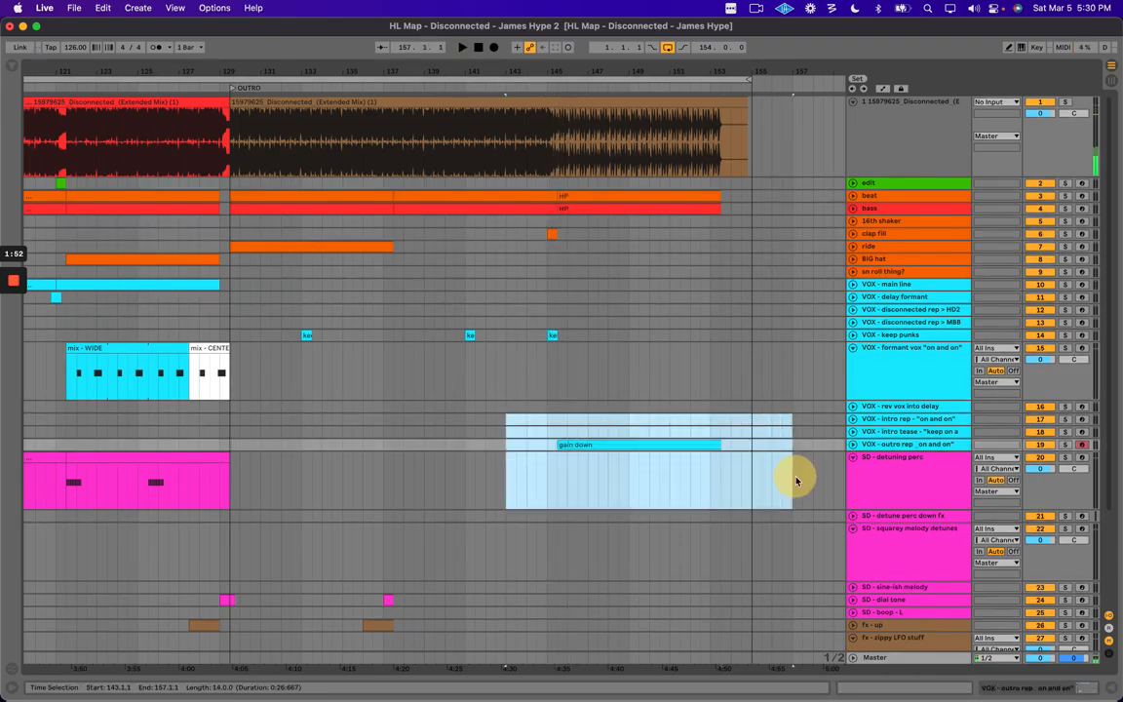
left_click(597, 391)
left_click_drag(529, 420, 803, 477)
key("super+Tab")
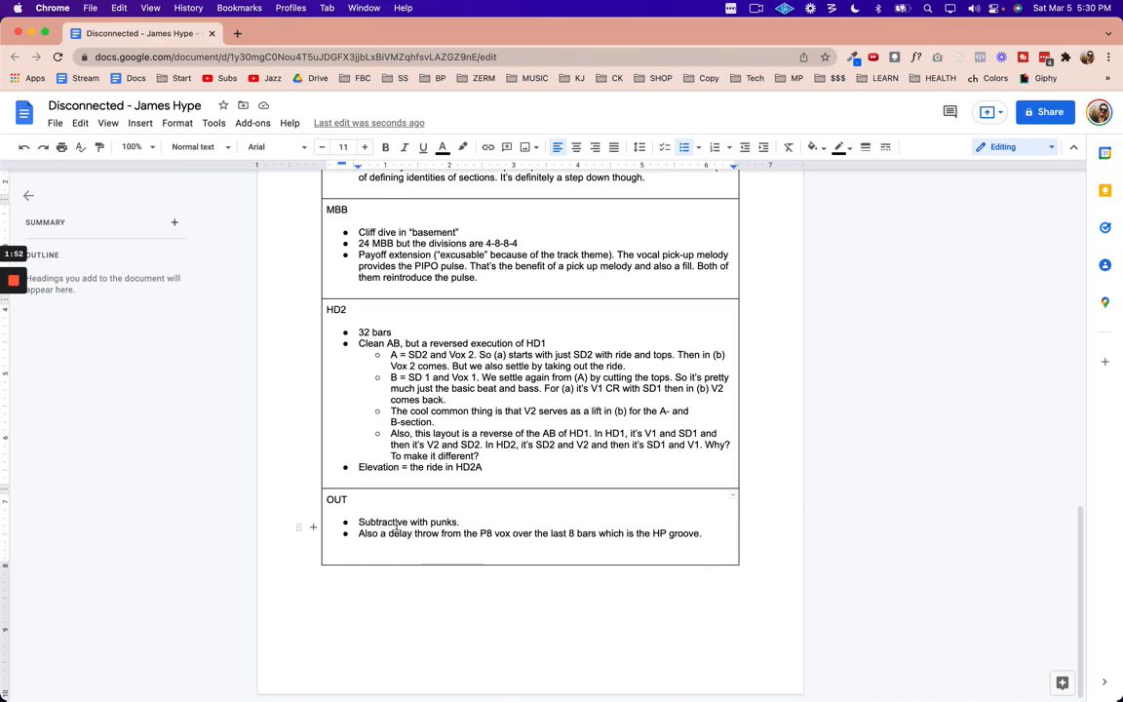
triple_click(577, 534)
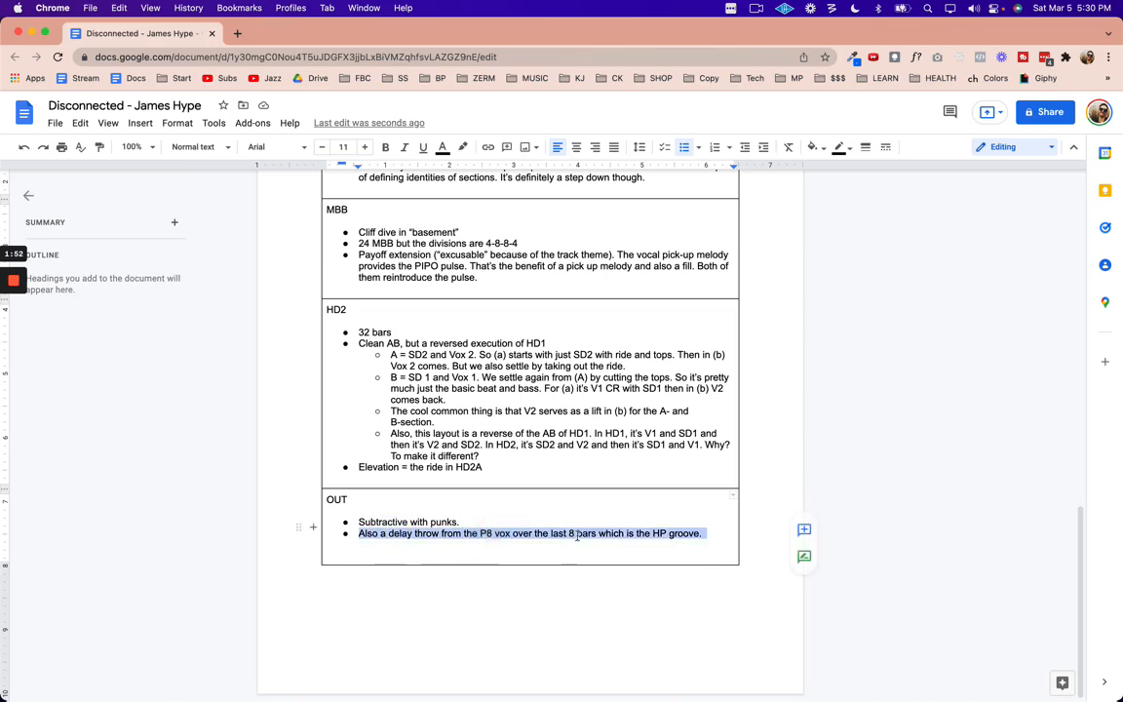
key("super+Tab")
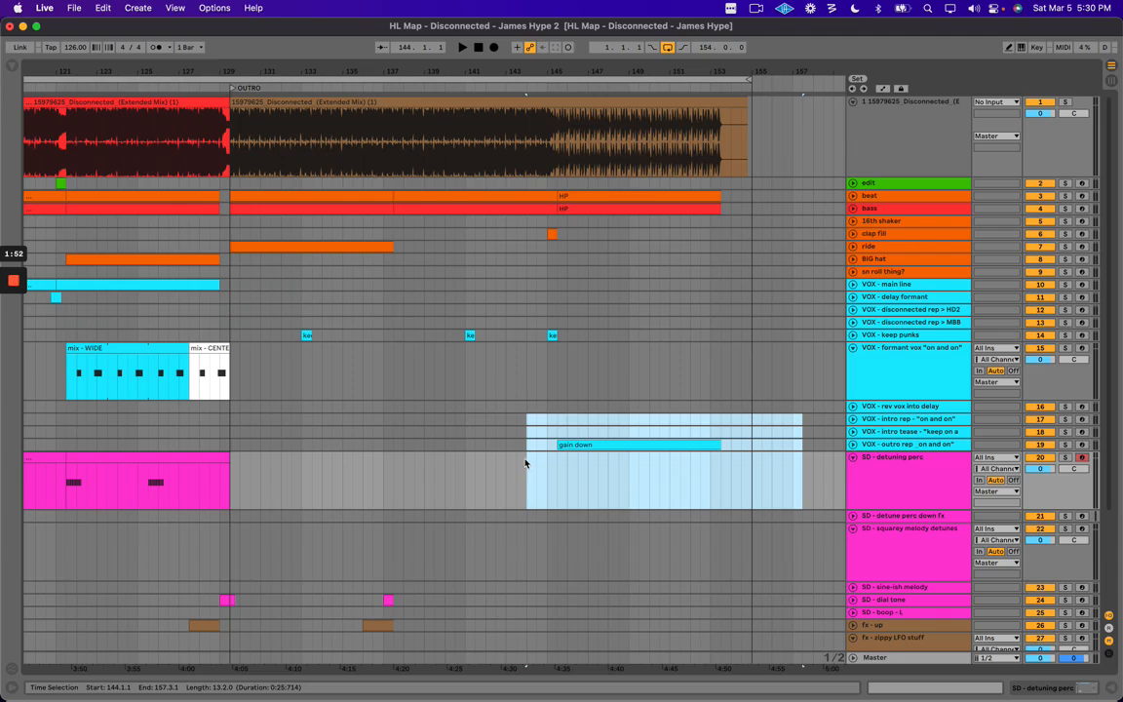
Split the HD2 audio clip on the full-track reference at bar 113.3, where the detuning perc begins.
double_click(530, 72)
left_click(408, 220)
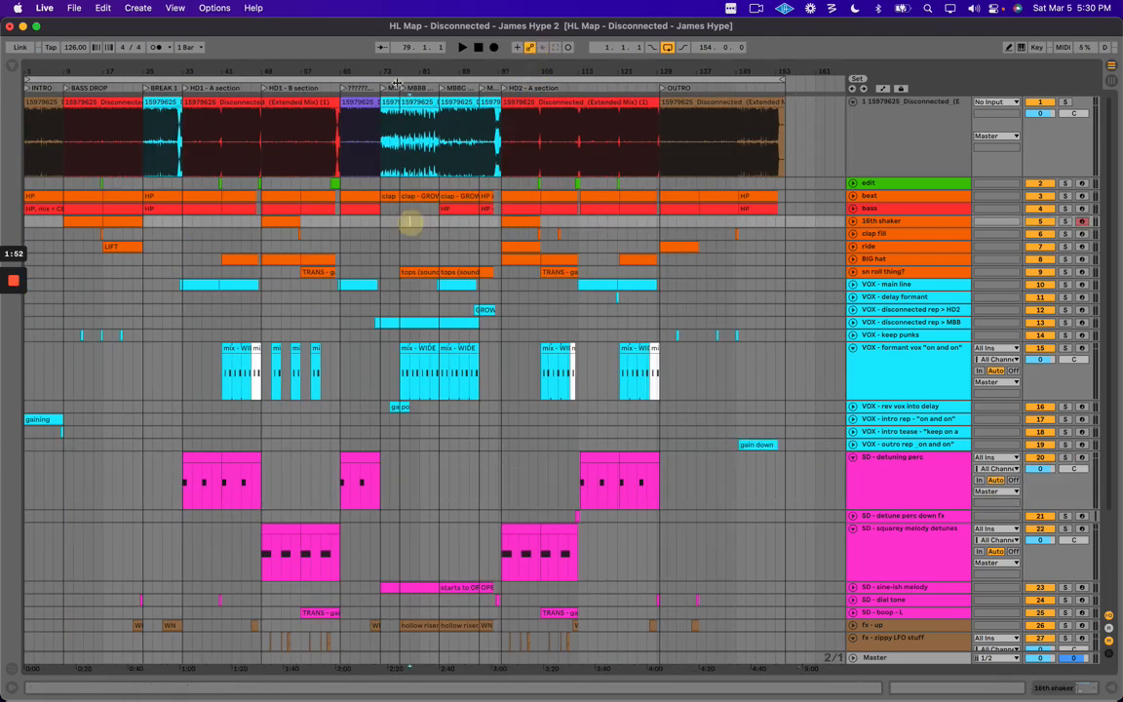
left_click_drag(628, 75, 627, 68)
left_click(499, 126)
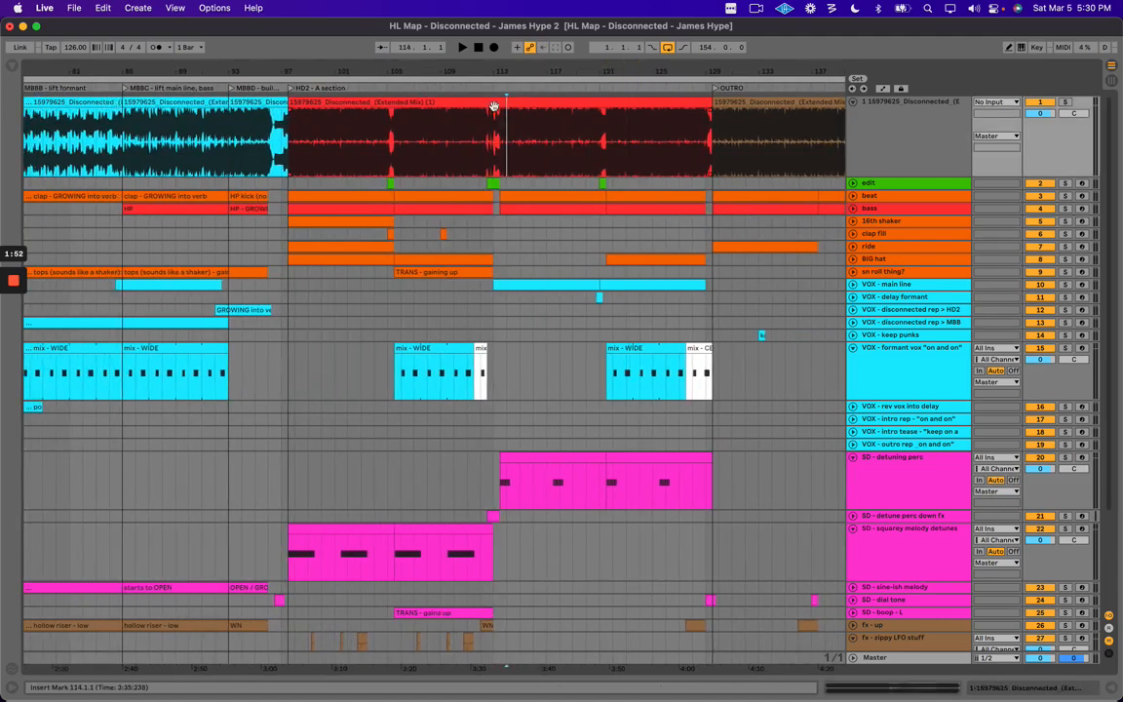
key("plus")
left_click(500, 139)
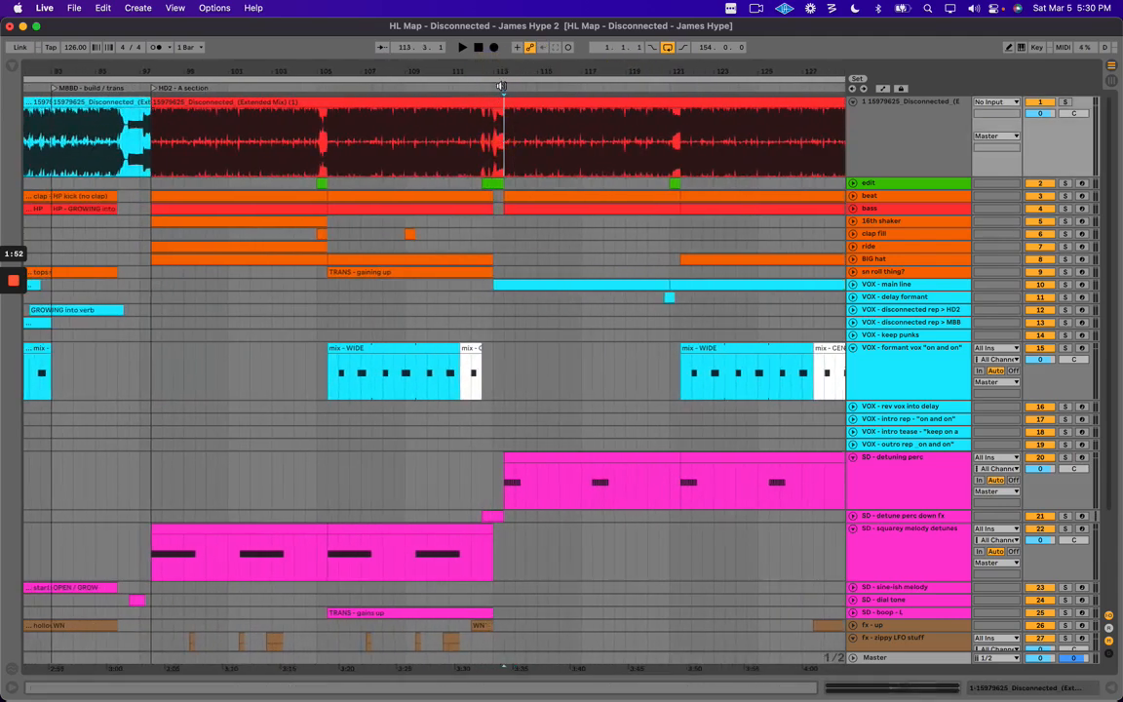
key("super+e")
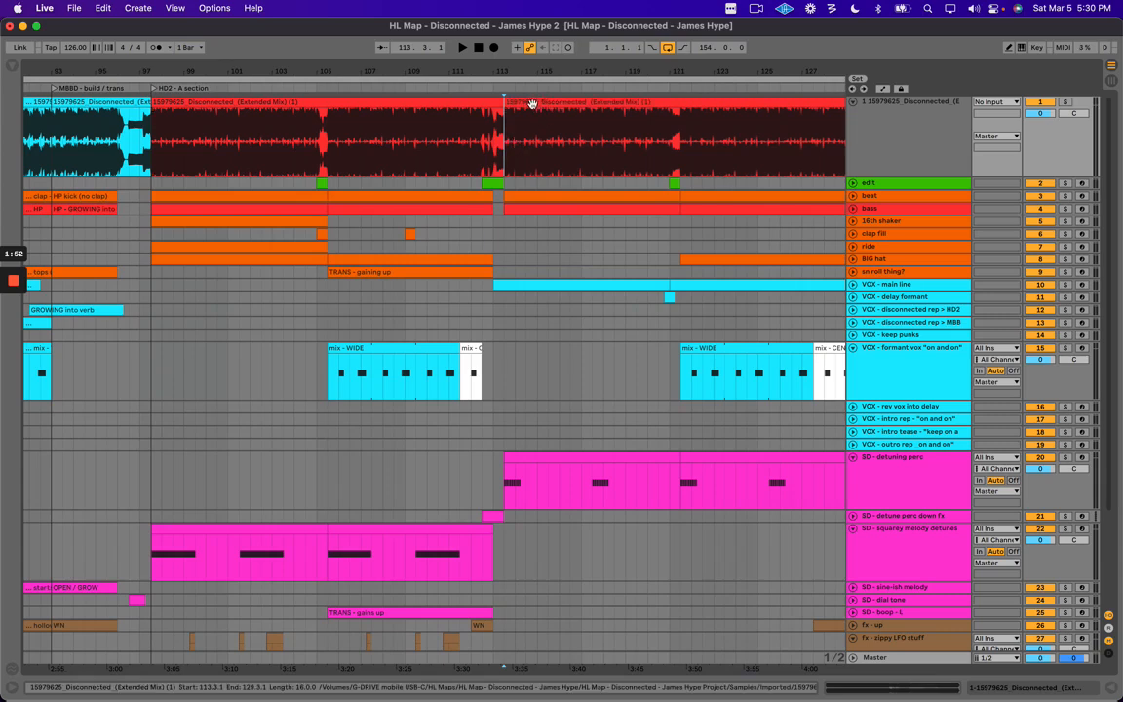
Add a locator at bar 113.3 where the second HD2 clip starts and name it "HD2 - B section".
left_click(501, 141)
key("l")
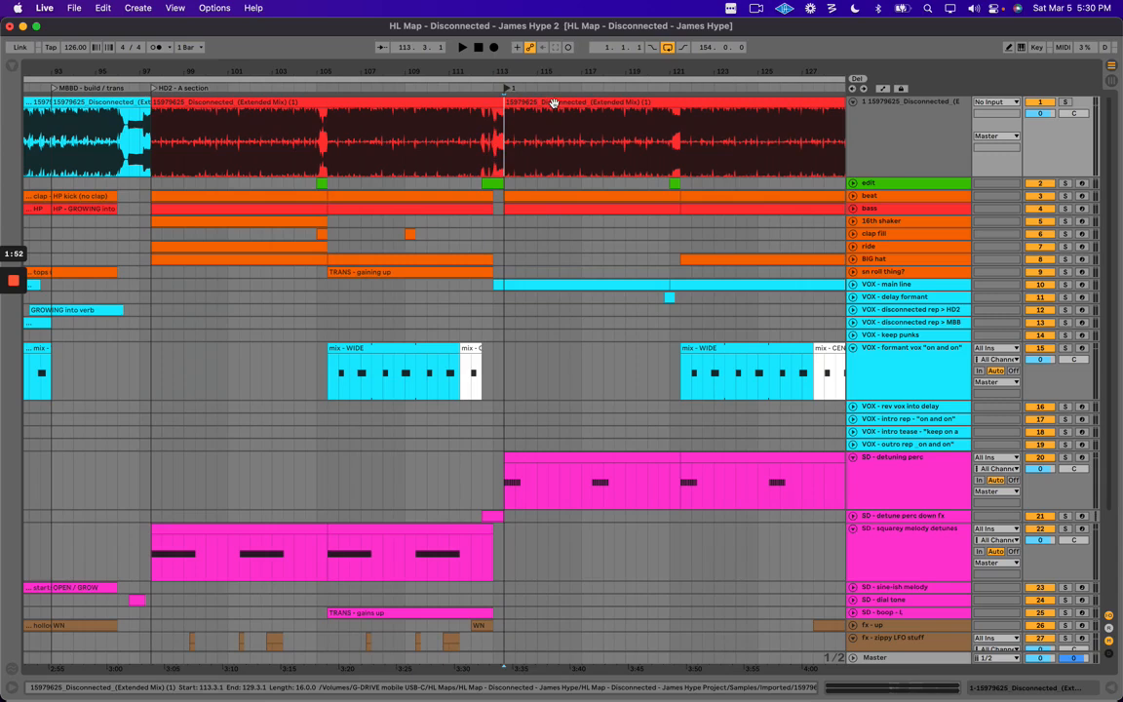
key("super+r")
key("Return")
Examine the HD2 A section's squarey melody detunes and formant vocal by marking the areas around their clips.
left_click_drag(548, 66, 546, 66)
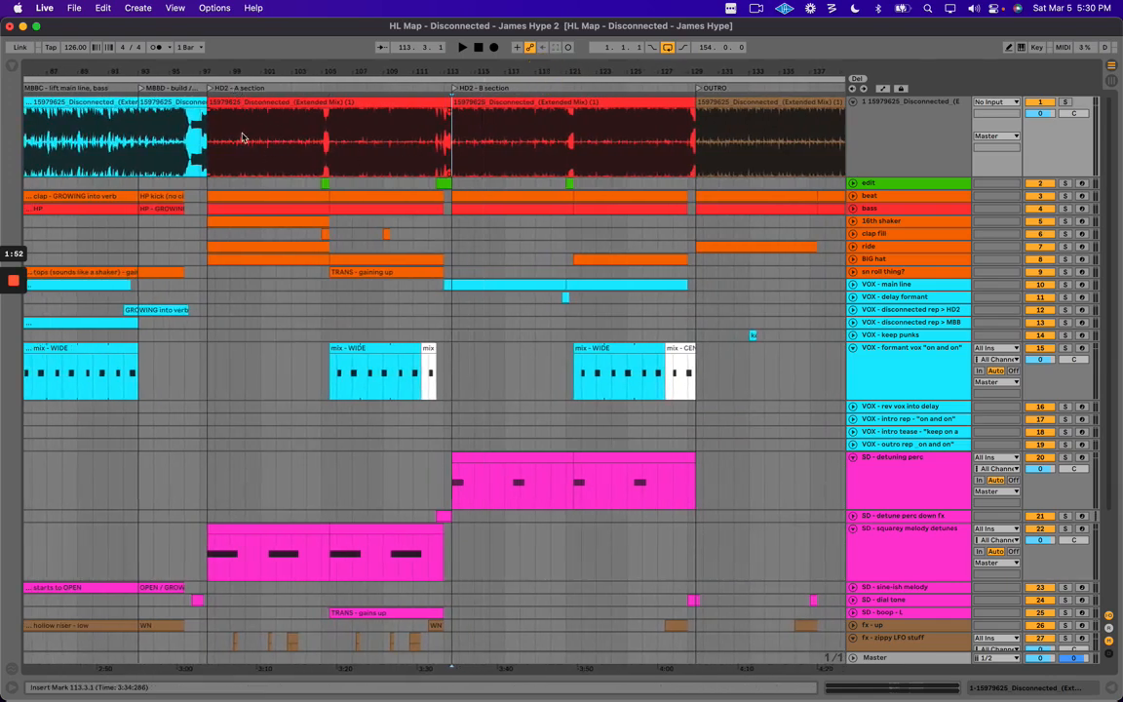
left_click_drag(244, 137, 405, 130)
scroll(253, 458, "down", 2)
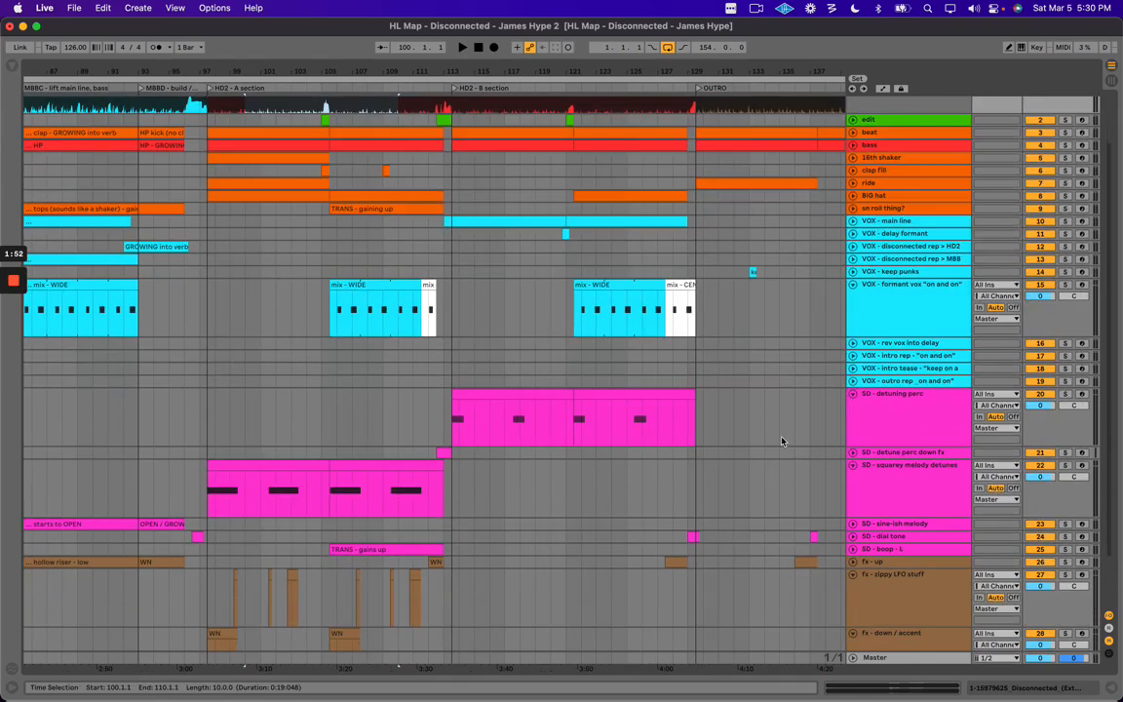
left_click(901, 503)
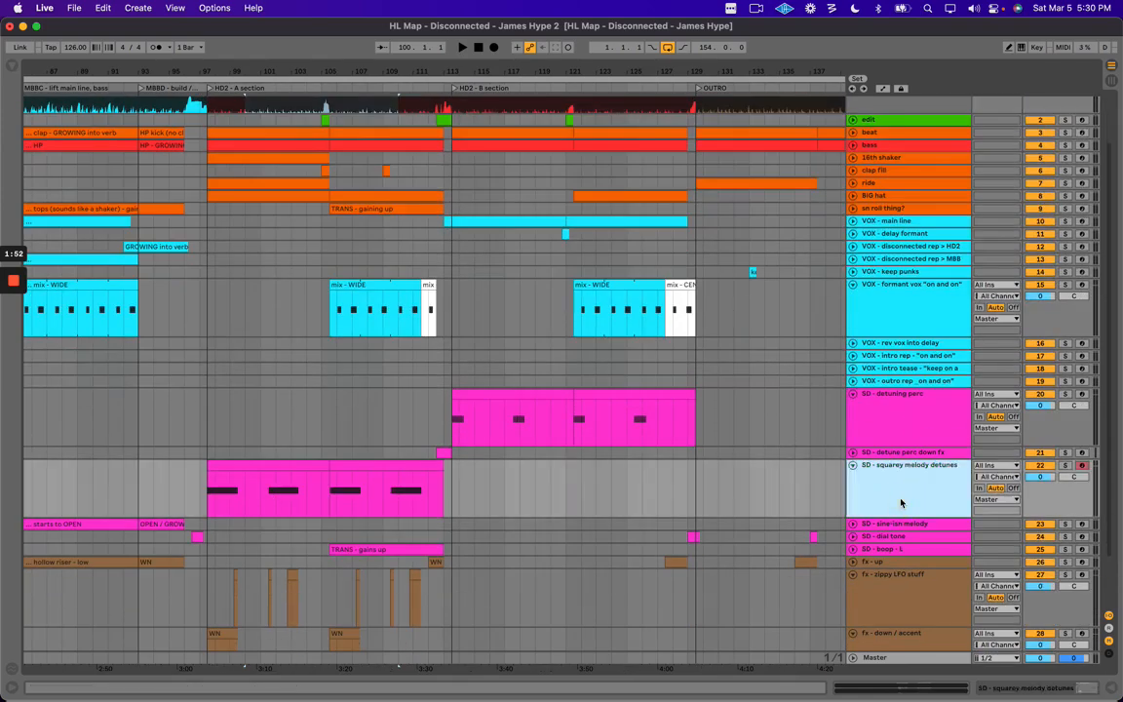
left_click_drag(320, 304, 450, 304)
scroll(436, 371, "up", 3)
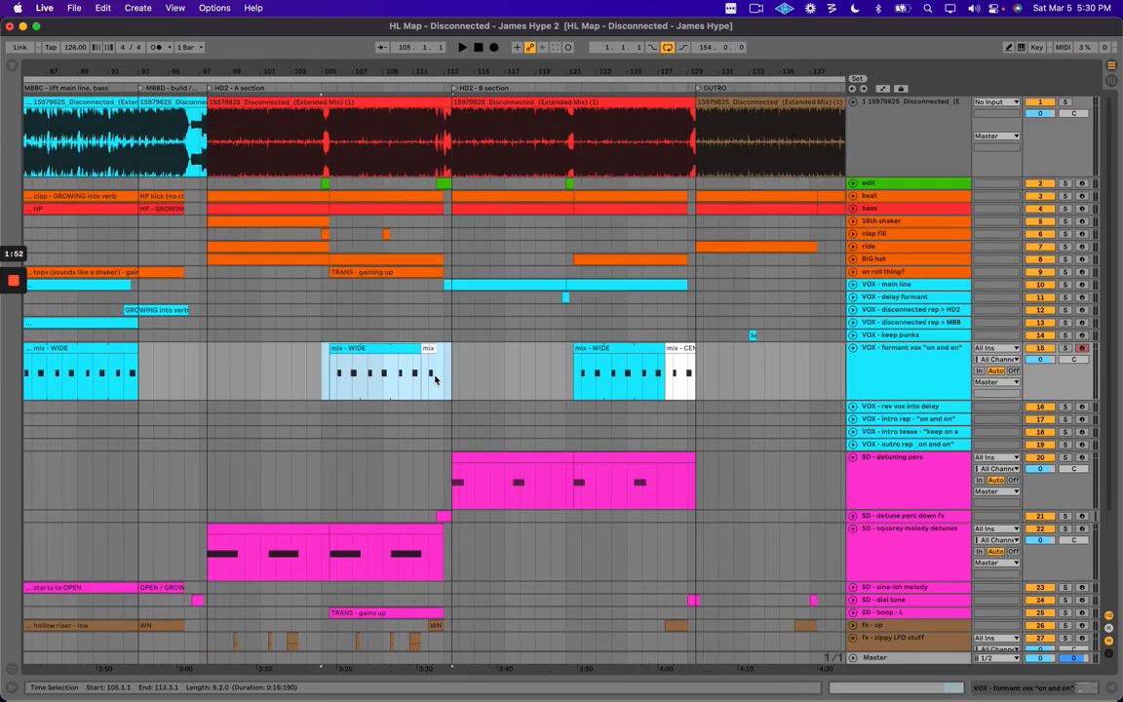
left_click_drag(207, 349, 313, 556)
left_click_drag(338, 310, 439, 450)
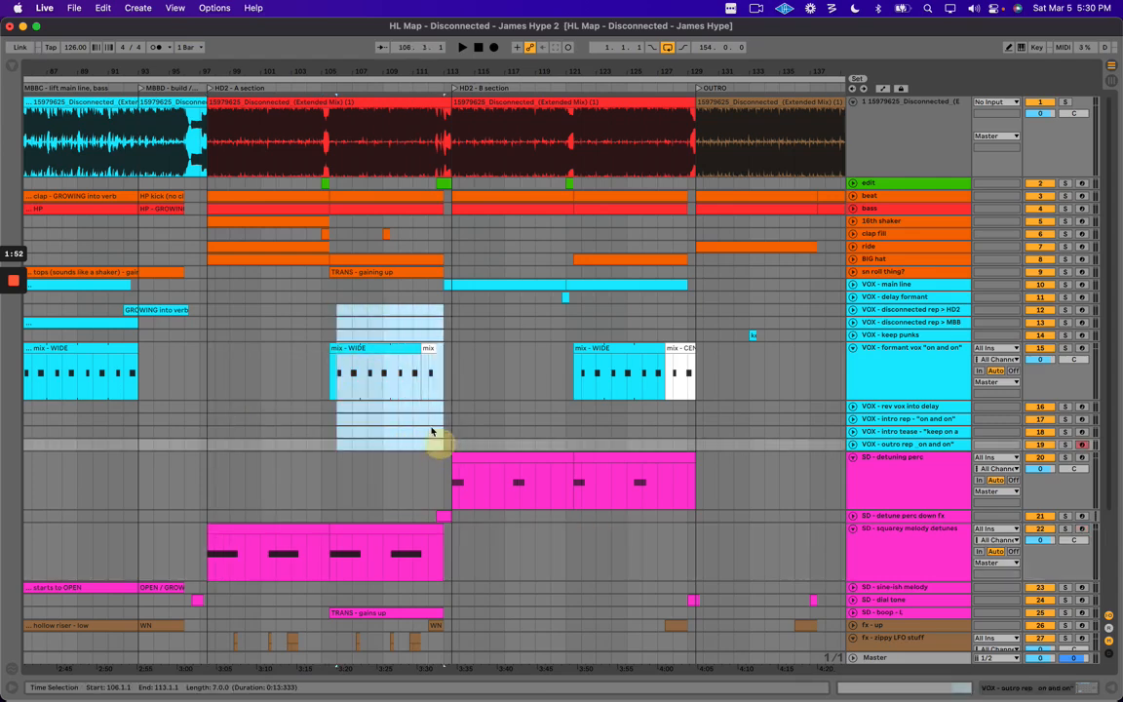
left_click_drag(209, 283, 444, 541)
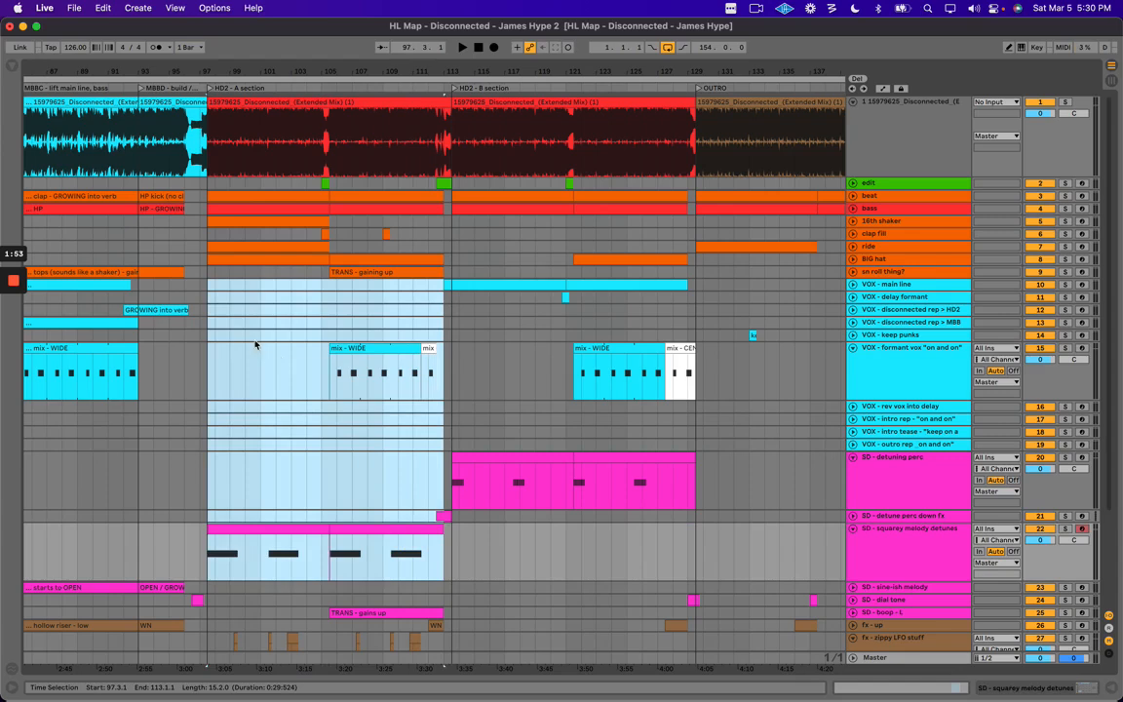
left_click(900, 550)
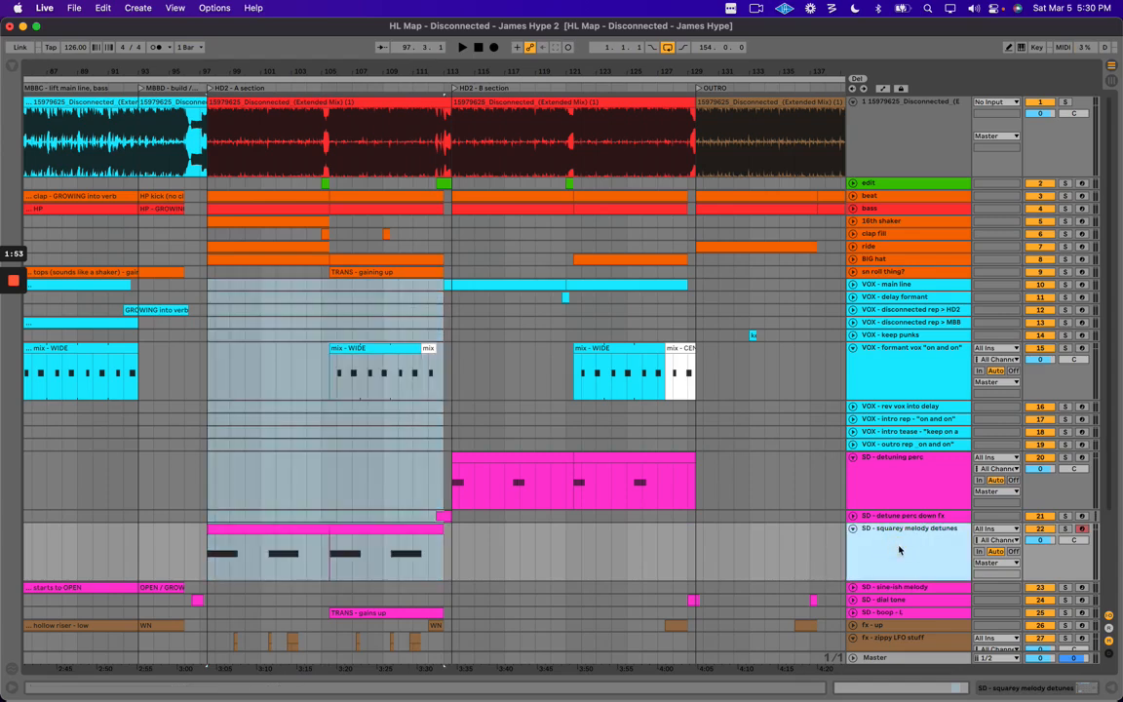
left_click_drag(295, 343, 476, 370)
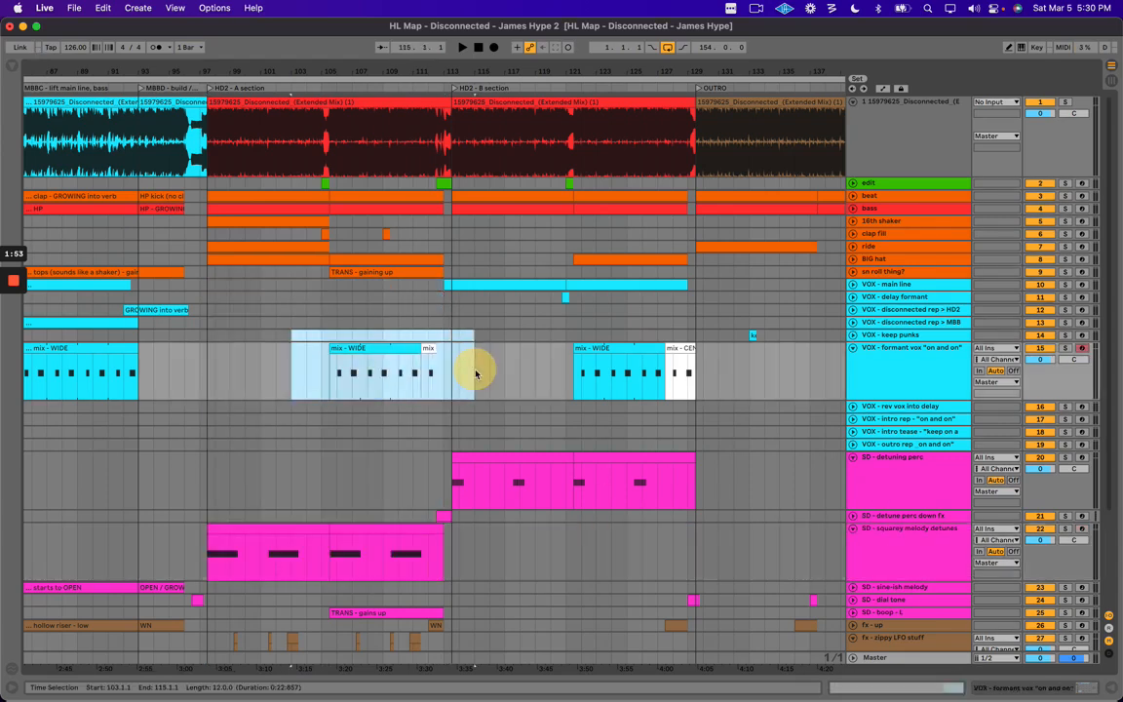
Examine the HD2 B section's detuning perc and formant vocal clips, and unfold the main vocal line track to compare.
left_click(464, 331)
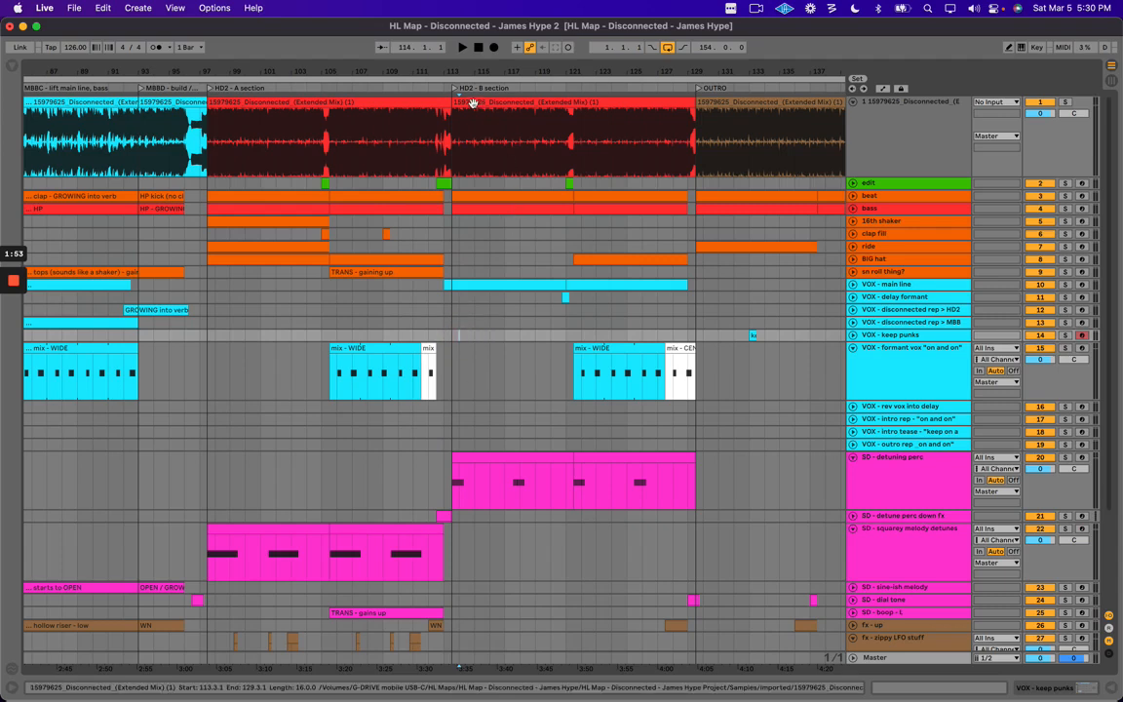
left_click(504, 131)
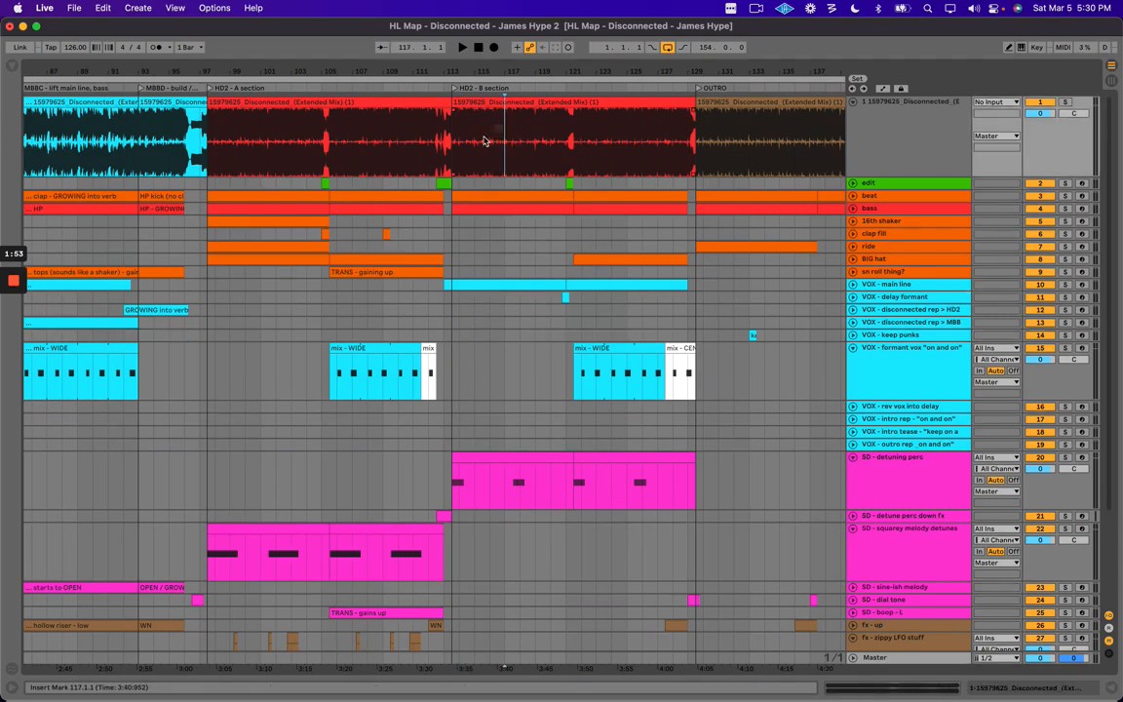
left_click_drag(458, 349, 715, 506)
left_click(915, 479)
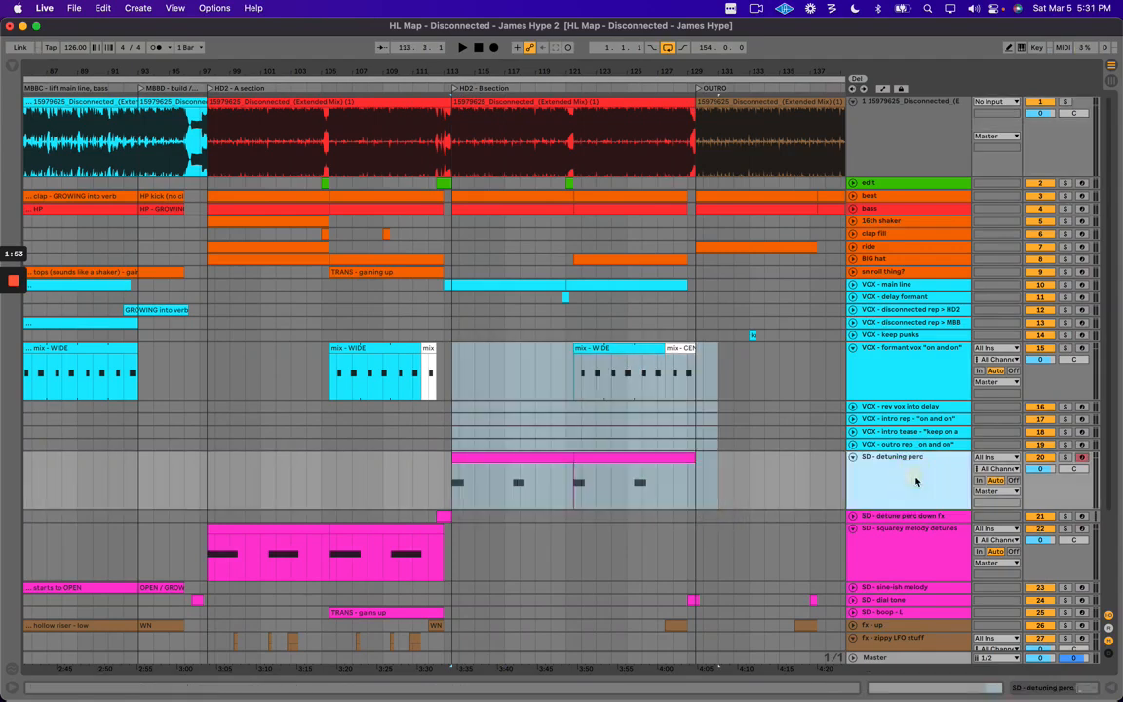
left_click_drag(510, 341, 844, 343)
left_click(888, 286)
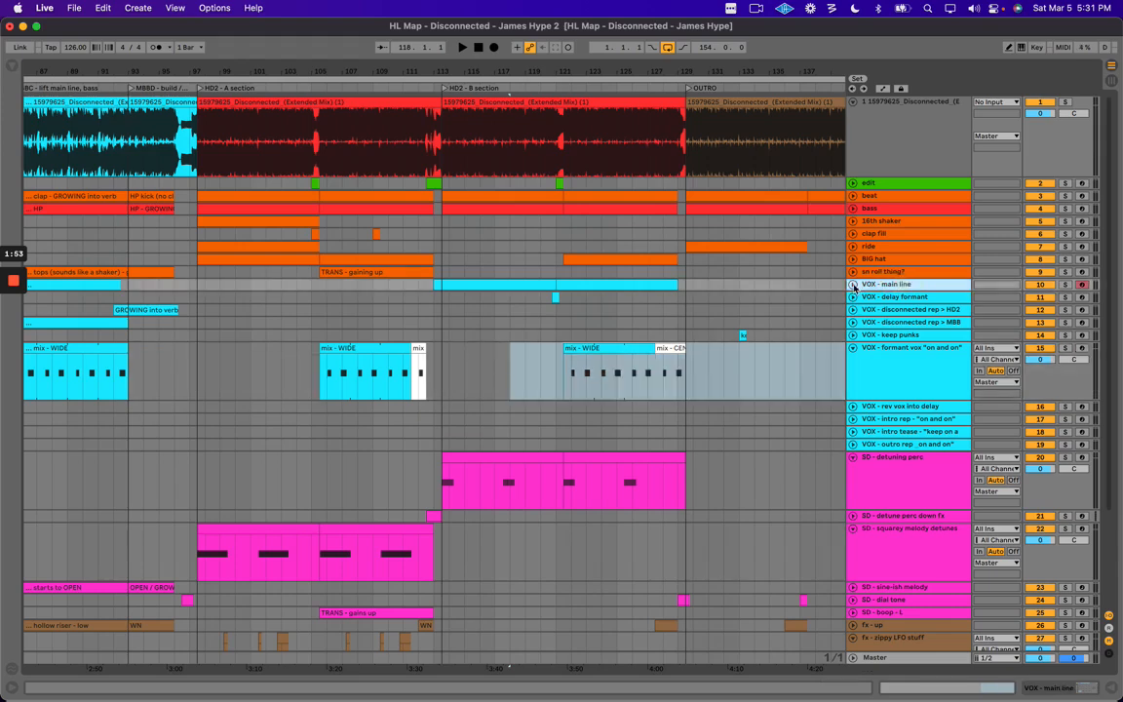
left_click(853, 285)
left_click(509, 500)
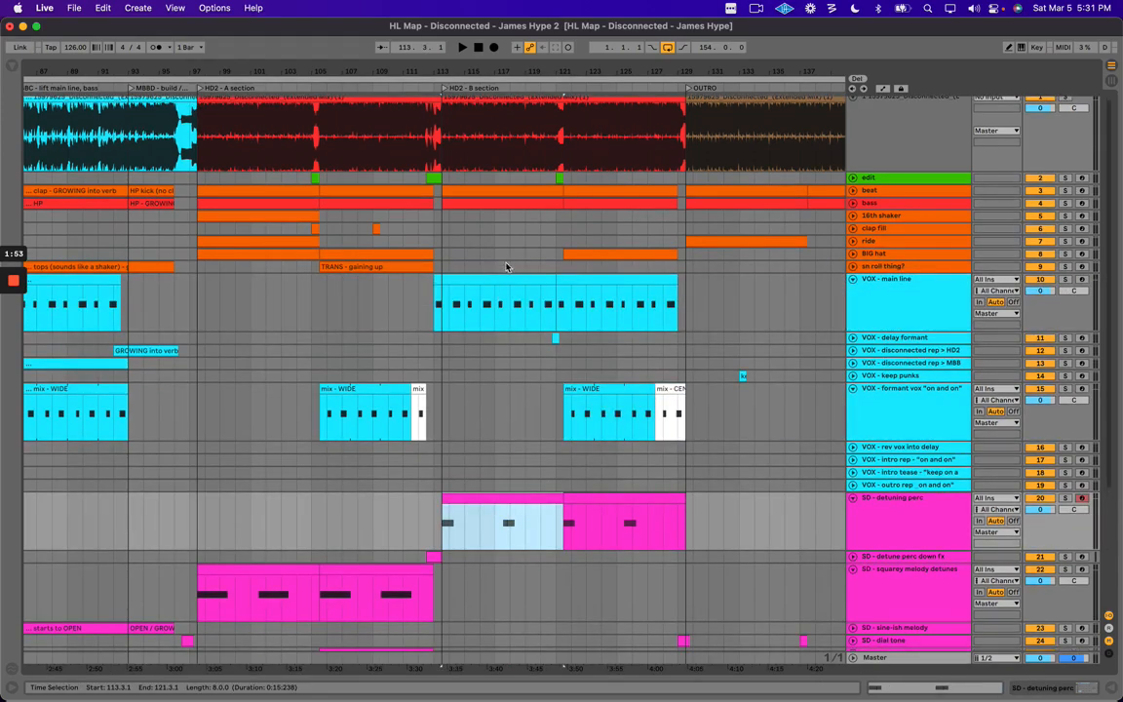
Compare the HD1 and HD2 sections across the whole arrangement by marking them on the full-track reference.
left_click_drag(441, 65, 444, 58)
left_click(301, 117)
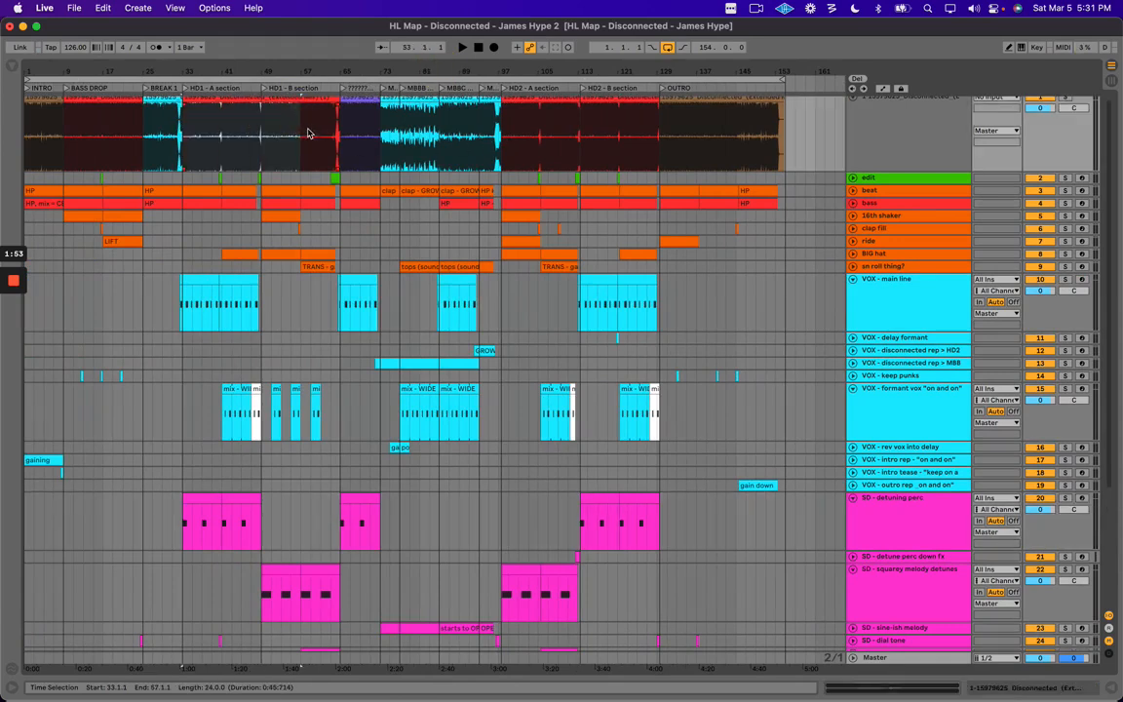
left_click(617, 118)
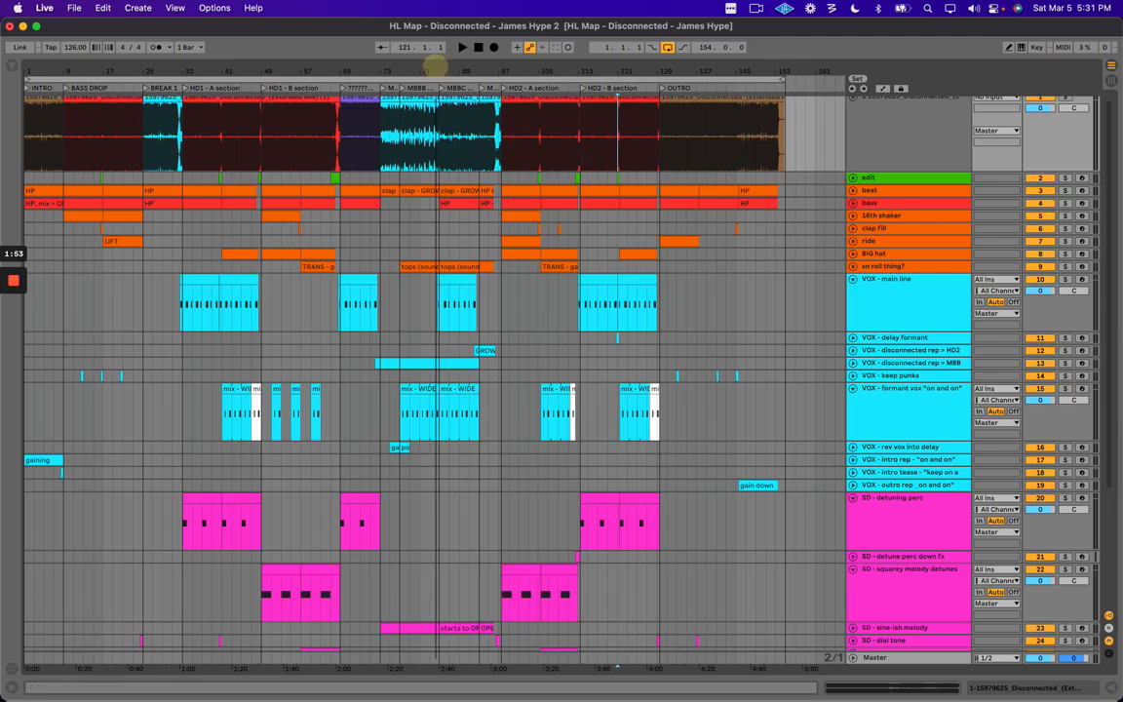
Fold all tracks except the full-track reference, and mark its middle cyan sections from bar 73 to 97.
left_click(853, 279, "alt")
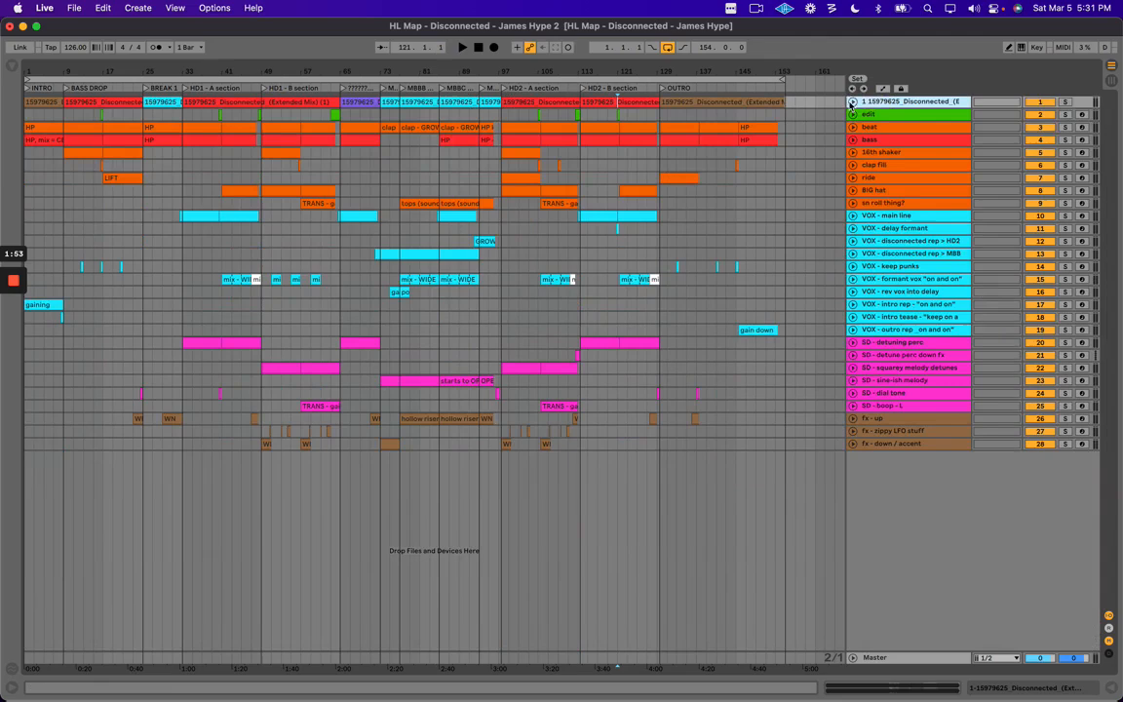
left_click(854, 101)
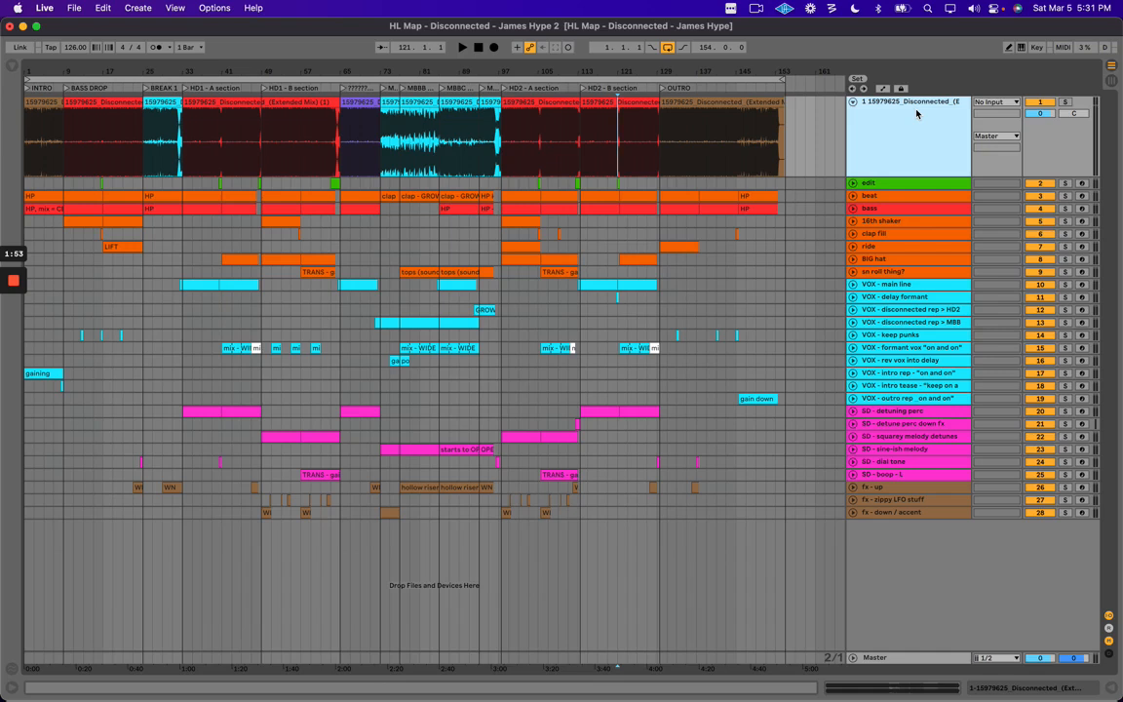
left_click_drag(382, 132, 498, 136)
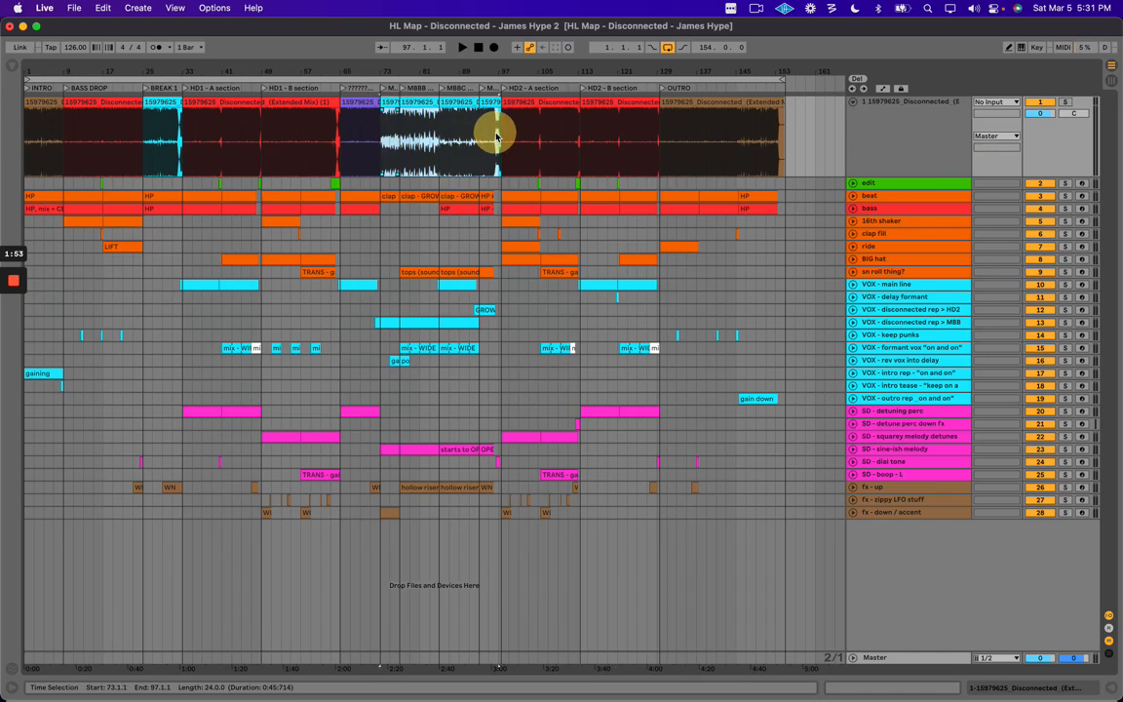